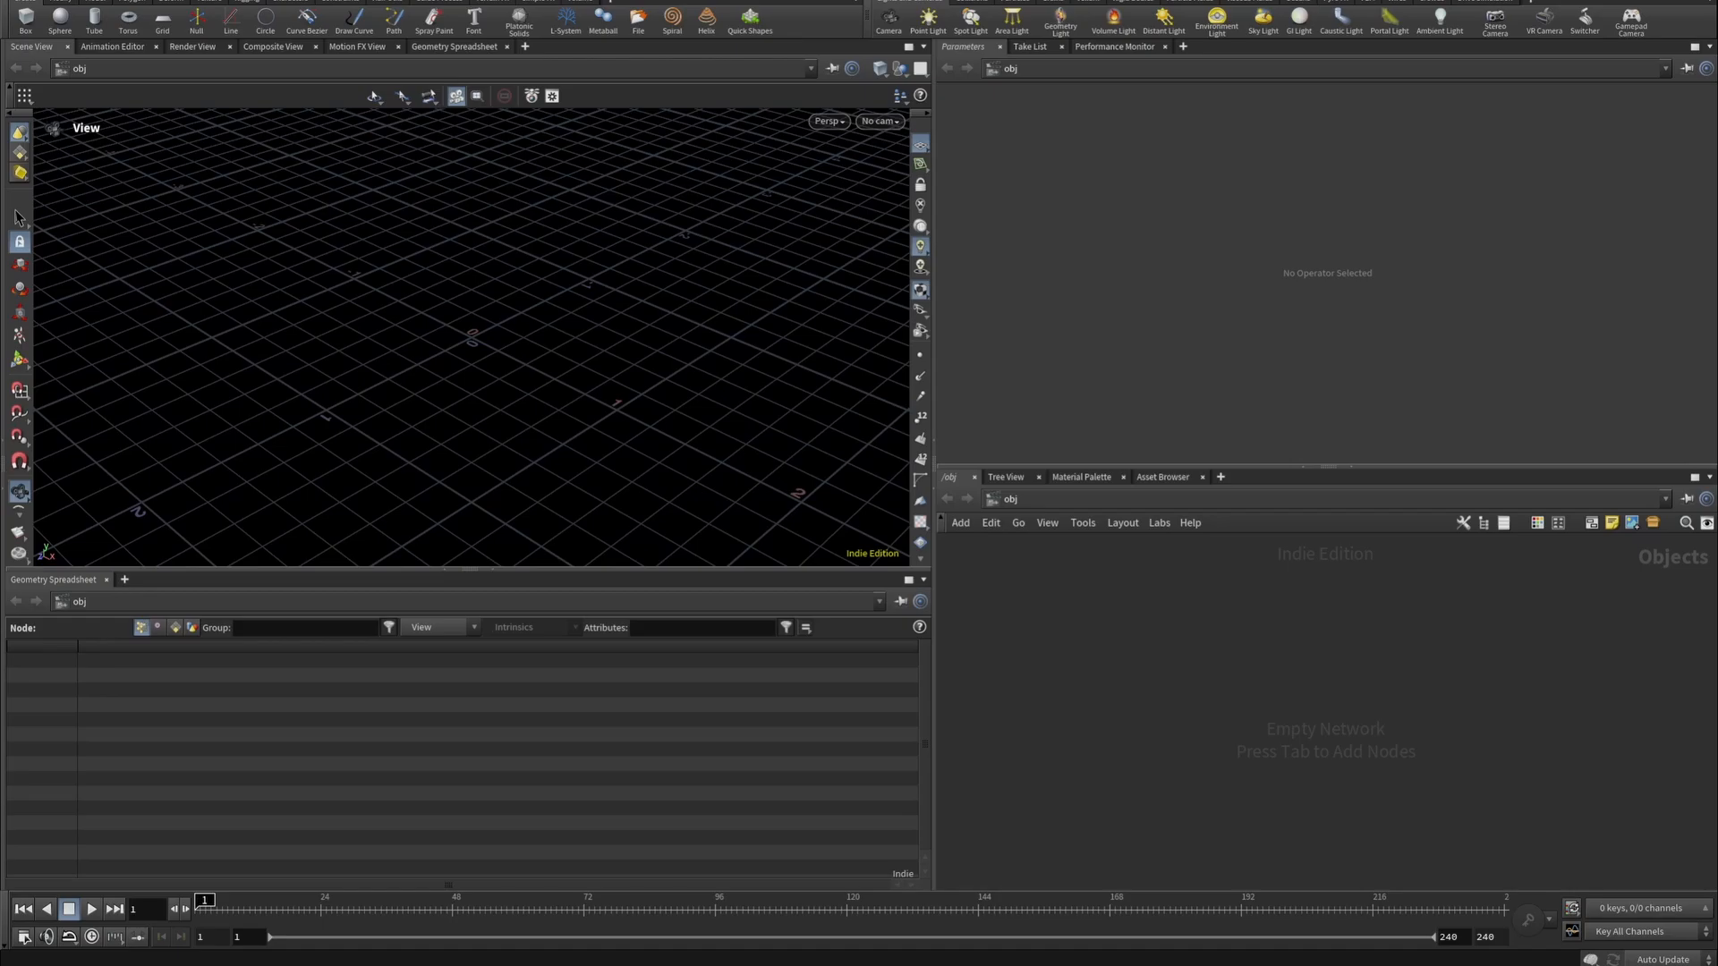
# Add a Geometry object to the empty object network.
pyautogui.press('Tab')
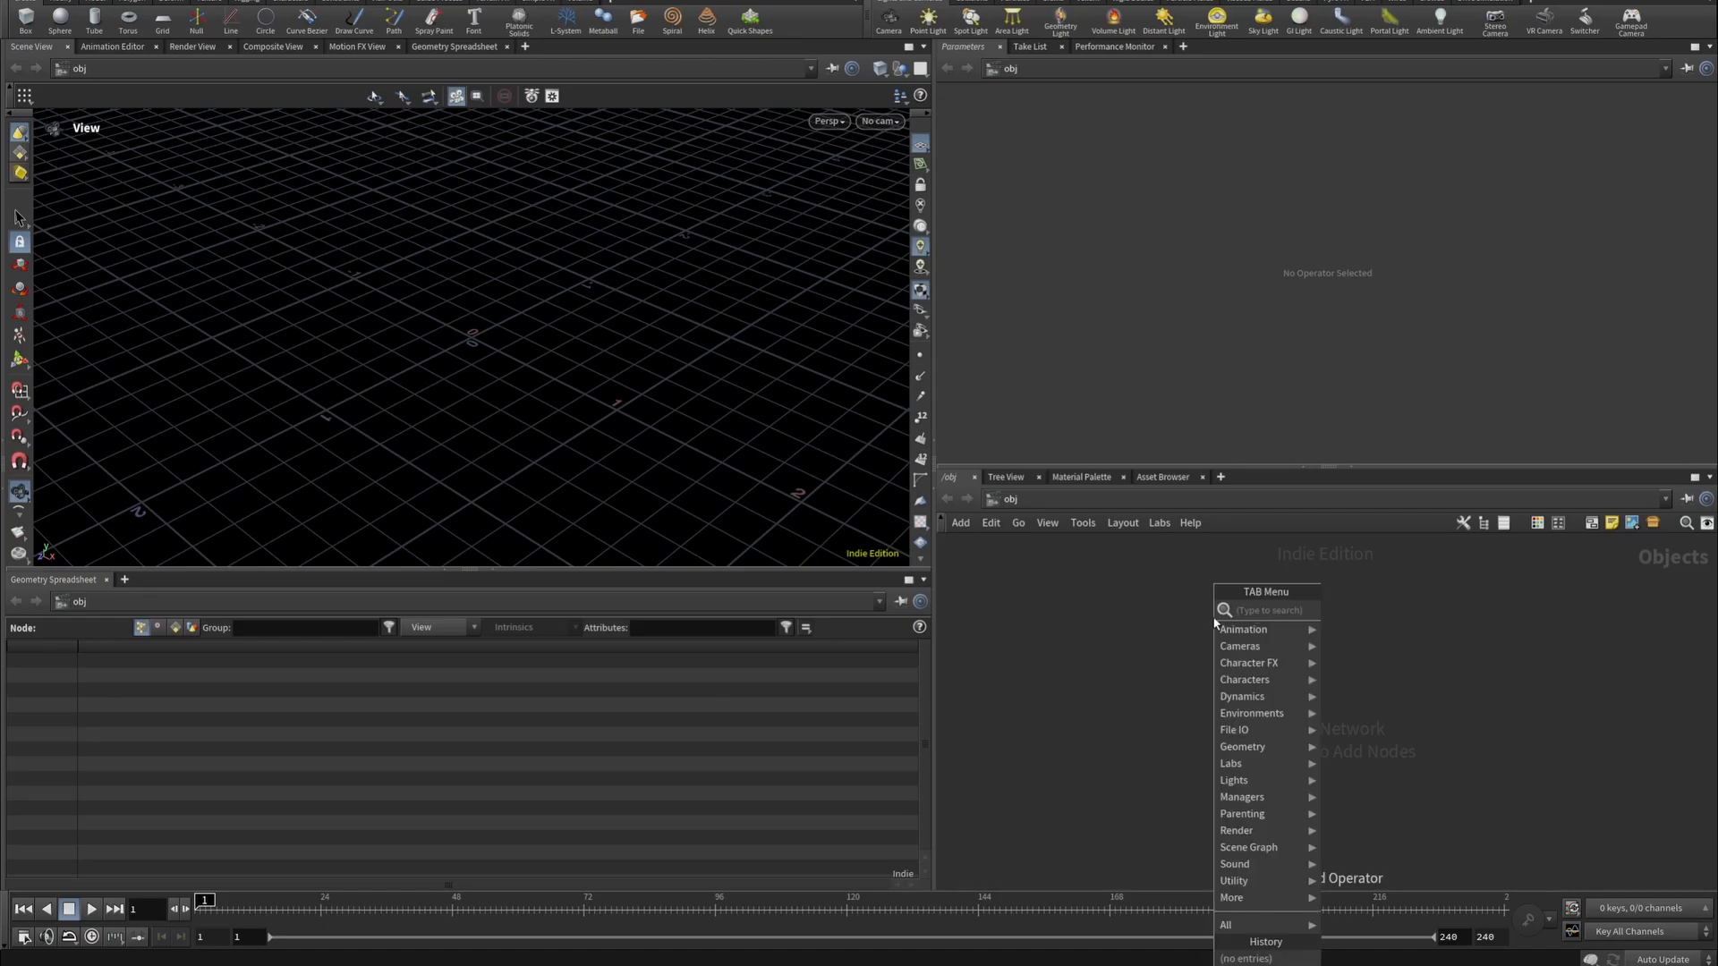
pyautogui.write('ge')
pyautogui.click(1398, 609)
pyautogui.click(1227, 614)
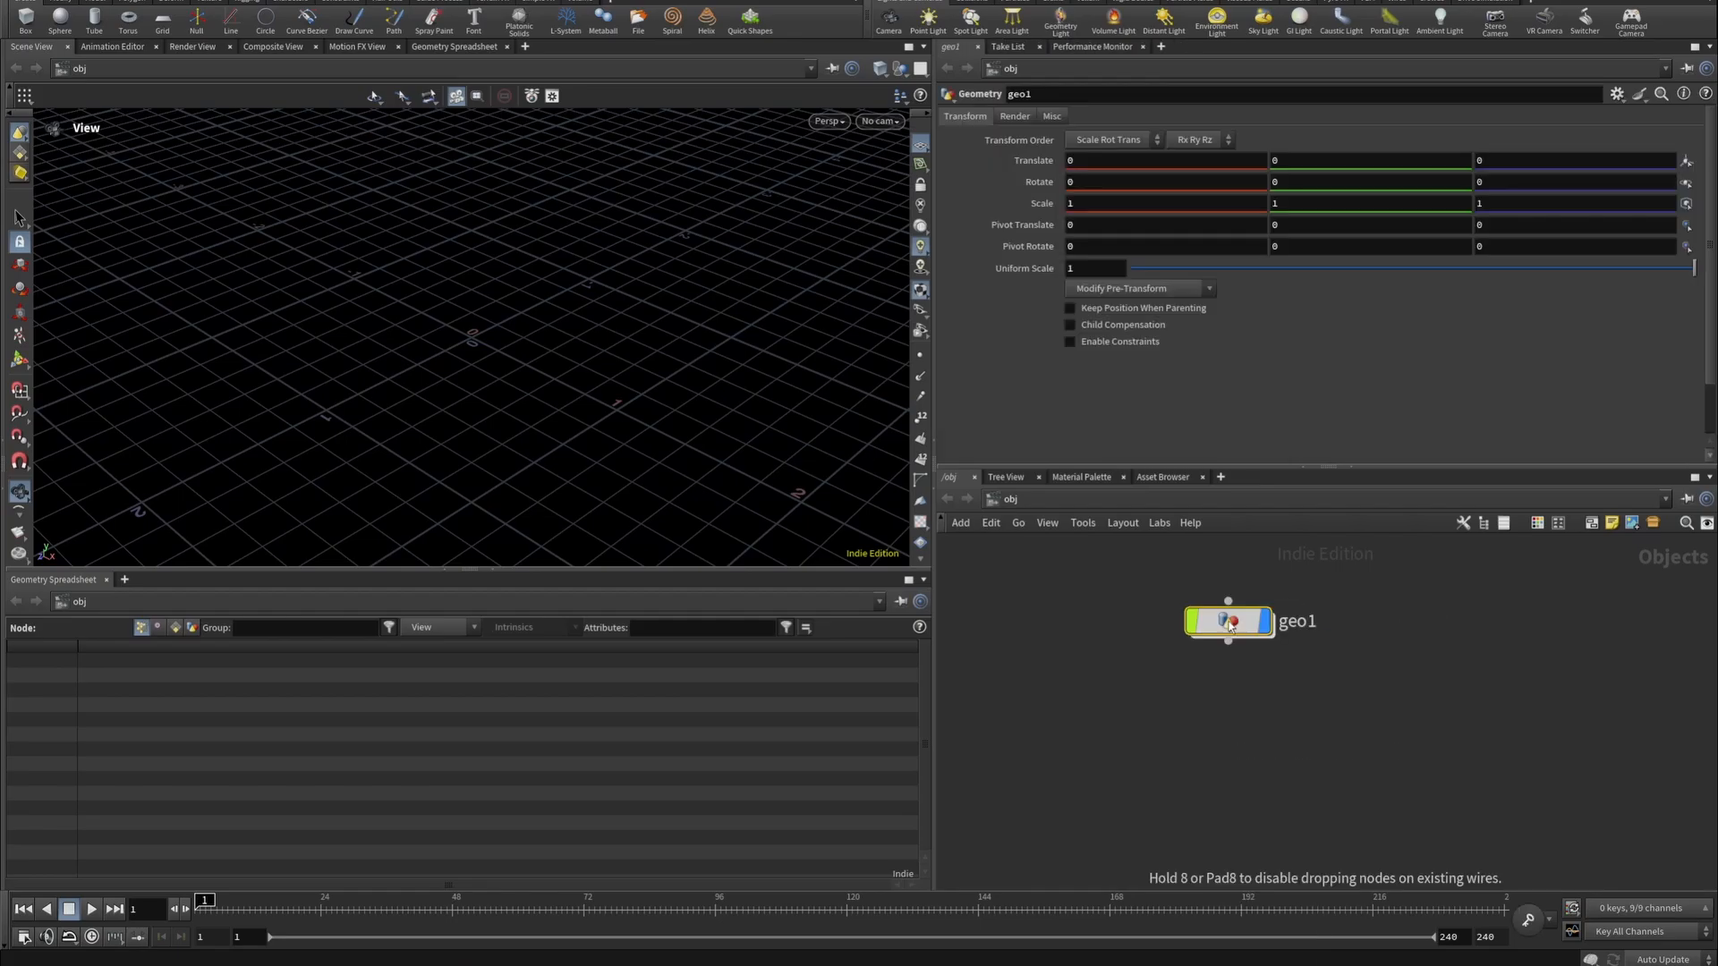
# Go inside the geometry object and add a polygon Tube node.
pyautogui.doubleClick(1226, 616)
pyautogui.press('Tab')
pyautogui.write('tube')
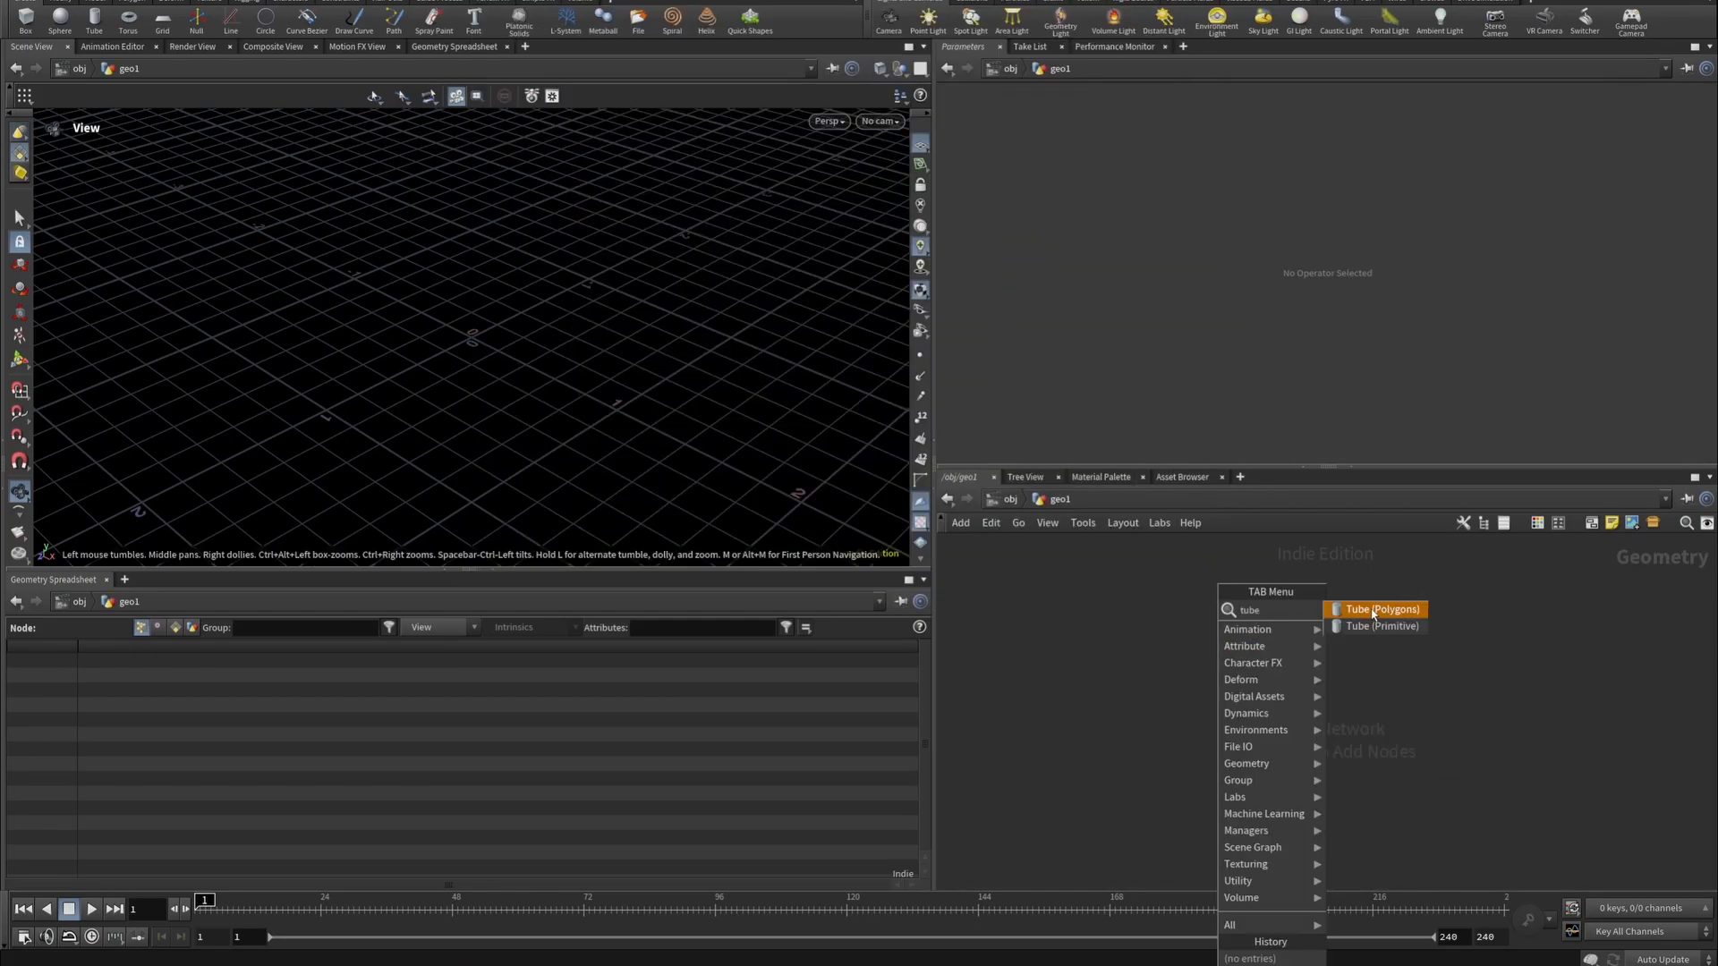
pyautogui.click(1371, 607)
pyautogui.click(1345, 632)
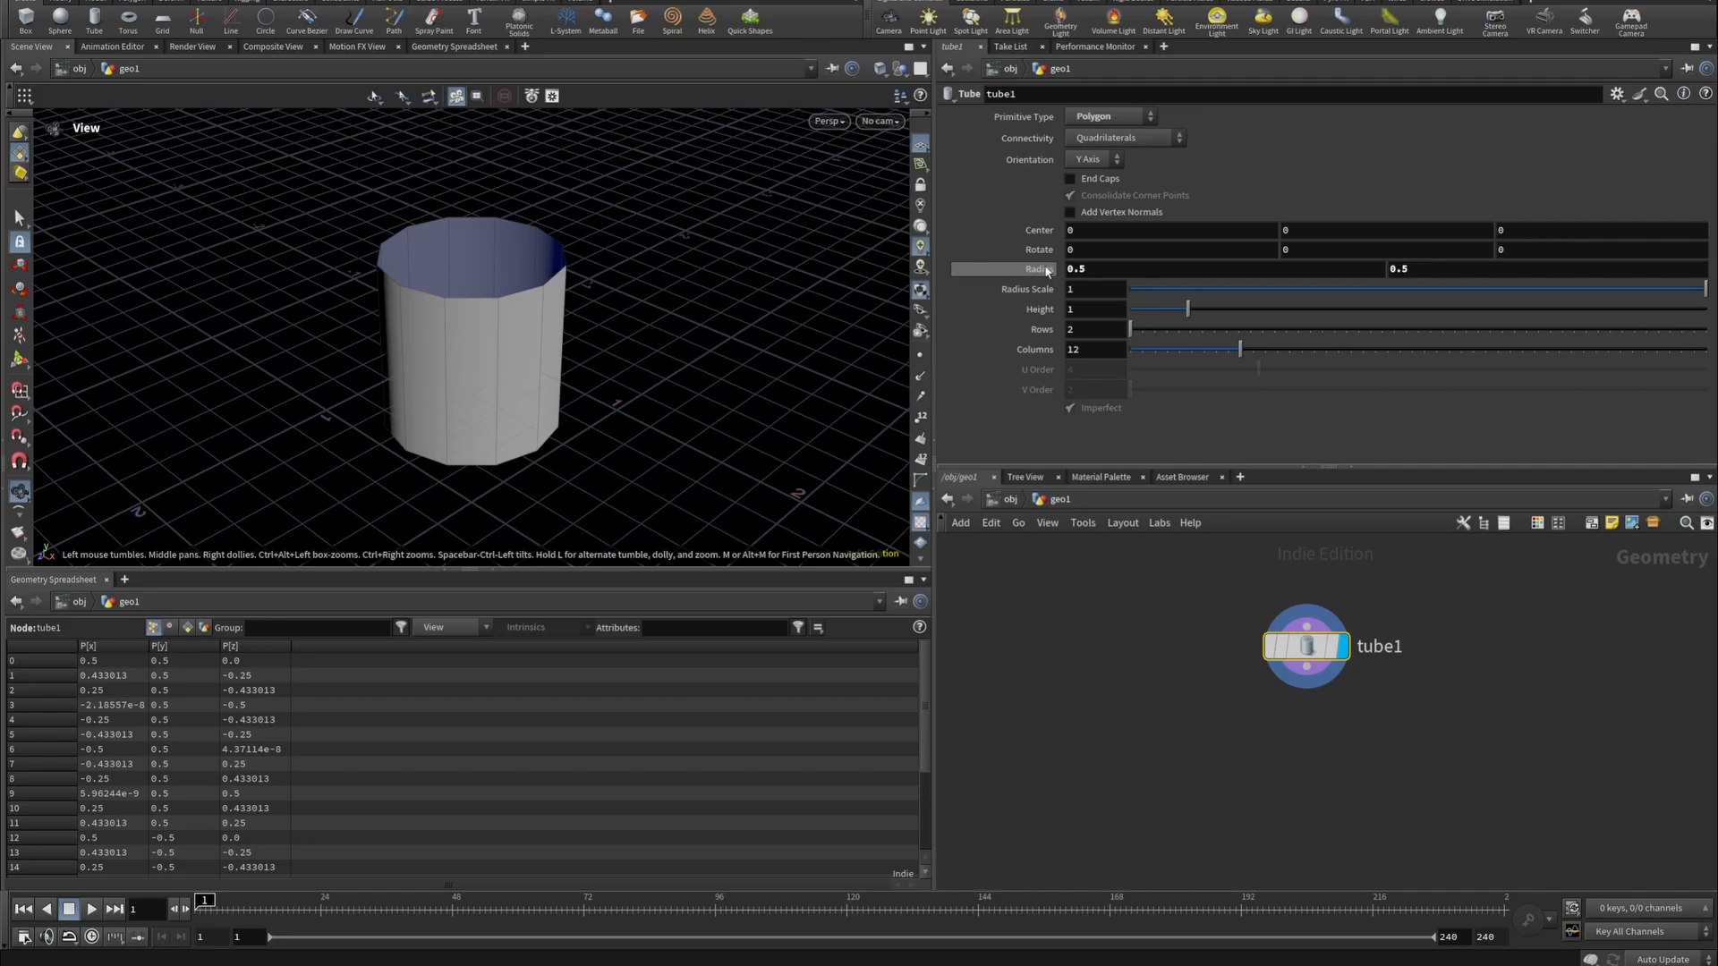
# Enable end caps on the tube and set its height to 1.45.
pyautogui.click(1070, 178)
pyautogui.moveTo(465, 322); pyautogui.dragTo(456, 280)
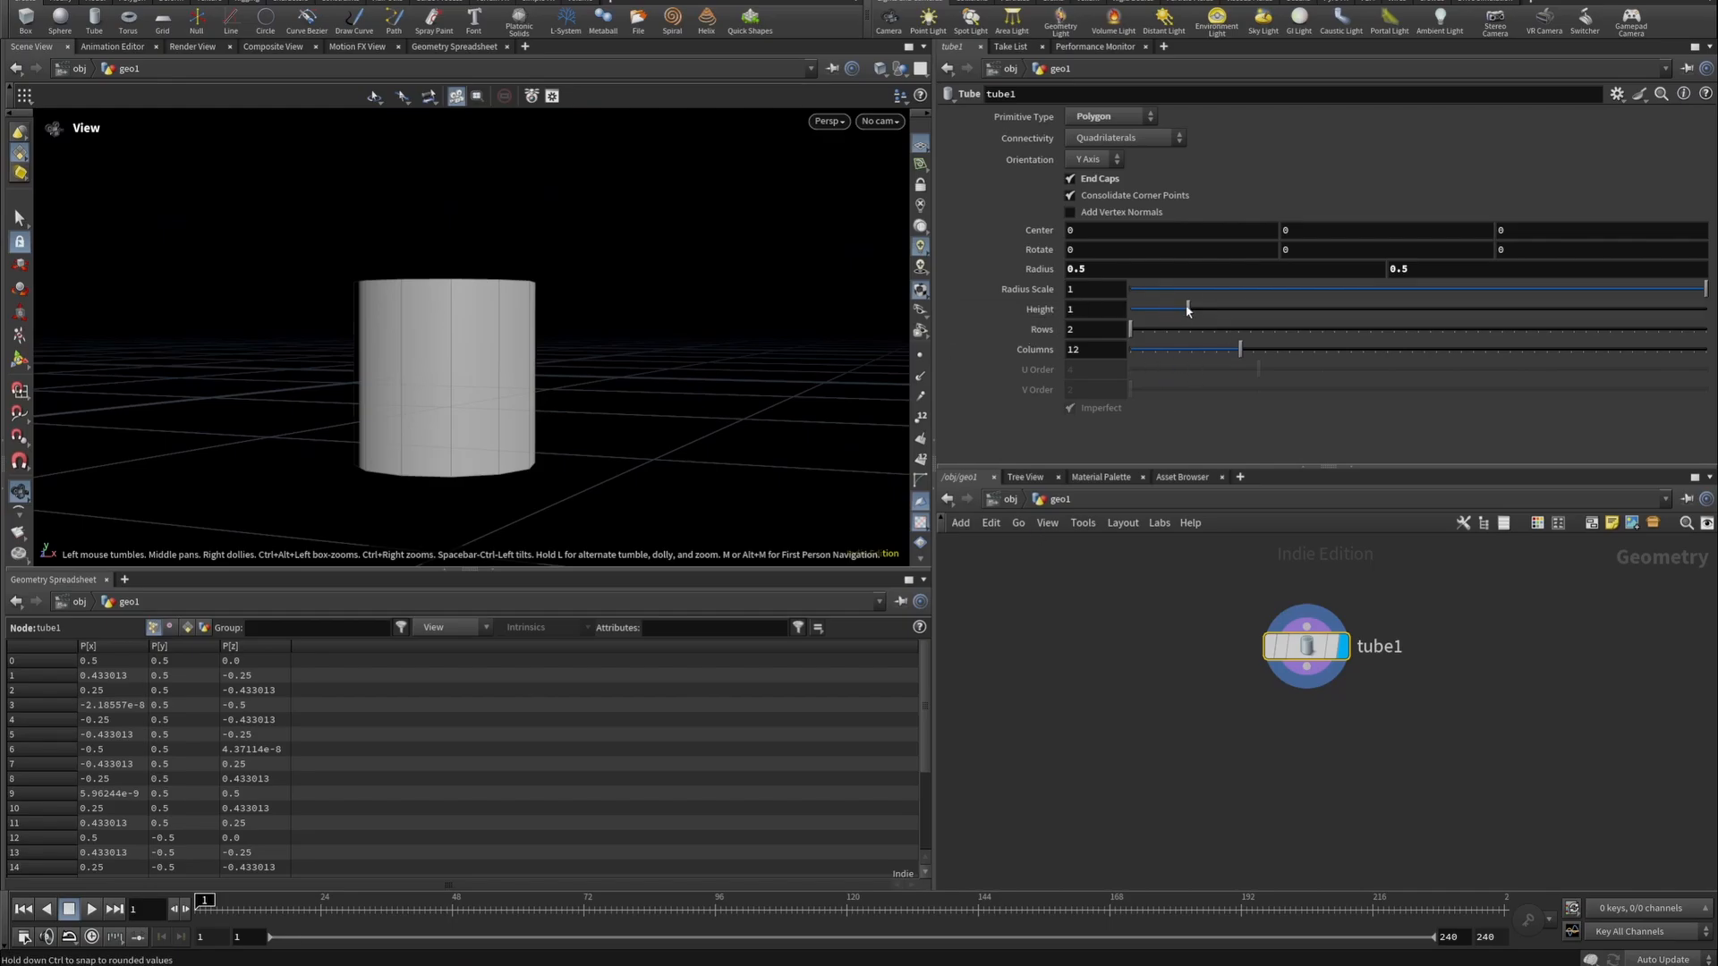
pyautogui.moveTo(1194, 312); pyautogui.dragTo(1199, 315)
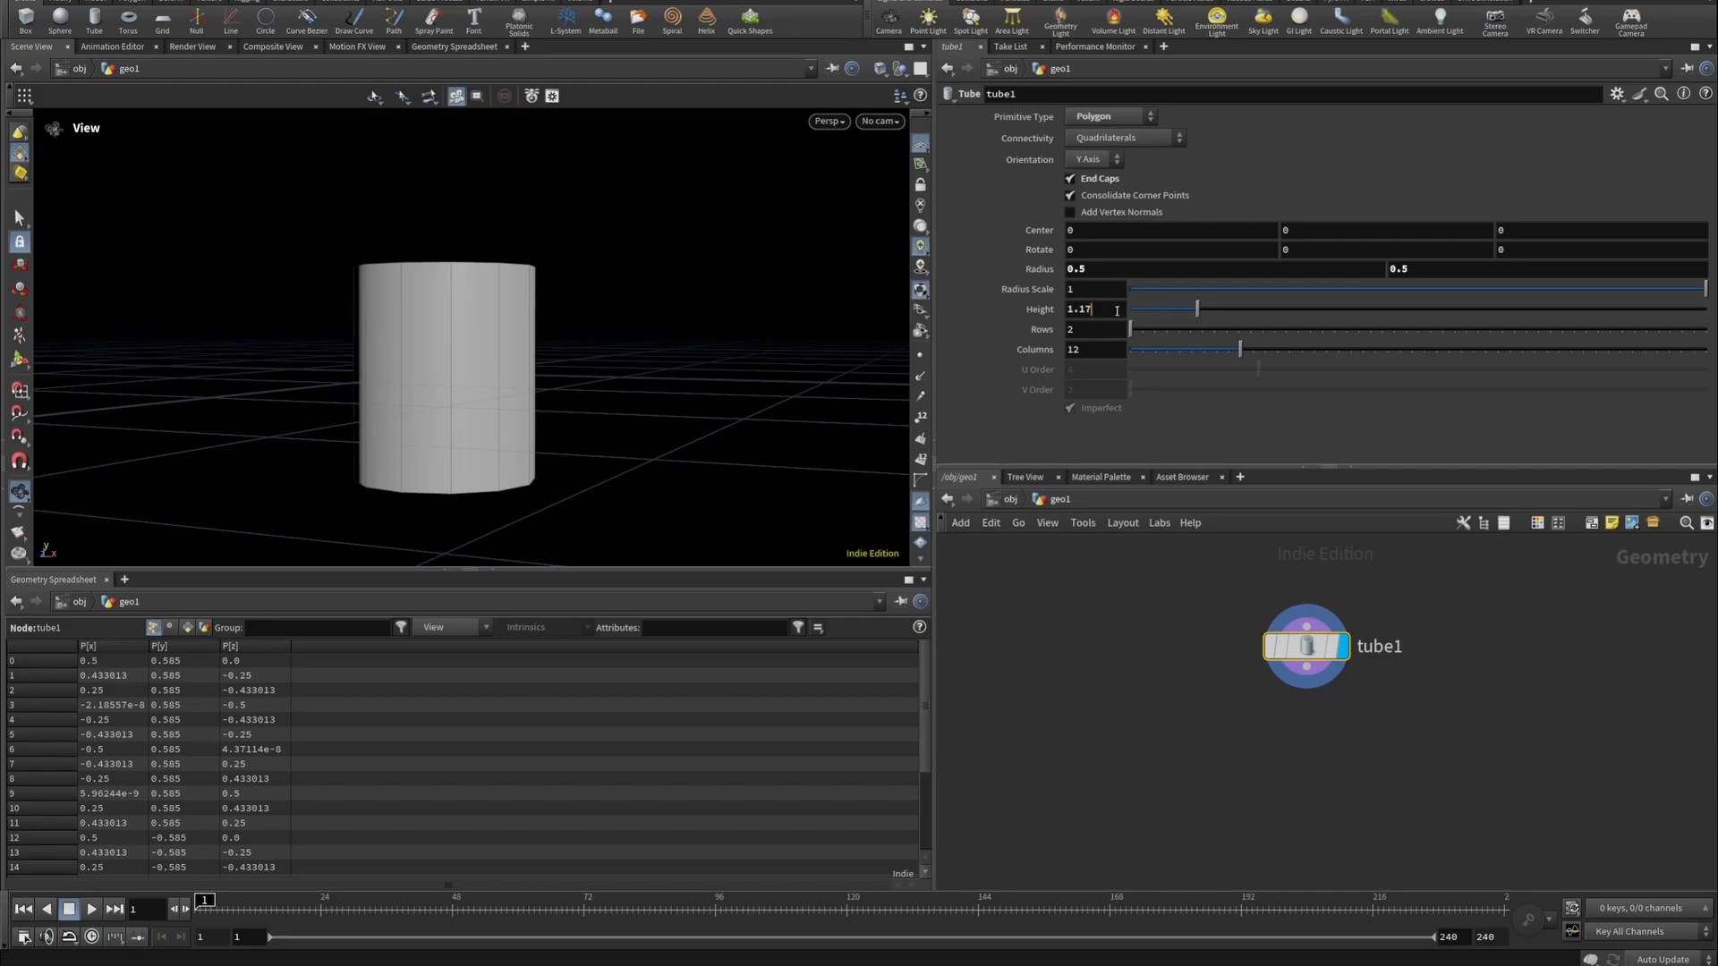
pyautogui.click(1078, 310)
pyautogui.write('1.45')
pyautogui.press('Return')
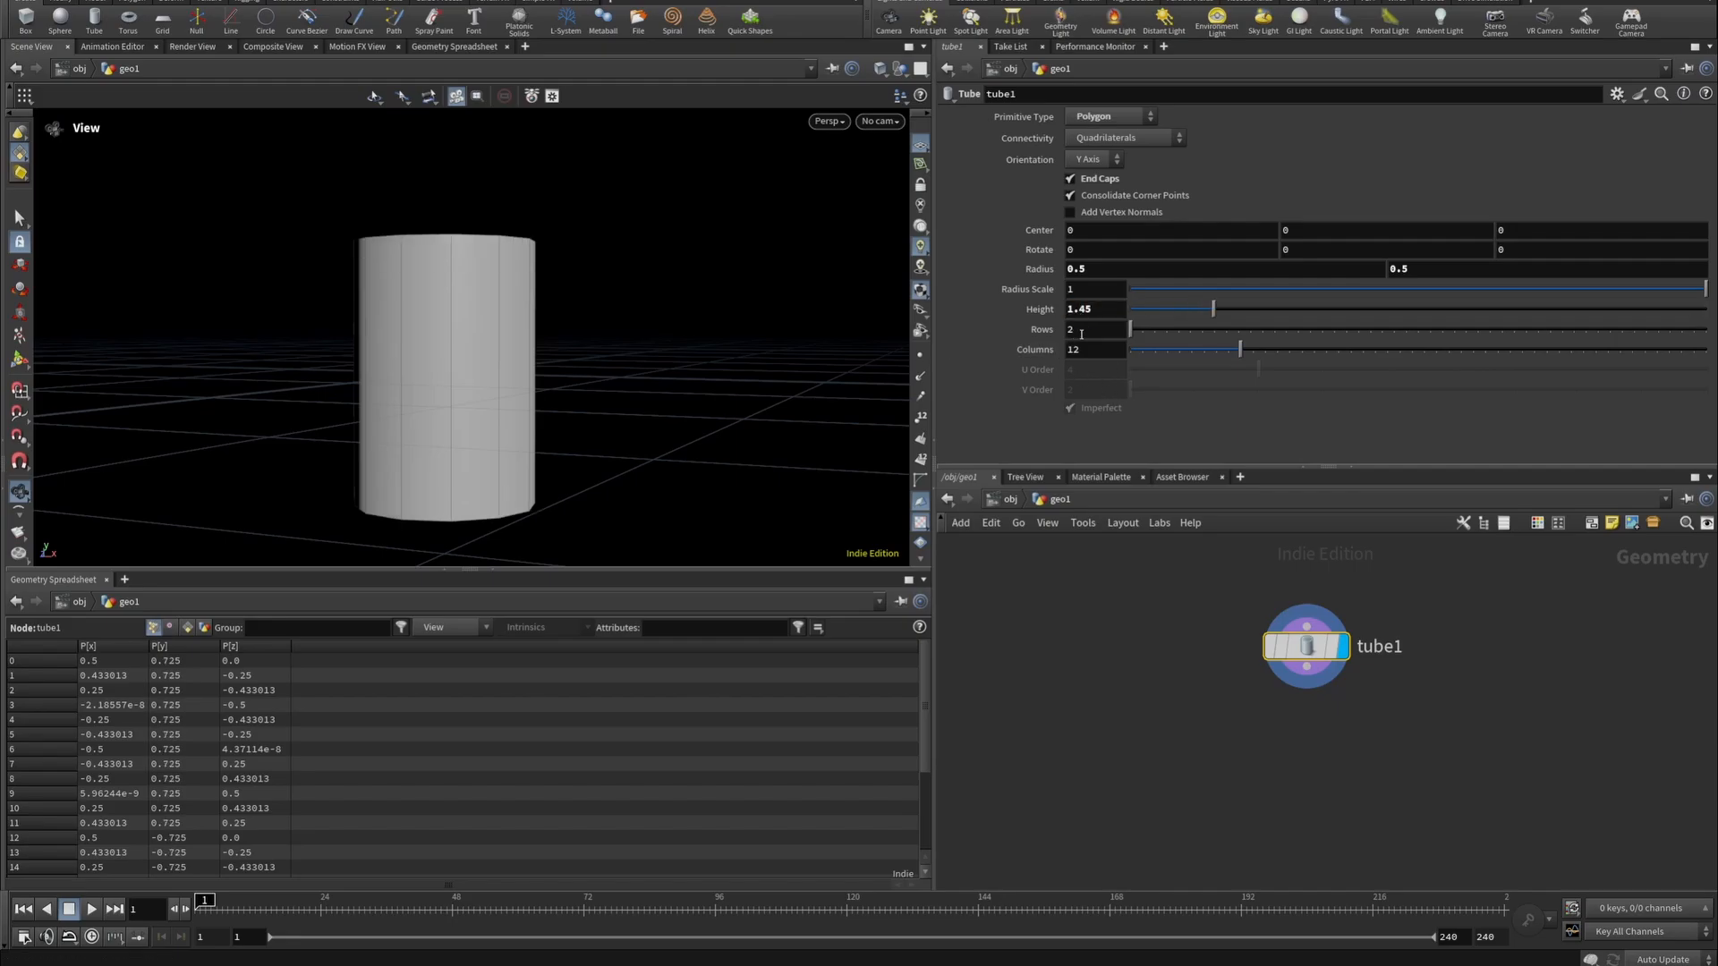
# Set the tube's rows to 10.
pyautogui.click(1081, 331)
pyautogui.write('10')
pyautogui.press('Return')
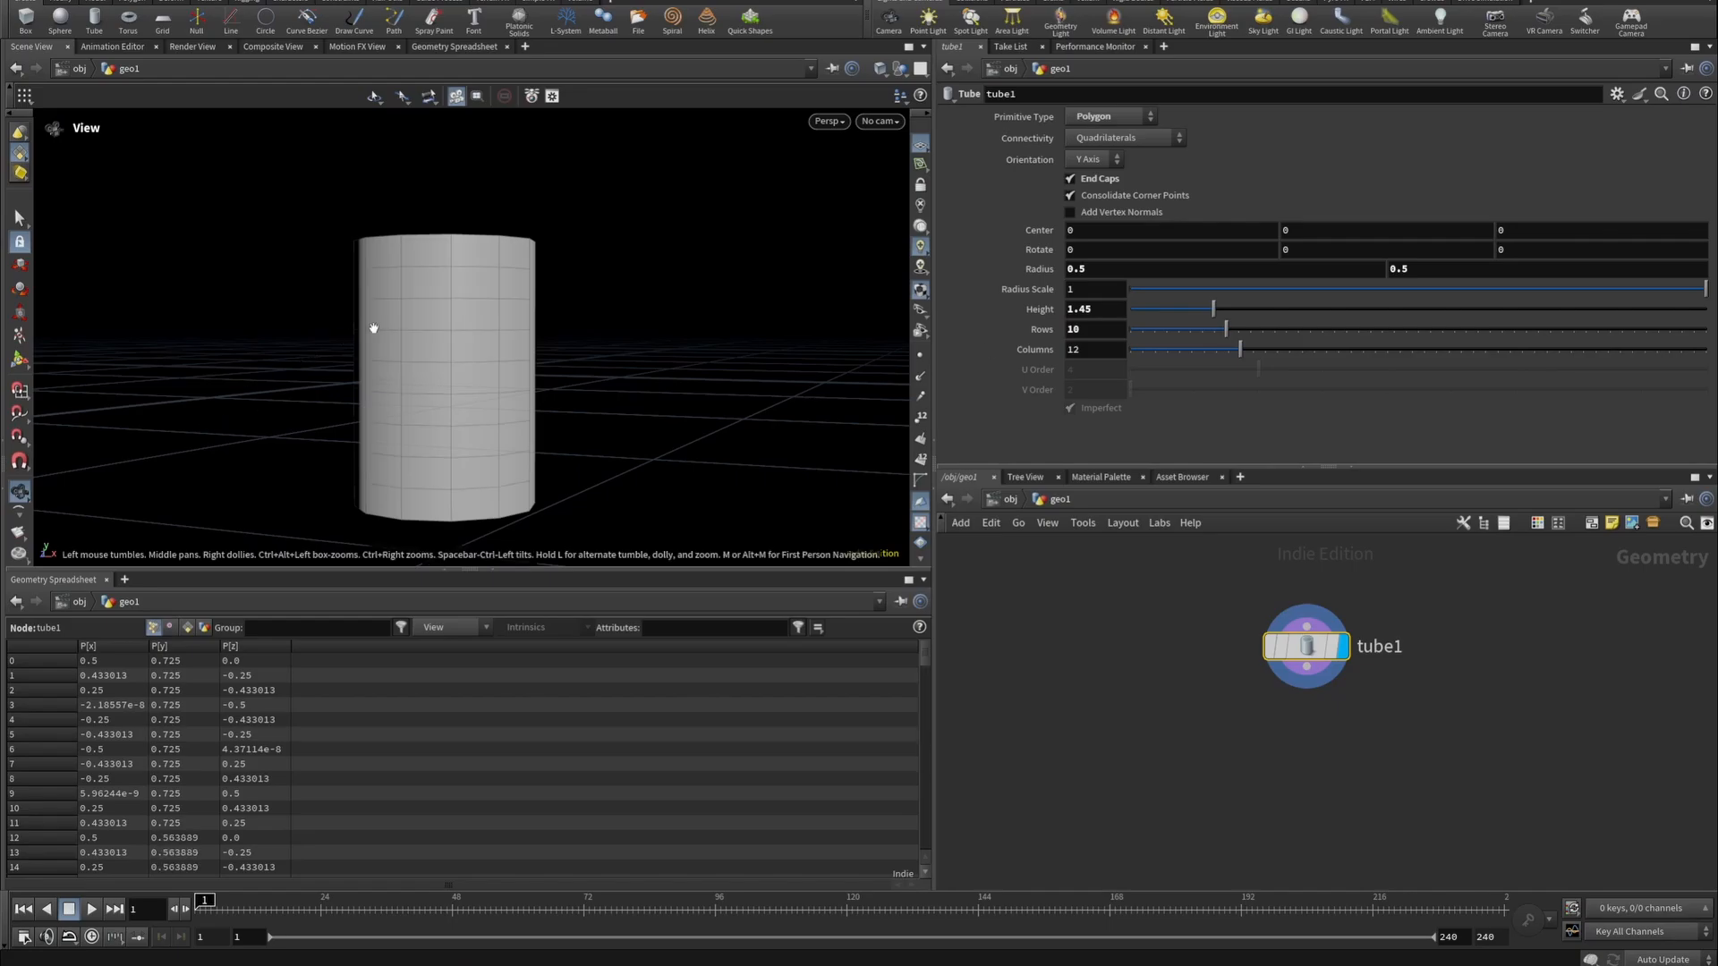
pyautogui.moveTo(374, 329); pyautogui.dragTo(429, 319)
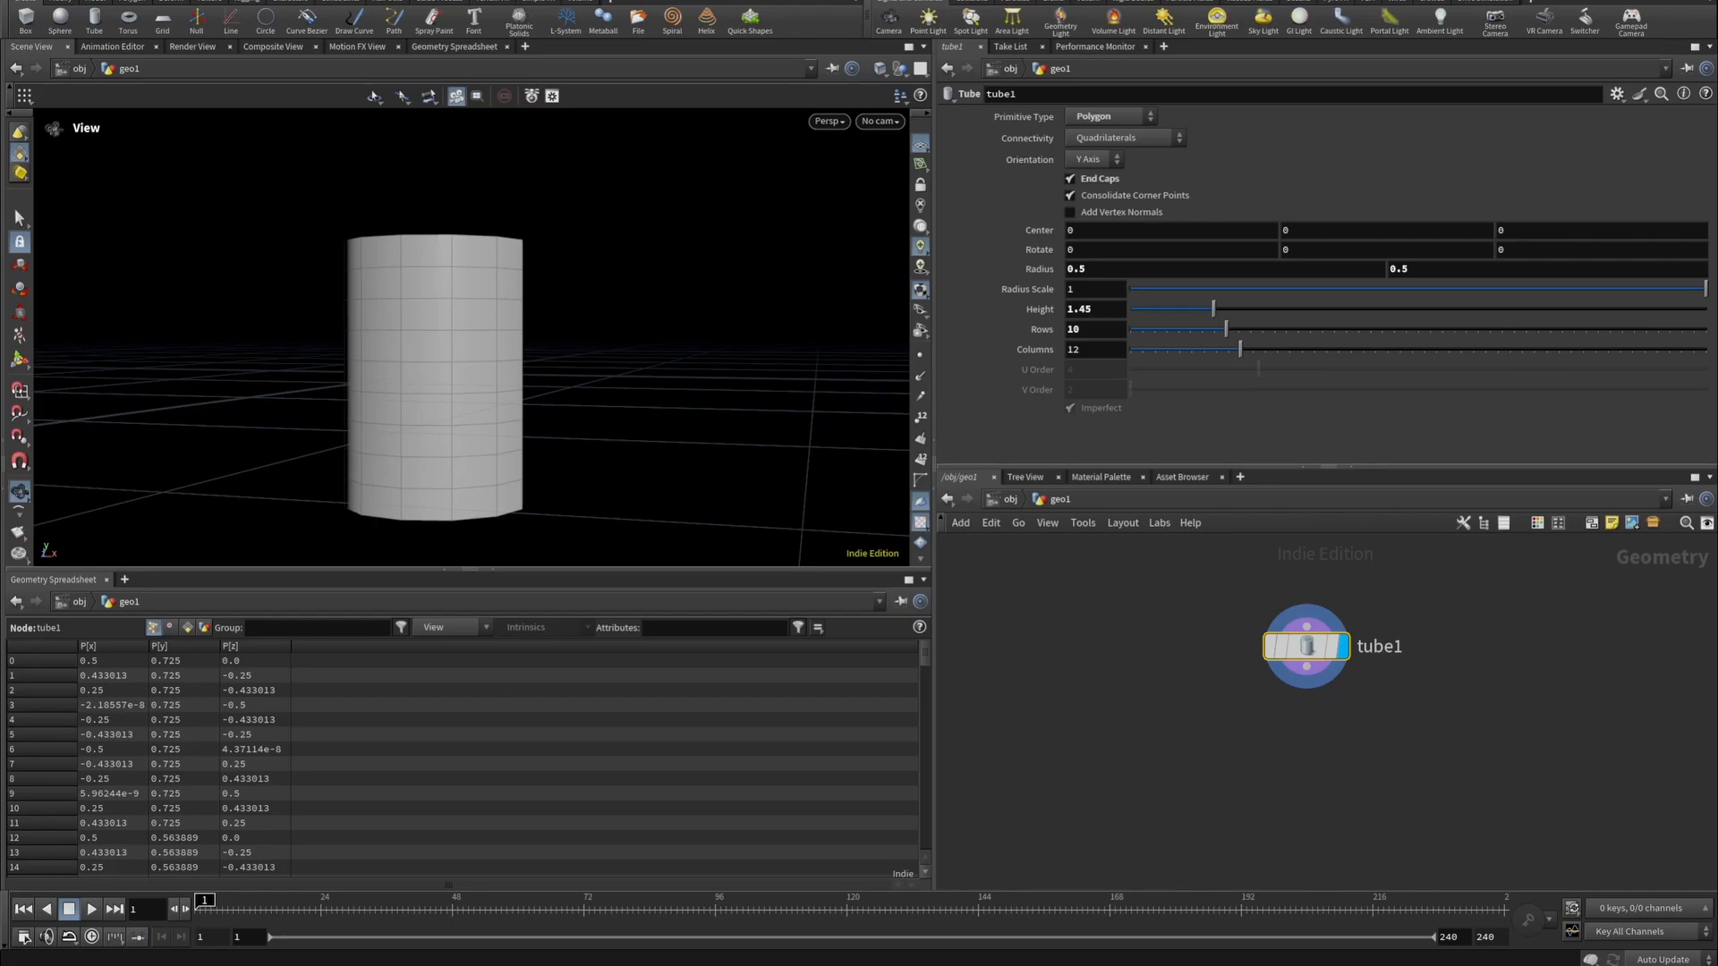
# Add a Group Create node wired after the tube and make it the displayed node.
pyautogui.click(1307, 668)
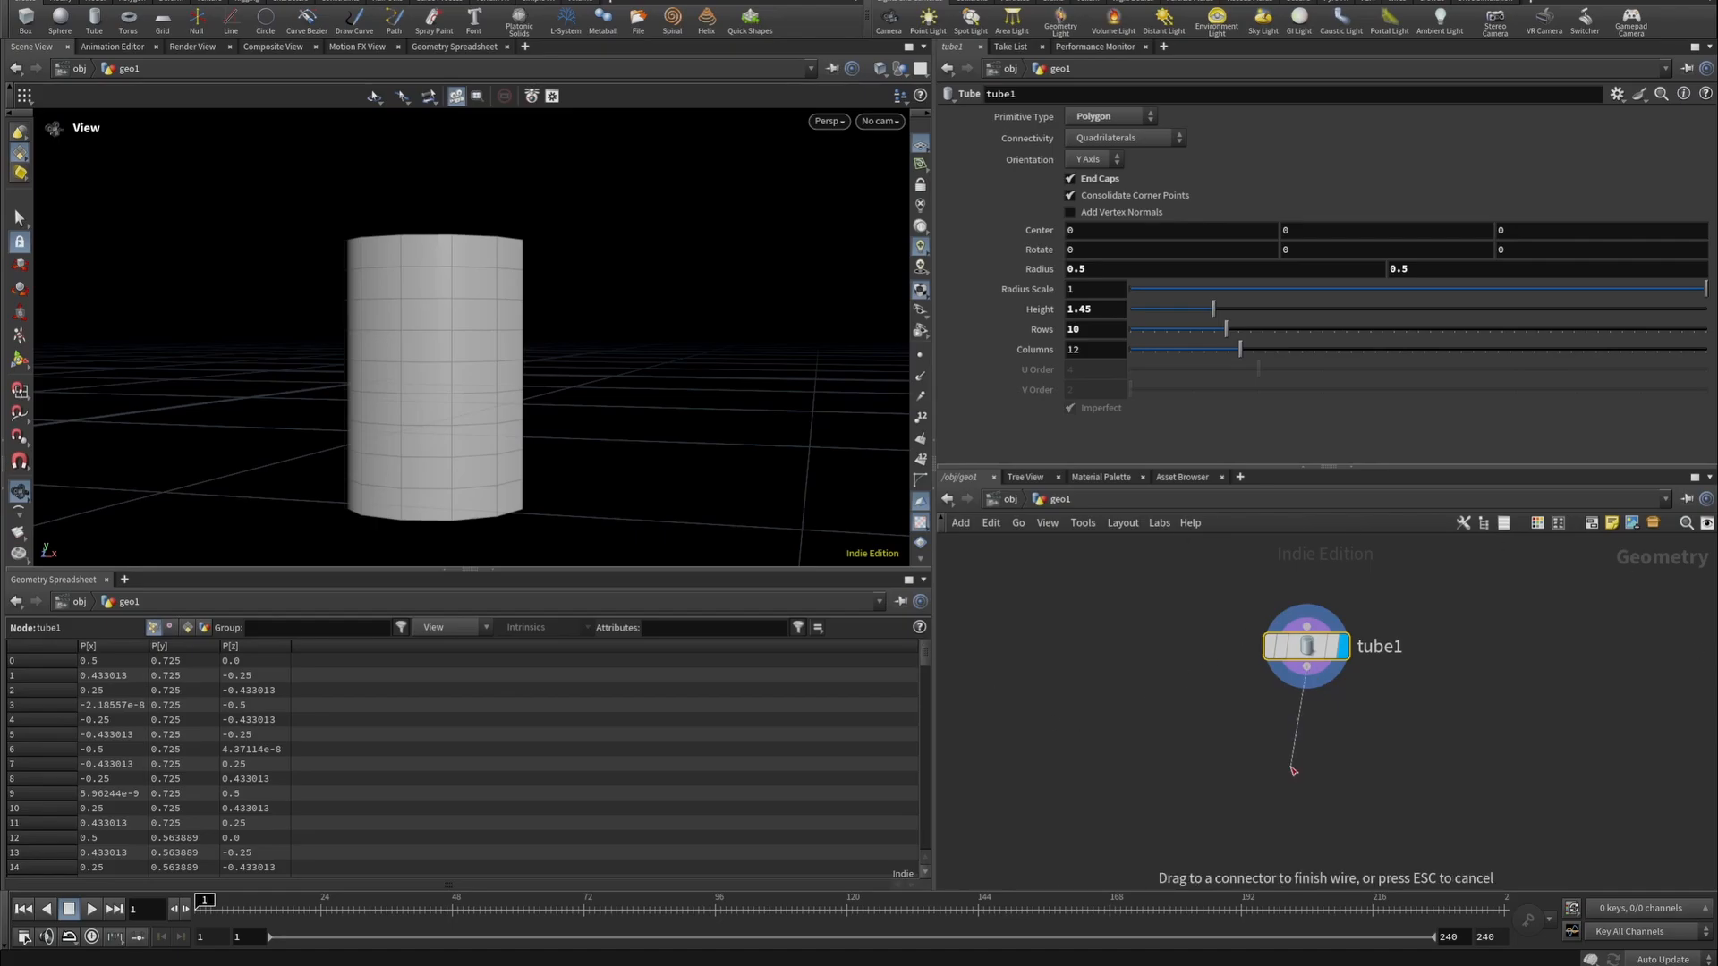
pyautogui.press('Tab')
pyautogui.write('edg')
pyautogui.press('BackSpace')
pyautogui.press('BackSpace')
pyautogui.press('BackSpace')
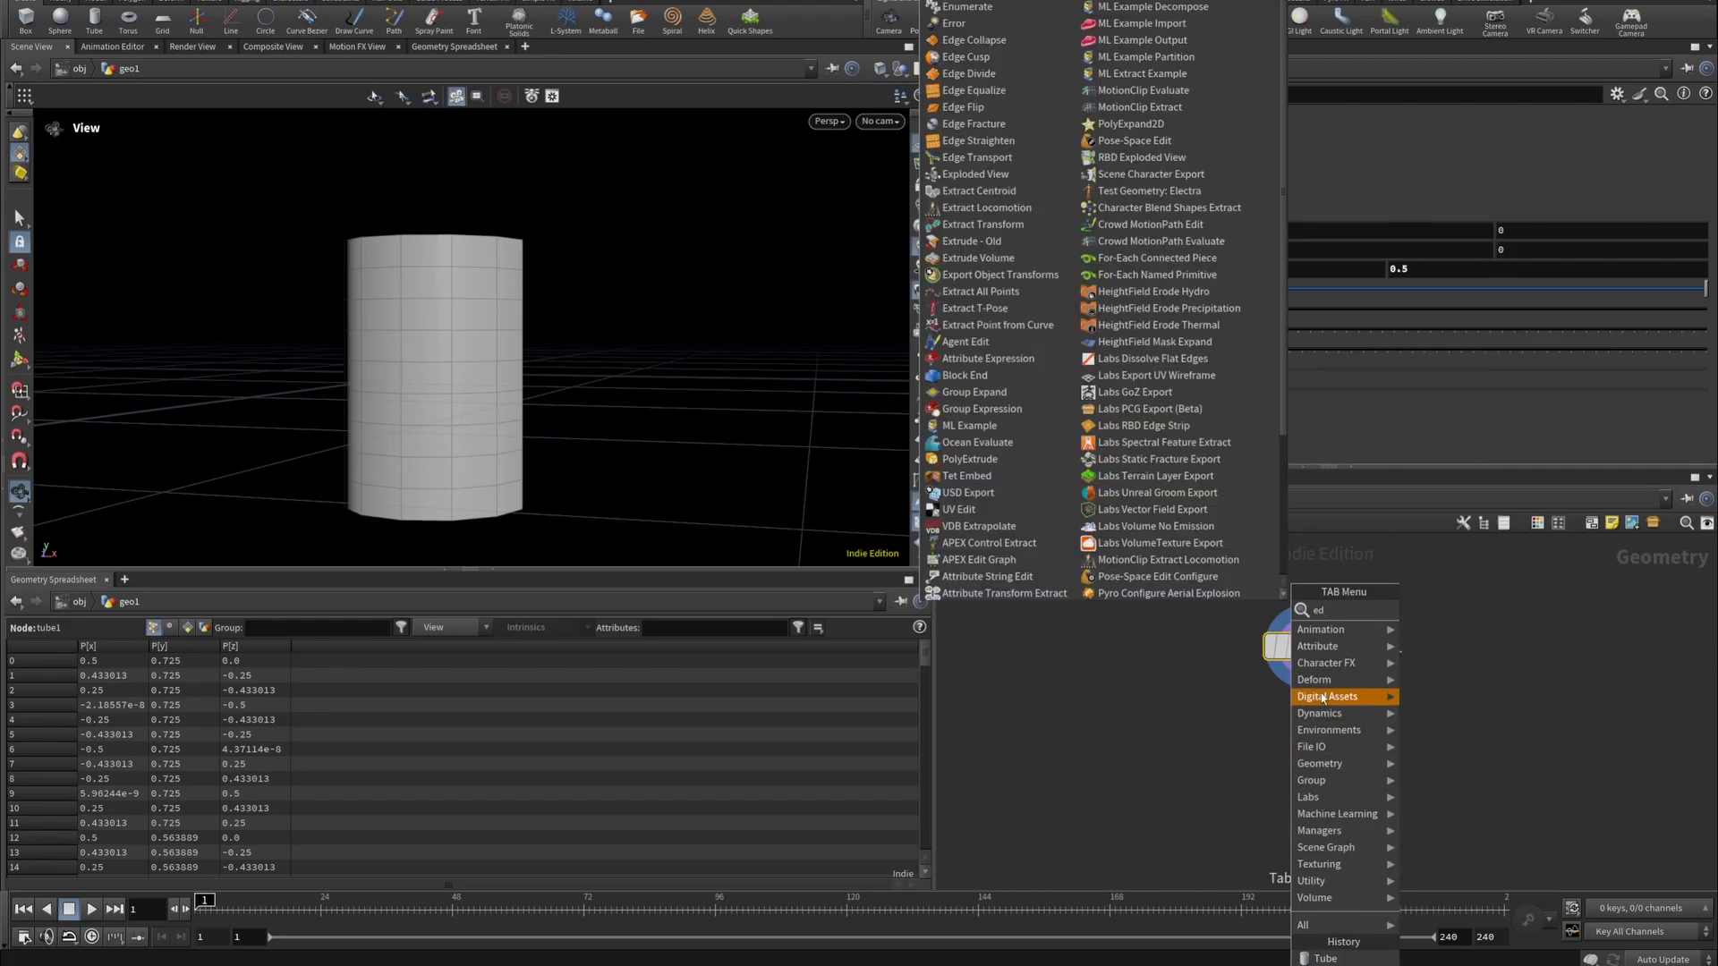
pyautogui.write('gro')
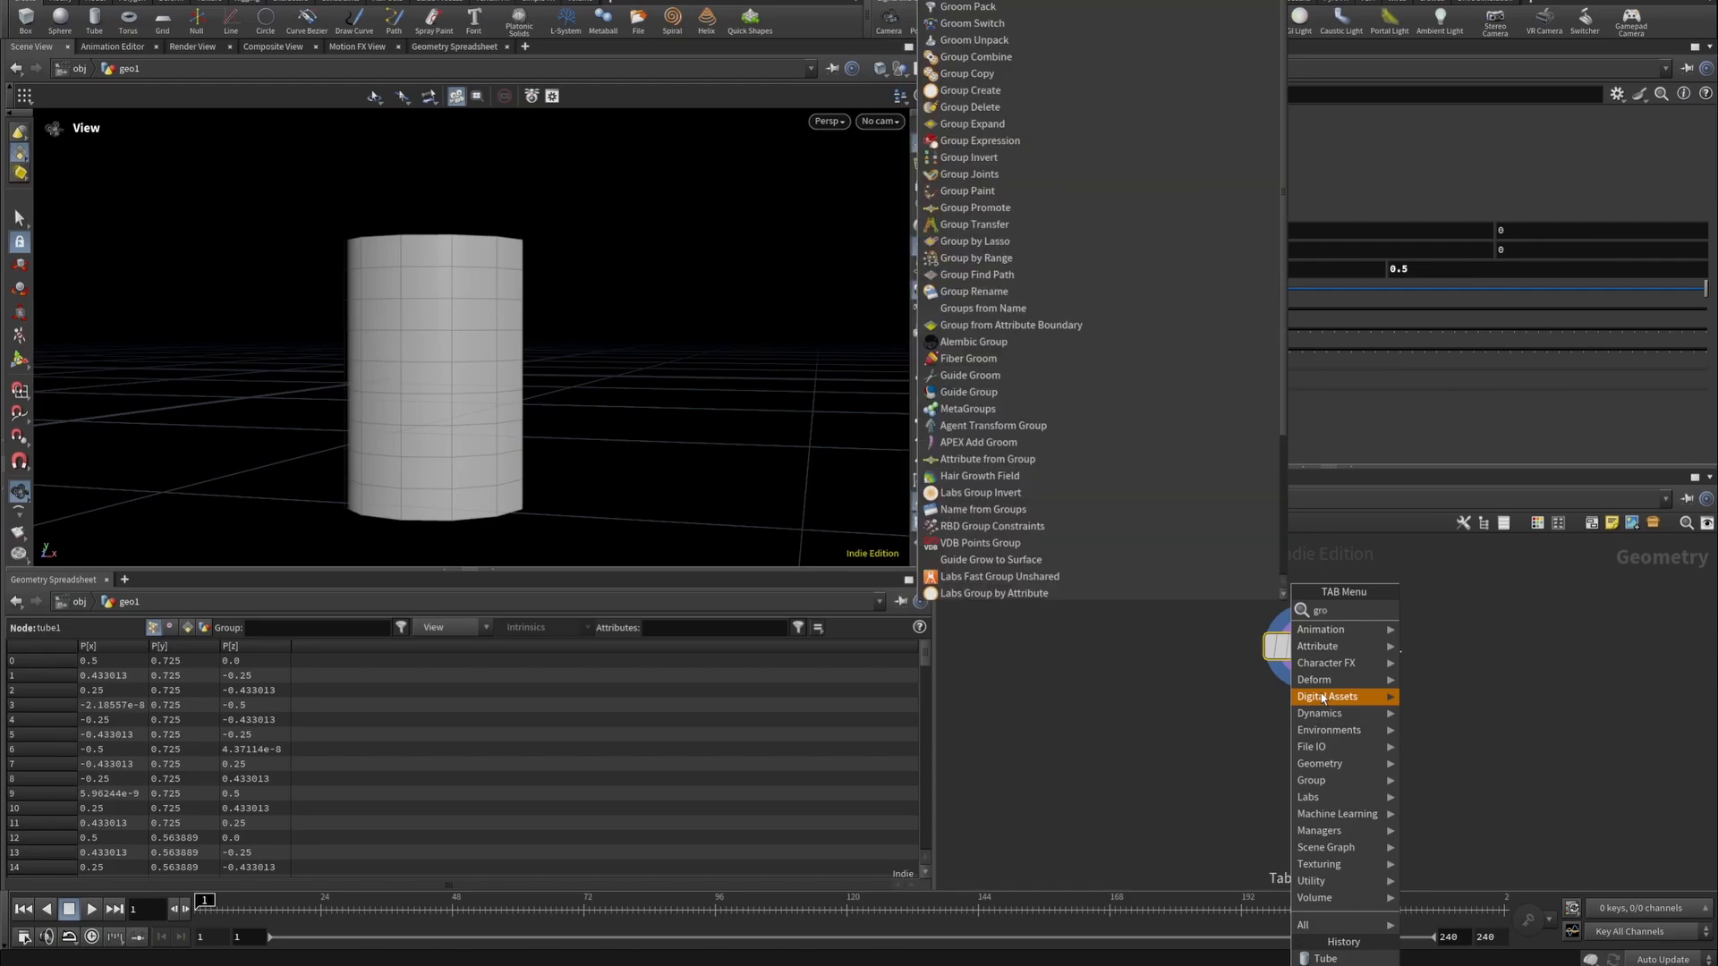
pyautogui.write('up')
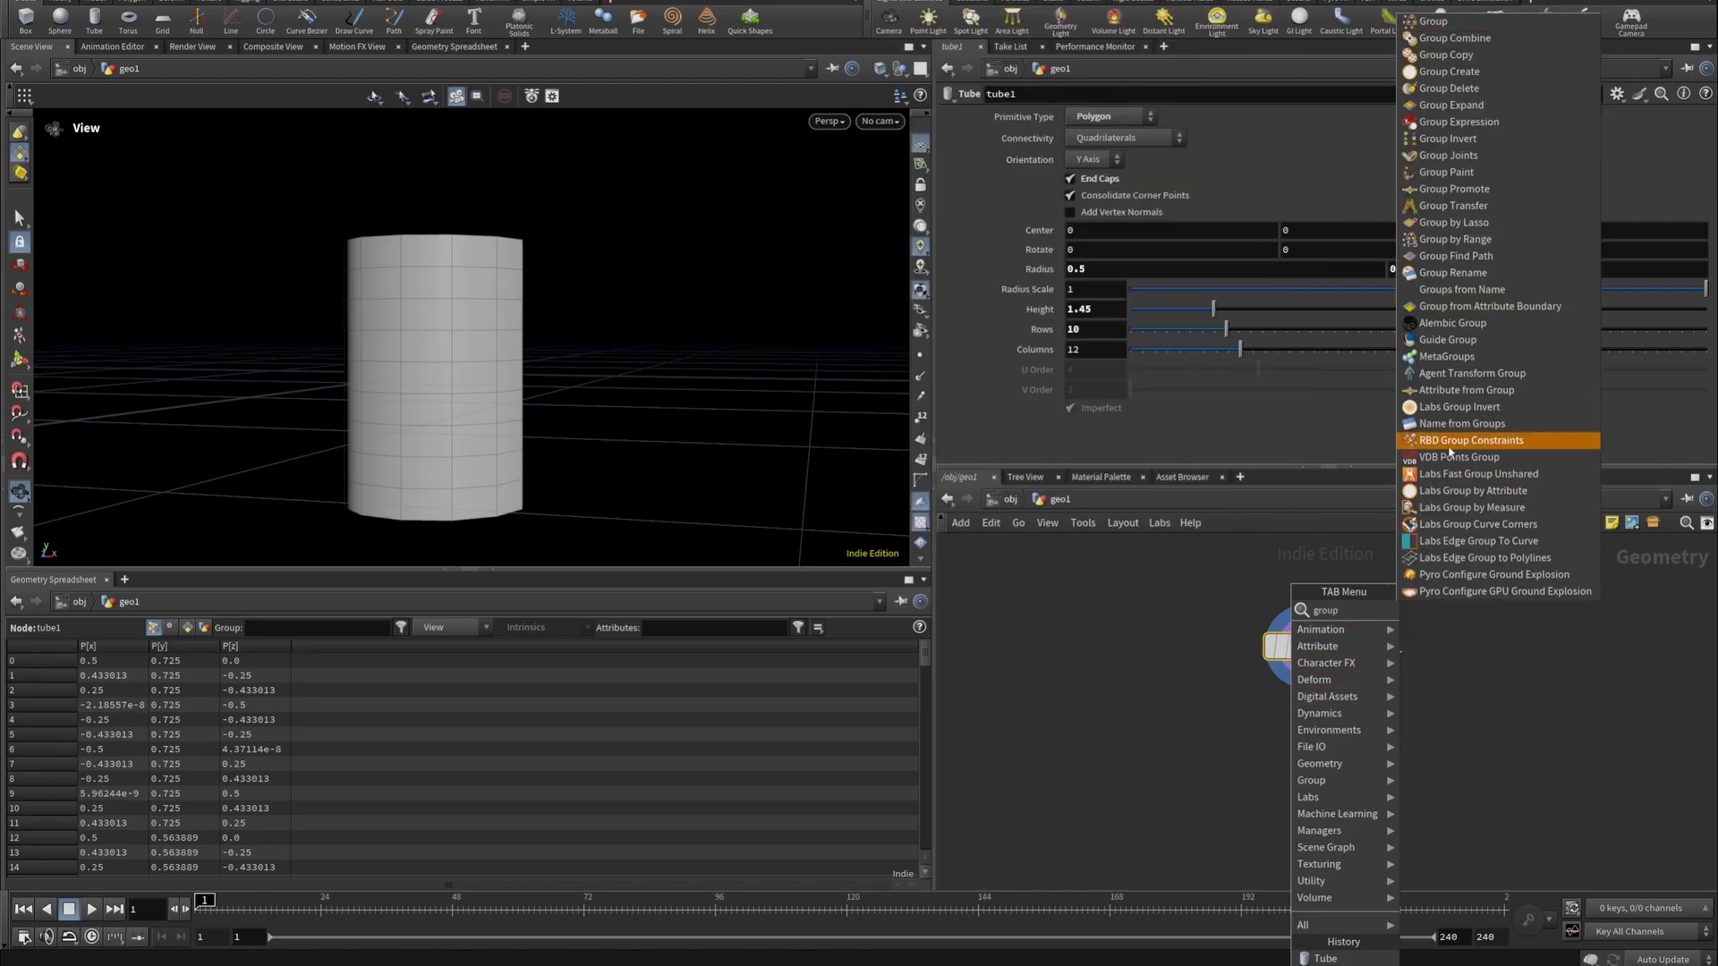
pyautogui.click(1443, 25)
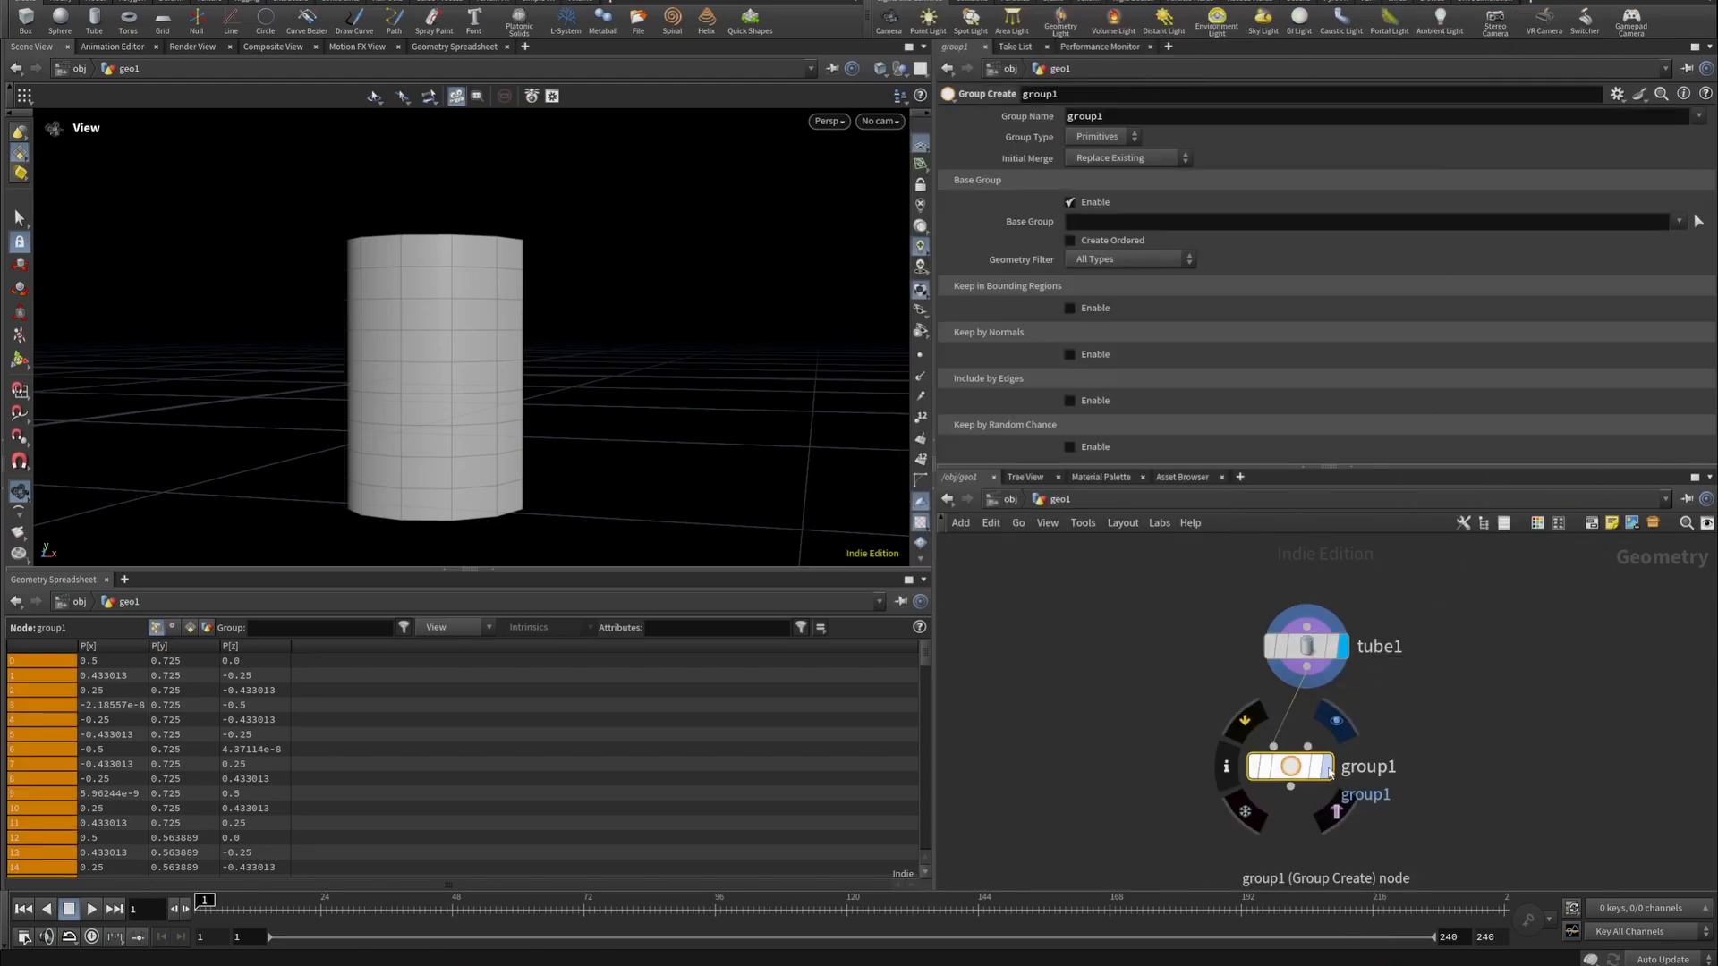
pyautogui.click(1324, 767)
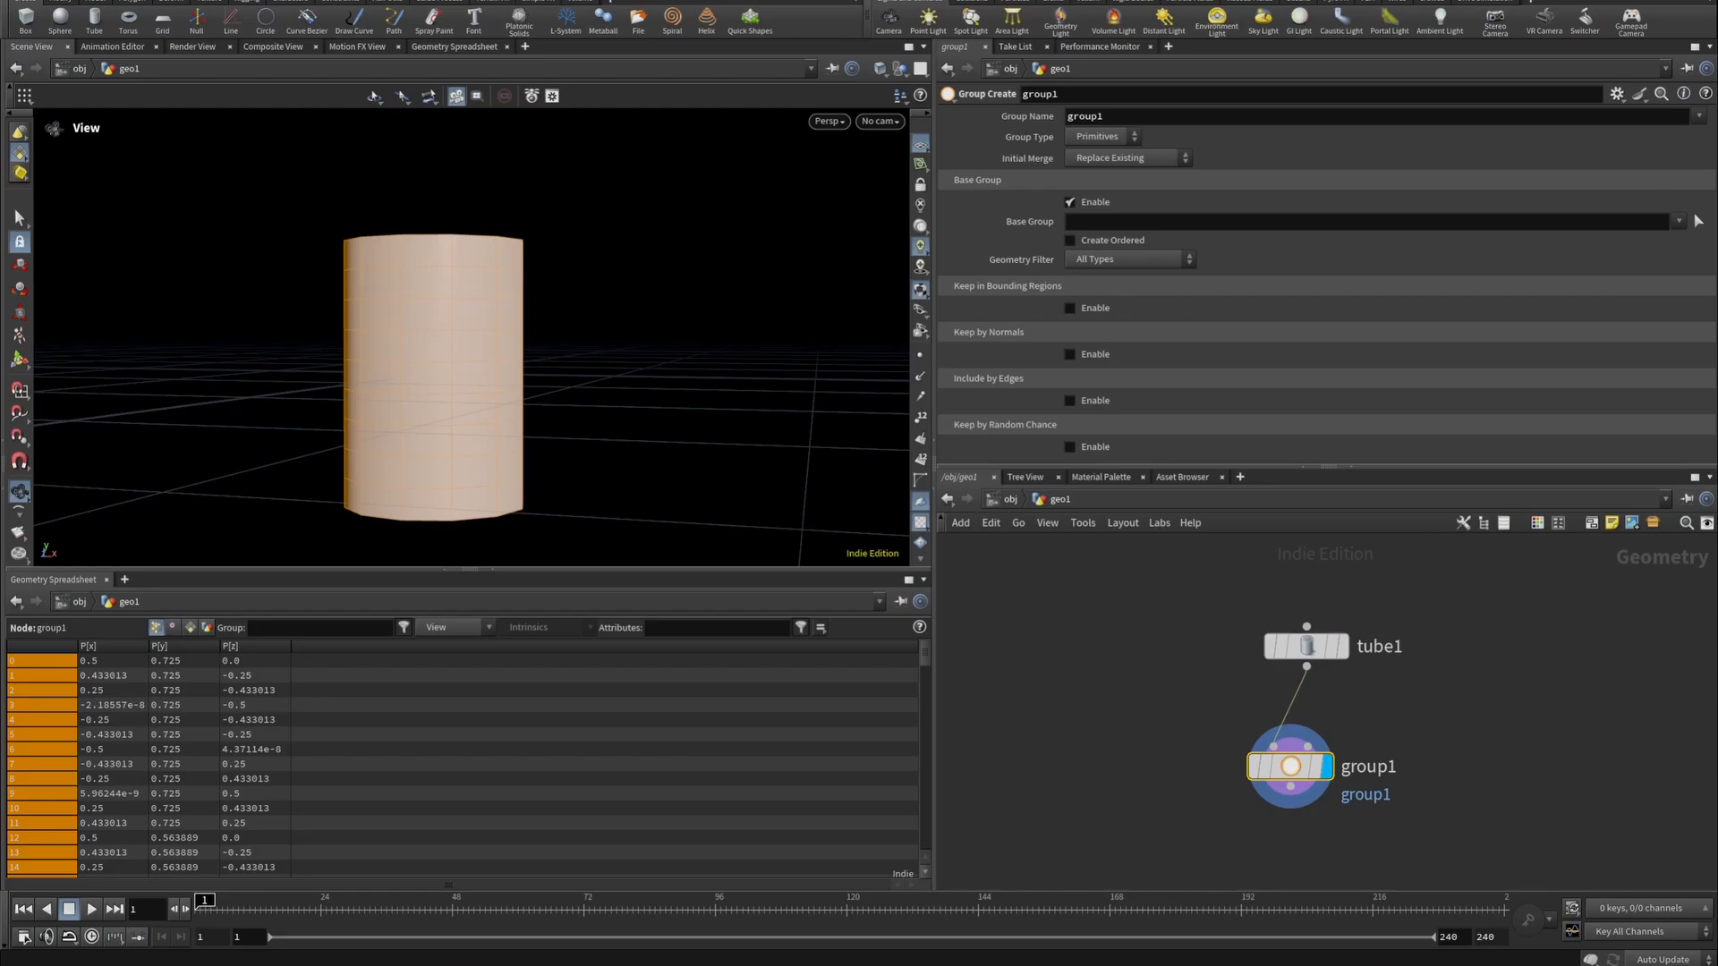
# Set the group type to Edges and the group name to $OS.
pyautogui.click(1102, 136)
pyautogui.click(1093, 169)
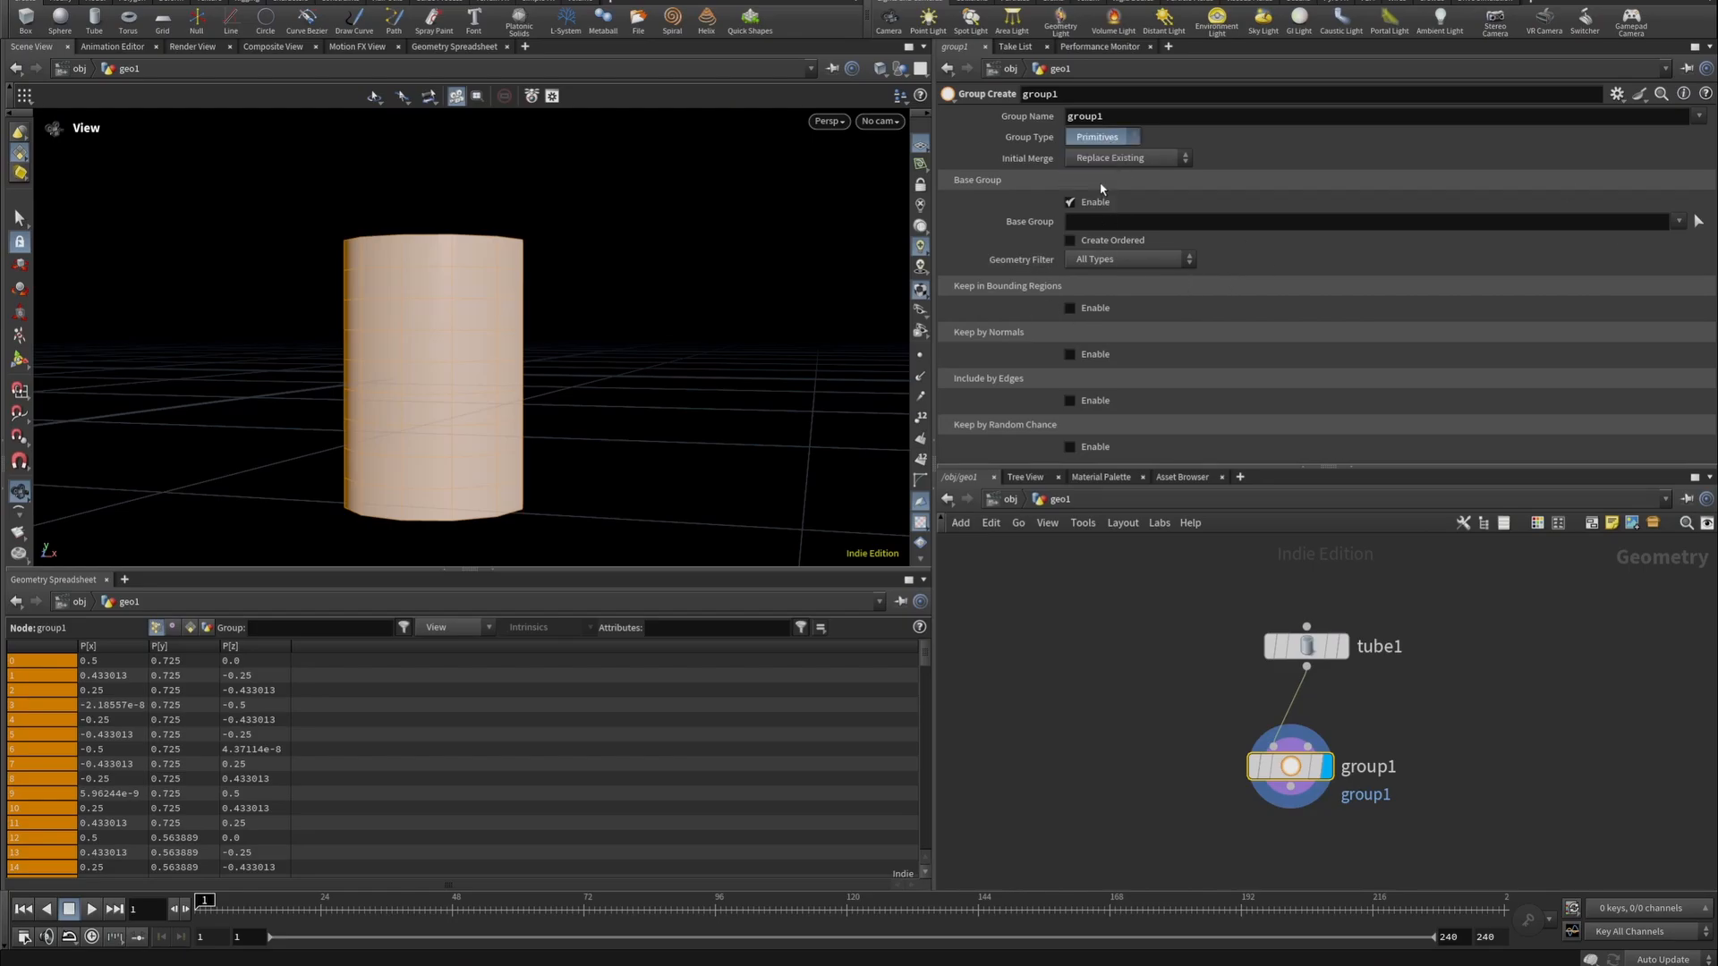
pyautogui.doubleClick(1110, 115)
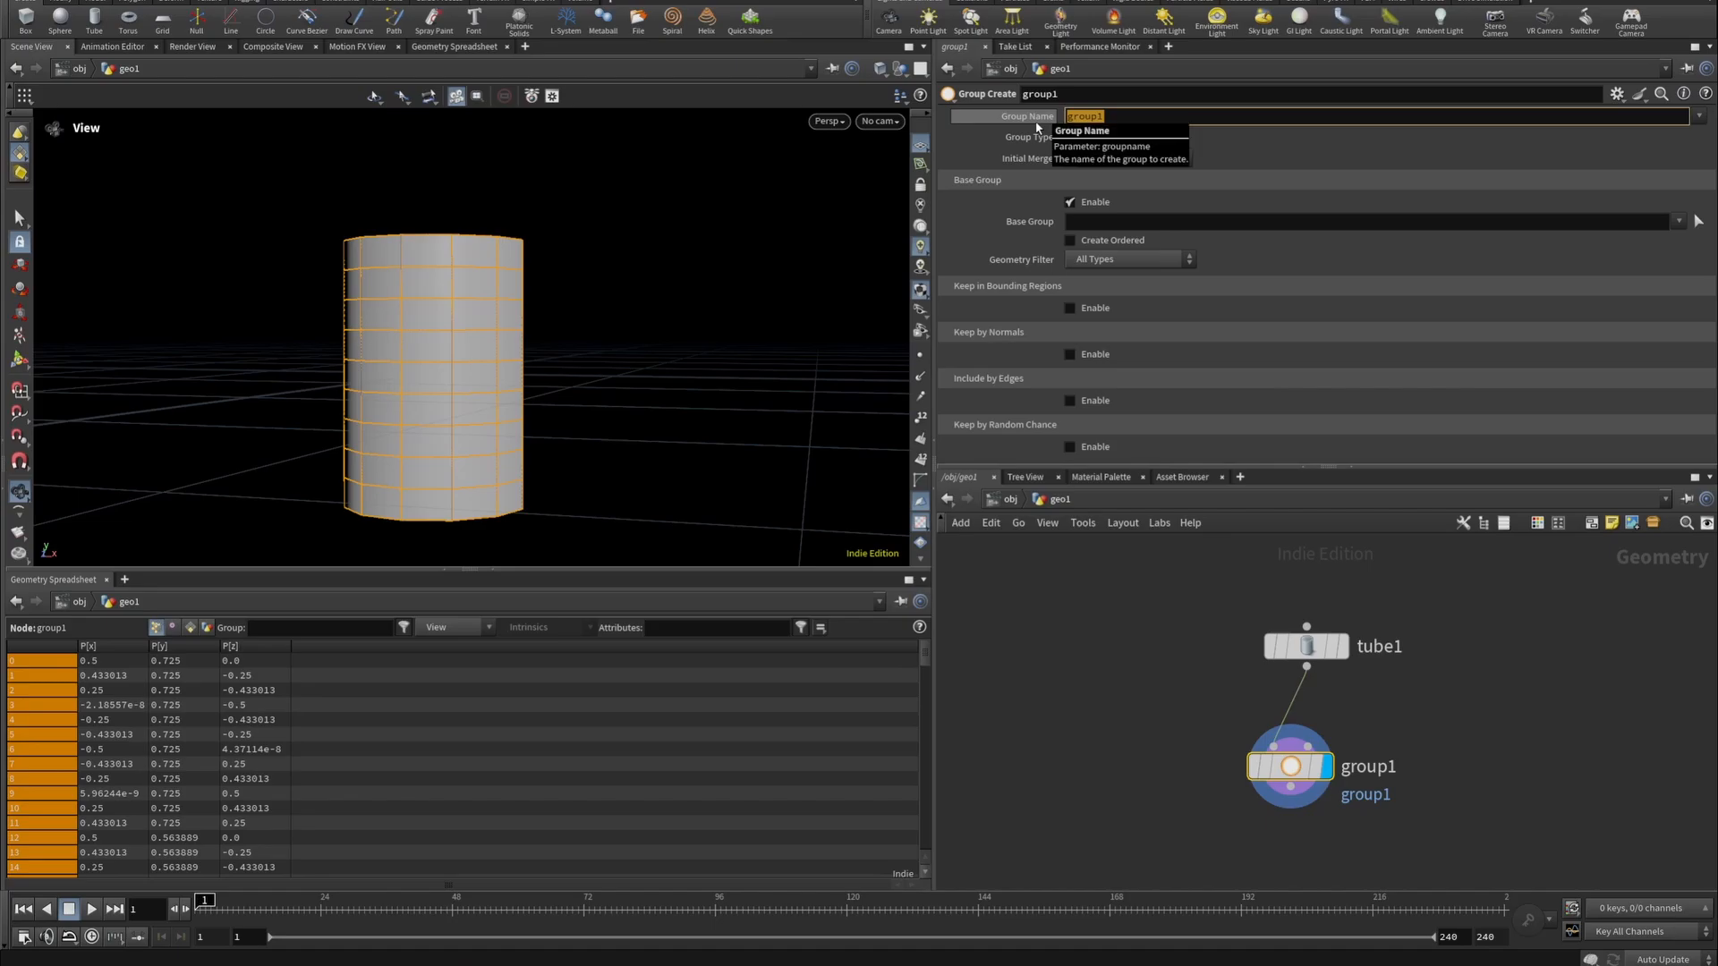
pyautogui.write('$OS')
pyautogui.press('Return')
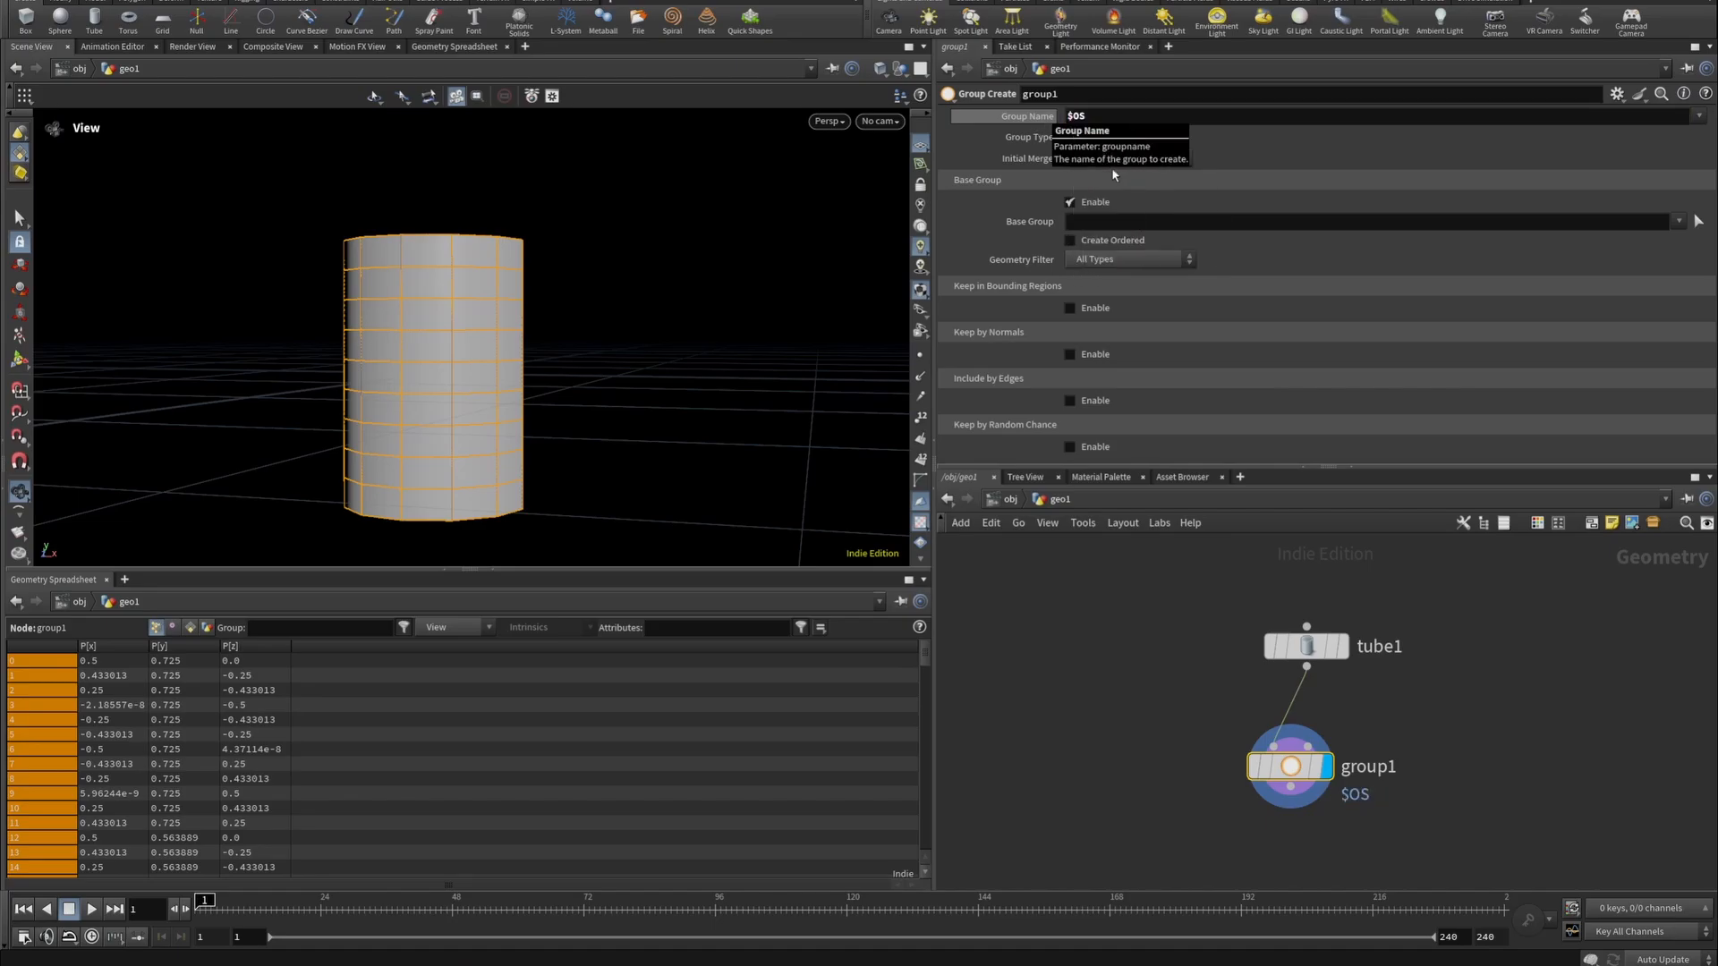
# Rename the Group Create node to edge.
pyautogui.doubleClick(1372, 775)
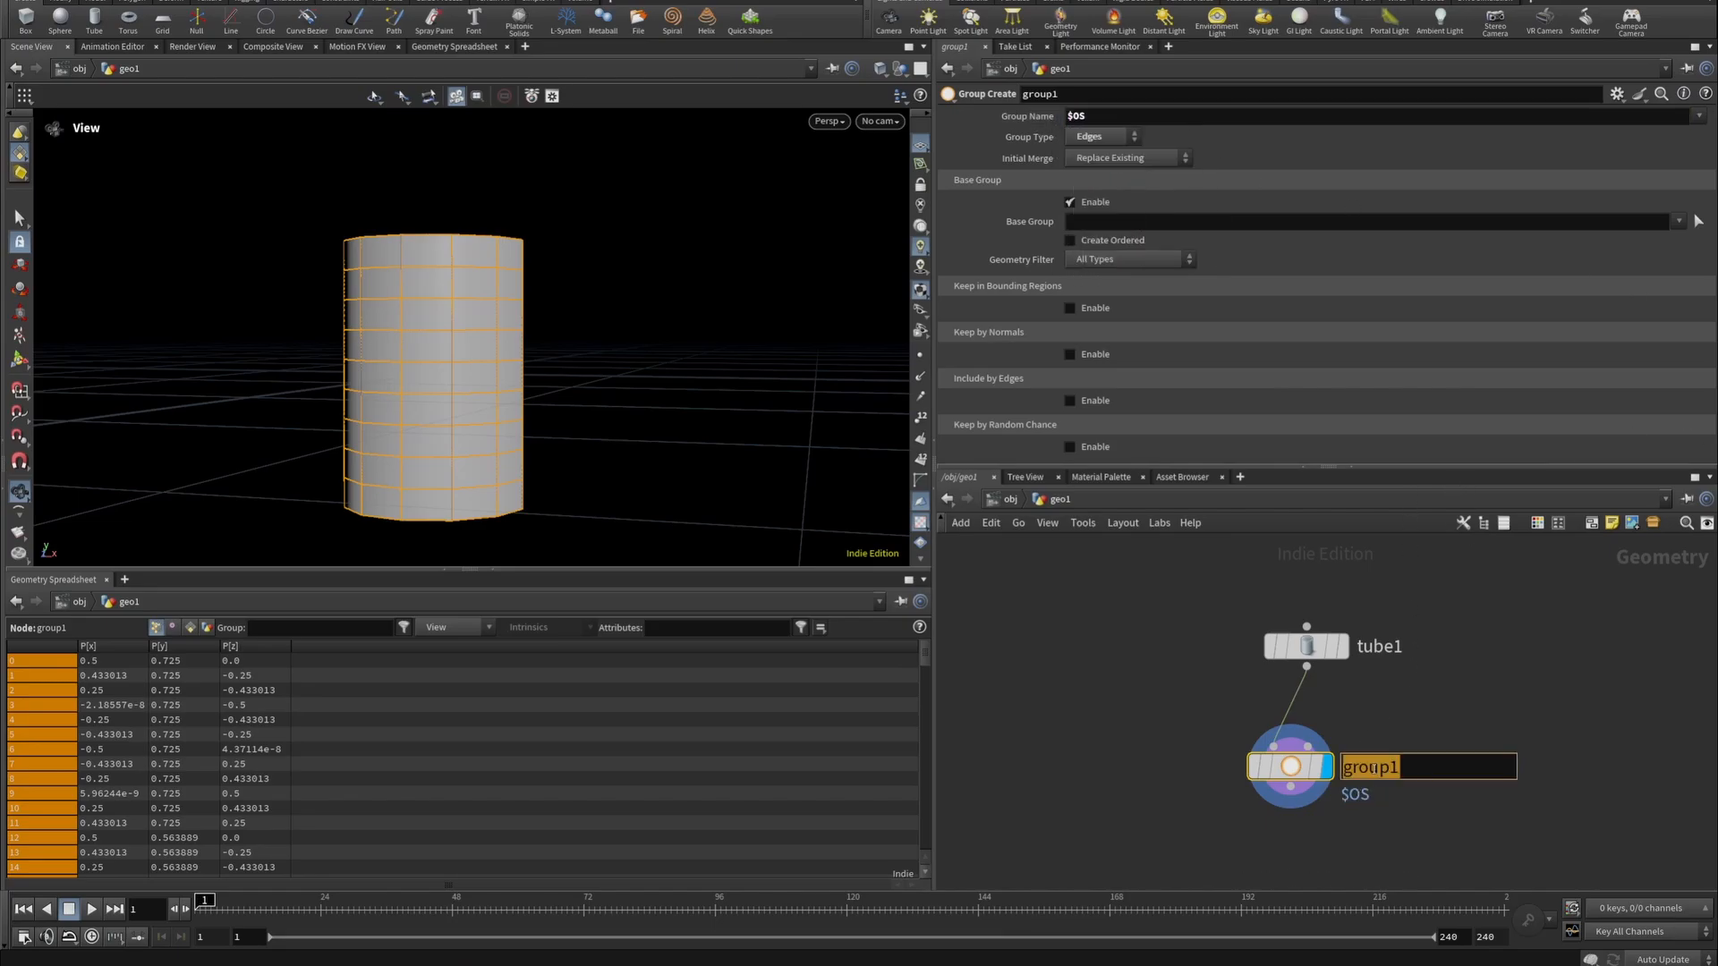
pyautogui.write('EDGE')
pyautogui.press('BackSpace')
pyautogui.press('BackSpace')
pyautogui.press('BackSpace')
pyautogui.press('BackSpace')
pyautogui.write('edge')
pyautogui.press('Return')
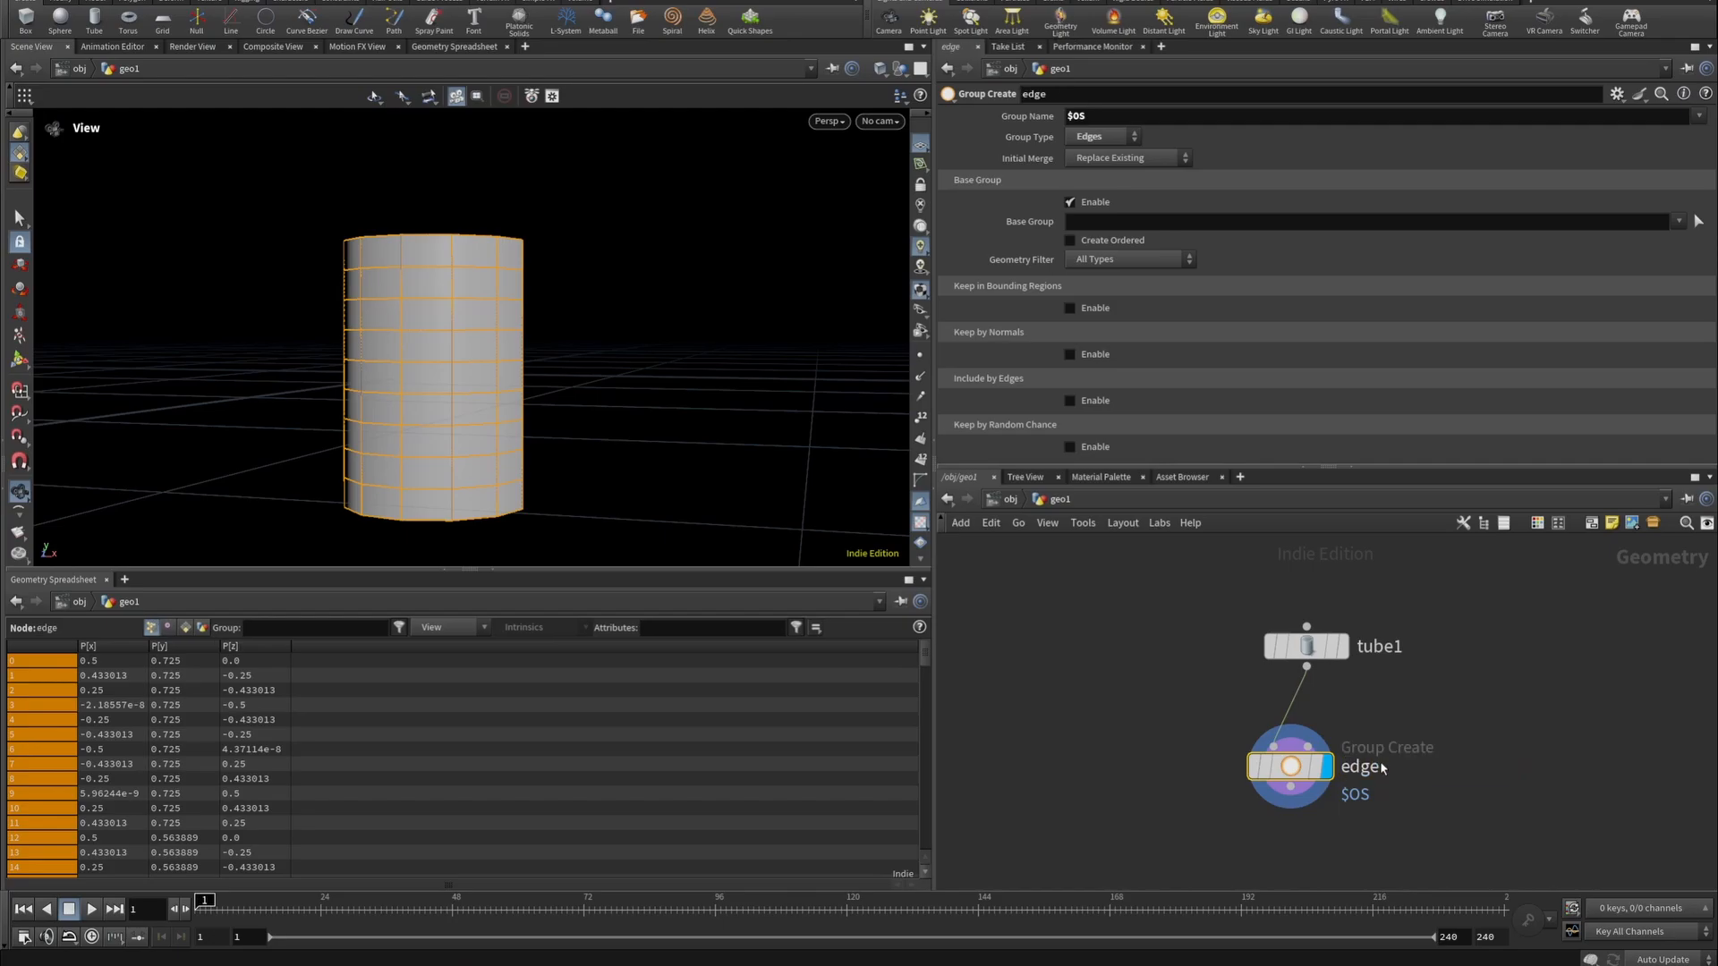
# Assign the edge loops around the tube's top and bottom rims as the group's base group.
pyautogui.click(1697, 220)
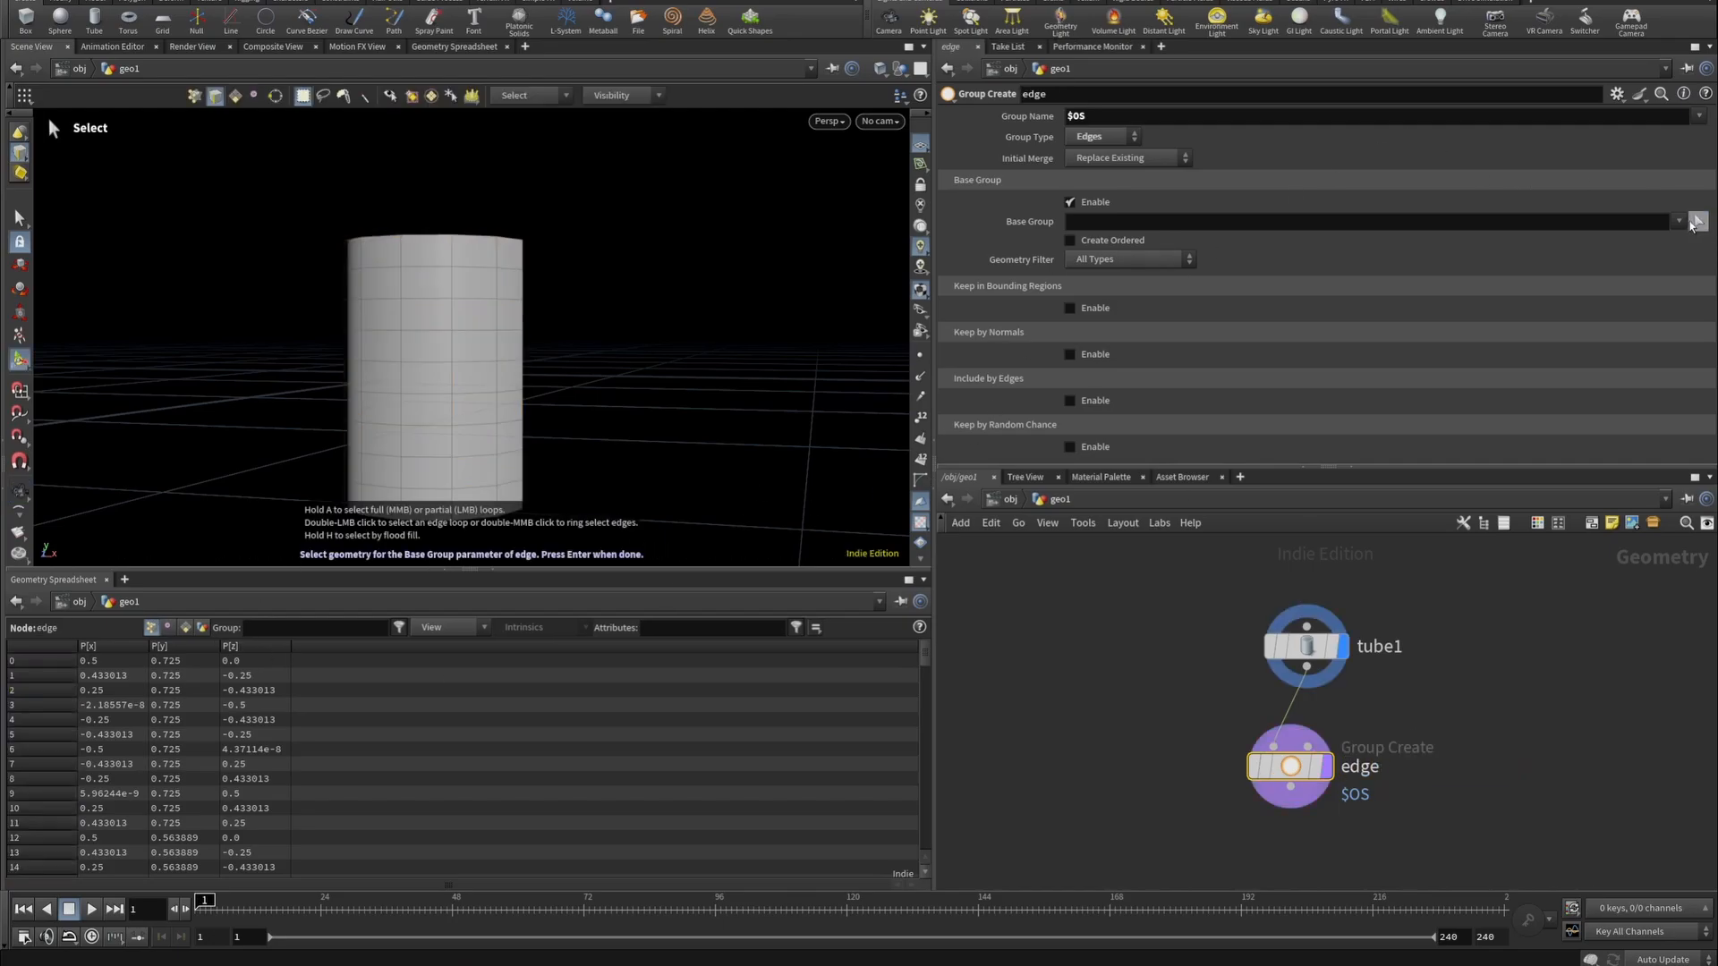
pyautogui.doubleClick(424, 239)
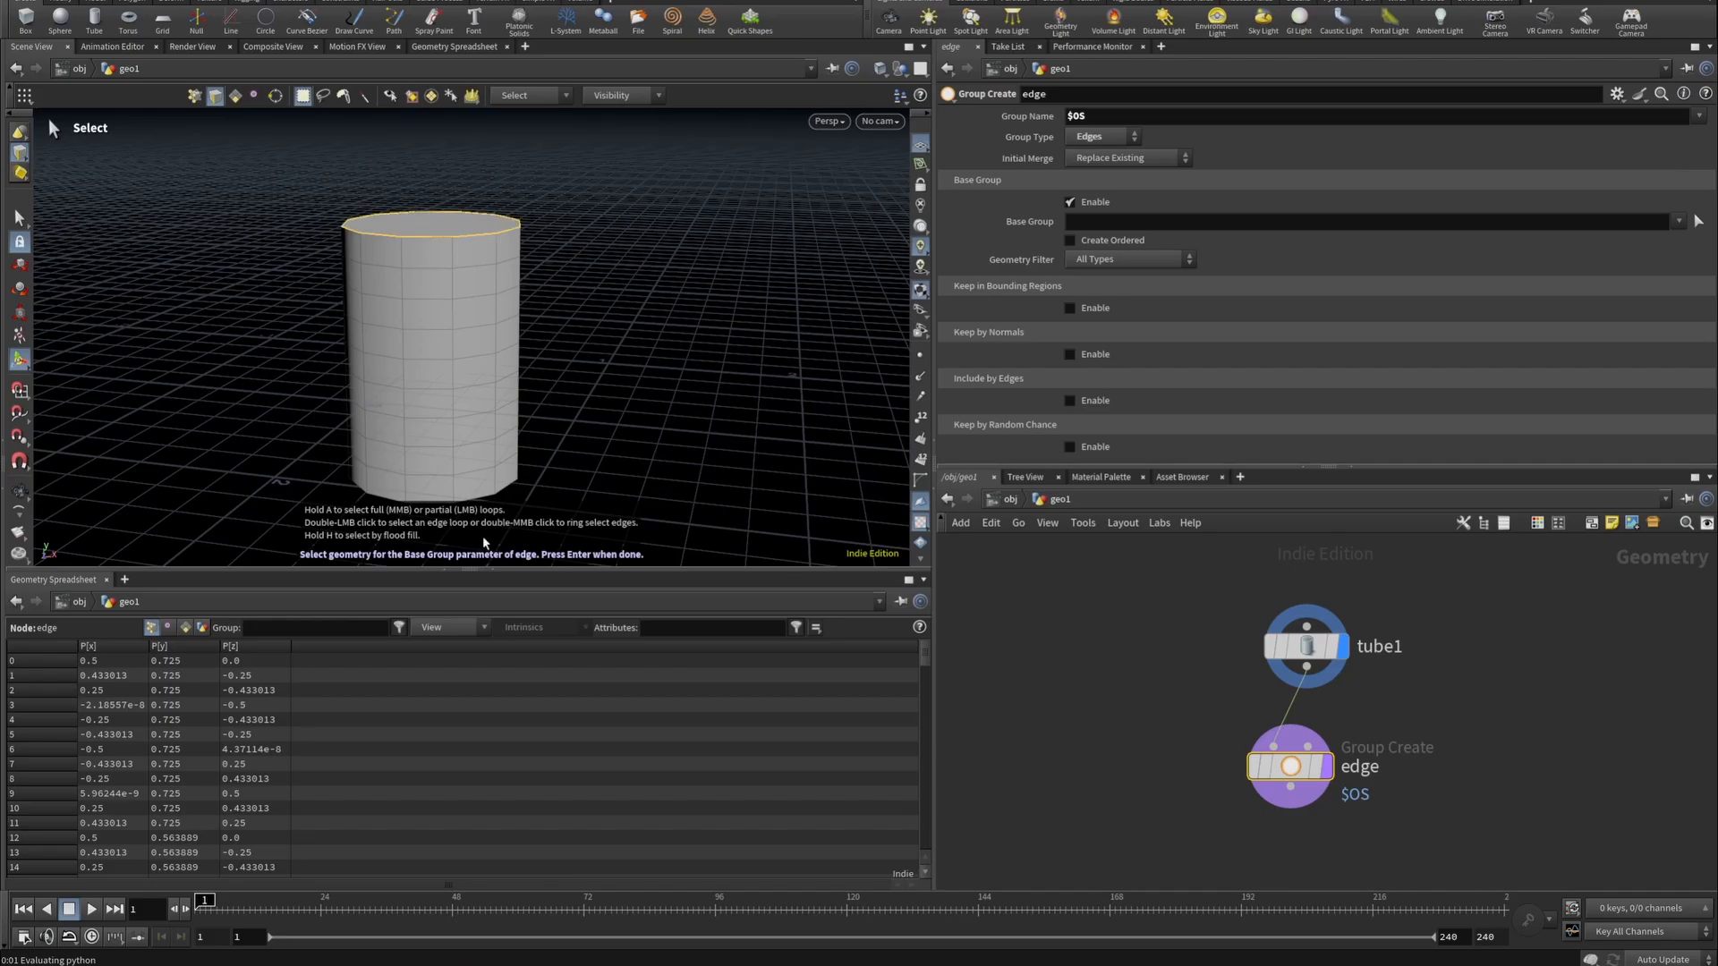
pyautogui.press('Return')
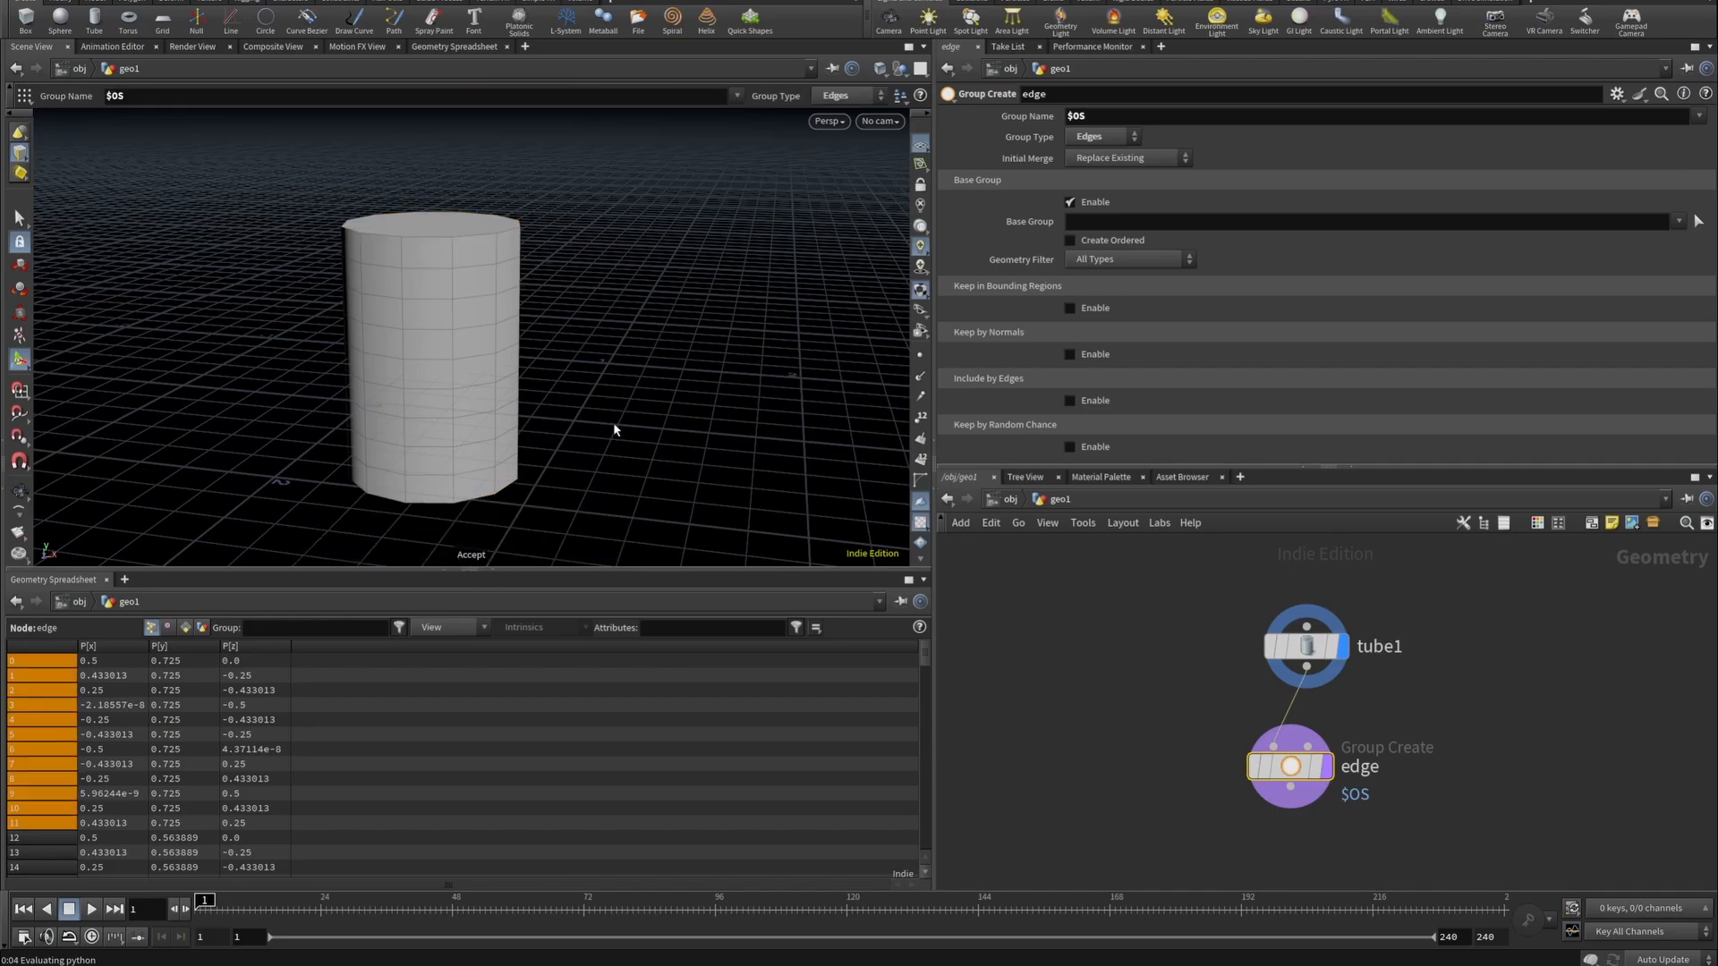
# Add a Transform node after the edge group node and limit it to the edge group.
pyautogui.click(1274, 682)
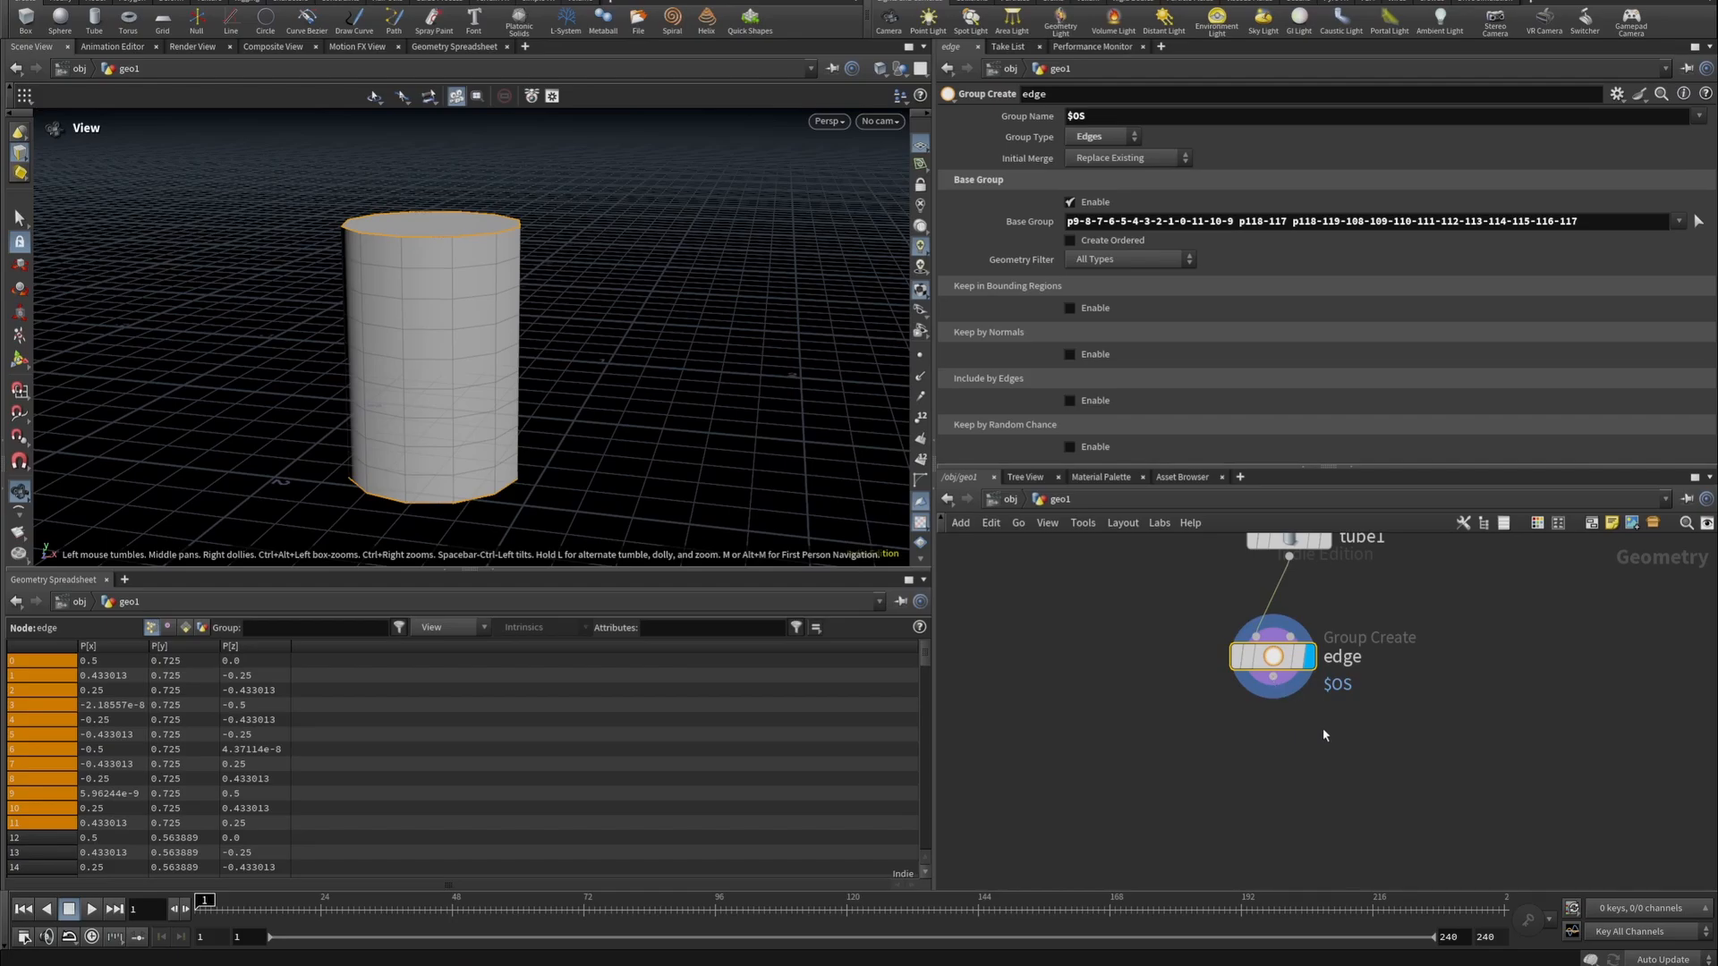
pyautogui.press('Tab')
pyautogui.write('tran')
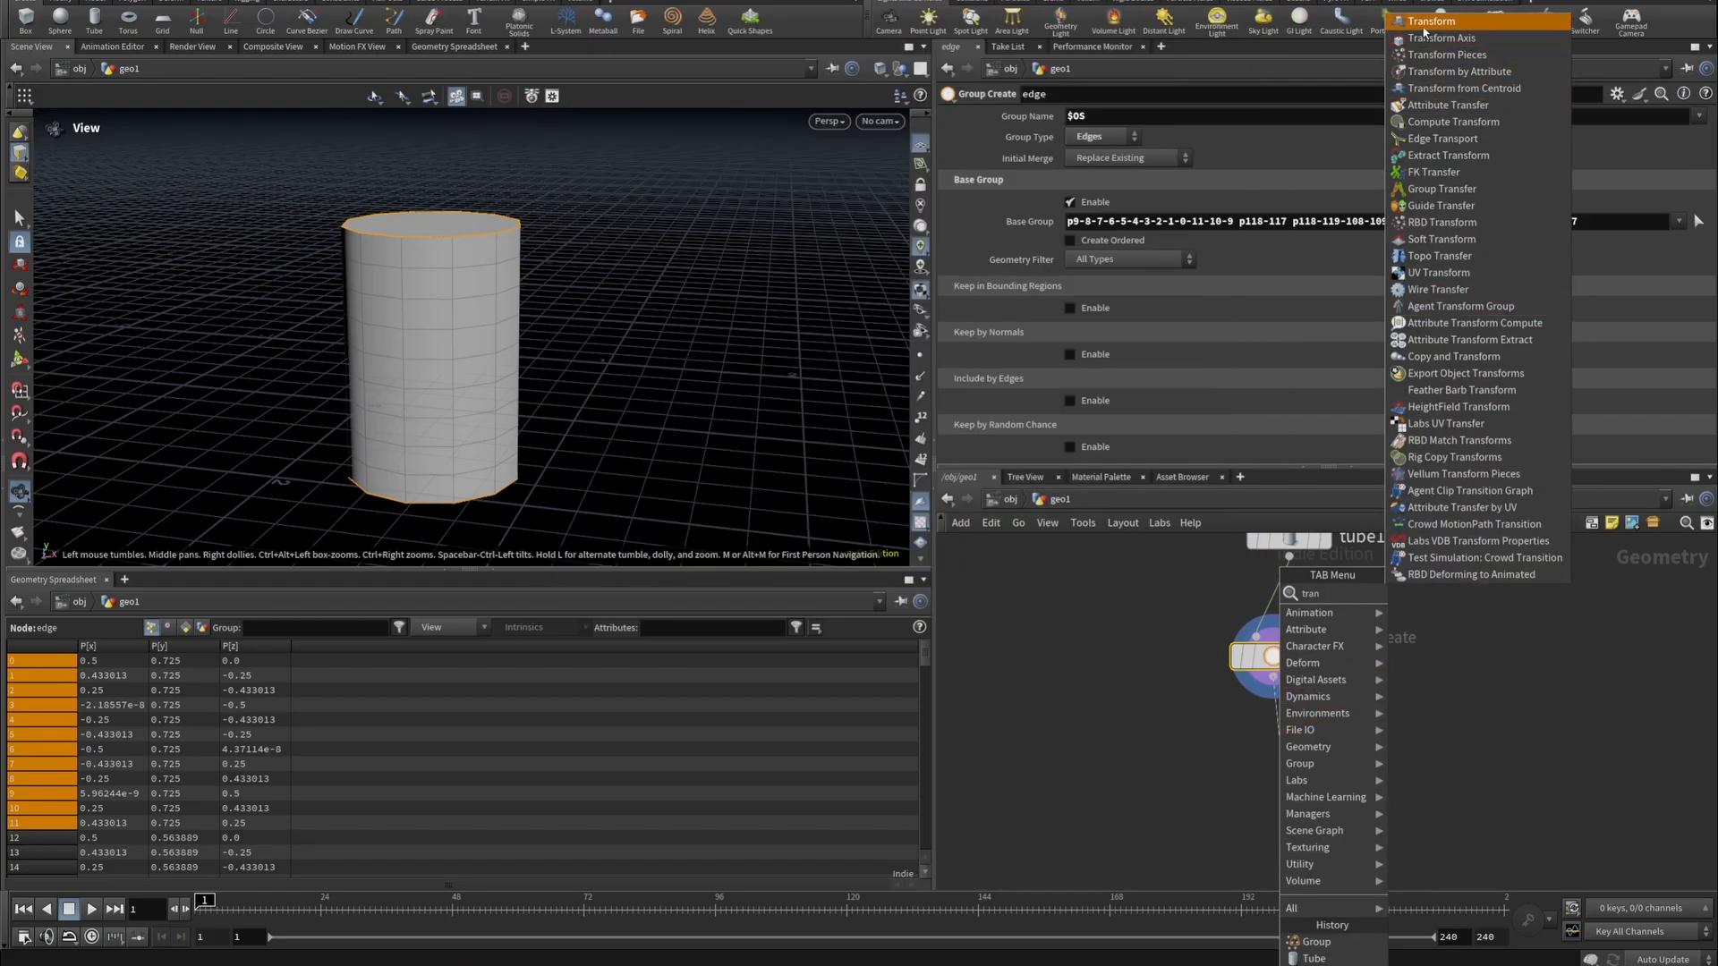
pyautogui.click(1432, 20)
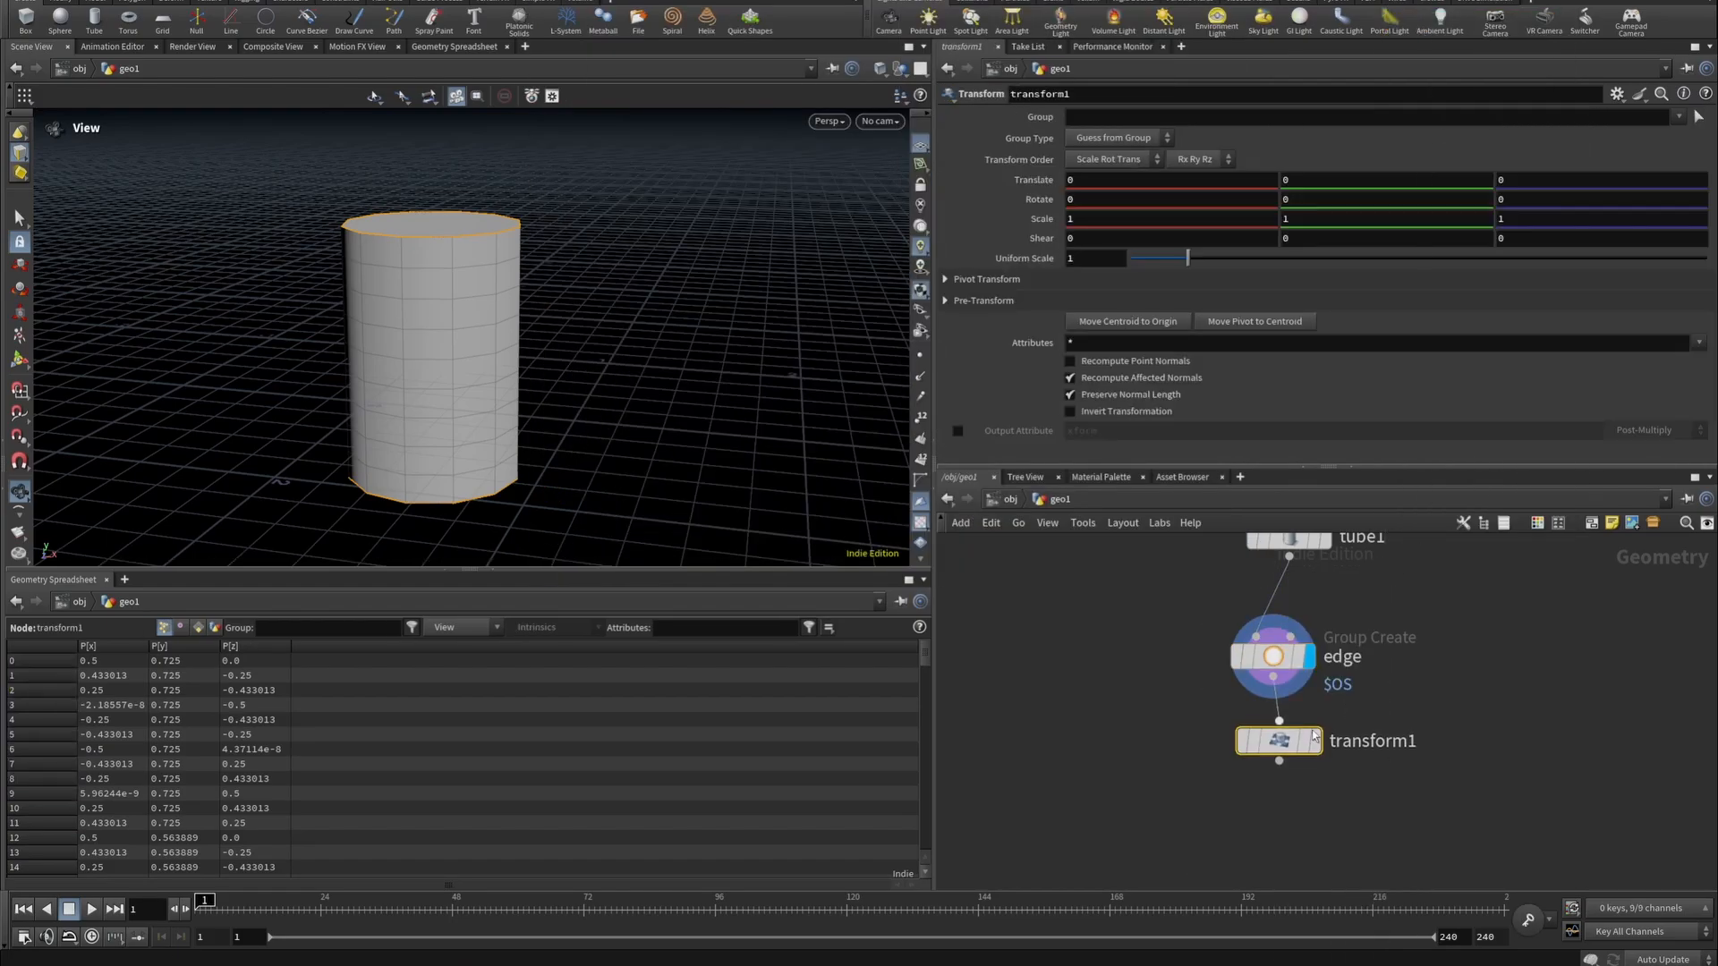
pyautogui.click(1679, 116)
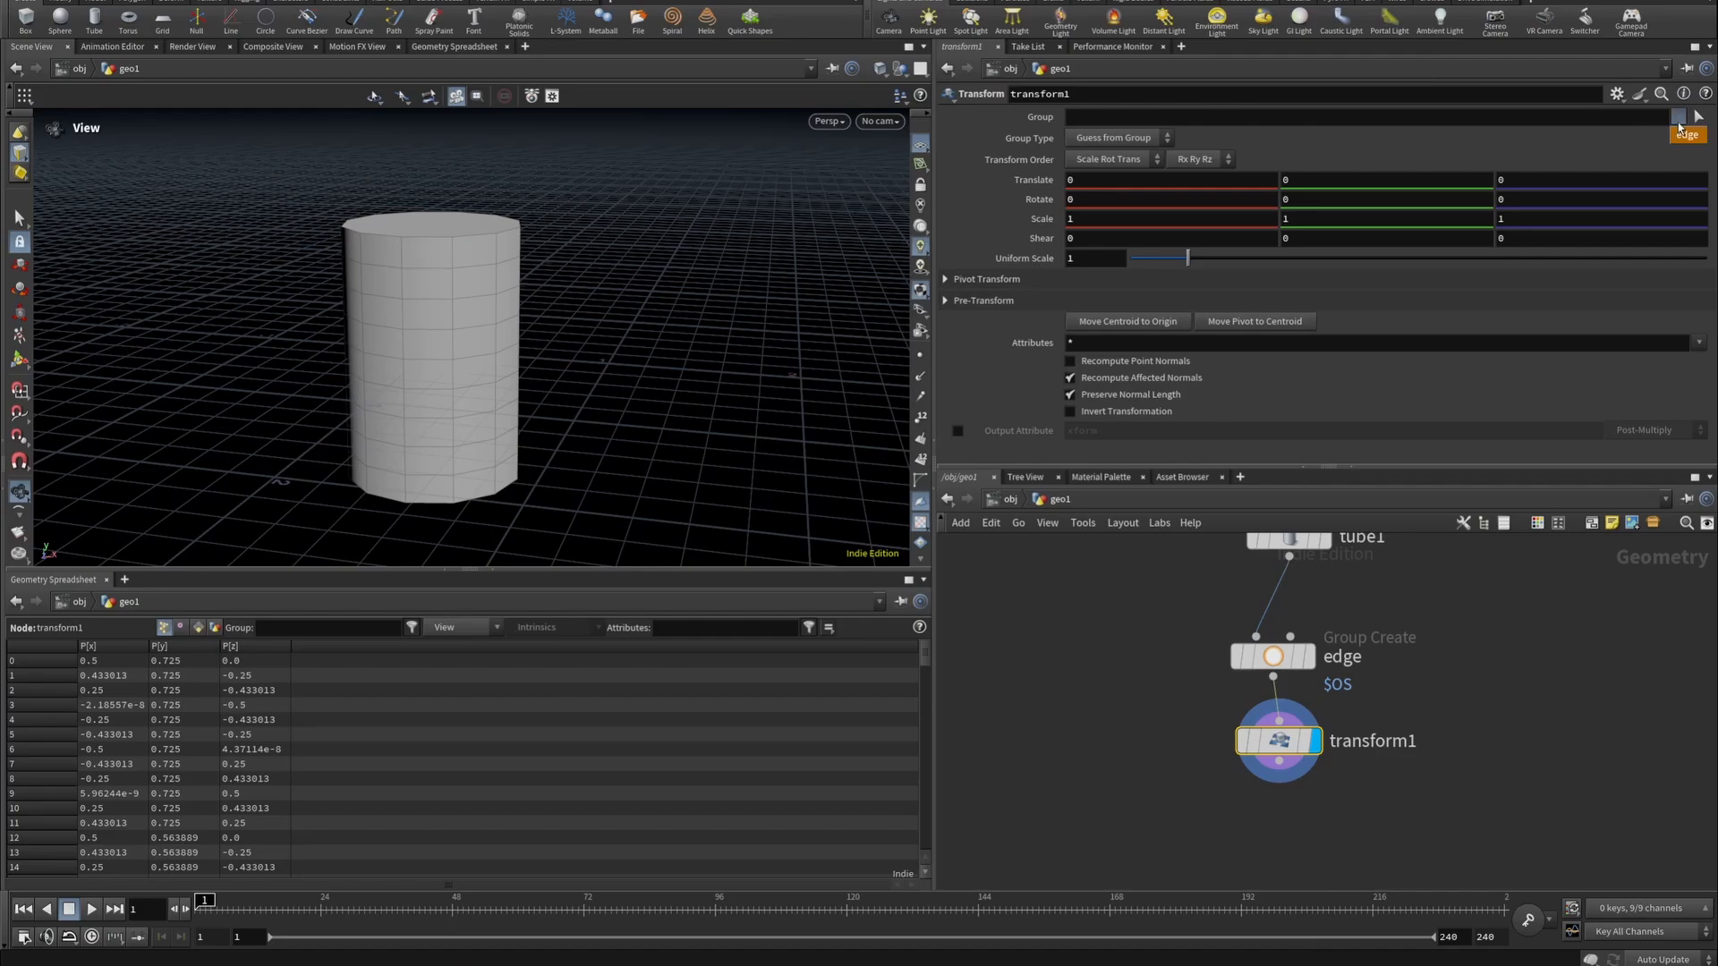
pyautogui.click(1676, 138)
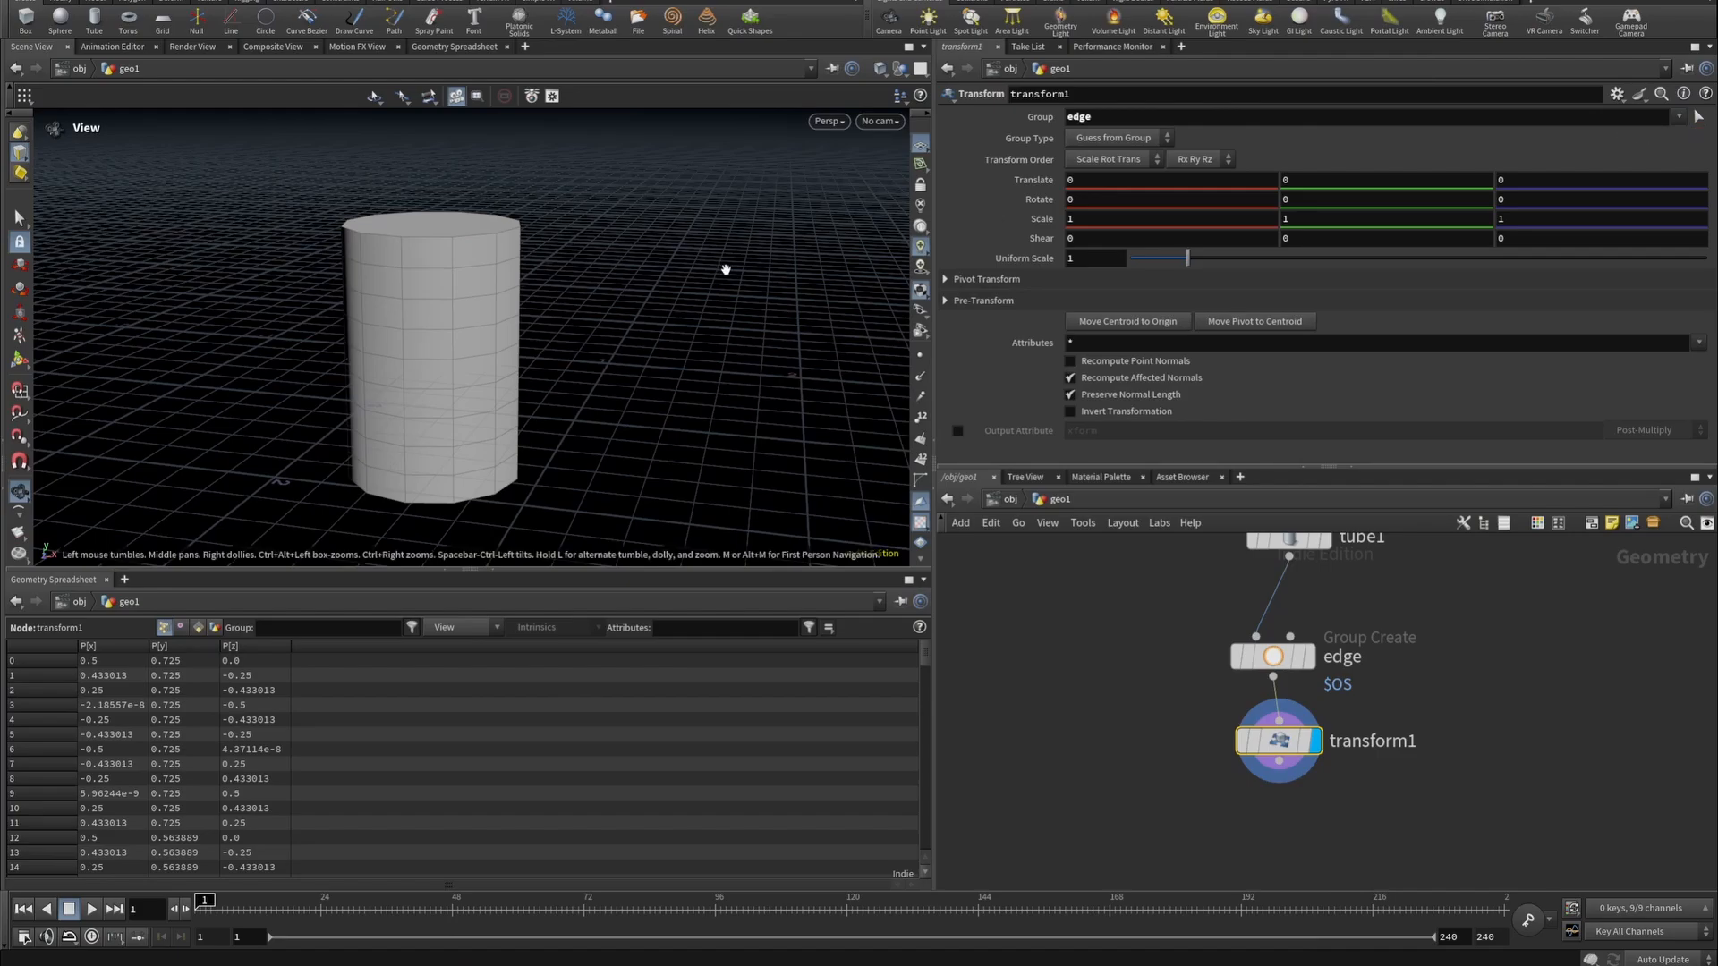
# Scale the edge group to 0.8 in X and Z with the Transform node.
pyautogui.moveTo(1081, 224); pyautogui.dragTo(1082, 228, button='middle')
pyautogui.moveTo(1524, 221); pyautogui.dragTo(1493, 217, button='middle')
pyautogui.keyDown('alt'); pyautogui.moveTo(448, 398); pyautogui.dragTo(403, 358); pyautogui.keyUp('alt')
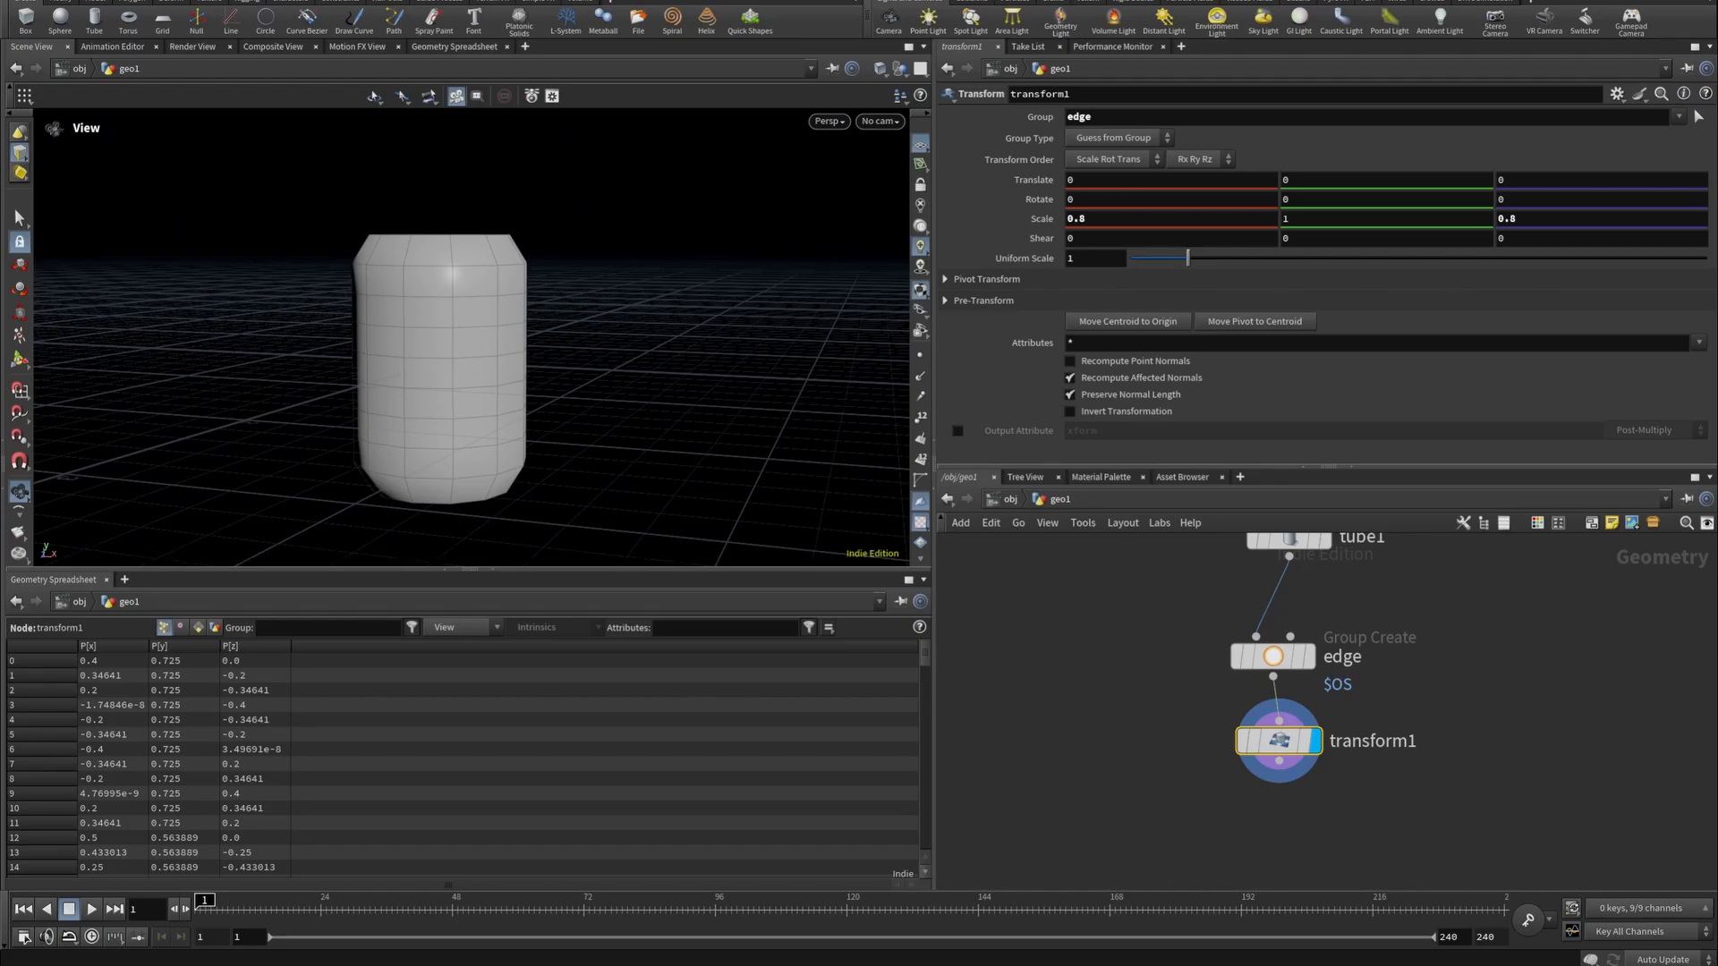
# Add a PolyBevel node after the Transform node and make it the displayed node.
pyautogui.click(1279, 761)
pyautogui.press('Tab')
pyautogui.write('po')
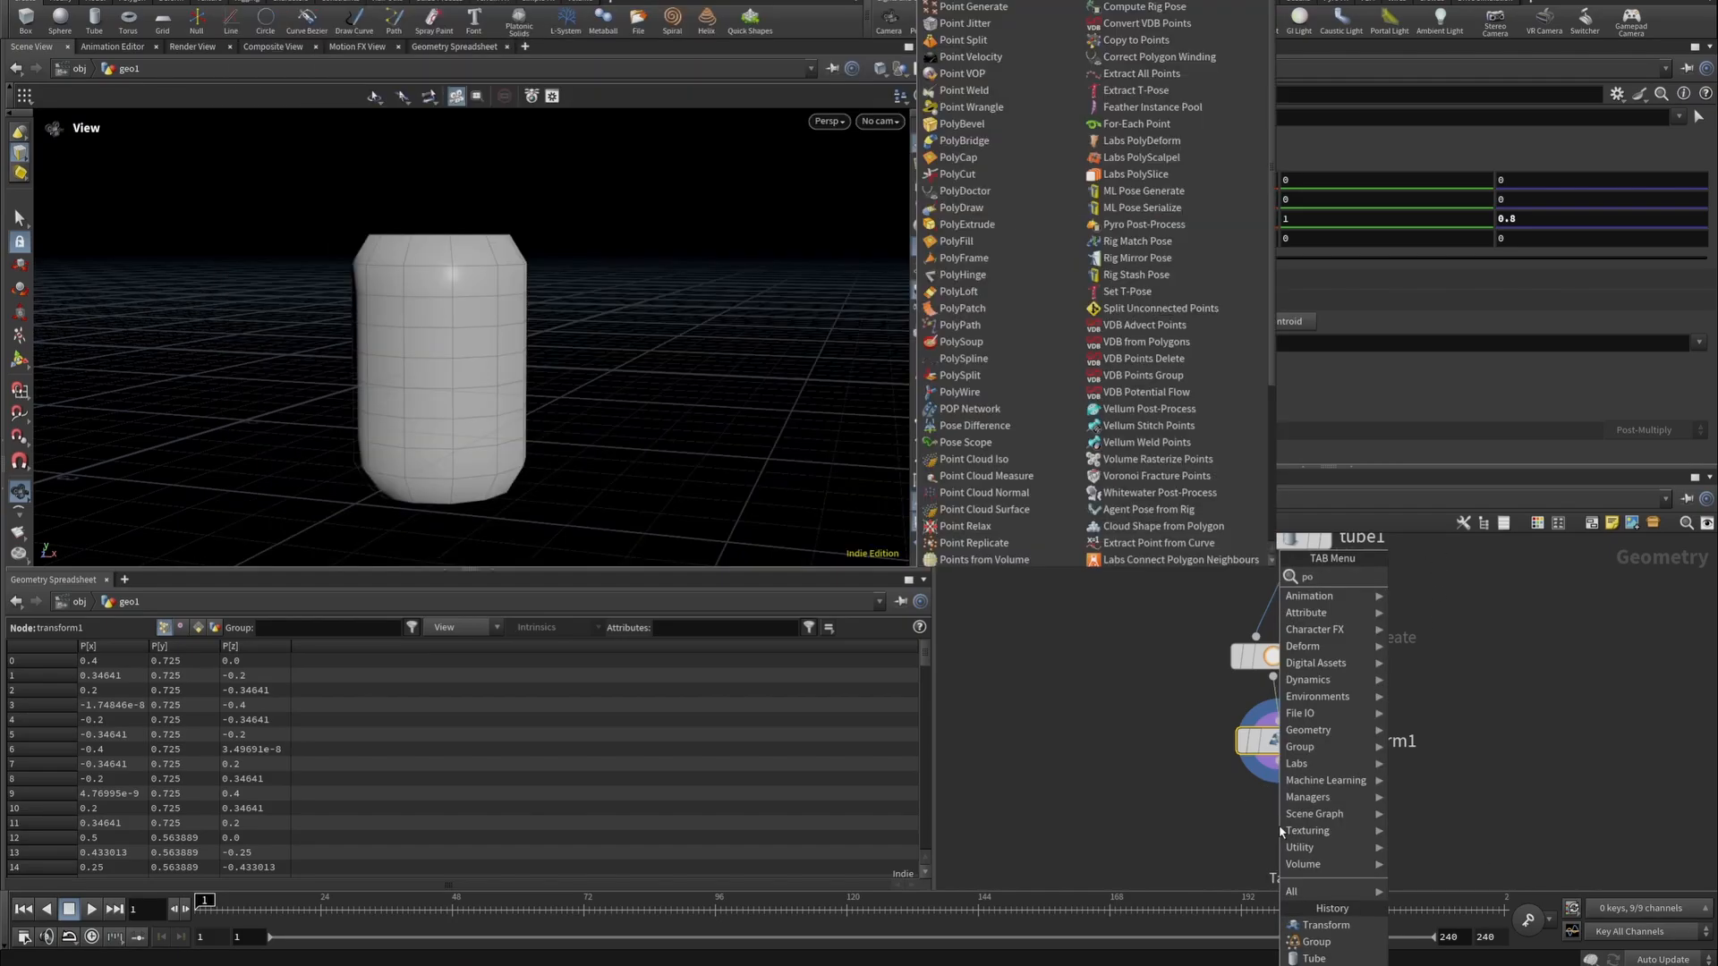
pyautogui.write('lybe')
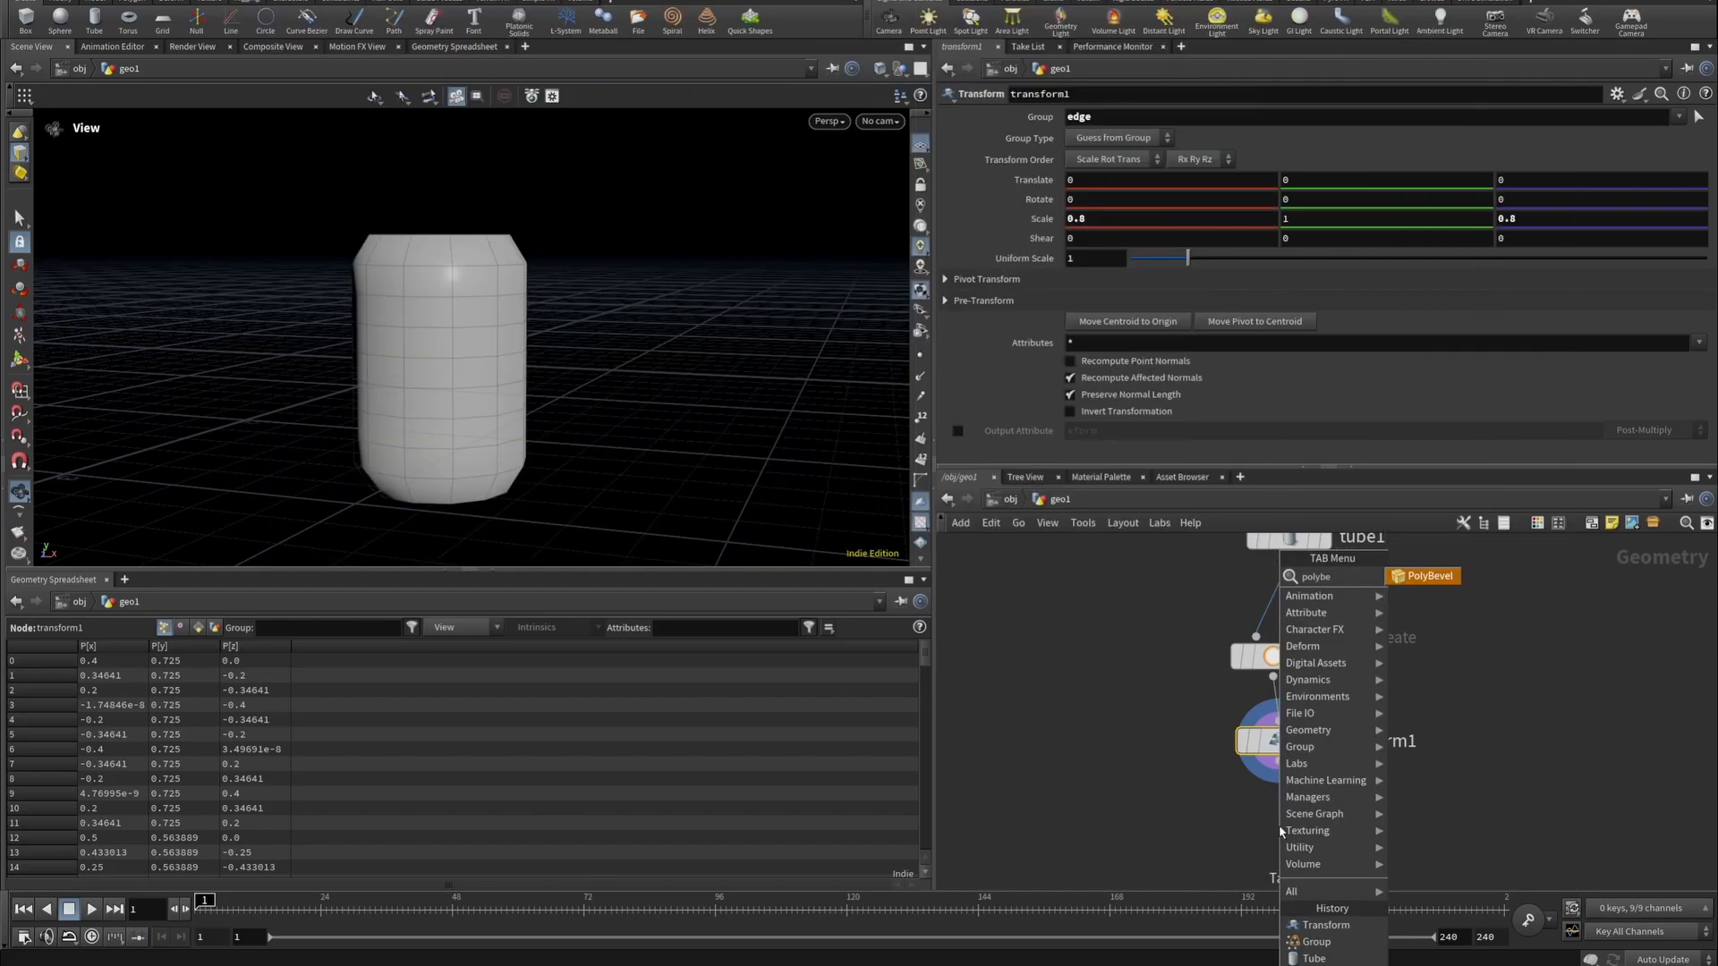
pyautogui.click(1425, 575)
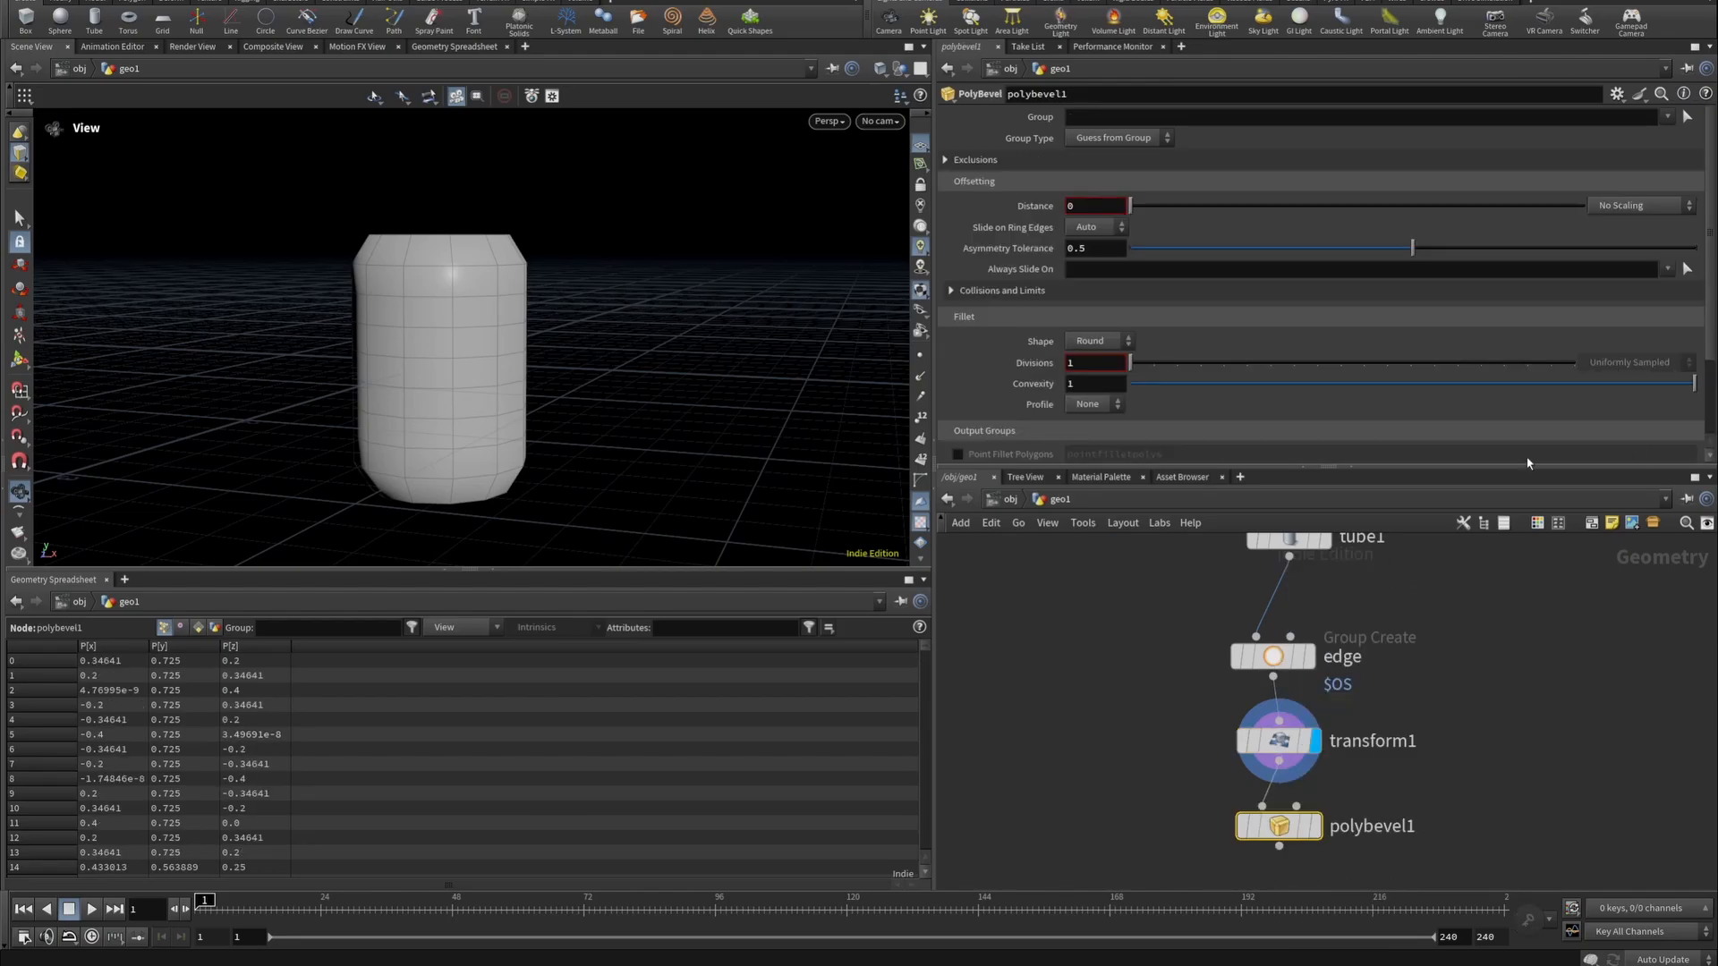
pyautogui.click(1316, 827)
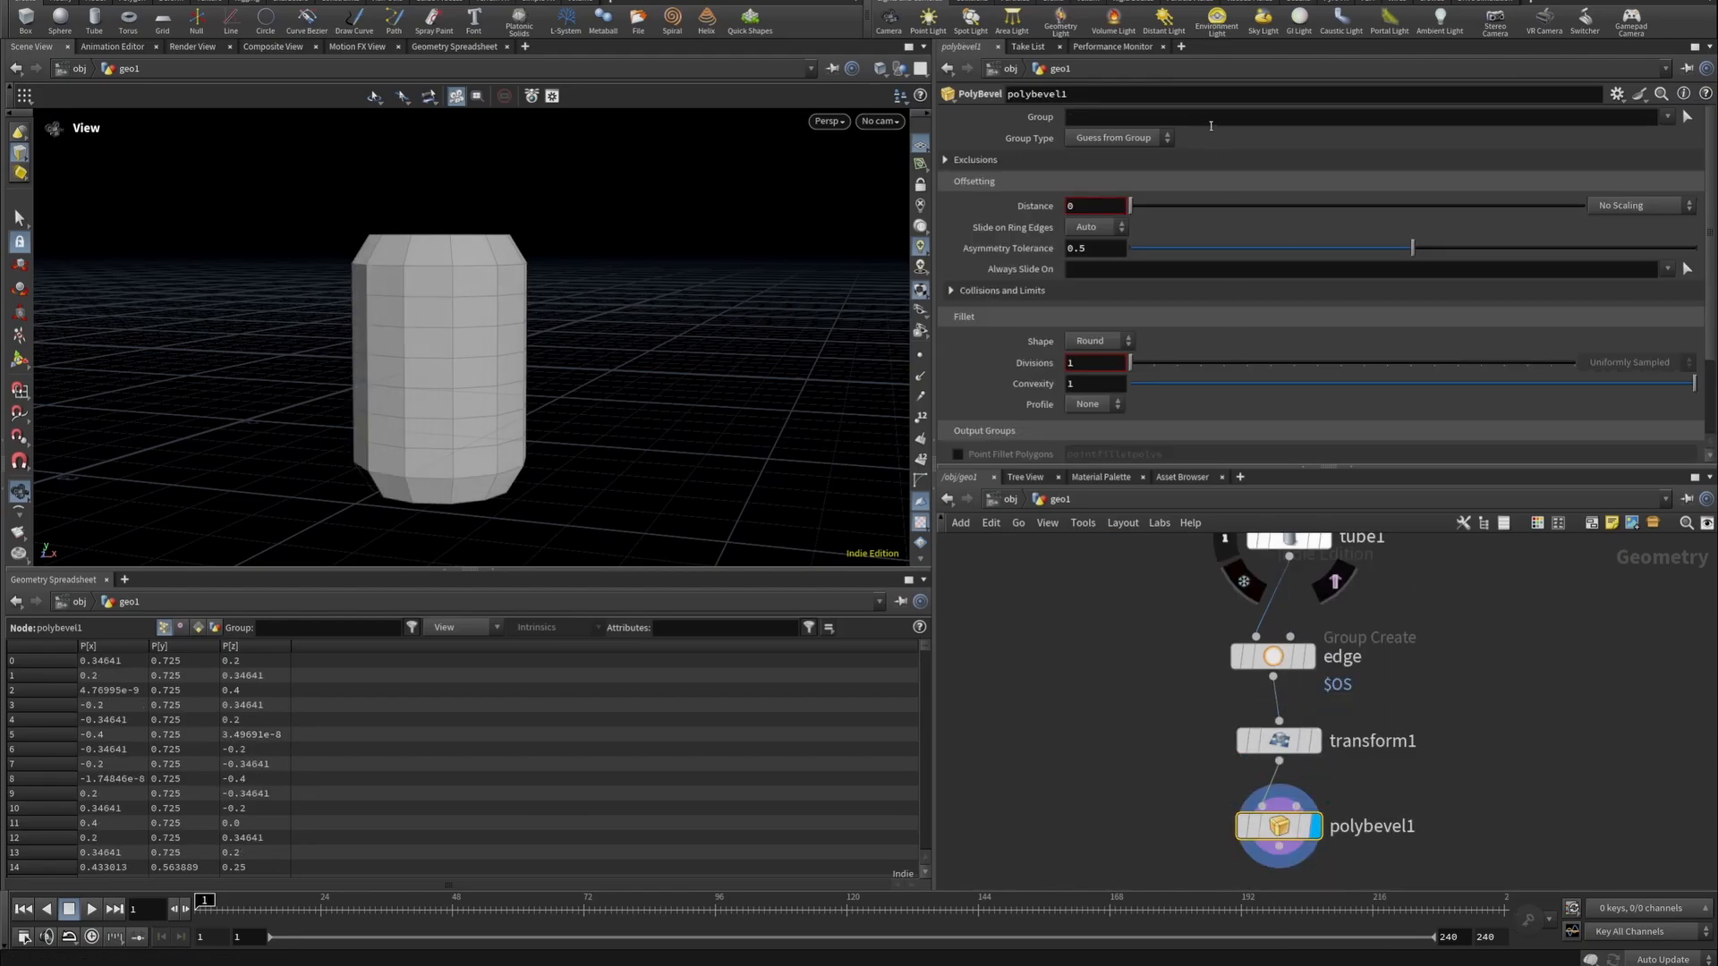
# Limit the PolyBevel to the edge group and set its distance to 0.065.
pyautogui.click(1667, 116)
pyautogui.click(1670, 138)
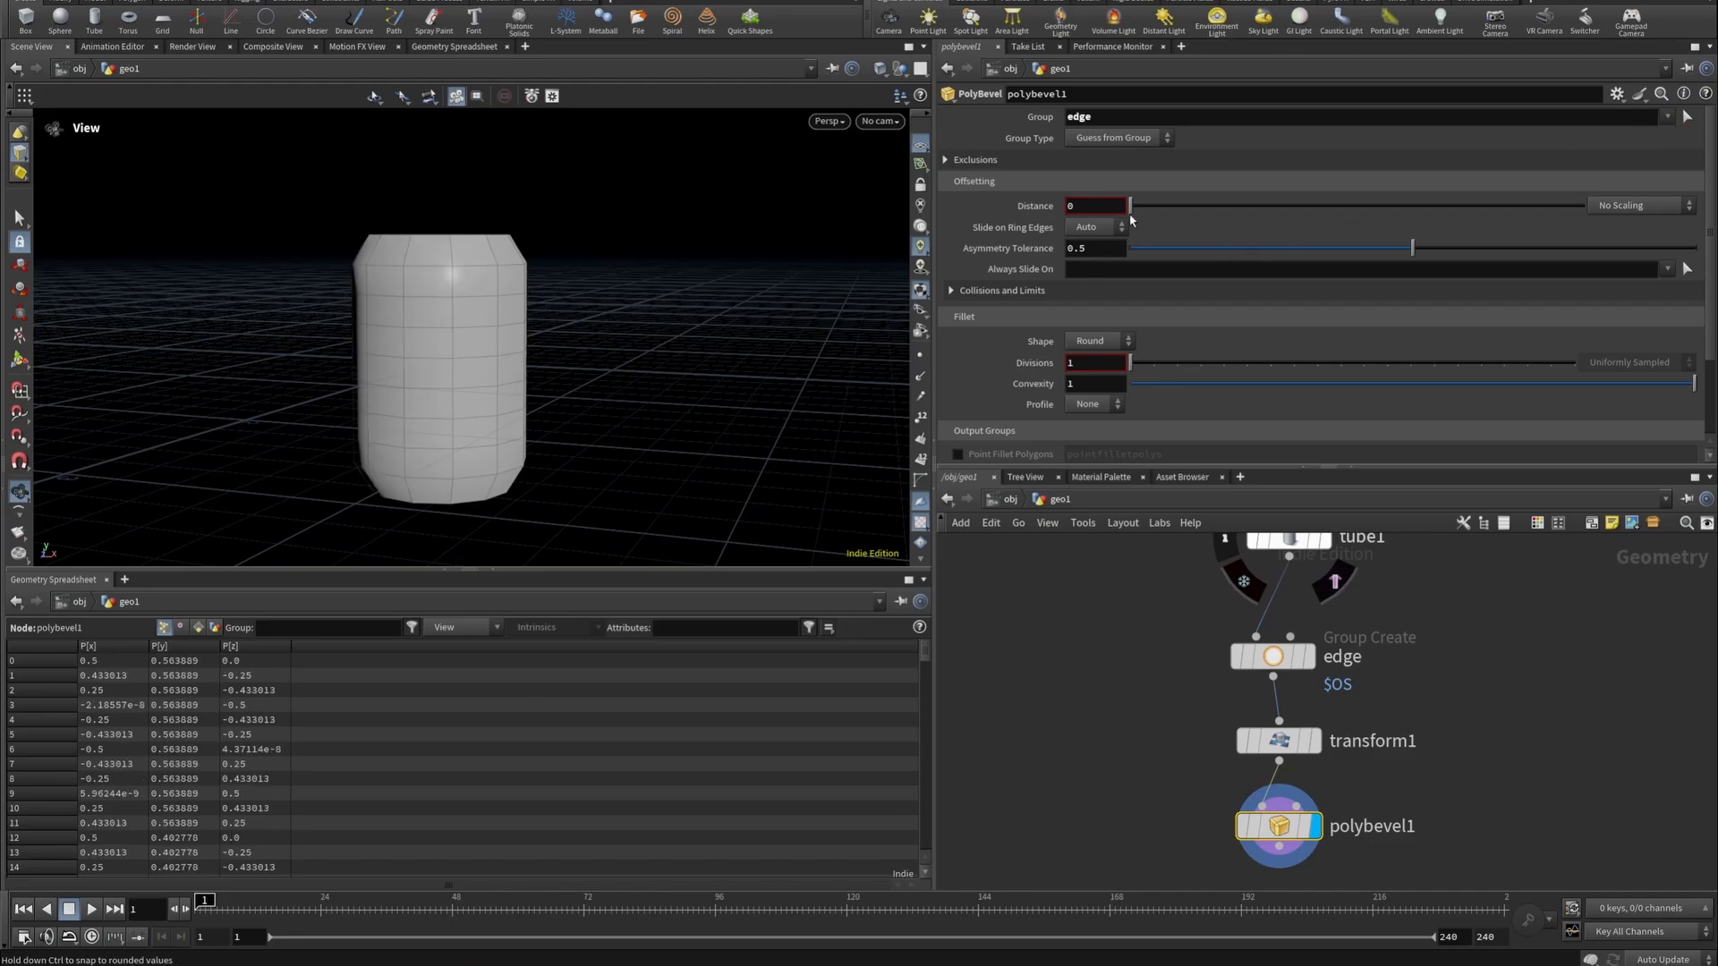
pyautogui.moveTo(1131, 206); pyautogui.dragTo(1161, 222)
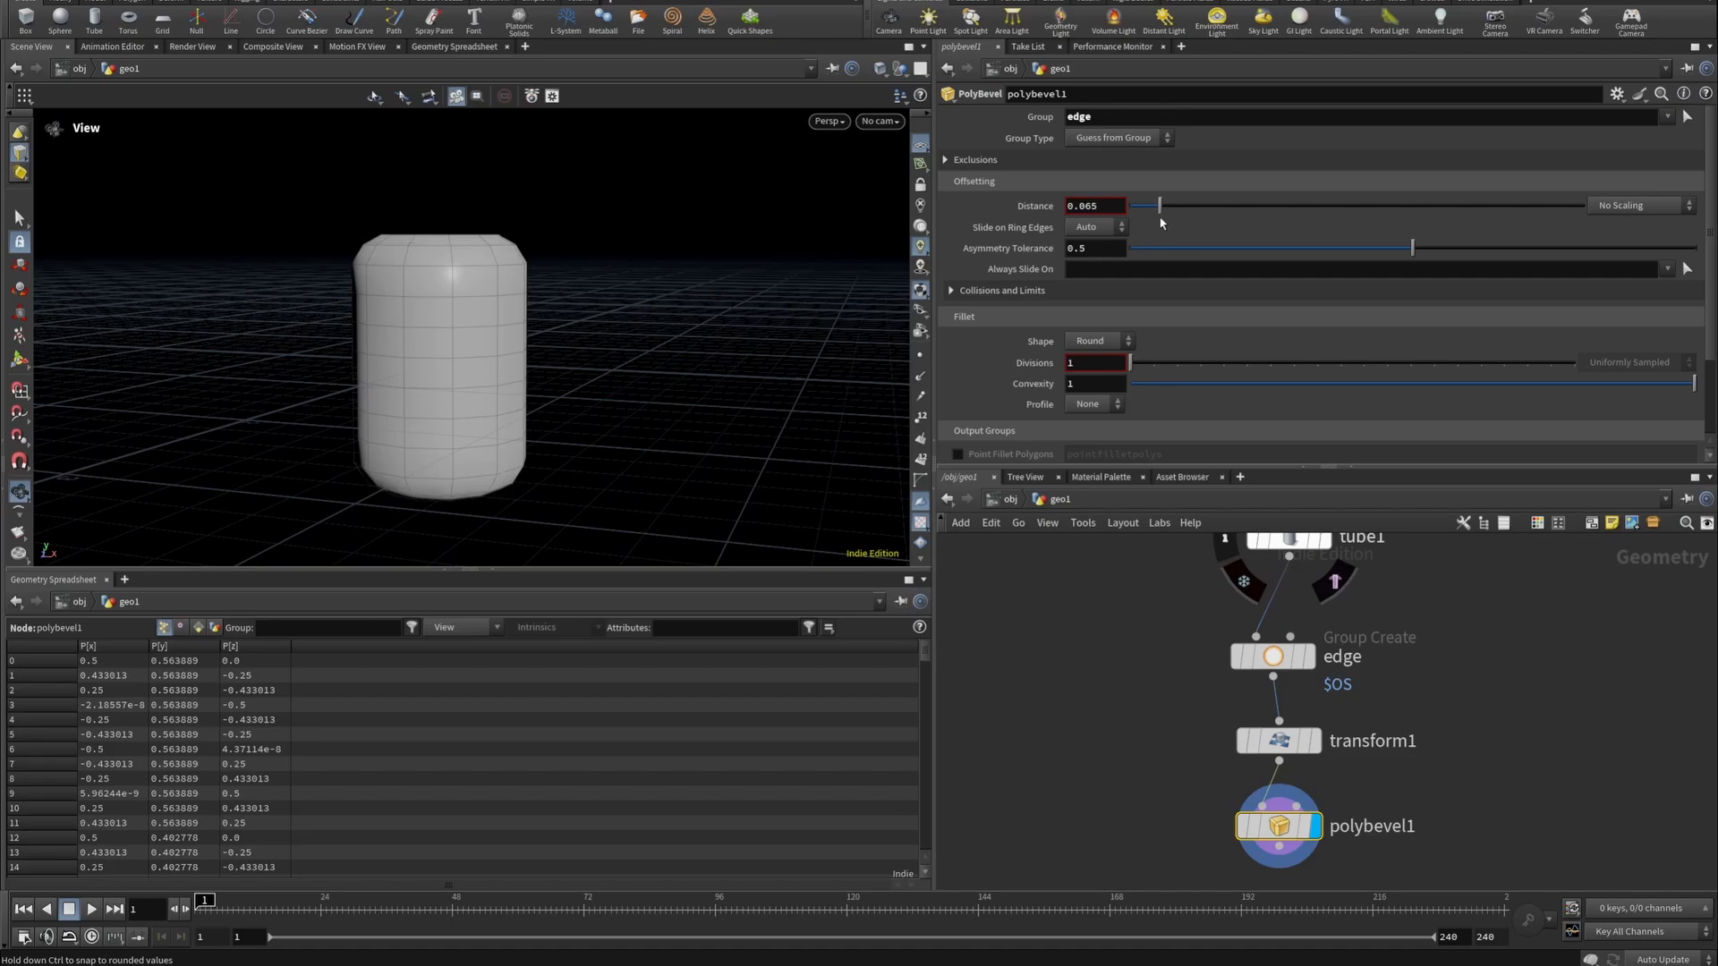
# Add a Subdivide node after the PolyBevel node, make it the displayed node and set its depth to 3.
pyautogui.moveTo(448, 295)
pyautogui.mouseDown()
pyautogui.moveTo(448, 364)
pyautogui.moveTo(518, 155)
pyautogui.moveTo(441, 235)
pyautogui.moveTo(447, 269)
pyautogui.mouseUp()
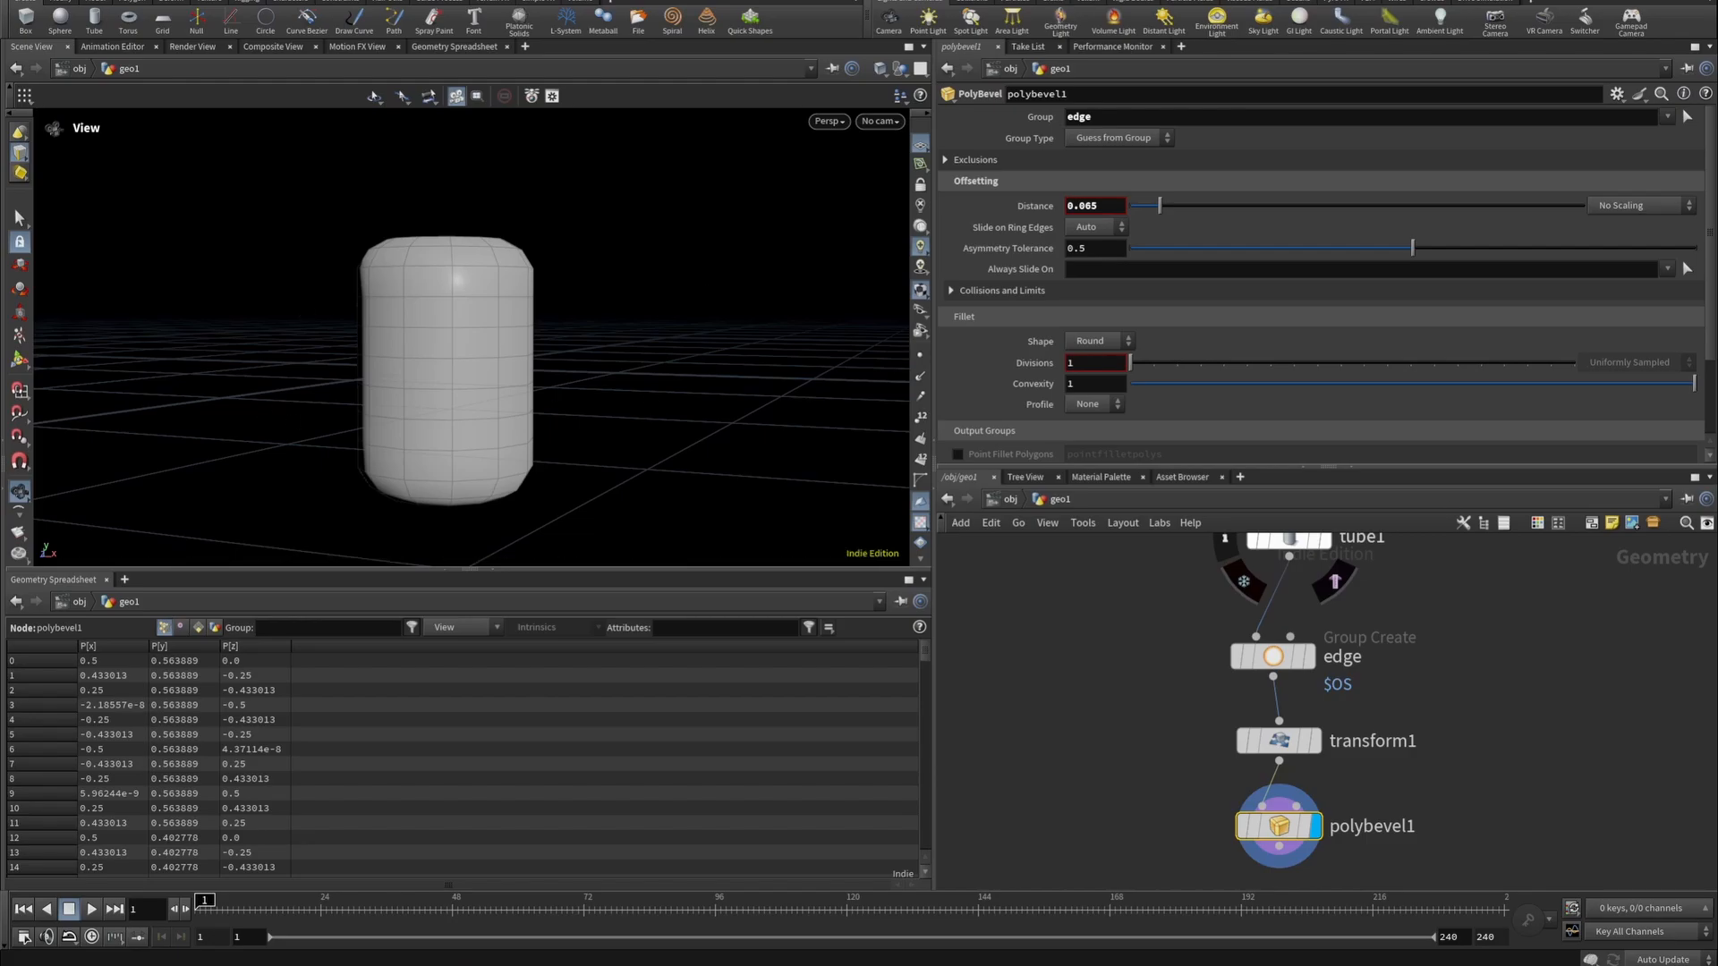
pyautogui.moveTo(1530, 759); pyautogui.dragTo(1475, 594, button='middle')
pyautogui.click(1224, 680)
pyautogui.click(1224, 786)
pyautogui.click(1224, 680)
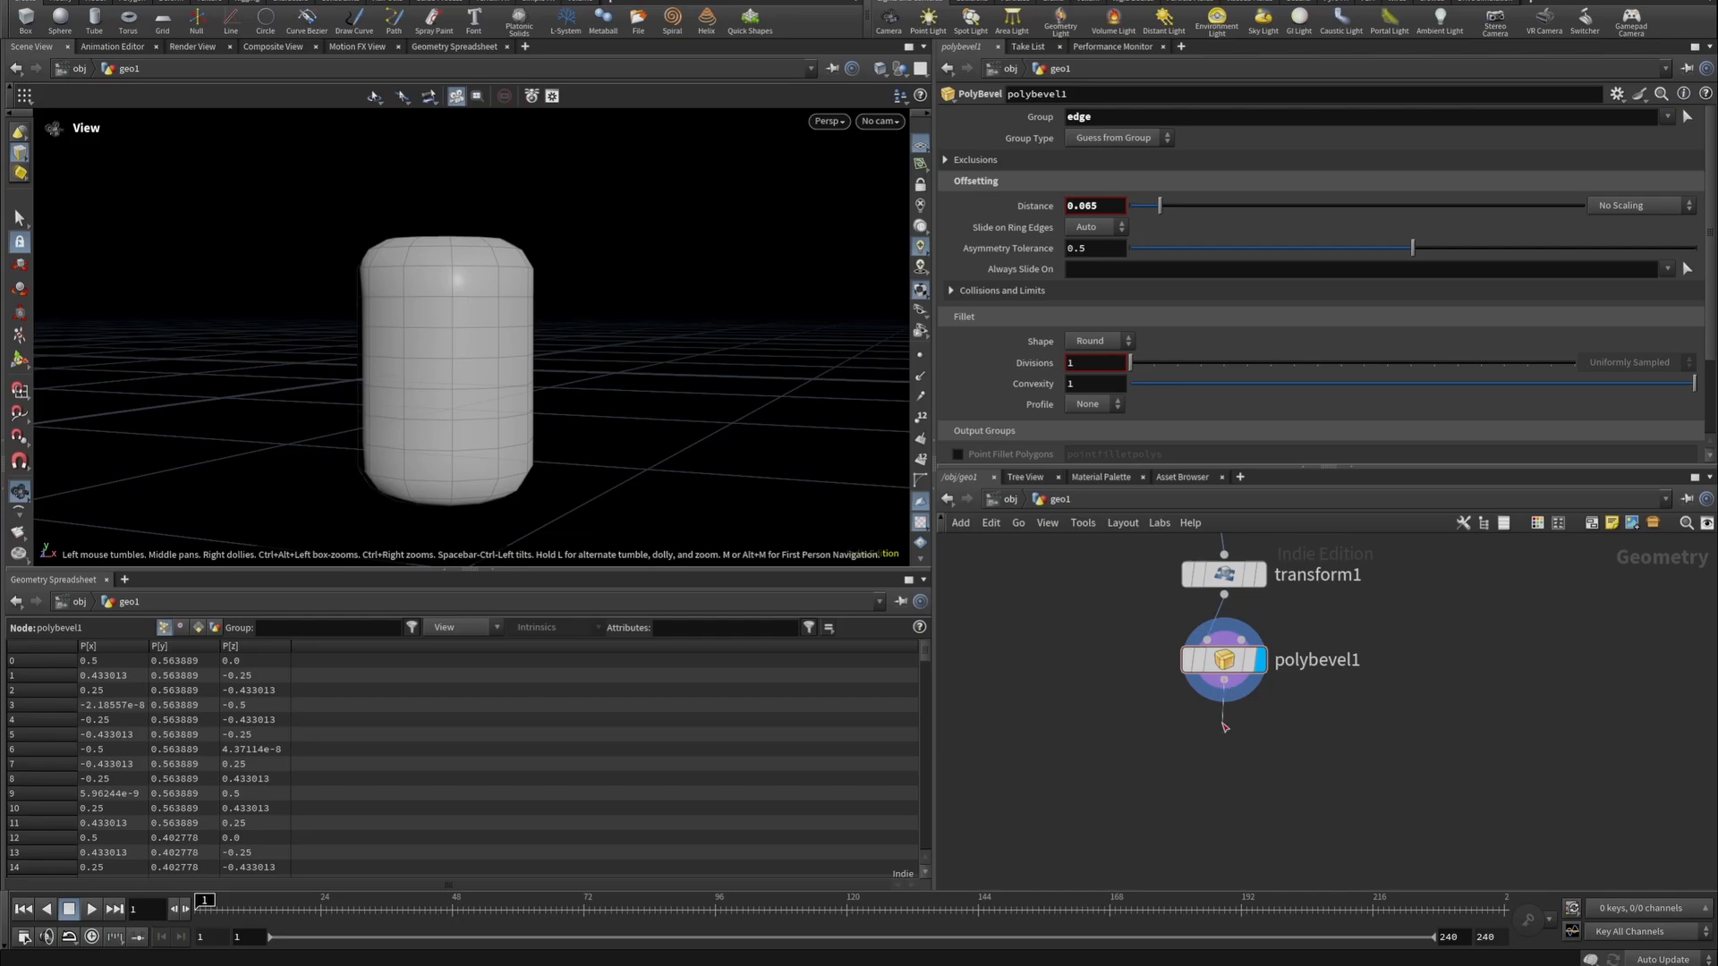
pyautogui.press('Tab')
pyautogui.write('subd')
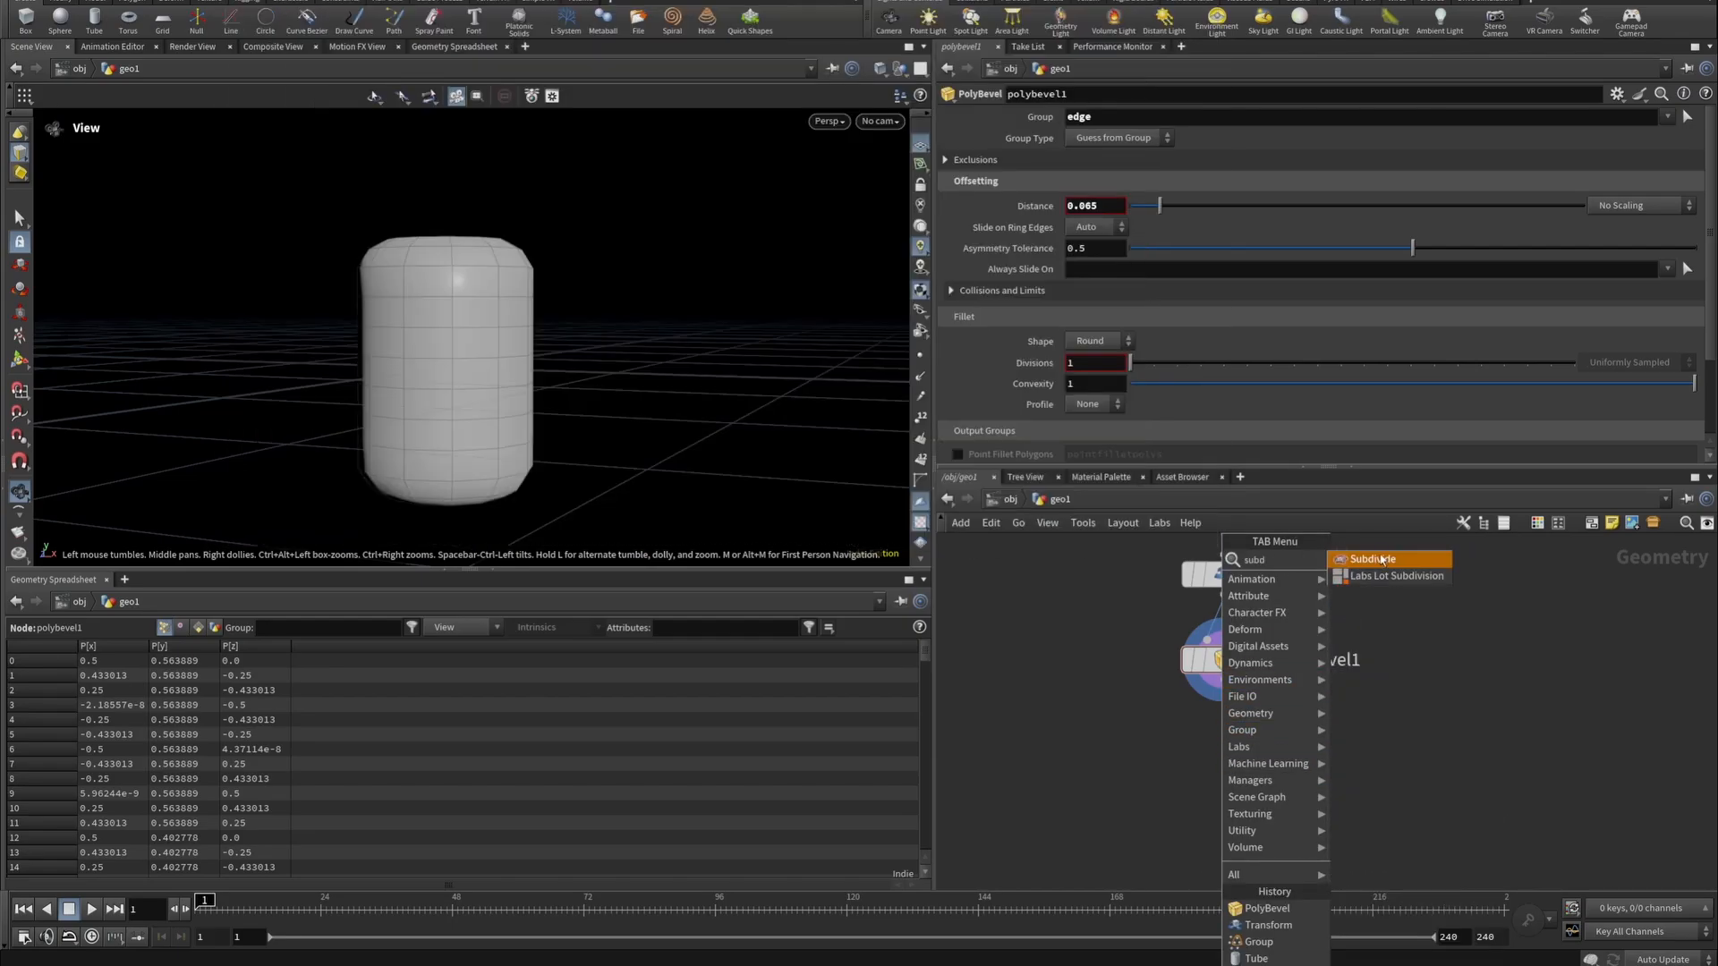
pyautogui.click(1406, 562)
pyautogui.click(1221, 757)
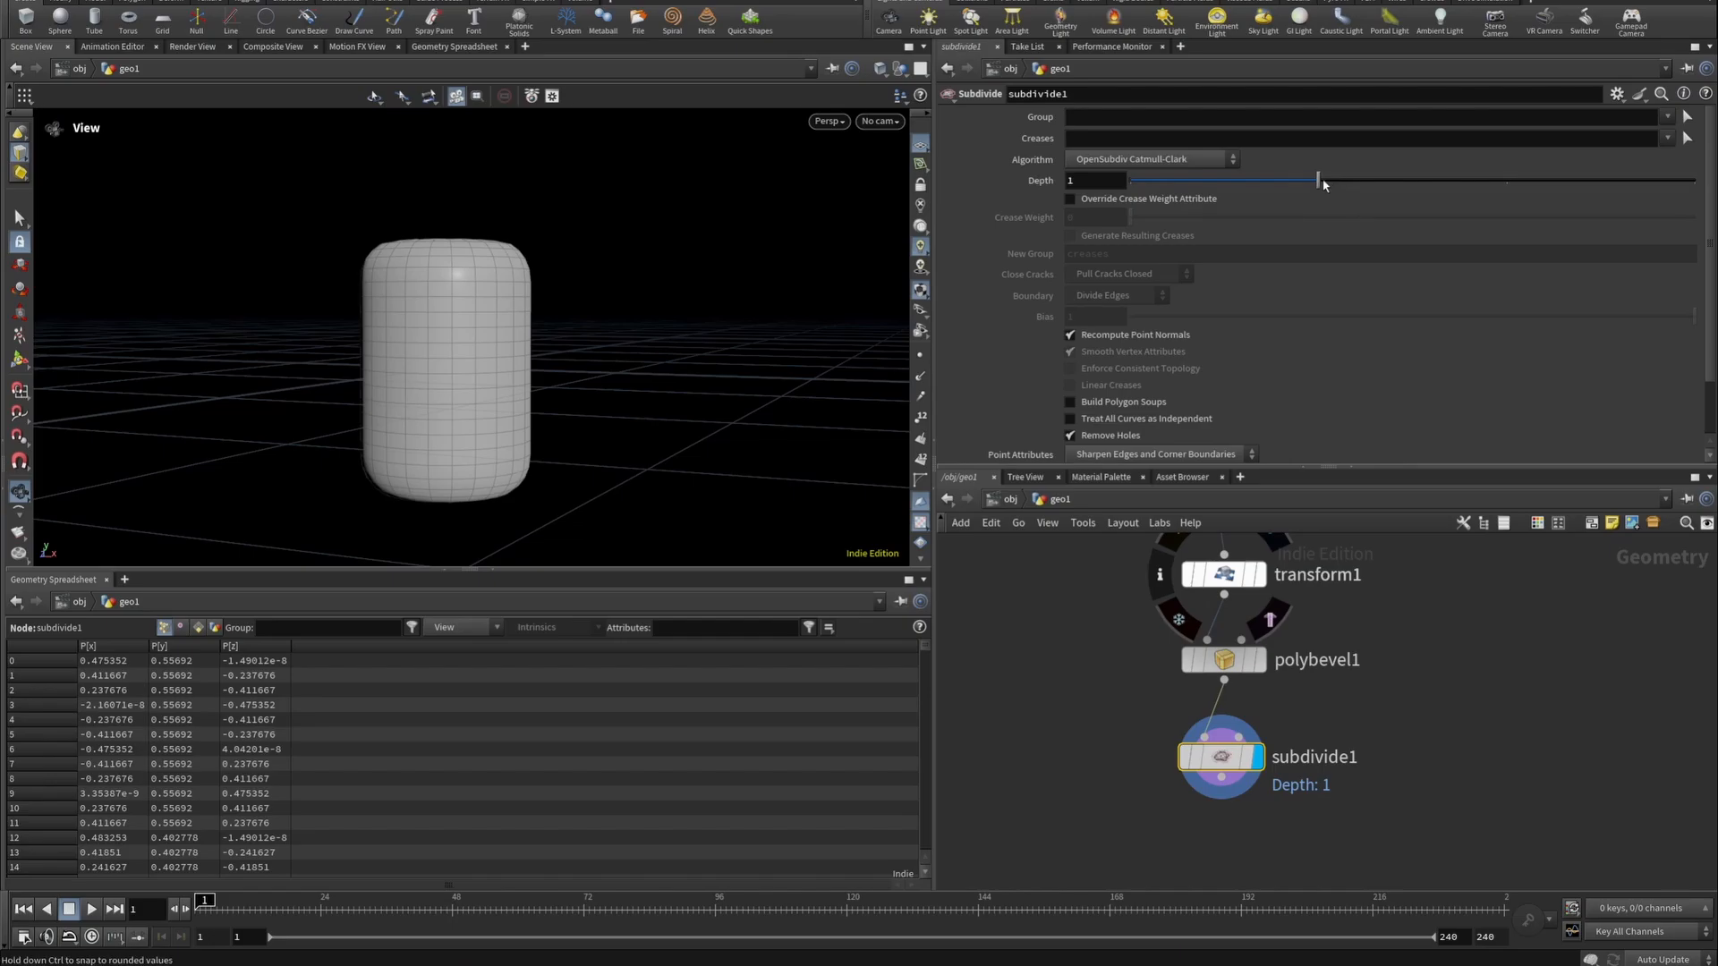
pyautogui.moveTo(1318, 179); pyautogui.dragTo(1695, 184)
pyautogui.moveTo(503, 307); pyautogui.dragTo(535, 442)
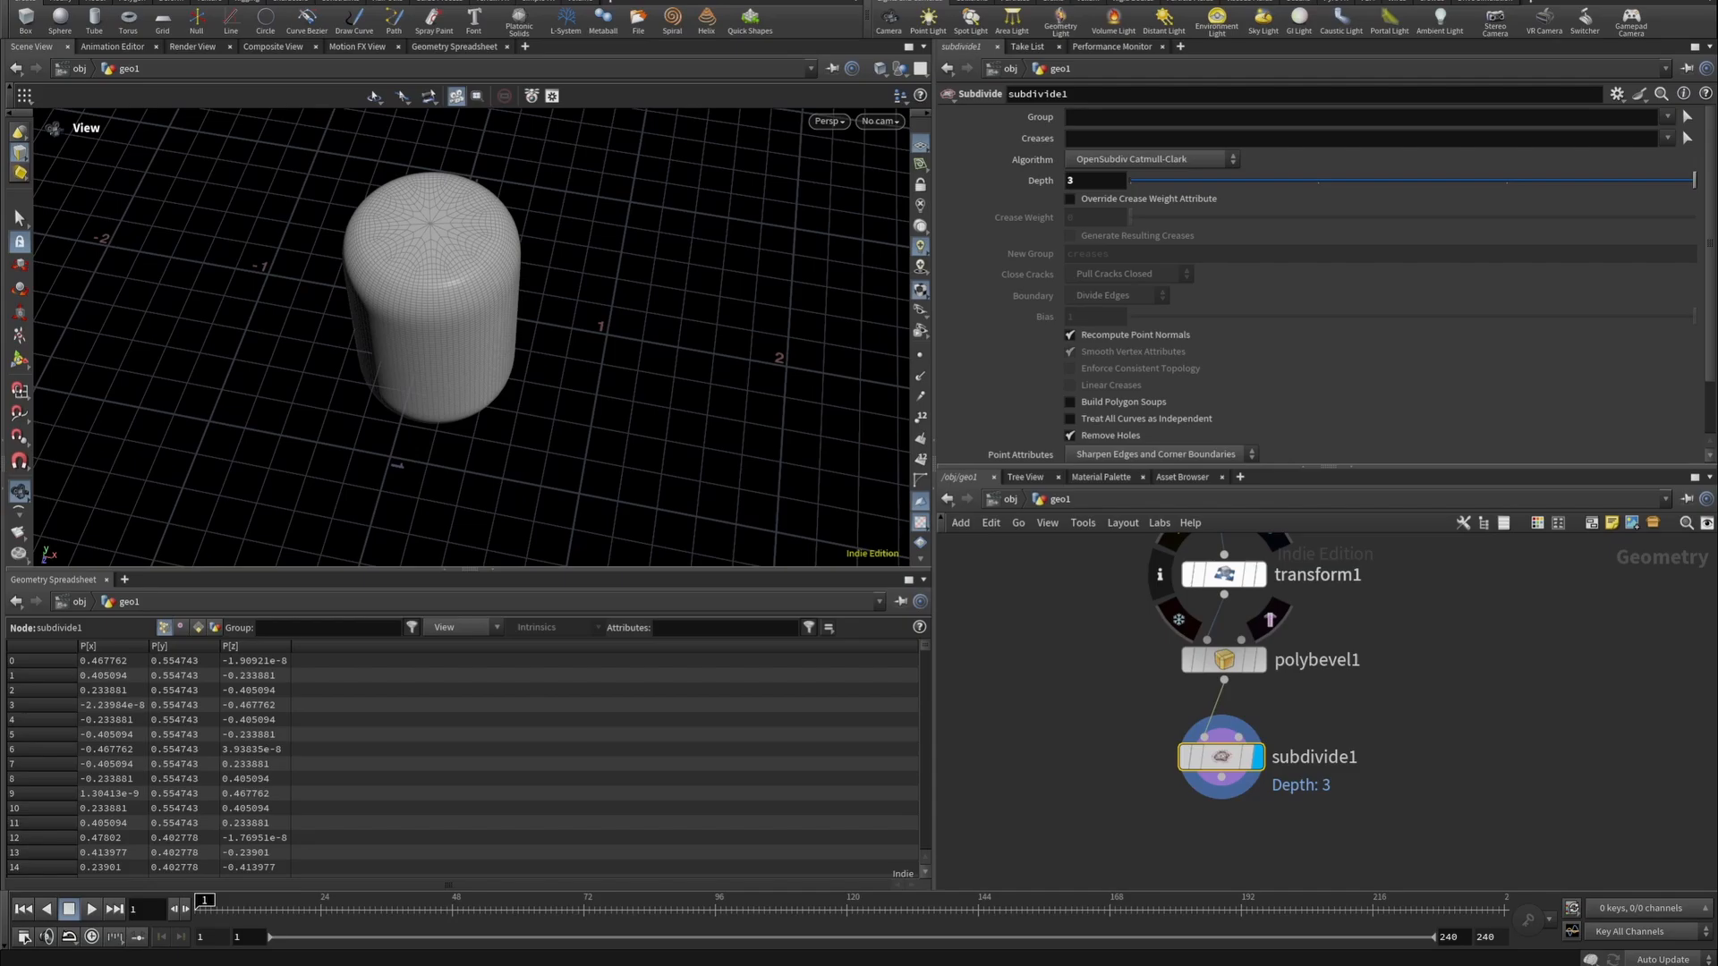
# Add a Mountain node after the Subdivide node and make it the displayed node.
pyautogui.click(1222, 777)
pyautogui.press('Tab')
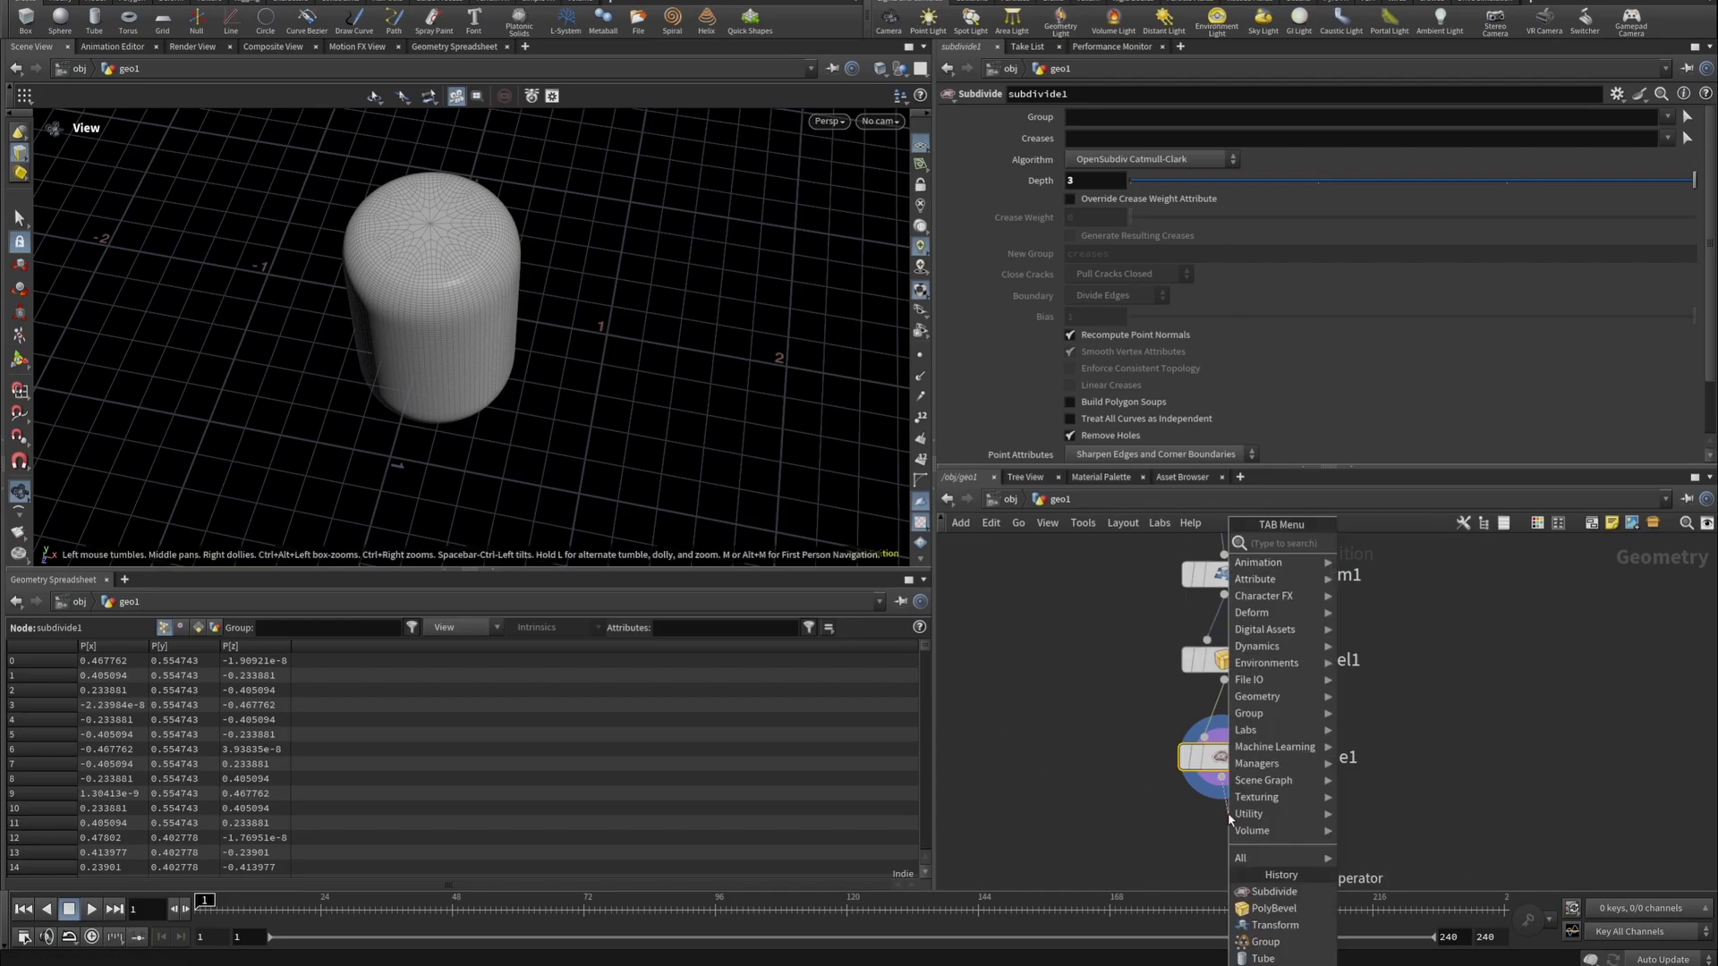
pyautogui.write('mount')
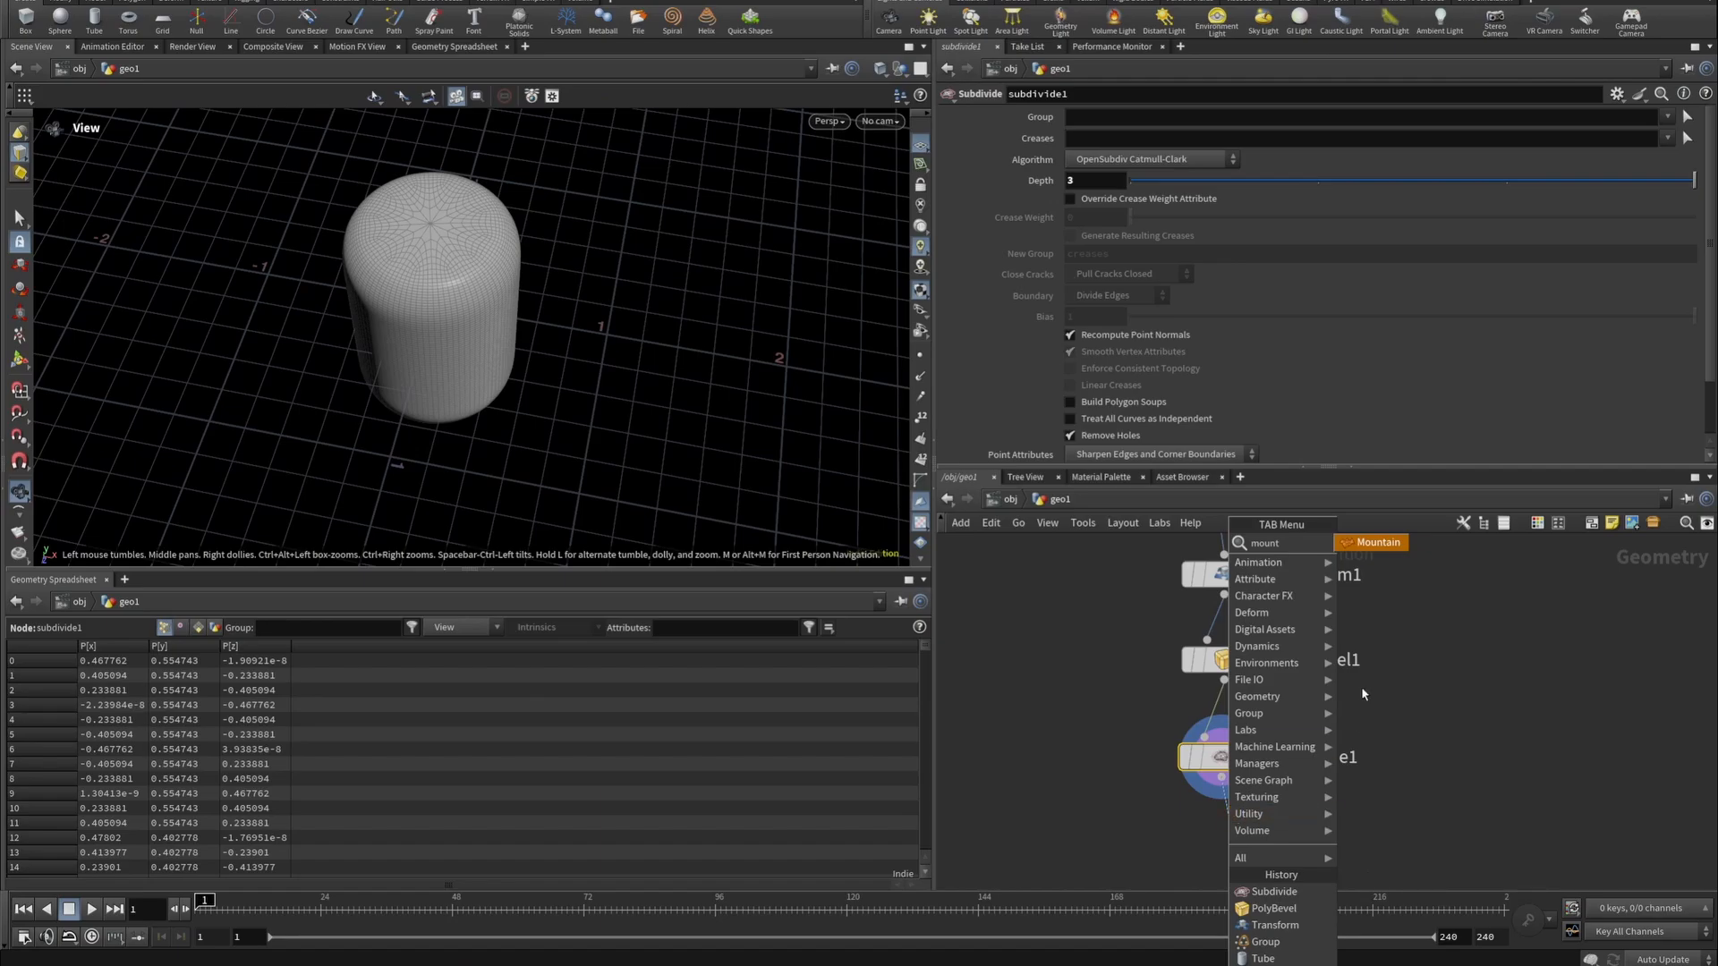
pyautogui.click(1373, 543)
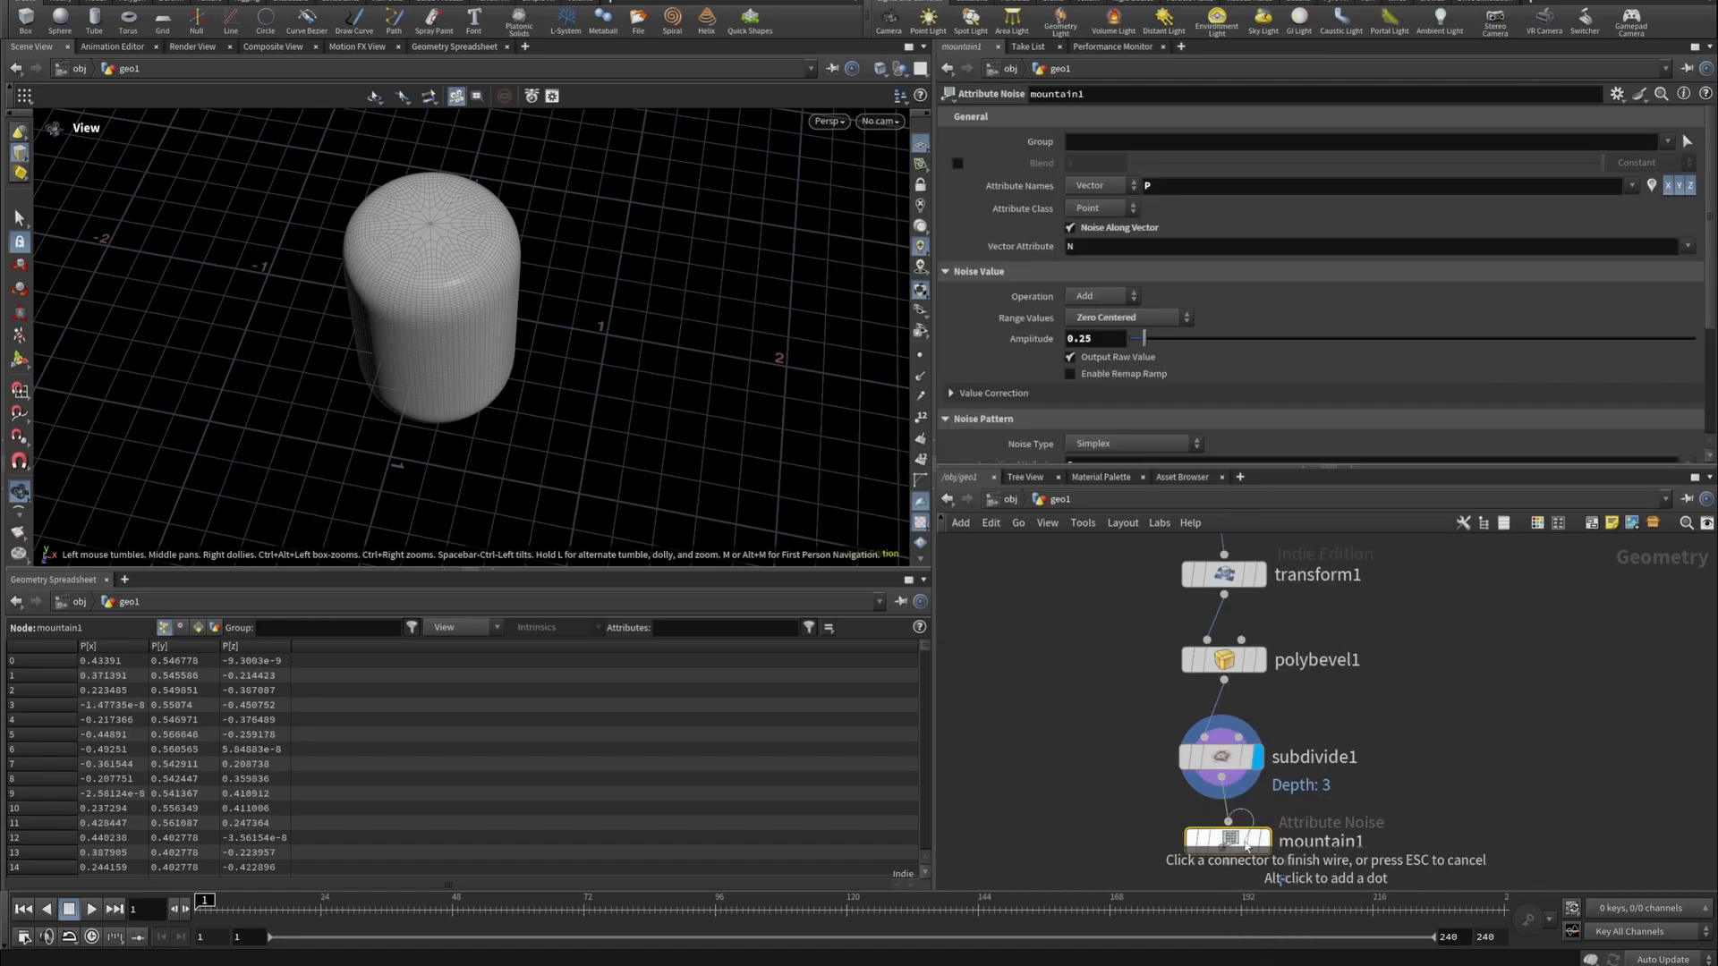
pyautogui.click(1264, 841)
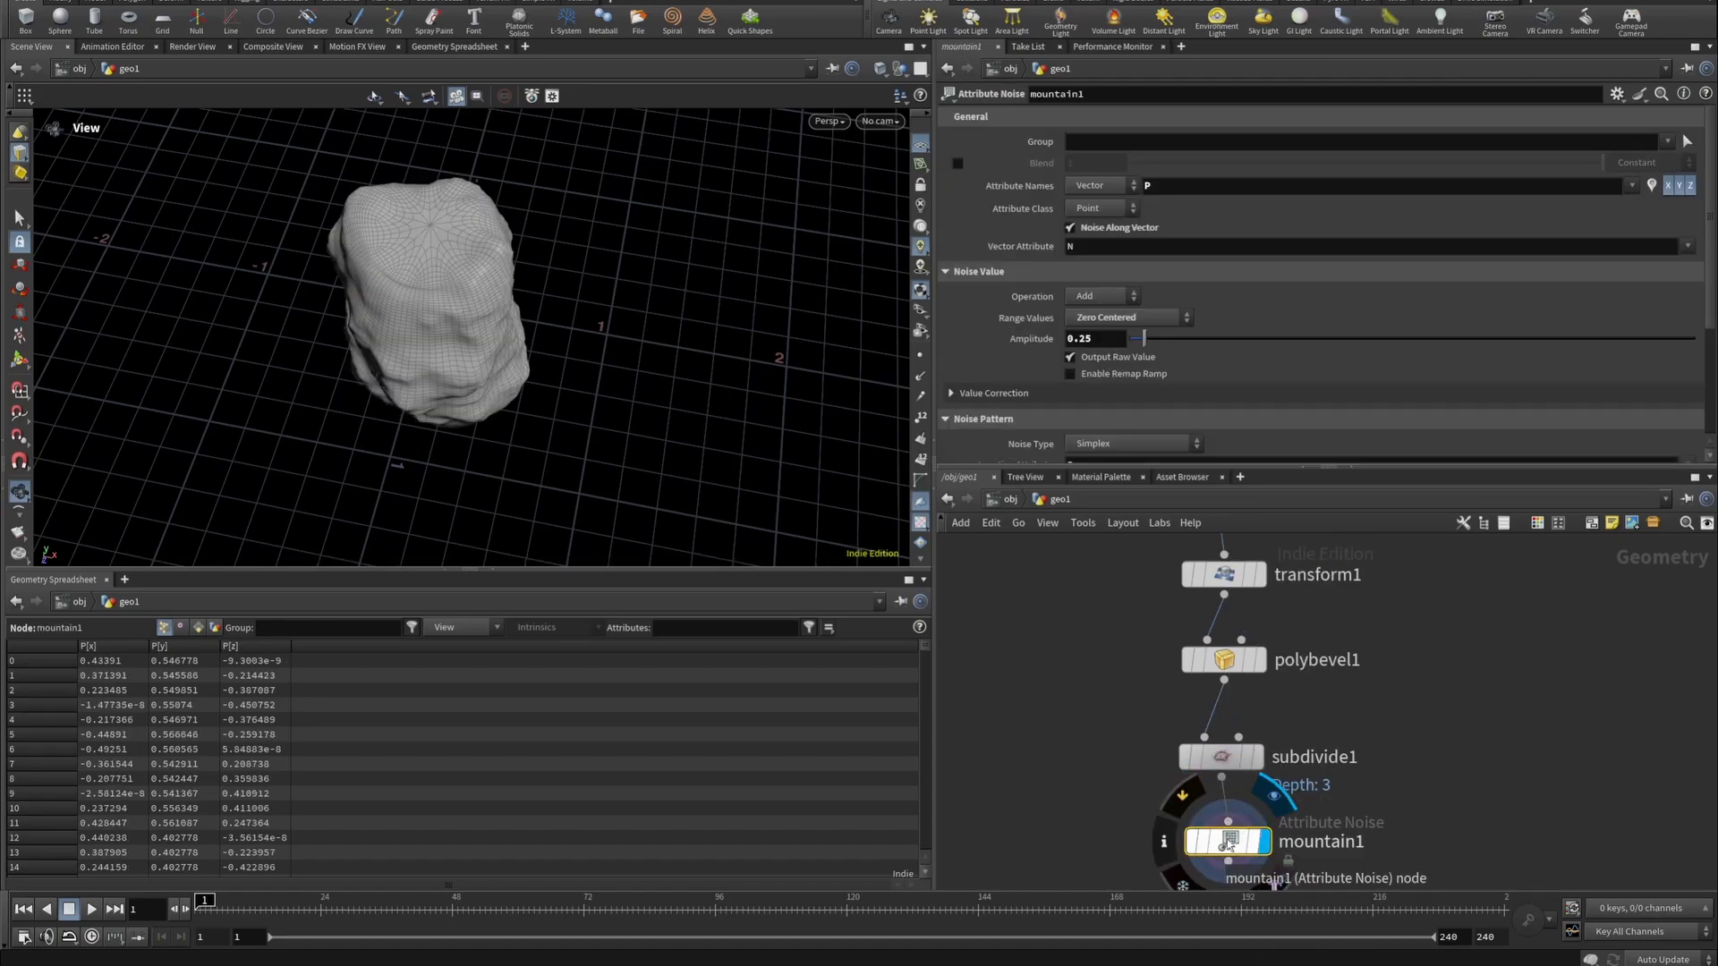
pyautogui.moveTo(561, 372); pyautogui.dragTo(544, 245)
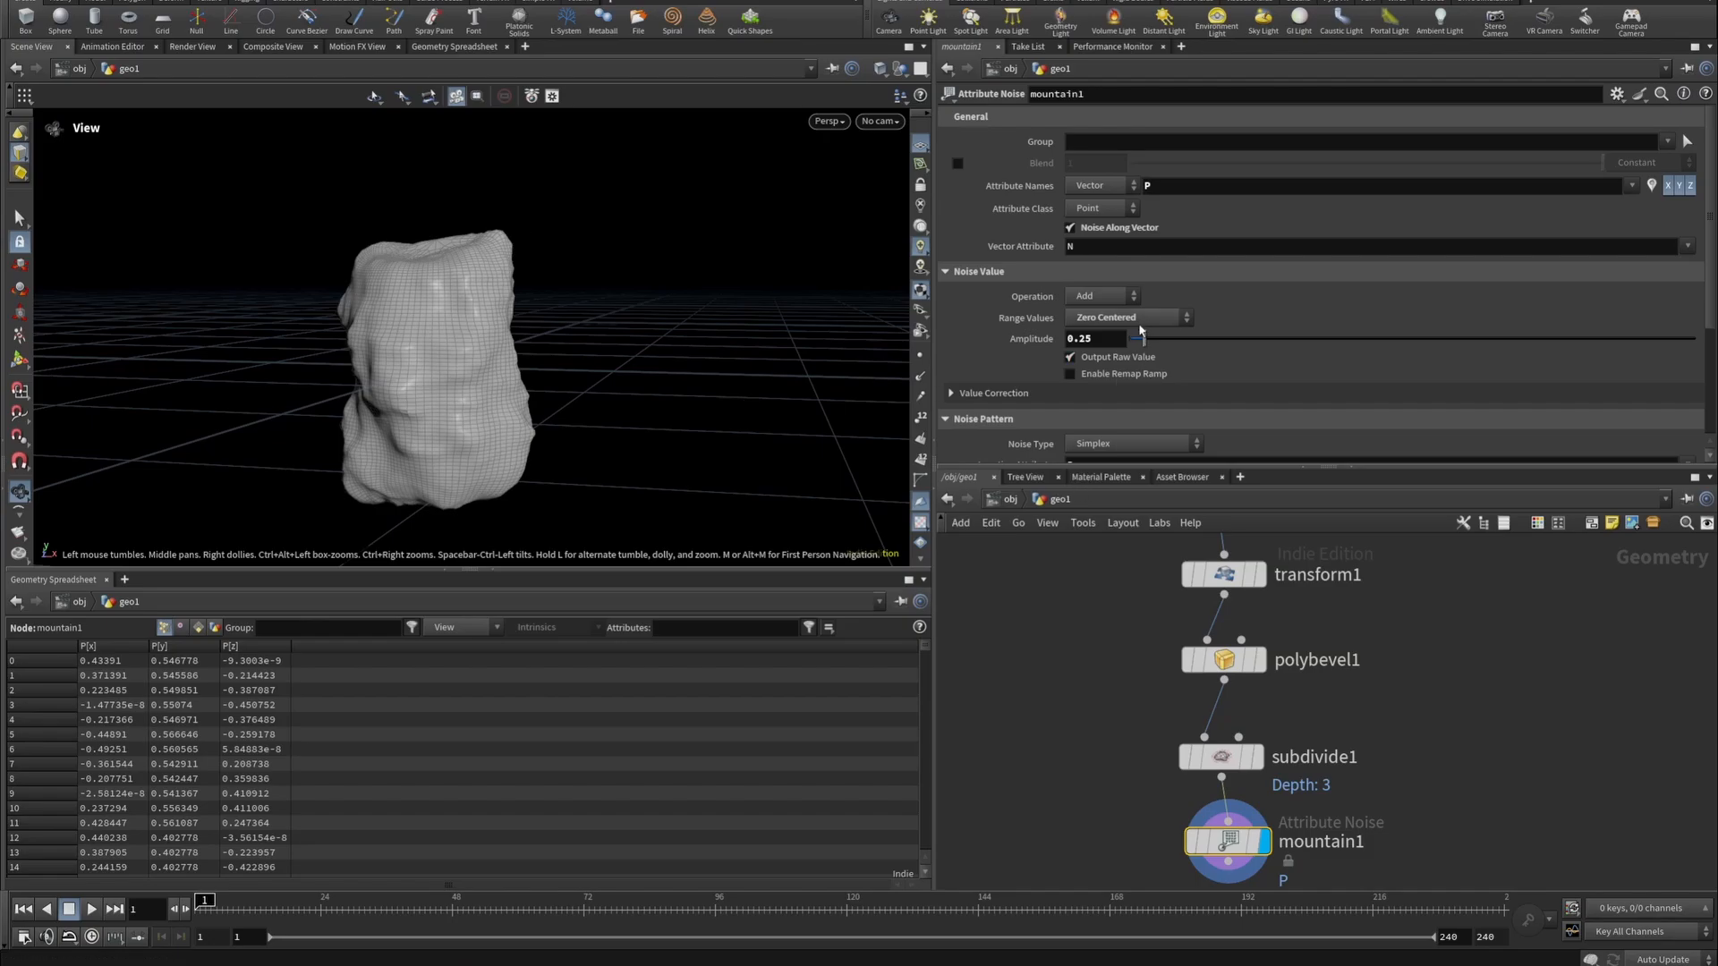
# Set the Mountain noise amplitude to 0.1 and expand its fractal settings.
pyautogui.doubleClick(1085, 338)
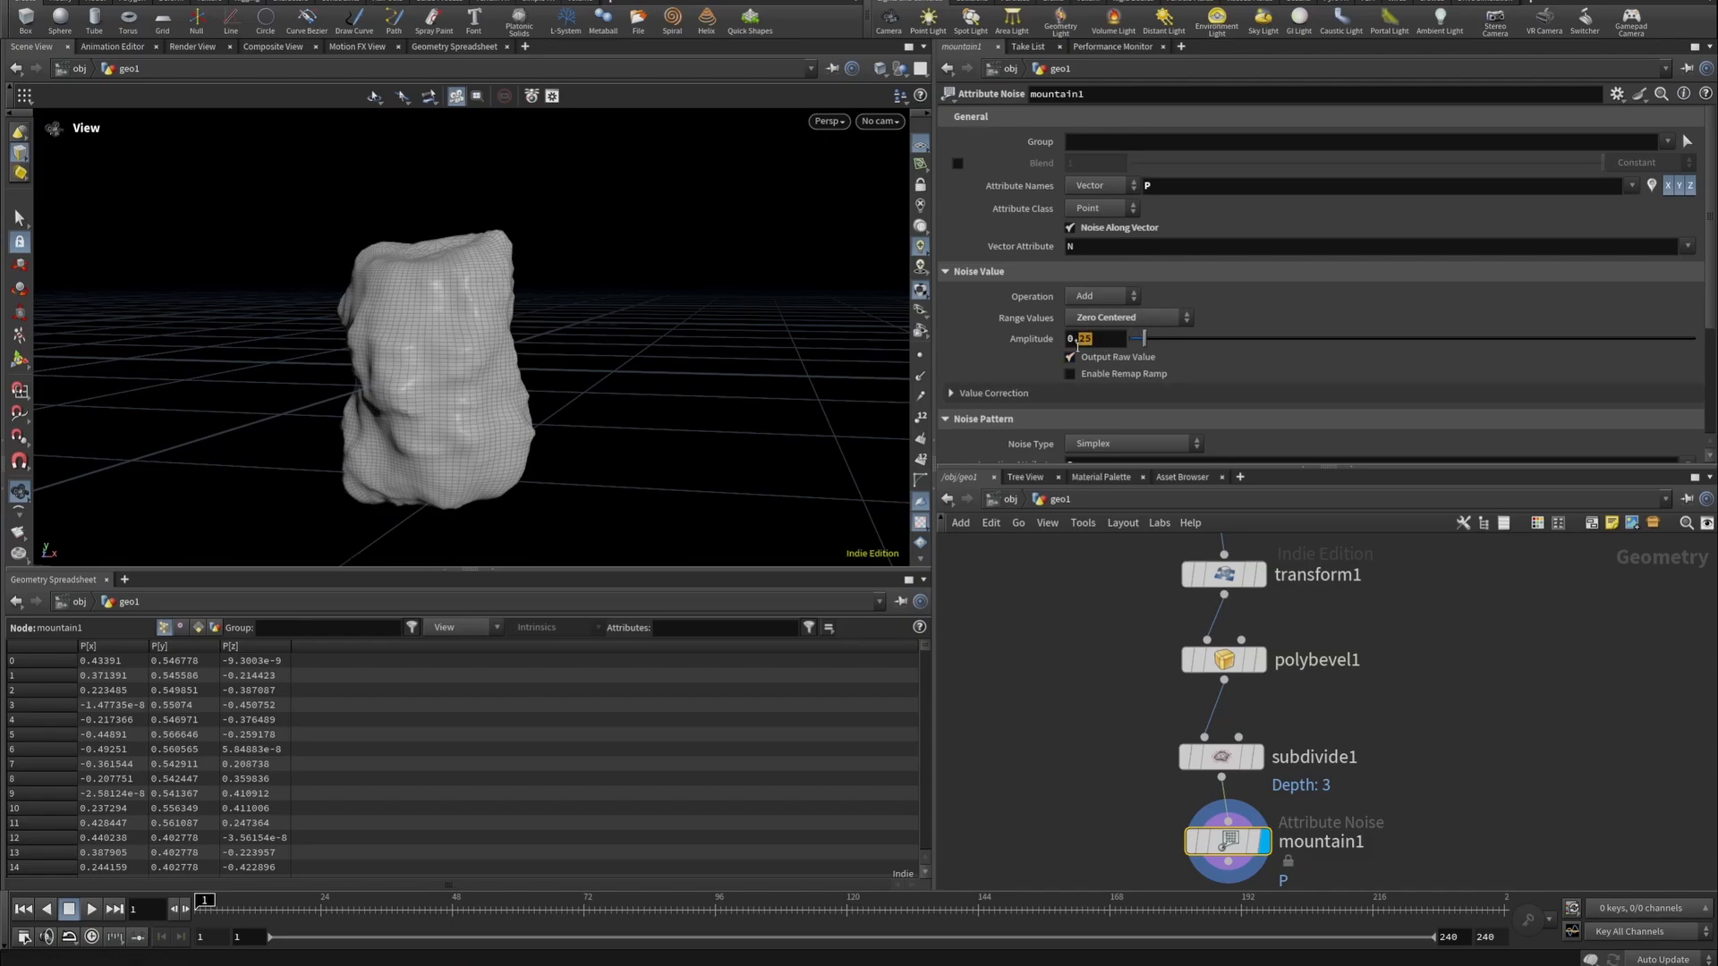
pyautogui.write('0.1')
pyautogui.press('Return')
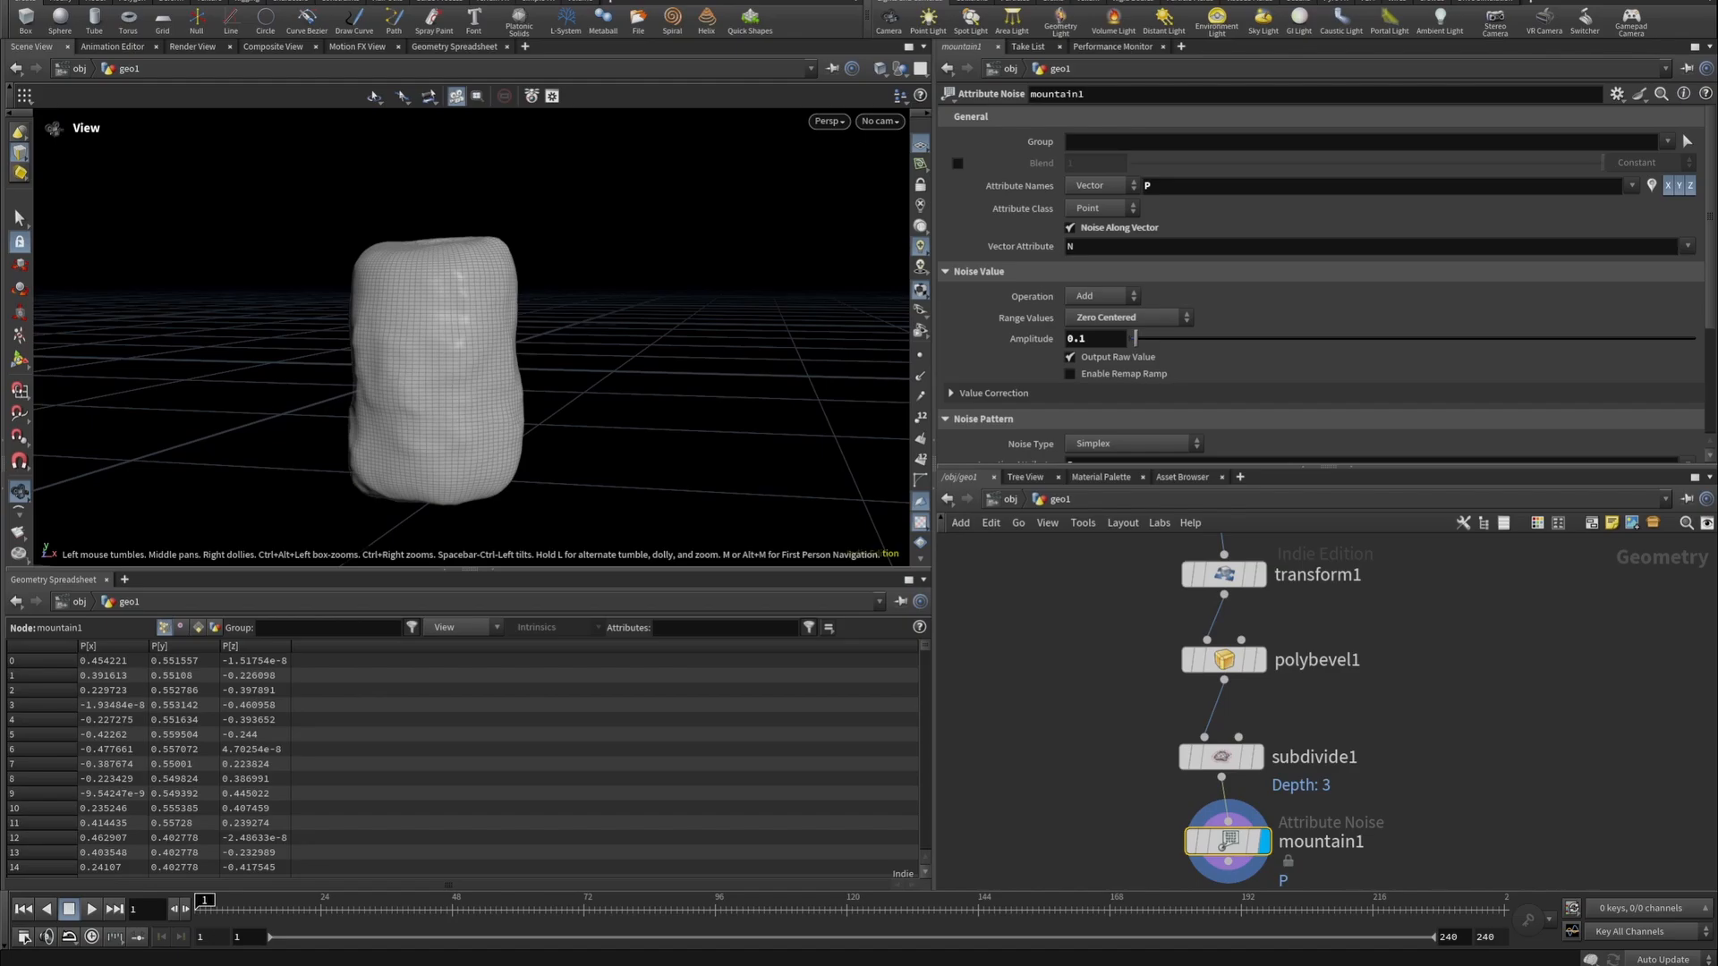
pyautogui.scroll(-4, 1025, 350)
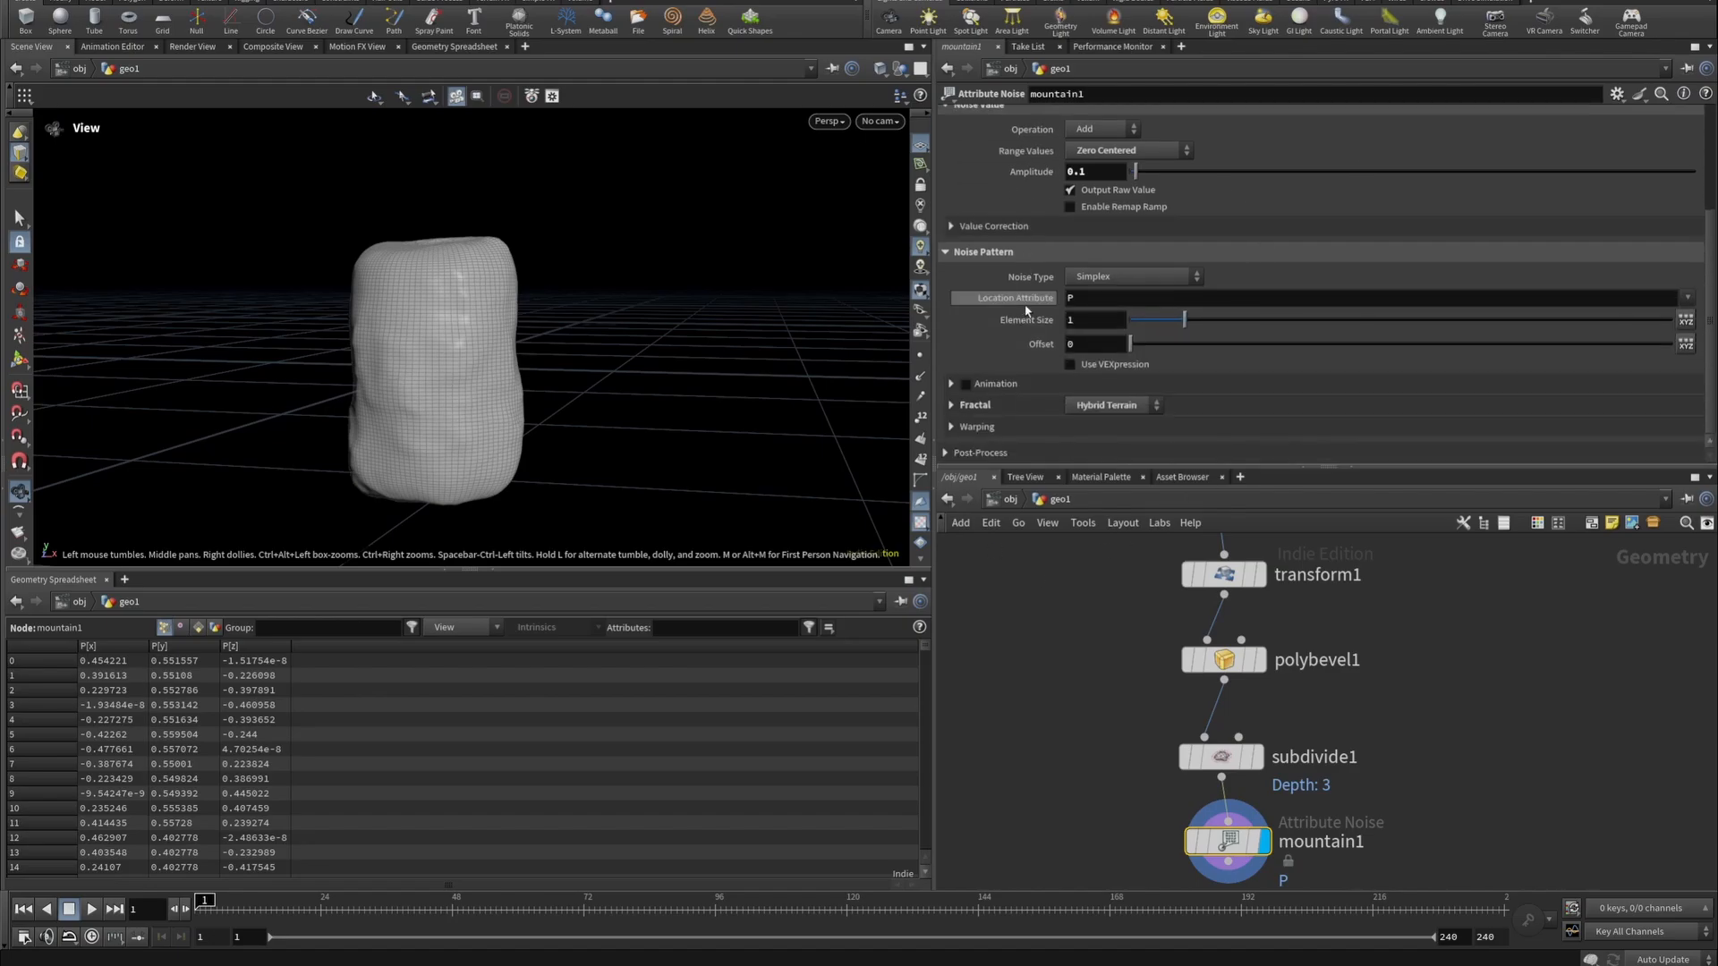
pyautogui.scroll(-2, 1022, 351)
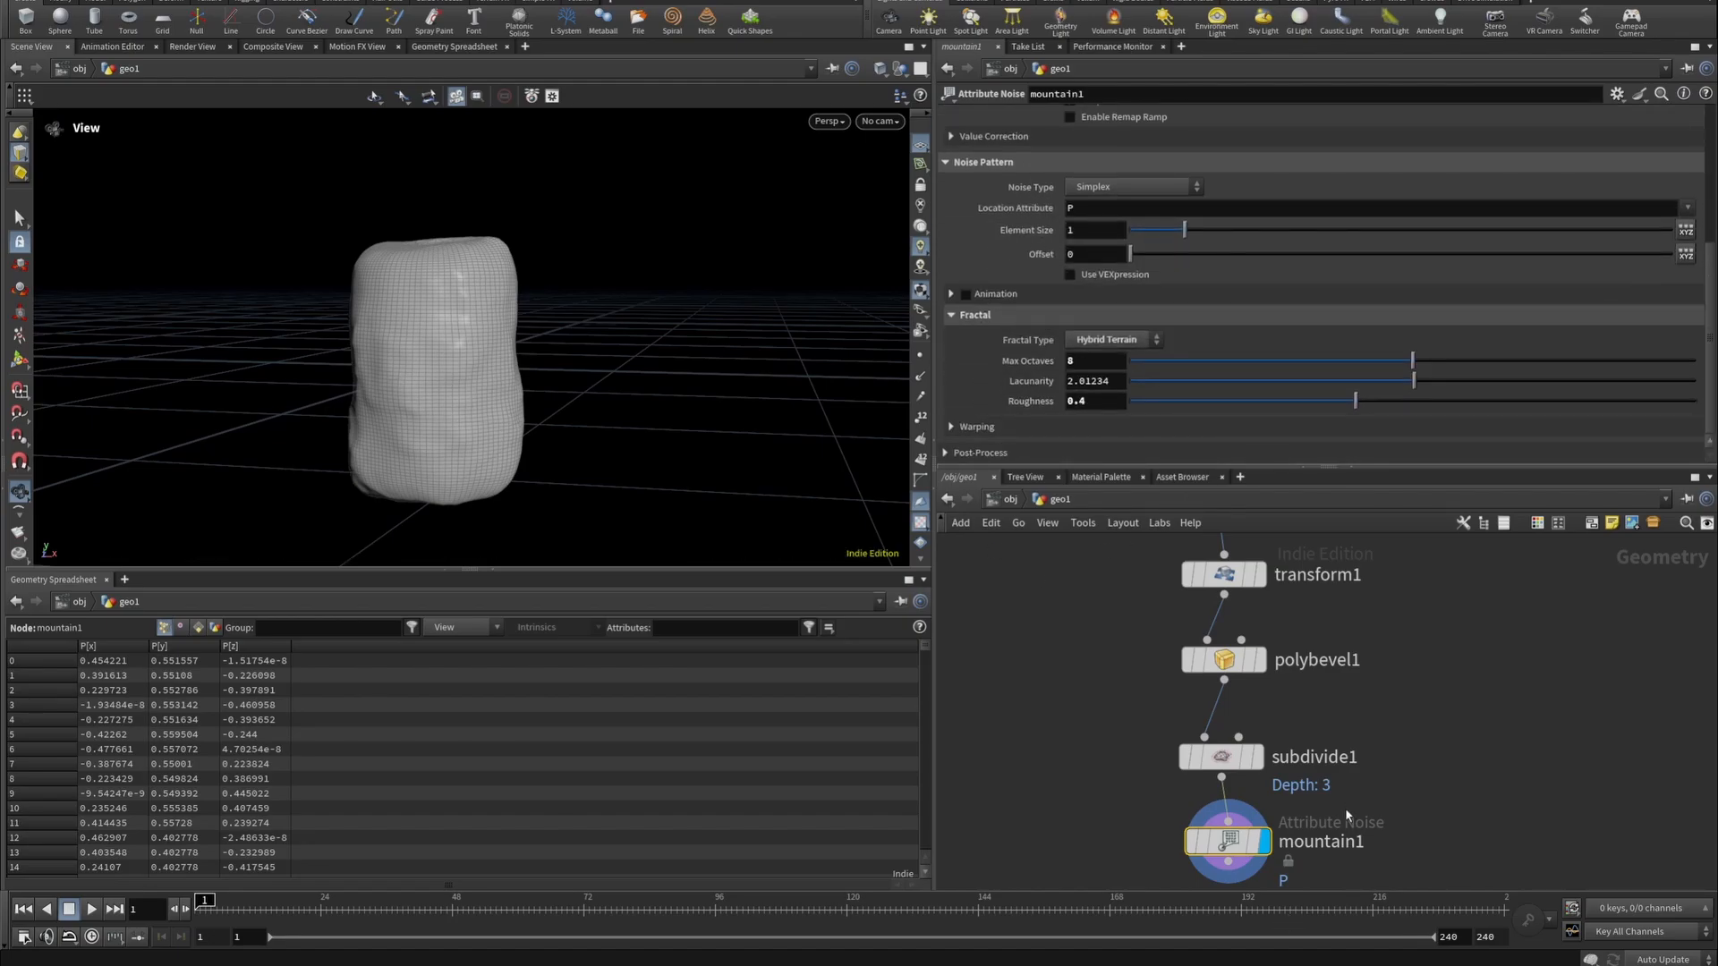
# Examine the noise-displaced surface of the shape up close and from several sides.
pyautogui.moveTo(1345, 808); pyautogui.dragTo(1313, 662, button='middle')
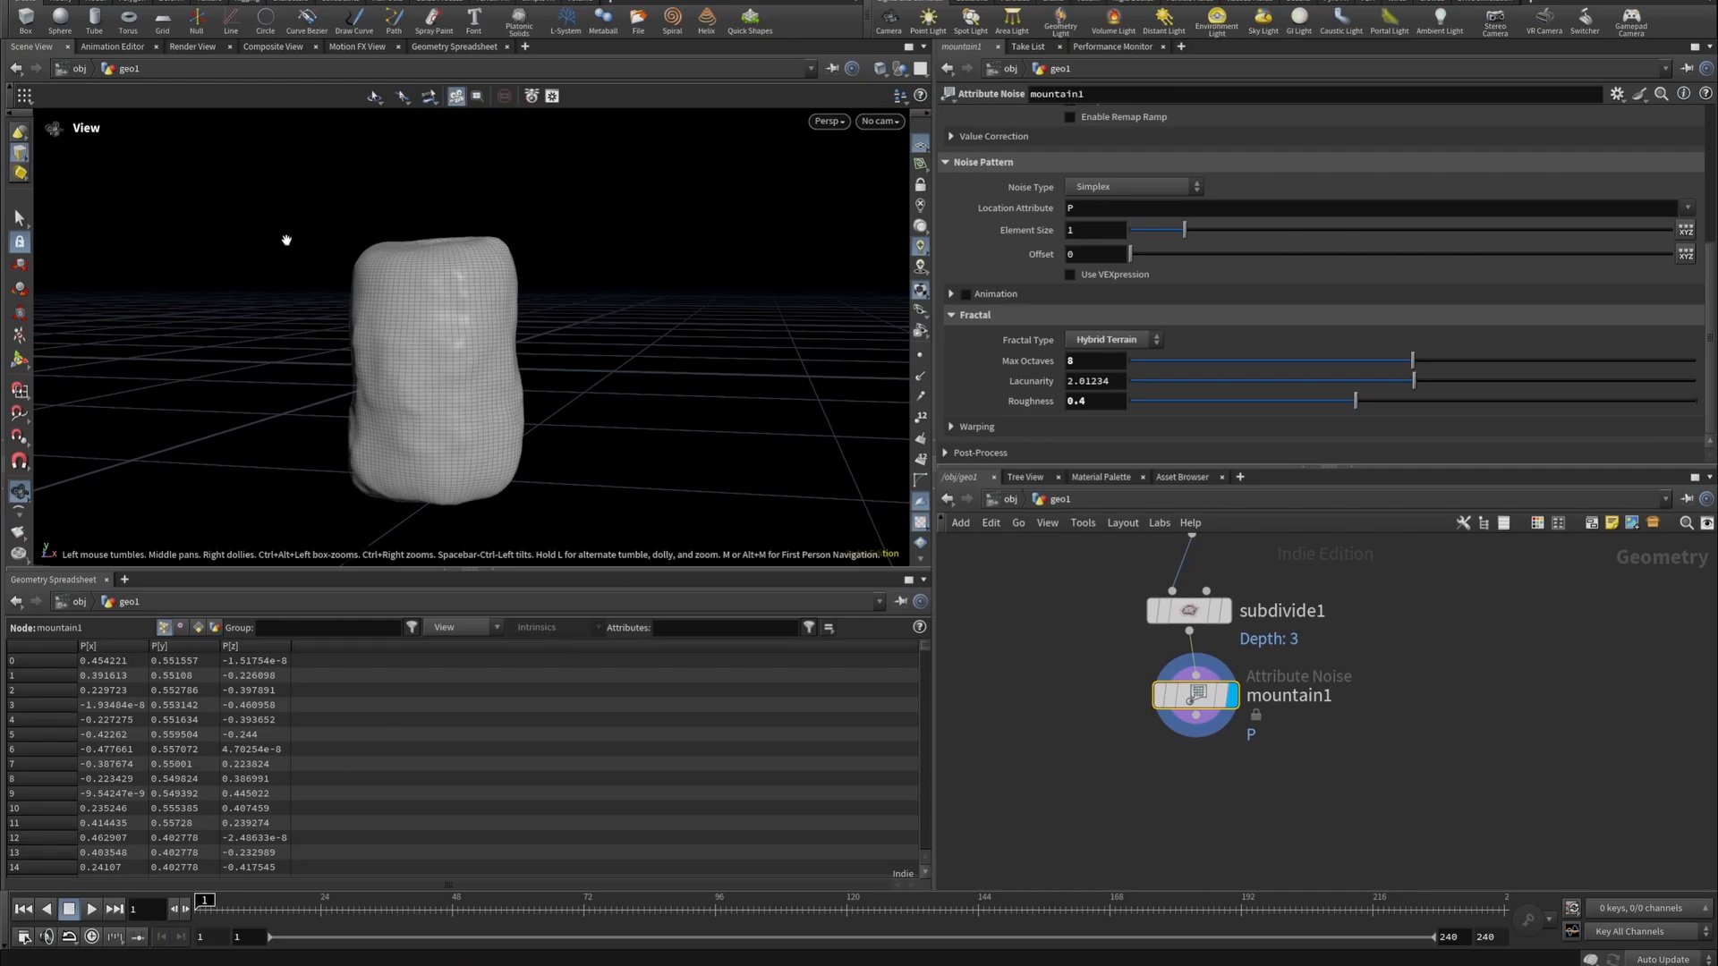
pyautogui.moveTo(287, 239); pyautogui.dragTo(443, 306)
pyautogui.moveTo(444, 306); pyautogui.dragTo(587, 329, button='right')
pyautogui.moveTo(587, 329); pyautogui.dragTo(361, 277)
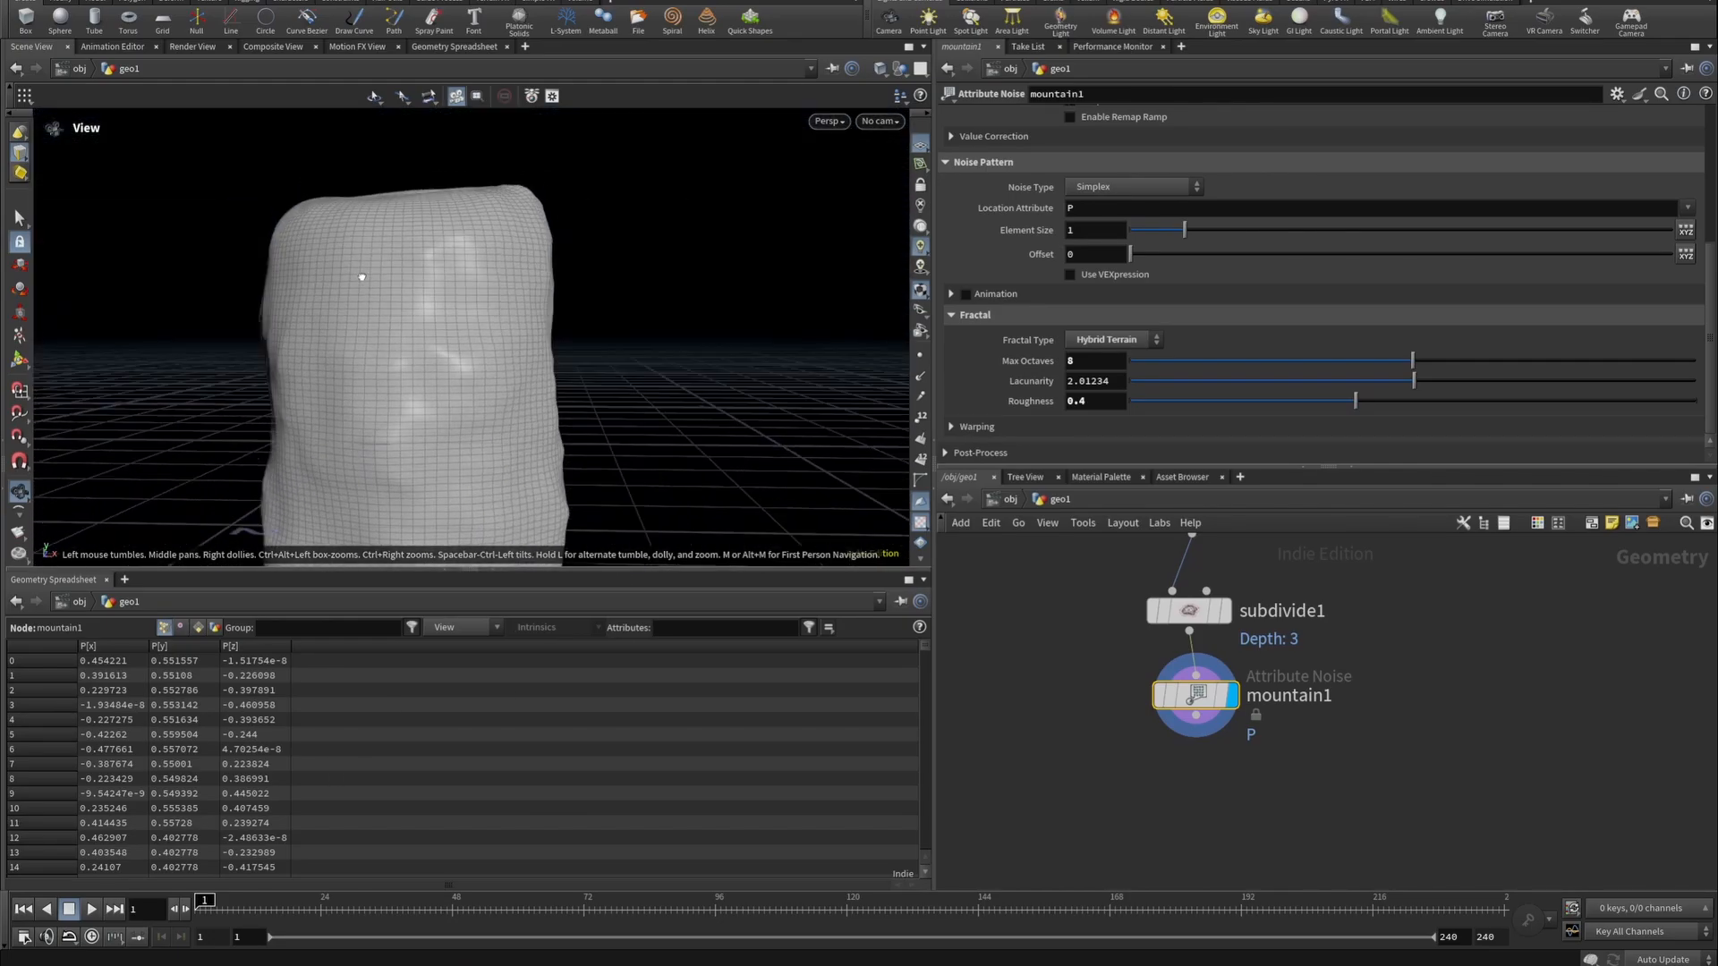
pyautogui.moveTo(381, 318); pyautogui.dragTo(436, 226, button='middle')
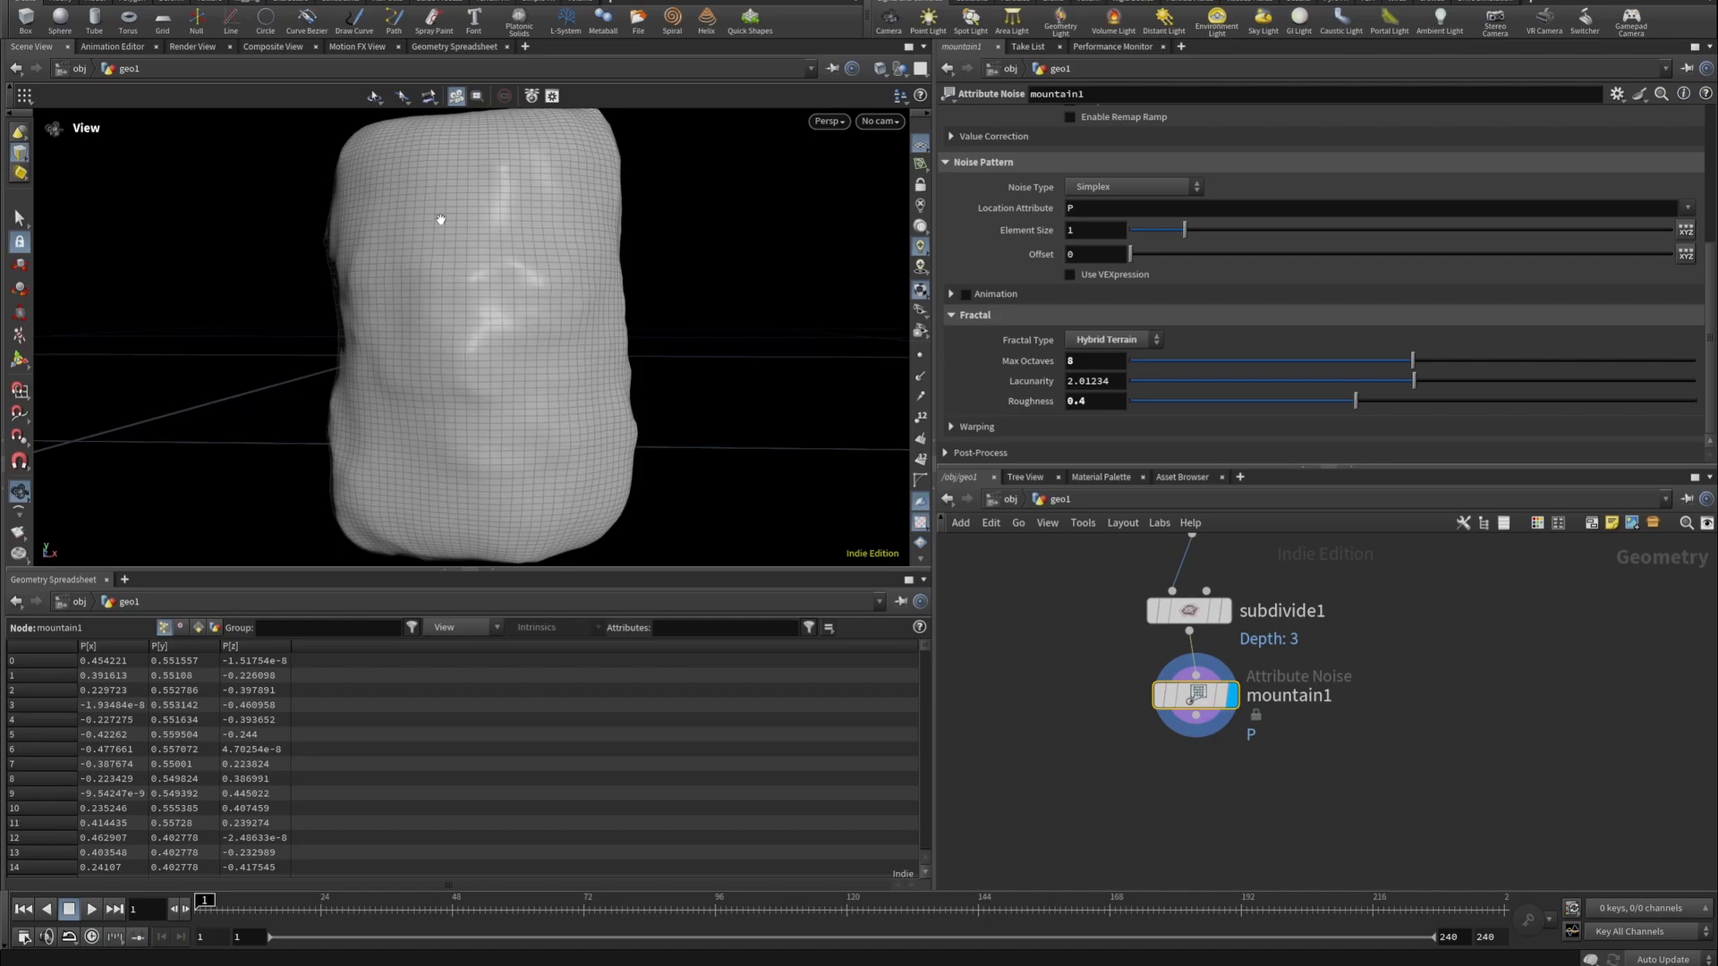
pyautogui.moveTo(441, 218); pyautogui.dragTo(502, 242)
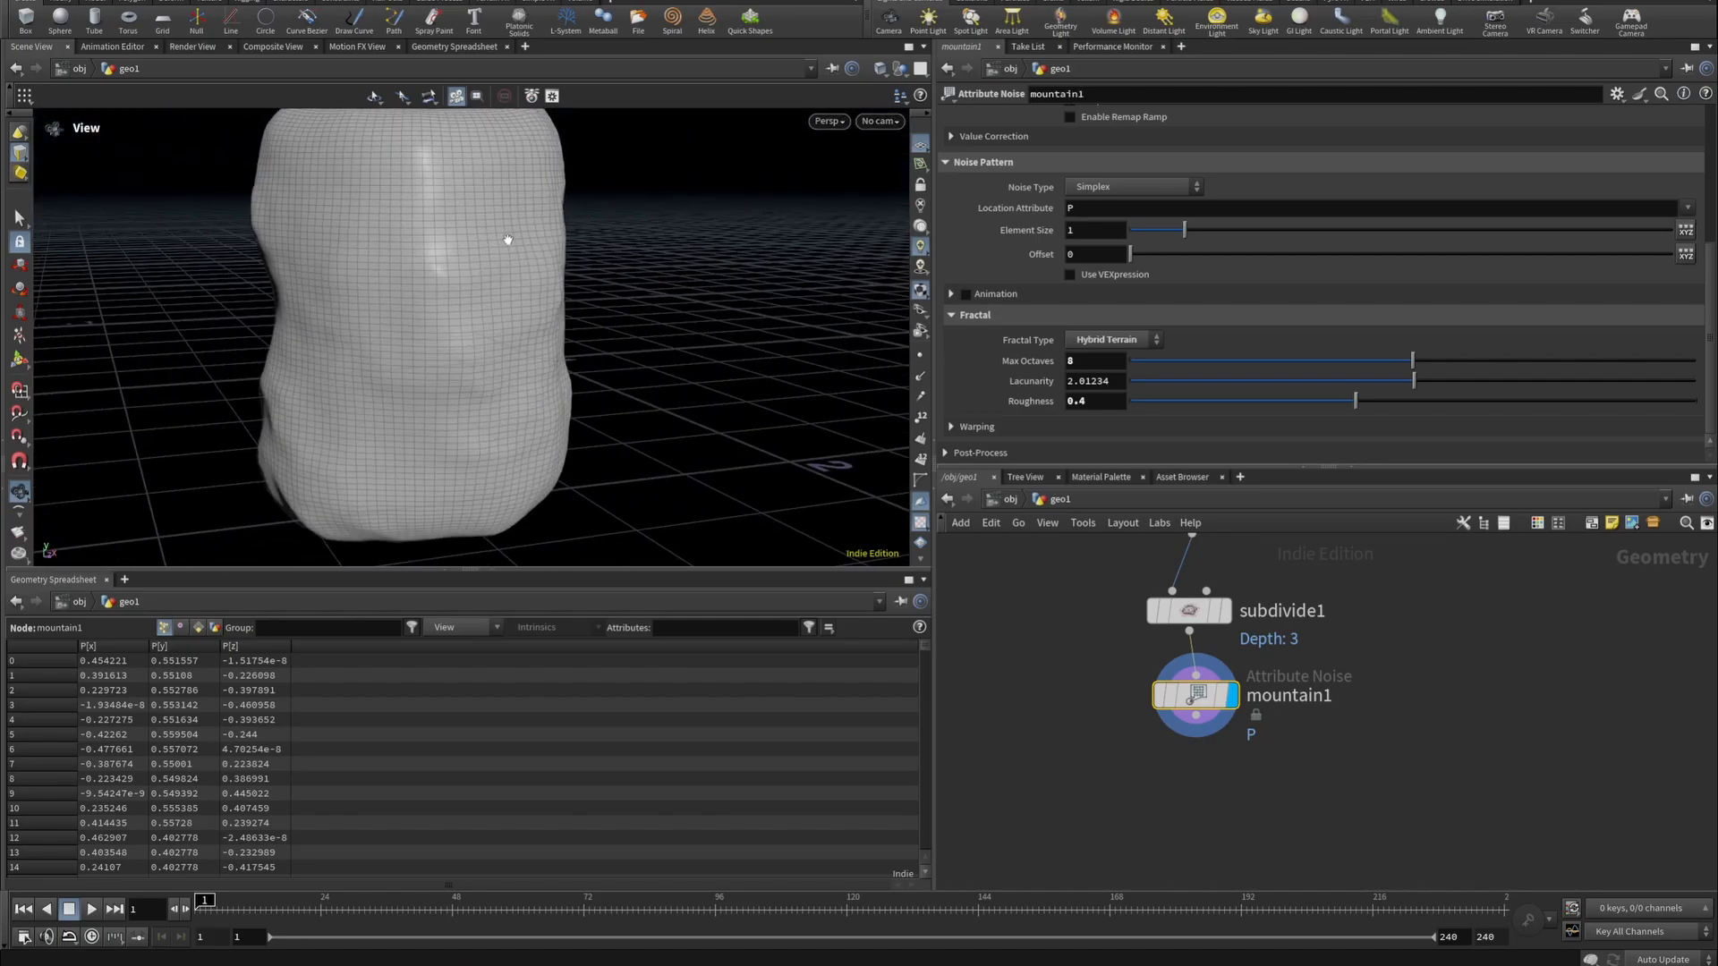
pyautogui.moveTo(356, 219); pyautogui.dragTo(445, 311, button='middle')
pyautogui.moveTo(445, 312); pyautogui.dragTo(463, 299, button='right')
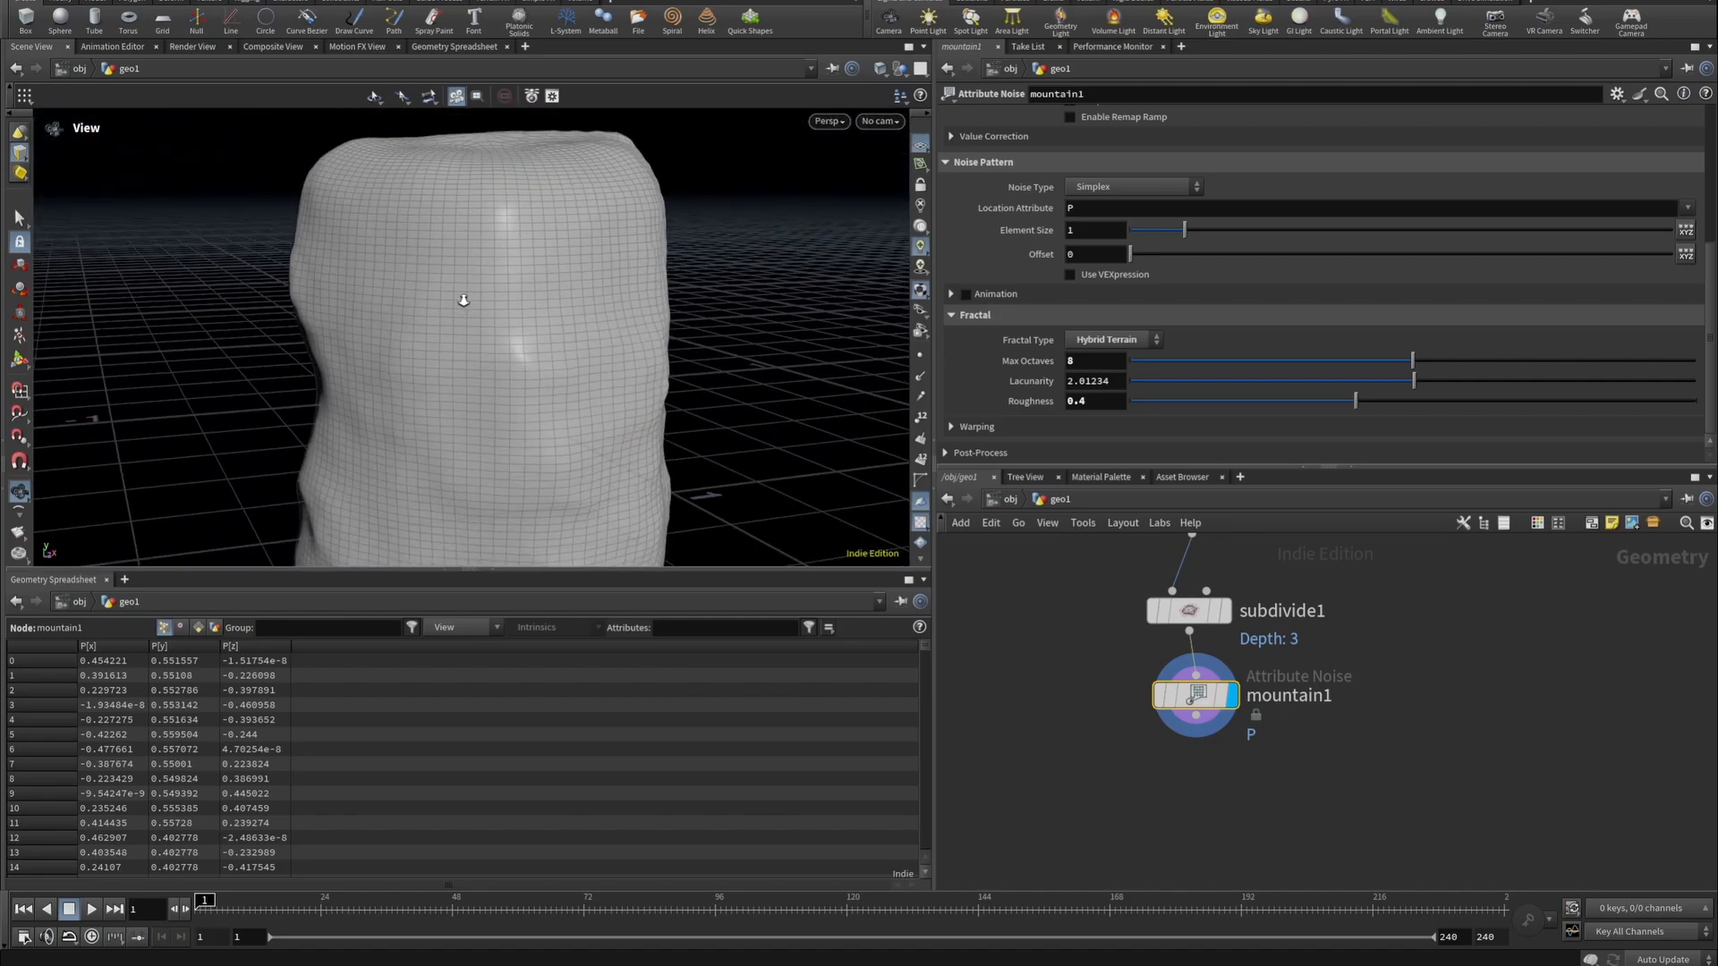
pyautogui.moveTo(433, 280); pyautogui.dragTo(577, 362)
pyautogui.moveTo(577, 362); pyautogui.dragTo(595, 380, button='right')
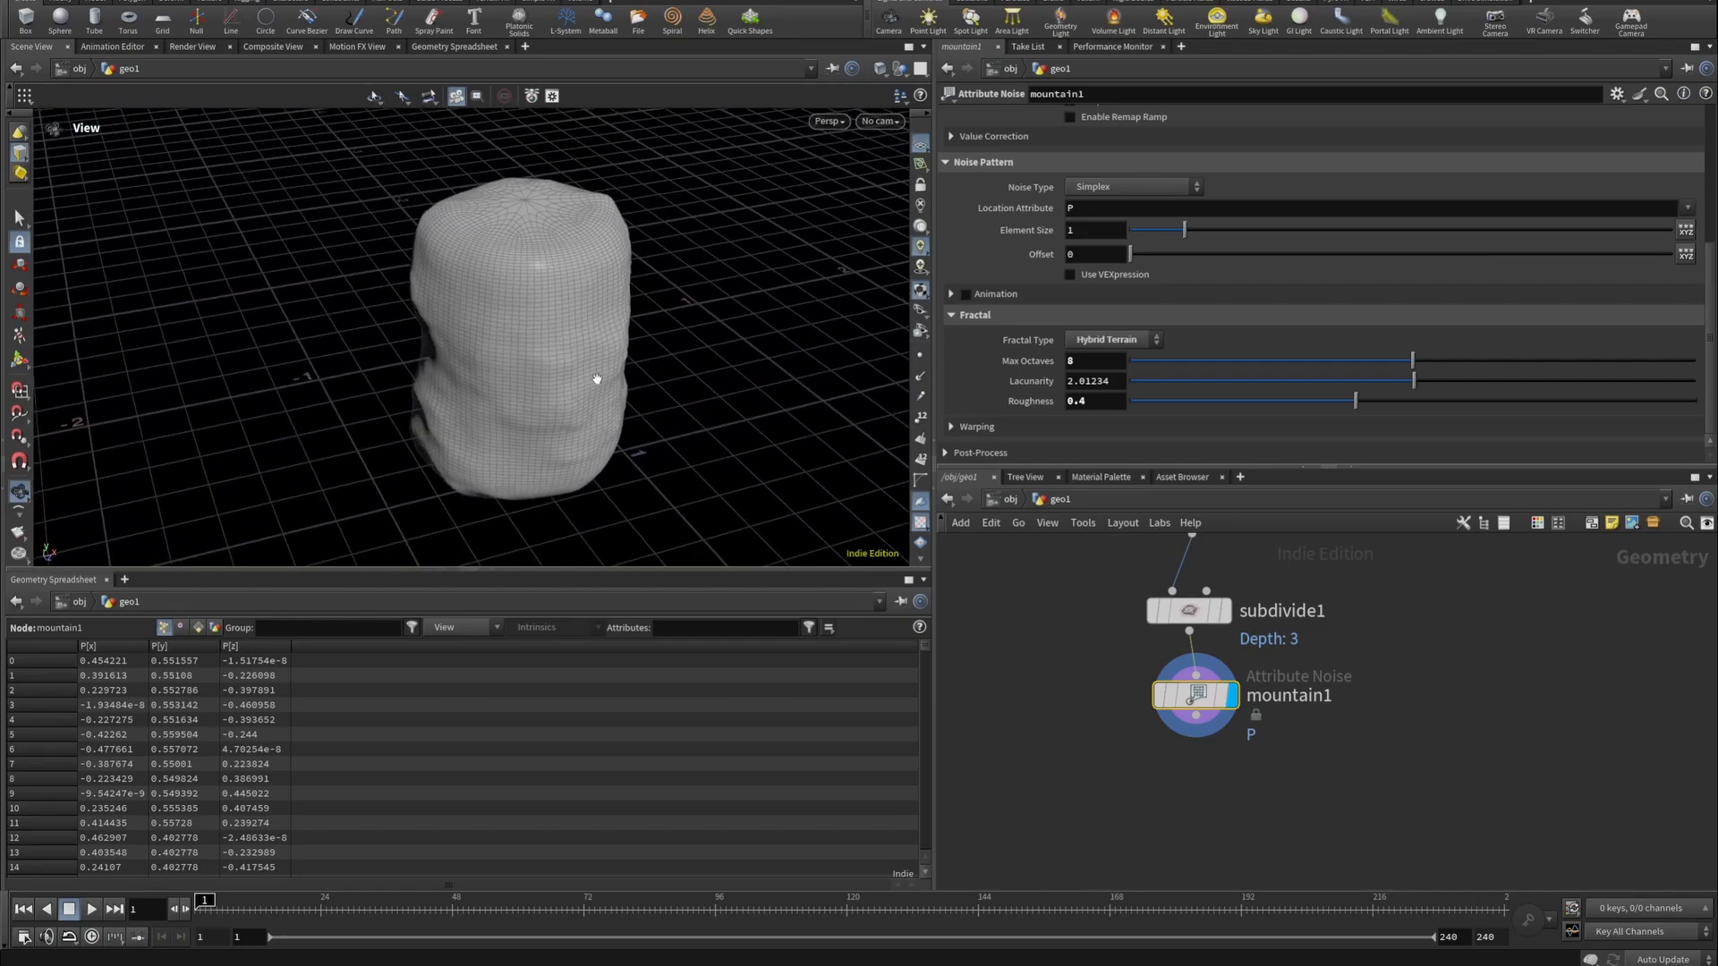
pyautogui.moveTo(595, 379); pyautogui.dragTo(558, 353)
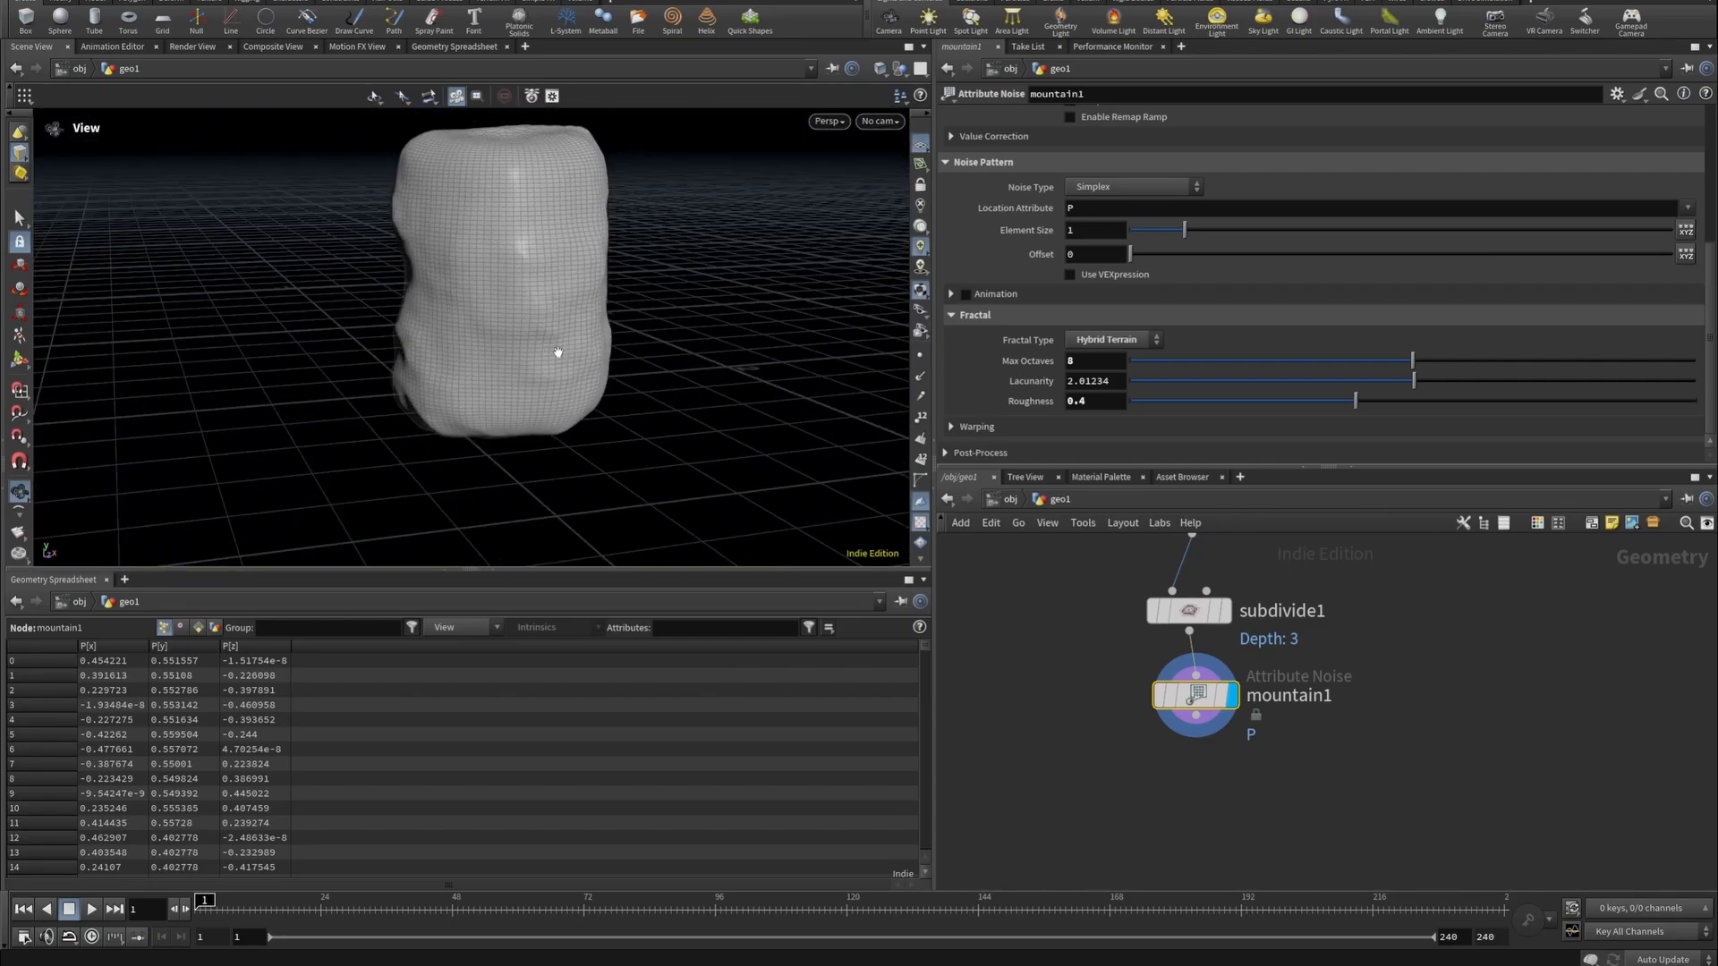
# Add a Group Create node after the Mountain node and make it the displayed node.
pyautogui.click(1197, 716)
pyautogui.click(1232, 823)
pyautogui.write('grou')
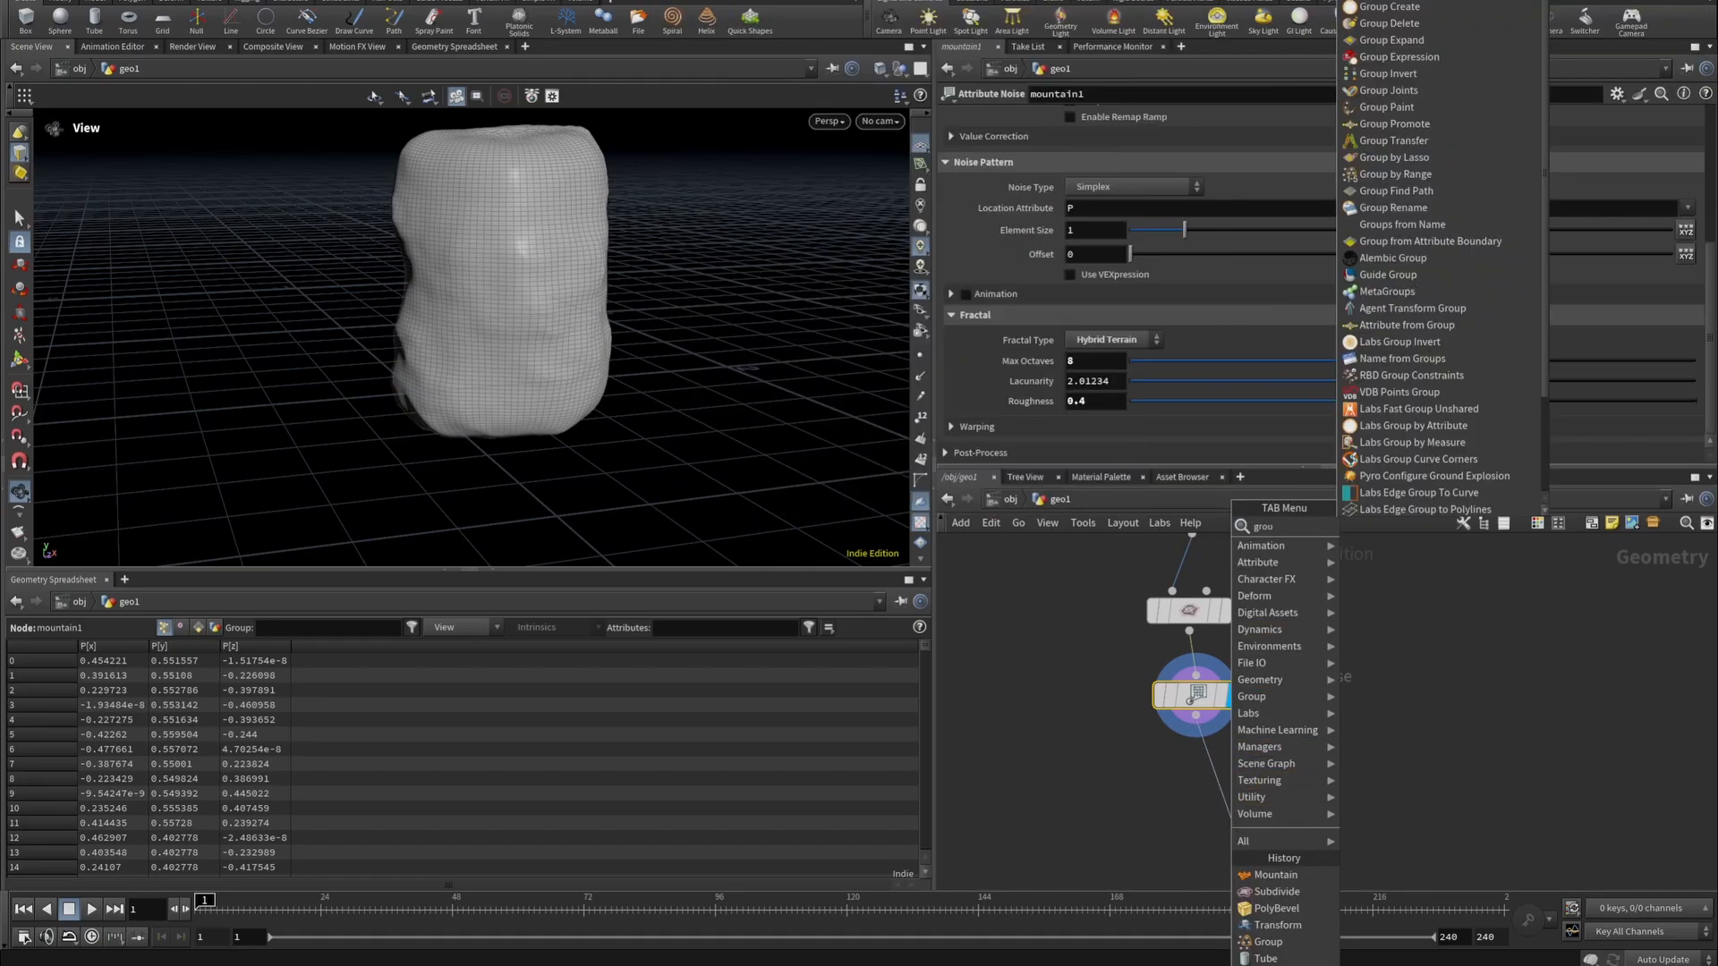
pyautogui.press('Return')
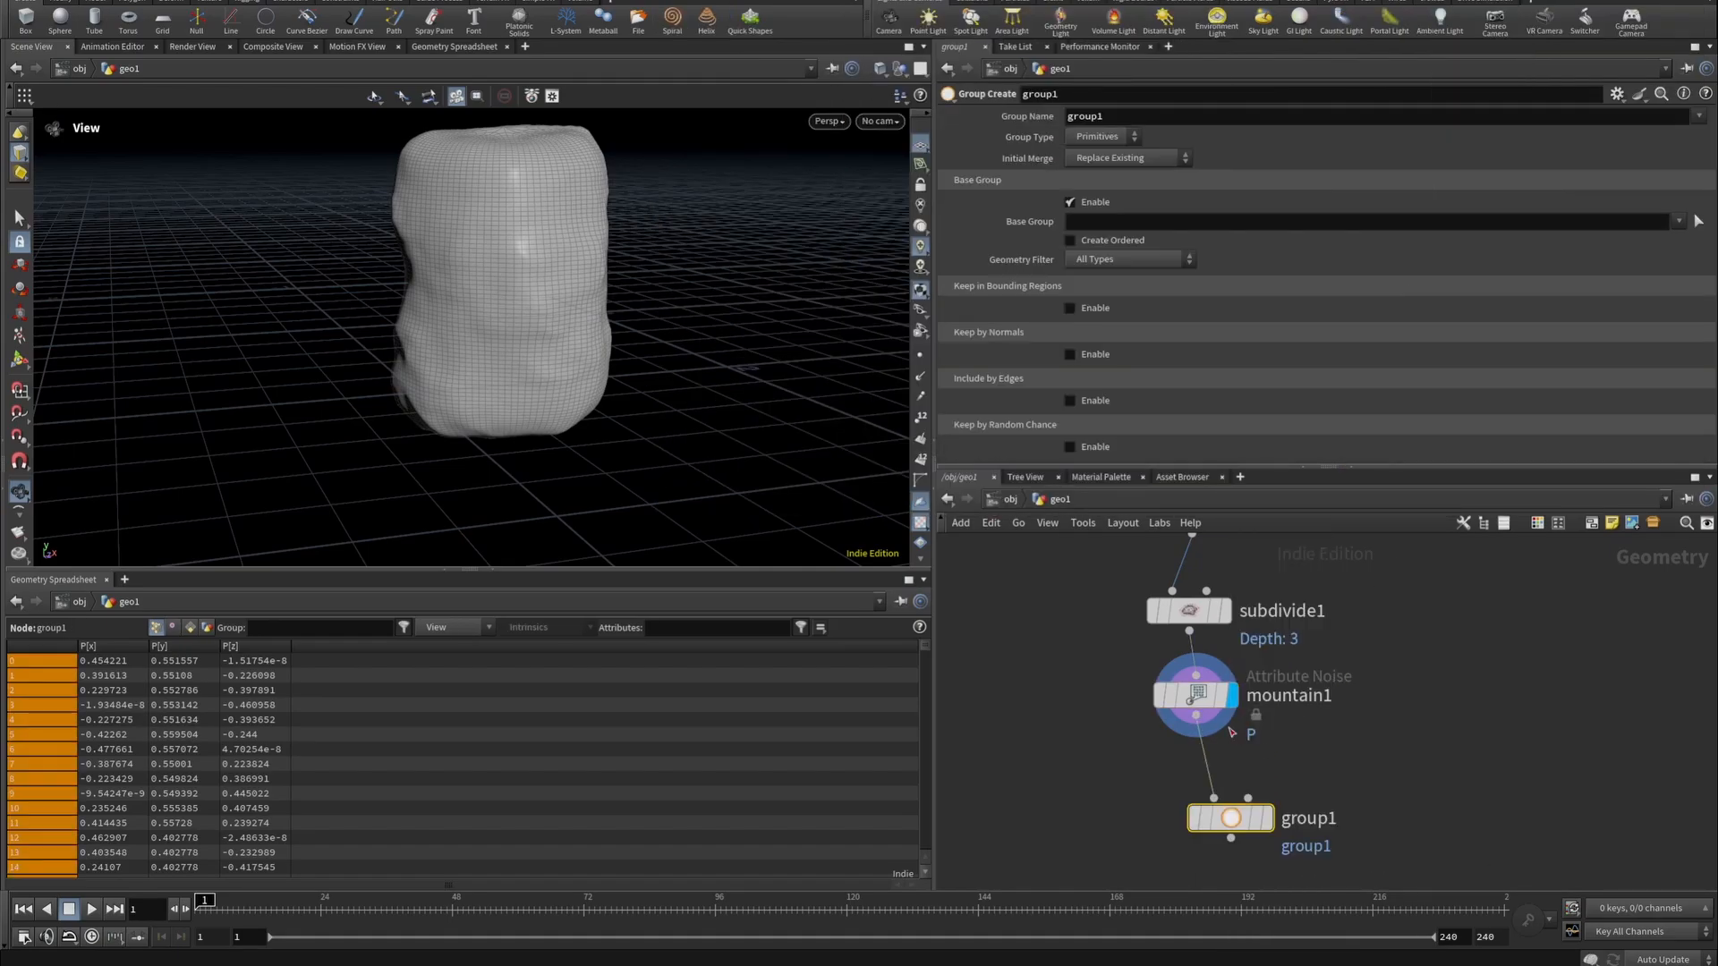
pyautogui.click(1267, 817)
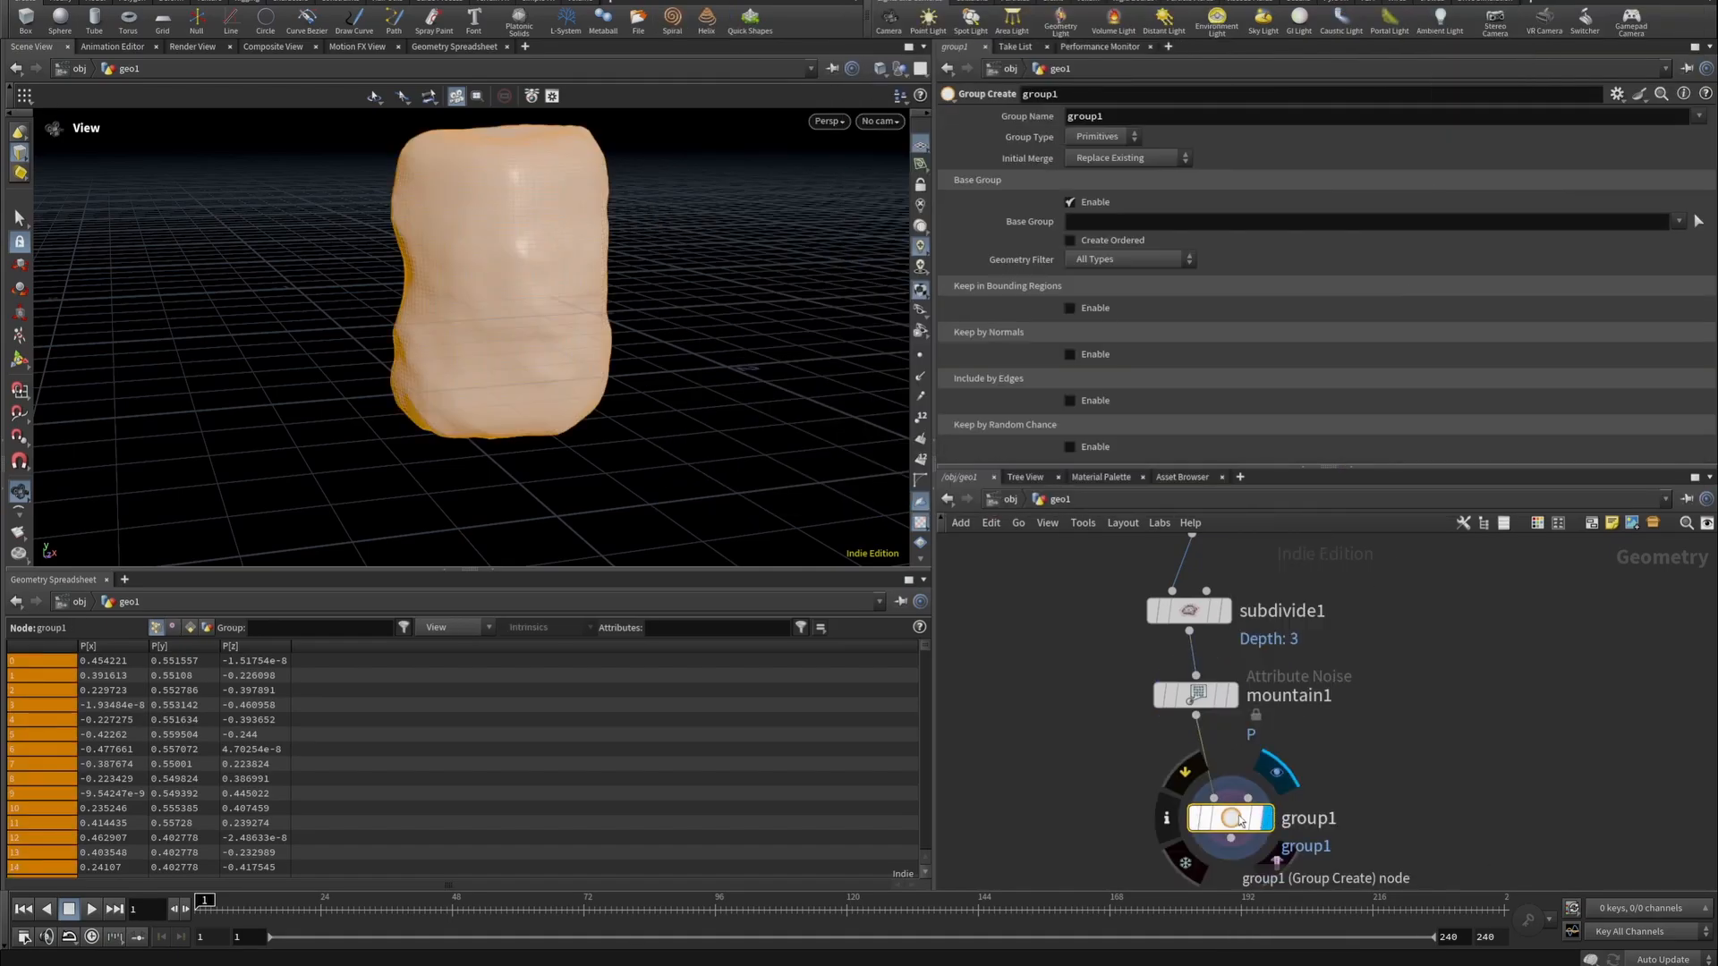
# Name the group bias, enable Keep by Normals and disable its Base Group.
pyautogui.click(1137, 125)
pyautogui.write('bias')
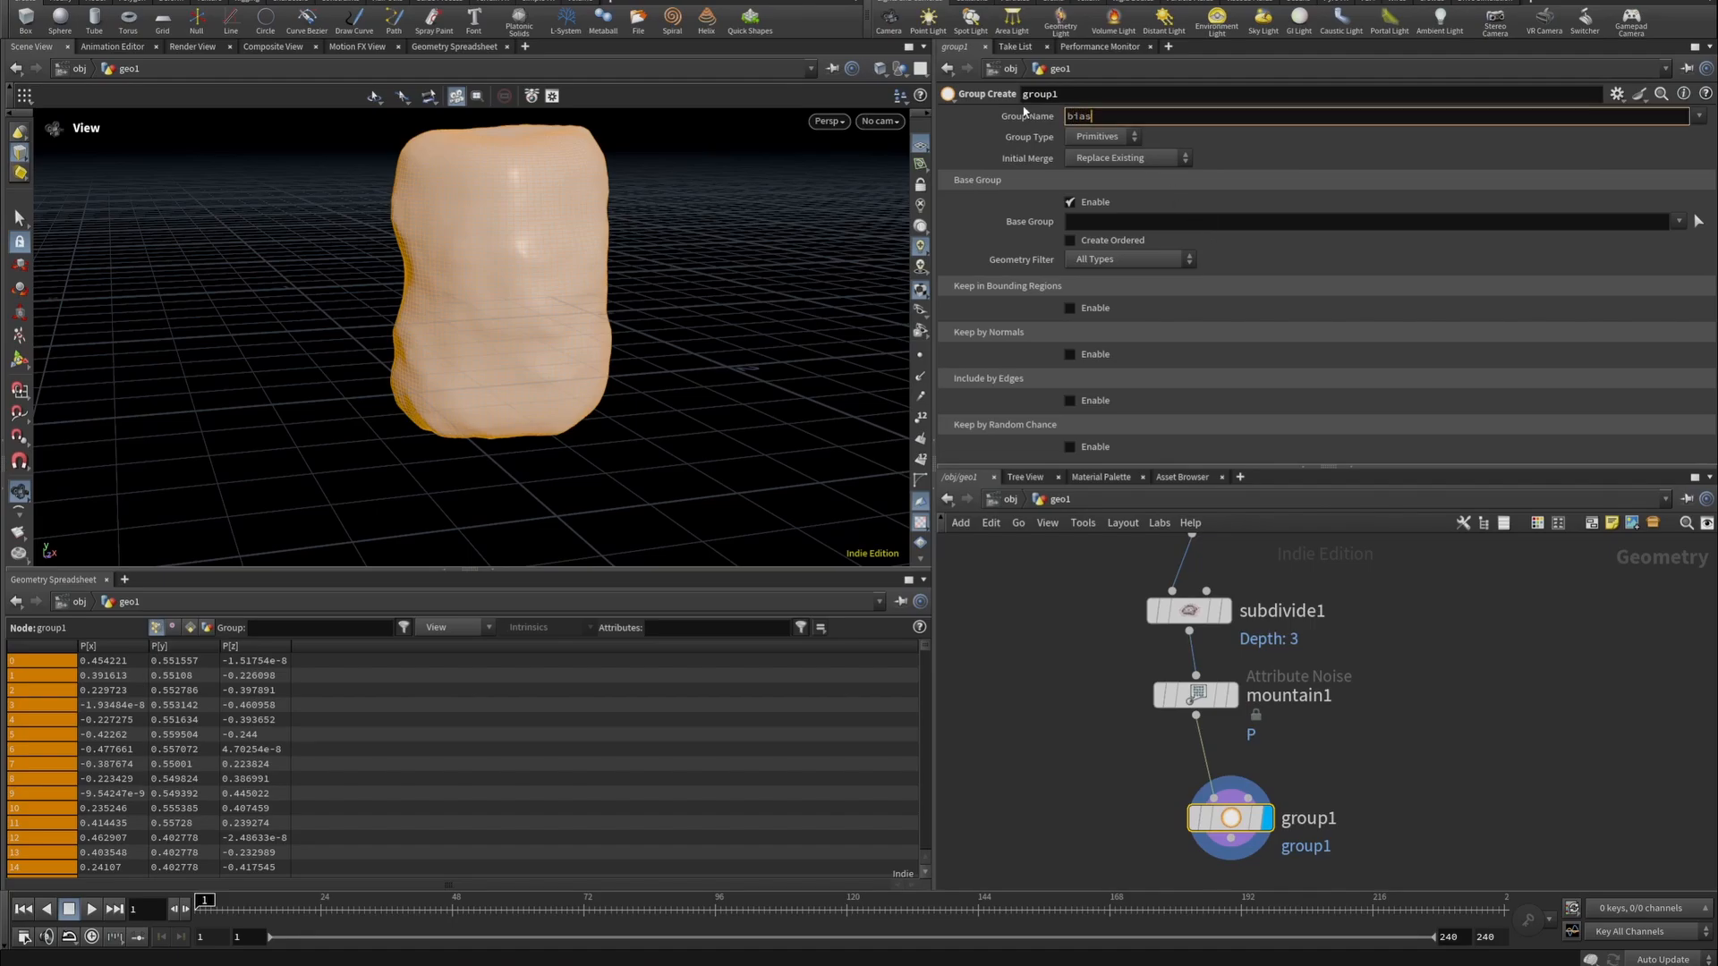
pyautogui.press('Return')
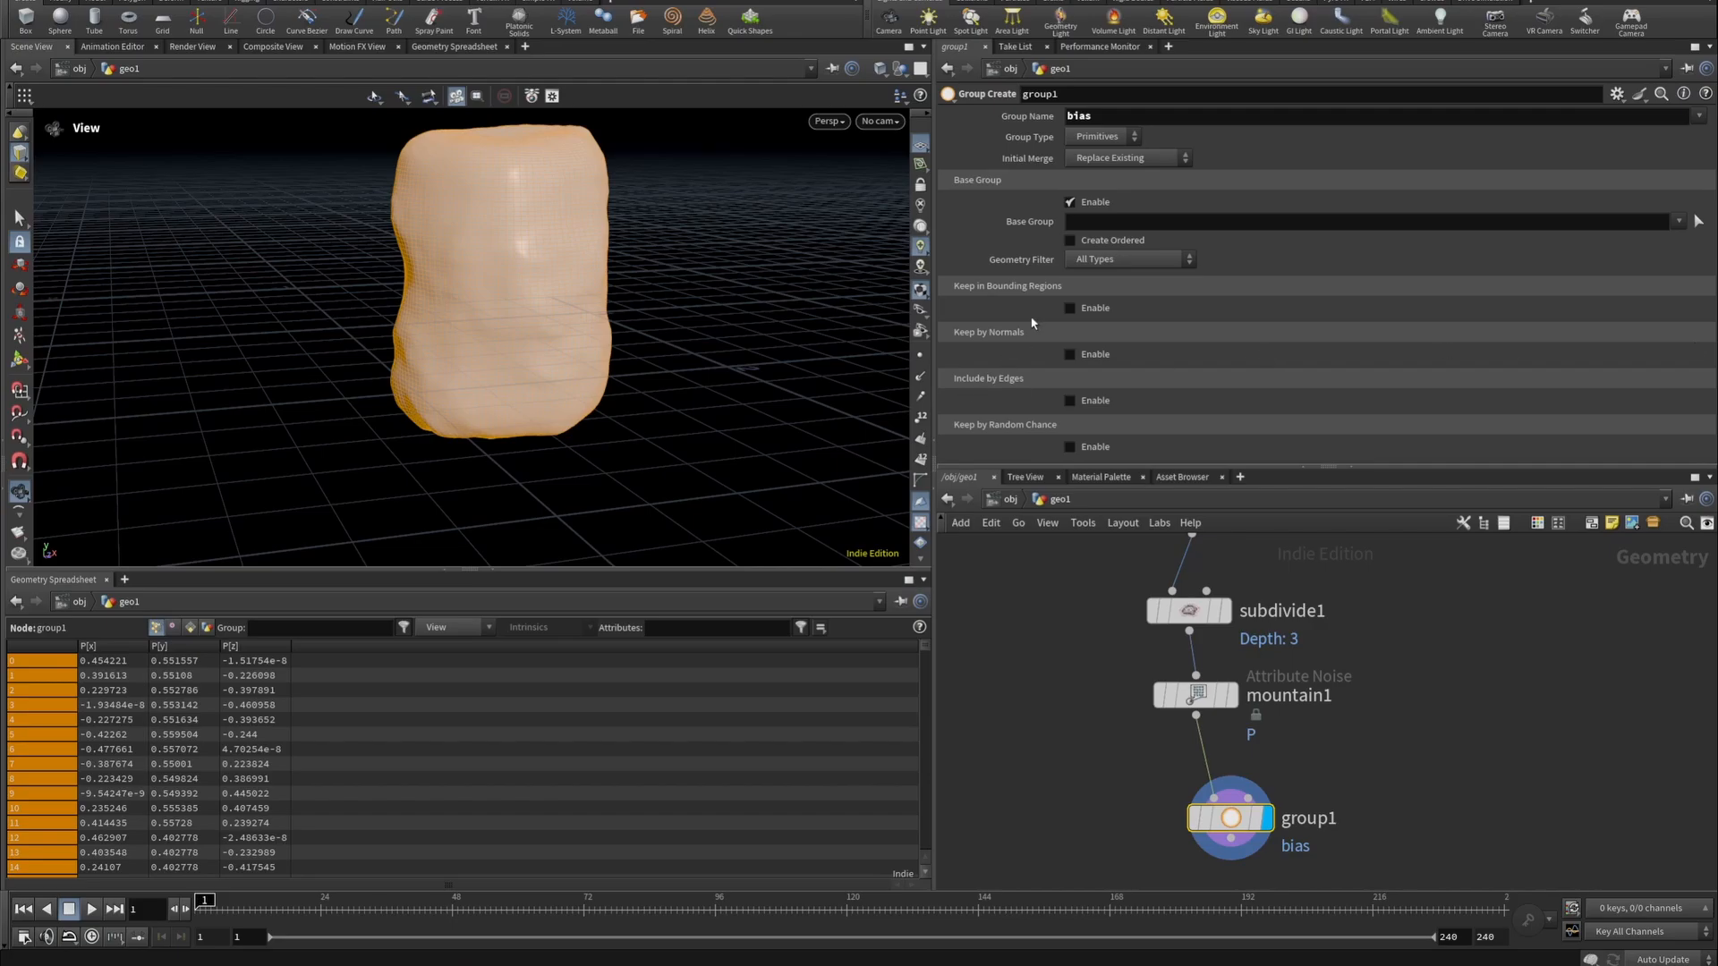
pyautogui.click(1069, 355)
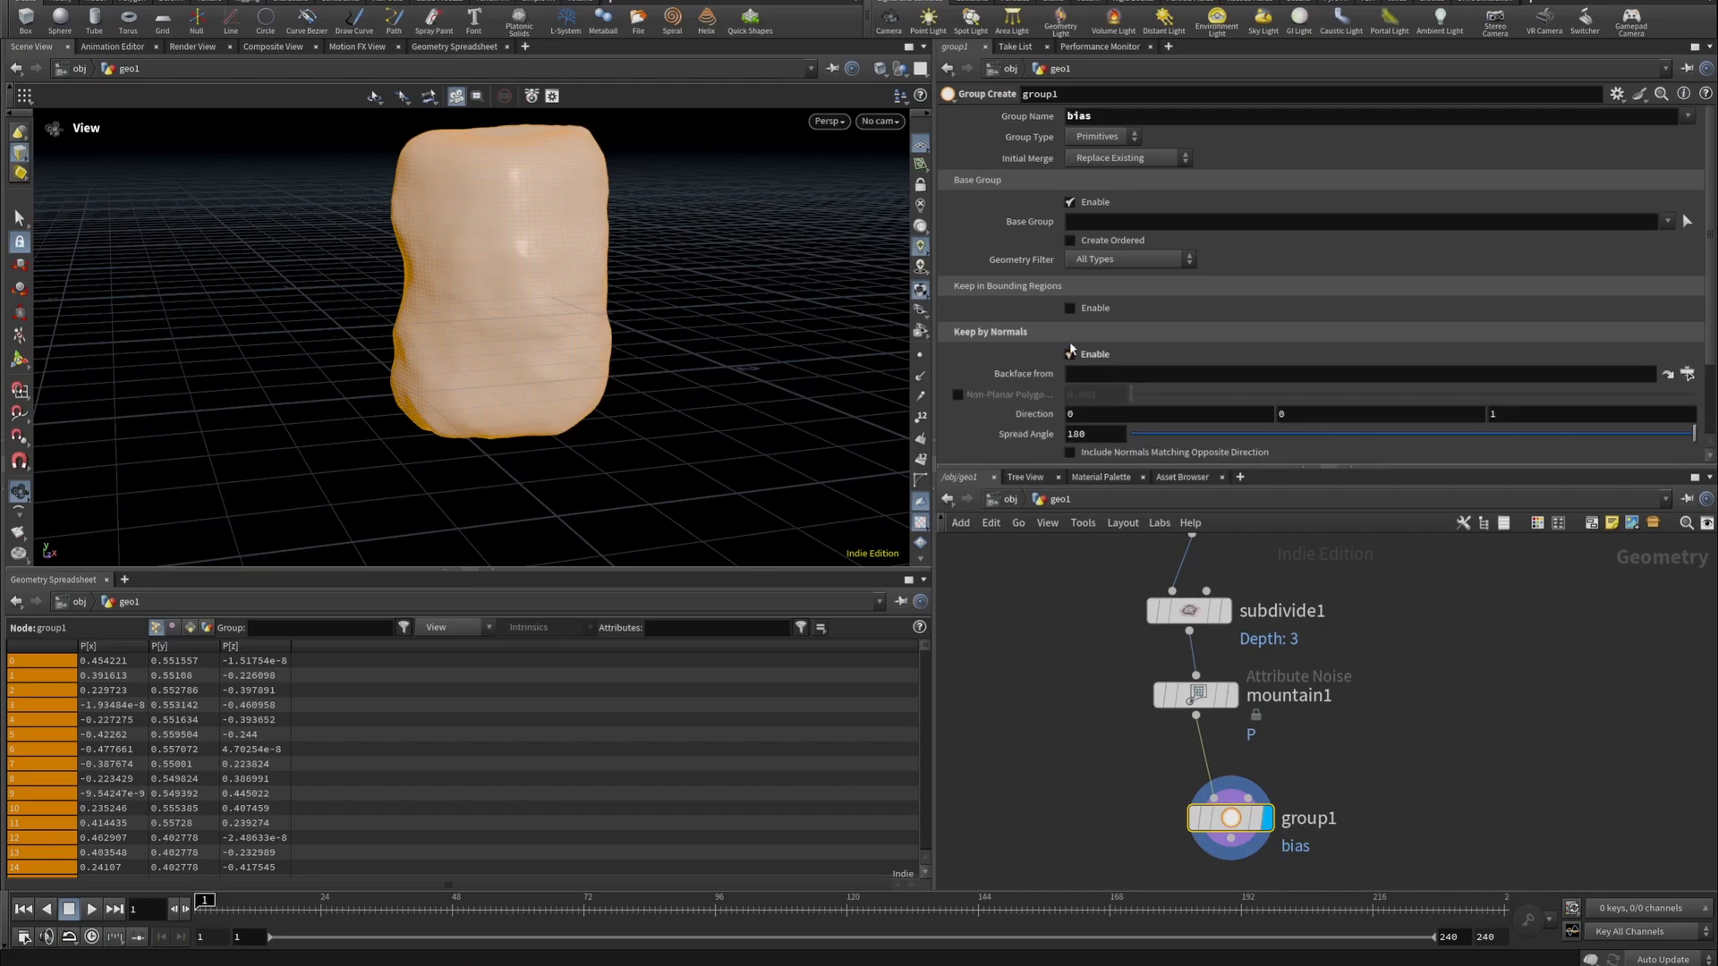
pyautogui.click(1070, 204)
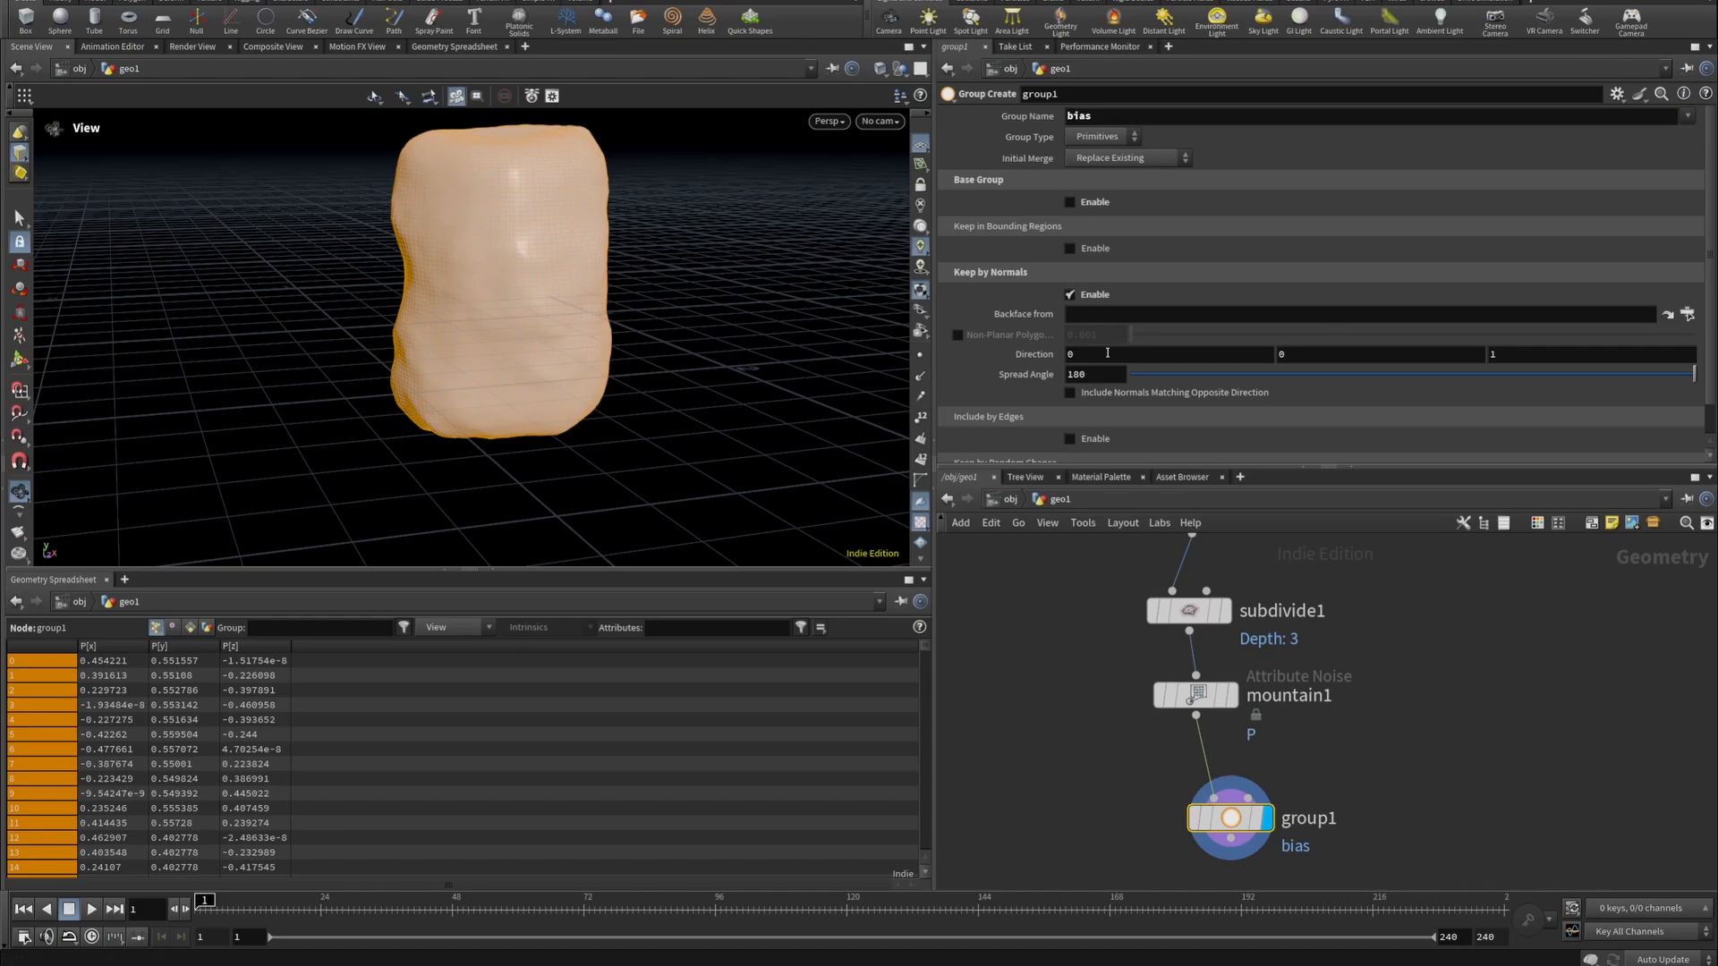
# Set the Keep by Normals spread angle to 98 and its direction to 0, 1, 0.
pyautogui.moveTo(1330, 374); pyautogui.dragTo(1437, 376)
pyautogui.click(1494, 355)
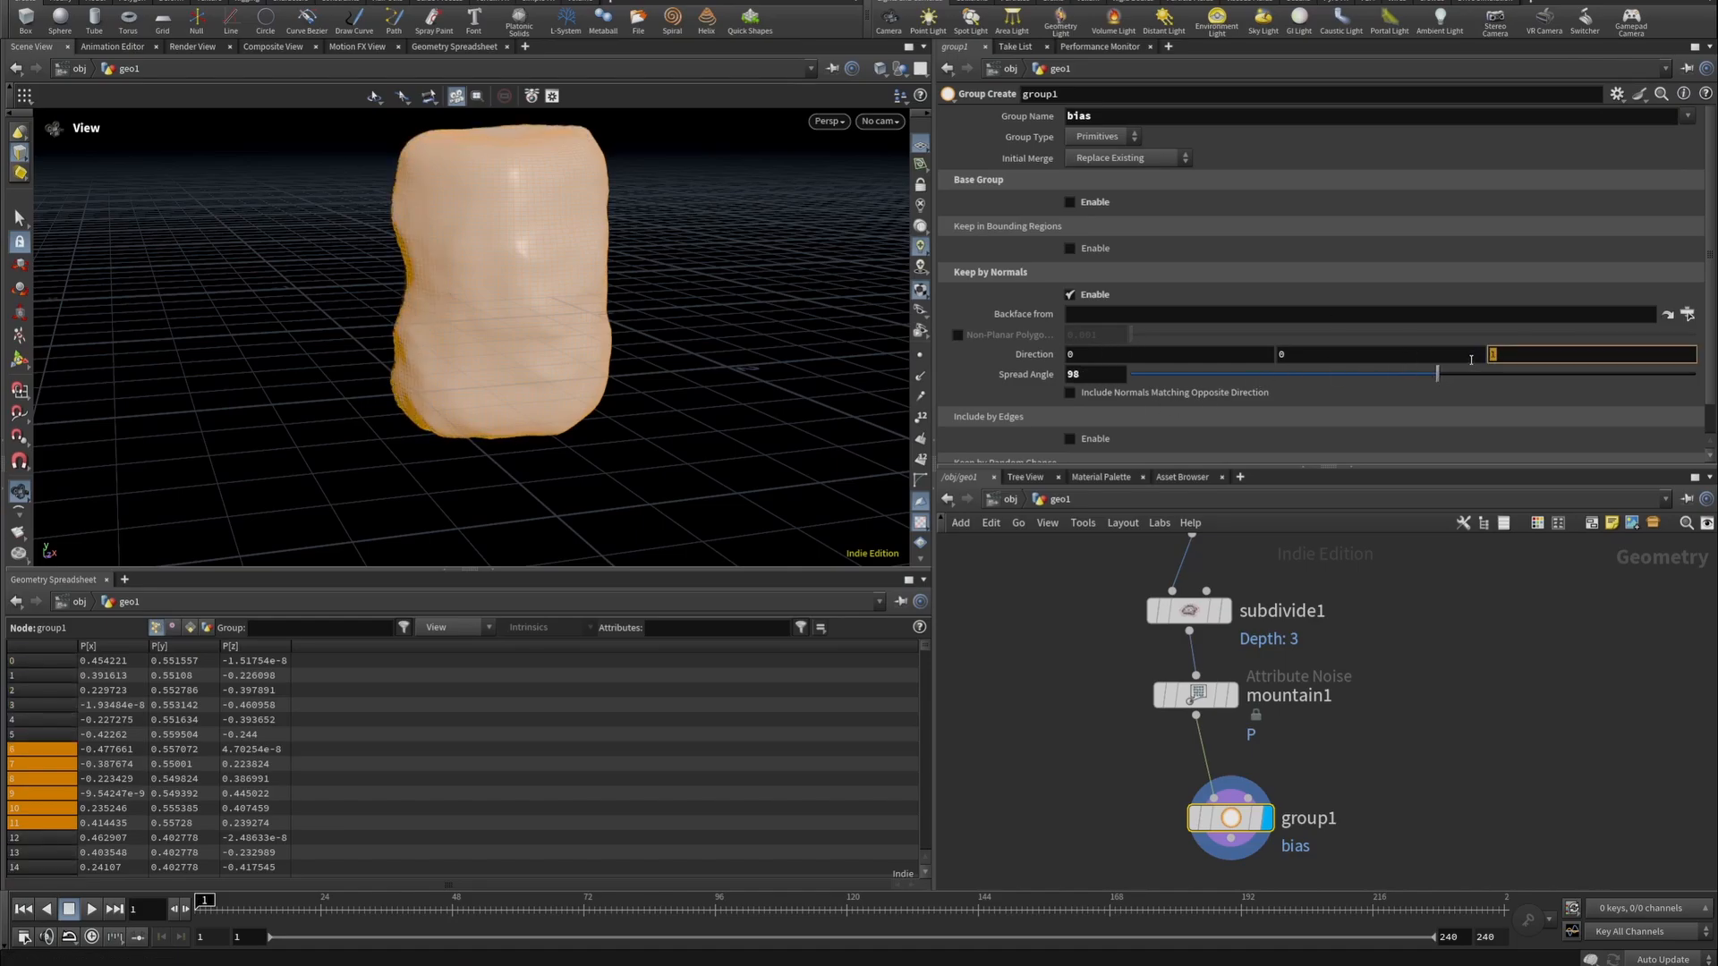
pyautogui.click(1304, 358)
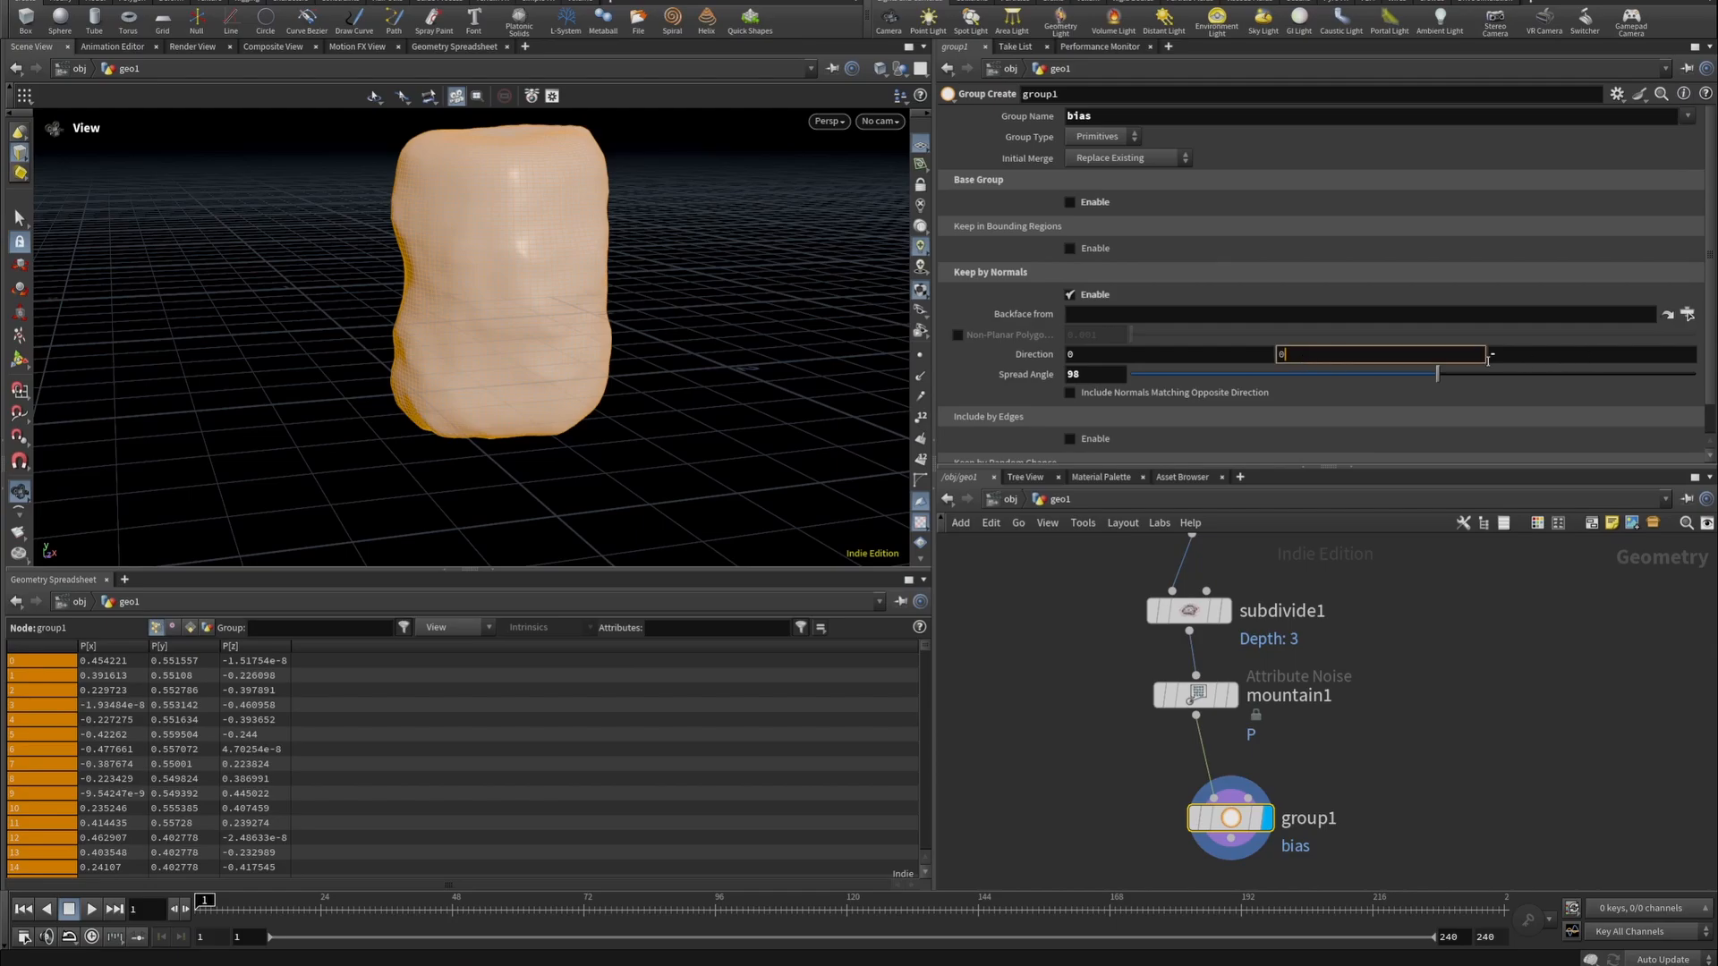
pyautogui.moveTo(1500, 354); pyautogui.dragTo(1460, 353)
pyautogui.write('0')
pyautogui.click(1460, 353)
pyautogui.write('1')
pyautogui.press('Return')
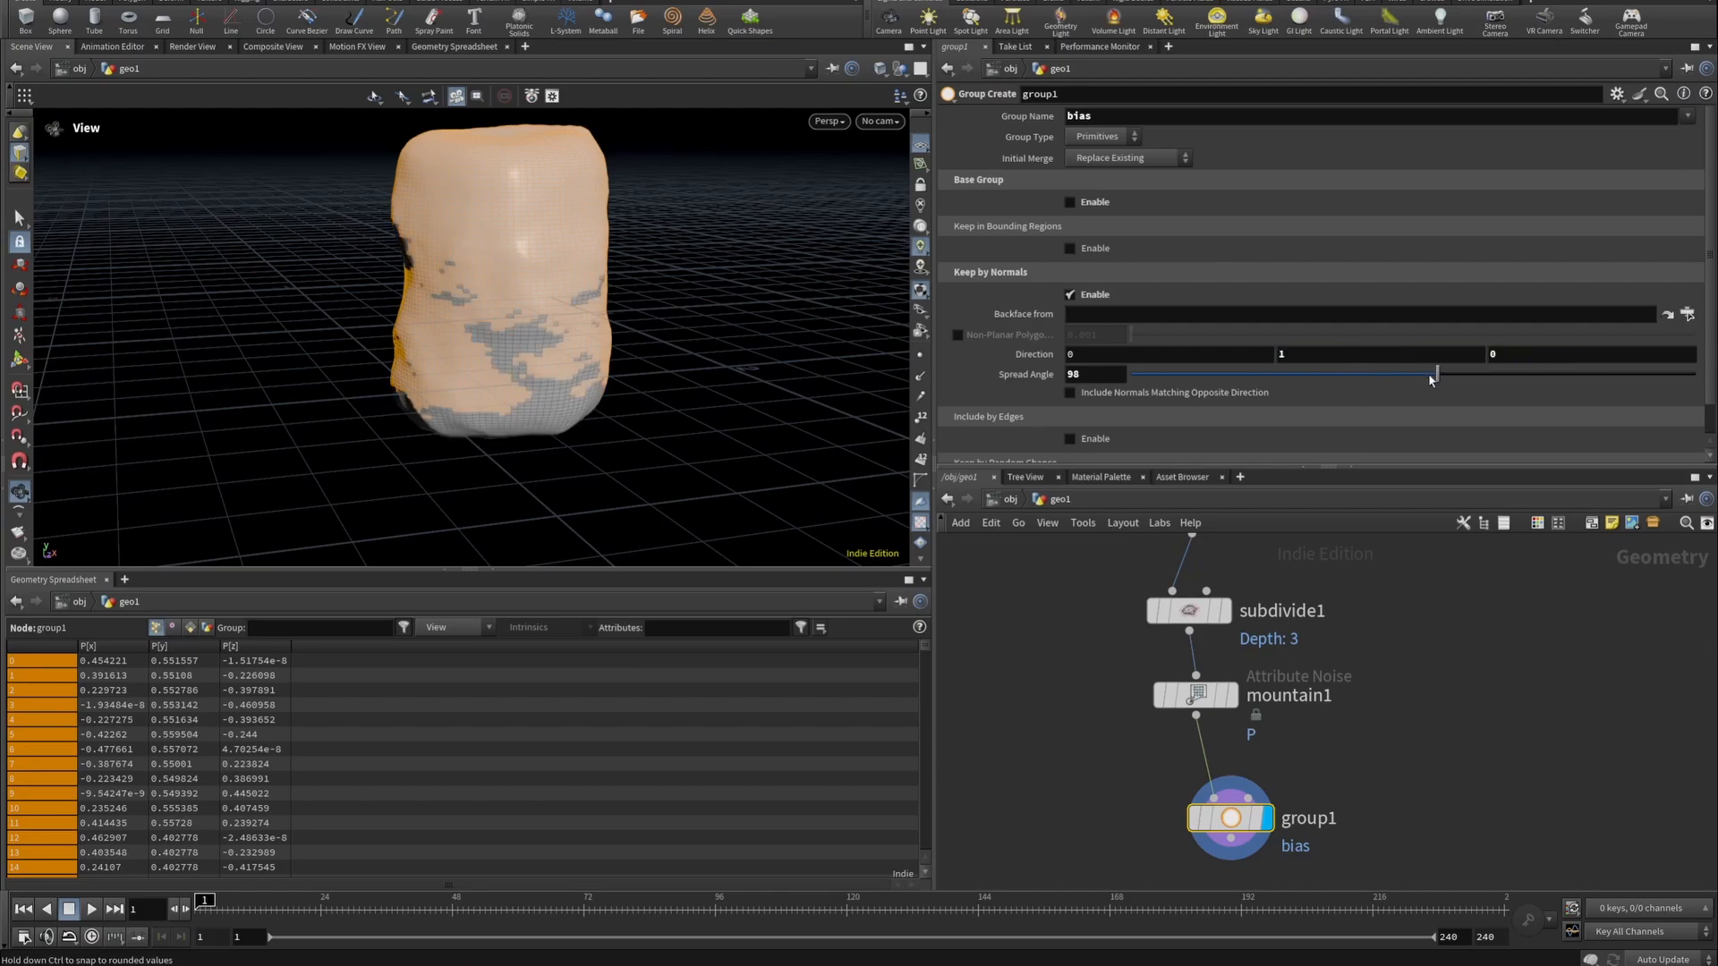
# Narrow the spread angle of the bias group to 89 and check the grouped faces on the shape.
pyautogui.moveTo(1429, 375); pyautogui.dragTo(1410, 378)
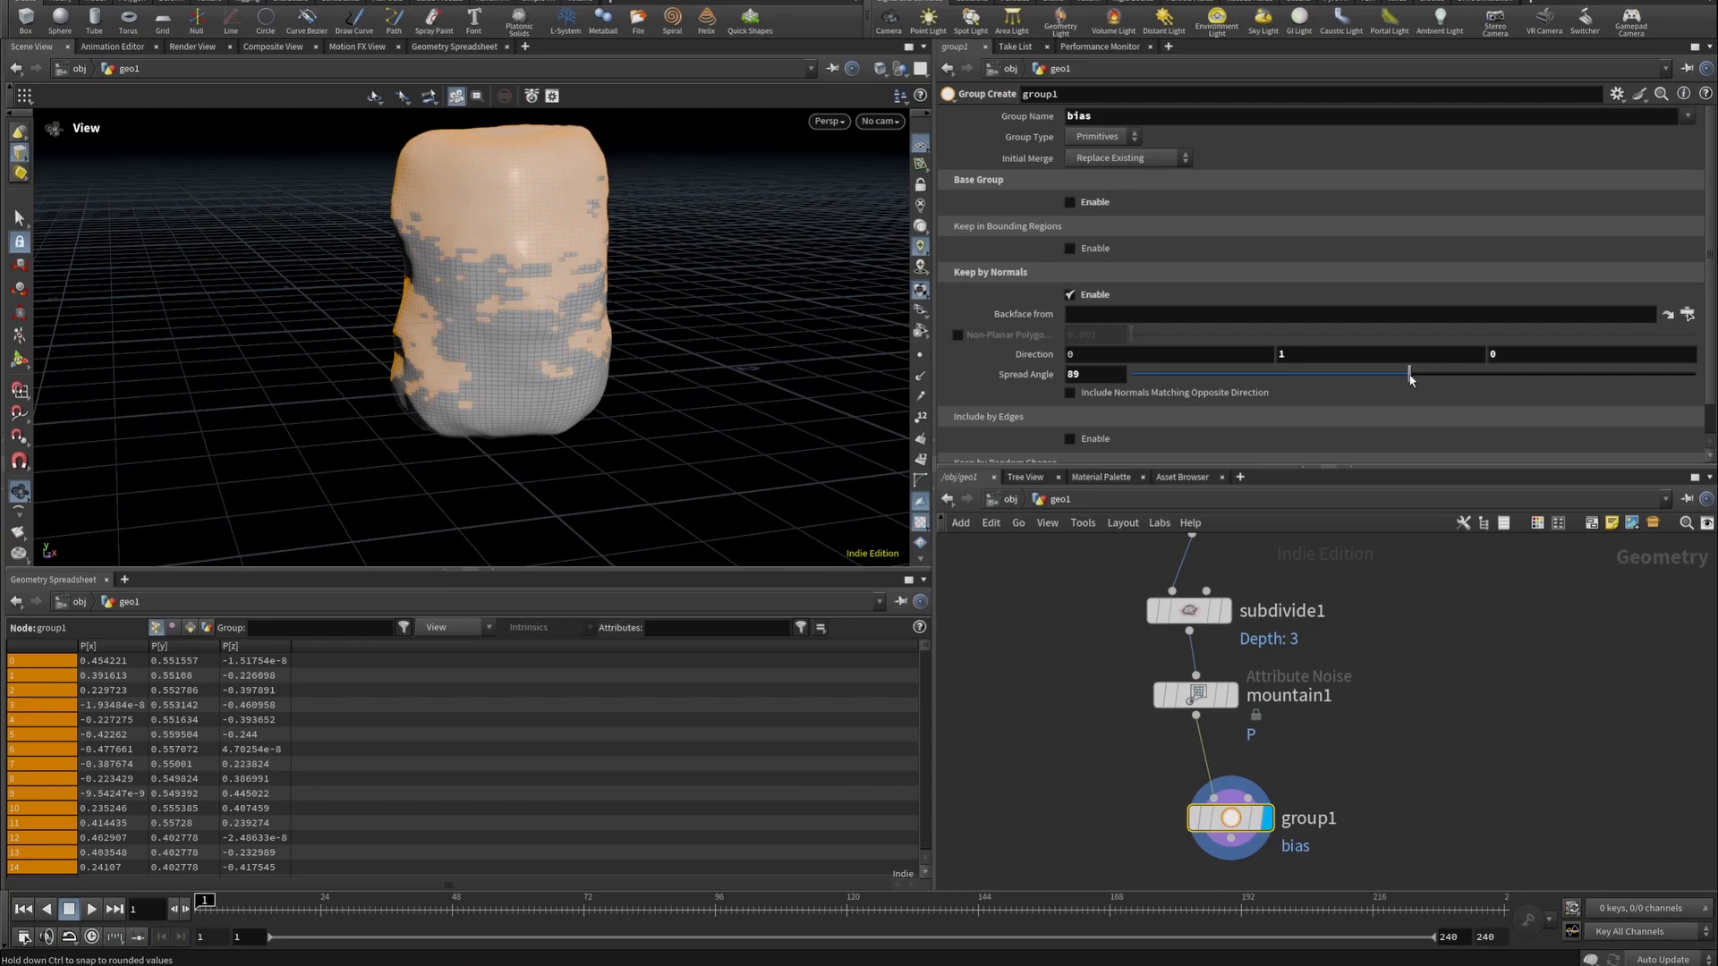
pyautogui.moveTo(257, 188); pyautogui.dragTo(519, 189)
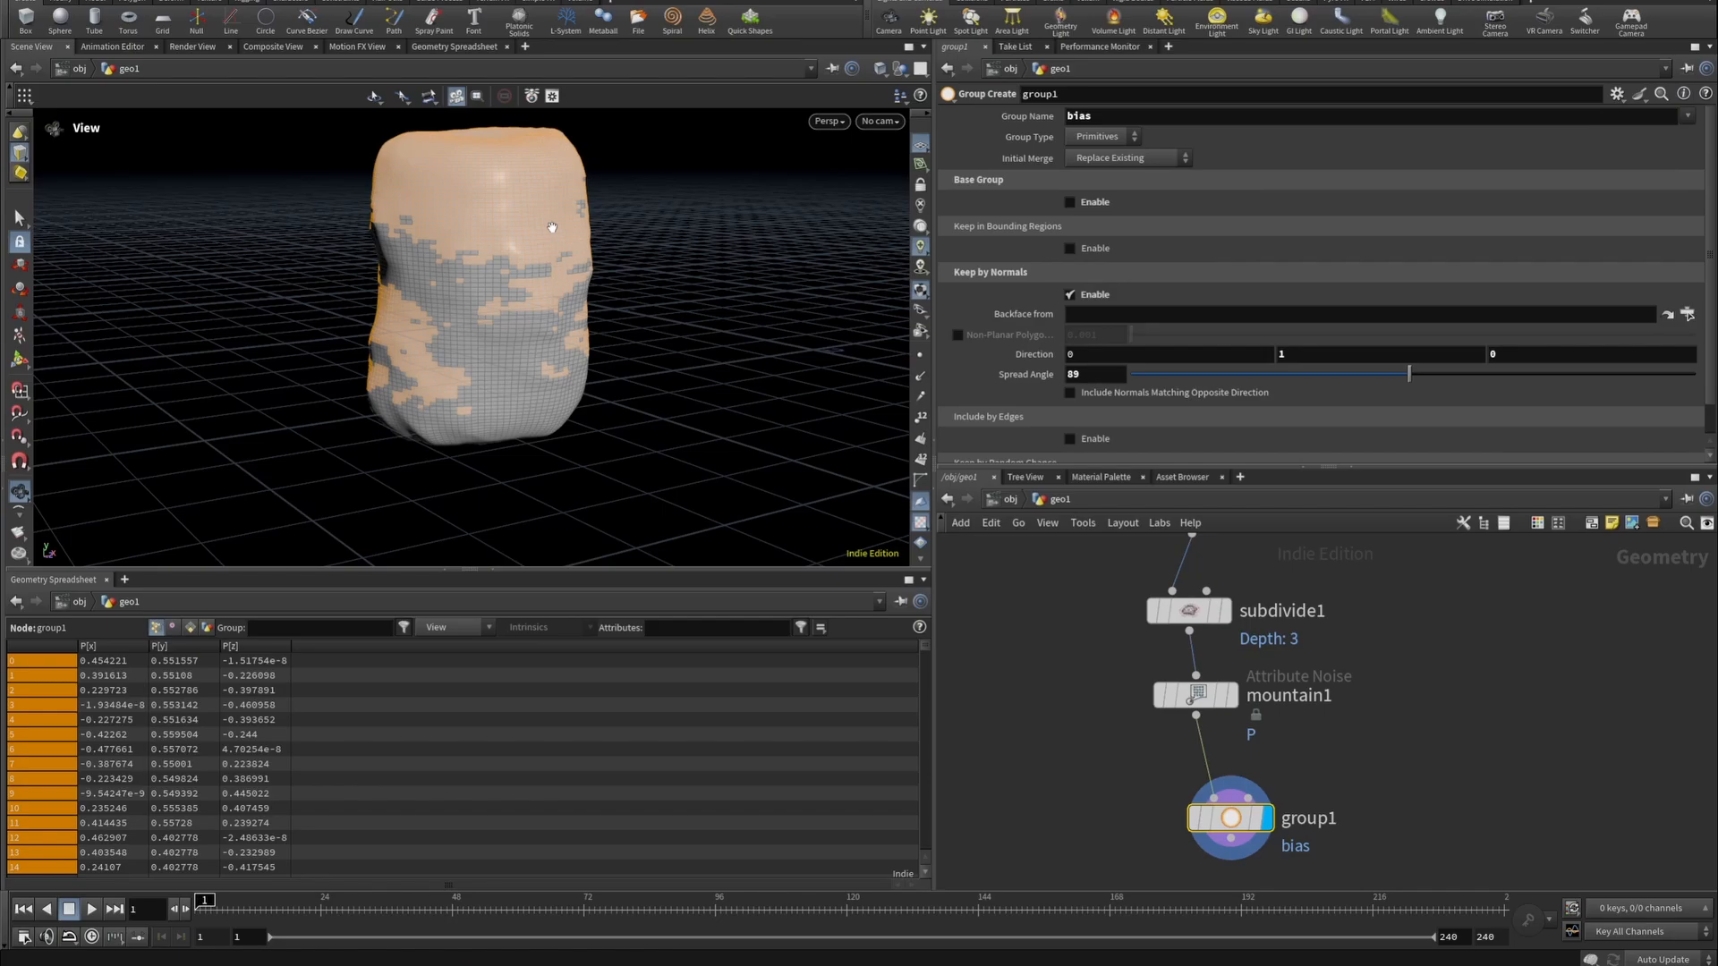
pyautogui.moveTo(456, 287); pyautogui.dragTo(385, 309)
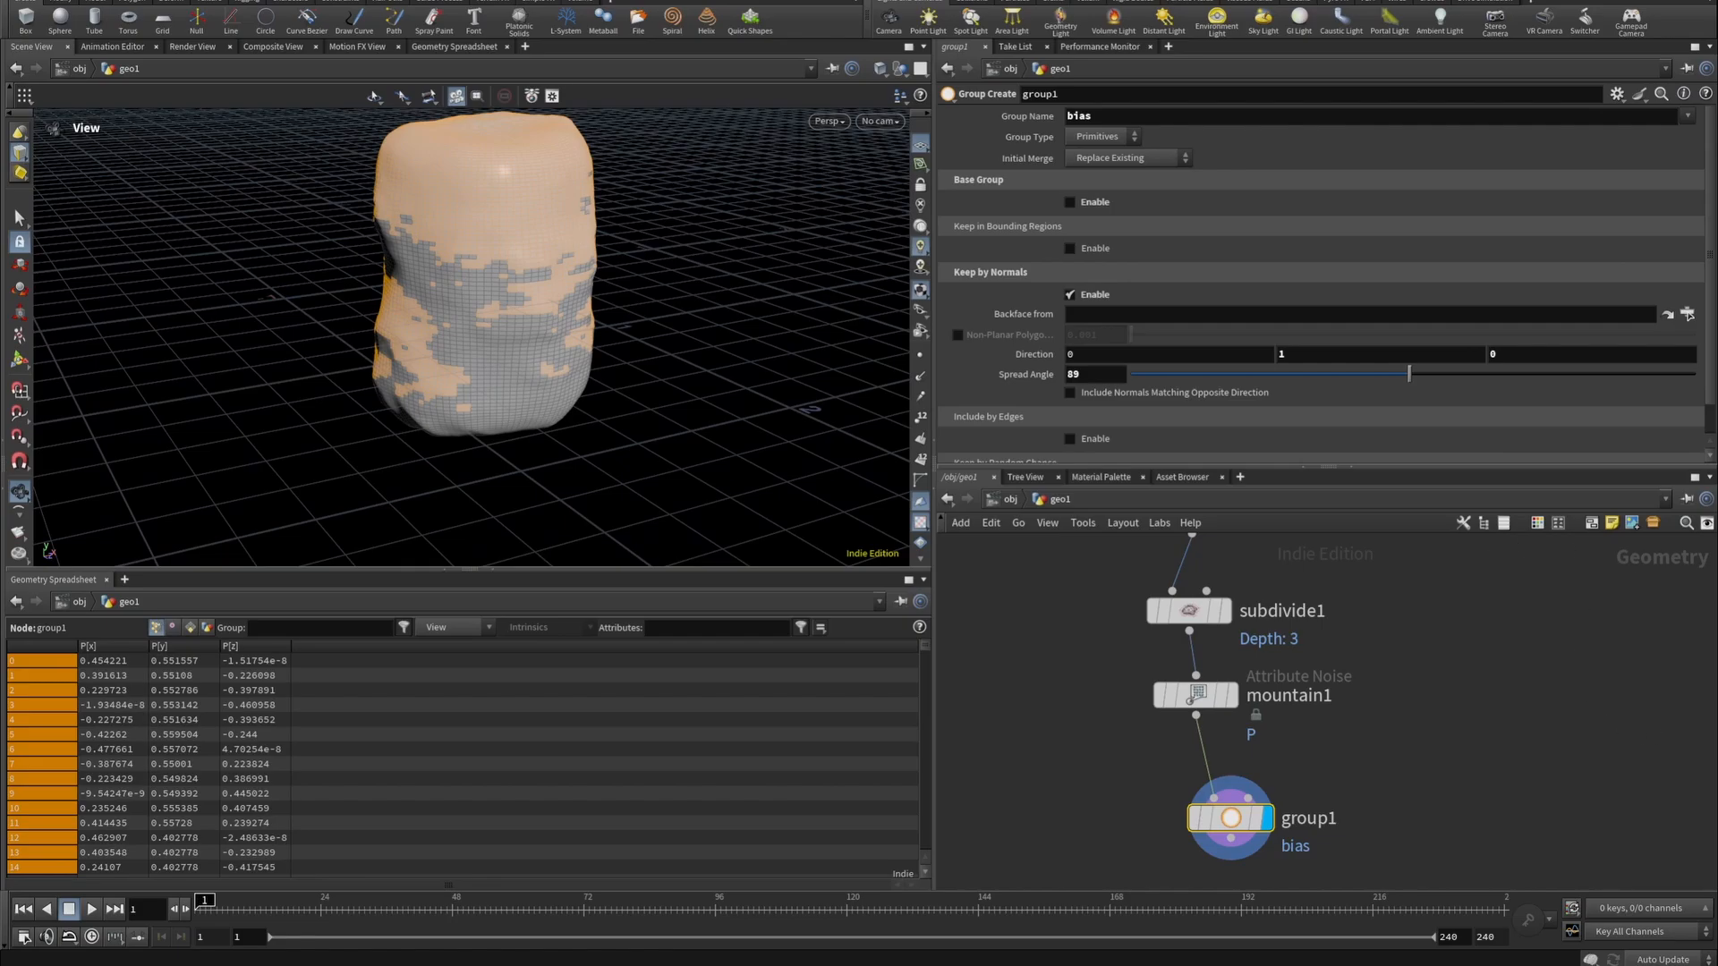
pyautogui.moveTo(1230, 841); pyautogui.dragTo(1290, 644, button='middle')
pyautogui.moveTo(1289, 621); pyautogui.dragTo(1246, 606)
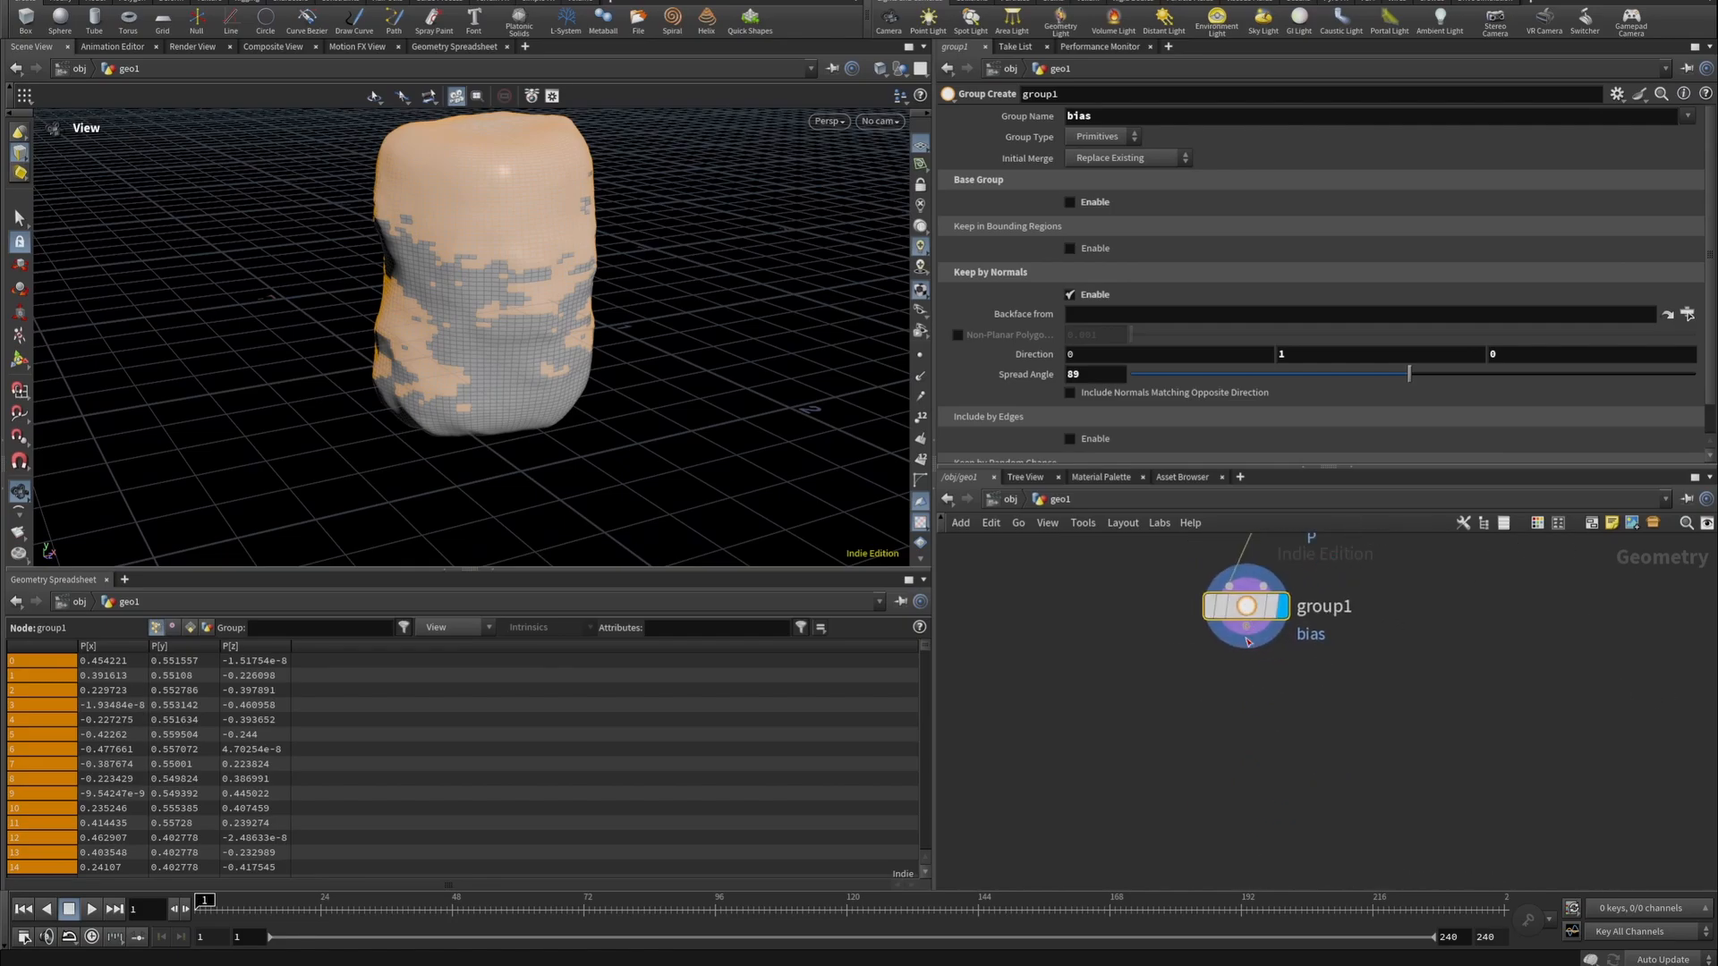
# Add an Attribute Wrangle node after the bias group node and make it the displayed node.
pyautogui.press('Tab')
pyautogui.write('attr')
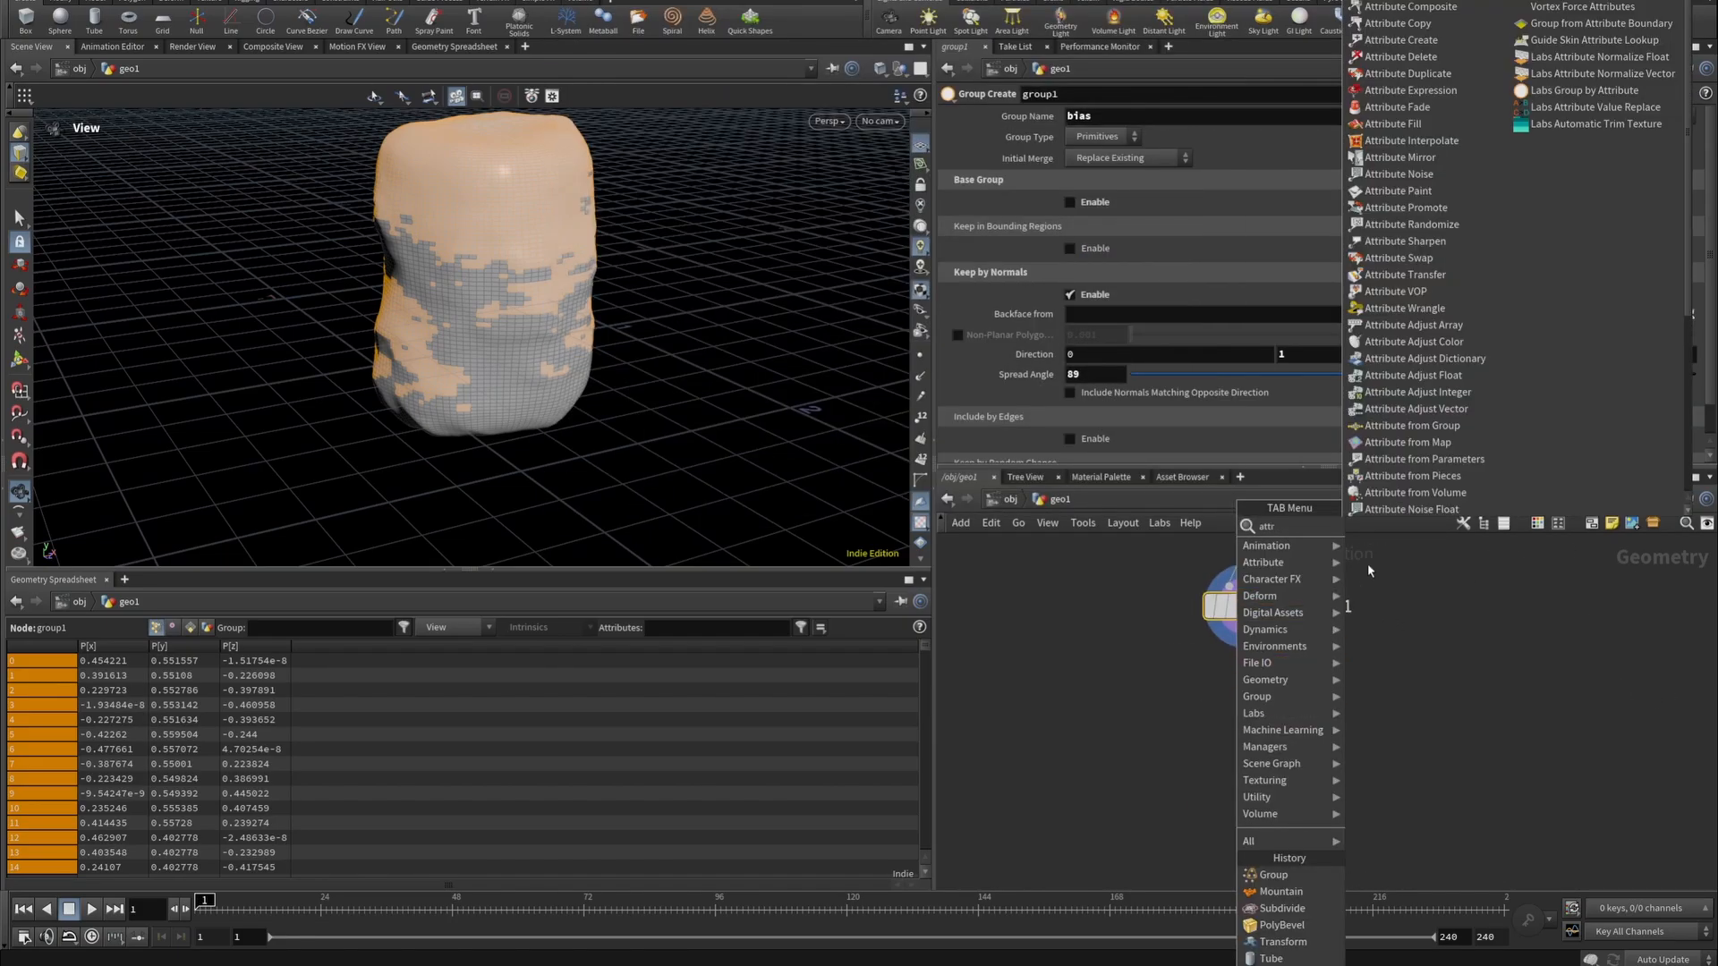
pyautogui.write('w')
pyautogui.click(1404, 524)
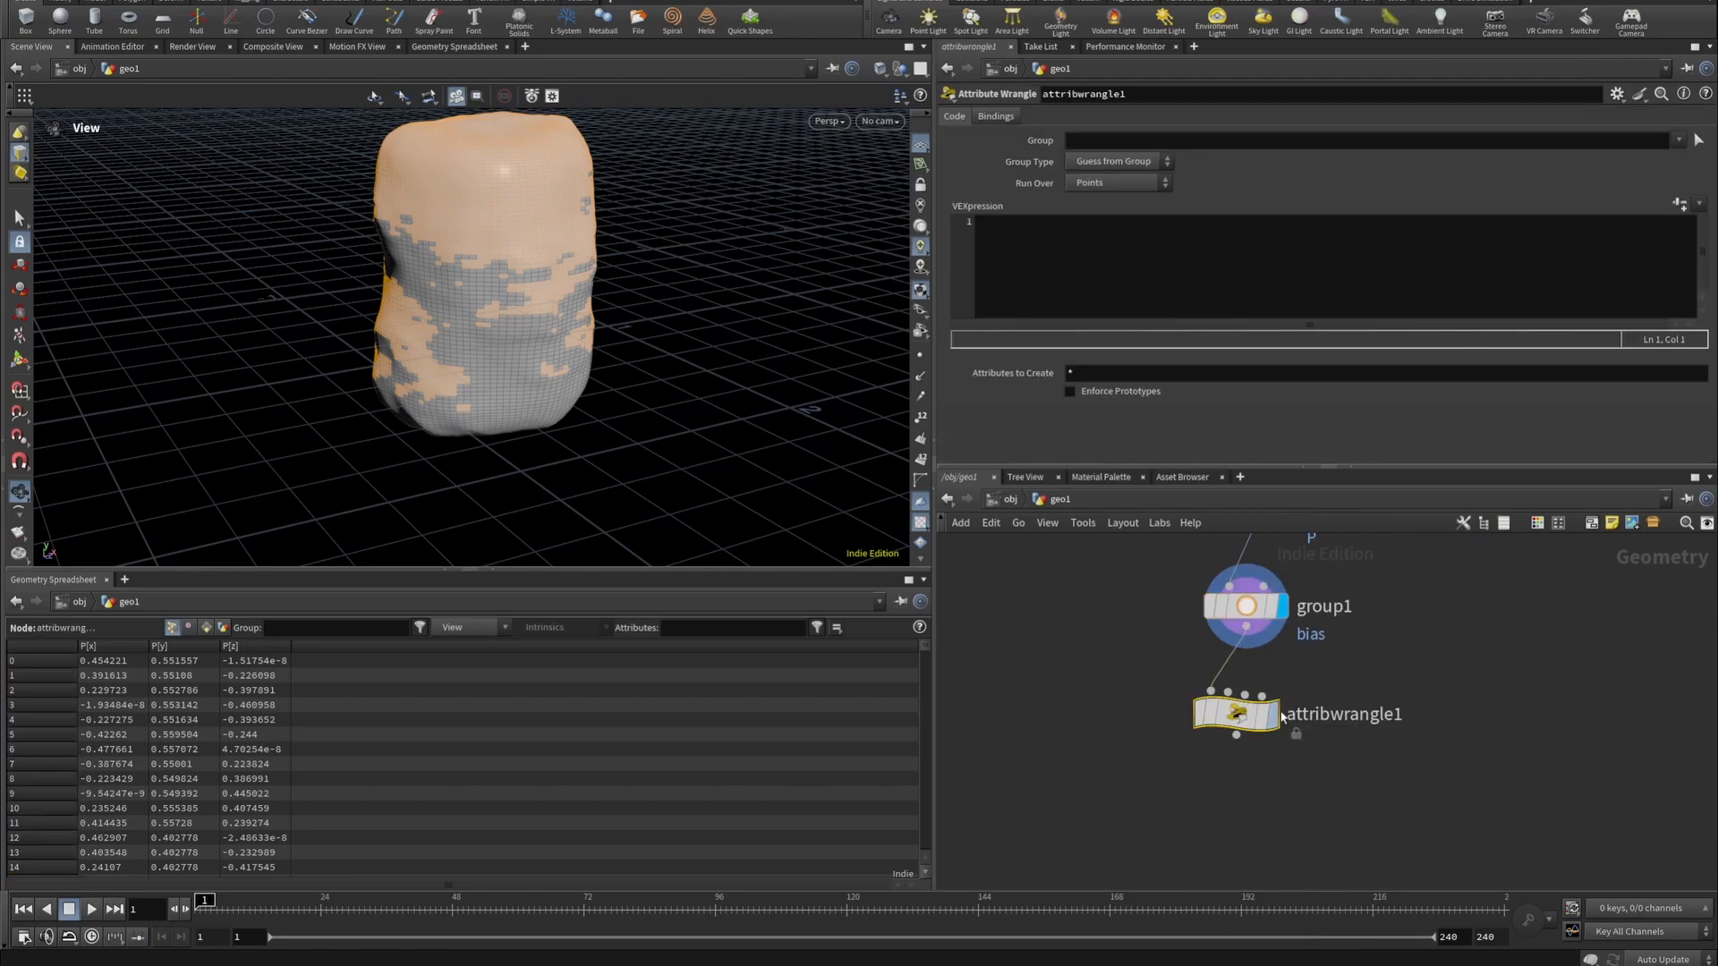
pyautogui.click(1271, 714)
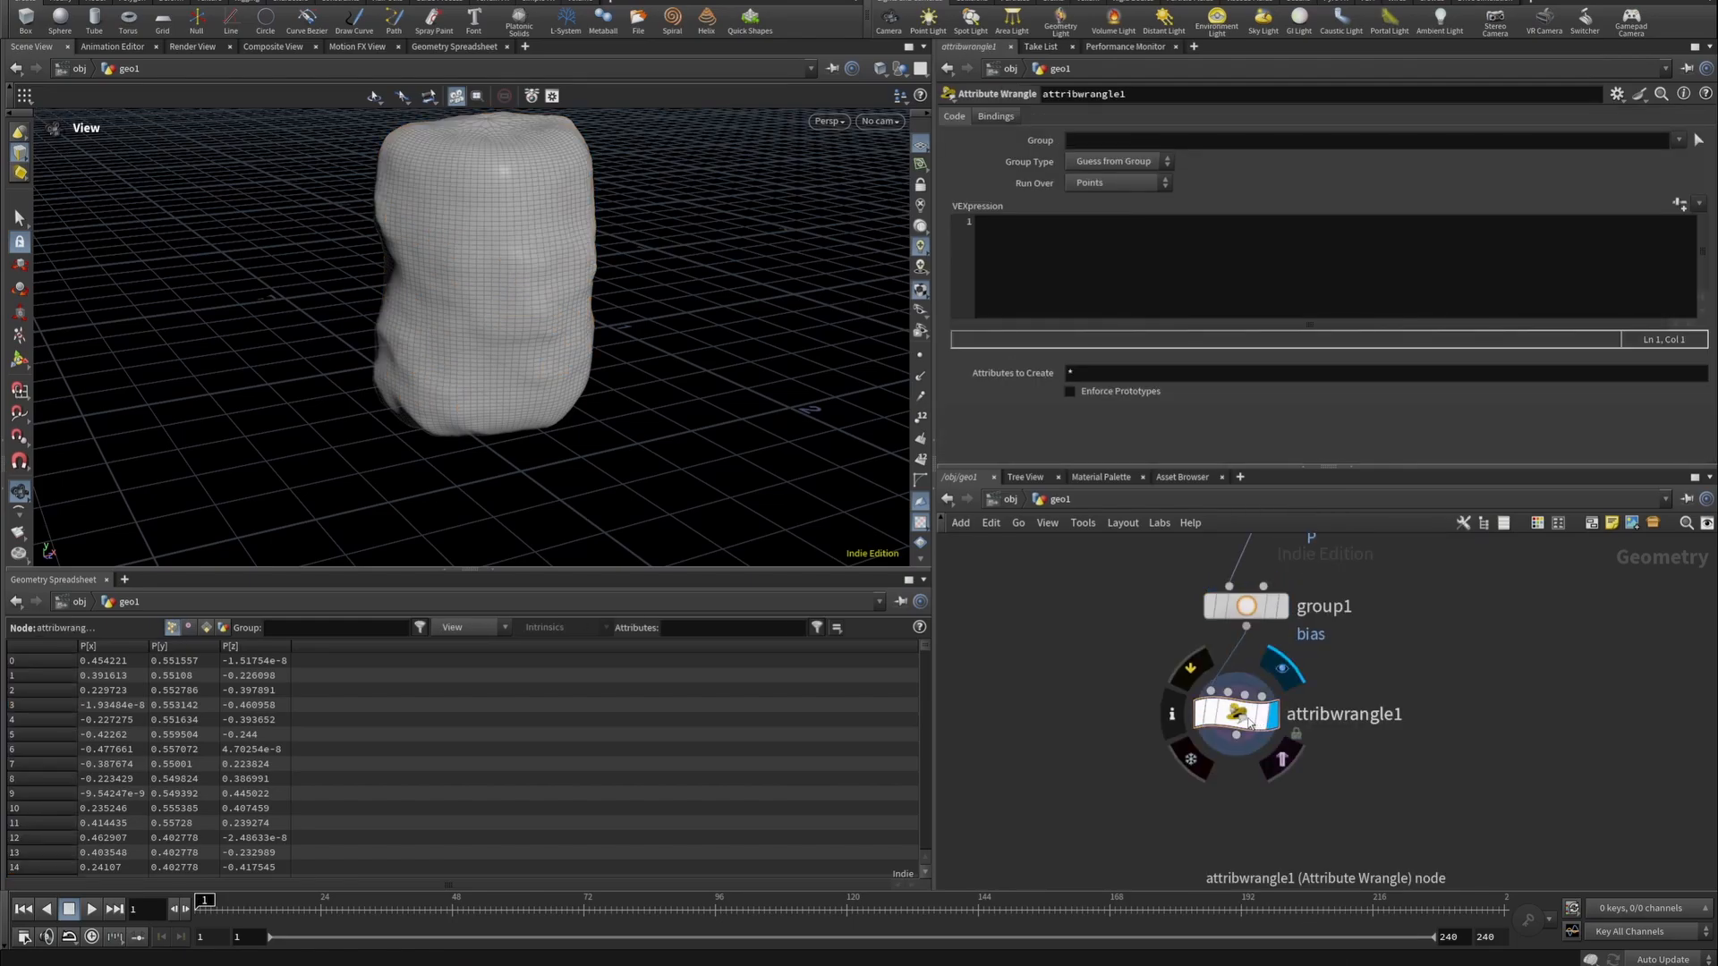
# Restrict the wrangle to the bias group, enter the expression f@bias=1; and sort the point spreadsheet by bias.
pyautogui.click(1679, 140)
pyautogui.click(1684, 160)
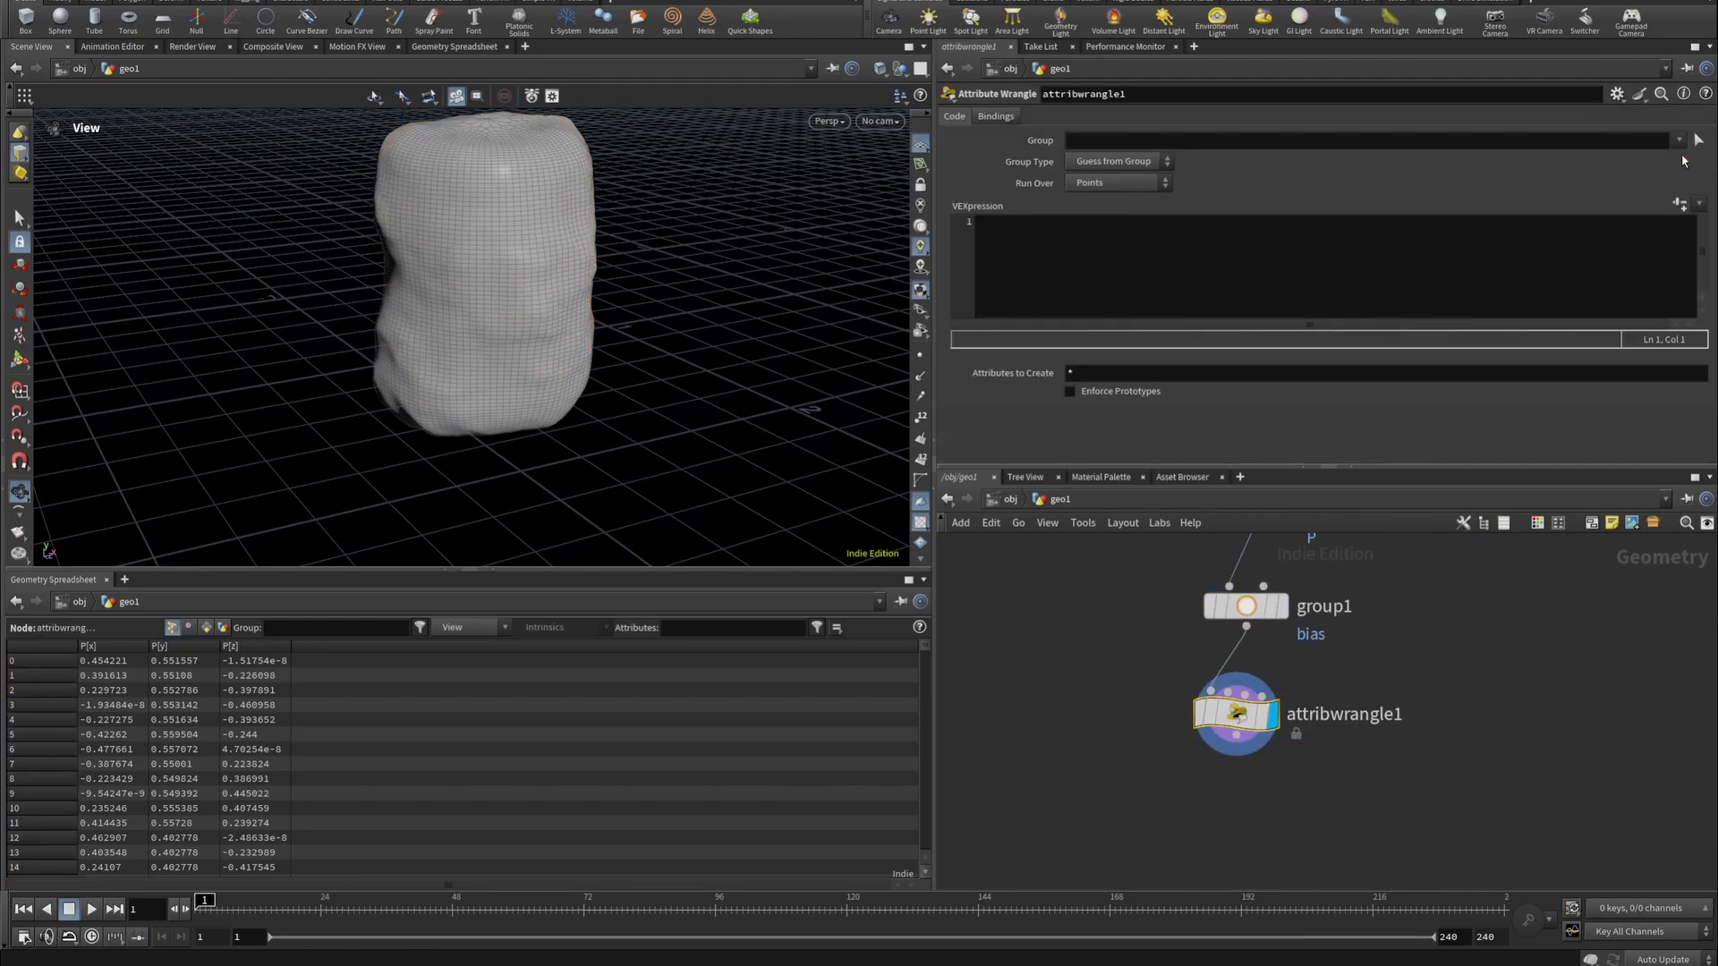
pyautogui.click(1187, 243)
pyautogui.write('f')
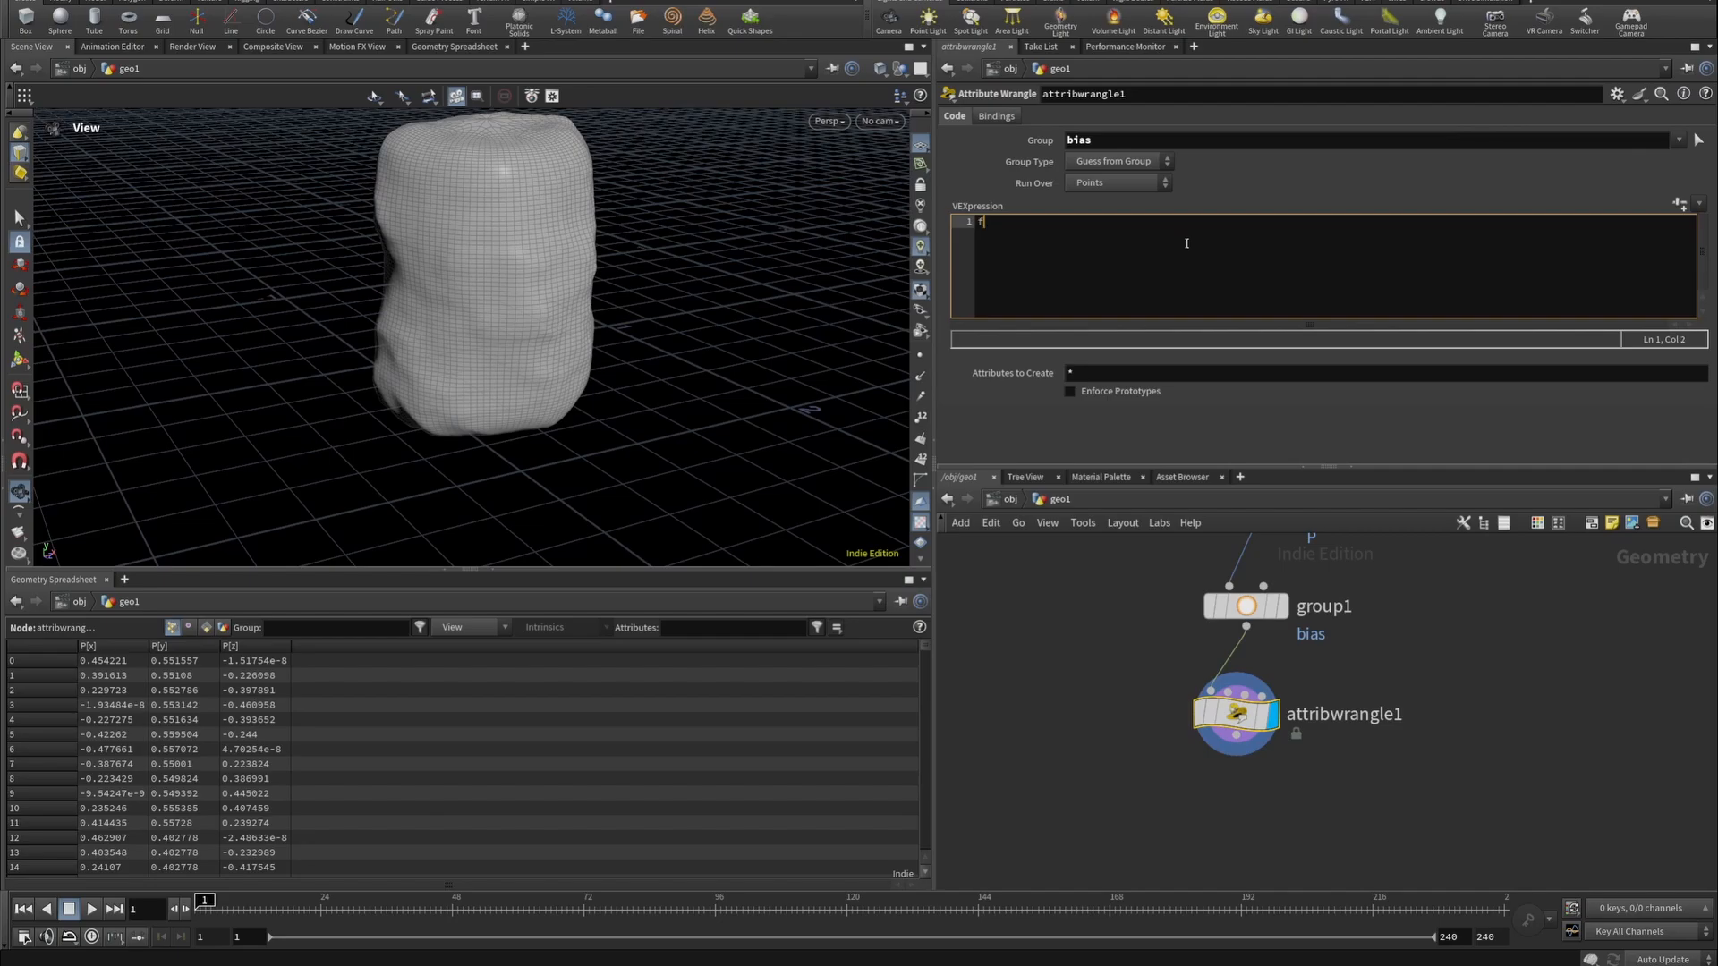
pyautogui.write('@bias=1;')
pyautogui.click(351, 646)
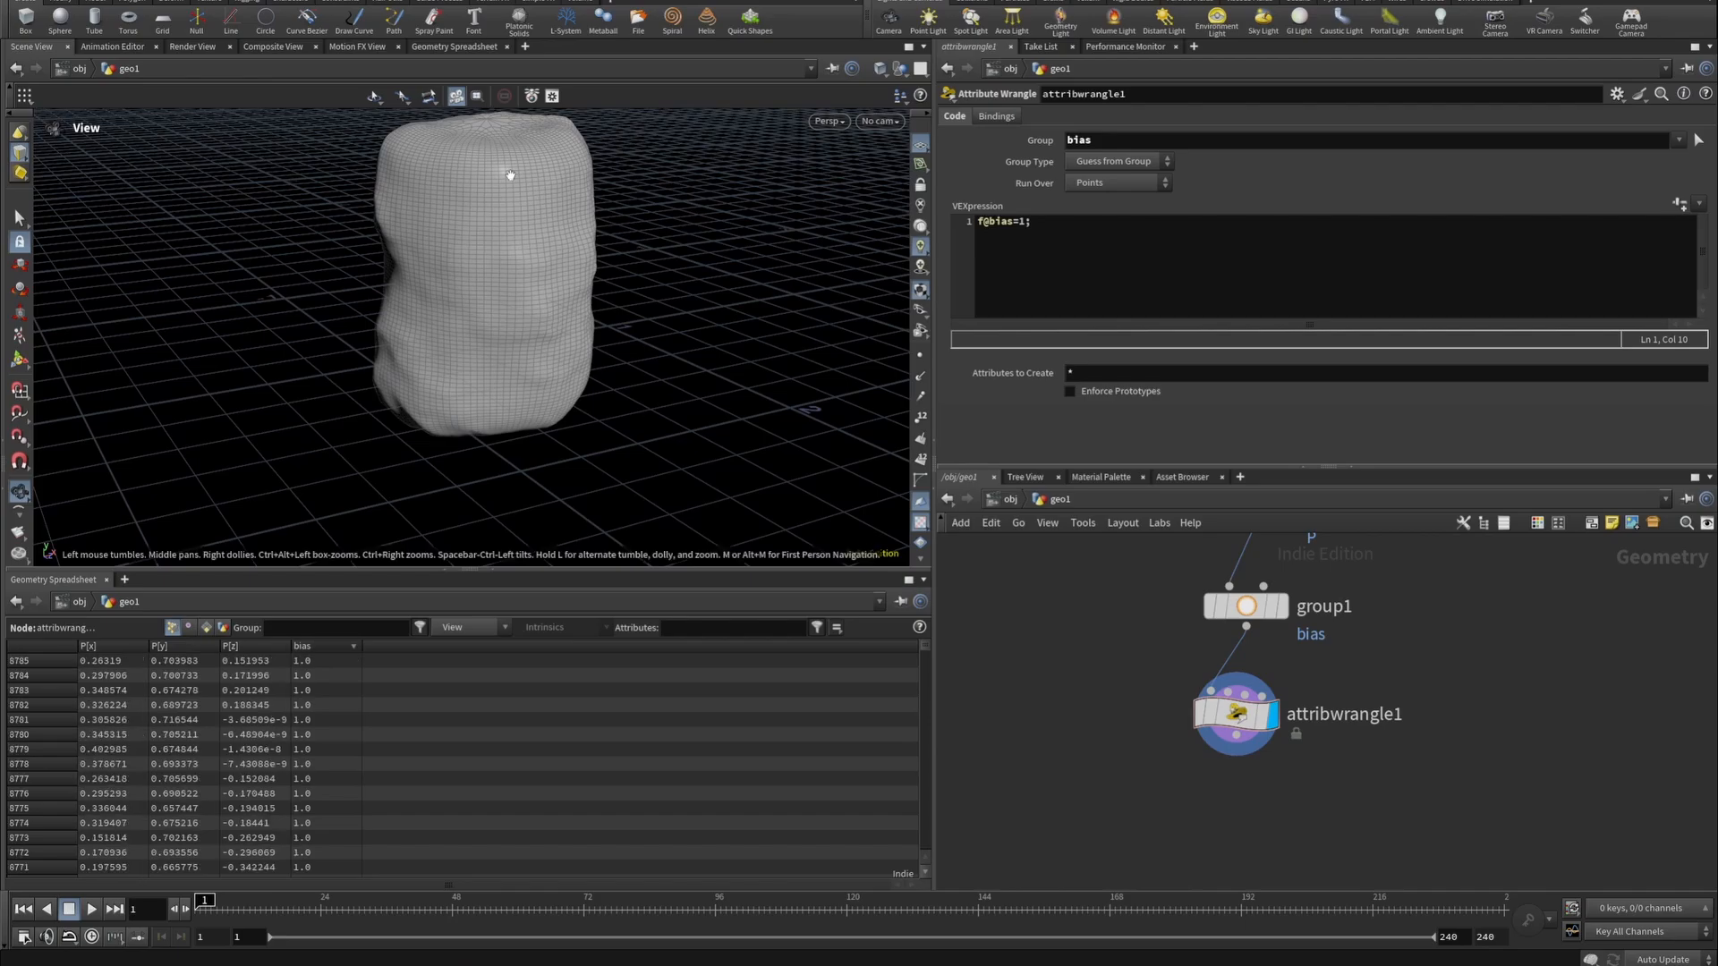
pyautogui.moveTo(481, 183); pyautogui.dragTo(508, 266, button='middle')
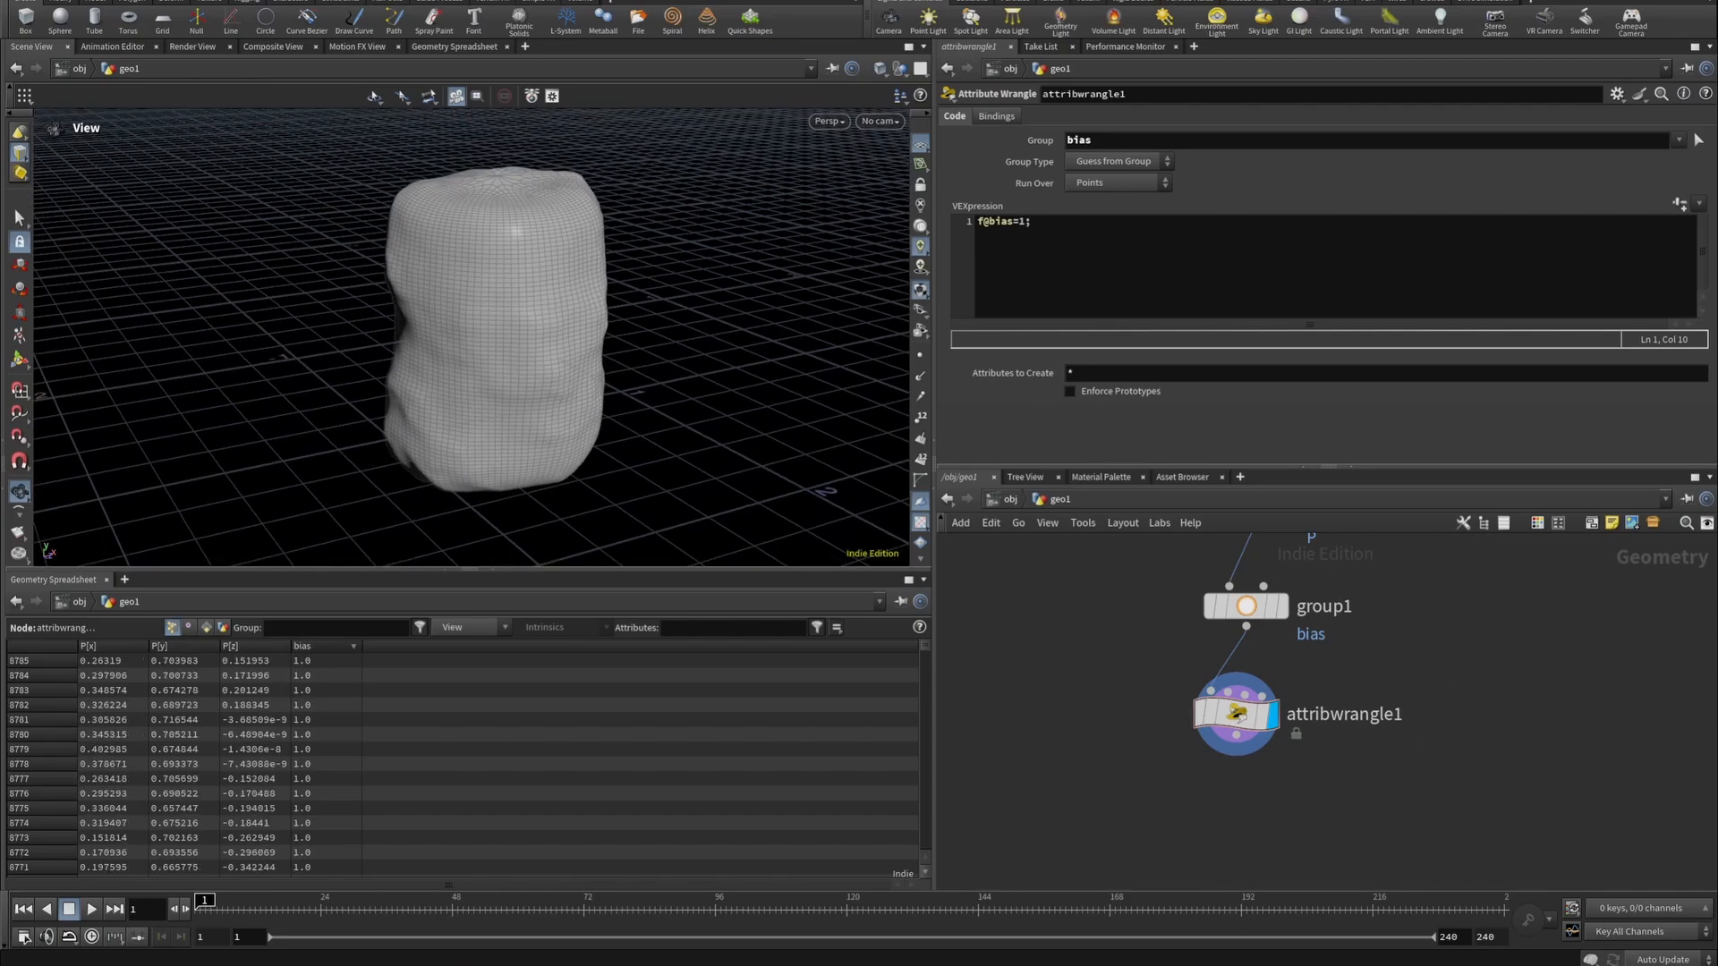
# Add an Attribute Blur node after the wrangle and make it the displayed node.
pyautogui.moveTo(1236, 754); pyautogui.dragTo(1233, 812)
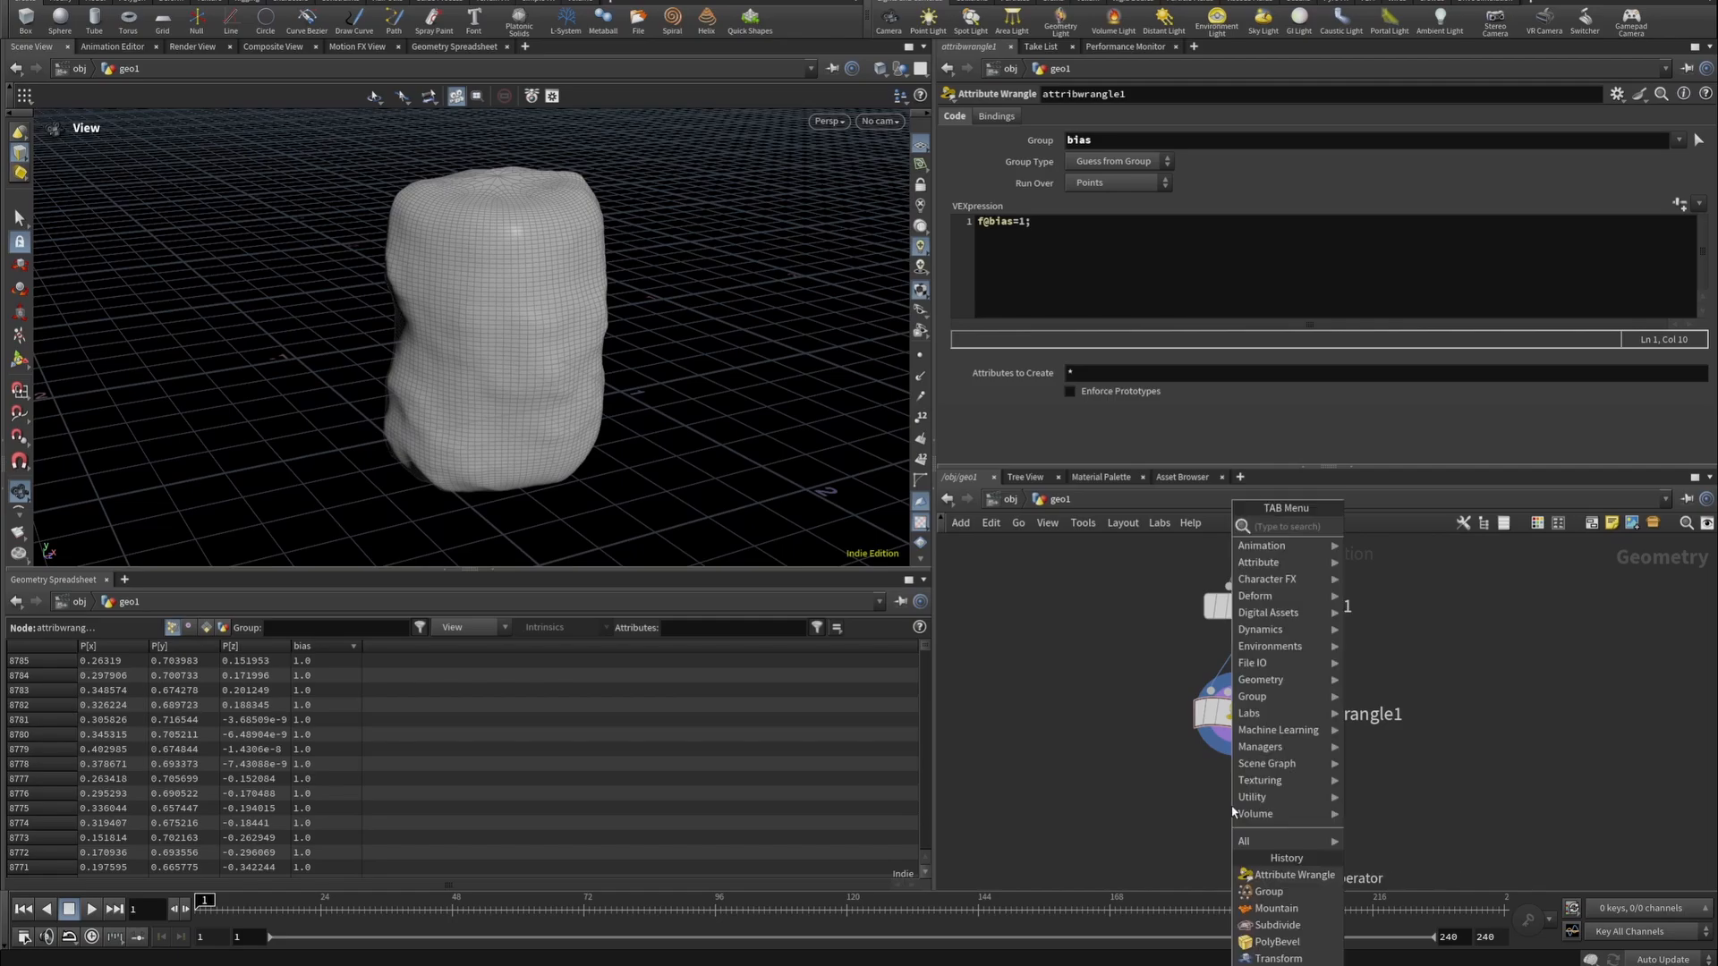
pyautogui.write('att')
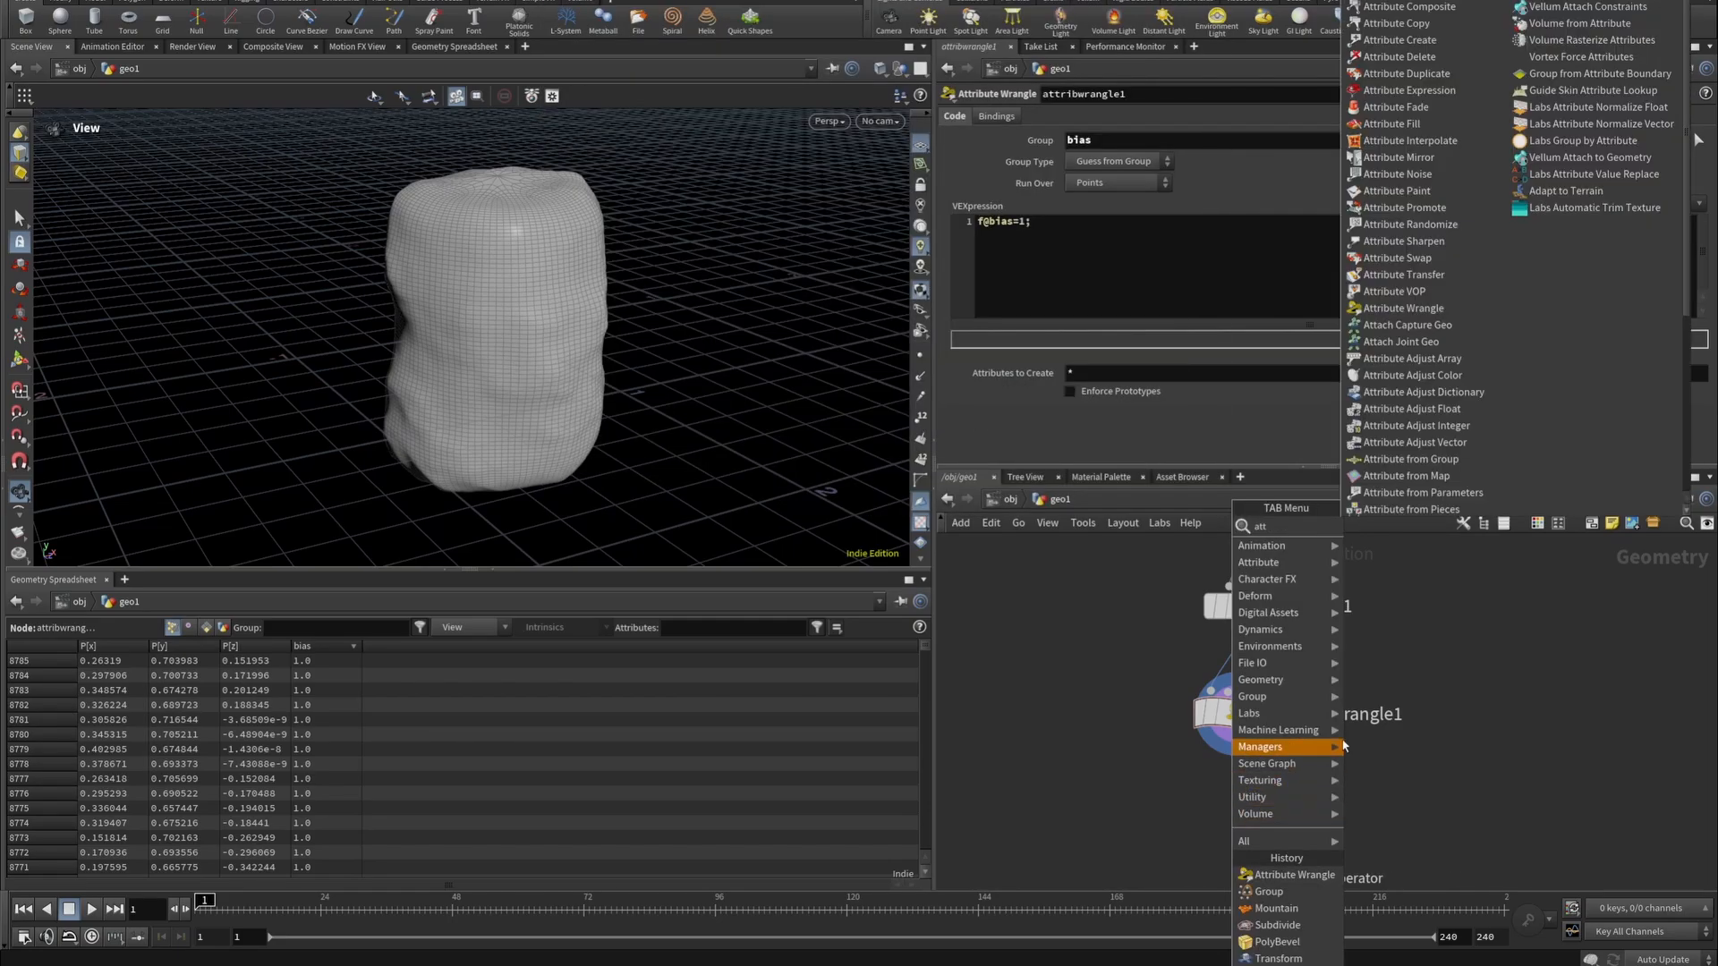
pyautogui.write('rb')
pyautogui.click(1382, 525)
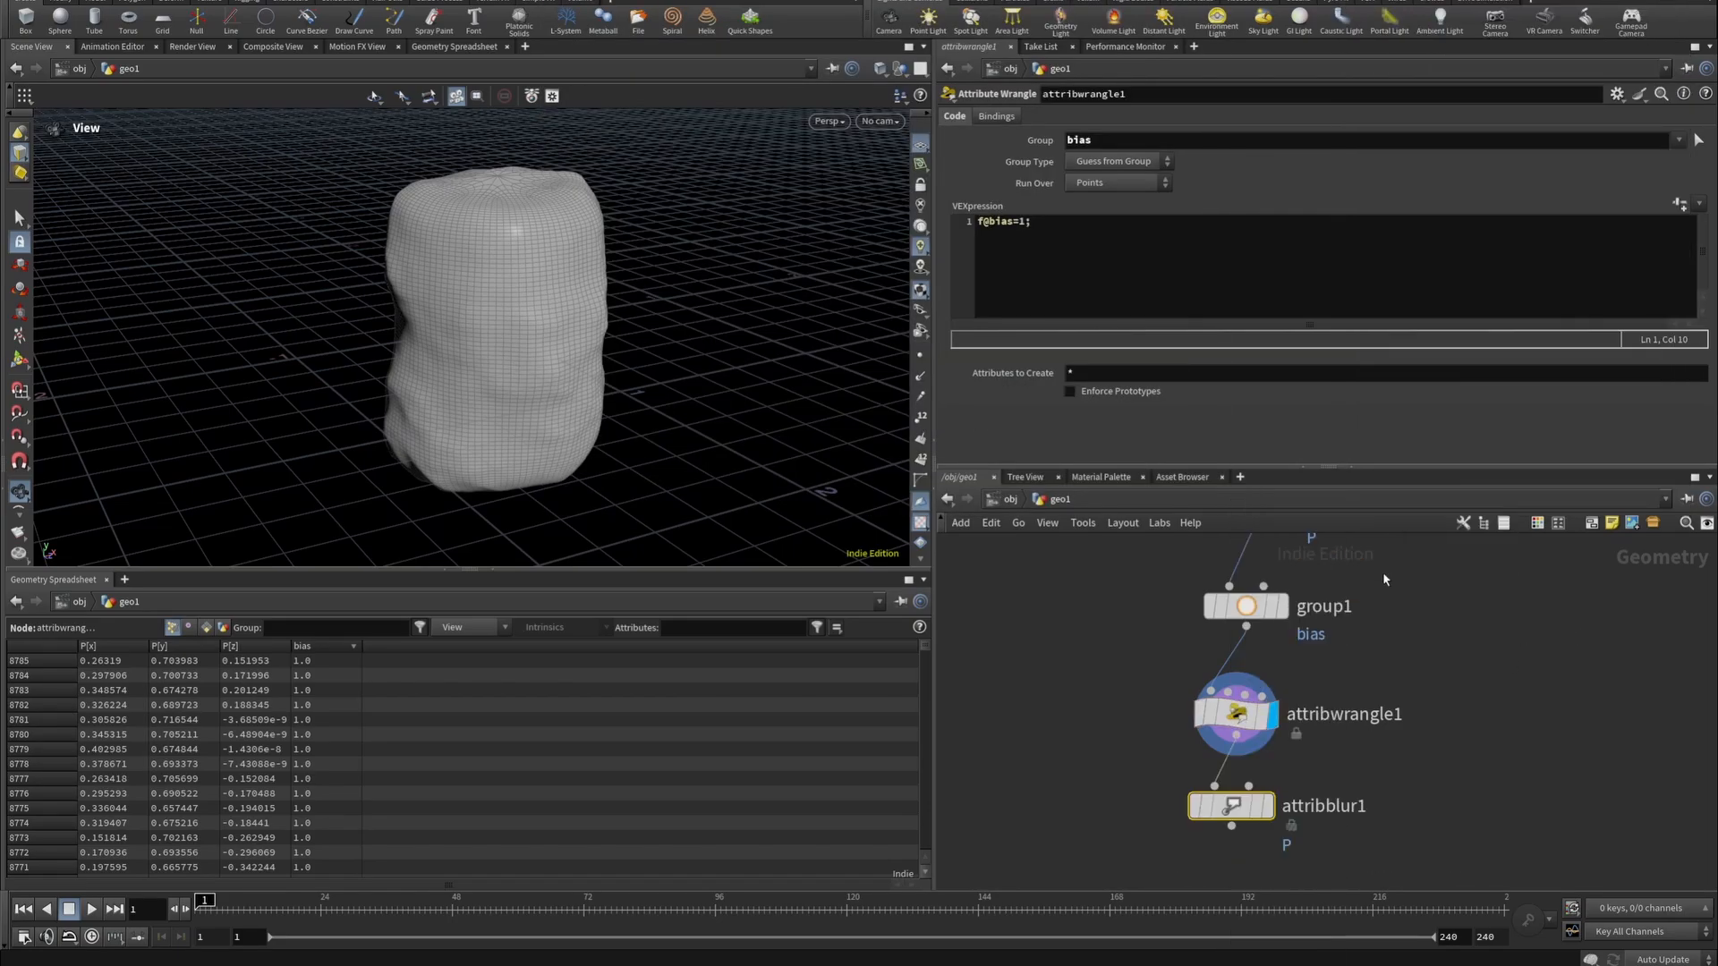
pyautogui.click(1266, 806)
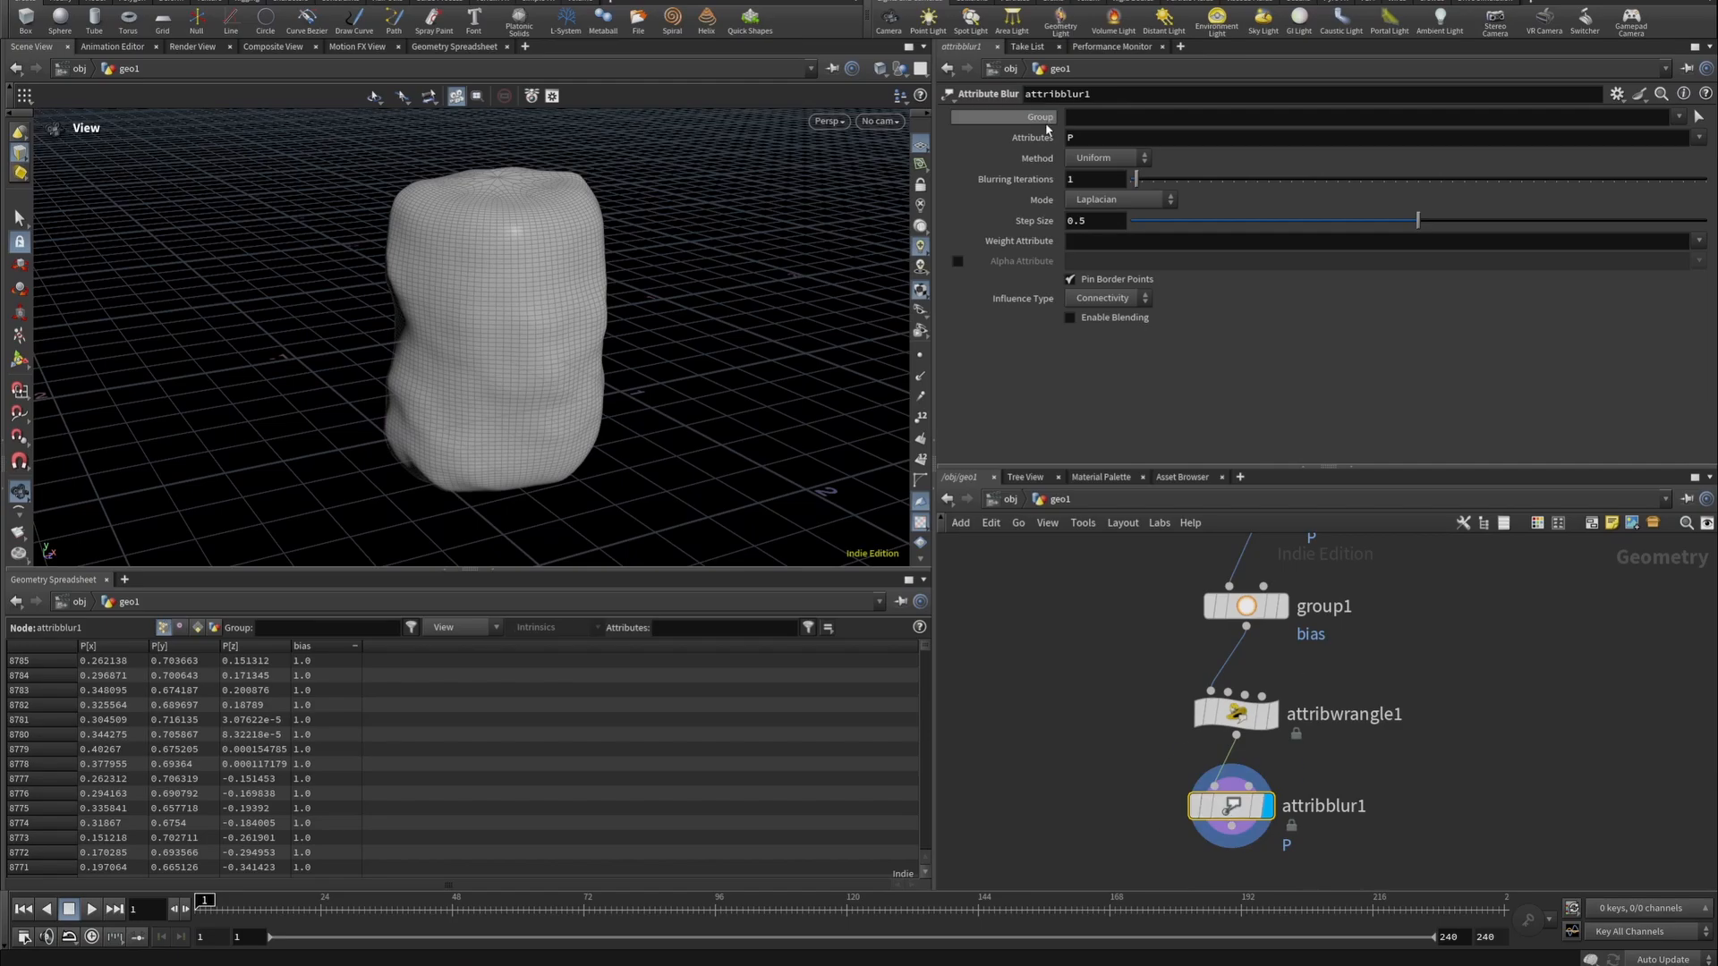
# Make the blur act only on the bias attribute instead of P, with 7 blurring iterations.
pyautogui.click(1699, 139)
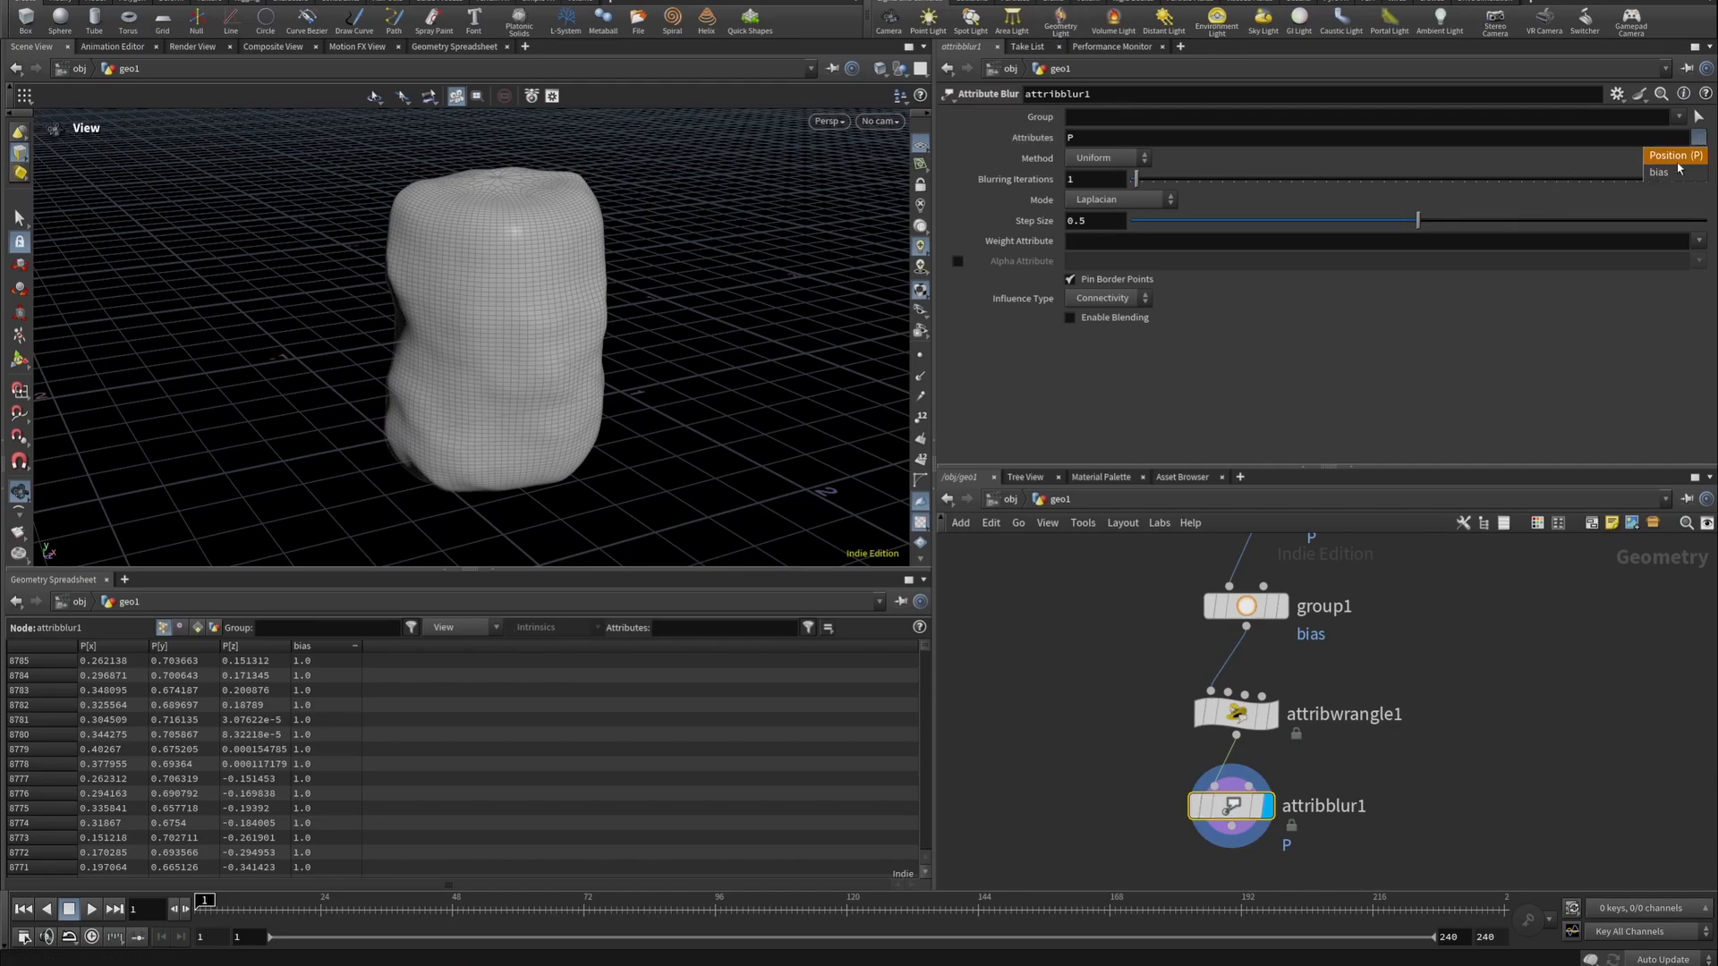
pyautogui.click(1667, 154)
pyautogui.moveTo(1079, 139); pyautogui.dragTo(1066, 140)
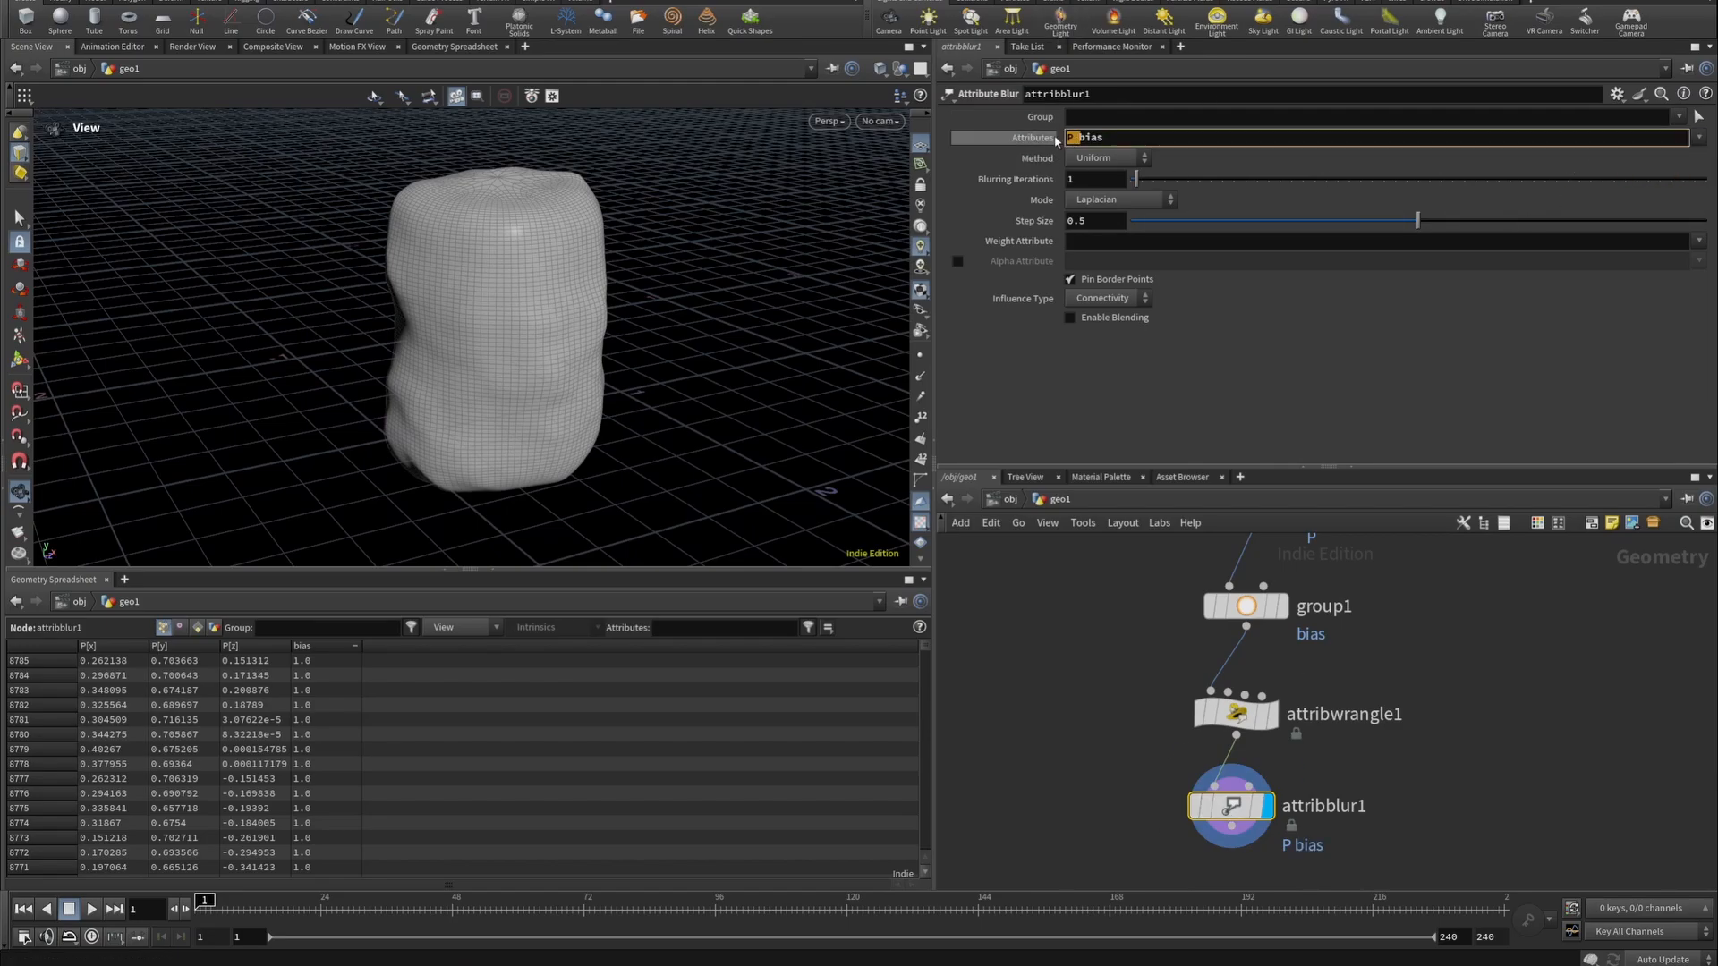
pyautogui.press('BackSpace')
pyautogui.press('Return')
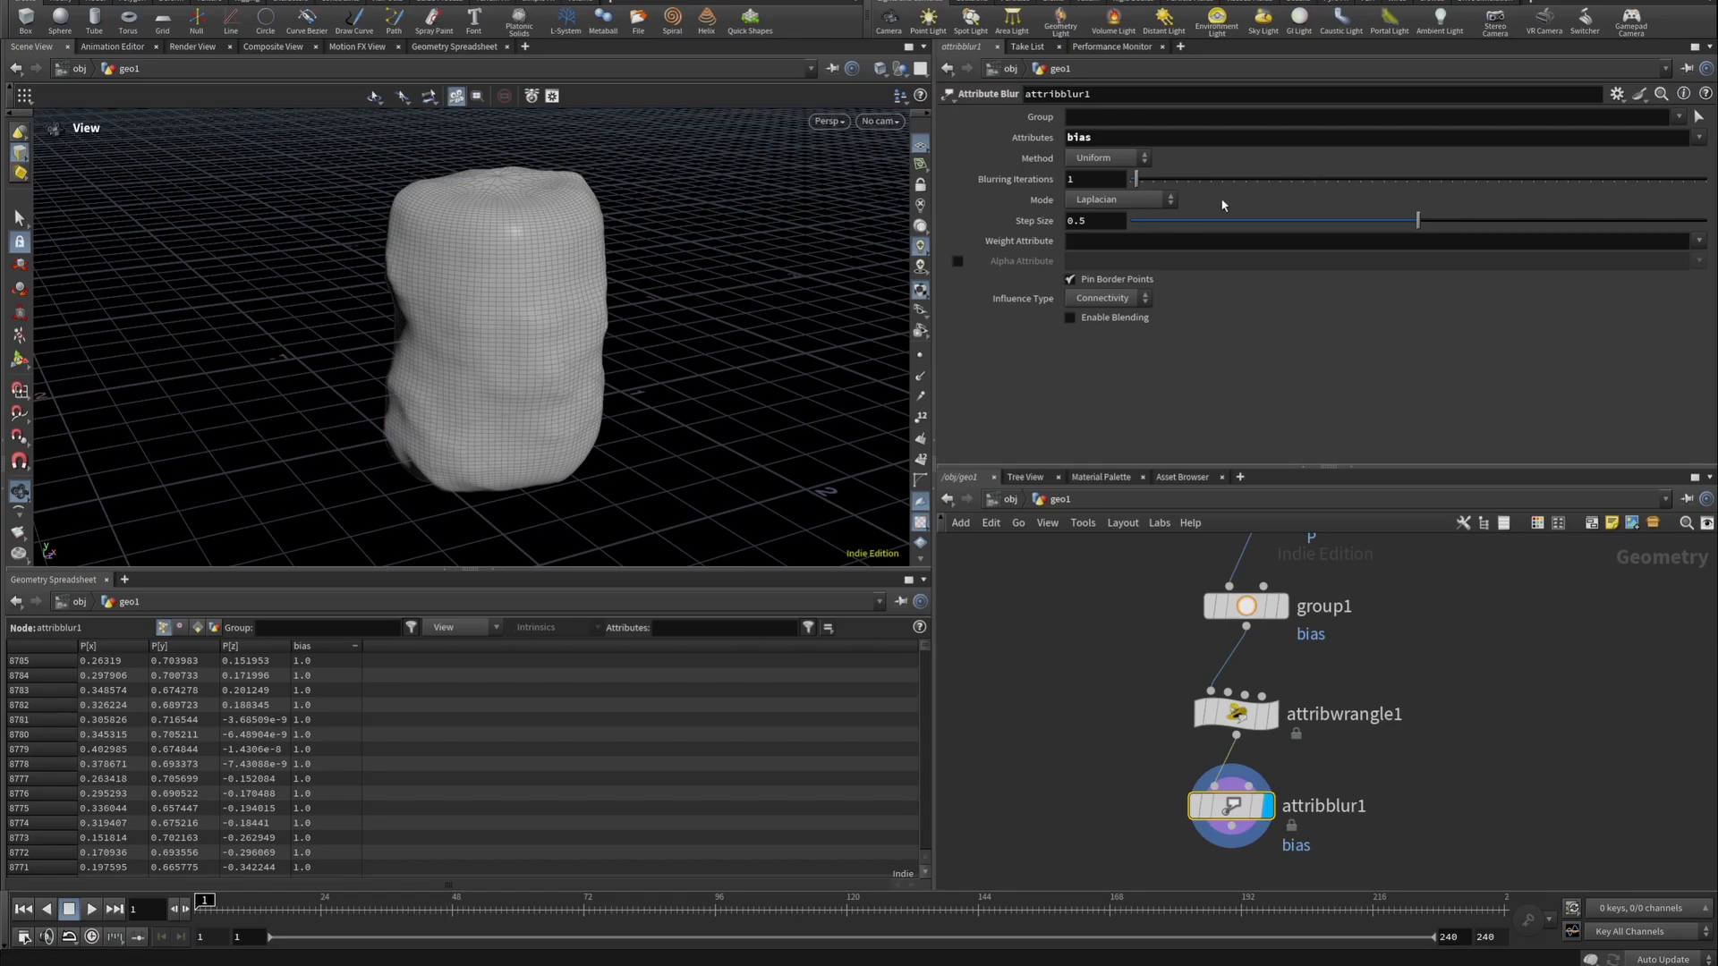
pyautogui.moveTo(1135, 179); pyautogui.dragTo(1170, 191)
# Visualize the bias attribute on the shape, compare the wrangle with the blurred result, and switch the visualization off again.
pyautogui.click(1168, 805)
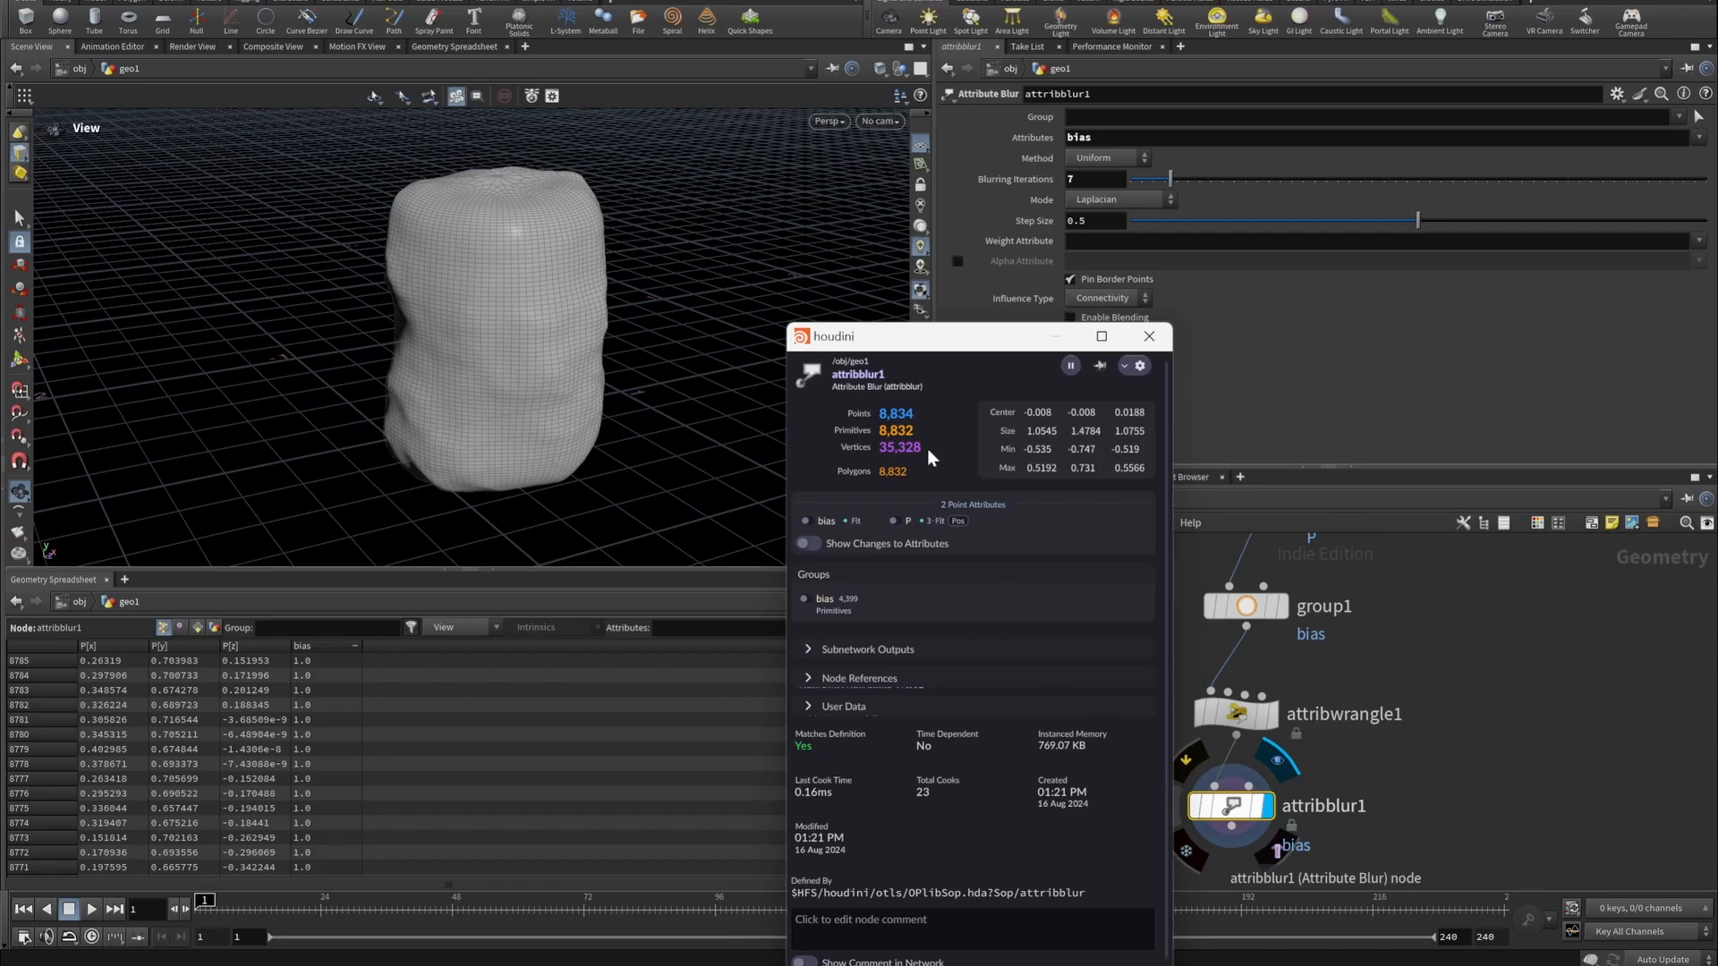
pyautogui.click(807, 522)
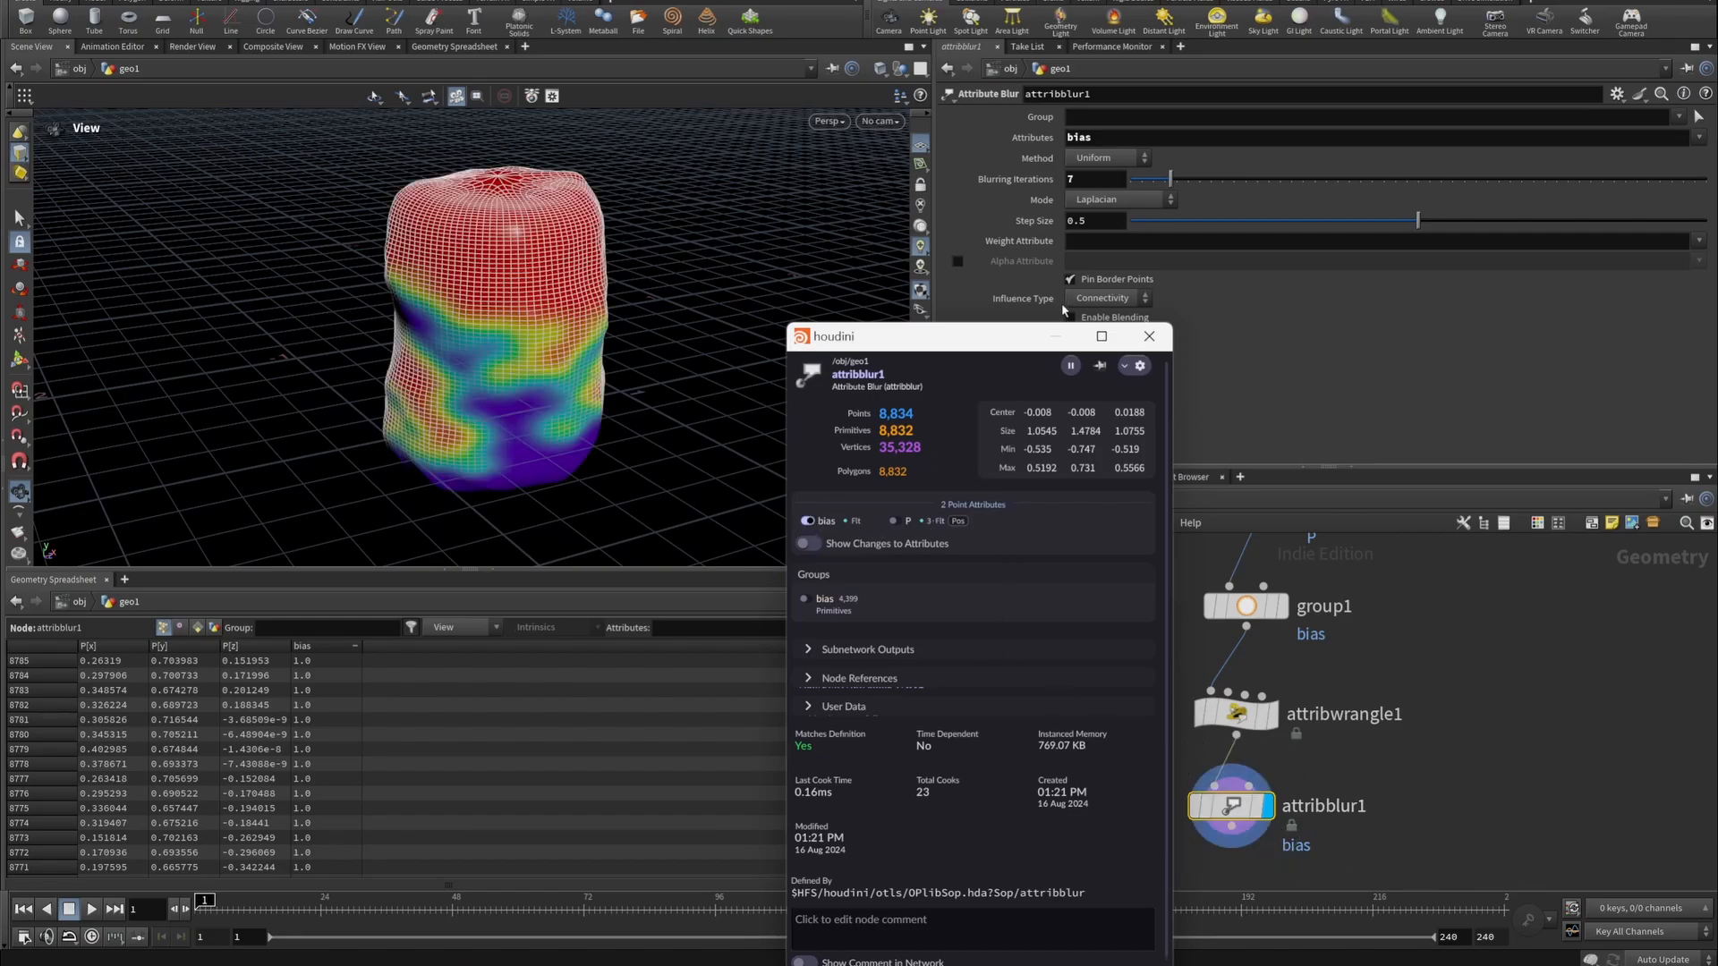
pyautogui.click(1238, 714)
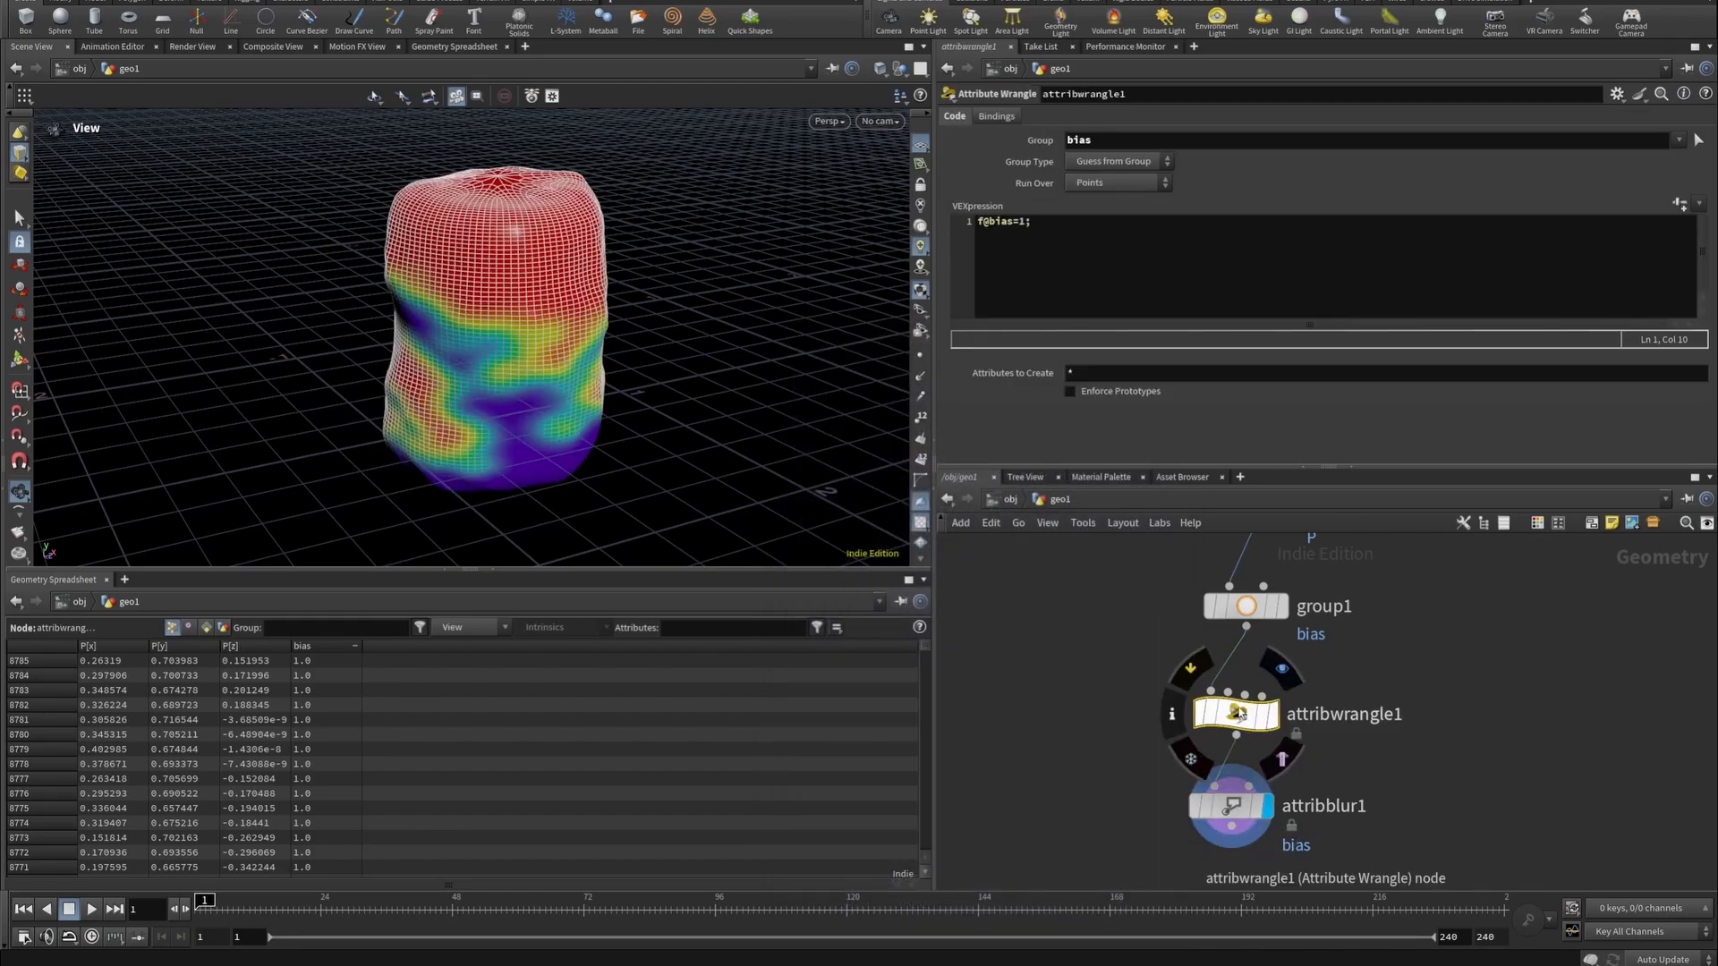
pyautogui.click(1269, 715)
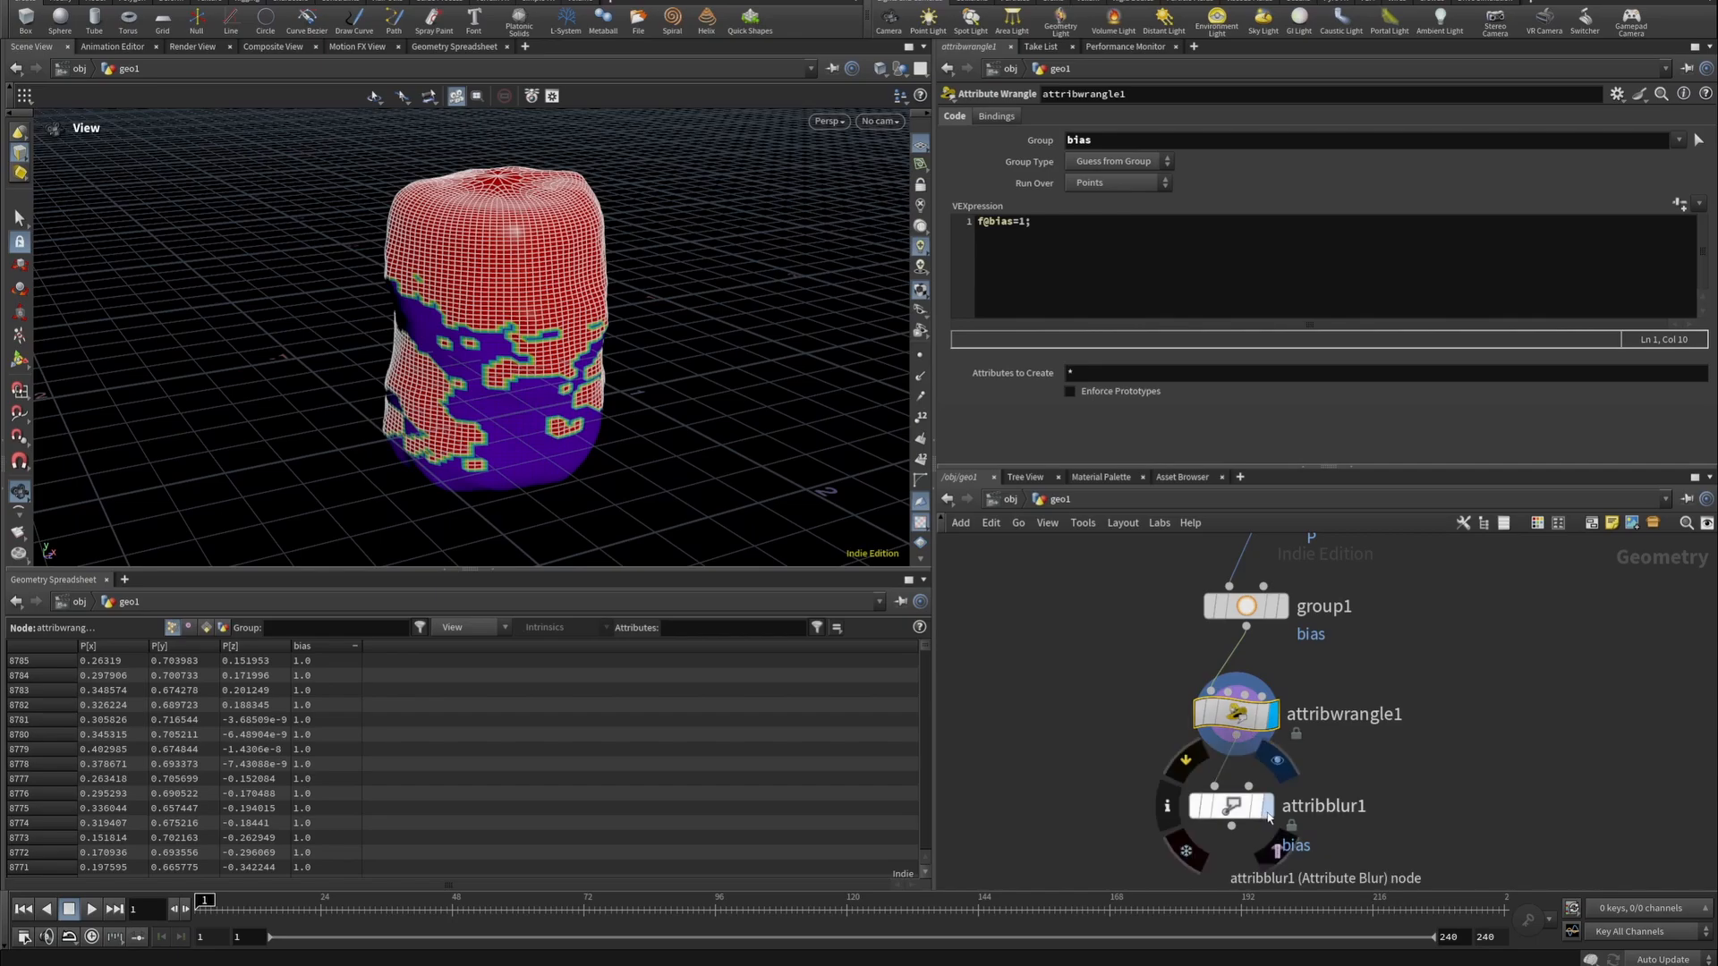
pyautogui.click(1268, 808)
pyautogui.click(1227, 808)
pyautogui.moveTo(1228, 808)
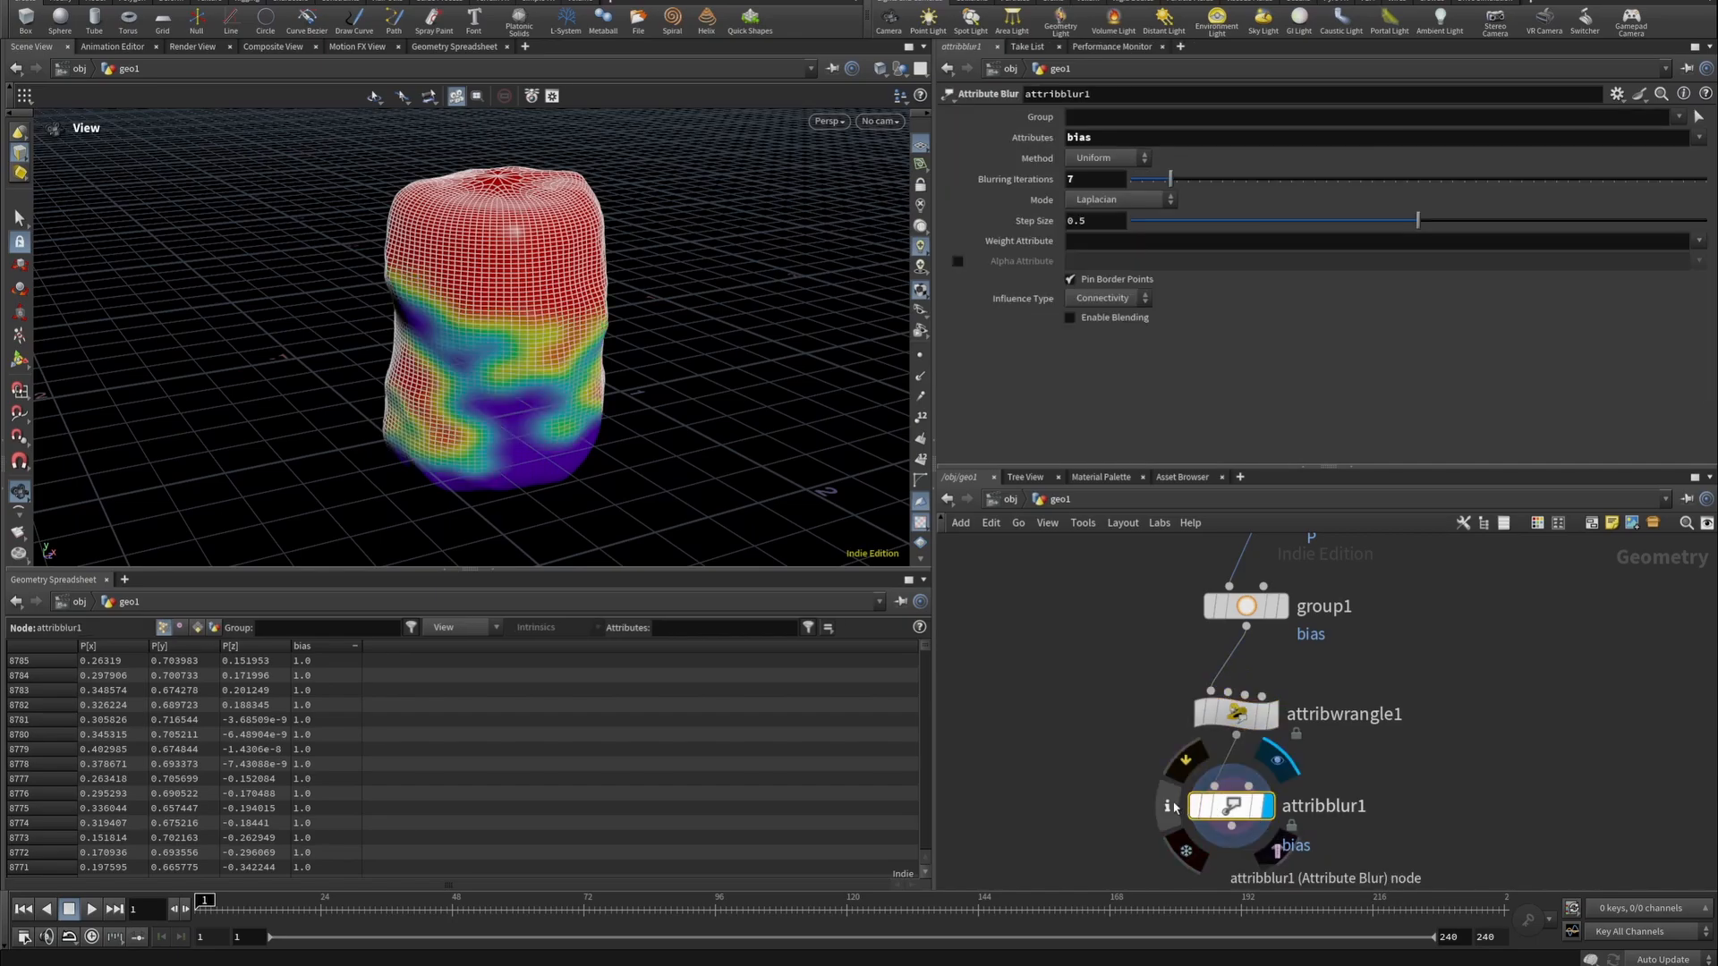
pyautogui.click(1170, 806)
pyautogui.click(806, 516)
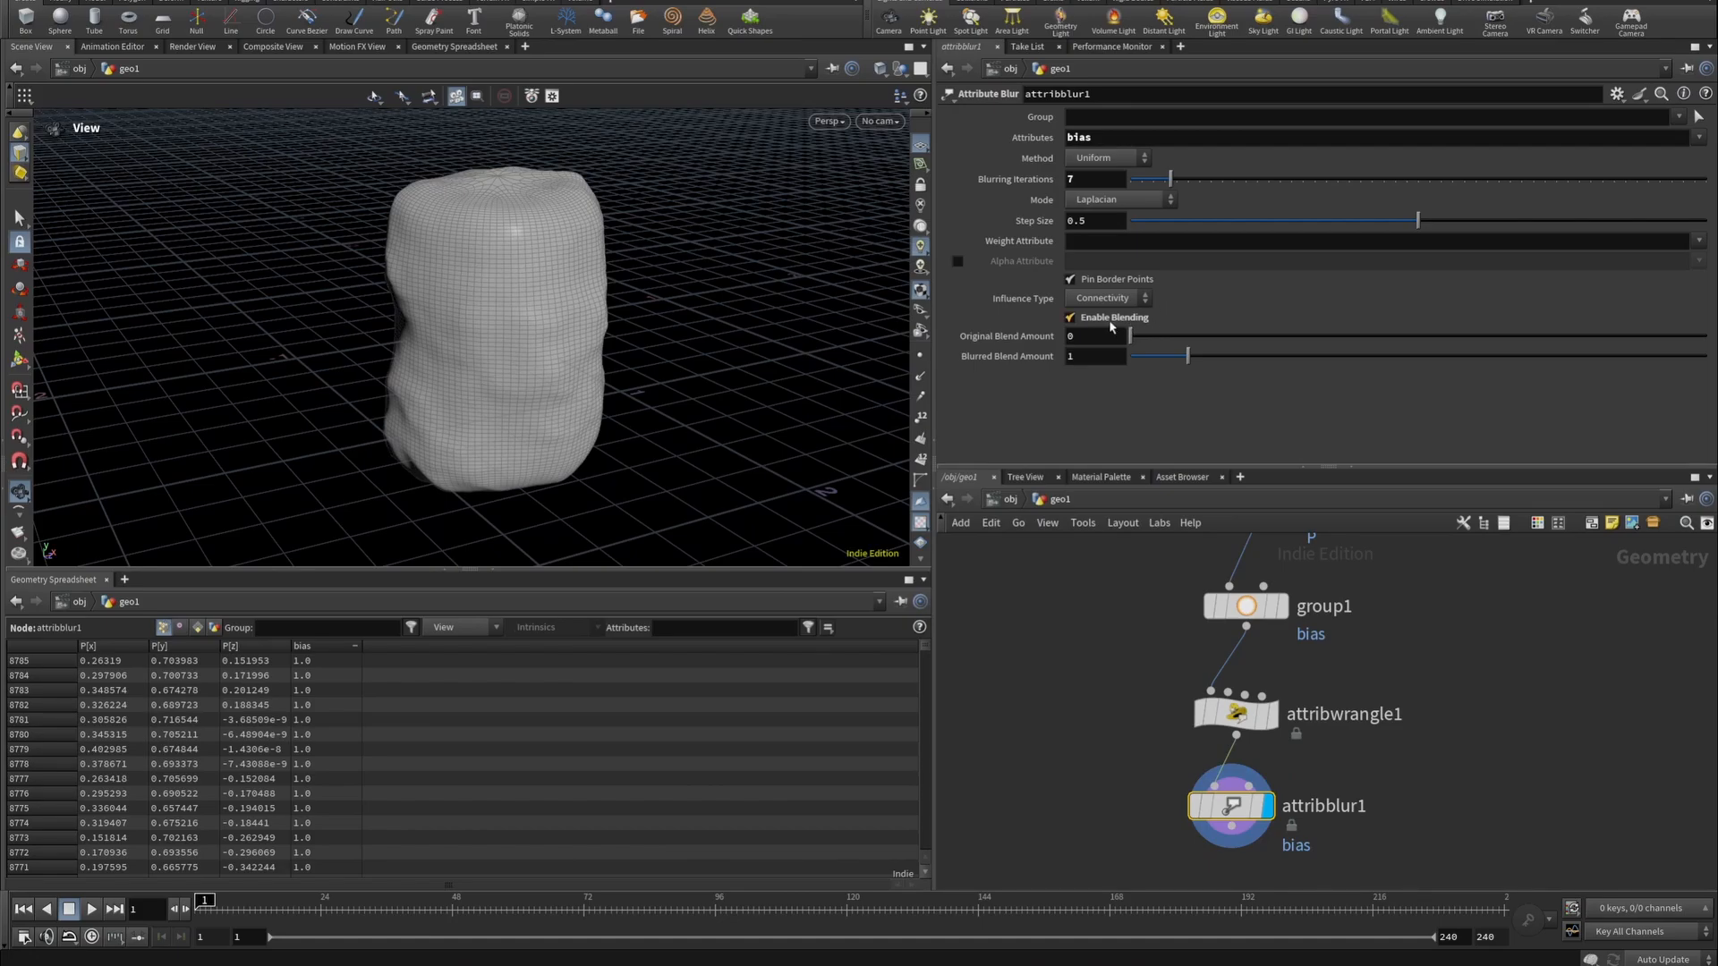
pyautogui.click(1110, 319)
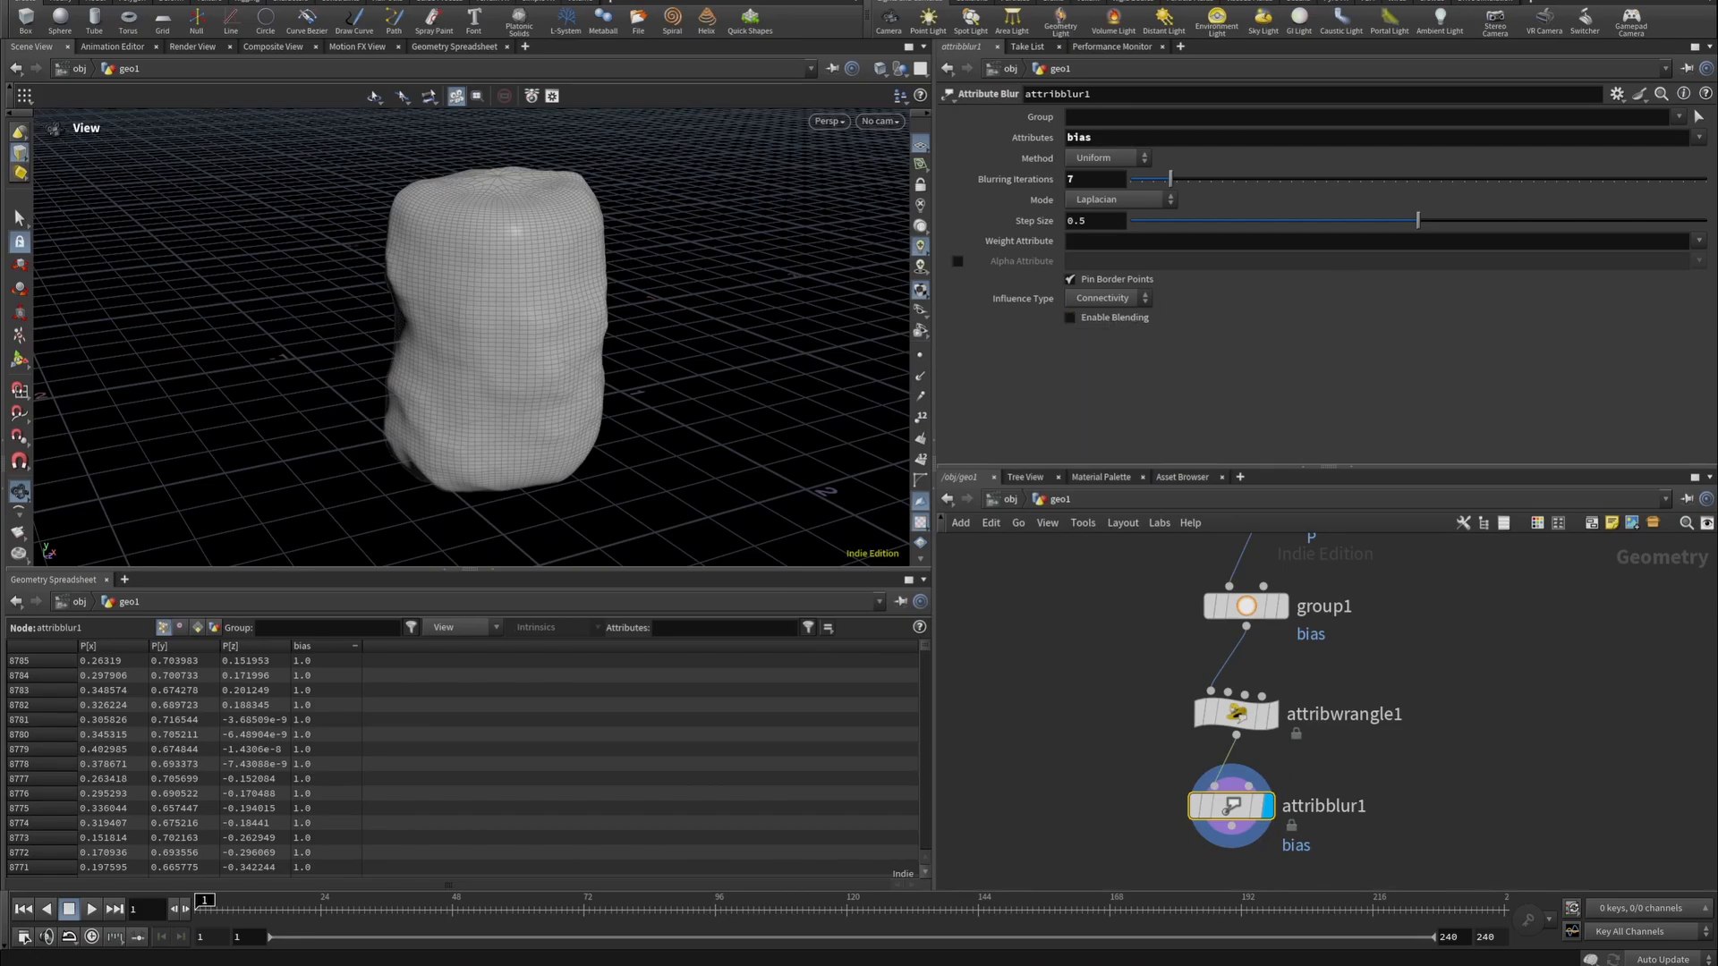
# Add a VDB from Polygons node after the Attribute Blur and make it the displayed node.
pyautogui.moveTo(1474, 827); pyautogui.dragTo(1438, 669, button='middle')
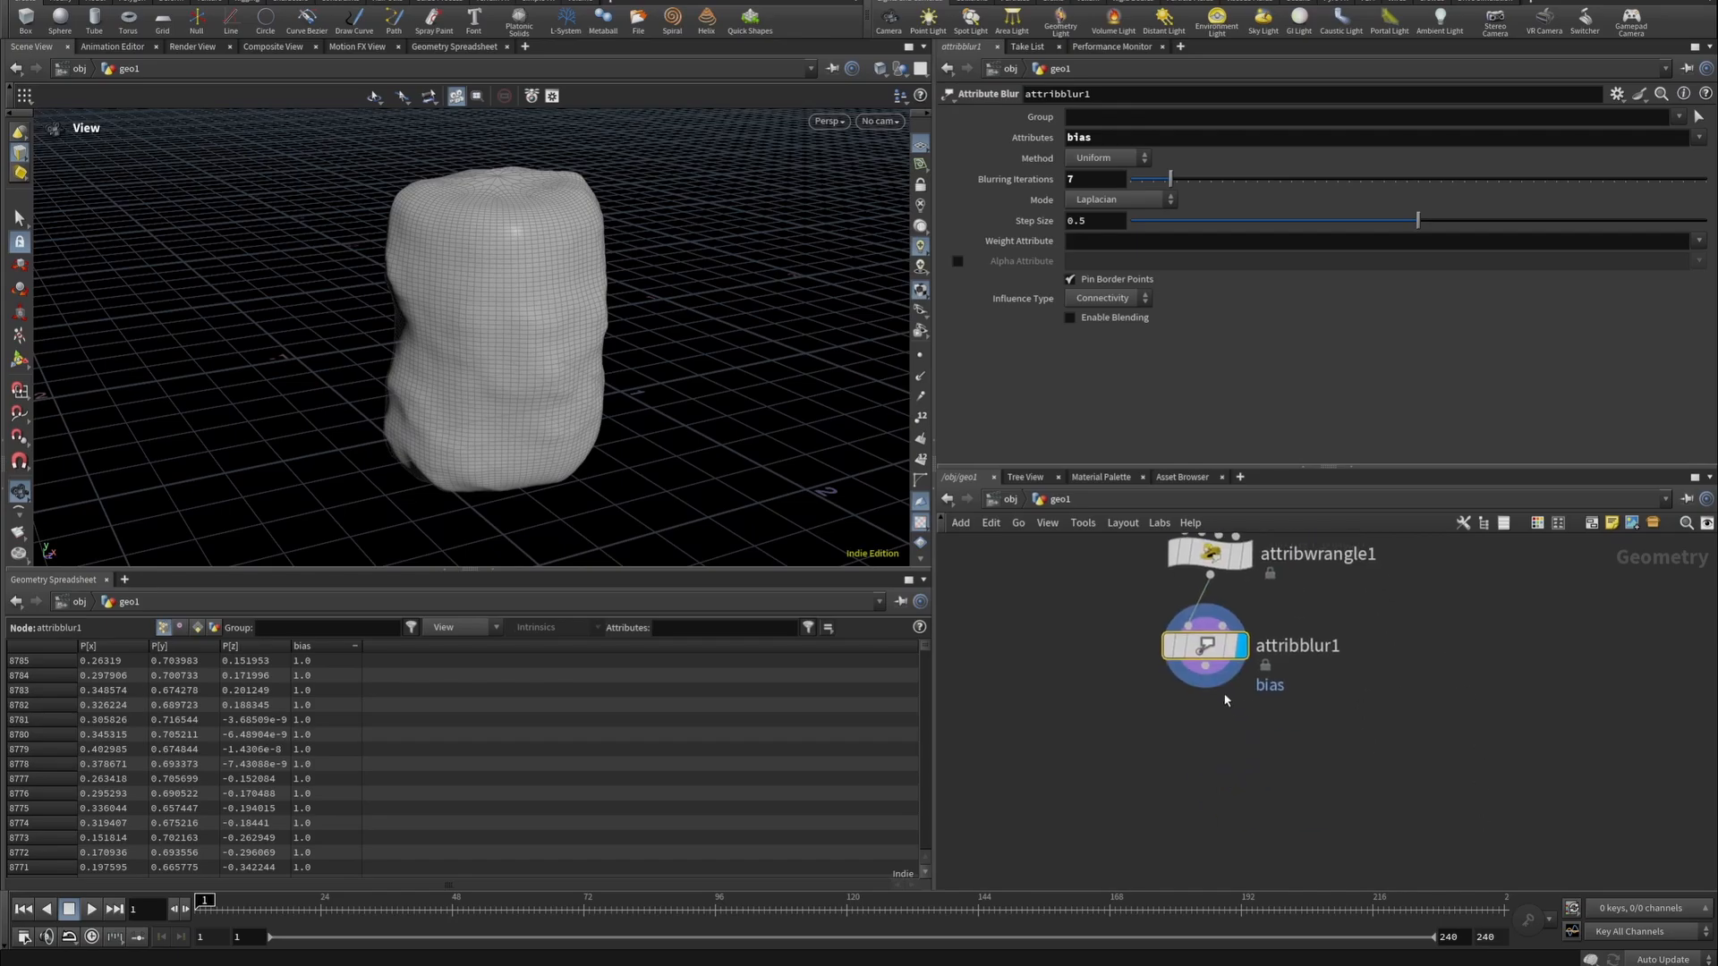
pyautogui.press('Tab')
pyautogui.write('vdbfro')
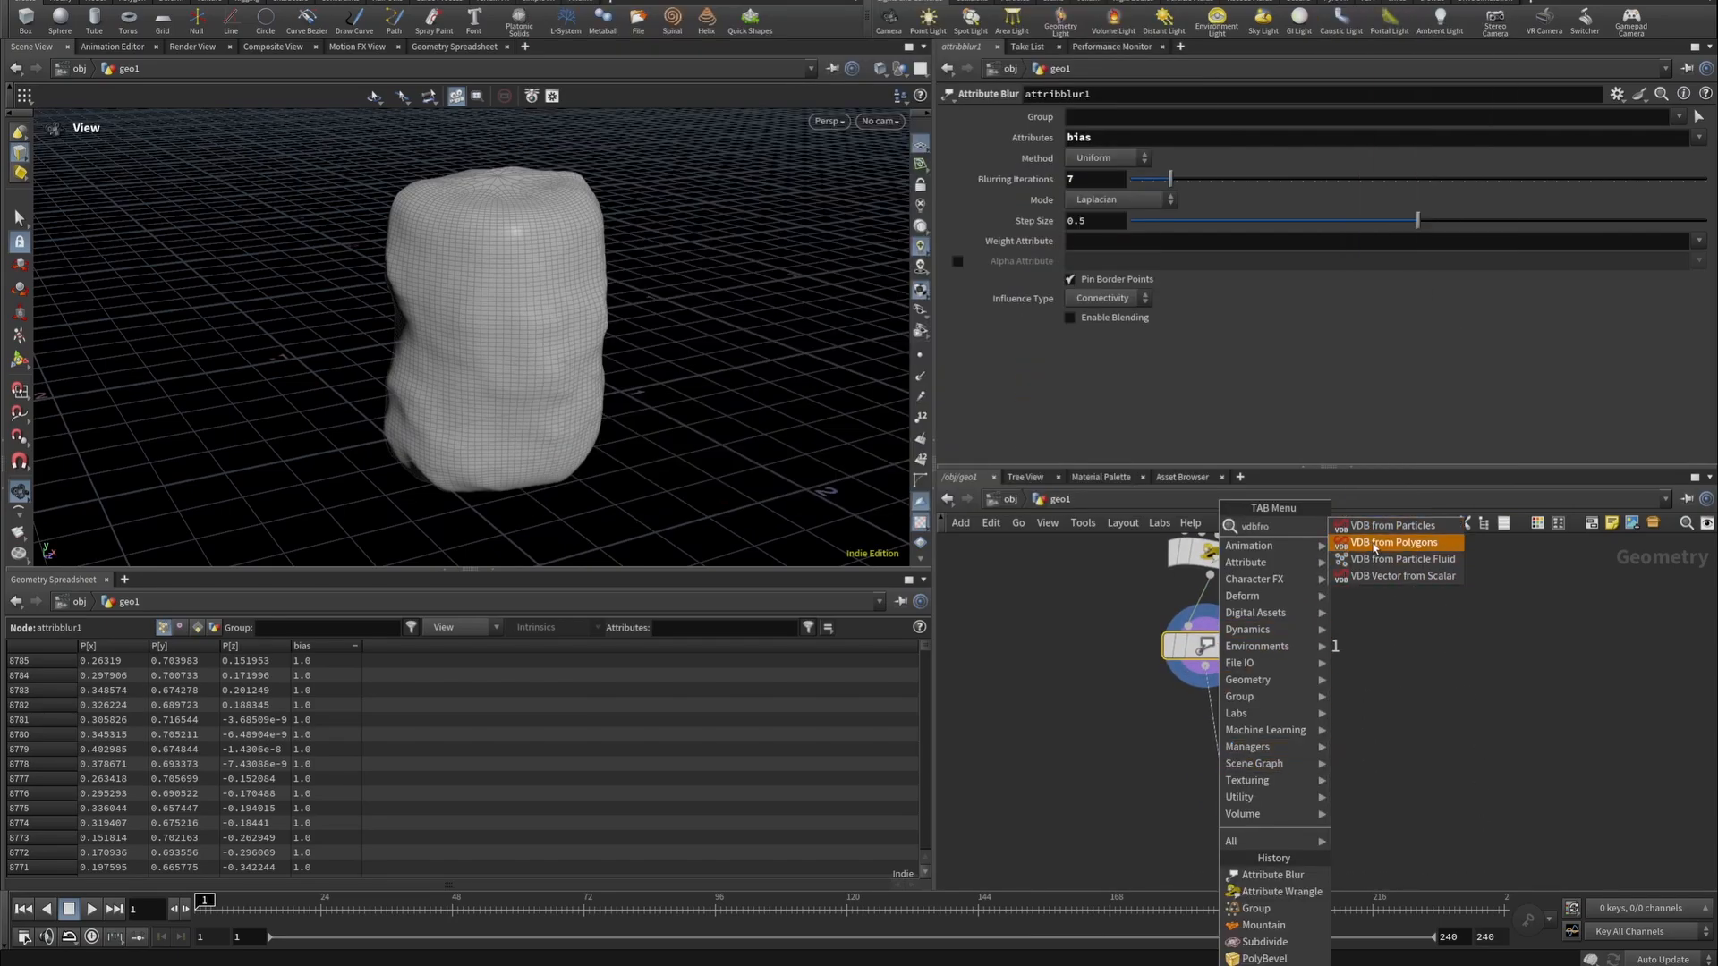
pyautogui.click(1374, 543)
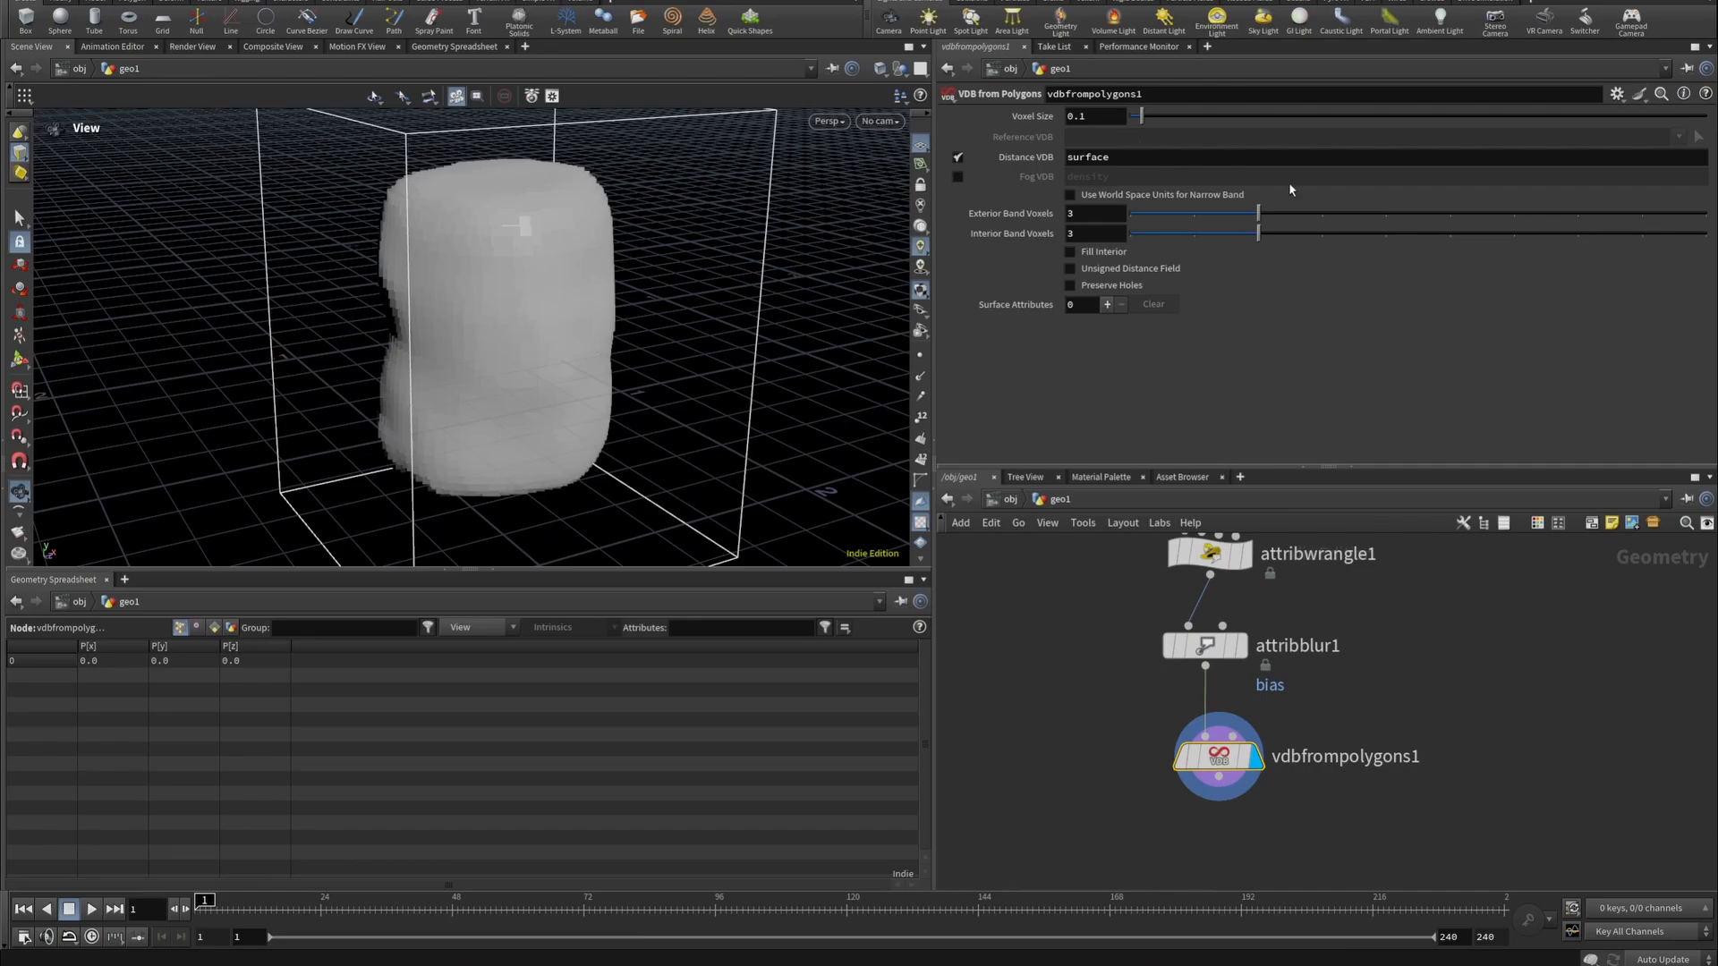
# Set the VDB's voxel size to 0.005 and name its distance VDB density.
pyautogui.click(1097, 115)
pyautogui.press('BackSpace')
pyautogui.write('005')
pyautogui.press('Return')
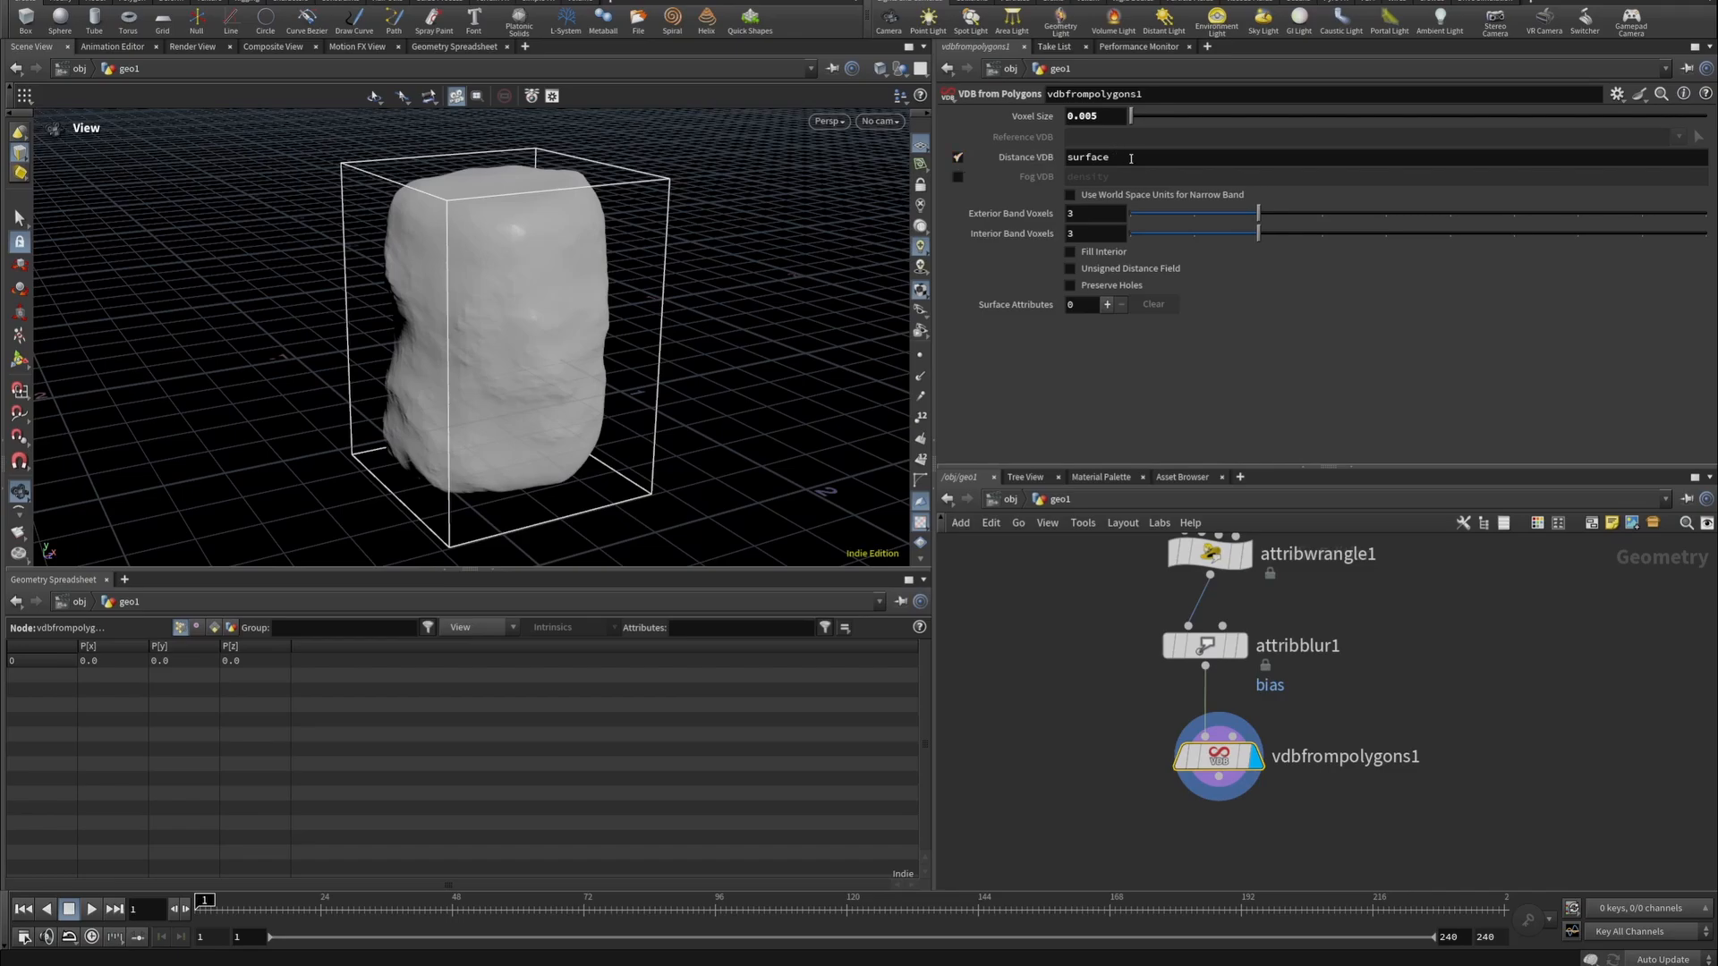
pyautogui.doubleClick(1059, 156)
pyautogui.write('density')
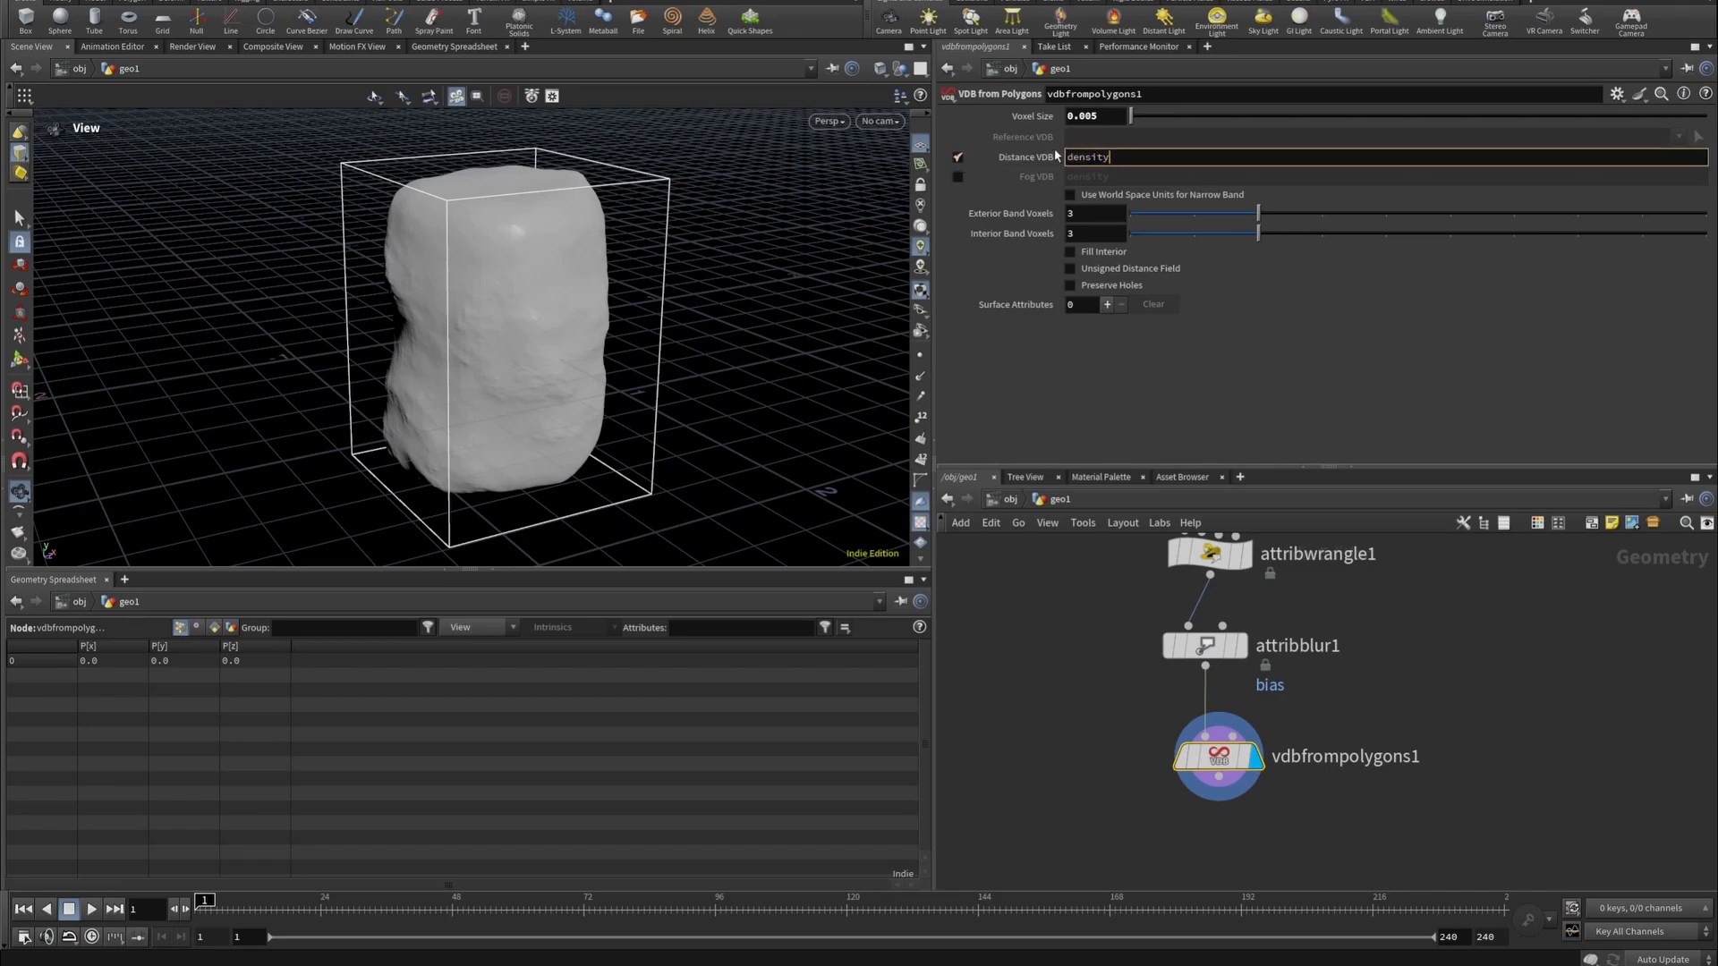
pyautogui.press('Return')
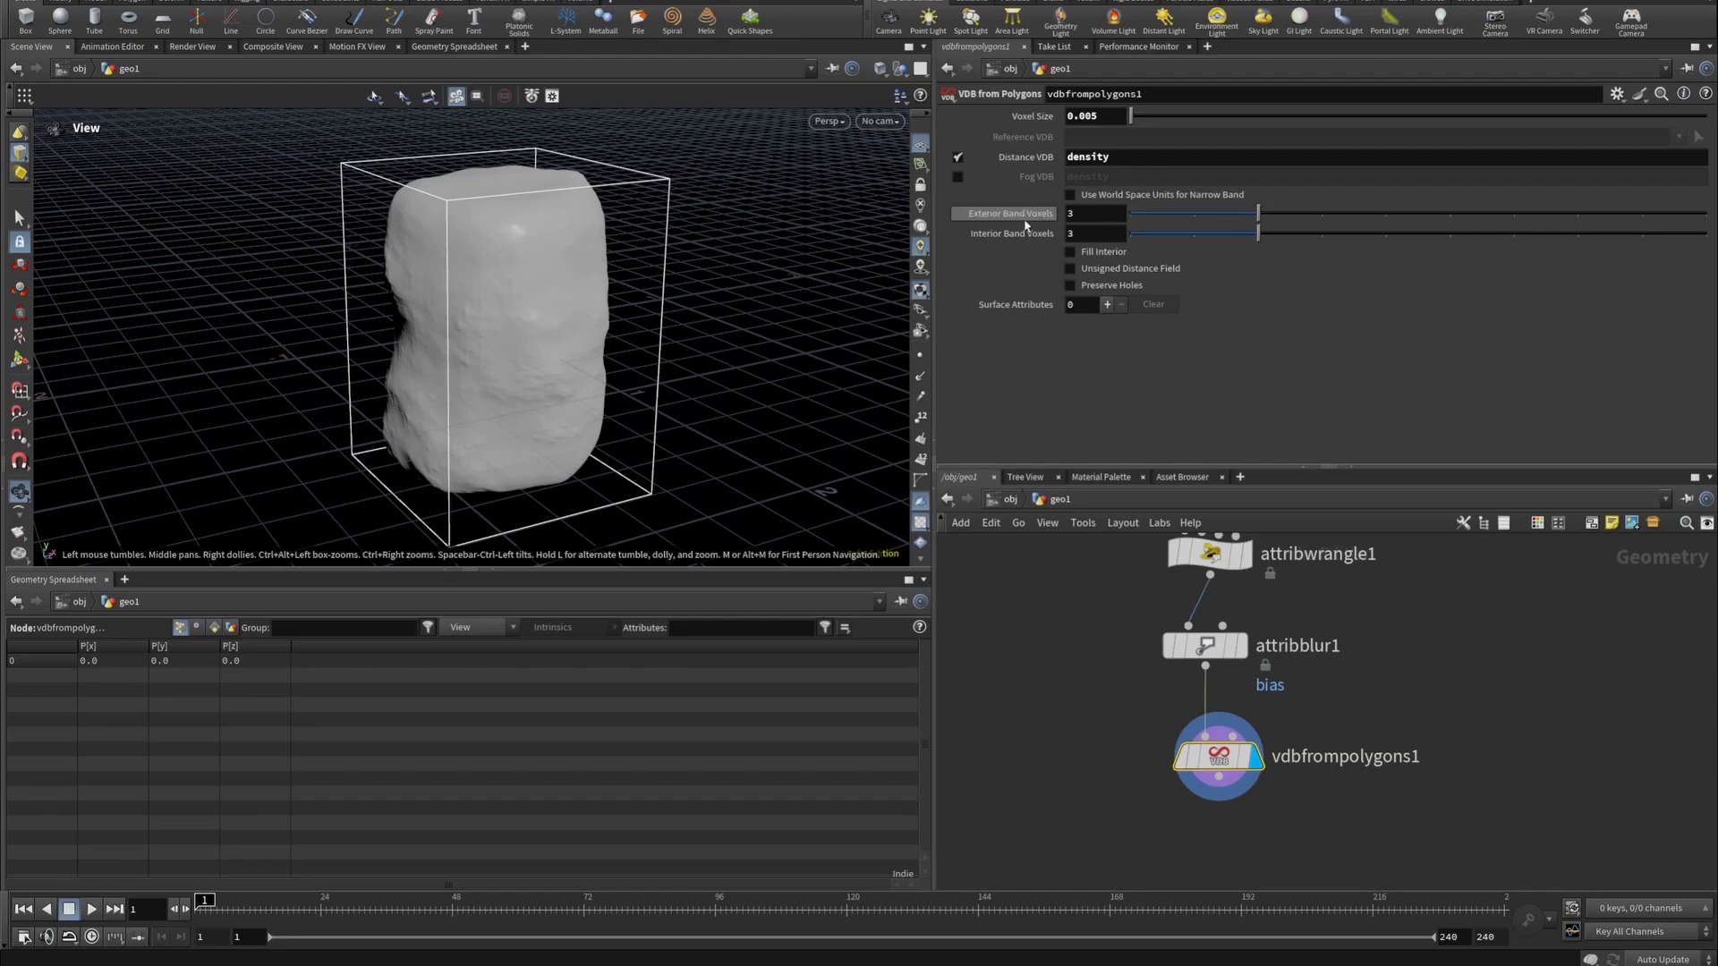
# Set the exterior band to 15 voxels and enable Fill Interior for the VDB.
pyautogui.click(1085, 213)
pyautogui.write('15')
pyautogui.press('Return')
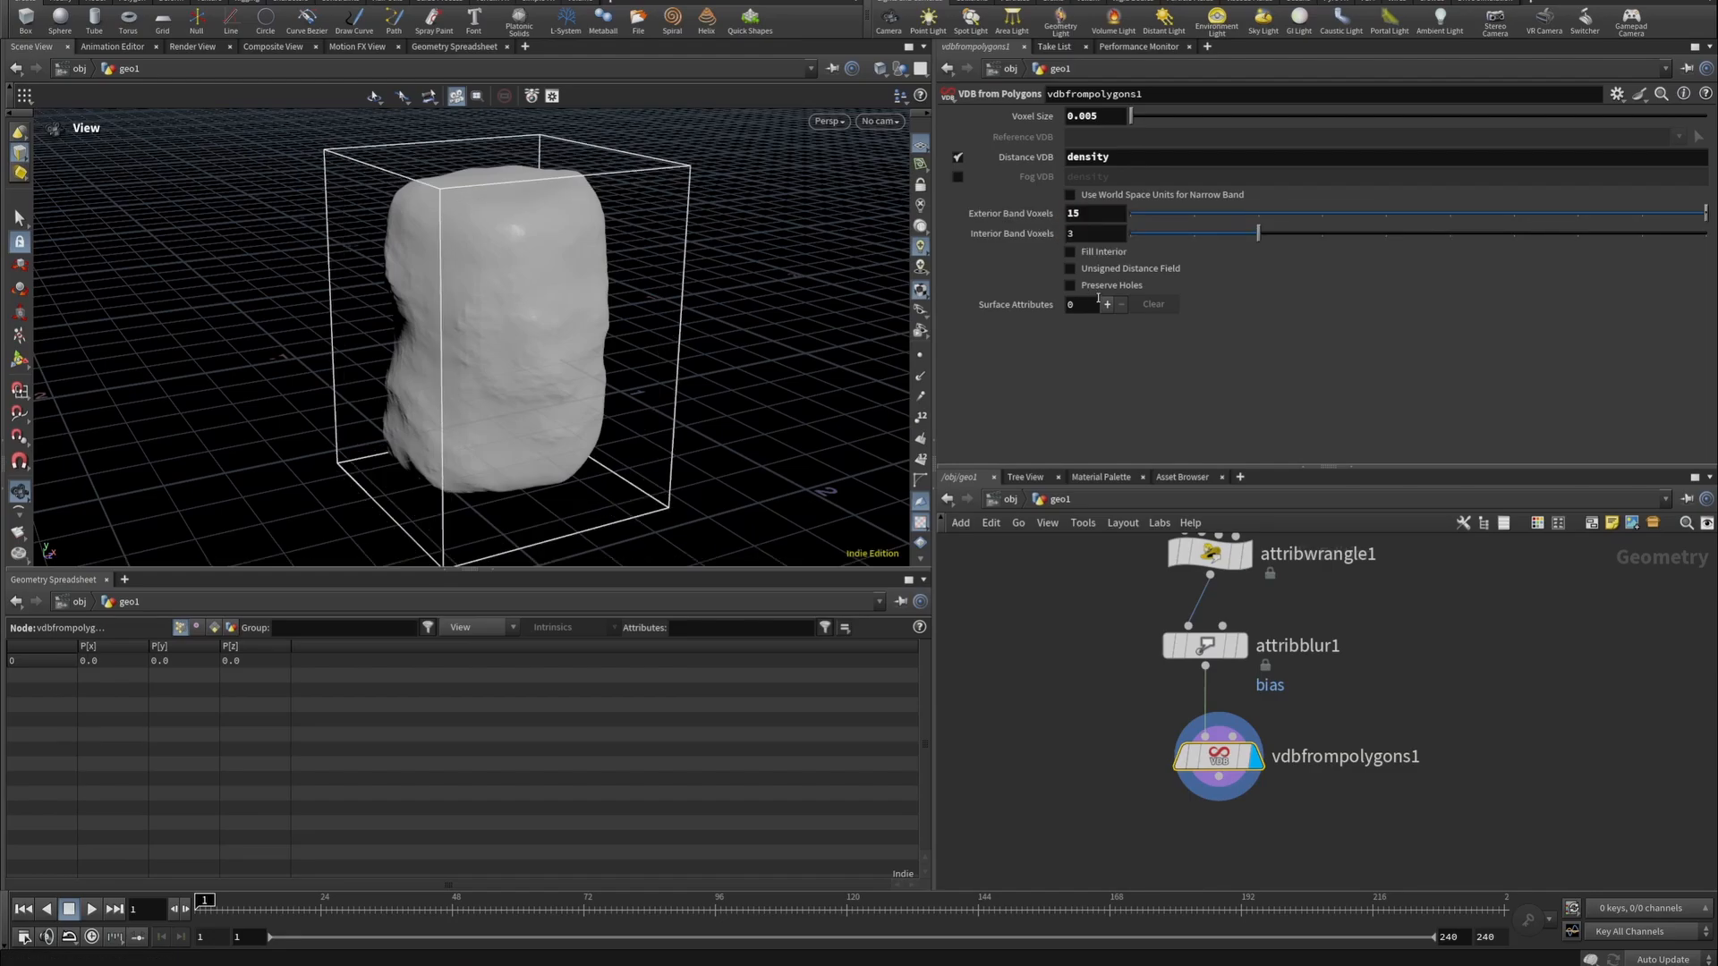
pyautogui.moveTo(614, 249); pyautogui.dragTo(549, 292)
pyautogui.scroll(5, 626, 318)
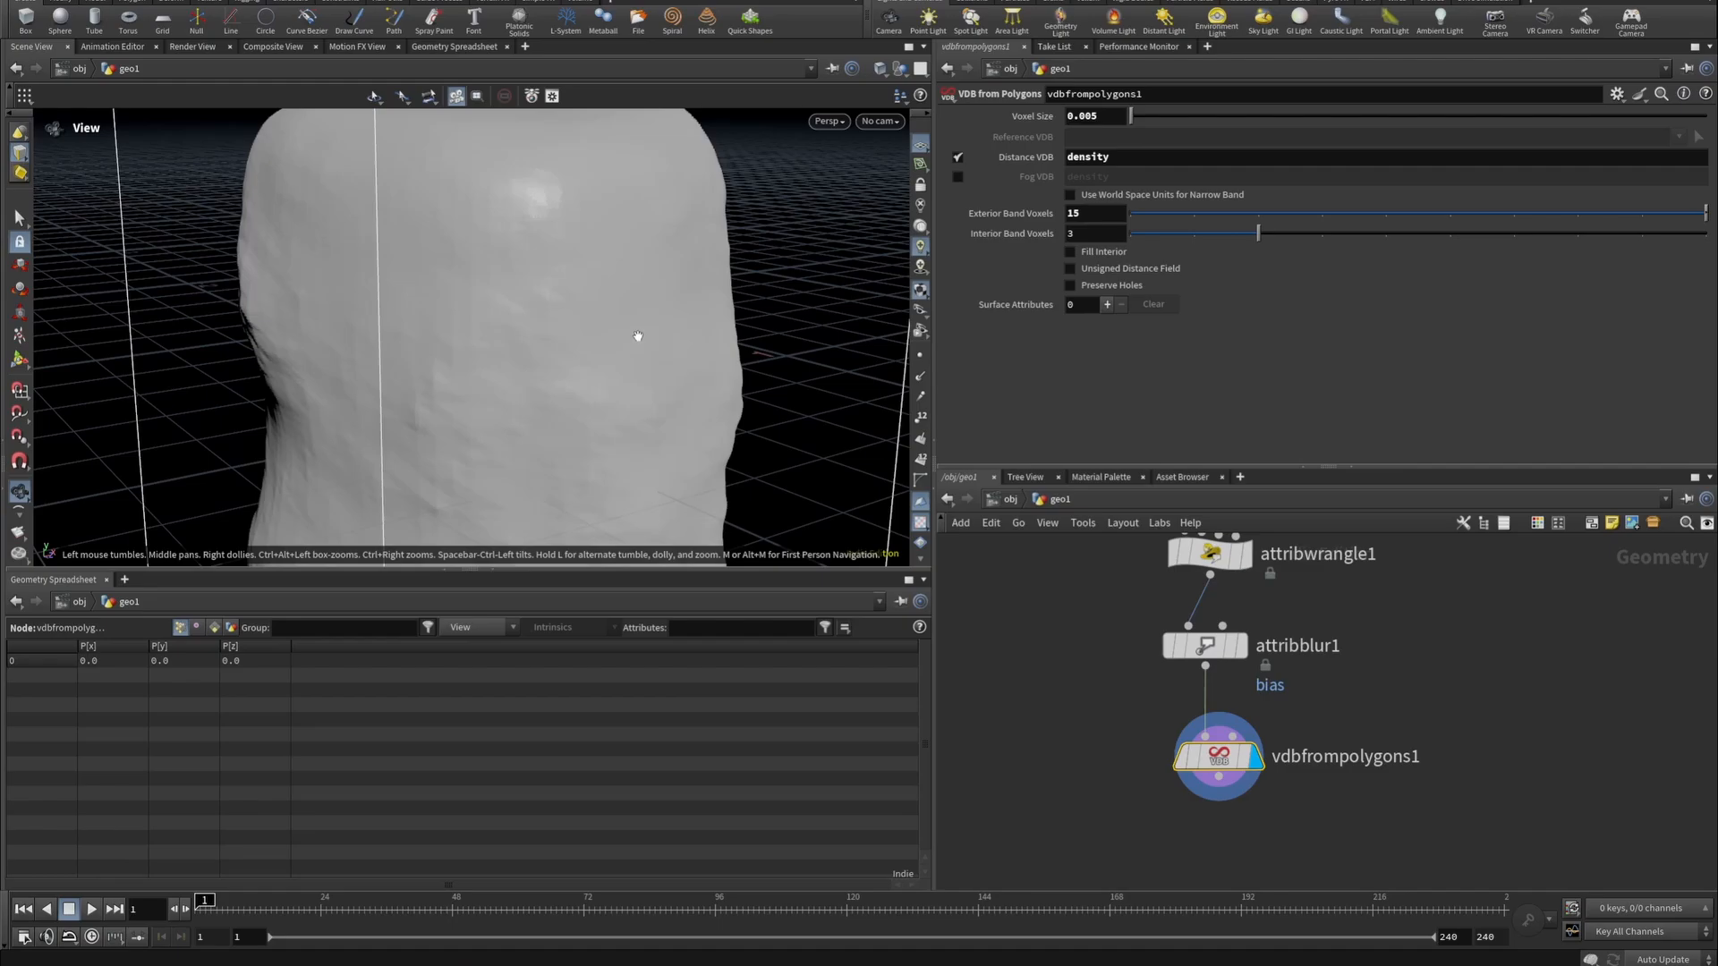
pyautogui.click(1070, 252)
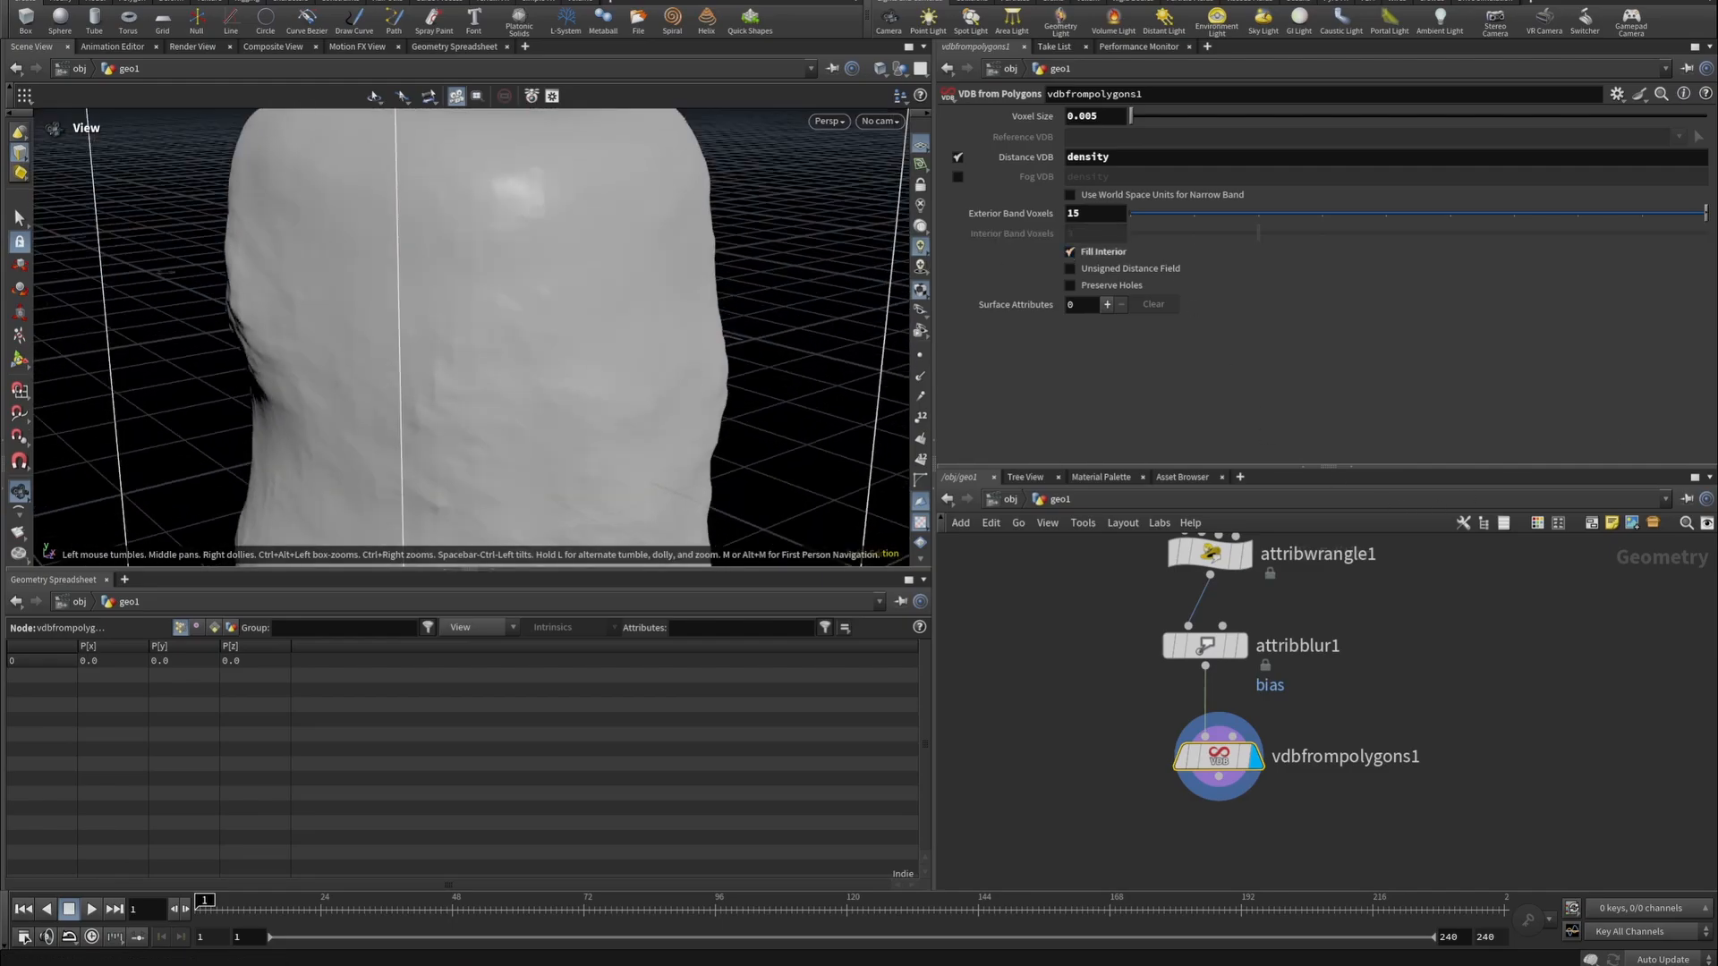
# Add one surface attribute to the VDB conversion, using point.bias with the VDB name bias.
pyautogui.click(1108, 305)
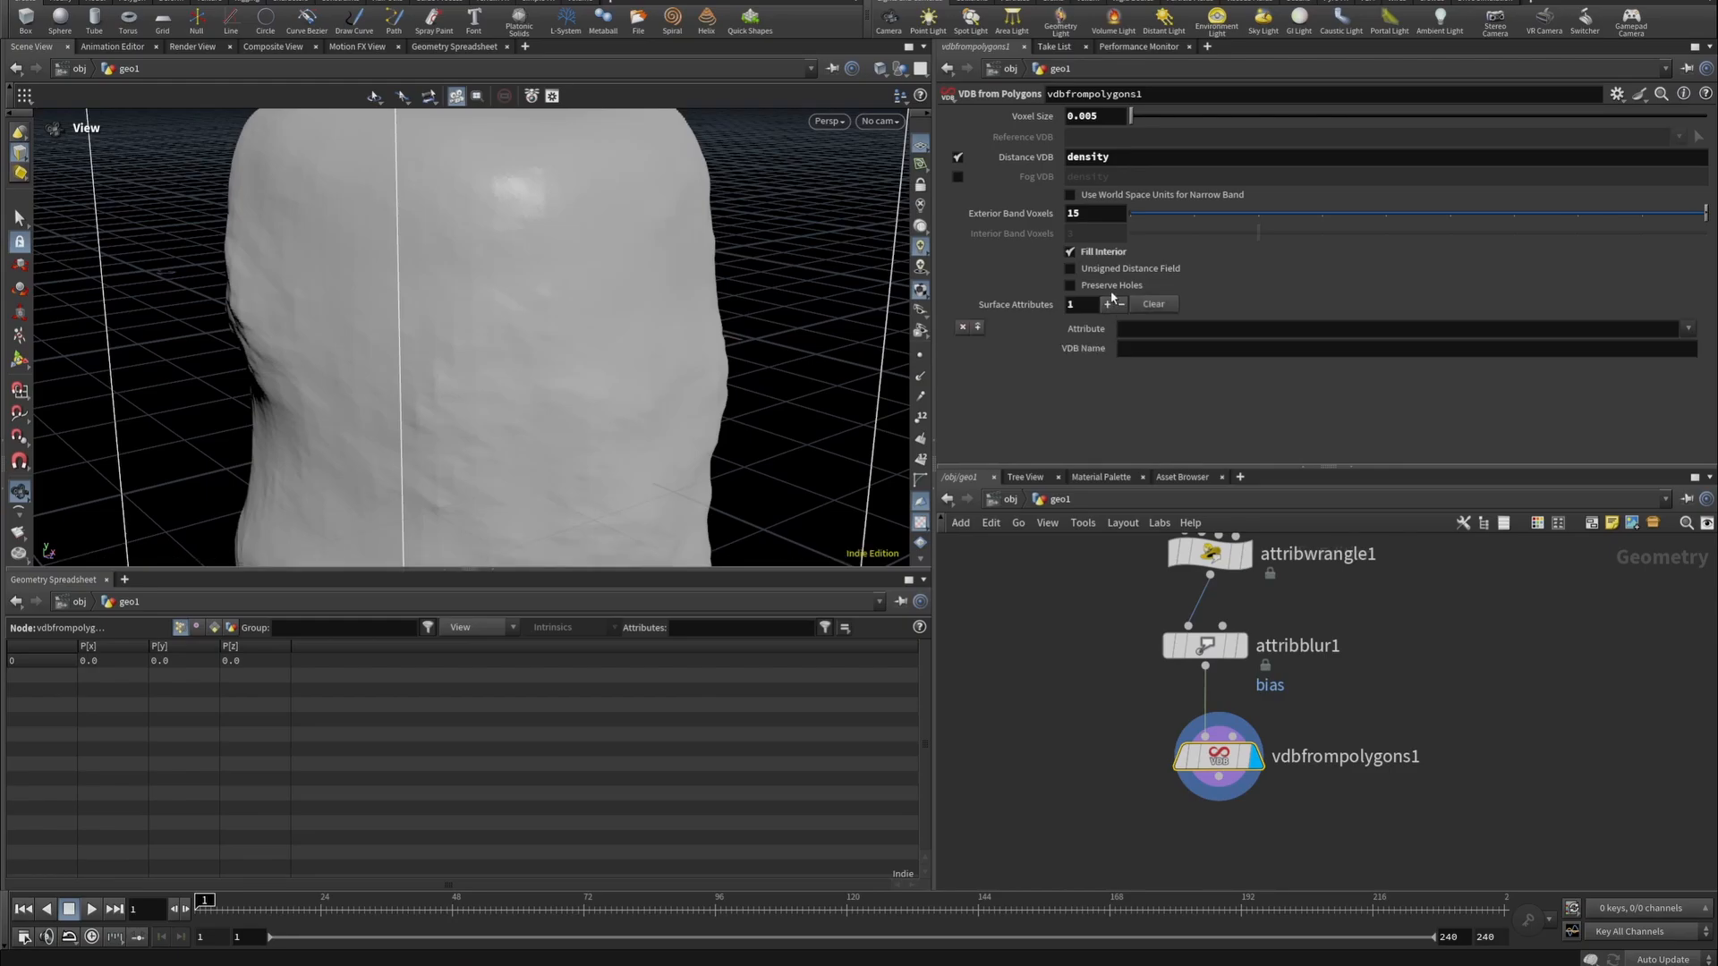
pyautogui.click(1129, 331)
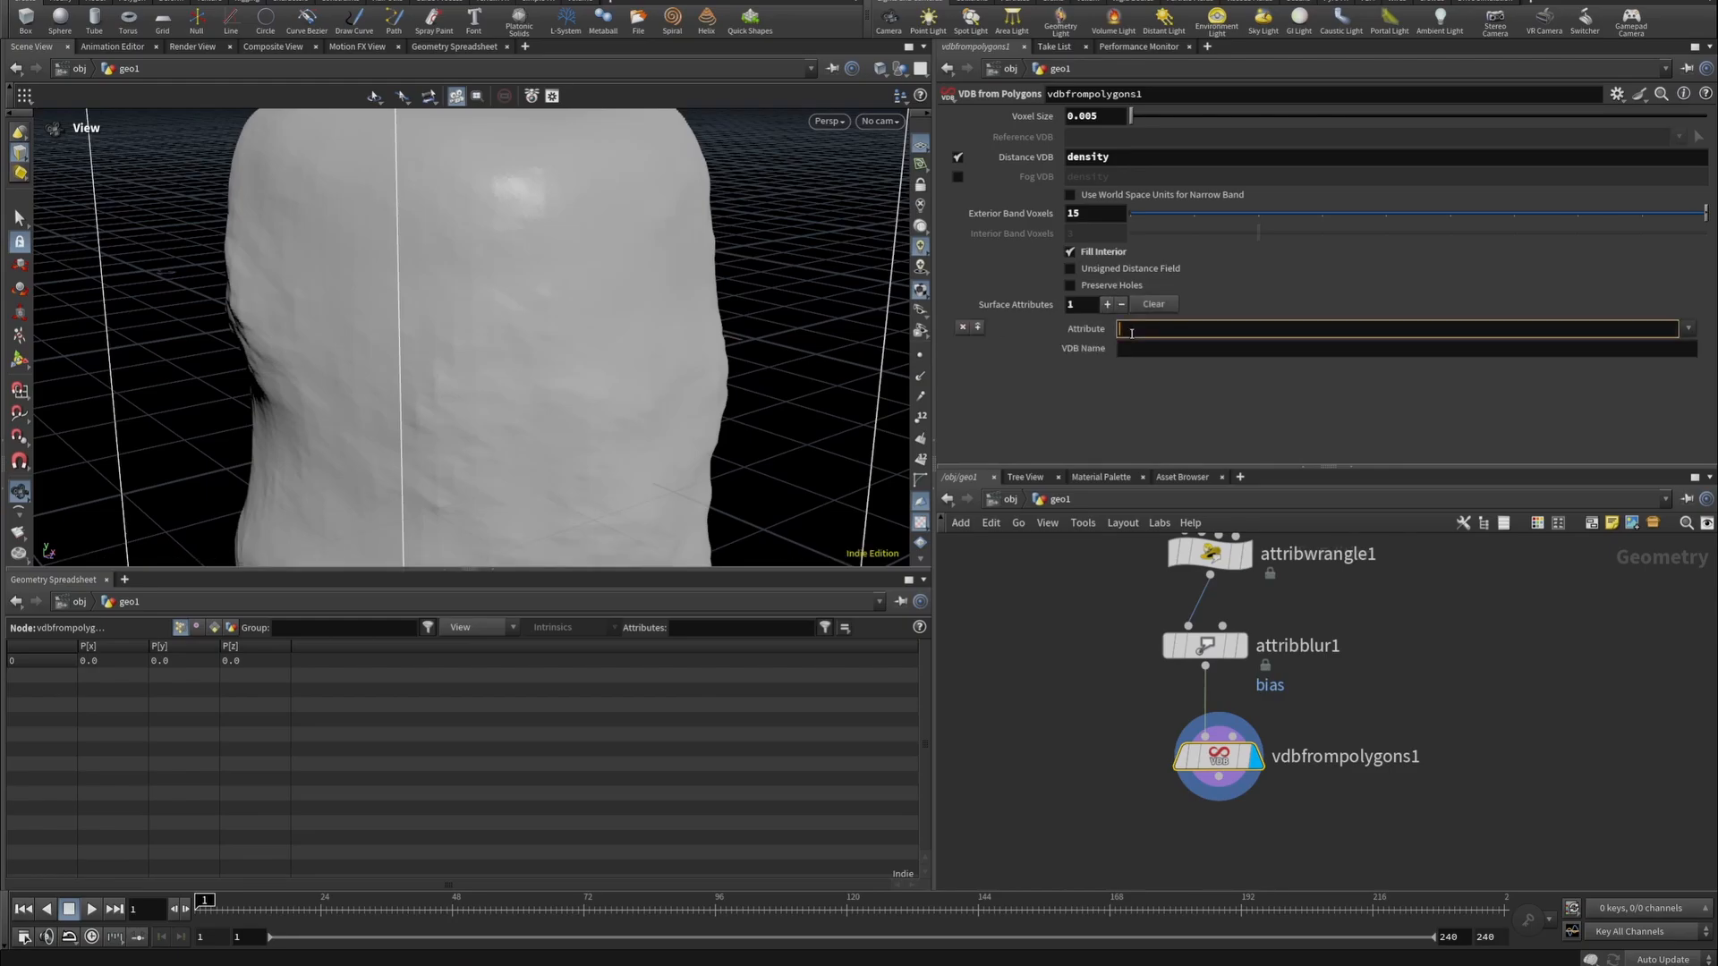
pyautogui.click(1689, 328)
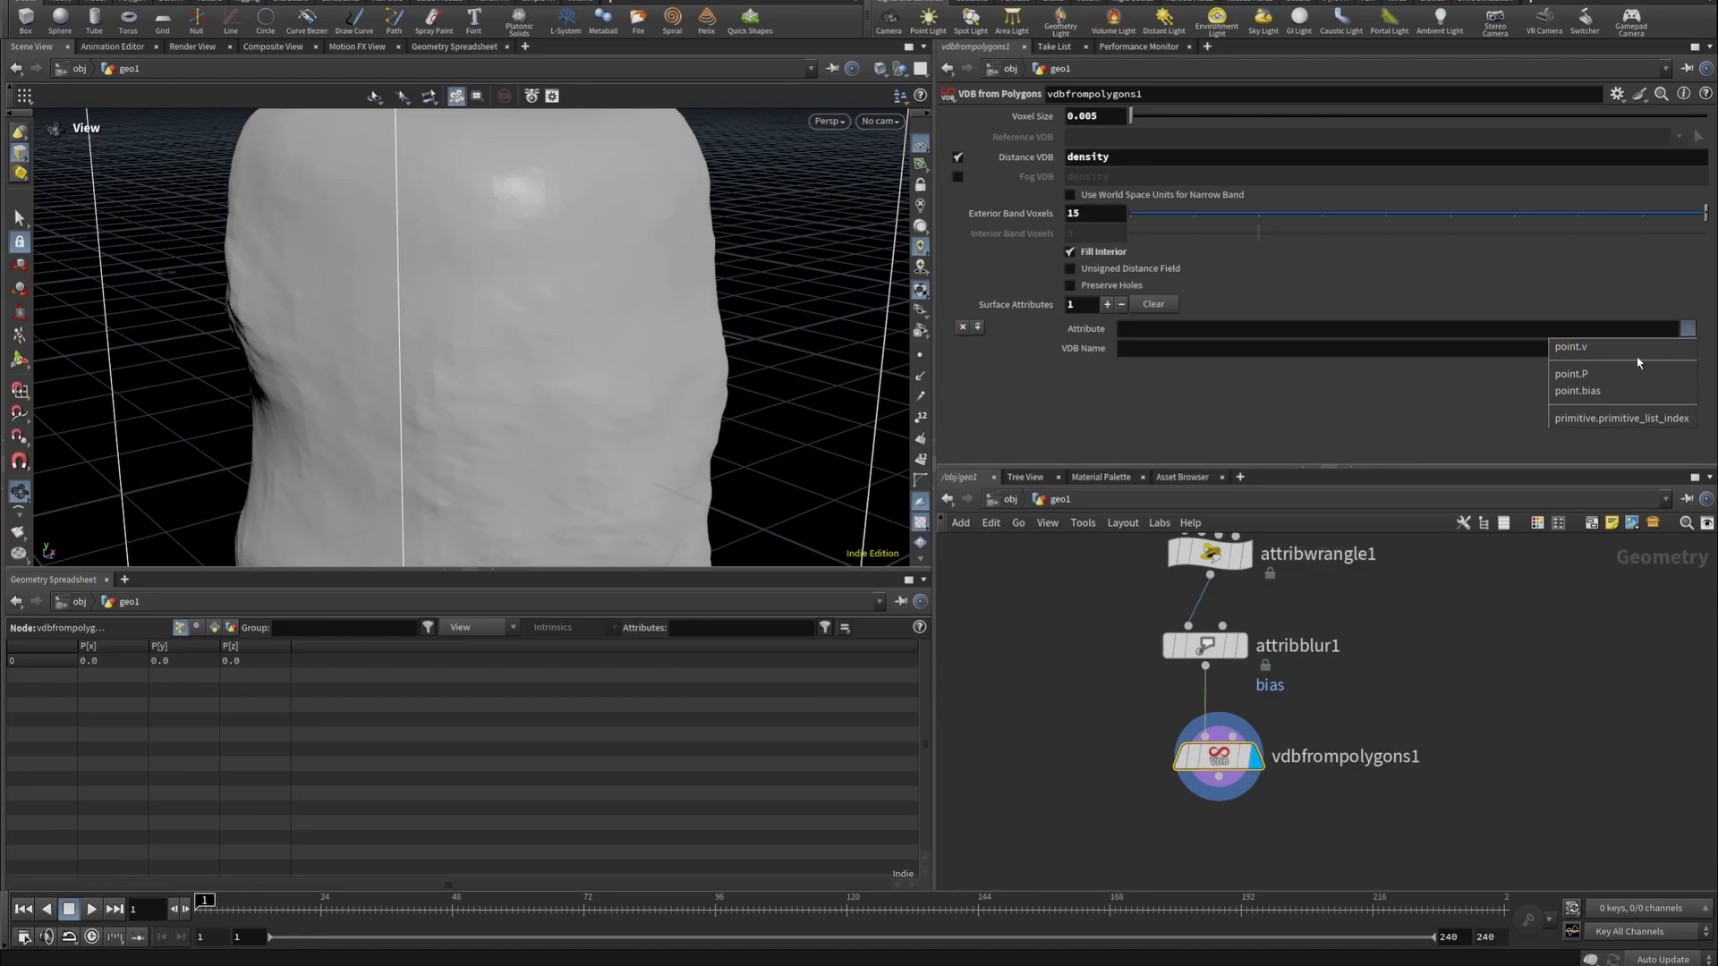
pyautogui.click(1598, 394)
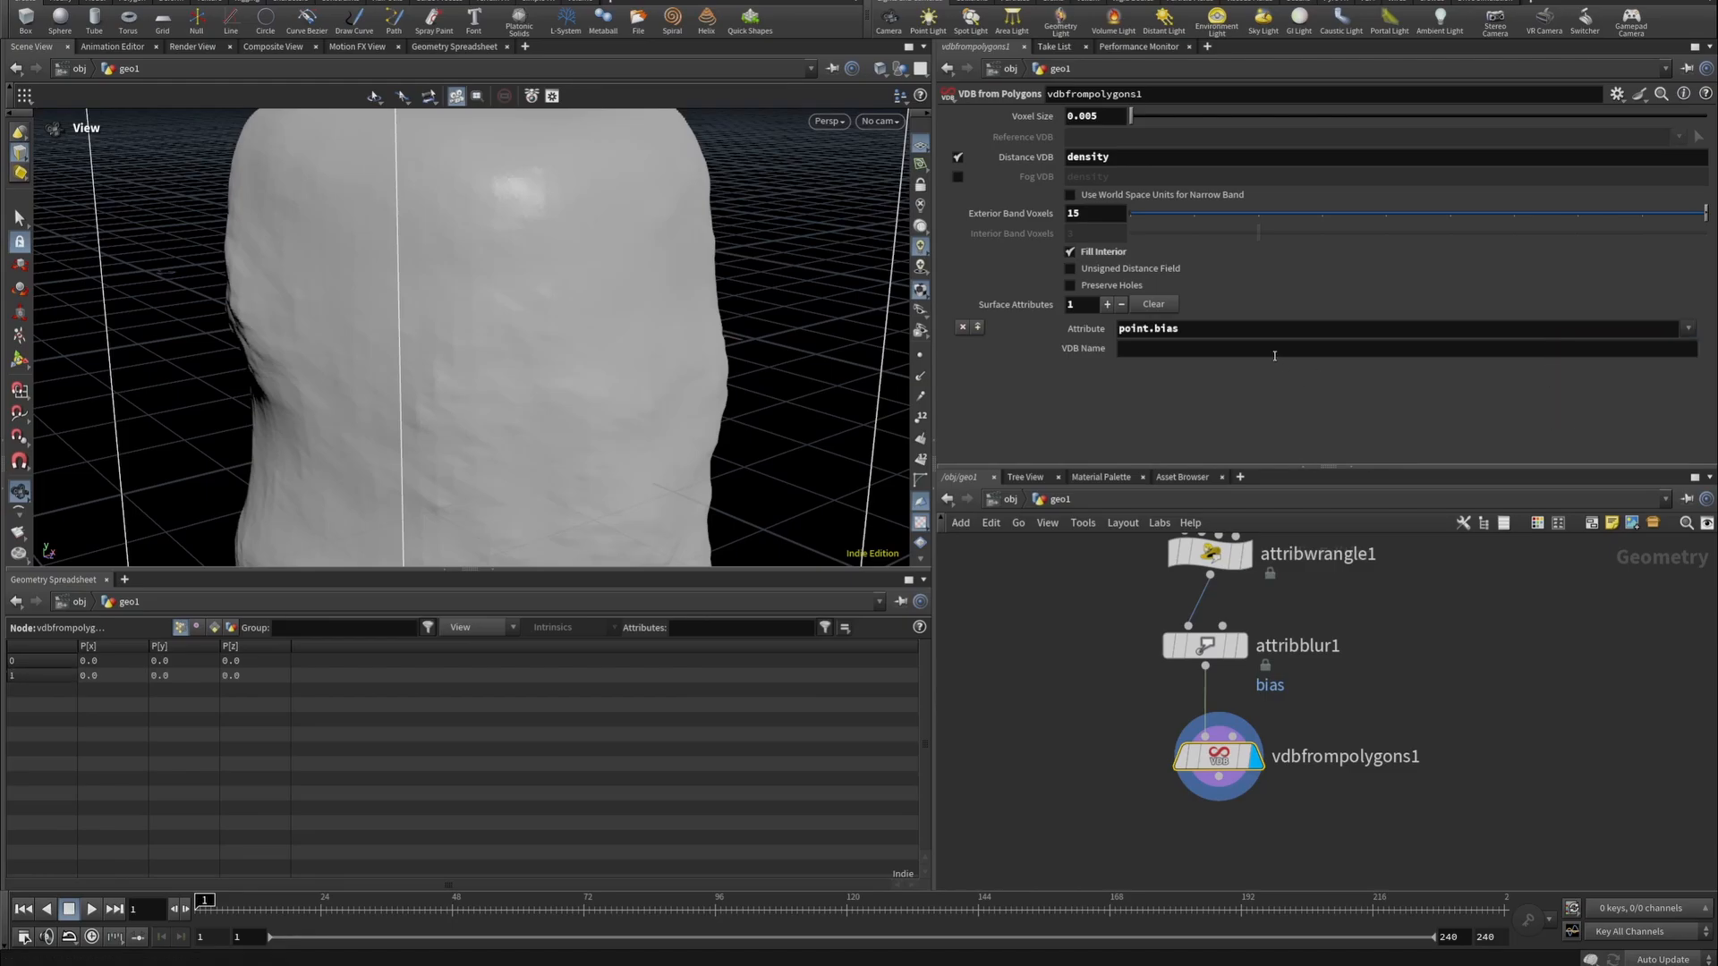
pyautogui.click(1238, 353)
pyautogui.write('bias')
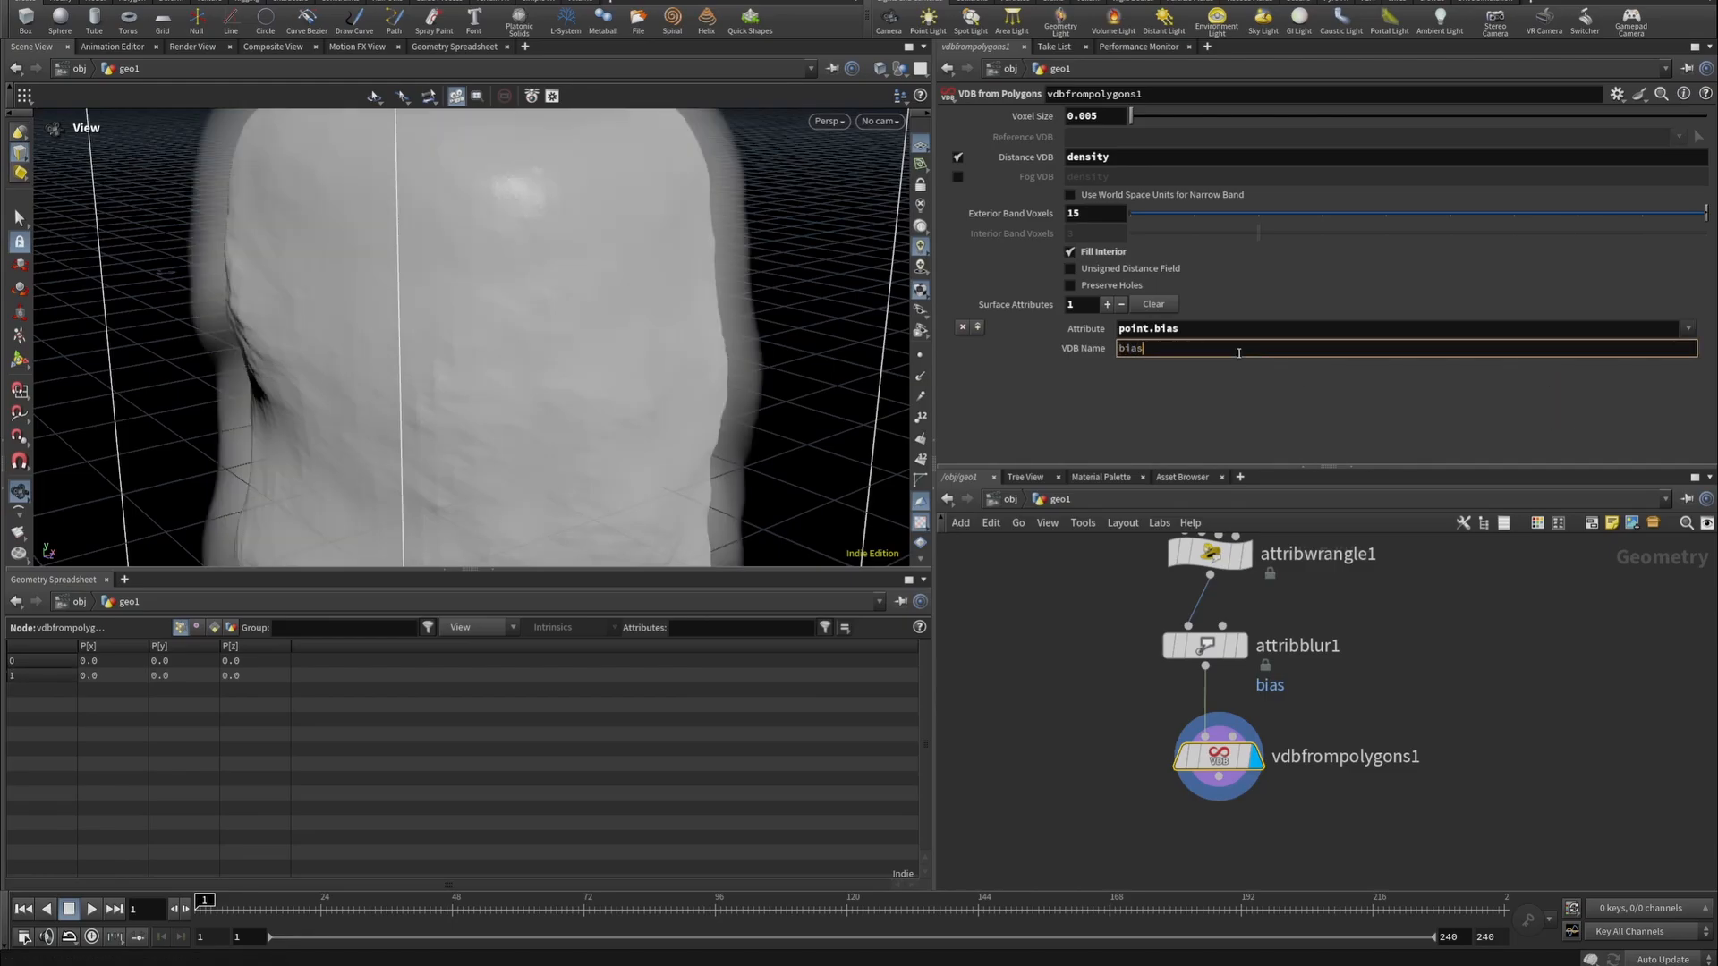
# Apply the VDB name bias to the surface attribute and inspect the whole rock volume.
pyautogui.press('Return')
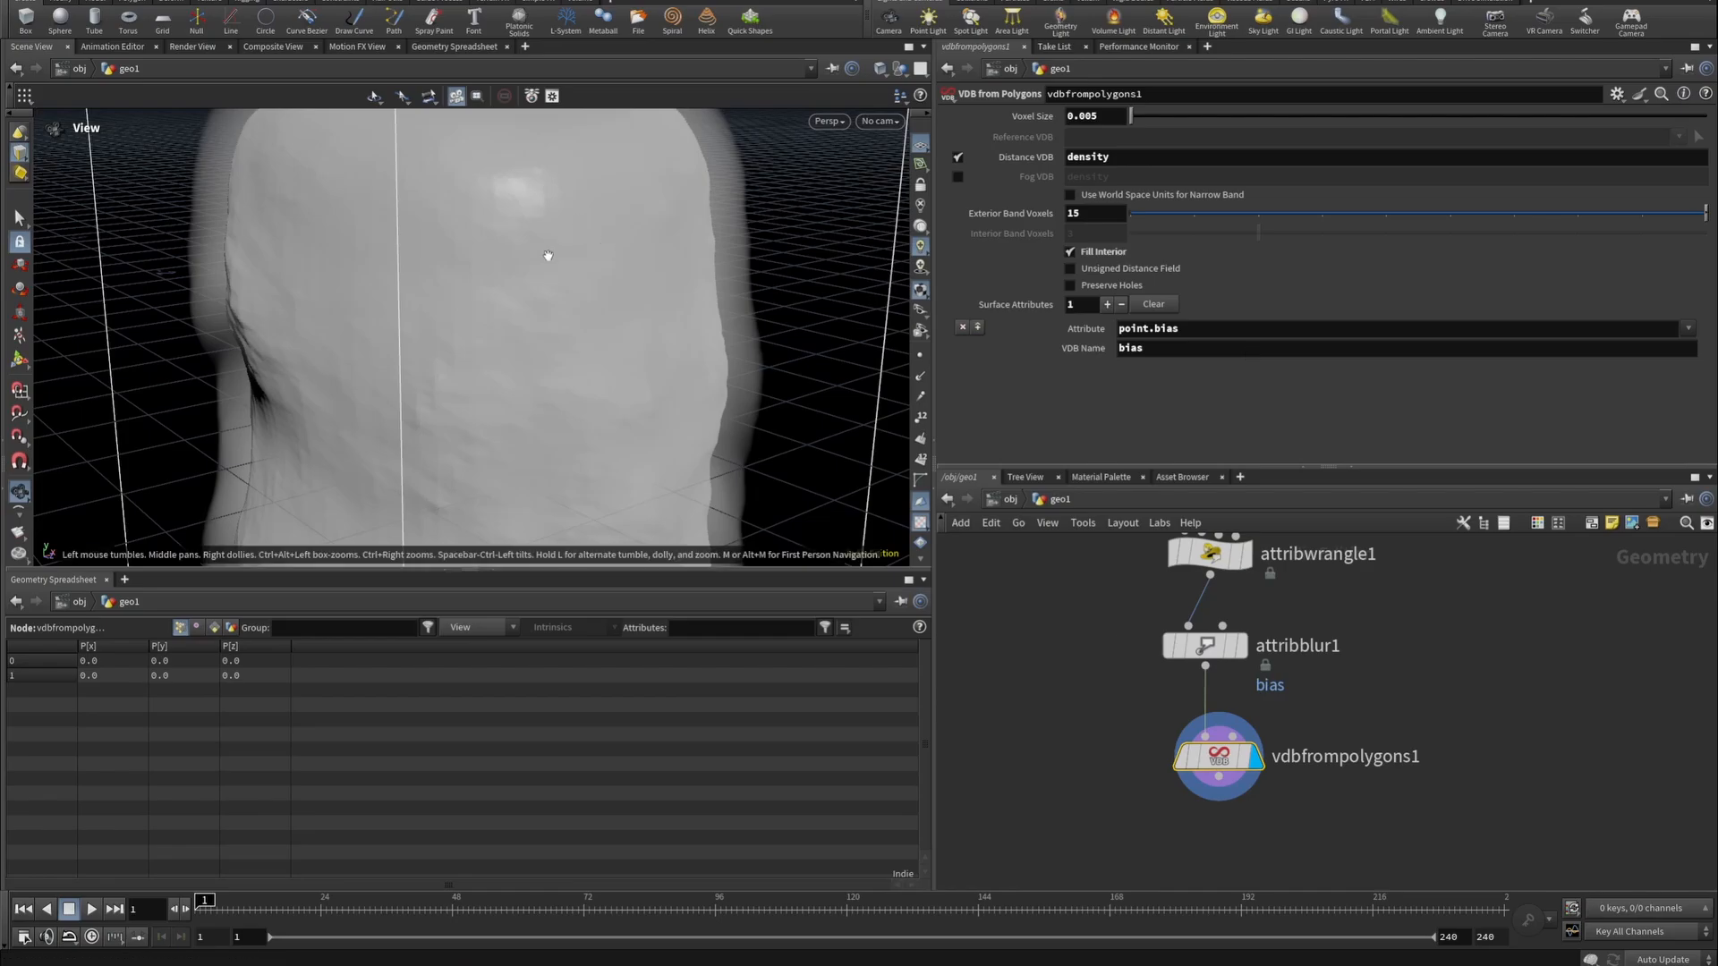
pyautogui.moveTo(521, 305); pyautogui.dragTo(533, 364, button='right')
pyautogui.moveTo(618, 363); pyautogui.dragTo(616, 291, button='middle')
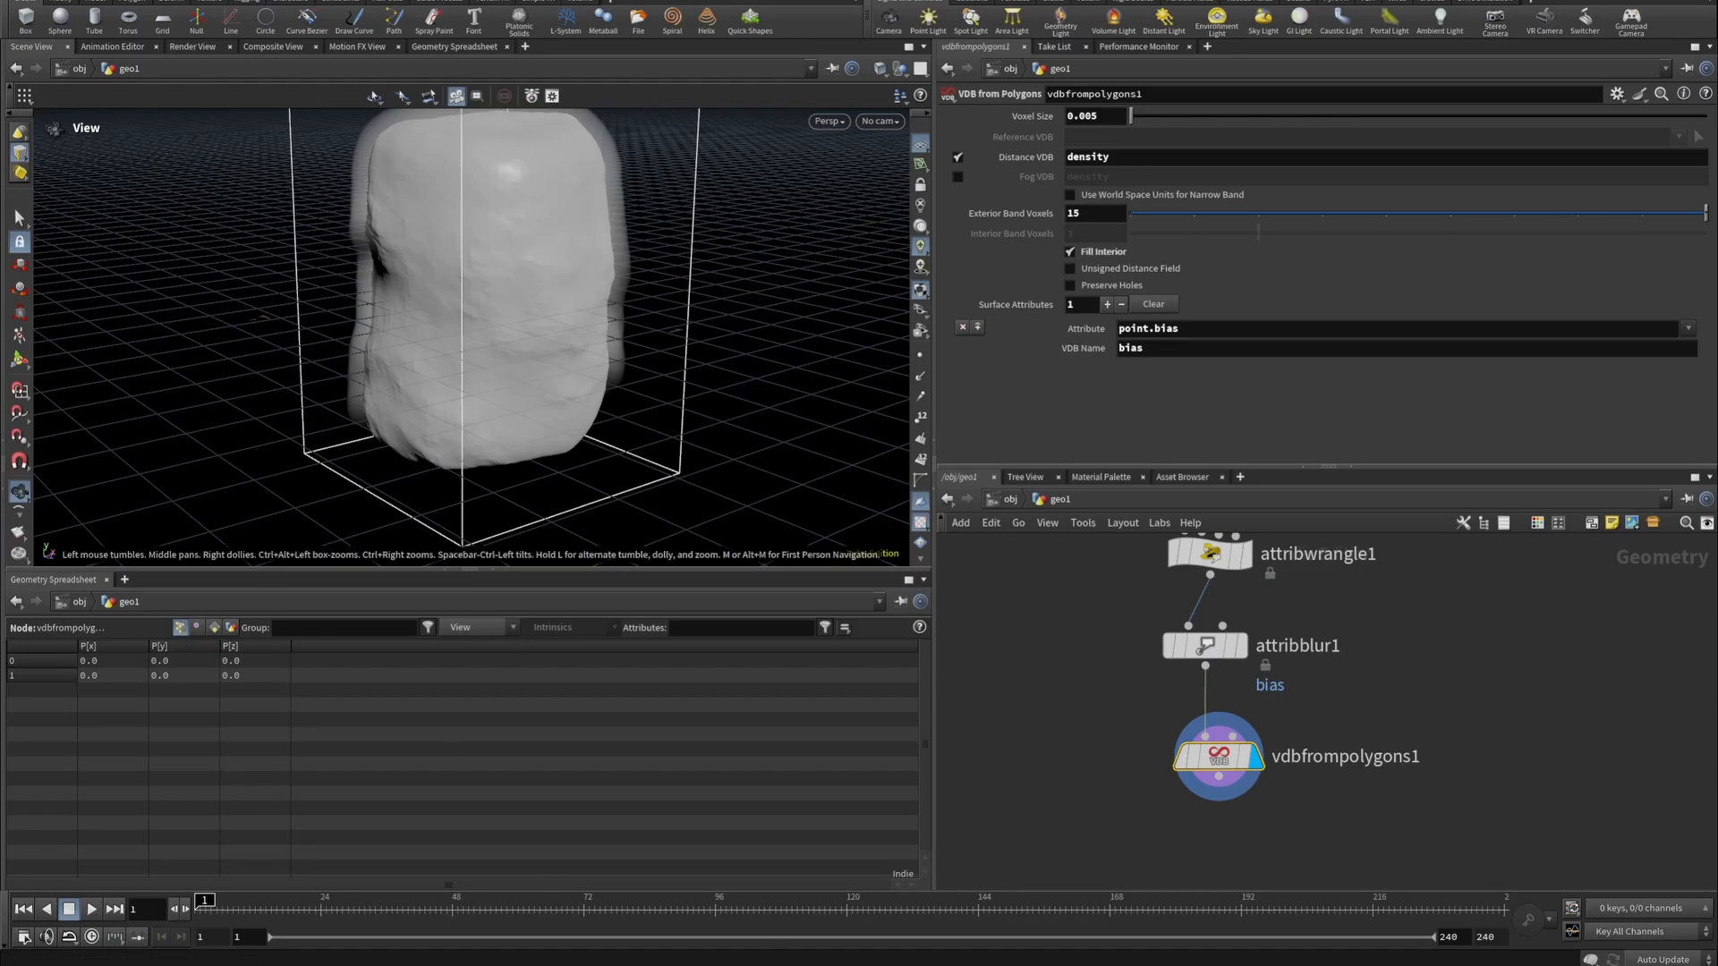
# Add a Volume VOP node after the VDB from Polygons node and make it the displayed node.
pyautogui.click(1218, 777)
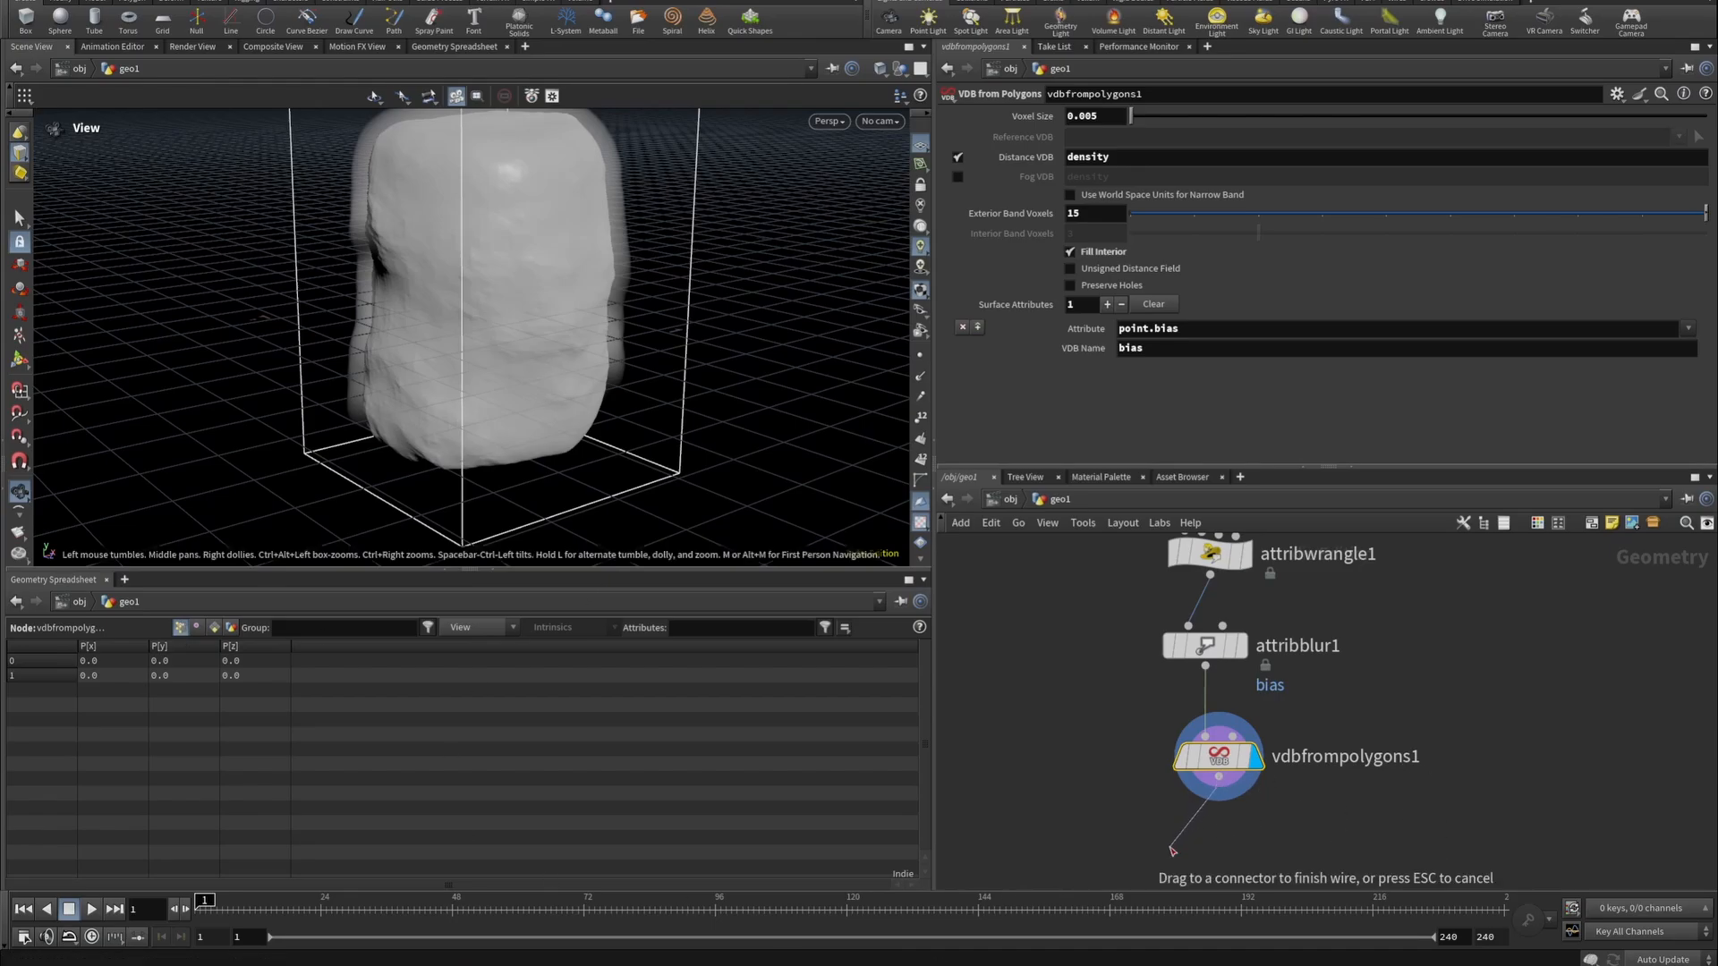
pyautogui.press('Tab')
pyautogui.write('volumed')
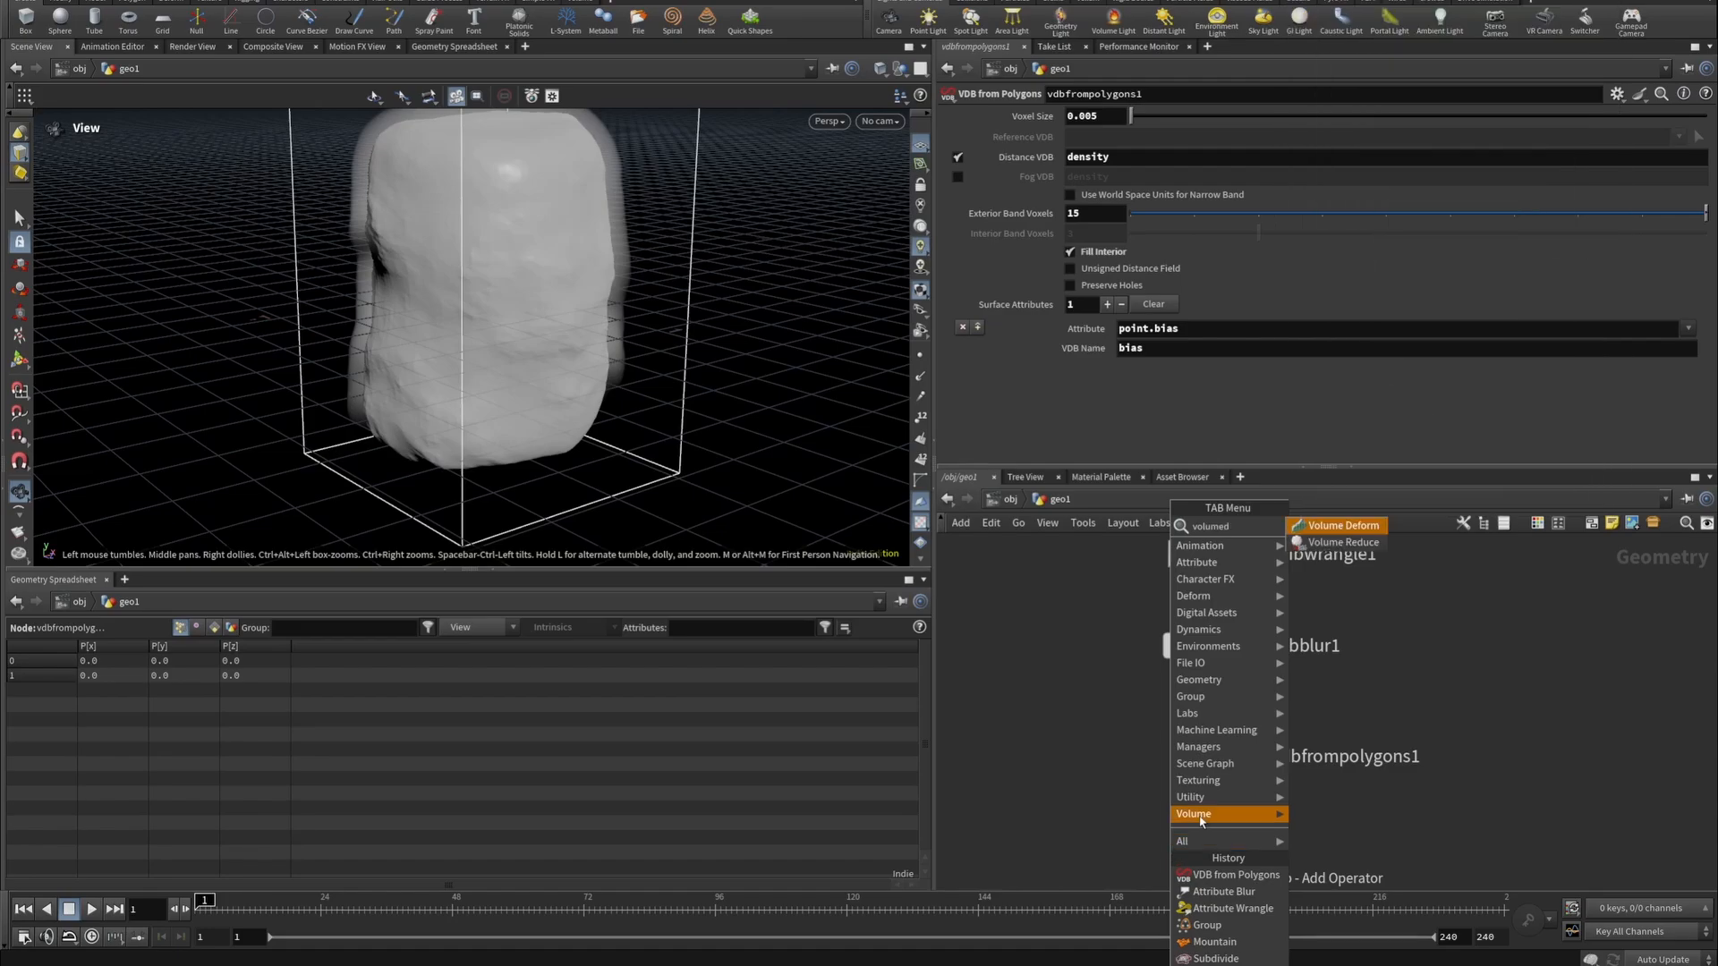
pyautogui.moveTo(1201, 821)
pyautogui.press('BackSpace')
pyautogui.write('vdb')
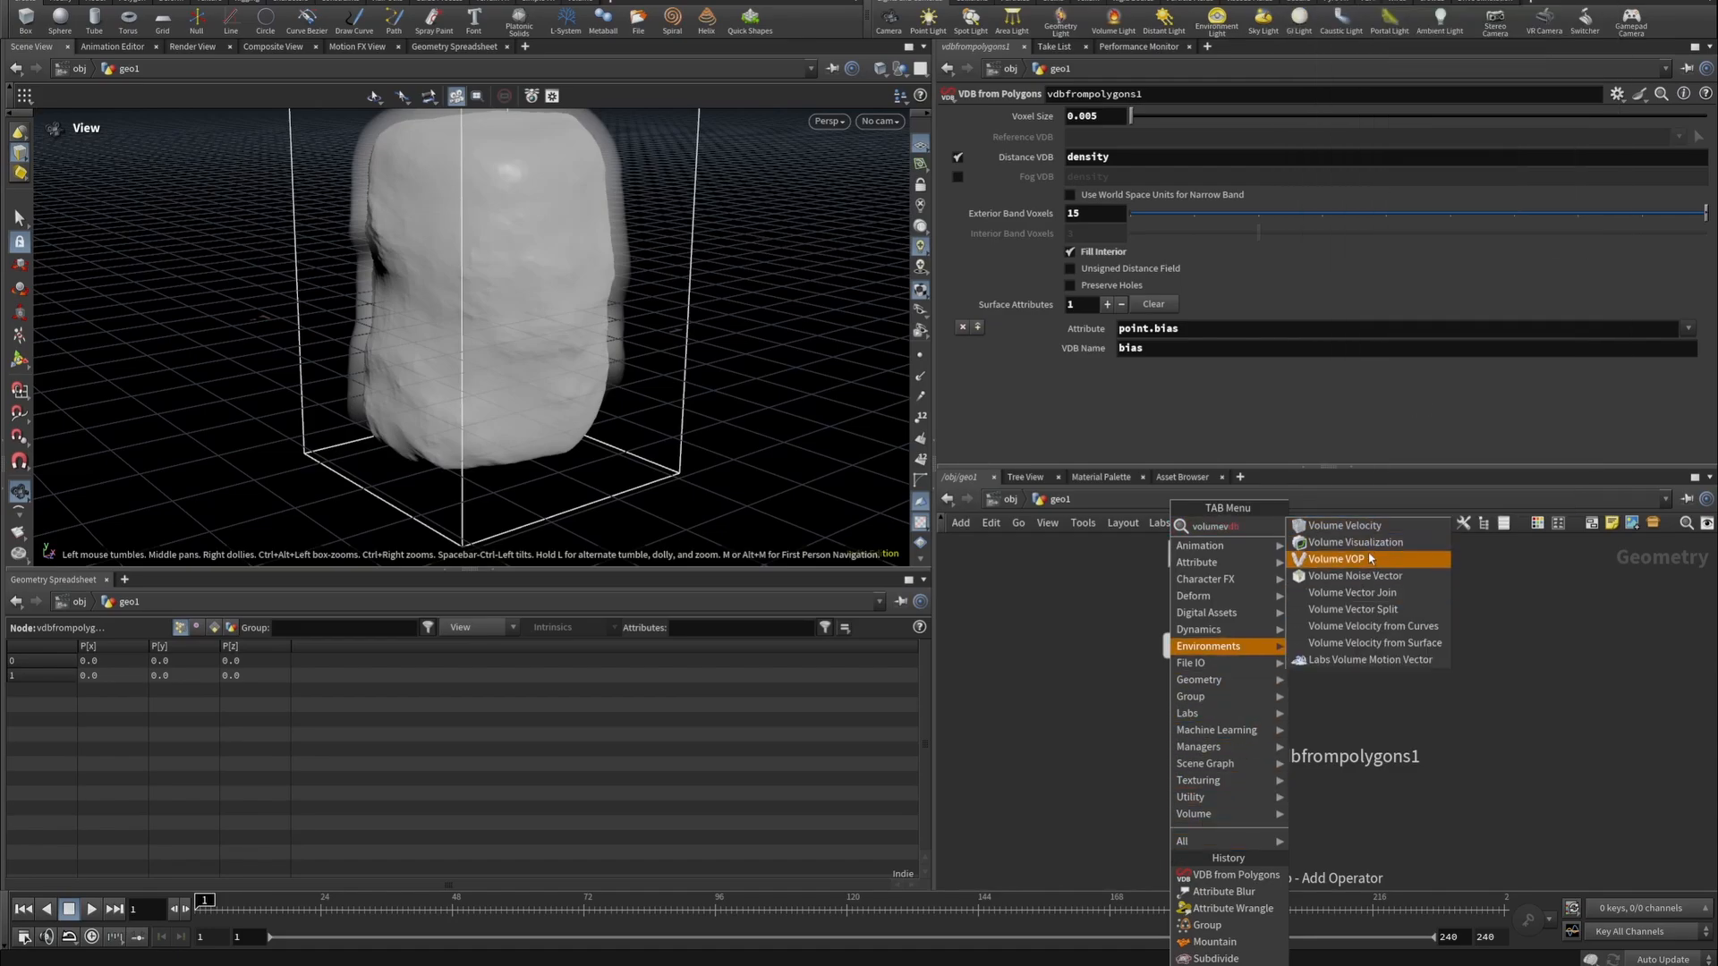
pyautogui.click(1336, 558)
pyautogui.moveTo(422, 269); pyautogui.dragTo(461, 274)
pyautogui.moveTo(460, 273); pyautogui.dragTo(576, 314, button='right')
pyautogui.moveTo(575, 314); pyautogui.dragTo(540, 296)
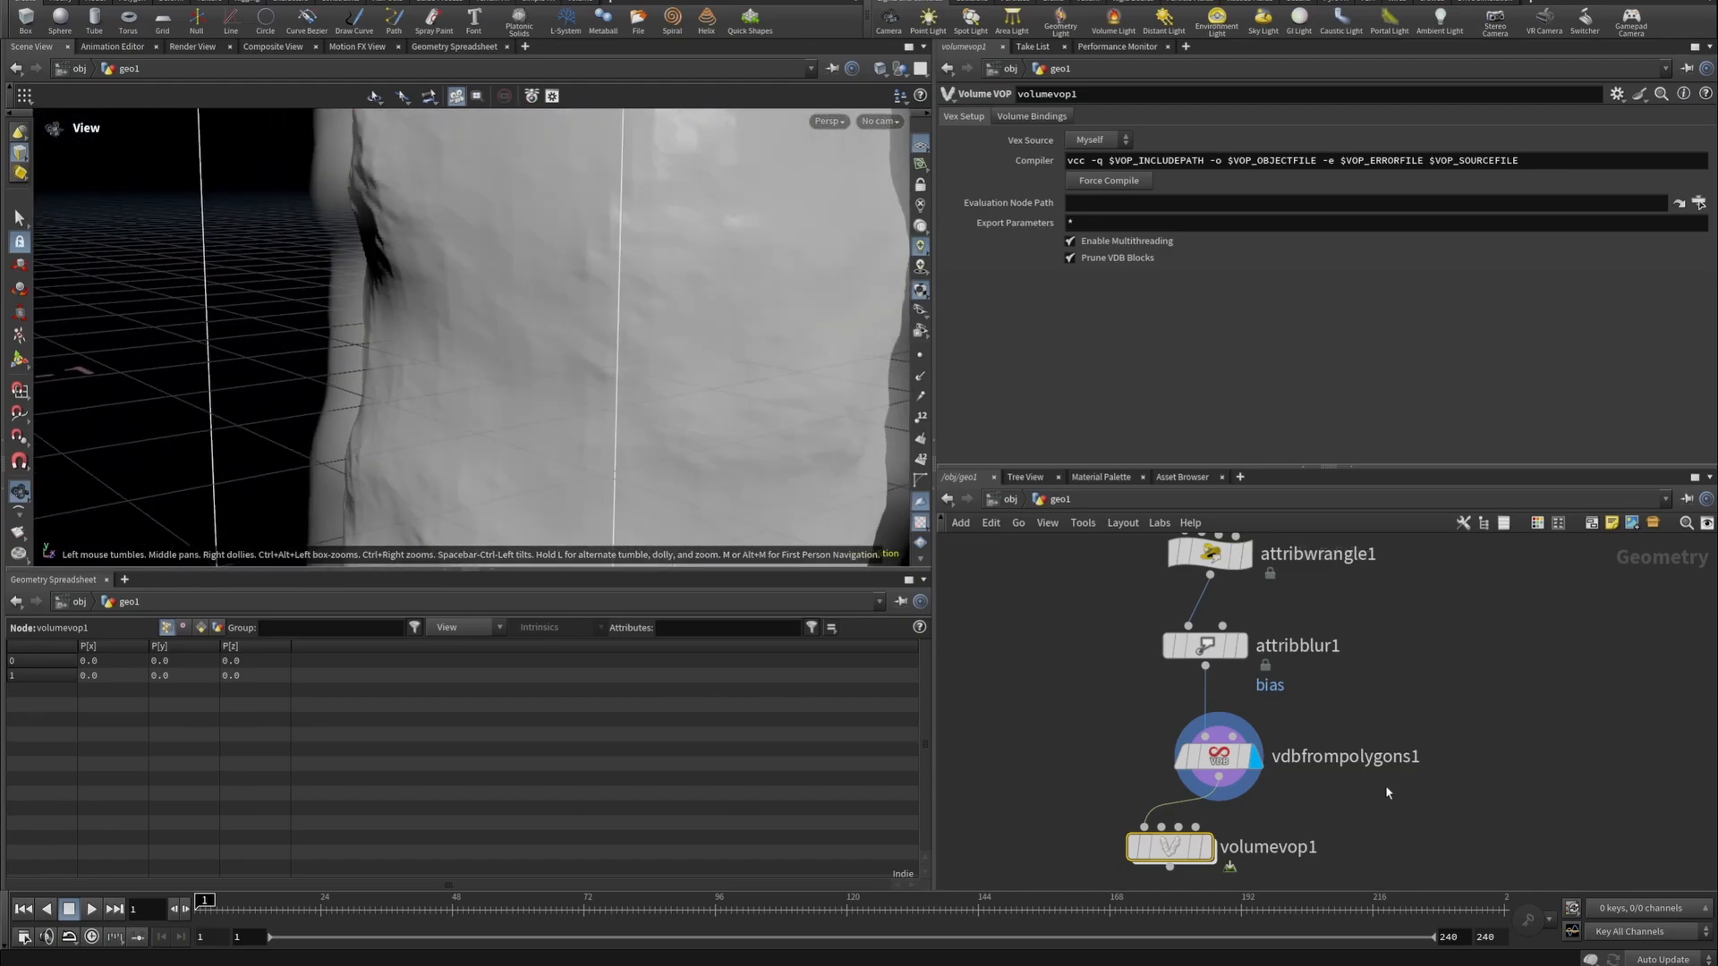
pyautogui.moveTo(1405, 700); pyautogui.dragTo(1374, 532, button='middle')
pyautogui.moveTo(1147, 696); pyautogui.dragTo(1212, 731)
pyautogui.click(1239, 713)
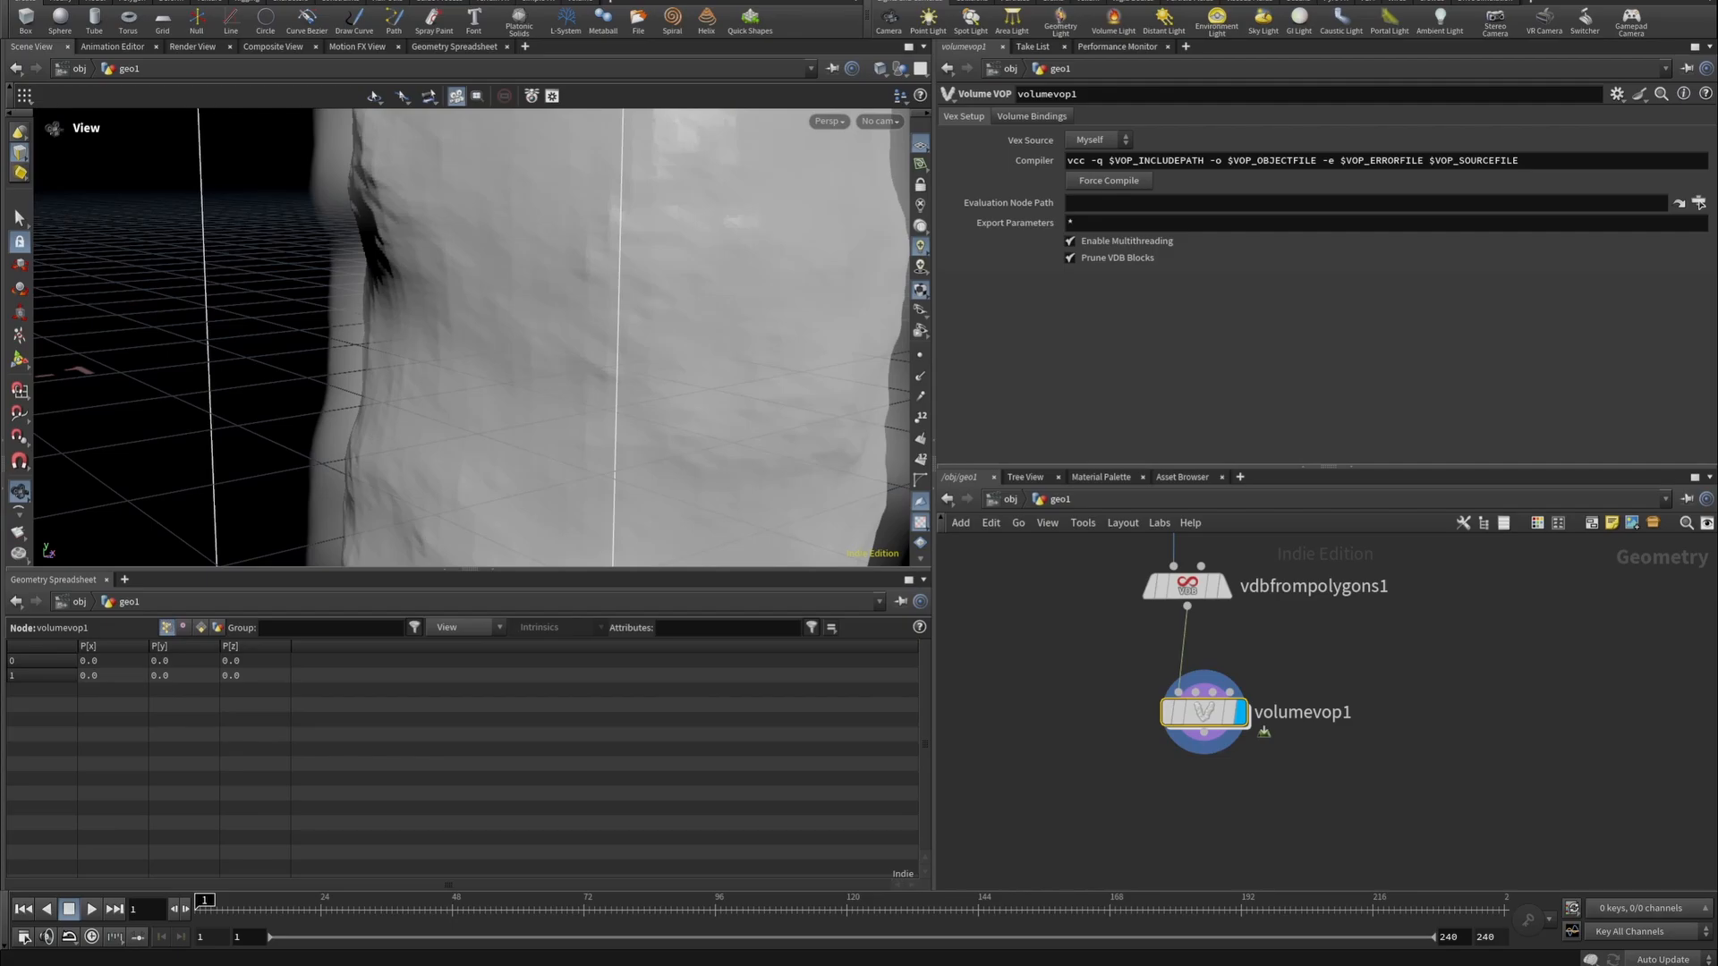
# Open the Volume VOP's internal network and move the output node farther from the global parameters node.
pyautogui.press('i')
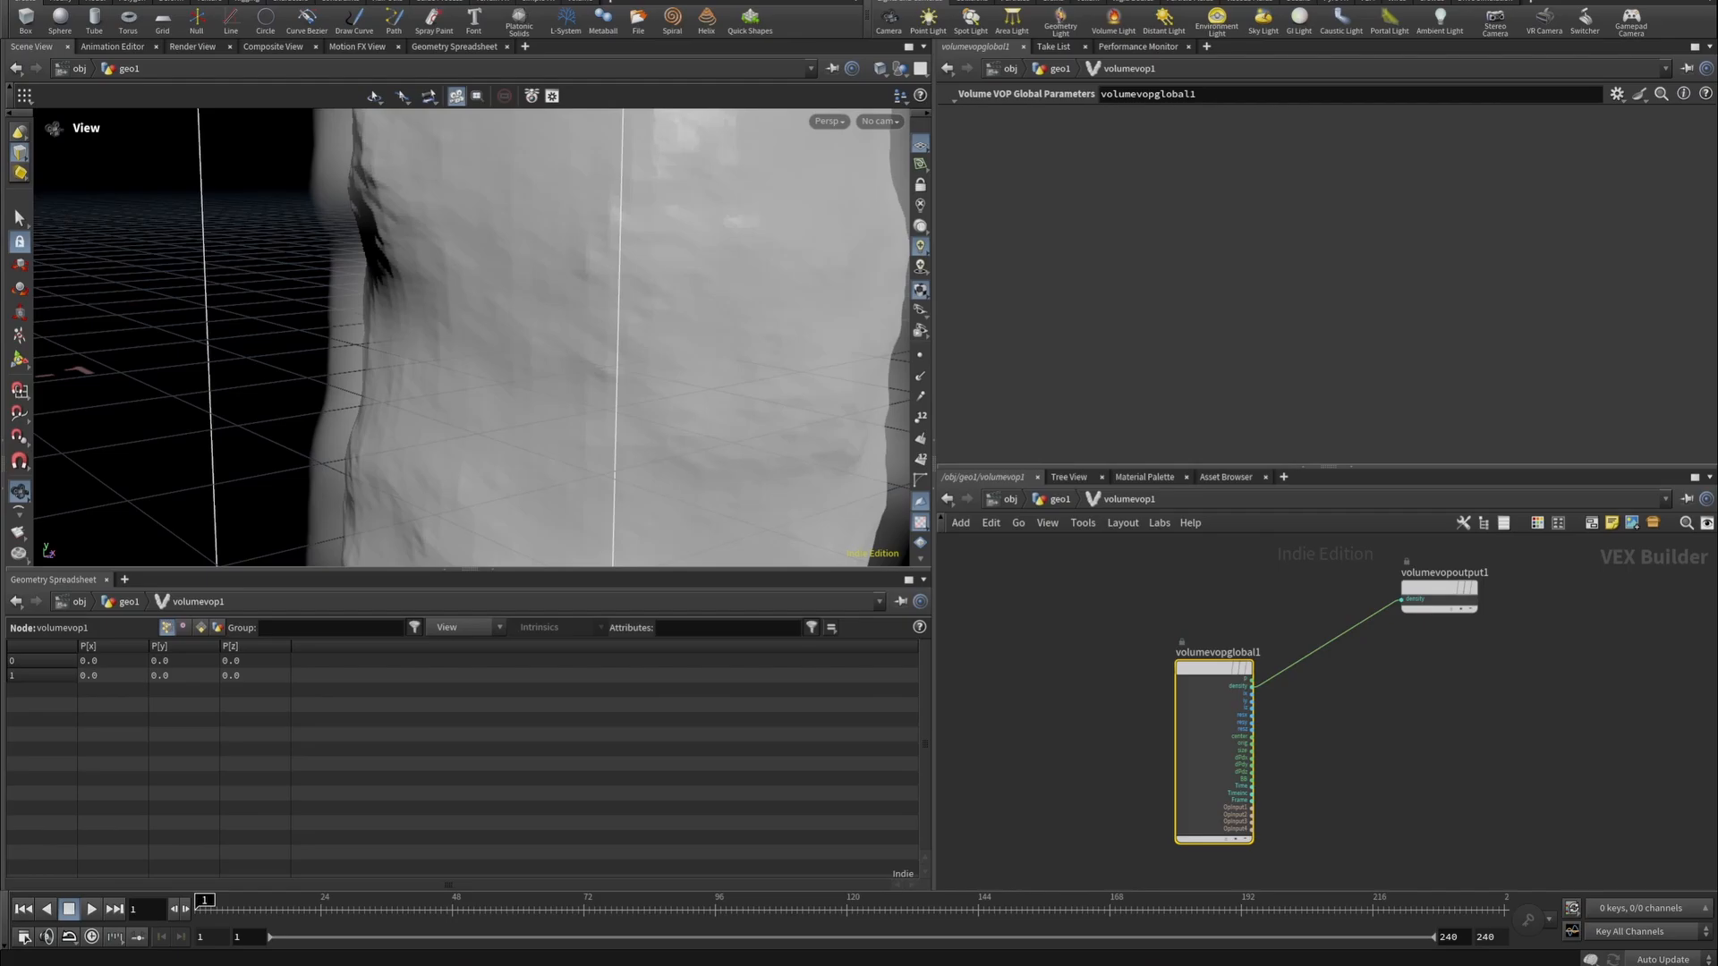
pyautogui.moveTo(1441, 588); pyautogui.dragTo(1623, 675)
pyautogui.moveTo(633, 194); pyautogui.dragTo(663, 311, button='right')
pyautogui.moveTo(663, 311); pyautogui.dragTo(556, 311, button='middle')
pyautogui.click(1404, 745)
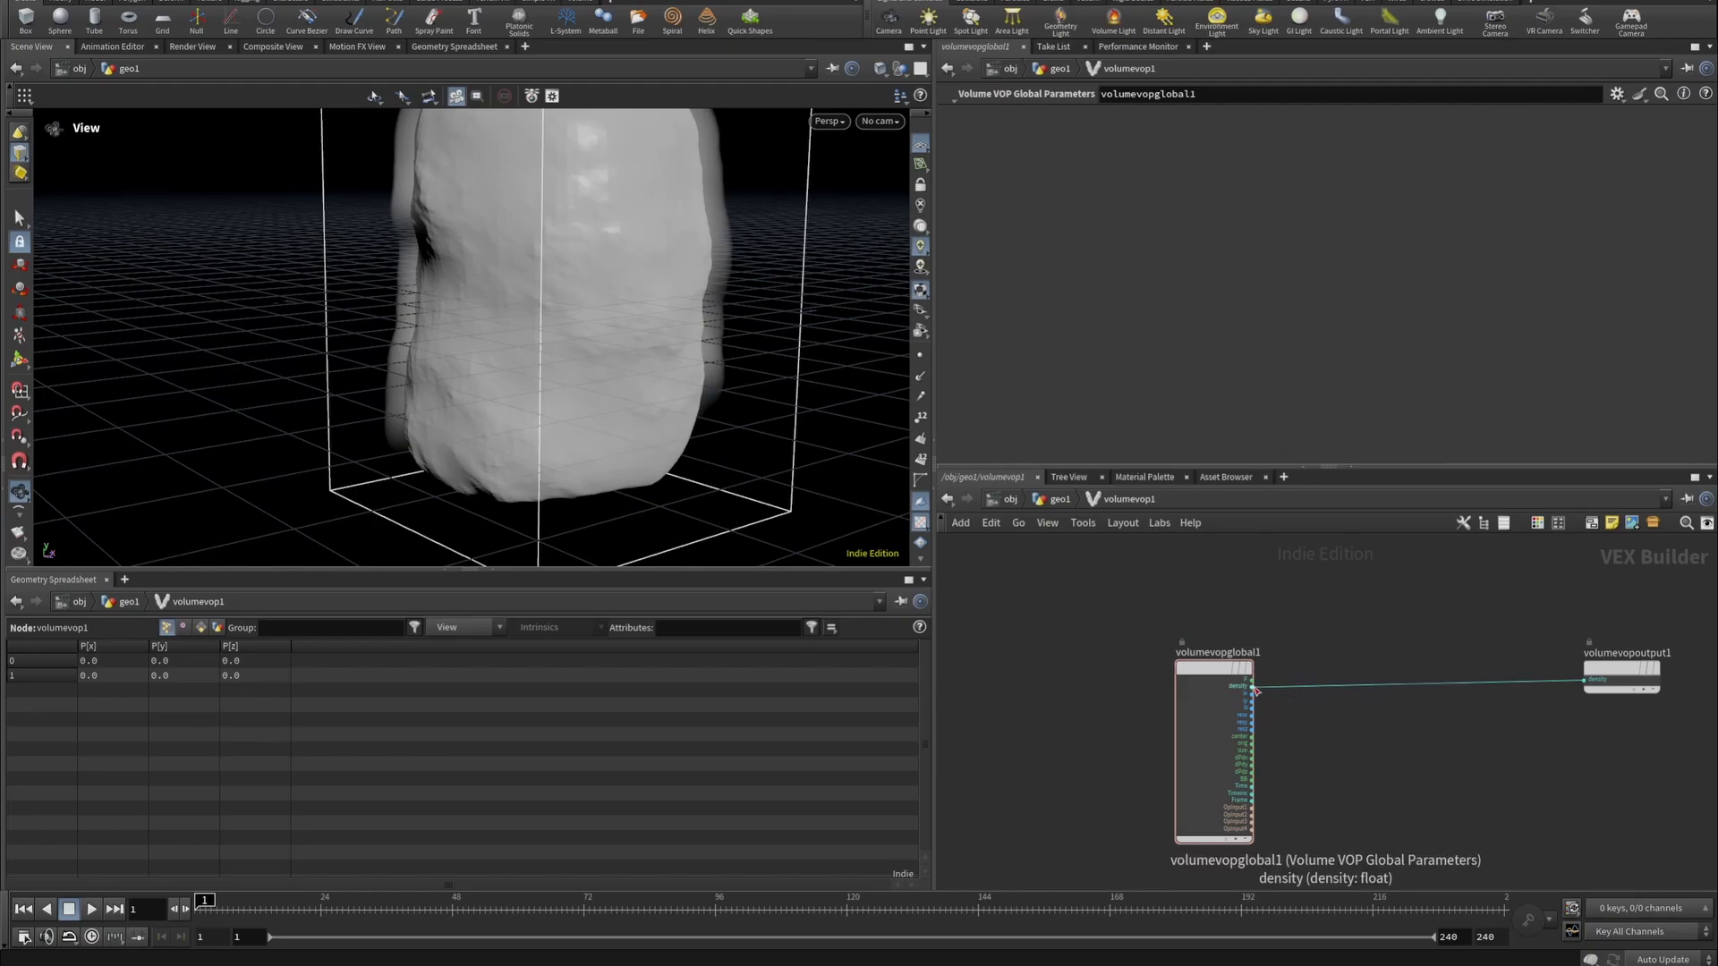
# Add a Turbulent Noise node and wire the global P output into its pos input.
pyautogui.scroll(3, 1252, 688)
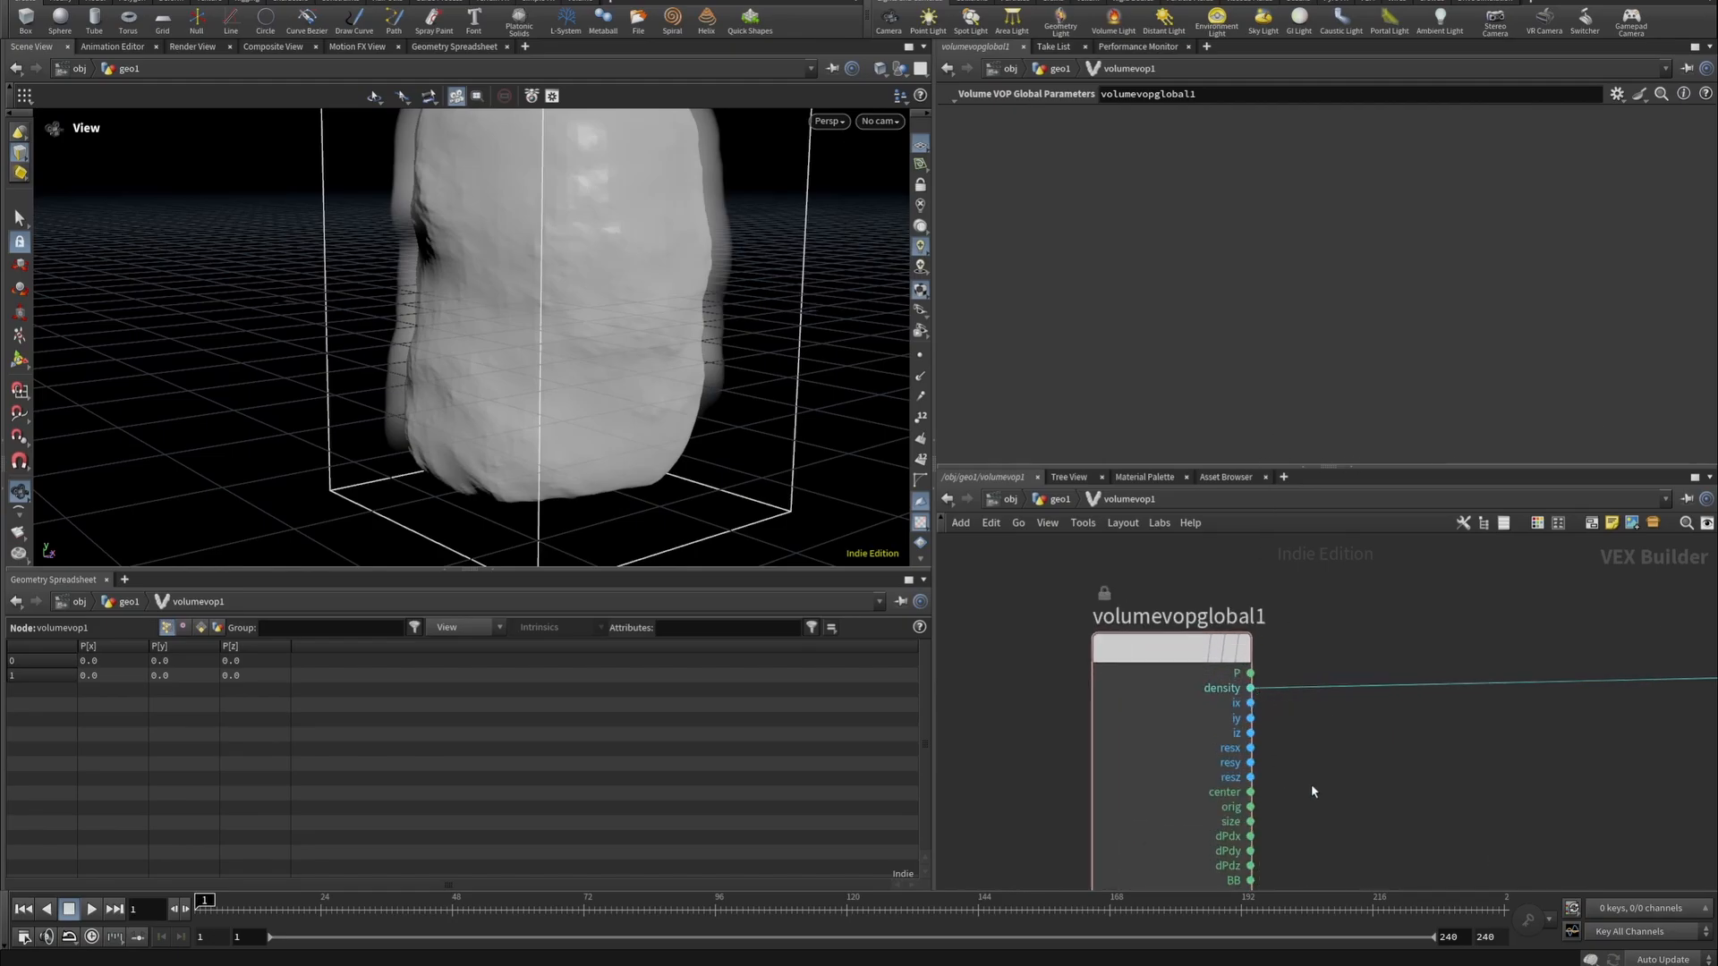
pyautogui.press('Tab')
pyautogui.write('turb')
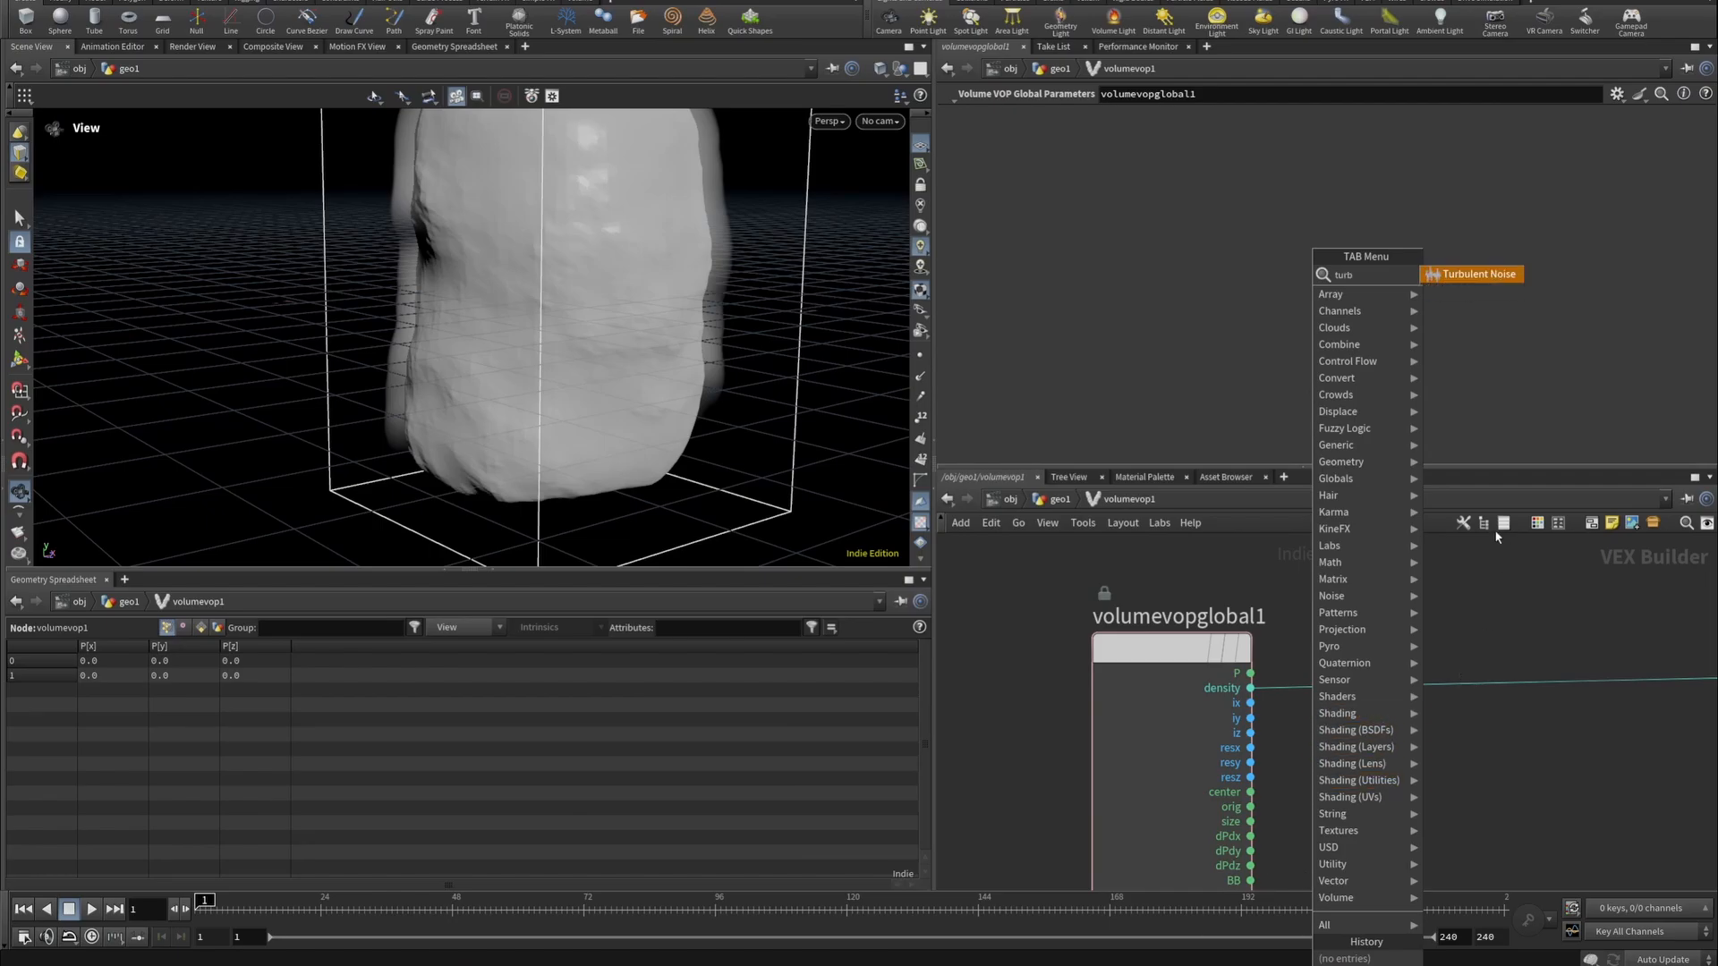
pyautogui.click(1496, 279)
pyautogui.click(1480, 789)
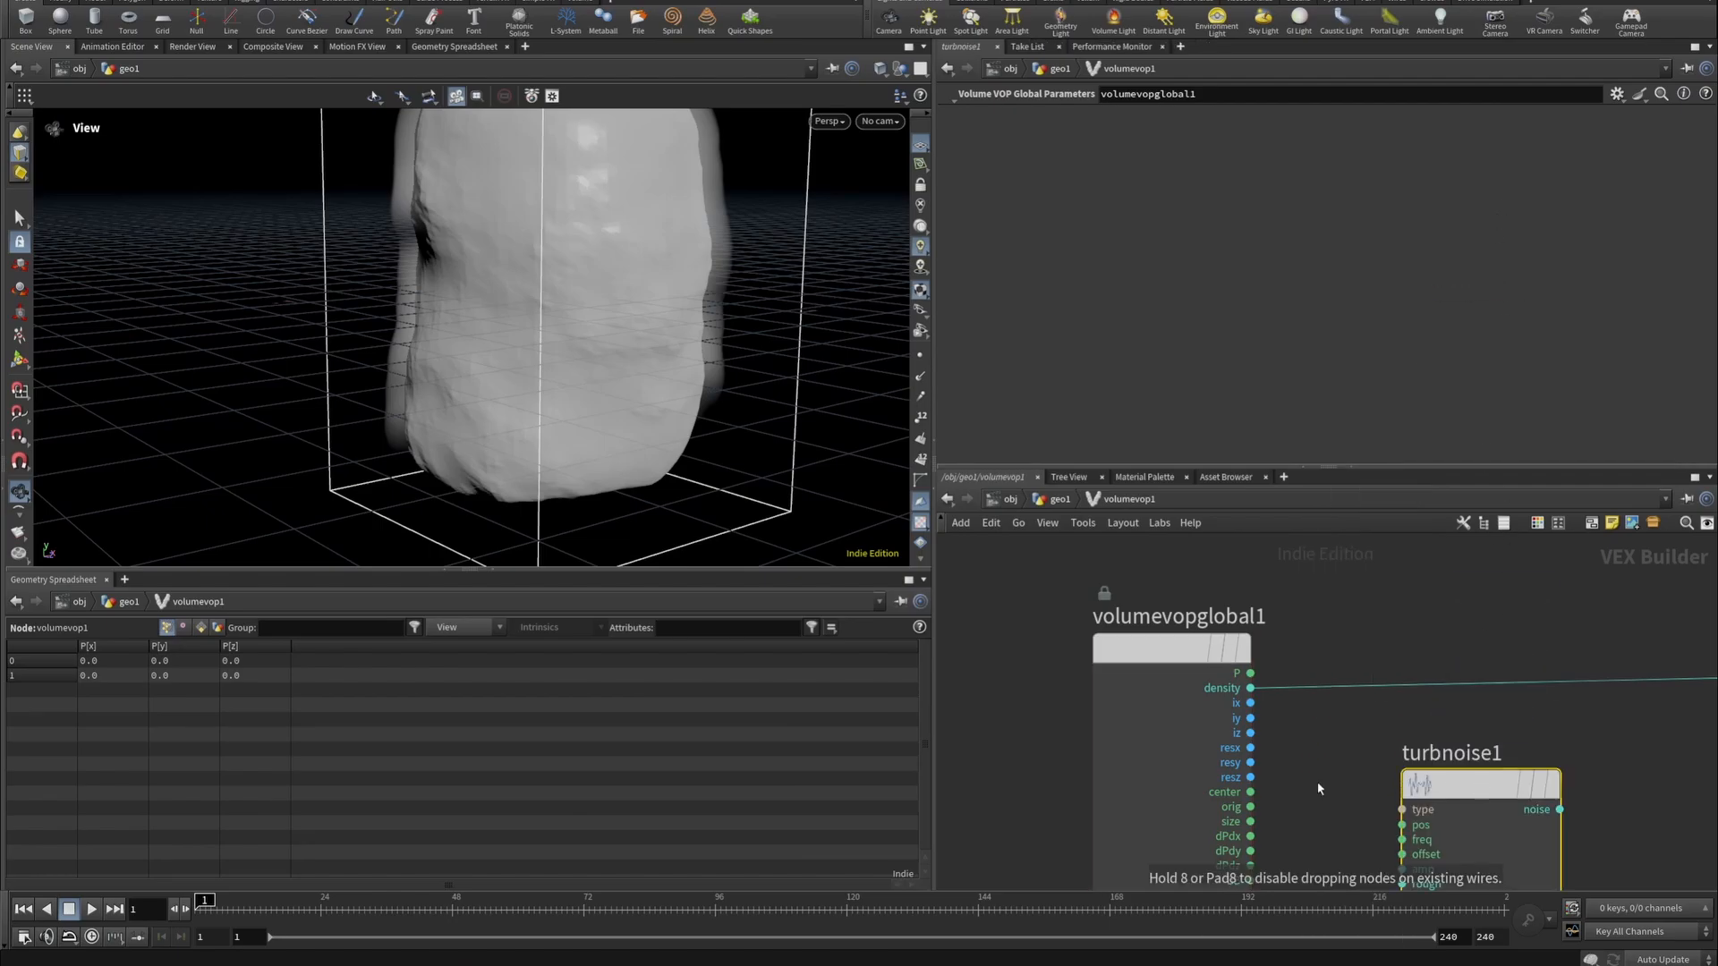
pyautogui.moveTo(1246, 717); pyautogui.dragTo(1121, 633, button='middle')
pyautogui.click(1124, 589)
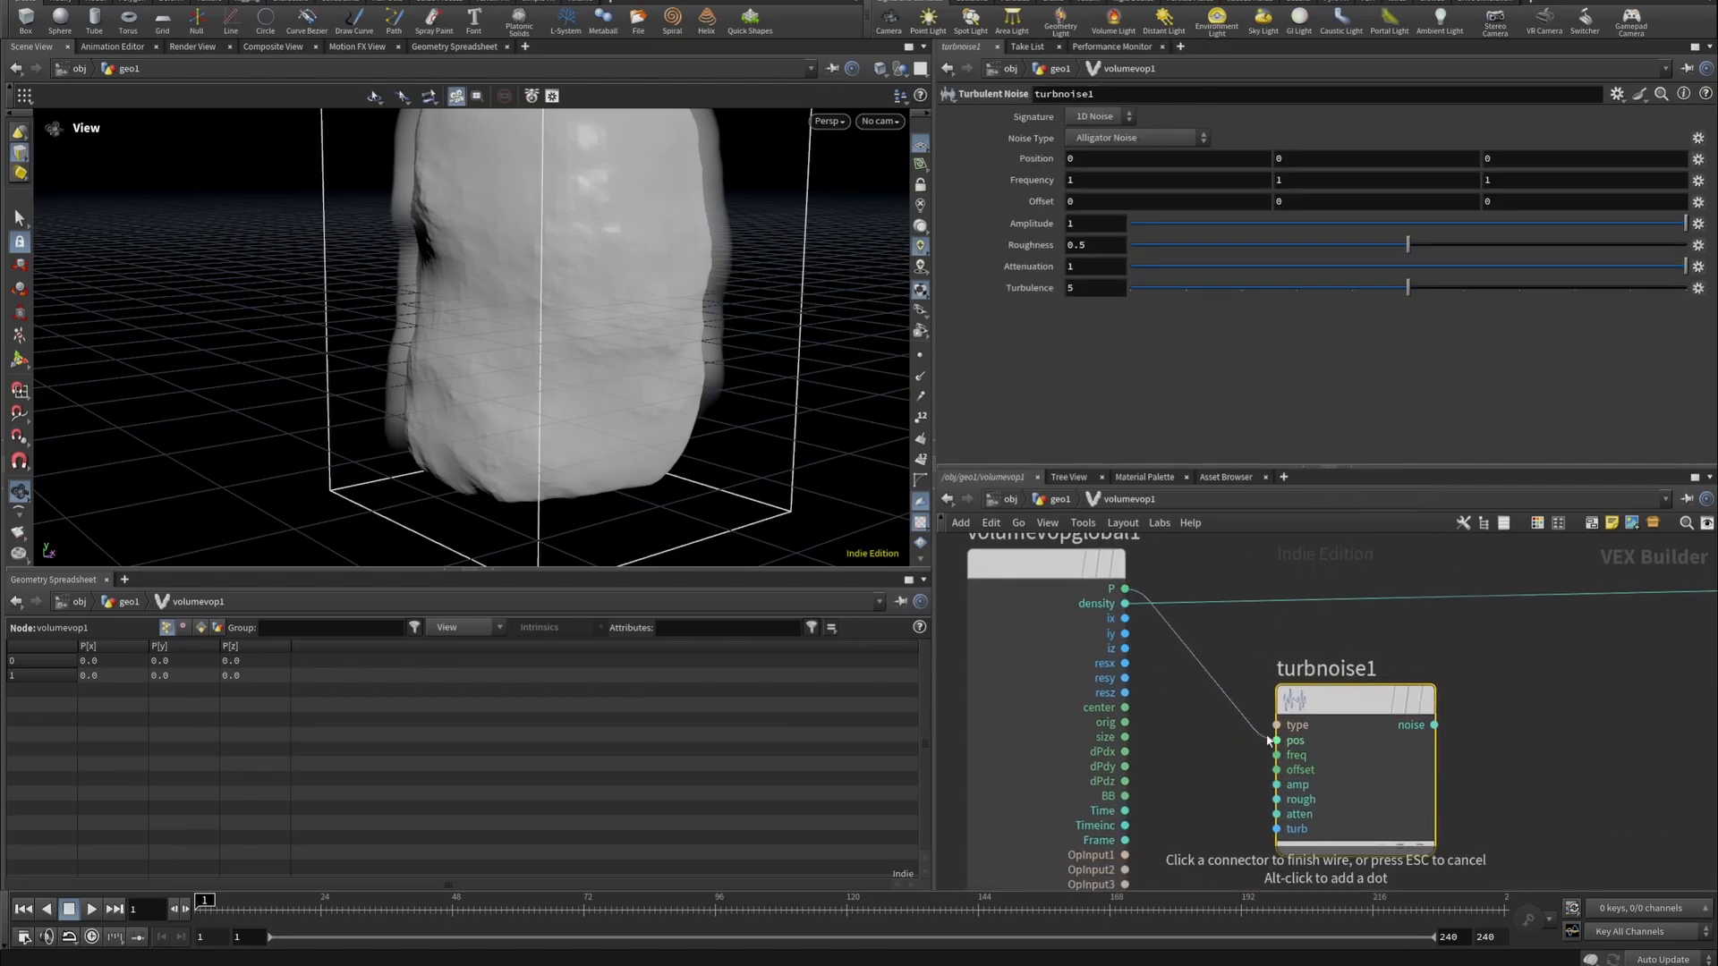
pyautogui.click(1276, 740)
# Make room before the output node and insert an Add node on the density wire.
pyautogui.scroll(-5, 1280, 725)
pyautogui.moveTo(1573, 708); pyautogui.dragTo(1443, 711, button='middle')
pyautogui.moveTo(1405, 661); pyautogui.dragTo(1500, 646)
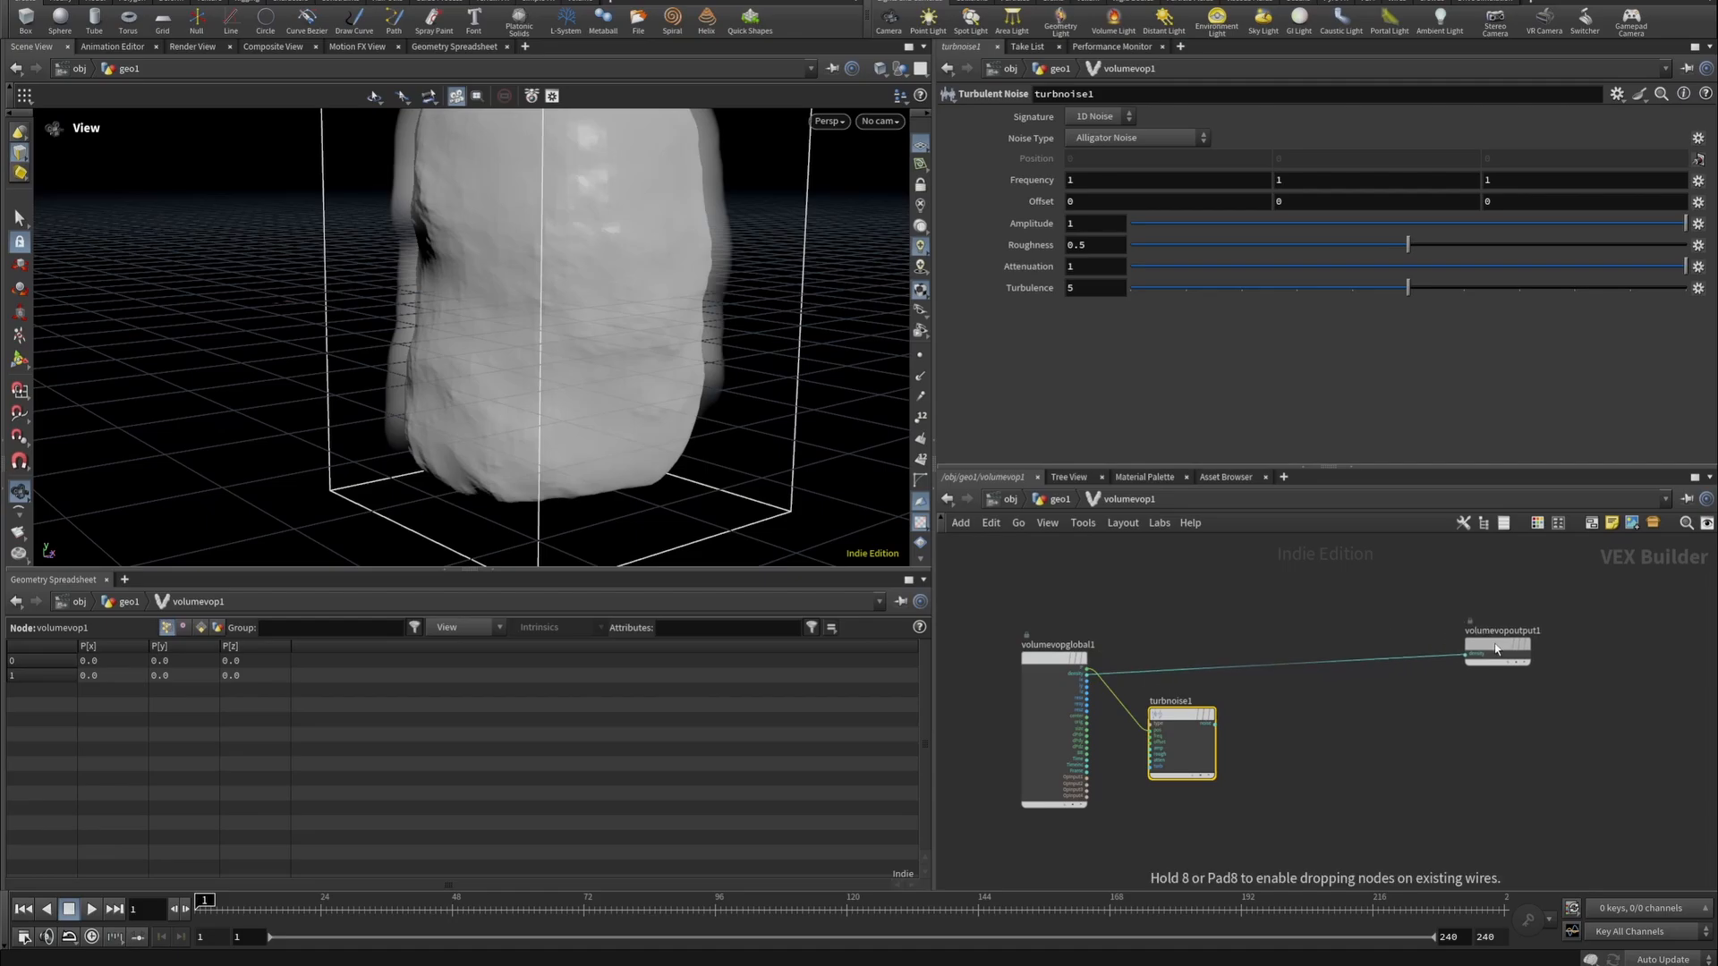
pyautogui.click(1295, 741)
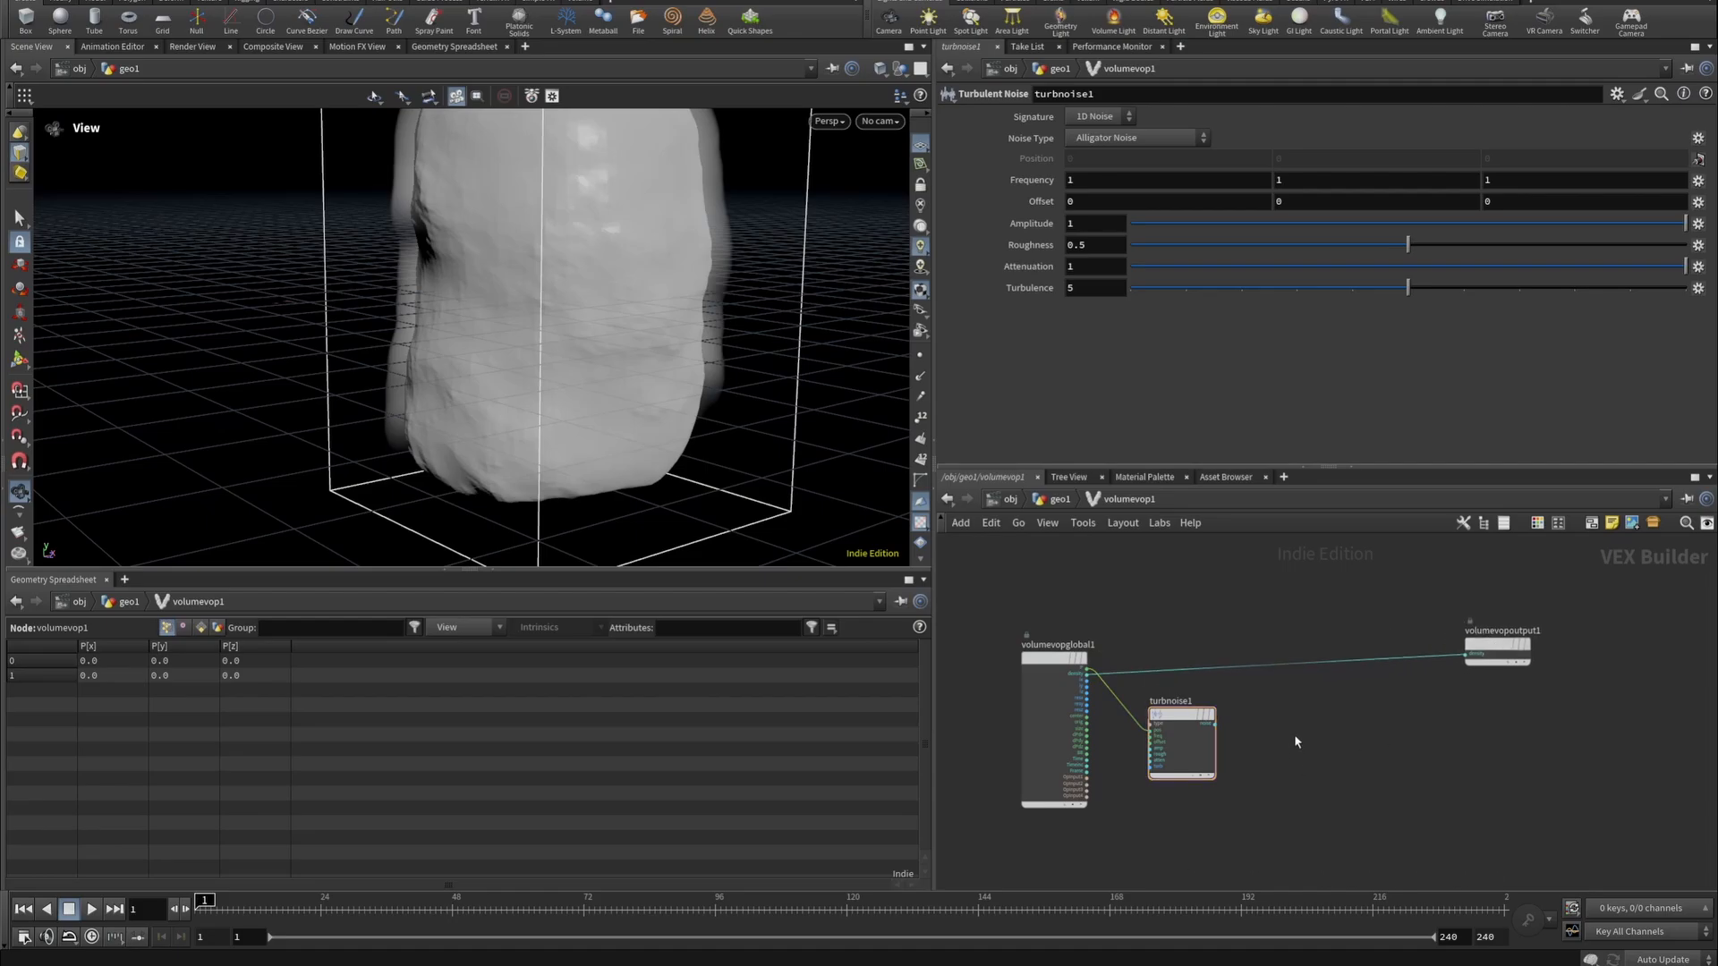
pyautogui.press('Tab')
pyautogui.write('add')
pyautogui.click(1449, 274)
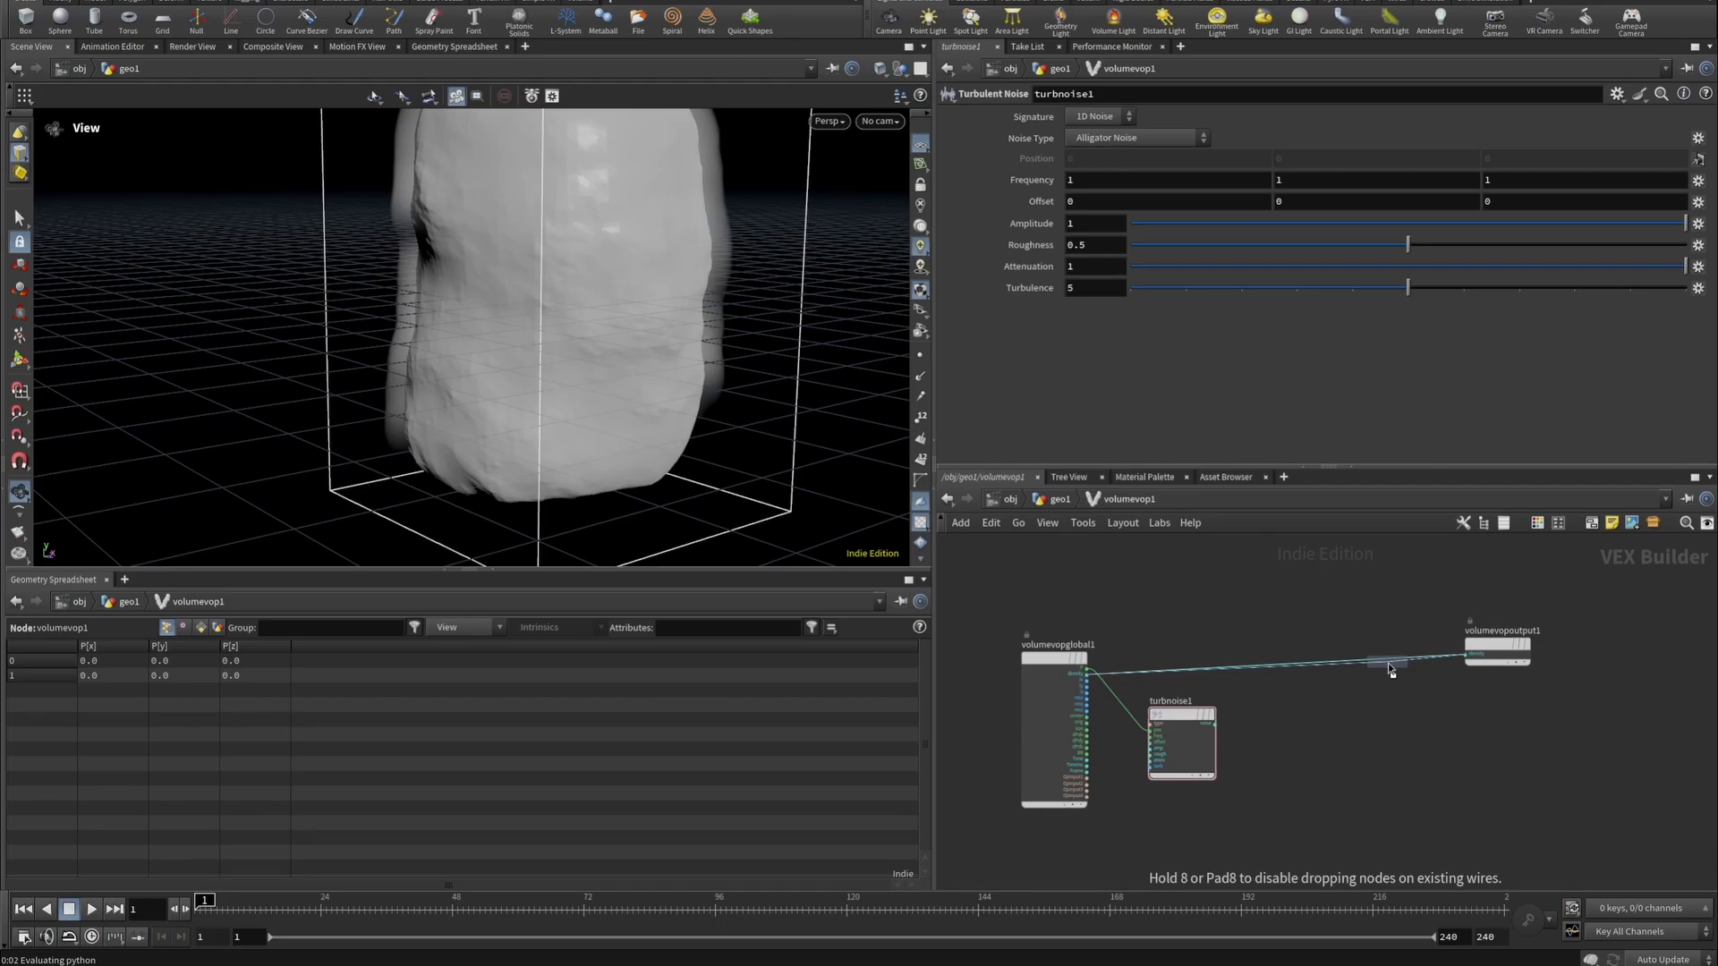
pyautogui.click(1391, 670)
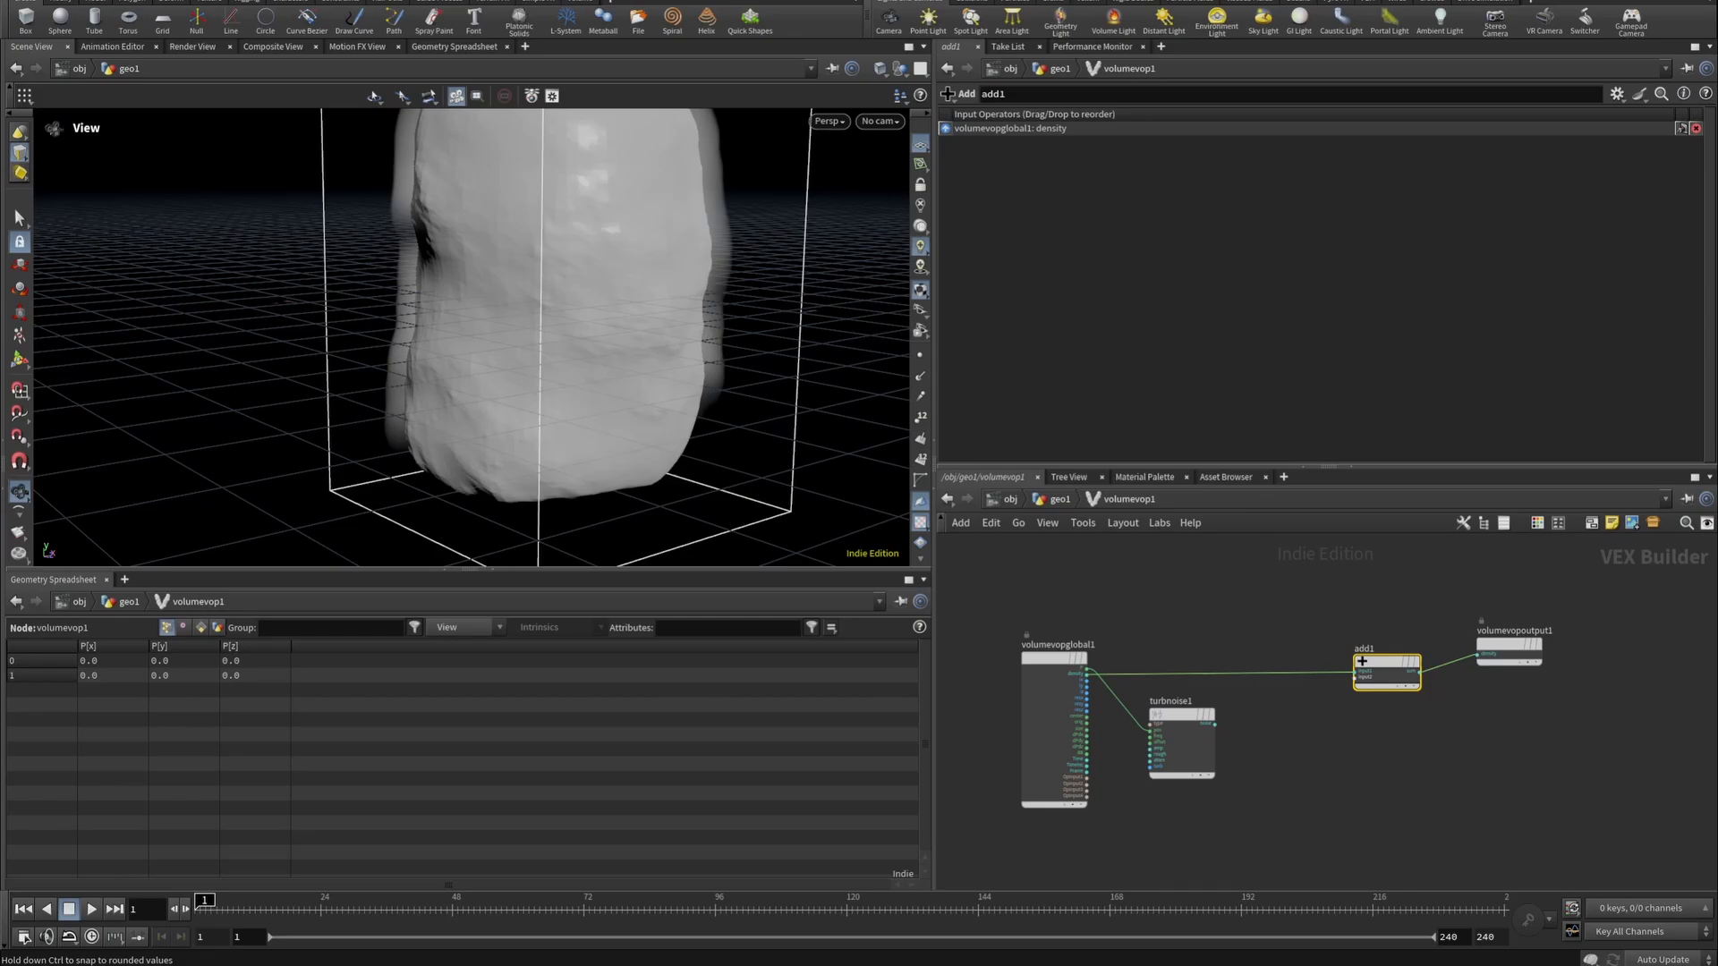
# Connect the Turbulent Noise output to the Add node's second input and inspect the displaced rock.
pyautogui.scroll(5, 1216, 658)
pyautogui.moveTo(982, 702); pyautogui.dragTo(1062, 678, button='middle')
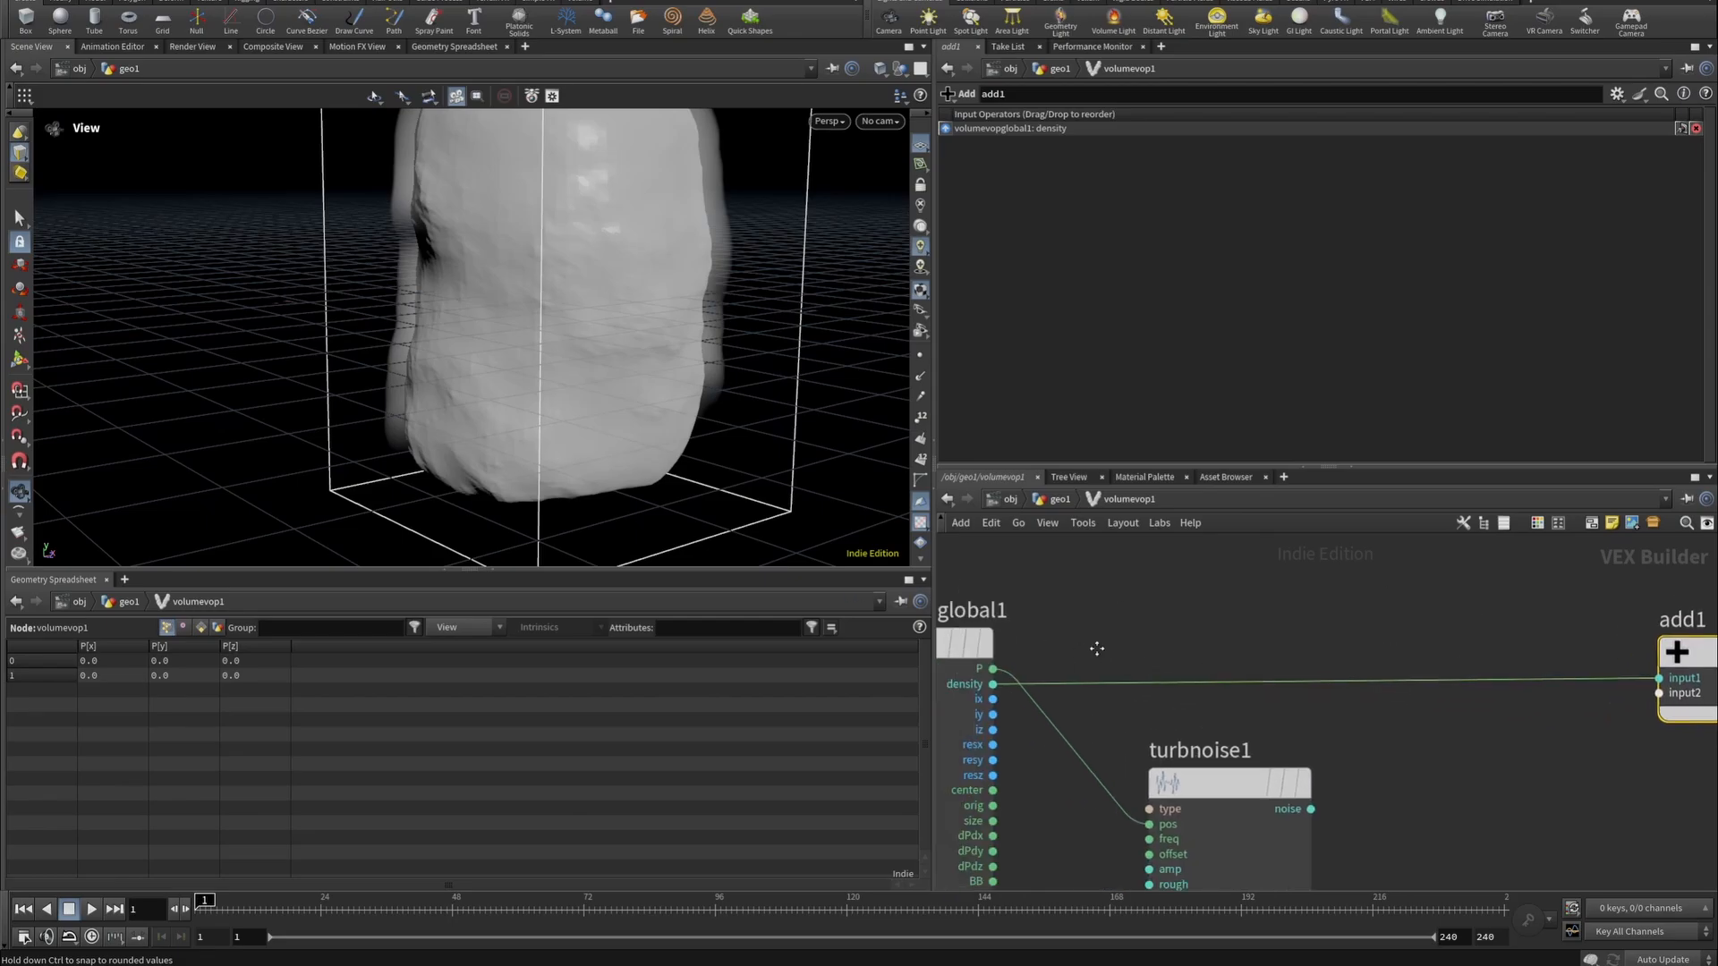
pyautogui.scroll(-3, 1371, 654)
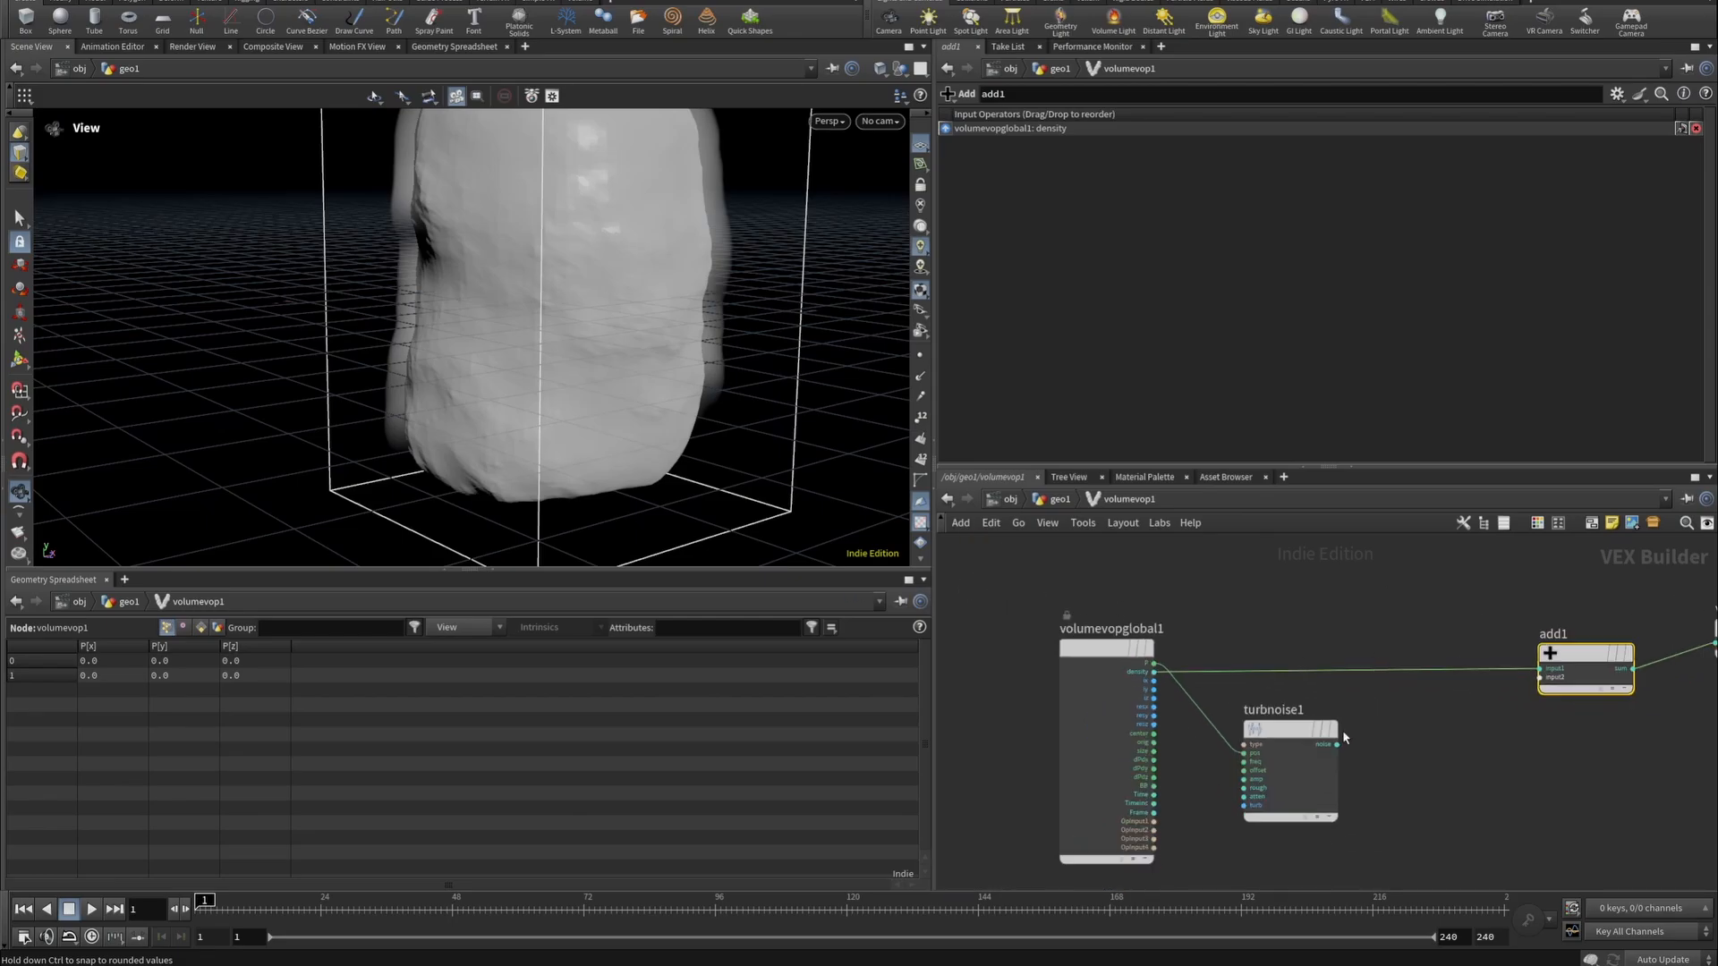
pyautogui.click(1336, 744)
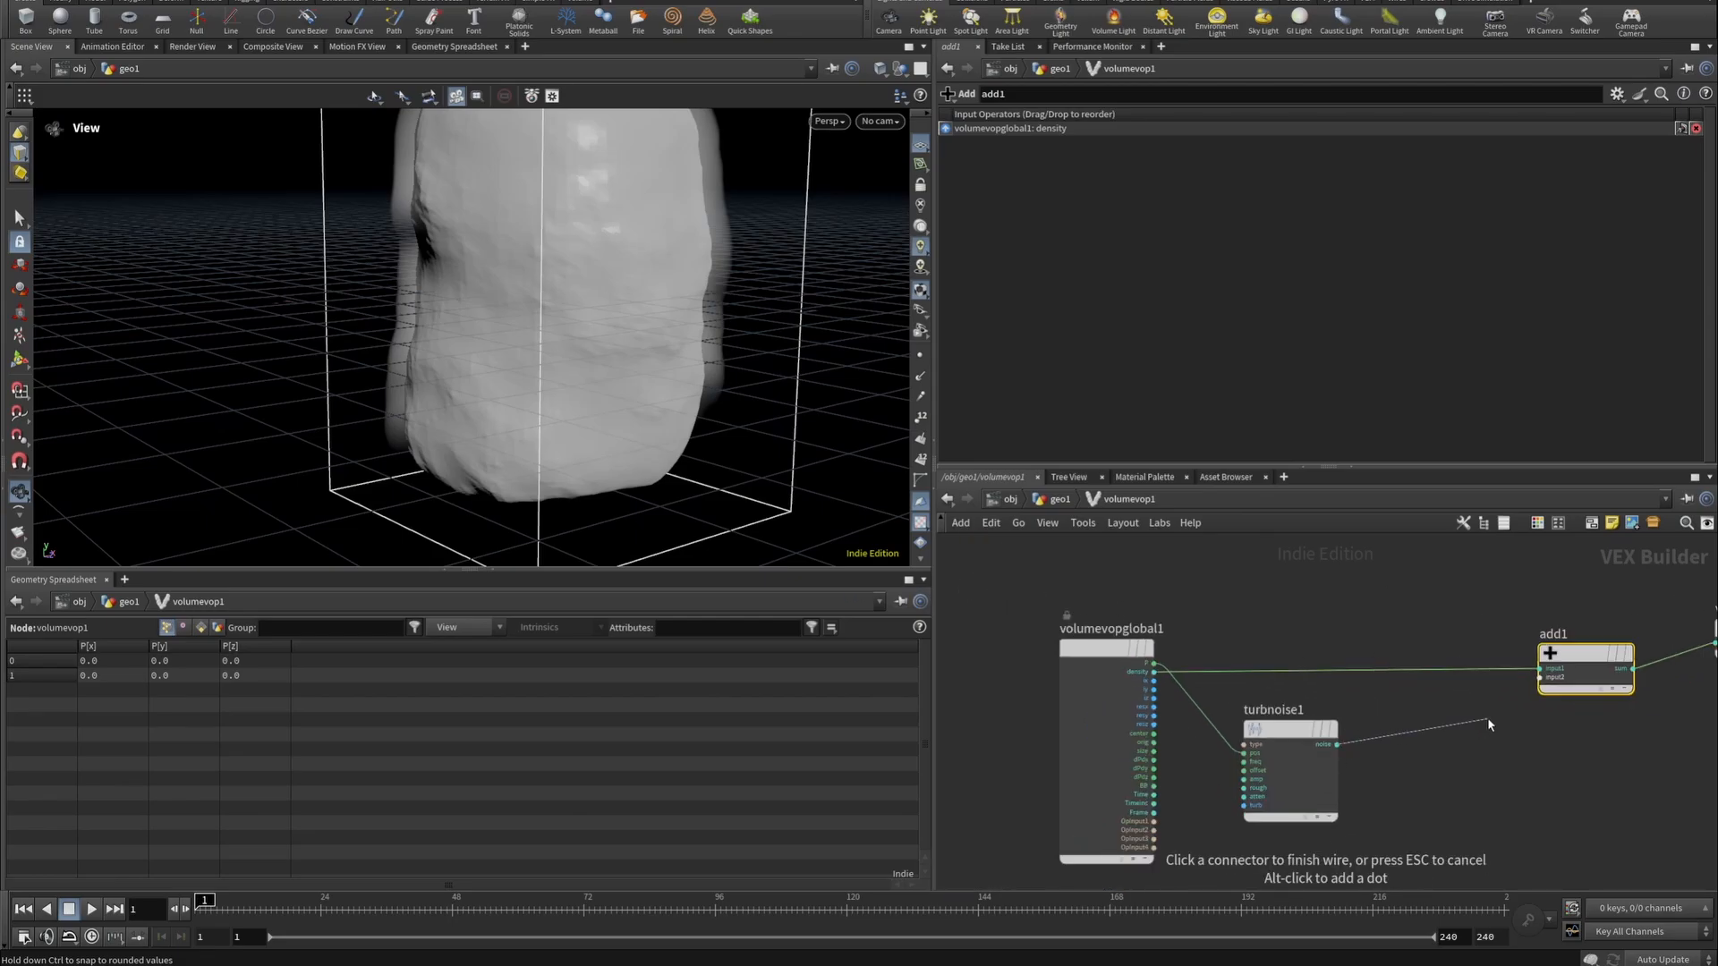
pyautogui.click(1555, 695)
pyautogui.moveTo(626, 340); pyautogui.dragTo(1000, 273)
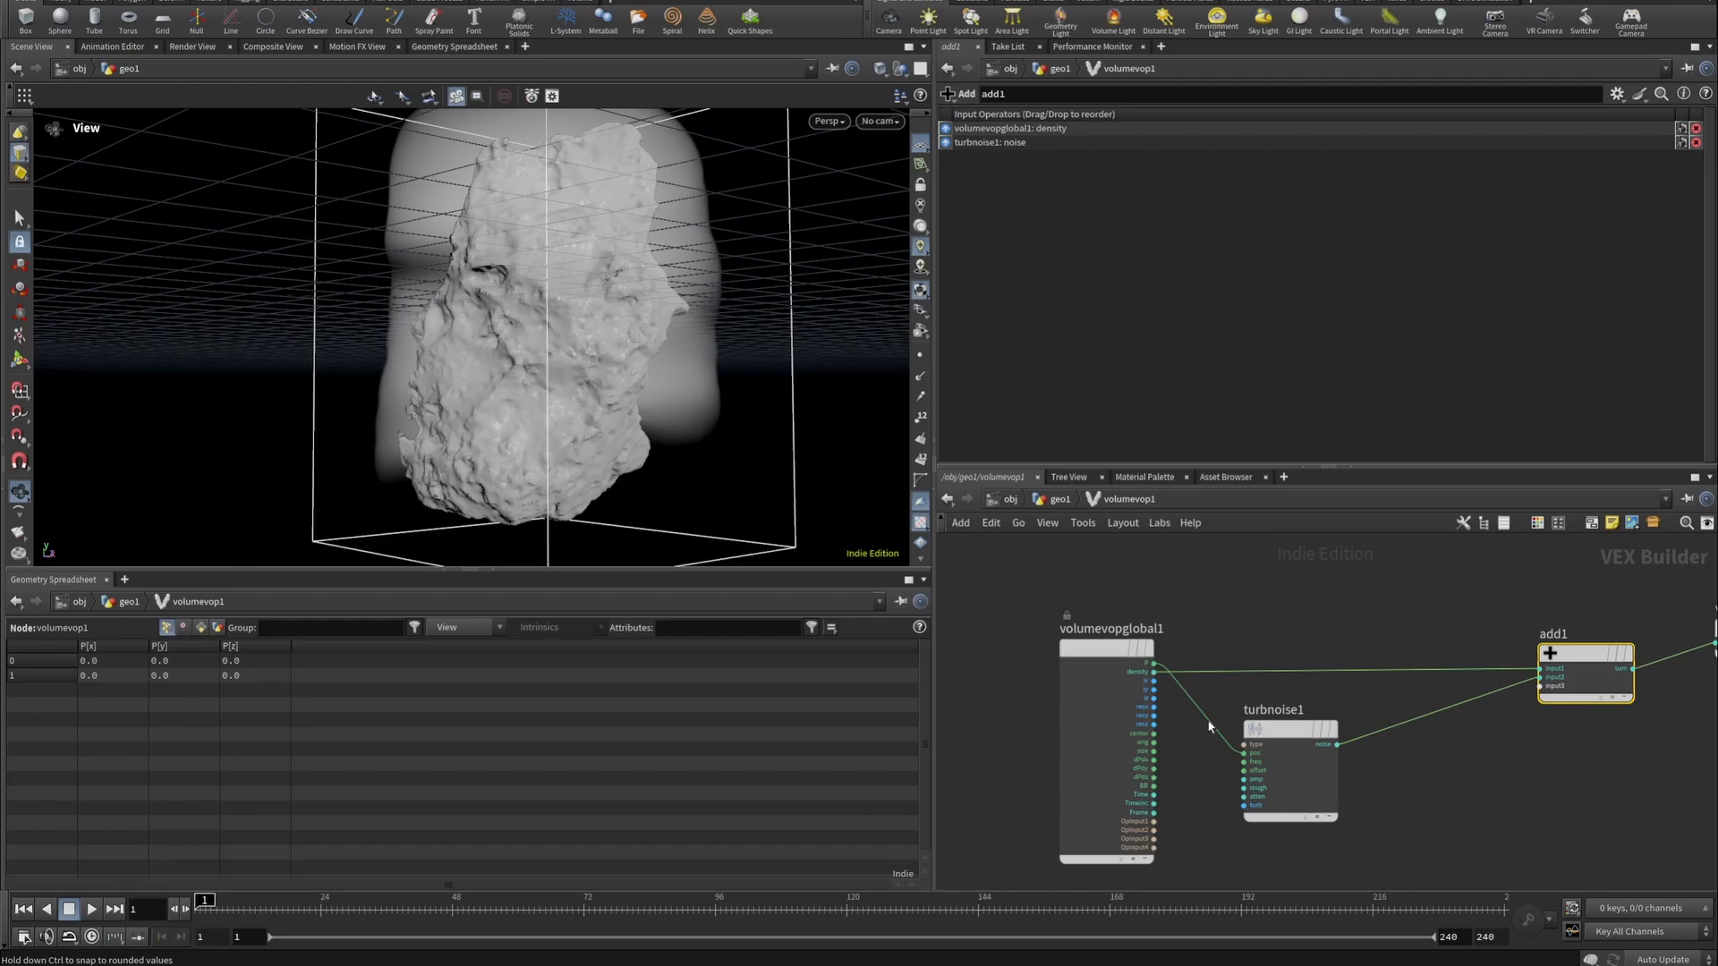
# Set the Turbulent Noise amplitude to -0.029.
pyautogui.click(1285, 739)
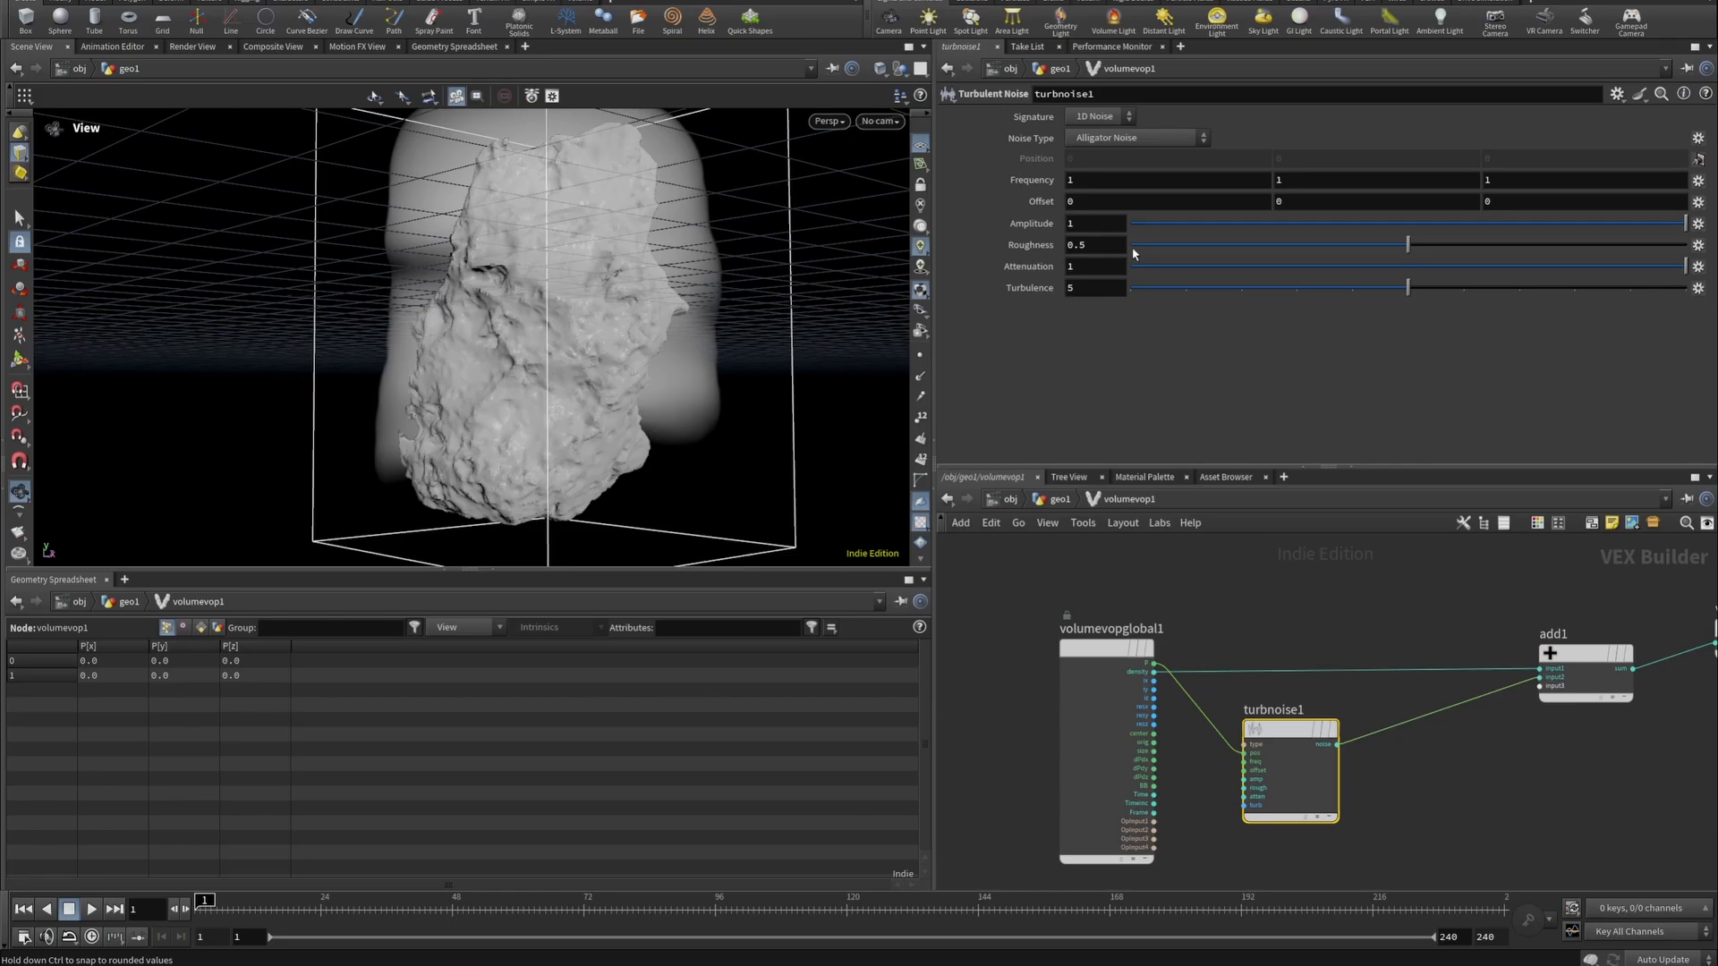
pyautogui.click(1453, 223)
pyautogui.click(1401, 223)
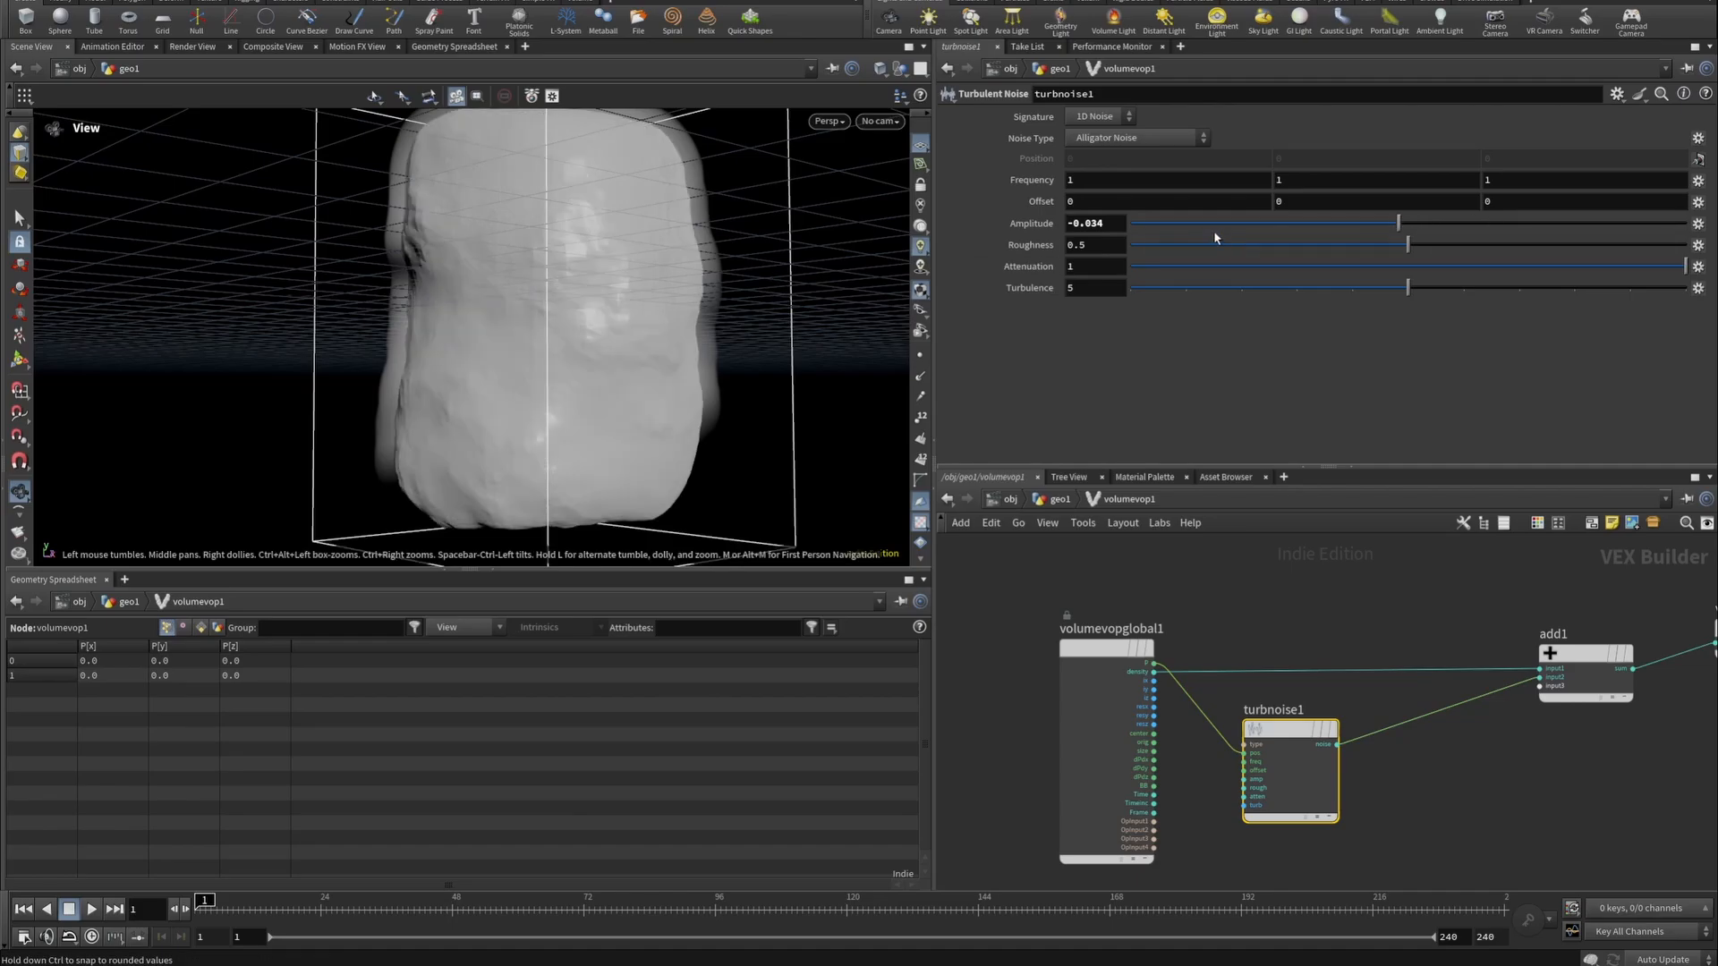
pyautogui.click(1111, 229)
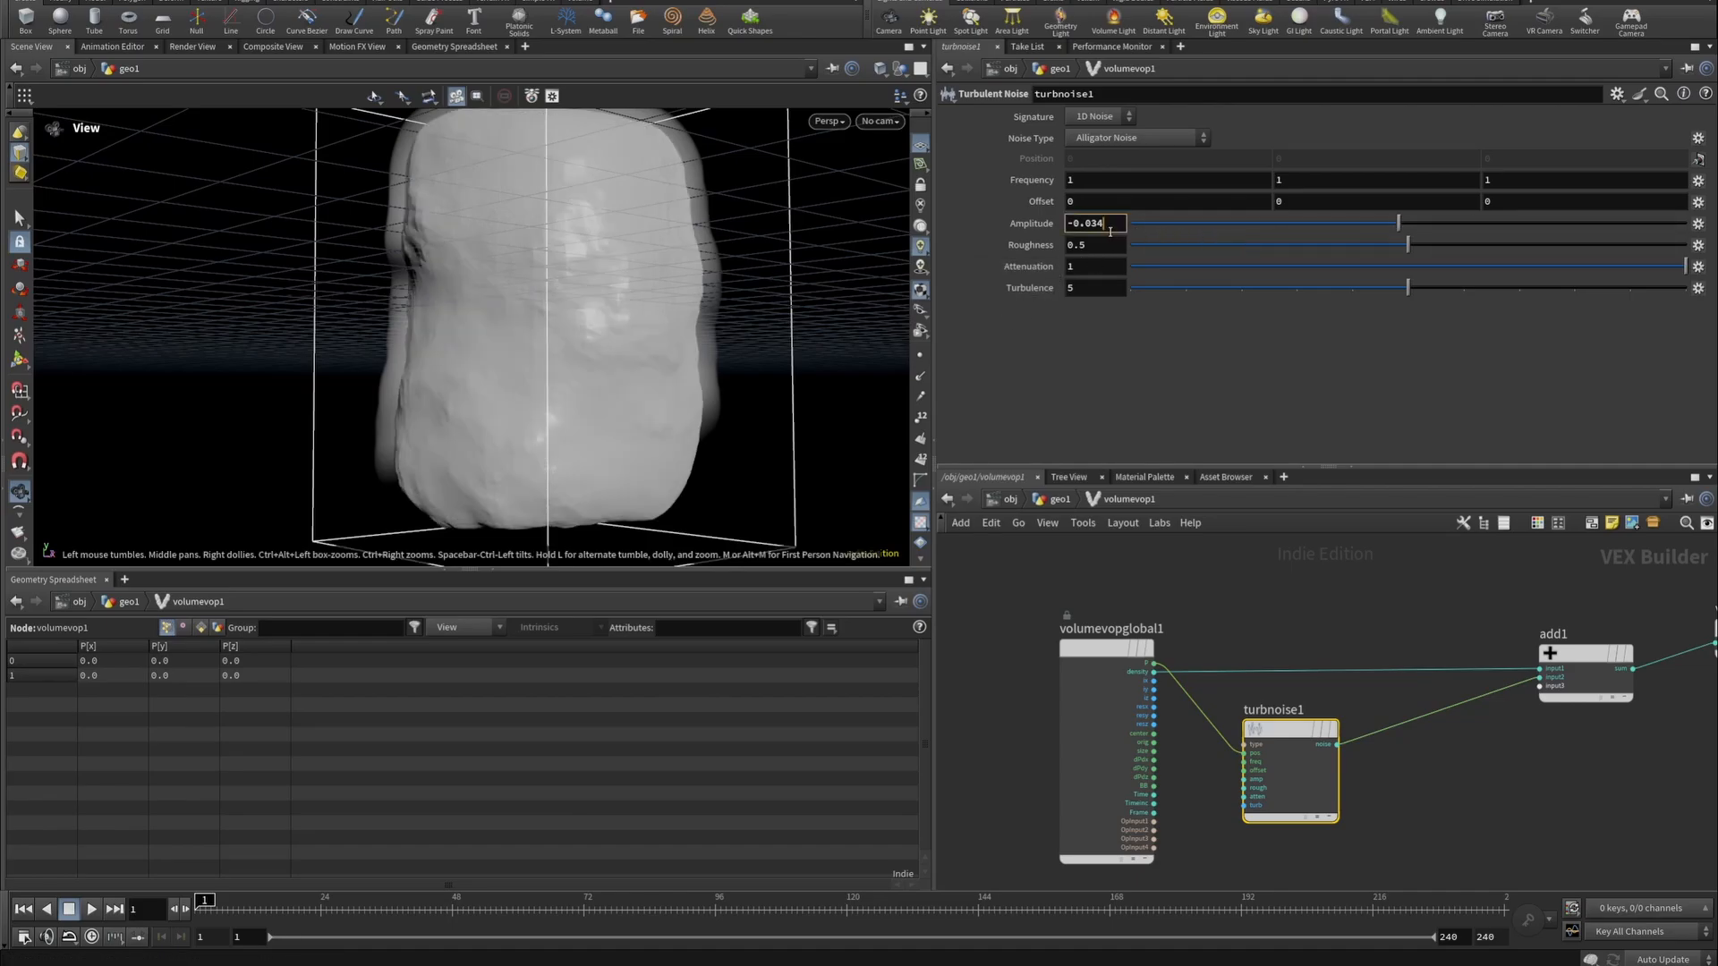
pyautogui.press('BackSpace')
pyautogui.press('BackSpace')
pyautogui.write('29')
pyautogui.press('Return')
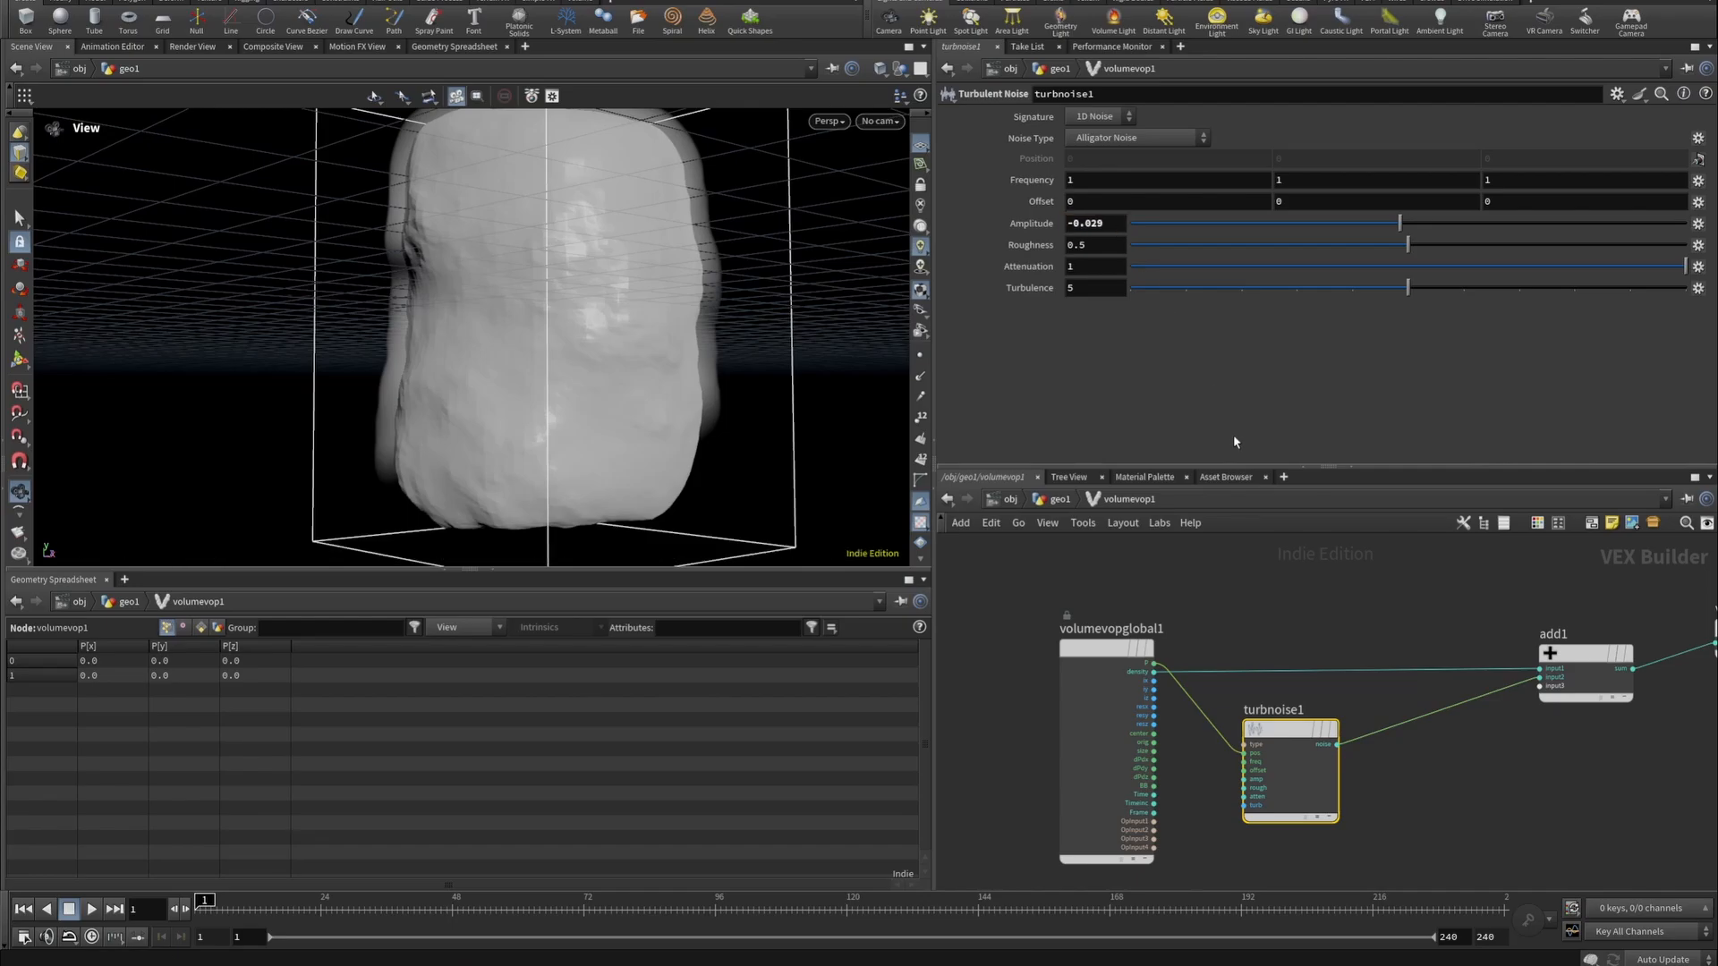
# Set the Turbulent Noise roughness to about 0.761 and its turbulence to 10, checking the rock's surface detail.
pyautogui.click(1554, 245)
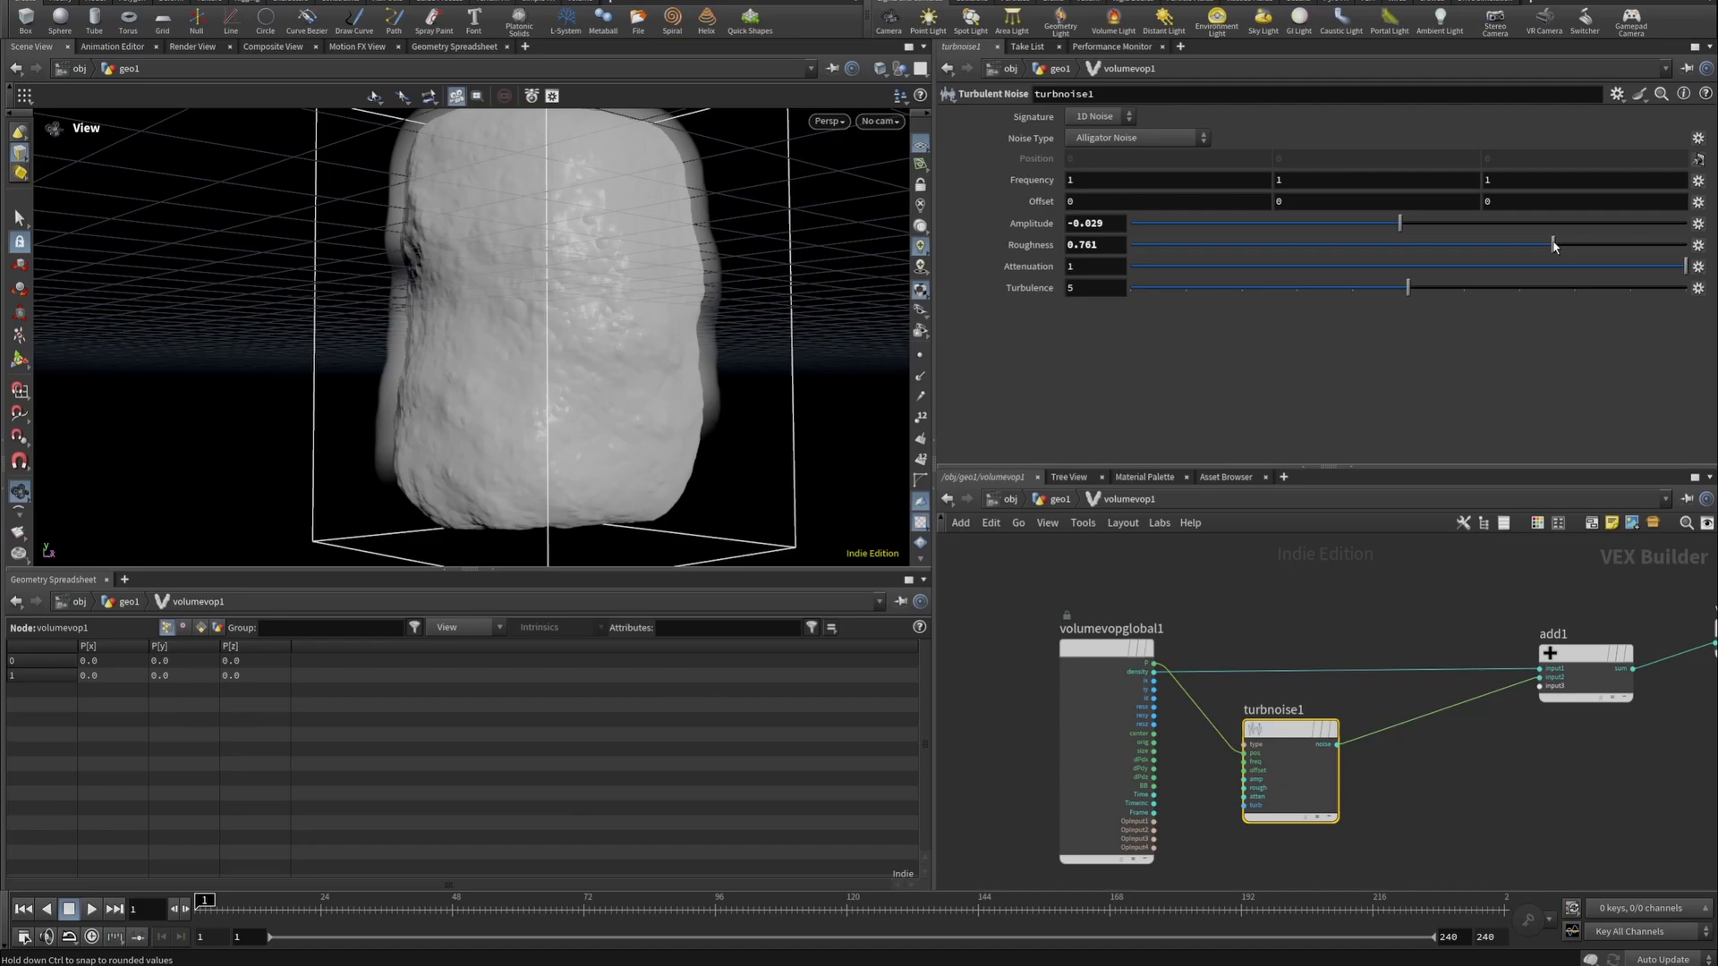
pyautogui.moveTo(433, 272); pyautogui.dragTo(483, 304)
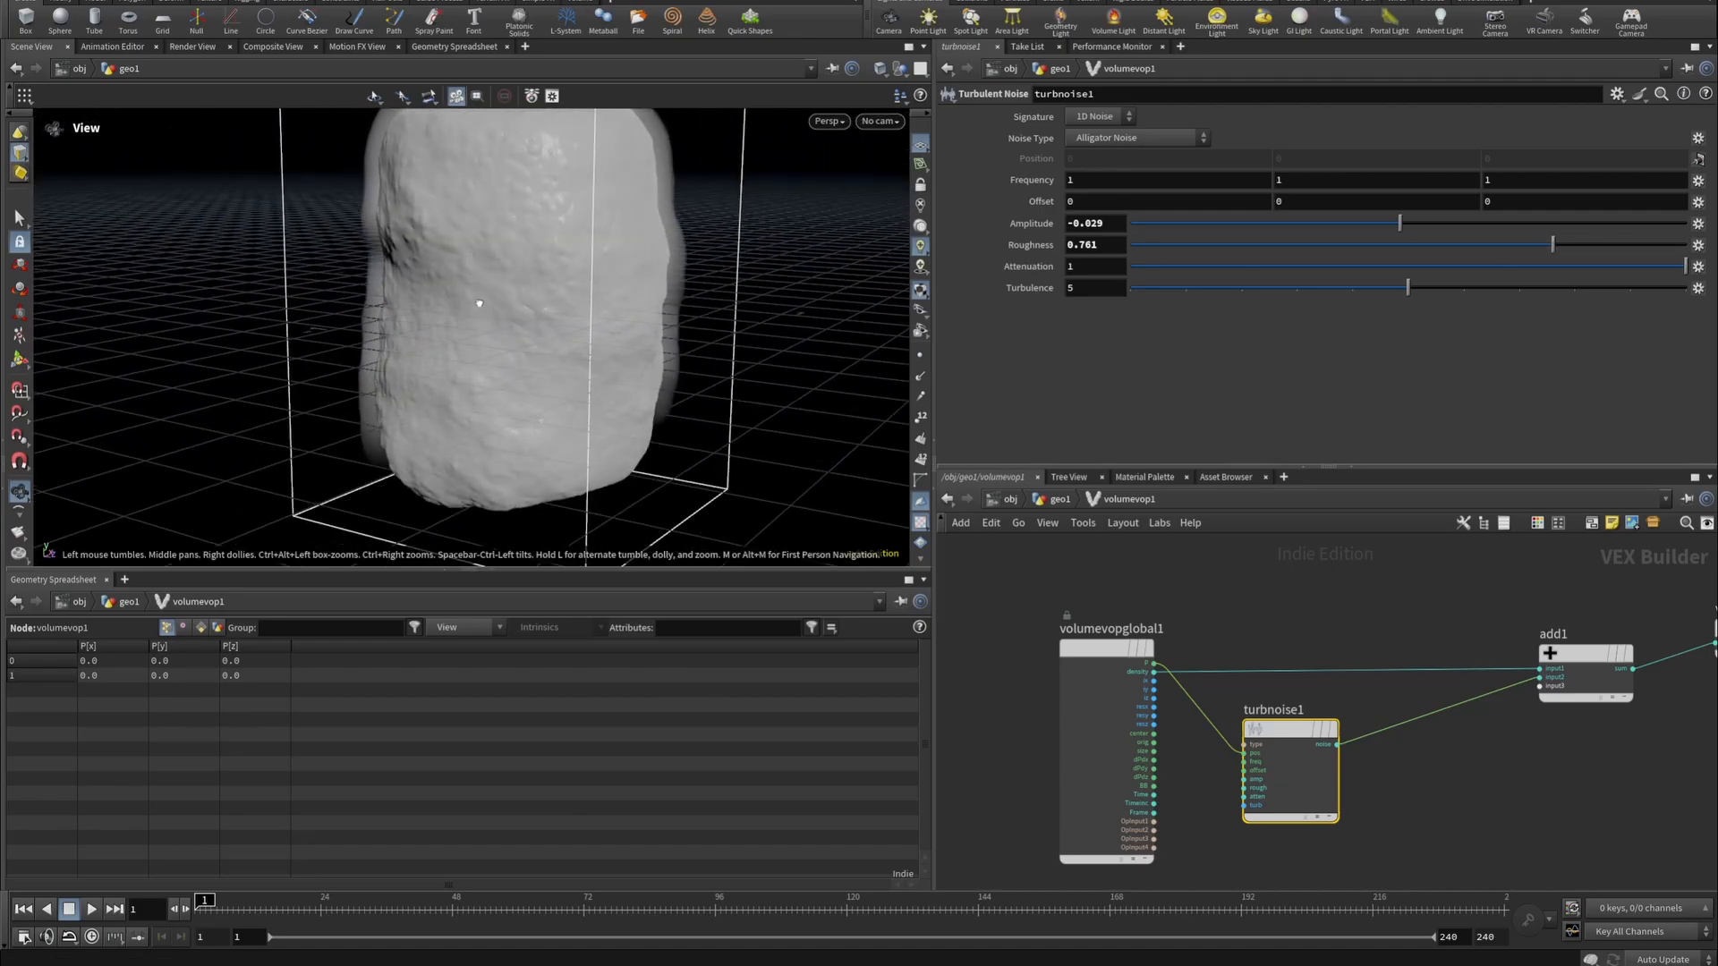
pyautogui.moveTo(483, 304); pyautogui.dragTo(798, 260, button='right')
pyautogui.moveTo(797, 260); pyautogui.dragTo(632, 260)
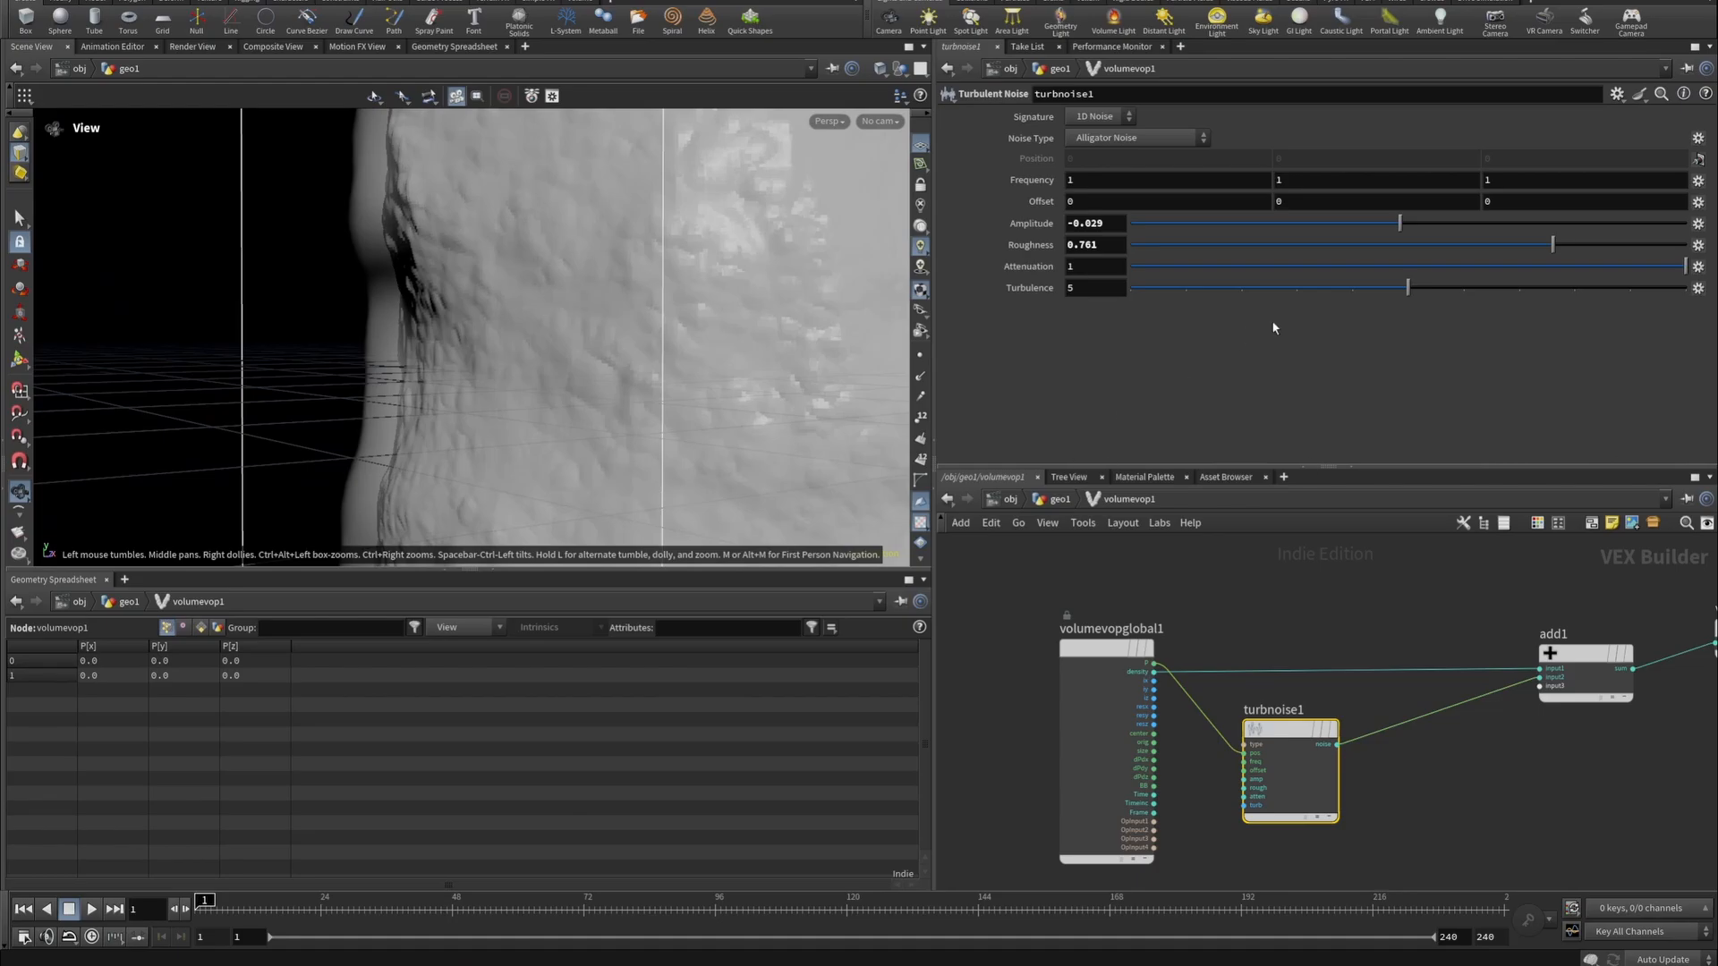
pyautogui.click(1571, 291)
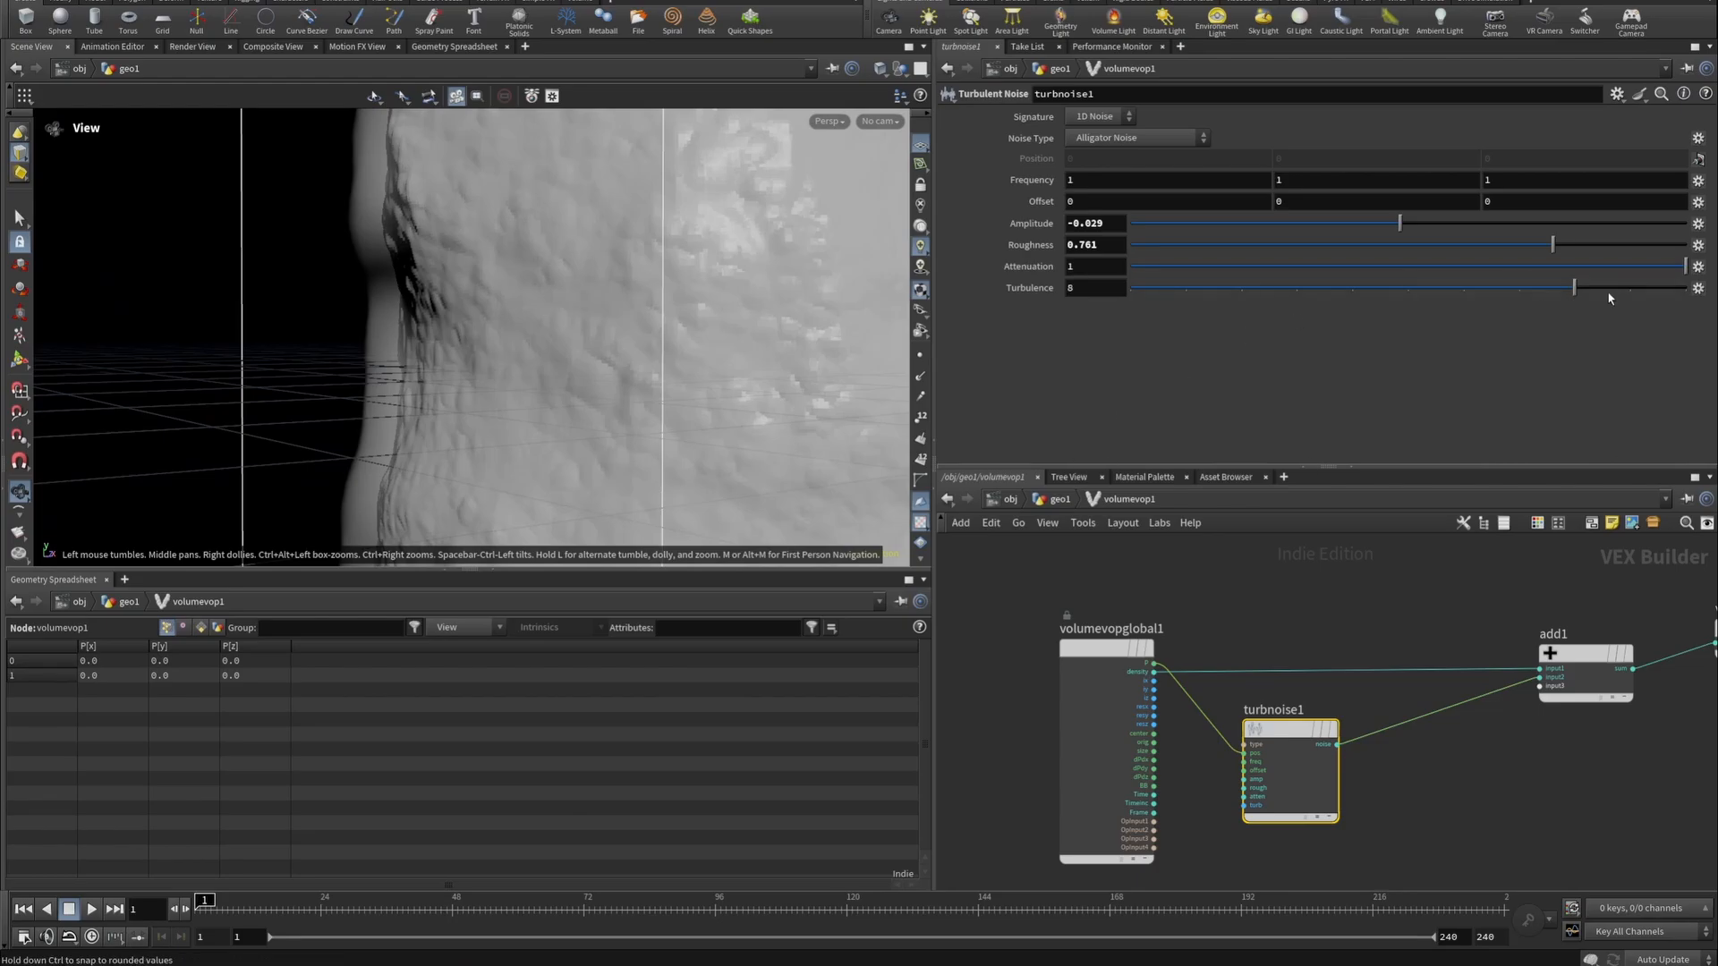
pyautogui.click(1679, 290)
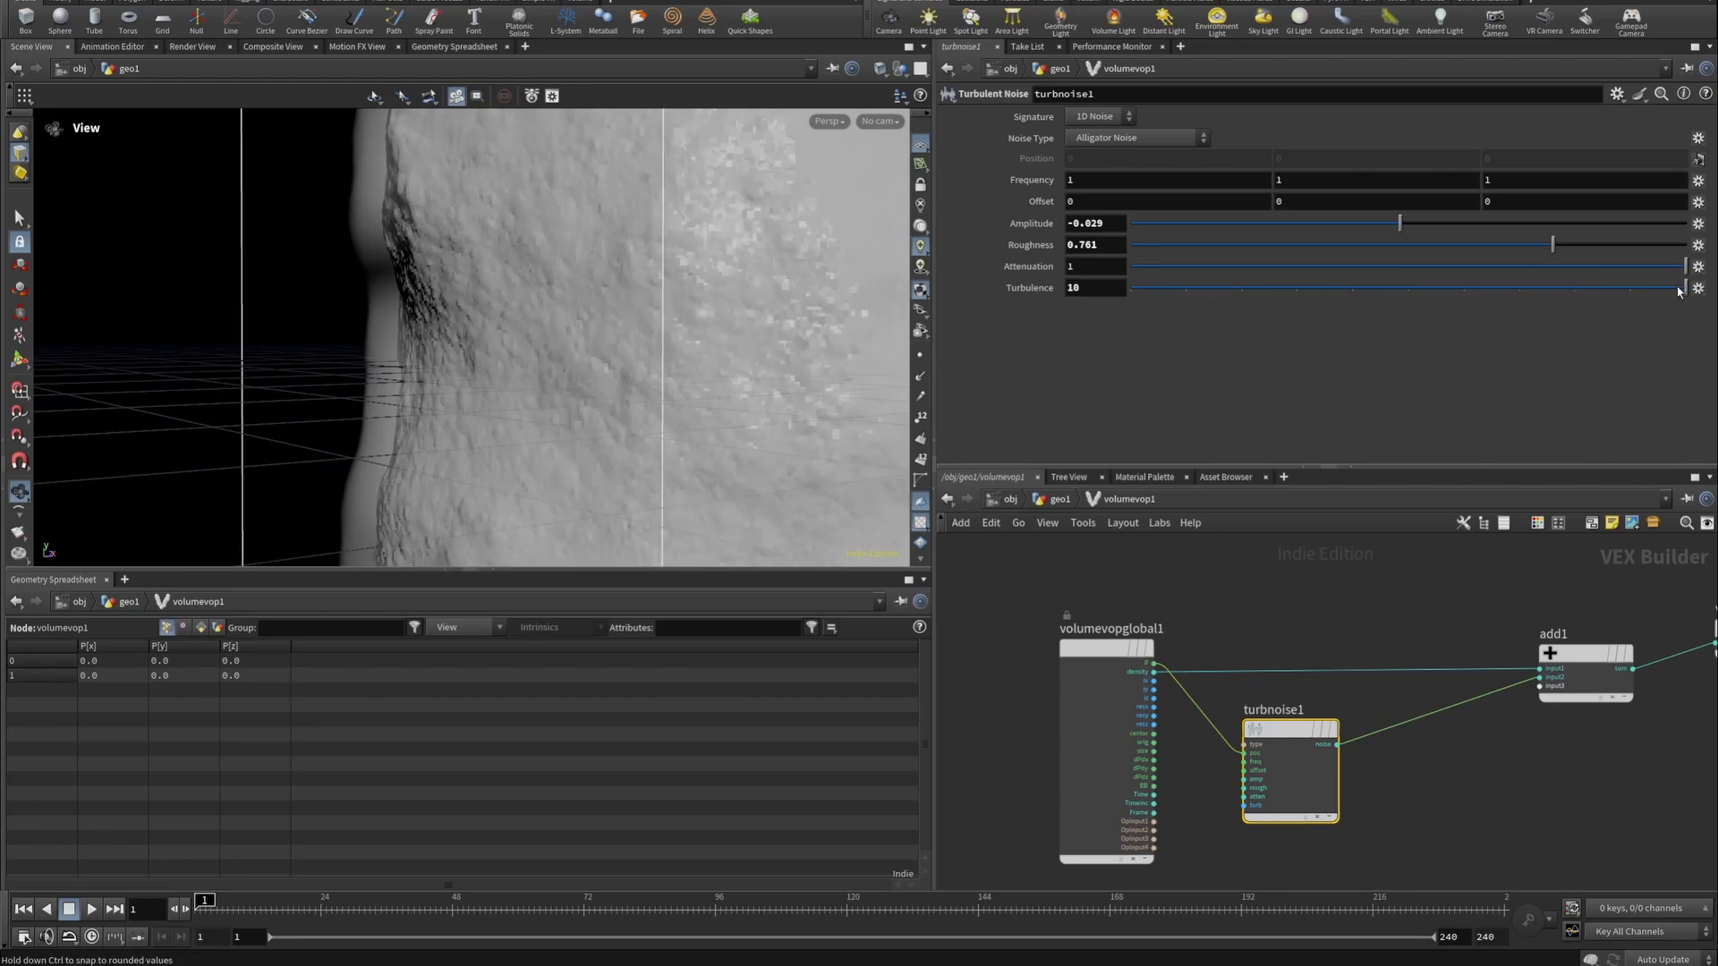
pyautogui.scroll(-5, 562, 276)
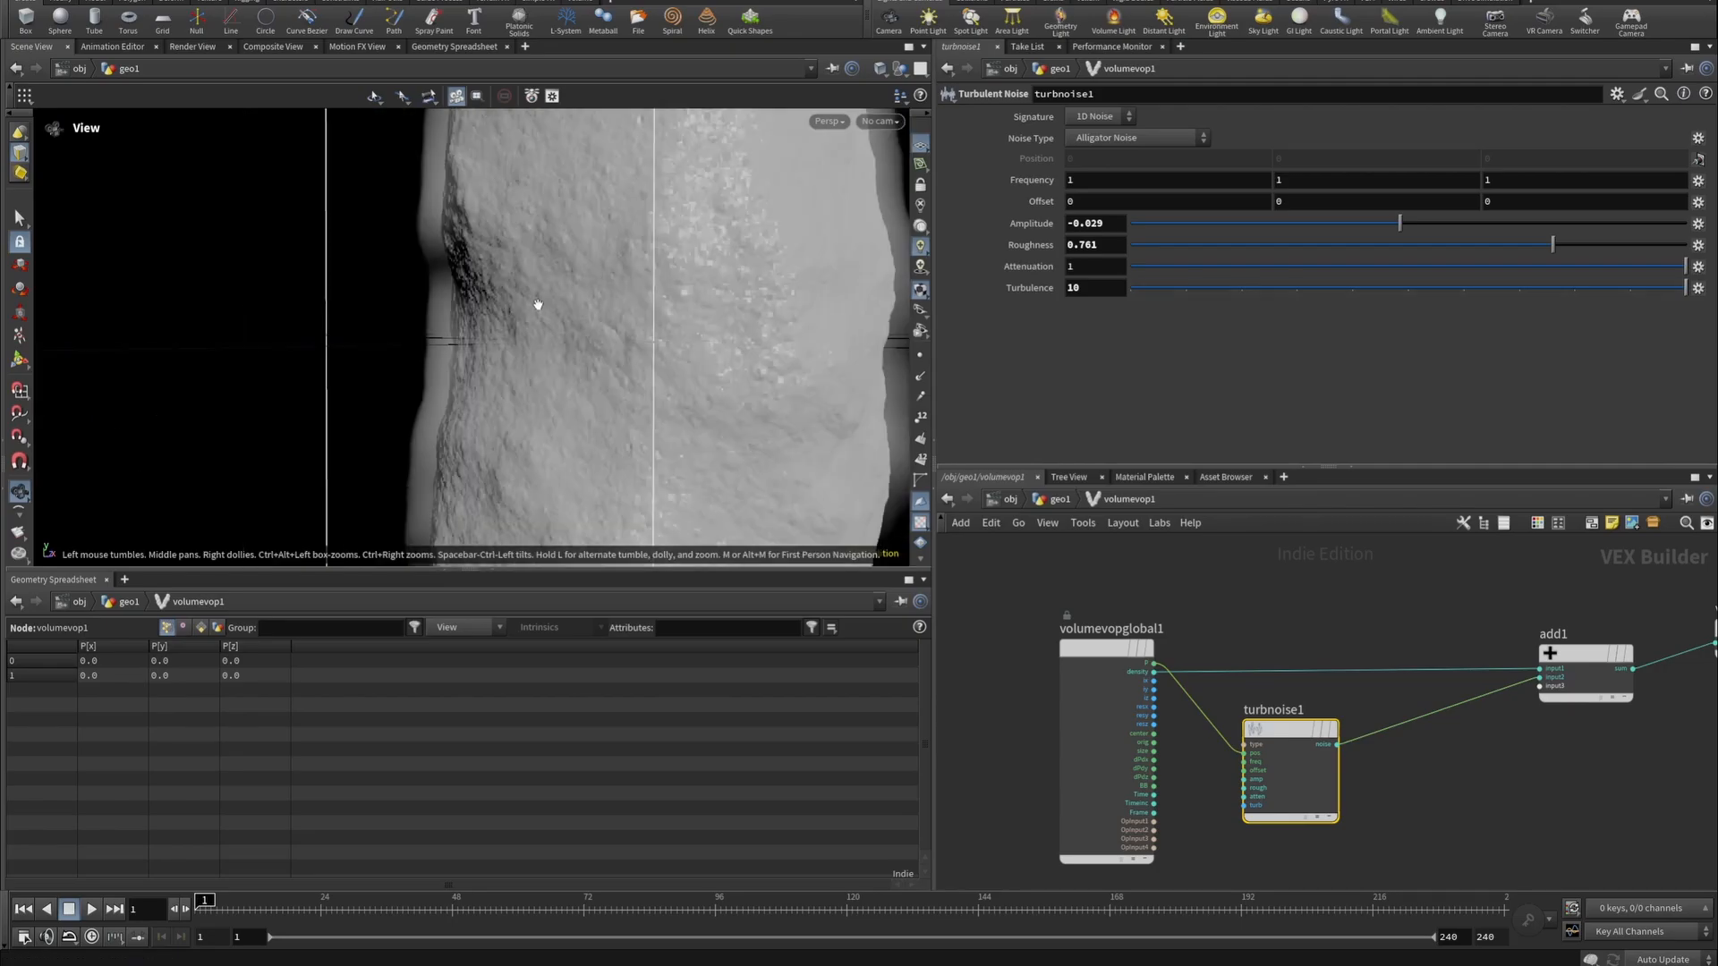
pyautogui.moveTo(557, 277); pyautogui.dragTo(555, 236)
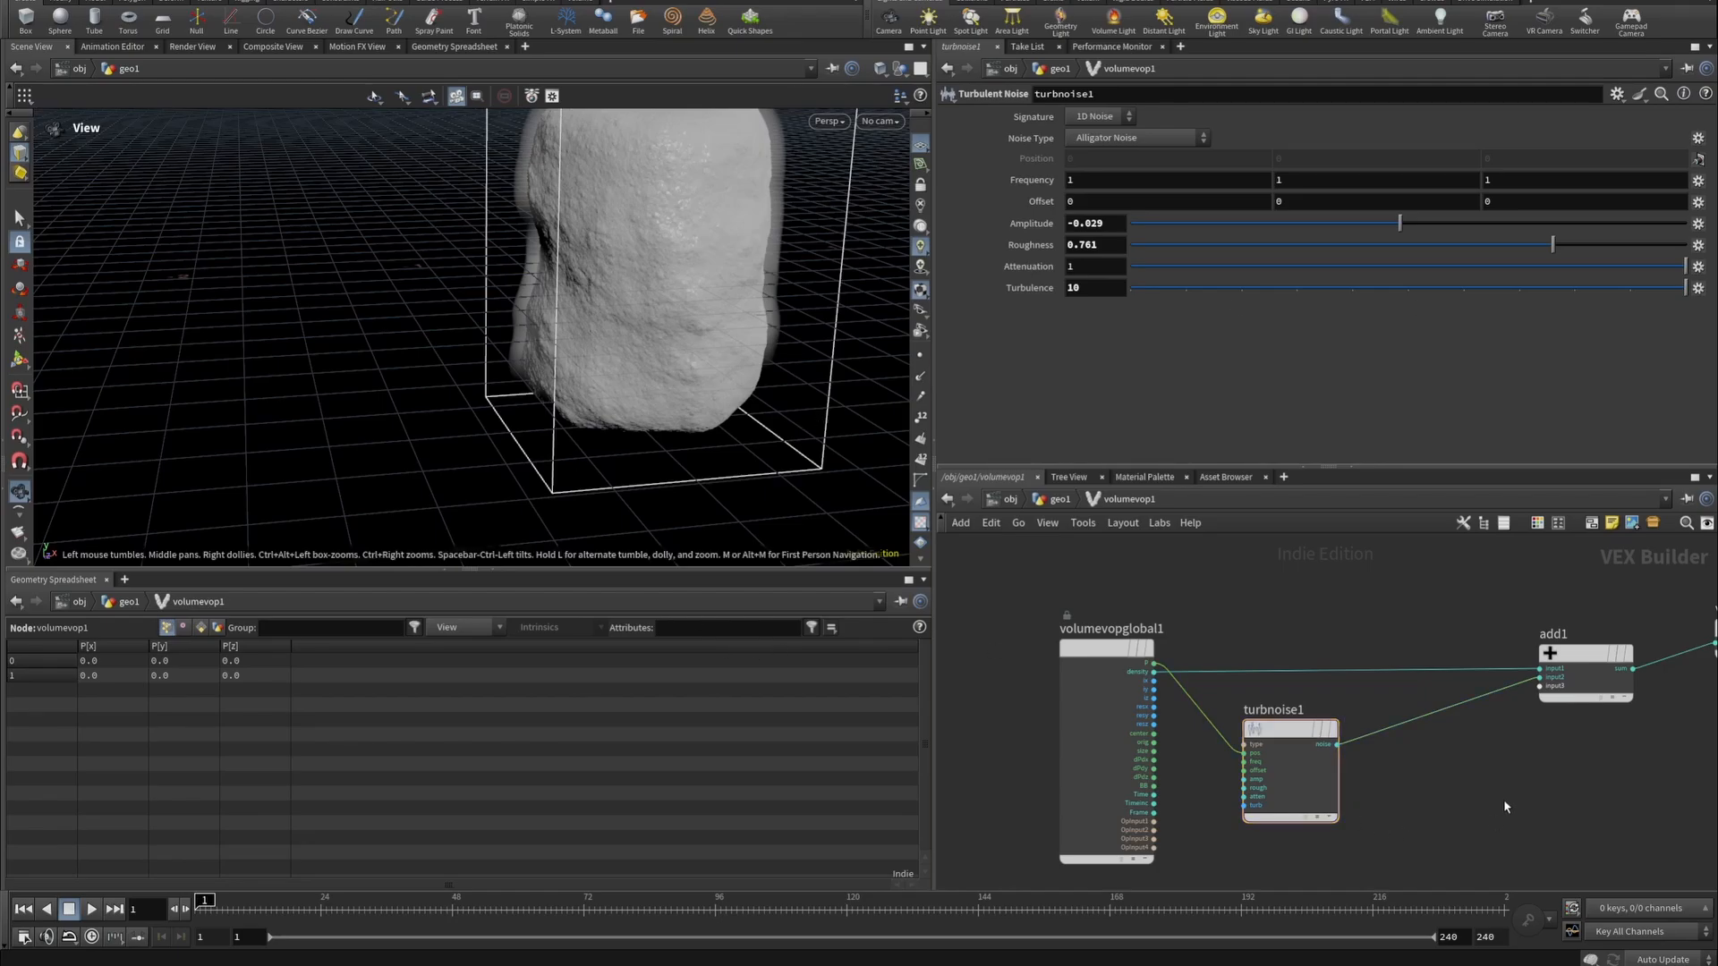
# Return to the geometry network, add a VDB Smooth node after the Volume VOP, and display it.
pyautogui.press('u')
pyautogui.click(1259, 735)
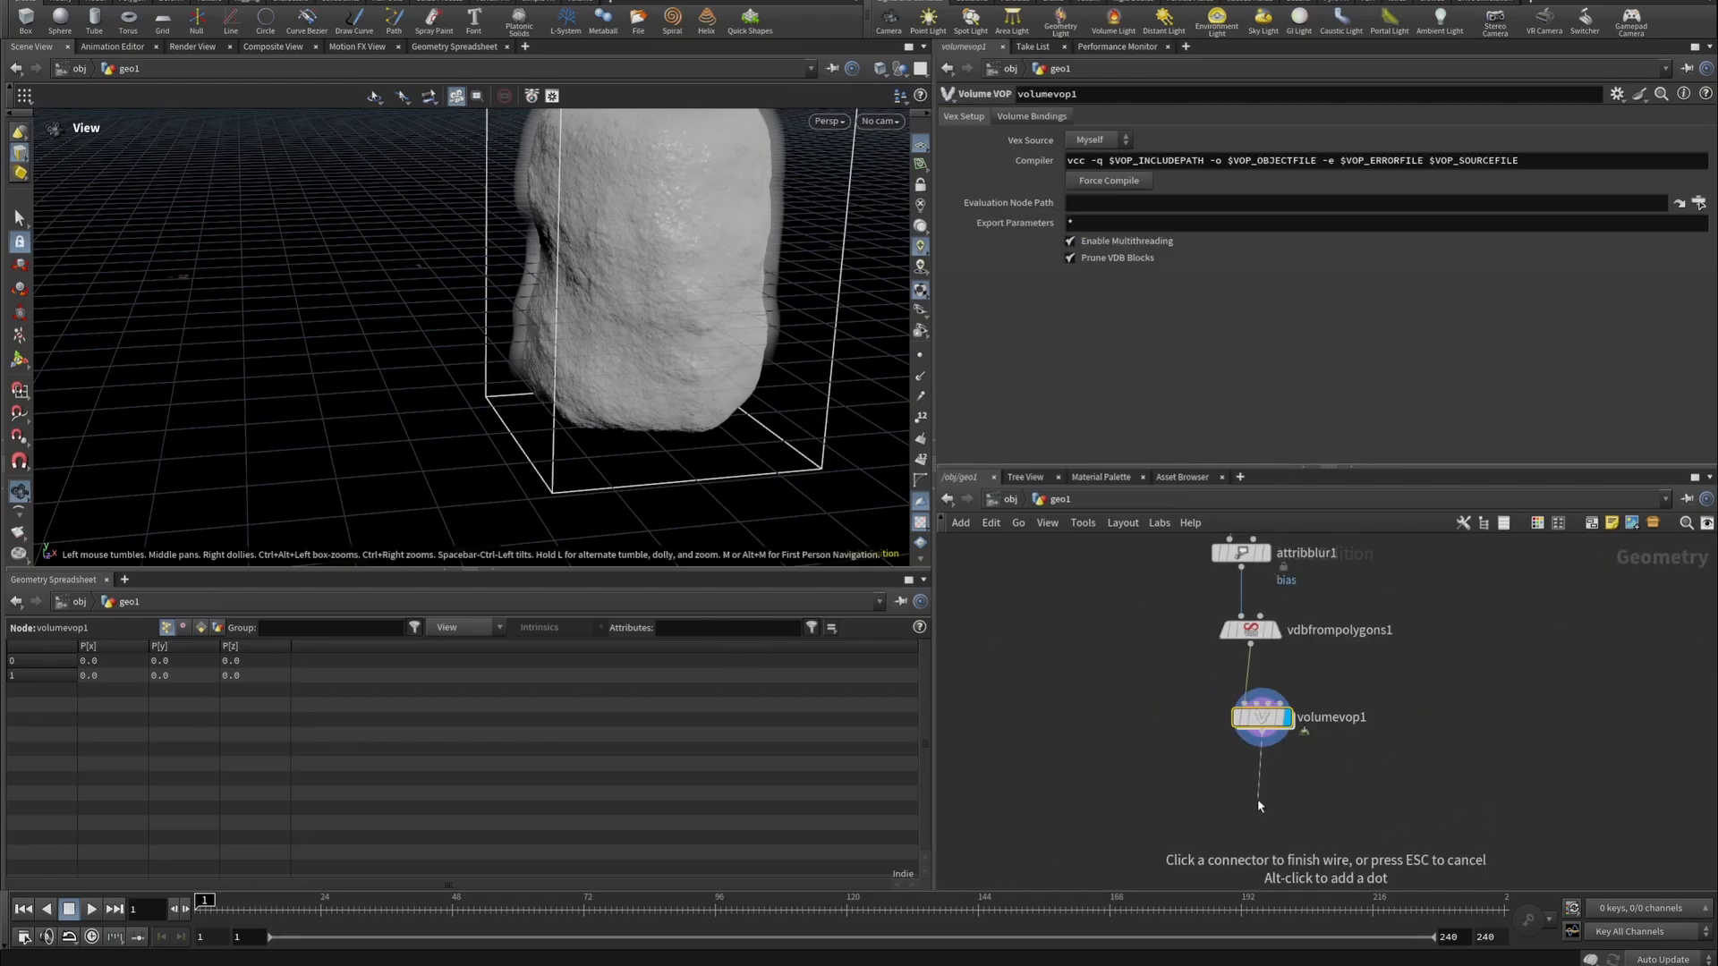
pyautogui.press('Tab')
pyautogui.write('dbsm')
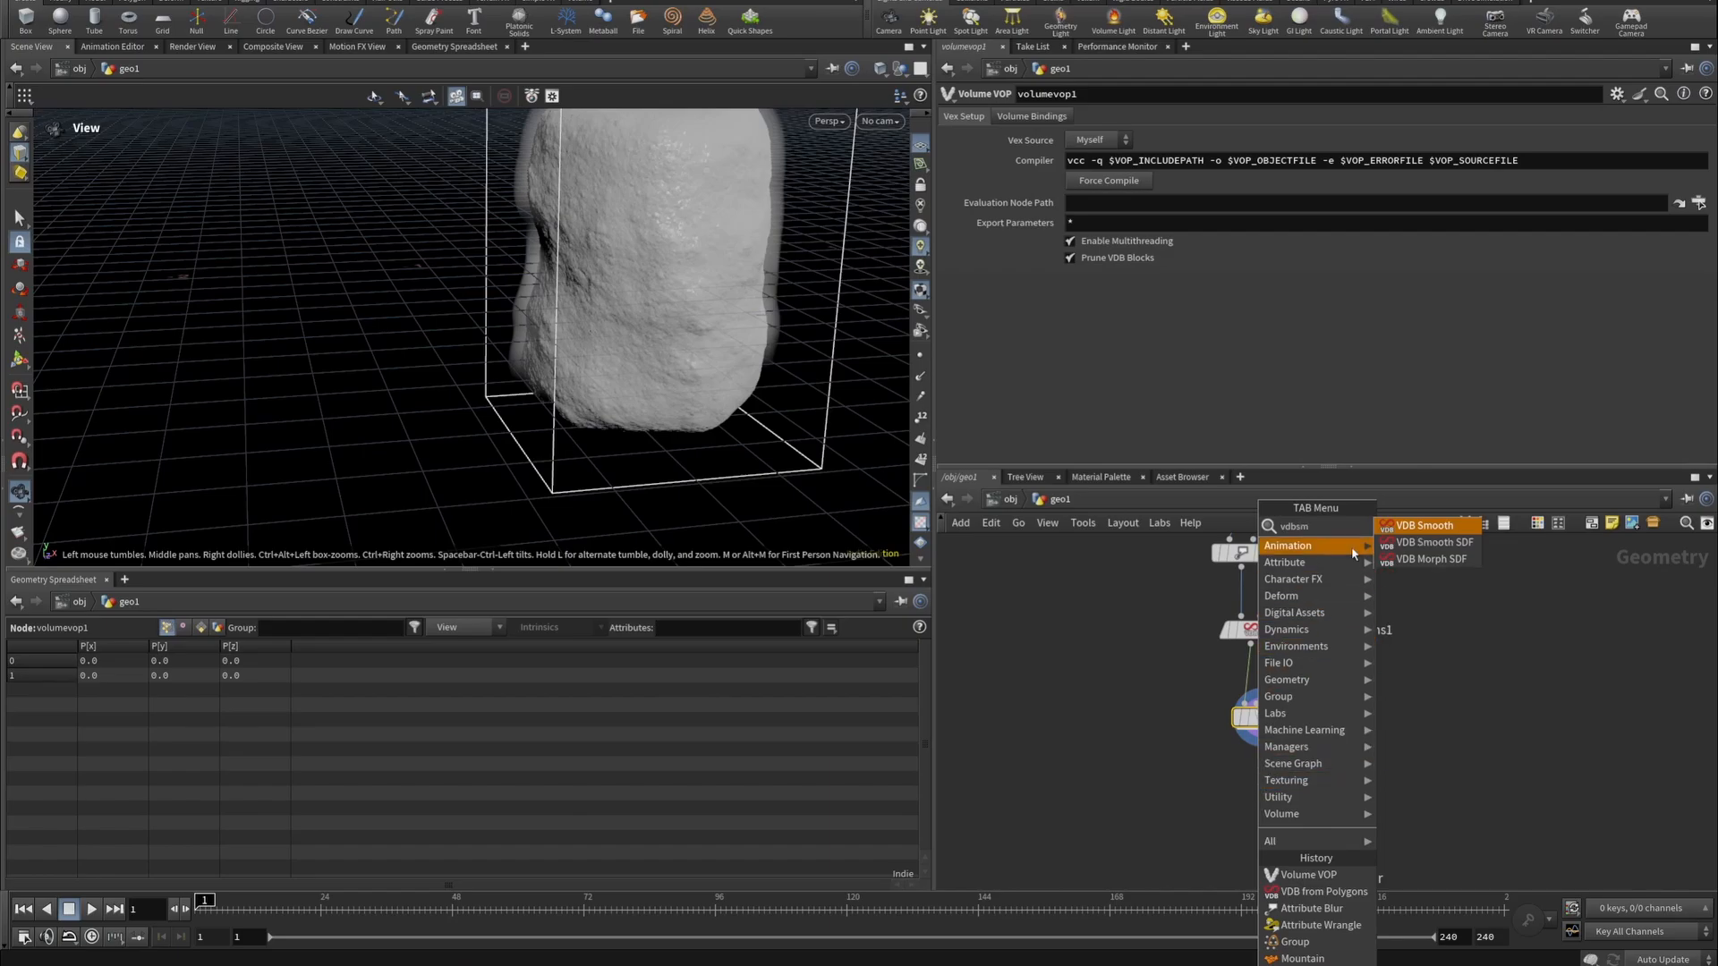
pyautogui.click(1399, 523)
pyautogui.click(1303, 809)
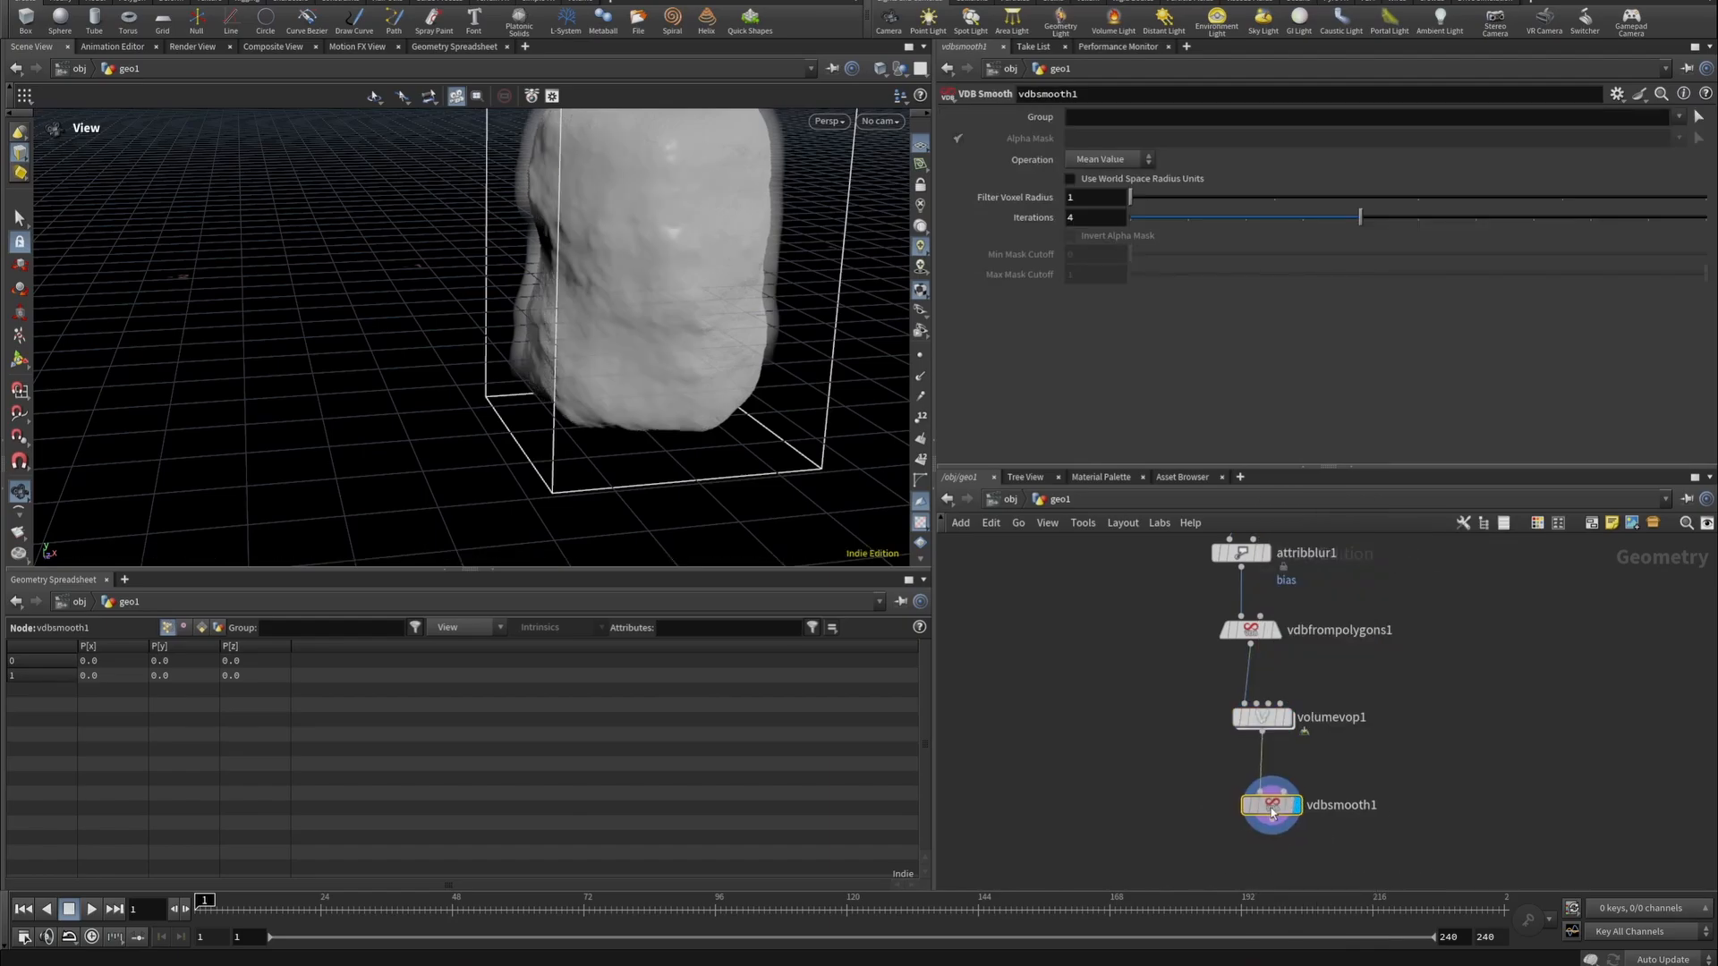
# Set the VDB Smooth iterations to 1 and compare the rock with and without smoothing.
pyautogui.moveTo(713, 315); pyautogui.dragTo(762, 277)
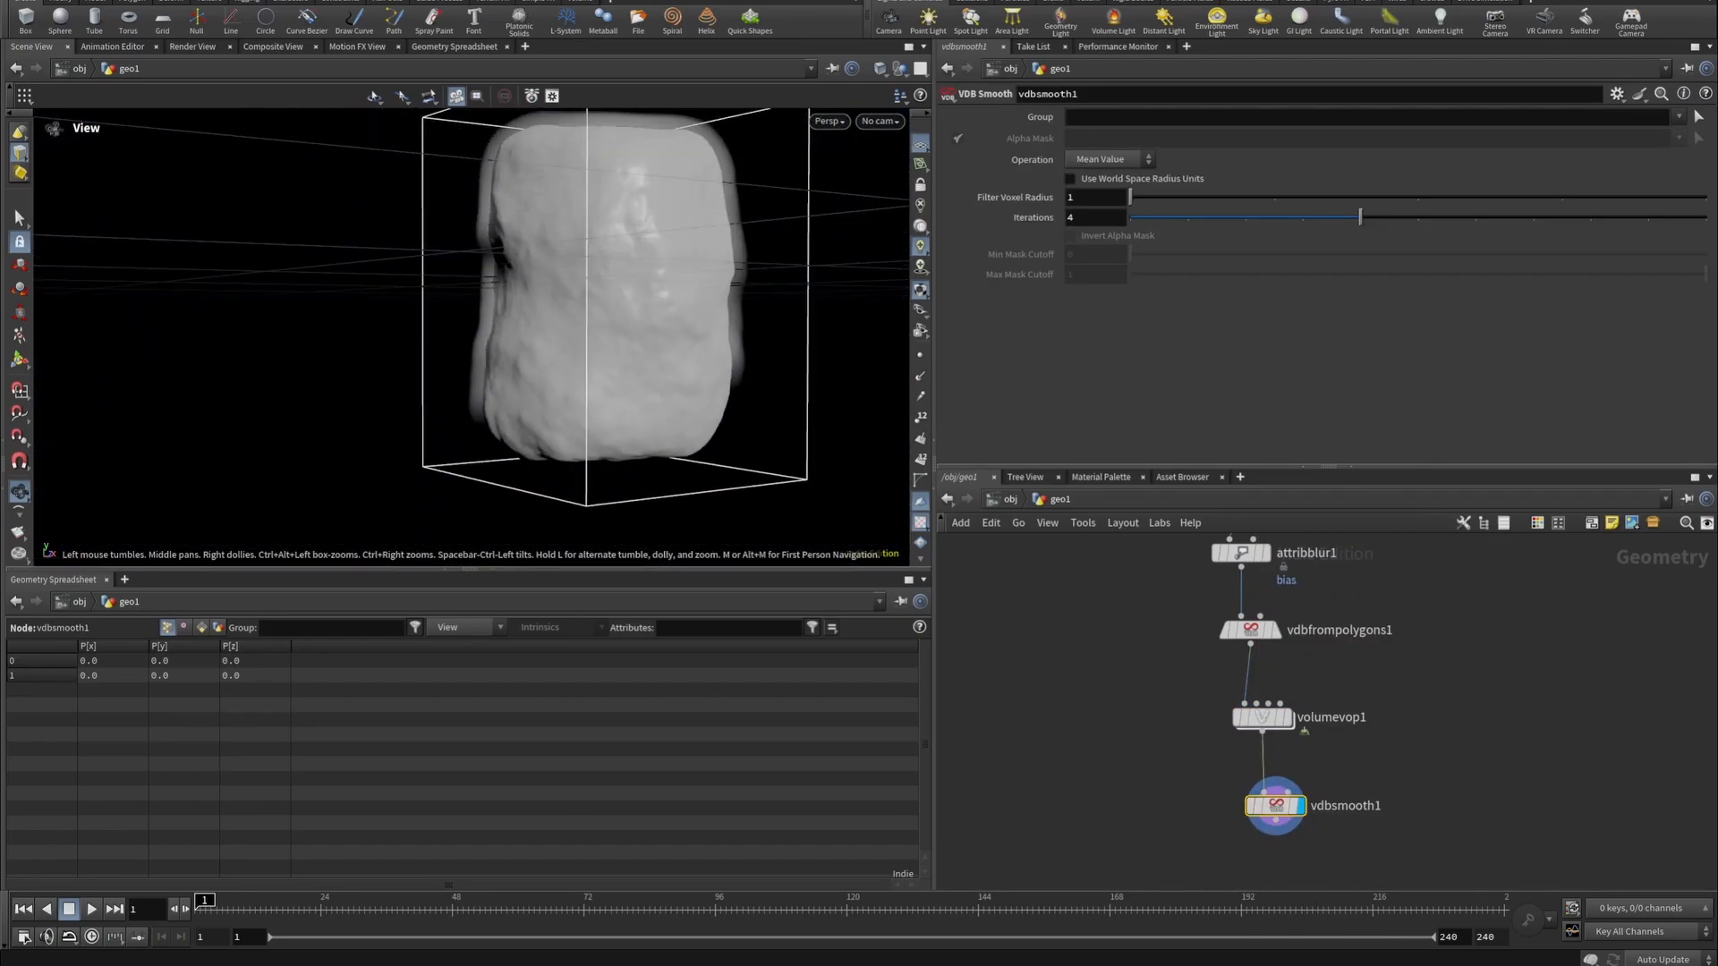
pyautogui.click(1184, 218)
pyautogui.moveTo(767, 276)
pyautogui.mouseDown()
pyautogui.moveTo(674, 361)
pyautogui.moveTo(759, 272)
pyautogui.mouseUp()
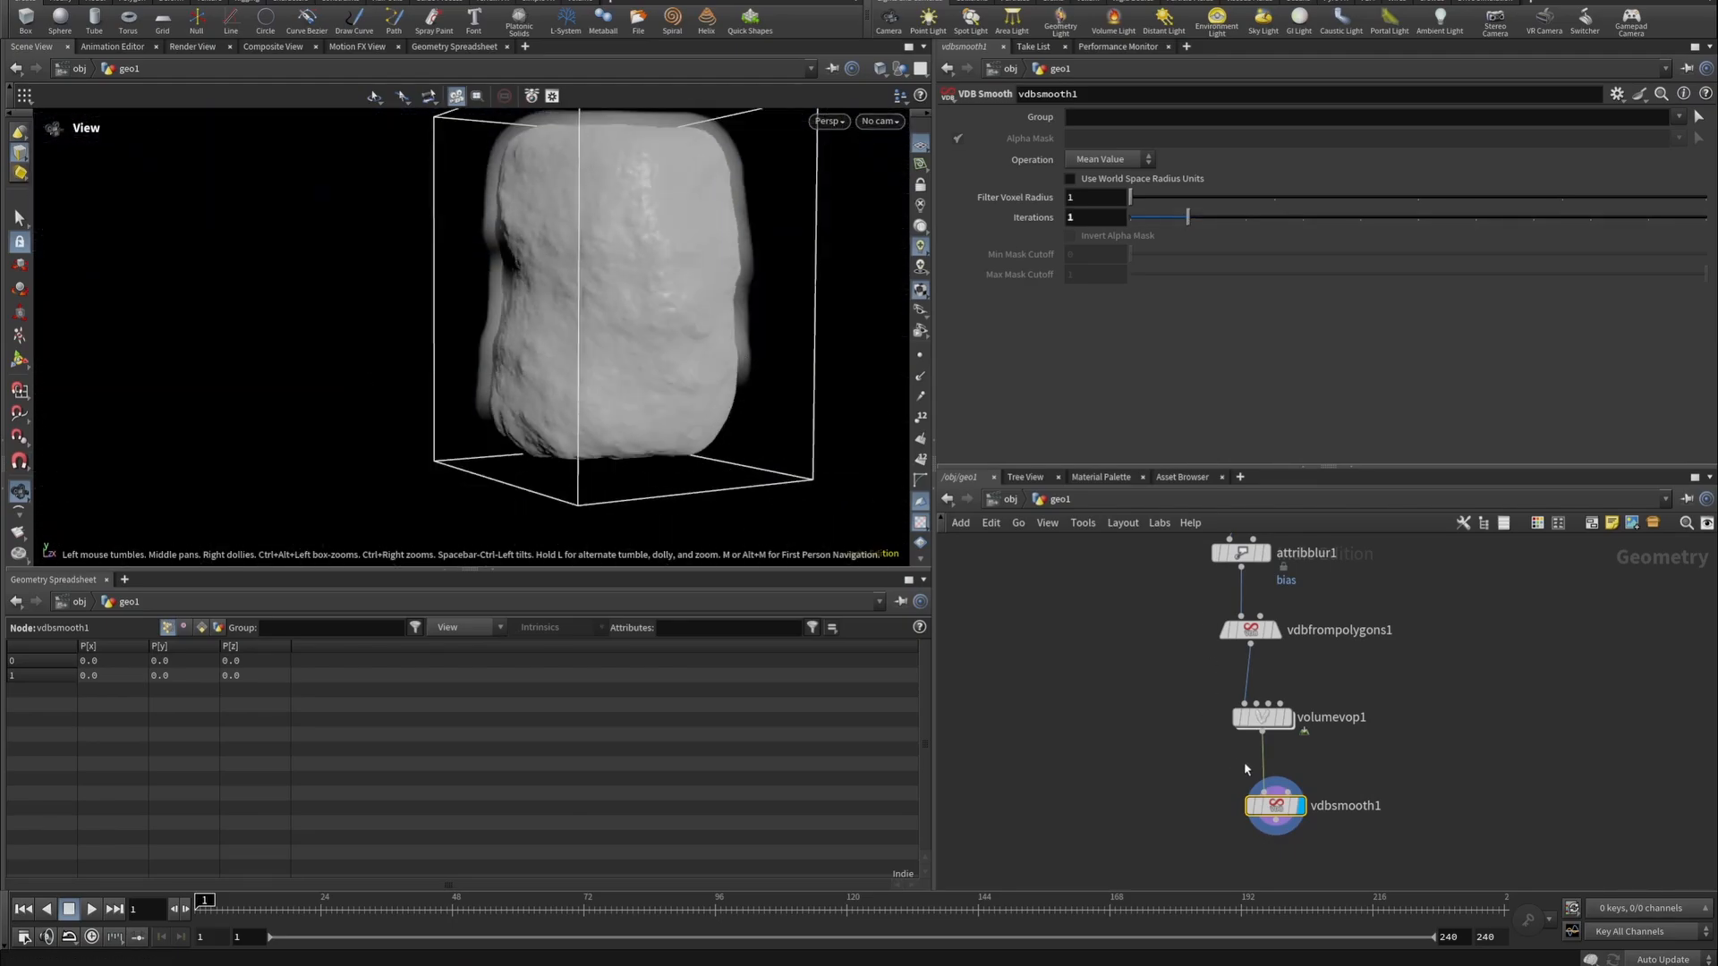
pyautogui.click(1288, 717)
pyautogui.click(1304, 807)
pyautogui.moveTo(779, 395); pyautogui.dragTo(843, 395)
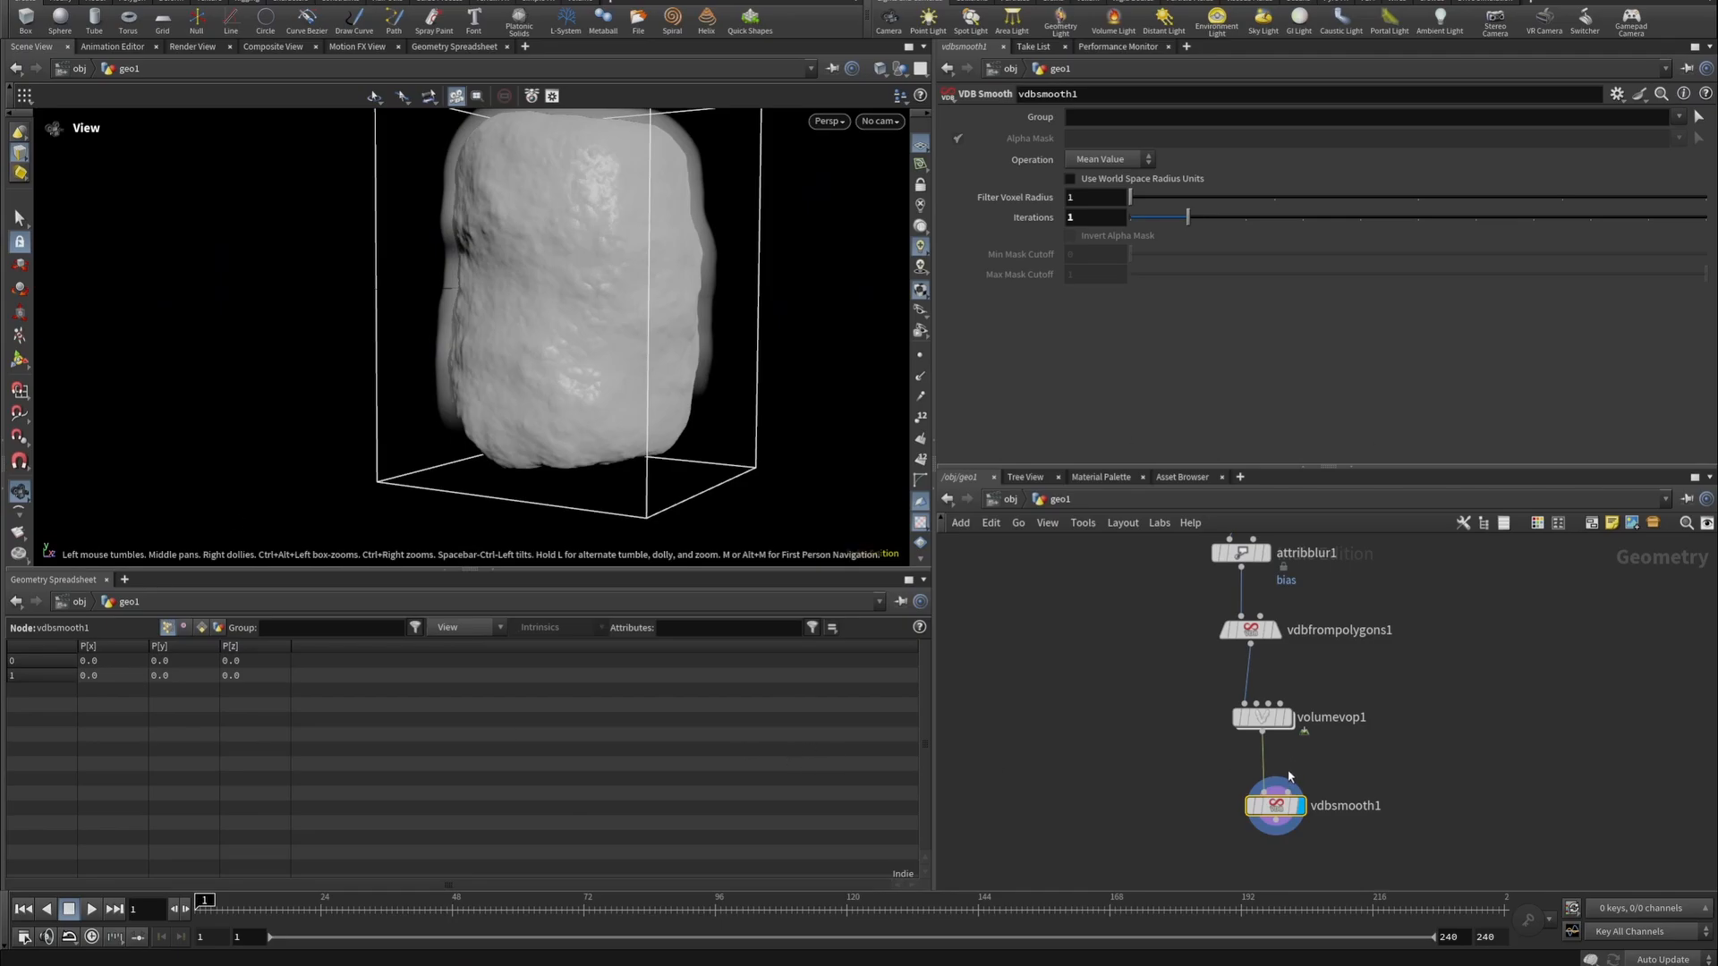
pyautogui.click(1261, 735)
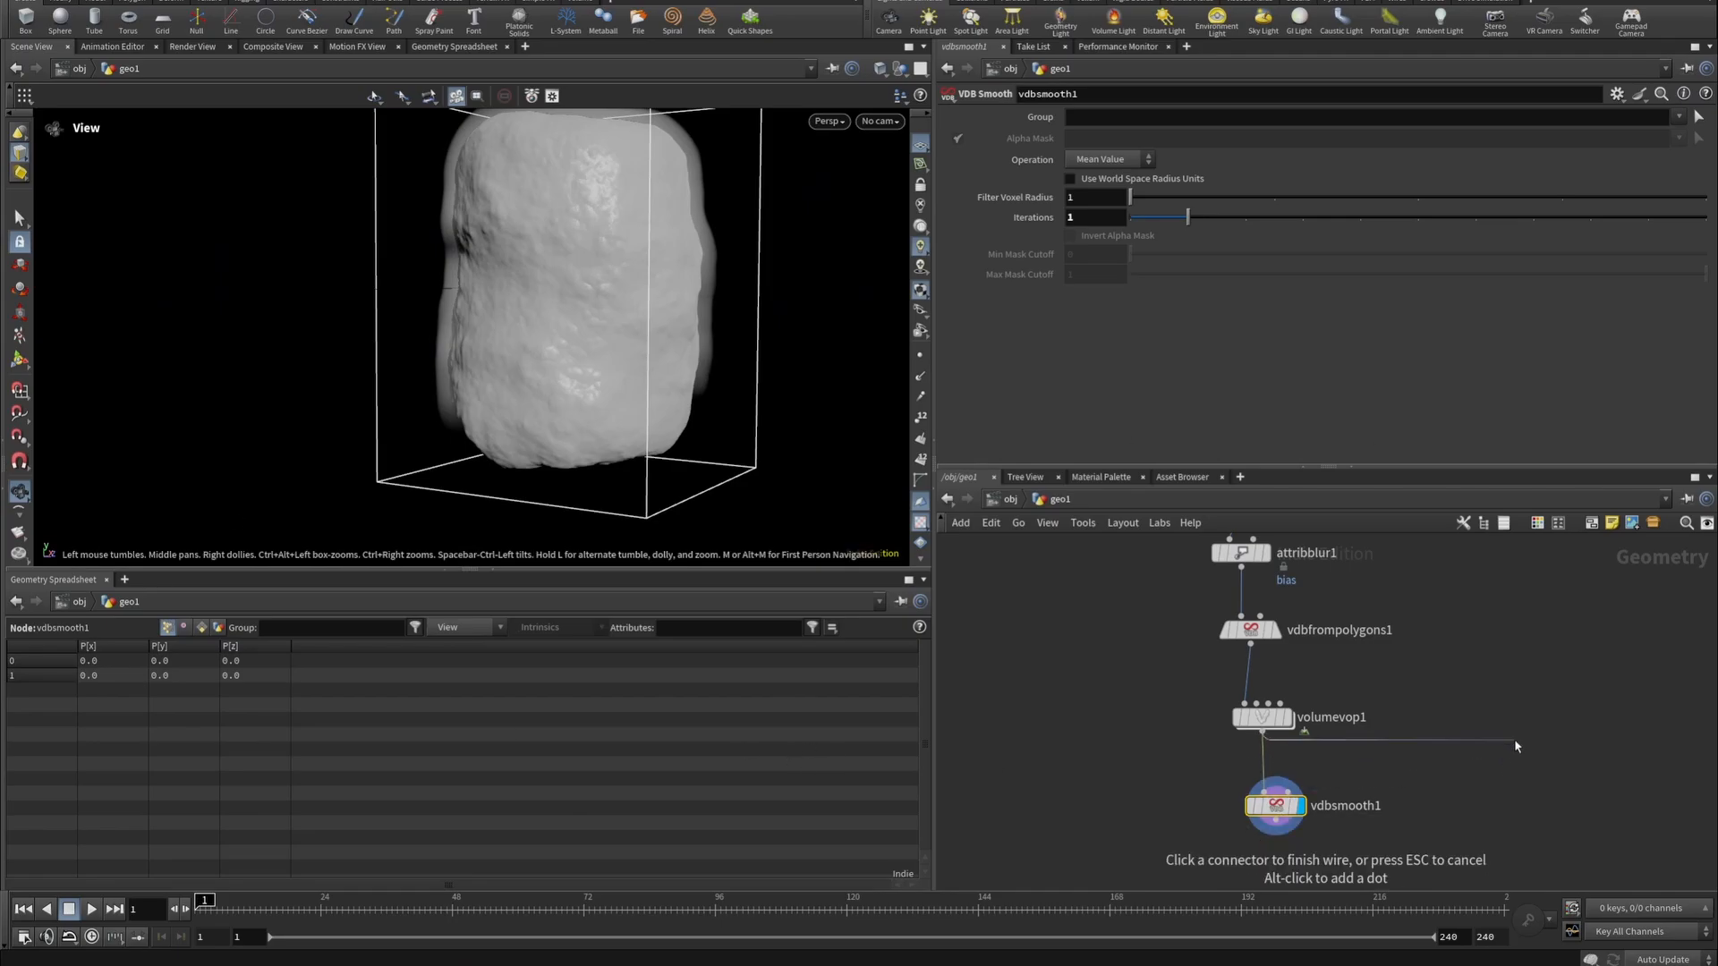
pyautogui.press('Tab')
pyautogui.click(1414, 676)
# Branch a second Volume VOP node off vdbfrompolygons1 and display it.
pyautogui.click(1250, 644)
pyautogui.press('Tab')
pyautogui.write('volumr')
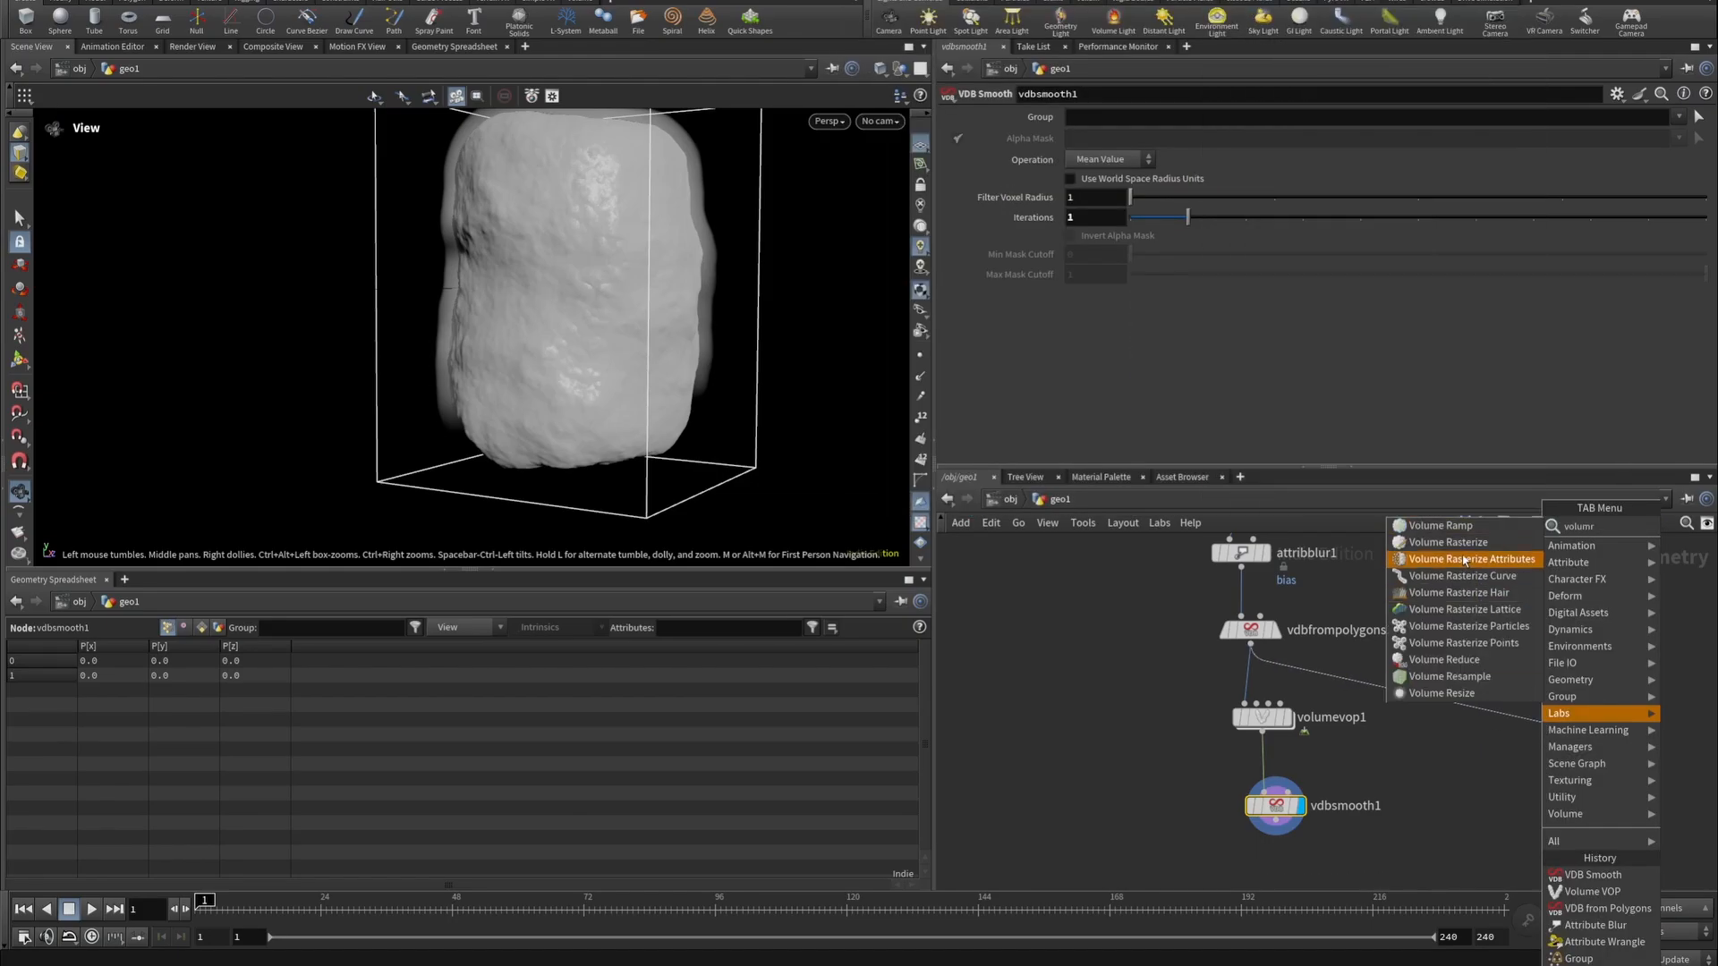
pyautogui.write('vo')
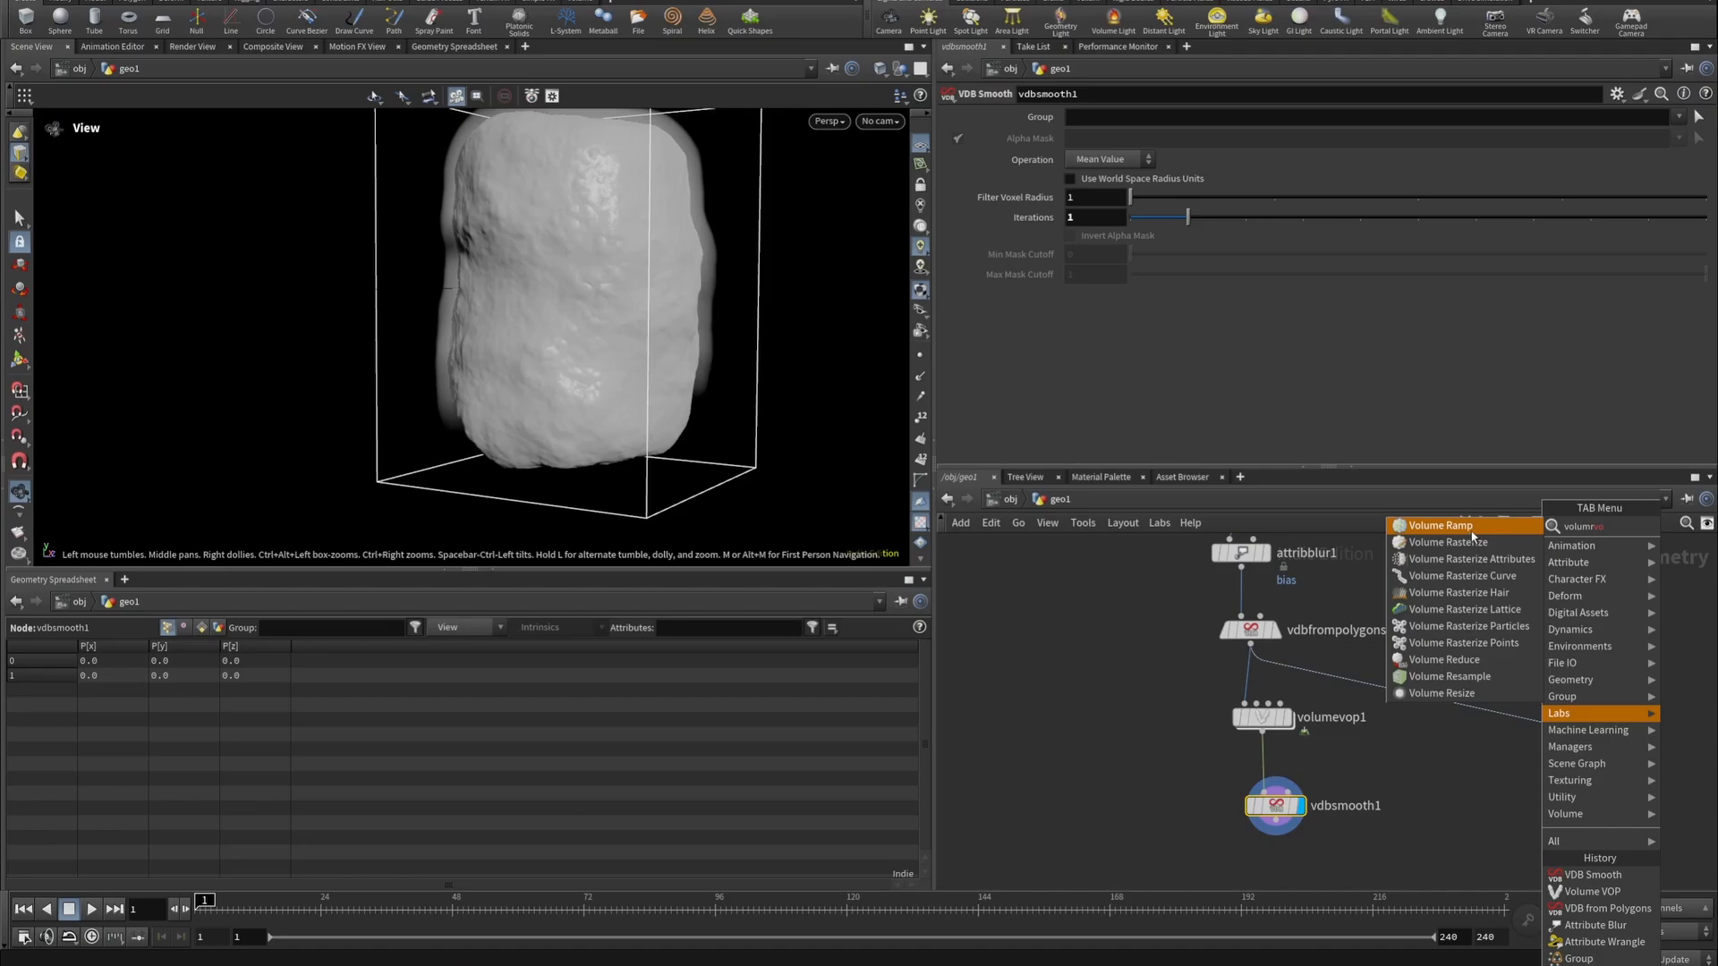
pyautogui.press('BackSpace')
pyautogui.press('BackSpace')
pyautogui.press('BackSpace')
pyautogui.write('ev')
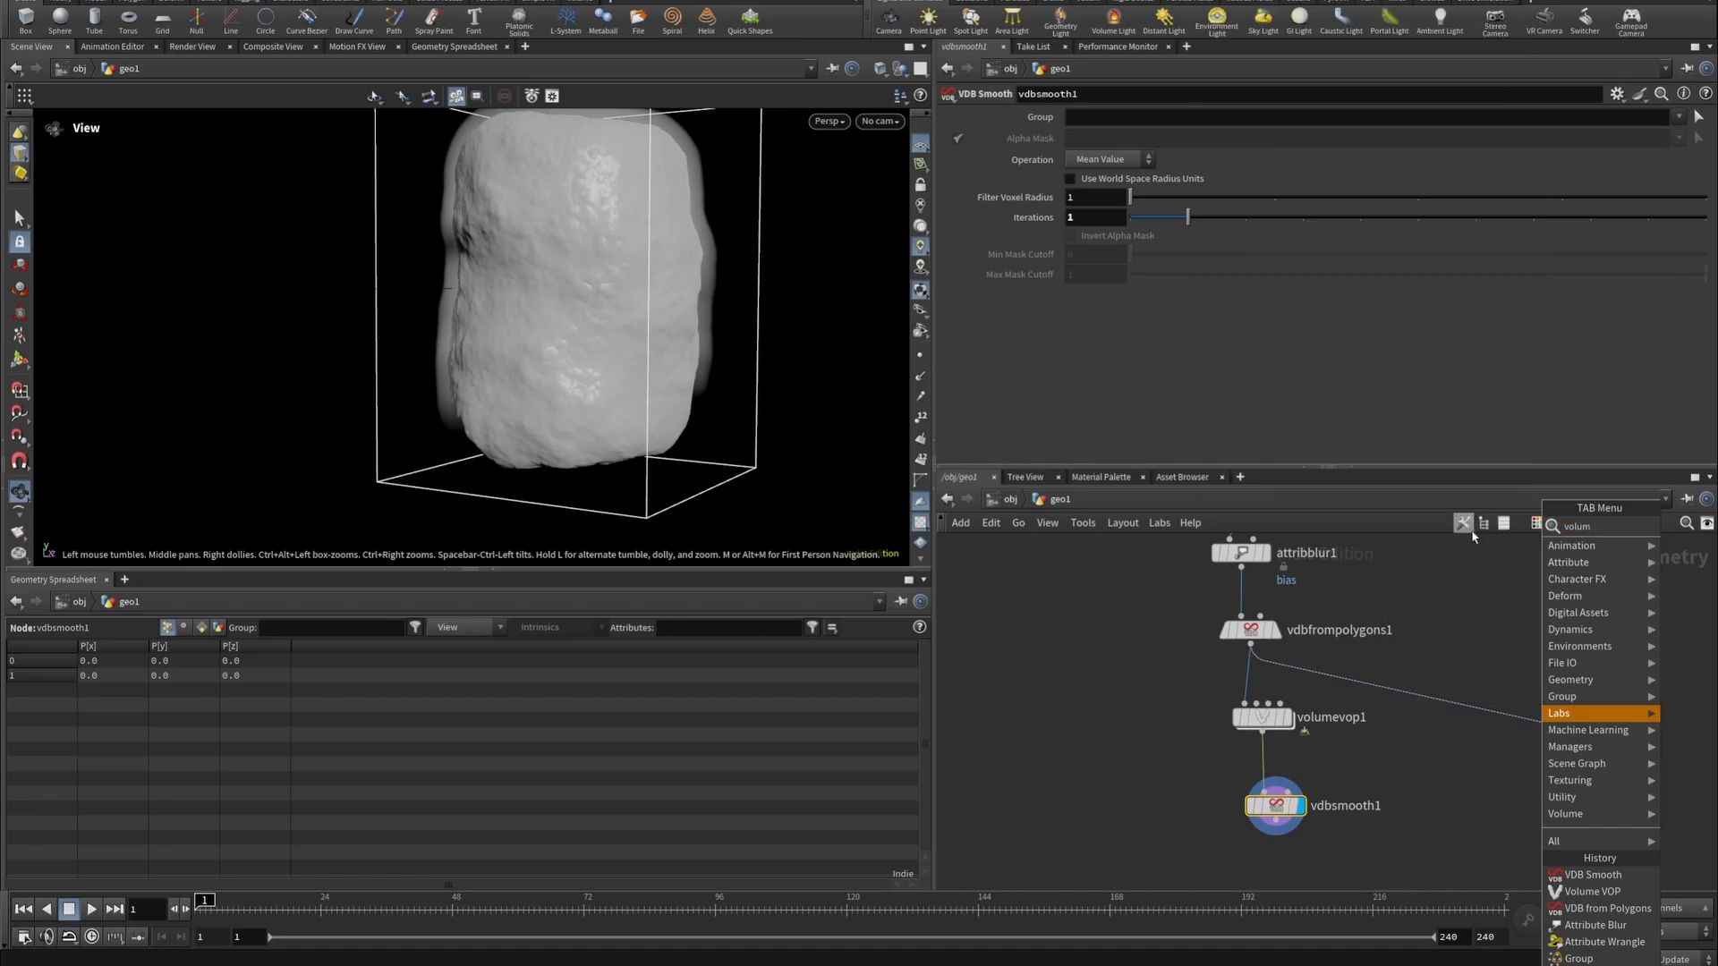
pyautogui.write('o')
pyautogui.click(1474, 532)
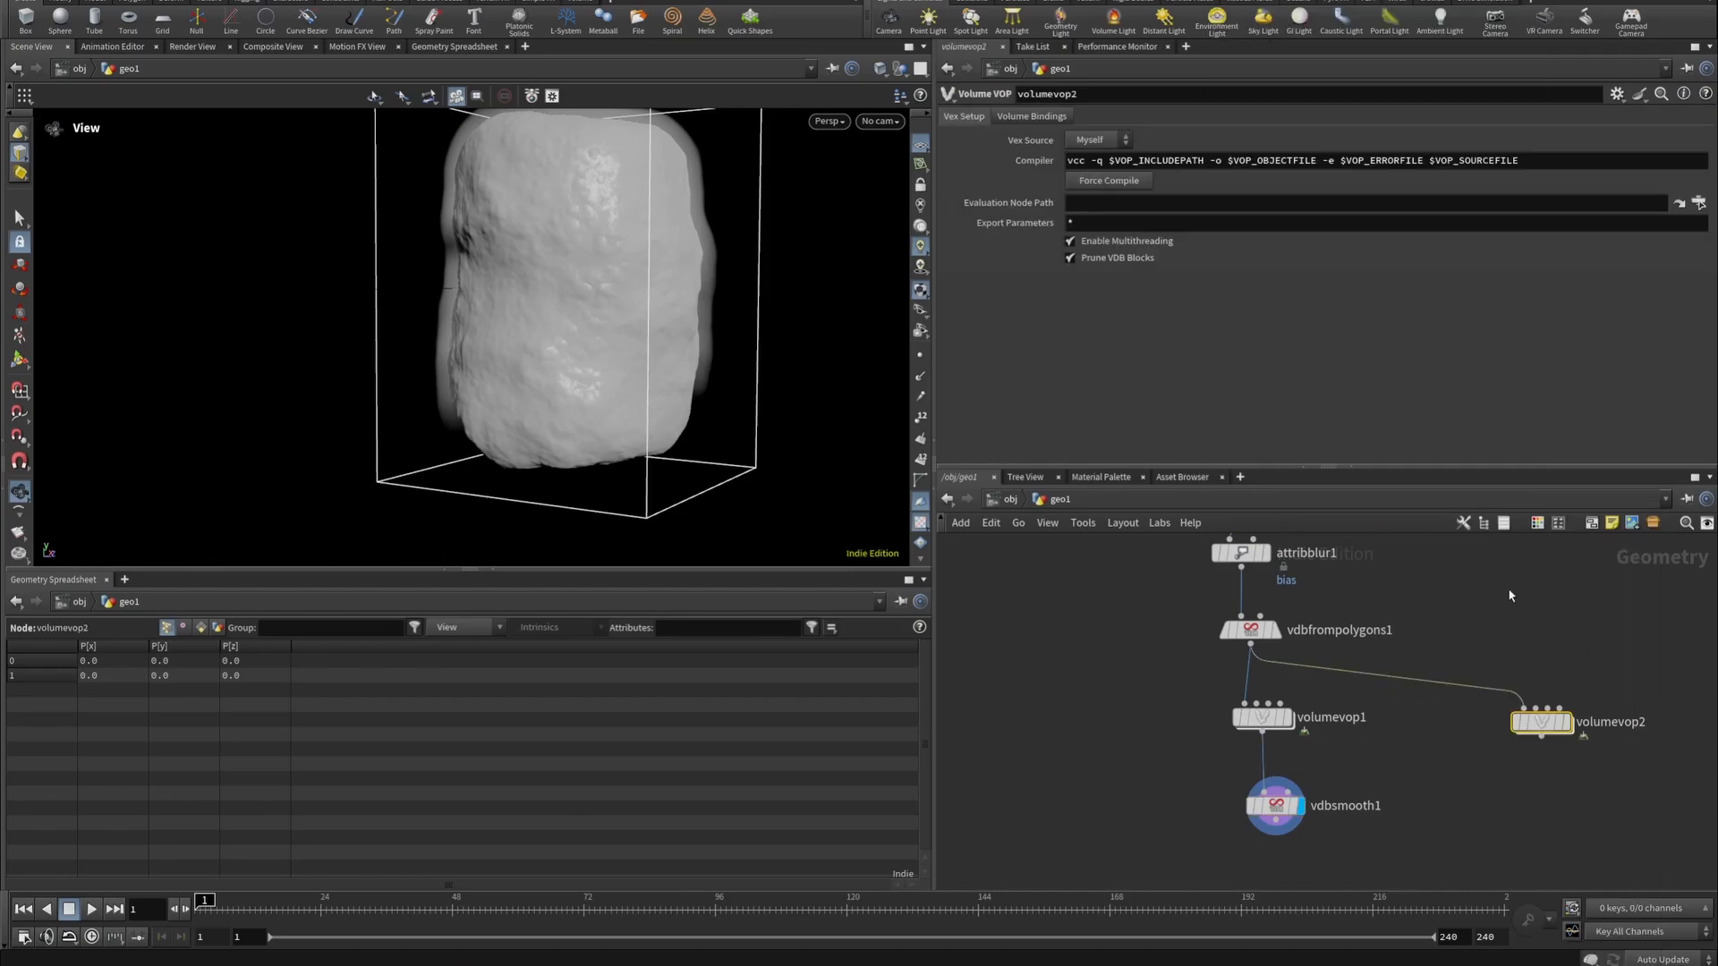
pyautogui.click(1541, 725)
pyautogui.moveTo(1567, 780); pyautogui.dragTo(1422, 768, button='middle')
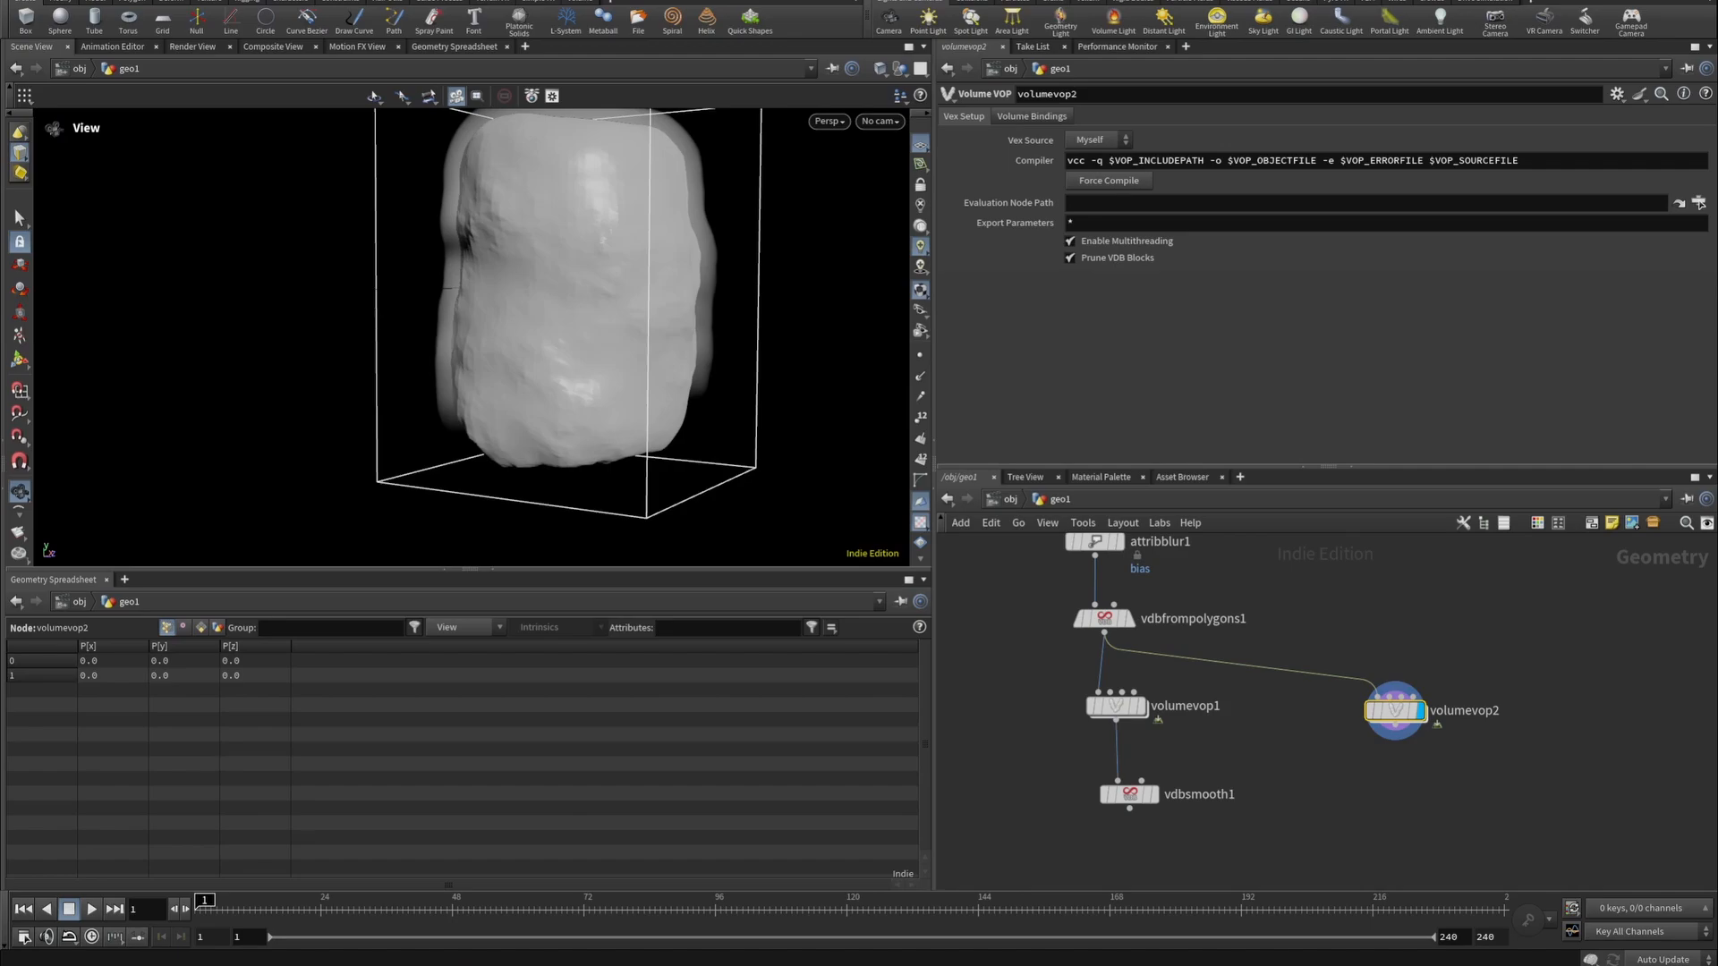
# Open volumevop2 and move its output node away from the global parameters node.
pyautogui.doubleClick(1374, 705)
pyautogui.moveTo(1432, 584); pyautogui.dragTo(1619, 652)
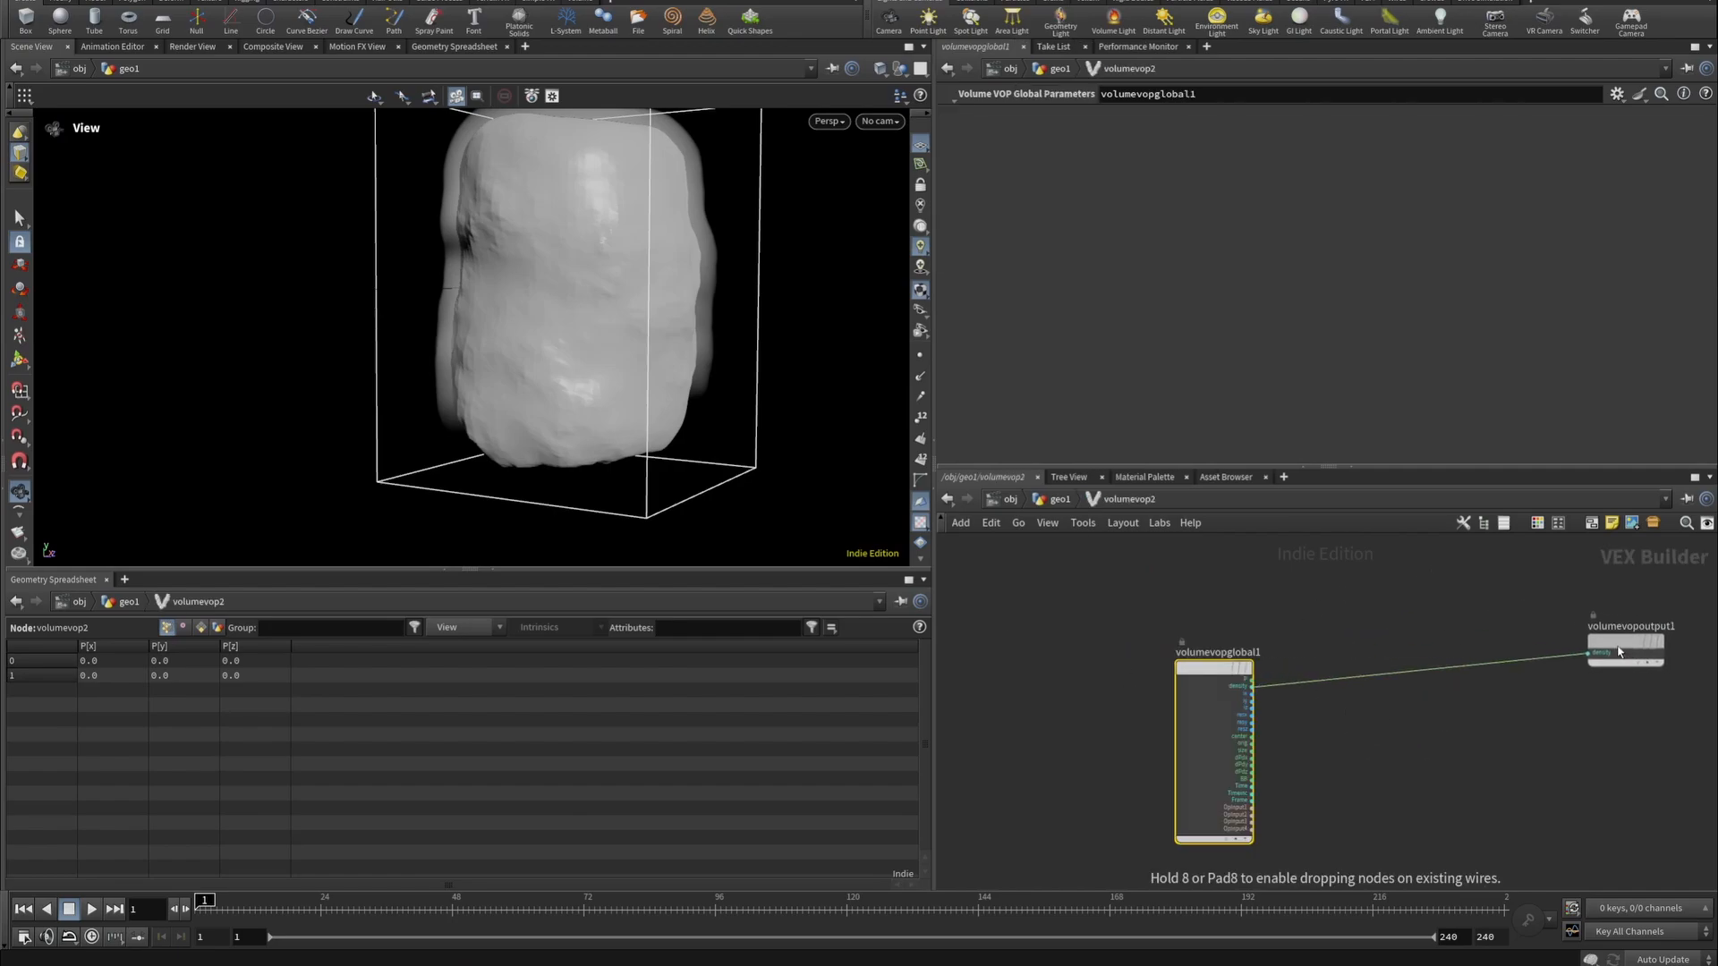
pyautogui.press('h')
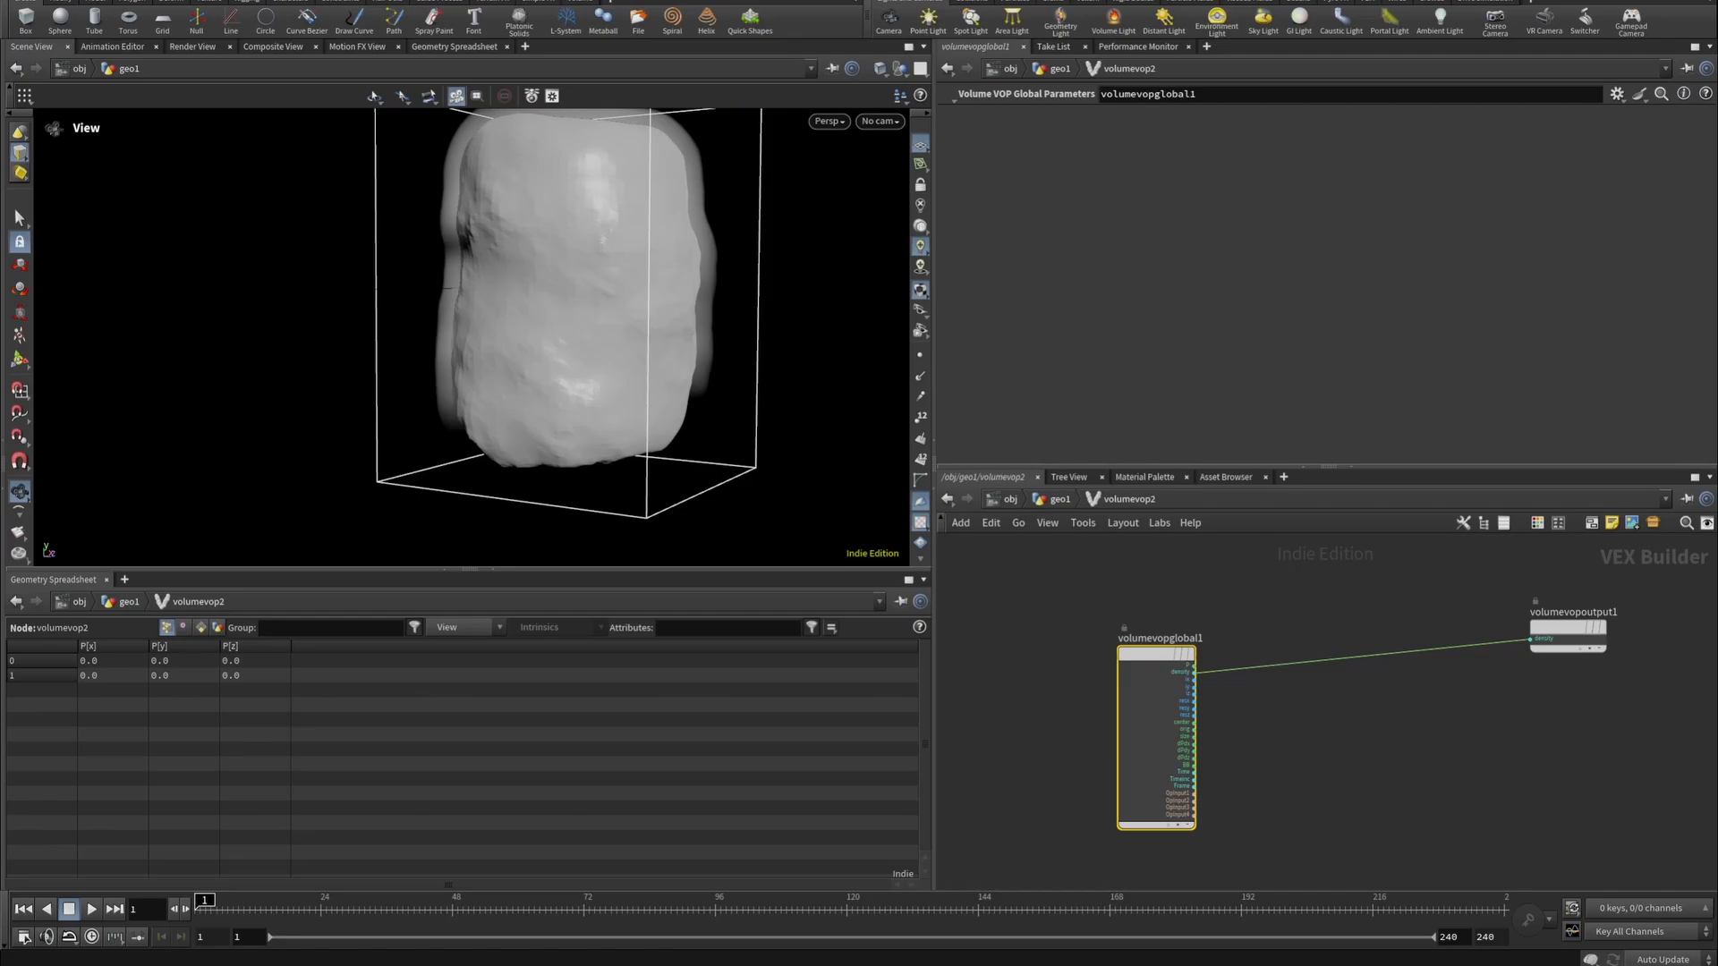
# Copy the Turbulent Noise node from inside volumevop1 and go back inside volumevop2.
pyautogui.click(1332, 740)
pyautogui.press('u')
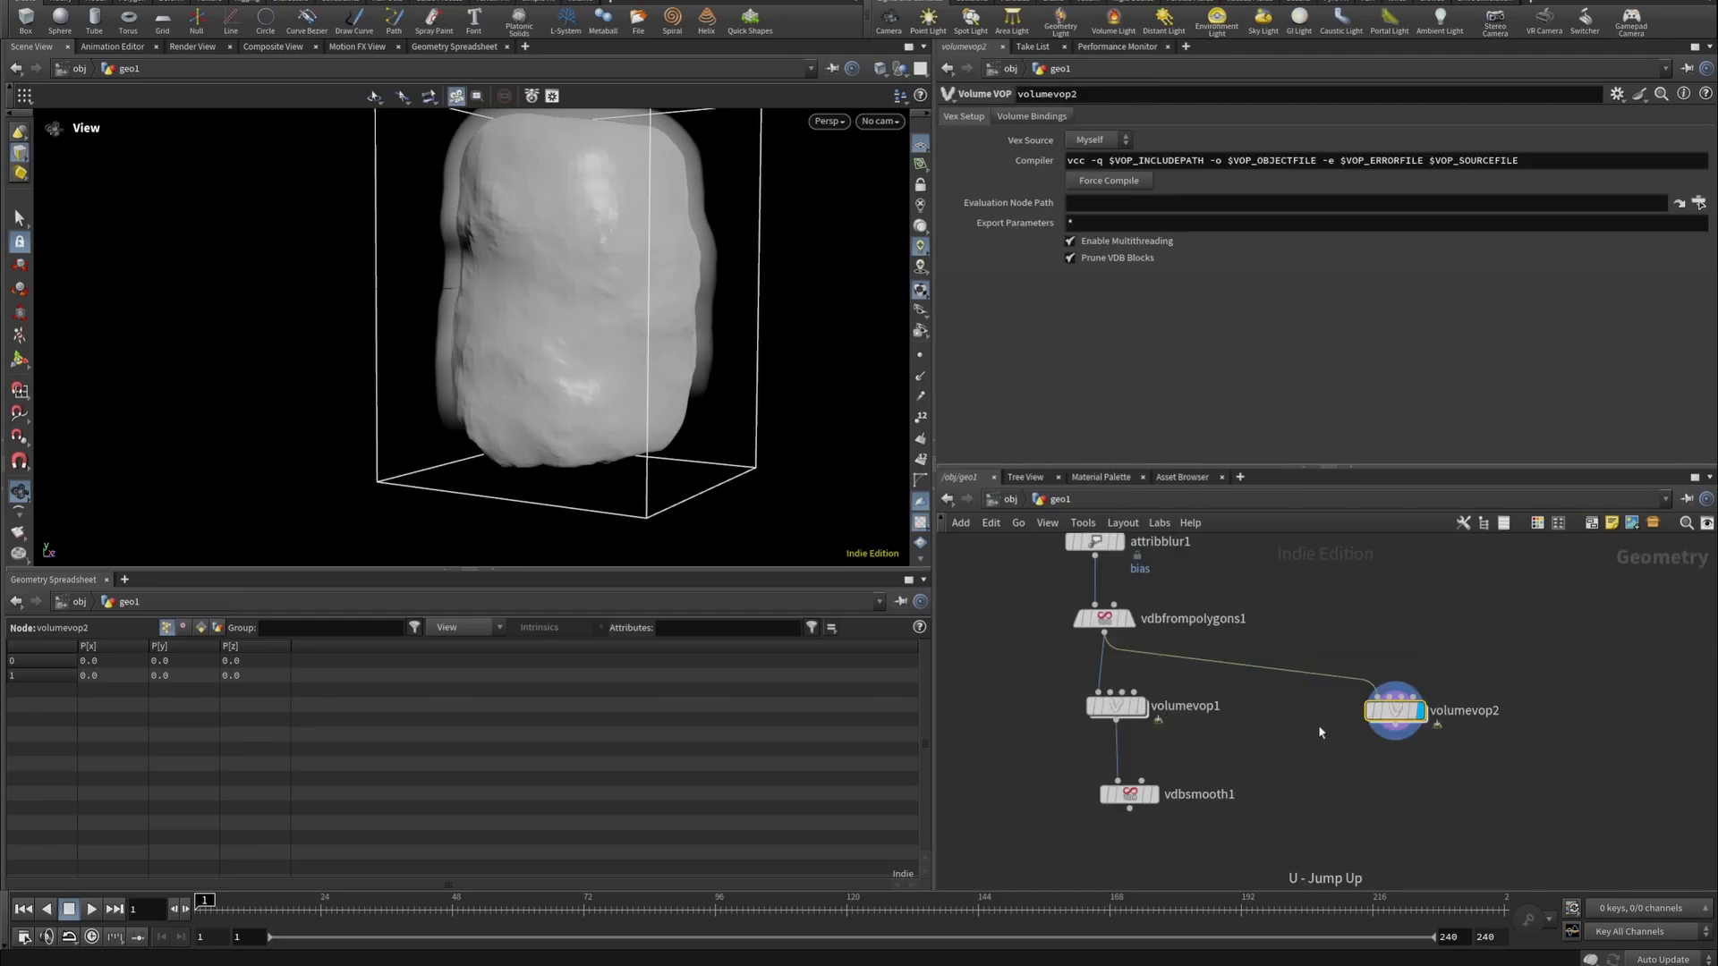
pyautogui.doubleClick(1125, 708)
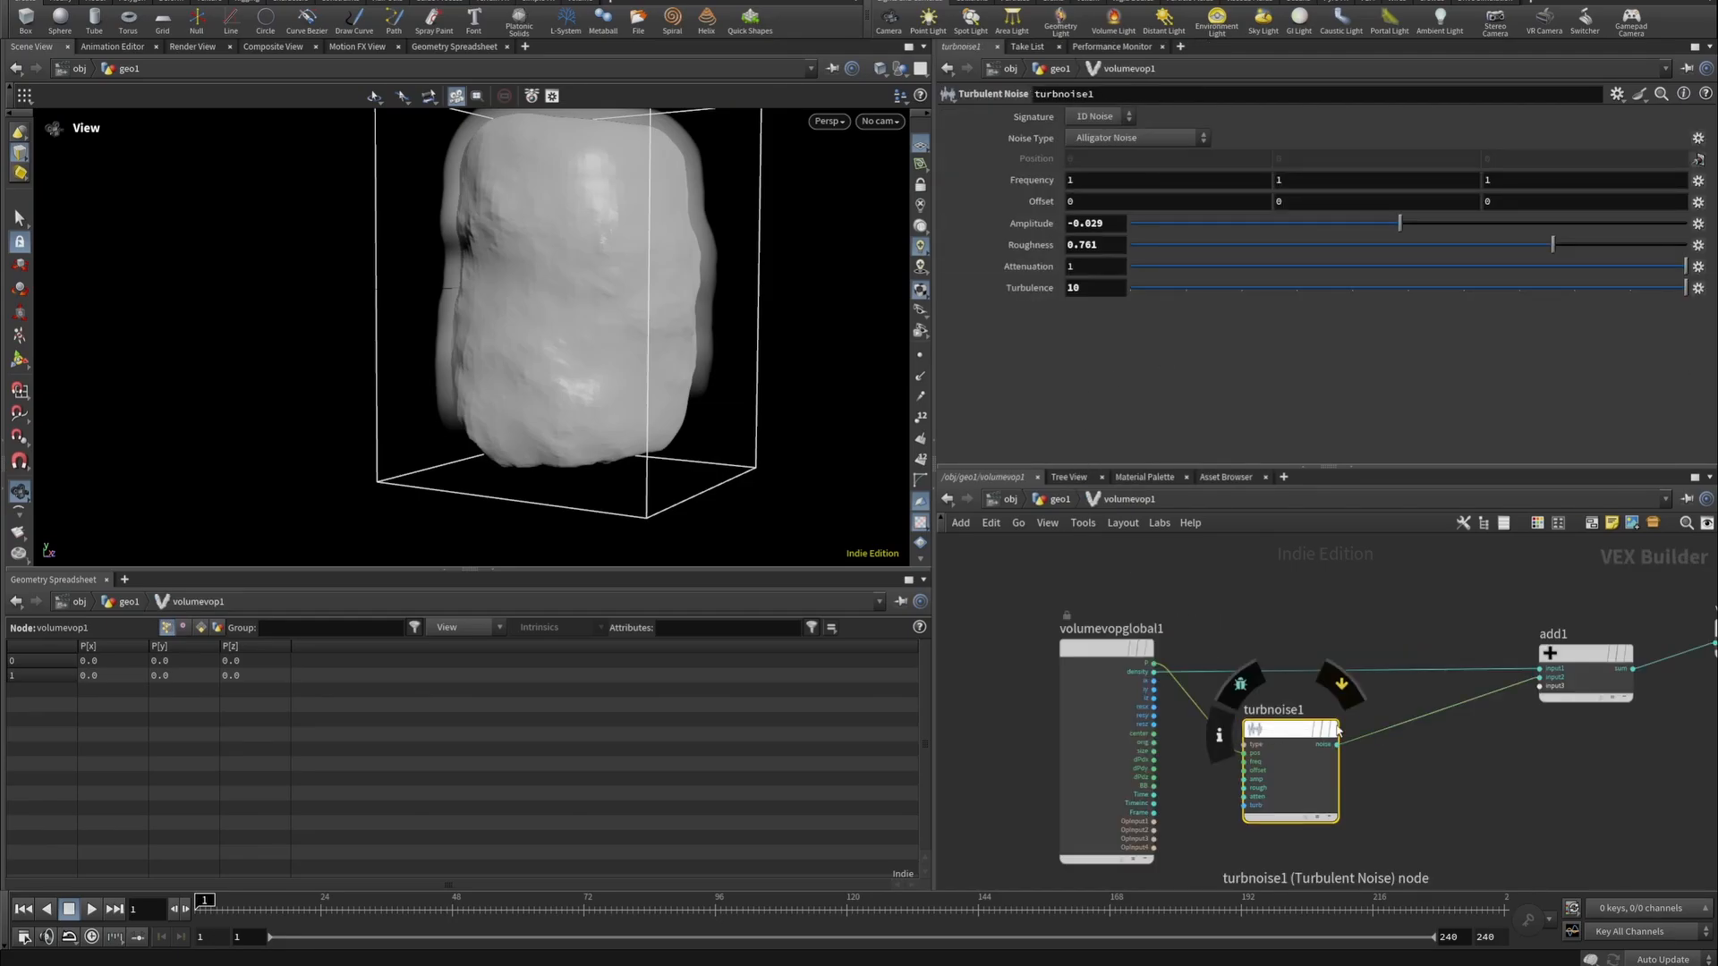
pyautogui.hotkey('ctrl', 'c')
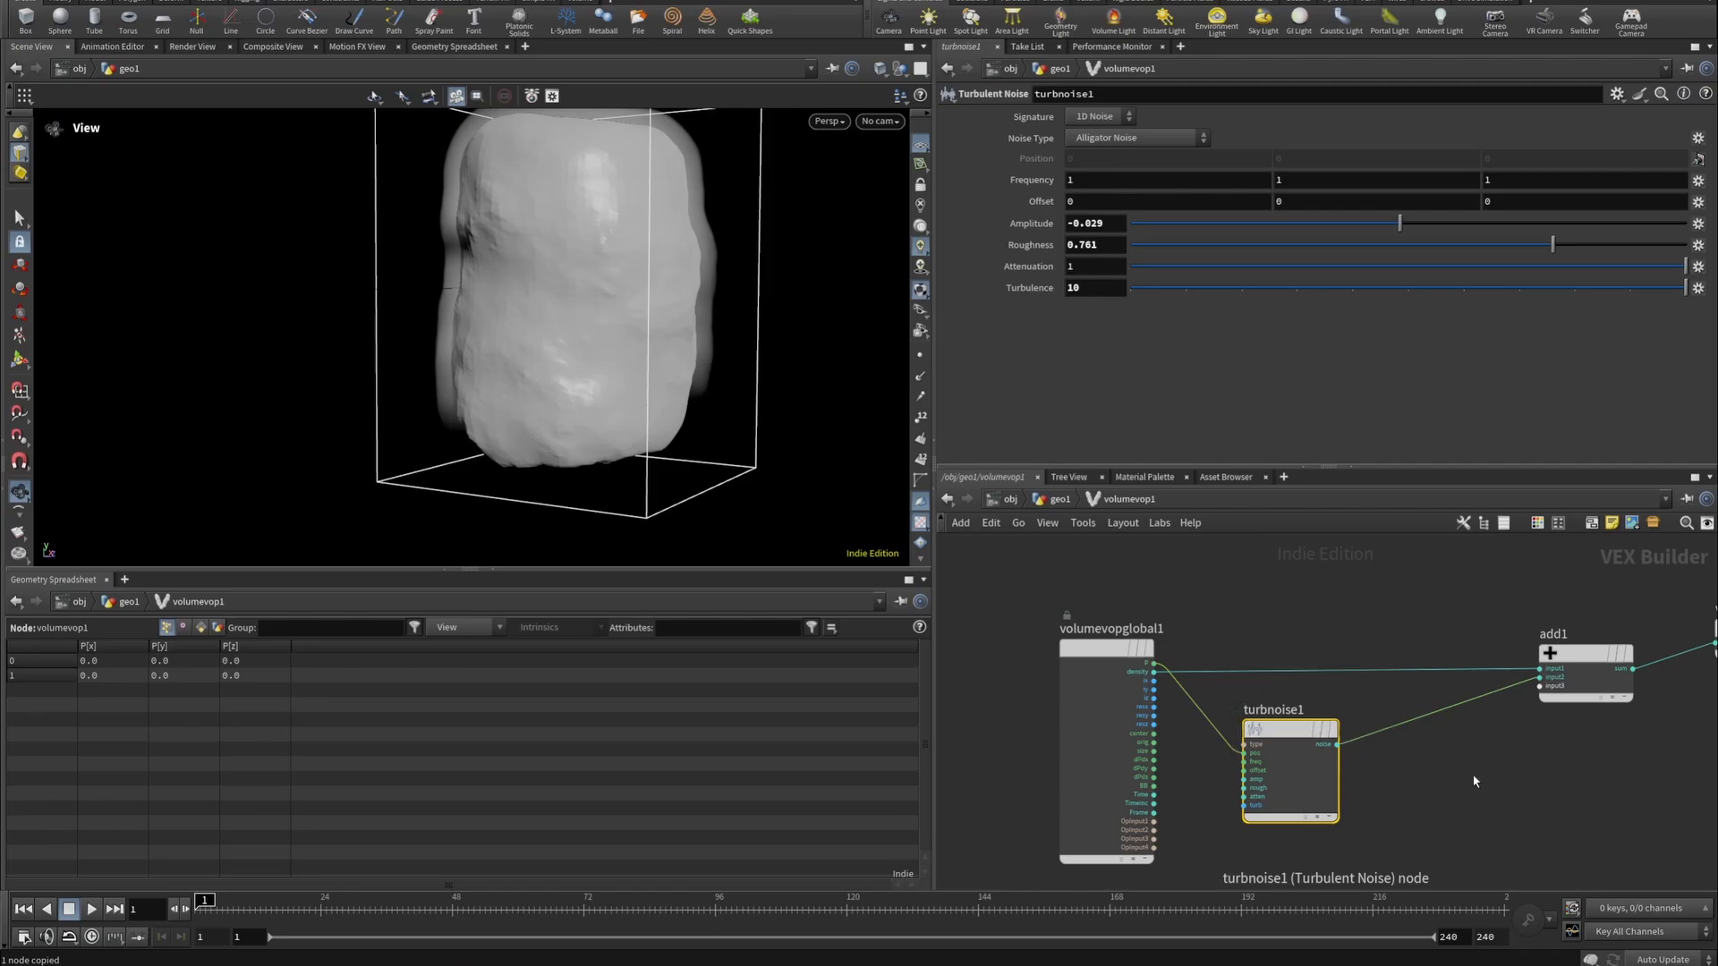
pyautogui.press('u')
pyautogui.doubleClick(1403, 721)
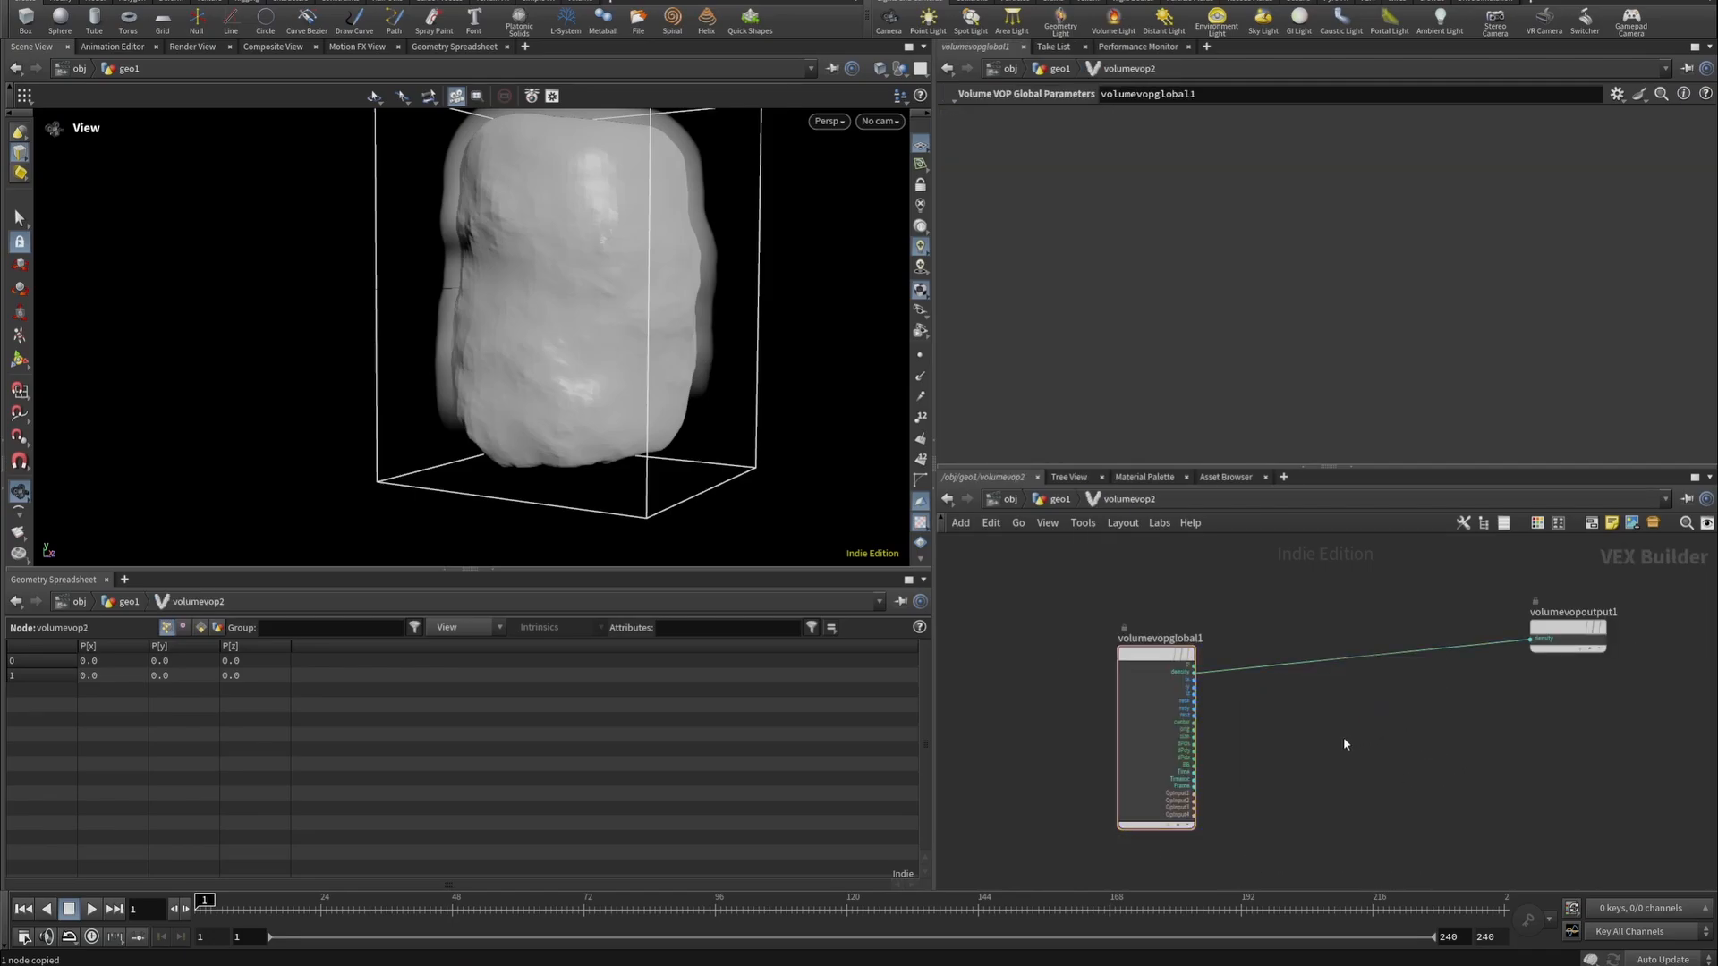
# Paste two copies of the Turbulent Noise node into volumevop2, placing one below the other.
pyautogui.hotkey('ctrl', 'v')
pyautogui.scroll(3, 1329, 730)
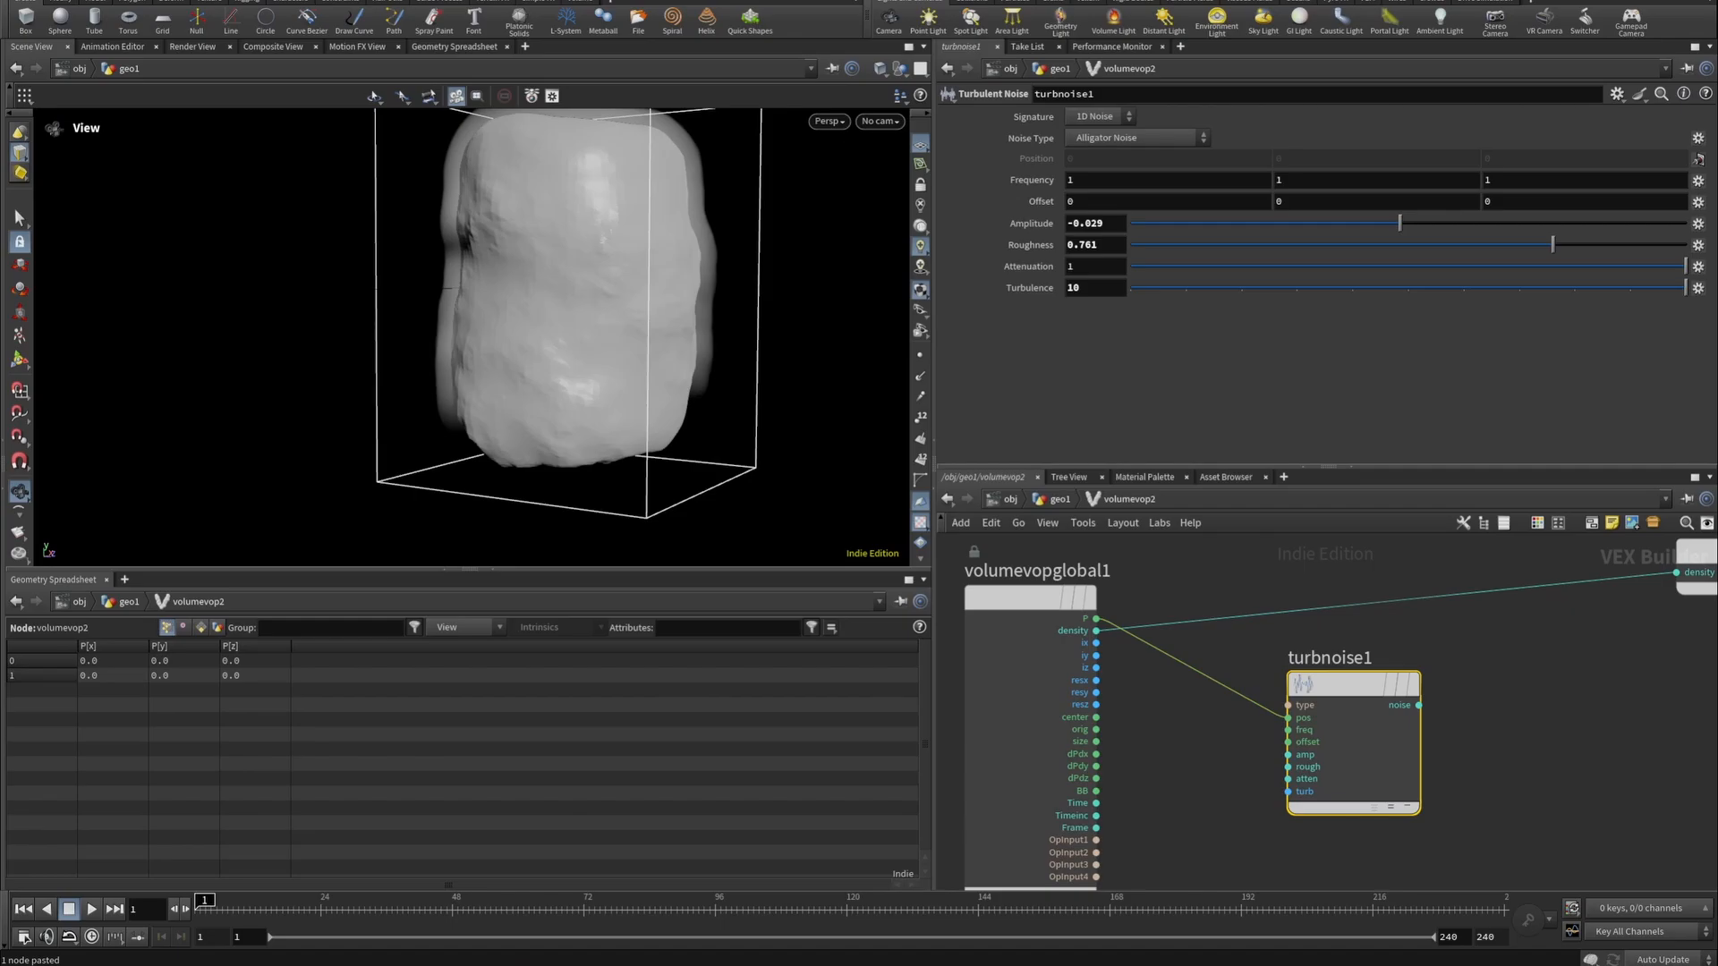
pyautogui.scroll(-3, 1066, 667)
pyautogui.moveTo(1125, 730); pyautogui.dragTo(1190, 631, button='middle')
pyautogui.moveTo(1269, 587); pyautogui.dragTo(1306, 598)
pyautogui.moveTo(1371, 650); pyautogui.dragTo(1306, 715, button='middle')
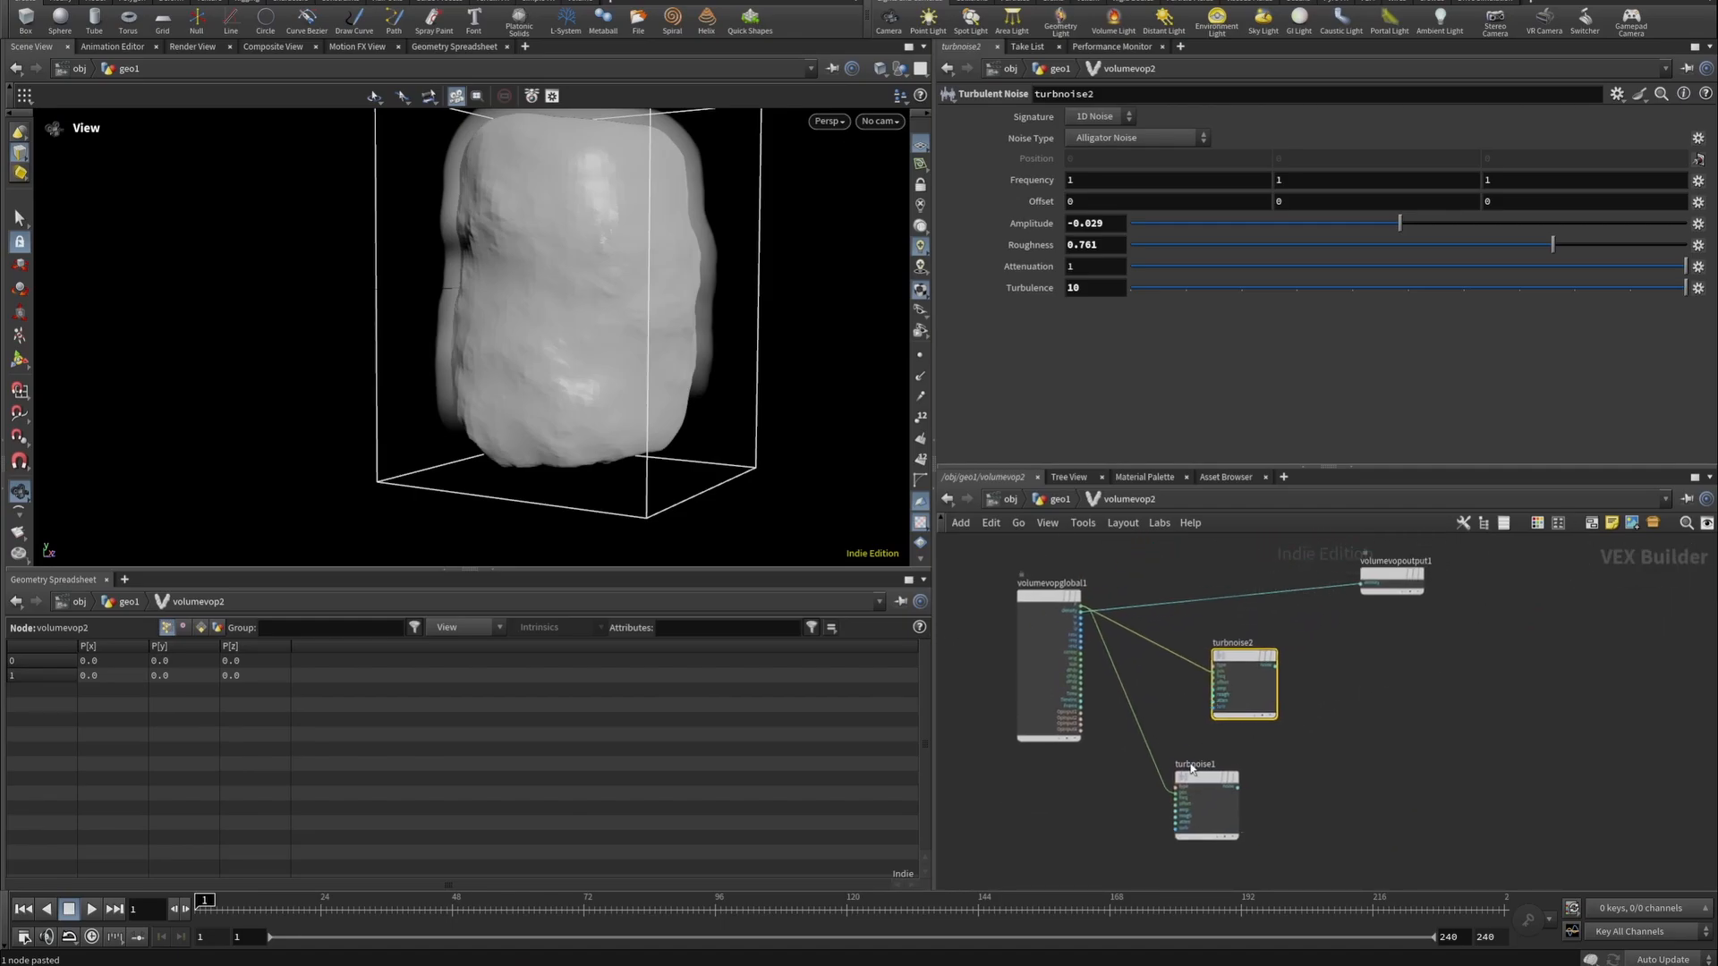
# Rename turbnoise1 to low and turbnoise2 to high.
pyautogui.scroll(3, 1192, 766)
pyautogui.doubleClick(1198, 767)
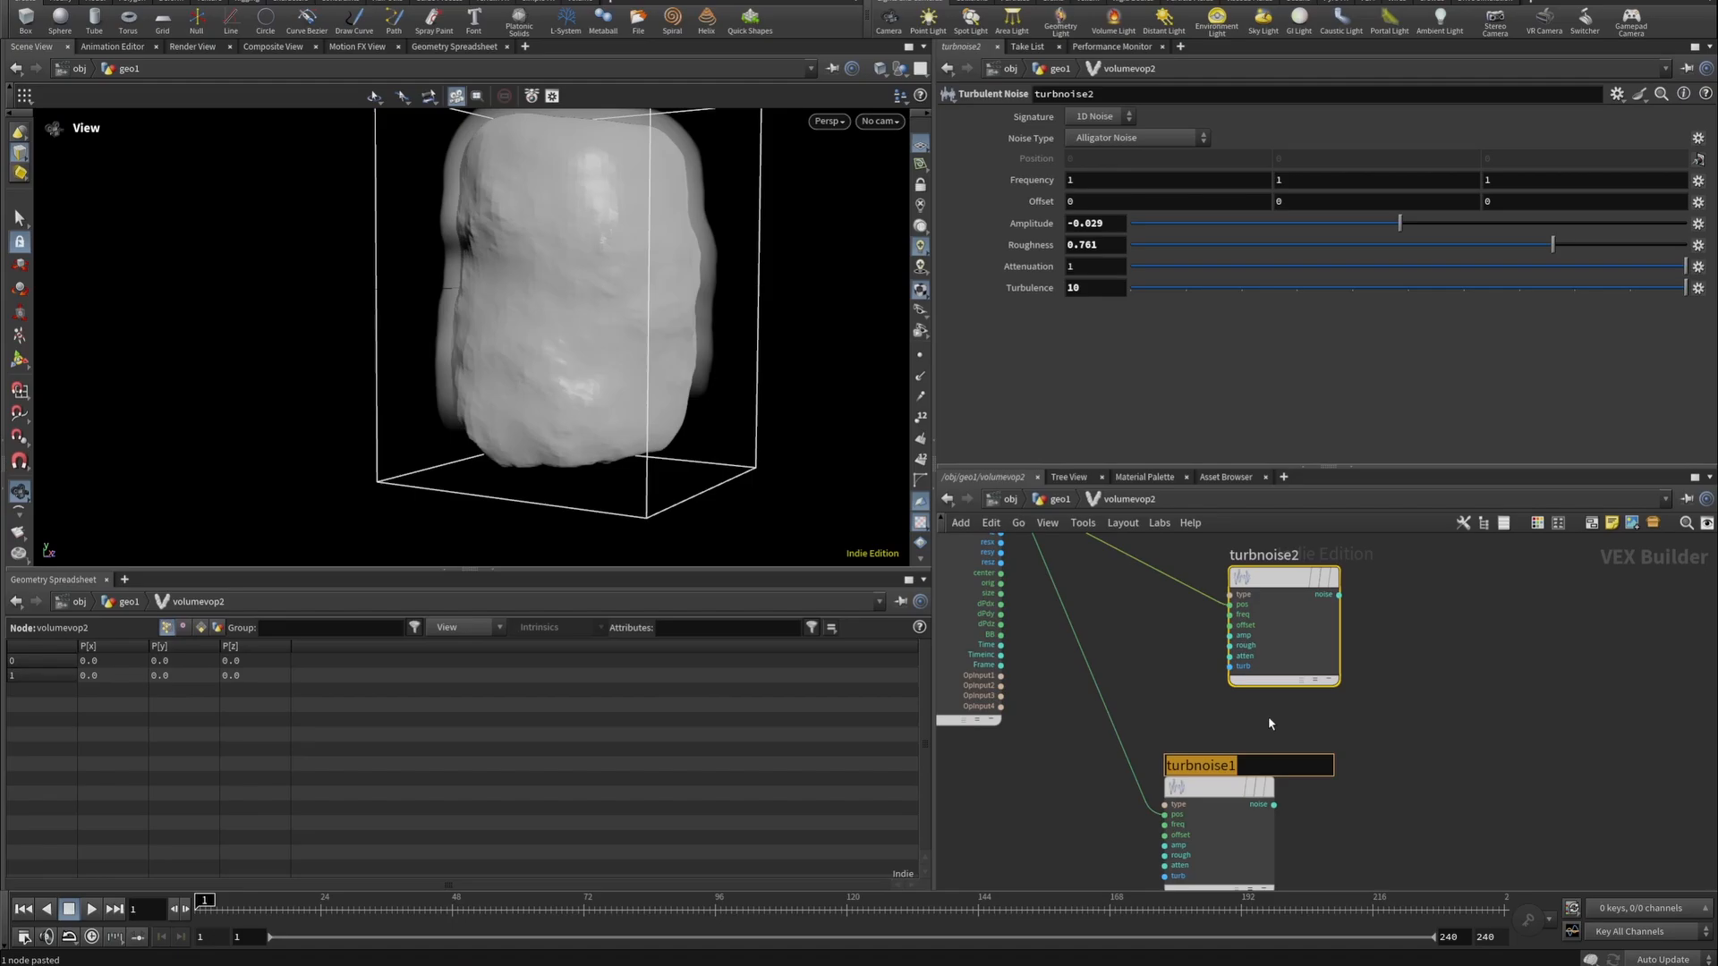
pyautogui.write('low')
pyautogui.press('Return')
pyautogui.doubleClick(1254, 552)
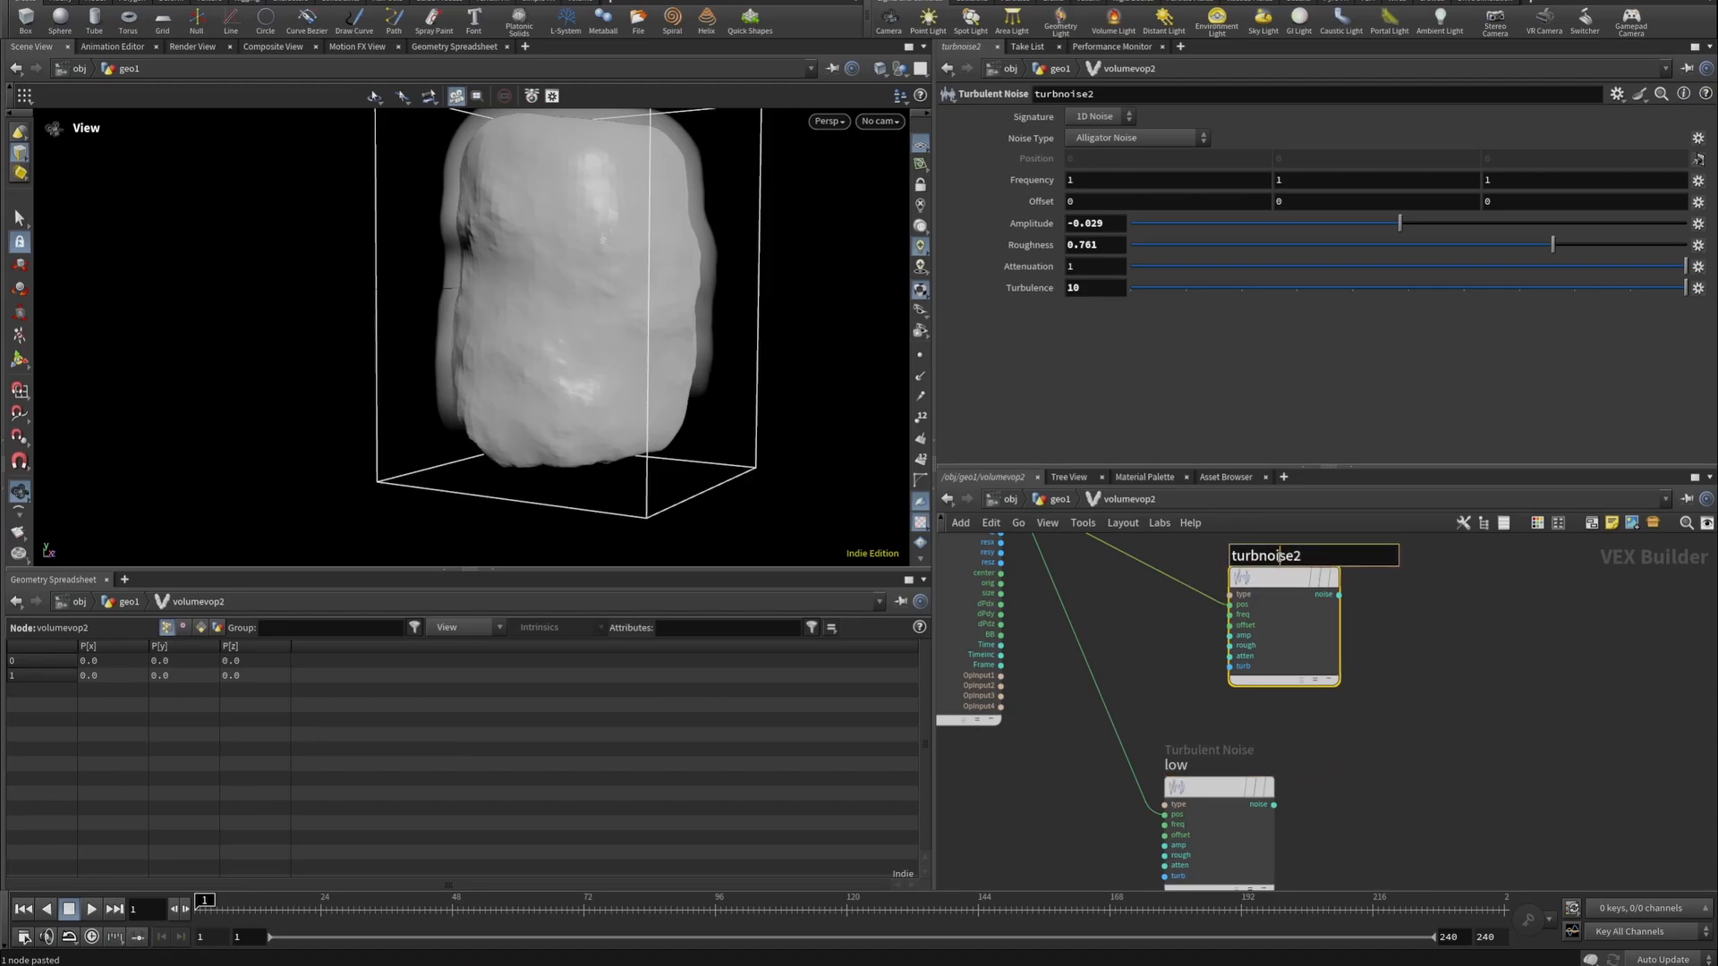
pyautogui.write('hih')
pyautogui.press('BackSpace')
pyautogui.write('gh')
pyautogui.press('Return')
# Move the global parameters and output nodes further apart to make room around the noise nodes.
pyautogui.scroll(-4, 1347, 637)
pyautogui.moveTo(1380, 703); pyautogui.dragTo(1421, 720, button='middle')
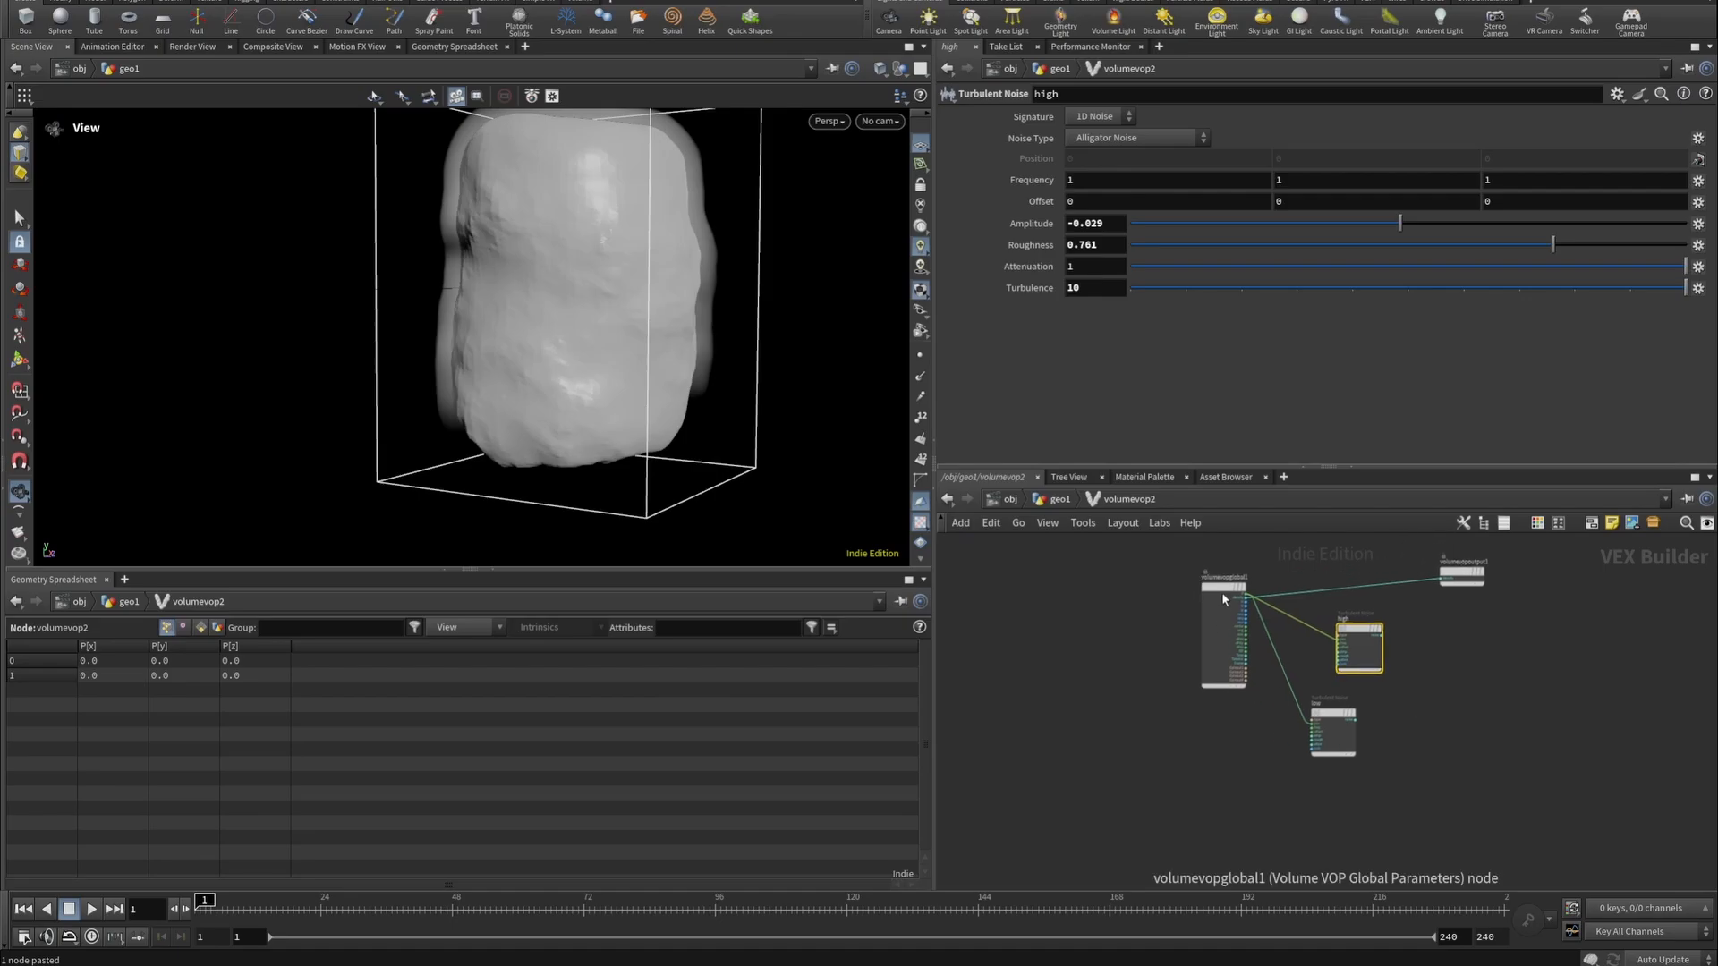
pyautogui.moveTo(1221, 592); pyautogui.dragTo(1162, 620)
pyautogui.scroll(4, 1380, 630)
pyautogui.scroll(-3, 1340, 648)
pyautogui.moveTo(1460, 651); pyautogui.dragTo(1349, 671, button='middle')
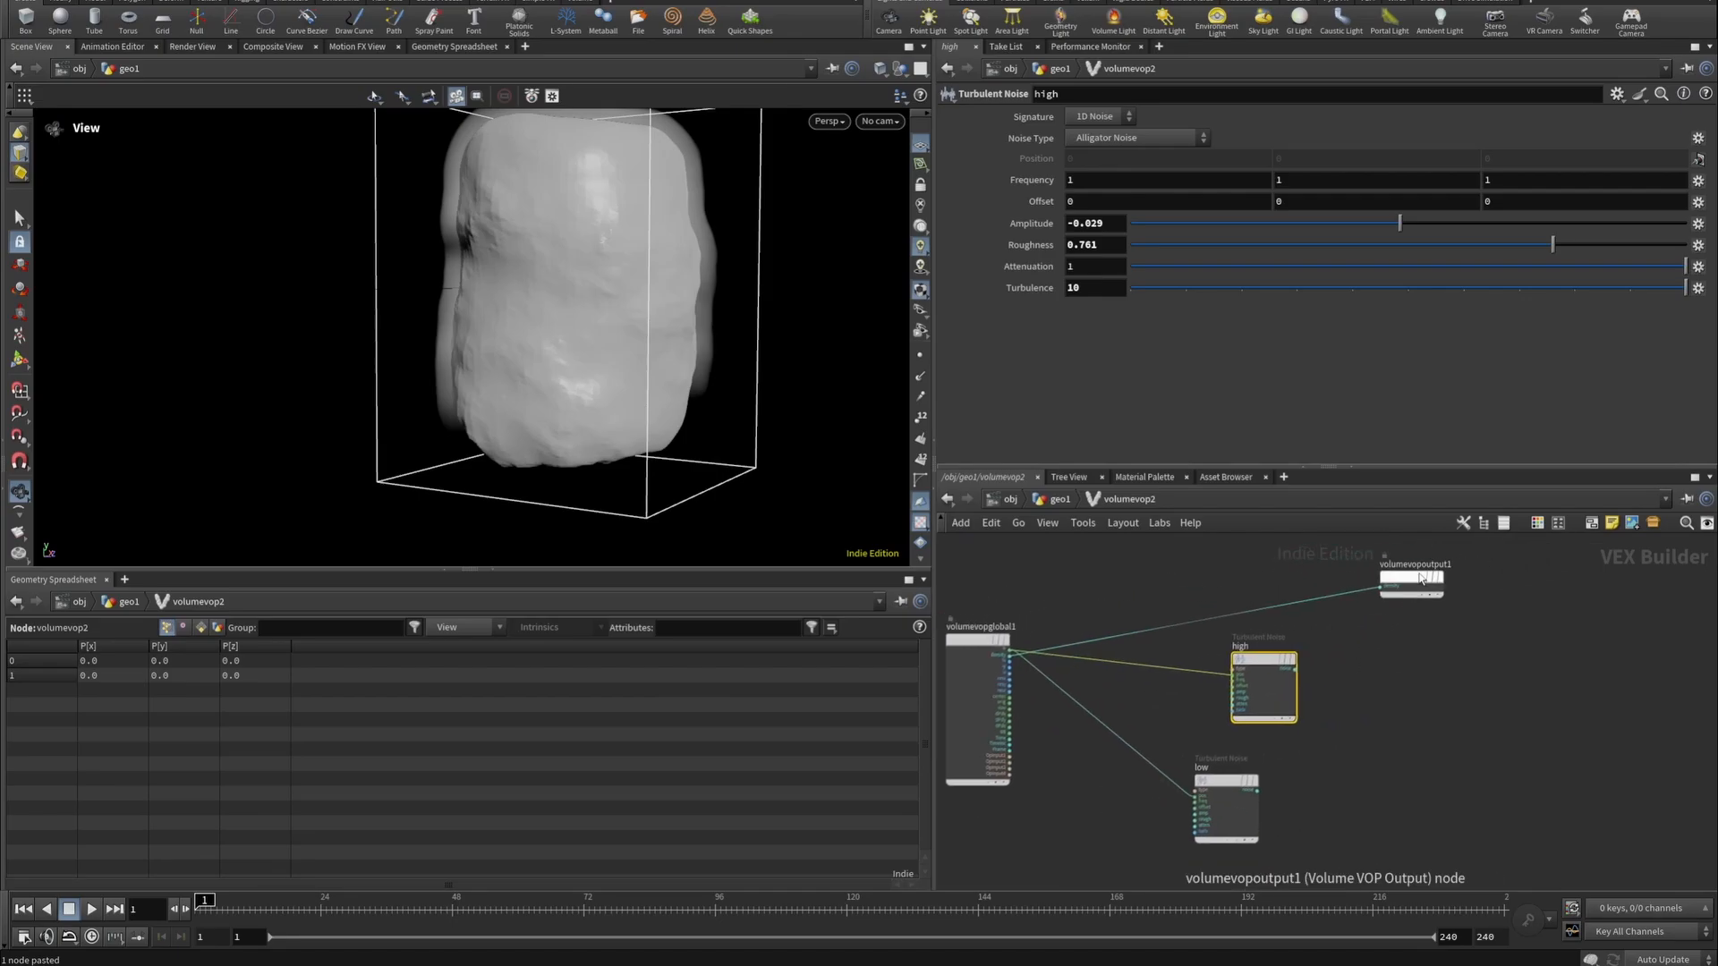
pyautogui.moveTo(1414, 577); pyautogui.dragTo(1531, 577)
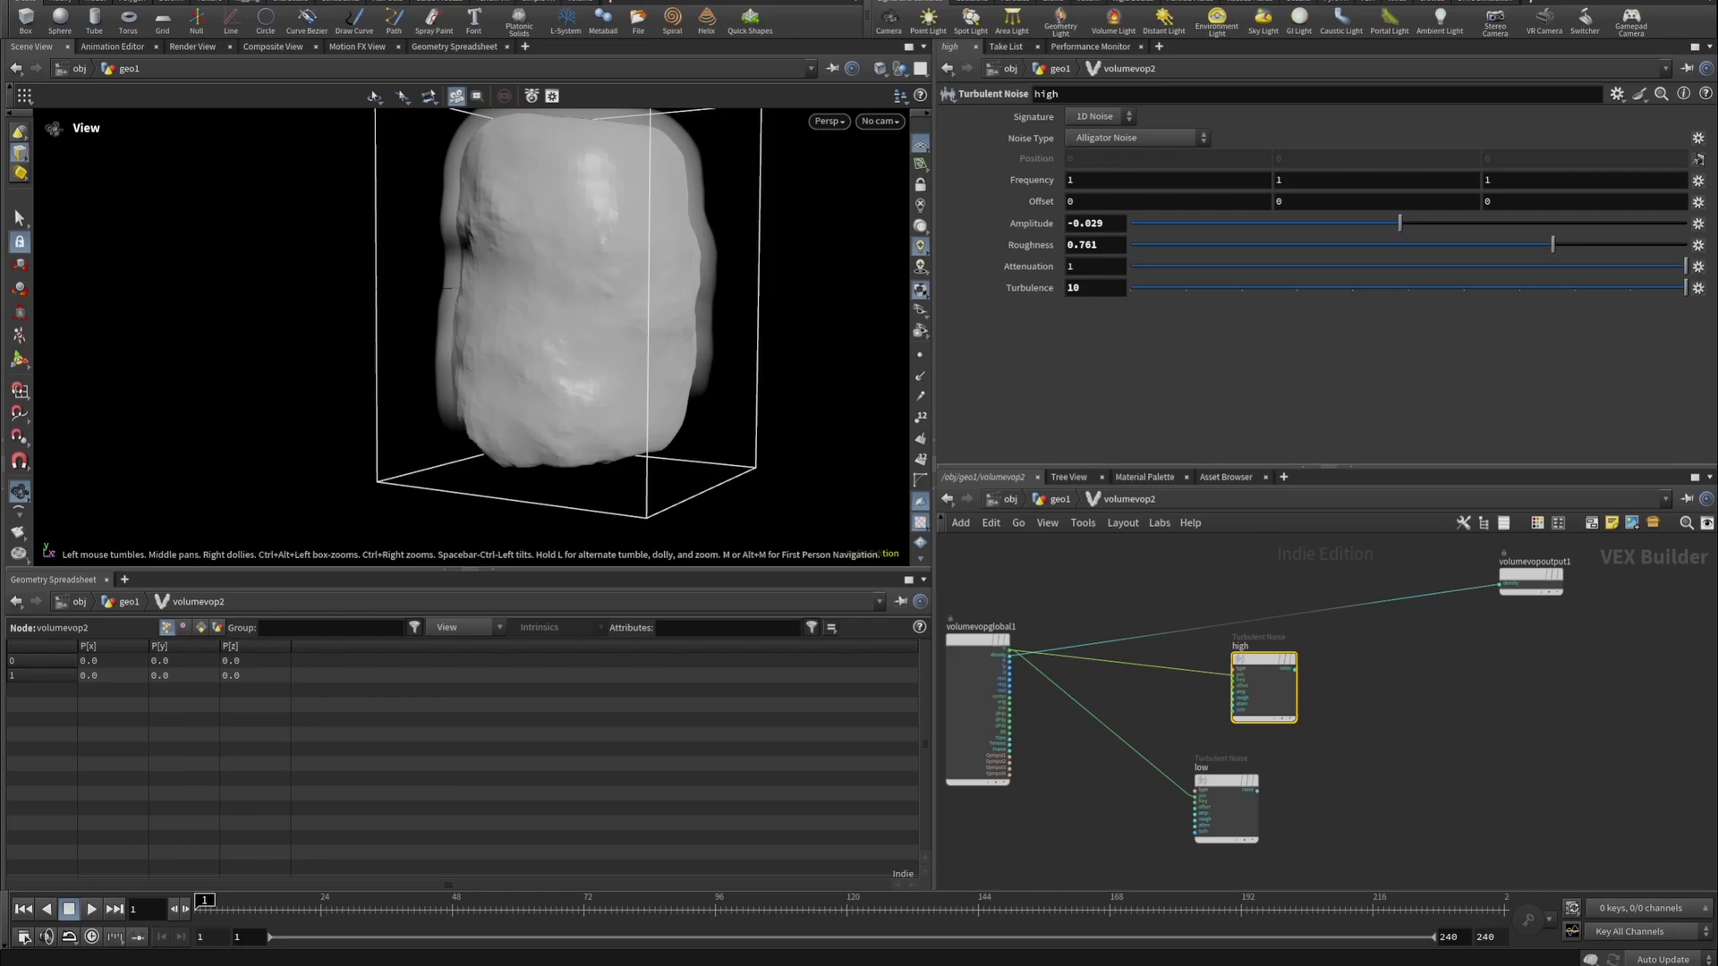
# Insert an Add node on the density wire between the global parameters and the output.
pyautogui.click(1409, 698)
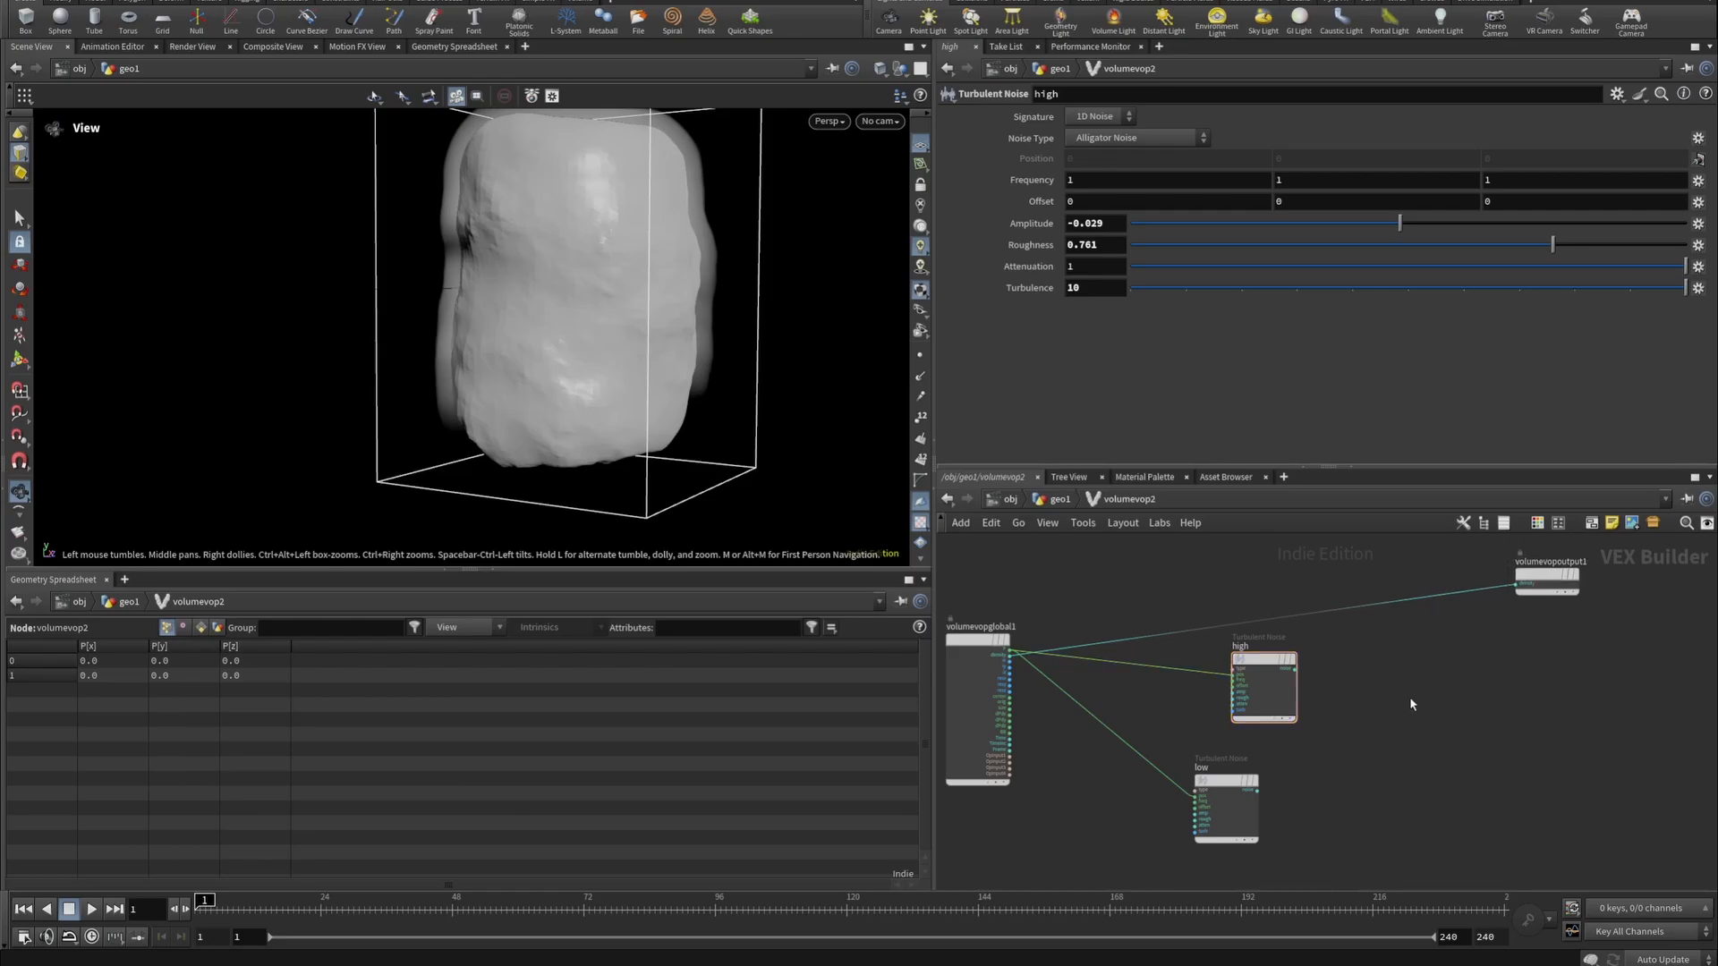
pyautogui.press('Tab')
pyautogui.write('add')
pyautogui.click(1550, 257)
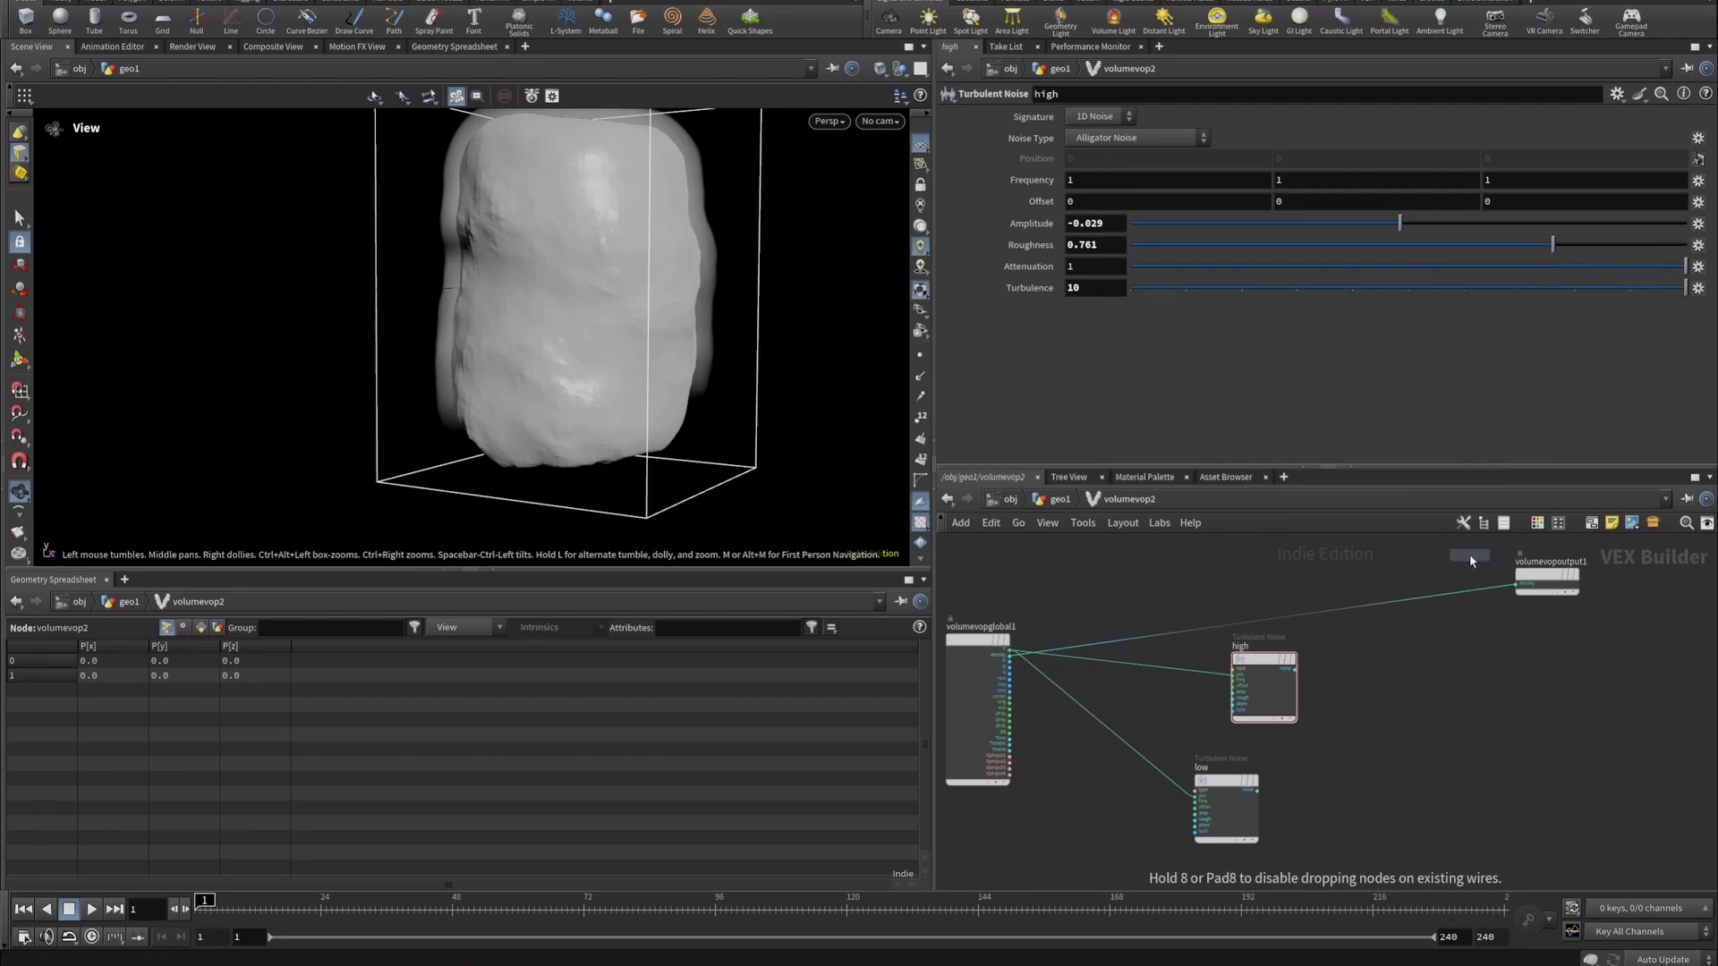
pyautogui.click(1407, 607)
# Connect the high noise output to the Add node's second input and move the high node closer to the global parameters.
pyautogui.scroll(3, 1330, 685)
pyautogui.click(1295, 666)
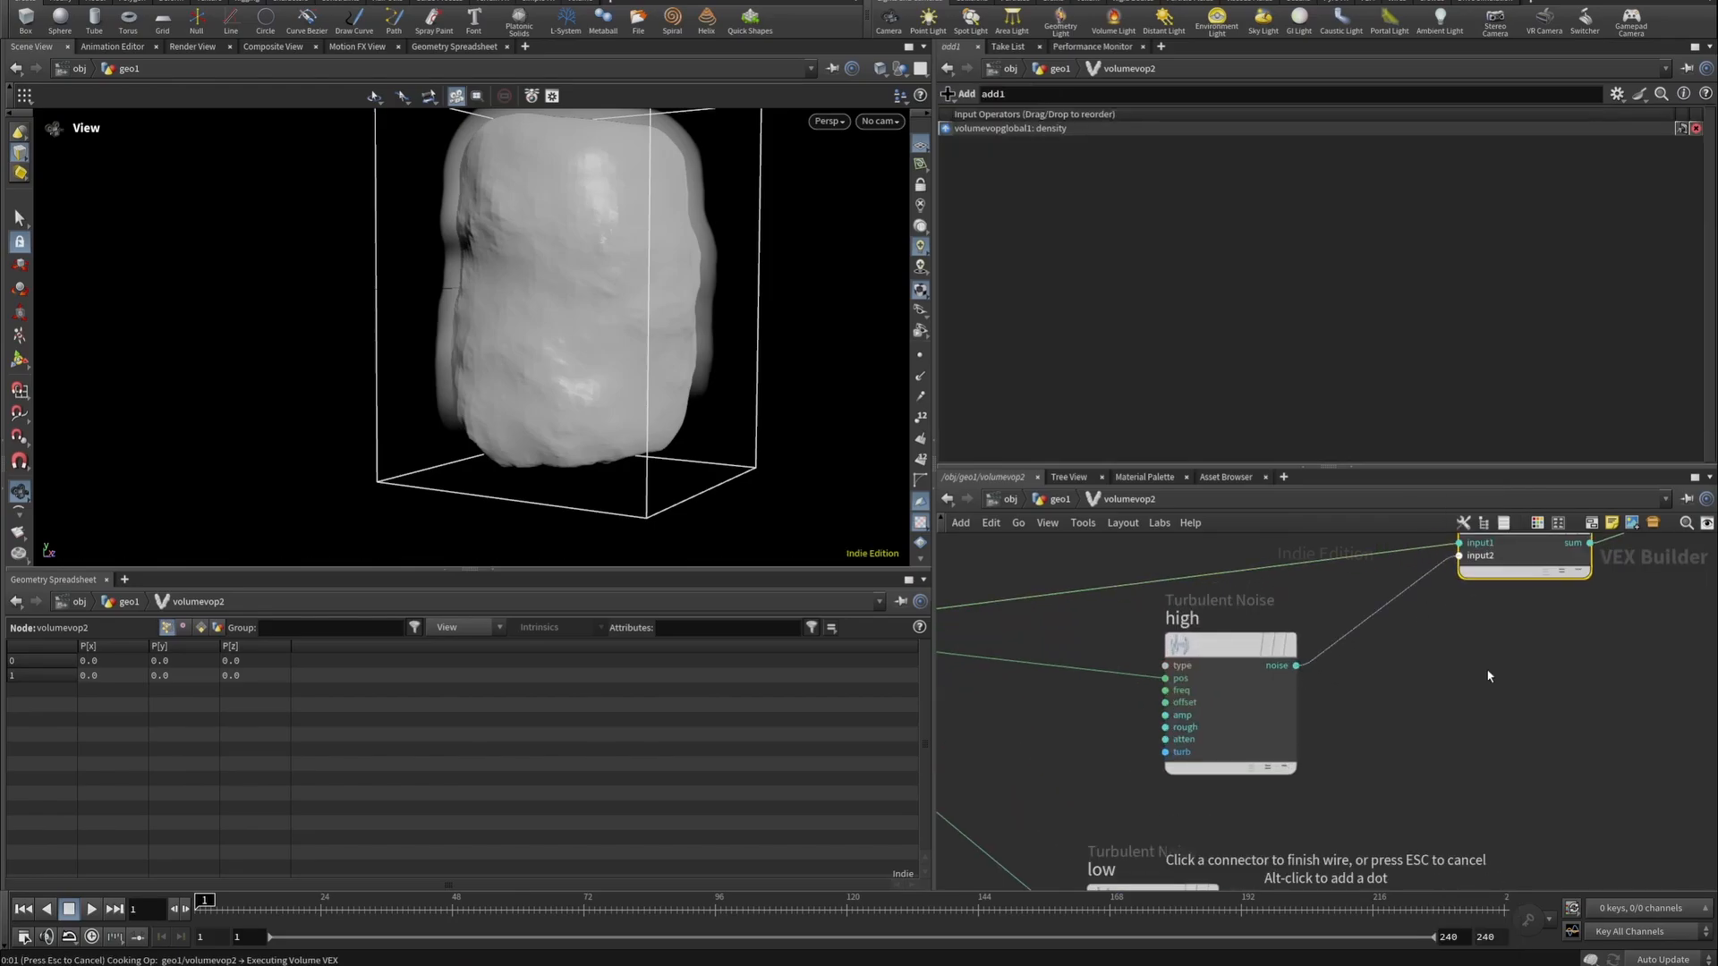
pyautogui.click(1460, 555)
pyautogui.scroll(-3, 1503, 698)
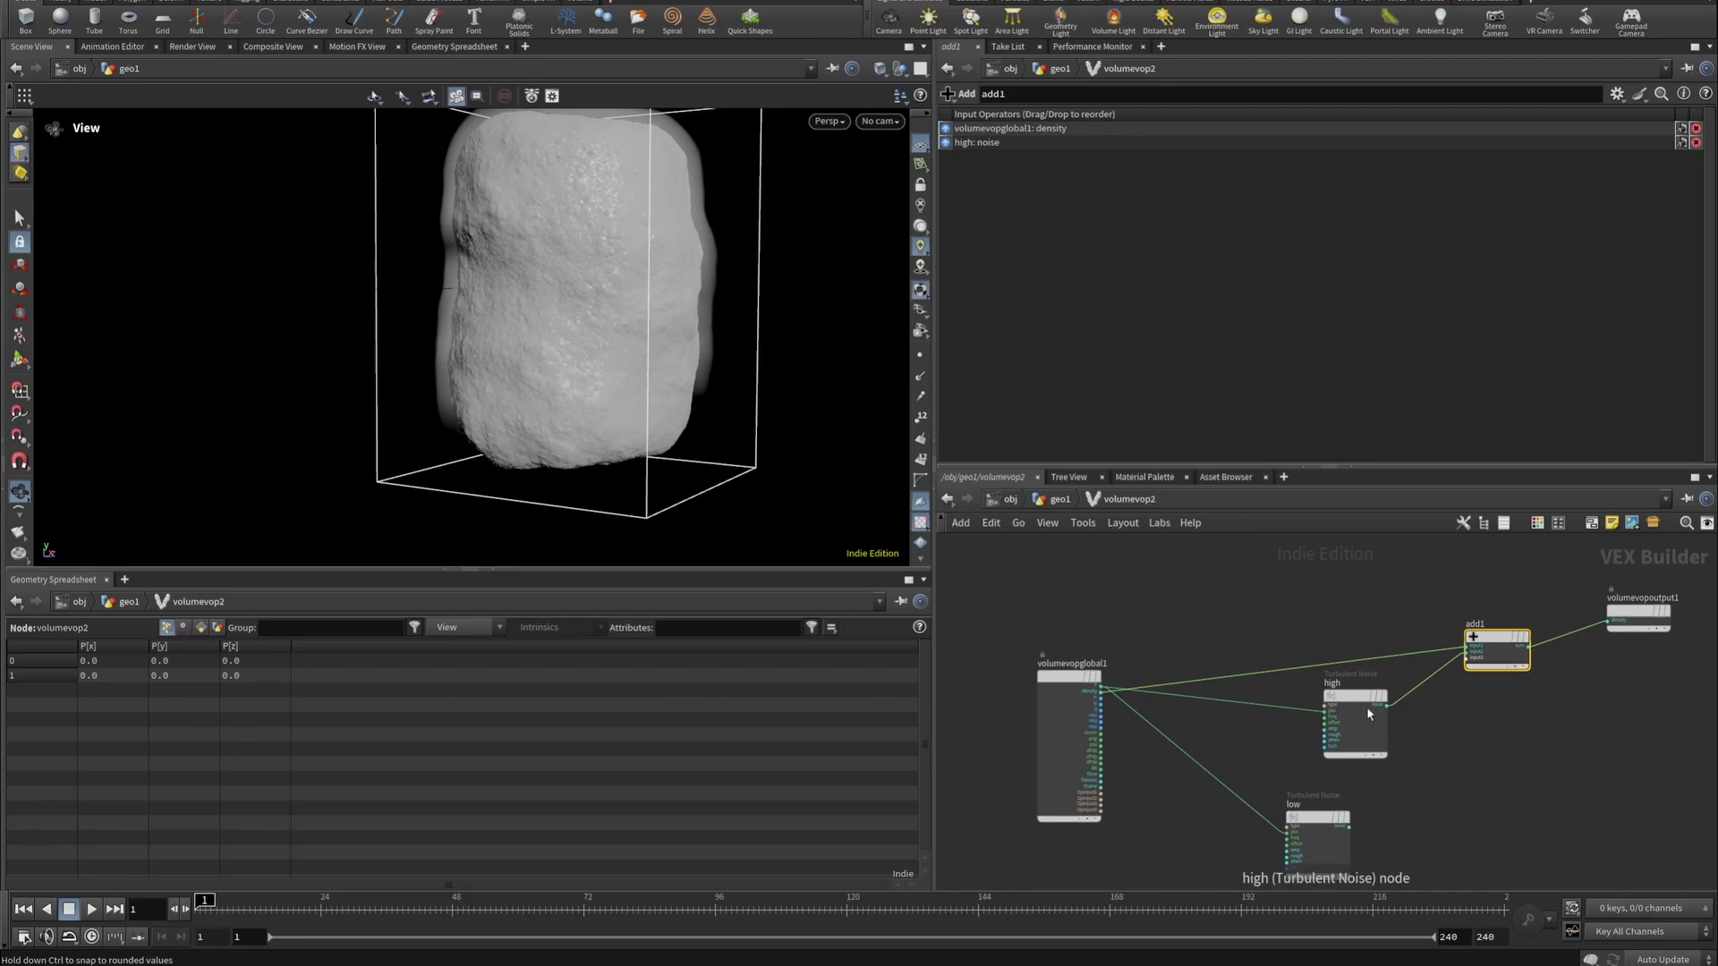
pyautogui.moveTo(1366, 706); pyautogui.dragTo(1276, 707)
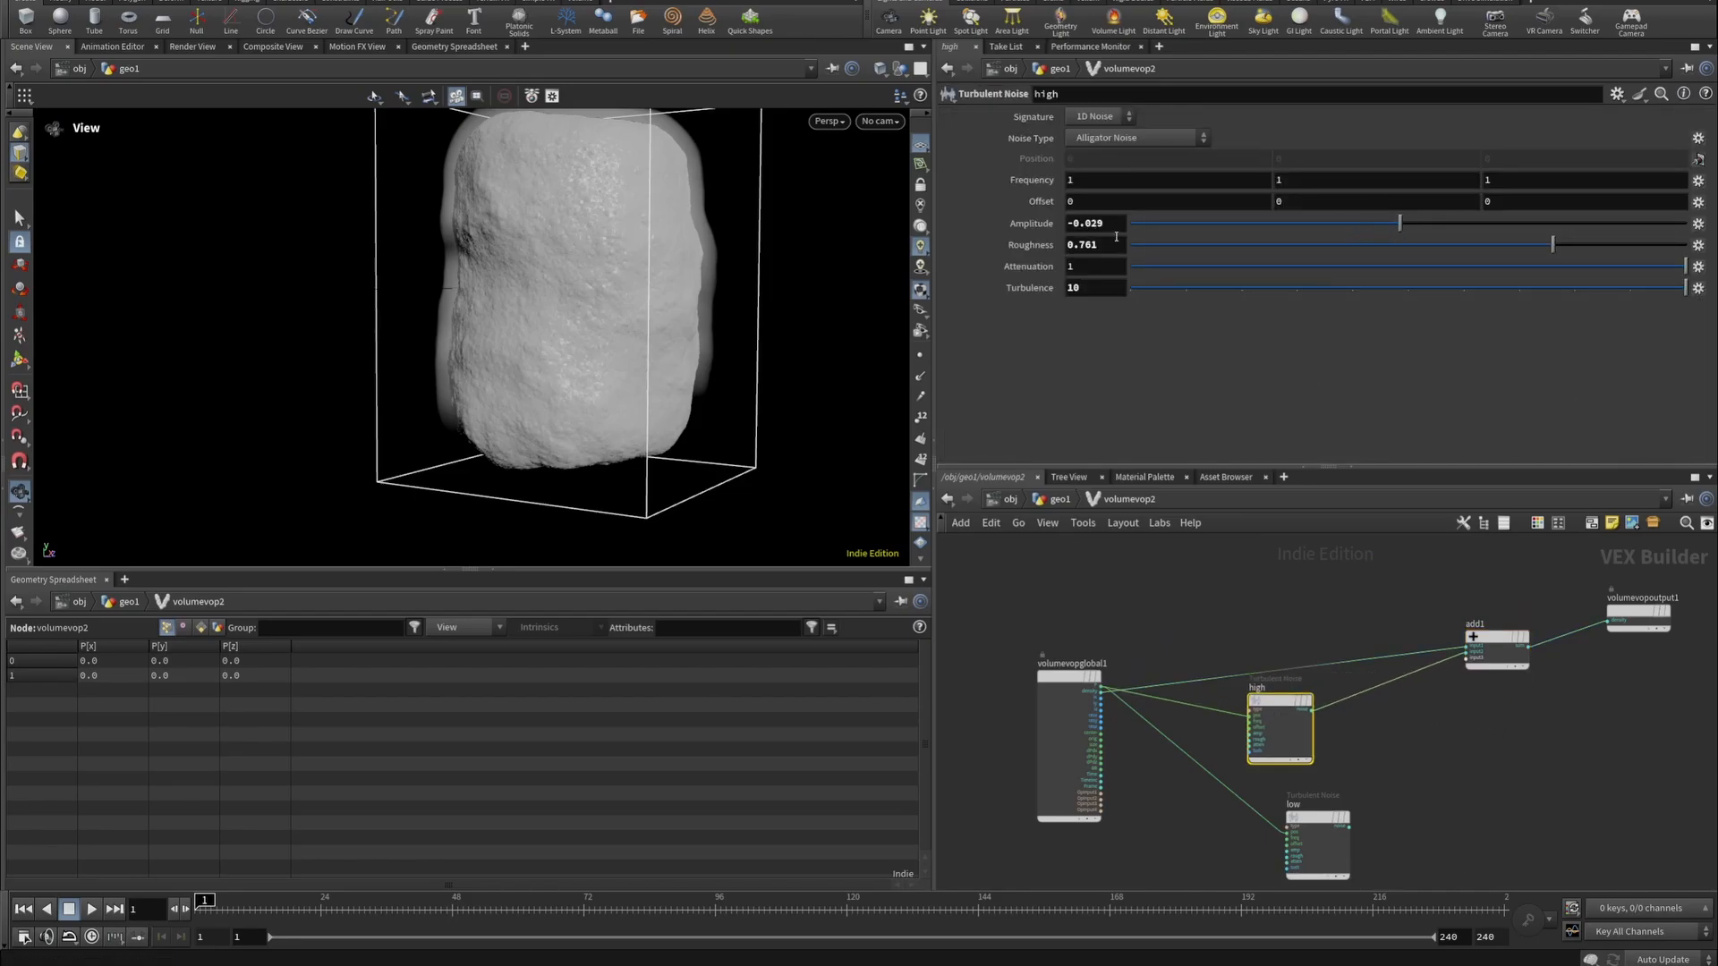
# Raise the high noise's frequency to 6.6 on all axes and switch scene updating to Manual.
pyautogui.moveTo(1028, 180); pyautogui.dragTo(1401, 716, button='middle')
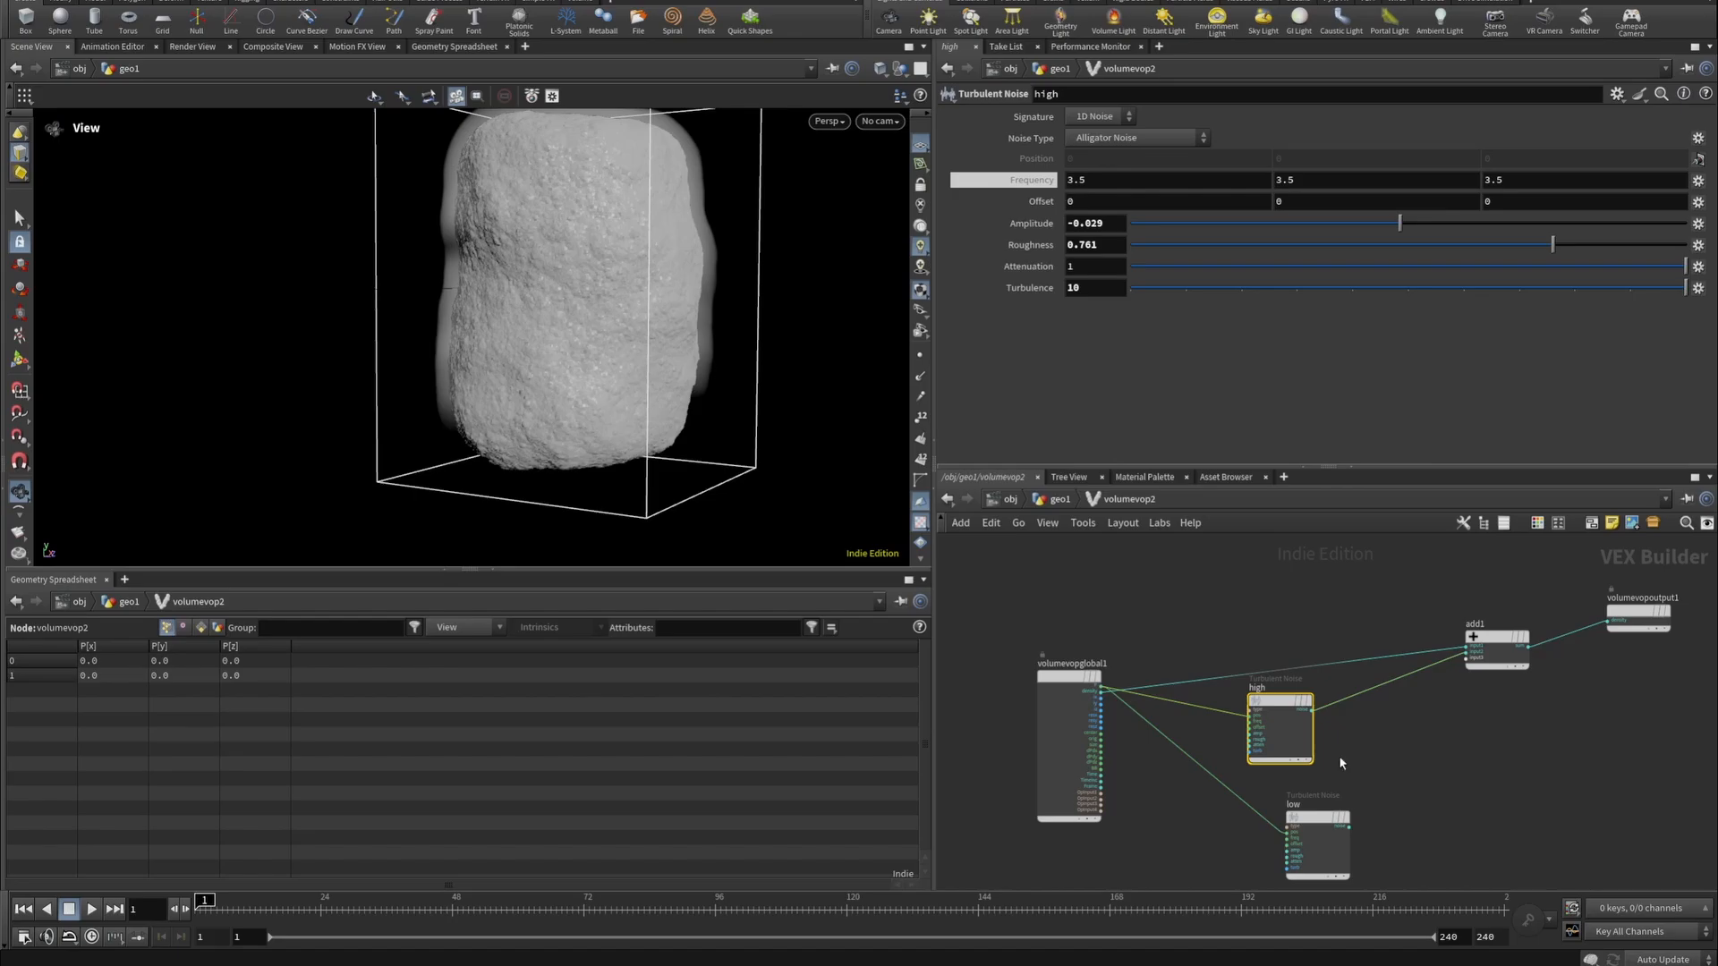
pyautogui.click(1651, 960)
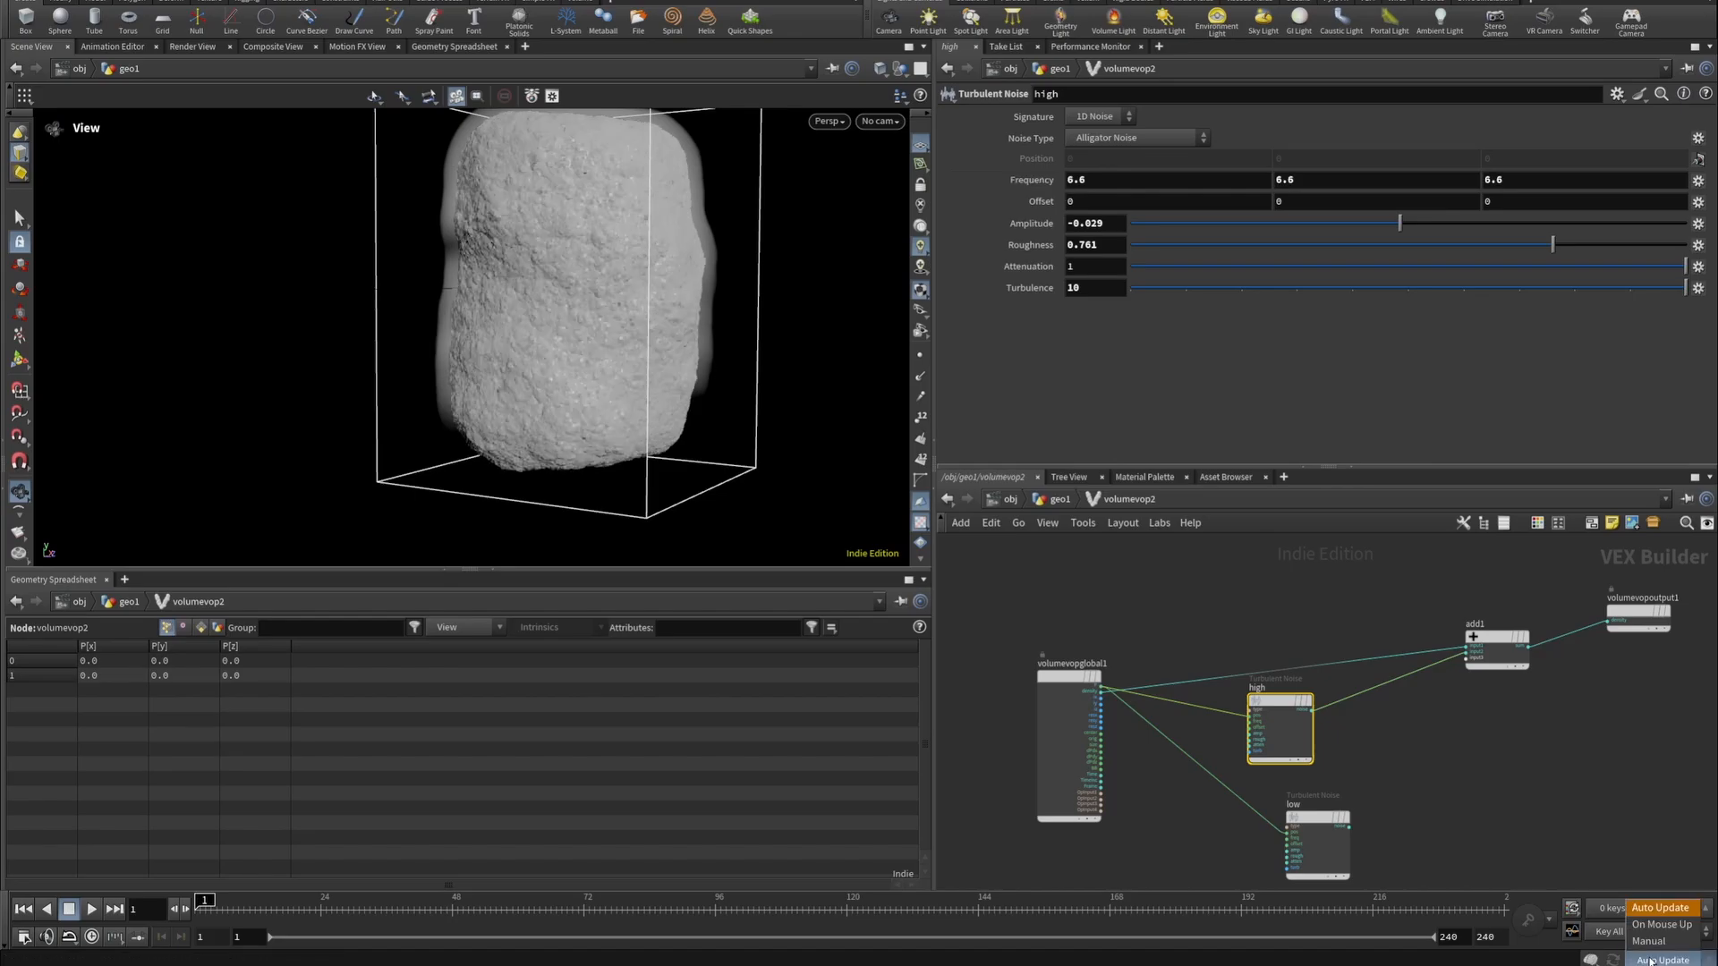
pyautogui.click(1648, 941)
# Set the high noise's frequency to 6 on all three axes.
pyautogui.click(1078, 180)
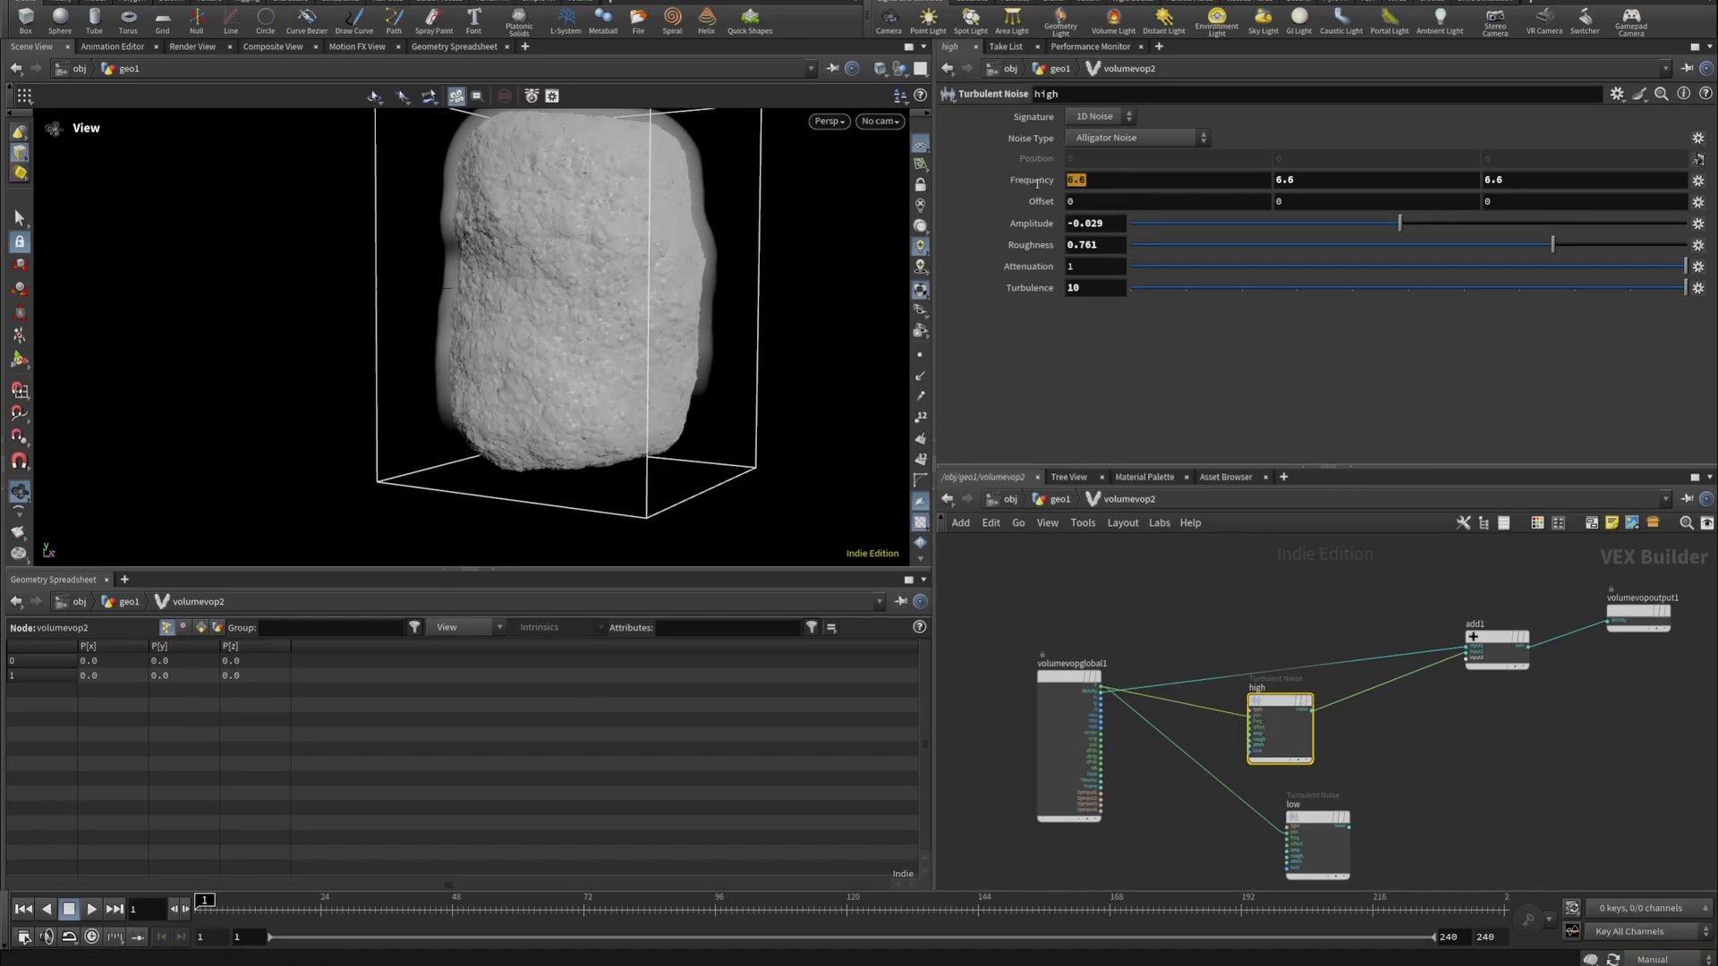
pyautogui.write('6')
pyautogui.click(1325, 179)
pyautogui.write('6')
pyautogui.press('Tab')
pyautogui.write('6')
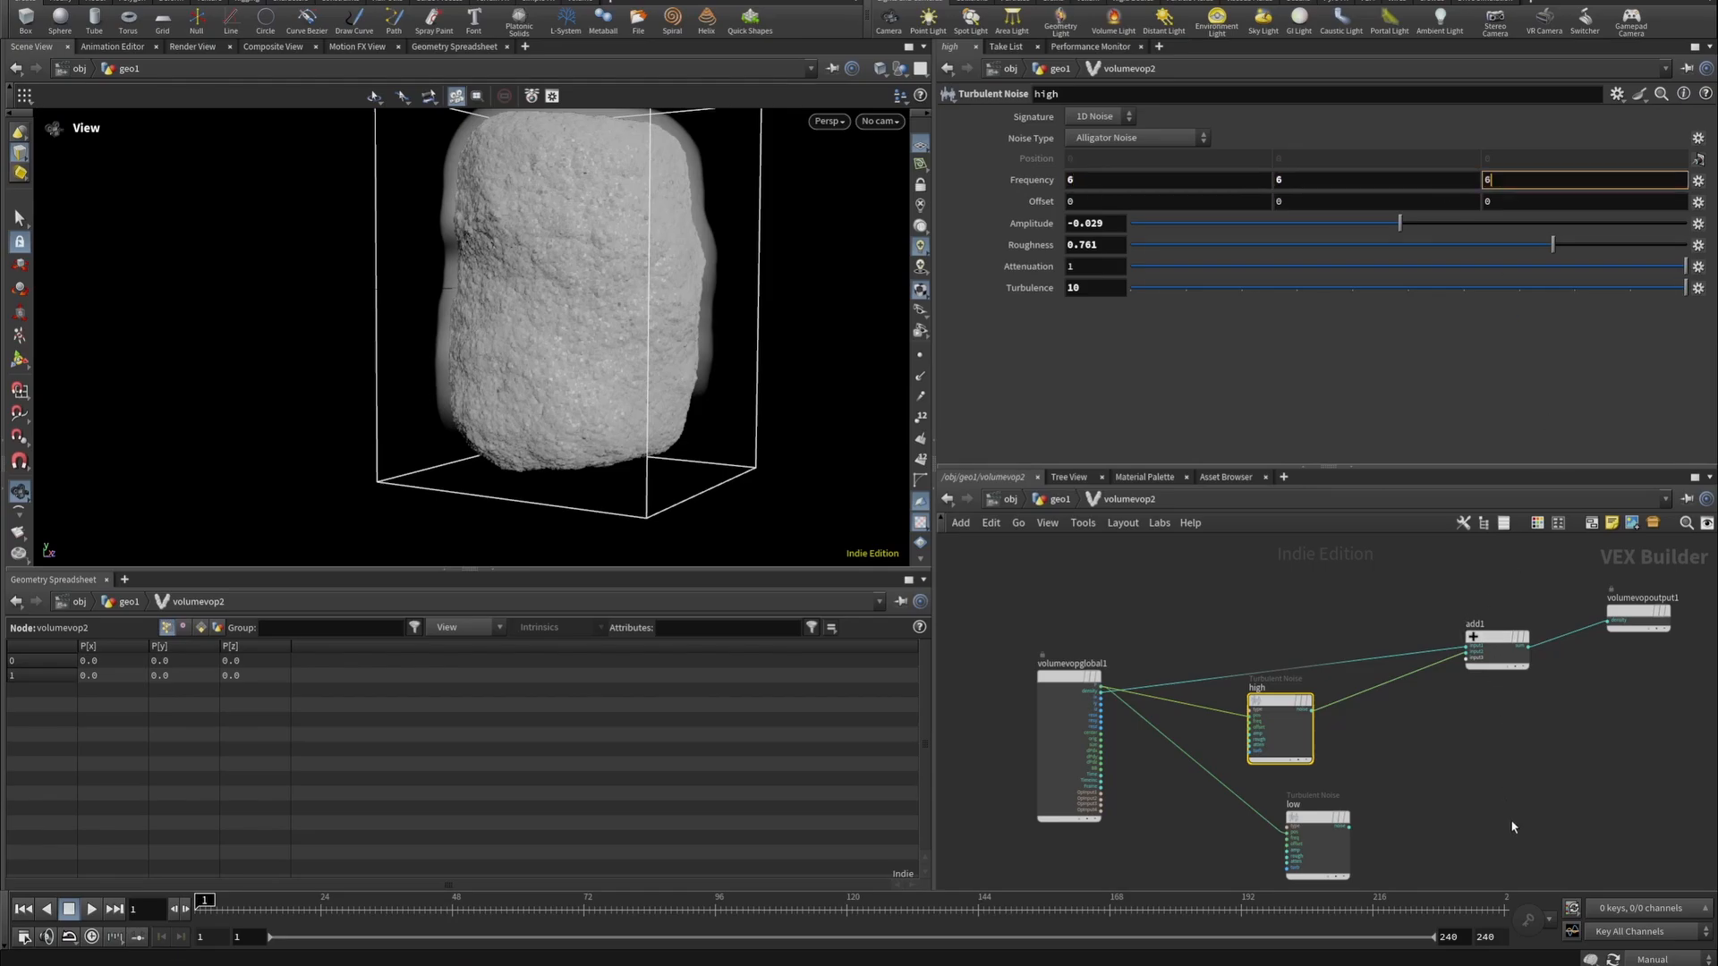
pyautogui.press('Return')
# Switch scene updating to Auto Update and inspect the noisy rock surface from another angle.
pyautogui.click(1663, 960)
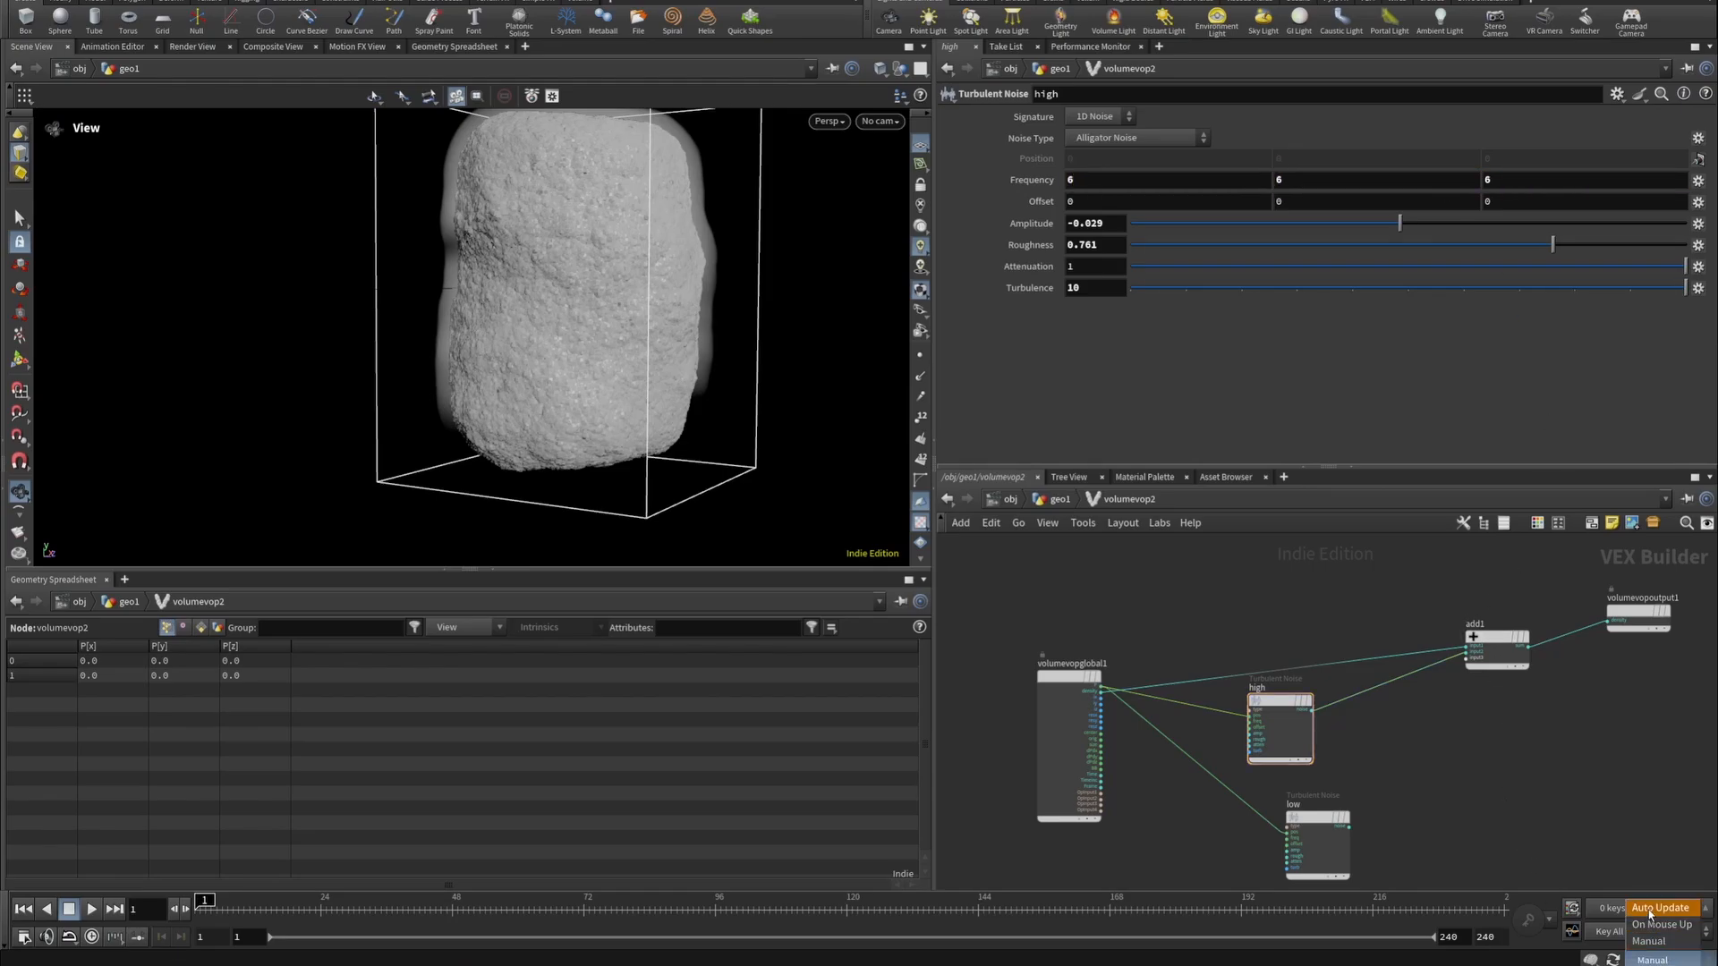
pyautogui.click(1655, 911)
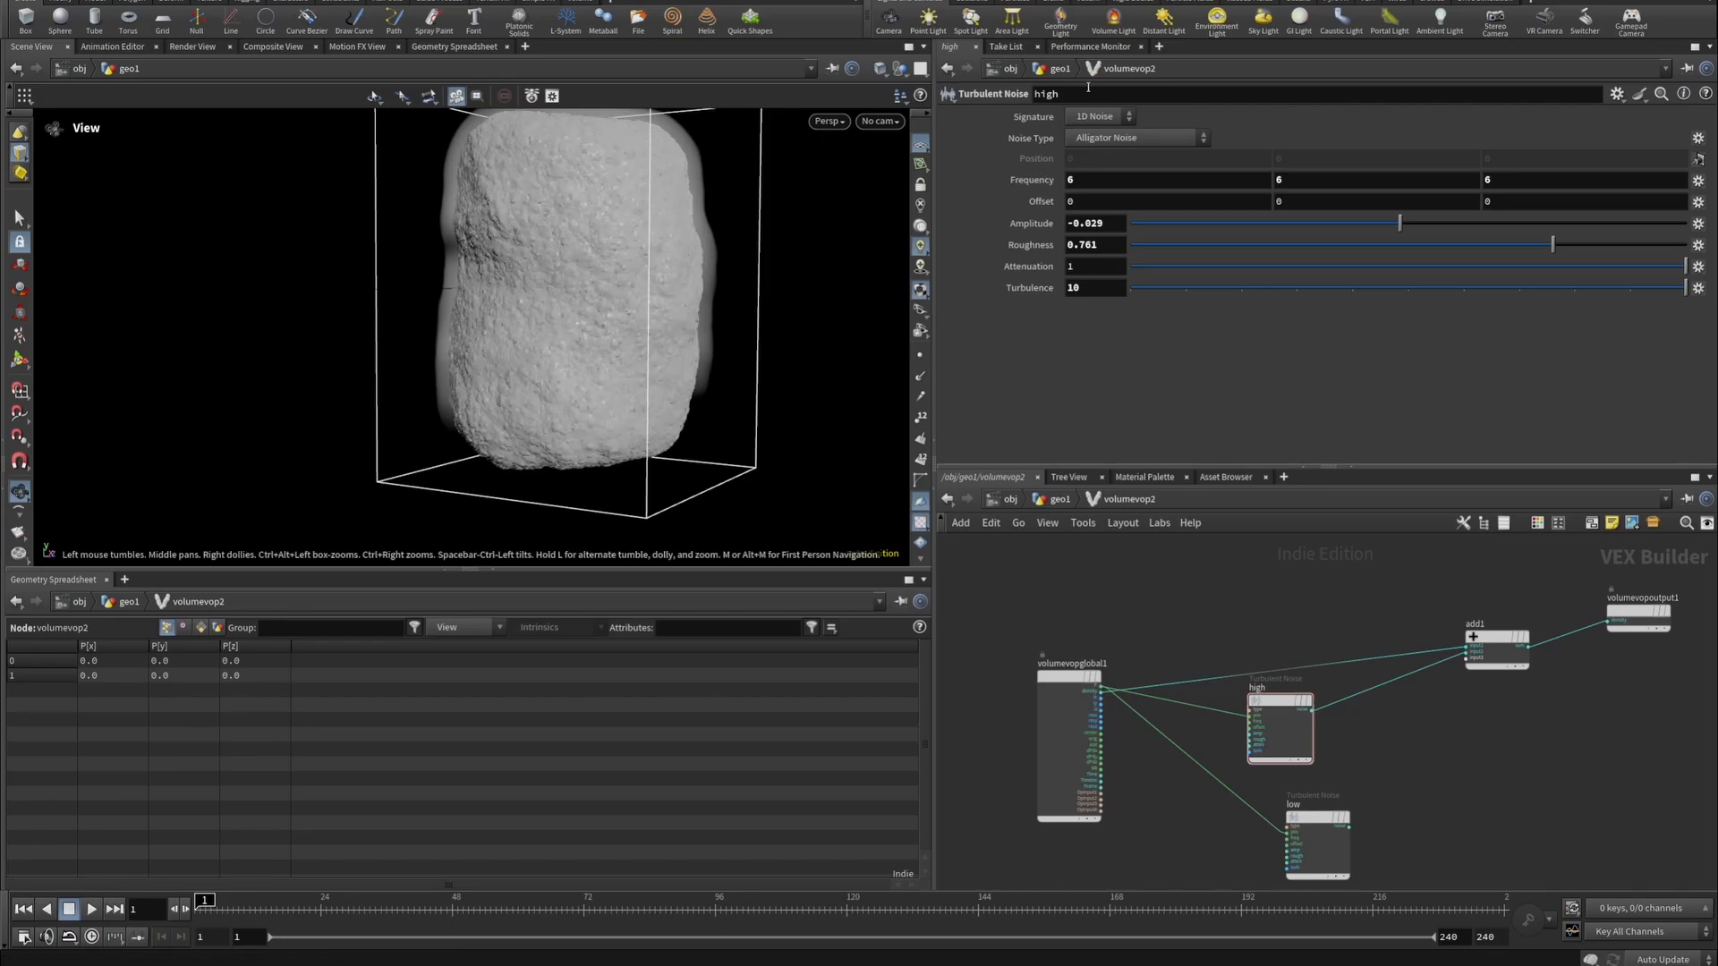
pyautogui.moveTo(471, 277); pyautogui.dragTo(515, 277)
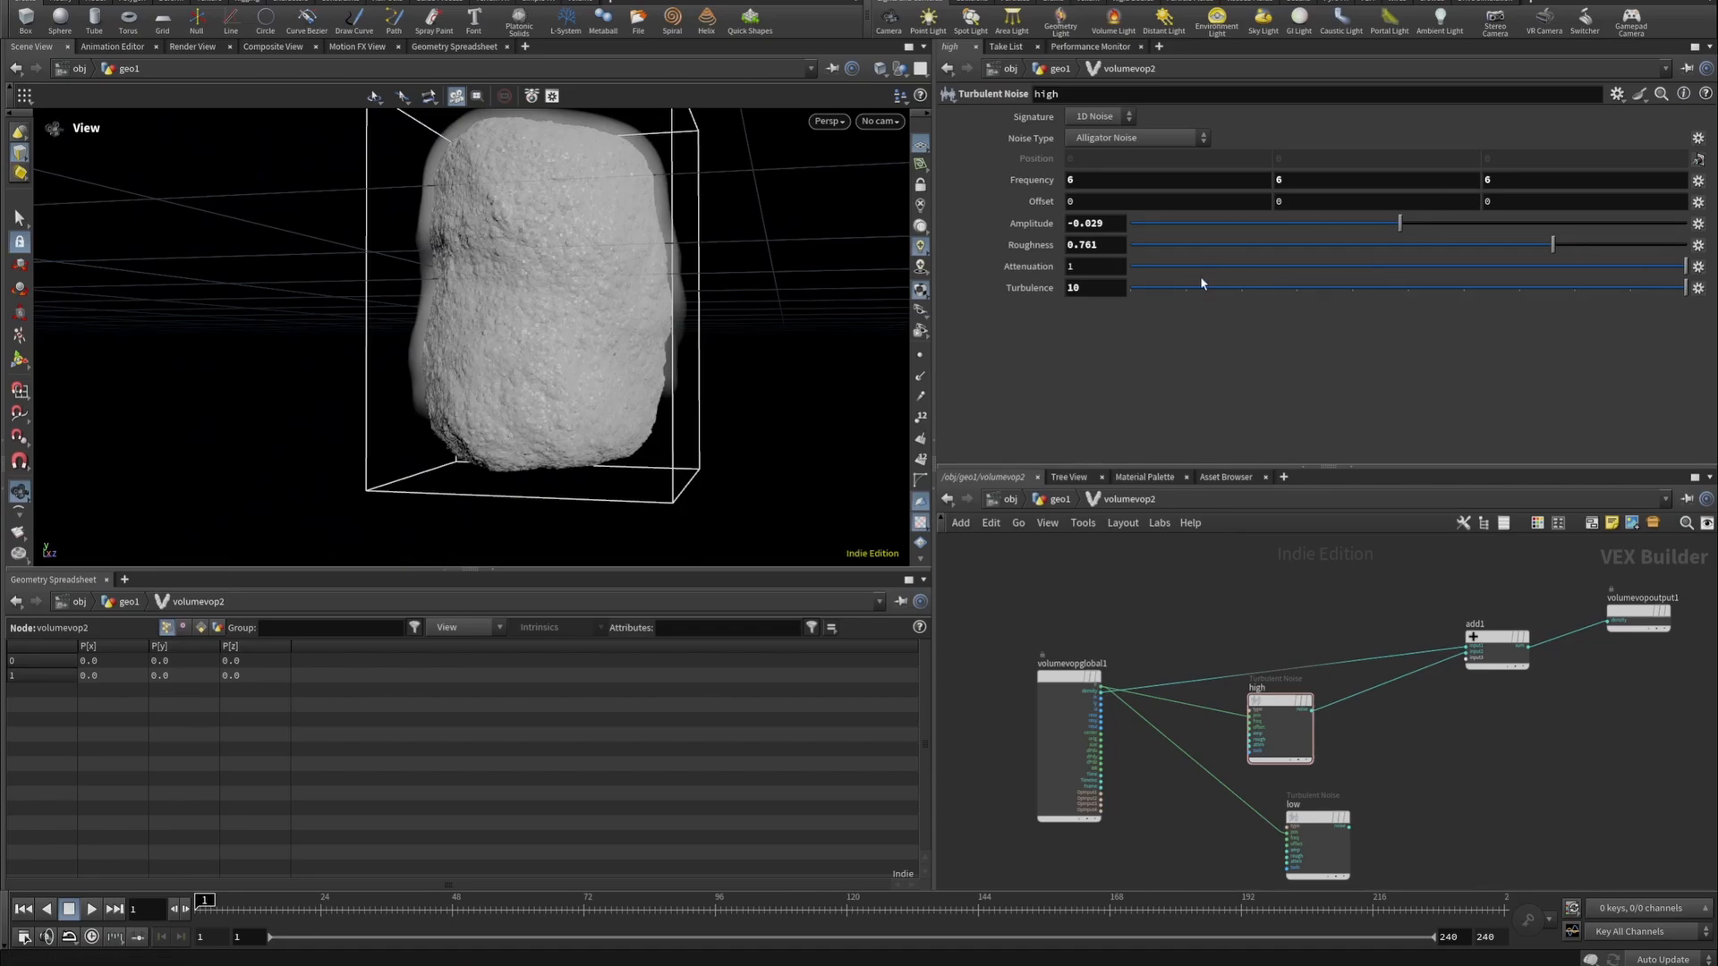
# Set the high noise's amplitude to -0.1.
pyautogui.moveTo(1110, 221); pyautogui.dragTo(1084, 230)
pyautogui.write('1')
pyautogui.press('Return')
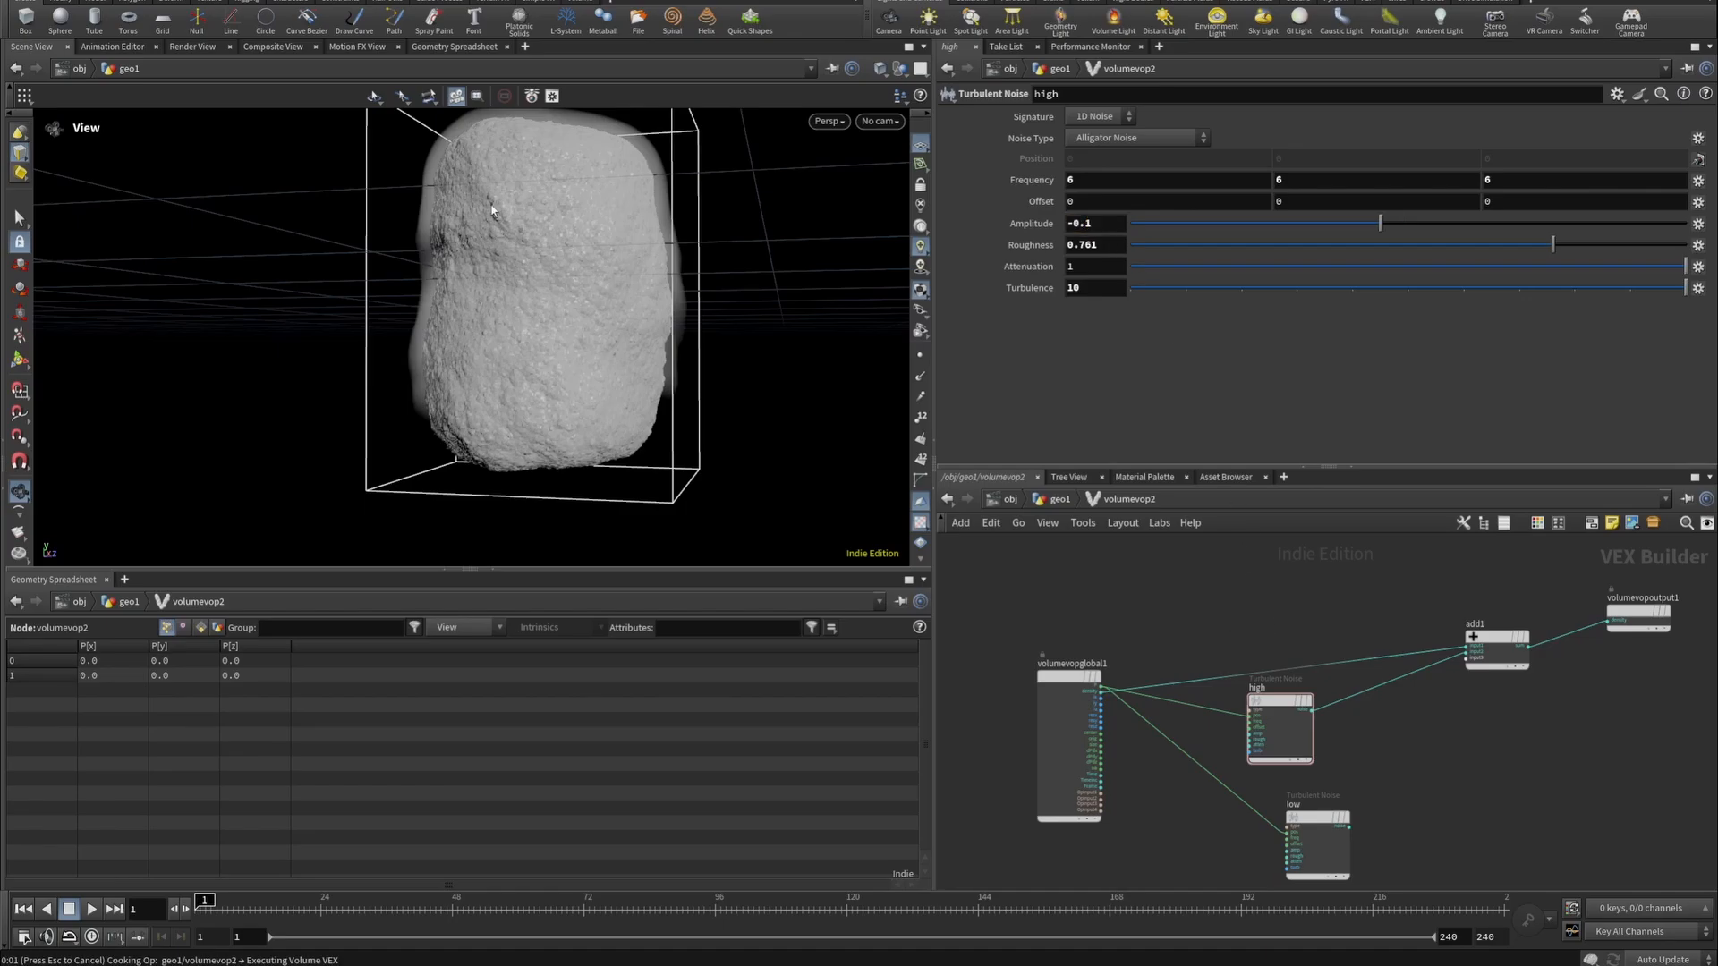
# Set the high noise's roughness to 0.633 and inspect the rock's surface detail.
pyautogui.moveTo(499, 187); pyautogui.dragTo(501, 235)
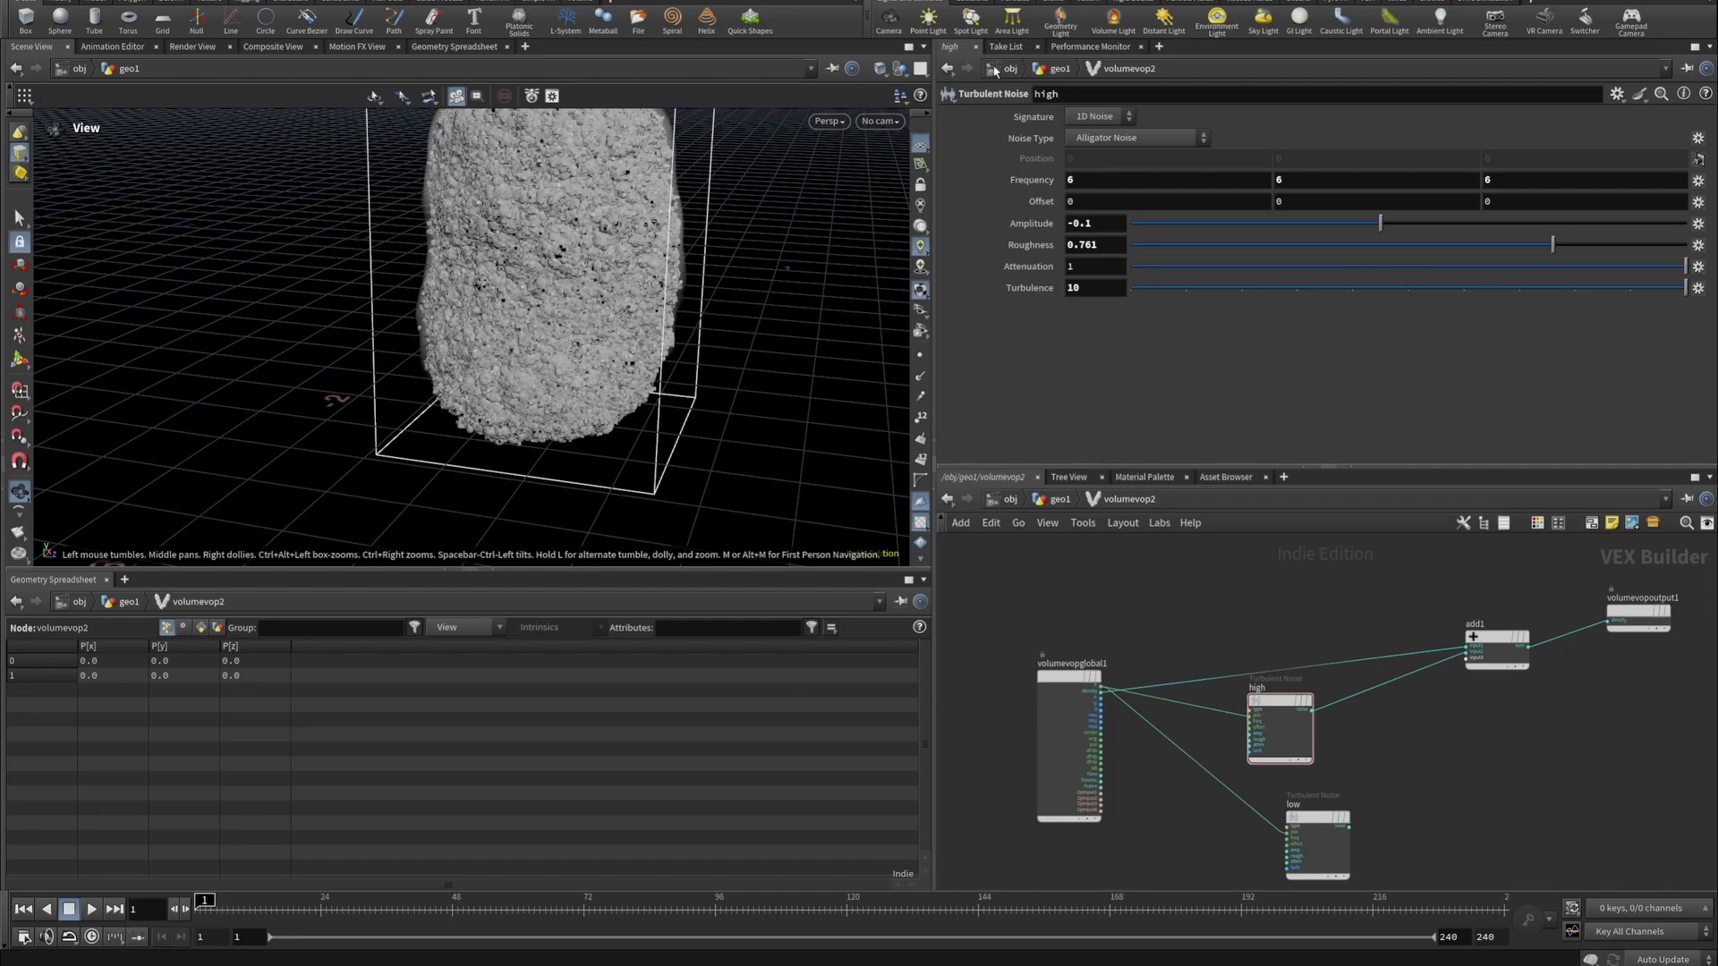
pyautogui.moveTo(1544, 255); pyautogui.dragTo(1483, 248)
pyautogui.moveTo(426, 230); pyautogui.dragTo(665, 142, button='right')
pyautogui.moveTo(665, 142); pyautogui.dragTo(591, 232)
# Unplug the Add node from the volume output temporarily and reconnect it.
pyautogui.scroll(-4, 1492, 729)
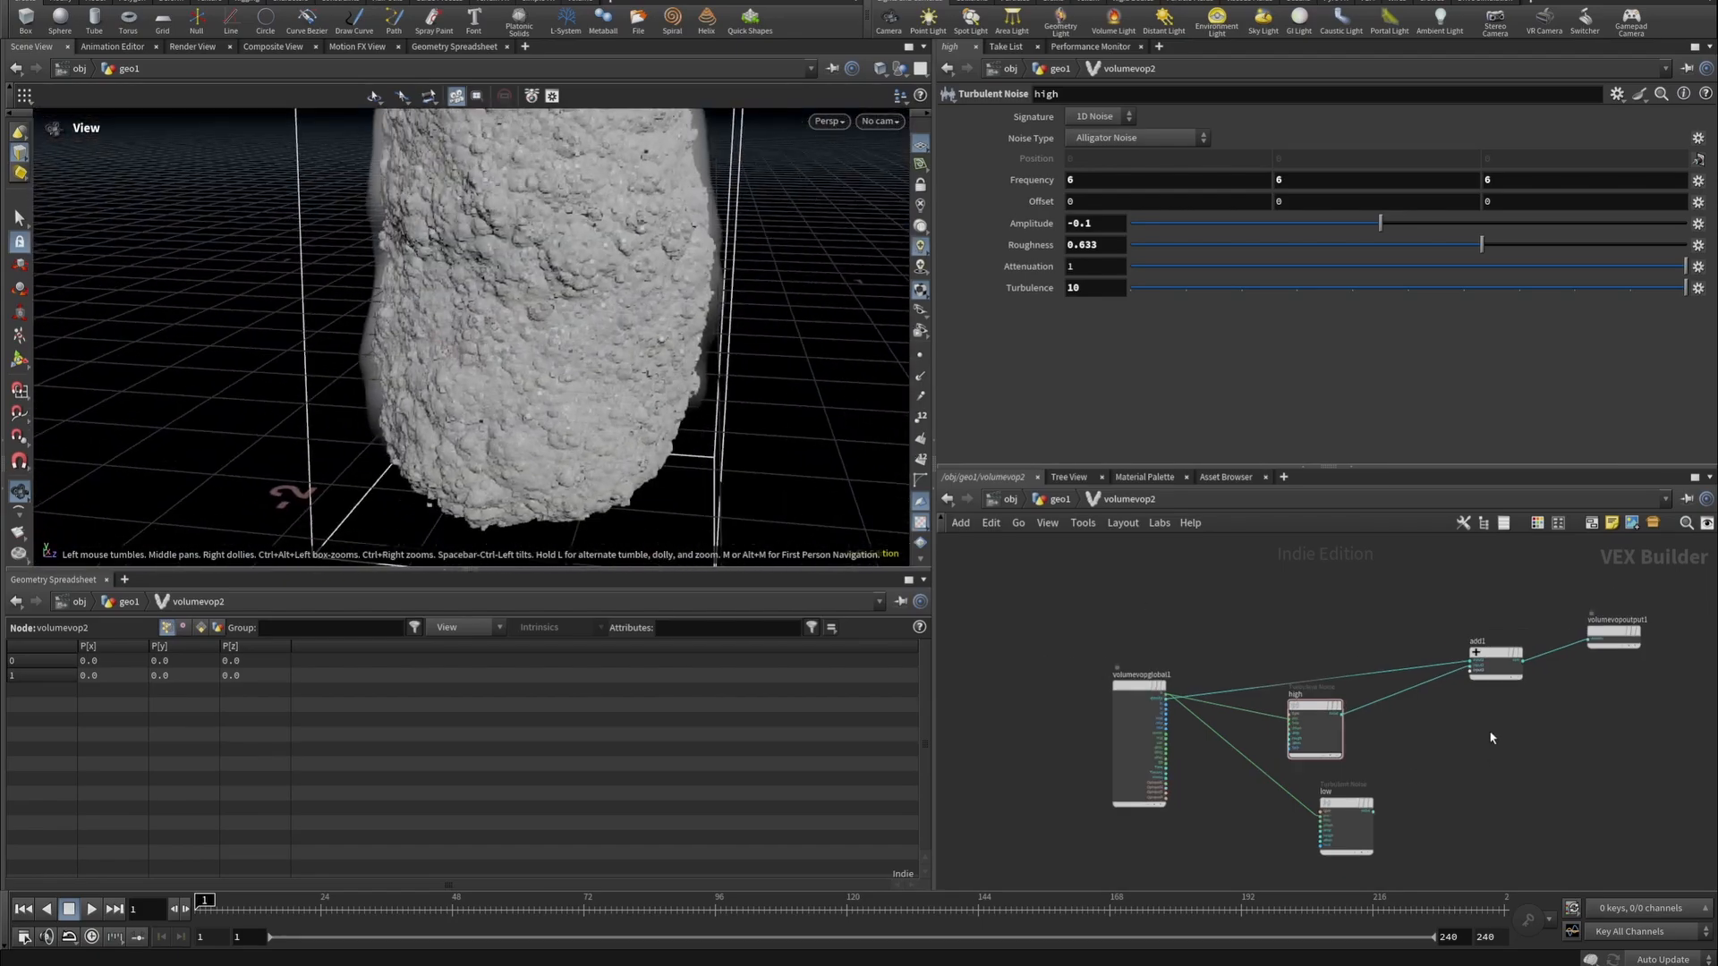
pyautogui.moveTo(1539, 776); pyautogui.dragTo(1248, 689, button='middle')
pyautogui.scroll(3, 1246, 598)
pyautogui.moveTo(1273, 564); pyautogui.dragTo(1262, 637)
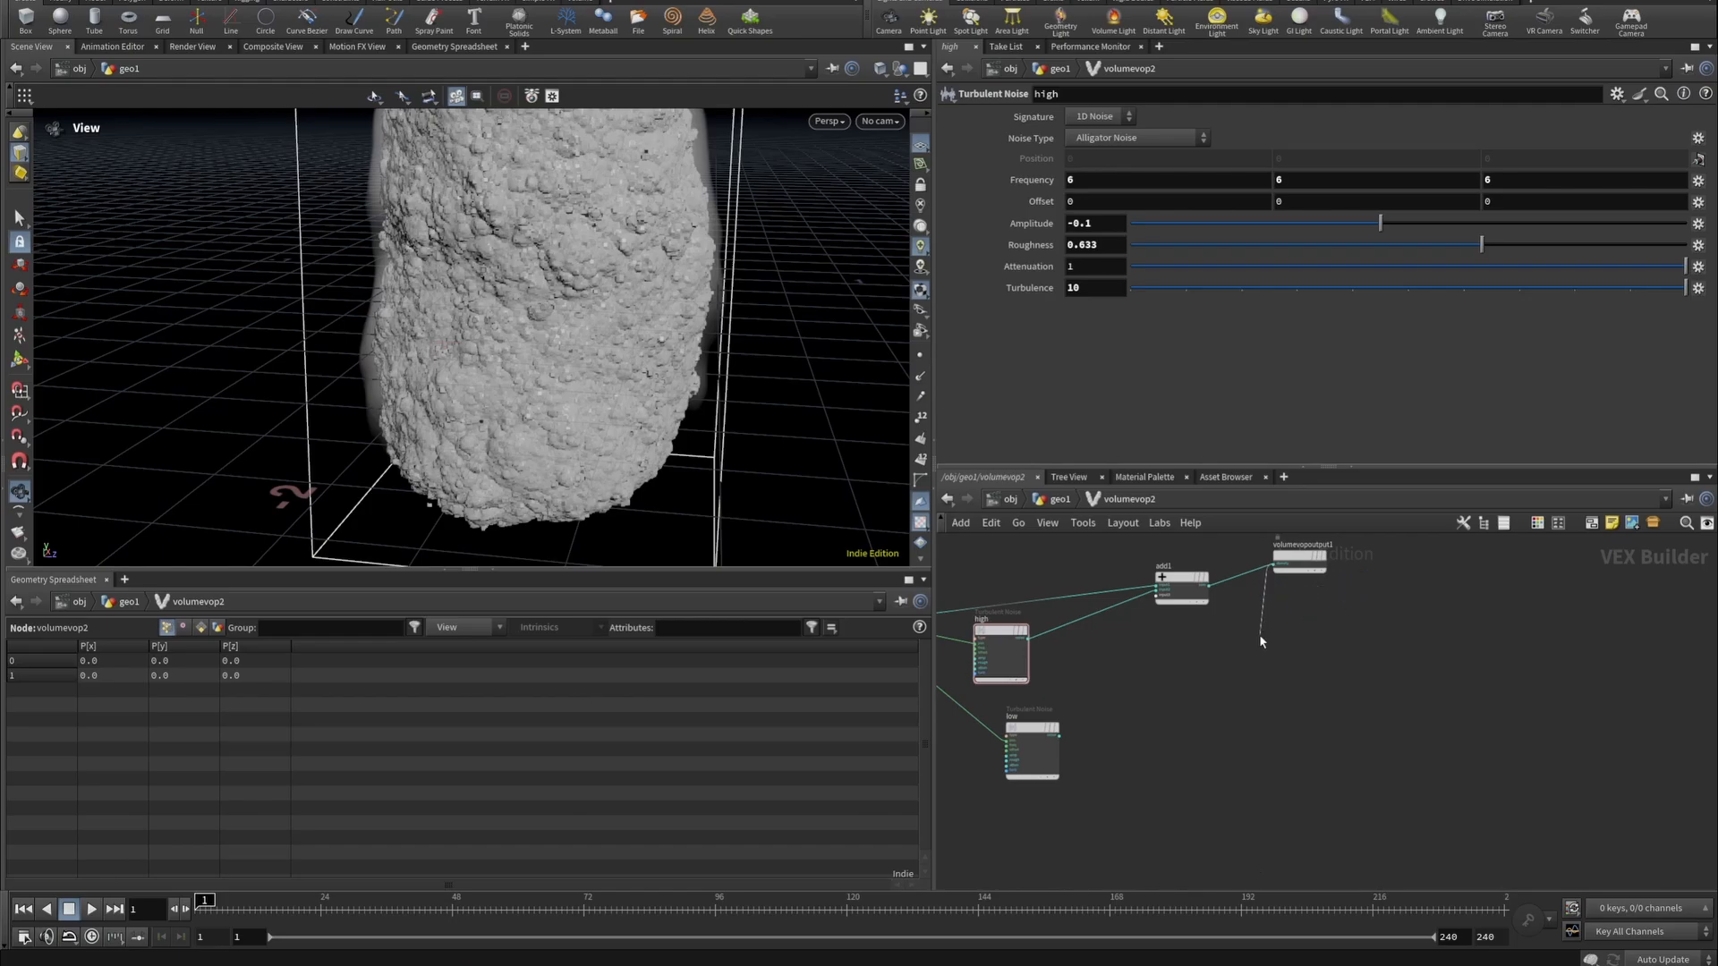
pyautogui.scroll(3, 1206, 592)
pyautogui.click(1209, 579)
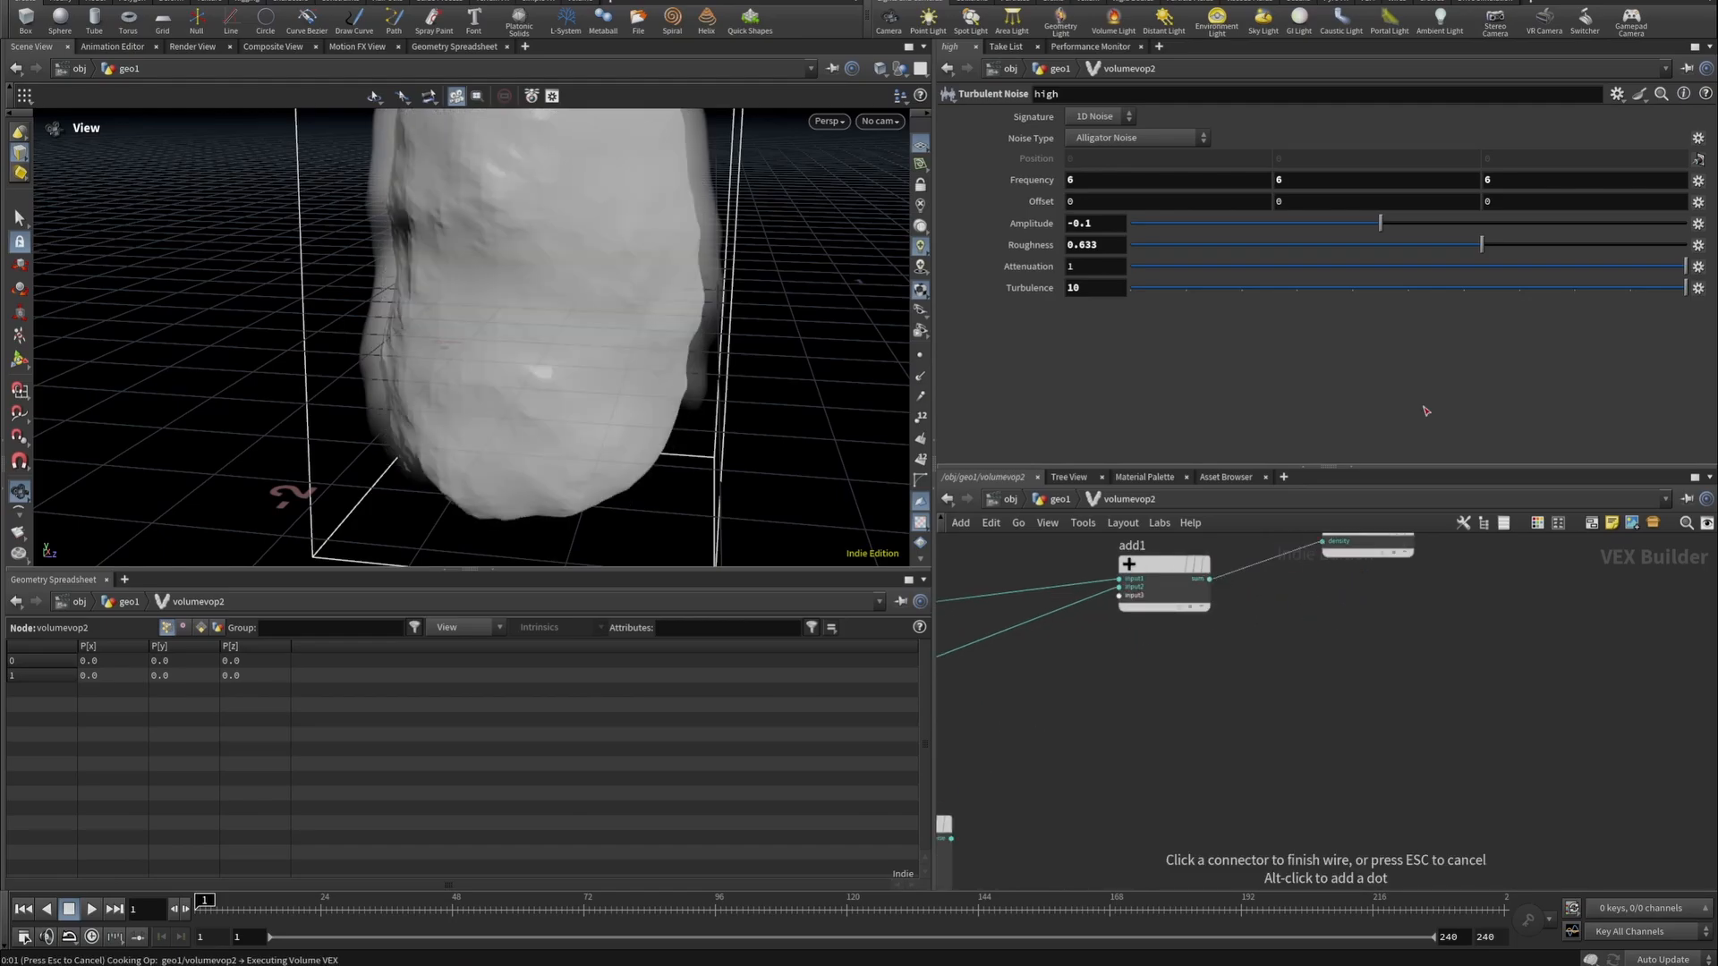
pyautogui.scroll(-3, 1176, 651)
# Add a Mix node to the network beside the high and low noises.
pyautogui.moveTo(1138, 710); pyautogui.dragTo(1326, 656, button='middle')
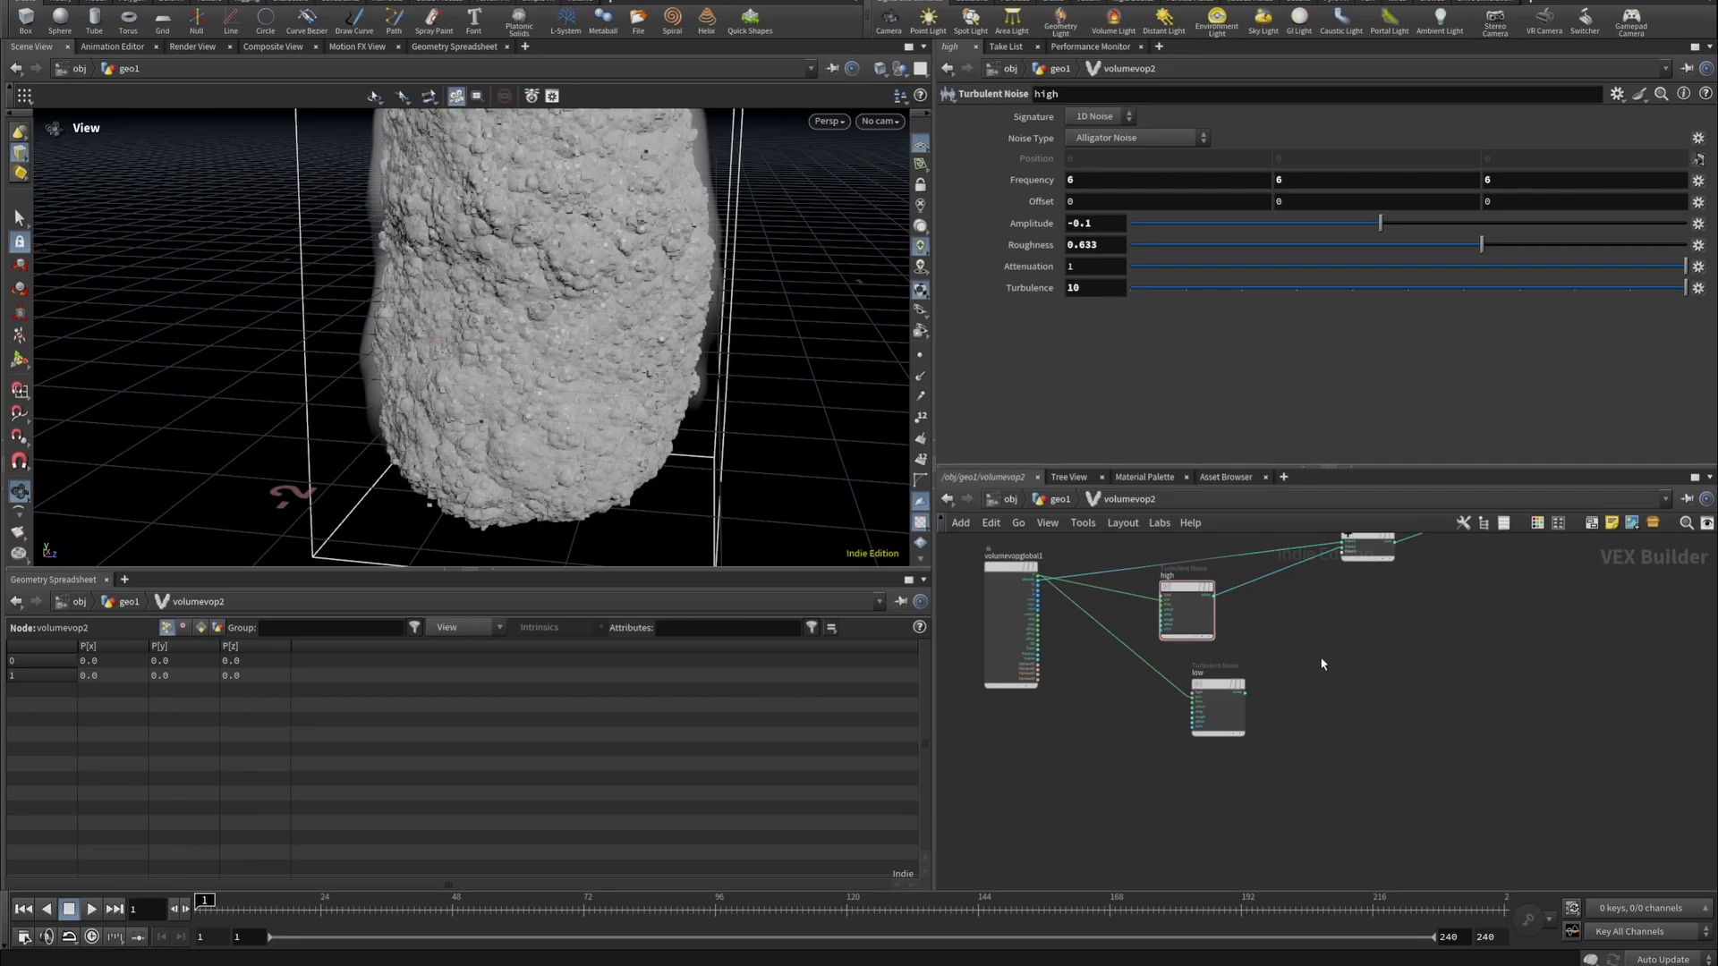
pyautogui.press('Tab')
pyautogui.write('mix')
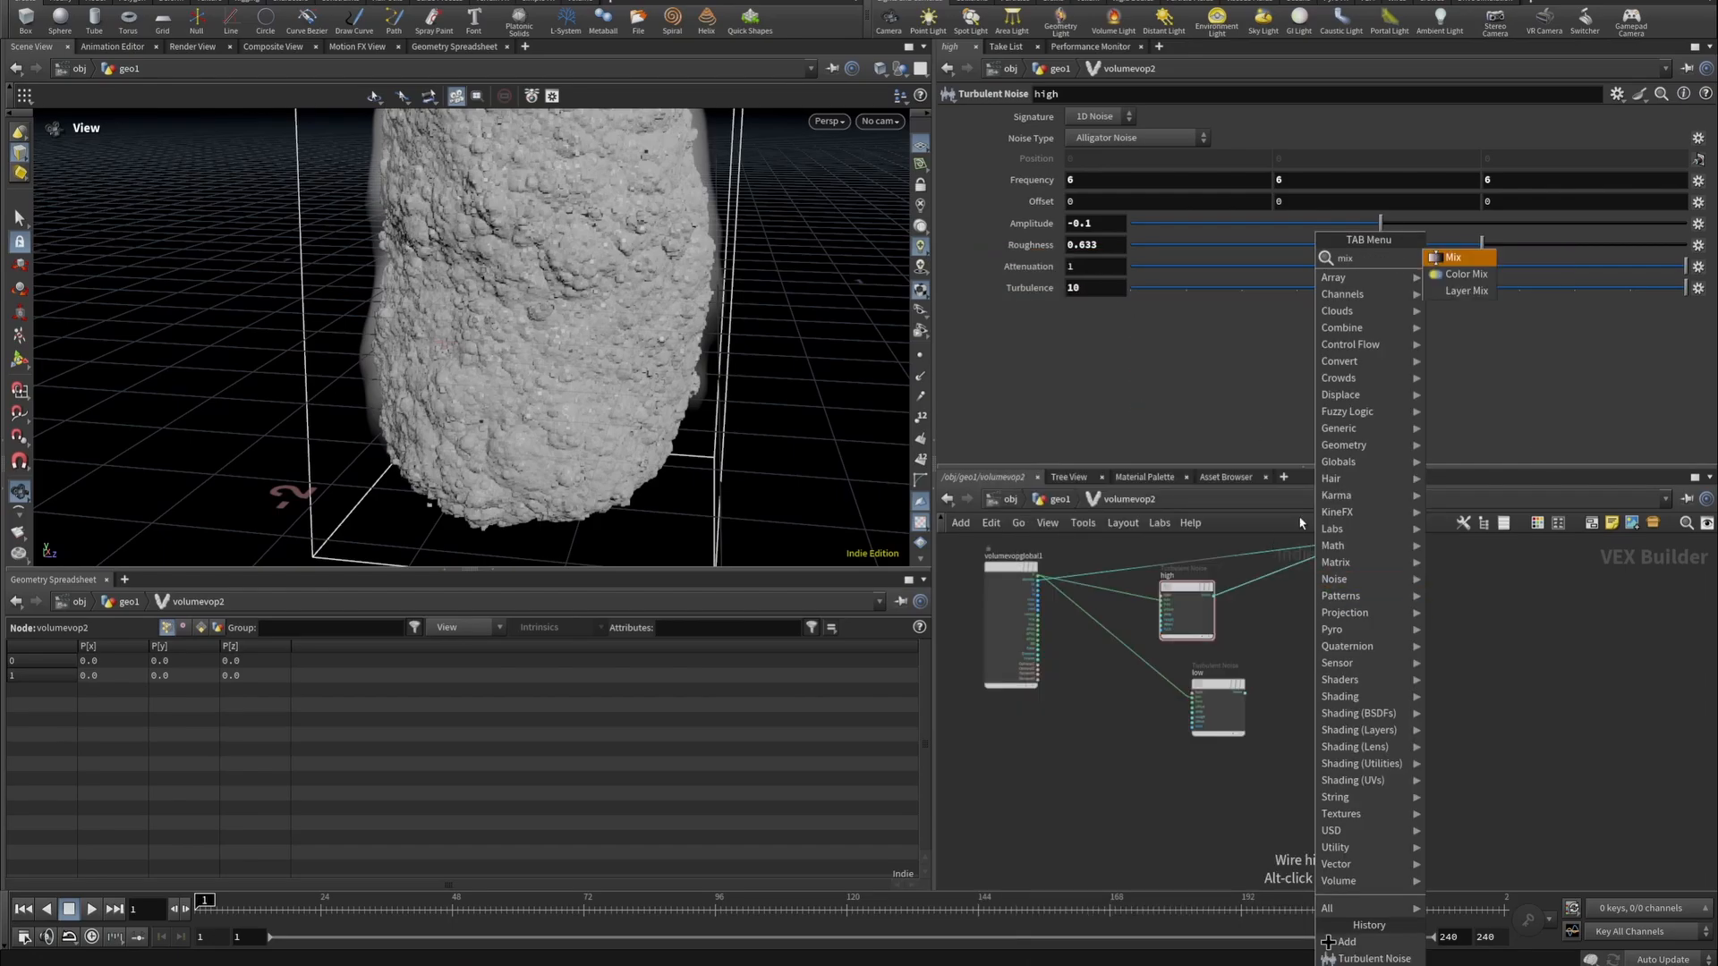
pyautogui.click(1458, 266)
pyautogui.click(1325, 712)
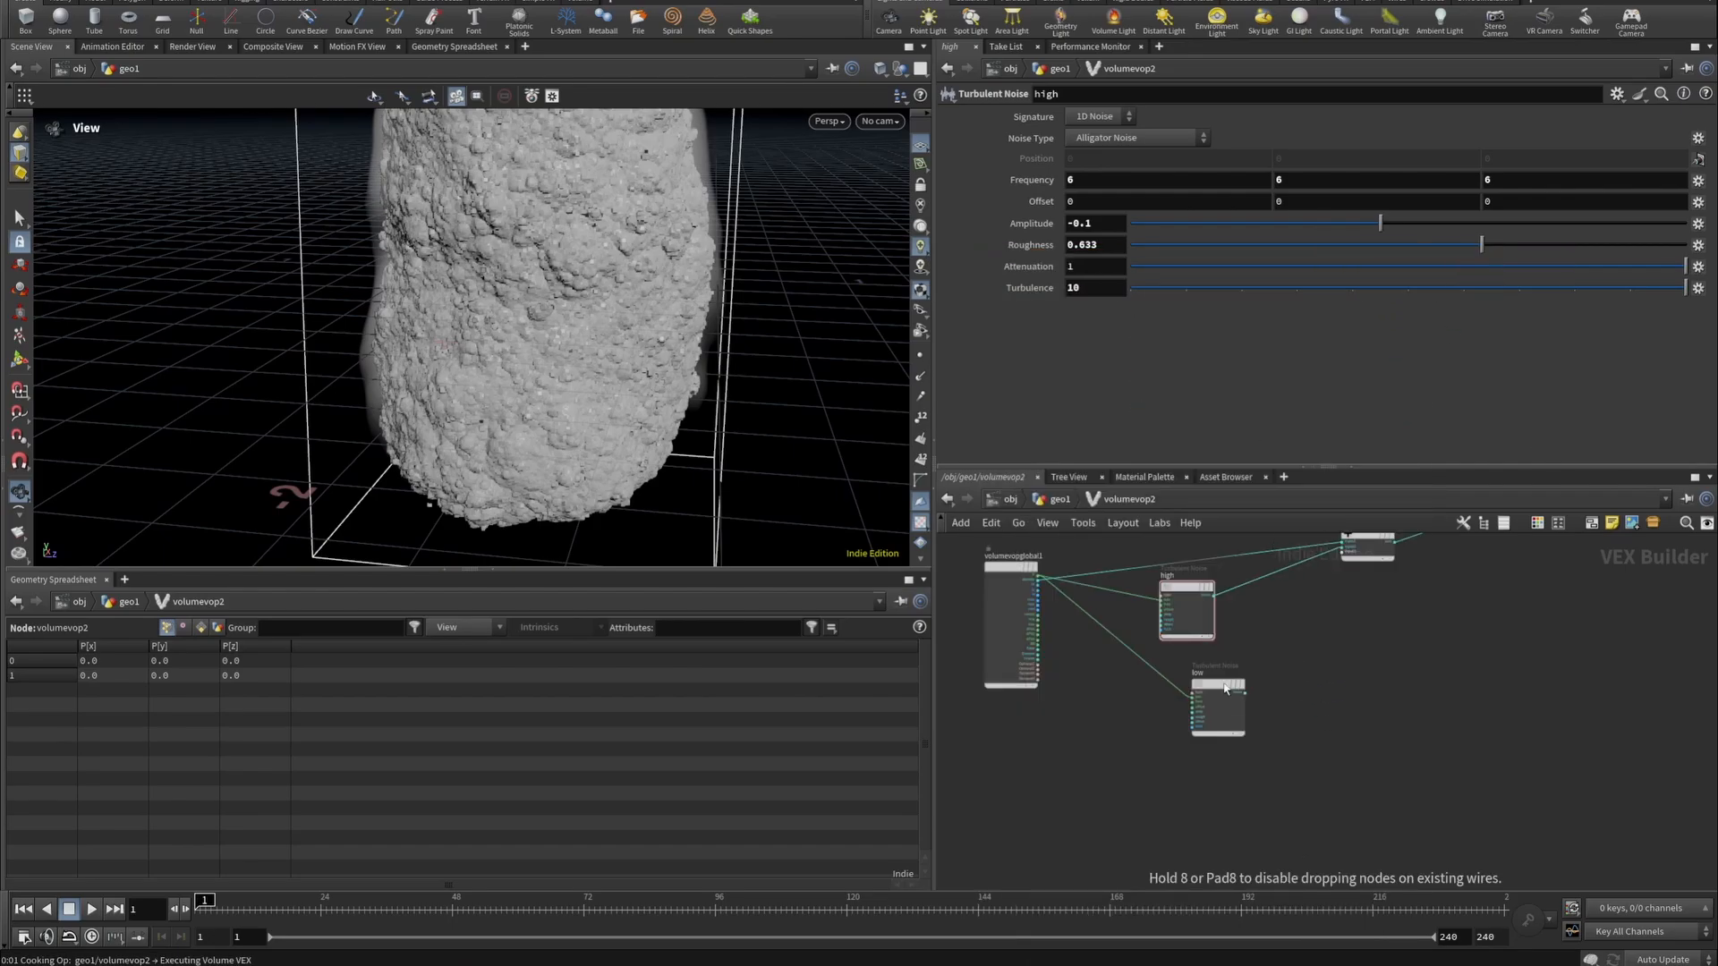
# Wire the high noise into the Mix node's first input and the low noise into its second input.
pyautogui.scroll(2, 1226, 682)
pyautogui.moveTo(1225, 684); pyautogui.dragTo(1179, 689)
pyautogui.click(1182, 585)
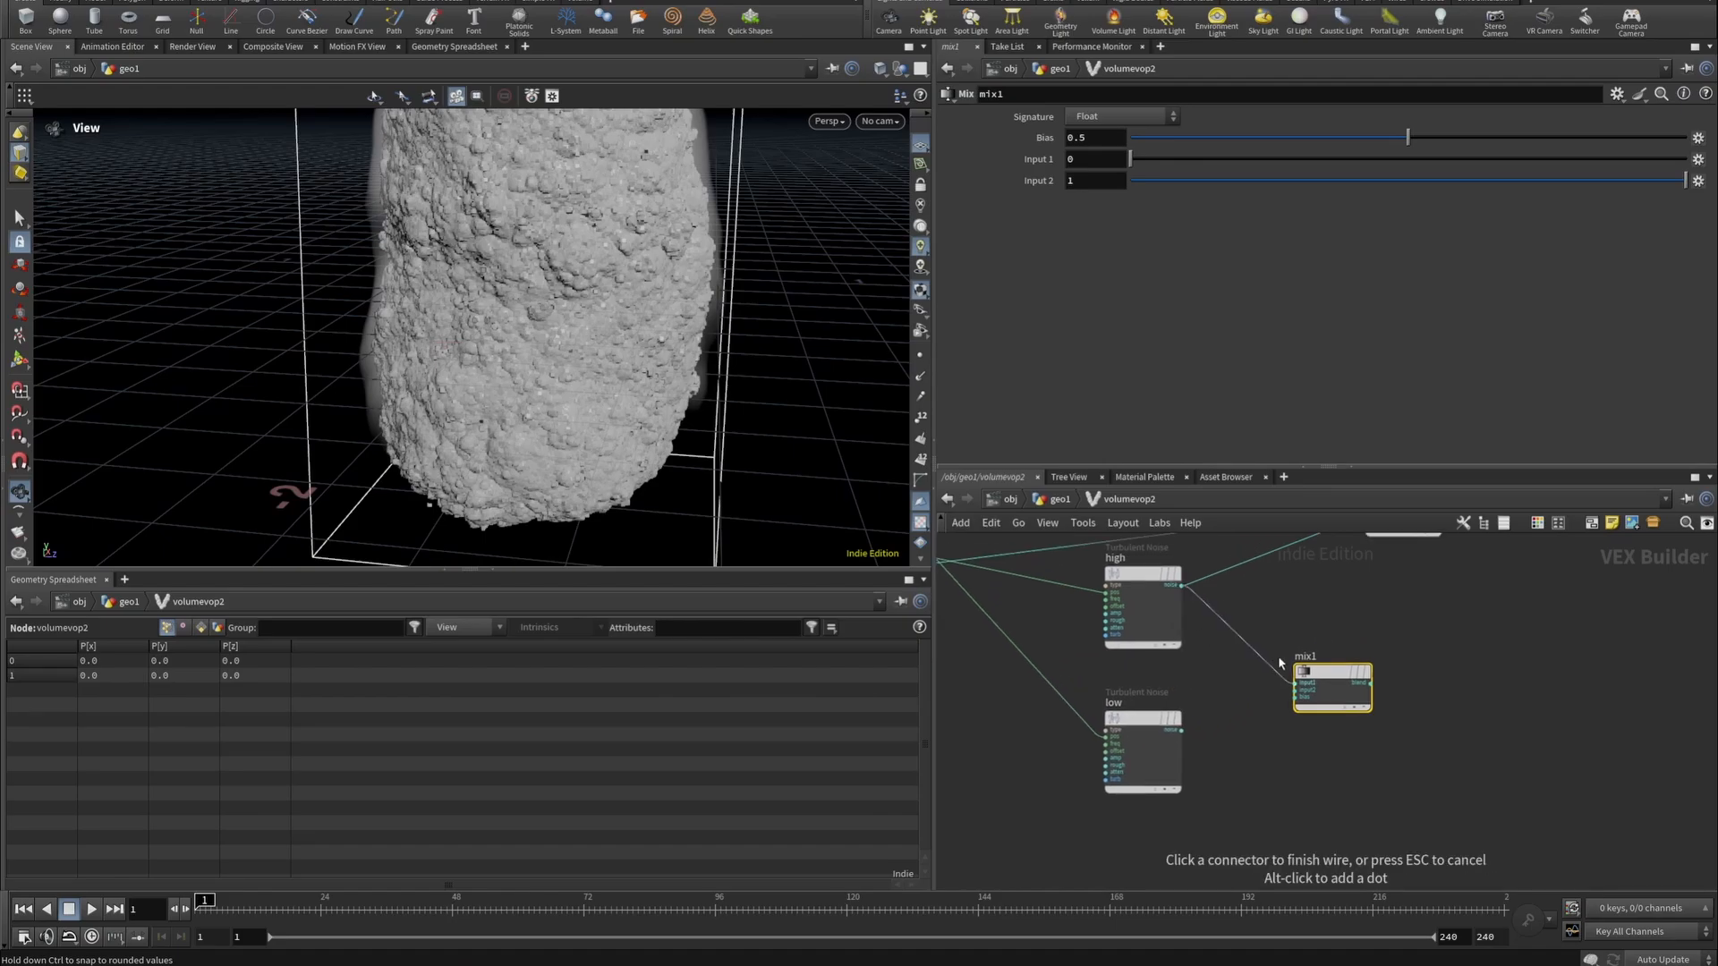
pyautogui.click(1296, 683)
pyautogui.click(1181, 730)
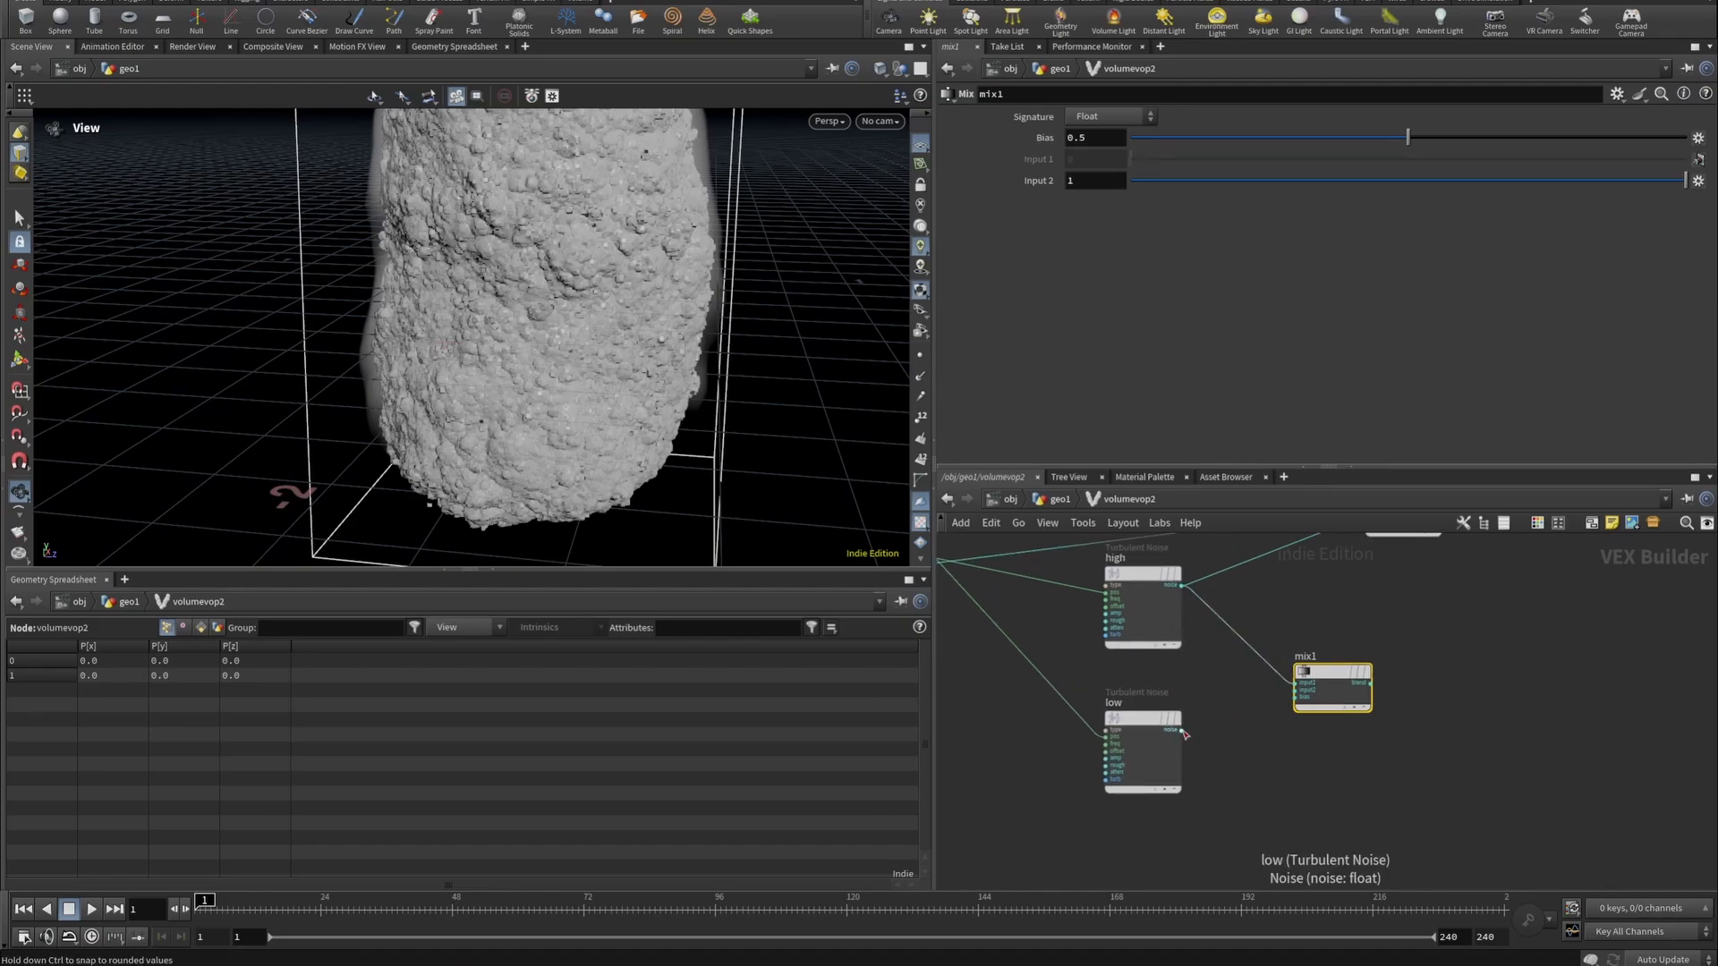
pyautogui.click(1293, 691)
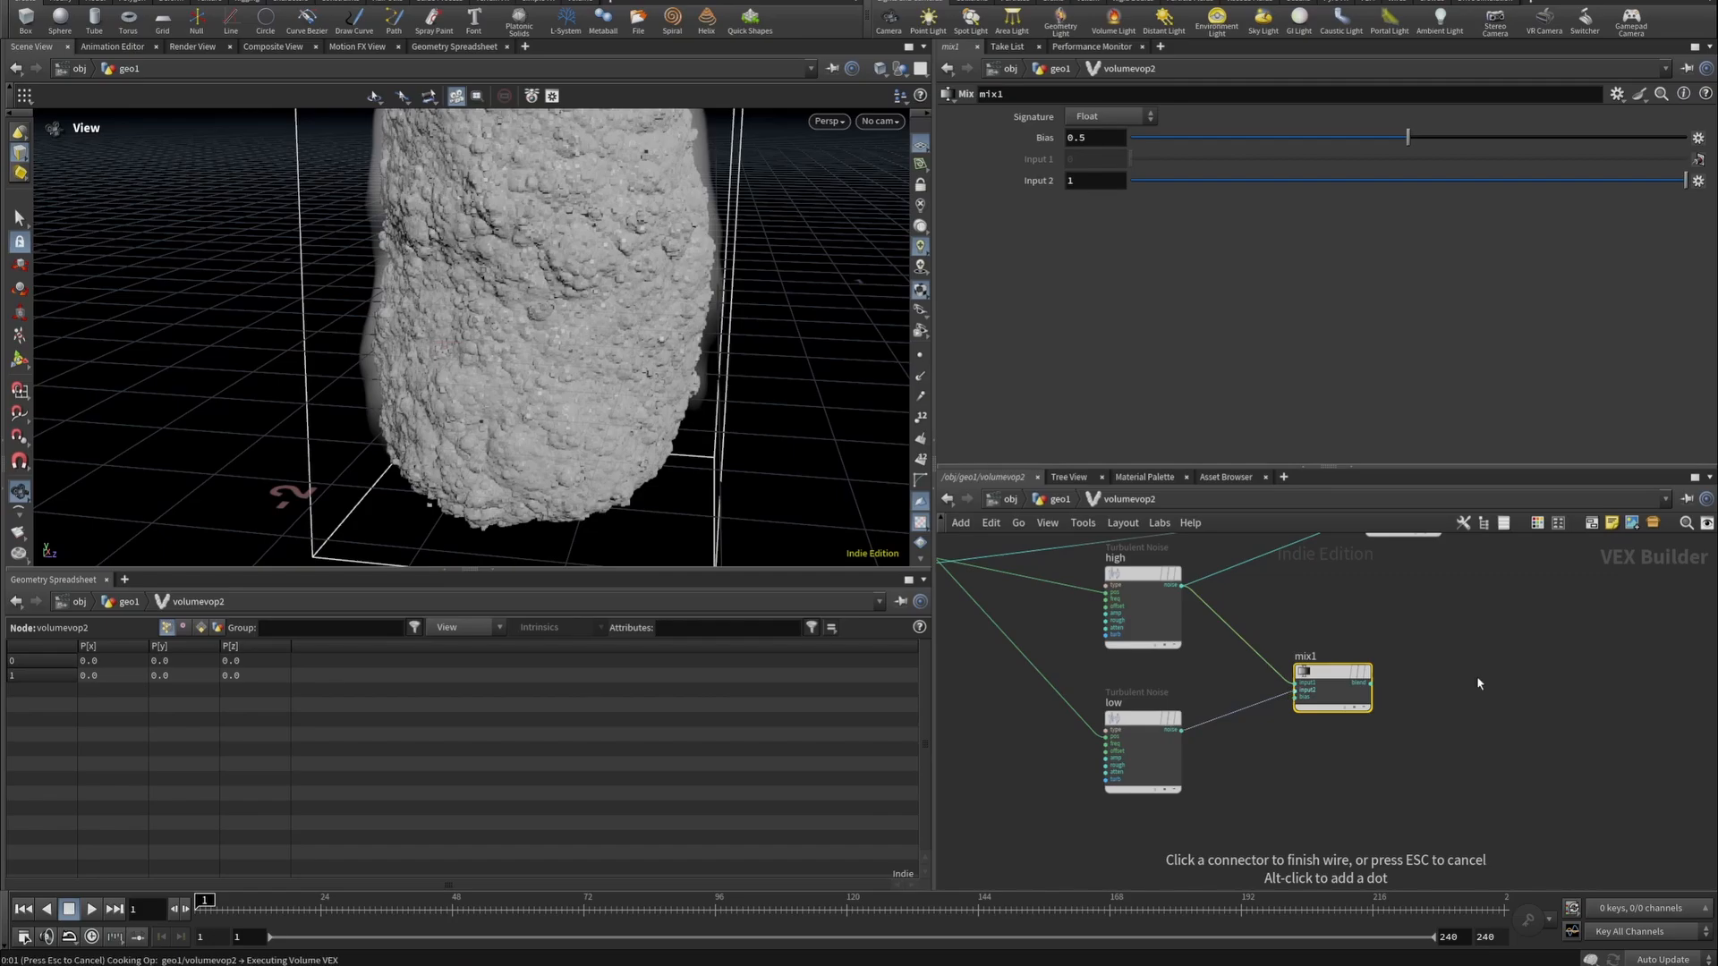
# Connect the Mix node's output to the Add node's second input in place of the high noise and inspect the rock.
pyautogui.scroll(-3, 1478, 677)
pyautogui.moveTo(1478, 677); pyautogui.dragTo(1321, 729, button='middle')
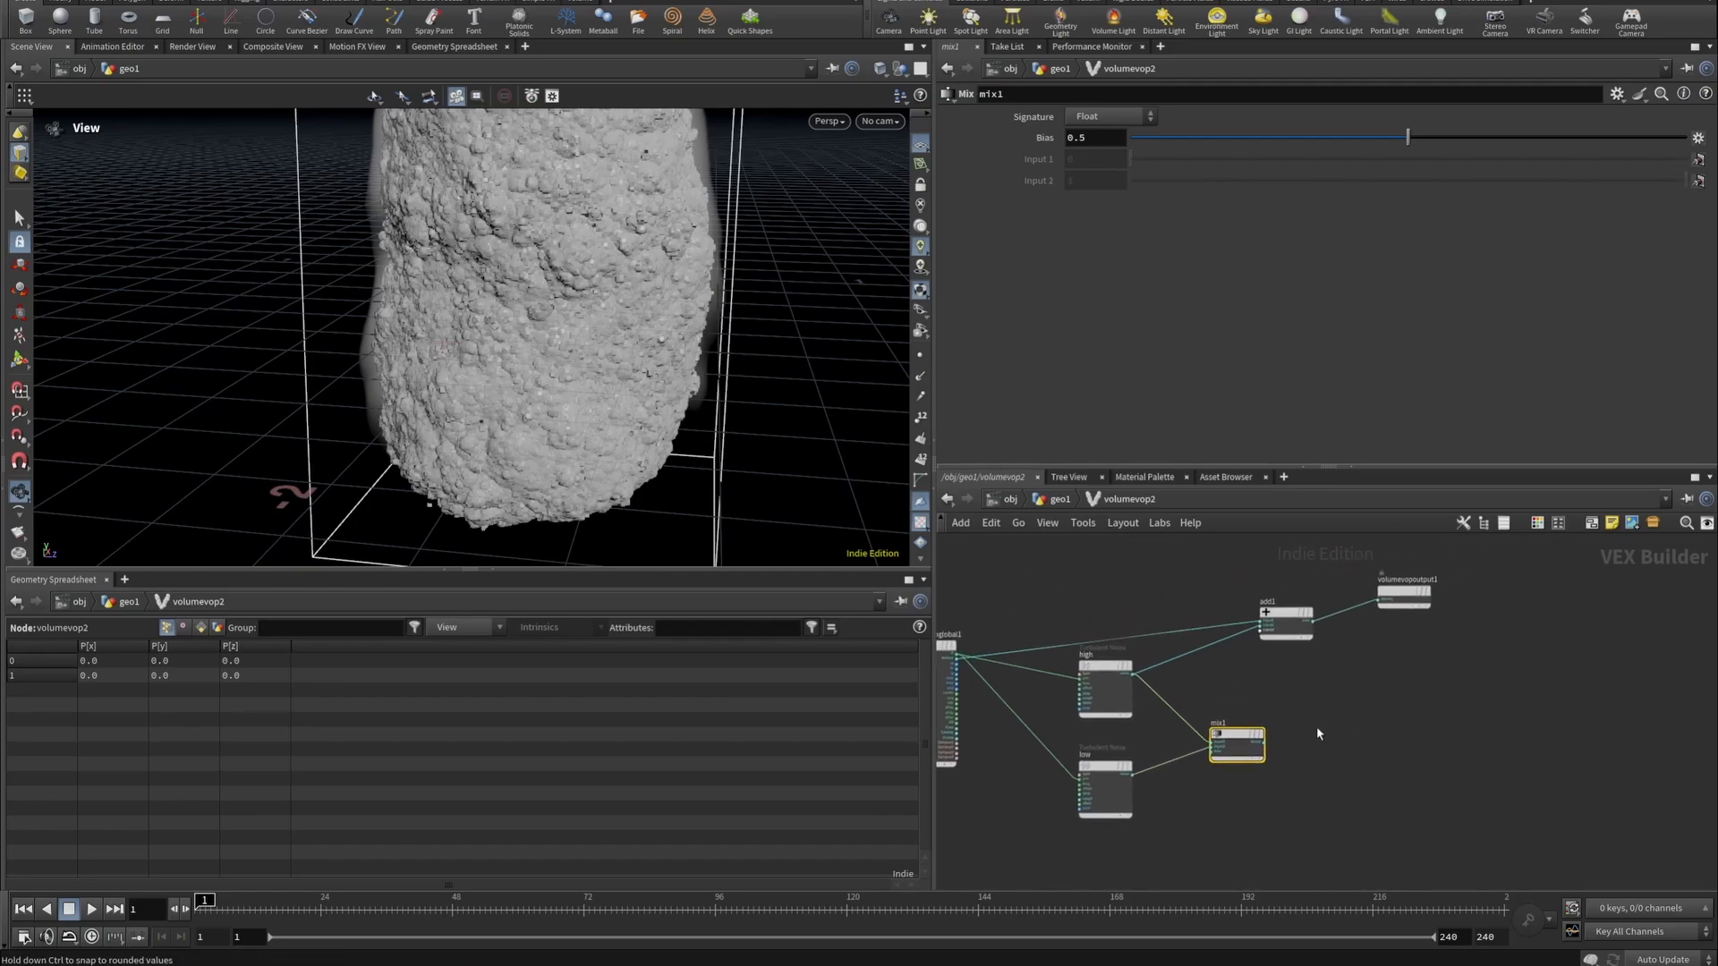
pyautogui.scroll(3, 1269, 736)
pyautogui.click(1262, 742)
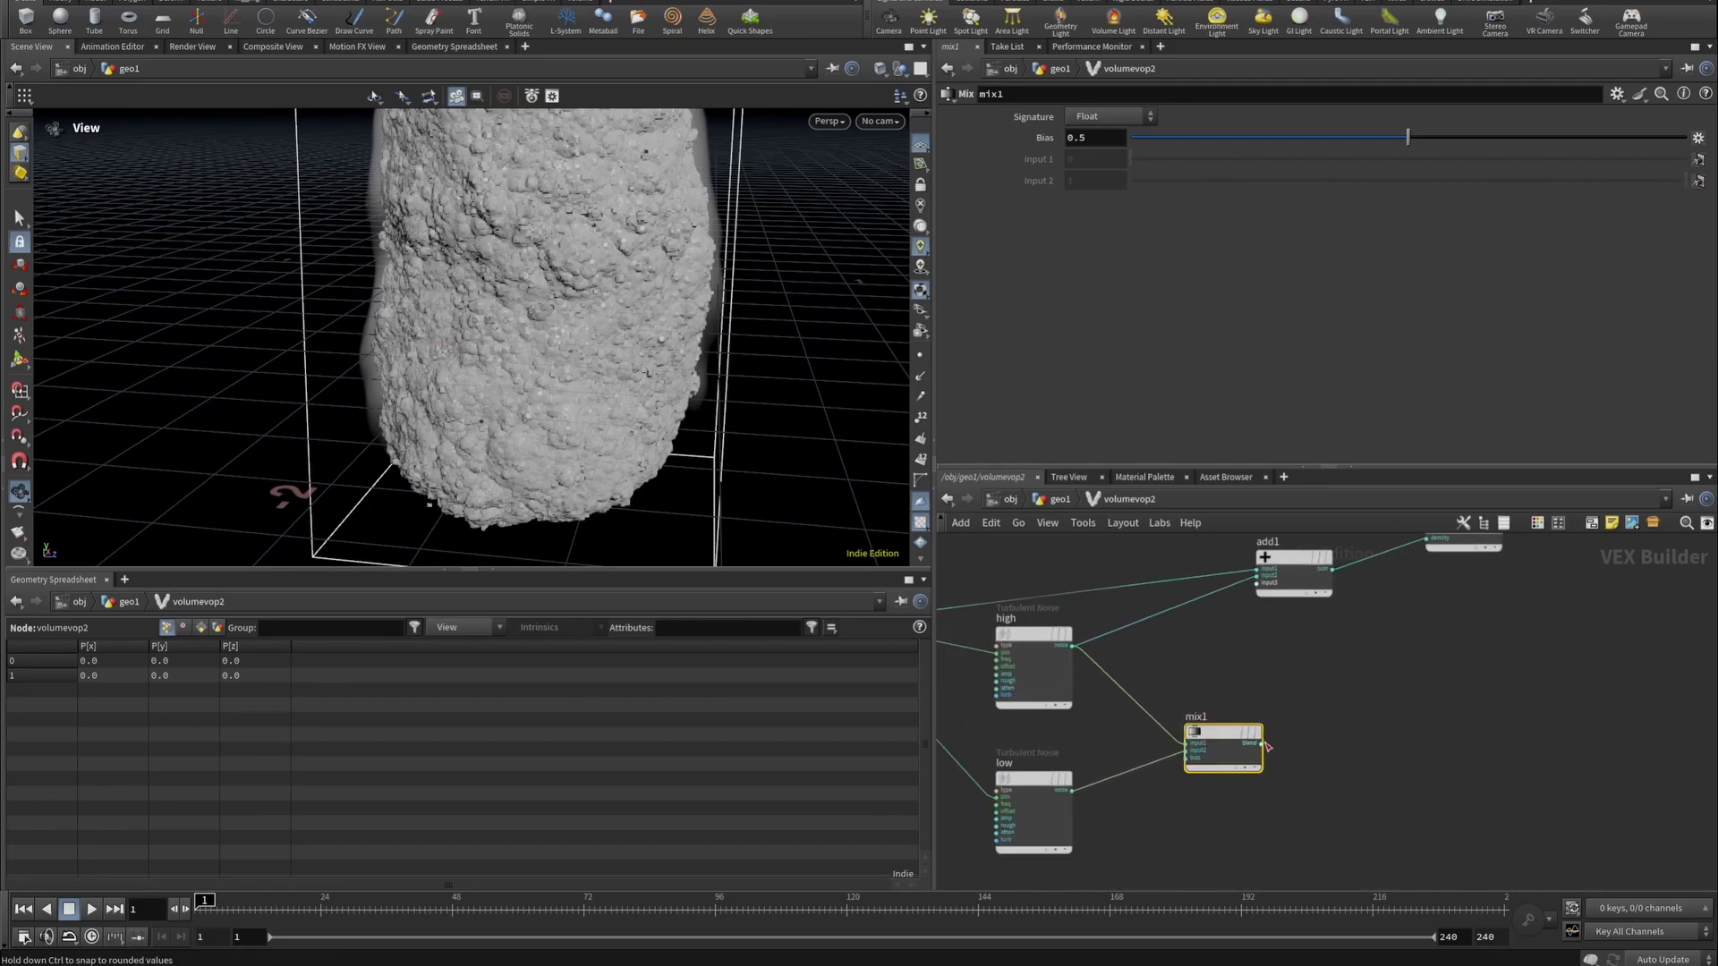
pyautogui.click(1262, 582)
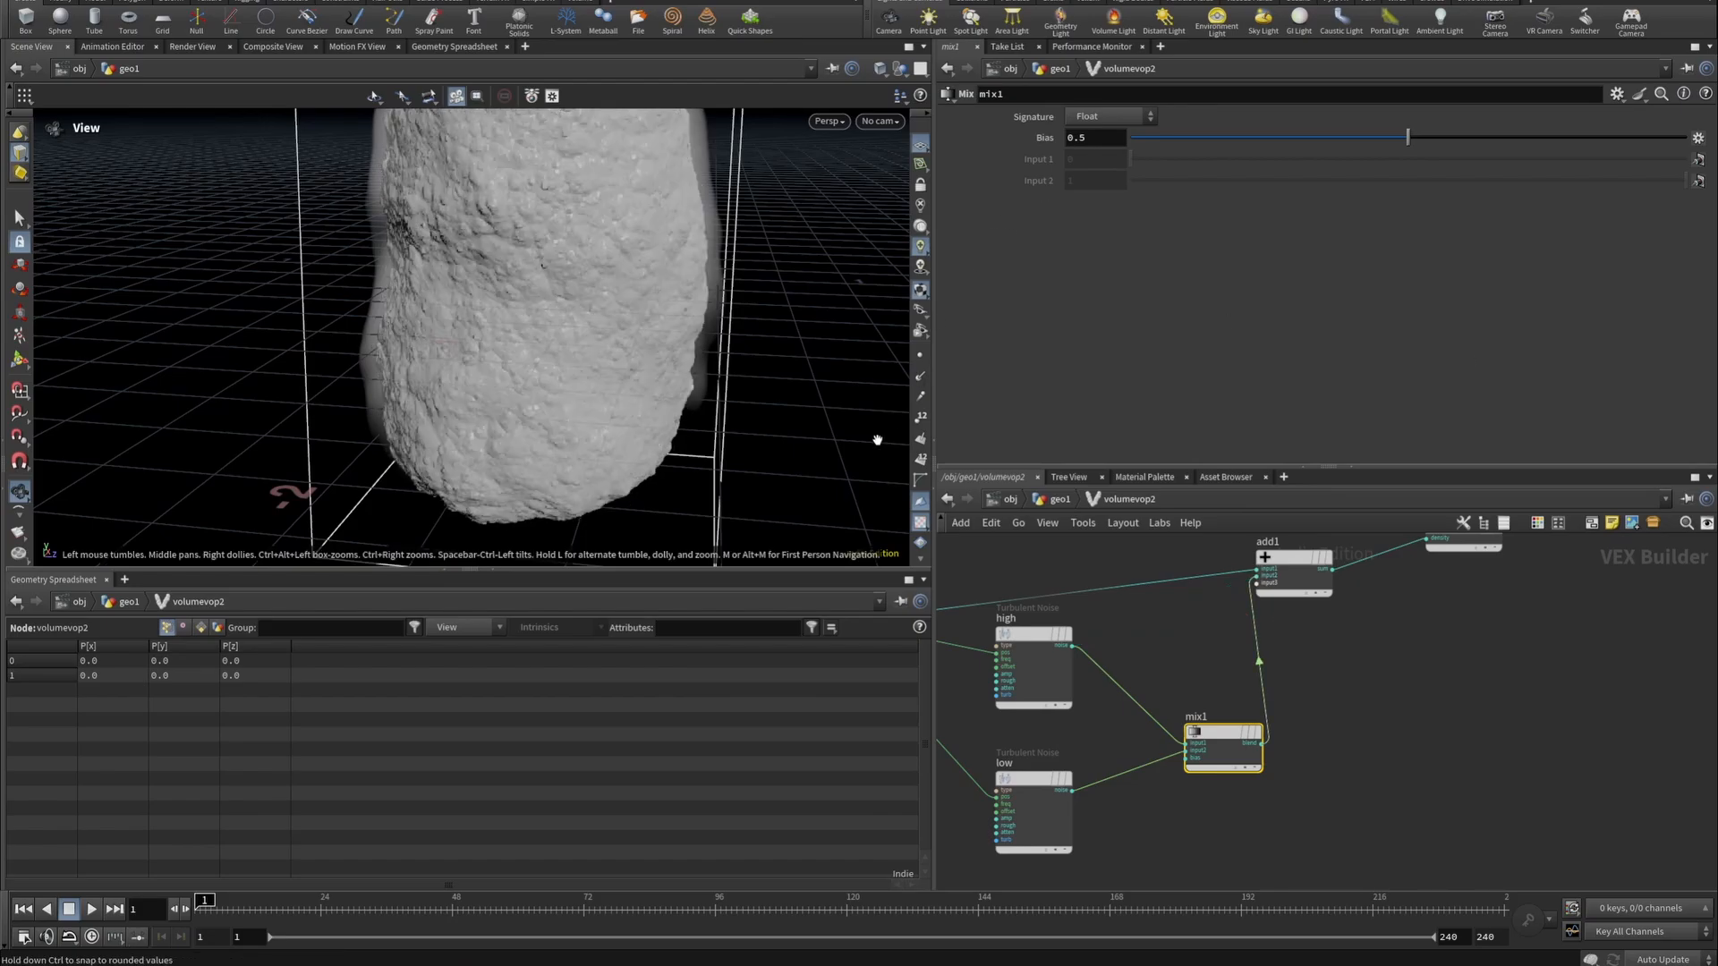
pyautogui.moveTo(627, 327); pyautogui.dragTo(430, 322, button='right')
pyautogui.moveTo(429, 322); pyautogui.dragTo(521, 310)
pyautogui.moveTo(522, 311); pyautogui.dragTo(709, 218, button='right')
pyautogui.moveTo(709, 217); pyautogui.dragTo(642, 186)
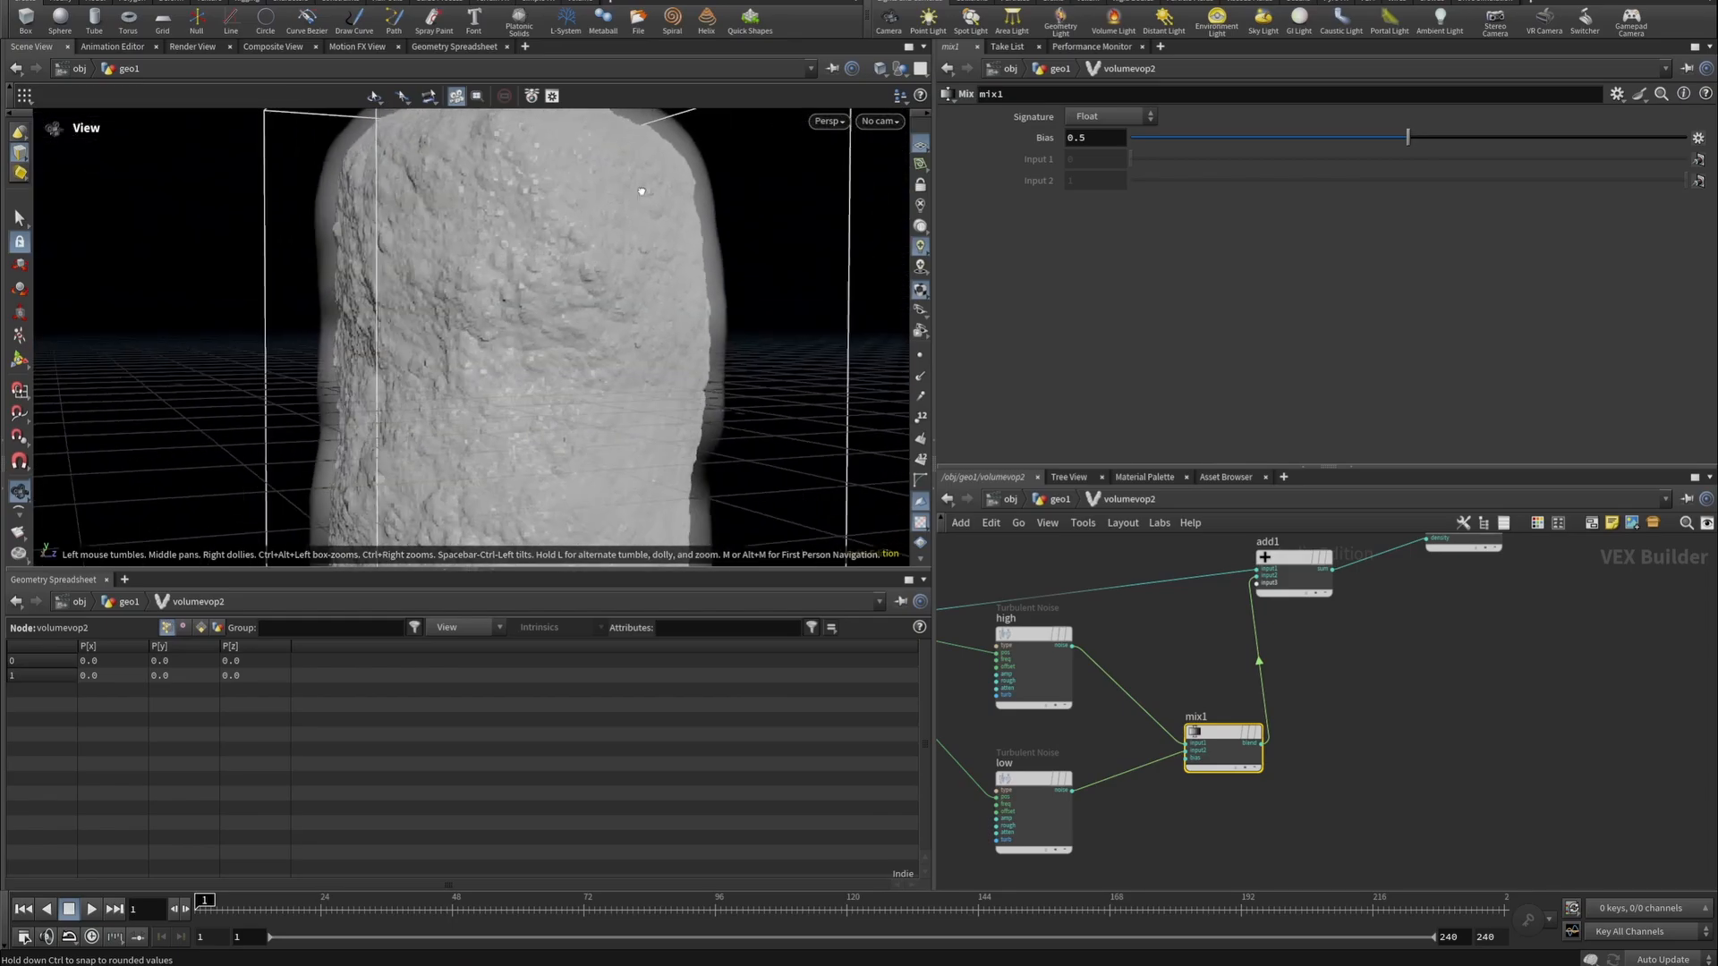
# Space out the Add and volume output nodes and switch the network to curved wires.
pyautogui.click(1026, 784)
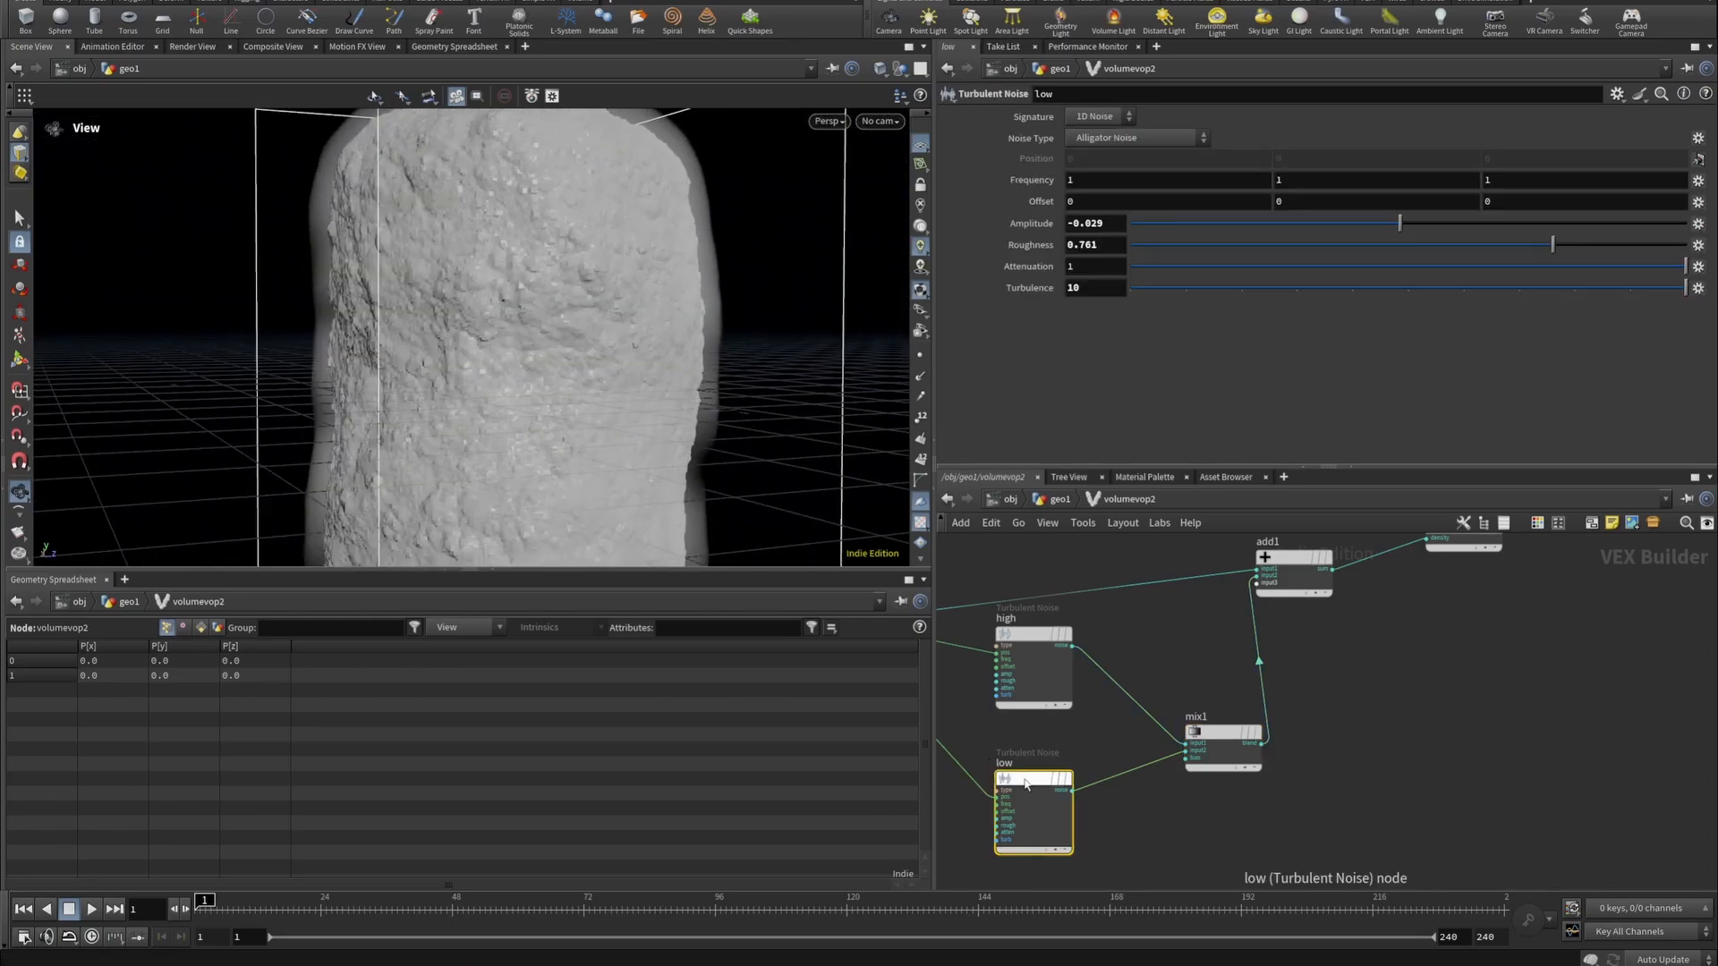
pyautogui.click(1027, 642)
pyautogui.scroll(-3, 1399, 614)
pyautogui.moveTo(1408, 627); pyautogui.dragTo(1250, 702, button='middle')
pyautogui.moveTo(1271, 645); pyautogui.dragTo(1430, 668)
pyautogui.moveTo(1177, 661); pyautogui.dragTo(1293, 624)
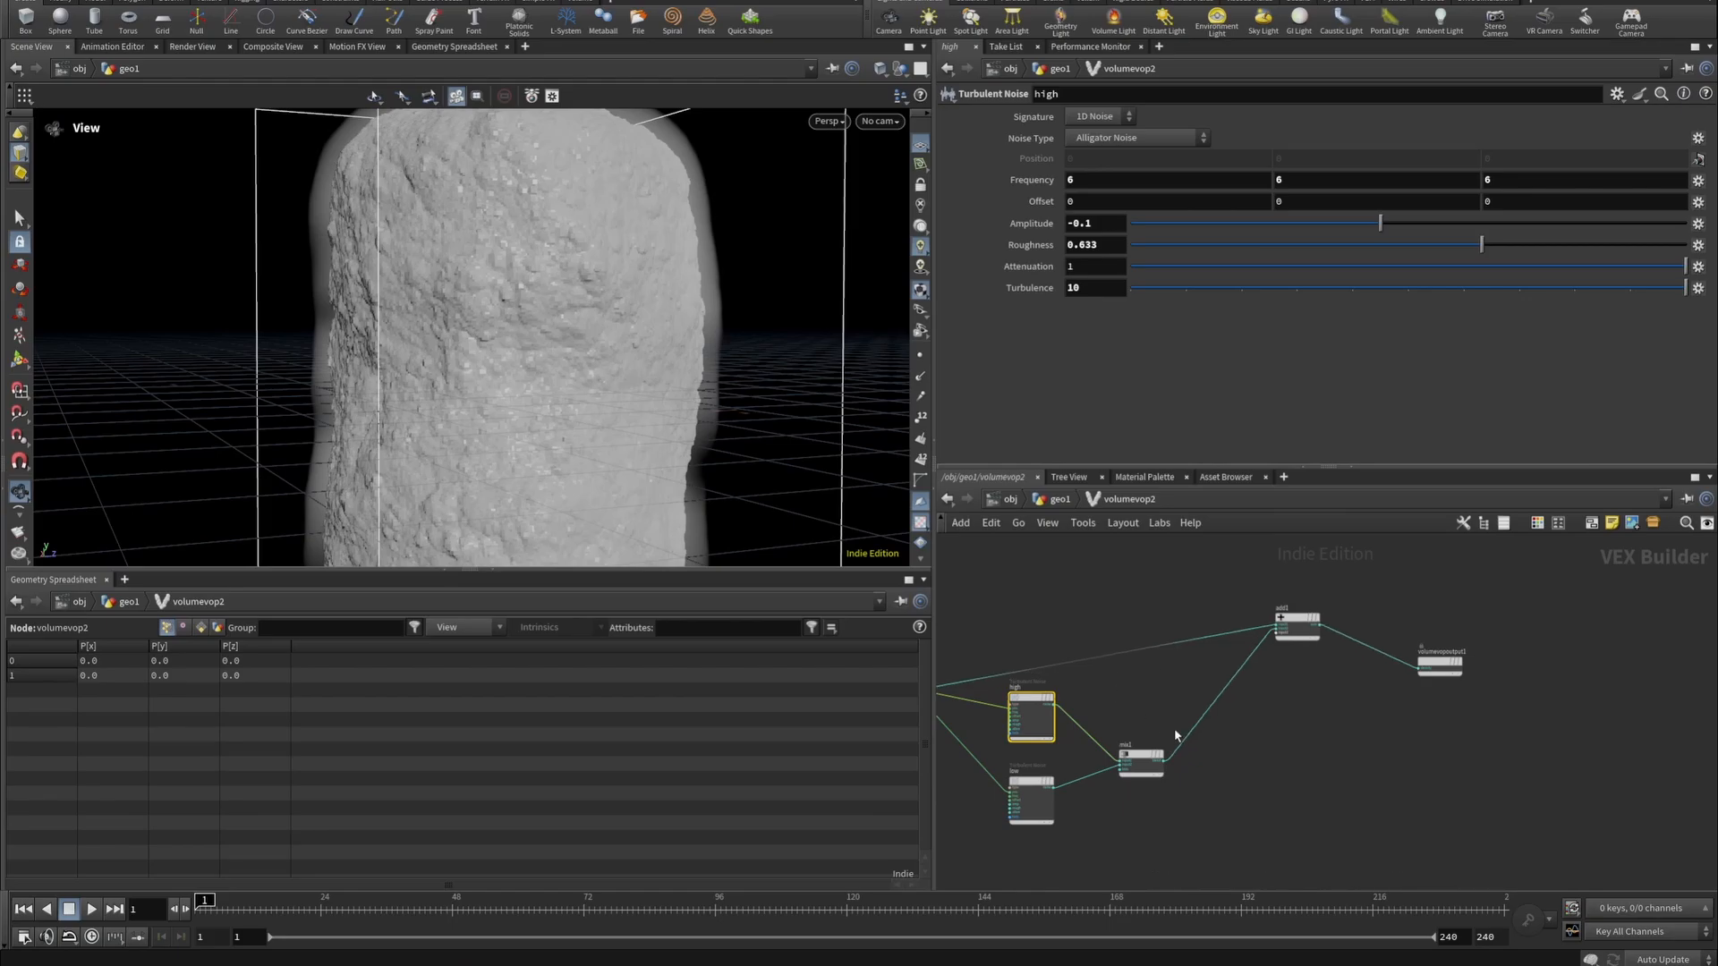
pyautogui.click(1269, 729)
pyautogui.hotkey('shift', 's')
pyautogui.moveTo(1269, 729); pyautogui.dragTo(1395, 705, button='middle')
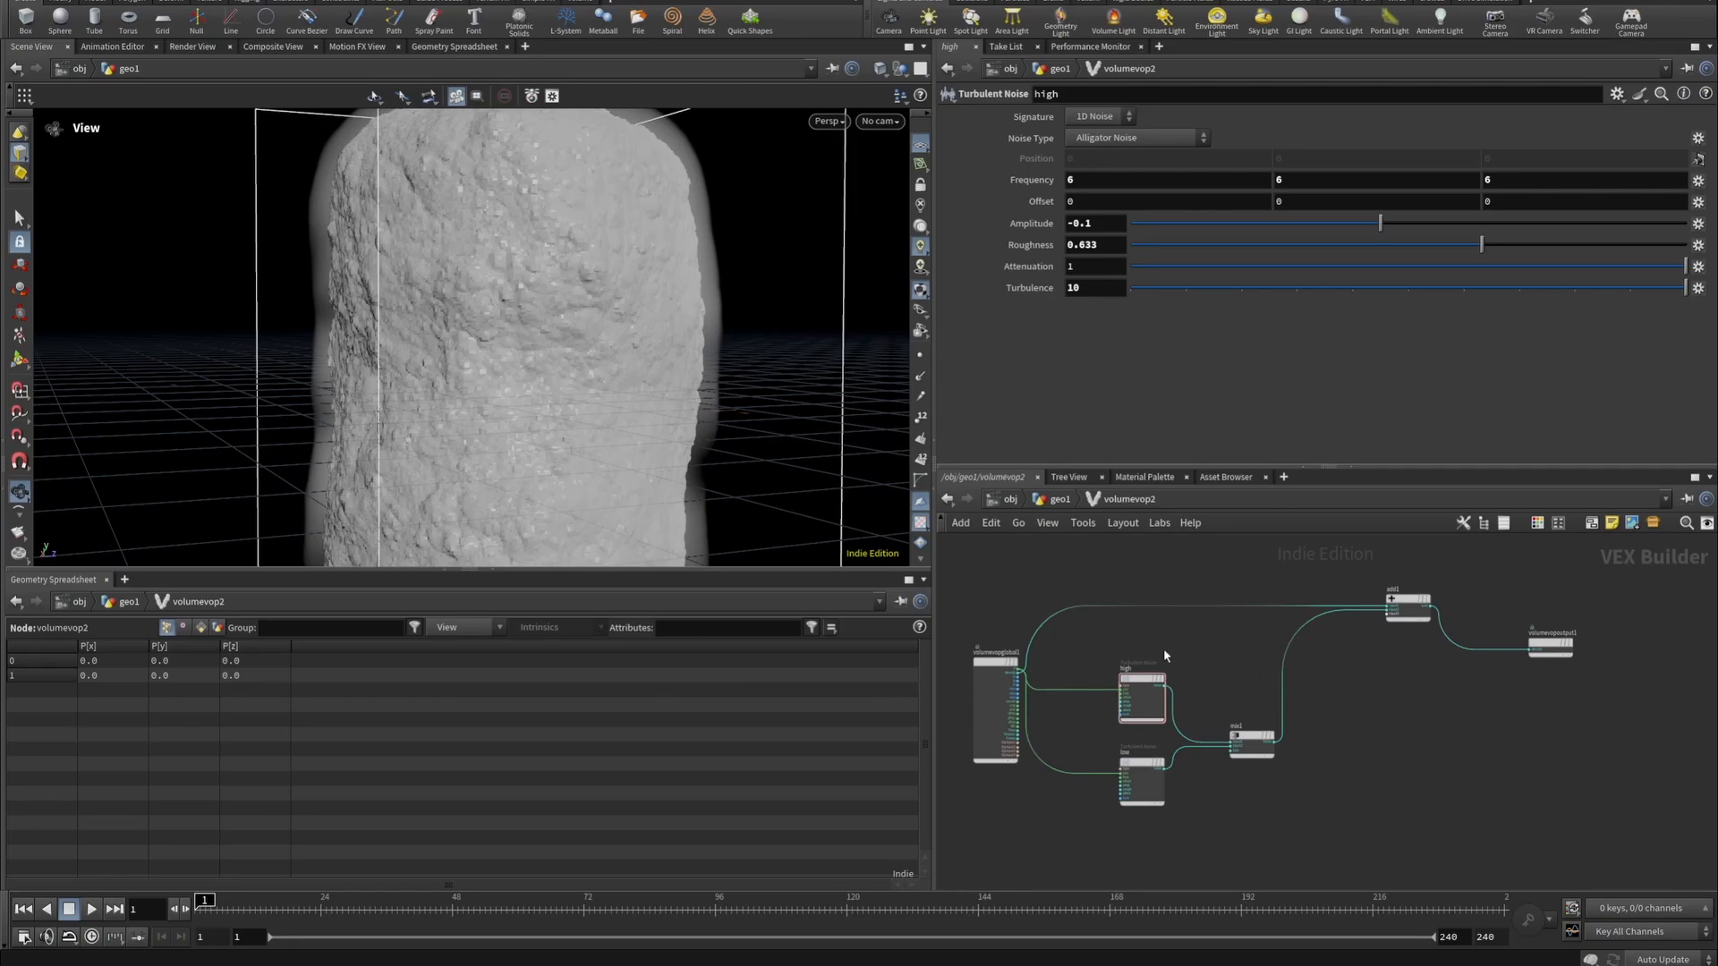
# Duplicate the high noise and connect the copy to the Add node's second input in place of the Mix node.
pyautogui.scroll(3, 1163, 653)
pyautogui.keyDown('alt'); pyautogui.moveTo(1113, 707); pyautogui.dragTo(1214, 637); pyautogui.keyUp('alt')
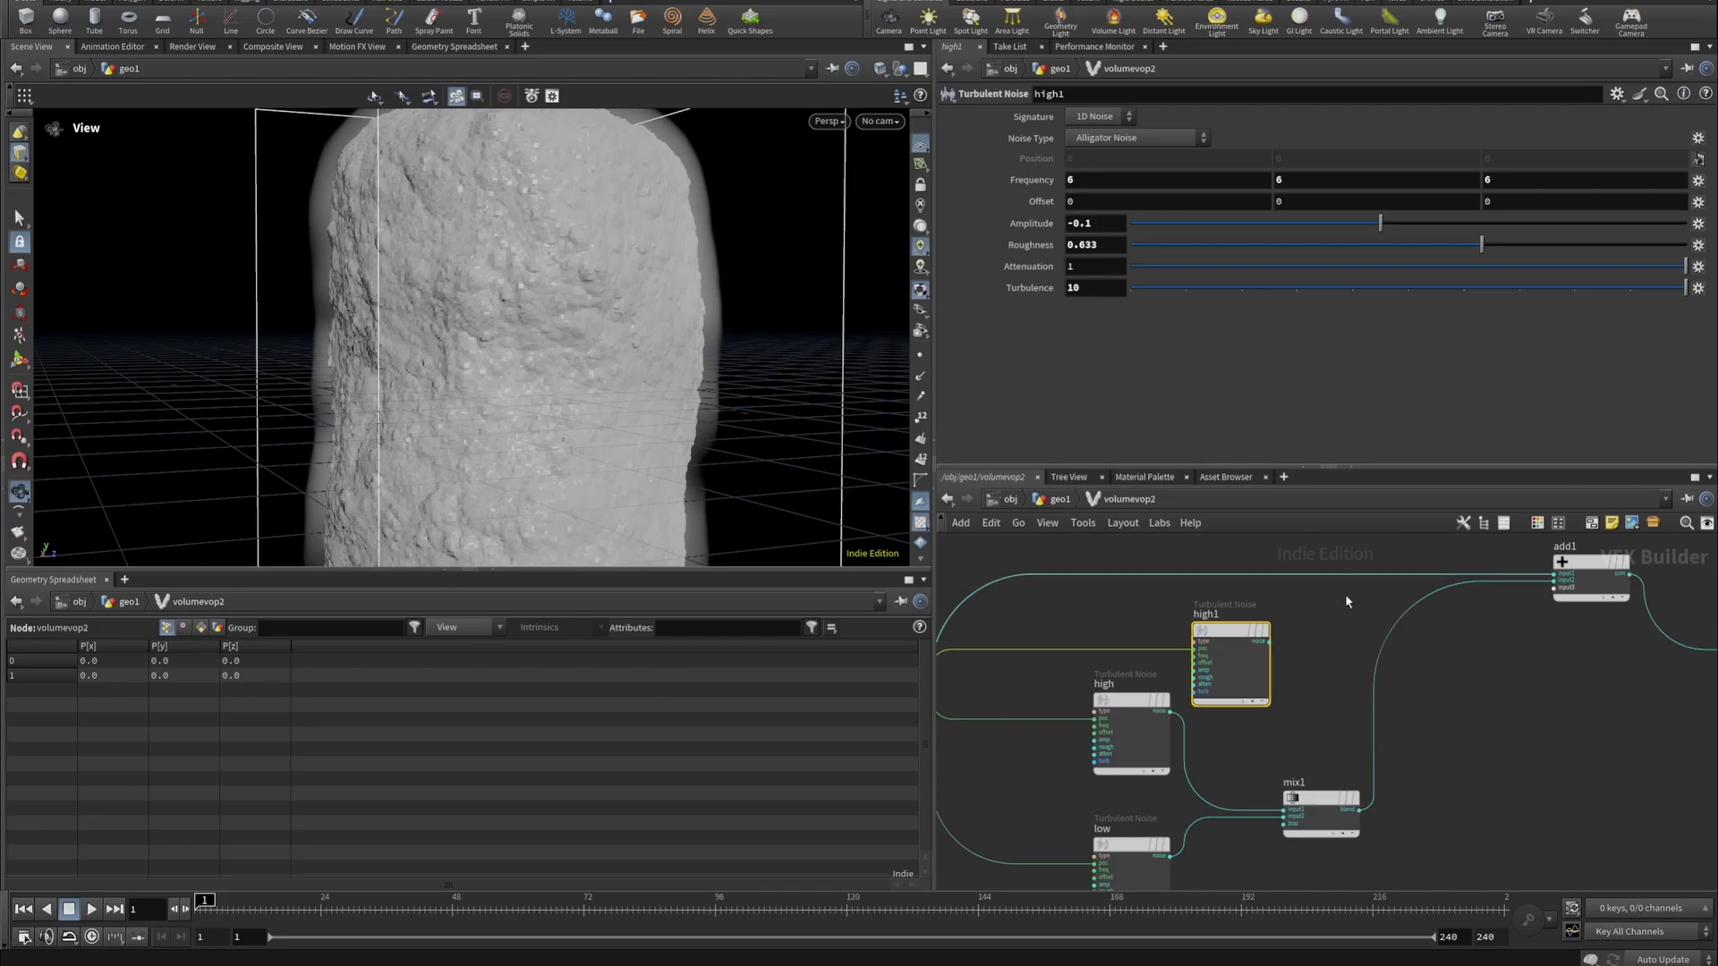
pyautogui.moveTo(1506, 674); pyautogui.dragTo(1440, 749, button='middle')
pyautogui.click(1202, 719)
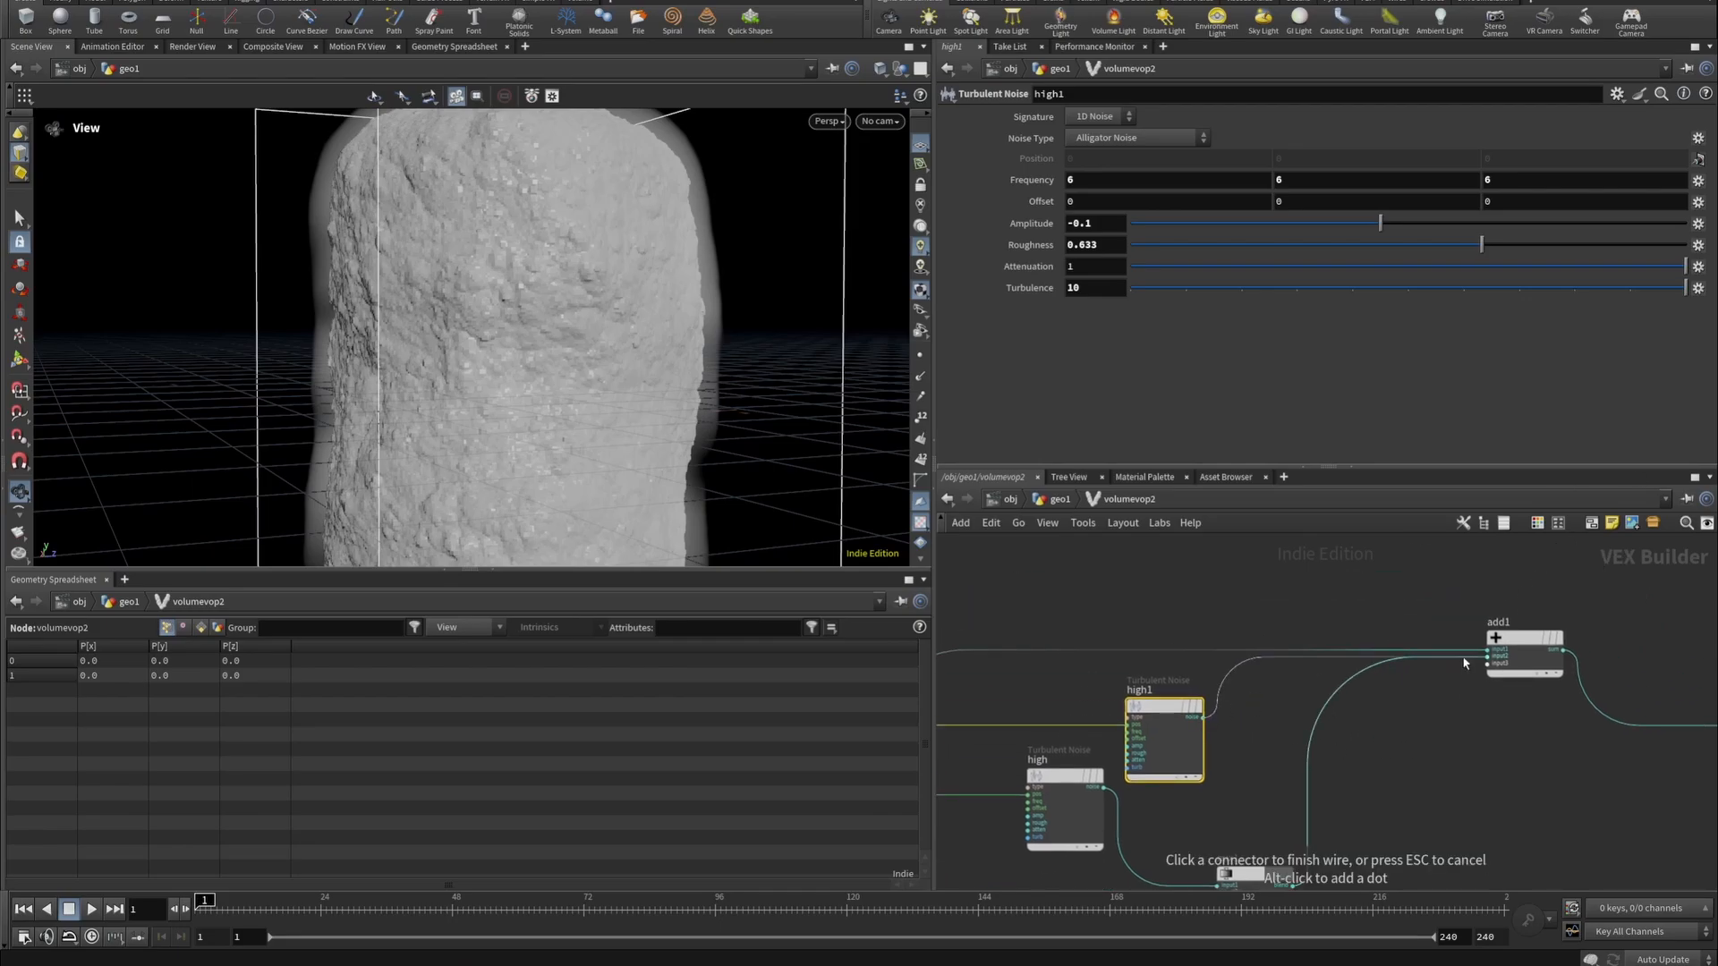
pyautogui.click(1485, 657)
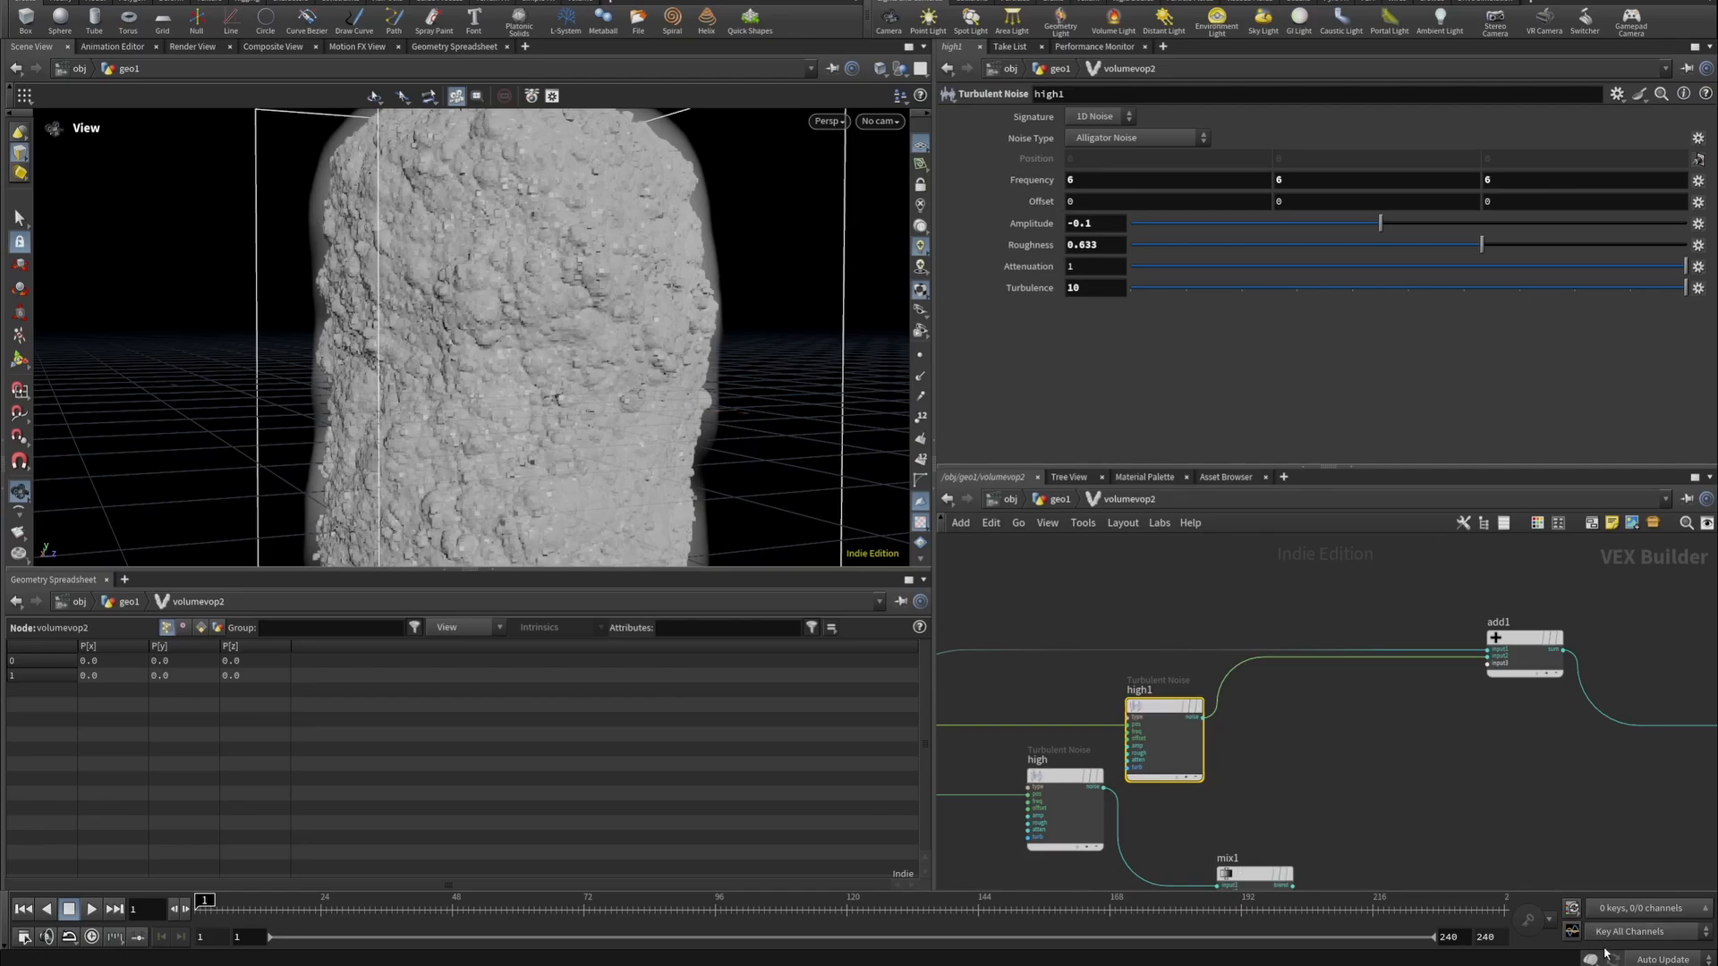
# Switch scene updating to Manual and set the duplicated noise's amplitude to -0.05 and roughness to 0.396.
pyautogui.click(1660, 959)
pyautogui.click(1655, 942)
pyautogui.click(1107, 227)
pyautogui.press('BackSpace')
pyautogui.write('05')
pyautogui.press('Return')
pyautogui.moveTo(1100, 246); pyautogui.dragTo(1081, 262)
pyautogui.write('396')
pyautogui.press('Return')
# Set the duplicated noise's frequency to 50, 10, 10.
pyautogui.doubleClick(1110, 190)
pyautogui.write('50')
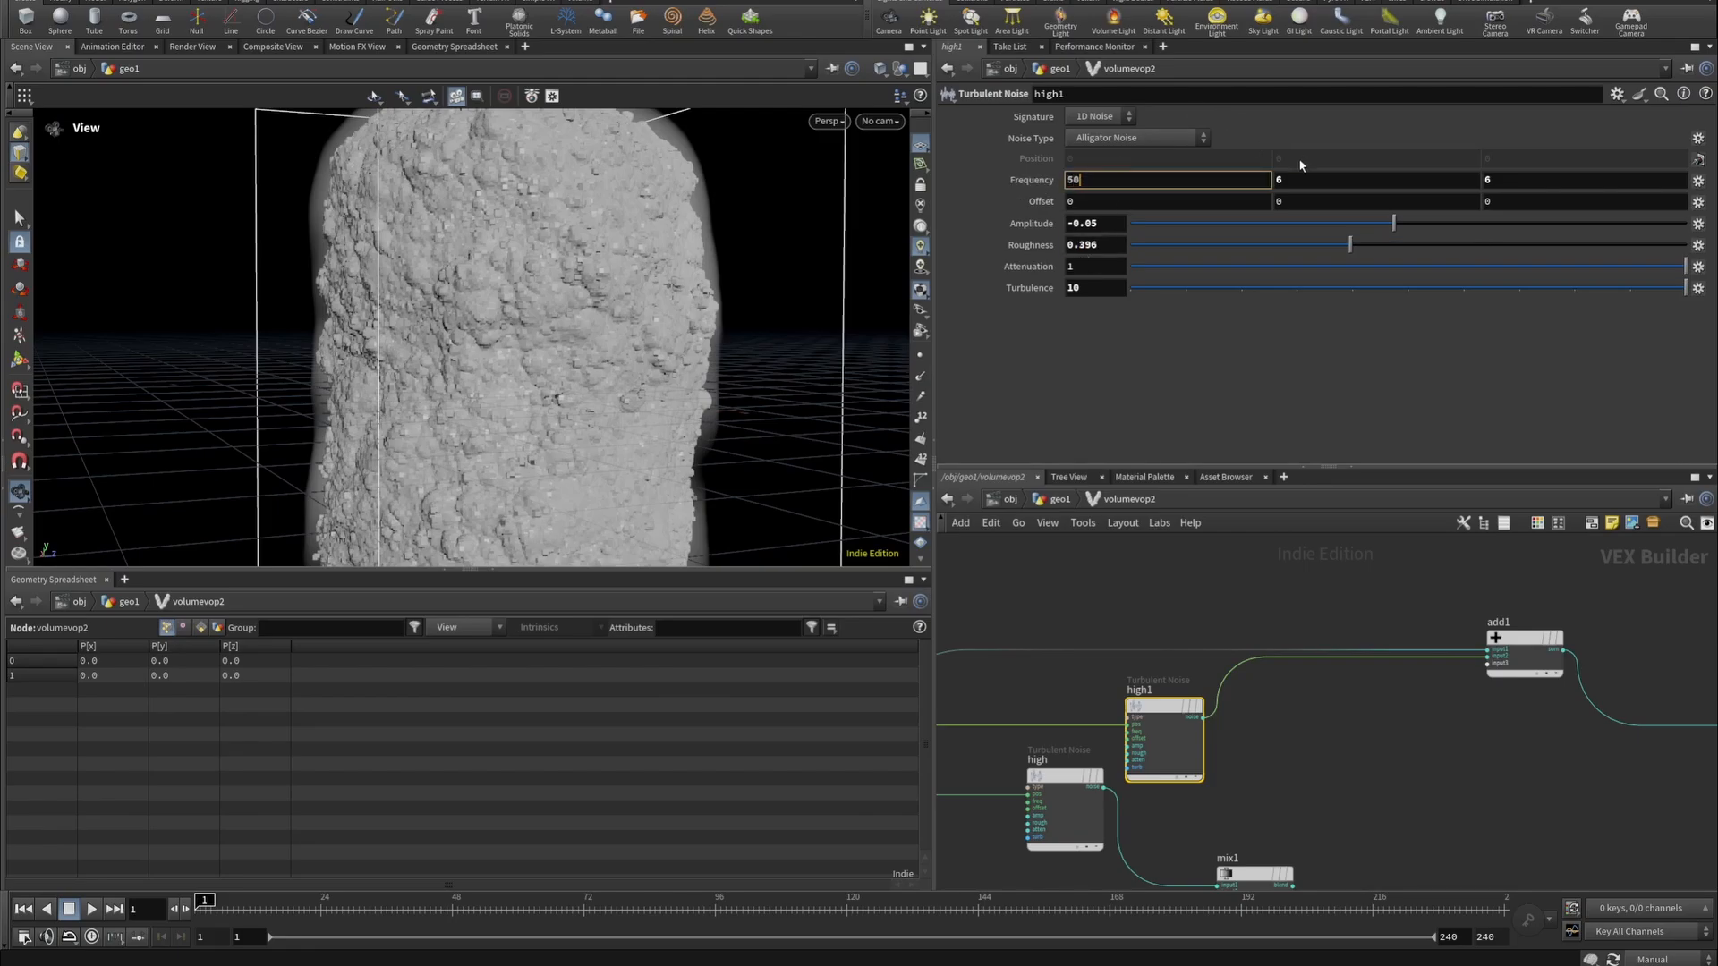
pyautogui.press('Tab')
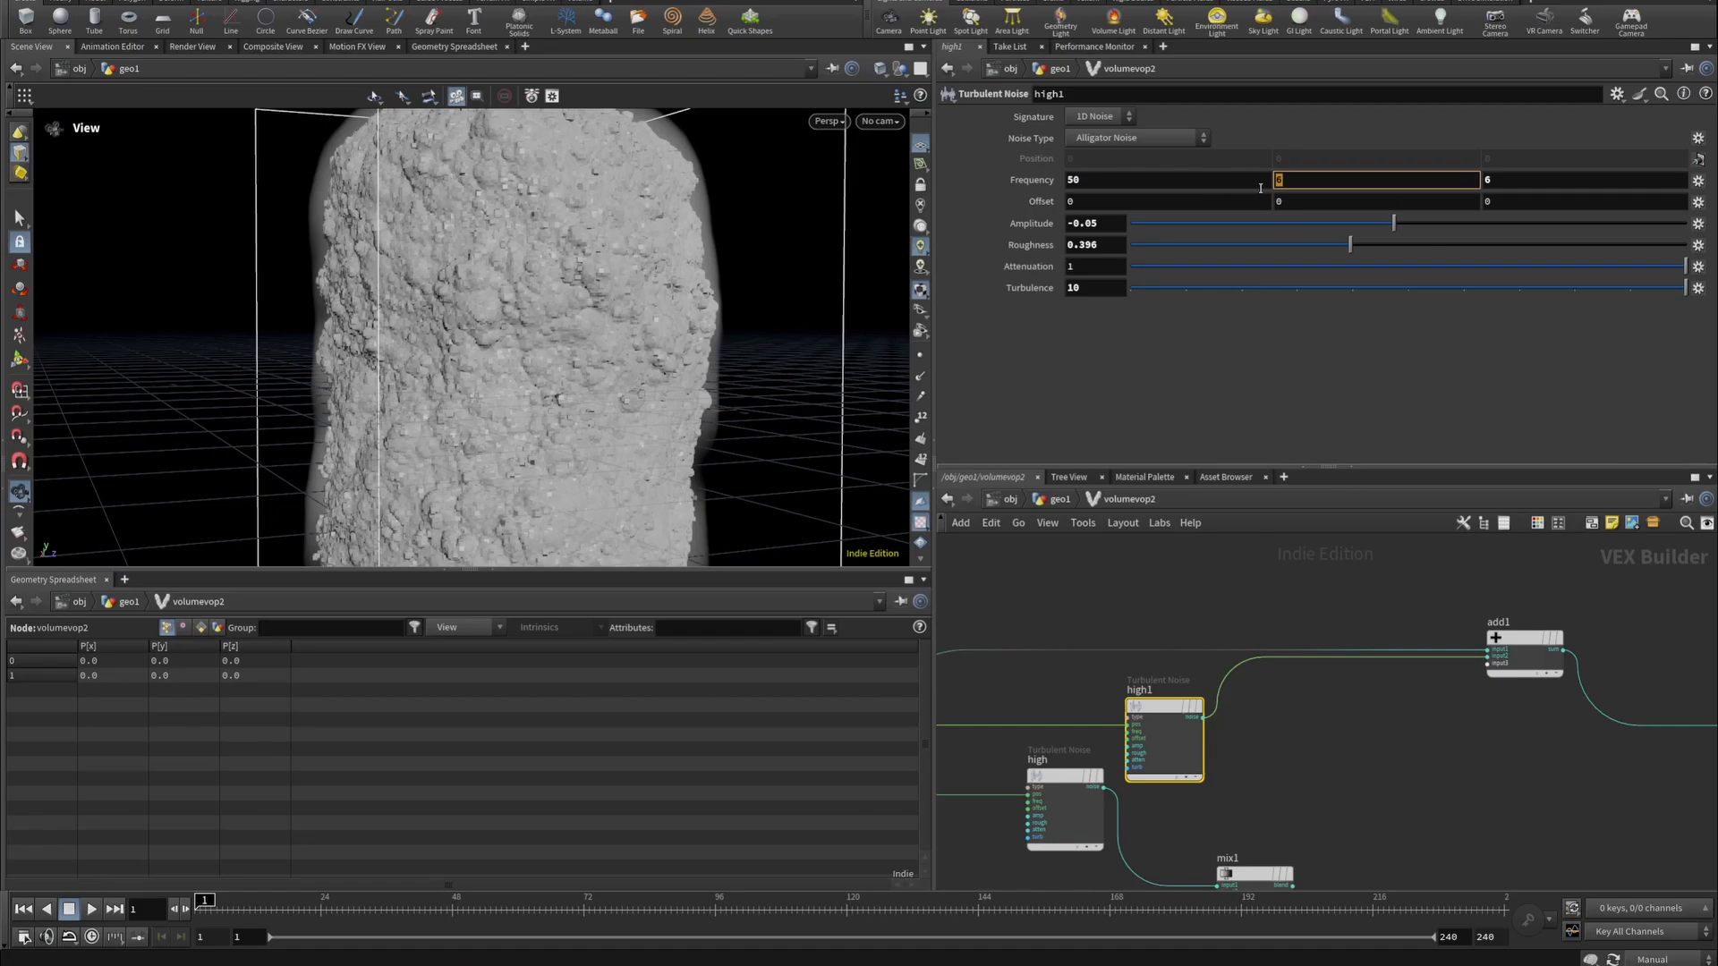
pyautogui.write('10')
pyautogui.press('Return')
pyautogui.doubleClick(1486, 180)
pyautogui.write('10')
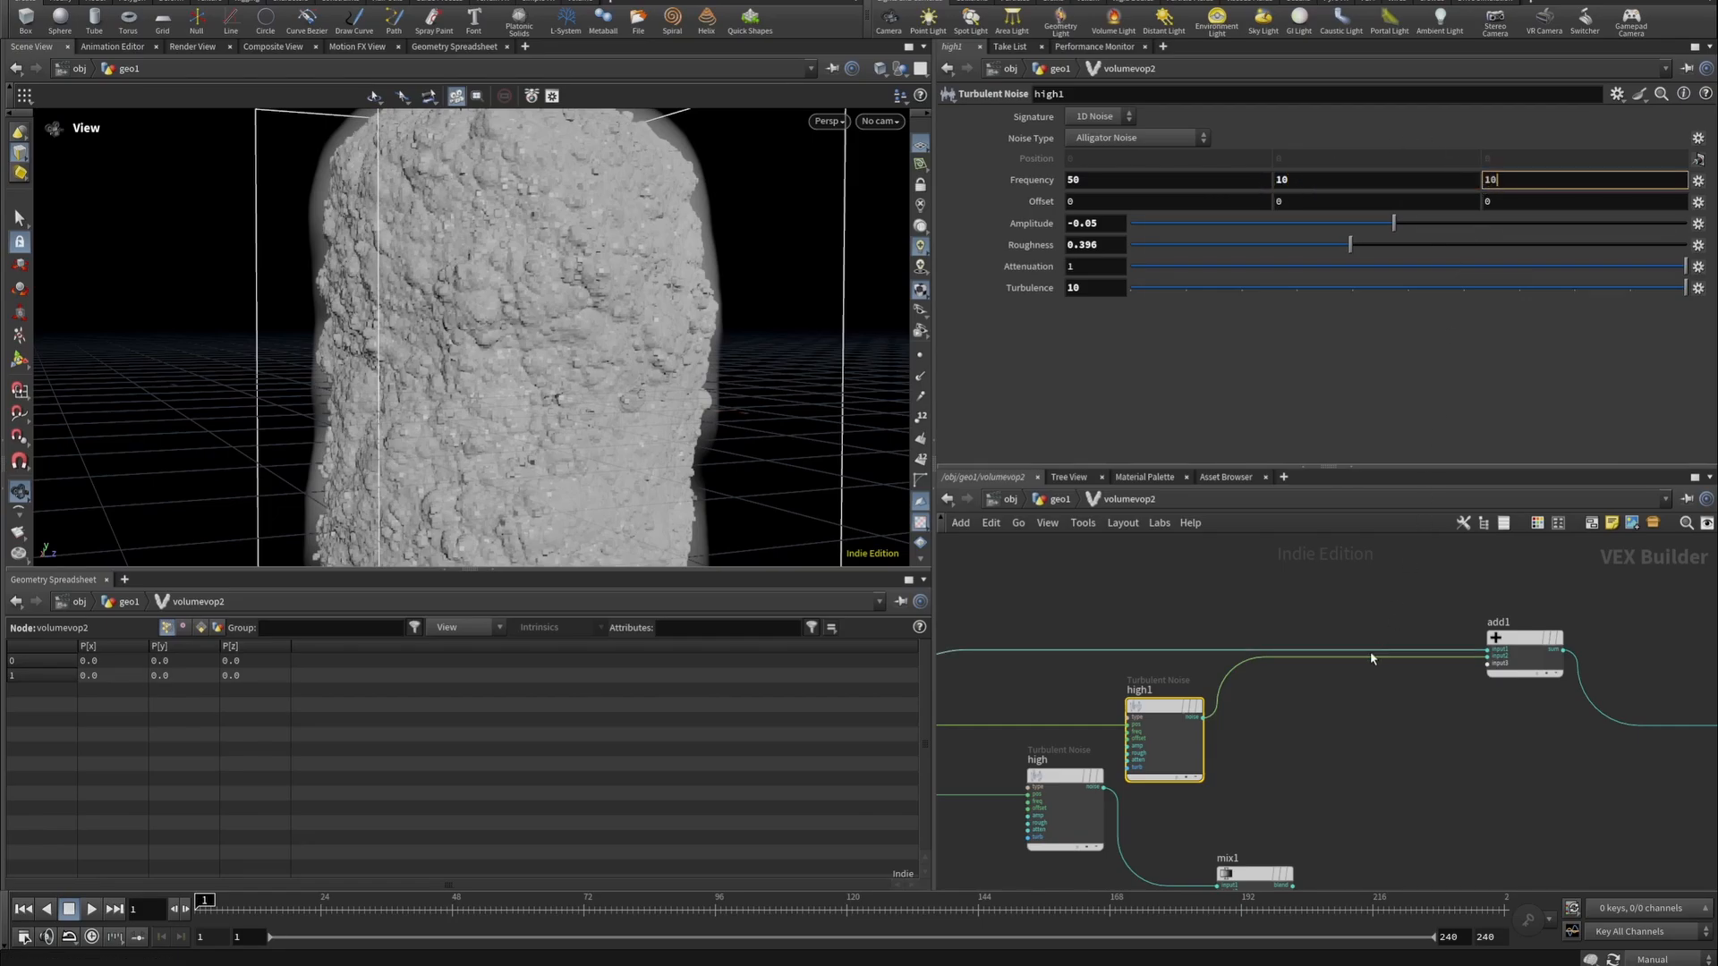
pyautogui.click(1353, 771)
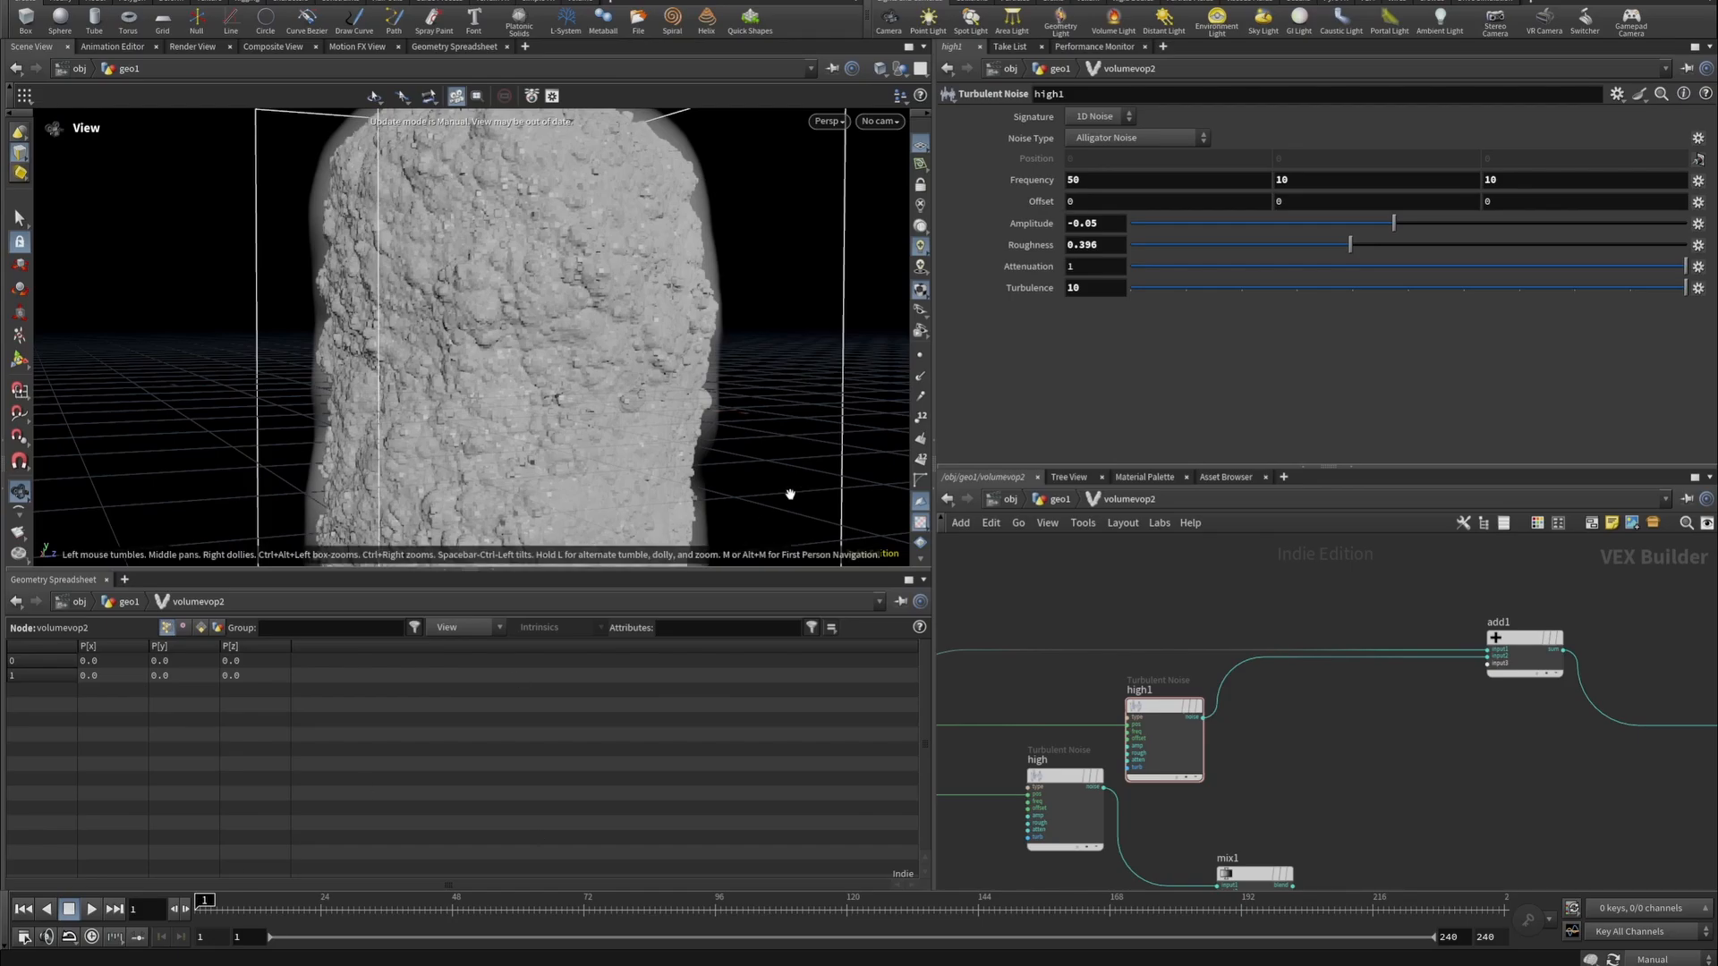
# Switch scene updating to Auto Update and inspect the whole rock with the stretched noise.
pyautogui.click(1656, 958)
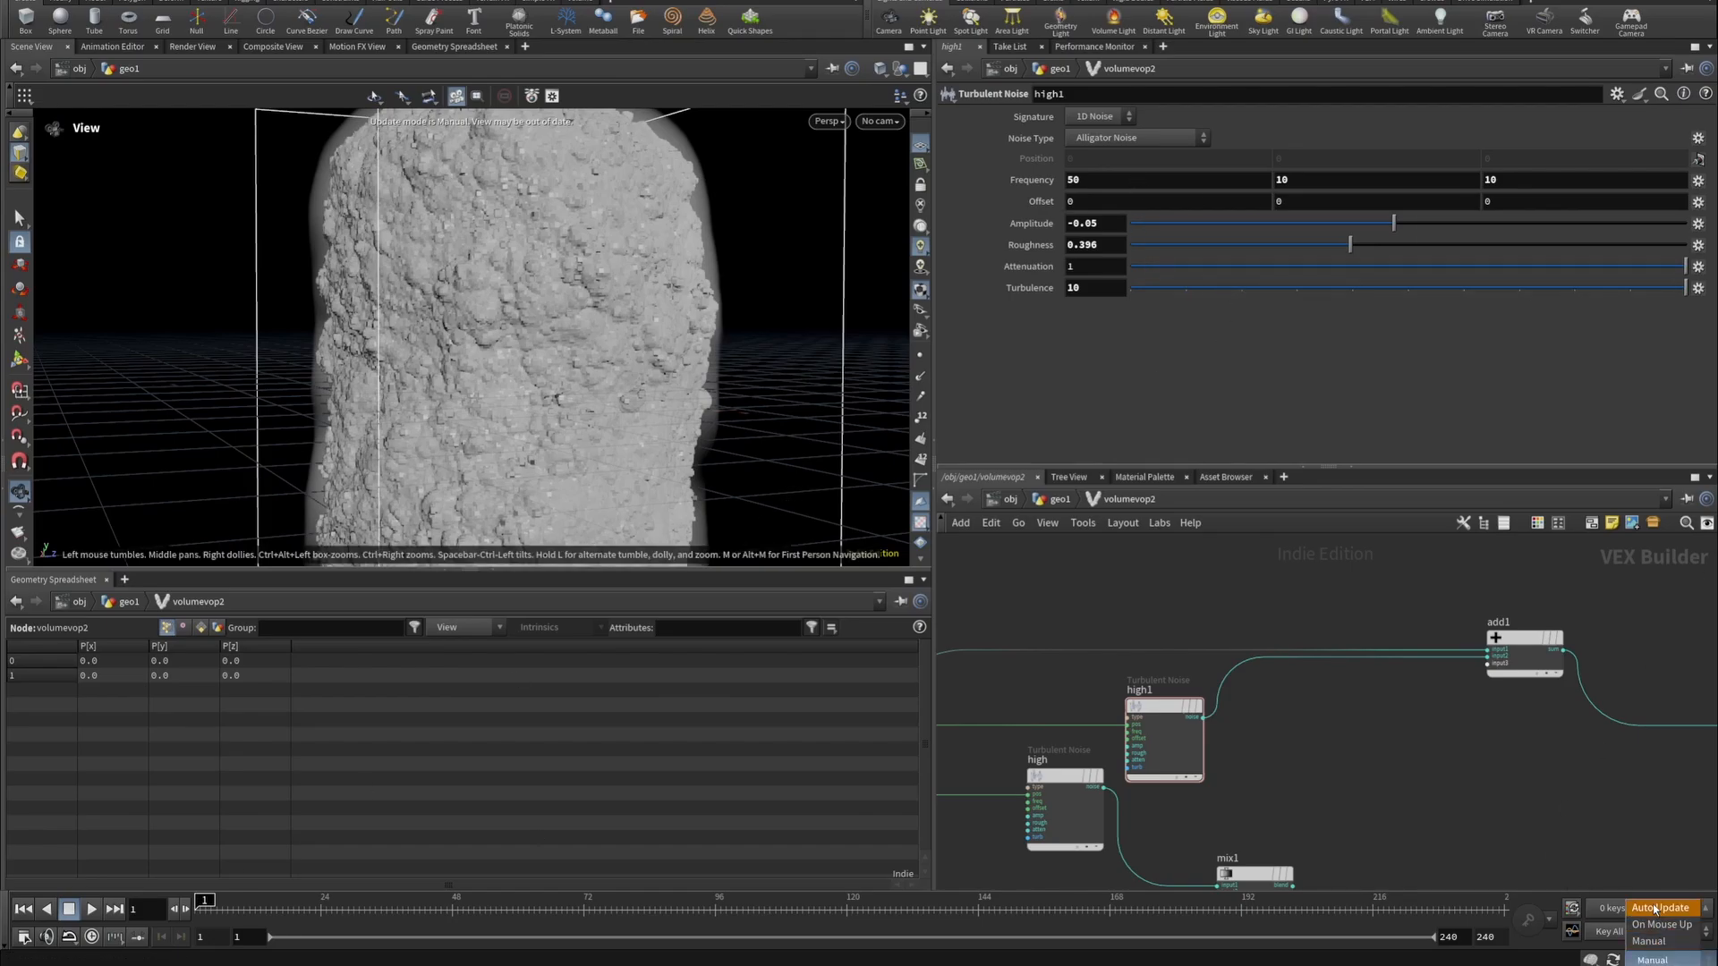
pyautogui.click(1655, 910)
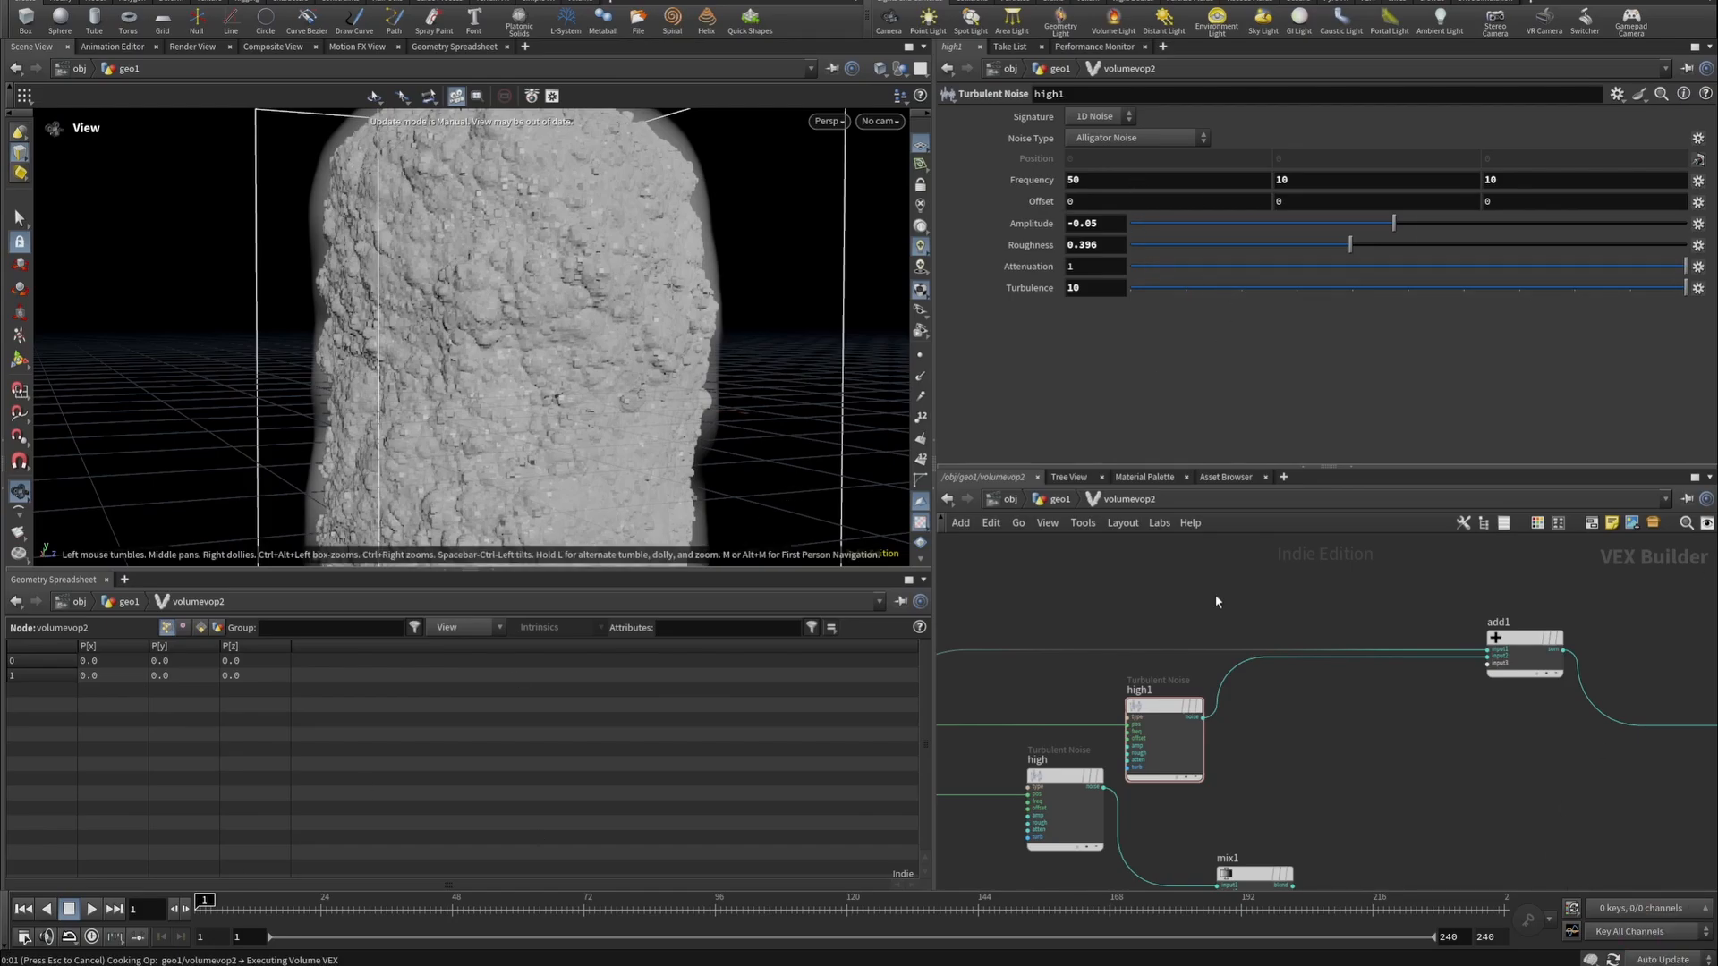
pyautogui.moveTo(591, 311); pyautogui.dragTo(418, 323, button='right')
pyautogui.moveTo(419, 323); pyautogui.dragTo(644, 349)
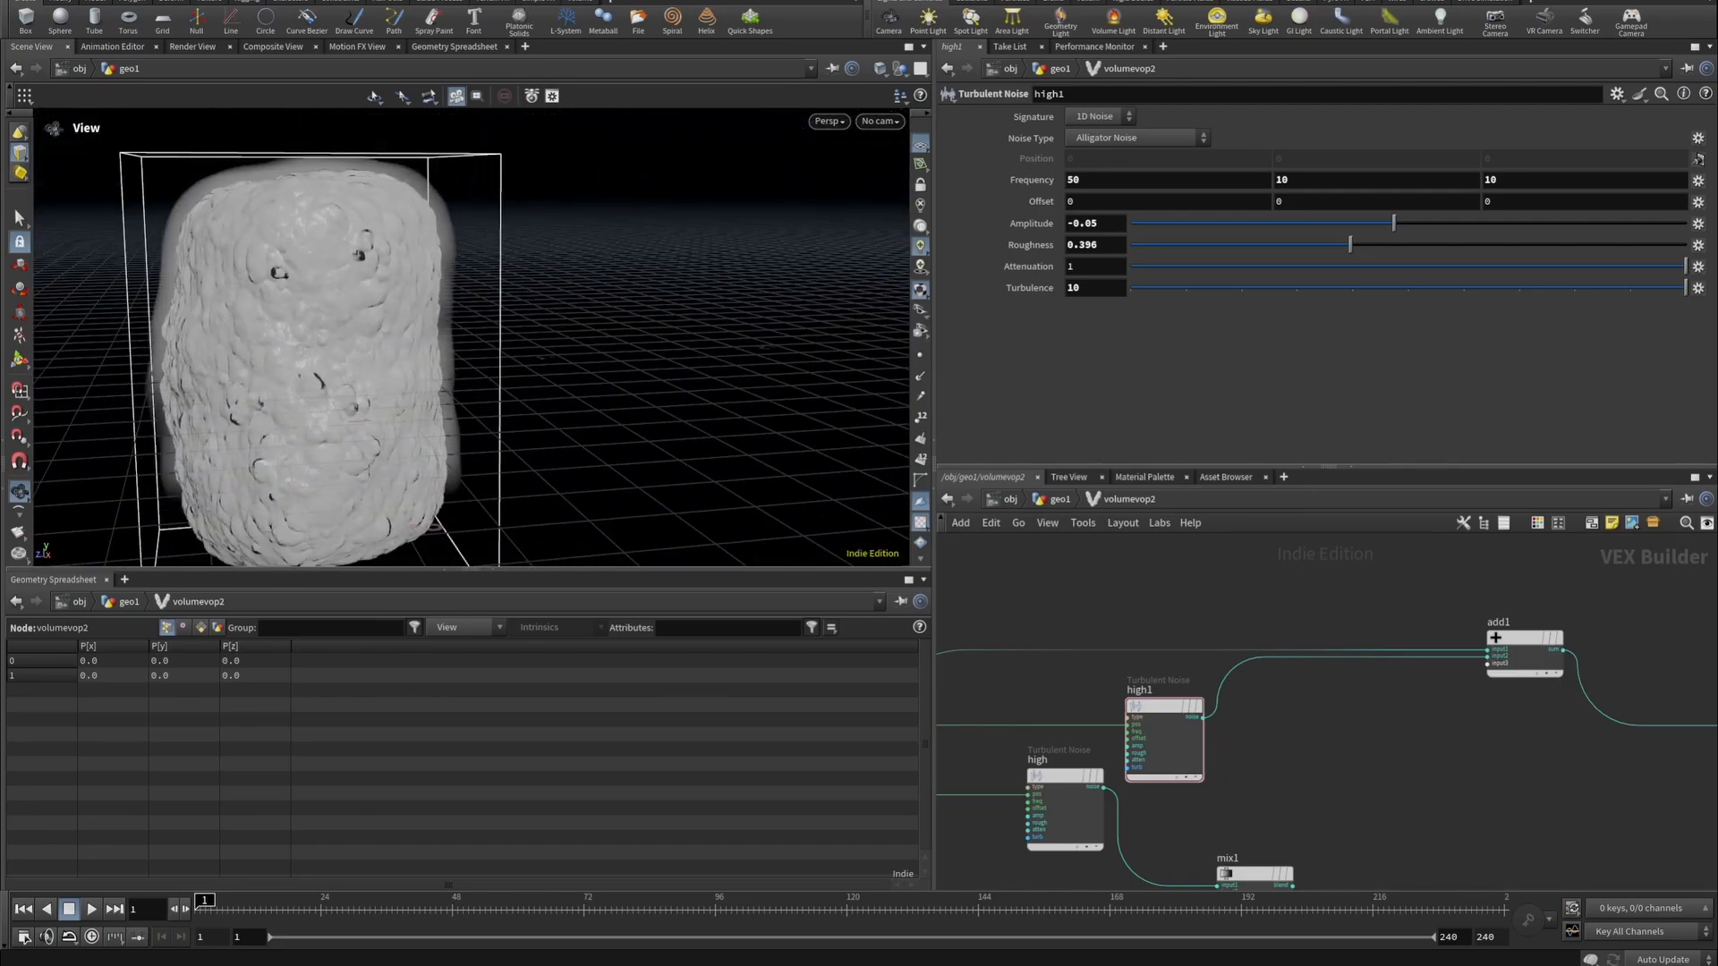
pyautogui.hotkey('space', 'h')
# Add a second Mix node between the noises and the Add node.
pyautogui.press('h')
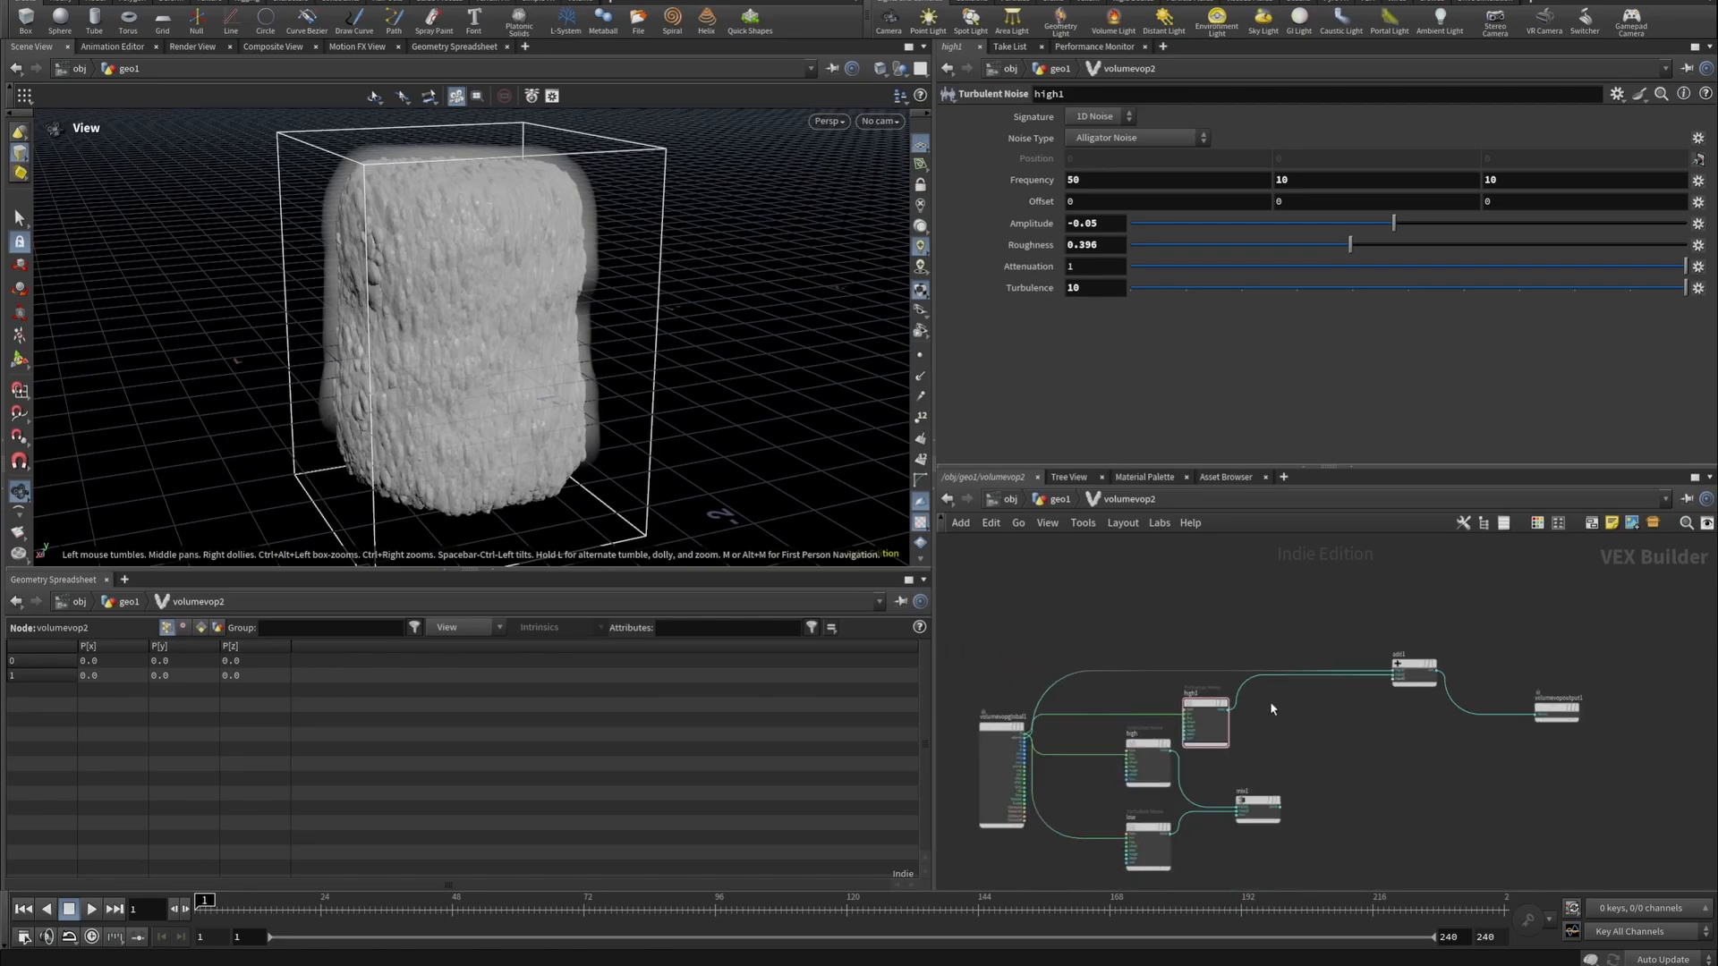
pyautogui.press('Tab')
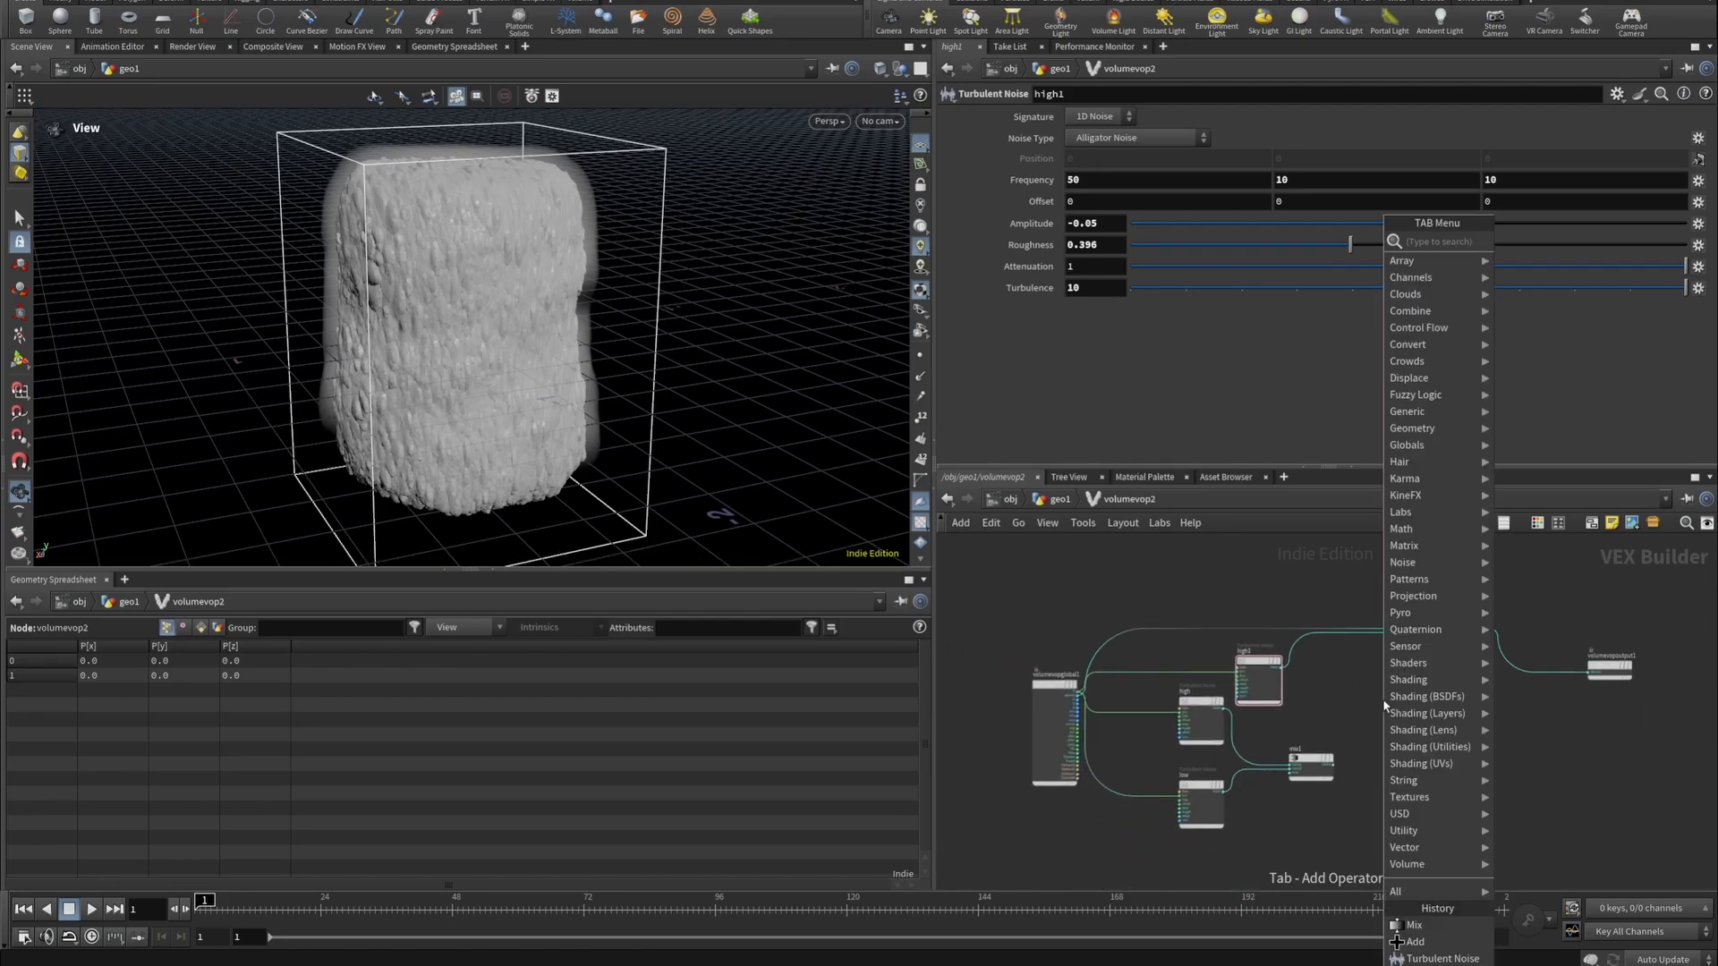
pyautogui.write('mix')
pyautogui.click(1555, 242)
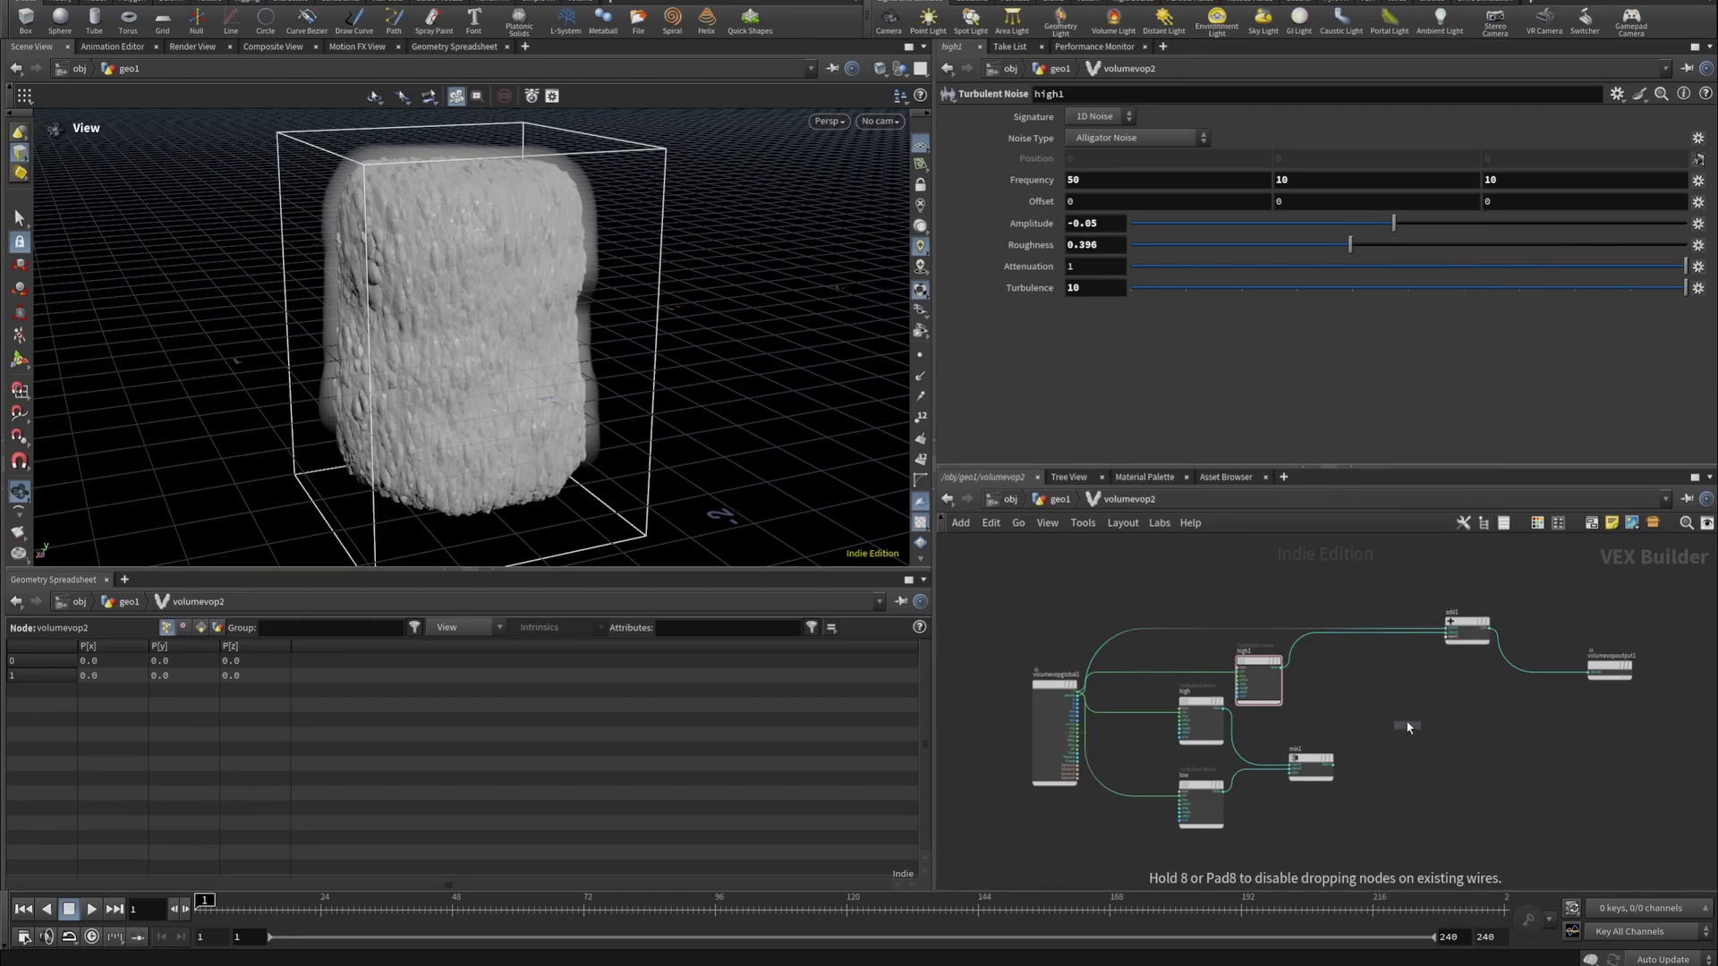
pyautogui.click(1403, 719)
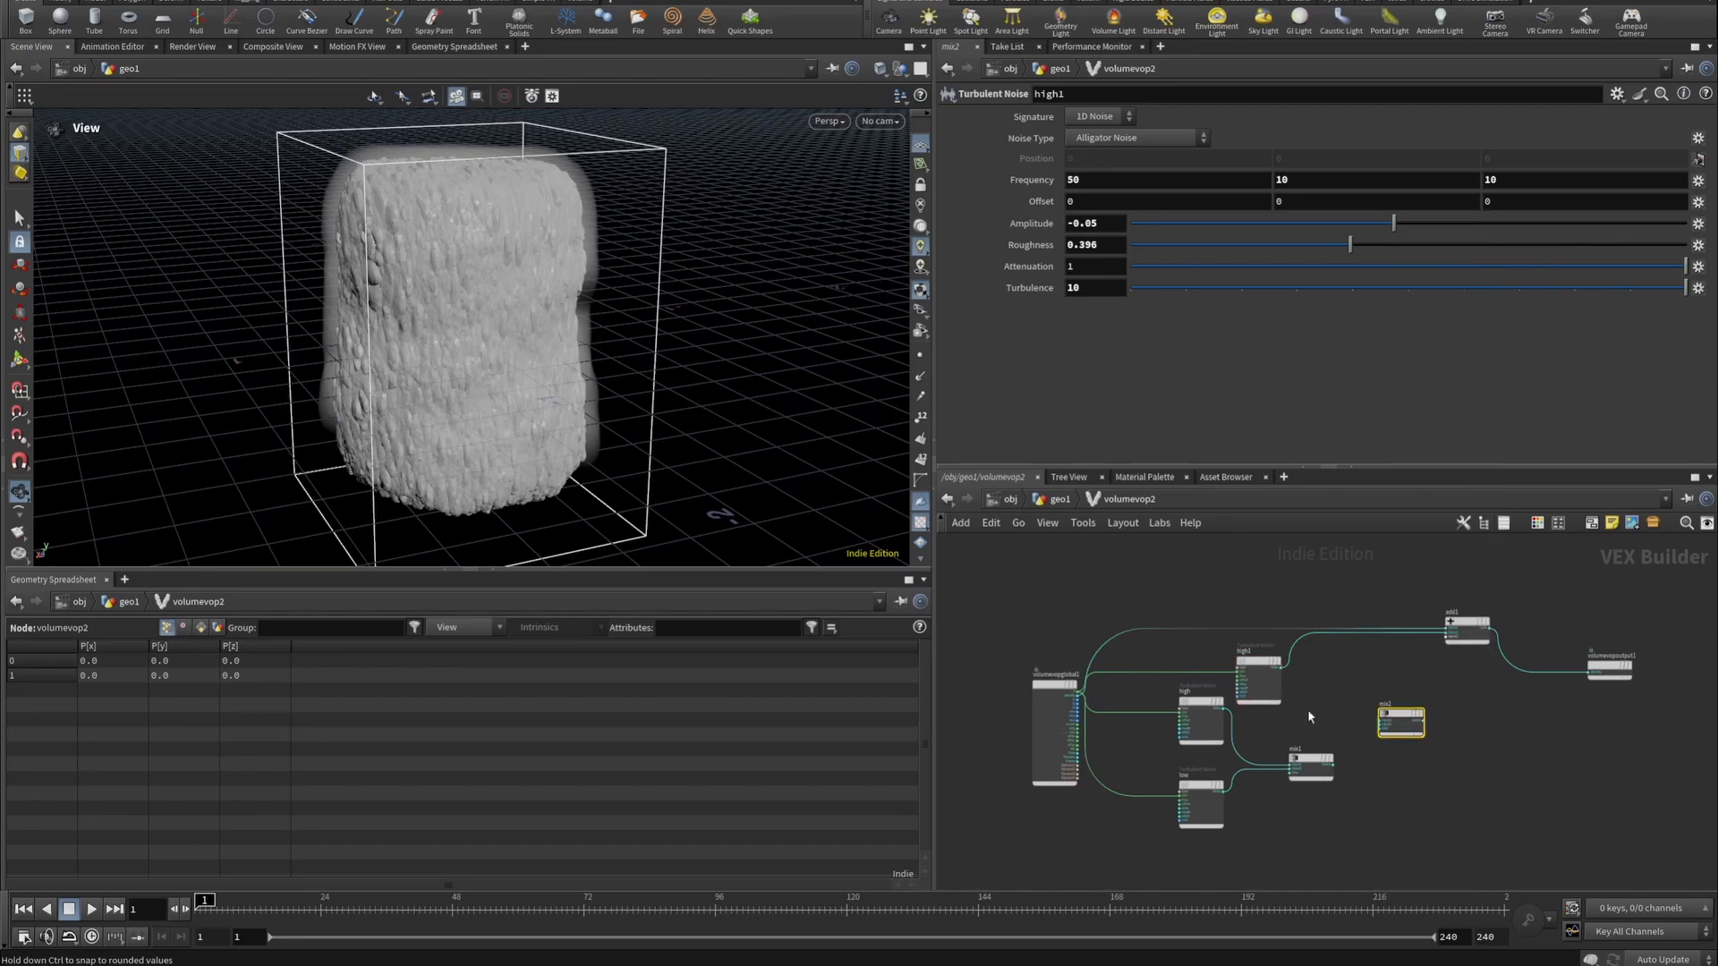
# Wire the duplicated noise into the second Mix node's first input and the first Mix node's output into its second input.
pyautogui.scroll(5, 1306, 671)
pyautogui.click(1212, 664)
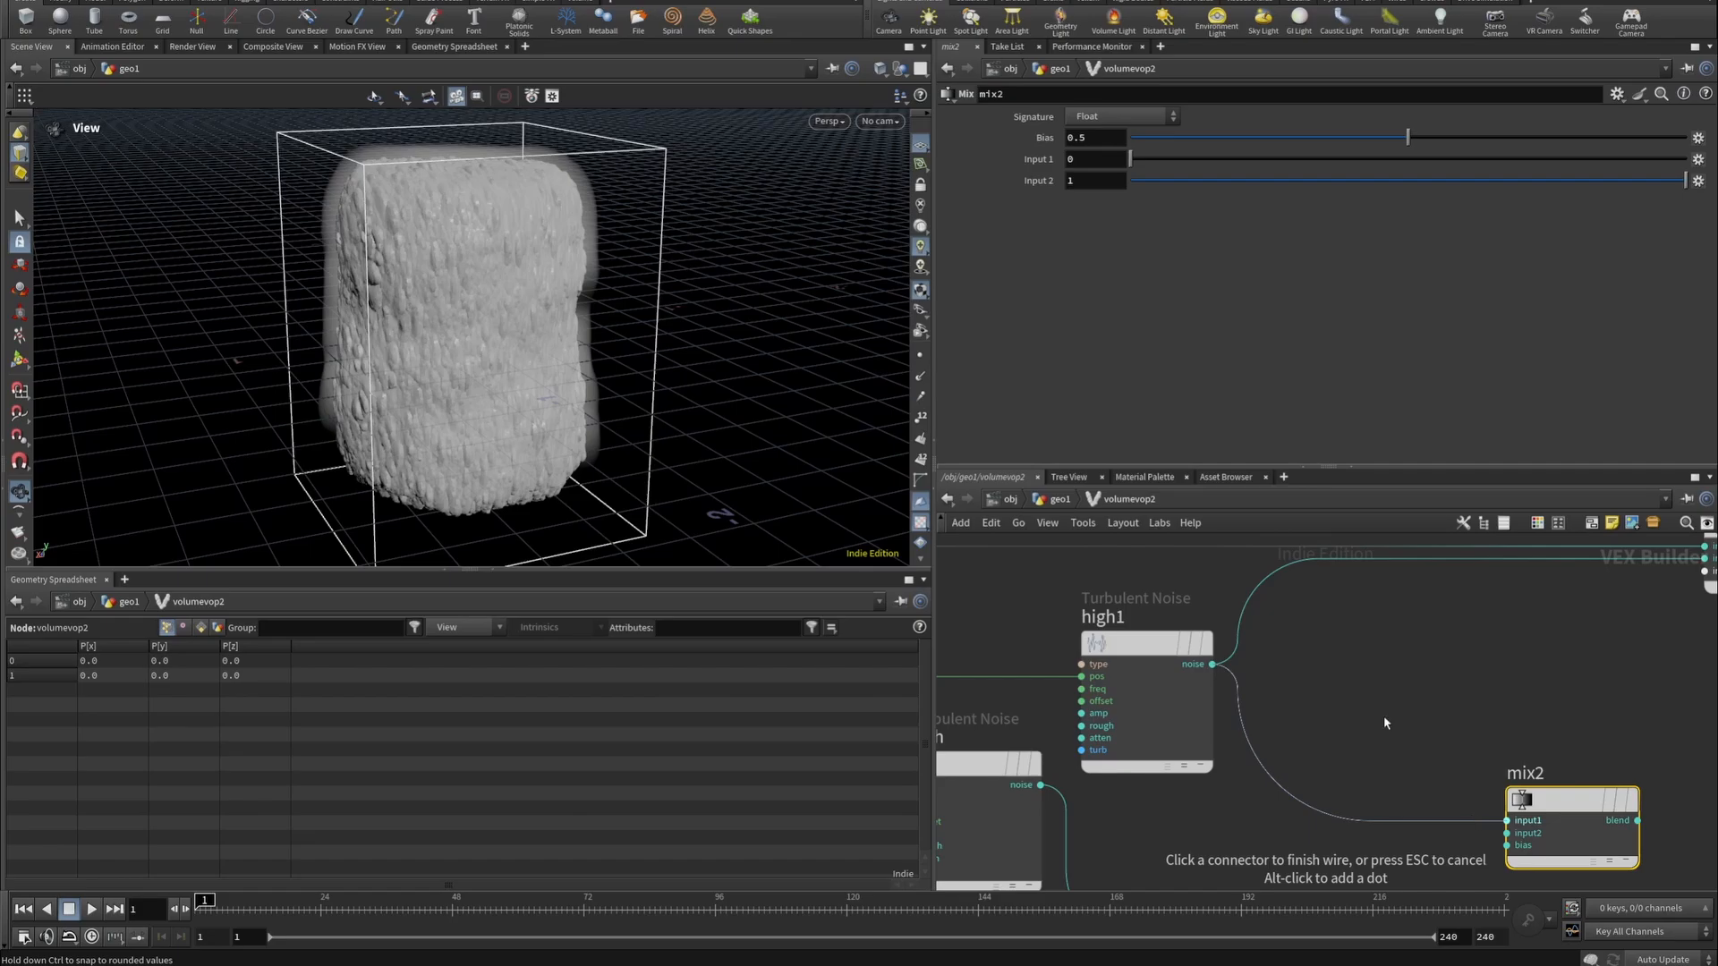
pyautogui.moveTo(1430, 851); pyautogui.dragTo(1371, 727, button='middle')
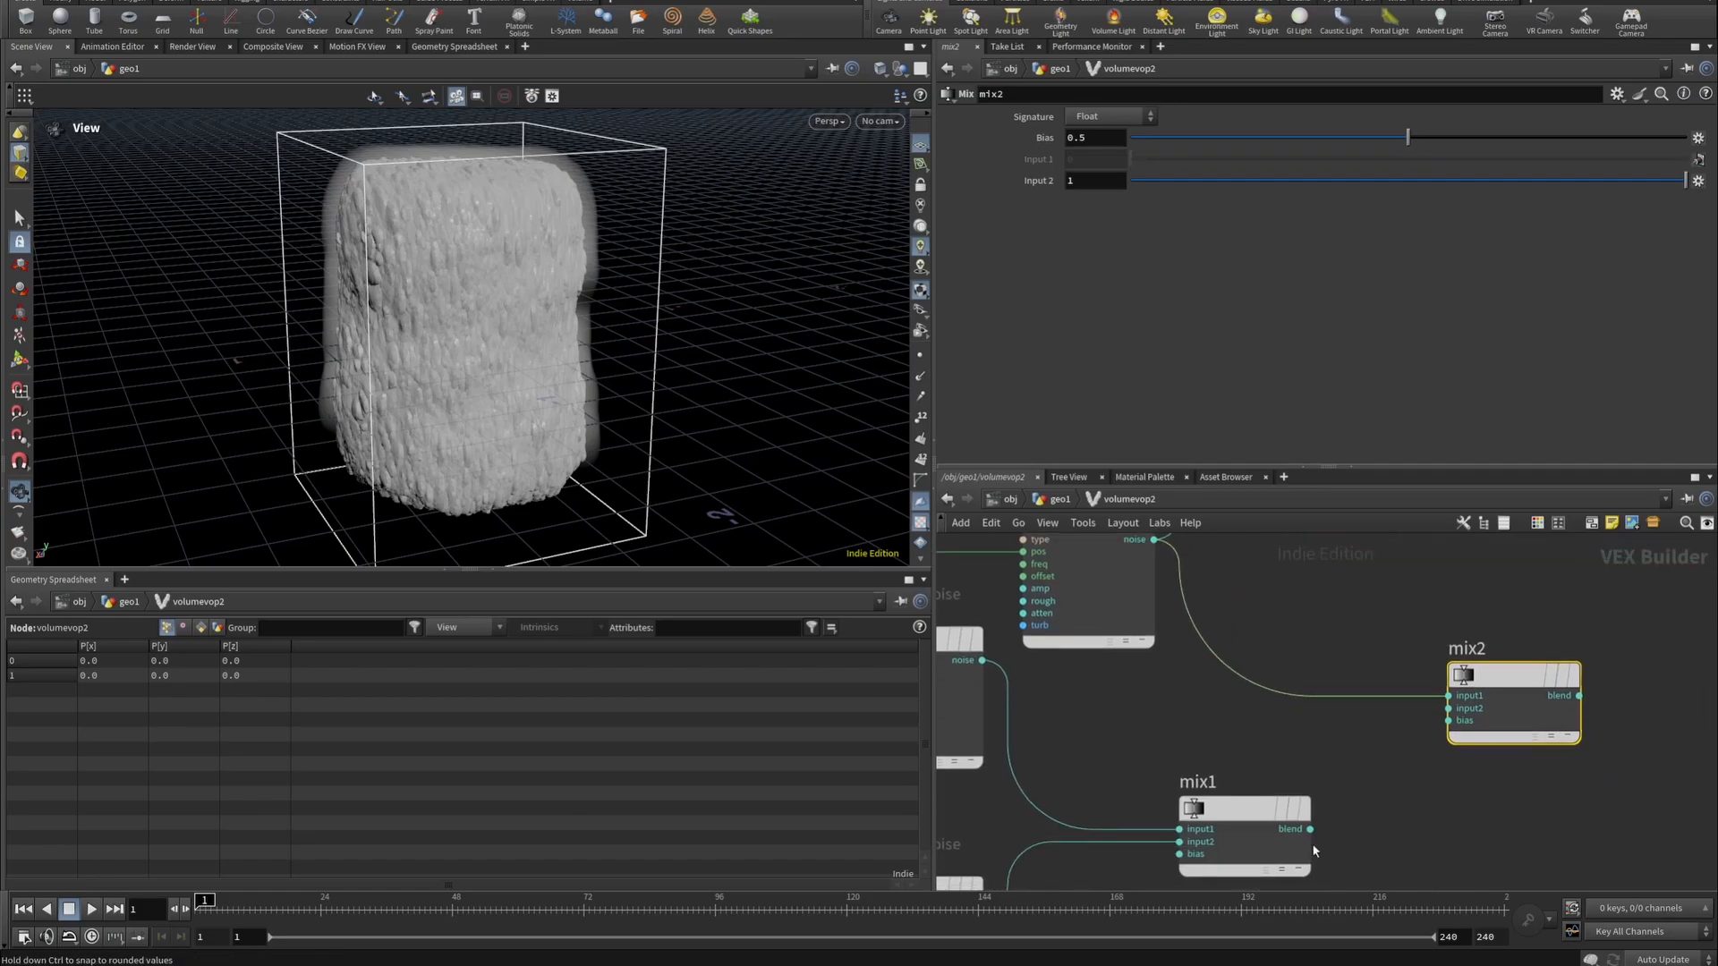
pyautogui.click(1310, 830)
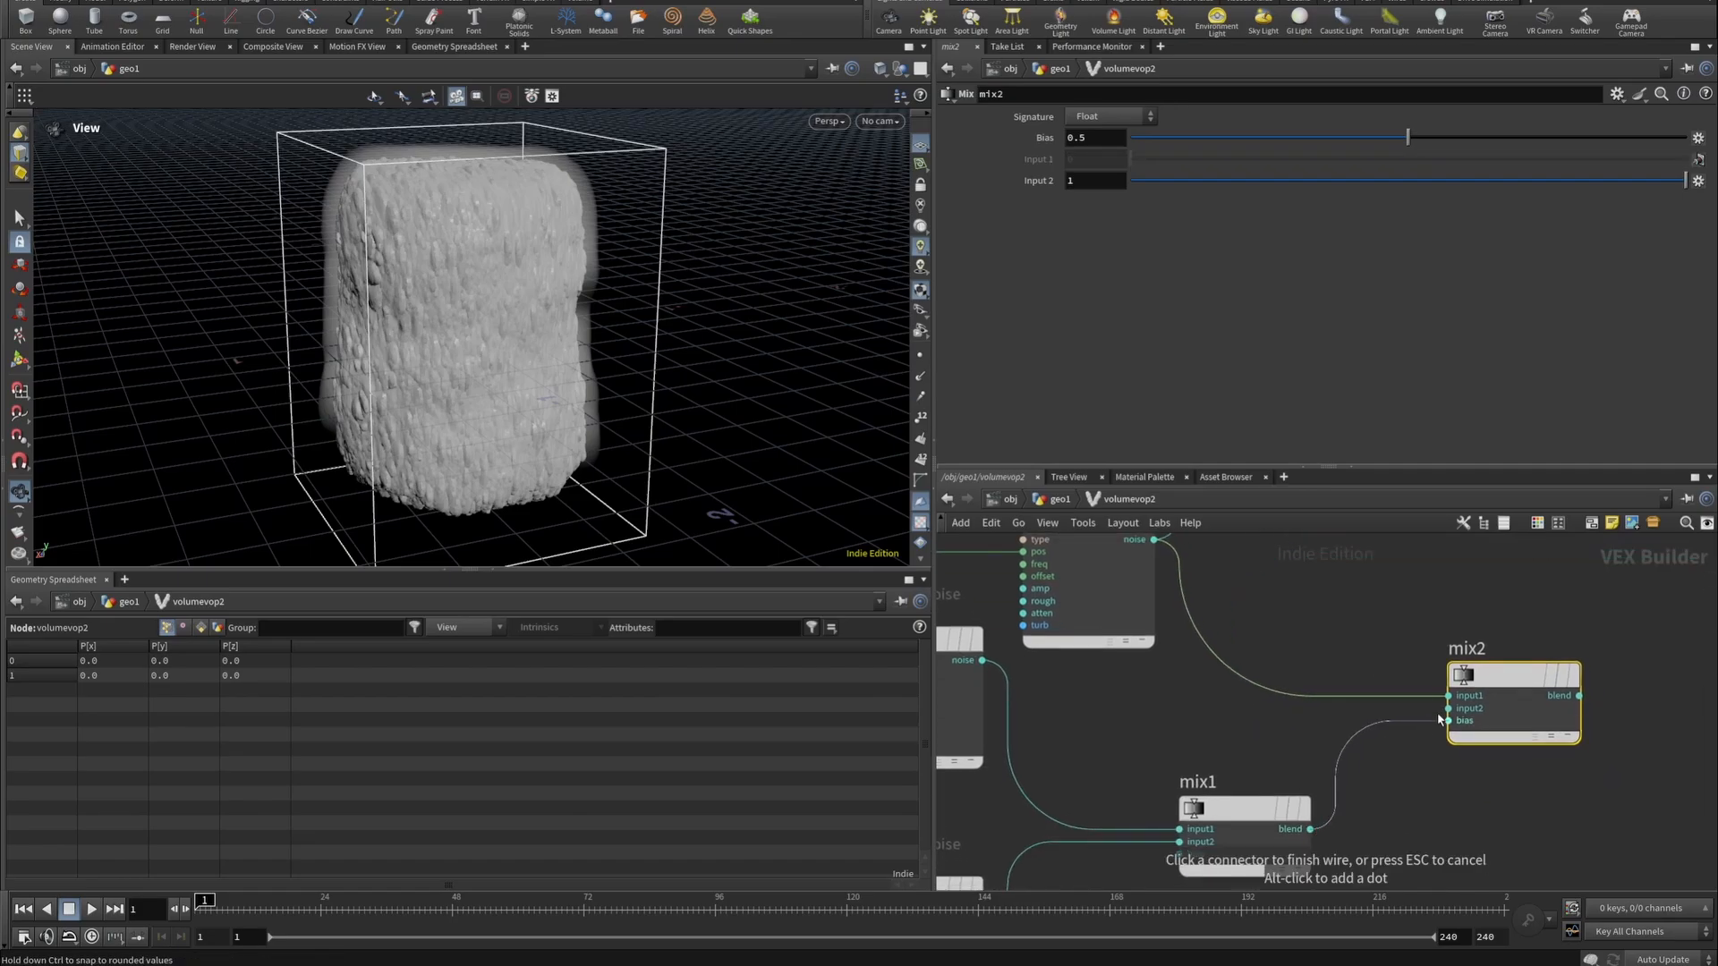
pyautogui.click(1446, 793)
pyautogui.press('h')
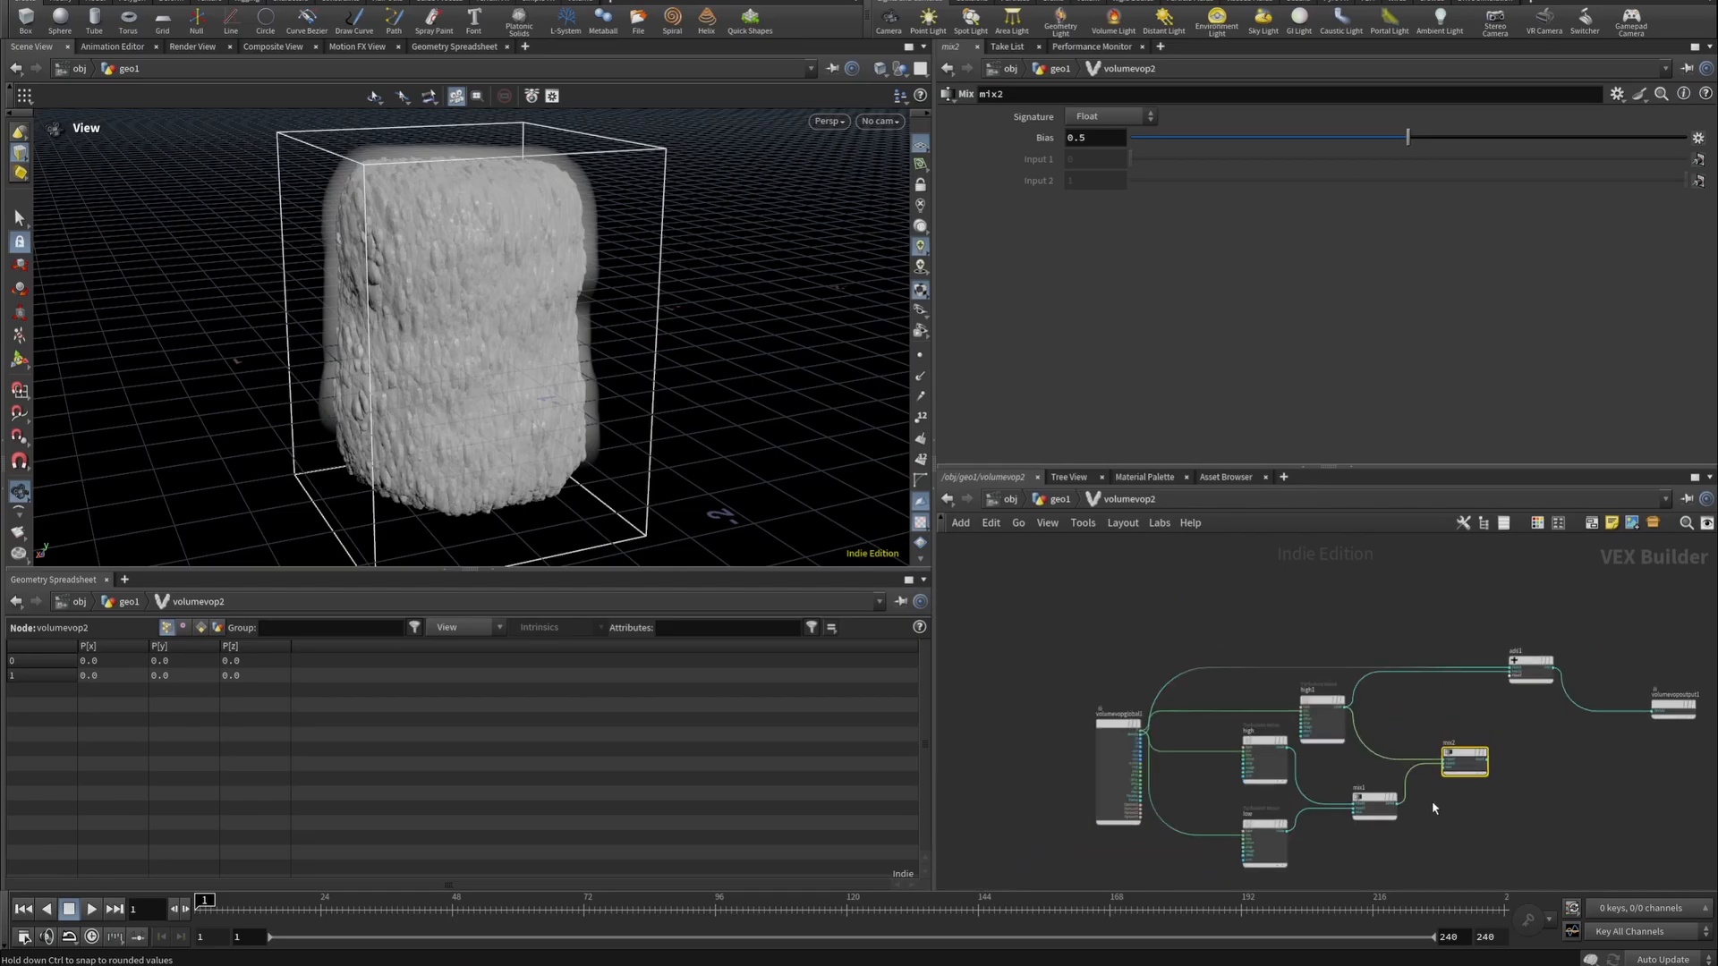
# Add a Bind node below the Mix nodes and set its parameter name to bias.
pyautogui.press('Tab')
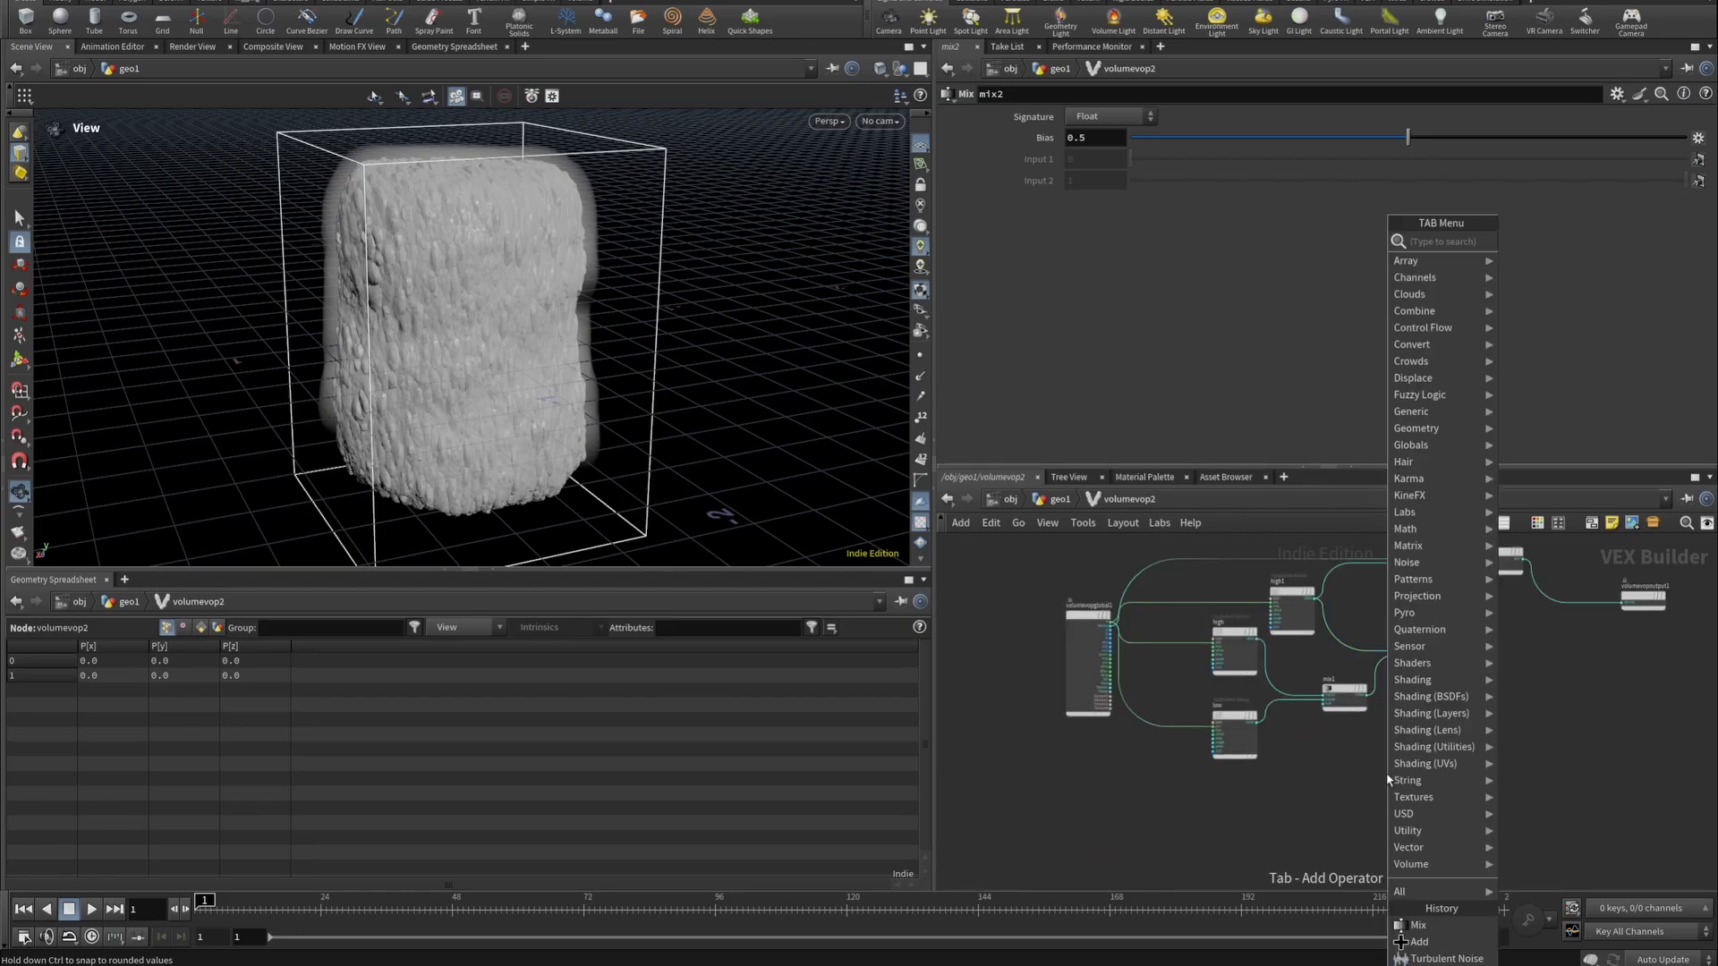
pyautogui.write('bind')
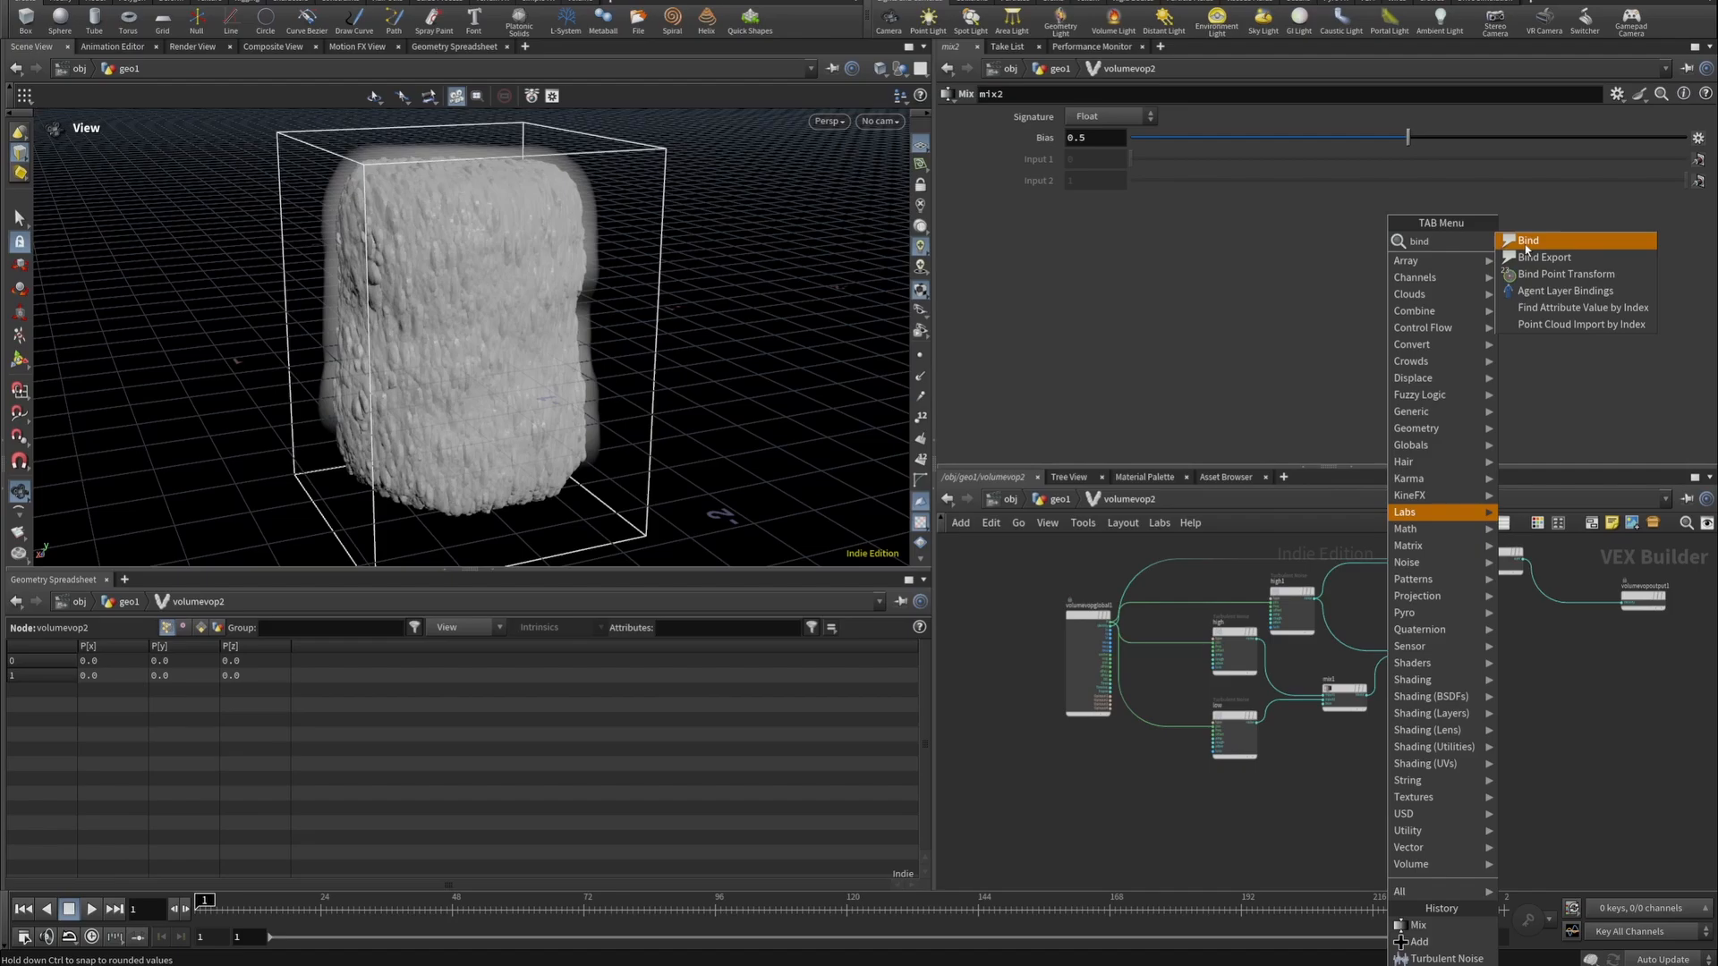
pyautogui.click(1525, 243)
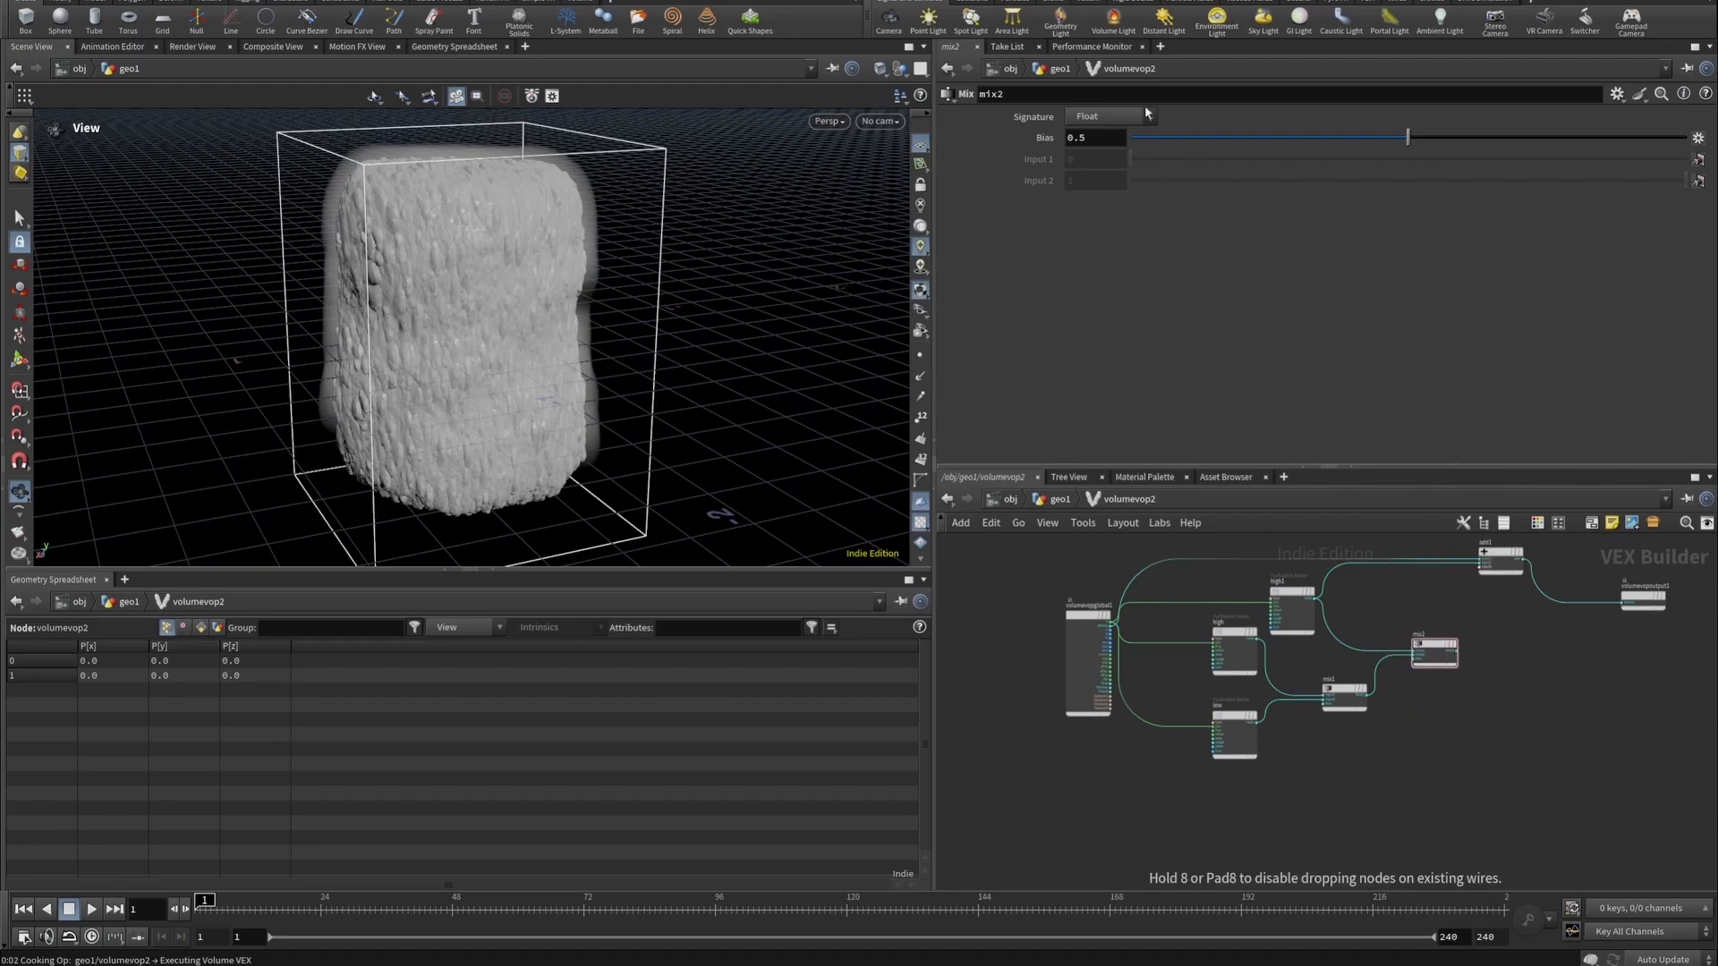
pyautogui.click(1362, 746)
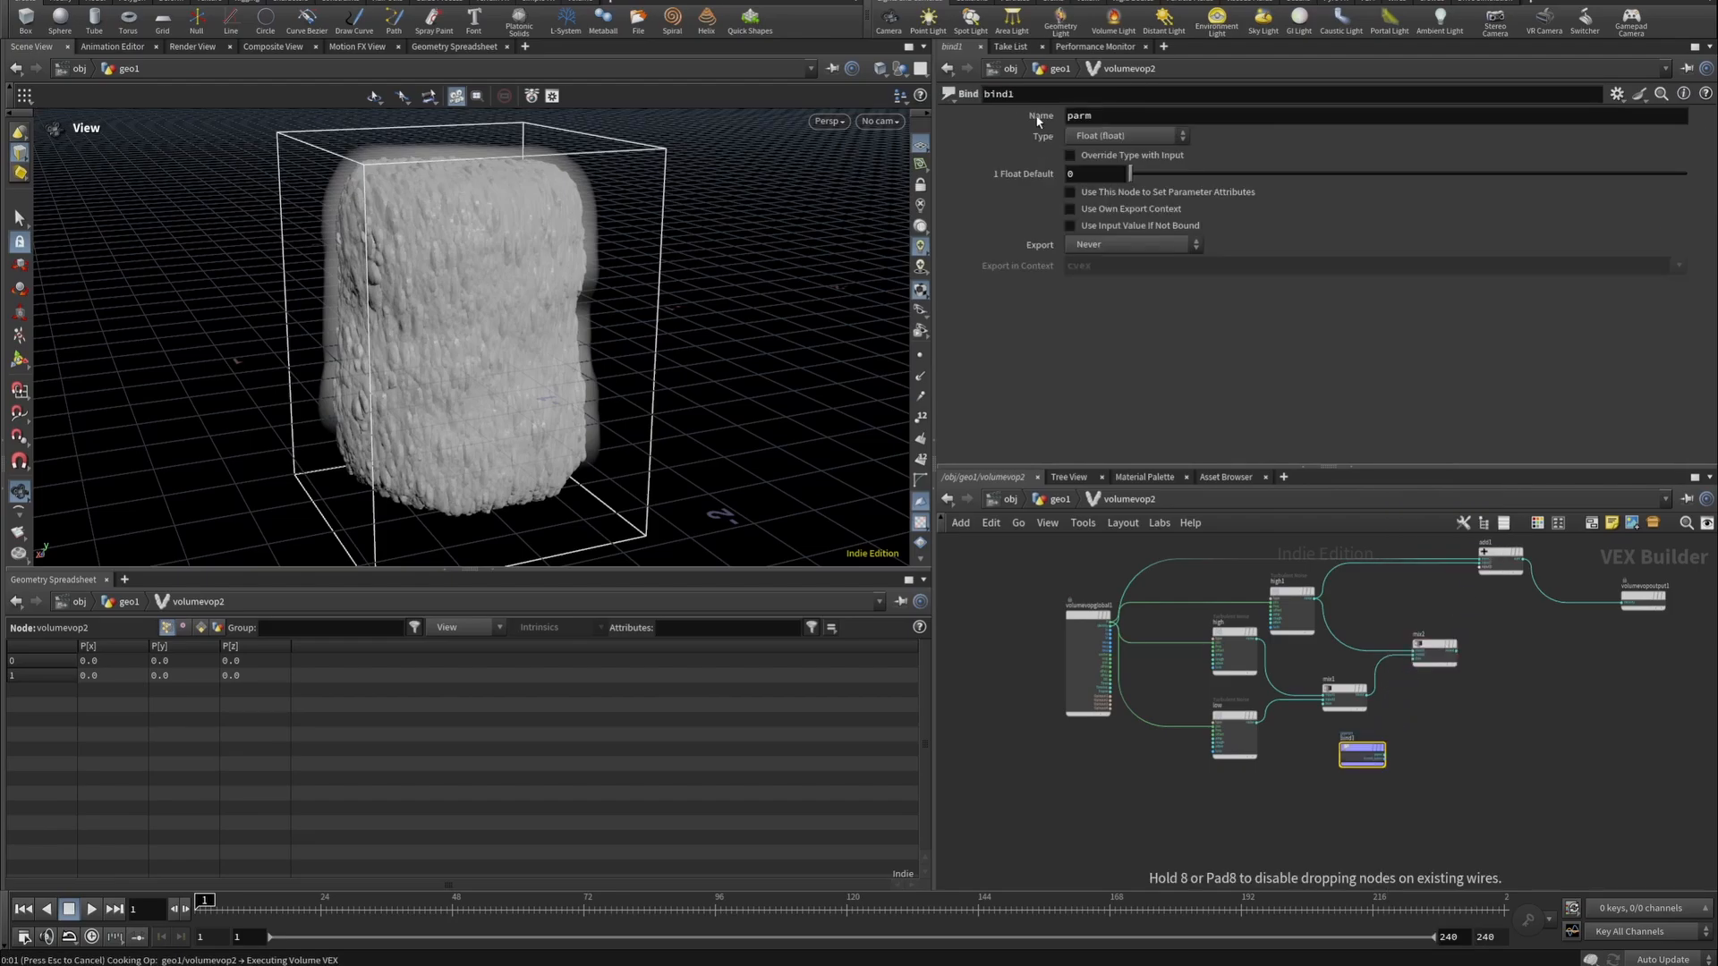
pyautogui.doubleClick(1078, 115)
pyautogui.write('bias')
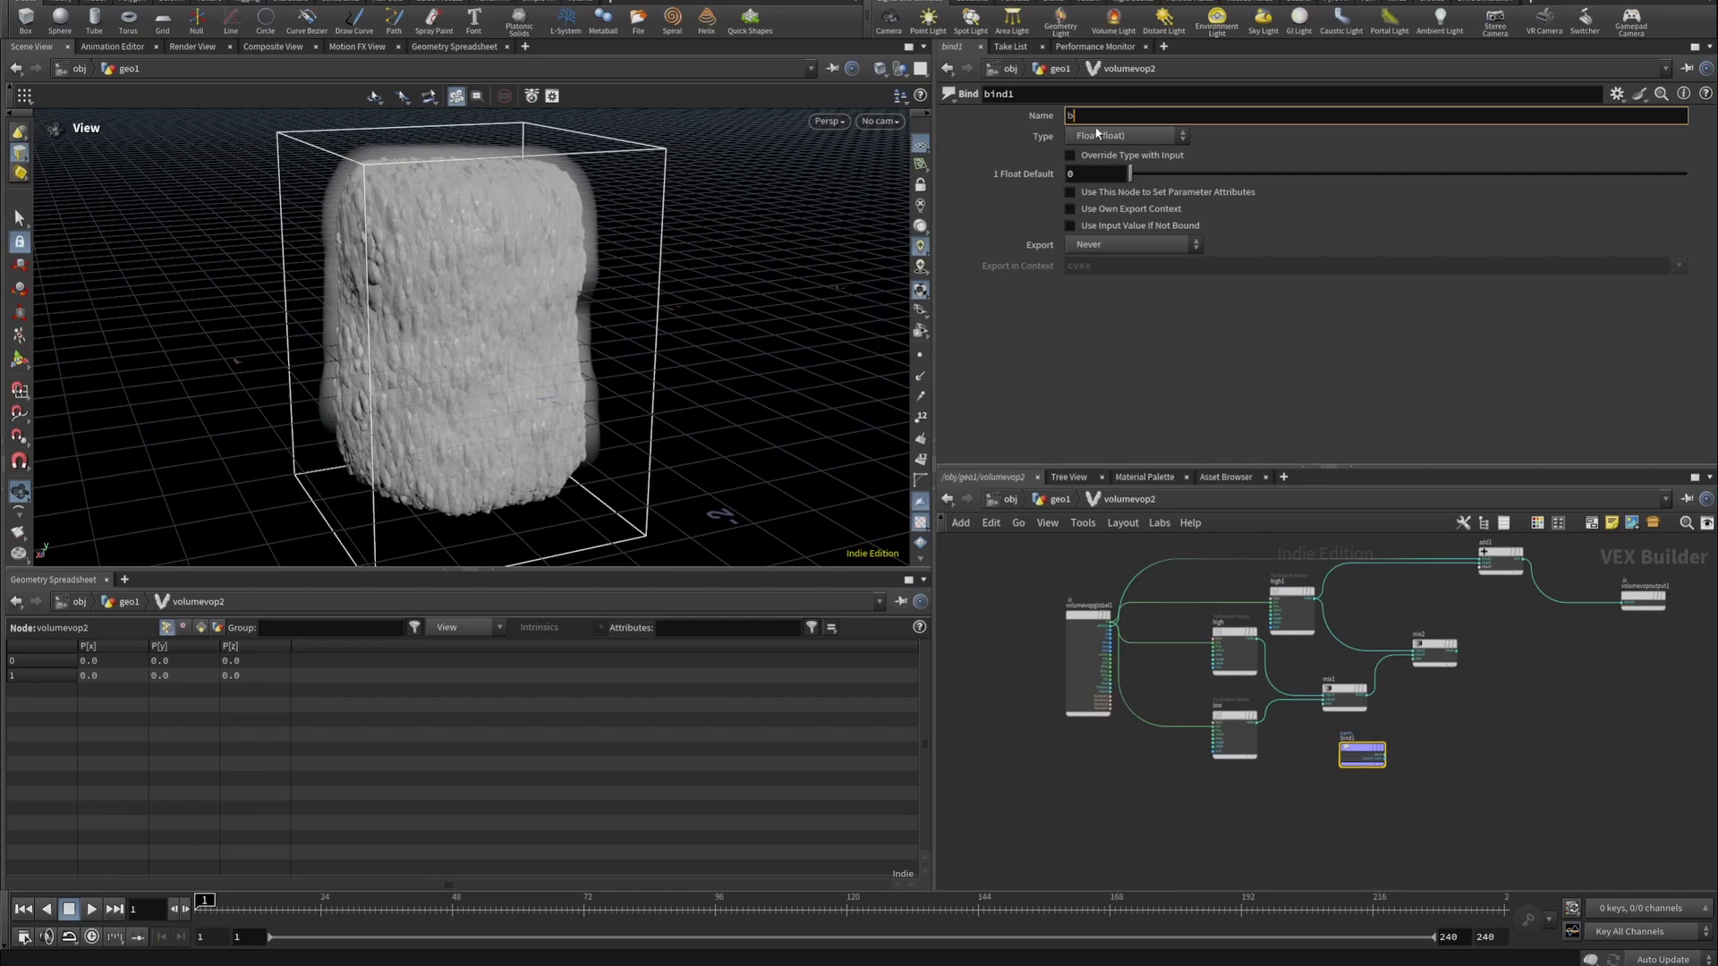
pyautogui.press('Return')
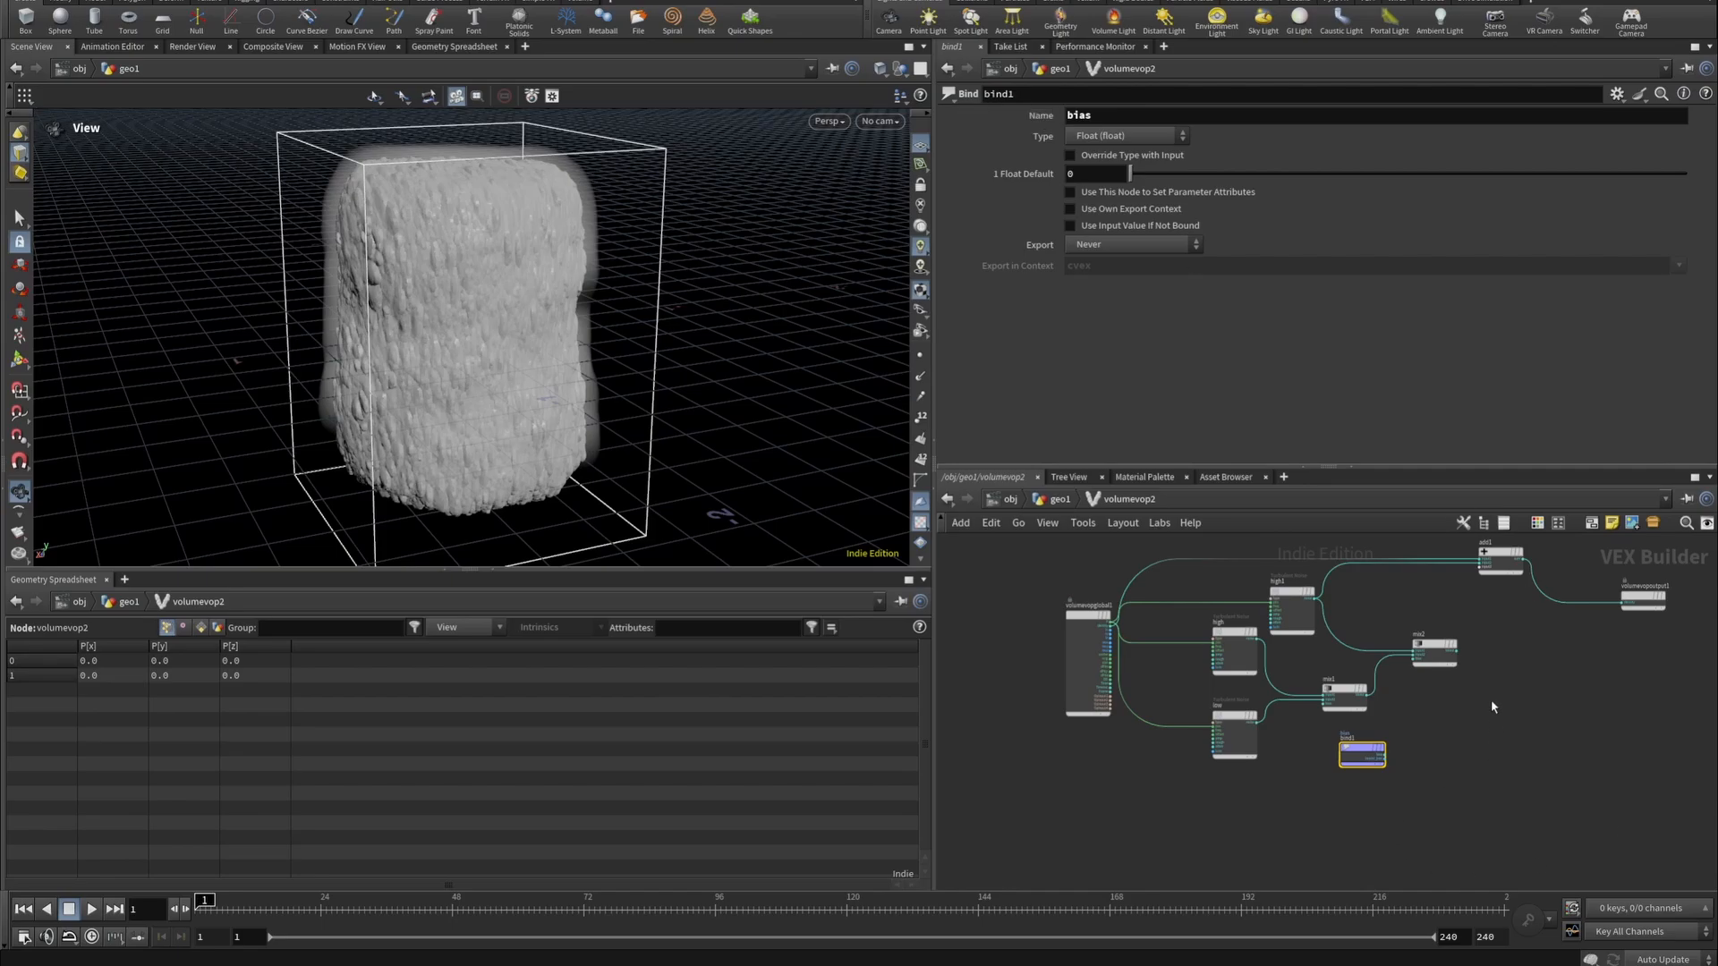
# Wire the Bind node's bias output into the second Mix node's bias input, and that Mix node's blend output into the Add node's second input.
pyautogui.scroll(5, 1490, 699)
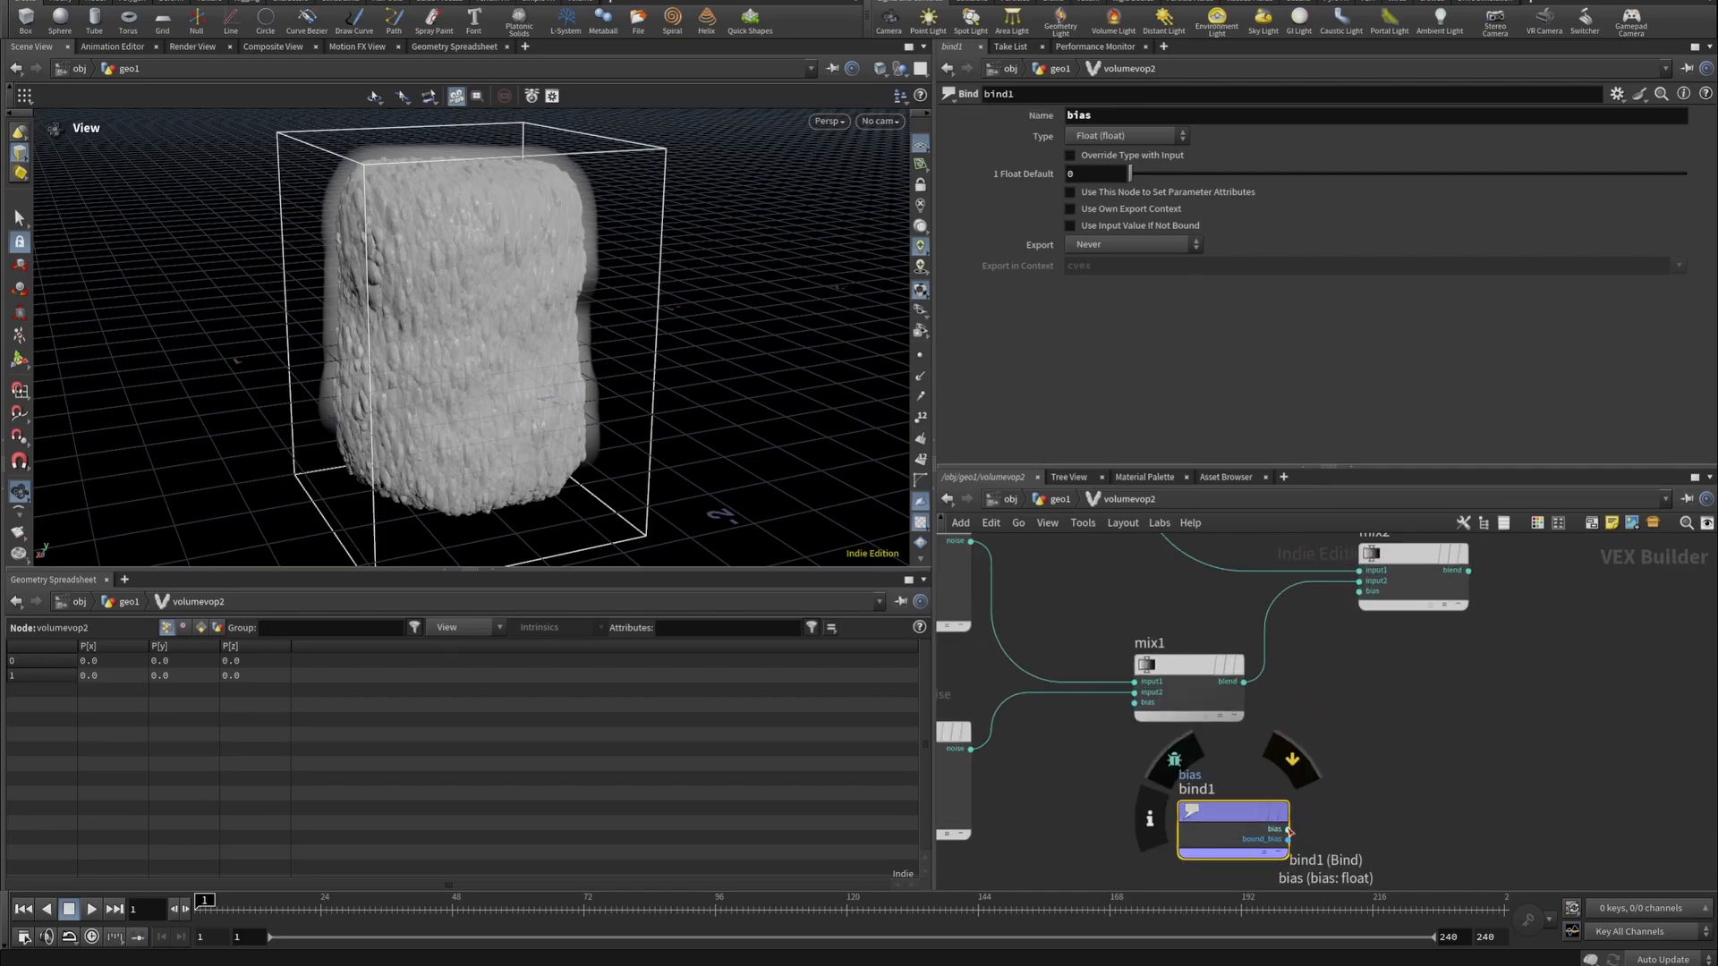
pyautogui.moveTo(1287, 830); pyautogui.dragTo(1359, 591)
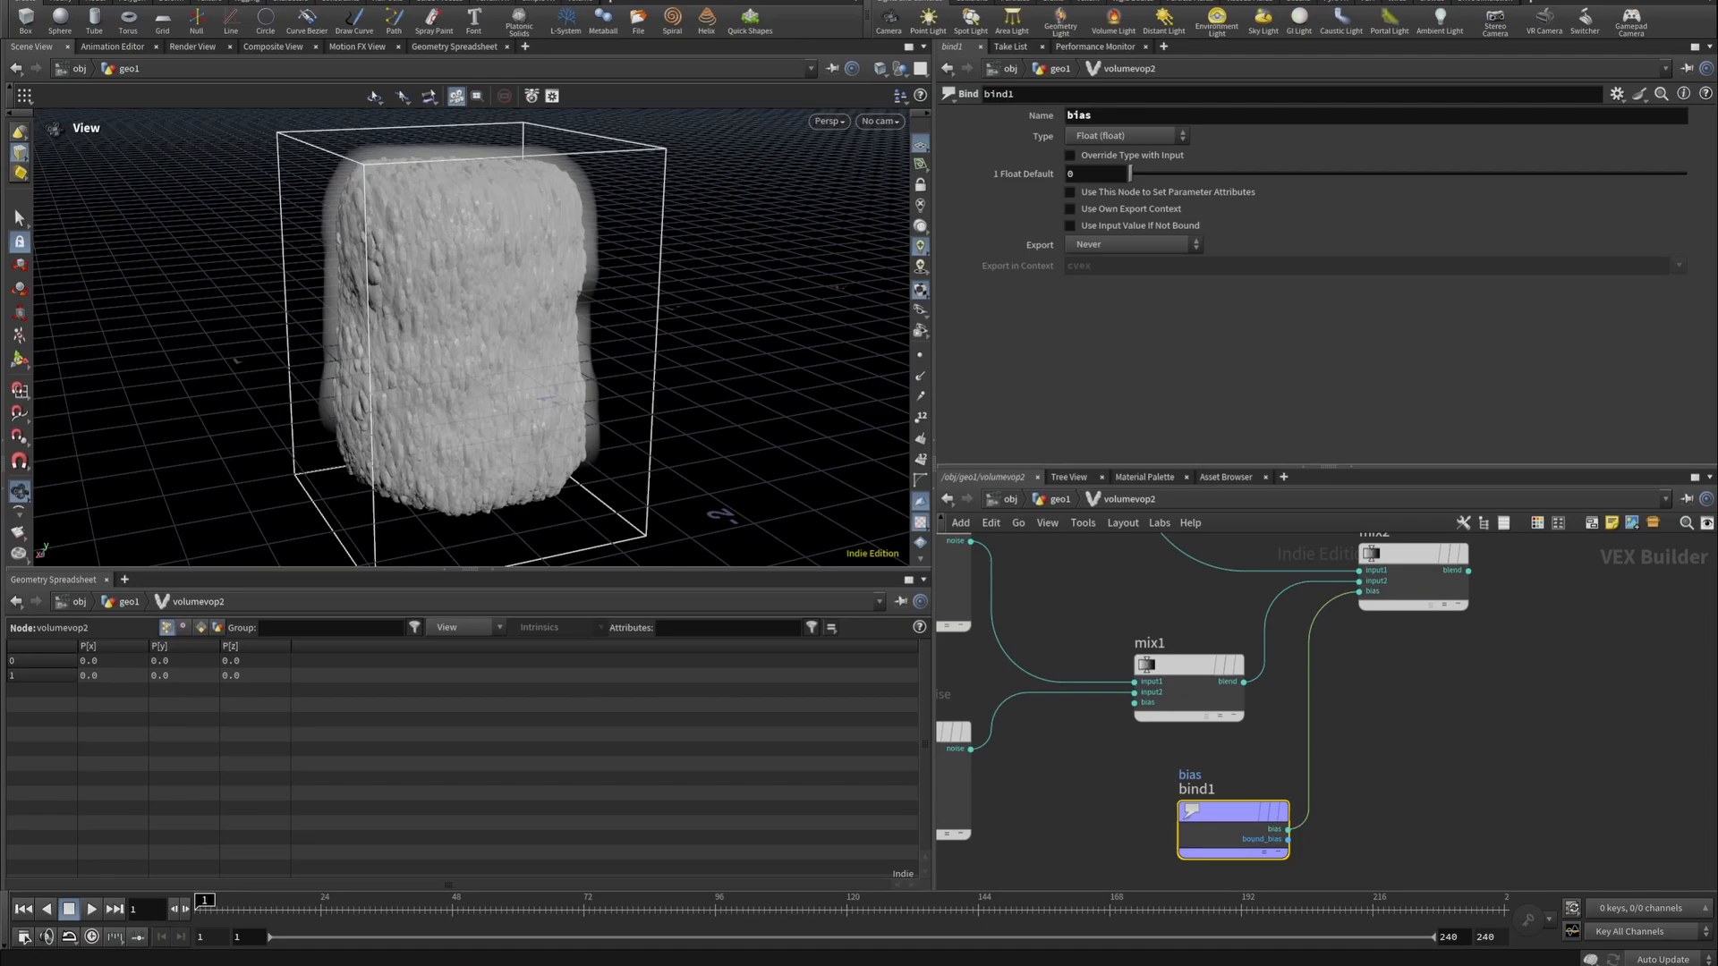
pyautogui.scroll(-3, 1427, 601)
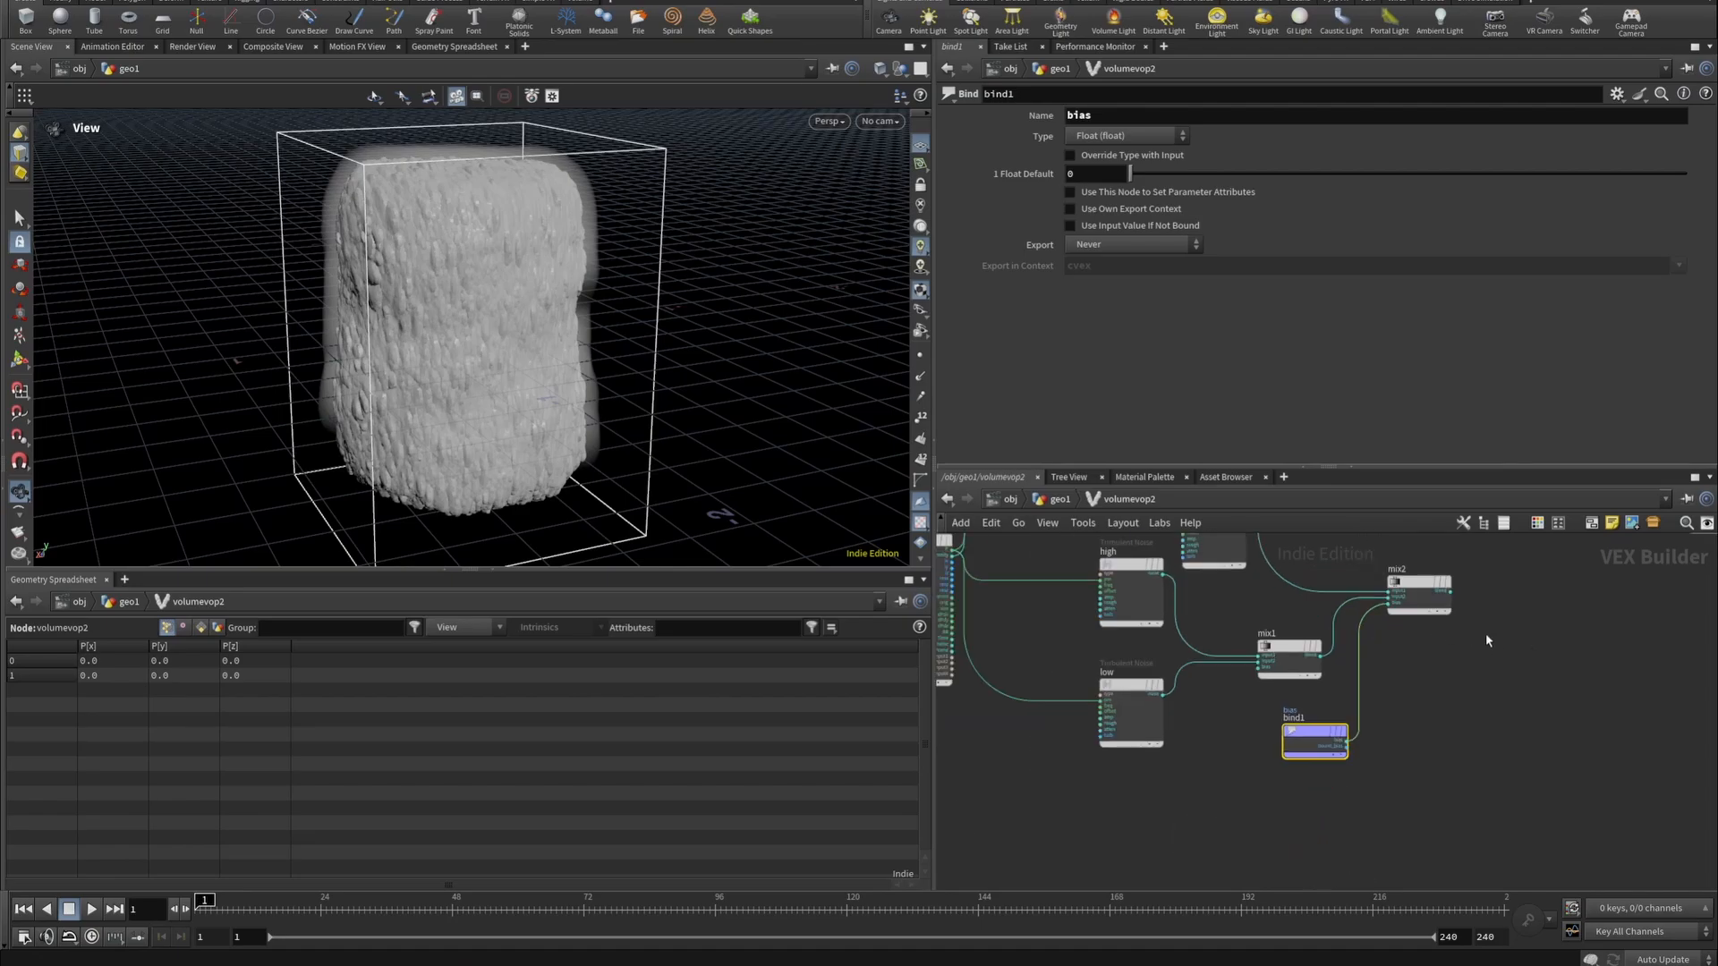
pyautogui.moveTo(1486, 631); pyautogui.dragTo(1312, 728, button='middle')
pyautogui.scroll(1, 1288, 719)
pyautogui.click(1278, 726)
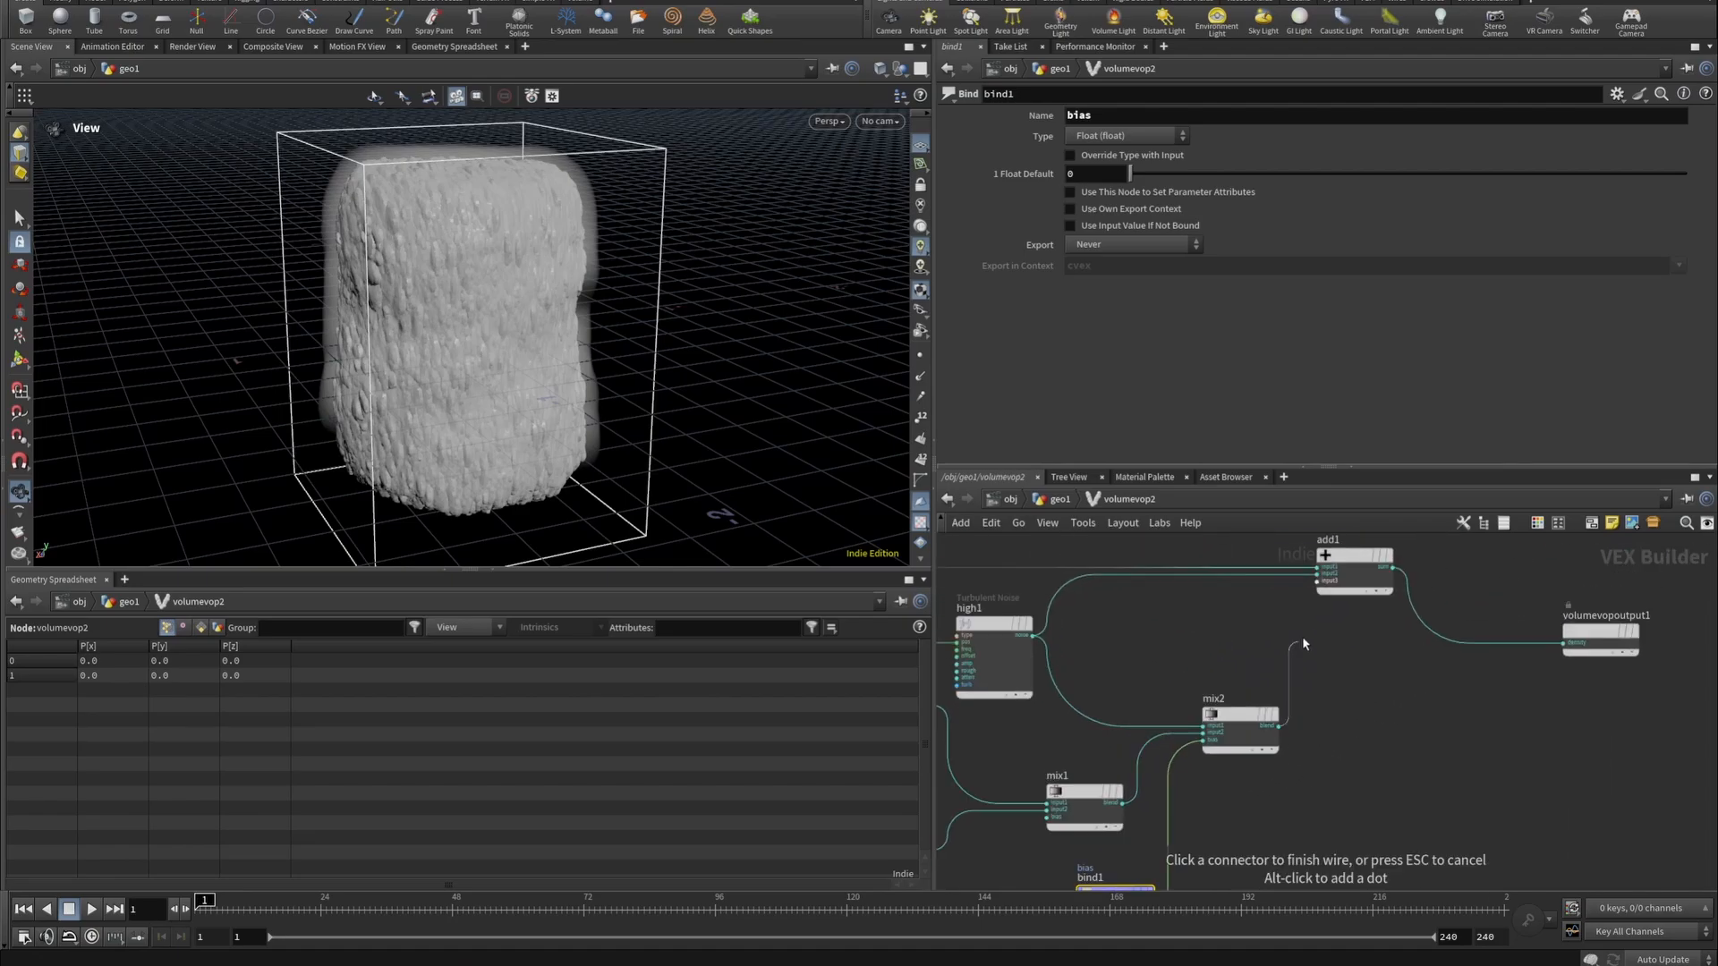
pyautogui.click(1319, 579)
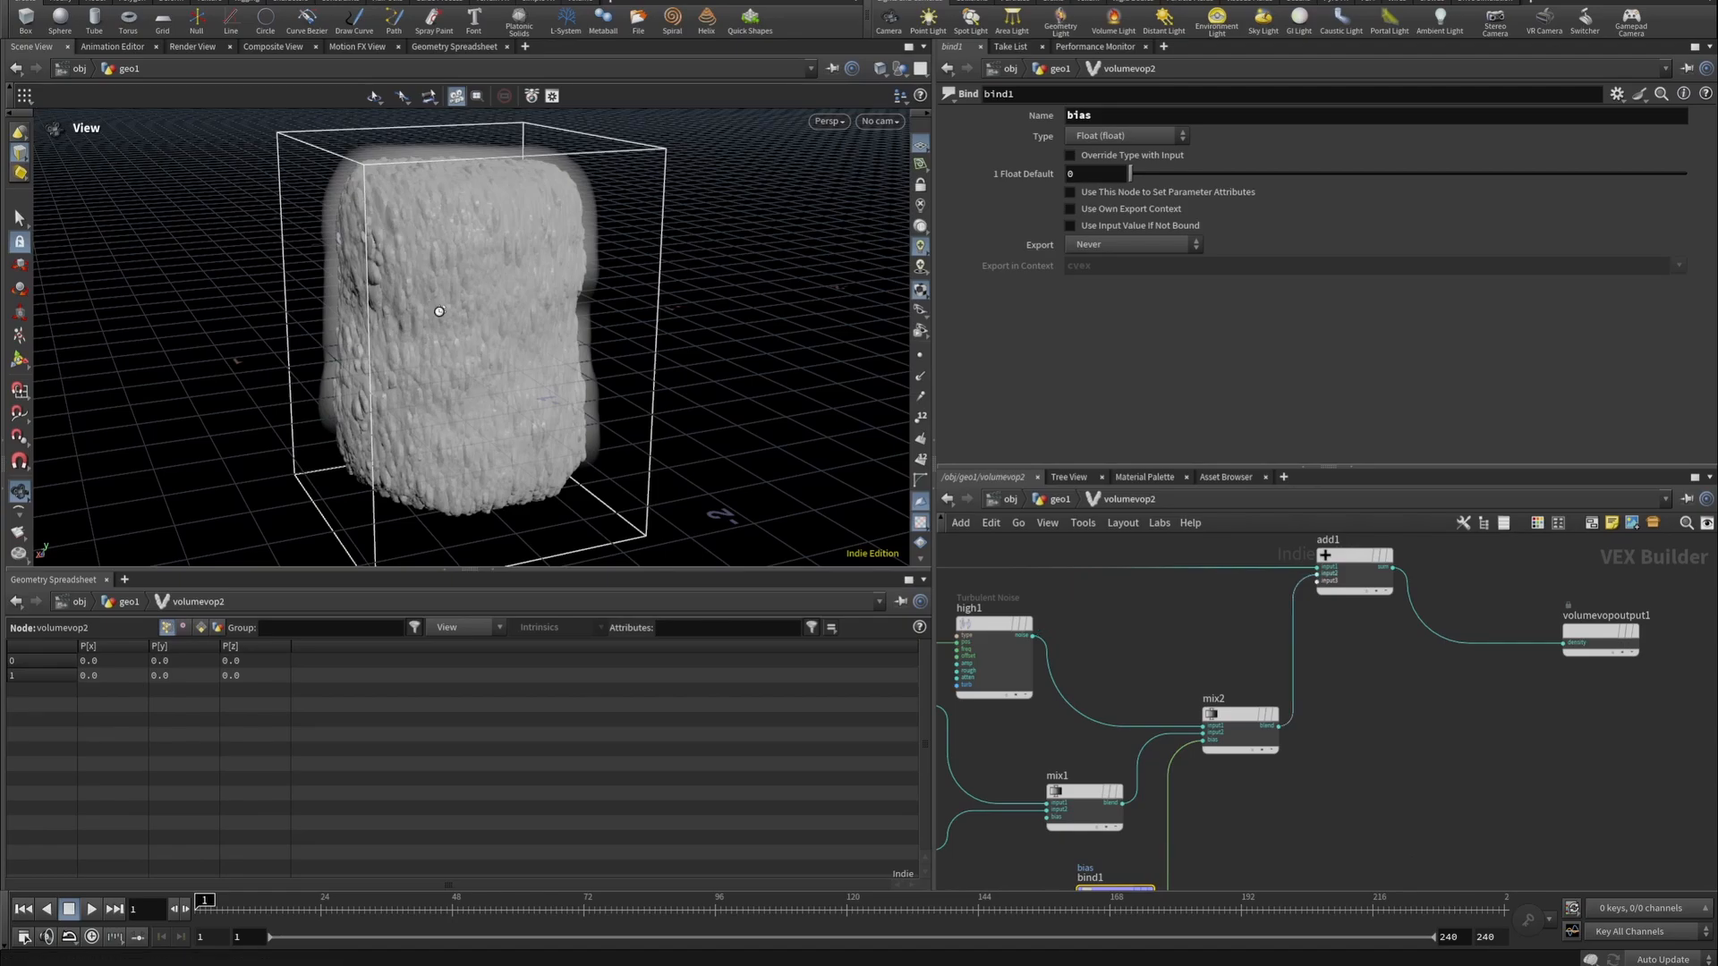
# Inspect the blended noise detail on the rock from several sides, both close up and from further away.
pyautogui.moveTo(427, 360); pyautogui.dragTo(365, 330)
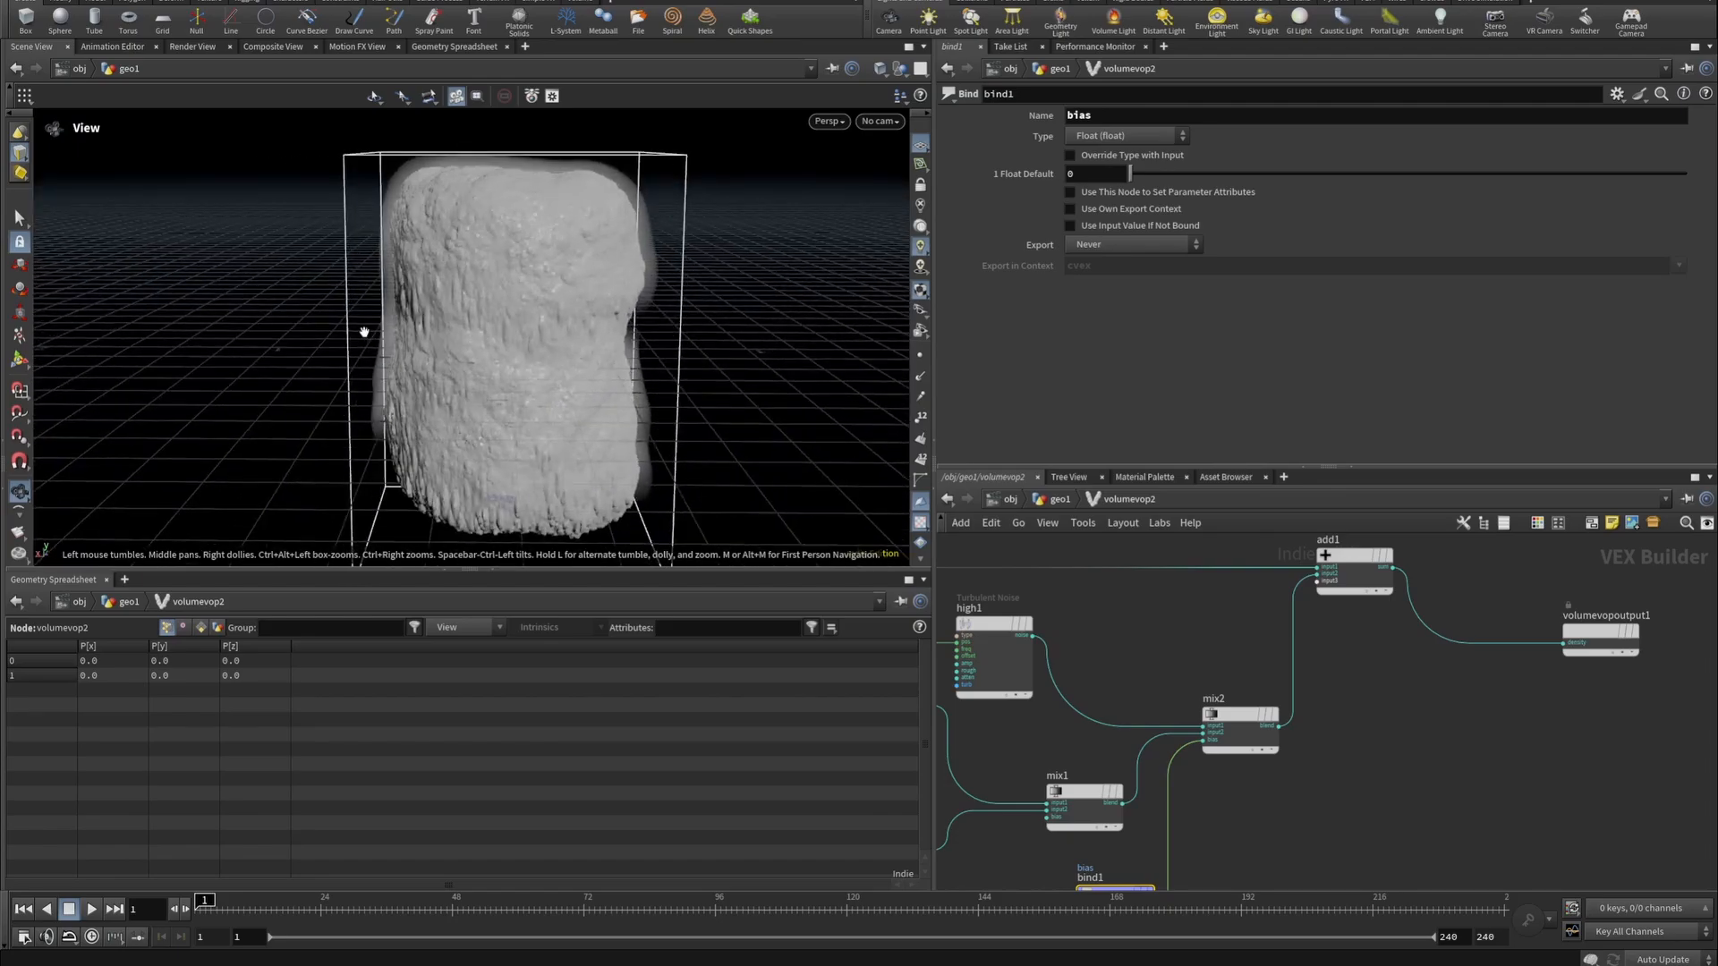
pyautogui.moveTo(365, 330); pyautogui.dragTo(491, 368, button='right')
pyautogui.moveTo(492, 368); pyautogui.dragTo(552, 565)
pyautogui.moveTo(456, 115); pyautogui.dragTo(549, 286, button='middle')
pyautogui.moveTo(549, 286)
pyautogui.mouseDown()
pyautogui.moveTo(549, 238)
pyautogui.moveTo(525, 280)
pyautogui.mouseUp()
pyautogui.moveTo(525, 280); pyautogui.dragTo(478, 418, button='right')
pyautogui.moveTo(478, 418); pyautogui.dragTo(537, 281)
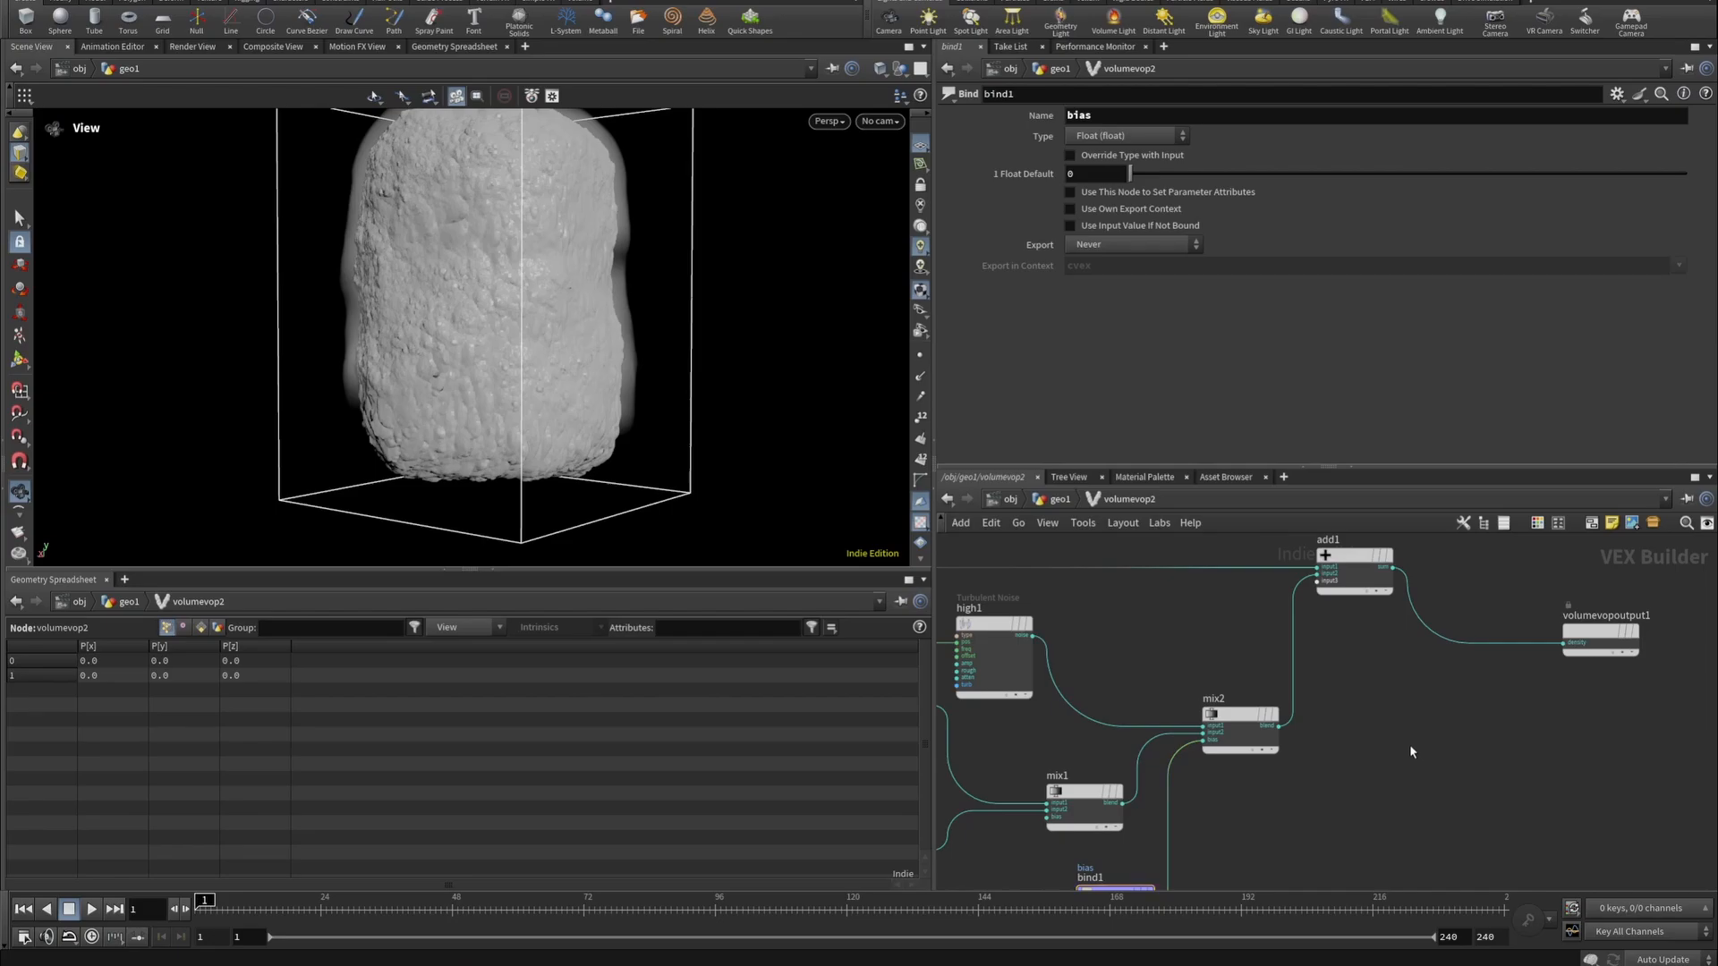
# Return to the geometry network and compare the results of the first and second Volume VOPs.
pyautogui.press('u')
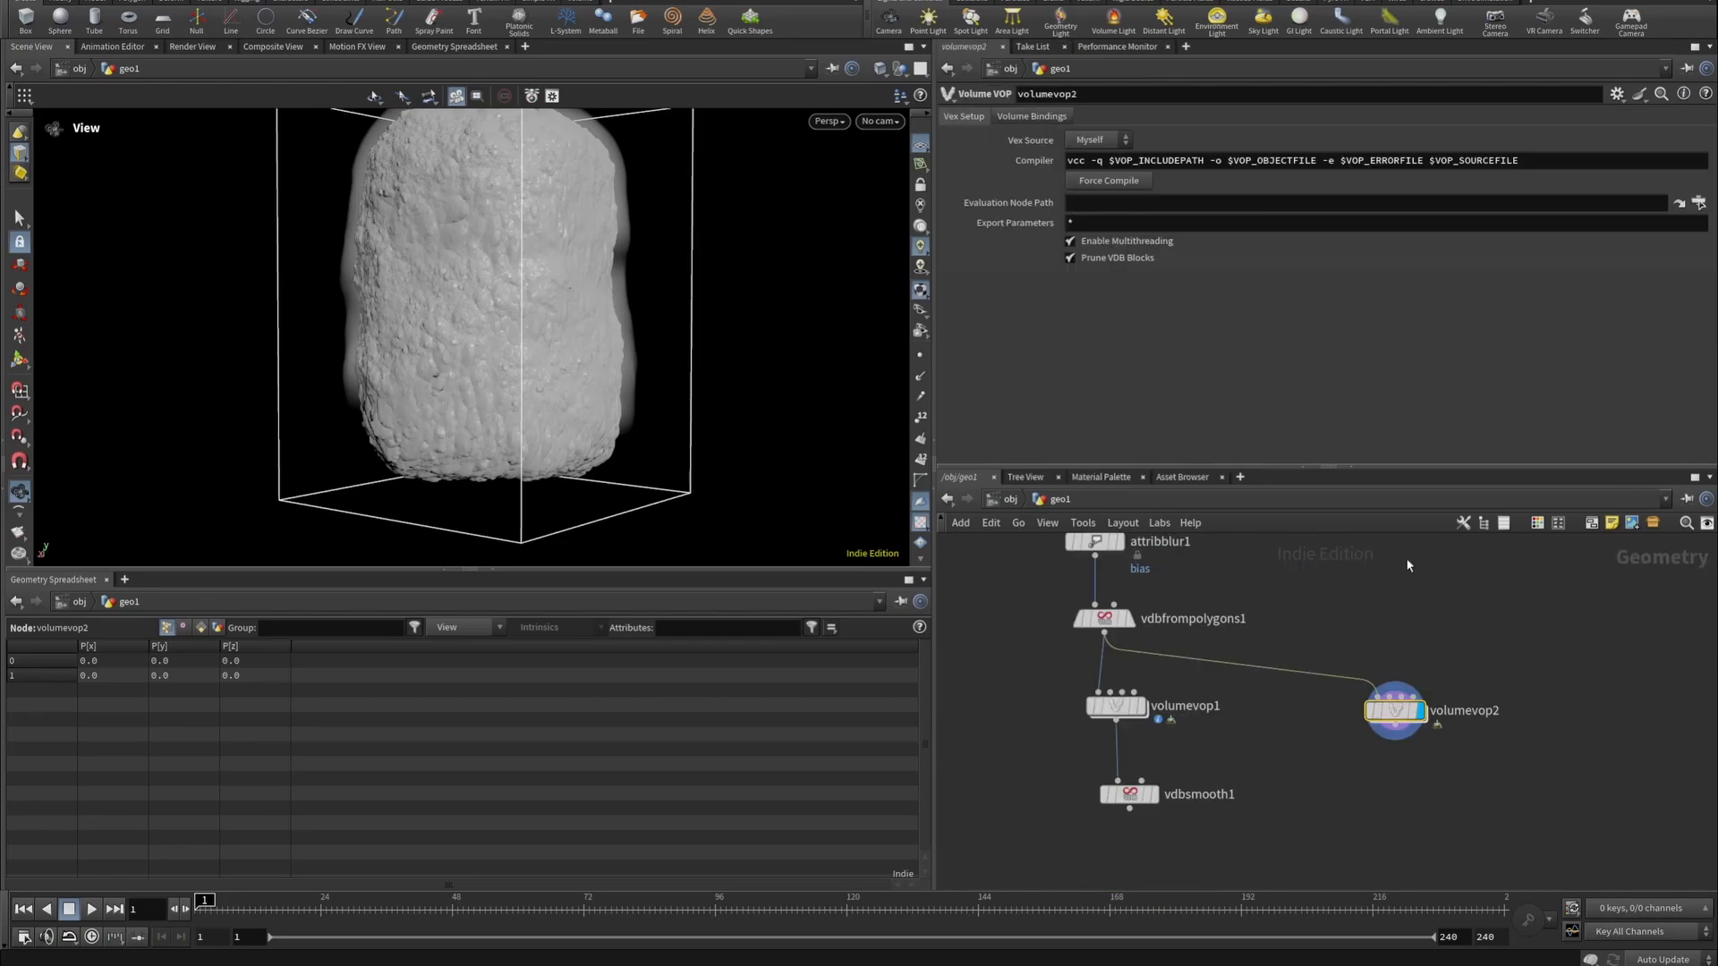
pyautogui.click(1141, 707)
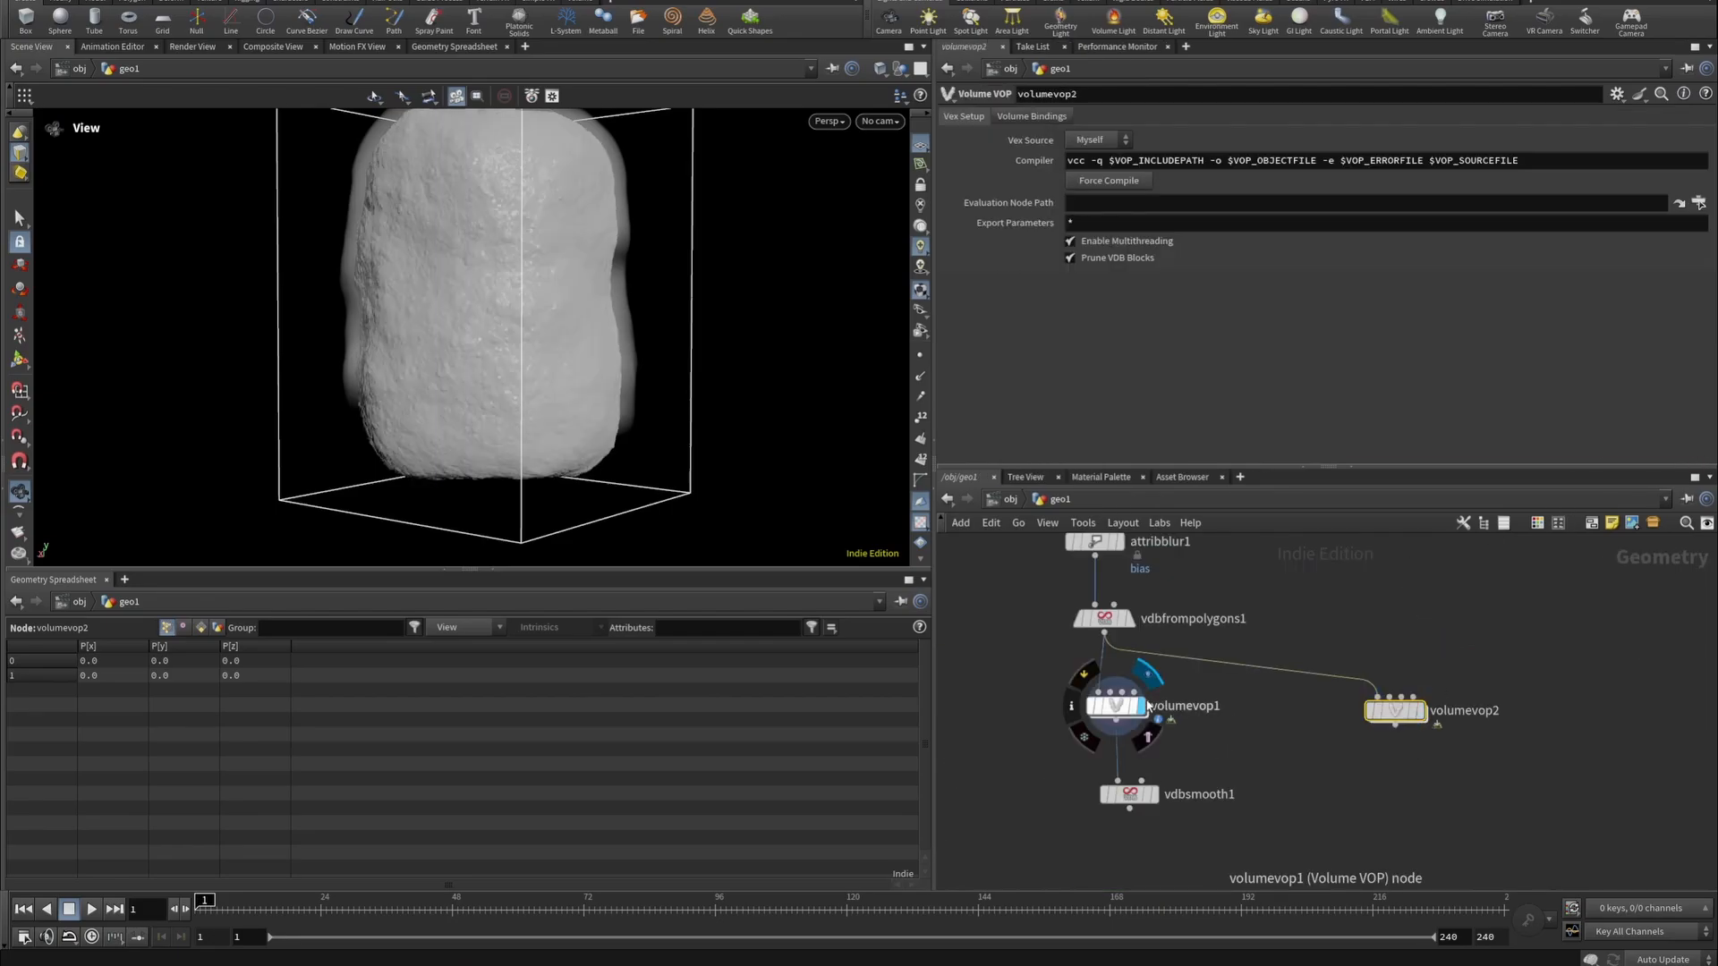
pyautogui.click(1421, 710)
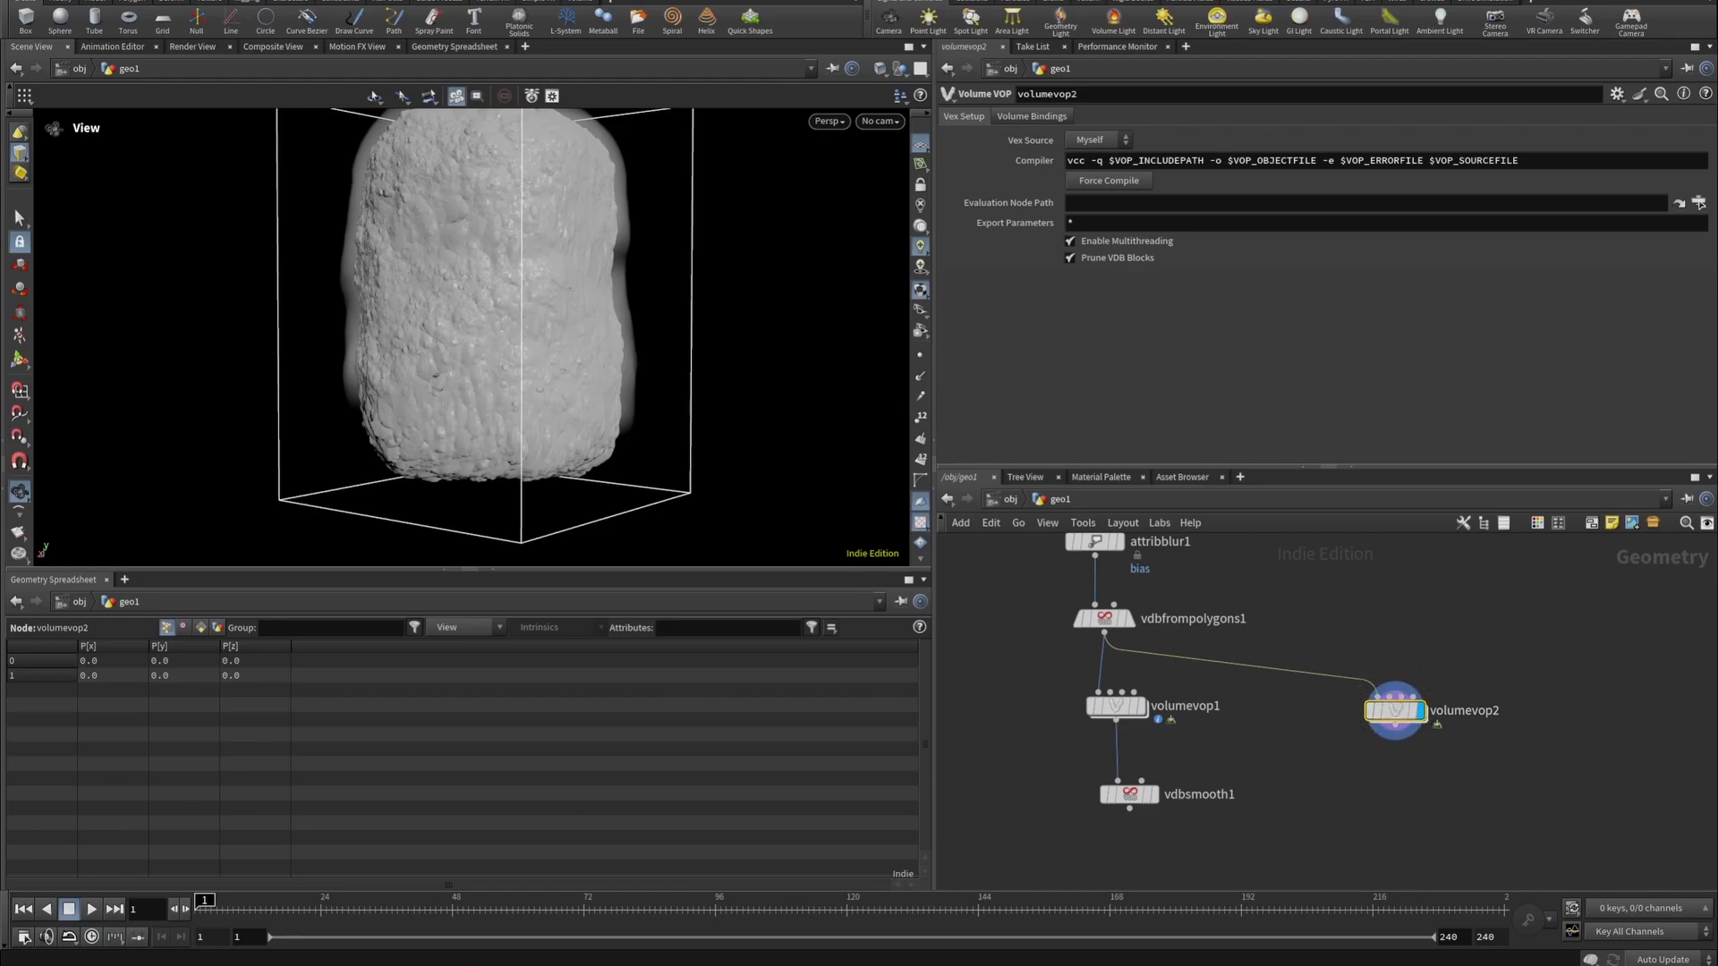
# Add a VDB Reshape SDF node connected to the output of the second Volume VOP.
pyautogui.click(1396, 727)
pyautogui.press('Tab')
pyautogui.write('vdbres')
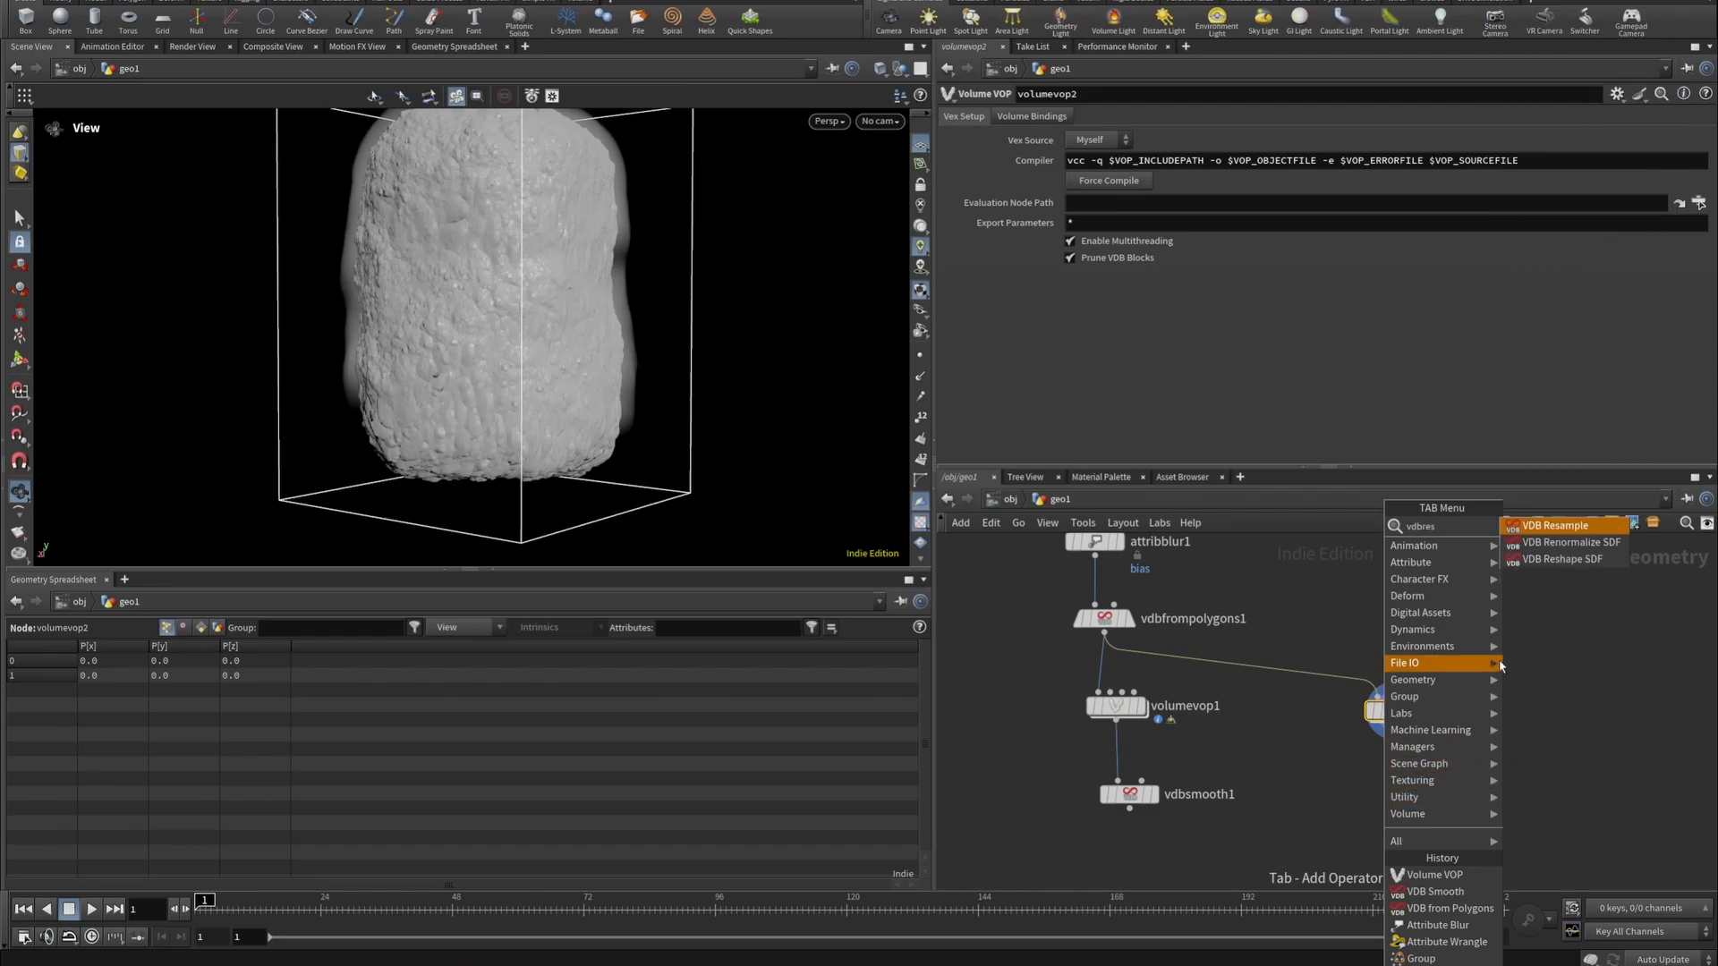
pyautogui.click(1562, 559)
pyautogui.click(1389, 796)
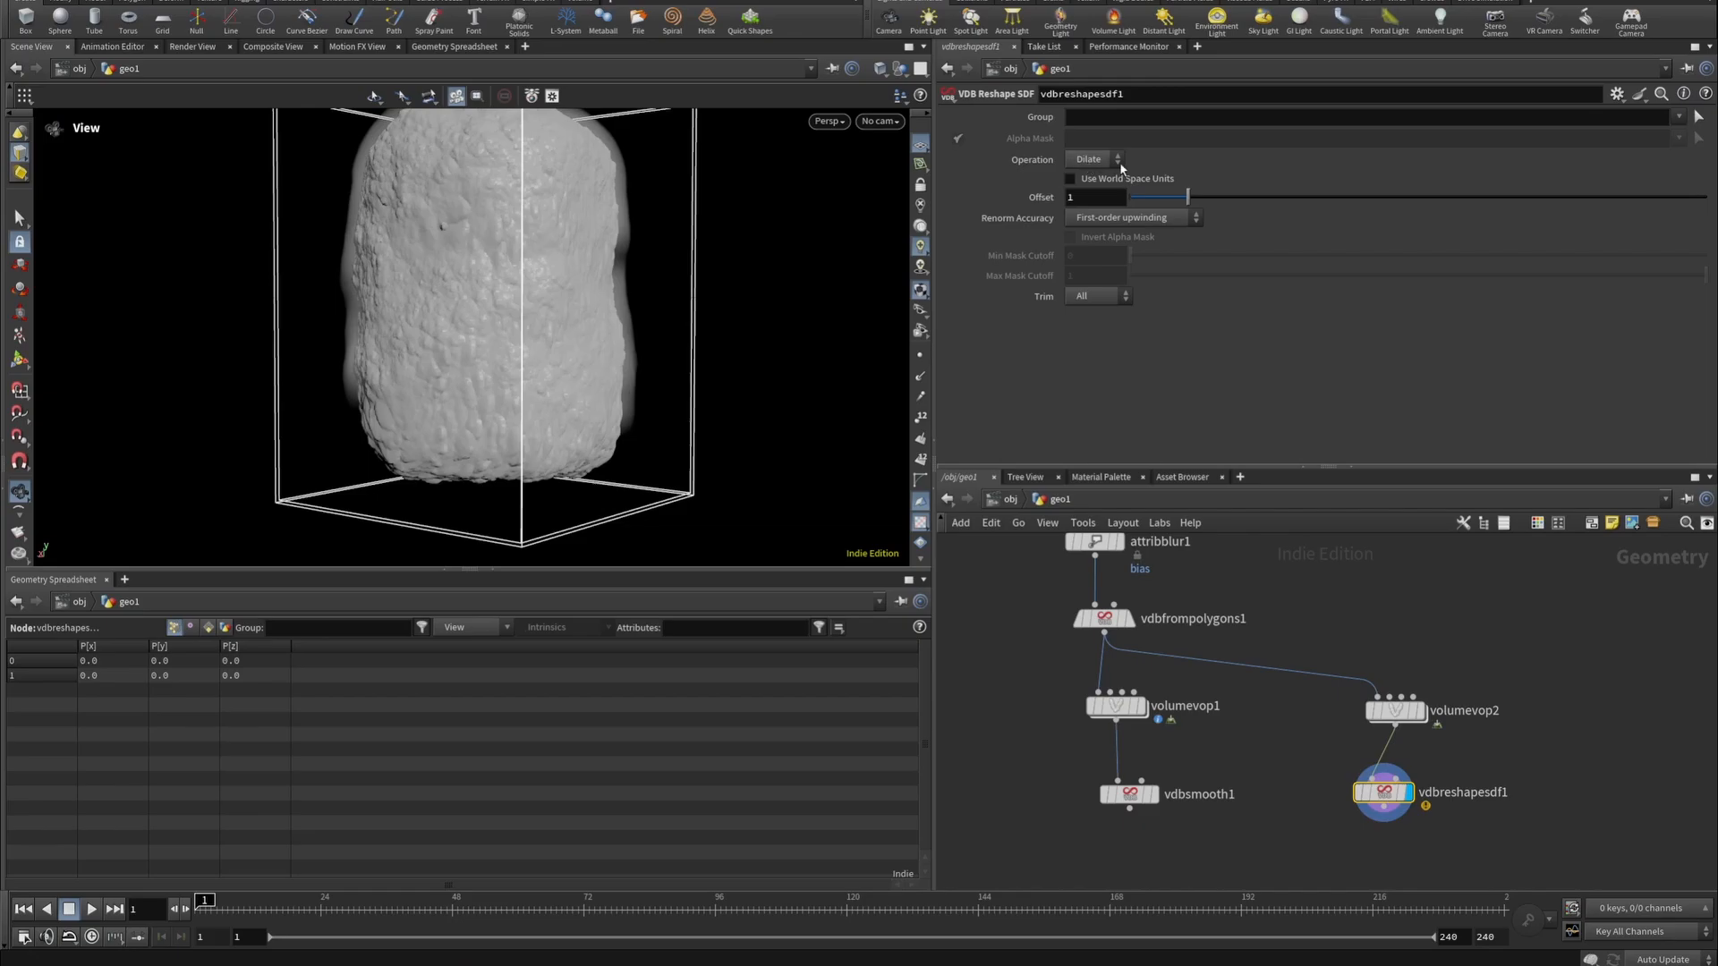
# Set the offset of the VDB Reshape SDF's Dilate operation to .57.
pyautogui.moveTo(1083, 197); pyautogui.dragTo(1043, 205)
pyautogui.write('.57')
pyautogui.press('Return')
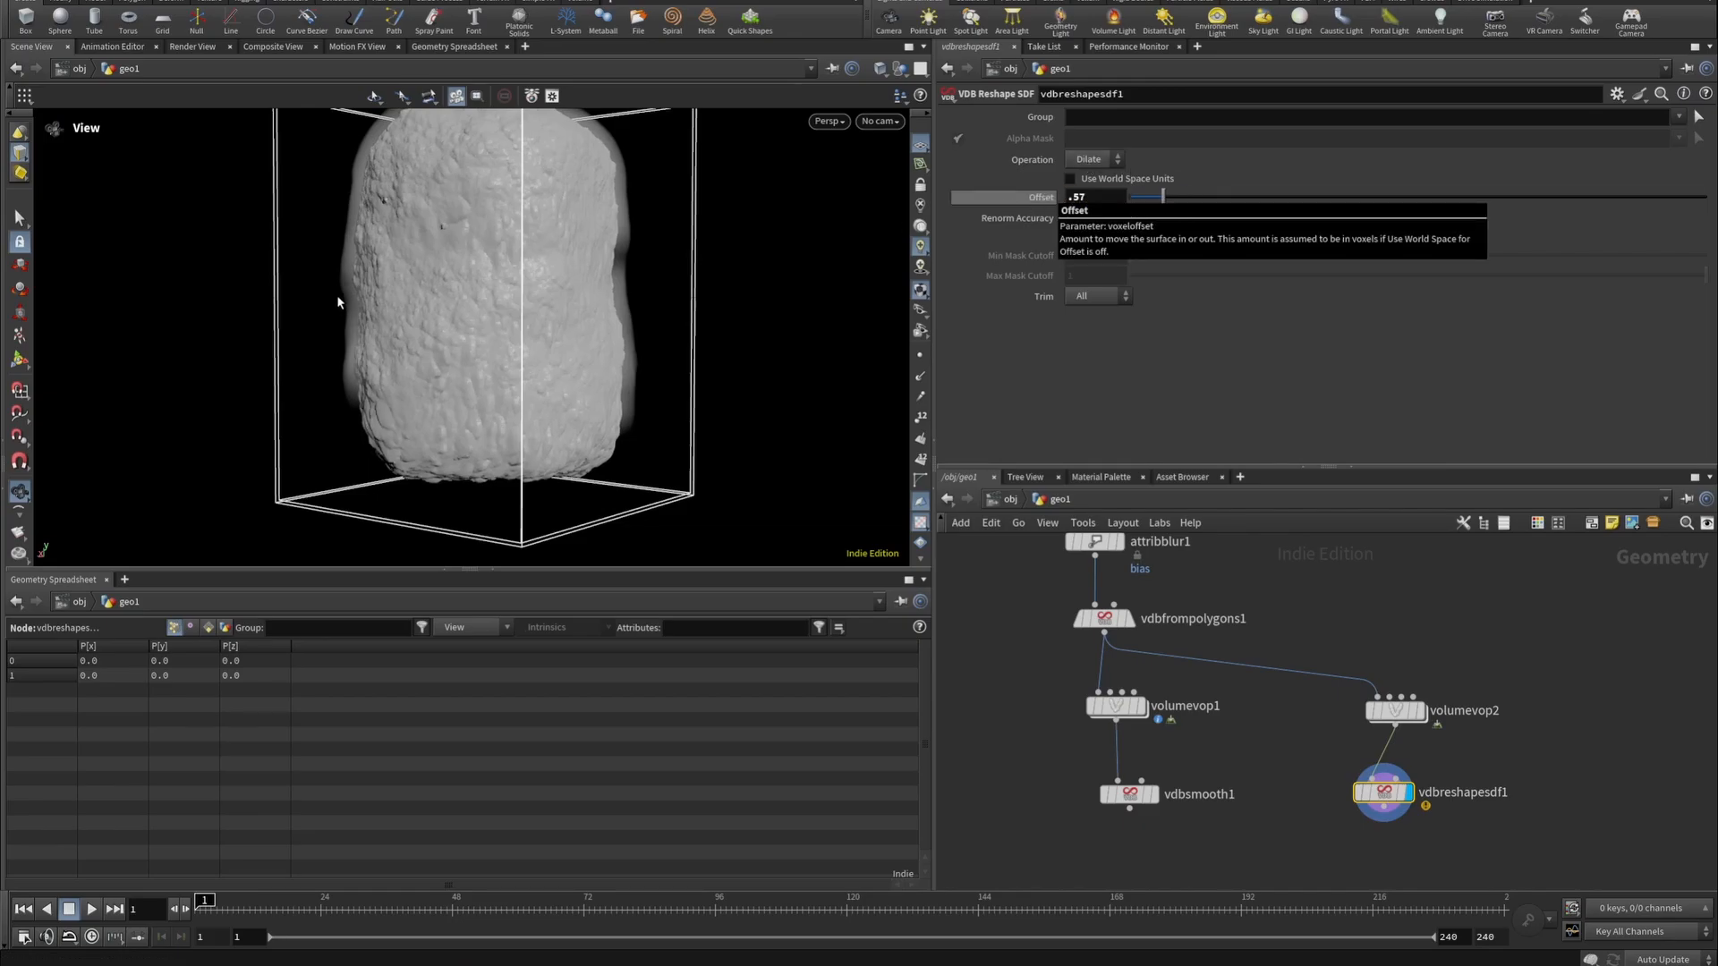
# Inspect the dilated rock from all around and compare it with the VDB Smooth result of the first branch.
pyautogui.moveTo(338, 303); pyautogui.dragTo(460, 228)
pyautogui.moveTo(460, 228); pyautogui.dragTo(778, 183, button='right')
pyautogui.moveTo(779, 183); pyautogui.dragTo(480, 277)
pyautogui.moveTo(479, 277); pyautogui.dragTo(96, 400, button='right')
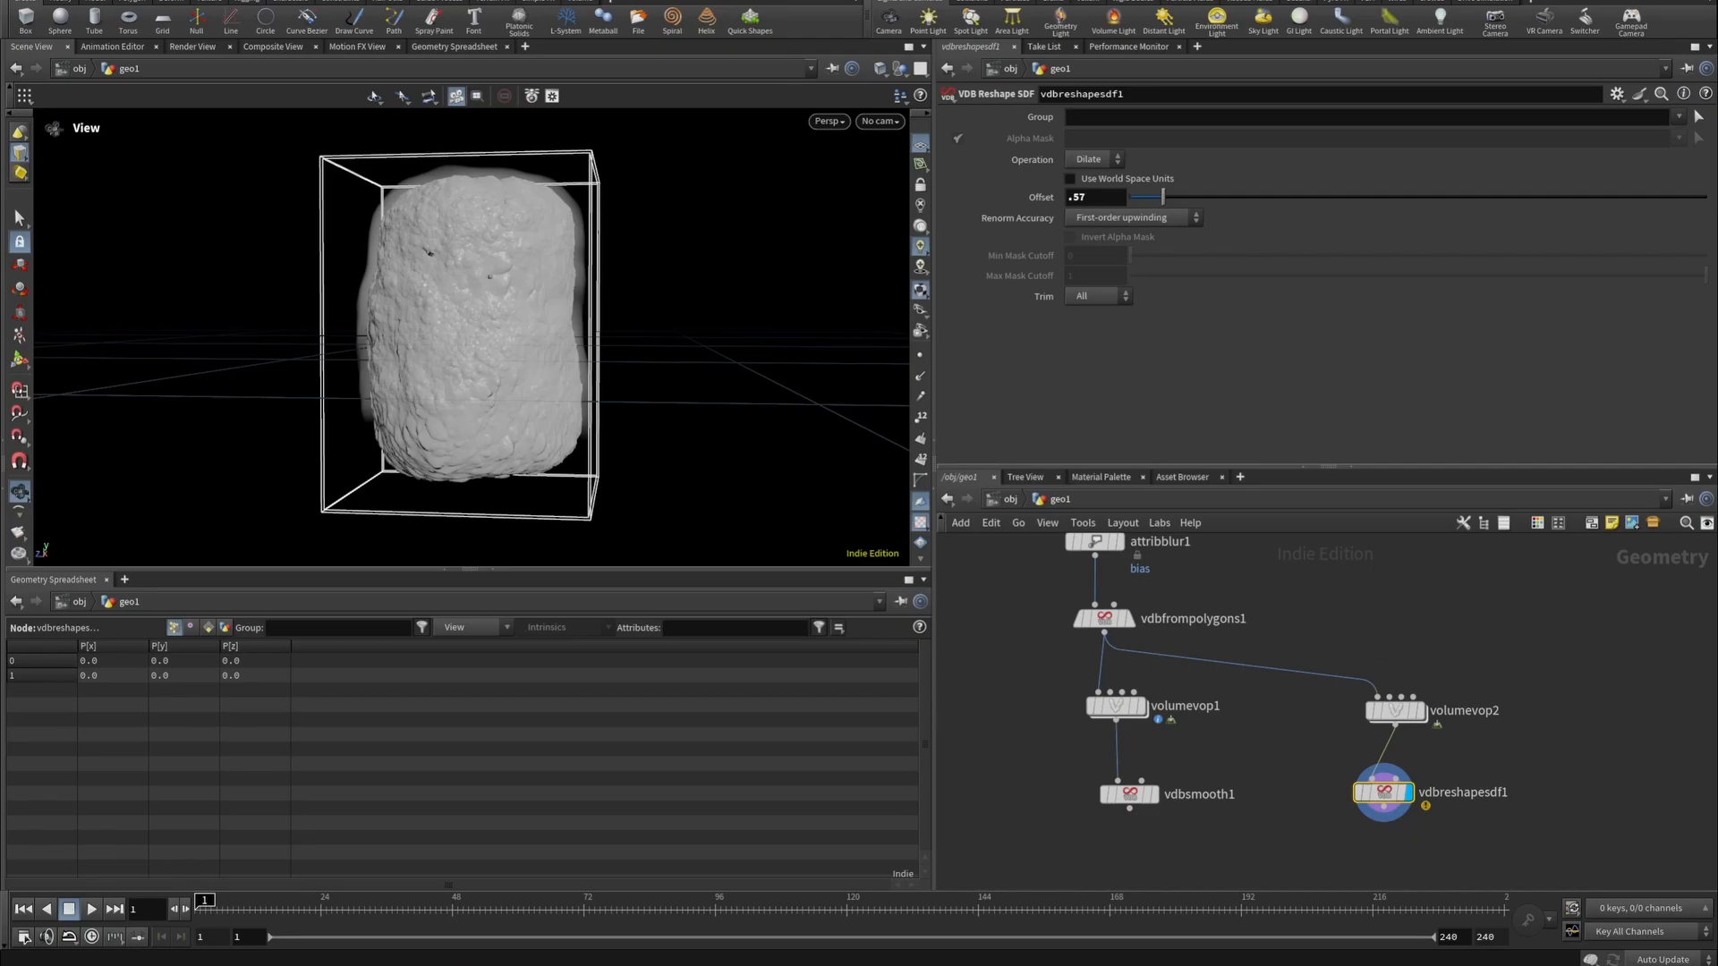
pyautogui.scroll(-5, 1405, 662)
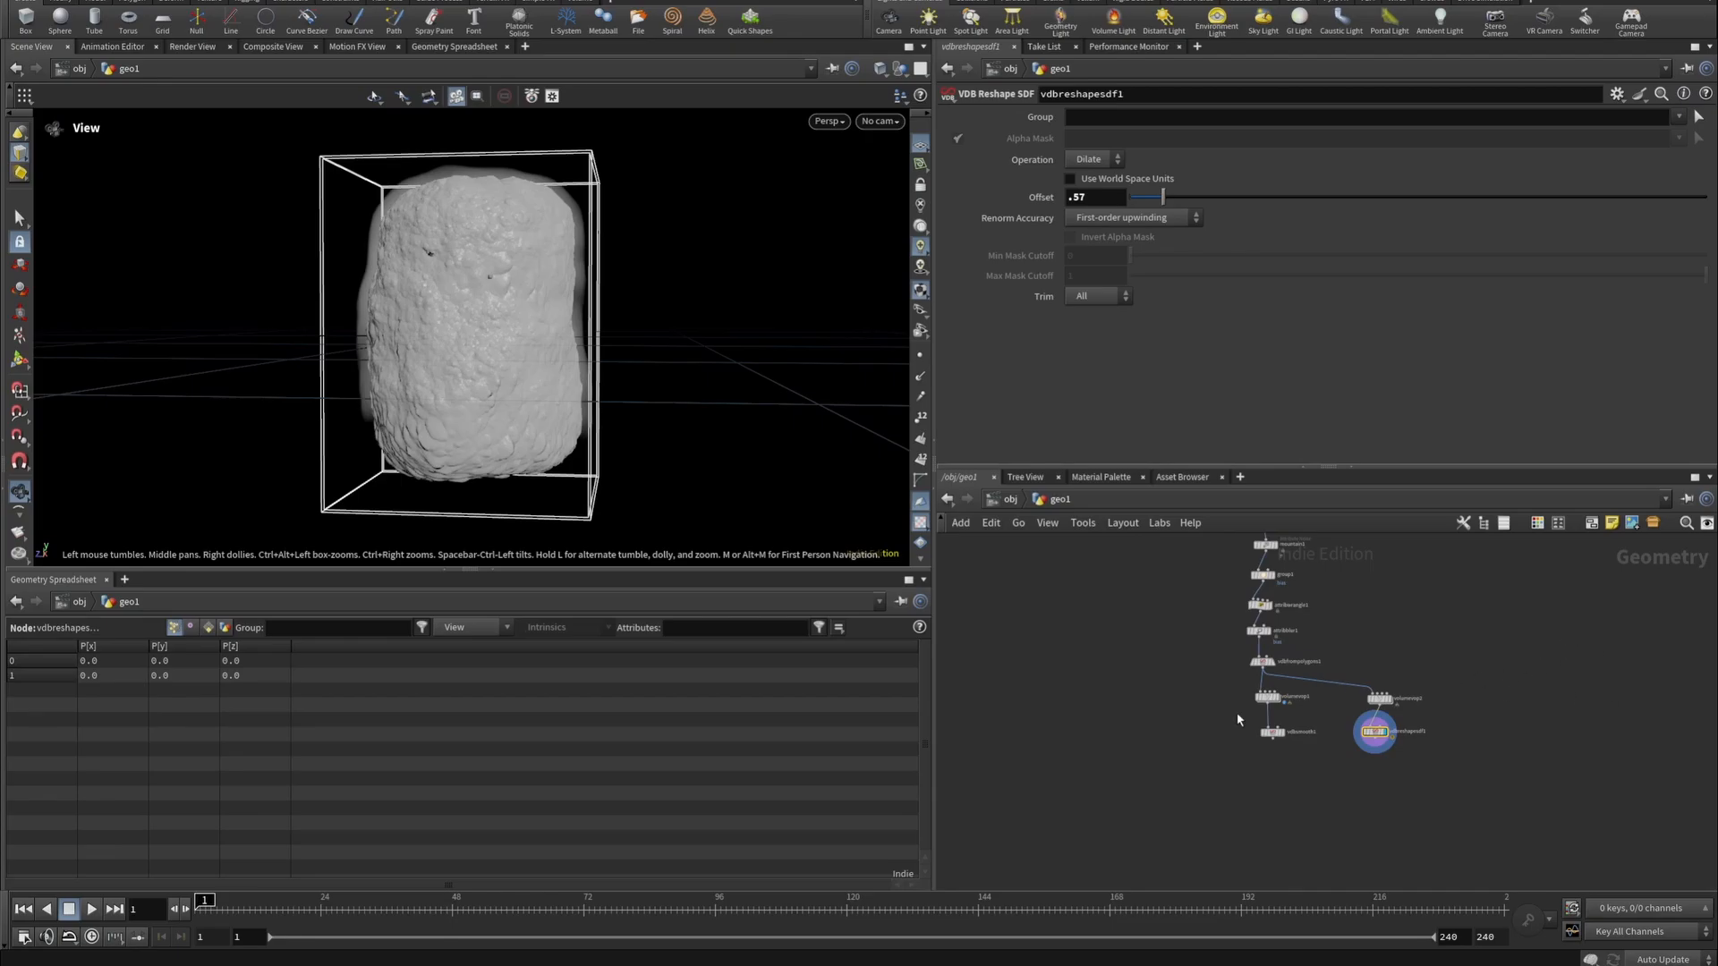
pyautogui.scroll(5, 1319, 725)
pyautogui.click(1257, 743)
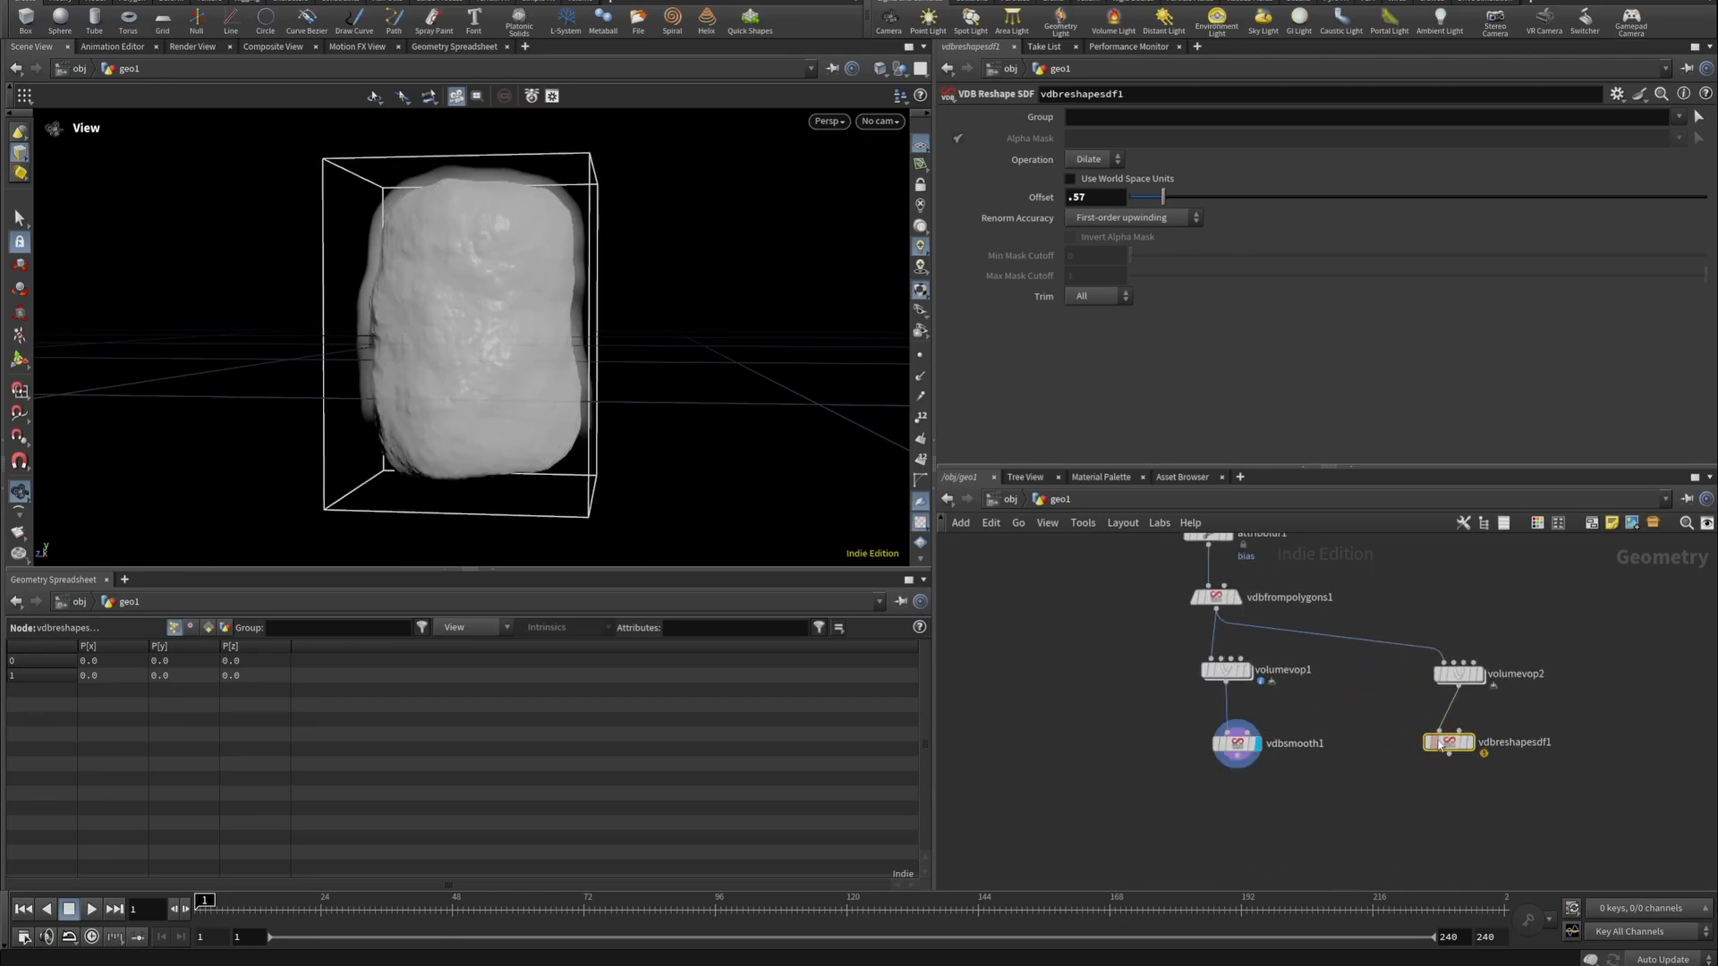
pyautogui.click(1467, 743)
pyautogui.scroll(-5, 1460, 747)
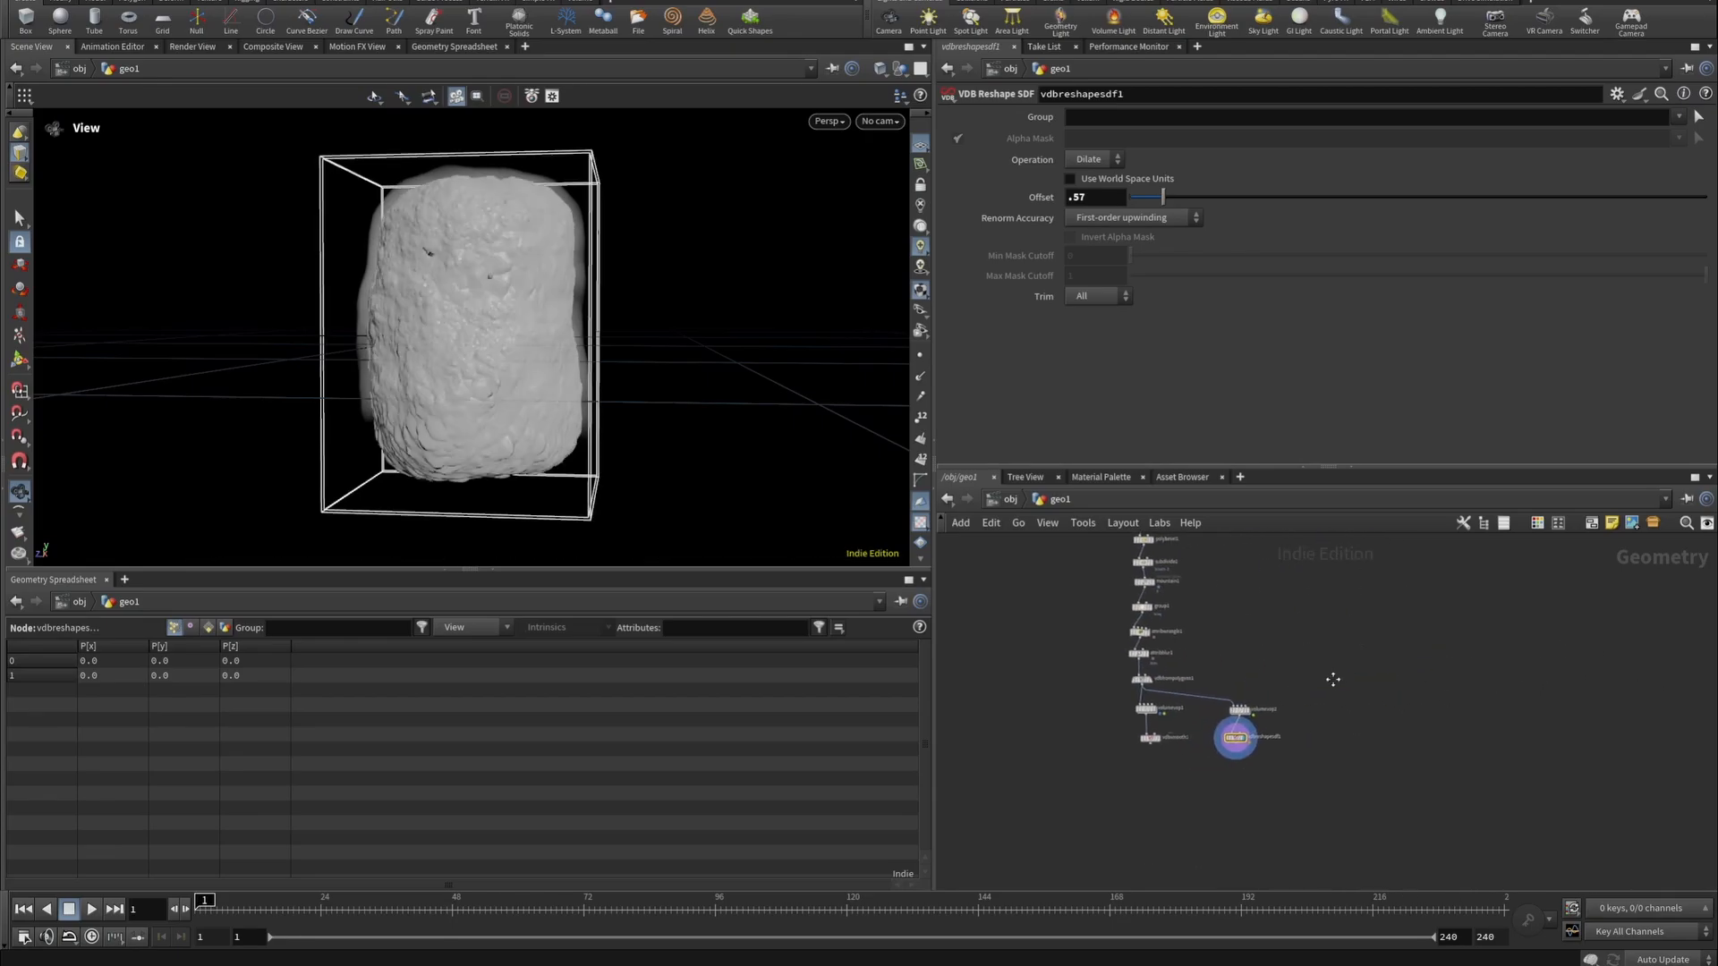
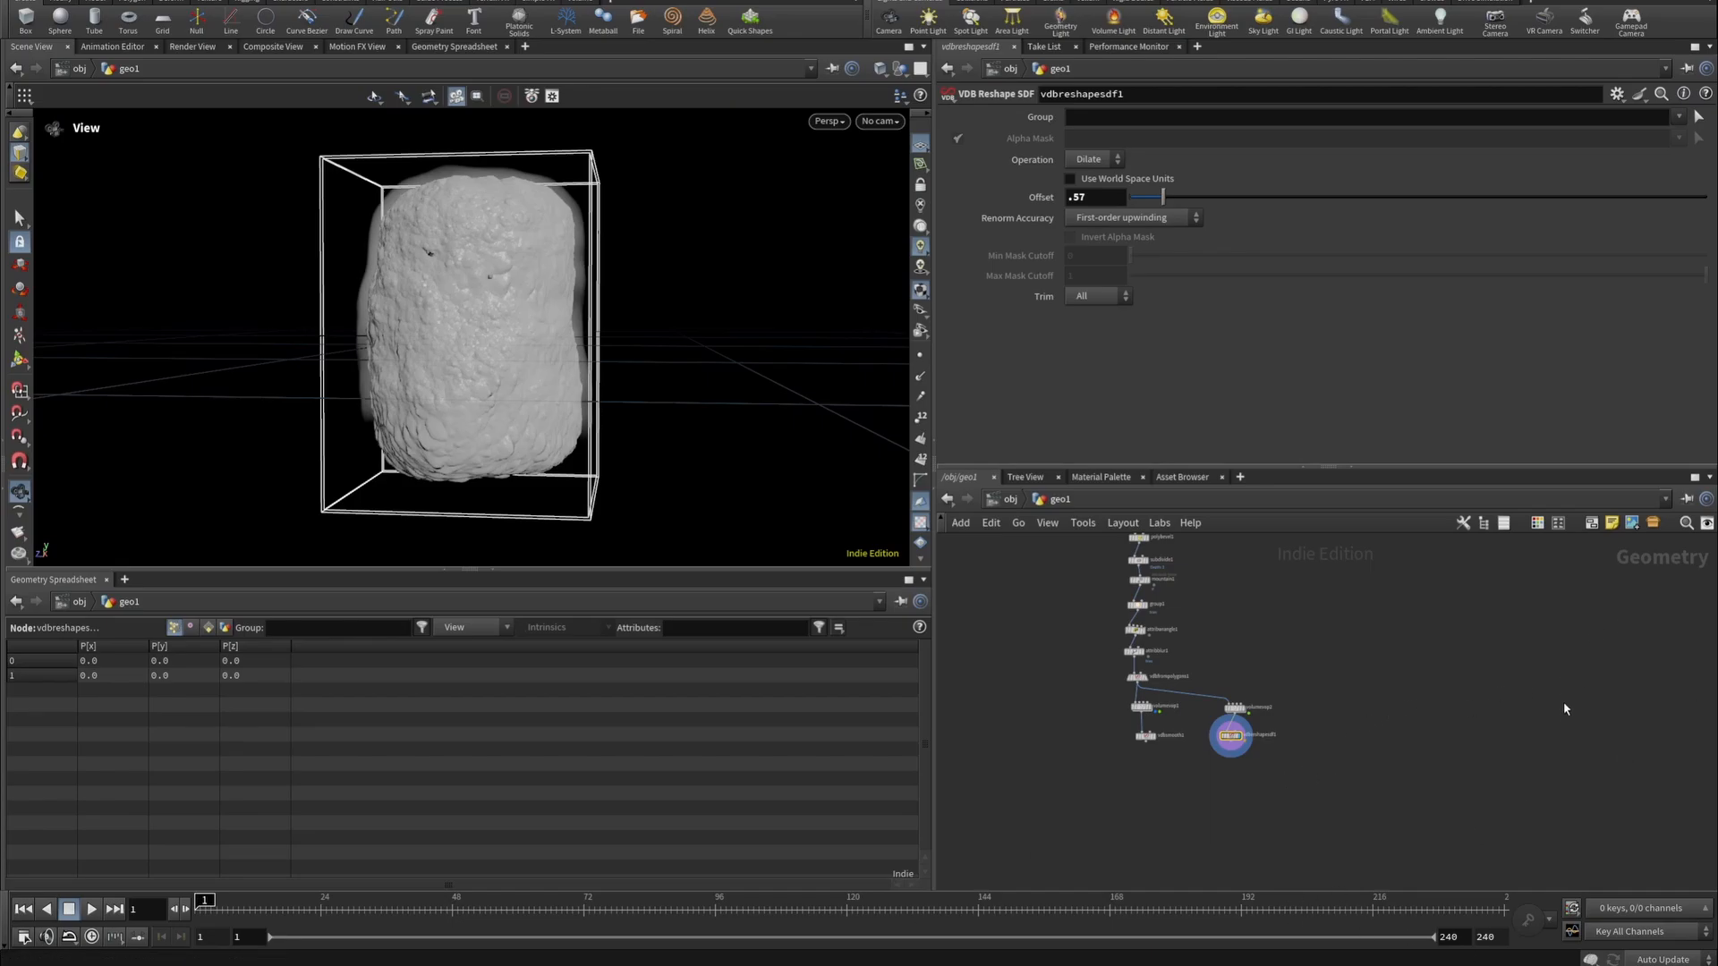
# Add a separate Box node beside the rock network, display it and set its uniform scale to 2.06.
pyautogui.press('Tab')
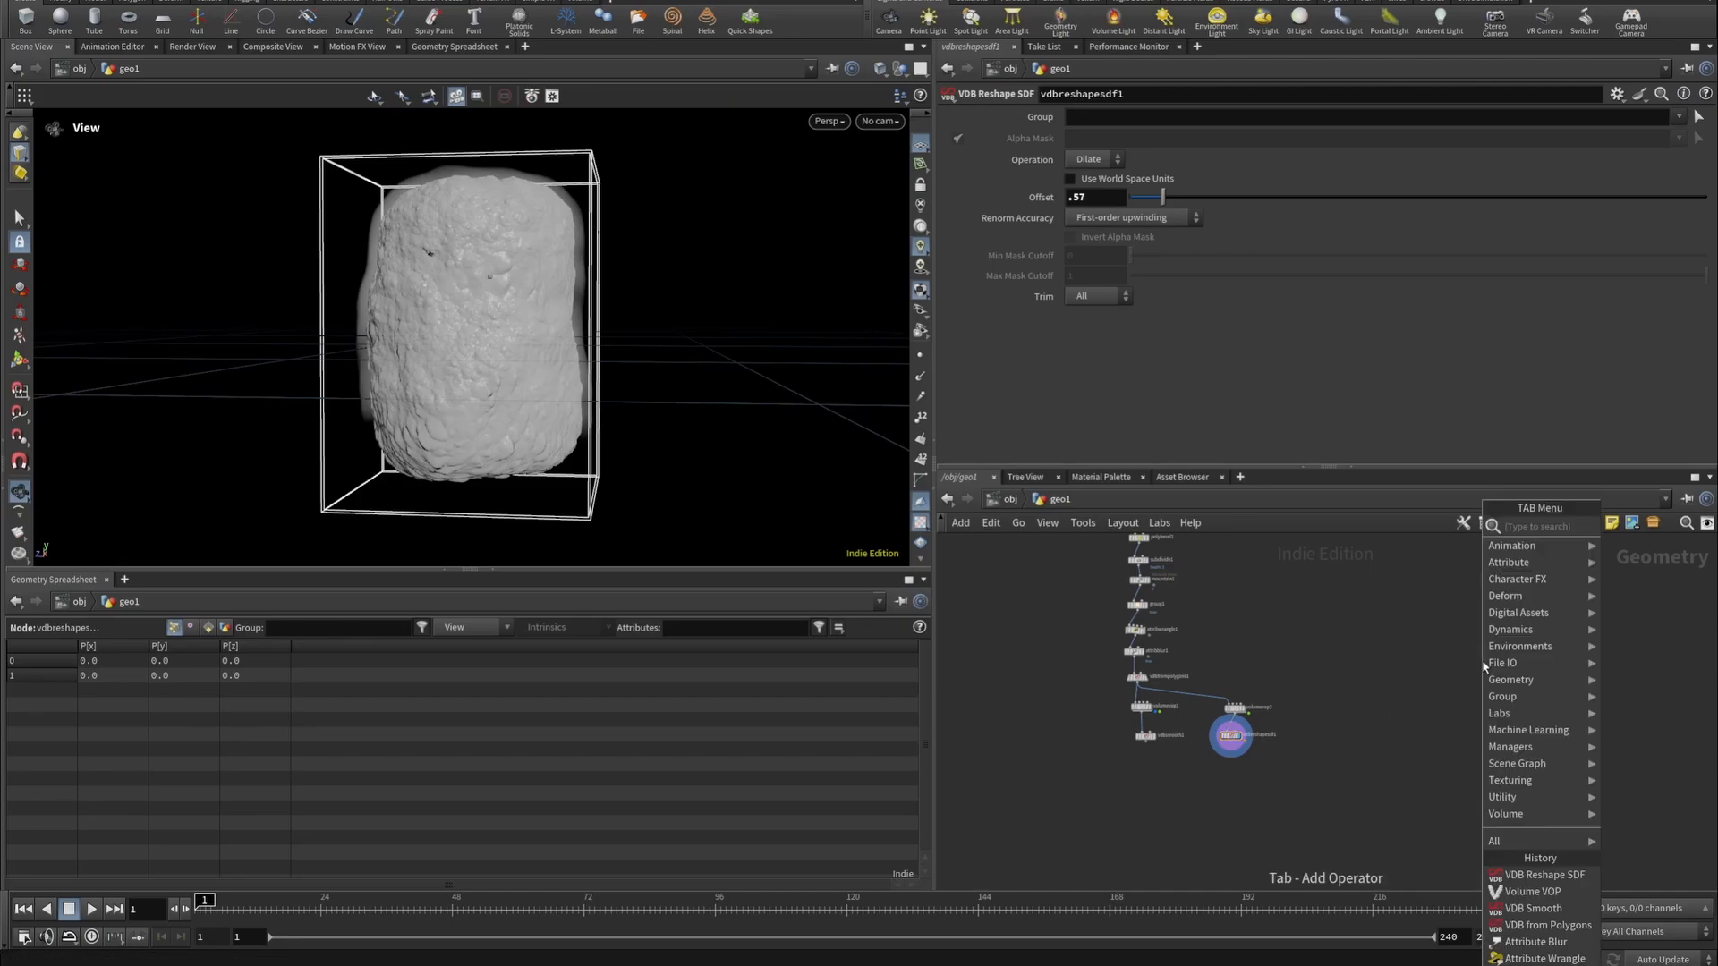
pyautogui.write('box')
pyautogui.click(1369, 525)
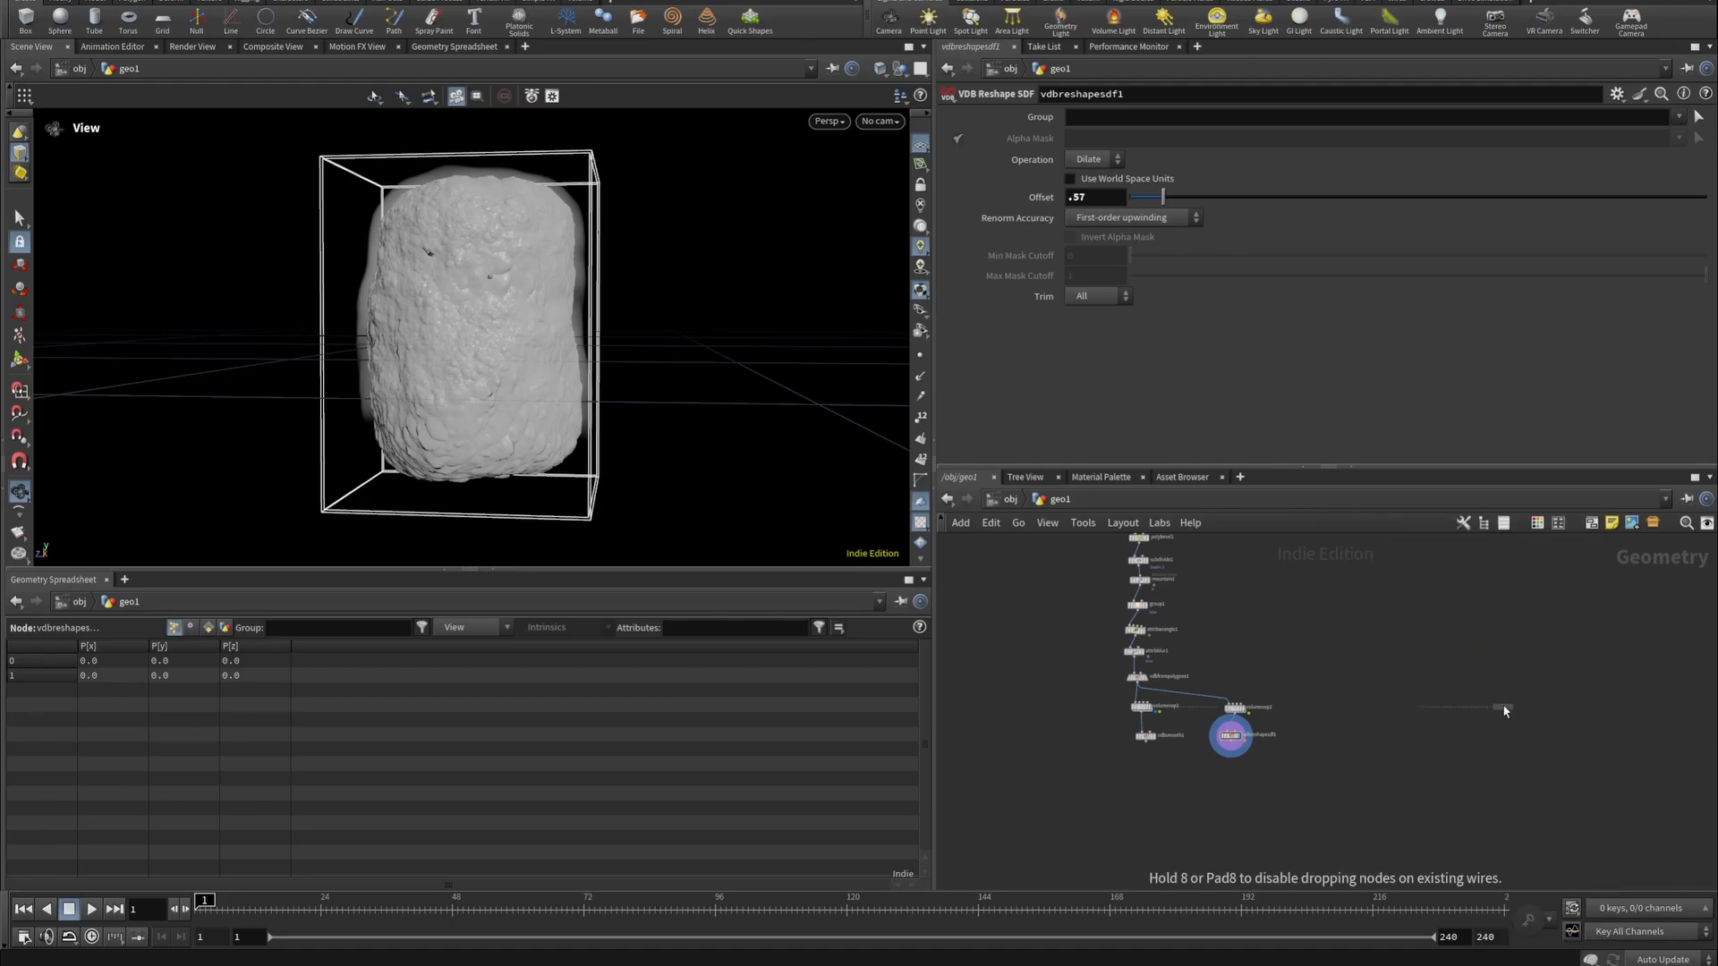
pyautogui.click(1504, 709)
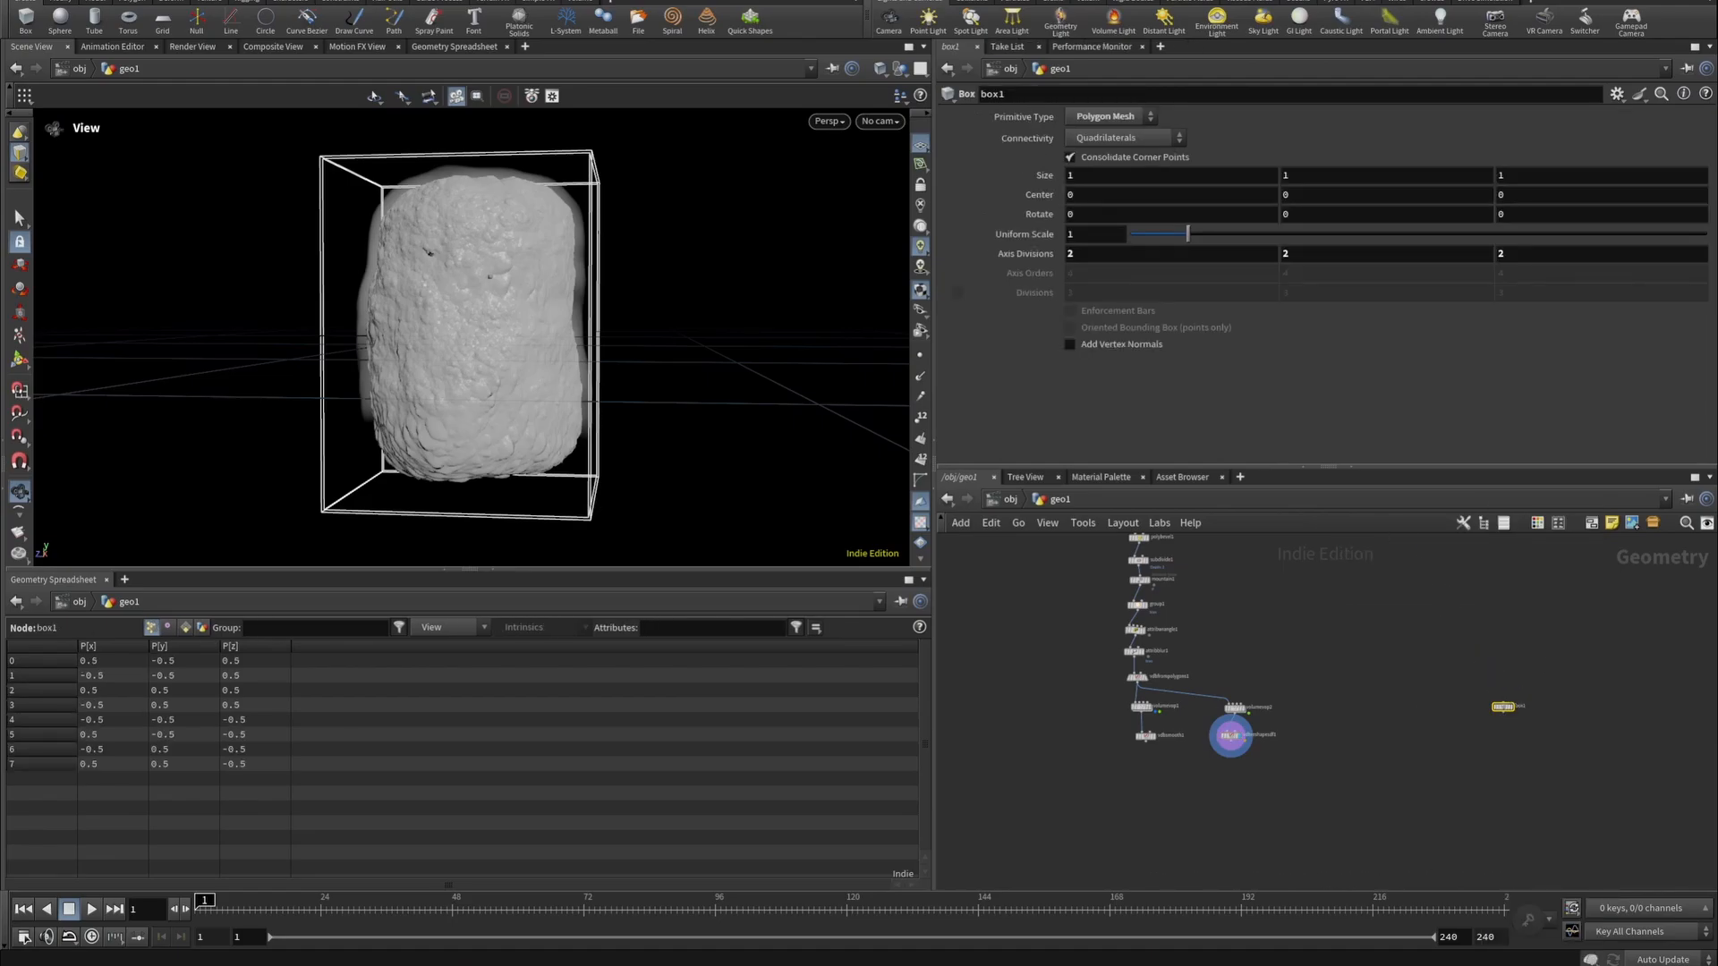
pyautogui.scroll(4, 1486, 707)
pyautogui.click(1481, 697)
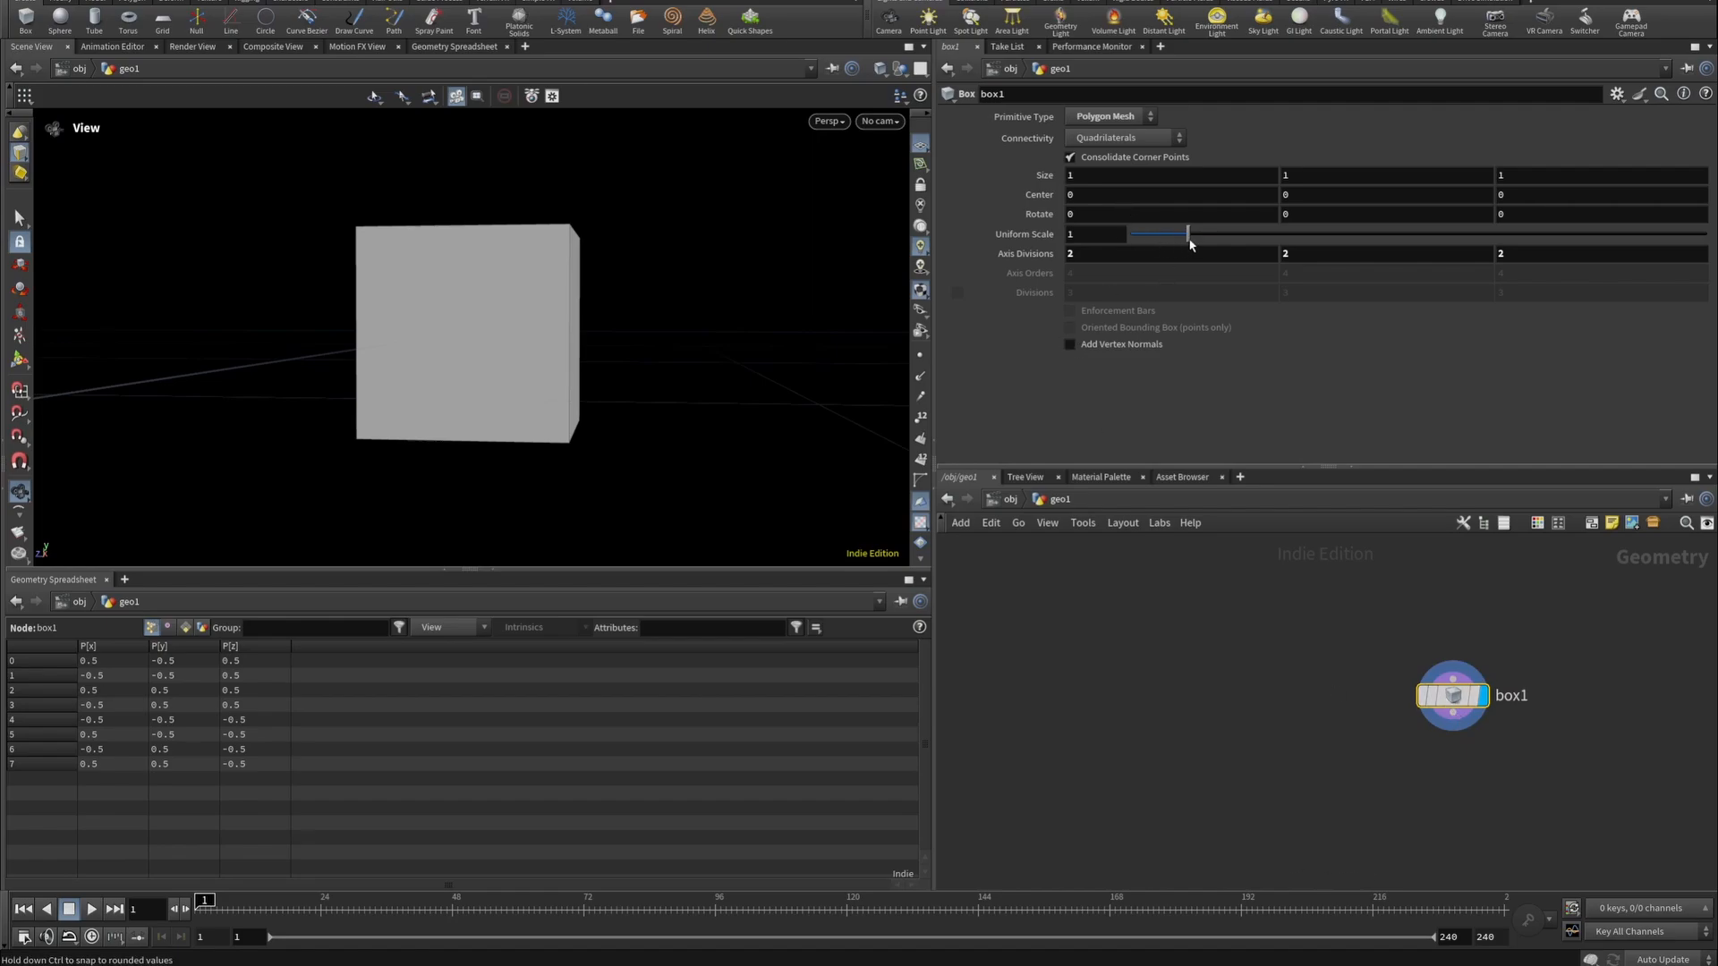
pyautogui.moveTo(1187, 234); pyautogui.dragTo(1250, 255)
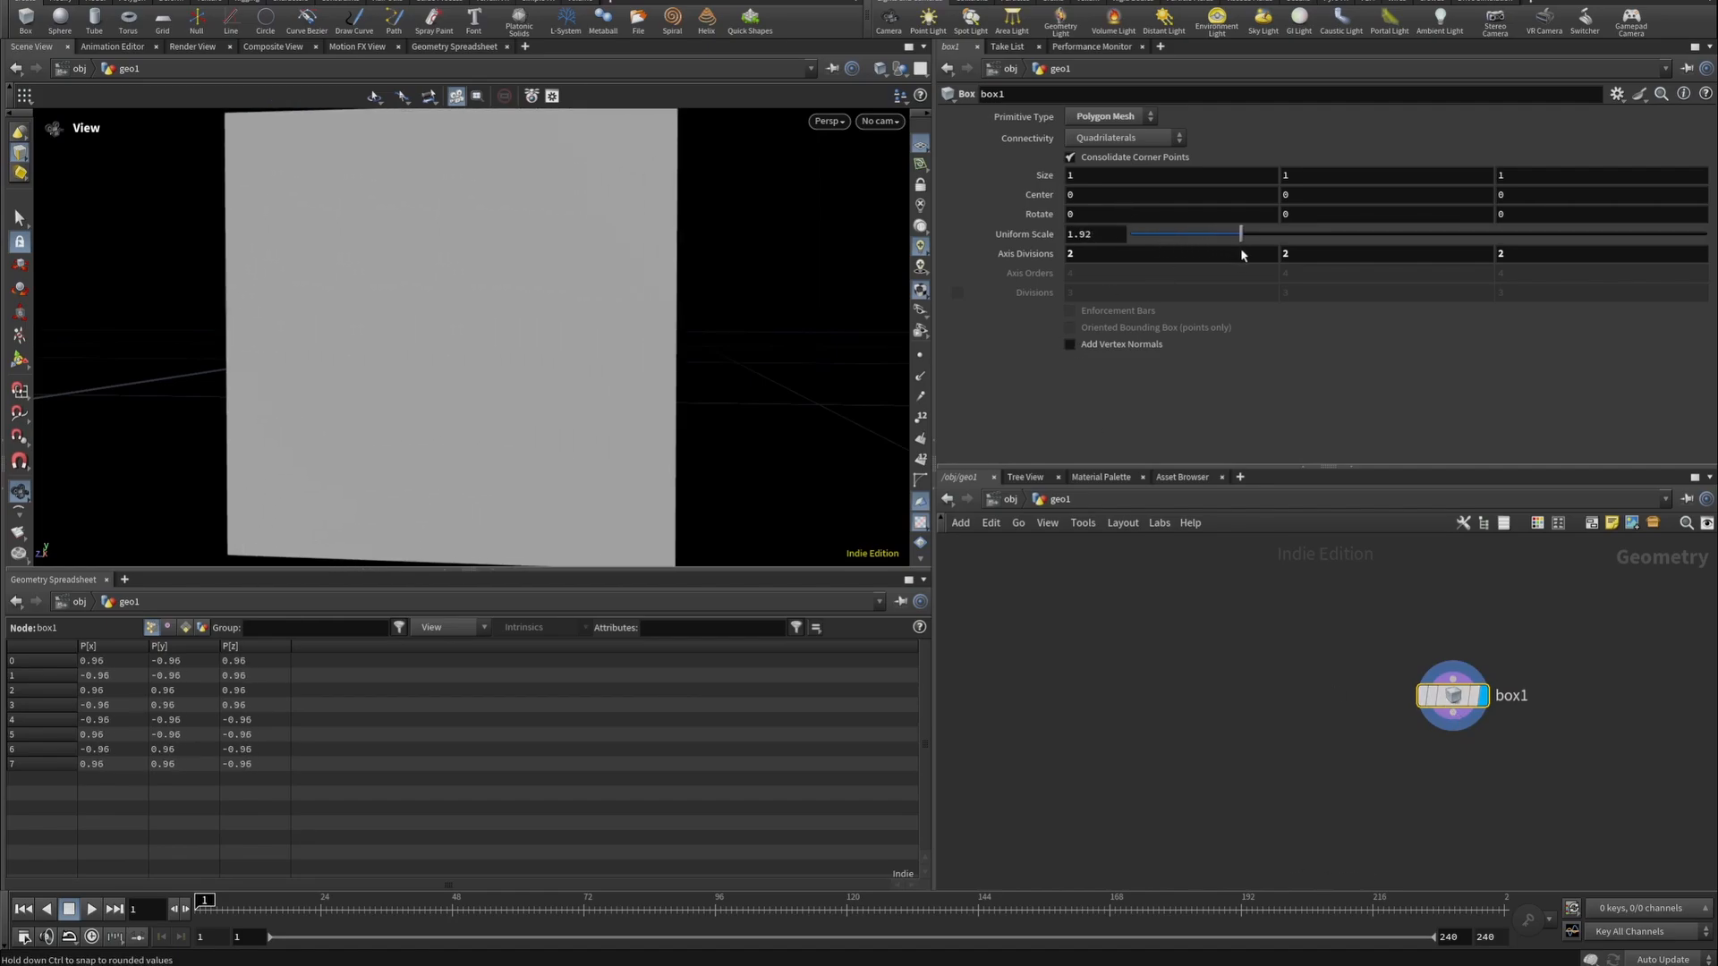
# Show the Attribute Blur node as a template and compare the rock's size with the box, including in wireframe.
pyautogui.scroll(-4, 1241, 615)
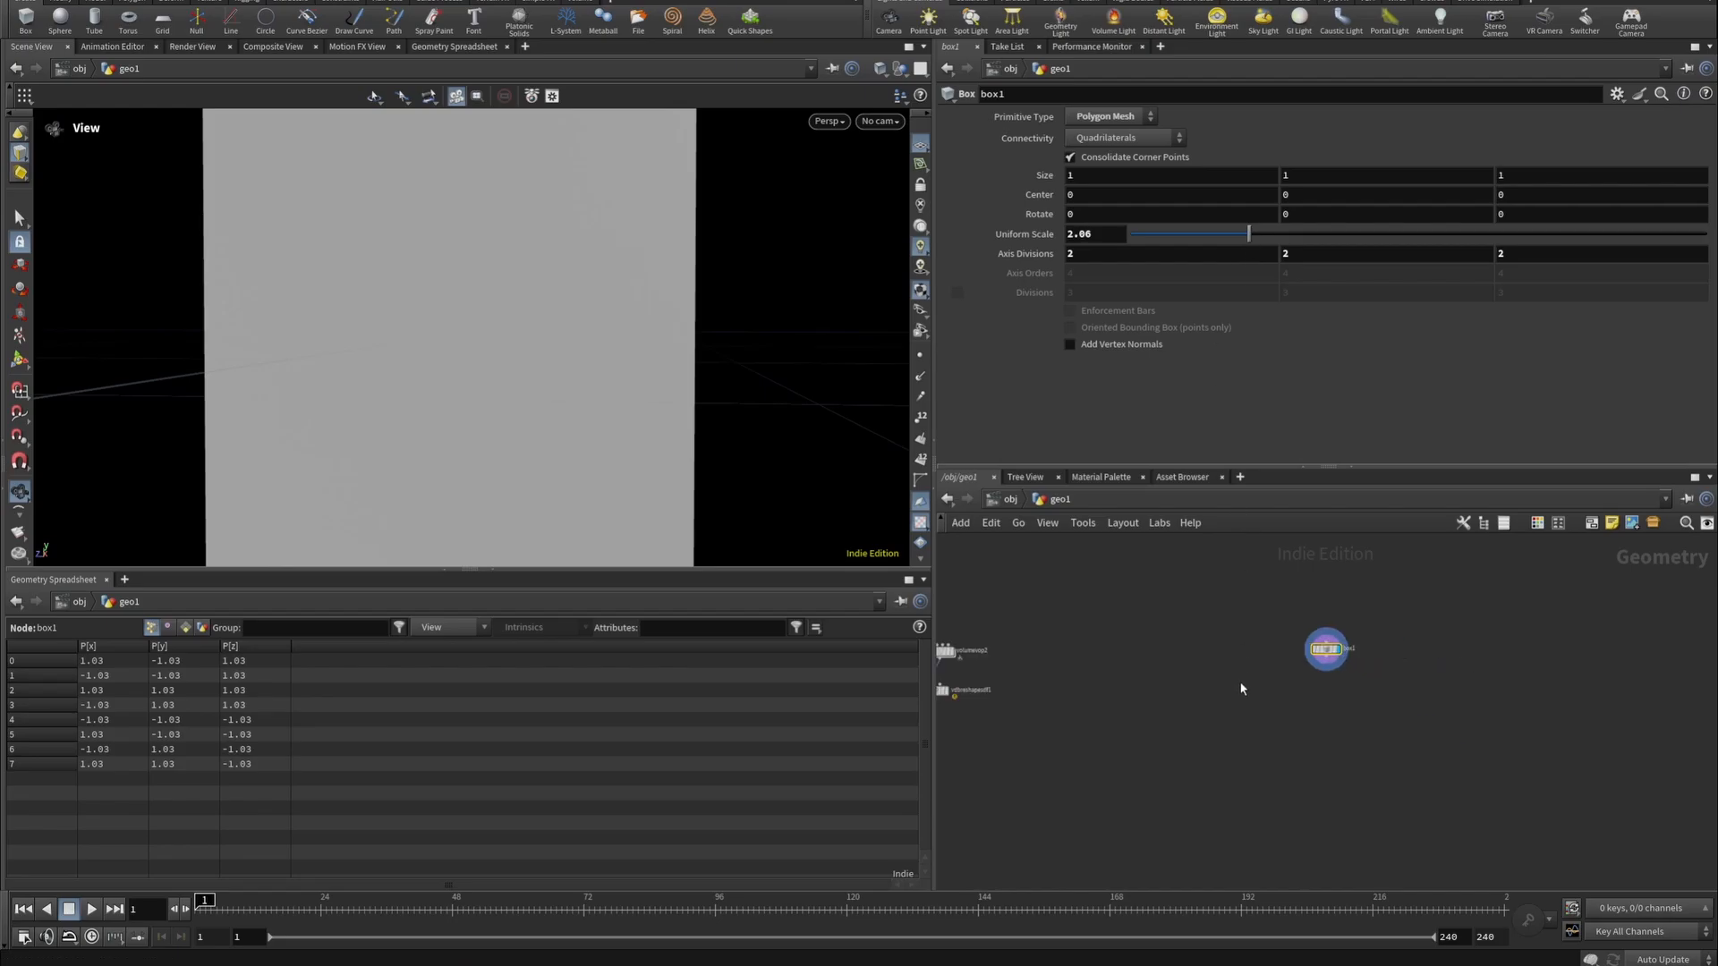
pyautogui.moveTo(1106, 699); pyautogui.dragTo(1478, 726, button='middle')
pyautogui.scroll(4, 1132, 601)
pyautogui.click(1249, 592)
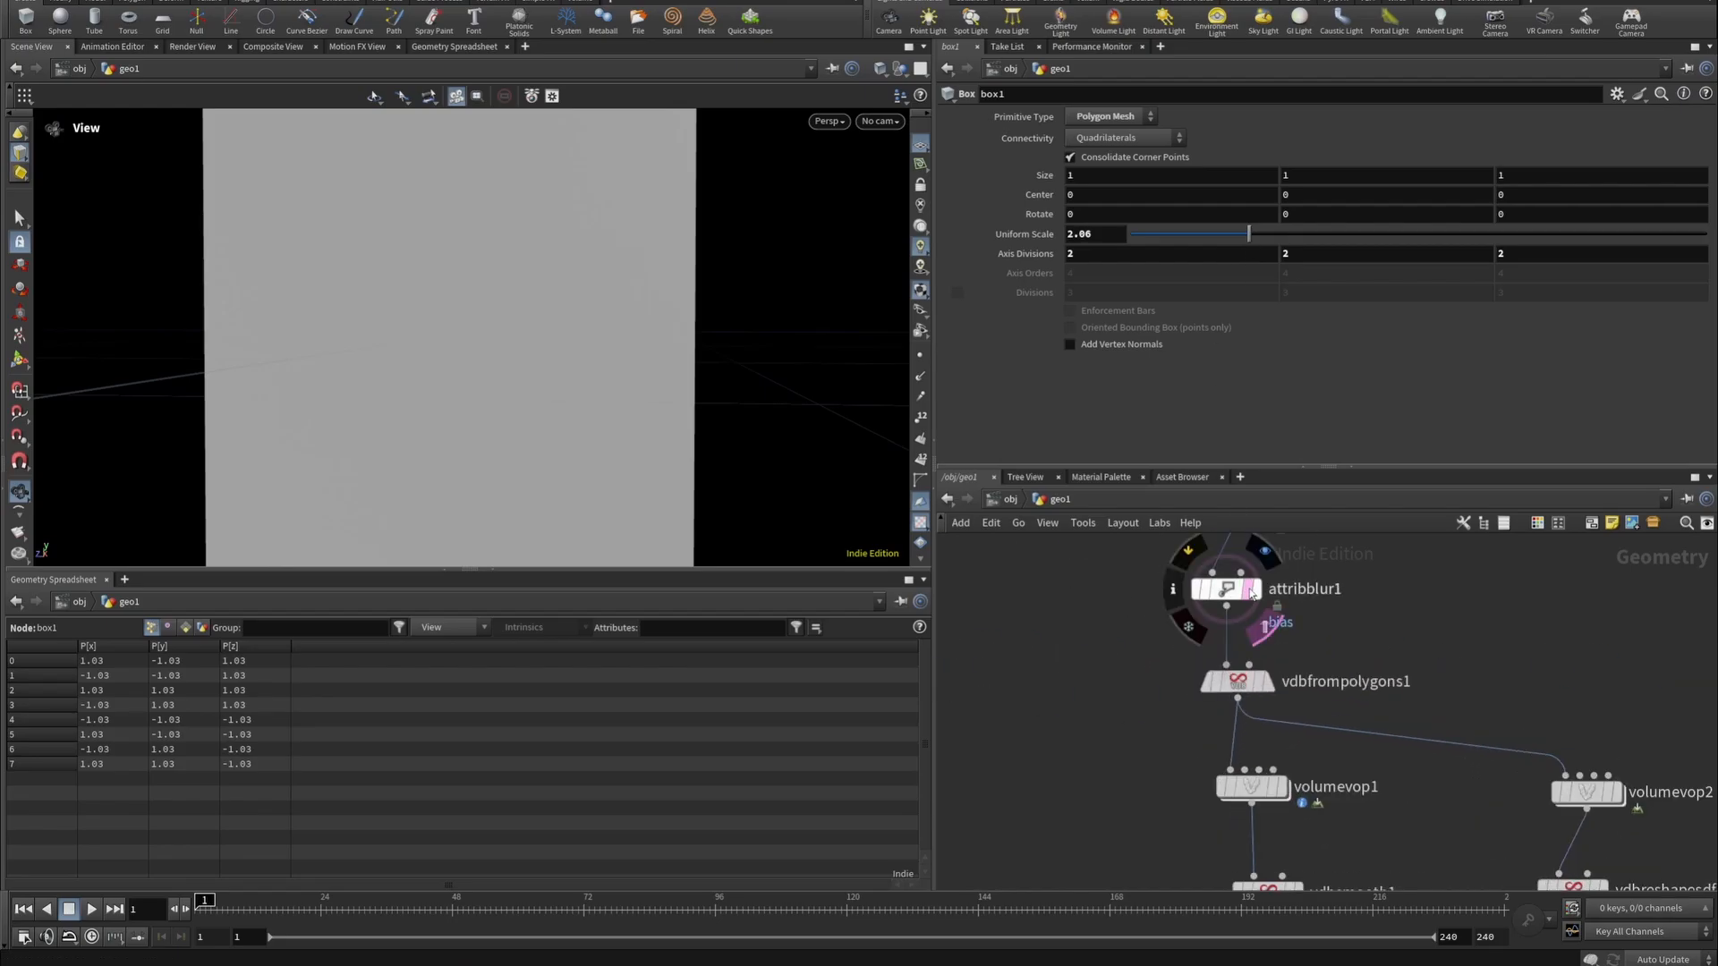
pyautogui.moveTo(515, 279); pyautogui.dragTo(135, 278, button='right')
pyautogui.press('w')
pyautogui.moveTo(524, 289)
pyautogui.mouseDown()
pyautogui.moveTo(541, 253)
pyautogui.moveTo(537, 284)
pyautogui.mouseUp()
pyautogui.press('w')
# Add a VDB from Polygons node connected to the box's output.
pyautogui.scroll(-5, 1661, 723)
pyautogui.moveTo(1626, 718); pyautogui.dragTo(1077, 647, button='middle')
pyautogui.scroll(3, 1342, 653)
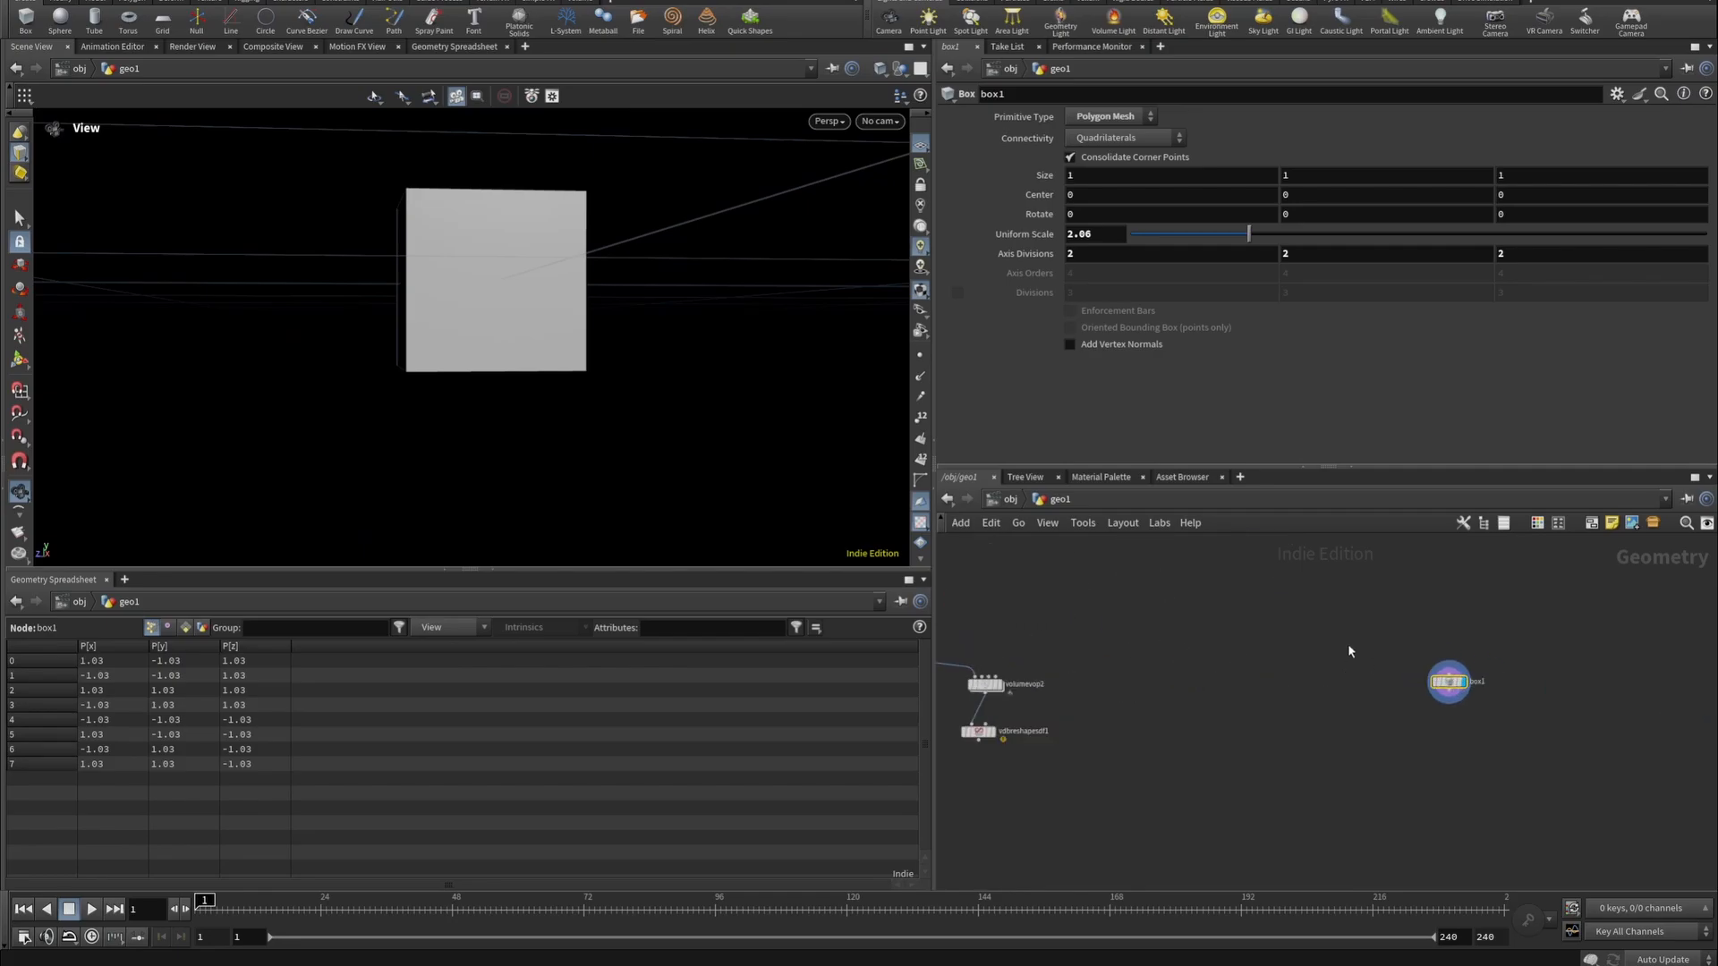
pyautogui.moveTo(1477, 702); pyautogui.dragTo(1420, 687)
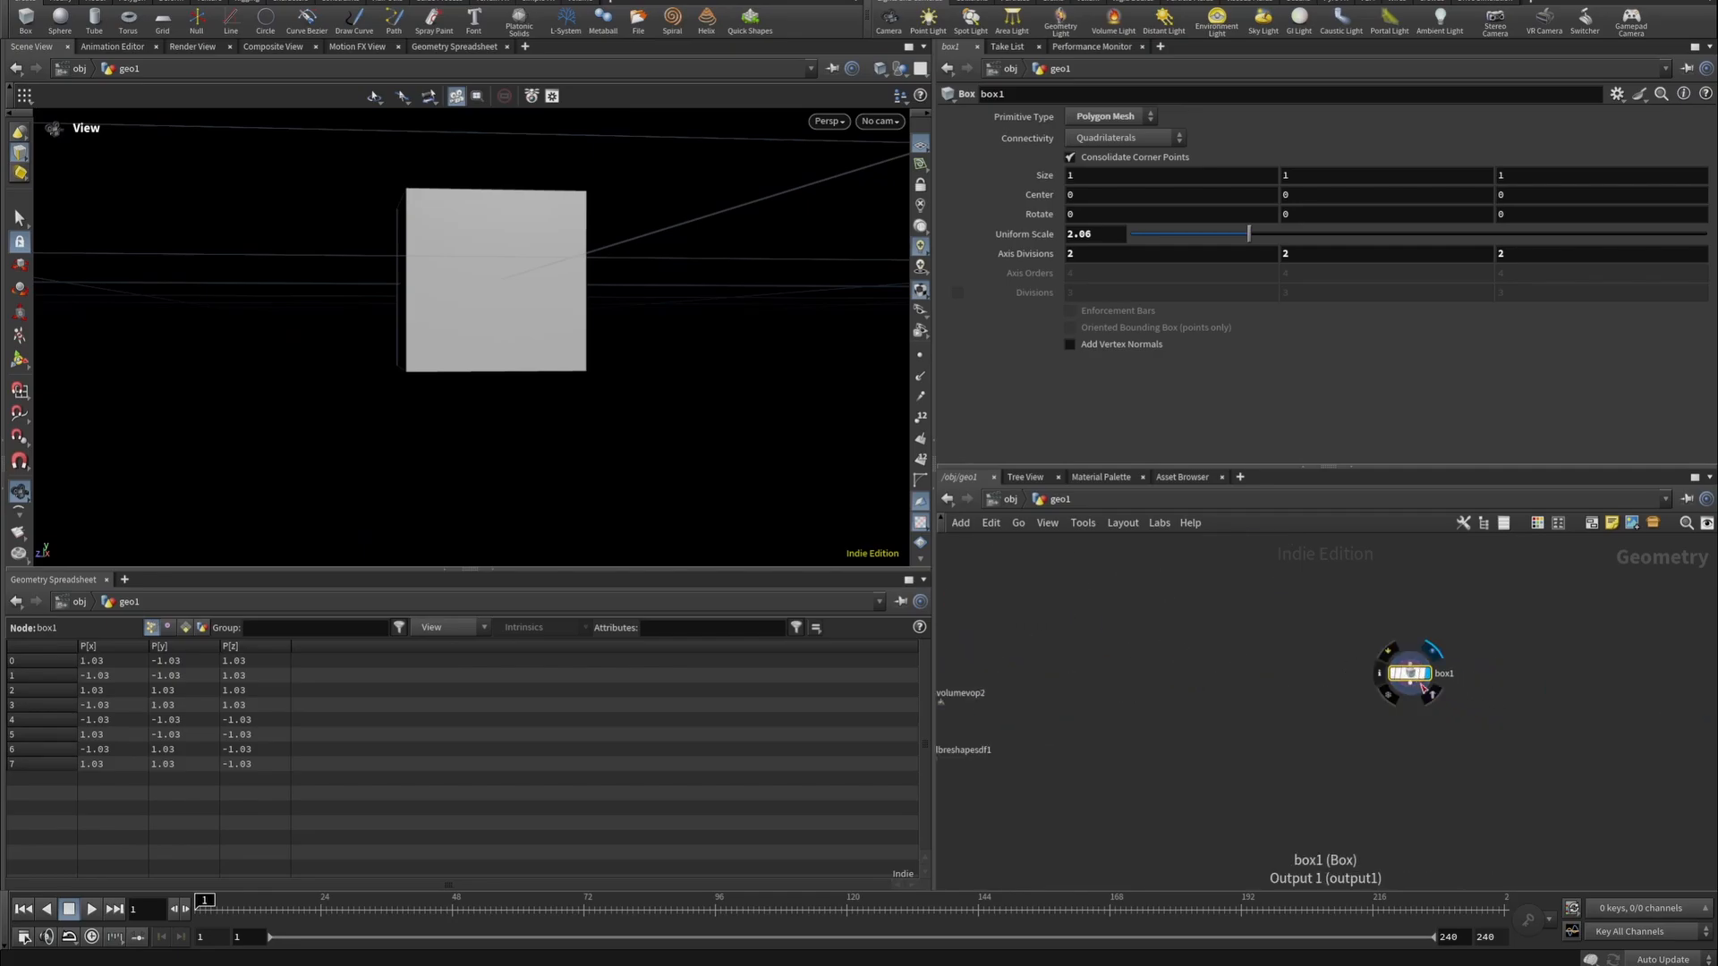
pyautogui.press('Tab')
pyautogui.write('vdbfro')
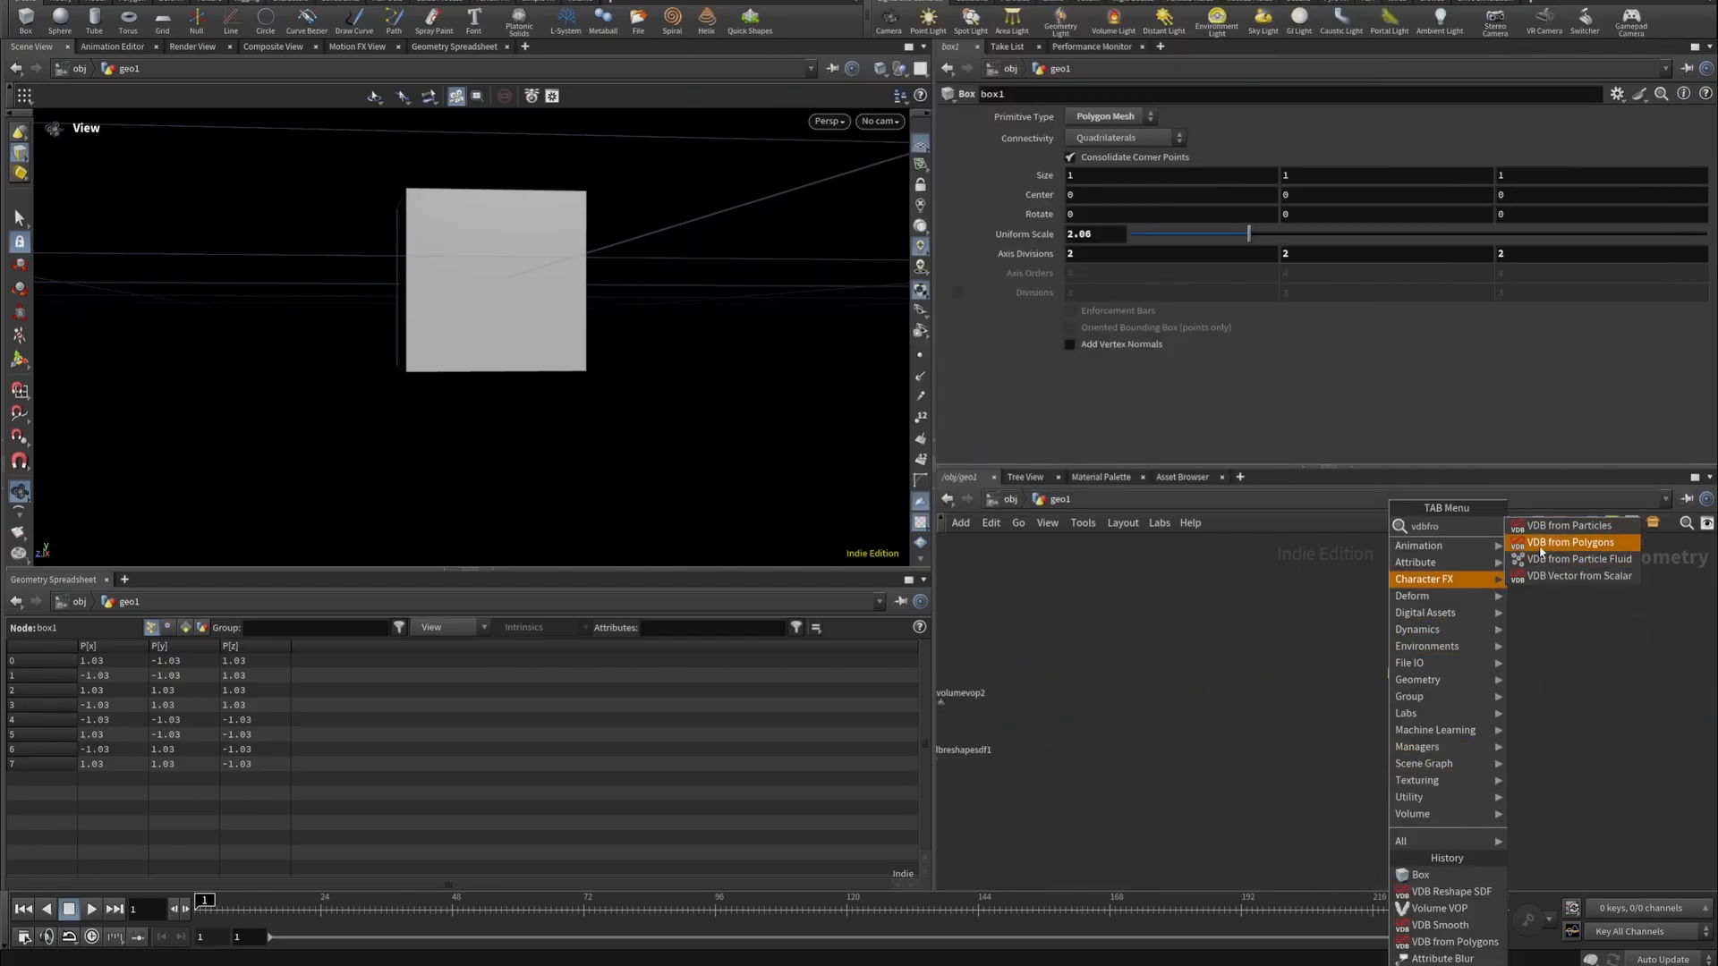
pyautogui.click(1538, 546)
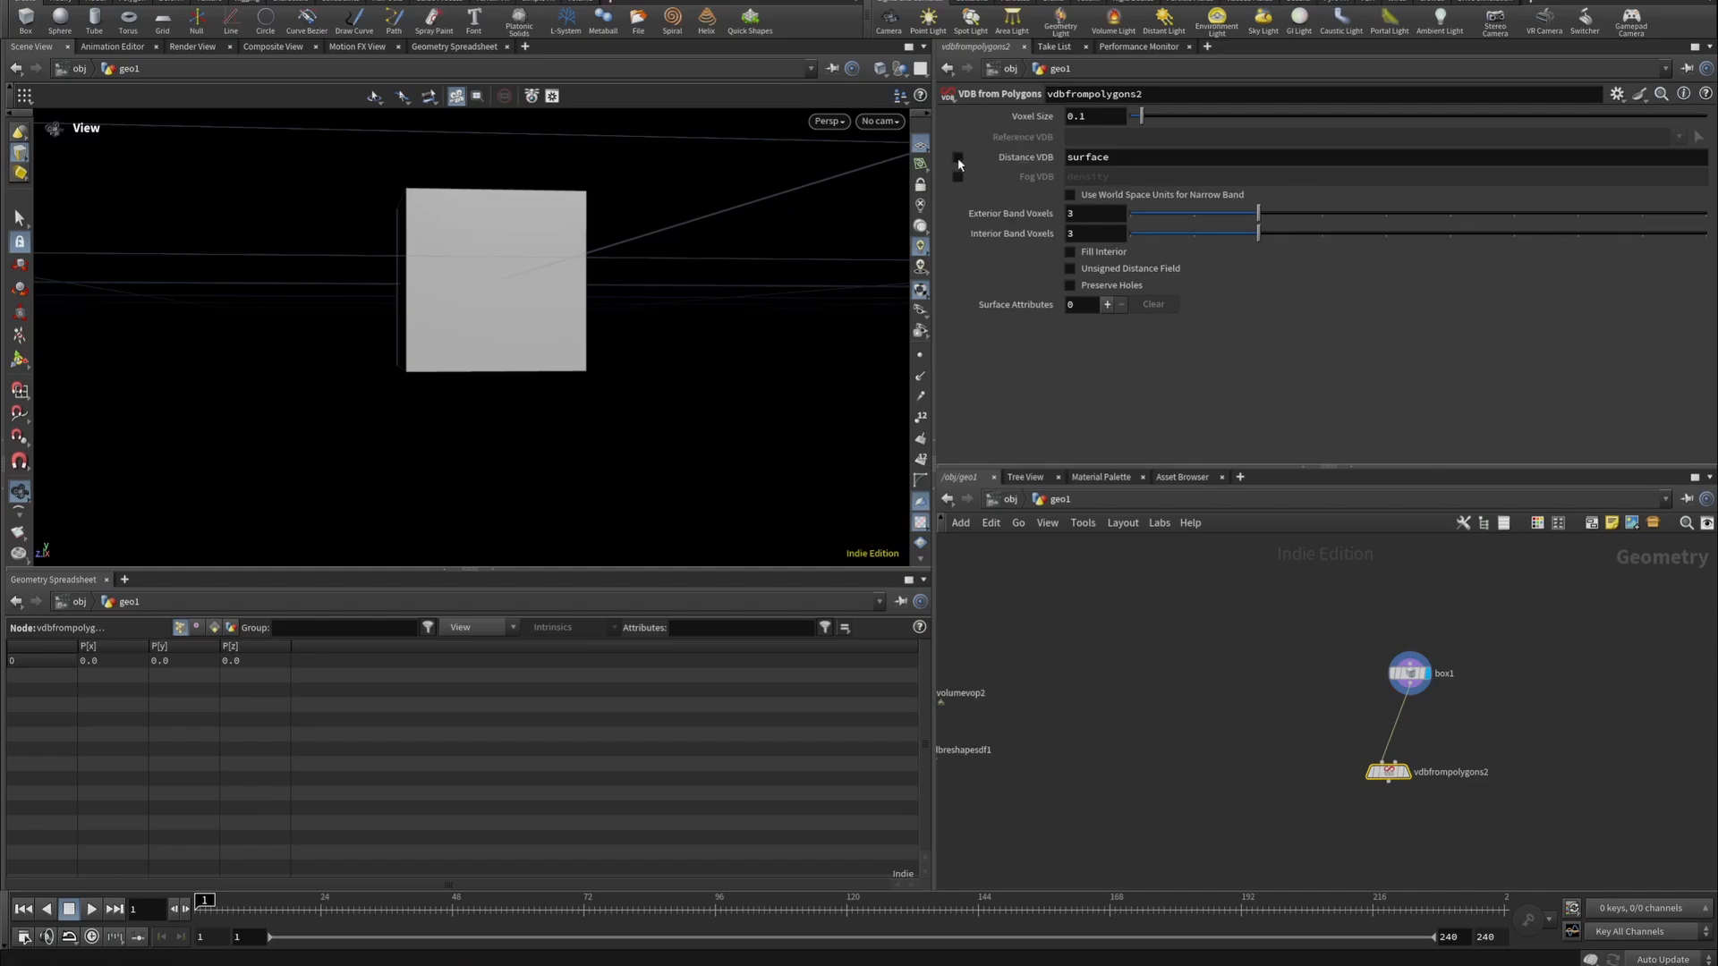
# Switch the box's VDB from Polygons output from Distance VDB to Fog VDB density, display the node and align it under the box.
pyautogui.click(957, 156)
pyautogui.click(957, 176)
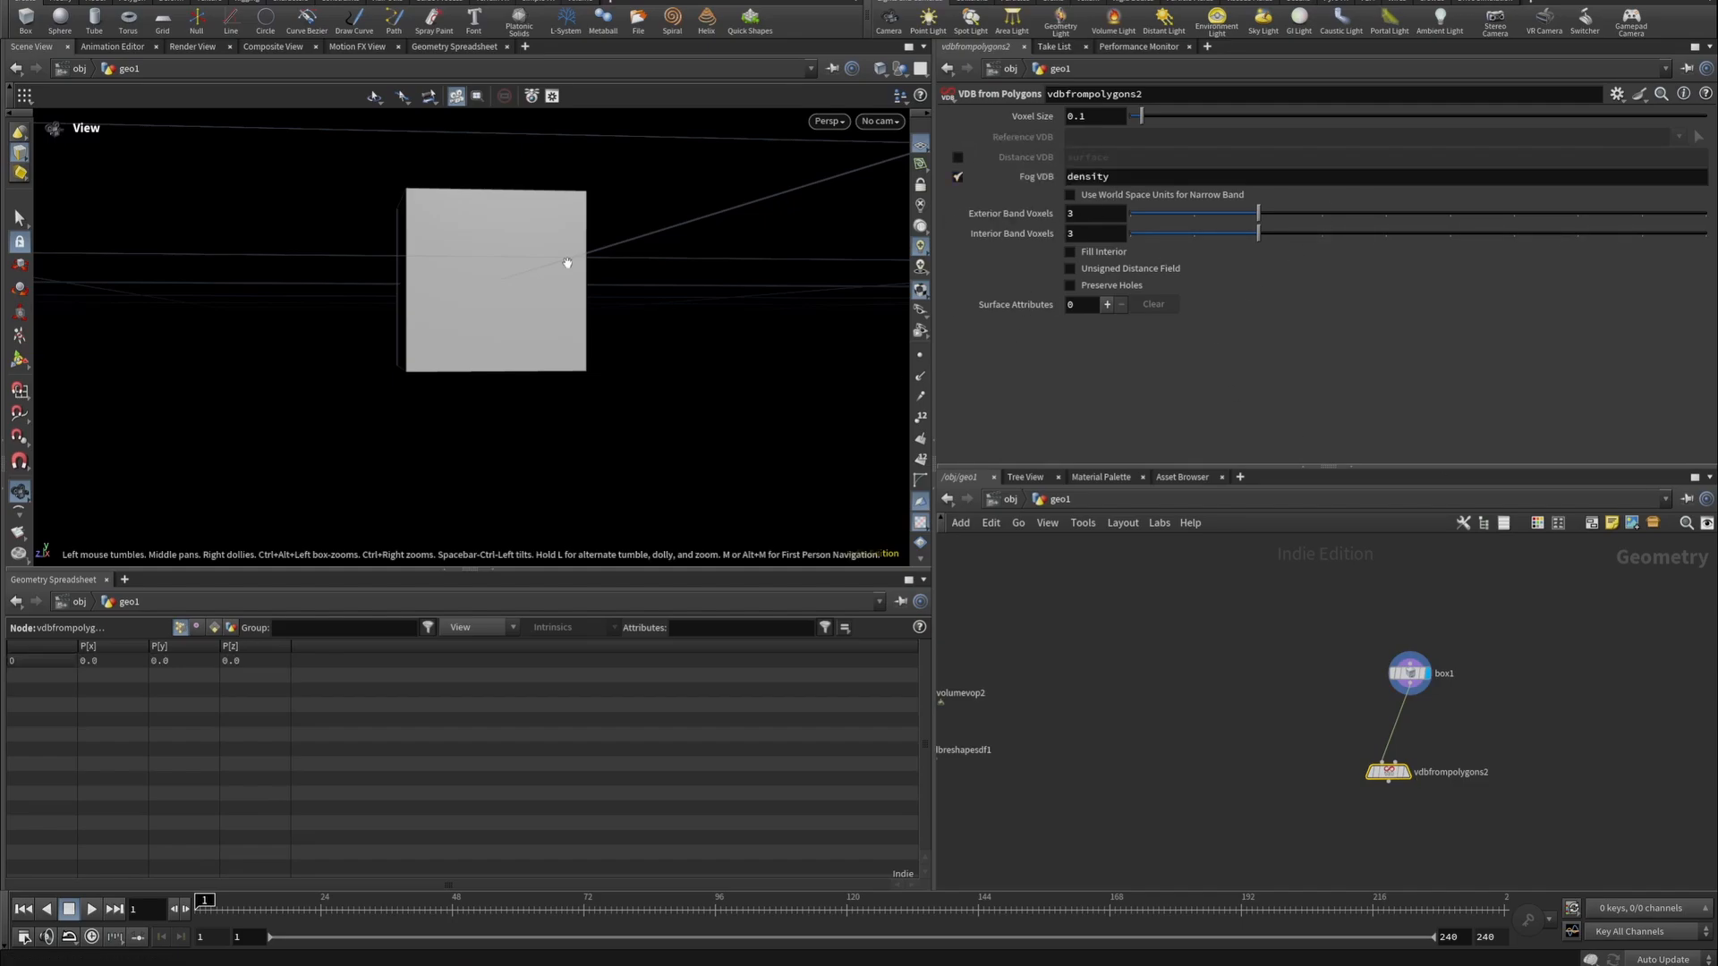
pyautogui.click(1405, 771)
pyautogui.moveTo(1389, 772); pyautogui.dragTo(1410, 759)
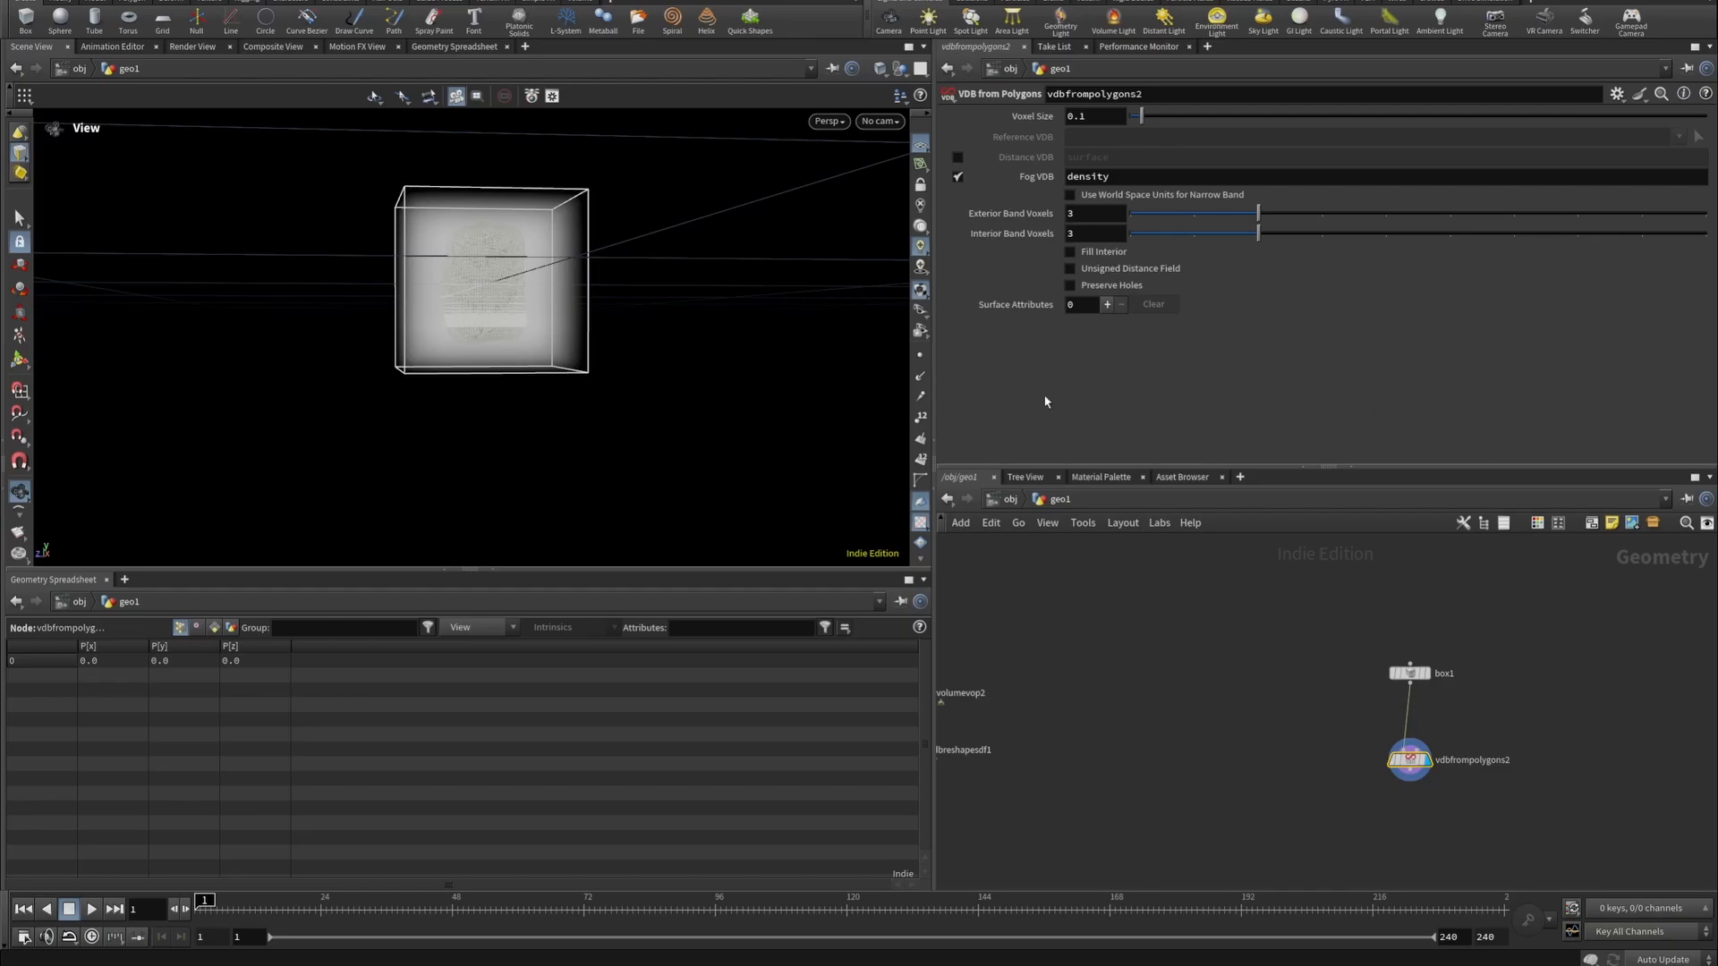
# Add a Volume Velocity node fed by the box's fog VDB and display it.
pyautogui.click(1411, 778)
pyautogui.press('Tab')
pyautogui.write('v')
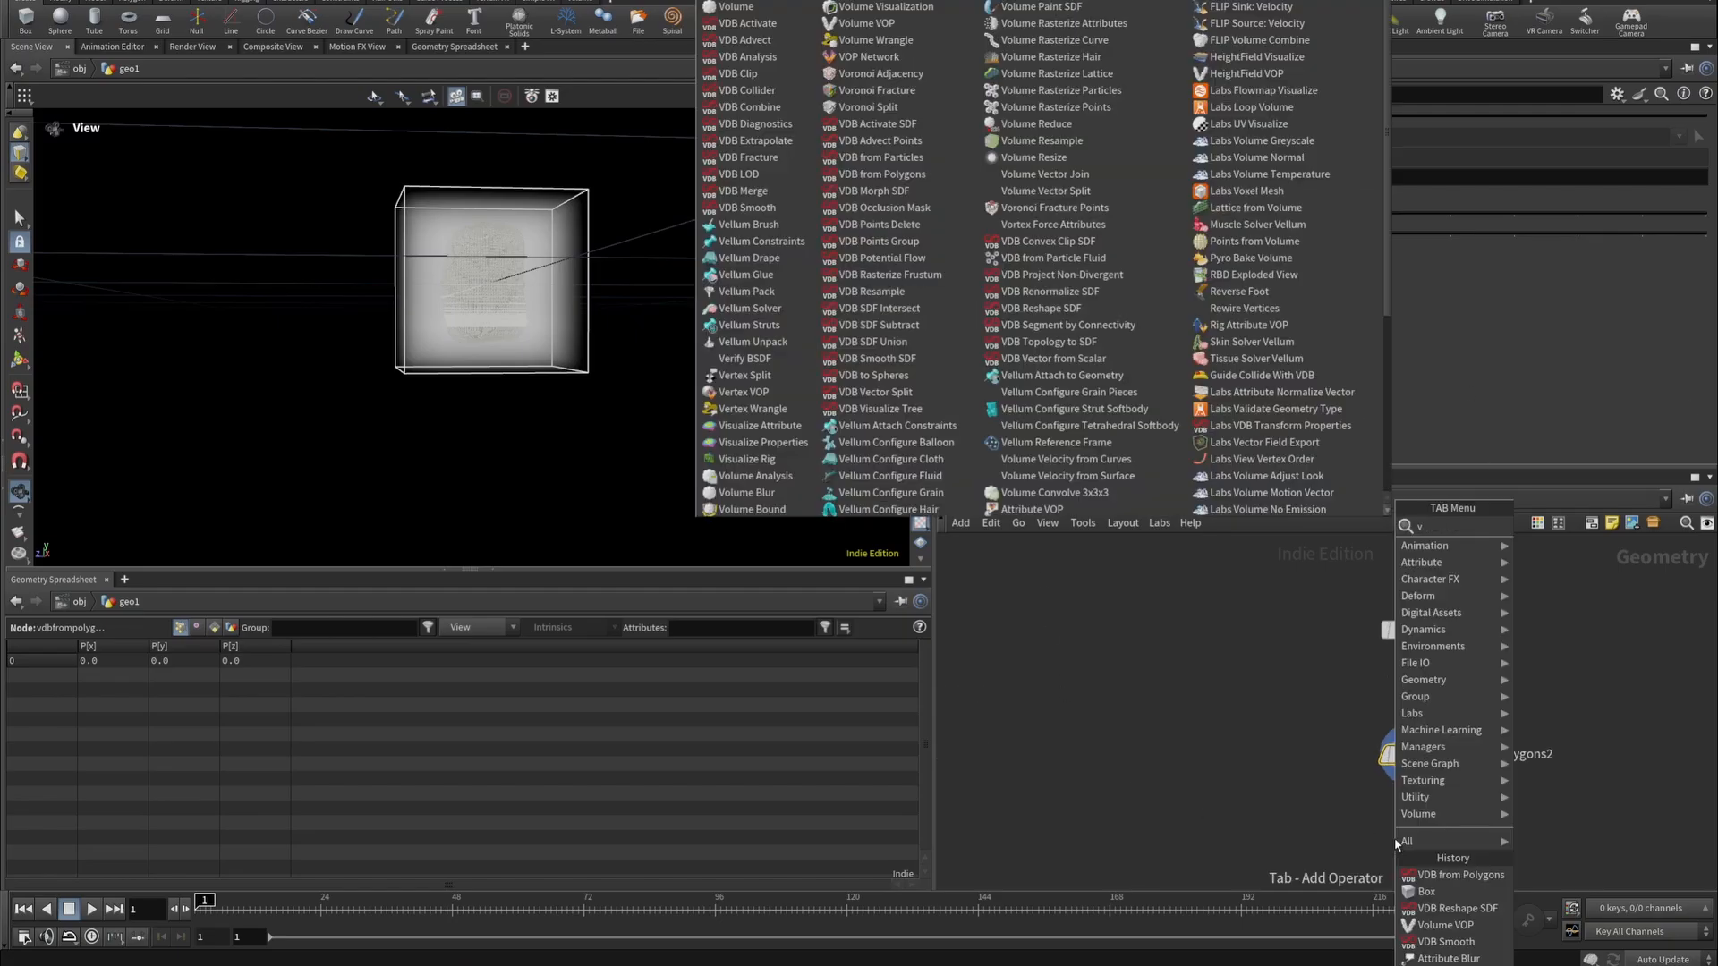
pyautogui.write('olumevelocu')
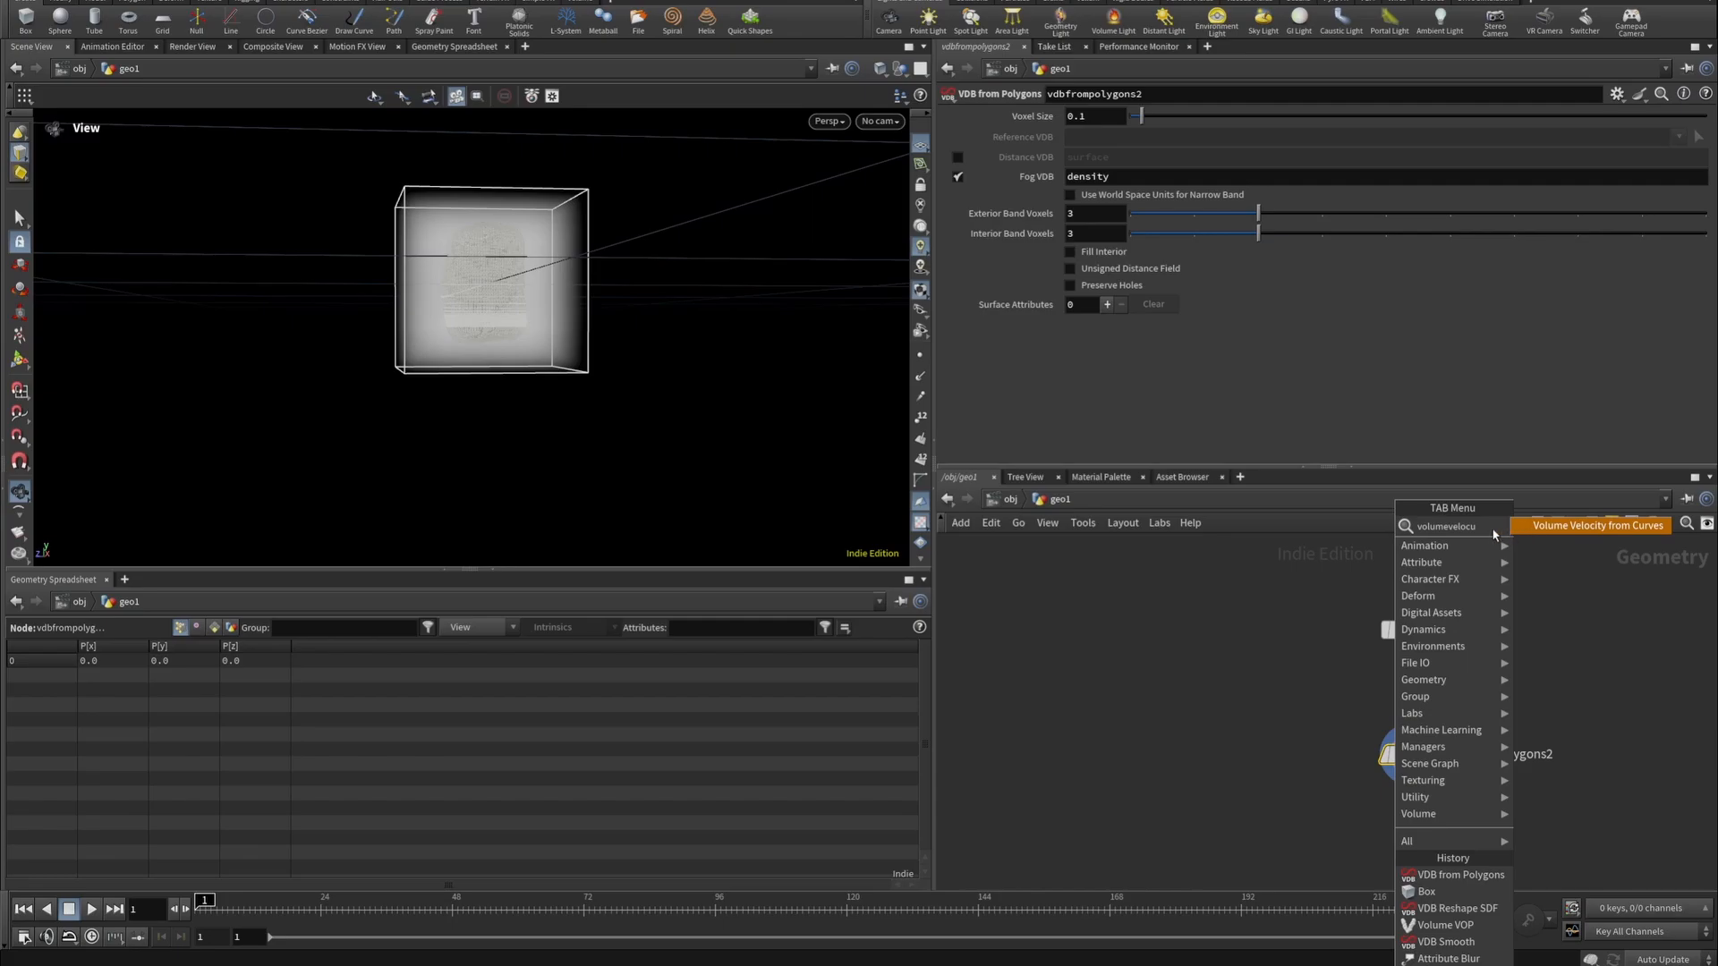
pyautogui.press('BackSpace')
pyautogui.click(1584, 532)
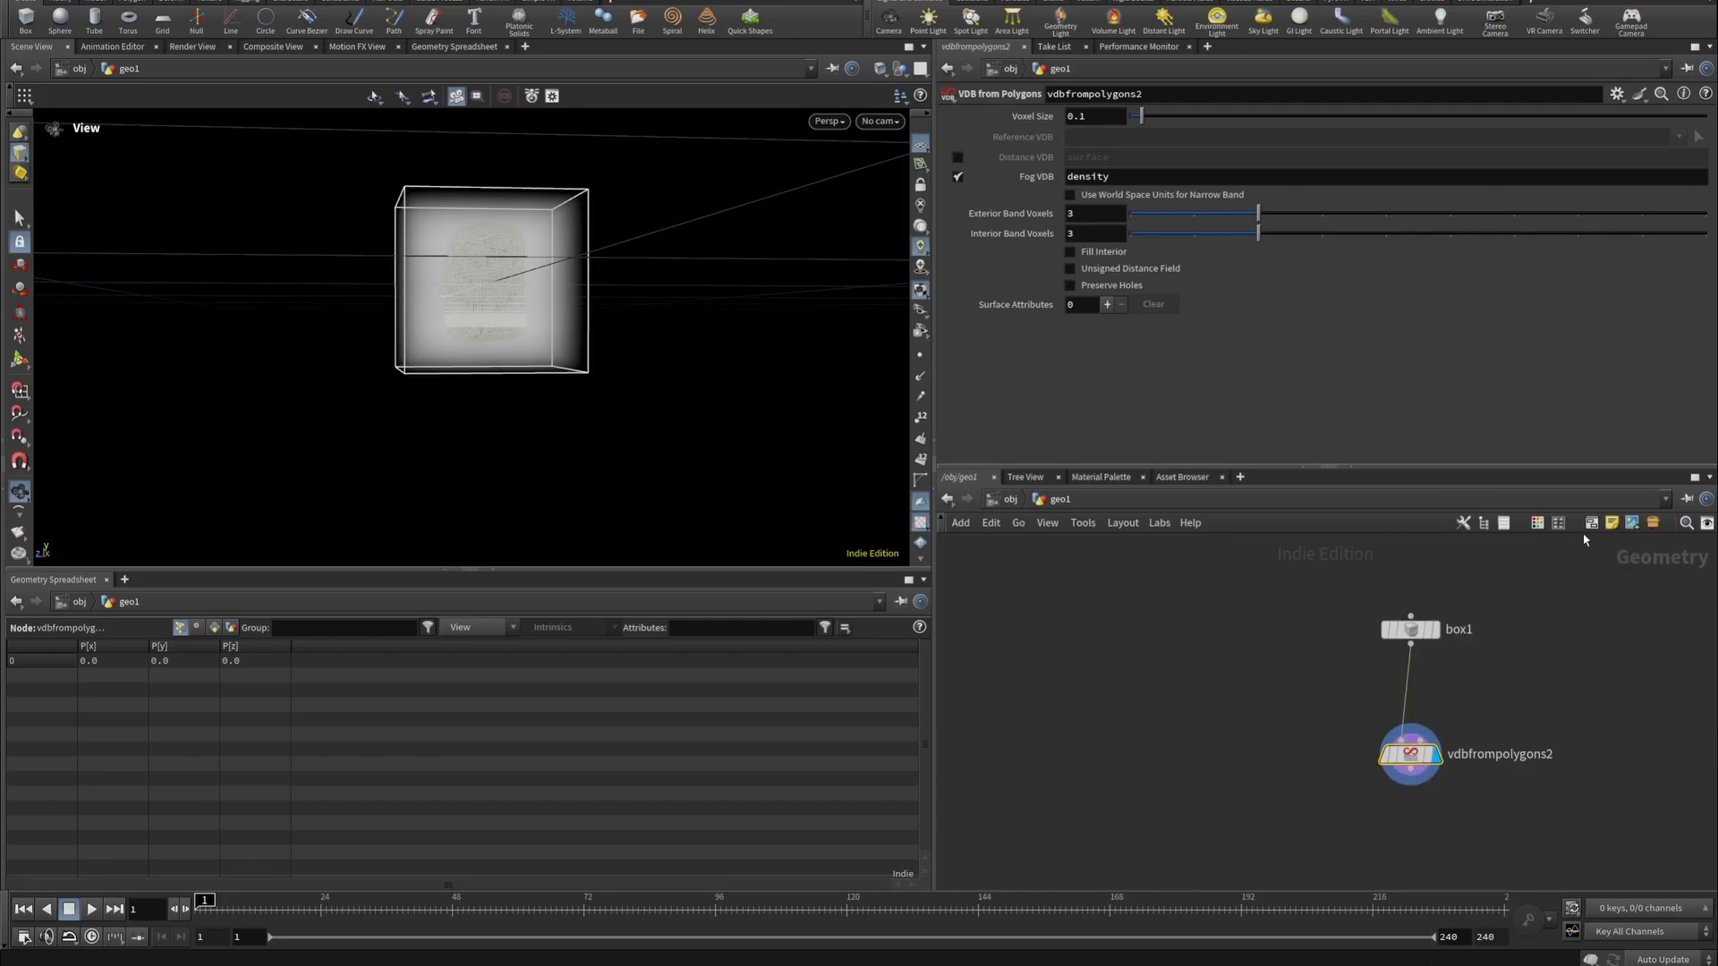
pyautogui.click(1395, 839)
pyautogui.moveTo(1394, 838); pyautogui.dragTo(1419, 839)
pyautogui.click(1441, 839)
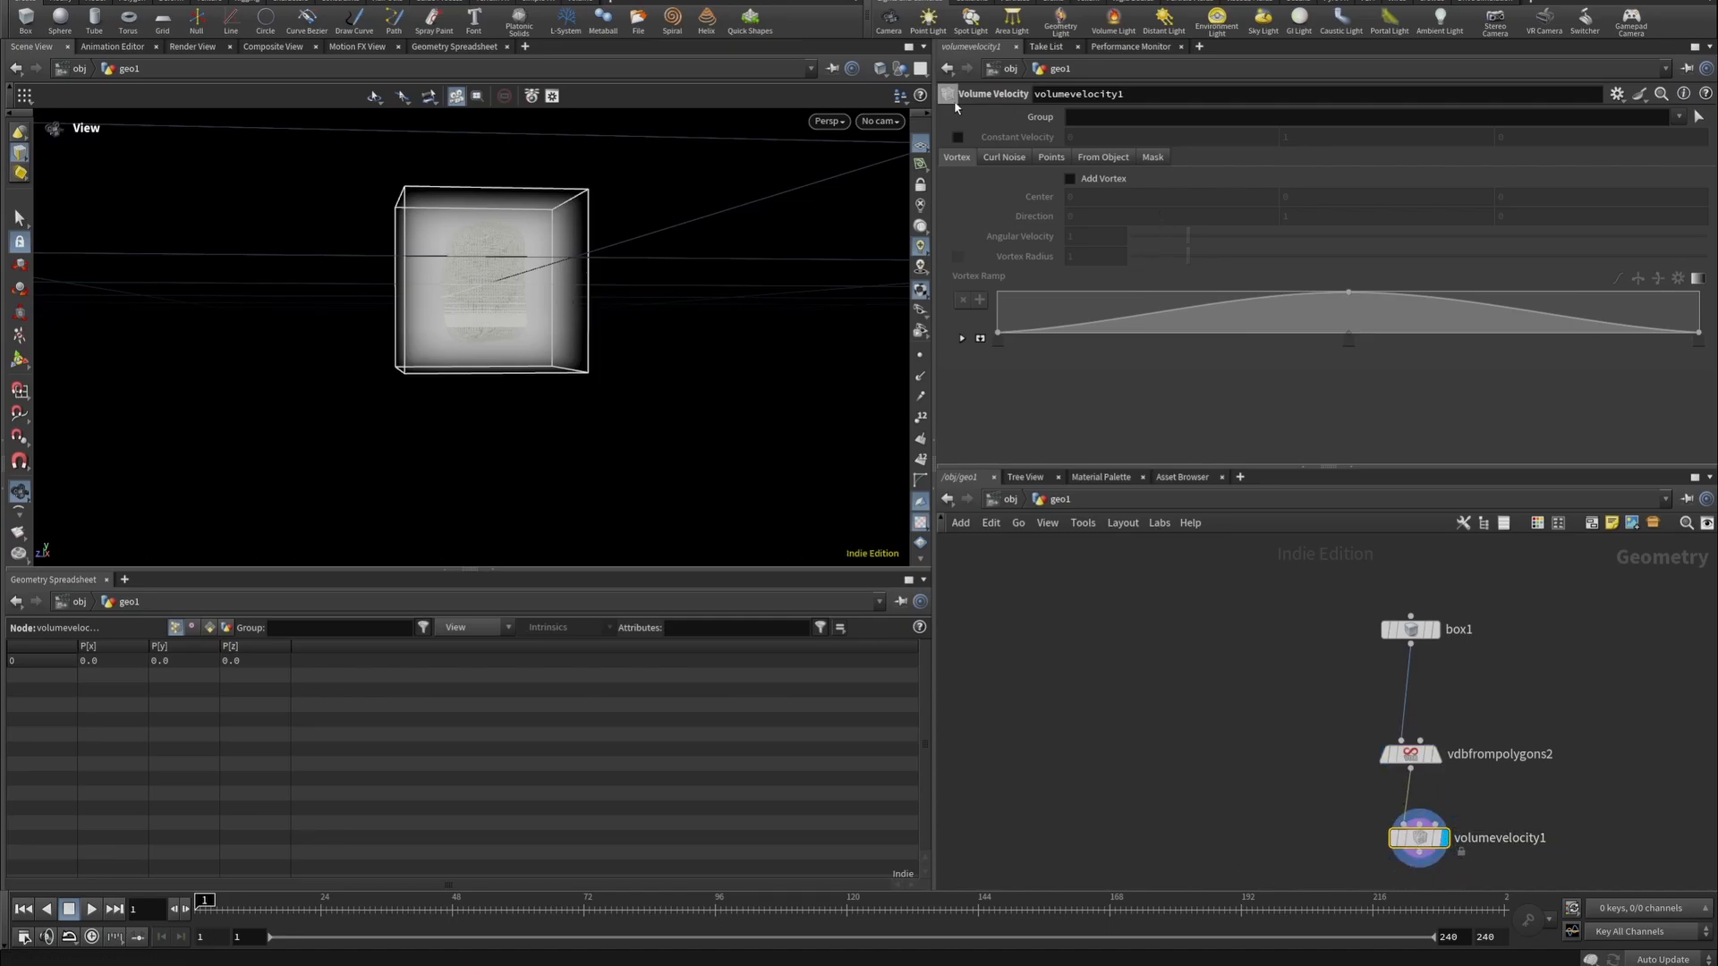
# Enable curl noise on the Volume Velocity node, set its grain to 0.732 and inspect the fog from another angle.
pyautogui.click(1004, 158)
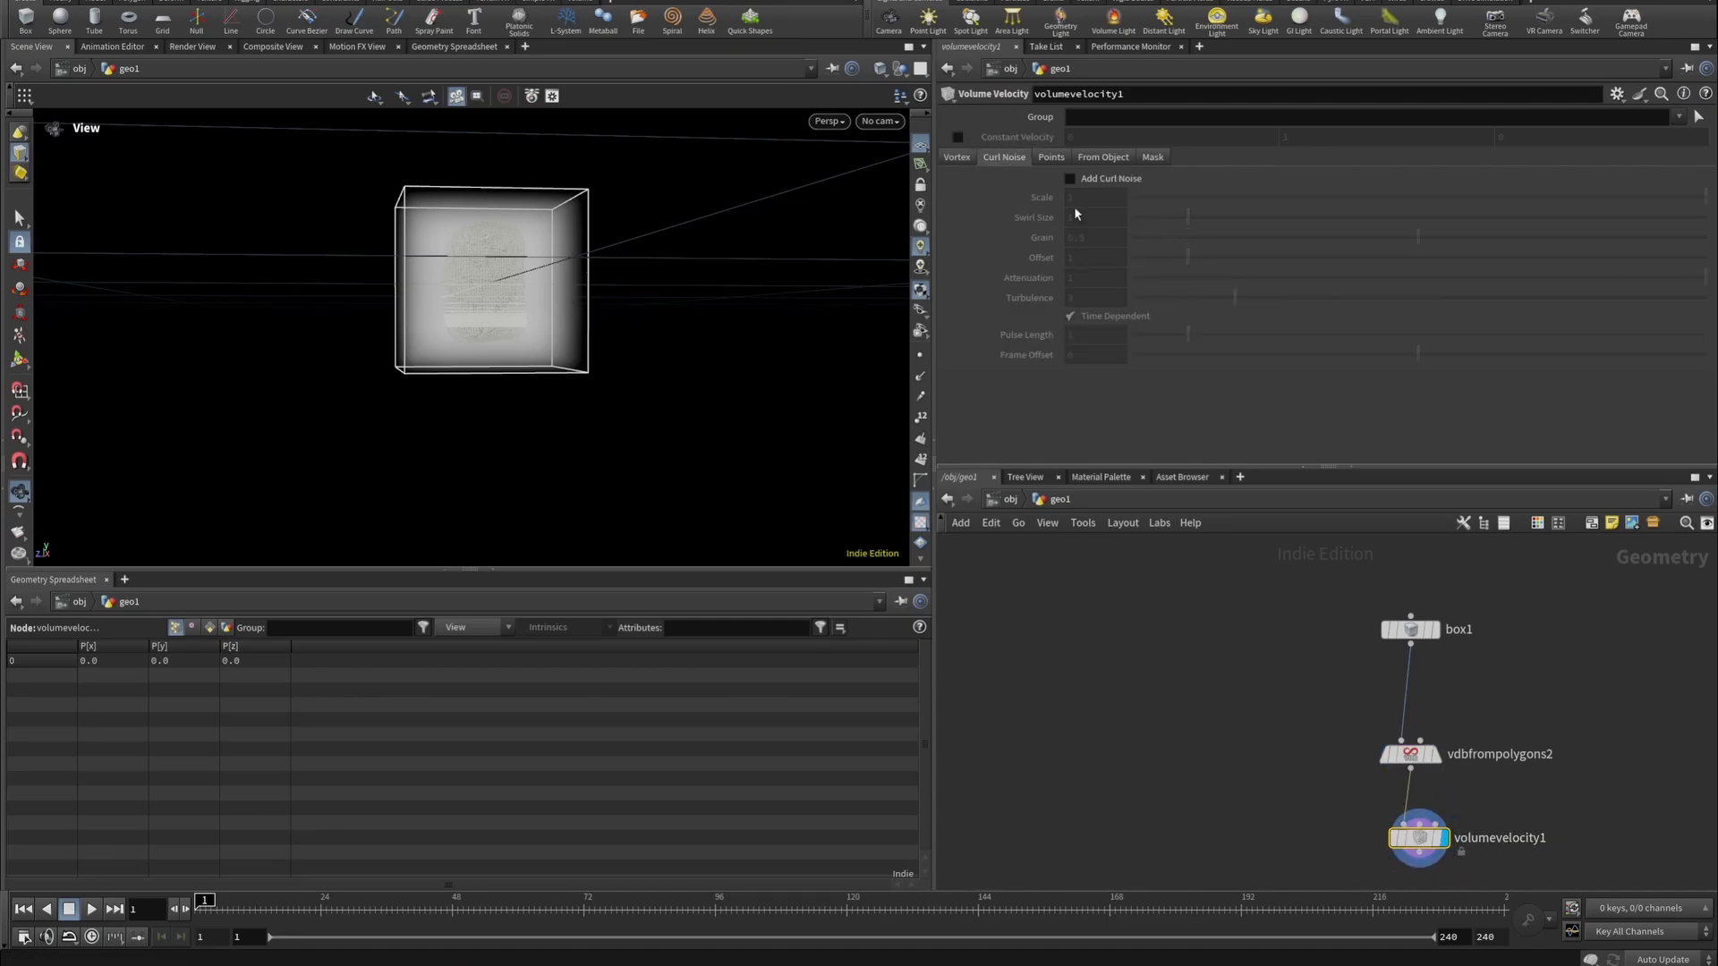
pyautogui.click(1070, 179)
pyautogui.moveTo(367, 260); pyautogui.dragTo(583, 215)
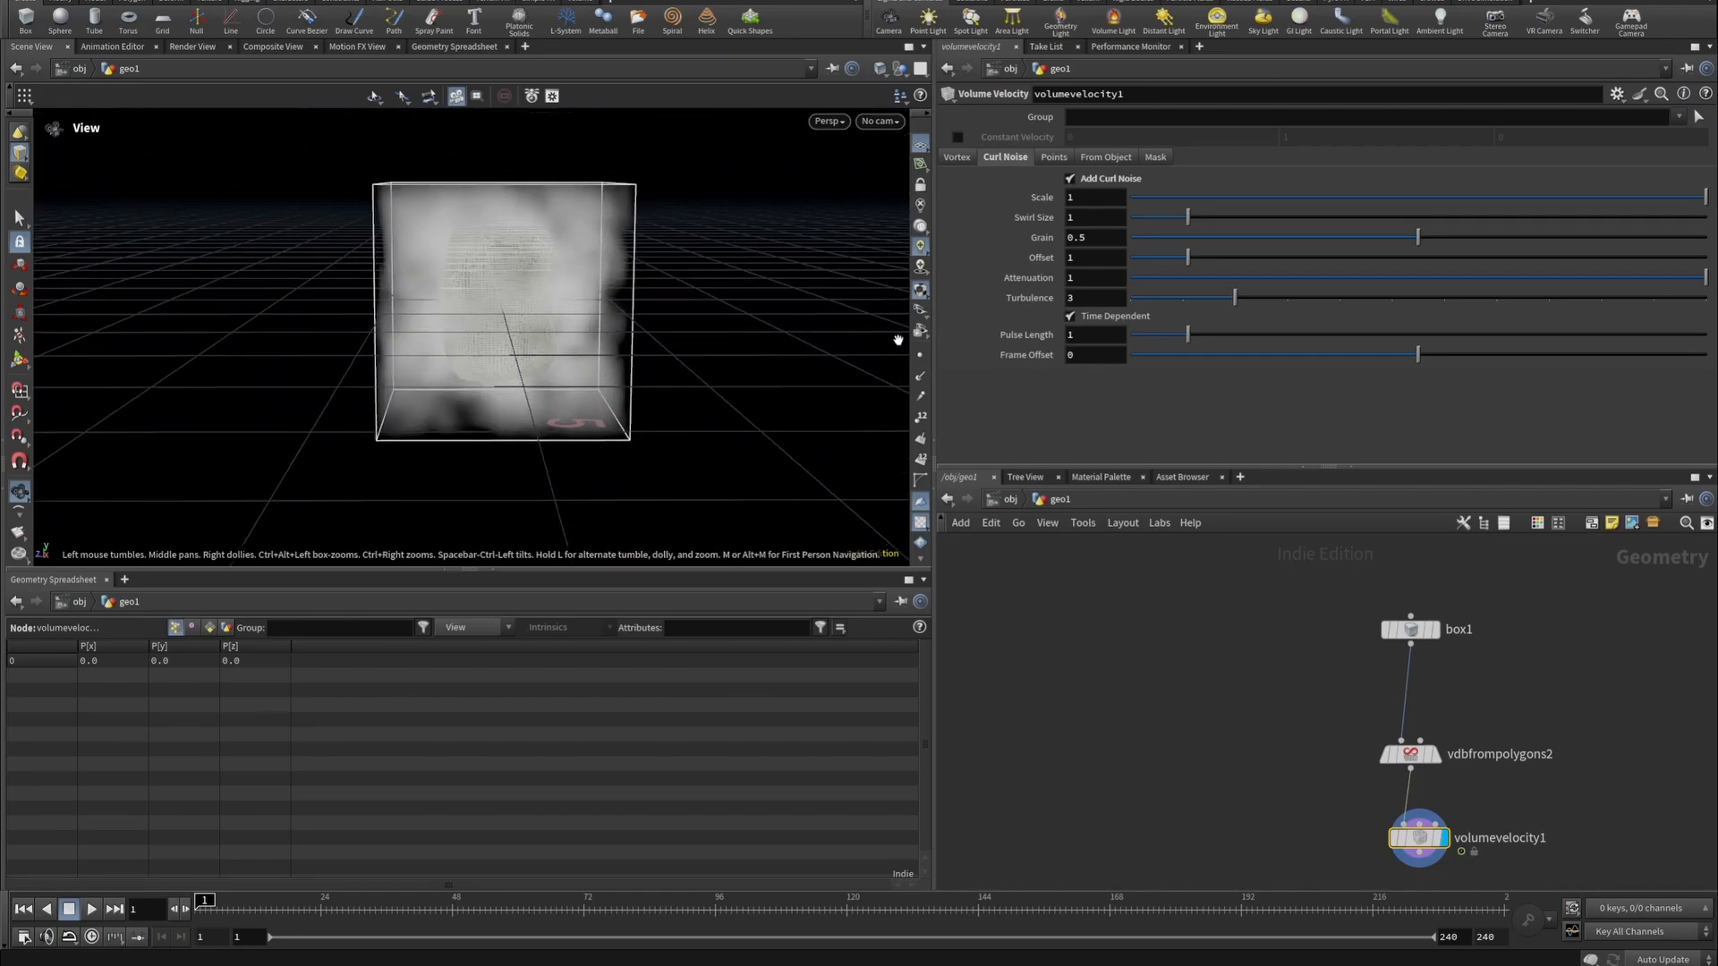
pyautogui.moveTo(1032, 251)
pyautogui.moveTo(1430, 239); pyautogui.dragTo(1553, 261)
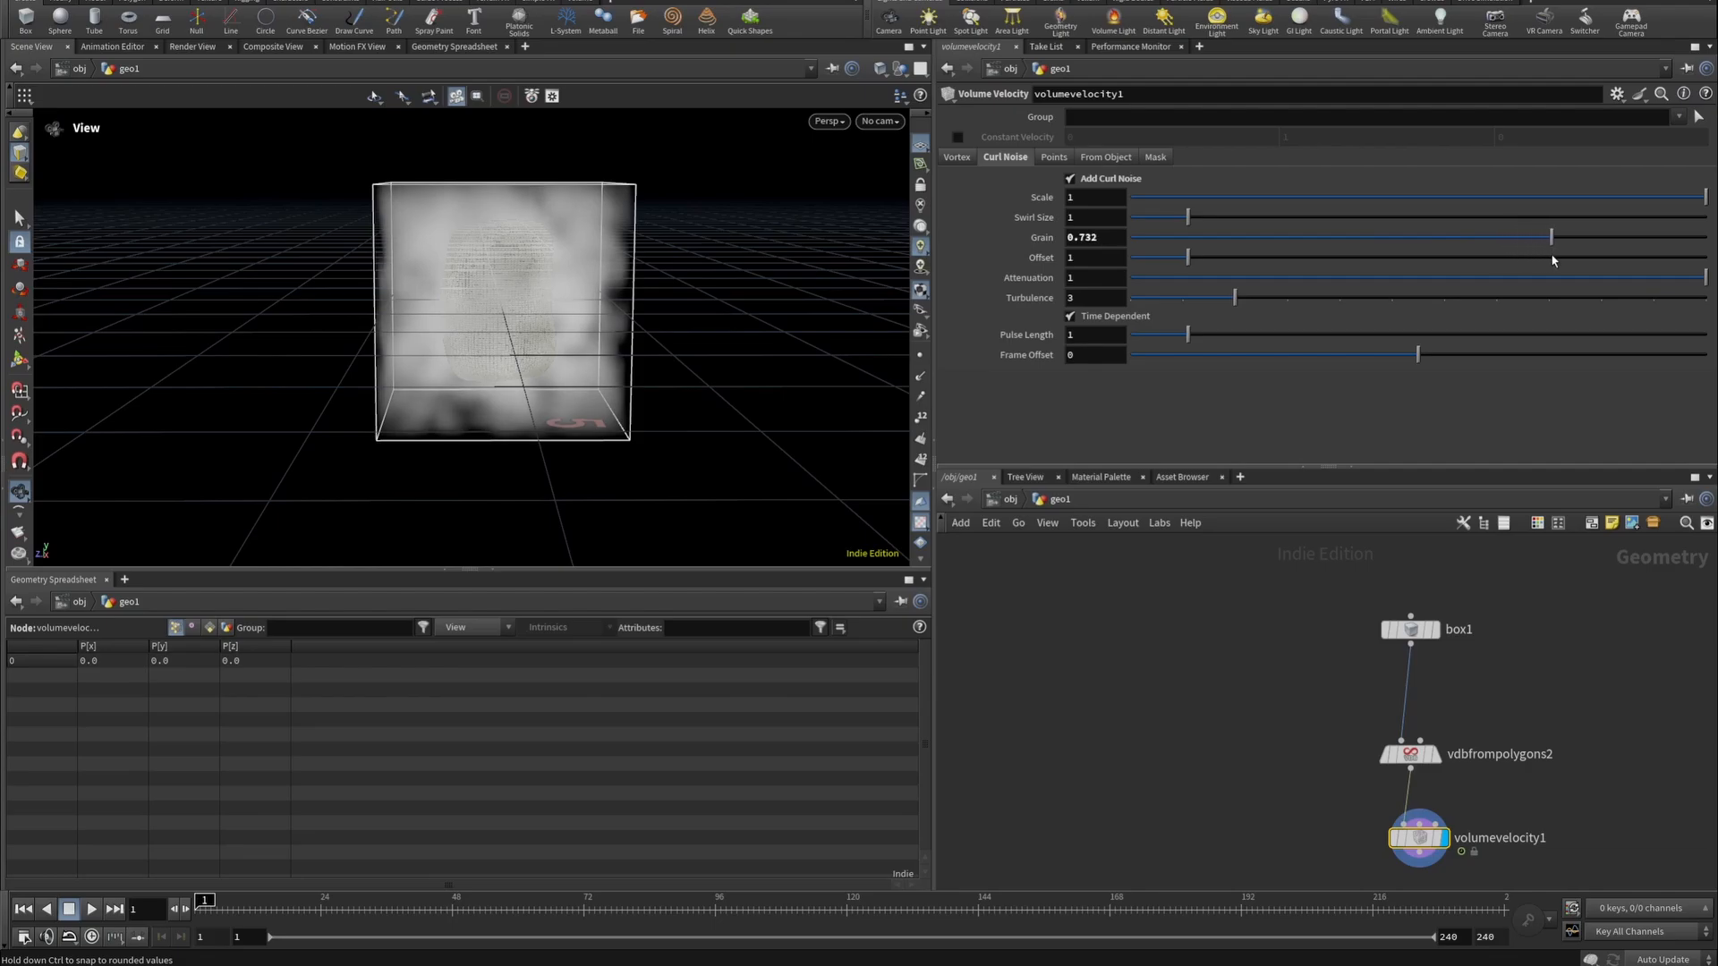
pyautogui.moveTo(491, 292); pyautogui.dragTo(579, 222)
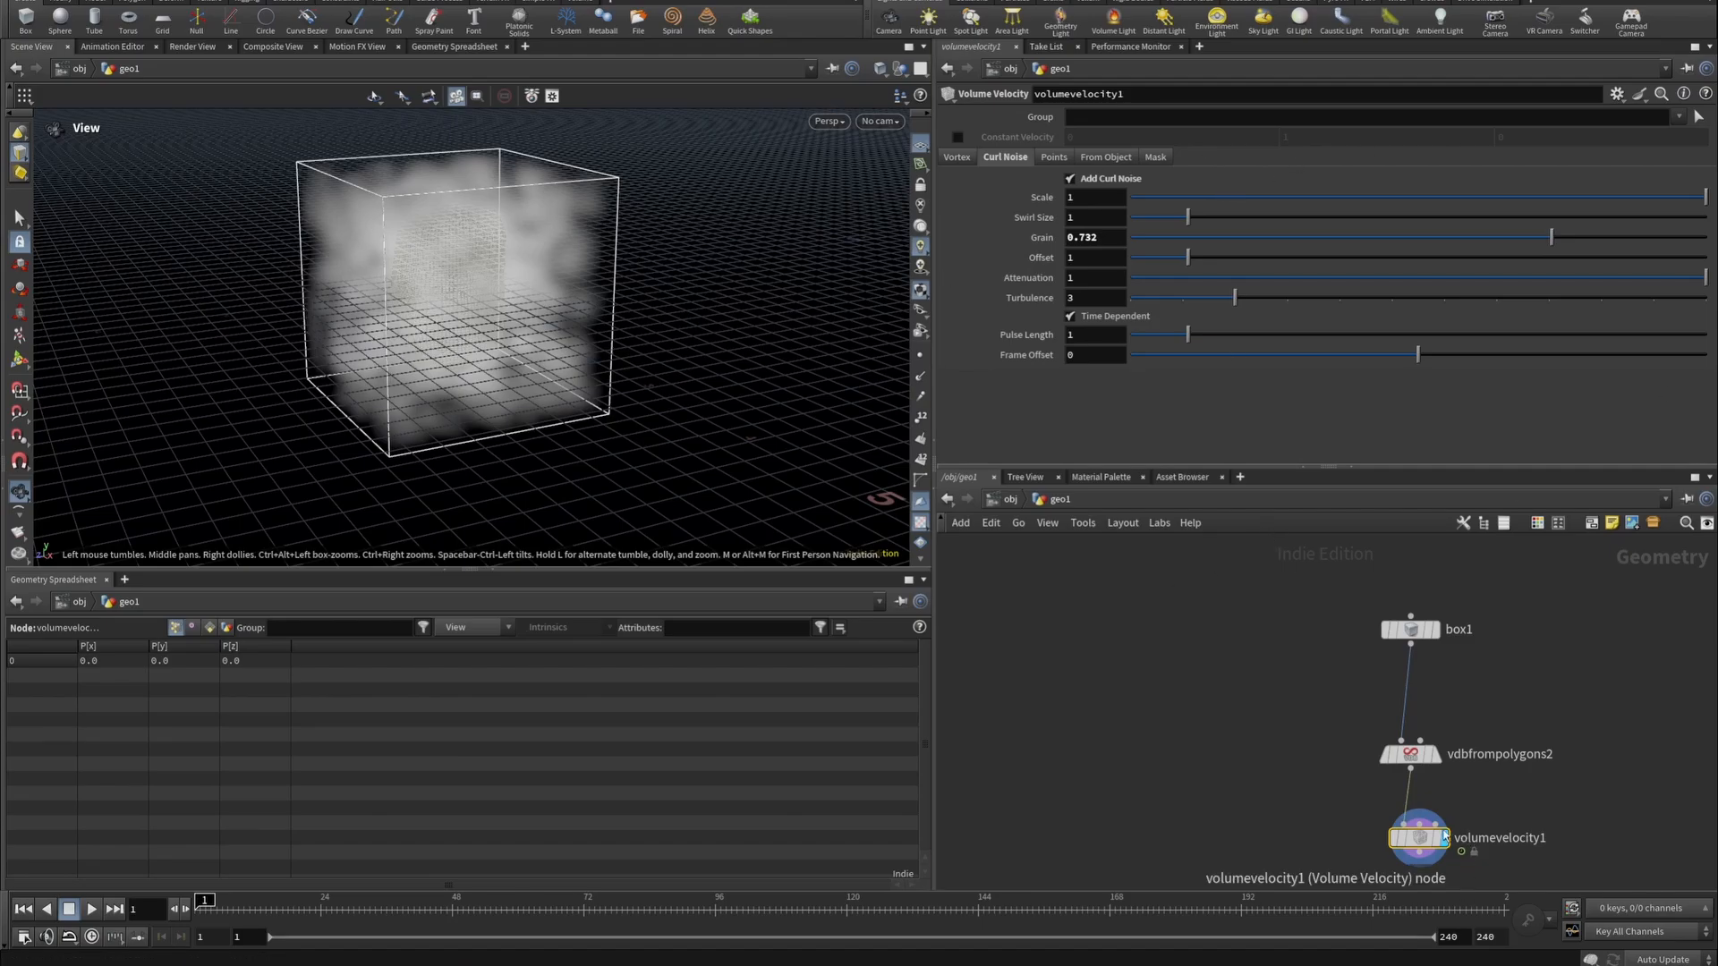
# Move the Volume Velocity node farther below the VDB from Polygons node to make room between them.
pyautogui.moveTo(1510, 798); pyautogui.dragTo(1504, 634, button='middle')
pyautogui.scroll(-1, 1503, 635)
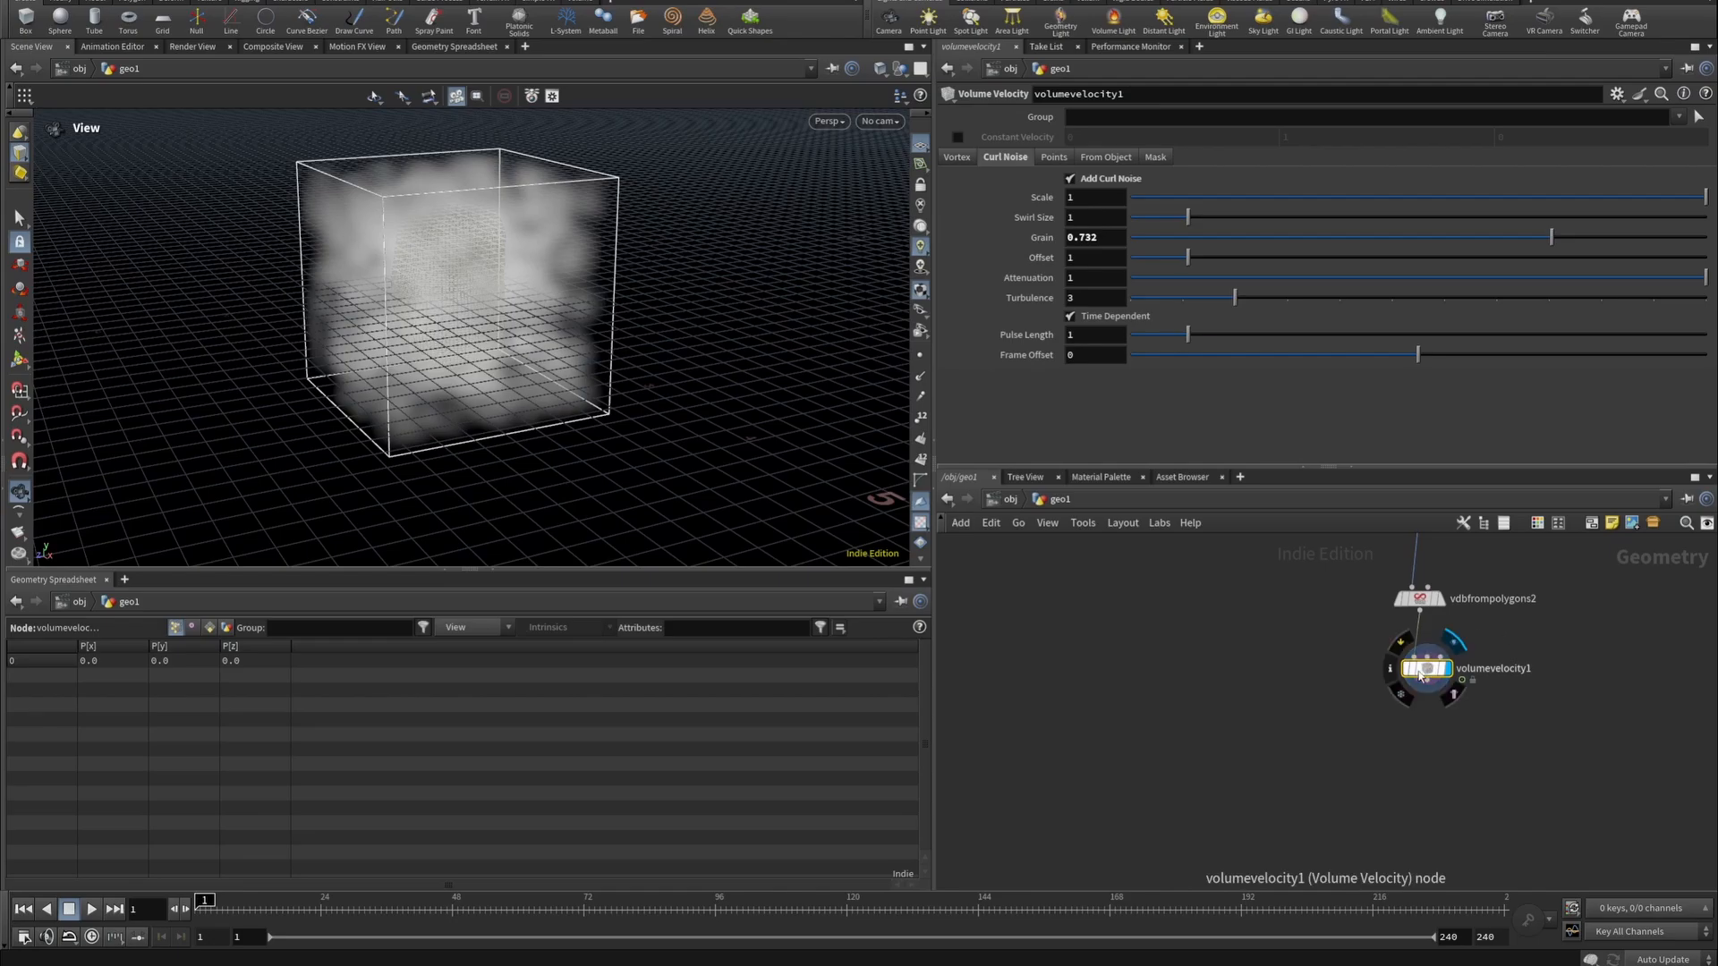
pyautogui.moveTo(1427, 669); pyautogui.dragTo(1424, 717)
pyautogui.click(1420, 613)
pyautogui.press('Escape')
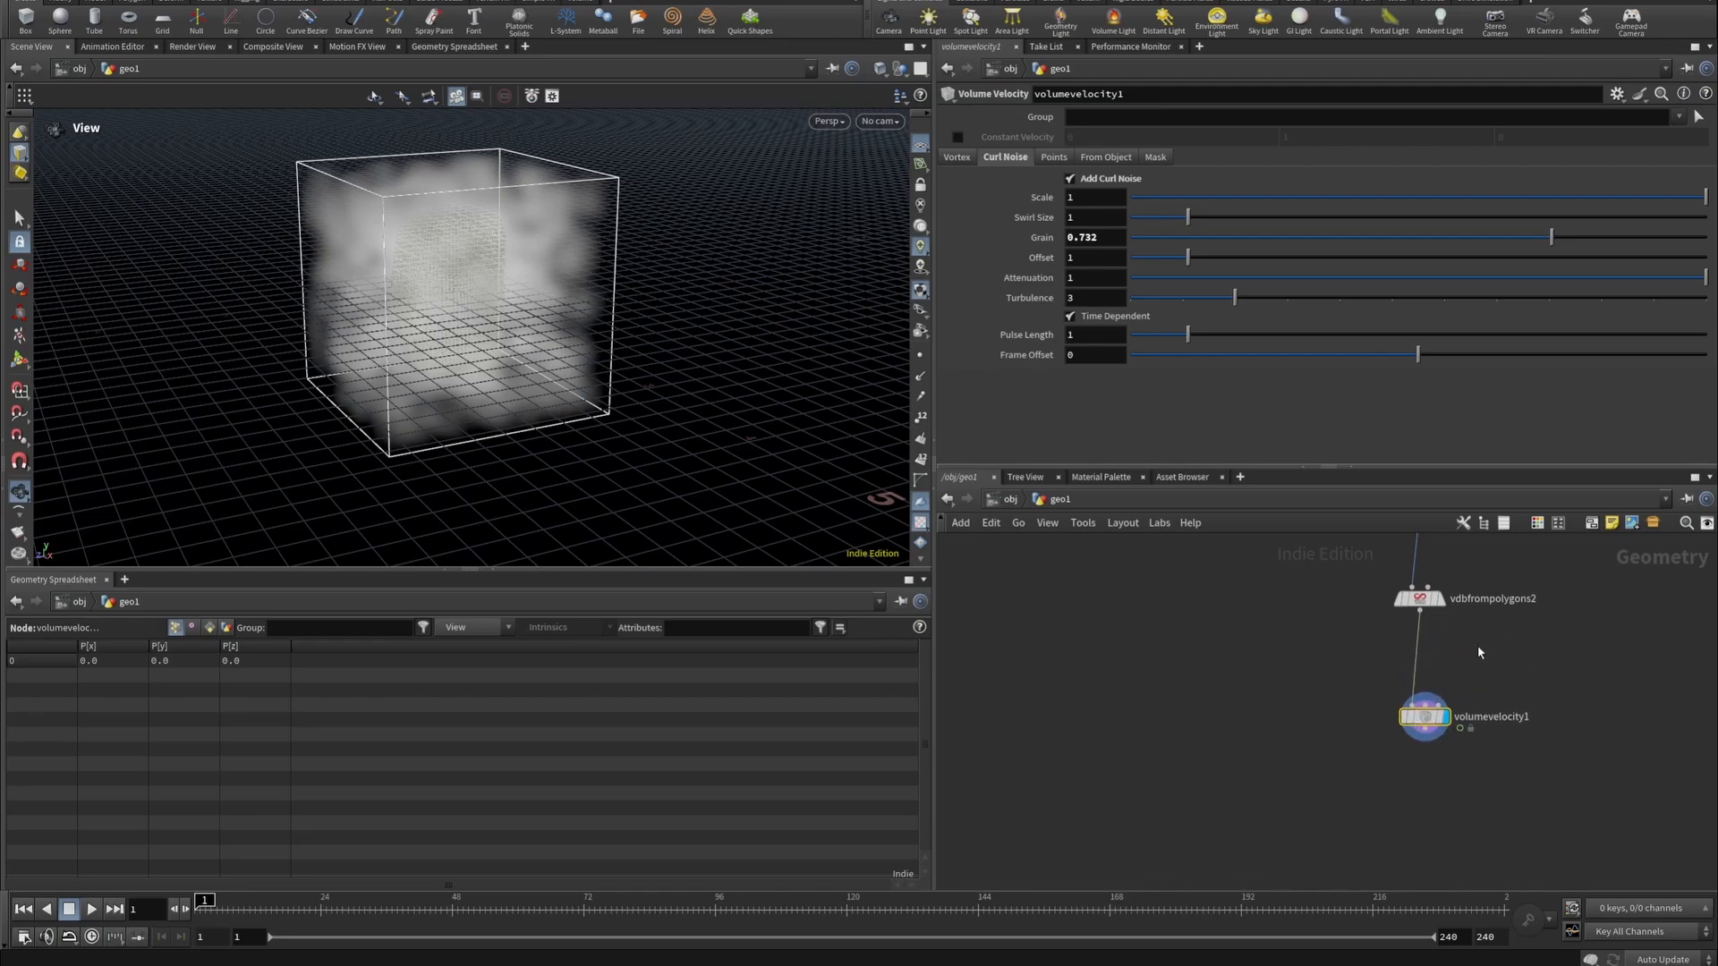
pyautogui.press('l')
pyautogui.press('u')
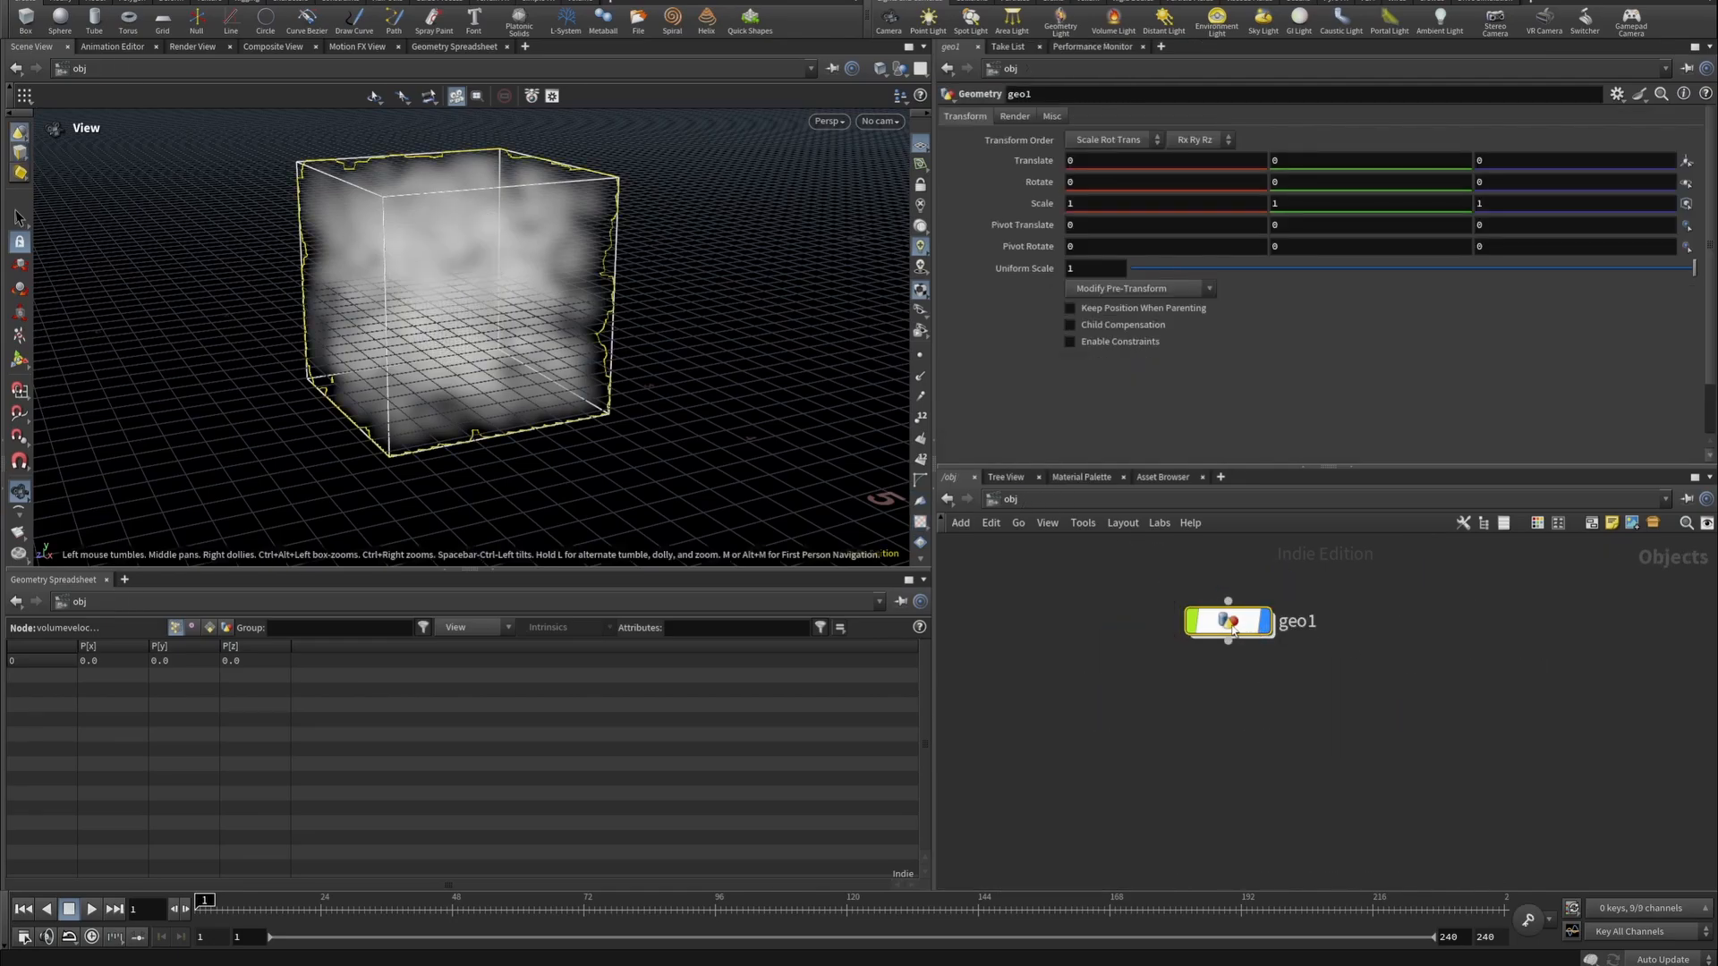
pyautogui.press('i')
pyautogui.press('o')
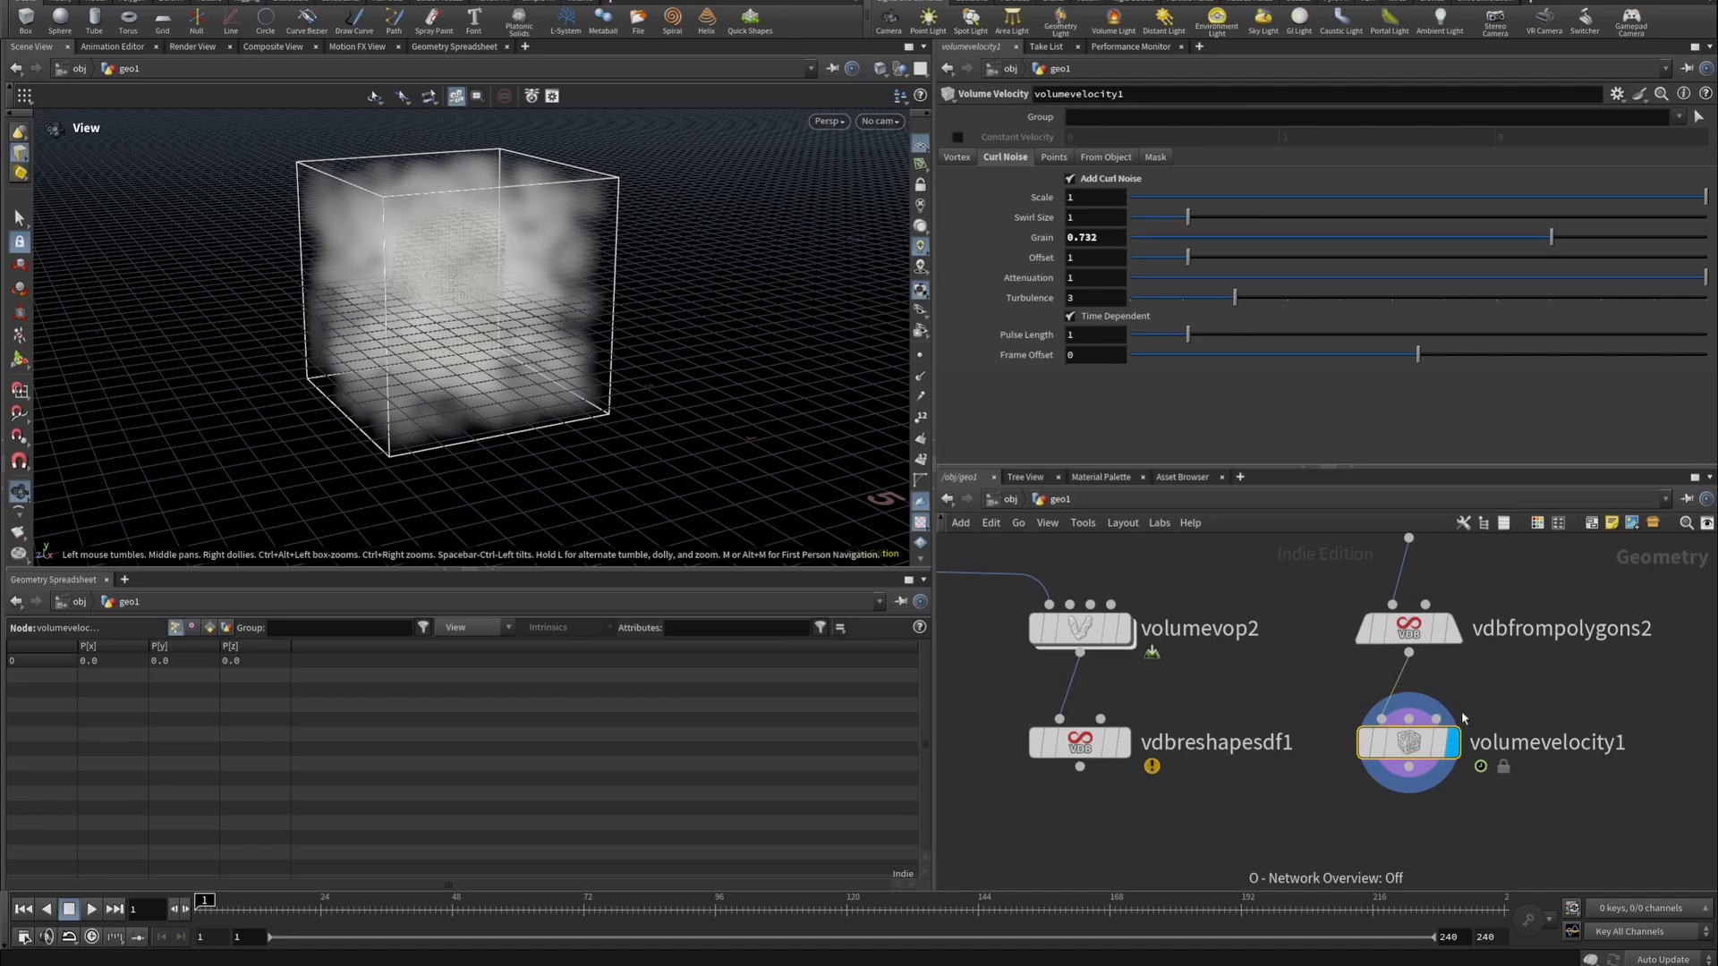
pyautogui.moveTo(1442, 735); pyautogui.dragTo(1442, 810)
pyautogui.scroll(-5, 1444, 740)
pyautogui.moveTo(1484, 744); pyautogui.dragTo(1413, 723, button='middle')
# Add a second Volume Velocity node beside the first, connect it to the box's VDB from Polygons output and display it.
pyautogui.press('Tab')
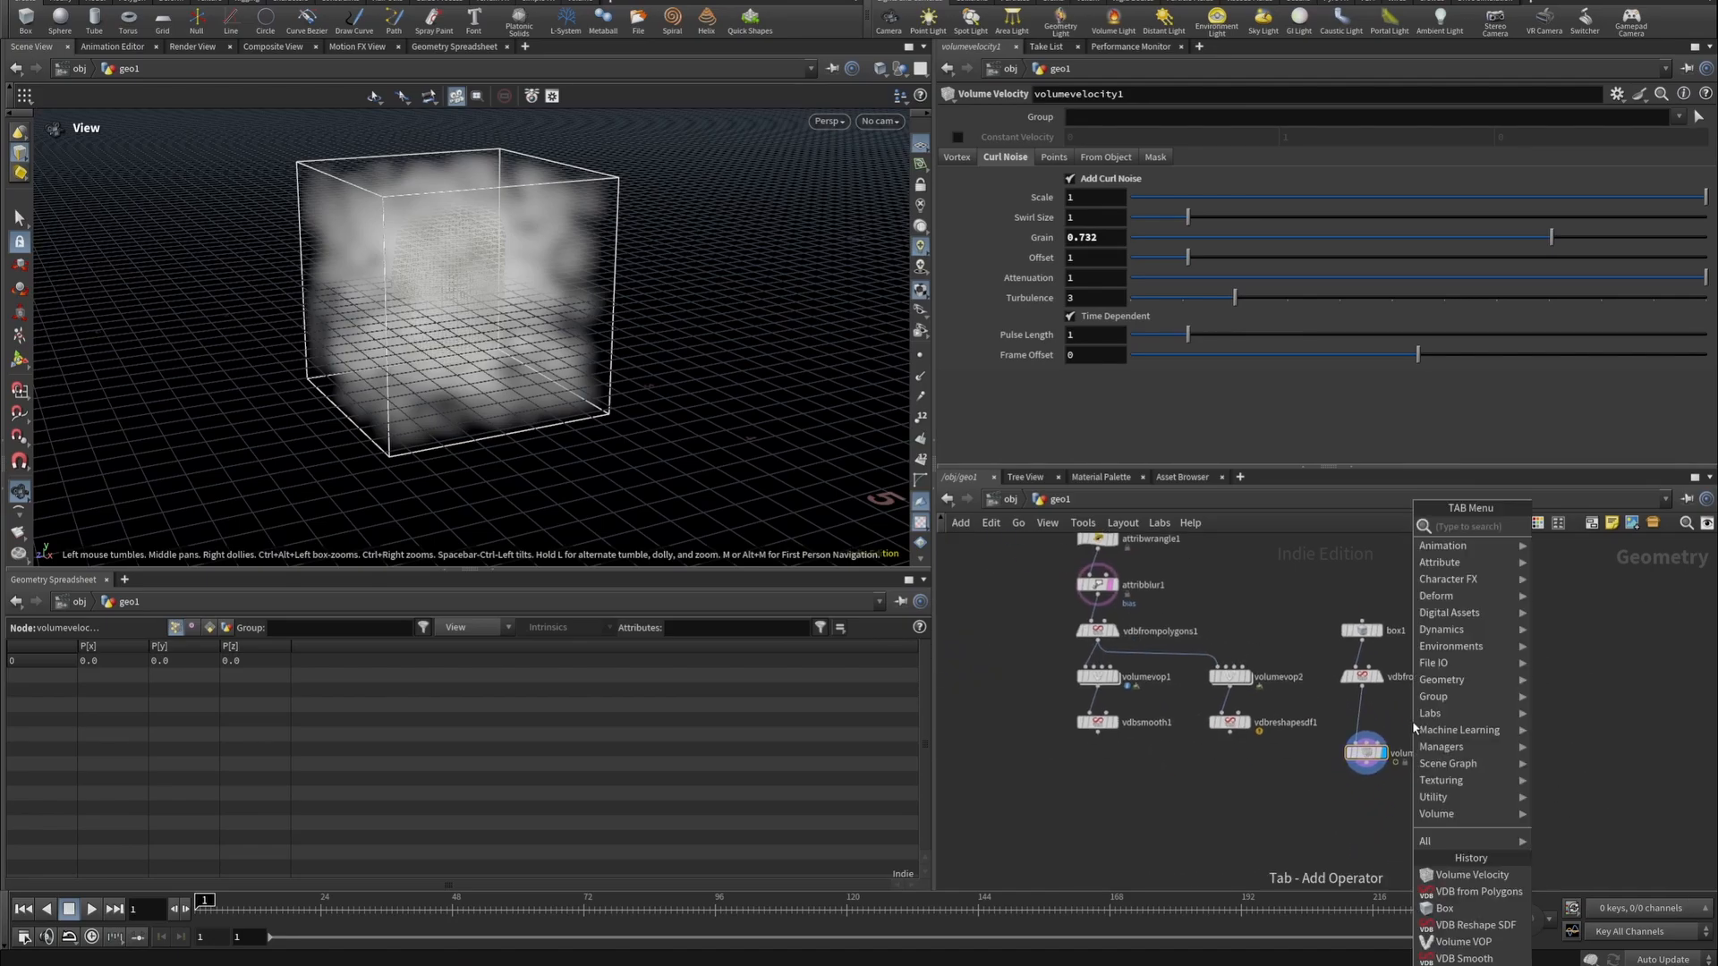
pyautogui.write('volu')
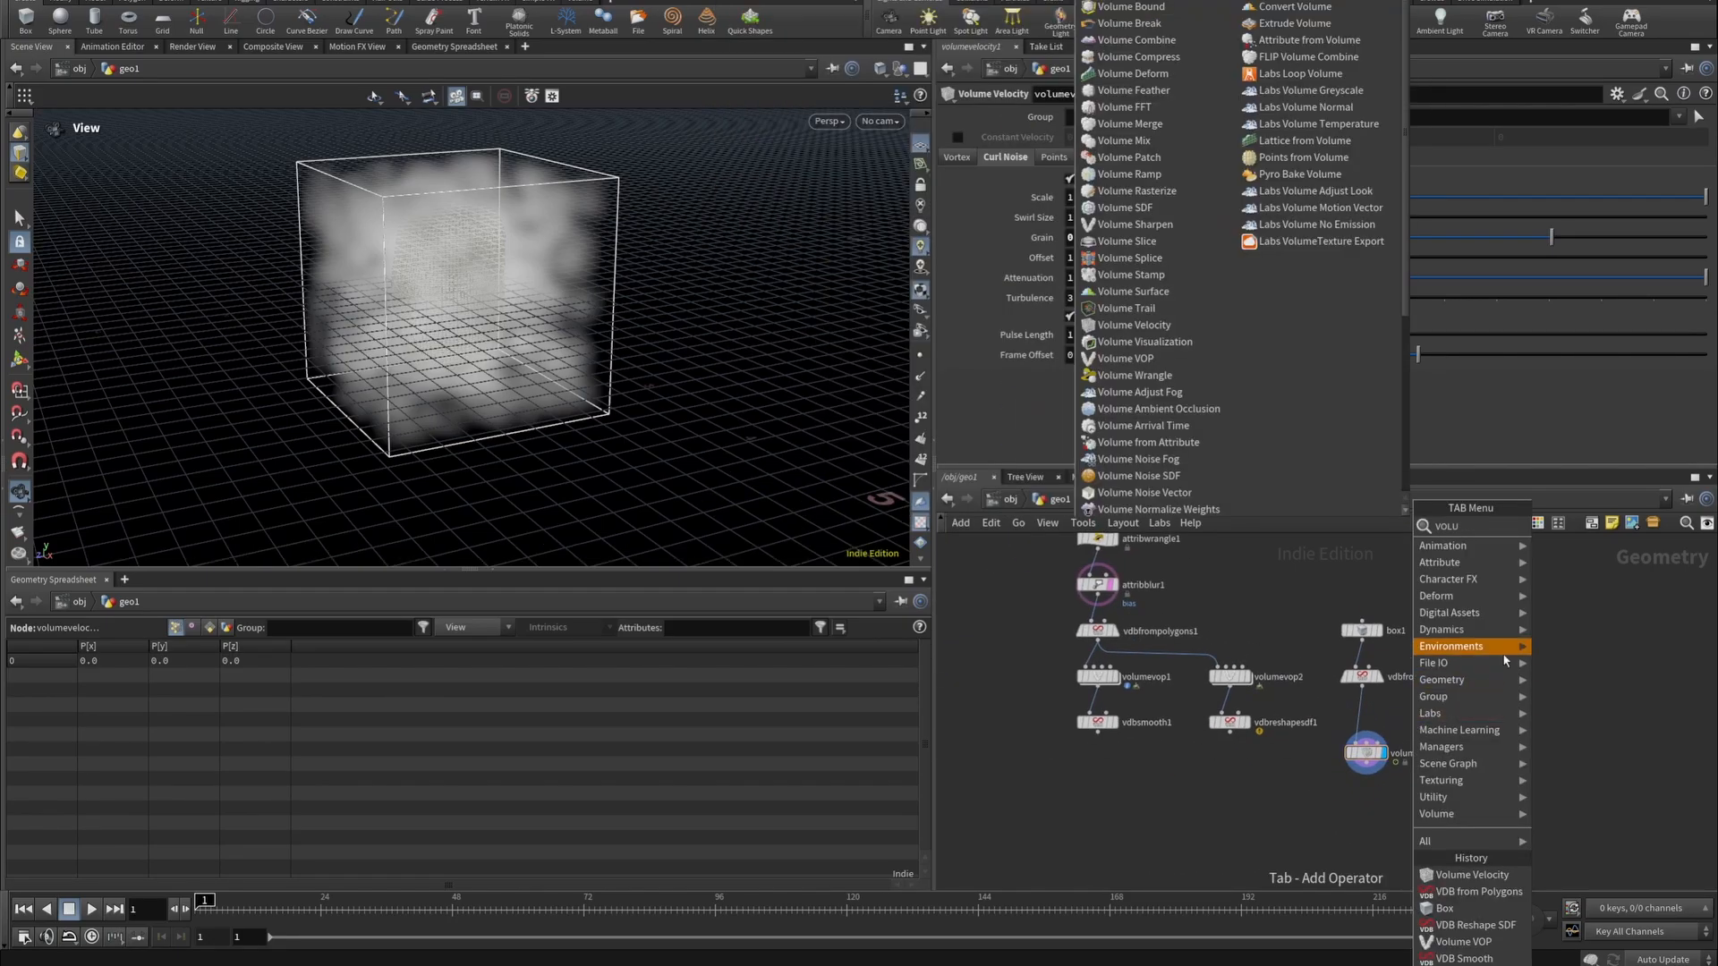
pyautogui.write('m')
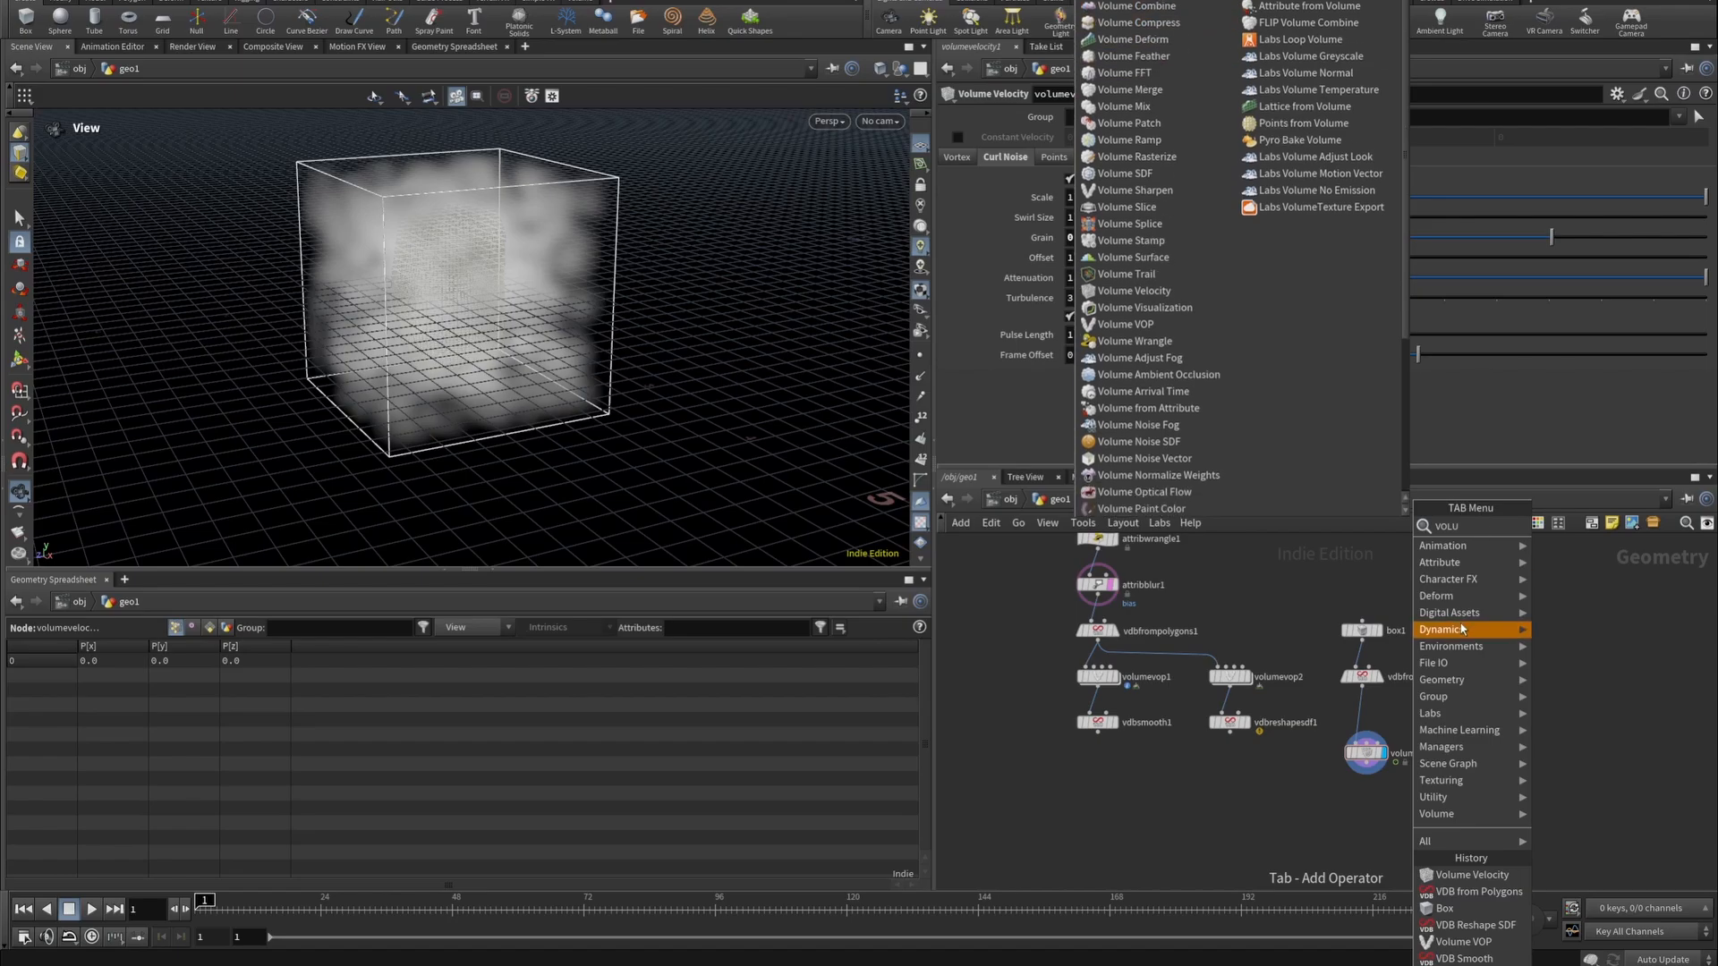
pyautogui.write('e ve')
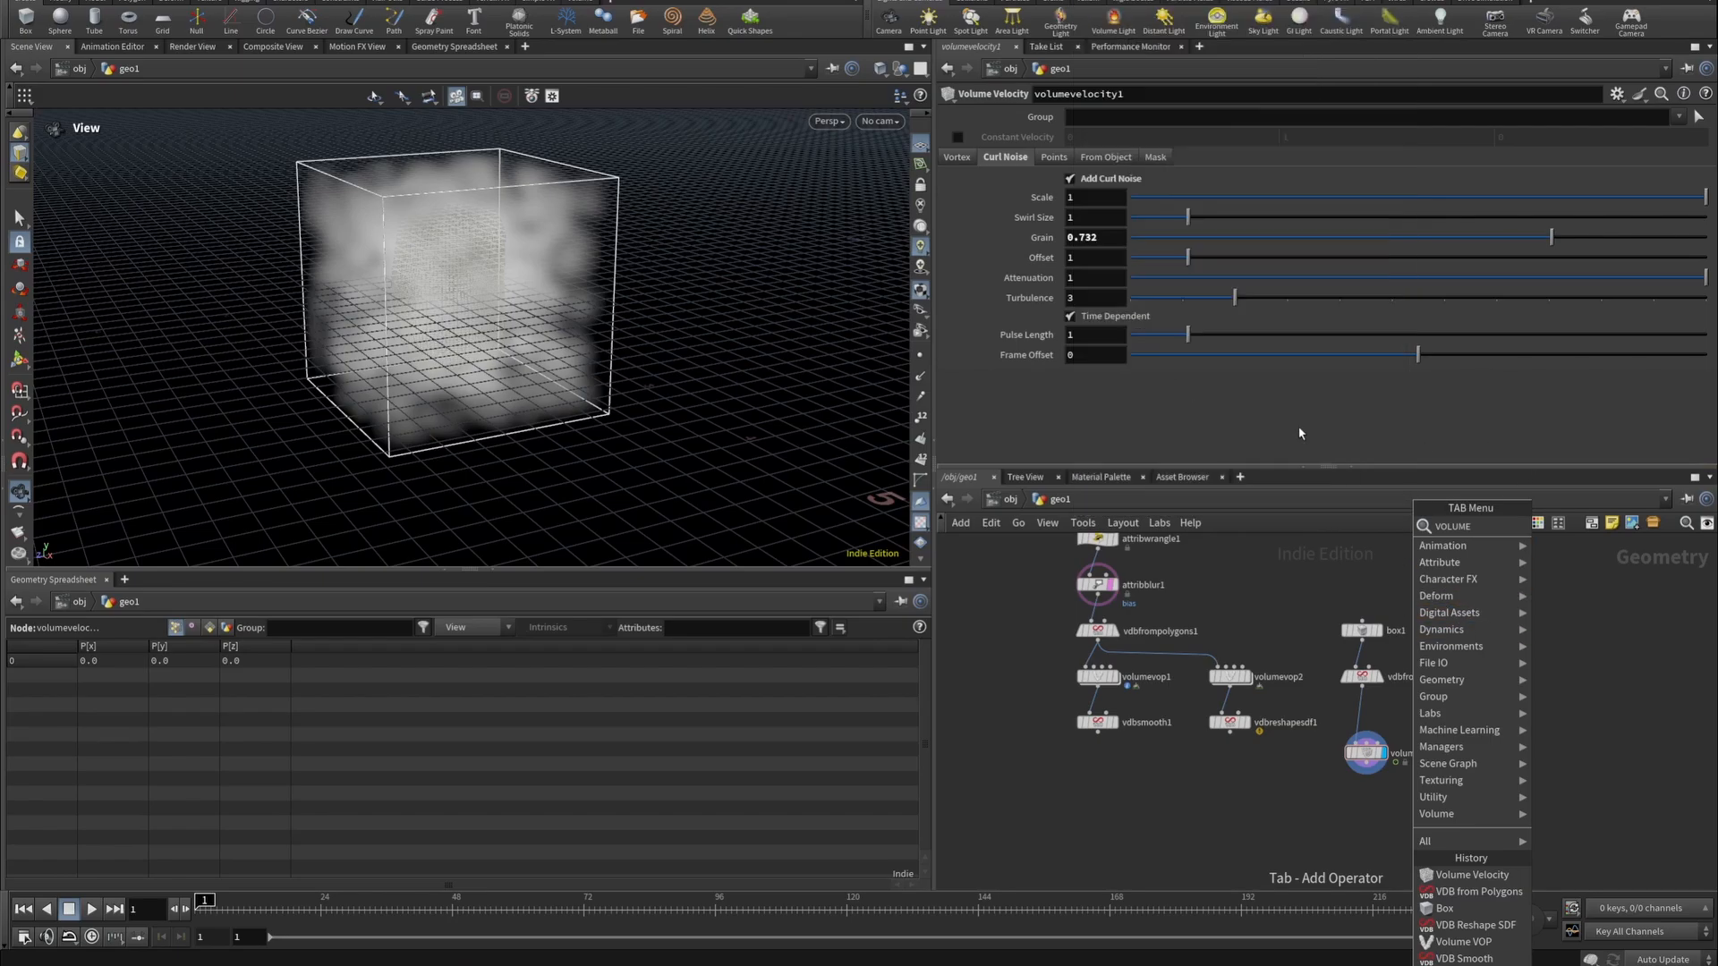
pyautogui.click(1593, 524)
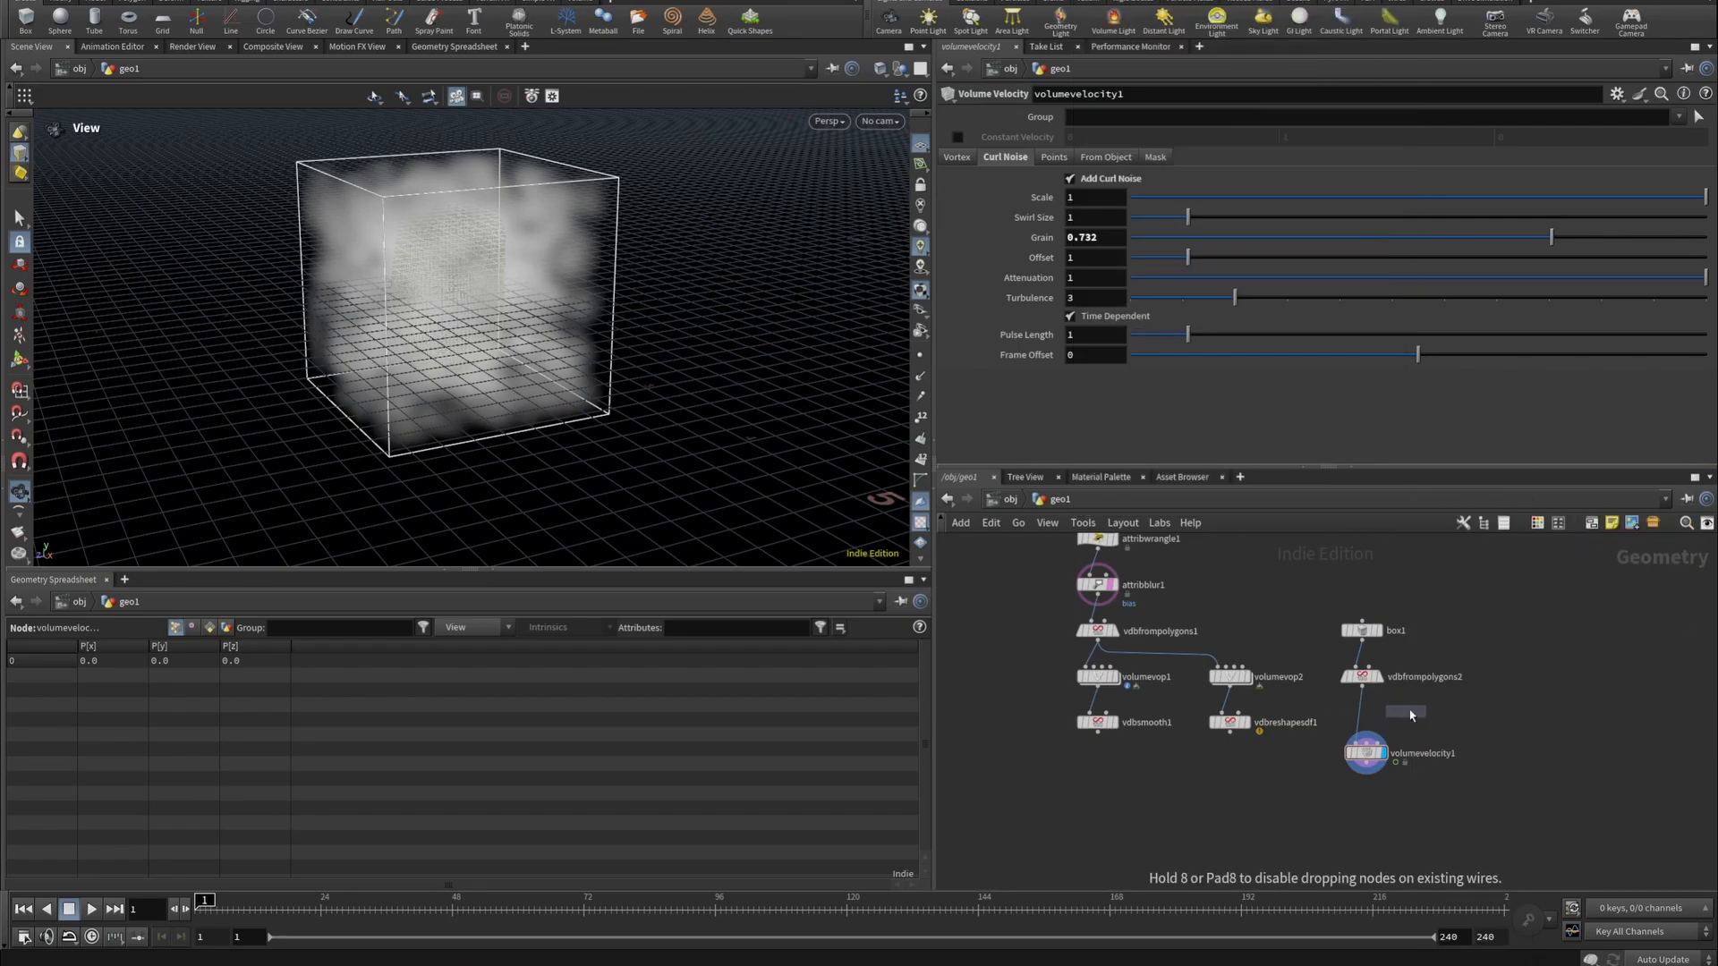
pyautogui.click(1382, 706)
pyautogui.scroll(5, 1376, 702)
pyautogui.click(1340, 663)
pyautogui.click(1455, 691)
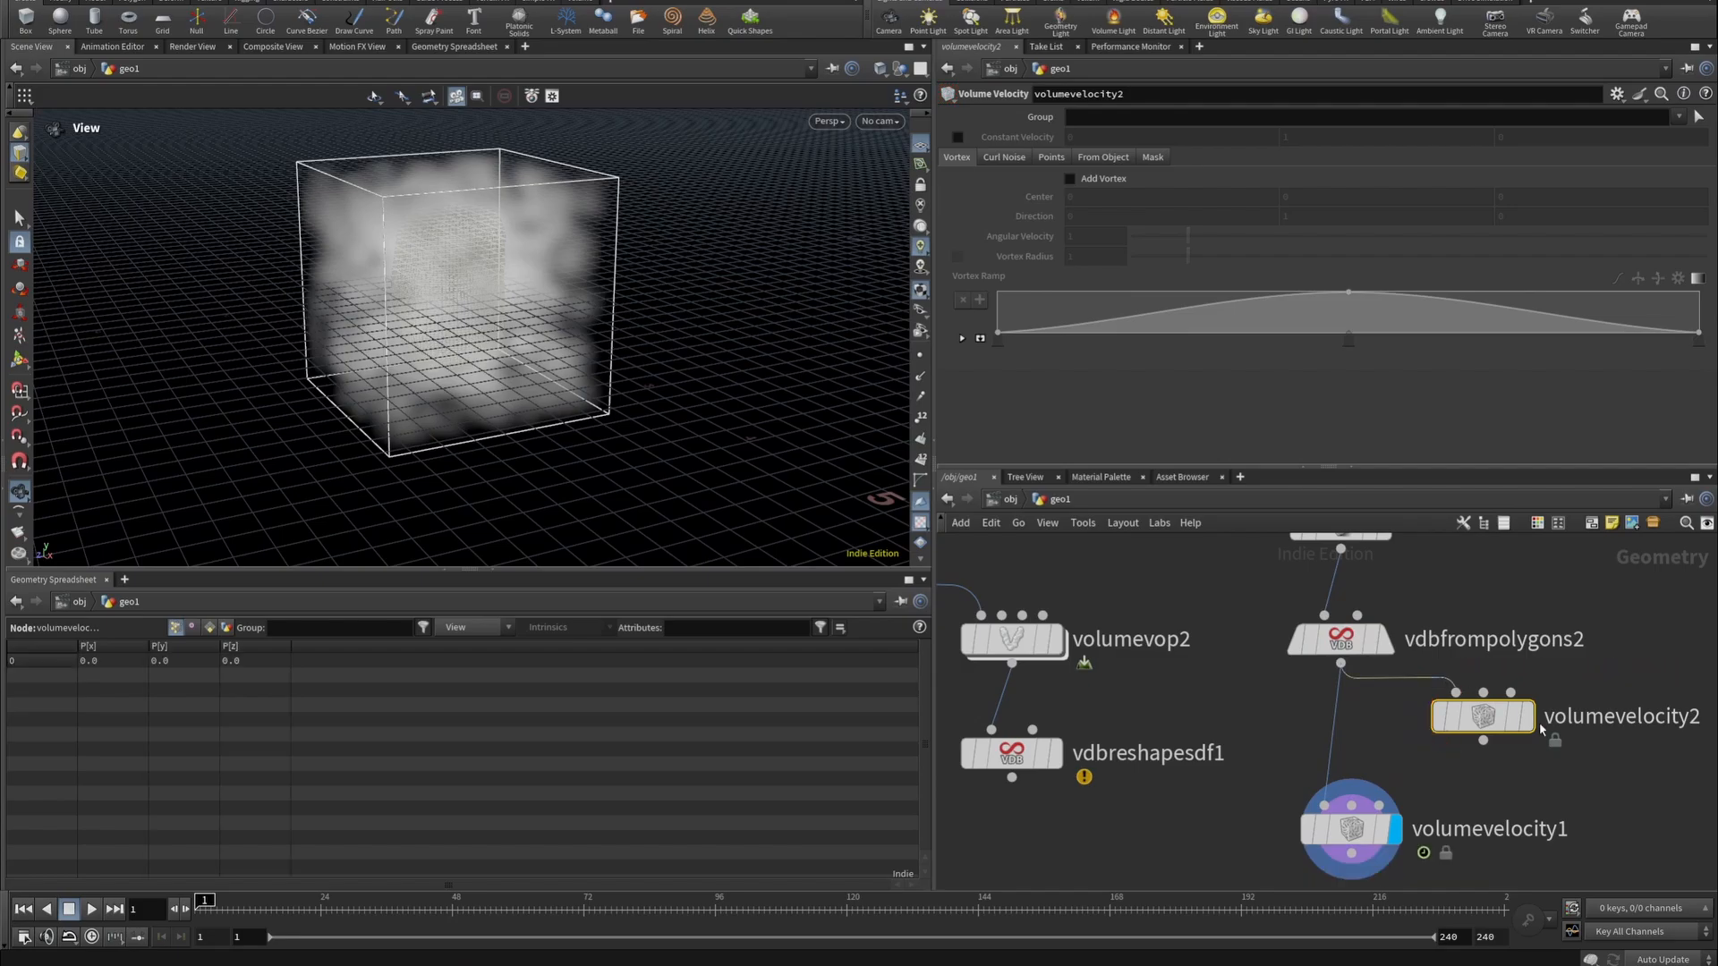
pyautogui.click(1525, 717)
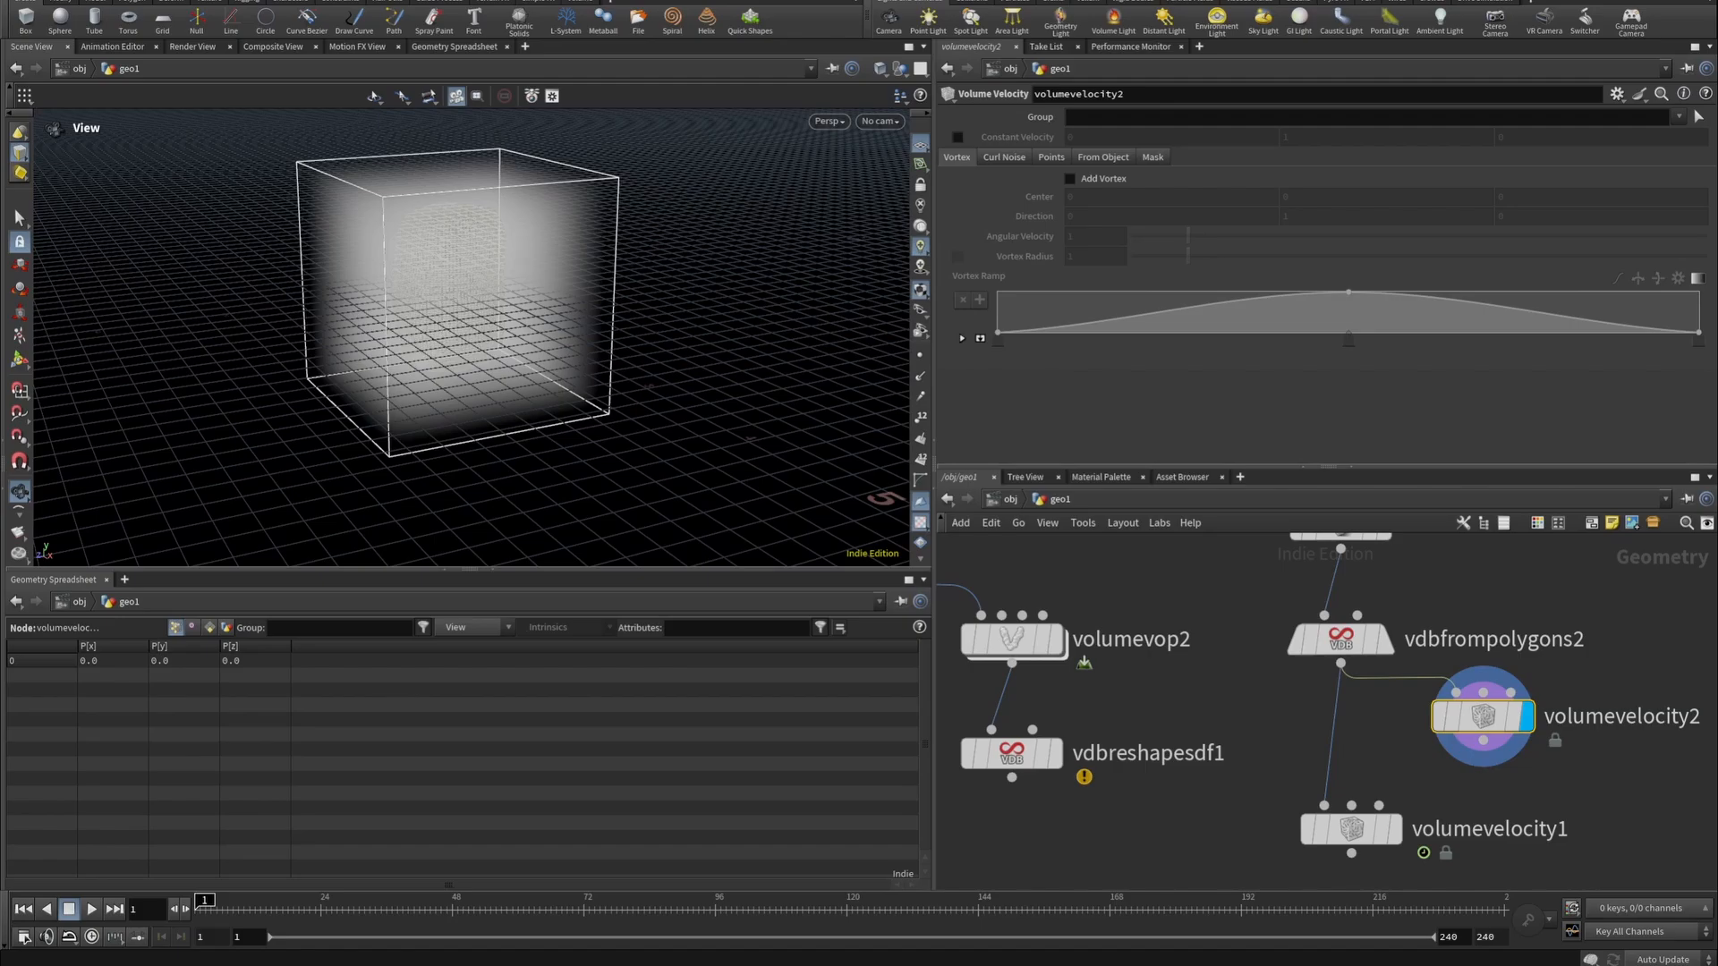
# Enable curl noise on the second Volume Velocity node with swirl size 3.47 and grain 0.759.
pyautogui.click(1070, 178)
pyautogui.click(1071, 178)
pyautogui.click(1004, 157)
pyautogui.click(1070, 178)
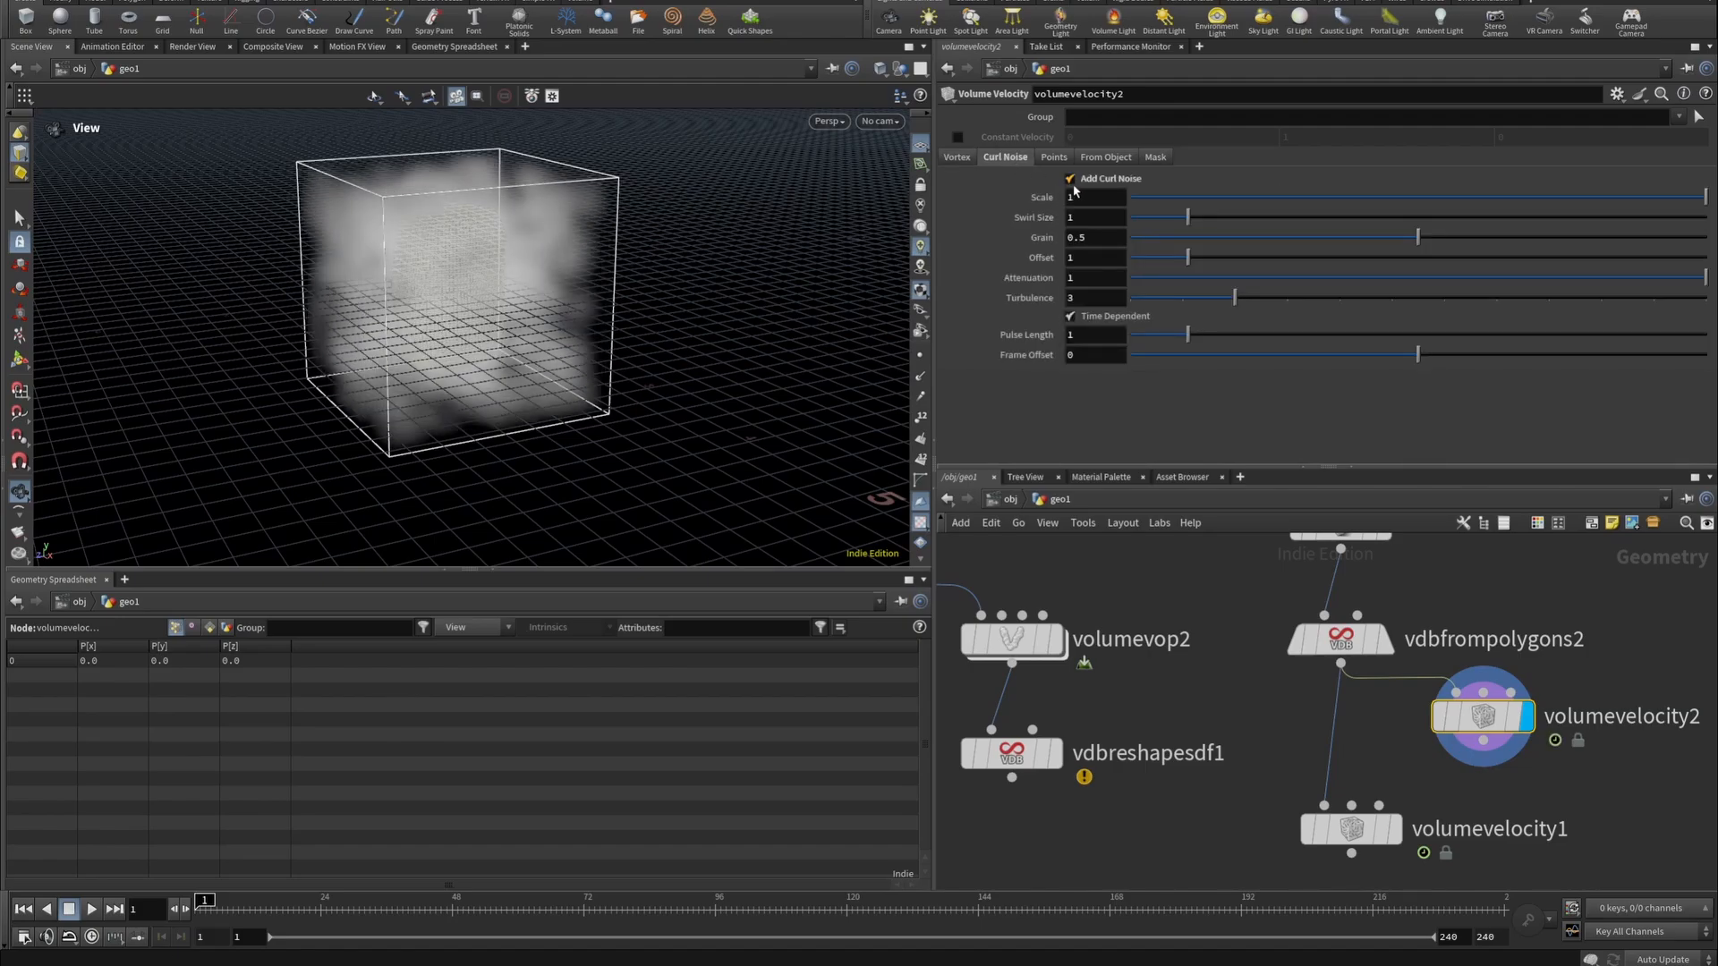
pyautogui.moveTo(1188, 217); pyautogui.dragTo(1297, 223)
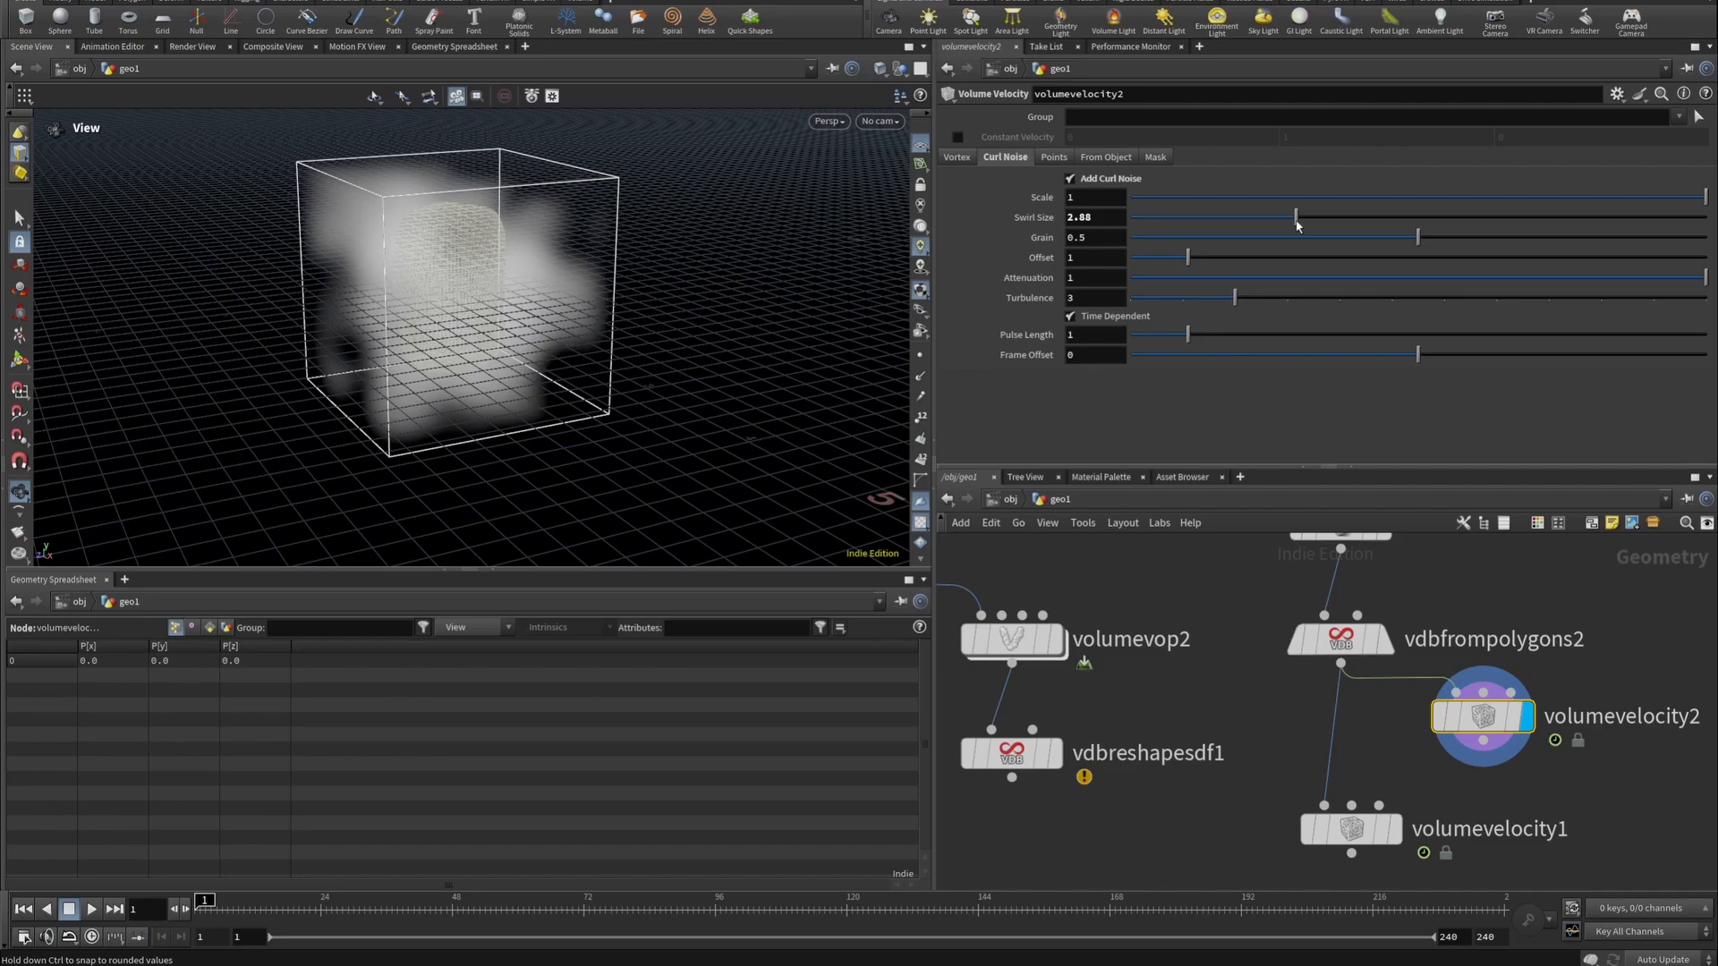
pyautogui.click(1352, 218)
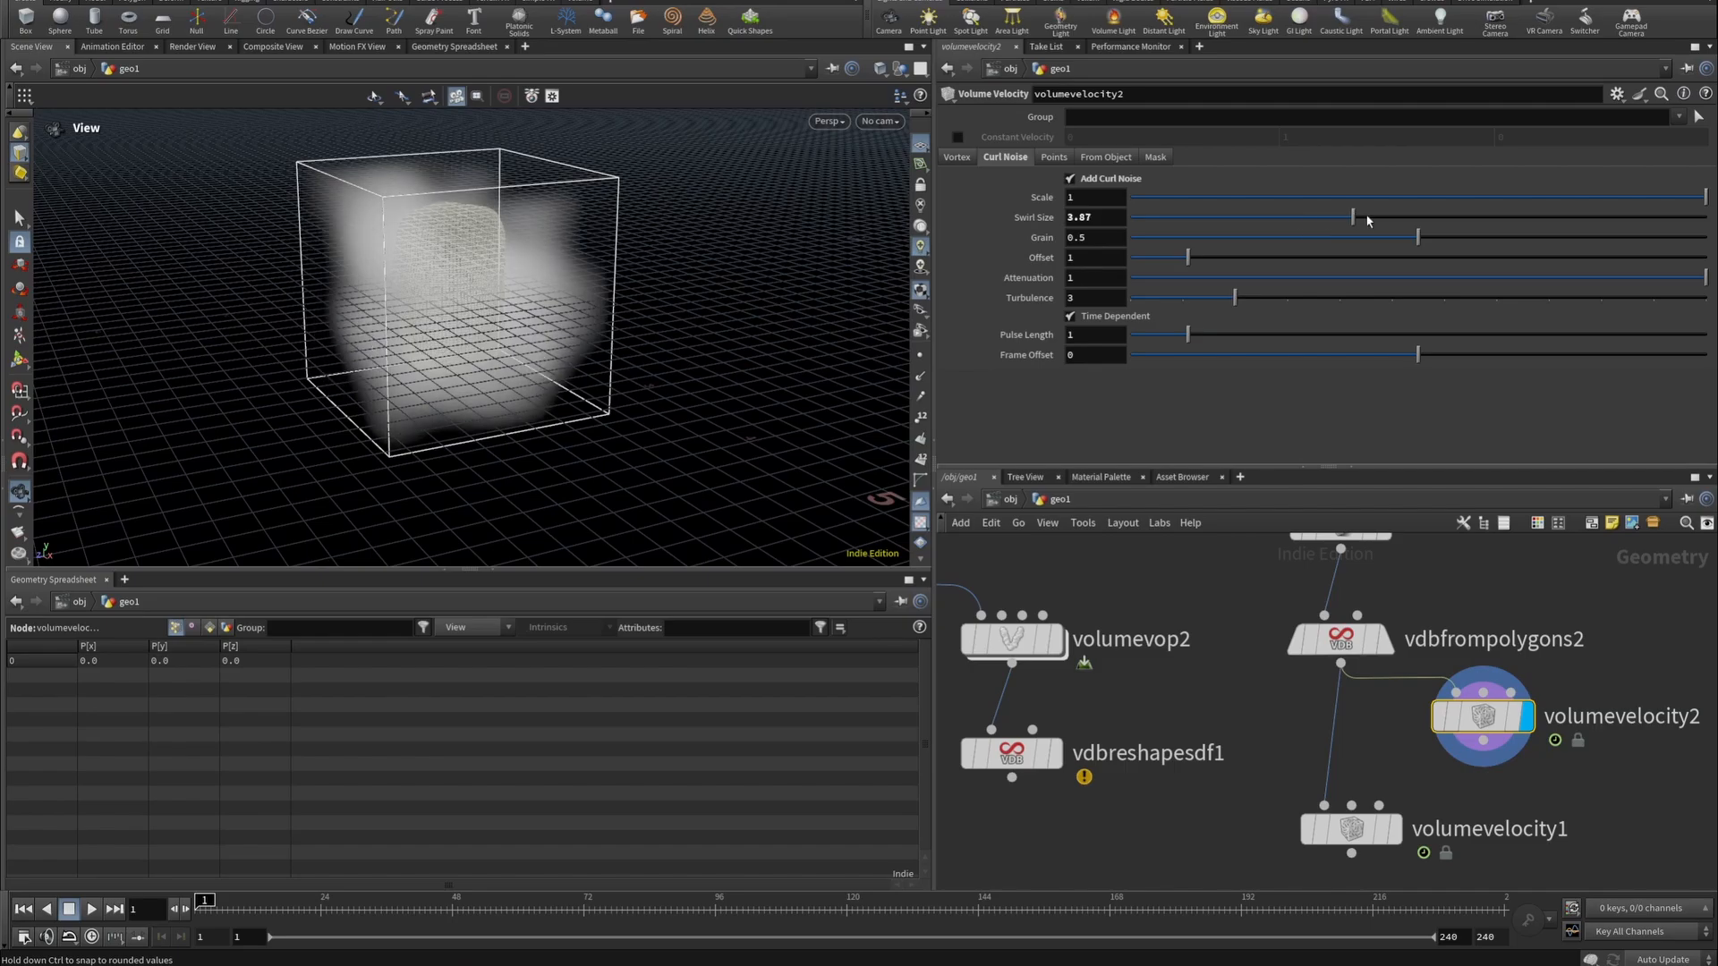
pyautogui.click(1338, 220)
pyautogui.moveTo(1339, 224); pyautogui.dragTo(1332, 228)
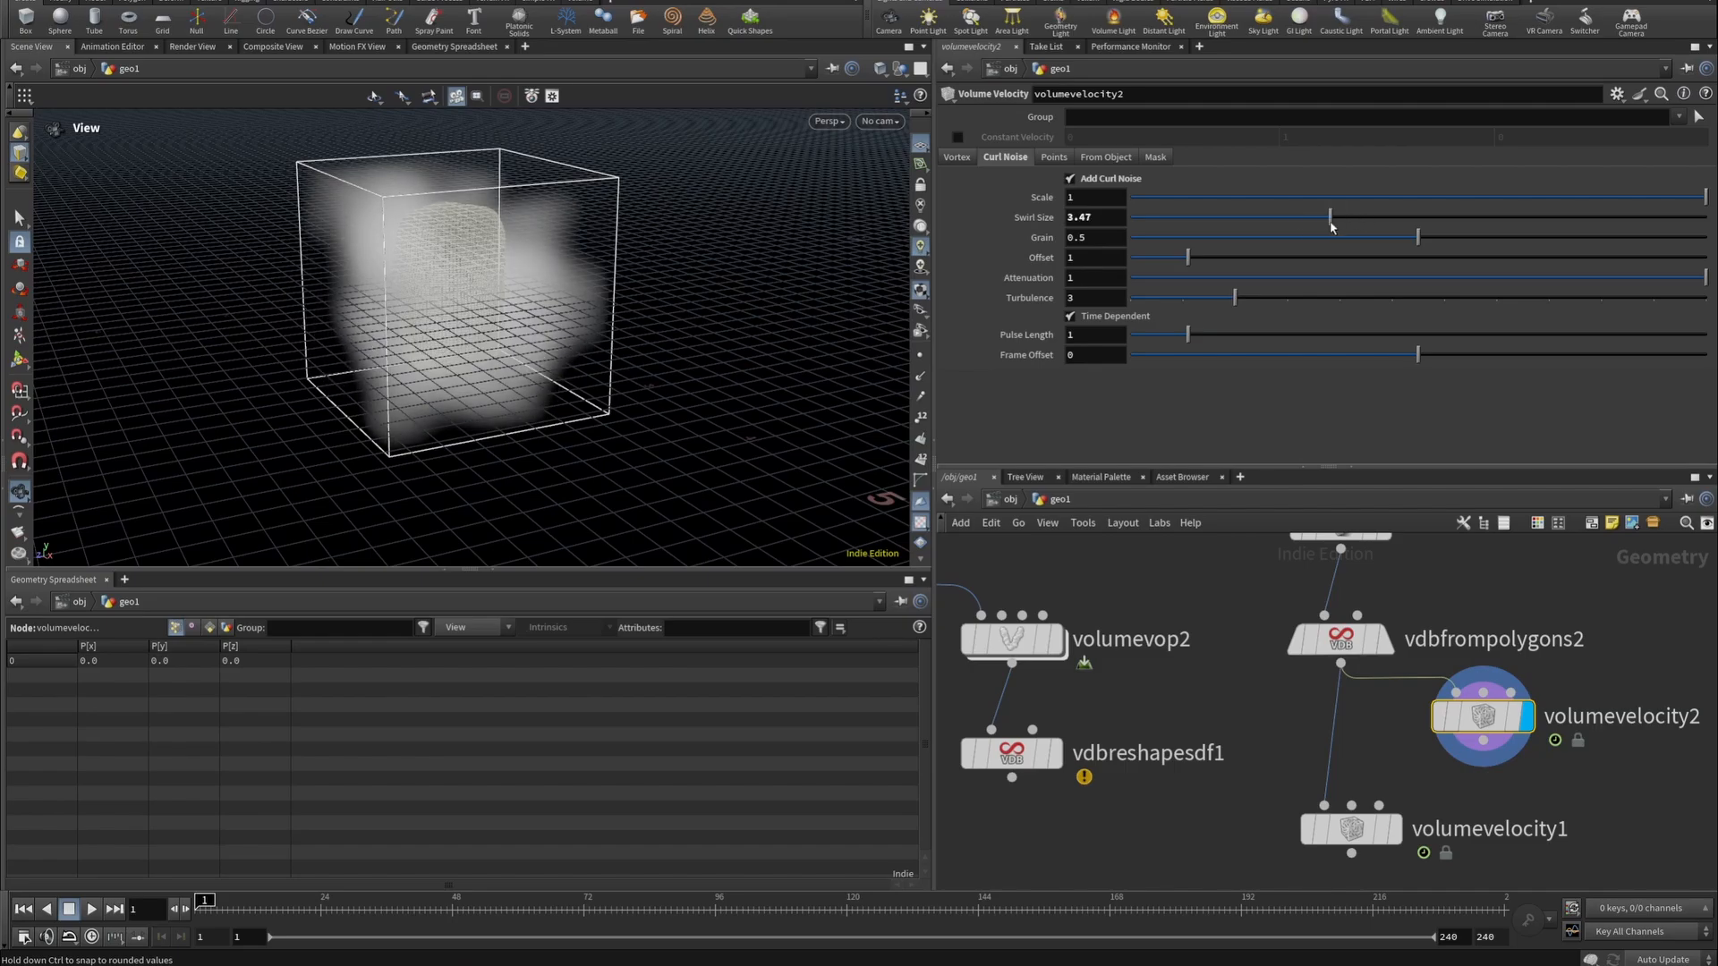
pyautogui.click(1614, 238)
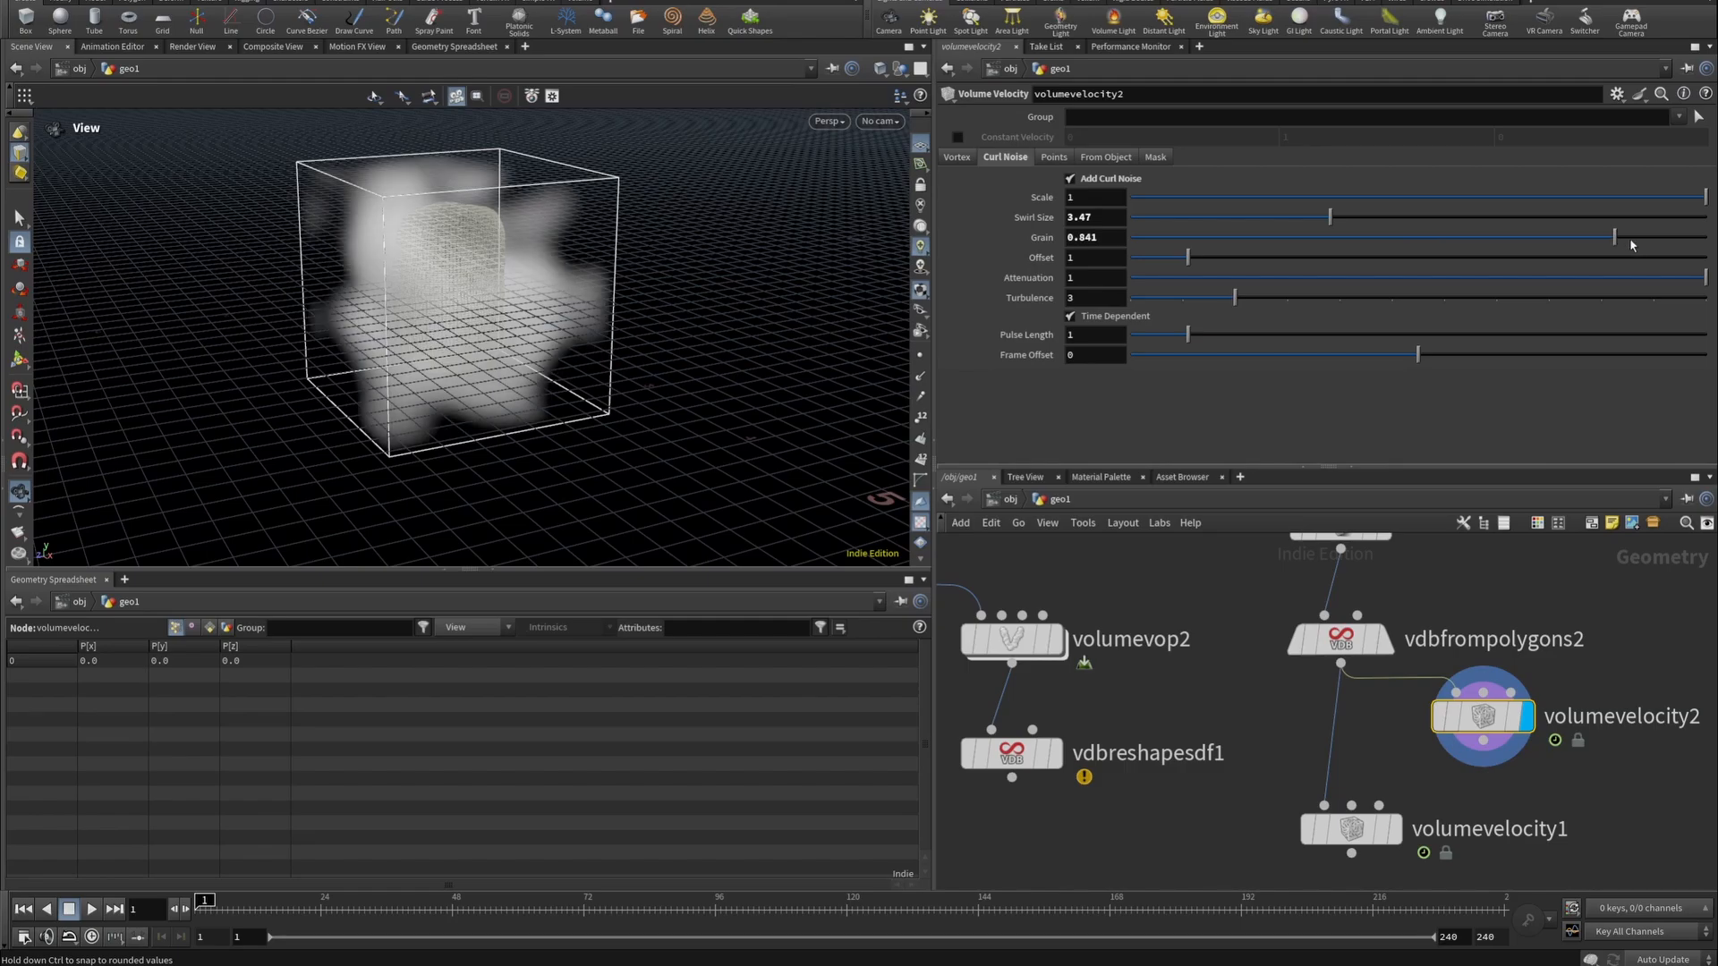
pyautogui.moveTo(1598, 241); pyautogui.dragTo(1567, 240)
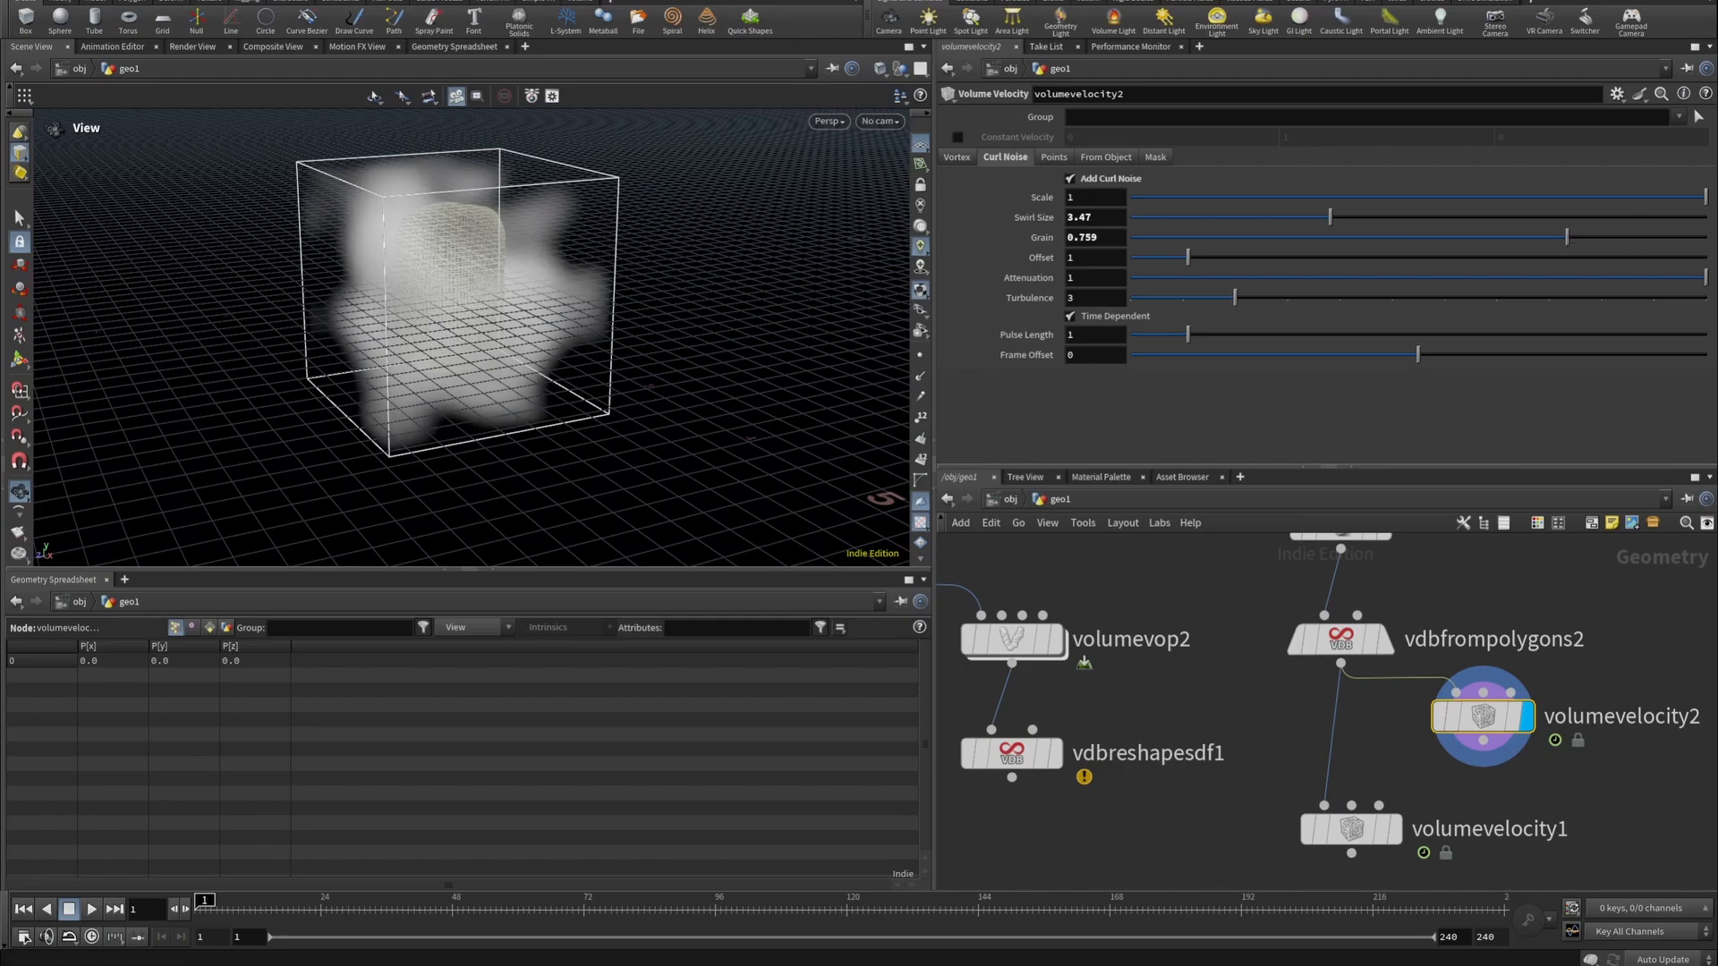
pyautogui.click(1068, 315)
# Connect the second Volume Velocity node's output to the third input of the first one and display the first.
pyautogui.click(1483, 741)
pyautogui.click(1379, 805)
pyautogui.click(1397, 823)
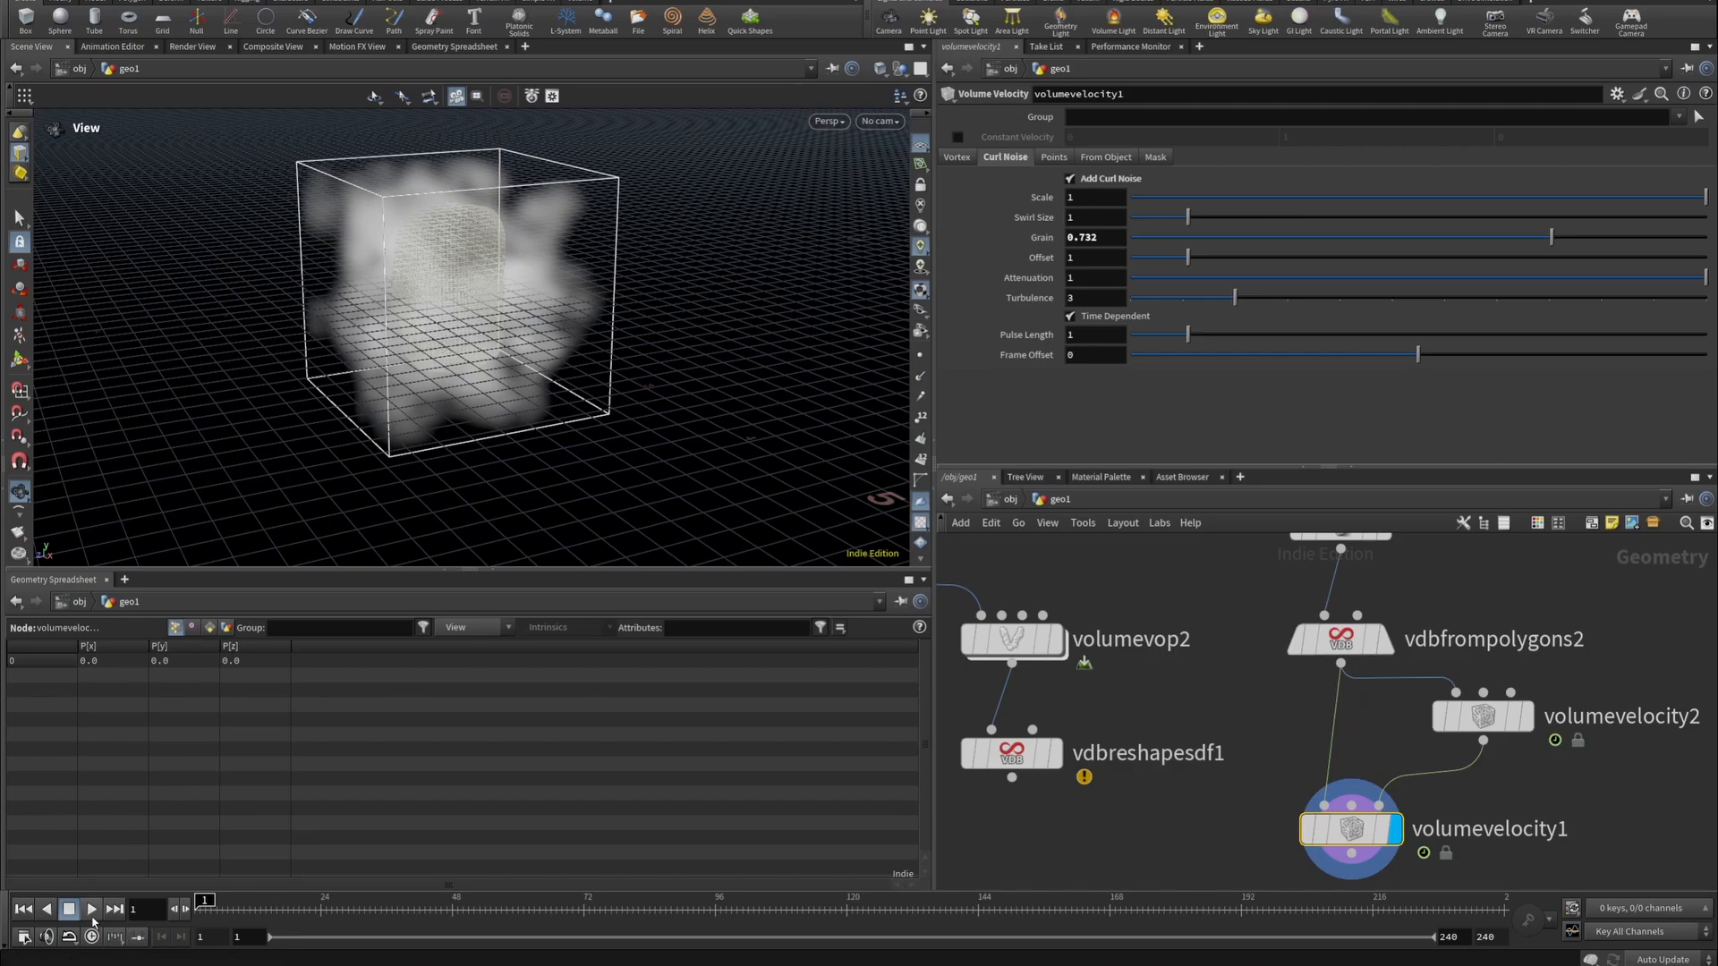
# Play the animation briefly to check the fog's motion and return to the first frame.
pyautogui.click(93, 916)
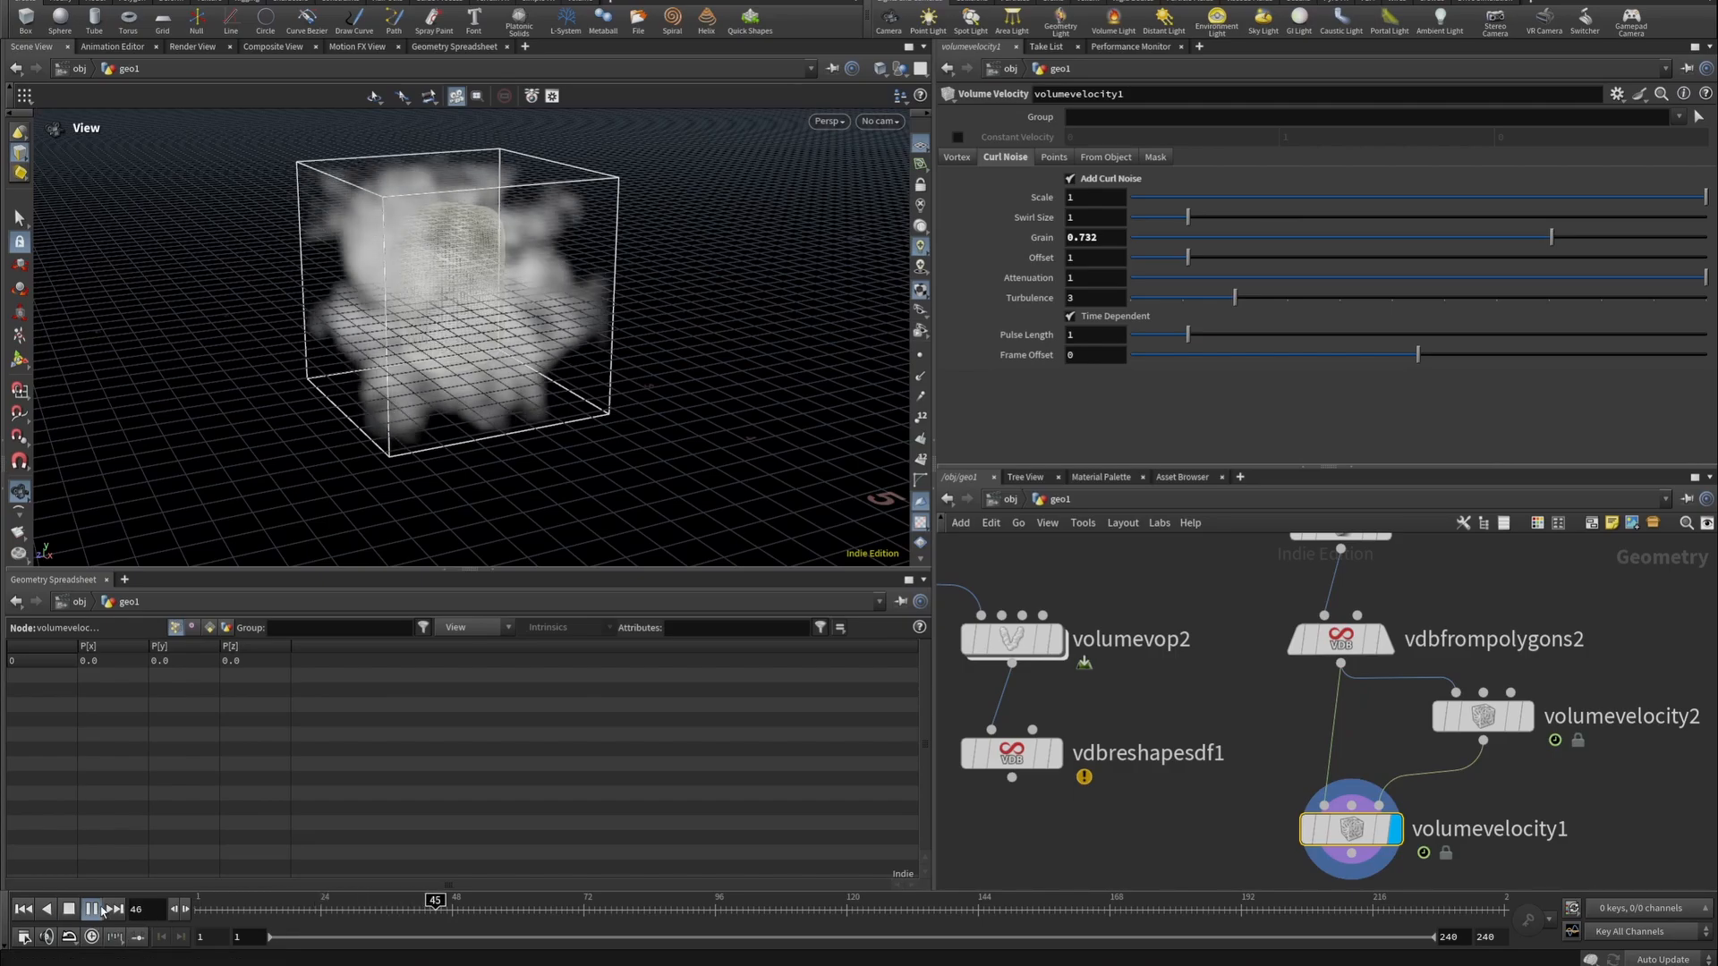
pyautogui.click(93, 909)
pyautogui.click(24, 909)
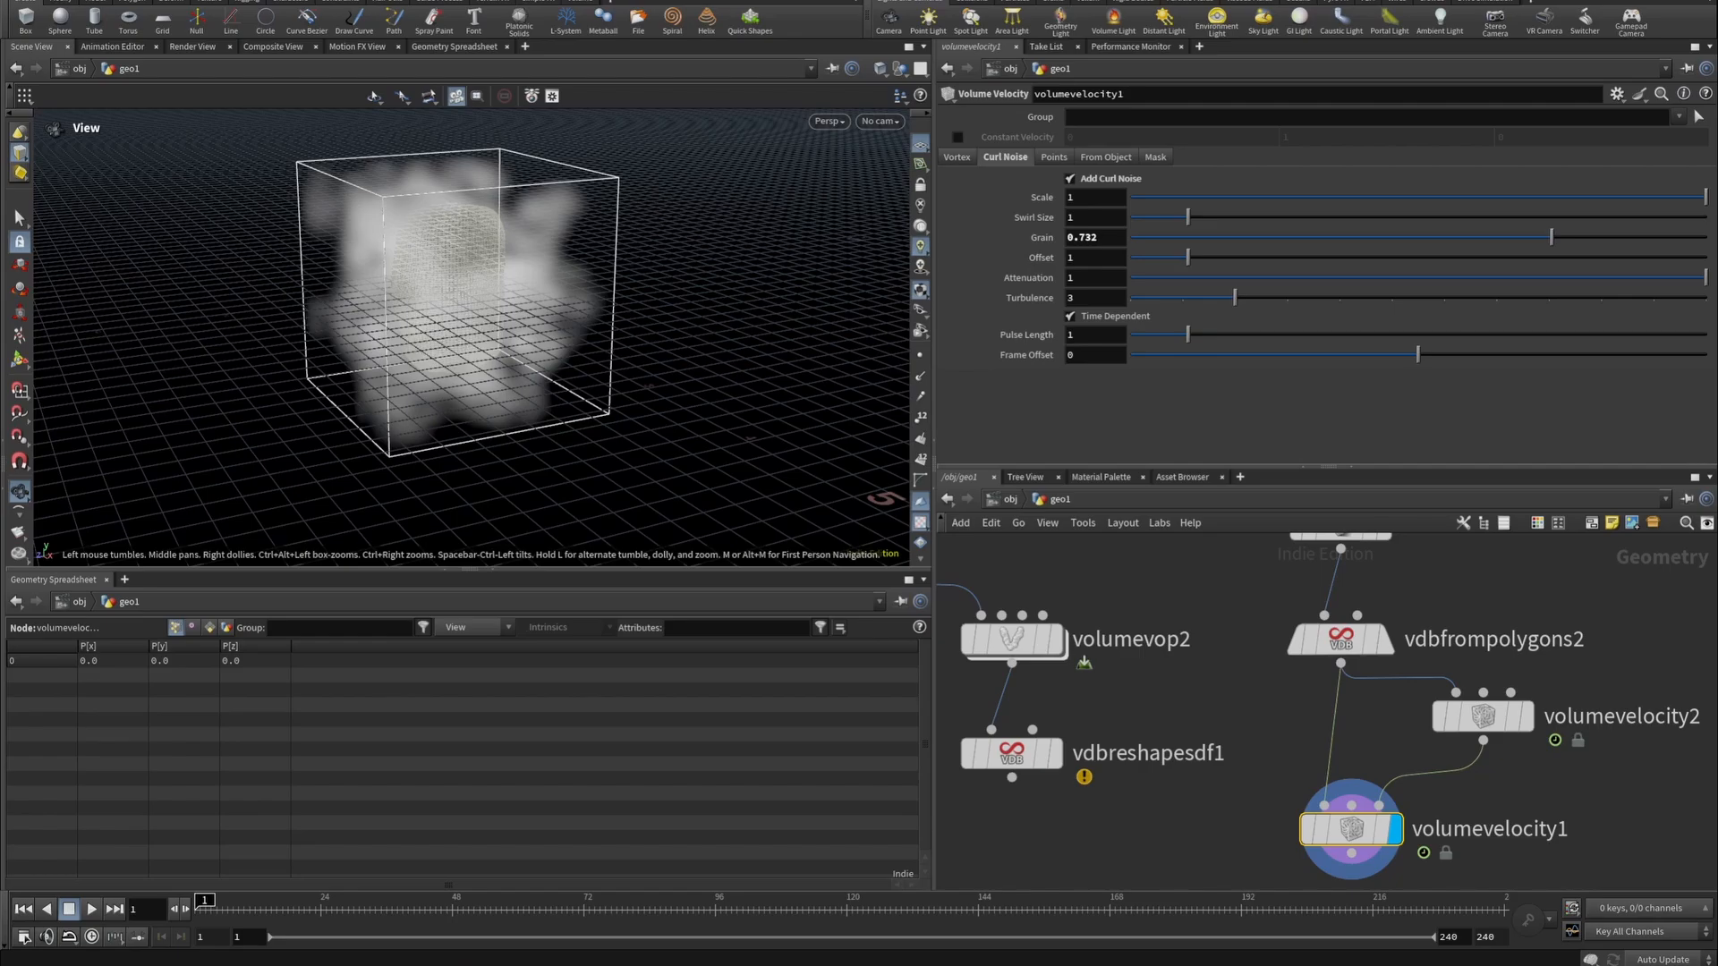
# Add a Volume Adjust Fog node after the first Volume Velocity node and display it.
pyautogui.moveTo(1490, 784); pyautogui.dragTo(1531, 508, button='middle')
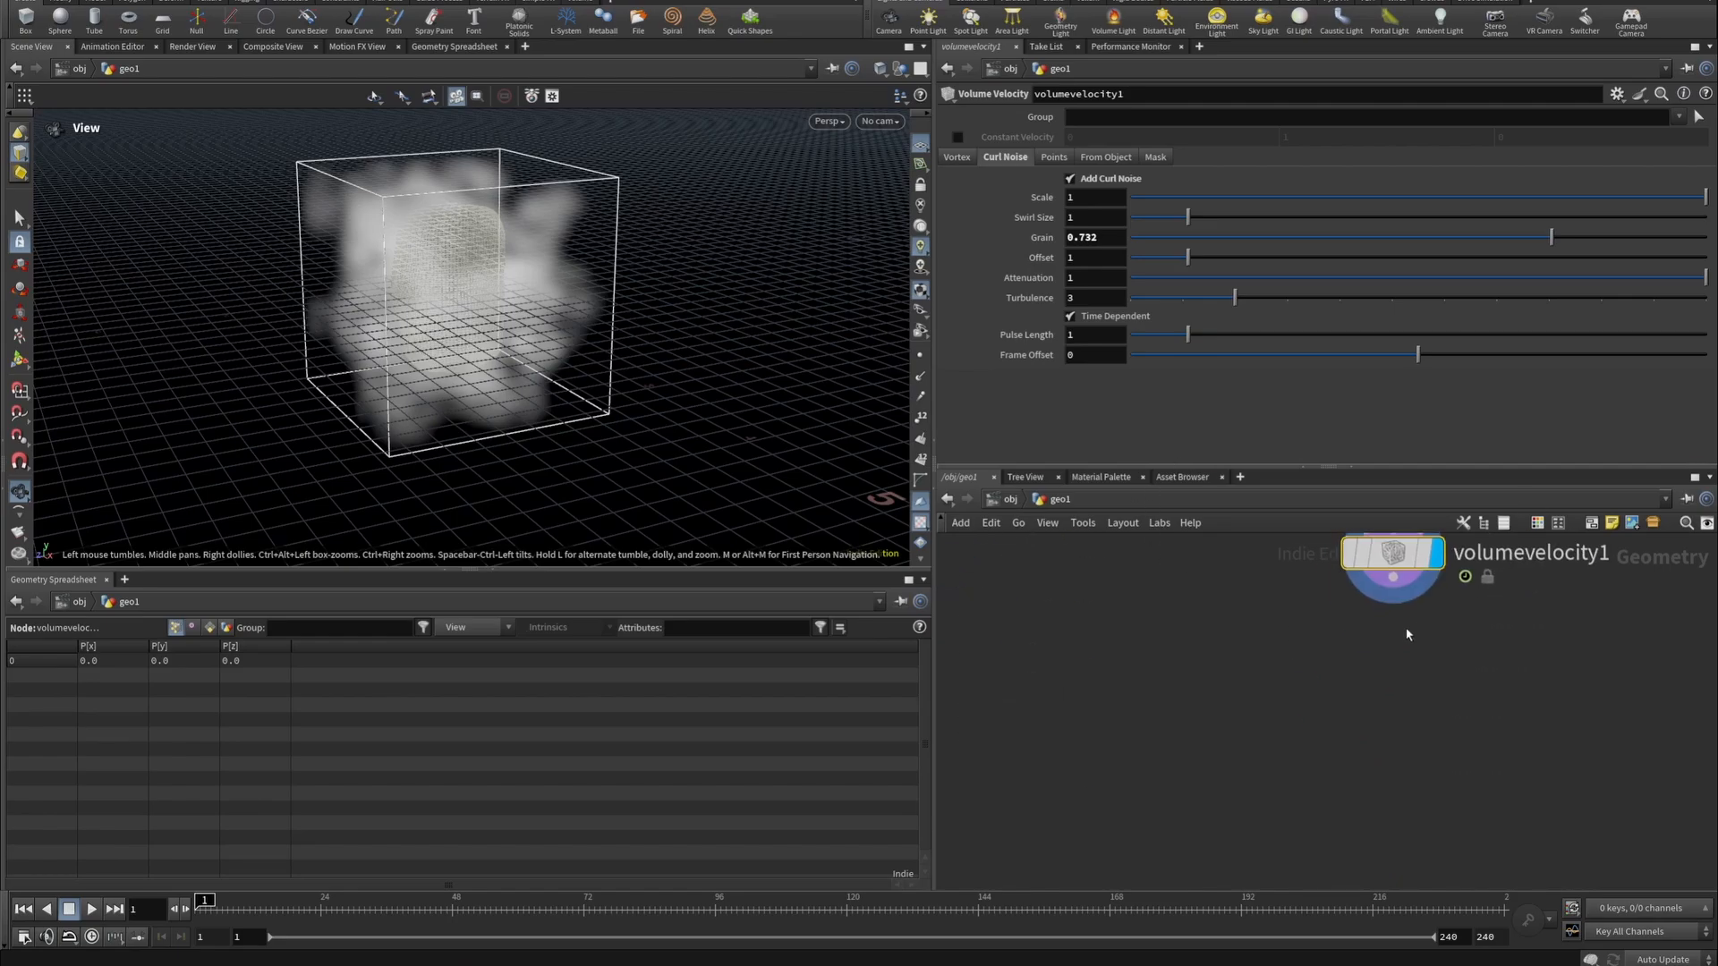
pyautogui.click(1393, 578)
pyautogui.press('Tab')
pyautogui.write('volumead')
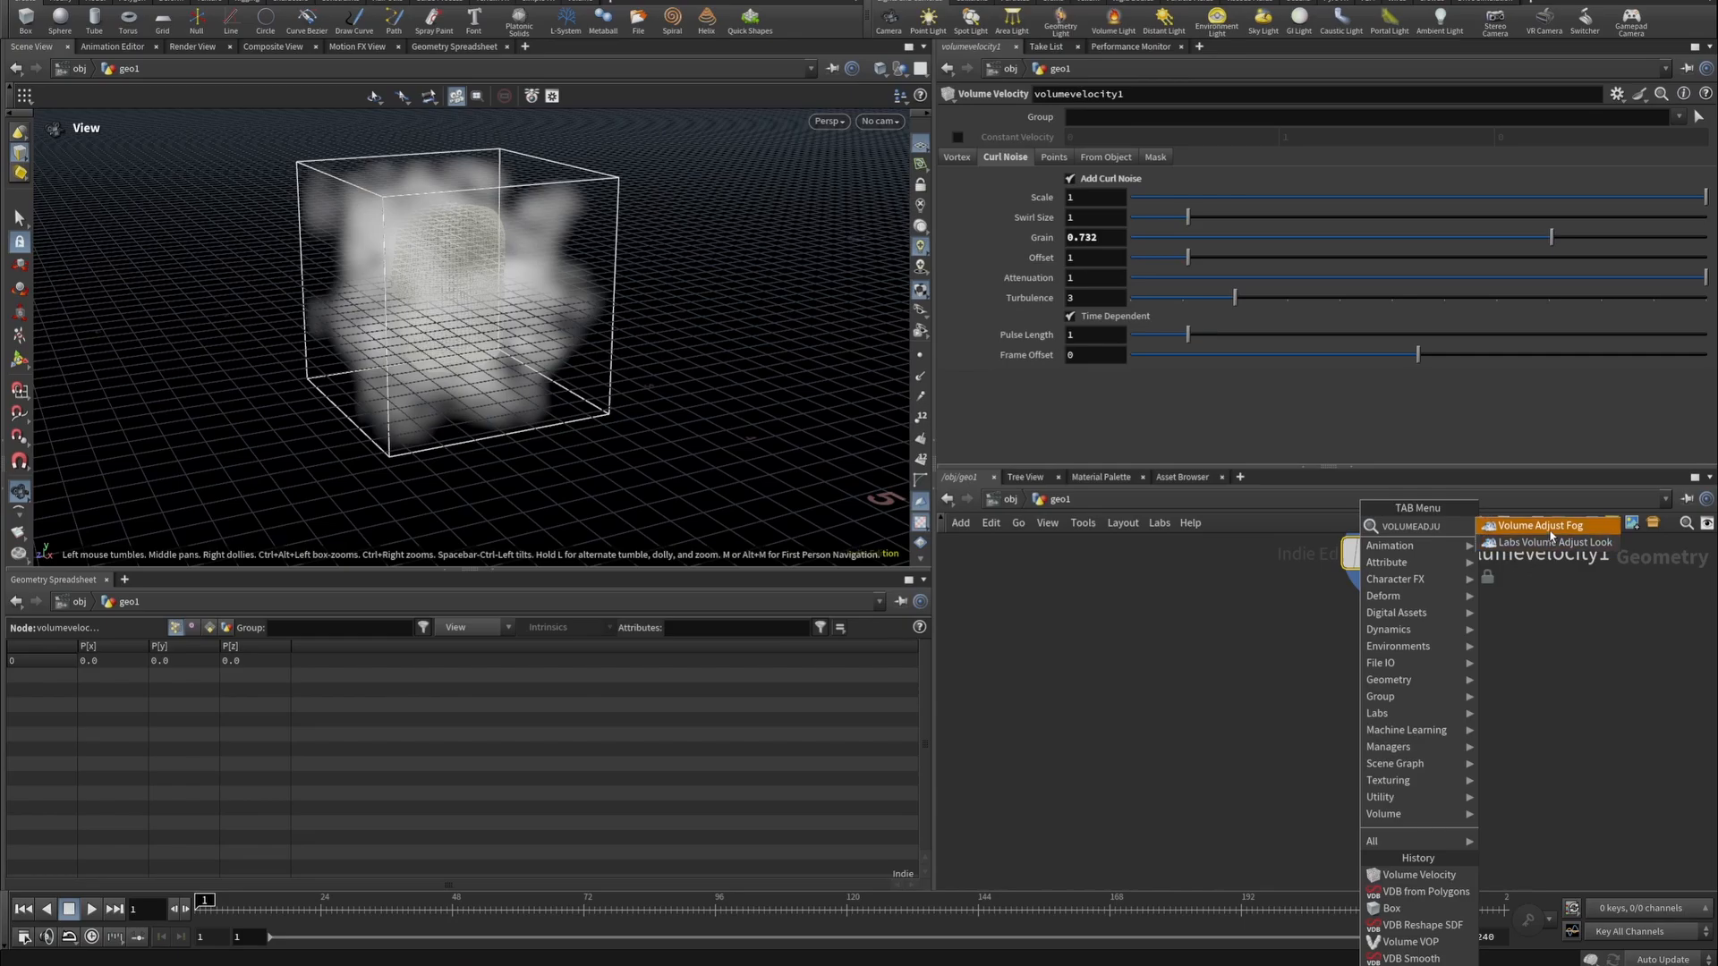
pyautogui.press('Return')
pyautogui.click(1359, 711)
pyautogui.click(1405, 722)
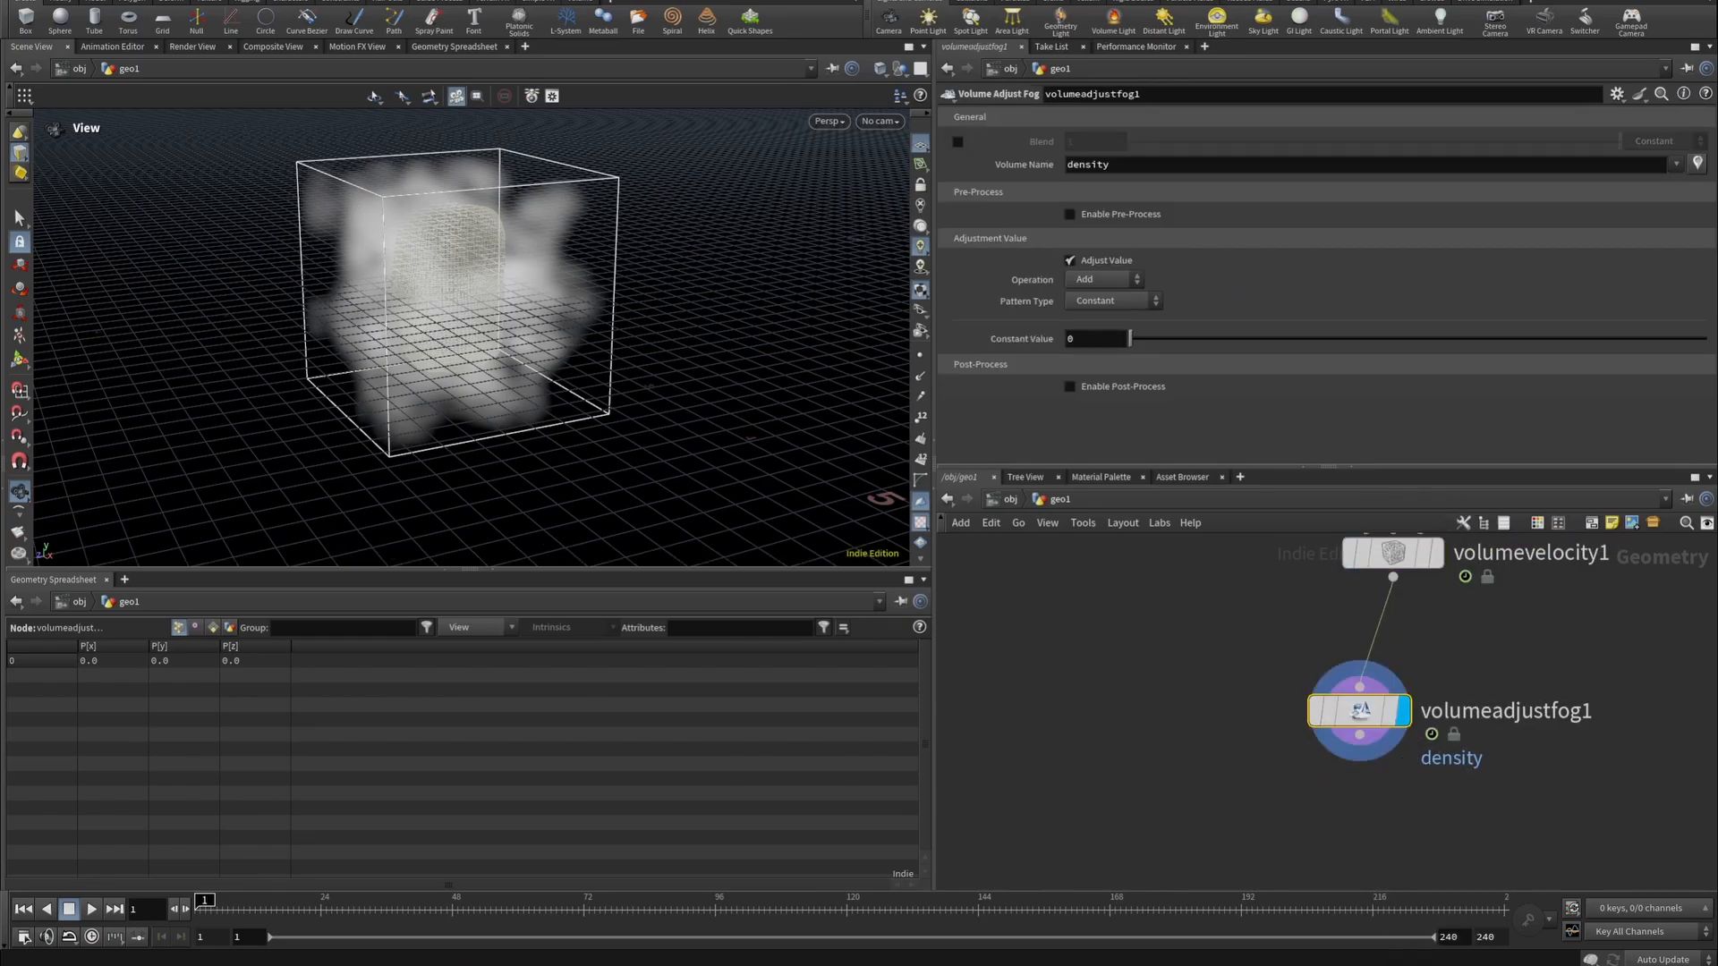
# Enable post-processing on the first Volume Adjust Fog node and clamp the density to minimum 0 and maximum 1.
pyautogui.click(1070, 385)
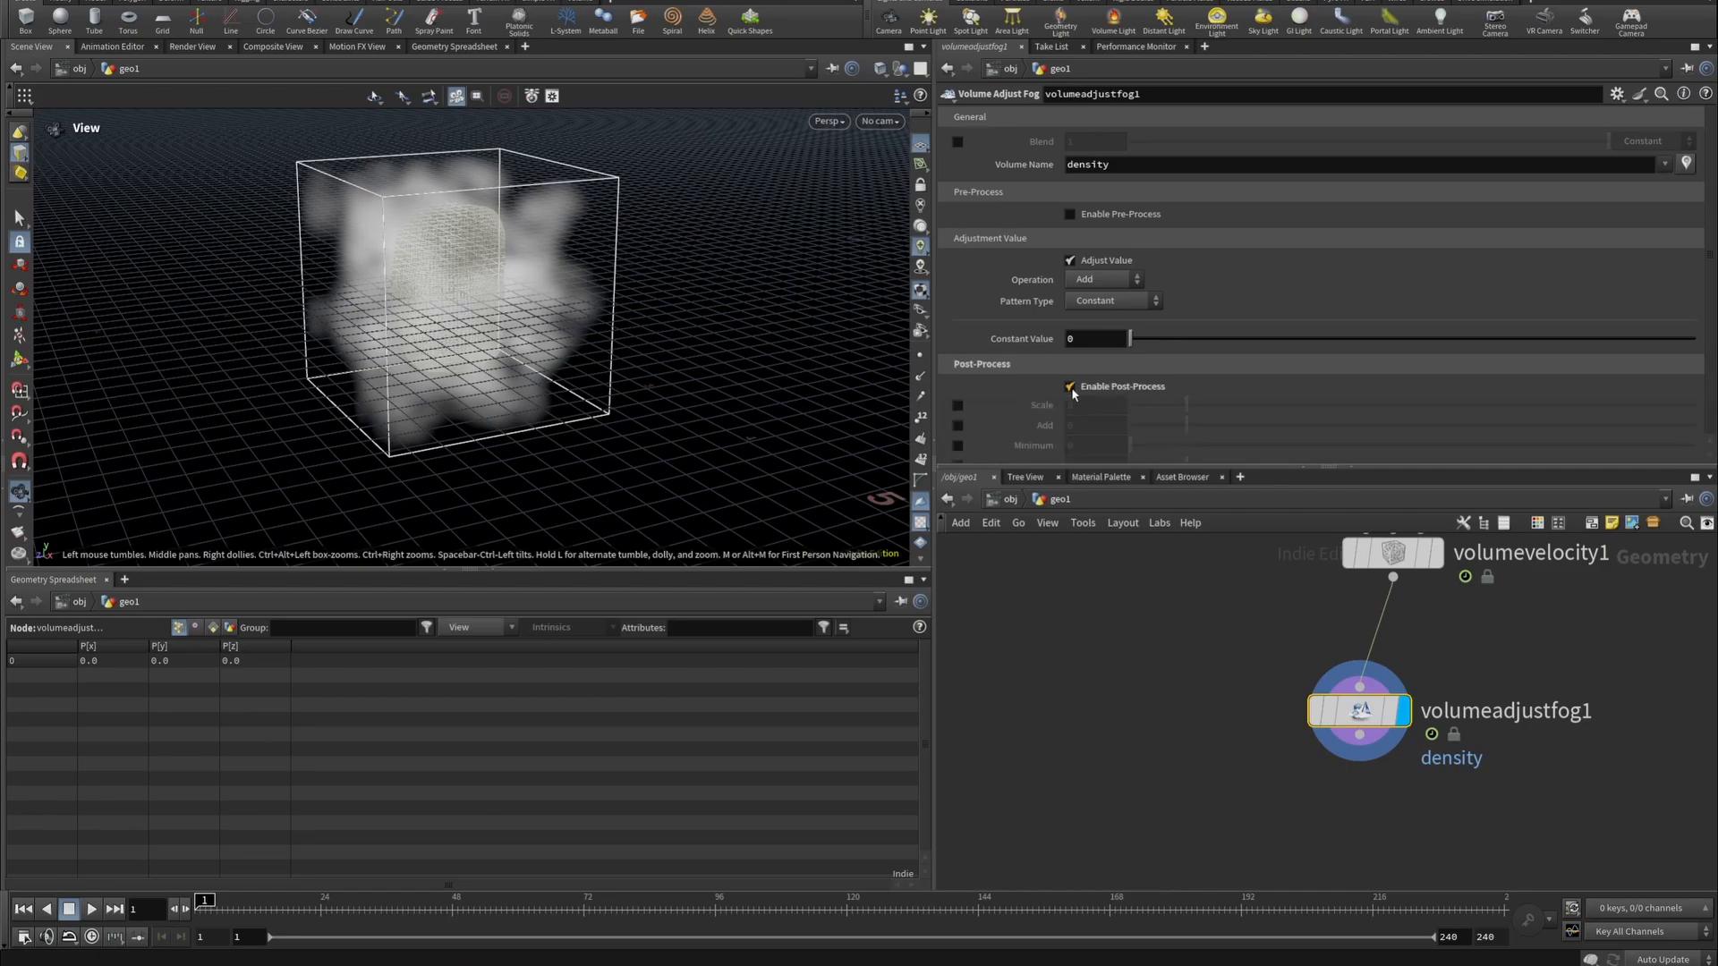
pyautogui.scroll(-1, 1031, 314)
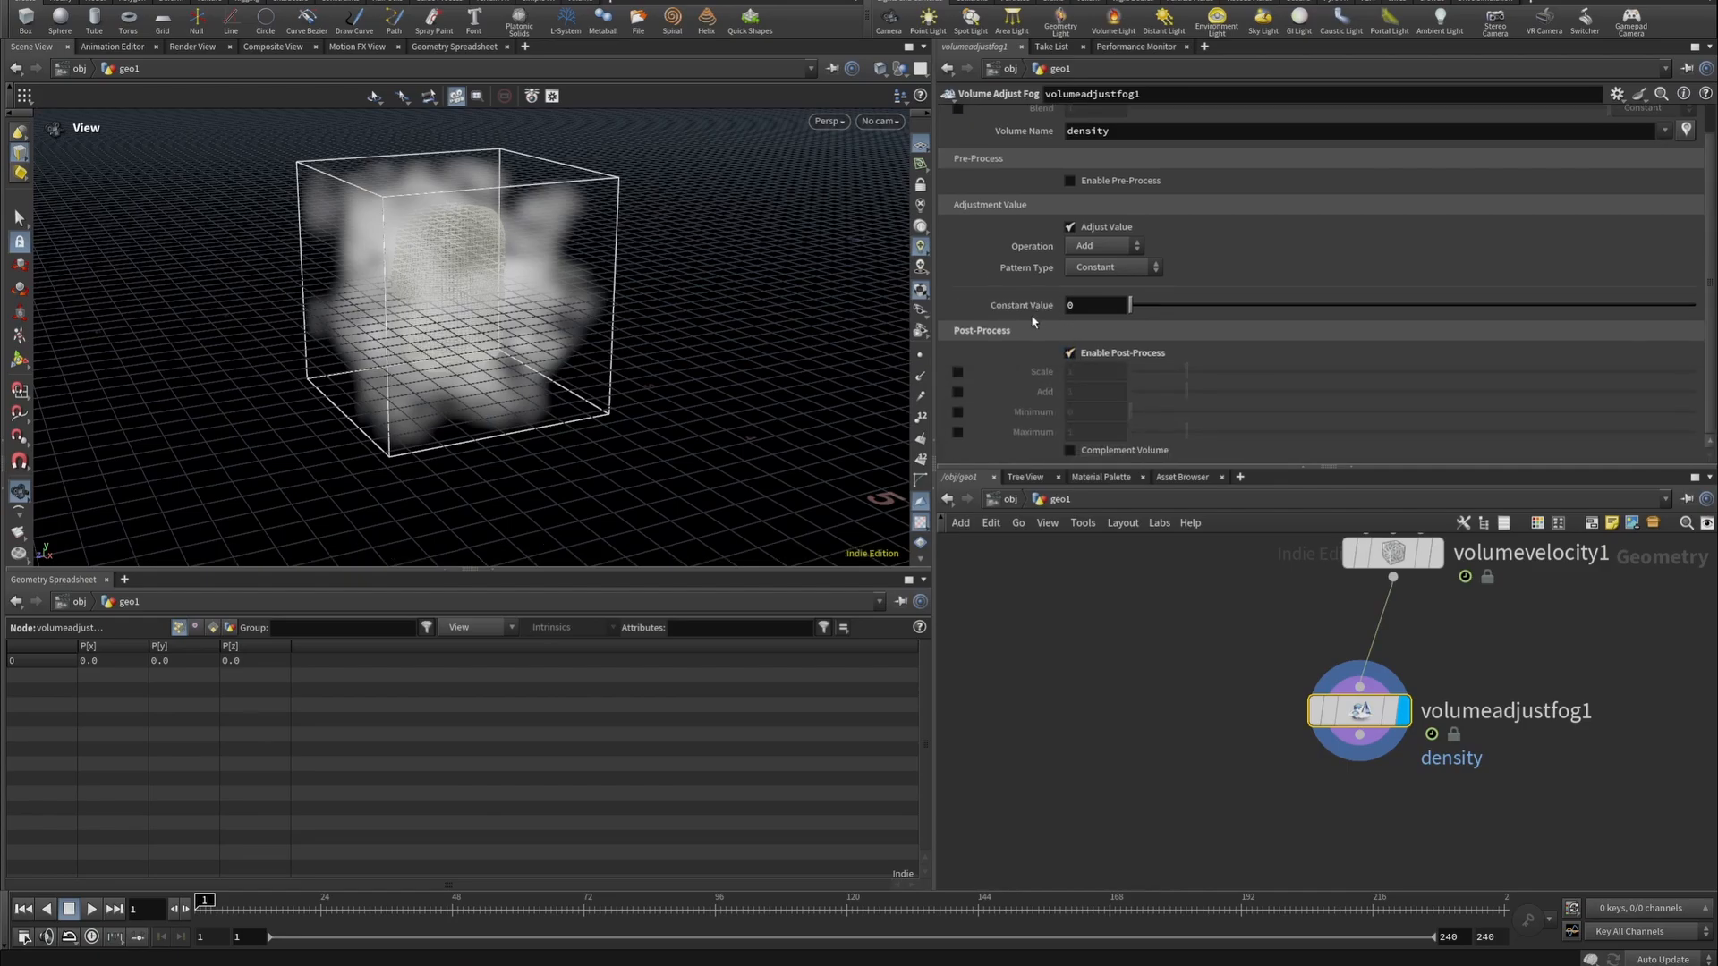
pyautogui.click(958, 411)
pyautogui.click(957, 433)
# Play the animation briefly to check the clamped fog and return to the first frame.
pyautogui.moveTo(461, 277); pyautogui.dragTo(422, 274)
pyautogui.click(91, 909)
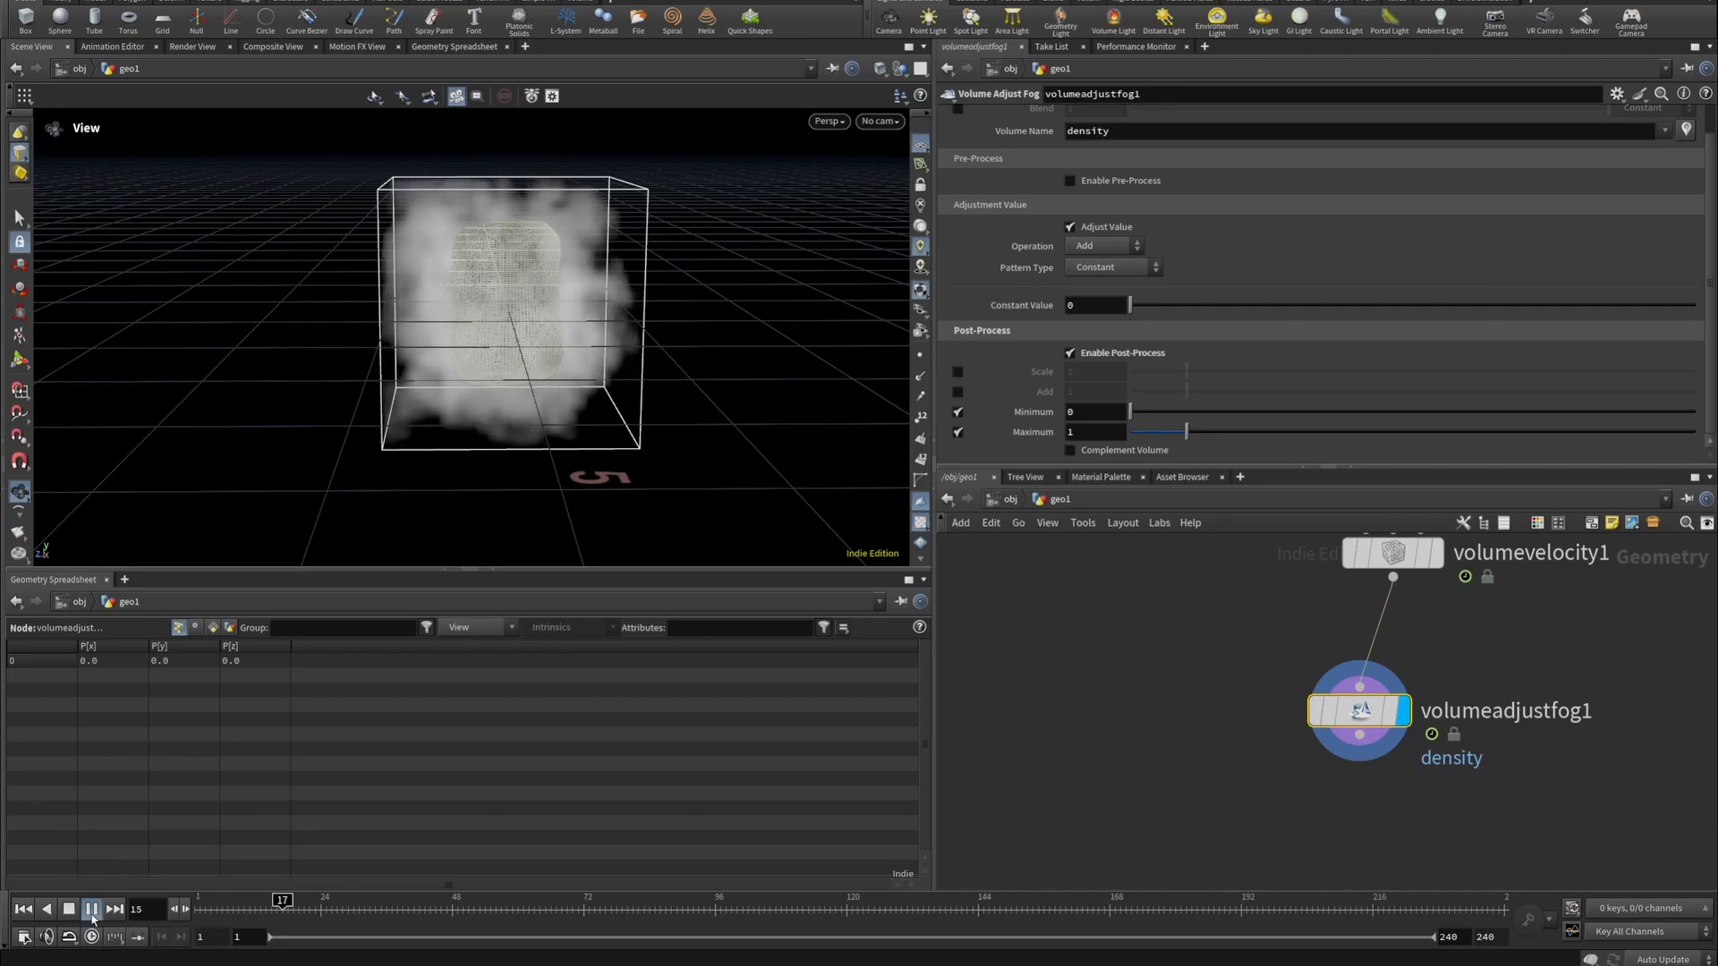
pyautogui.click(69, 909)
pyautogui.click(24, 909)
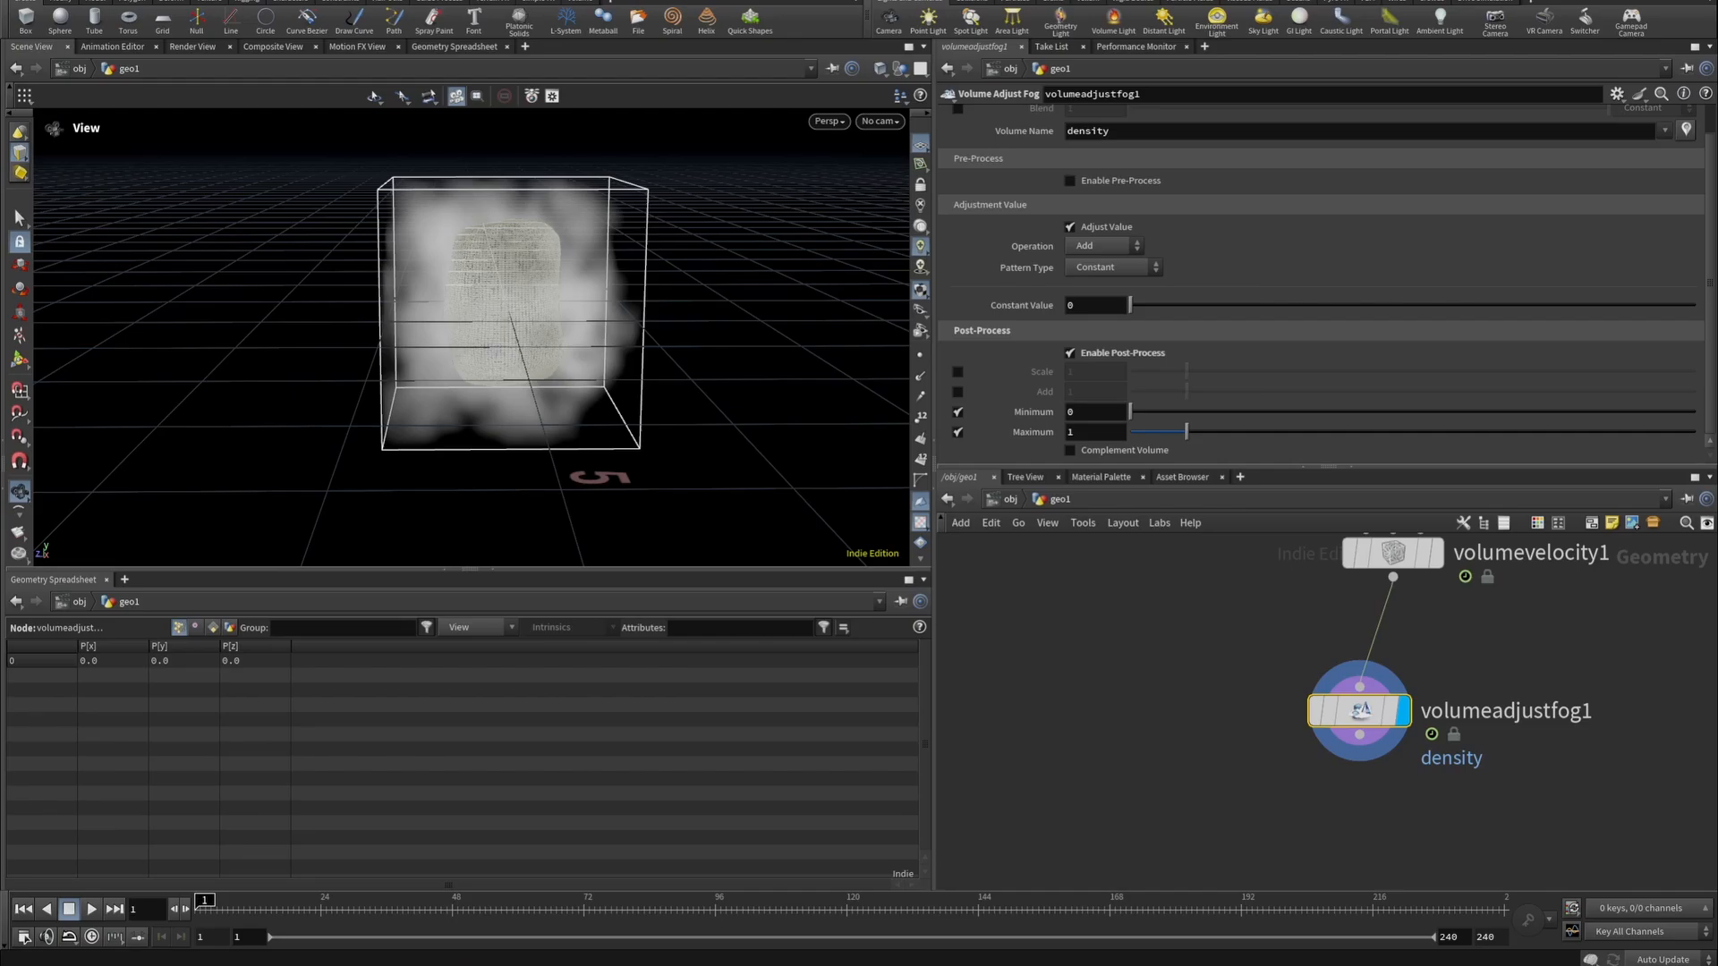
# Add a second Volume Adjust Fog node connected to the first one's output and display it.
pyautogui.moveTo(1359, 735); pyautogui.dragTo(1214, 783)
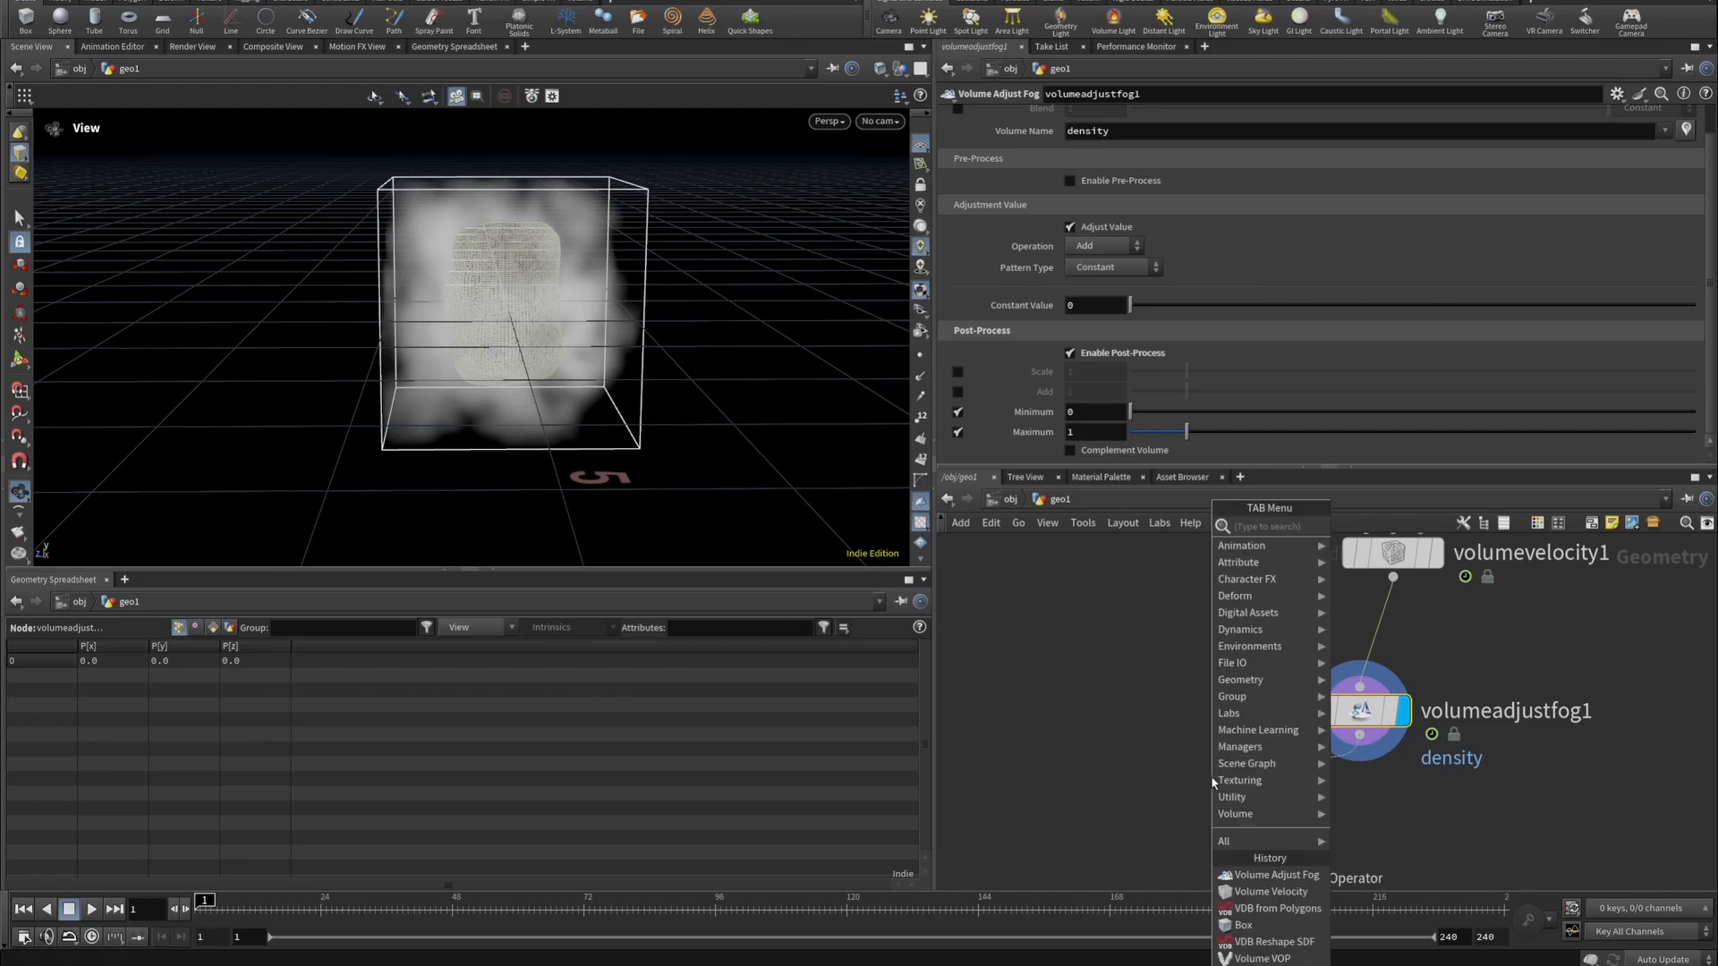
pyautogui.write('VOL')
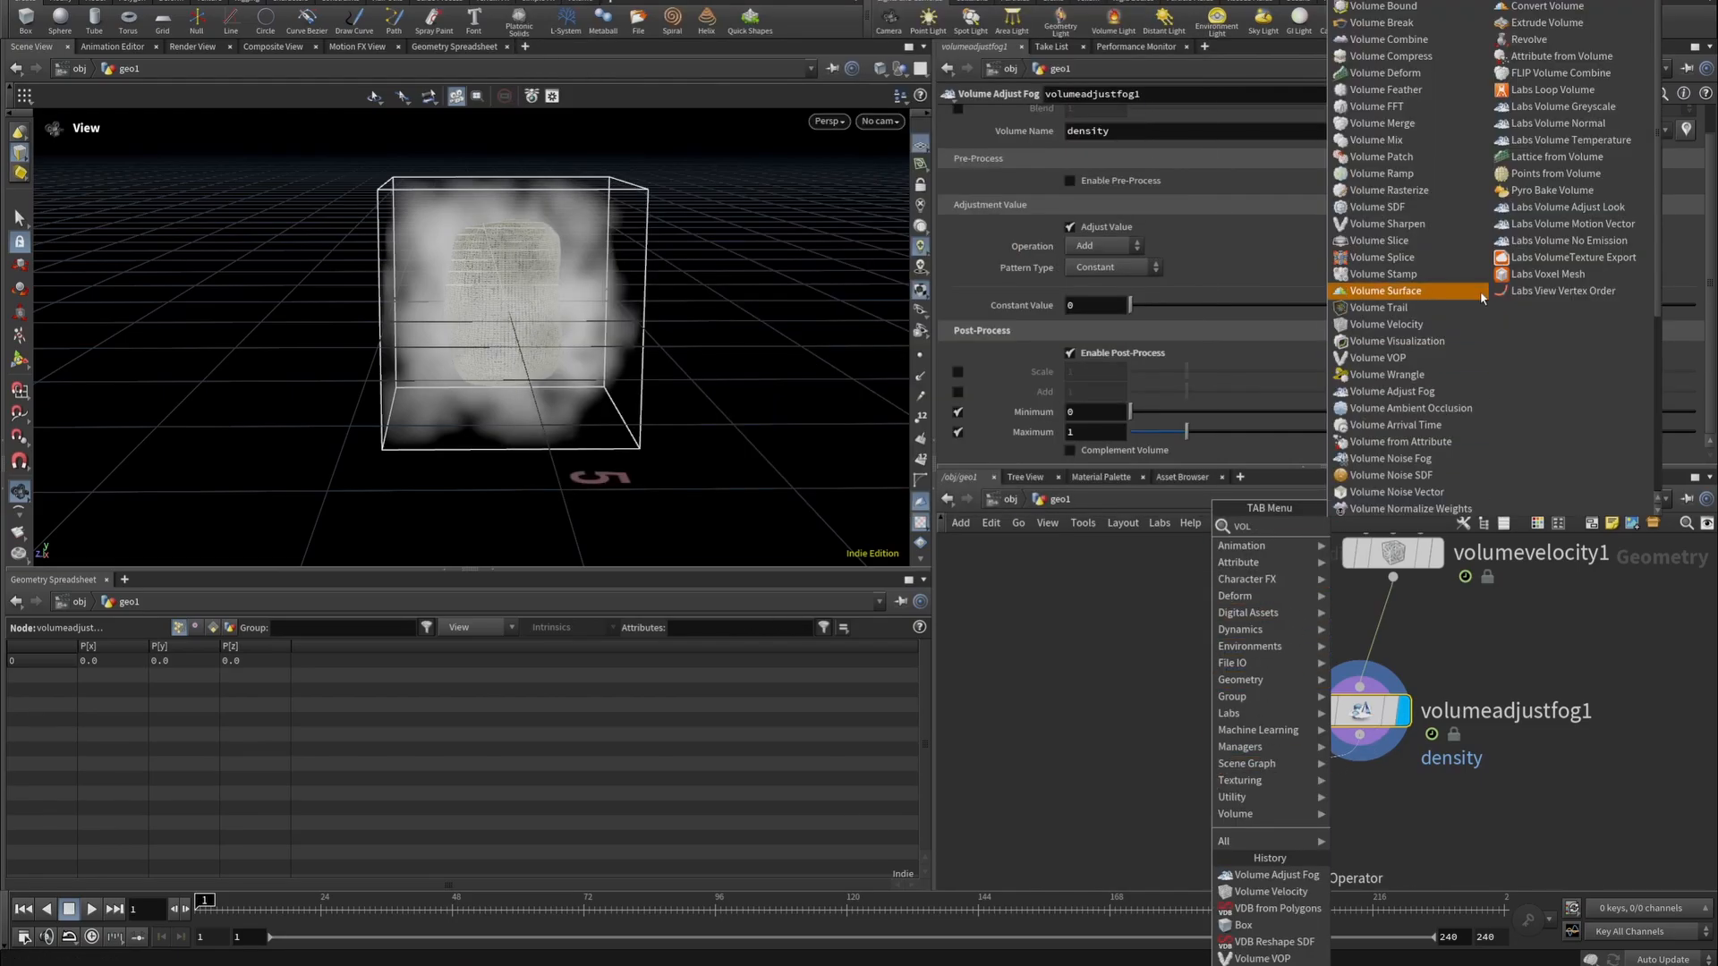
pyautogui.write('UME')
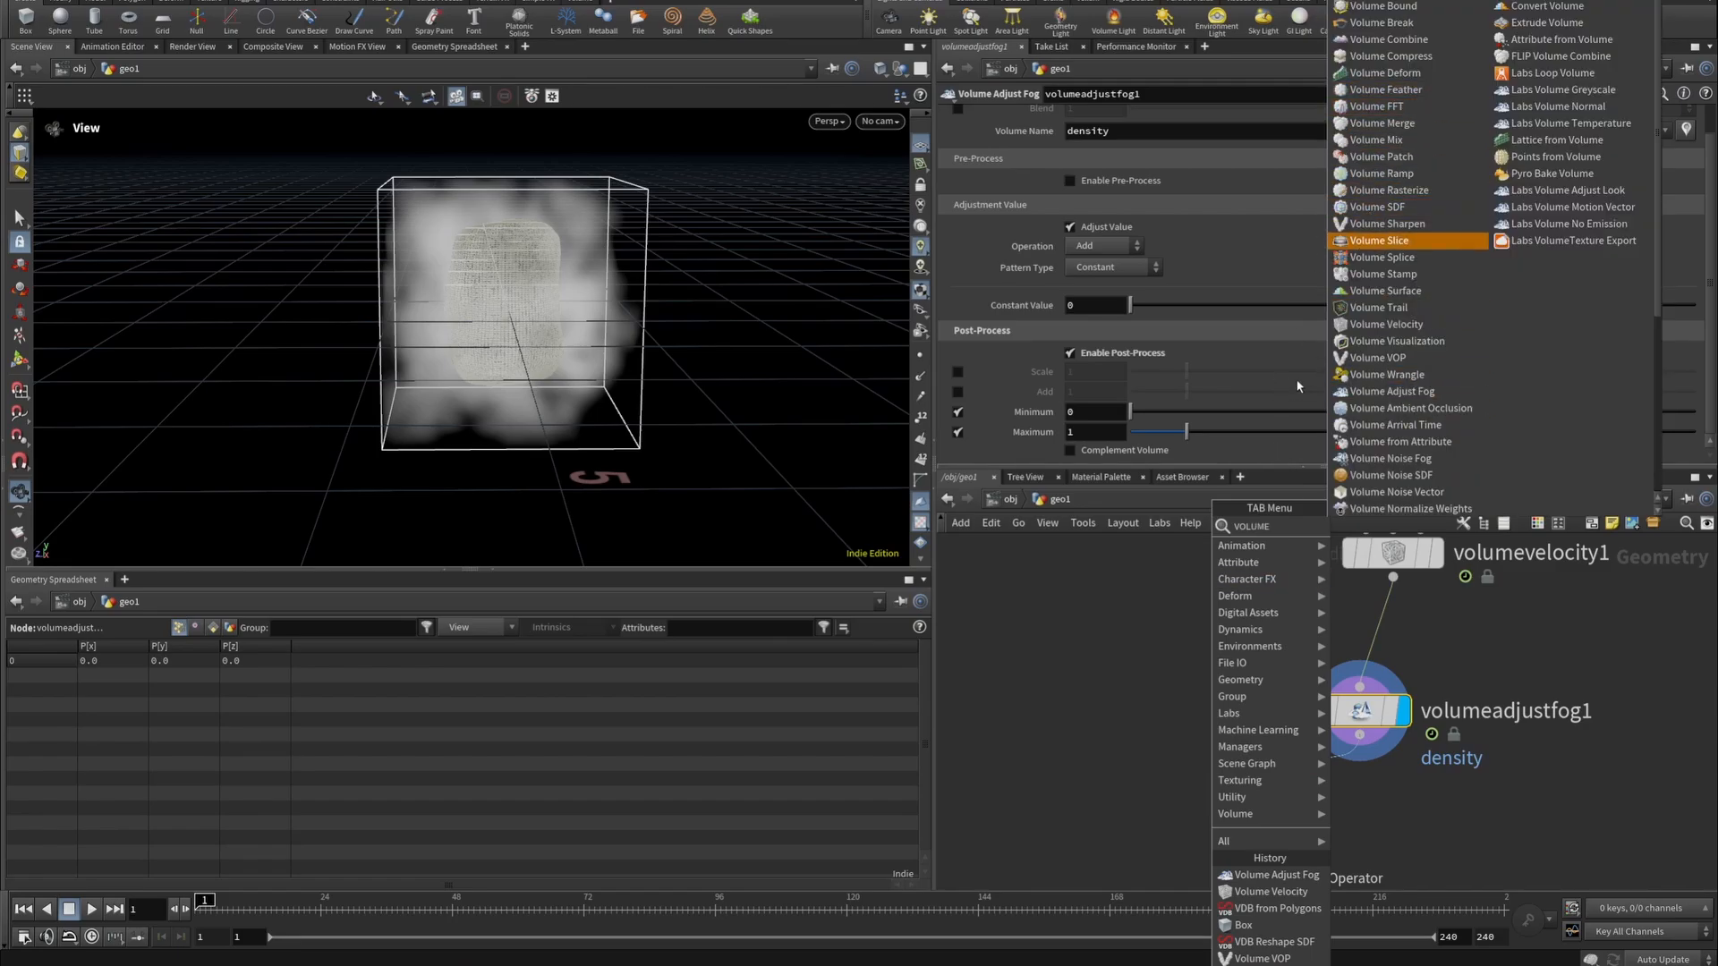
pyautogui.write('ADJU')
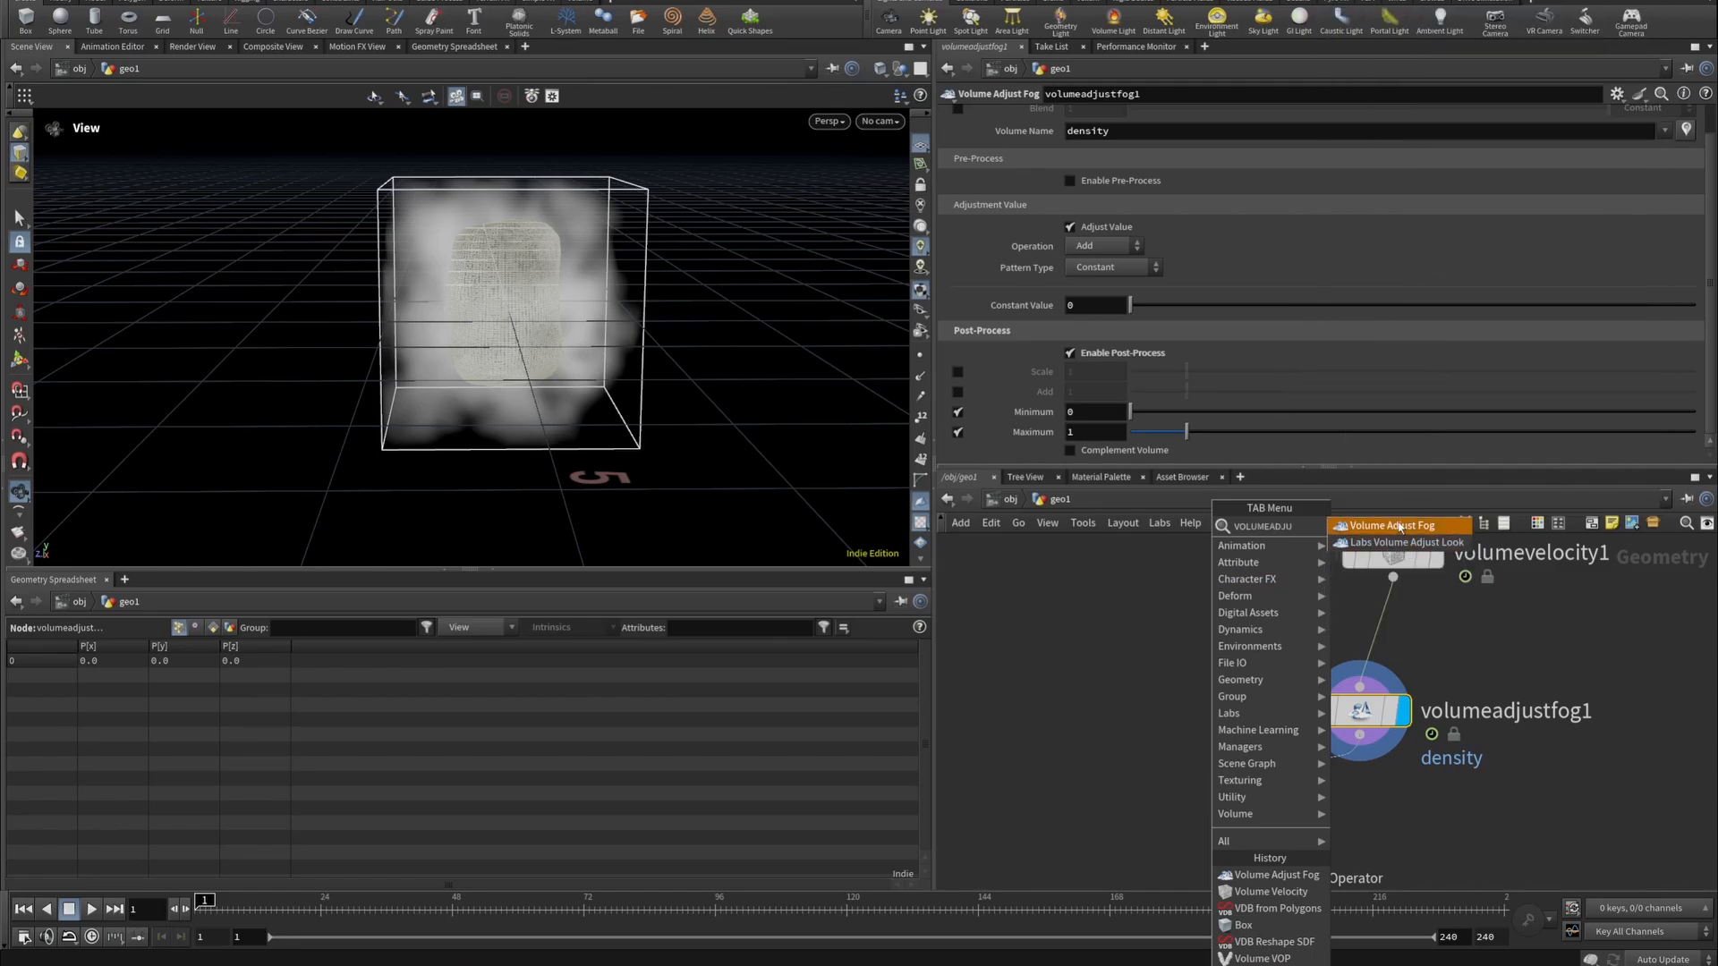
pyautogui.click(1393, 526)
pyautogui.click(1212, 814)
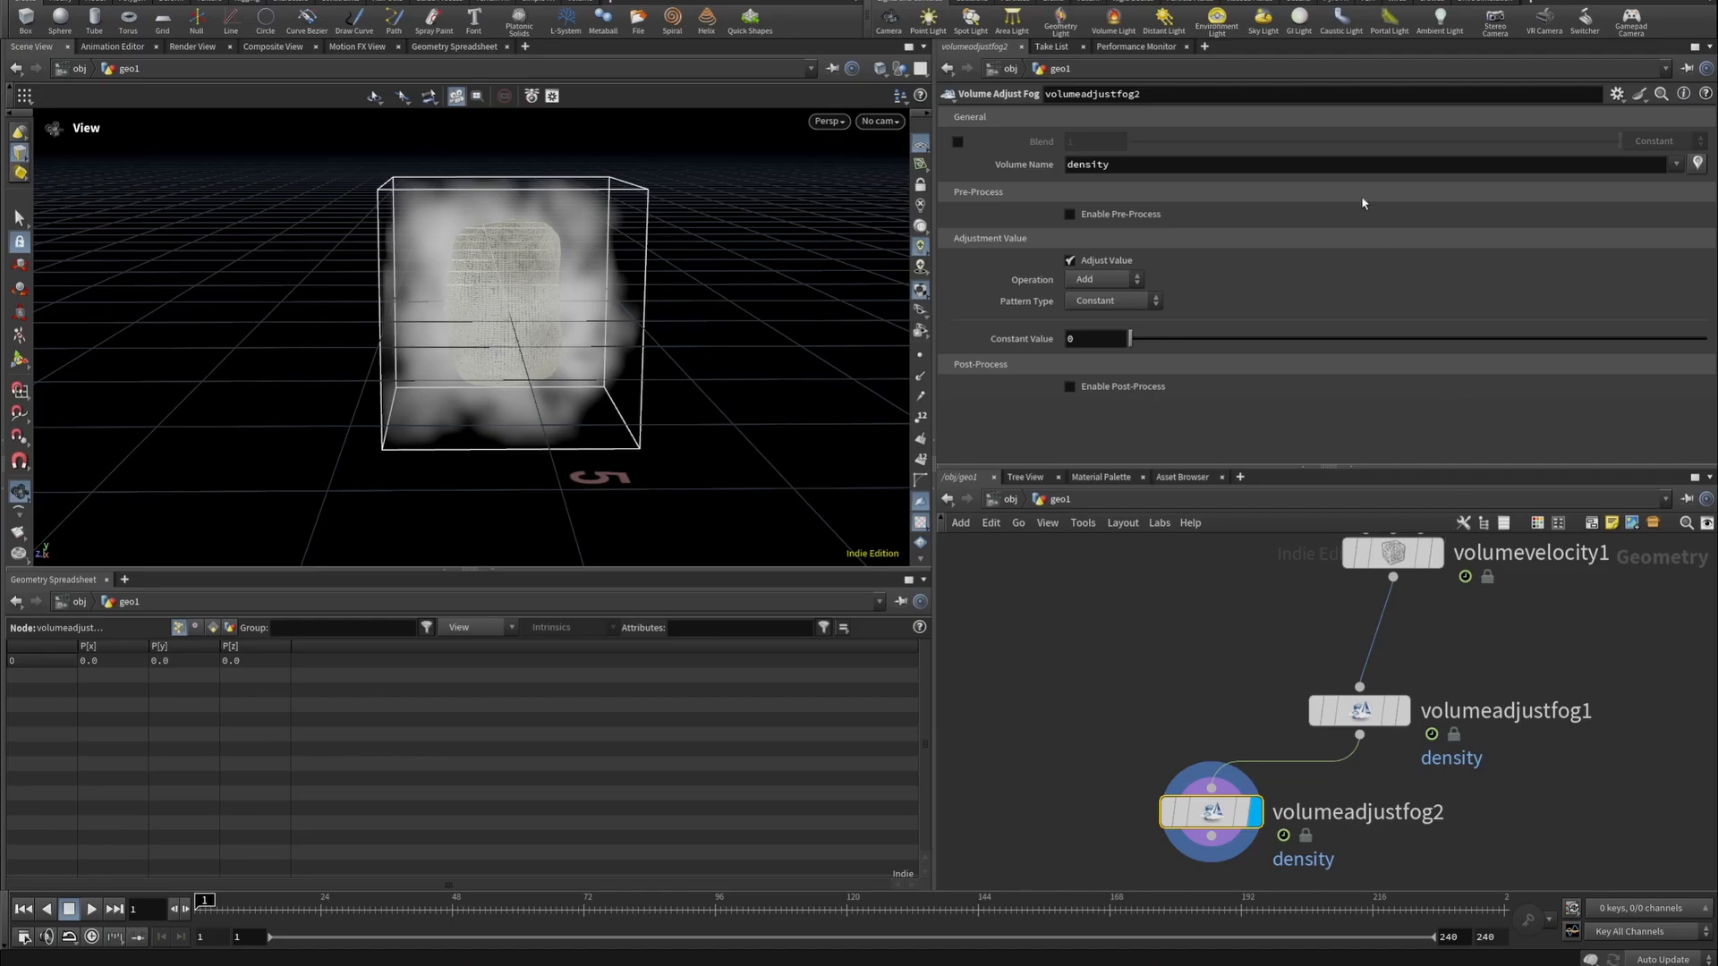
# Set the second Volume Adjust Fog's operation to Subtract and its pattern type to Line.
pyautogui.click(1104, 282)
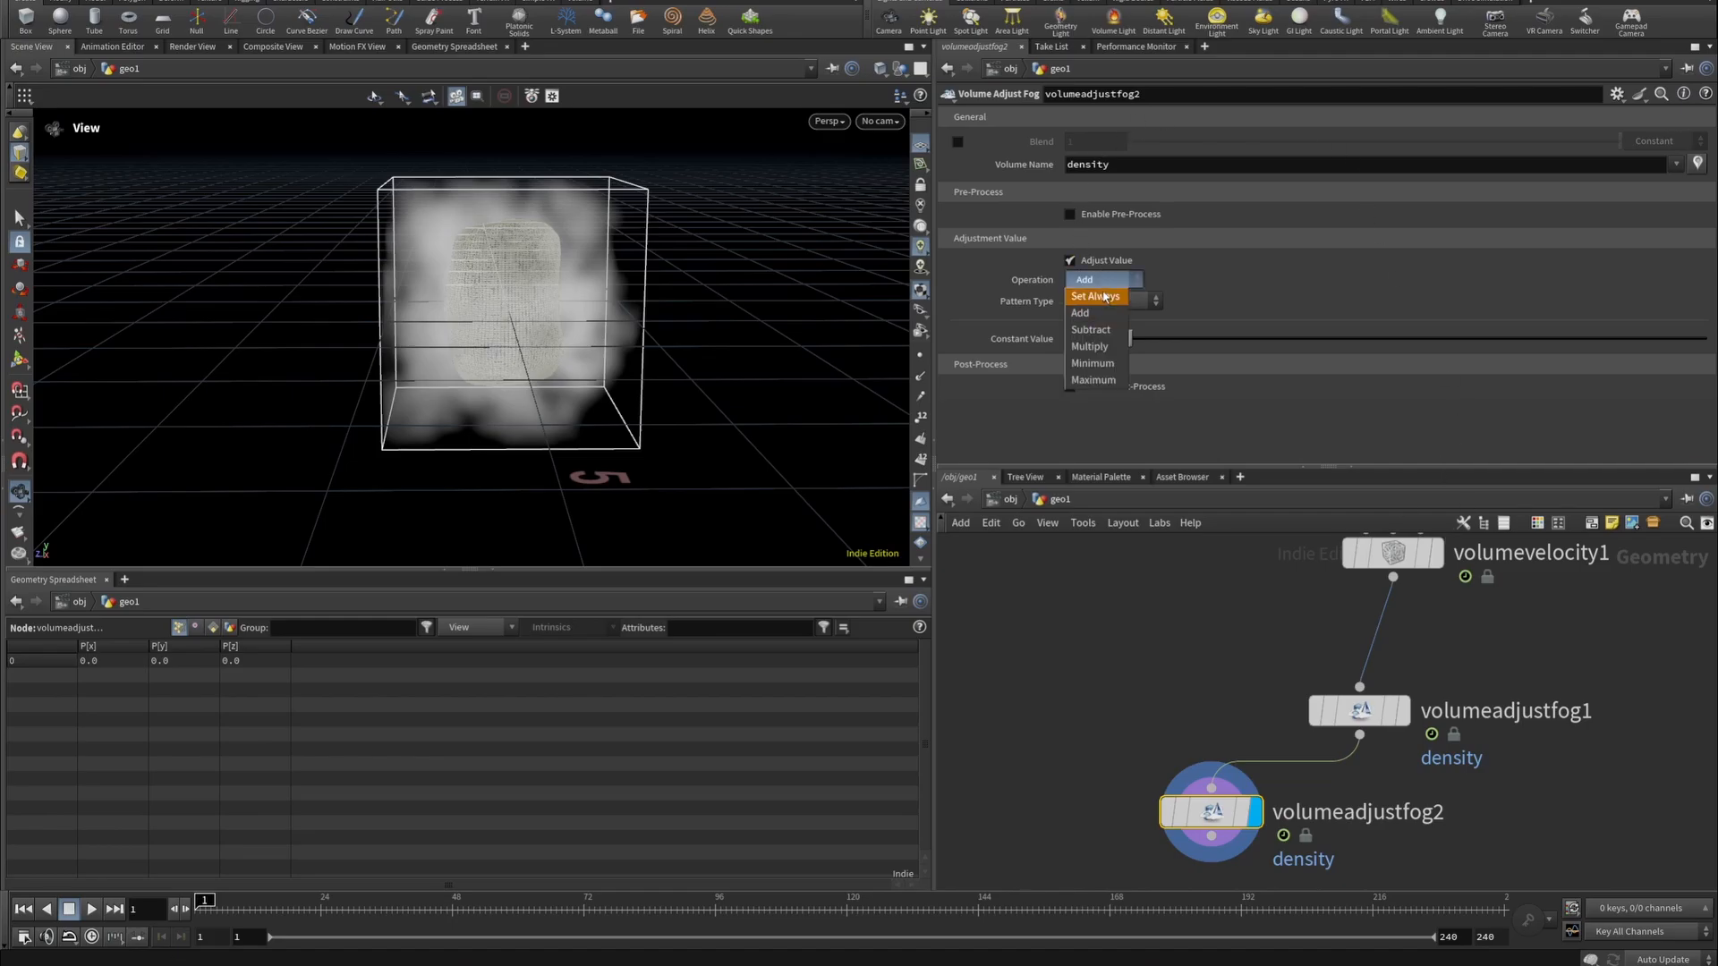
pyautogui.click(1090, 335)
pyautogui.click(1106, 302)
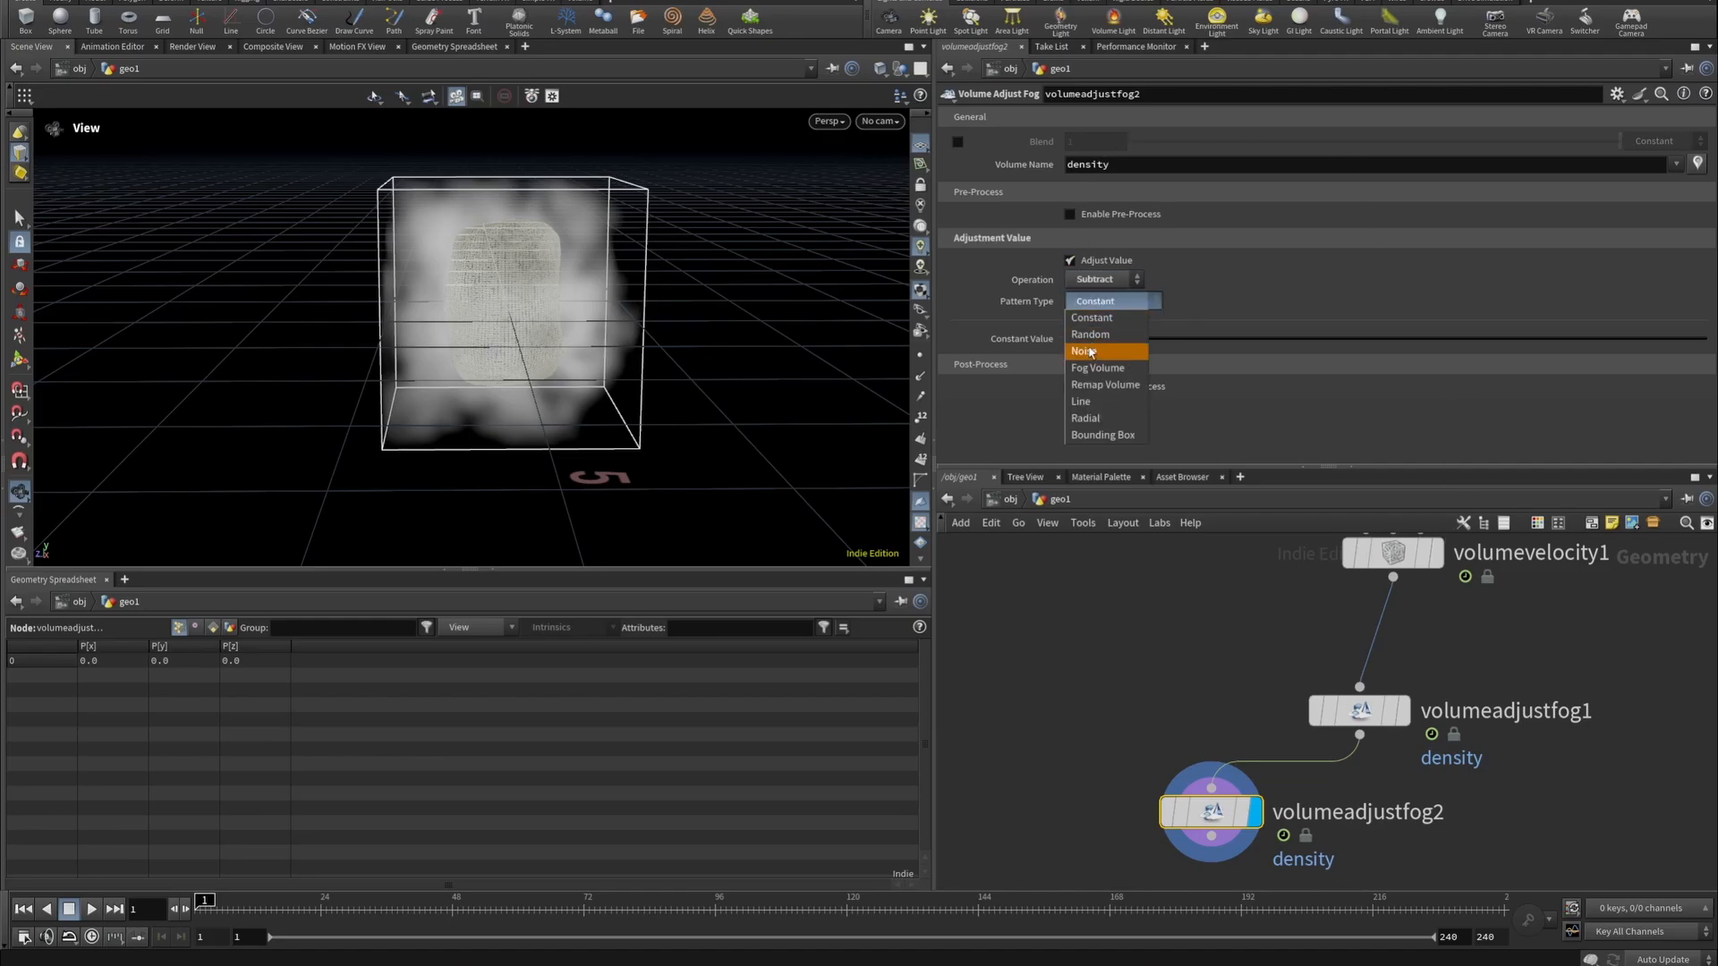
pyautogui.click(1083, 401)
# Set the line pattern's range values to Zero Centered and enable its remap ramp.
pyautogui.keyDown('alt'); pyautogui.moveTo(607, 367); pyautogui.dragTo(740, 376); pyautogui.keyUp('alt')
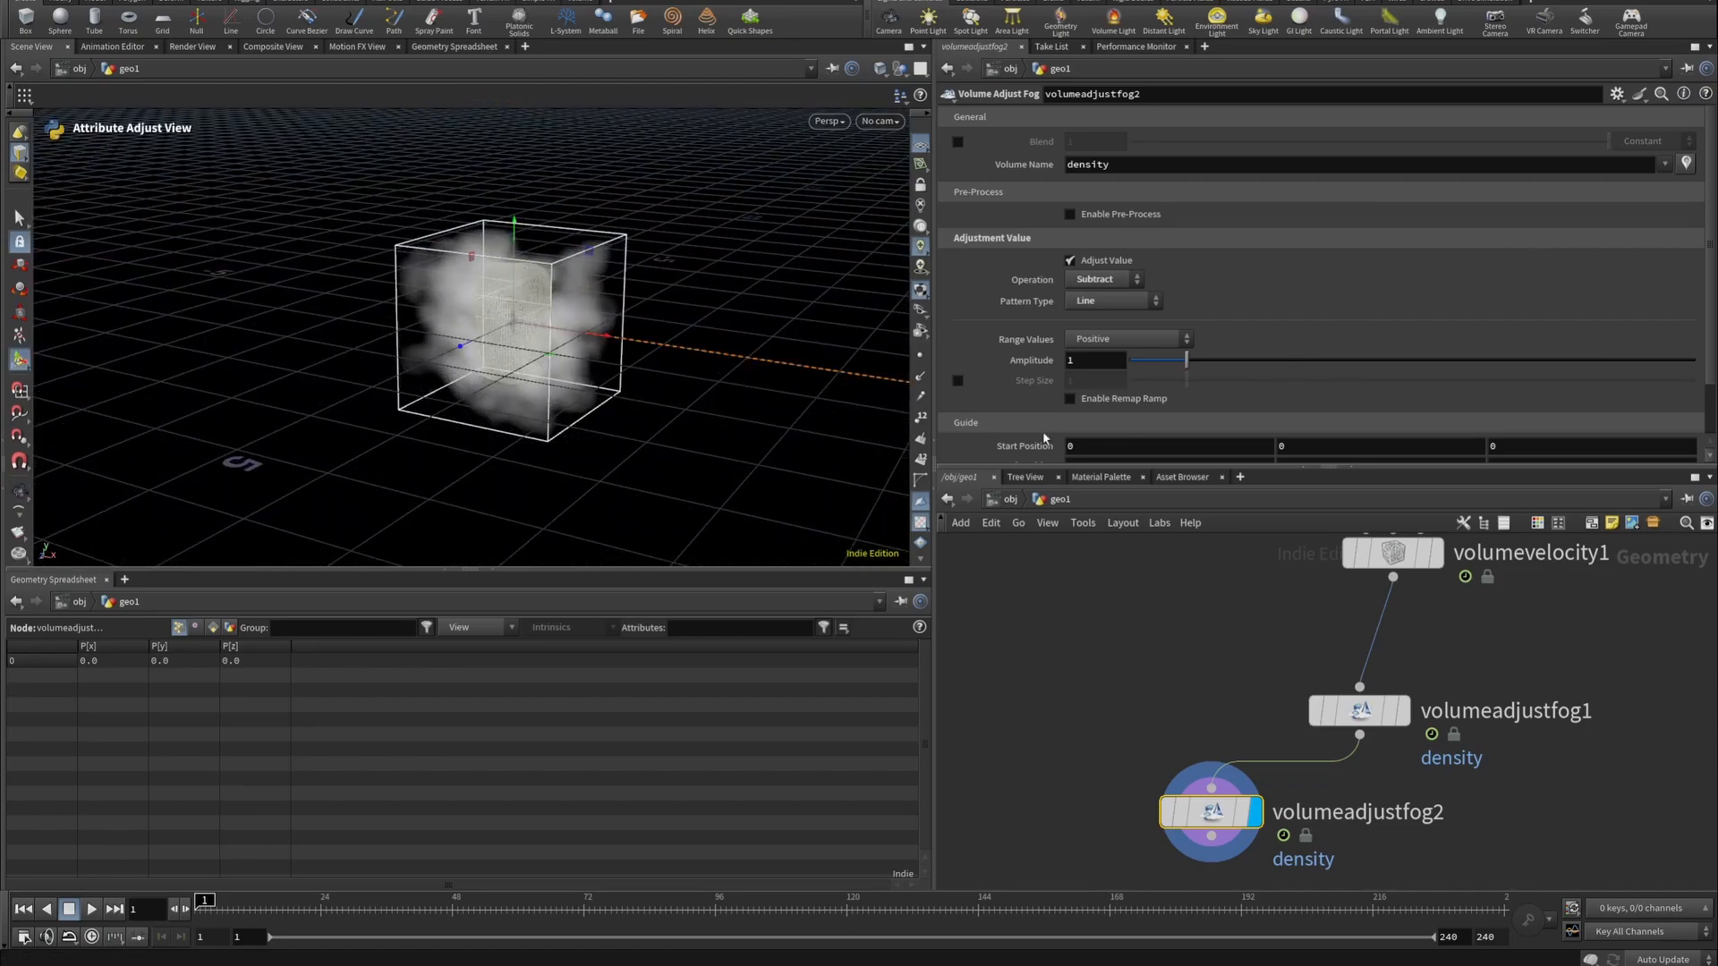
pyautogui.click(1111, 342)
pyautogui.click(1106, 371)
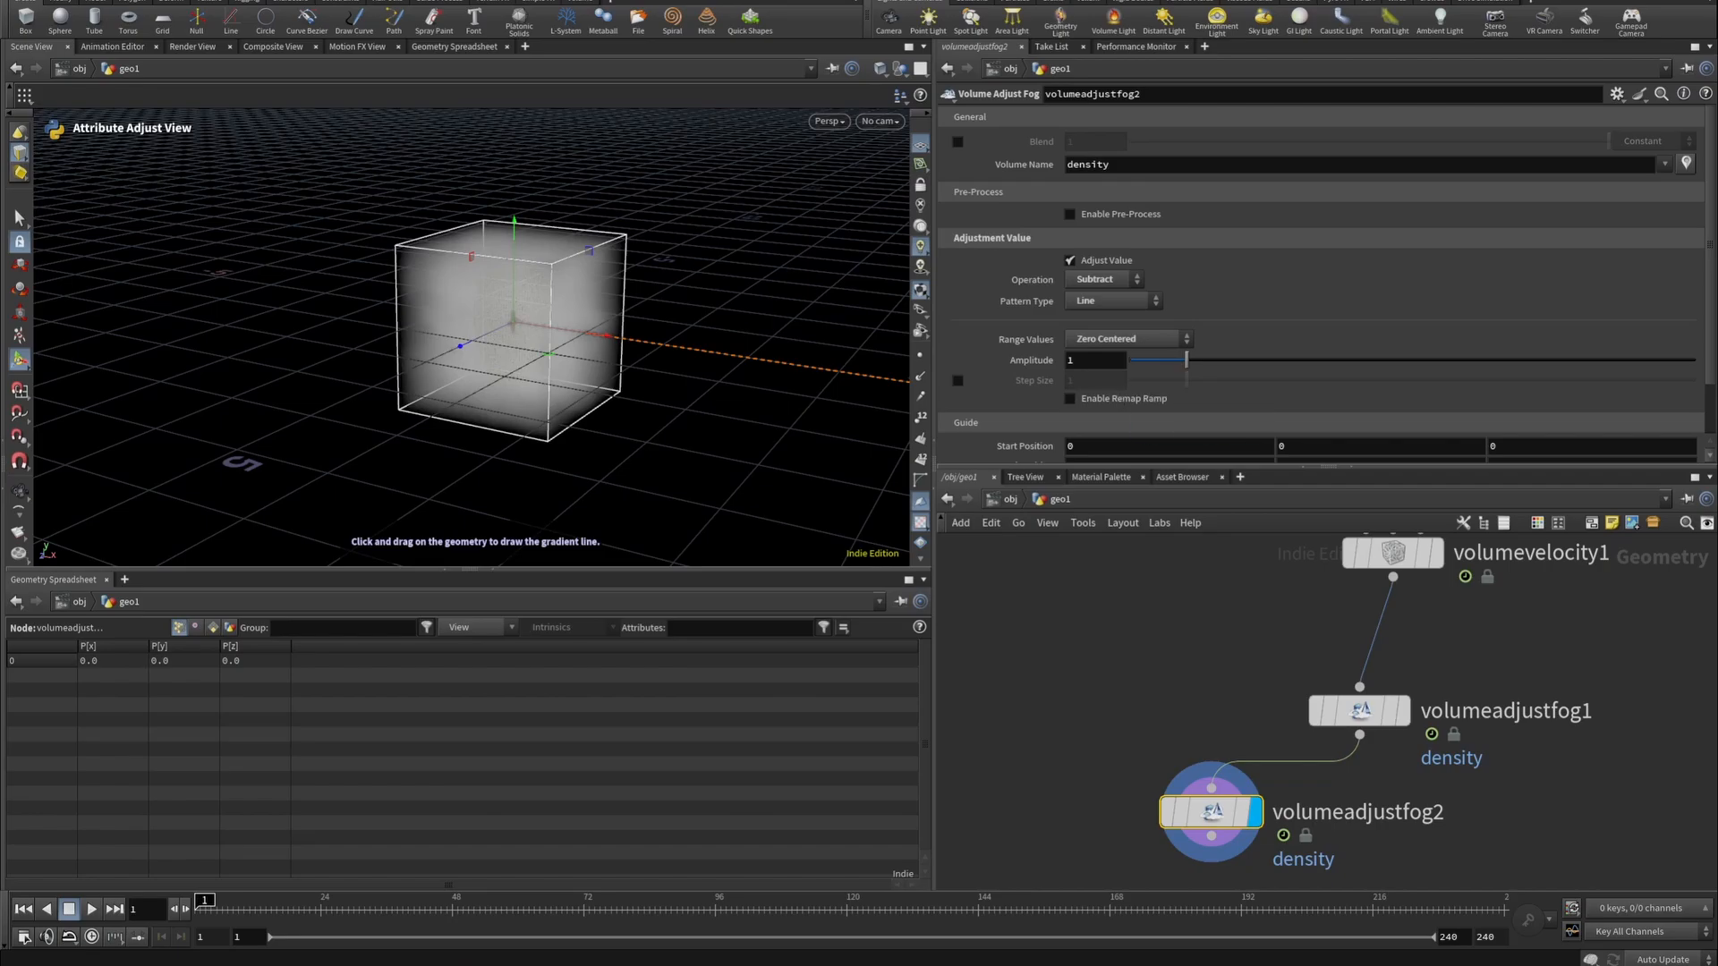
pyautogui.click(1070, 398)
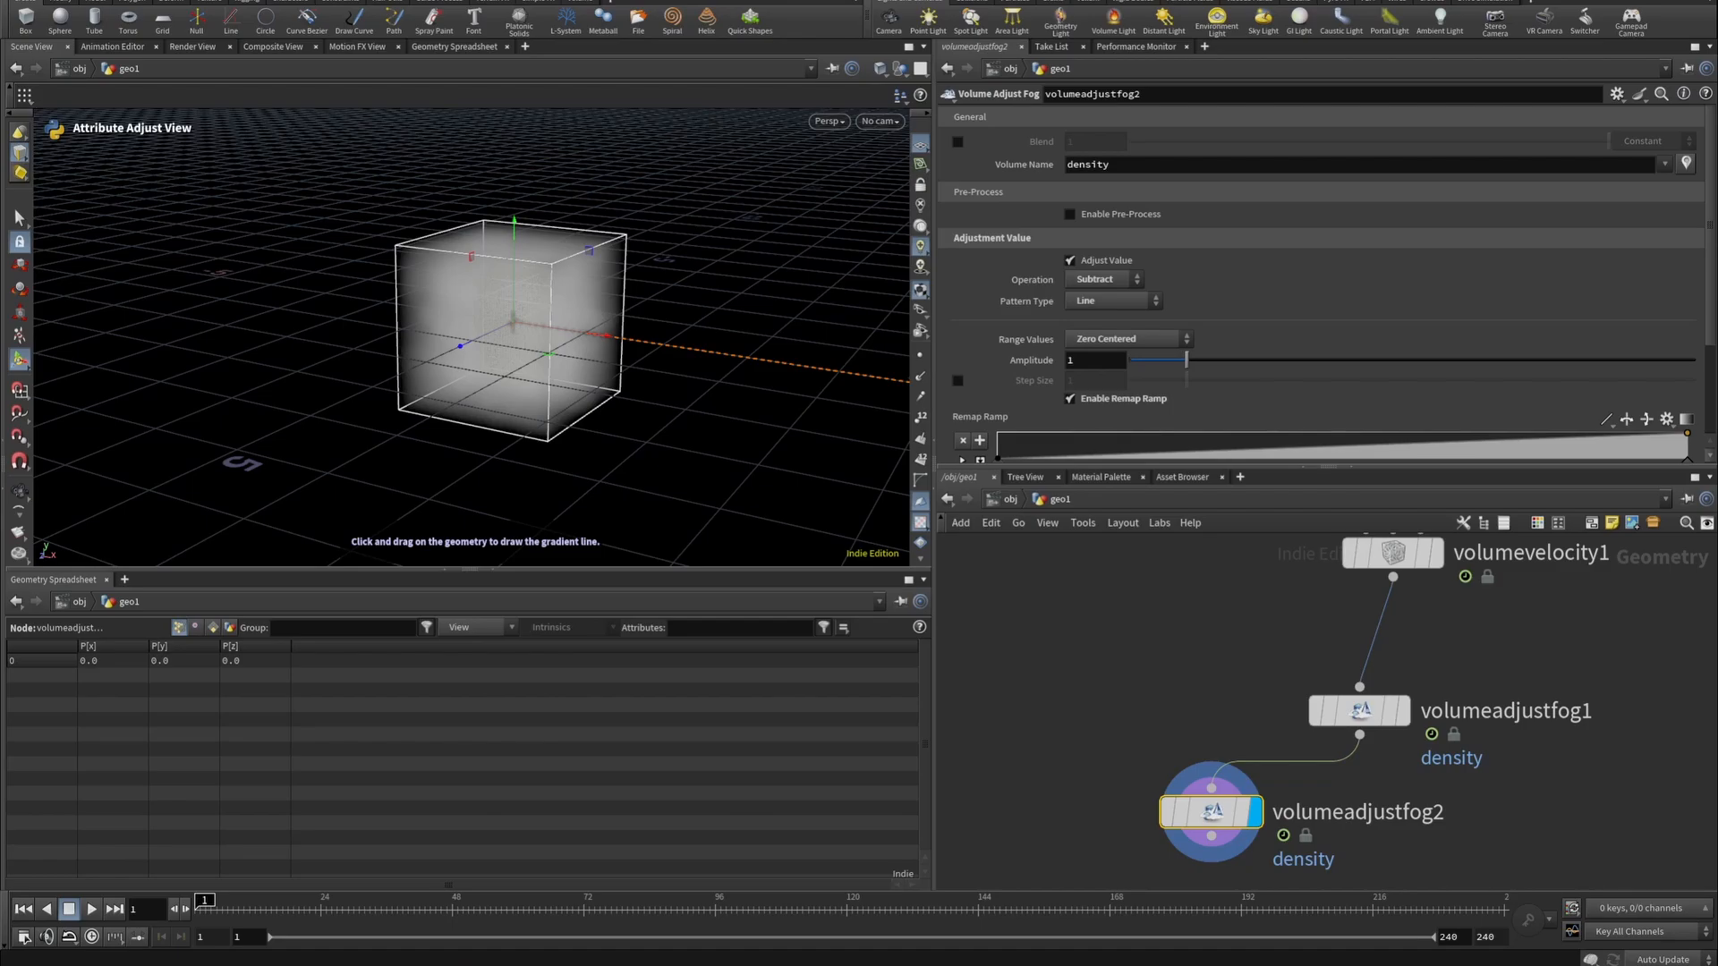
# Move the gradient line's end handle directly above the fog box, to about X 0.04 and Y 3.43.
pyautogui.scroll(-3, 1324, 286)
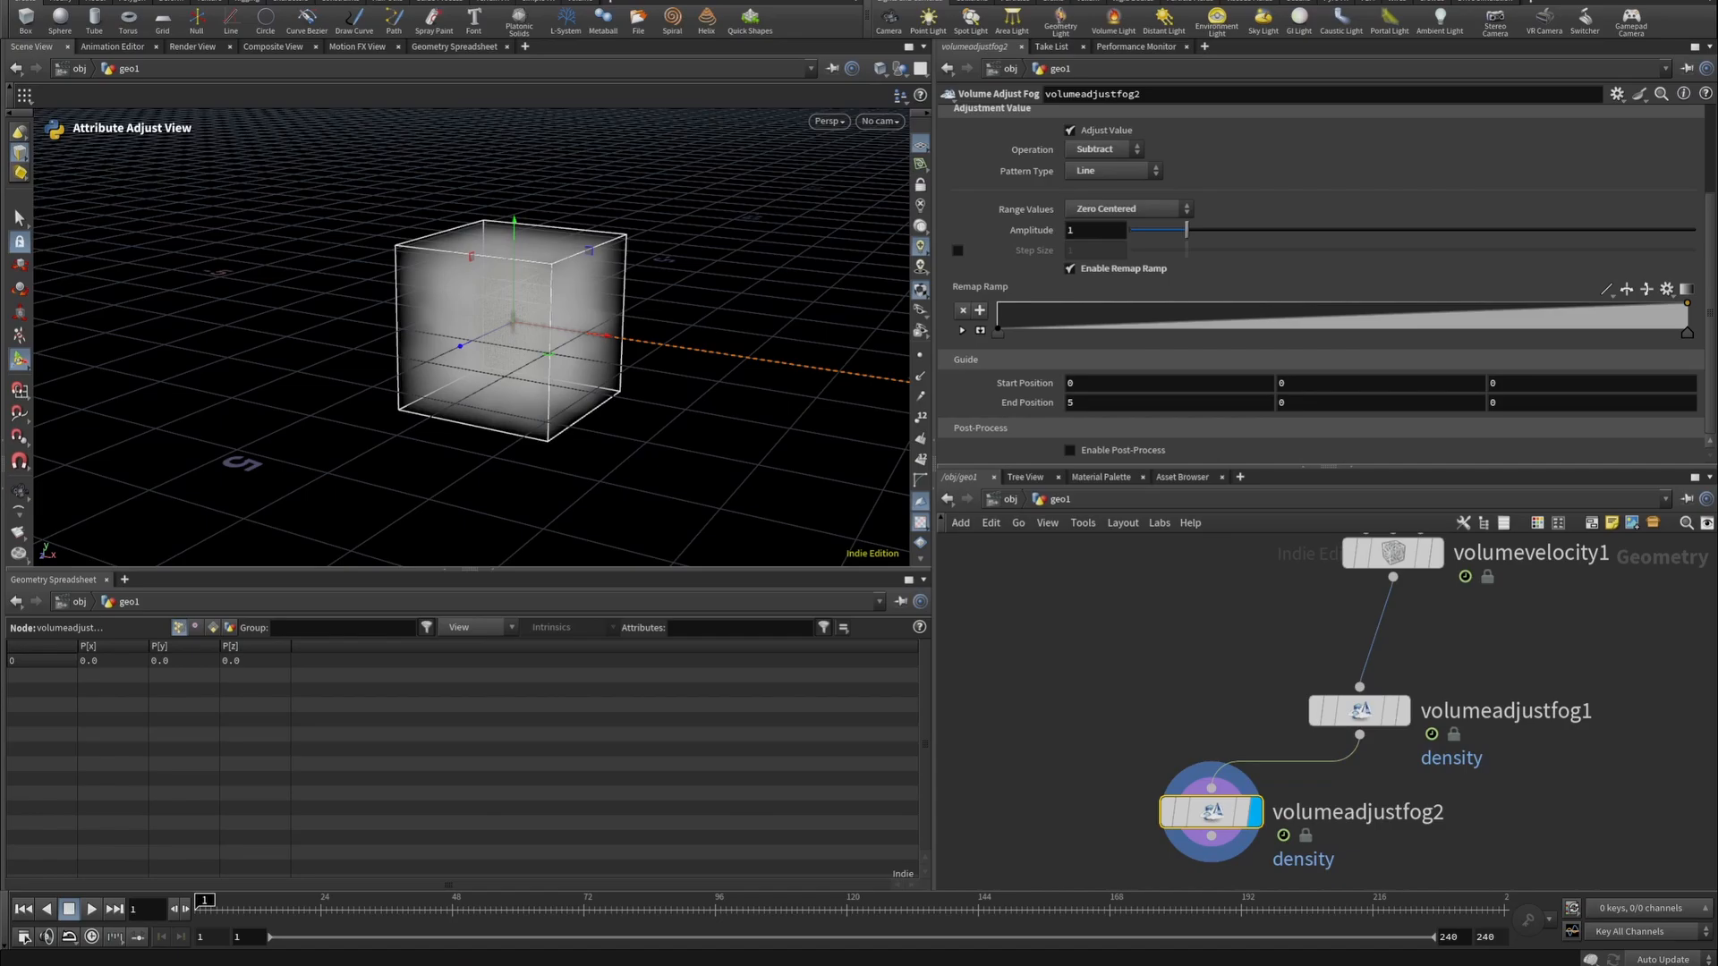
pyautogui.keyDown('alt'); pyautogui.moveTo(766, 338); pyautogui.dragTo(464, 391, button='right'); pyautogui.keyUp('alt')
pyautogui.keyDown('alt'); pyautogui.moveTo(720, 375); pyautogui.dragTo(491, 368, button='middle'); pyautogui.keyUp('alt')
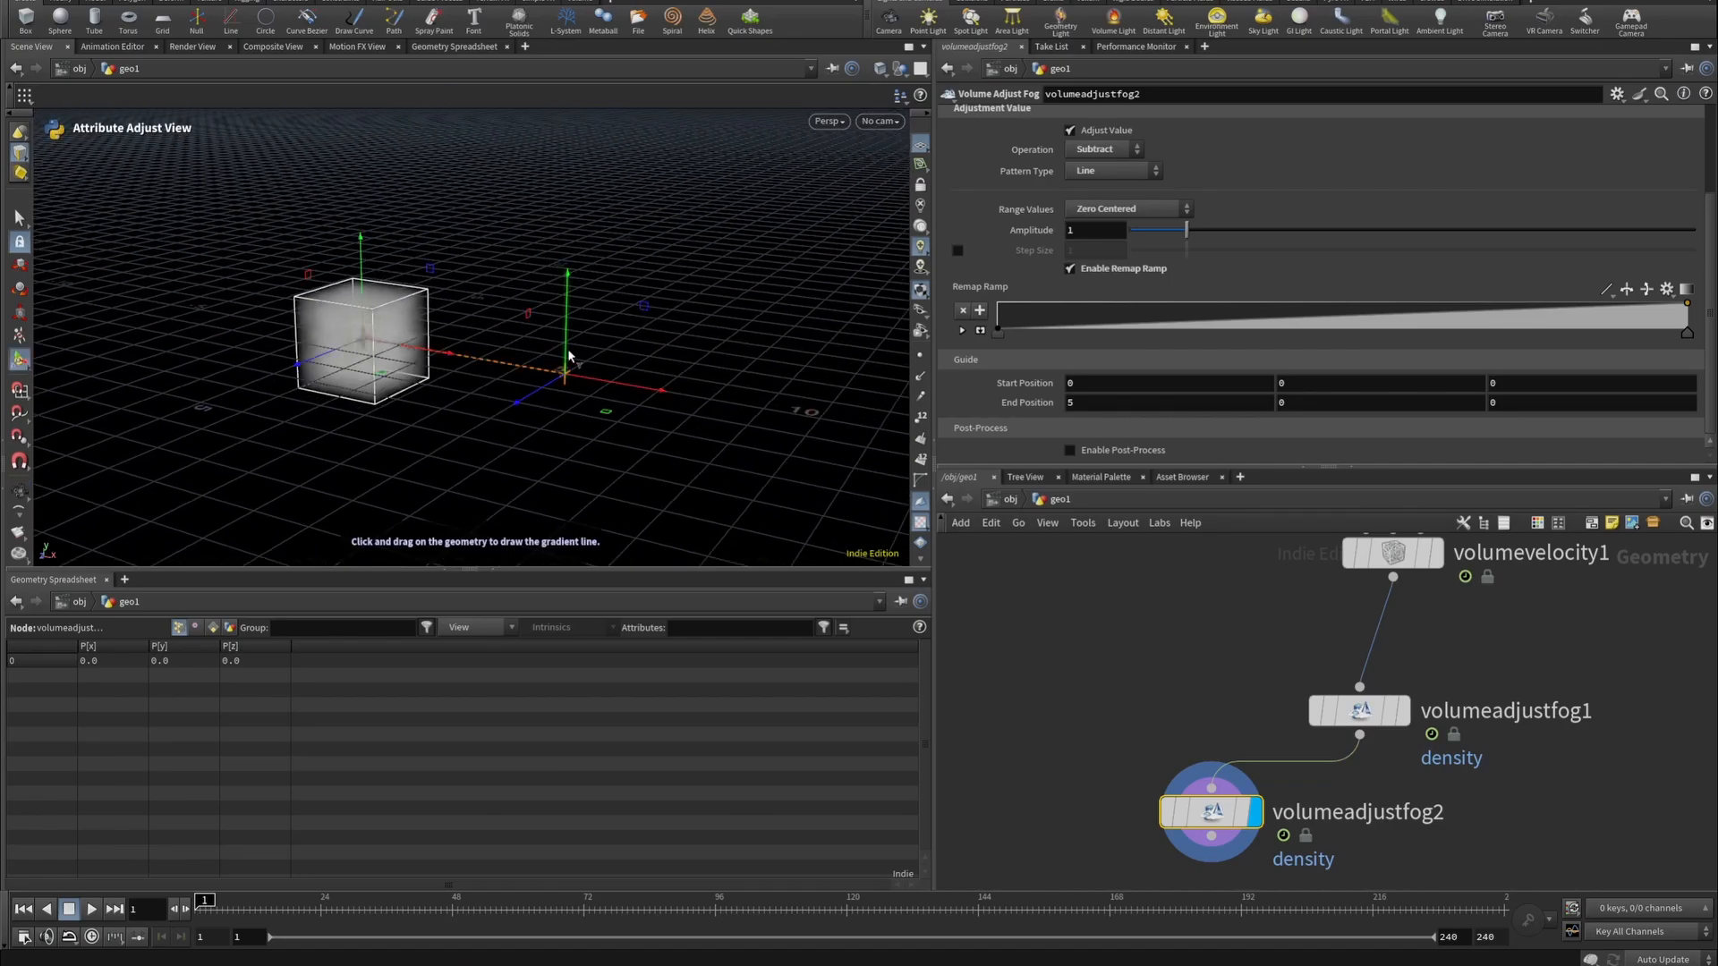
pyautogui.moveTo(569, 355); pyautogui.dragTo(563, 242)
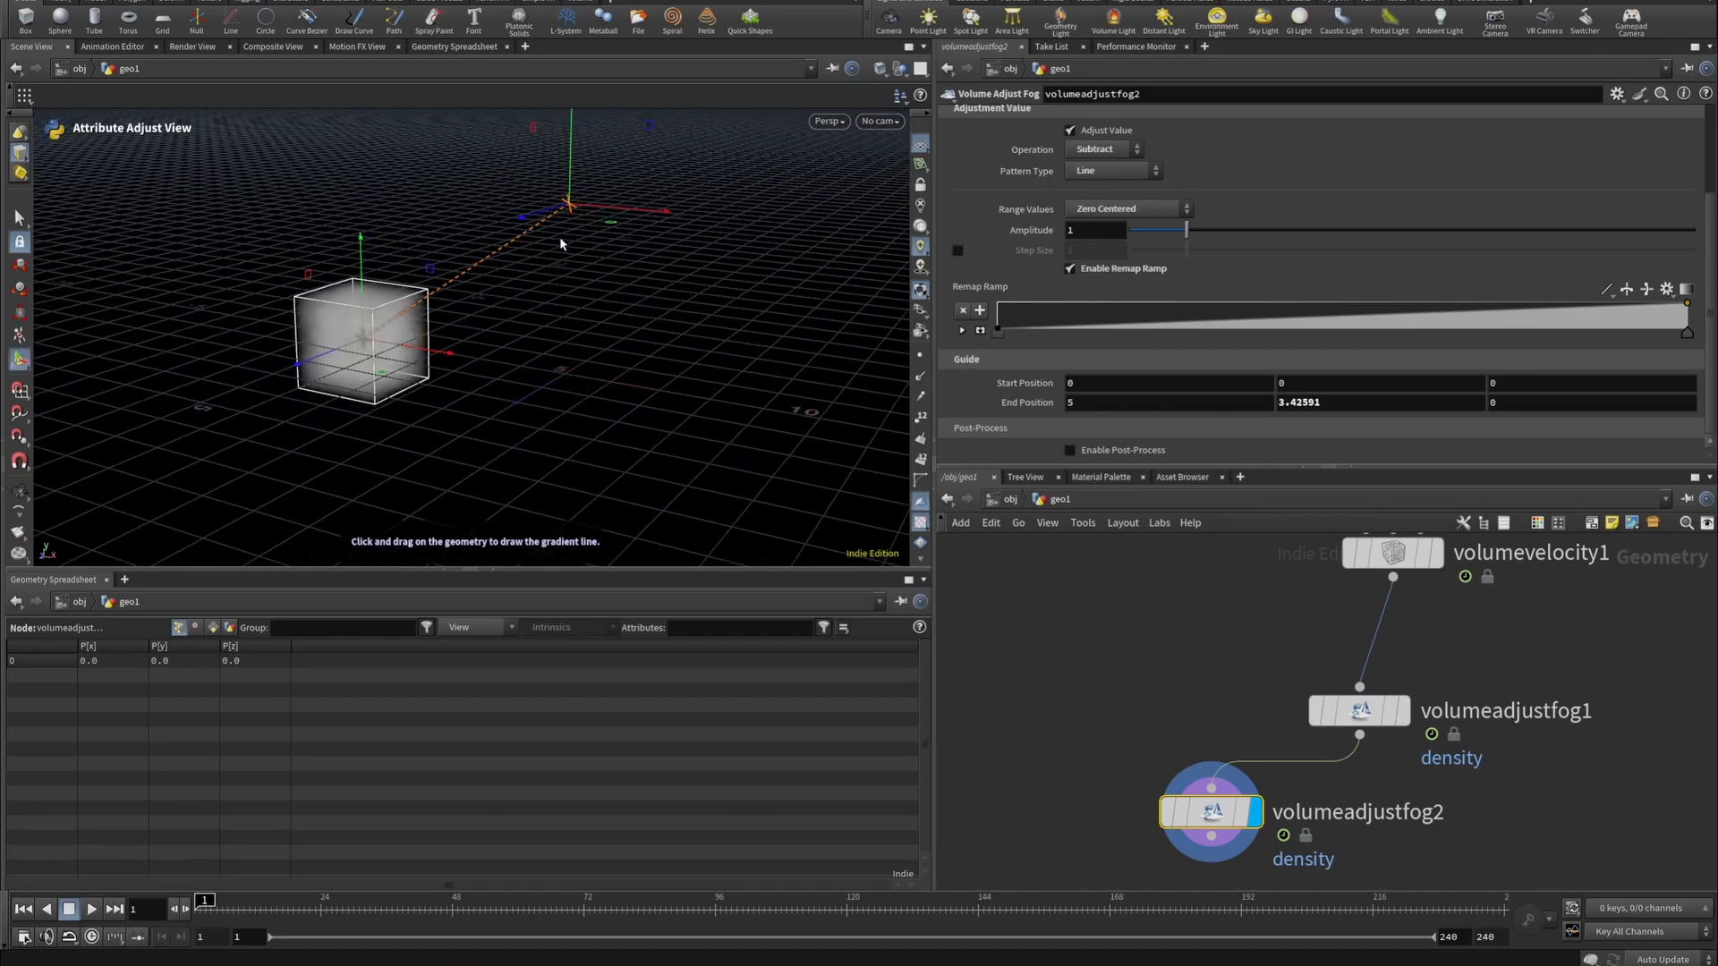
pyautogui.click(625, 219)
pyautogui.hotkey('ctrl', 'z')
pyautogui.moveTo(666, 213); pyautogui.dragTo(441, 185)
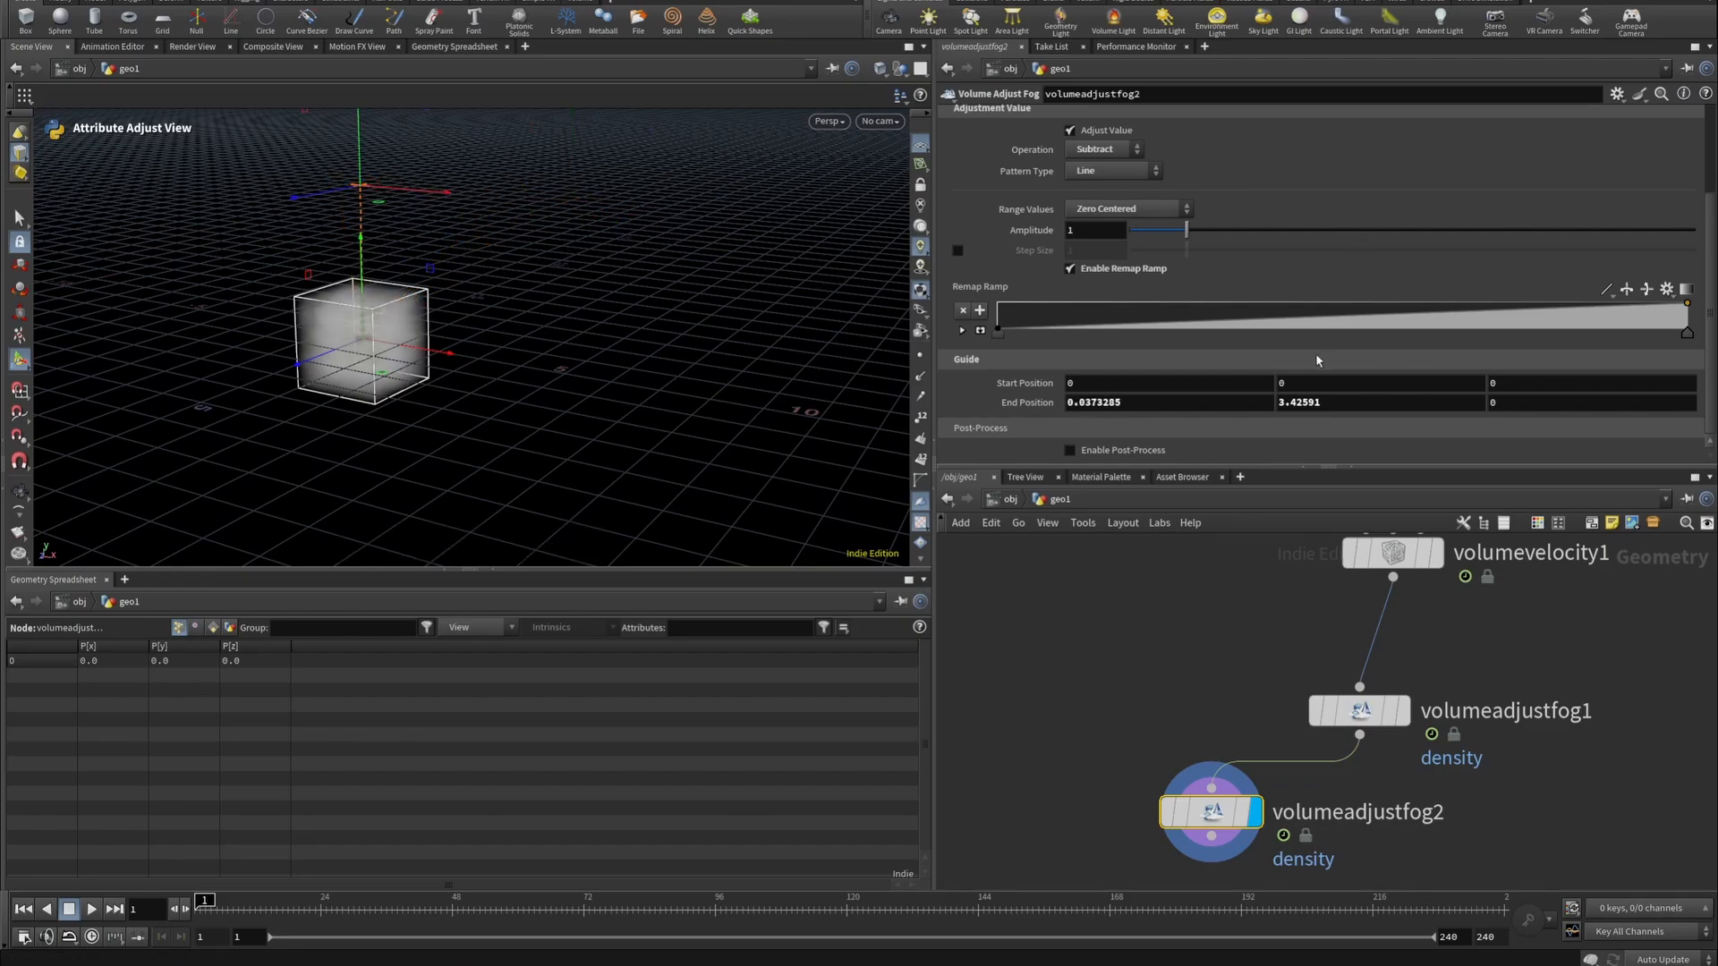
# Set the gradient line's start position Y to -0.75.
pyautogui.doubleClick(1293, 384)
pyautogui.write('-0.75')
pyautogui.press('Return')
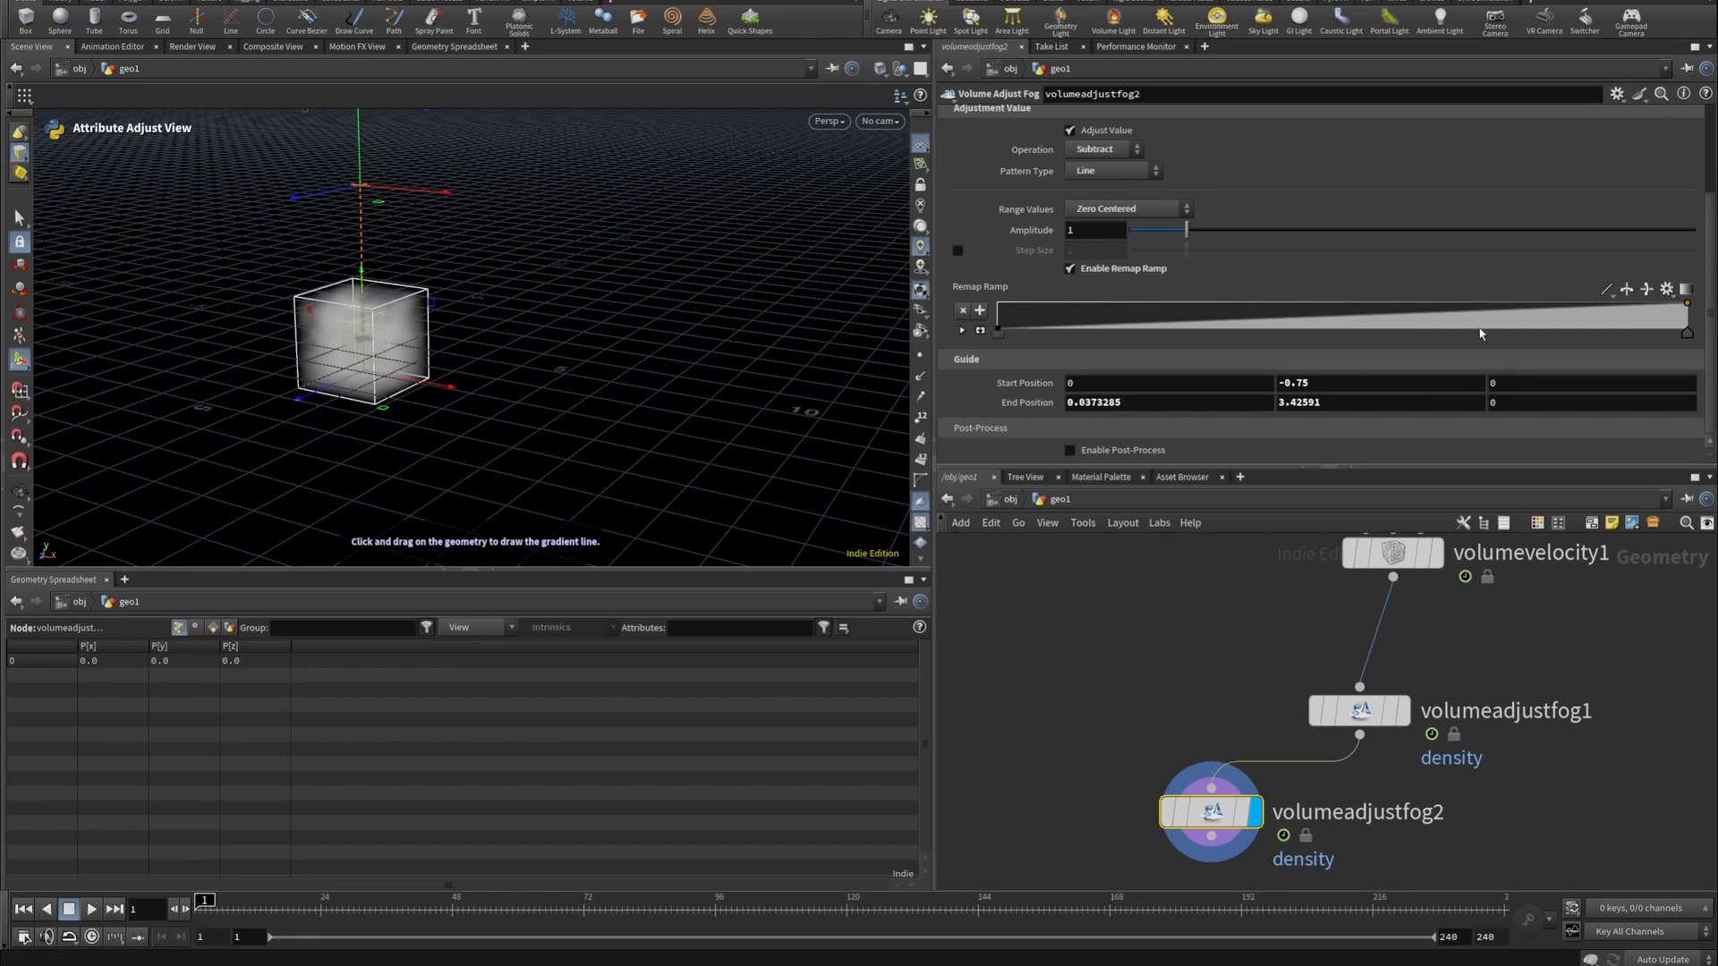
# Enlarge the remap ramp display and enable post-processing on the second Volume Adjust Fog with minimum 0 and maximum 1.
pyautogui.click(980, 330)
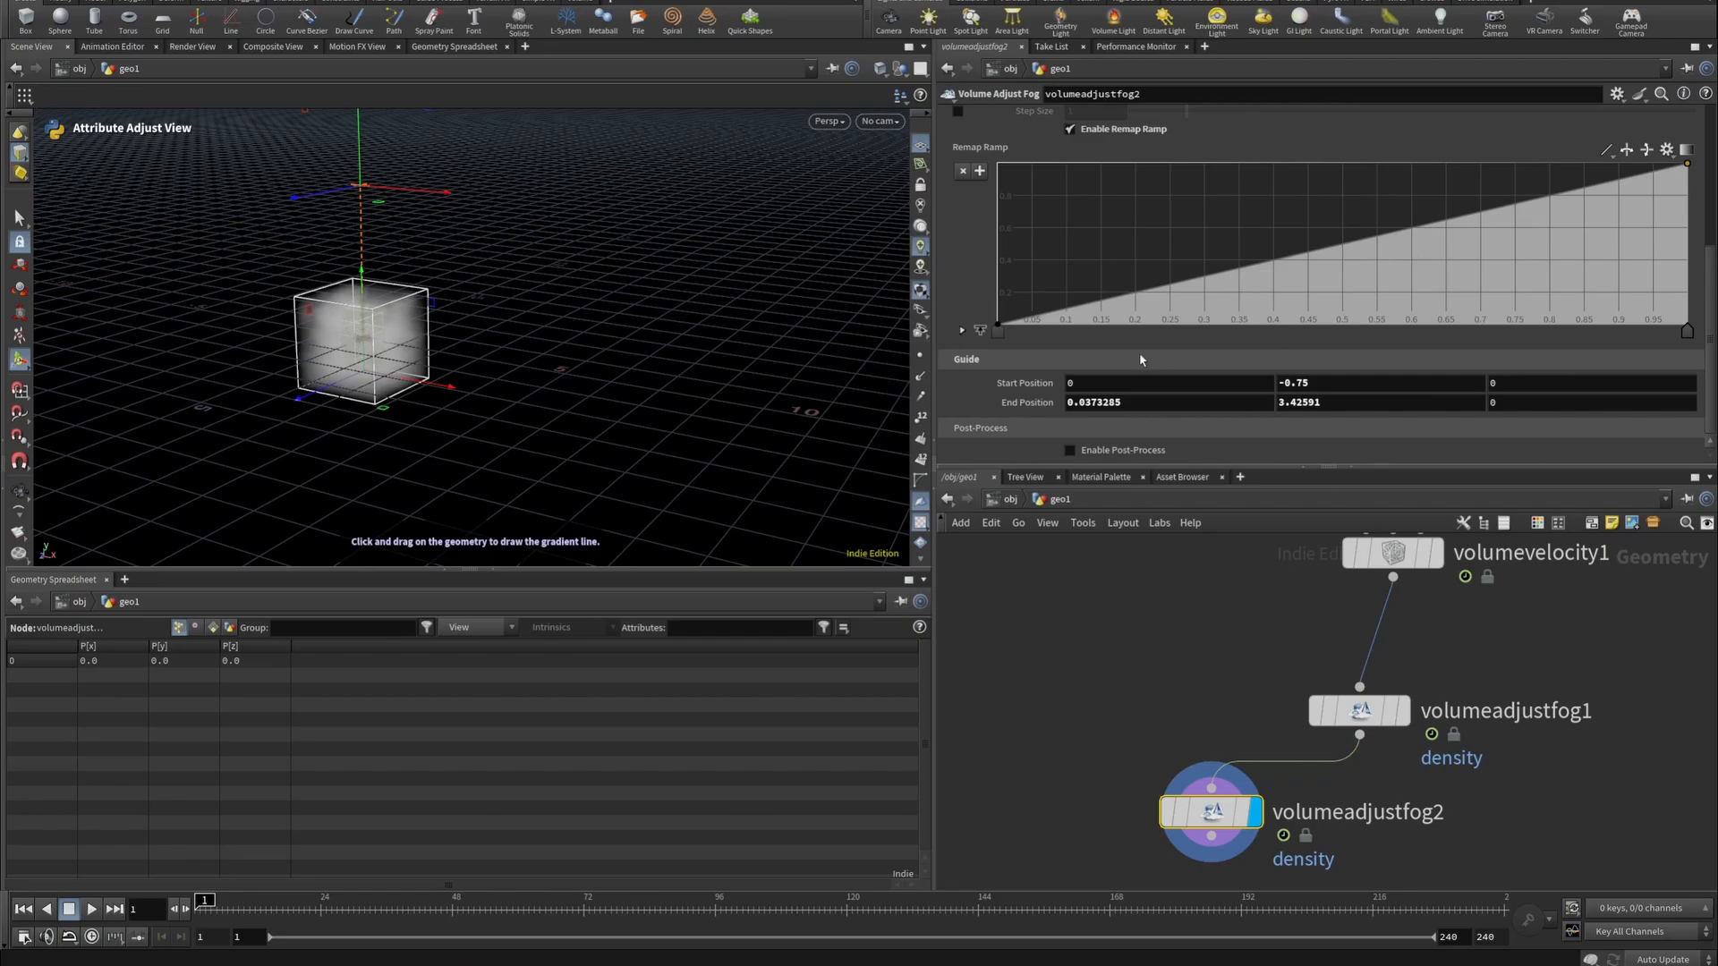
pyautogui.click(1070, 451)
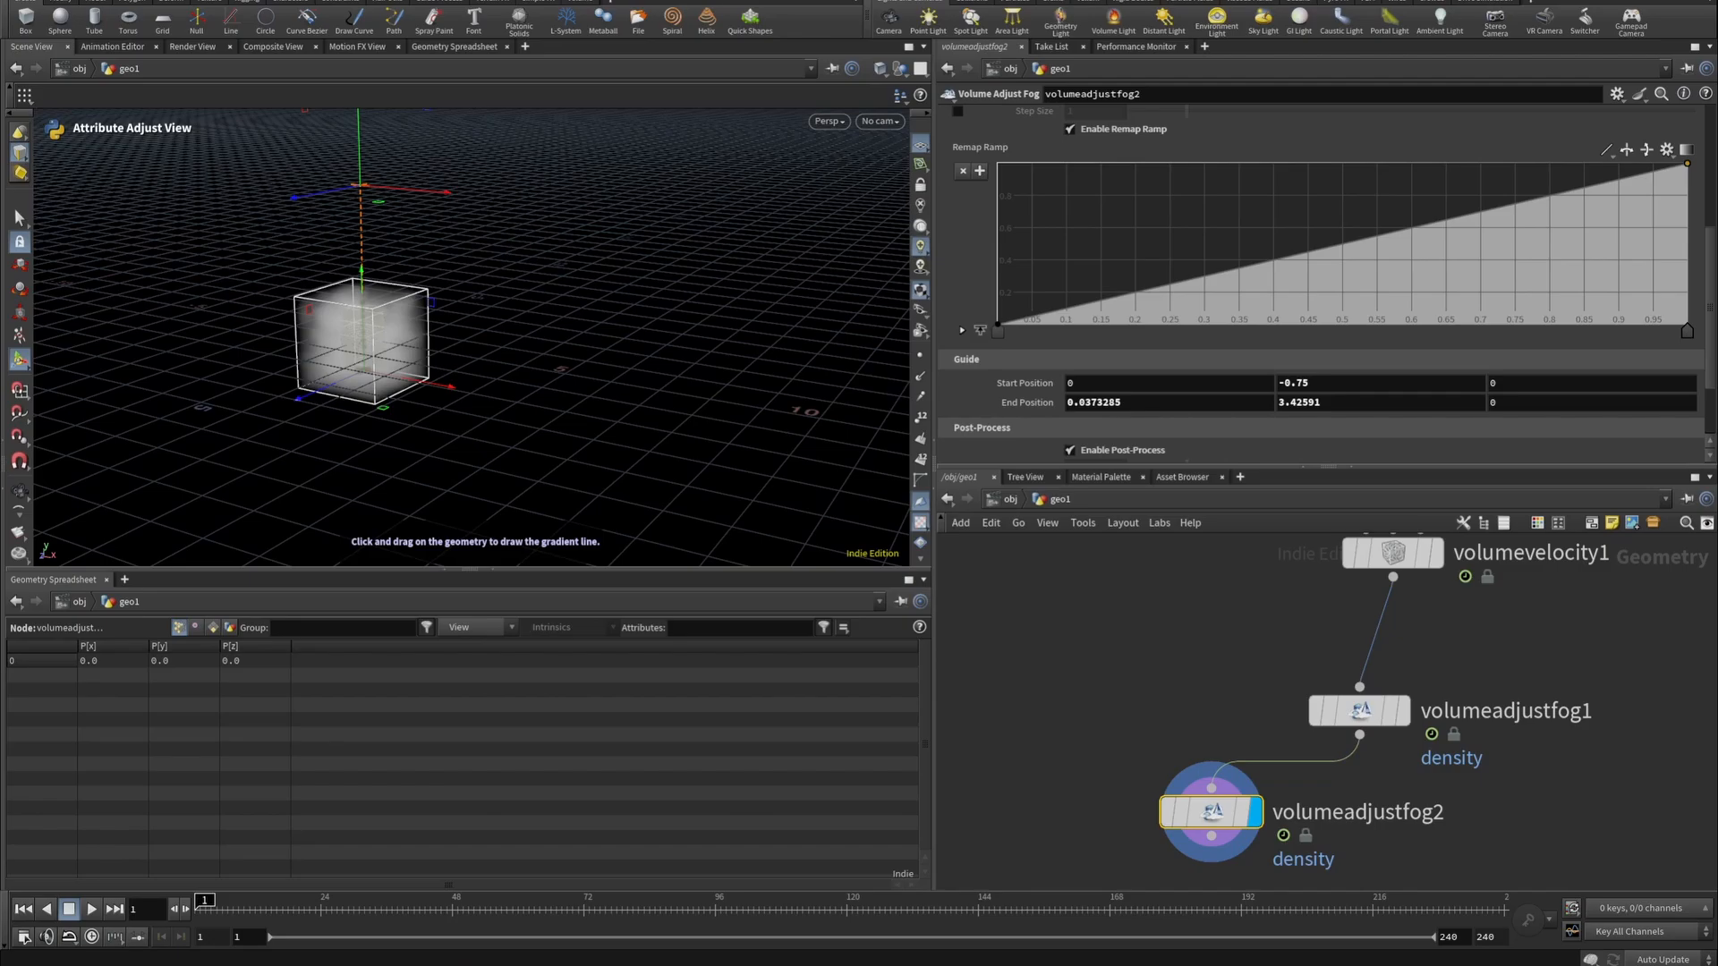
pyautogui.scroll(-3, 1337, 313)
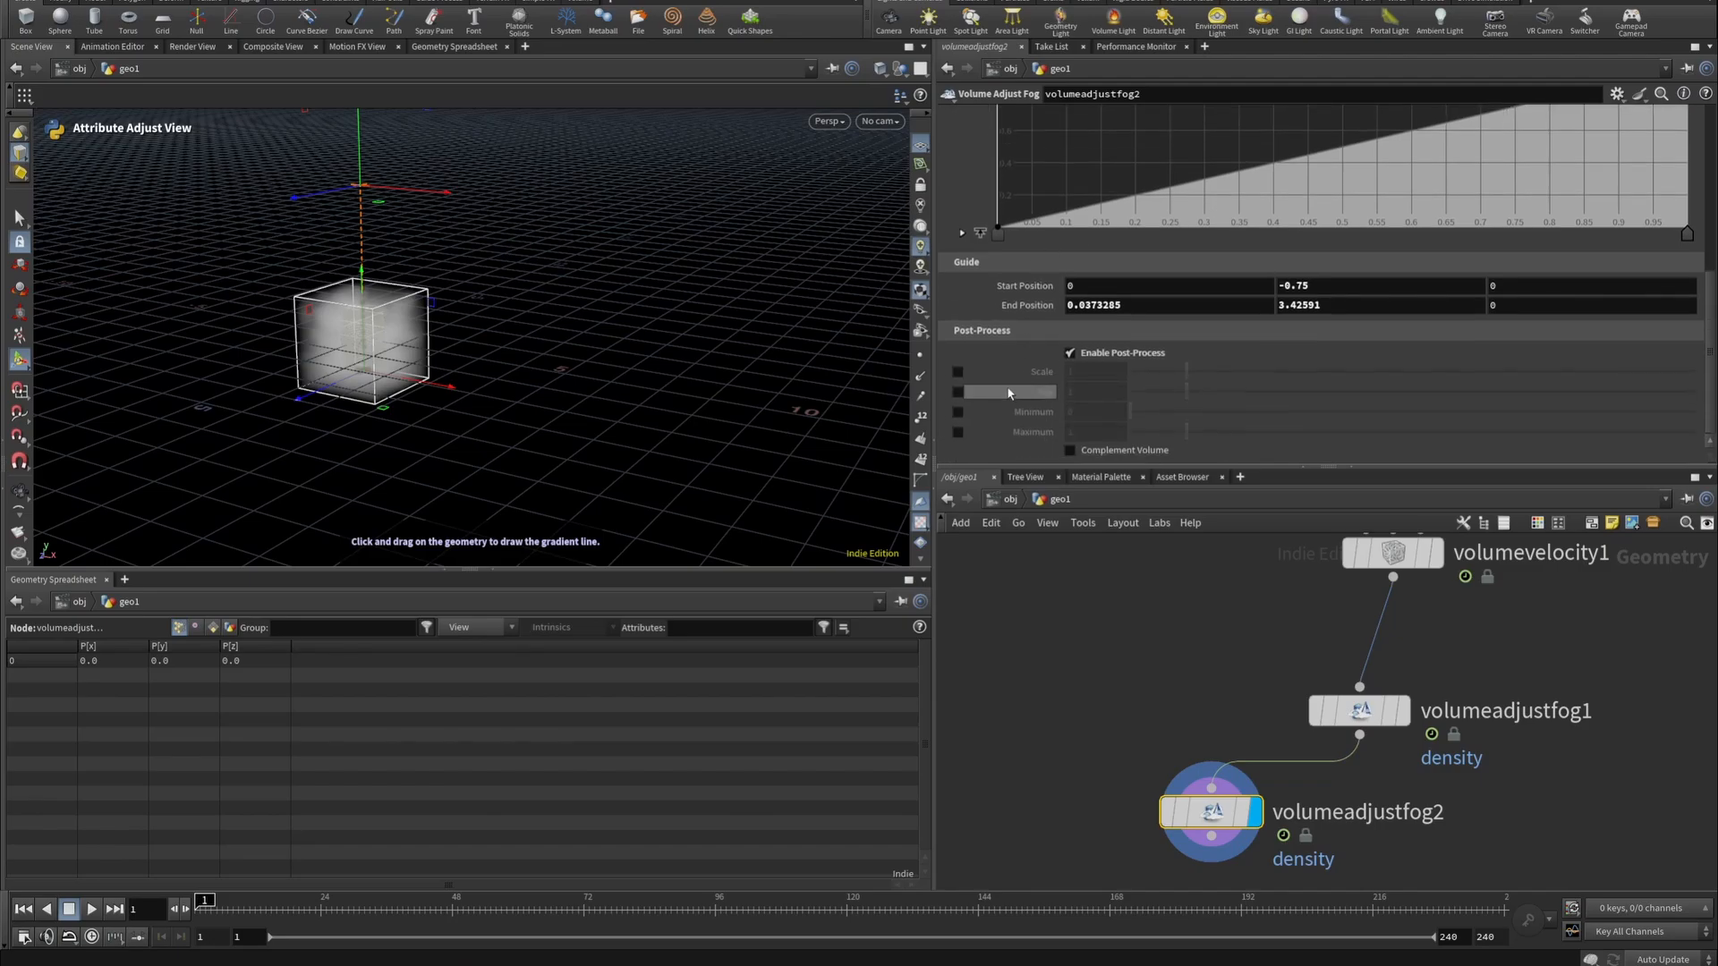
pyautogui.click(957, 412)
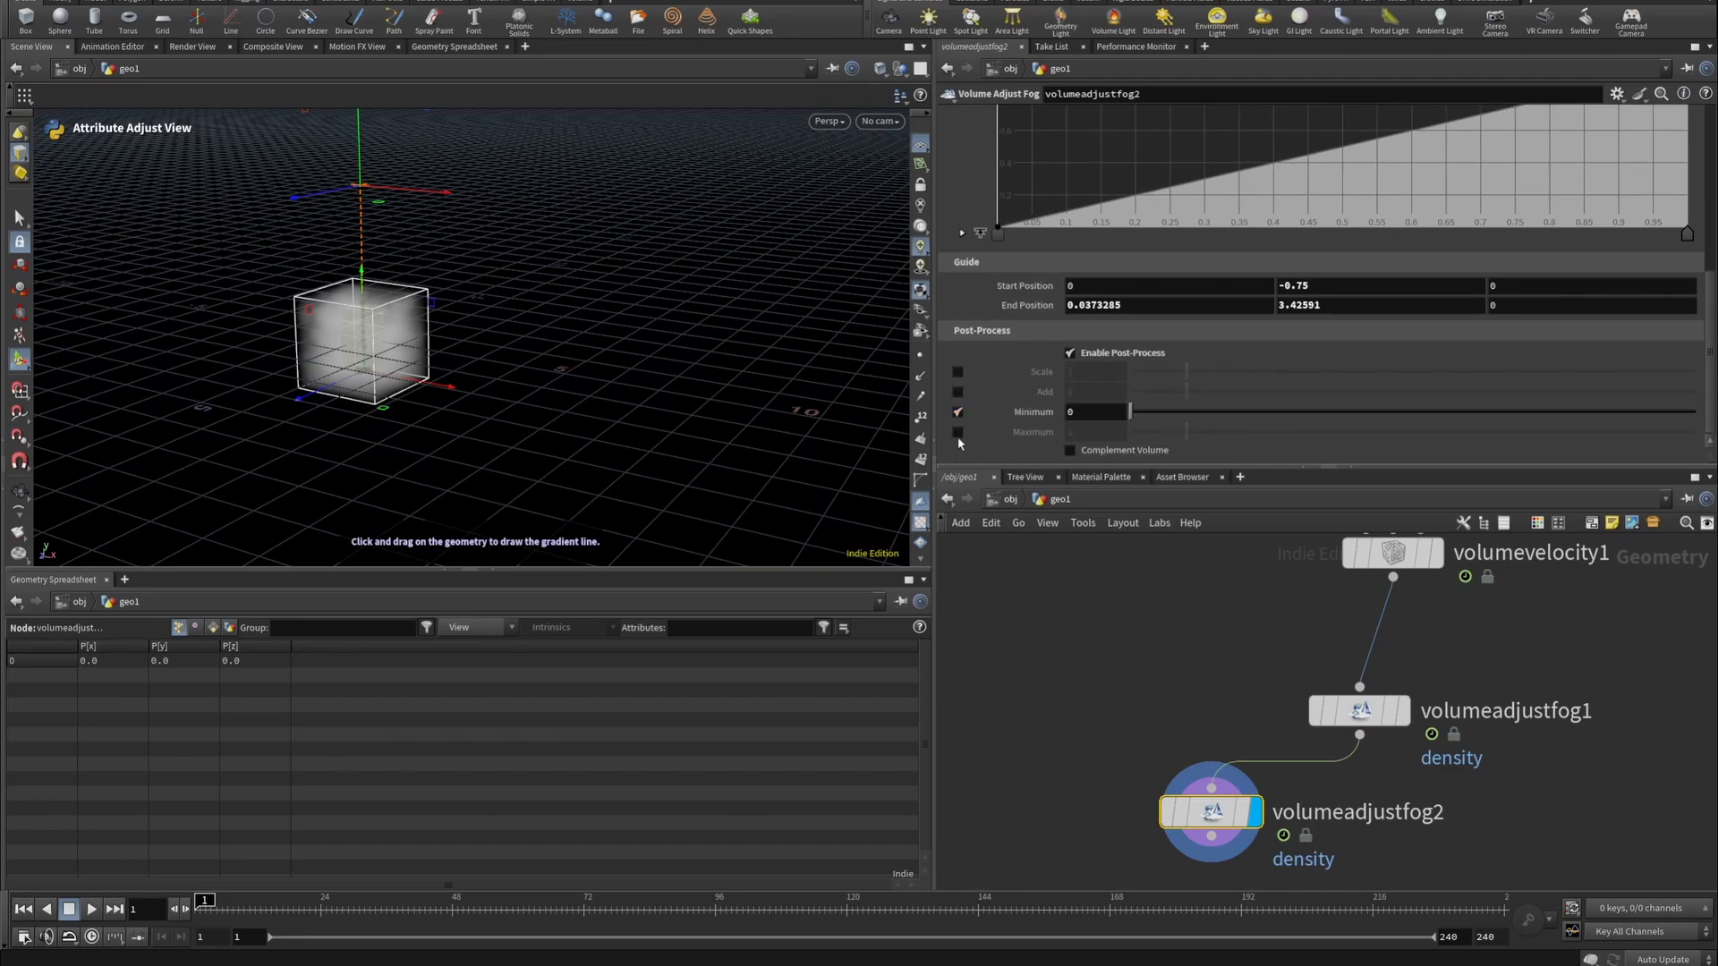
pyautogui.click(958, 432)
pyautogui.scroll(1, 1108, 356)
pyautogui.scroll(3, 1109, 354)
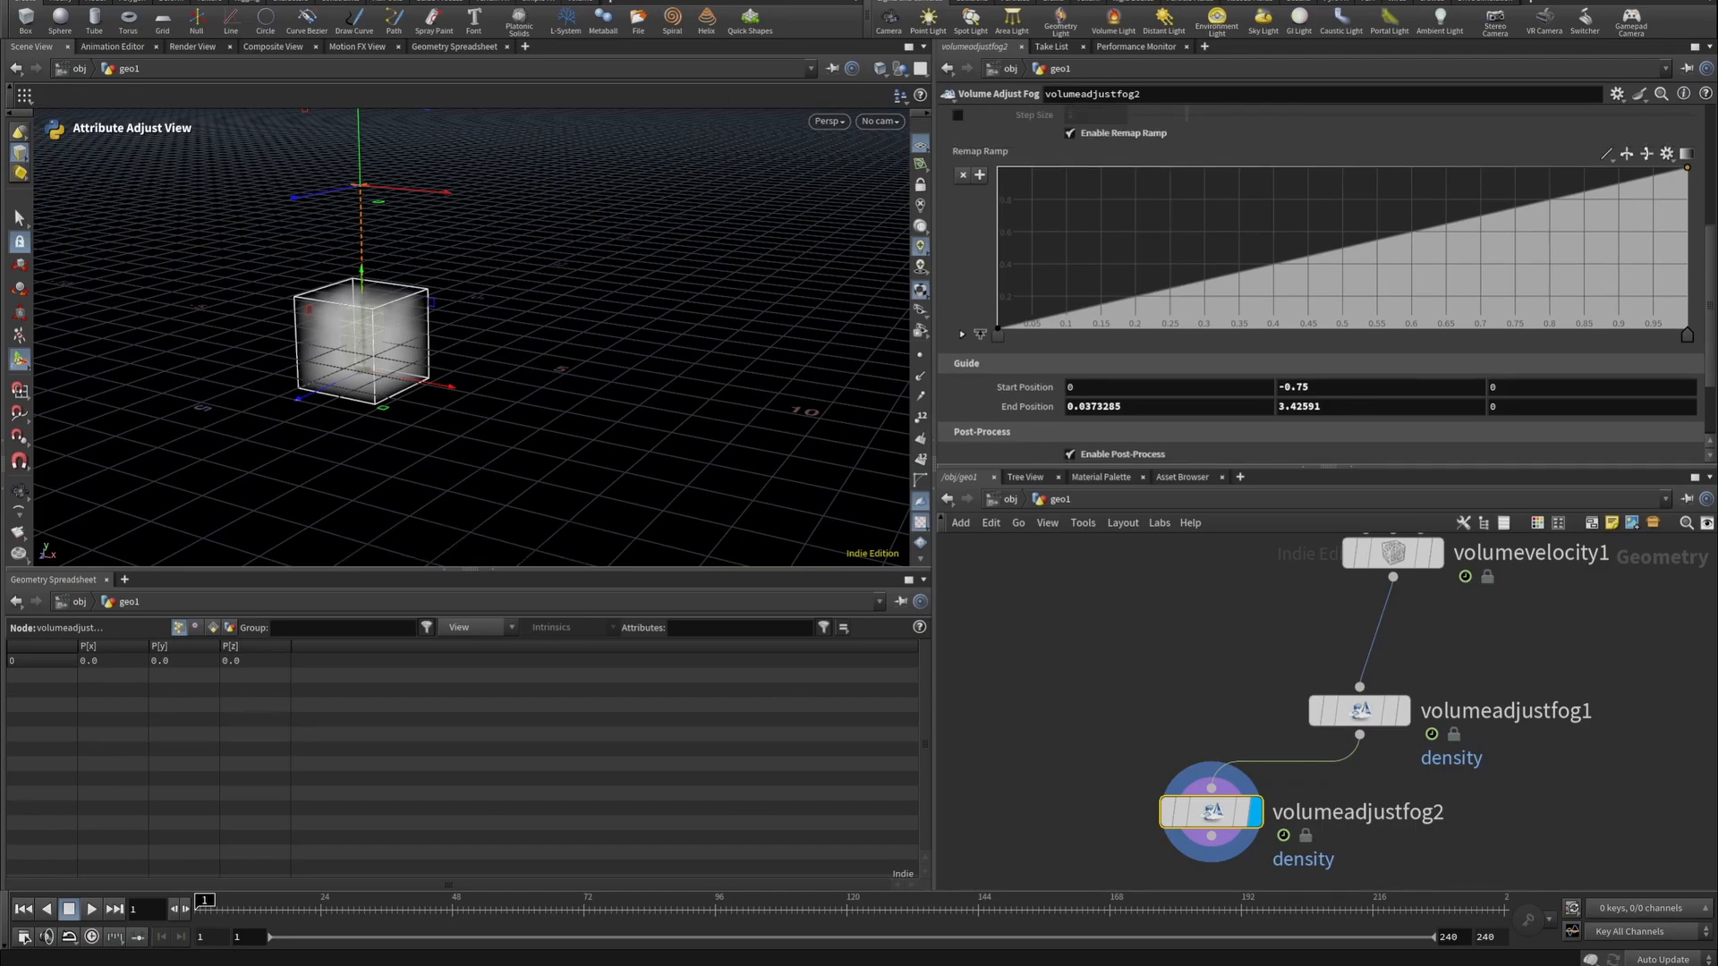
pyautogui.hotkey('ctrl', 'z')
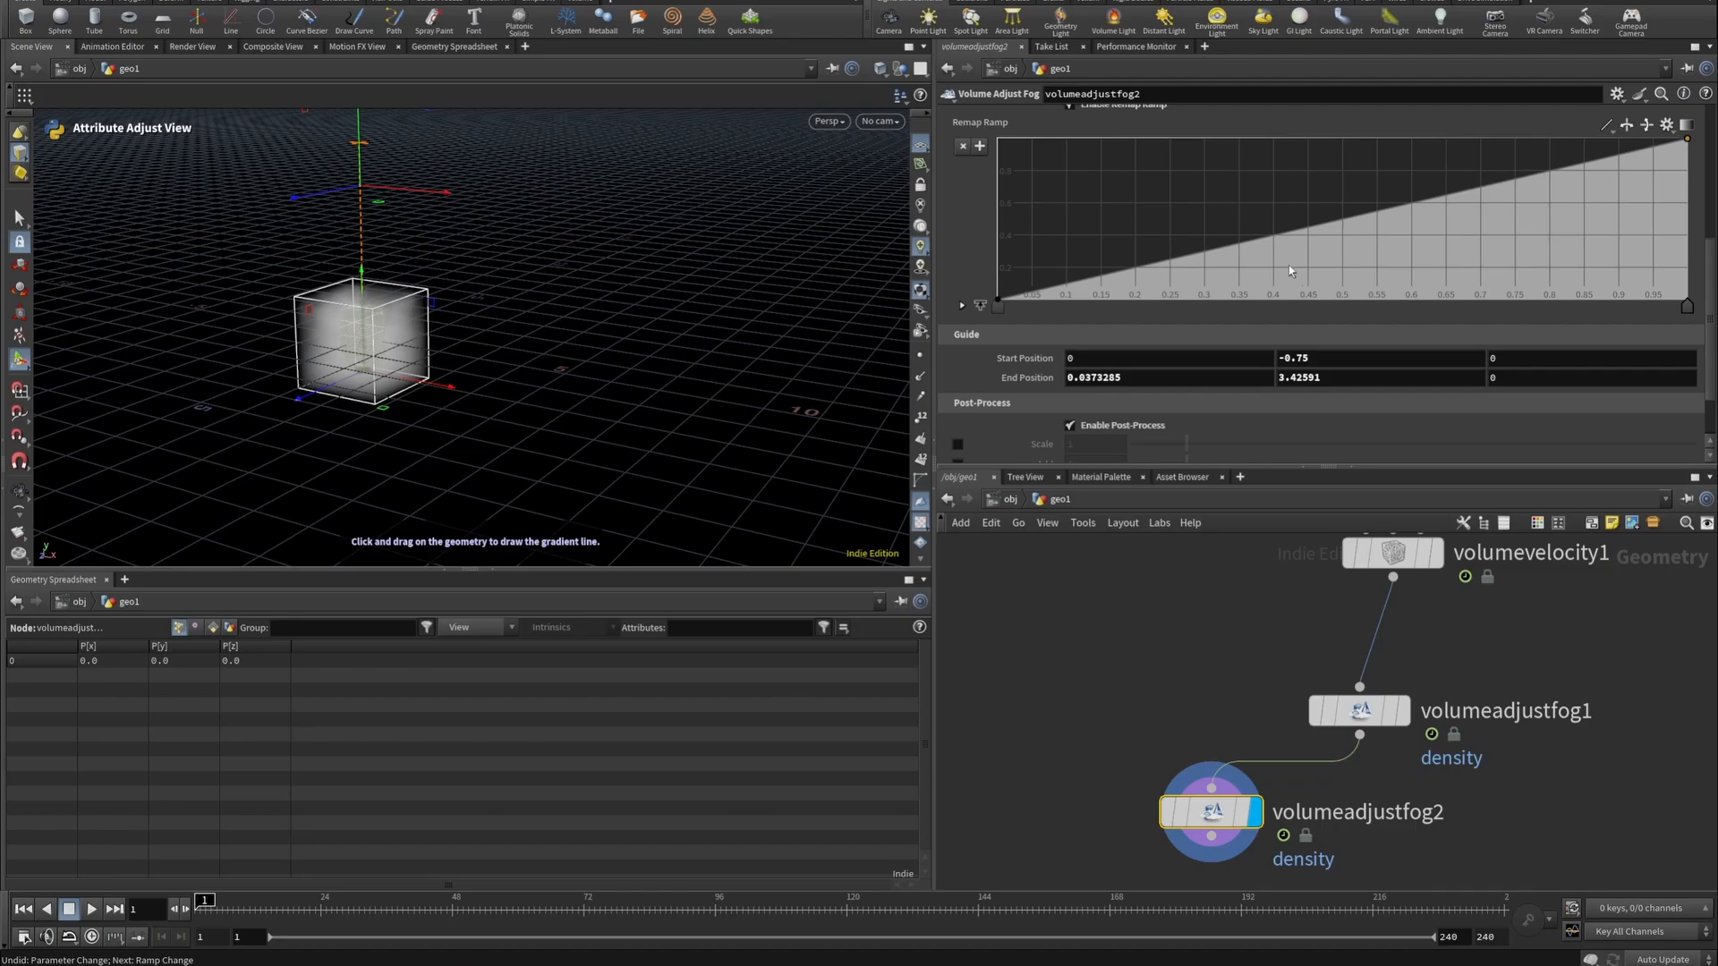
pyautogui.moveTo(1492, 307); pyautogui.dragTo(1503, 305)
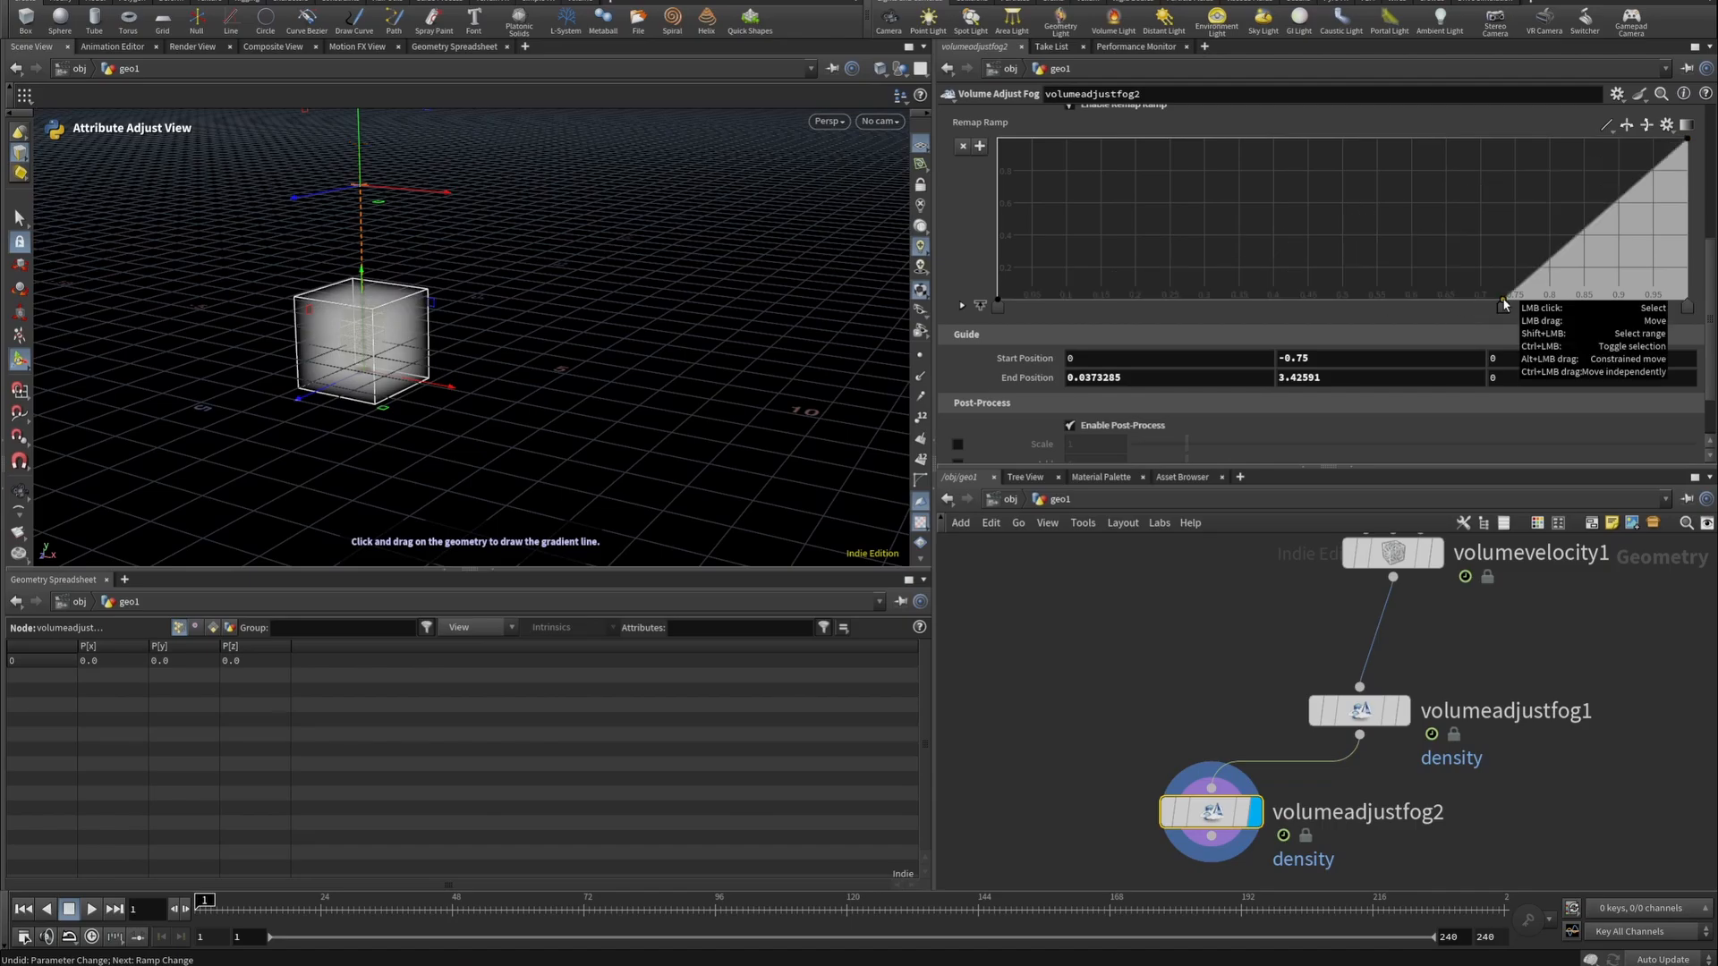
pyautogui.hotkey('ctrl', 'z')
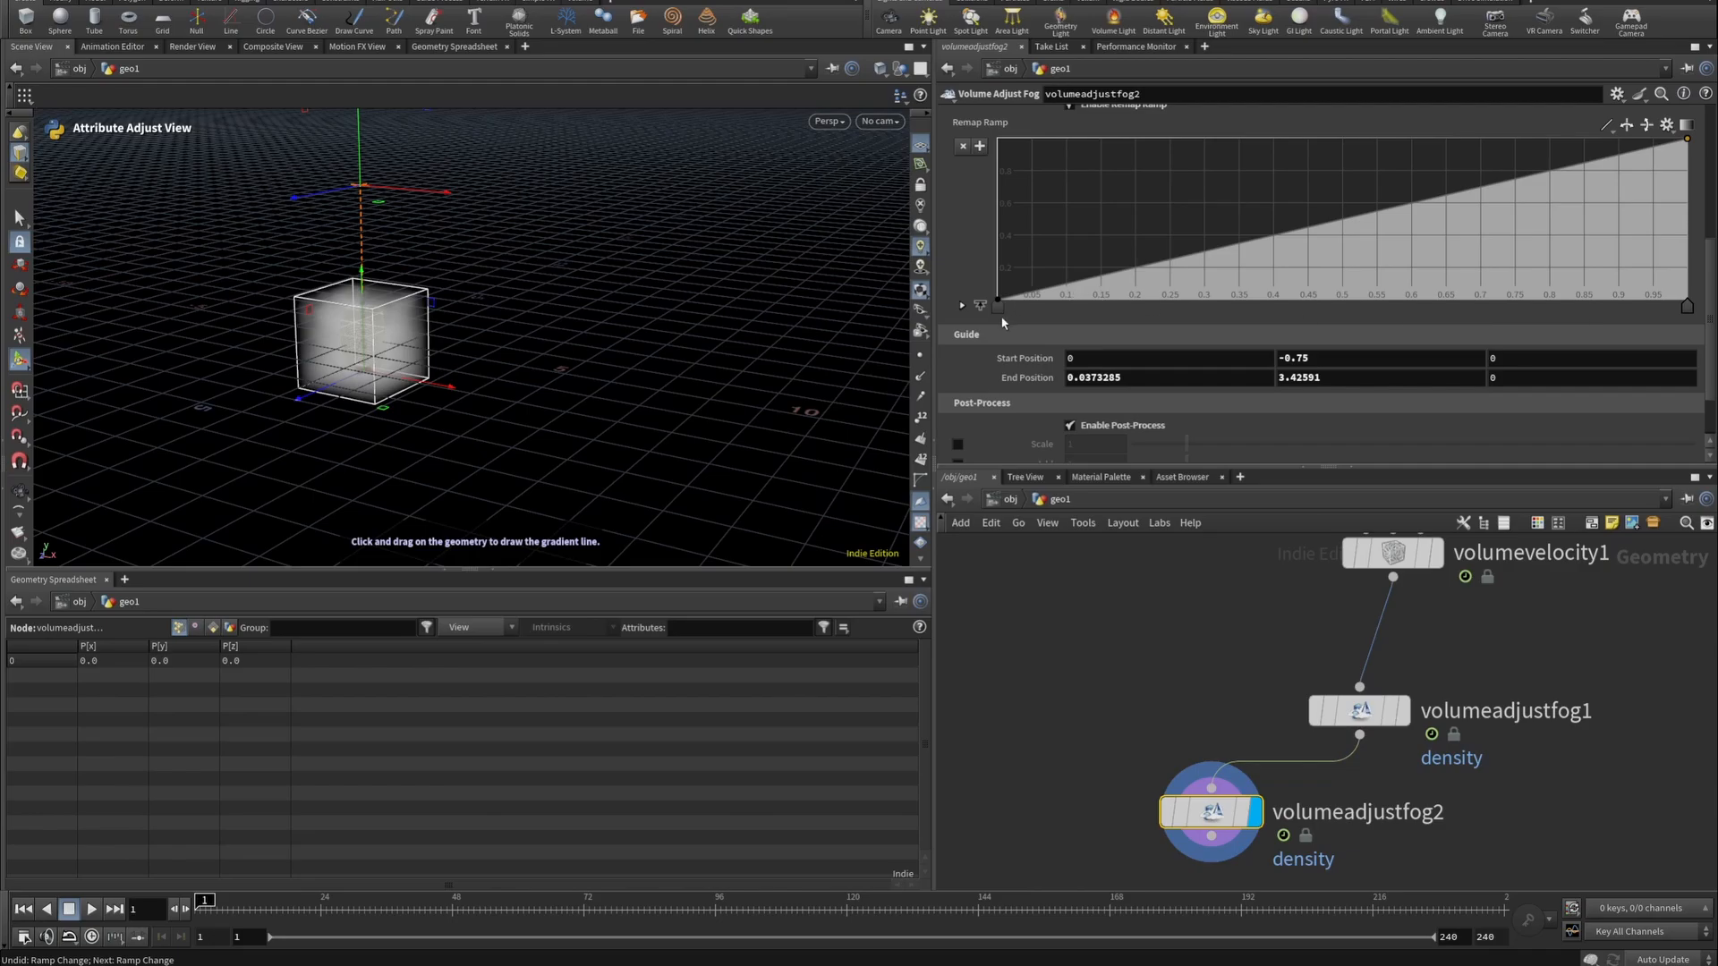
# Set the interpolation of both remap ramp end points to B-Spline.
pyautogui.scroll(-2, 1002, 322)
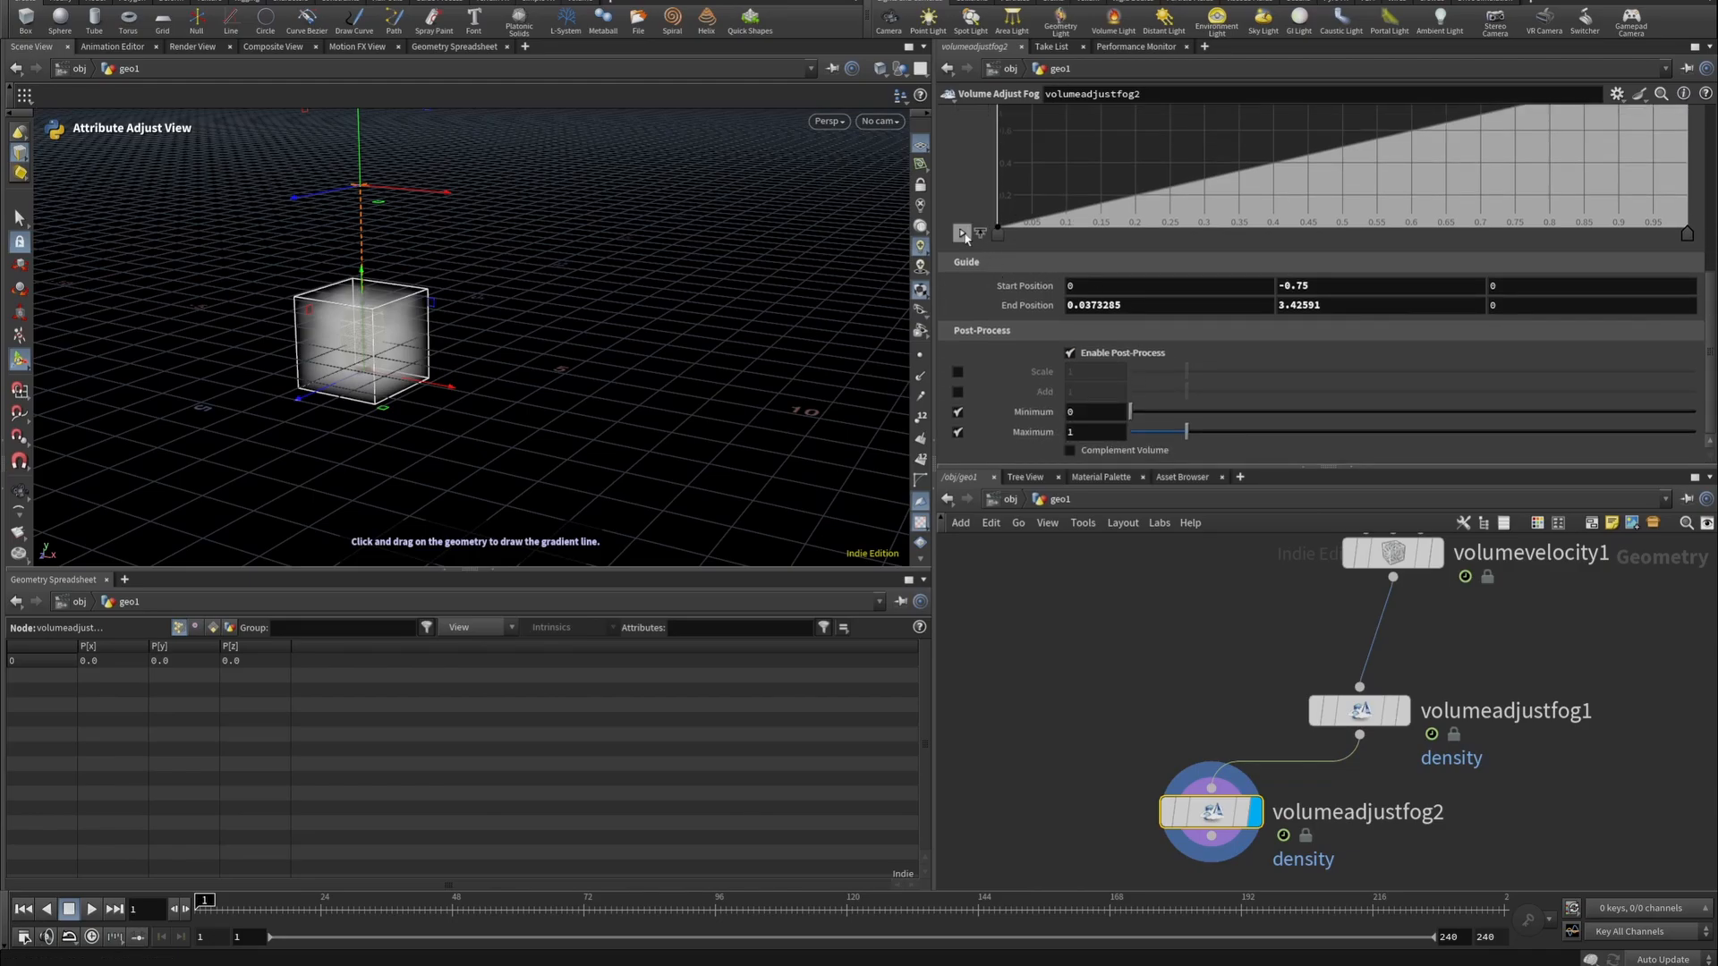
pyautogui.click(963, 233)
pyautogui.click(1125, 234)
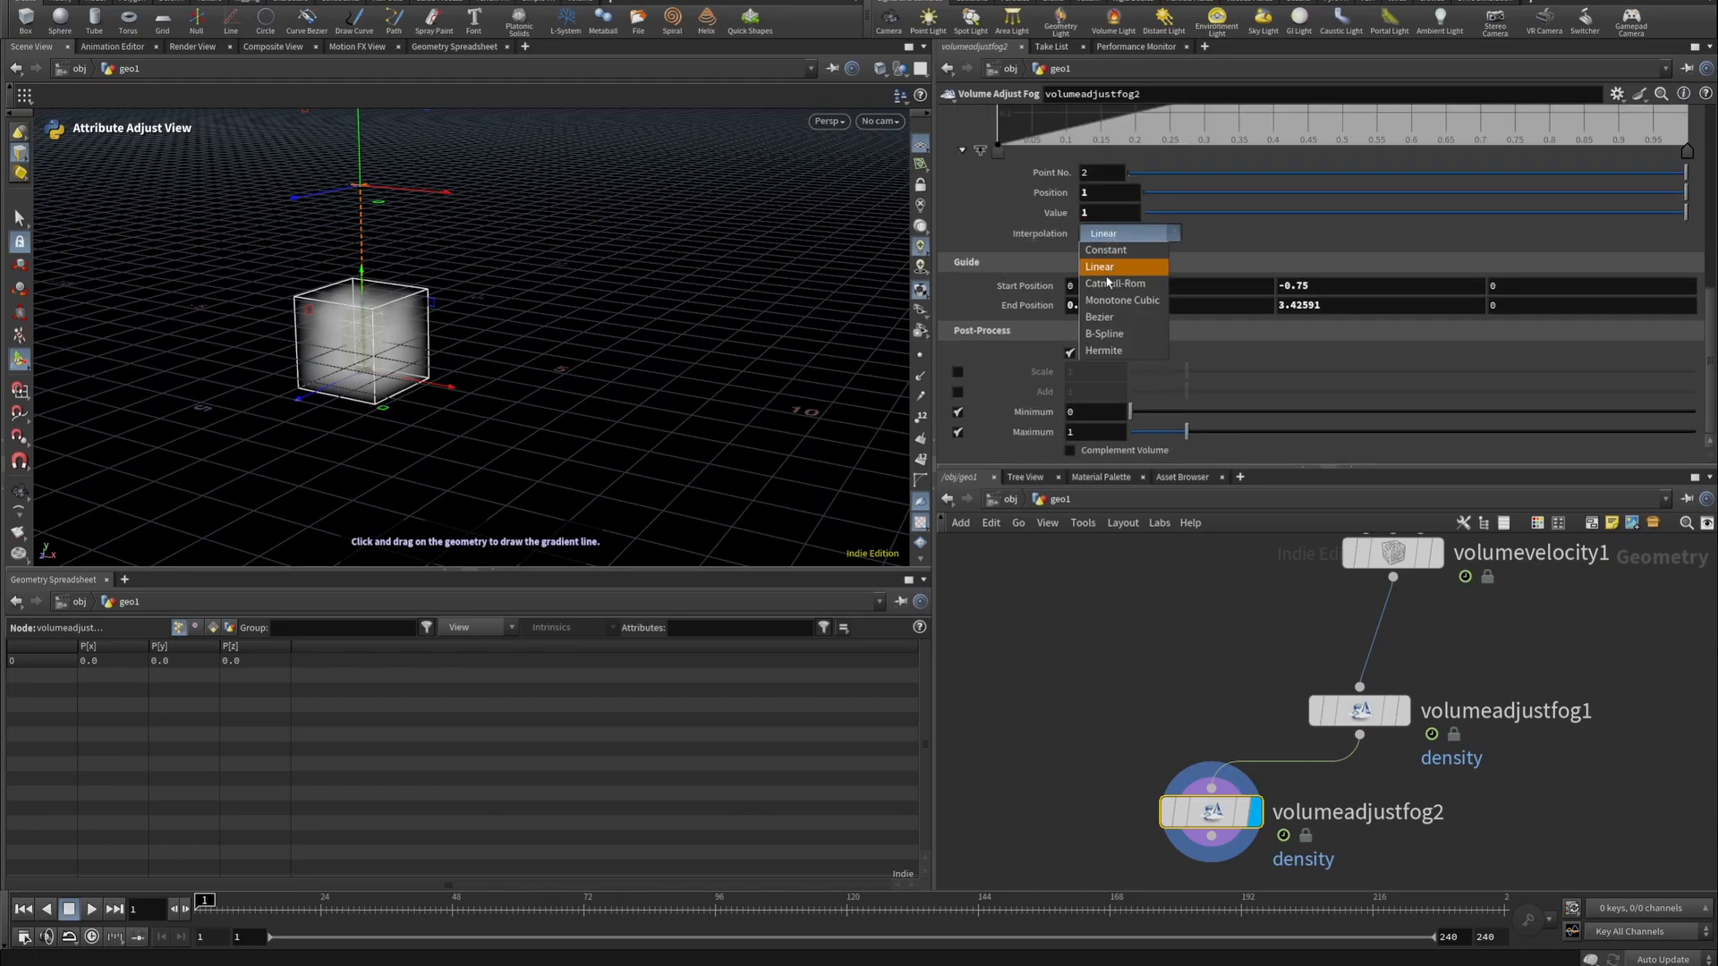
pyautogui.click(1113, 334)
pyautogui.scroll(2, 1106, 324)
pyautogui.click(998, 213)
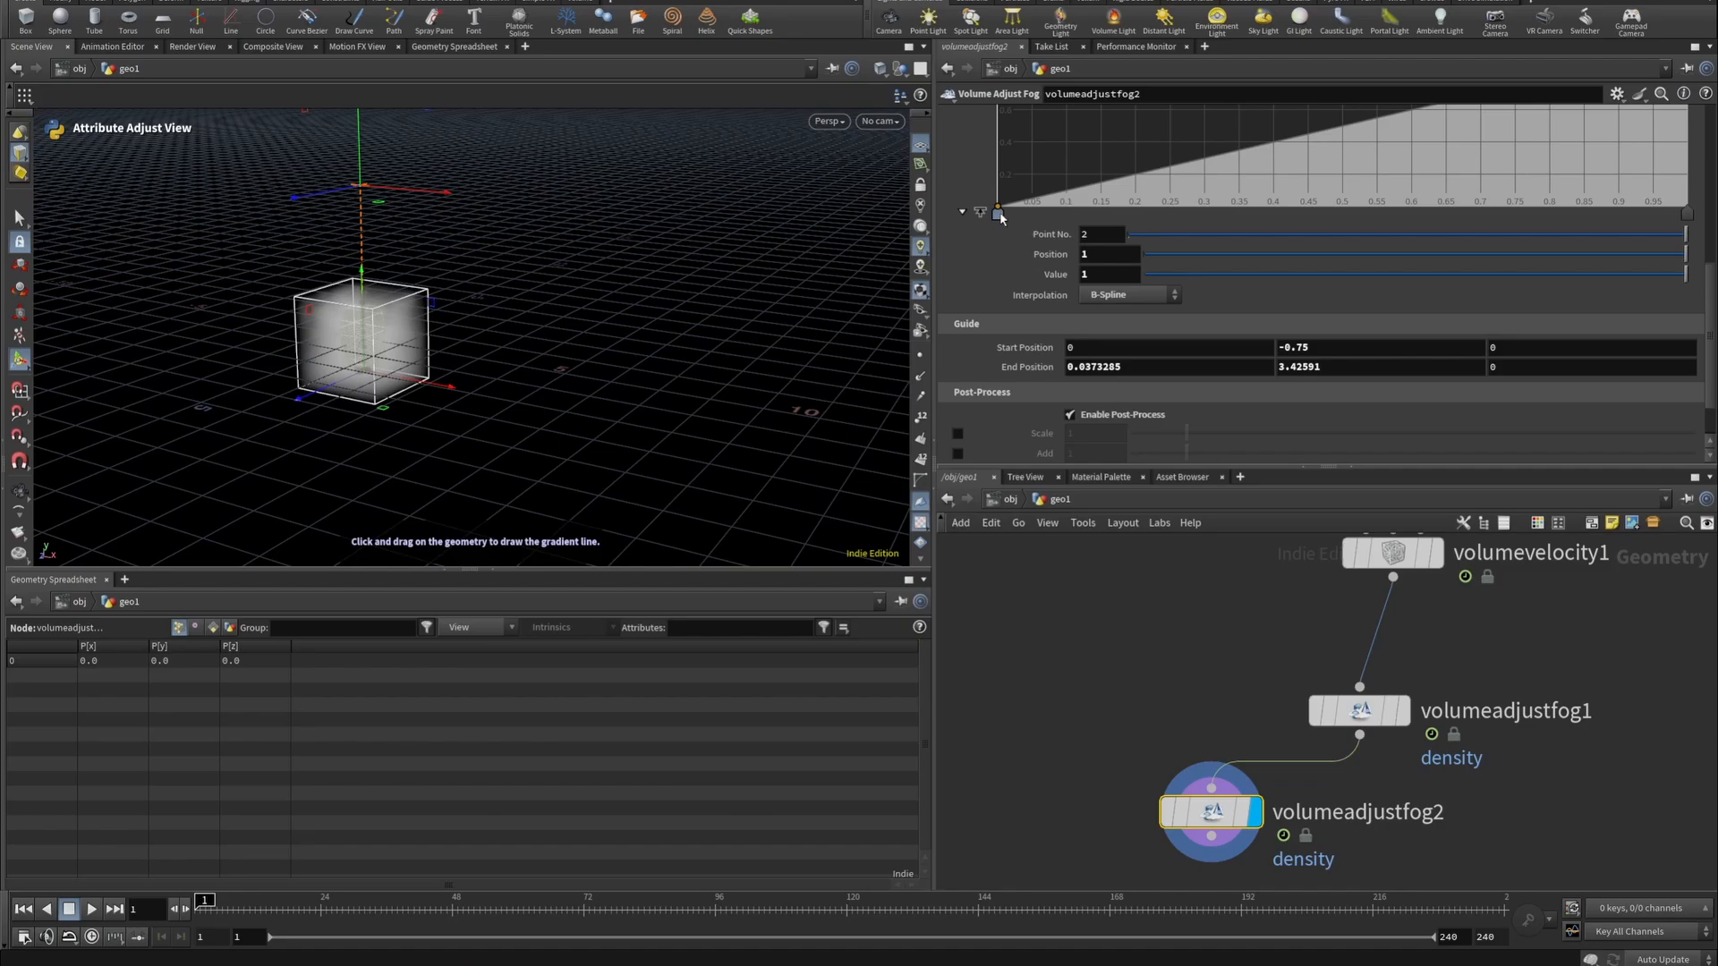
pyautogui.click(1097, 298)
pyautogui.click(1114, 405)
# Add two remap ramp points, one at position about 0.23 and one at 0.863, both with values near 0.29.
pyautogui.scroll(3, 1163, 269)
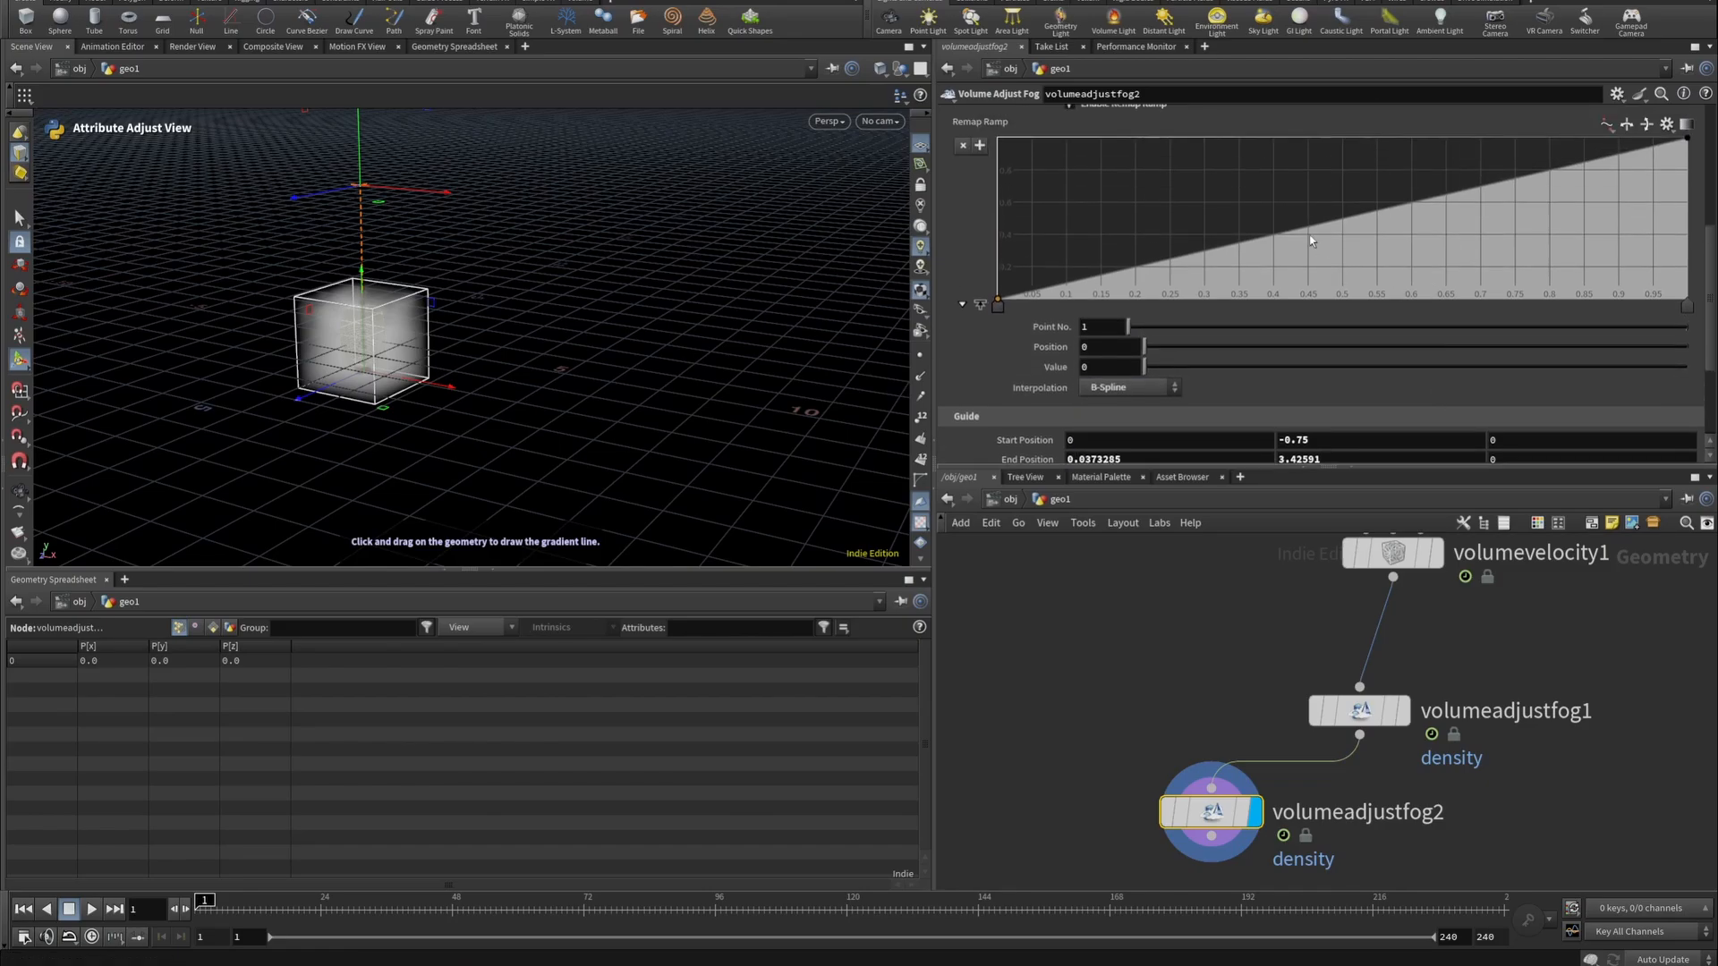
pyautogui.moveTo(1288, 233); pyautogui.dragTo(1159, 254)
pyautogui.moveTo(1557, 178); pyautogui.dragTo(1593, 254)
# Adjust the gradient line's end position to about X -0.063 and Y -0.474.
pyautogui.scroll(-2, 1432, 295)
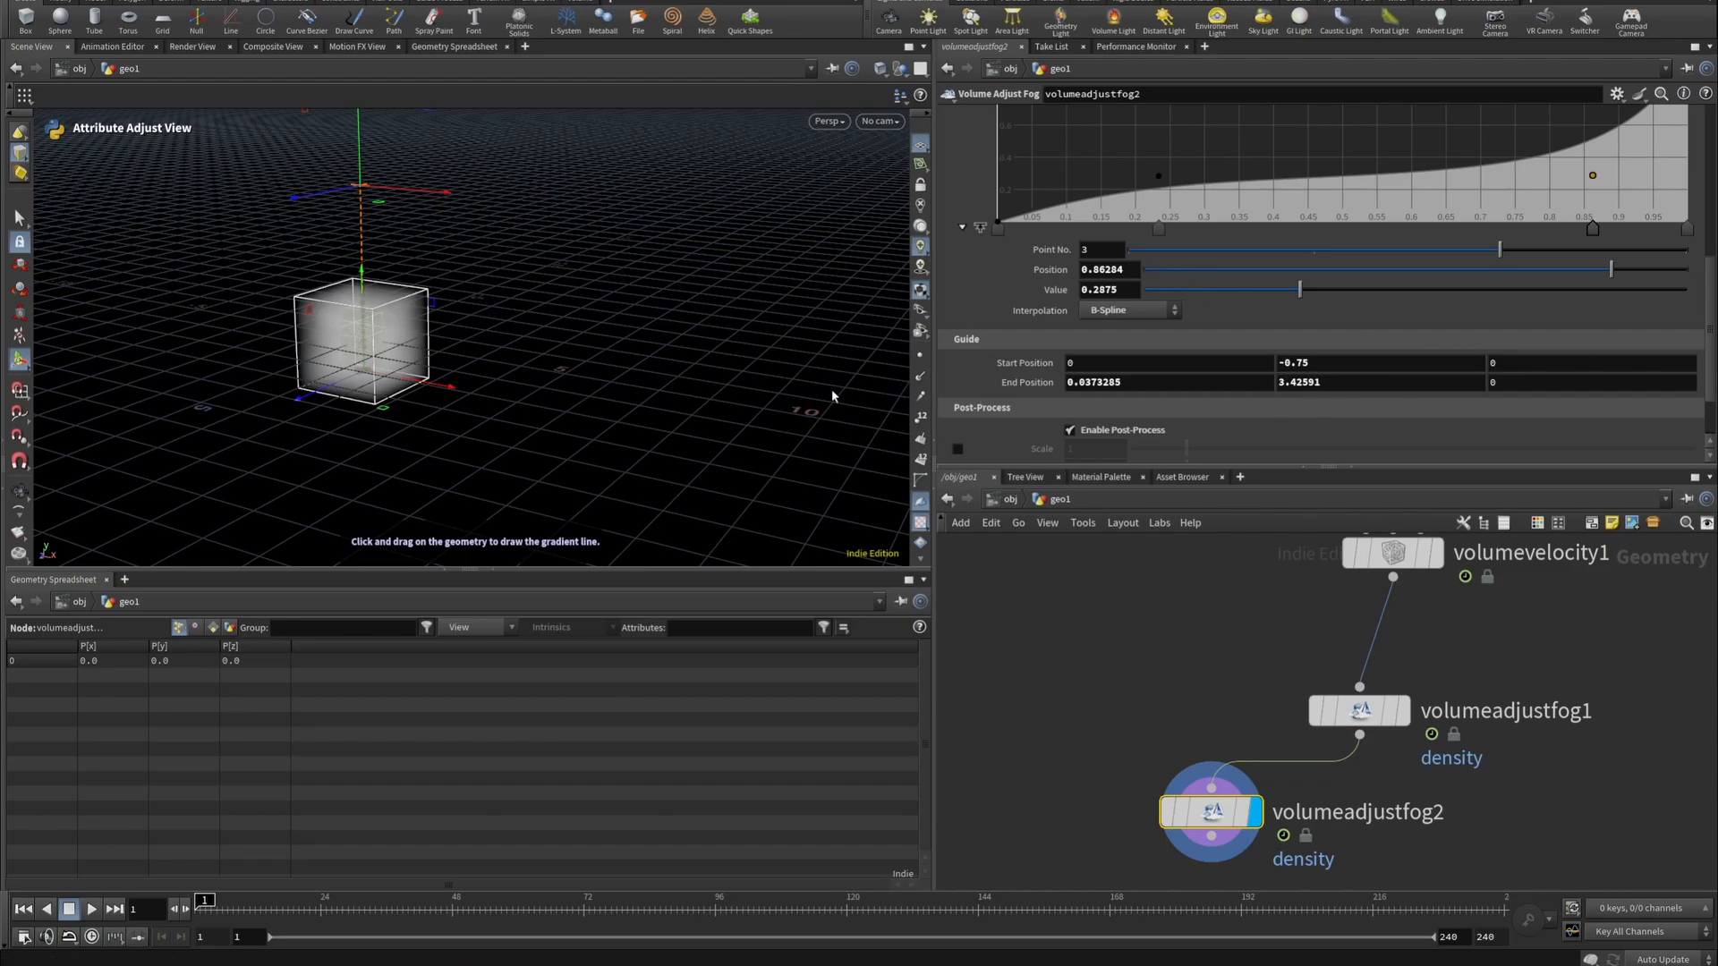
pyautogui.keyDown('alt'); pyautogui.moveTo(502, 274); pyautogui.dragTo(581, 304, button='middle'); pyautogui.keyUp('alt')
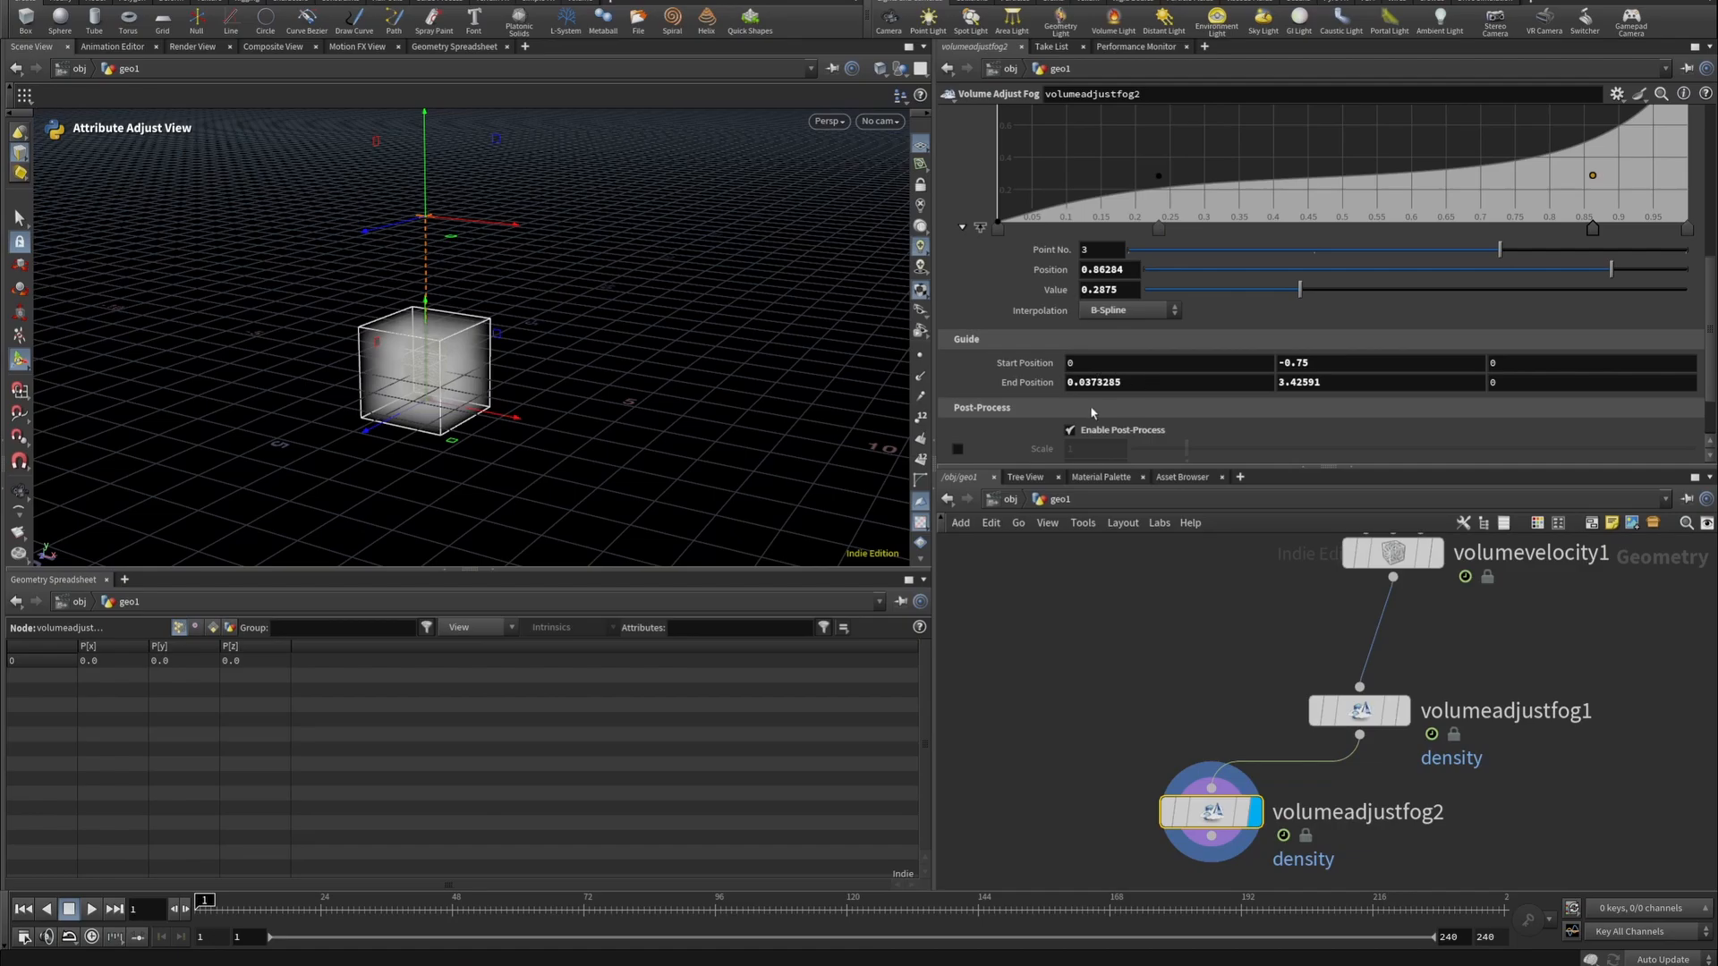
pyautogui.moveTo(1088, 383)
pyautogui.mouseDown(button='middle')
pyautogui.moveTo(1043, 385)
pyautogui.moveTo(1115, 381)
pyautogui.moveTo(1065, 385)
pyautogui.mouseUp(button='middle')
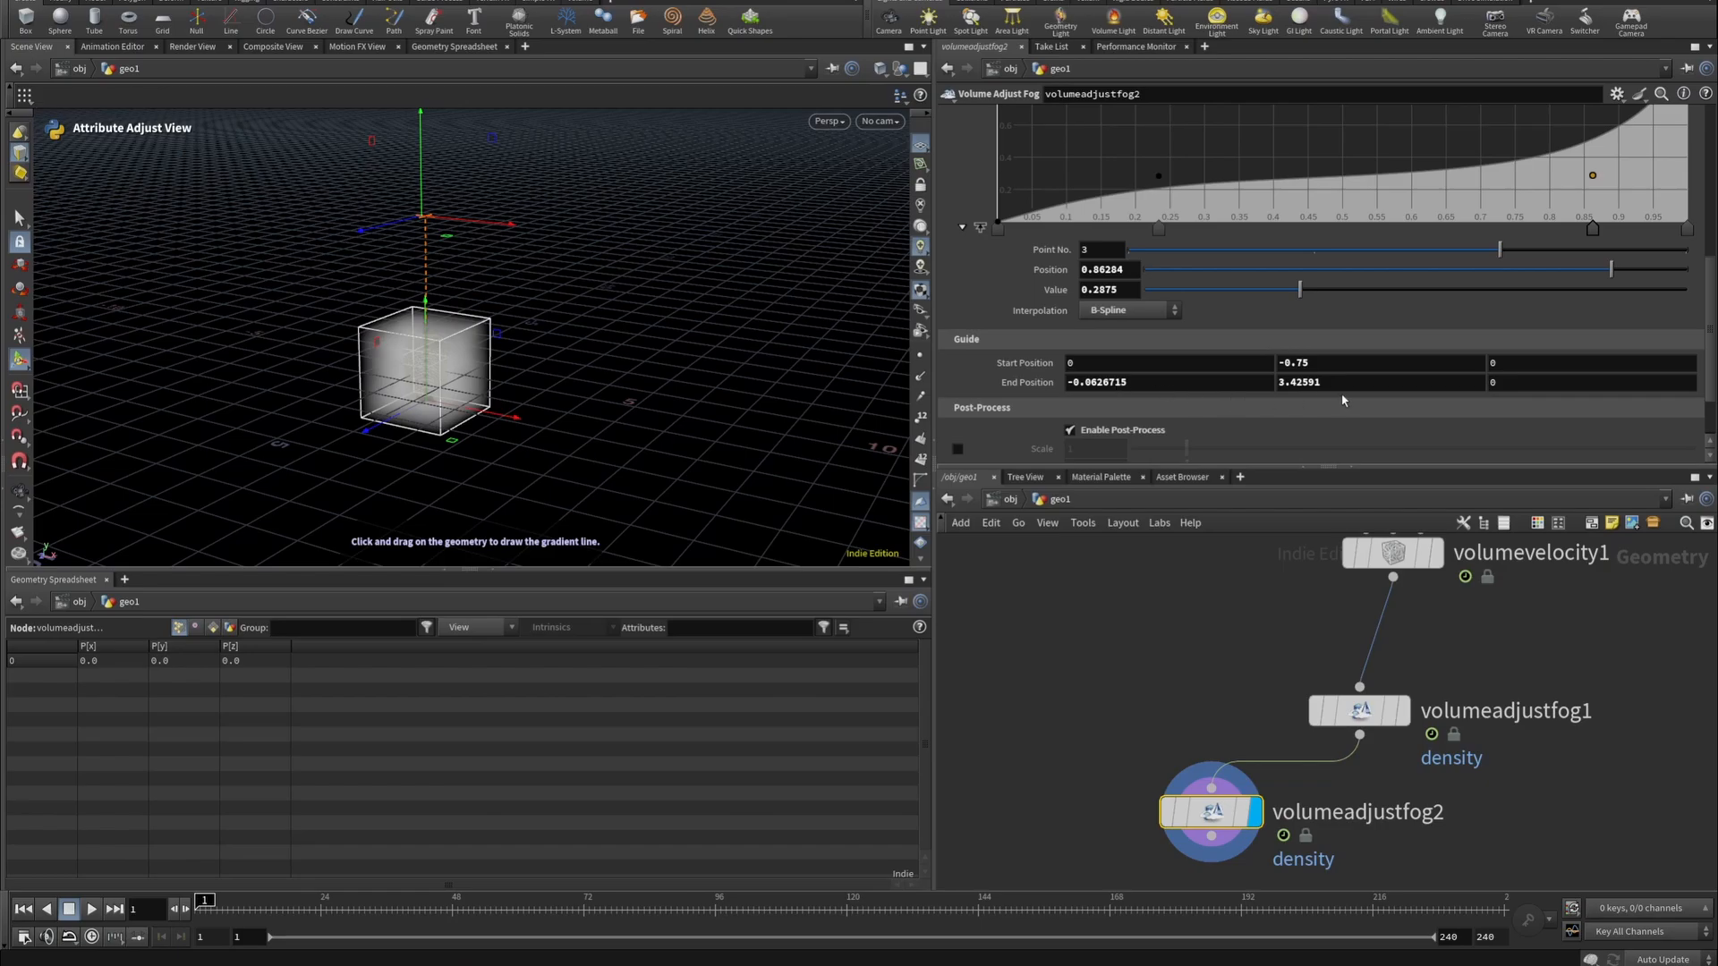
pyautogui.moveTo(1326, 385); pyautogui.dragTo(1014, 419, button='middle')
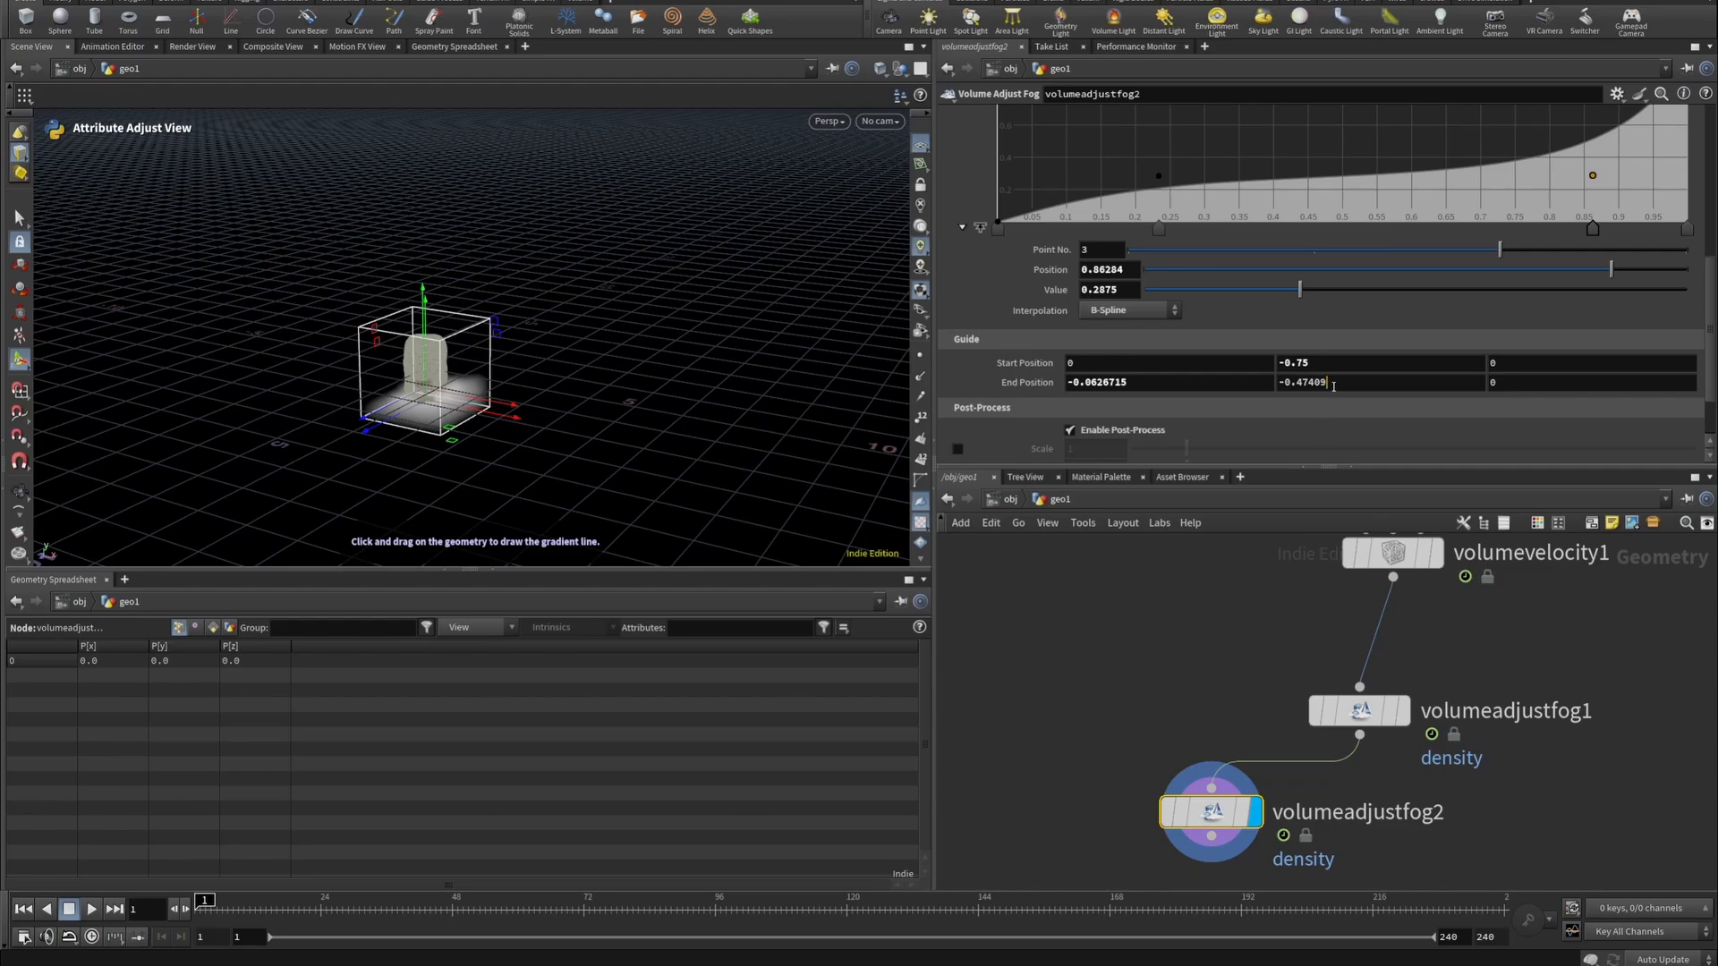
# Set the Y end position of the second Volume Adjust Fog's gradient guide to -0.338.
pyautogui.moveTo(1330, 383); pyautogui.dragTo(1296, 383)
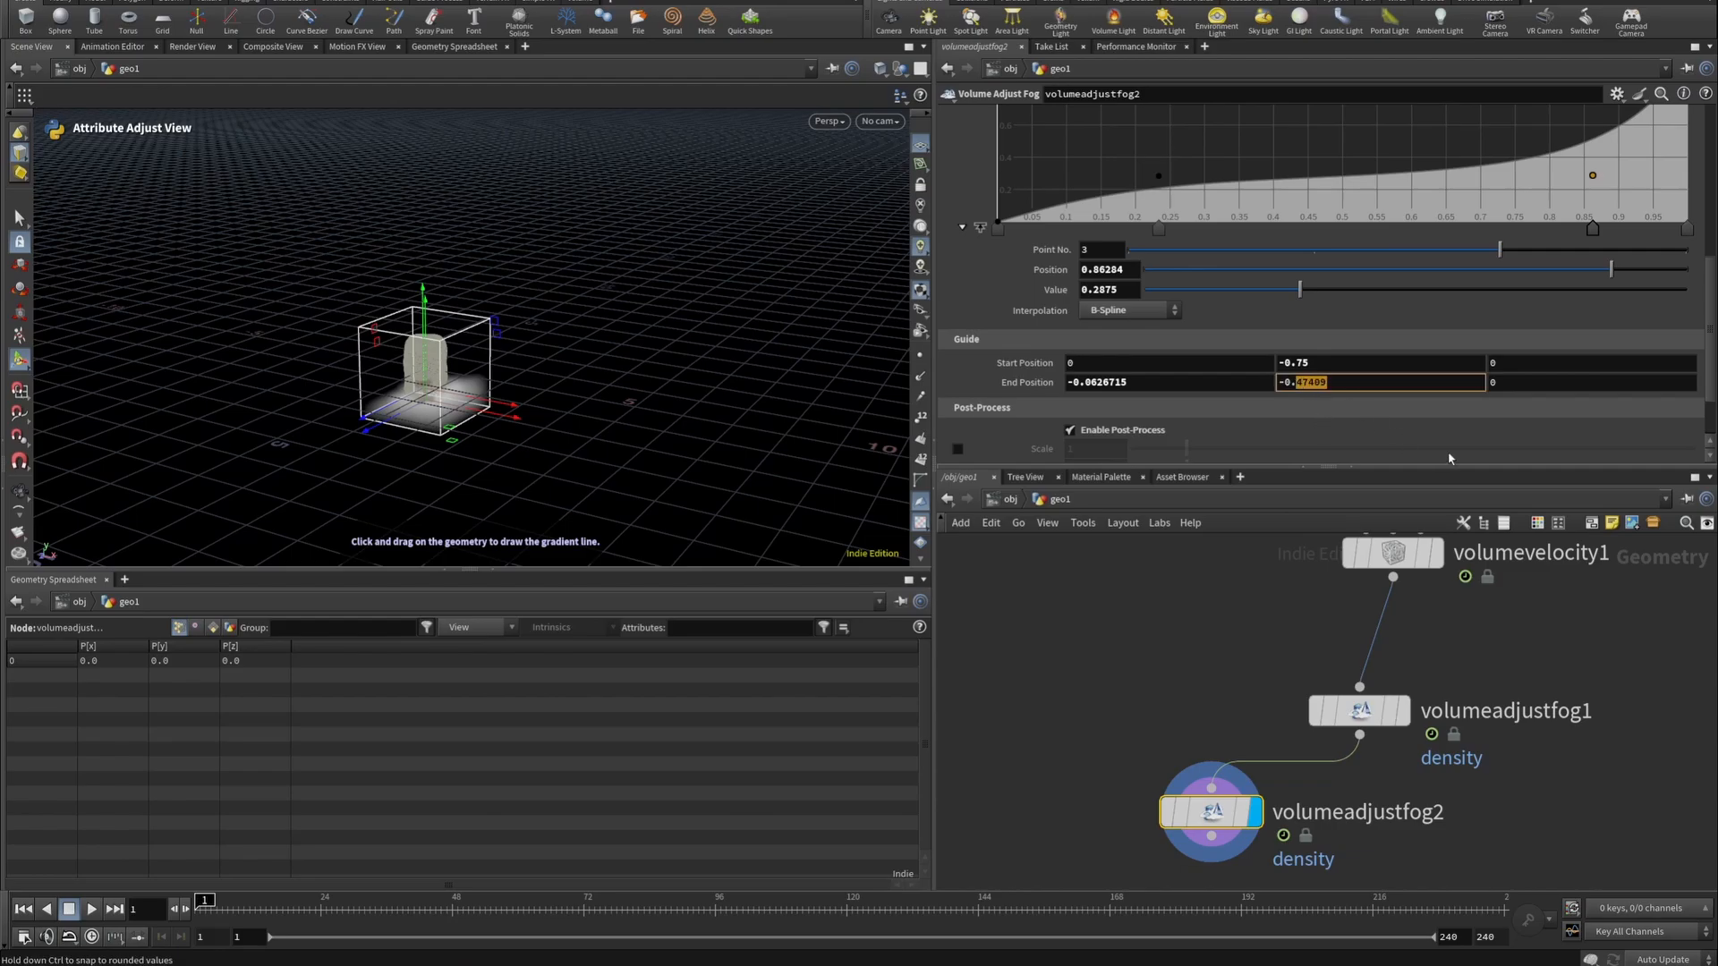
pyautogui.write('338')
pyautogui.press('Return')
pyautogui.press('Escape')
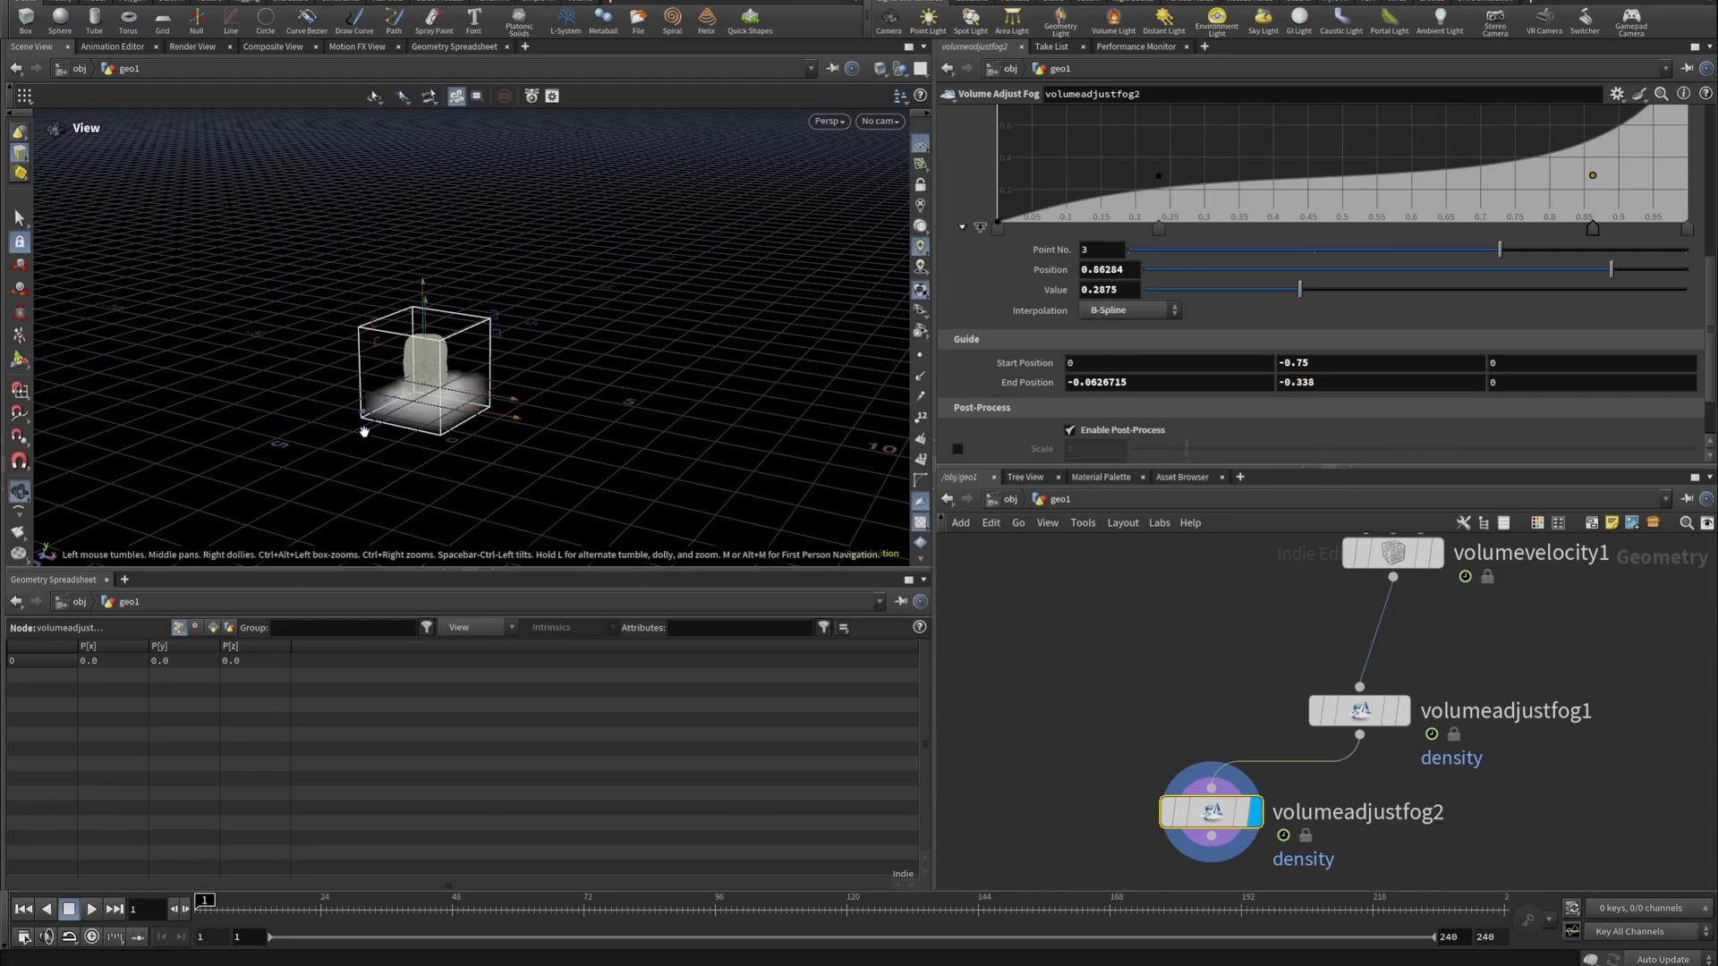
pyautogui.moveTo(365, 430); pyautogui.dragTo(660, 322)
pyautogui.press('Return')
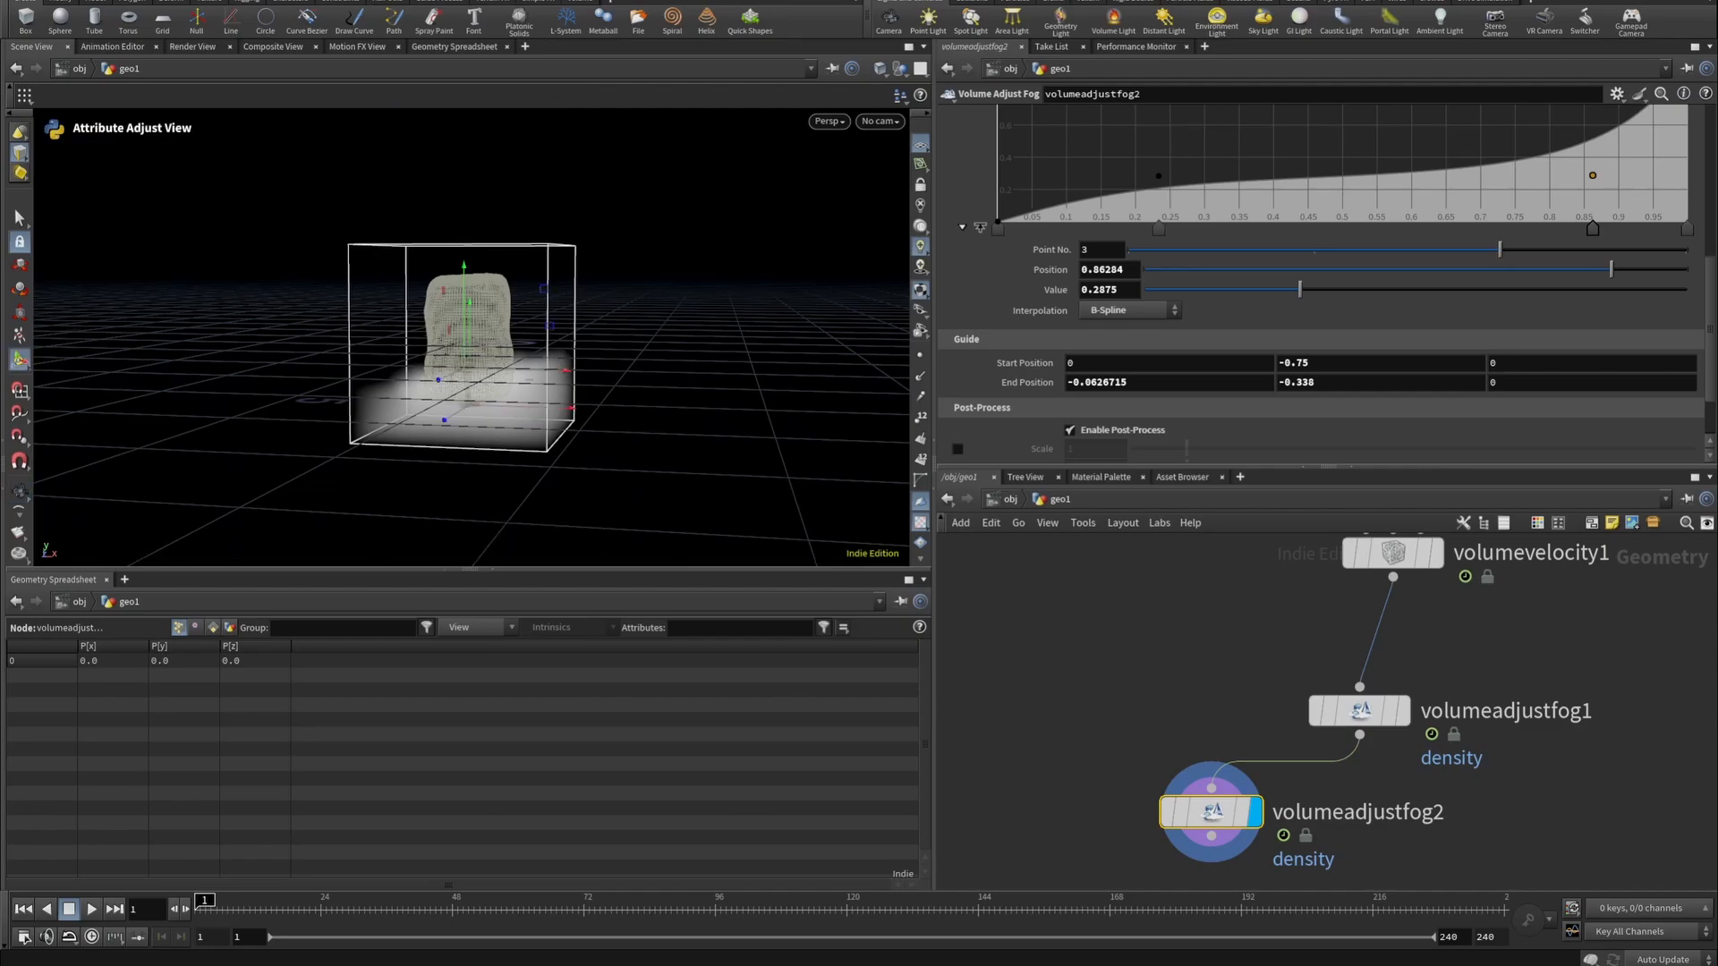
# Set the X end position of the gradient guide to -0.03.
pyautogui.scroll(10, 1057, 367)
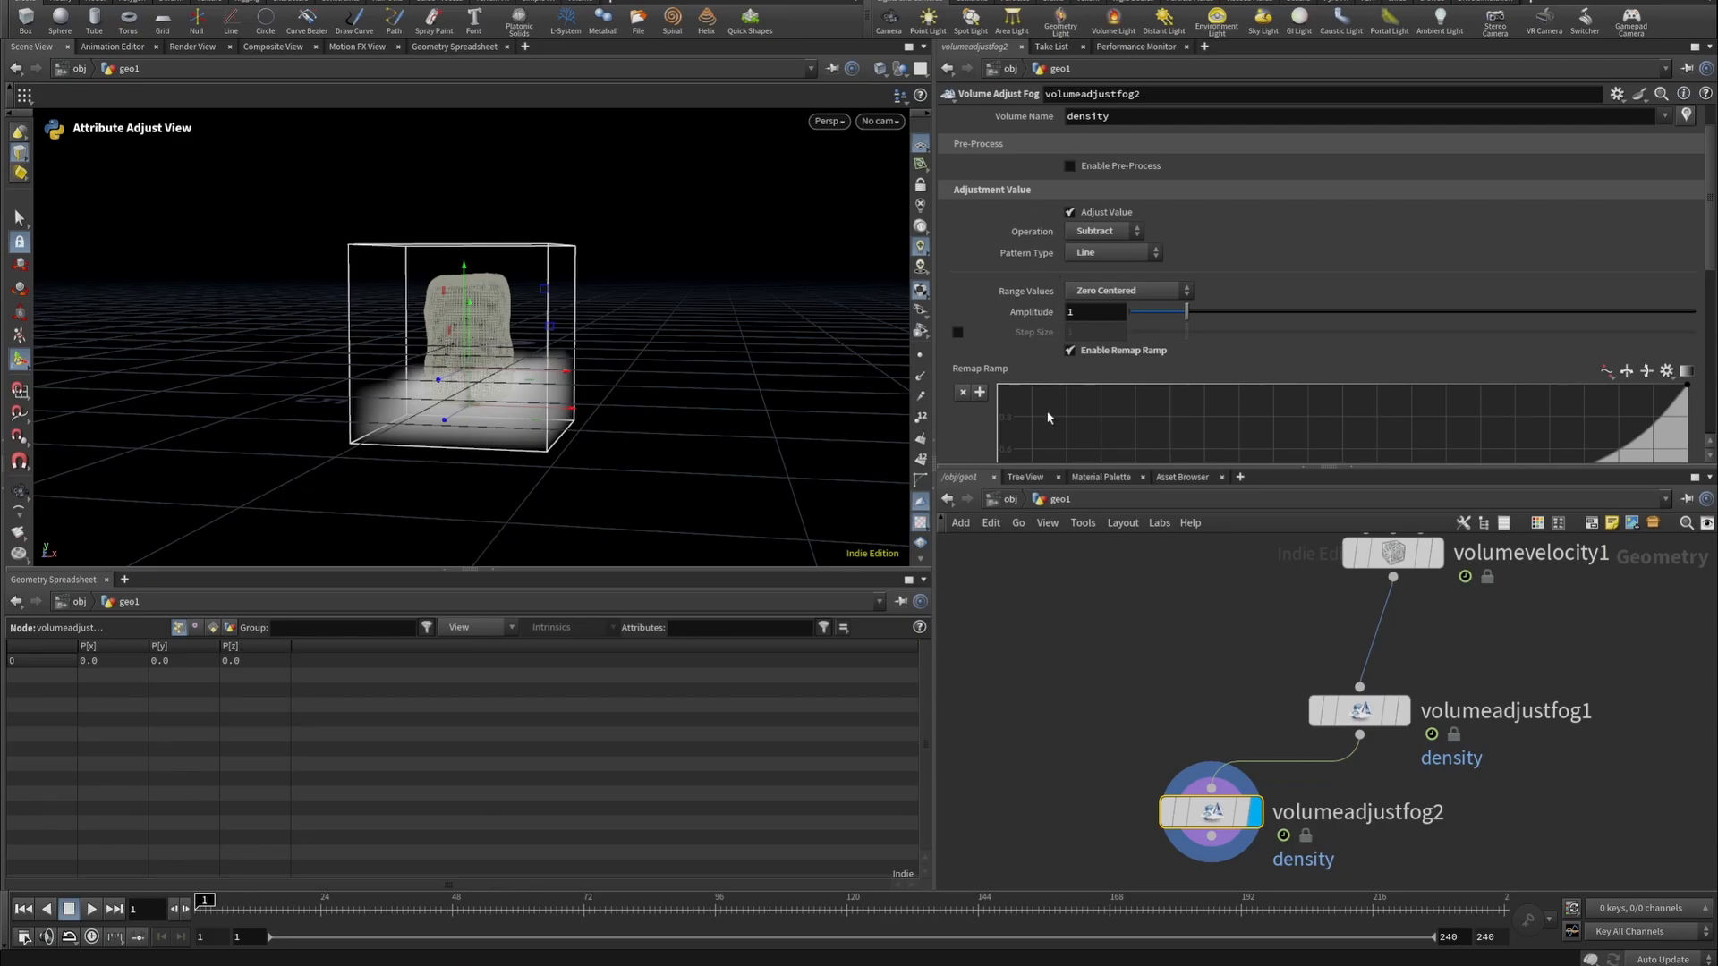
pyautogui.scroll(-8, 1125, 268)
pyautogui.doubleClick(1118, 356)
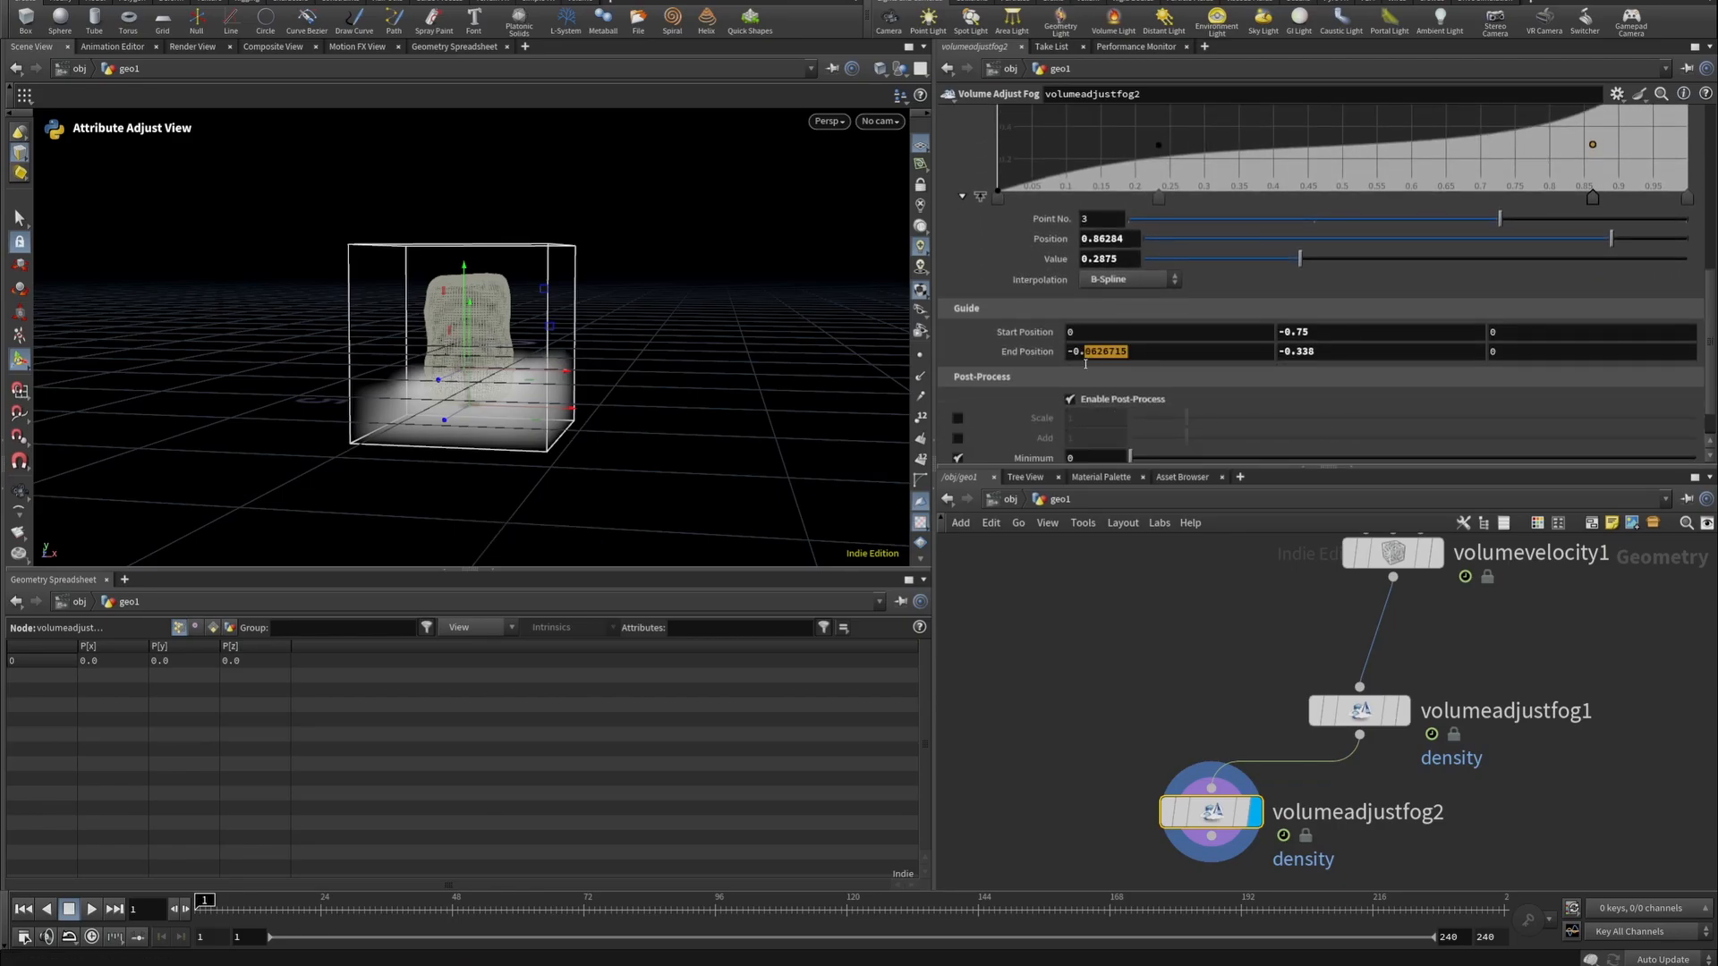
pyautogui.write('0.03')
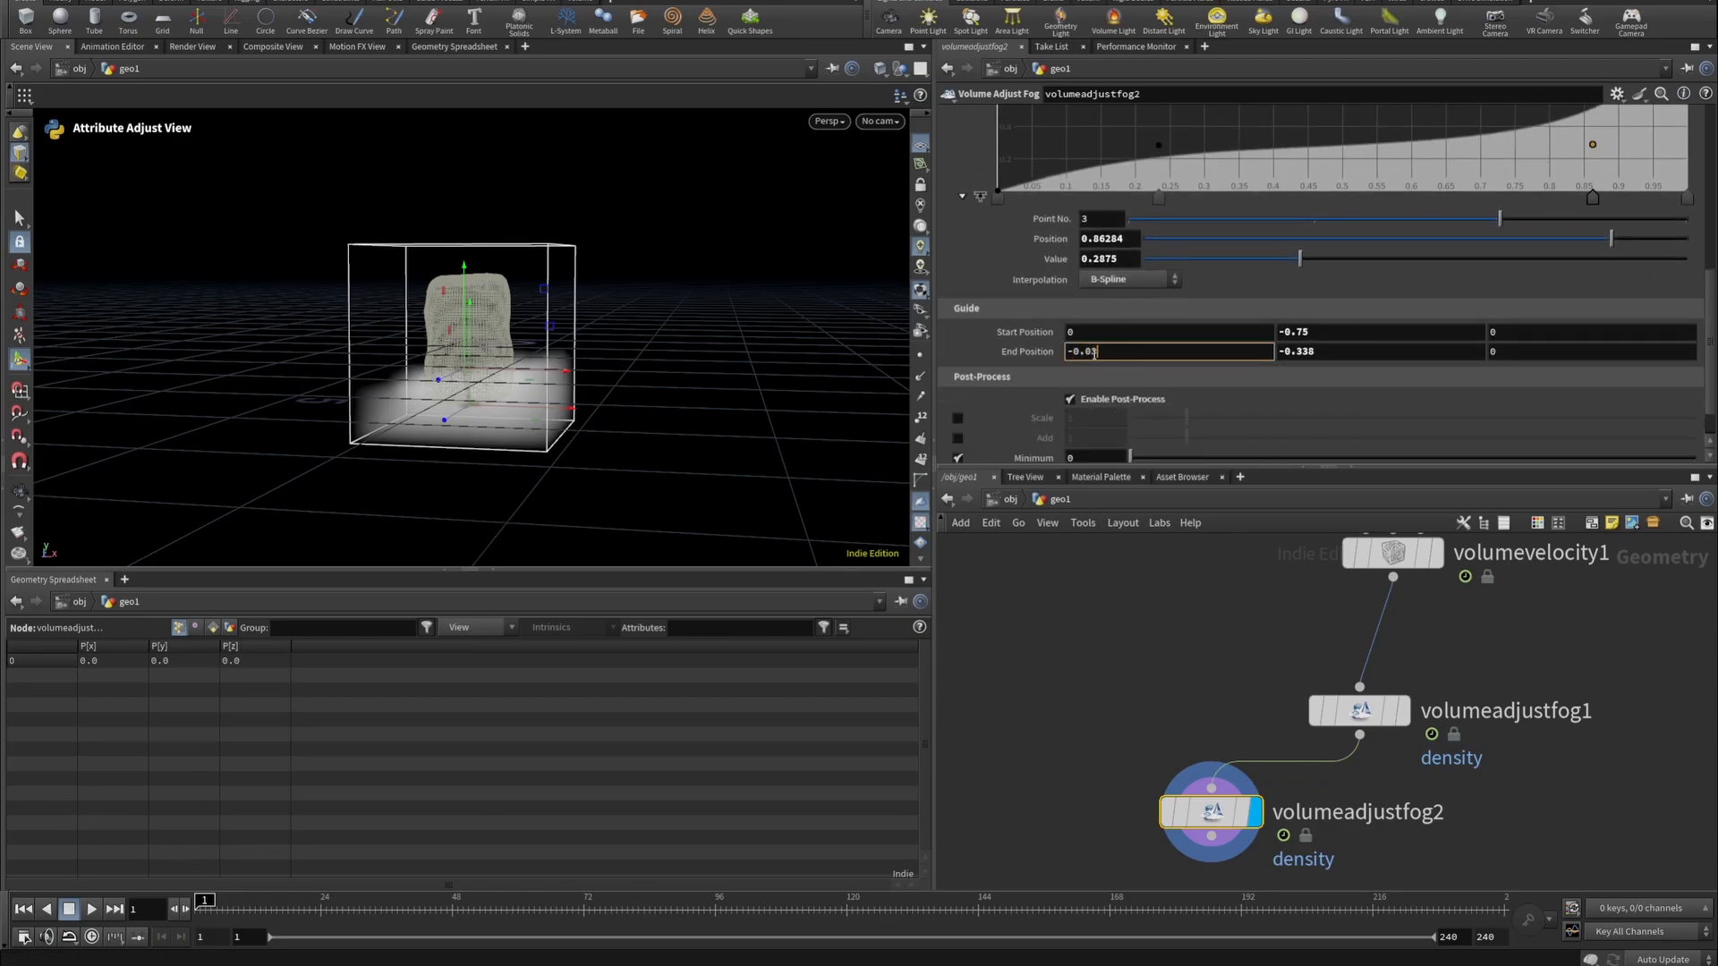
pyautogui.press('Return')
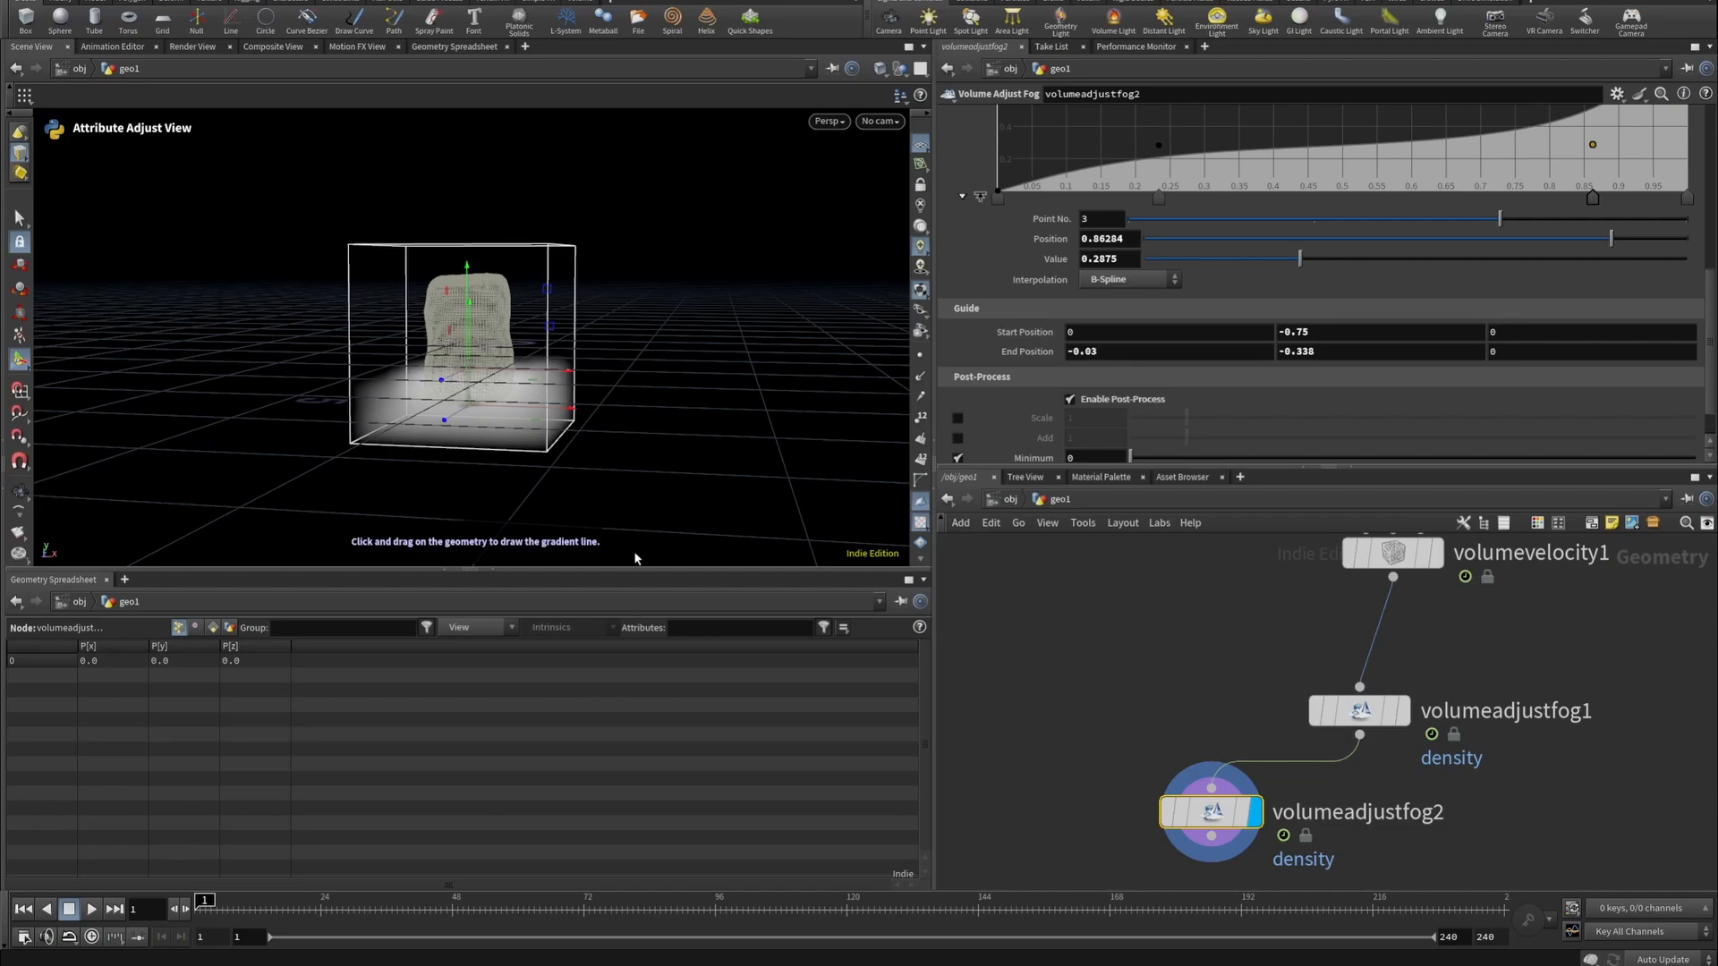
# Keyframe the guide's start and end positions at frame 1.
pyautogui.keyDown('alt'); pyautogui.moveTo(555, 465); pyautogui.dragTo(435, 406); pyautogui.keyUp('alt')
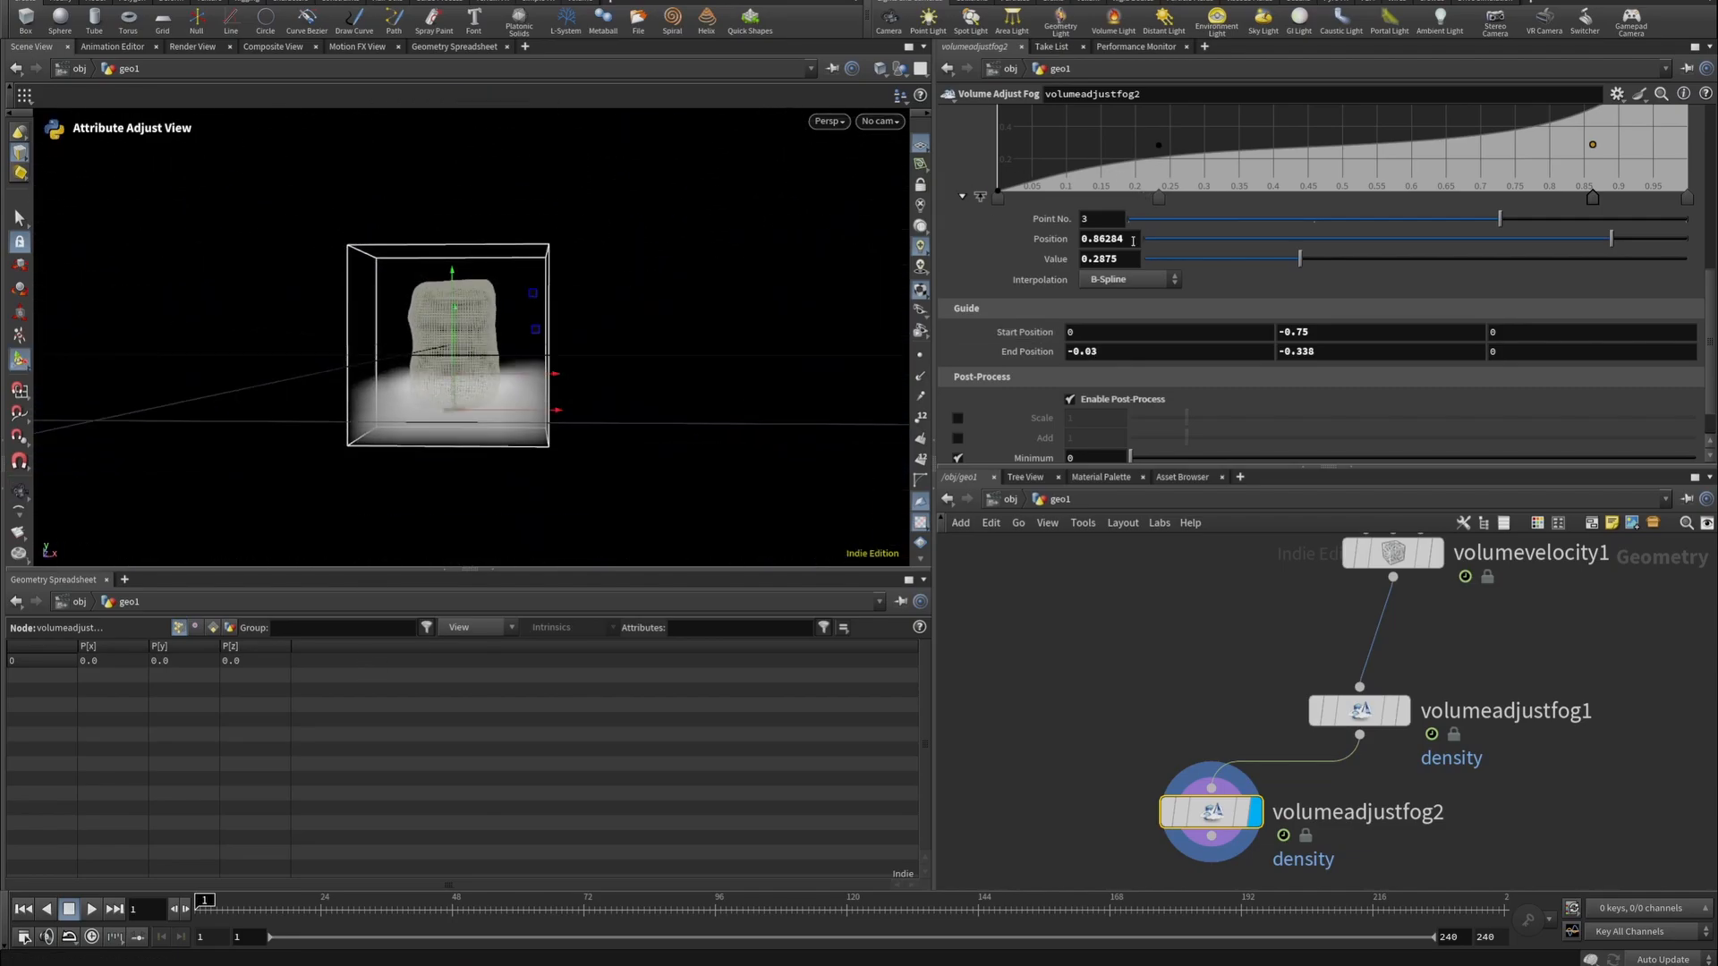
pyautogui.keyDown('alt'); pyautogui.click(1024, 332); pyautogui.keyUp('alt')
pyautogui.keyDown('alt'); pyautogui.click(1020, 352); pyautogui.keyUp('alt')
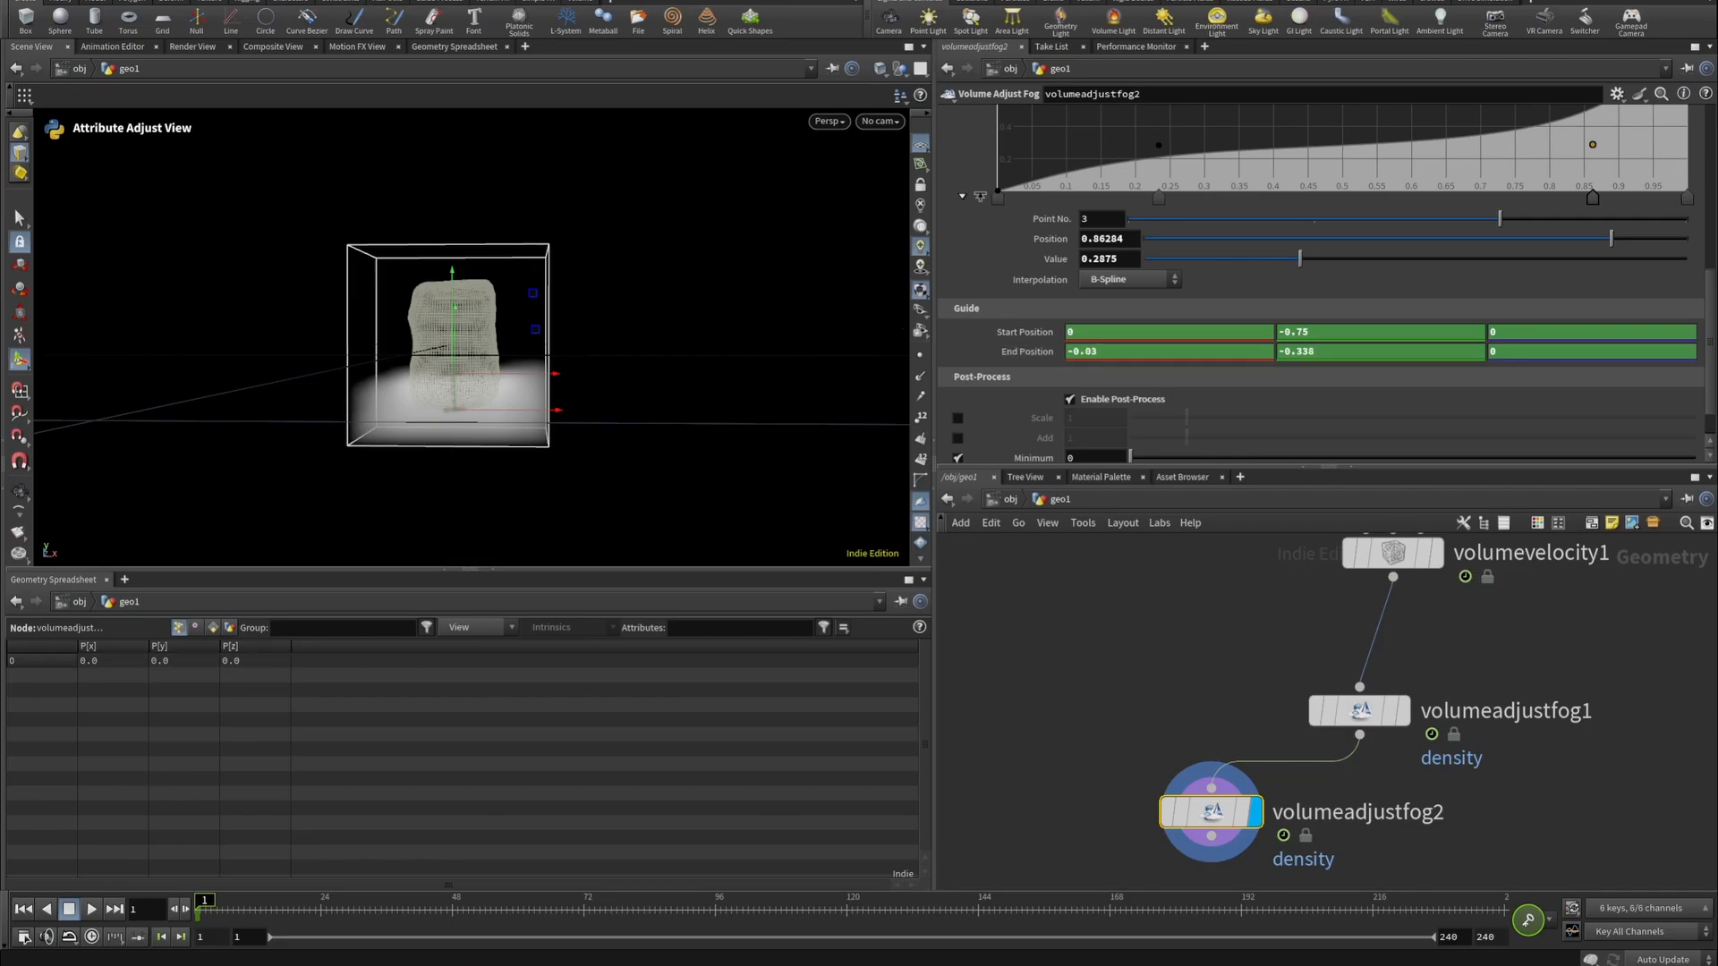
# At frame 48, set the guide's Y end position to 3.5 and keyframe both the start and end positions.
pyautogui.click(453, 911)
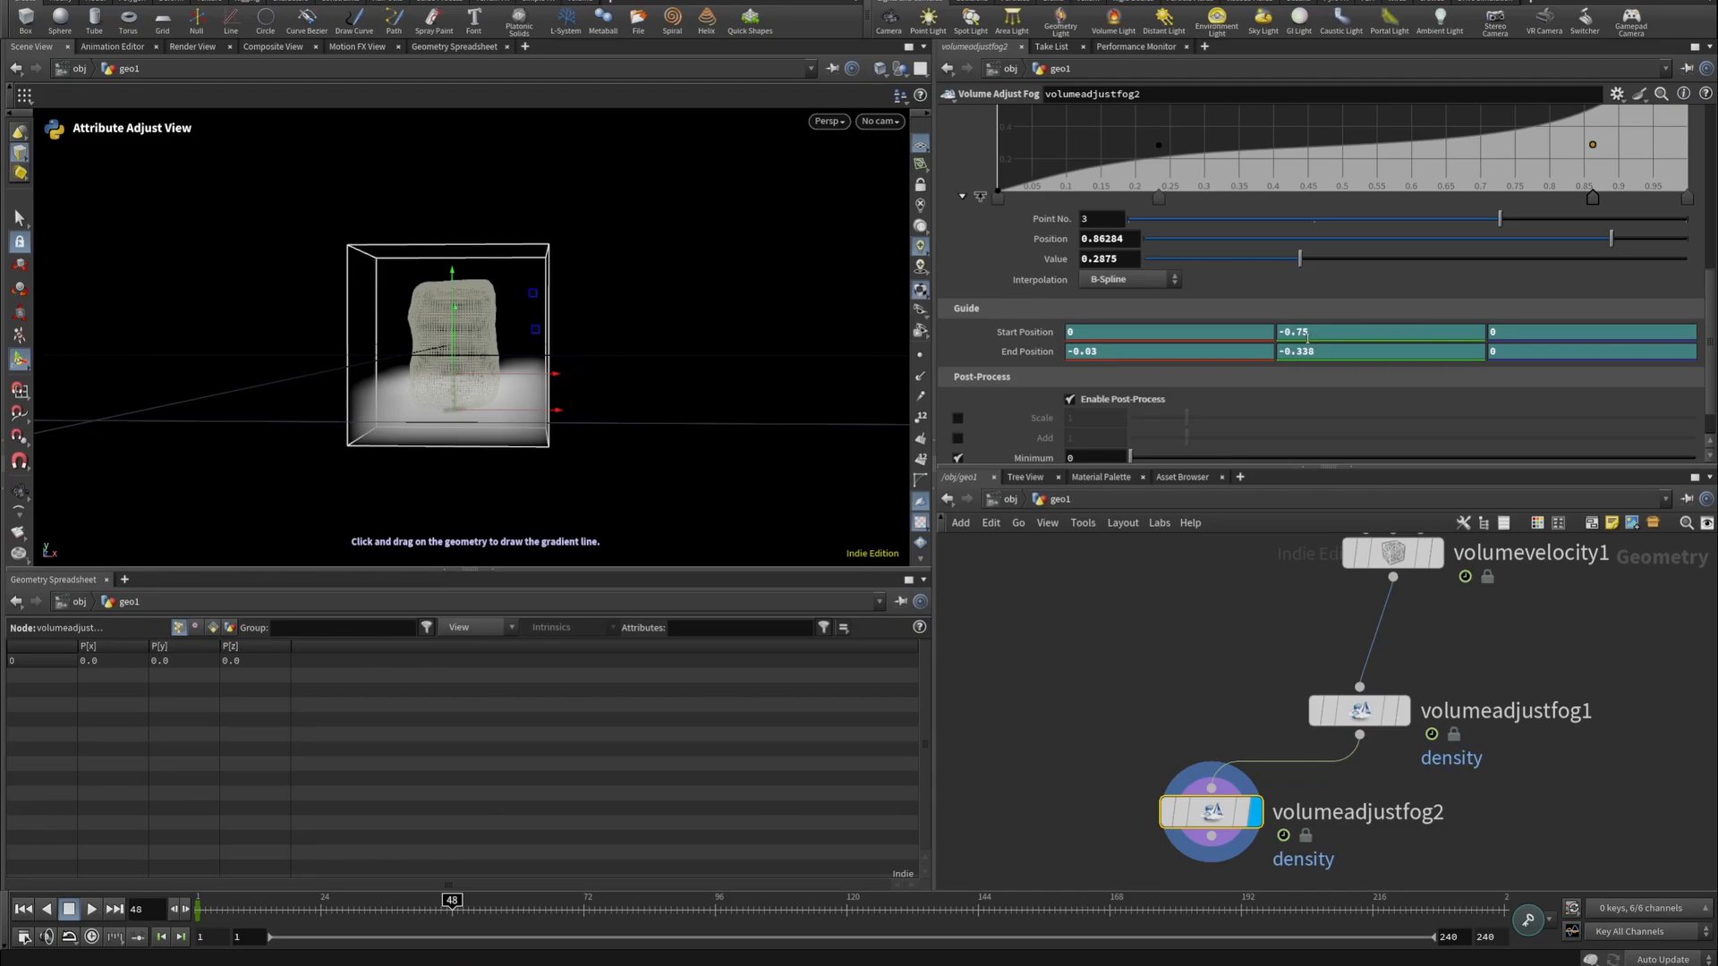
pyautogui.moveTo(1307, 337)
pyautogui.mouseDown(button='middle')
pyautogui.moveTo(1322, 339)
pyautogui.moveTo(1298, 341)
pyautogui.mouseUp(button='middle')
pyautogui.hotkey('ctrl', 'z')
pyautogui.scroll(-1, 1315, 358)
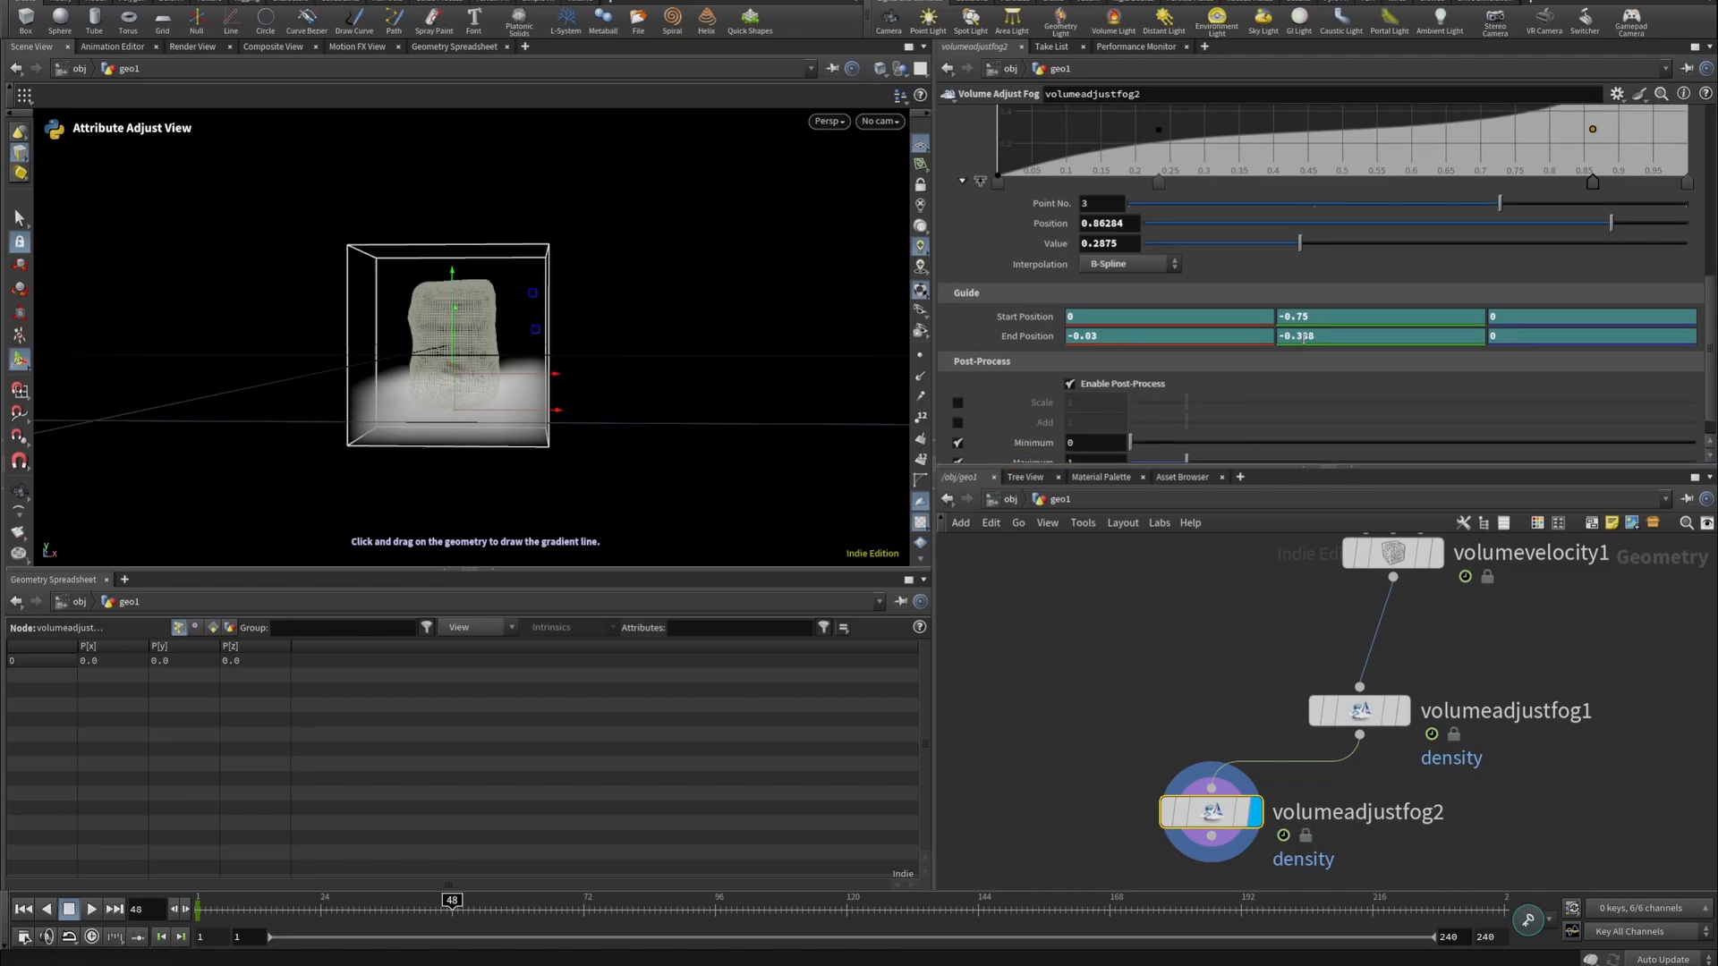
pyautogui.moveTo(1301, 338); pyautogui.dragTo(1204, 338, button='middle')
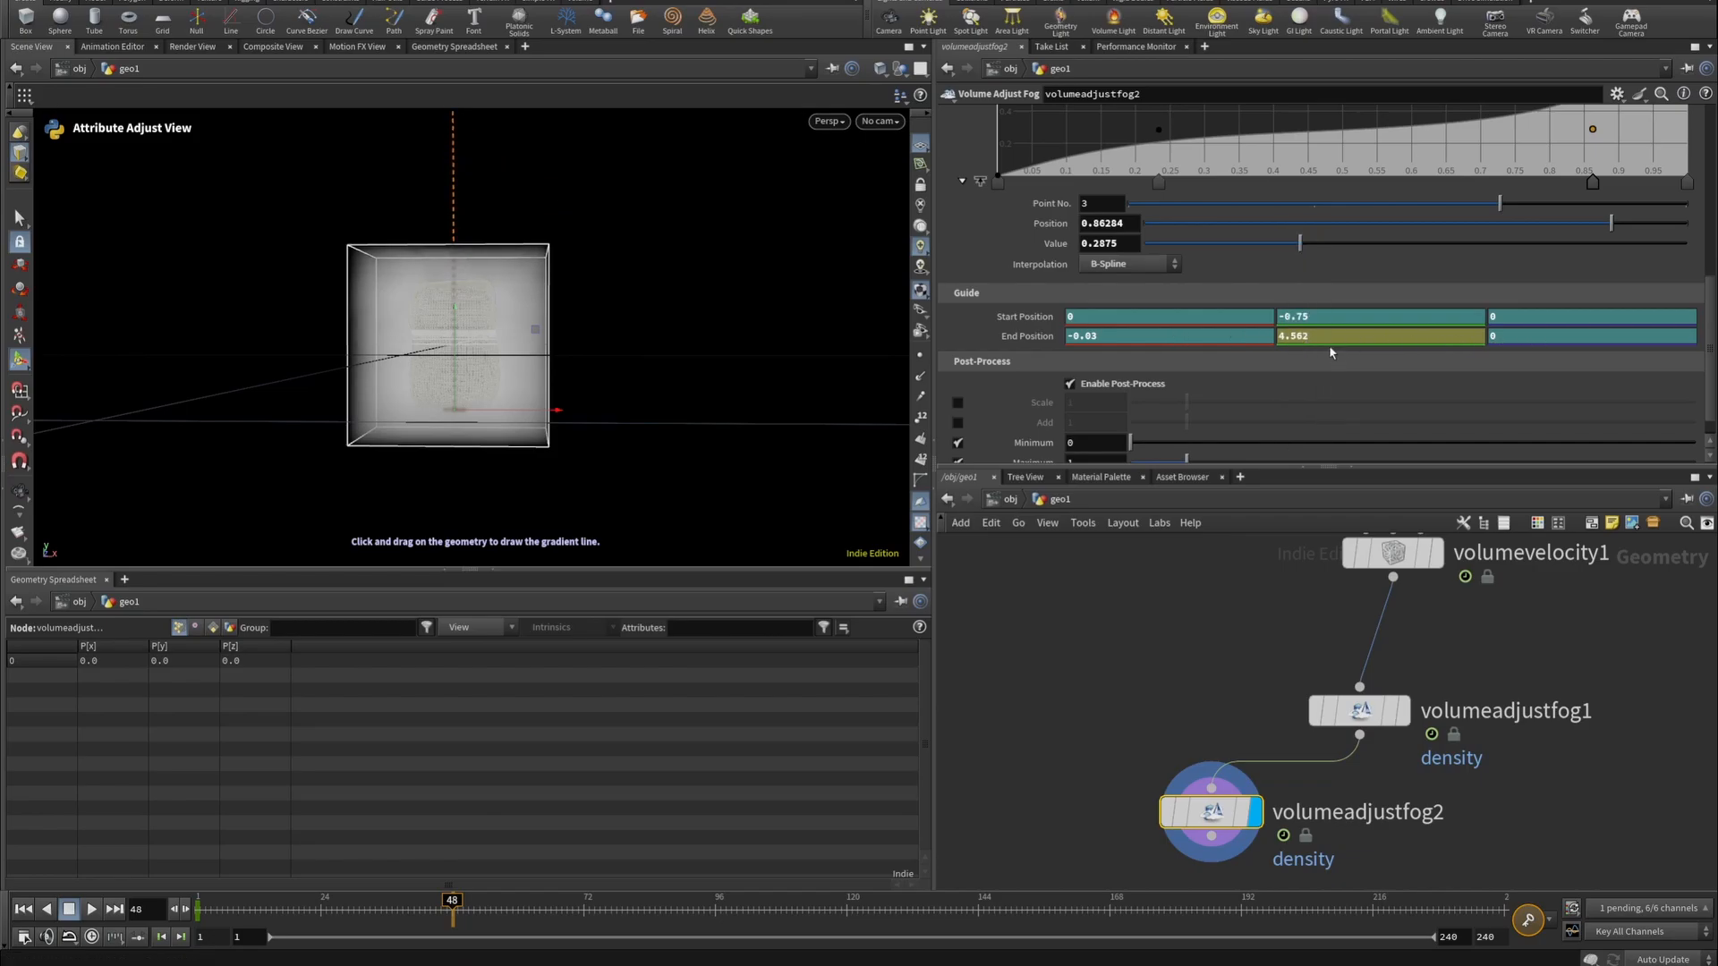
pyautogui.moveTo(1321, 336); pyautogui.dragTo(1288, 333, button='middle')
pyautogui.write('3.5')
pyautogui.press('Return')
pyautogui.keyDown('alt'); pyautogui.click(1325, 337); pyautogui.keyUp('alt')
pyautogui.keyDown('alt'); pyautogui.click(1038, 338); pyautogui.keyUp('alt')
pyautogui.keyDown('alt'); pyautogui.click(1038, 319); pyautogui.keyUp('alt')
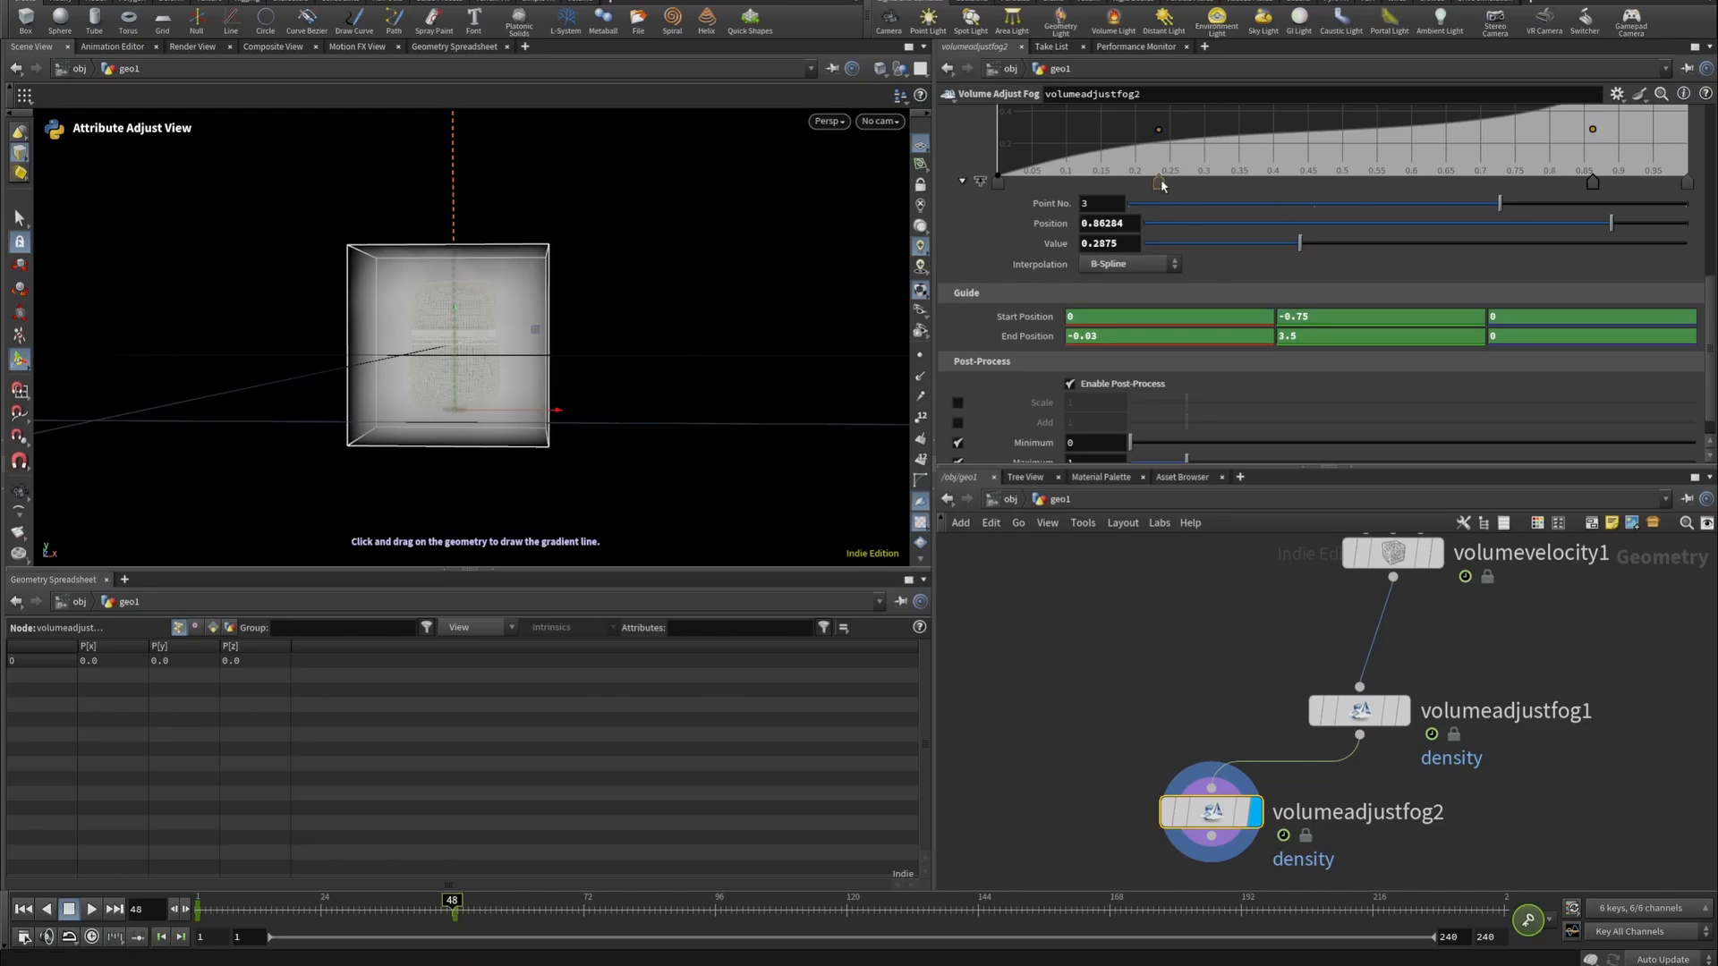
# Play the fog animation from frame 1 to check the rising gradient, and return to the first frame.
pyautogui.scroll(3, 1161, 184)
pyautogui.moveTo(454, 897); pyautogui.dragTo(198, 902)
pyautogui.click(92, 909)
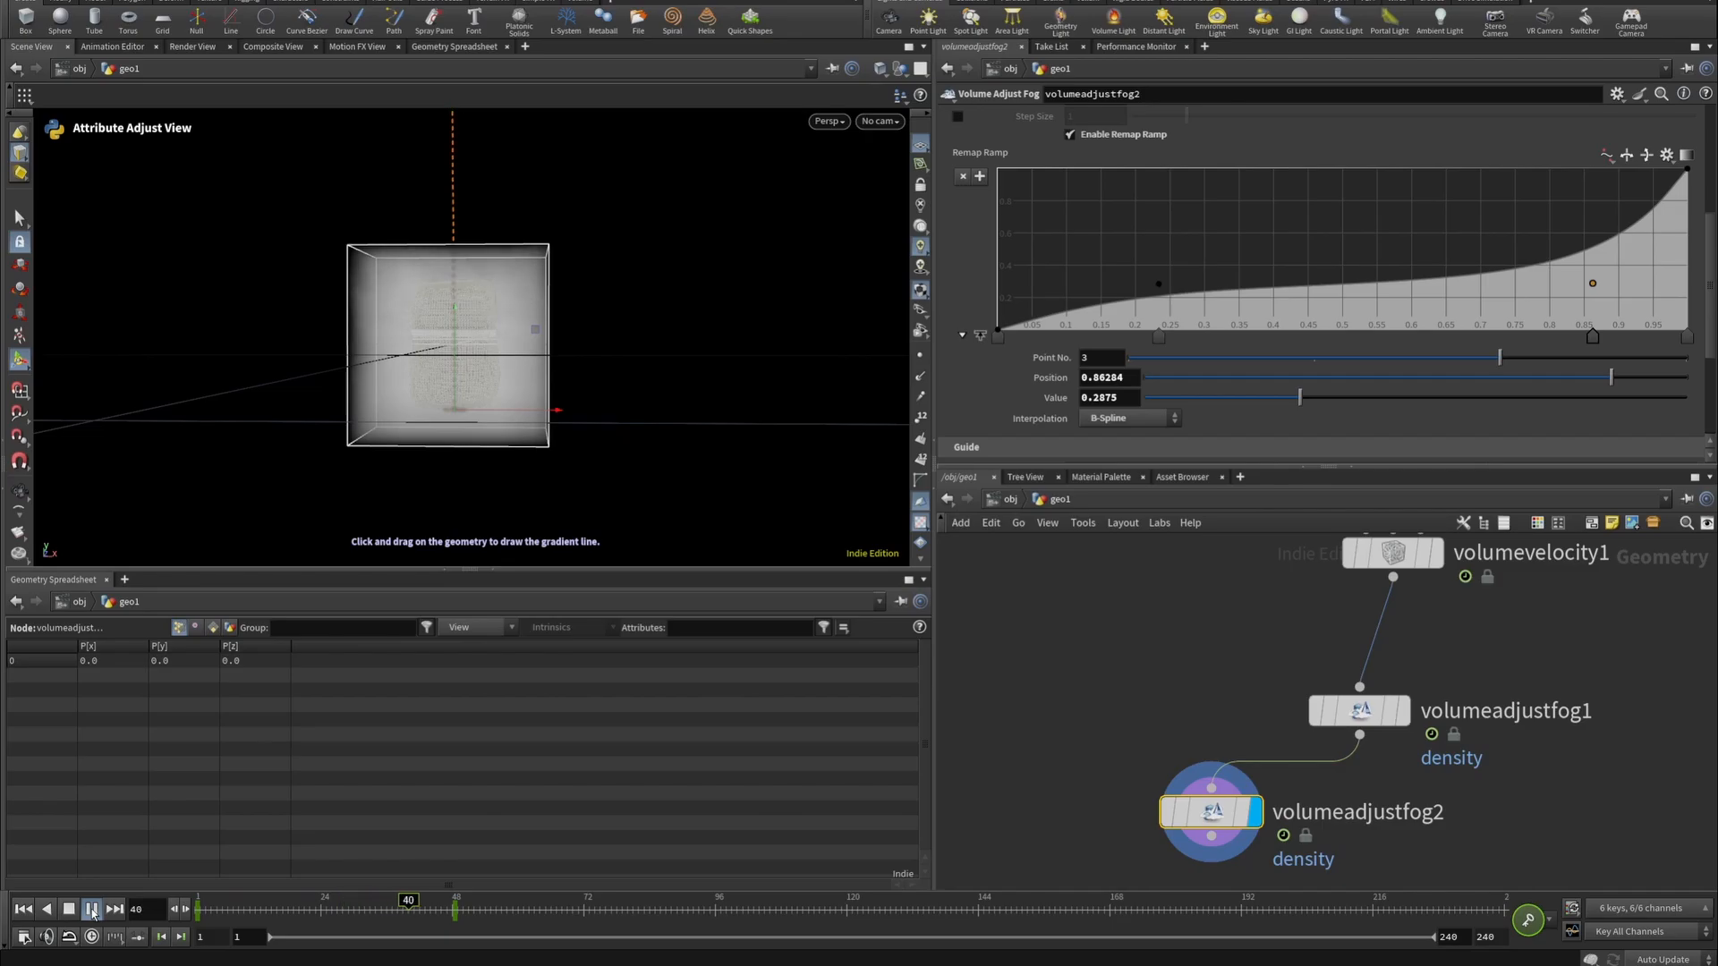
pyautogui.click(92, 911)
pyautogui.click(22, 911)
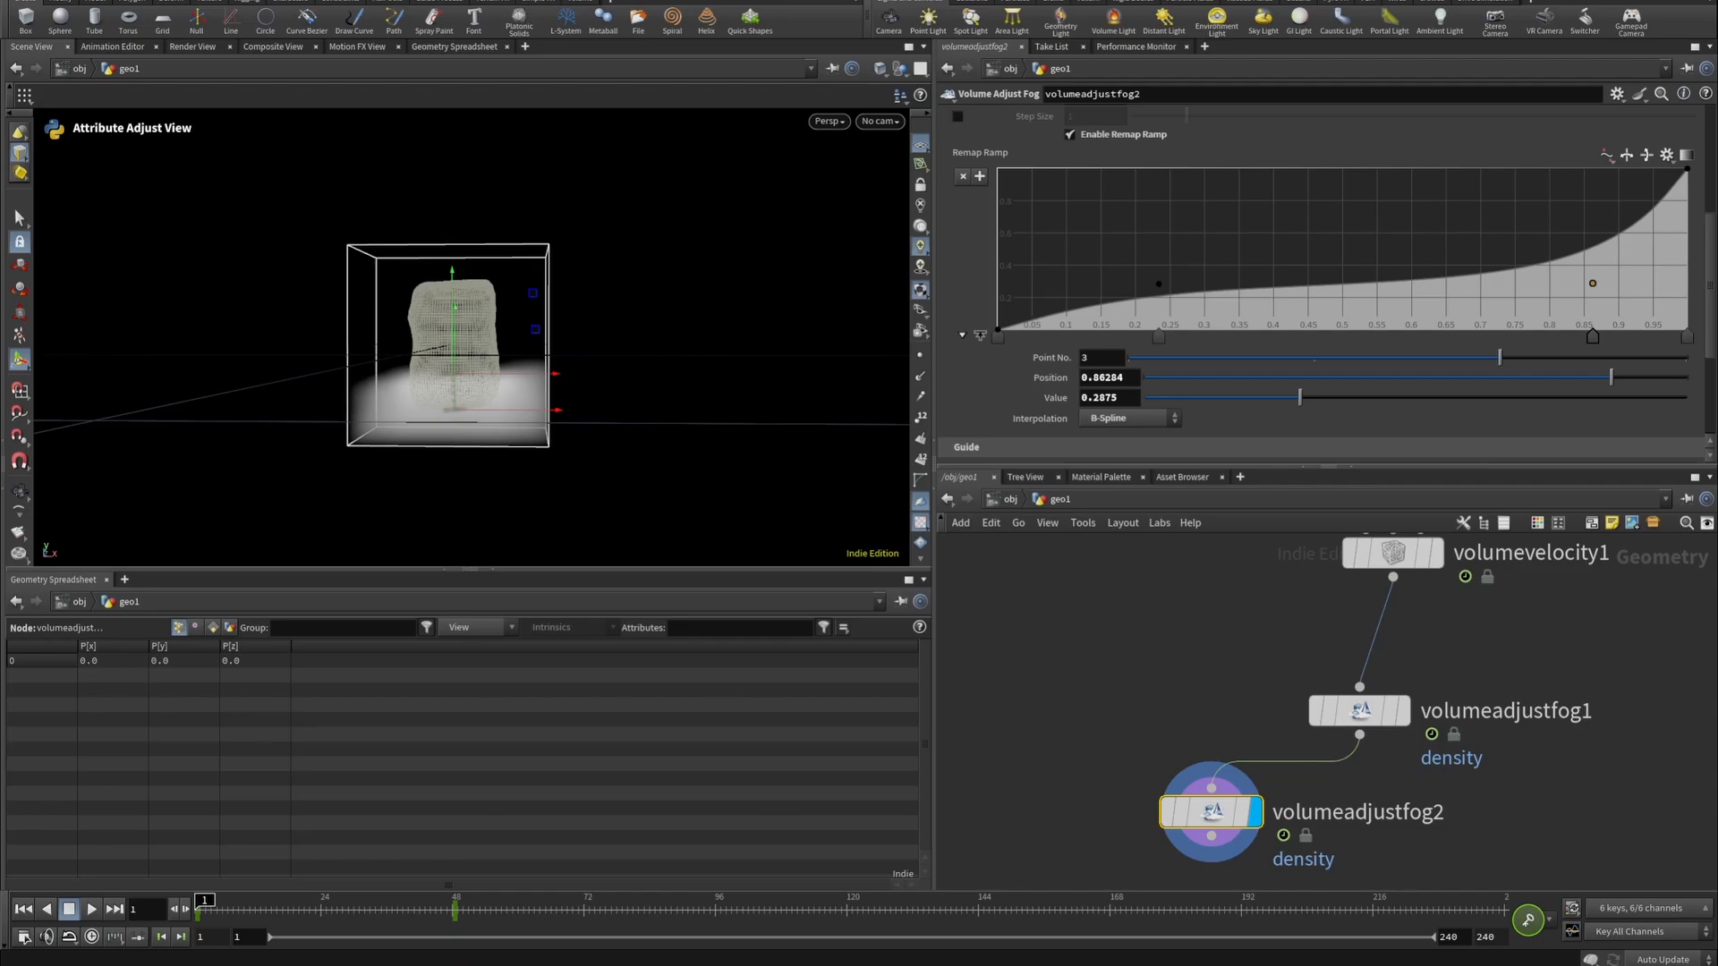
# Select the whole fog node chain and move it further away from the rock branches, level with their last nodes.
pyautogui.scroll(-6, 1110, 744)
pyautogui.moveTo(1110, 745); pyautogui.dragTo(1242, 671, button='middle')
pyautogui.moveTo(1521, 698); pyautogui.dragTo(1347, 807, button='middle')
pyautogui.moveTo(1148, 577); pyautogui.dragTo(1235, 794)
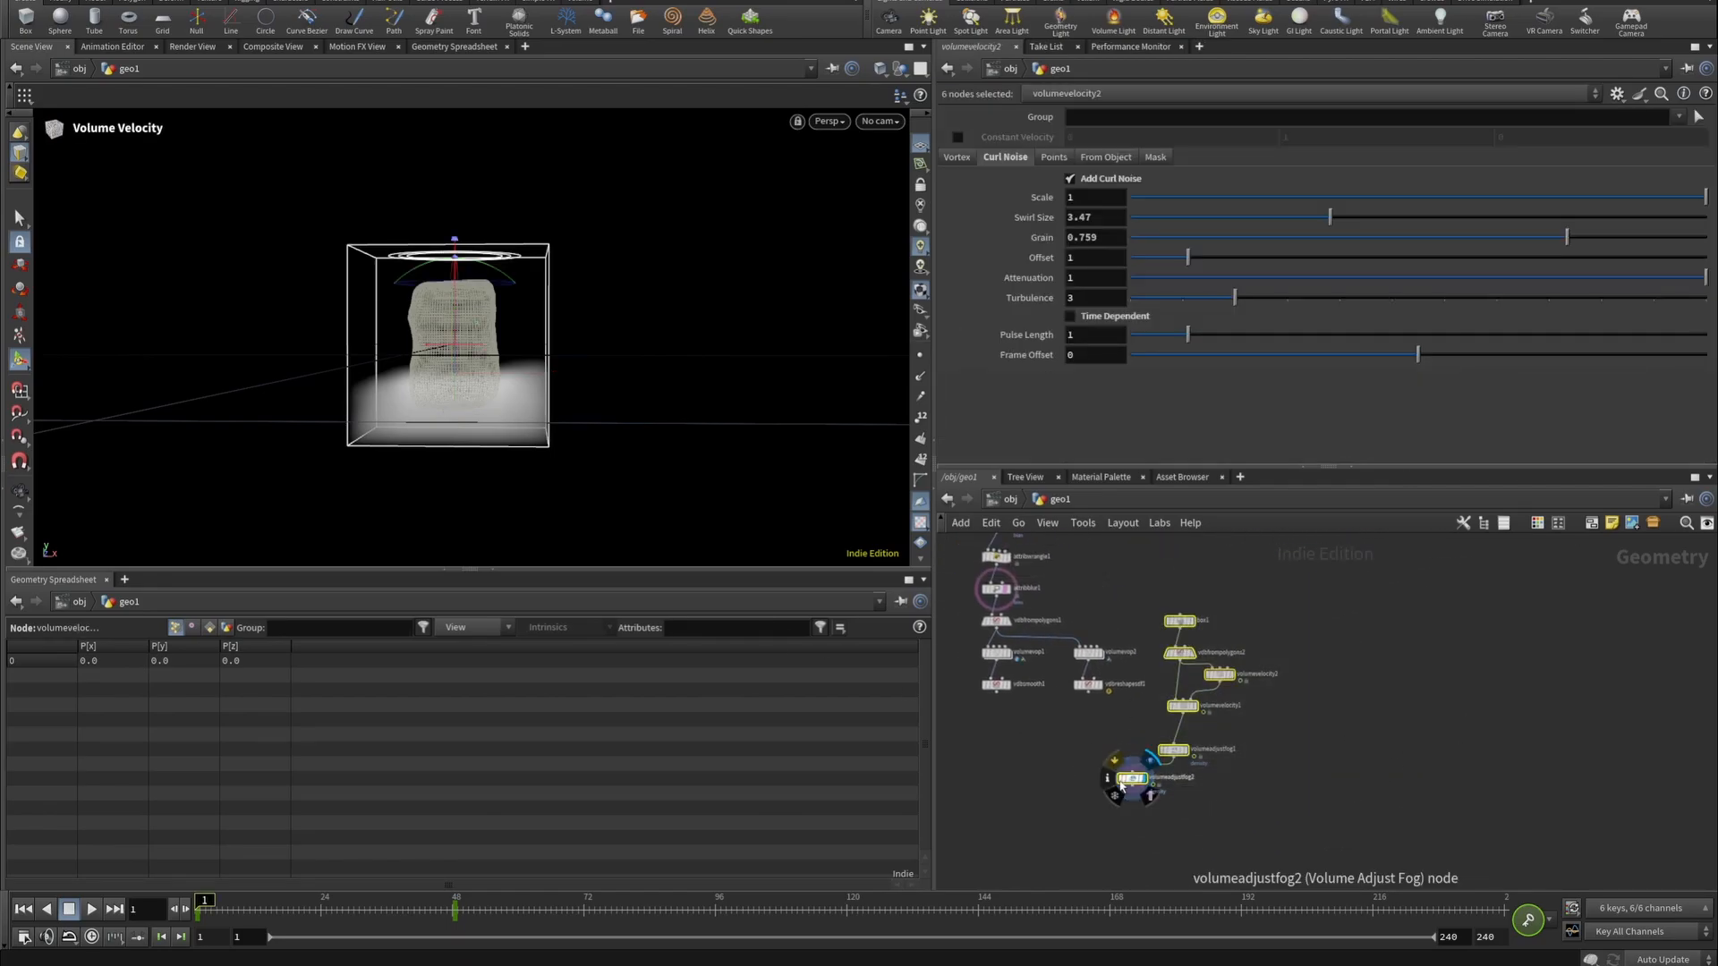
pyautogui.moveTo(1132, 785); pyautogui.dragTo(1247, 684)
# Deselect the fog nodes and turn off the template display of the attribblur1 node.
pyautogui.click(1097, 756)
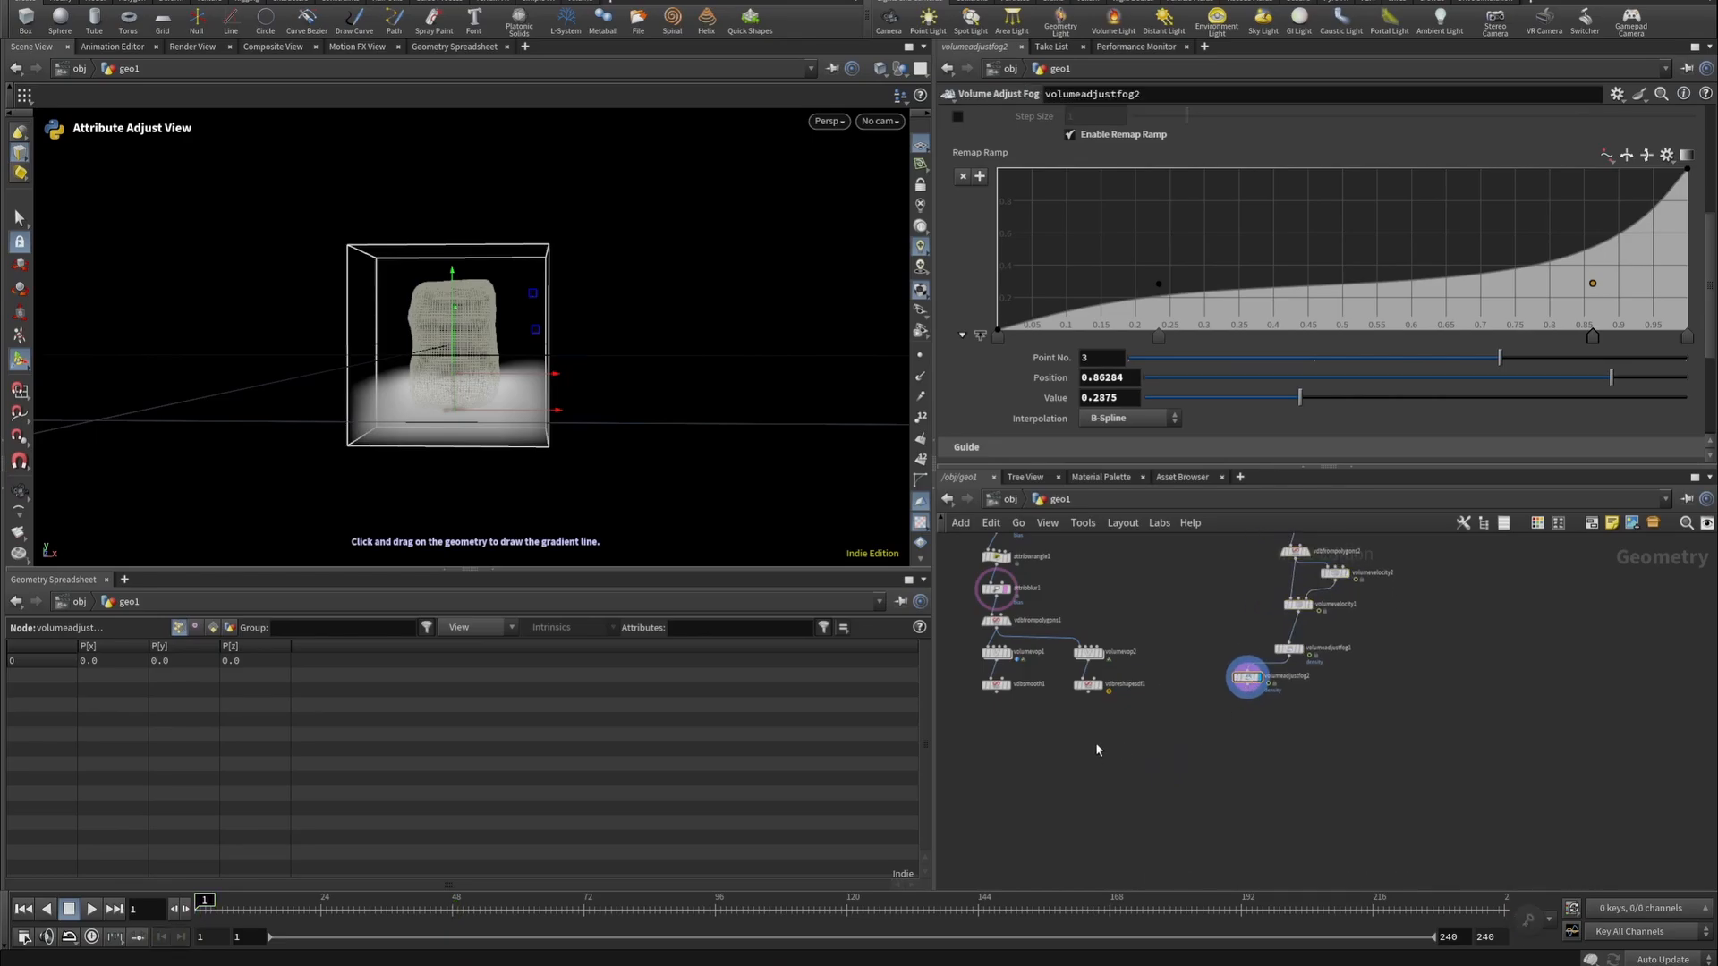
pyautogui.press('Escape')
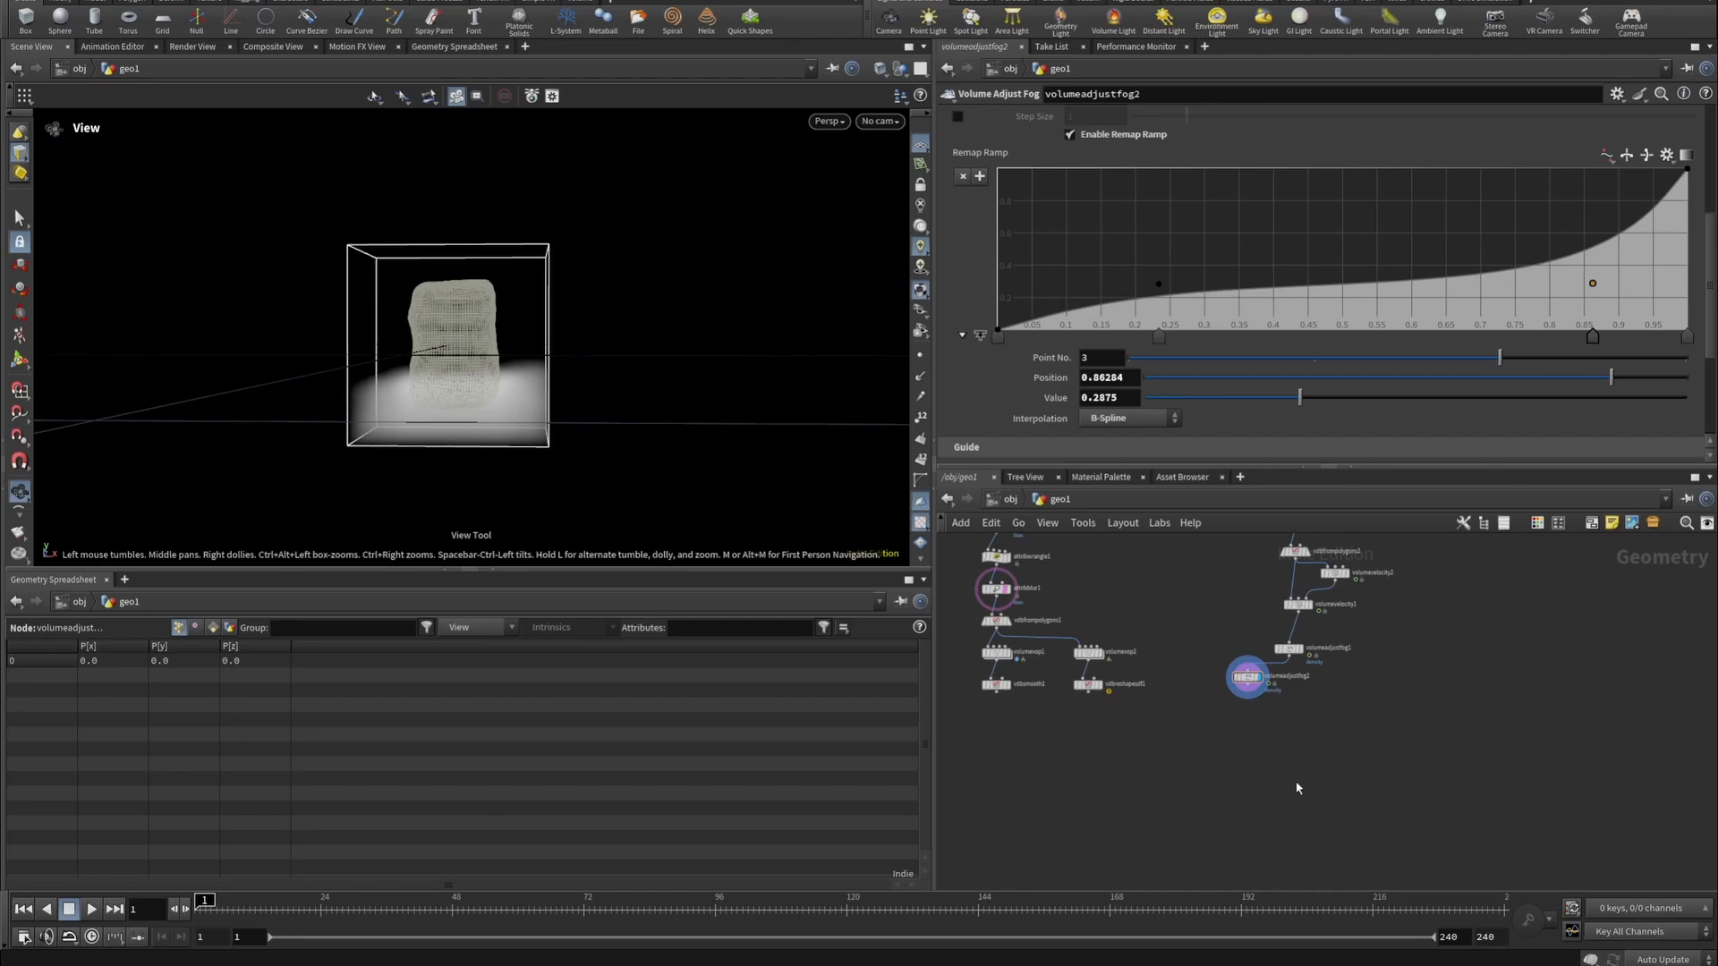
pyautogui.scroll(5, 1105, 656)
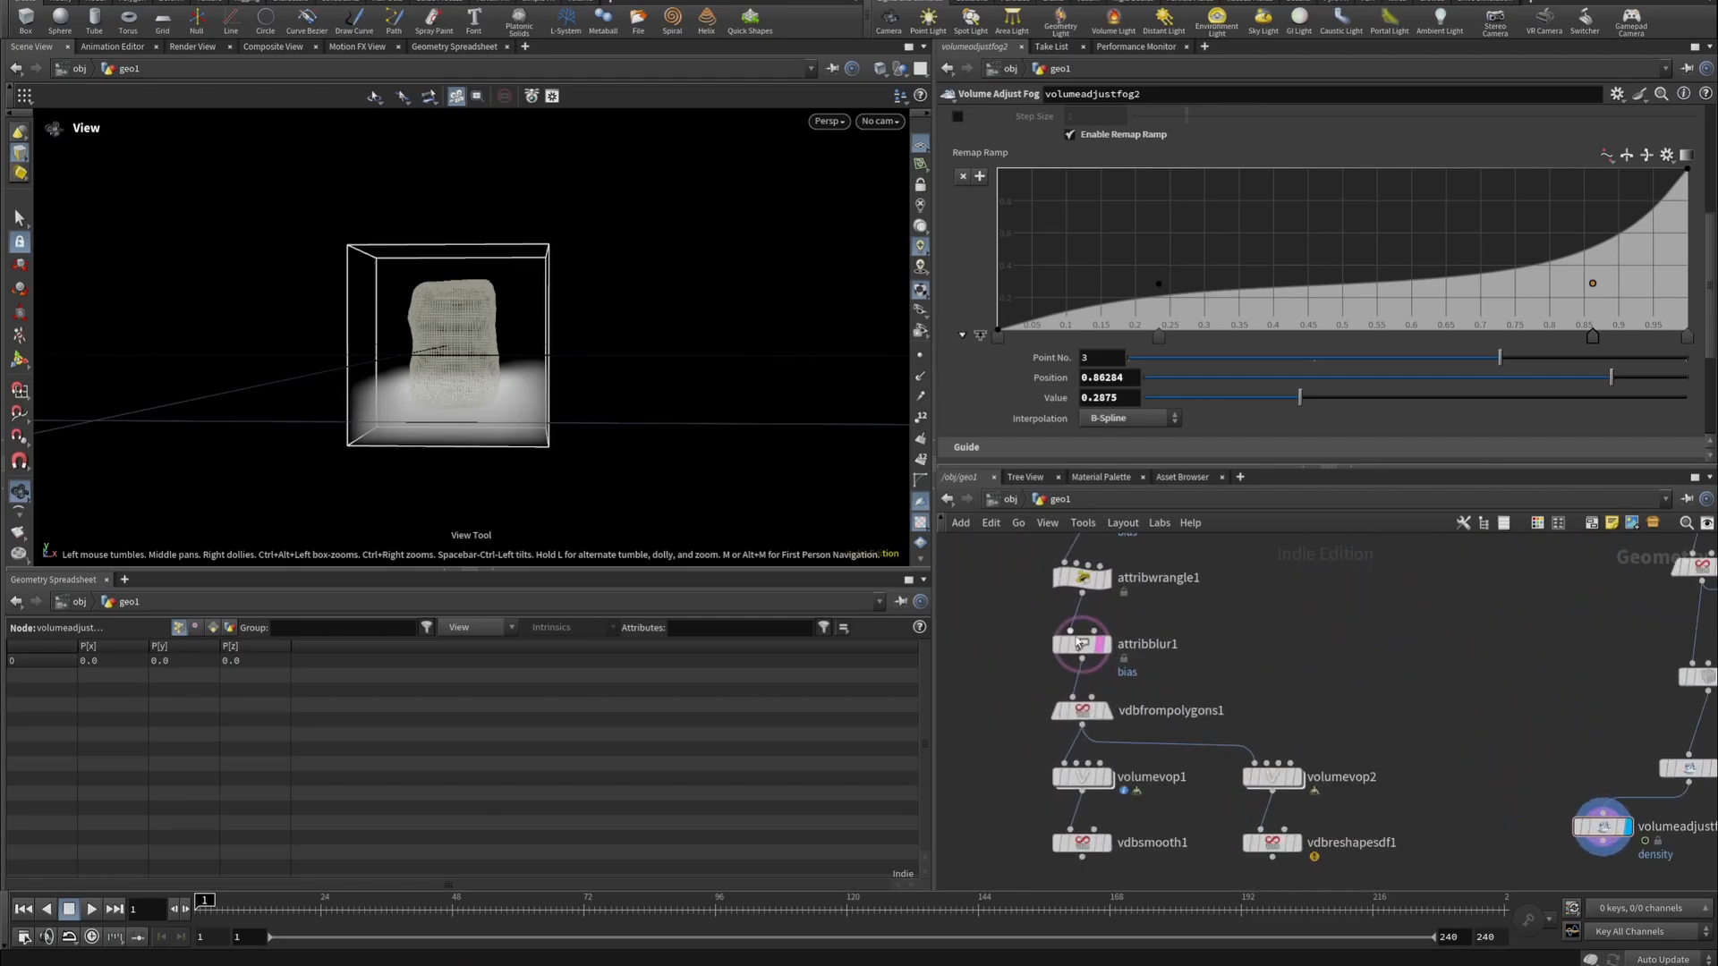
pyautogui.scroll(-5, 1105, 656)
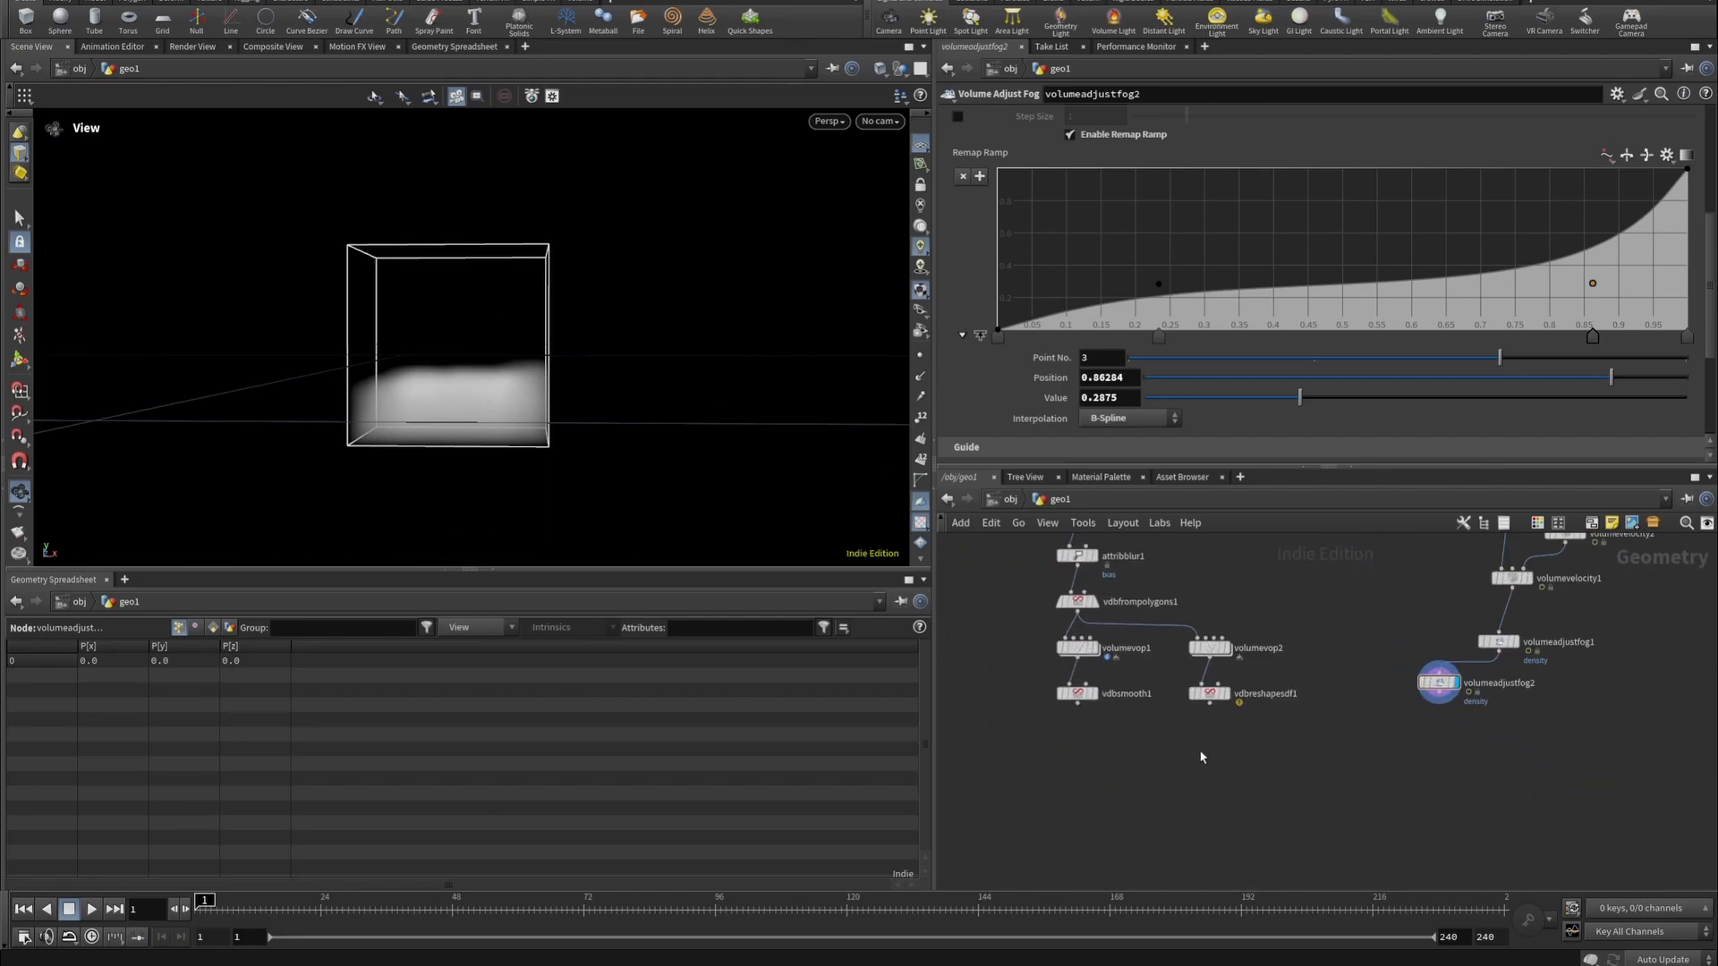
# Add a Solver node below vdbreshapesdf1 in the geometry network.
pyautogui.press('Tab')
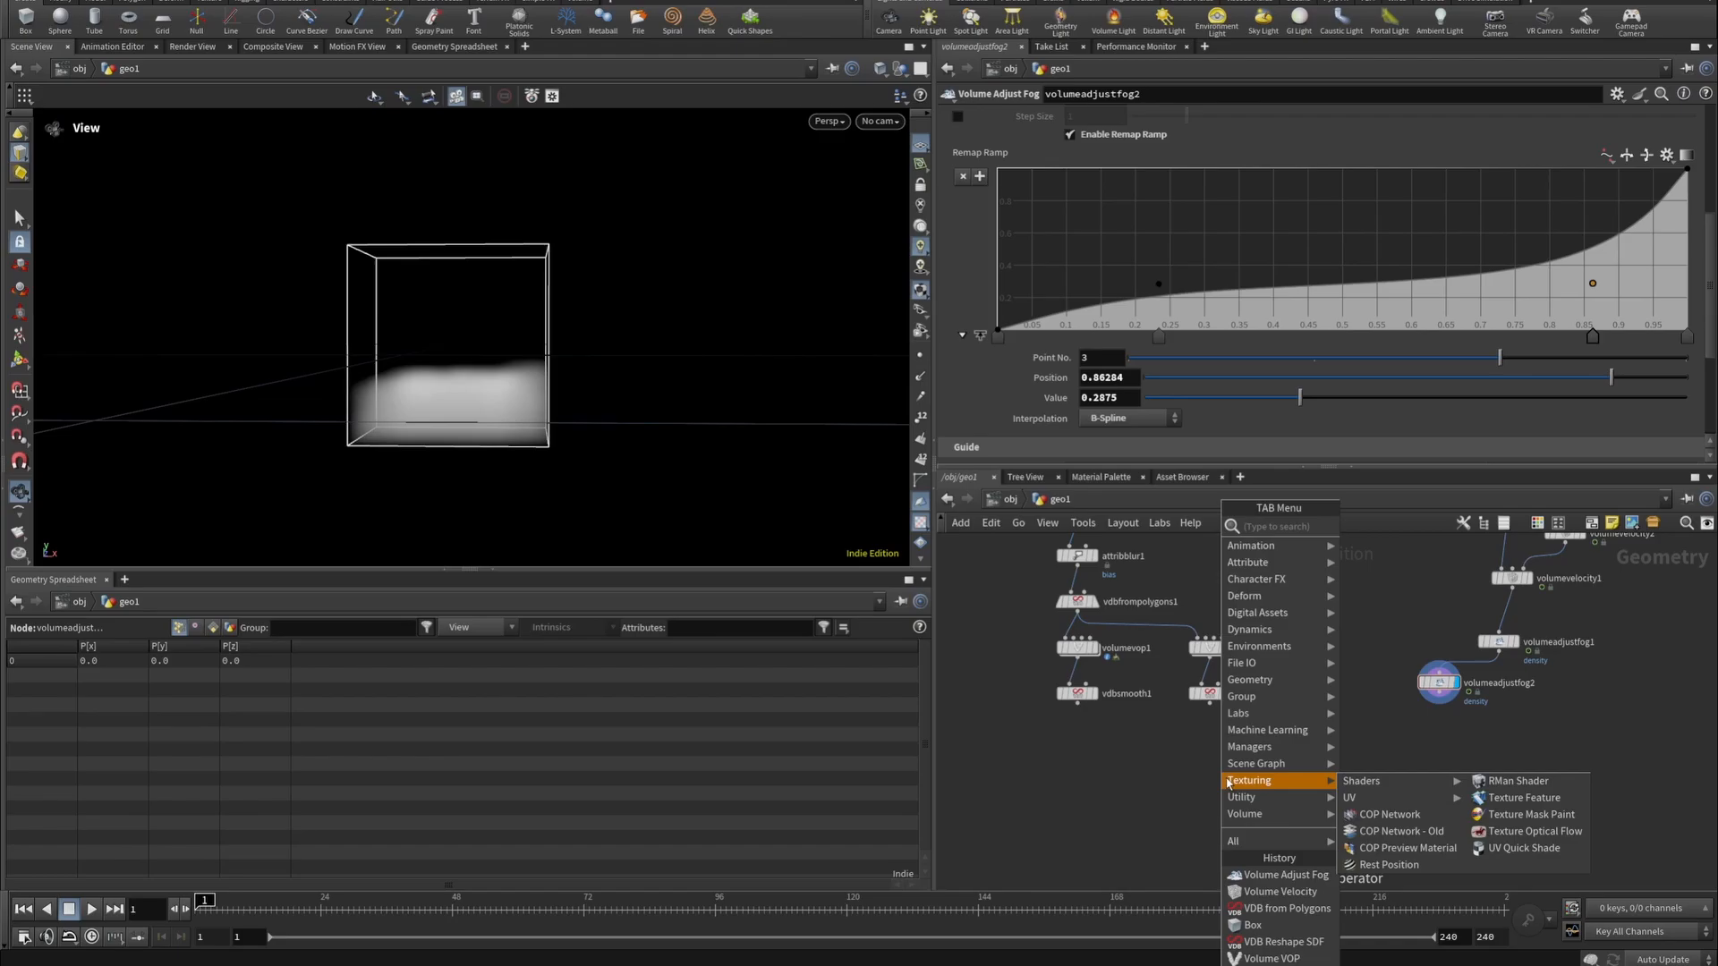
pyautogui.write('solb')
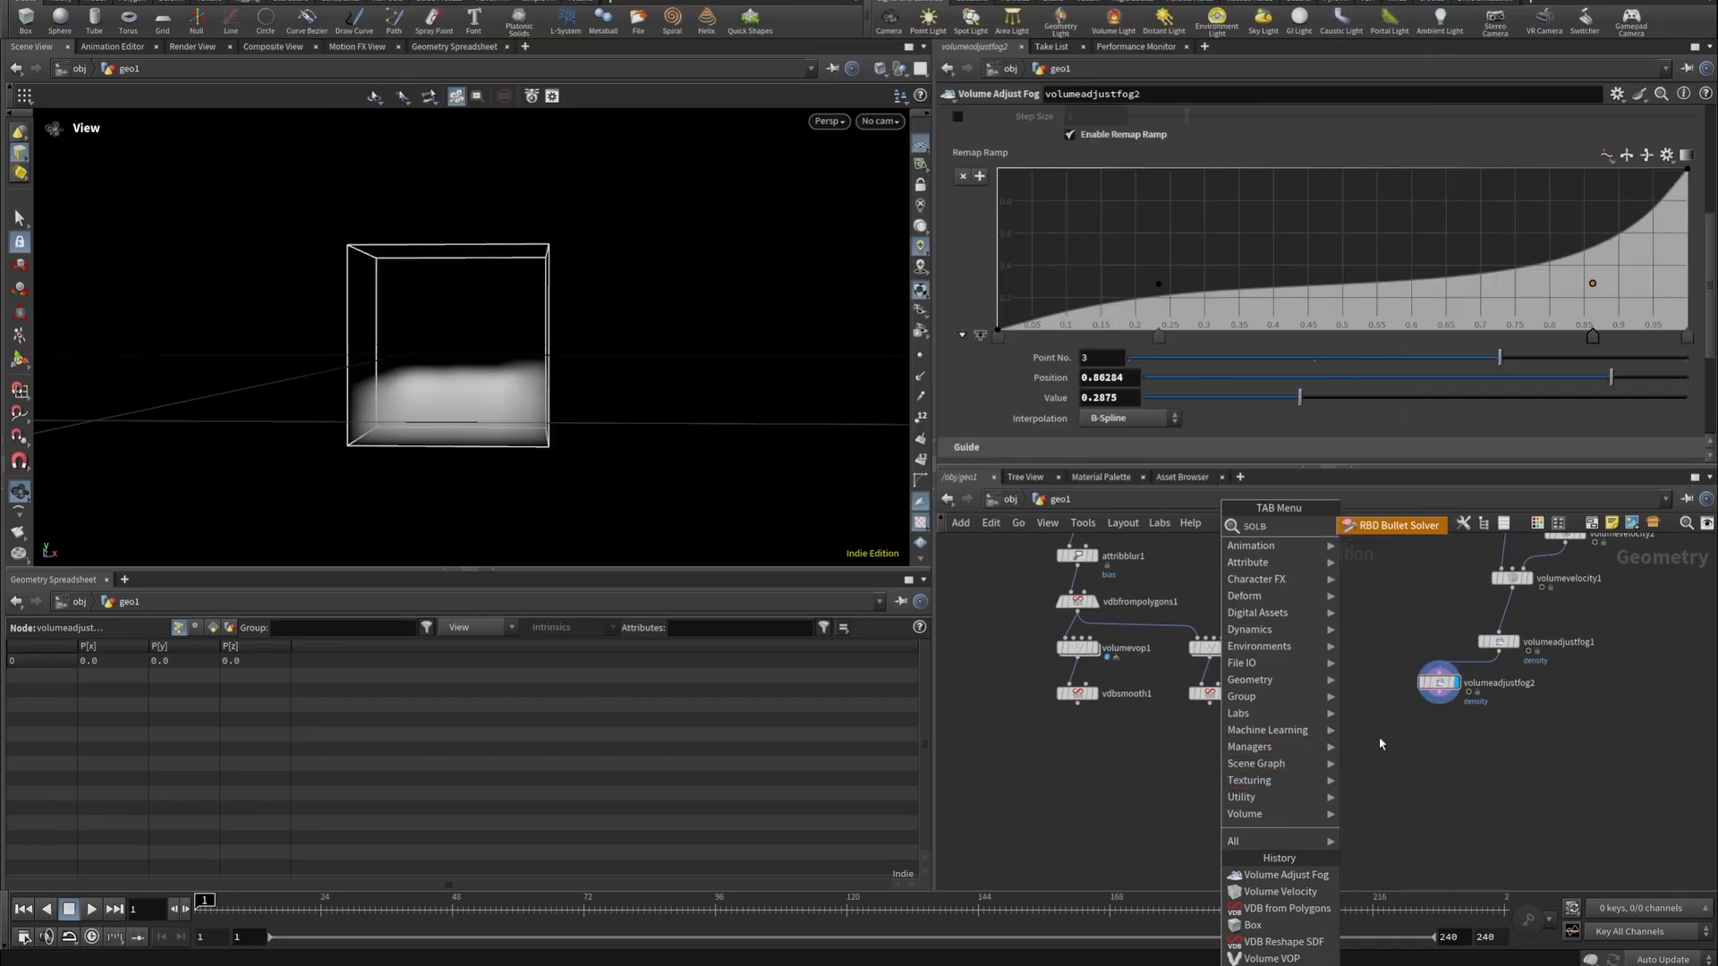
pyautogui.press('BackSpace')
pyautogui.write('ver')
pyautogui.click(1364, 526)
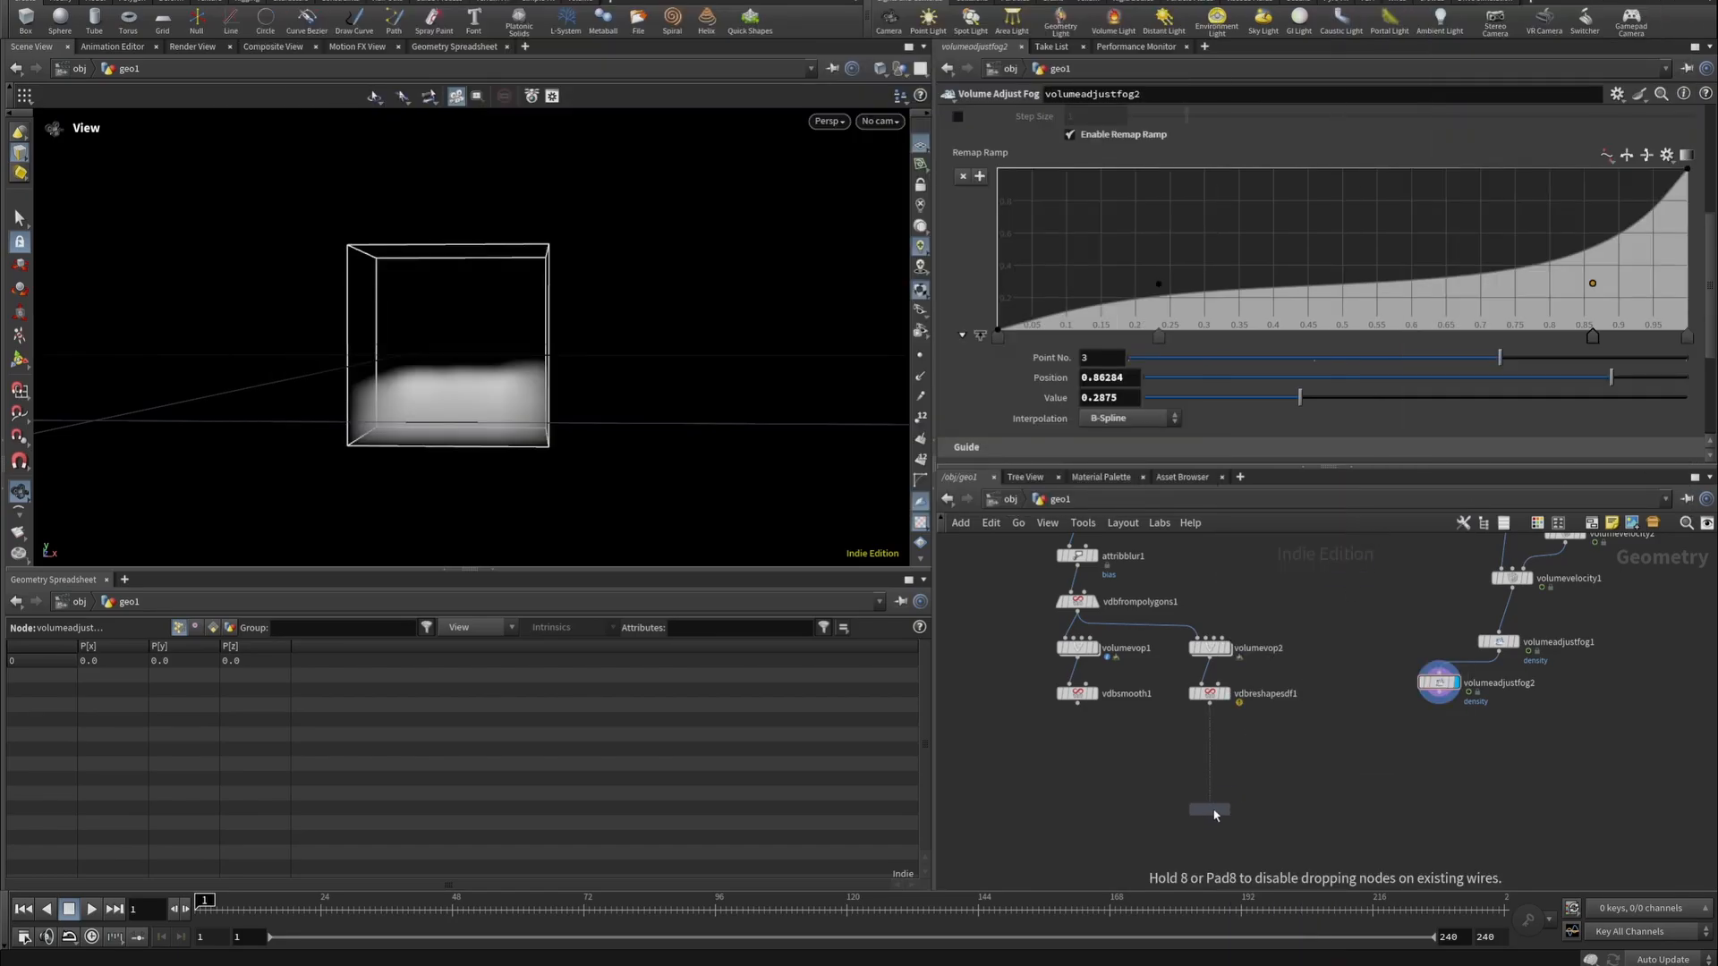
pyautogui.click(1215, 815)
# Connect vdbsmooth1, vdbreshapesdf1 and volumeadjustfog2 to the solver's first three inputs in that order, and display the solver.
pyautogui.click(1077, 706)
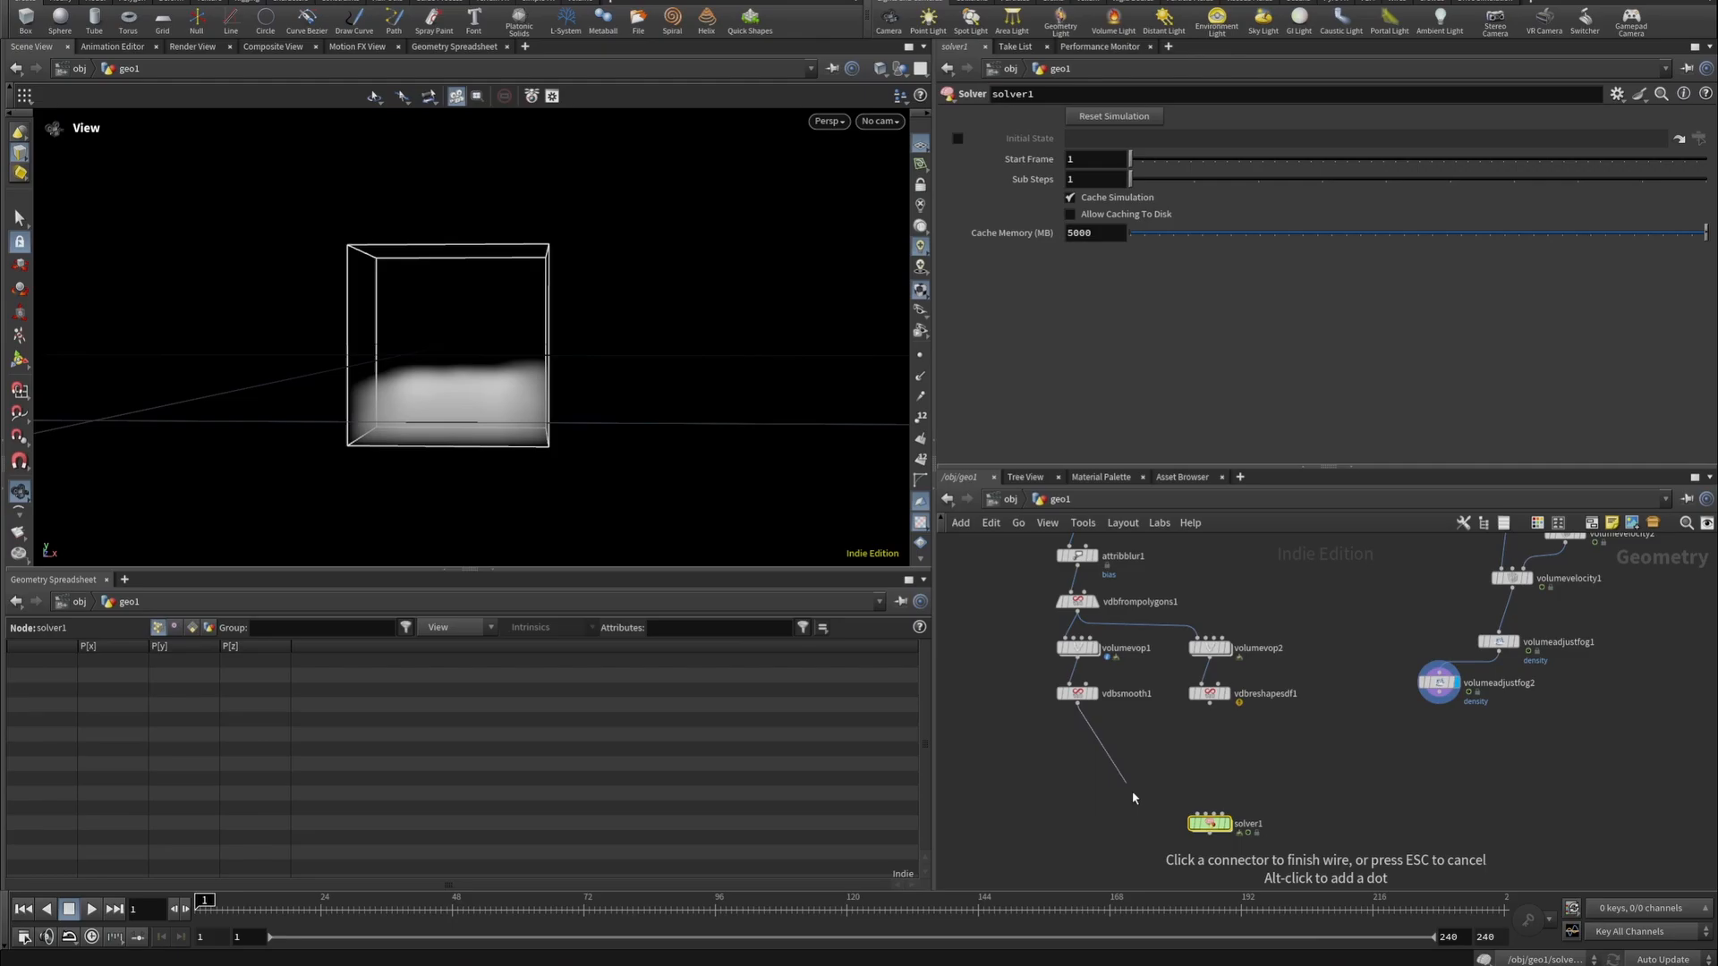
pyautogui.click(1198, 814)
pyautogui.click(1212, 707)
pyautogui.scroll(4, 1208, 770)
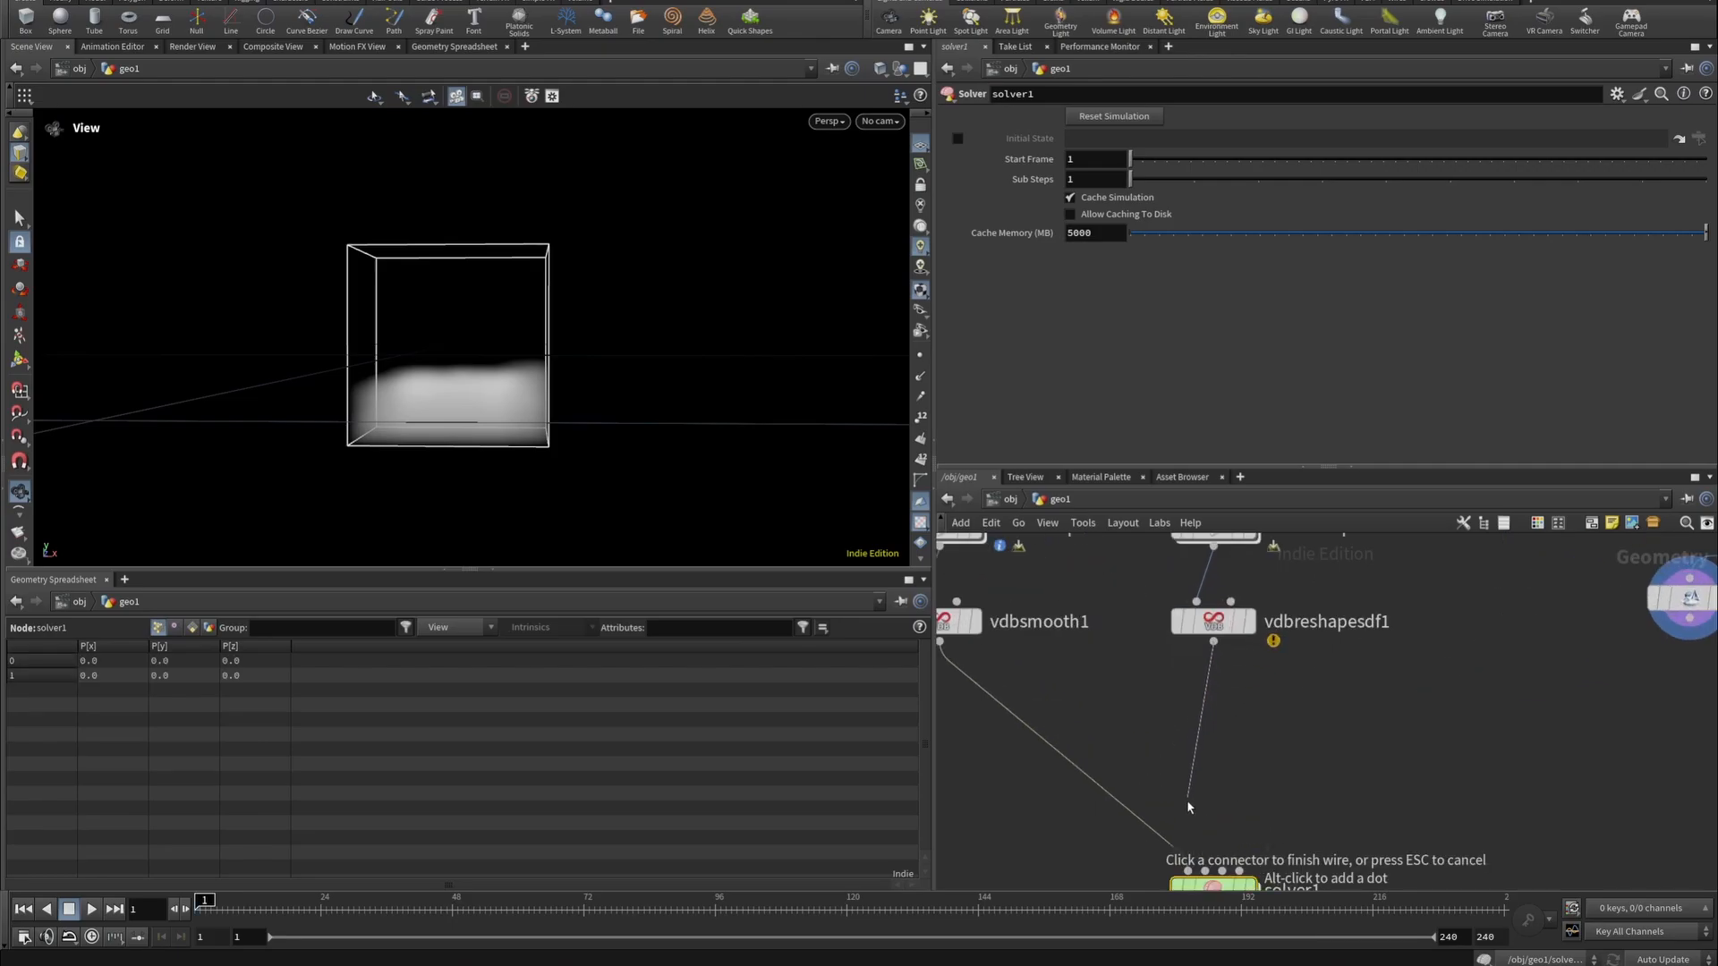
pyautogui.click(1205, 870)
pyautogui.scroll(-2, 1558, 629)
pyautogui.scroll(3, 1606, 670)
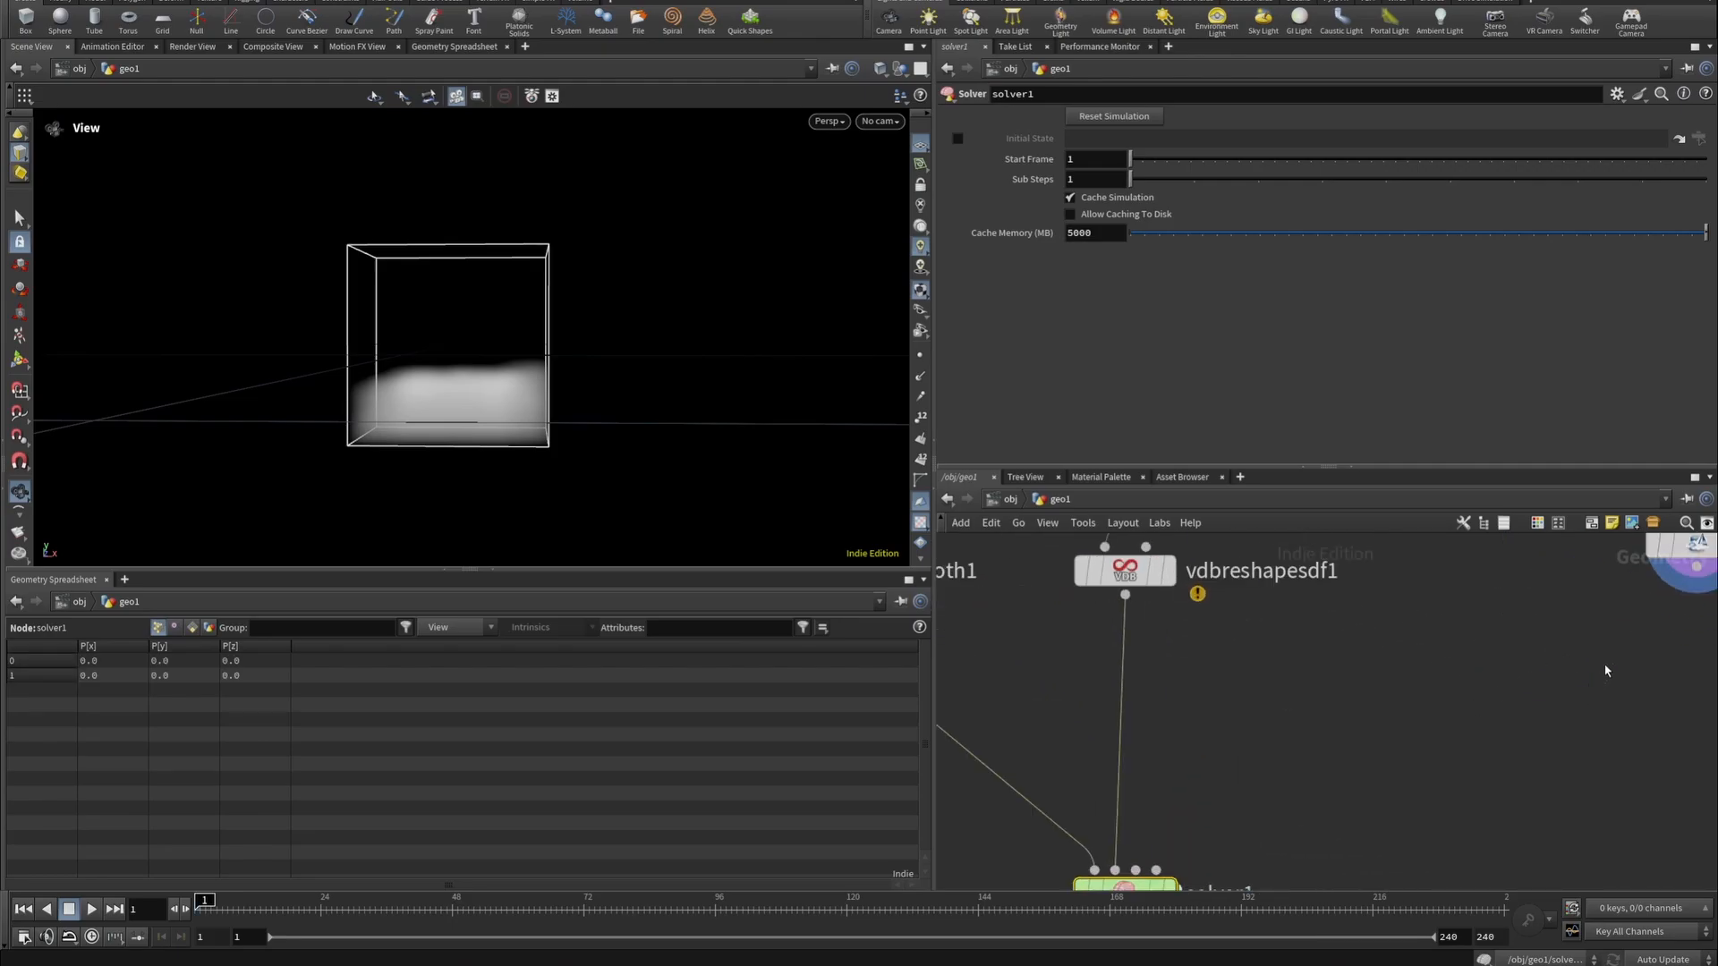
pyautogui.click(1697, 566)
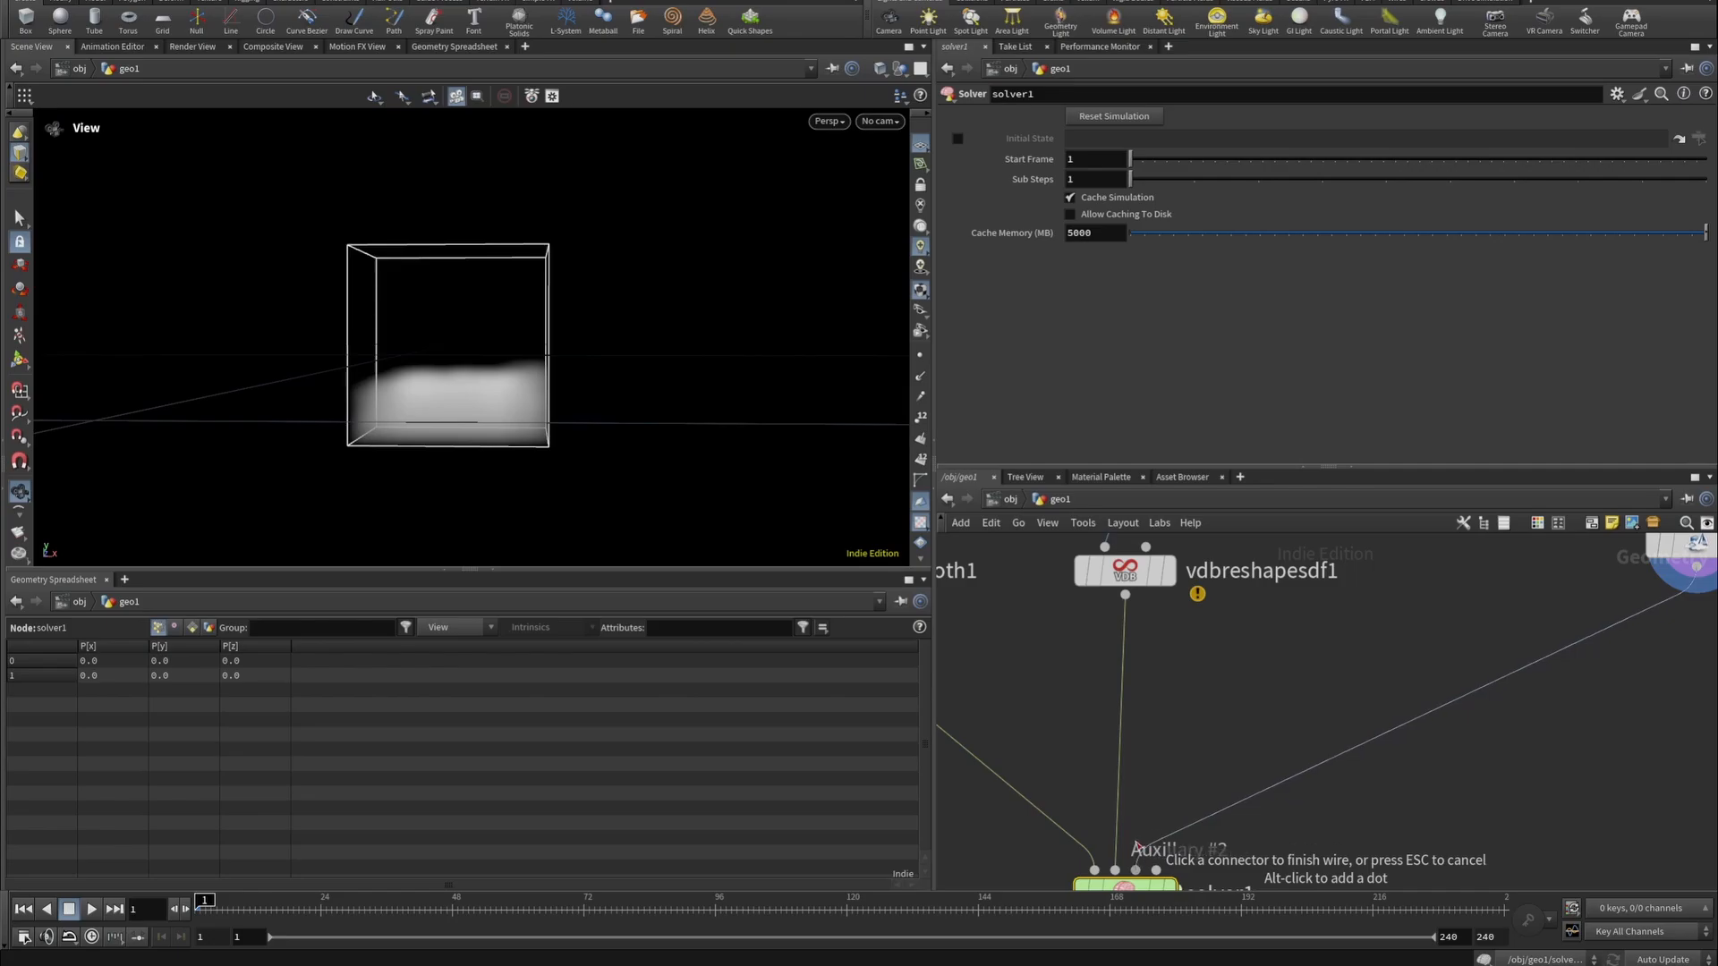
pyautogui.click(1136, 870)
pyautogui.scroll(-2, 1205, 769)
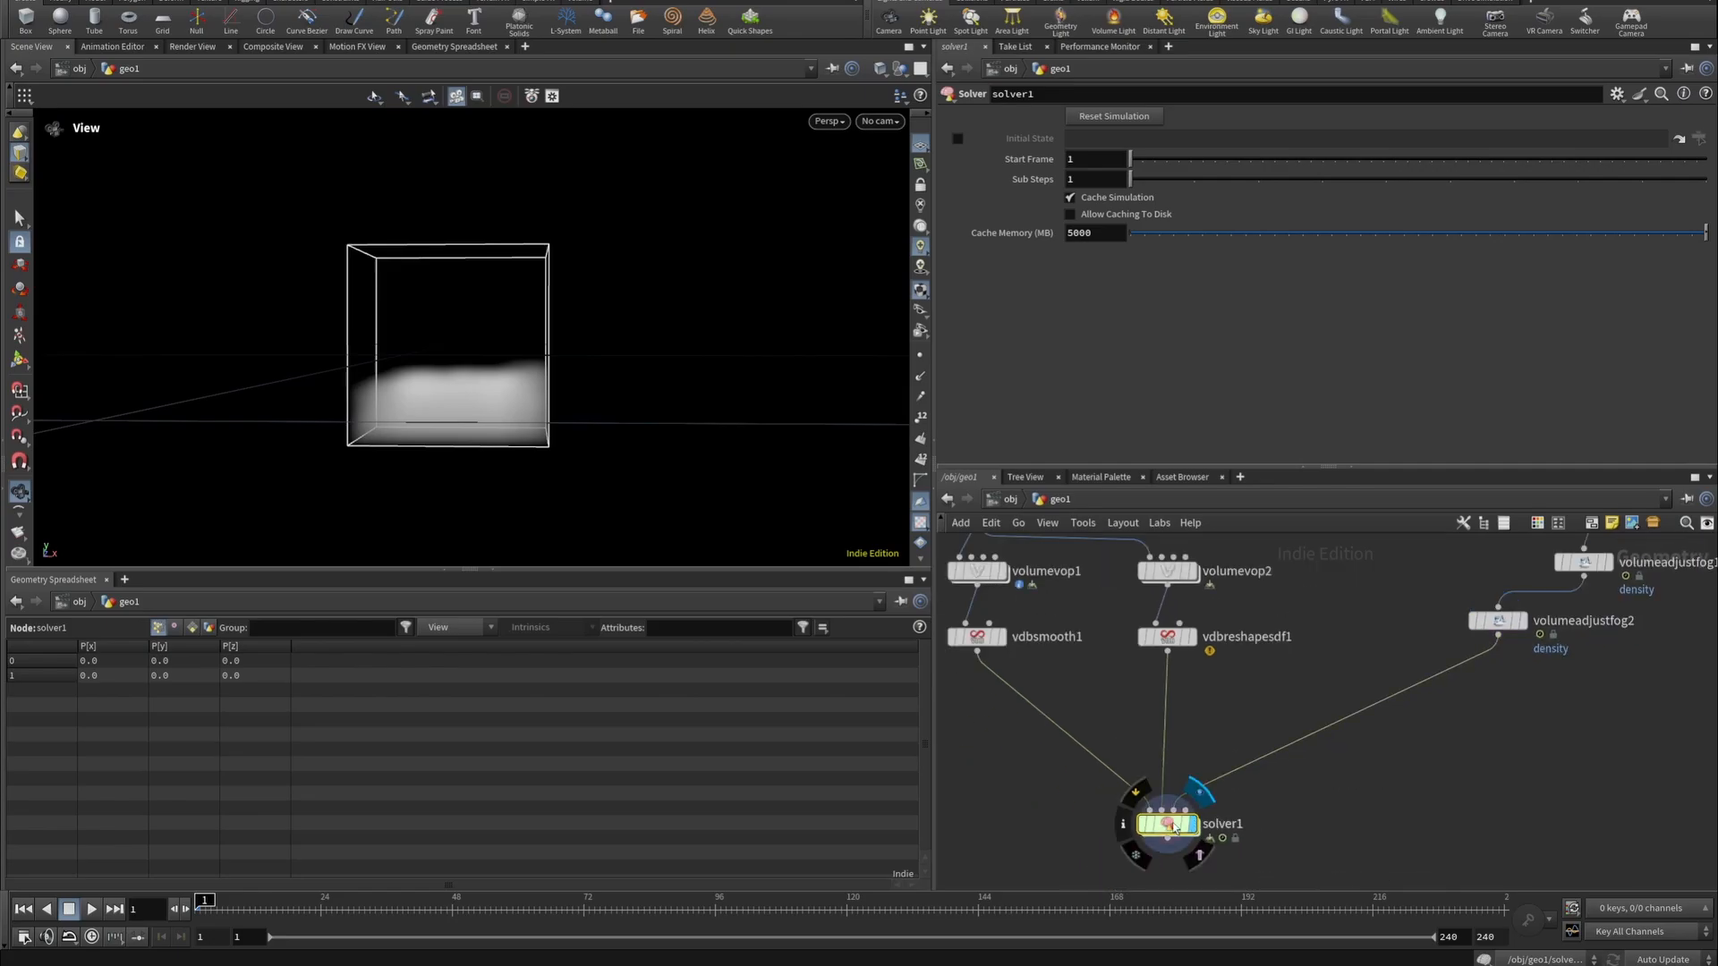
# Enter the solver's inner network and move the OUT node further below Prev_Frame to make room.
pyautogui.doubleClick(1167, 826)
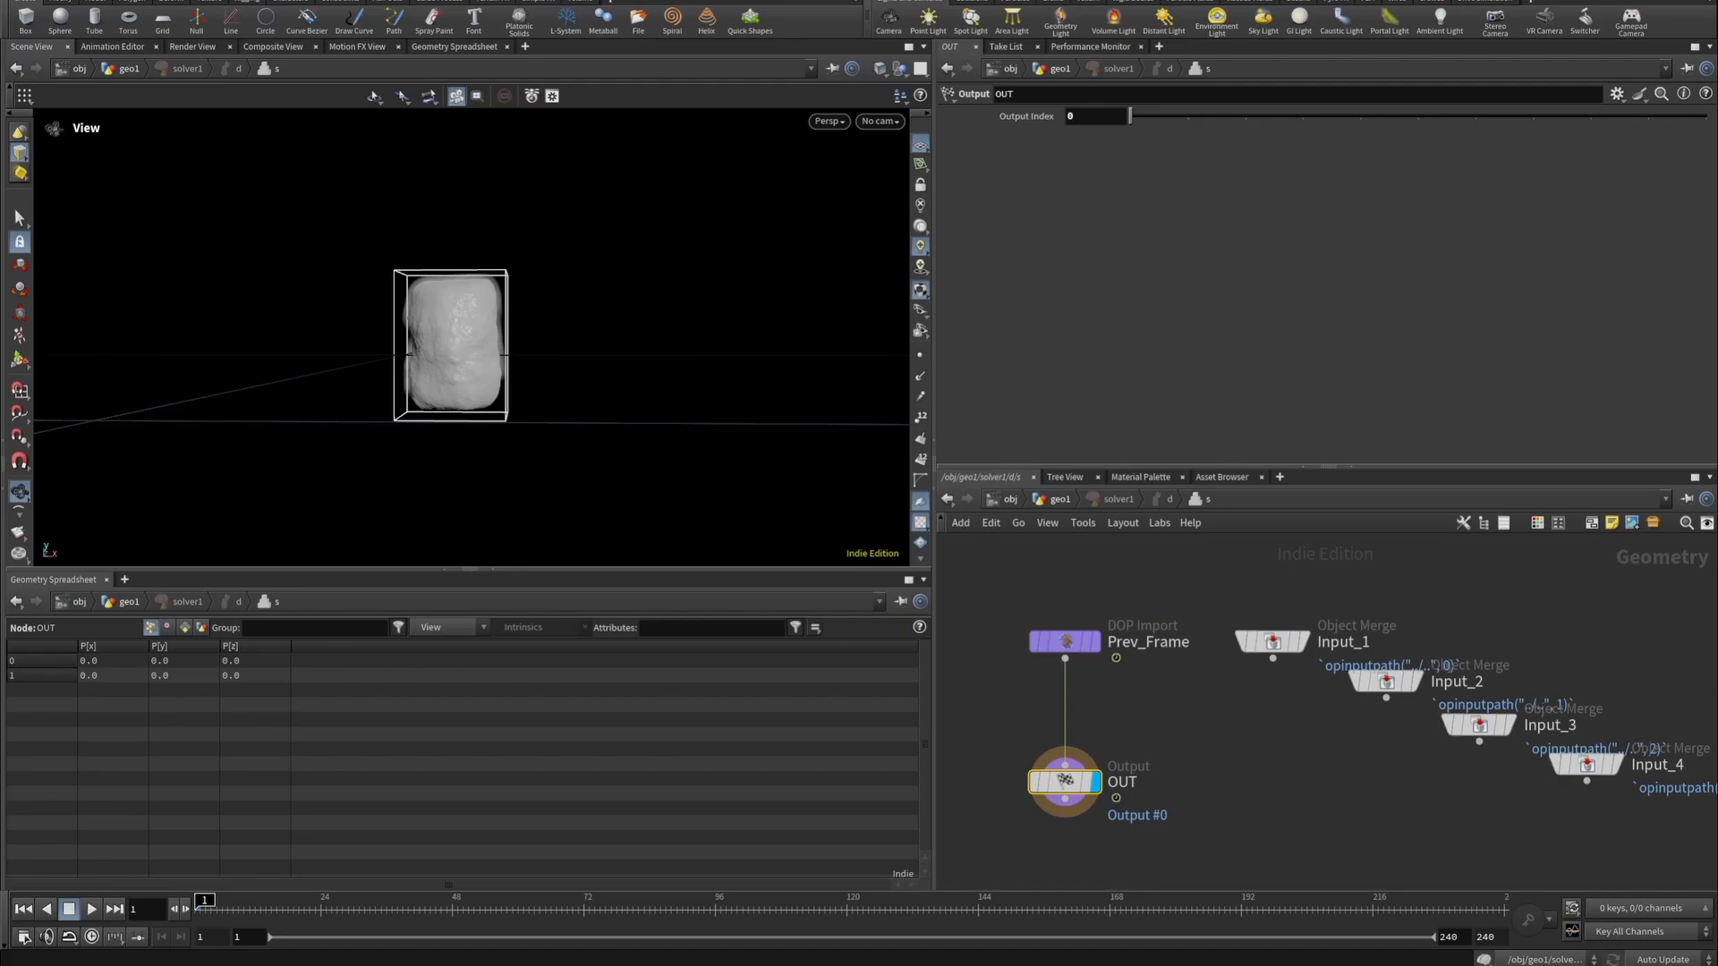
pyautogui.scroll(-3, 1108, 691)
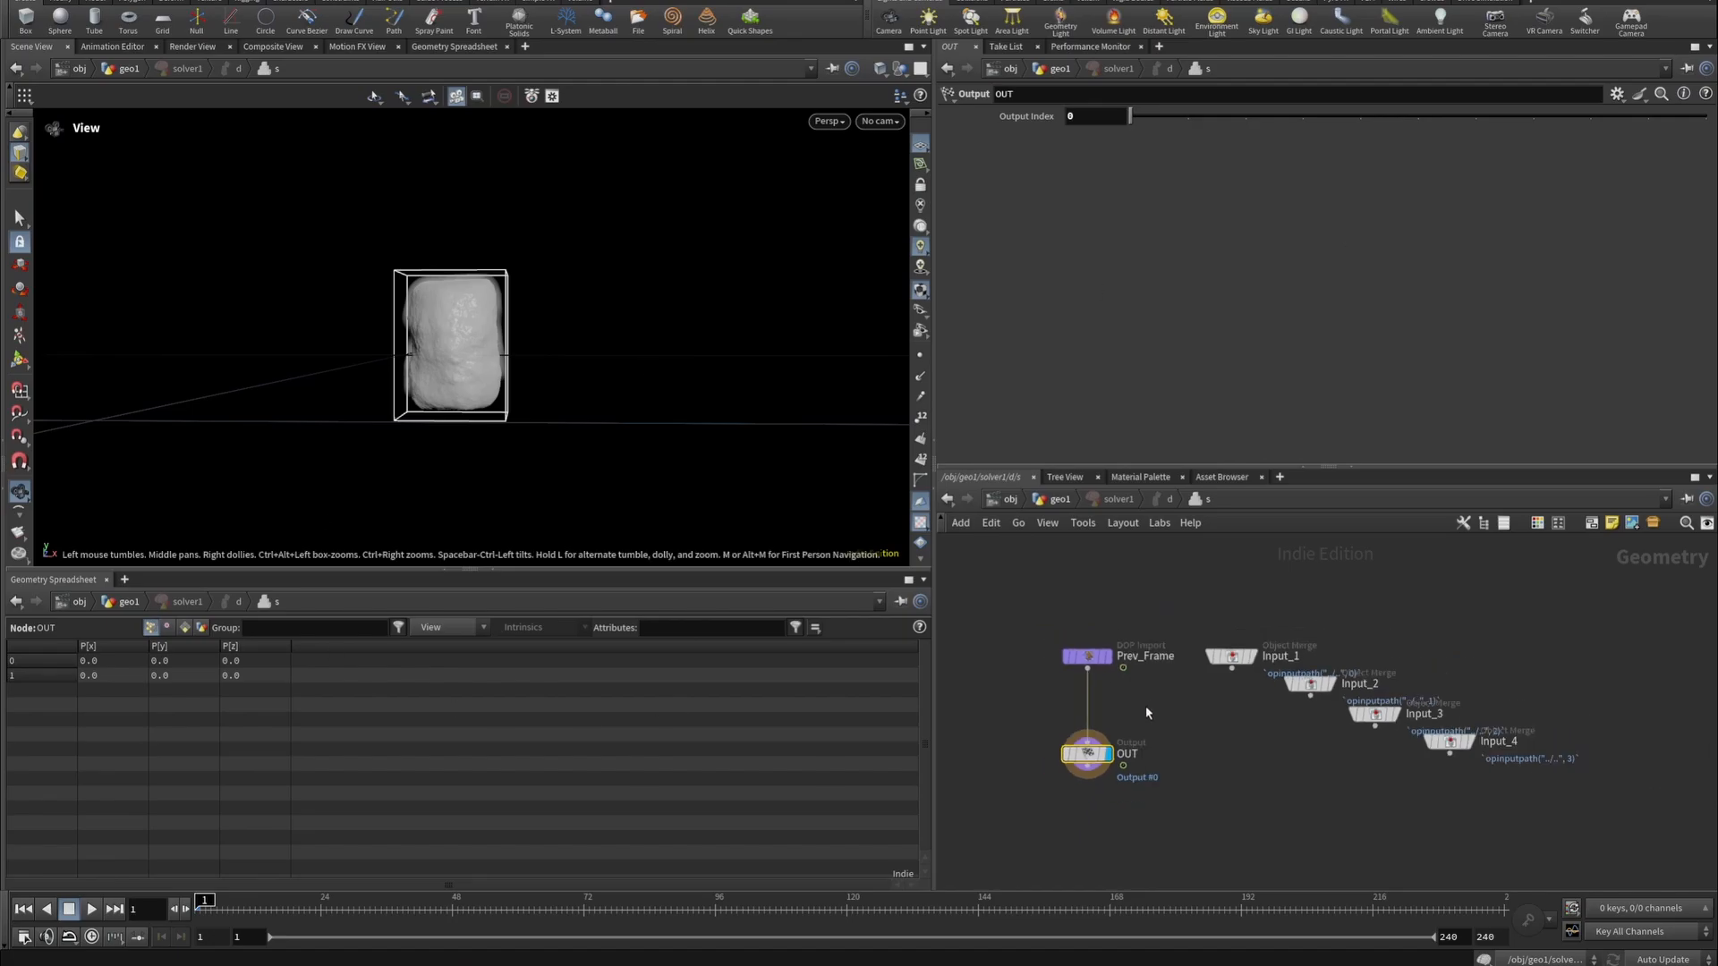
pyautogui.moveTo(1029, 690); pyautogui.dragTo(1052, 784)
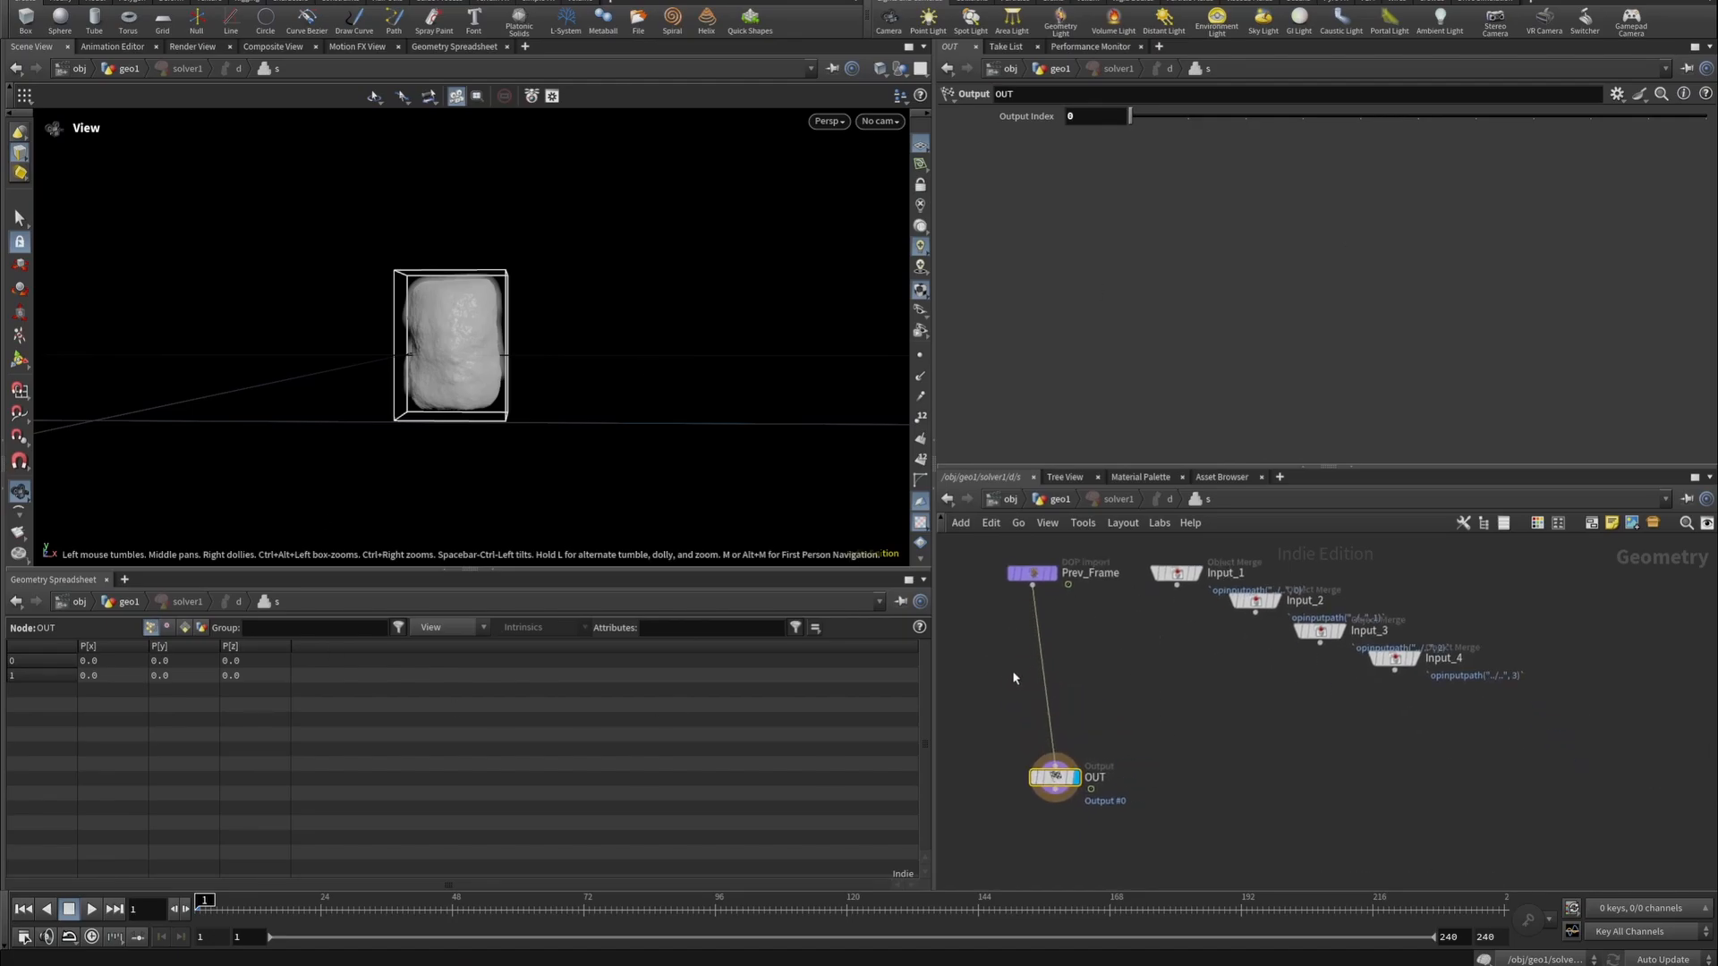
# Insert a VDB Morph SDF node between Prev_Frame and OUT, and align the two lower nodes.
pyautogui.press('Tab')
pyautogui.write('vdbmorp')
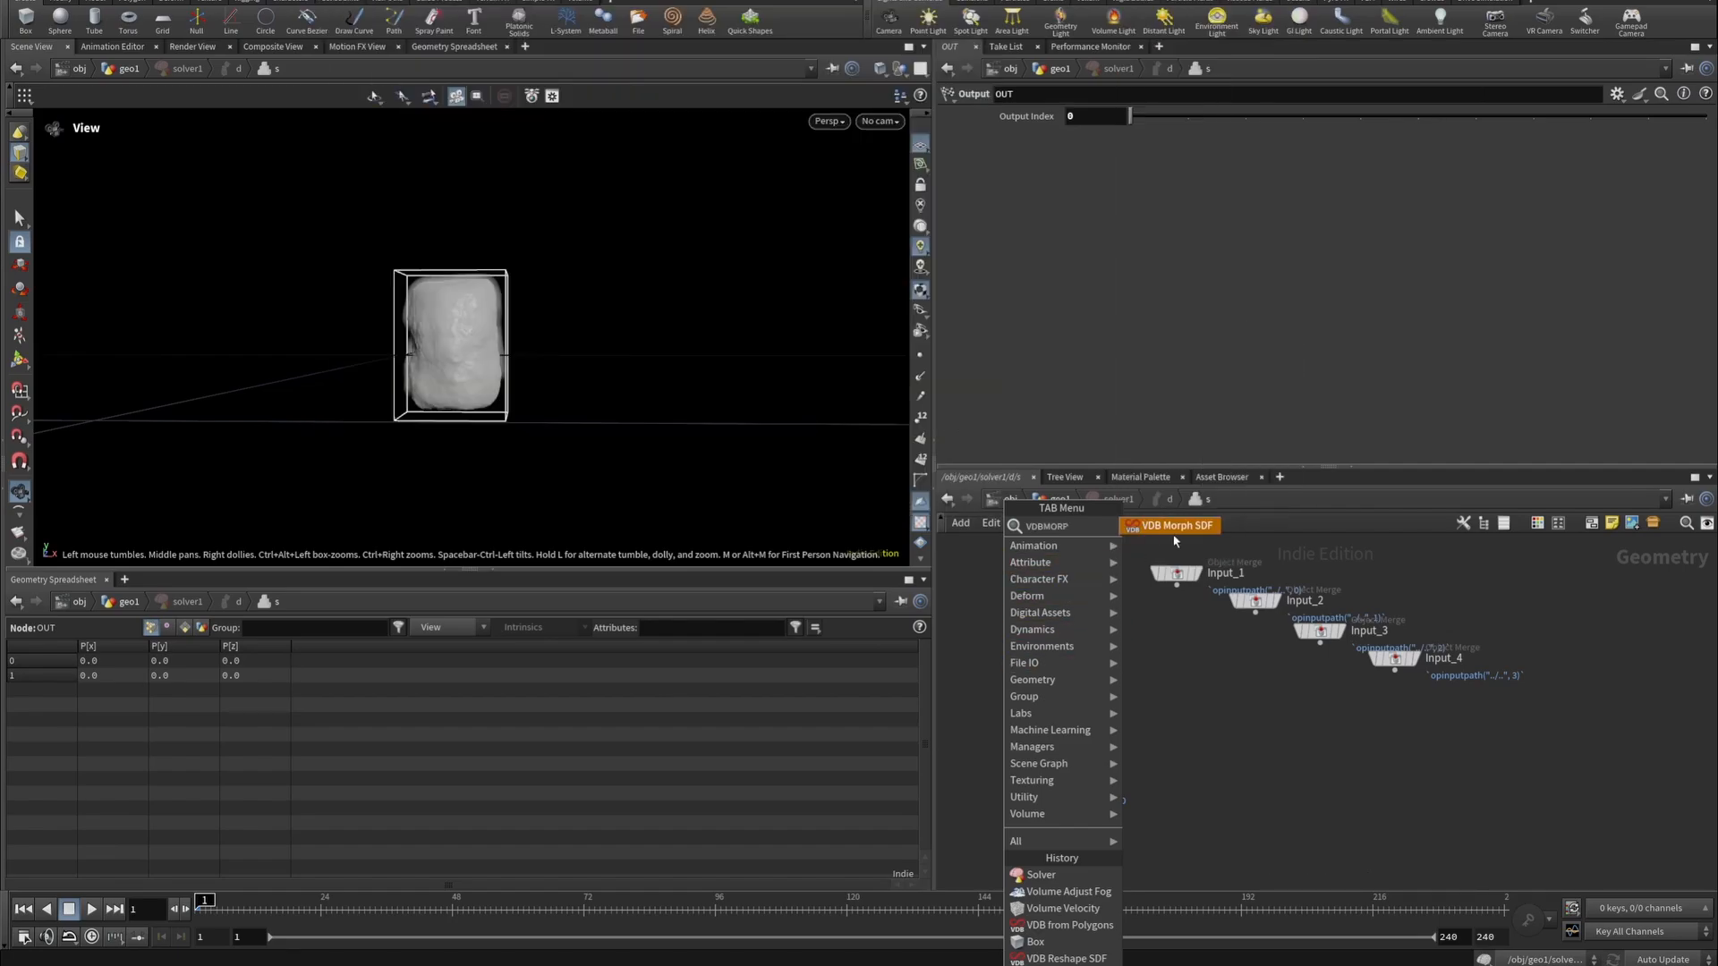
pyautogui.press('Return')
pyautogui.click(1056, 697)
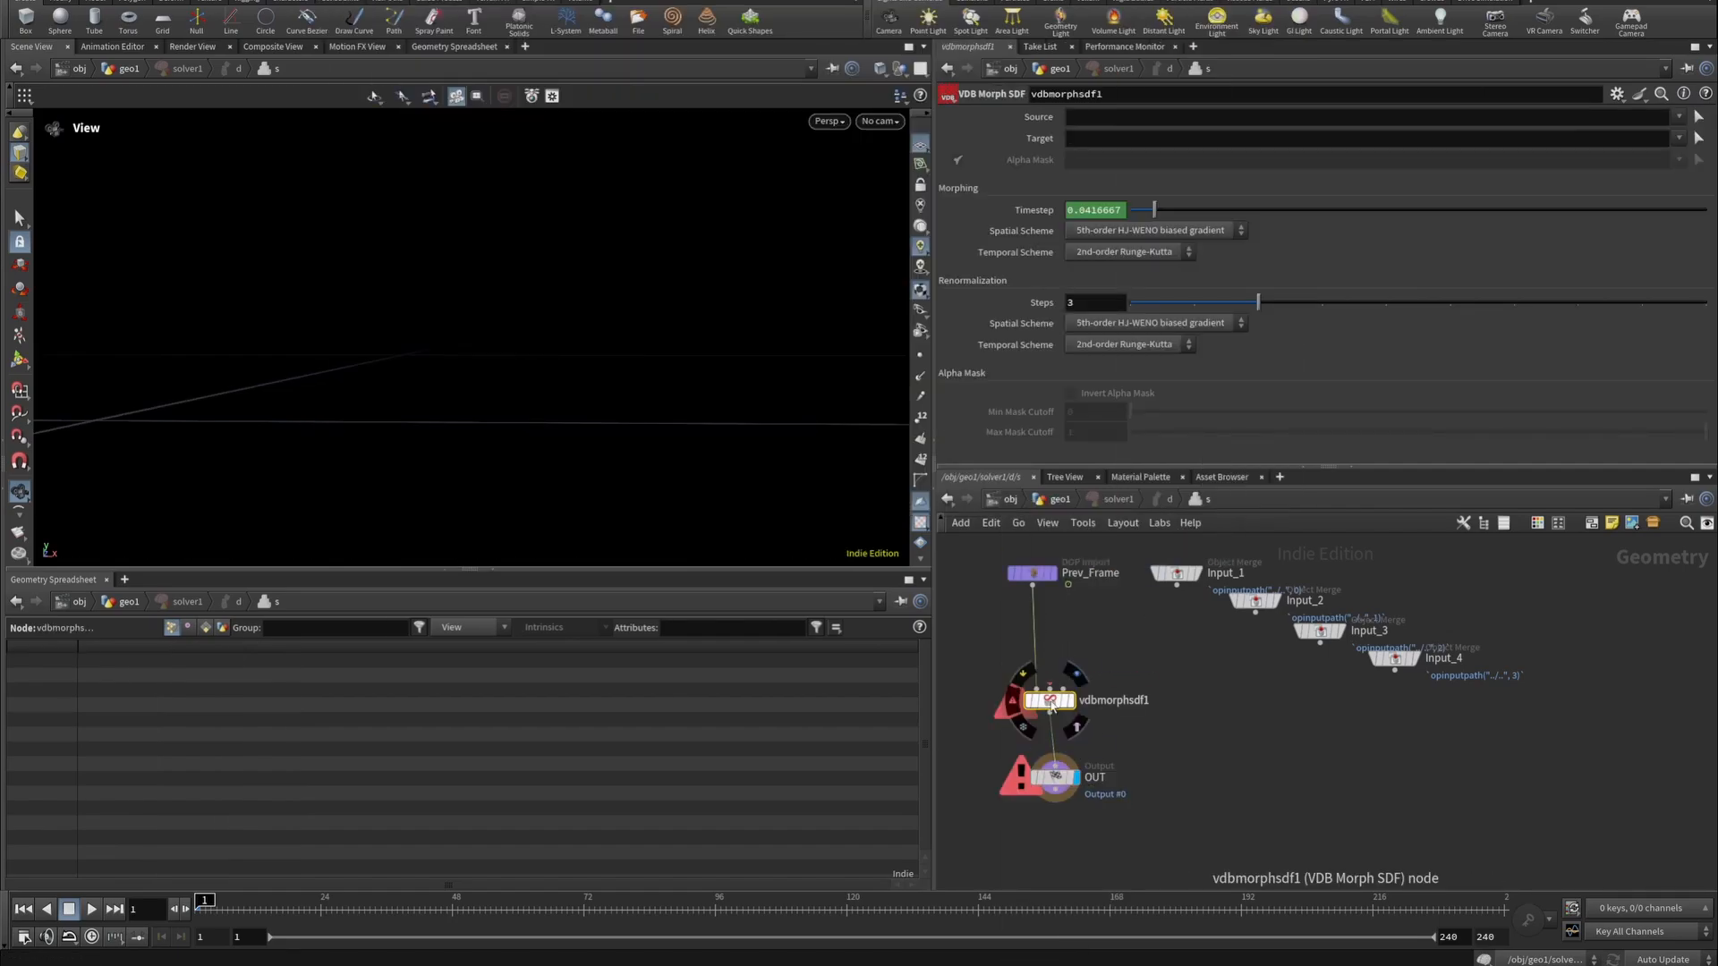
pyautogui.moveTo(1051, 700); pyautogui.dragTo(1091, 671)
pyautogui.moveTo(1055, 777); pyautogui.dragTo(1089, 799)
# Connect Input_2 to the target input and Input_3 to the alpha mask input of vdbmorphsdf1.
pyautogui.moveTo(1108, 627); pyautogui.dragTo(1127, 710, button='middle')
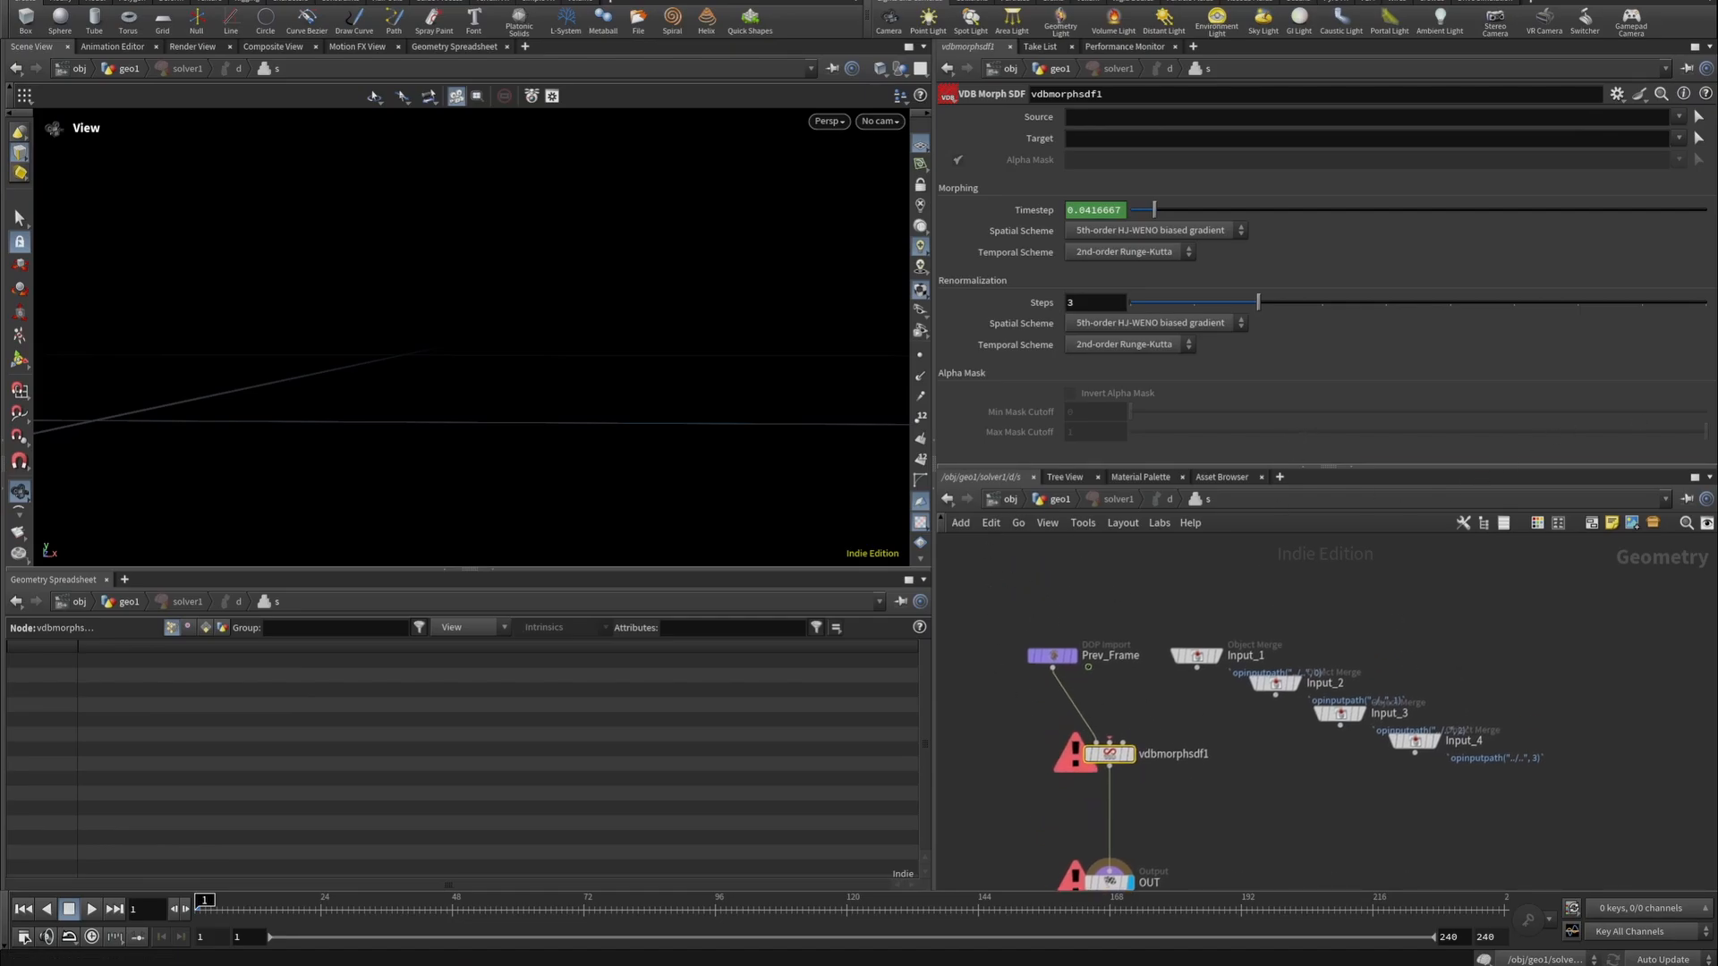
pyautogui.click(1275, 693)
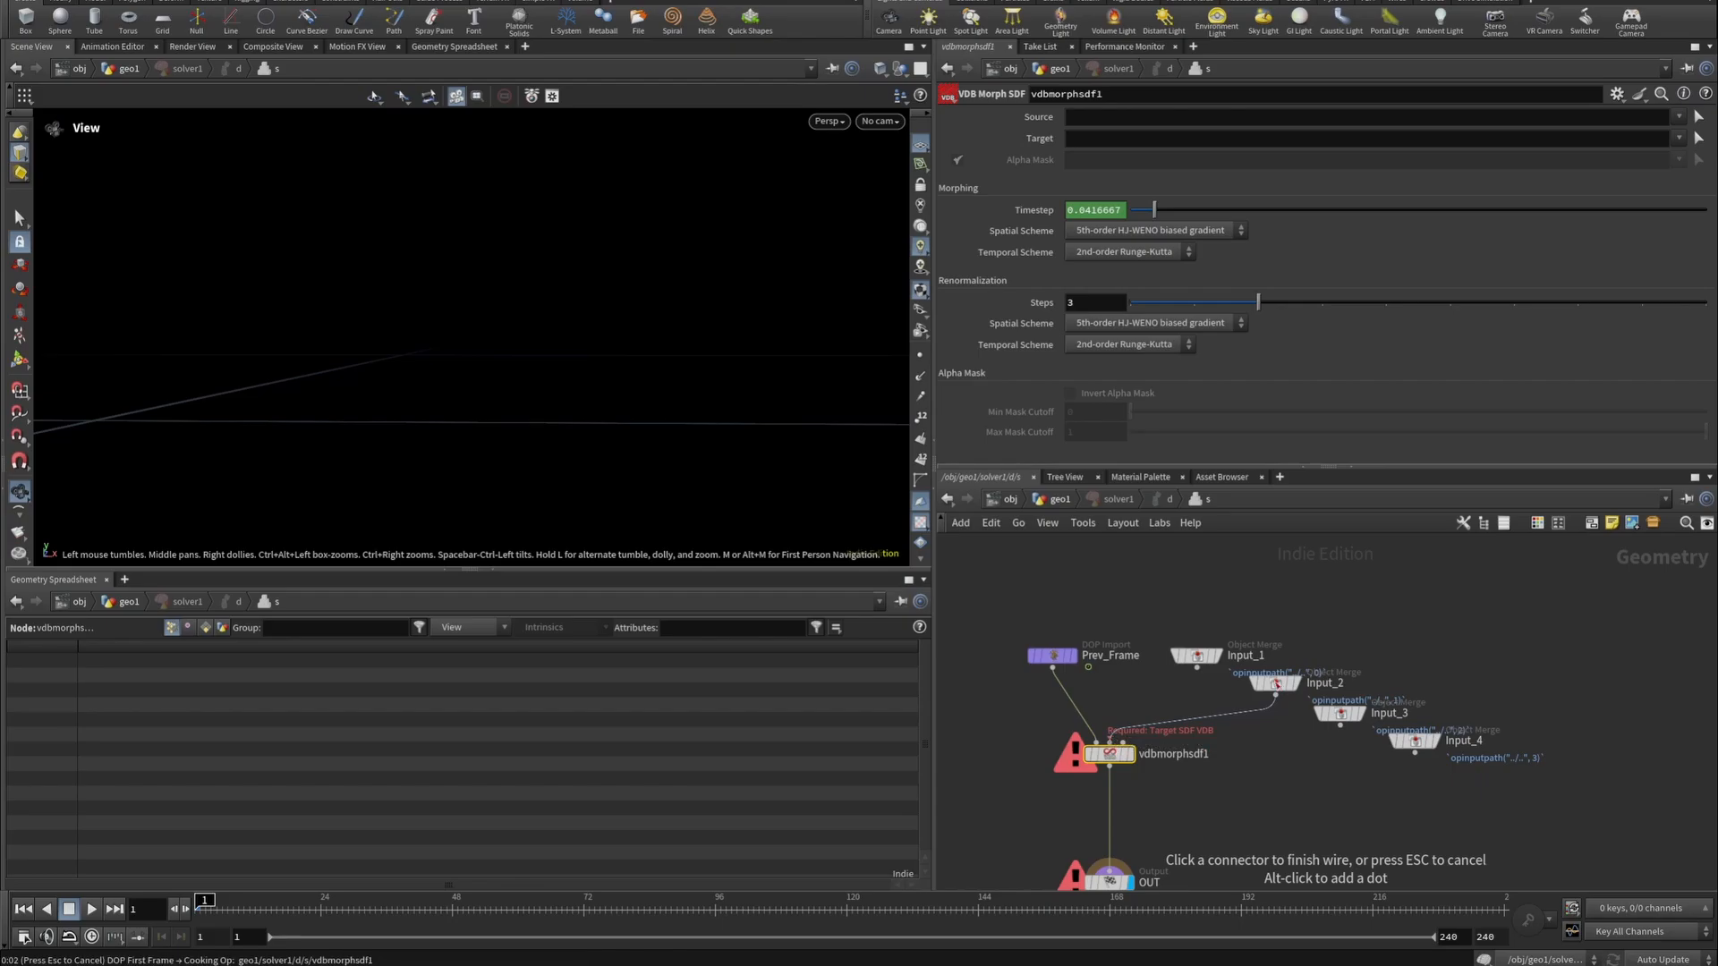
pyautogui.click(1123, 744)
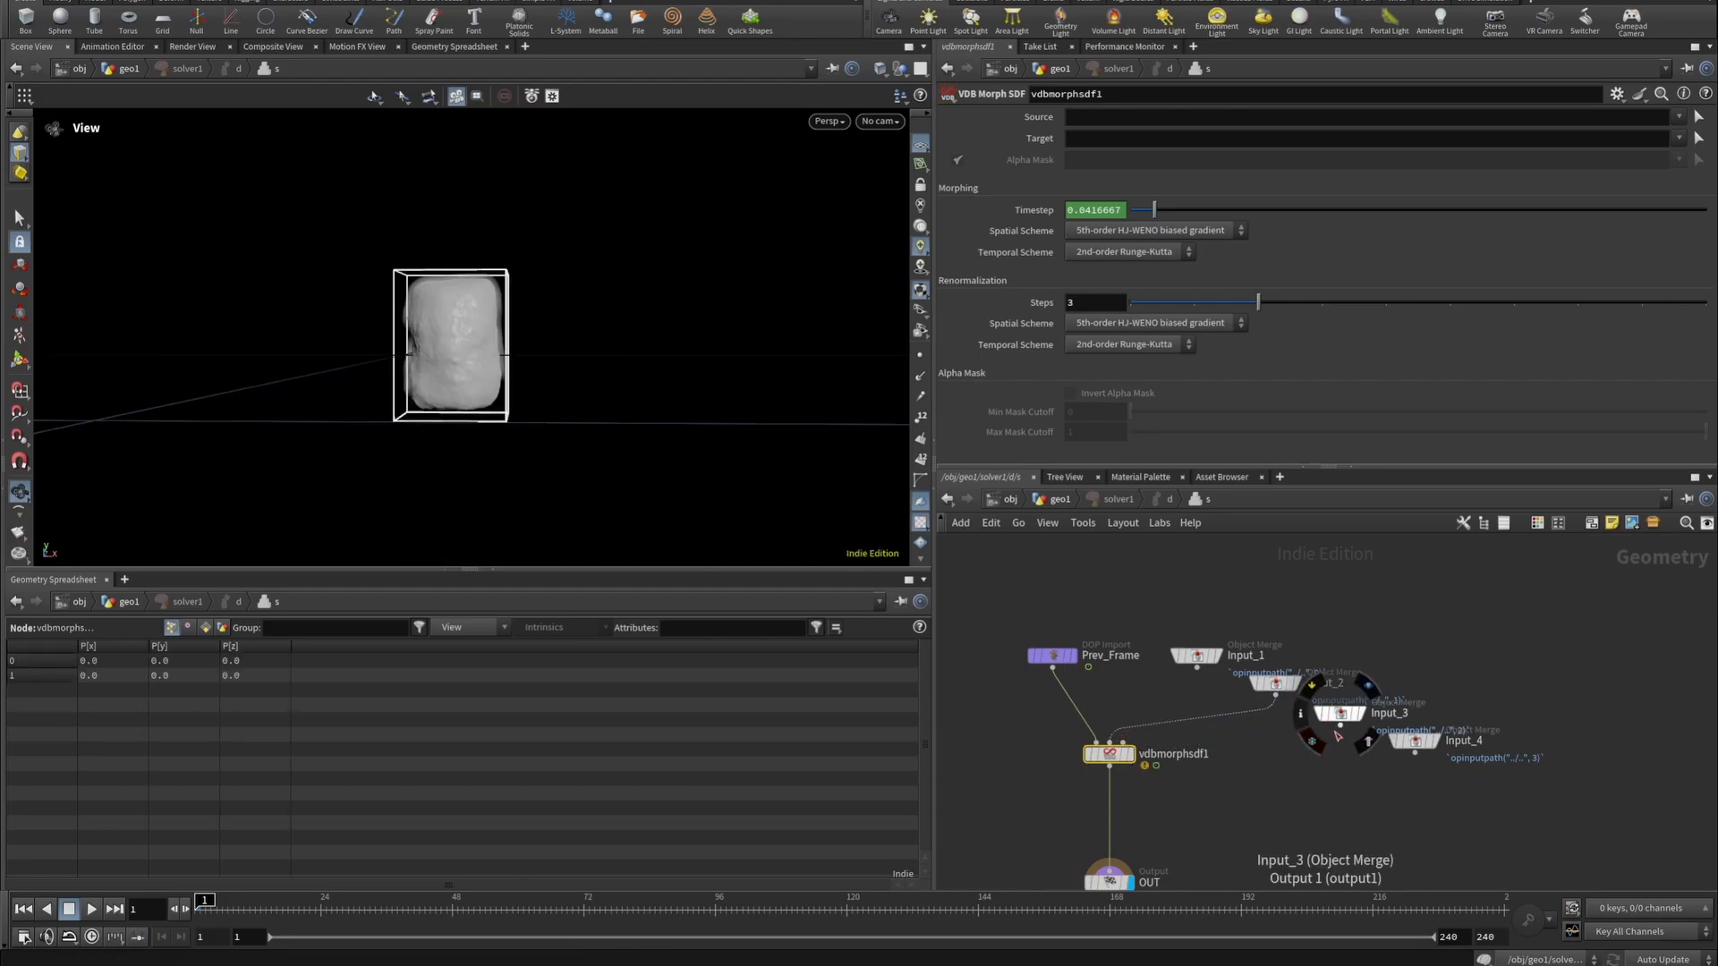
pyautogui.click(1128, 745)
pyautogui.click(1355, 732)
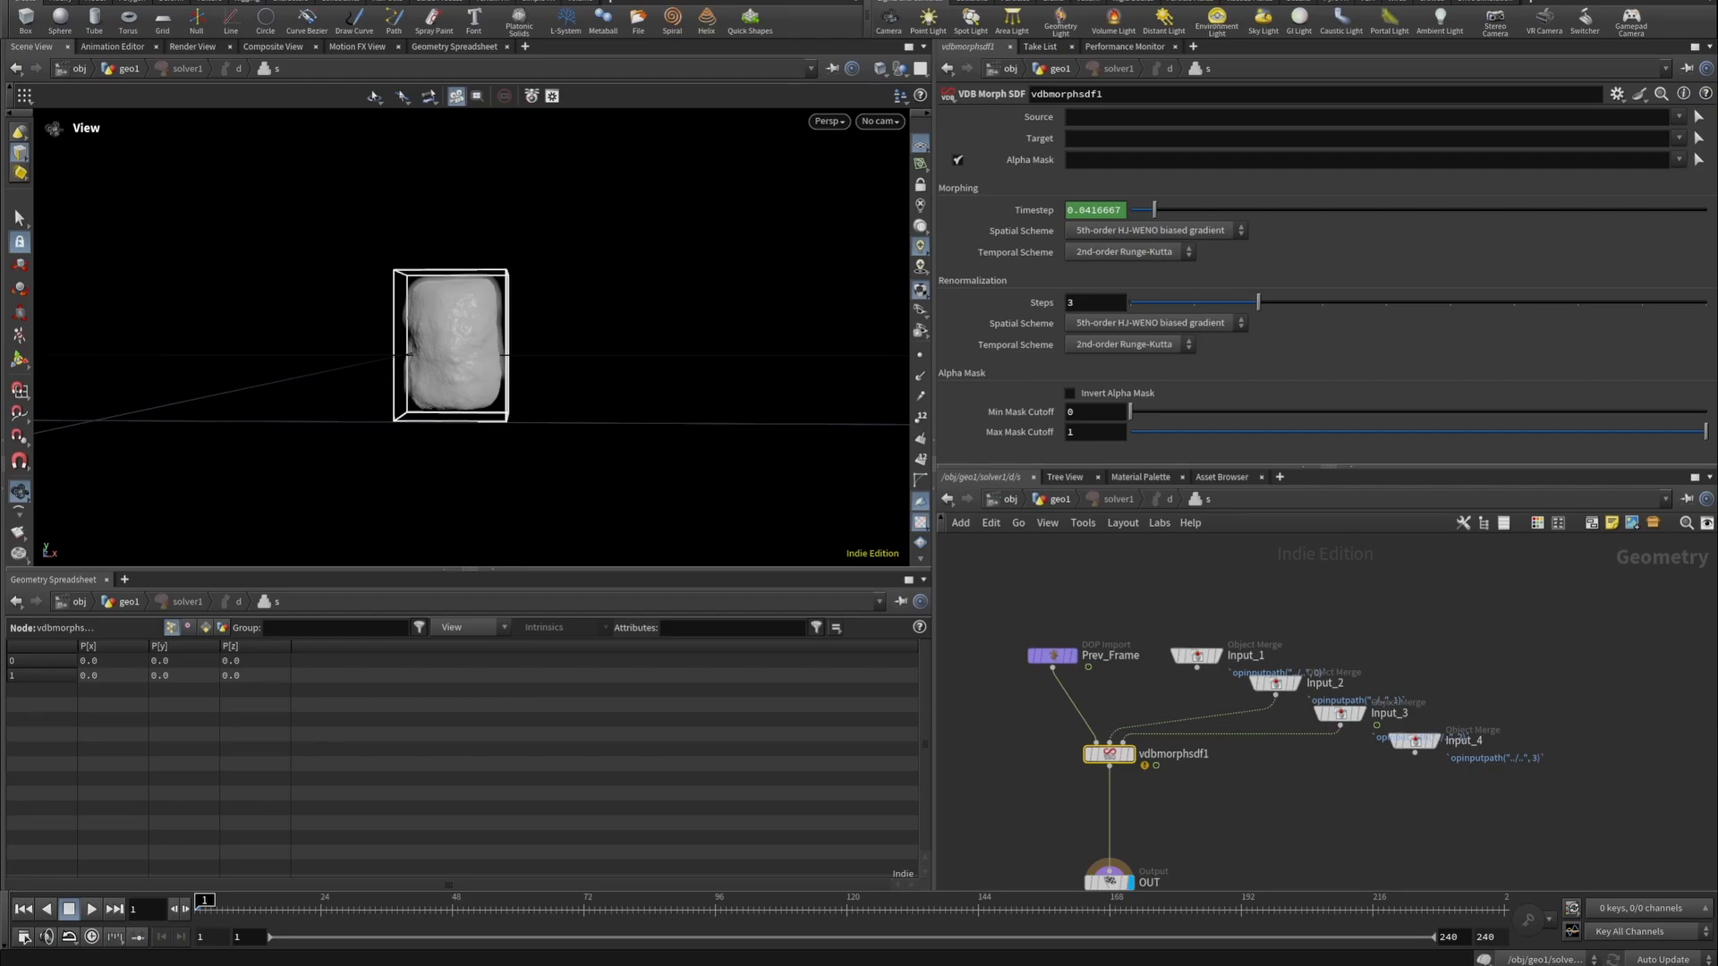
# Delete the Timestep expression on vdbmorphsdf1, set Timestep to 0.1, and return to the geo1 network.
pyautogui.click(1031, 211)
pyautogui.rightClick(1029, 216)
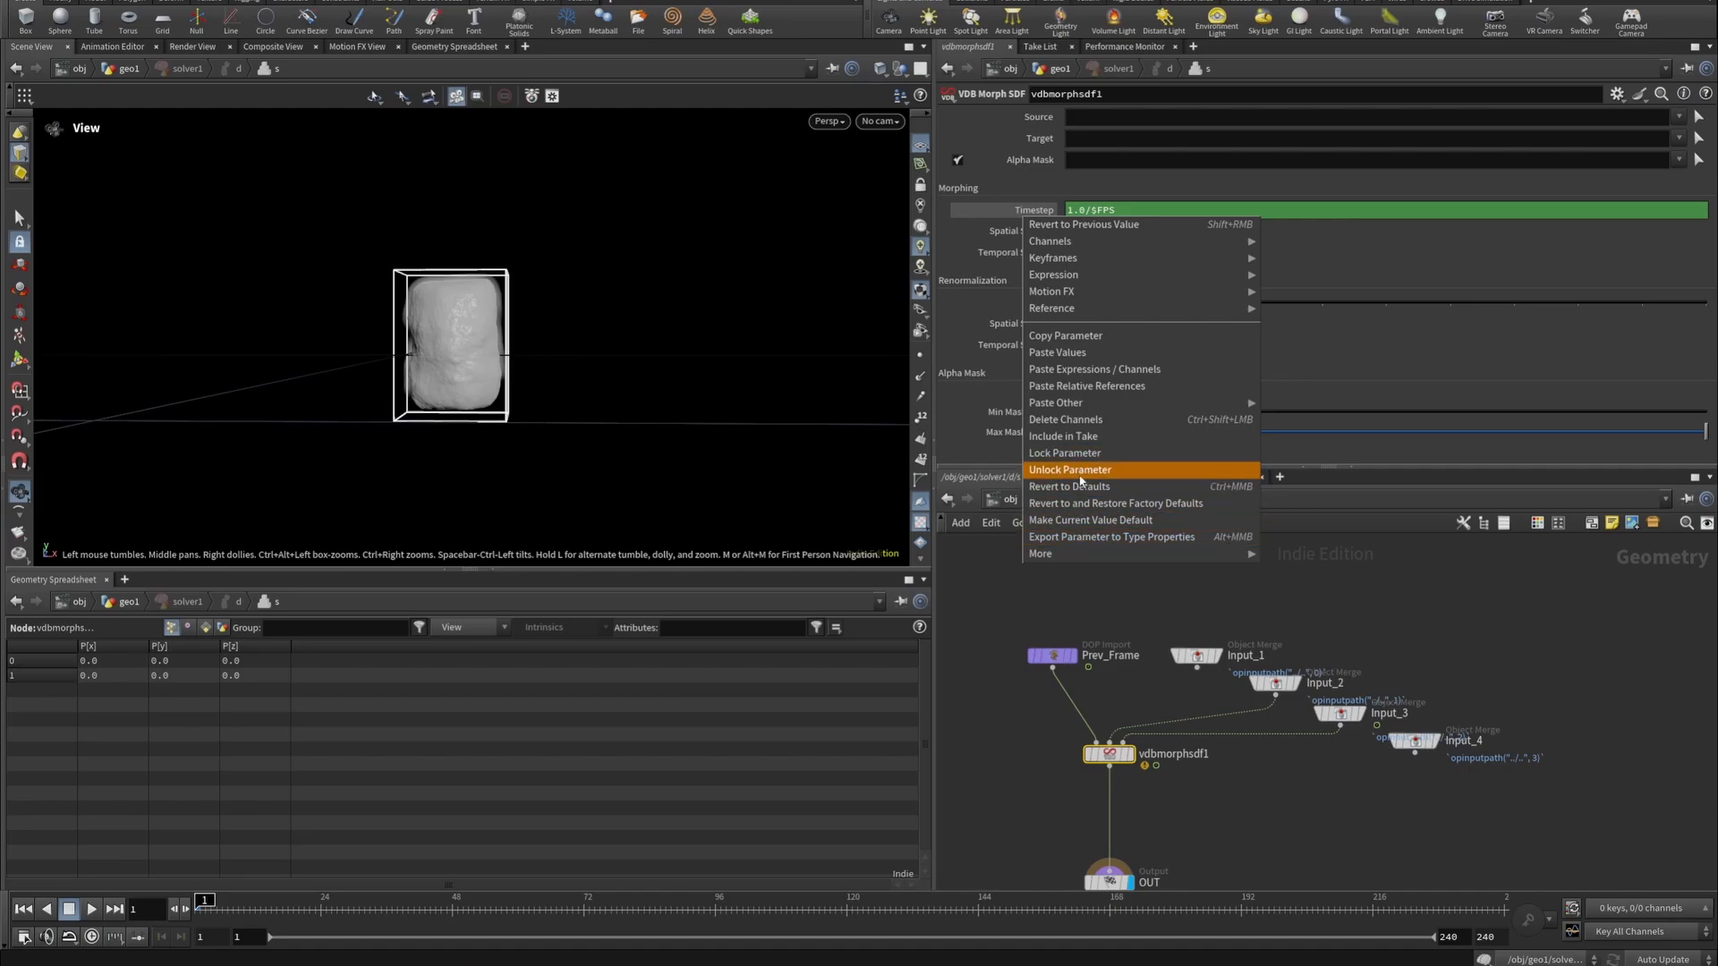
pyautogui.click(1067, 426)
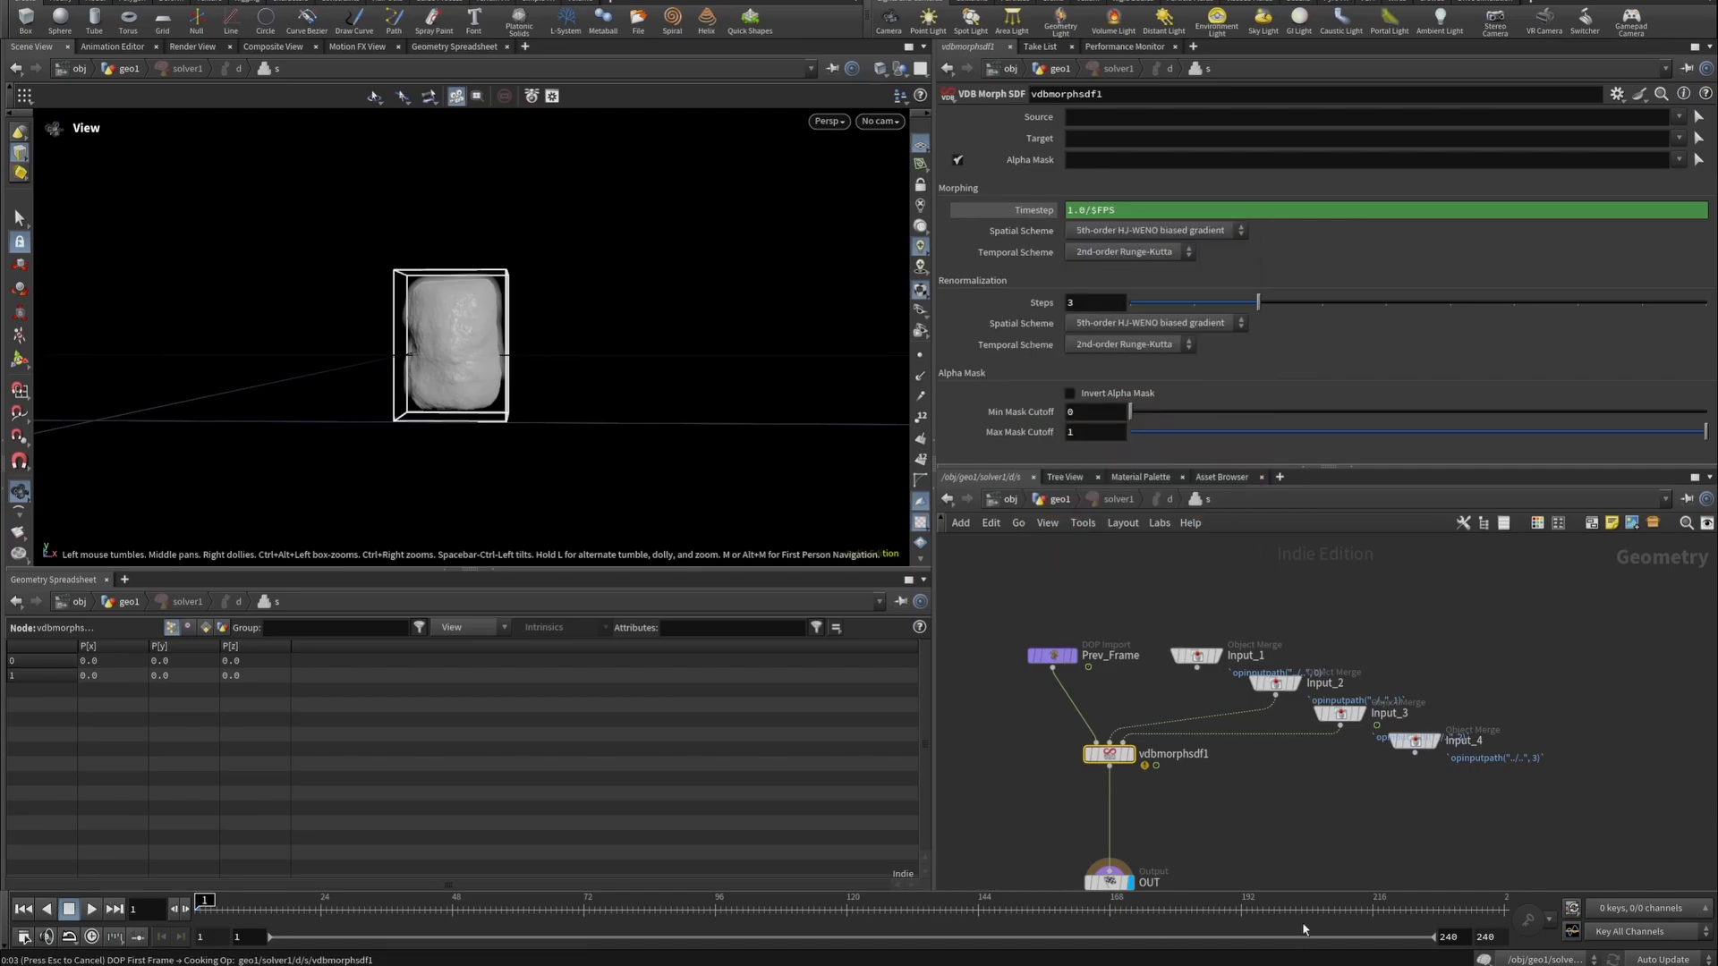
pyautogui.click(1002, 213)
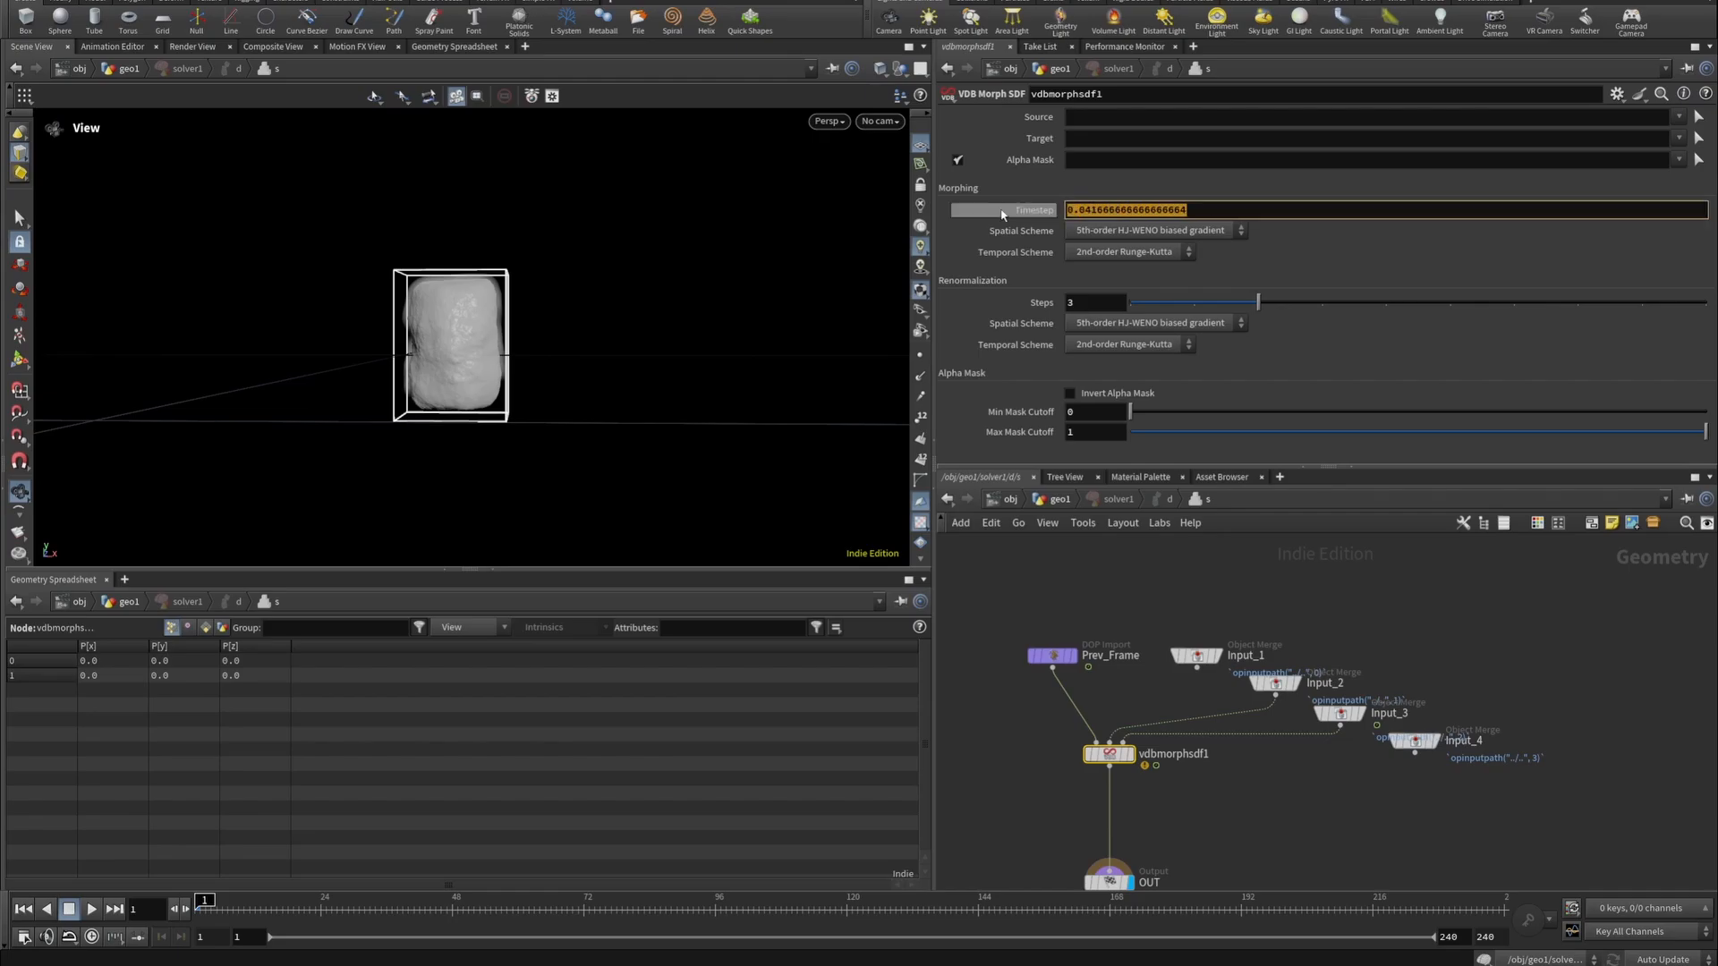
pyautogui.press('BackSpace')
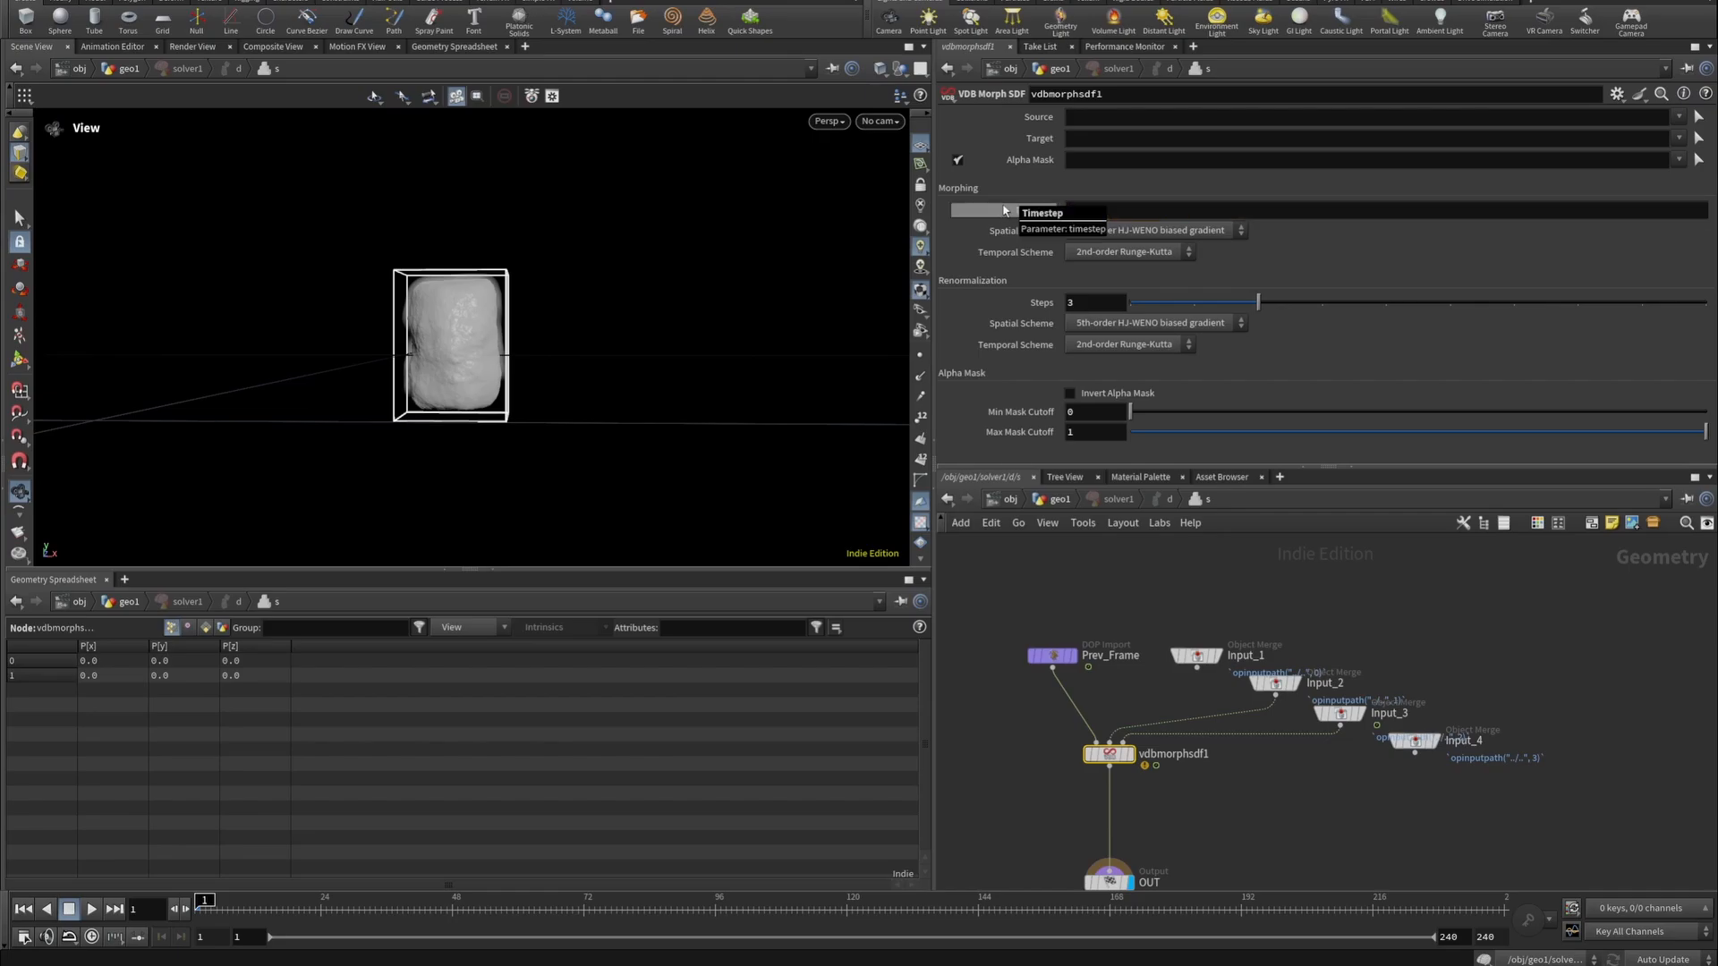
pyautogui.write('0.1')
pyautogui.press('Return')
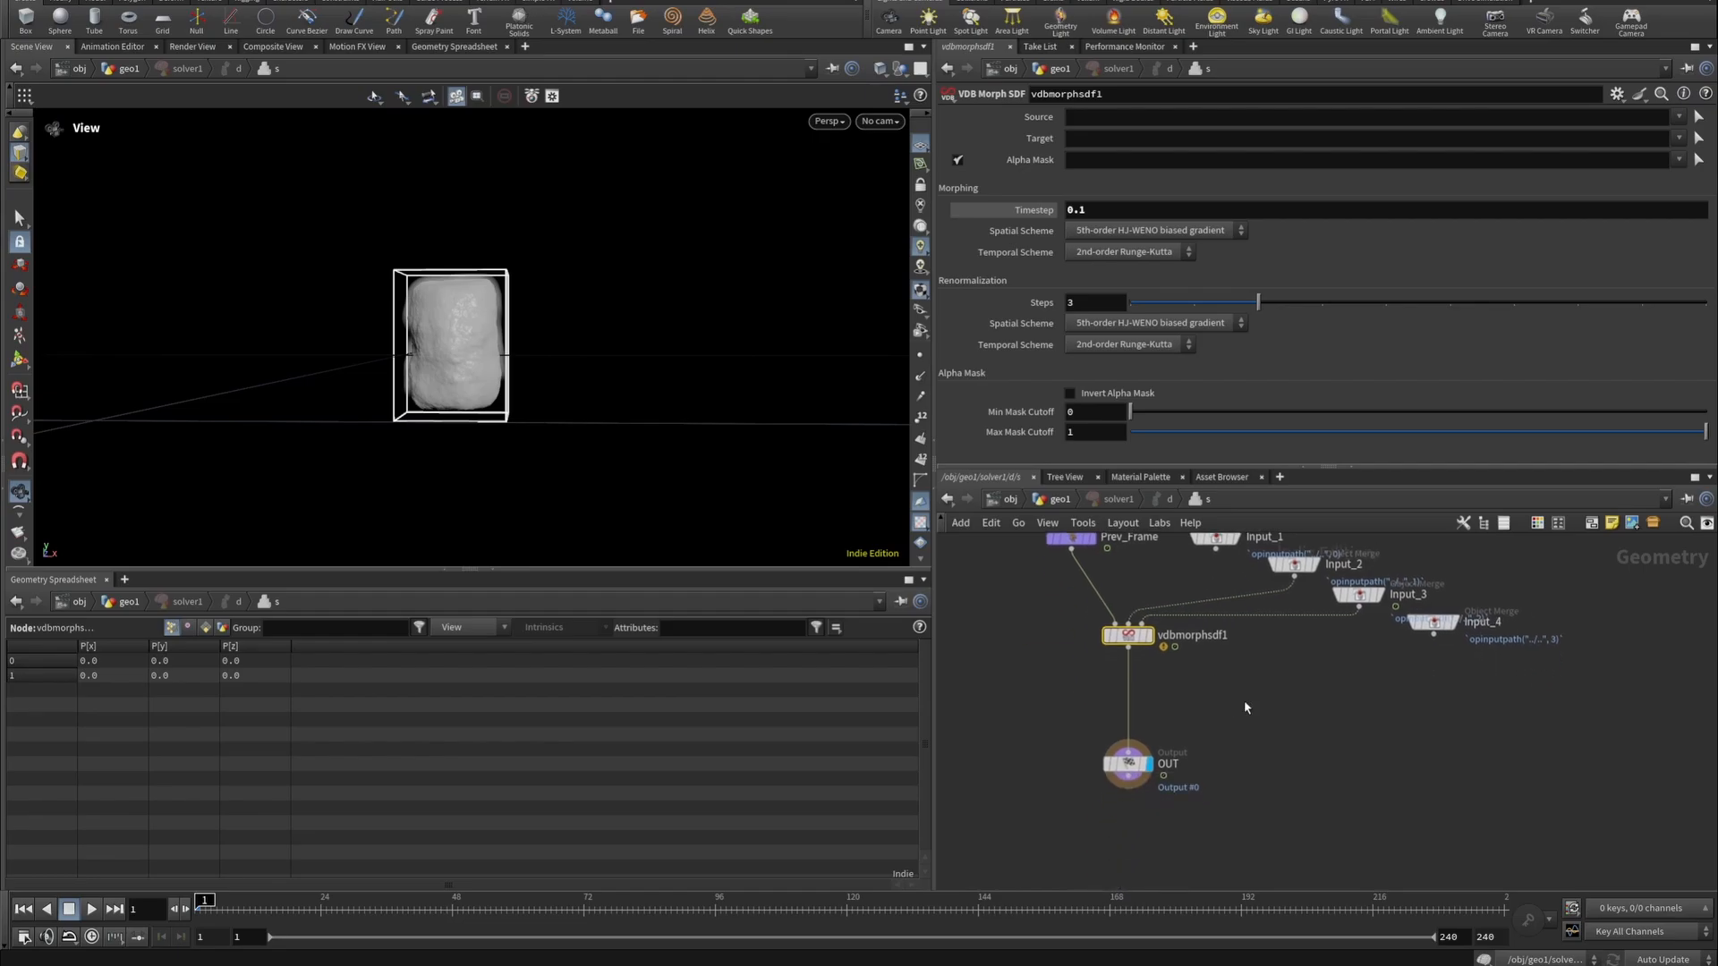
pyautogui.press('u')
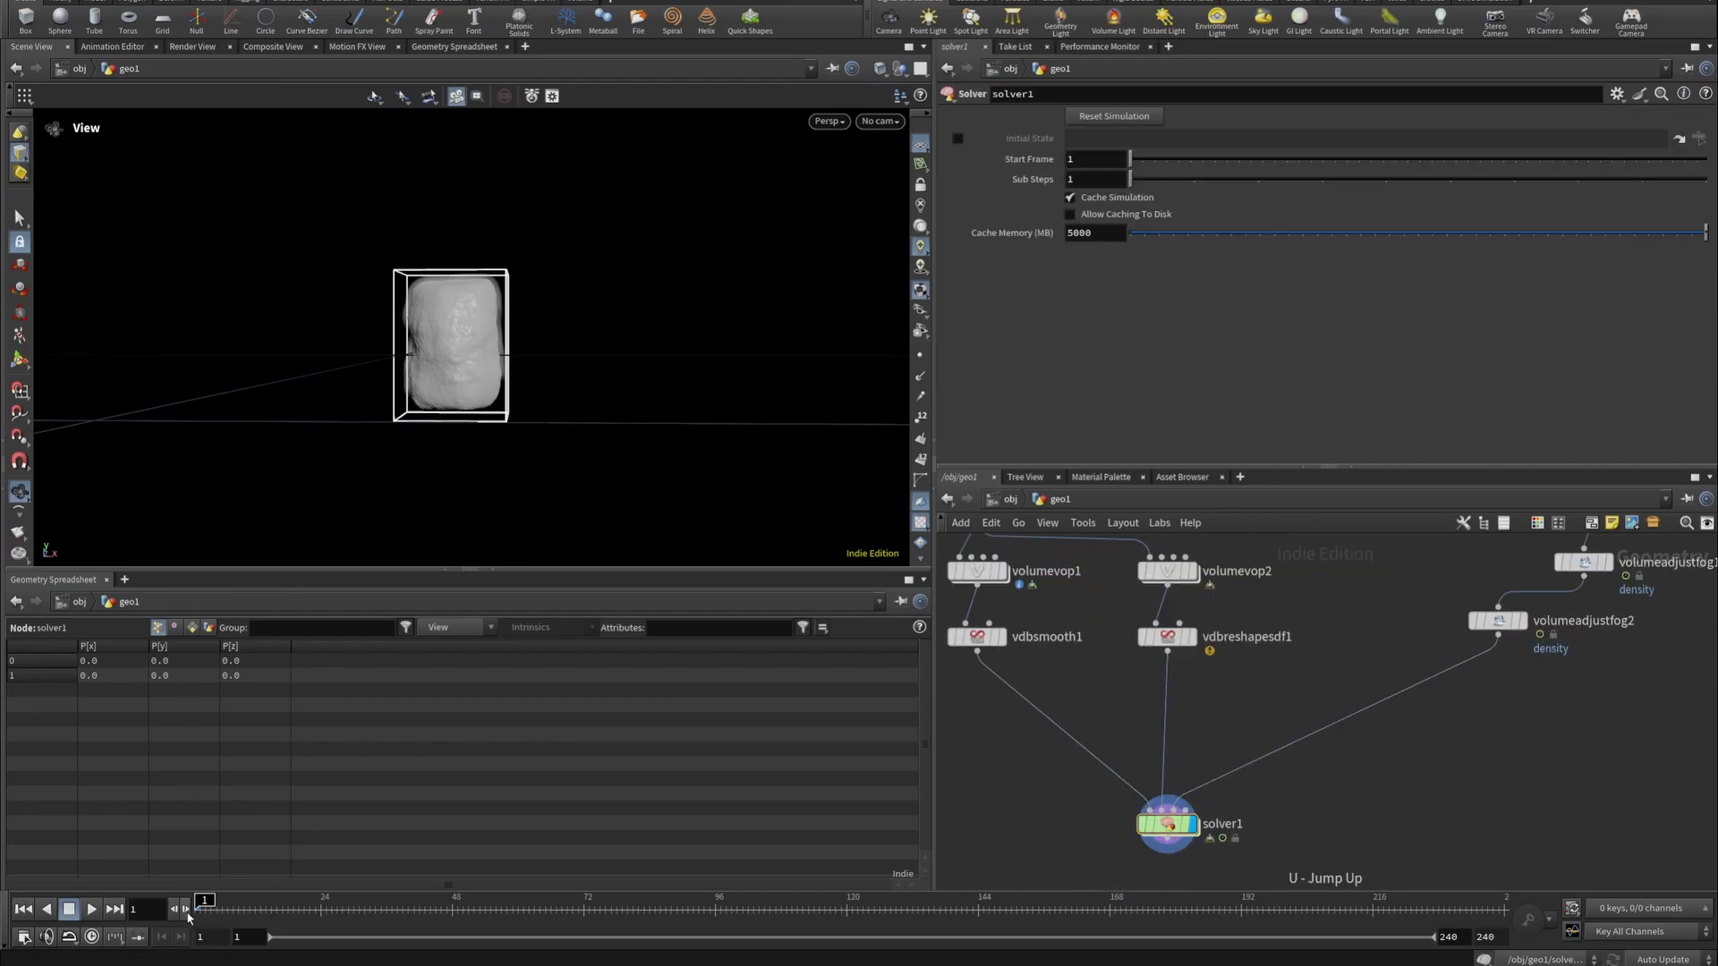
# Play the solver's morph animation as a flipbook in MPlay, close it, and inspect the rock from other angles.
pyautogui.click(92, 909)
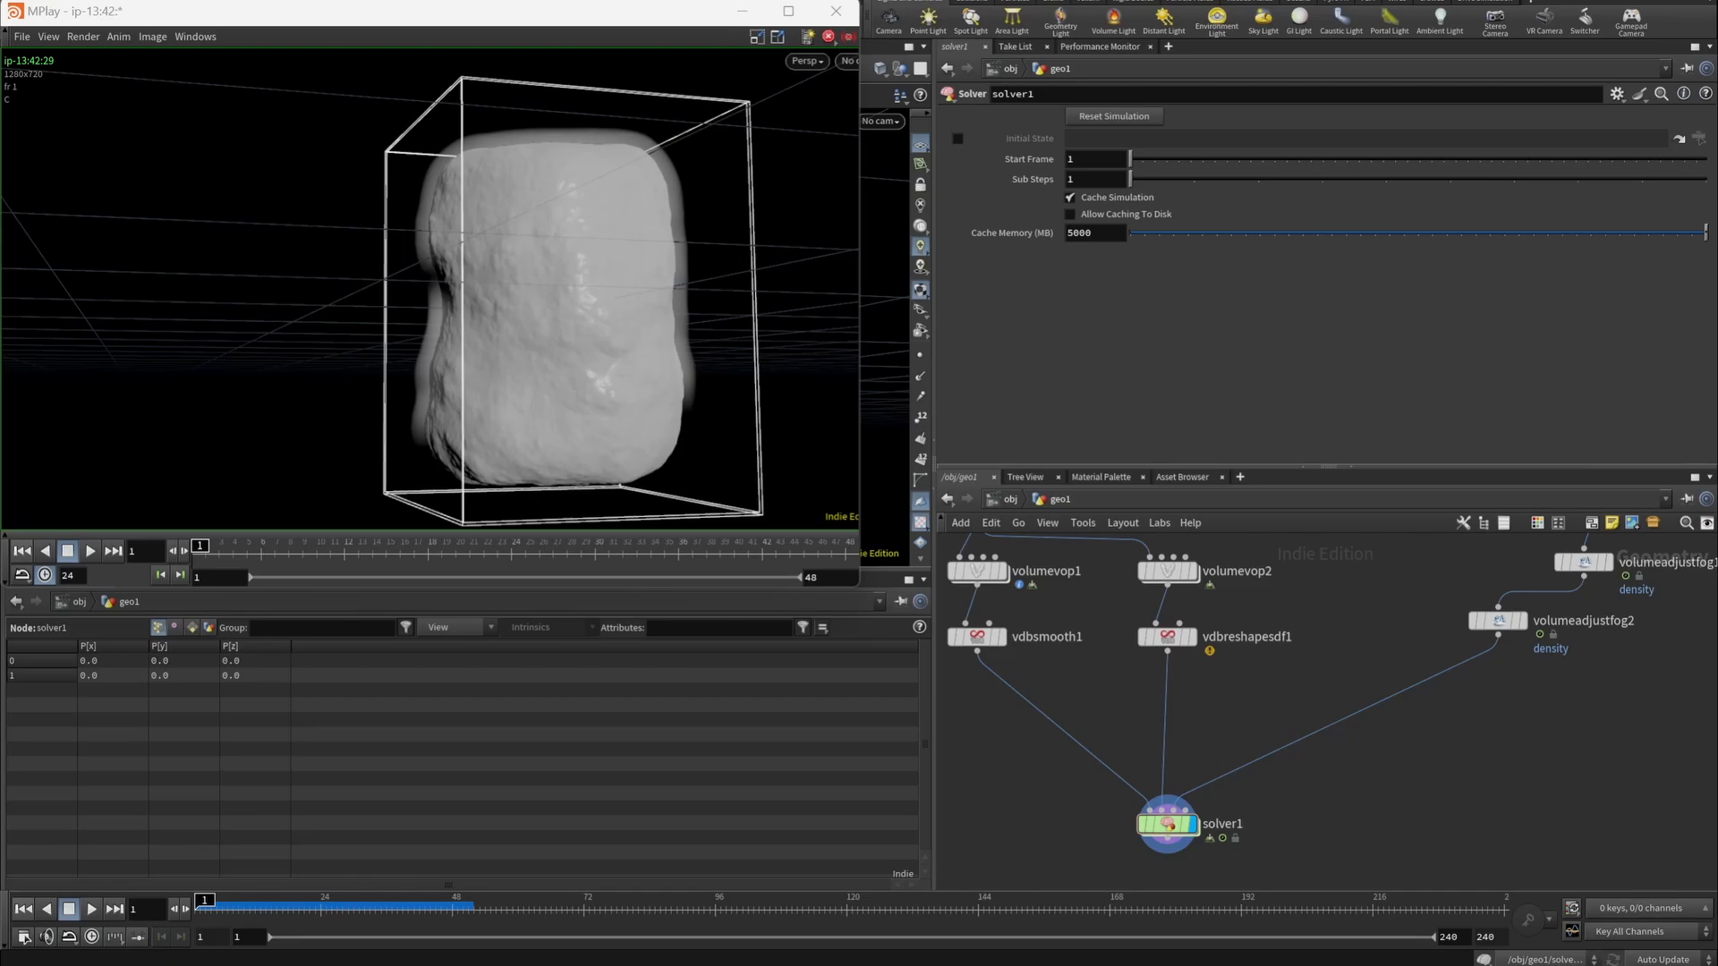
pyautogui.click(90, 552)
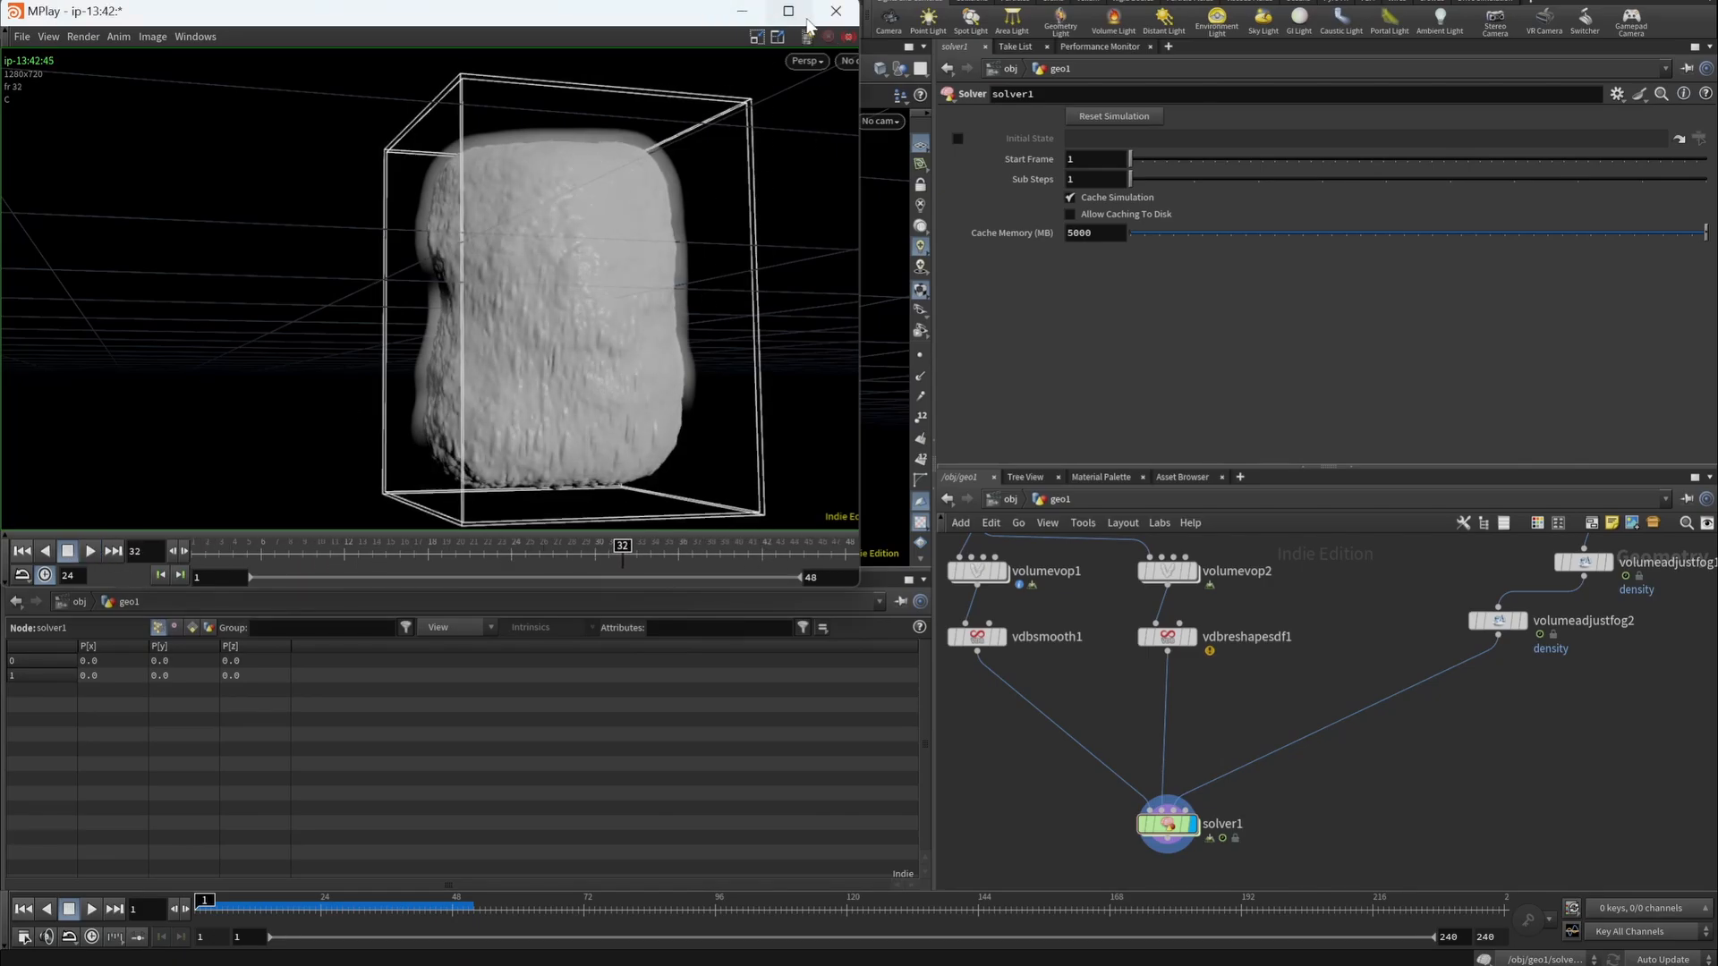
pyautogui.click(836, 13)
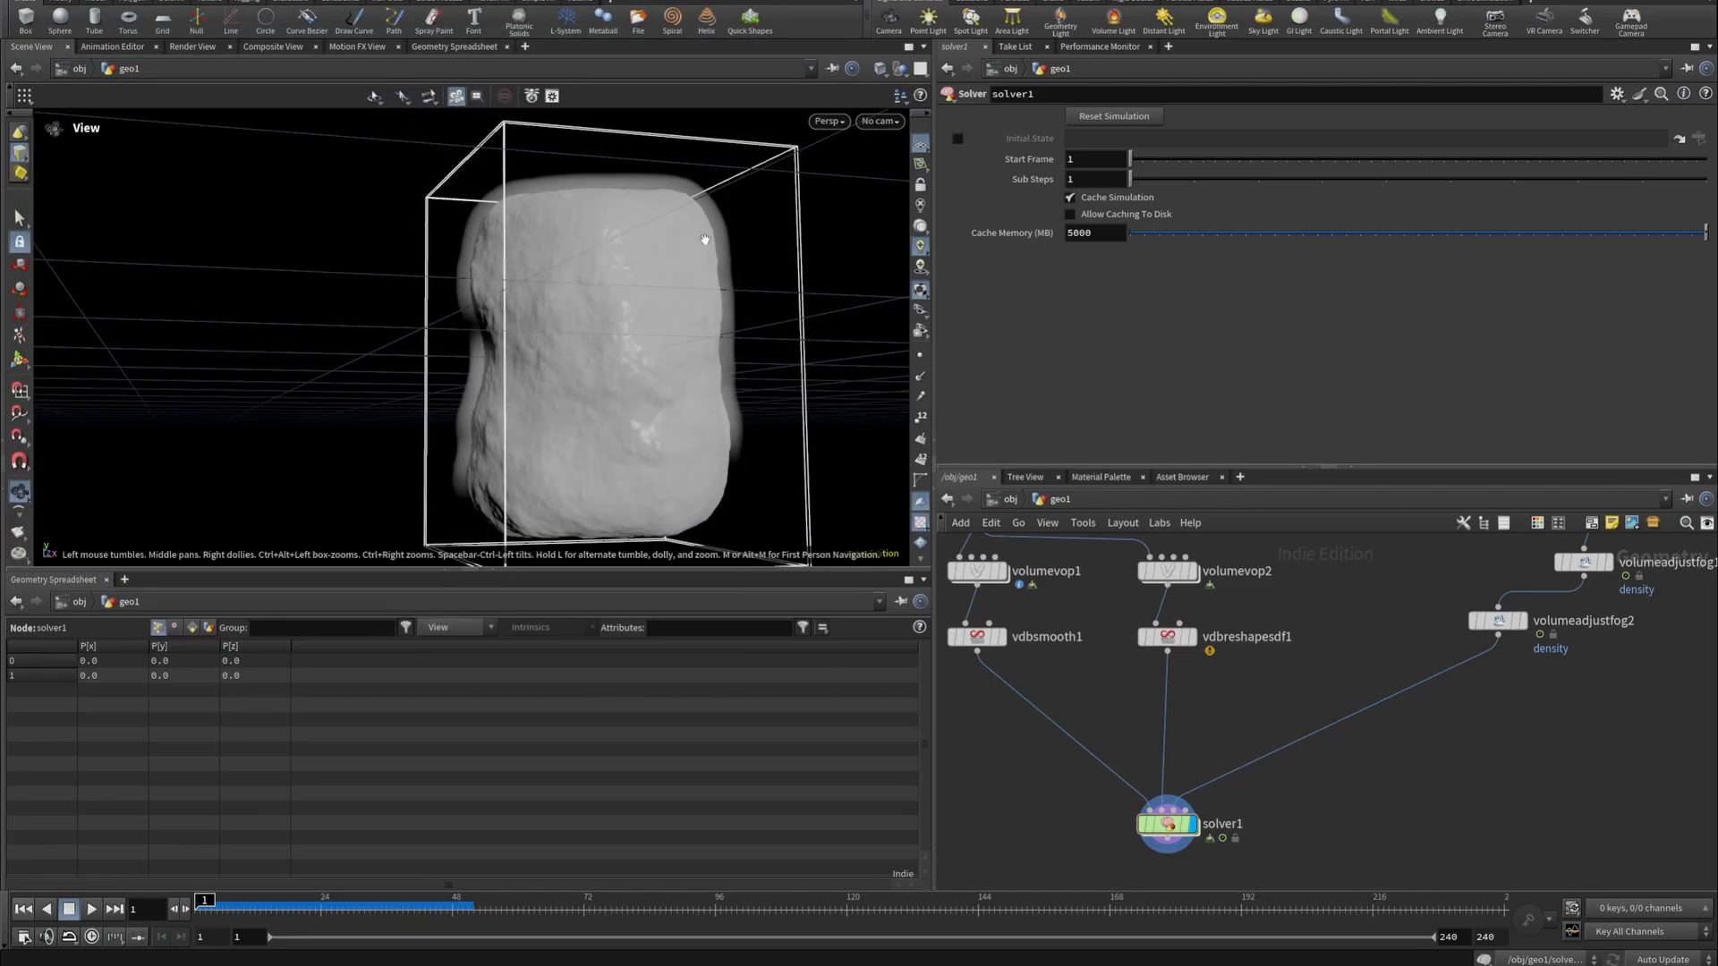
pyautogui.moveTo(636, 249); pyautogui.dragTo(524, 240)
pyautogui.moveTo(524, 240); pyautogui.dragTo(403, 305, button='middle')
pyautogui.moveTo(403, 305); pyautogui.dragTo(614, 238, button='right')
pyautogui.moveTo(614, 238); pyautogui.dragTo(296, 35)
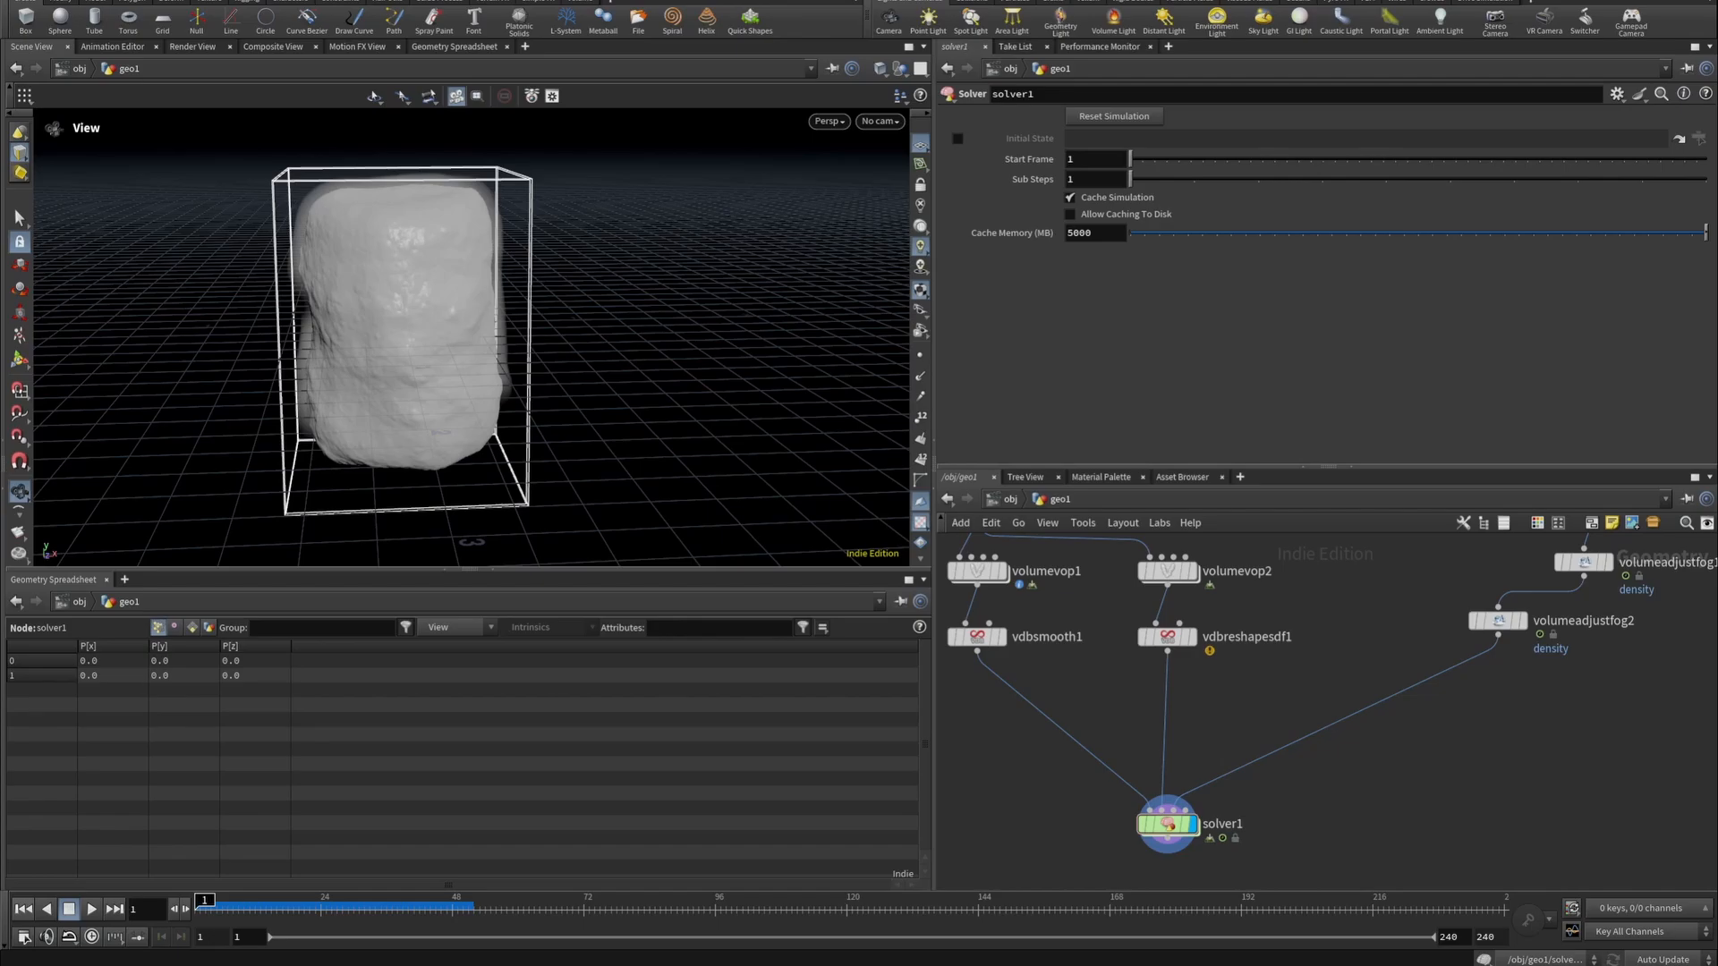
# Add a Convert VDB node below solver1, display it, and set Convert To to Polygons.
pyautogui.moveTo(1225, 770); pyautogui.dragTo(1253, 611, button='middle')
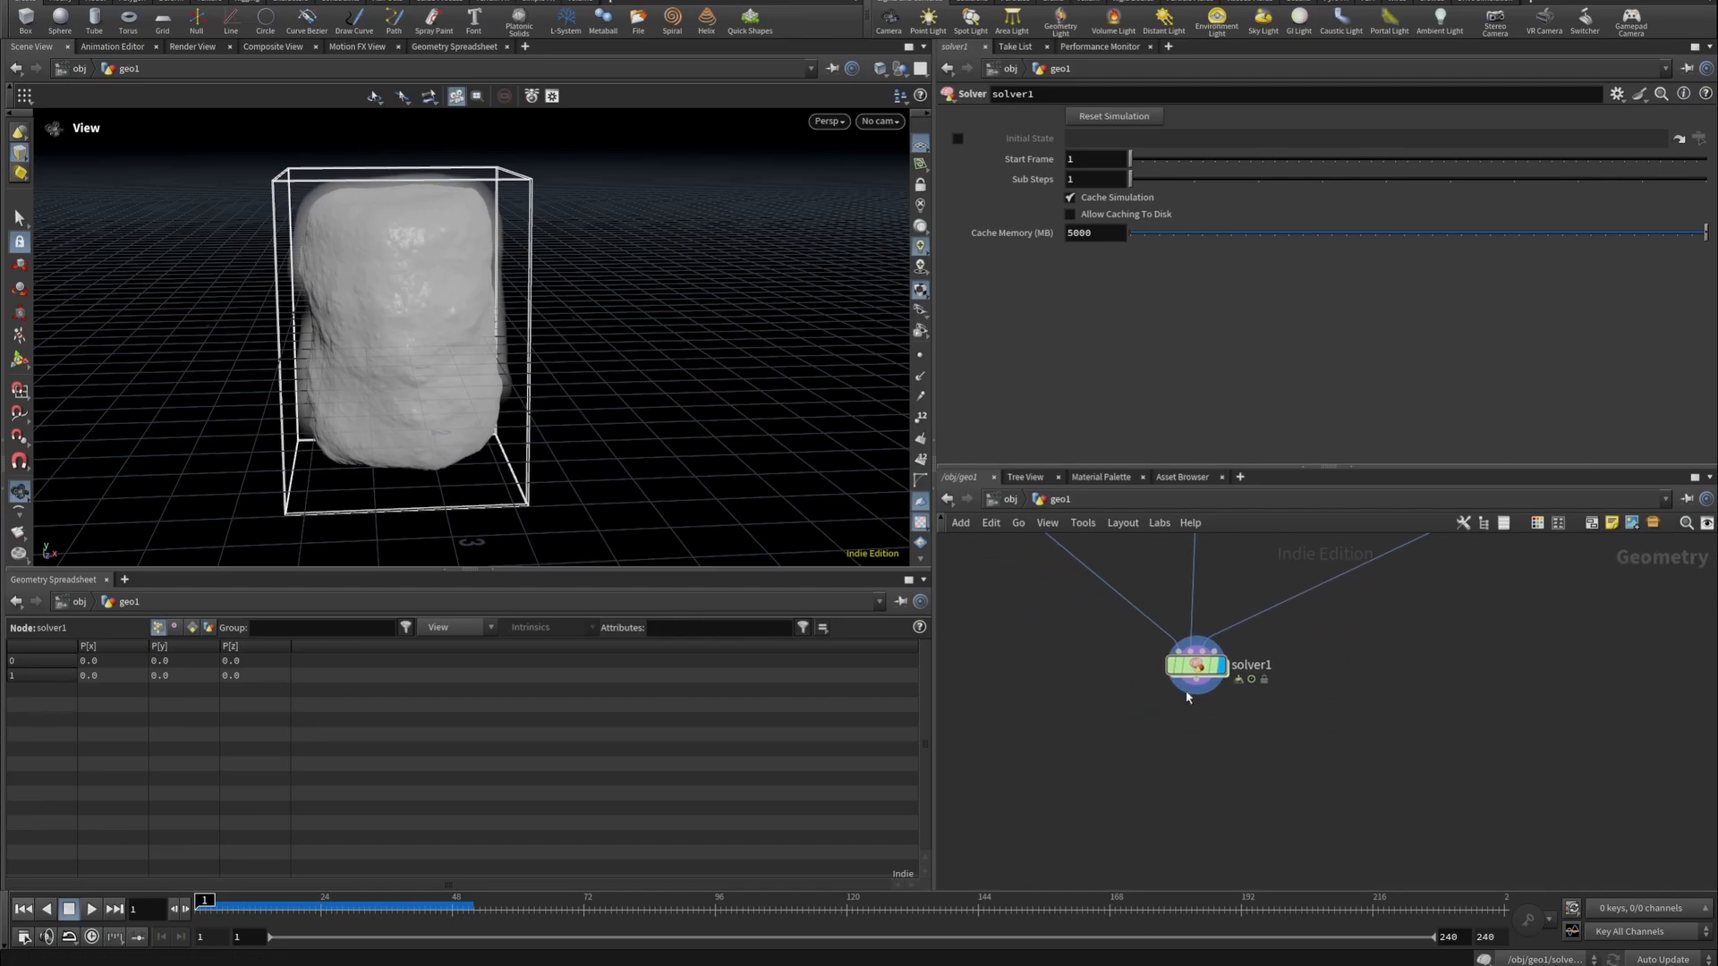
pyautogui.click(1197, 690)
pyautogui.press('Tab')
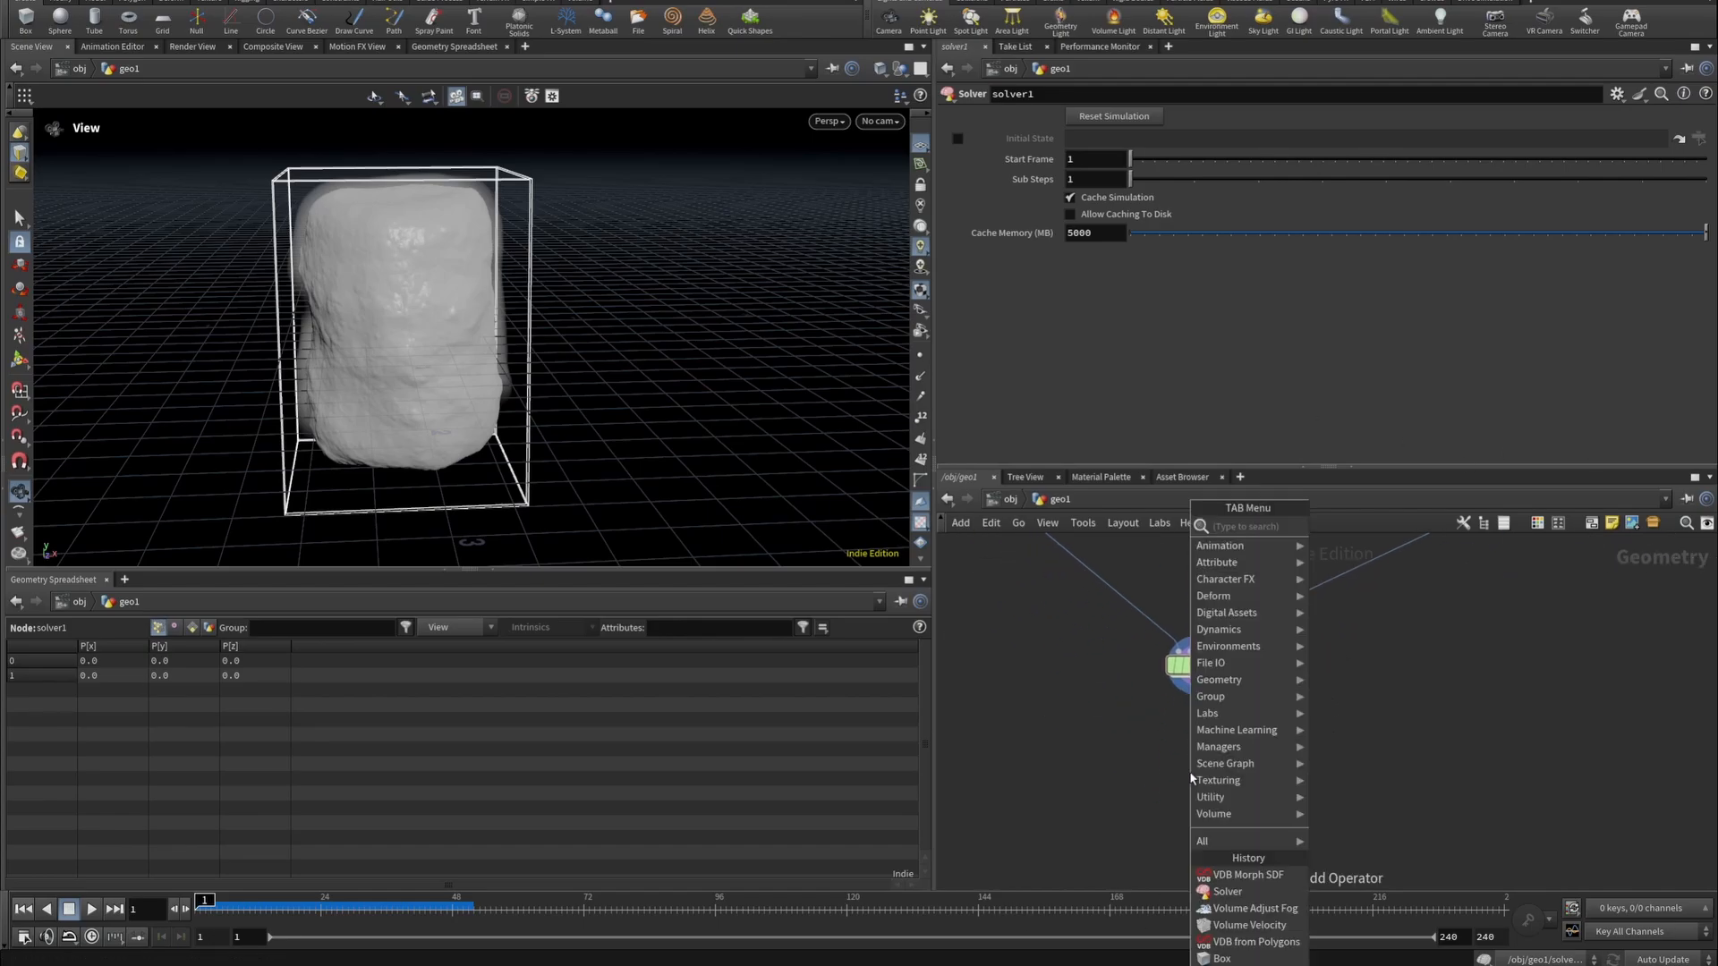
pyautogui.write('convert')
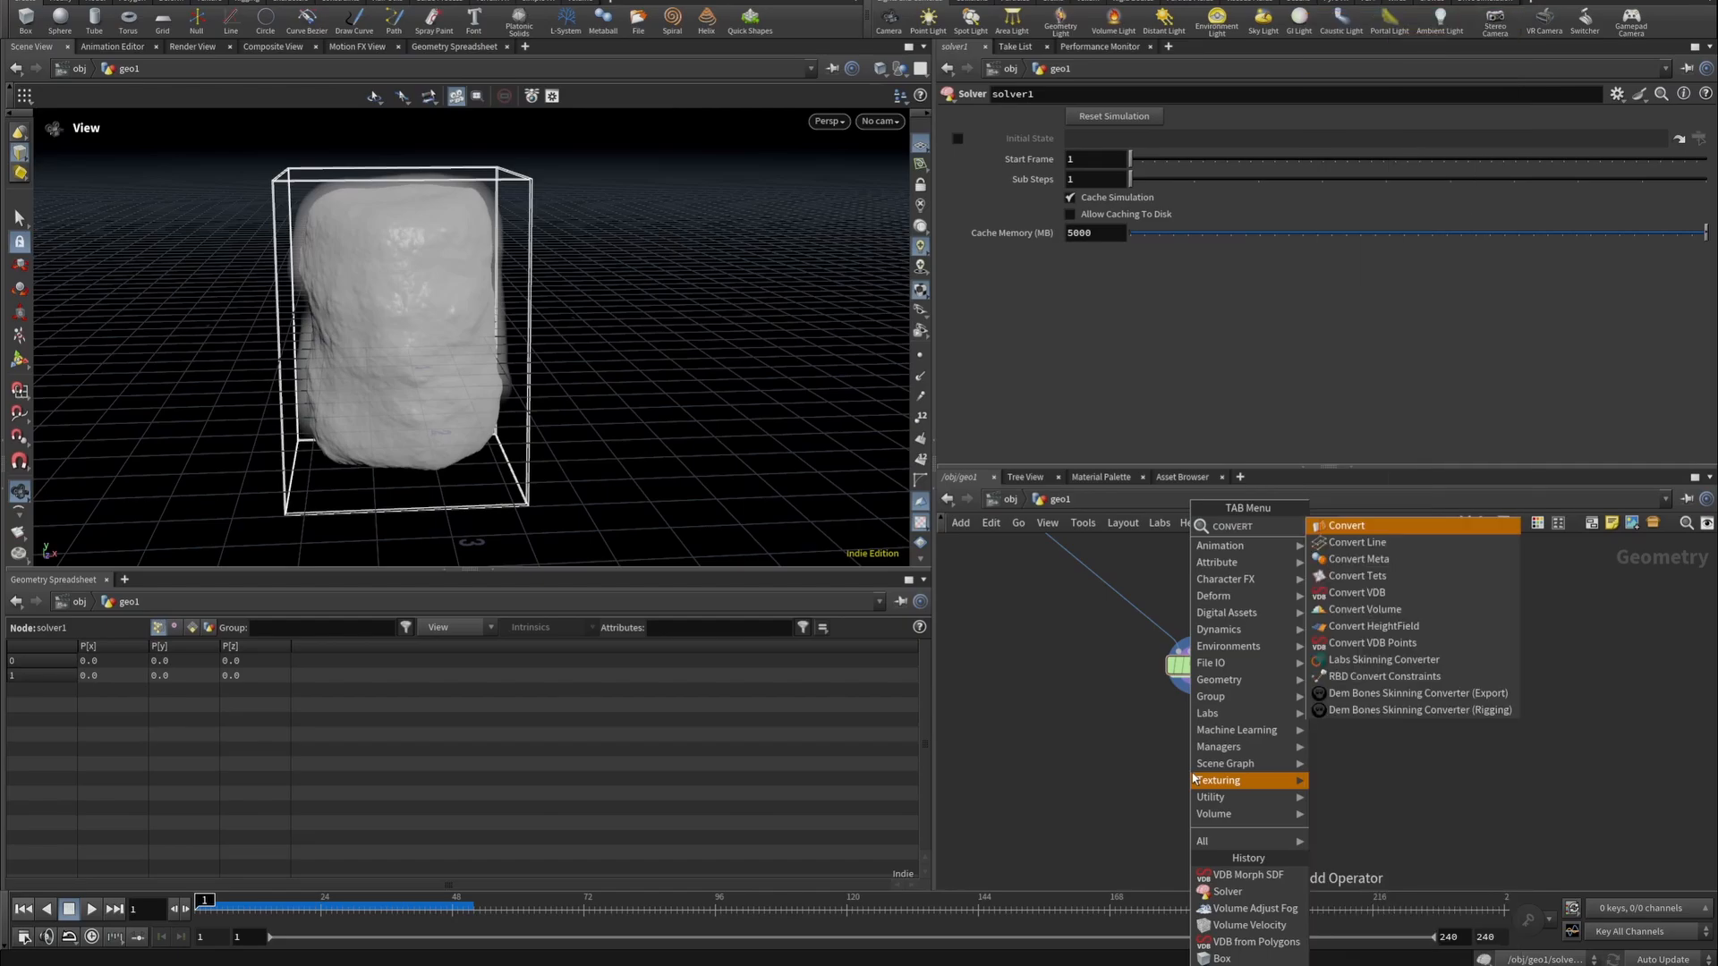
pyautogui.write(' vd')
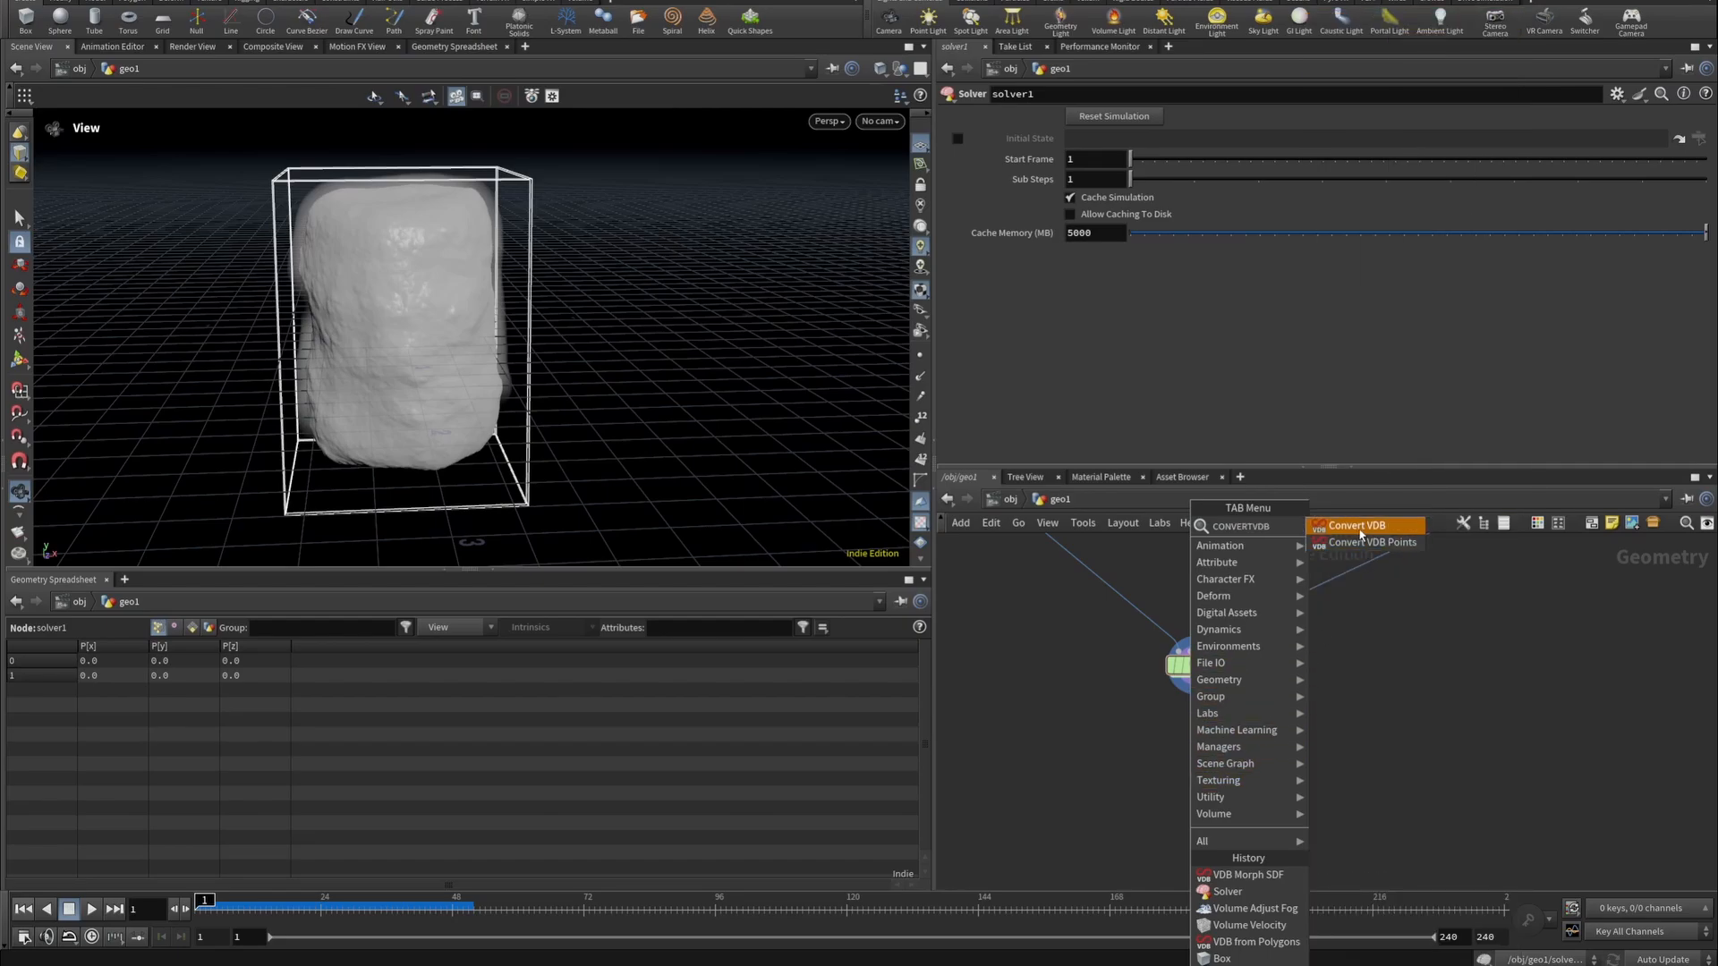
pyautogui.click(1361, 535)
pyautogui.click(1190, 771)
pyautogui.click(1217, 771)
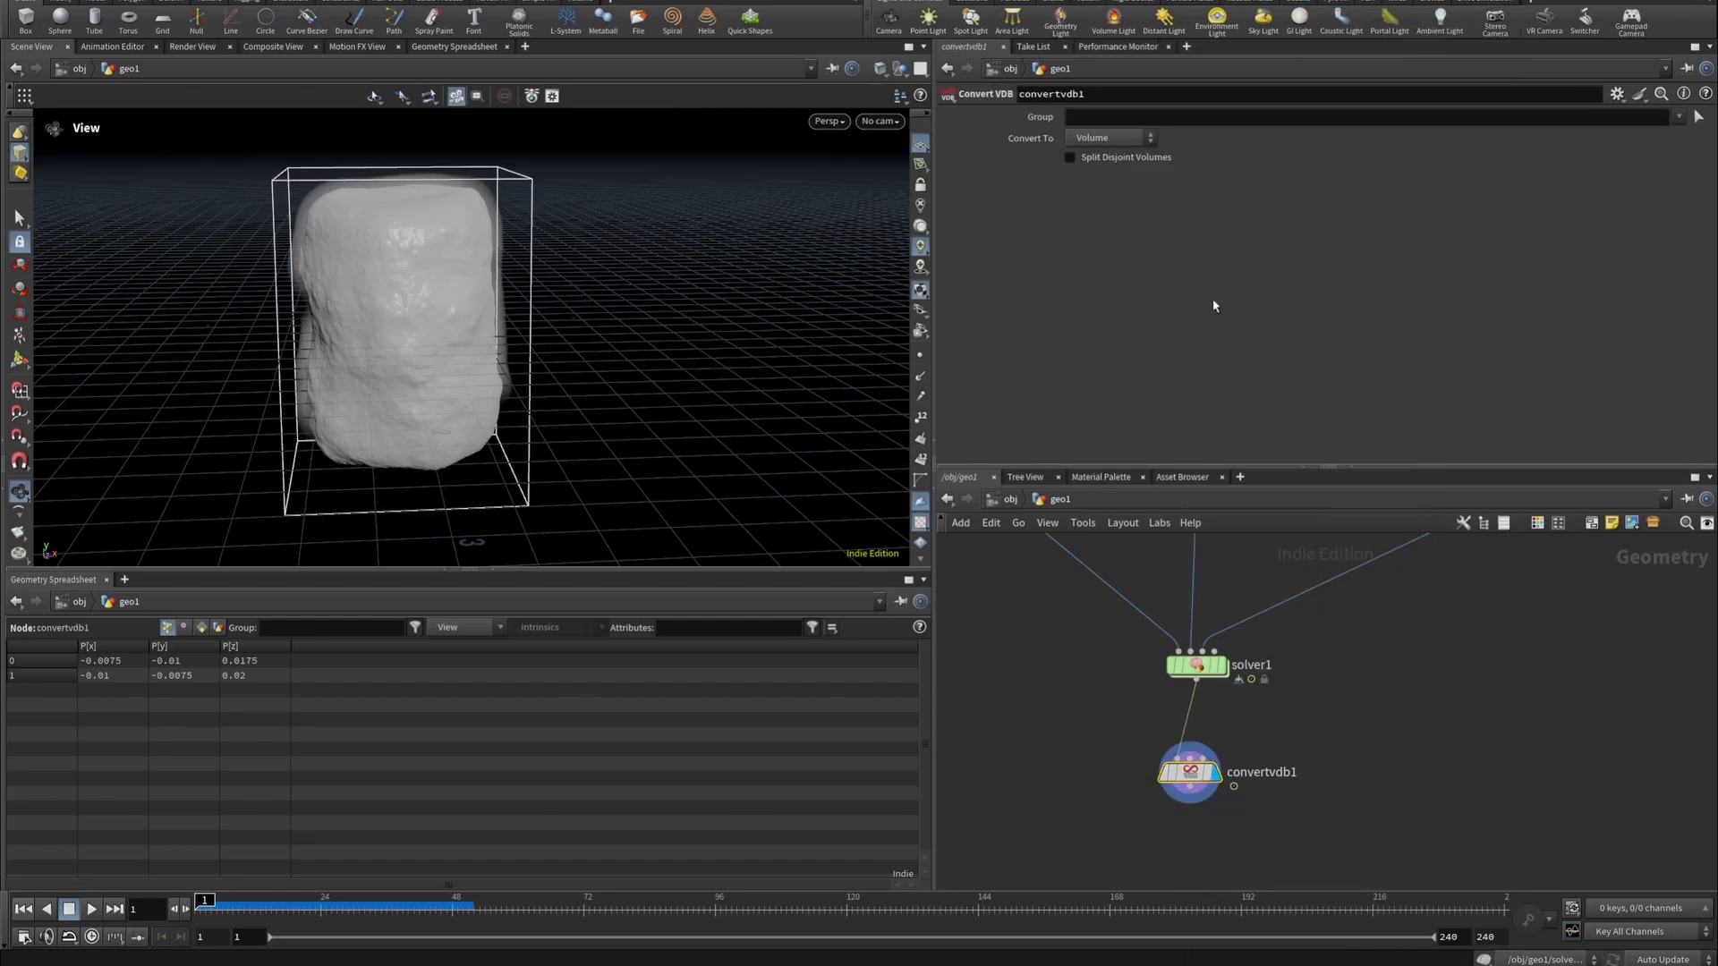
pyautogui.click(1109, 138)
pyautogui.click(1093, 189)
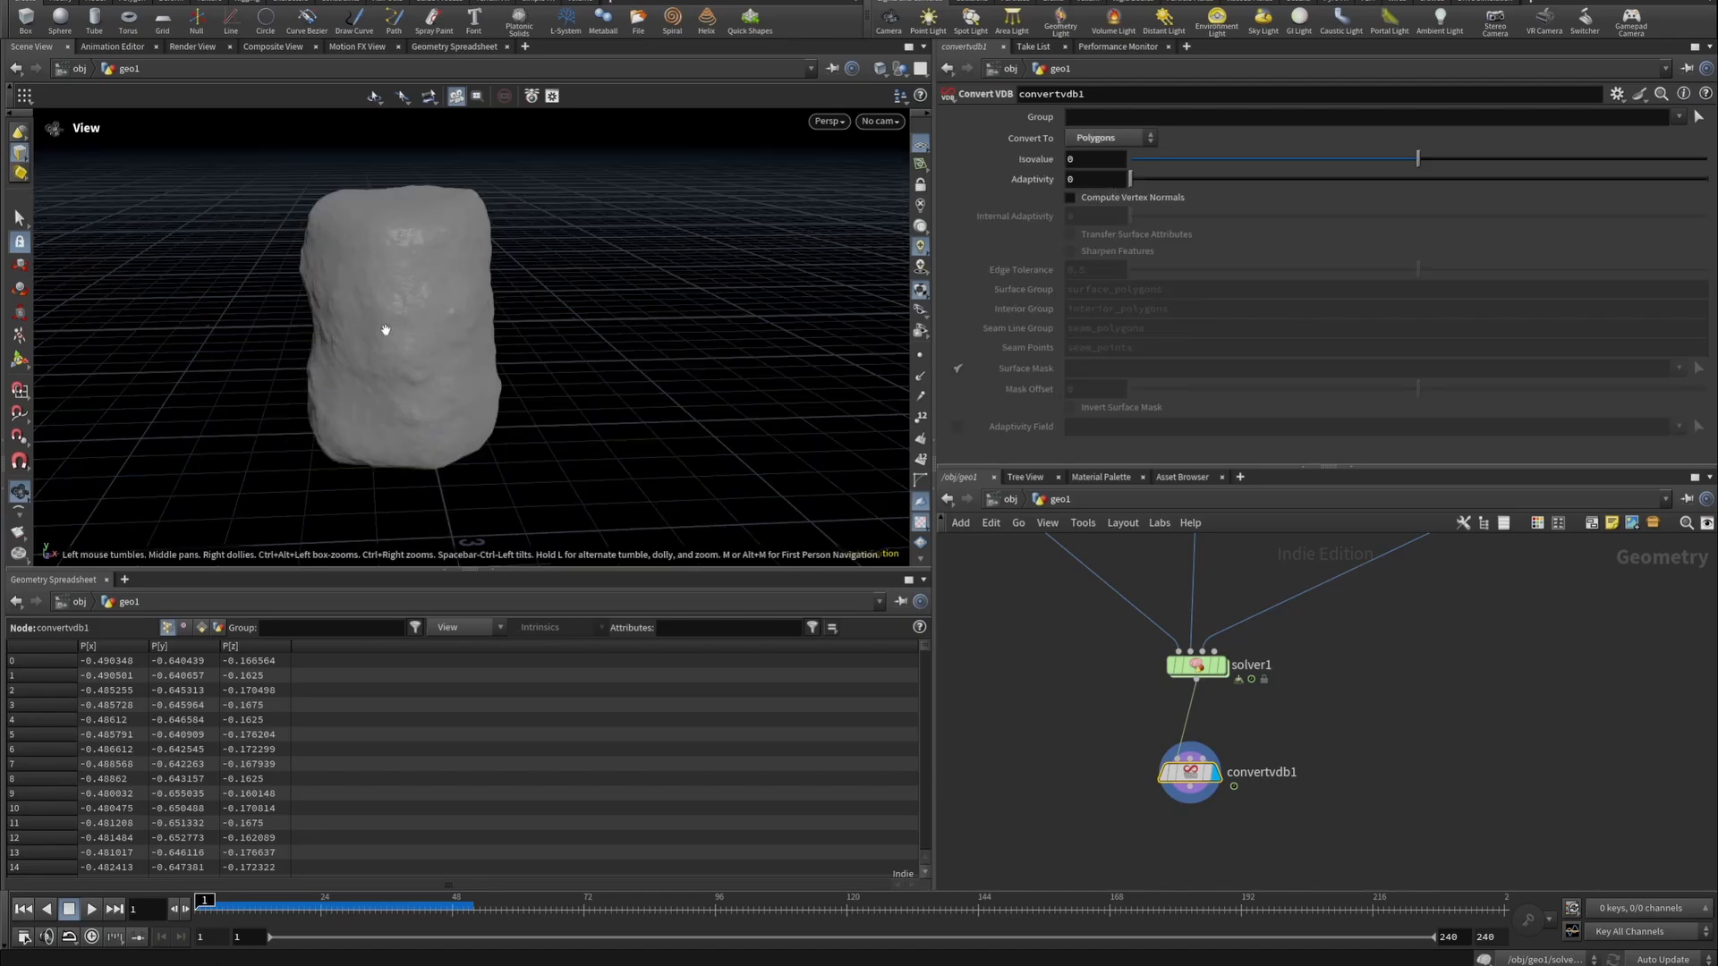
# Examine the polygon rock's surface up close, check a frame between 24 and 48, and return to the first frame.
pyautogui.moveTo(383, 325); pyautogui.dragTo(599, 277, button='right')
pyautogui.moveTo(600, 277); pyautogui.dragTo(510, 763)
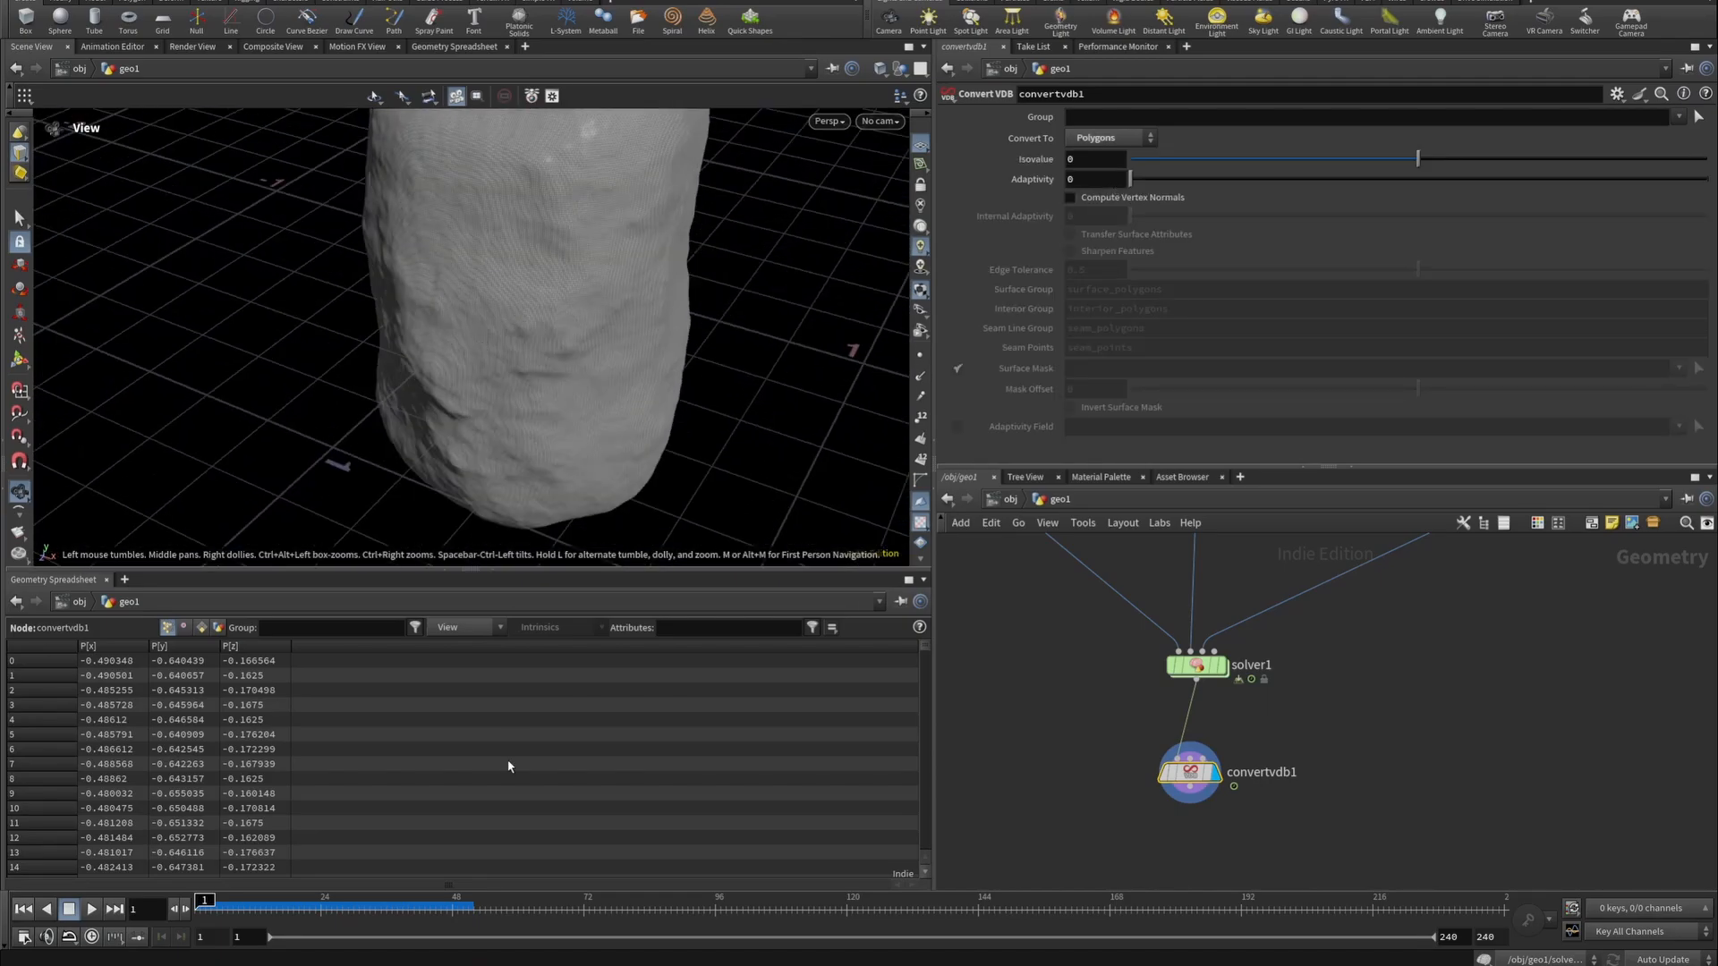
pyautogui.click(429, 911)
pyautogui.moveTo(384, 349); pyautogui.dragTo(537, 148)
pyautogui.click(23, 909)
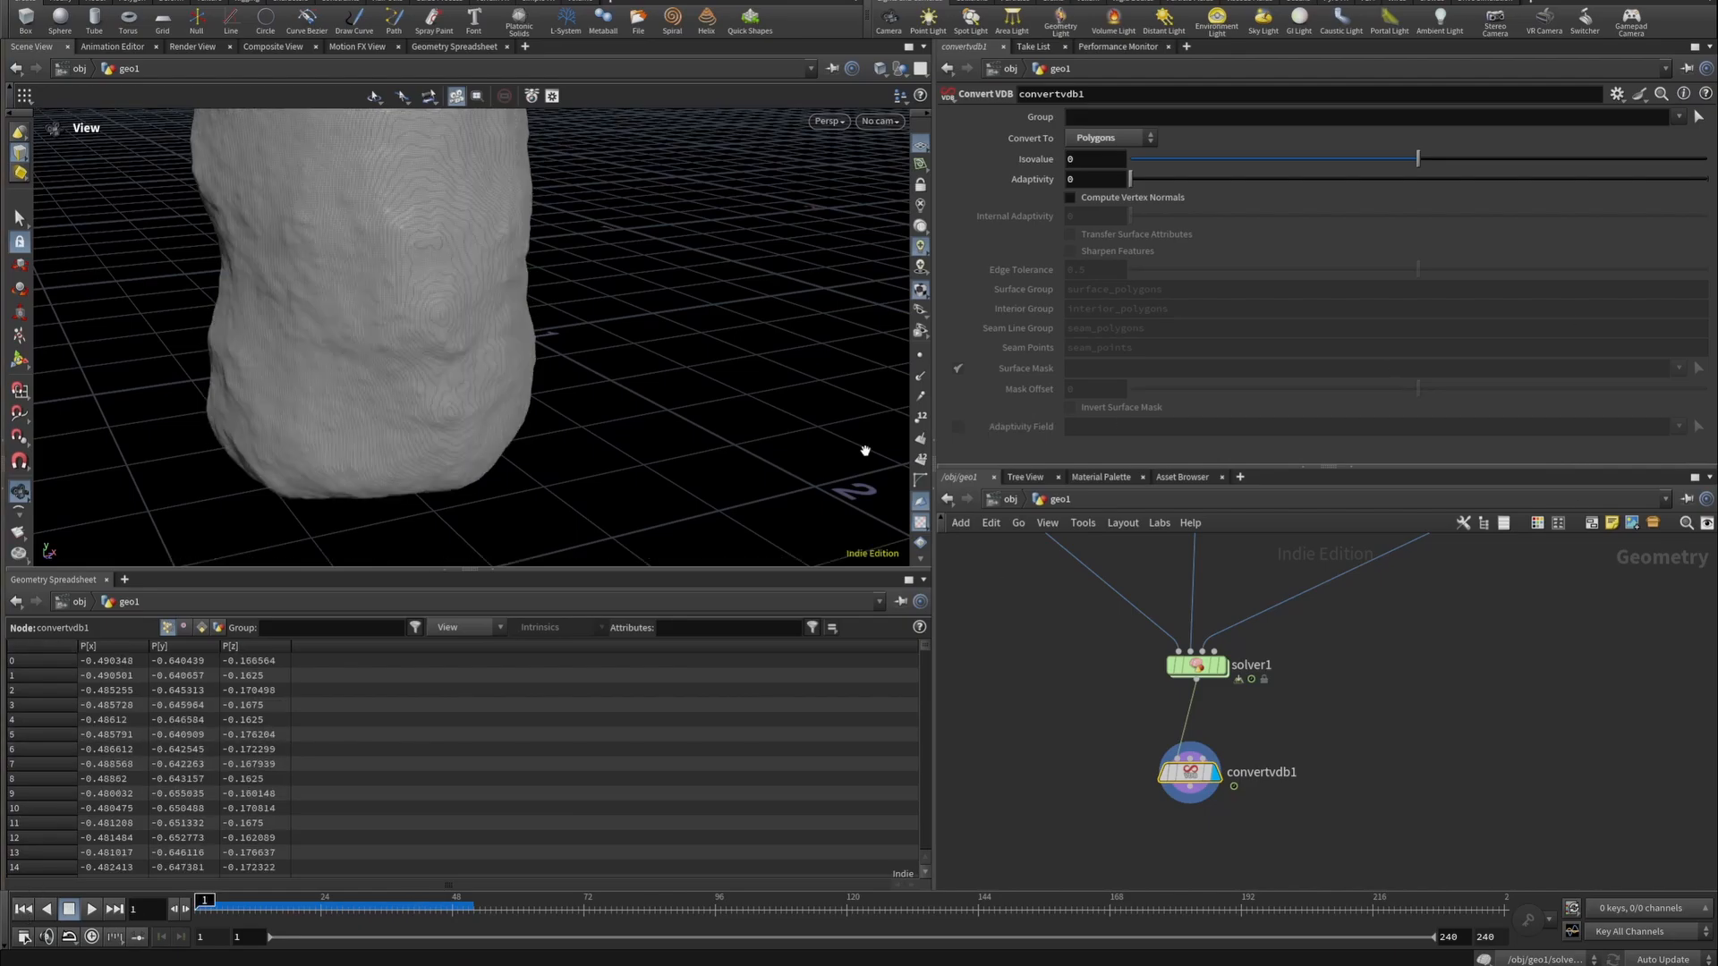
pyautogui.moveTo(614, 394); pyautogui.dragTo(223, 429, button='right')
pyautogui.moveTo(223, 429); pyautogui.dragTo(356, 376)
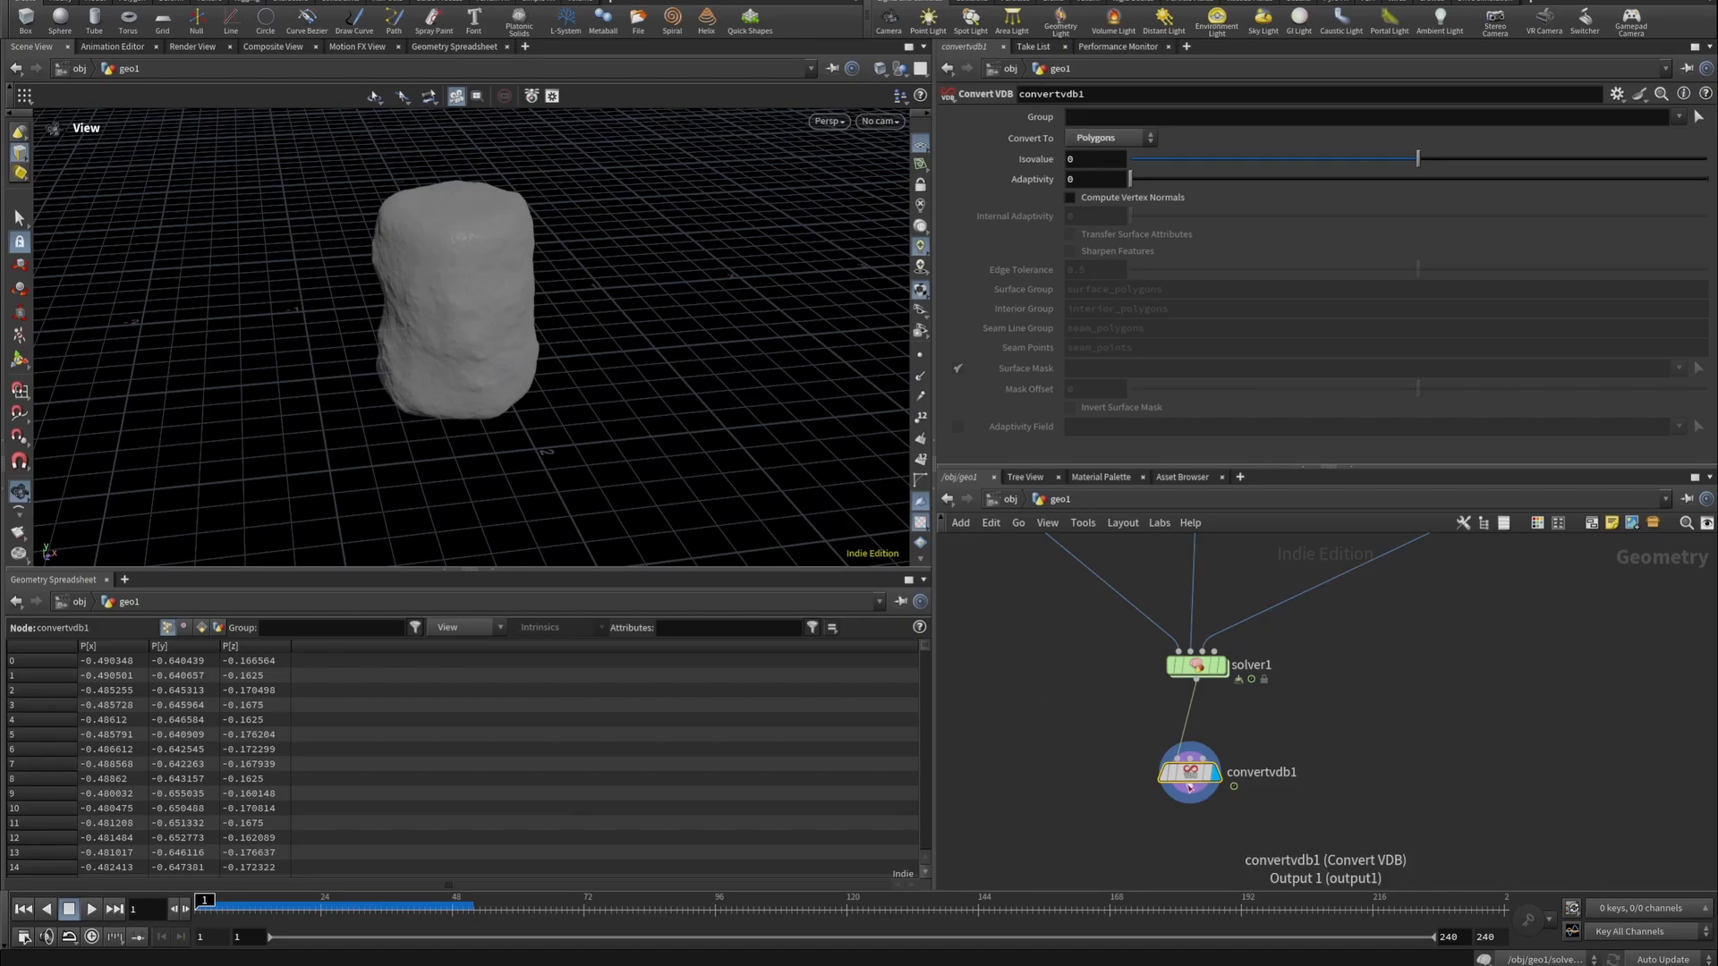
# Append a Transform node below convertvdb1 and display it.
pyautogui.press('Tab')
pyautogui.write('transfr')
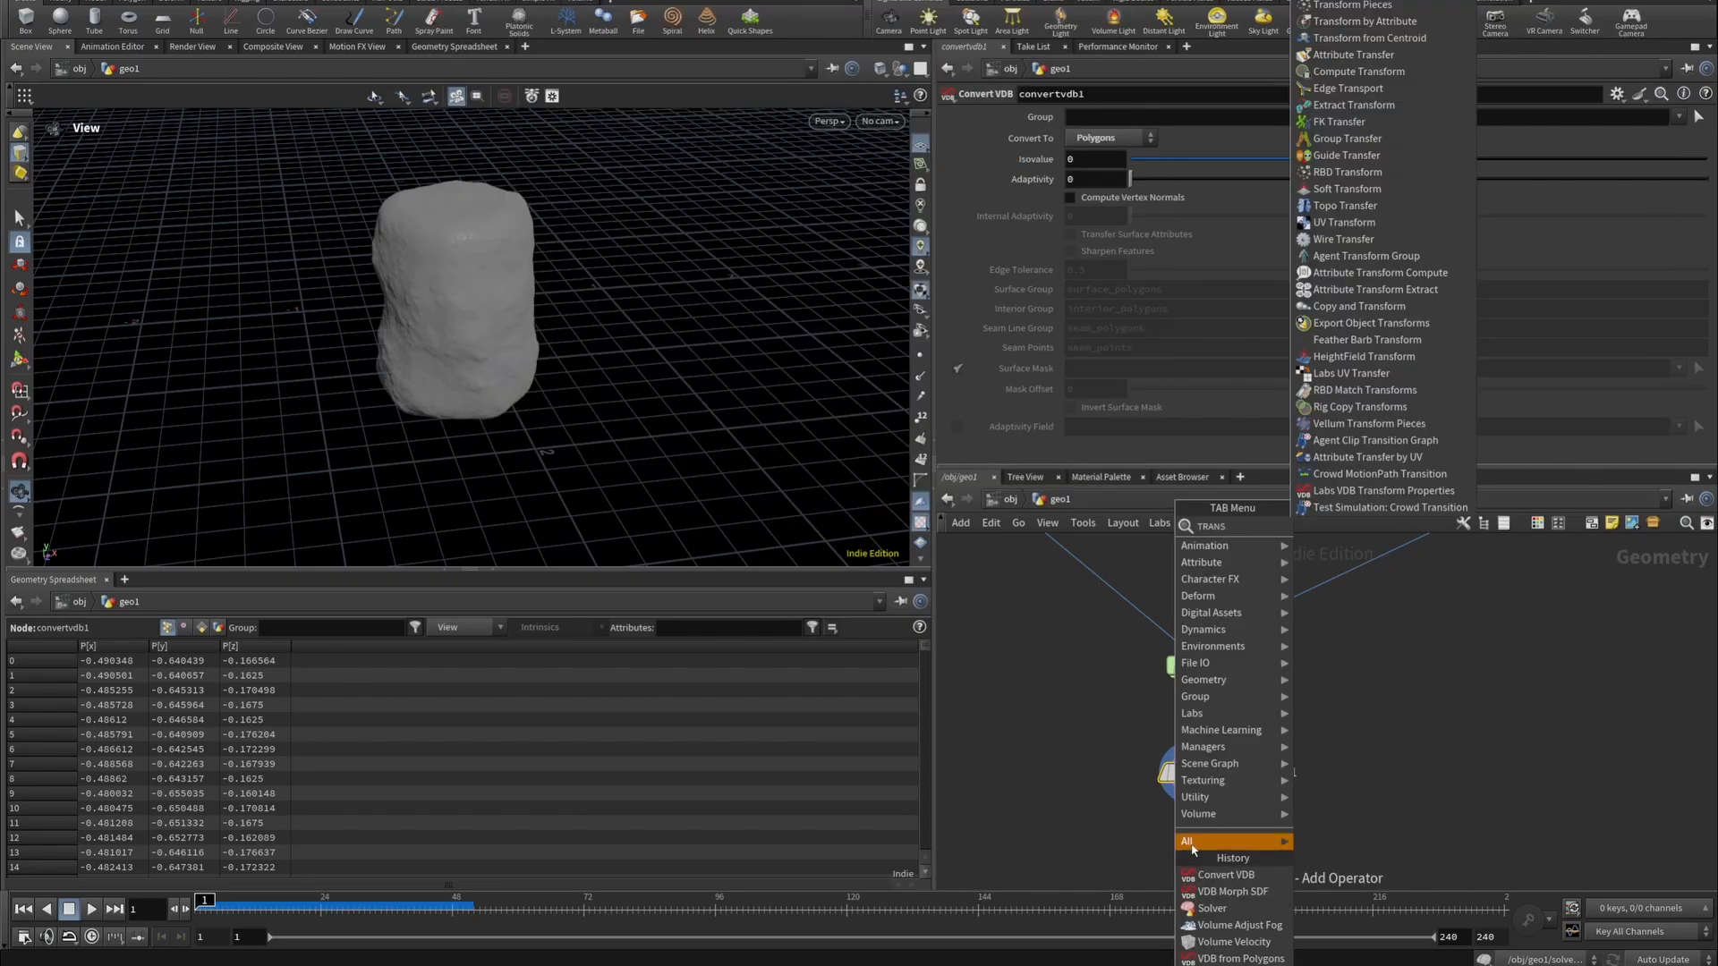
pyautogui.press('BackSpace')
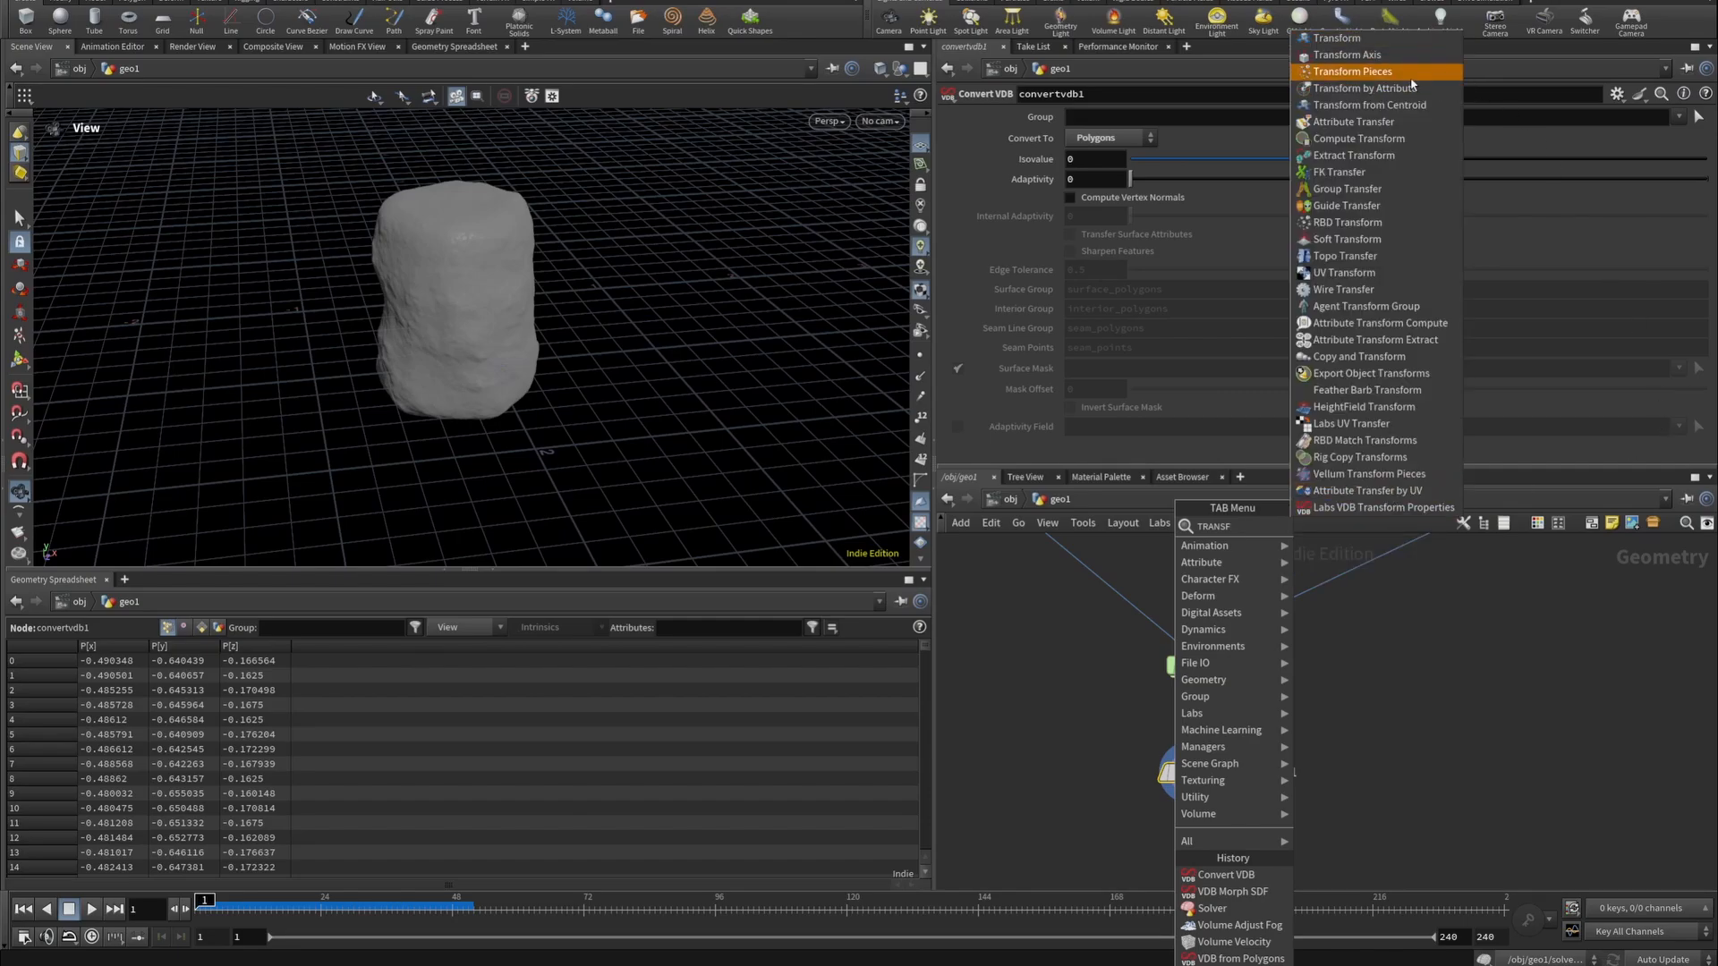
pyautogui.click(1342, 39)
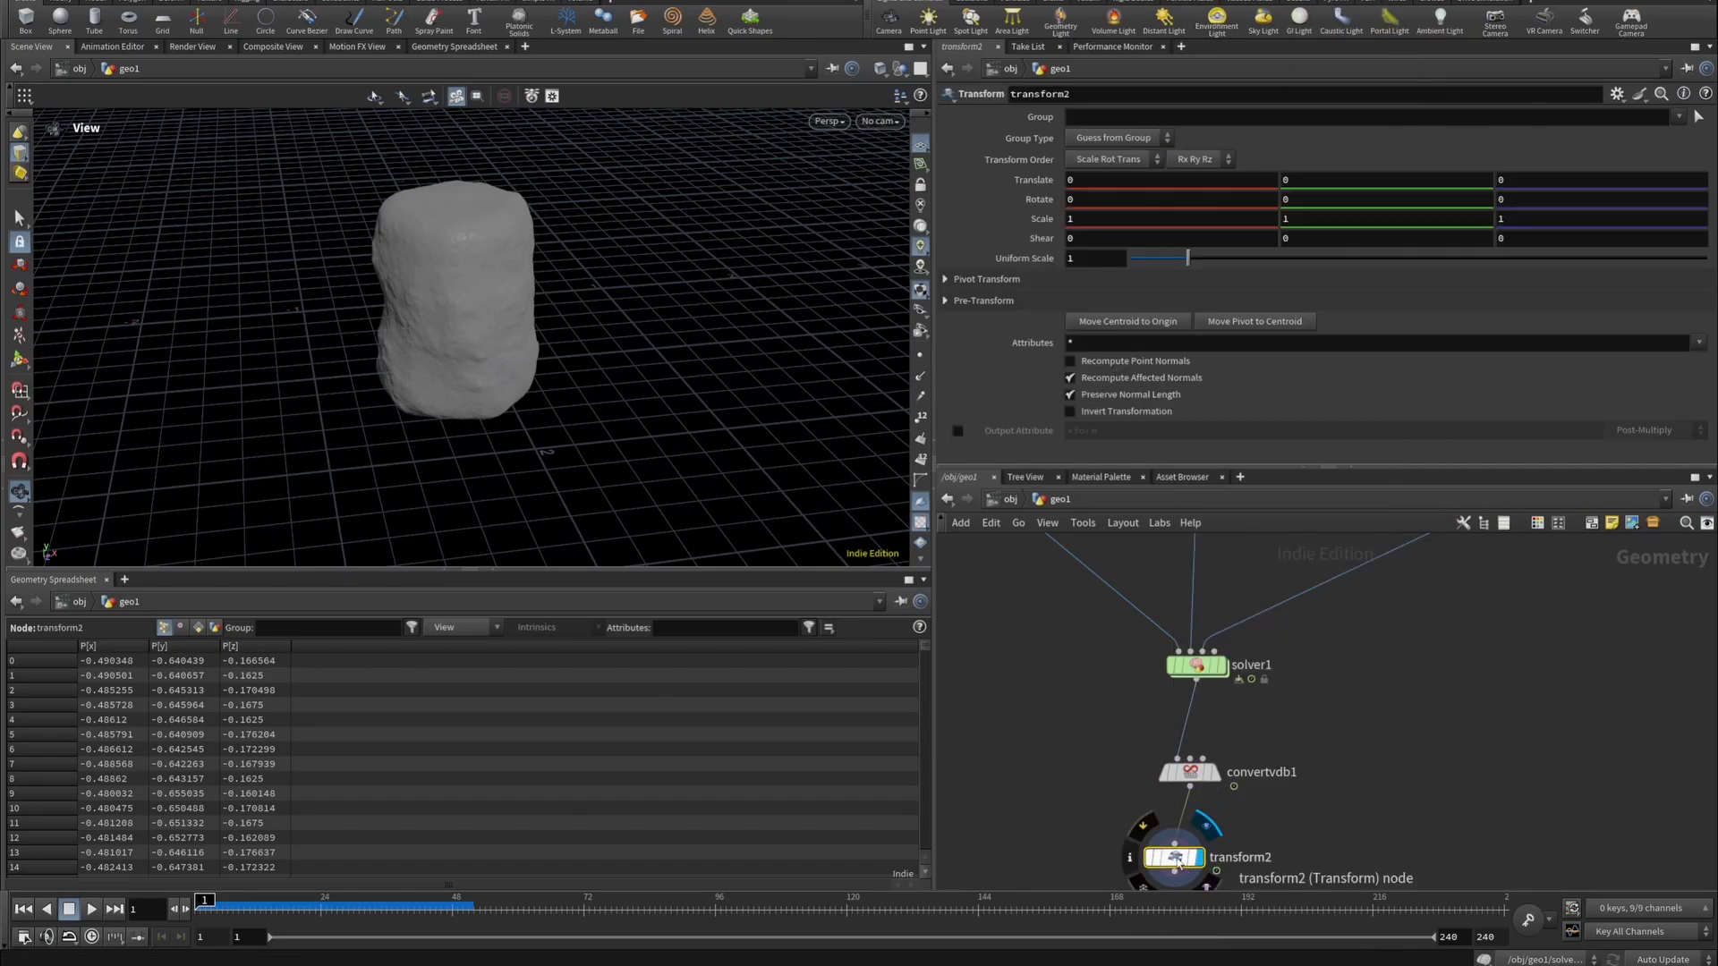
# Add a Test Geometry: Template Body node beside the chain and show it as a template for size reference.
pyautogui.press('Tab')
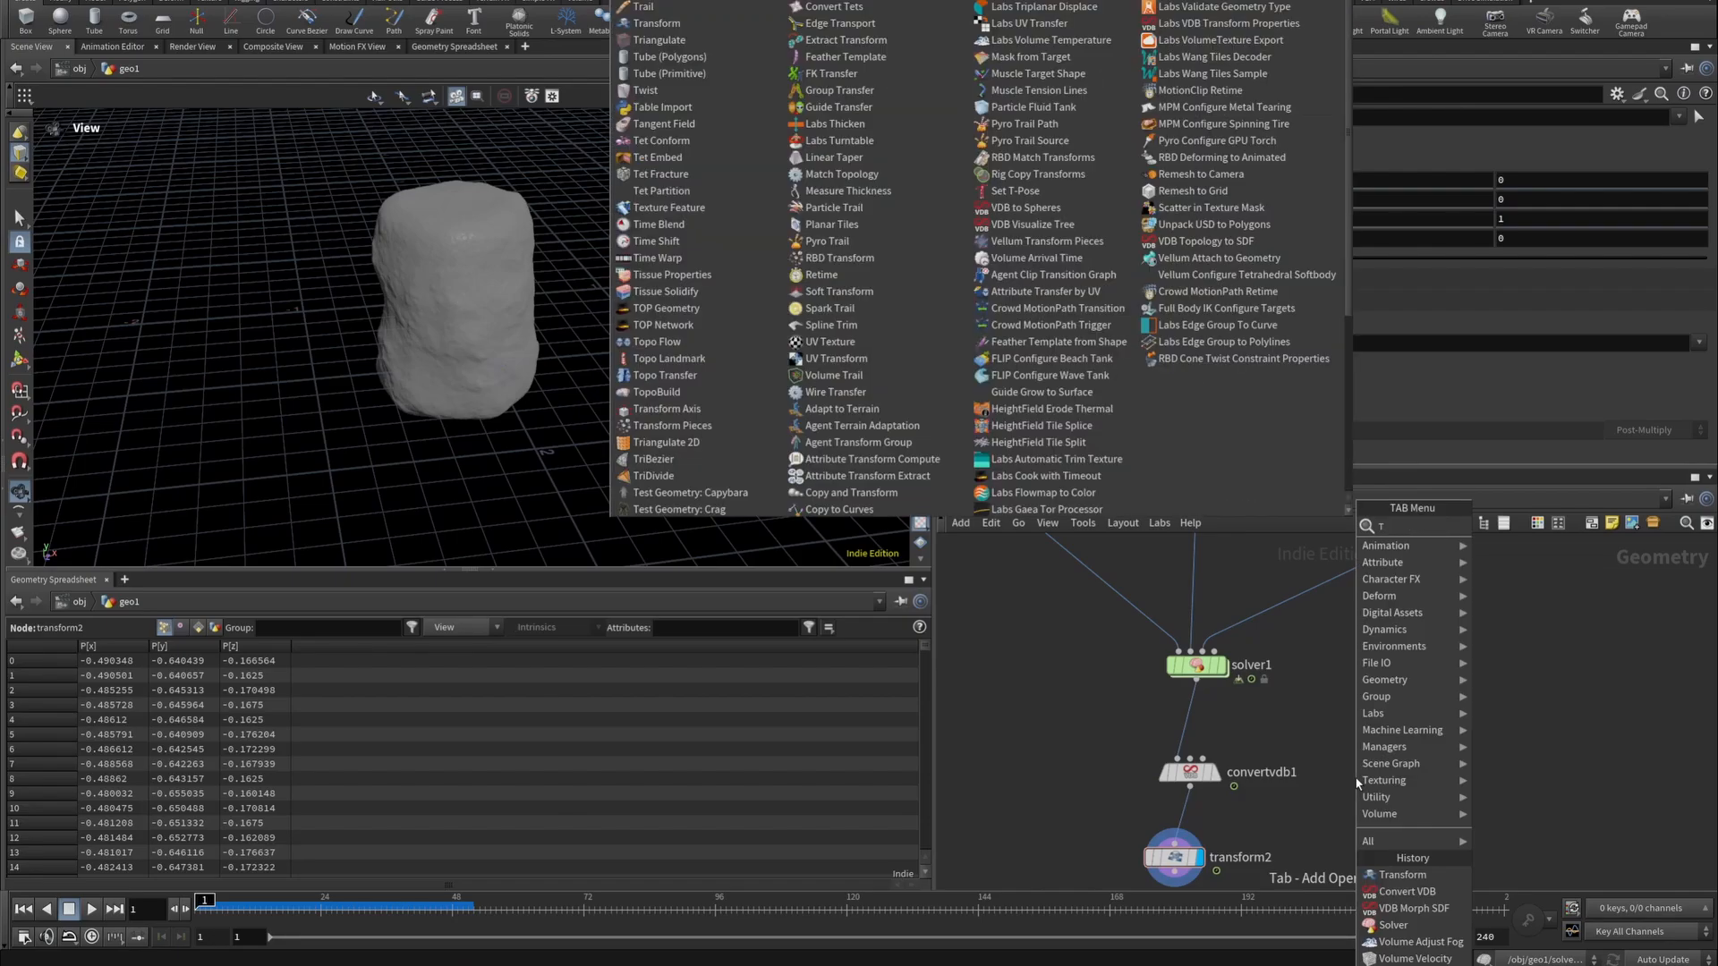
pyautogui.moveTo(1396, 579)
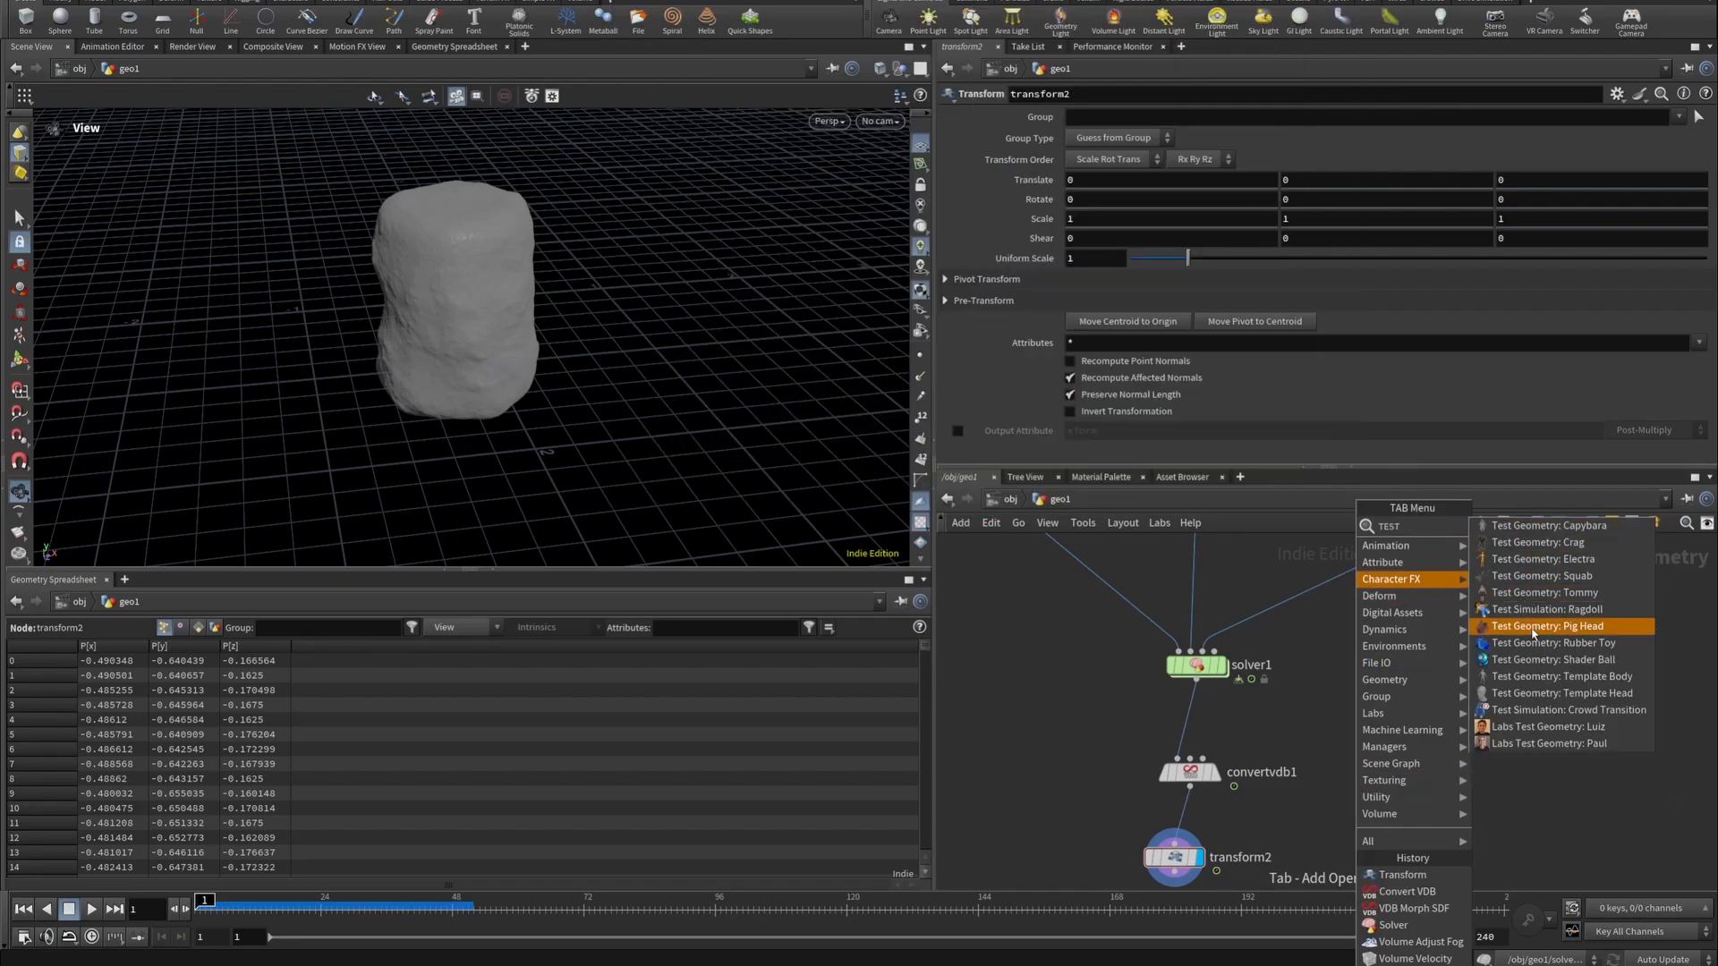
pyautogui.click(1544, 677)
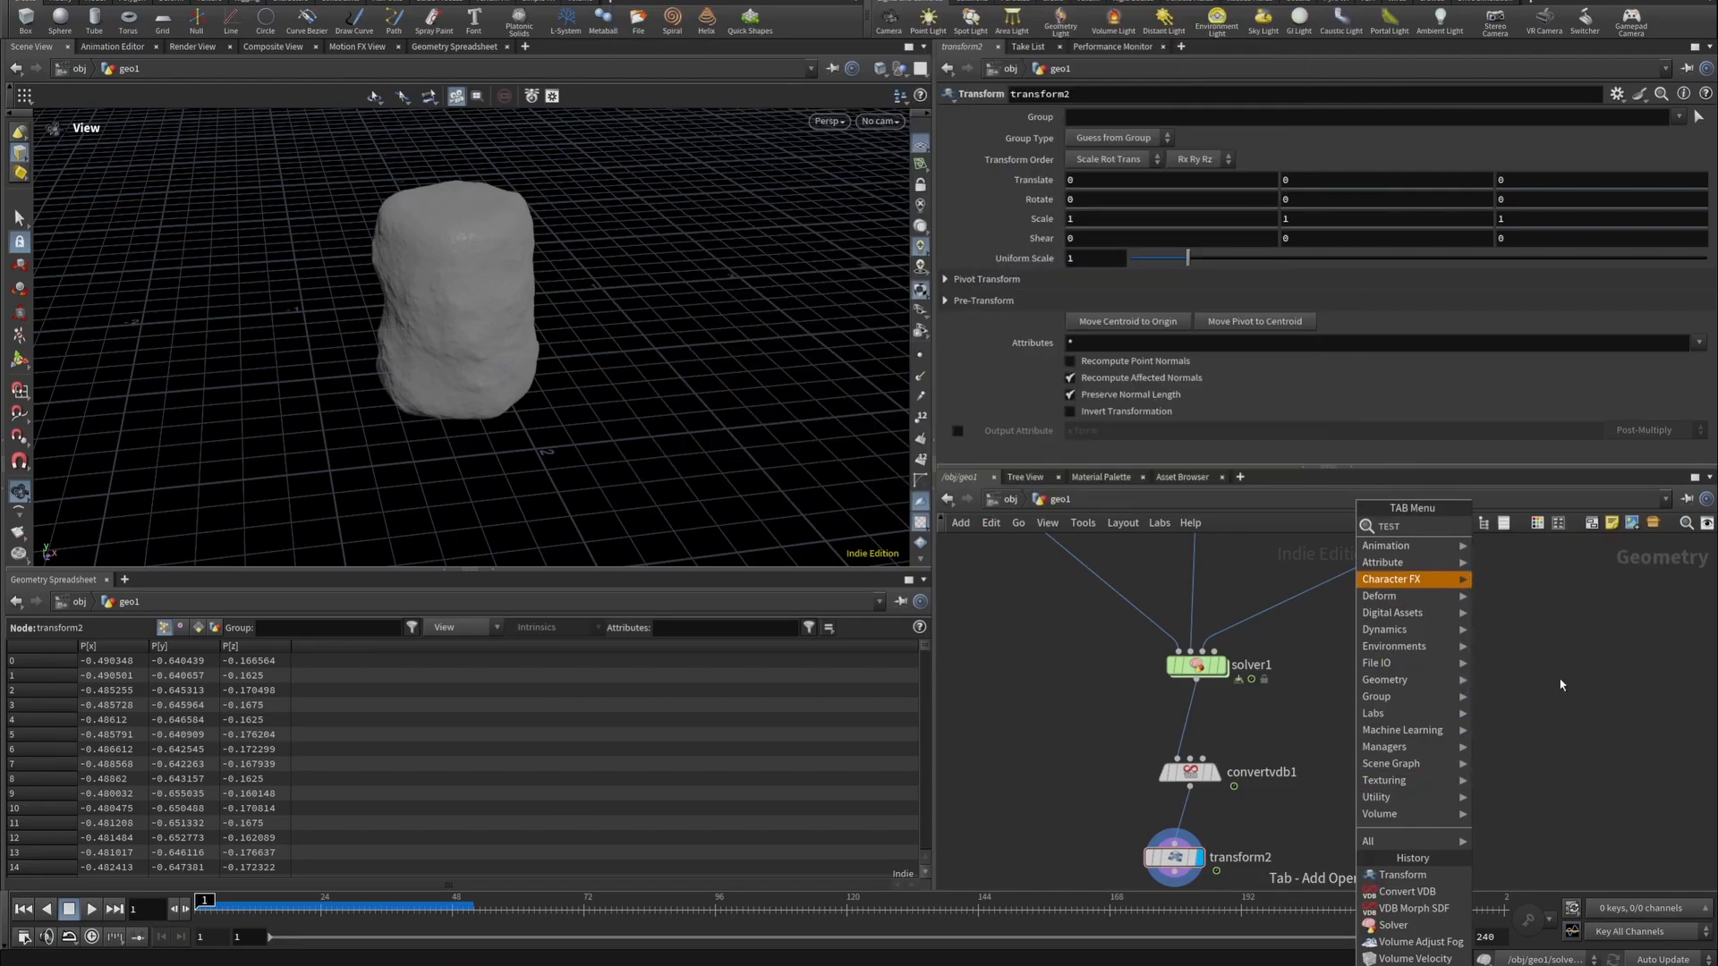
pyautogui.click(1432, 802)
pyautogui.click(1448, 821)
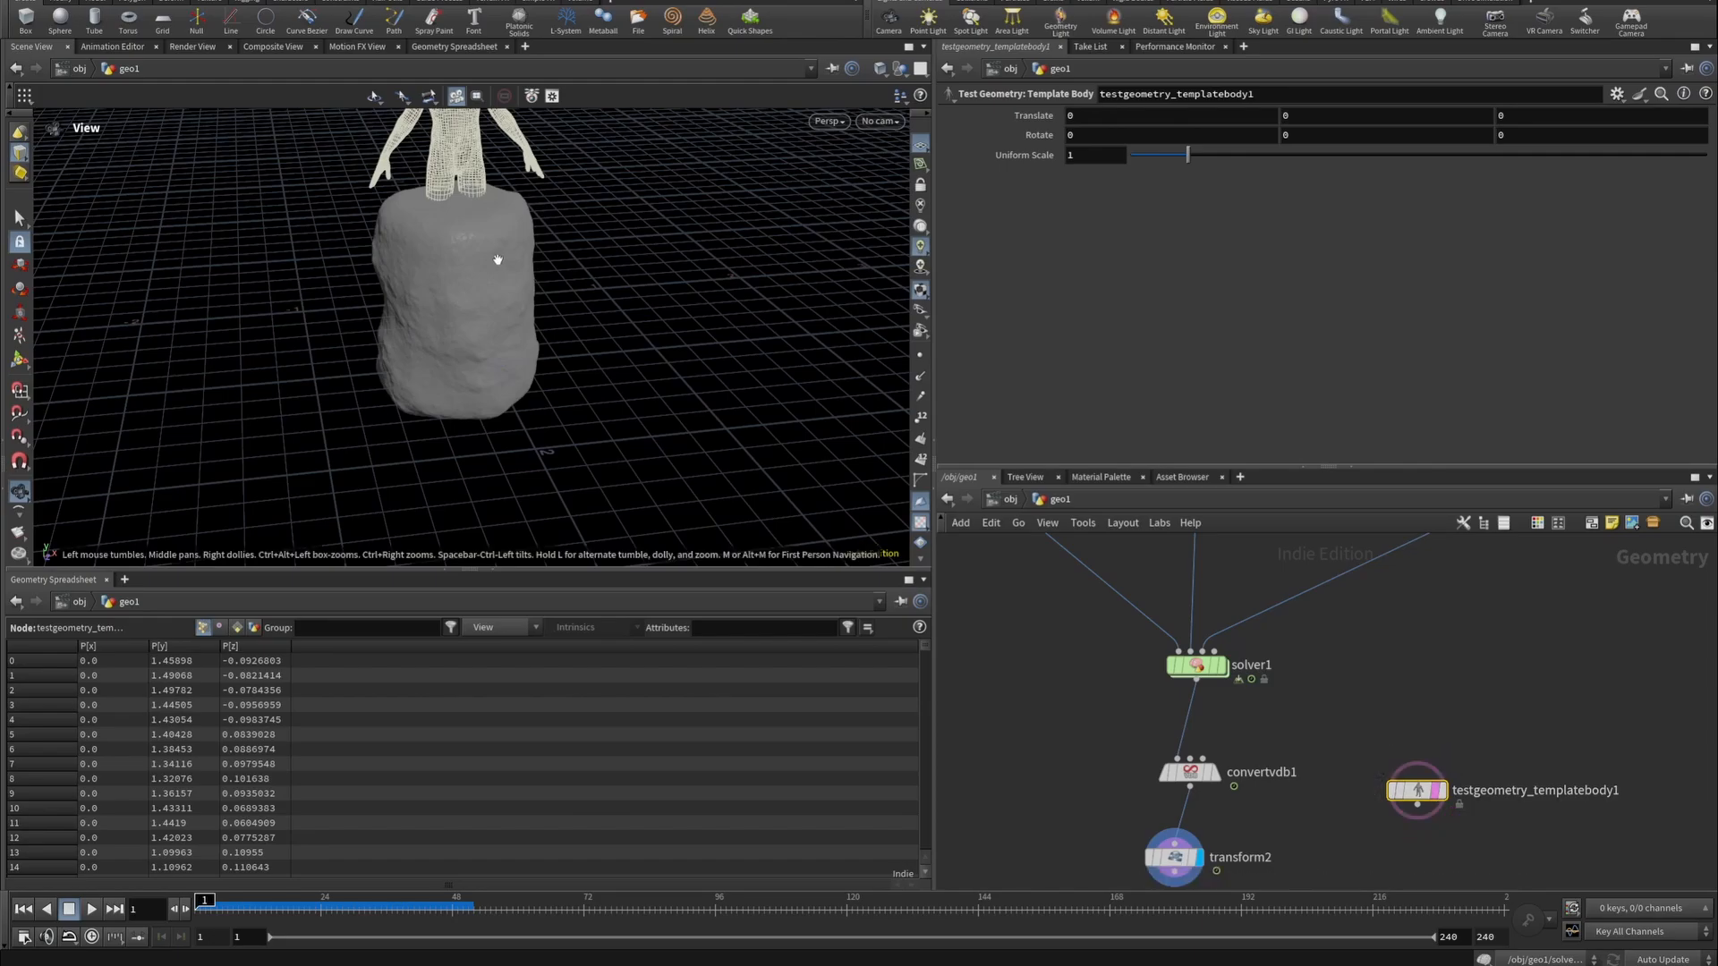
pyautogui.moveTo(495, 257); pyautogui.dragTo(337, 218)
pyautogui.scroll(-3, 337, 218)
# Align transform2 below convertvdb1 and set its Uniform Scale to 0.09, comparing the rock's size with the template body.
pyautogui.click(1183, 858)
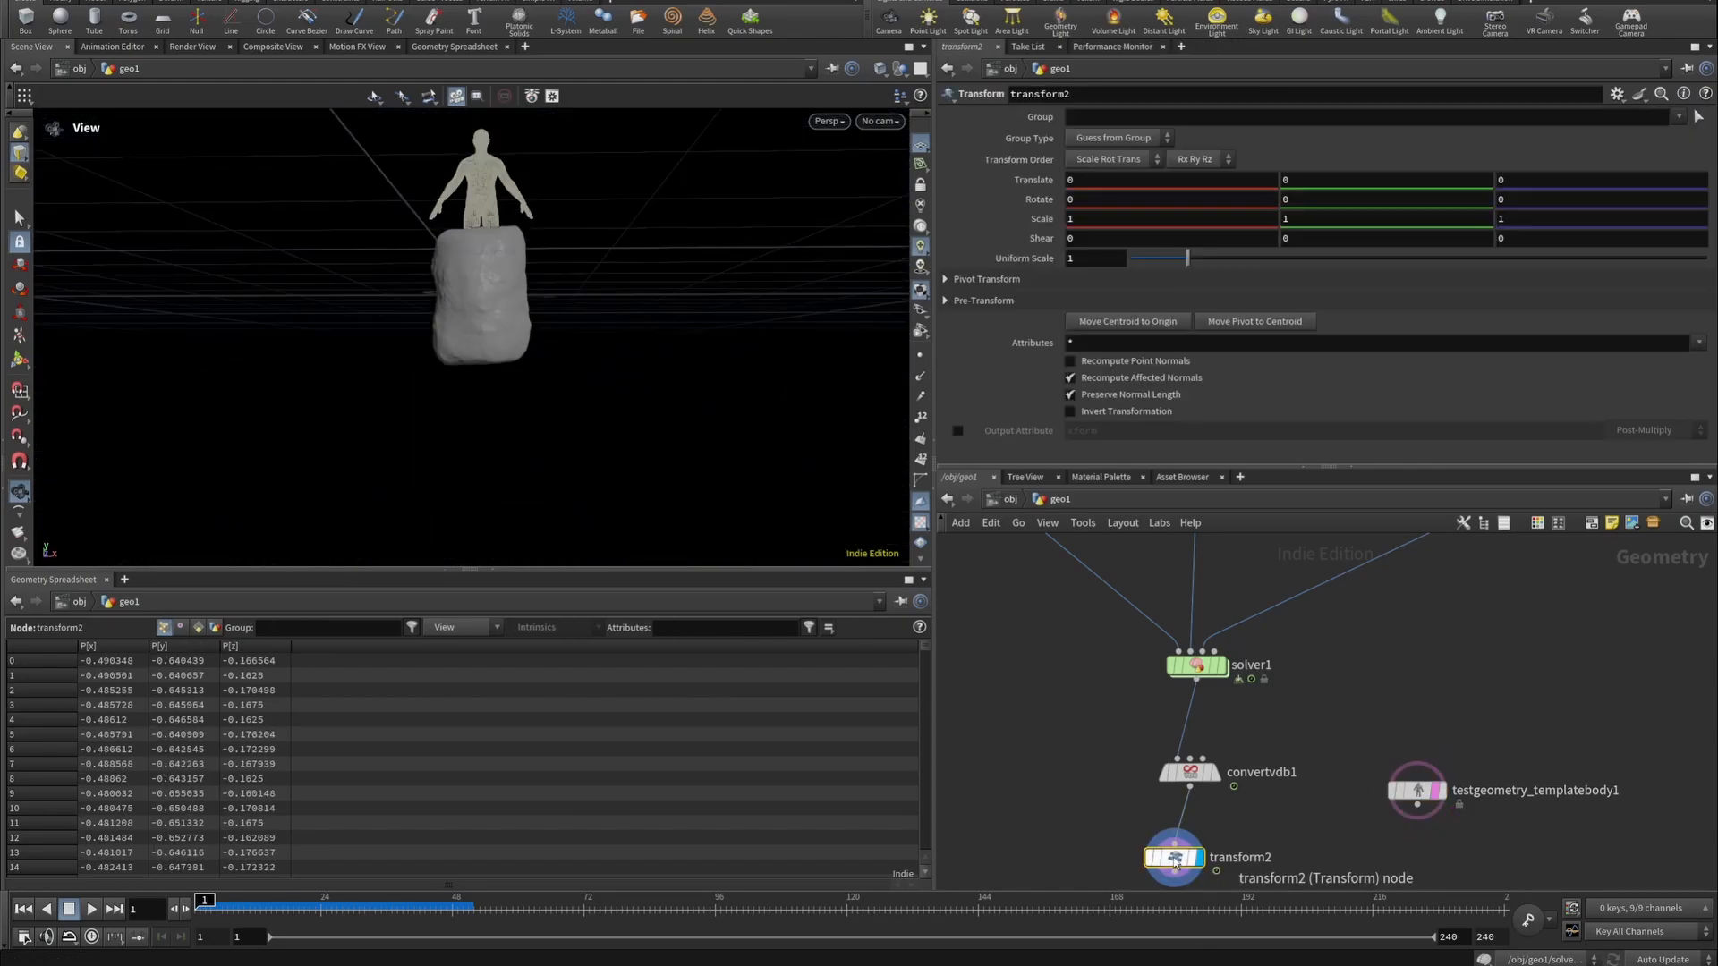
pyautogui.moveTo(1183, 857); pyautogui.dragTo(1213, 857)
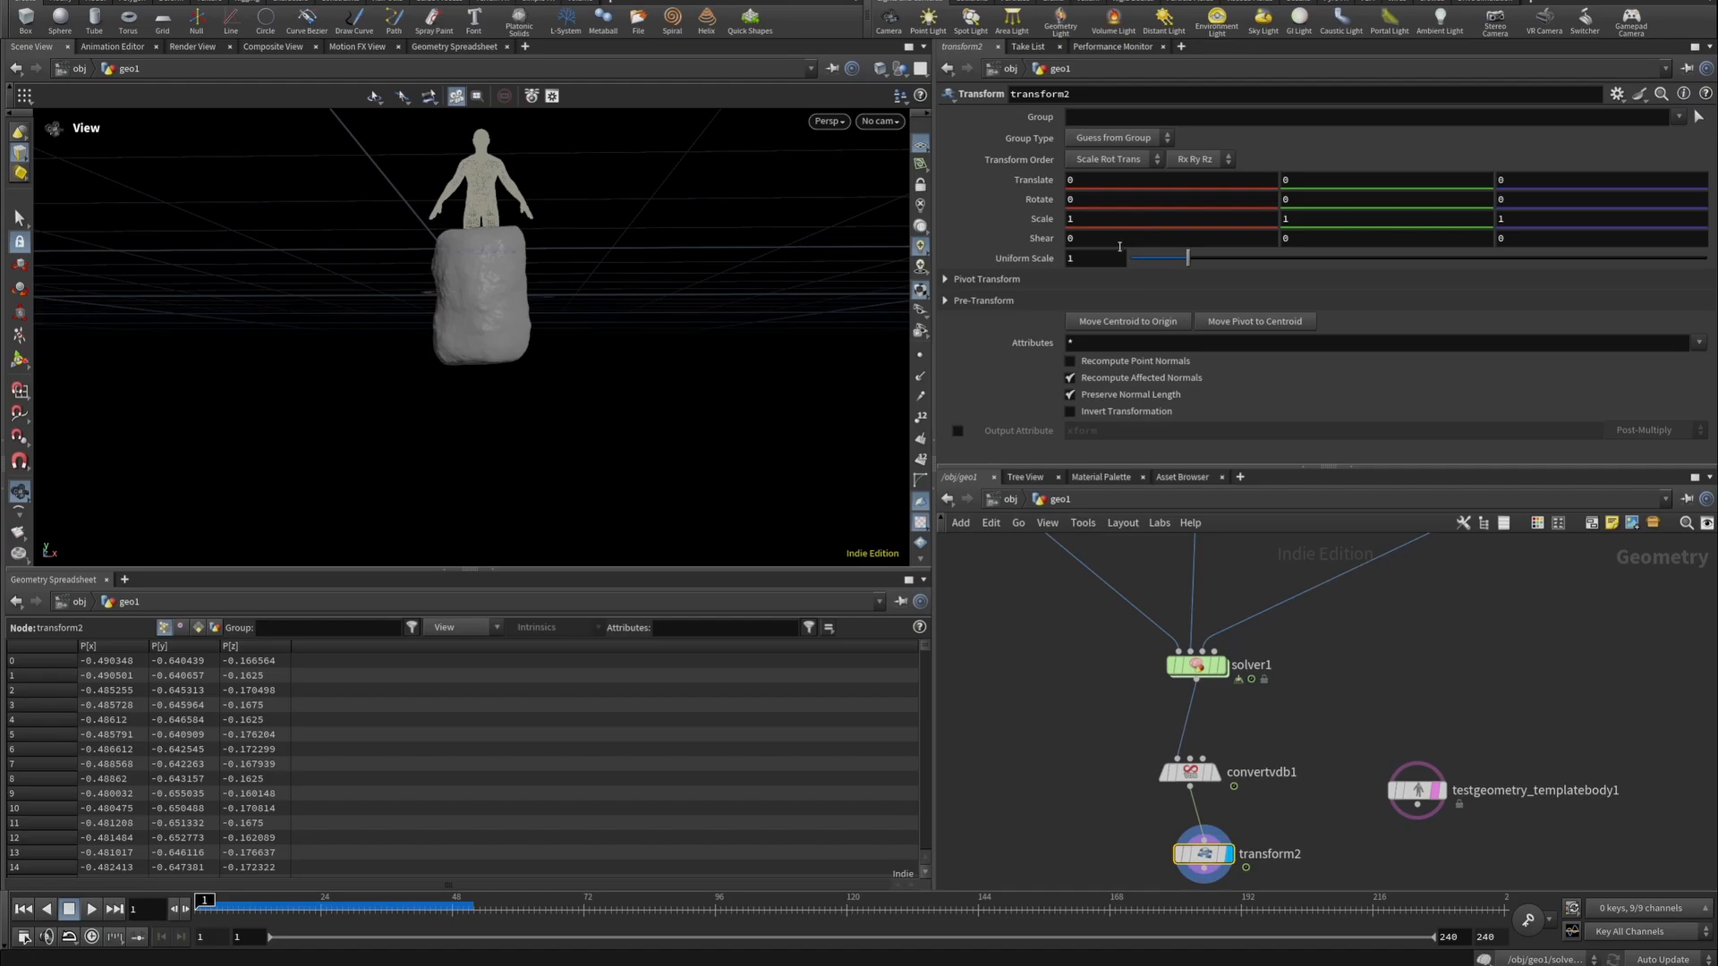
pyautogui.moveTo(1187, 259); pyautogui.dragTo(1141, 260)
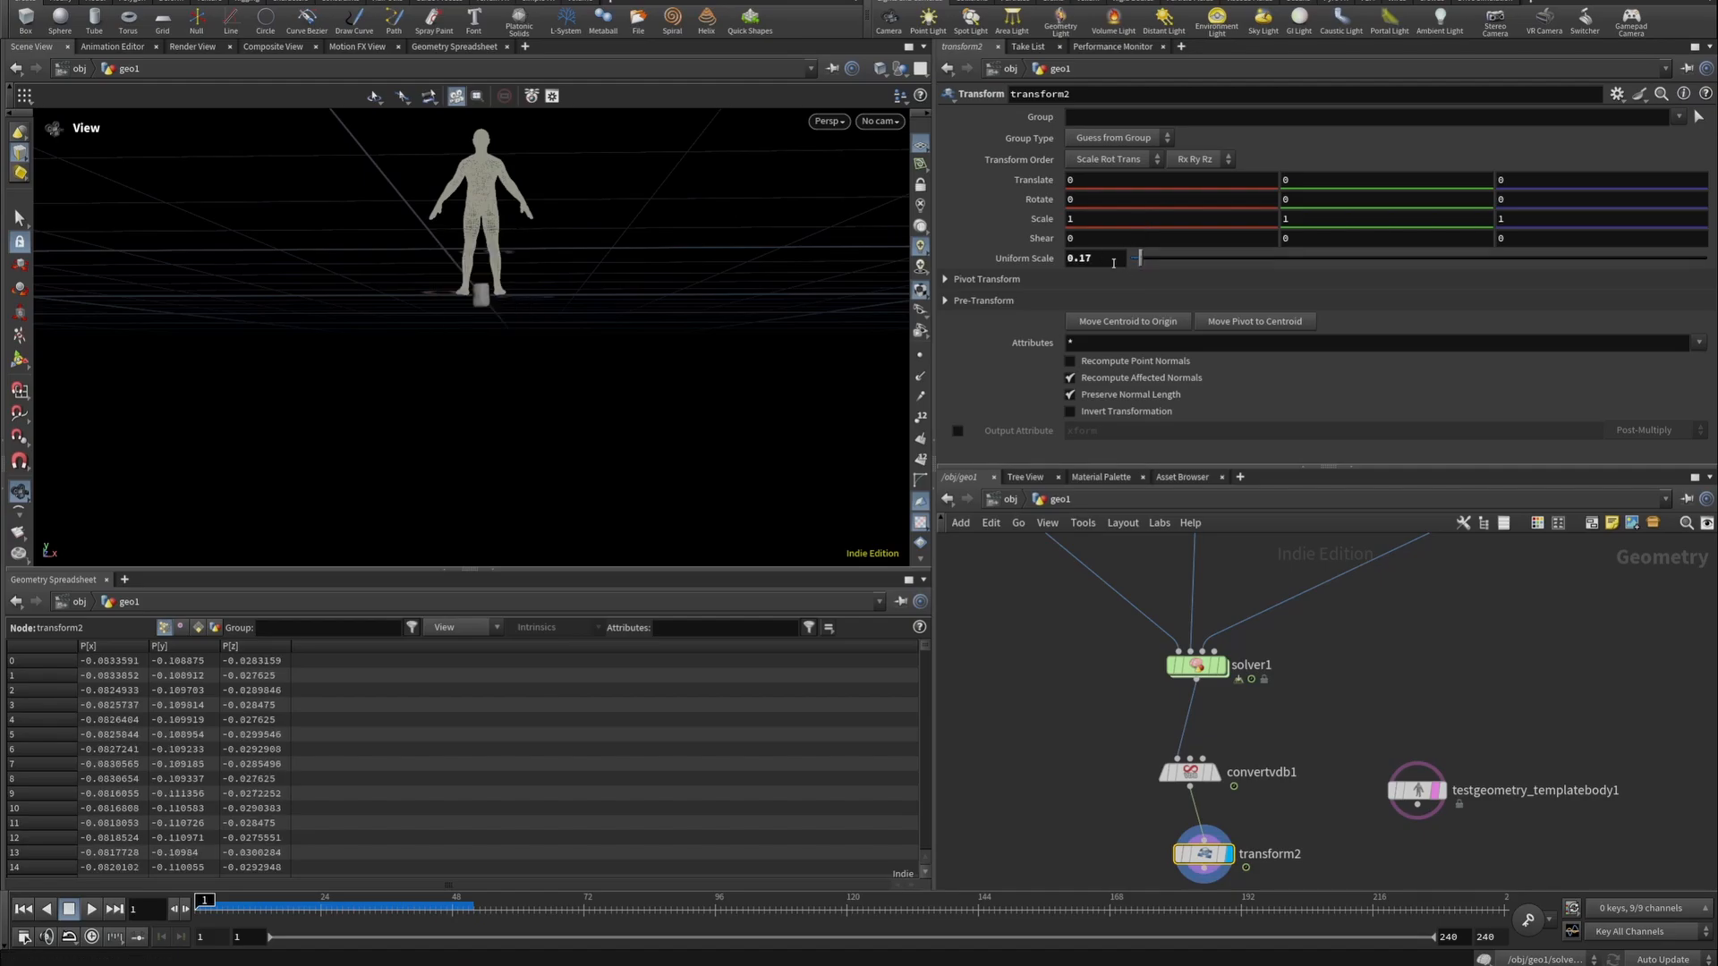
pyautogui.click(1112, 258)
pyautogui.press('BackSpace')
pyautogui.press('BackSpace')
pyautogui.write('09')
pyautogui.press('Return')
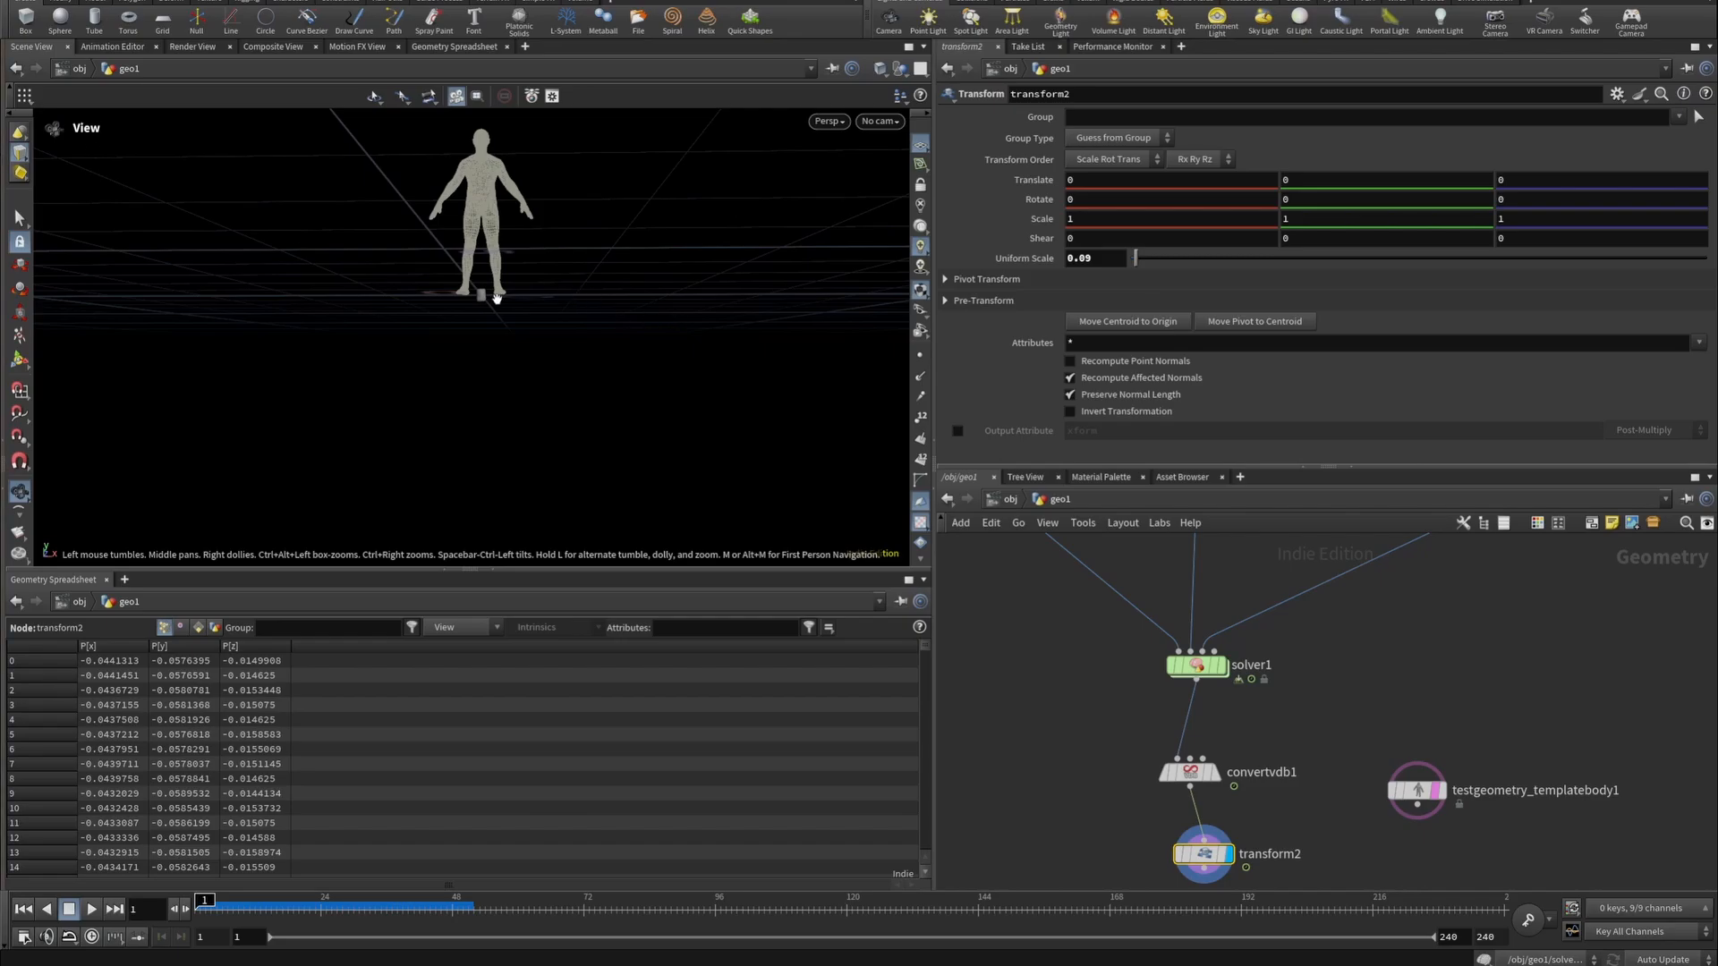
pyautogui.moveTo(497, 300); pyautogui.dragTo(854, 294, button='right')
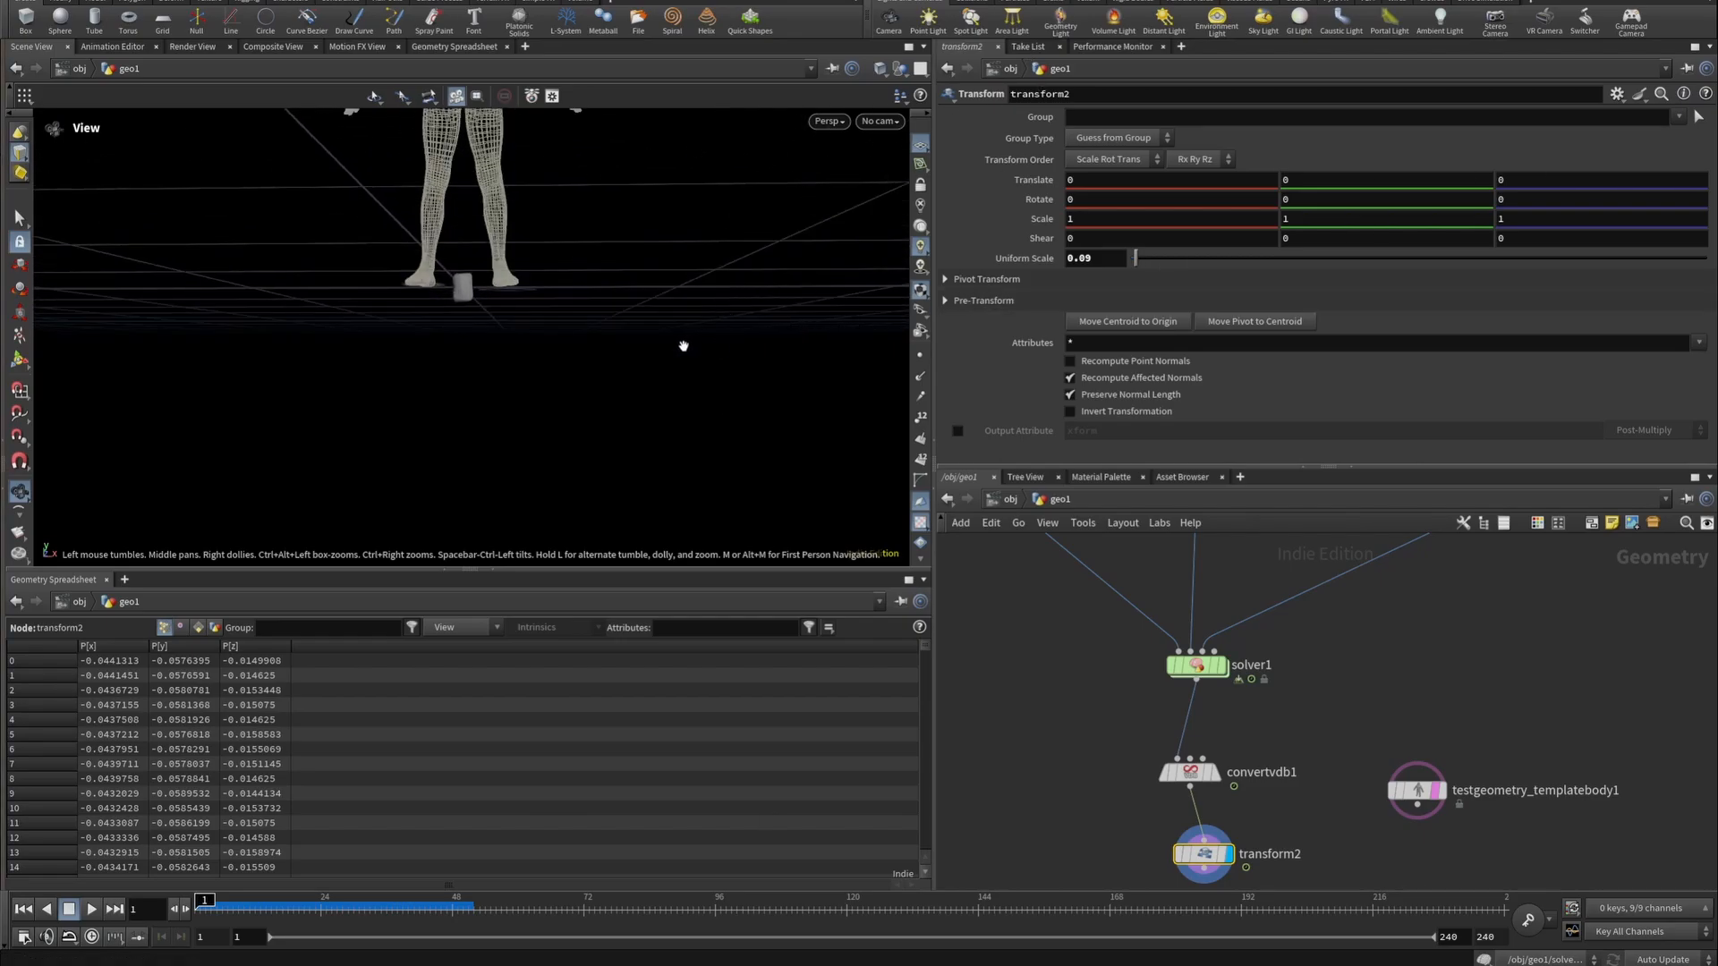
# Compare the scaled rock with the full template body and turn off the template display of testgeometry_templatebody1.
pyautogui.moveTo(556, 325); pyautogui.dragTo(505, 307)
pyautogui.moveTo(505, 306); pyautogui.dragTo(202, 404, button='right')
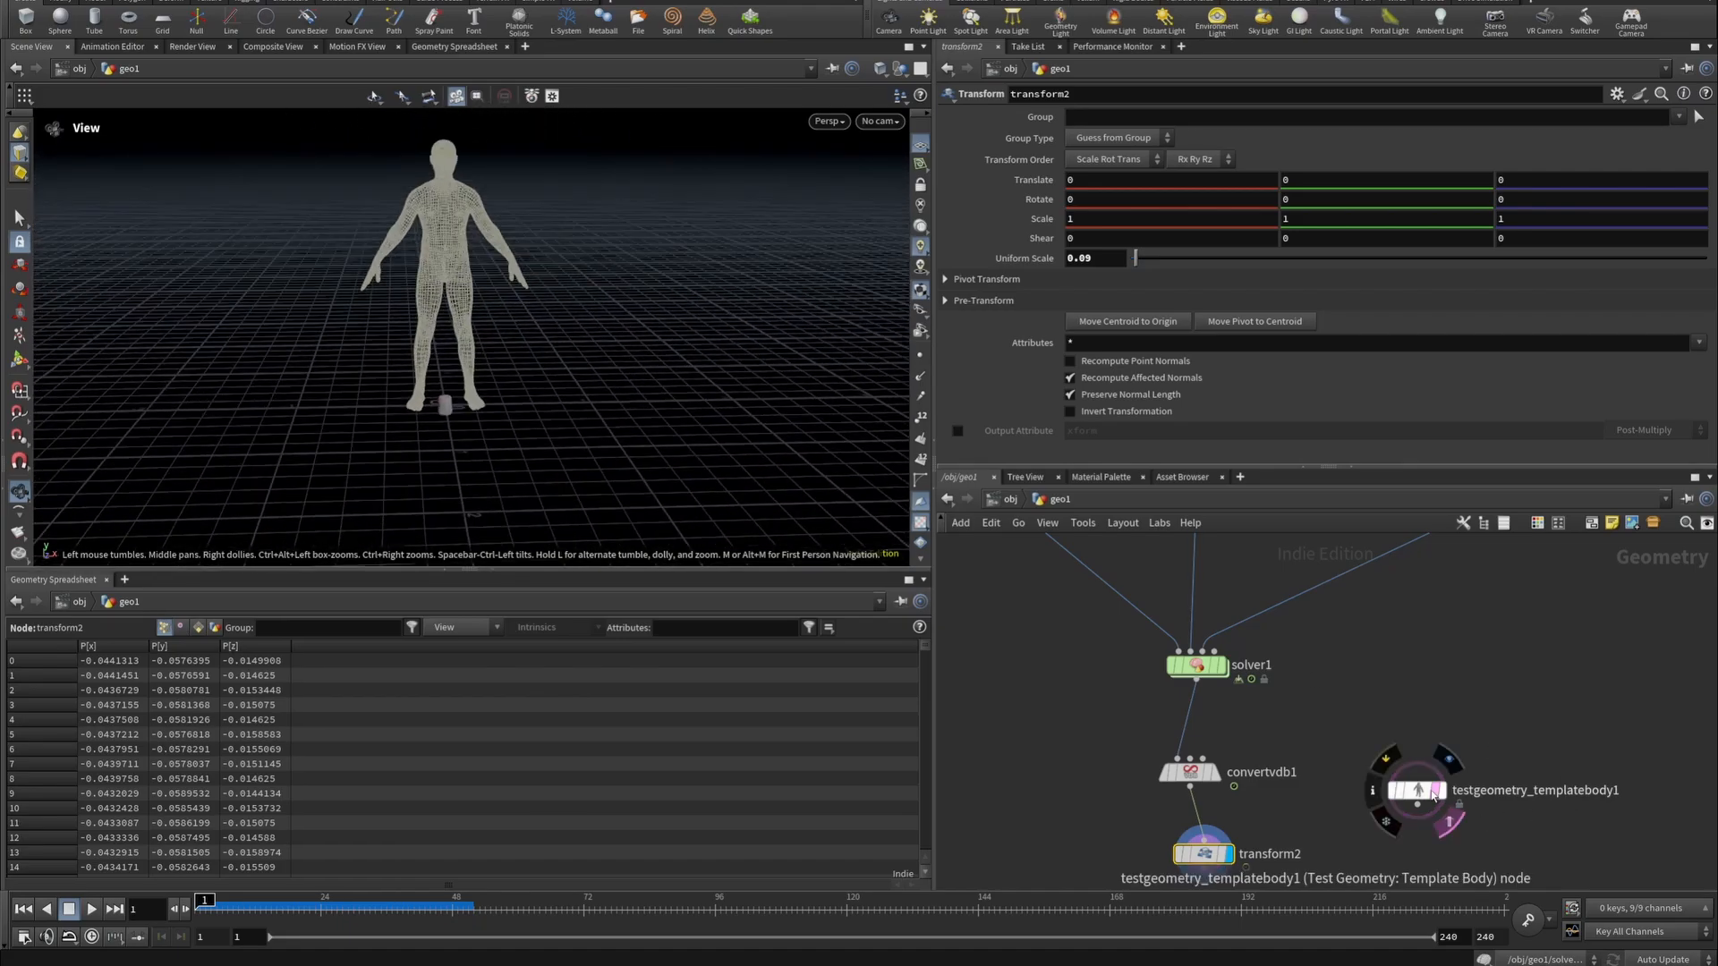
pyautogui.click(1446, 816)
pyautogui.moveTo(472, 373); pyautogui.dragTo(1029, 428, button='right')
pyautogui.moveTo(590, 338); pyautogui.dragTo(591, 333)
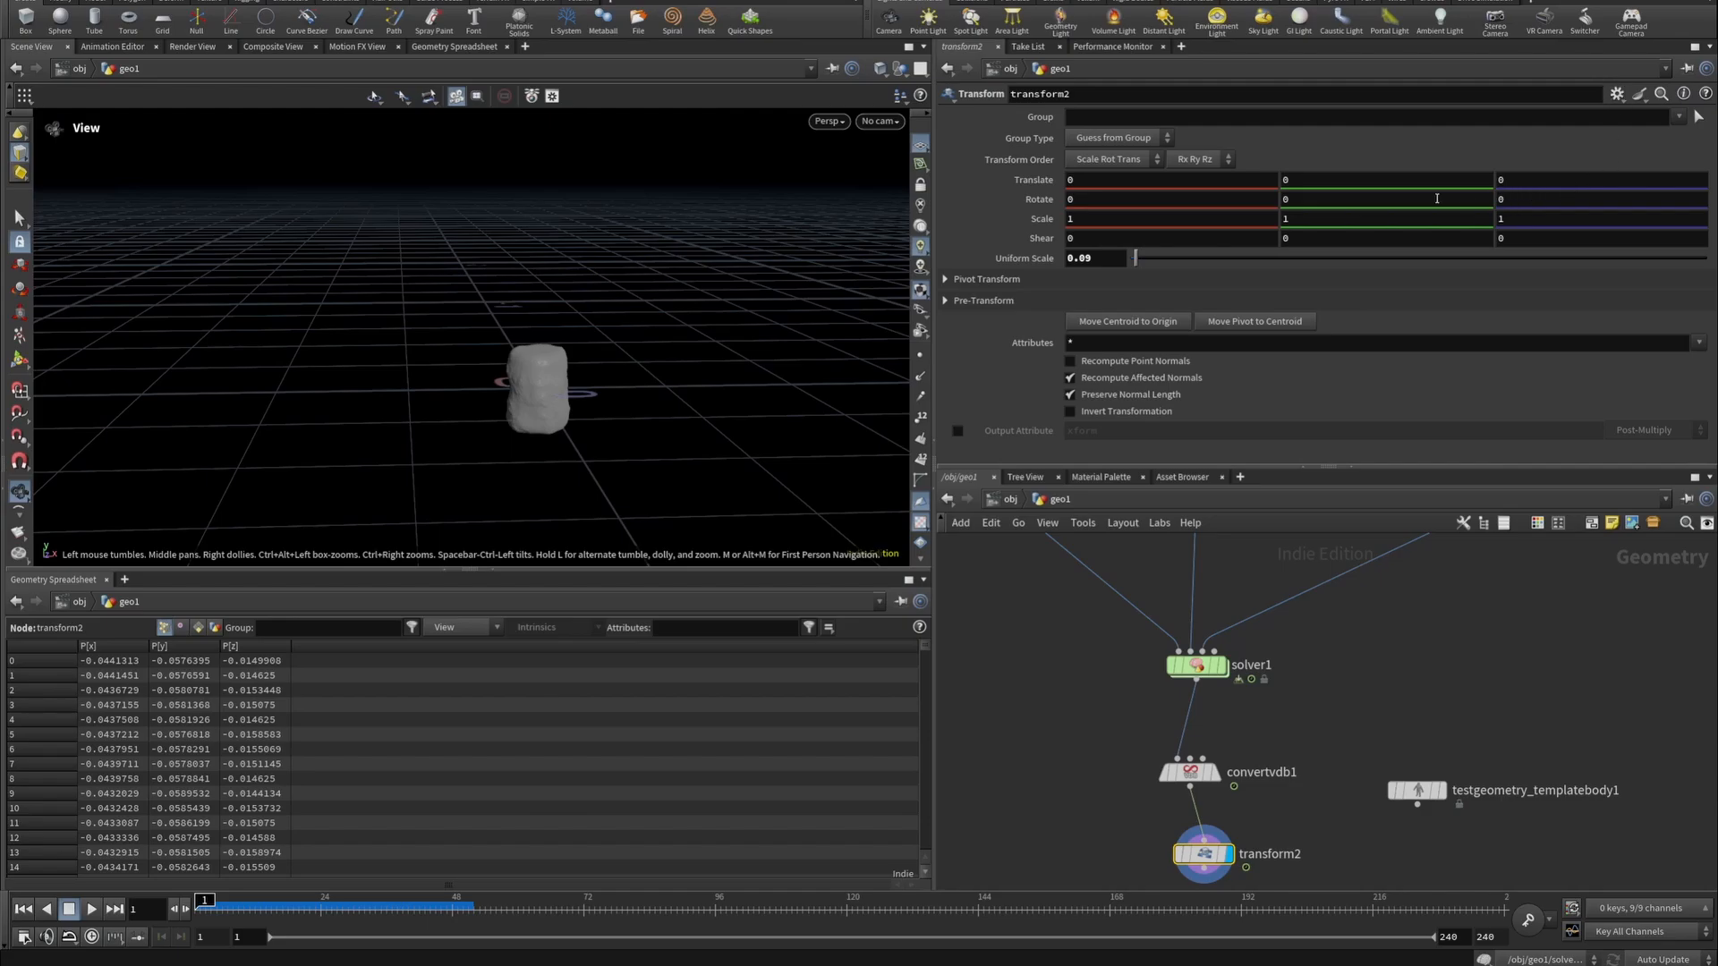
# Raise the rock by setting transform2's Y translation to 1.1 and frame it in the viewport.
pyautogui.click(1308, 179)
pyautogui.write('1')
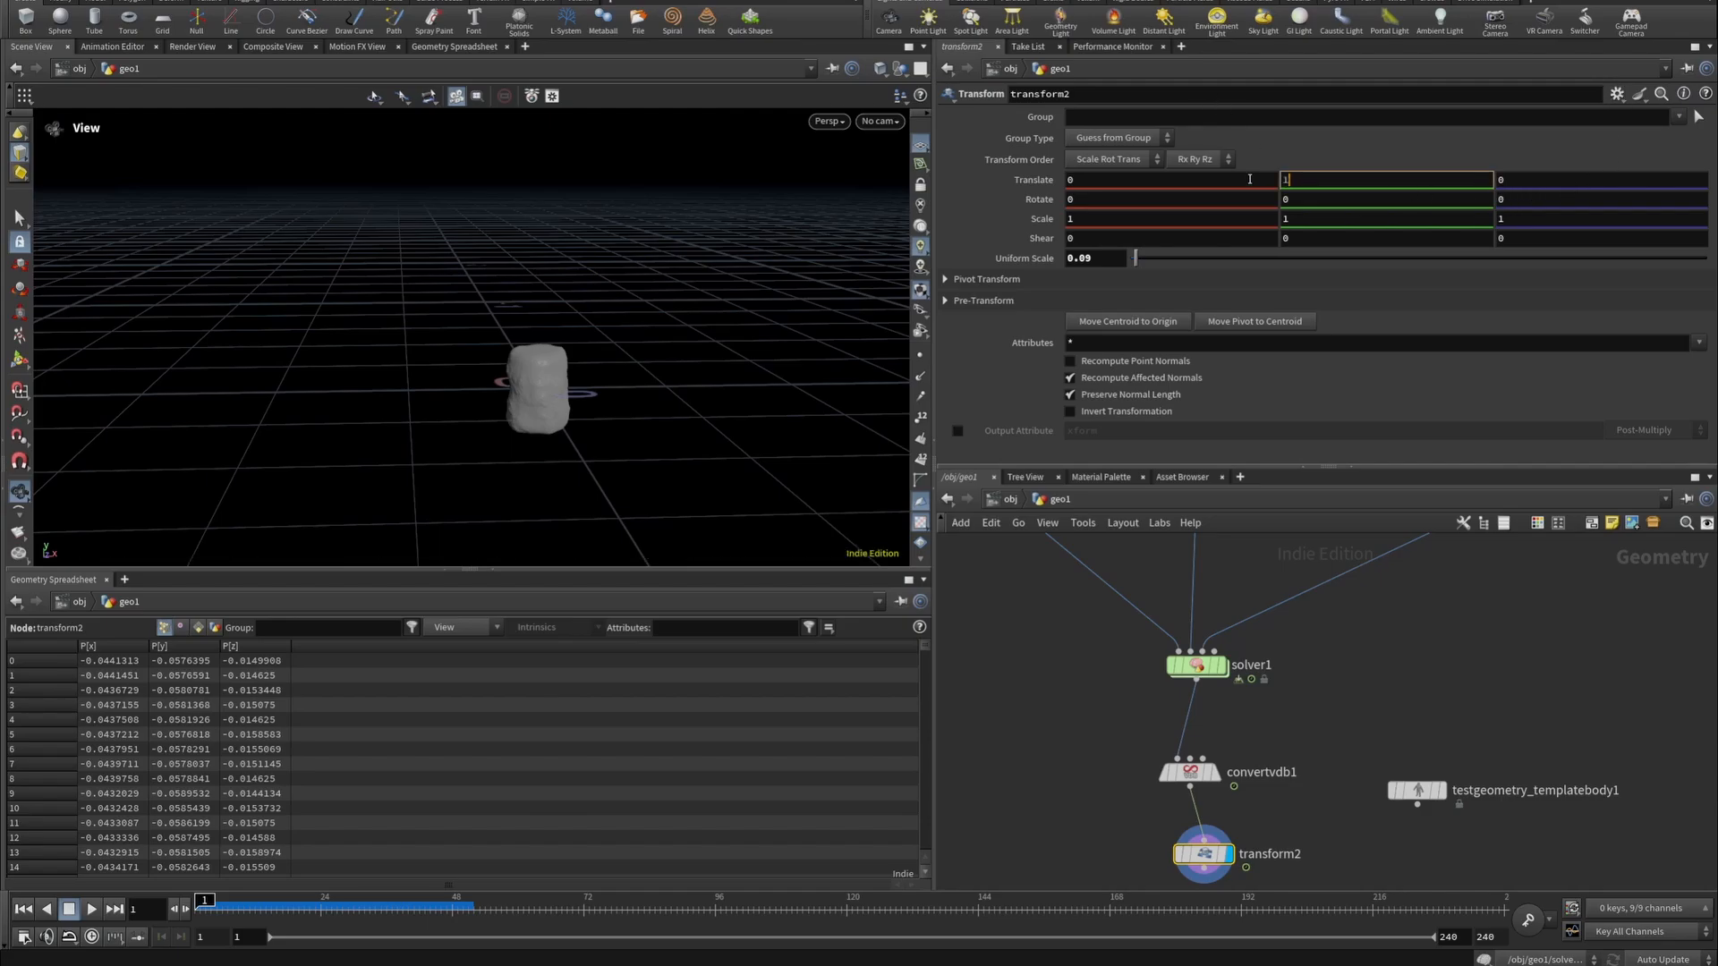
pyautogui.press('Return')
pyautogui.write('.')
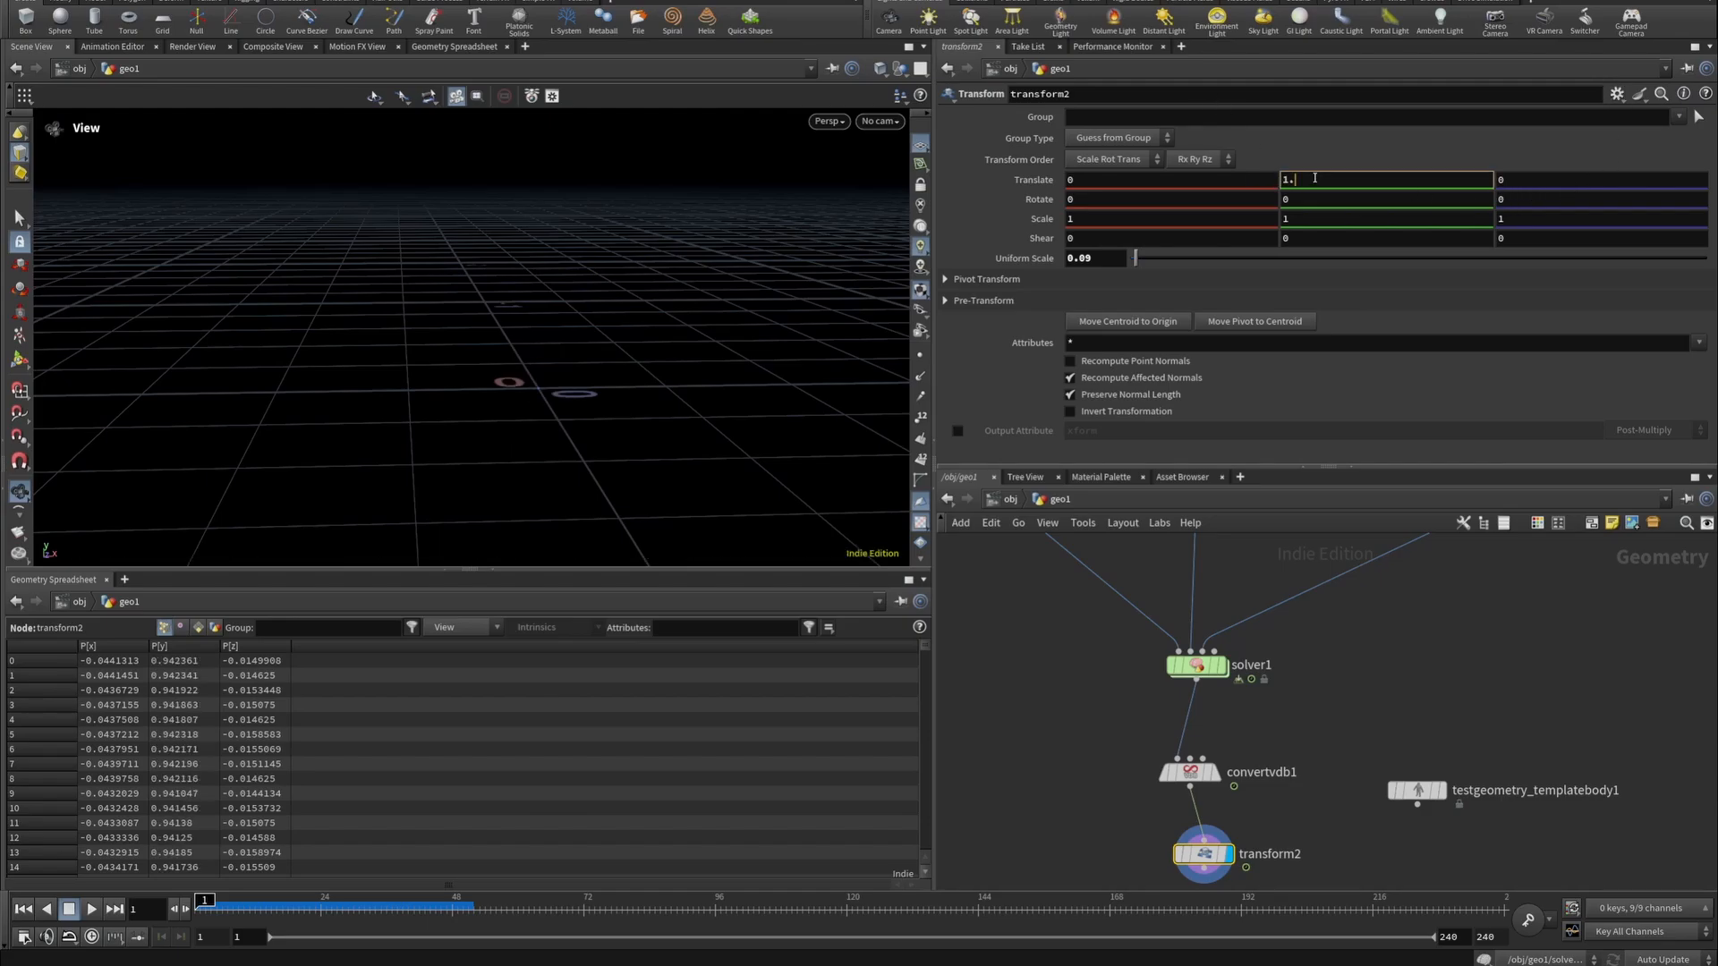
pyautogui.write('1')
pyautogui.press('Return')
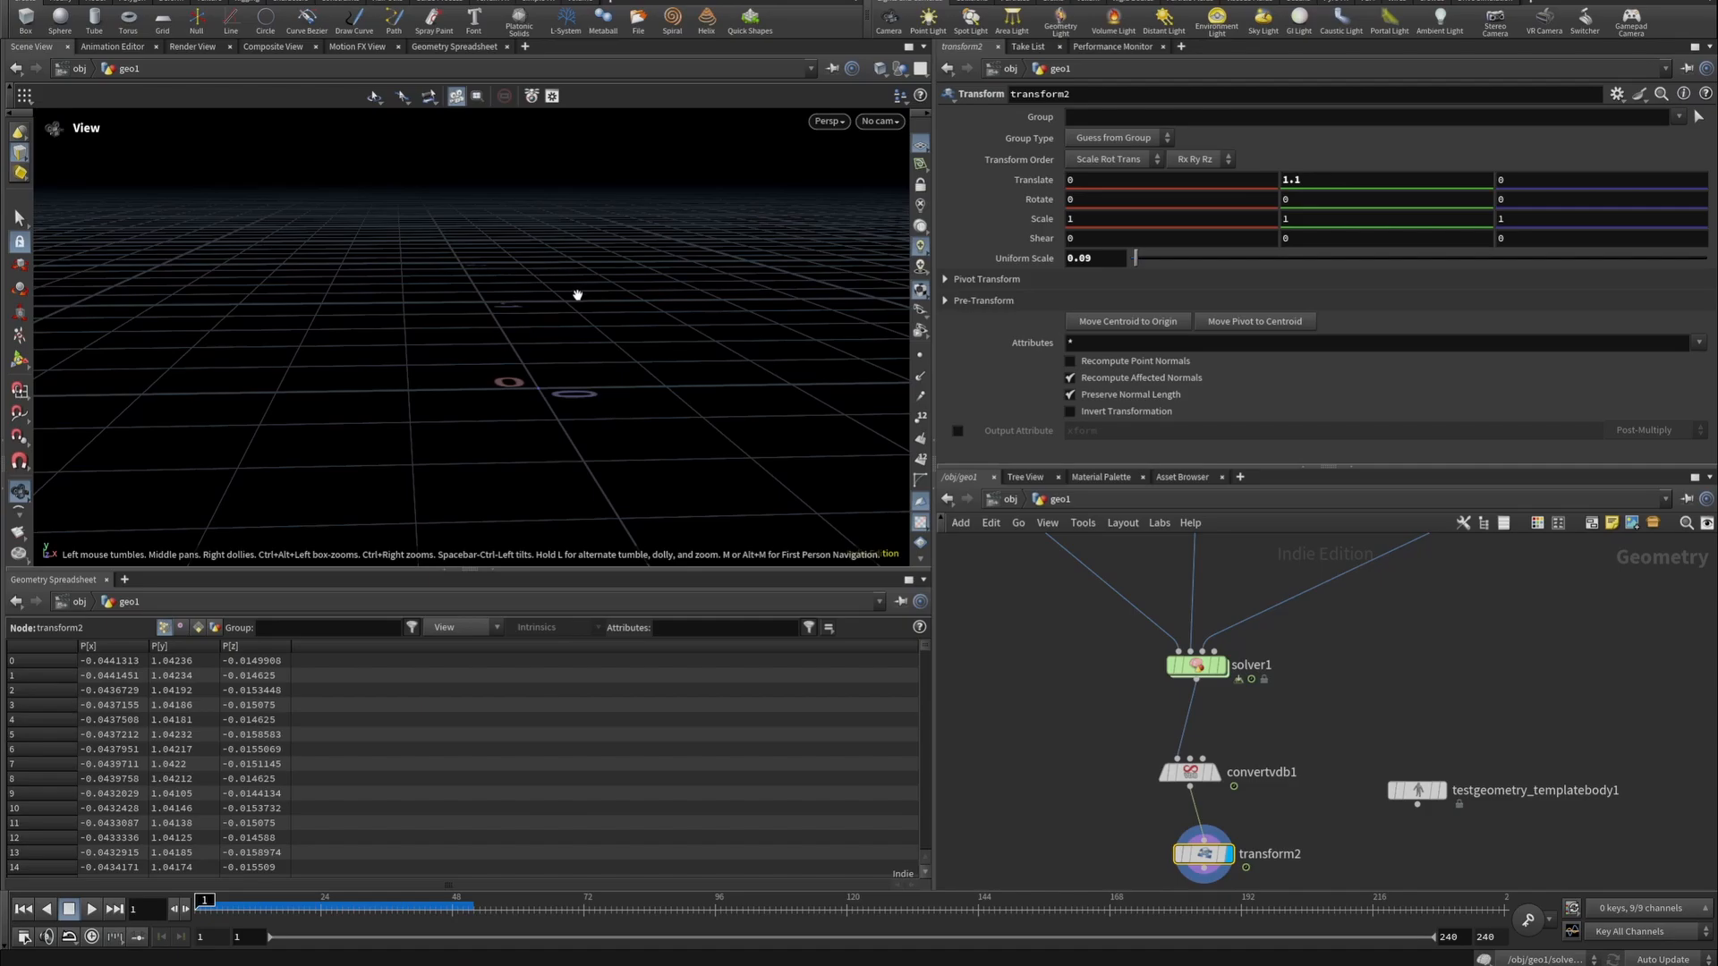
pyautogui.press('f')
pyautogui.scroll(-5, 373, 372)
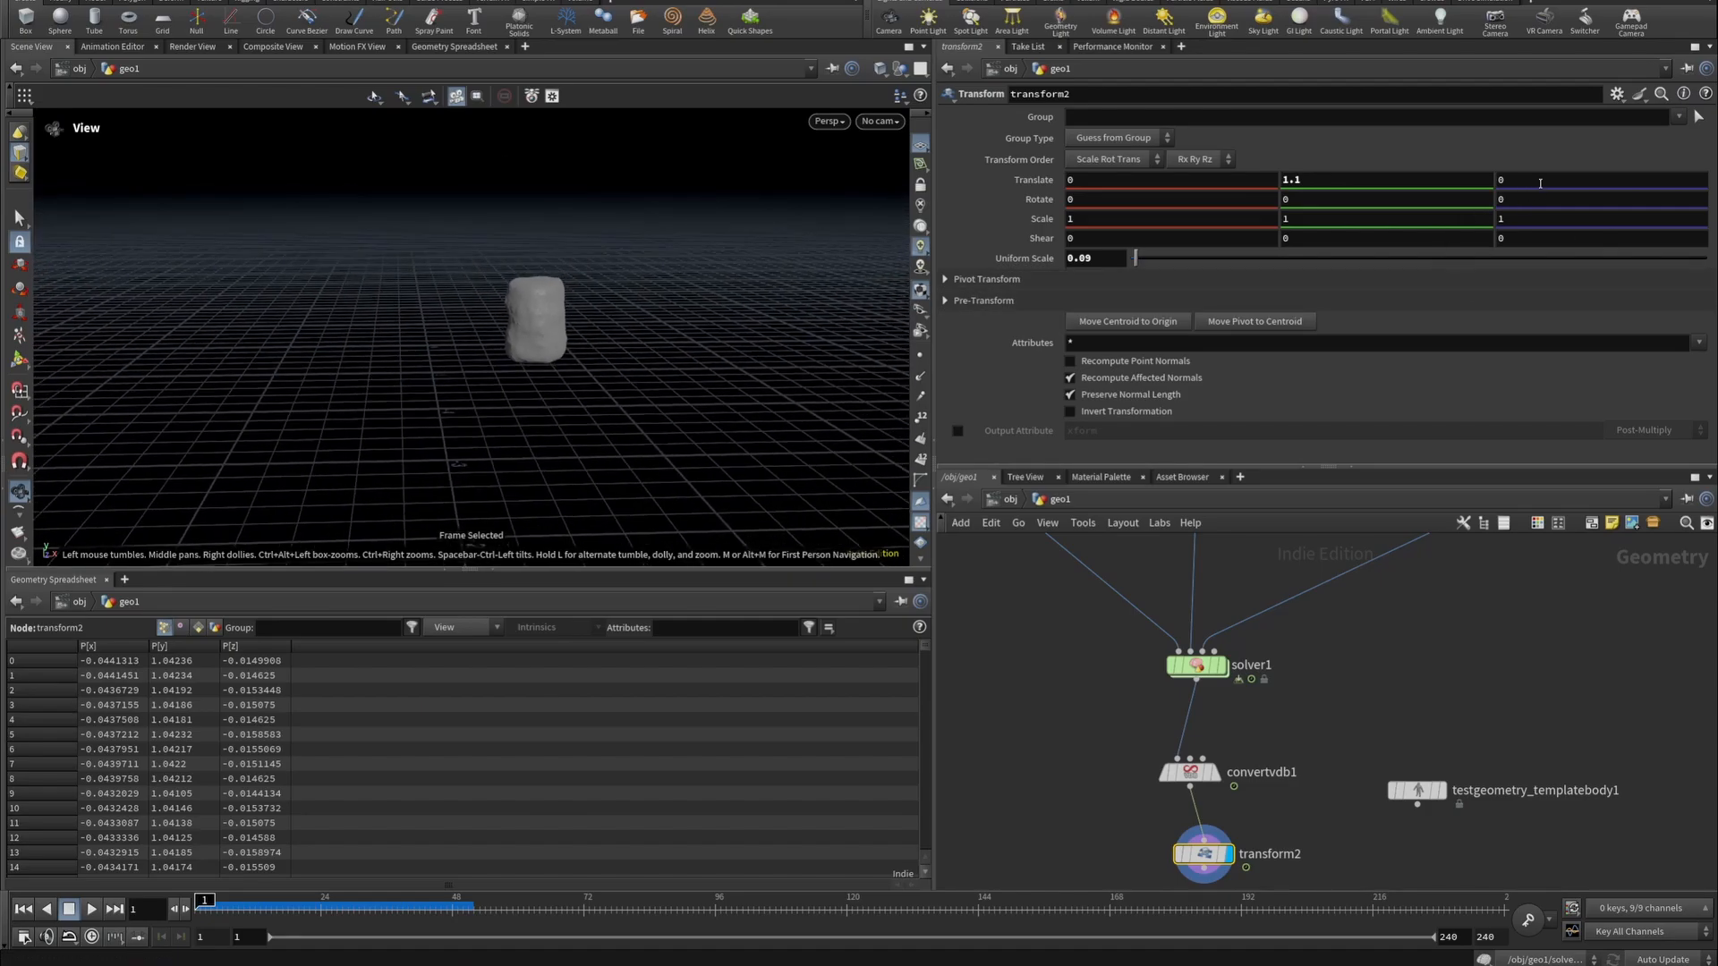
# Tilt the rock by setting transform2's Z rotation to 14.096 and check it up close.
pyautogui.click(1504, 201)
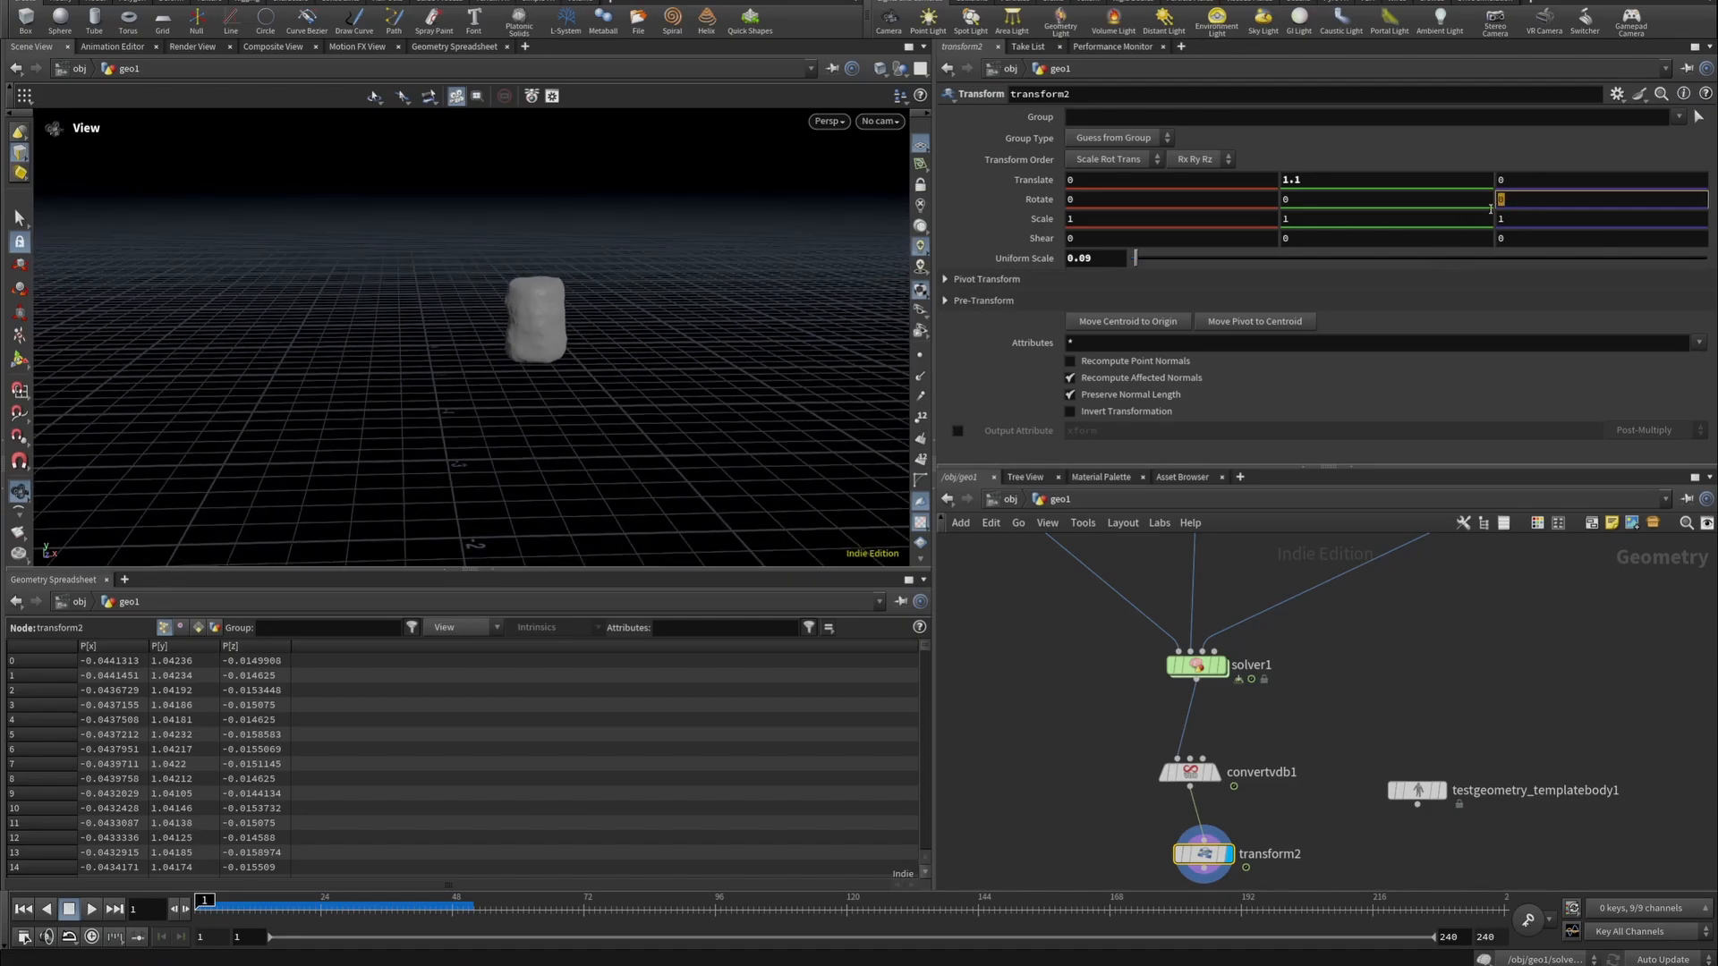
pyautogui.write('14.096')
pyautogui.press('Return')
pyautogui.moveTo(537, 340); pyautogui.dragTo(572, 307)
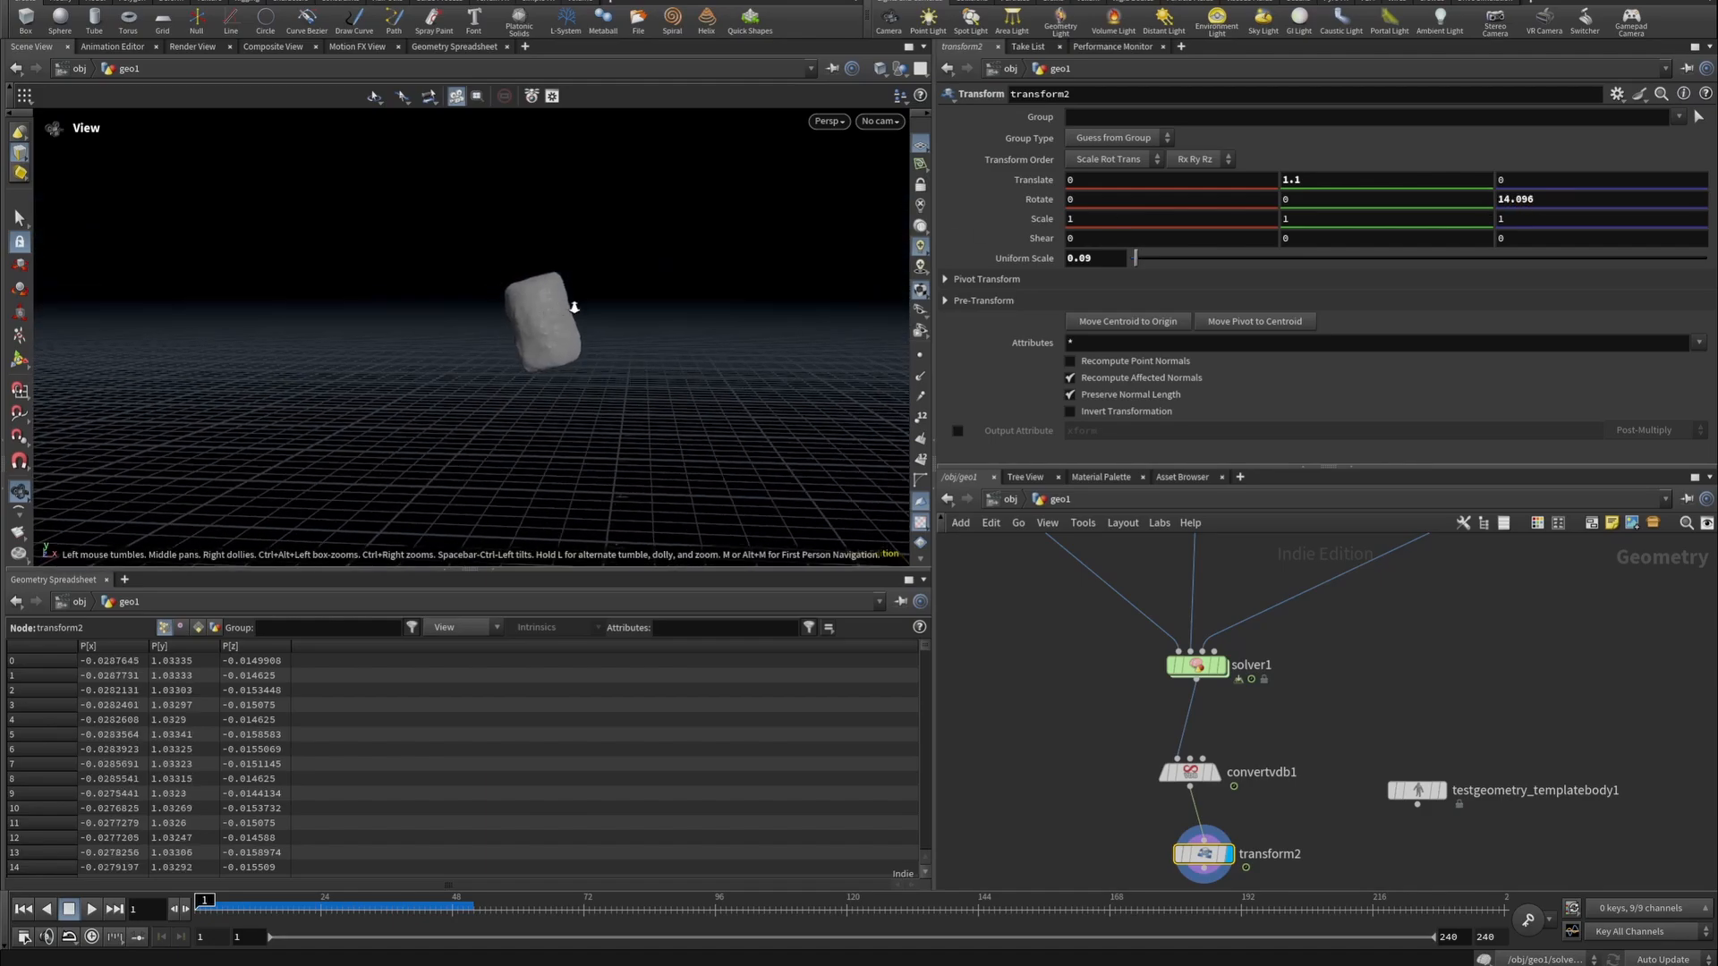
pyautogui.moveTo(572, 307); pyautogui.dragTo(709, 296, button='right')
pyautogui.moveTo(578, 336); pyautogui.dragTo(623, 327)
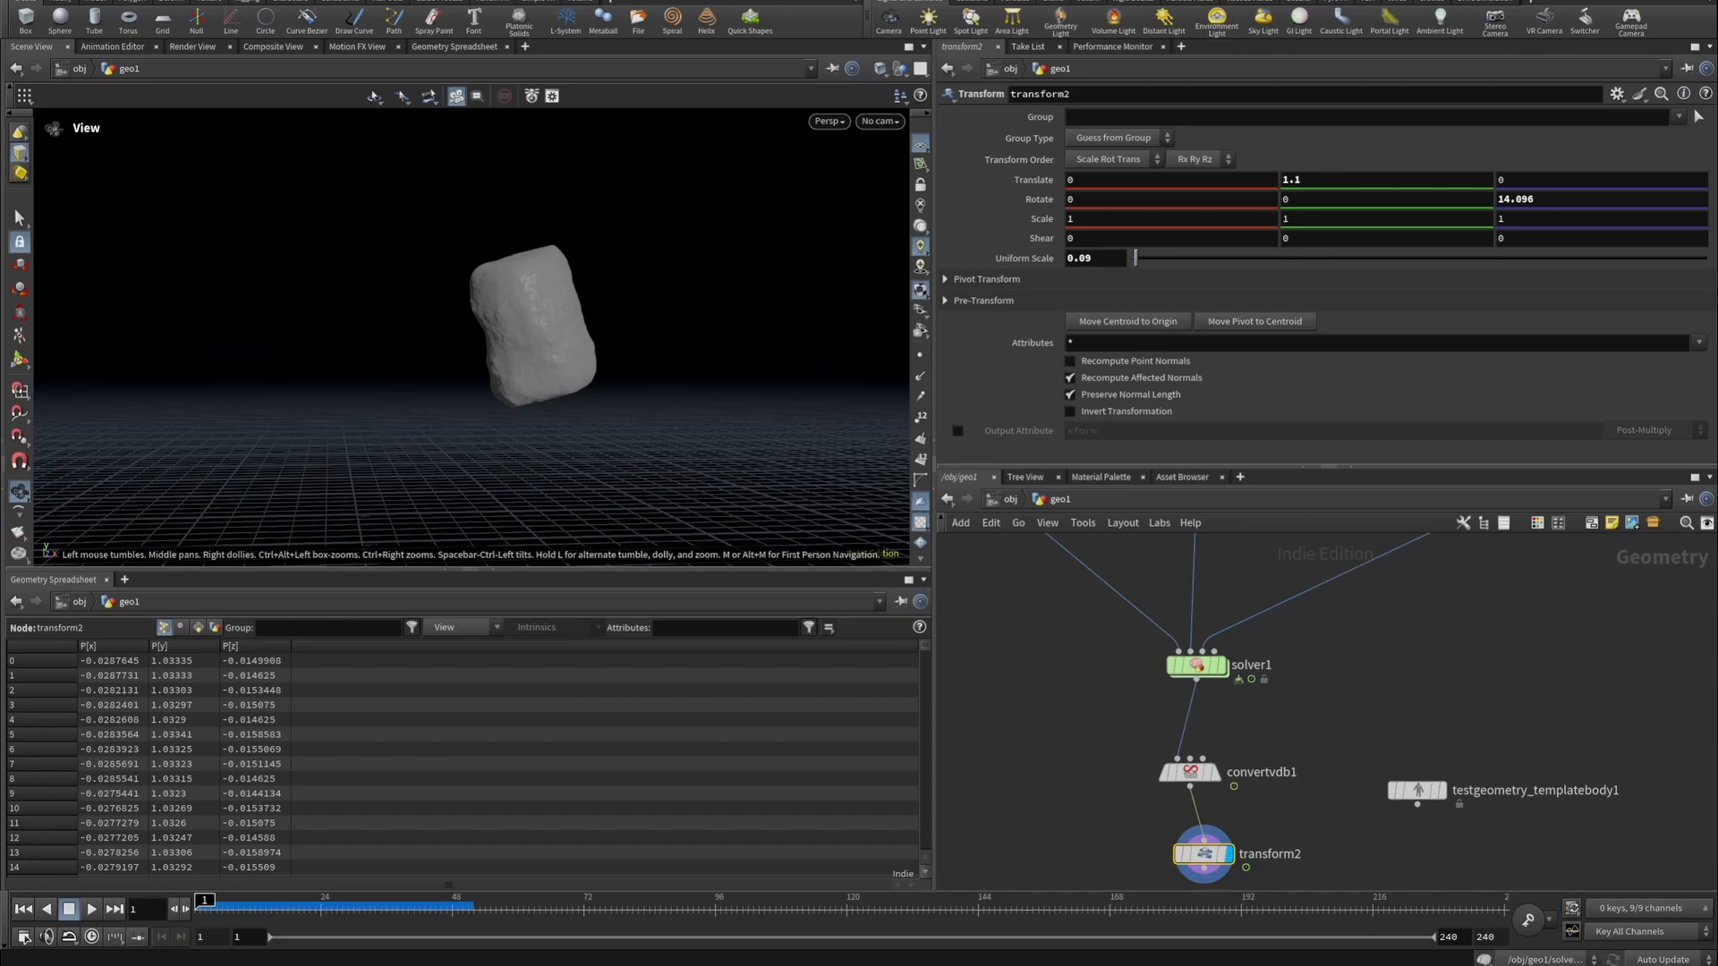
# Place a File Cache node named marshmellow below transform2 and display it, loading its geometry from disk.
pyautogui.moveTo(1429, 700); pyautogui.dragTo(1467, 461, button='middle')
pyautogui.click(1241, 629)
pyautogui.press('Escape')
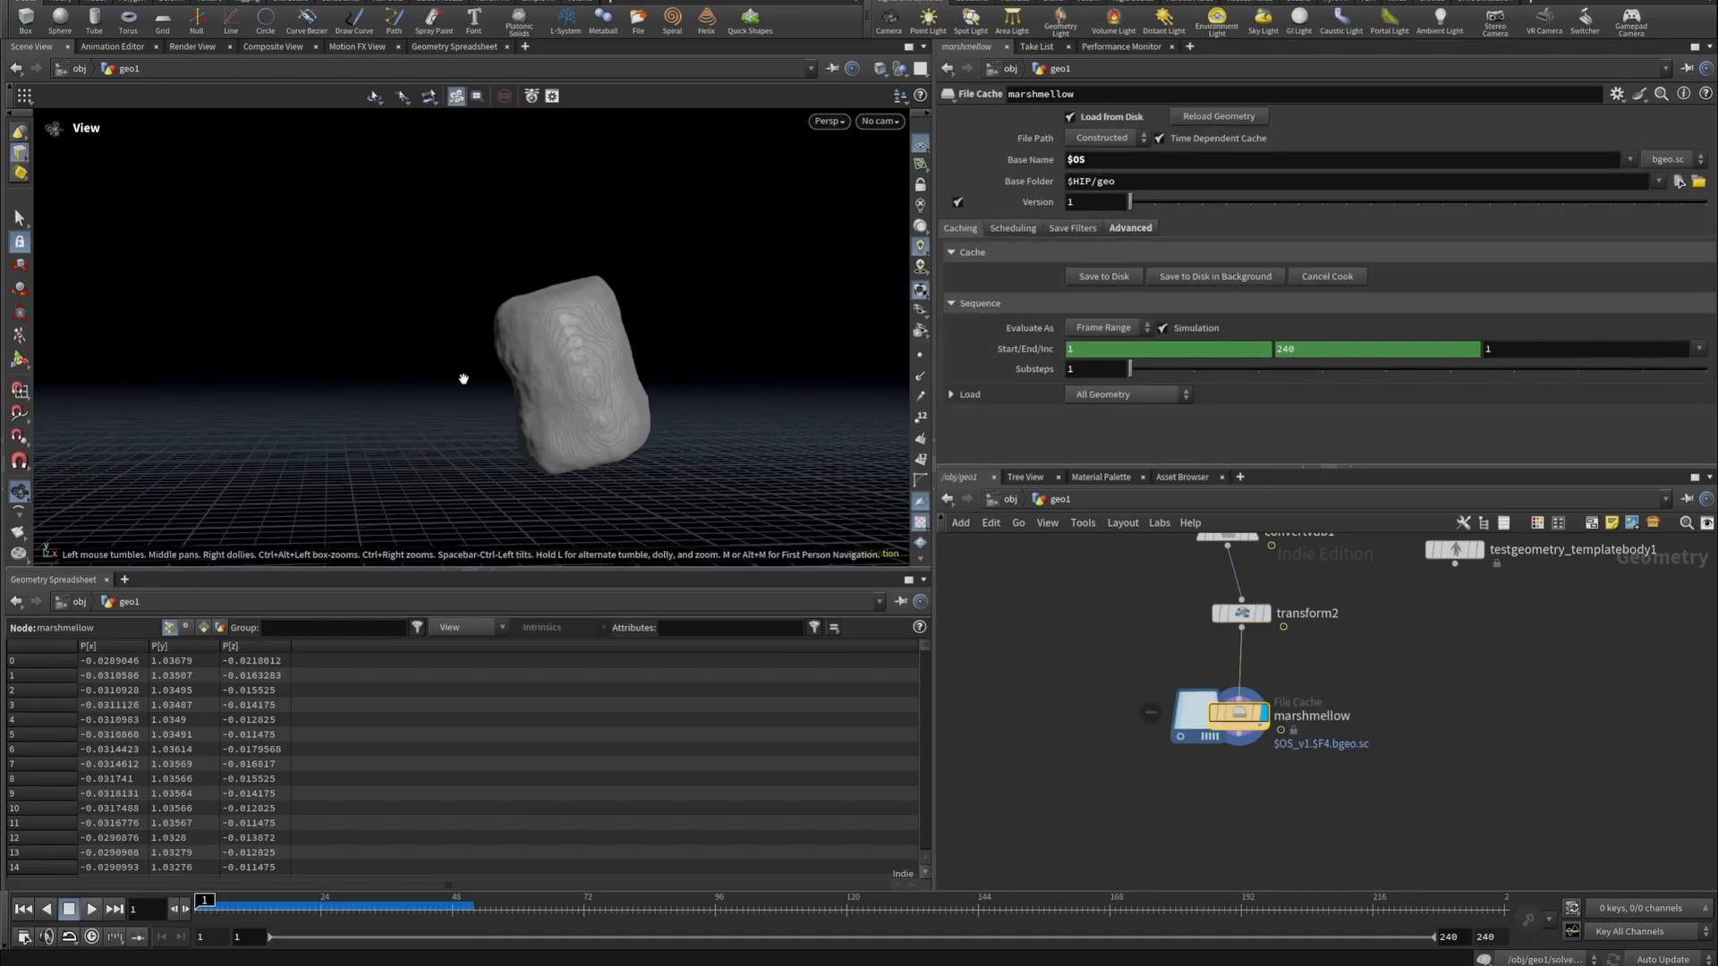
# Go to frame 57 and set the marshmellow file cache's Version to 2.
pyautogui.moveTo(372, 909); pyautogui.dragTo(502, 902)
pyautogui.click(1161, 198)
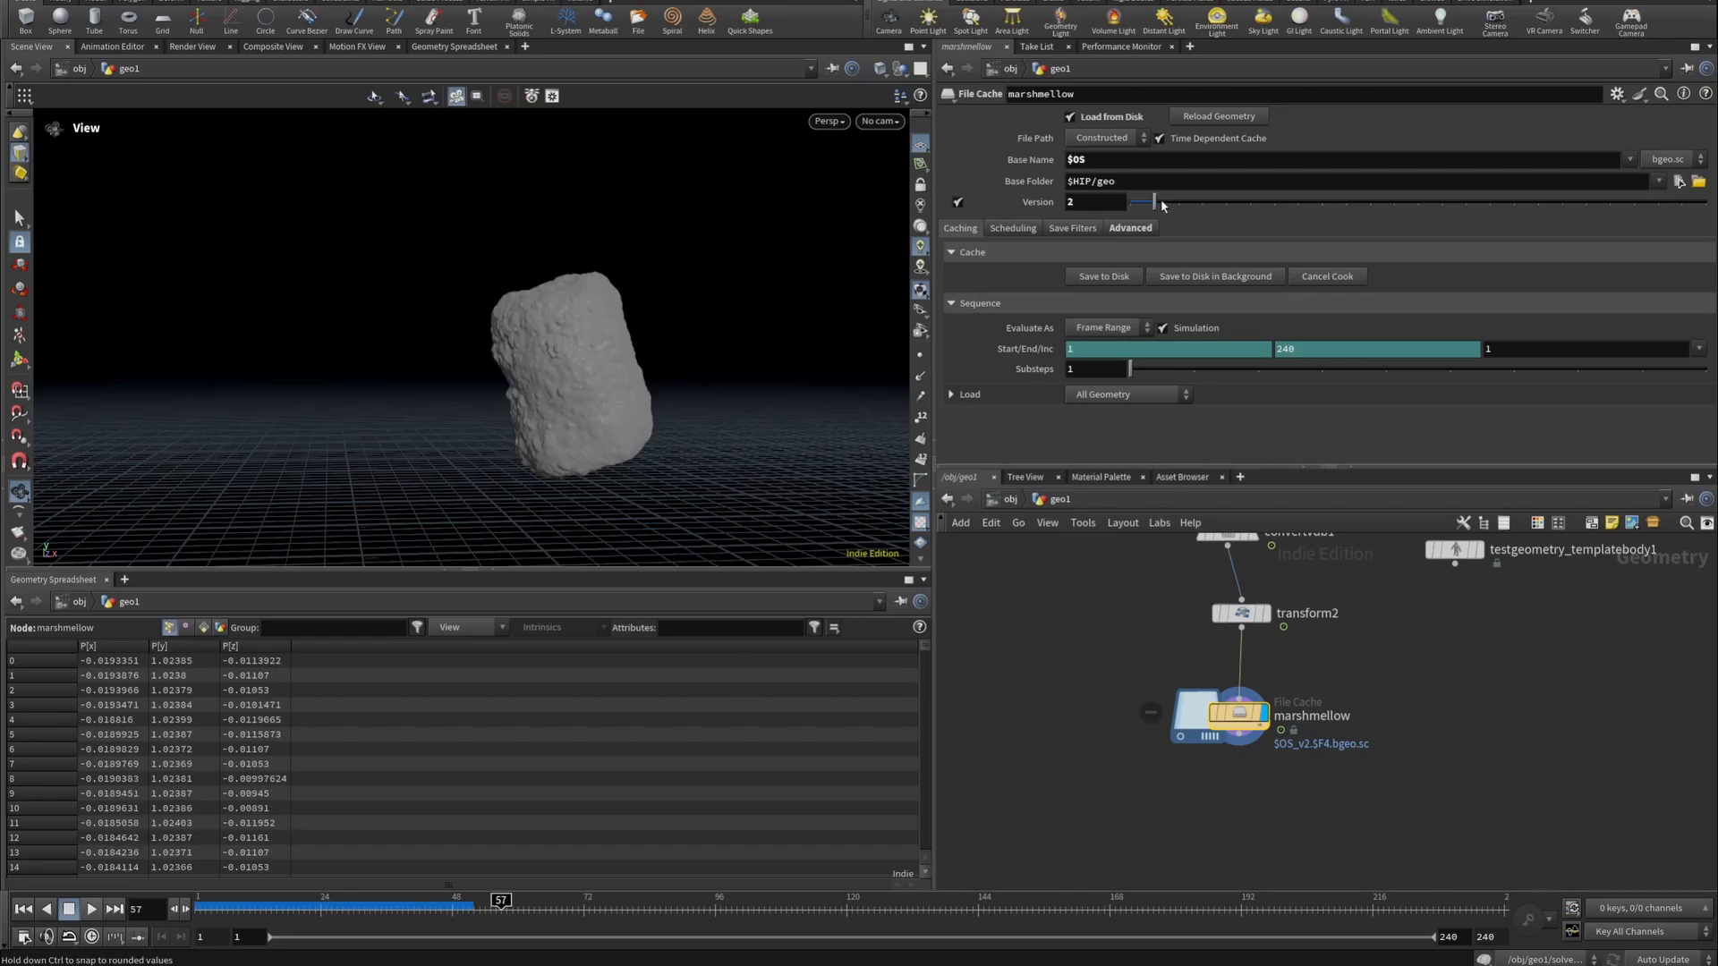
# Switch the marshmellow file cache to version 6, inspect the geometry across the timeline, and return to frame 1.
pyautogui.moveTo(1174, 211); pyautogui.dragTo(1231, 207)
pyautogui.click(1250, 208)
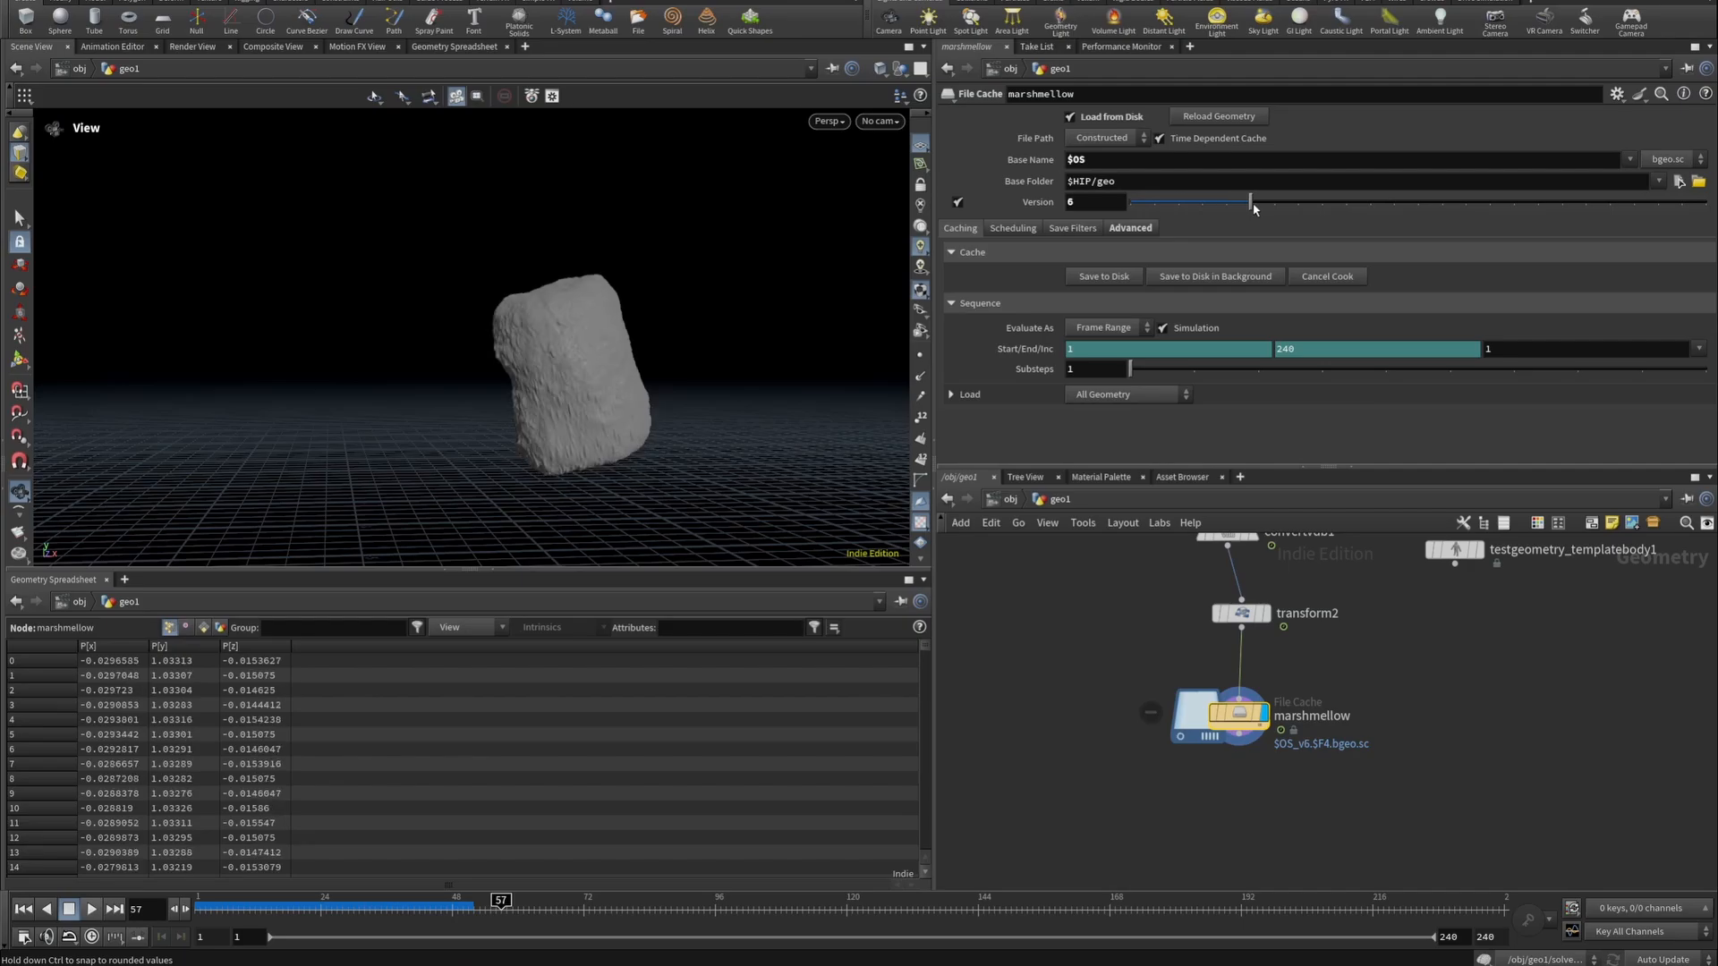
pyautogui.moveTo(595, 349); pyautogui.dragTo(831, 337, button='right')
pyautogui.moveTo(510, 338)
pyautogui.mouseDown()
pyautogui.moveTo(711, 421)
pyautogui.moveTo(506, 363)
pyautogui.mouseUp()
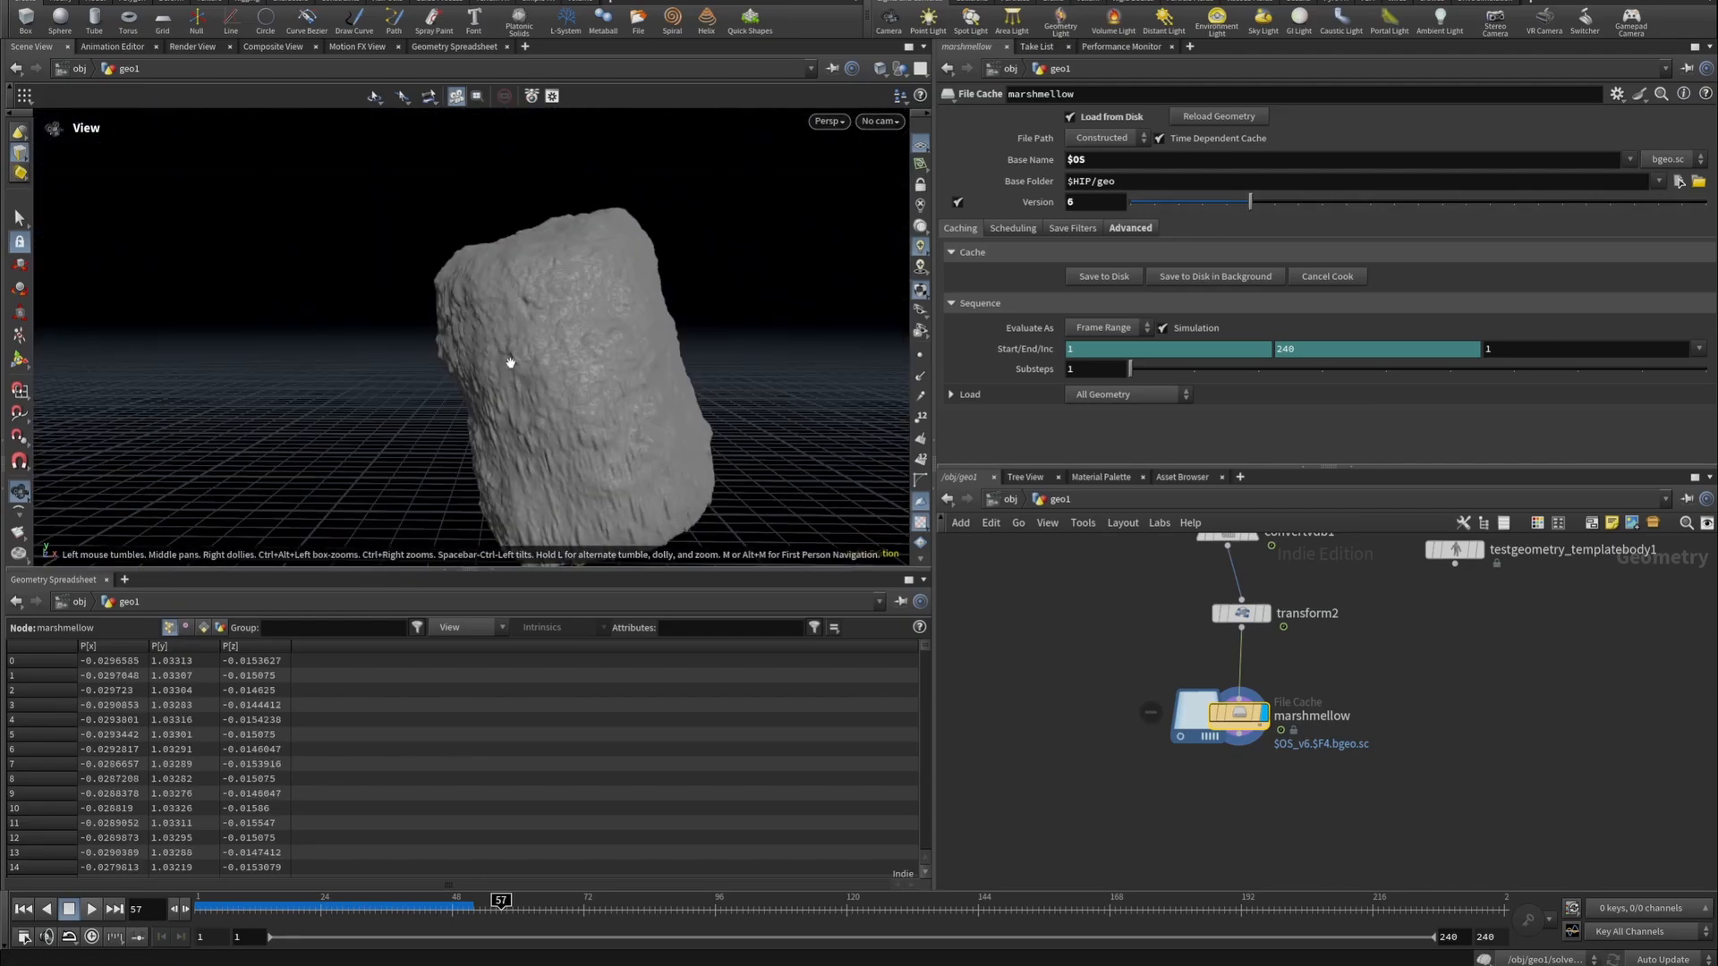
pyautogui.moveTo(269, 900); pyautogui.dragTo(433, 898)
pyautogui.click(23, 909)
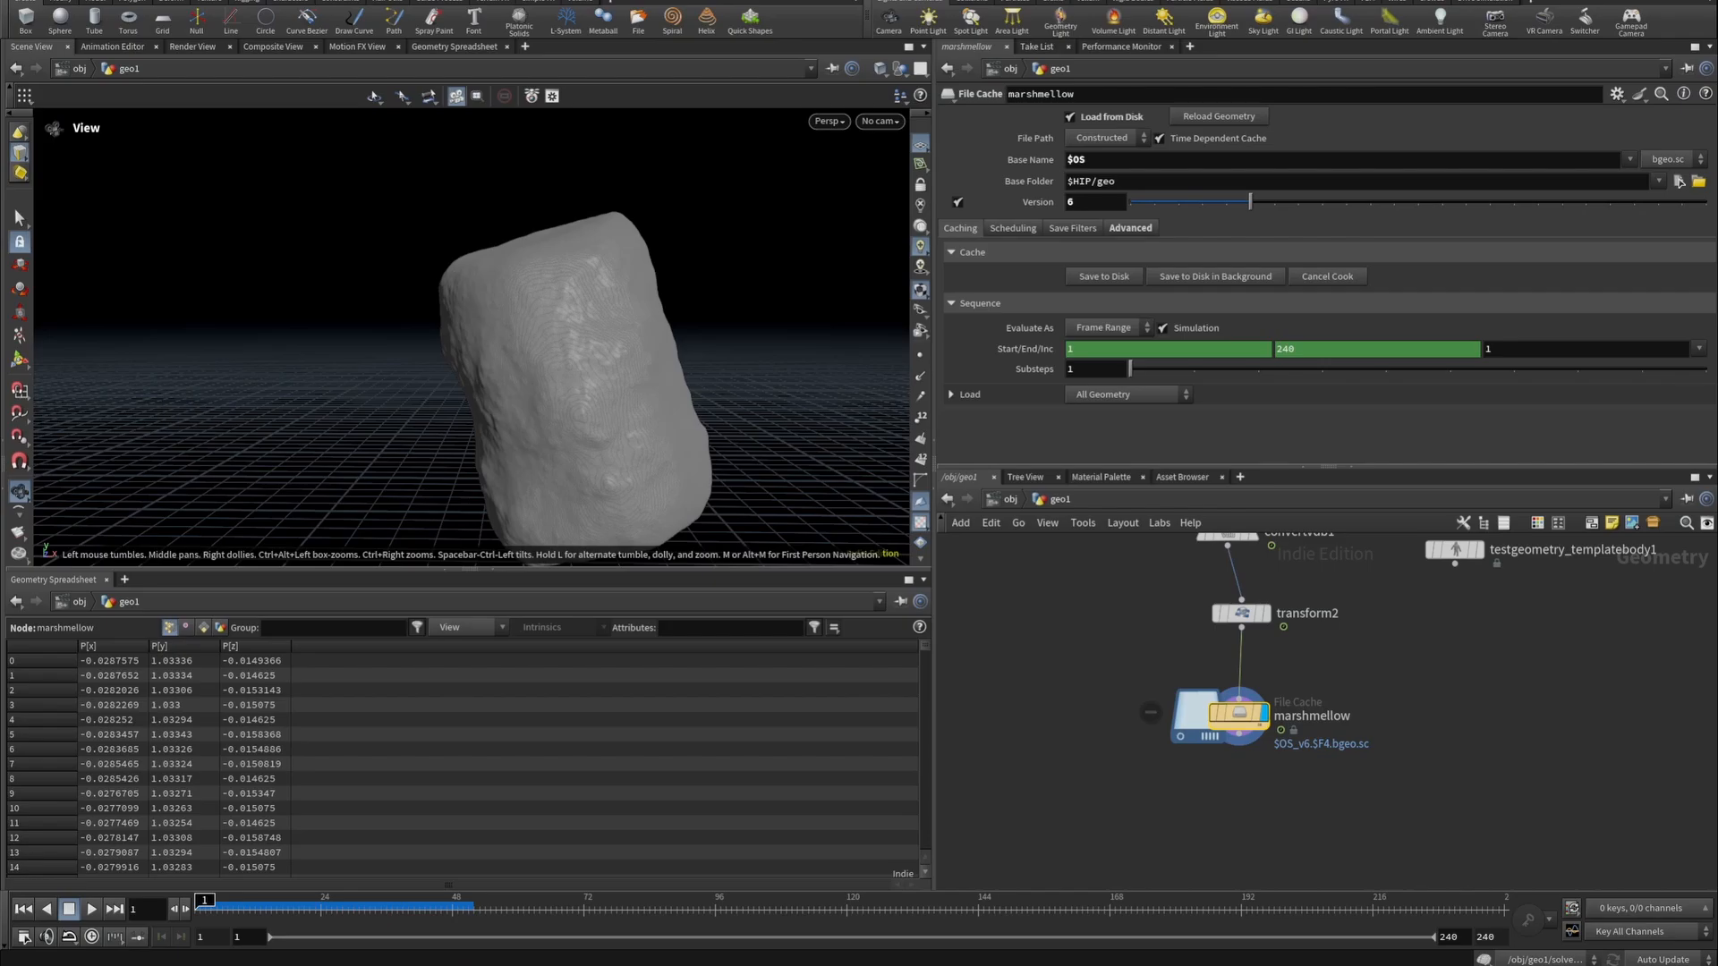
# Add a Time Shift node fed by the marshmellow file cache and display it.
pyautogui.moveTo(1238, 748); pyautogui.dragTo(1153, 769)
pyautogui.press('Tab')
pyautogui.write('times')
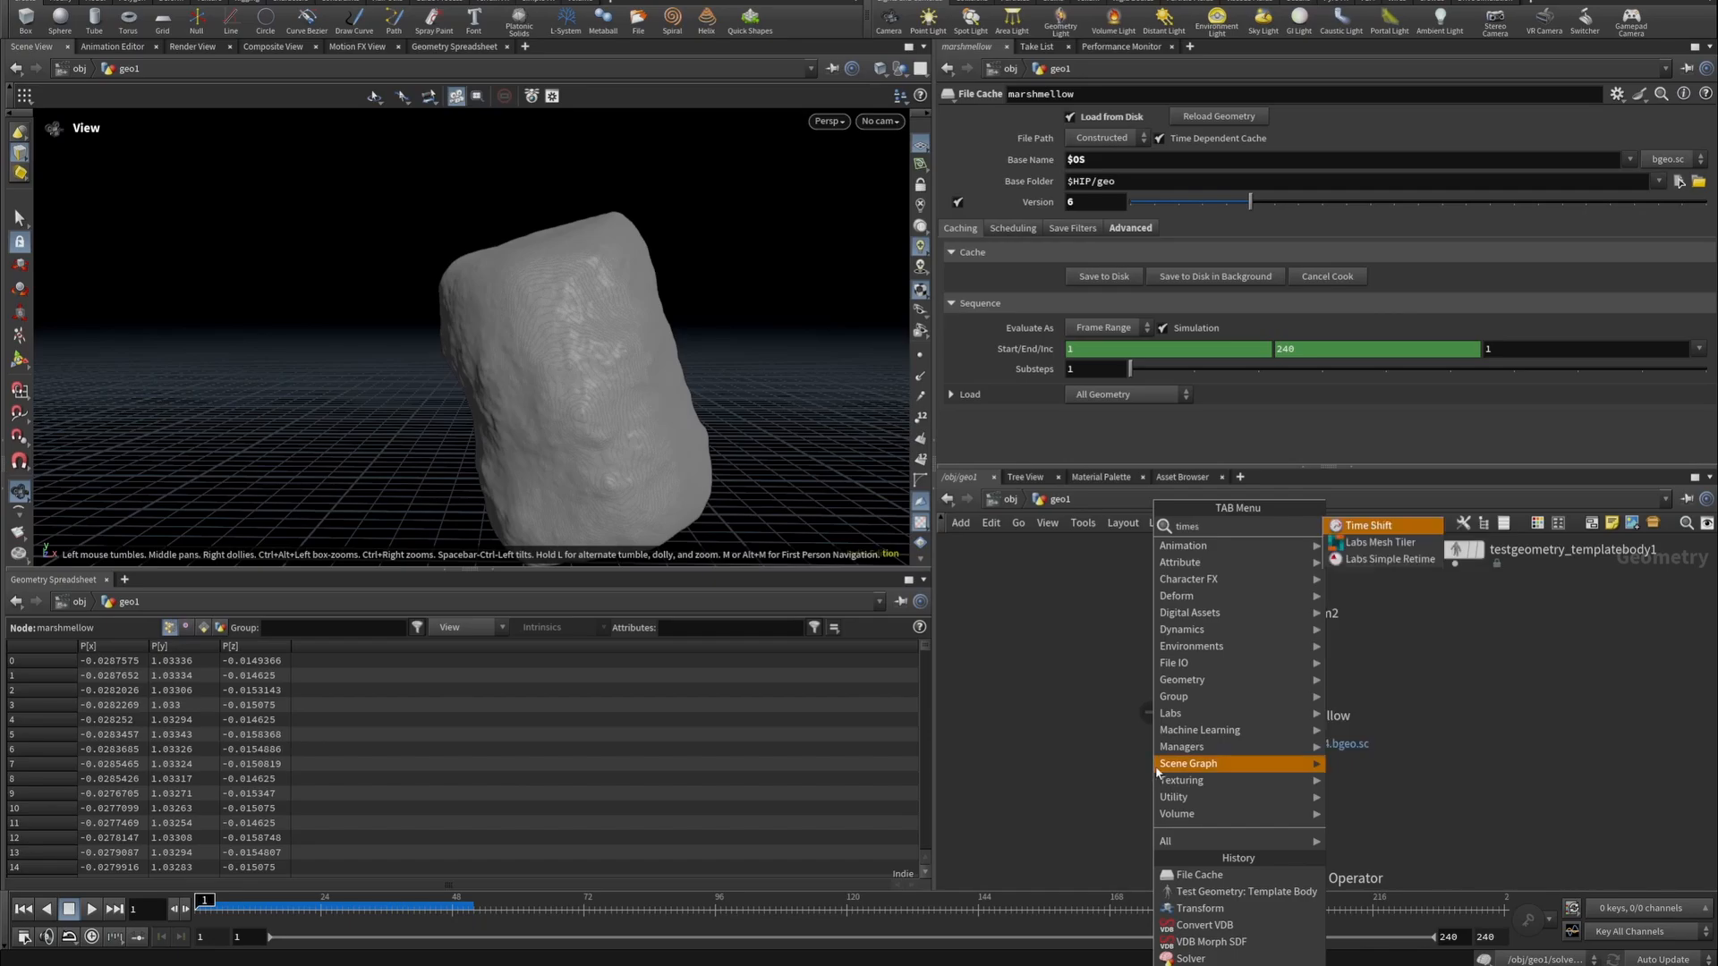
pyautogui.click(1369, 525)
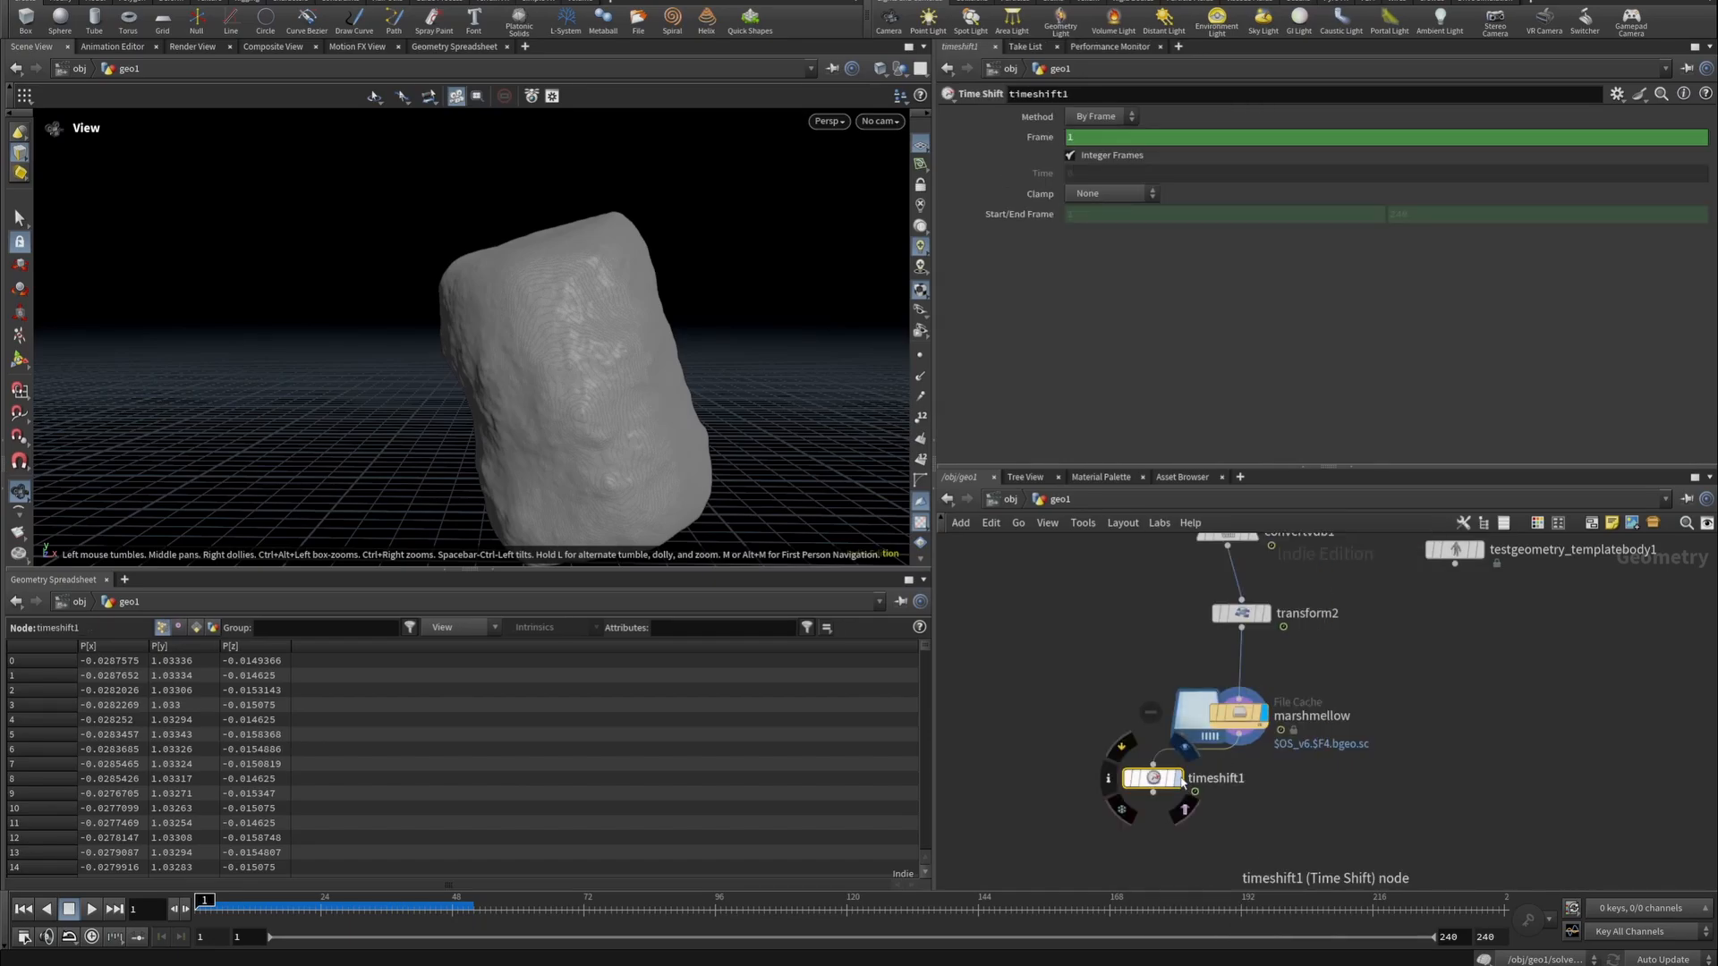
pyautogui.click(1179, 779)
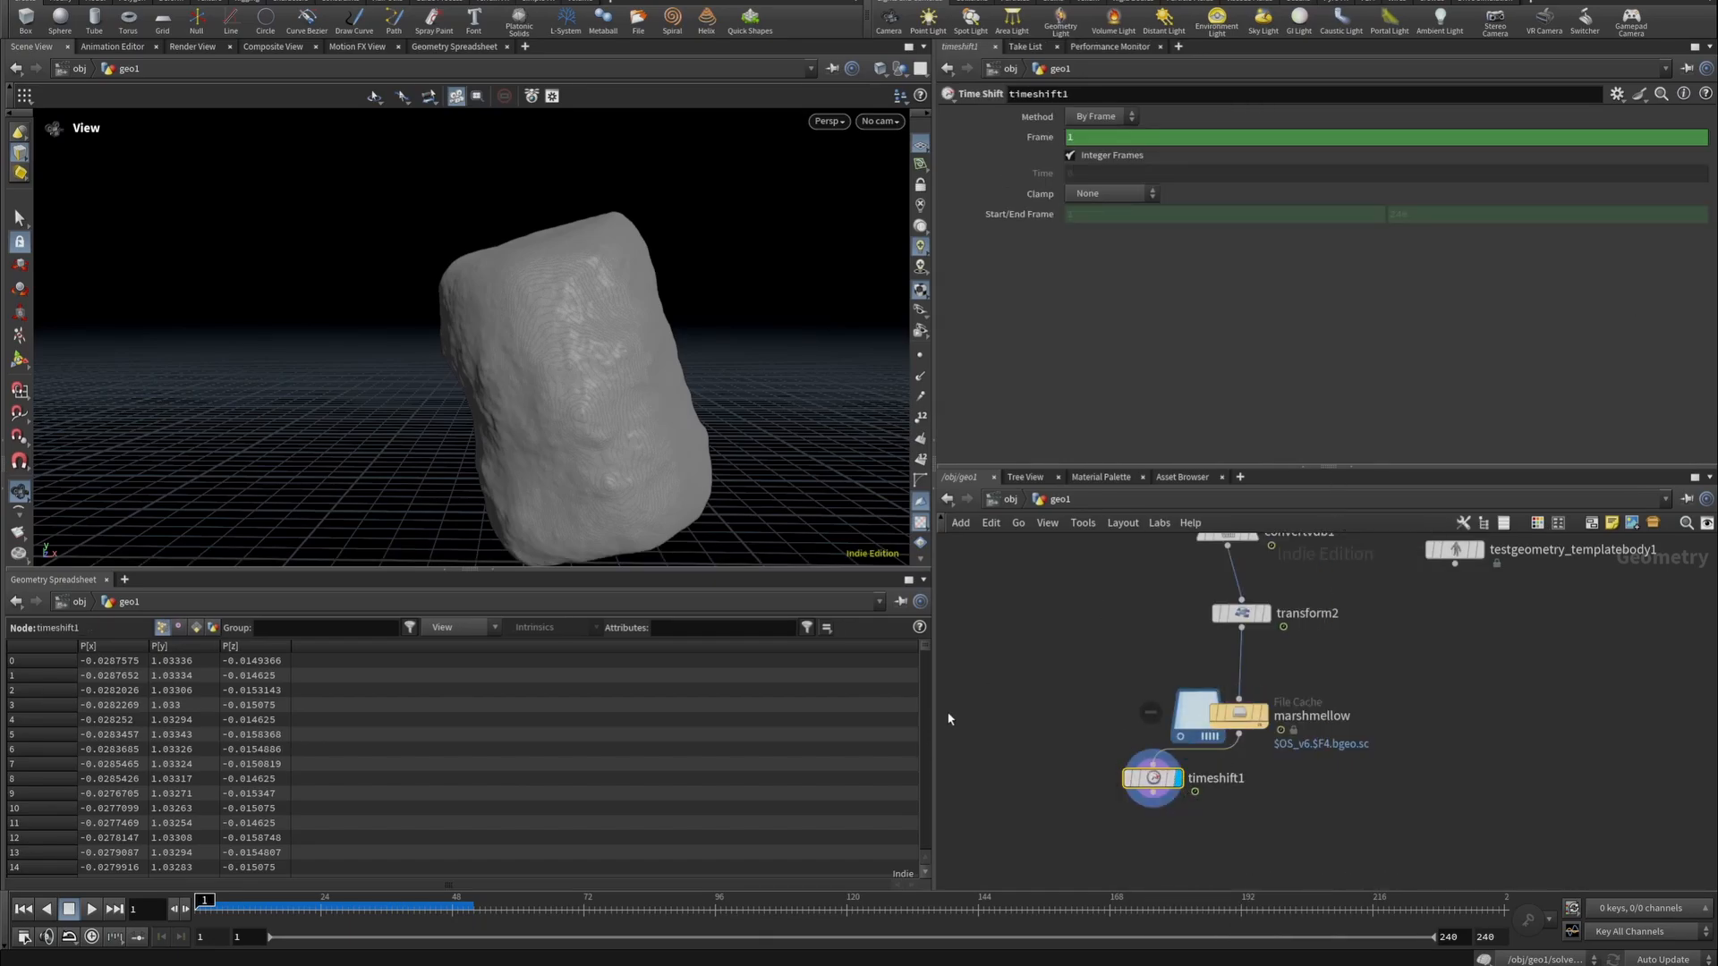
# Delete the channels on the Time Shift's Frame parameter and set the frame to 41.
pyautogui.rightClick(1040, 140)
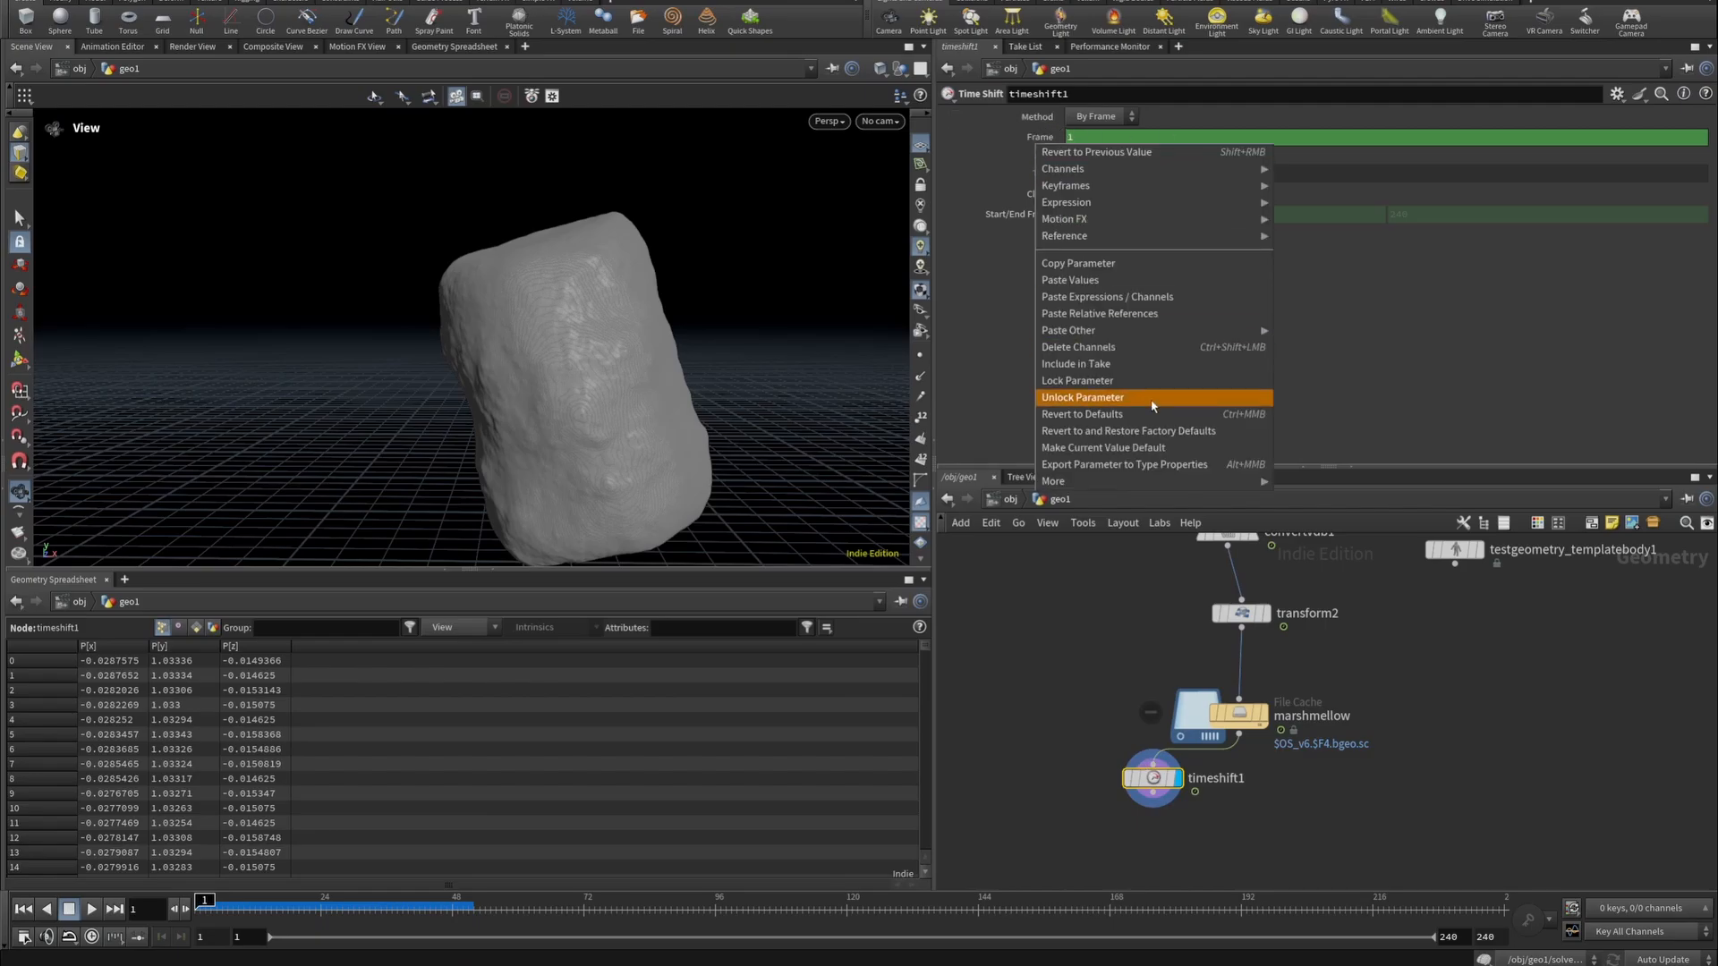
pyautogui.click(1111, 347)
pyautogui.click(1071, 137)
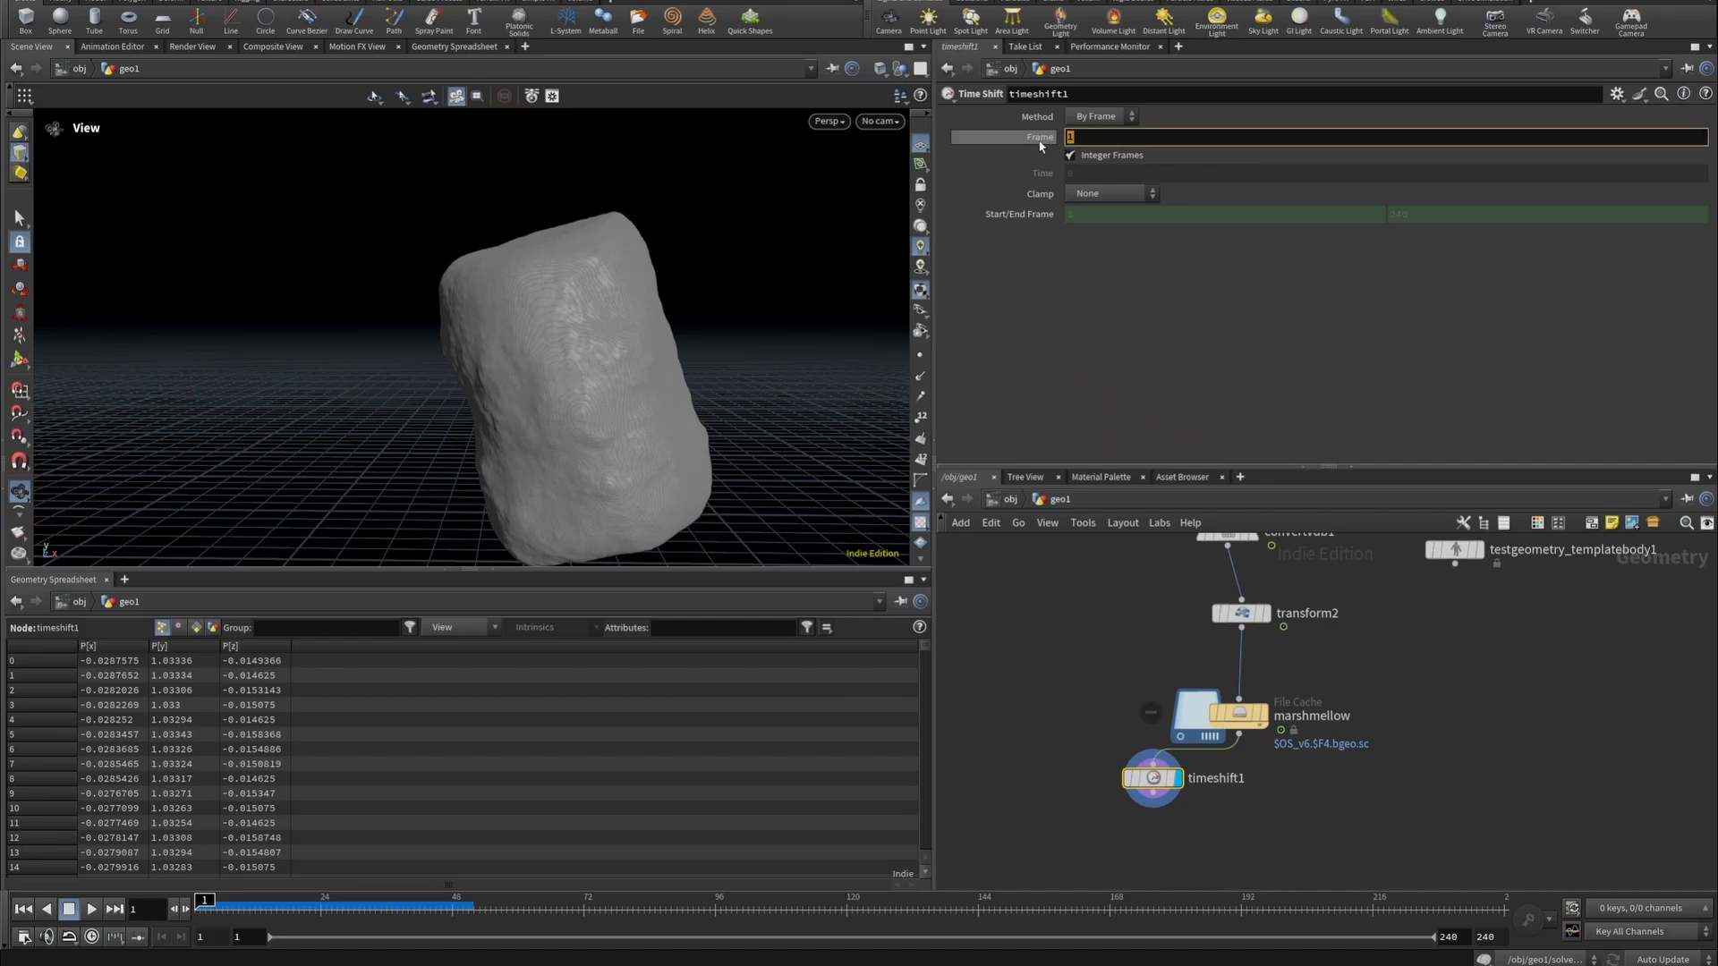
pyautogui.write('41')
pyautogui.press('Return')
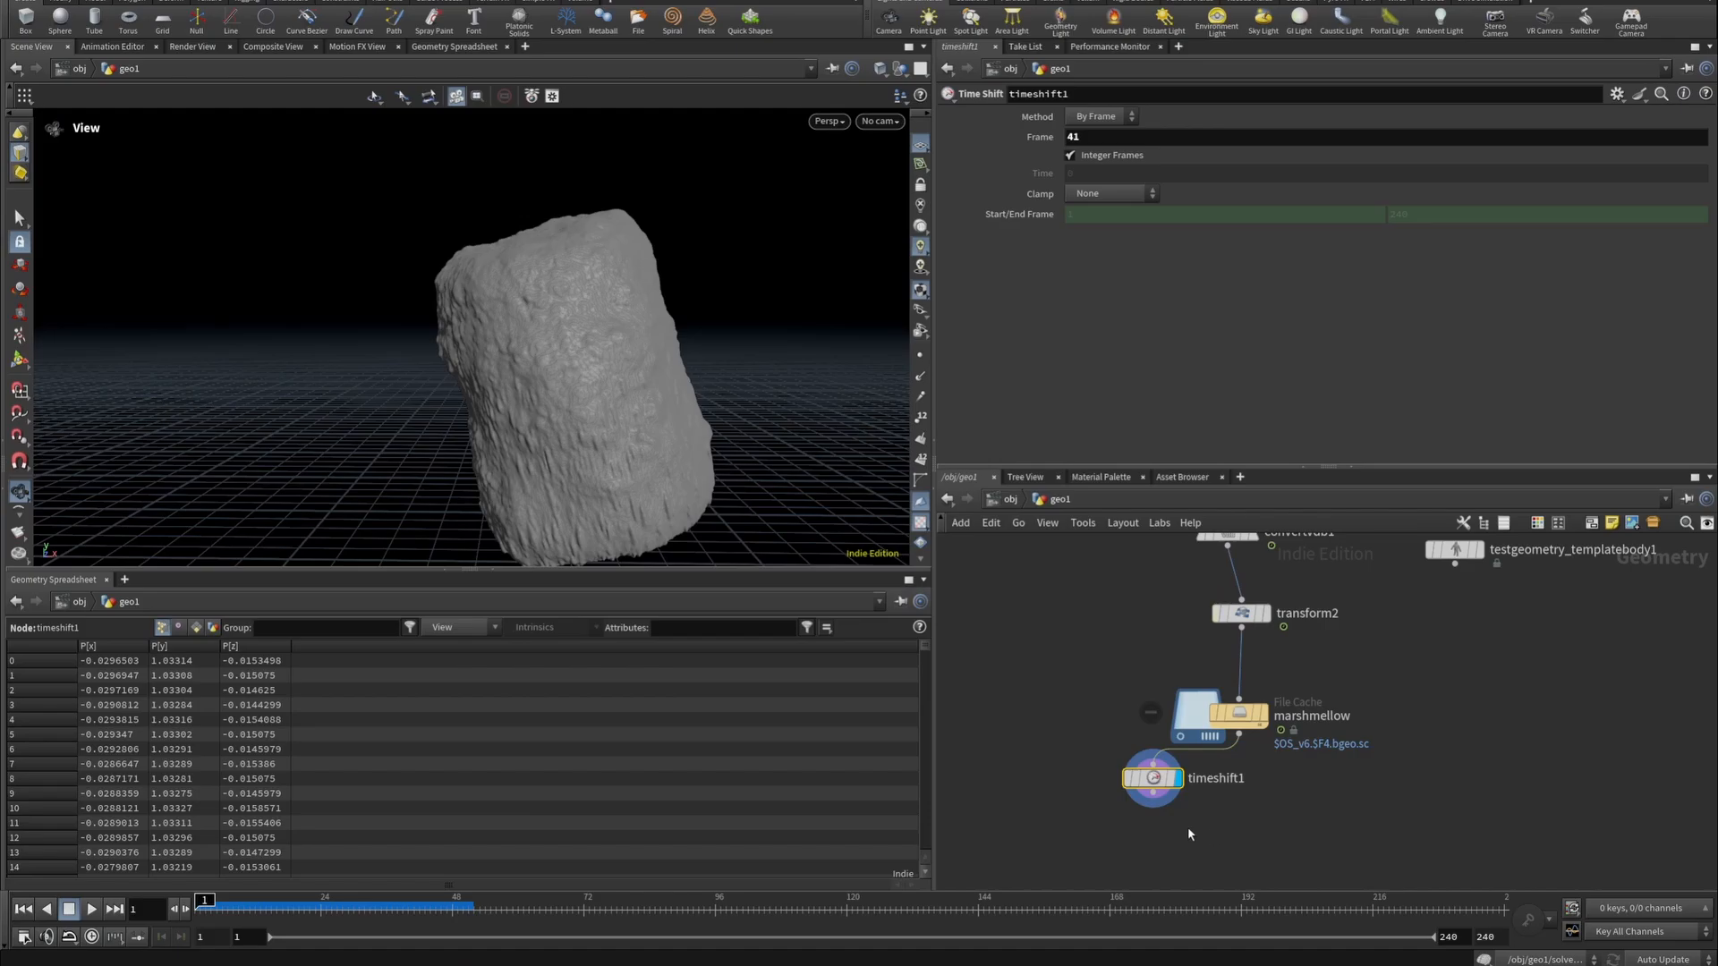
# Add a Measure Thickness node after timeshift1 and display its result.
pyautogui.press('Tab')
pyautogui.write('meas')
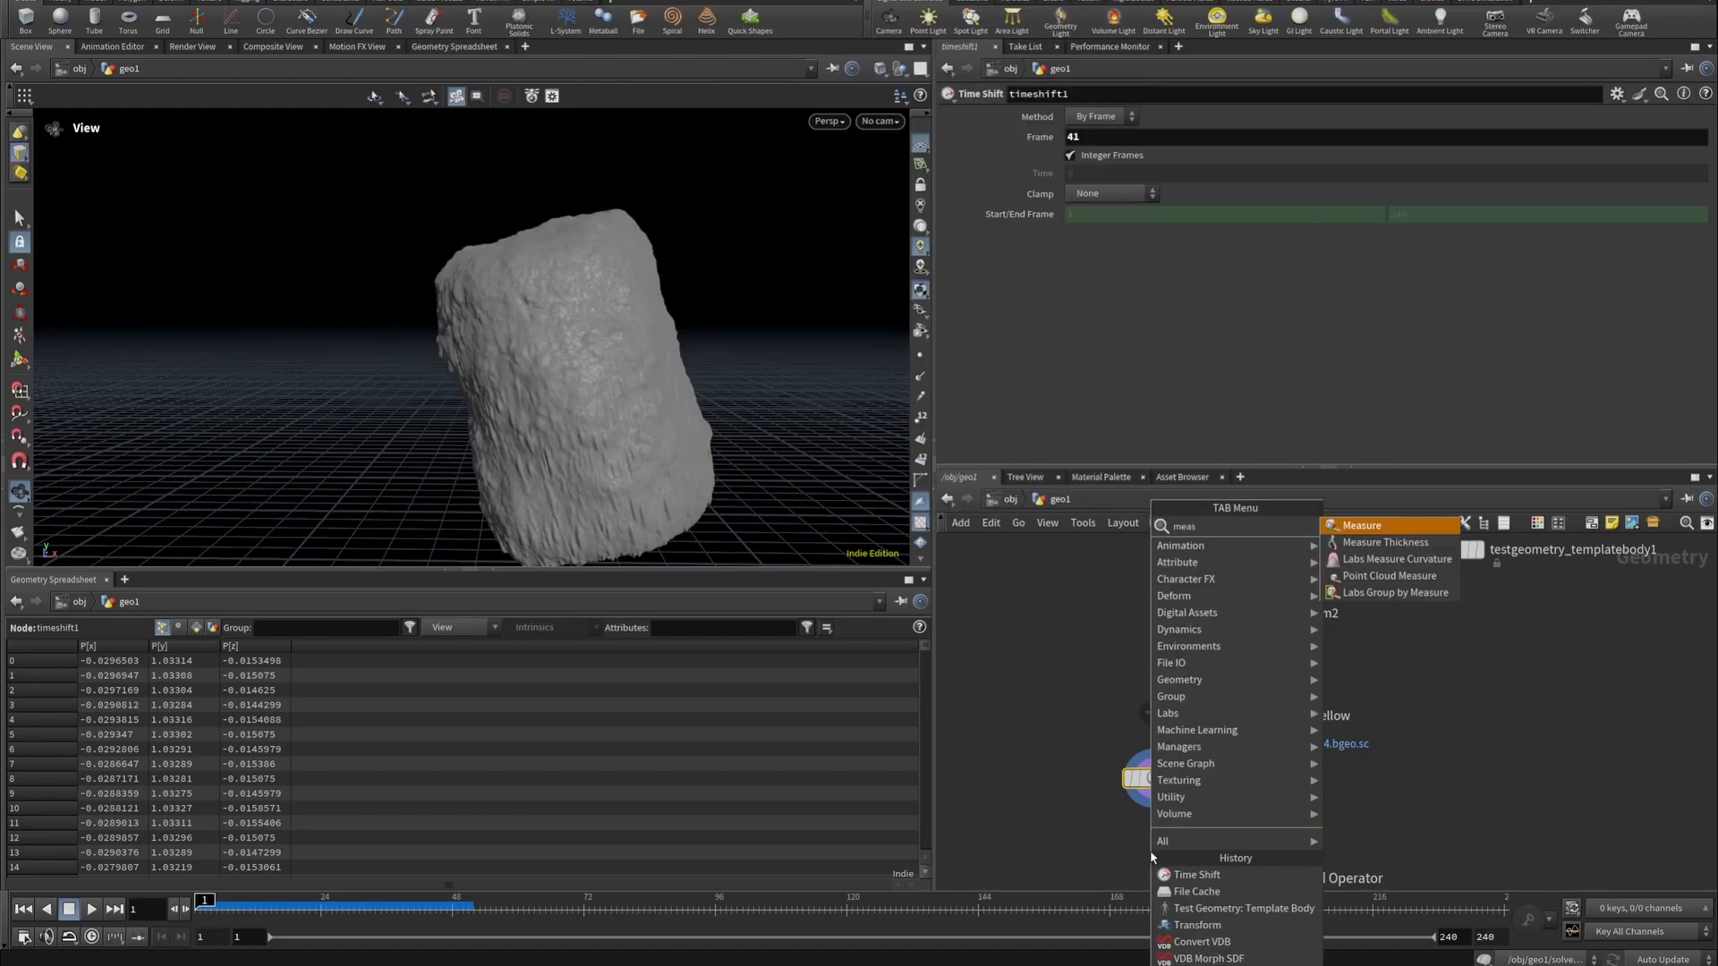
pyautogui.click(1385, 542)
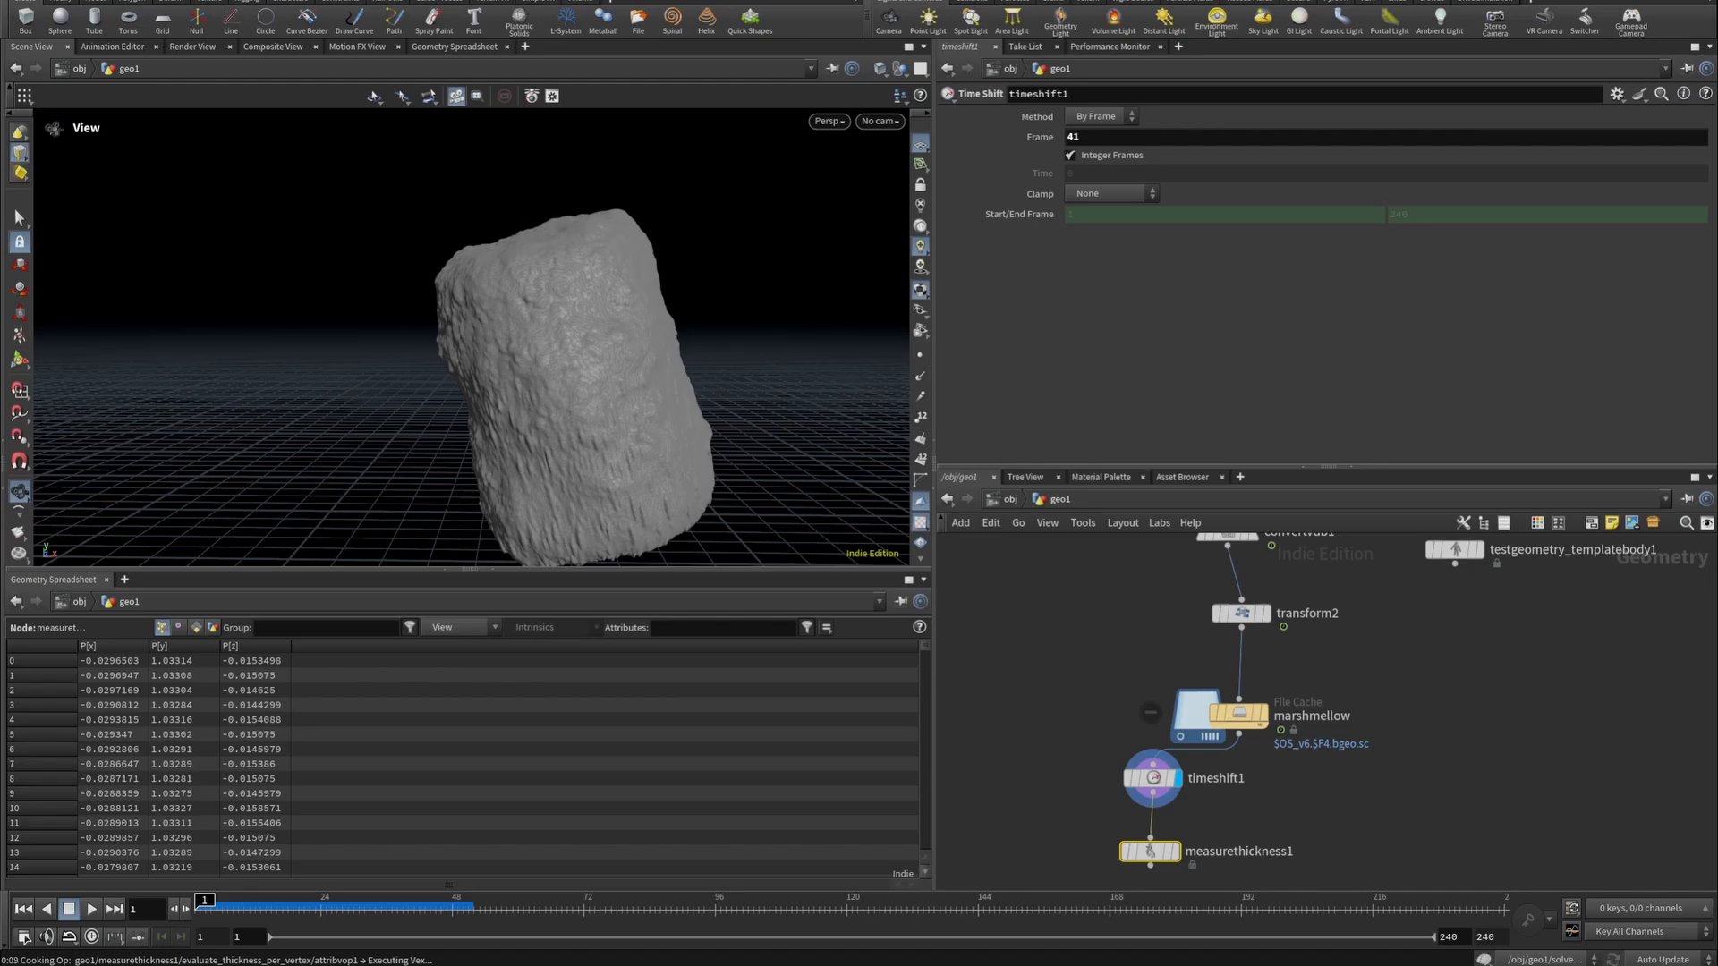
pyautogui.click(1150, 851)
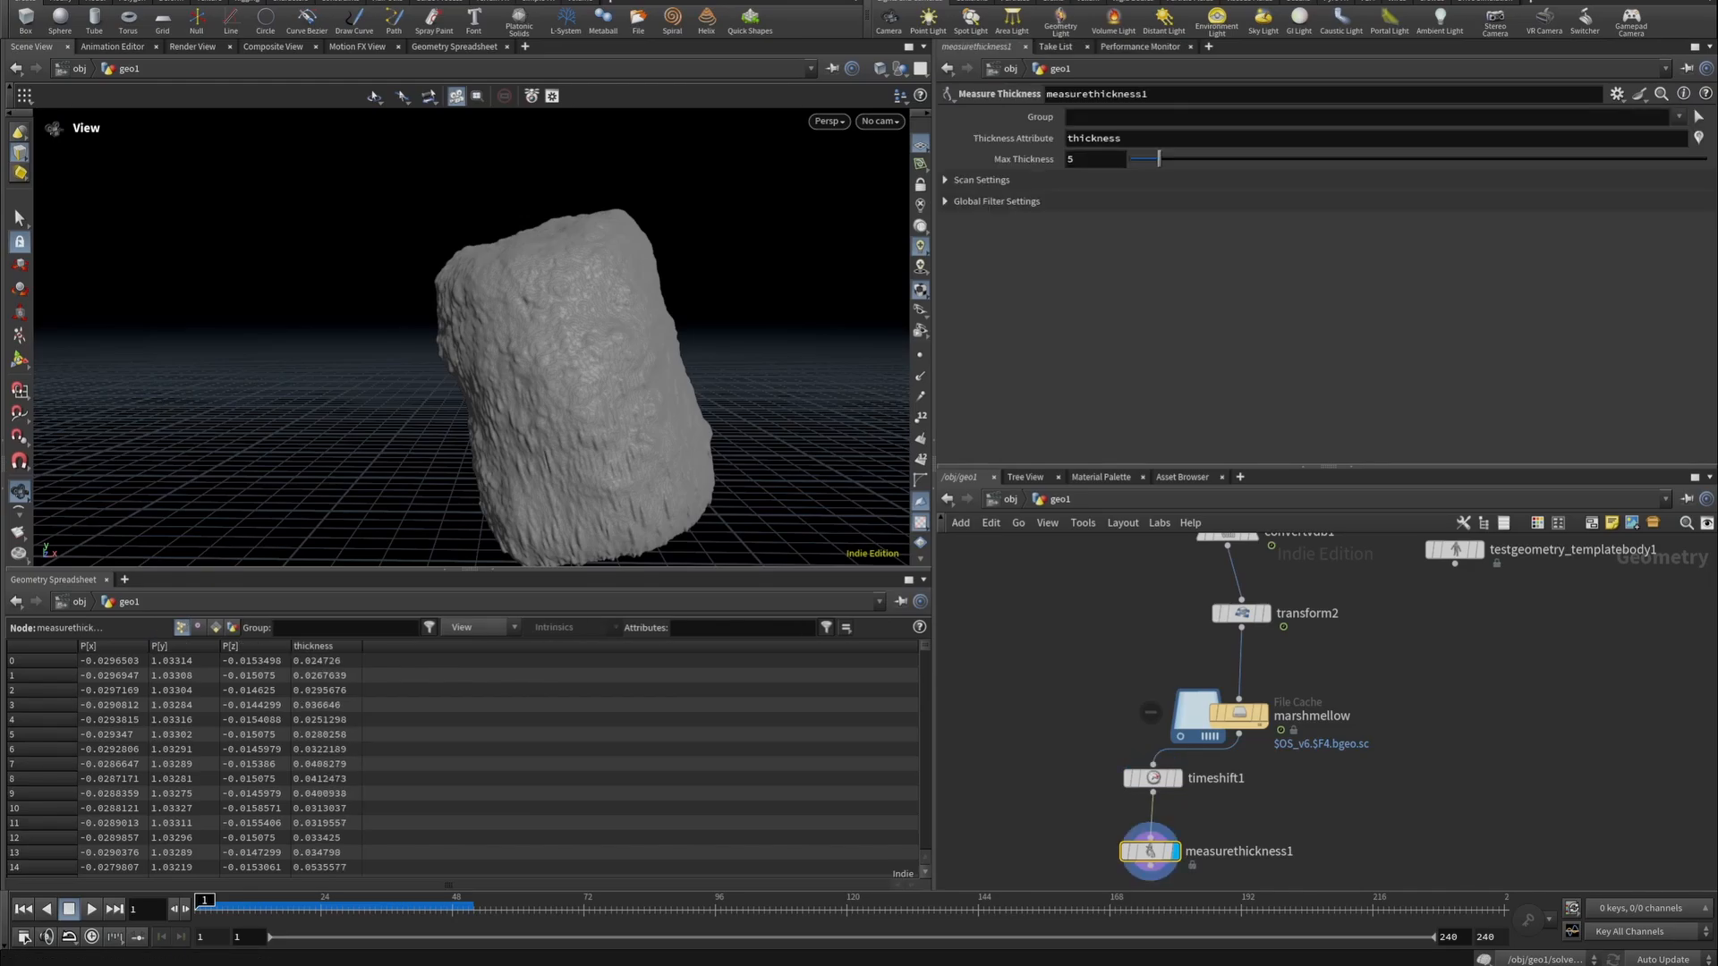
# Visualize the thickness point attribute of measurethickness1 in the viewport and inspect the marshmallow's coloring.
pyautogui.middleClick(1150, 851)
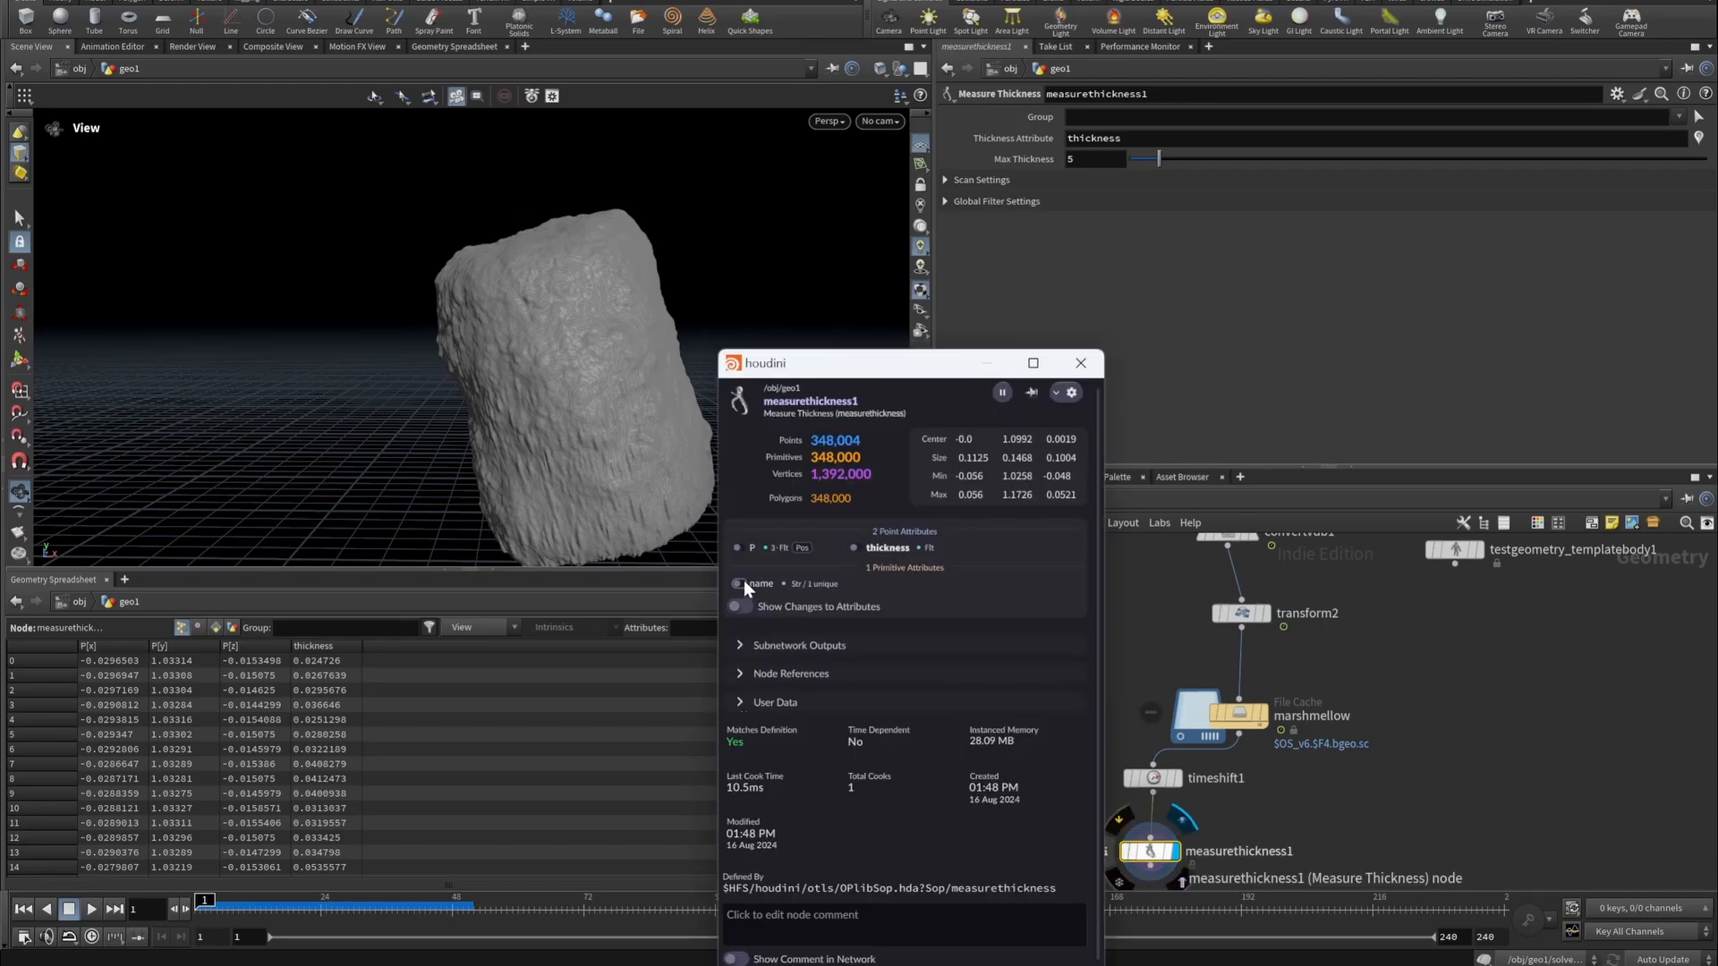
pyautogui.click(855, 546)
pyautogui.click(1067, 363)
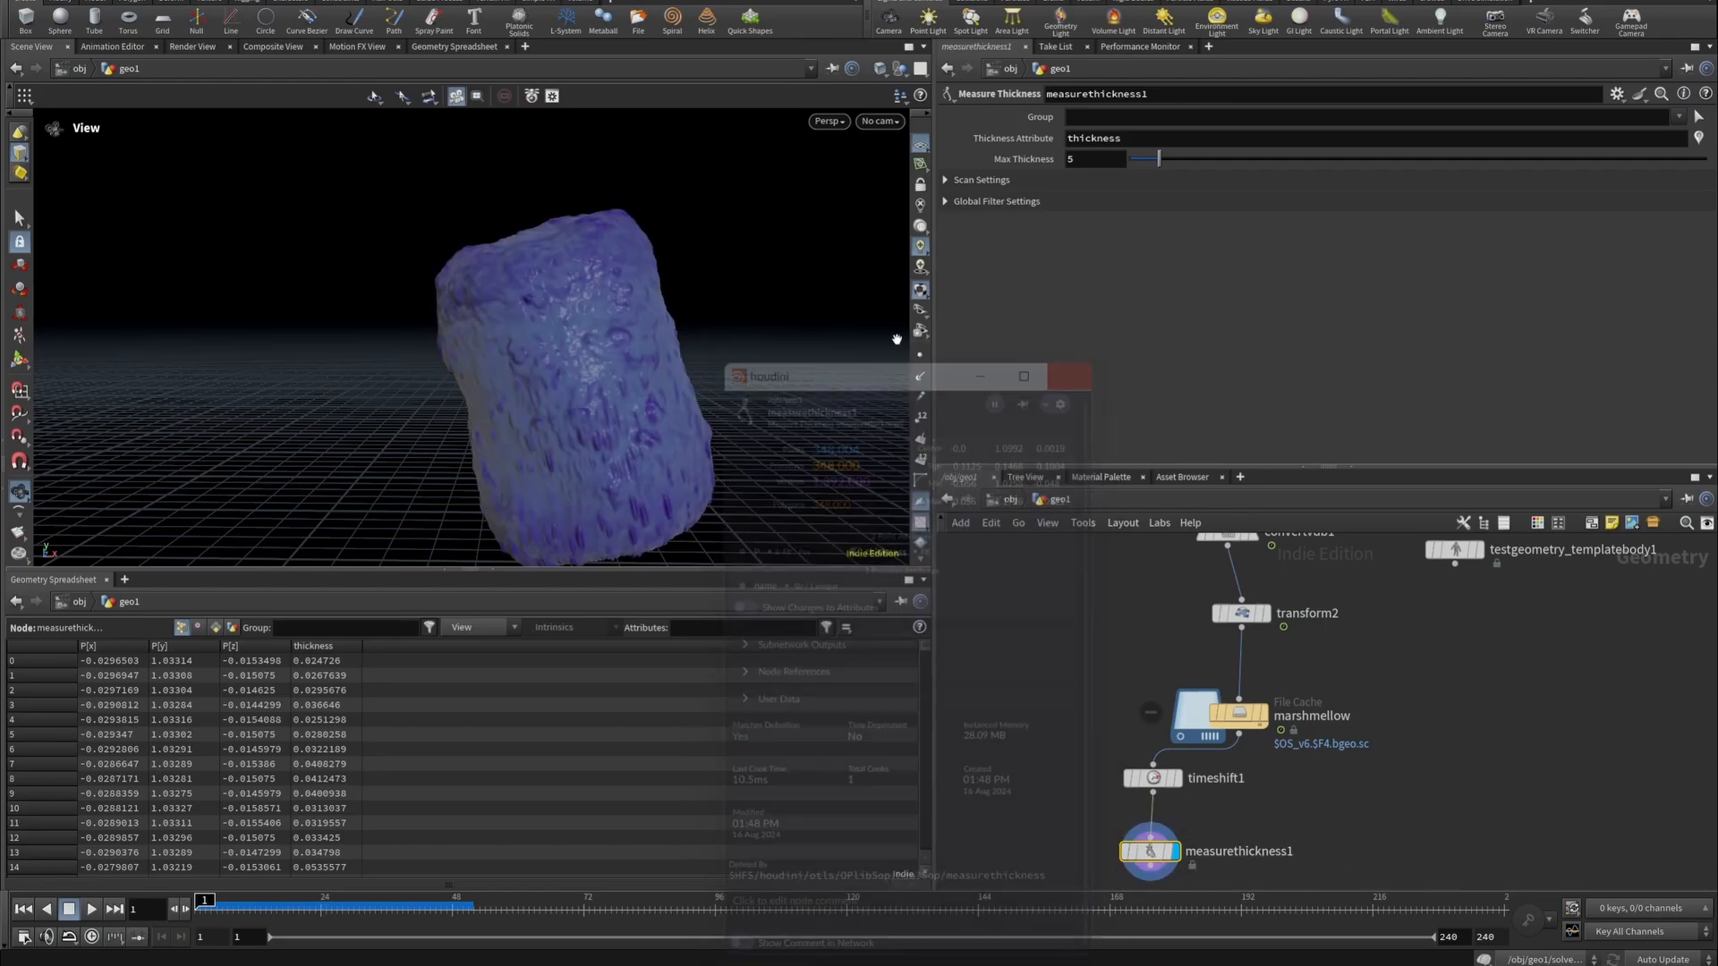
pyautogui.moveTo(787, 295); pyautogui.dragTo(656, 203)
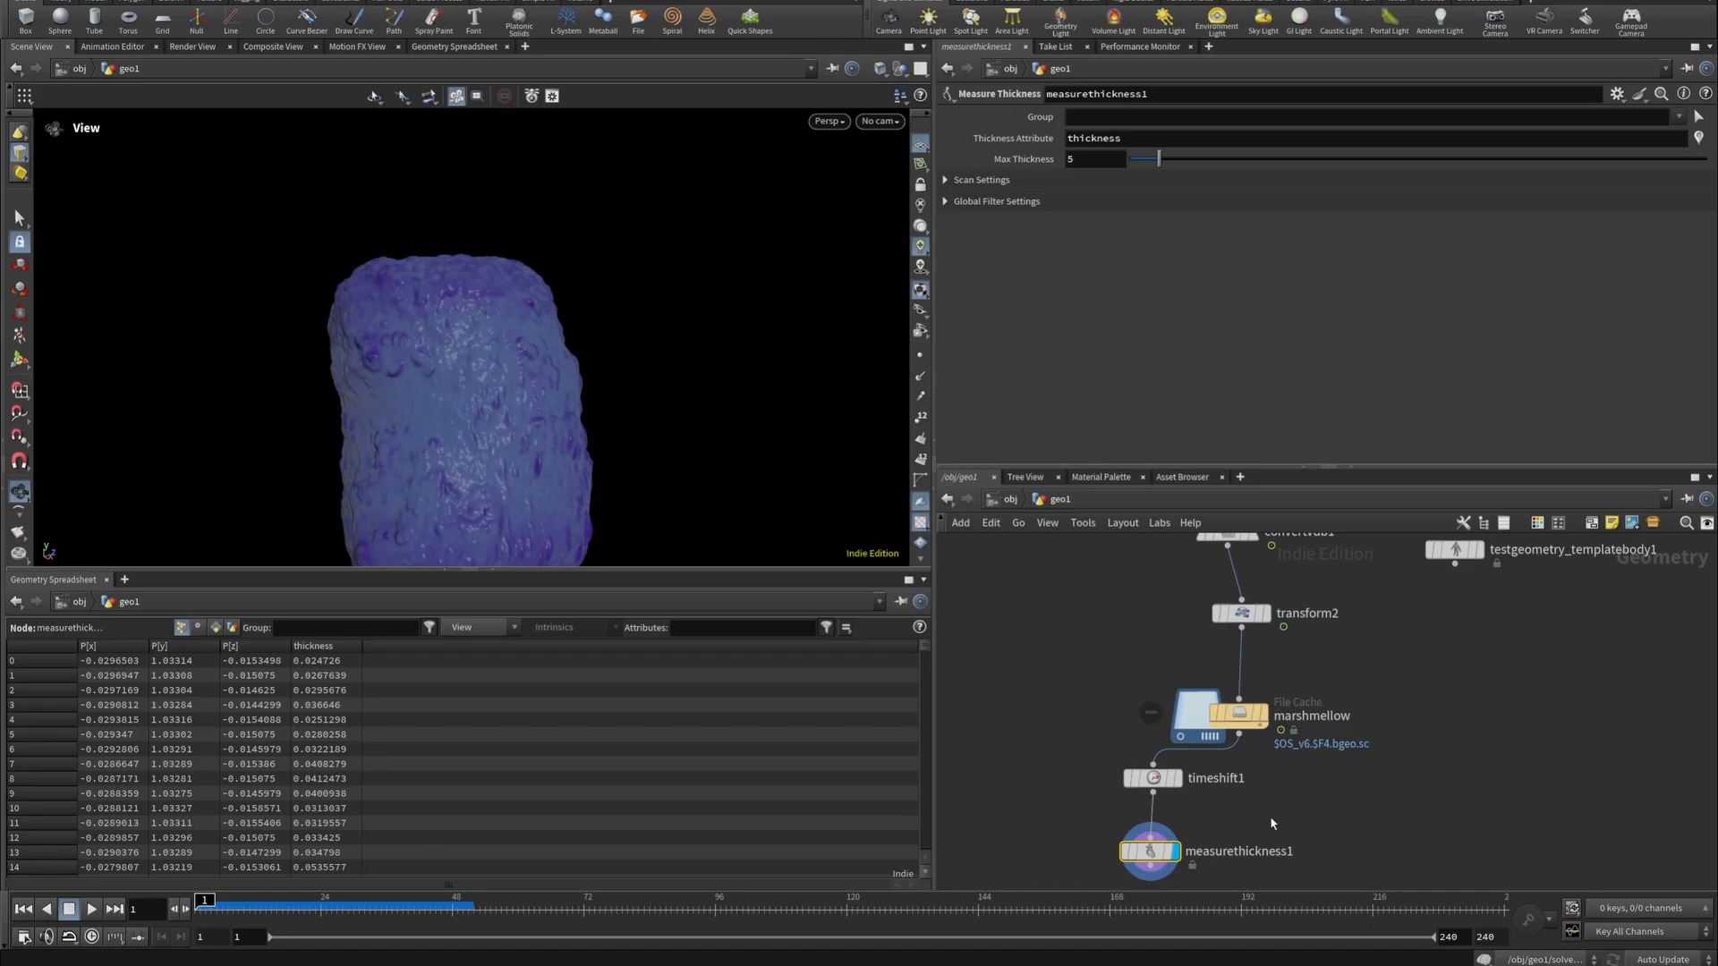
# Add an Attribute Remap node after measurethickness1 and display it.
pyautogui.moveTo(1270, 820); pyautogui.dragTo(1280, 683, button='middle')
pyautogui.click(1159, 729)
pyautogui.press('Tab')
pyautogui.write('attre')
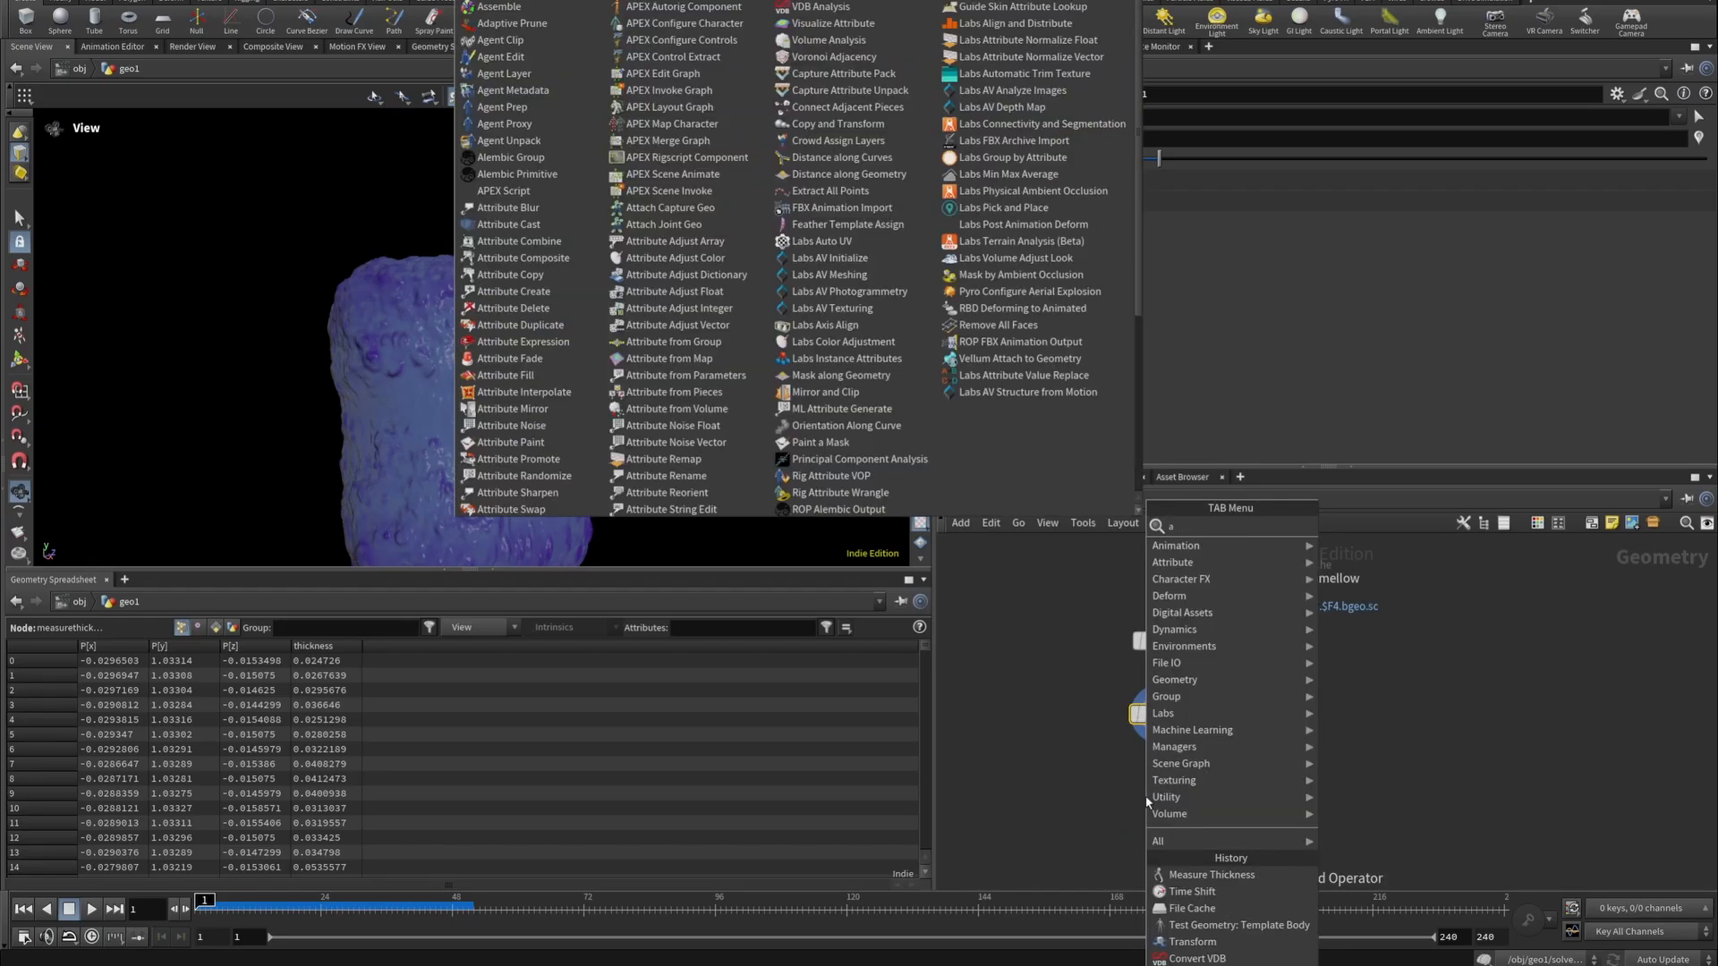
pyautogui.moveTo(1267, 680)
pyautogui.click(1375, 526)
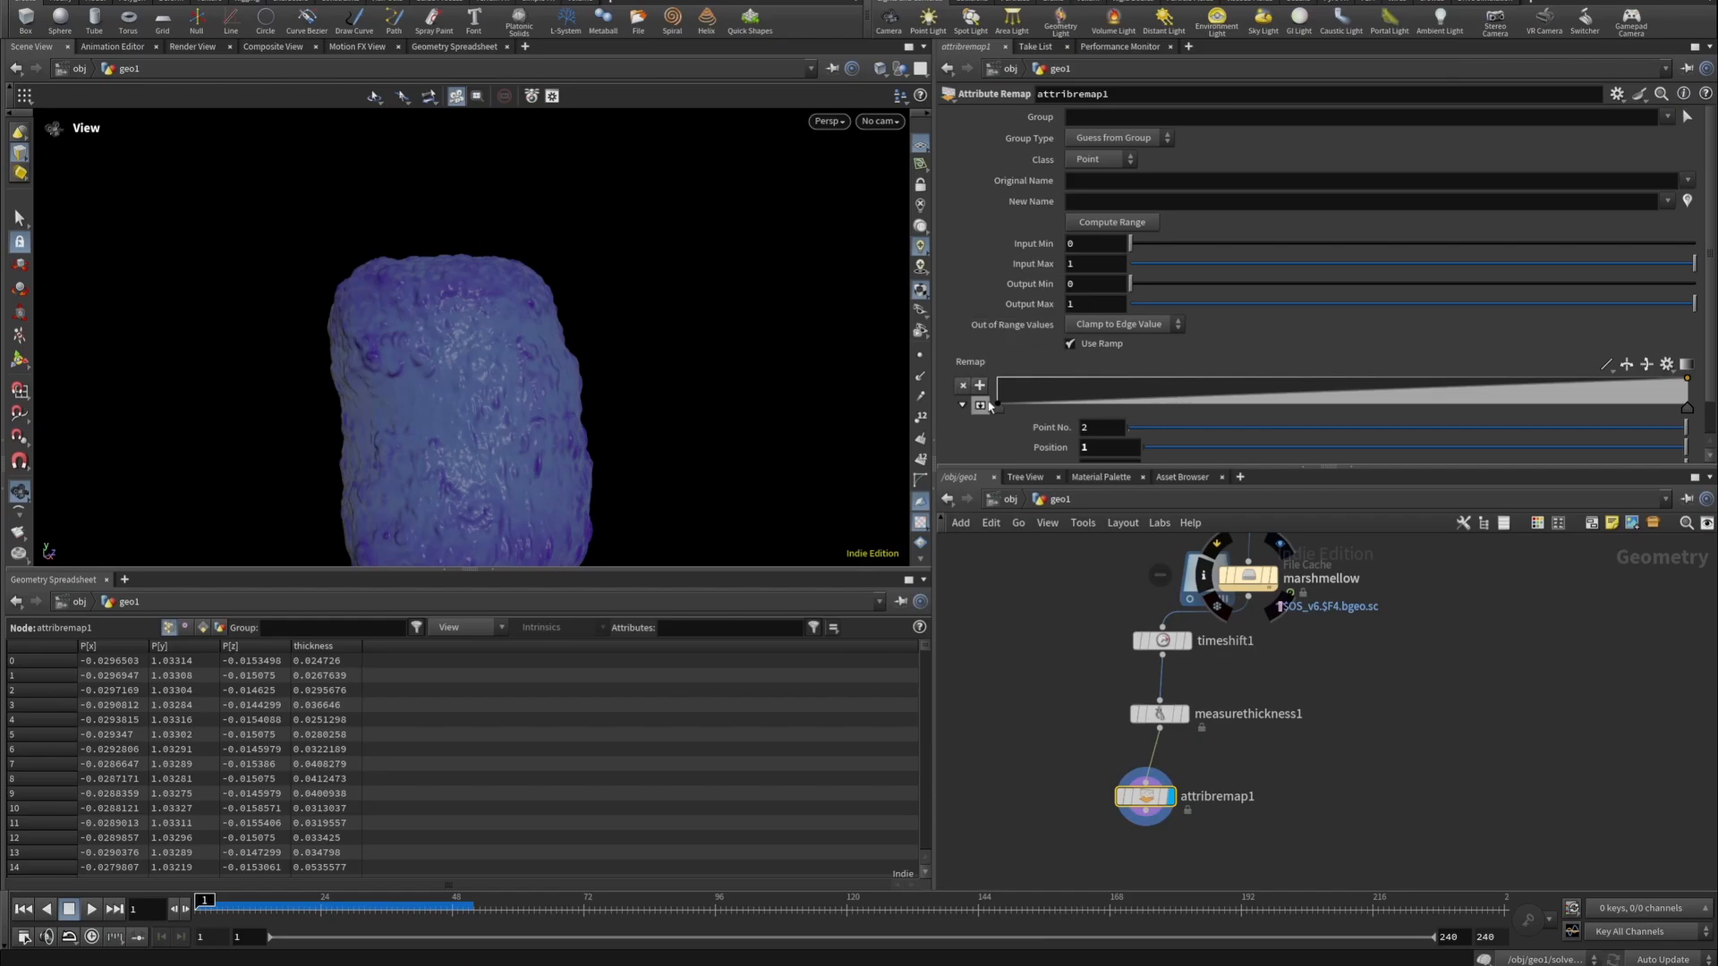
# Set both the original and new attribute names to thickness and compute the remap range.
pyautogui.click(1688, 180)
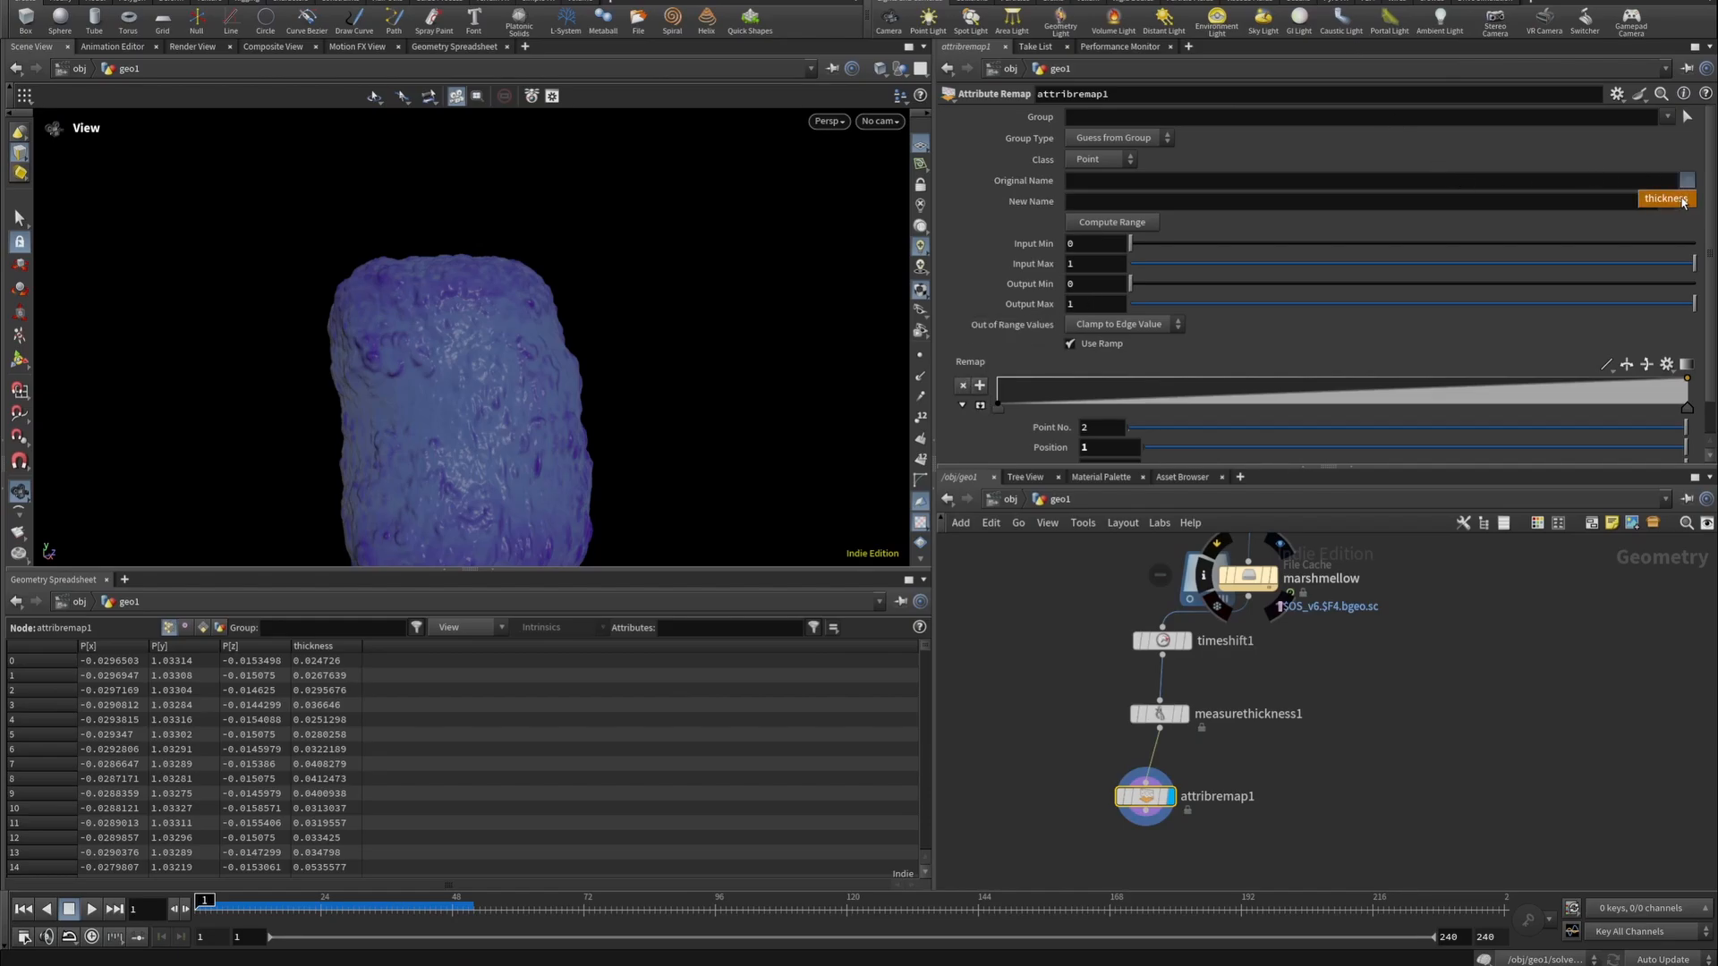
pyautogui.click(1666, 198)
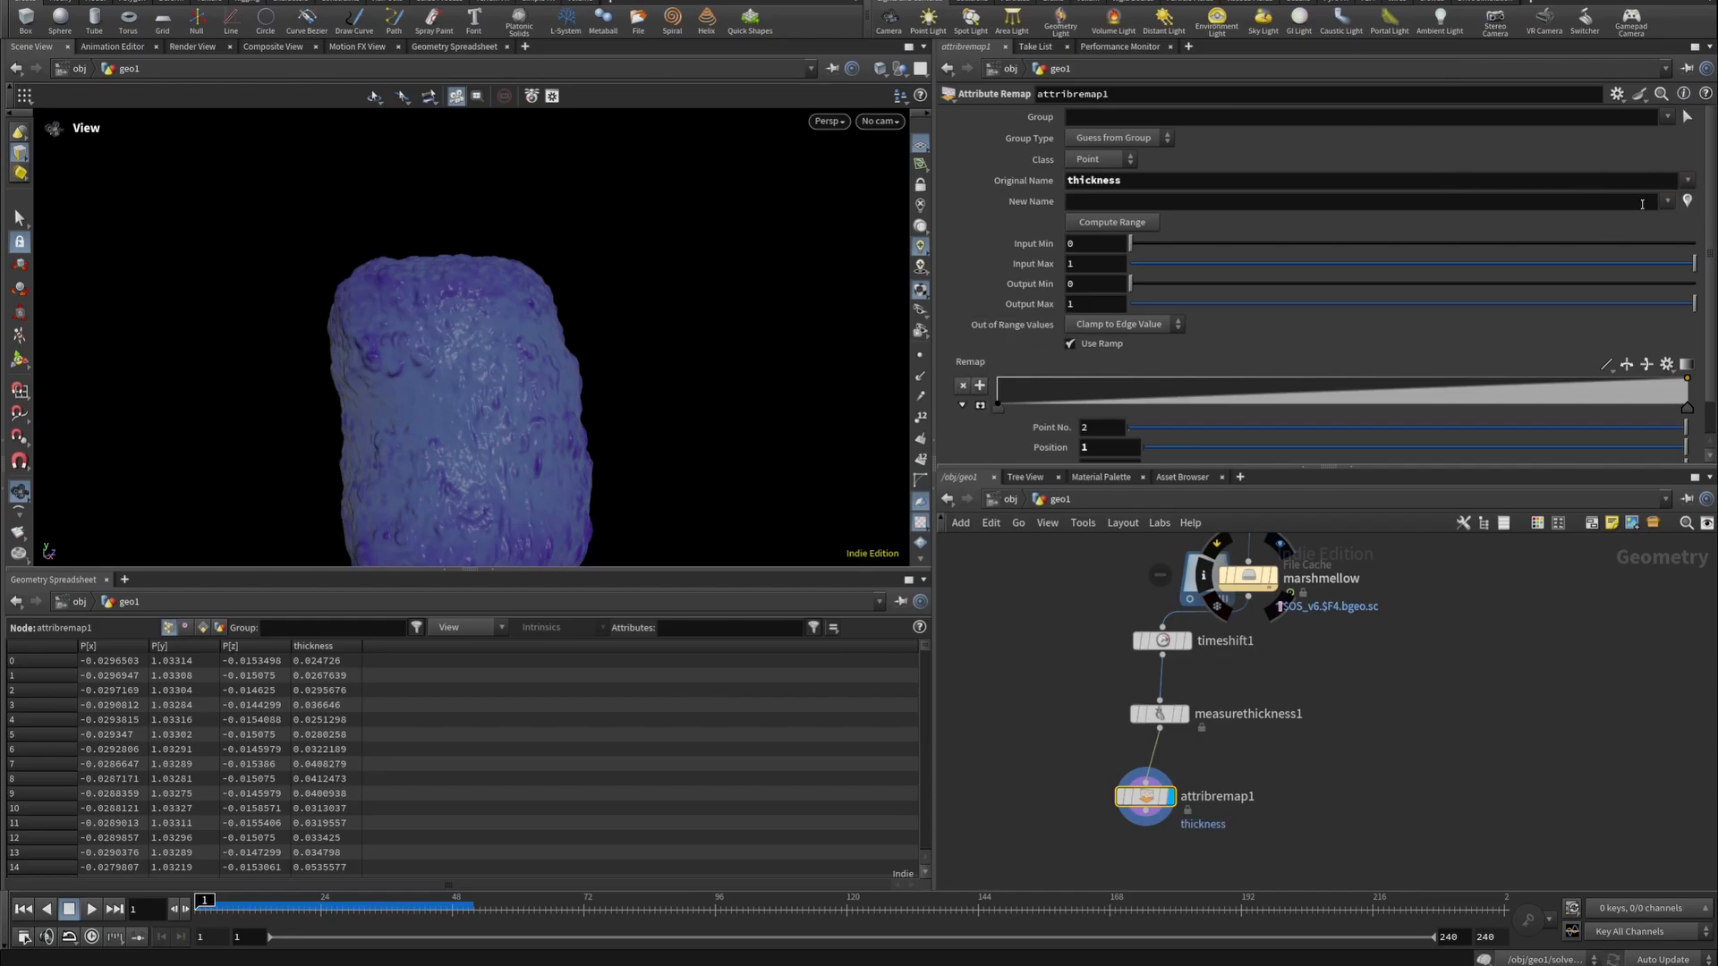
pyautogui.click(1667, 200)
pyautogui.click(1682, 221)
pyautogui.click(1111, 223)
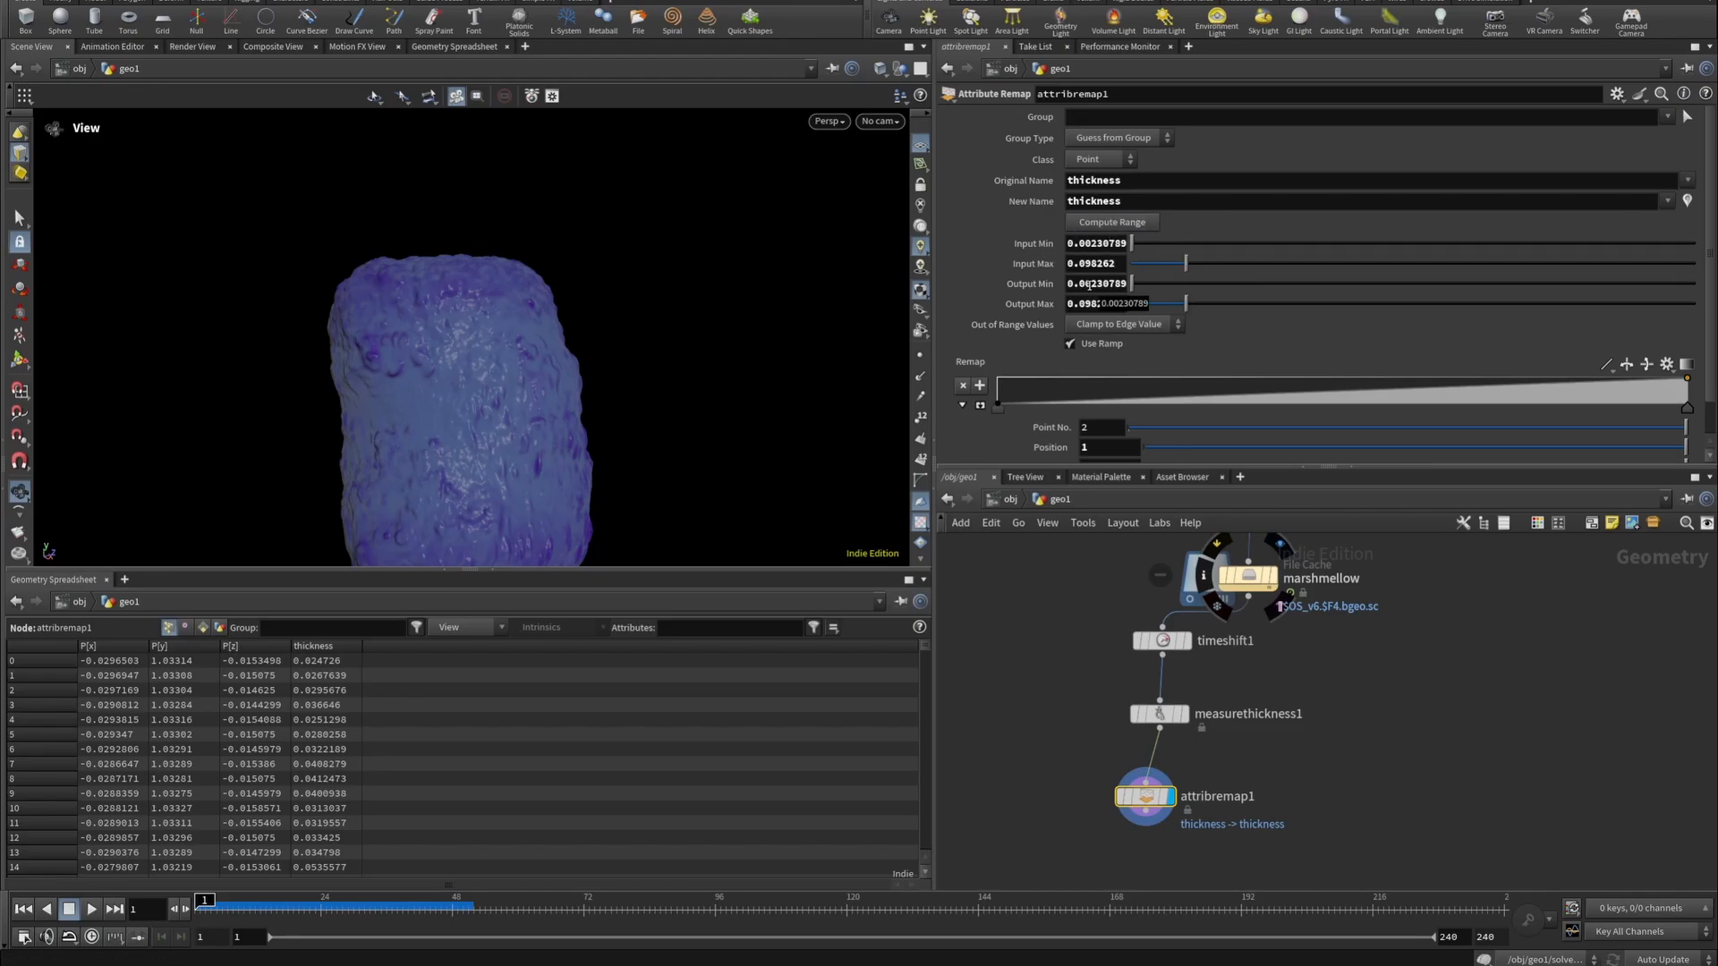
# Set the thickness remap's output minimum to 0.2 and output maximum to 0.1.
pyautogui.click(1096, 243)
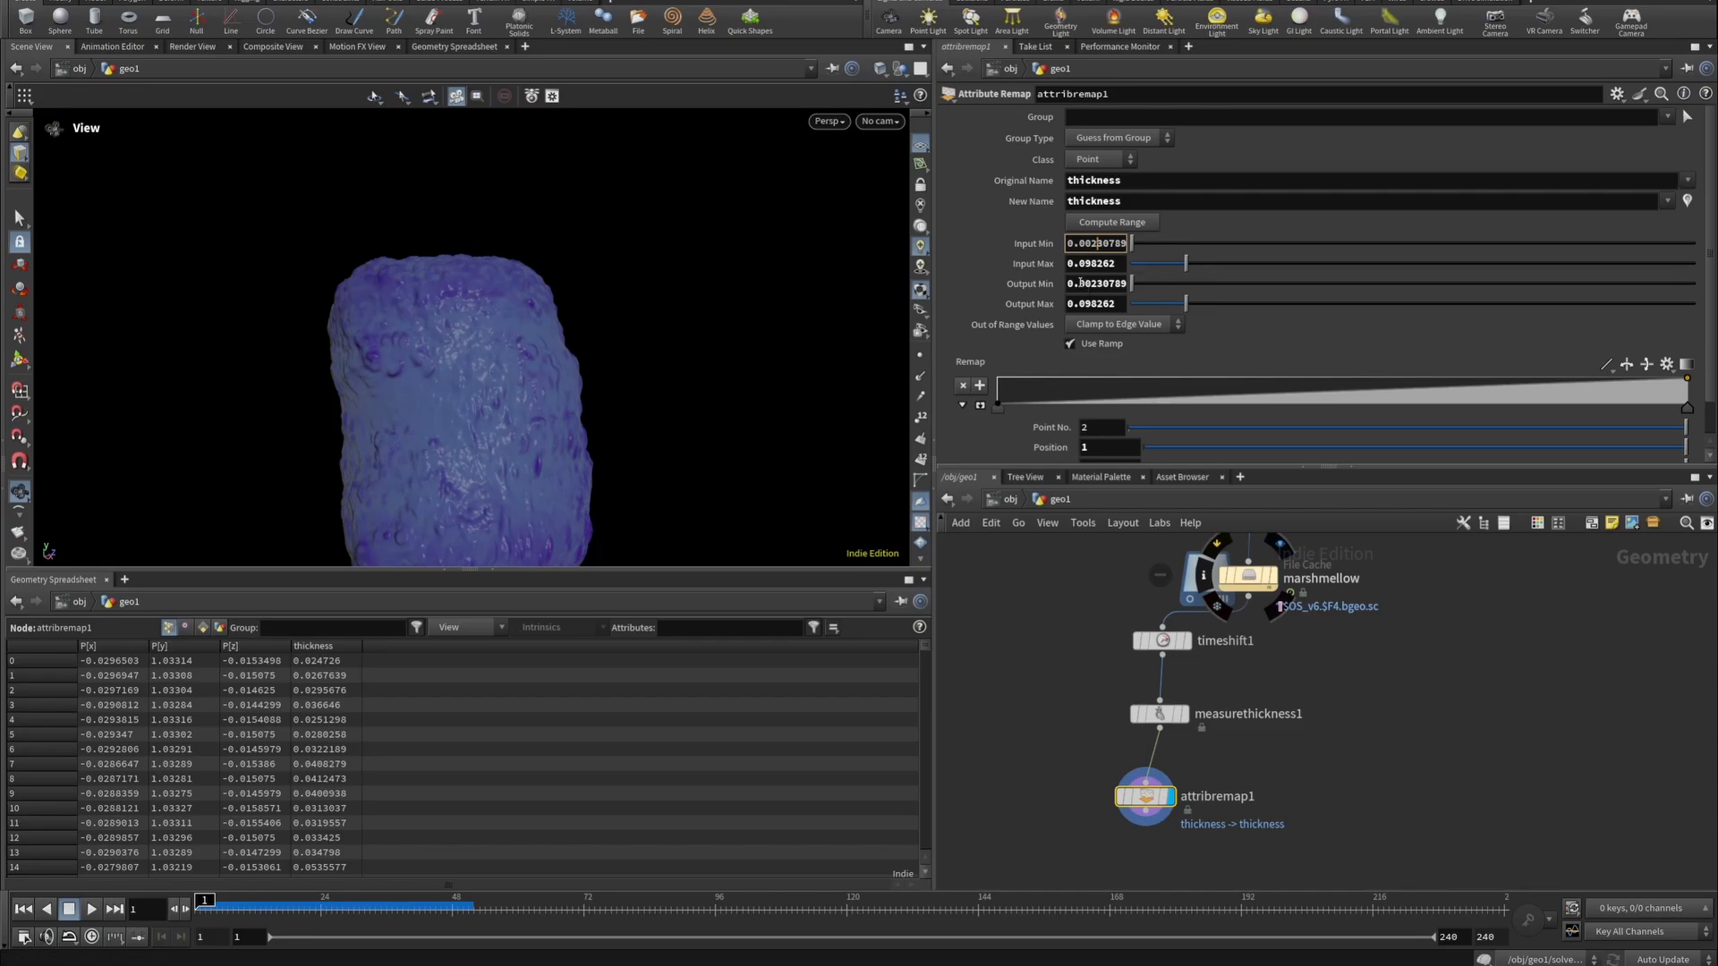
pyautogui.moveTo(1084, 284); pyautogui.dragTo(1129, 284)
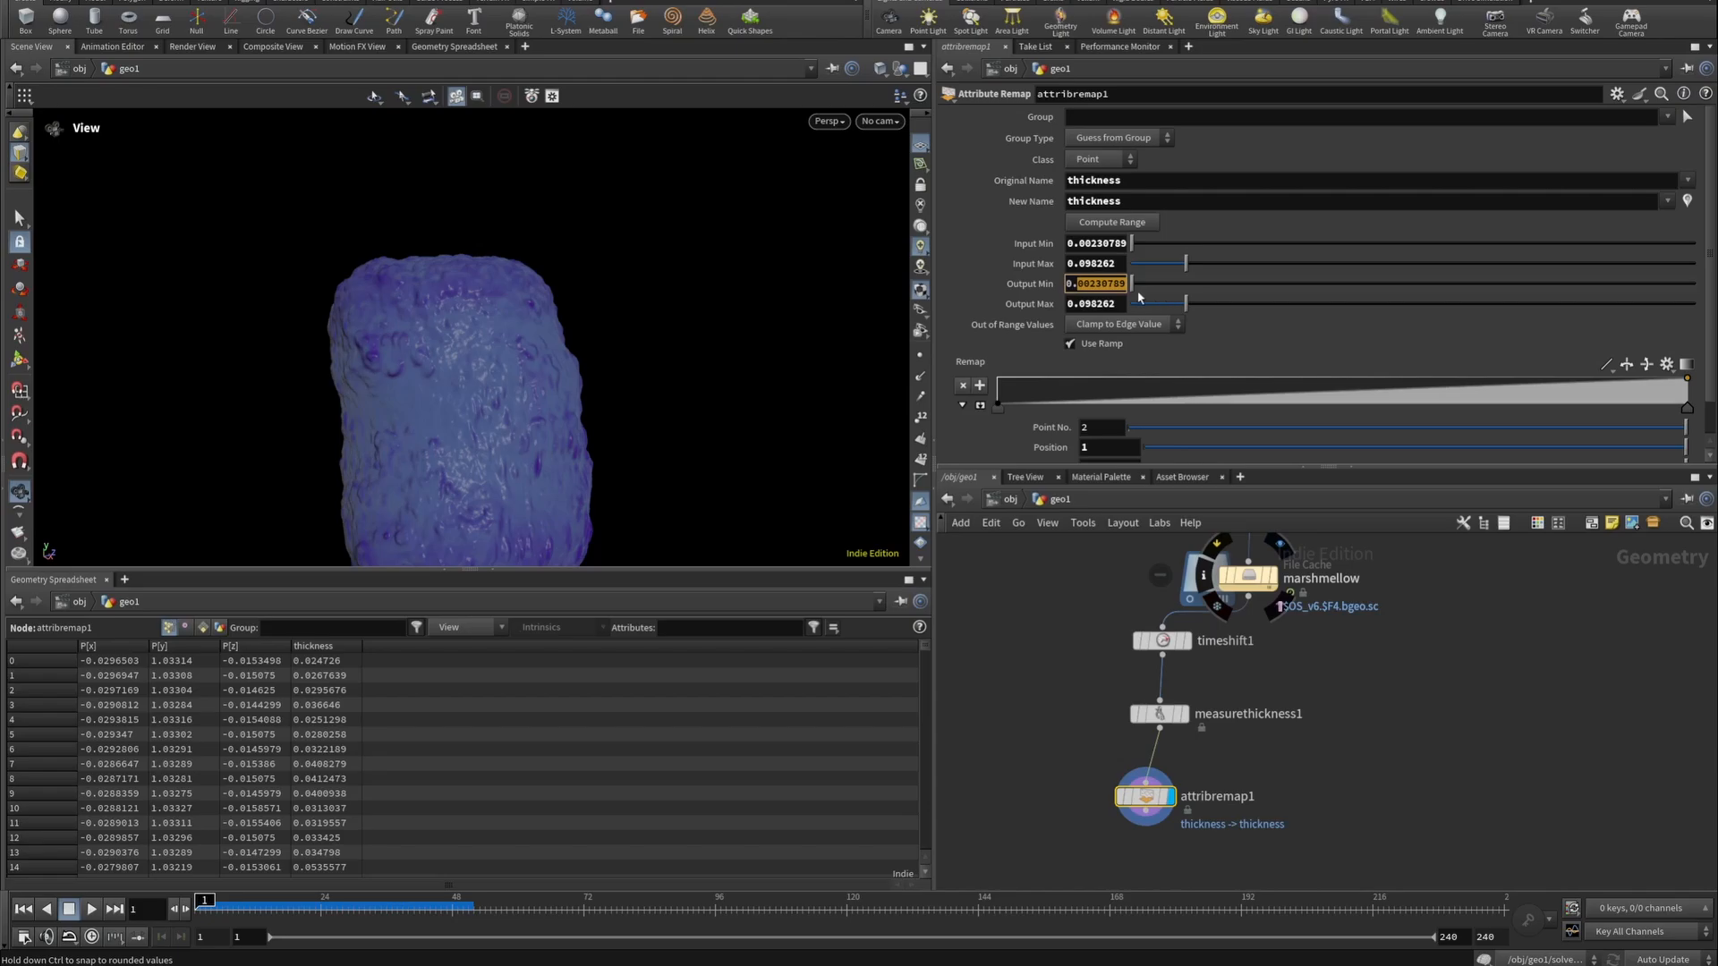
pyautogui.write('2')
pyautogui.moveTo(1122, 304); pyautogui.dragTo(1078, 303)
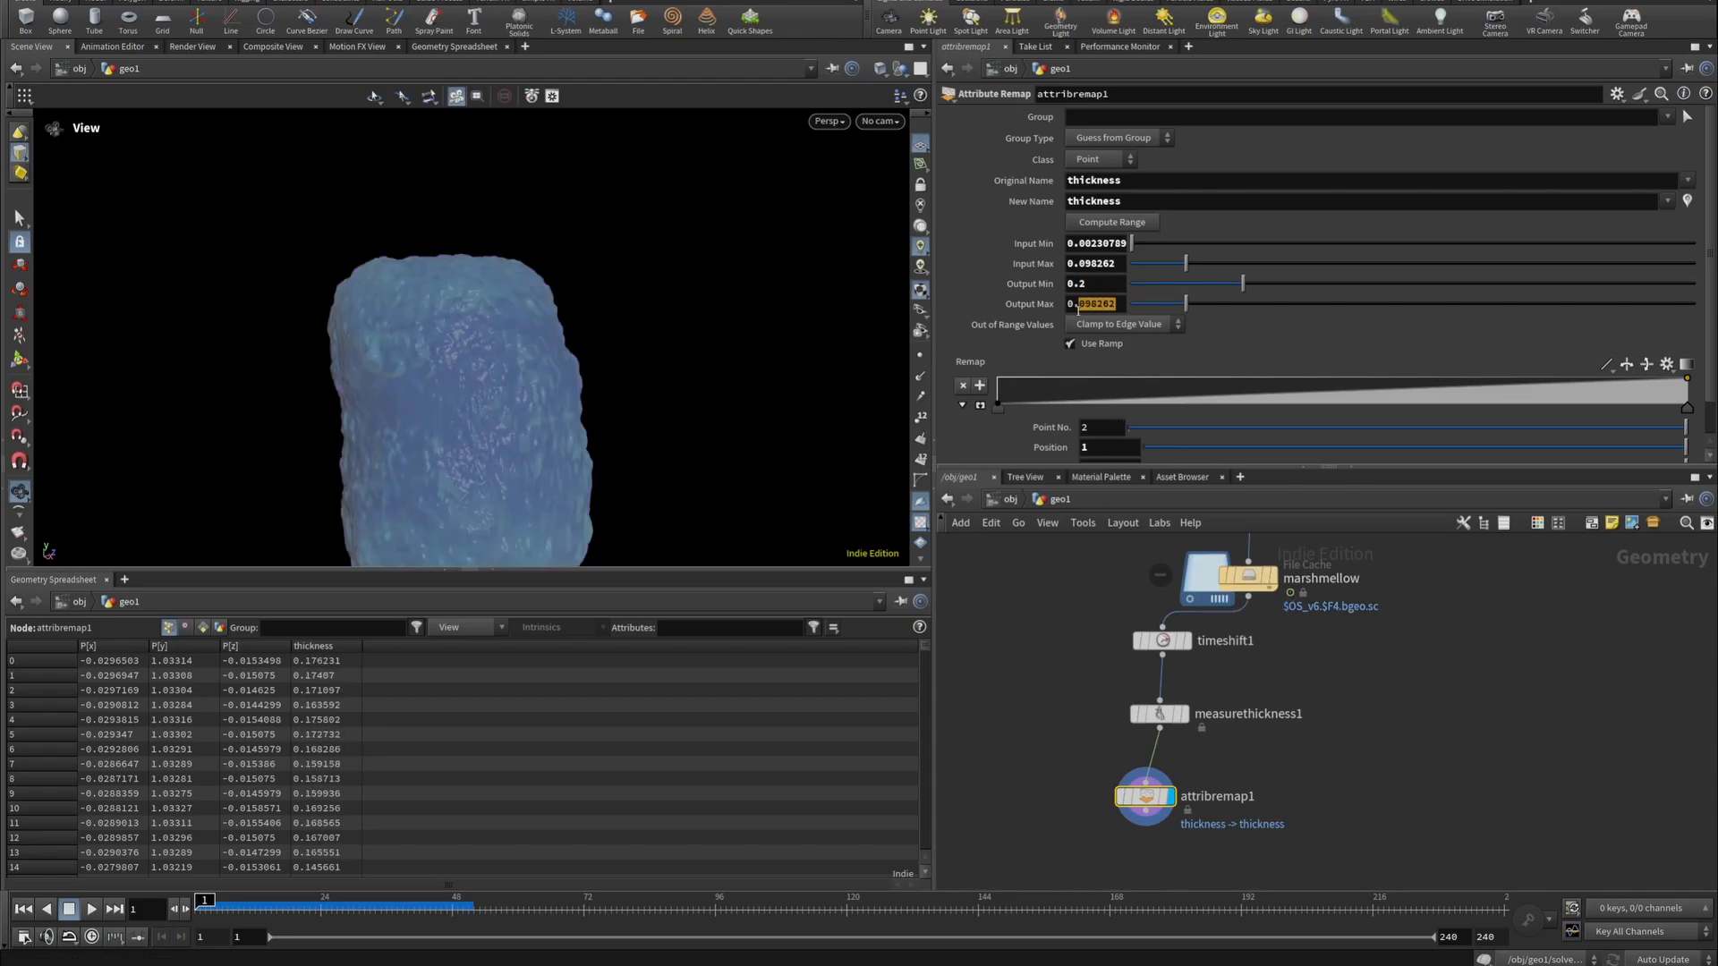
pyautogui.write('1')
pyautogui.press('Return')
pyautogui.moveTo(452, 278); pyautogui.dragTo(426, 341)
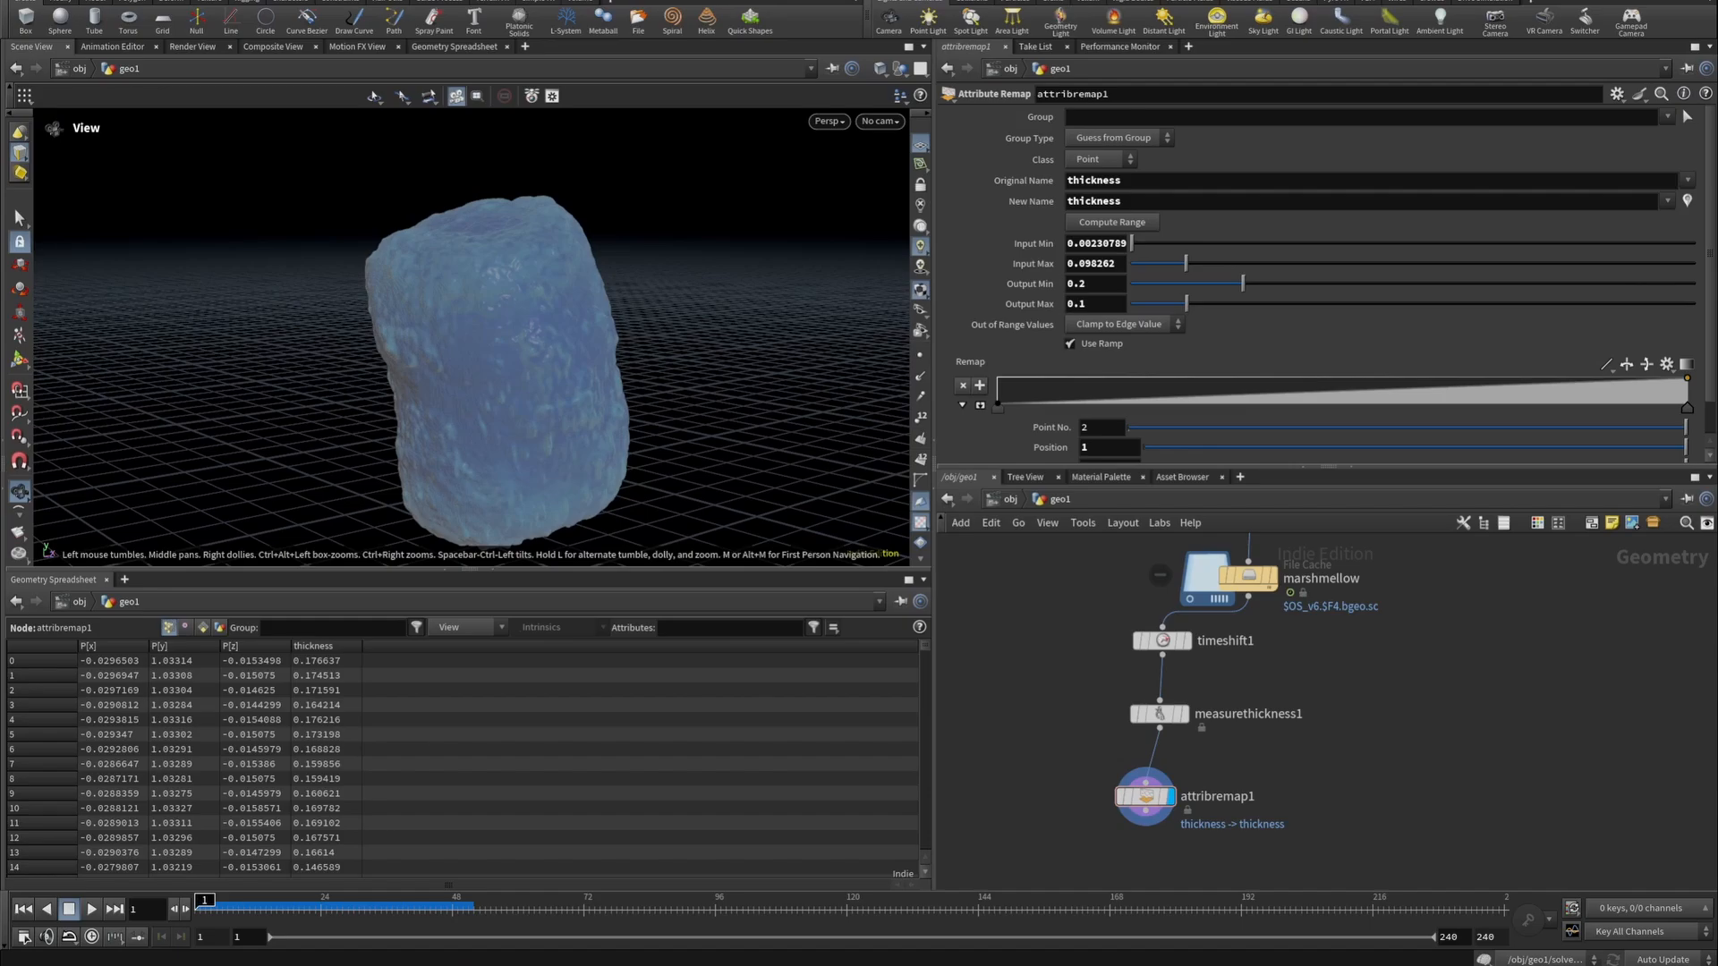
# Reverse the thickness remap ramp so it falls from 1 to 0, and enlarge the ramp editor.
pyautogui.click(1626, 365)
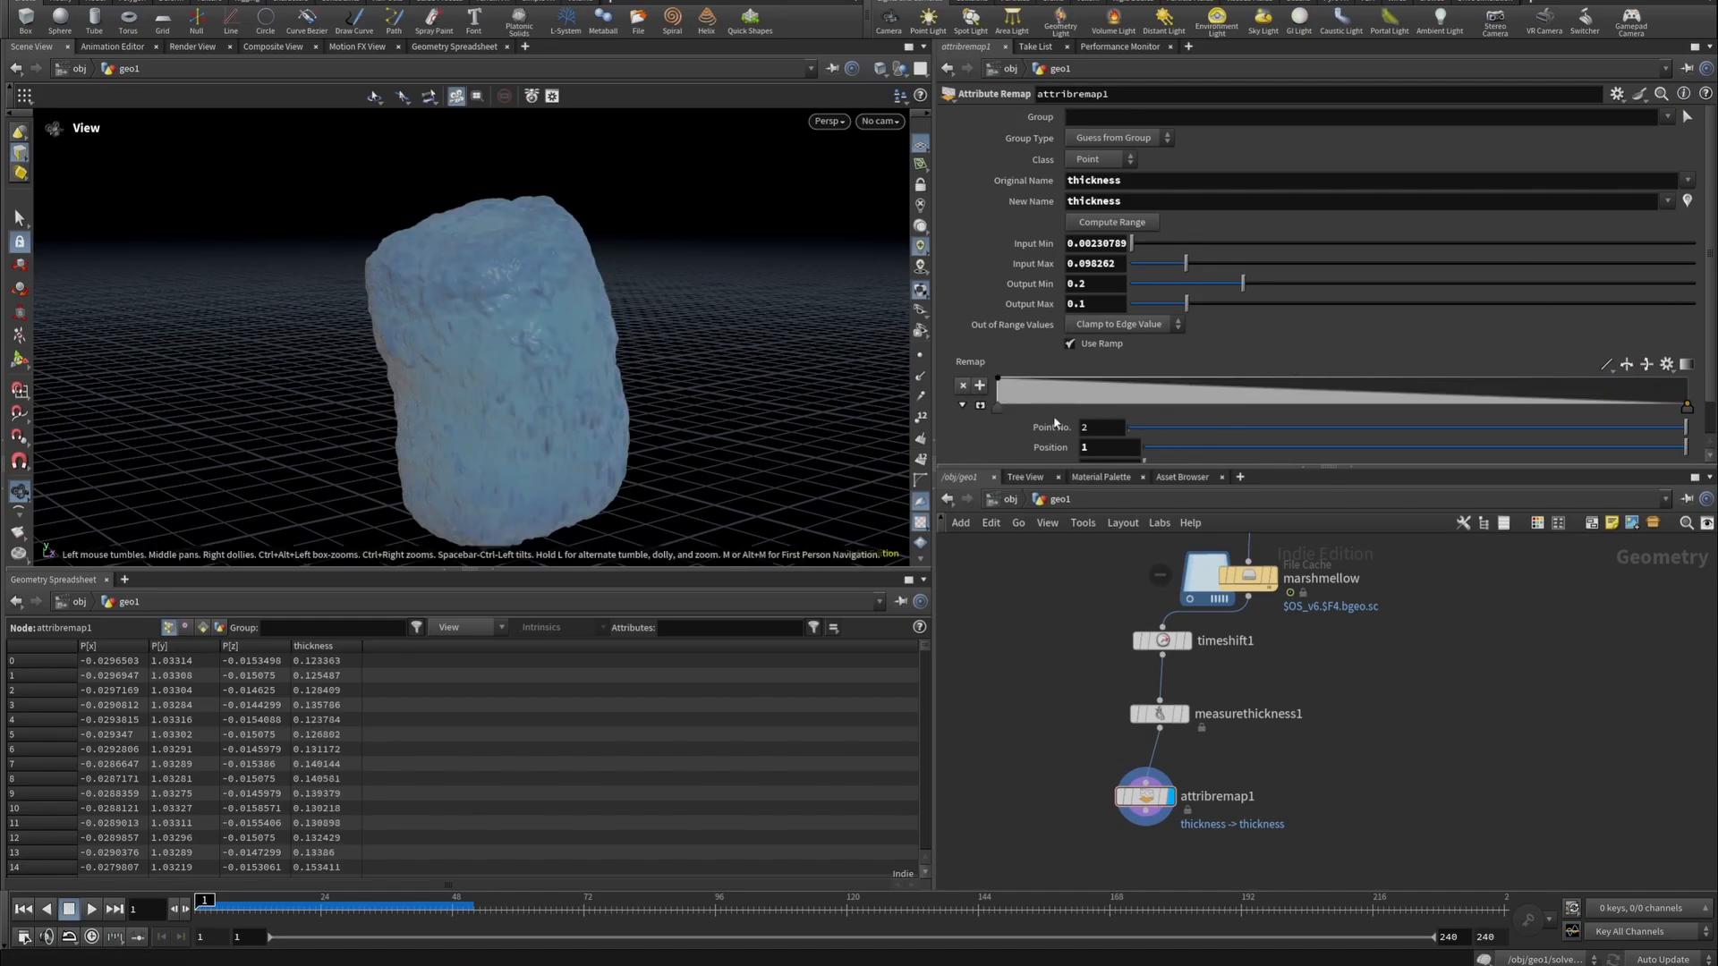
pyautogui.click(980, 405)
pyautogui.scroll(-2, 1378, 223)
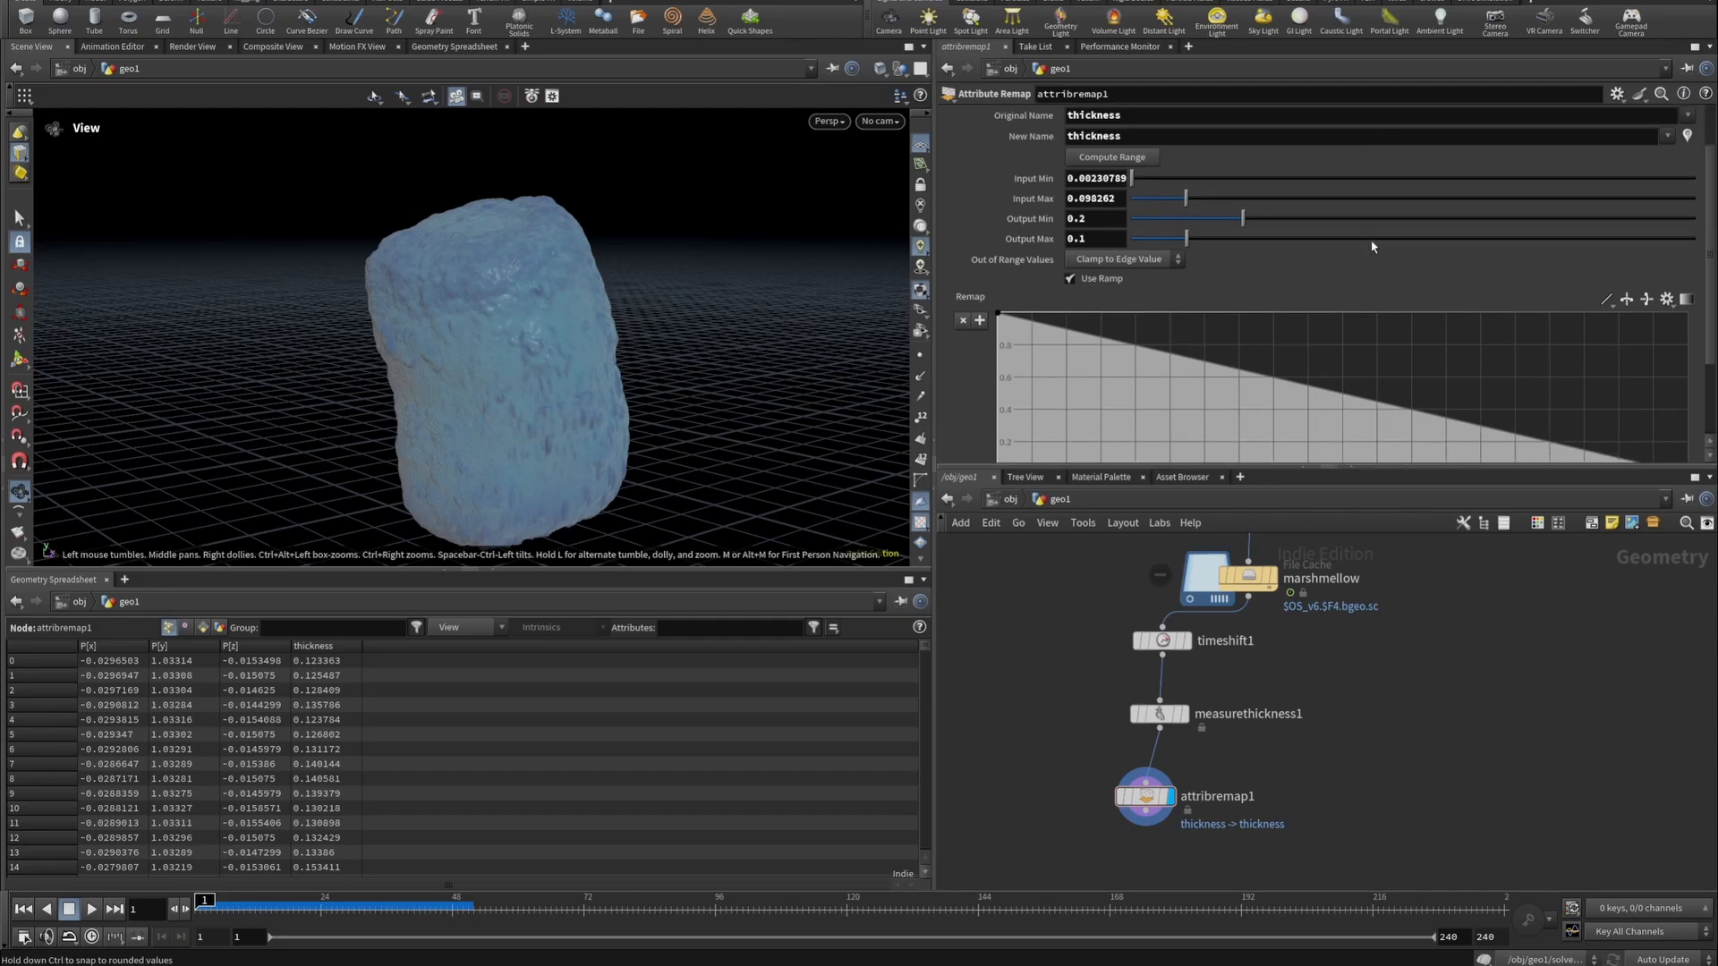
pyautogui.scroll(-2, 1374, 247)
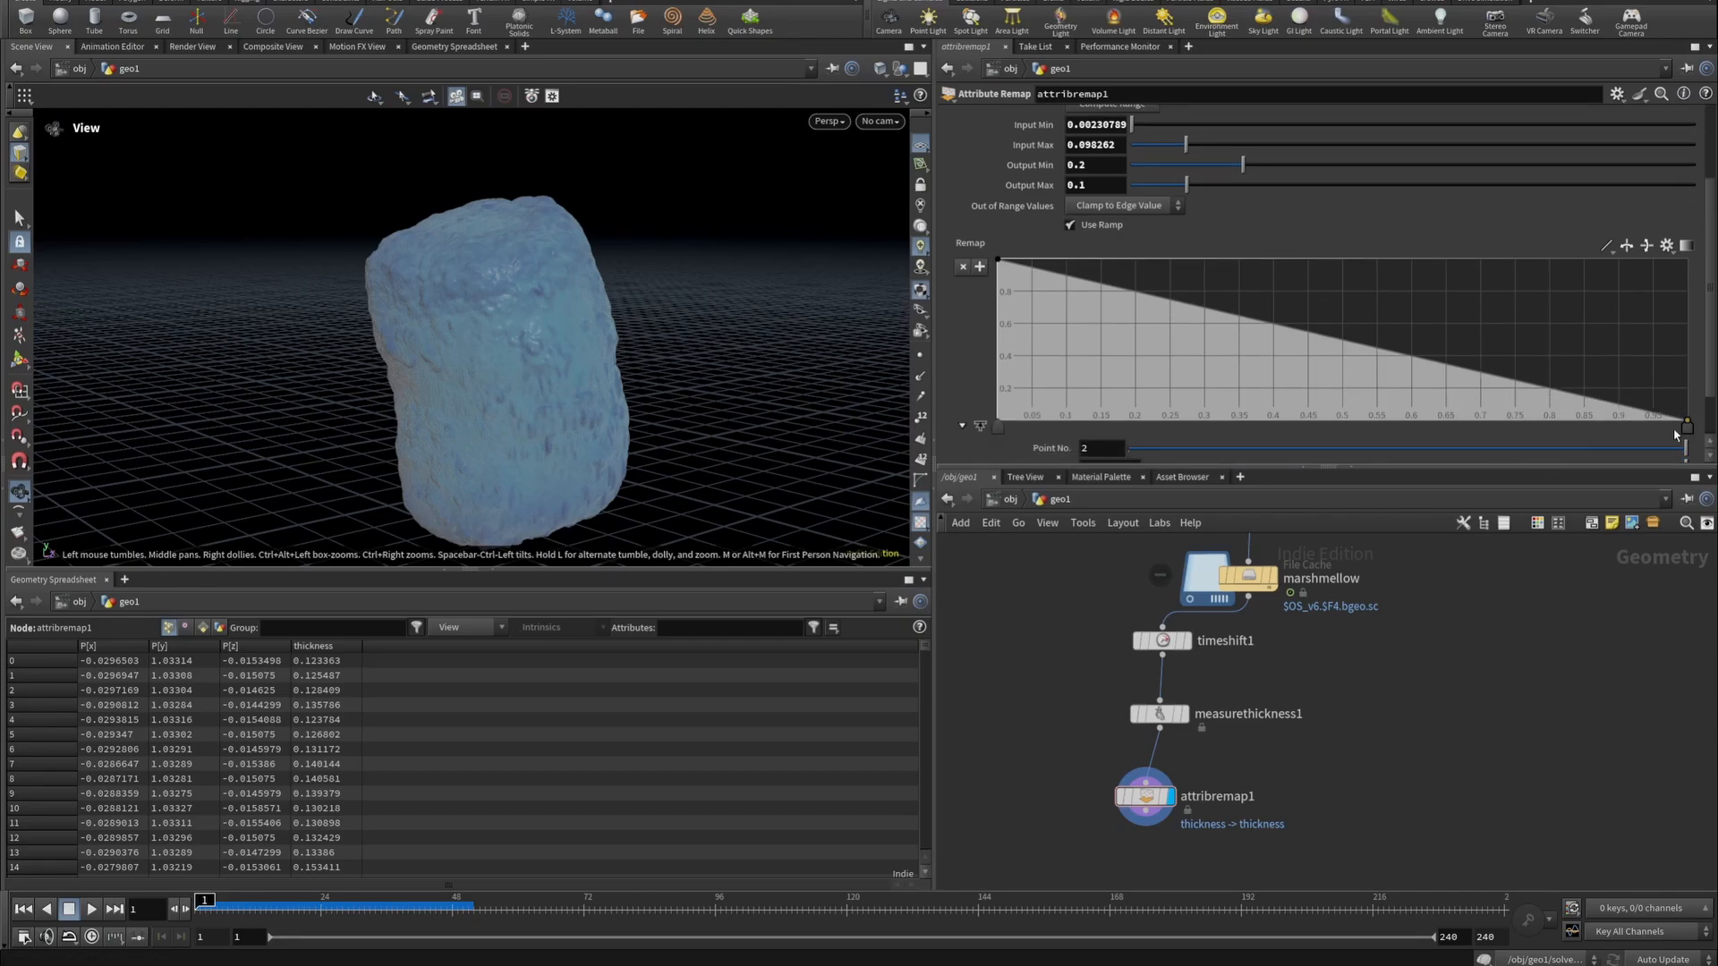
# Move the remap ramp's start point to about 0.15 and its end point to about 0.965.
pyautogui.moveTo(1686, 427); pyautogui.dragTo(1634, 429)
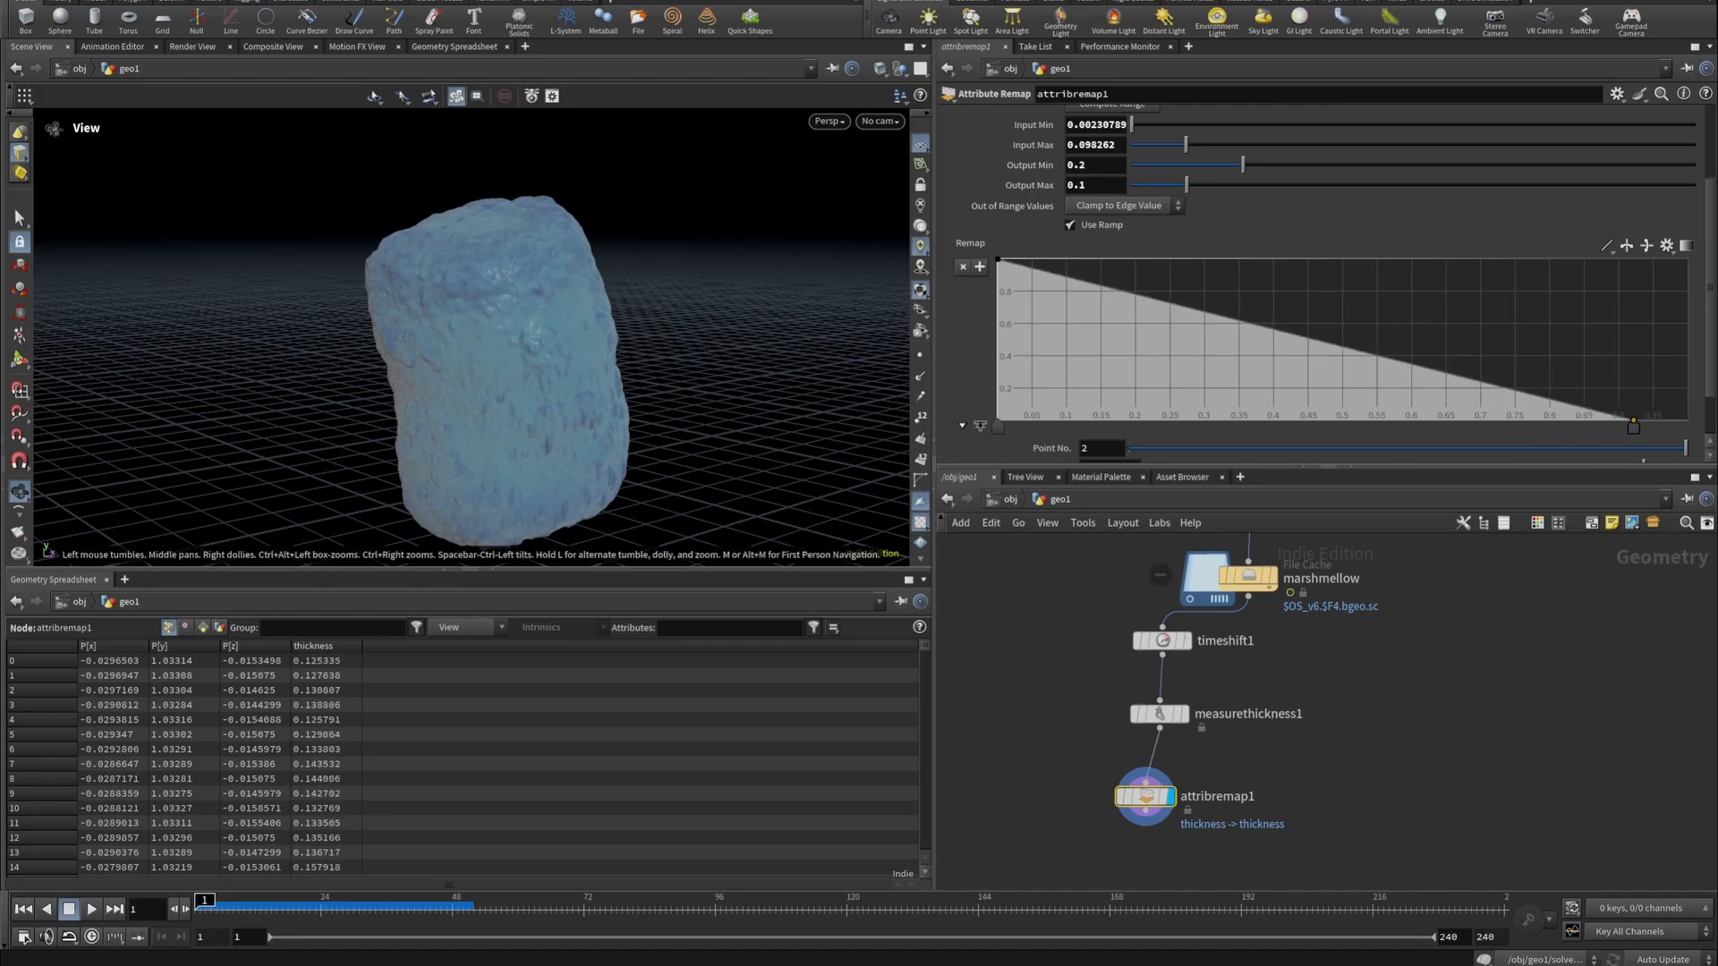
pyautogui.scroll(-2, 1184, 370)
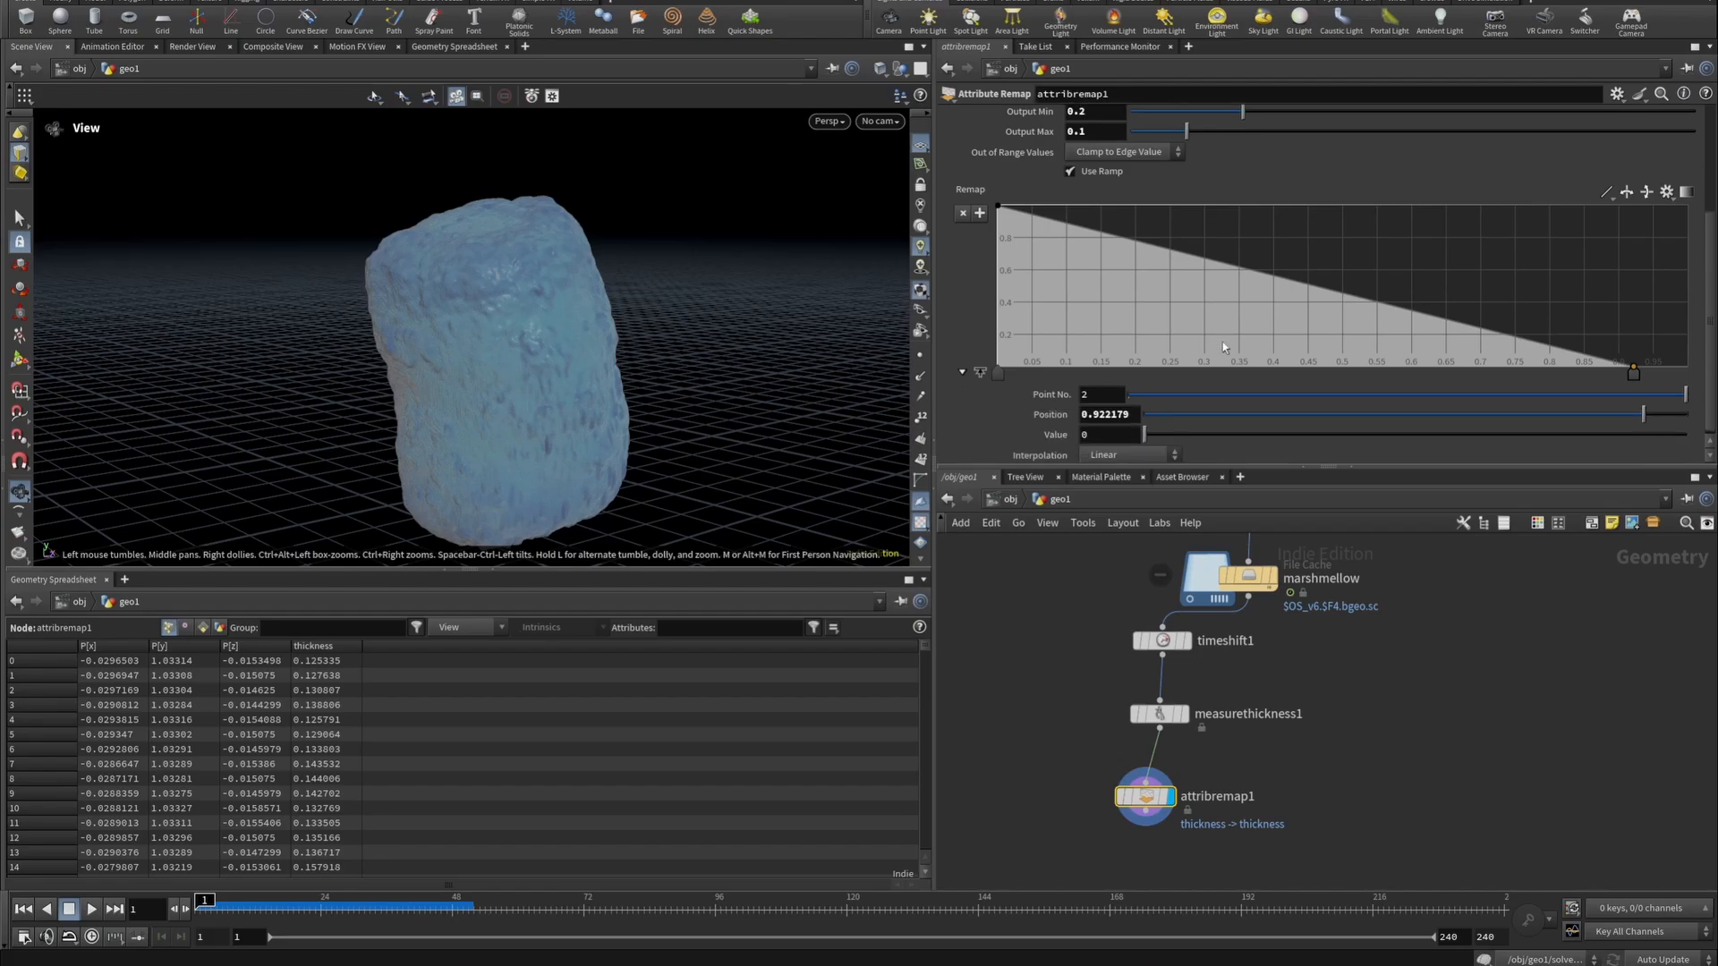
pyautogui.moveTo(999, 368); pyautogui.dragTo(1101, 353)
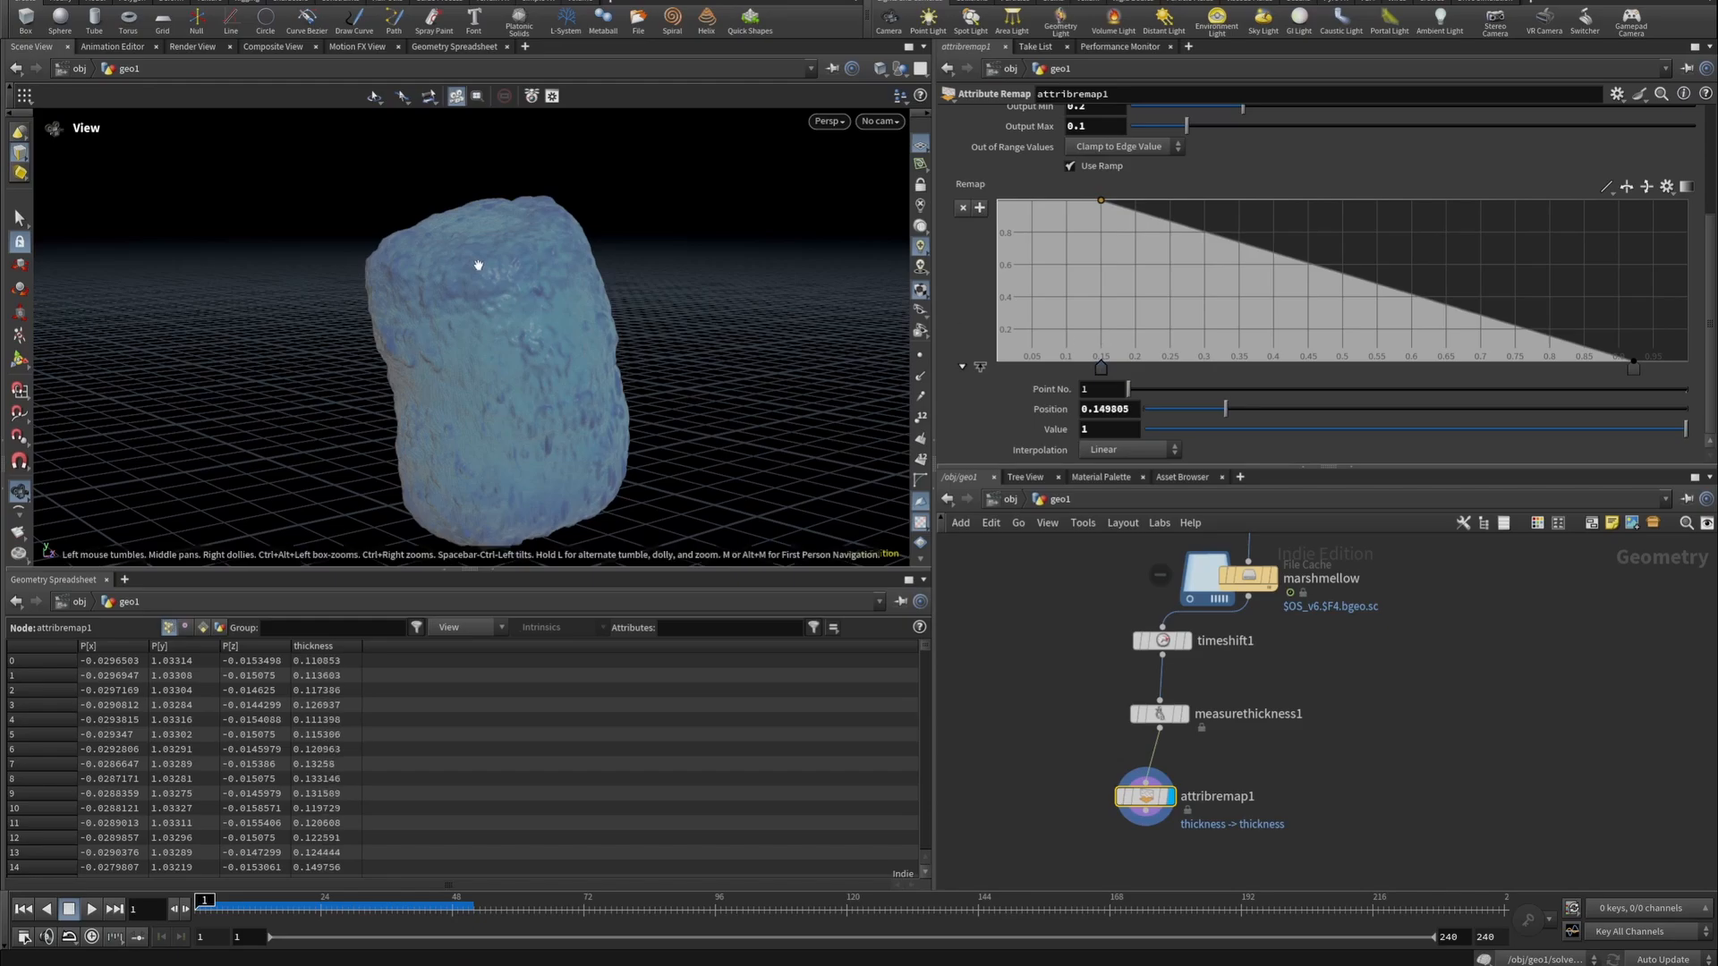
pyautogui.moveTo(475, 260); pyautogui.dragTo(408, 286)
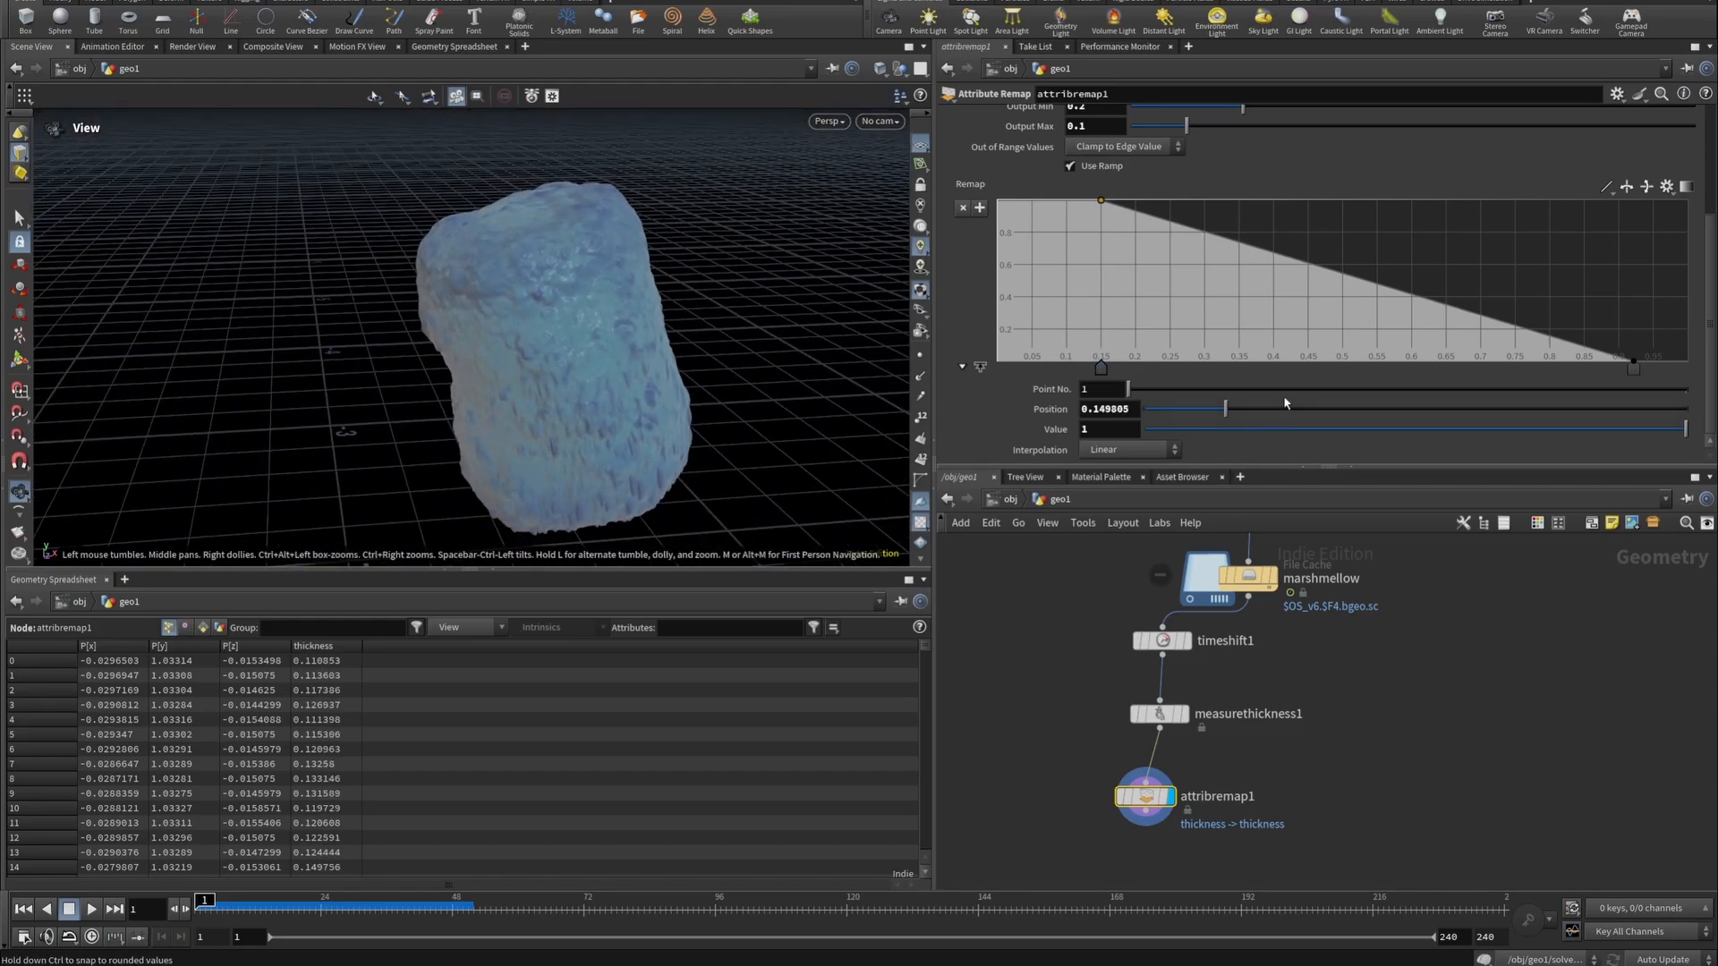
pyautogui.moveTo(1634, 363); pyautogui.dragTo(1662, 366)
# Set the interpolation of both remap ramp points to B-Spline.
pyautogui.click(1128, 449)
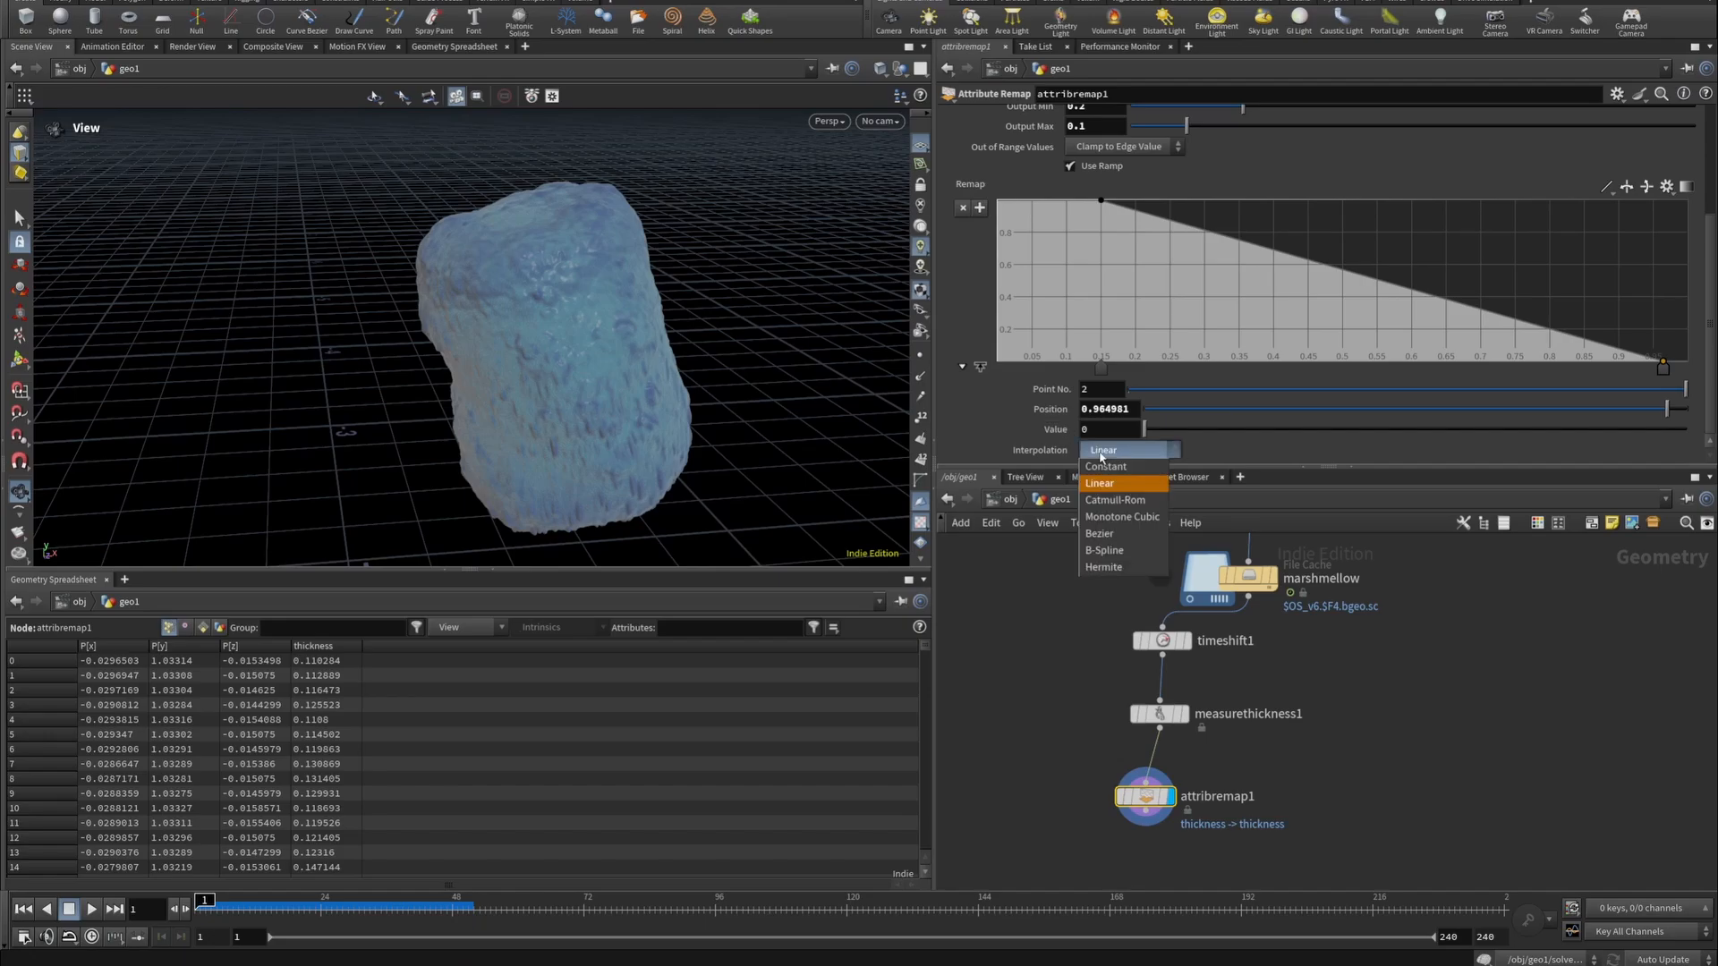
pyautogui.click(1100, 557)
pyautogui.click(1101, 367)
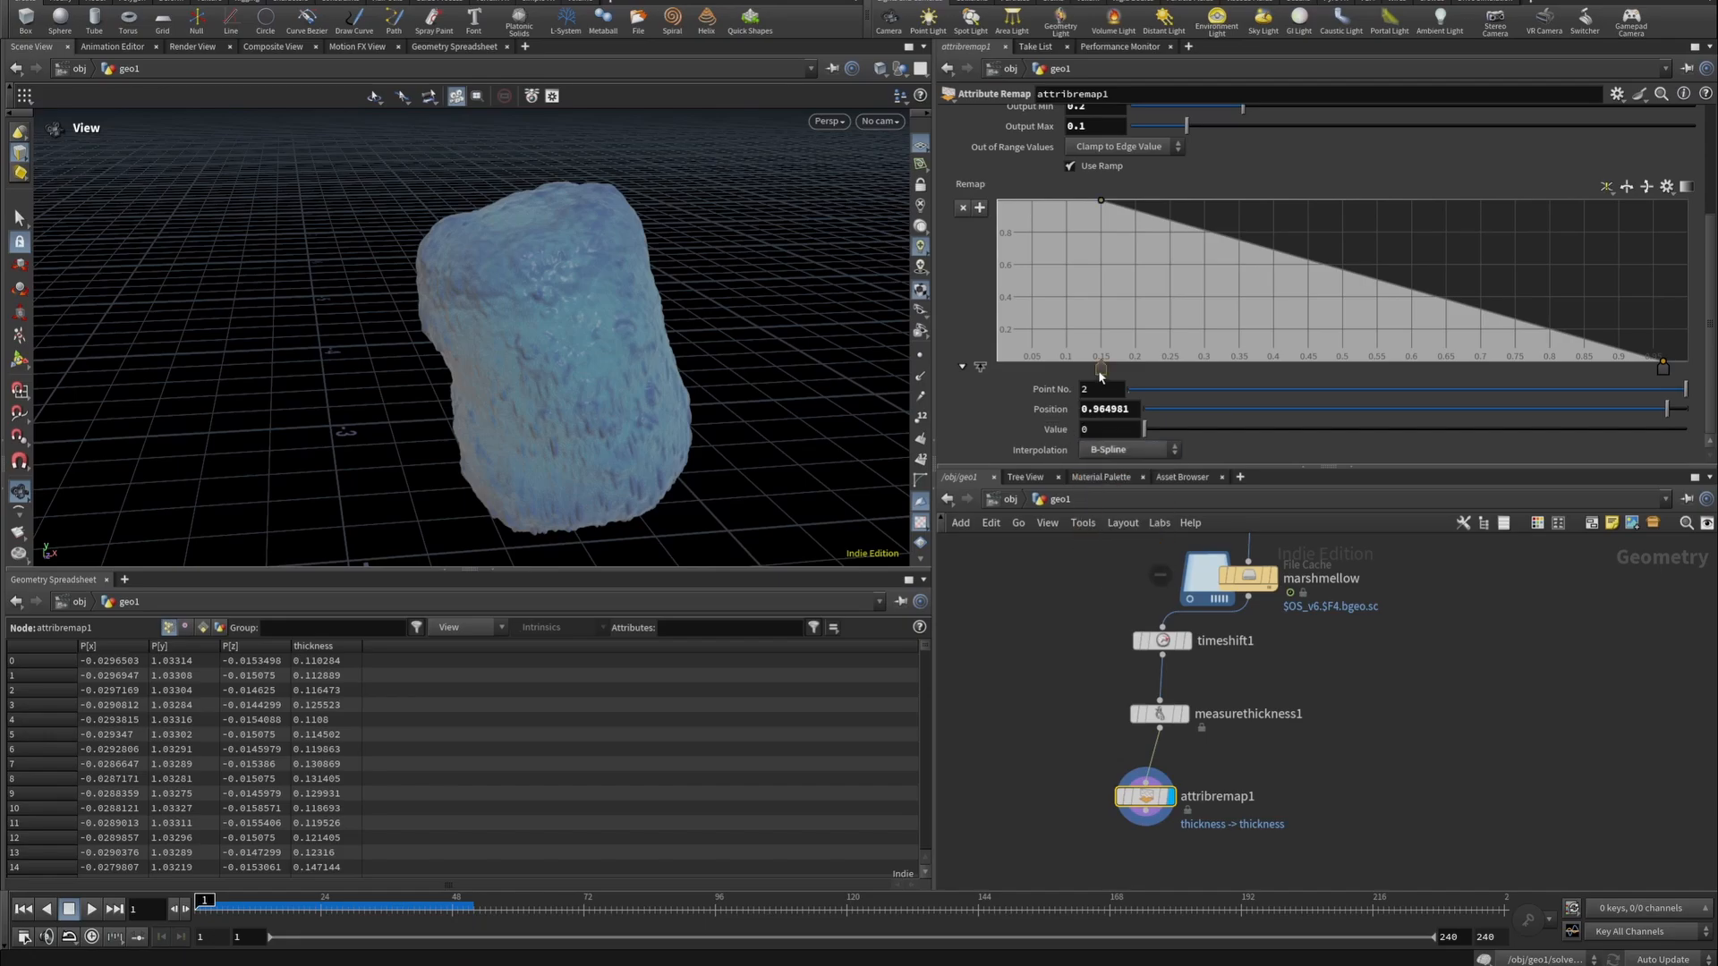
pyautogui.click(1126, 449)
pyautogui.click(1126, 551)
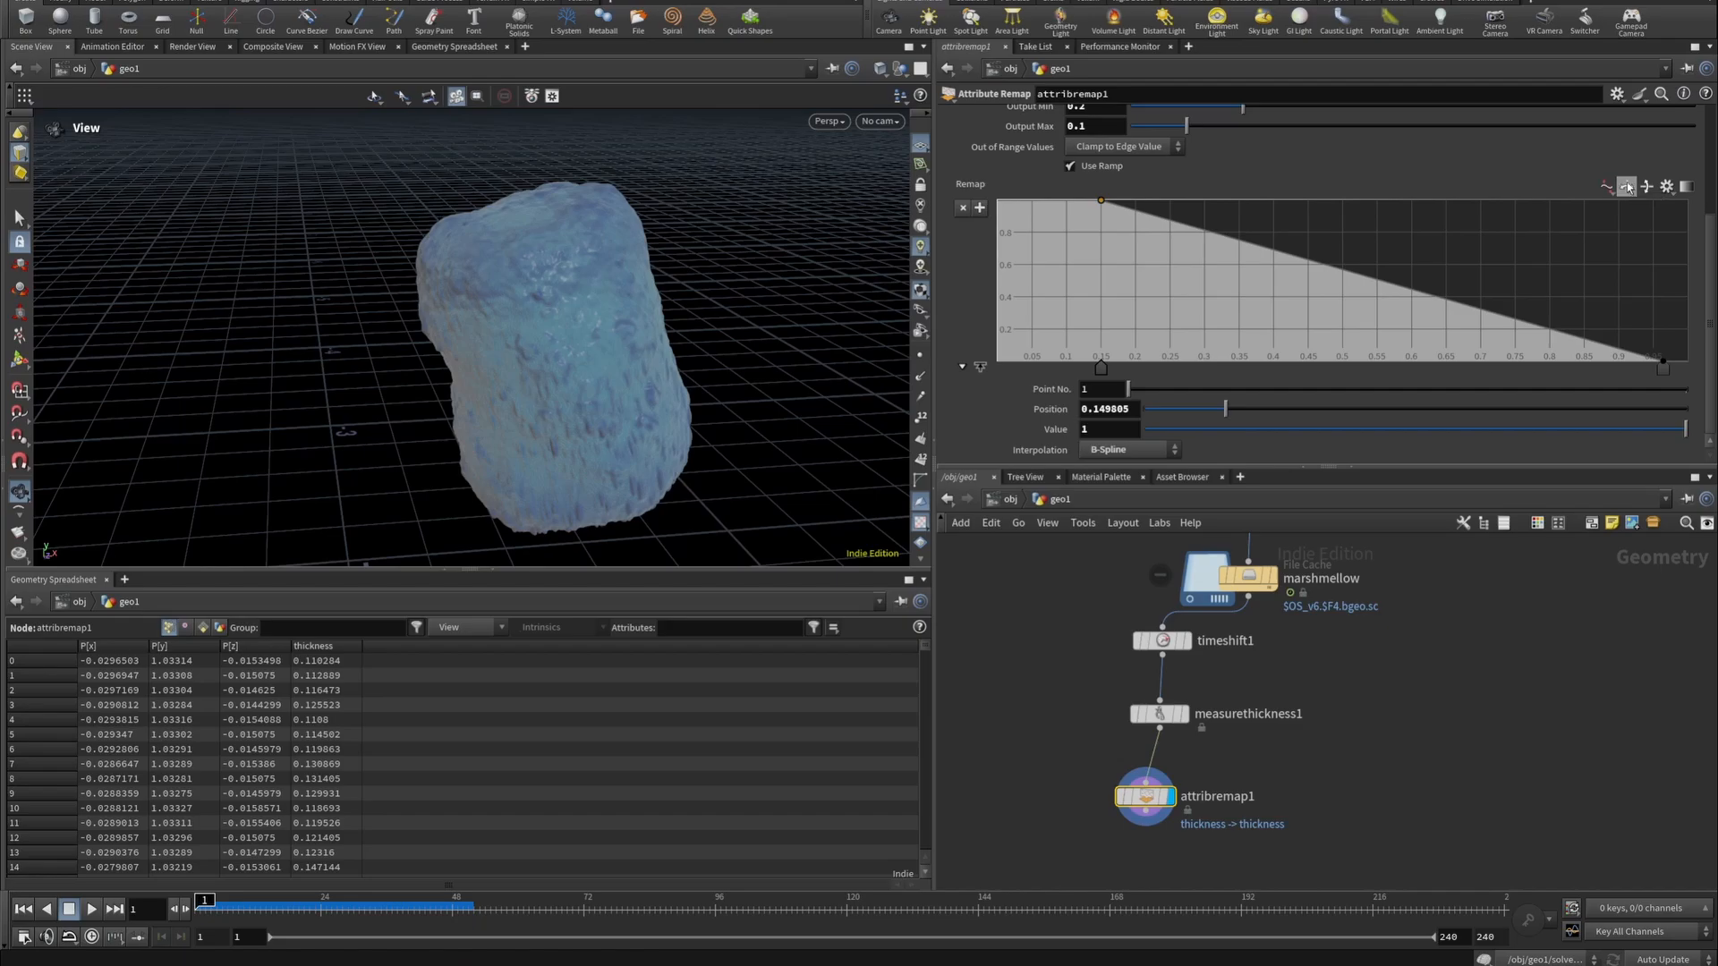
# Try reversing the direction of the B-Spline remap ramp.
pyautogui.click(1626, 186)
pyautogui.click(1627, 186)
pyautogui.scroll(3, 962, 278)
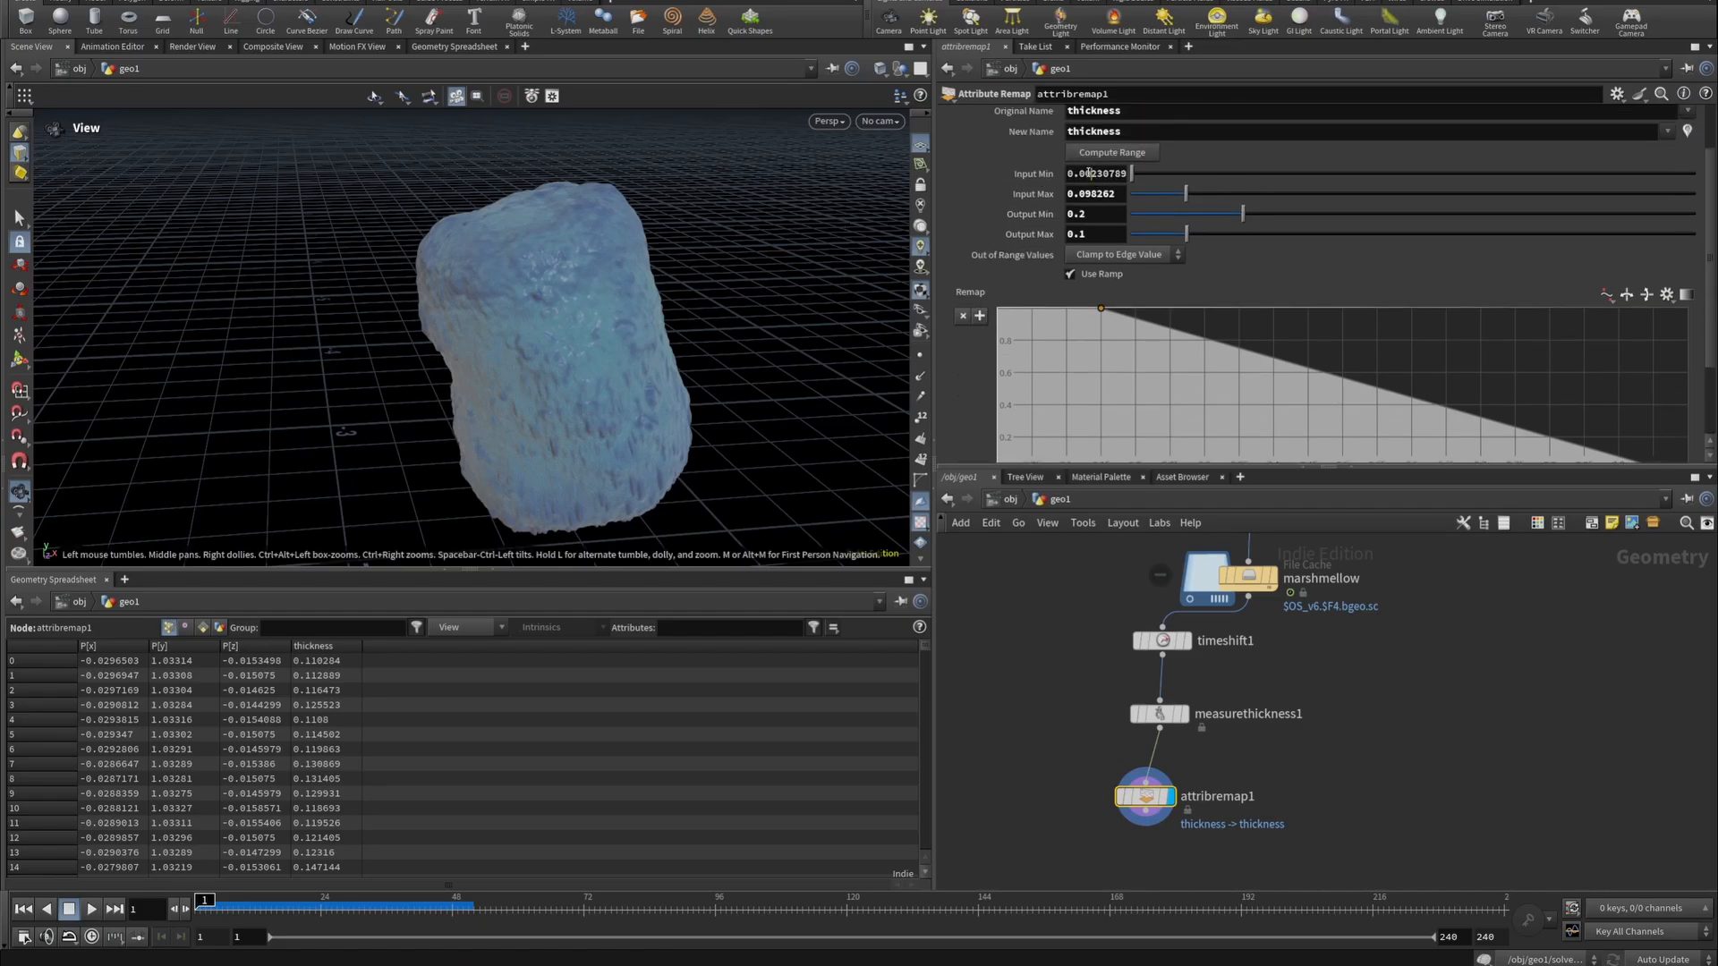
# Set the Attribute Remap input range for thickness to a minimum of 0.01 and a maximum of 0.1.
pyautogui.click(1084, 173)
pyautogui.doubleClick(1085, 174)
pyautogui.write('0.01')
pyautogui.press('Return')
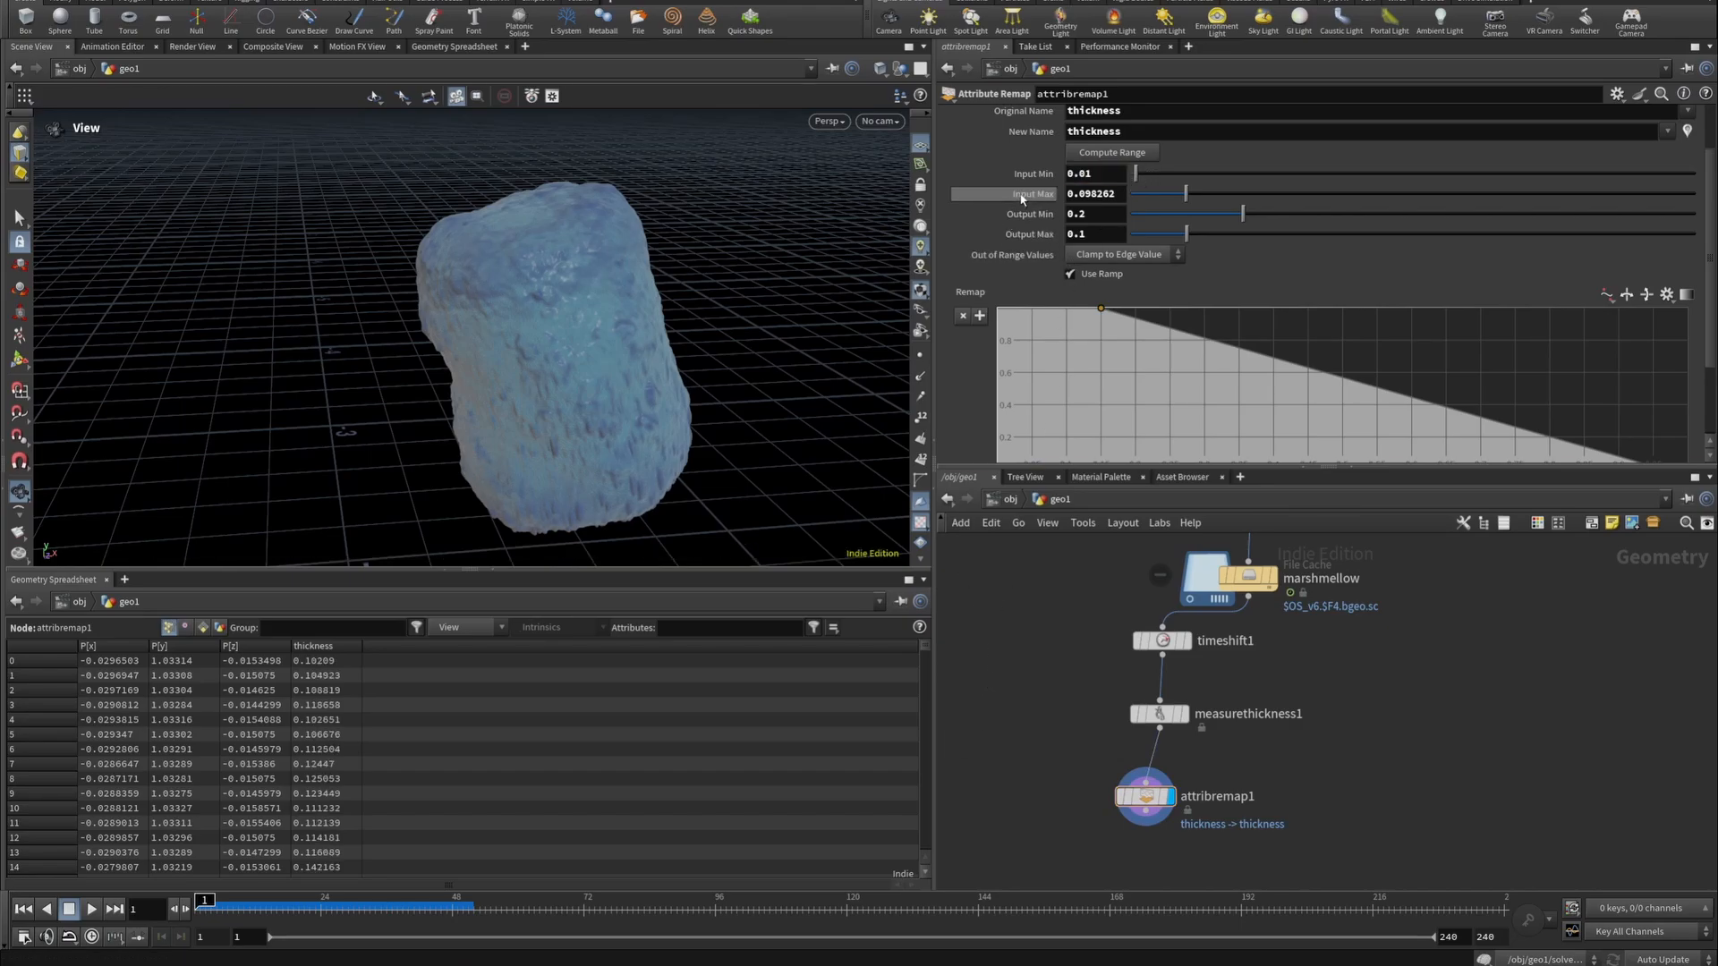
pyautogui.press('Tab')
pyautogui.write('0')
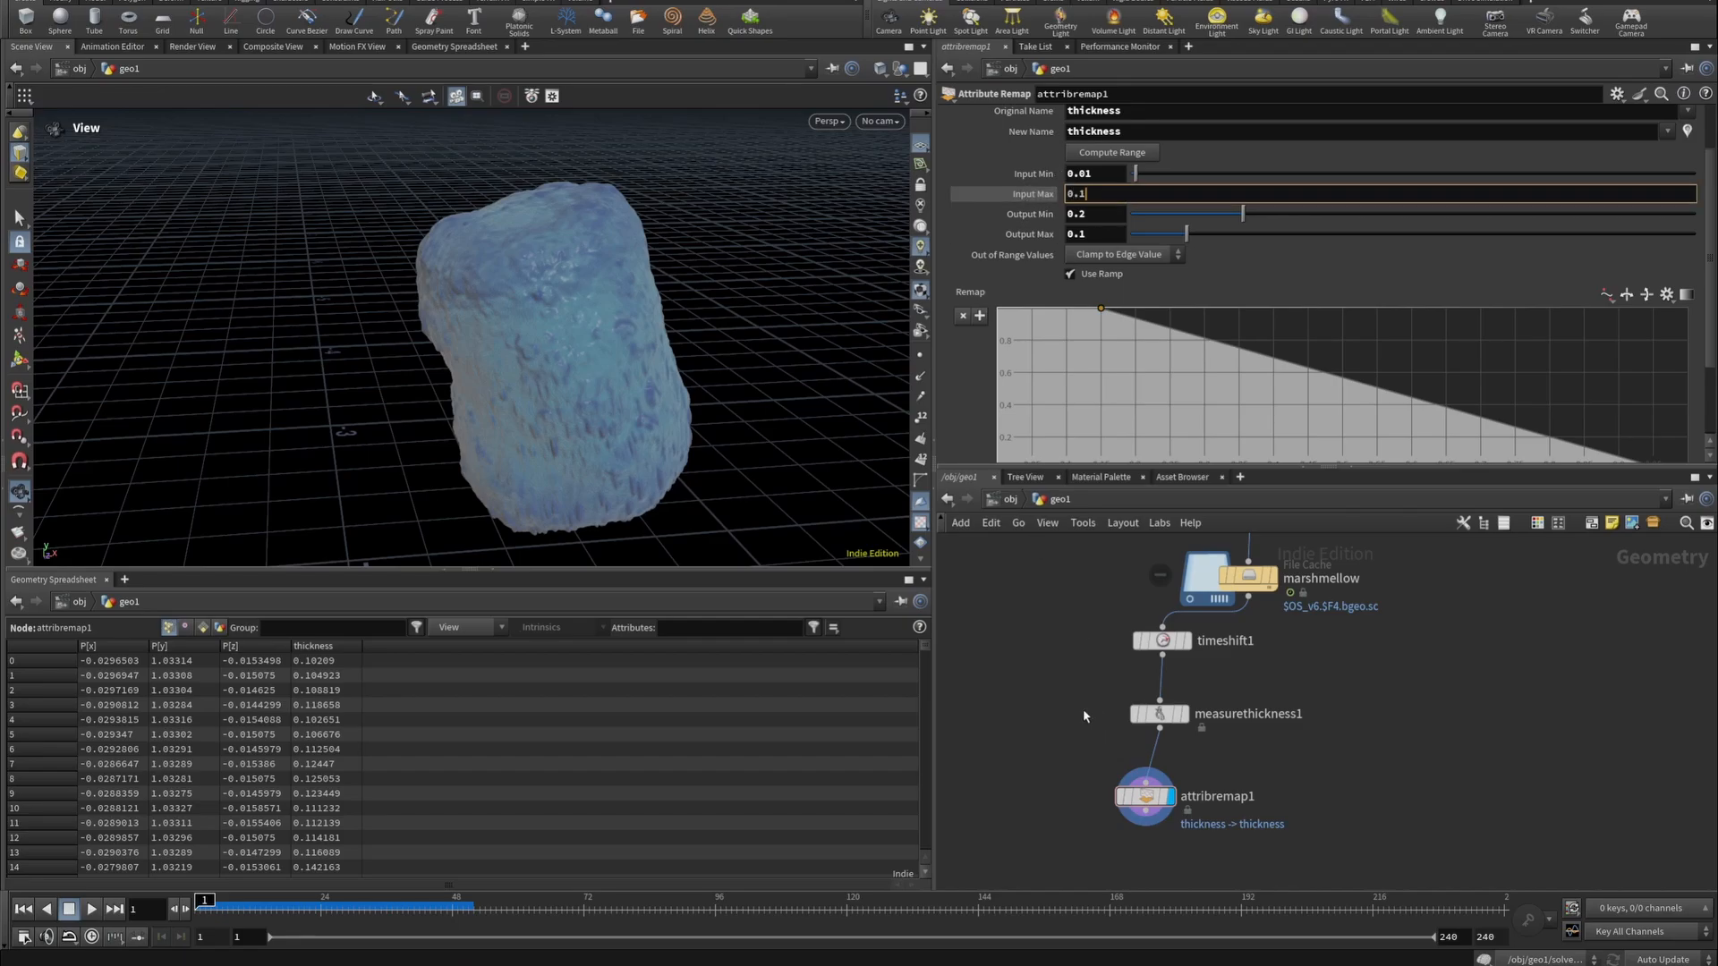
pyautogui.press('Return')
# Examine the remapped thickness colouring on the marshmallow surface from several angles and close up.
pyautogui.moveTo(655, 259); pyautogui.dragTo(567, 269)
pyautogui.moveTo(567, 268); pyautogui.dragTo(793, 251, button='right')
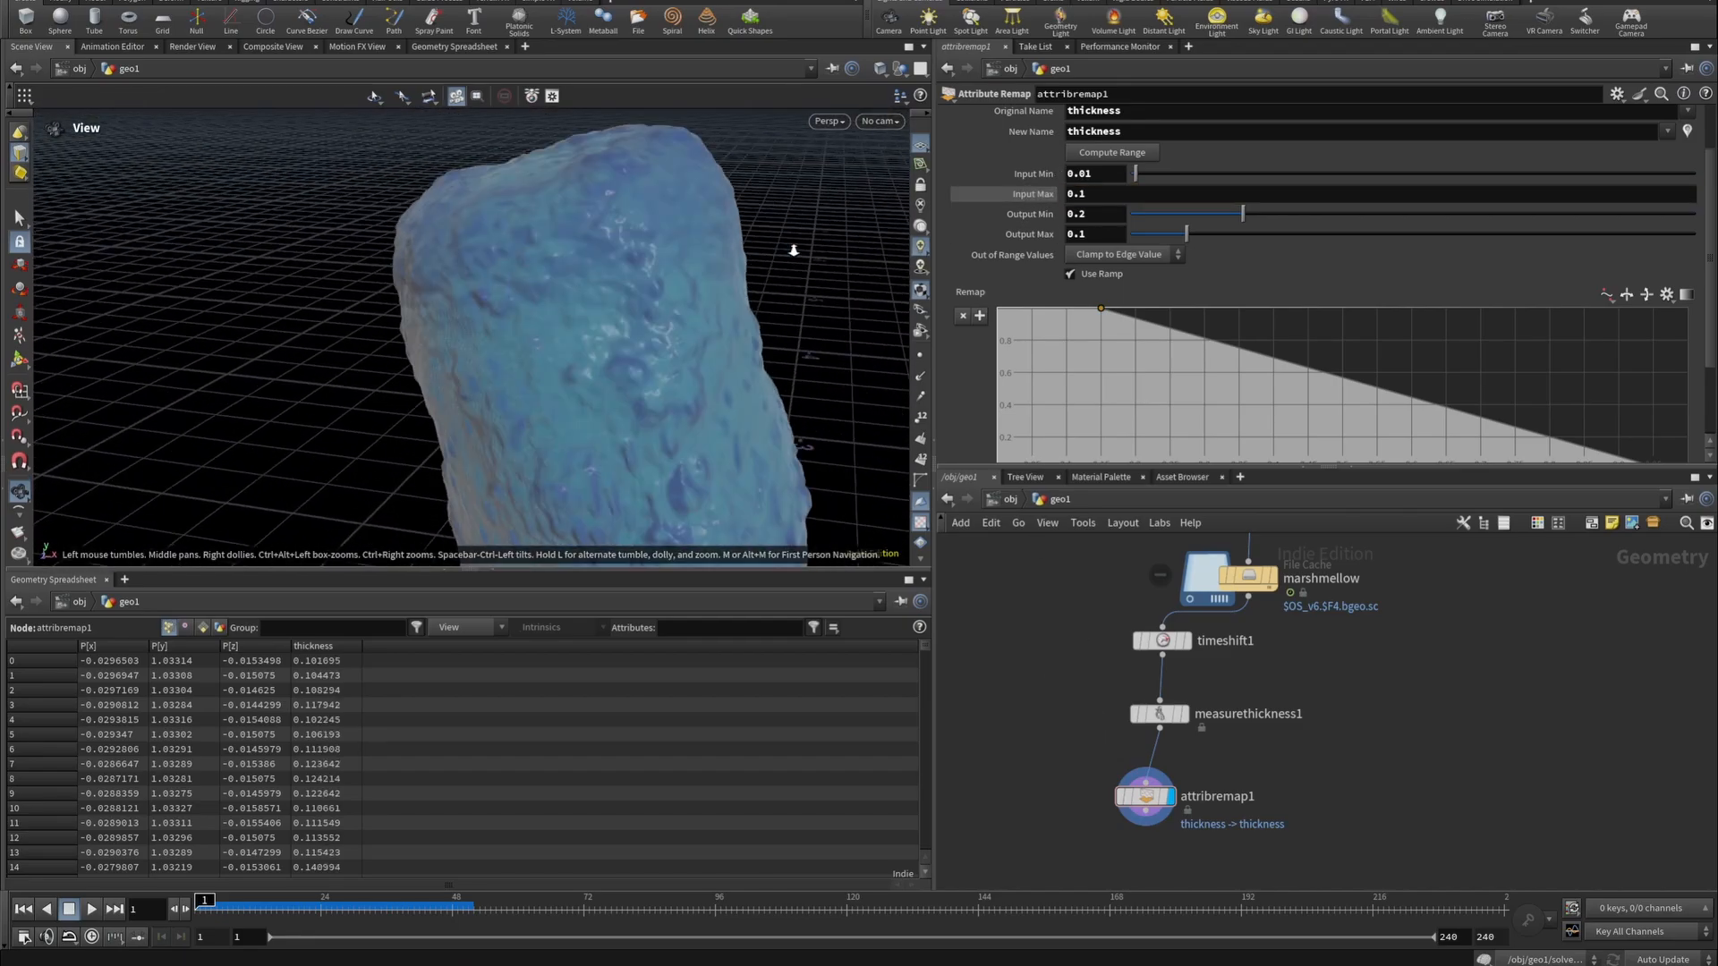
pyautogui.moveTo(548, 287); pyautogui.dragTo(595, 279)
pyautogui.moveTo(634, 333); pyautogui.dragTo(594, 330, button='right')
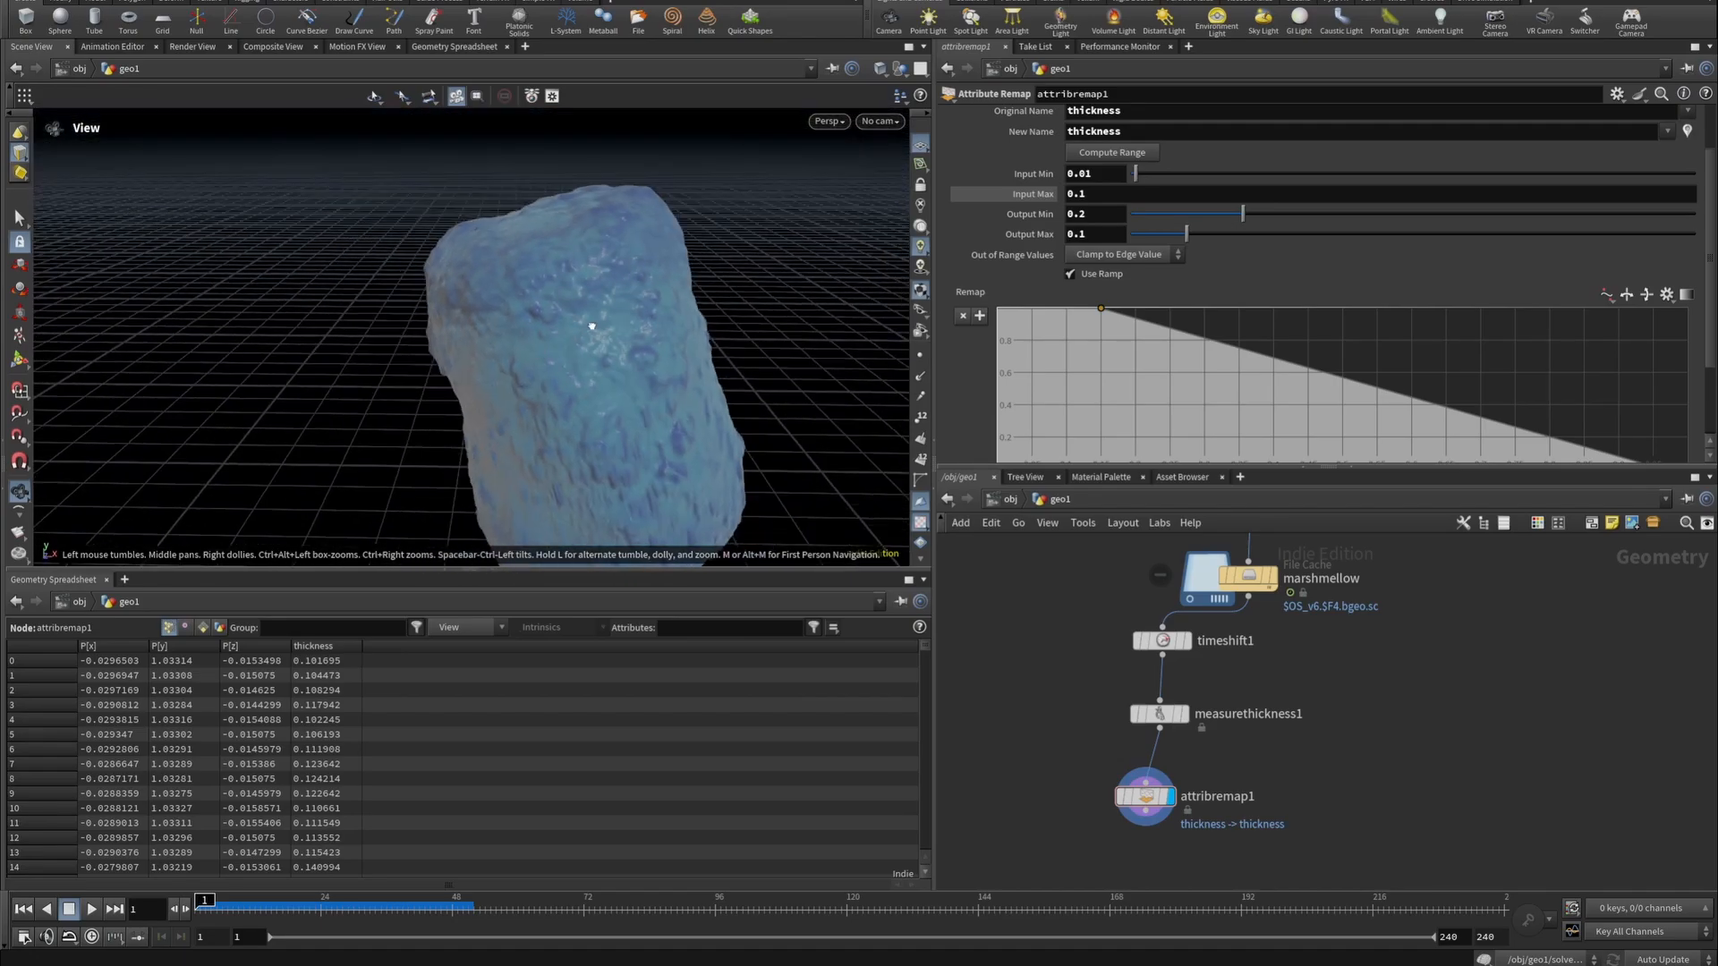
pyautogui.moveTo(593, 330); pyautogui.dragTo(485, 349)
pyautogui.moveTo(485, 349); pyautogui.dragTo(652, 323, button='right')
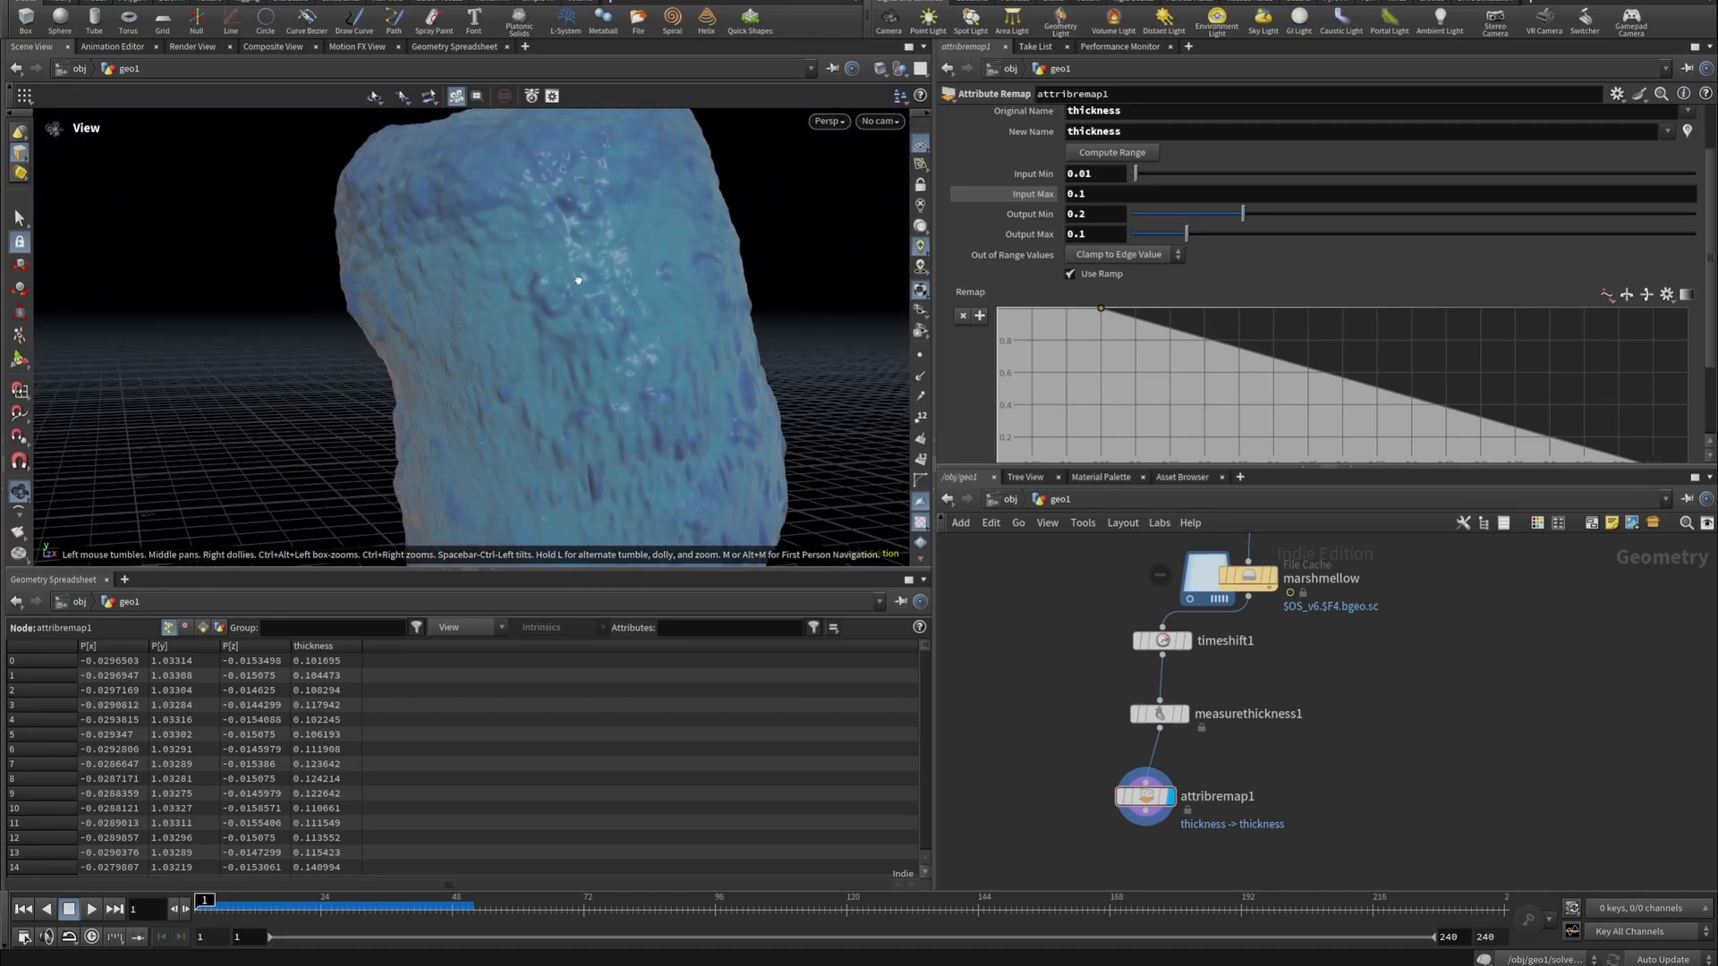
pyautogui.moveTo(652, 322); pyautogui.dragTo(549, 283)
pyautogui.moveTo(549, 284); pyautogui.dragTo(695, 356, button='right')
pyautogui.moveTo(695, 356); pyautogui.dragTo(549, 330)
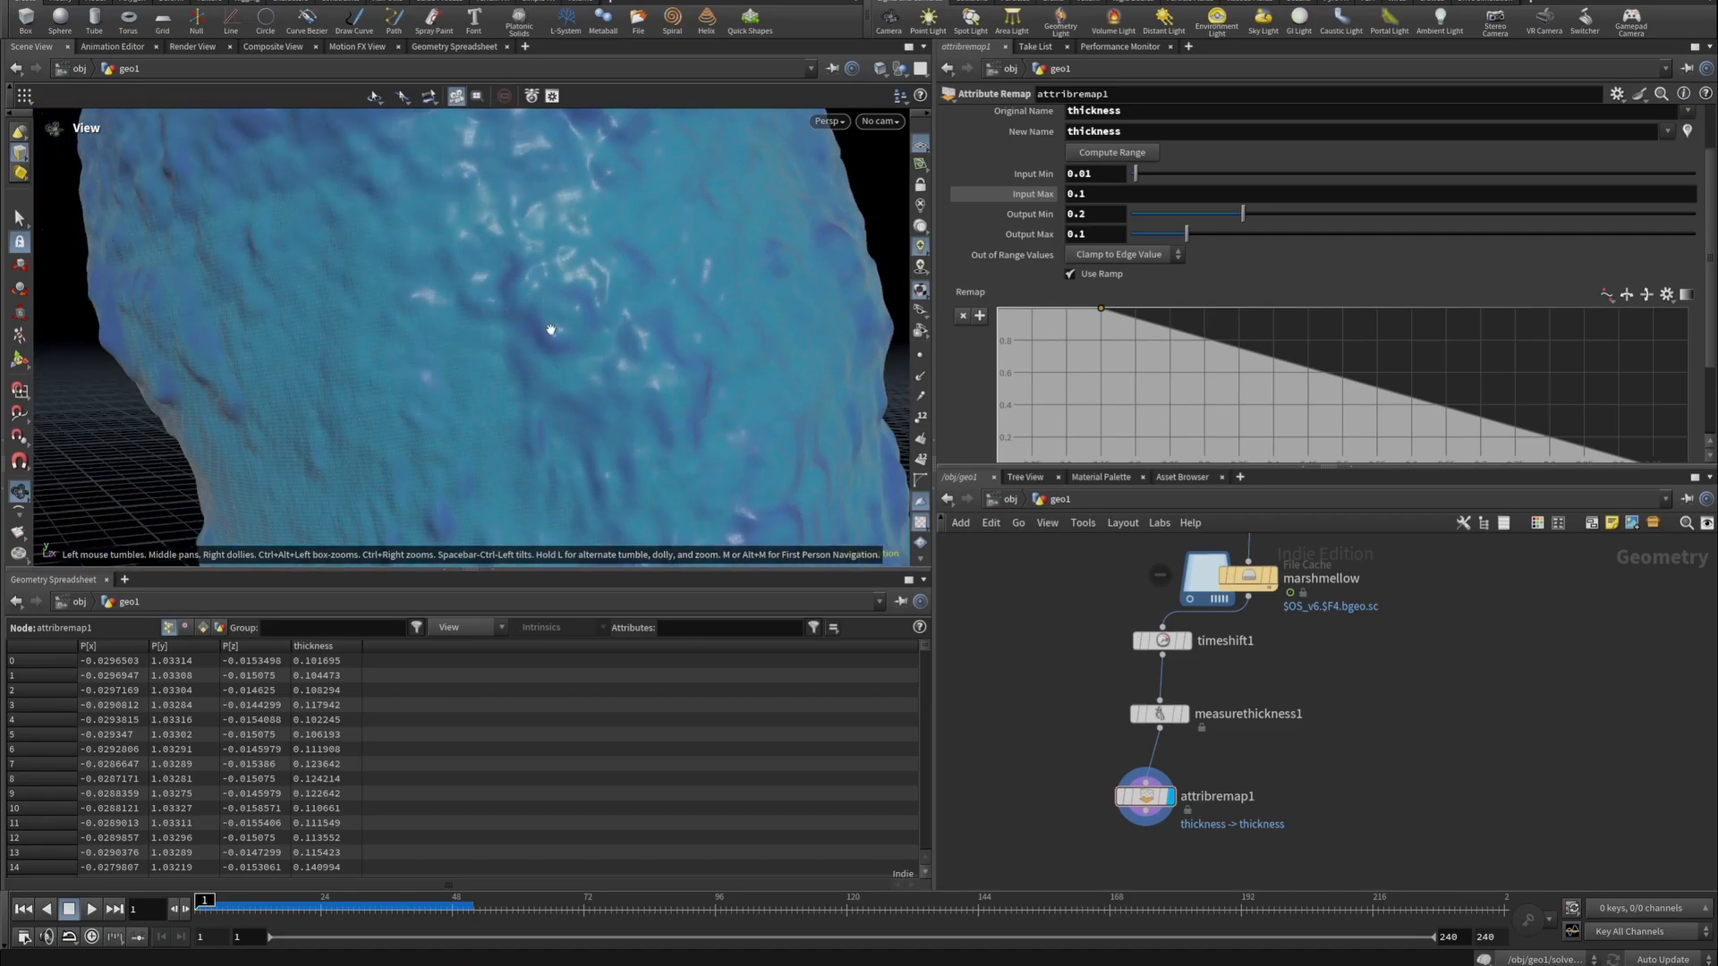
pyautogui.moveTo(564, 337); pyautogui.dragTo(583, 365, button='right')
pyautogui.moveTo(587, 366); pyautogui.dragTo(644, 356)
pyautogui.moveTo(644, 356); pyautogui.dragTo(545, 307, button='right')
pyautogui.moveTo(545, 307); pyautogui.dragTo(361, 280)
pyautogui.moveTo(360, 280); pyautogui.dragTo(334, 399, button='right')
pyautogui.moveTo(334, 399)
pyautogui.mouseDown()
pyautogui.moveTo(402, 317)
pyautogui.moveTo(334, 367)
pyautogui.mouseUp()
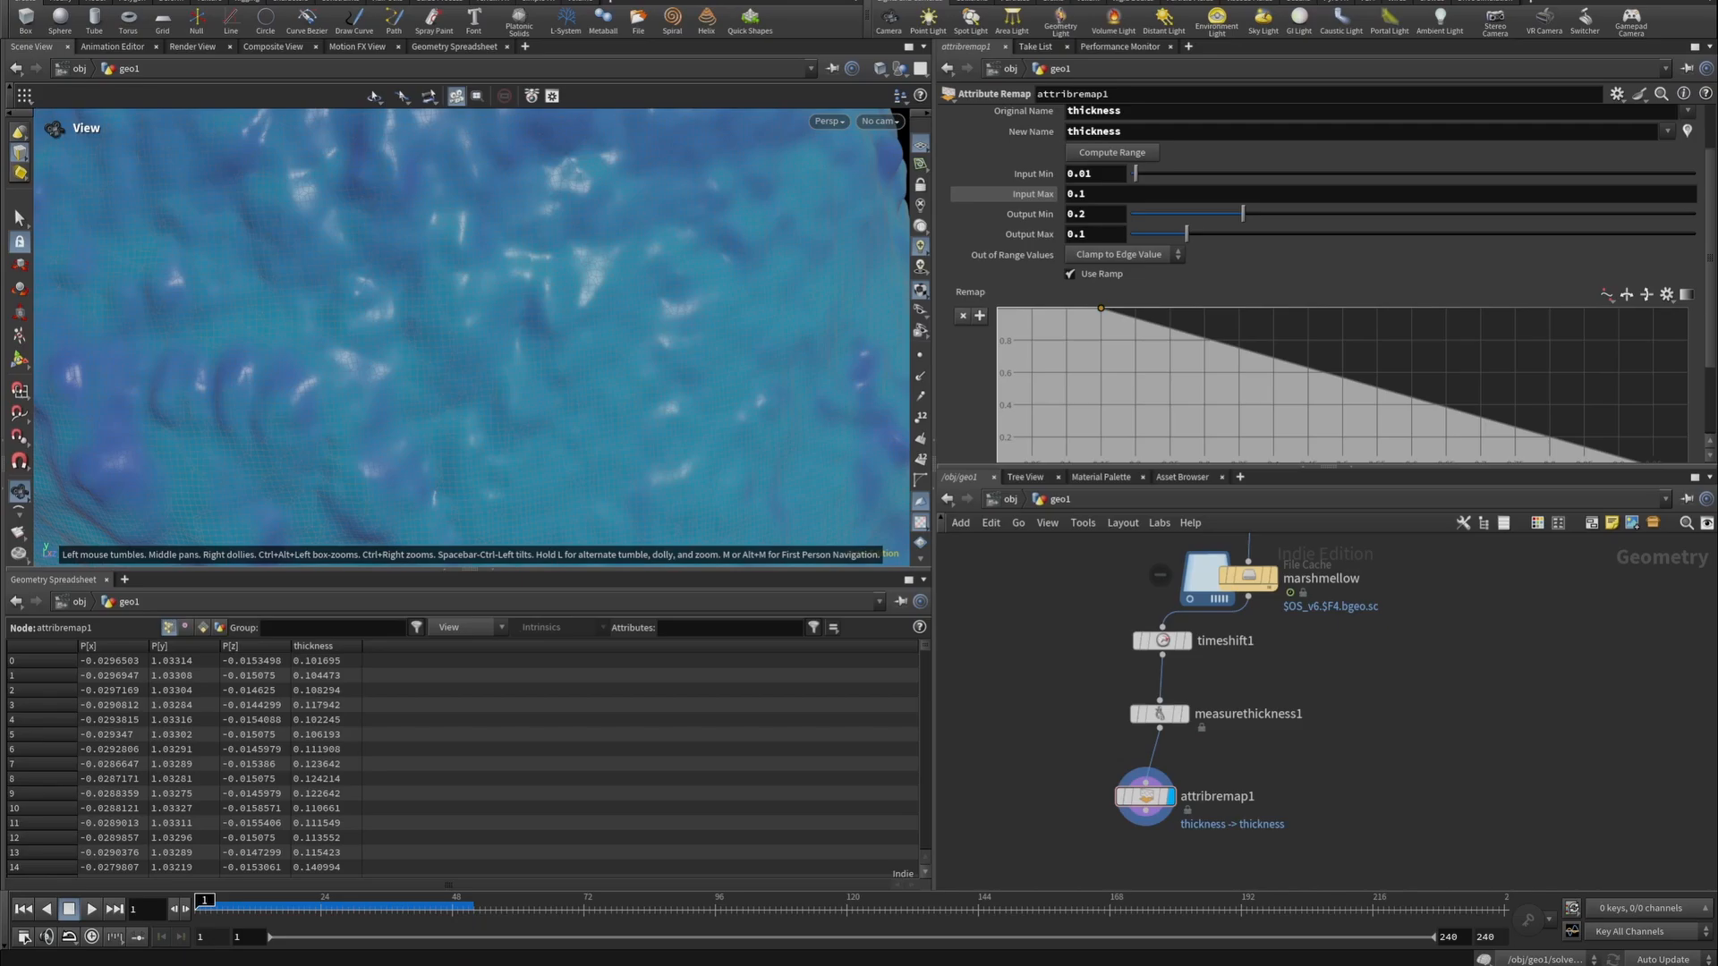
# Add an Attribute Blur node after attribremap1 and display its result.
pyautogui.scroll(-3, 1367, 749)
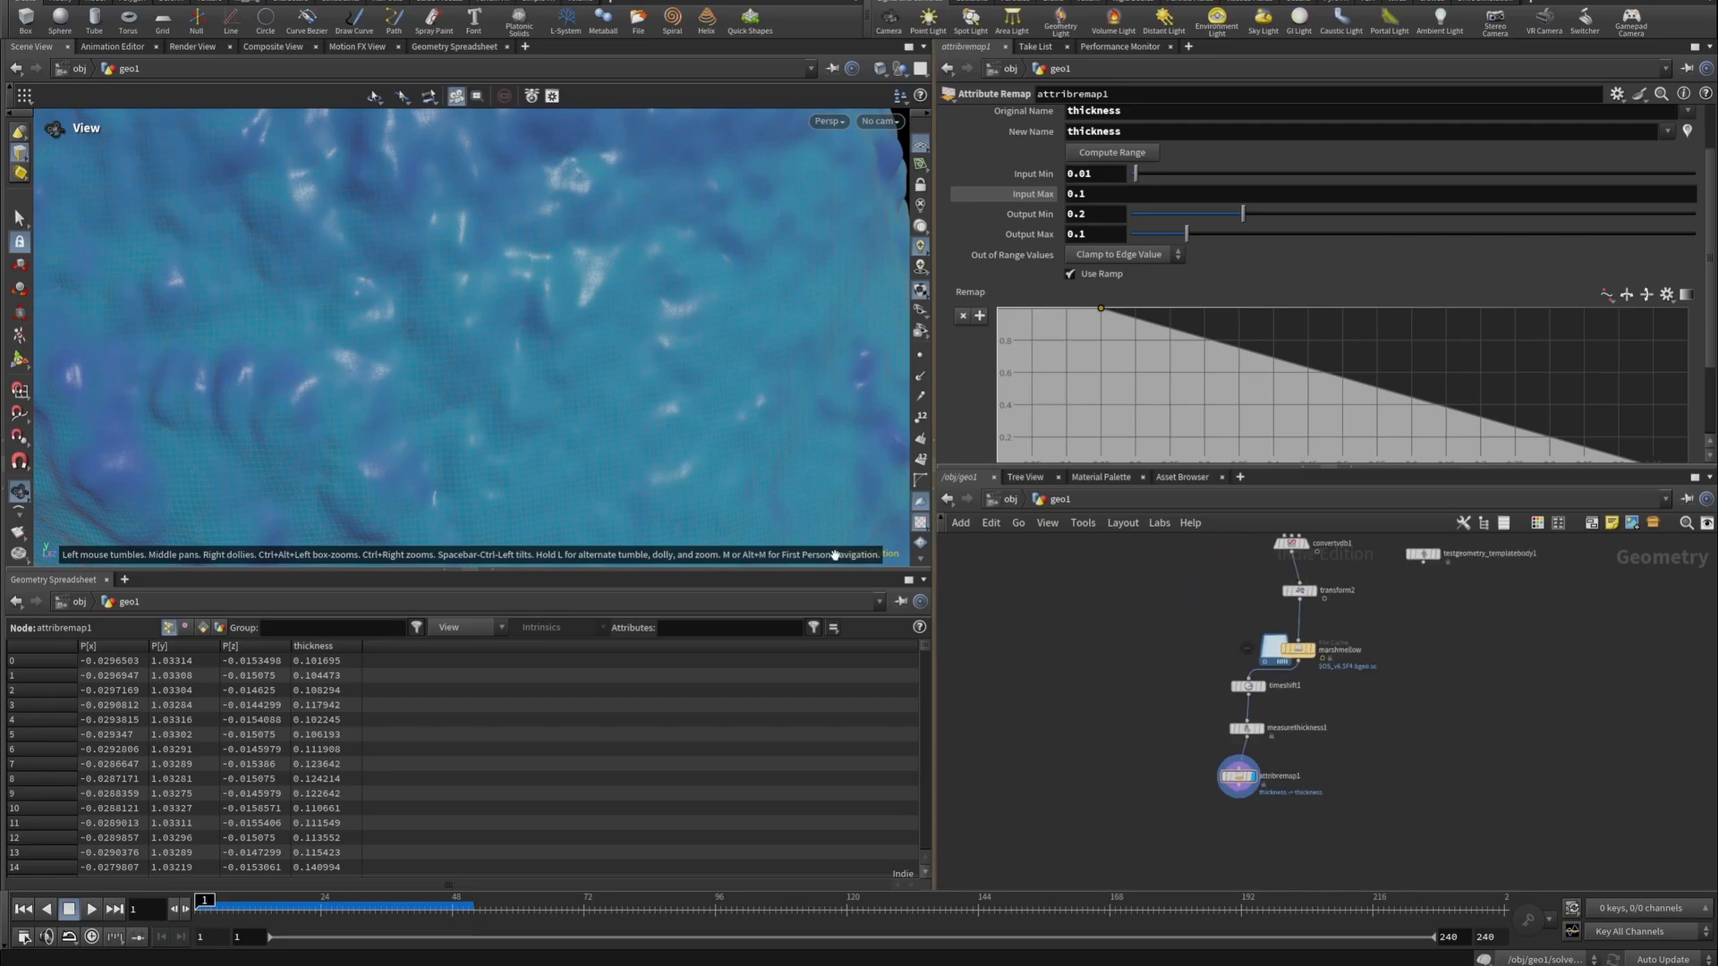
pyautogui.moveTo(501, 376); pyautogui.dragTo(151, 273, button='right')
pyautogui.moveTo(629, 337); pyautogui.dragTo(602, 248, button='middle')
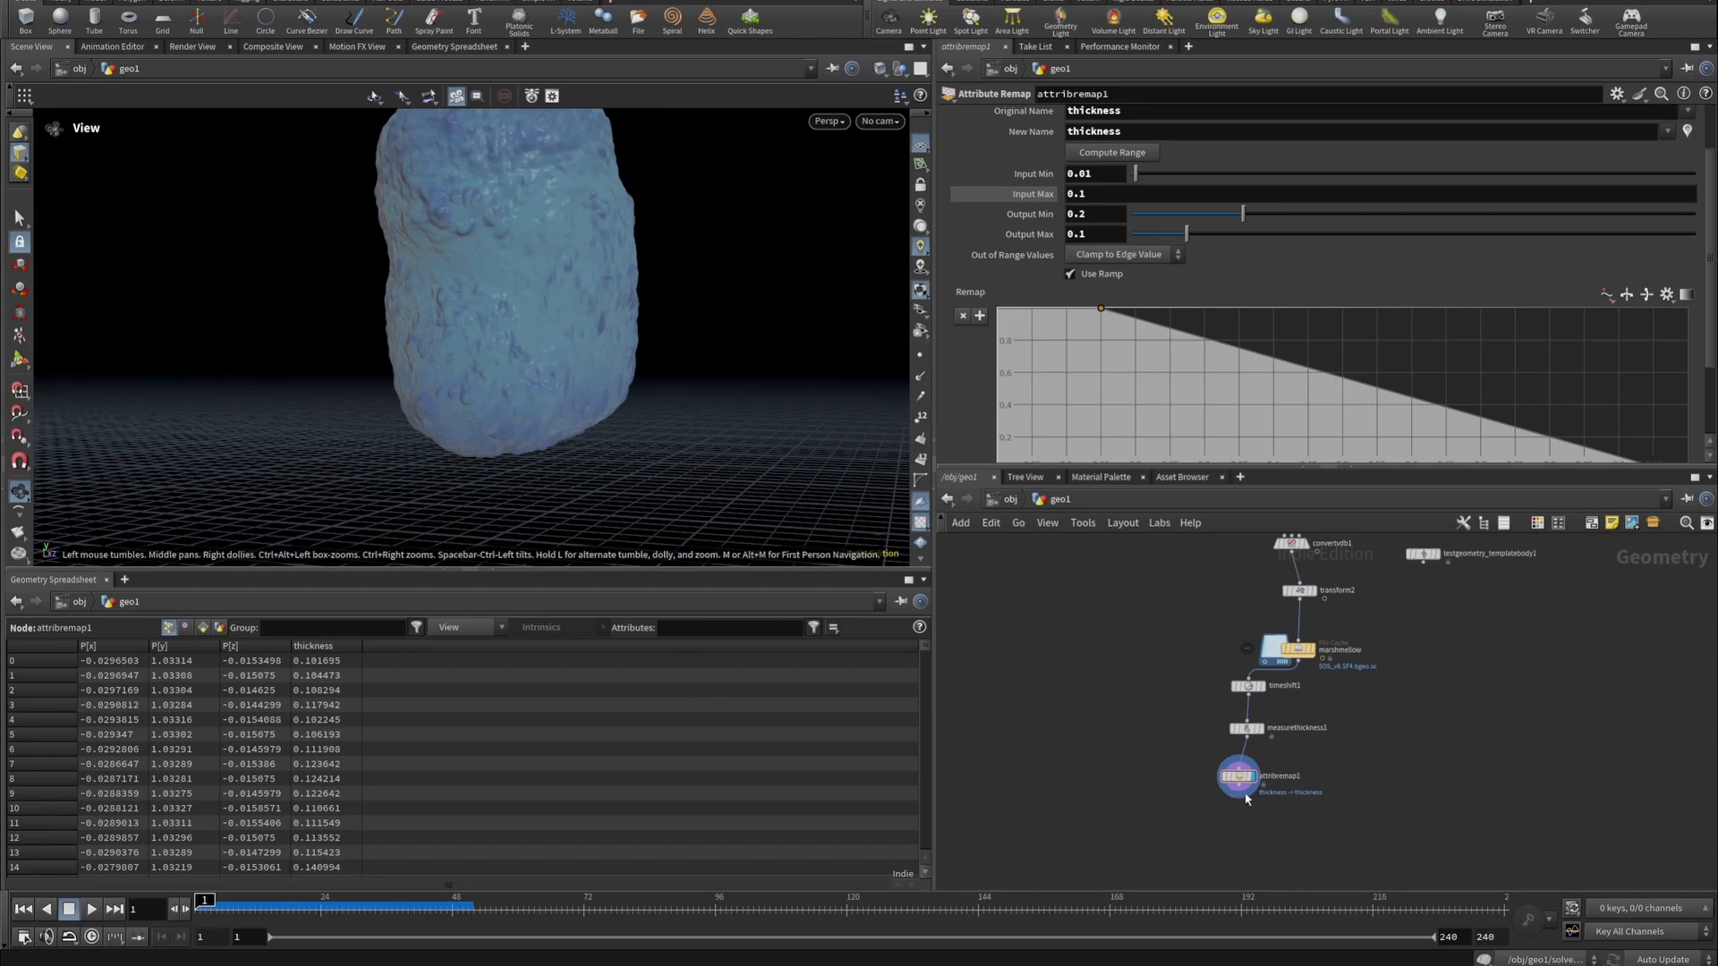
pyautogui.press('Tab')
pyautogui.write('attr')
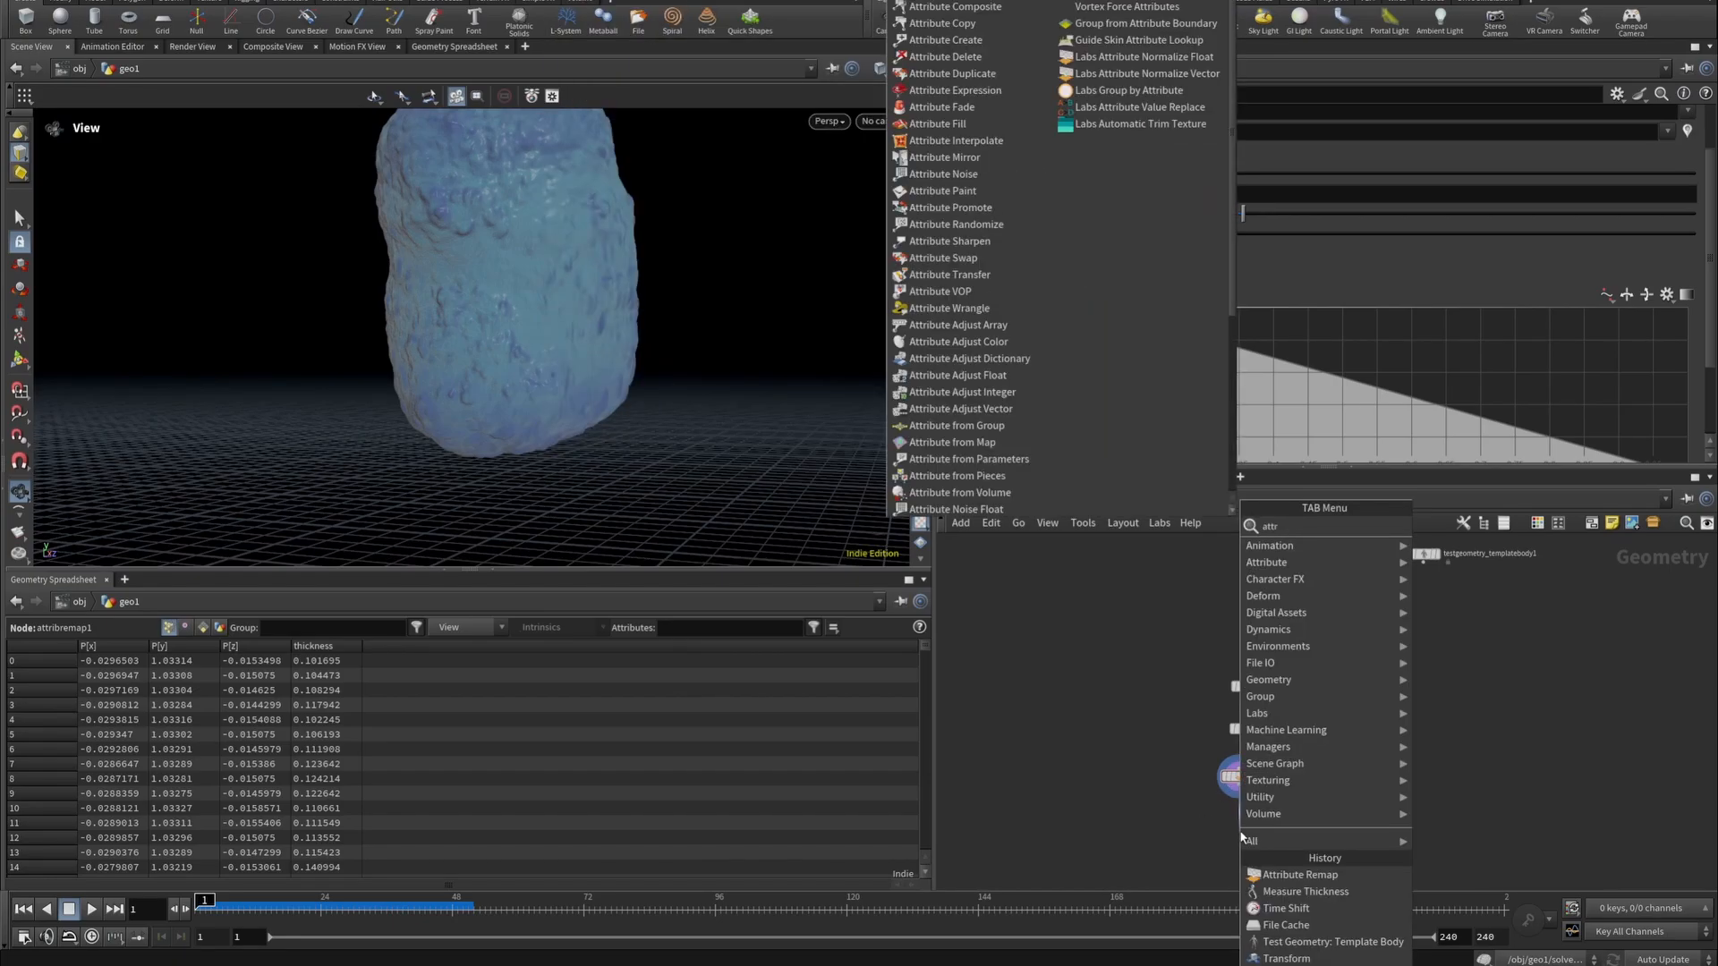
pyautogui.write('blur')
pyautogui.click(1463, 532)
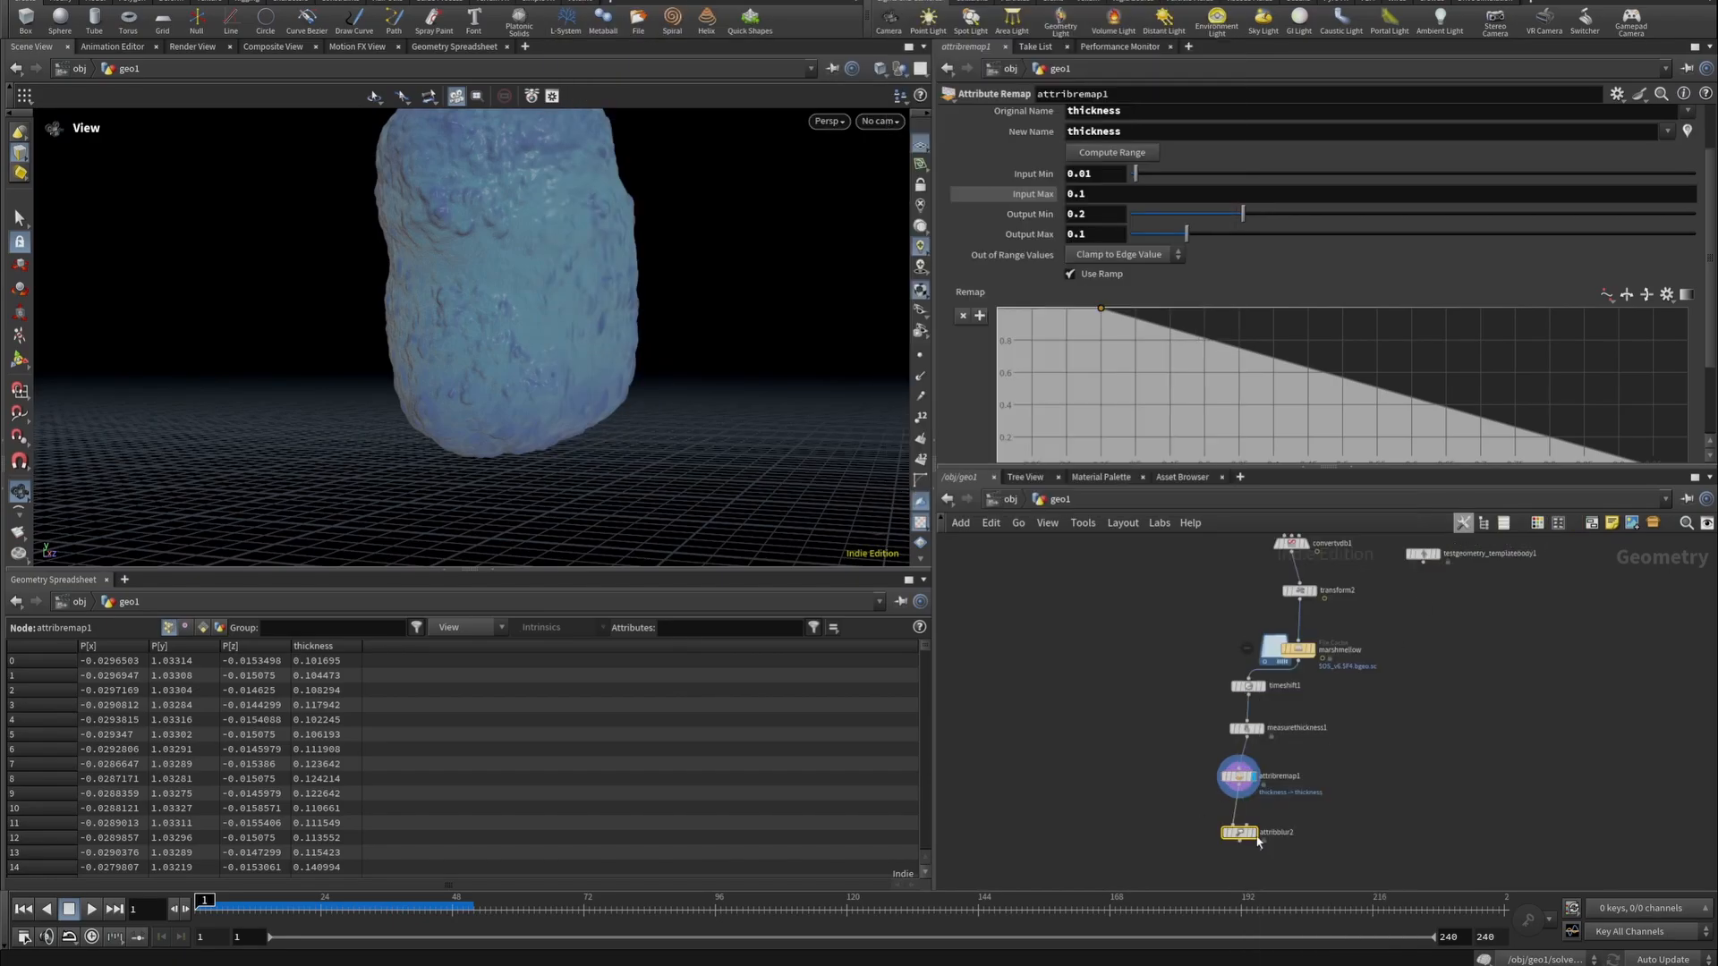
pyautogui.click(1258, 842)
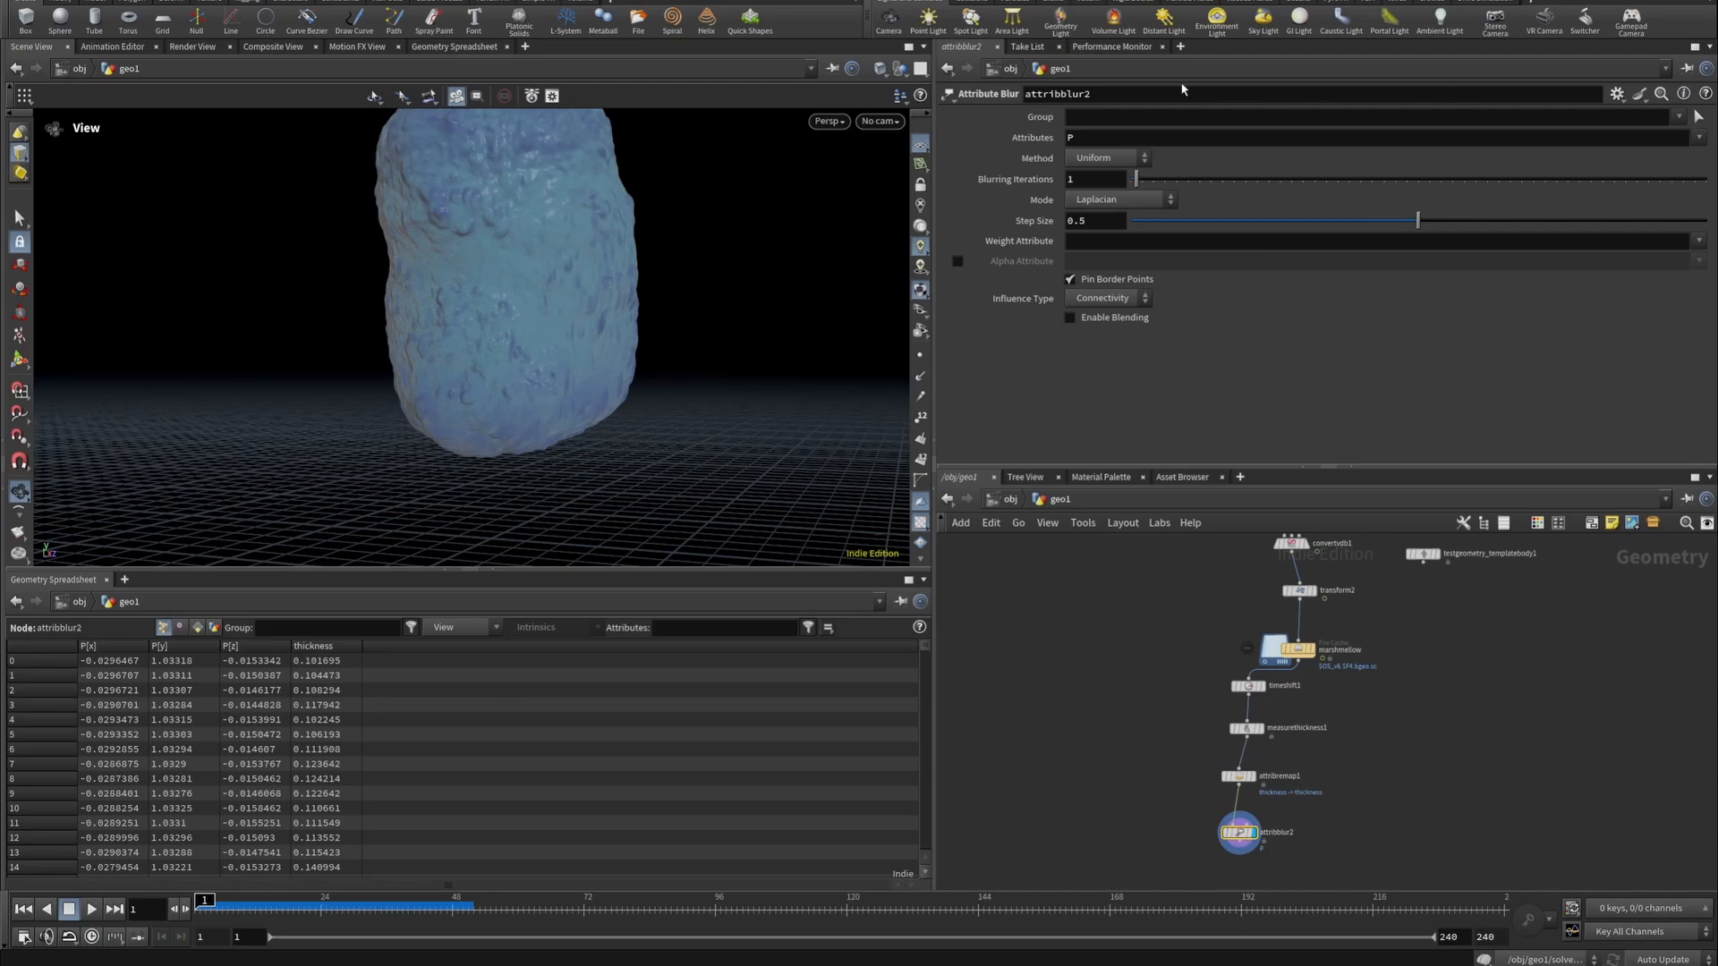
# Make the Attribute Blur act on the thickness attribute instead of P.
pyautogui.moveTo(1074, 141); pyautogui.dragTo(1017, 153)
pyautogui.press('BackSpace')
pyautogui.press('Return')
pyautogui.click(1698, 137)
pyautogui.click(1673, 168)
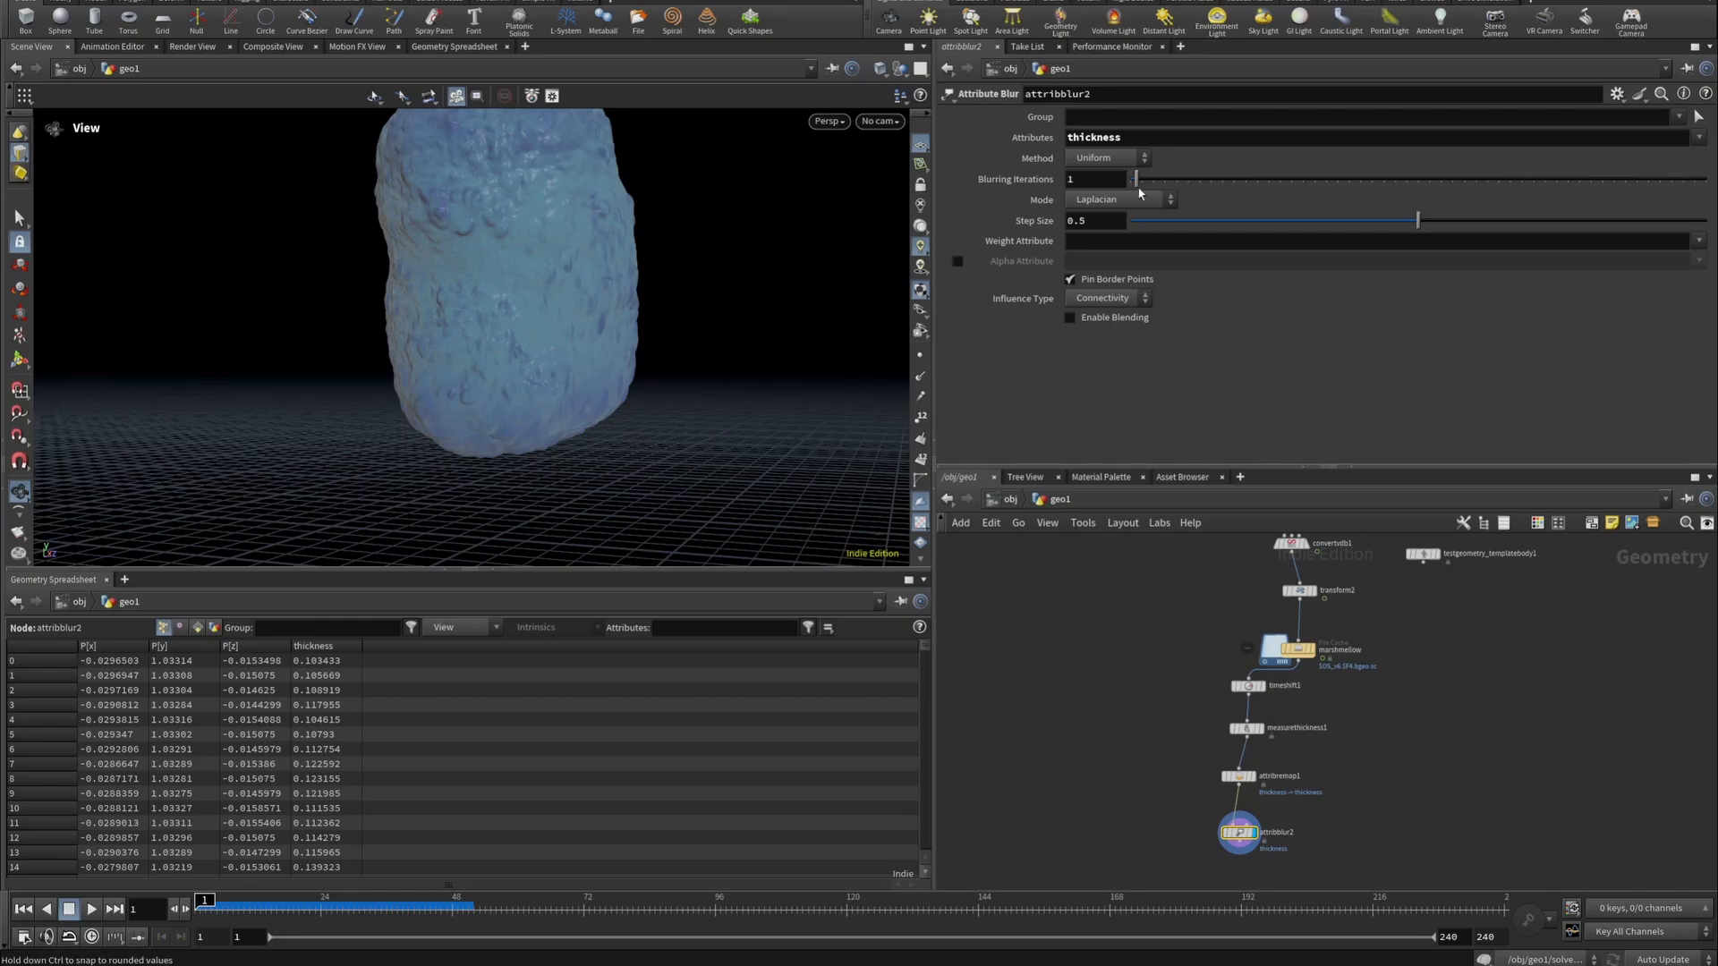
# Set the thickness blur to 2 blurring iterations and check the smoothing on the surface.
pyautogui.moveTo(1139, 186); pyautogui.dragTo(1143, 188)
pyautogui.moveTo(483, 208); pyautogui.dragTo(473, 301, button='middle')
pyautogui.moveTo(472, 301); pyautogui.dragTo(644, 284, button='right')
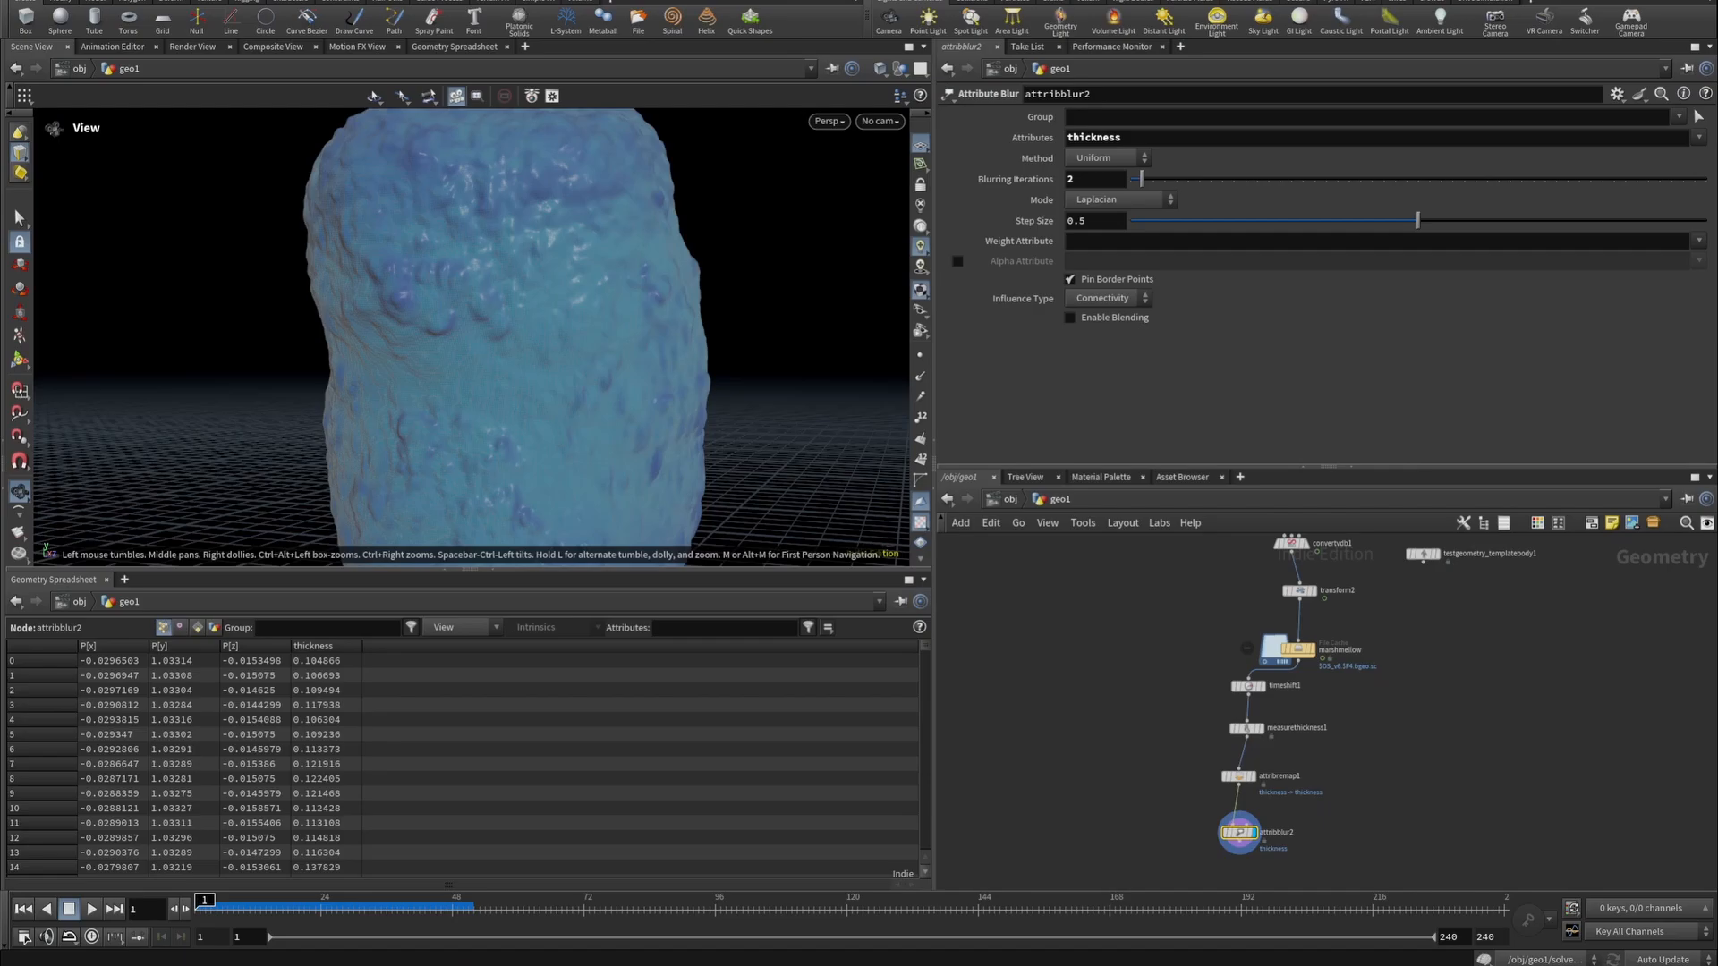
pyautogui.moveTo(345, 238); pyautogui.dragTo(626, 242, button='right')
pyautogui.moveTo(1141, 179)
pyautogui.mouseDown()
pyautogui.moveTo(1503, 179)
pyautogui.moveTo(1141, 193)
pyautogui.mouseUp()
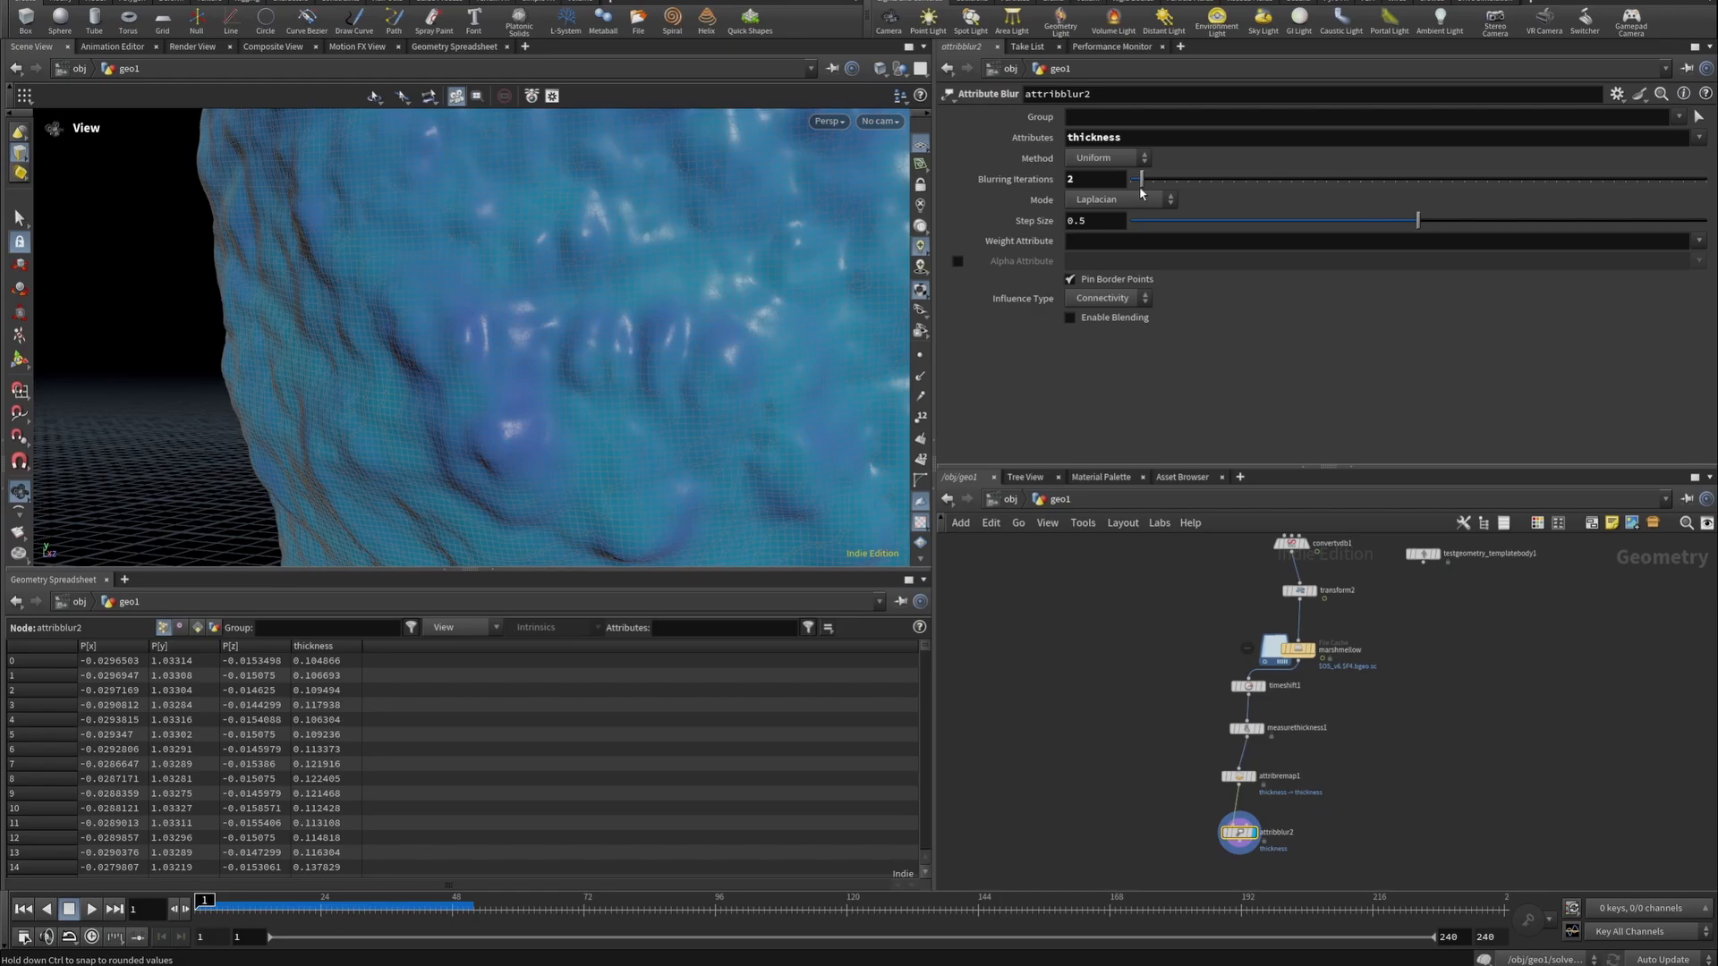
pyautogui.moveTo(537, 268); pyautogui.dragTo(135, 280, button='right')
pyautogui.moveTo(614, 280); pyautogui.dragTo(644, 303)
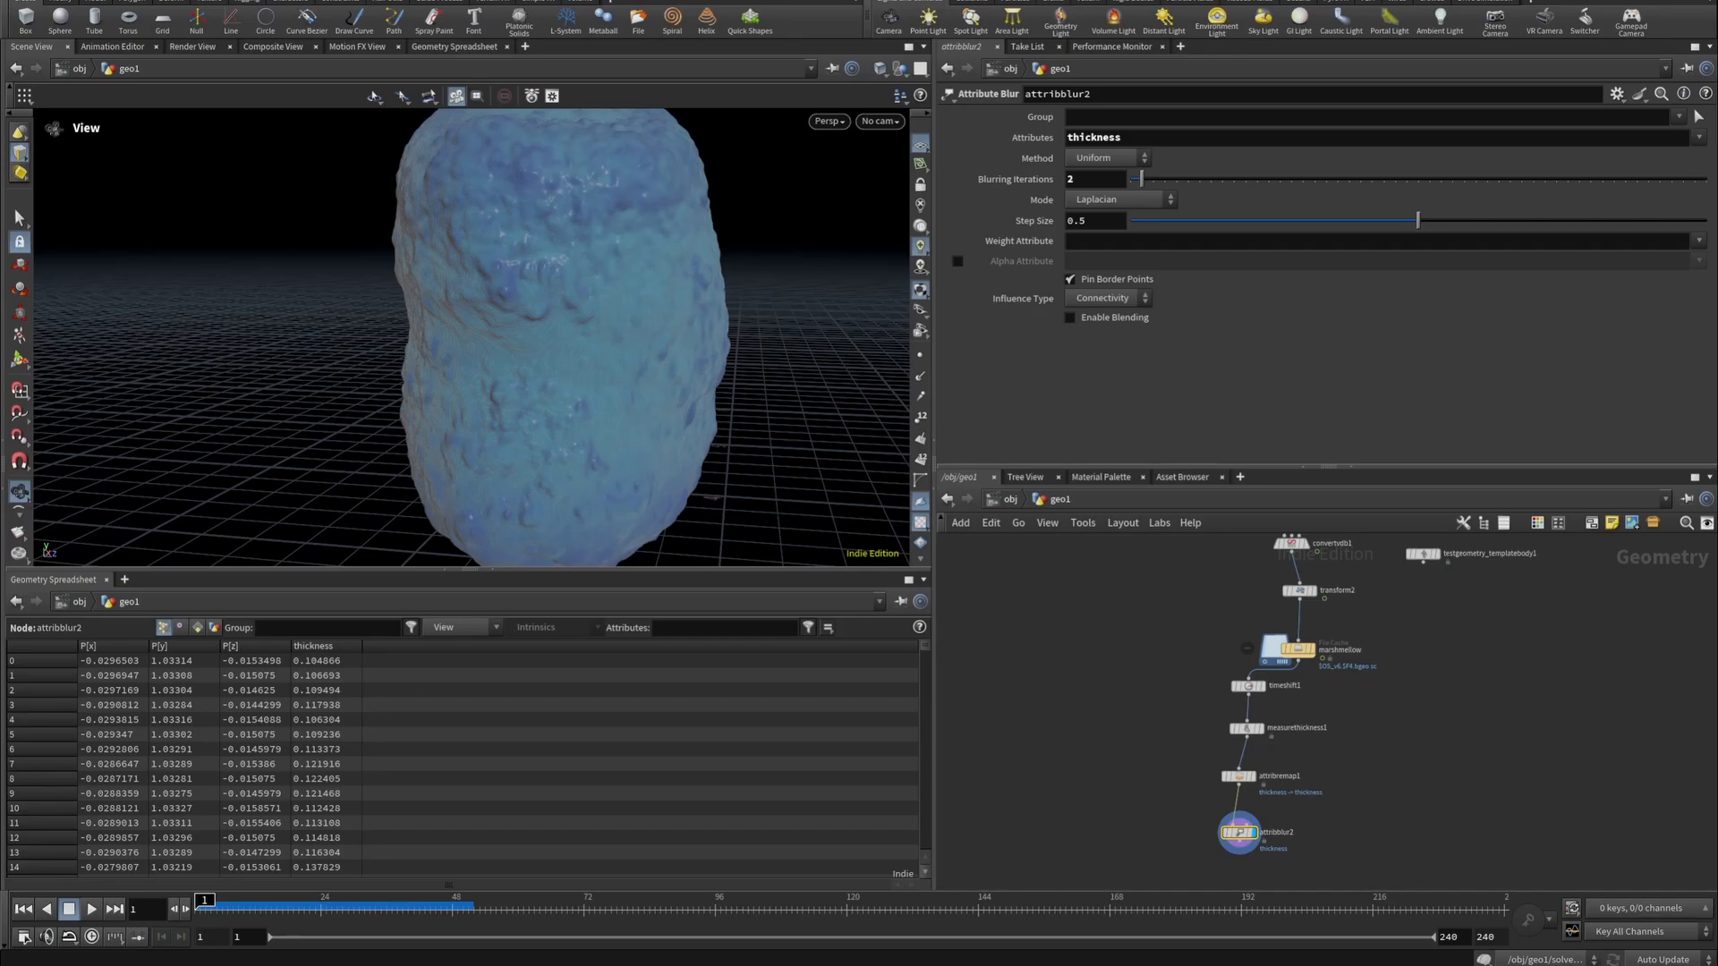
pyautogui.moveTo(1423, 742); pyautogui.dragTo(1318, 653, button='middle')
pyautogui.click(1133, 759)
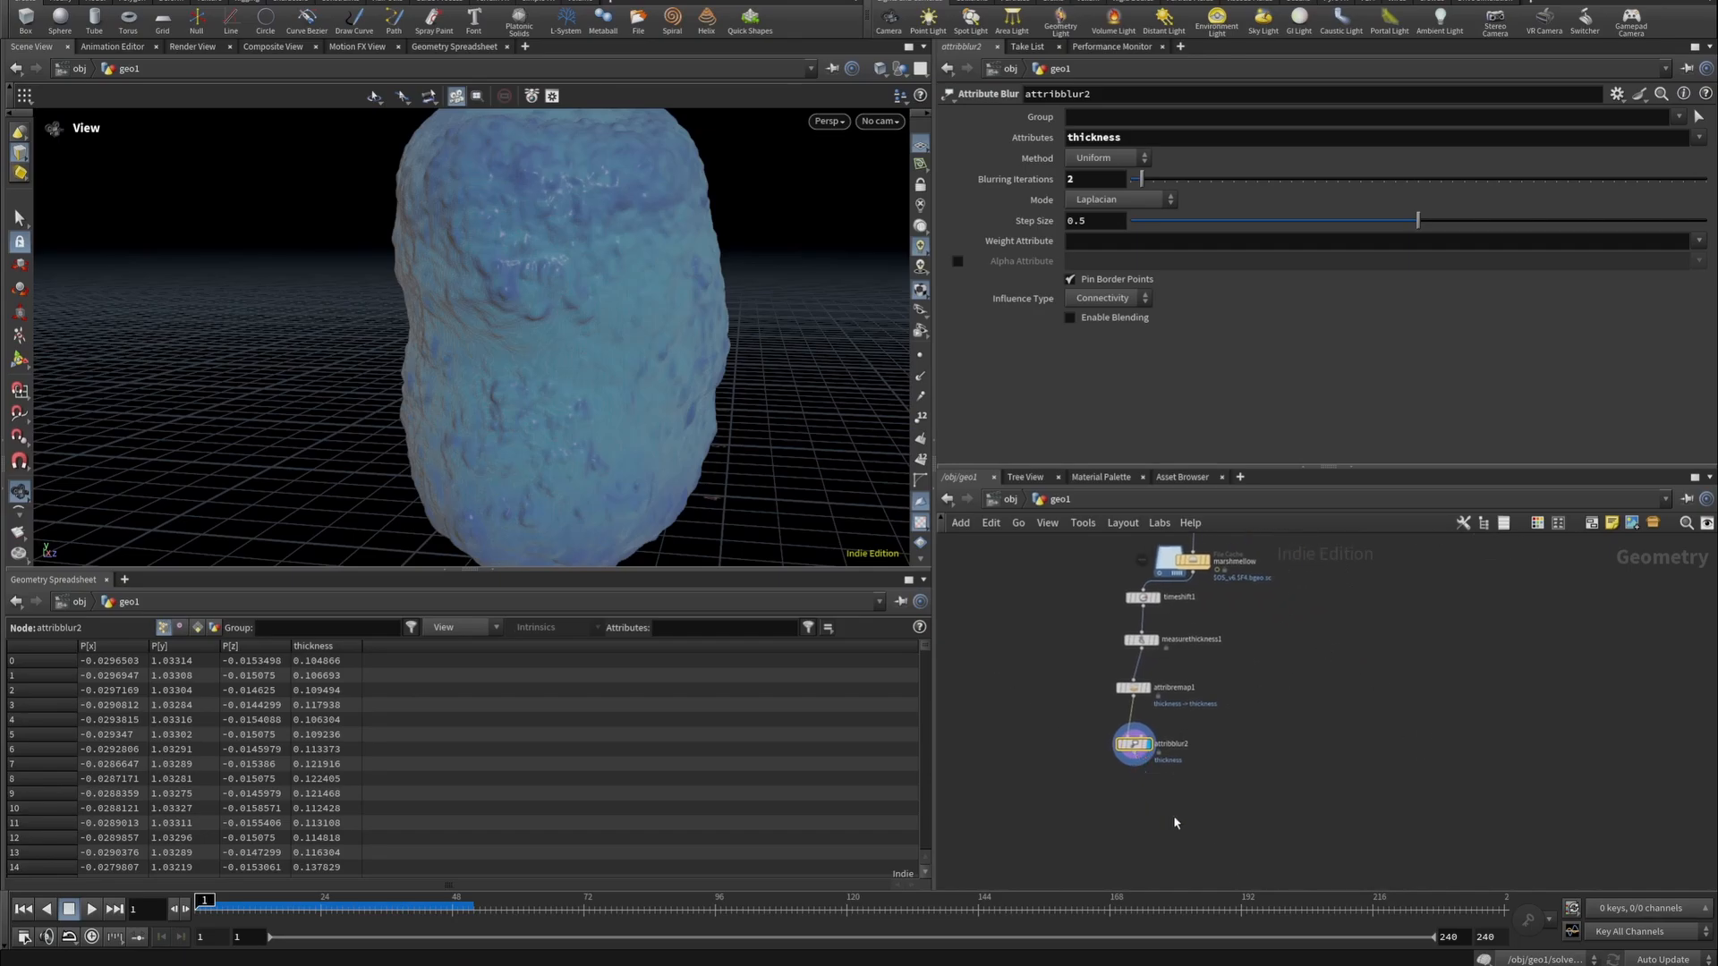
pyautogui.press('Tab')
pyautogui.write('attriblu')
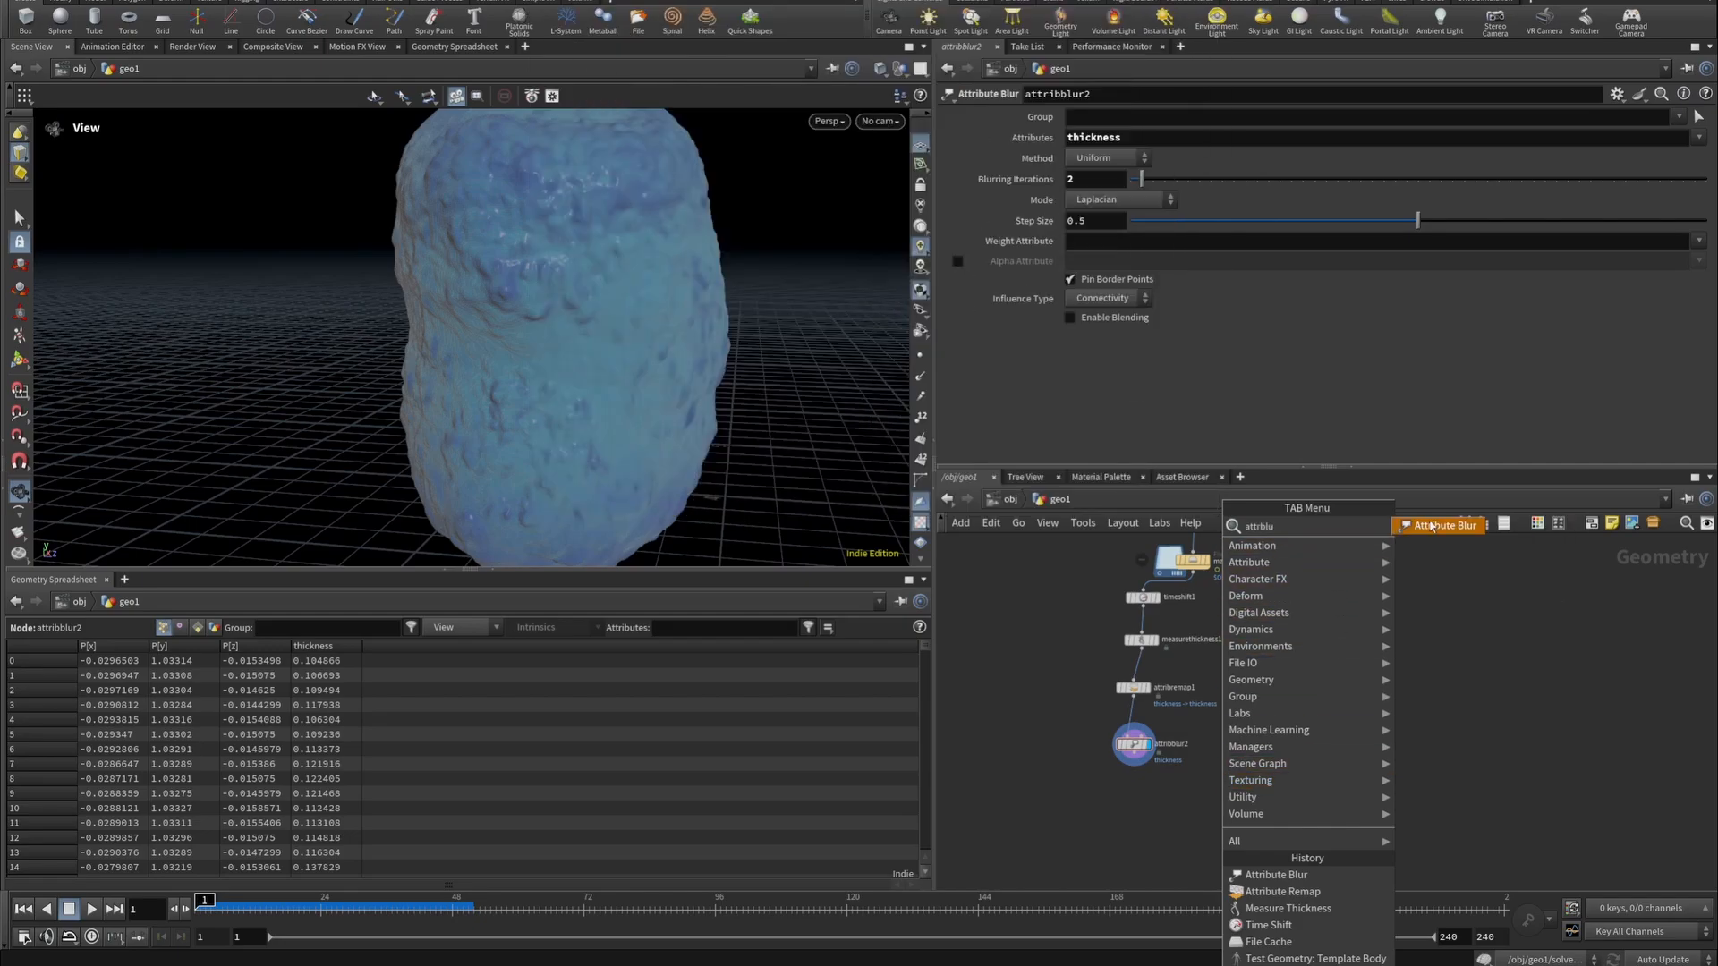
pyautogui.click(1432, 526)
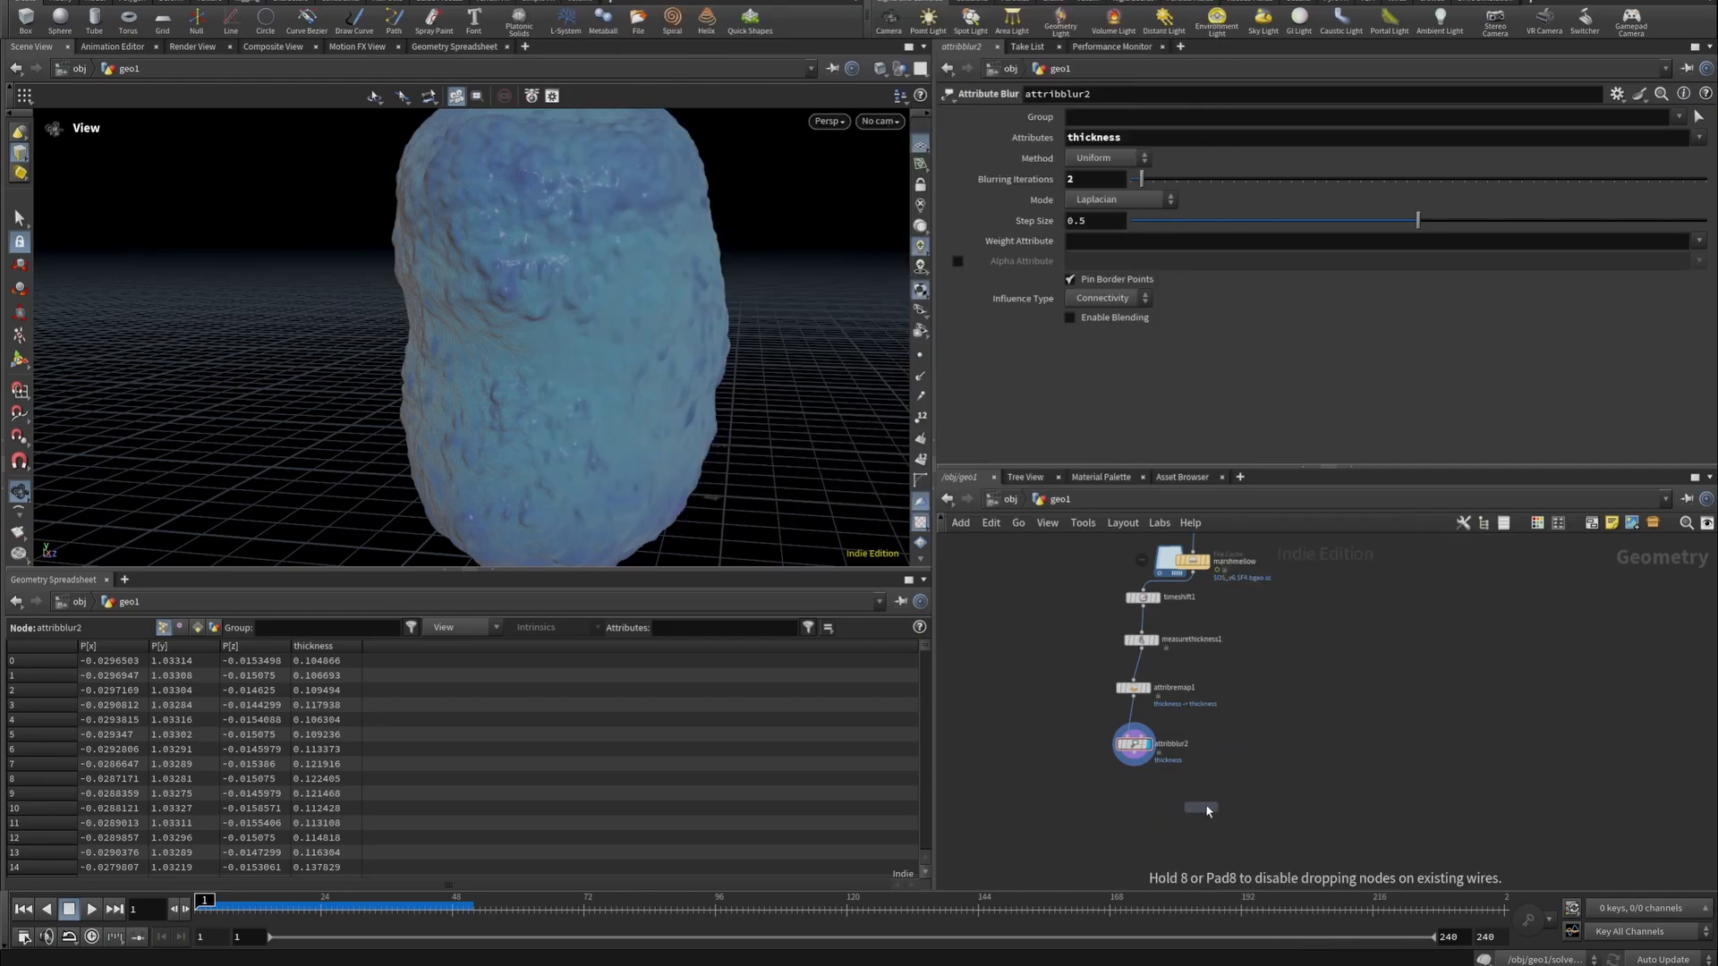
pyautogui.click(1219, 798)
pyautogui.scroll(4, 1220, 798)
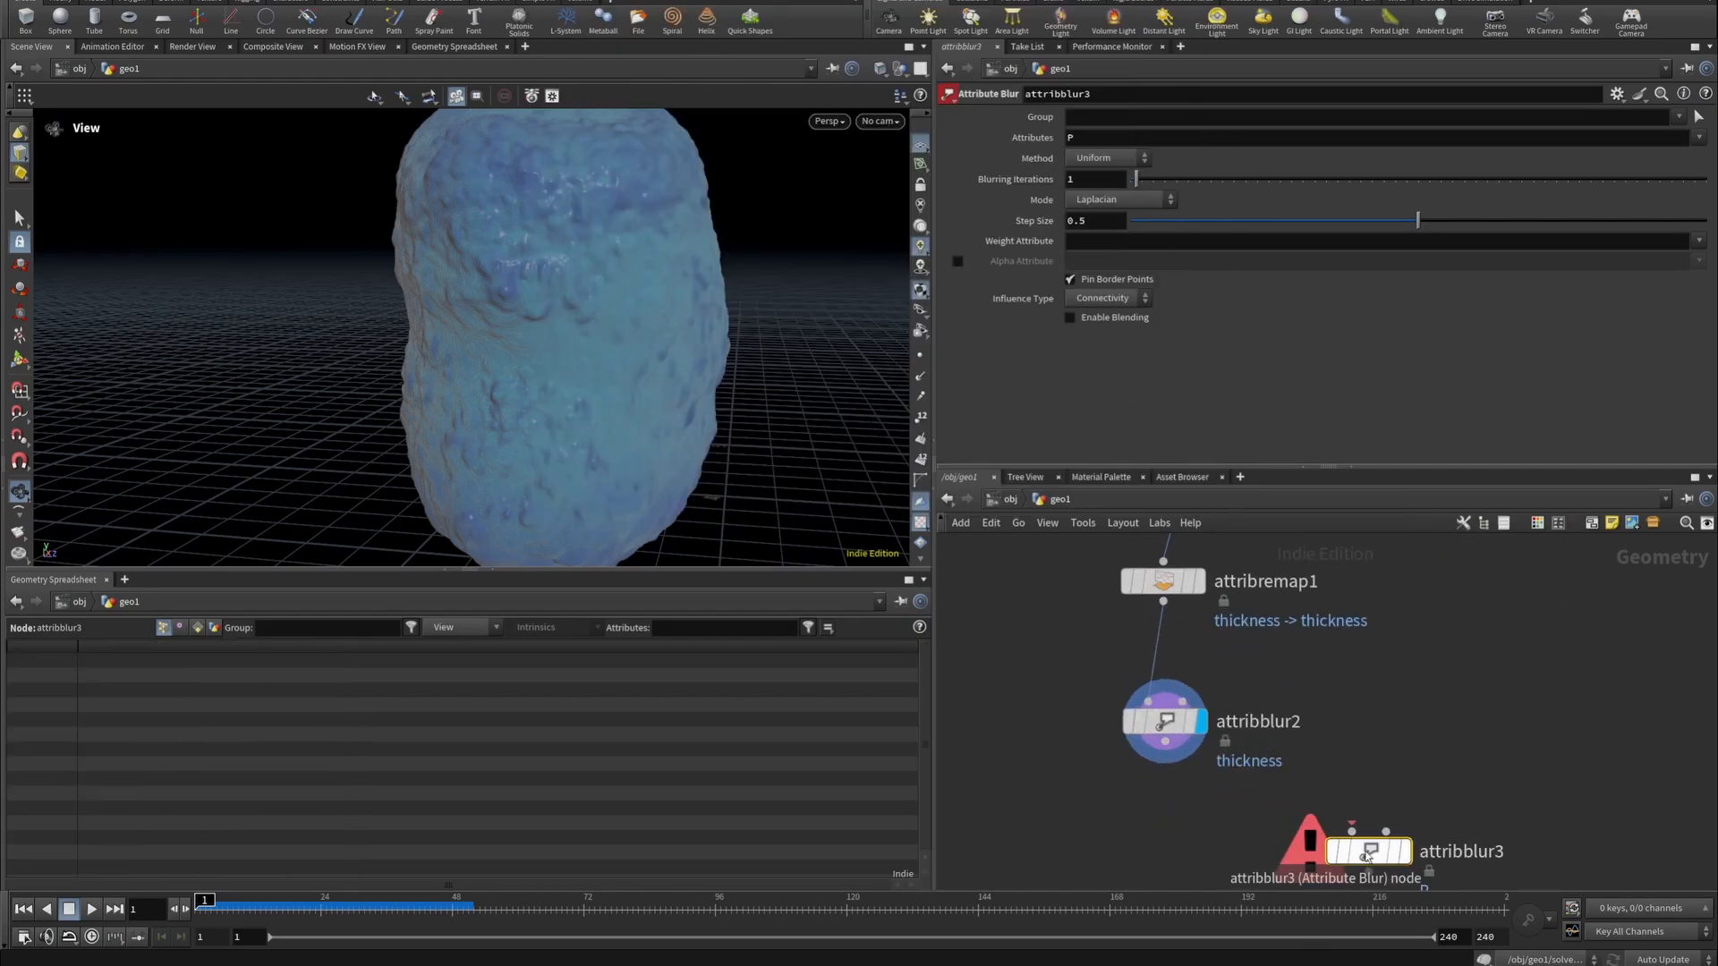
pyautogui.press('Delete')
# Add an Attribute Transfer node with the marshmallow cache as destination and attribblur2 as source, and display it.
pyautogui.press('Tab')
pyautogui.write('a')
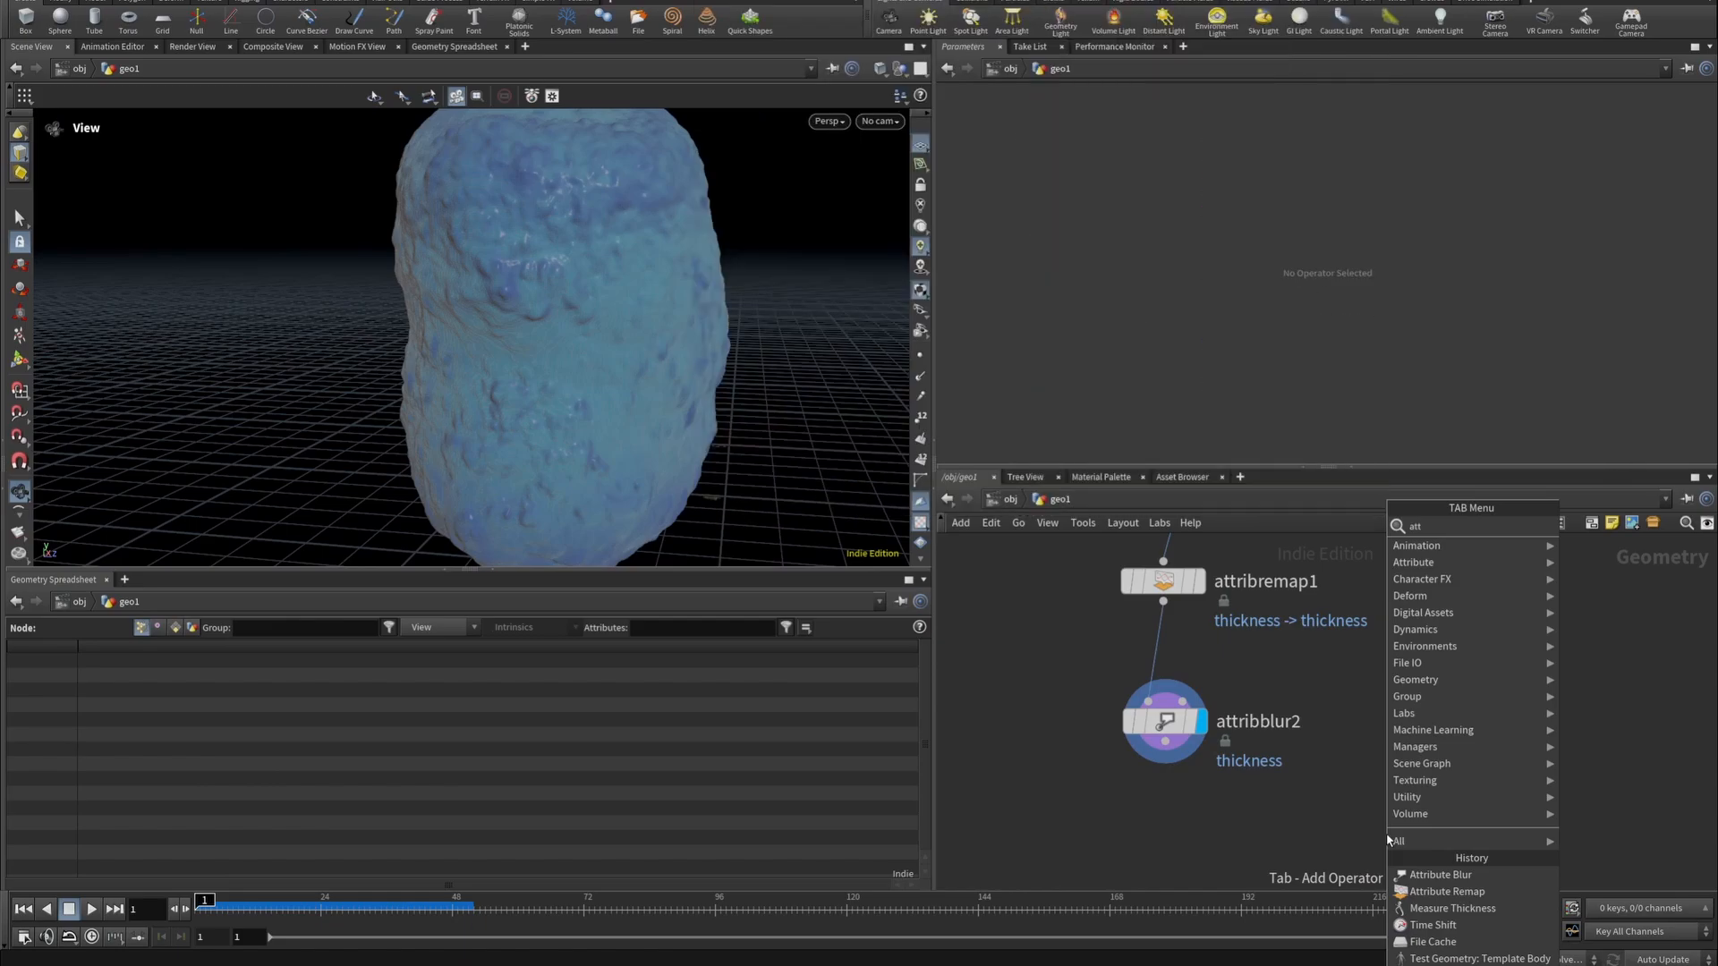
pyautogui.press('Escape')
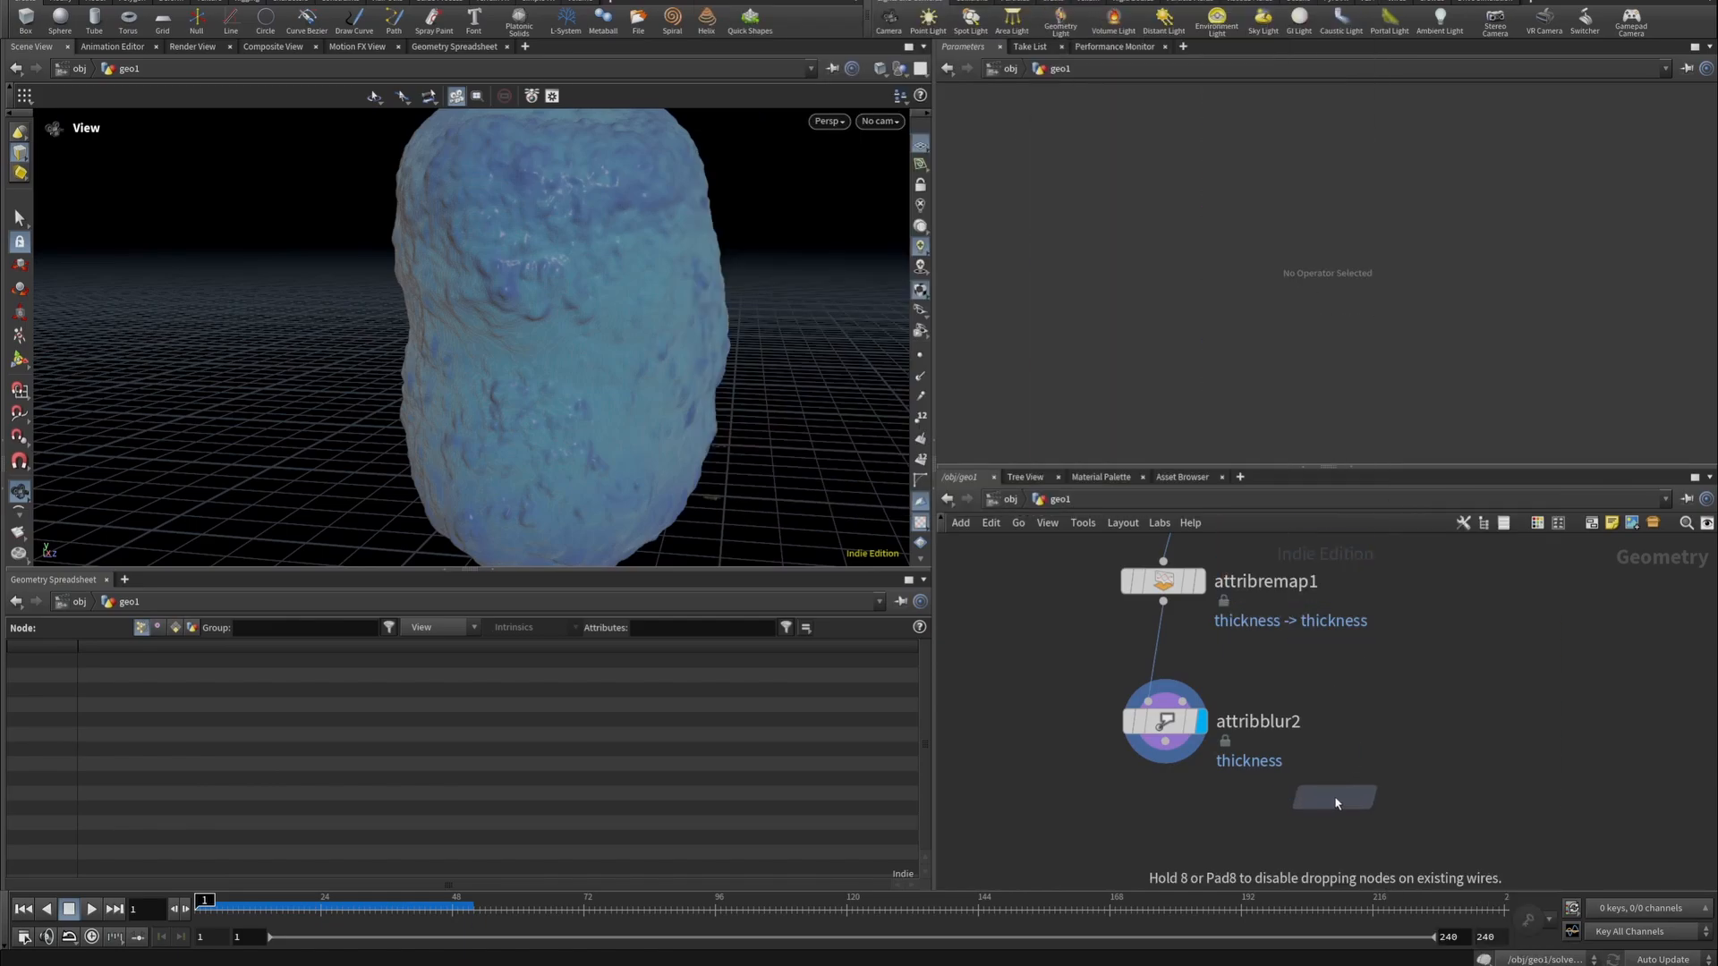
pyautogui.click(1335, 797)
pyautogui.click(1168, 748)
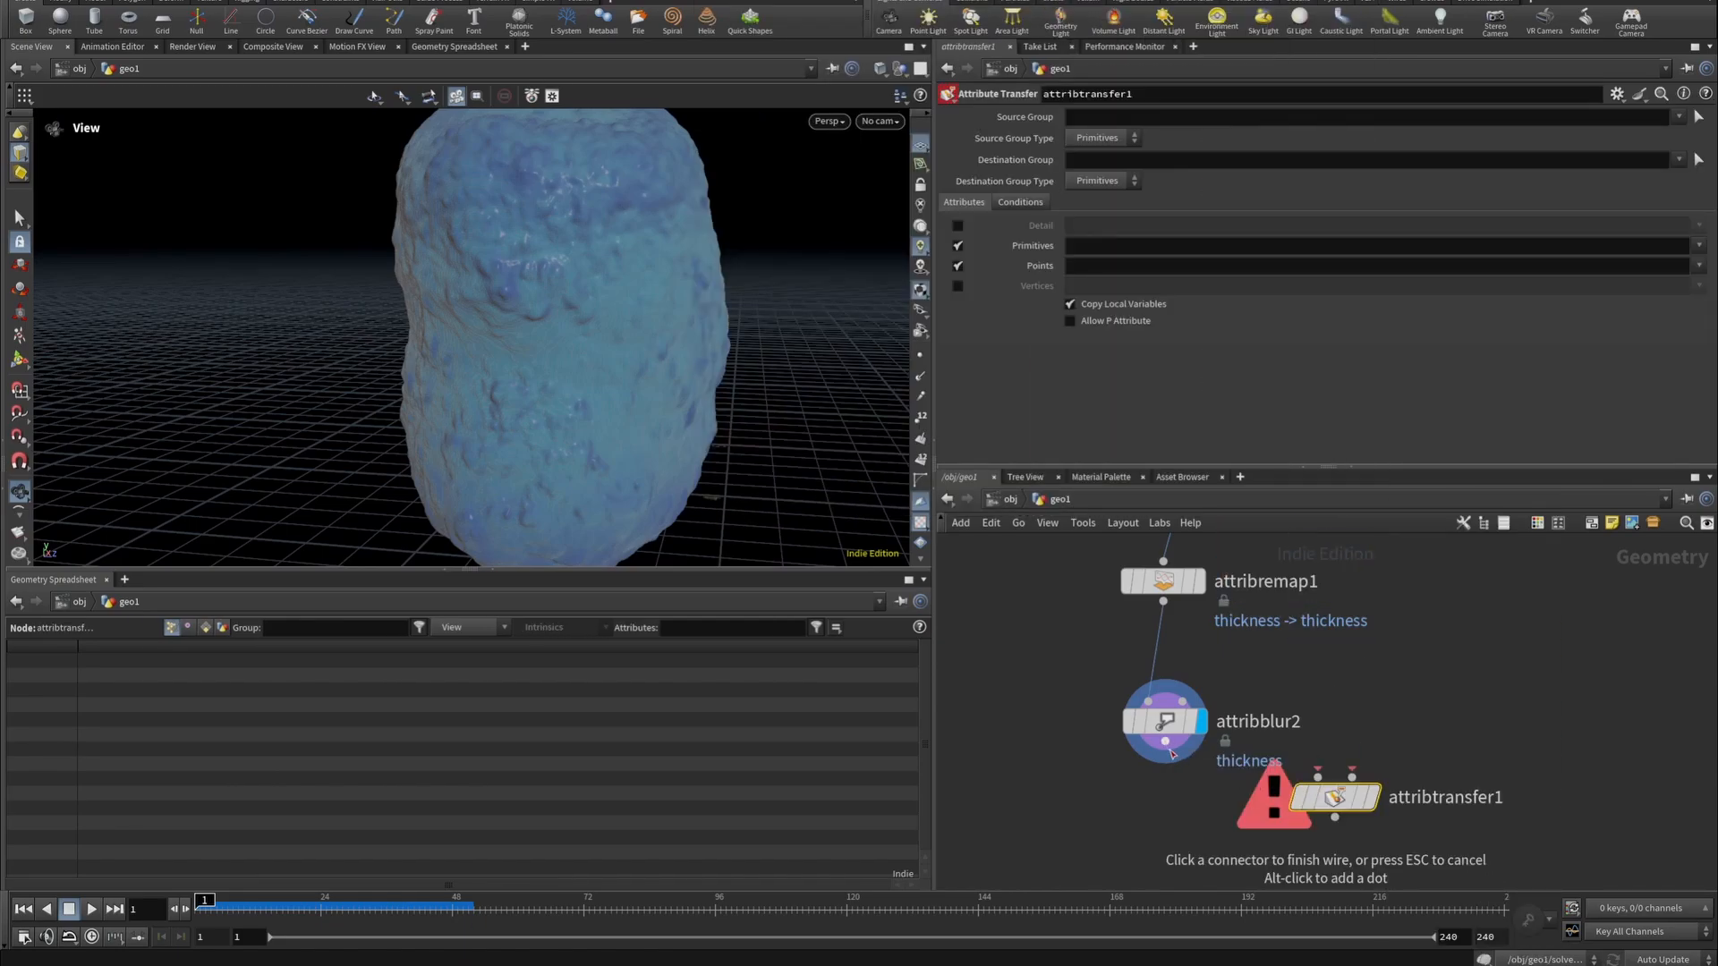
pyautogui.scroll(-5, 1306, 750)
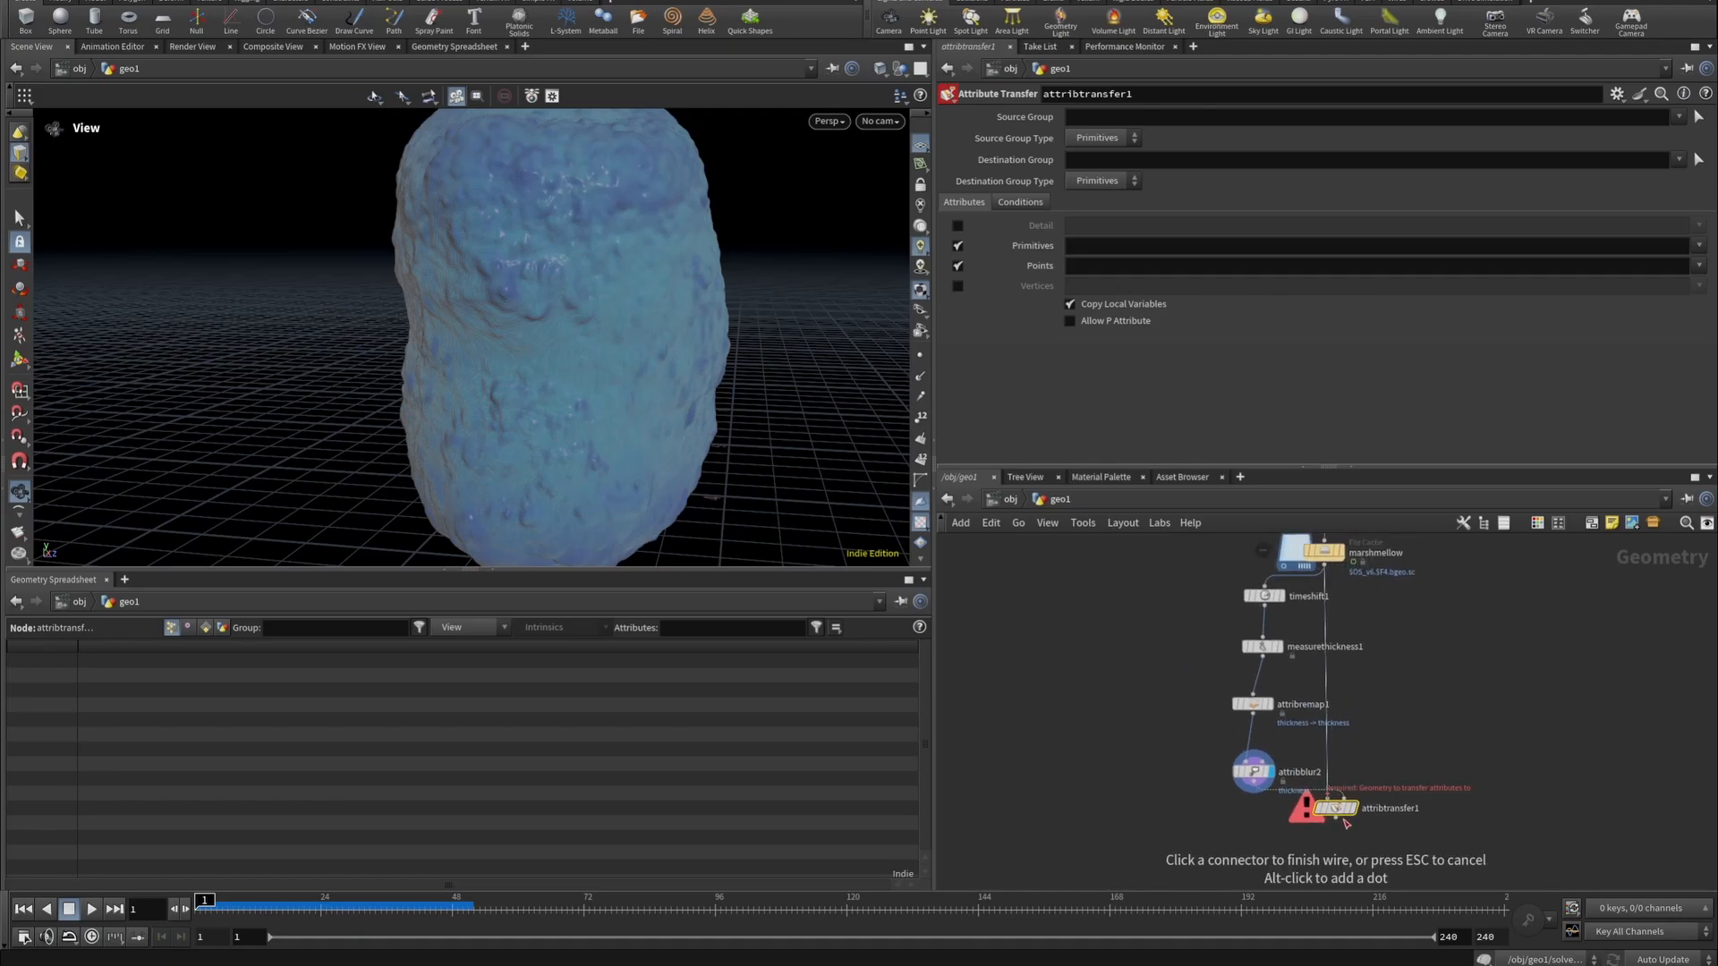
pyautogui.click(1342, 814)
pyautogui.click(1354, 808)
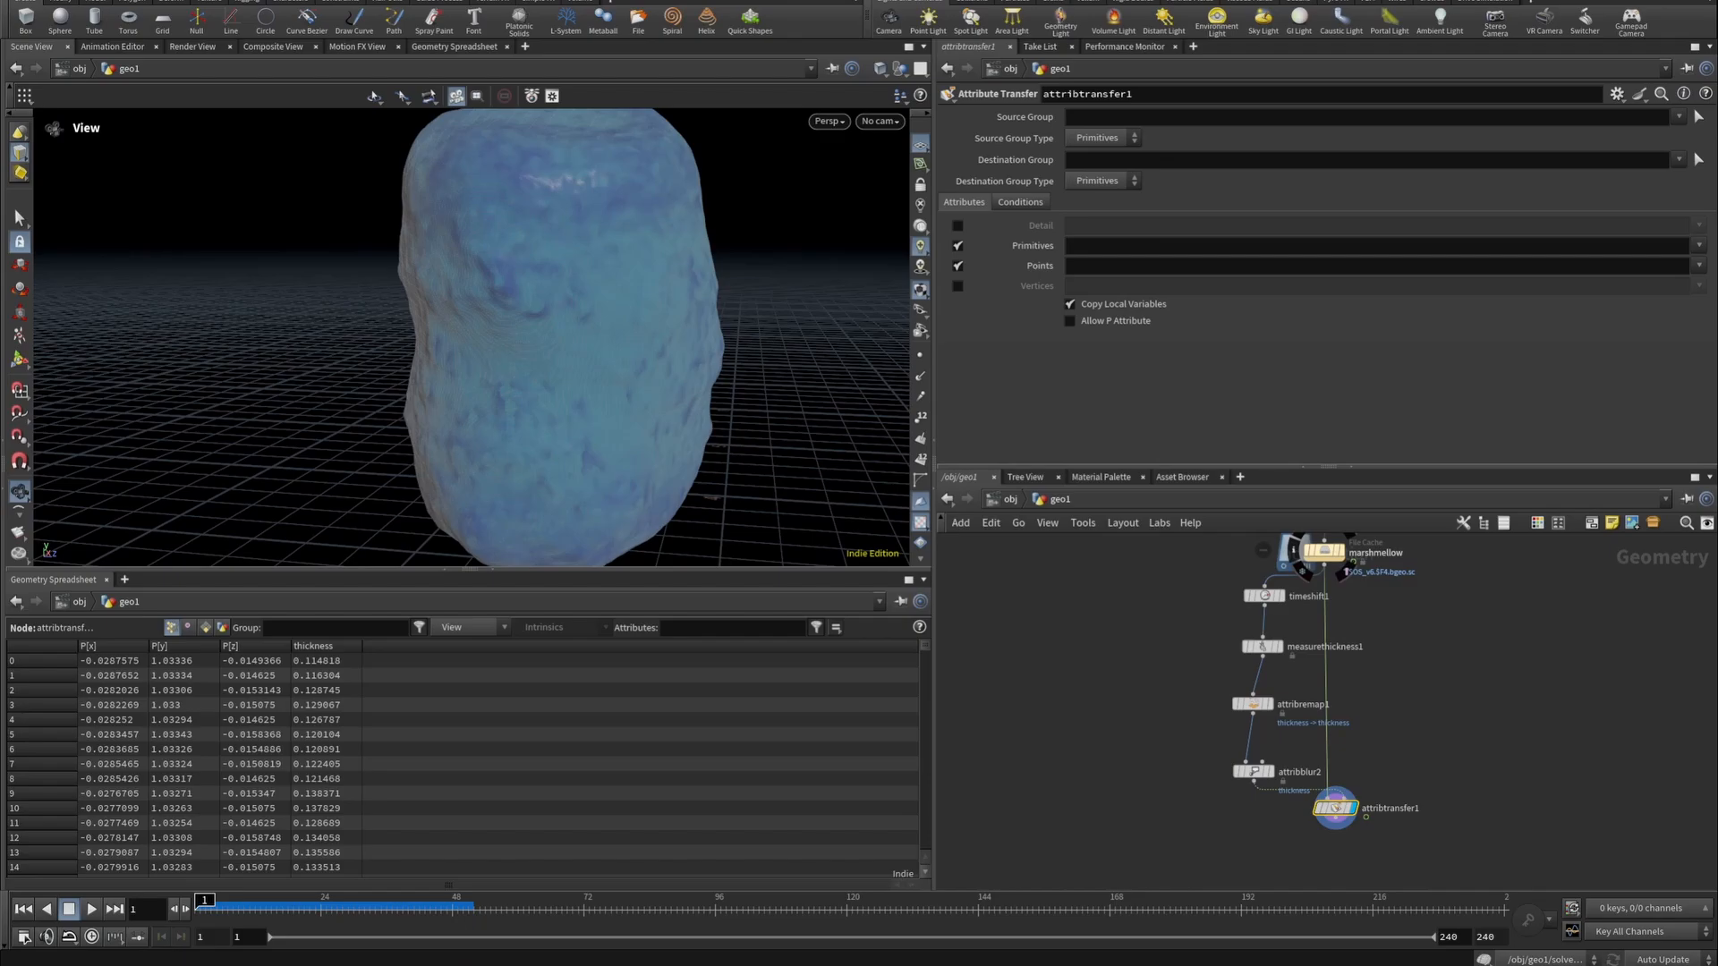
# Limit the transferred point attributes to thickness.
pyautogui.click(1699, 266)
pyautogui.click(1671, 282)
pyautogui.scroll(-2, 567, 324)
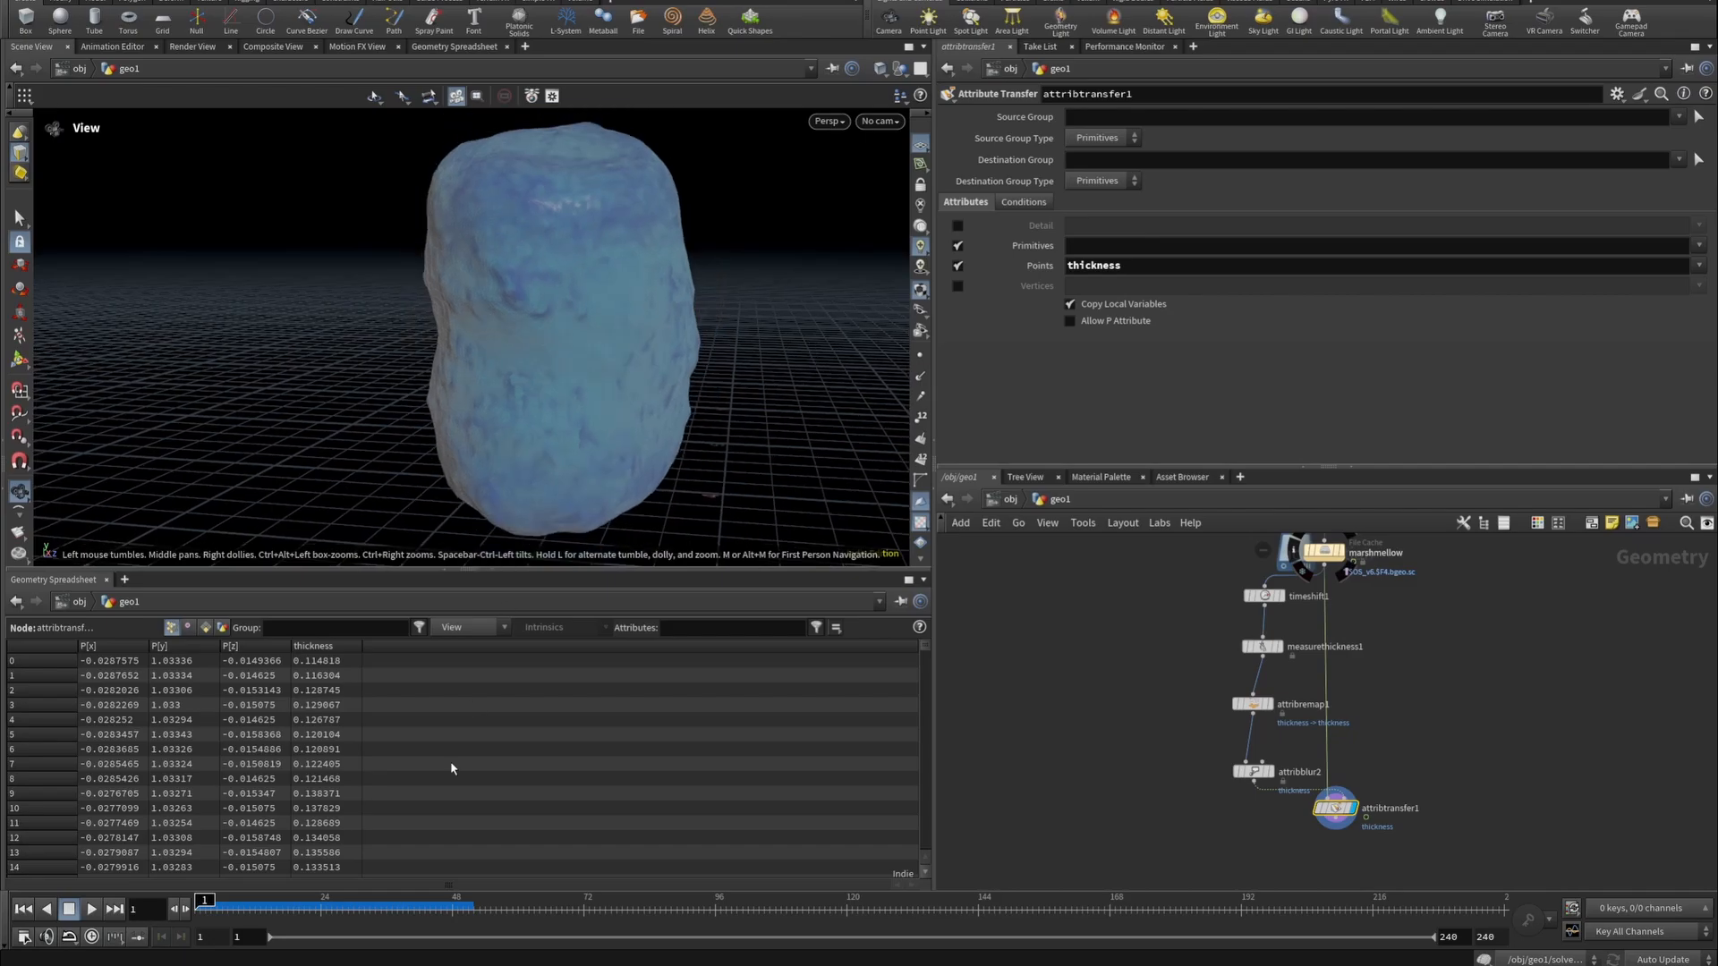
# Scrub the animation, return to the first frame, and inspect the transferred thickness on the marshmallow.
pyautogui.moveTo(223, 911); pyautogui.dragTo(81, 937)
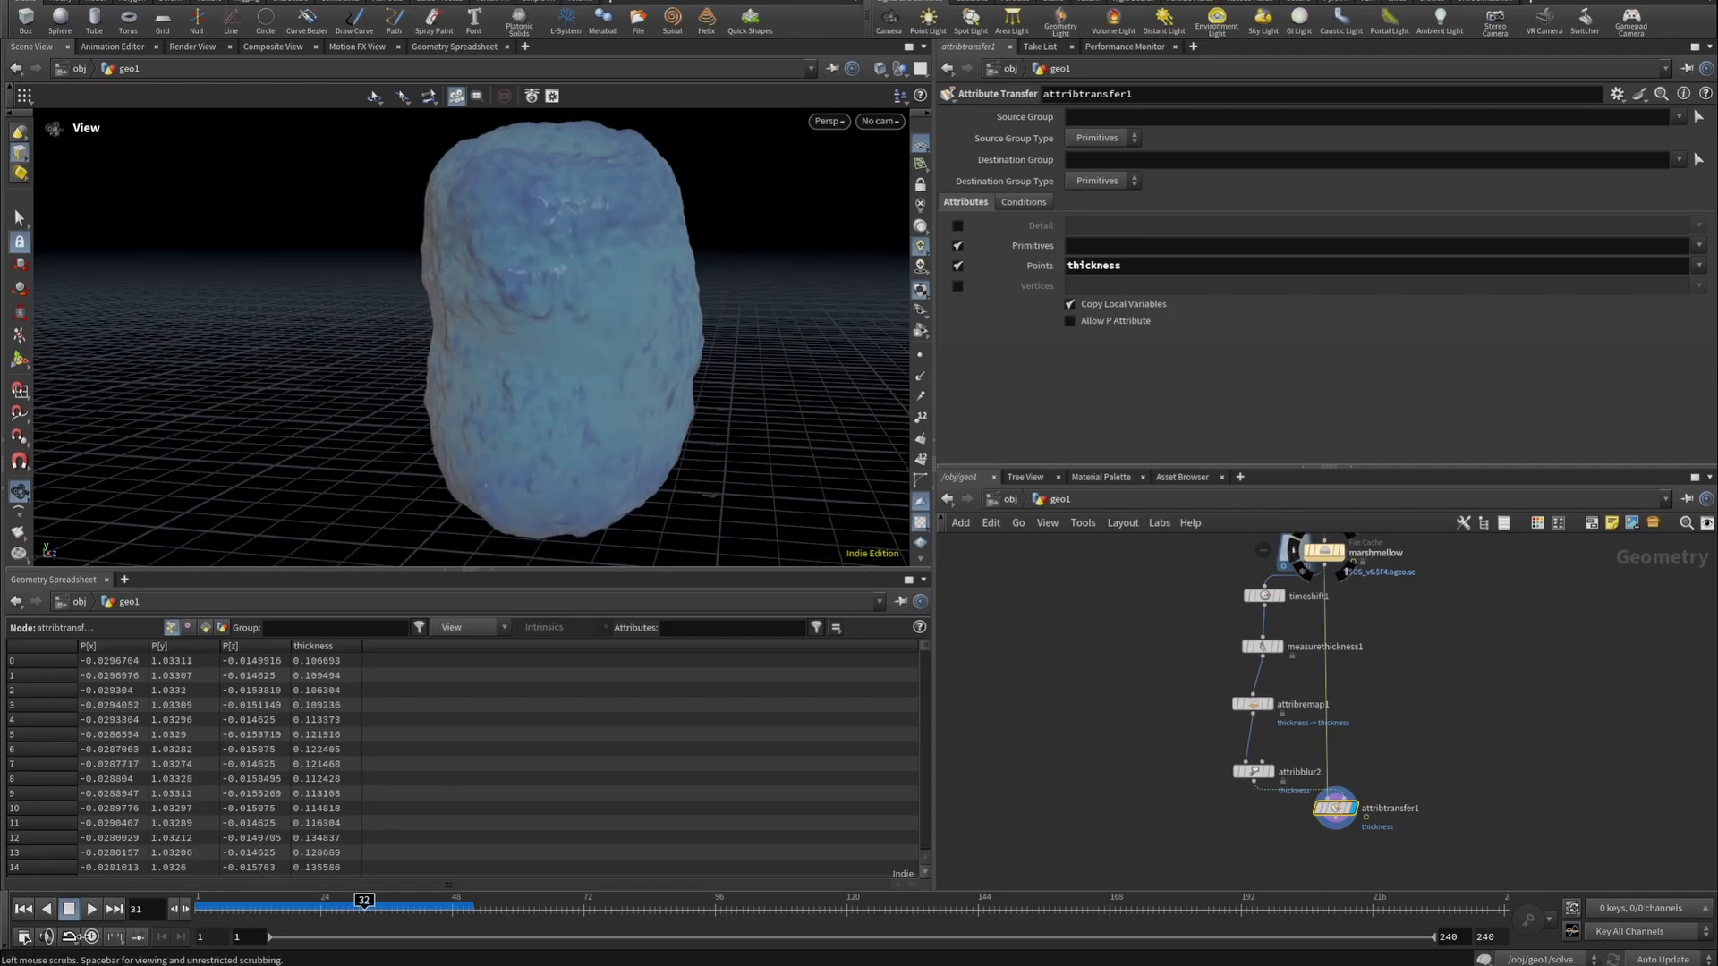
pyautogui.click(23, 909)
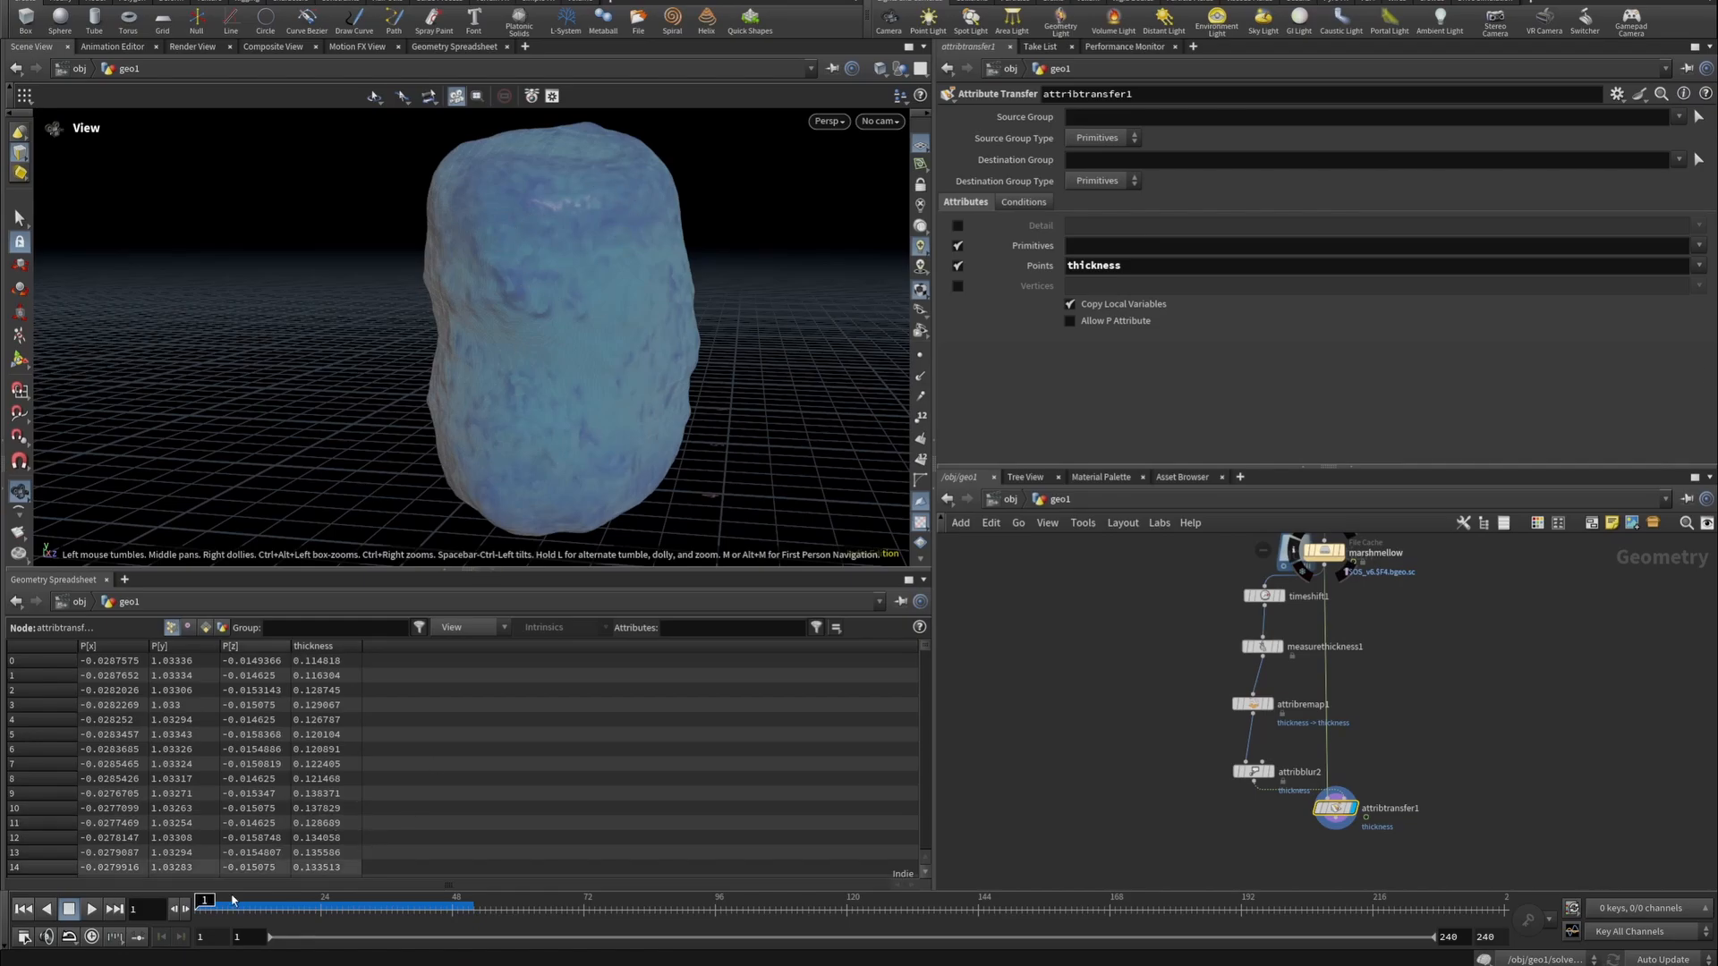
pyautogui.moveTo(491, 344); pyautogui.dragTo(314, 344)
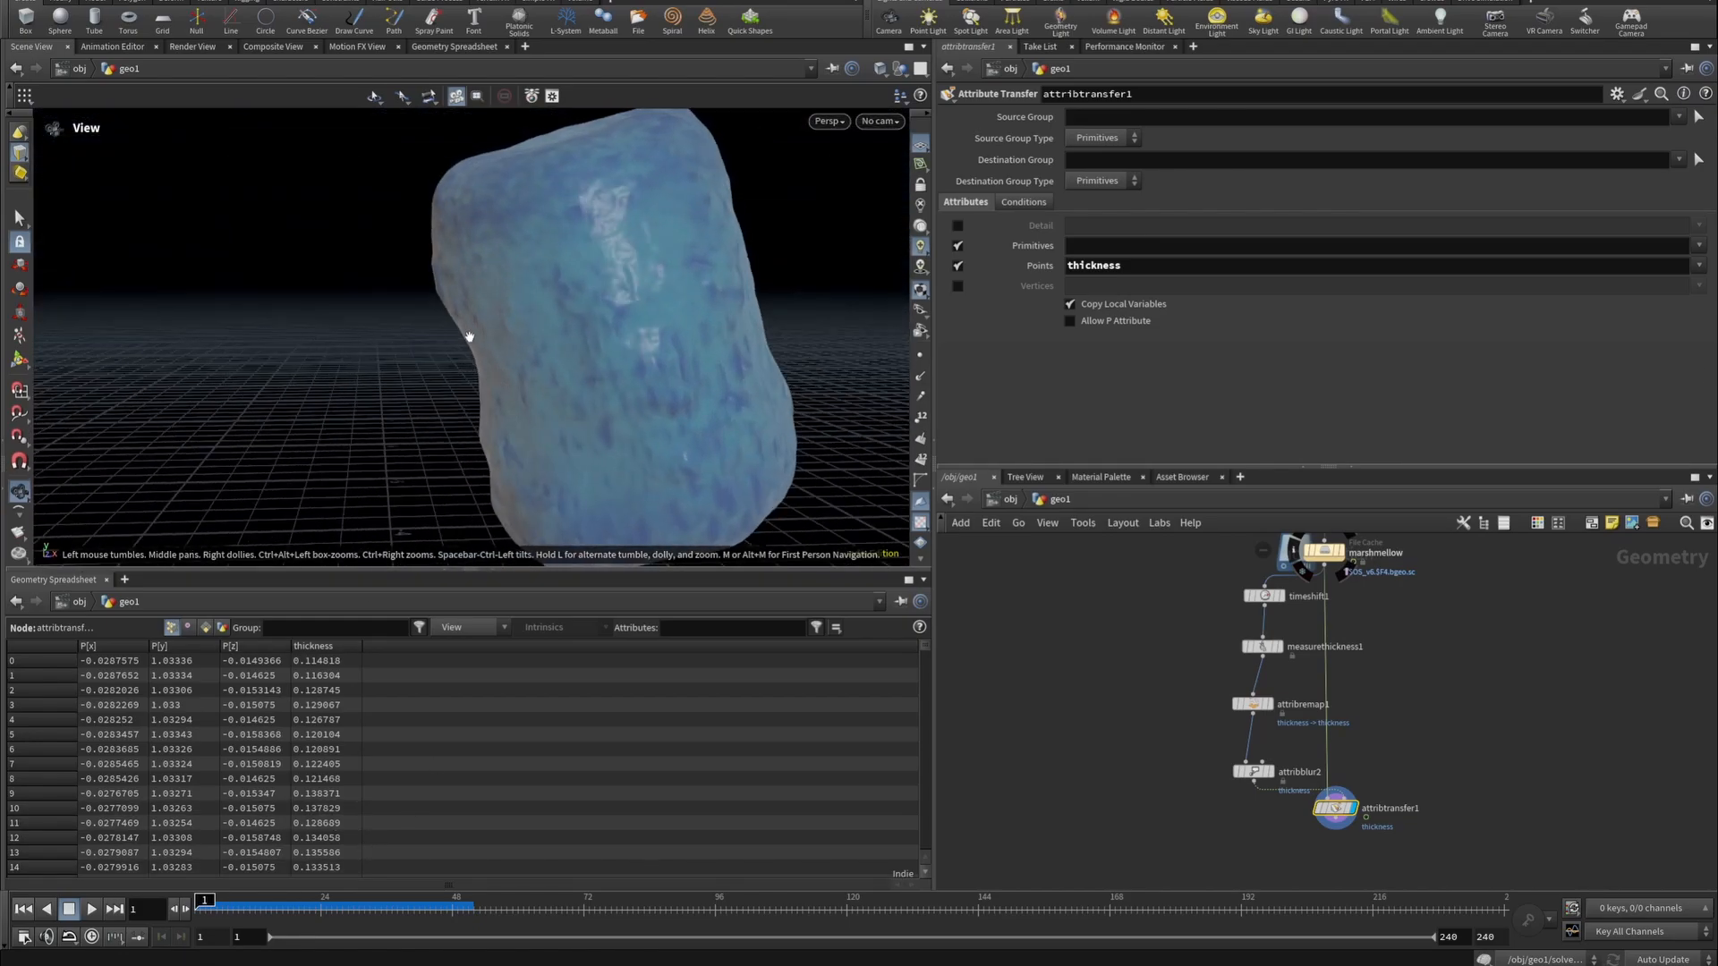
pyautogui.moveTo(469, 338); pyautogui.dragTo(727, 302, button='right')
pyautogui.moveTo(727, 302); pyautogui.dragTo(850, 200)
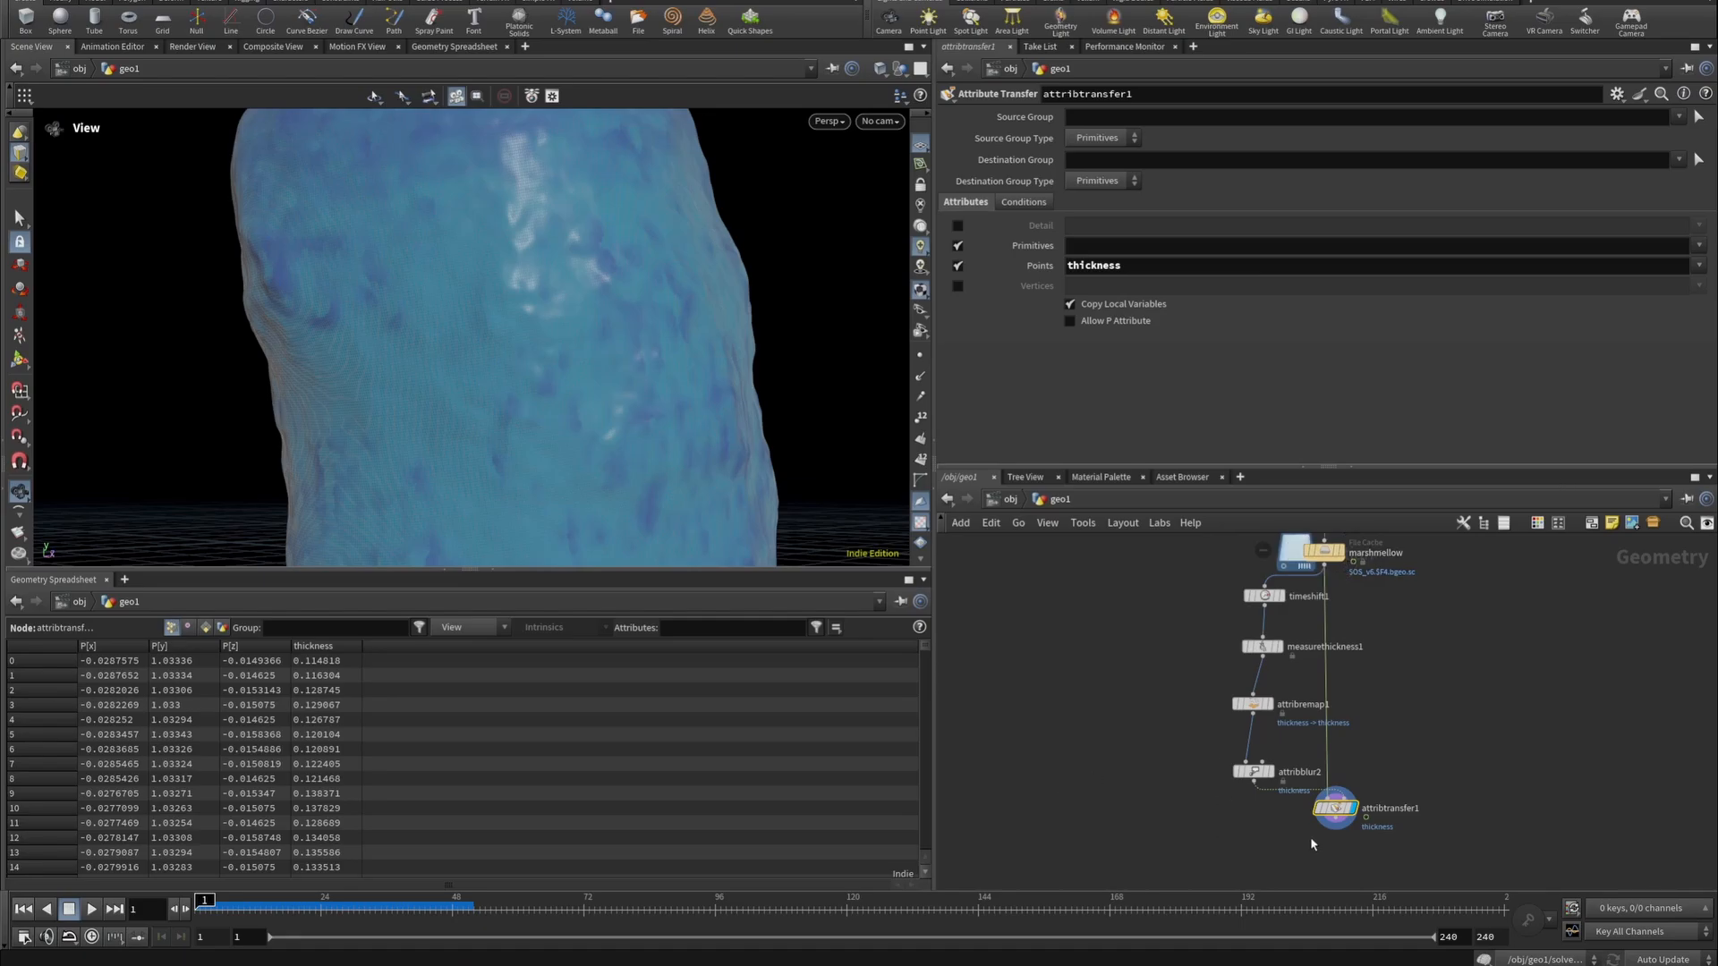
# Duplicate the Time Shift node held at frame 41 and place the copy beside attribtransfer1.
pyautogui.click(1339, 818)
pyautogui.press('Escape')
pyautogui.keyDown('alt'); pyautogui.moveTo(1263, 594); pyautogui.dragTo(1522, 835); pyautogui.keyUp('alt')
pyautogui.moveTo(1457, 803); pyautogui.dragTo(1409, 688, button='middle')
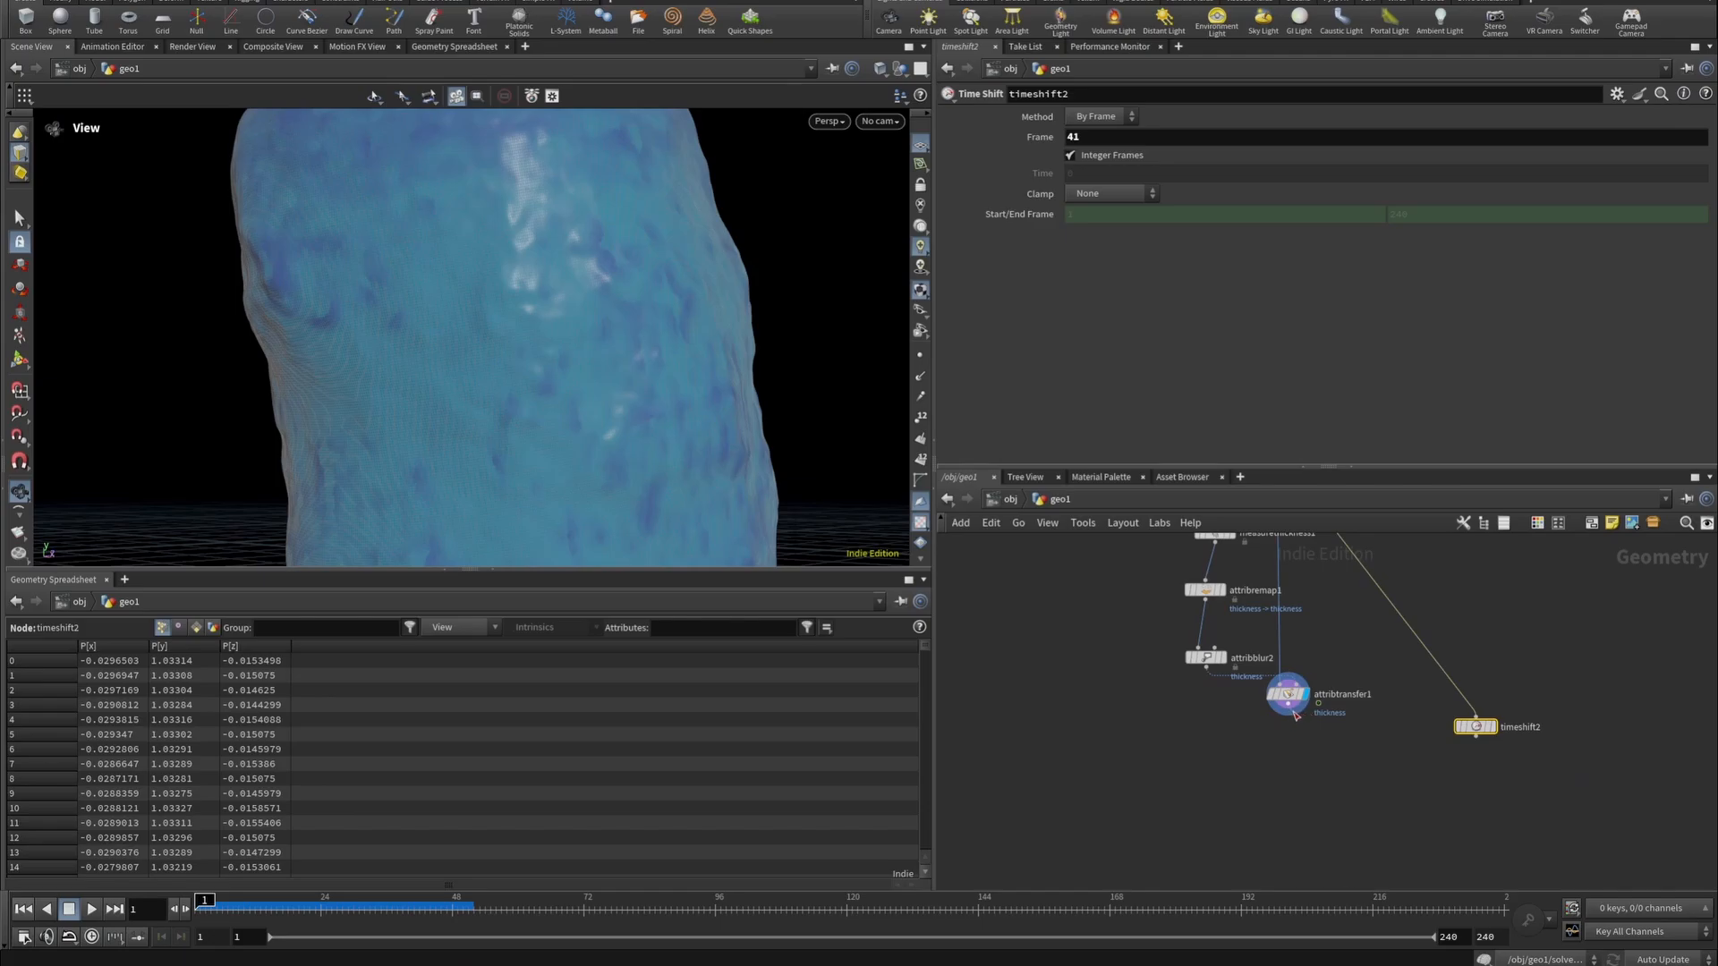
# Wire attribtransfer1 into the duplicated Time Shift with rounded network wires, and display the copy below it.
pyautogui.click(1318, 704)
pyautogui.click(1474, 717)
pyautogui.hotkey('shift', 's')
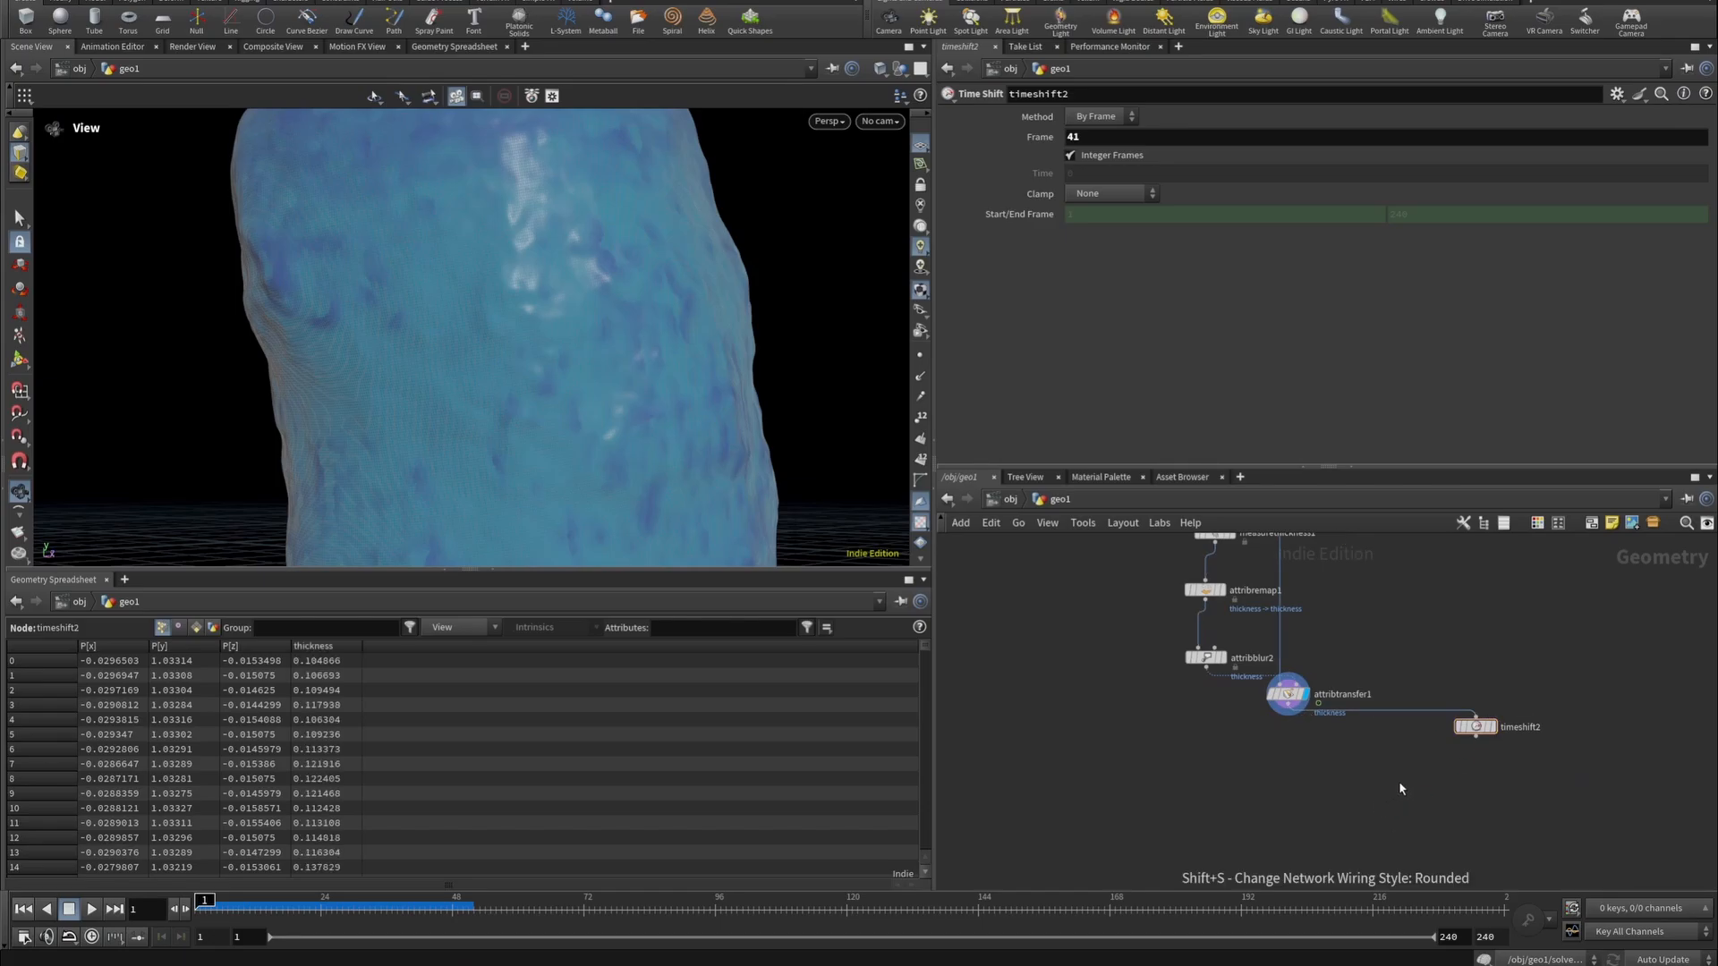
pyautogui.click(1499, 732)
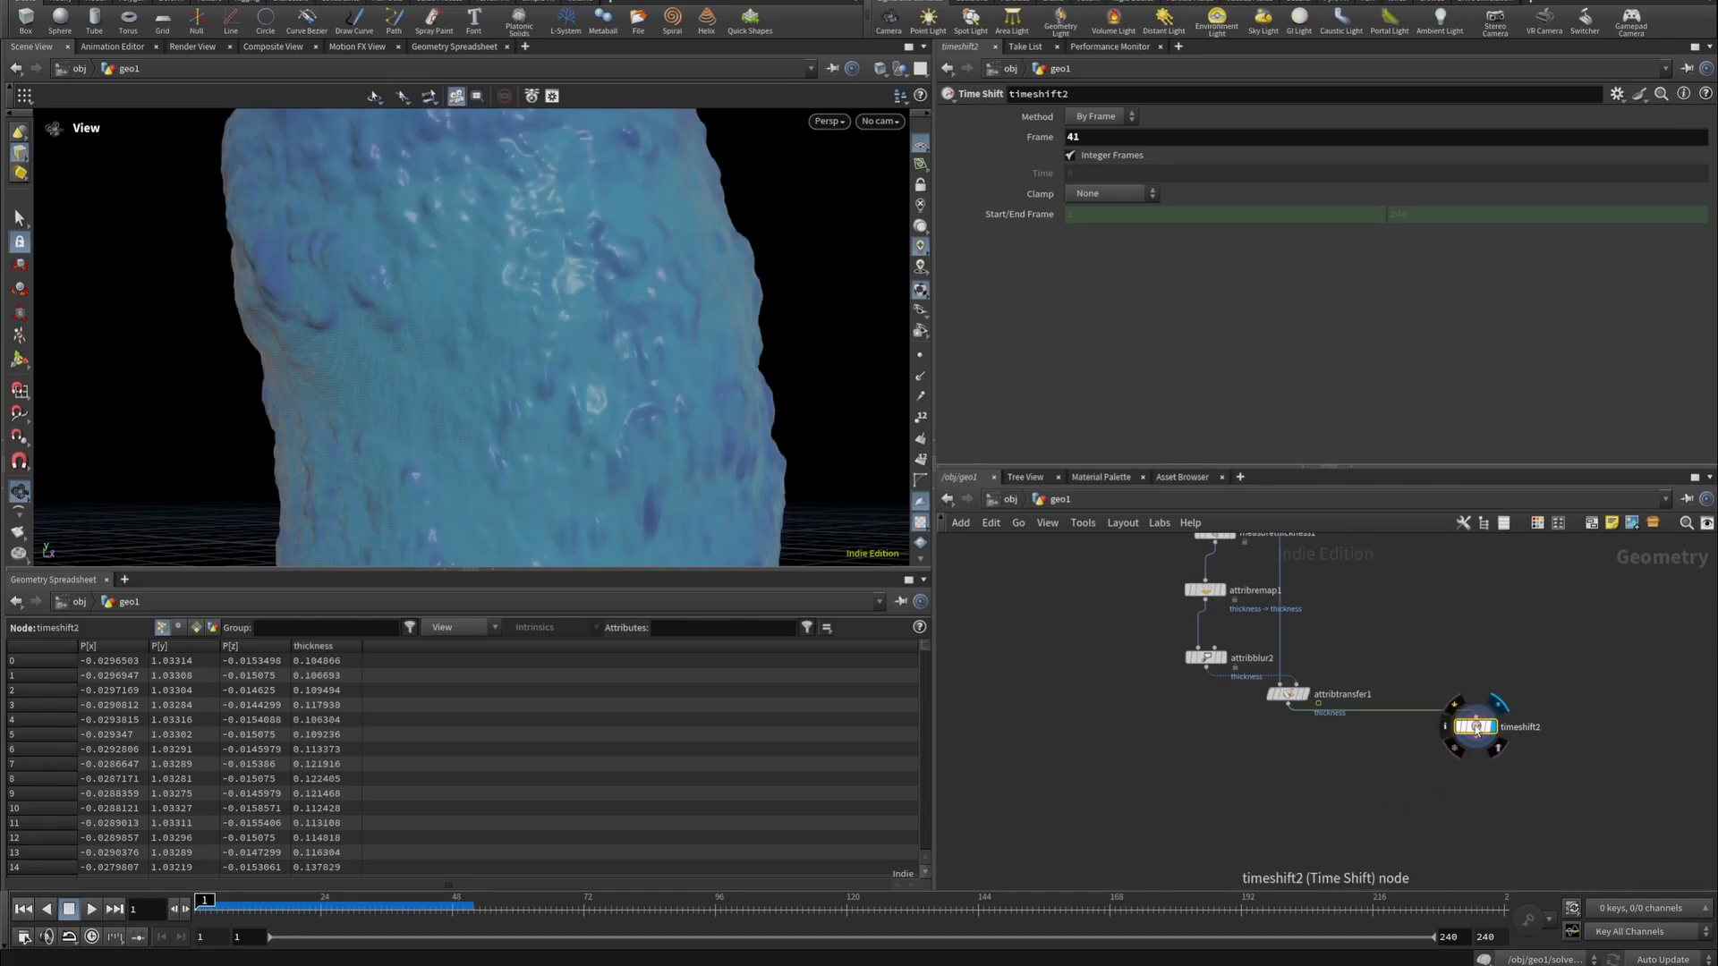
pyautogui.moveTo(1475, 726); pyautogui.dragTo(1469, 761)
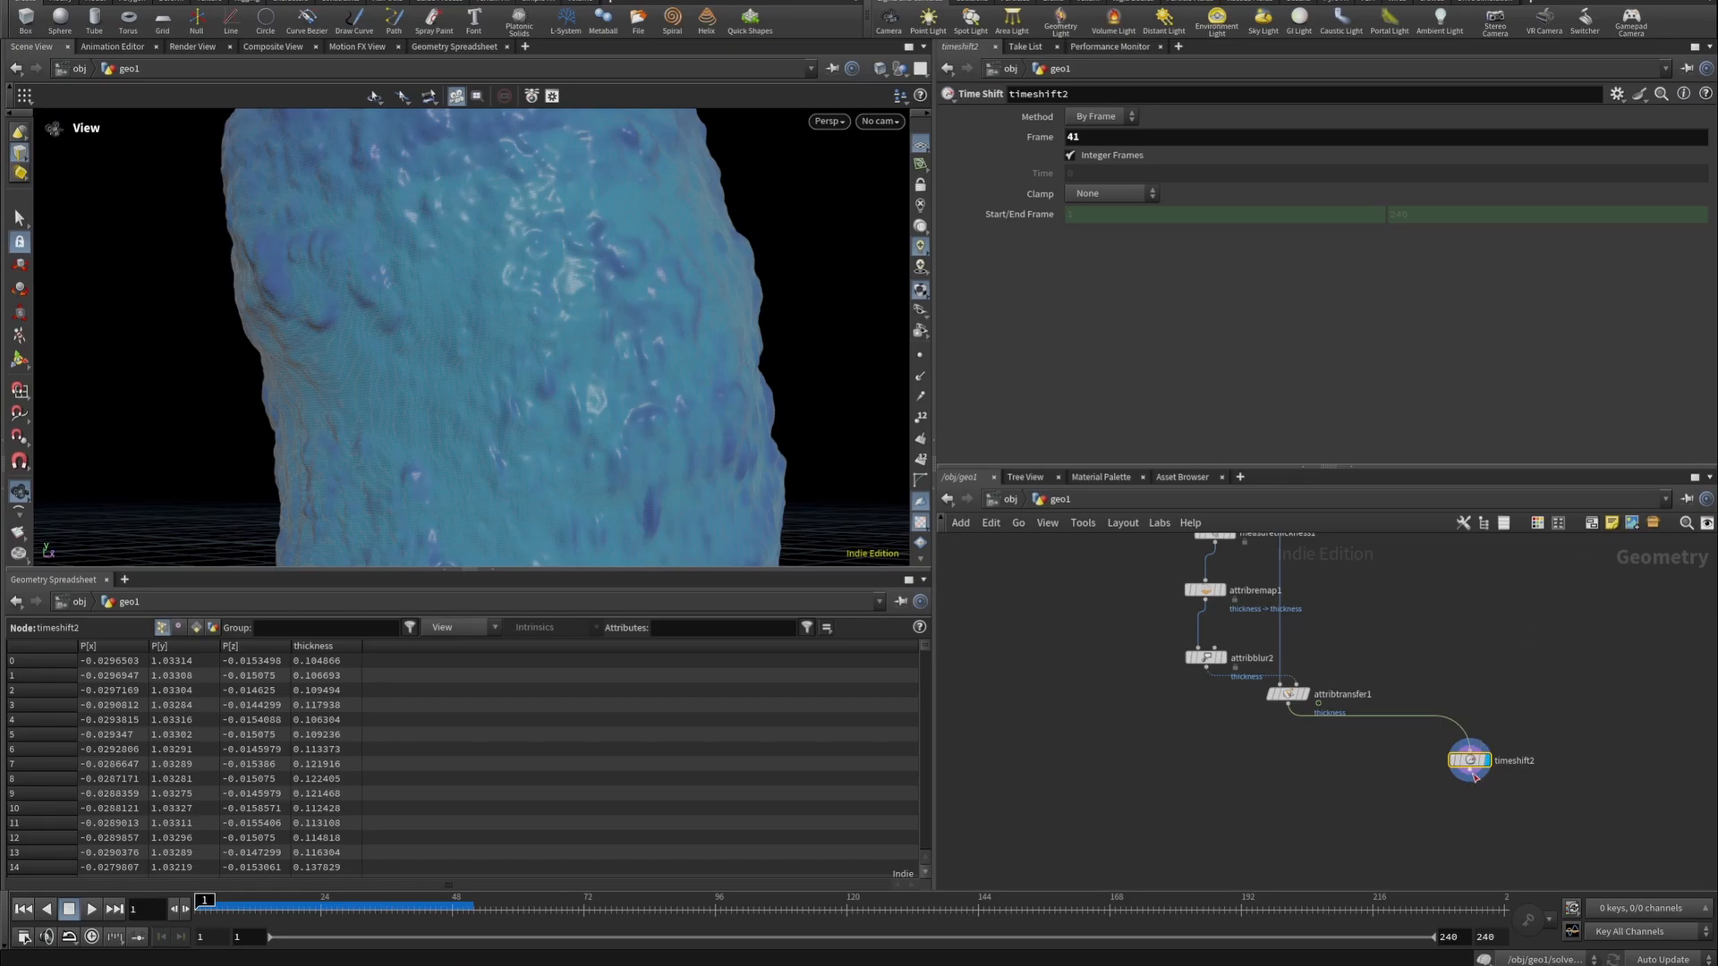
# Add a Pyro Source node below the second Time Shift node, timeshift2, and display its output.
pyautogui.press('Tab')
pyautogui.write('pyro')
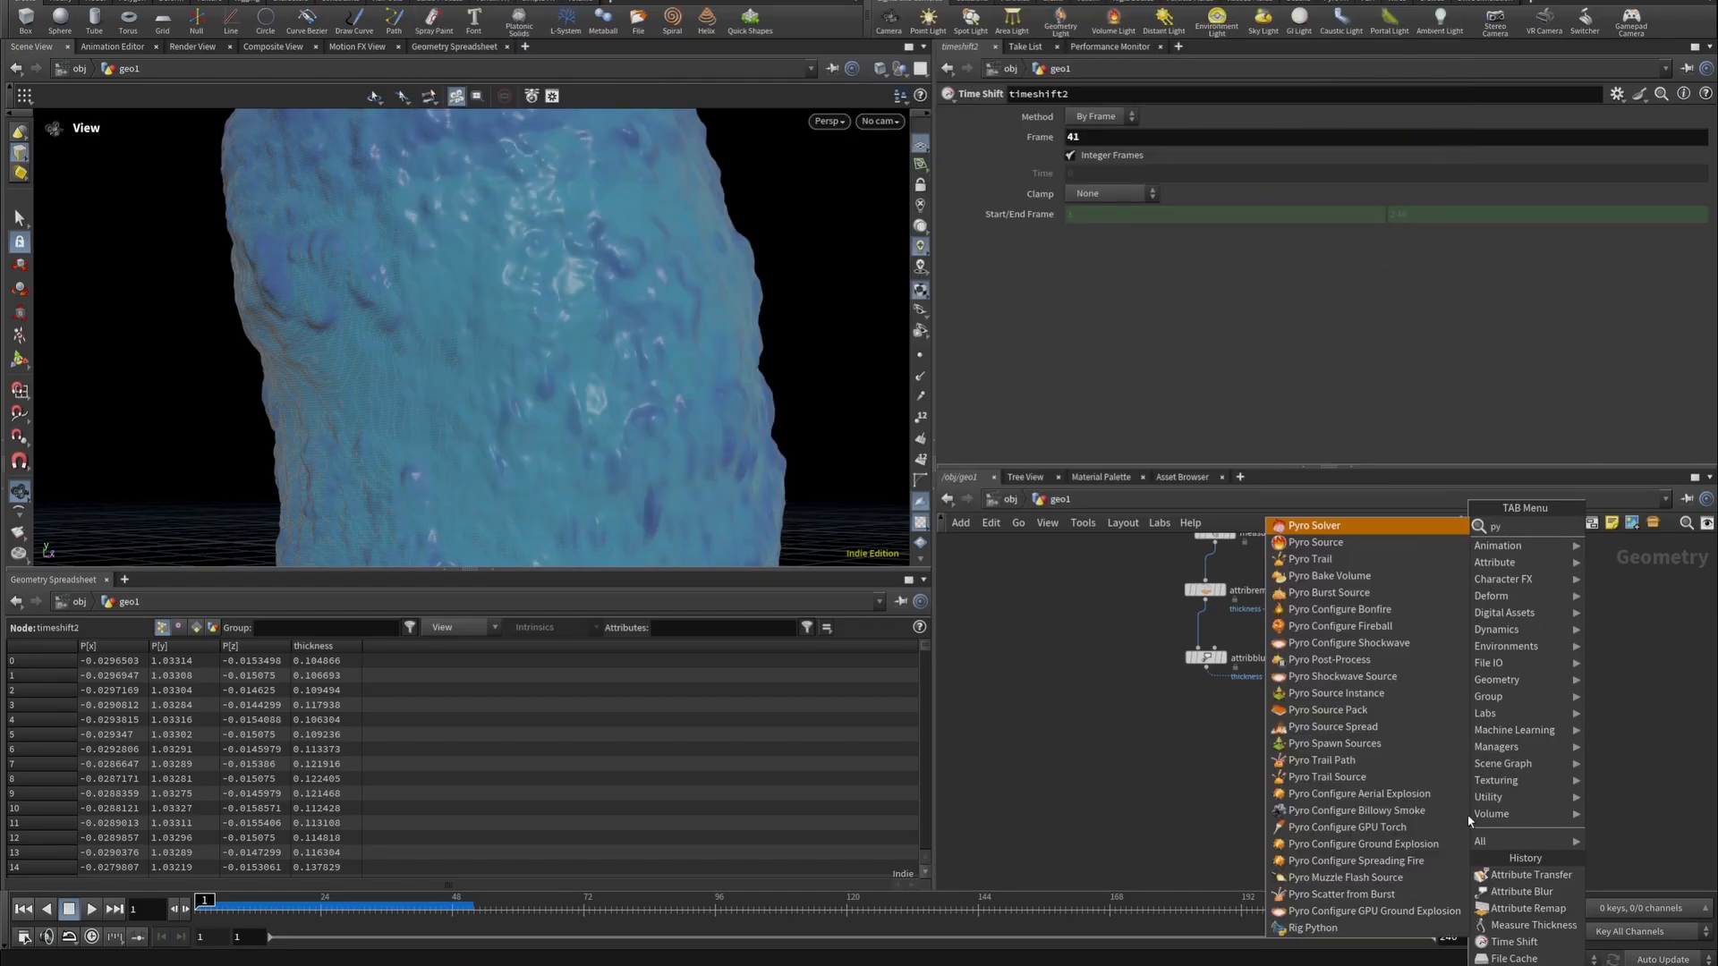
pyautogui.click(1407, 542)
pyautogui.click(1467, 815)
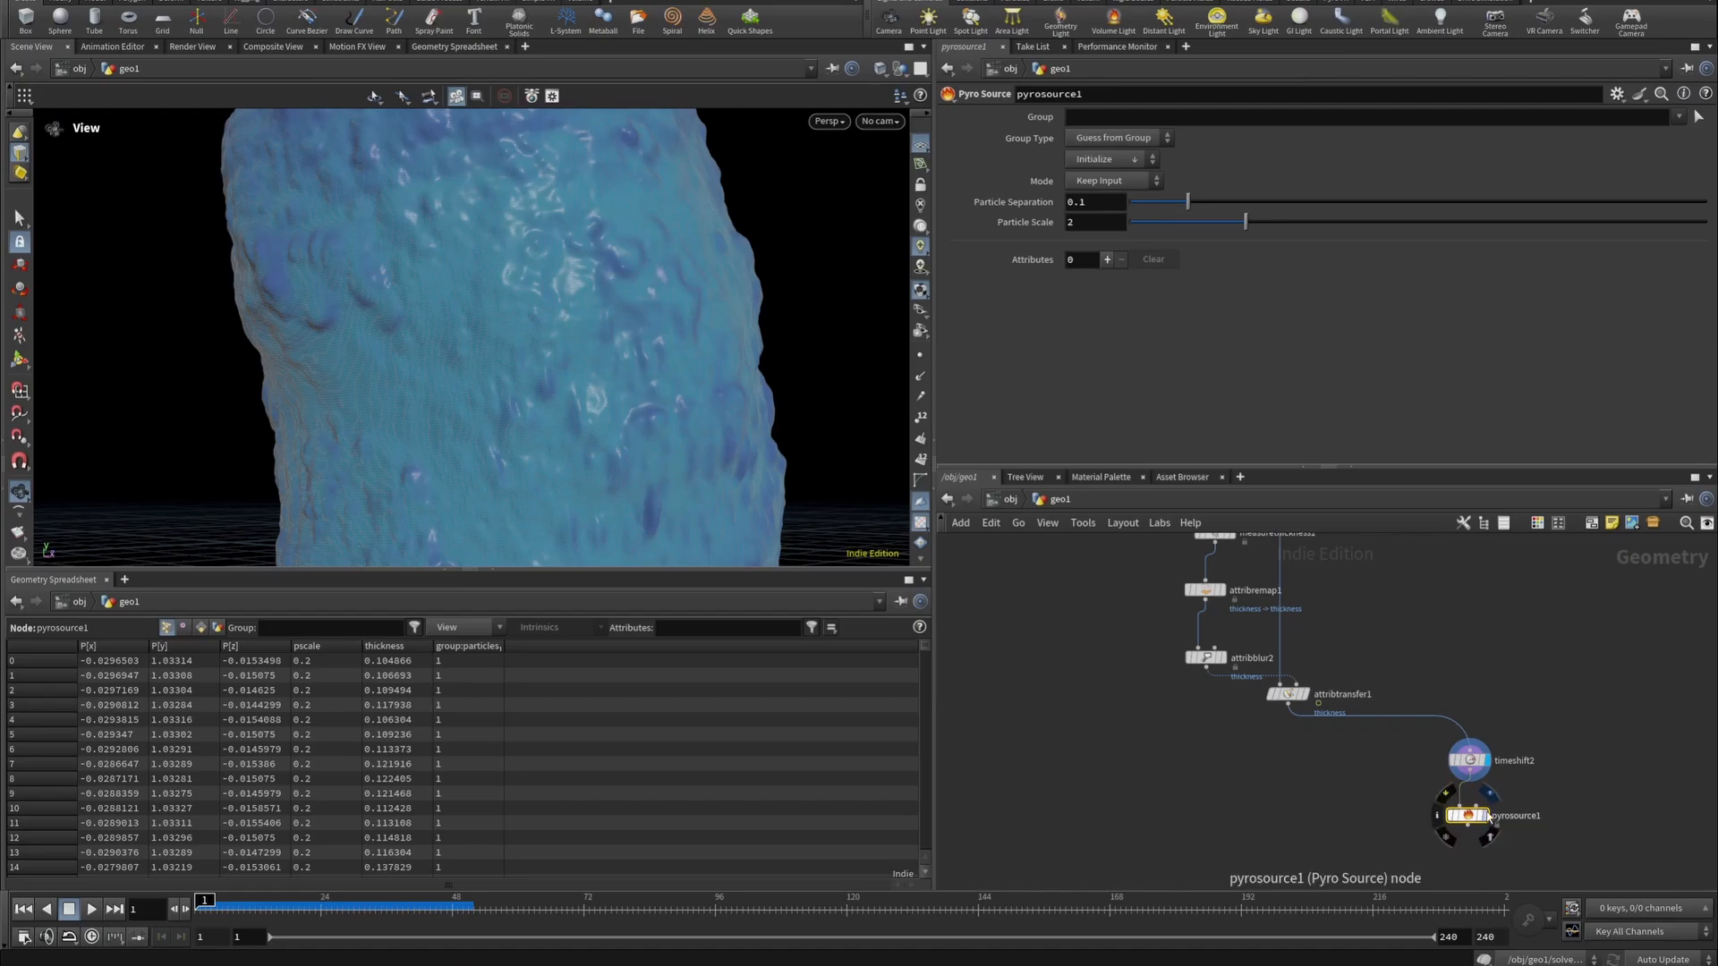
pyautogui.click(1483, 815)
# Switch the Pyro Source mode from keeping the input to Surface Scatter.
pyautogui.moveTo(640, 340); pyautogui.dragTo(561, 334, button='right')
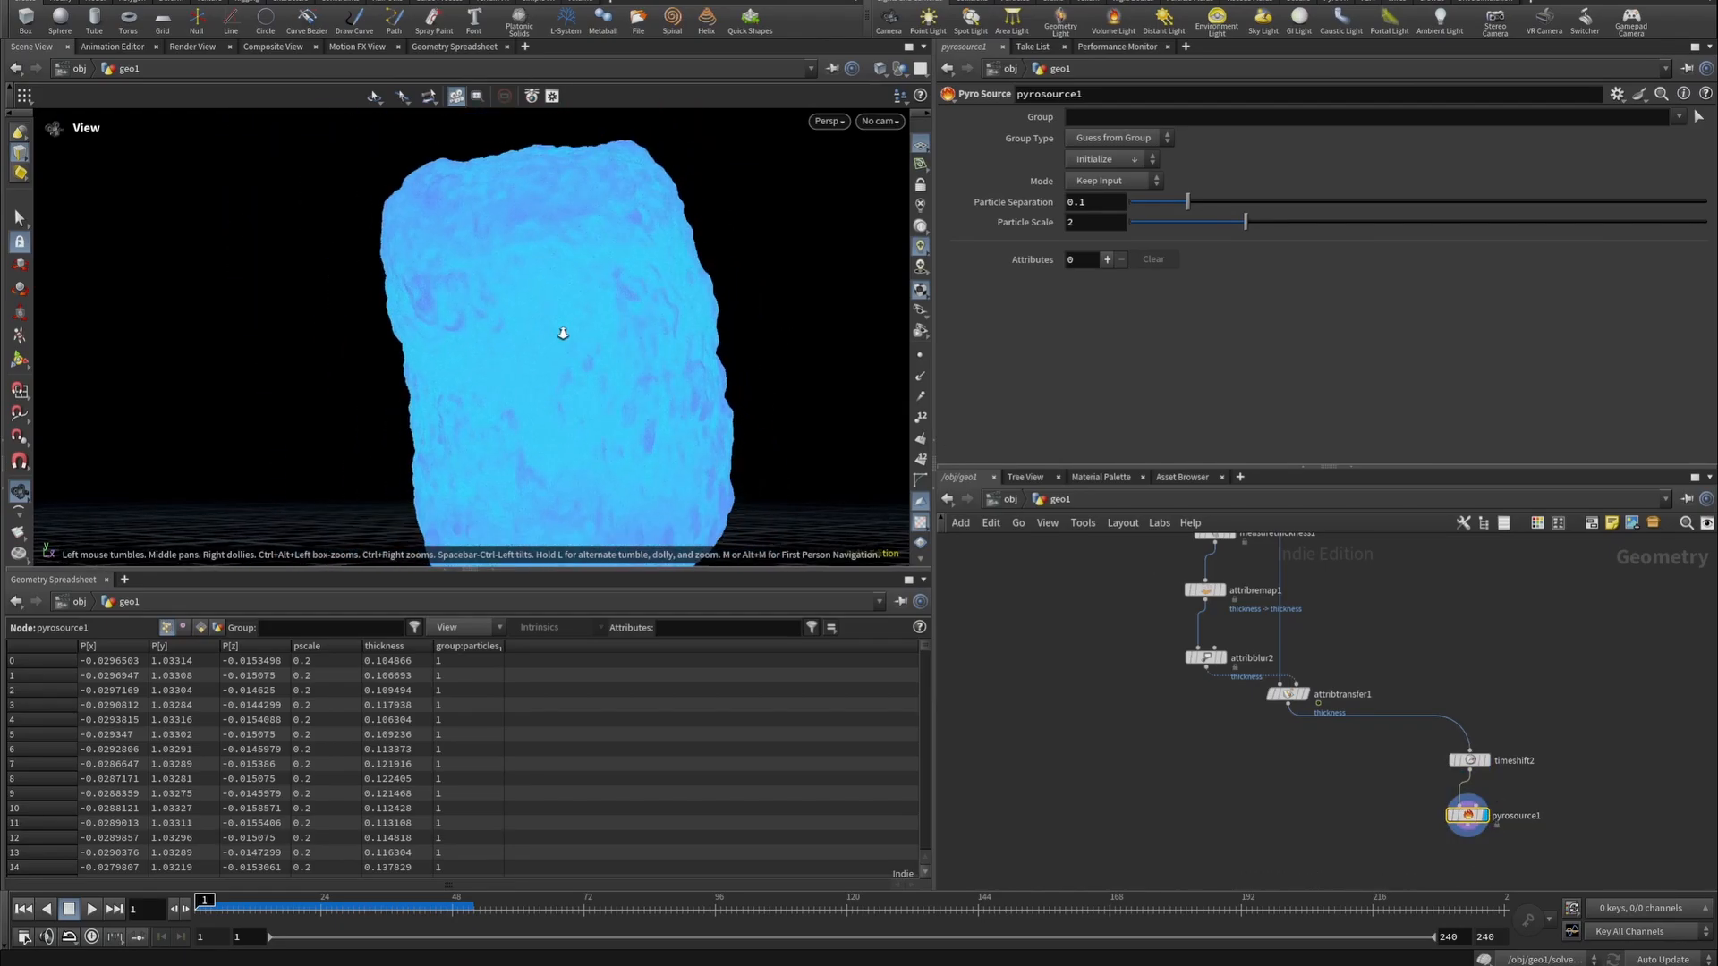
pyautogui.moveTo(561, 334); pyautogui.dragTo(613, 311)
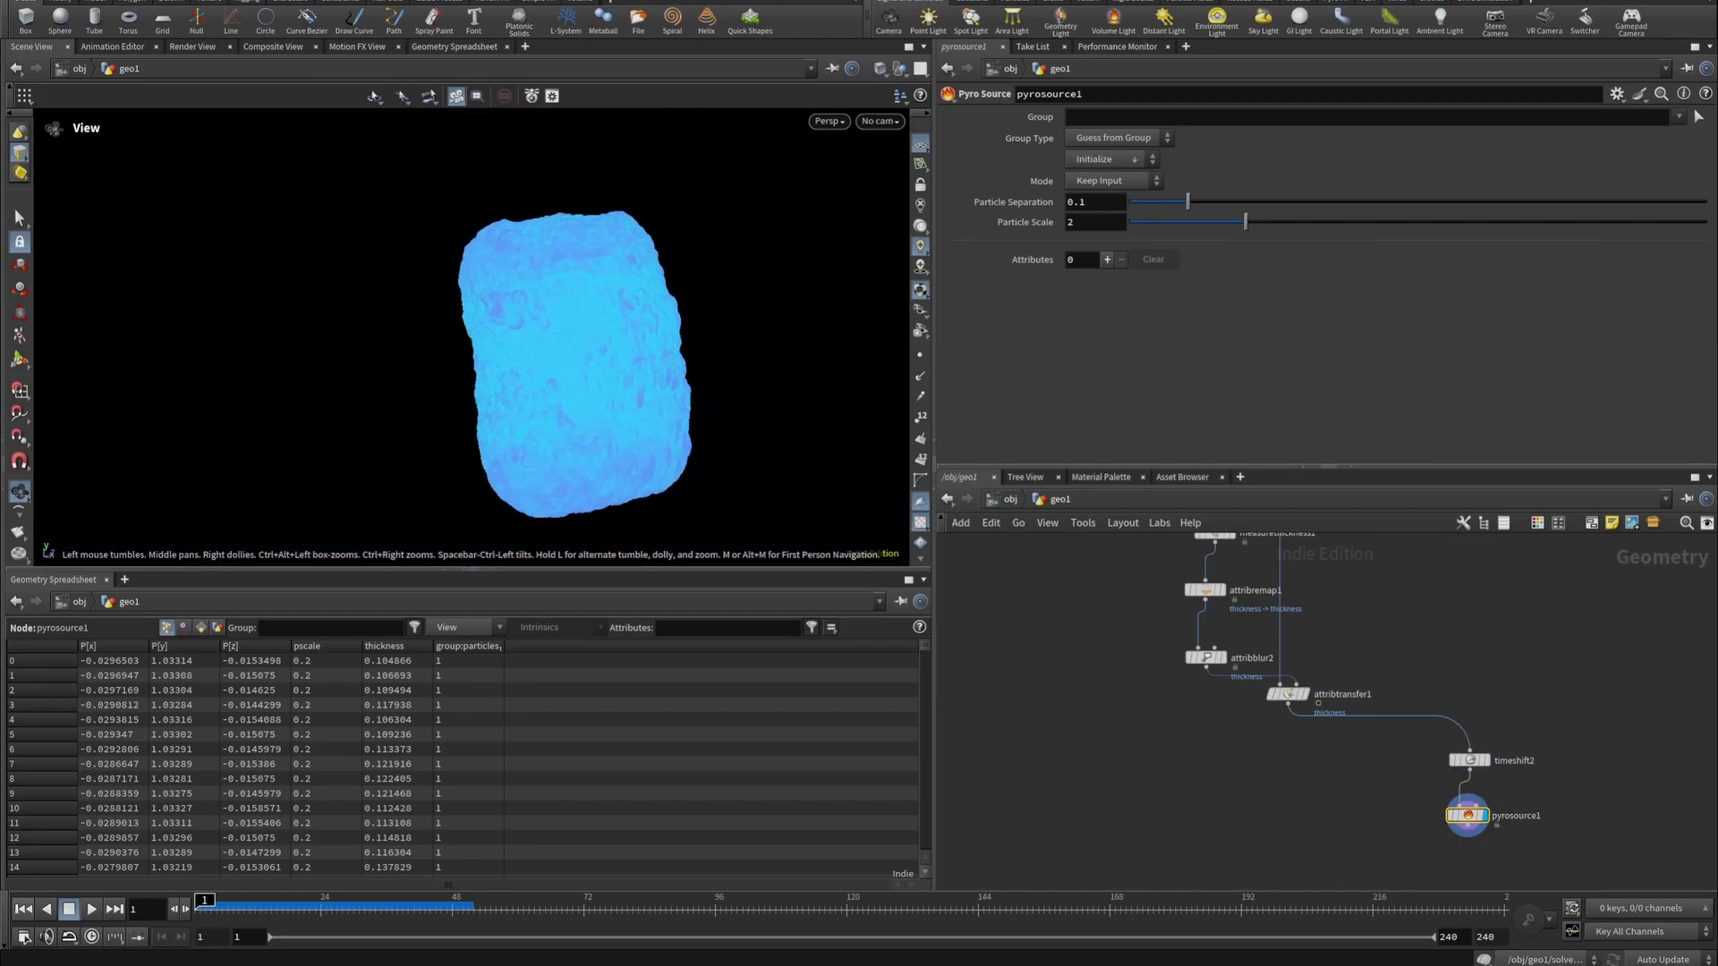
pyautogui.click(1099, 182)
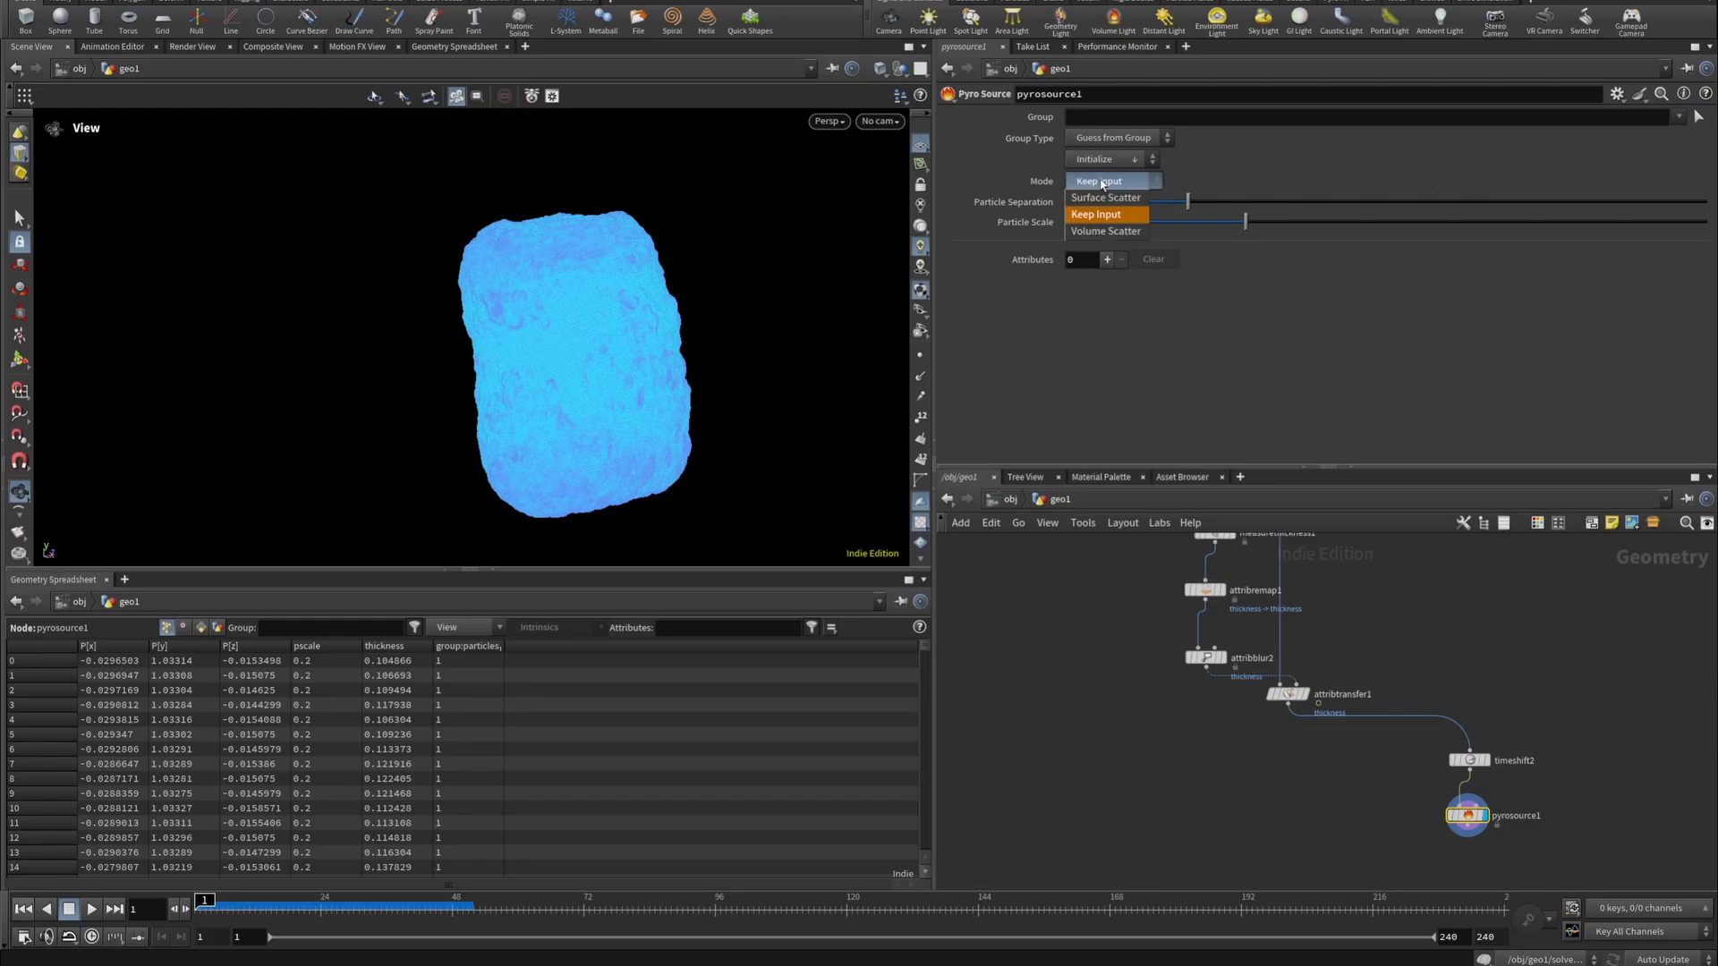
pyautogui.click(1099, 230)
pyautogui.click(1105, 181)
pyautogui.click(1111, 198)
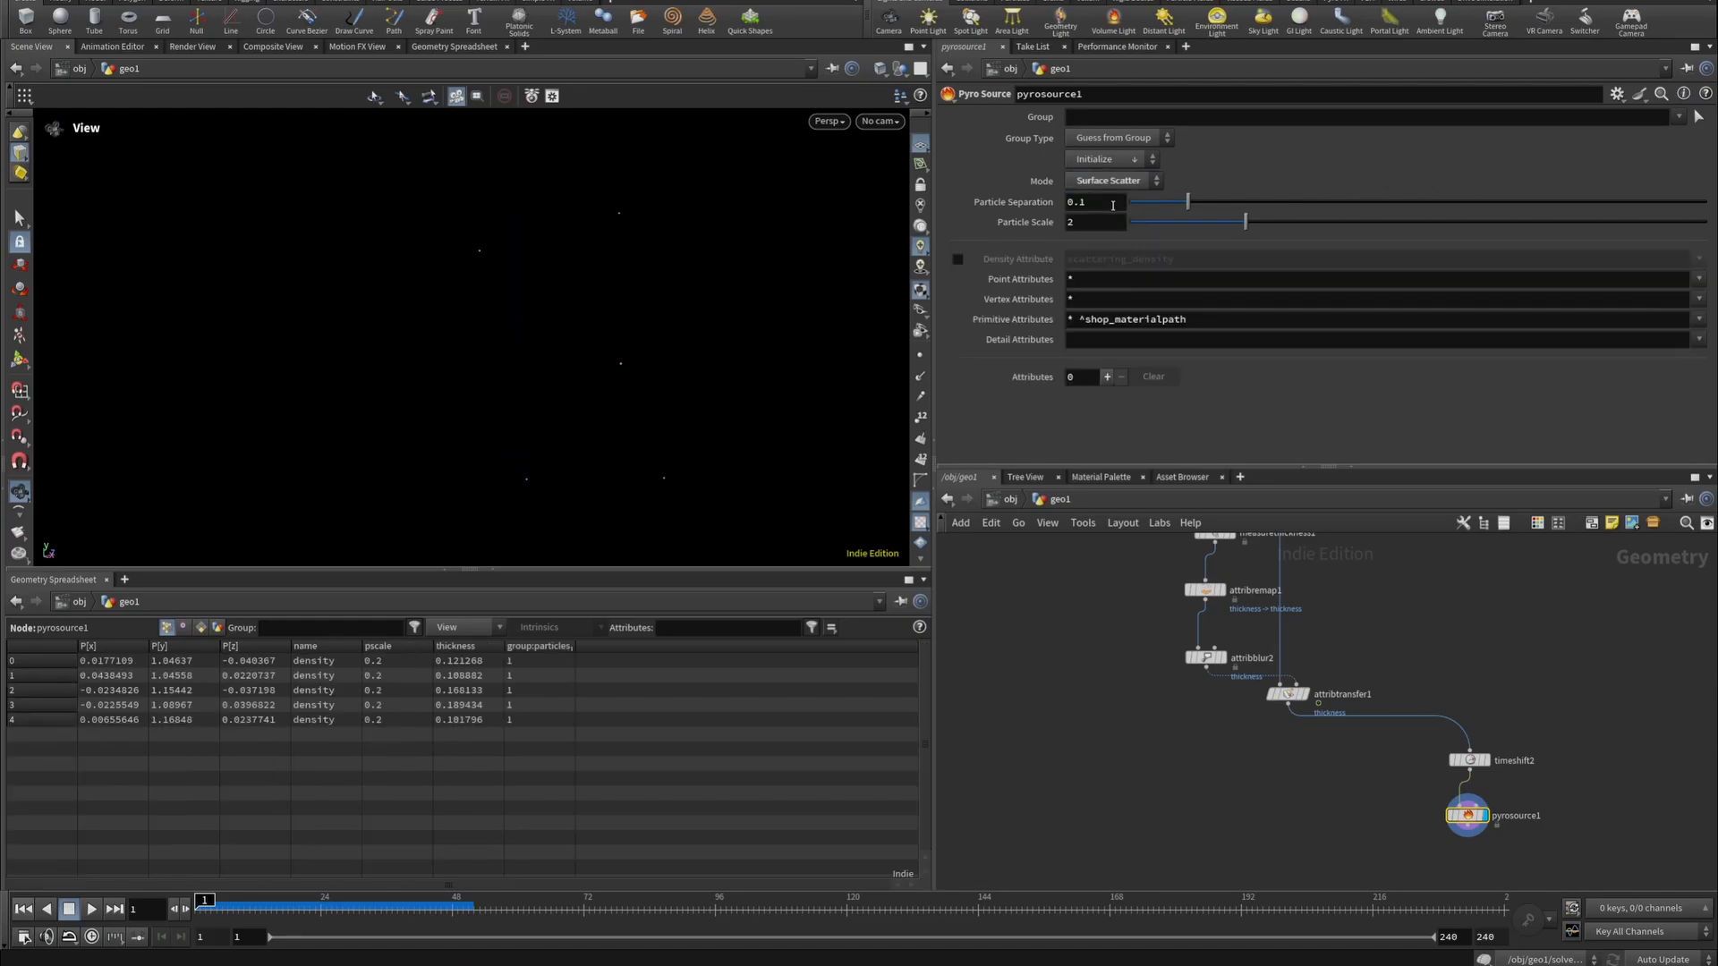
# Set the Pyro Source particle separation to 0.005.
pyautogui.moveTo(663, 299); pyautogui.dragTo(679, 326)
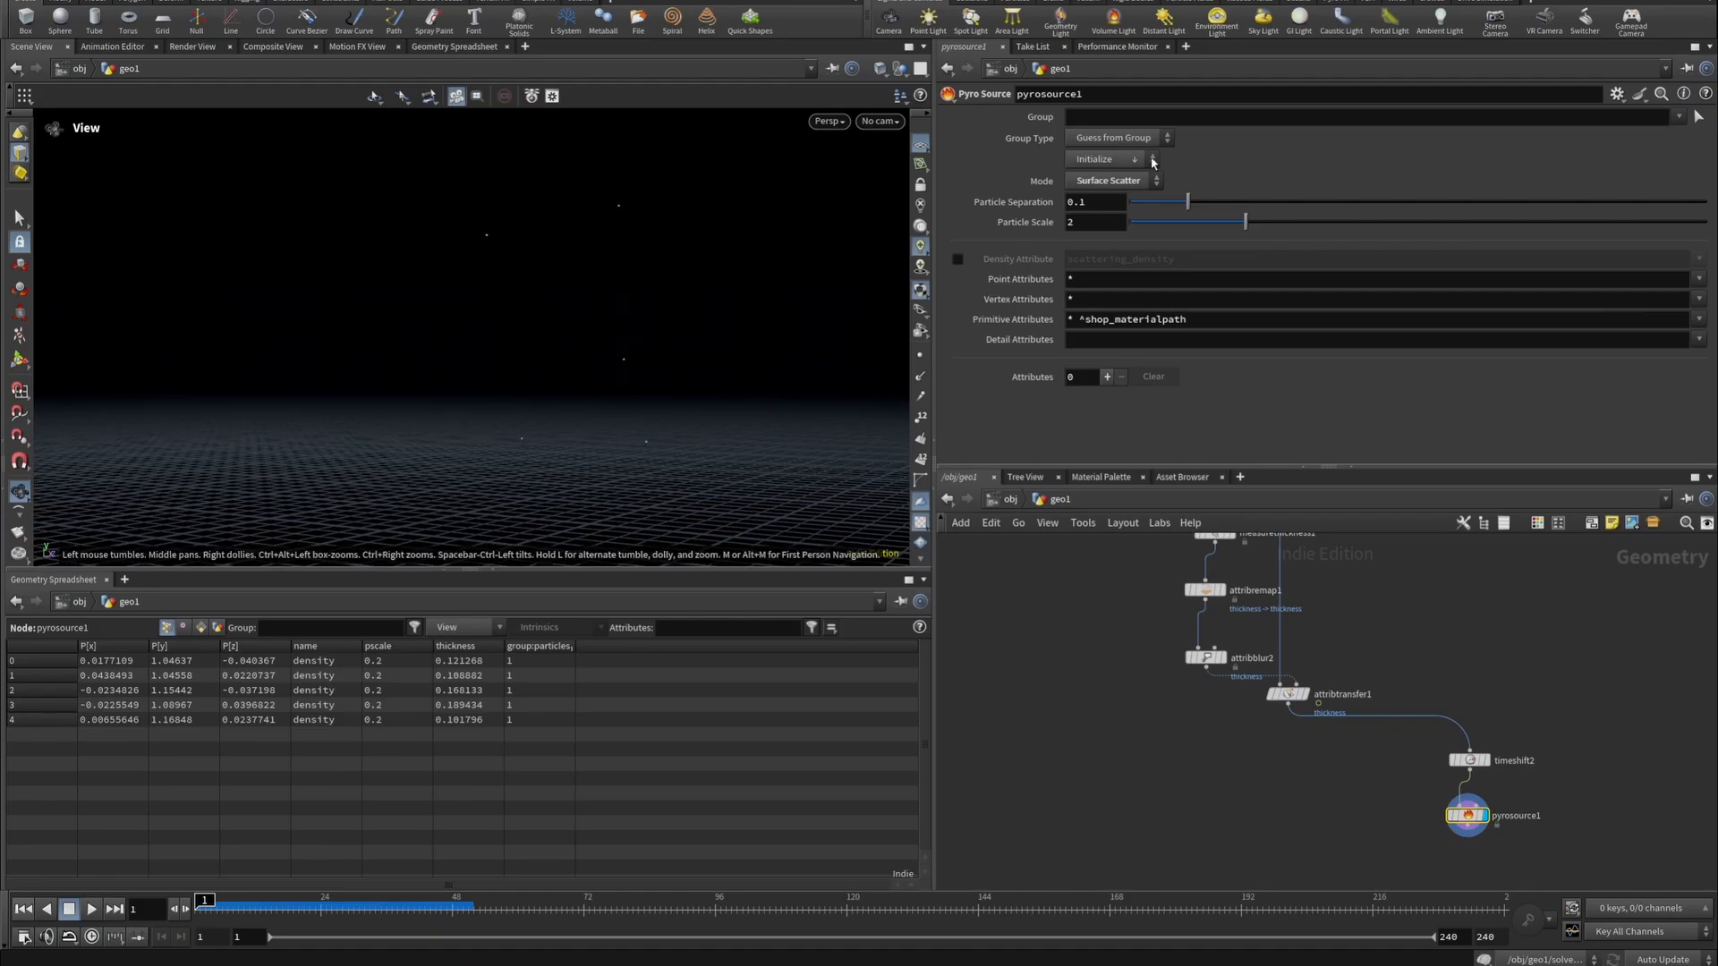
pyautogui.click(1105, 205)
pyautogui.write('0.0')
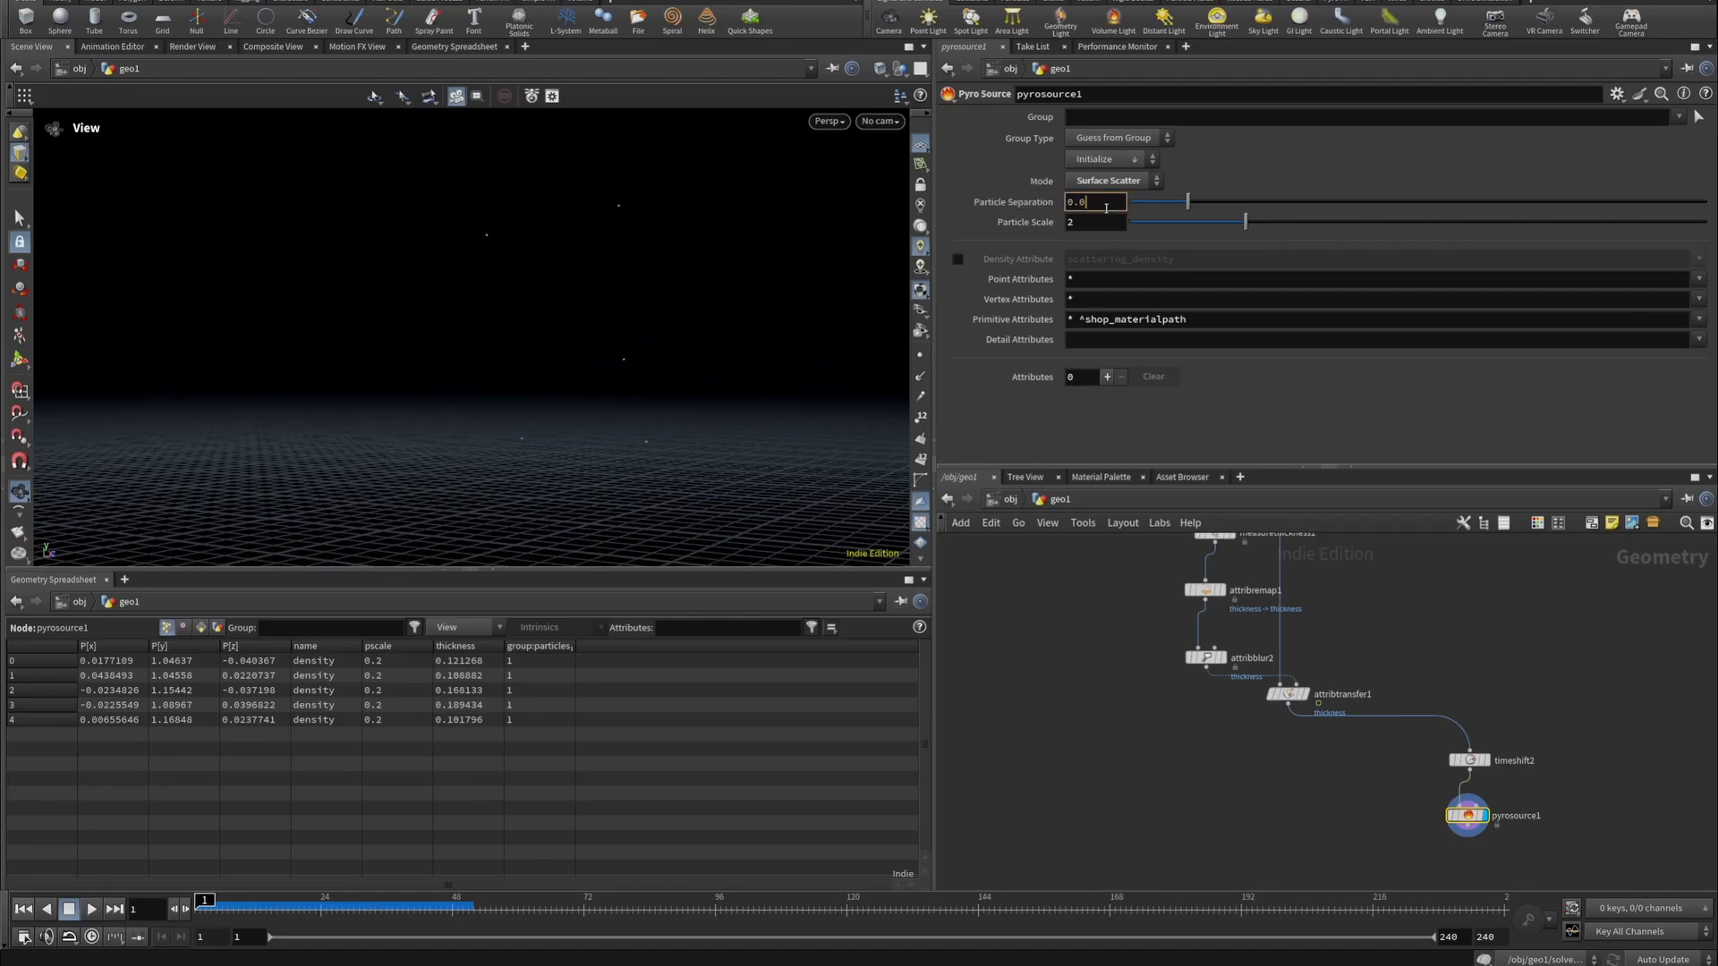
pyautogui.write('05')
pyautogui.press('Return')
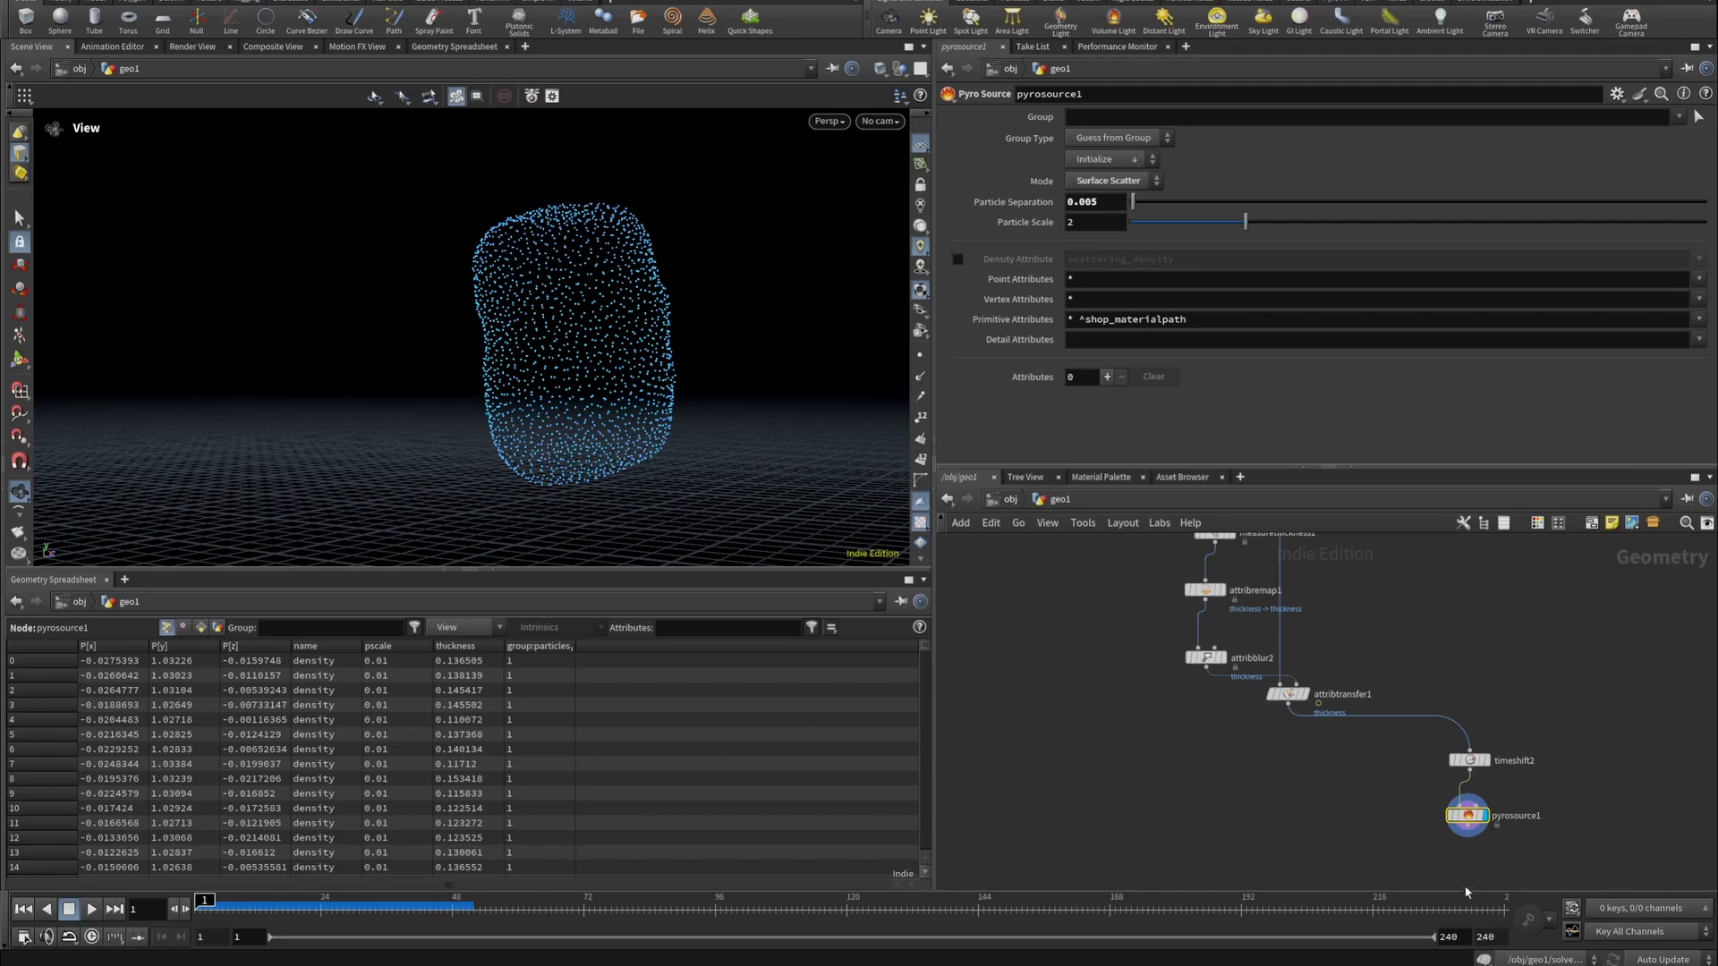
# Add a Group Create node below pyrosource1, fed by its scattered points.
pyautogui.moveTo(1388, 833); pyautogui.dragTo(1193, 690, button='middle')
pyautogui.click(1269, 684)
pyautogui.press('Tab')
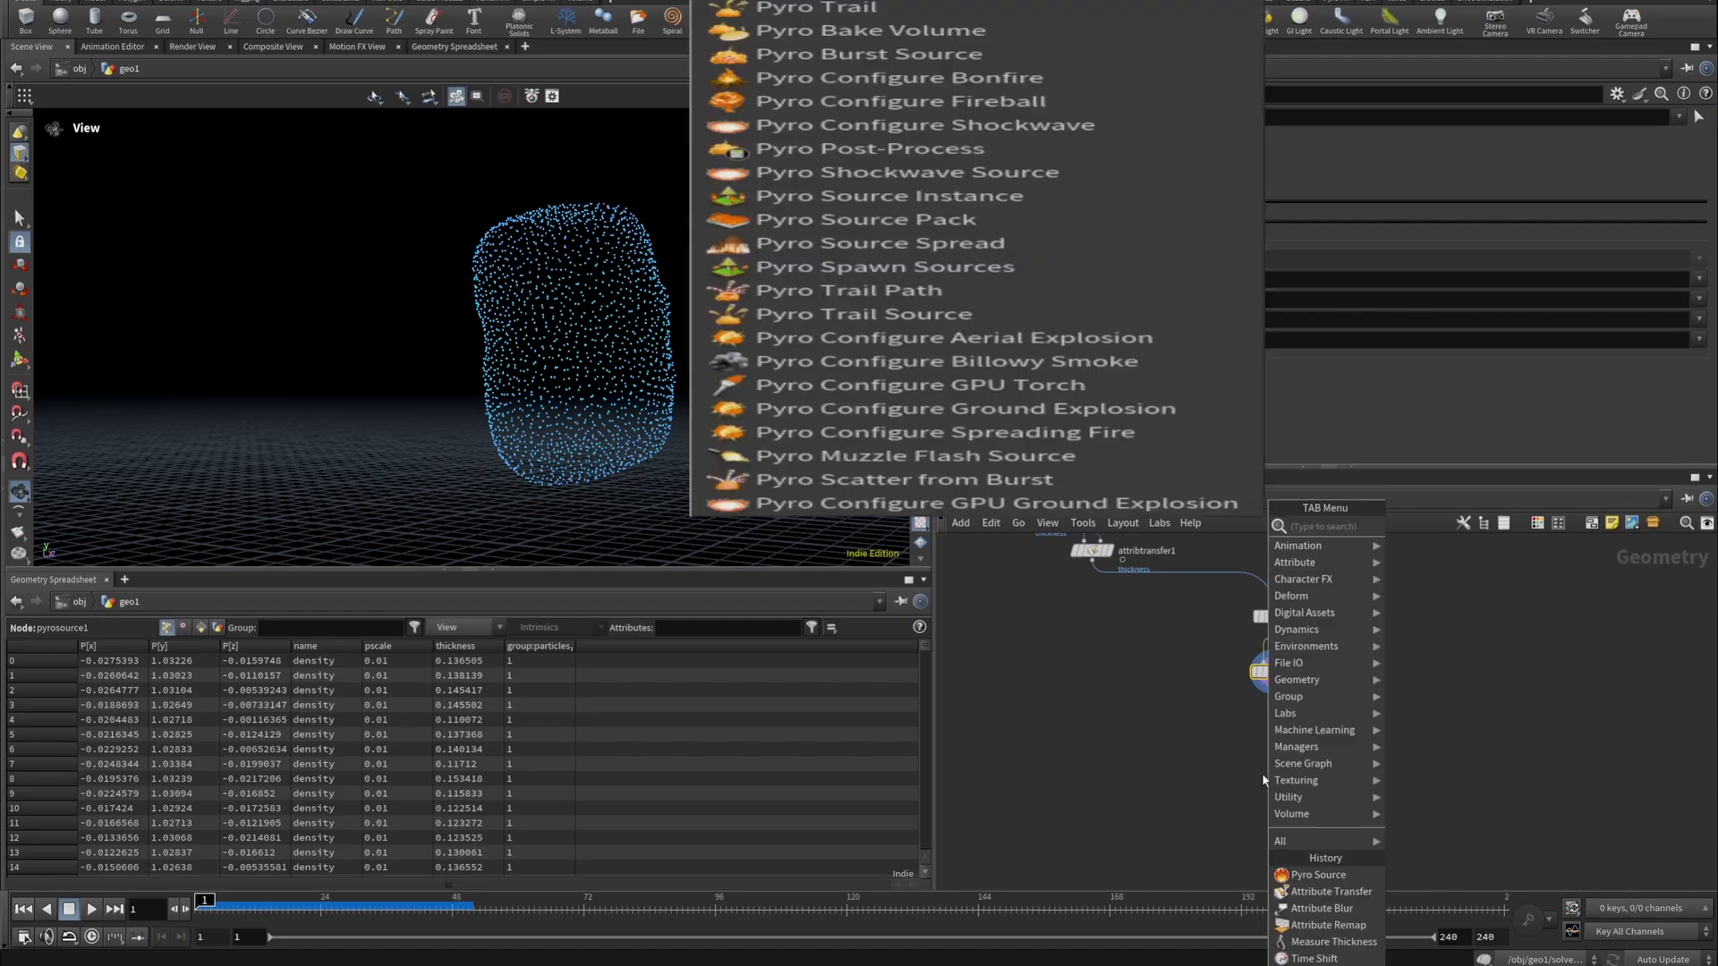
pyautogui.write('group')
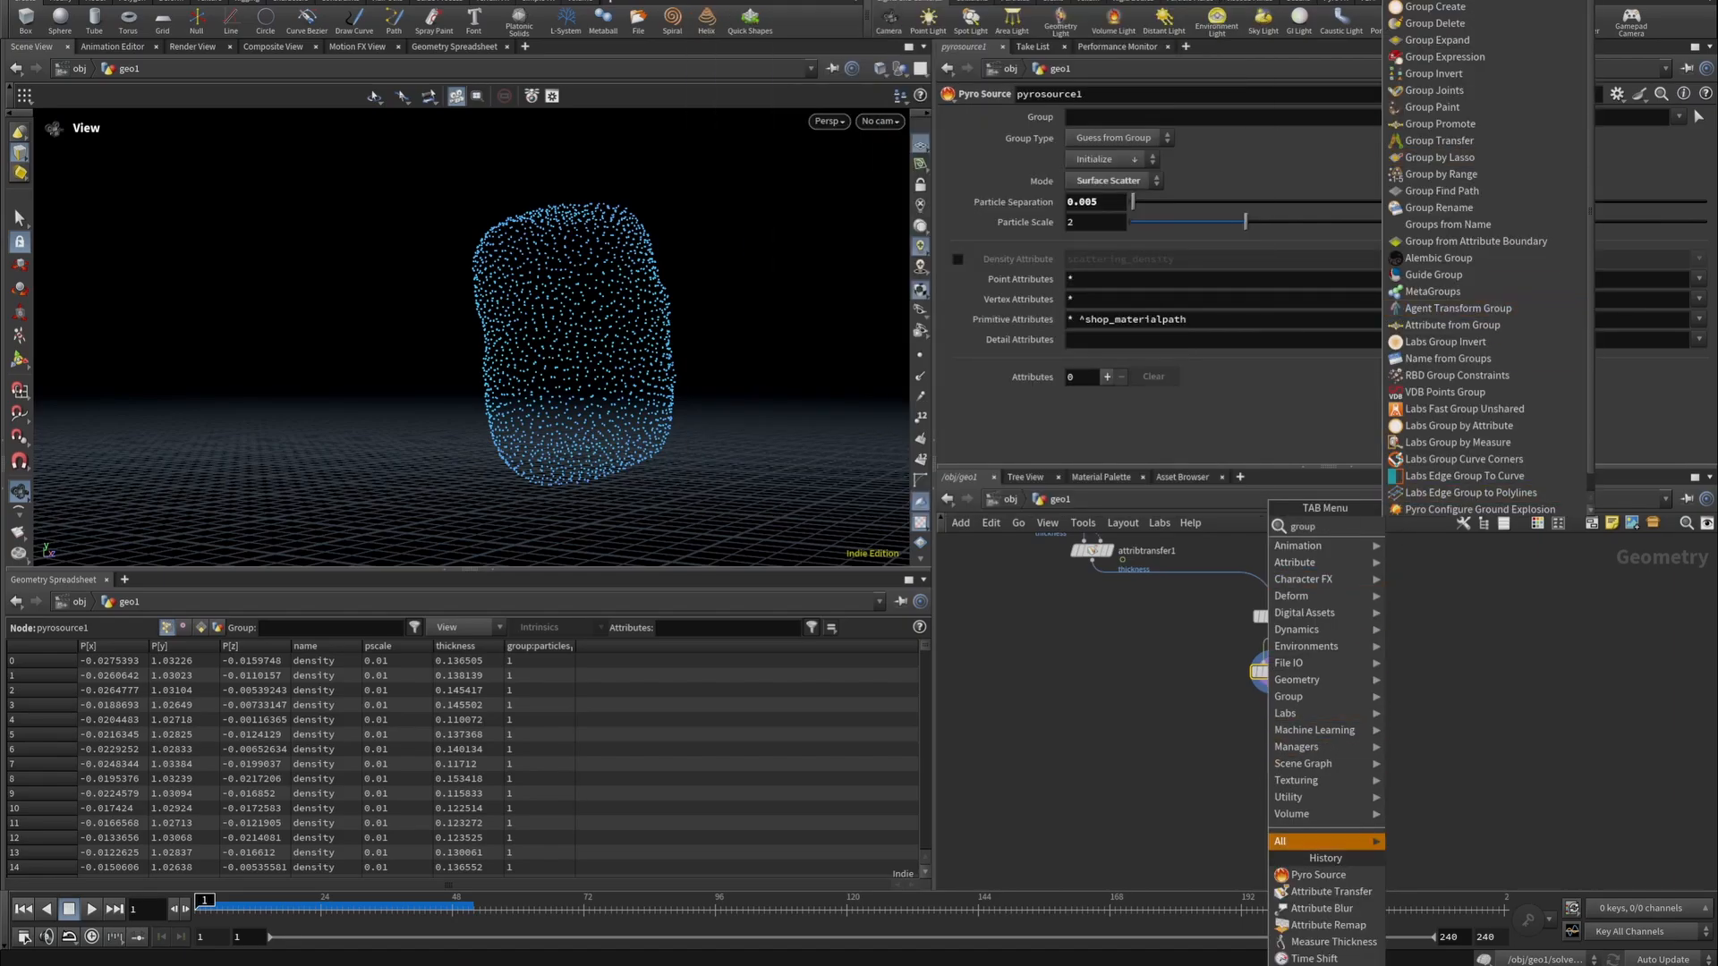
pyautogui.press('Return')
# Add a polygon Sphere node beside pyrosource1 and wire it into the second input of the Group node.
pyautogui.press('Tab')
pyautogui.write('sphere')
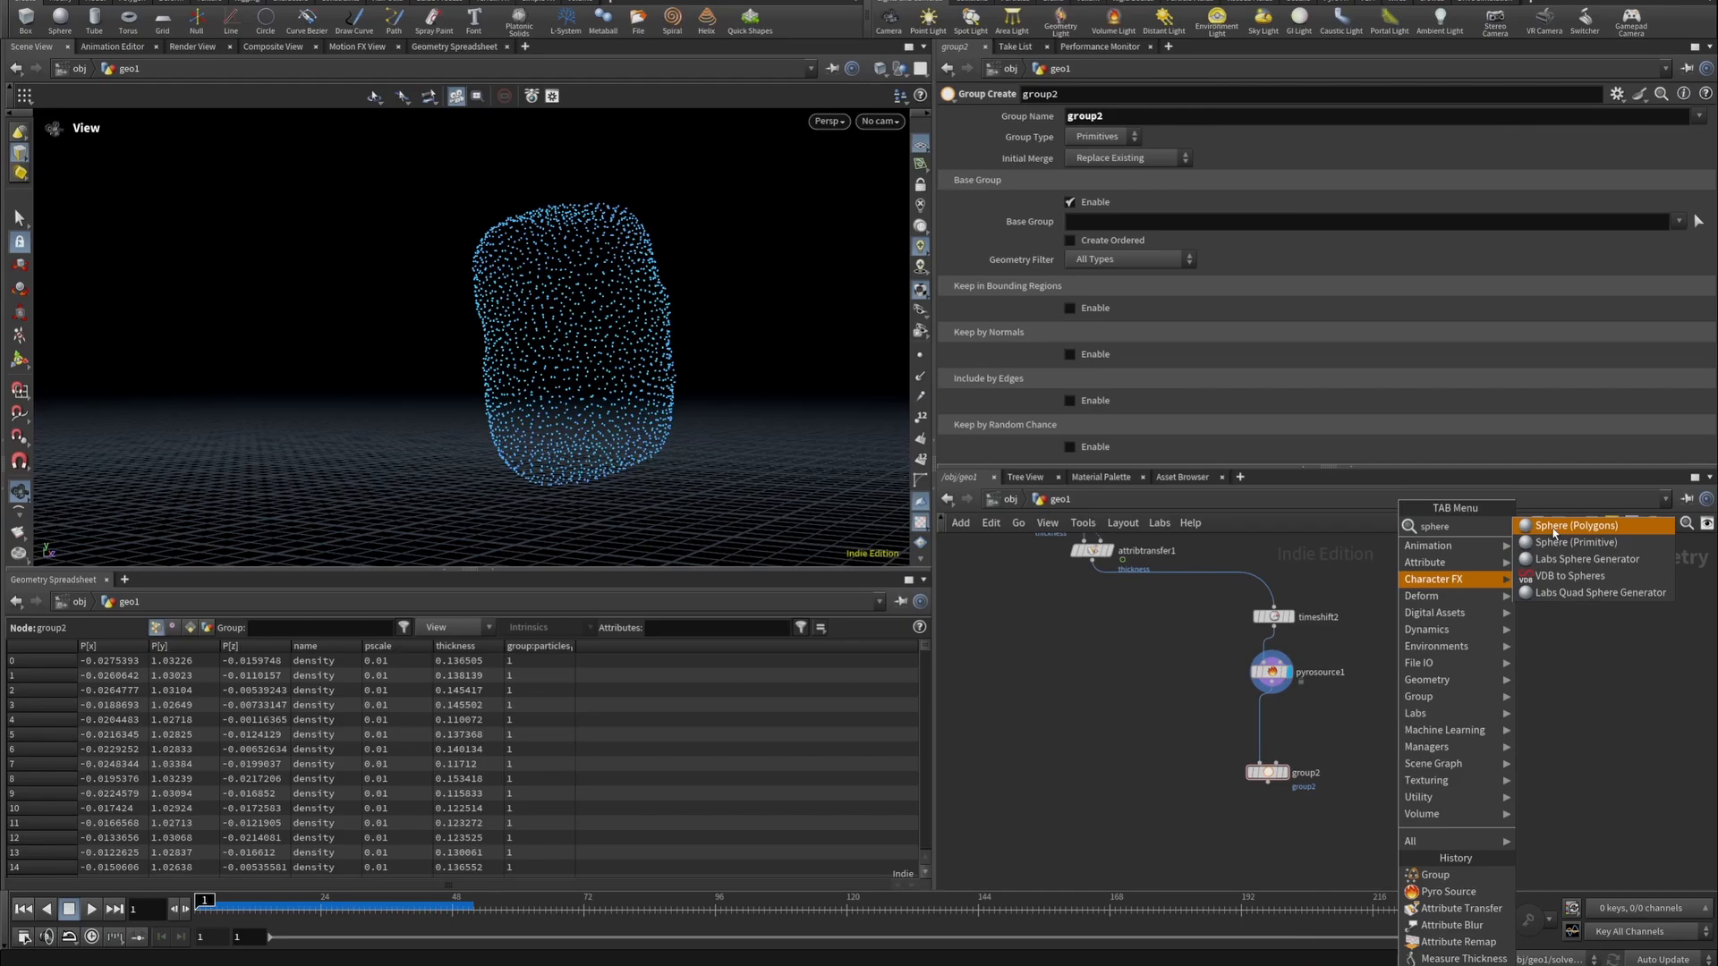
pyautogui.click(1555, 532)
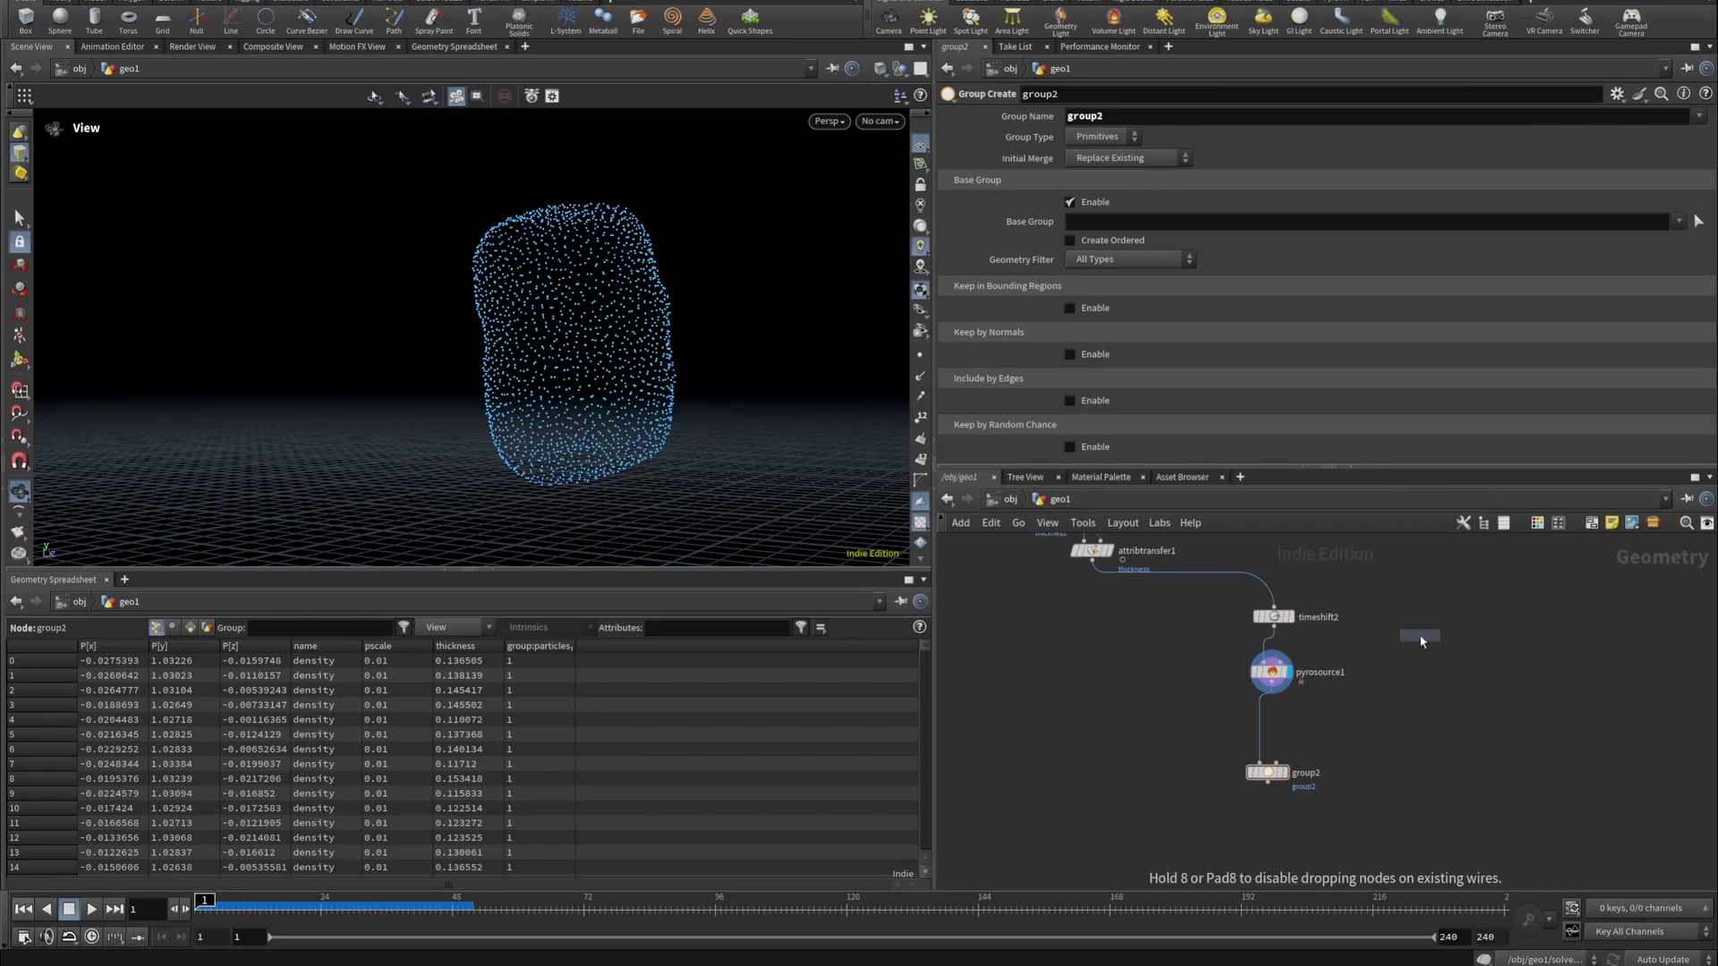
pyautogui.click(1420, 635)
pyautogui.click(1420, 648)
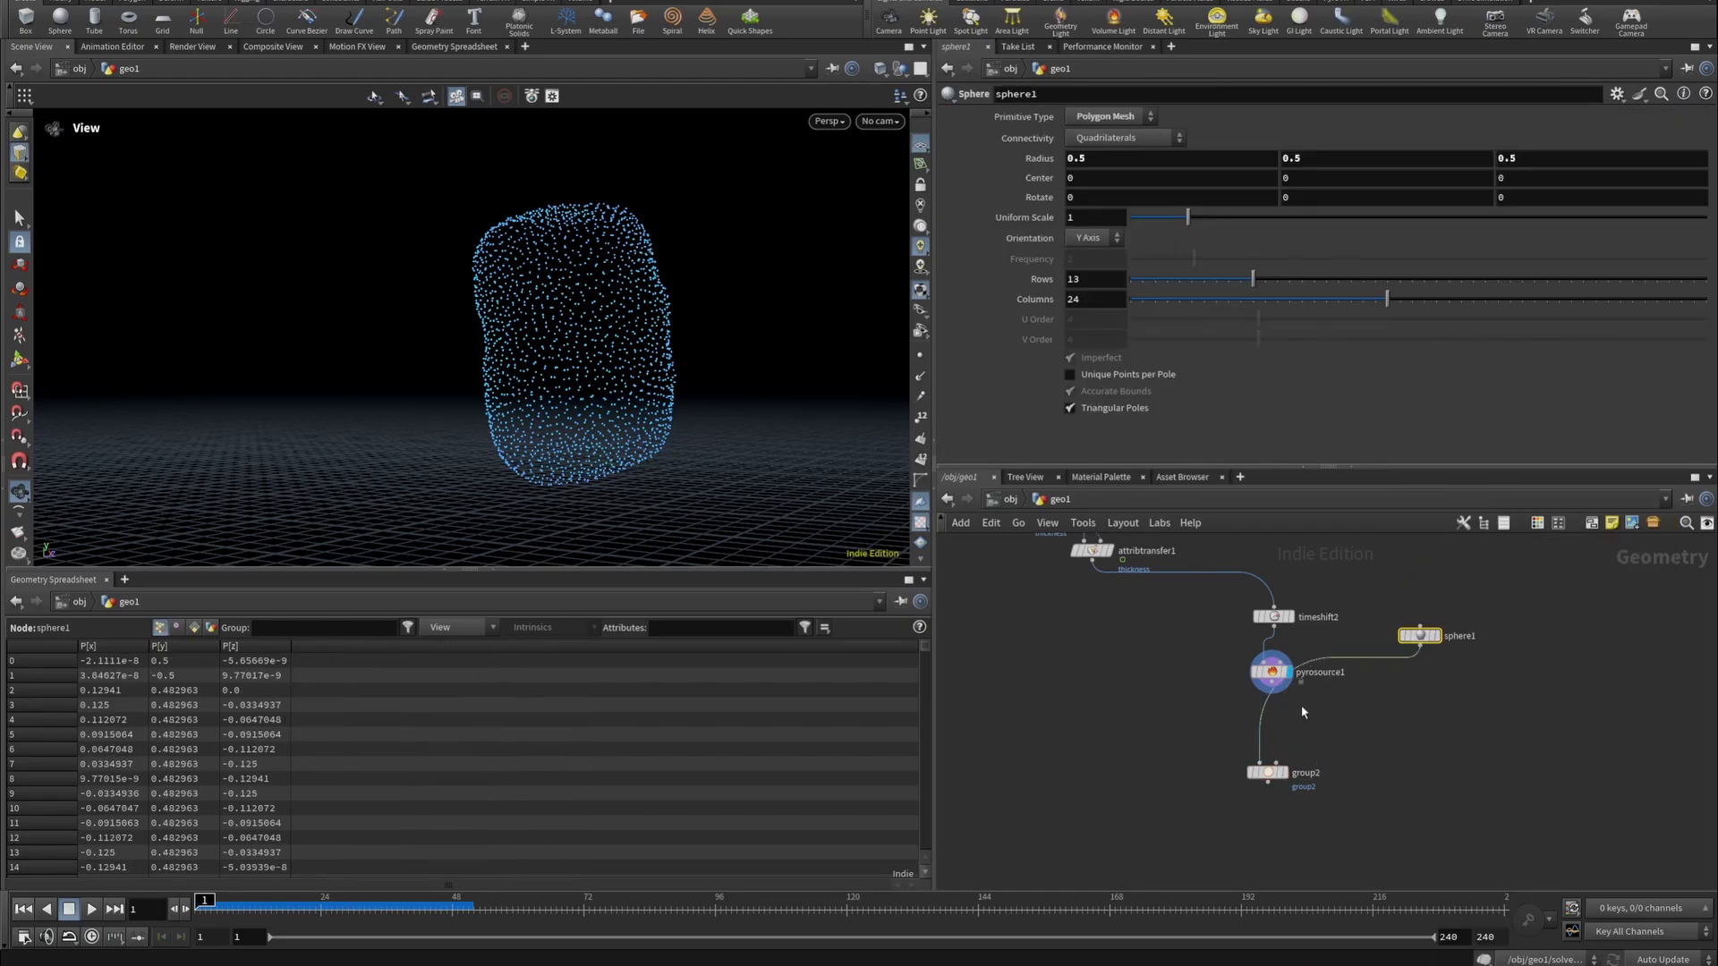
pyautogui.hotkey('ctrl', 'z')
pyautogui.click(1420, 647)
pyautogui.click(1303, 754)
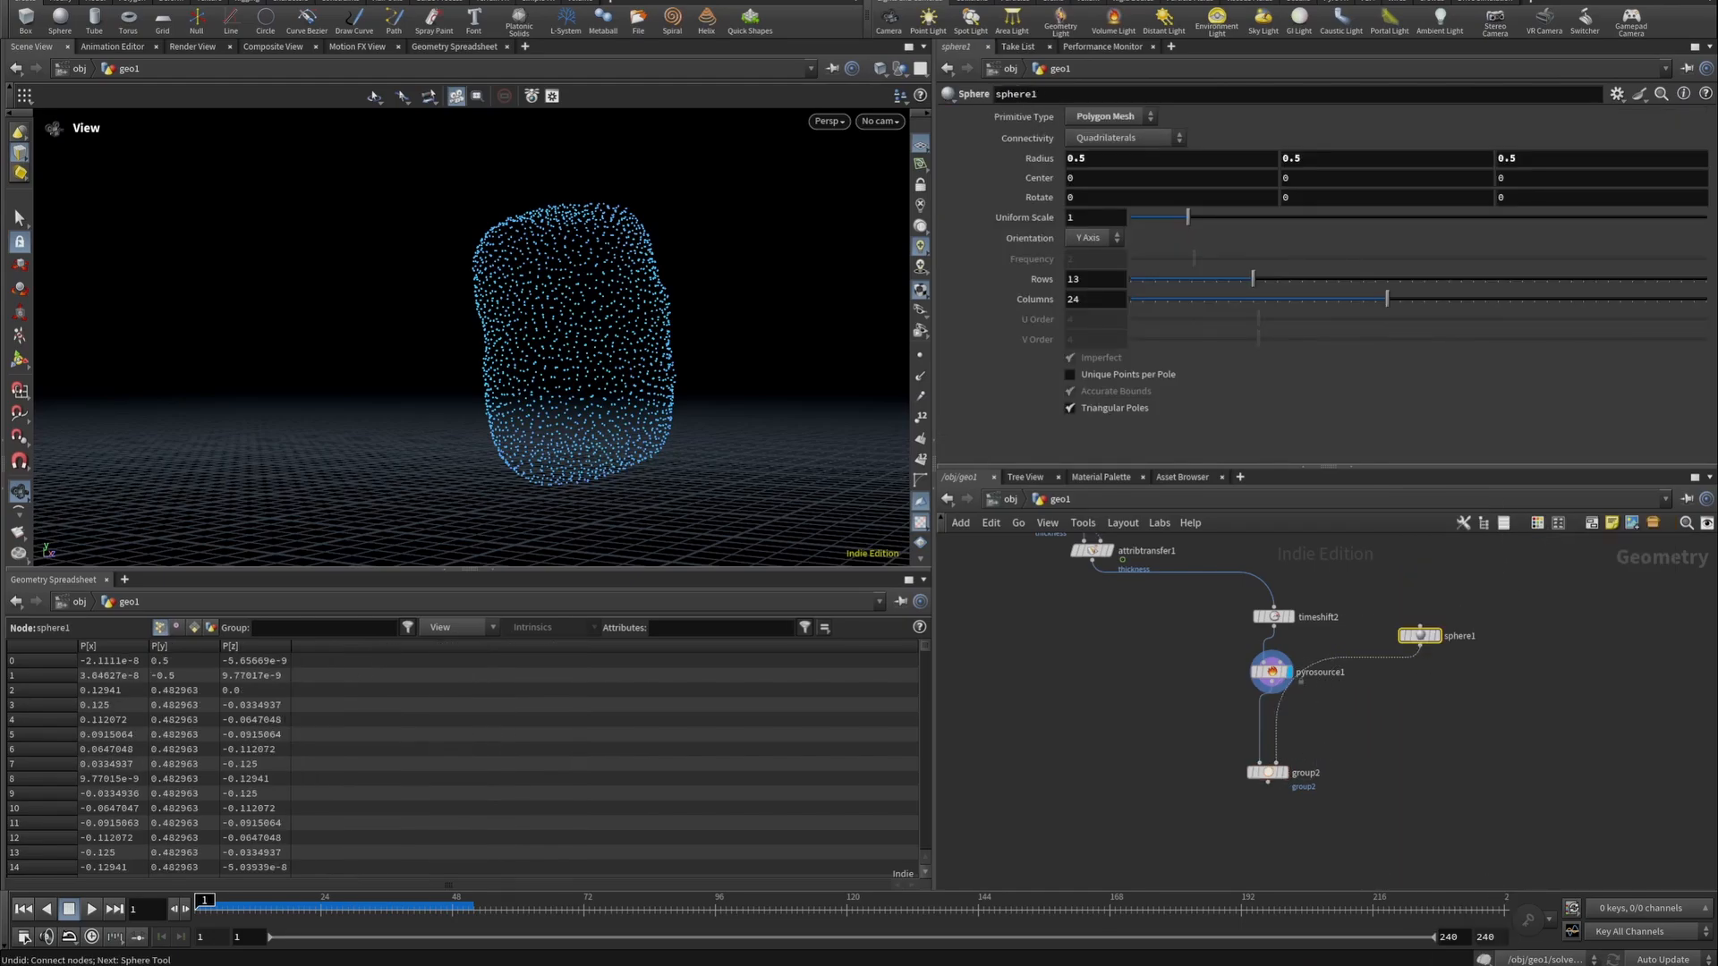
# Display the Group node and make it a Points group without a base group, kept in bounding regions by Bounding Object.
pyautogui.click(1279, 772)
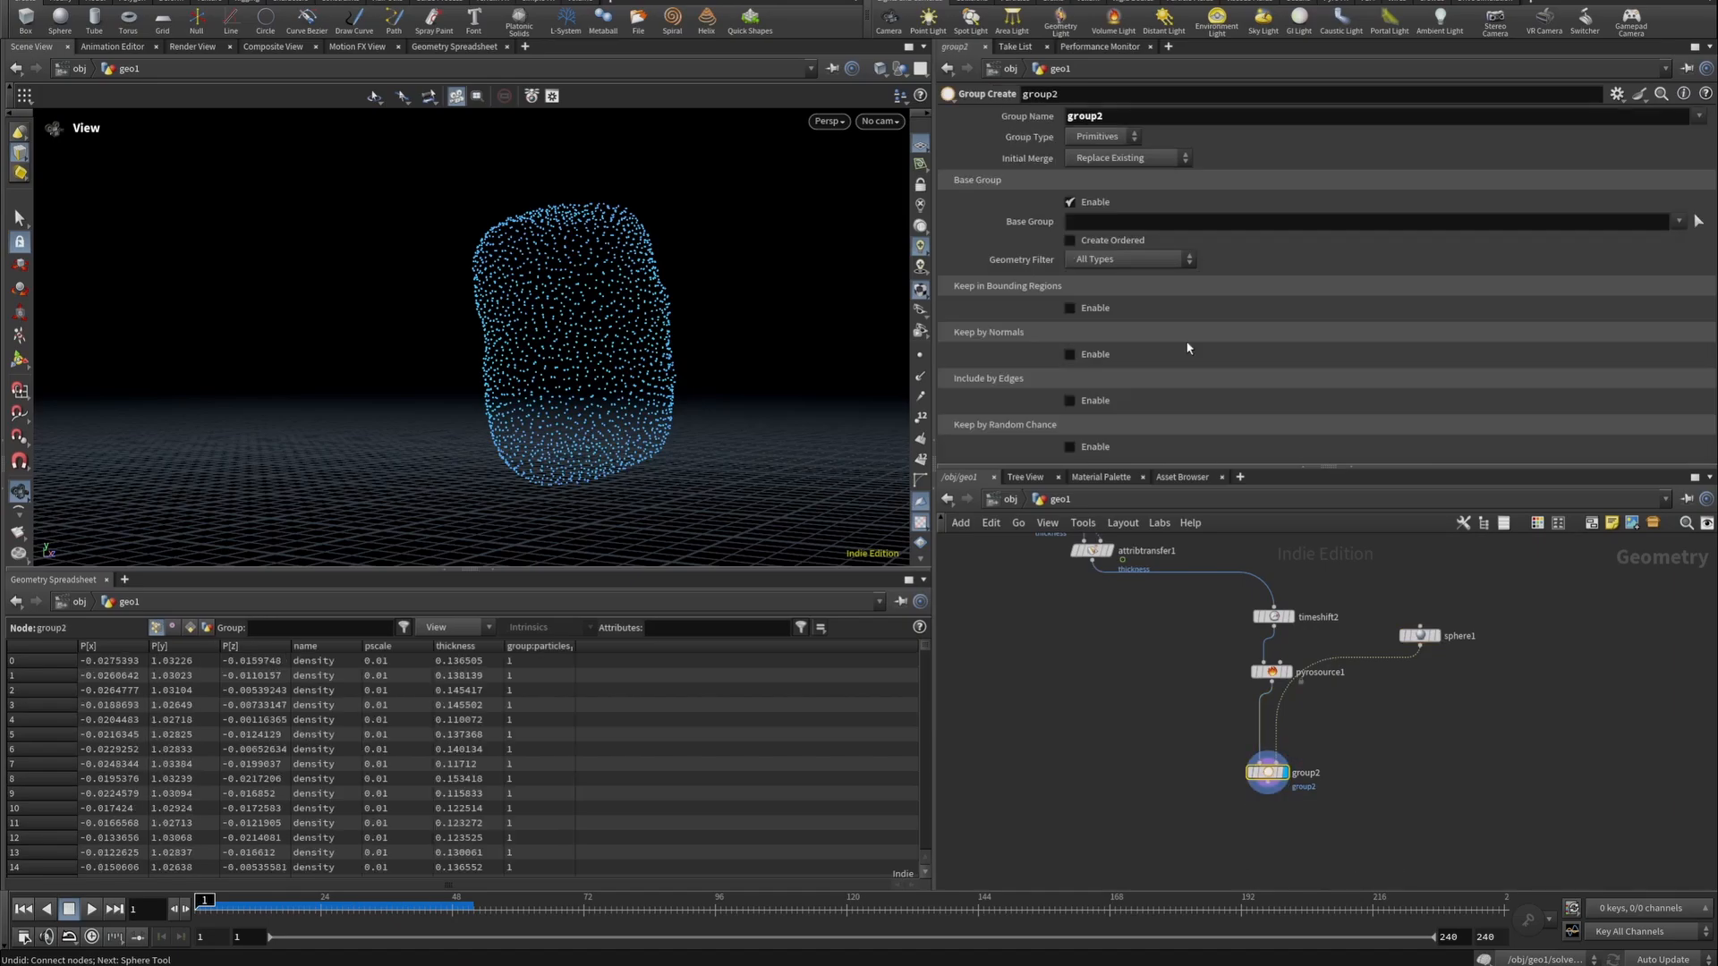
pyautogui.click(1101, 136)
pyautogui.click(1099, 158)
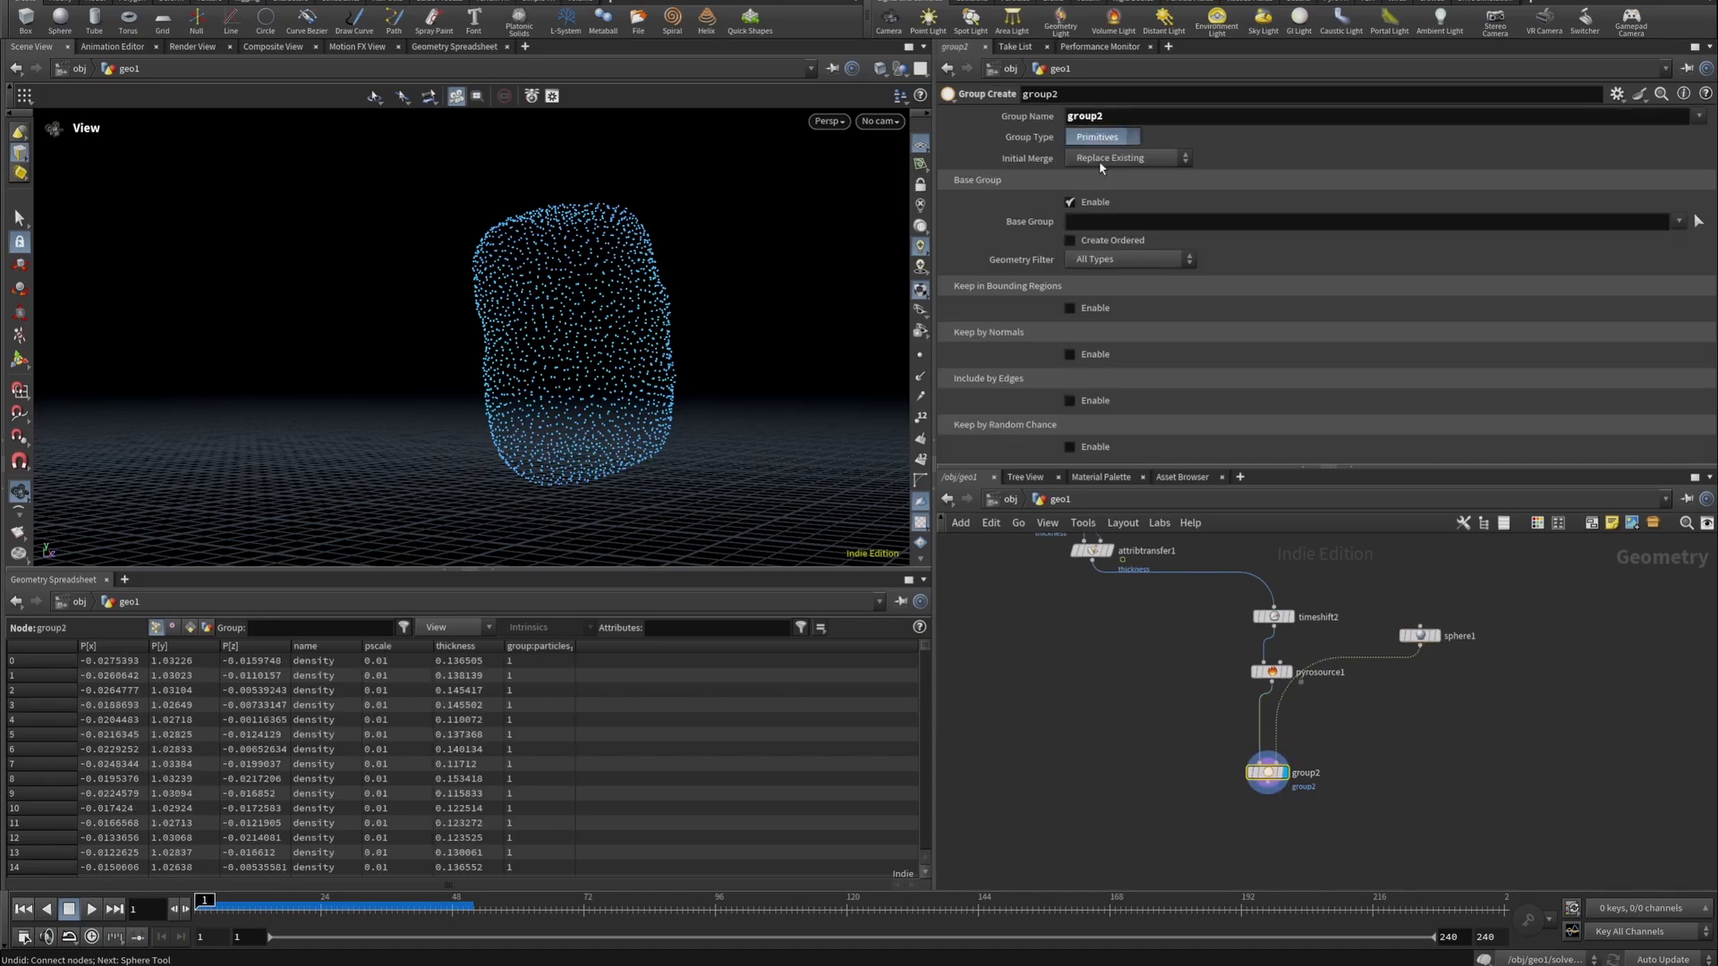
pyautogui.click(1069, 202)
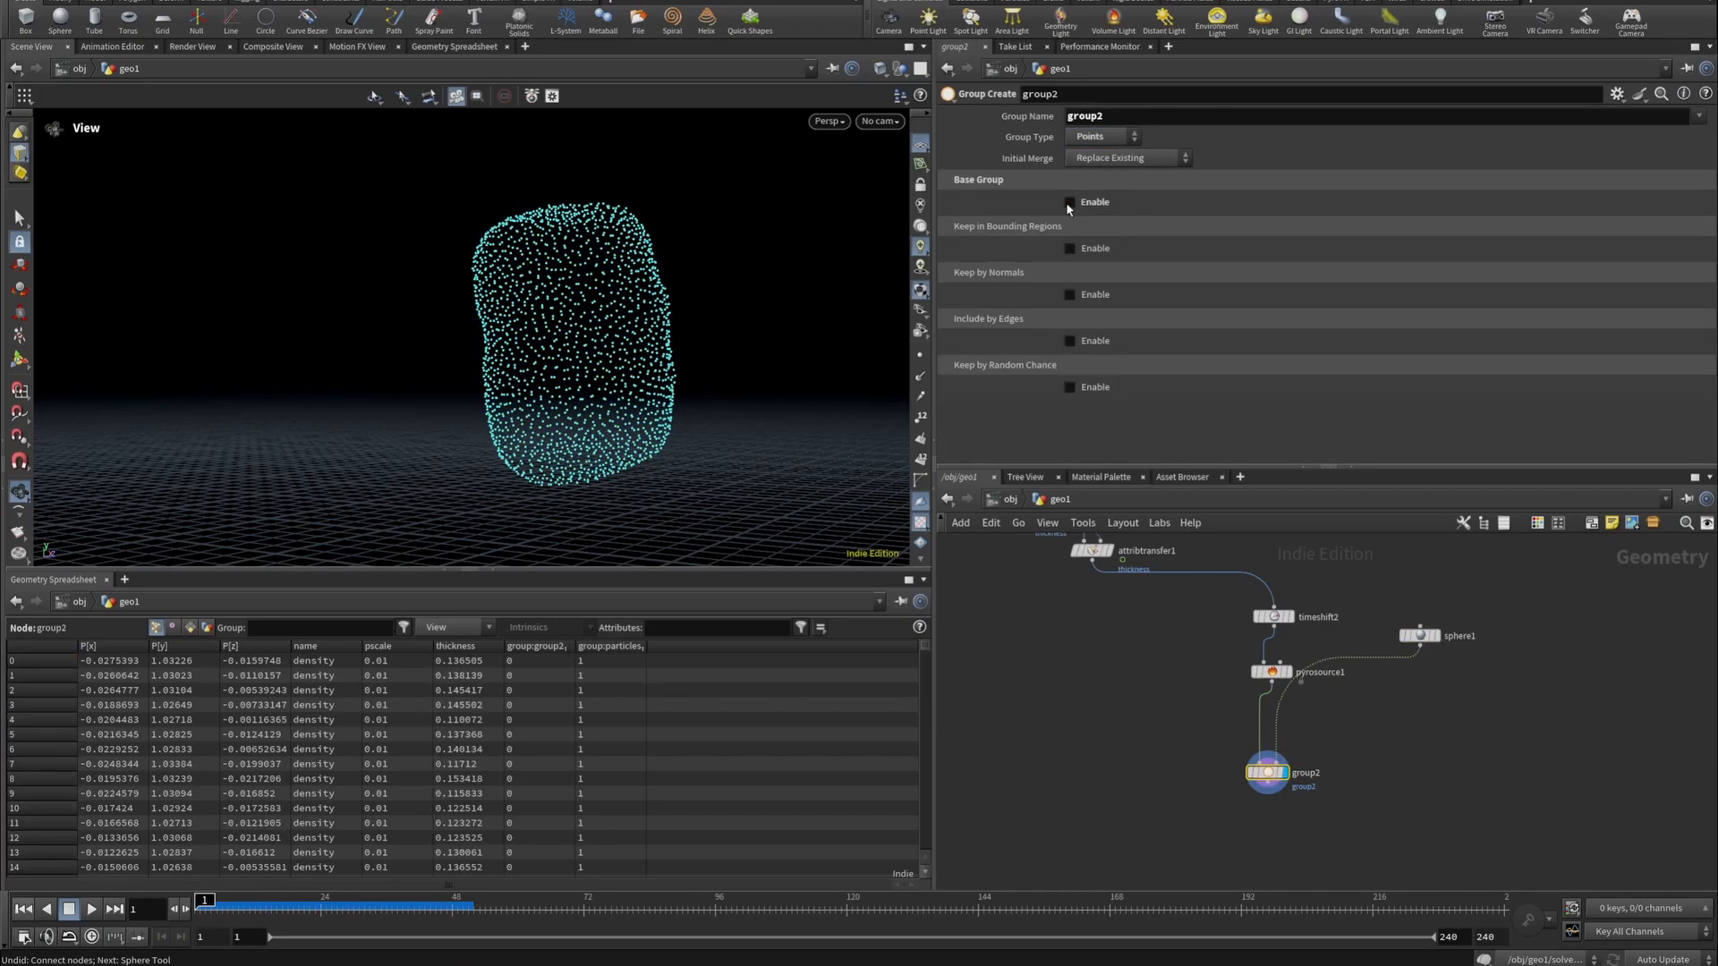
pyautogui.click(1070, 248)
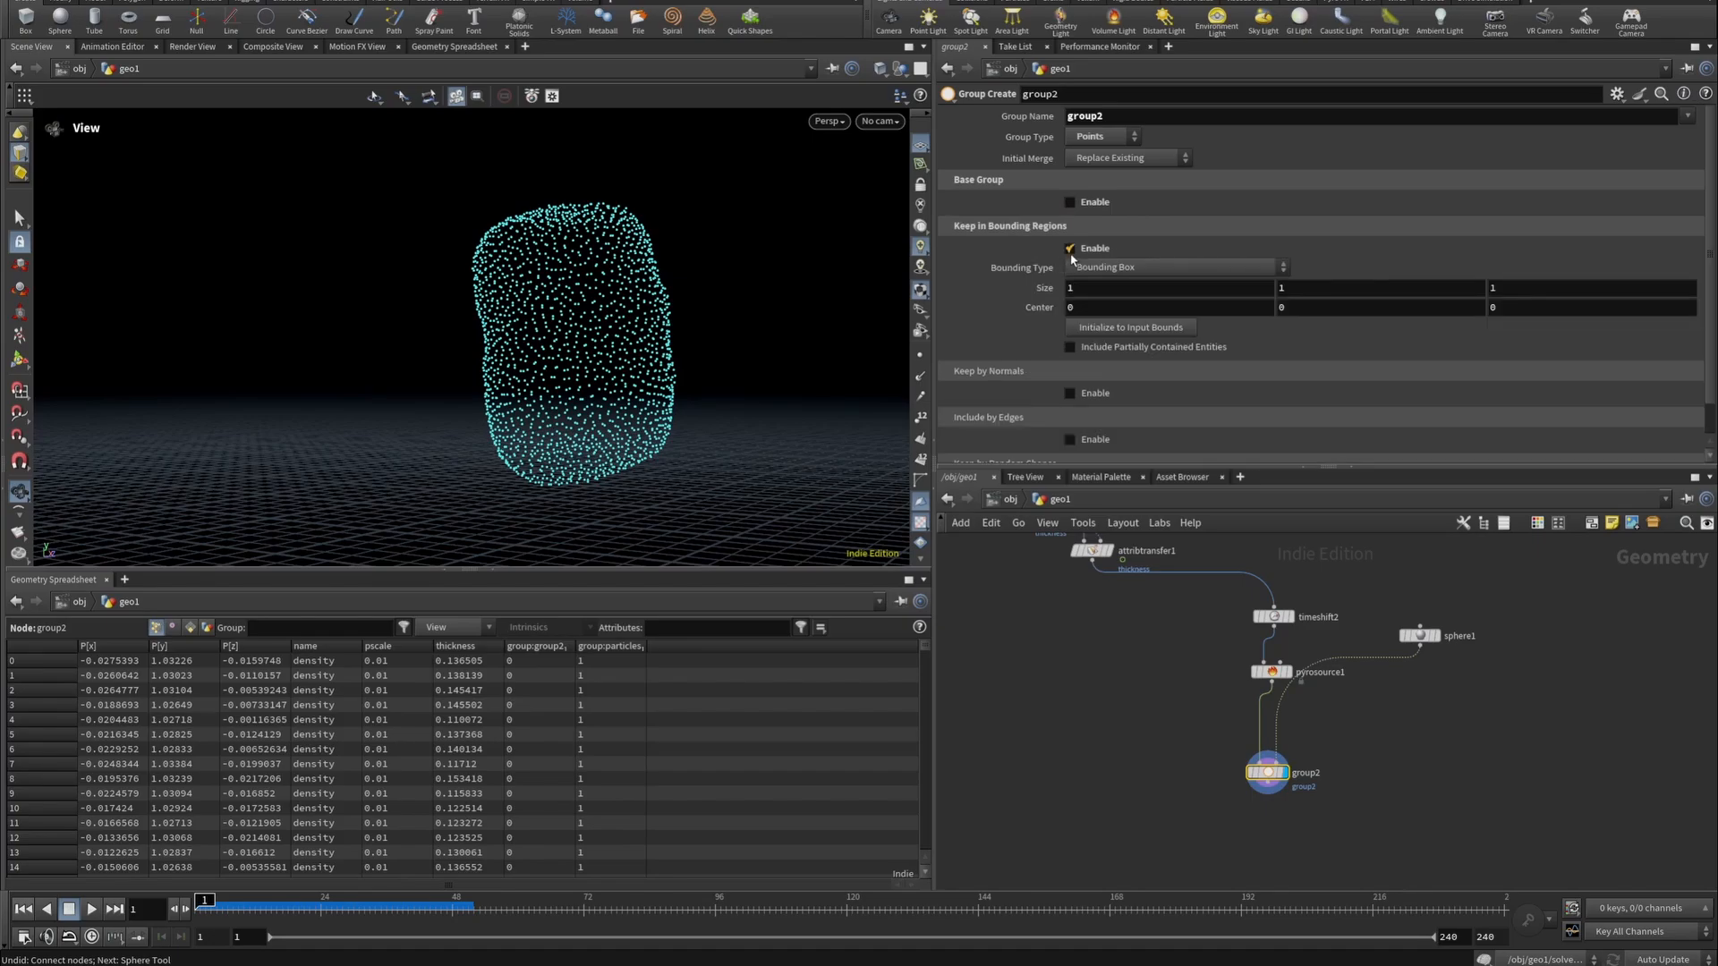
pyautogui.click(1127, 267)
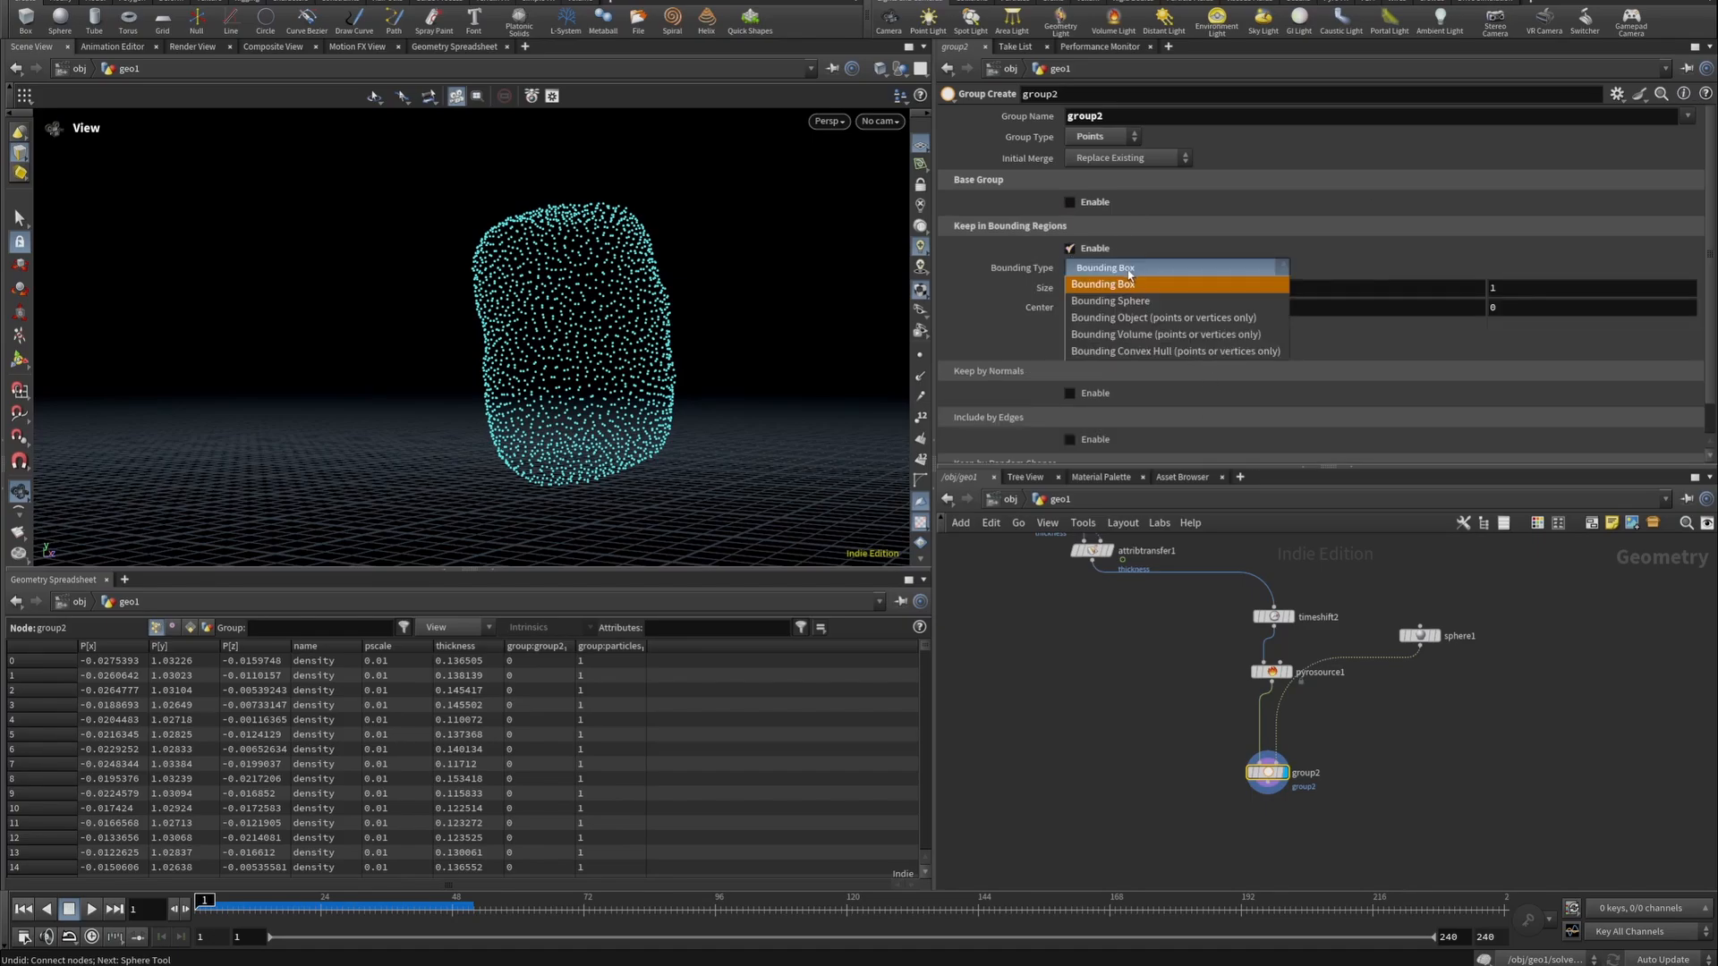
pyautogui.click(1151, 324)
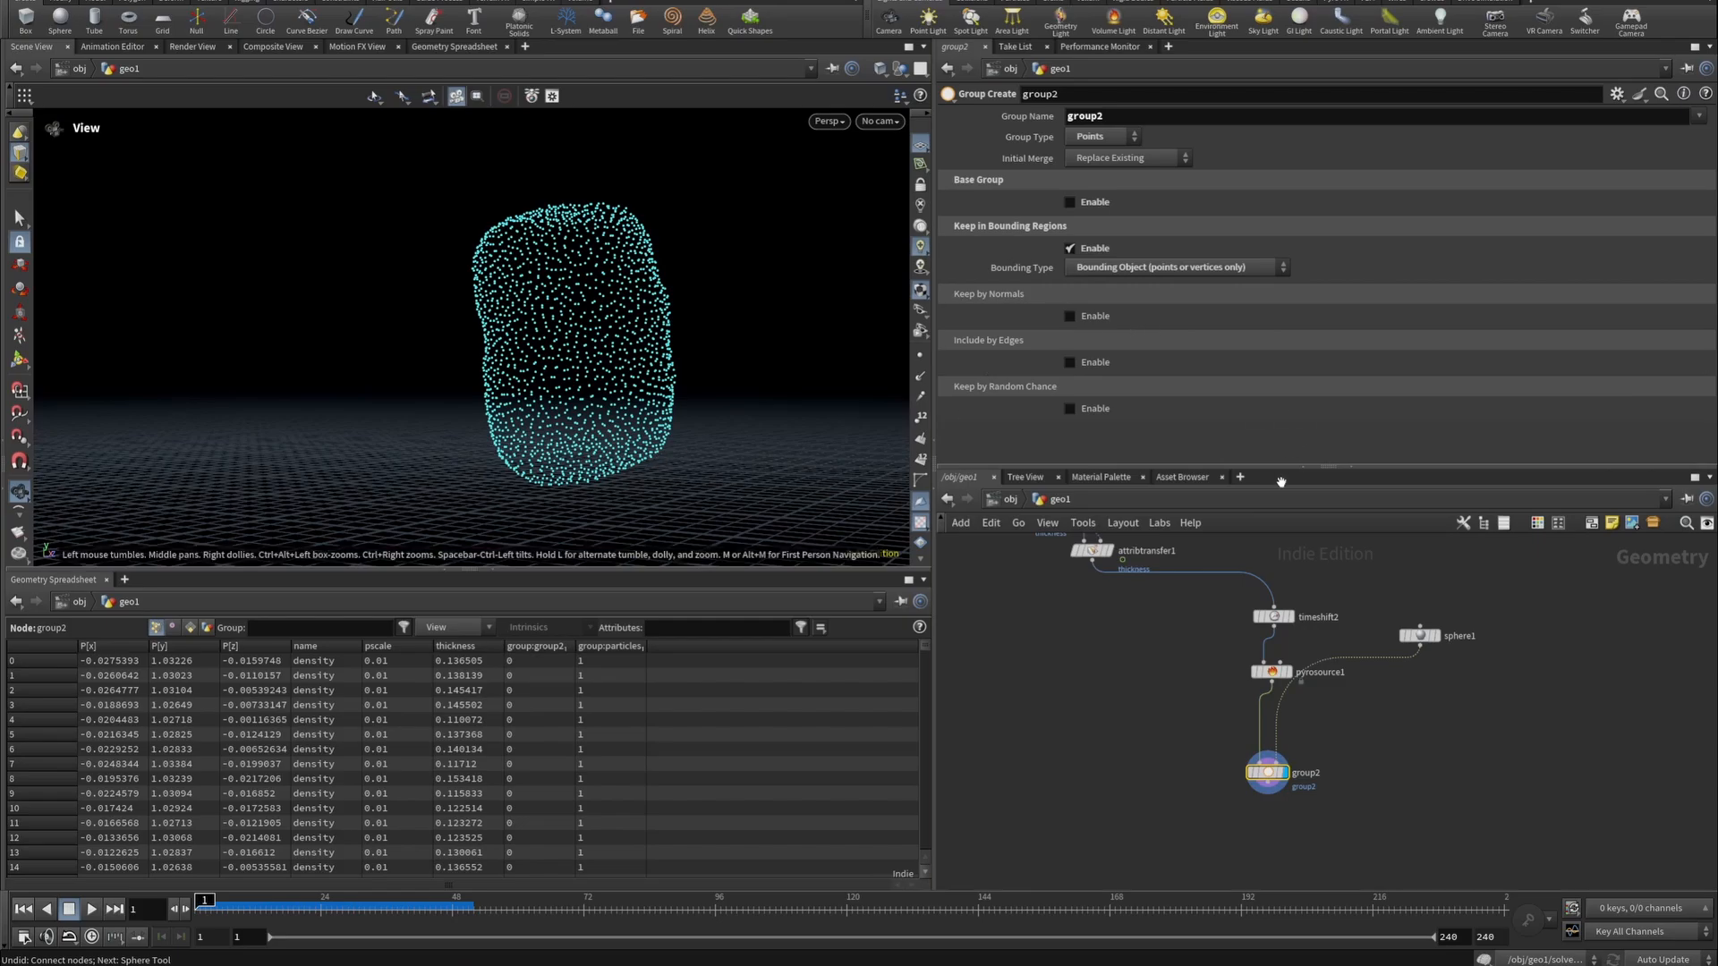
# Change the sphere's primitive type to Polygon.
pyautogui.click(1423, 636)
pyautogui.scroll(-5, 167, 412)
pyautogui.moveTo(608, 410); pyautogui.dragTo(672, 338, button='middle')
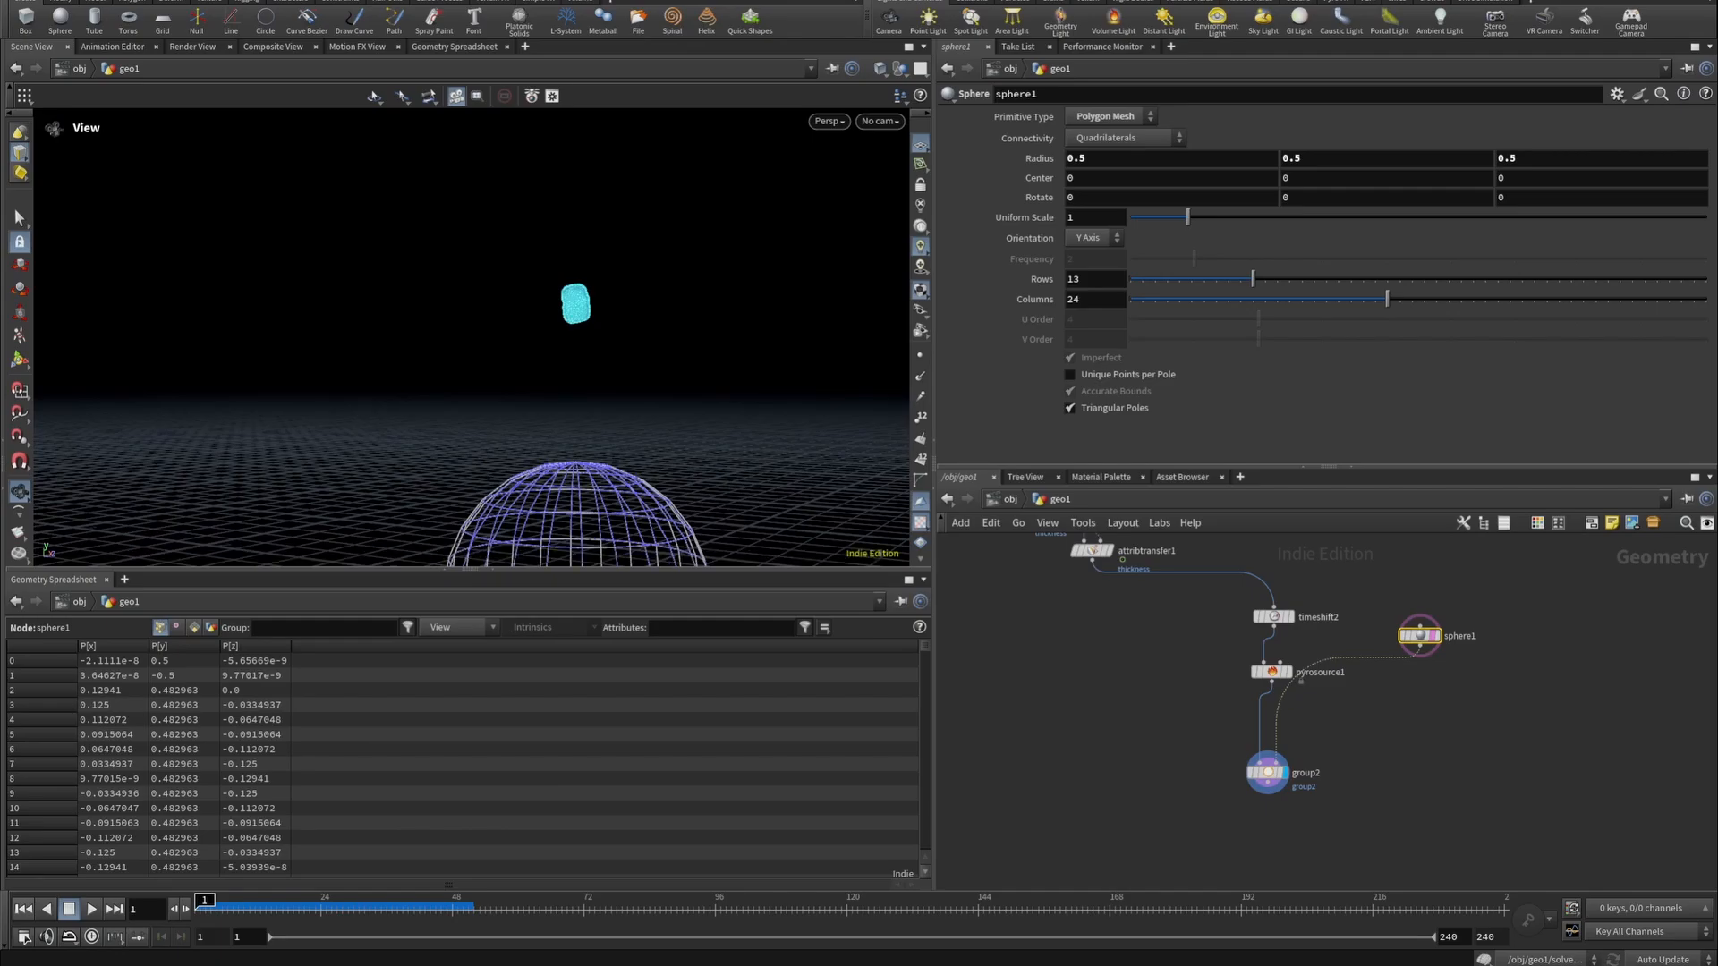
pyautogui.click(1104, 117)
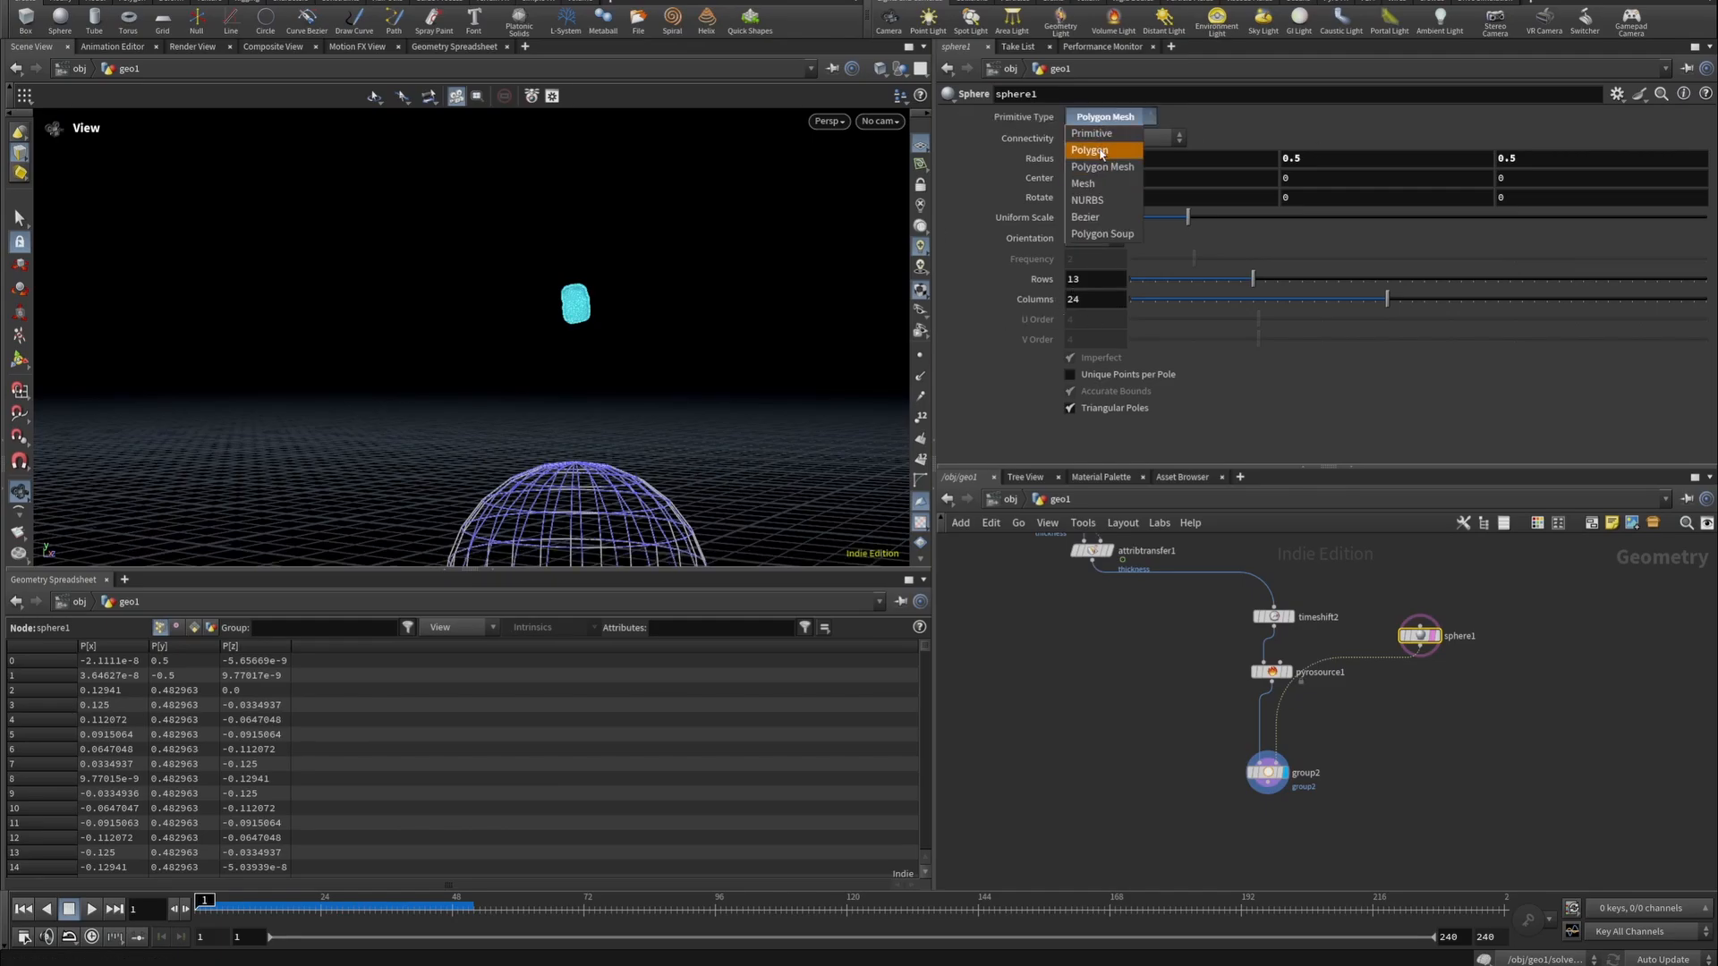
pyautogui.click(1101, 150)
# Raise the sphere with its viewport handle to a centre height of about 0.58, overlapping the marshmallow's lower end.
pyautogui.click(20, 360)
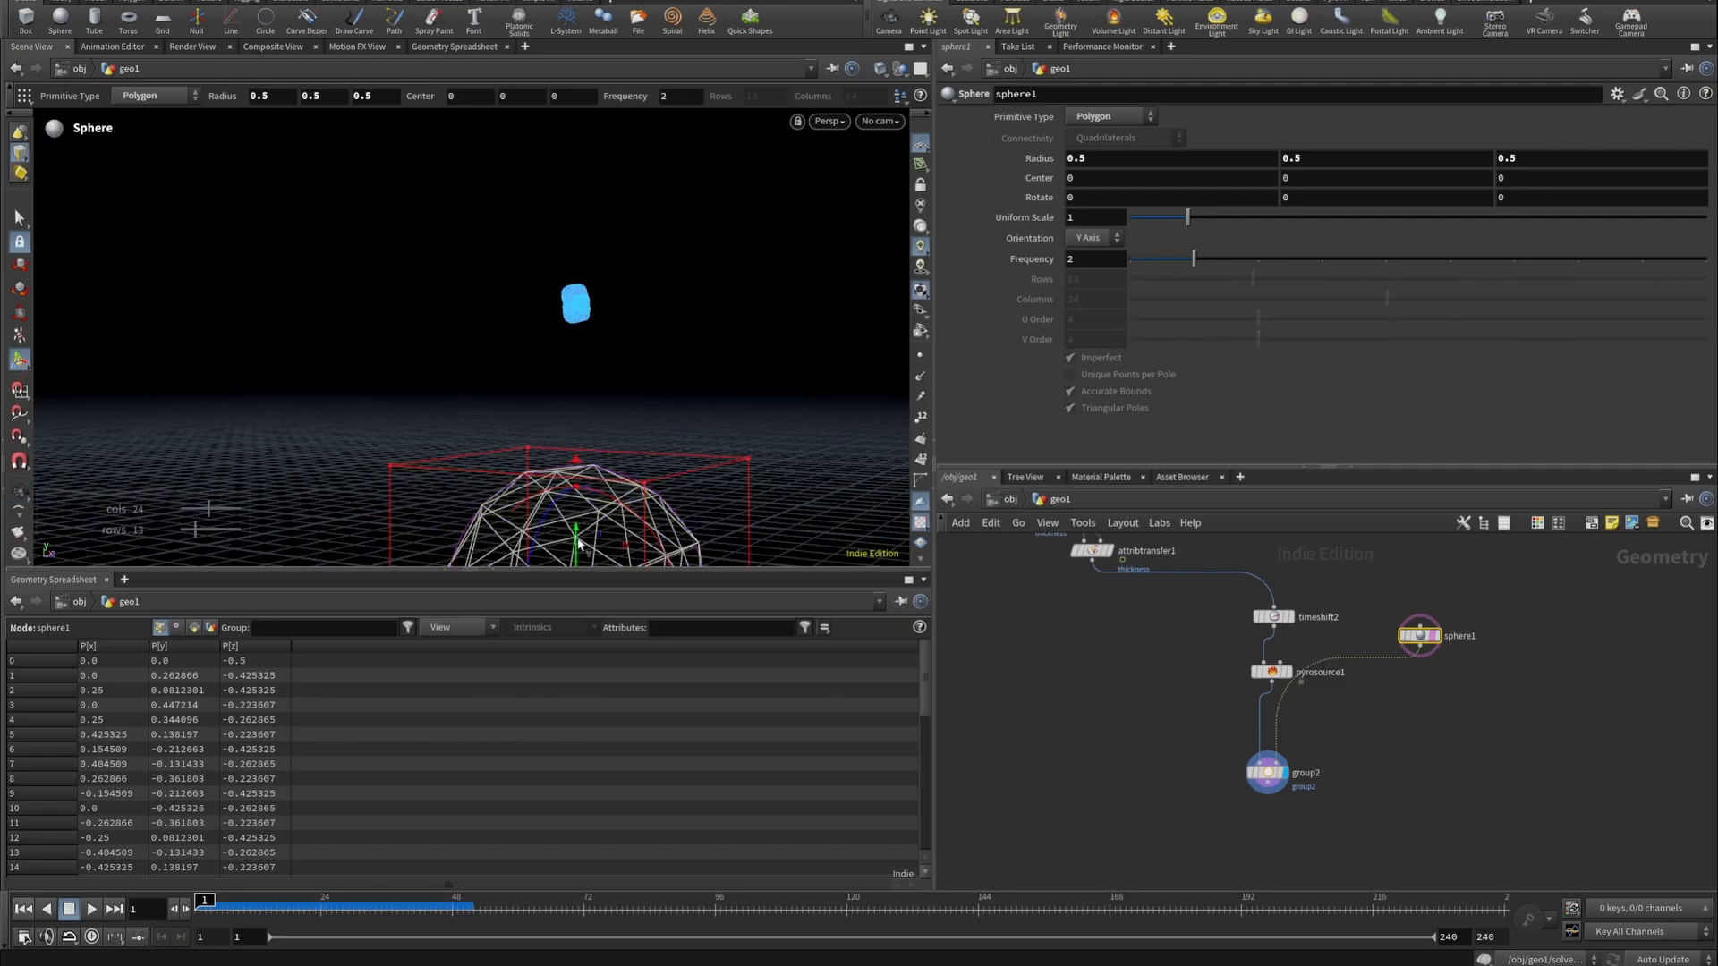
pyautogui.moveTo(578, 543); pyautogui.dragTo(557, 391)
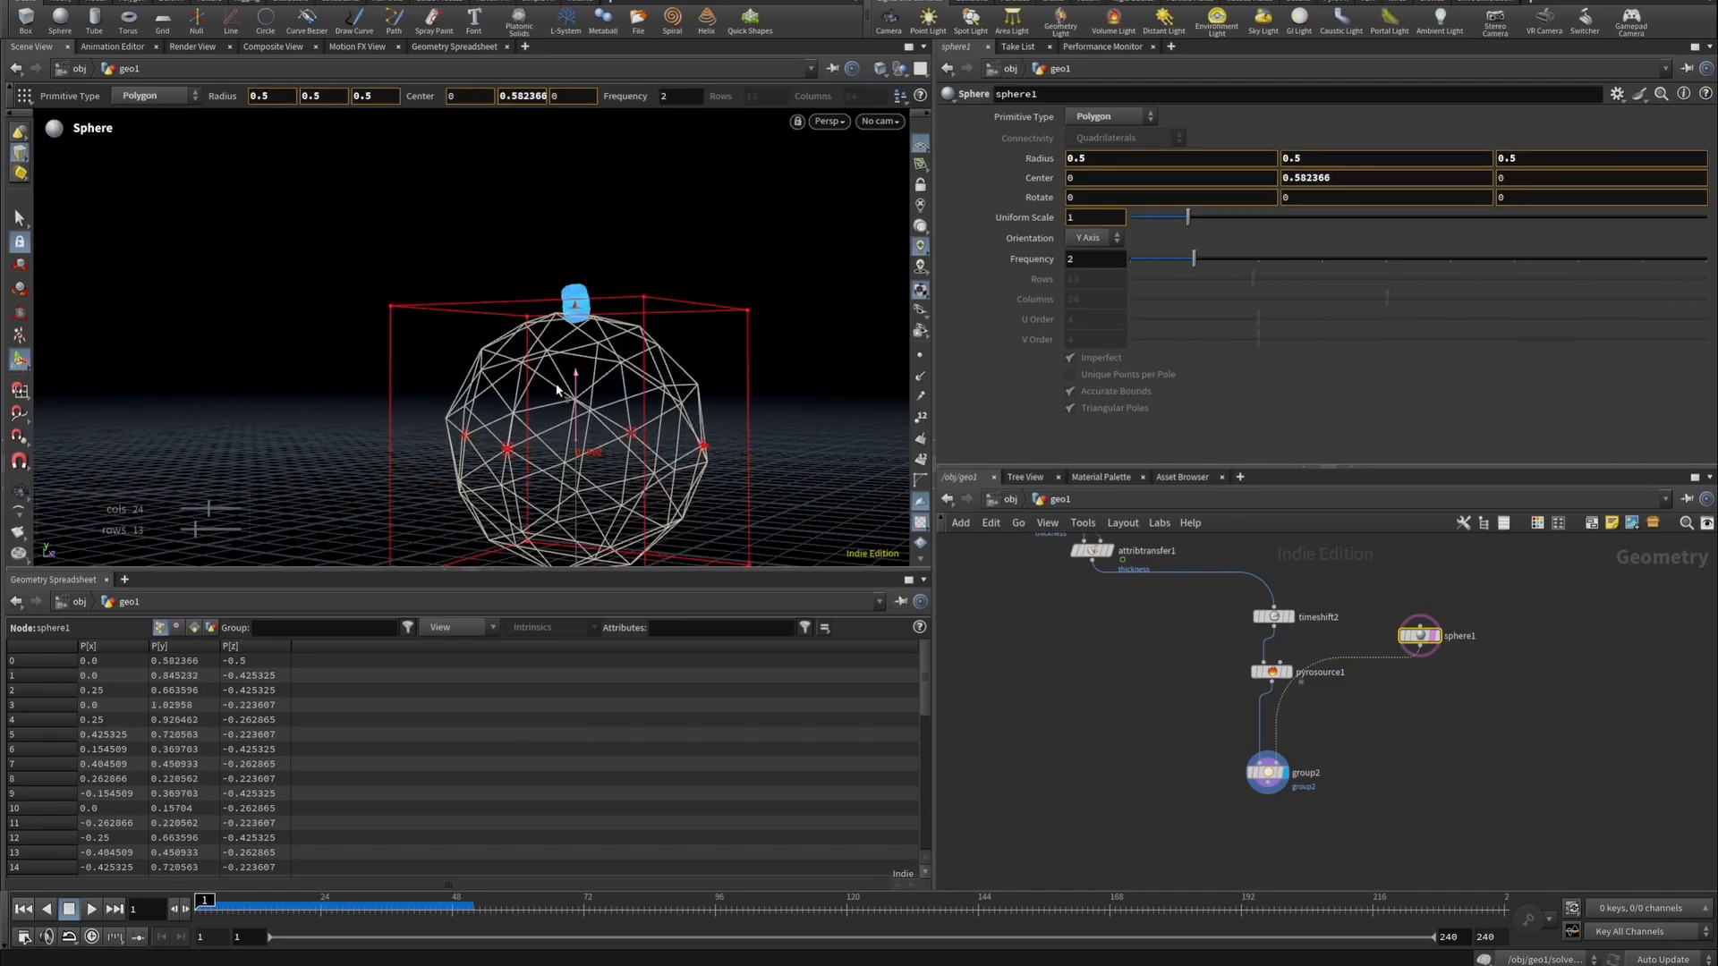
pyautogui.press('Escape')
# Rotate the bounding sphere 15 degrees about Z to match the marshmallow's tilt.
pyautogui.moveTo(556, 386); pyautogui.dragTo(998, 319, button='right')
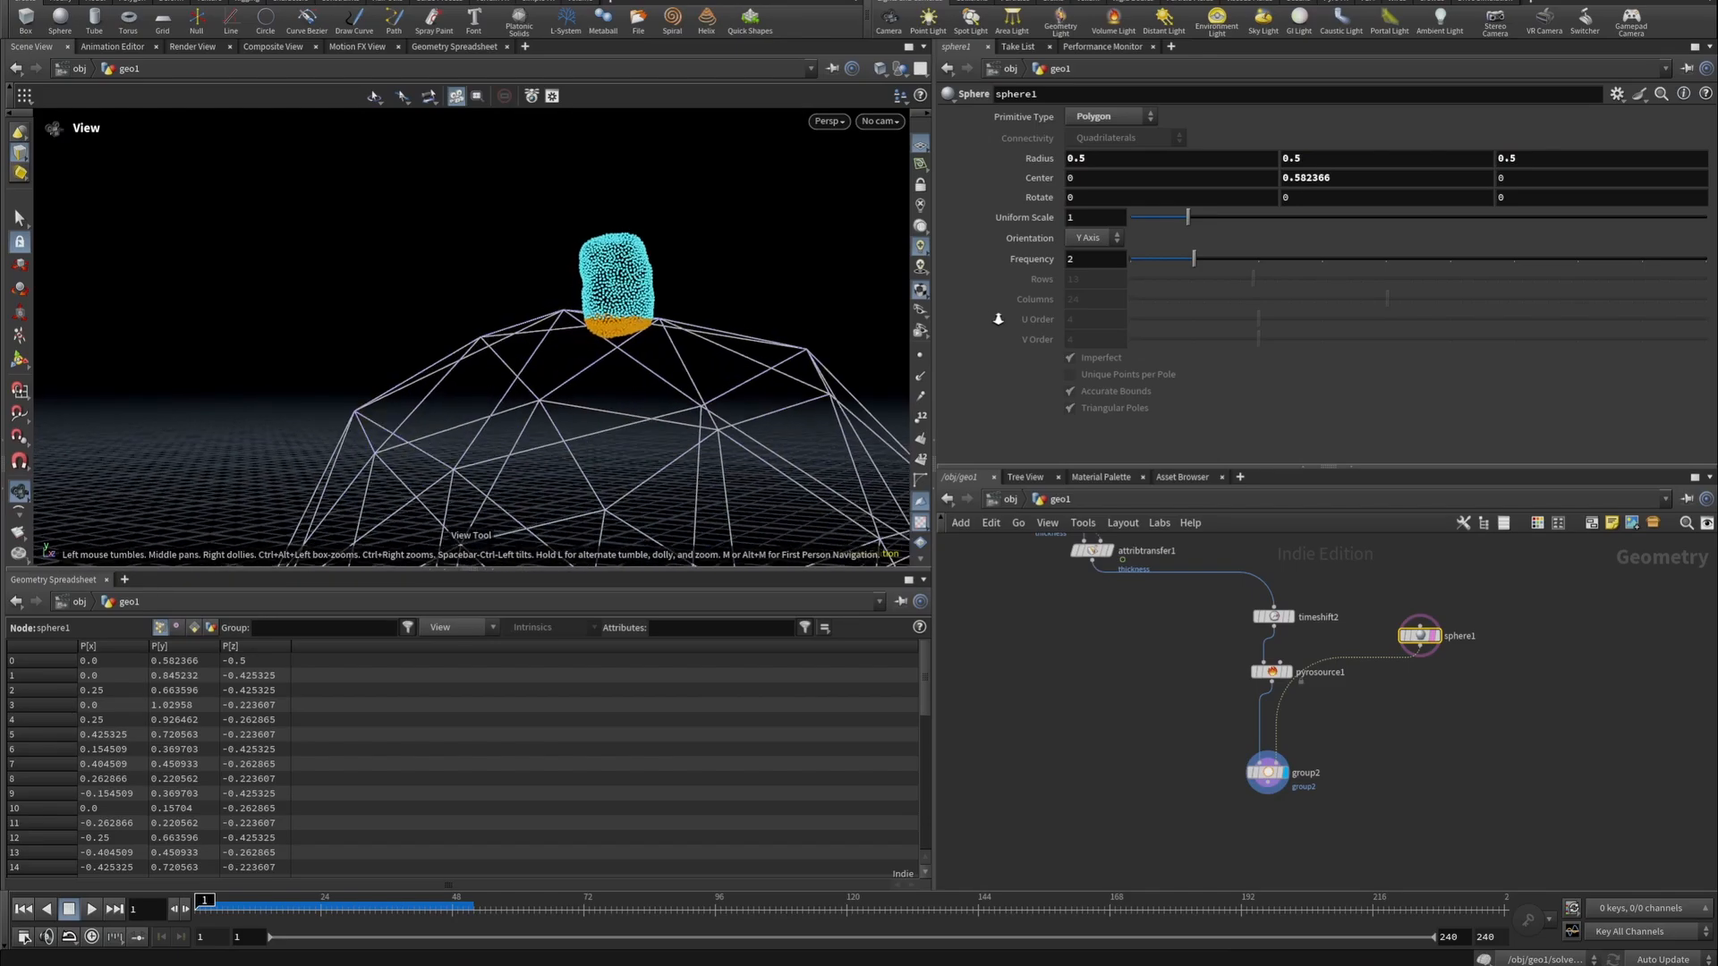
pyautogui.moveTo(675, 383); pyautogui.dragTo(594, 353)
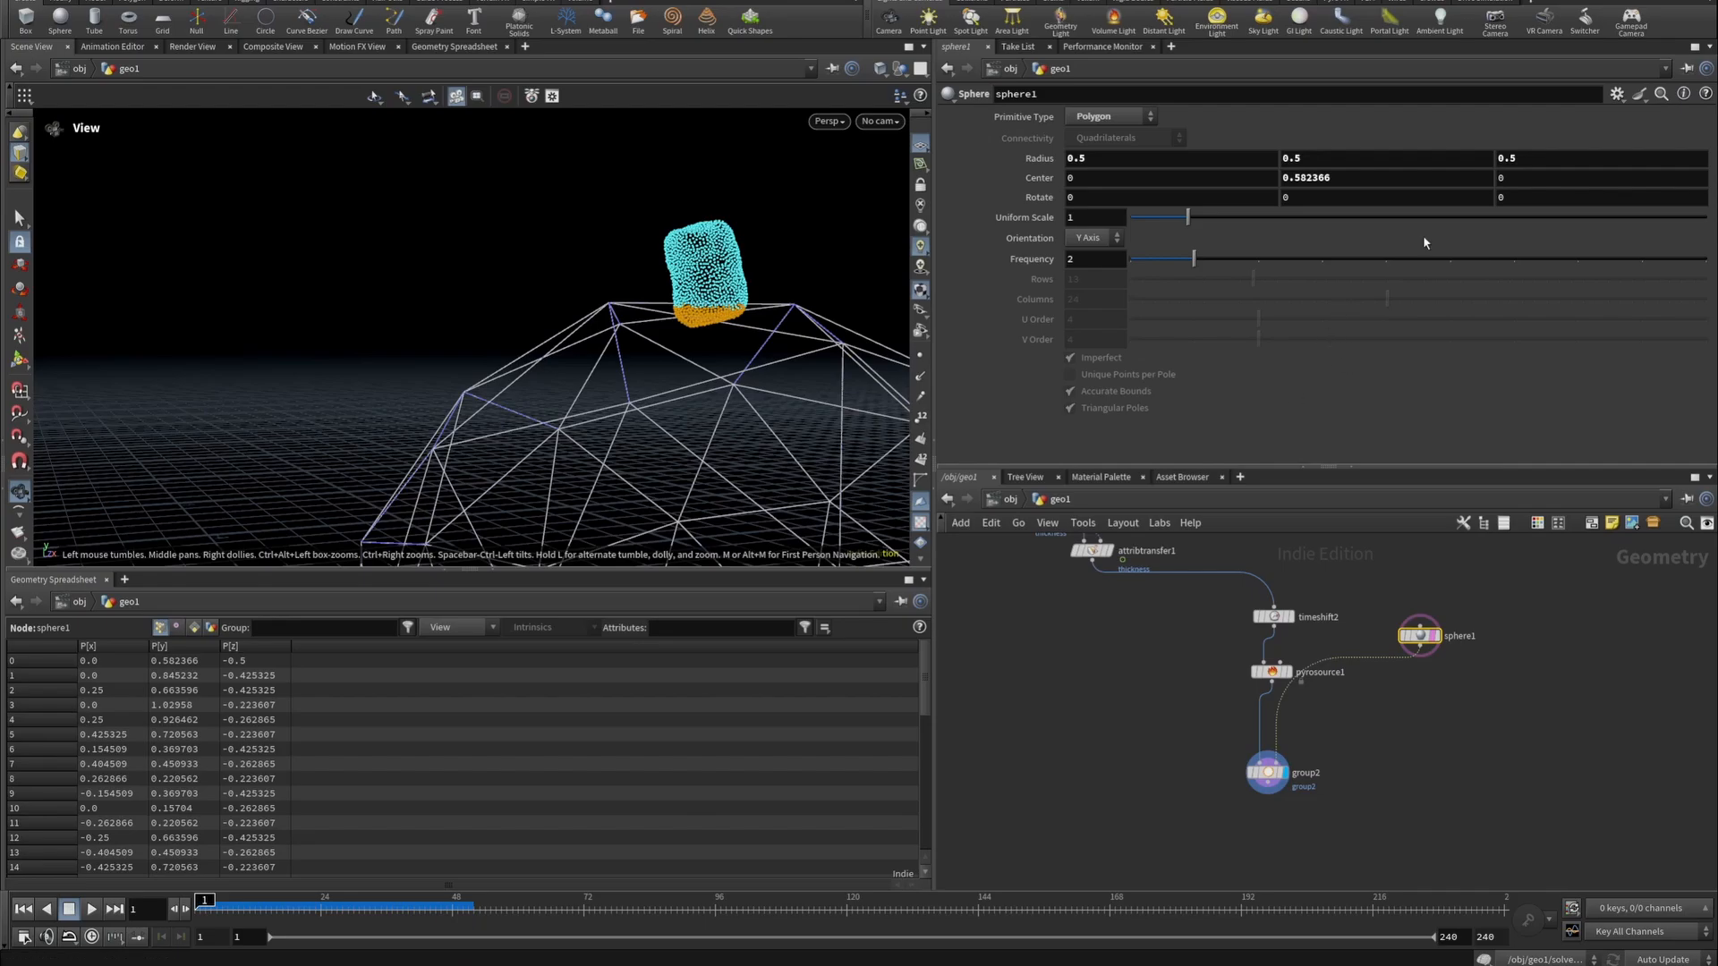
pyautogui.click(1519, 198)
pyautogui.write('15')
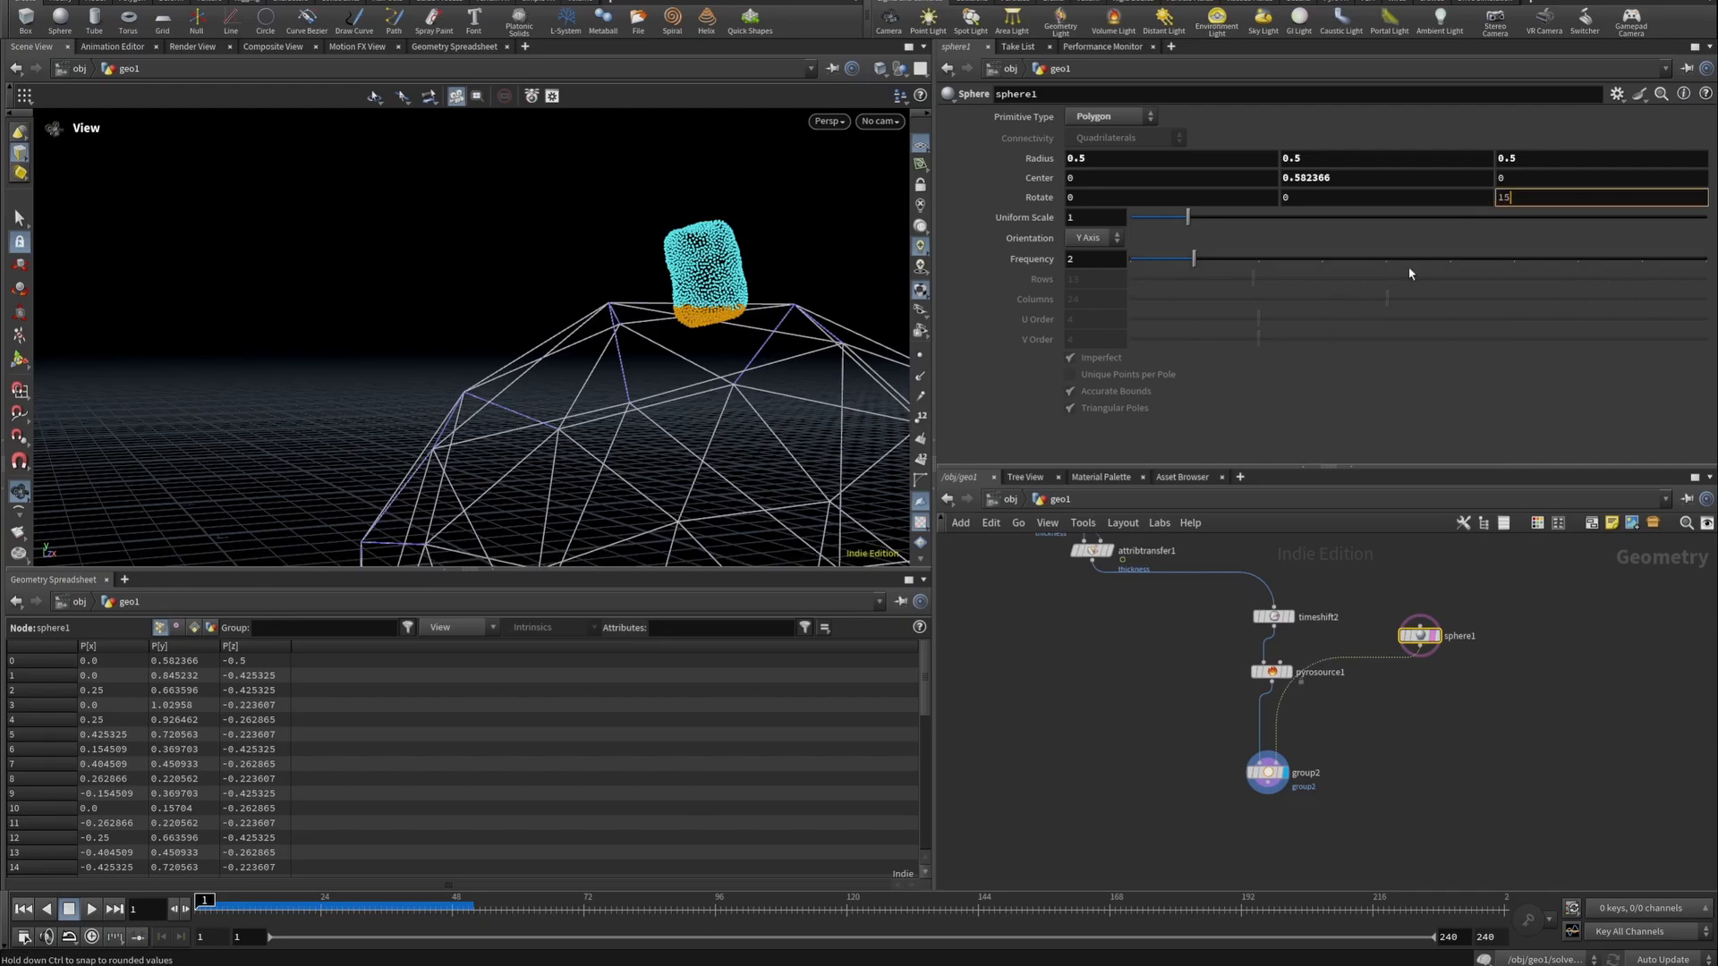
pyautogui.press('Return')
# Shift the sphere slightly down its tilted axis to a centre of about 0.005, 0.564, 0, trimming the grouped base points.
pyautogui.moveTo(582, 345); pyautogui.dragTo(468, 382, button='middle')
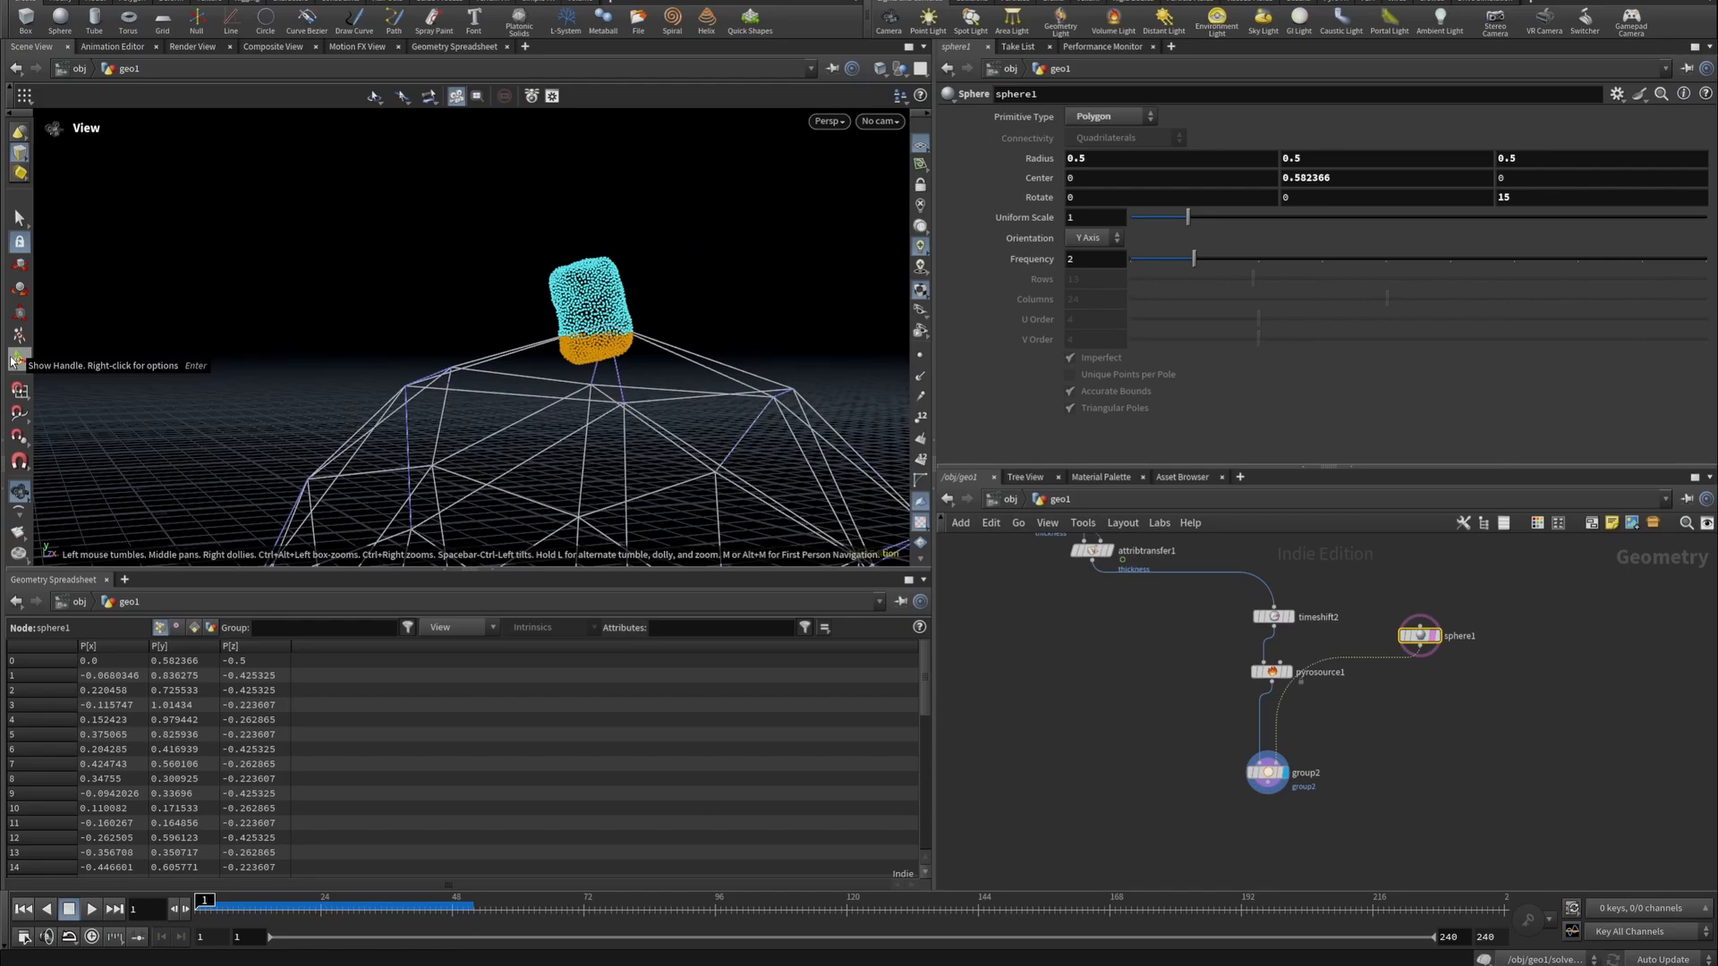
pyautogui.click(16, 360)
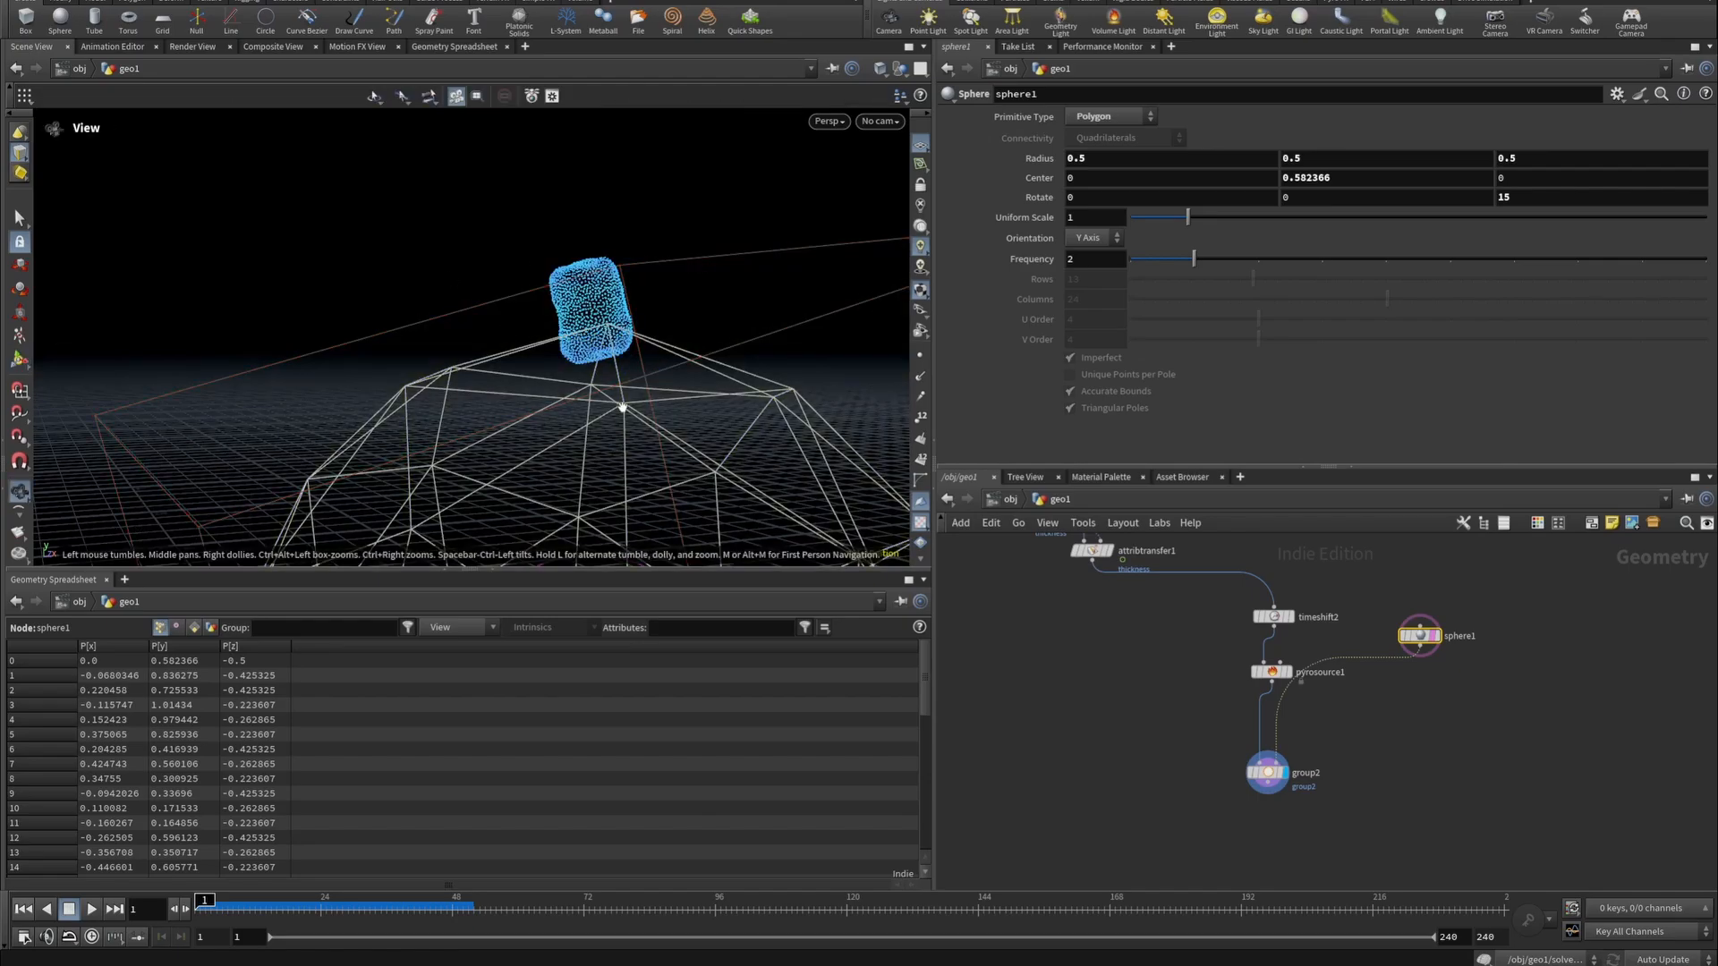
pyautogui.keyDown('alt'); pyautogui.moveTo(621, 406); pyautogui.dragTo(417, 451, button='right'); pyautogui.keyUp('alt')
pyautogui.keyDown('alt'); pyautogui.moveTo(417, 451); pyautogui.dragTo(407, 332, button='middle'); pyautogui.keyUp('alt')
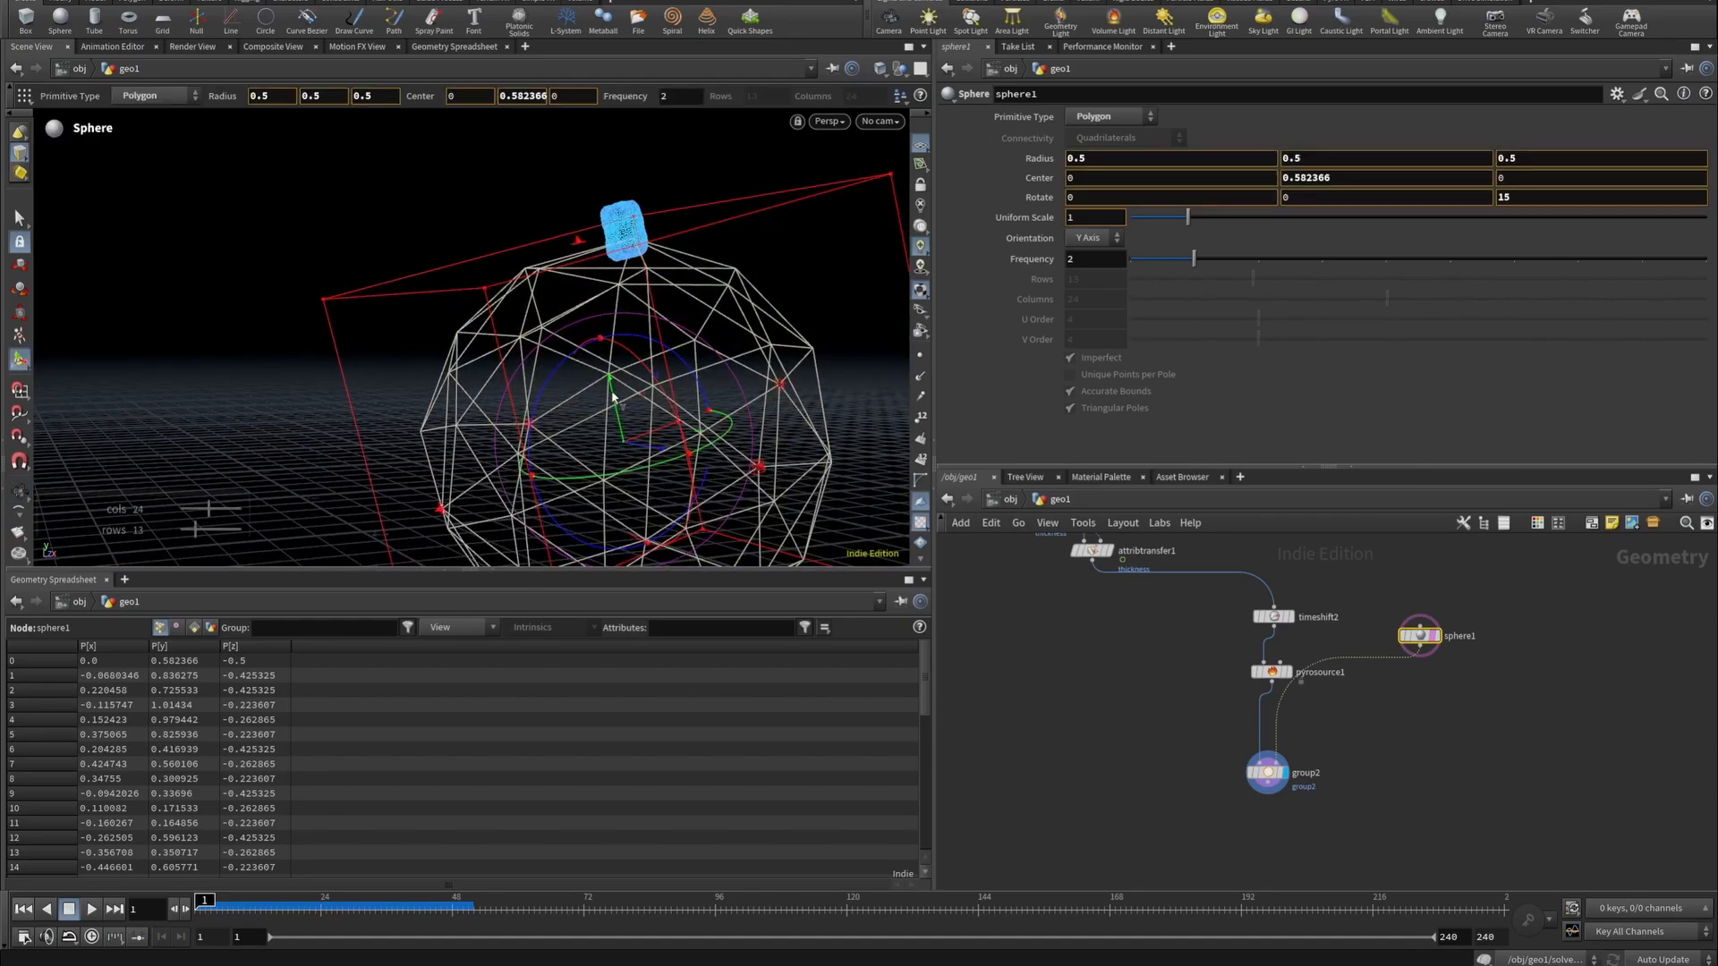
pyautogui.moveTo(610, 397); pyautogui.dragTo(610, 399)
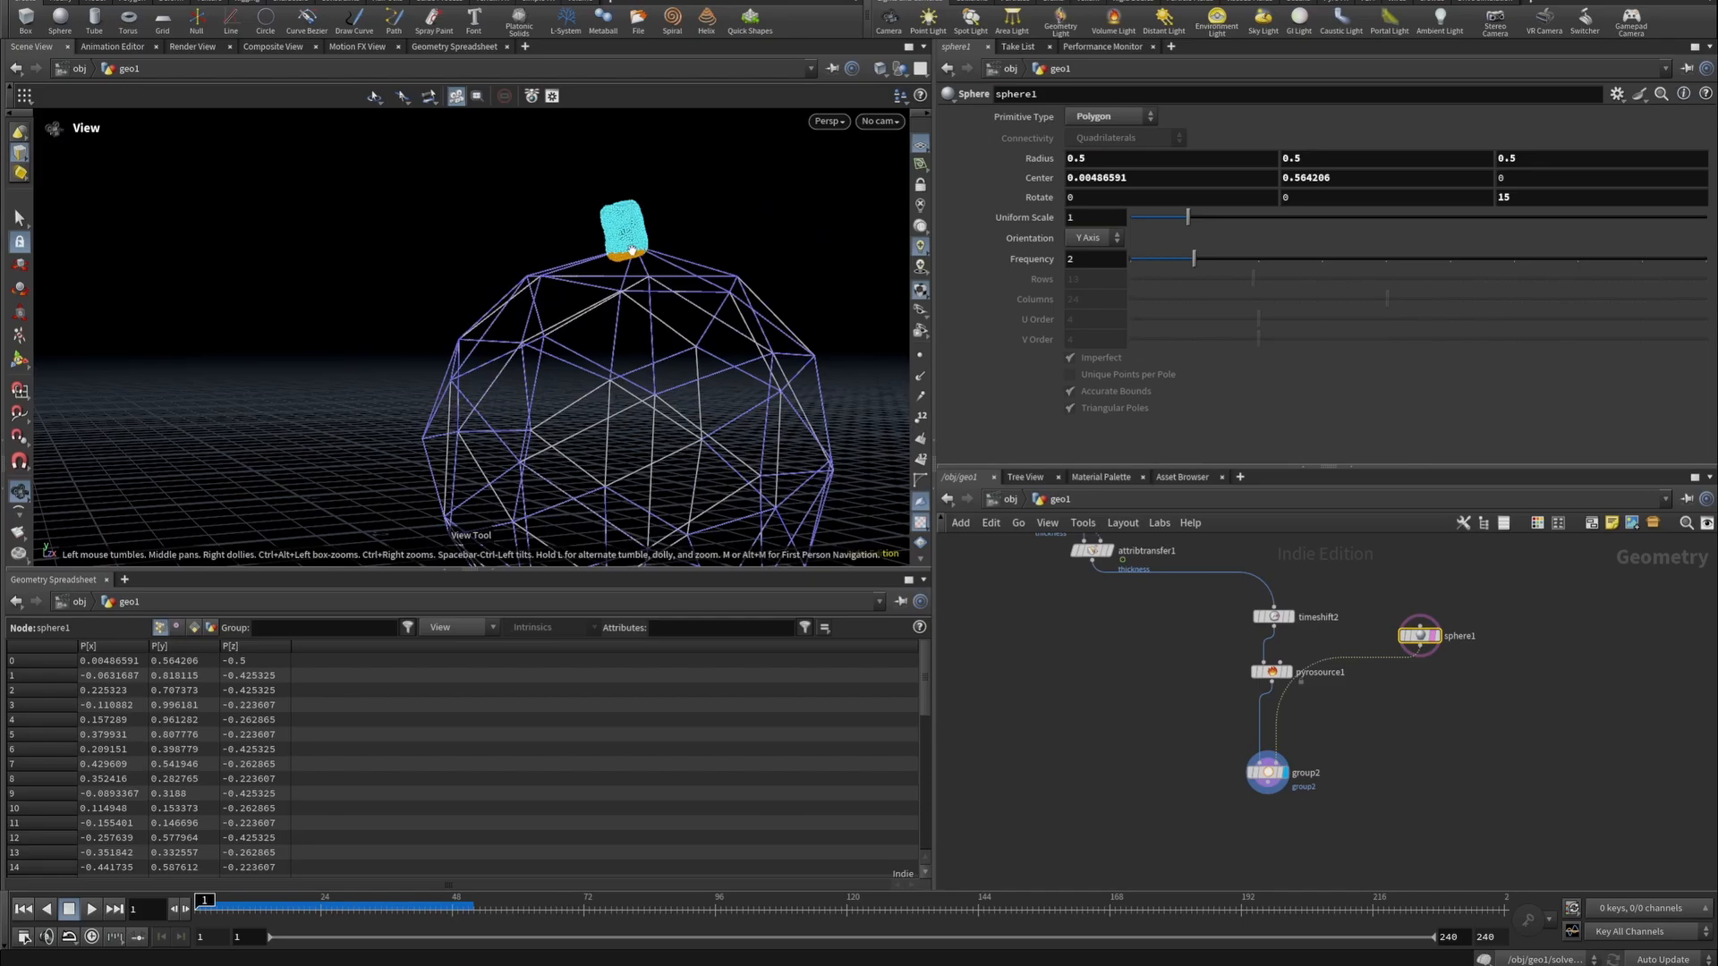
pyautogui.keyDown('alt'); pyautogui.moveTo(632, 251); pyautogui.dragTo(757, 305, button='right'); pyautogui.keyUp('alt')
pyautogui.moveTo(757, 306)
pyautogui.keyDown('alt'); pyautogui.mouseDown()
pyautogui.moveTo(706, 241)
pyautogui.moveTo(763, 341)
pyautogui.moveTo(760, 303)
pyautogui.mouseUp(); pyautogui.keyUp('alt')
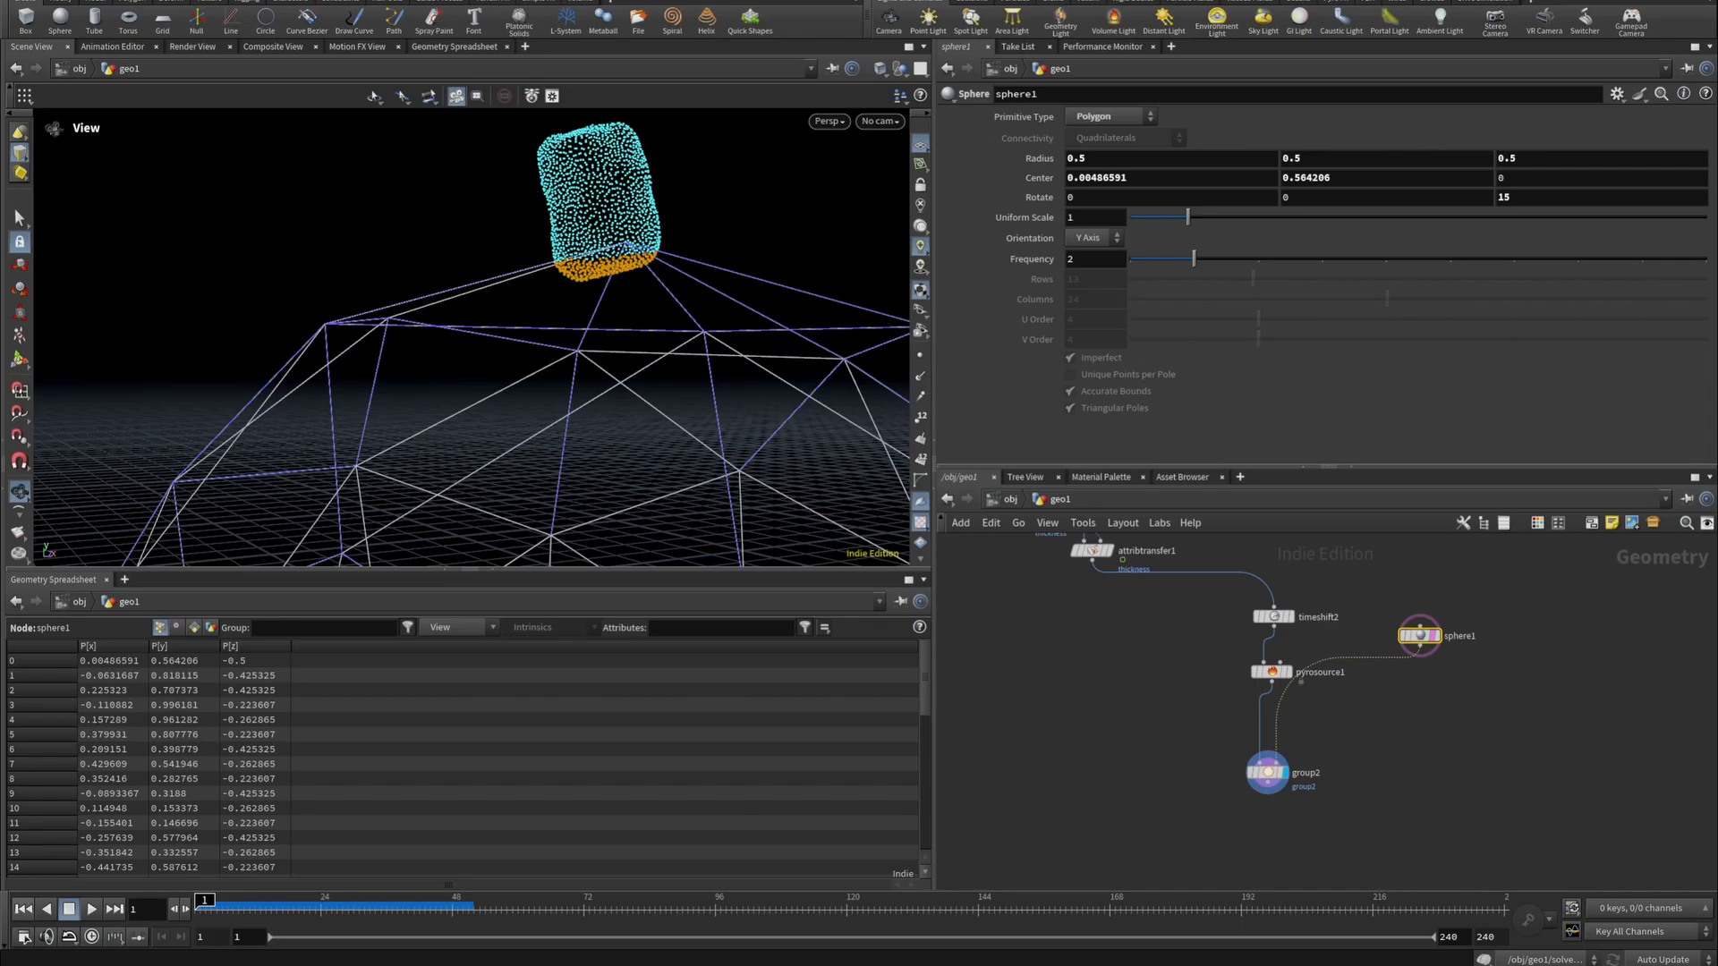
# Rename the point group made by the group2 node to start.
pyautogui.click(1266, 772)
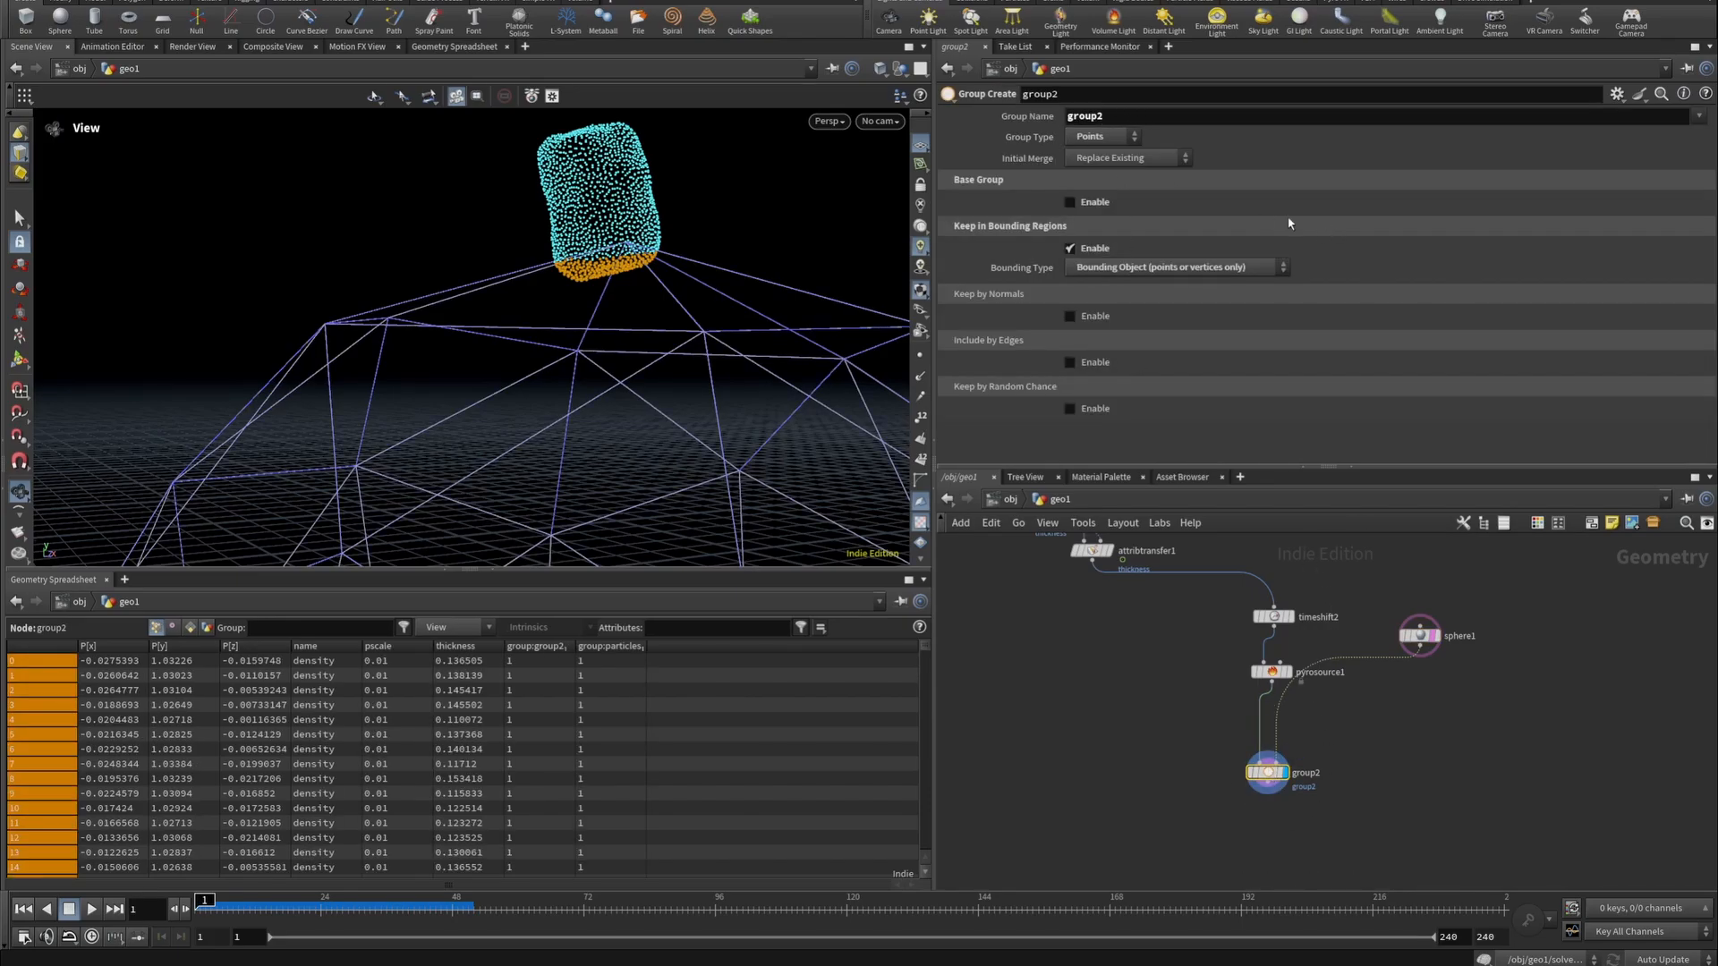
pyautogui.doubleClick(1085, 117)
pyautogui.write('st')
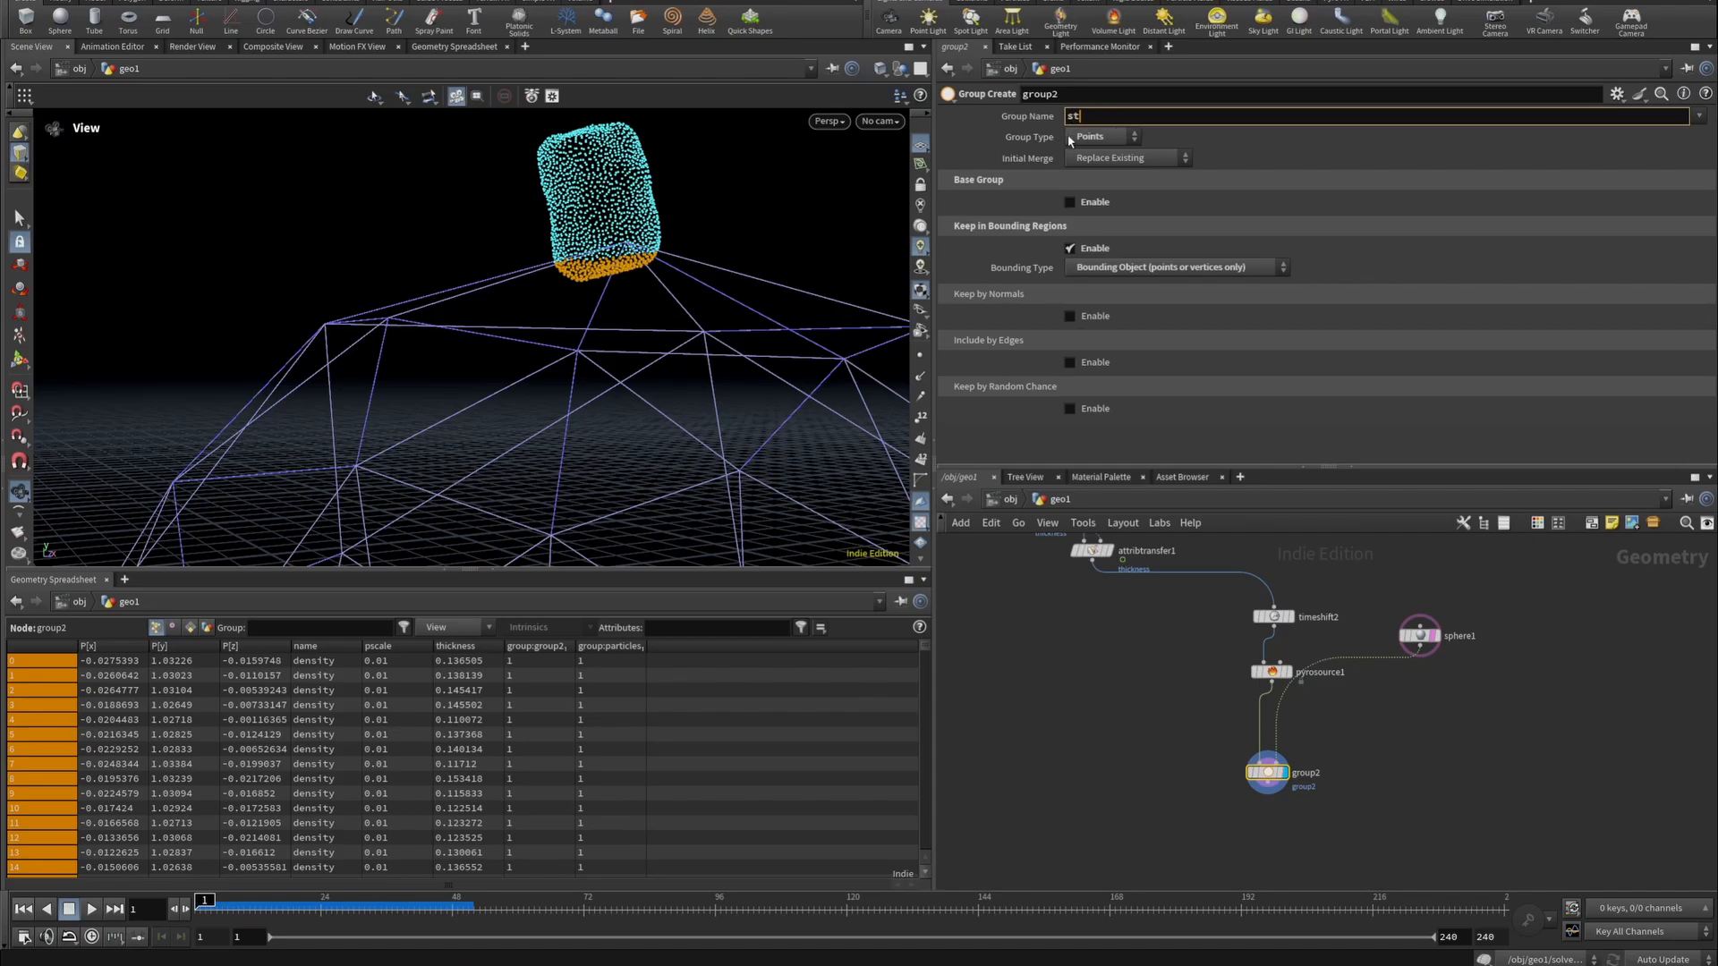
pyautogui.write('art')
pyautogui.press('Return')
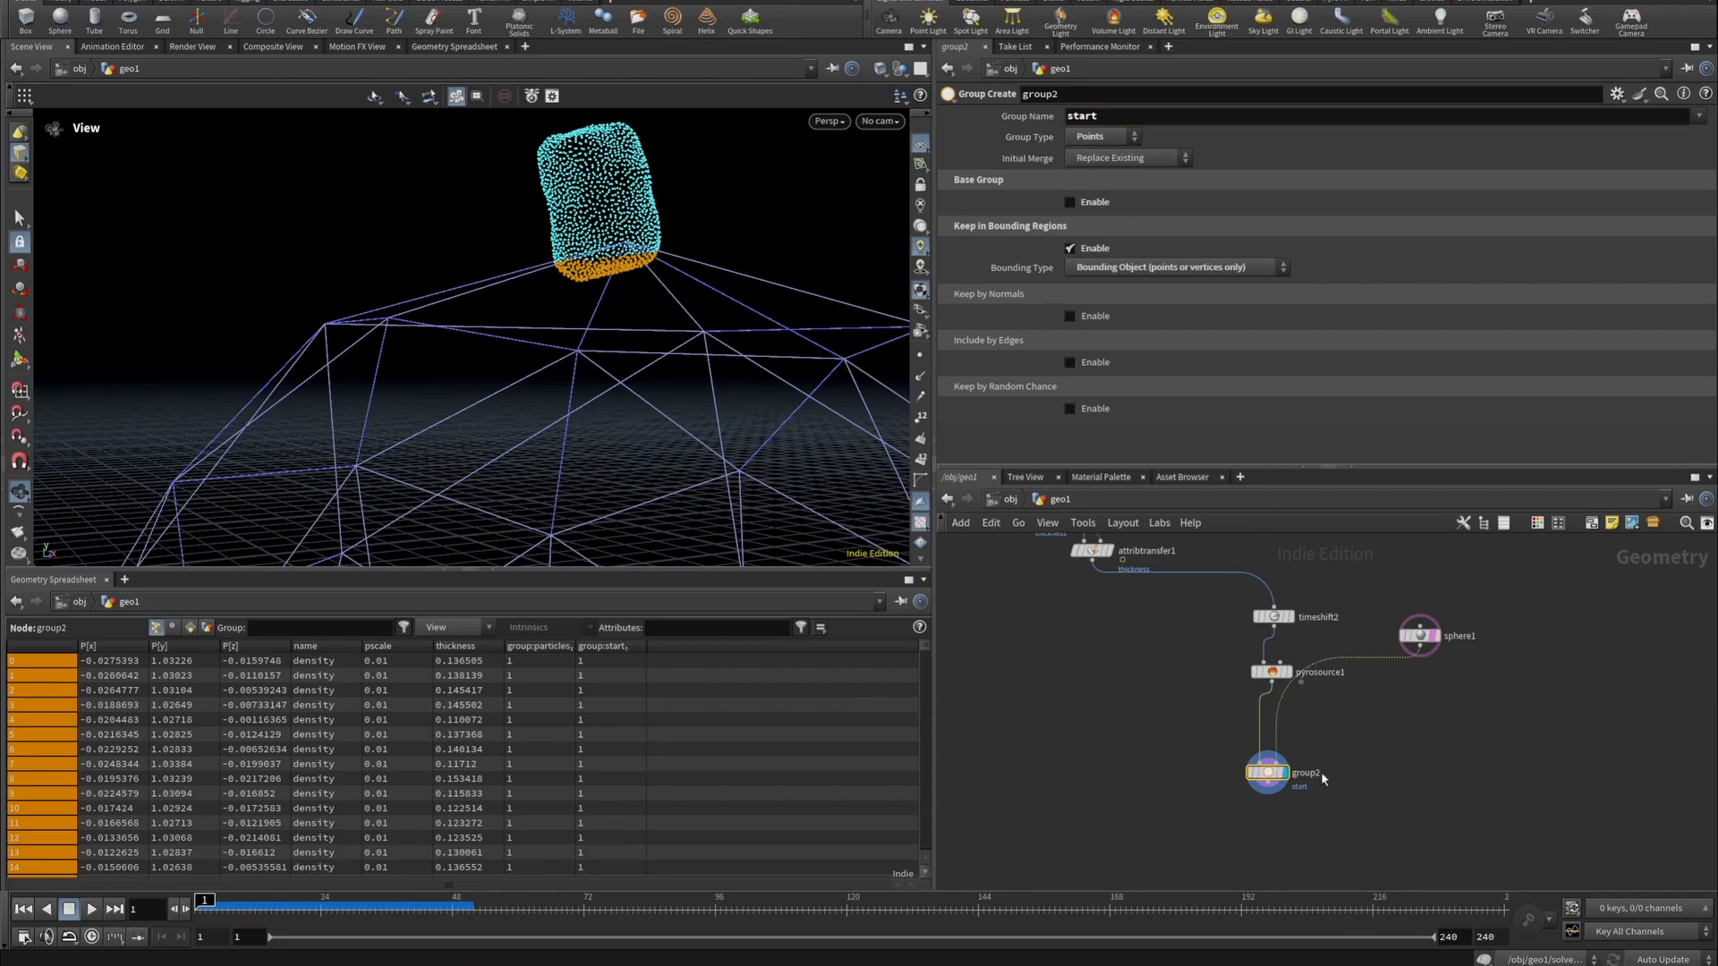
# Add an Attribute Create node fed by group2, place it beneath that node and display its output.
pyautogui.click(1267, 791)
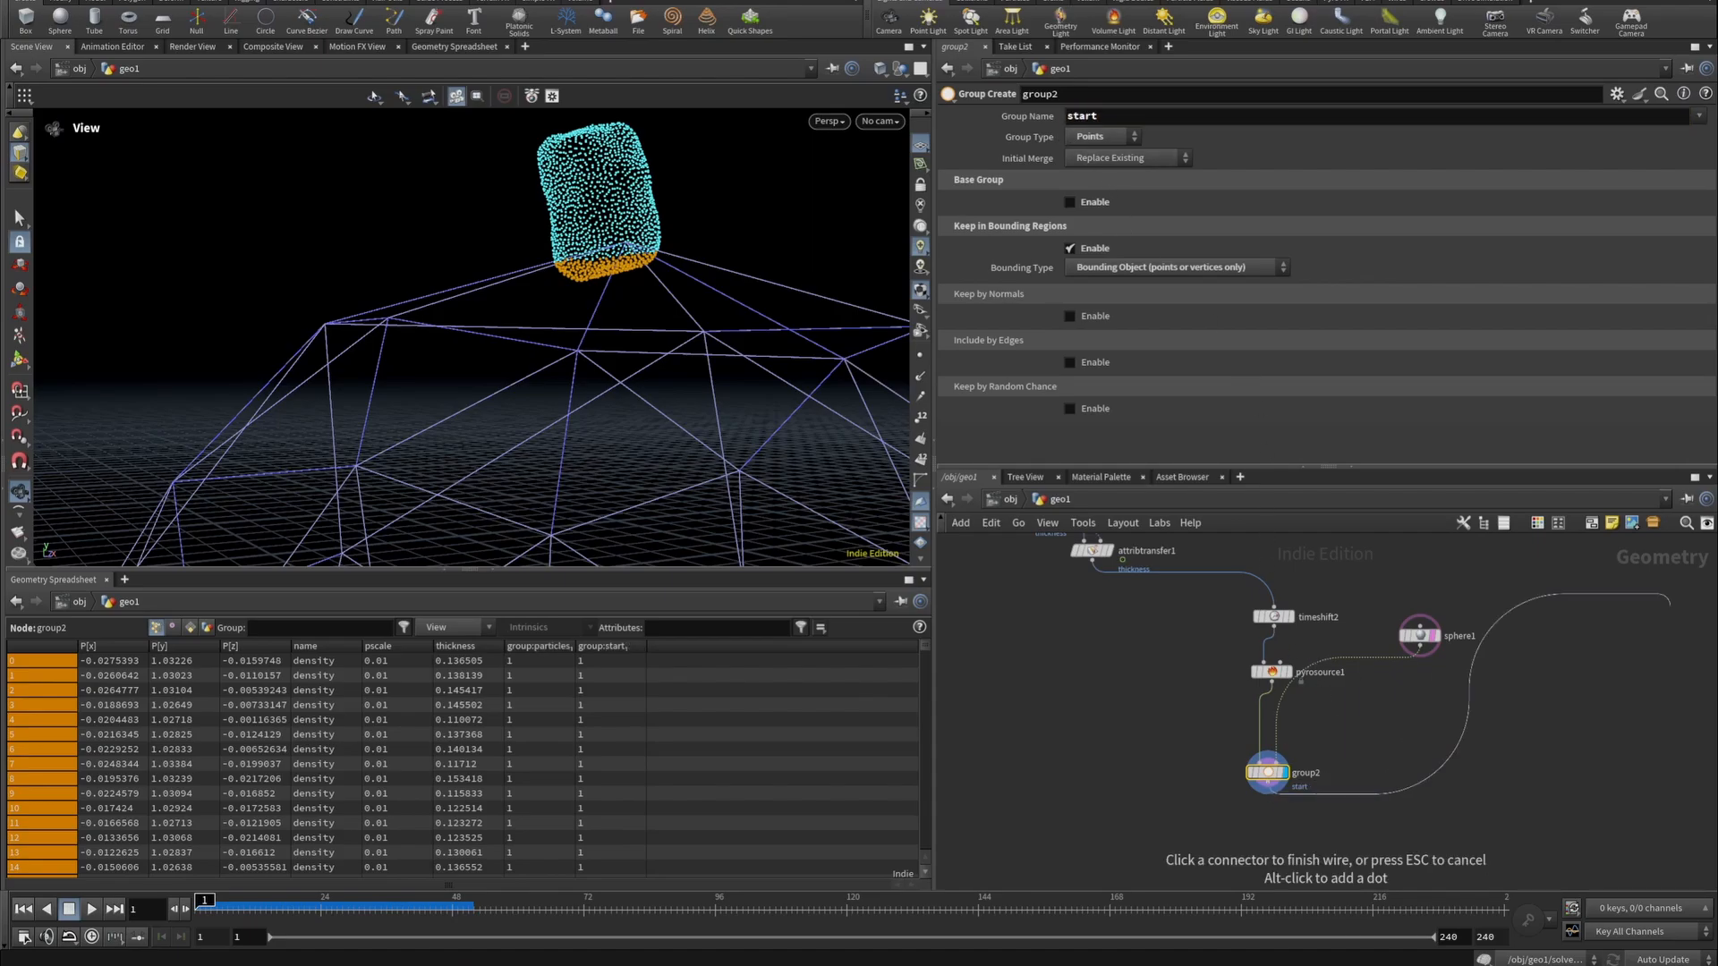
pyautogui.press('Tab')
pyautogui.write('a')
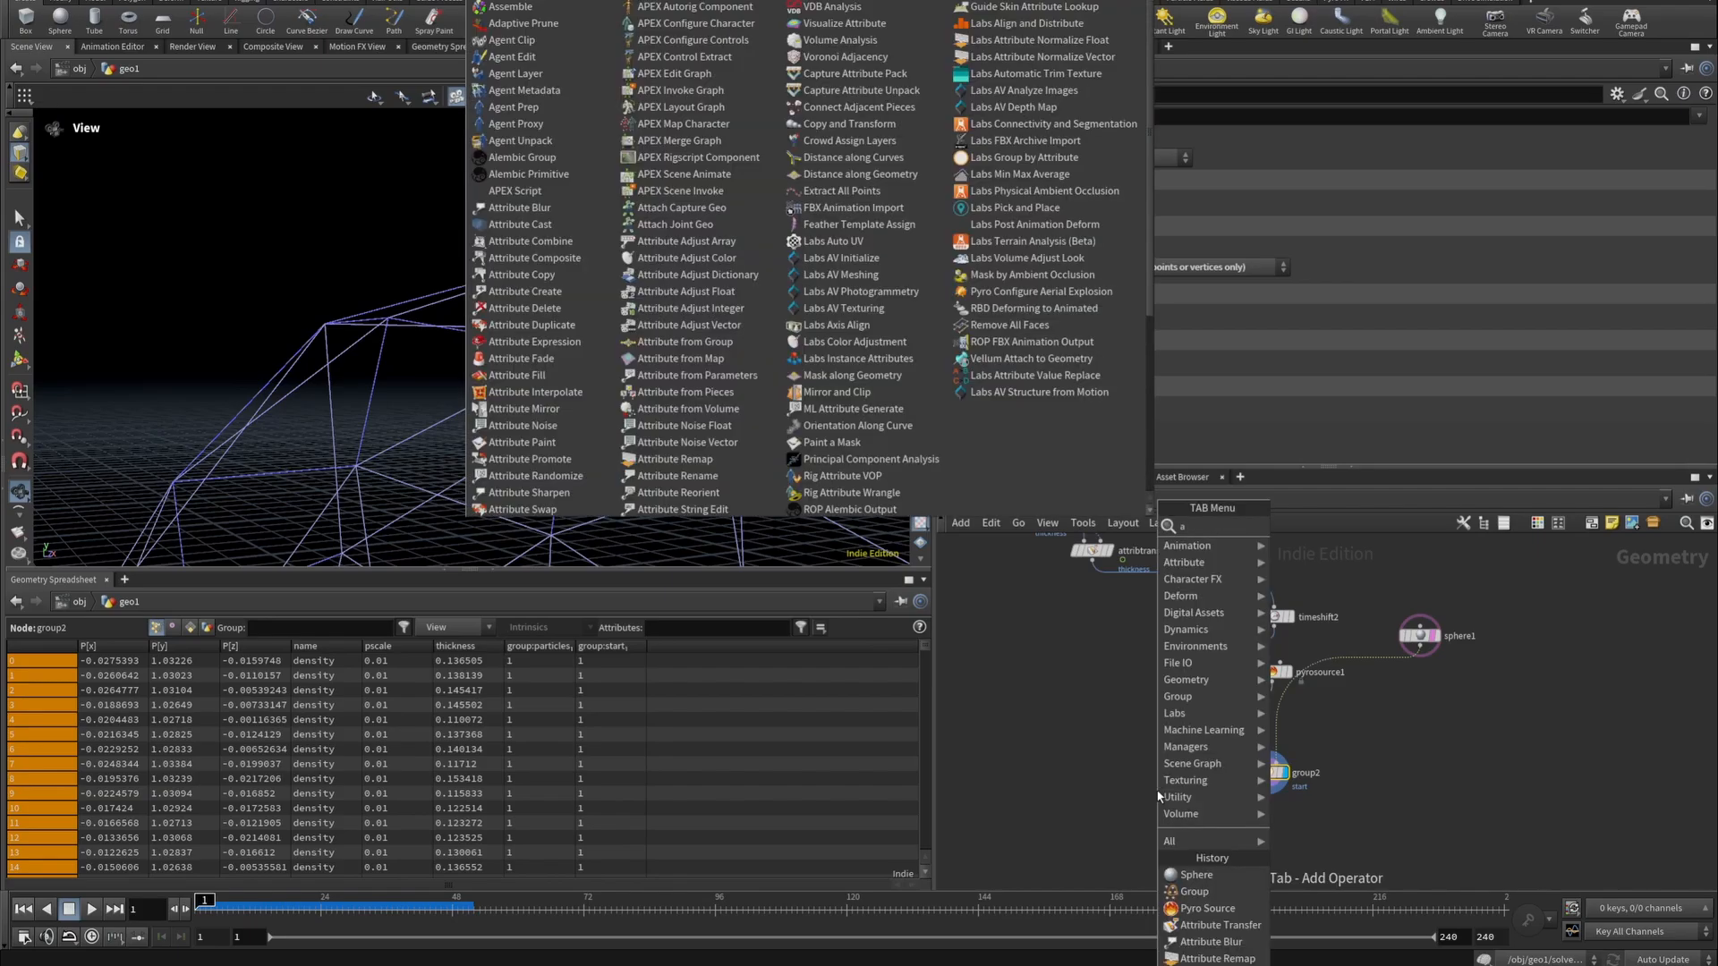
pyautogui.write('ttribcr')
pyautogui.click(1326, 525)
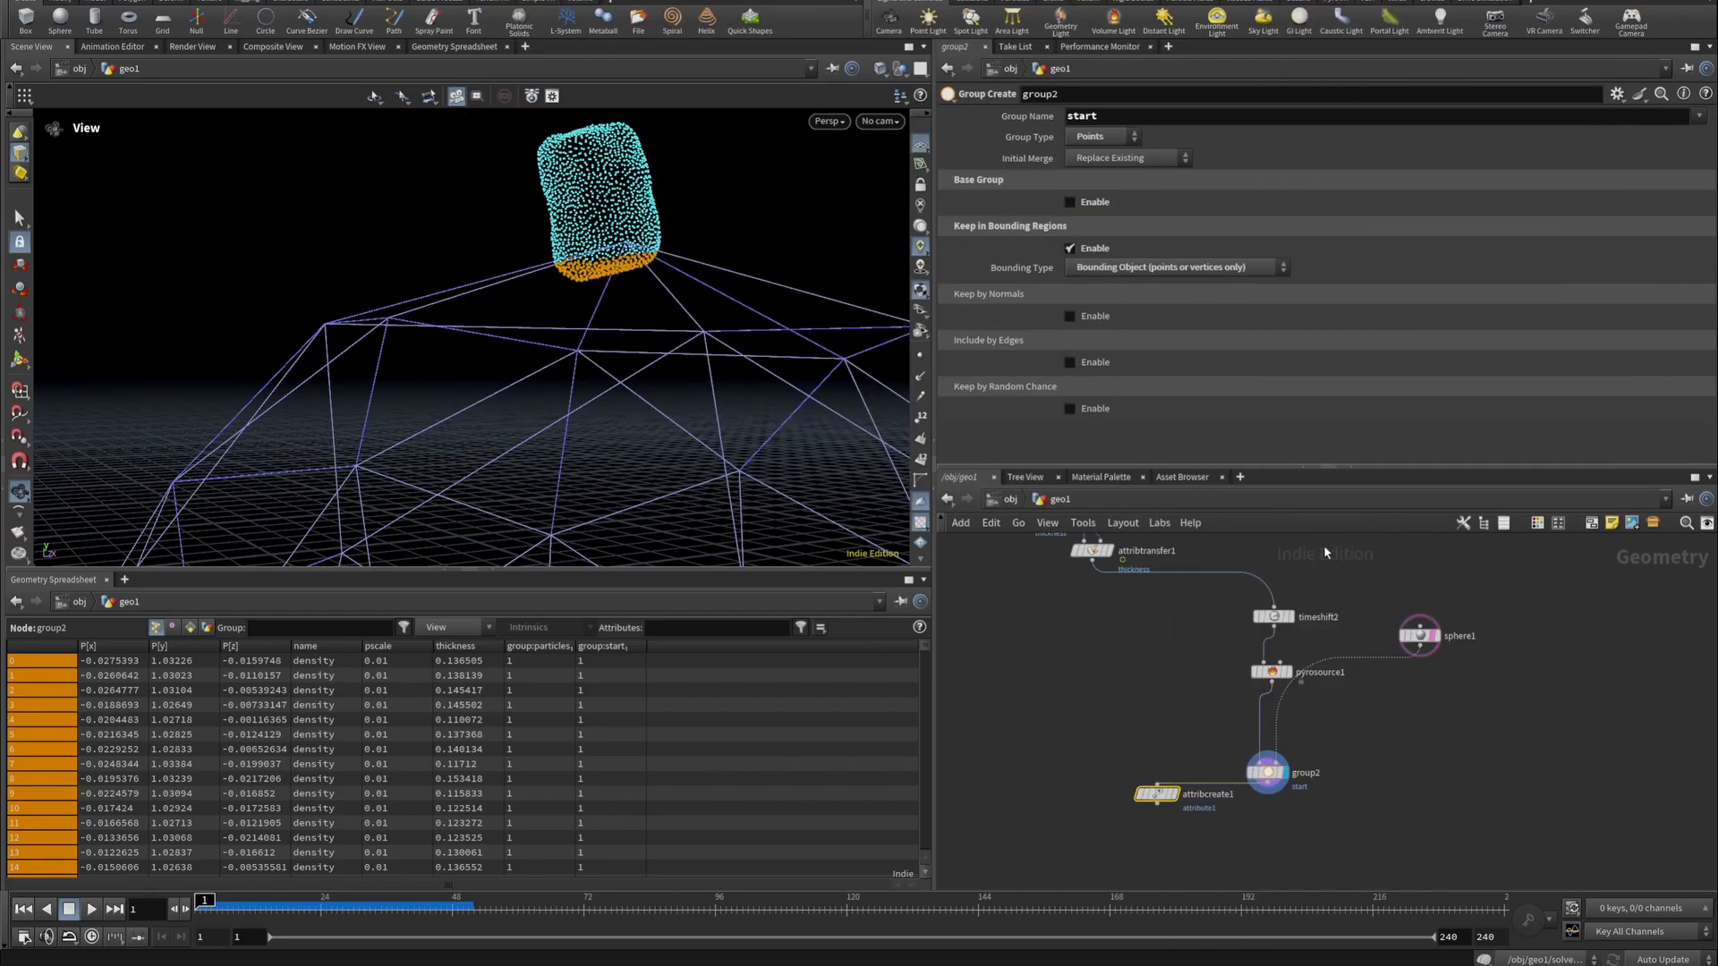
pyautogui.click(1157, 812)
pyautogui.click(1175, 813)
pyautogui.moveTo(1160, 822); pyautogui.dragTo(1259, 846)
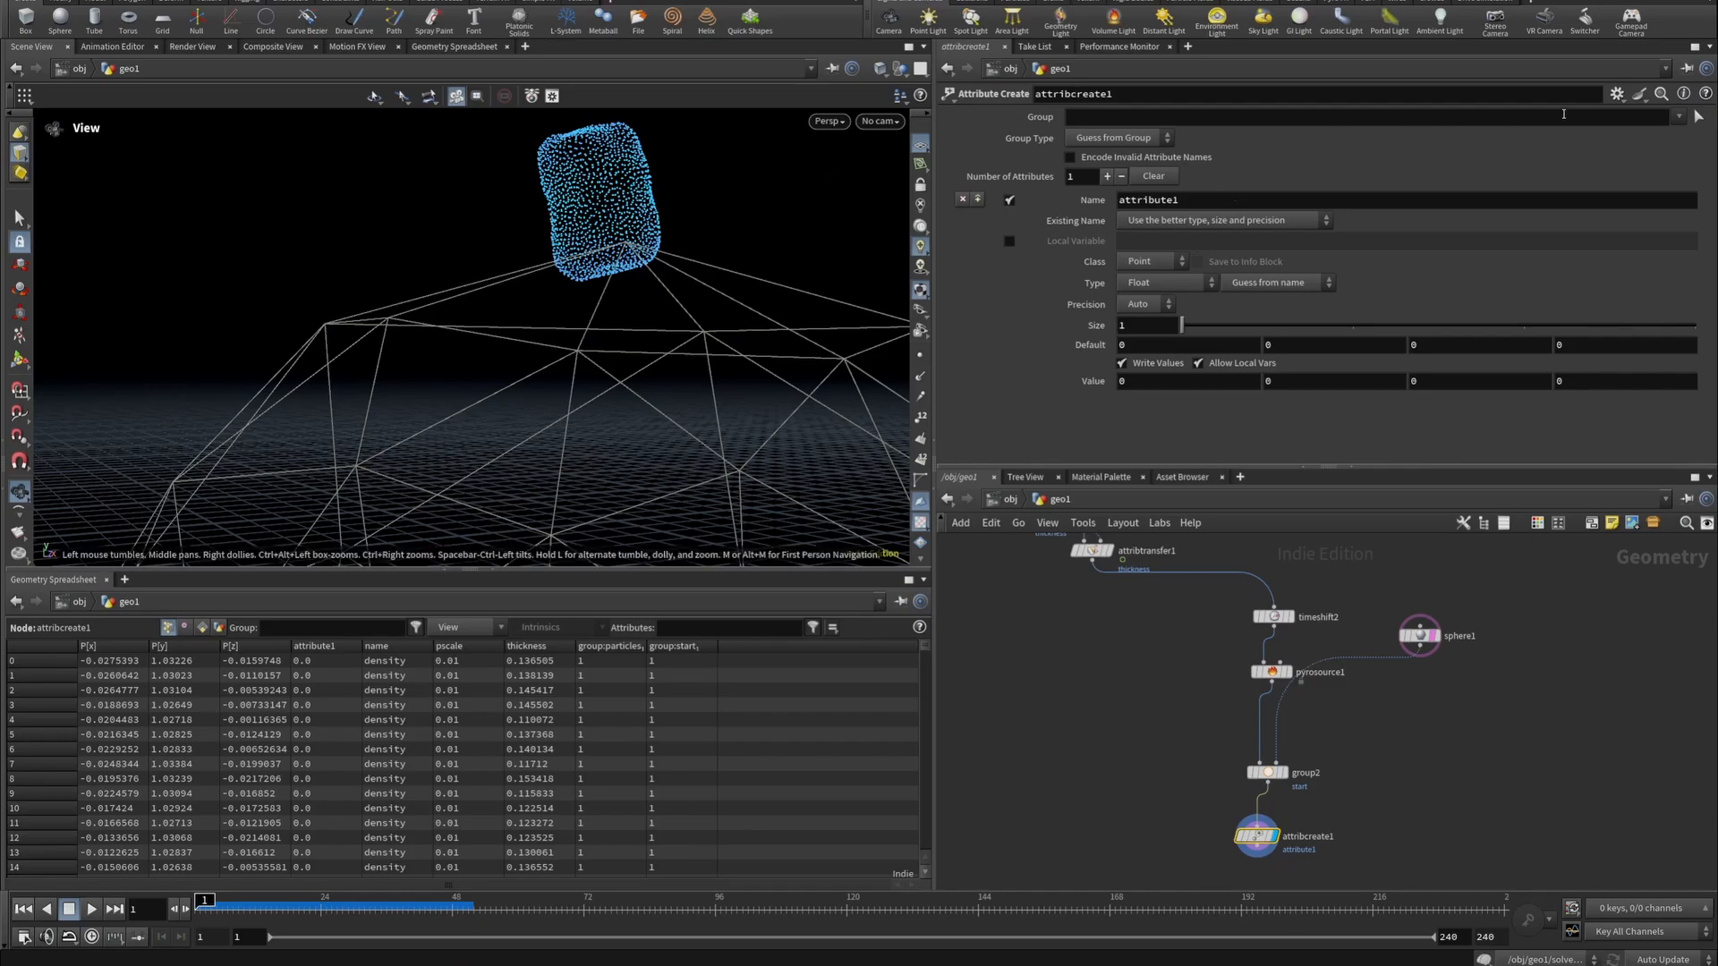
# Restrict the Attribute Create node to the start group and name its attribute temperature.
pyautogui.click(1679, 117)
pyautogui.click(1656, 153)
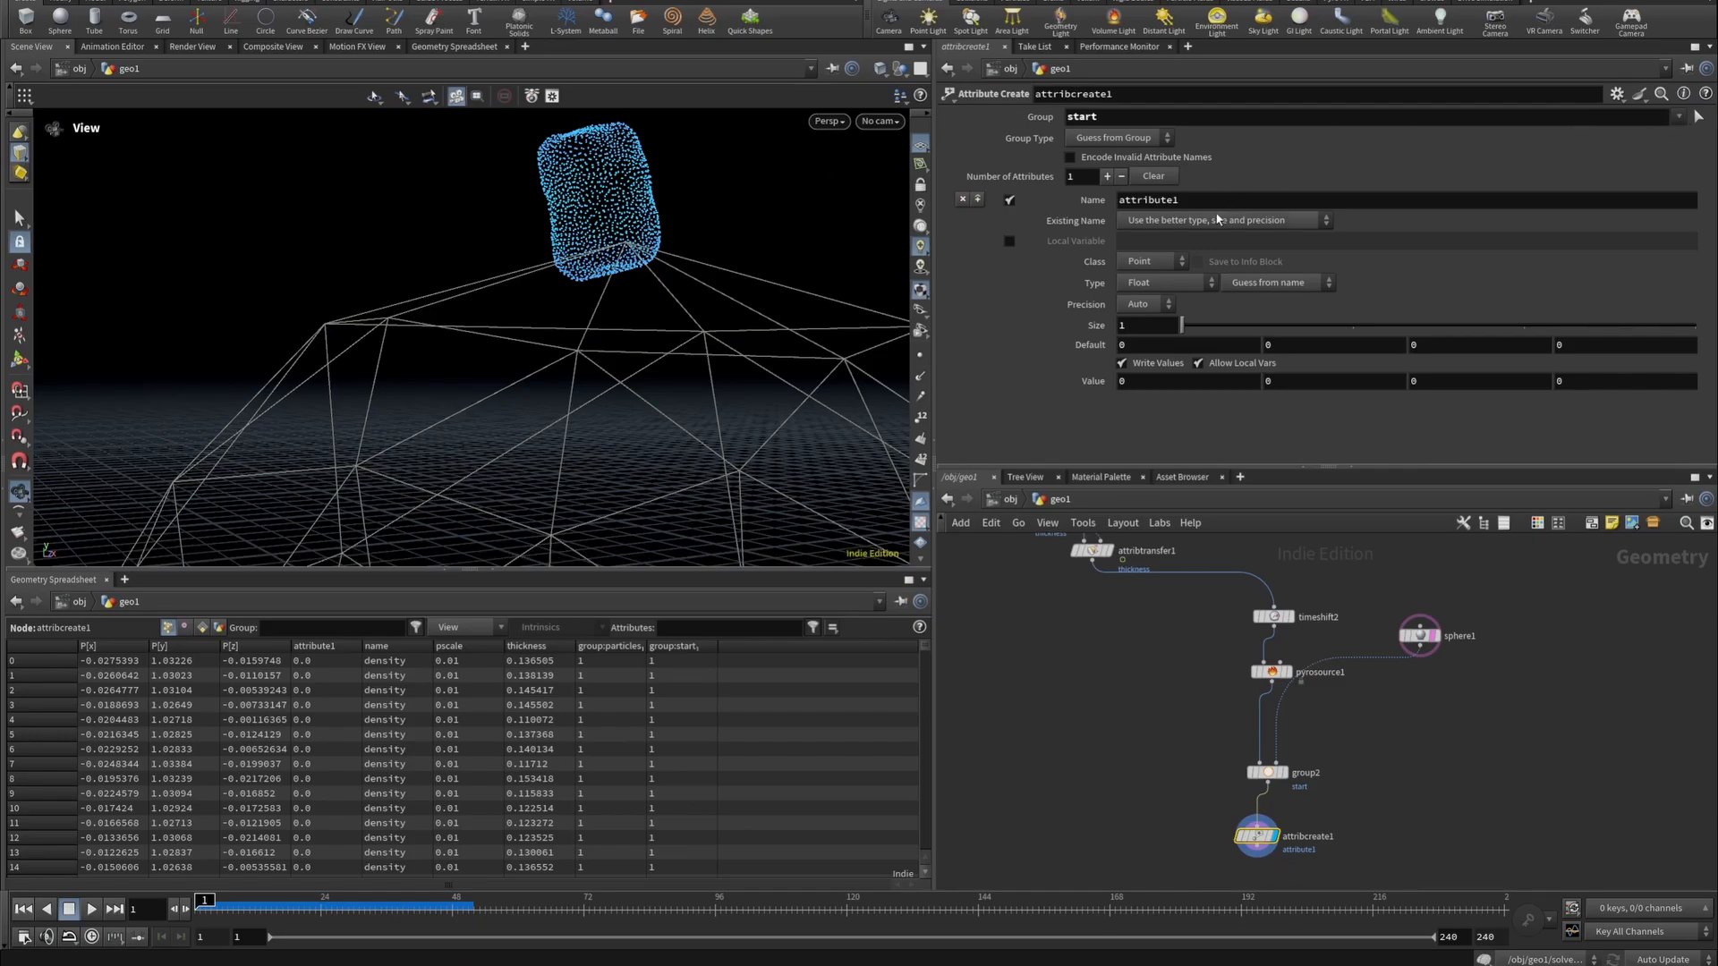
pyautogui.moveTo(1278, 198); pyautogui.dragTo(941, 203)
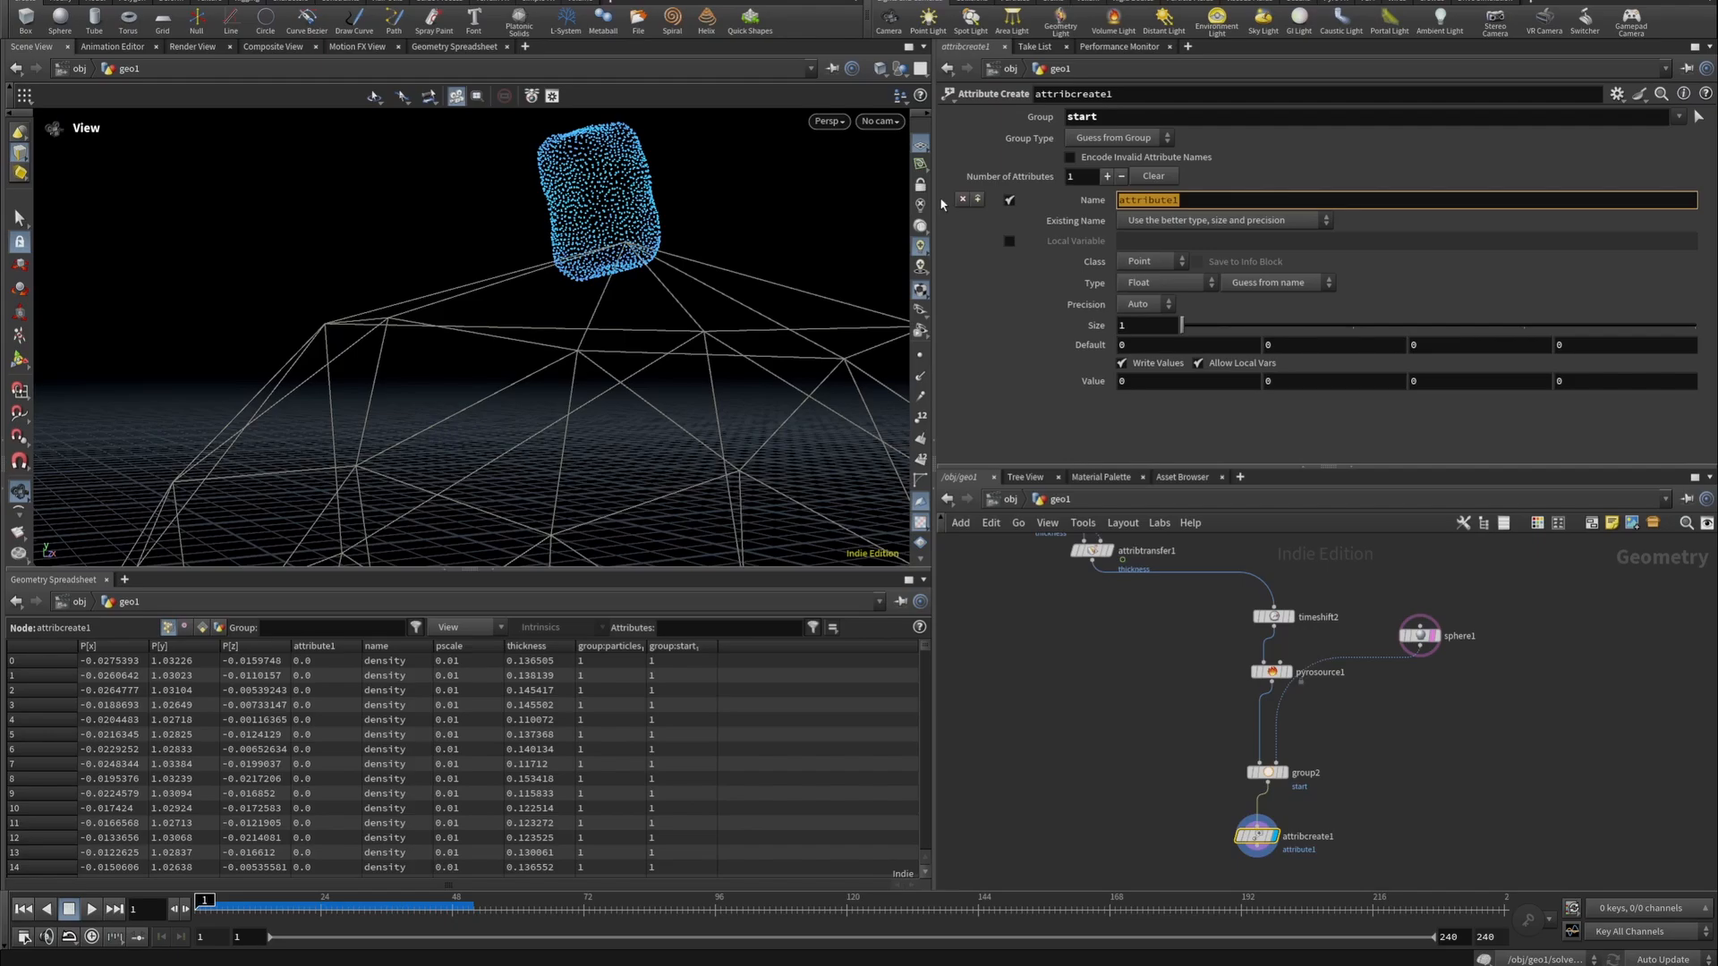
pyautogui.write('temperature')
pyautogui.press('Return')
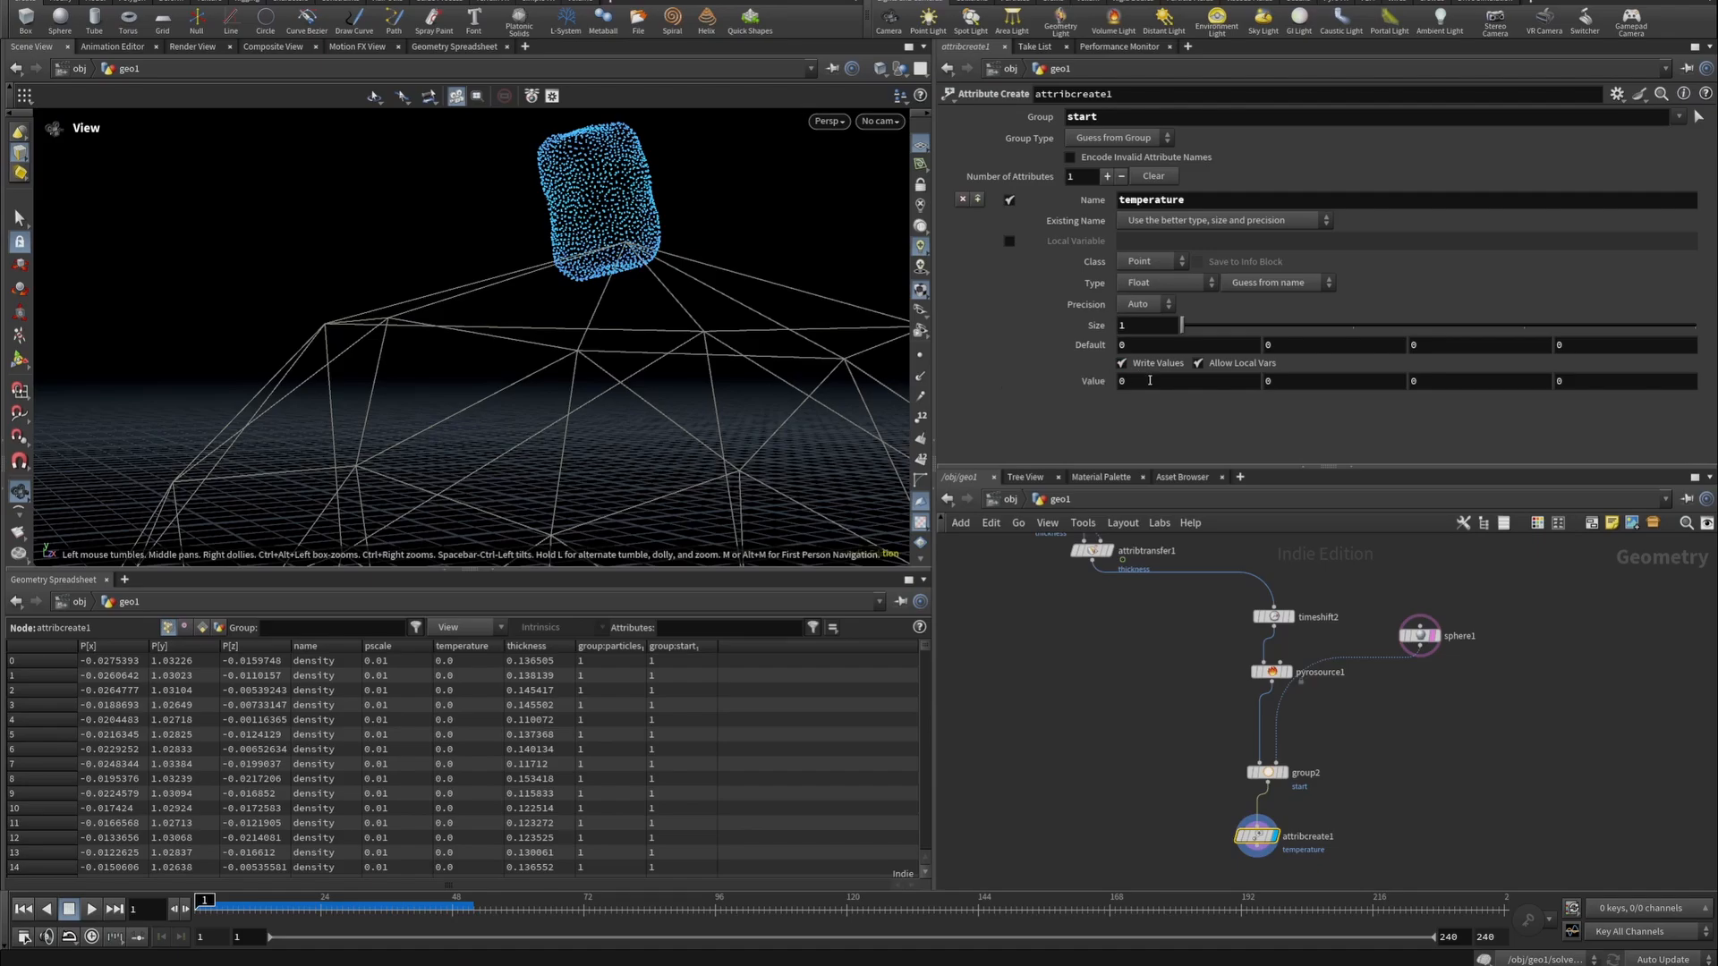
# Set the first value component of the temperature attribute to 1000.
pyautogui.moveTo(1137, 383); pyautogui.dragTo(1086, 392)
pyautogui.write('100')
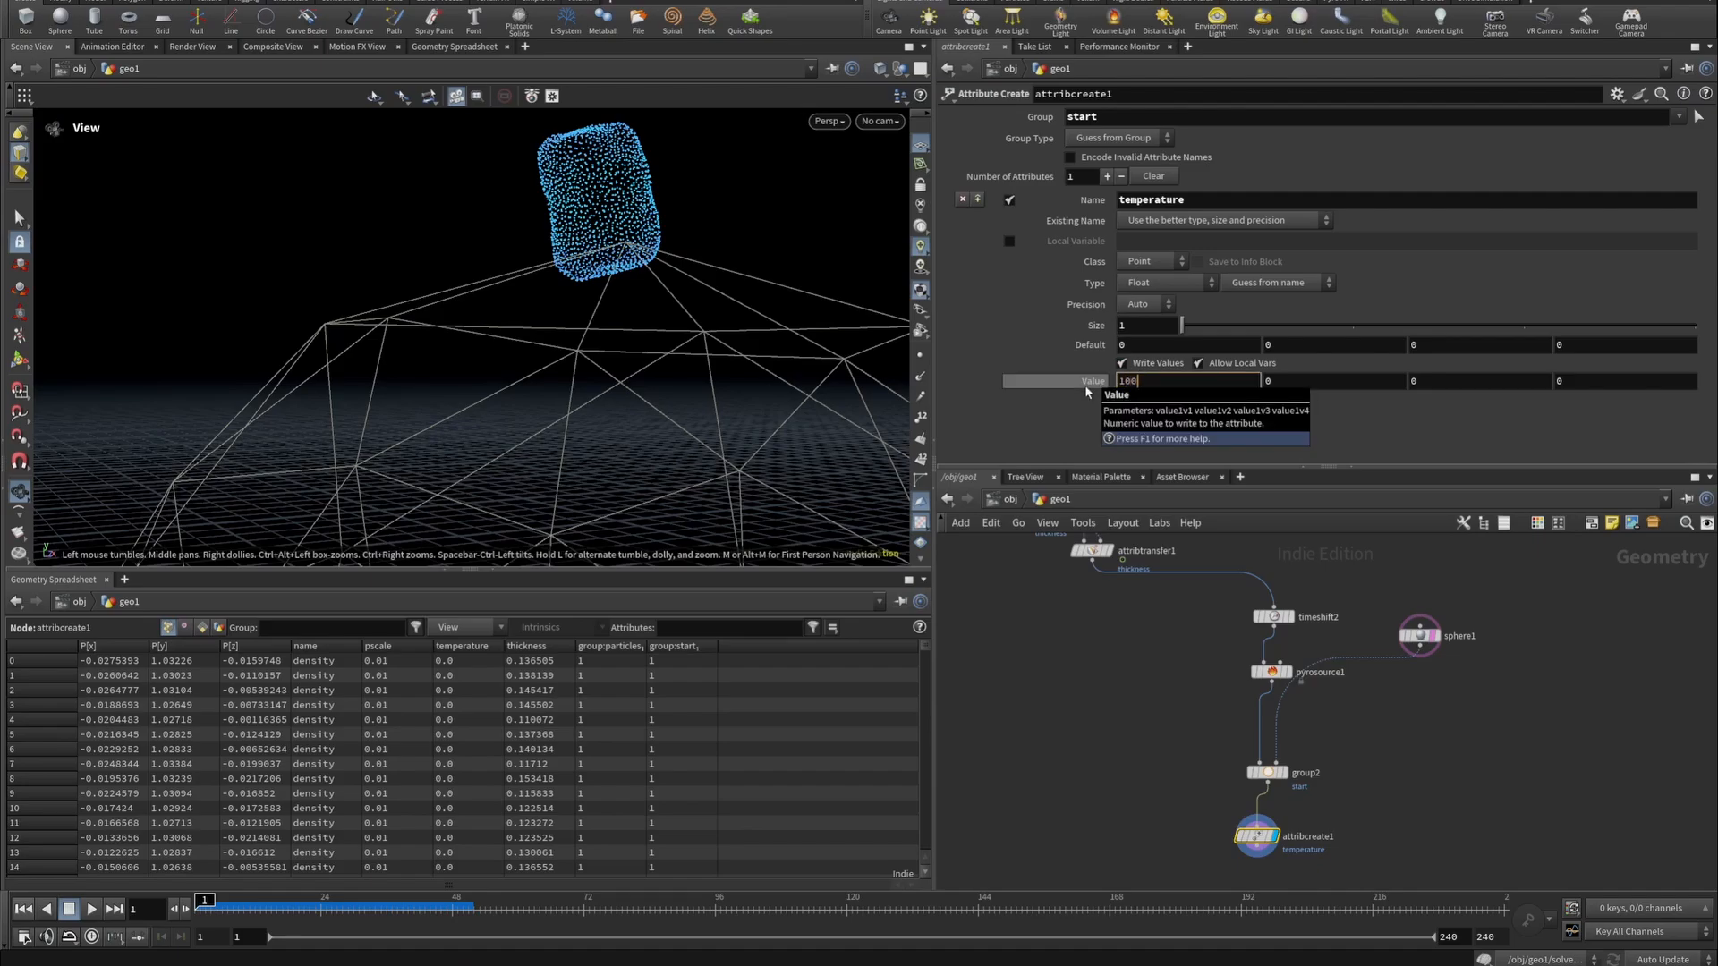
pyautogui.write('0')
pyautogui.press('Return')
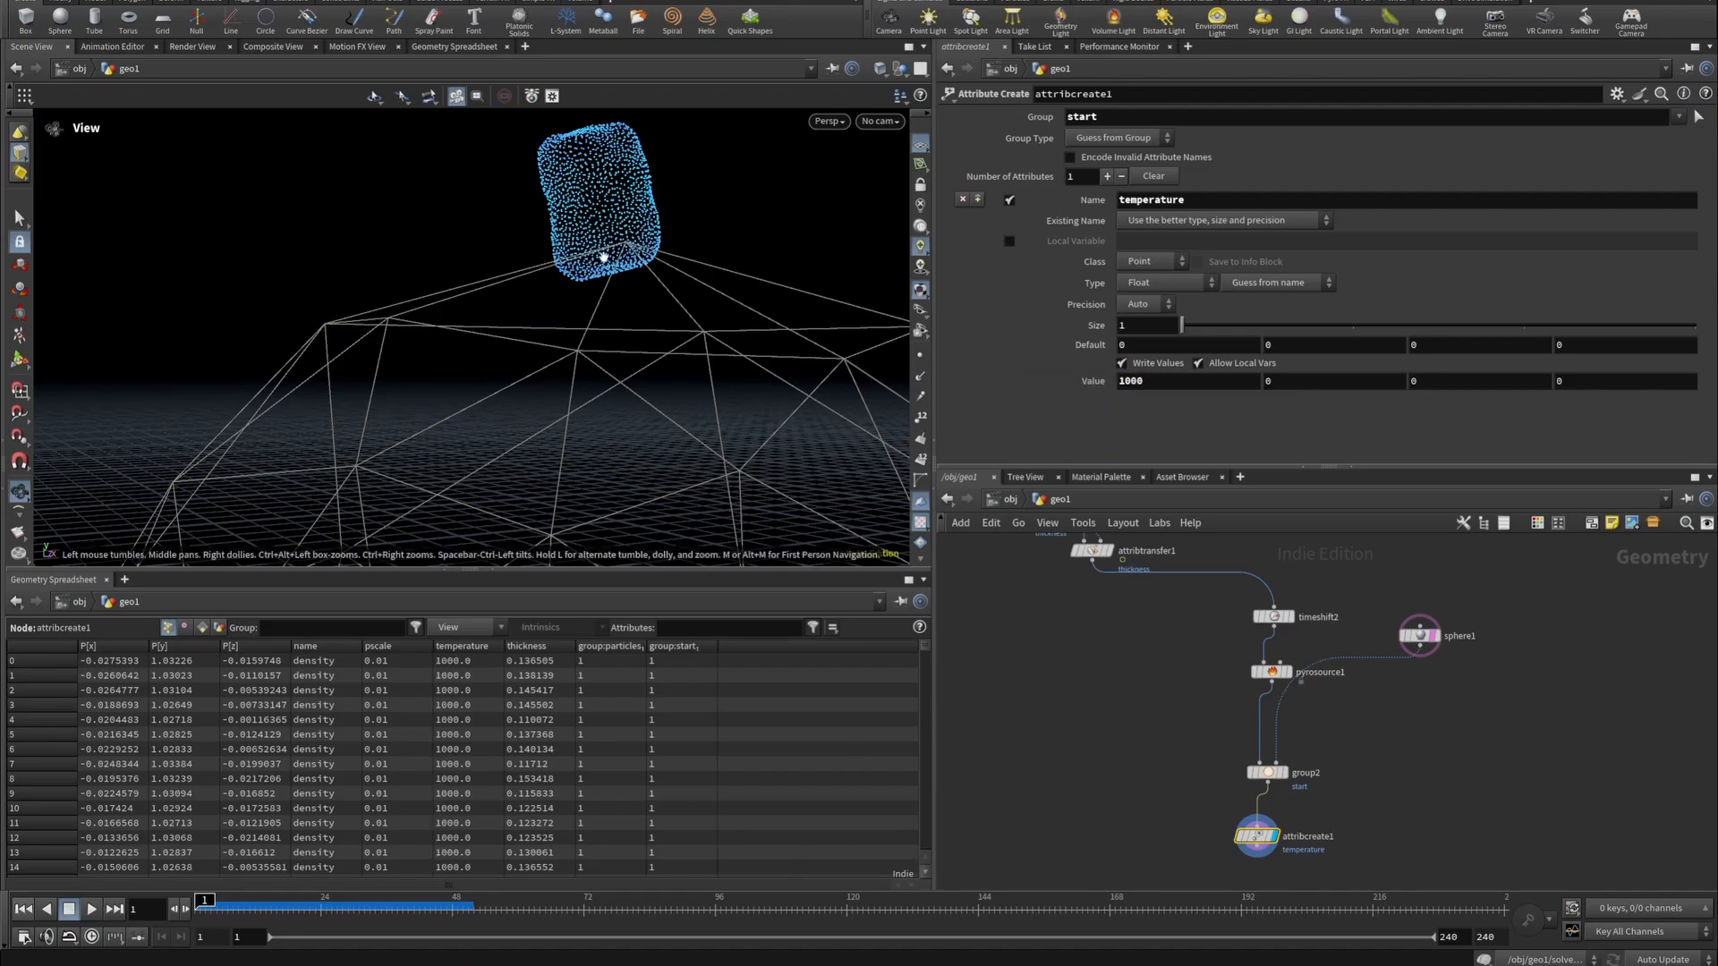
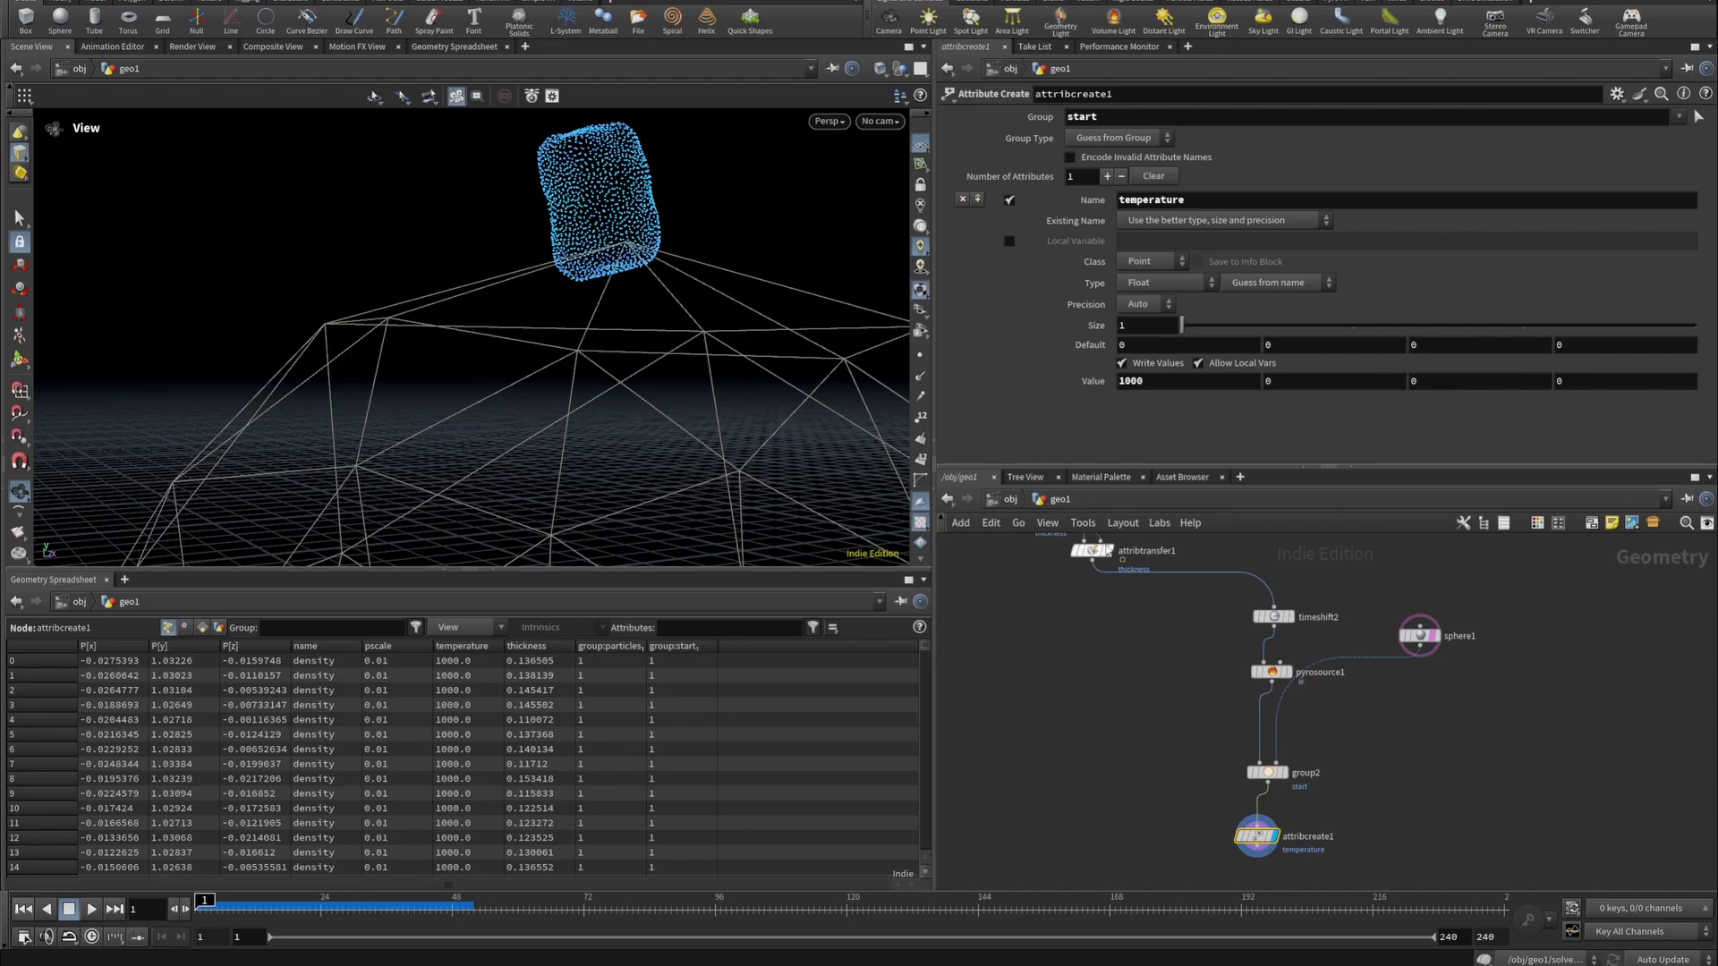
# Connect a new Pyro Source Spread node below the Attribute Create node and display its output.
pyautogui.moveTo(1257, 847); pyautogui.dragTo(1221, 692, button='middle')
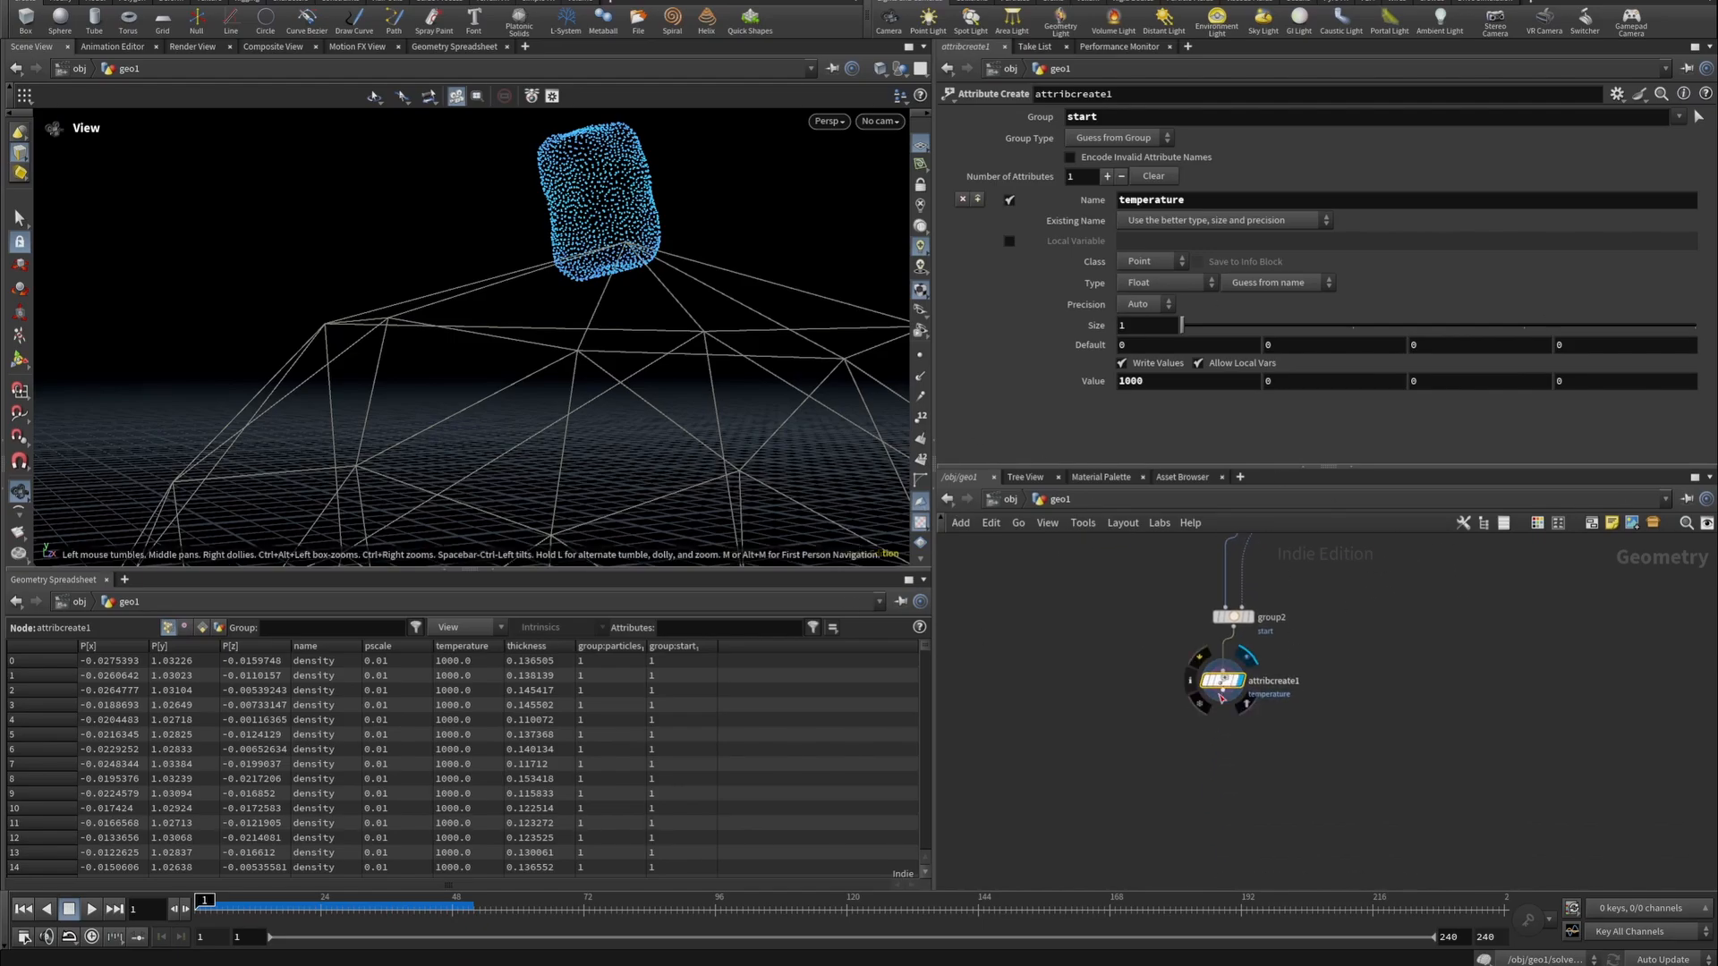
pyautogui.click(1222, 703)
pyautogui.press('Tab')
pyautogui.write('pyroso')
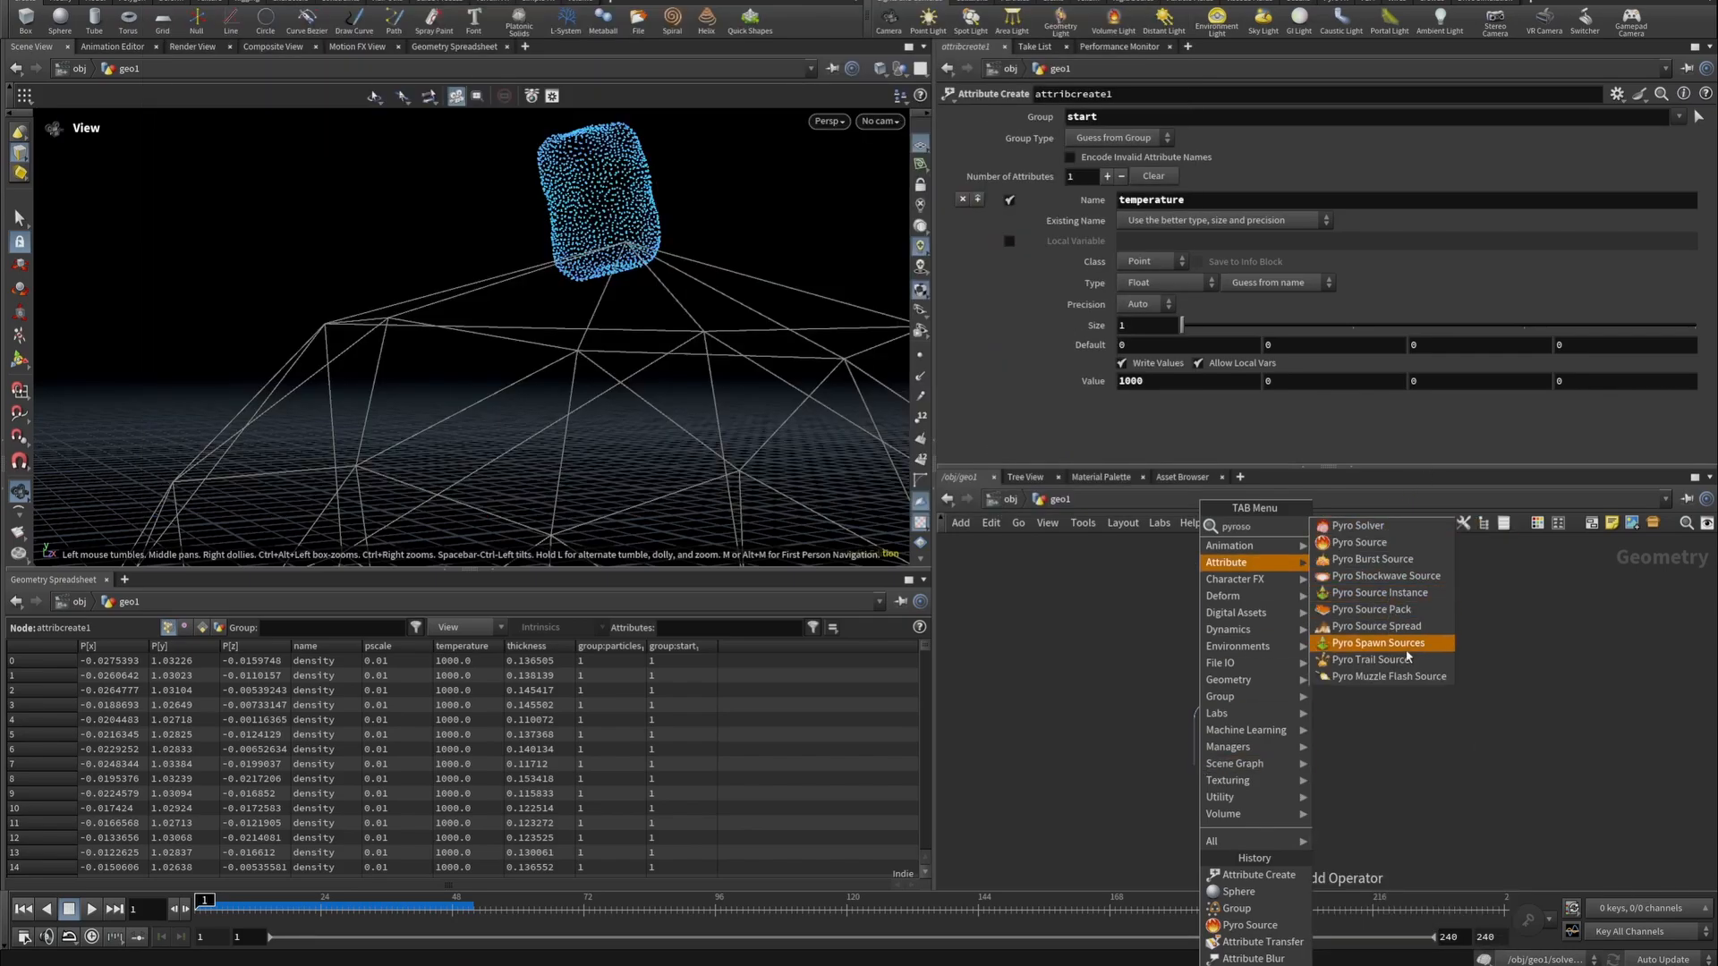
pyautogui.click(1376, 626)
pyautogui.click(1193, 766)
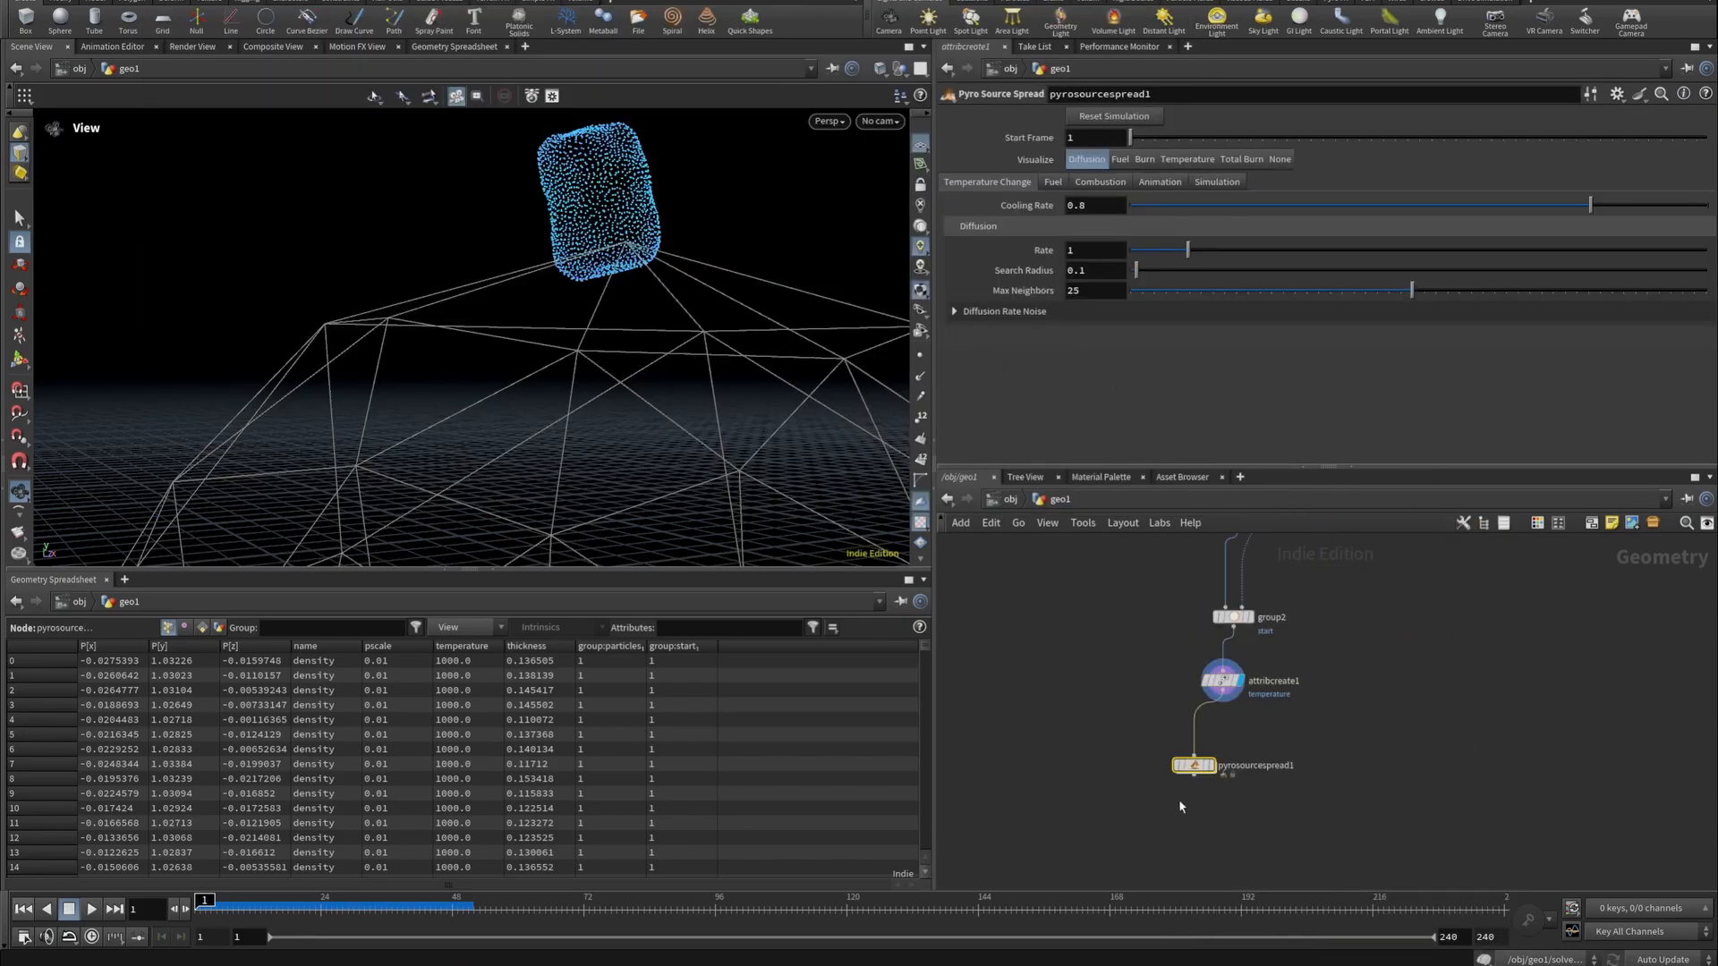
pyautogui.click(1210, 766)
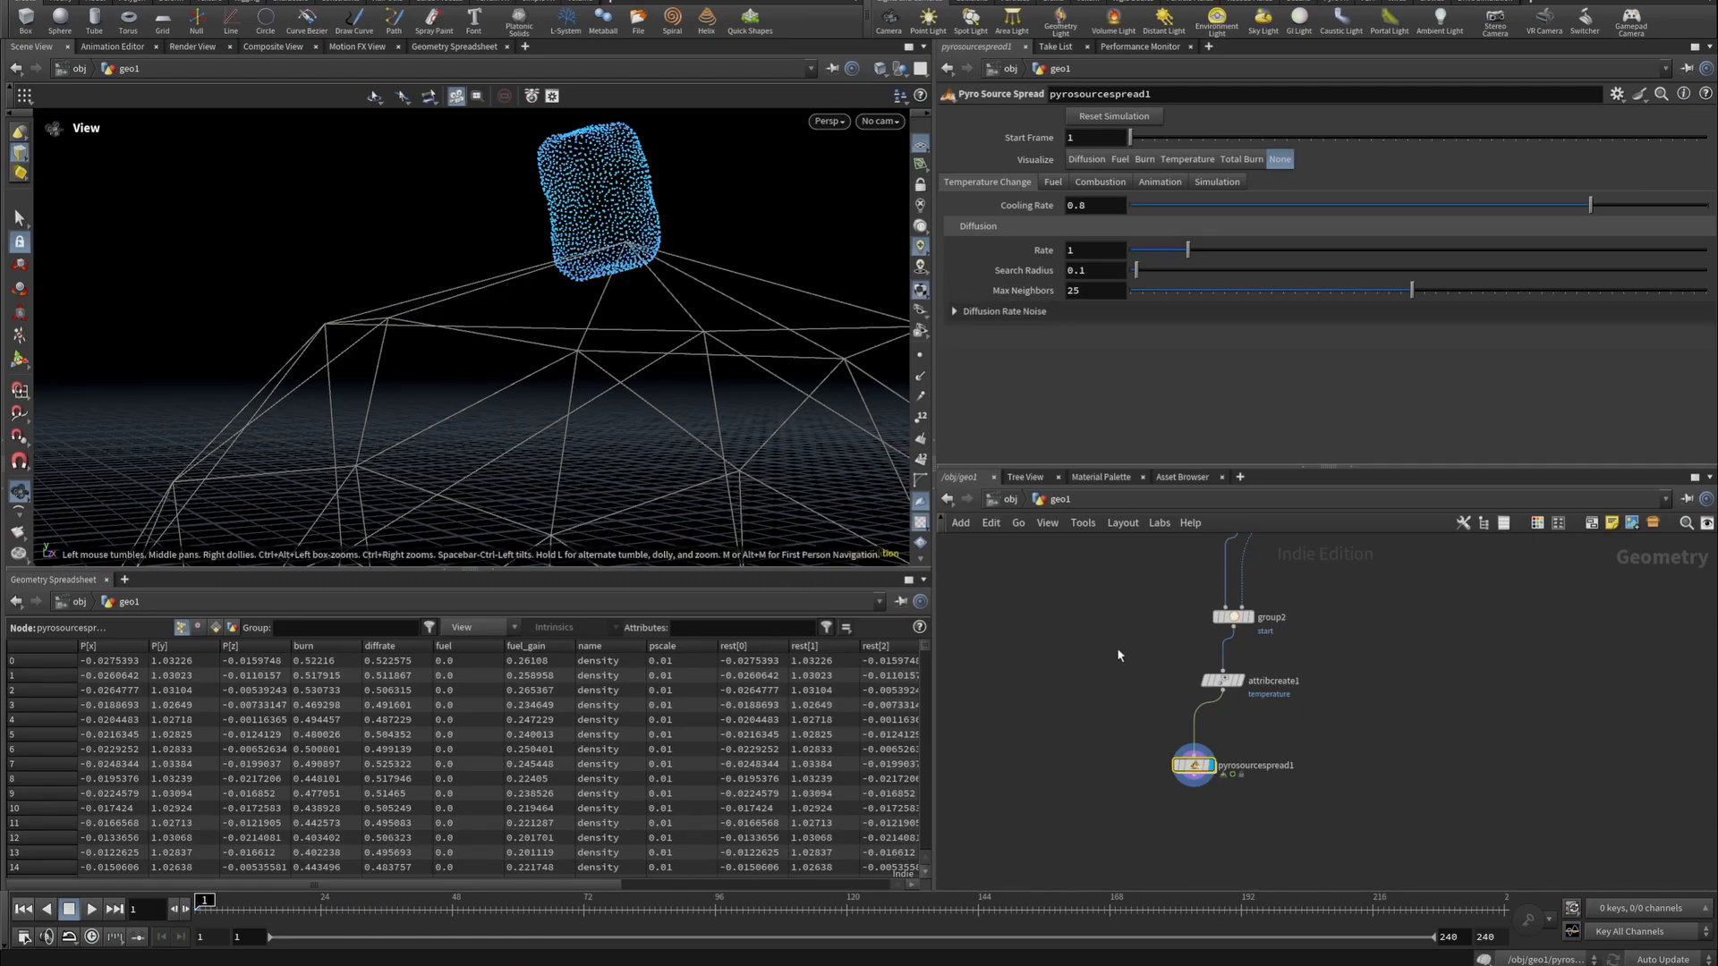
# Turn on viewport visualization of the temperature attribute from the Pyro Source Spread node's info window.
pyautogui.click(1165, 765)
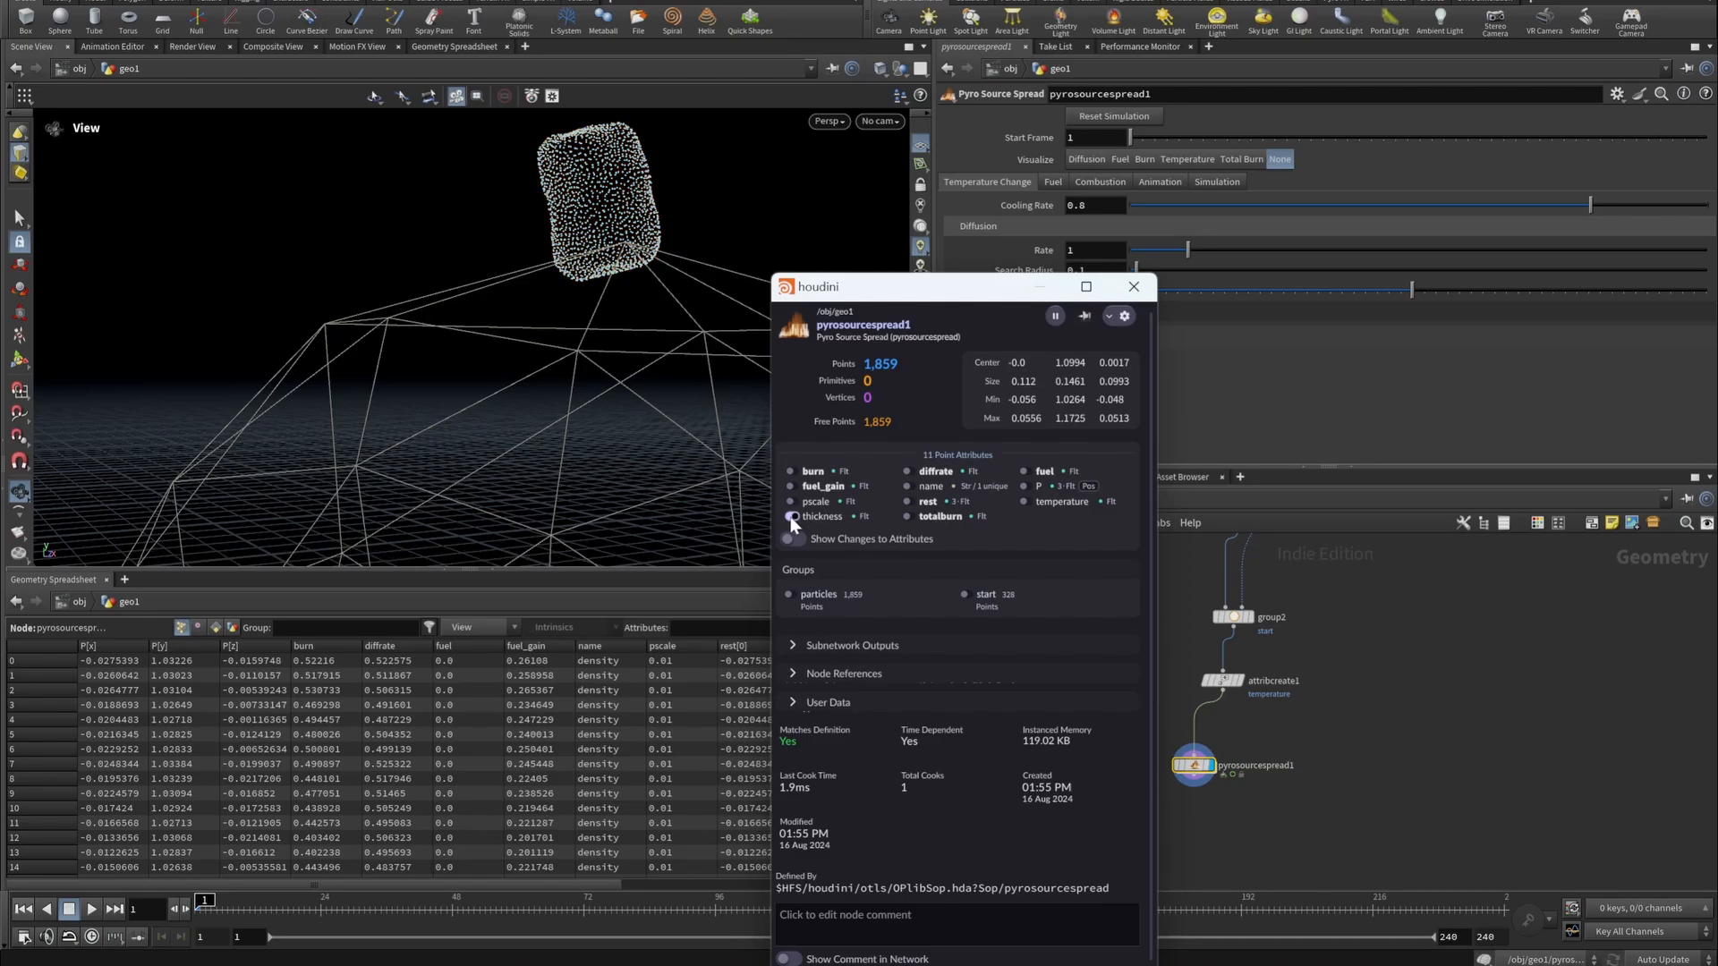
pyautogui.click(1025, 502)
pyautogui.click(1134, 286)
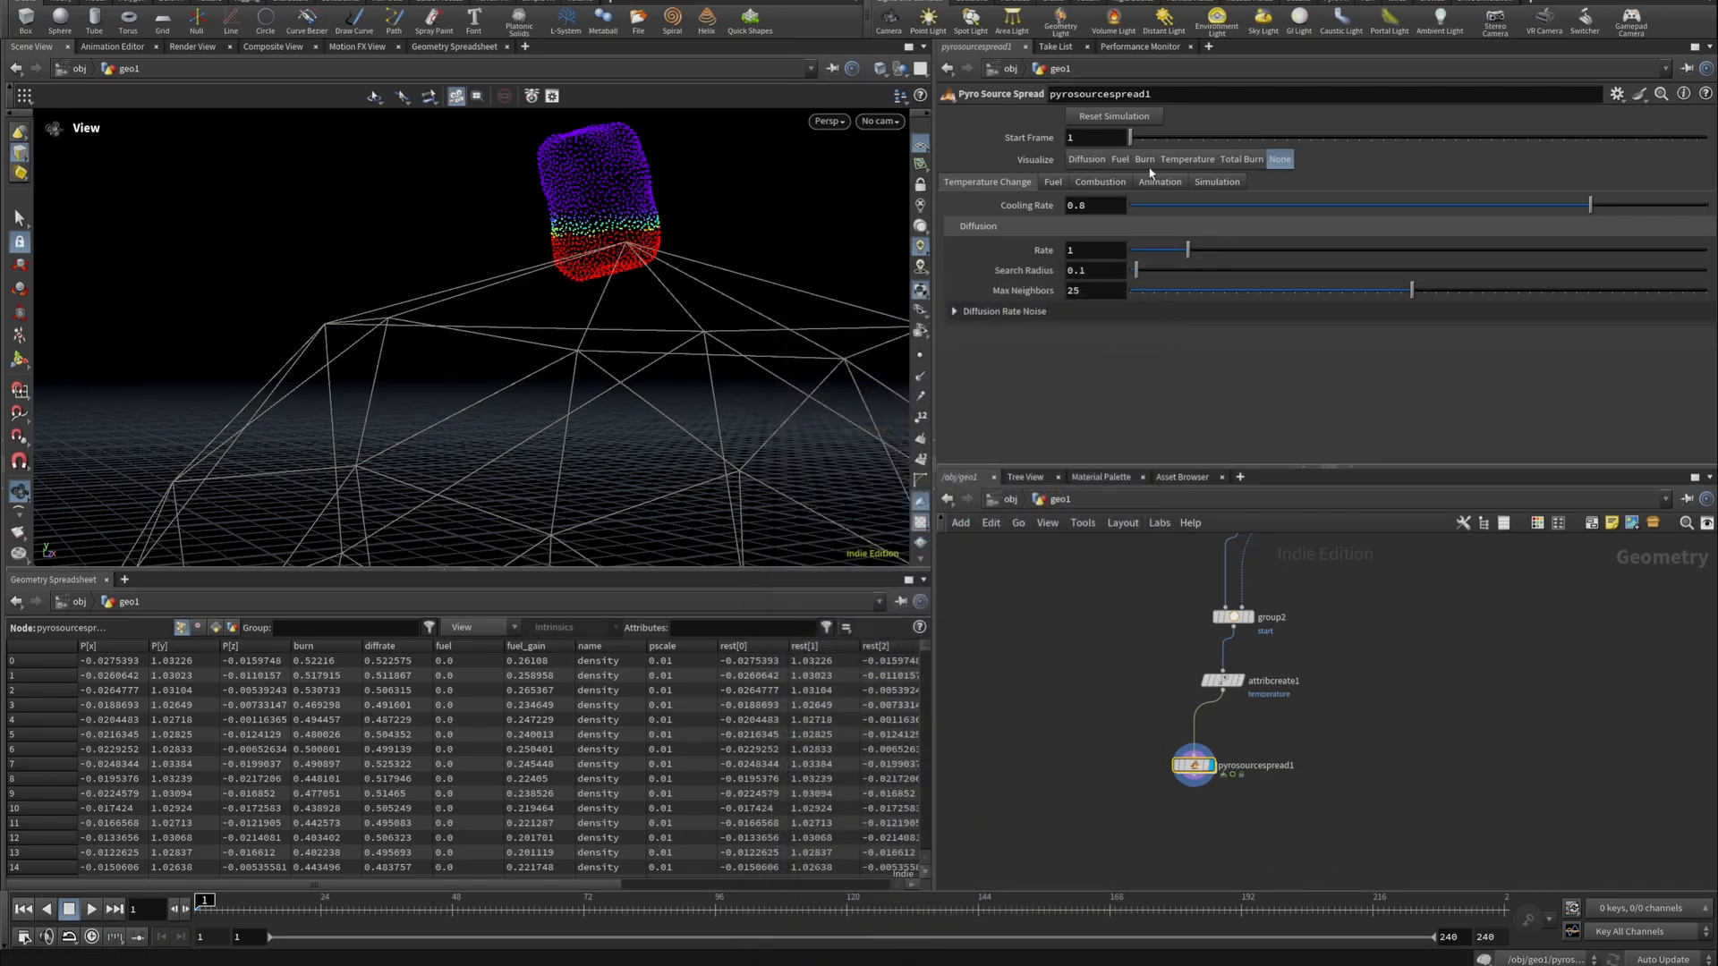
# Set the spread simulation's start frame to 3 and advance the timeline to frame 3.
pyautogui.moveTo(1084, 140); pyautogui.dragTo(1060, 152)
pyautogui.press('Return')
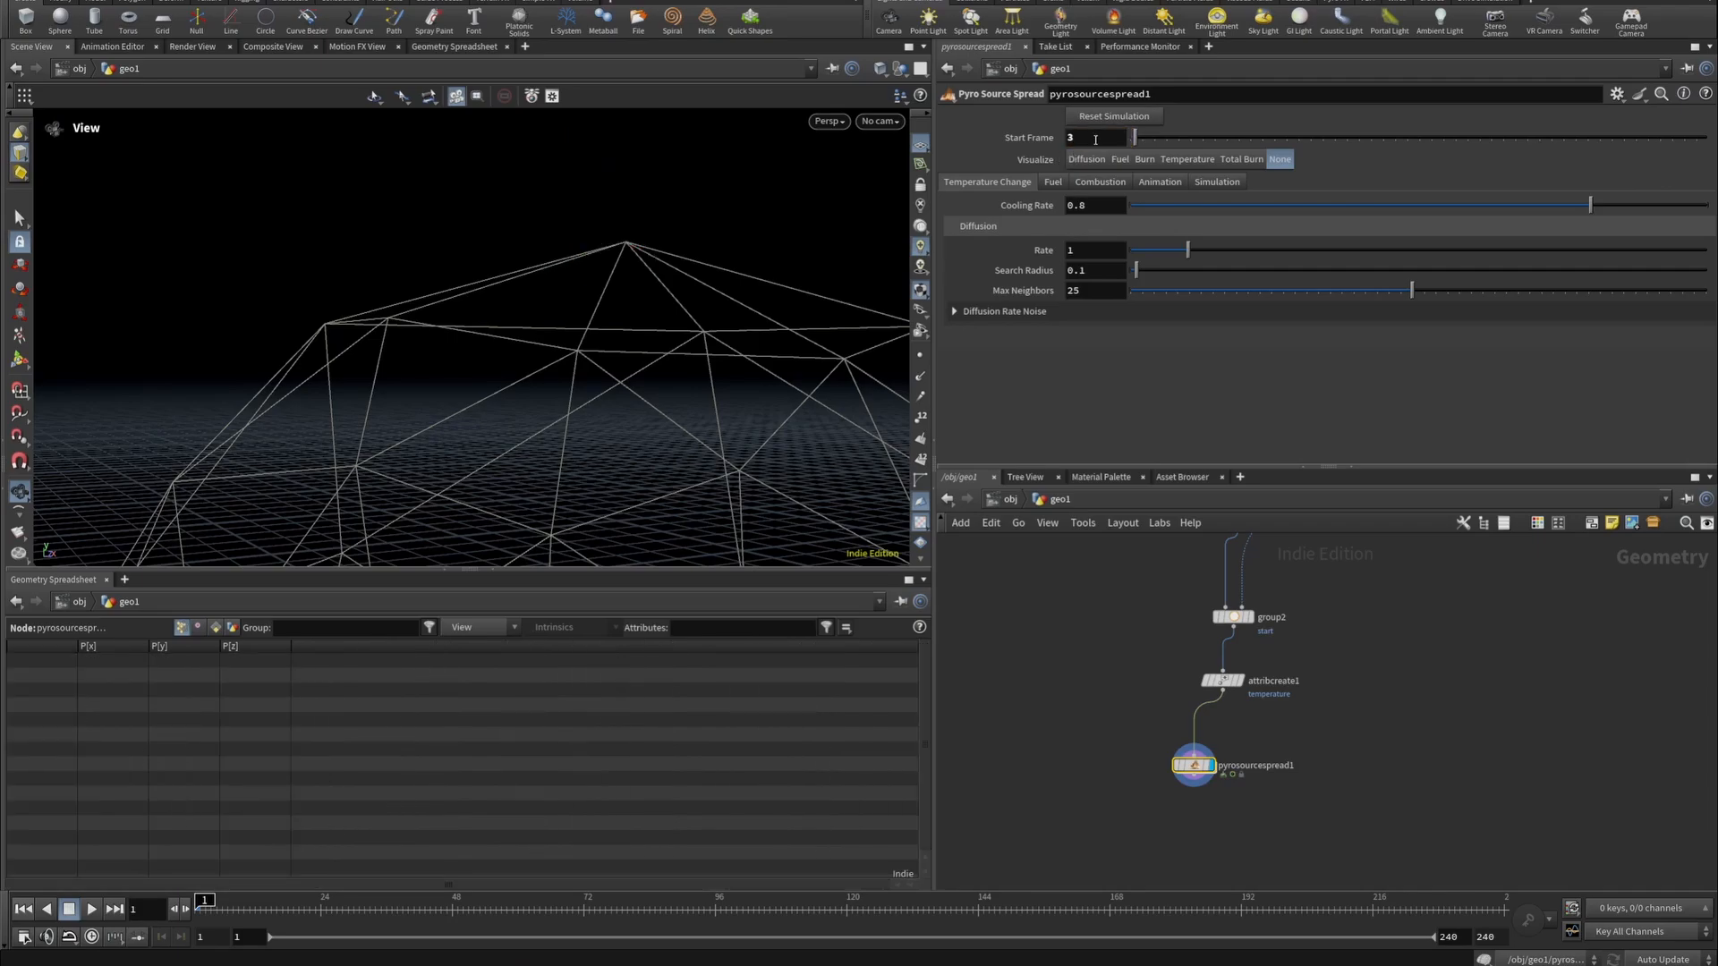
pyautogui.click(186, 908)
pyautogui.click(187, 909)
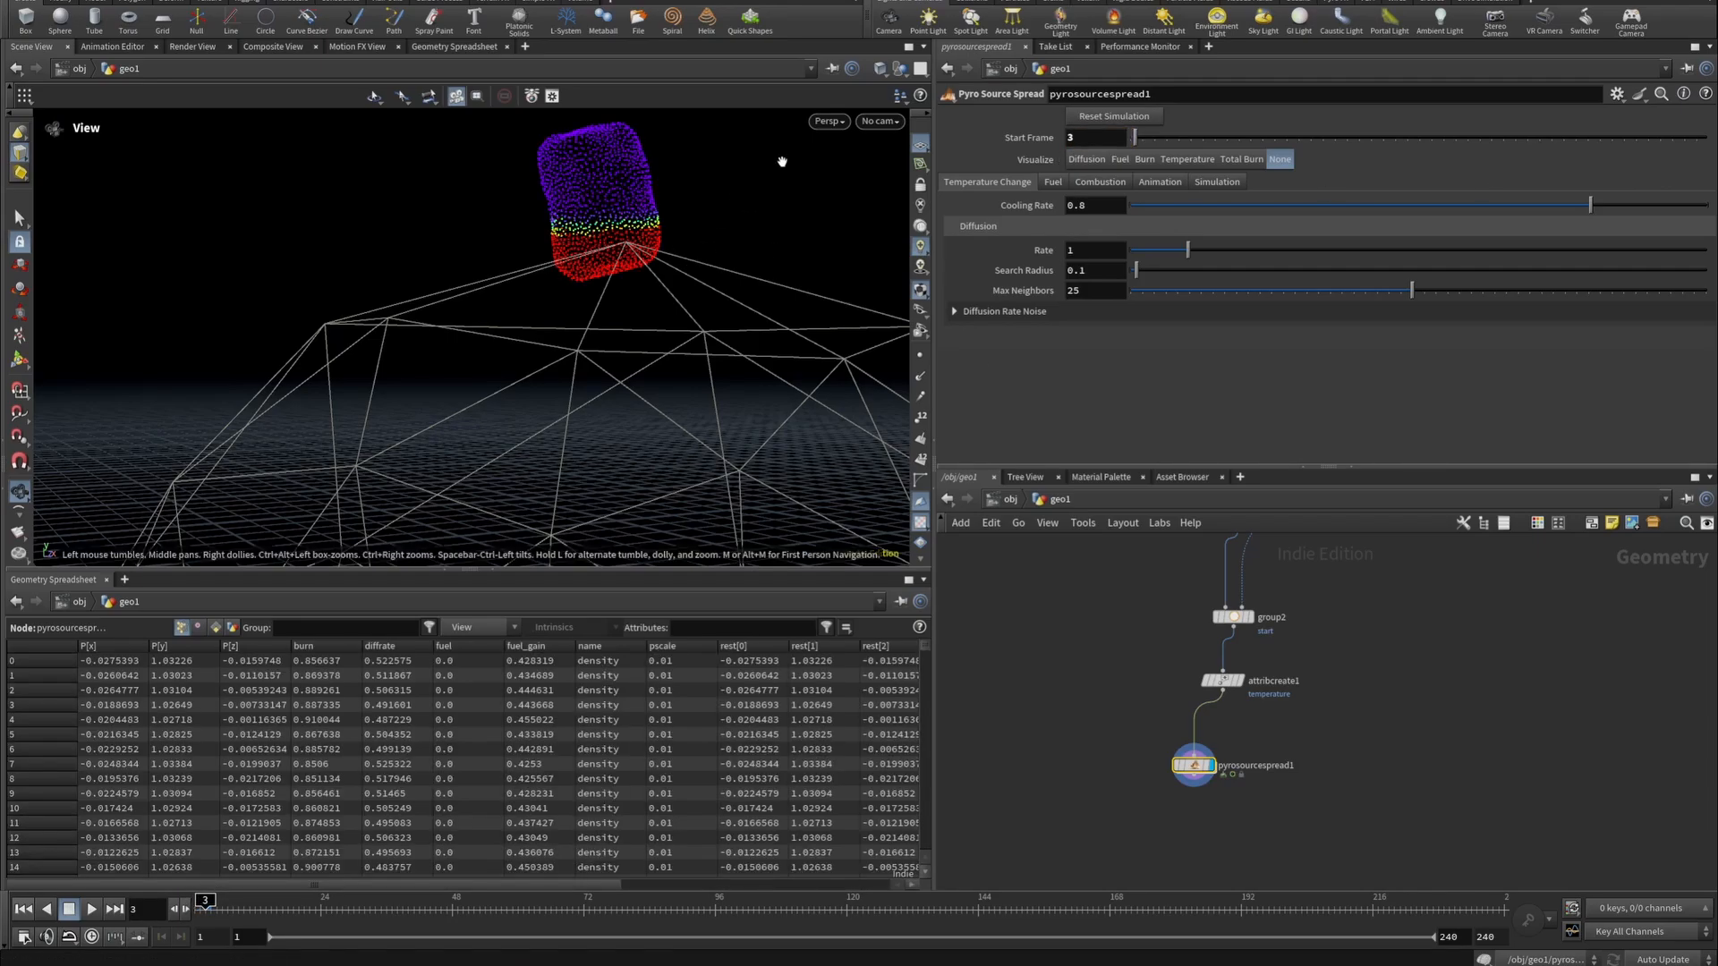
# Set the Pyro Source Spread cooling rate to 0.226.
pyautogui.click(1155, 206)
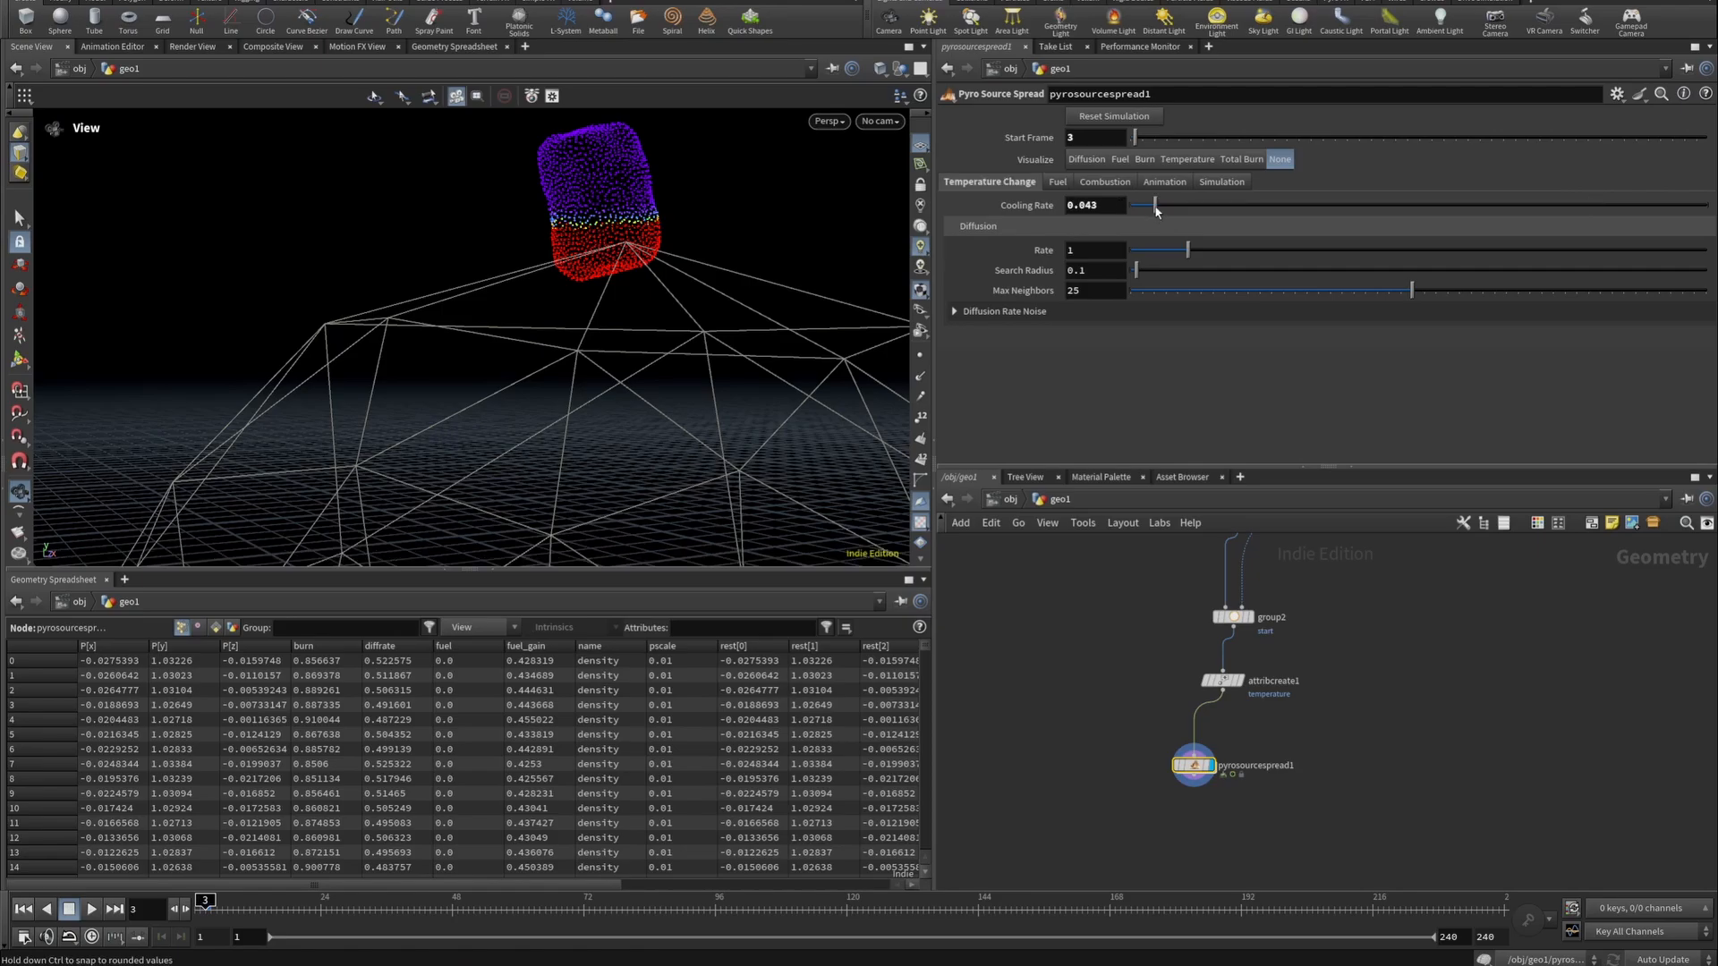
pyautogui.doubleClick(1083, 207)
pyautogui.write('0.22')
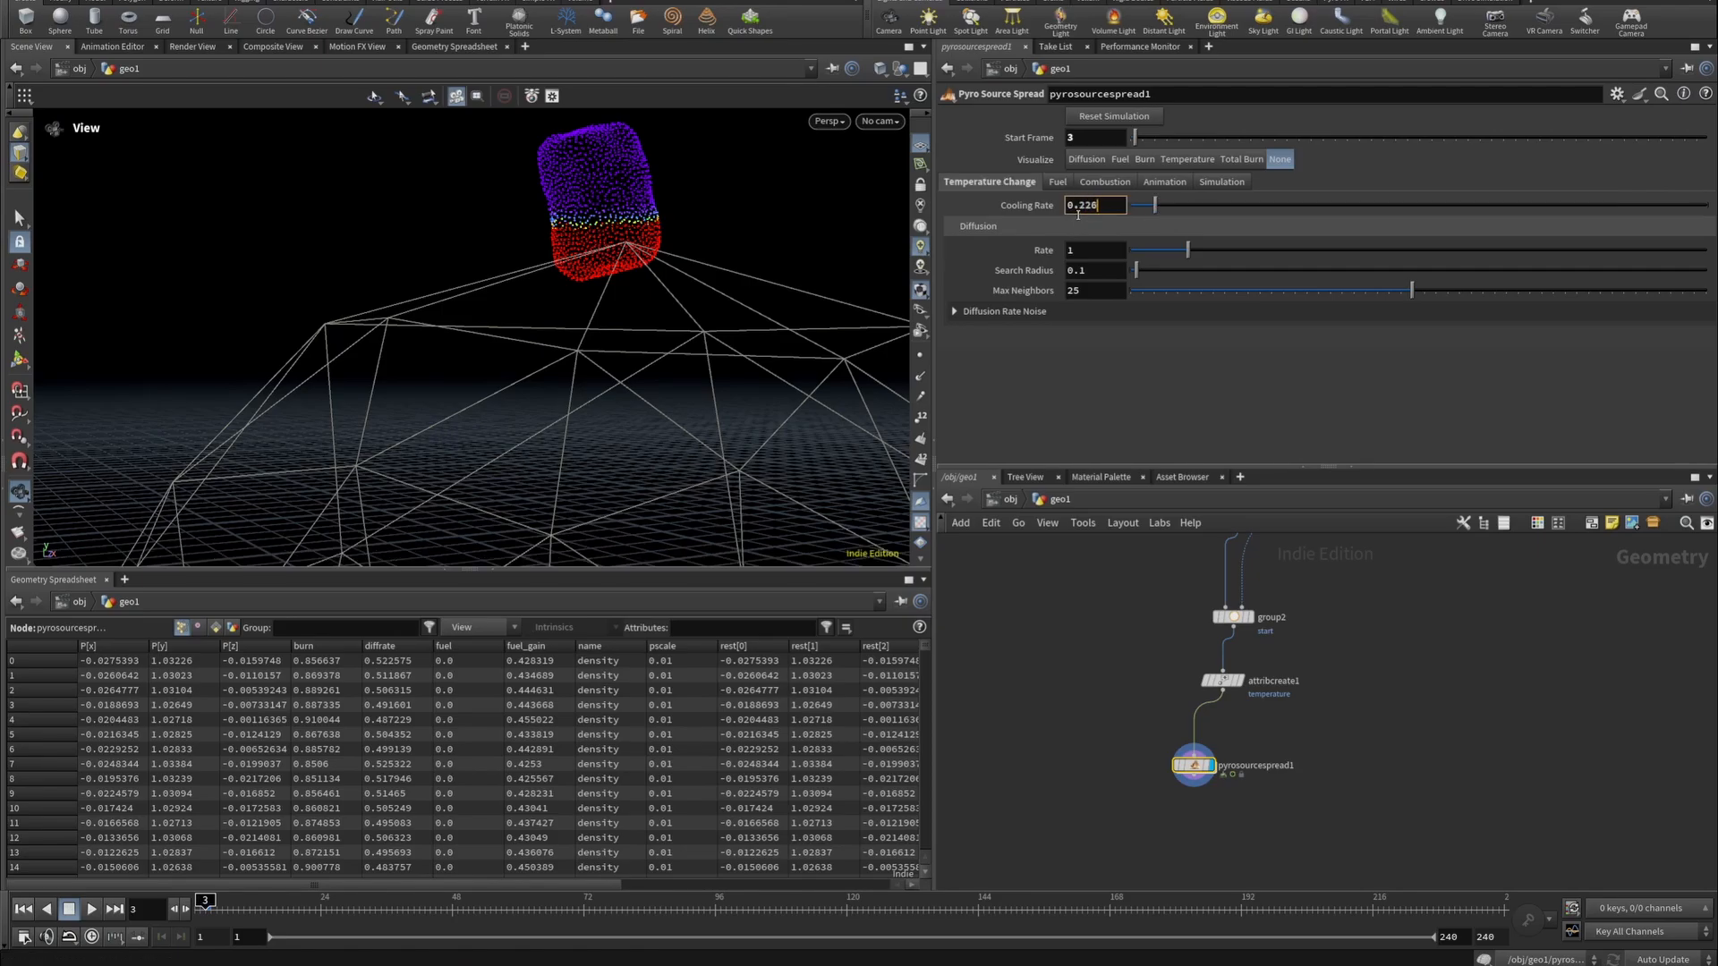
pyautogui.write('6')
pyautogui.press('Return')
# Play the simulation to review how the temperature spreads over the marshmallow, and return to frame 3.
pyautogui.click(92, 909)
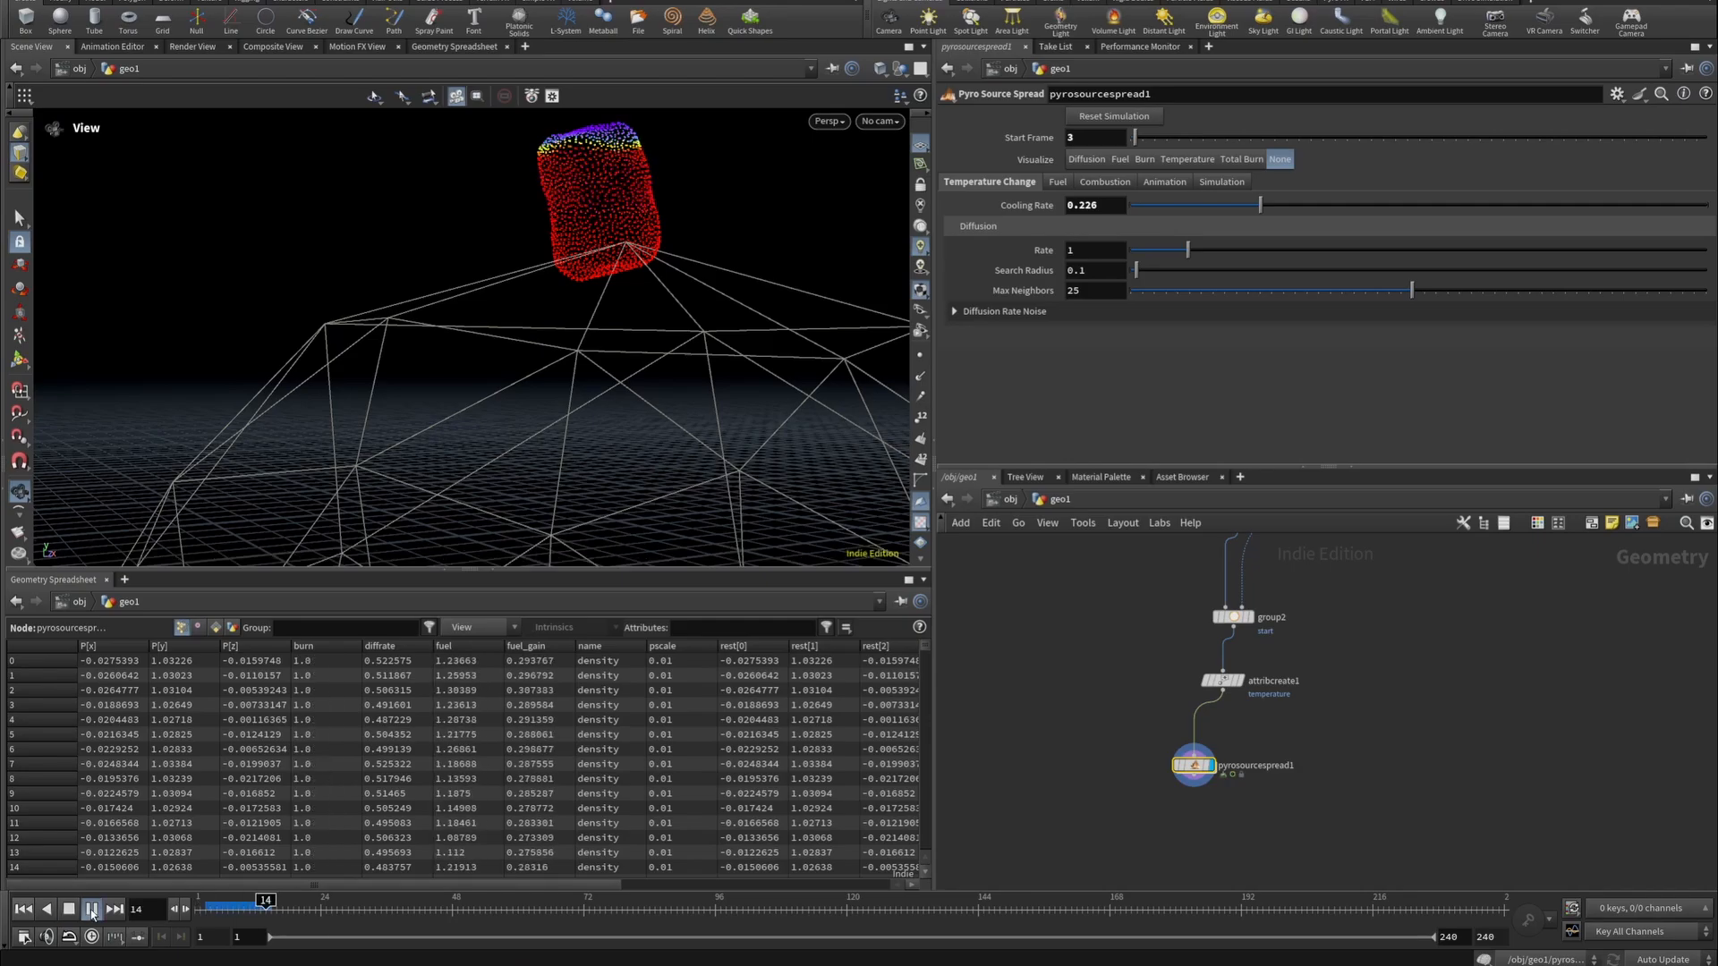
pyautogui.click(92, 910)
pyautogui.click(24, 909)
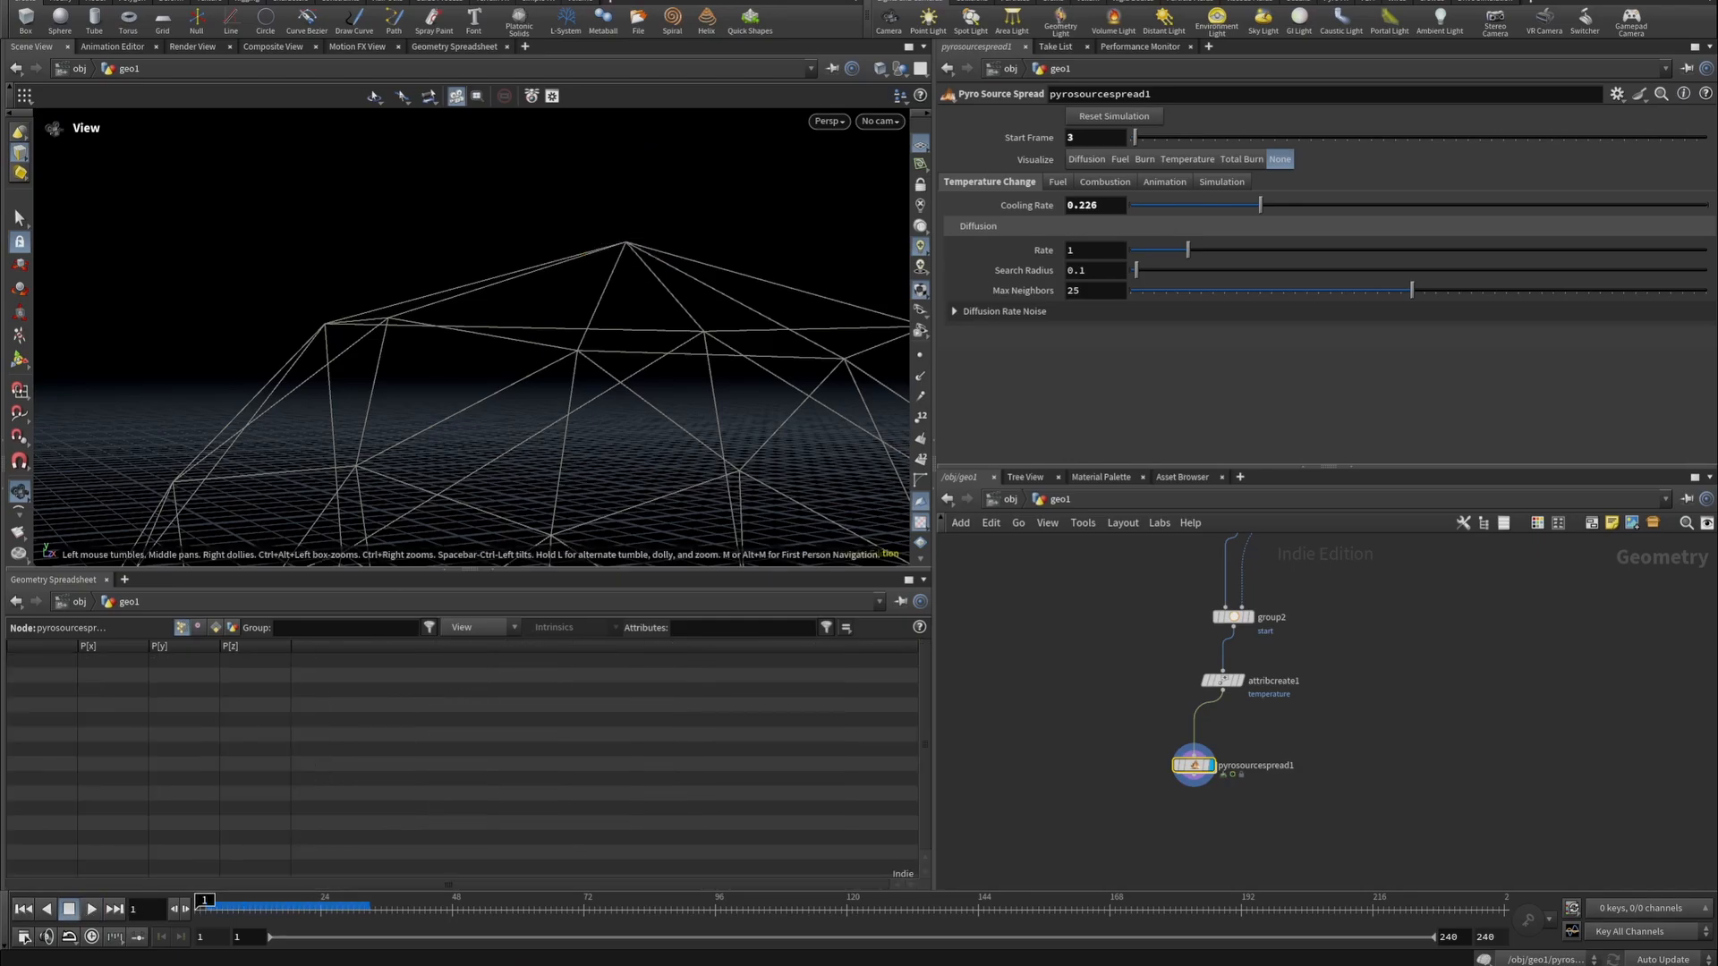
pyautogui.click(185, 909)
pyautogui.click(185, 909)
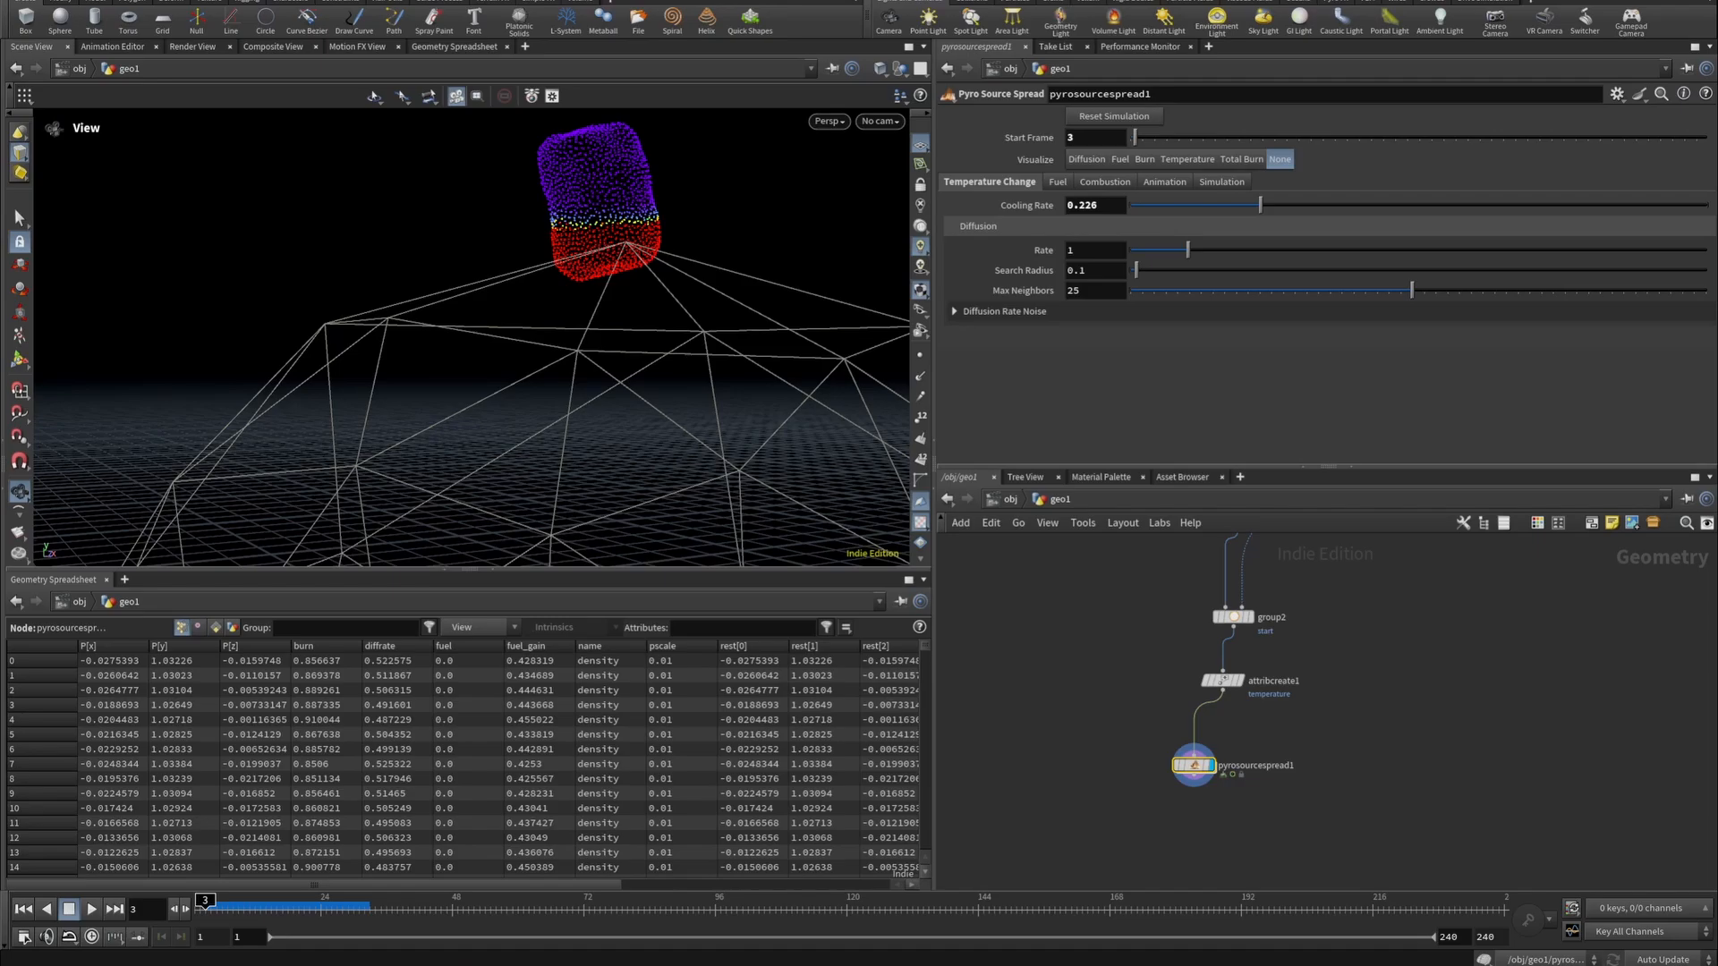
# Change the diffusion rate noise type to Periodic Perlin Flow.
pyautogui.click(977, 313)
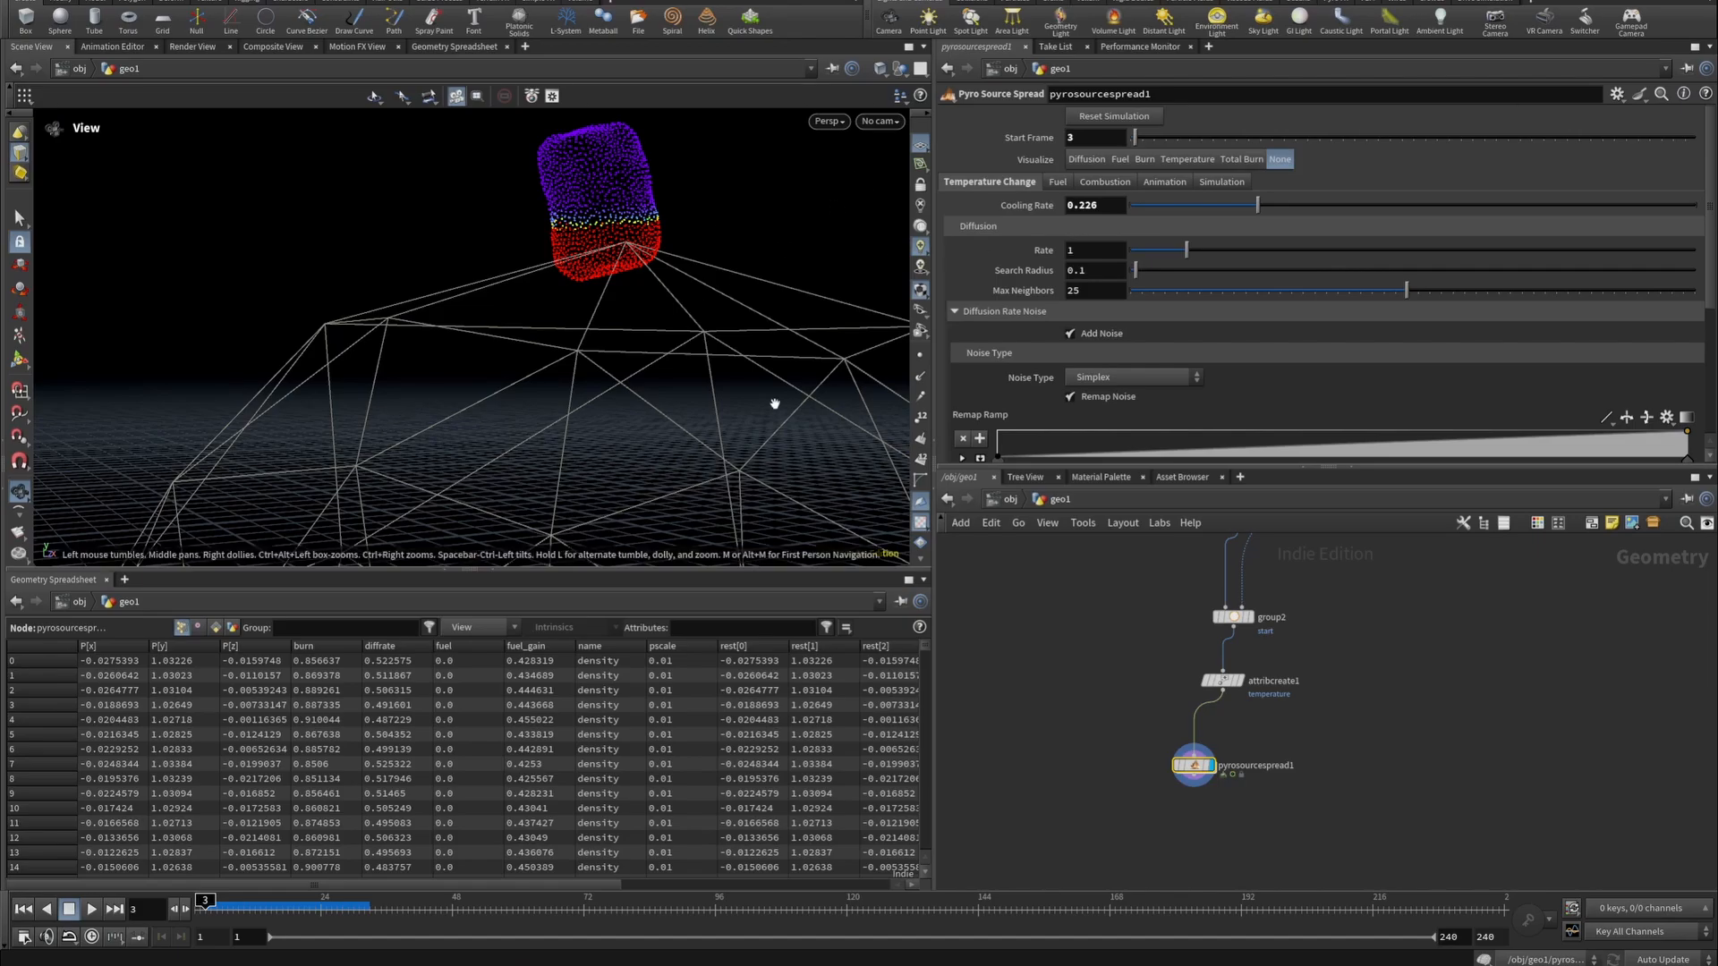
pyautogui.click(1133, 377)
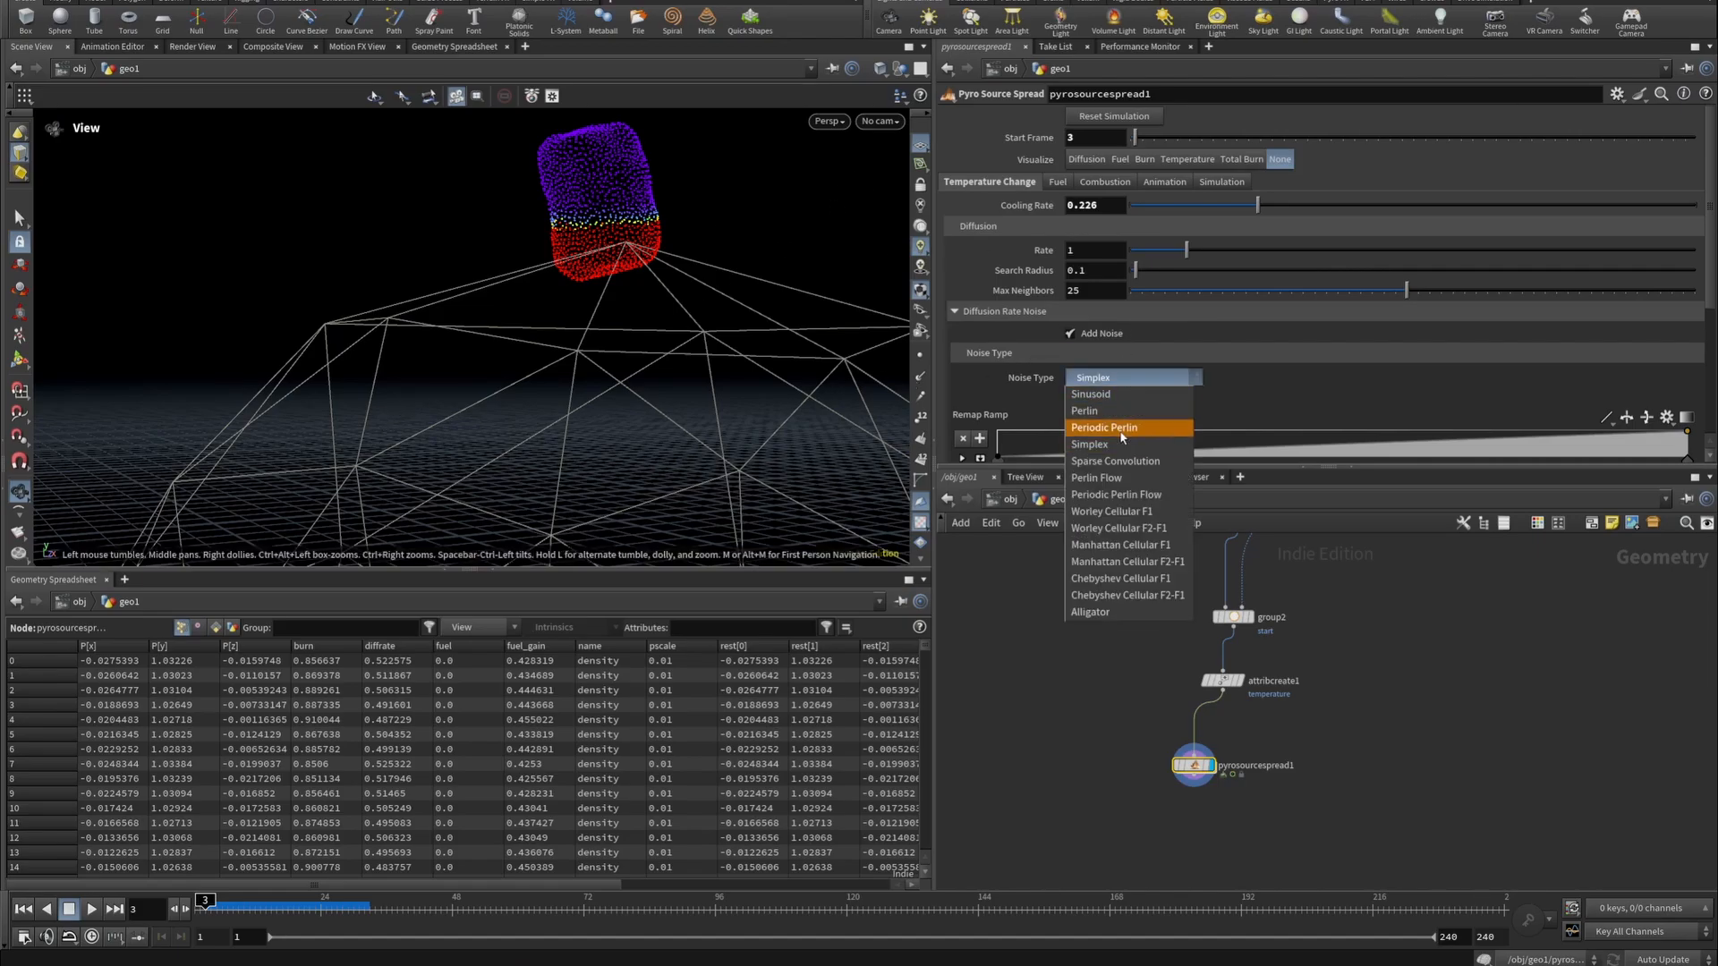
pyautogui.click(1116, 494)
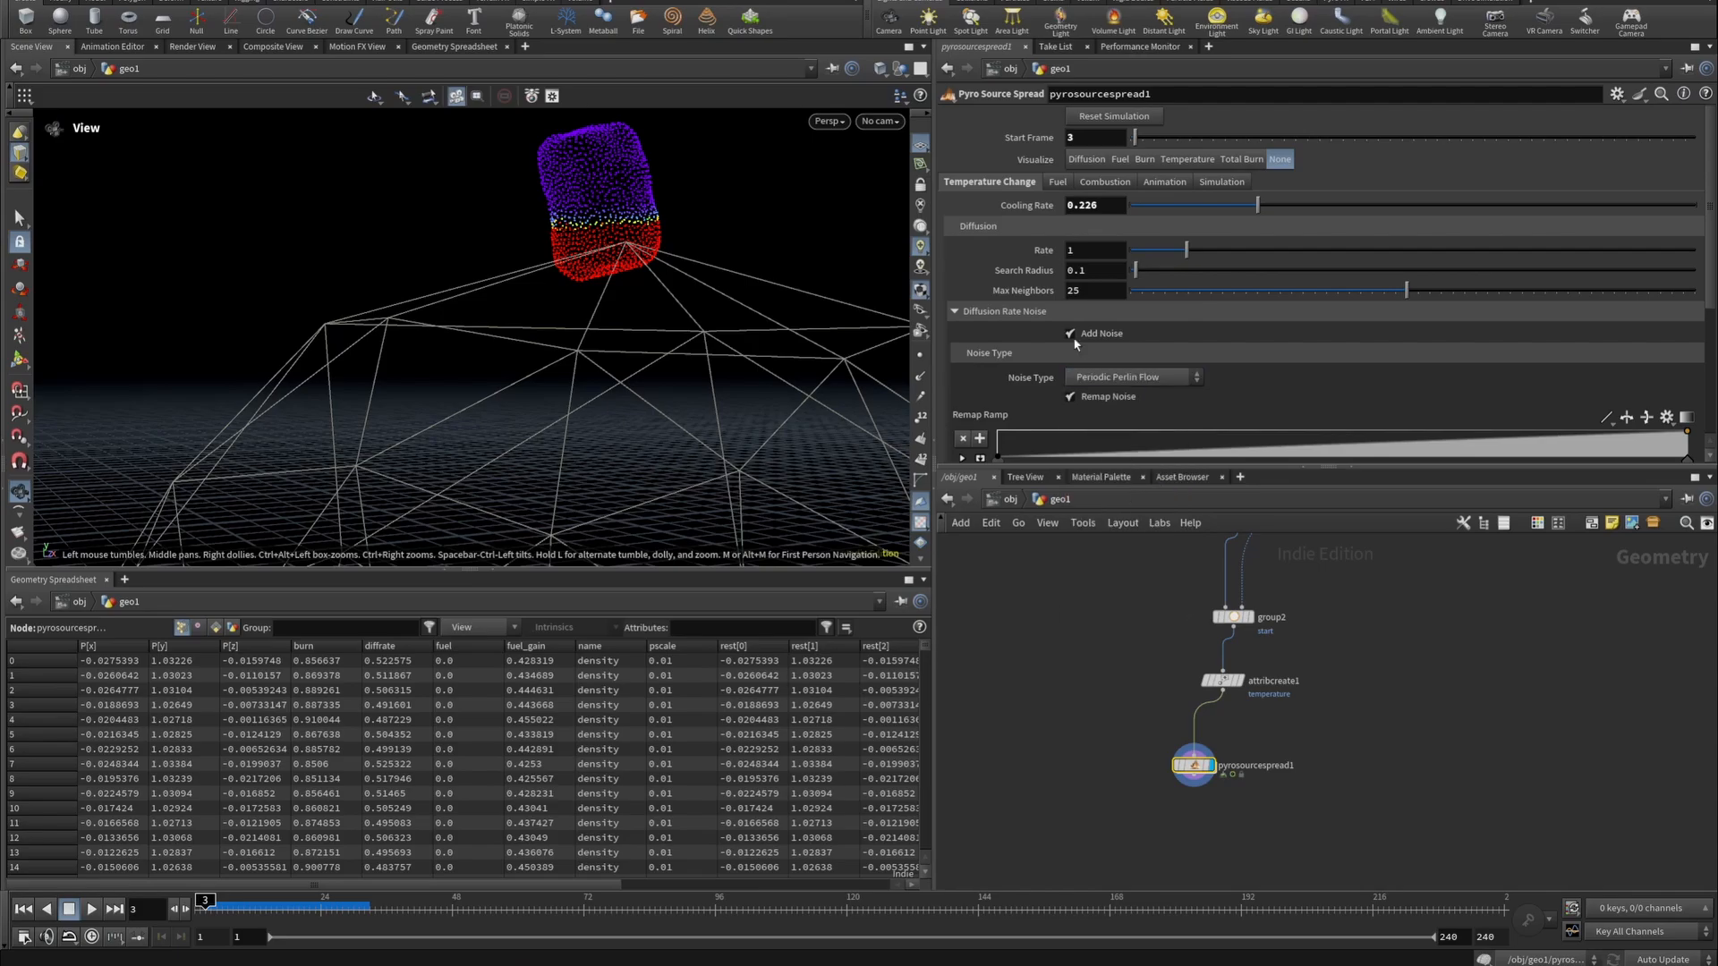
# Enlarge the diffusion noise remap ramp and add a low peak of about 0.36 near position 0.12 and a near-zero dip near 0.35.
pyautogui.scroll(-2, 1049, 329)
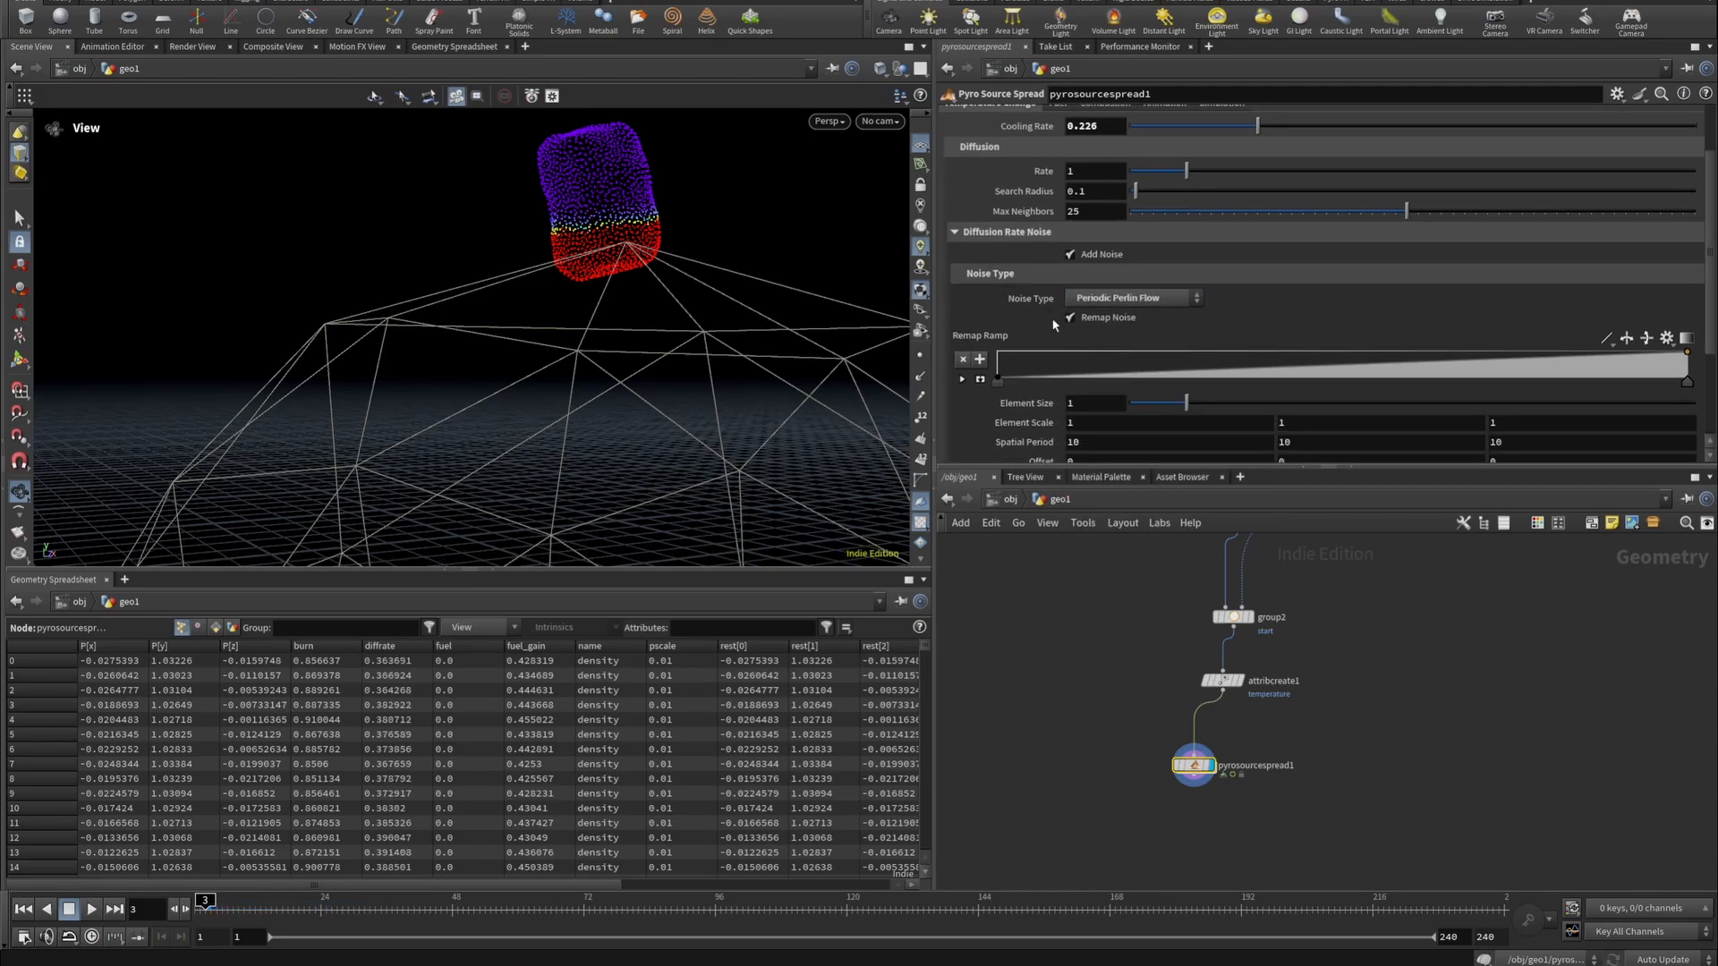
pyautogui.click(961, 379)
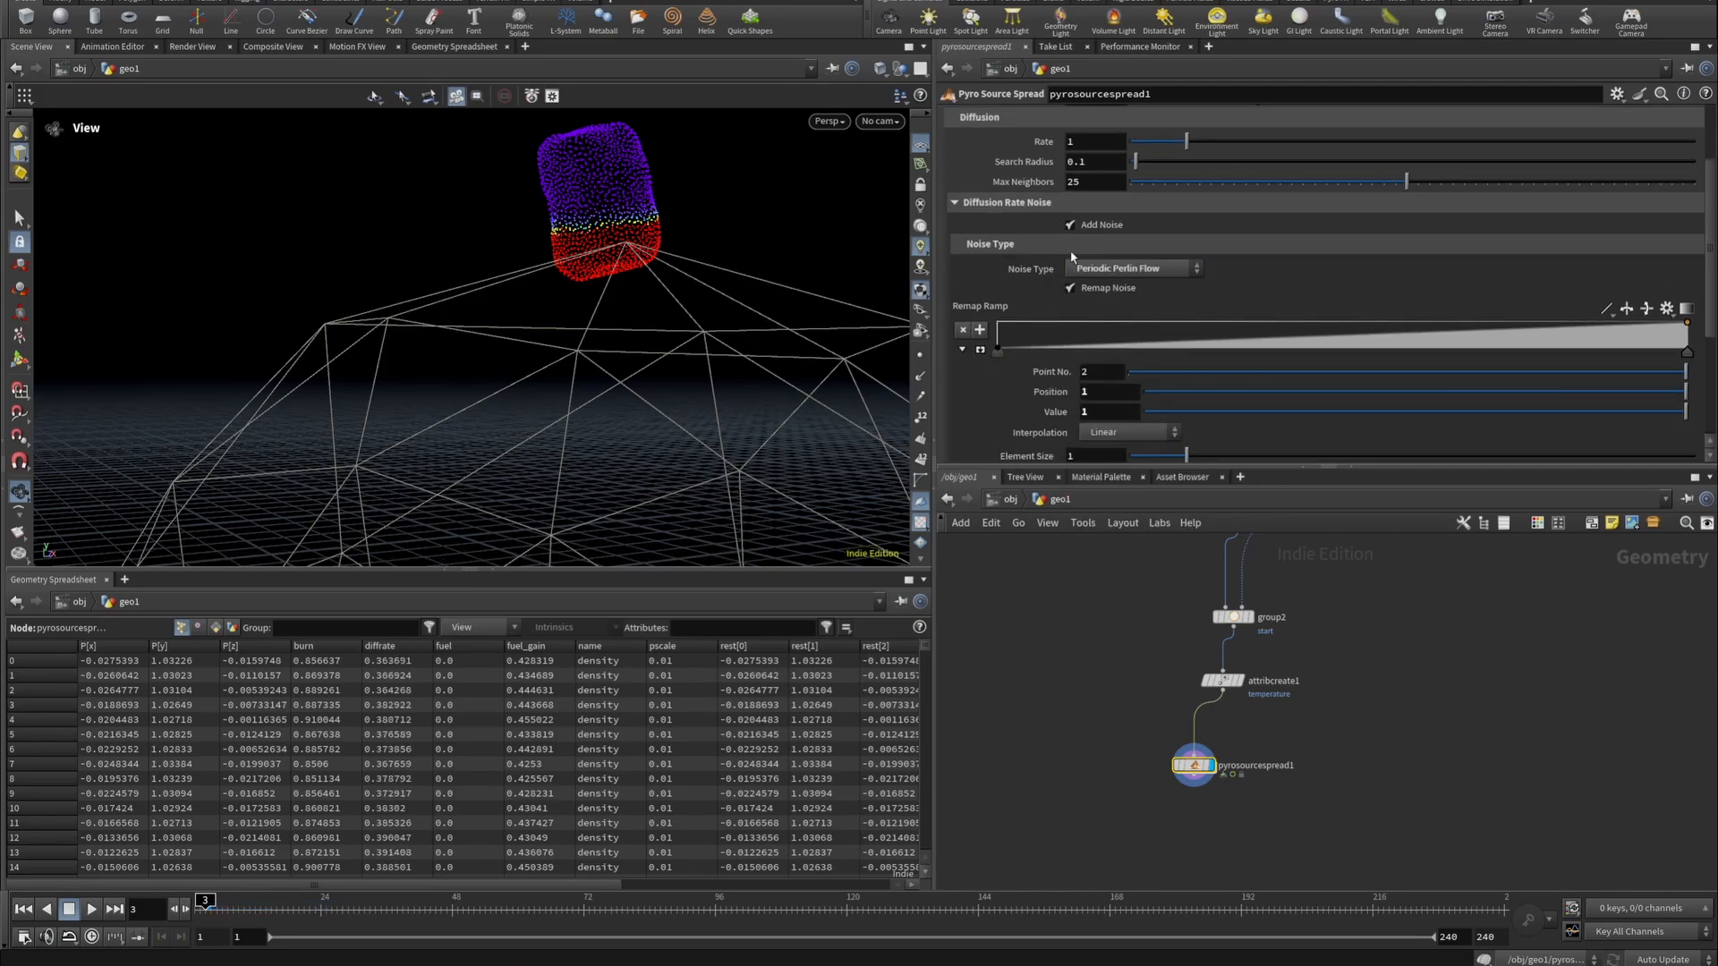
pyautogui.click(980, 349)
pyautogui.scroll(-2, 1247, 304)
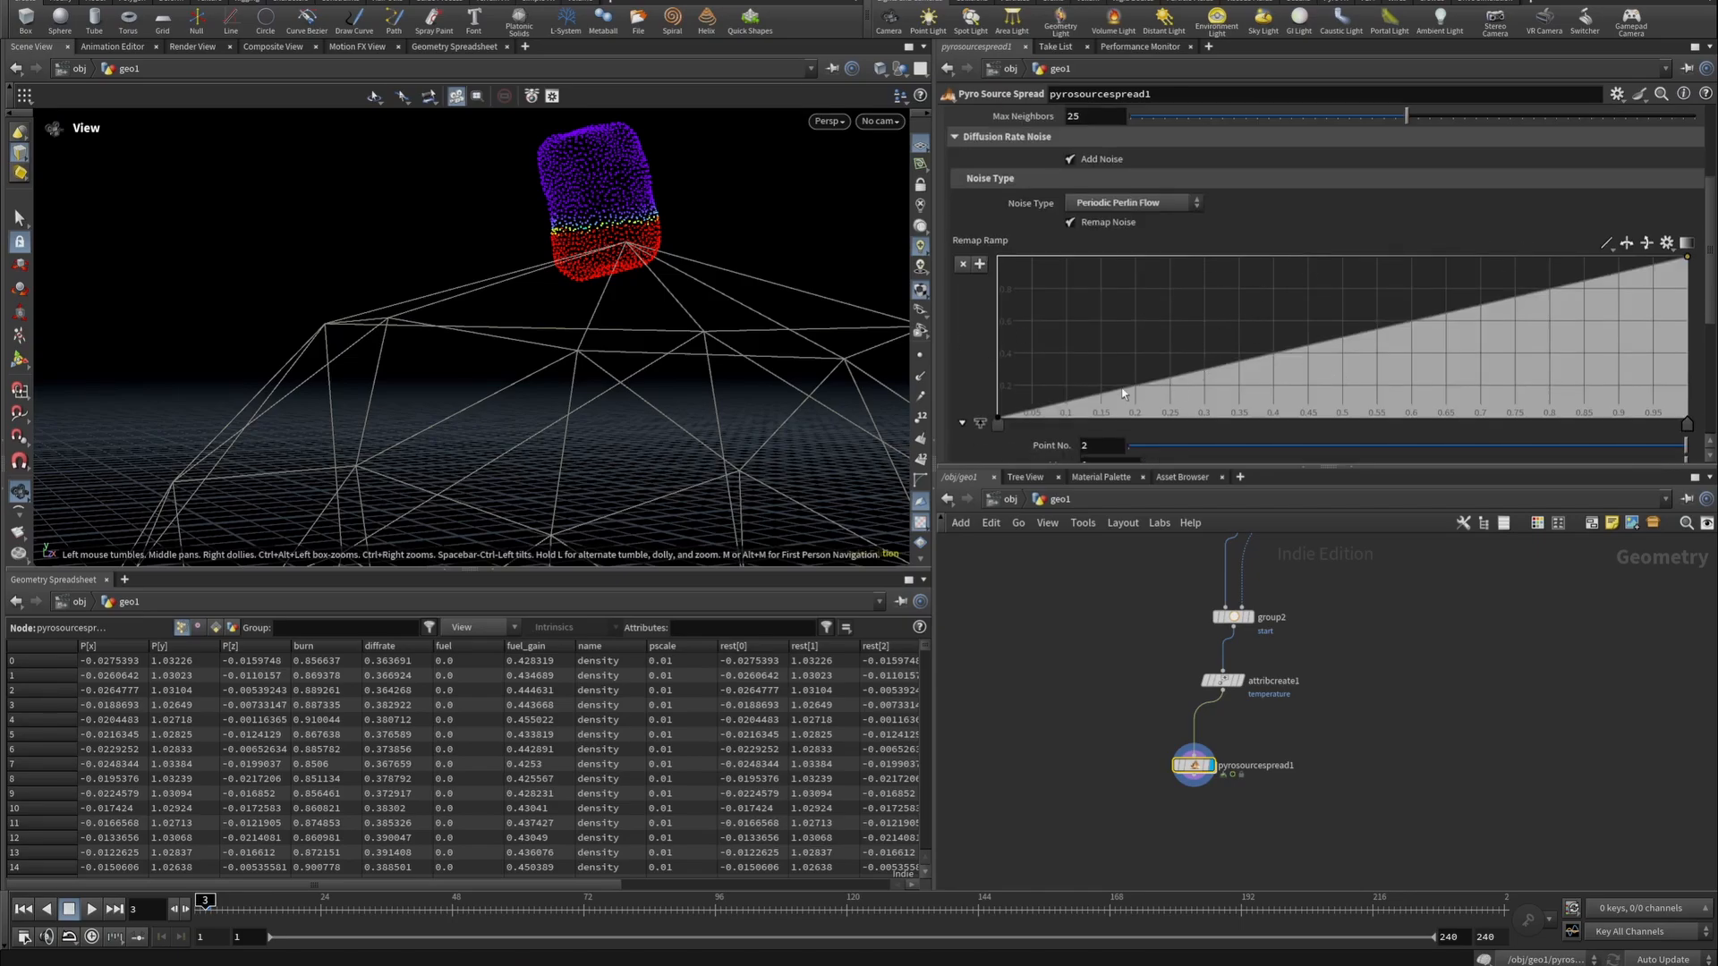
pyautogui.moveTo(1078, 398); pyautogui.dragTo(1076, 359)
pyautogui.moveTo(1190, 340); pyautogui.dragTo(1240, 414)
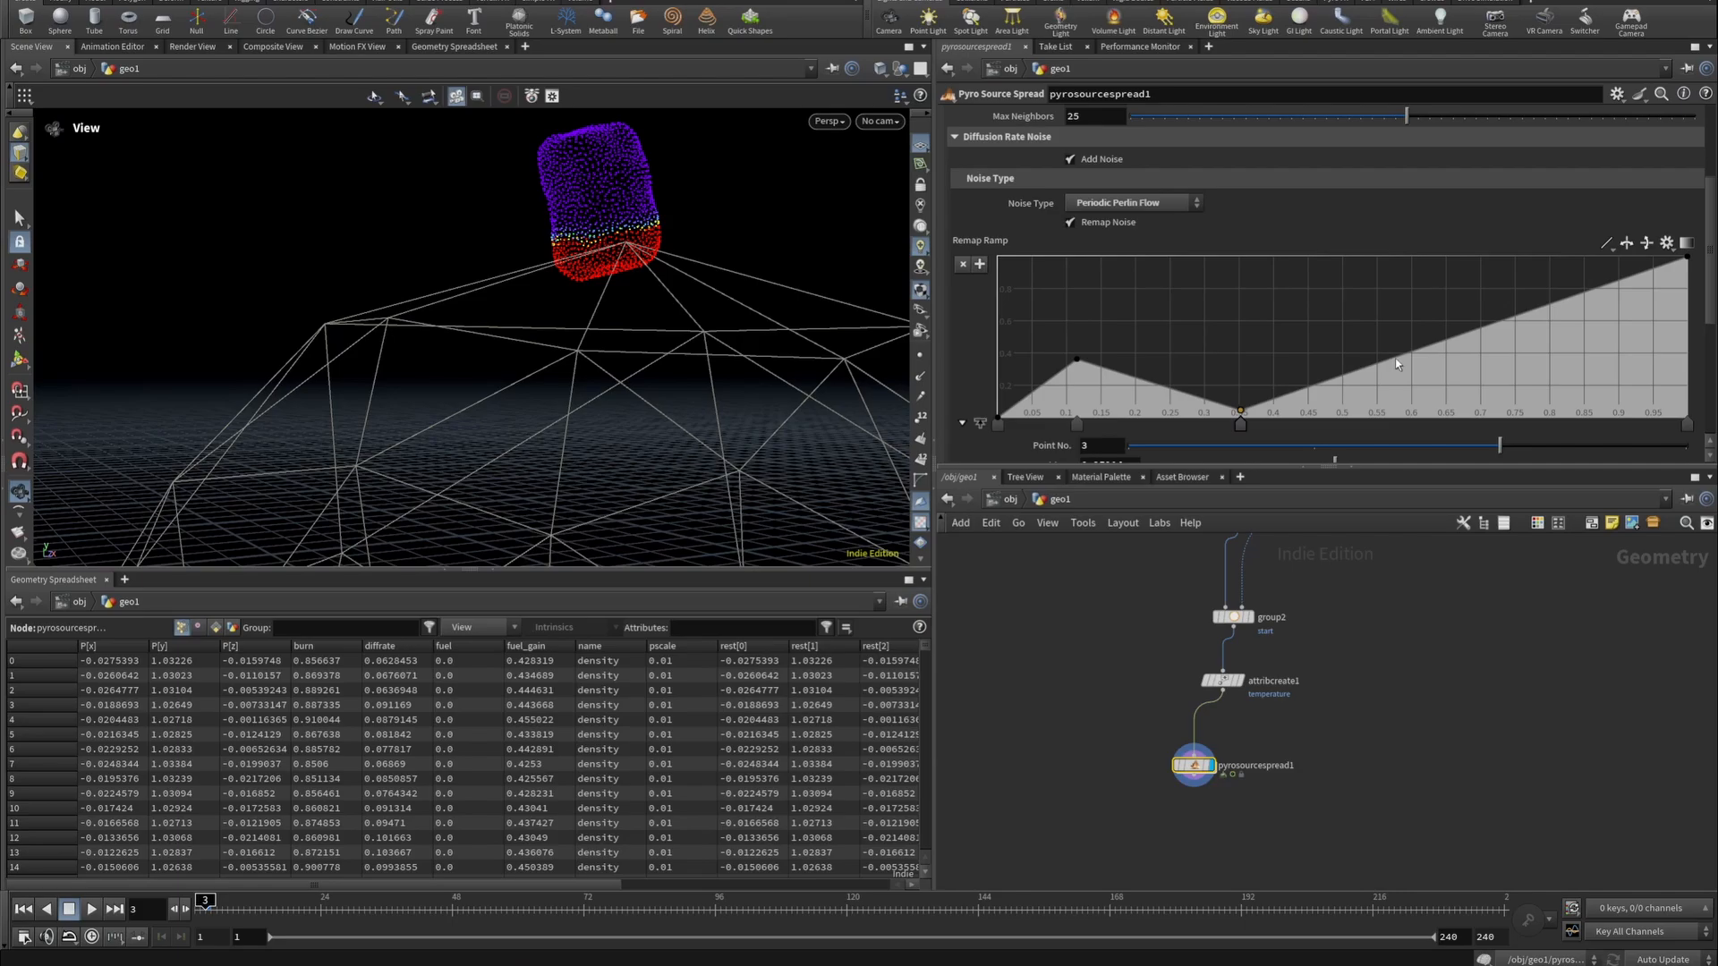
# Add remap ramp points of about 0.8 near position 0.59 and 0.75 near 0.81, and lower the end point to about 0.95.
pyautogui.moveTo(1394, 359); pyautogui.dragTo(1407, 289)
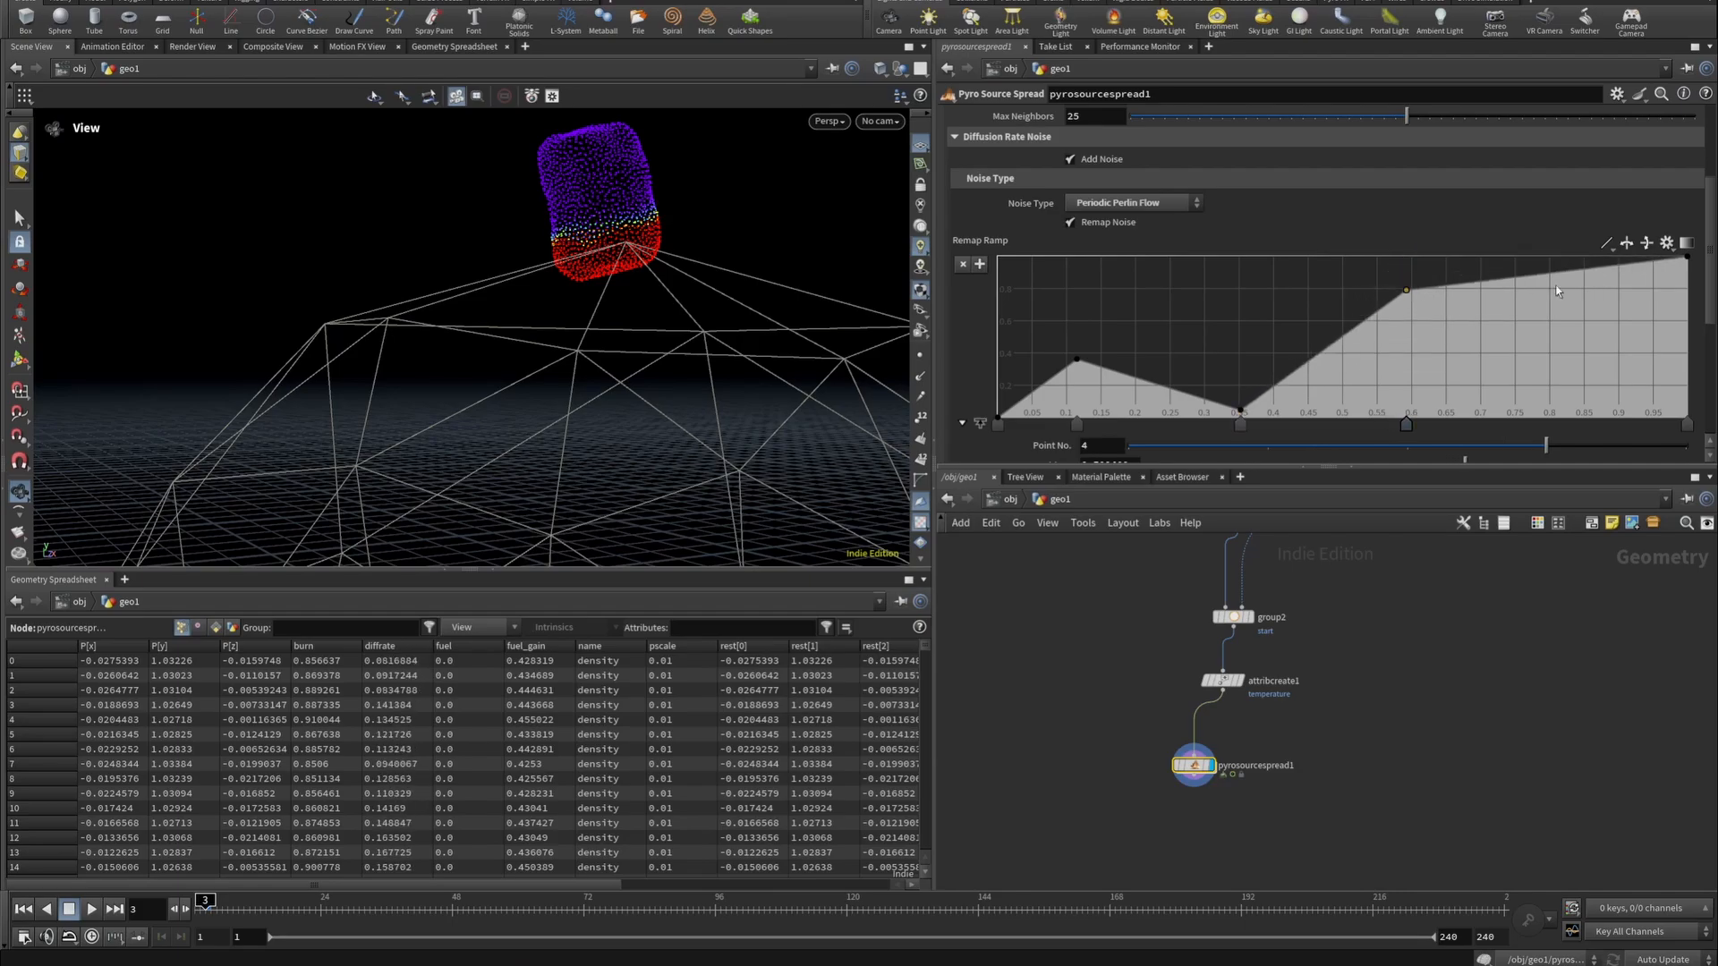
pyautogui.moveTo(1539, 274)
pyautogui.mouseDown()
pyautogui.moveTo(1560, 325)
pyautogui.moveTo(1562, 299)
pyautogui.mouseUp()
pyautogui.moveTo(1688, 259); pyautogui.dragTo(1688, 266)
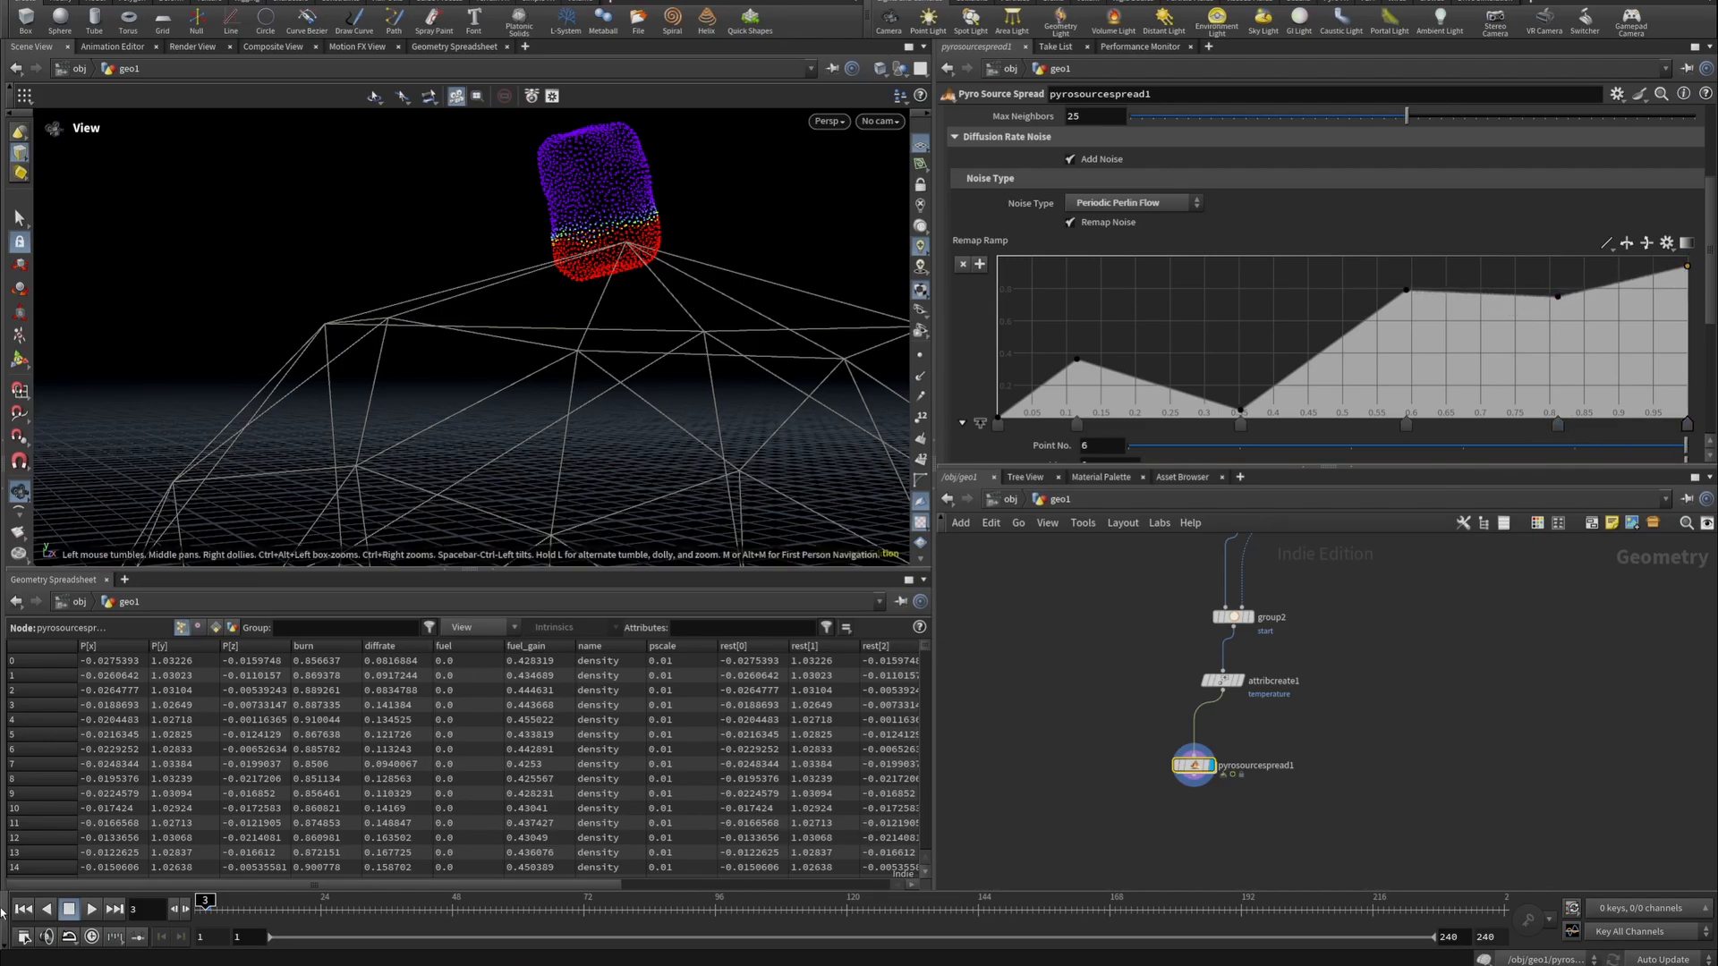
# Play the simulation to review the spread with the new noise ramp, and return to frame 1.
pyautogui.click(91, 909)
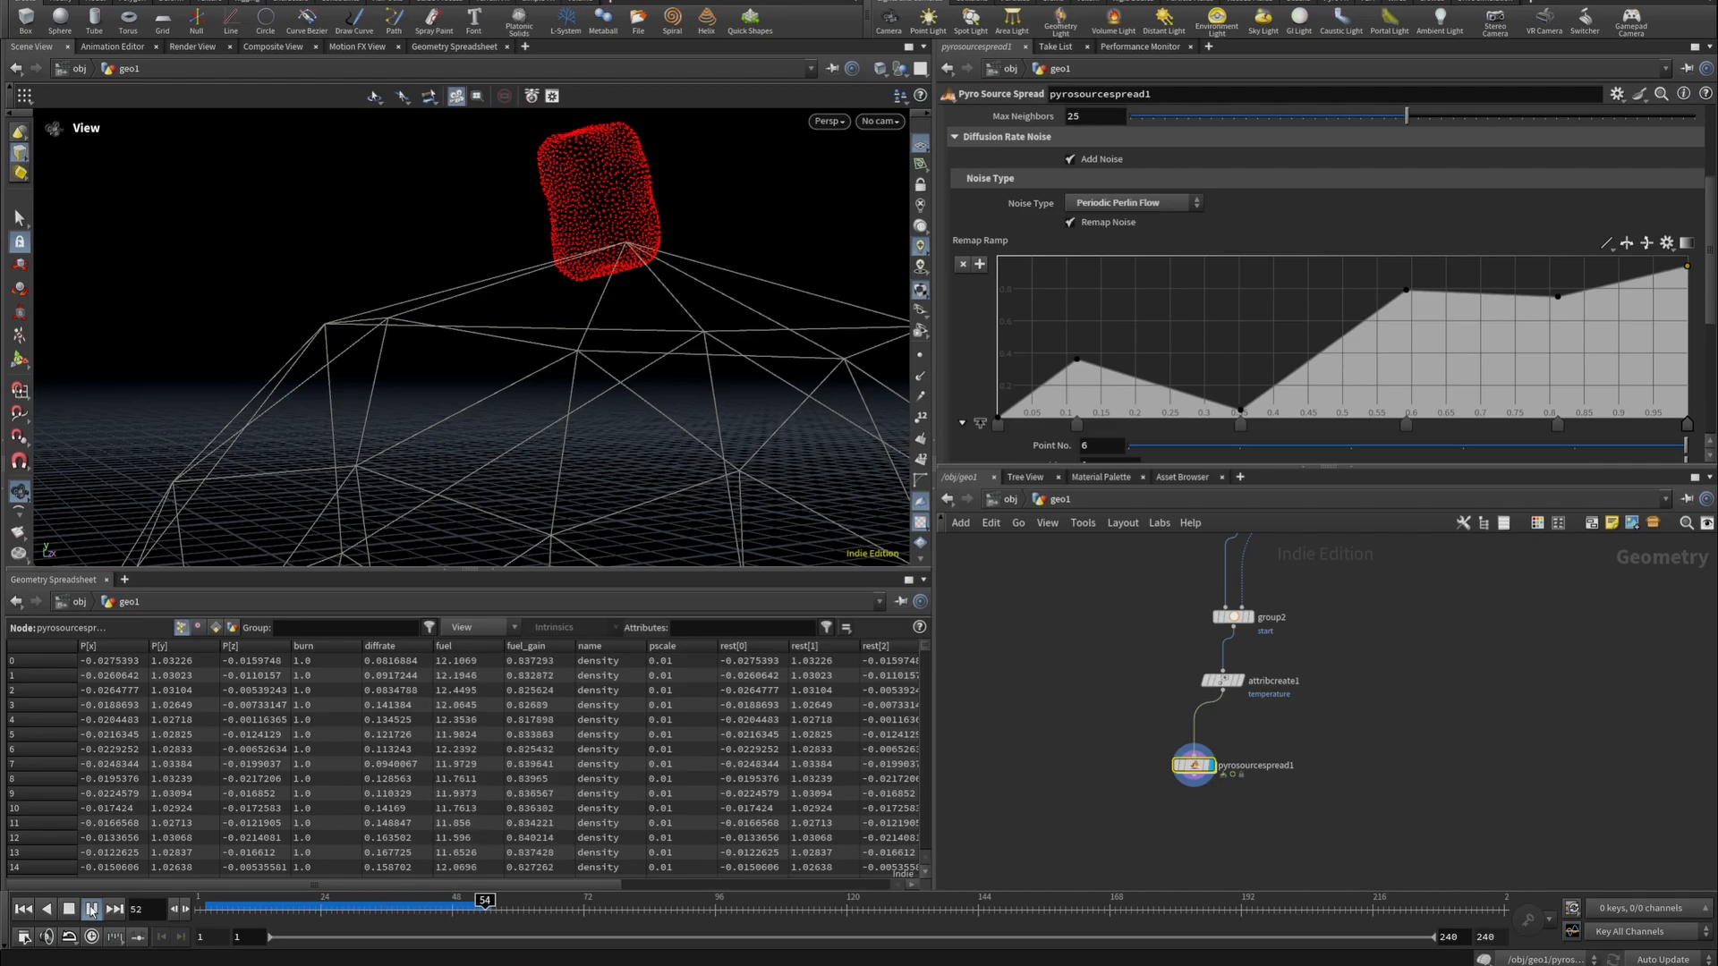
pyautogui.click(92, 909)
pyautogui.moveTo(211, 911)
pyautogui.mouseDown()
pyautogui.moveTo(370, 910)
pyautogui.moveTo(191, 916)
pyautogui.mouseUp()
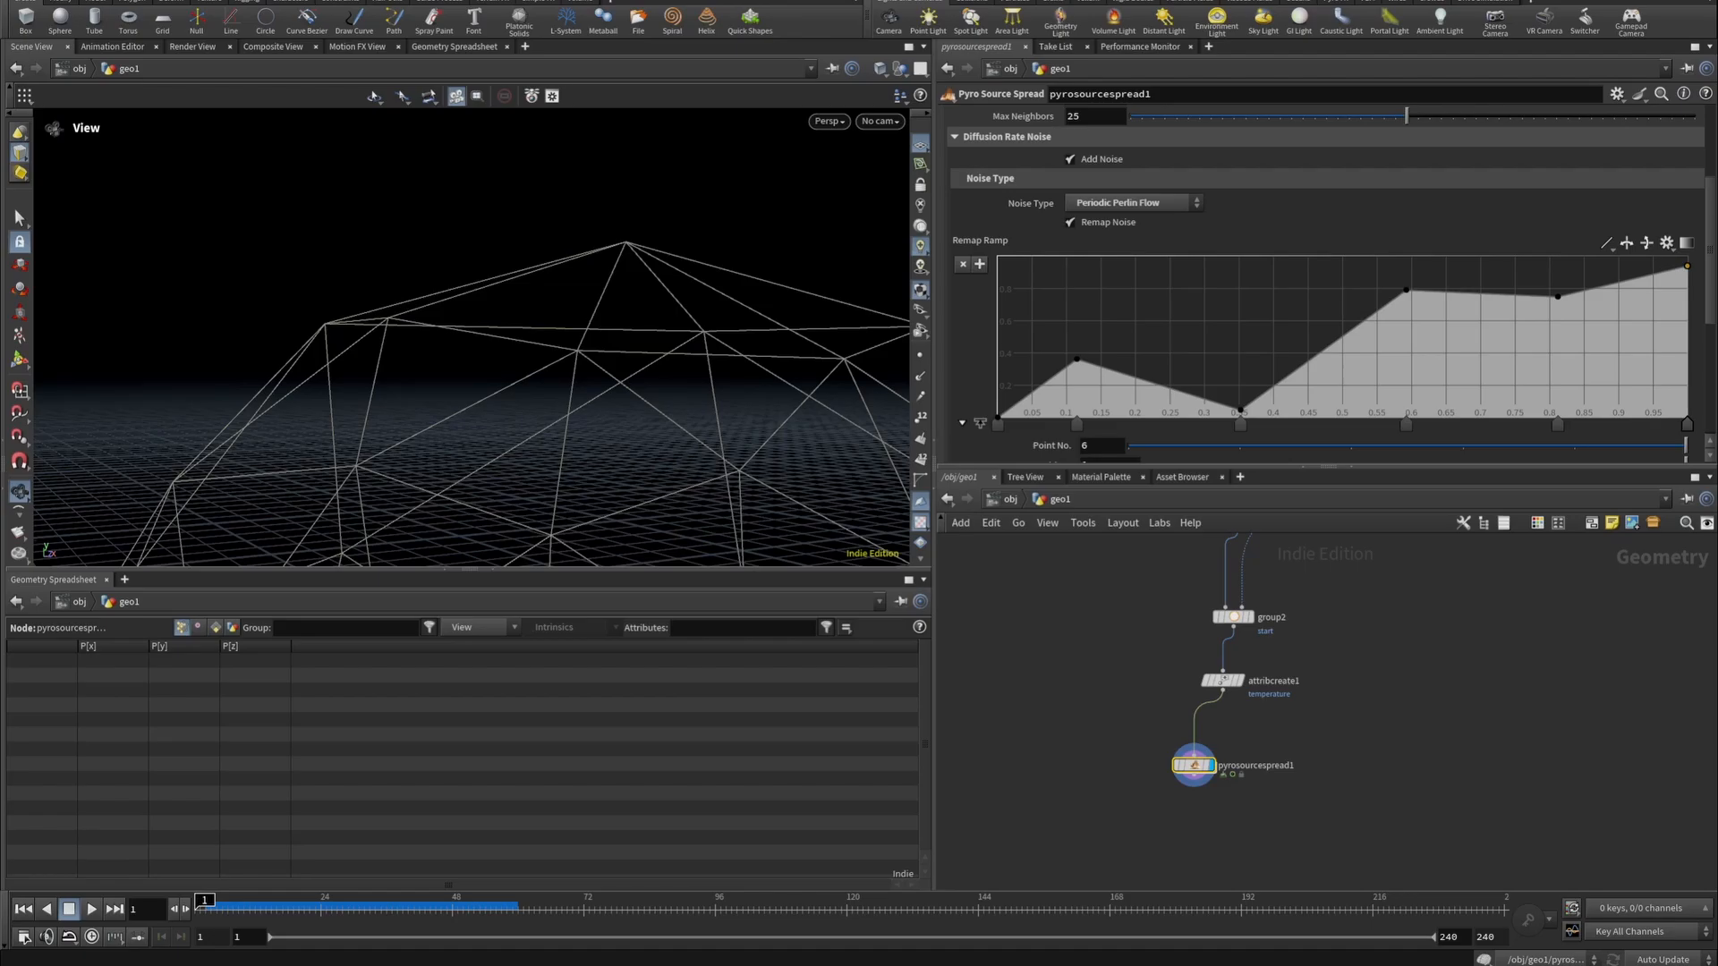
# Branch a displayed Attribute Wrangle off attribcreate1 with the VEXpression f@temperature=0;.
pyautogui.click(1225, 692)
pyautogui.press('Tab')
pyautogui.write('a')
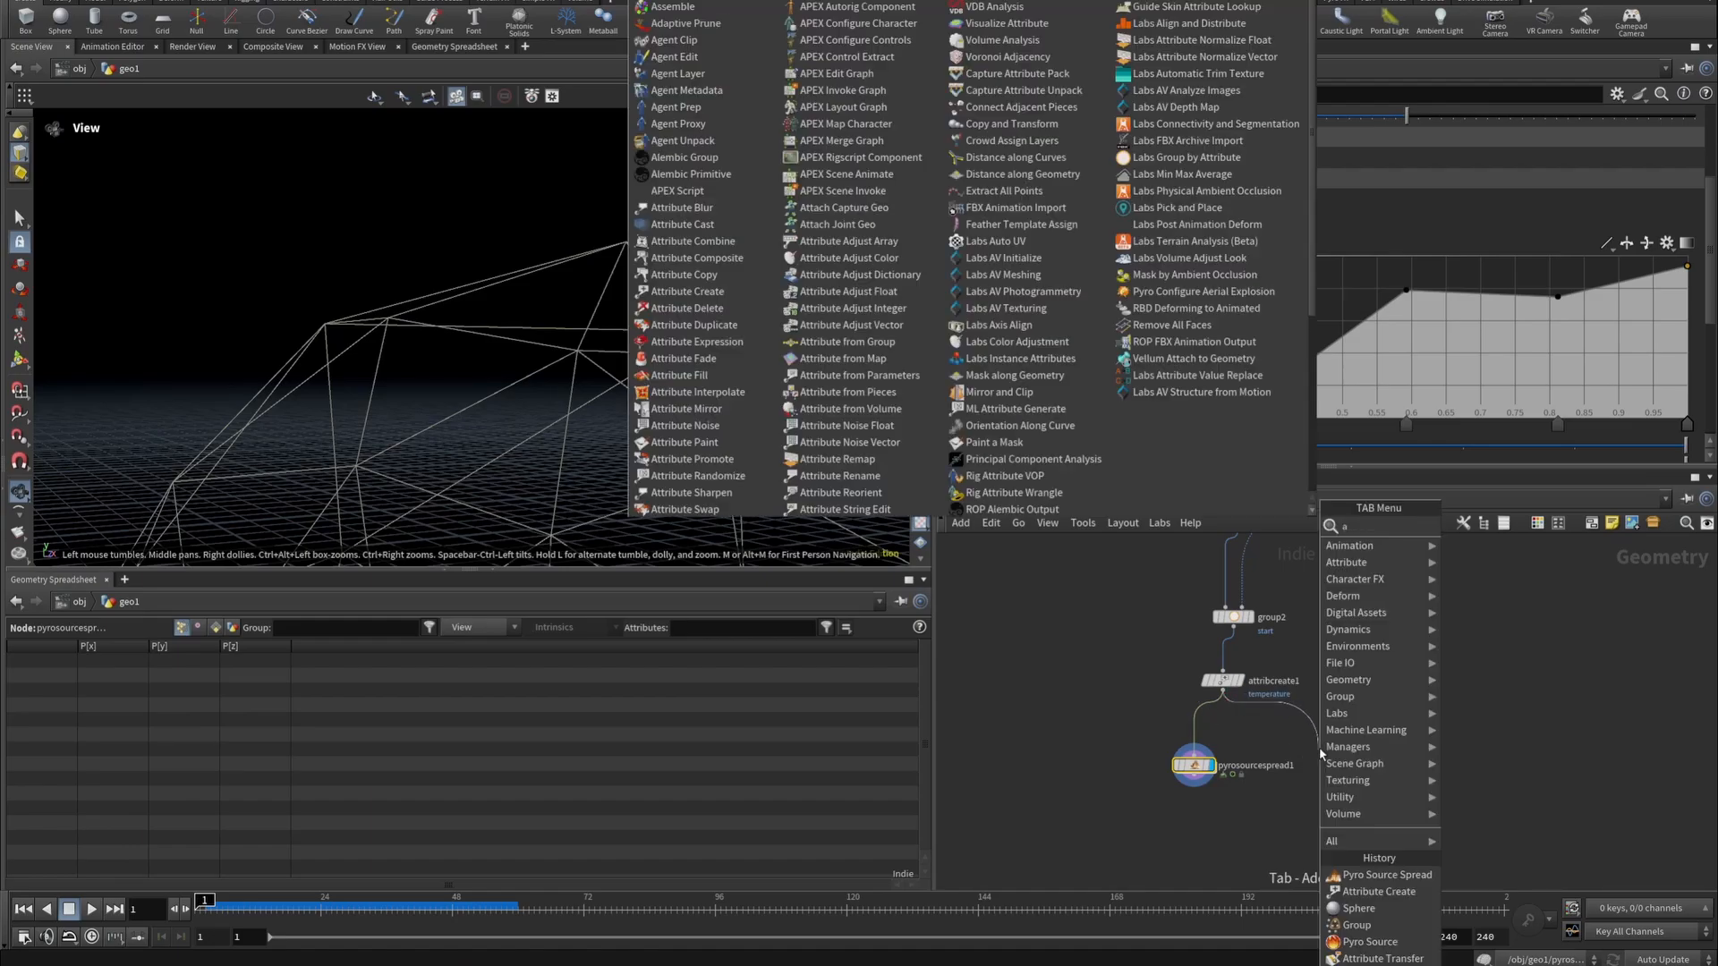
pyautogui.write('ttrw')
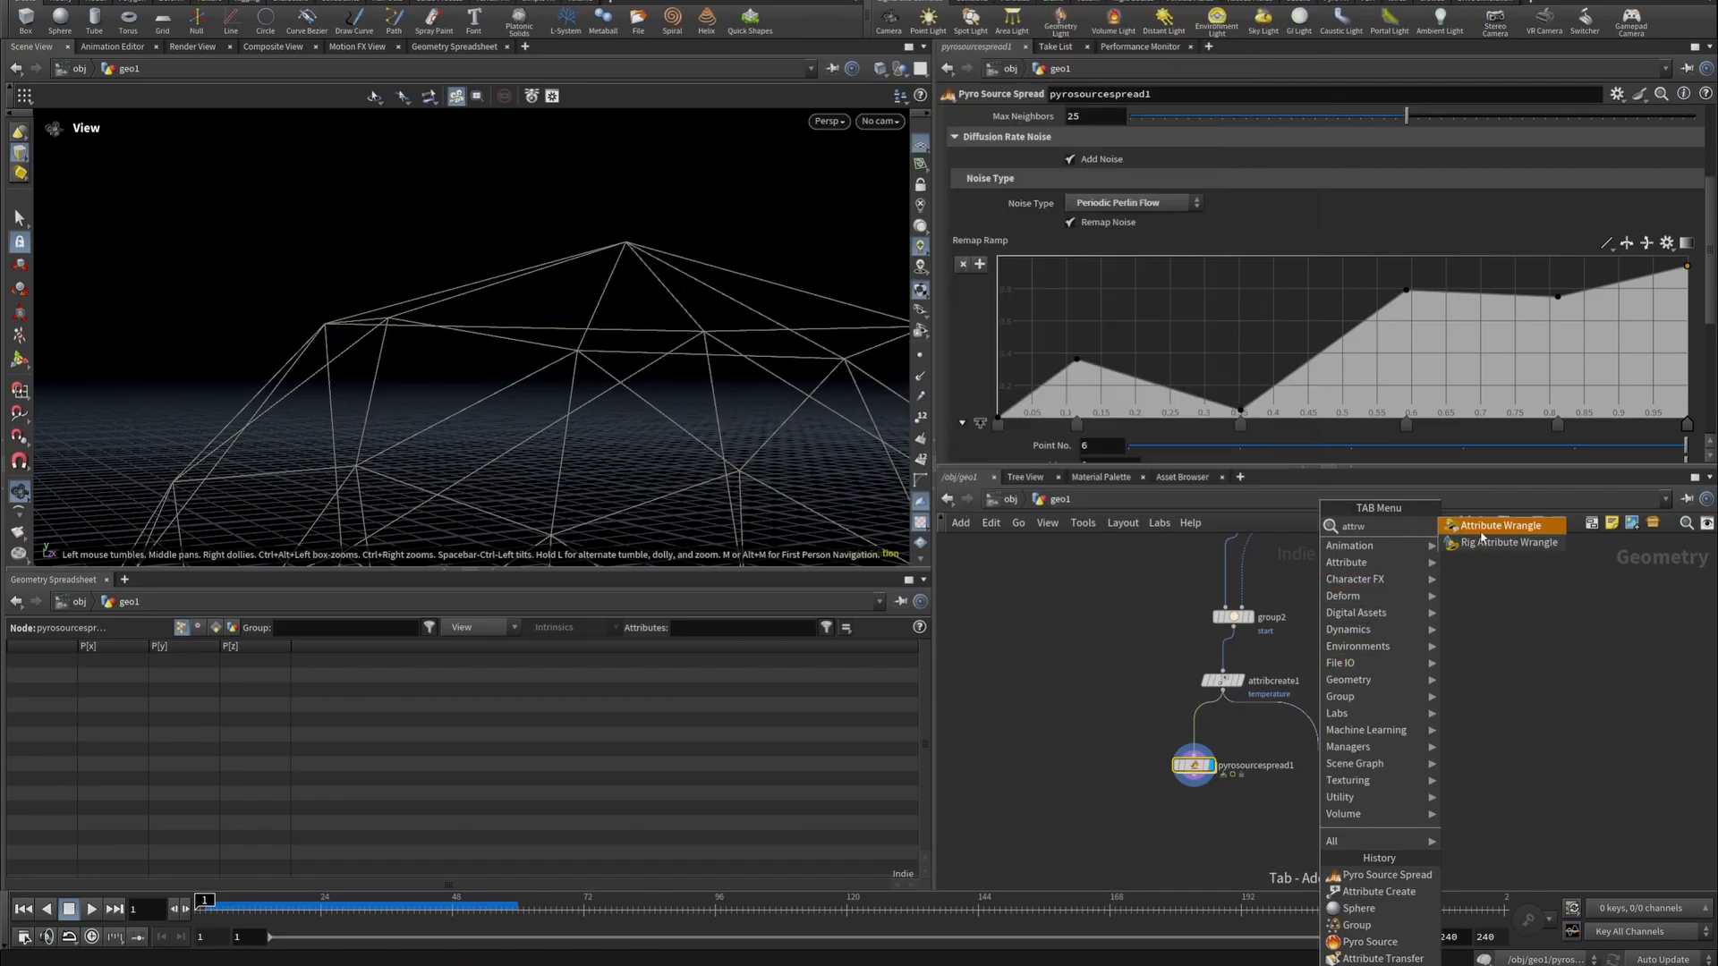
pyautogui.click(1480, 536)
pyautogui.click(1332, 750)
pyautogui.click(1314, 740)
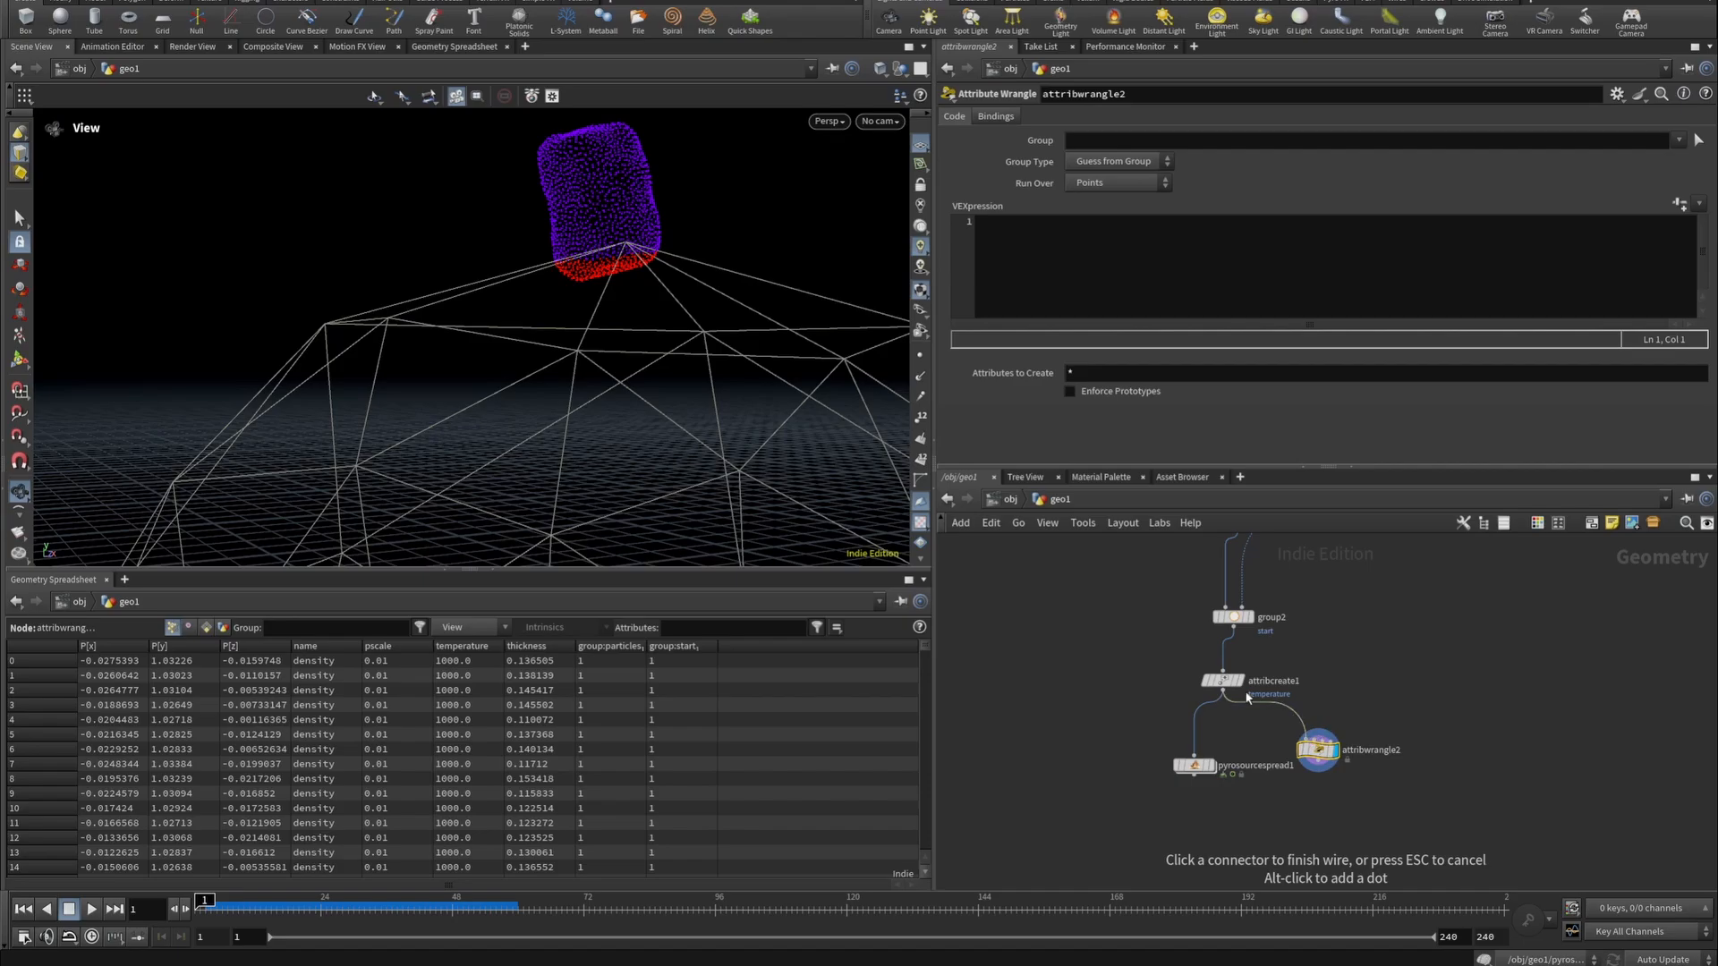
pyautogui.click(1223, 692)
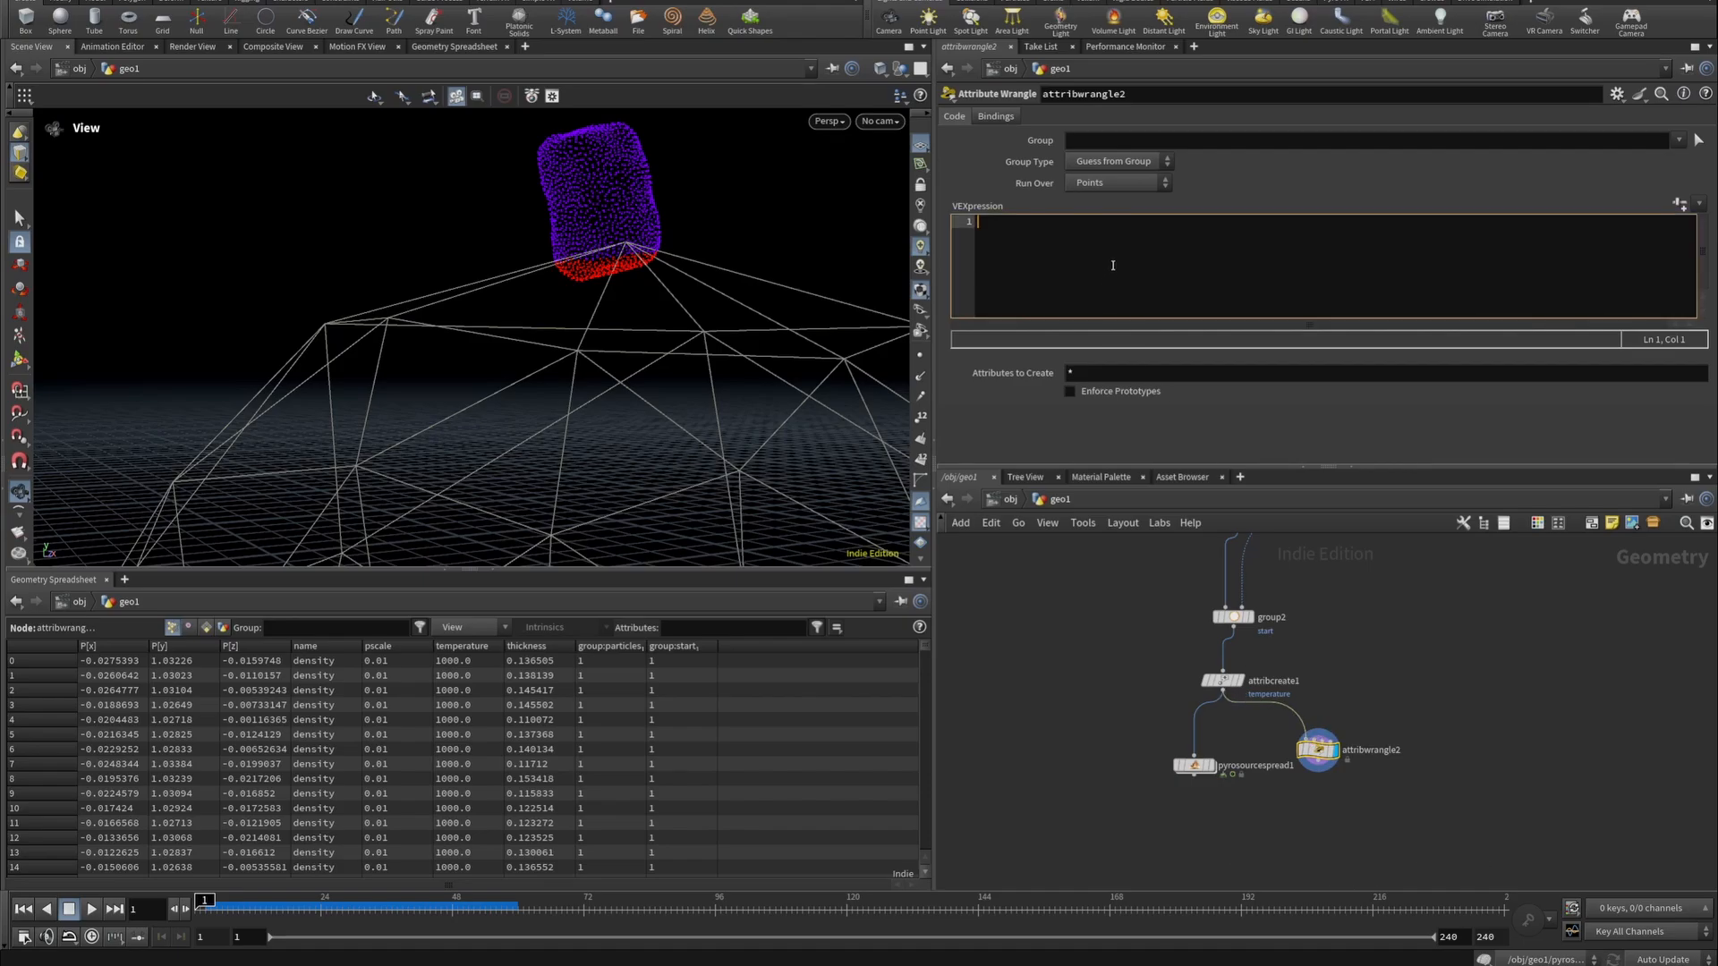
pyautogui.write('f@temperature=0;')
pyautogui.click(1049, 574)
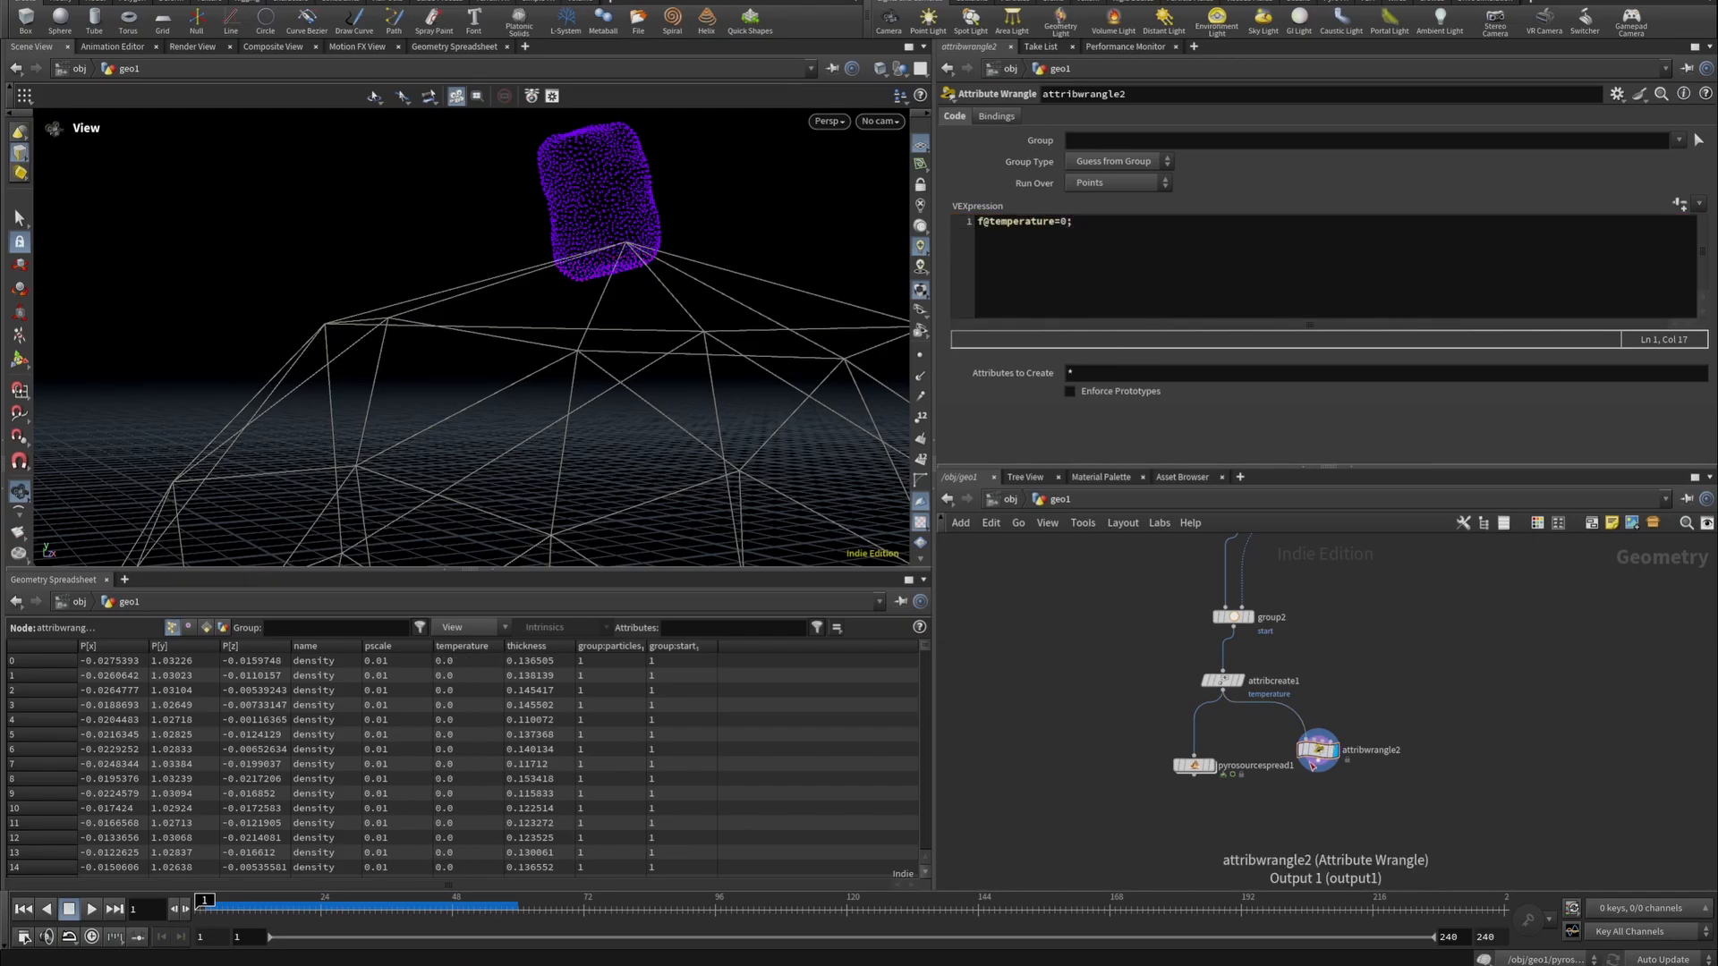
# Add a Switch with attribwrangle2 as its first input and pyrosourcespread1 as its second, and display it.
pyautogui.press('Tab')
pyautogui.write('swit')
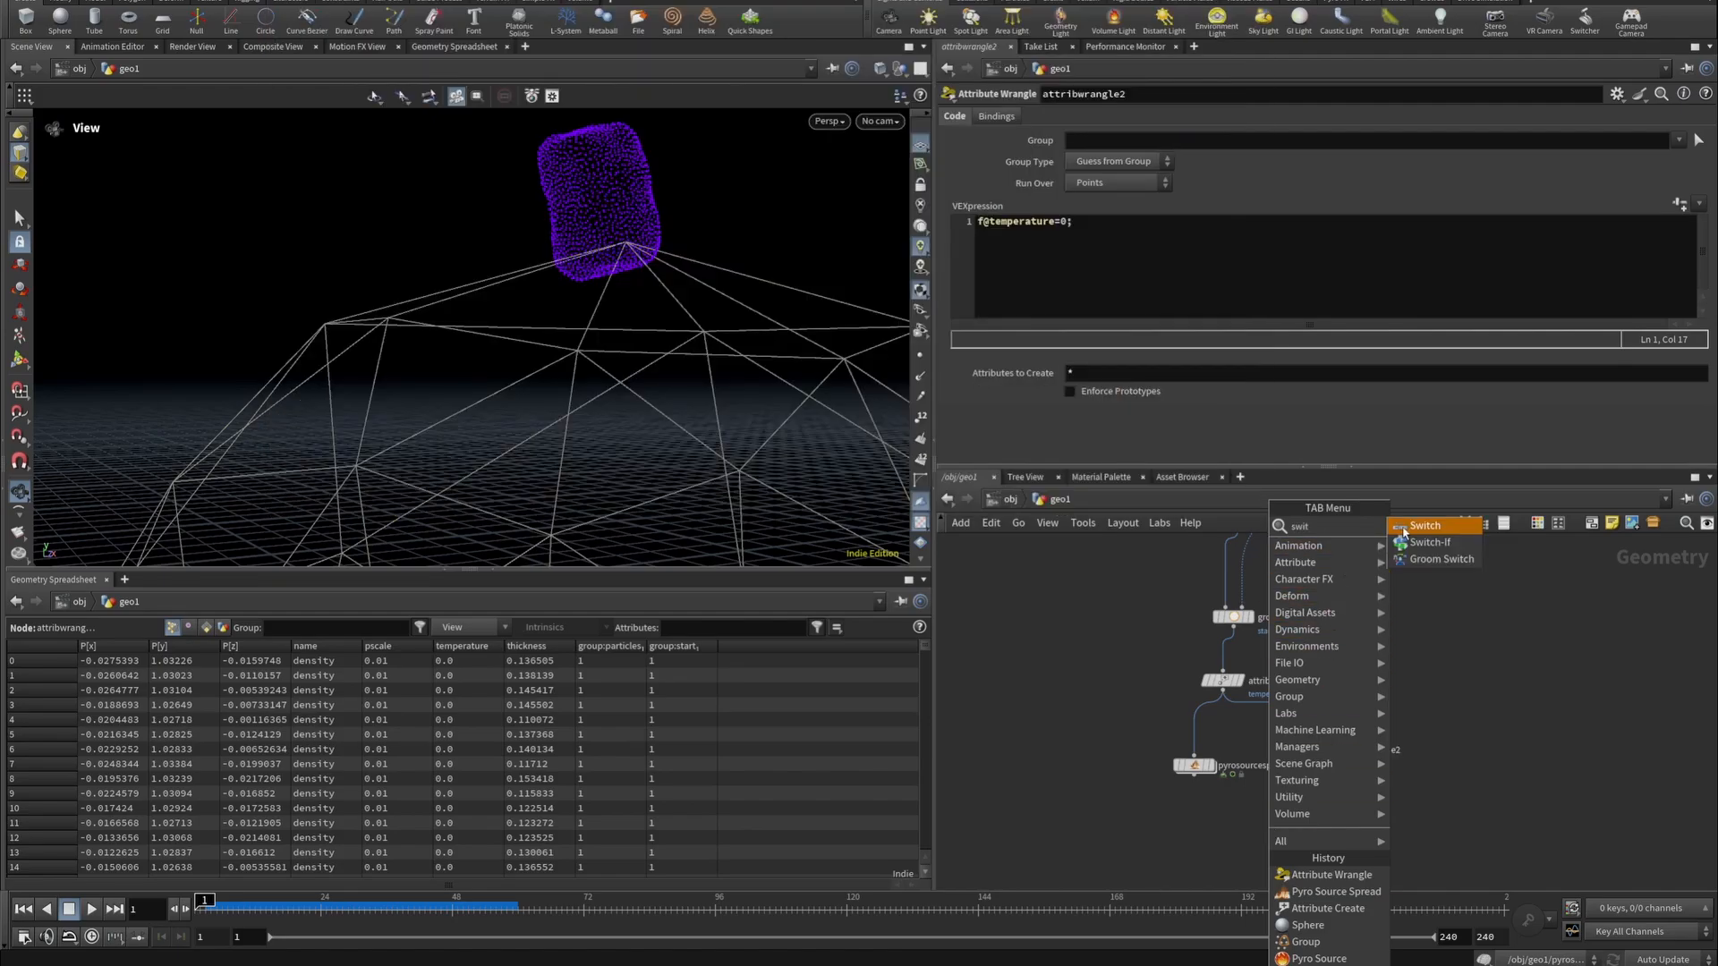
pyautogui.press('Return')
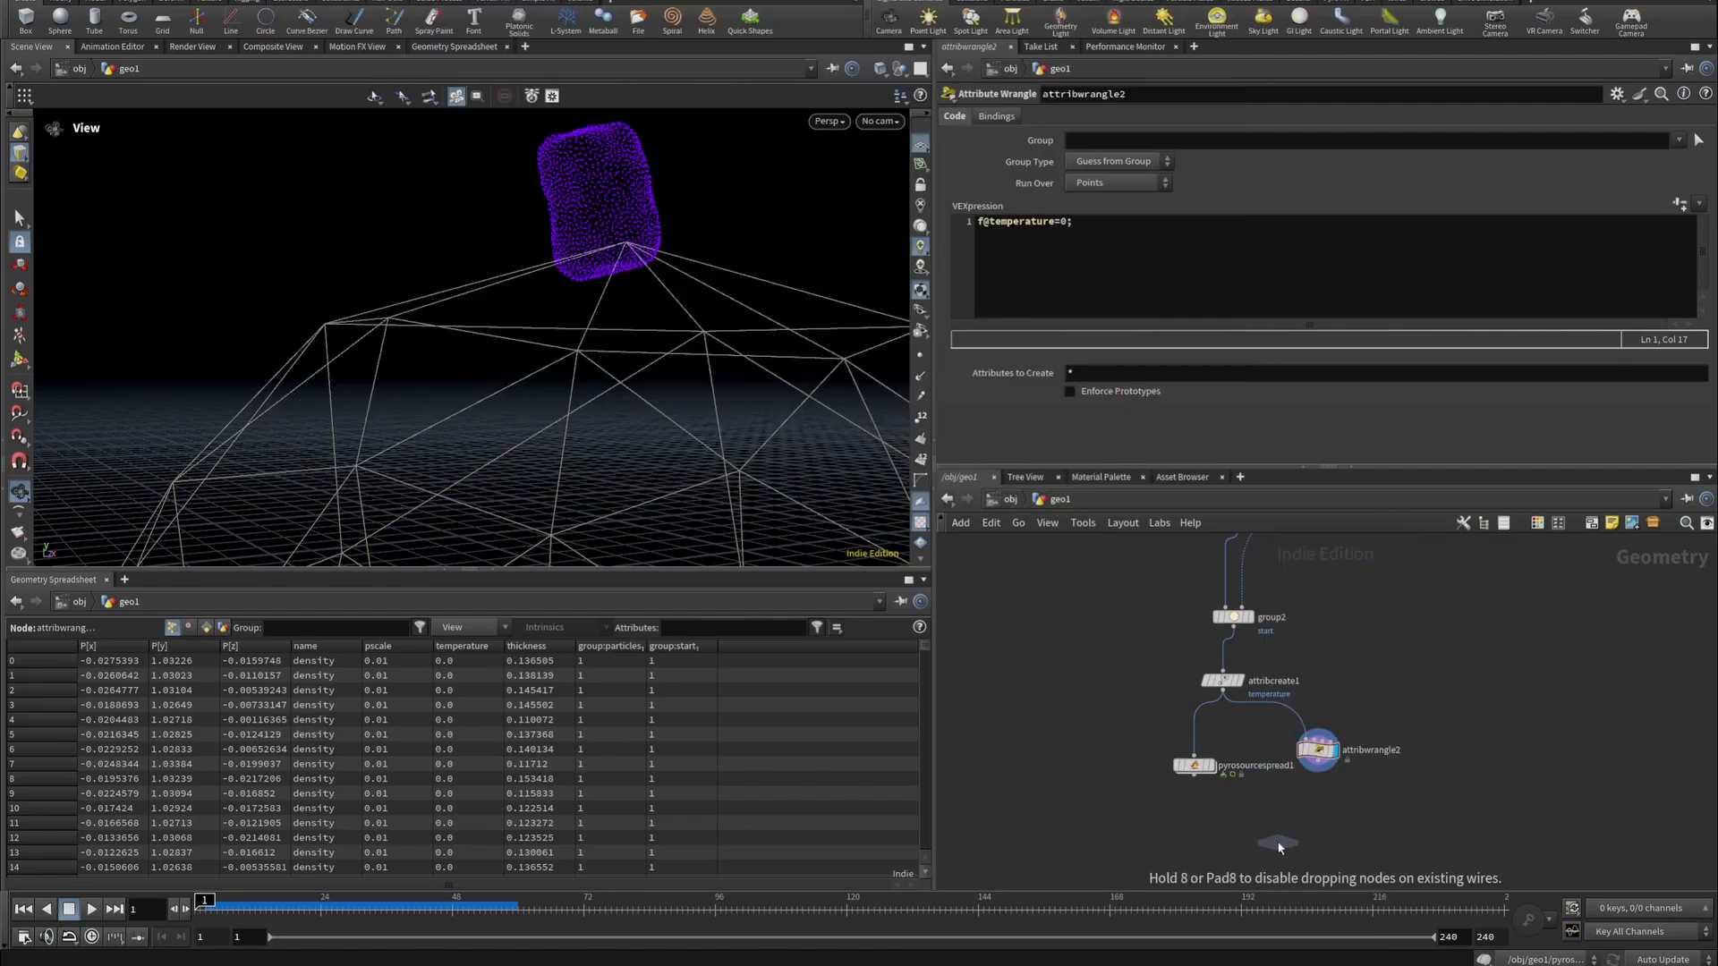
pyautogui.click(1278, 839)
pyautogui.click(1324, 762)
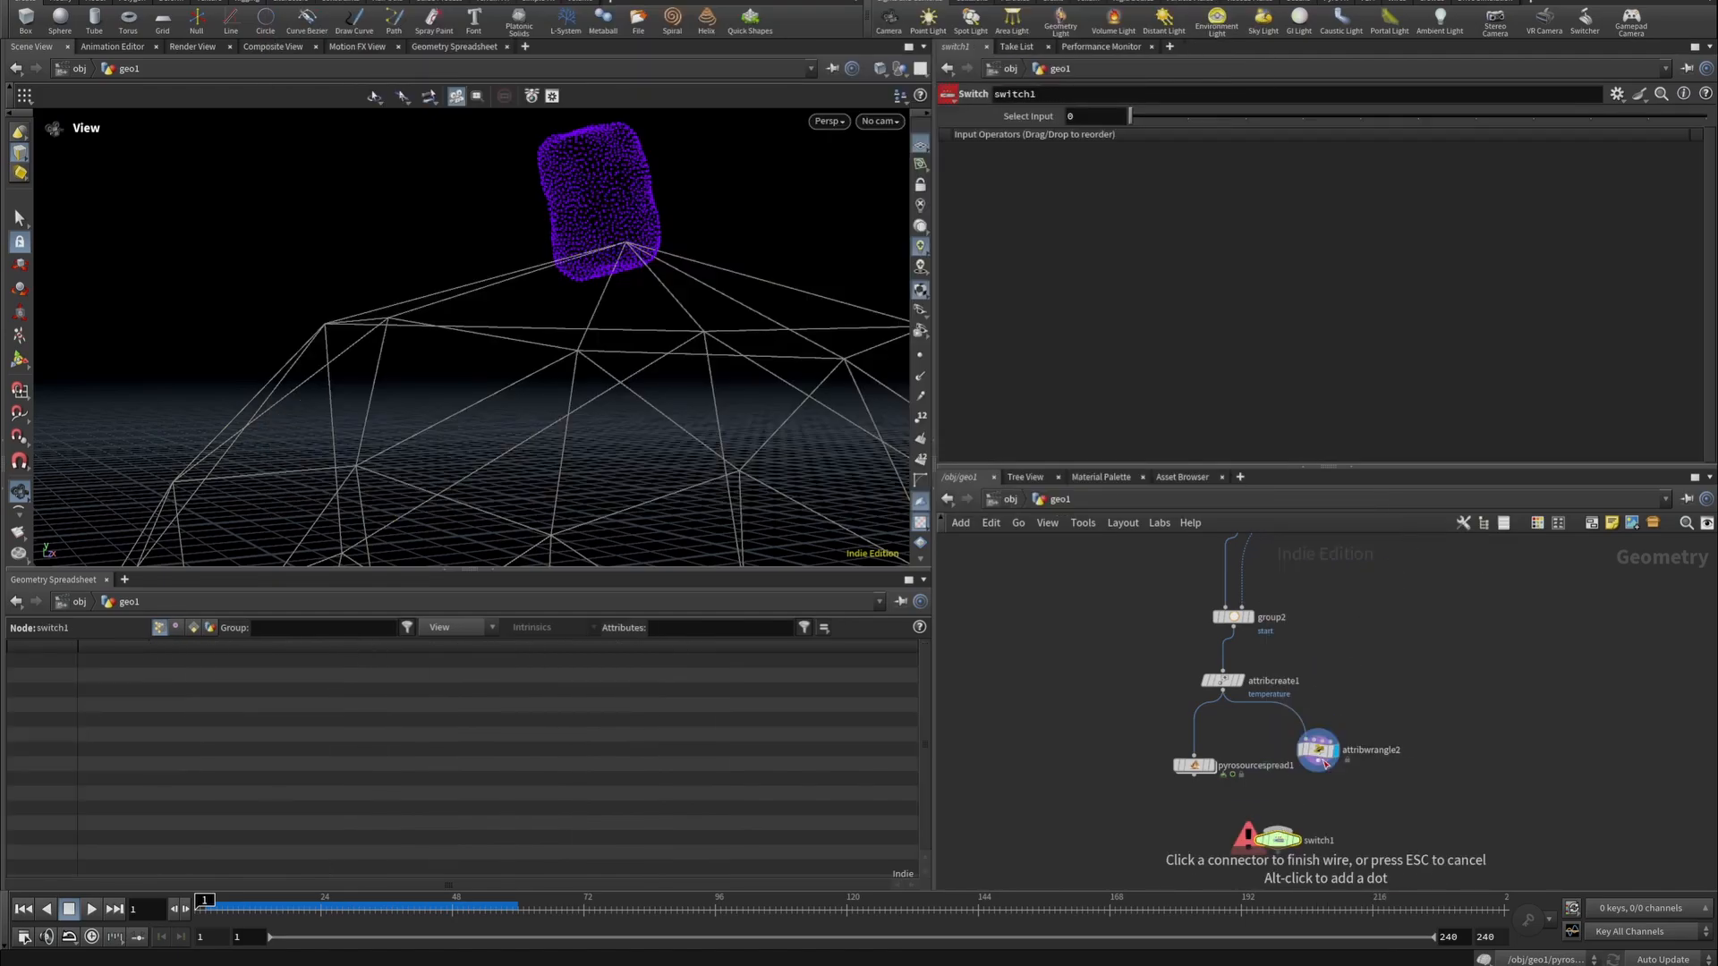
pyautogui.click(1256, 806)
pyautogui.click(1195, 779)
pyautogui.click(1278, 828)
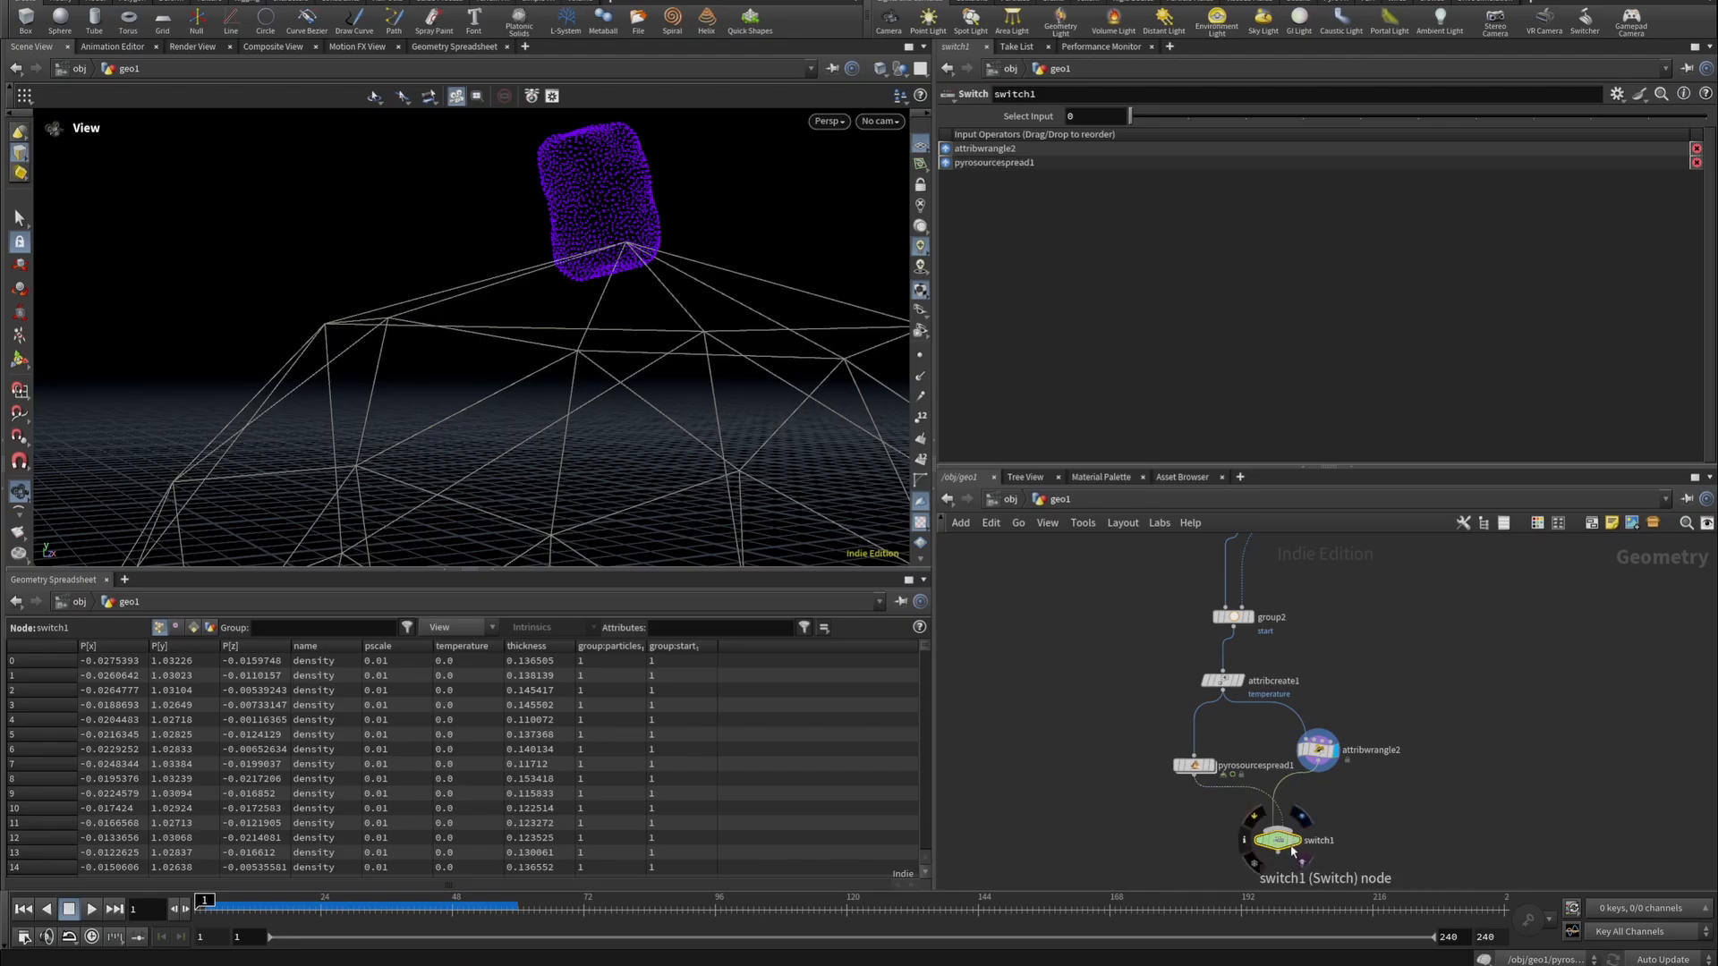
pyautogui.click(1295, 843)
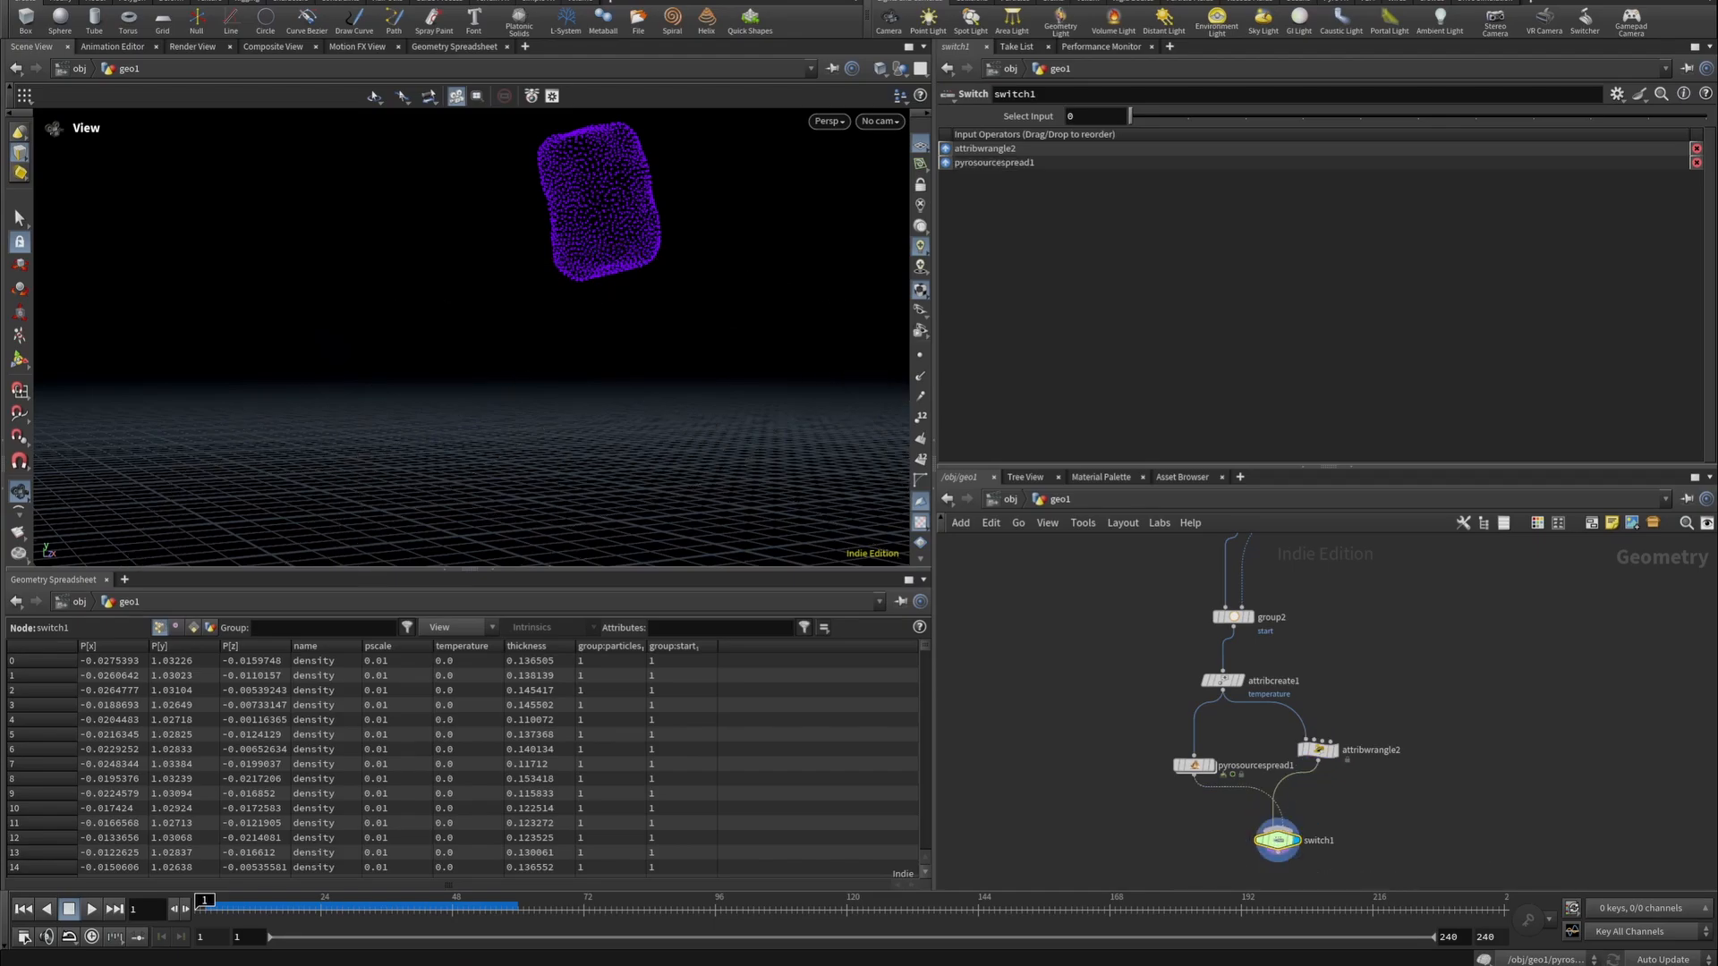
pyautogui.moveTo(1383, 820); pyautogui.dragTo(1336, 735, button='middle')
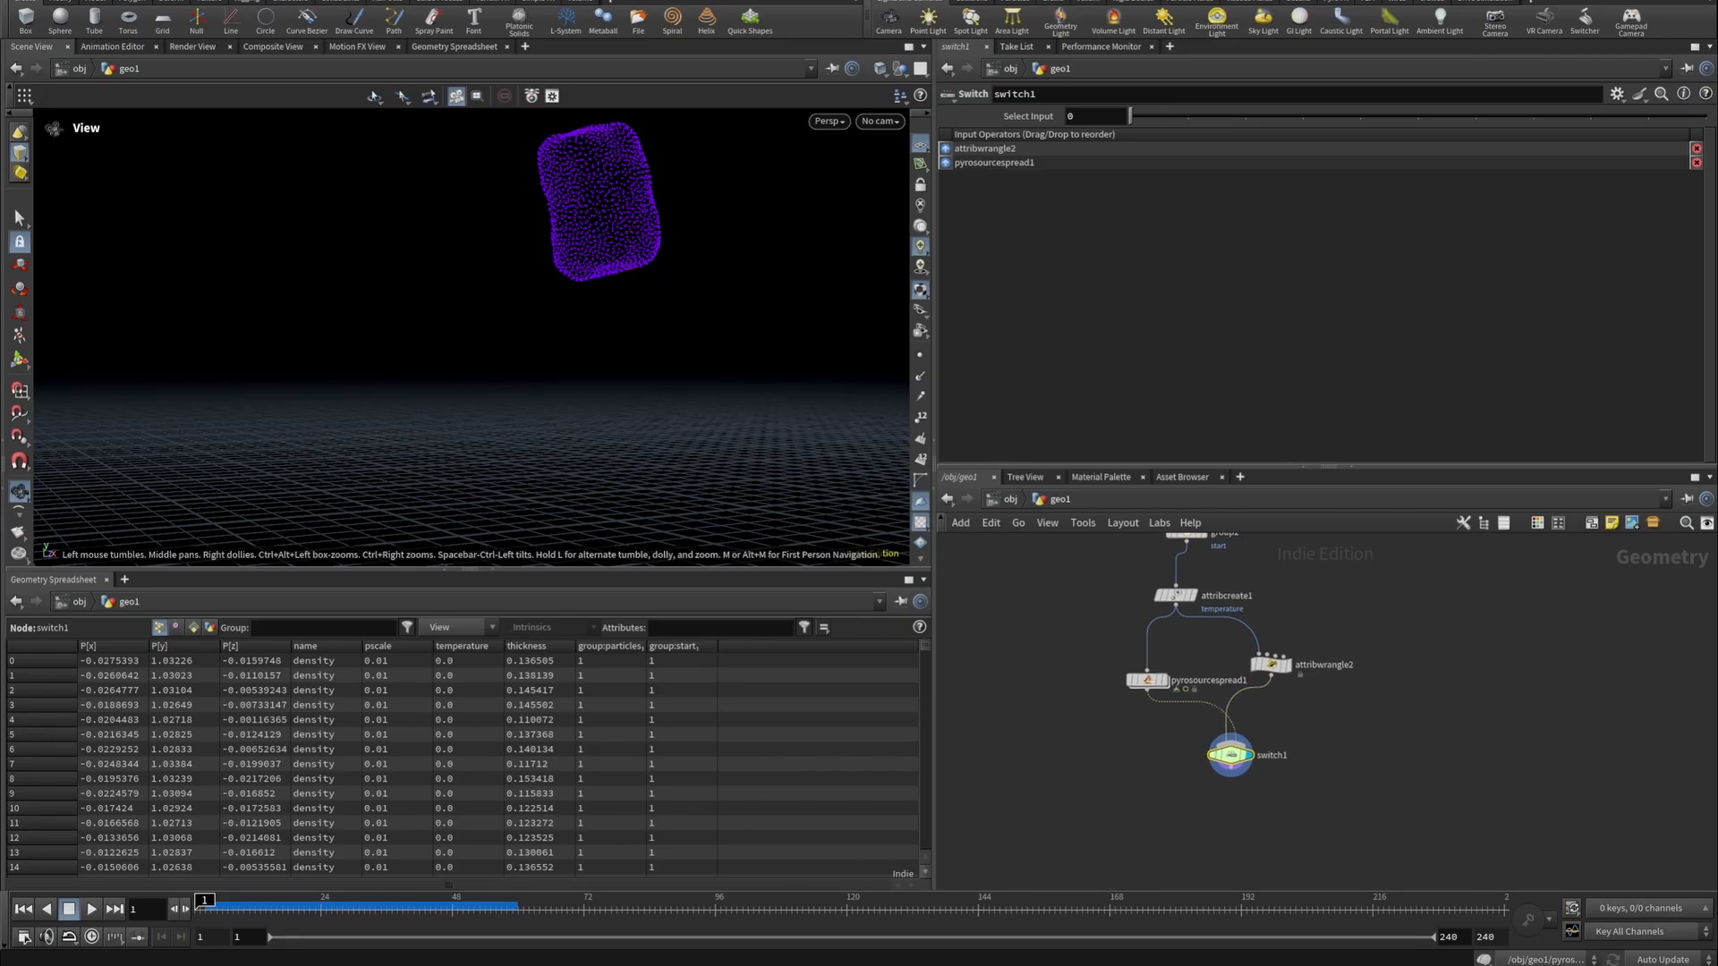
# Keyframe the switch's Select Input to 0 at frame 2 and 1 at frame 3.
pyautogui.click(185, 910)
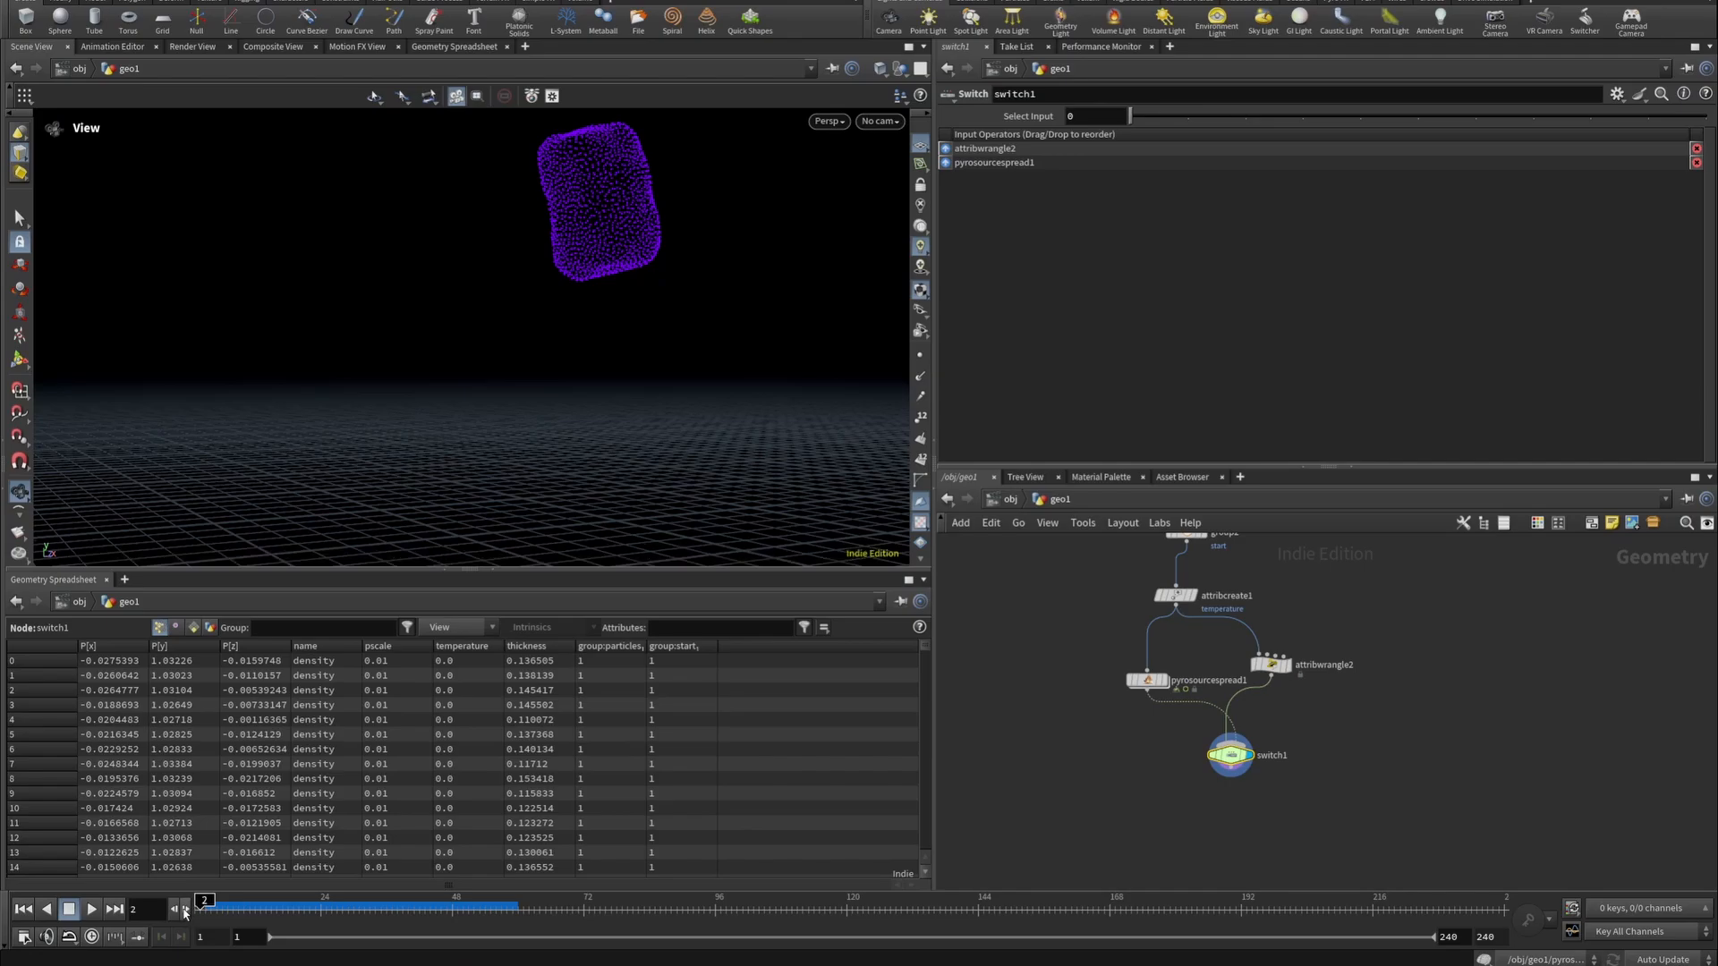
pyautogui.keyDown('alt'); pyautogui.click(1100, 119); pyautogui.keyUp('alt')
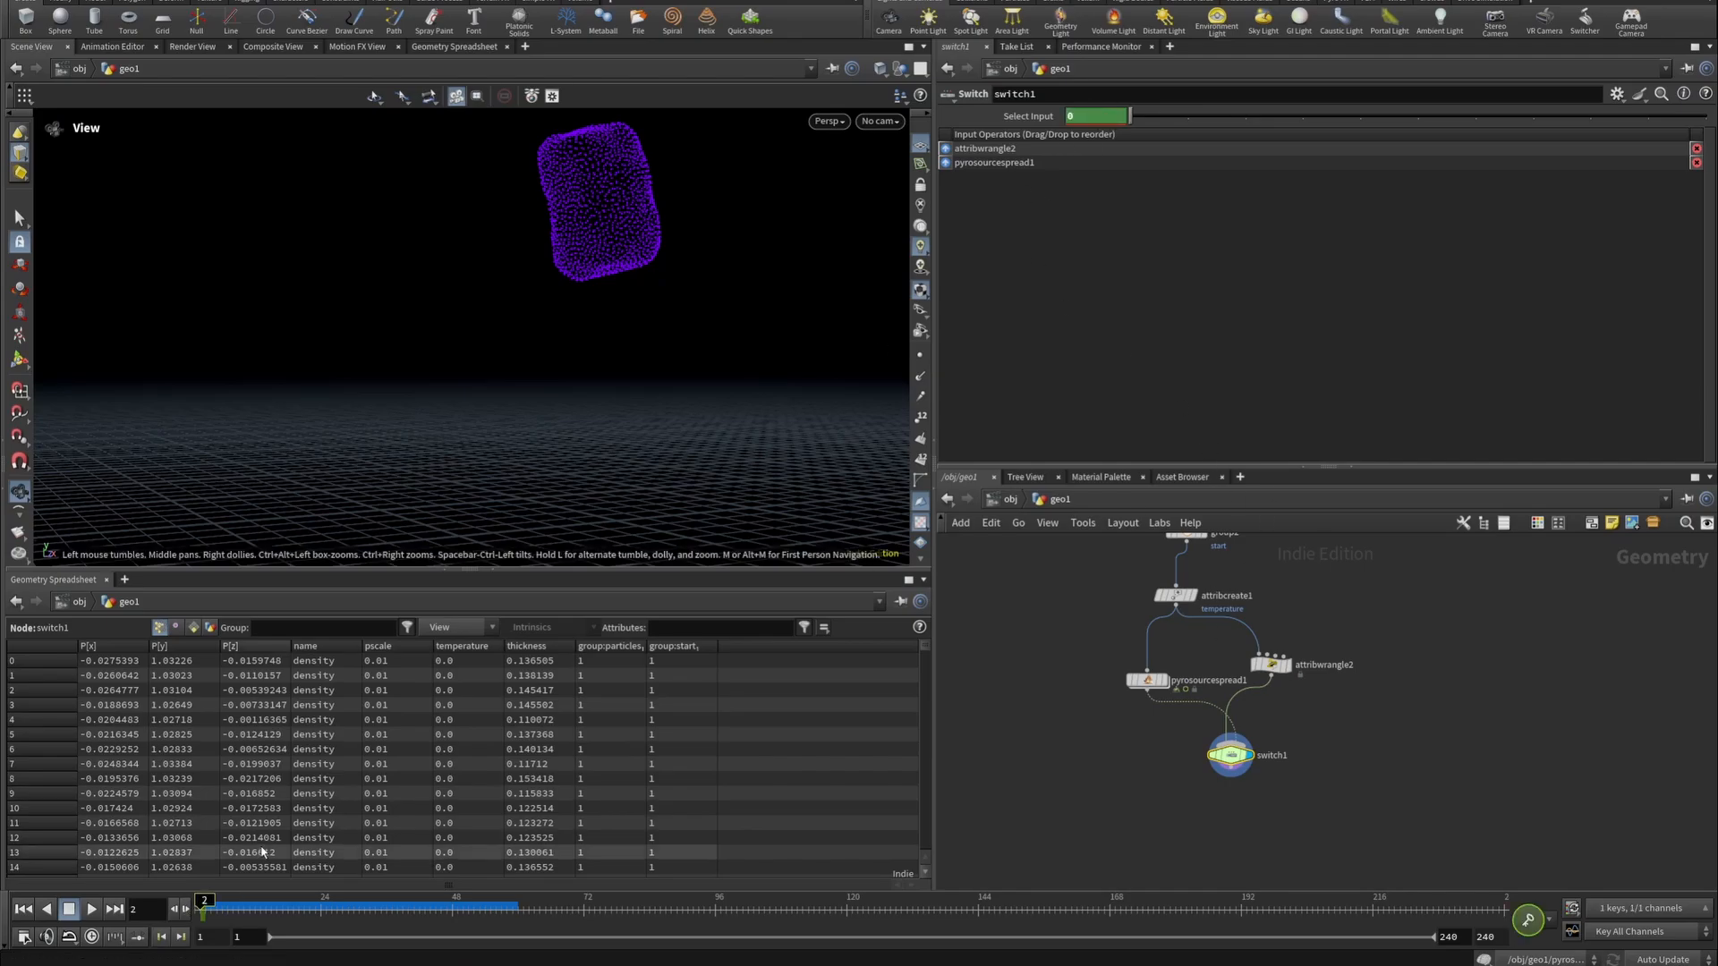
pyautogui.click(184, 910)
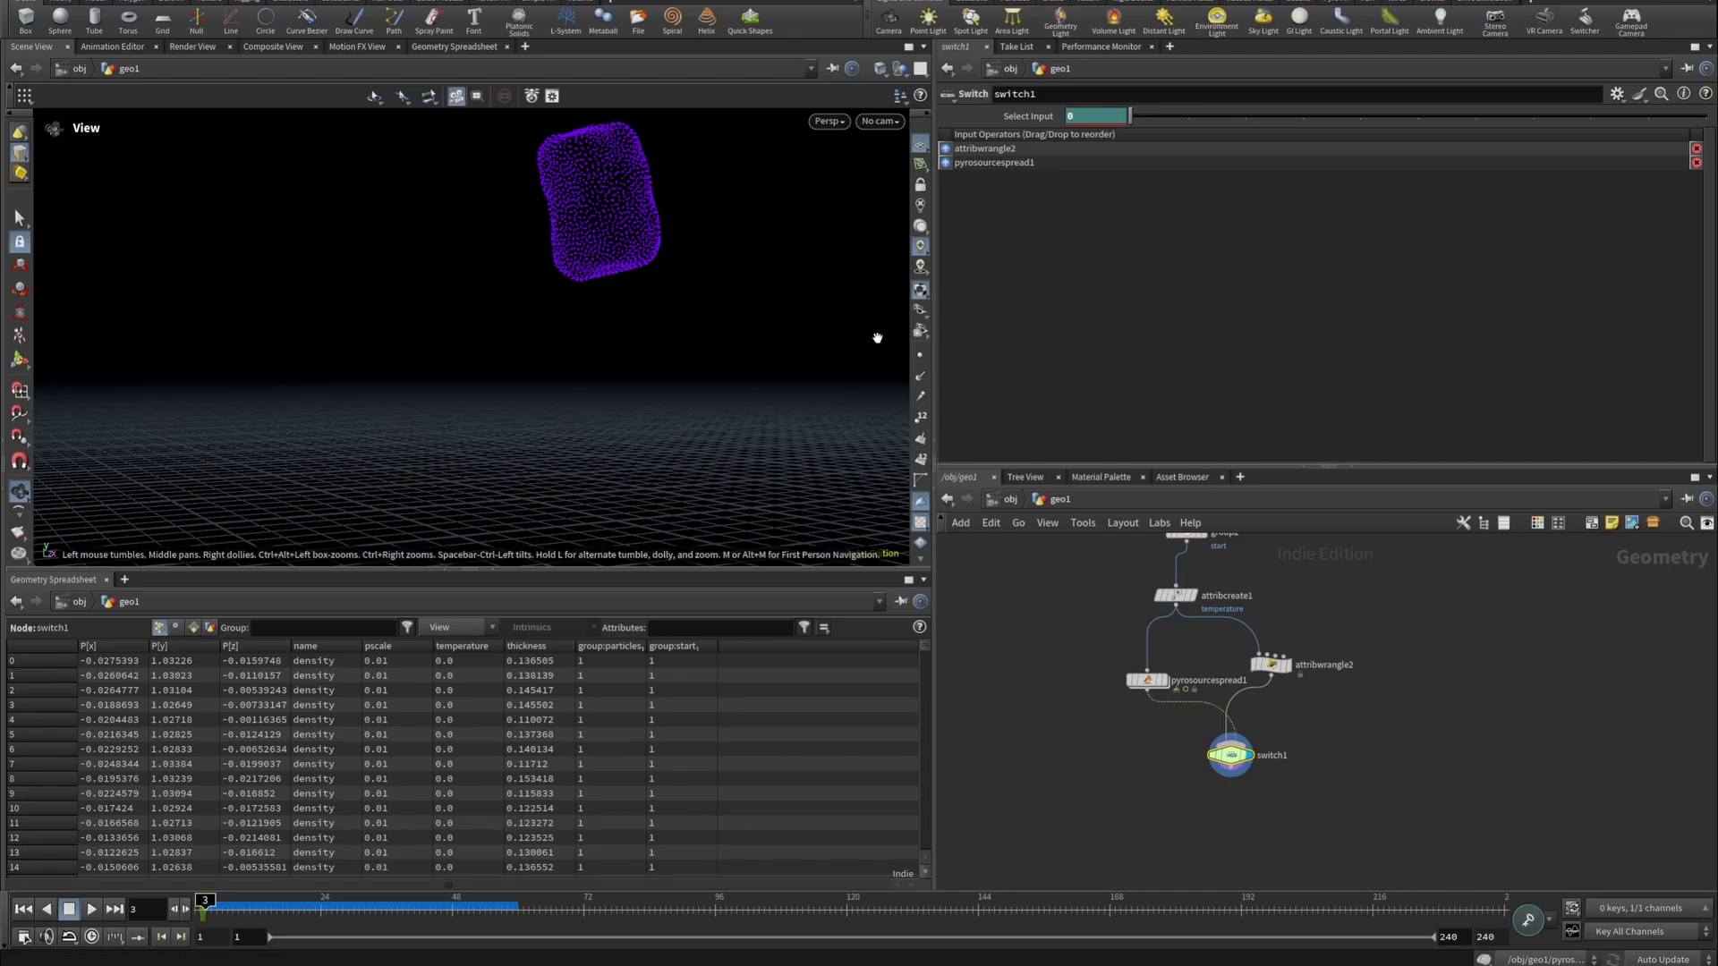
pyautogui.moveTo(1130, 116); pyautogui.dragTo(1182, 119)
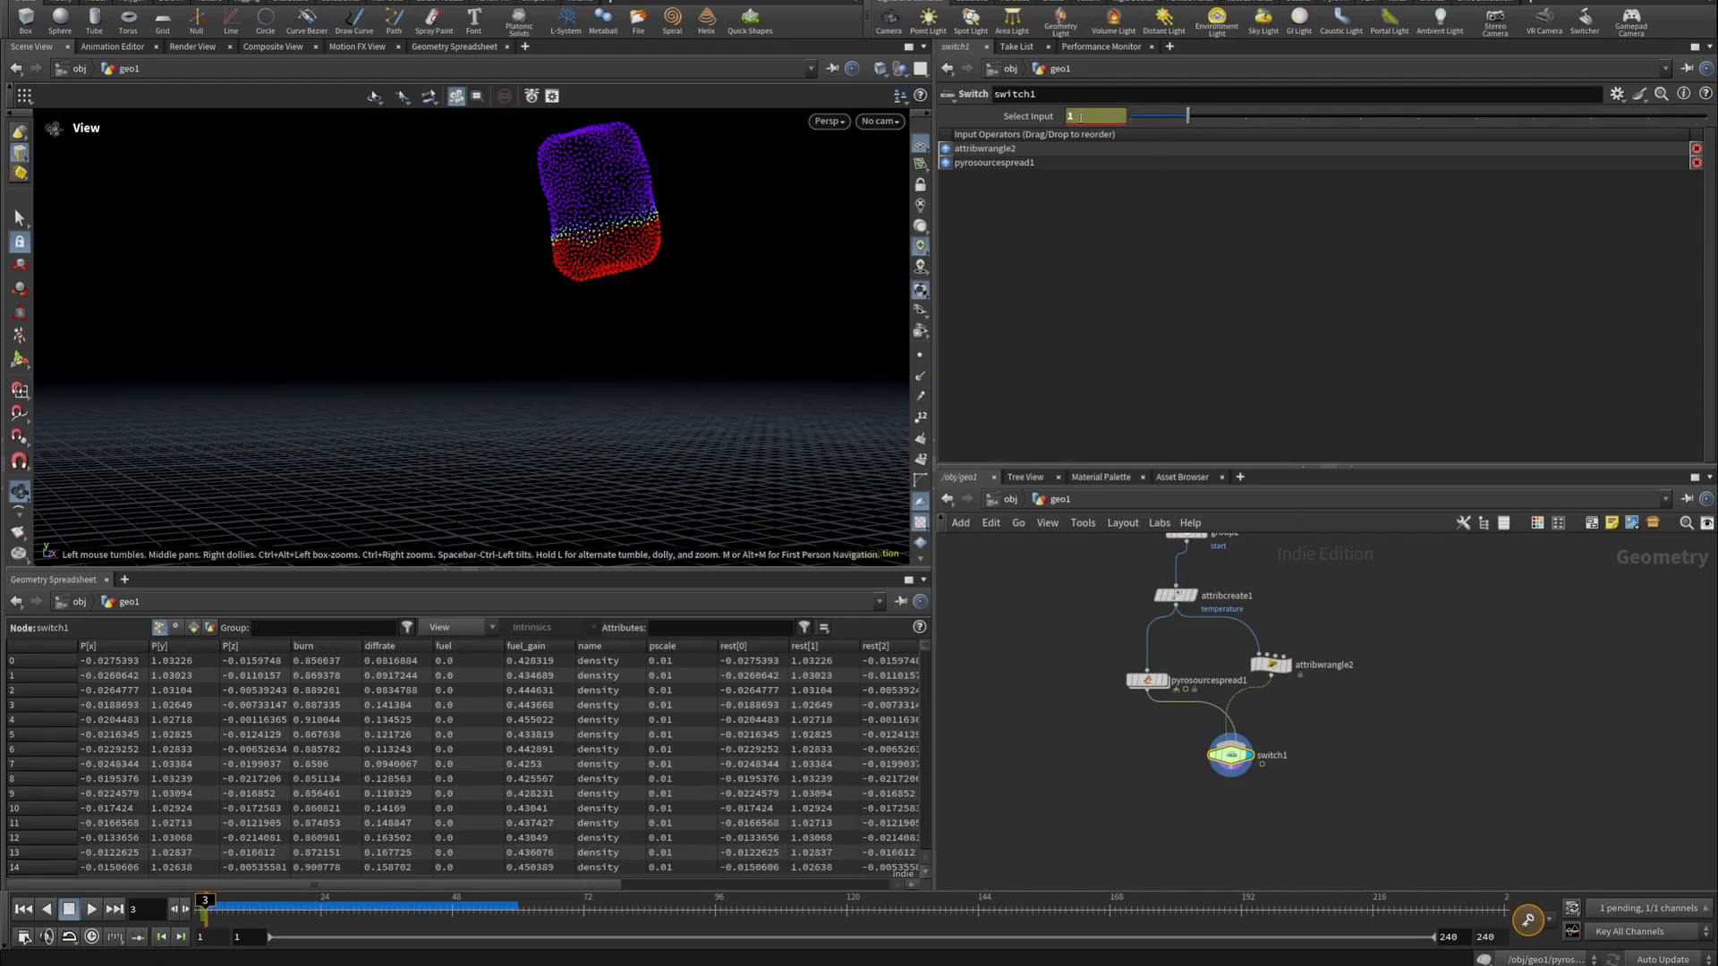
# Play the animation from frame 1 to check the switched temperature spread, and return to the first frame.
pyautogui.click(23, 909)
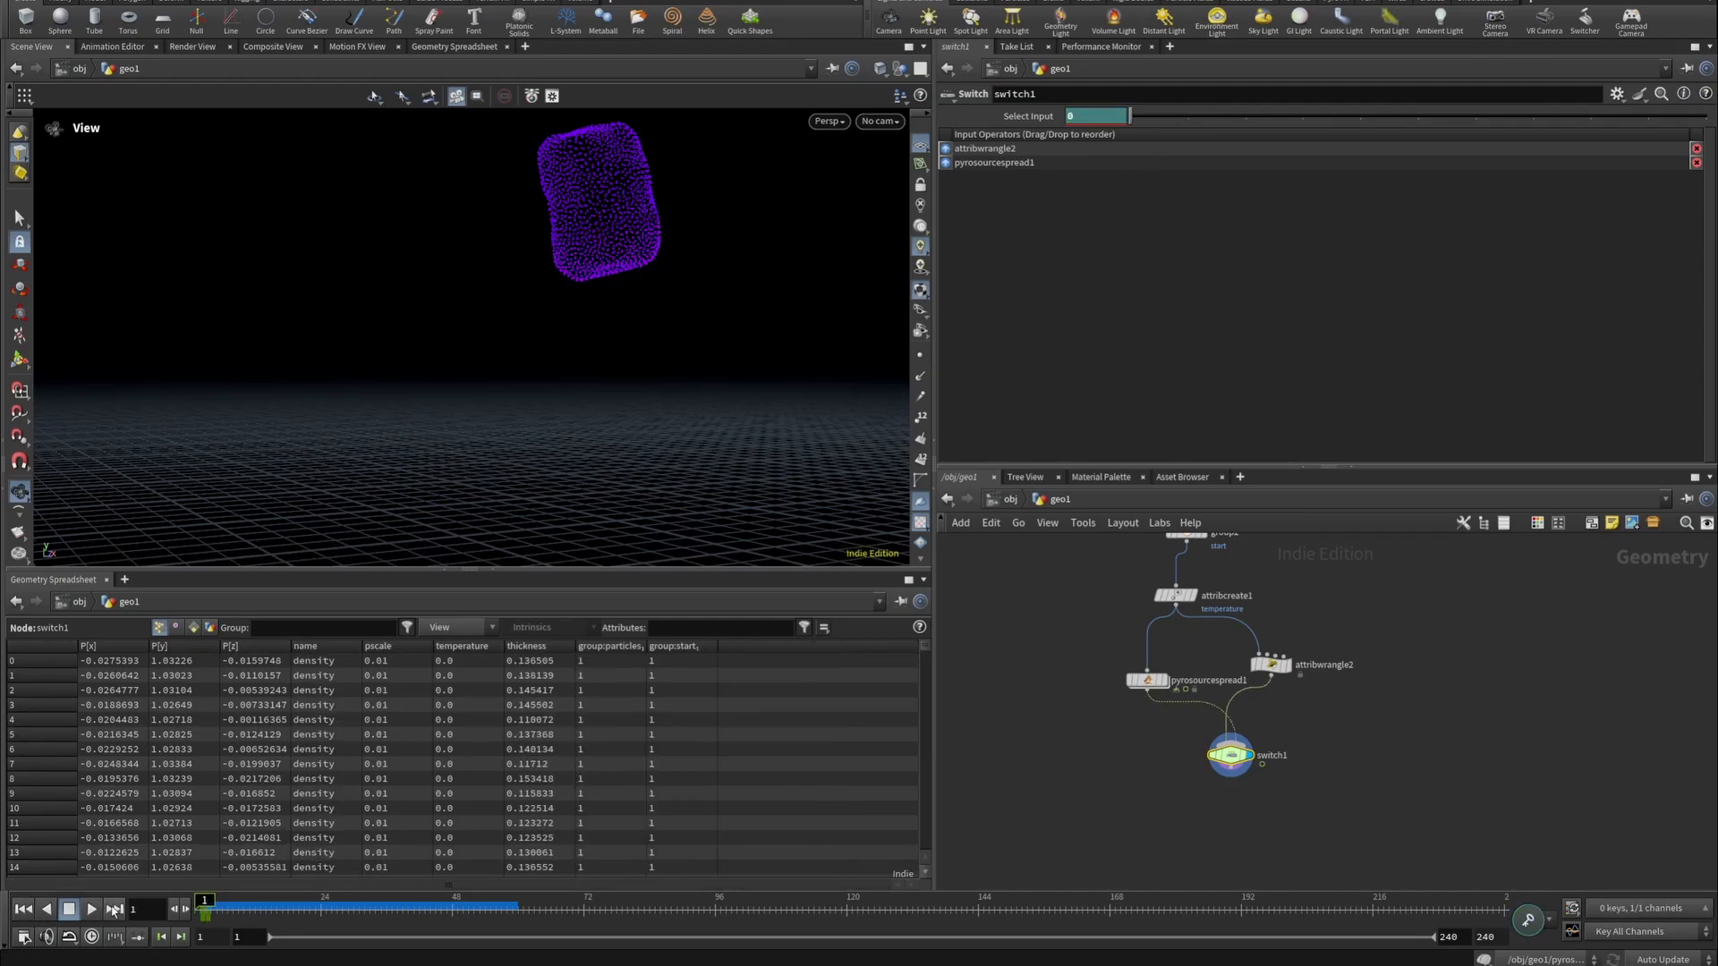
pyautogui.click(91, 909)
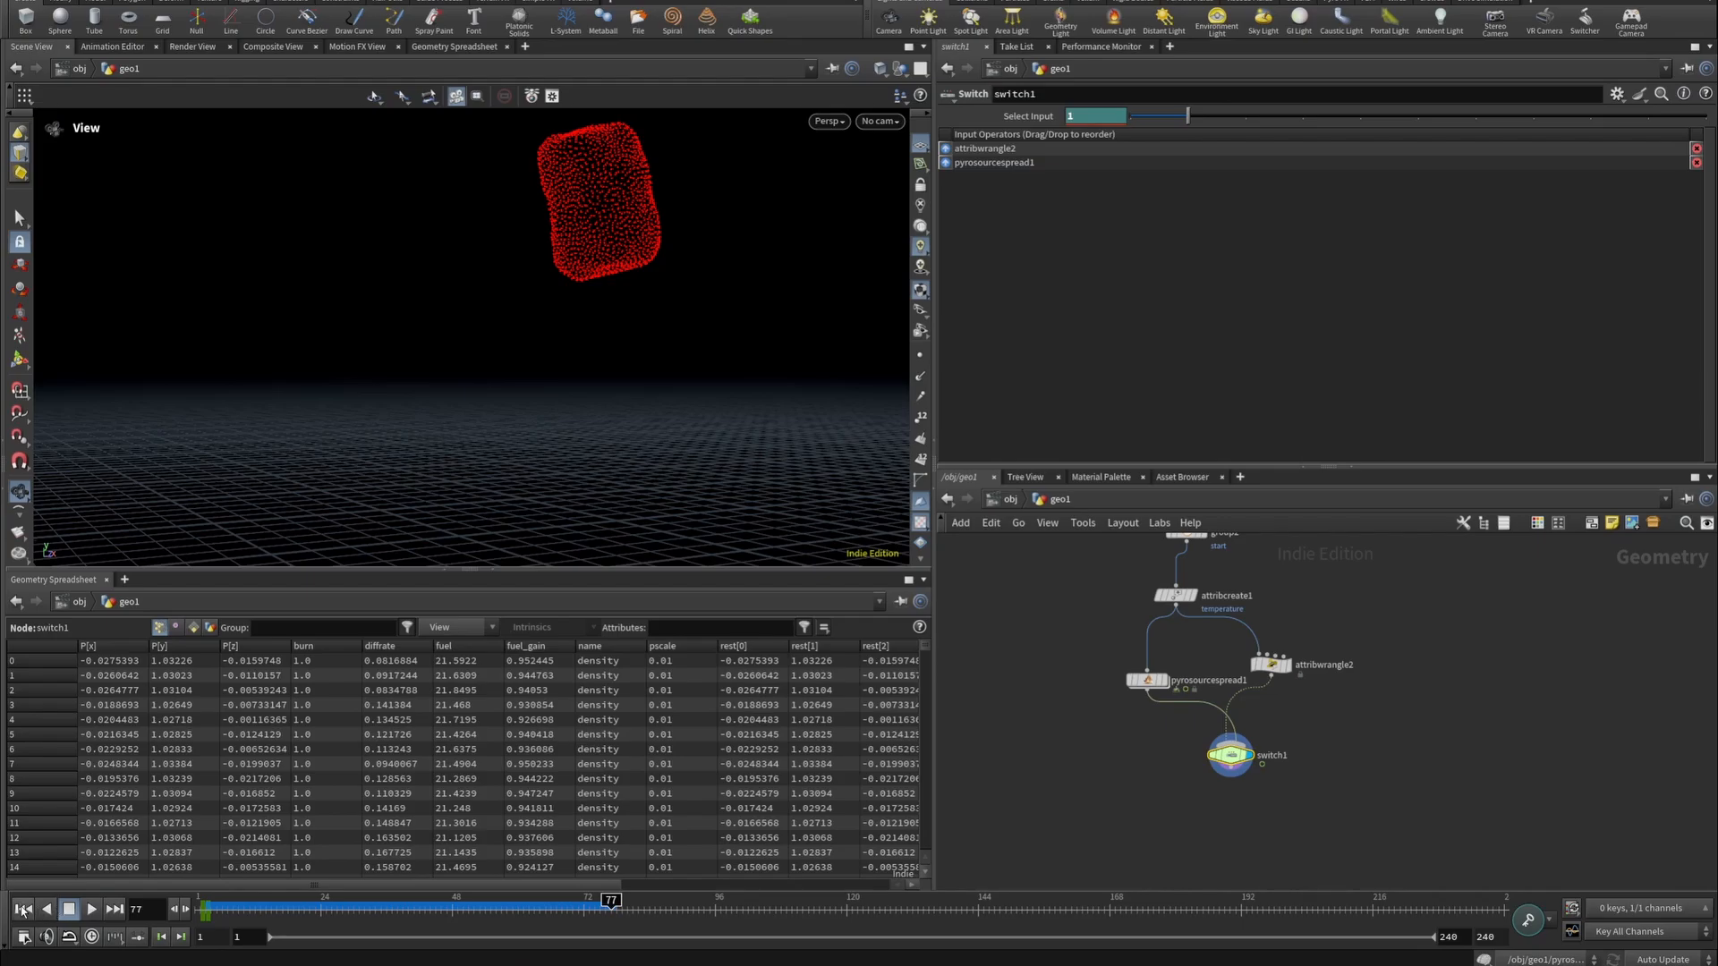
pyautogui.click(23, 909)
pyautogui.click(91, 910)
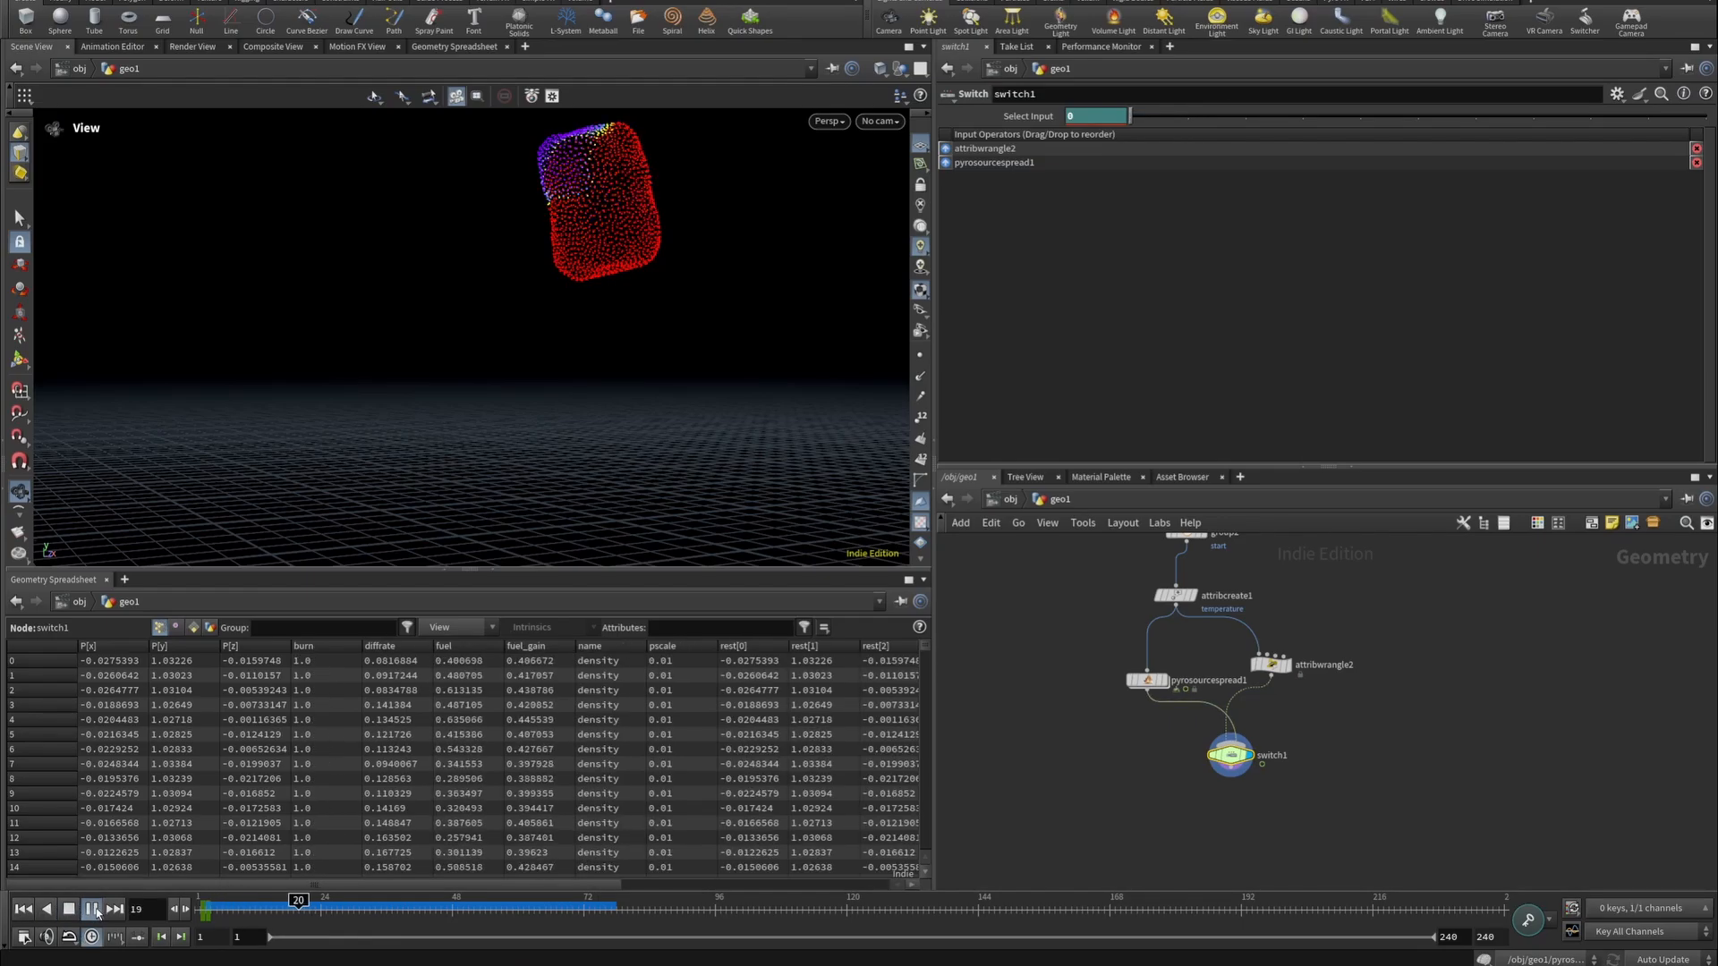
pyautogui.click(69, 909)
pyautogui.click(23, 909)
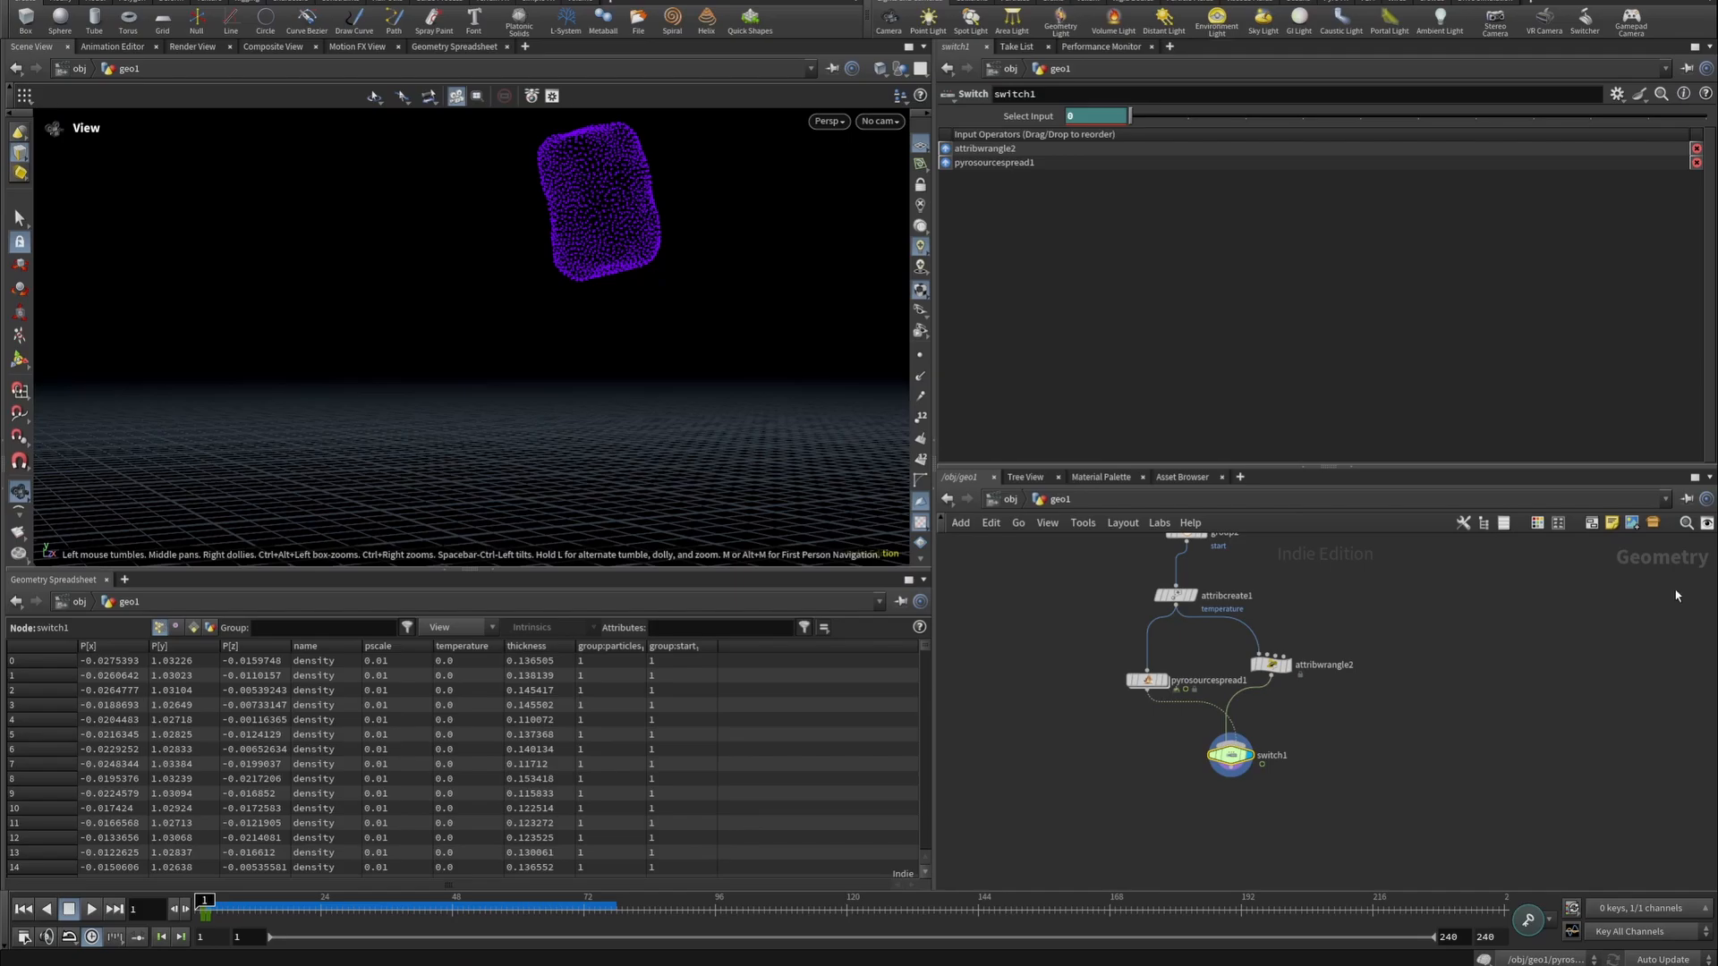
# Add an Attribute Transfer node beside the switch in the network.
pyautogui.scroll(-5, 1252, 689)
pyautogui.moveTo(1173, 724); pyautogui.dragTo(1217, 739, button='middle')
pyautogui.scroll(4, 1225, 560)
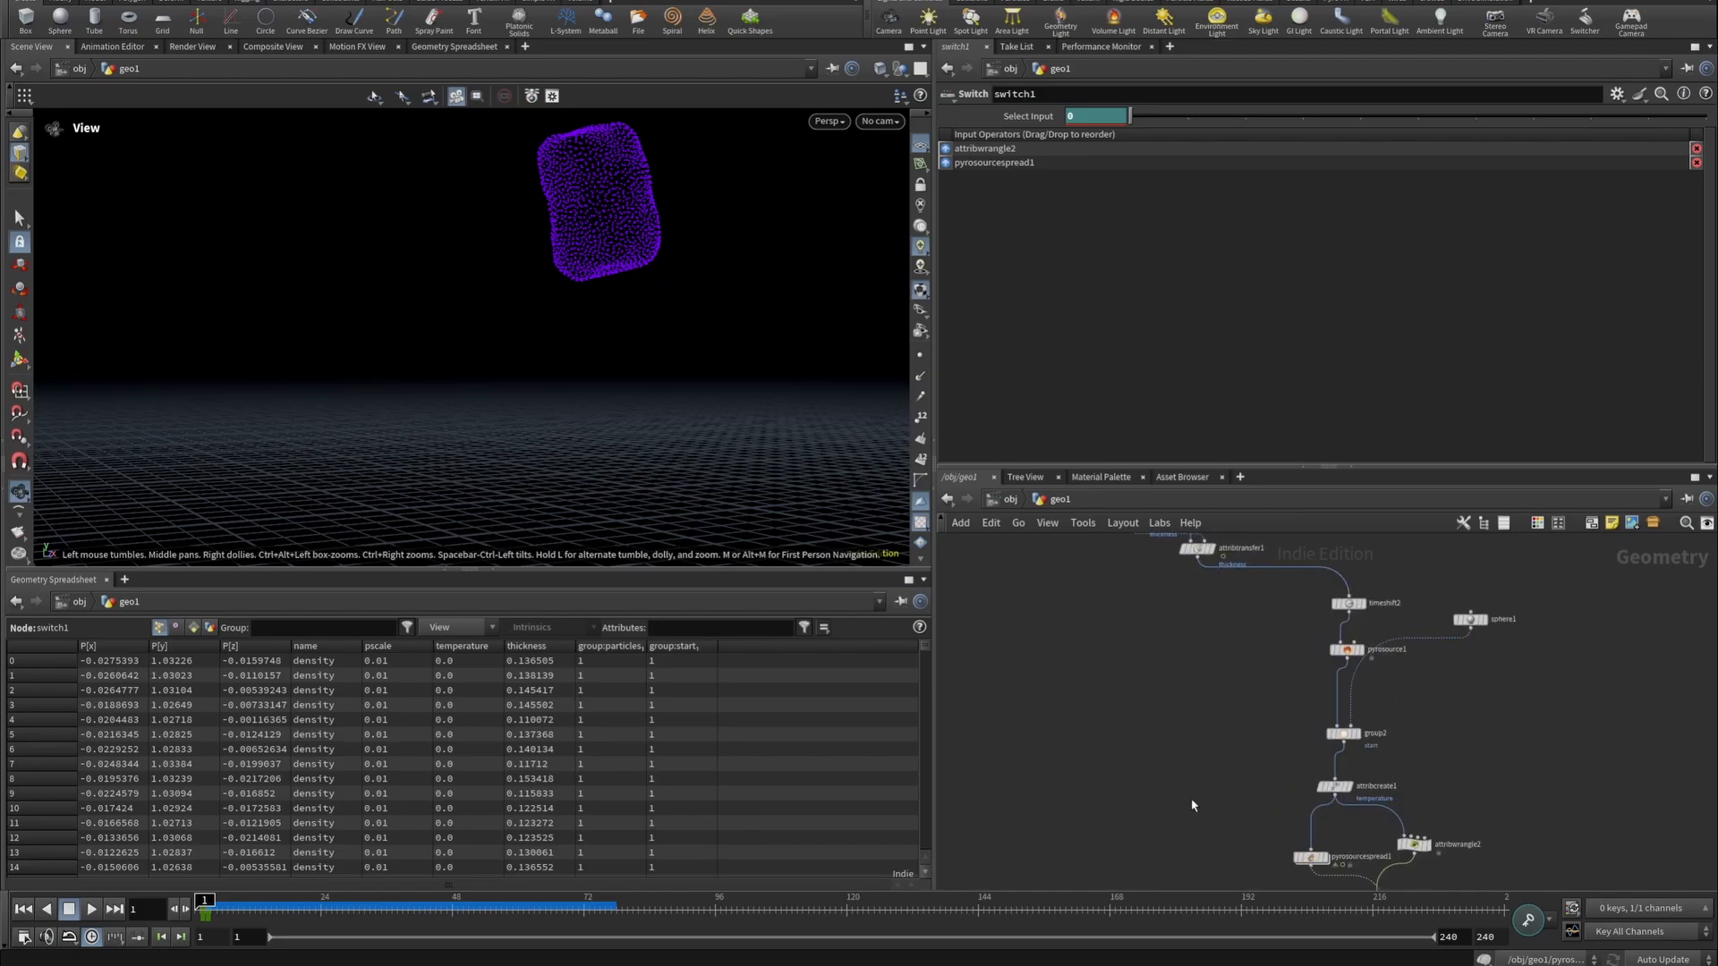
pyautogui.moveTo(1193, 806); pyautogui.dragTo(1276, 723, button='middle')
pyautogui.press('Tab')
pyautogui.write('attrt')
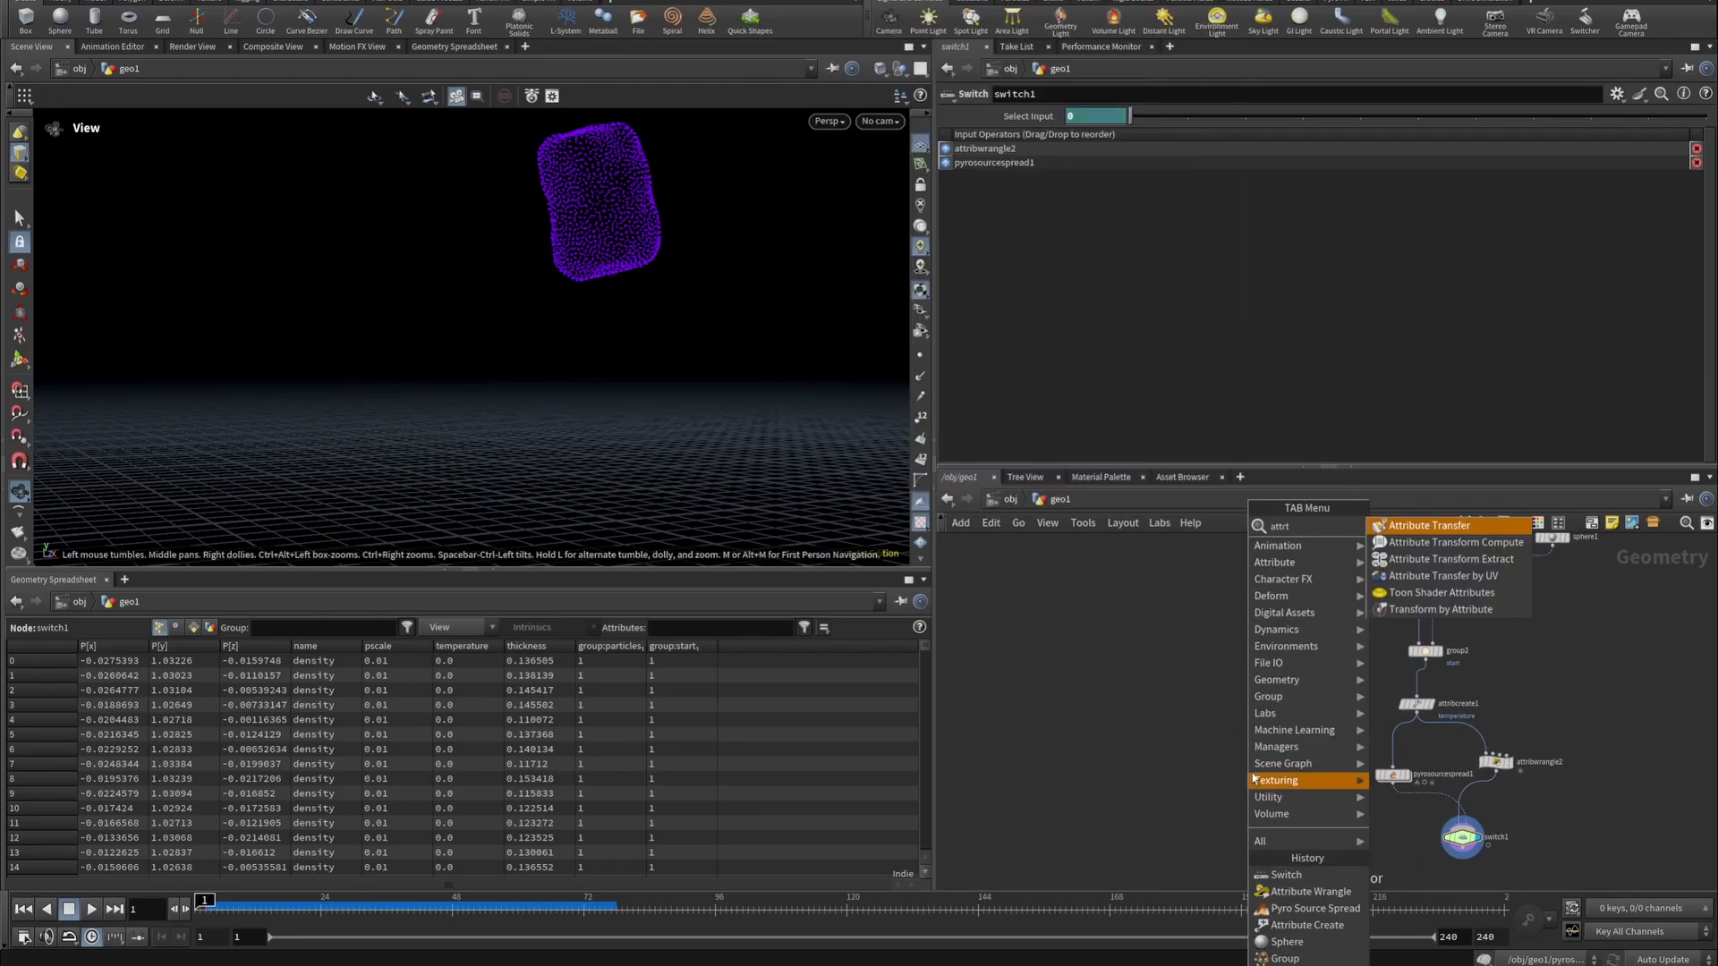
pyautogui.click(1403, 527)
pyautogui.click(1295, 836)
# Wire attribtransfer1 into the new Attribute Transfer's first input and switch1 into its second, and display the node.
pyautogui.moveTo(1298, 590); pyautogui.dragTo(1238, 748, button='middle')
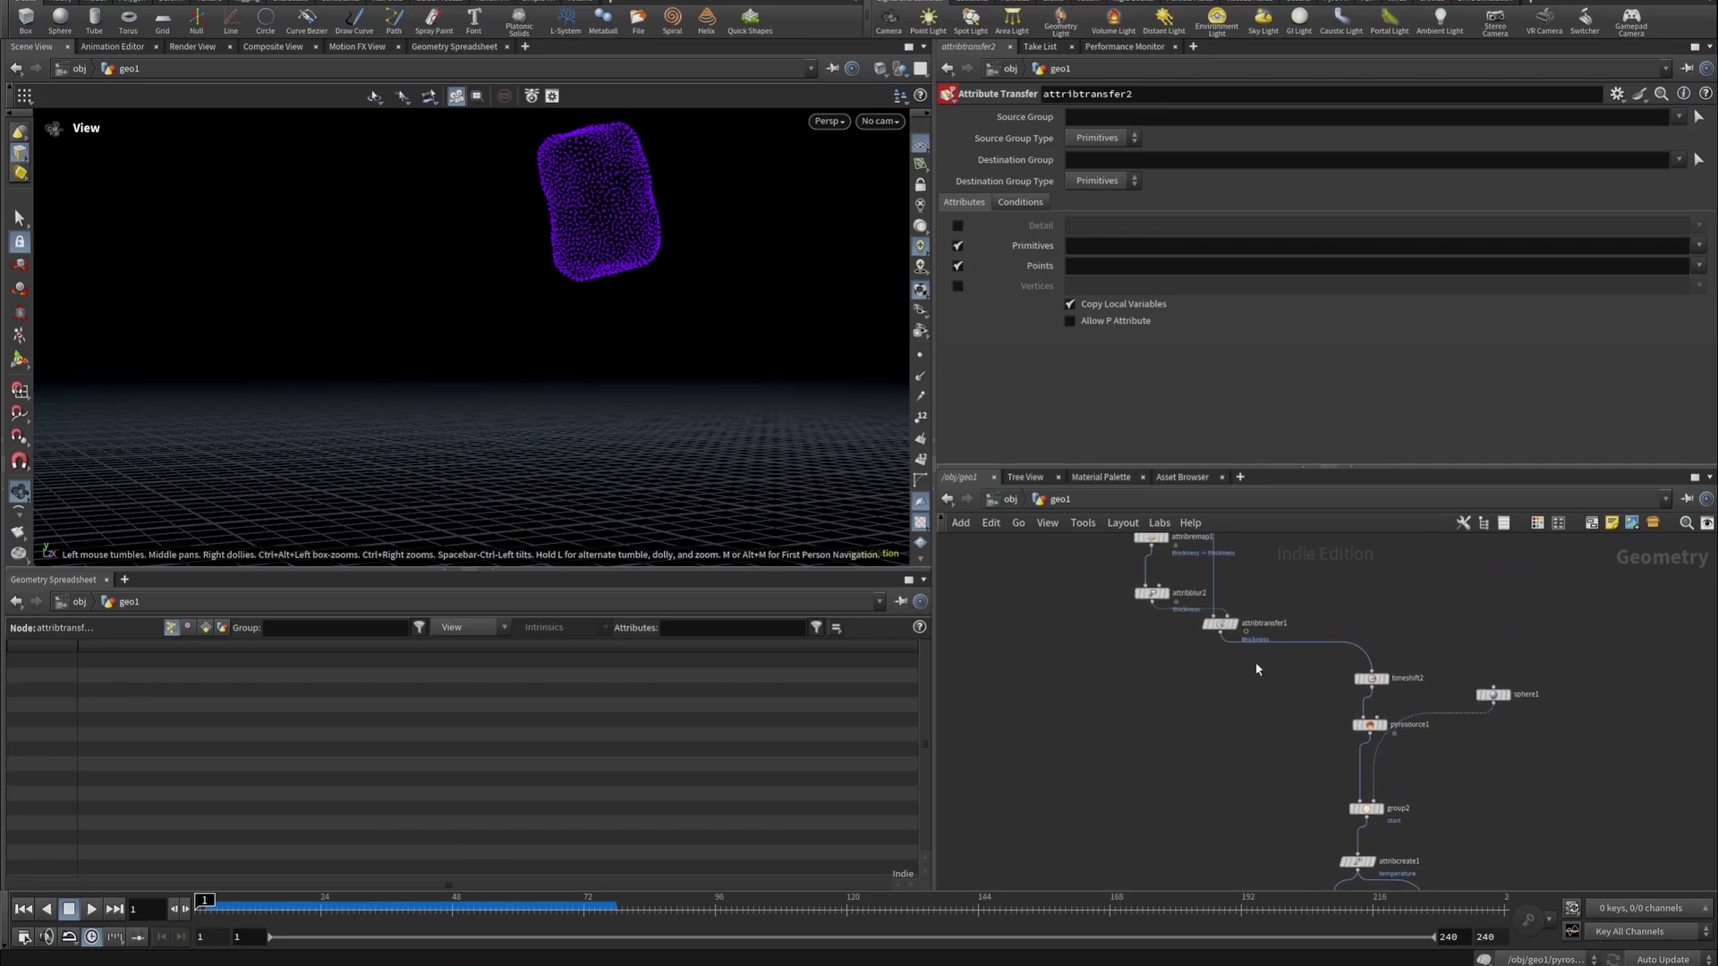
pyautogui.click(1219, 632)
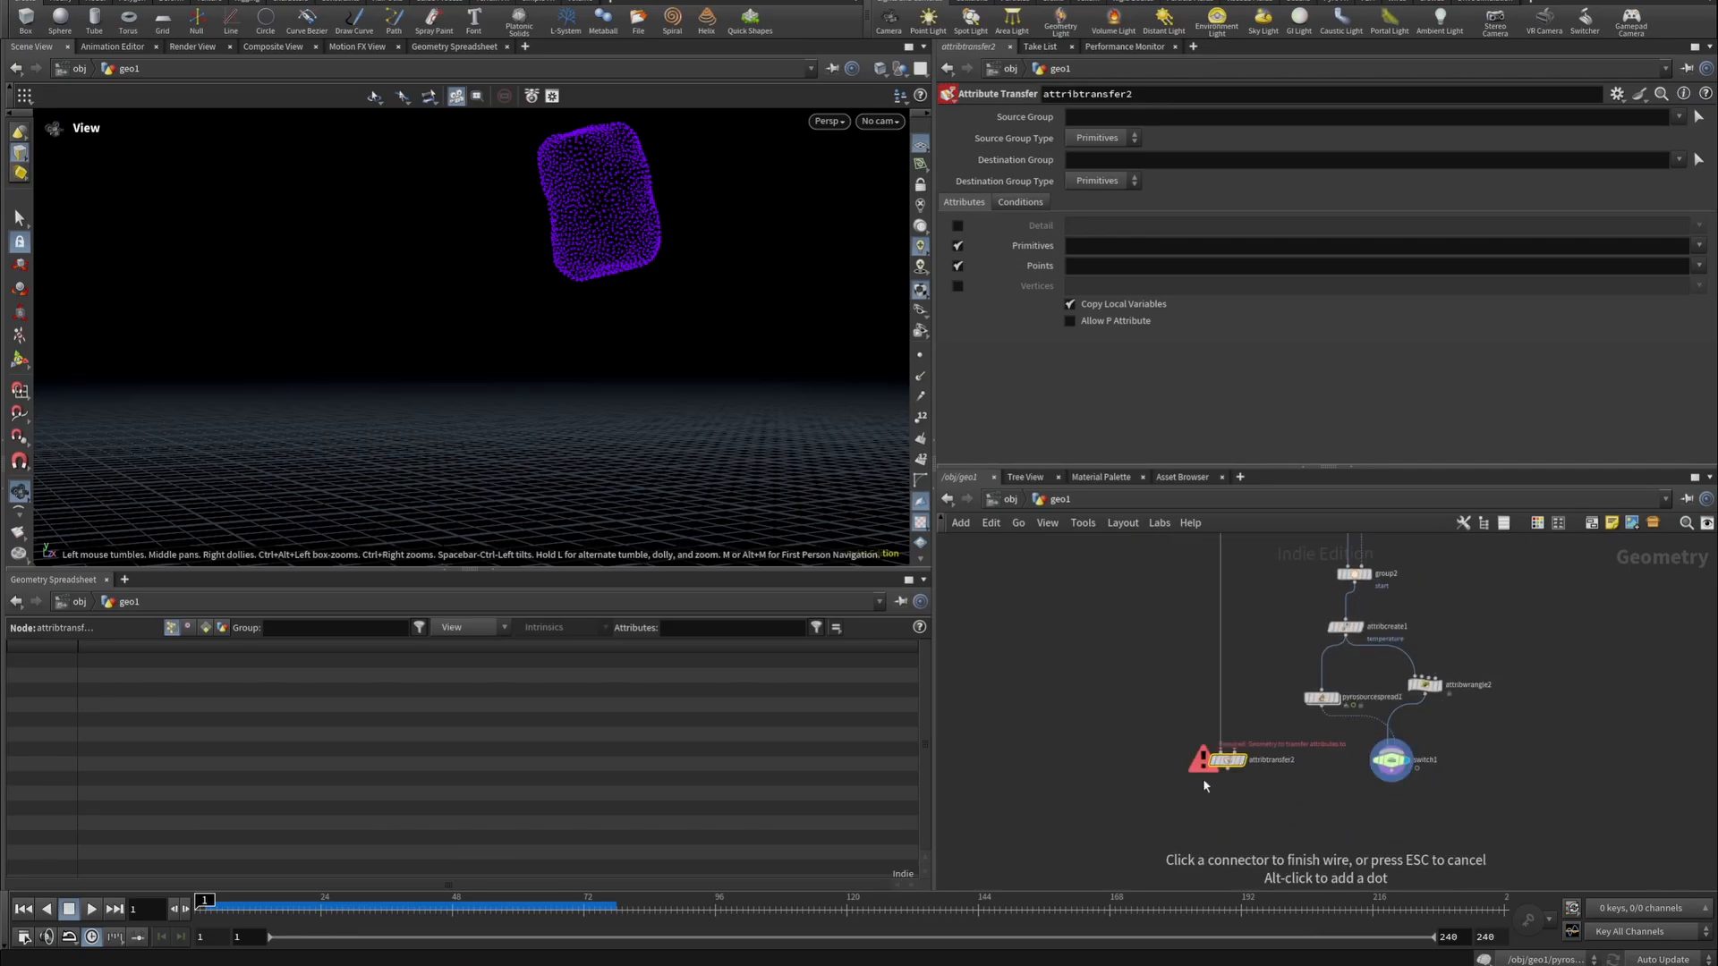
pyautogui.scroll(4, 1206, 766)
pyautogui.click(1239, 736)
pyautogui.click(1267, 736)
pyautogui.click(1592, 776)
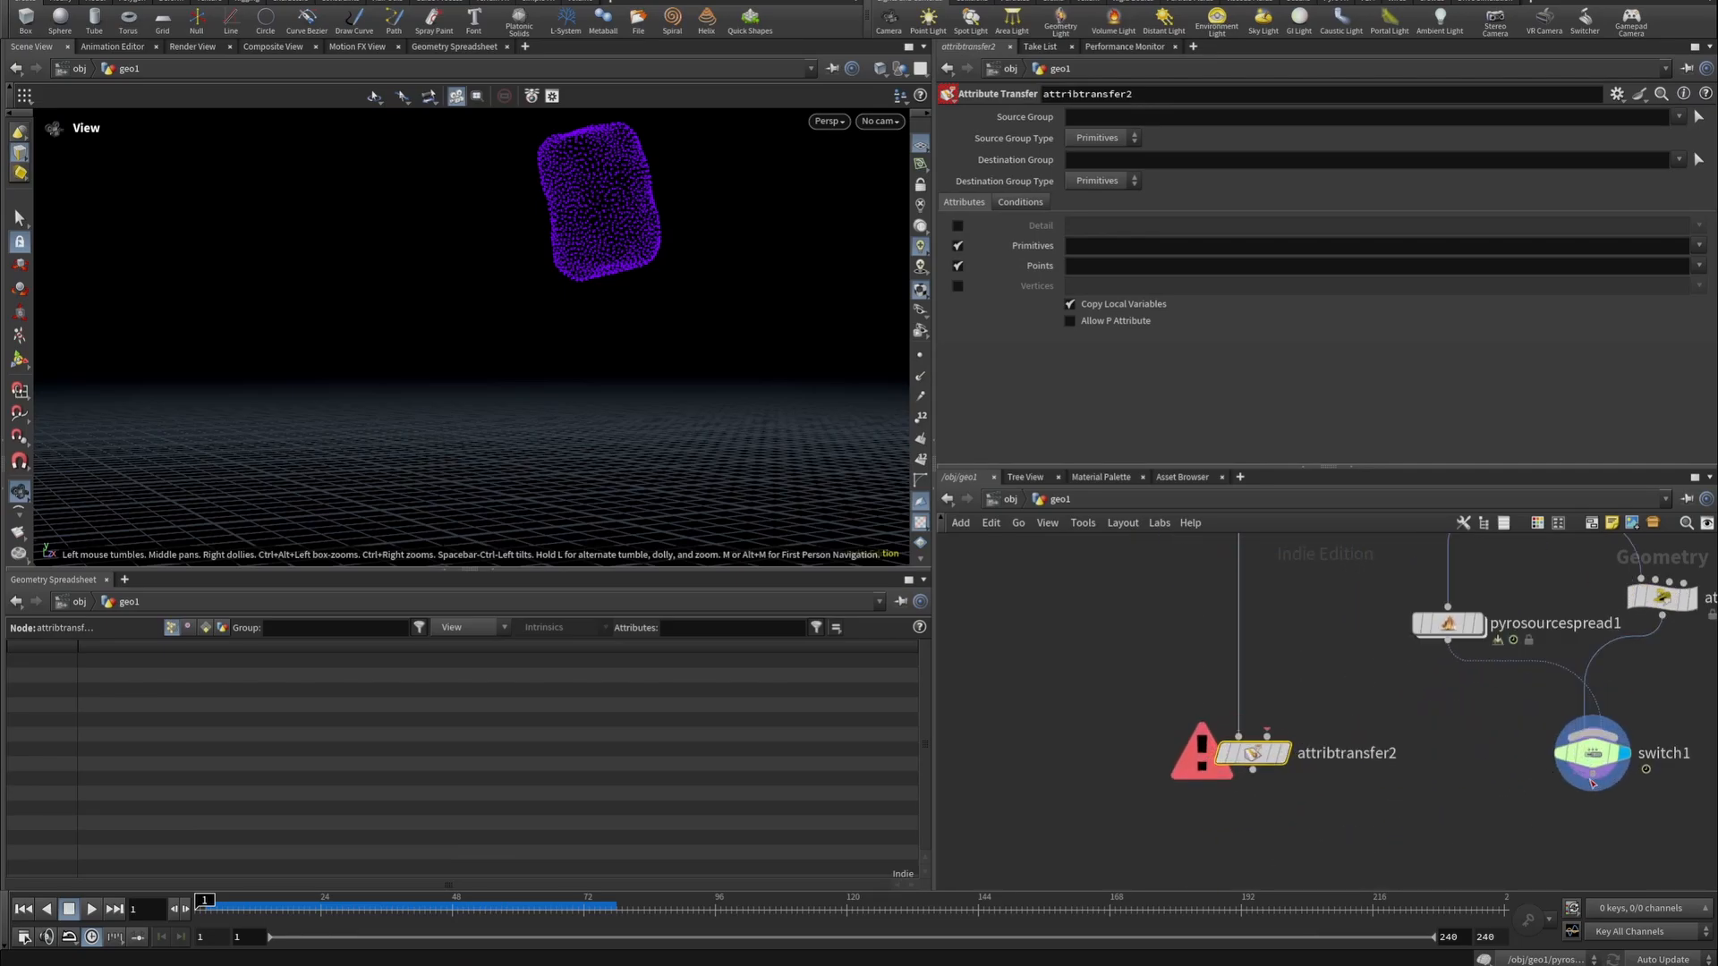
pyautogui.click(1267, 736)
pyautogui.click(1284, 752)
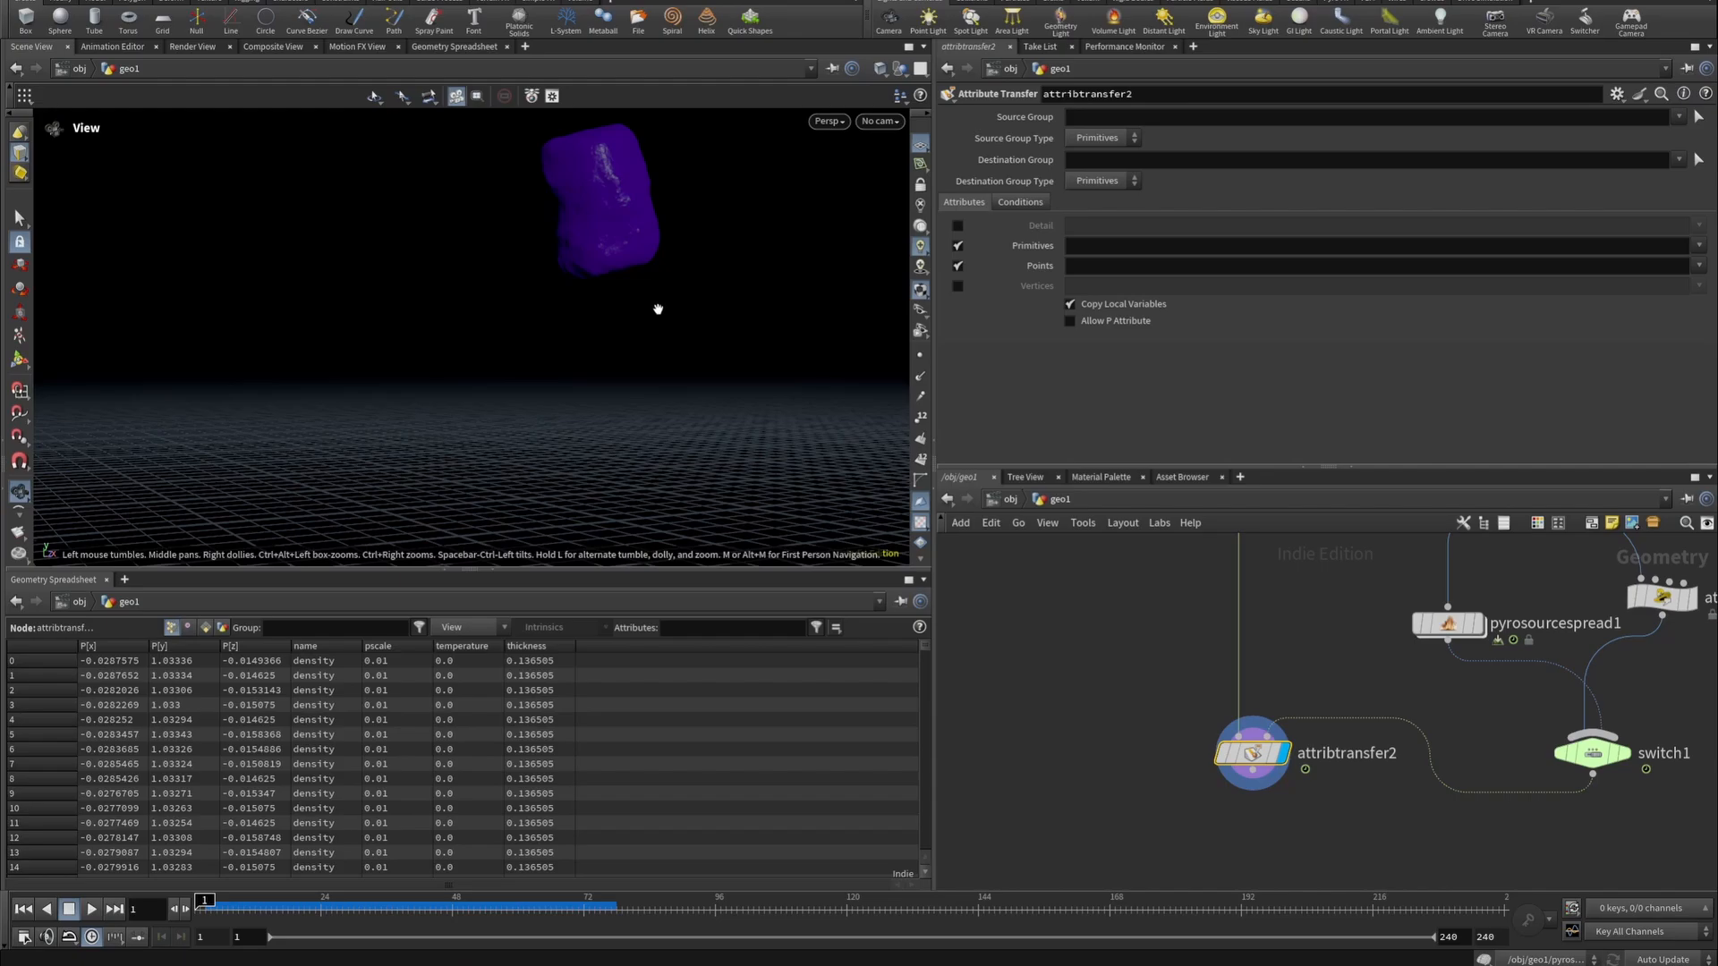
# Disable primitive attributes on attribtransfer2 and limit its point attributes to temperature.
pyautogui.scroll(-5, 1214, 694)
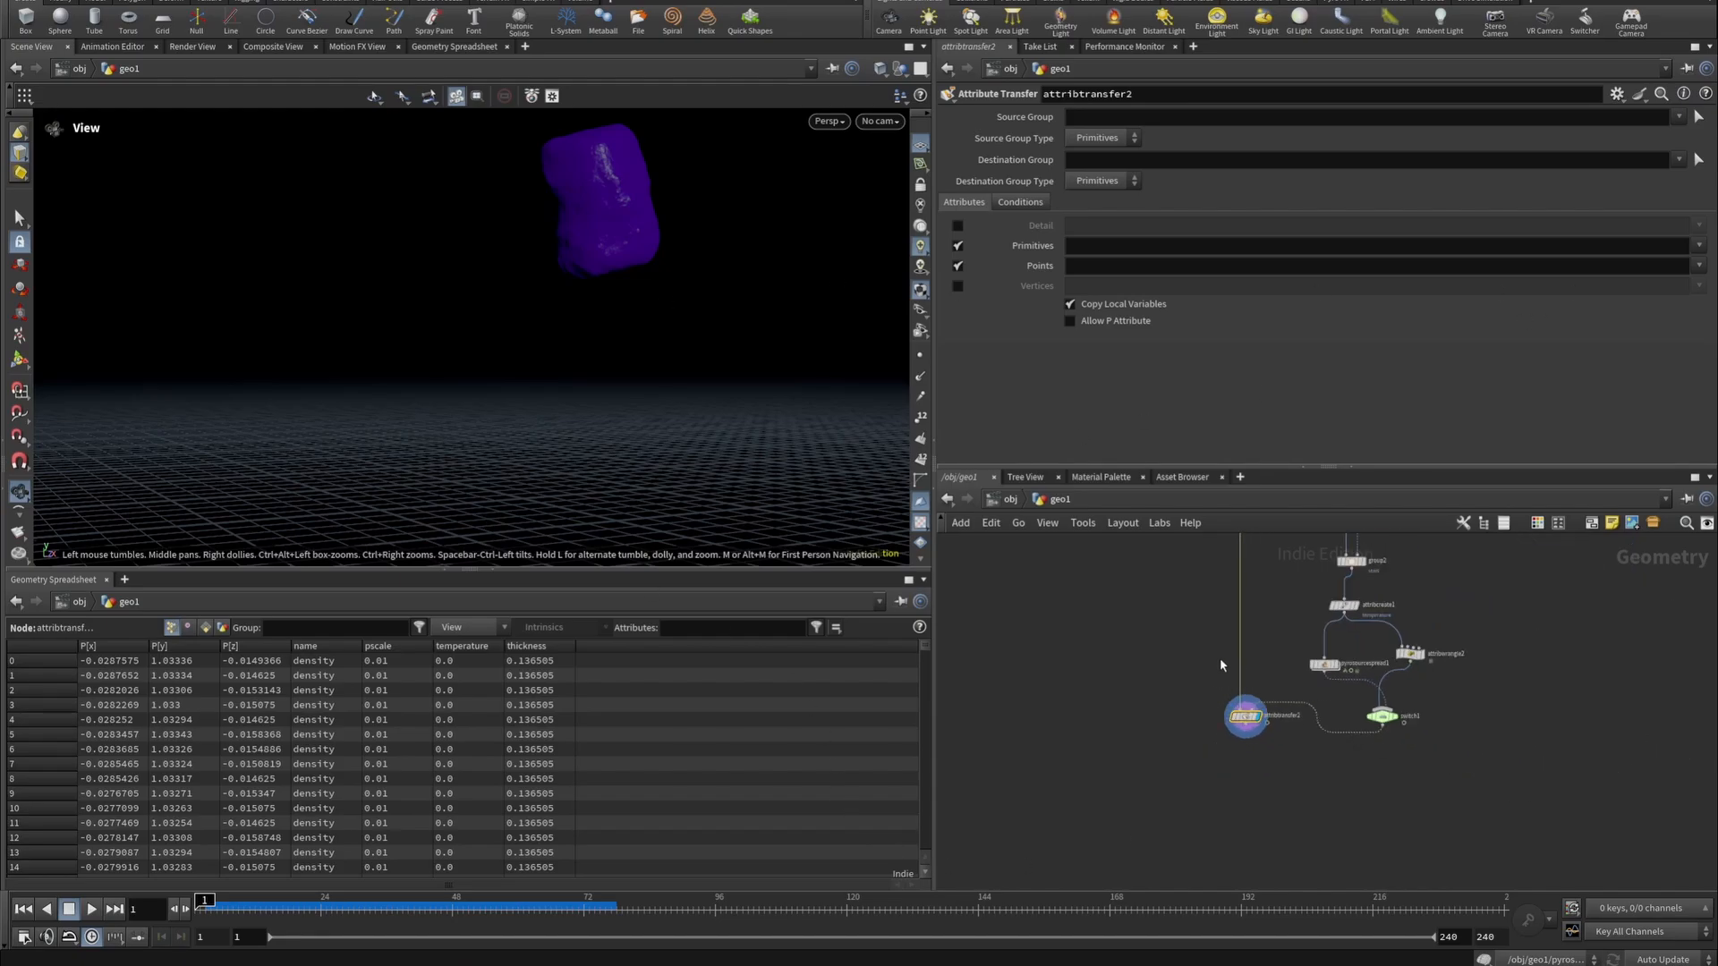
pyautogui.moveTo(1201, 592); pyautogui.dragTo(1200, 769, button='middle')
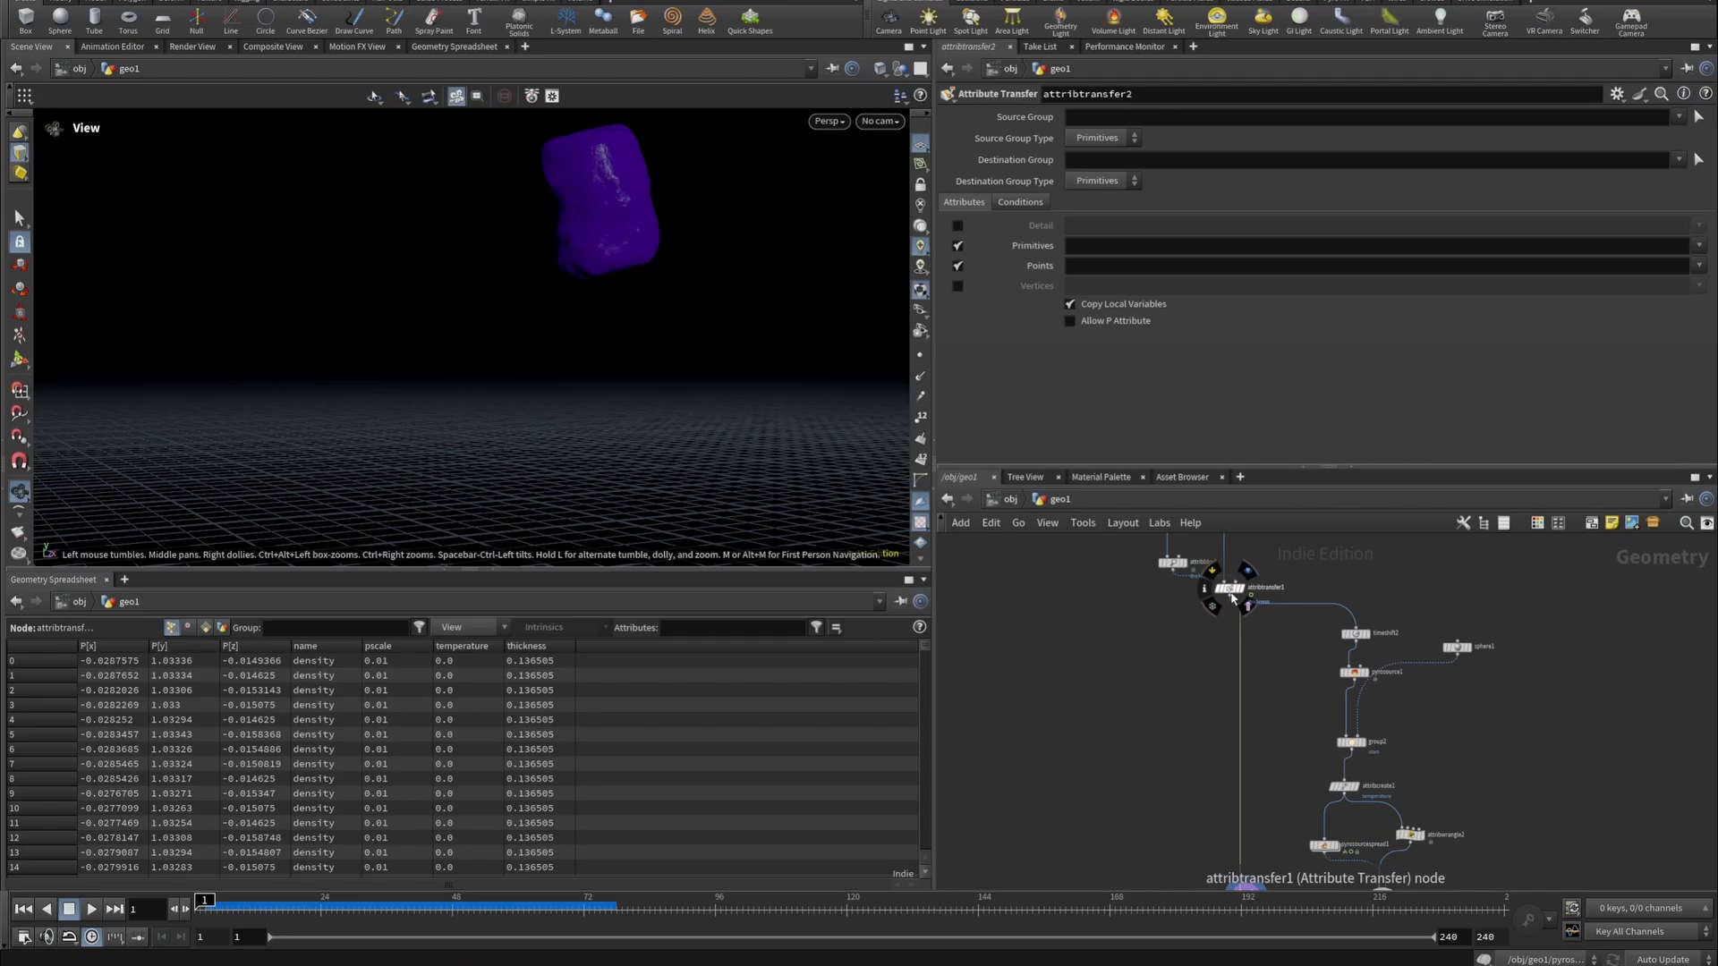
pyautogui.moveTo(1286, 827); pyautogui.dragTo(1288, 636, button='middle')
pyautogui.scroll(3, 1288, 728)
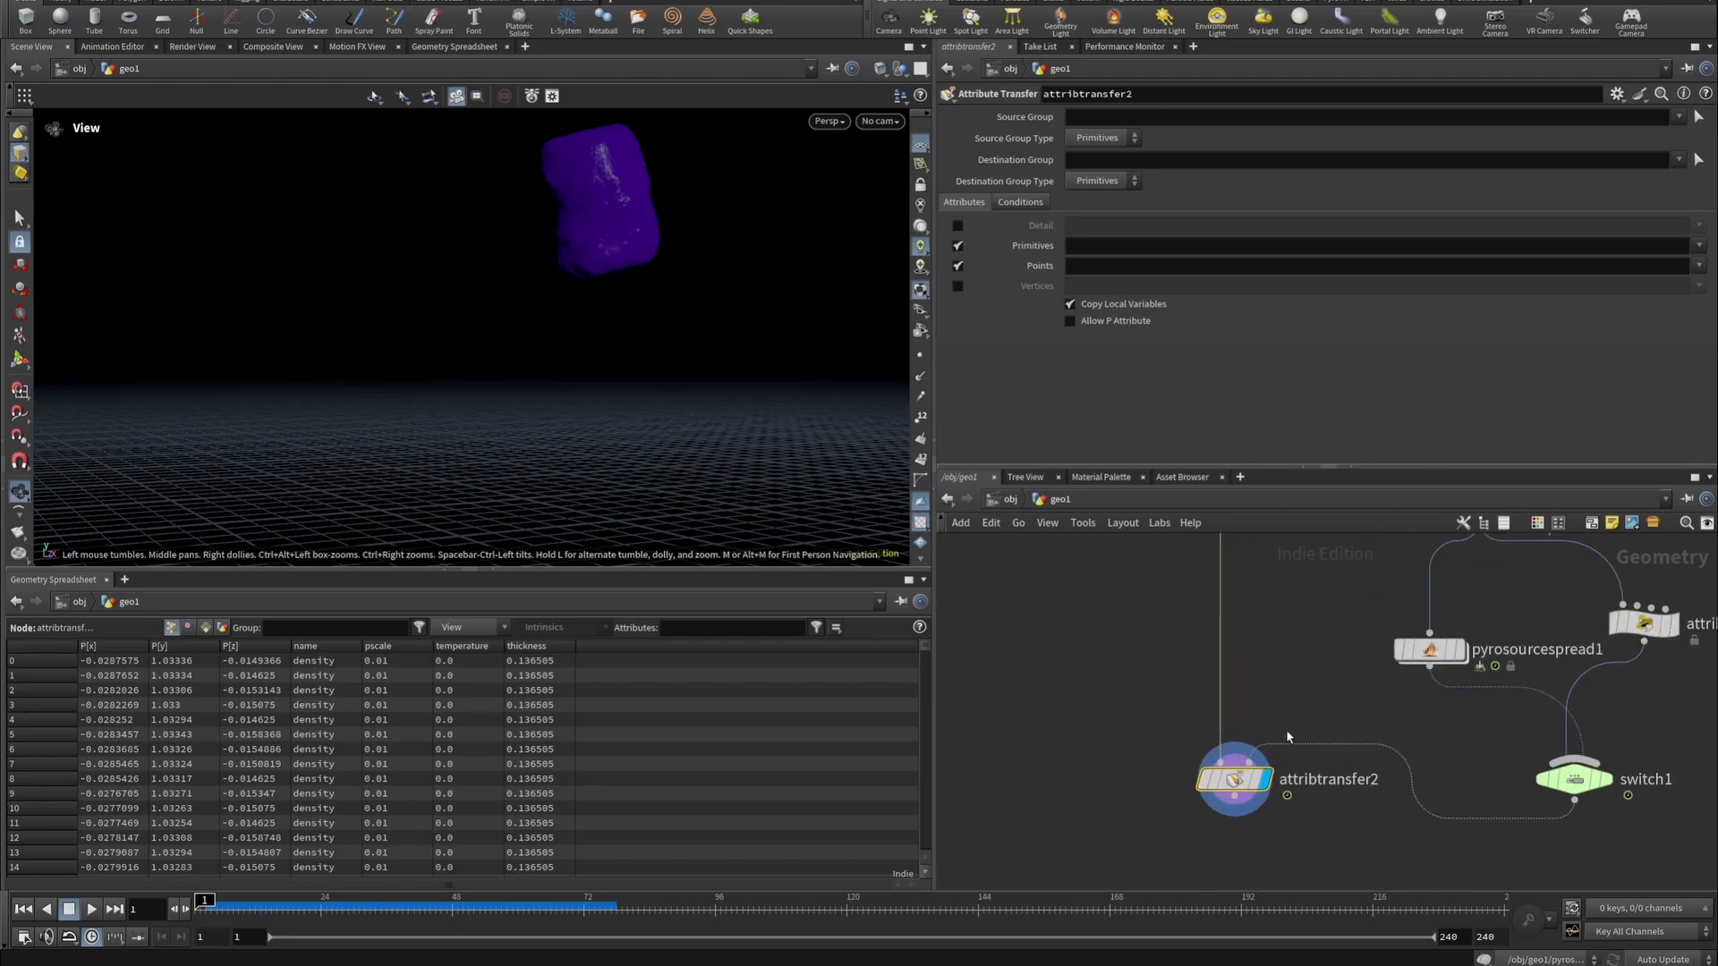
pyautogui.click(957, 245)
pyautogui.click(1698, 266)
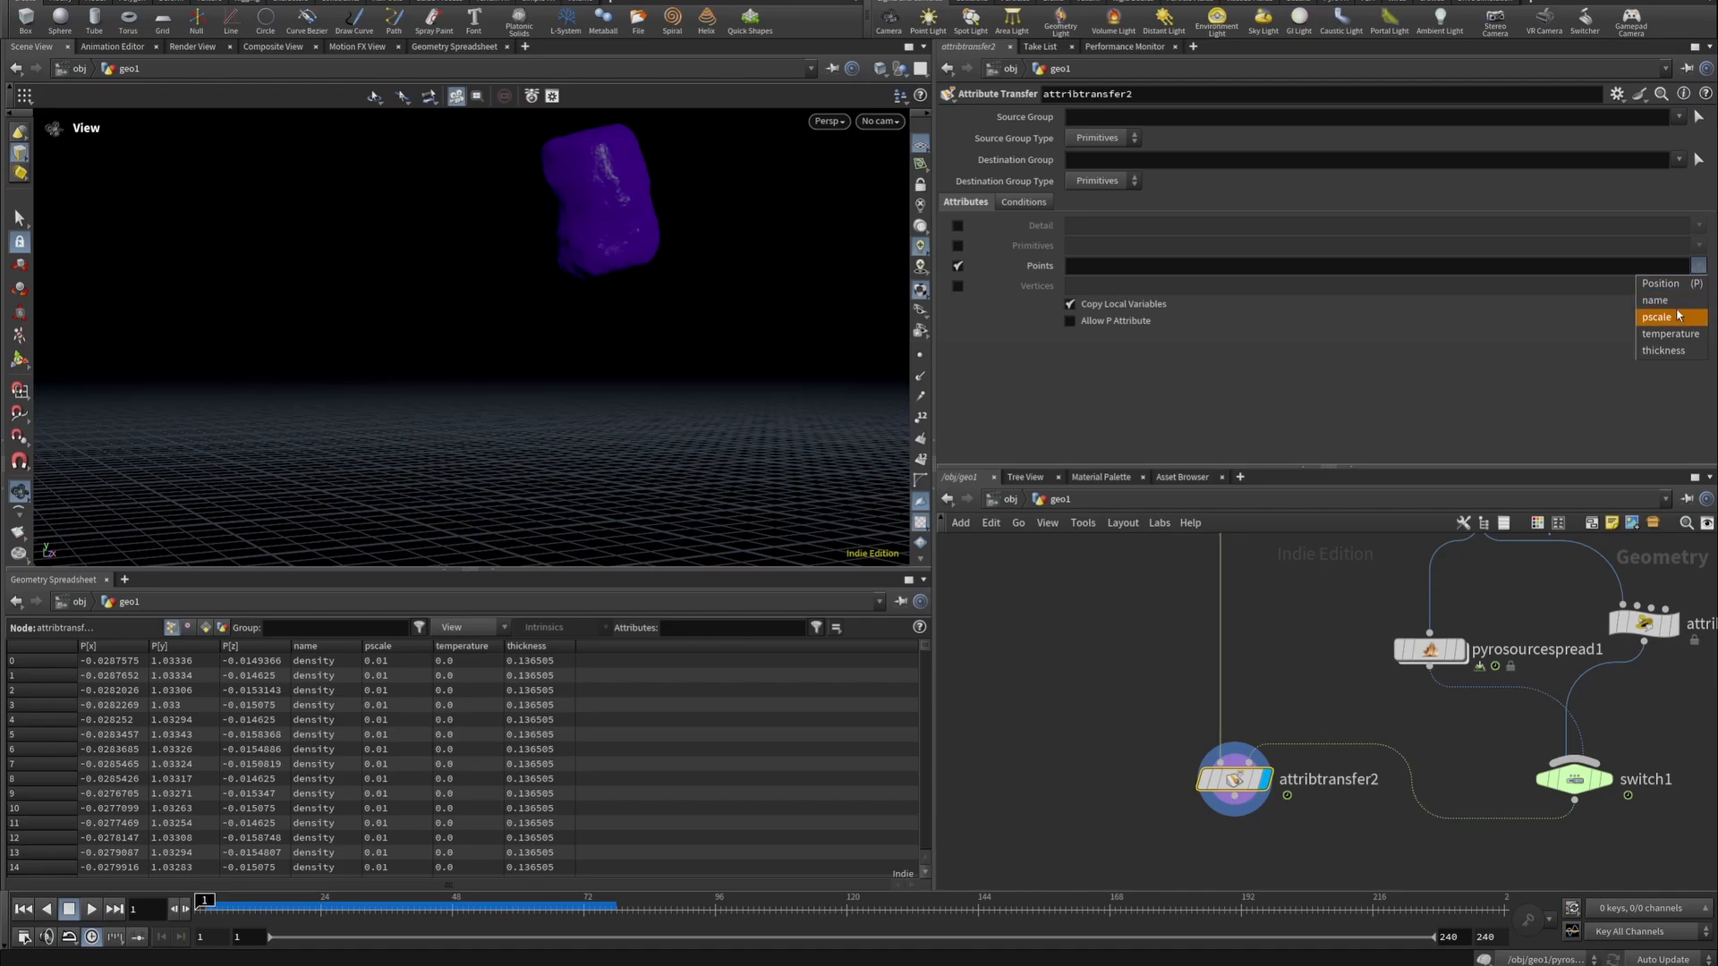
pyautogui.click(1663, 332)
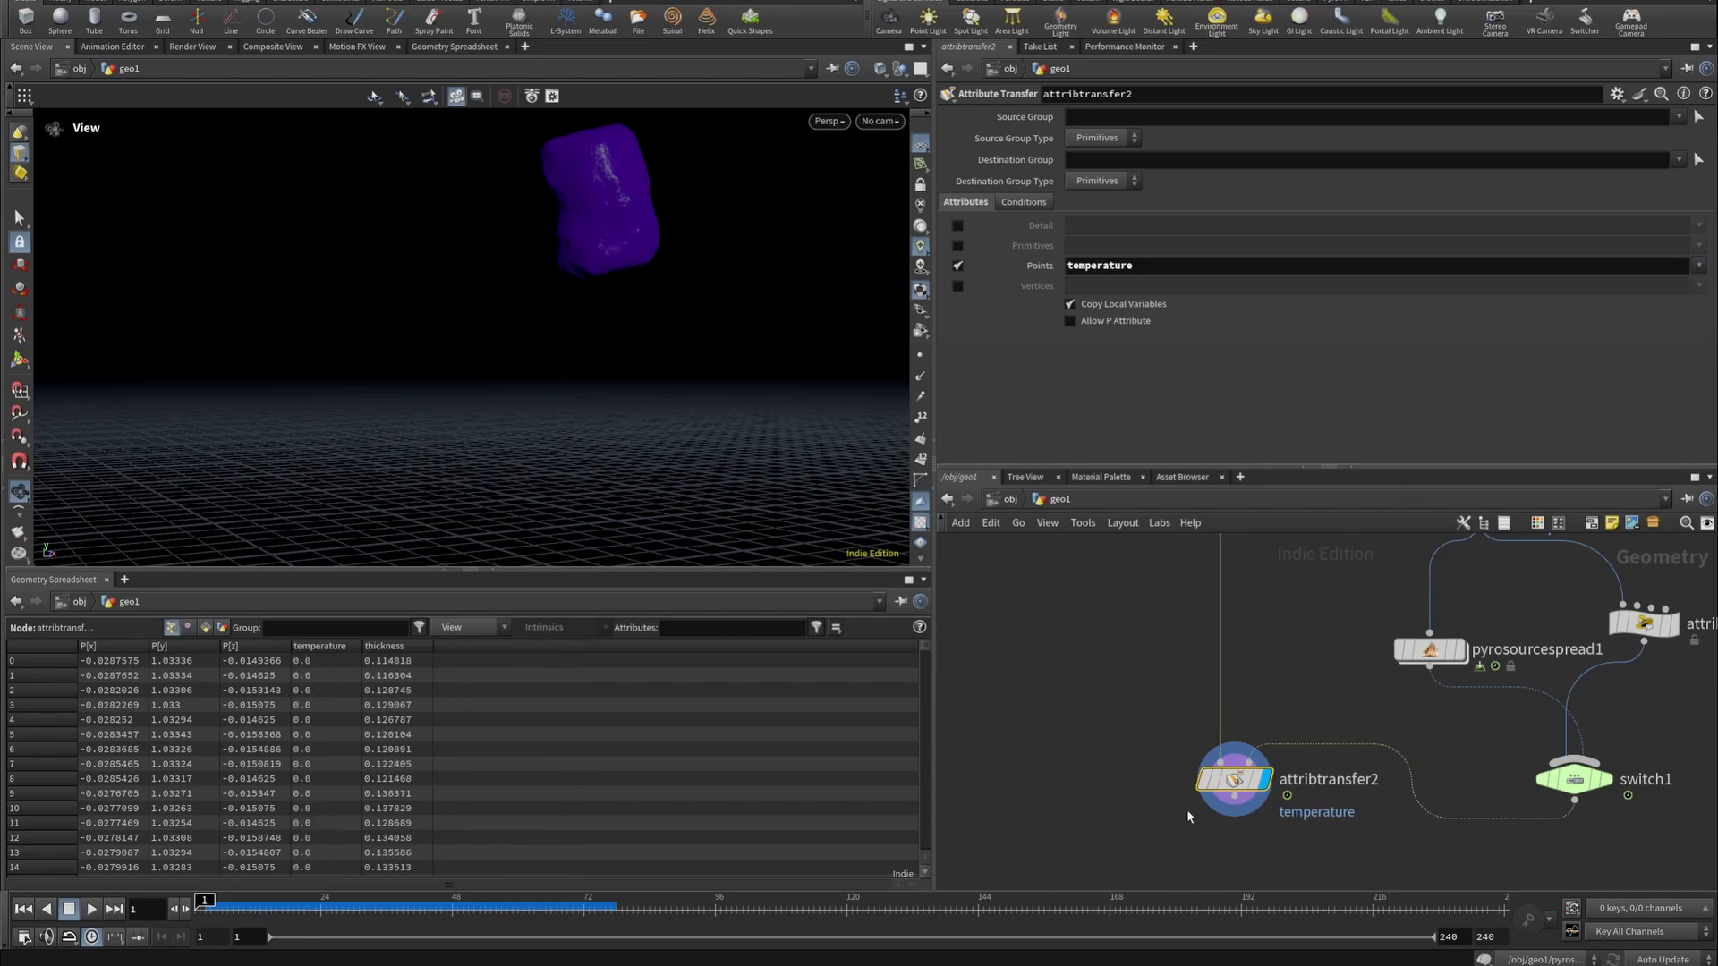
# Add an Attribute Remap node wired to the output of attribtransfer2.
pyautogui.moveTo(1188, 816); pyautogui.dragTo(1163, 695, button='middle')
pyautogui.click(1210, 677)
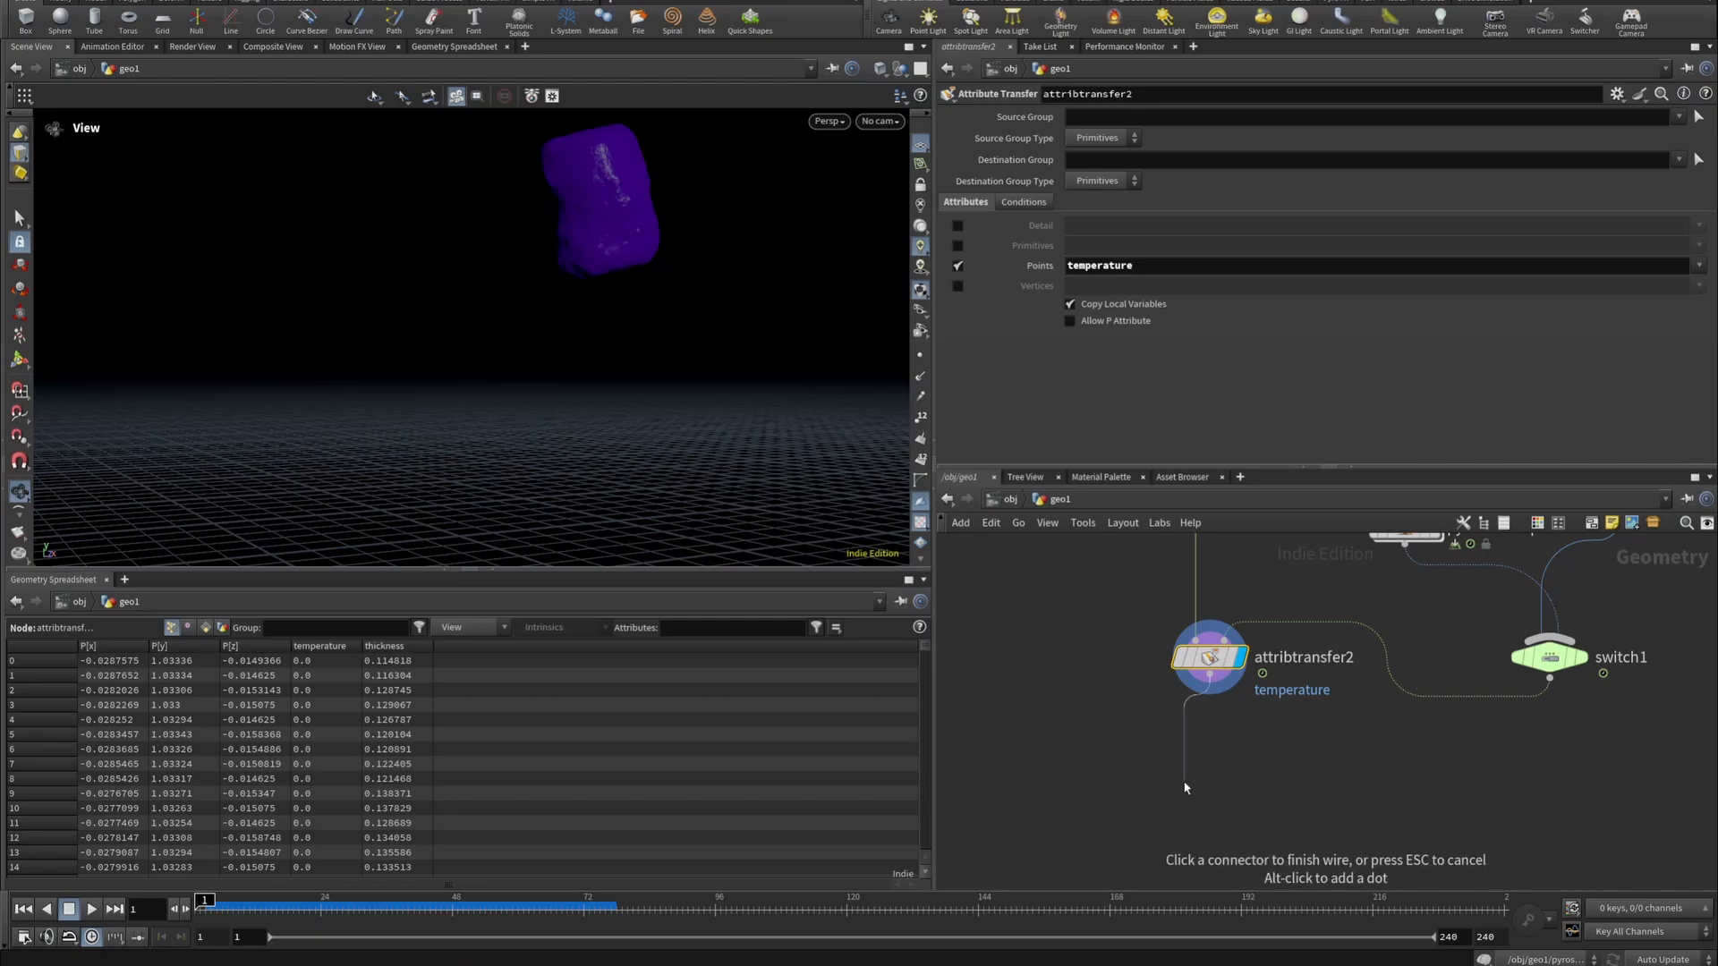
pyautogui.press('Tab')
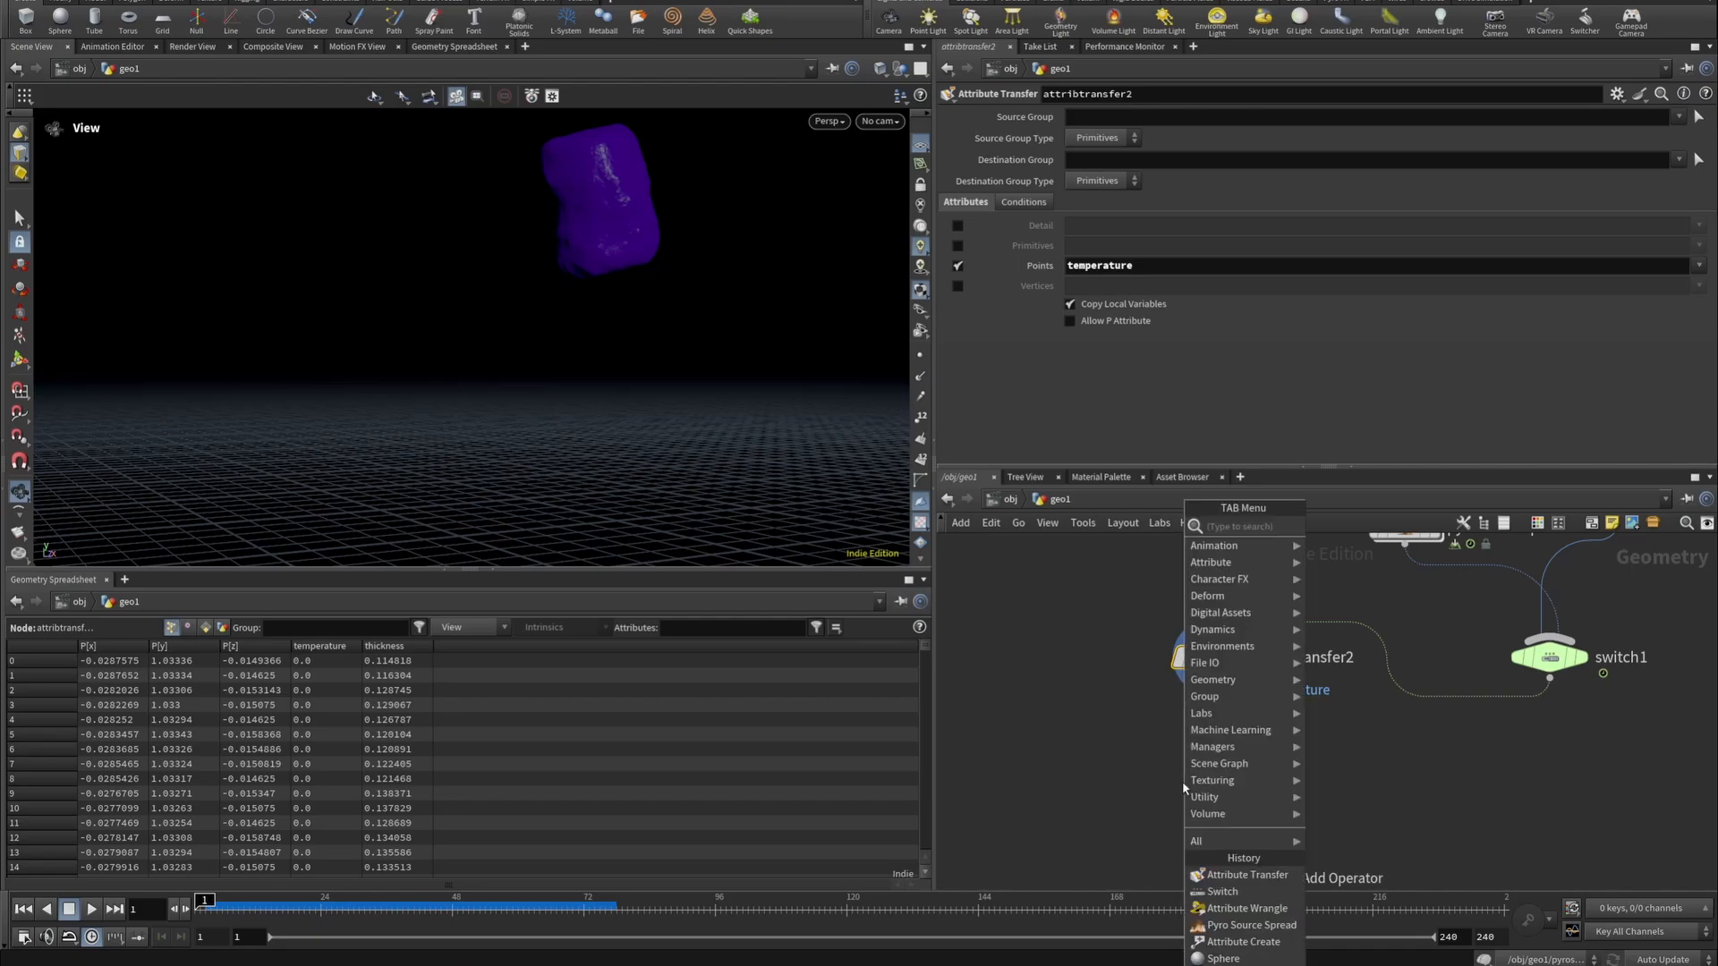
pyautogui.write('attrre')
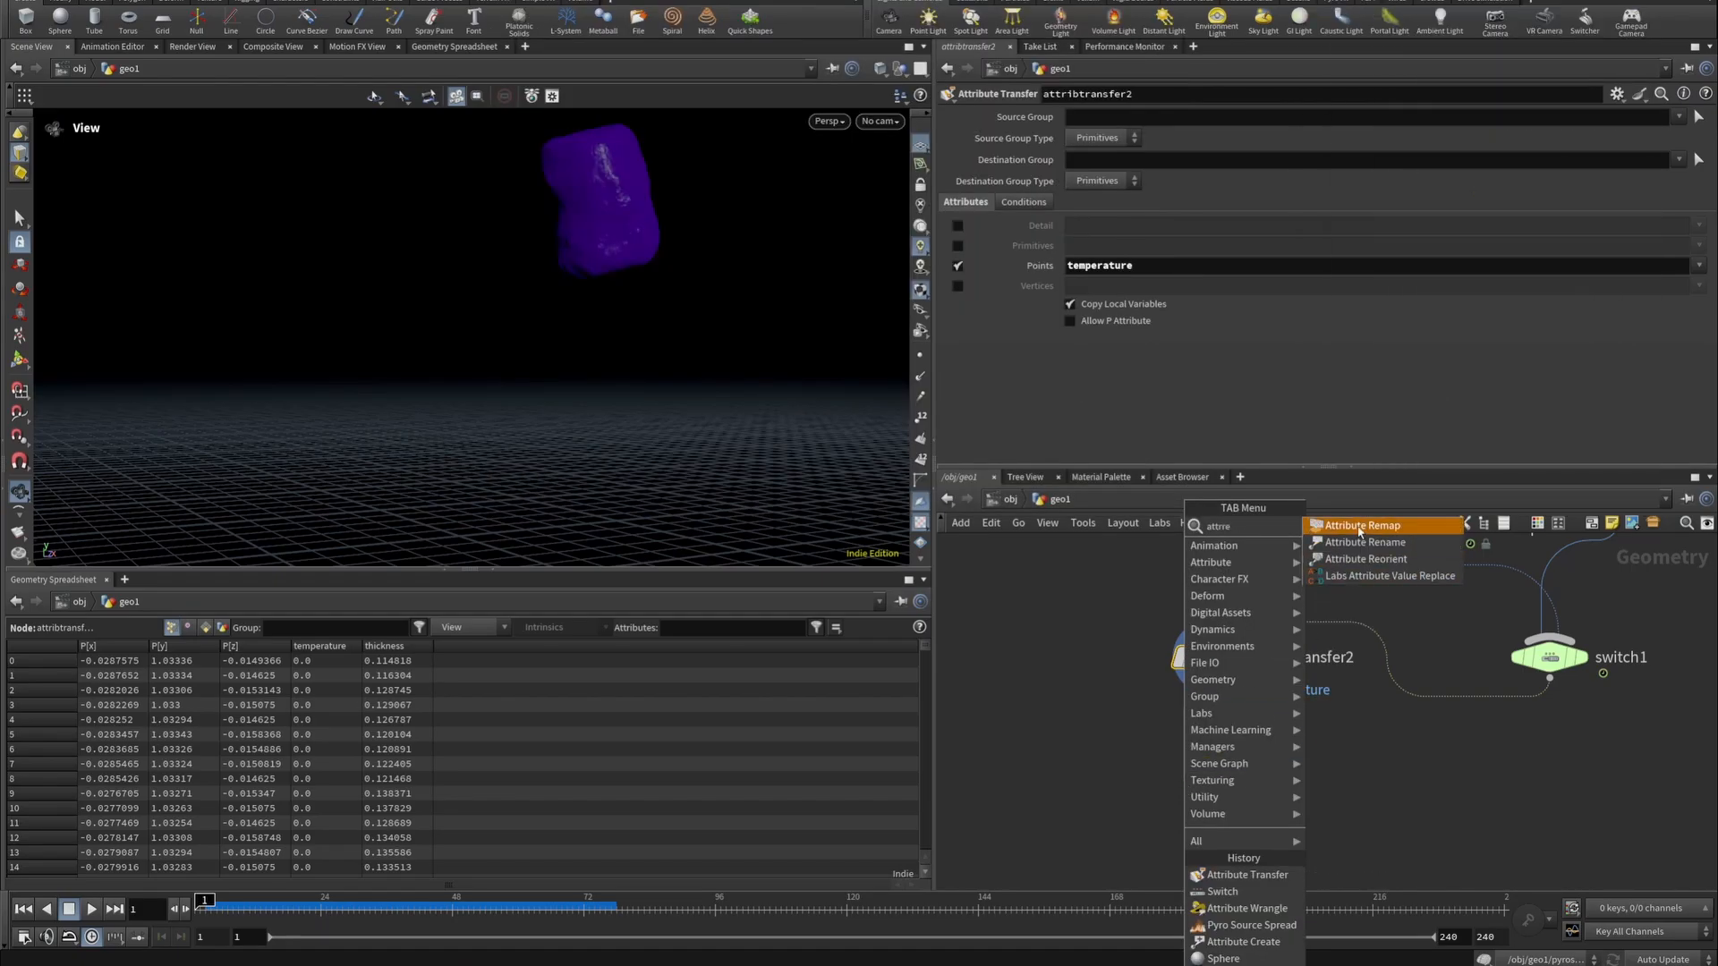
pyautogui.click(1359, 526)
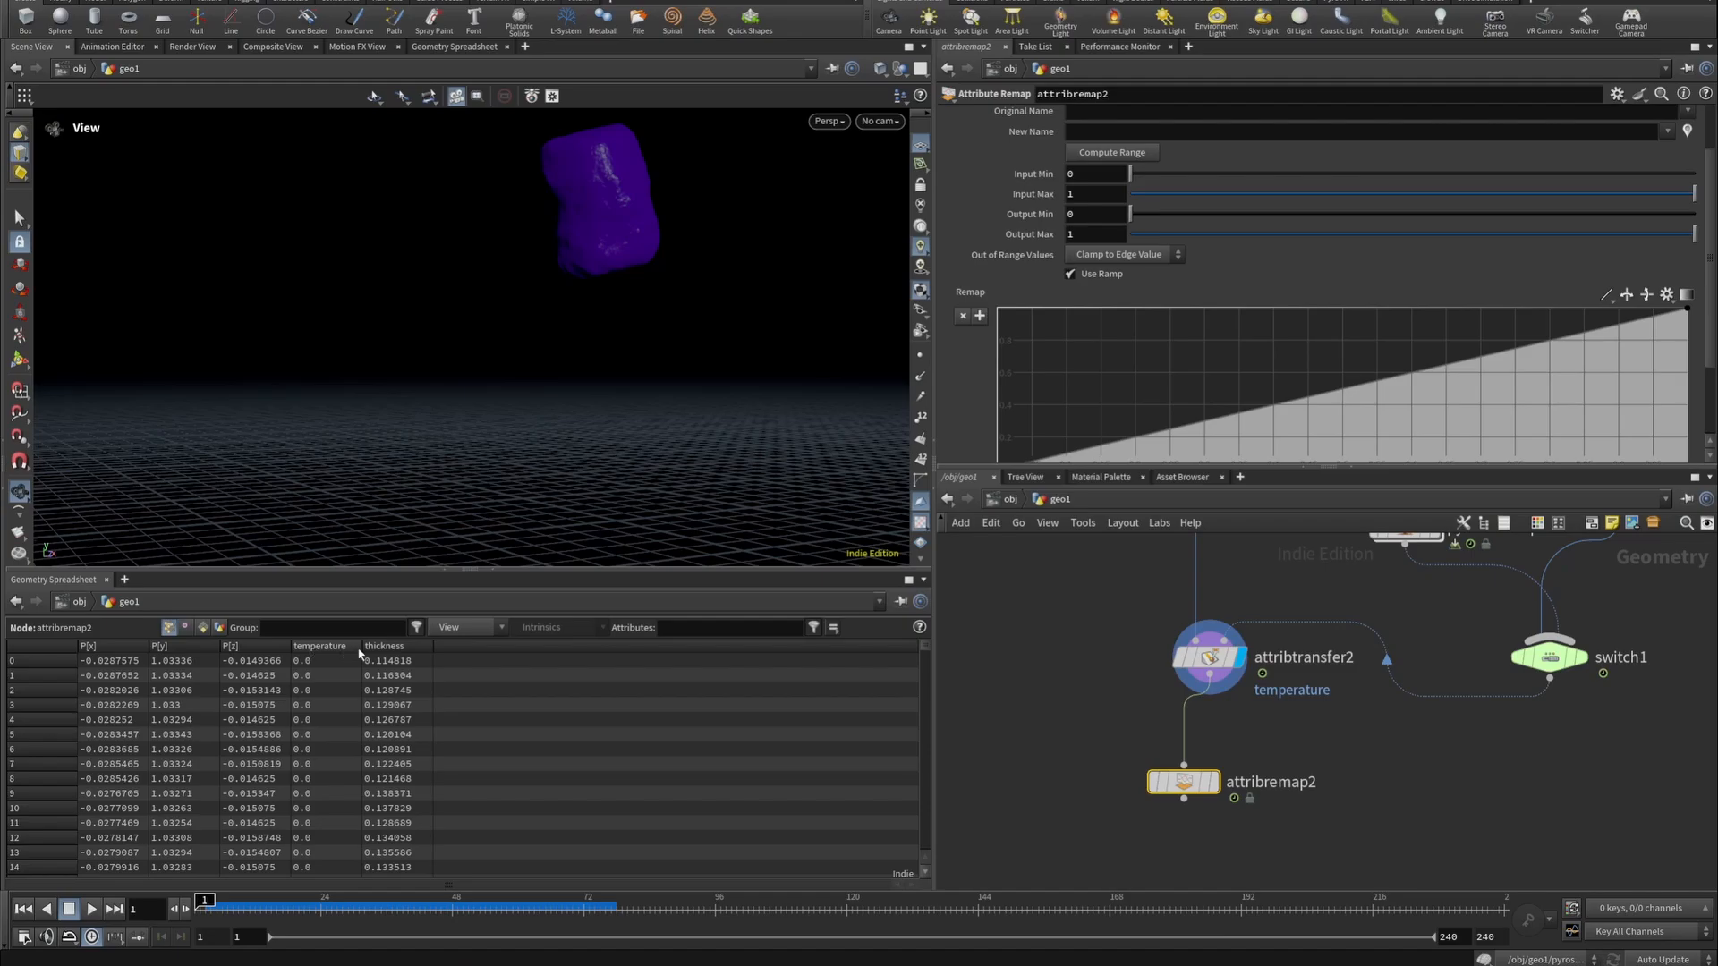
# Sort the point spreadsheet by temperature, examine the transferred values at frame 29, and return to frame 1.
pyautogui.click(357, 649)
pyautogui.click(349, 908)
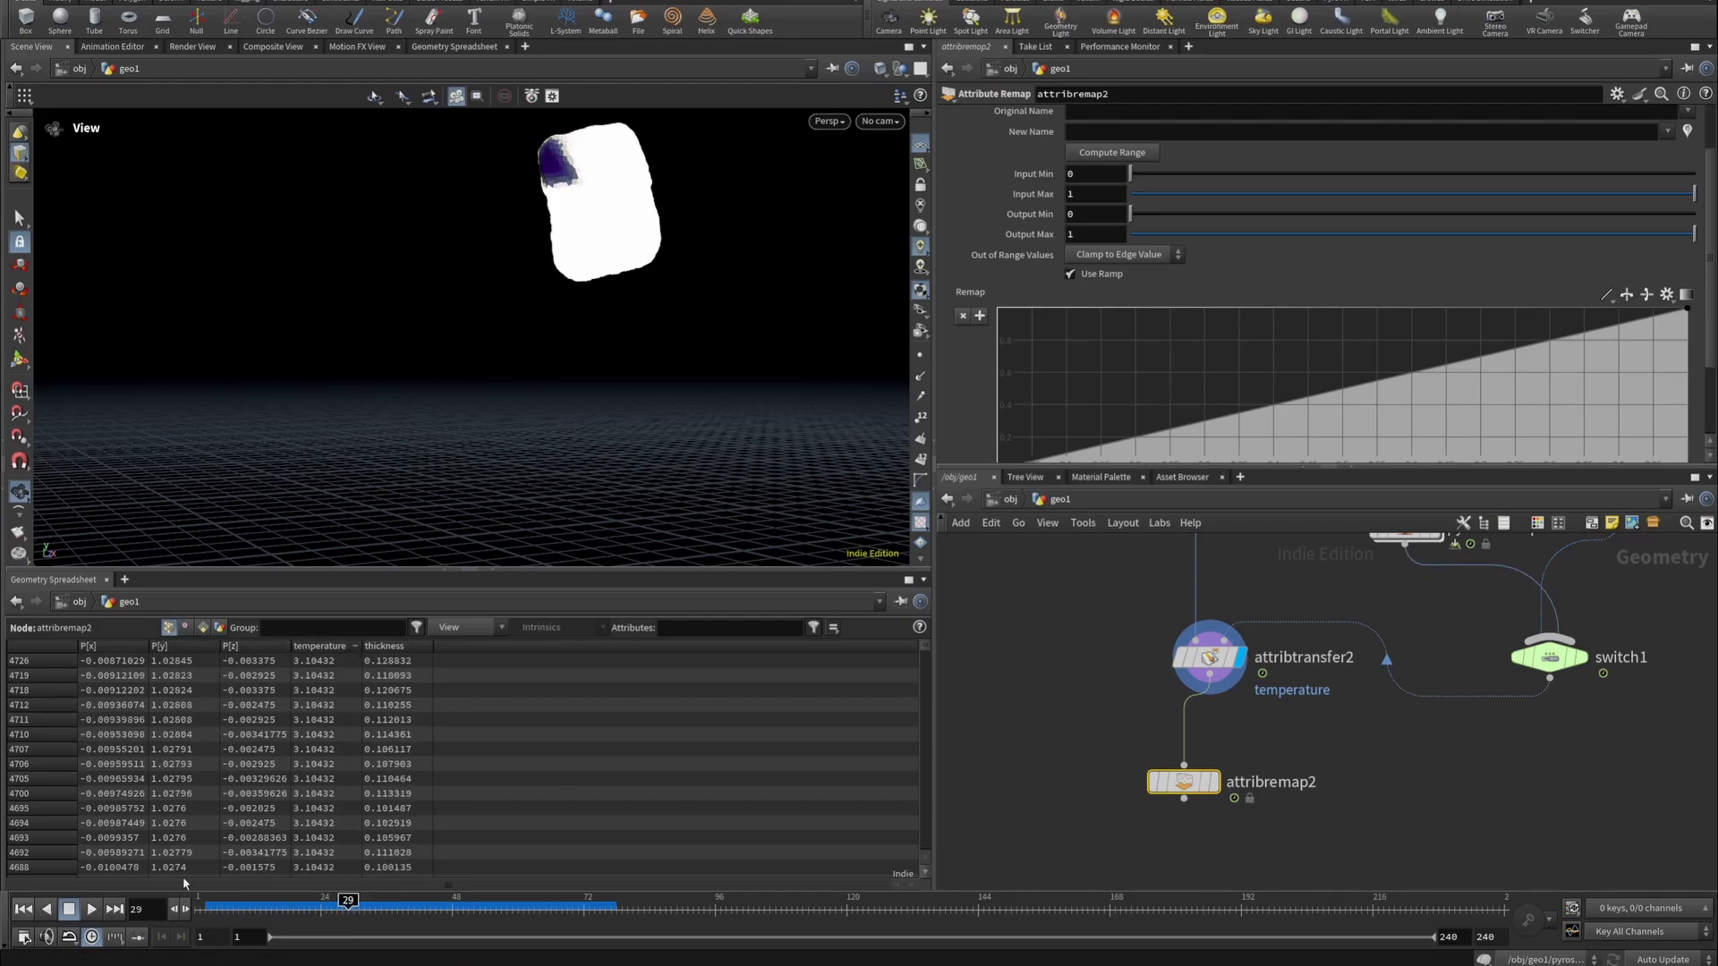
pyautogui.click(202, 906)
# Display attribremap2 and set both its original and new attribute names to temperature.
pyautogui.click(1213, 782)
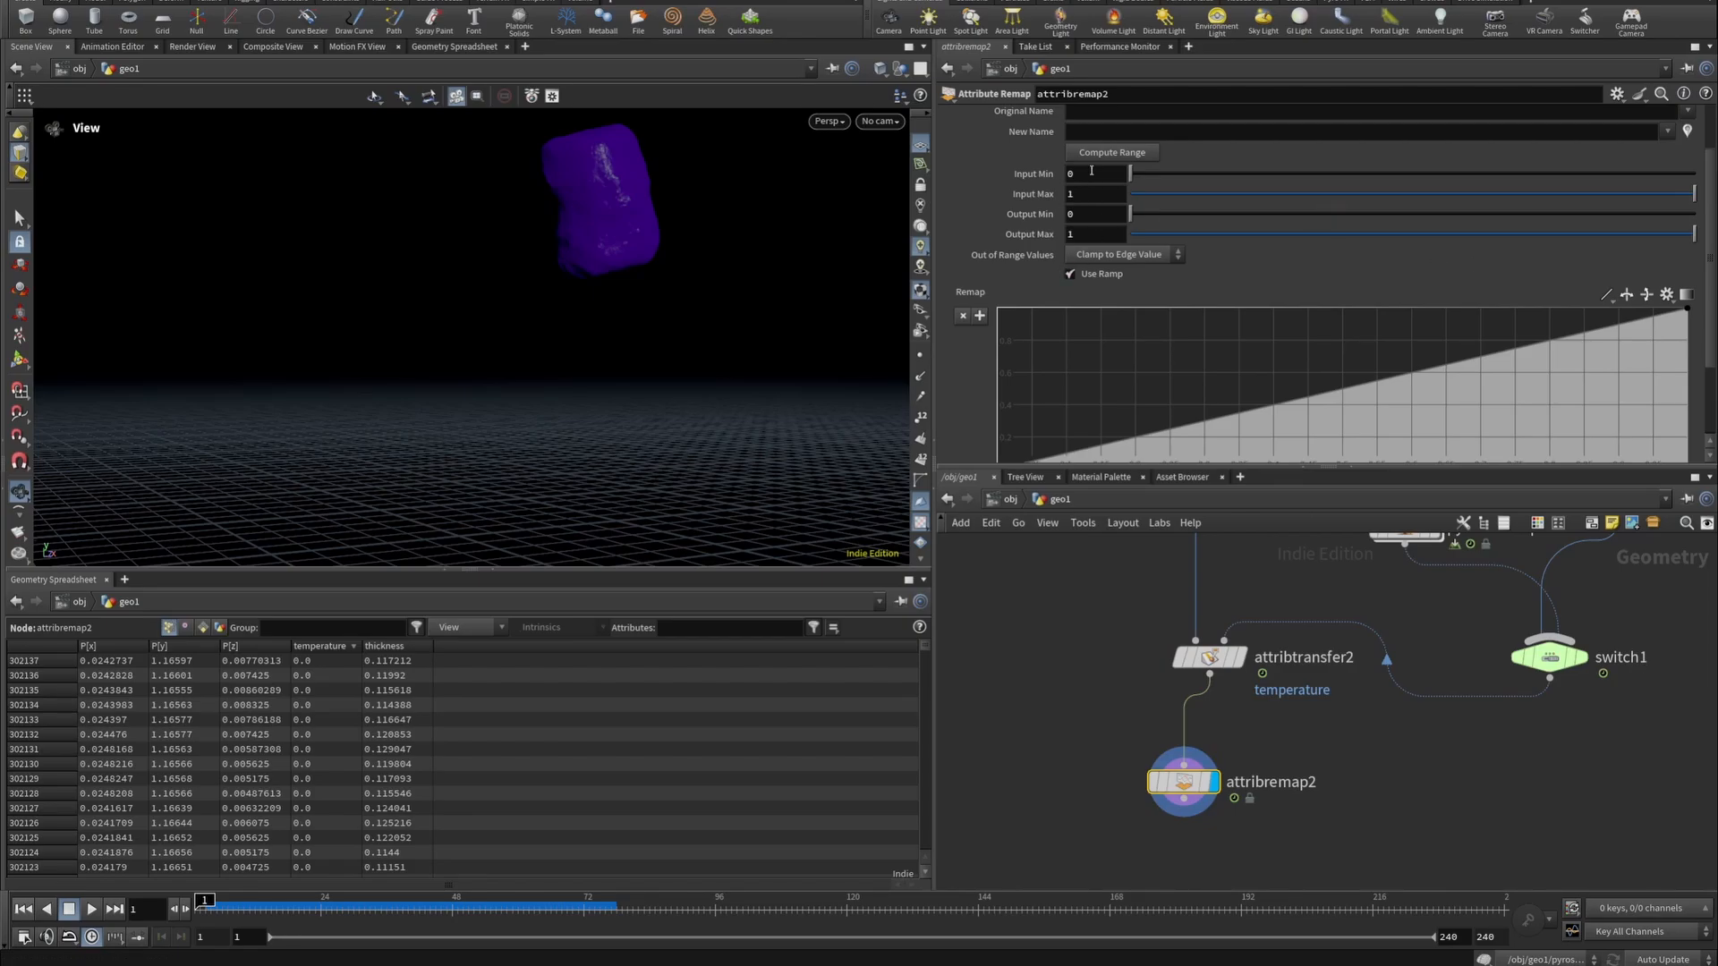
pyautogui.scroll(2, 1347, 131)
pyautogui.click(1689, 165)
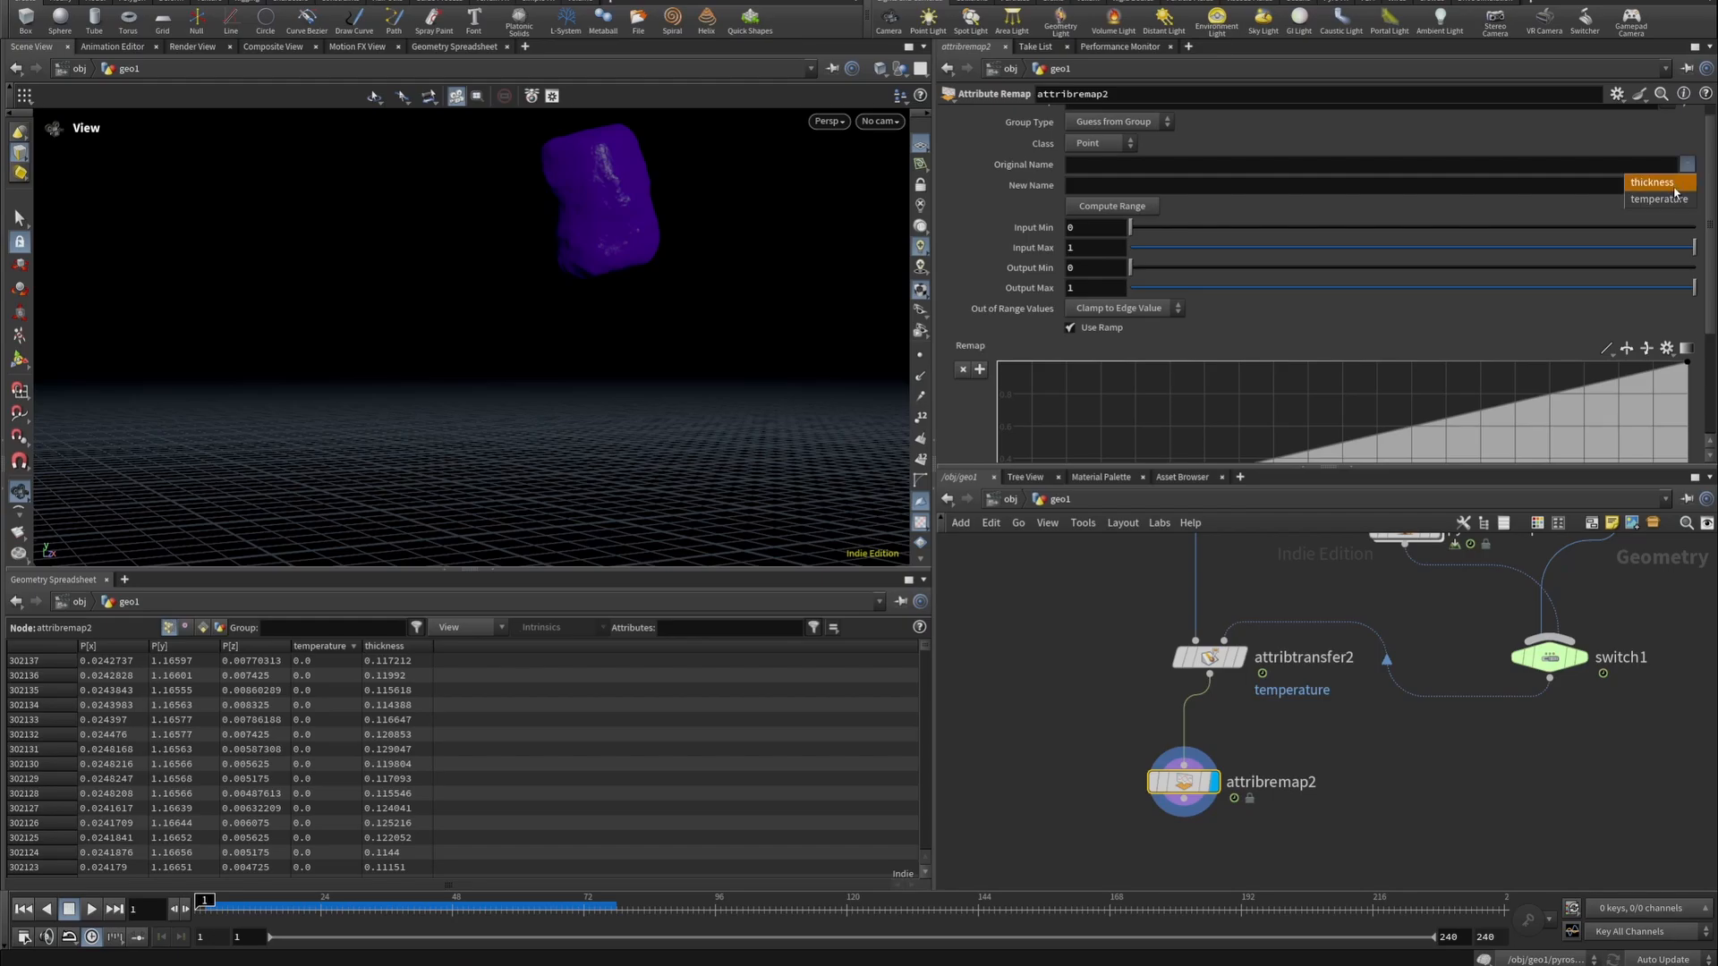
pyautogui.click(1655, 198)
pyautogui.click(1666, 184)
pyautogui.click(1648, 220)
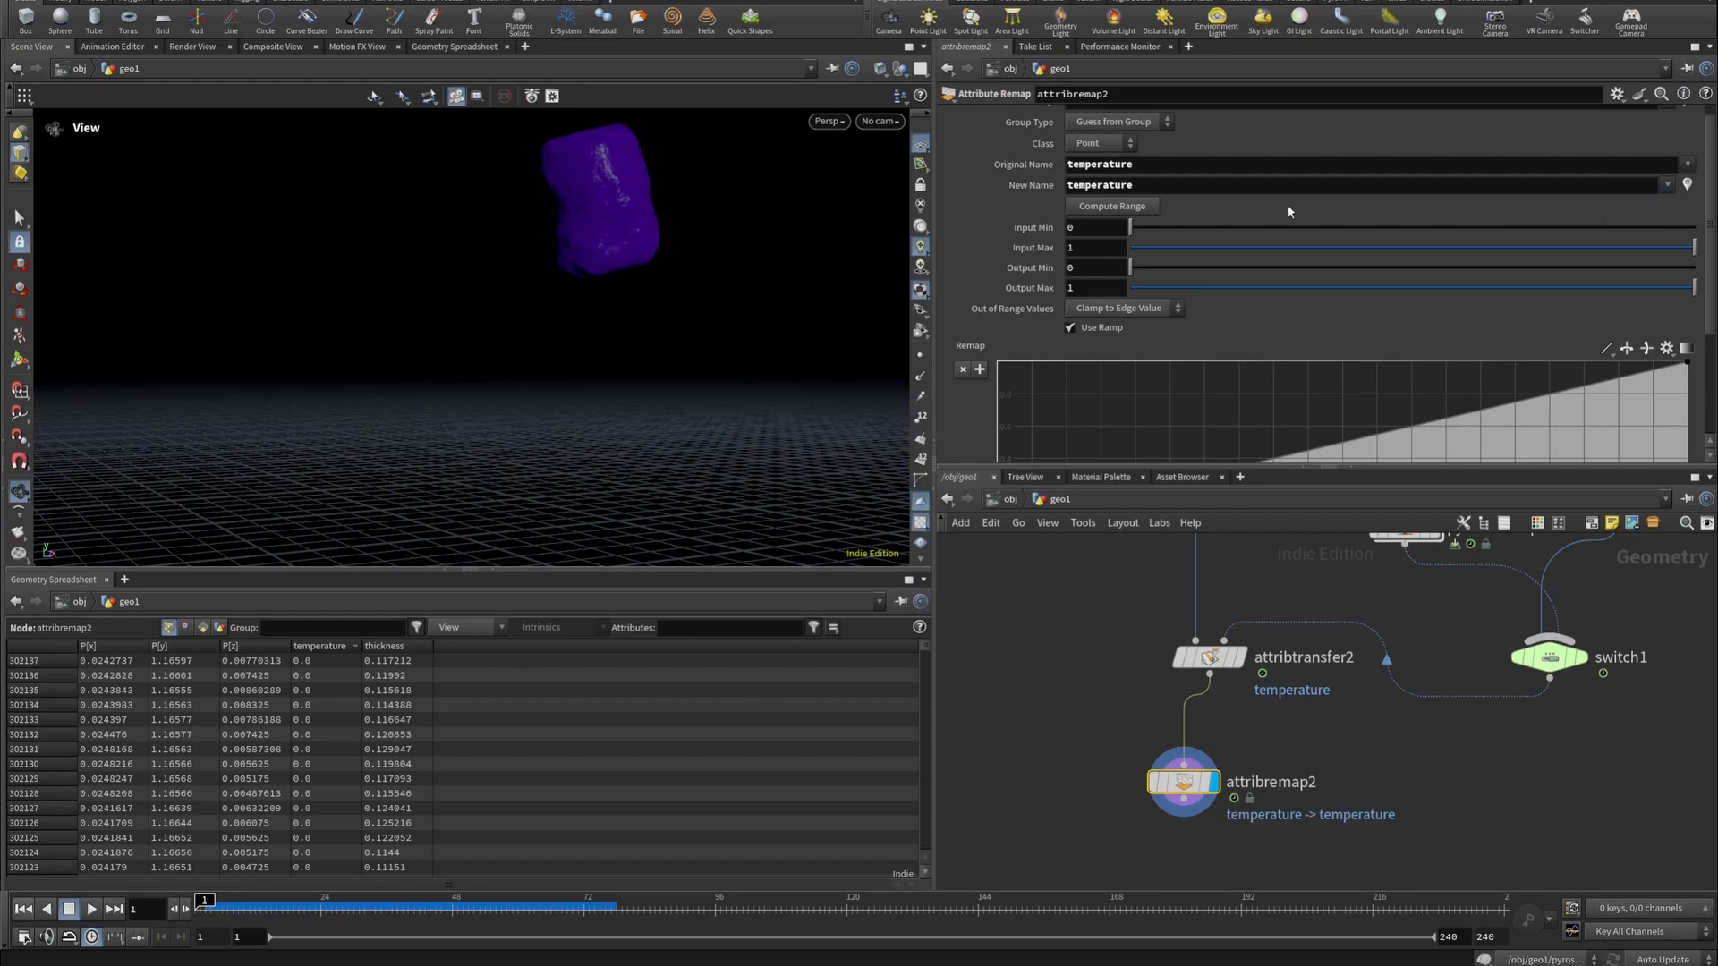
# Move to frame 5 and compute attribremap2's value range from the temperature there.
pyautogui.click(1140, 208)
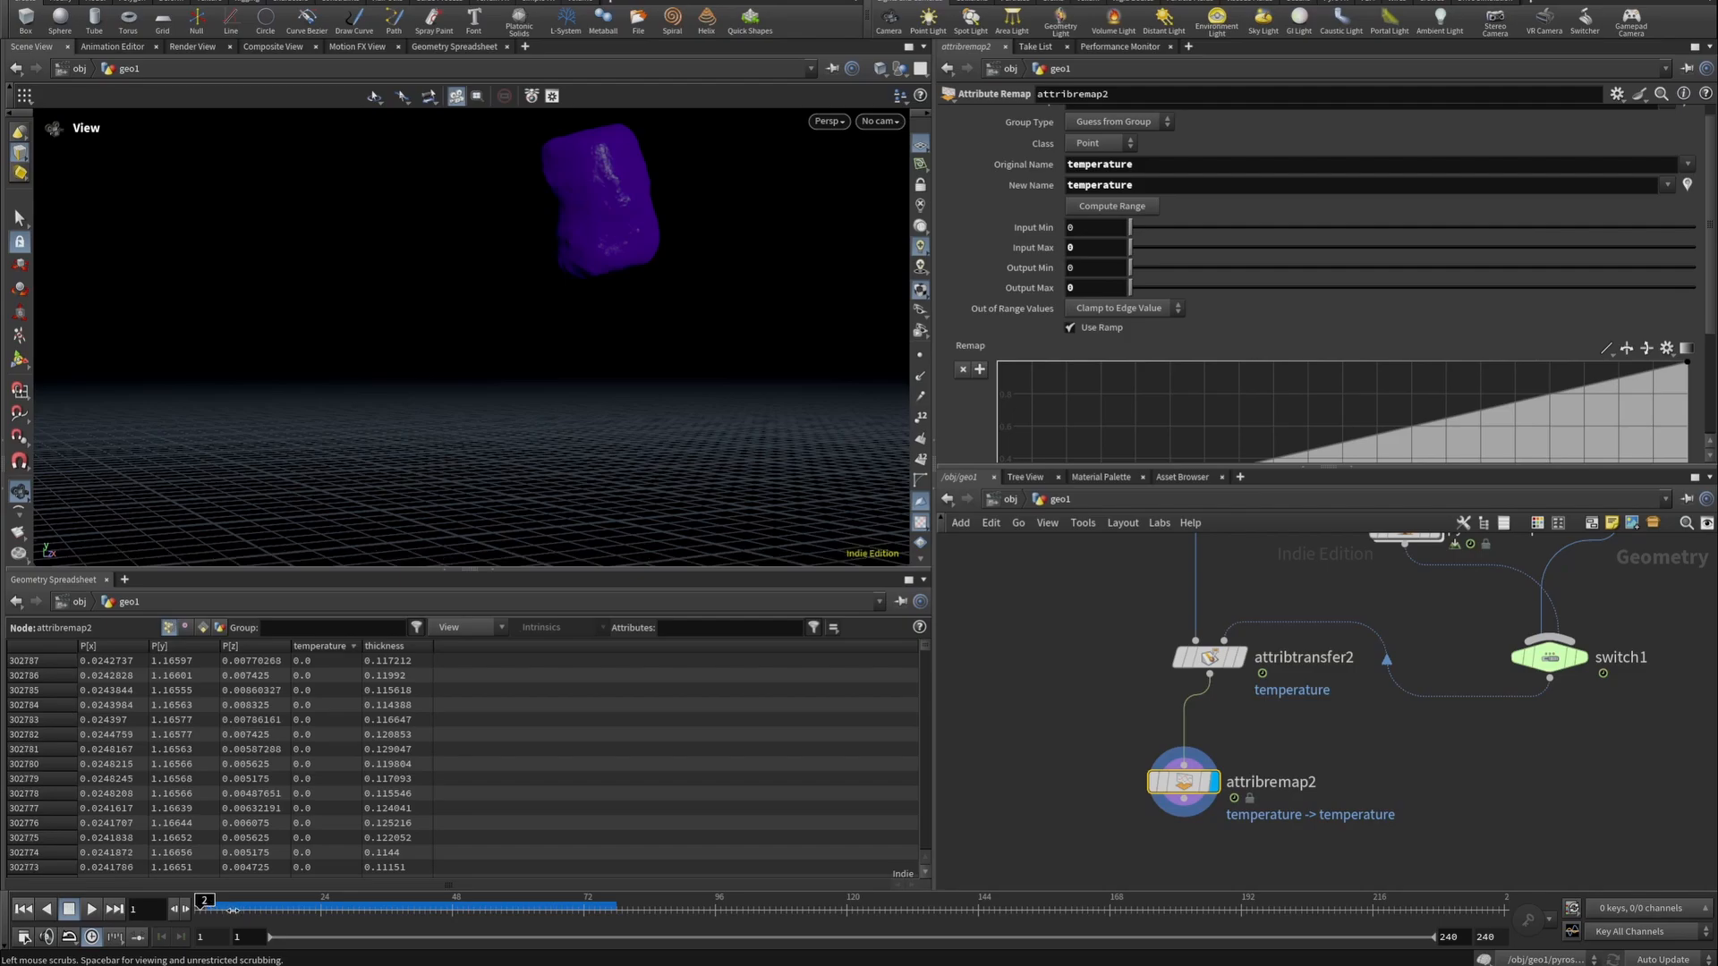
pyautogui.moveTo(205, 900); pyautogui.dragTo(215, 900)
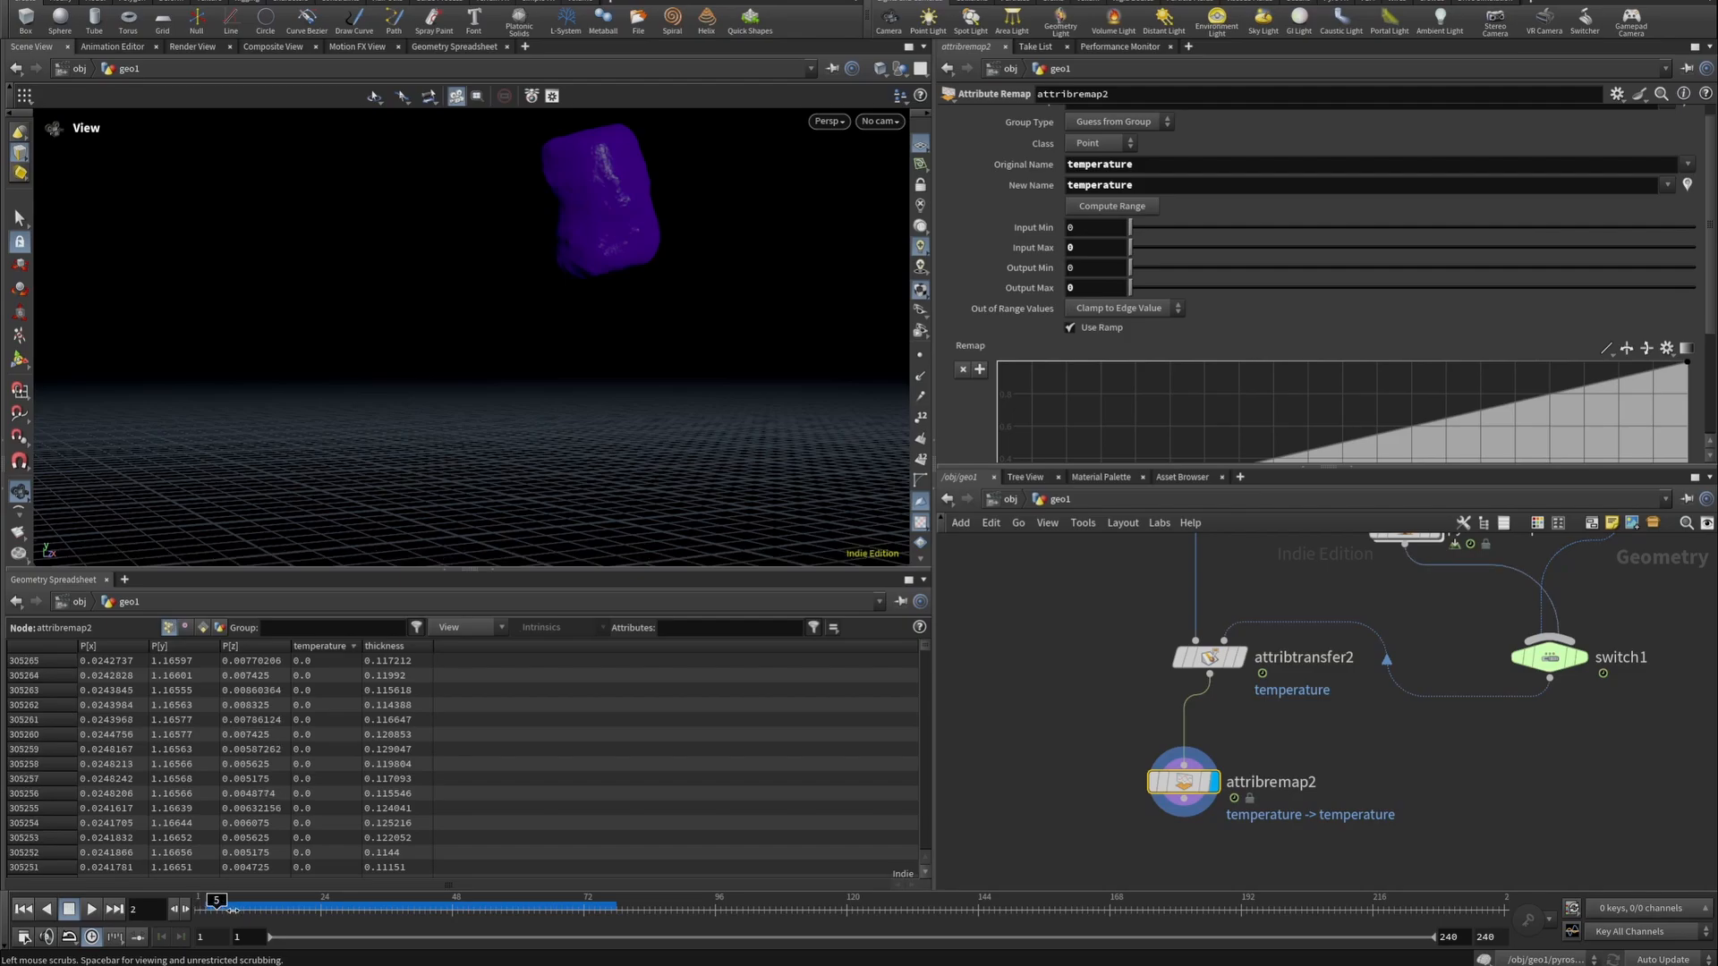
pyautogui.click(1130, 207)
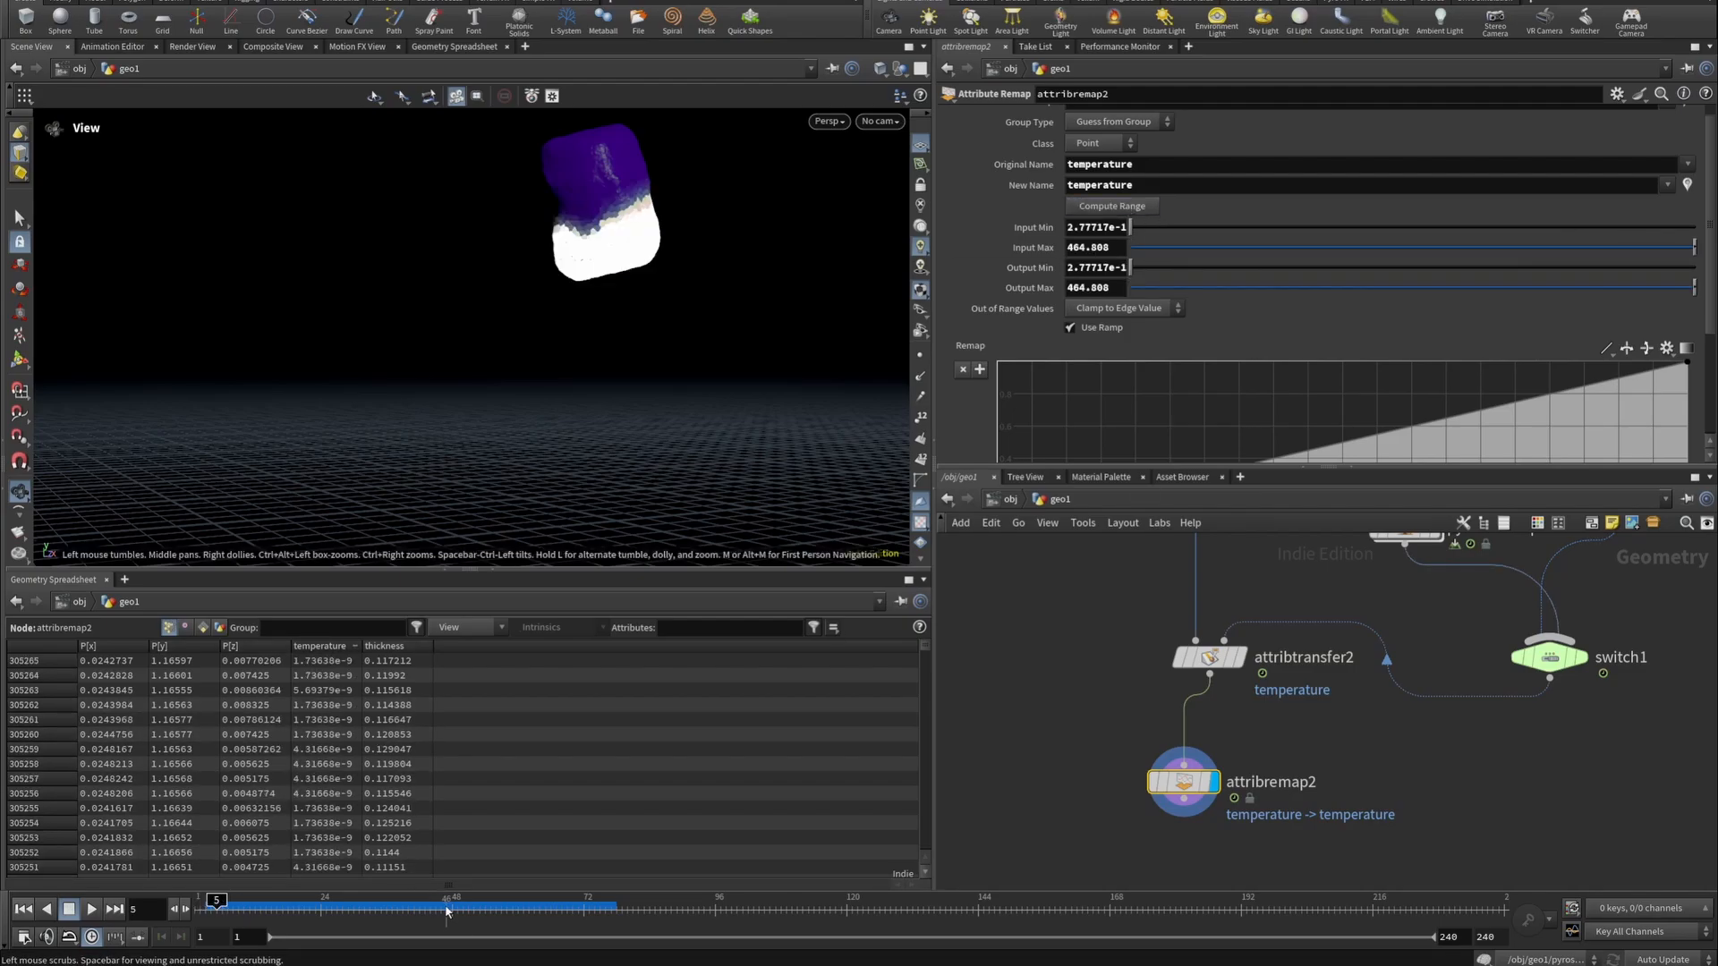
# Display attribtransfer2, examine its sorted temperature values at frames 41, 64 and 63, and return to the first frame.
pyautogui.click(1244, 657)
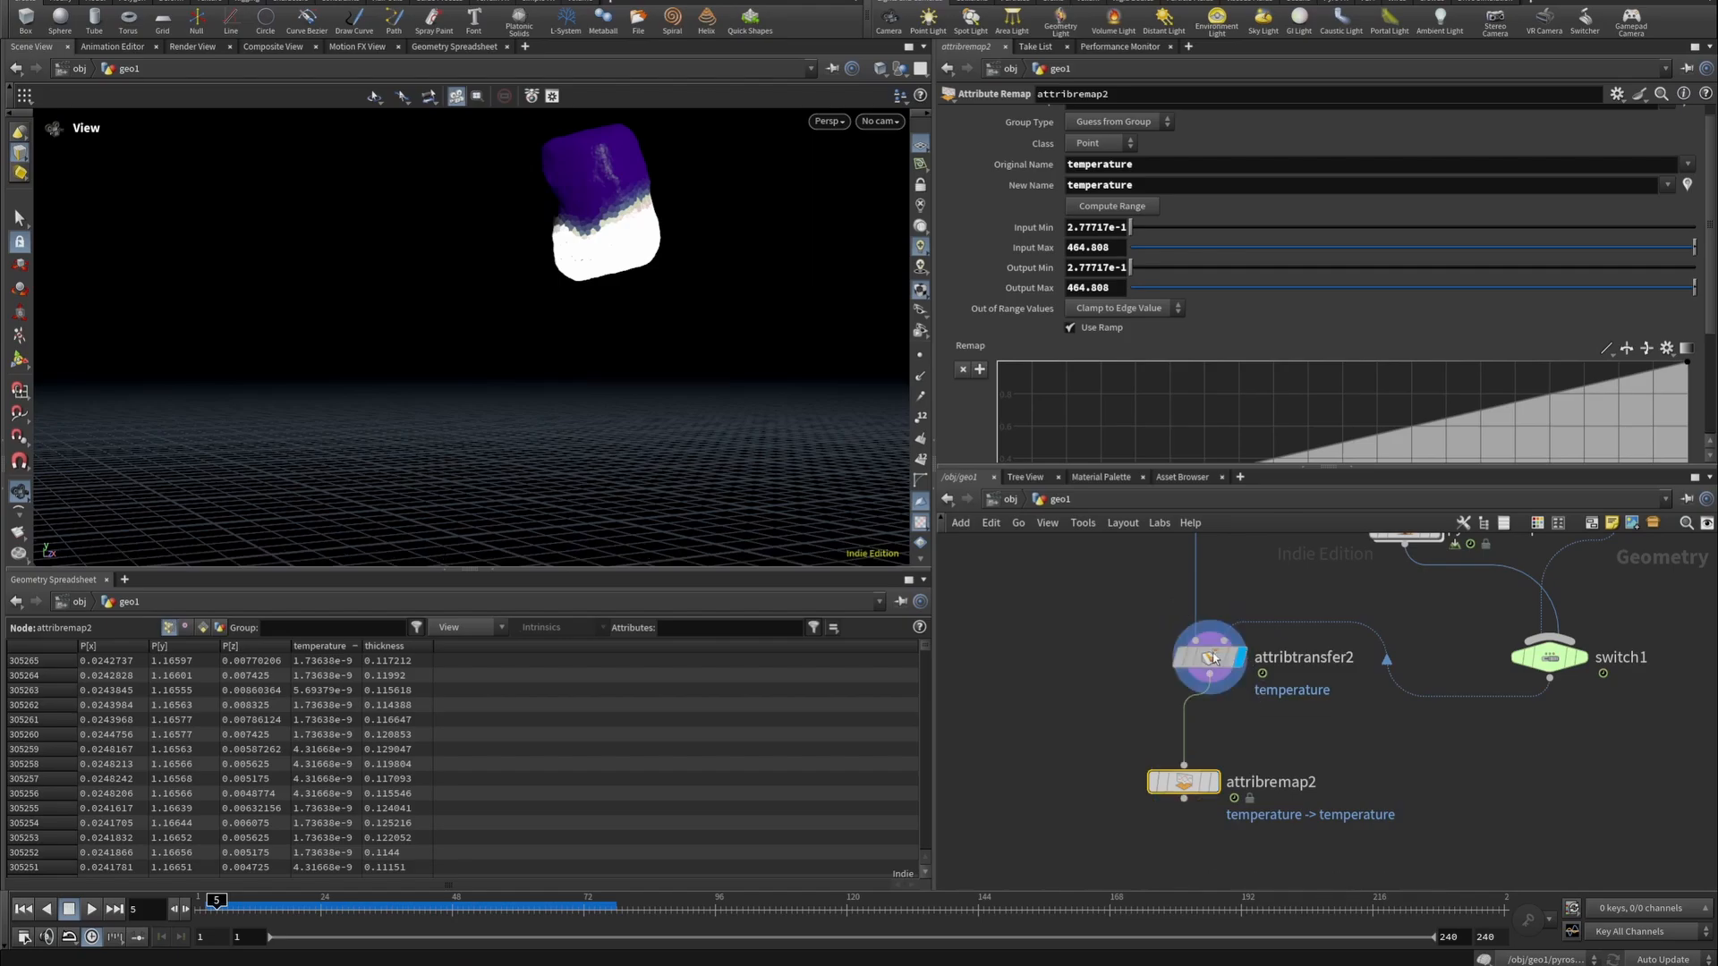
pyautogui.click(351, 647)
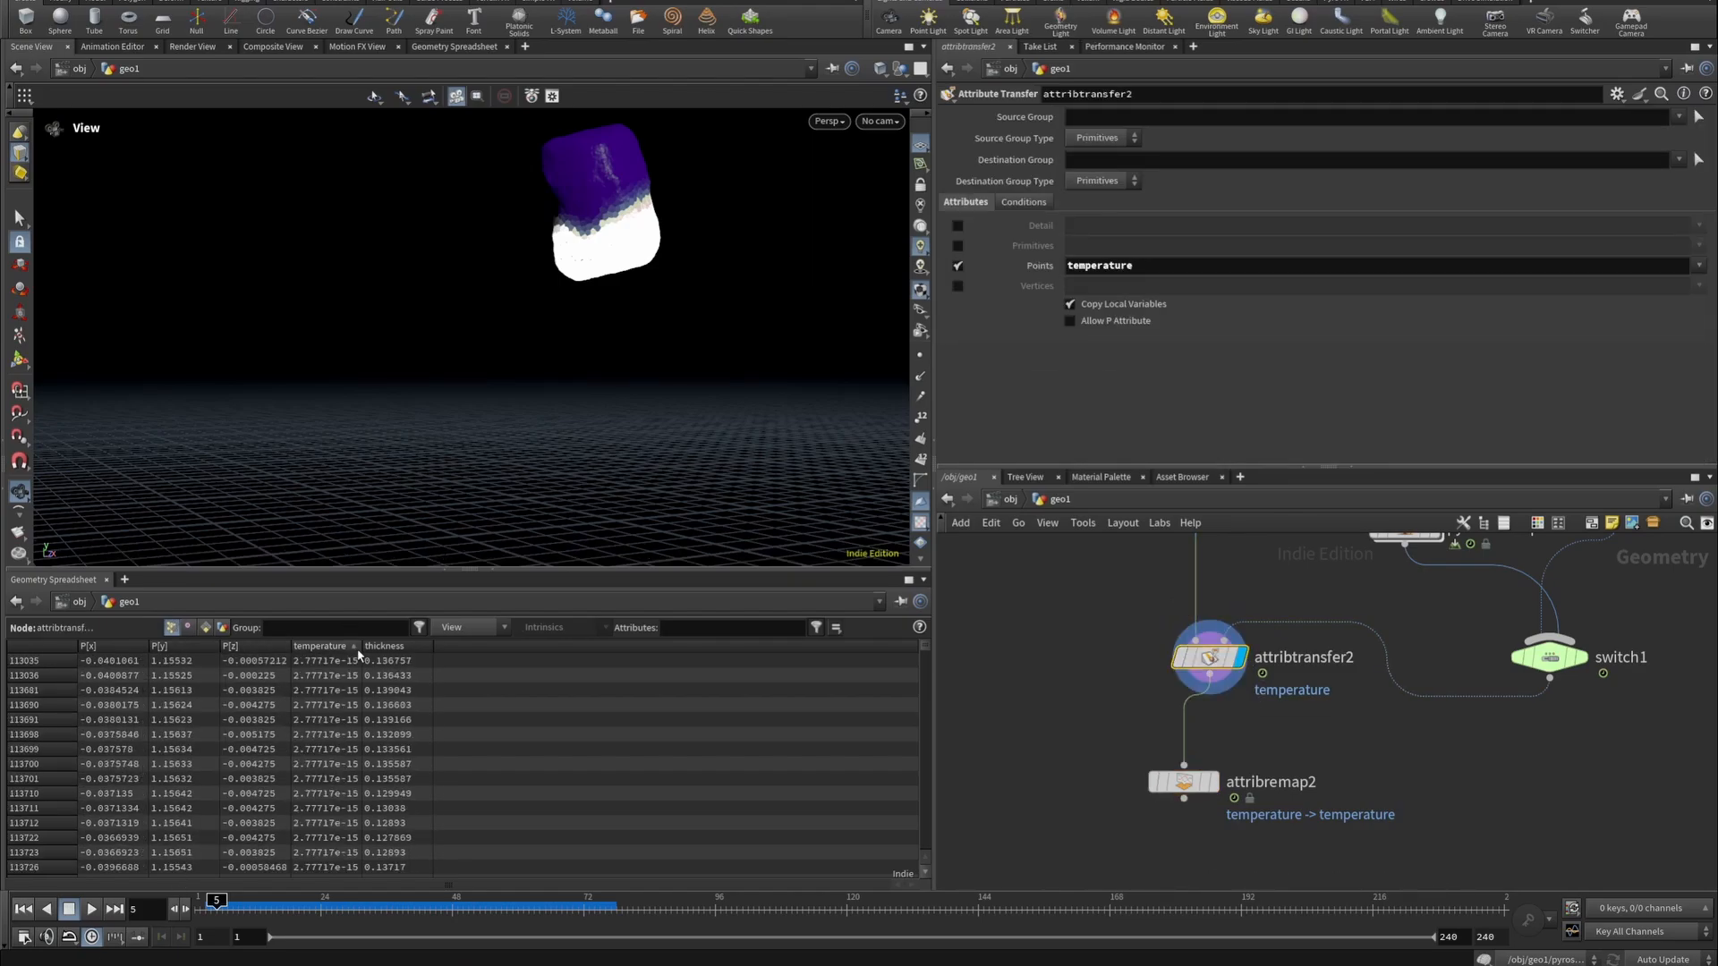
pyautogui.click(304, 914)
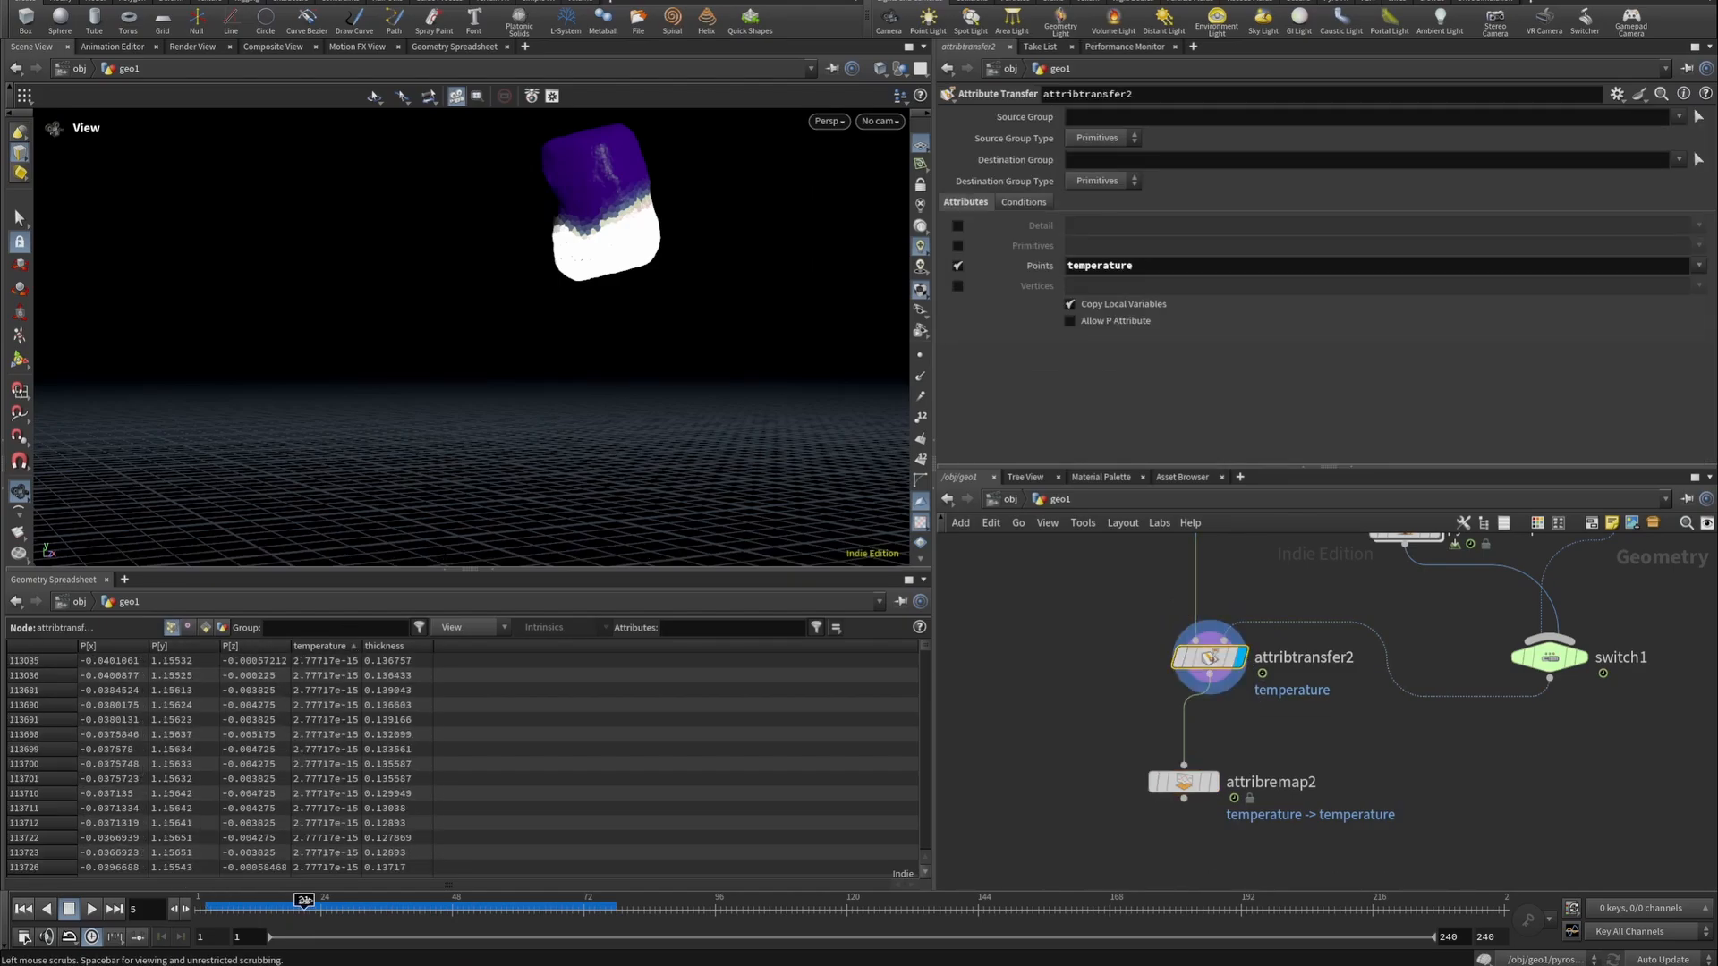
pyautogui.click(355, 647)
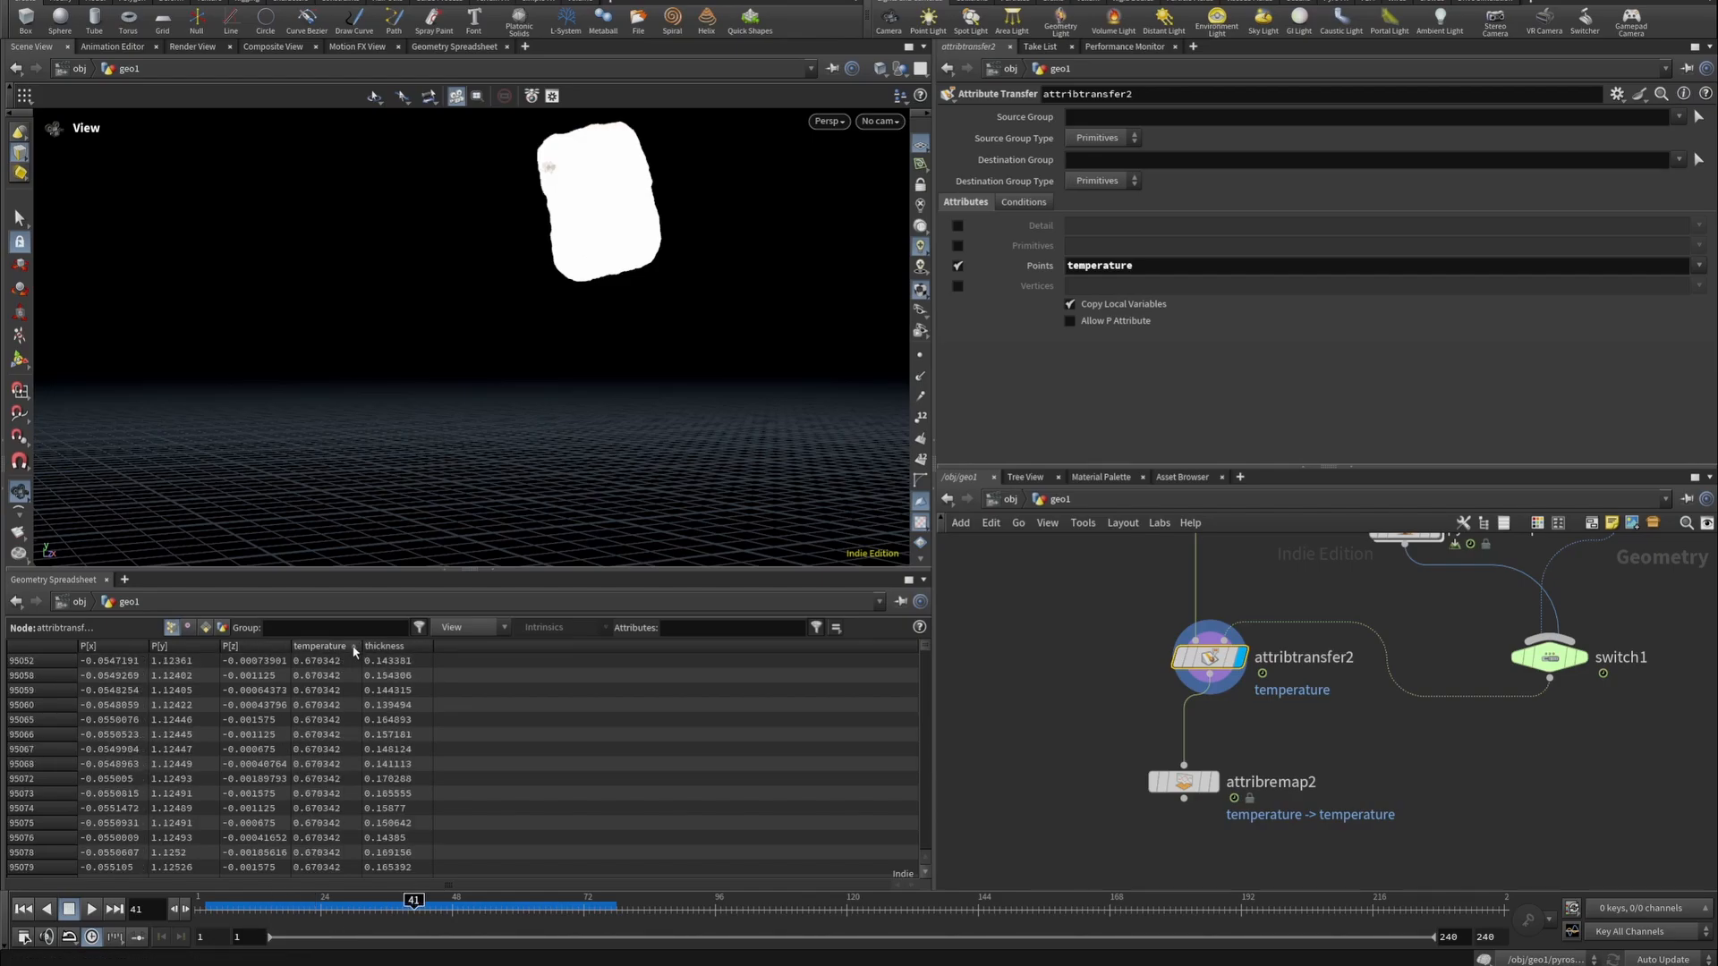
pyautogui.click(539, 901)
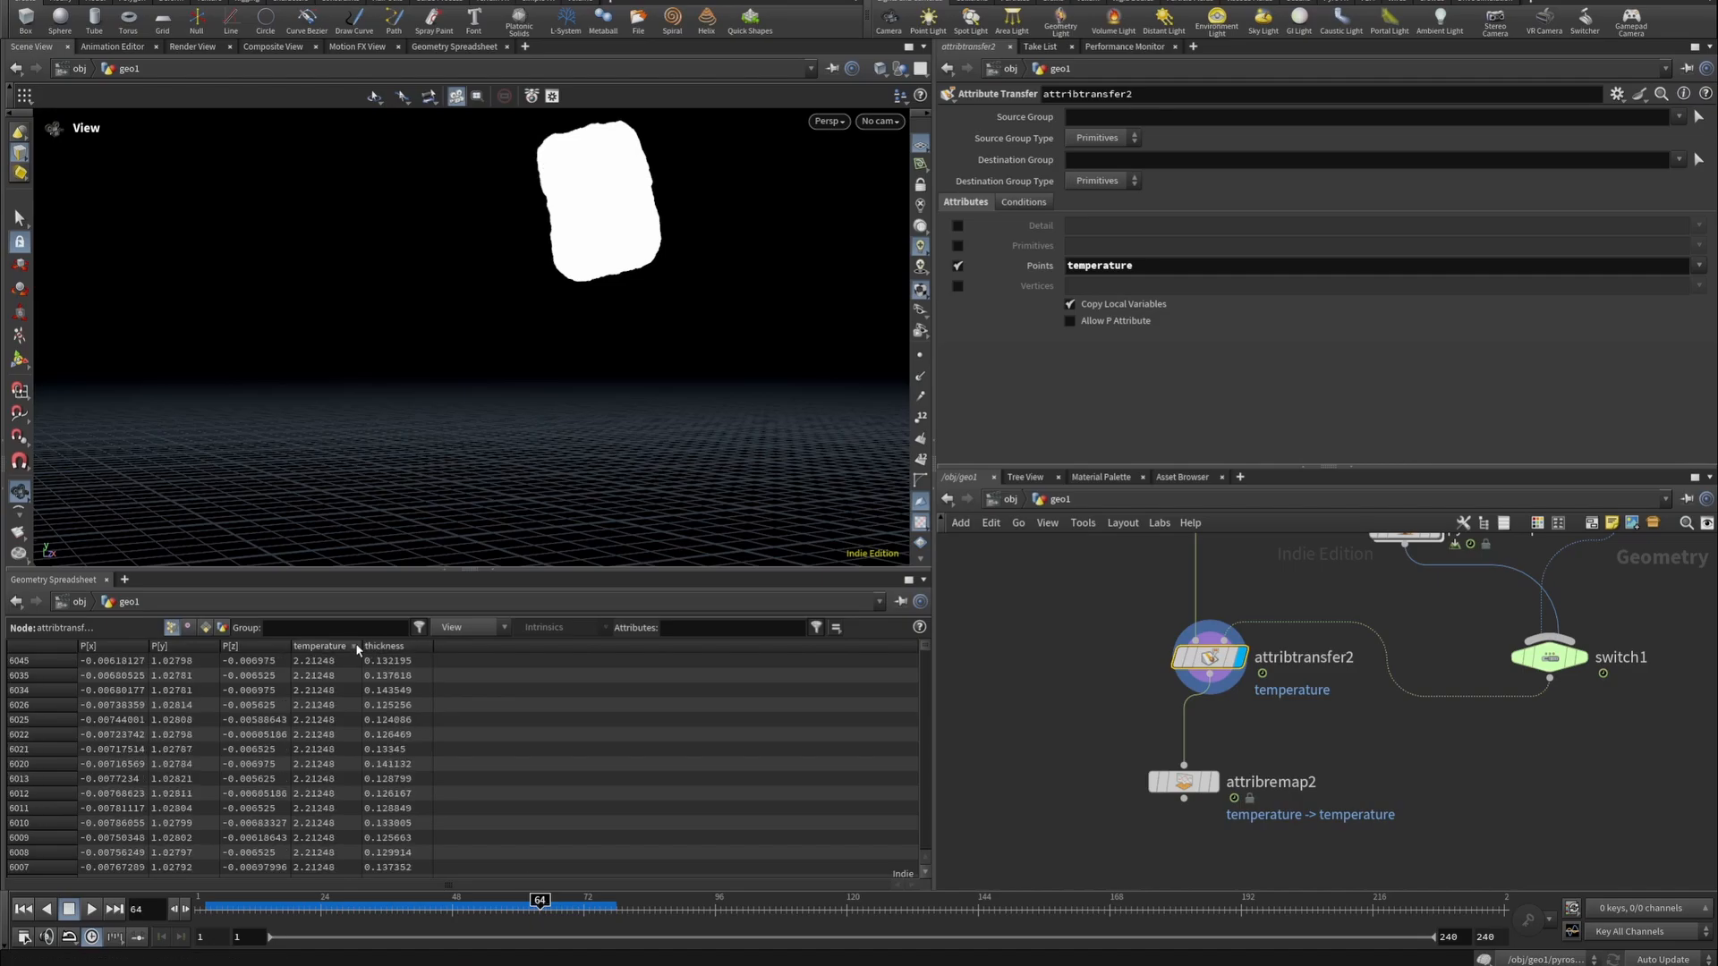
pyautogui.click(357, 646)
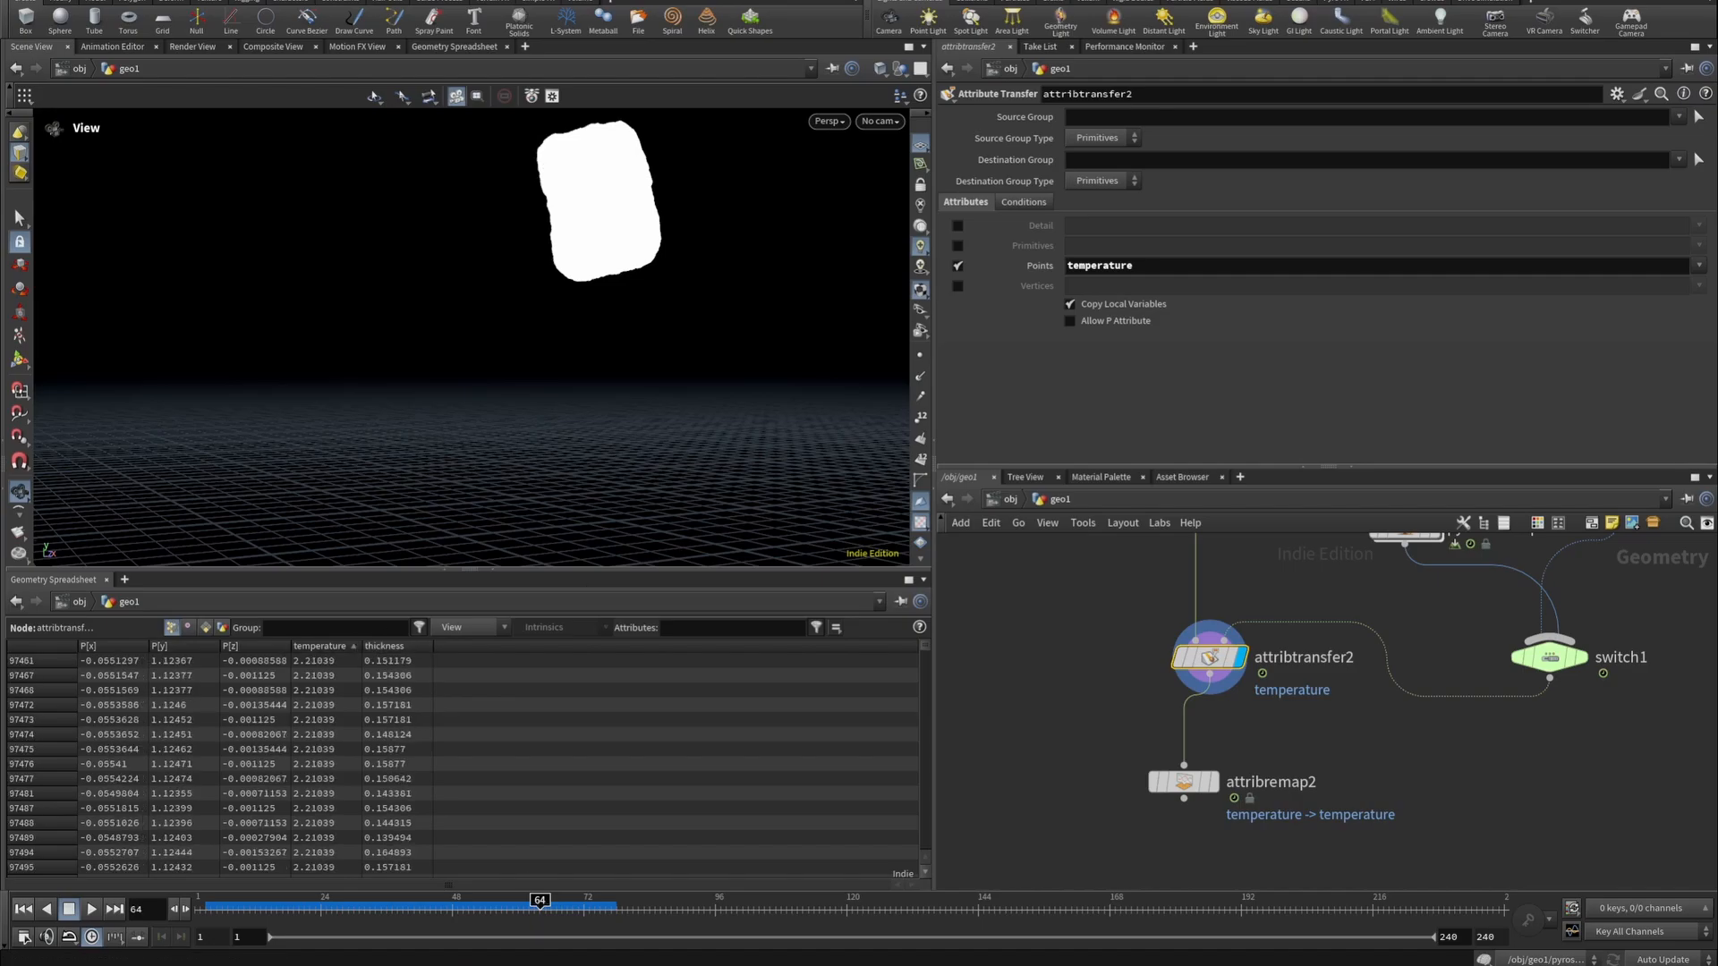
pyautogui.press('Left')
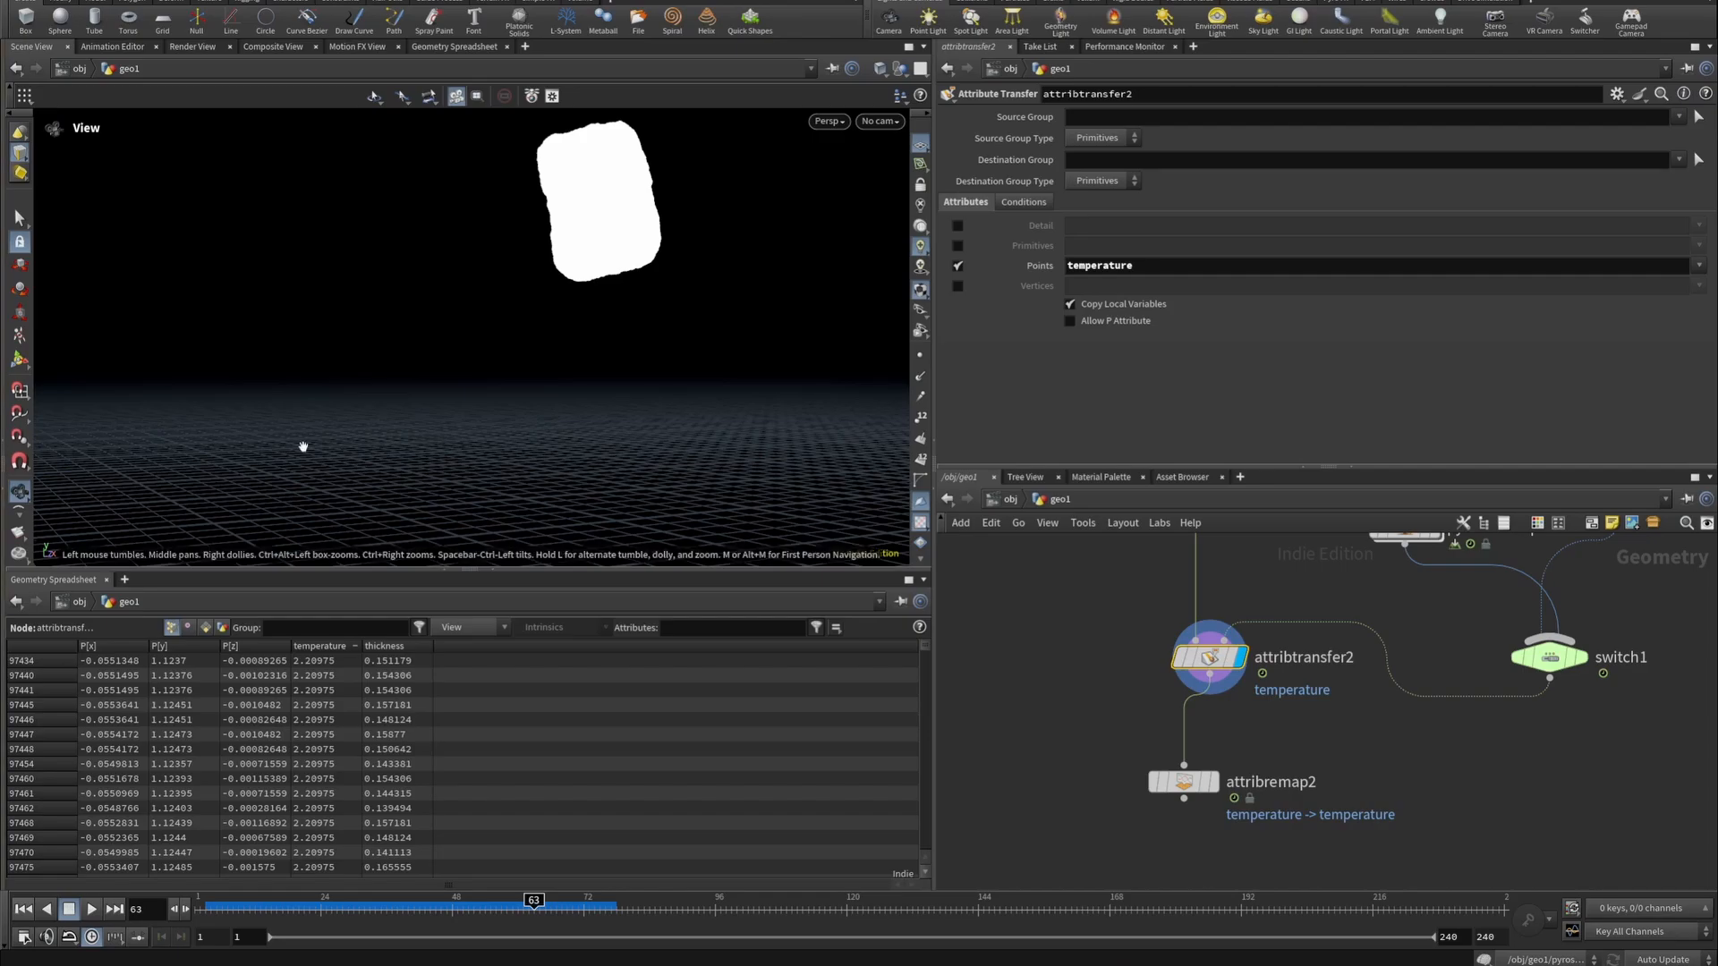
pyautogui.hotkey('ctrl', 'Up')
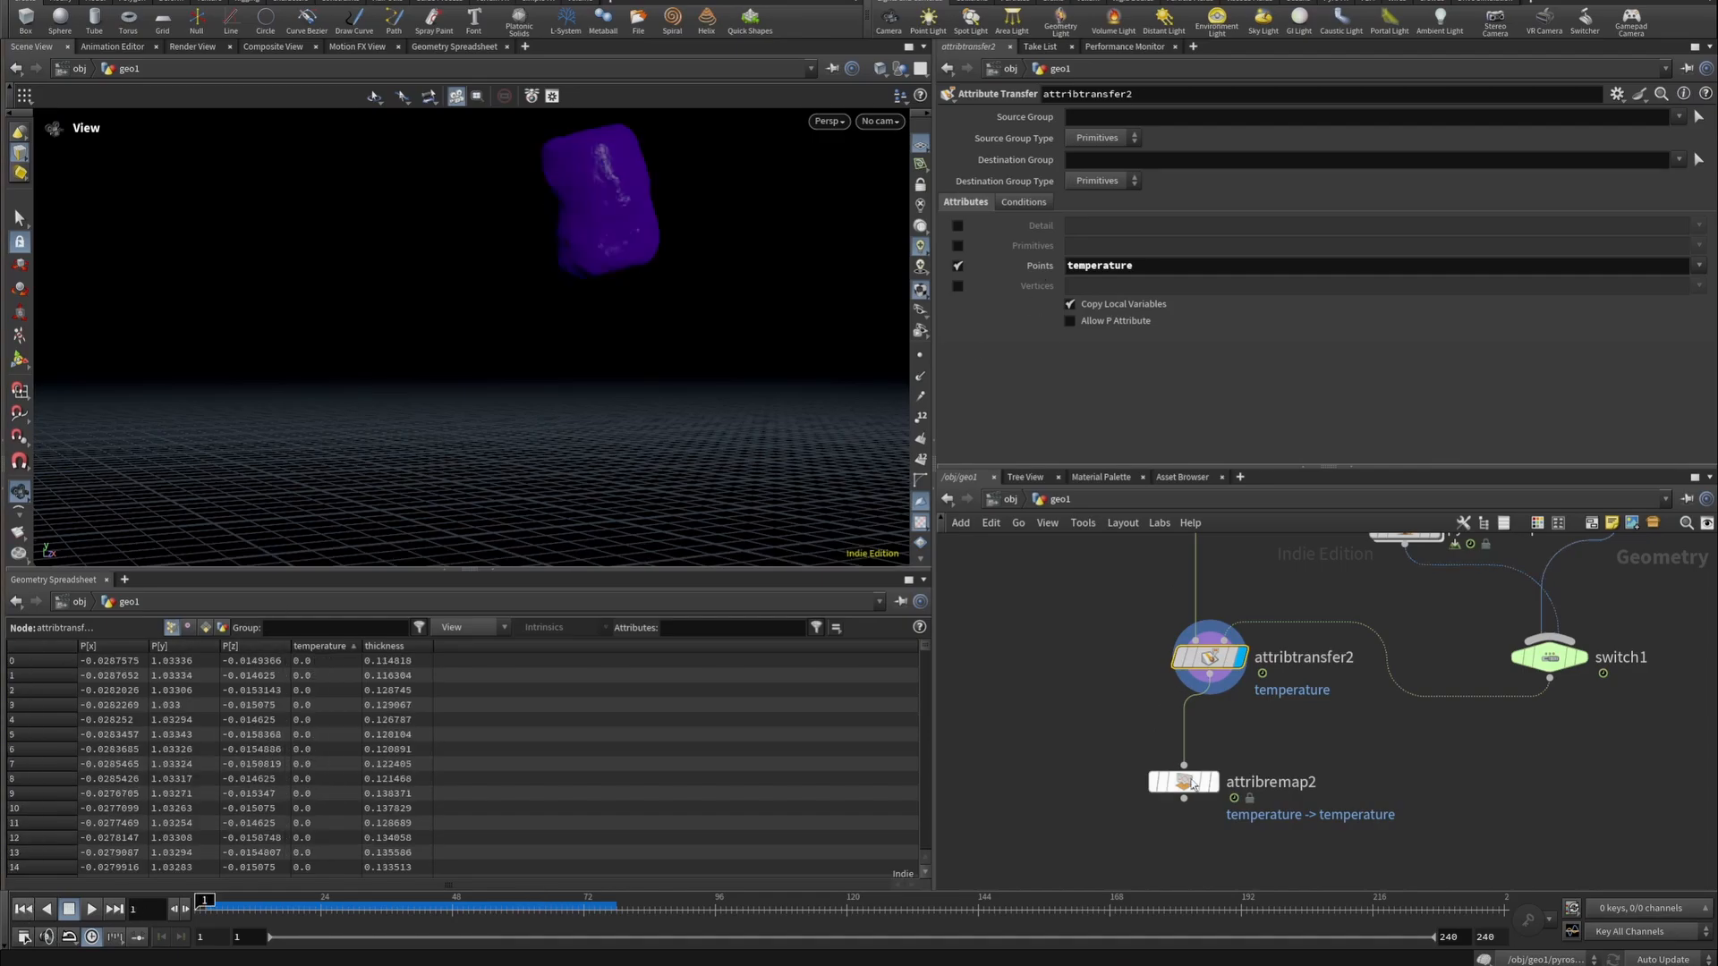
# Display attribremap2 again and set its Output Min to 0 and Output Max to 50.
pyautogui.click(1214, 782)
pyautogui.click(1183, 782)
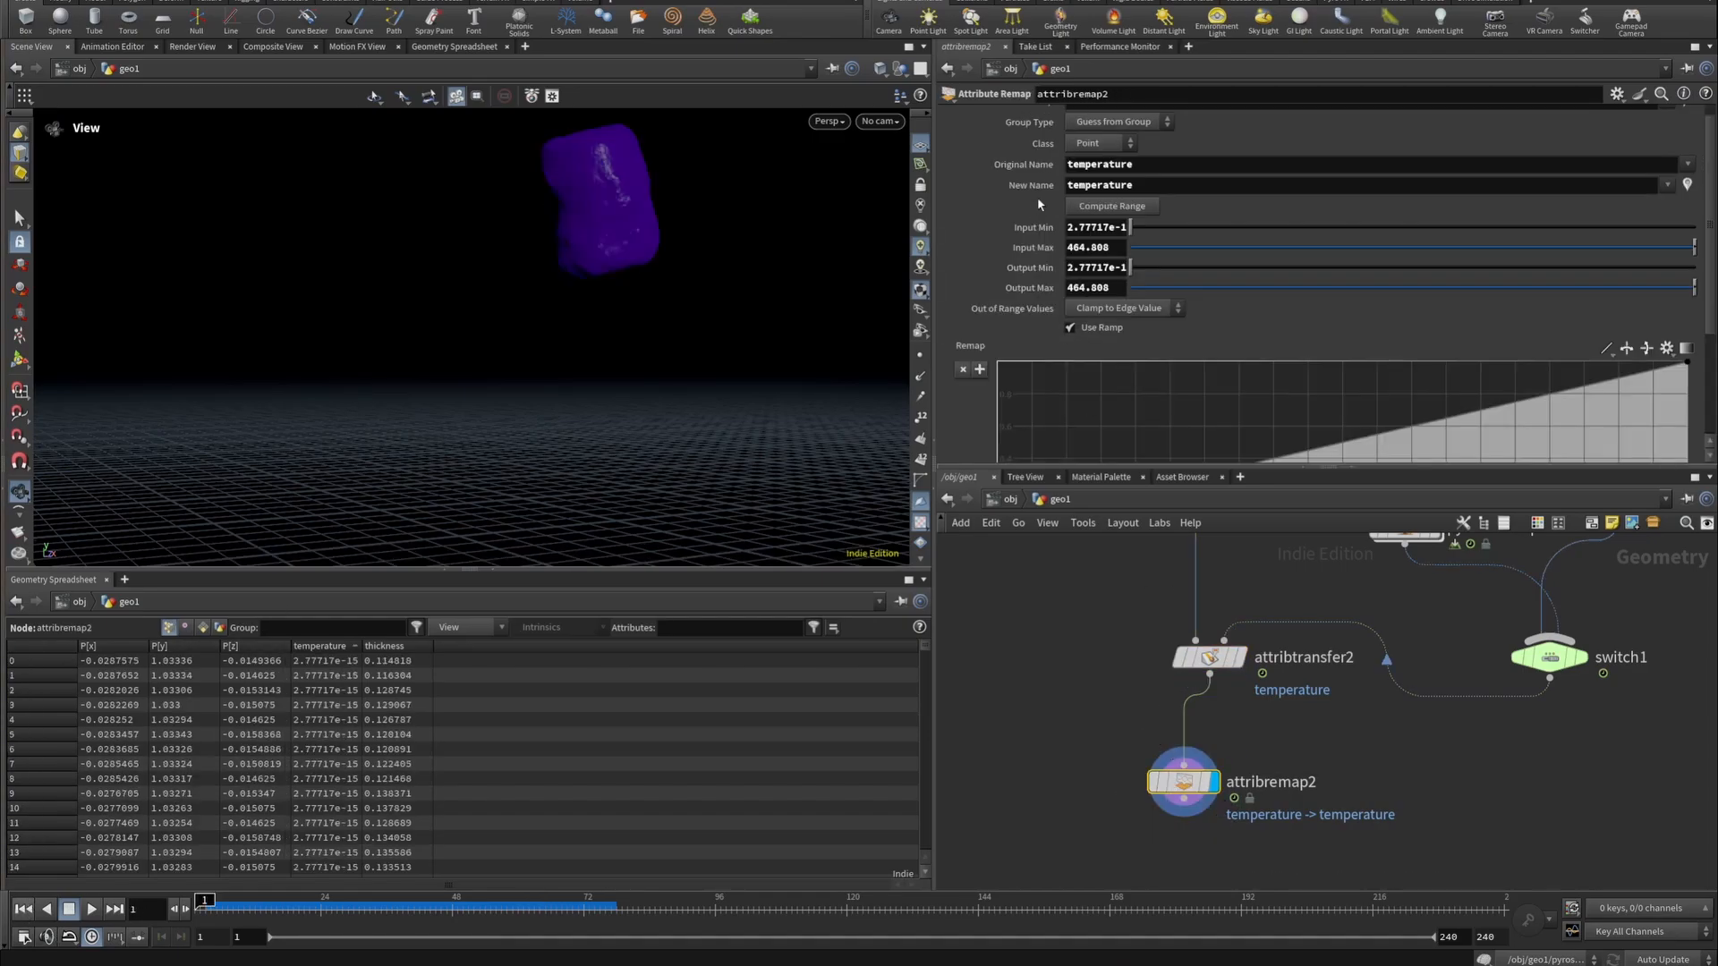
pyautogui.doubleClick(1087, 248)
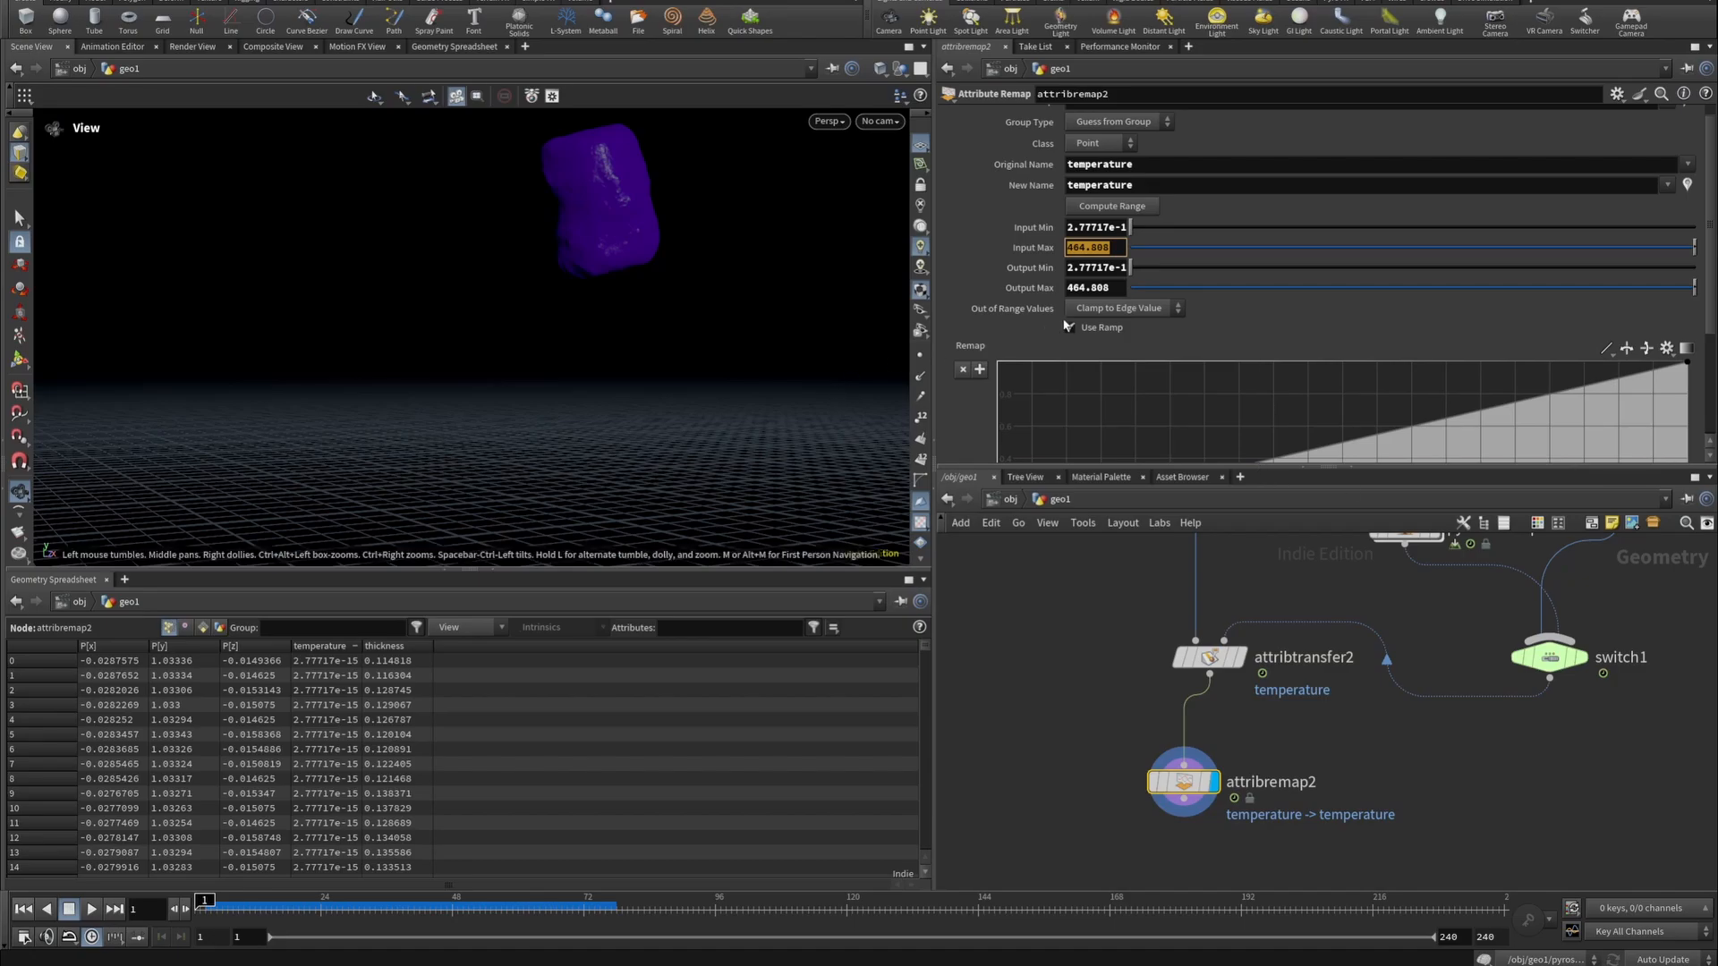
pyautogui.click(1109, 267)
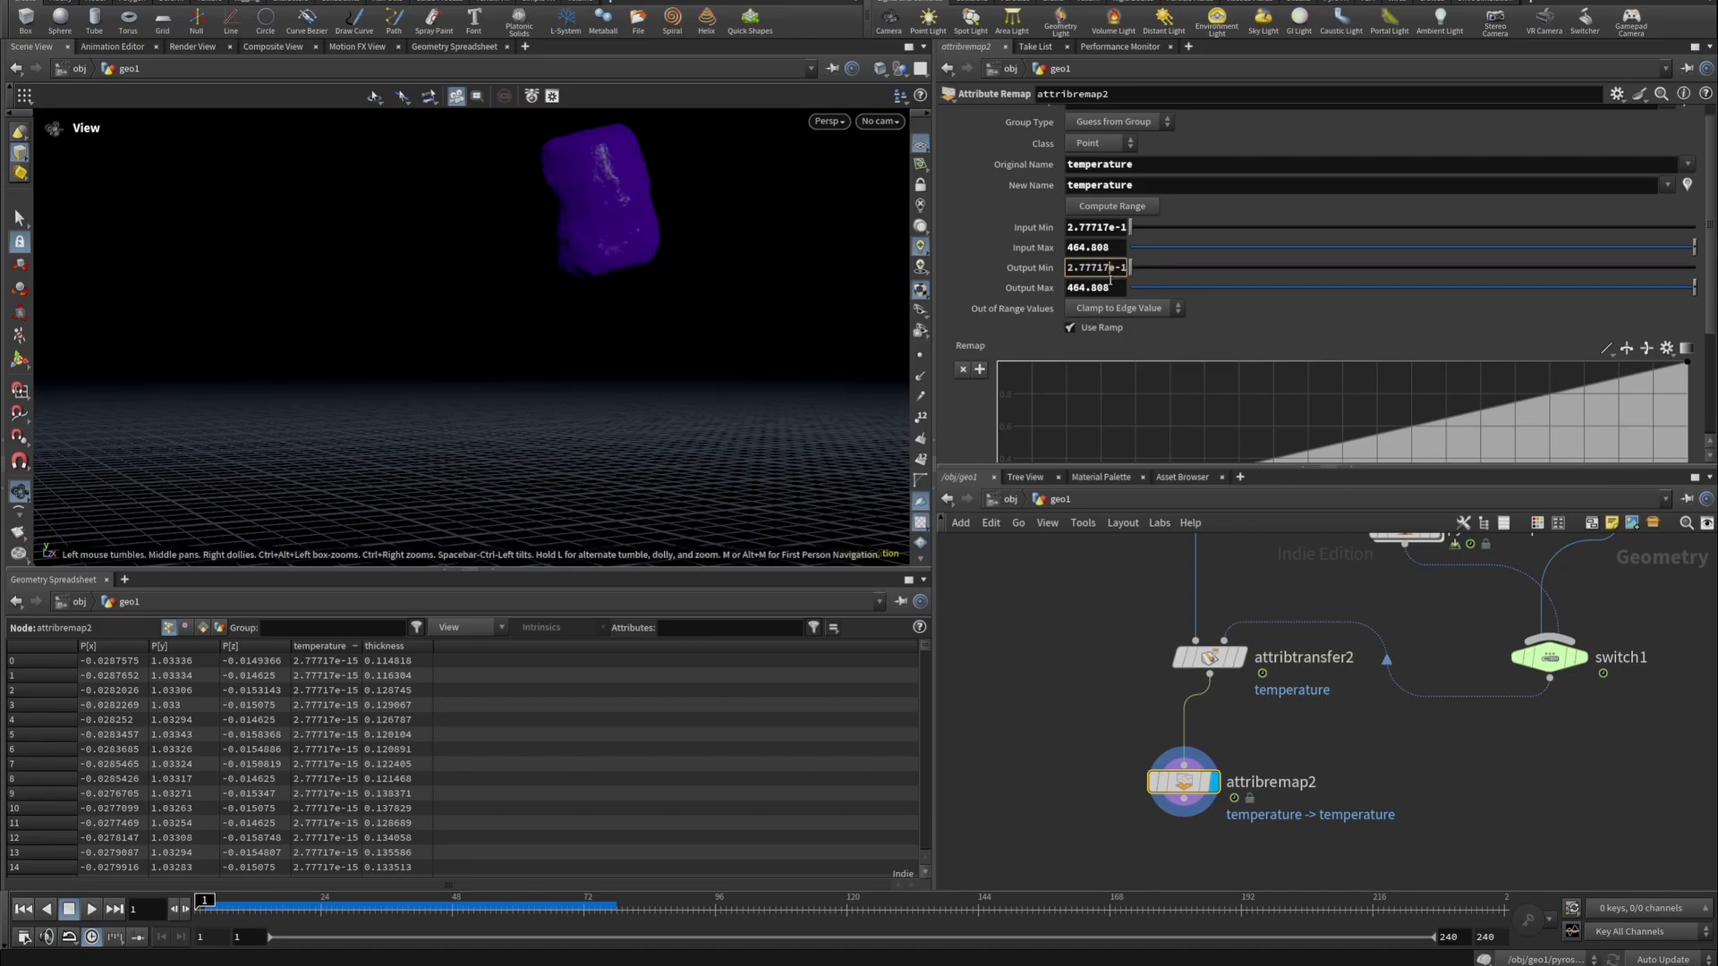
pyautogui.hotkey('ctrl', 'a')
pyautogui.write('0')
pyautogui.press('Tab')
pyautogui.write('50')
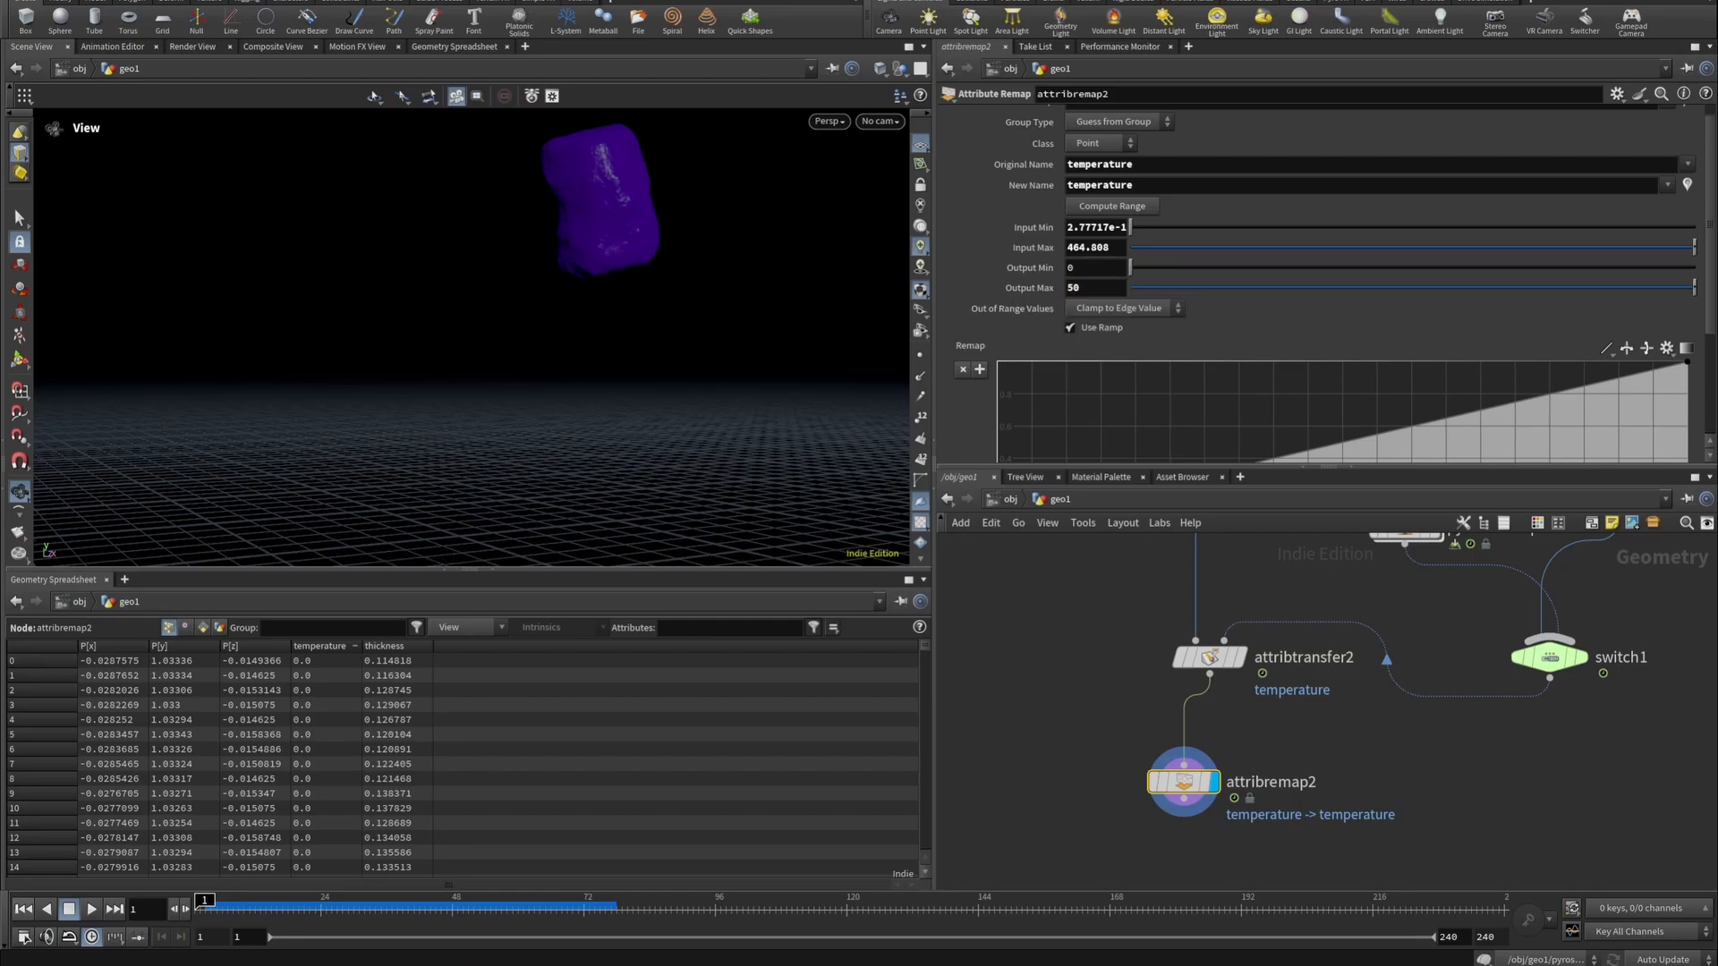
# Check the remapped temperature at frames 40 and 10, and set attribremap2's Input Min to 0.
pyautogui.click(408, 904)
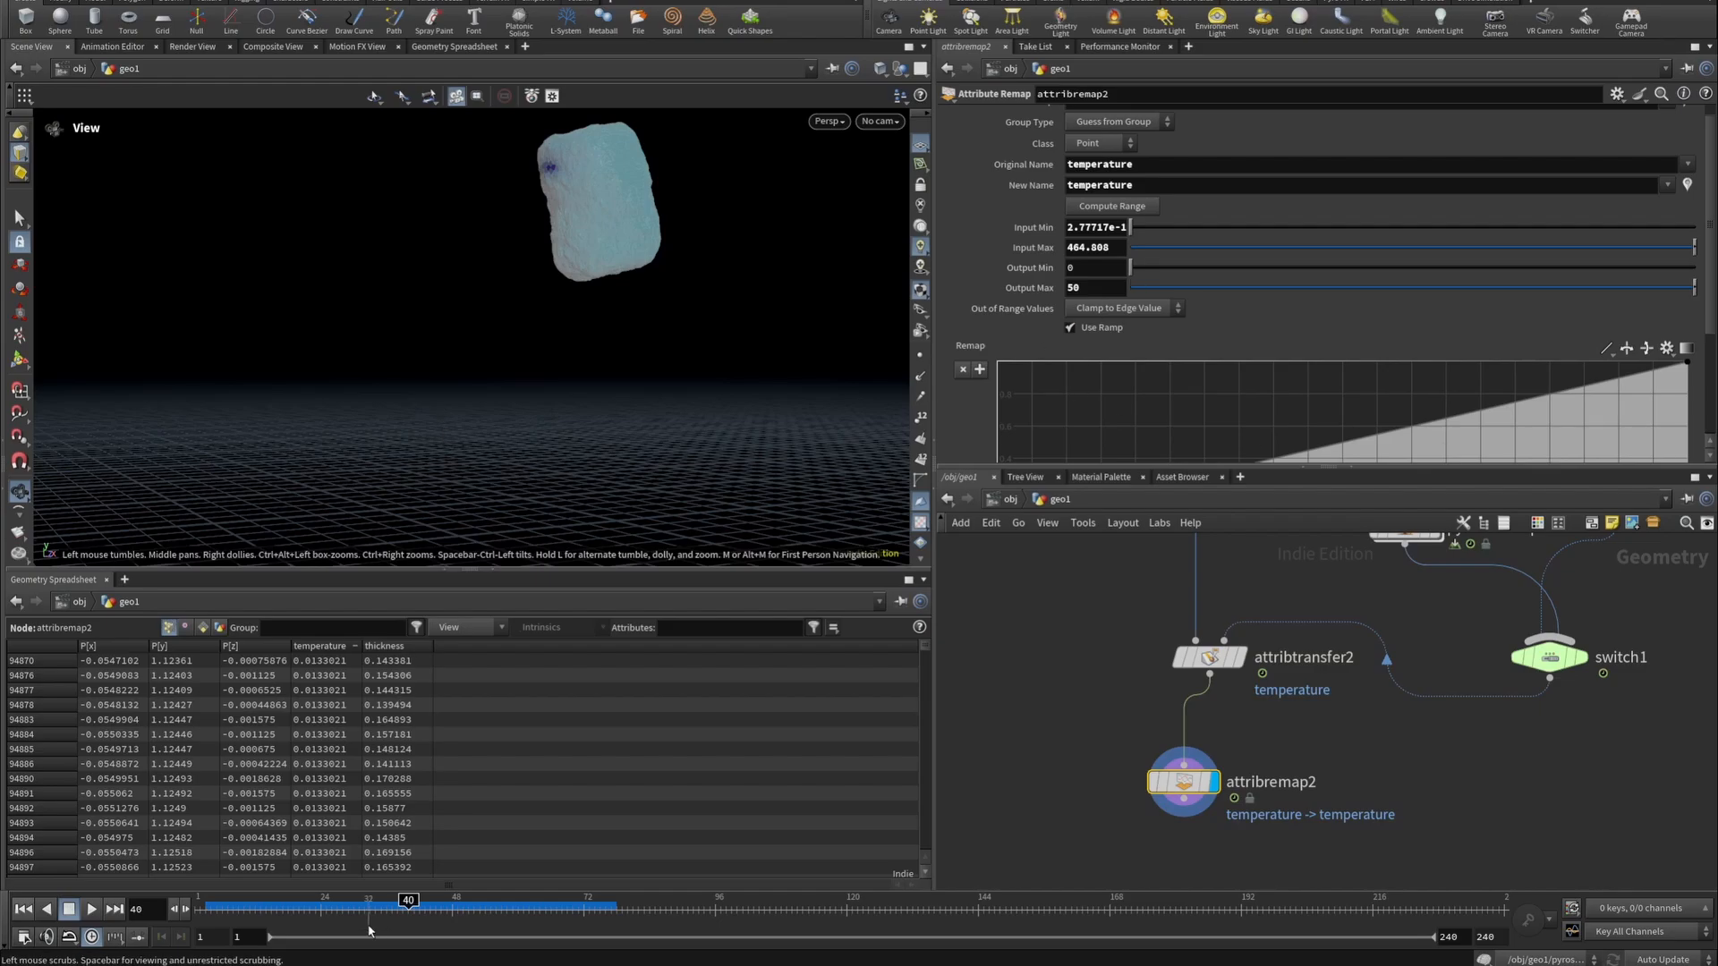
pyautogui.moveTo(404, 906); pyautogui.dragTo(244, 906)
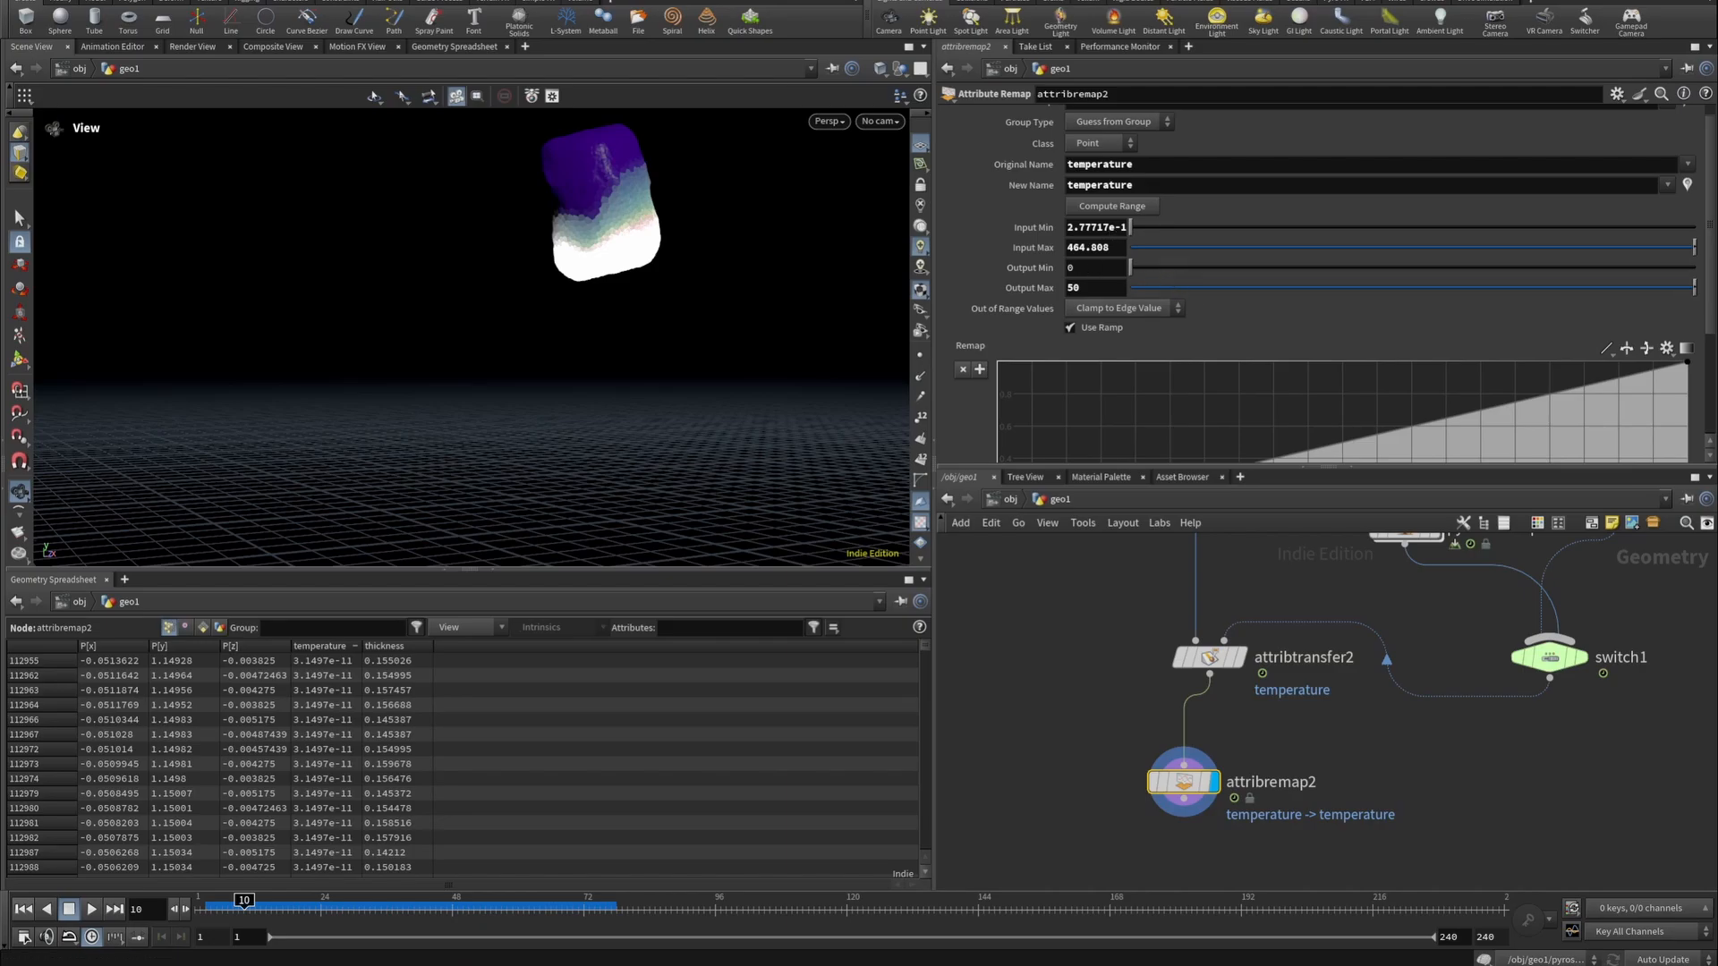
pyautogui.click(1083, 229)
pyautogui.write('0')
pyautogui.press('Return')
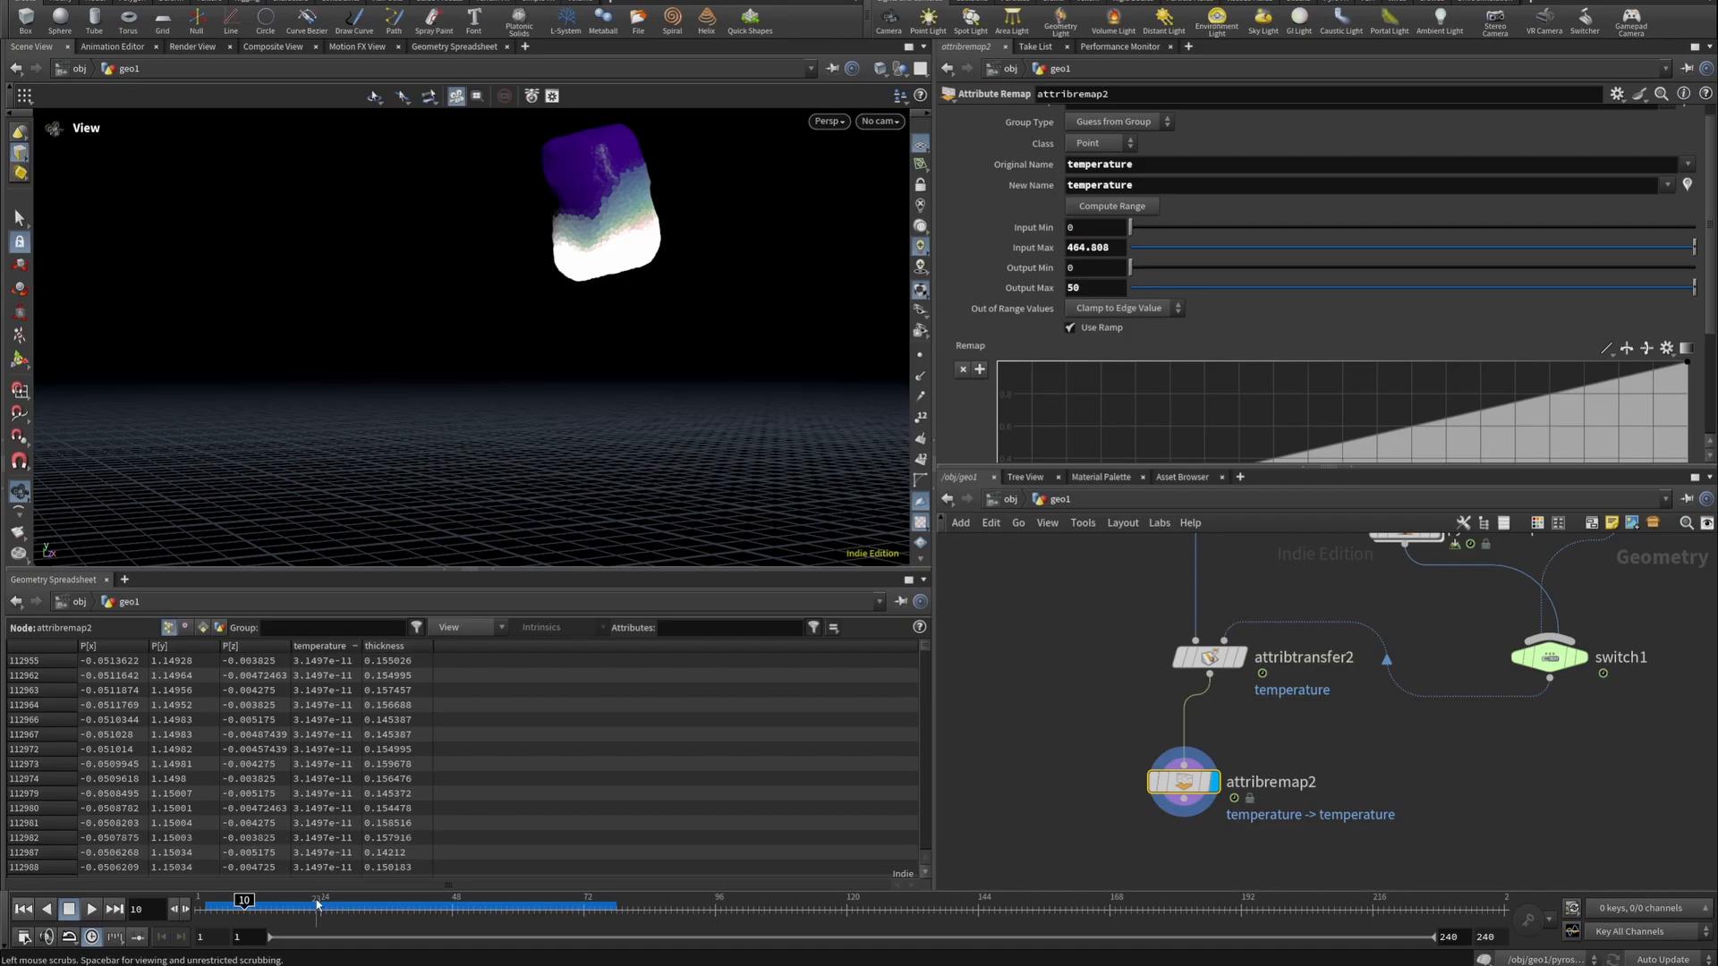
# Scrub to frames 41 and 73 to check the remapped temperature on the marshmallow, and return to frame 1.
pyautogui.moveTo(318, 904); pyautogui.dragTo(413, 905)
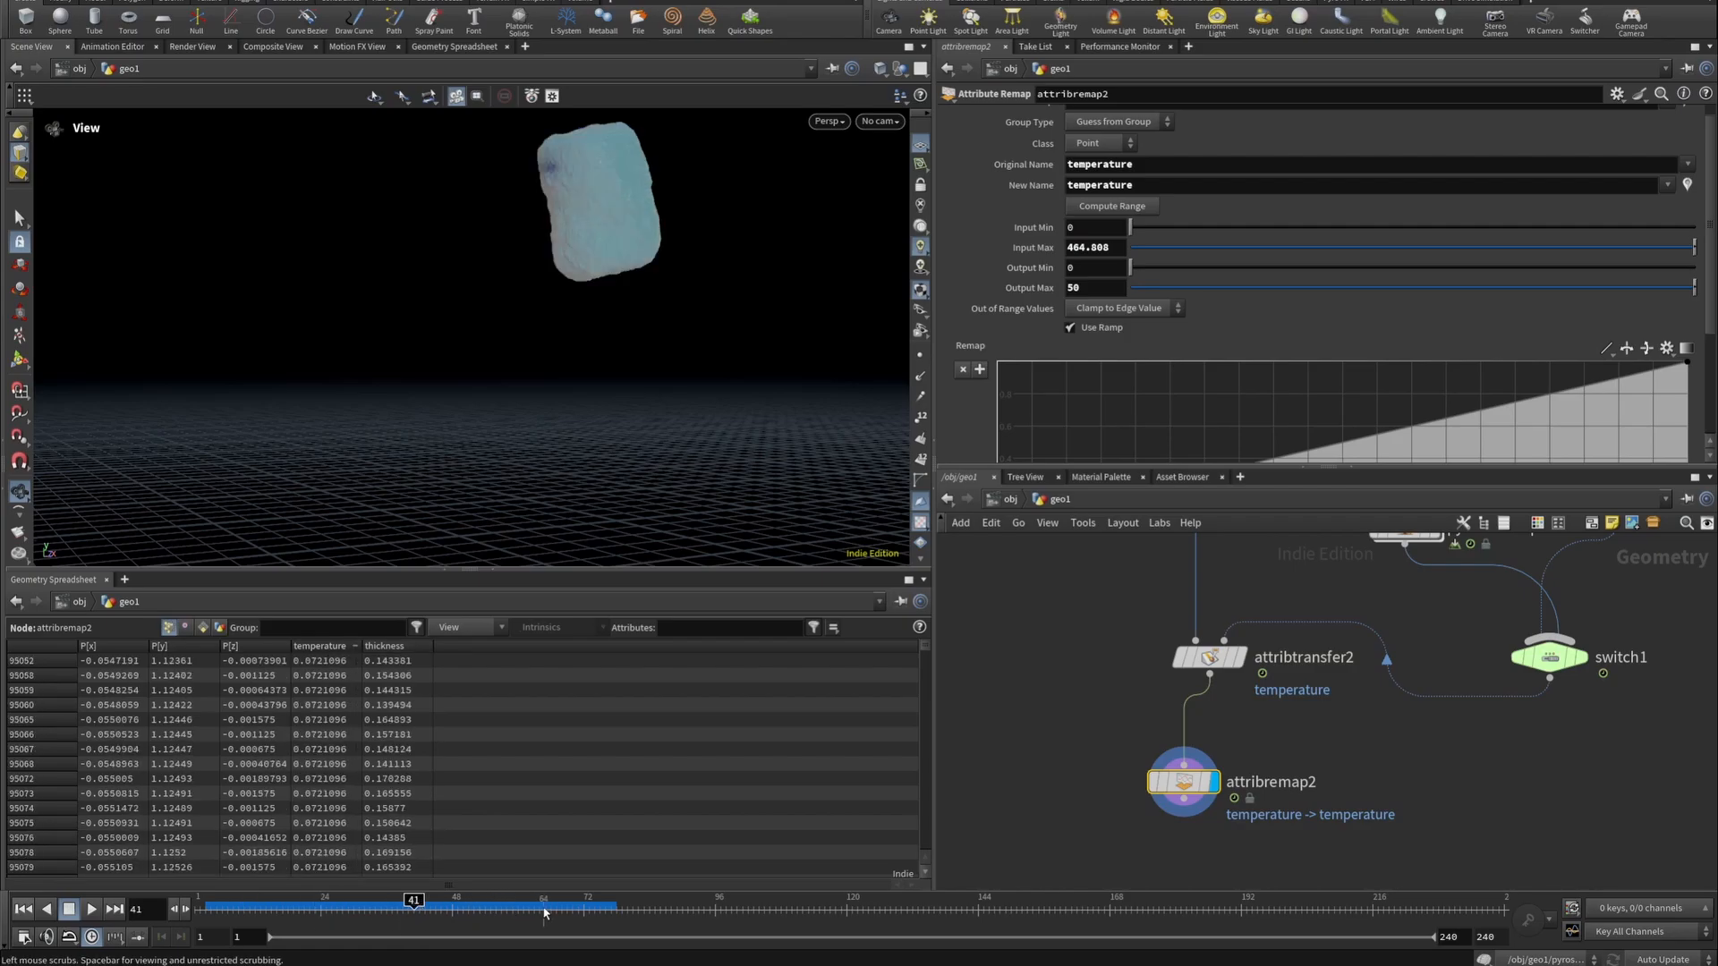
pyautogui.moveTo(544, 911); pyautogui.dragTo(589, 905)
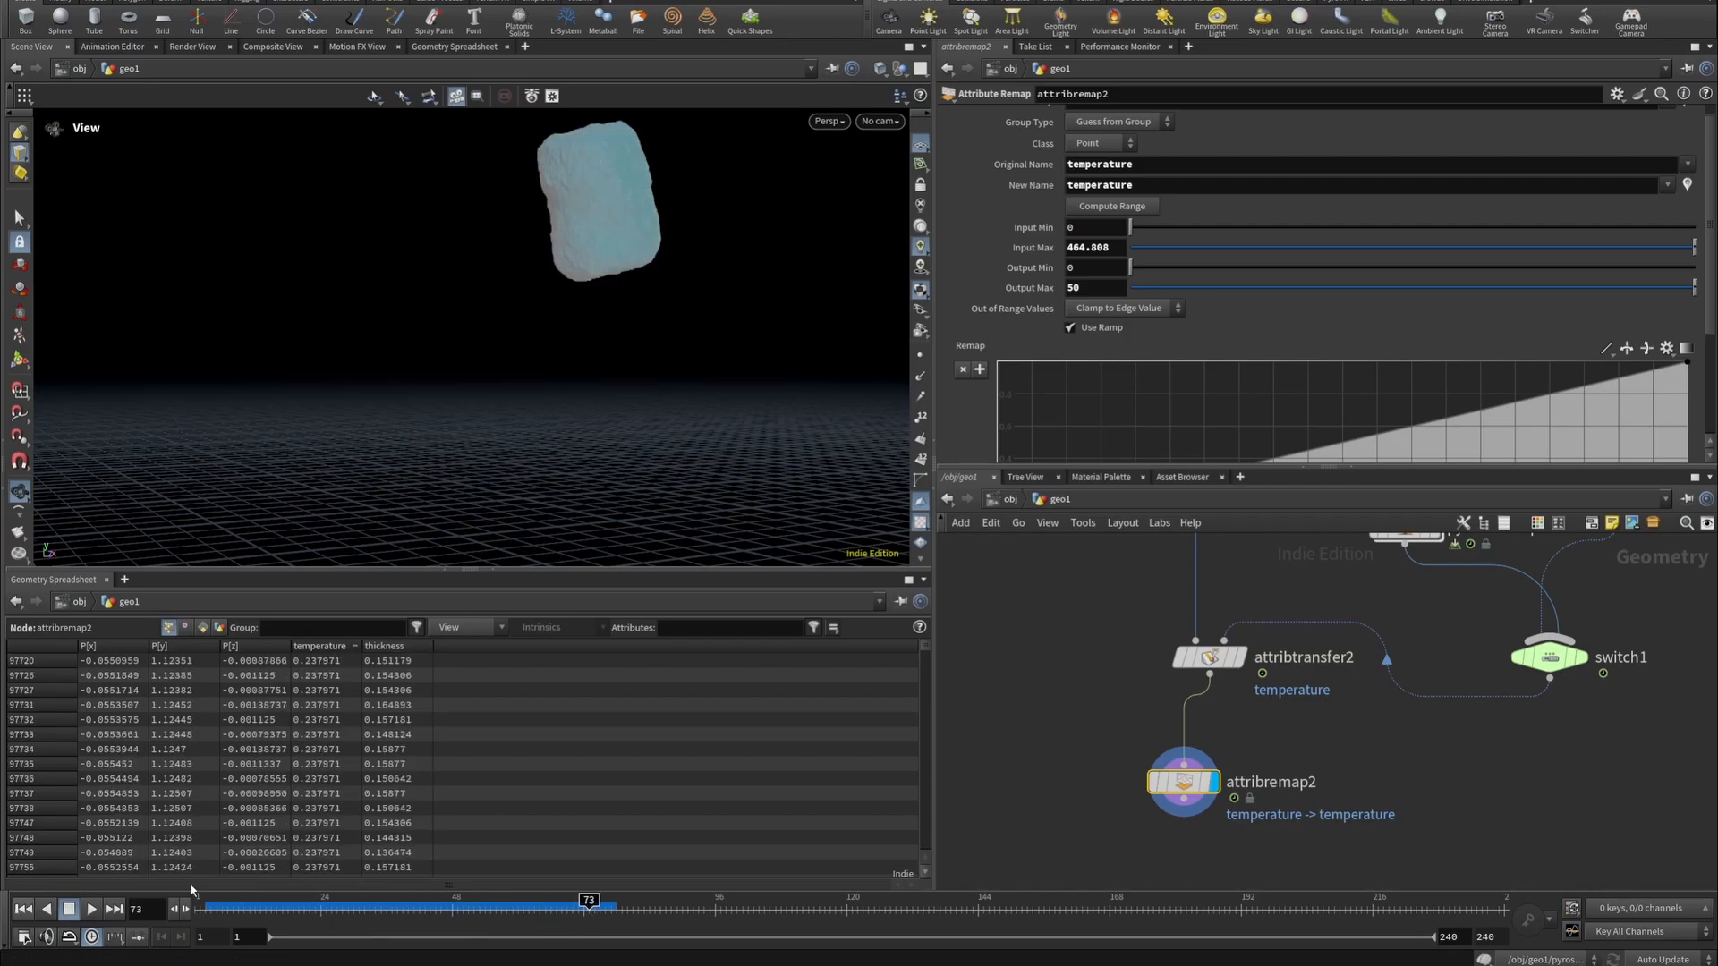
pyautogui.moveTo(265, 910); pyautogui.dragTo(202, 908)
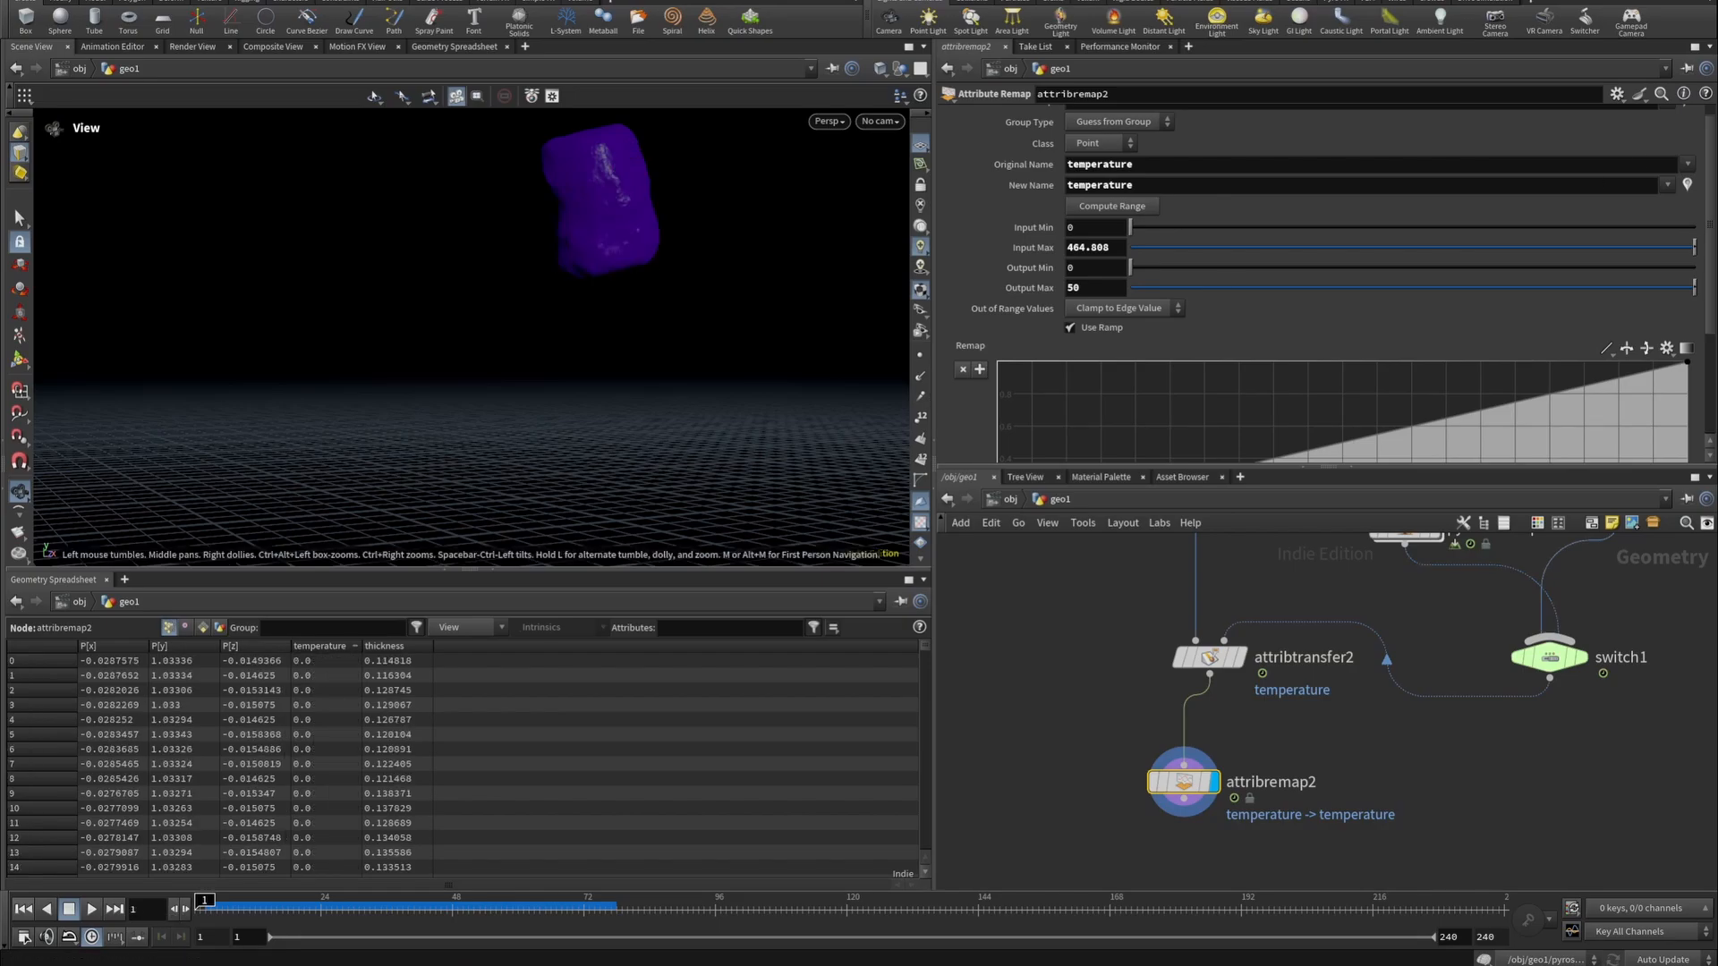
# Add an Attribute Wrangle node wired to the output of attribremap2 and display it.
pyautogui.moveTo(1283, 834); pyautogui.dragTo(1236, 694, button='middle')
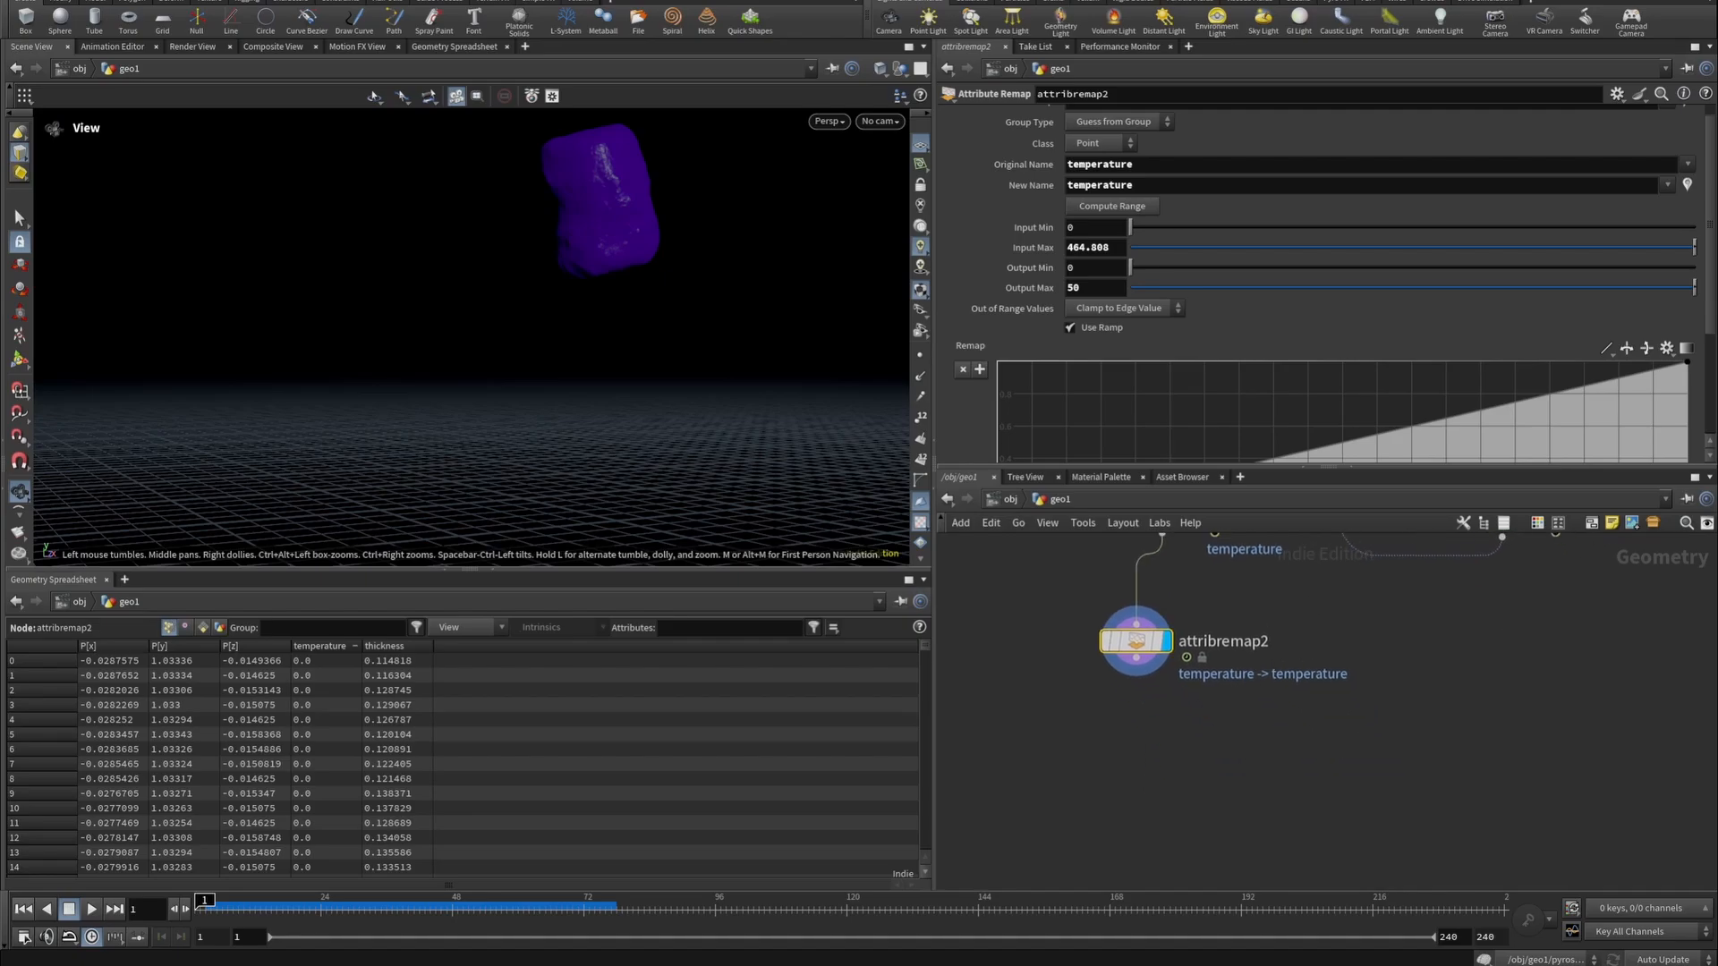
pyautogui.click(1136, 663)
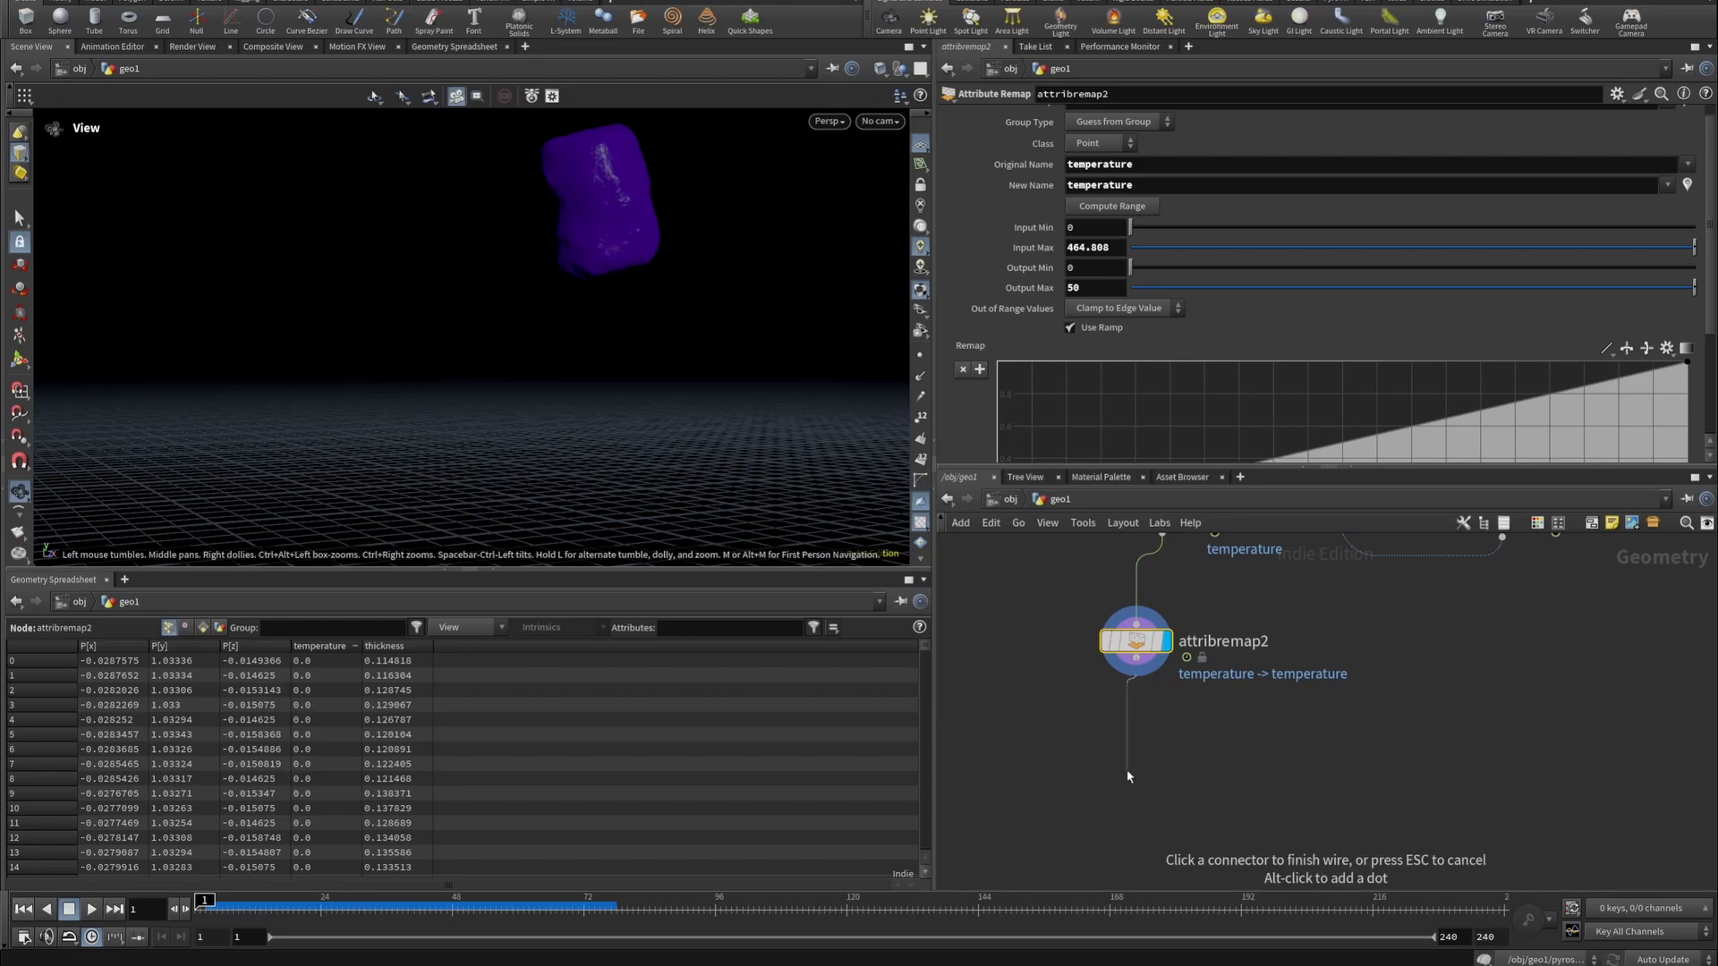
pyautogui.click(1161, 775)
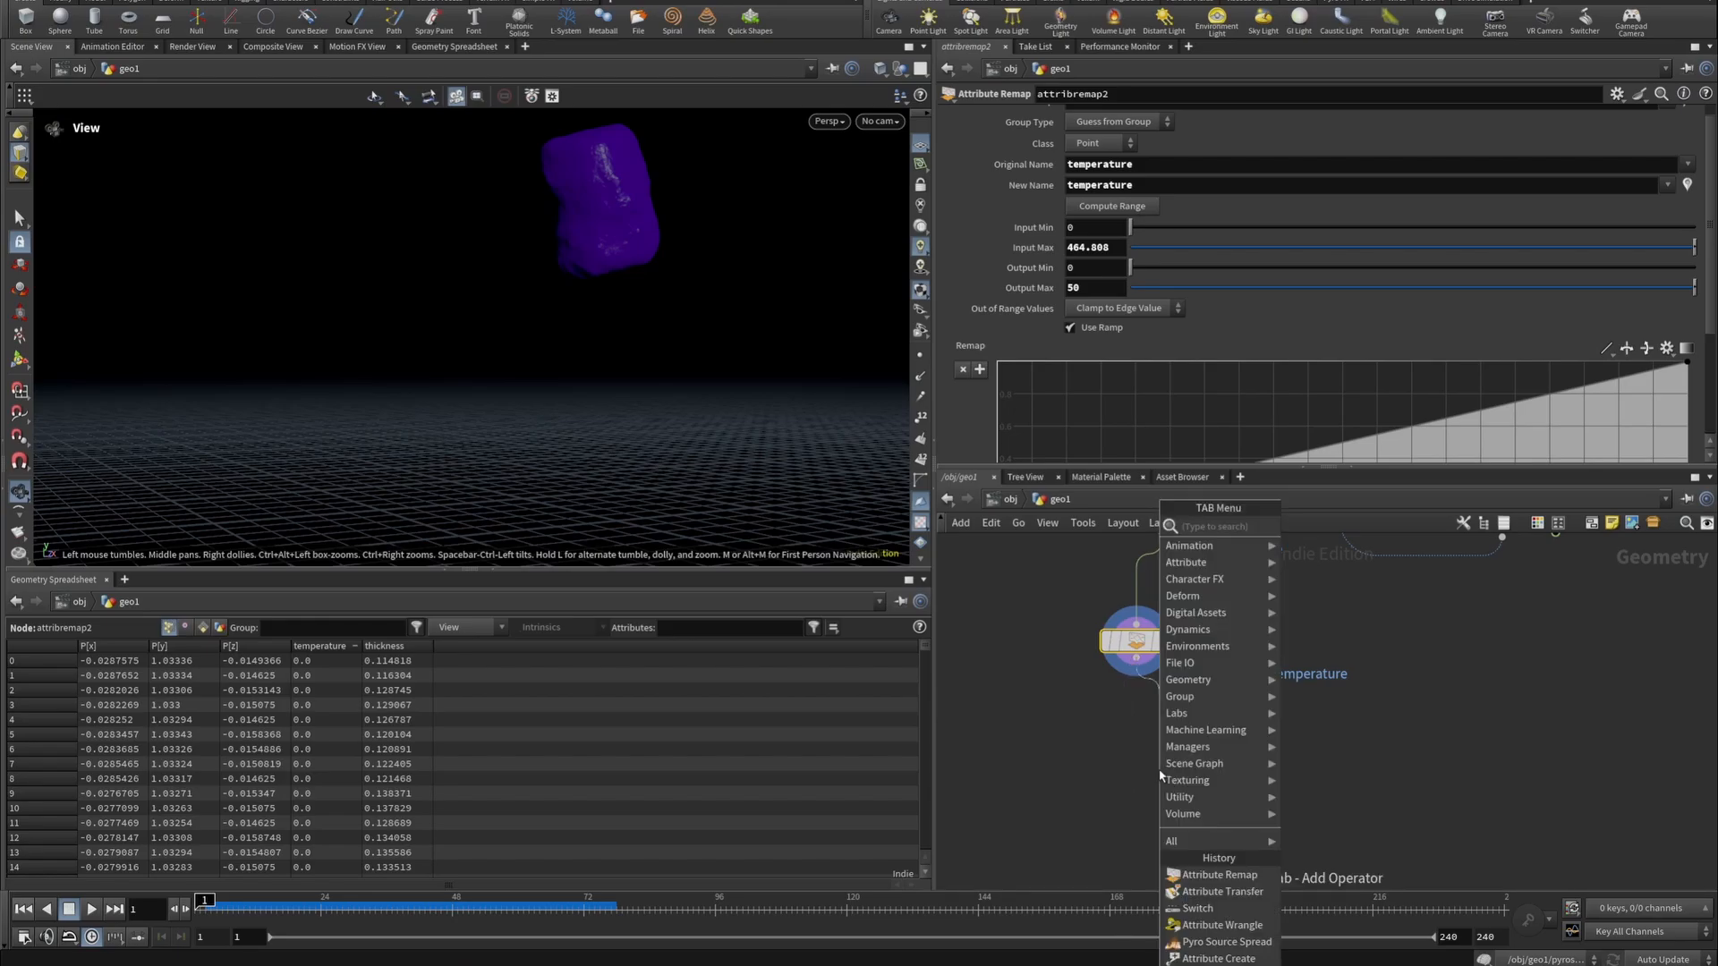
pyautogui.write('attrib')
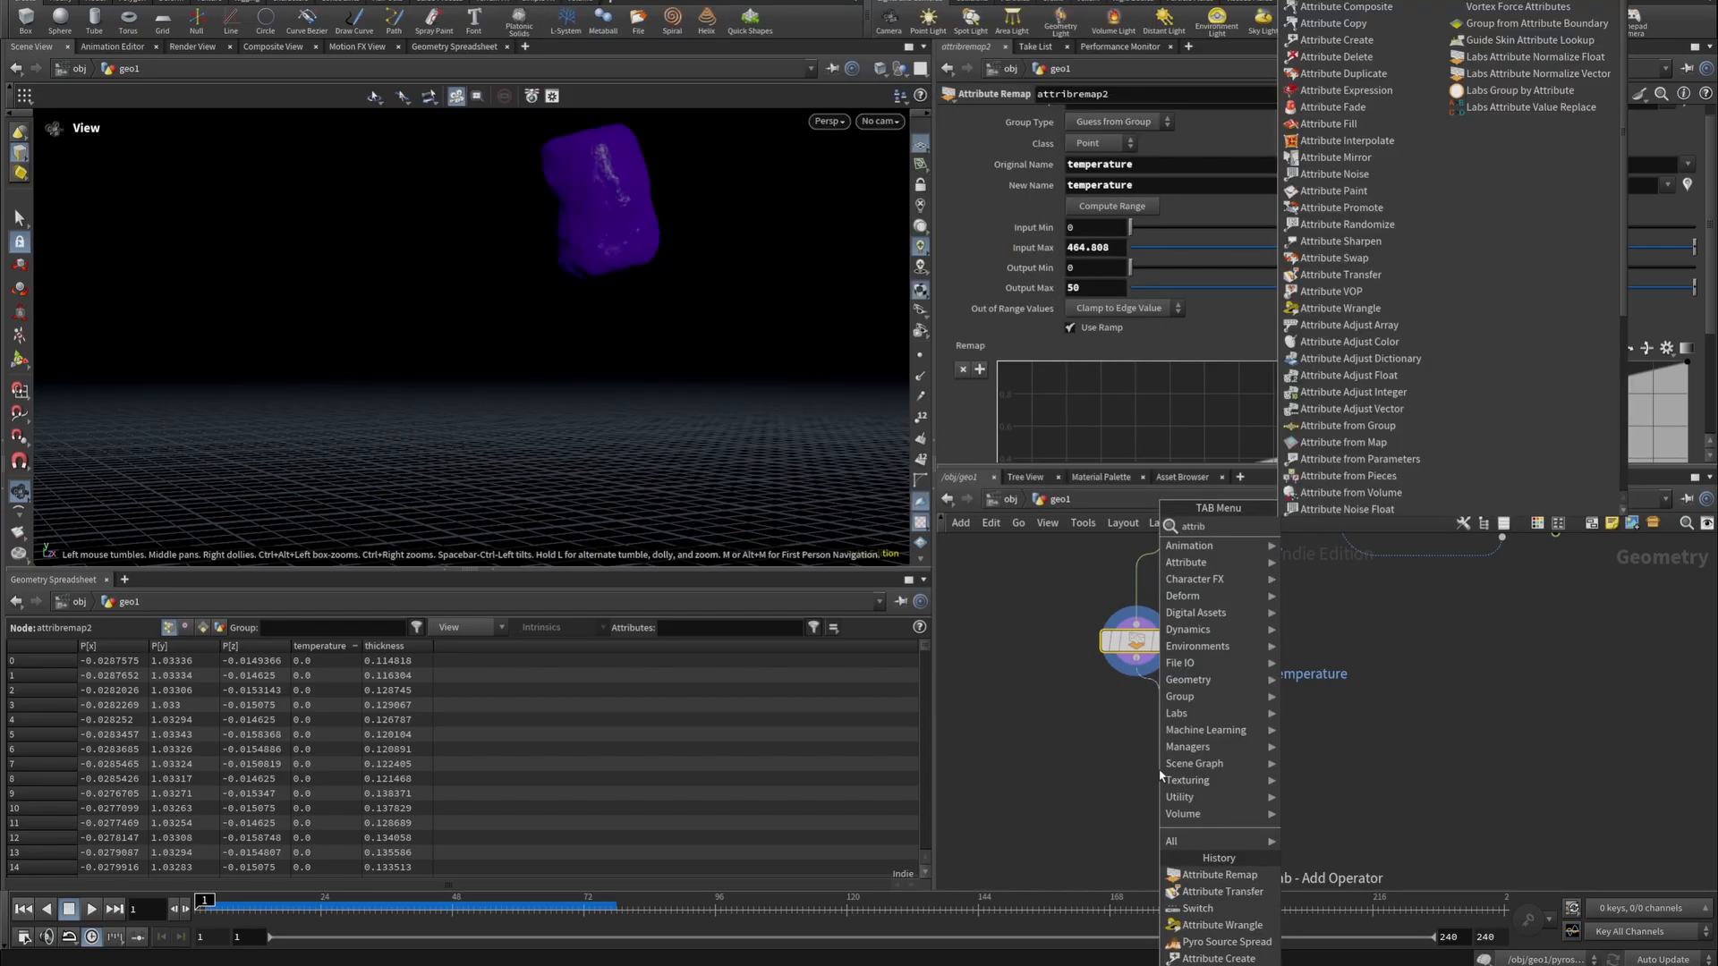
pyautogui.write('wr')
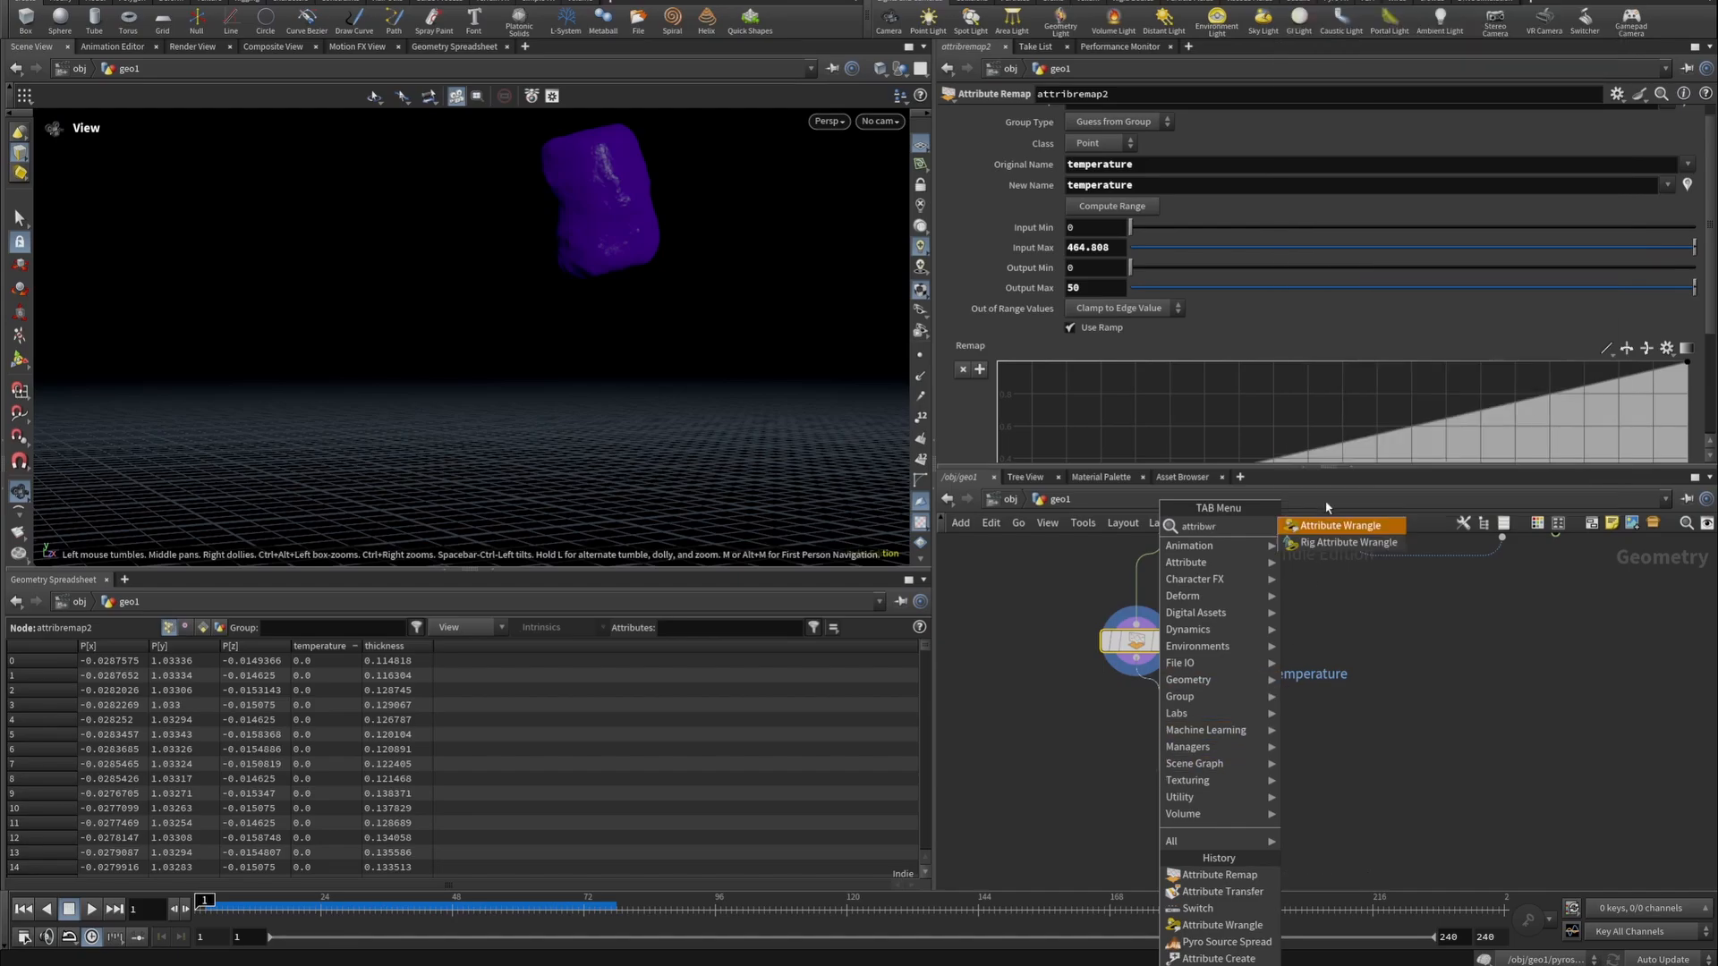
pyautogui.click(1334, 526)
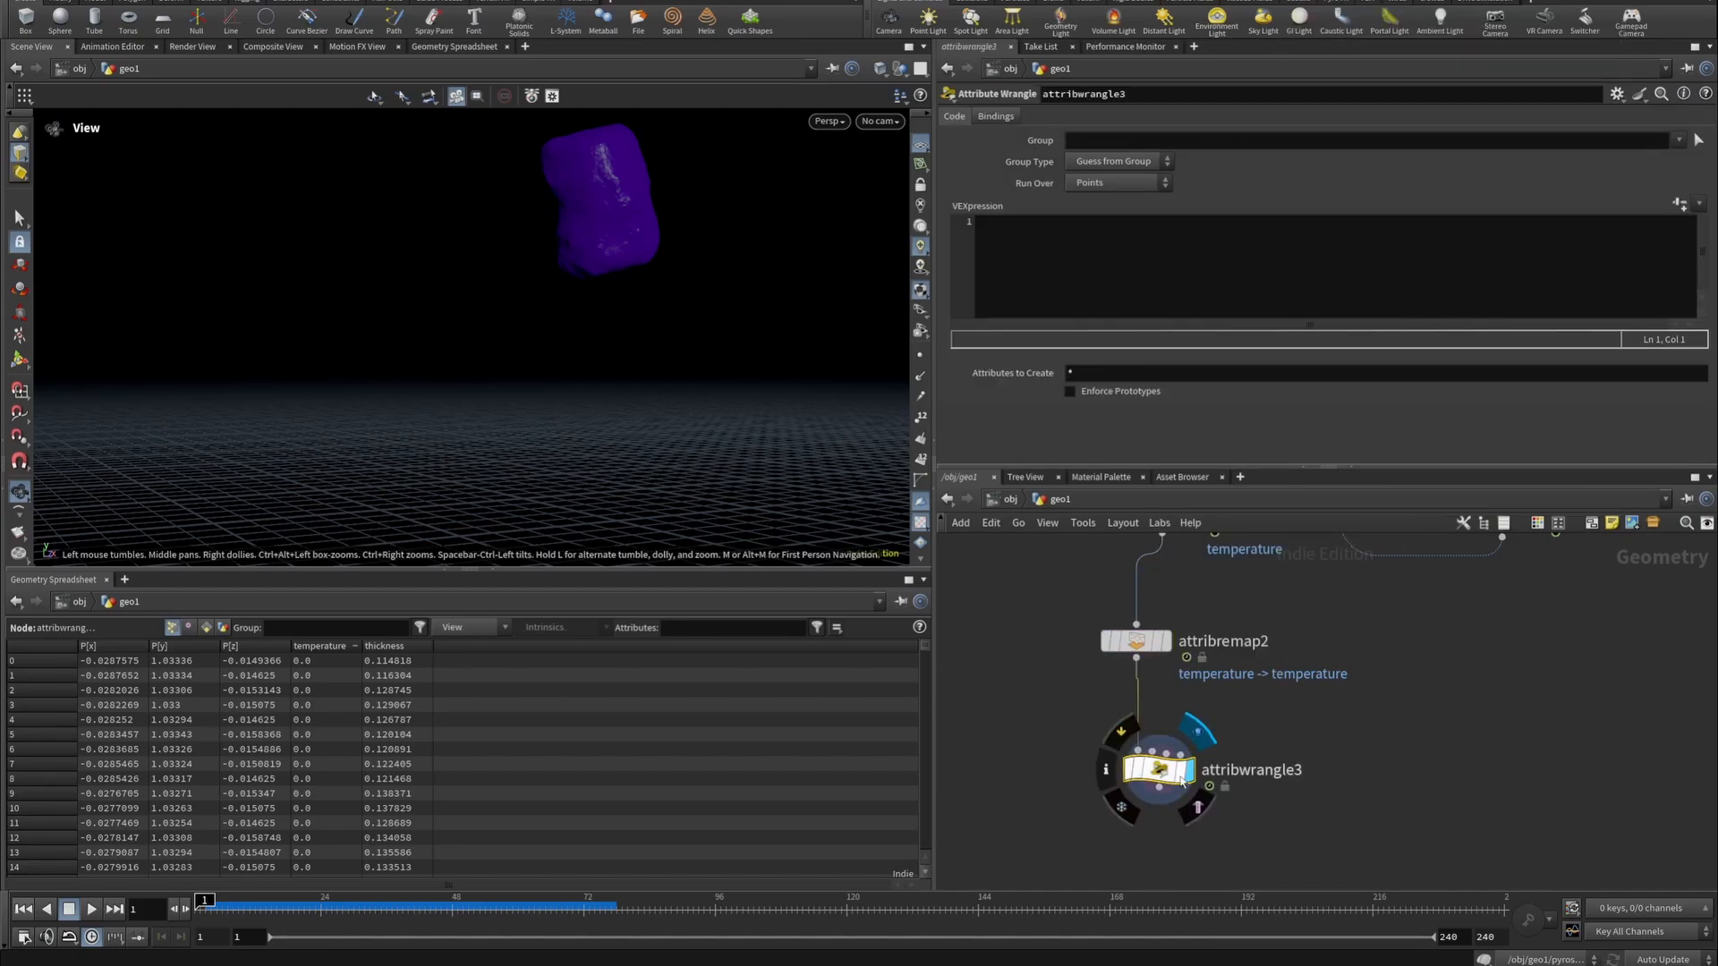
pyautogui.click(1106, 246)
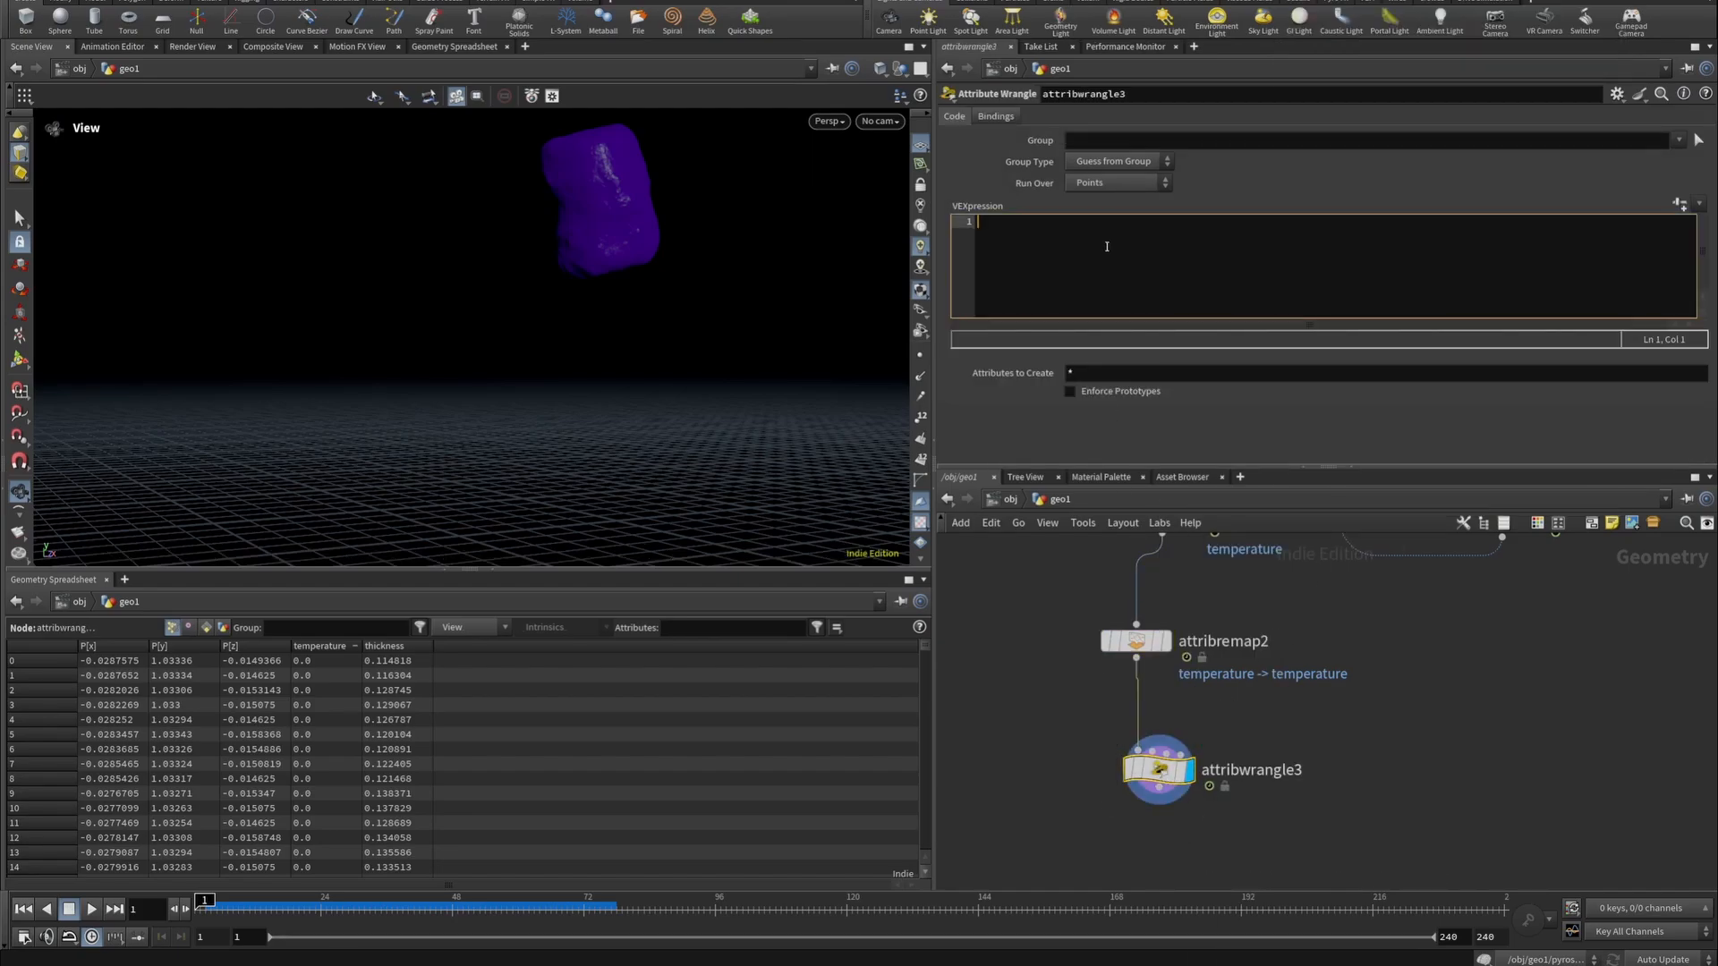
pyautogui.write('if(@temperature > 0.1){')
pyautogui.press('Return')
pyautogui.press('Return')
pyautogui.write('}')
pyautogui.press('Up')
pyautogui.press('Tab')
pyautogui.write('f')
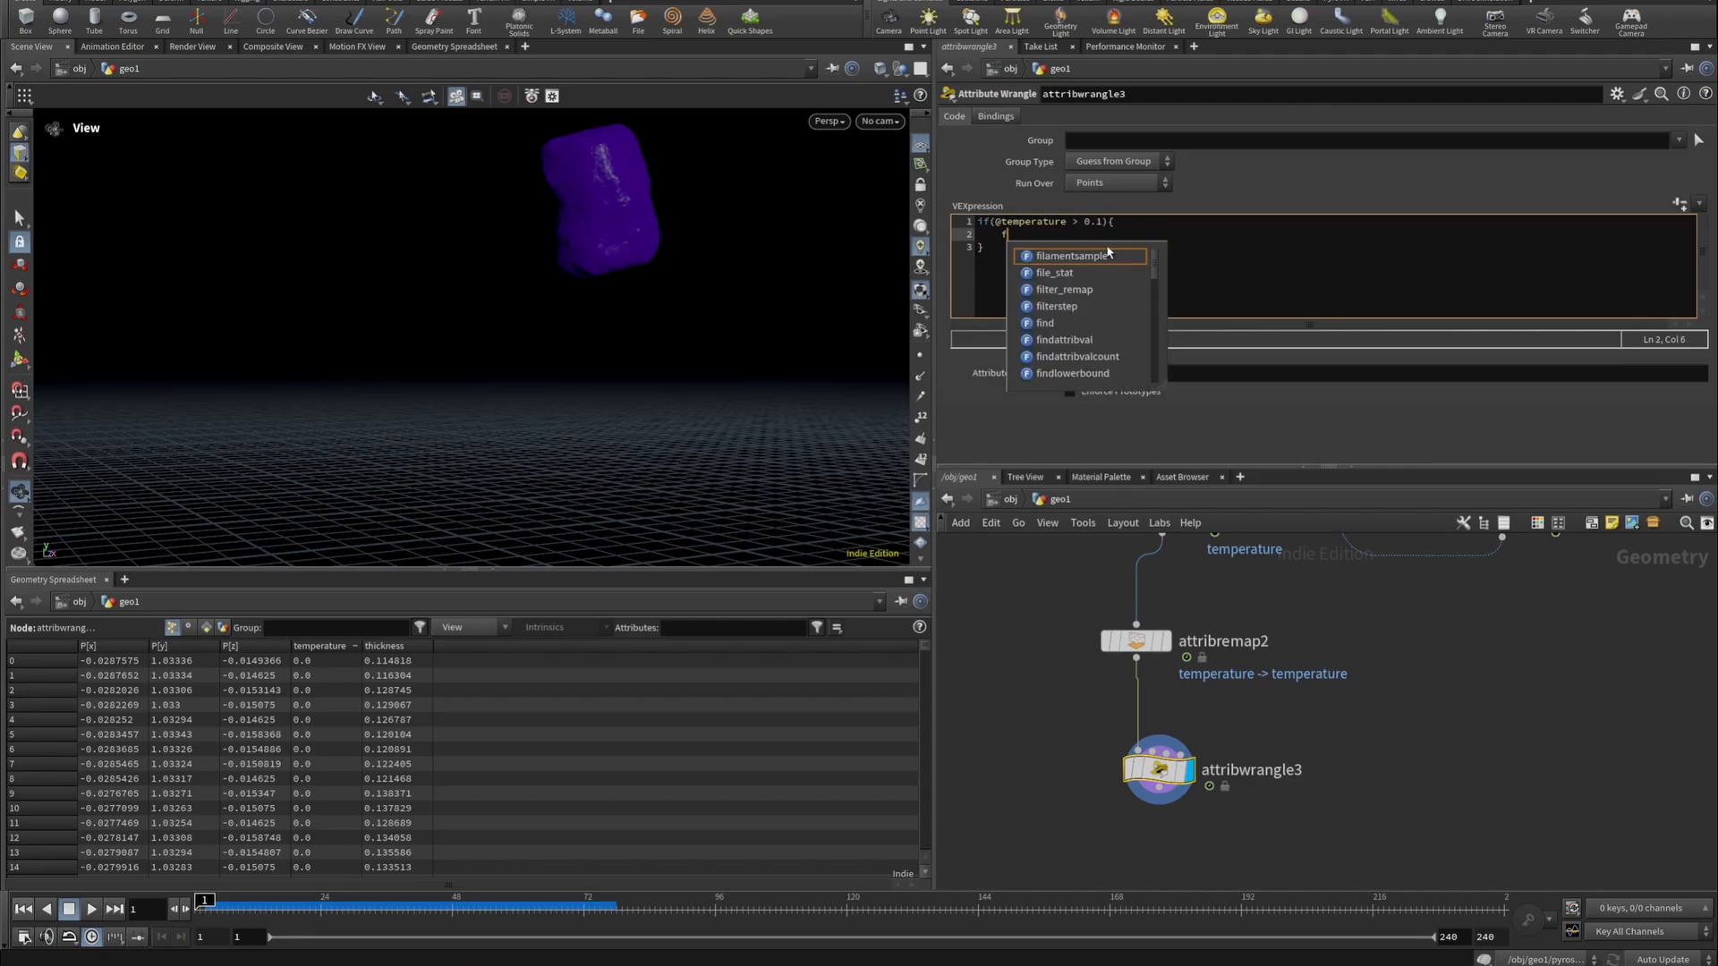
pyautogui.write('@switch')
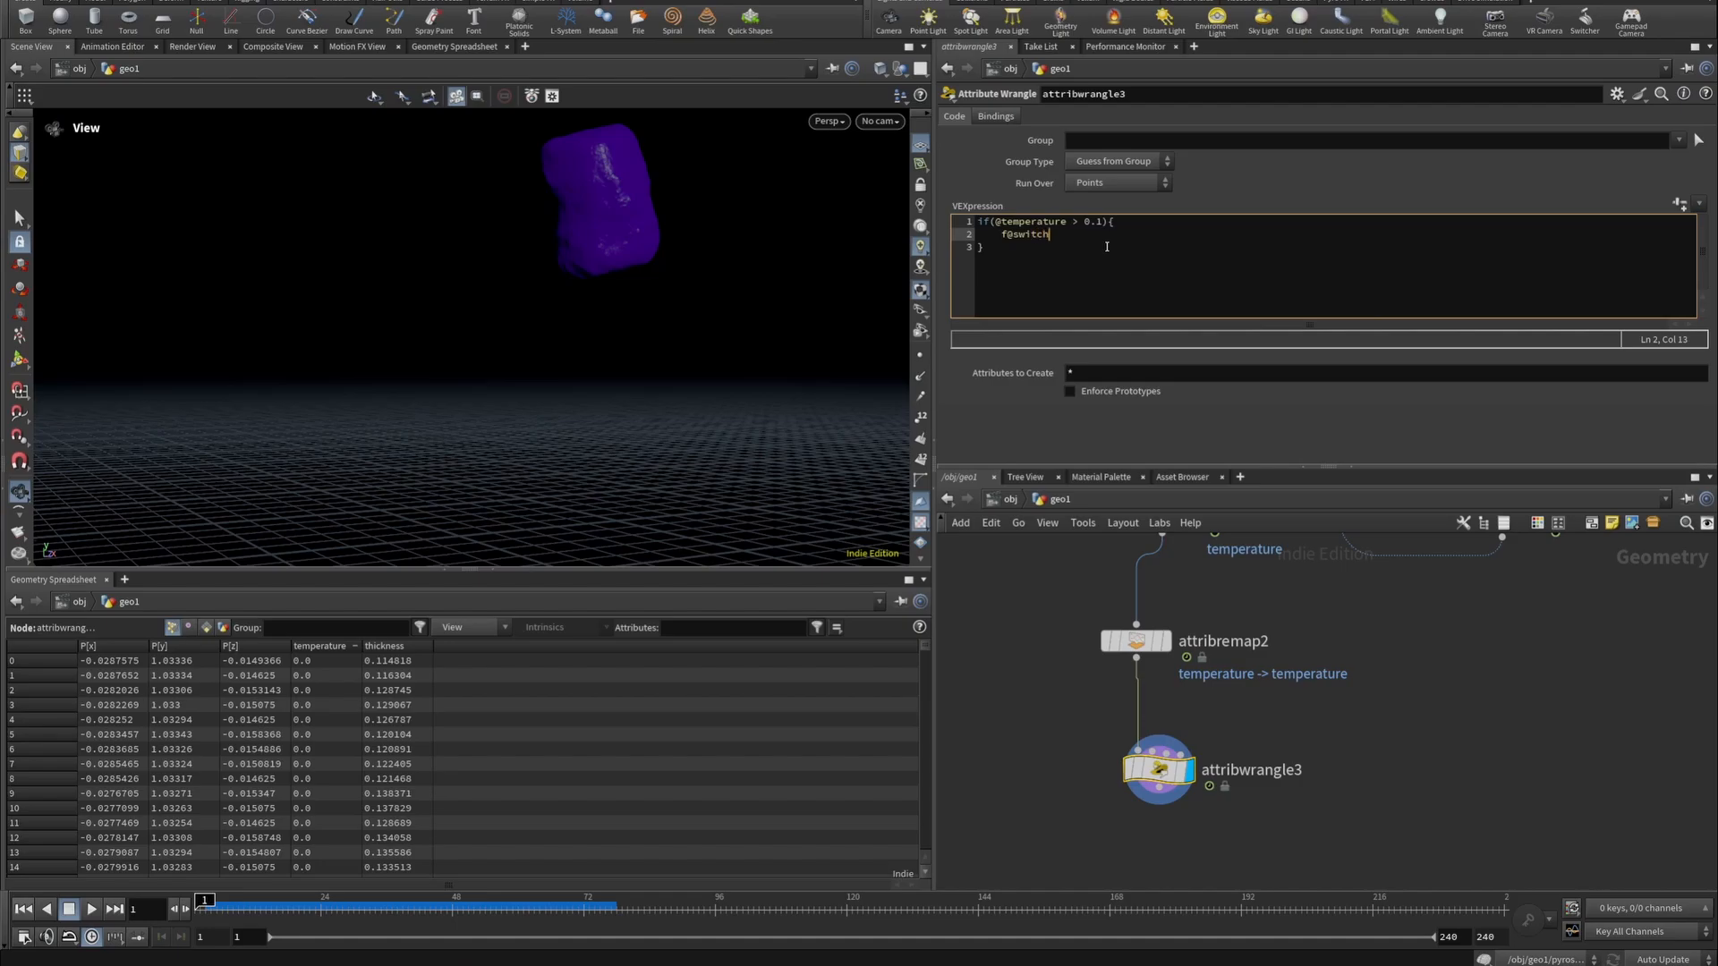
pyautogui.write(' = 1;')
pyautogui.click(1535, 728)
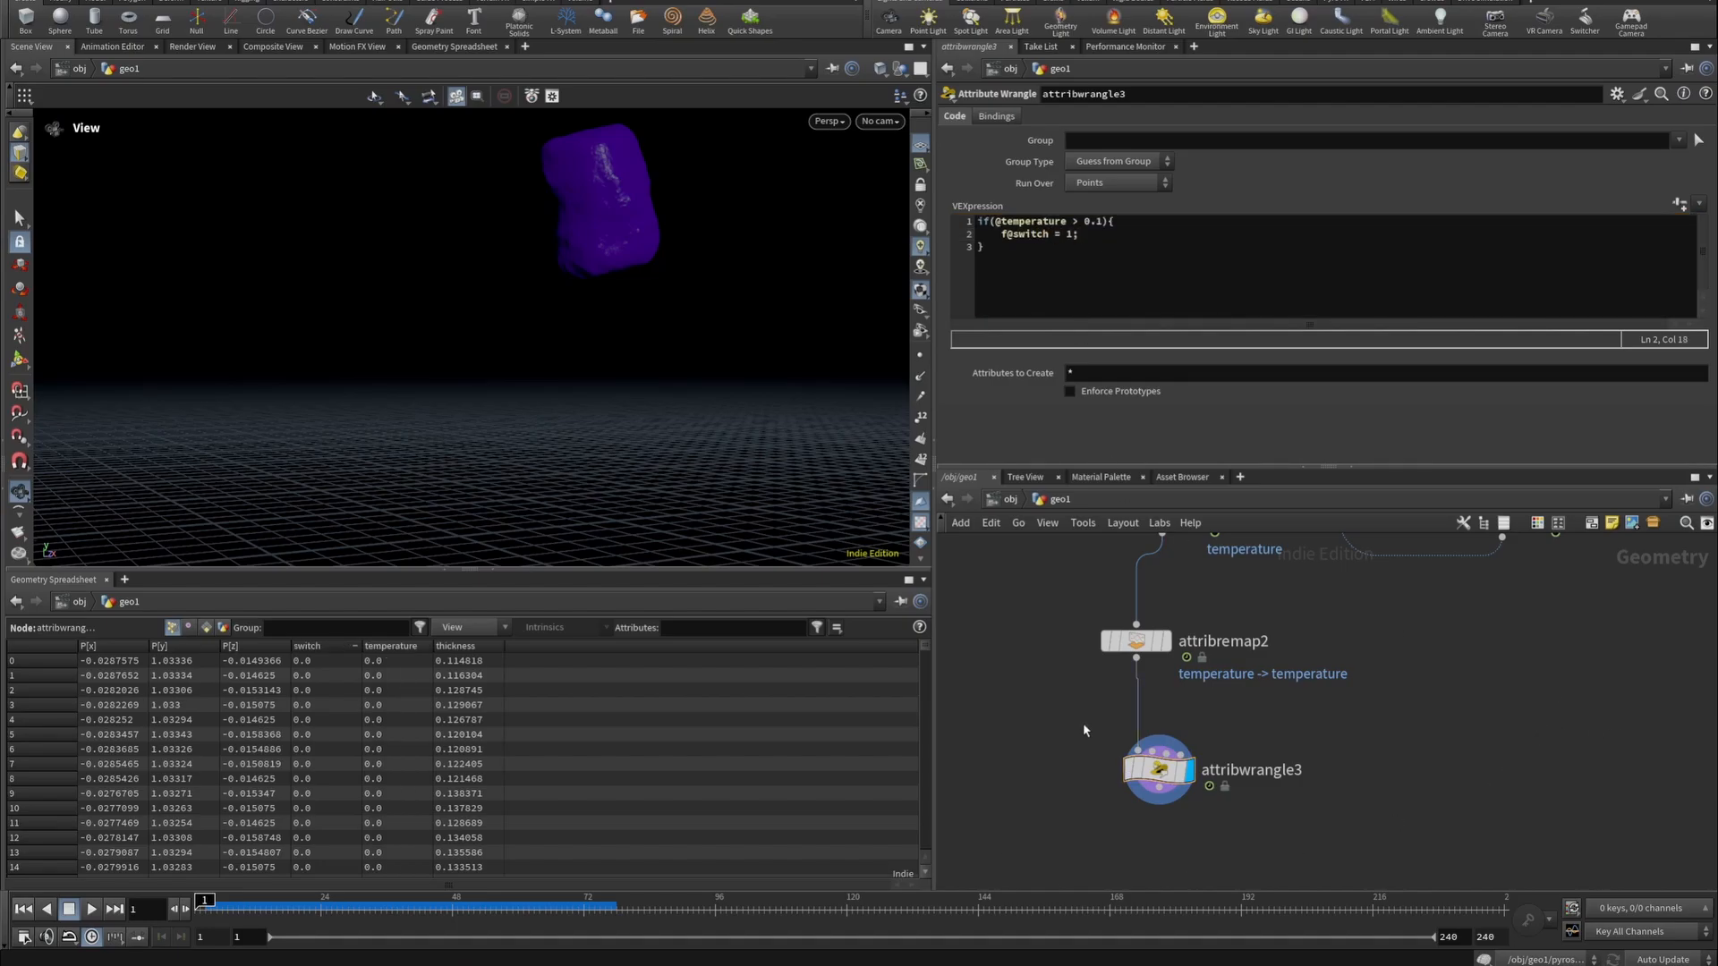
# At frame 28, turn off the temperature visualizer on attribwrangle3, visualize switch instead, and scrub to frame 8.
pyautogui.click(341, 908)
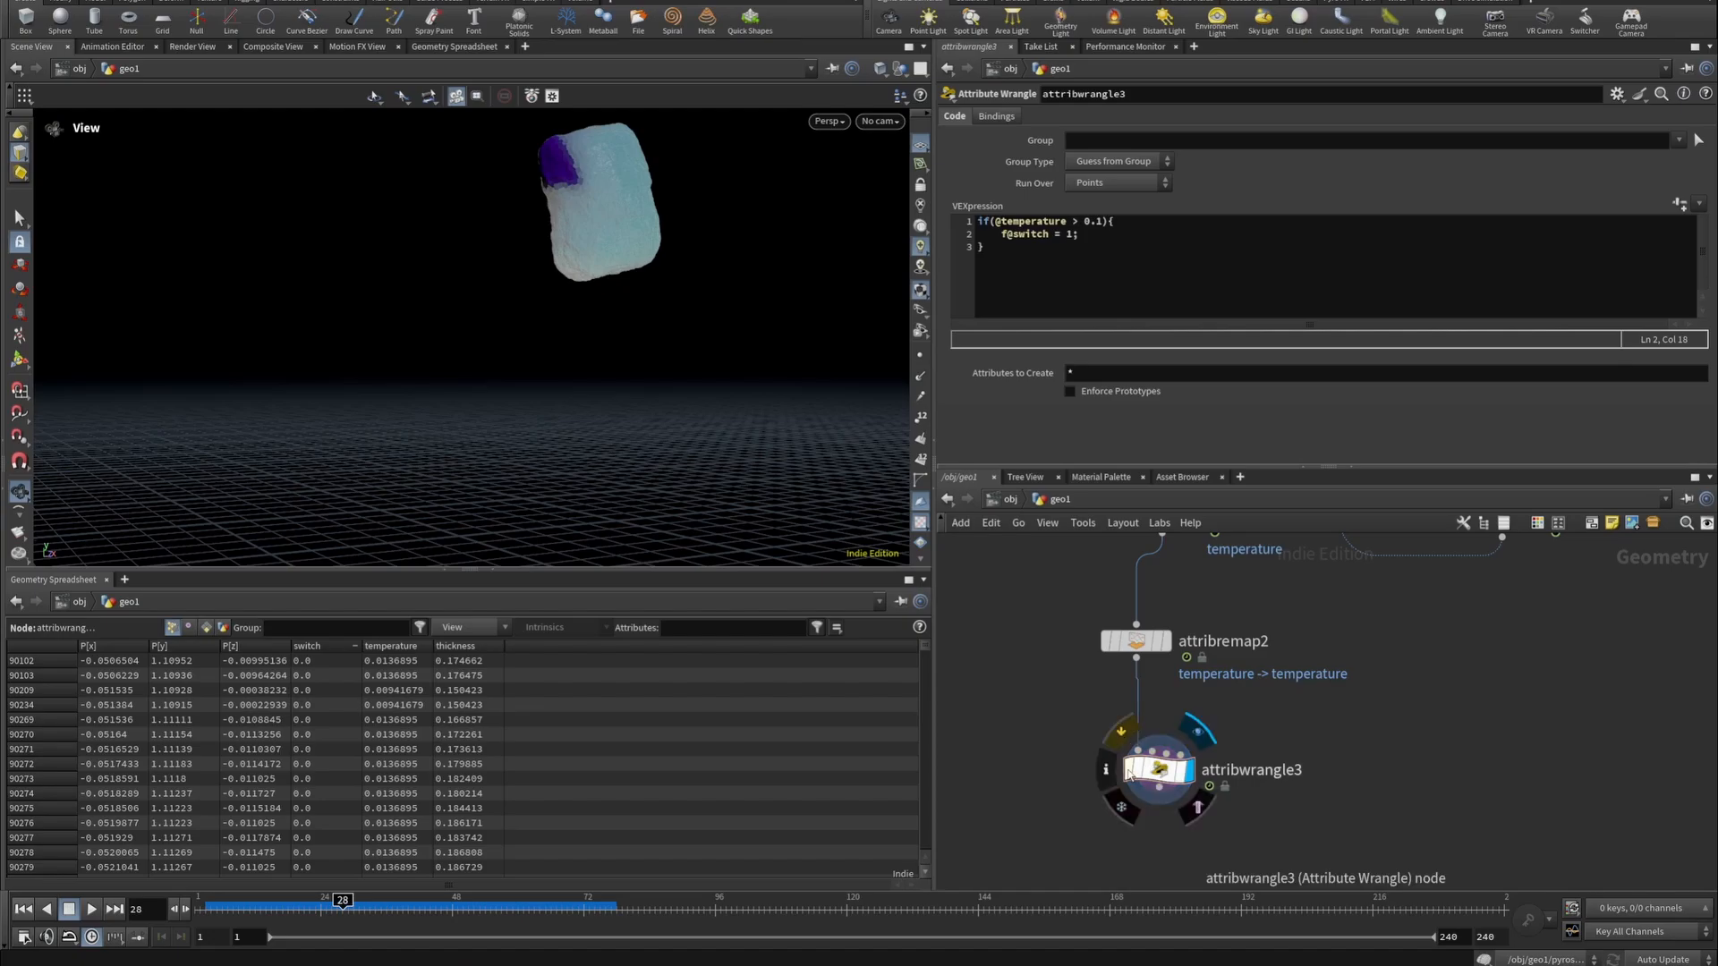
pyautogui.click(1106, 770)
pyautogui.click(976, 532)
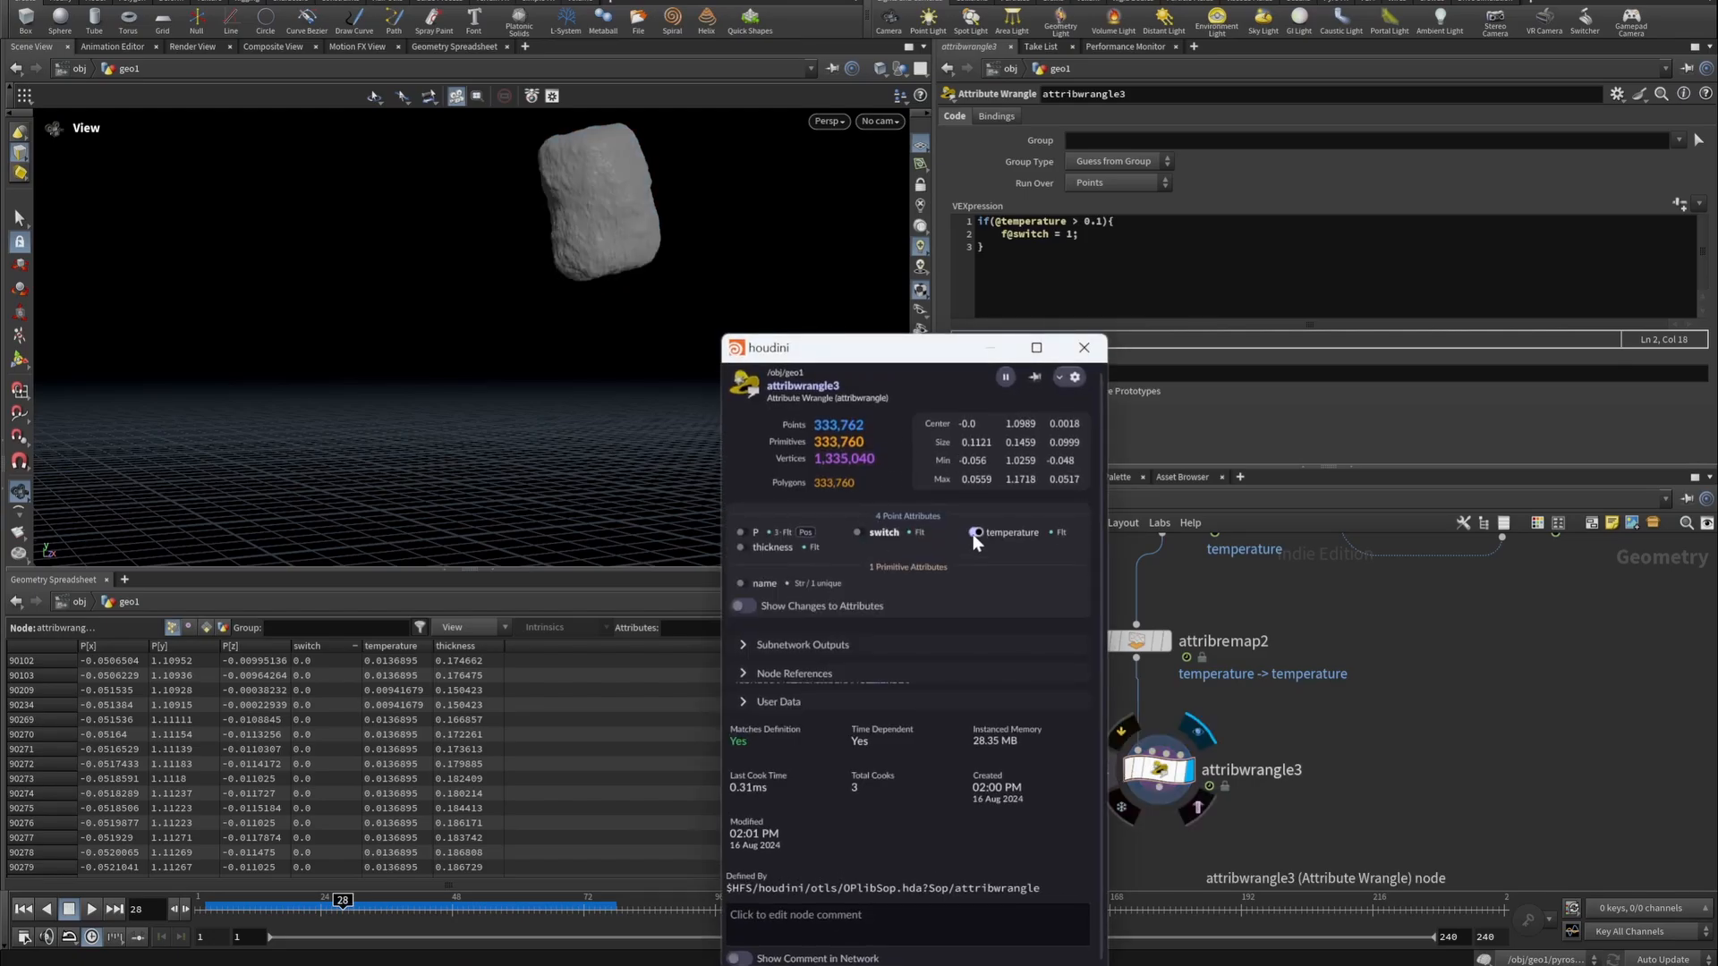
pyautogui.click(857, 533)
pyautogui.click(1084, 347)
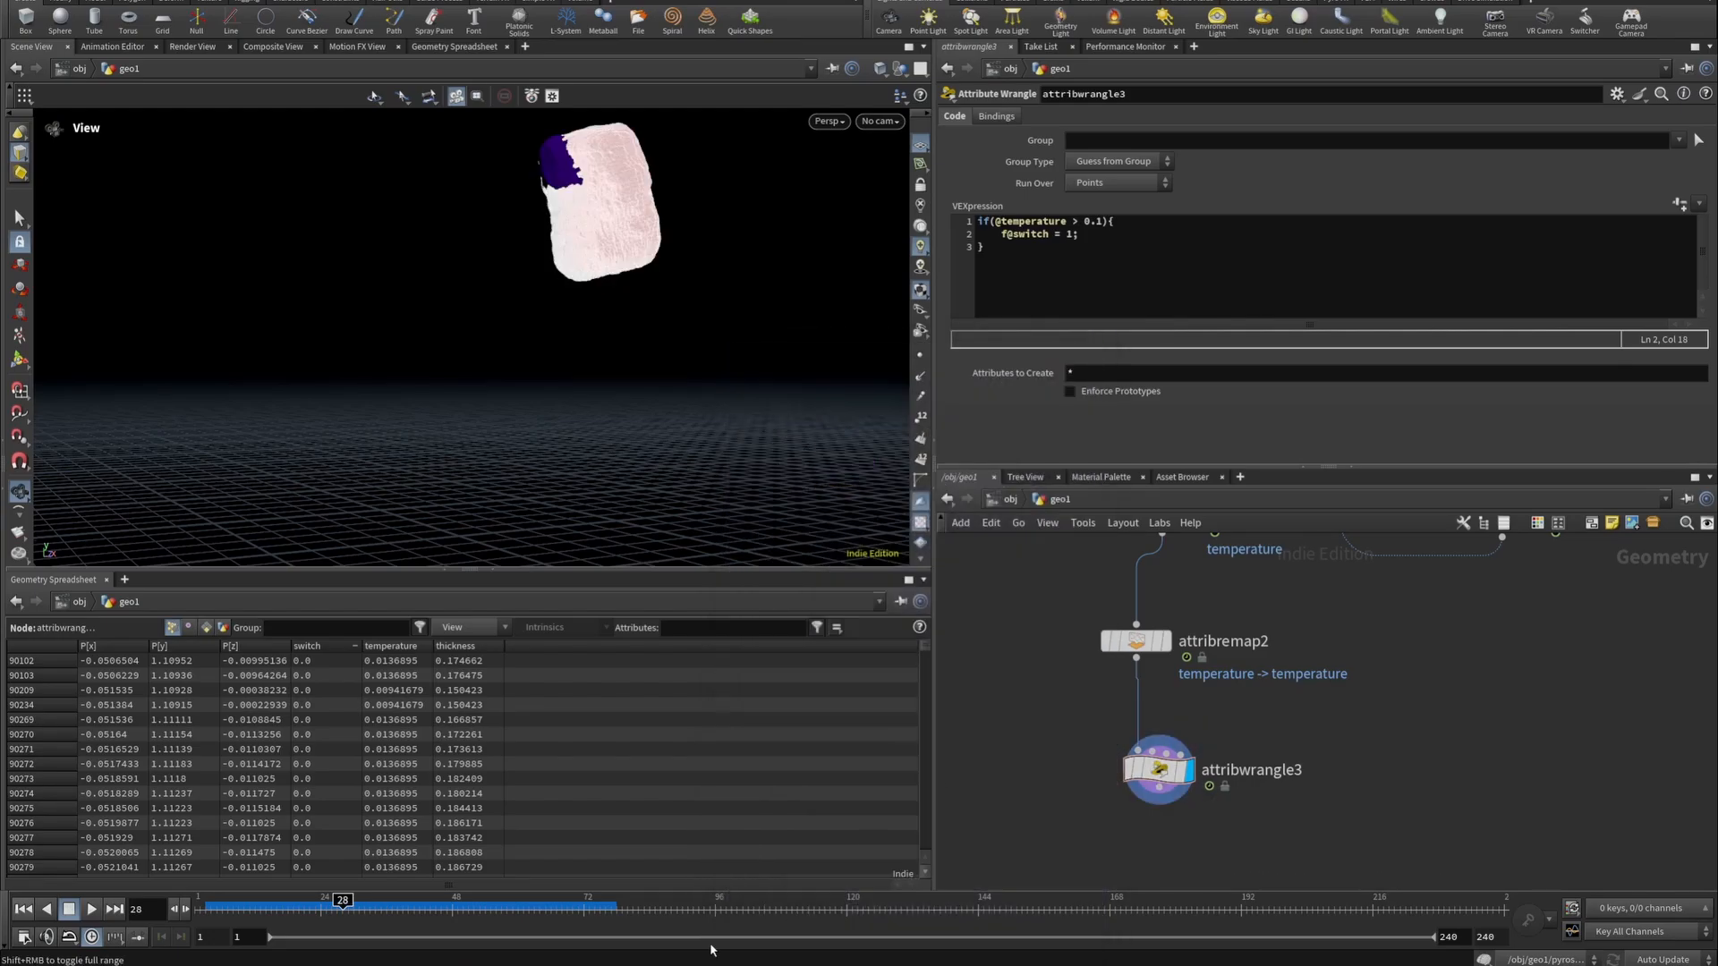
pyautogui.moveTo(265, 913); pyautogui.dragTo(232, 904)
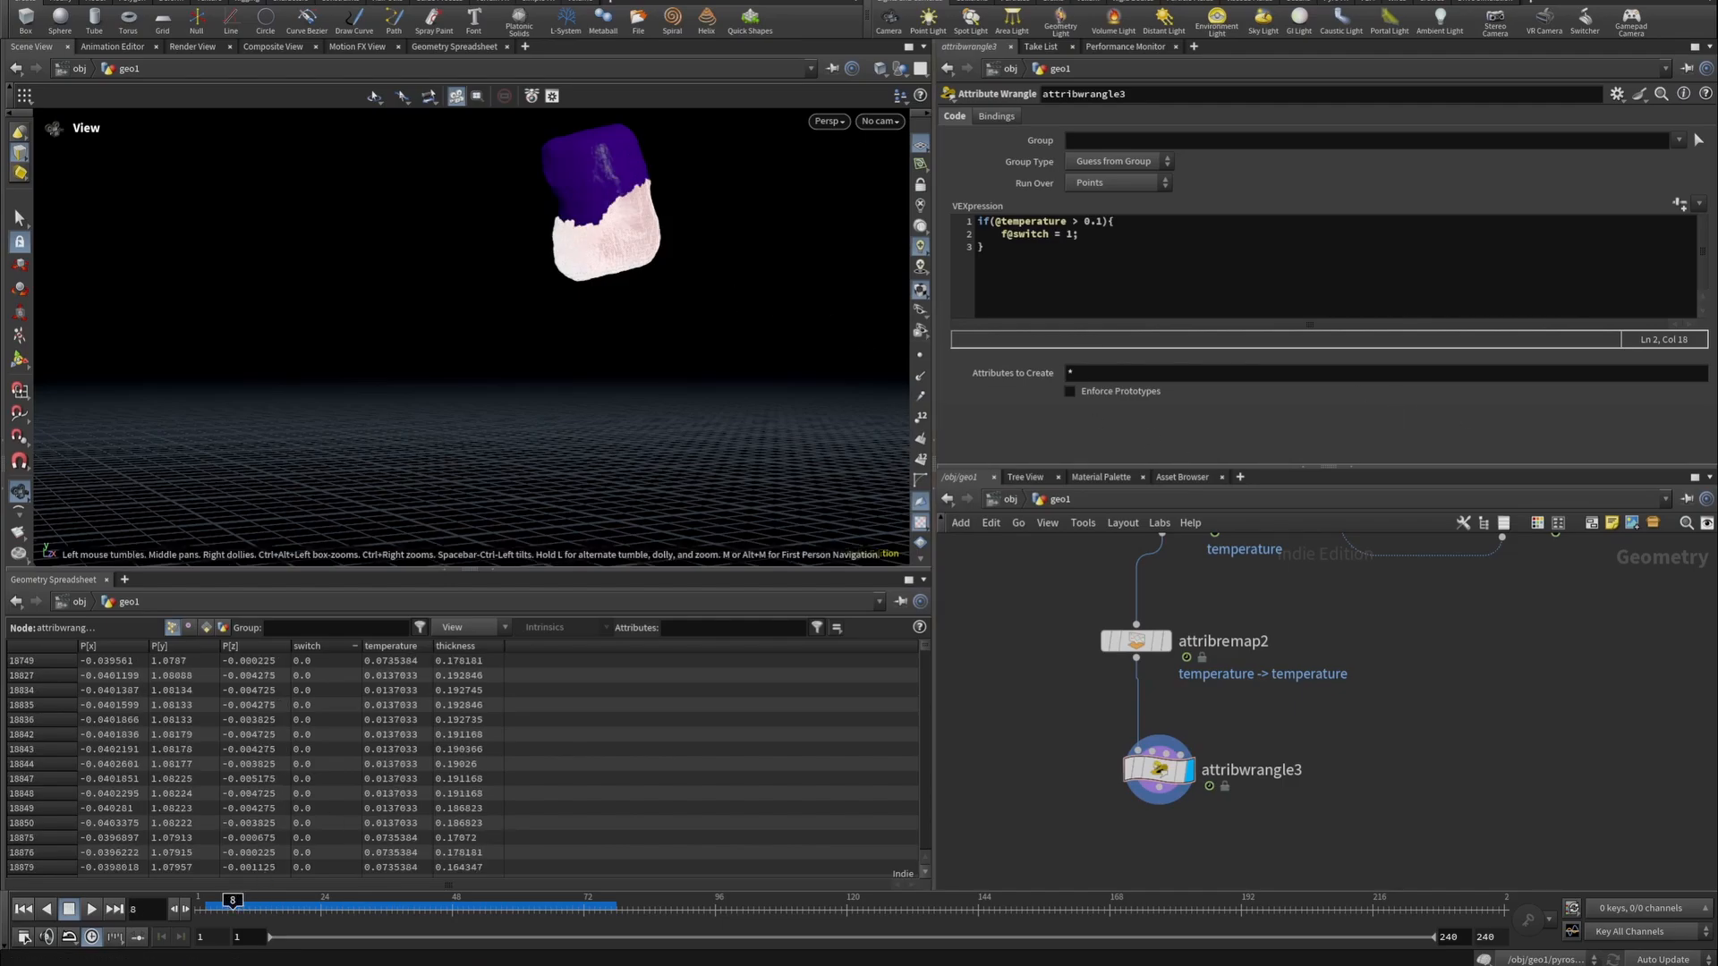
# Add an Attribute Blur node wired to the output of attribwrangle3.
pyautogui.click(1145, 803)
pyautogui.press('Tab')
pyautogui.write('at')
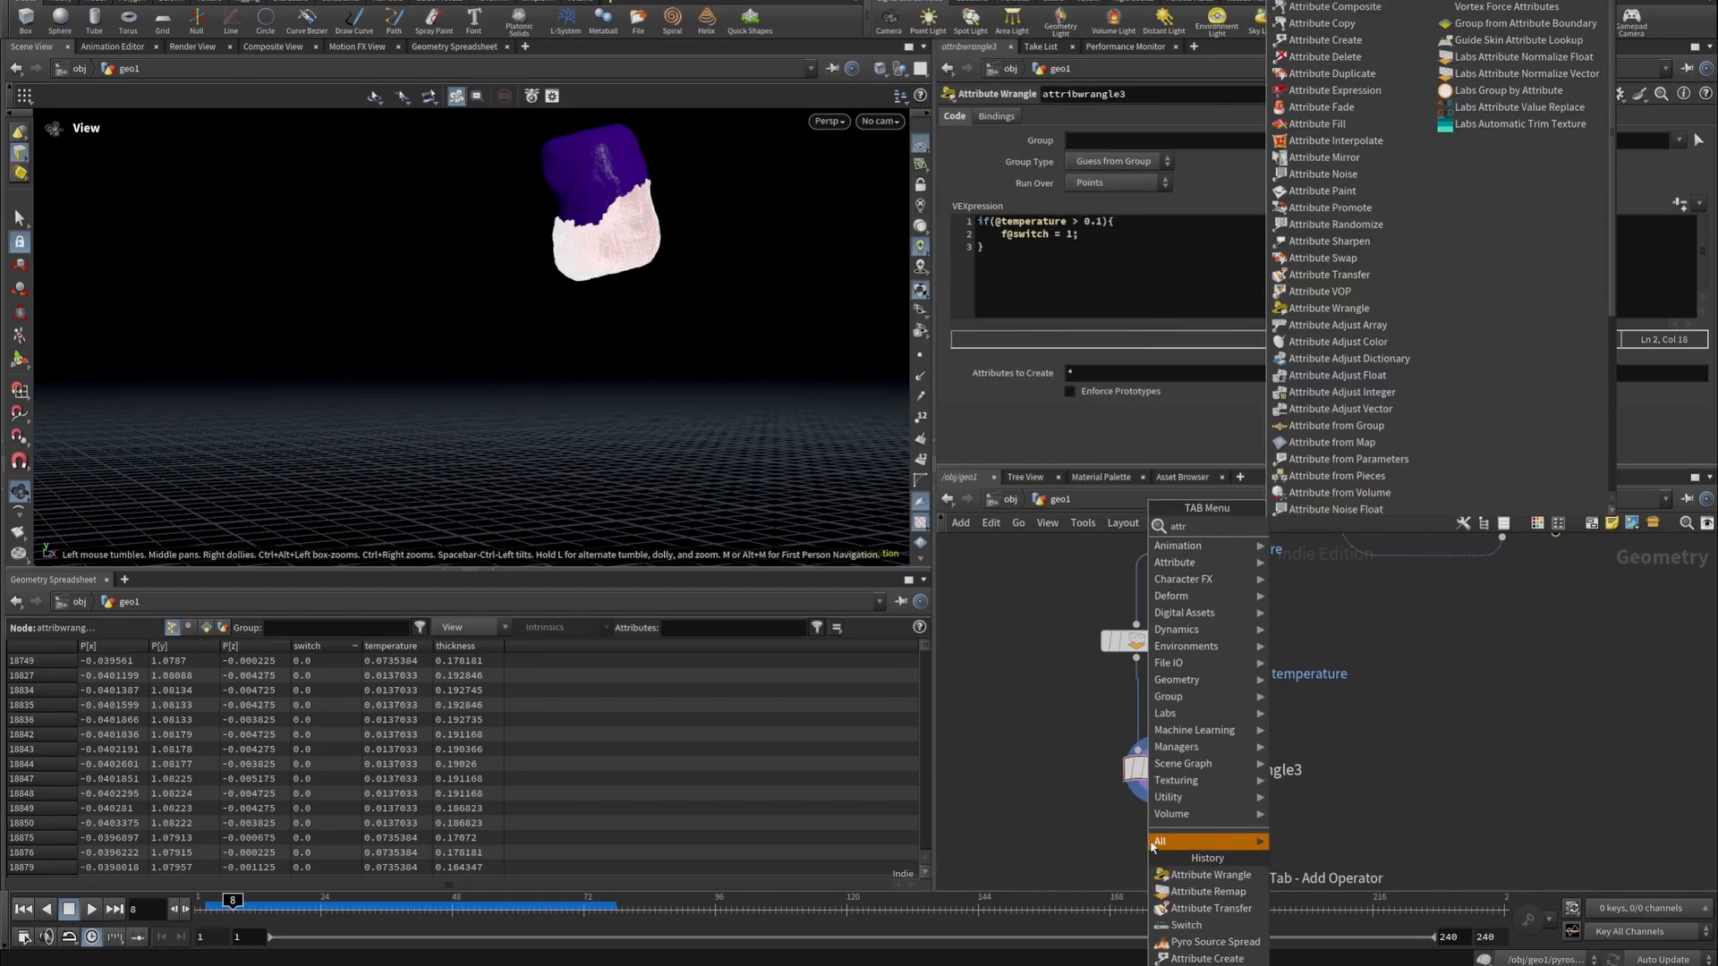
pyautogui.write('trblu')
pyautogui.click(1323, 528)
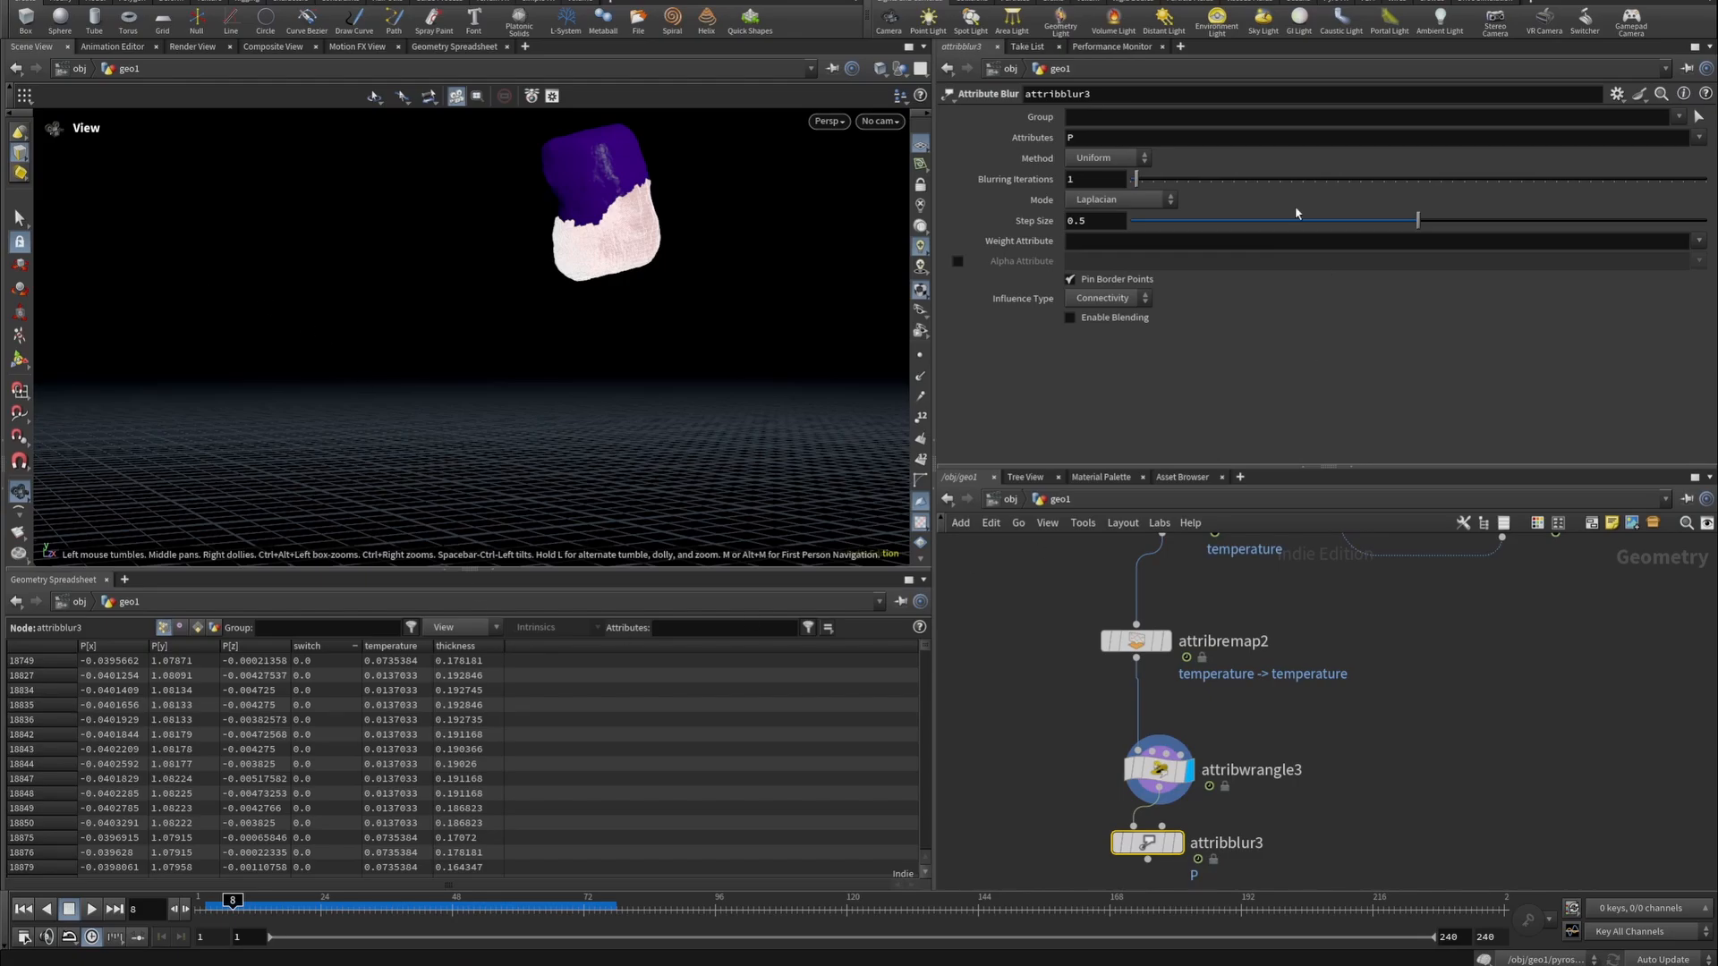
# Set attribblur3 to blur only the switch attribute, removing P, and display the node.
pyautogui.click(1697, 139)
pyautogui.click(1669, 170)
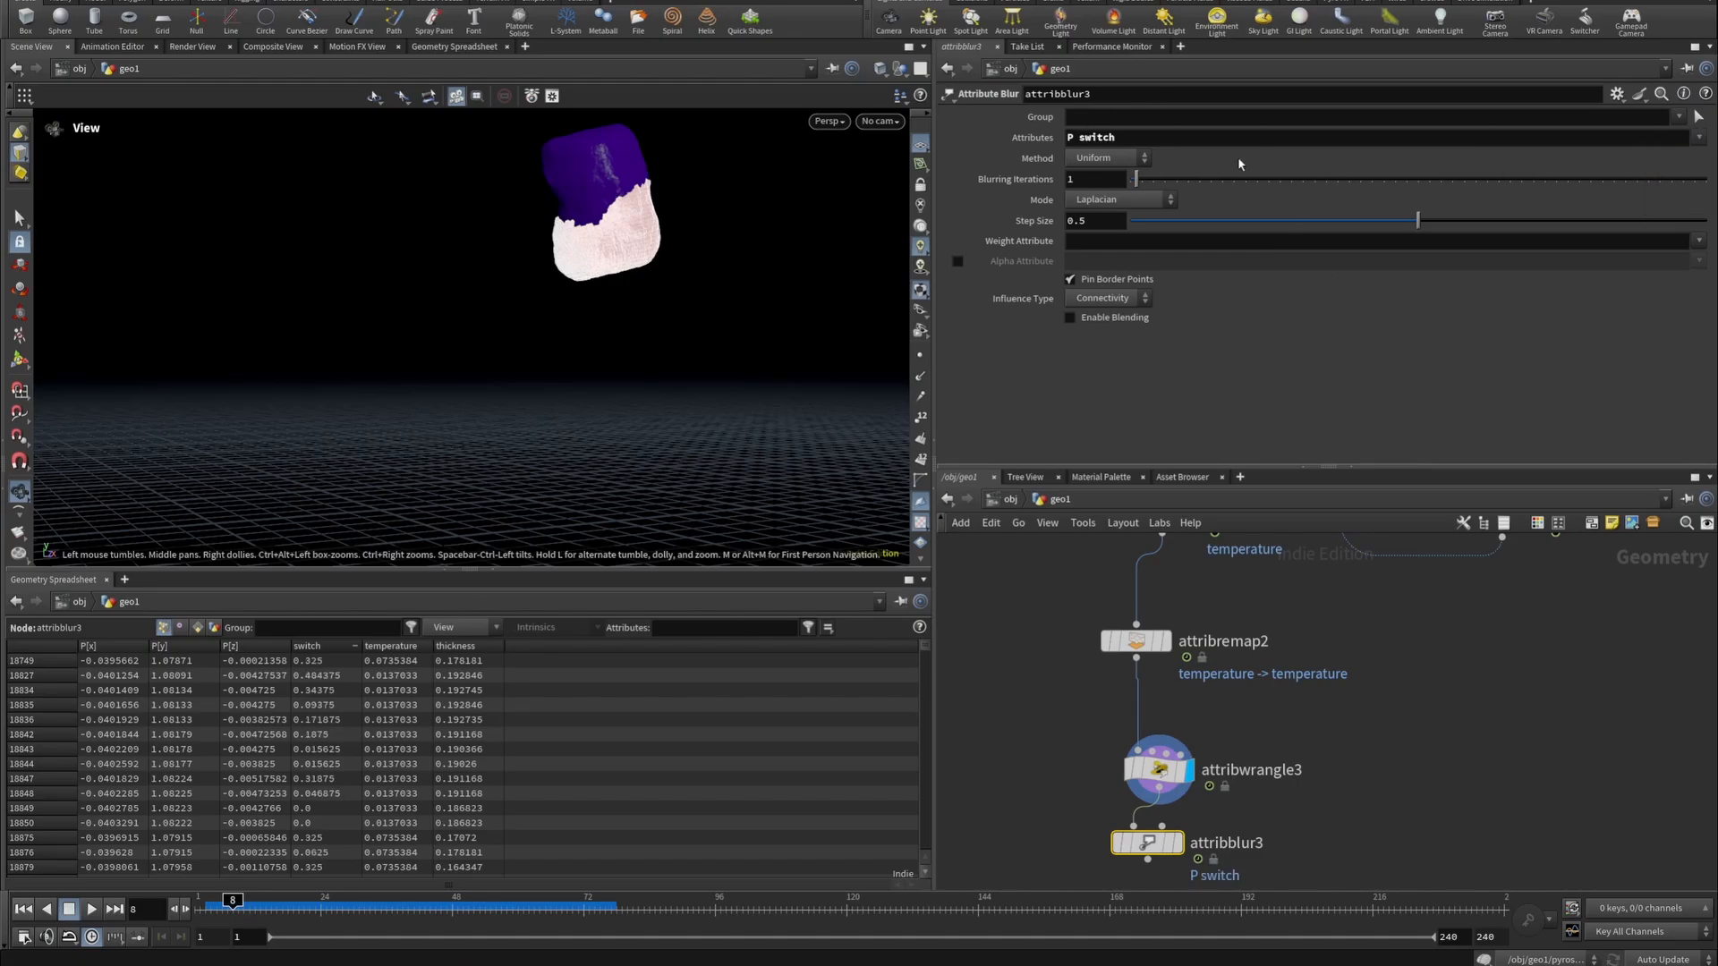
pyautogui.click(1081, 139)
pyautogui.press('BackSpace')
pyautogui.press('BackSpace')
pyautogui.press('Return')
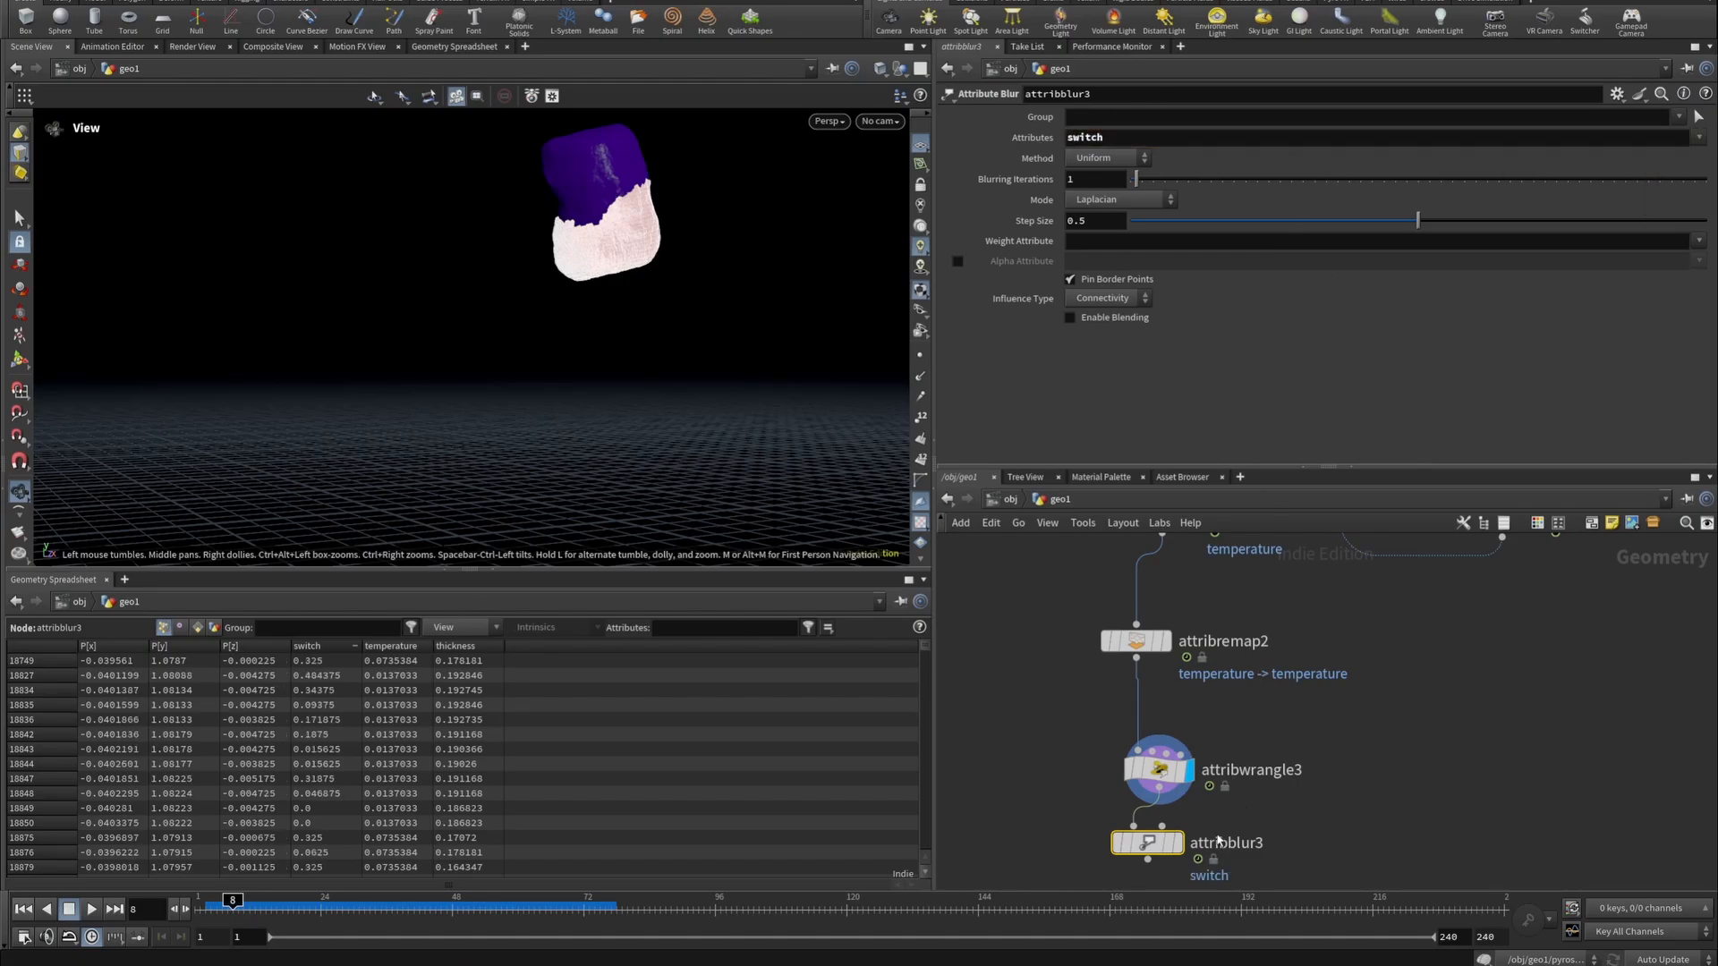
pyautogui.click(1177, 843)
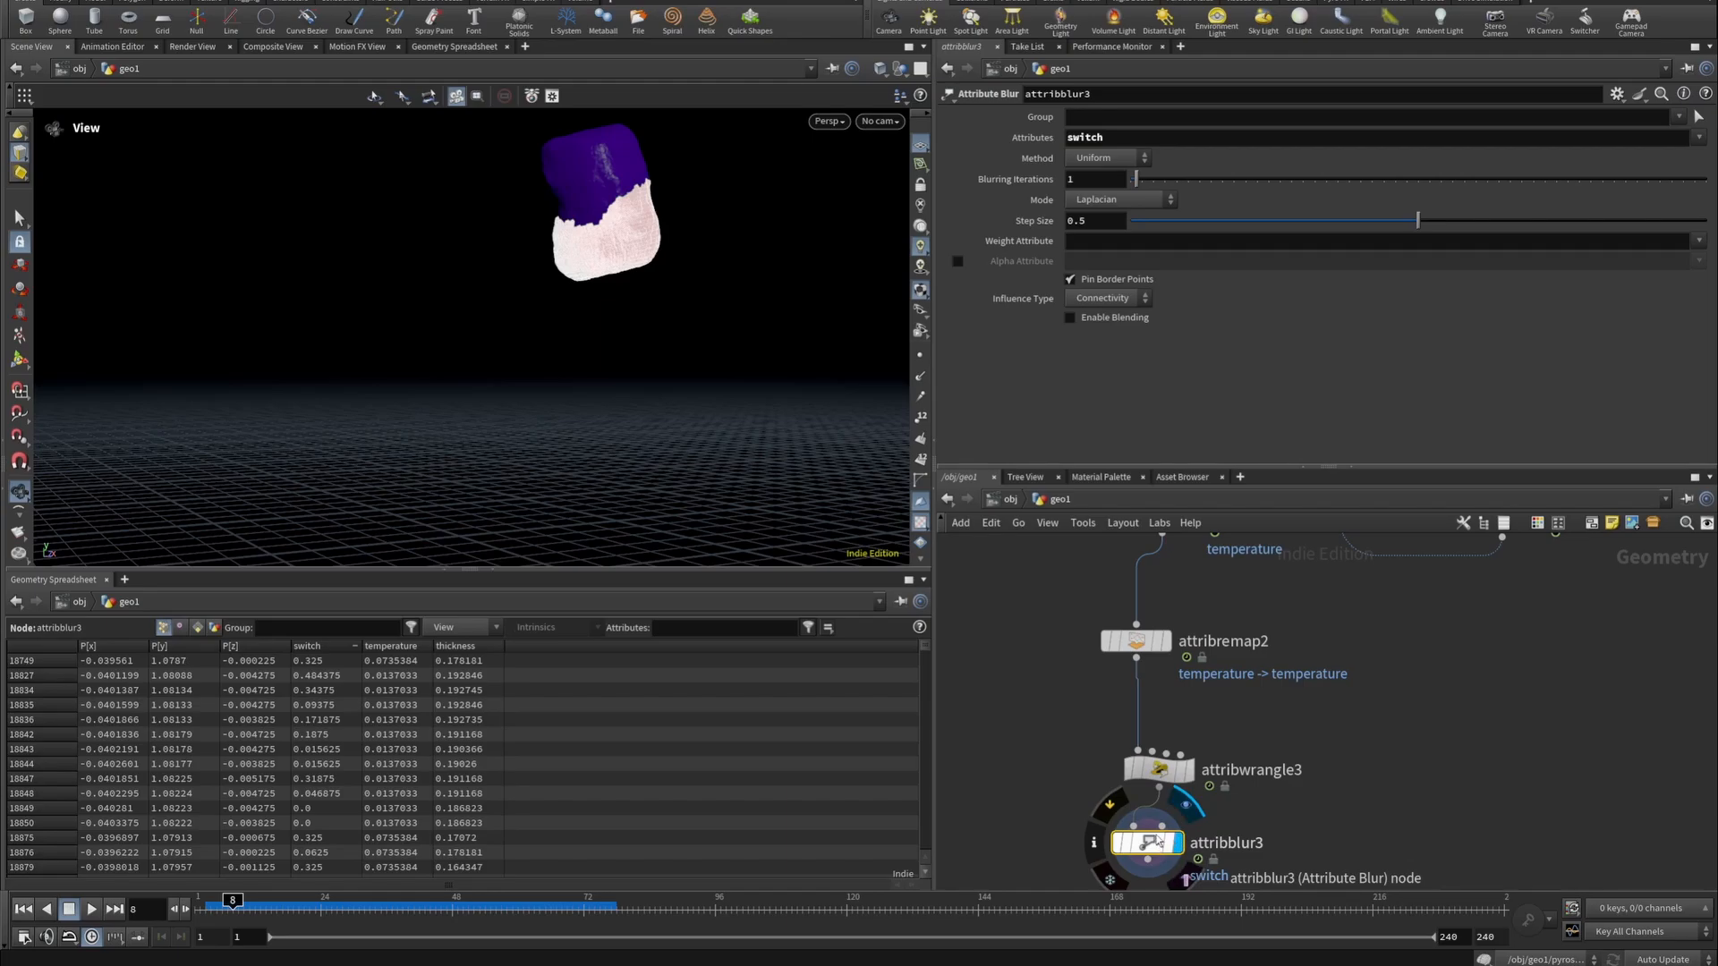
# Raise attribblur3's Blurring Iterations to 96 while viewing the switch boundary on the marshmallow up close.
pyautogui.moveTo(456, 186); pyautogui.dragTo(893, 161, button='right')
pyautogui.moveTo(605, 213); pyautogui.dragTo(510, 299, button='middle')
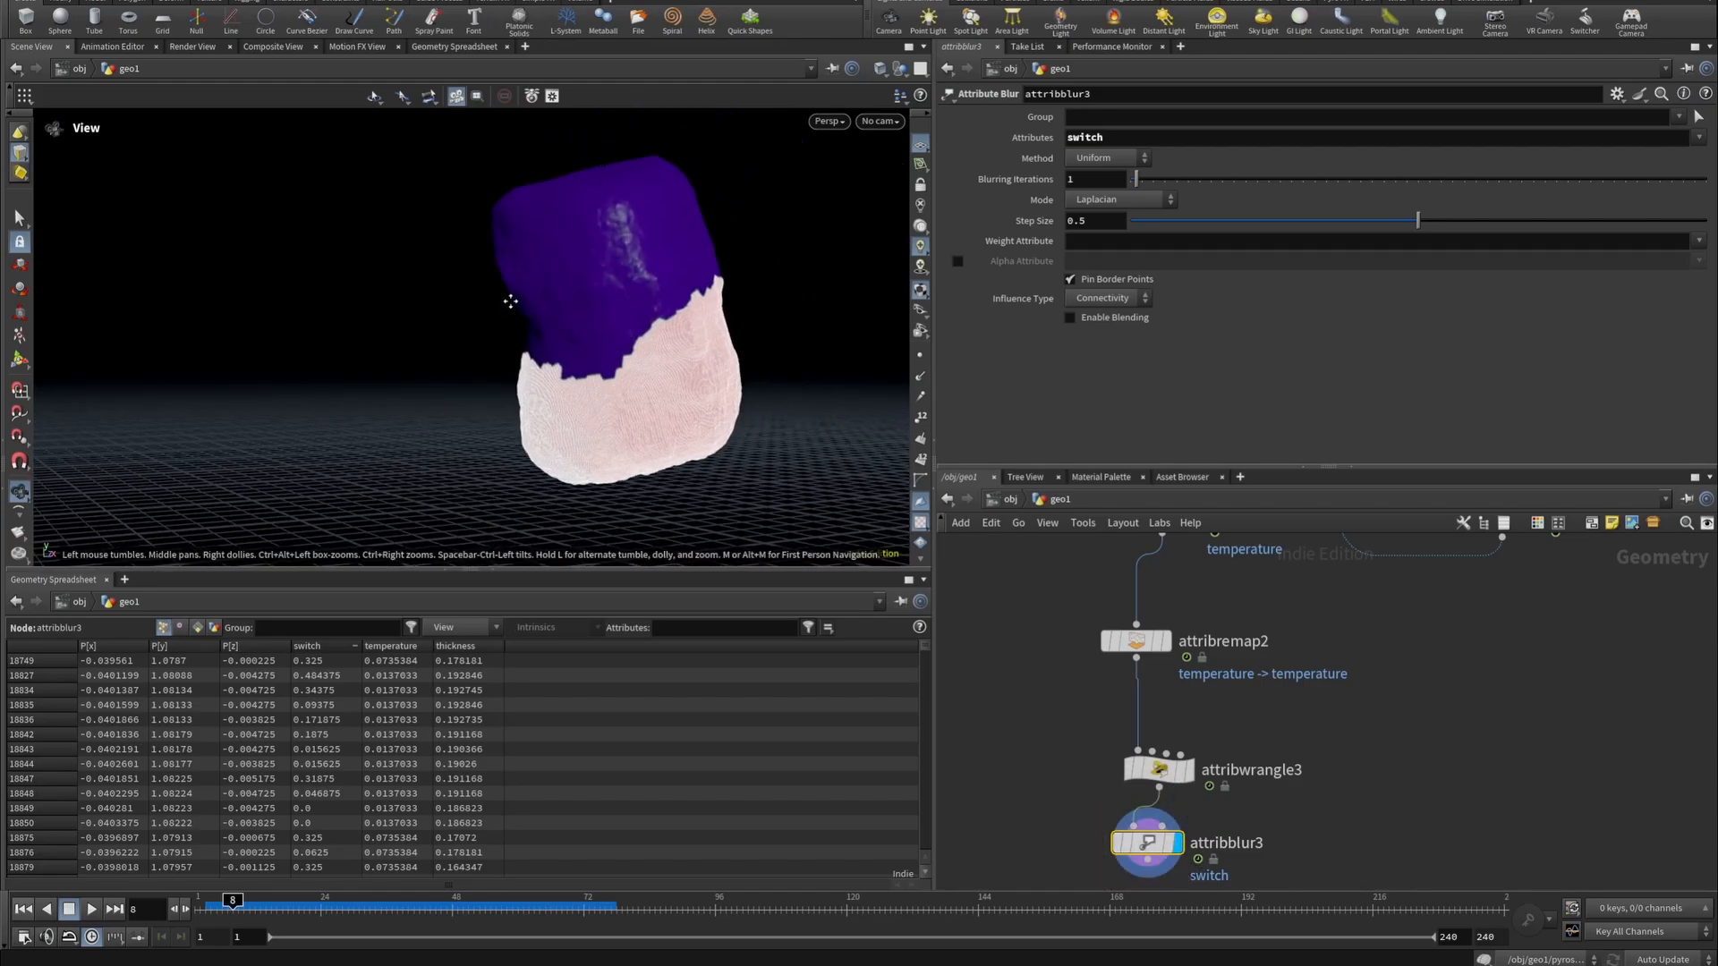
pyautogui.moveTo(612, 300); pyautogui.dragTo(1240, 261, button='right')
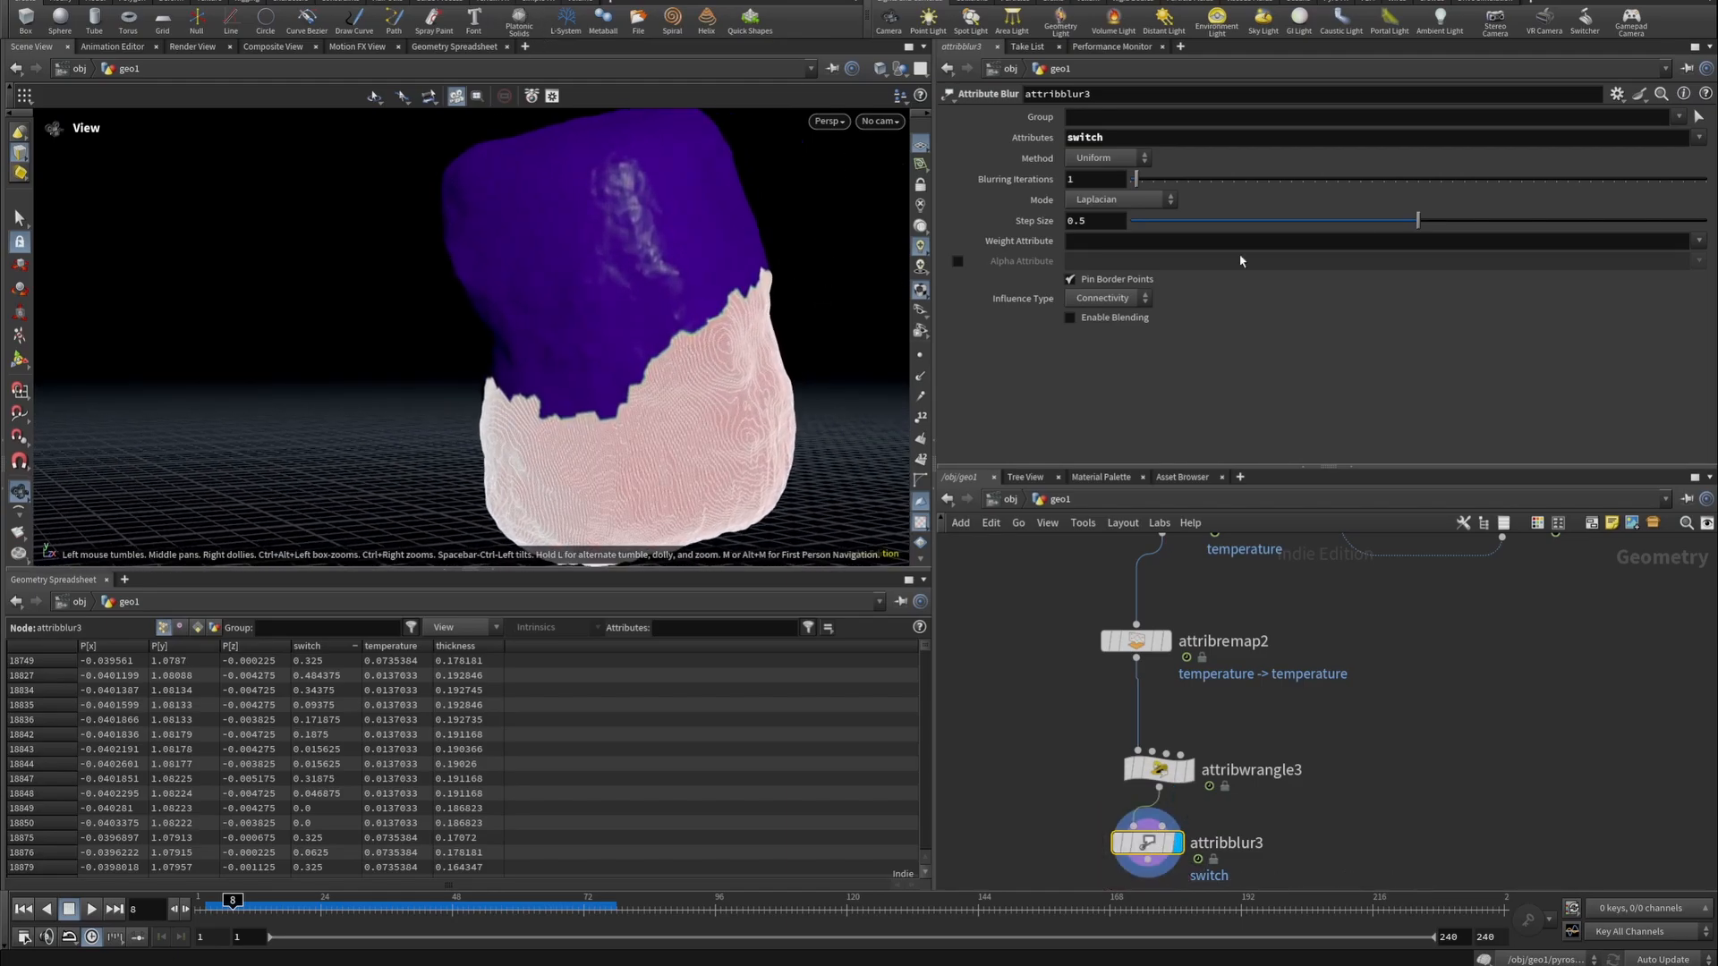
pyautogui.click(1488, 180)
pyautogui.click(1660, 177)
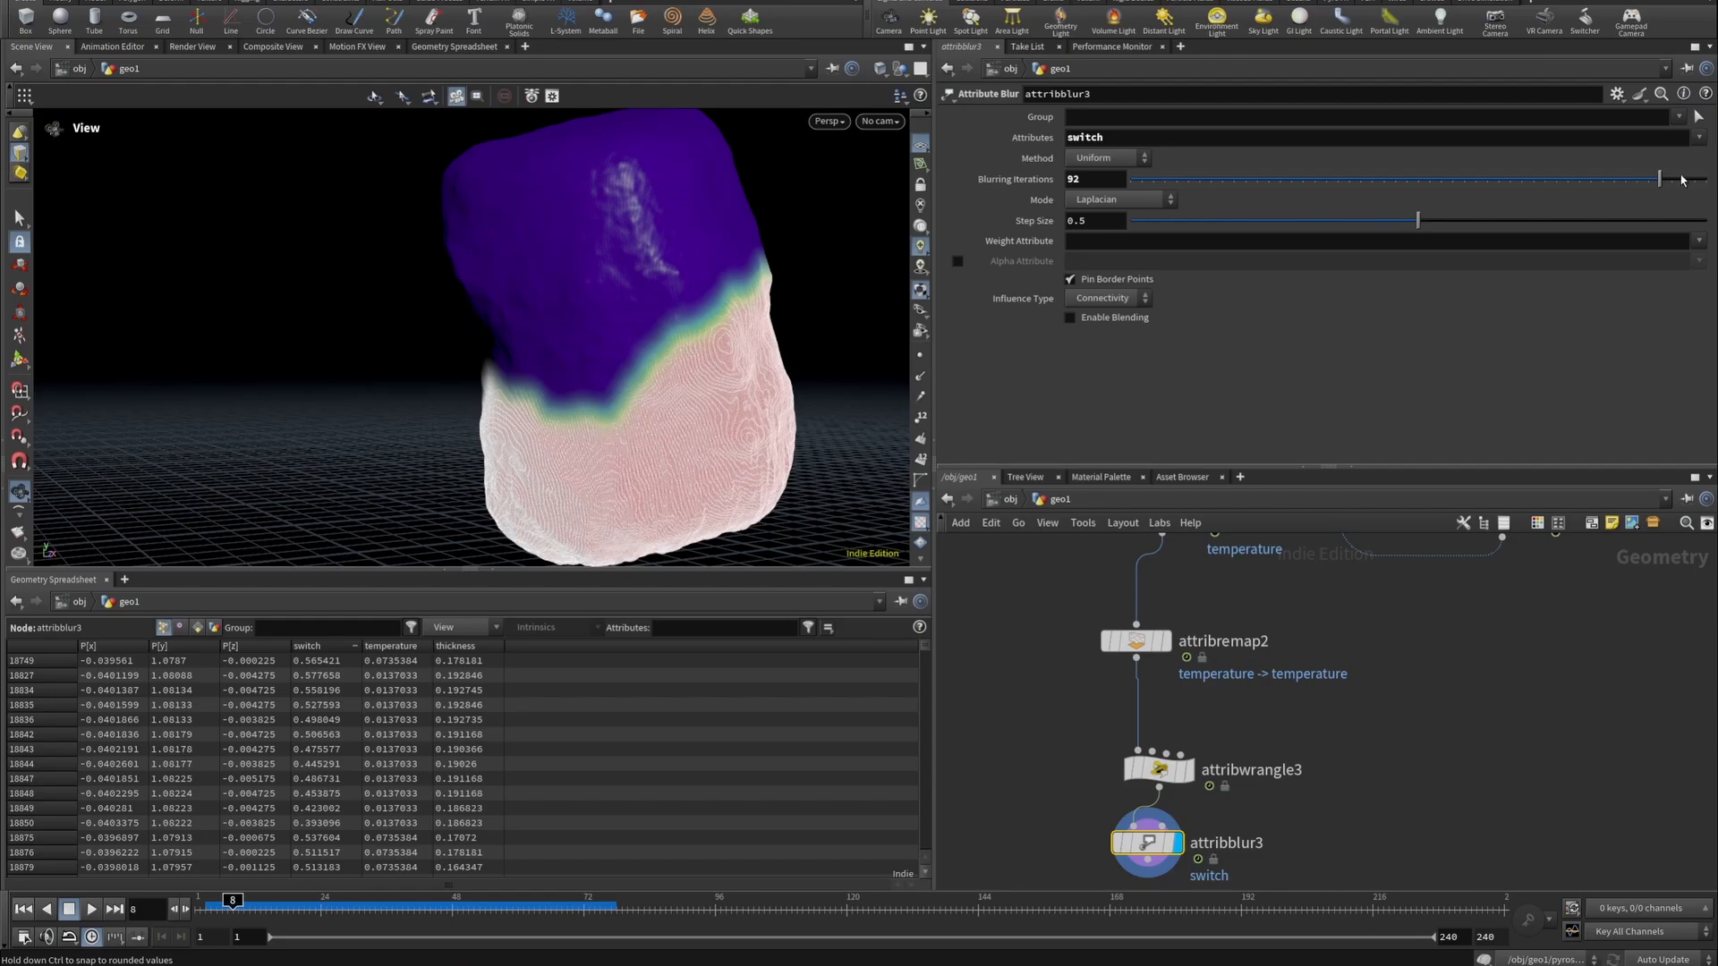
pyautogui.click(1681, 179)
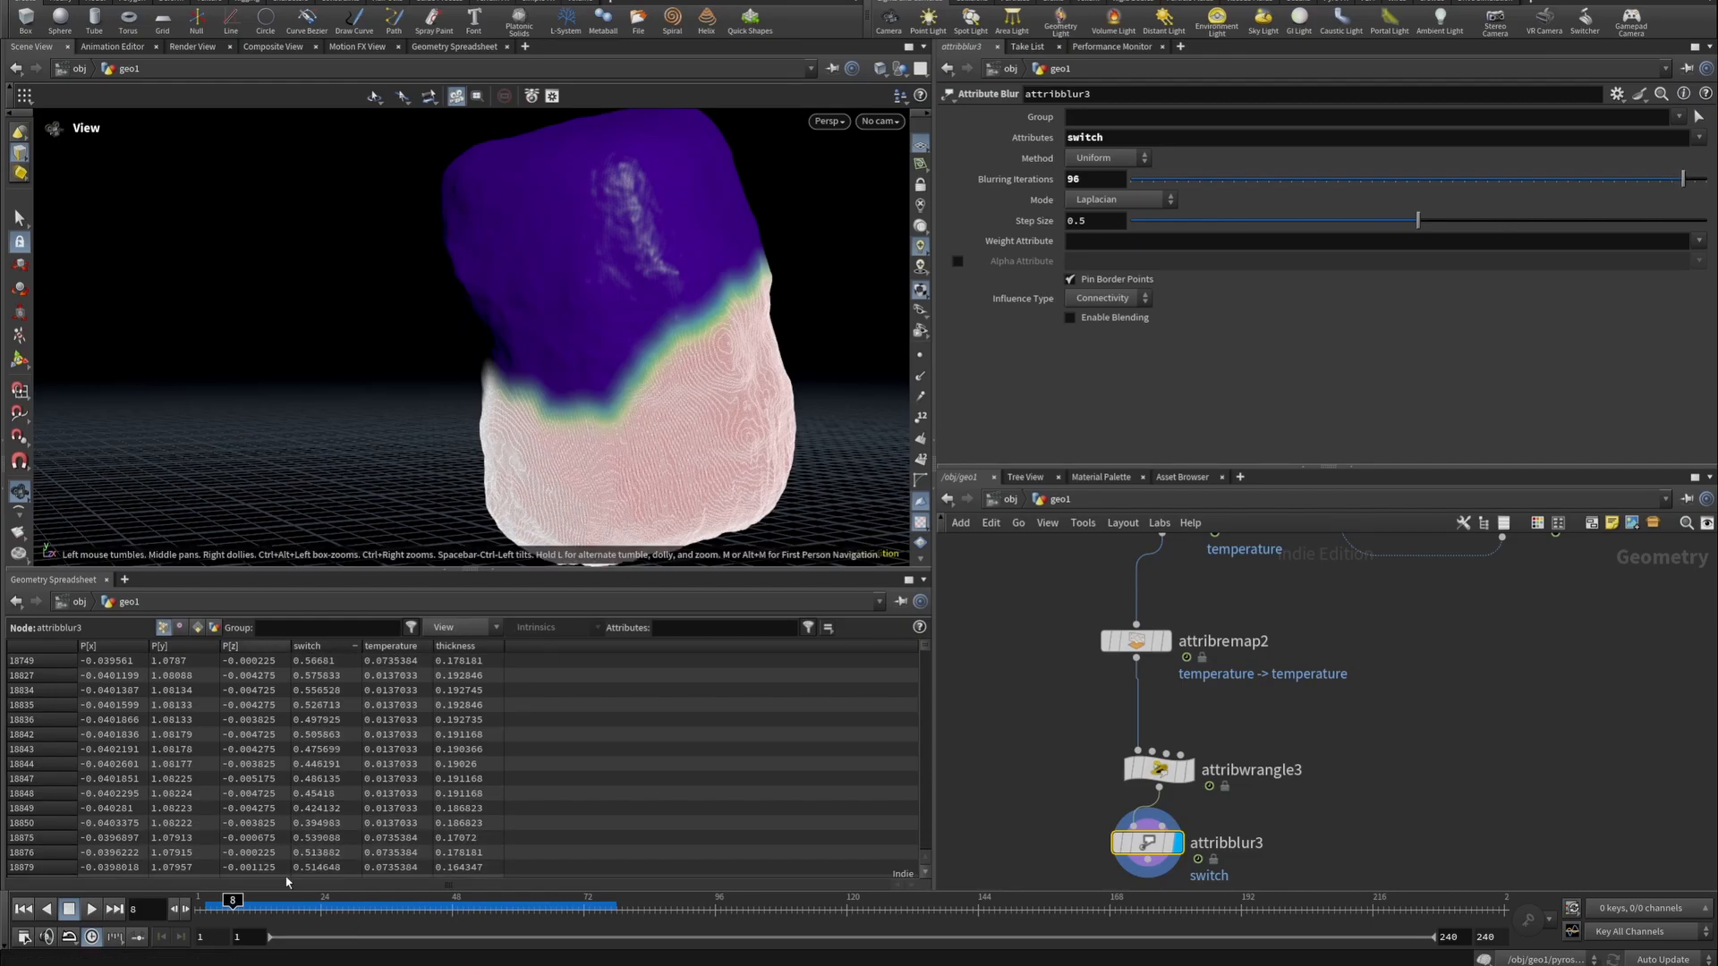
# Scrub through frames 24 and 49 to check the blurred switch spreading, and return to frame 1.
pyautogui.moveTo(258, 903); pyautogui.dragTo(348, 903)
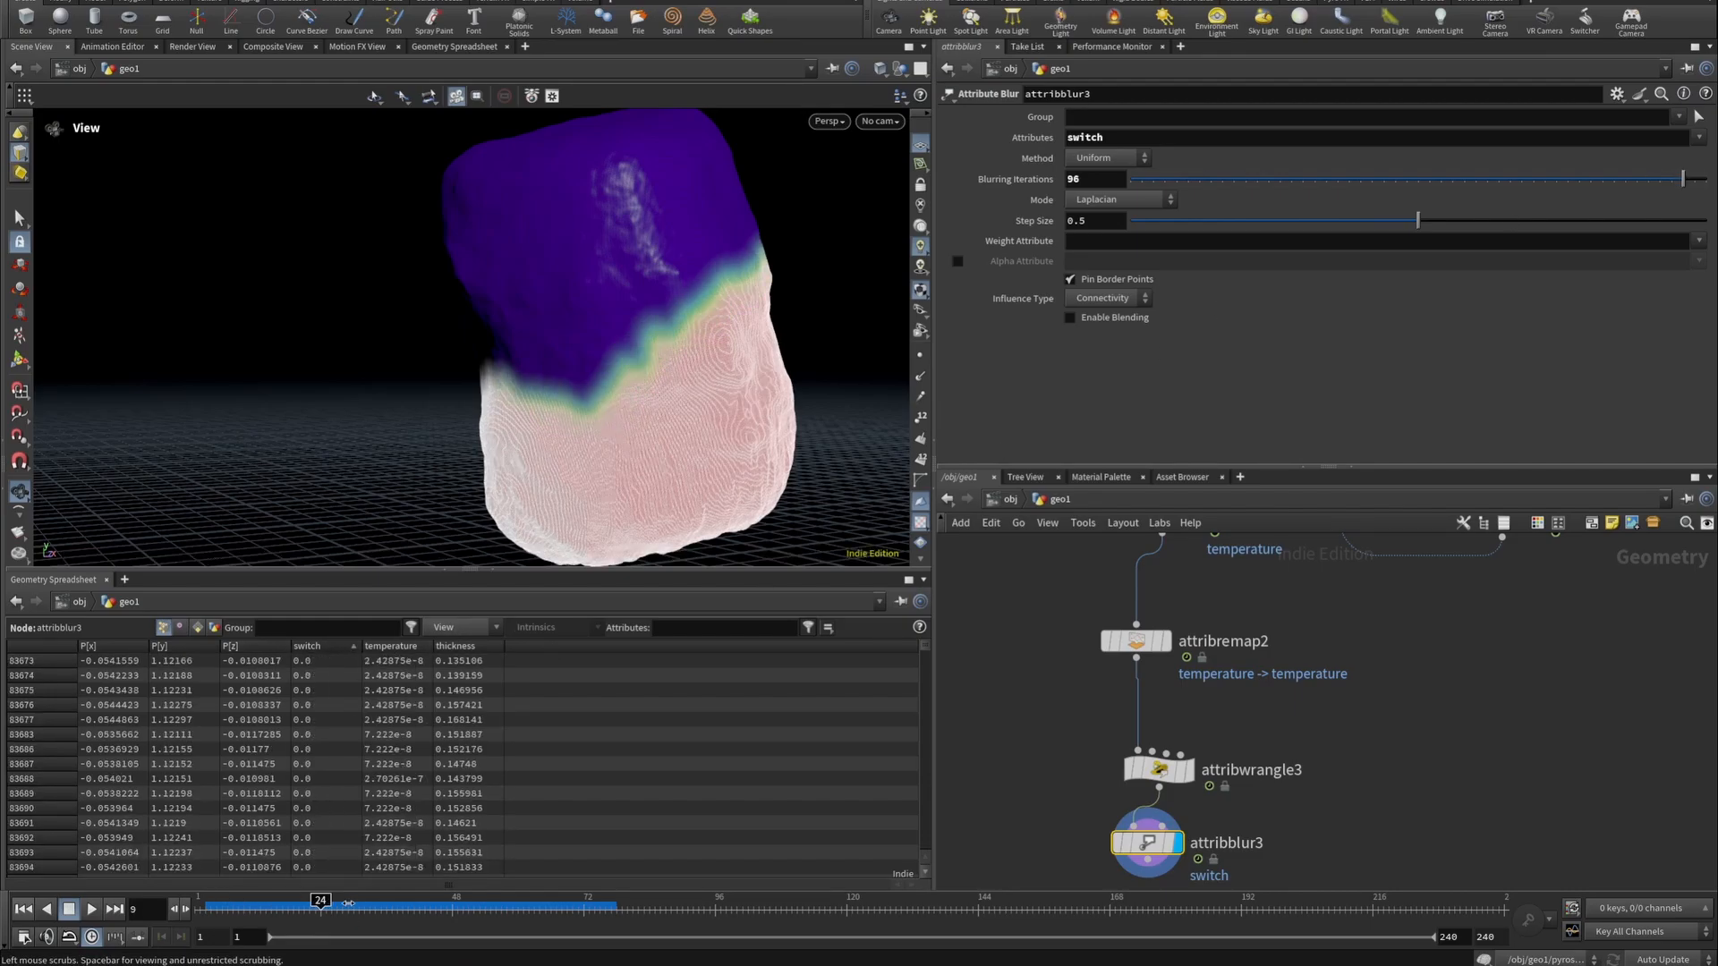
pyautogui.click(459, 905)
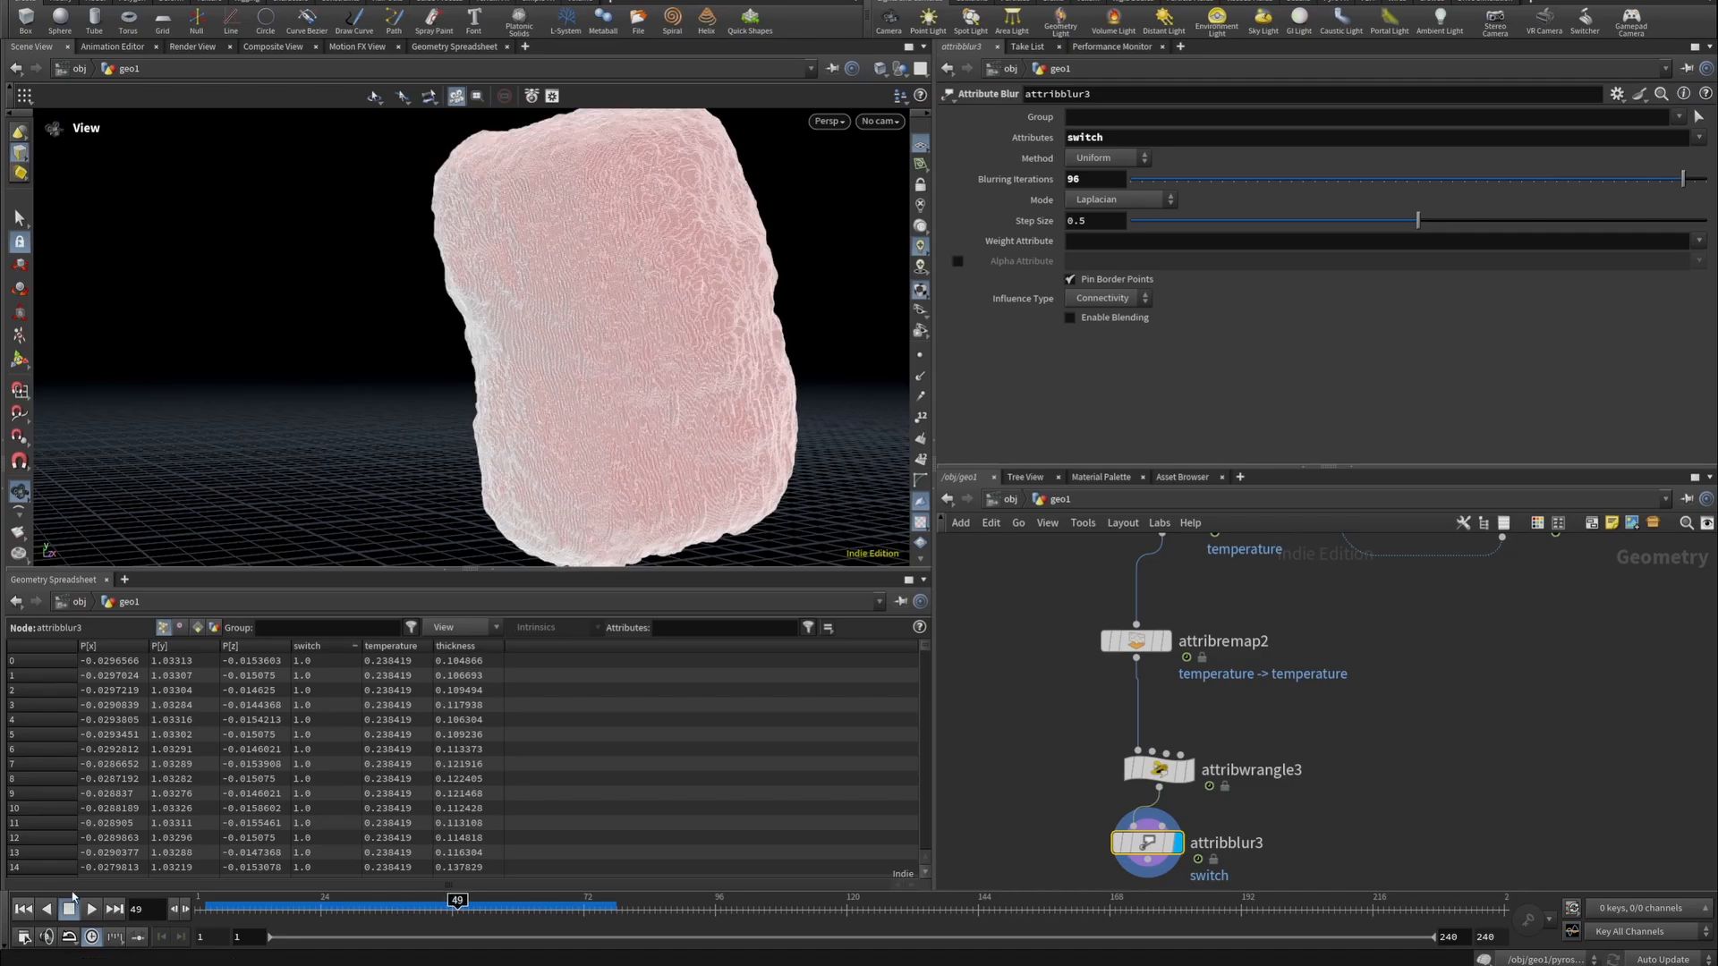
pyautogui.click(23, 908)
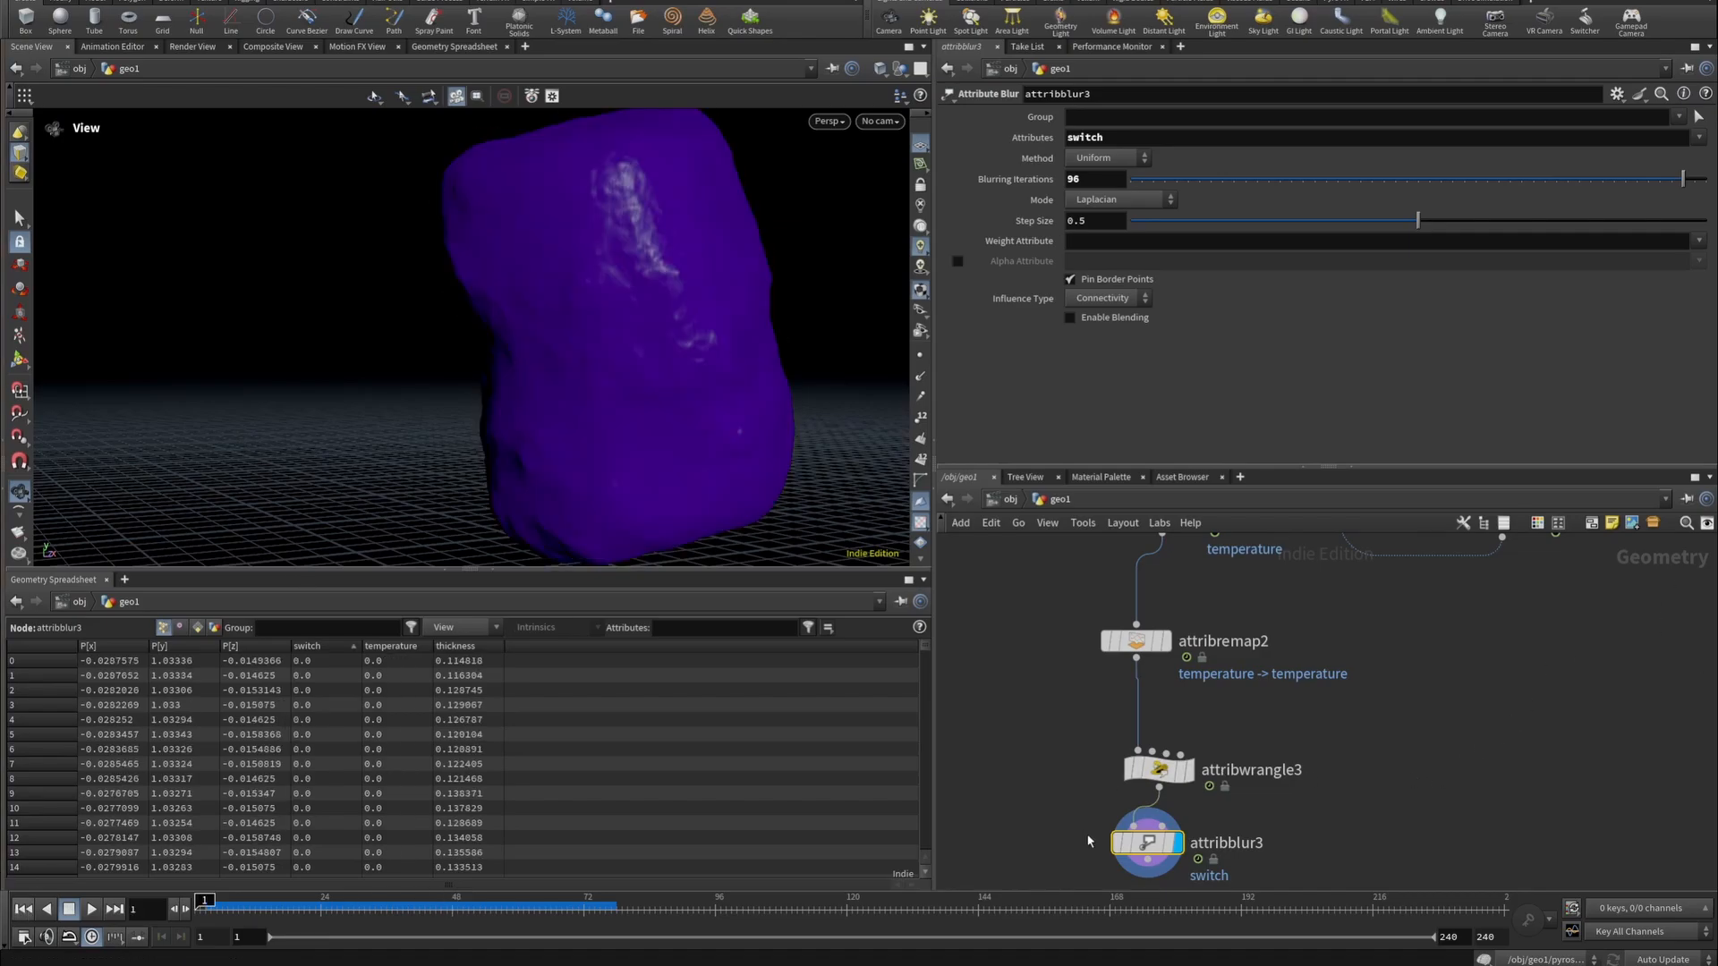
# Add a Color node wired to the output of attribblur3.
pyautogui.moveTo(1096, 841)
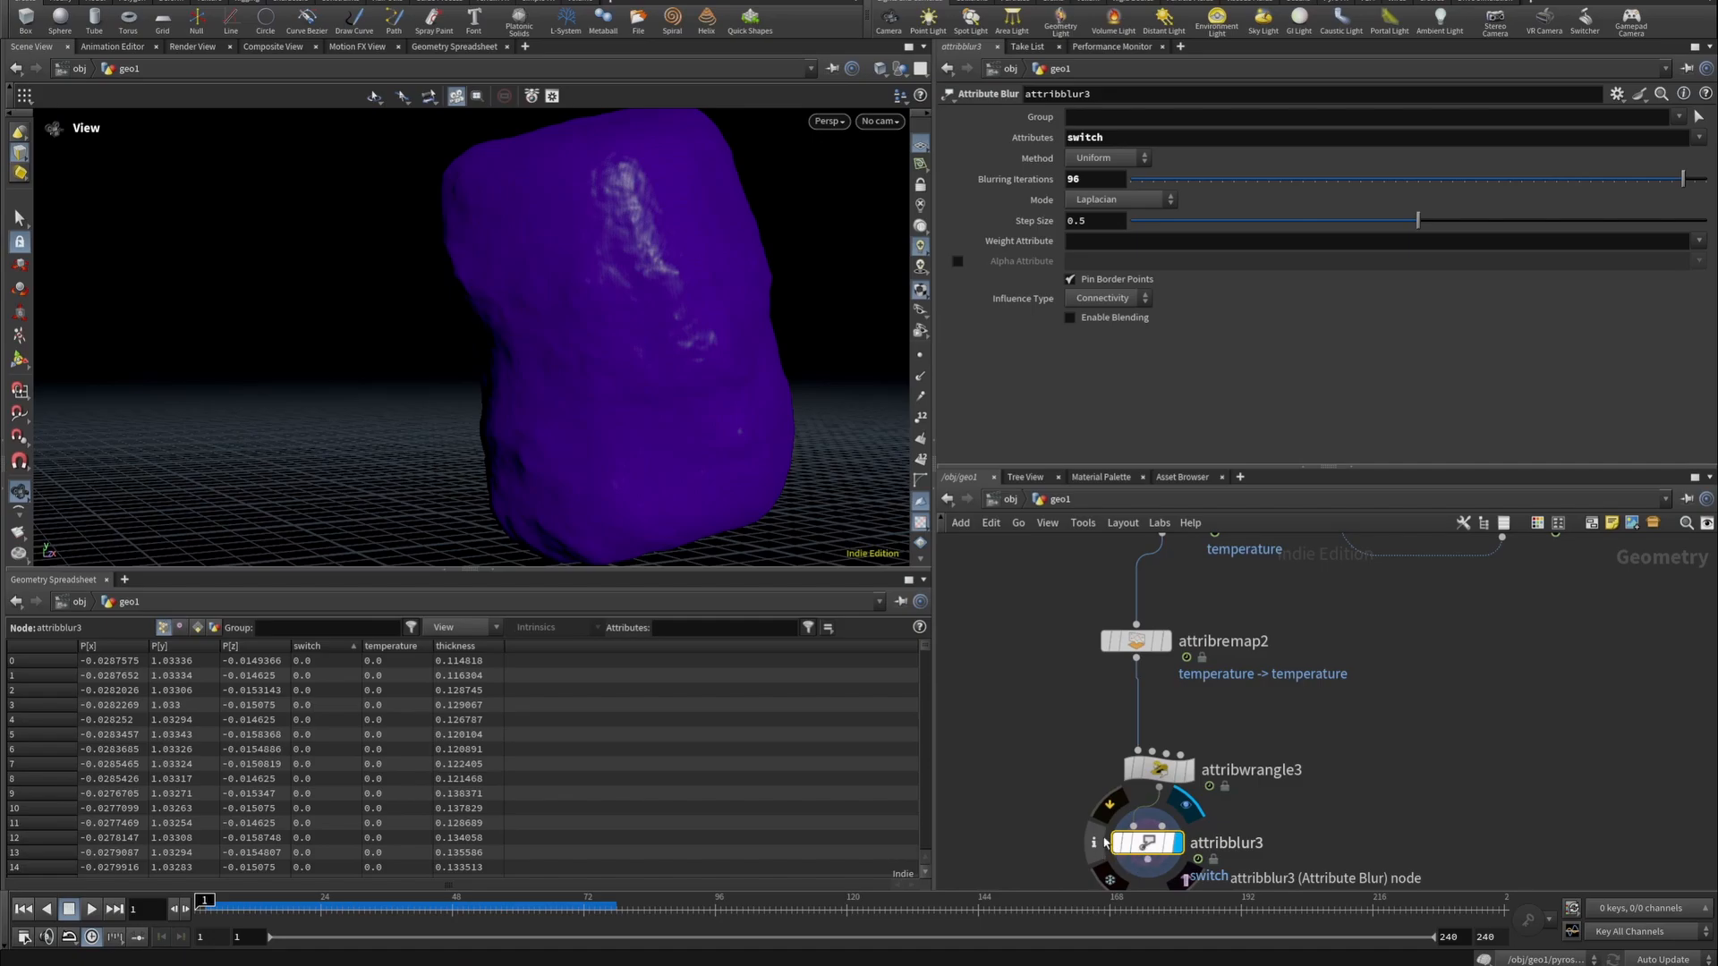
pyautogui.scroll(-2, 1213, 798)
pyautogui.moveTo(1213, 798); pyautogui.dragTo(1276, 610, button='middle')
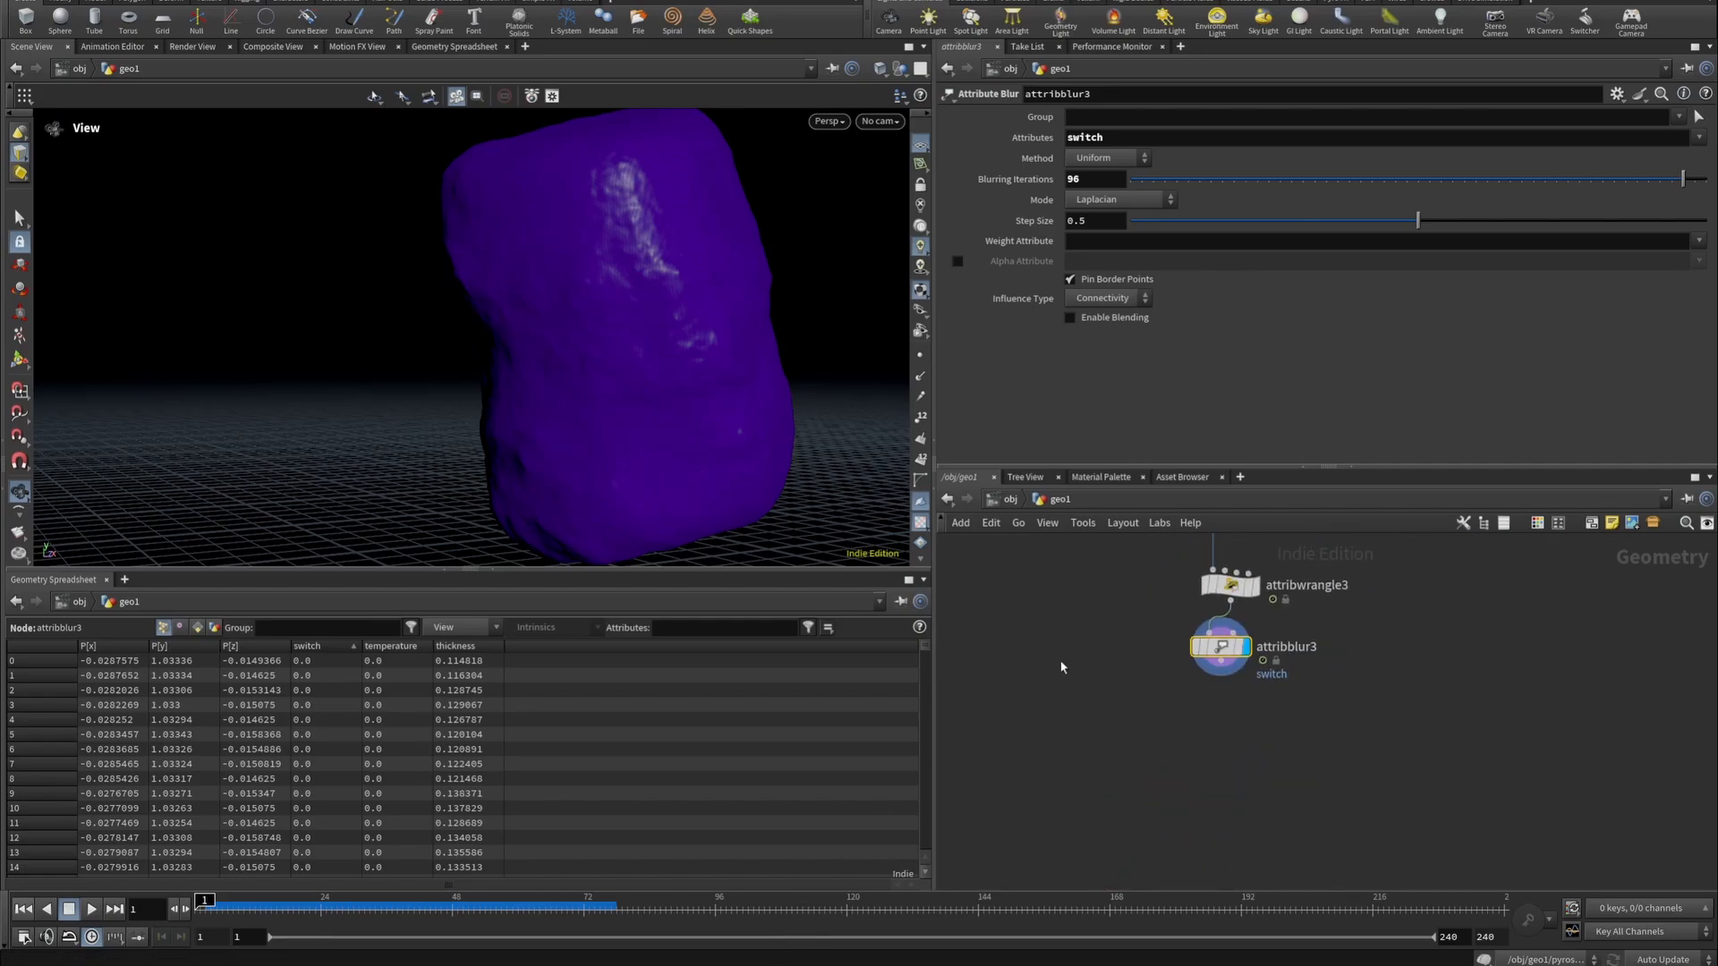
pyautogui.click(1220, 678)
pyautogui.press('Tab')
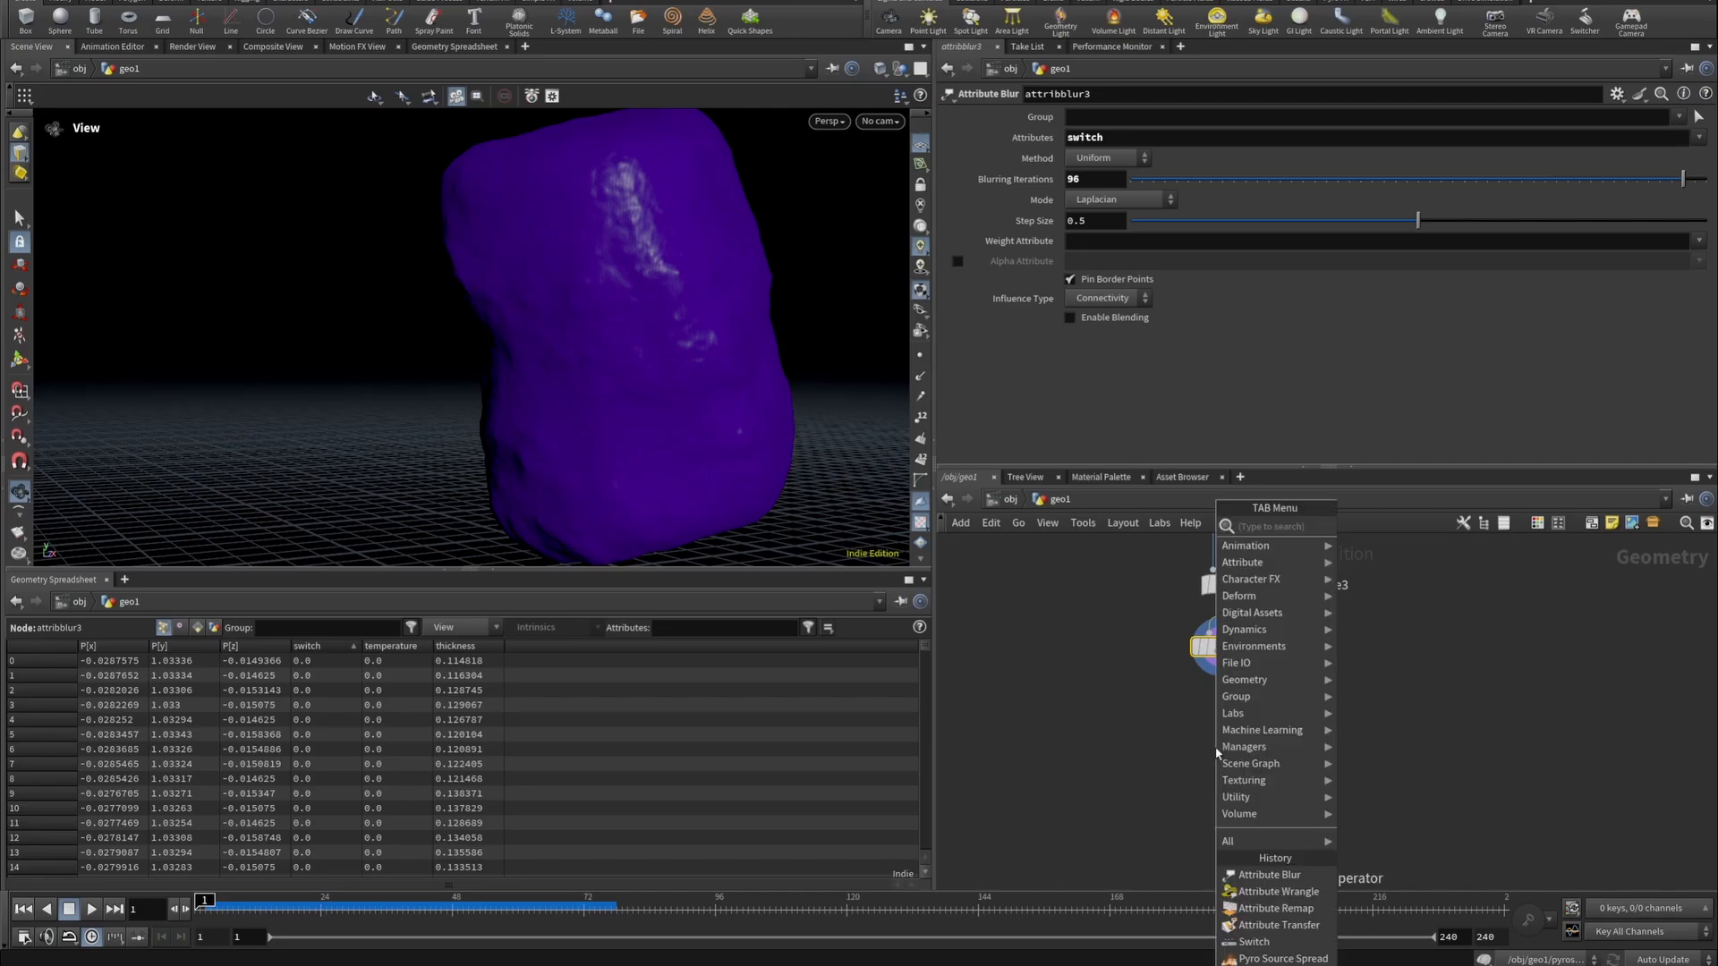
pyautogui.write('colo')
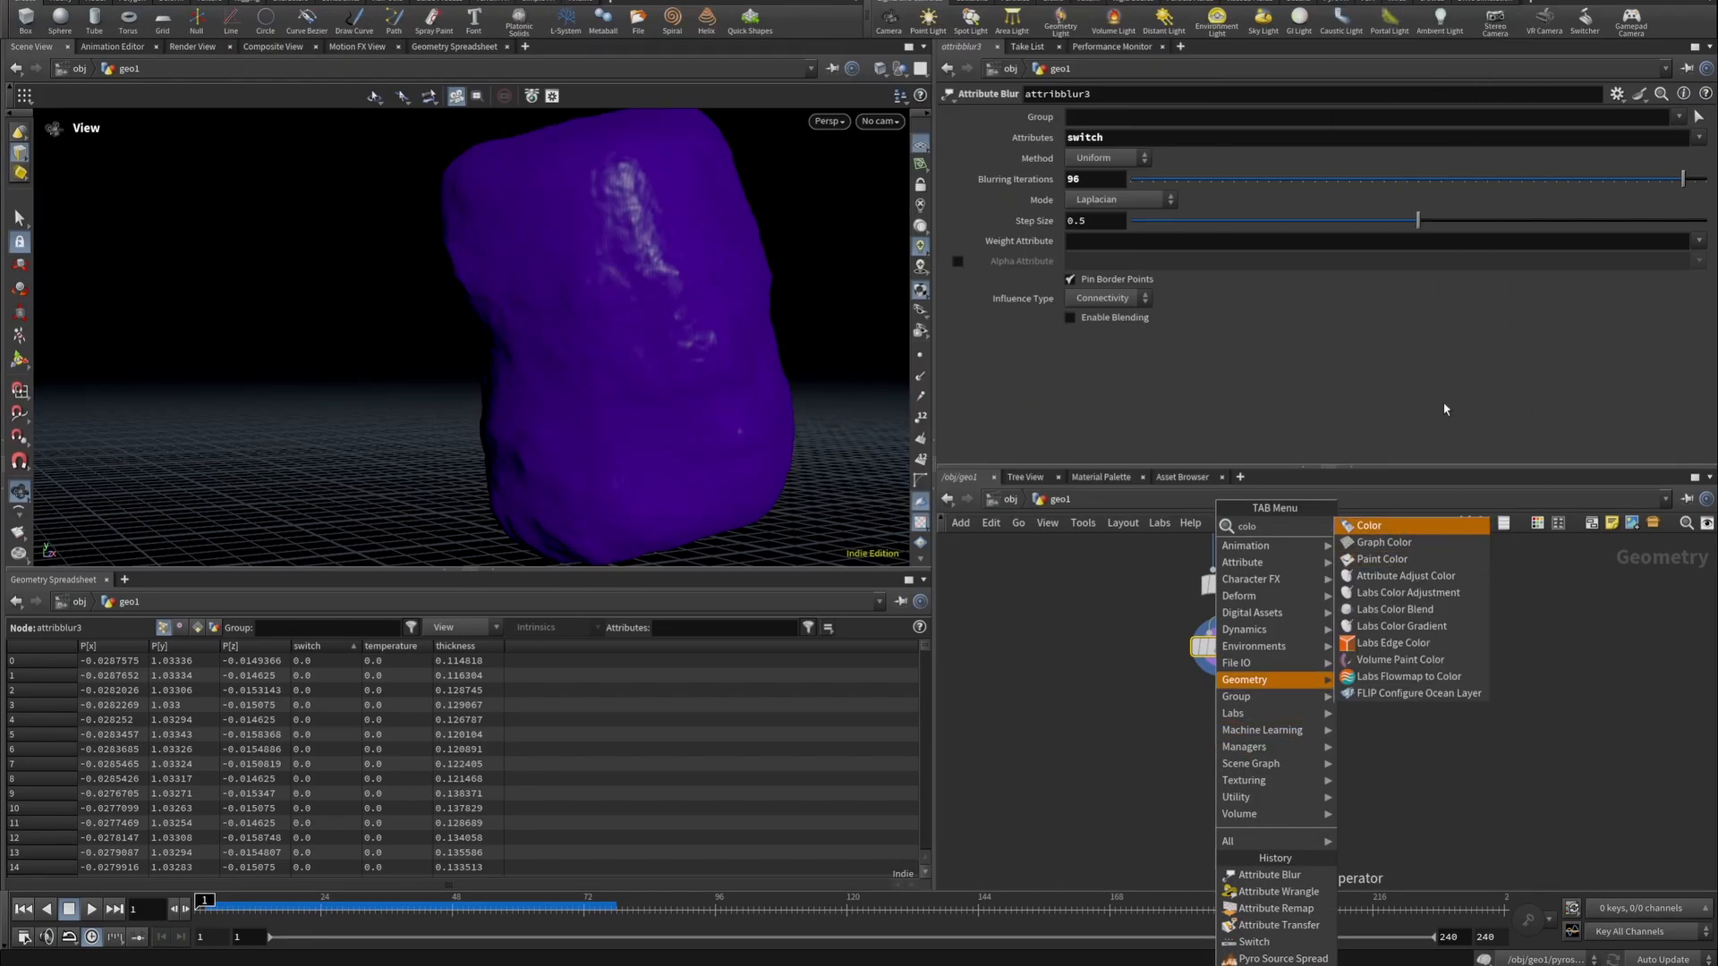
pyautogui.press('Return')
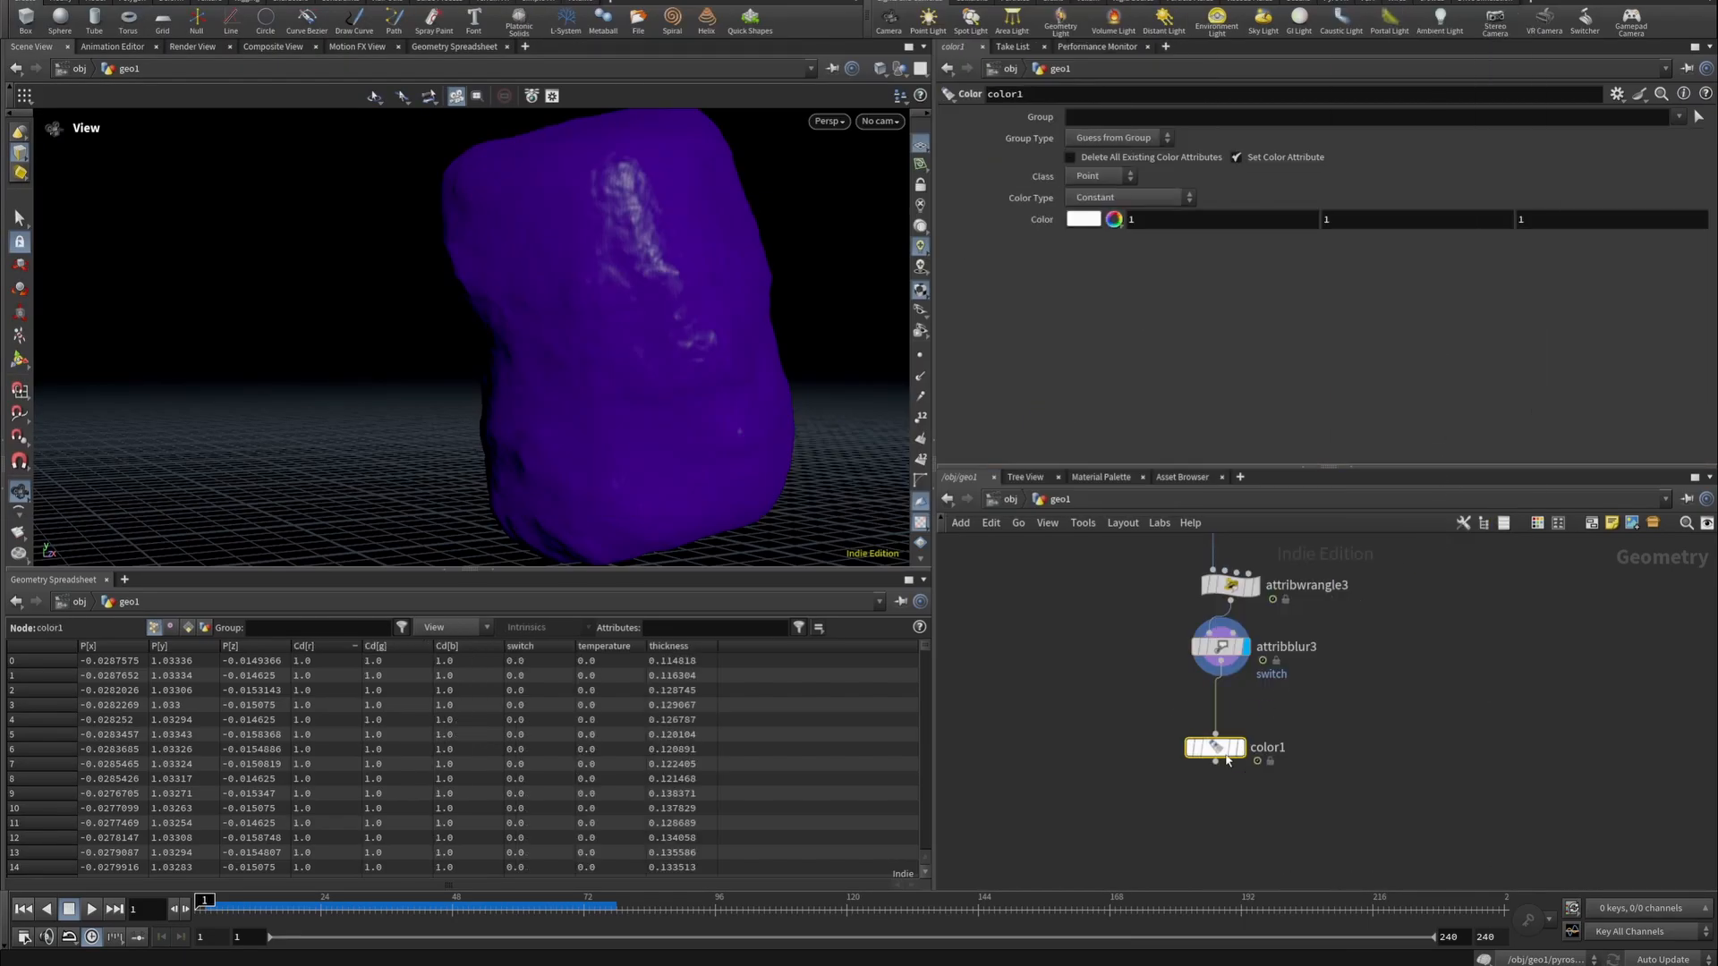
# Sort attribblur3's points by switch in the spreadsheet, examine the values at frame 32, and return to frame 1.
pyautogui.click(1220, 646)
pyautogui.click(353, 647)
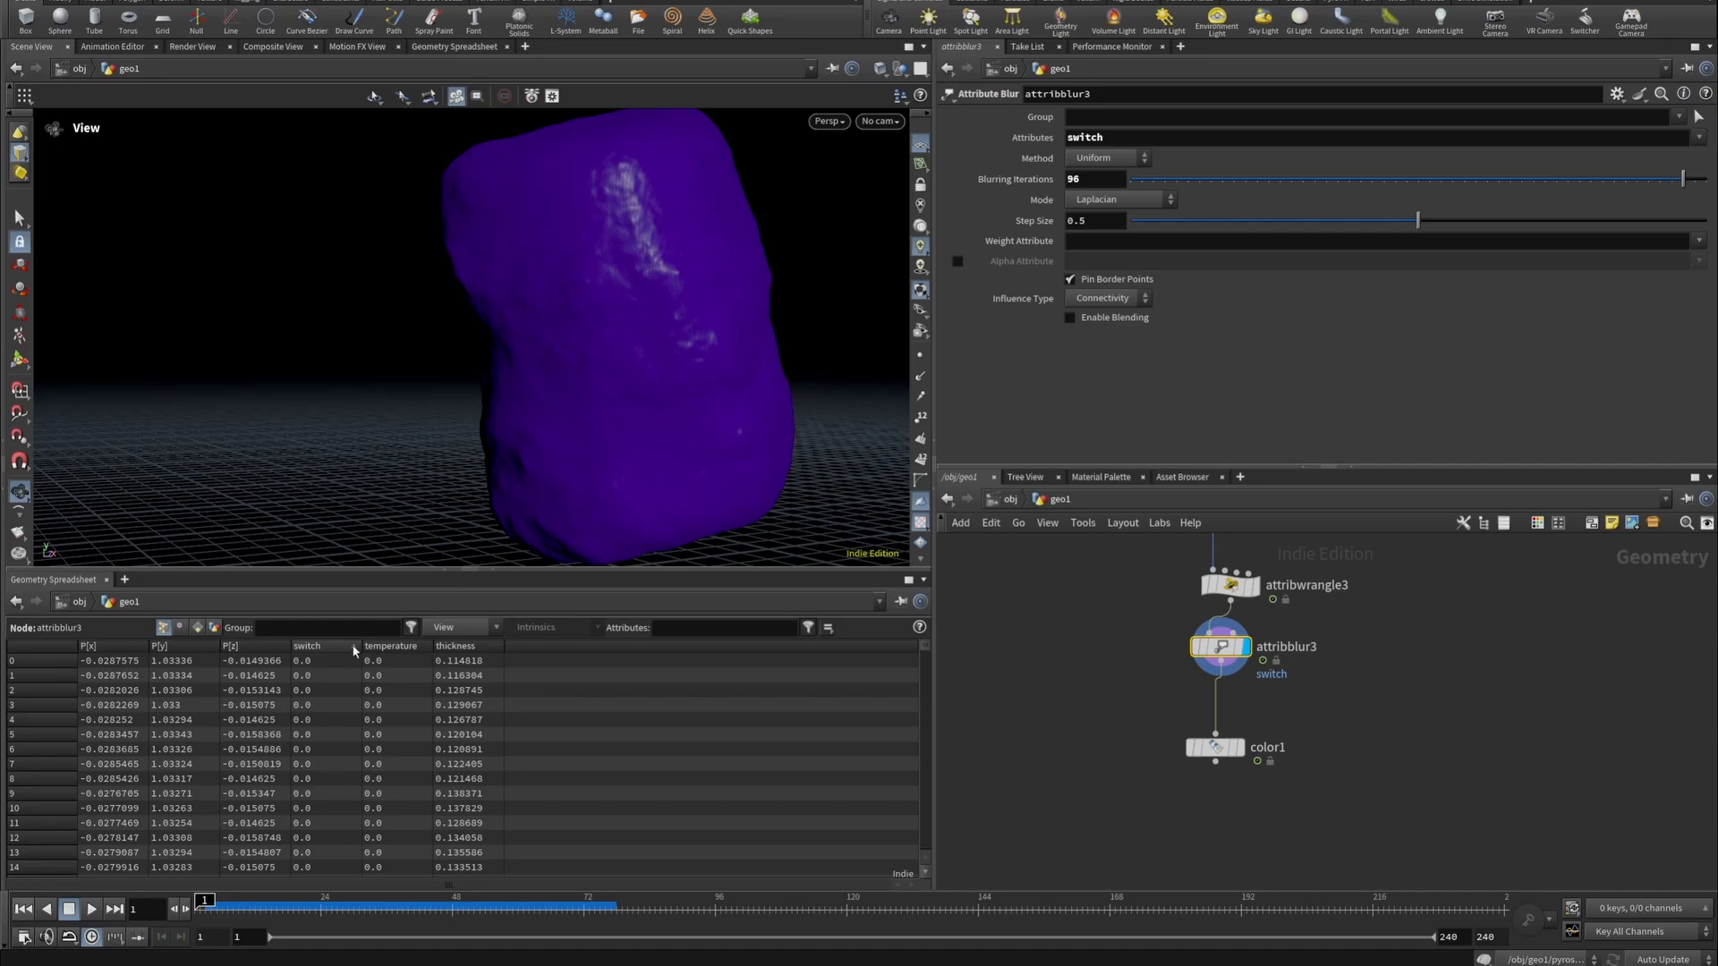
pyautogui.click(354, 647)
pyautogui.click(365, 904)
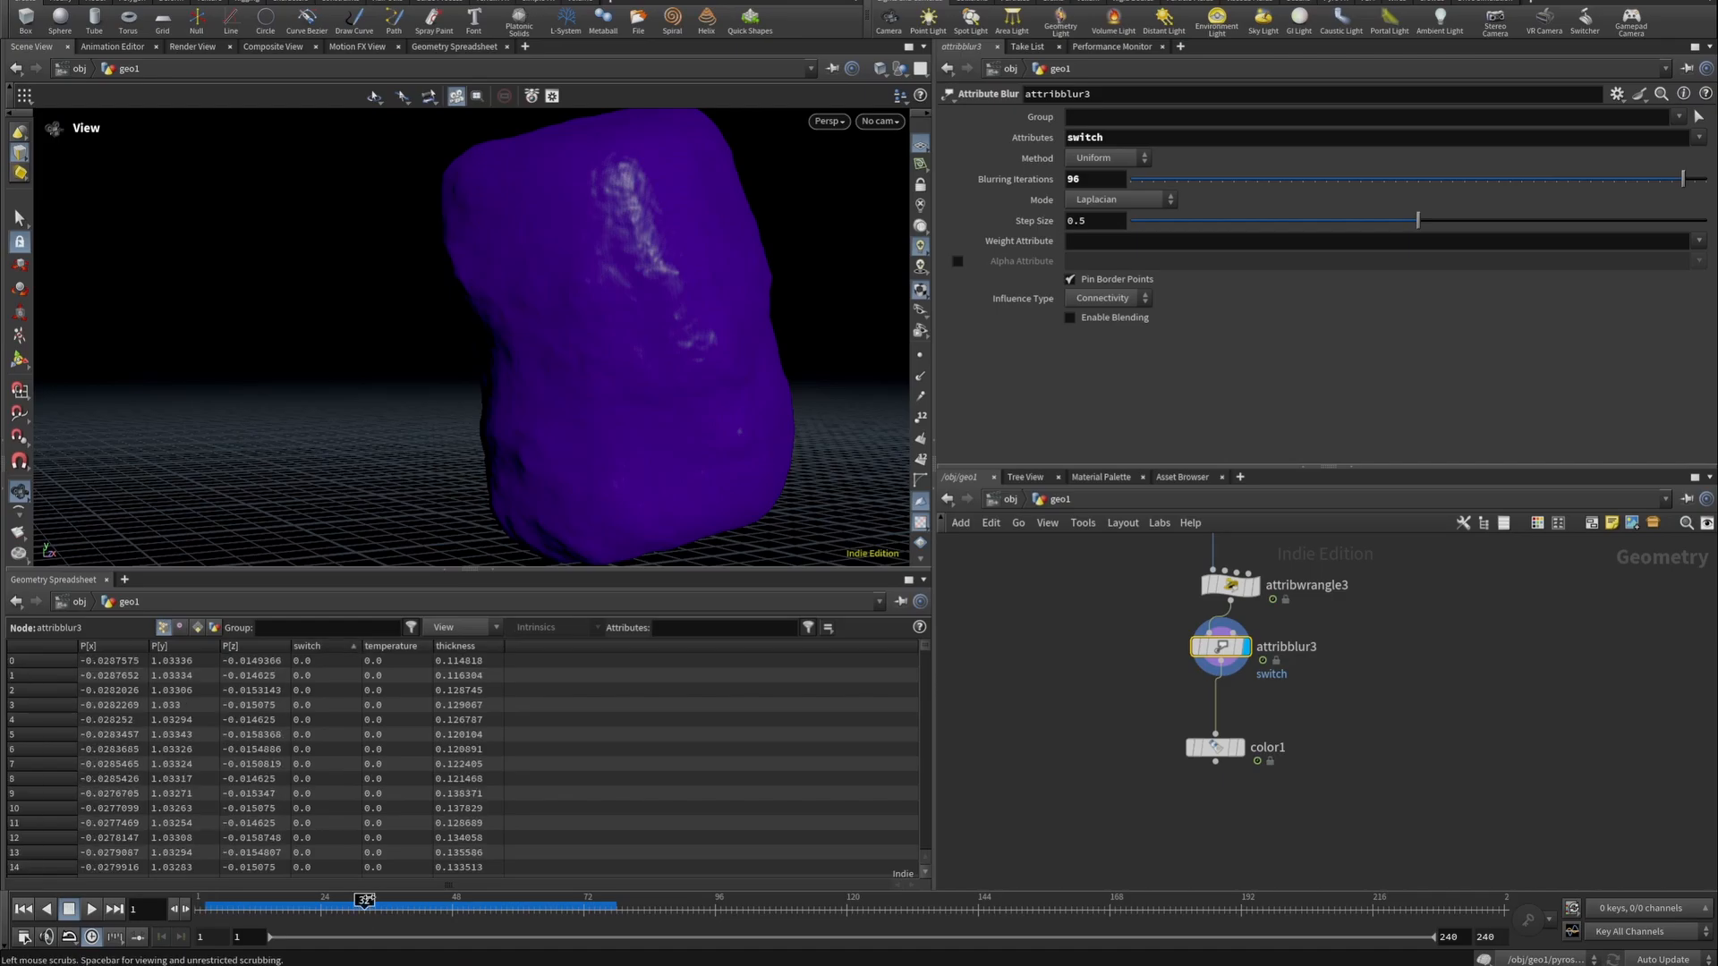
pyautogui.click(355, 647)
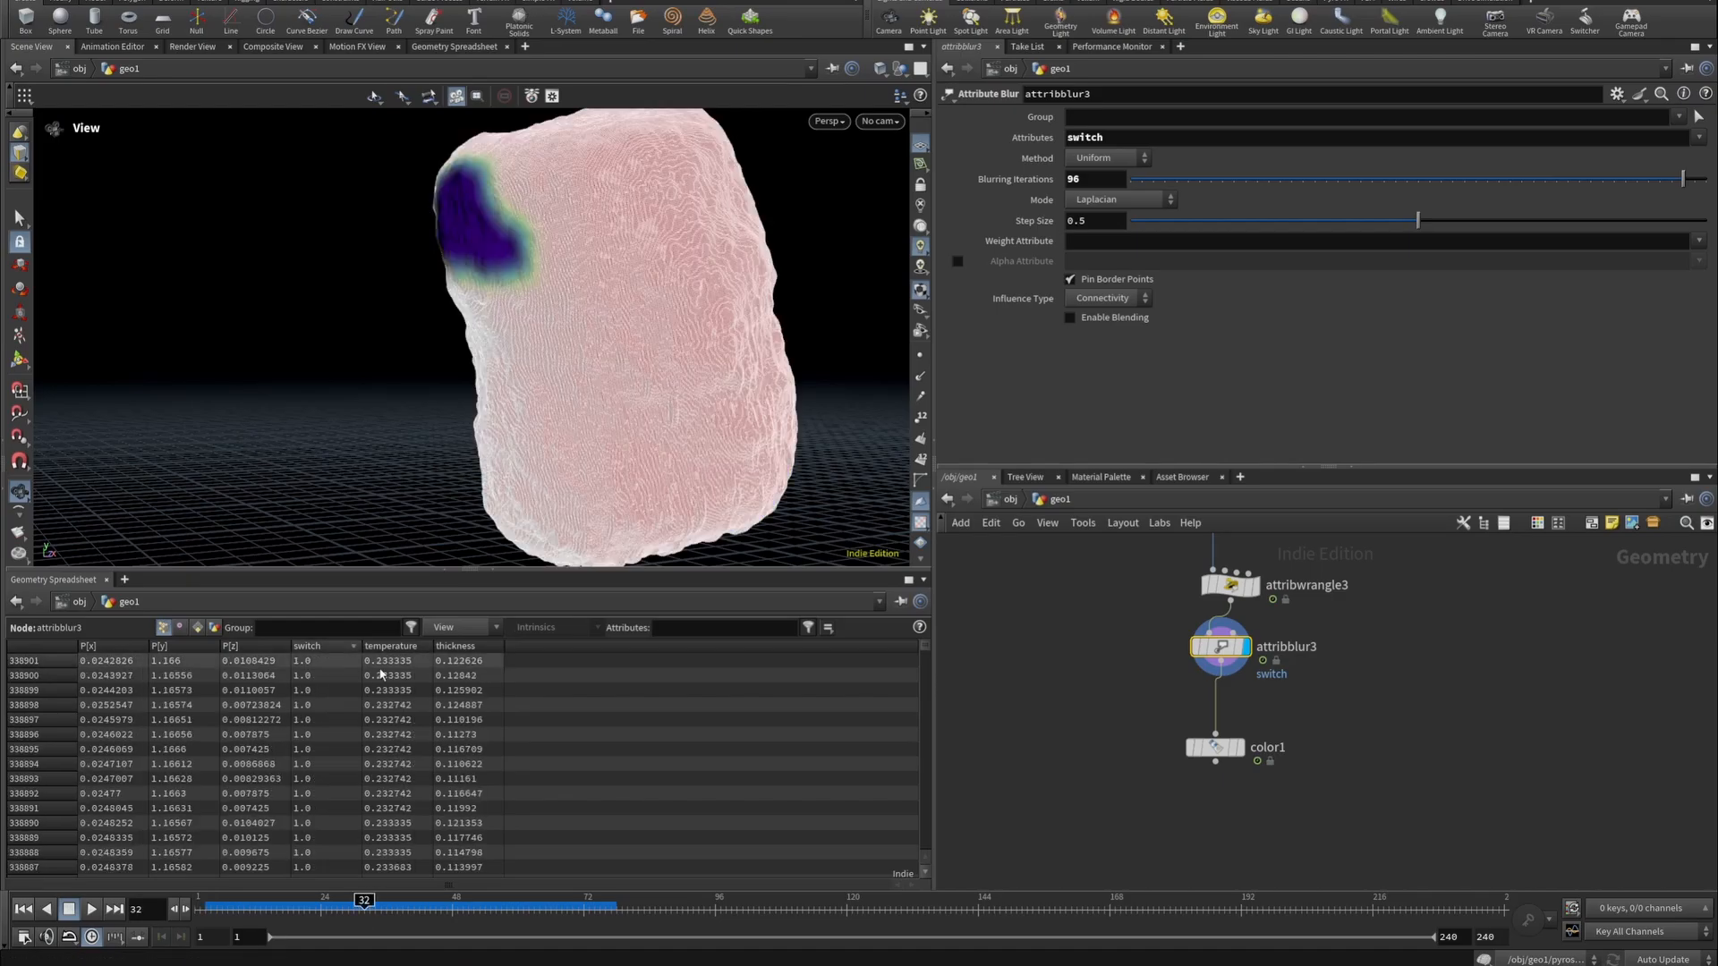
pyautogui.click(23, 910)
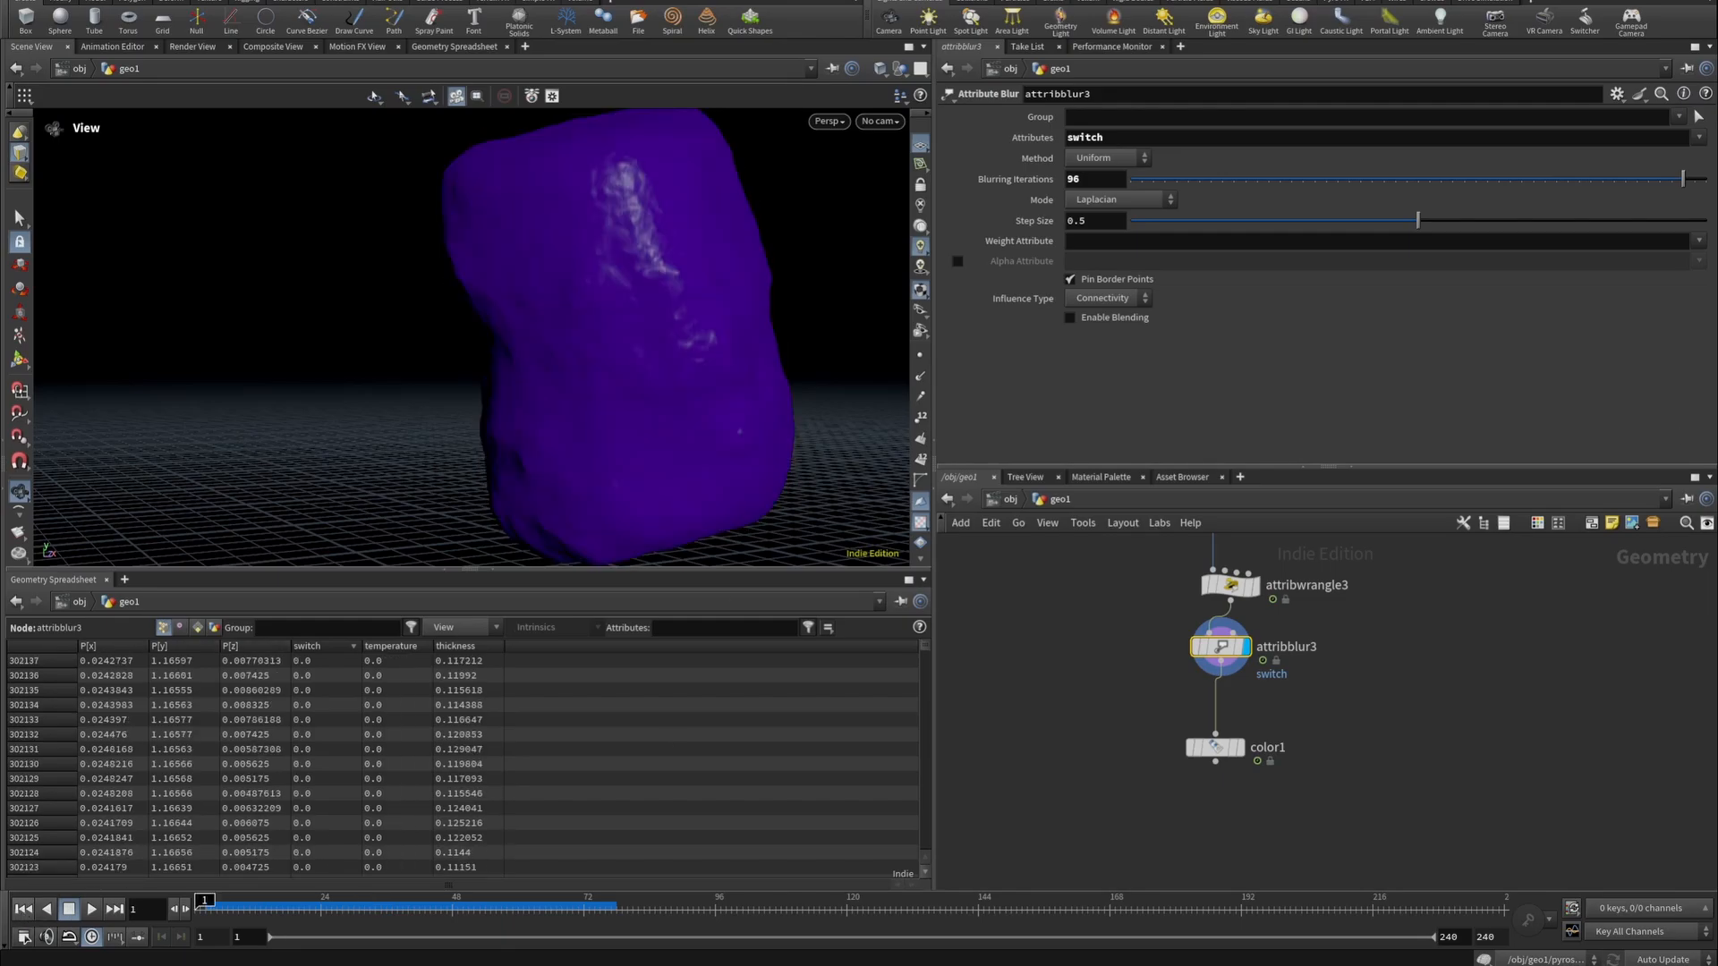
# Display color1, set its Color Type to Ramp from Attribute, and choose switch as the Attribute.
pyautogui.scroll(3, 1166, 741)
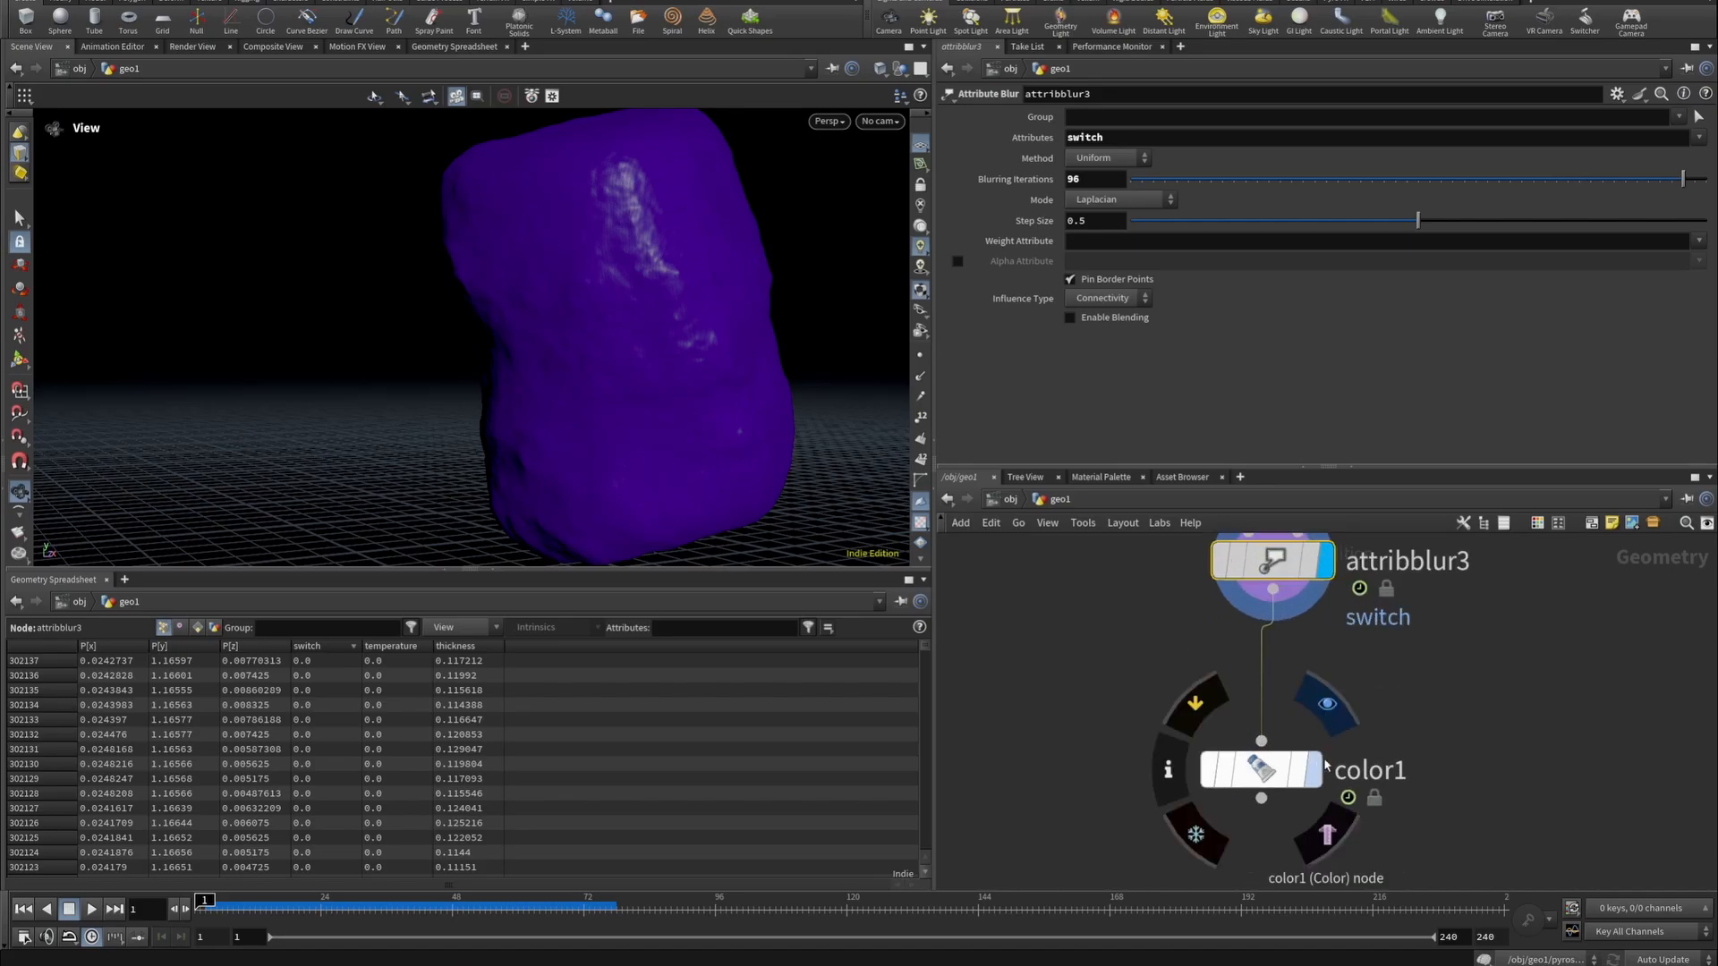
pyautogui.click(1257, 769)
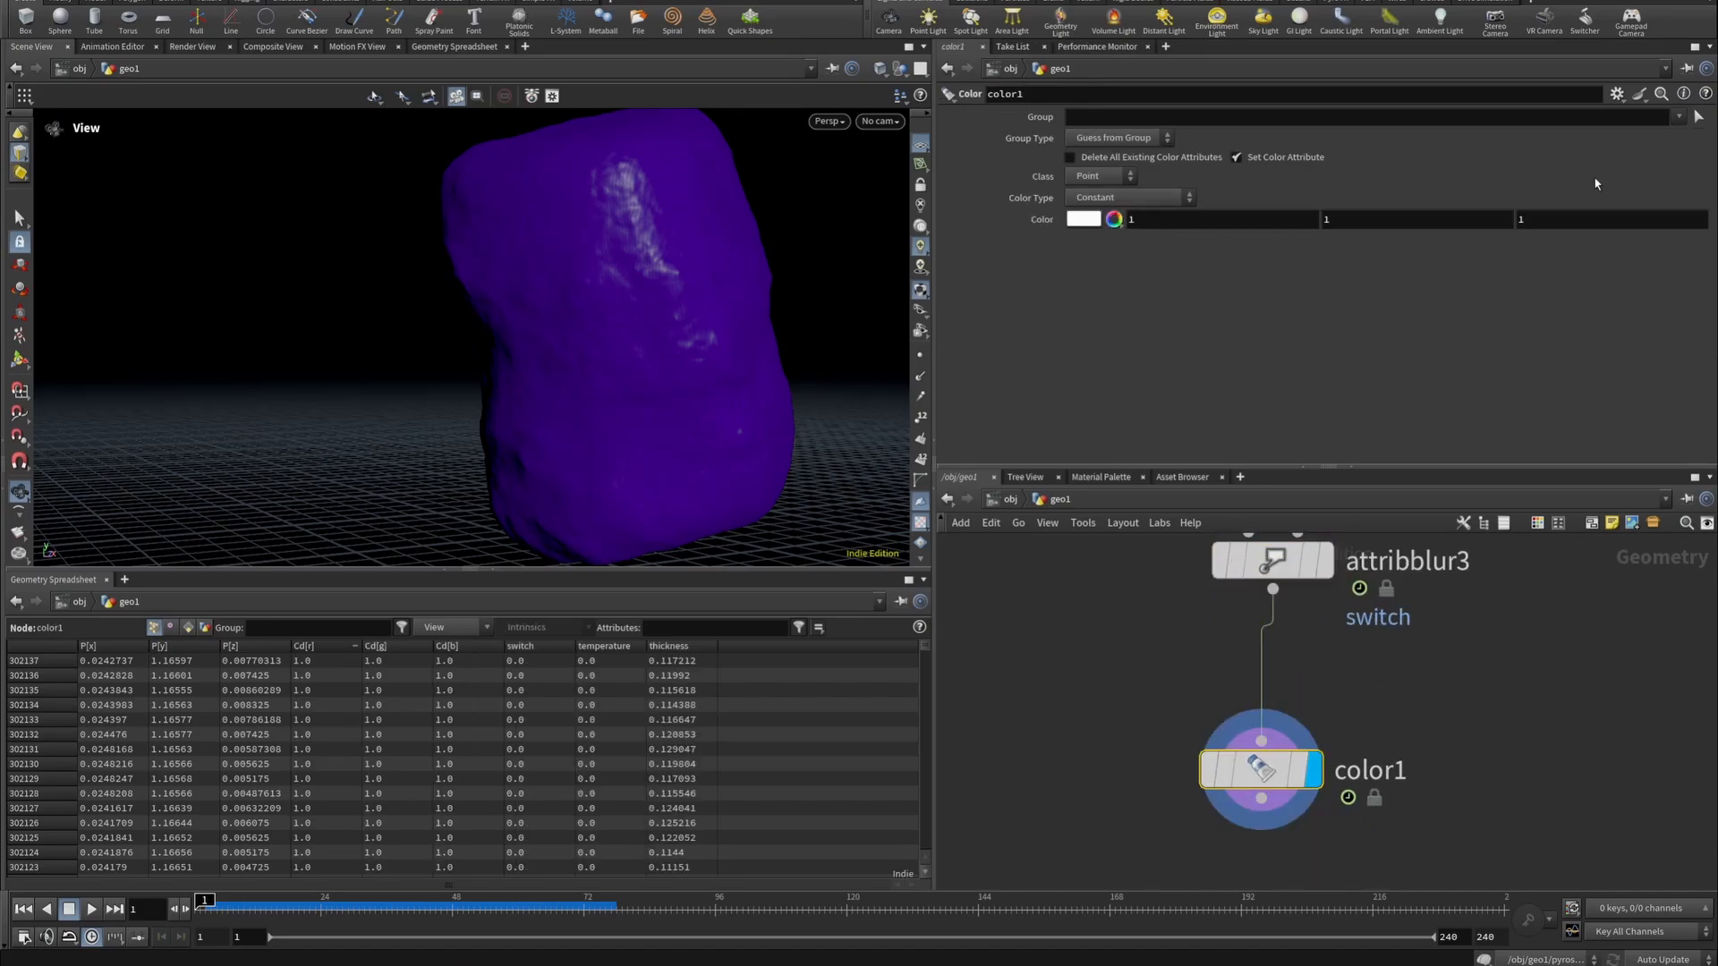
pyautogui.click(1099, 139)
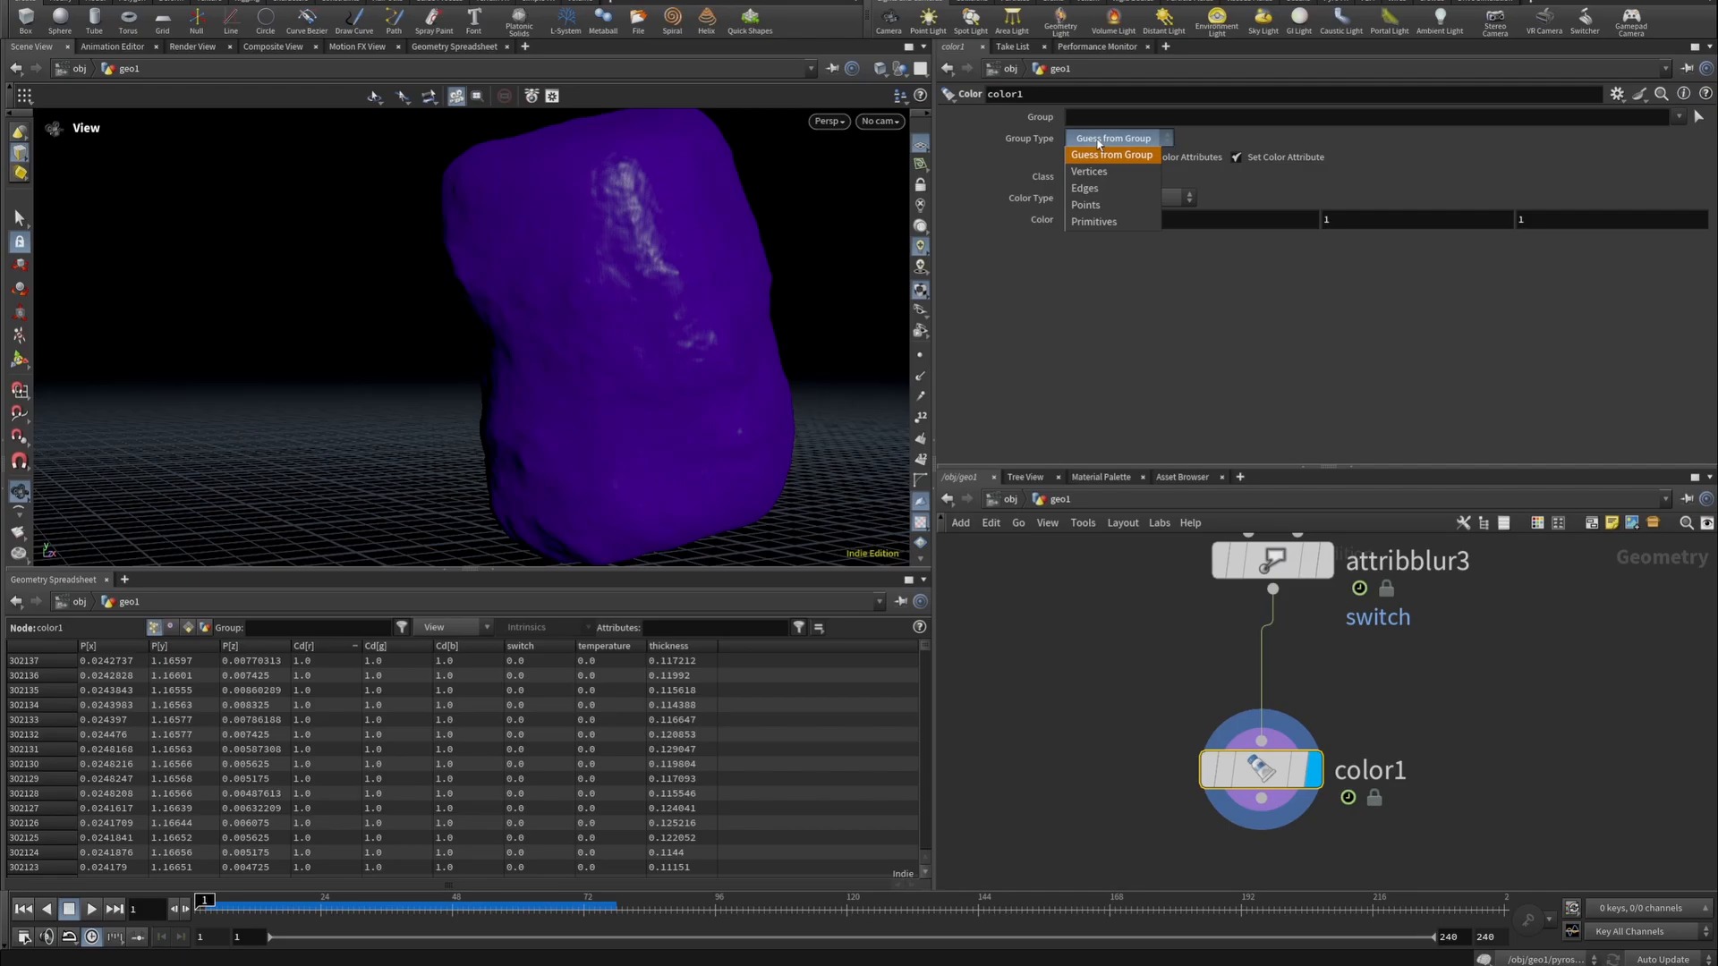
pyautogui.click(1151, 158)
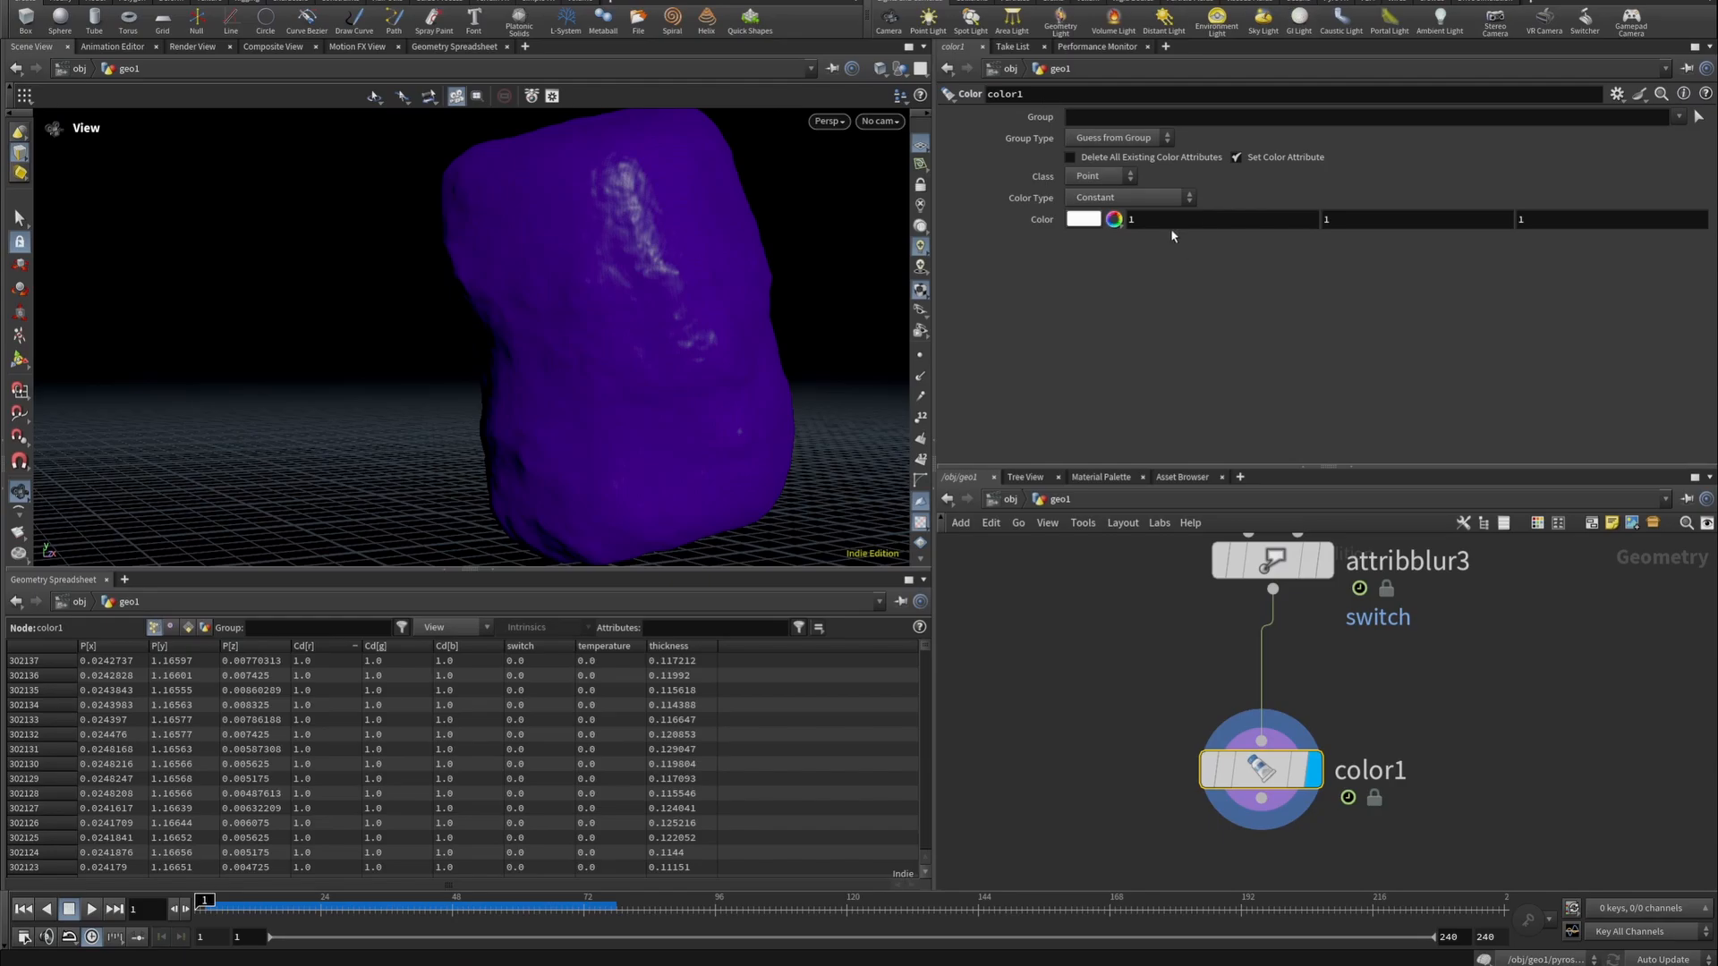
pyautogui.click(1130, 196)
pyautogui.click(1129, 264)
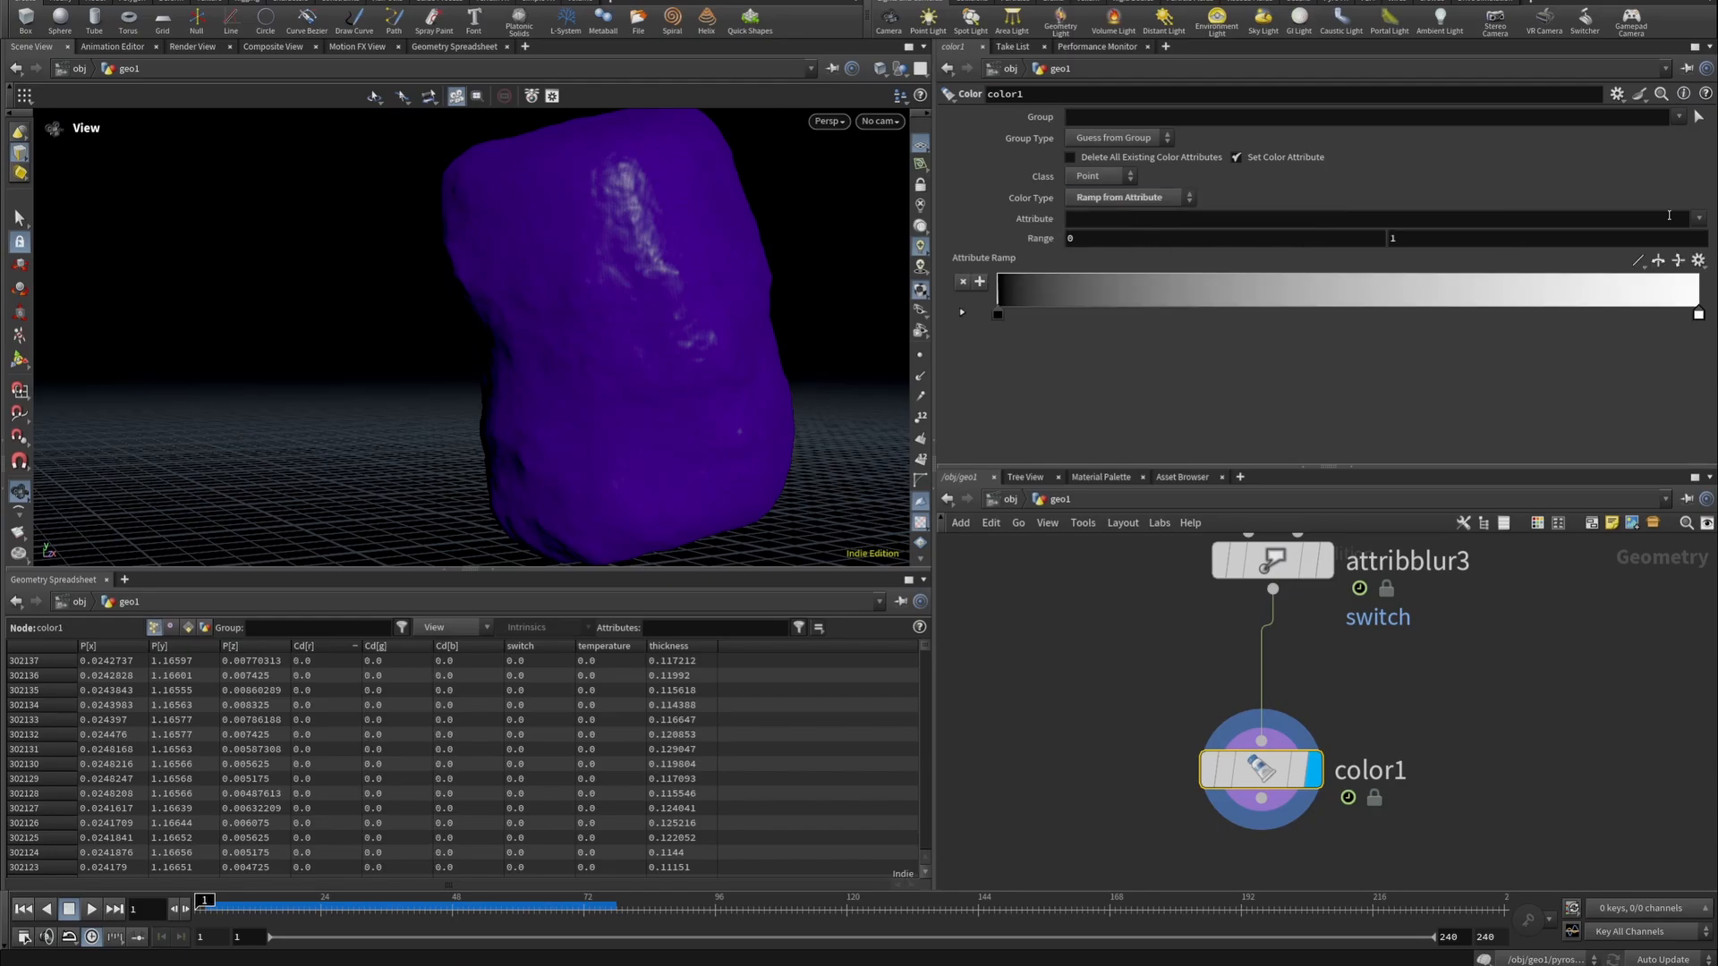
pyautogui.click(1699, 218)
pyautogui.click(1660, 253)
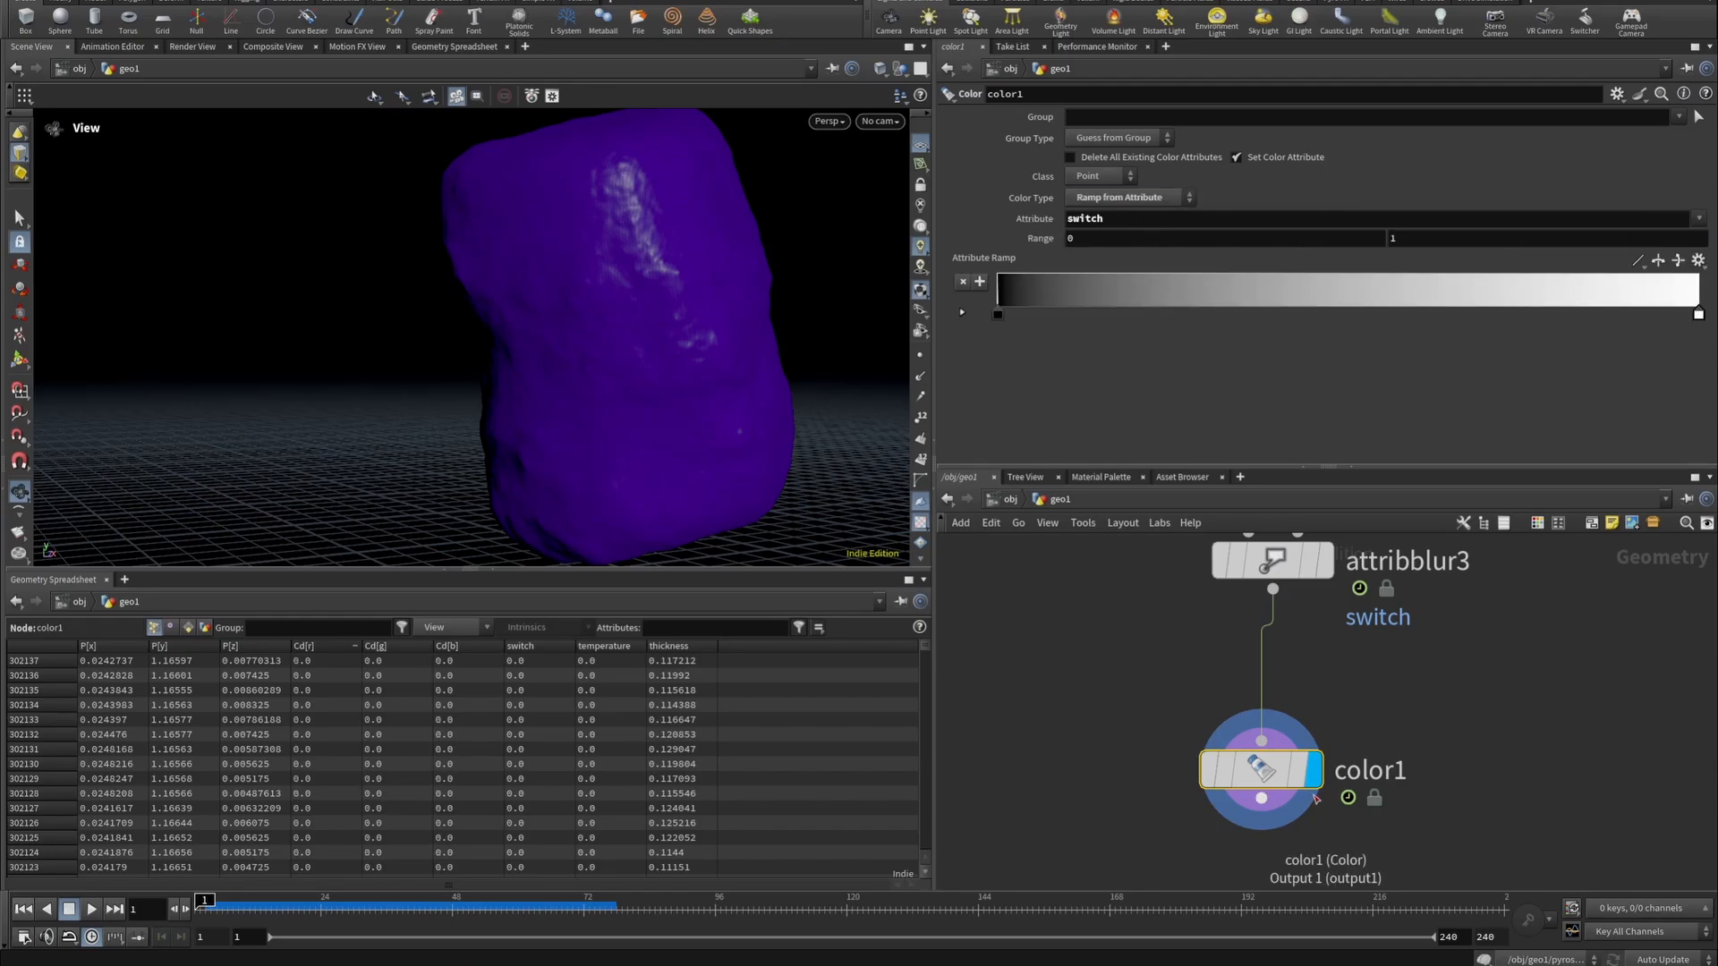
# Review color1's node info and inspect the switch-driven colour on the marshmallow up to frame 66, returning to frame 1.
pyautogui.click(1181, 771)
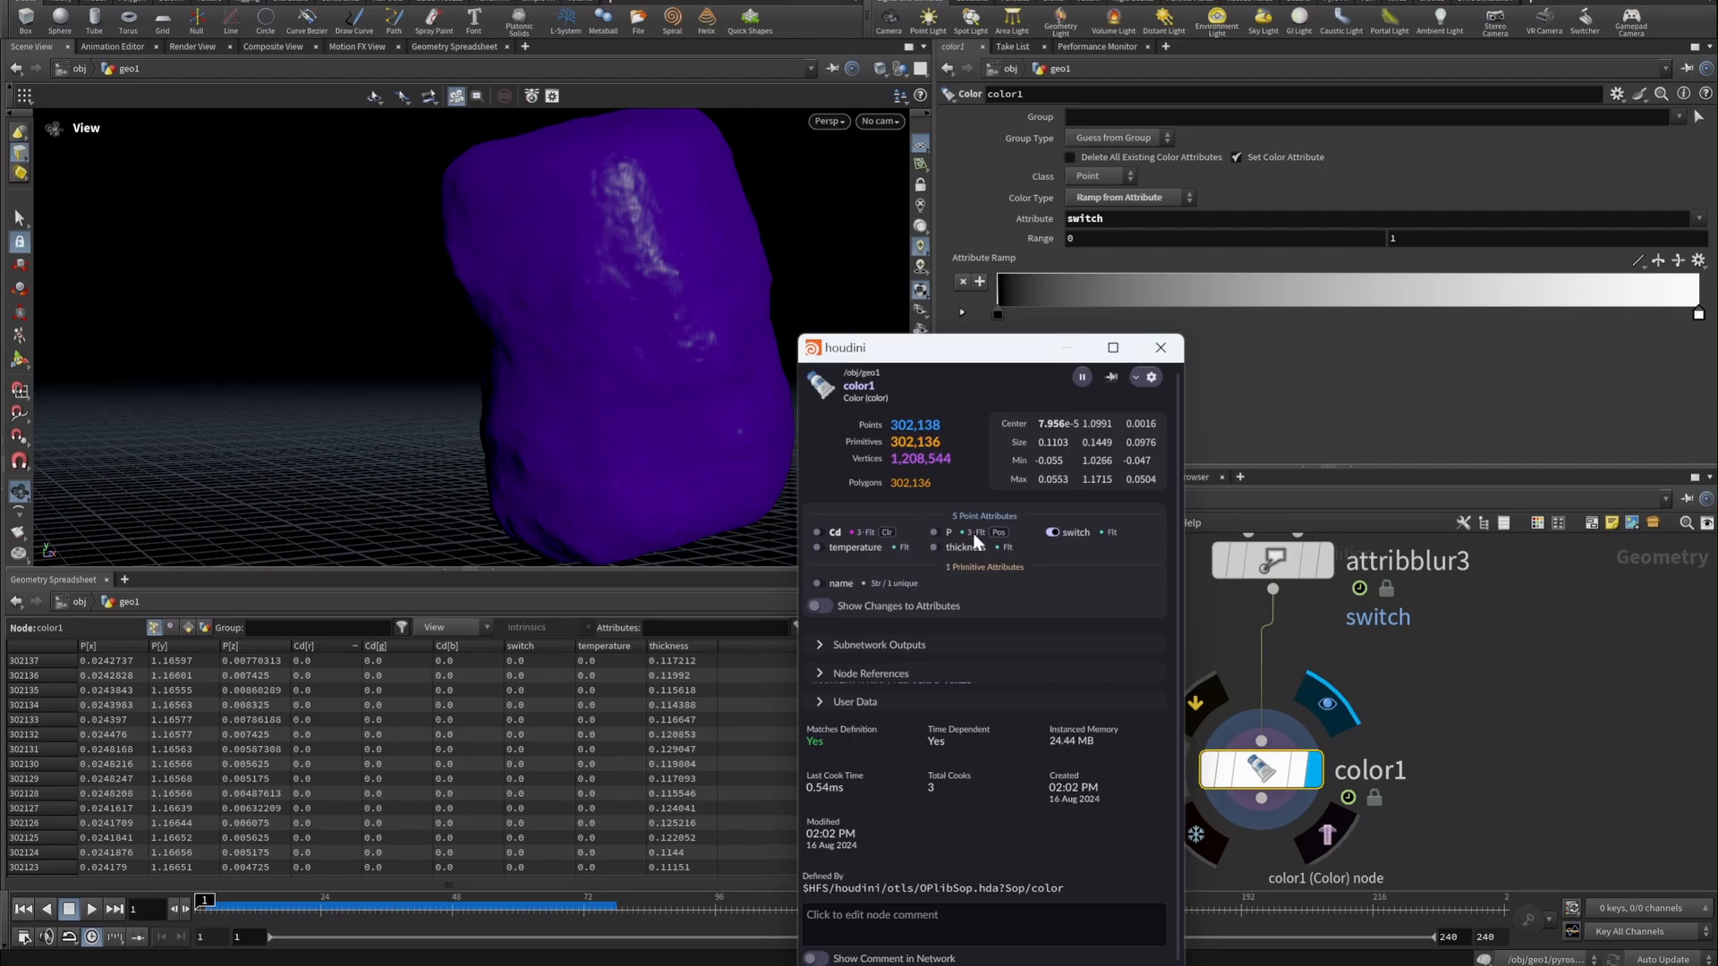
pyautogui.click(1160, 347)
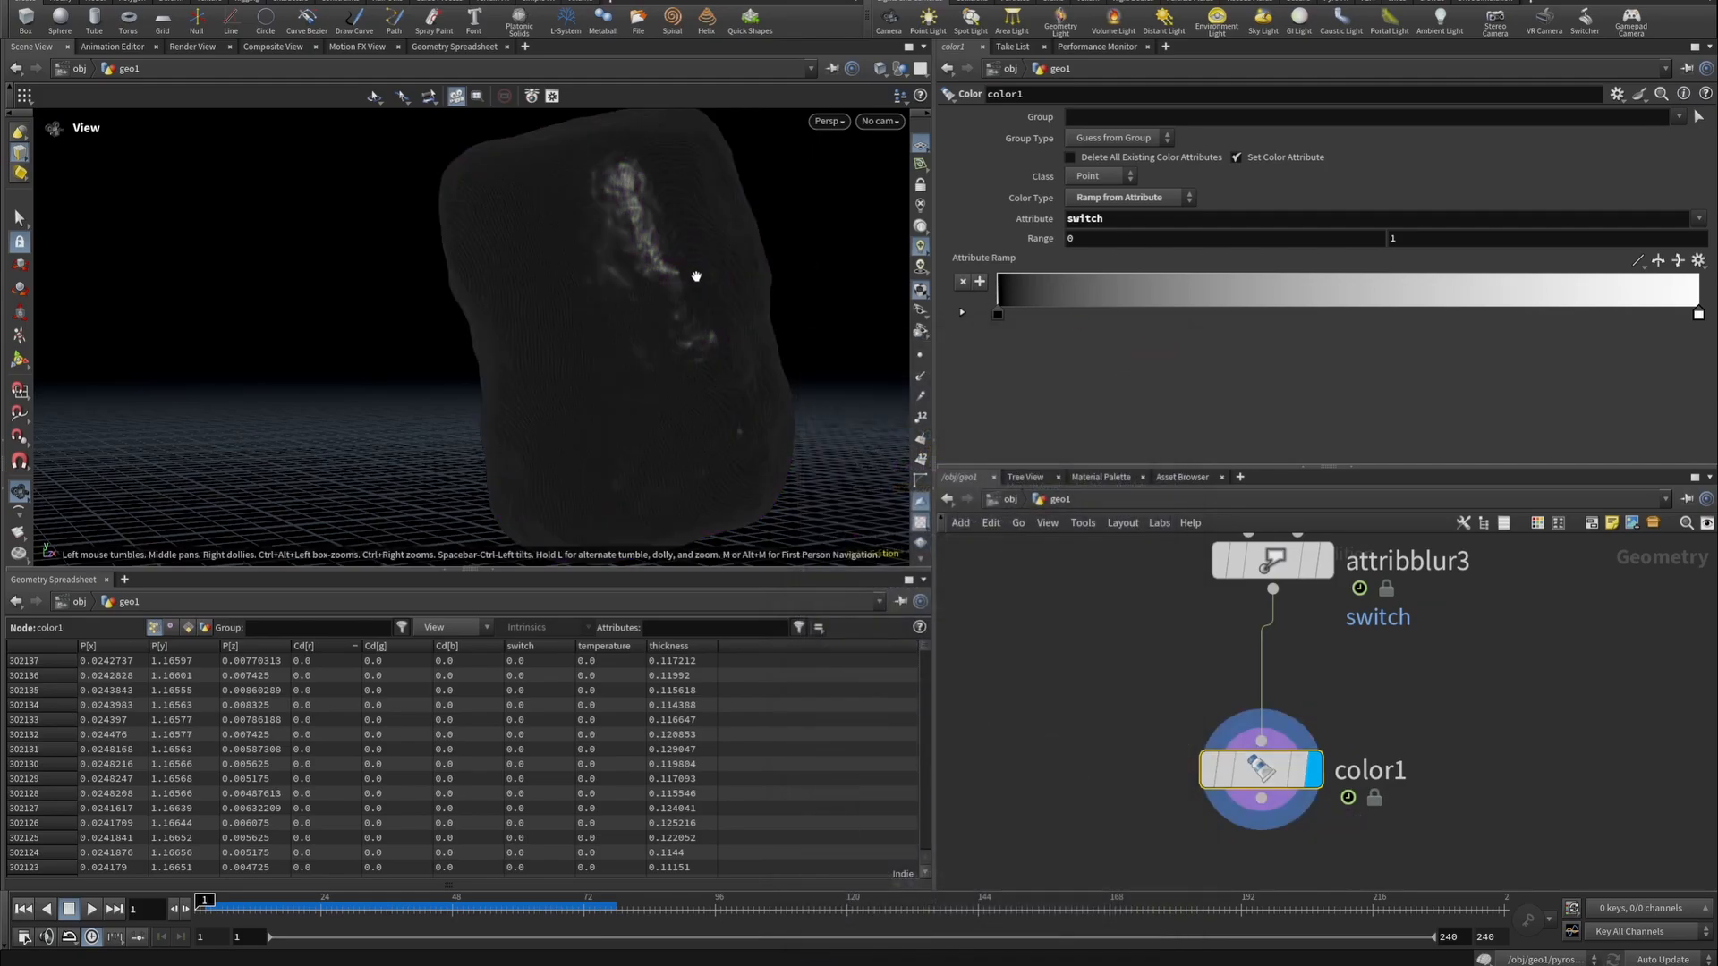
pyautogui.moveTo(696, 275); pyautogui.dragTo(736, 230)
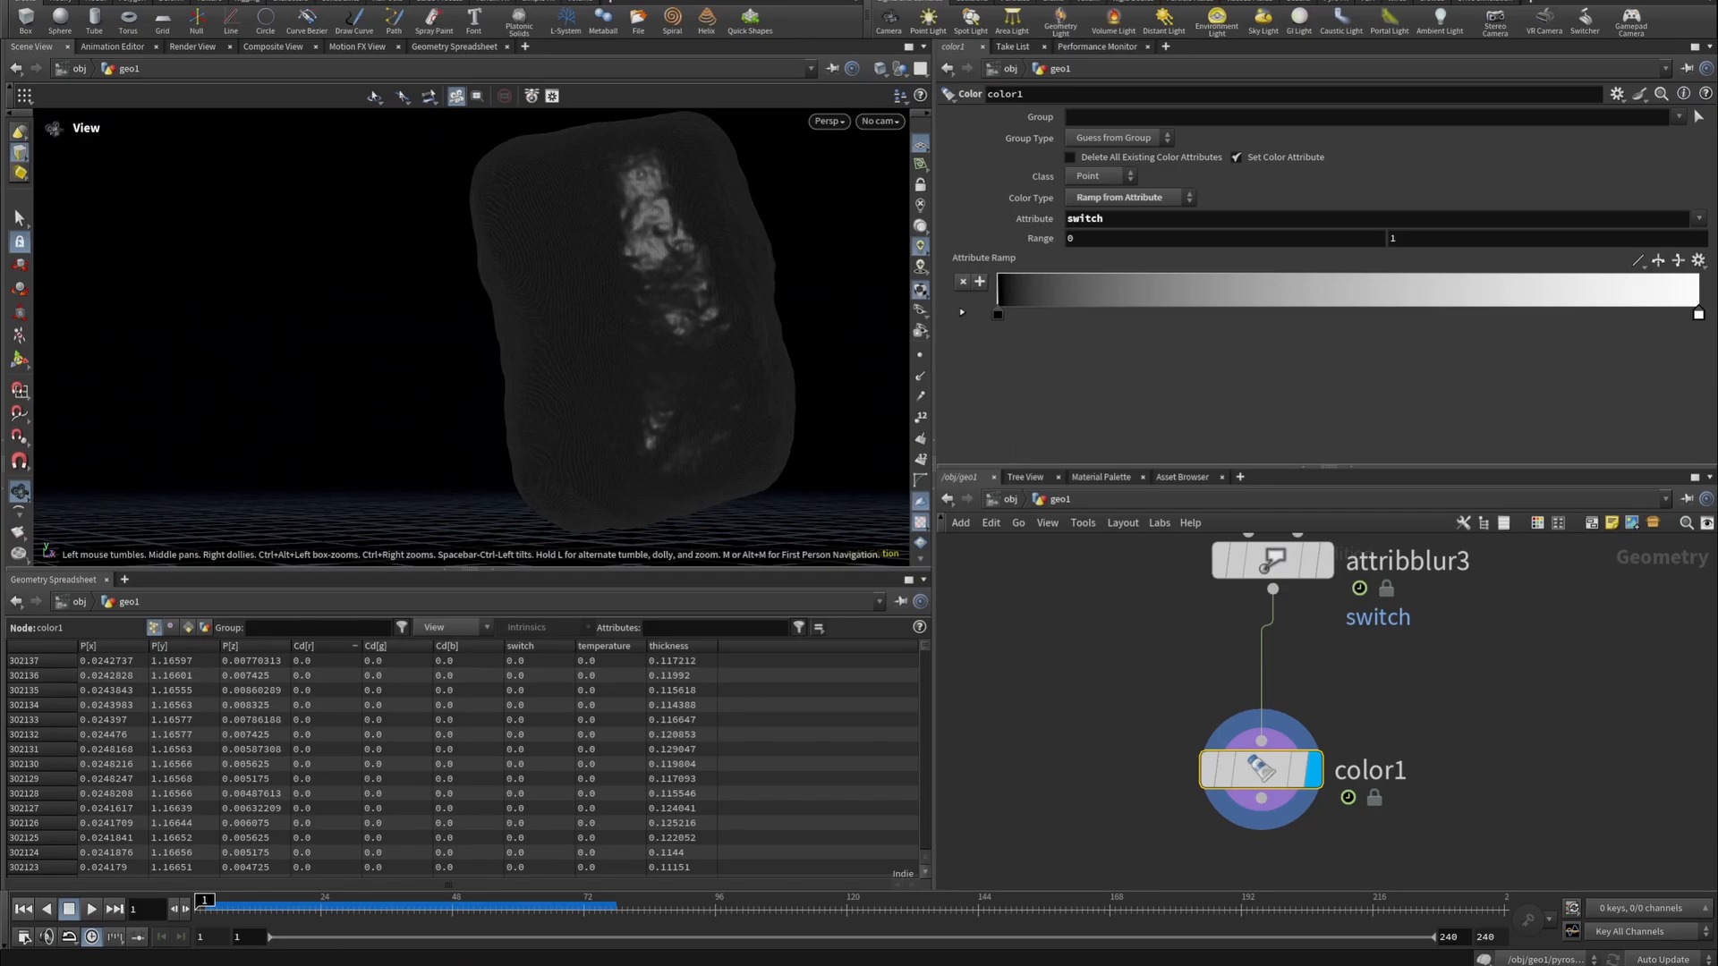
pyautogui.click(251, 906)
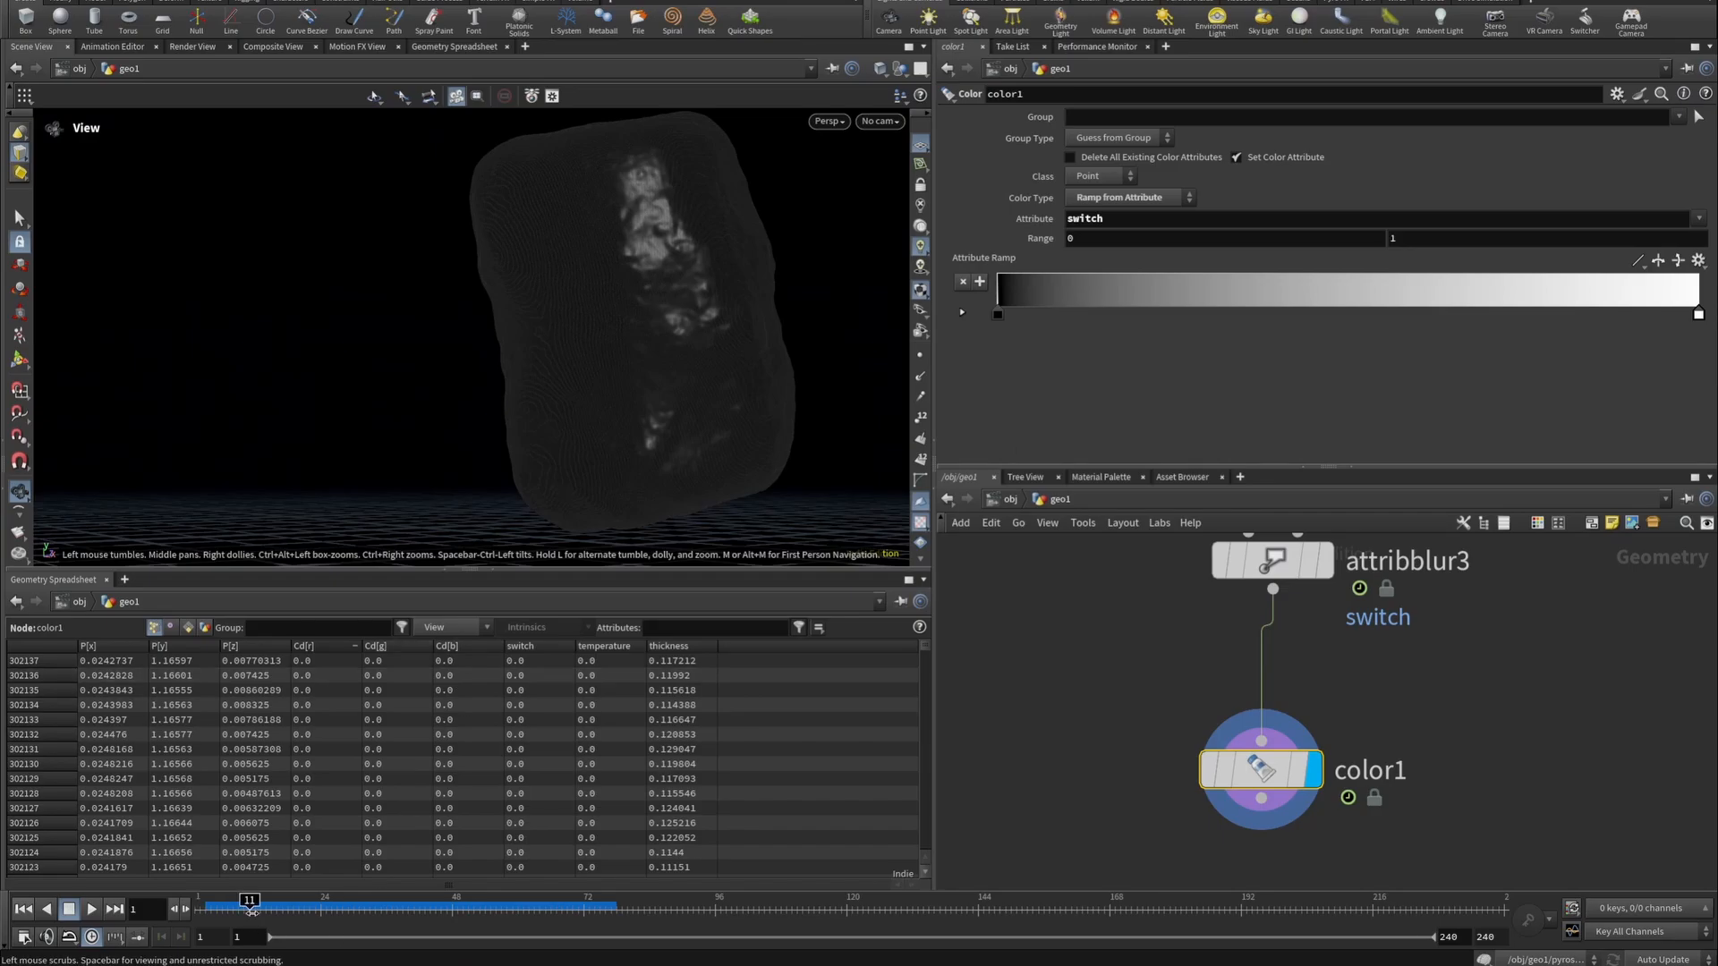
pyautogui.click(376, 906)
pyautogui.click(552, 906)
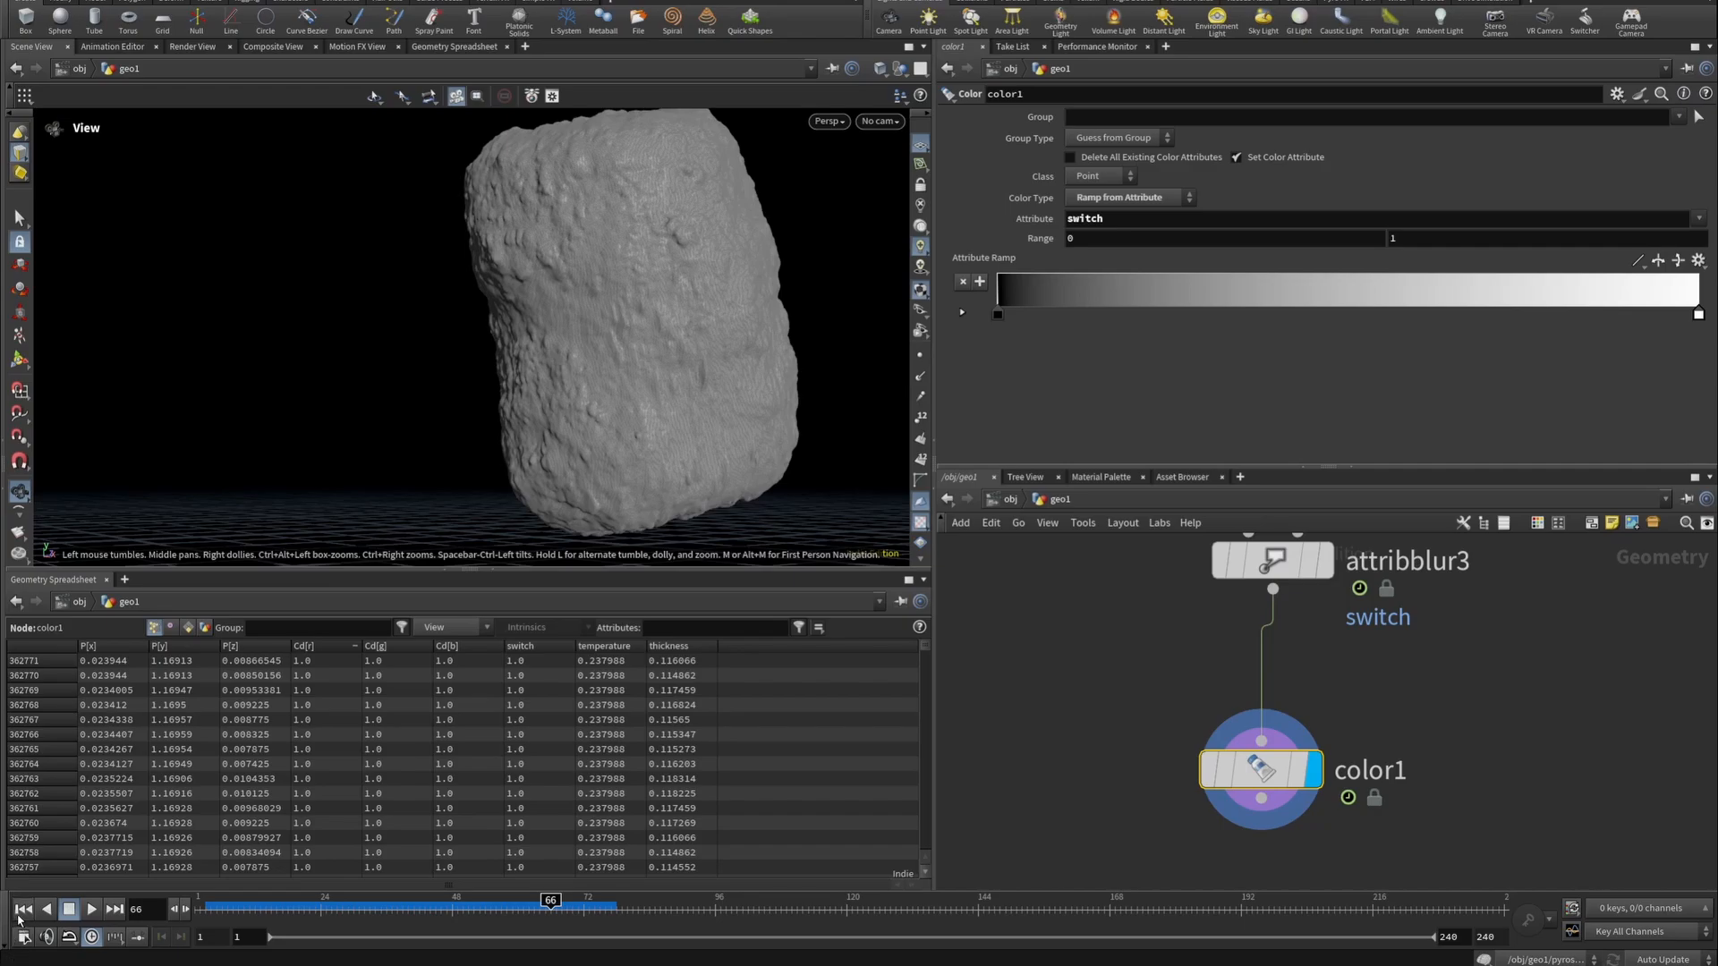
pyautogui.click(23, 909)
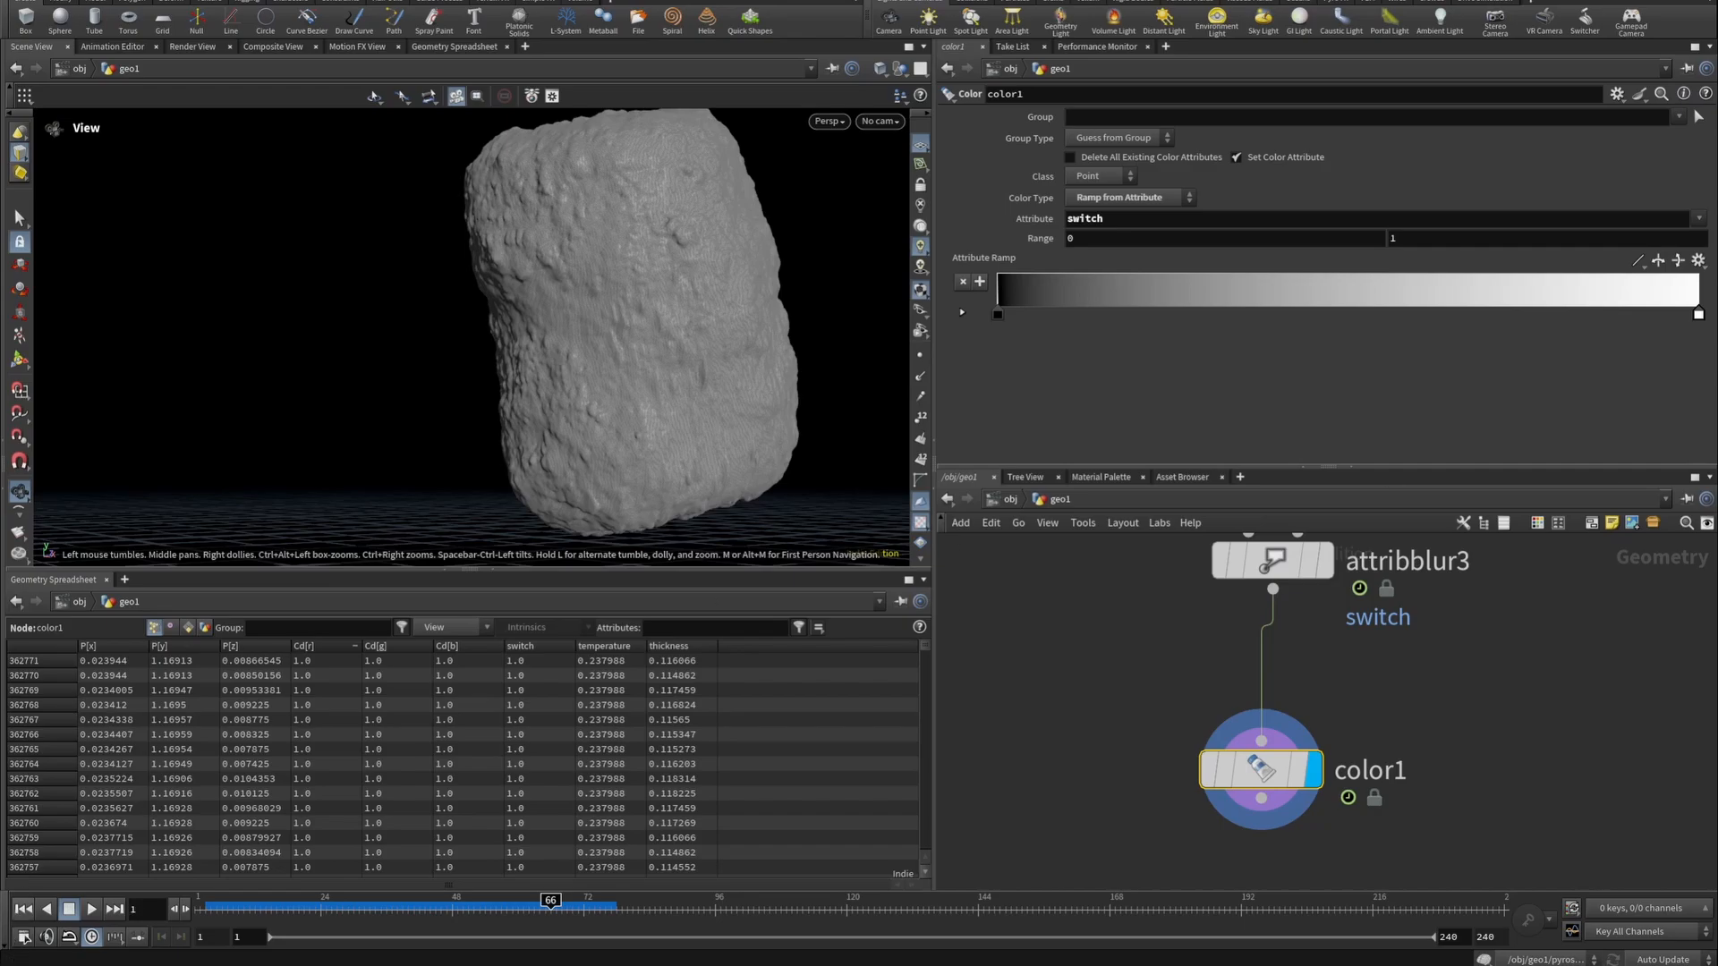
# Bypass color1 and place a Null node below it, wired to its output.
pyautogui.click(1209, 770)
pyautogui.scroll(-5, 1477, 707)
pyautogui.moveTo(1512, 699); pyautogui.dragTo(1394, 589, button='middle')
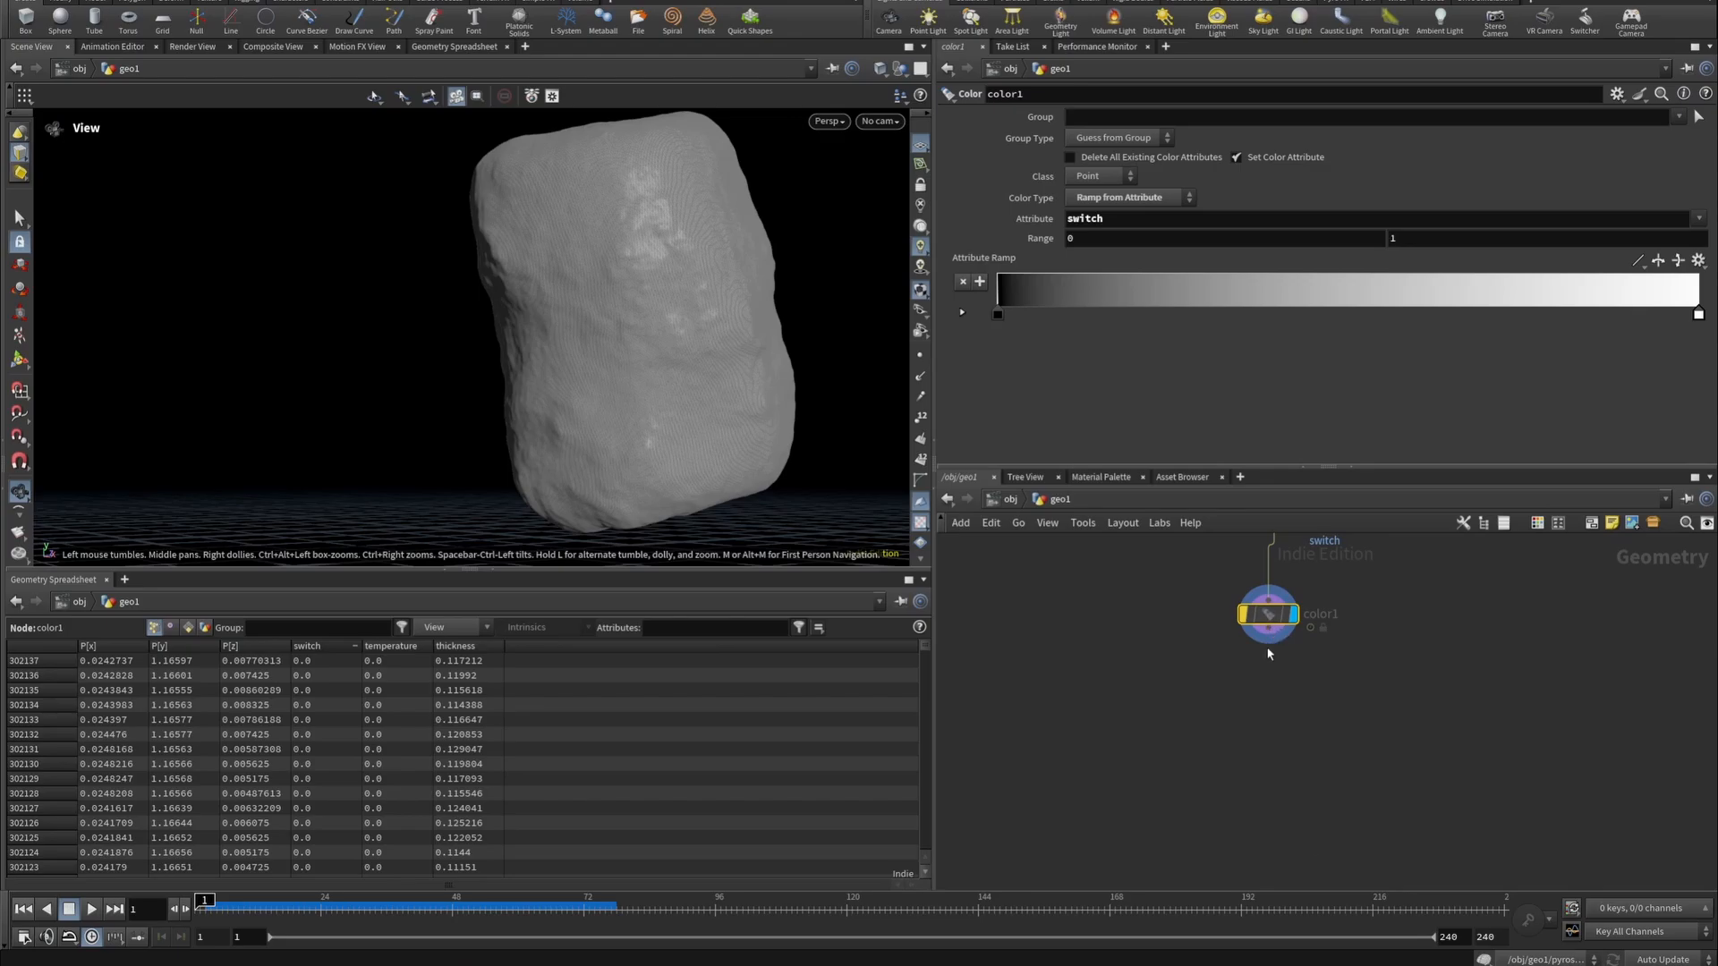
pyautogui.press('Tab')
pyautogui.write('null')
pyautogui.press('Return')
pyautogui.click(1263, 726)
# Rename the new Null node OUT_MARSHMELLOW.
pyautogui.doubleClick(1305, 725)
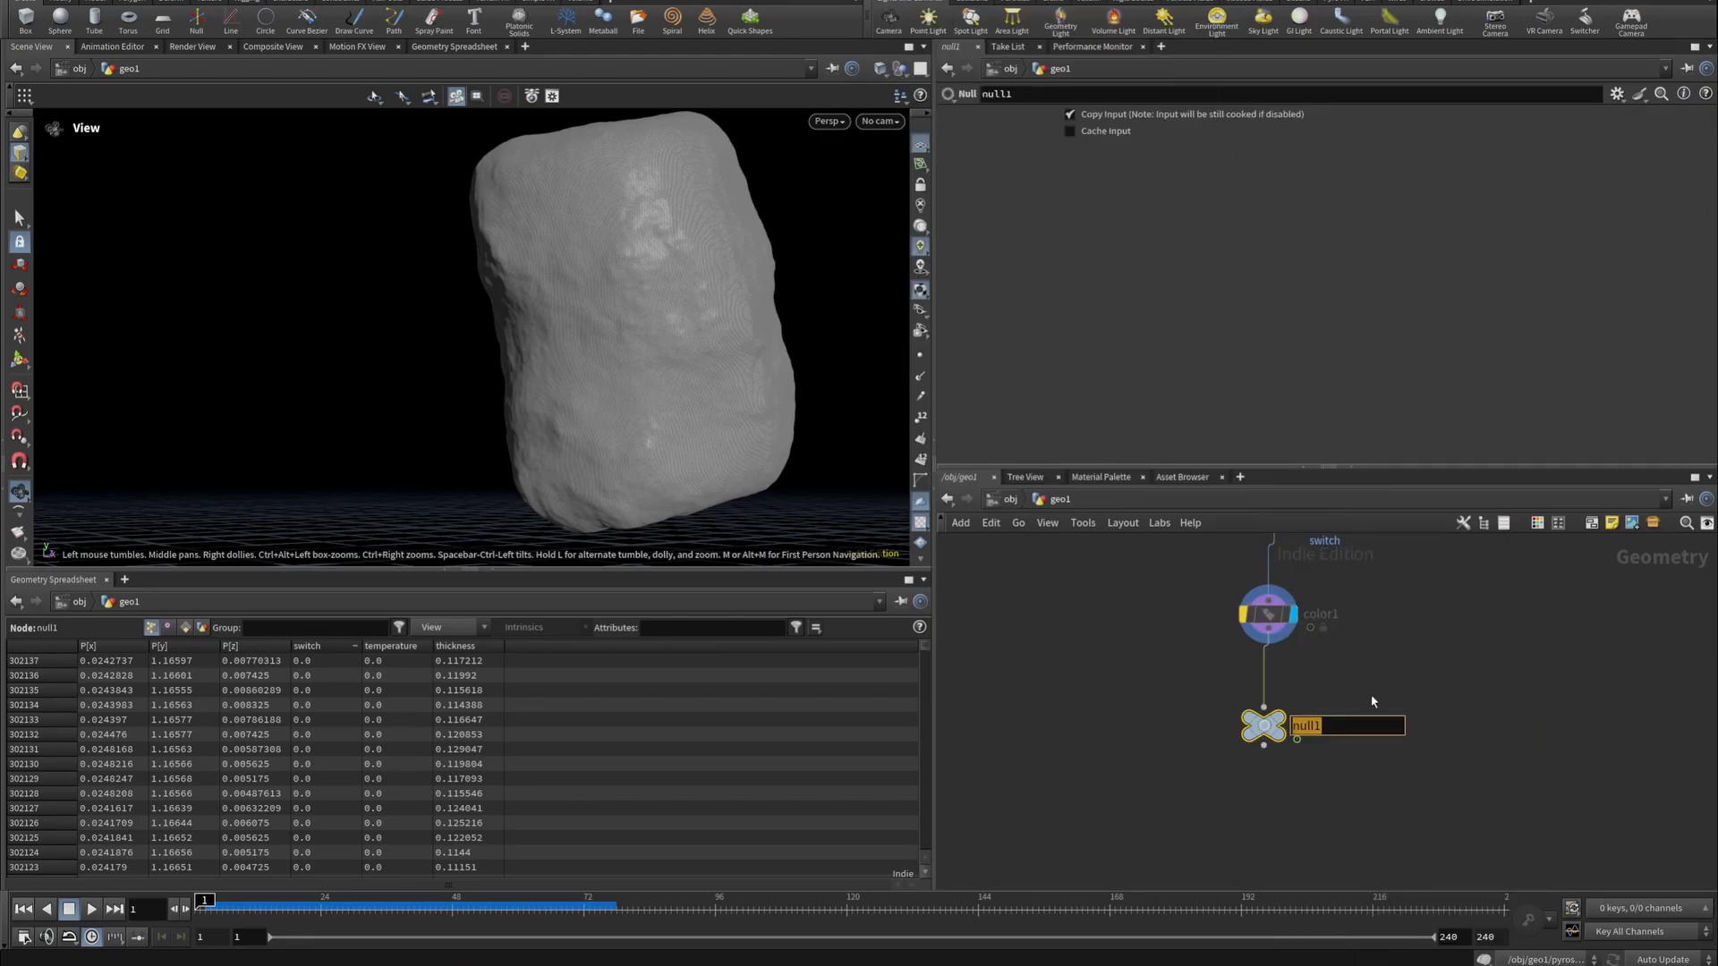
pyautogui.write('PU')
pyautogui.press('BackSpace')
pyautogui.press('BackSpace')
pyautogui.write('OUT_MARSHMELLOW')
pyautogui.press('Return')
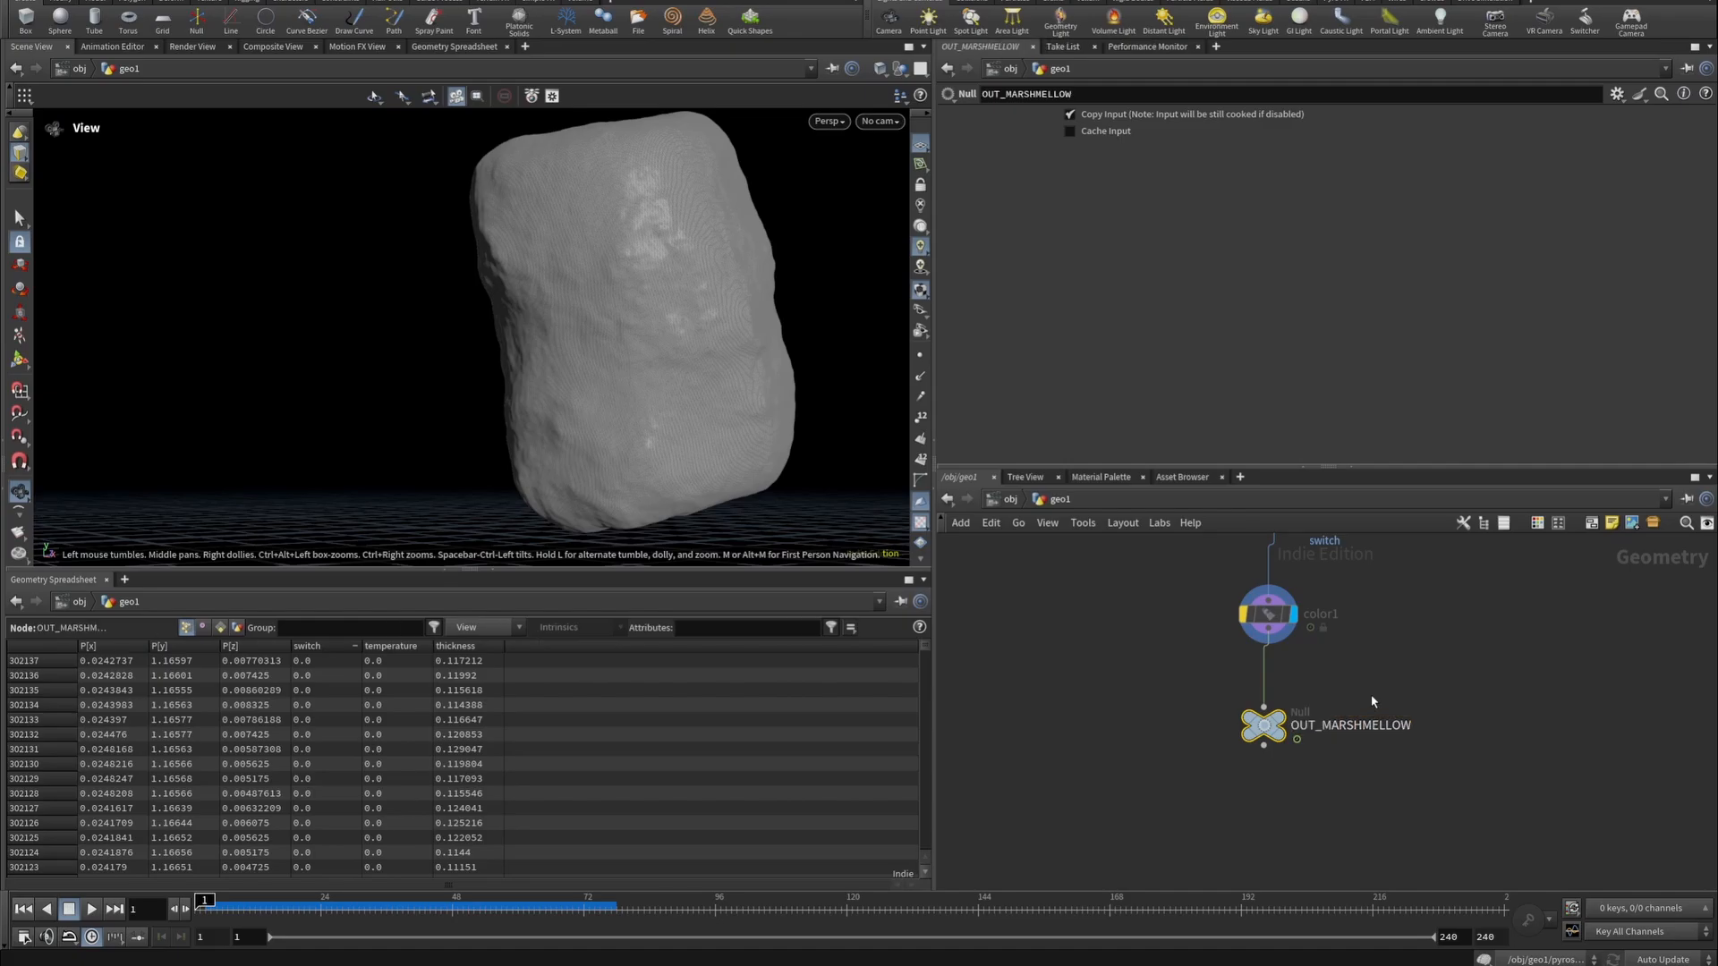
pyautogui.click(1280, 724)
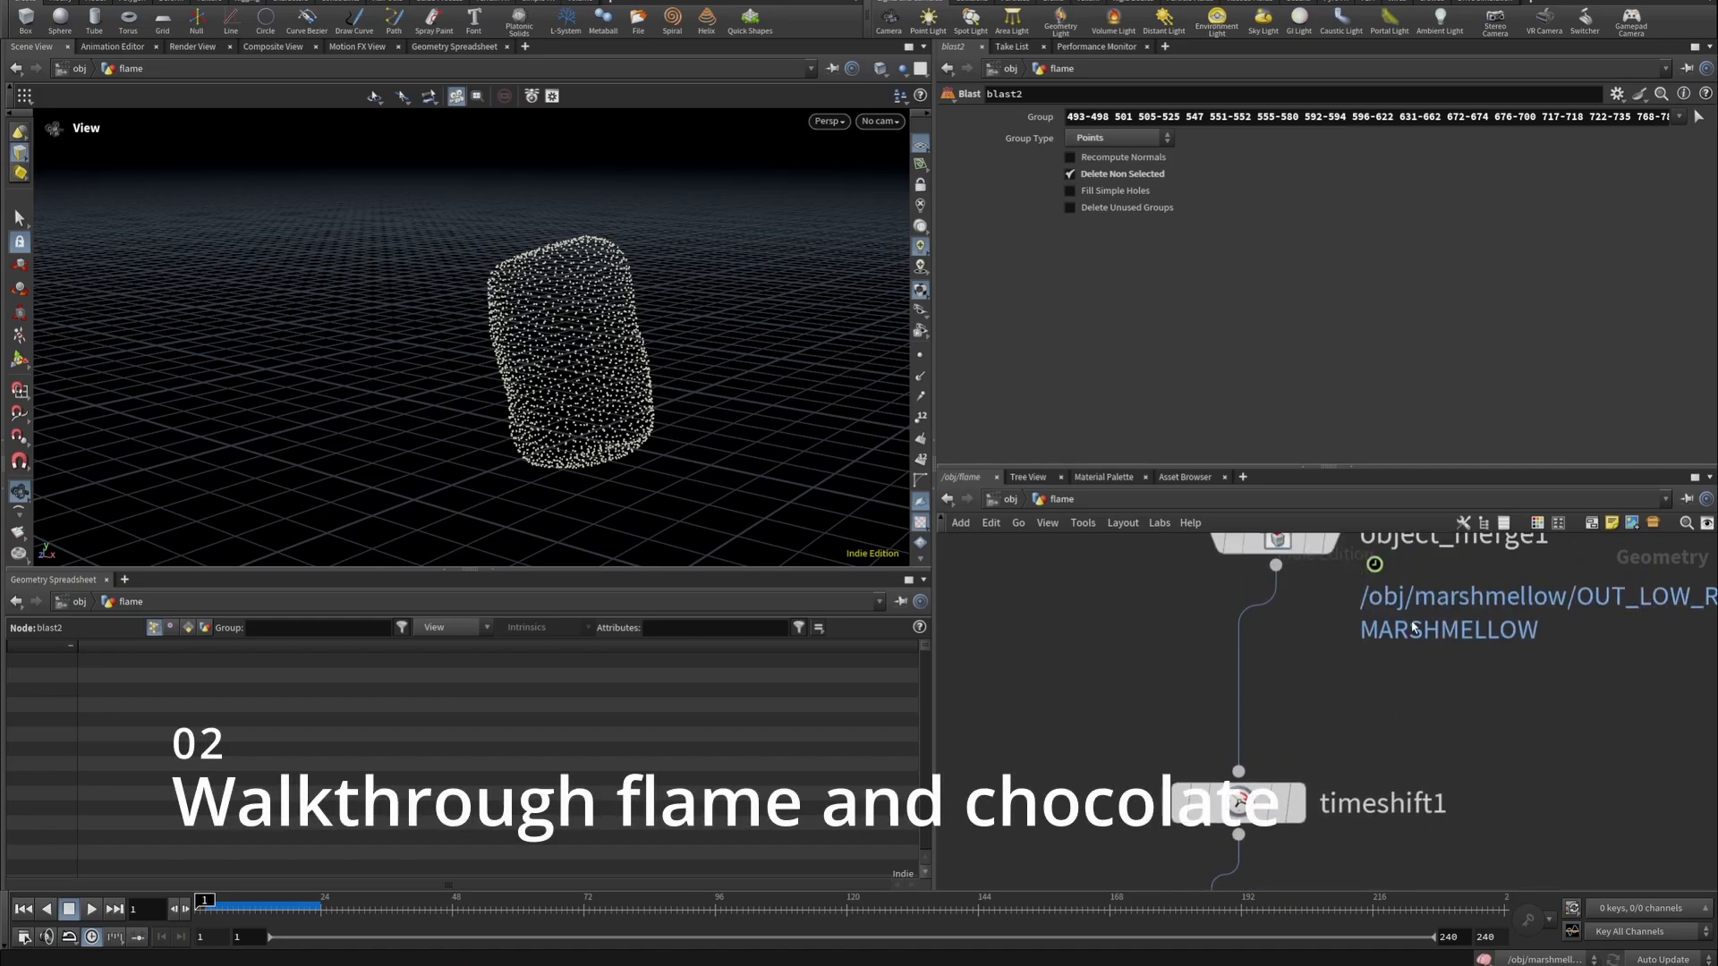
# Display object_merge1 in the flame network, examine its source path, and scrub the imported low-res marshmallow back to frame 1.
pyautogui.moveTo(1256, 611); pyautogui.dragTo(1201, 707, button='middle')
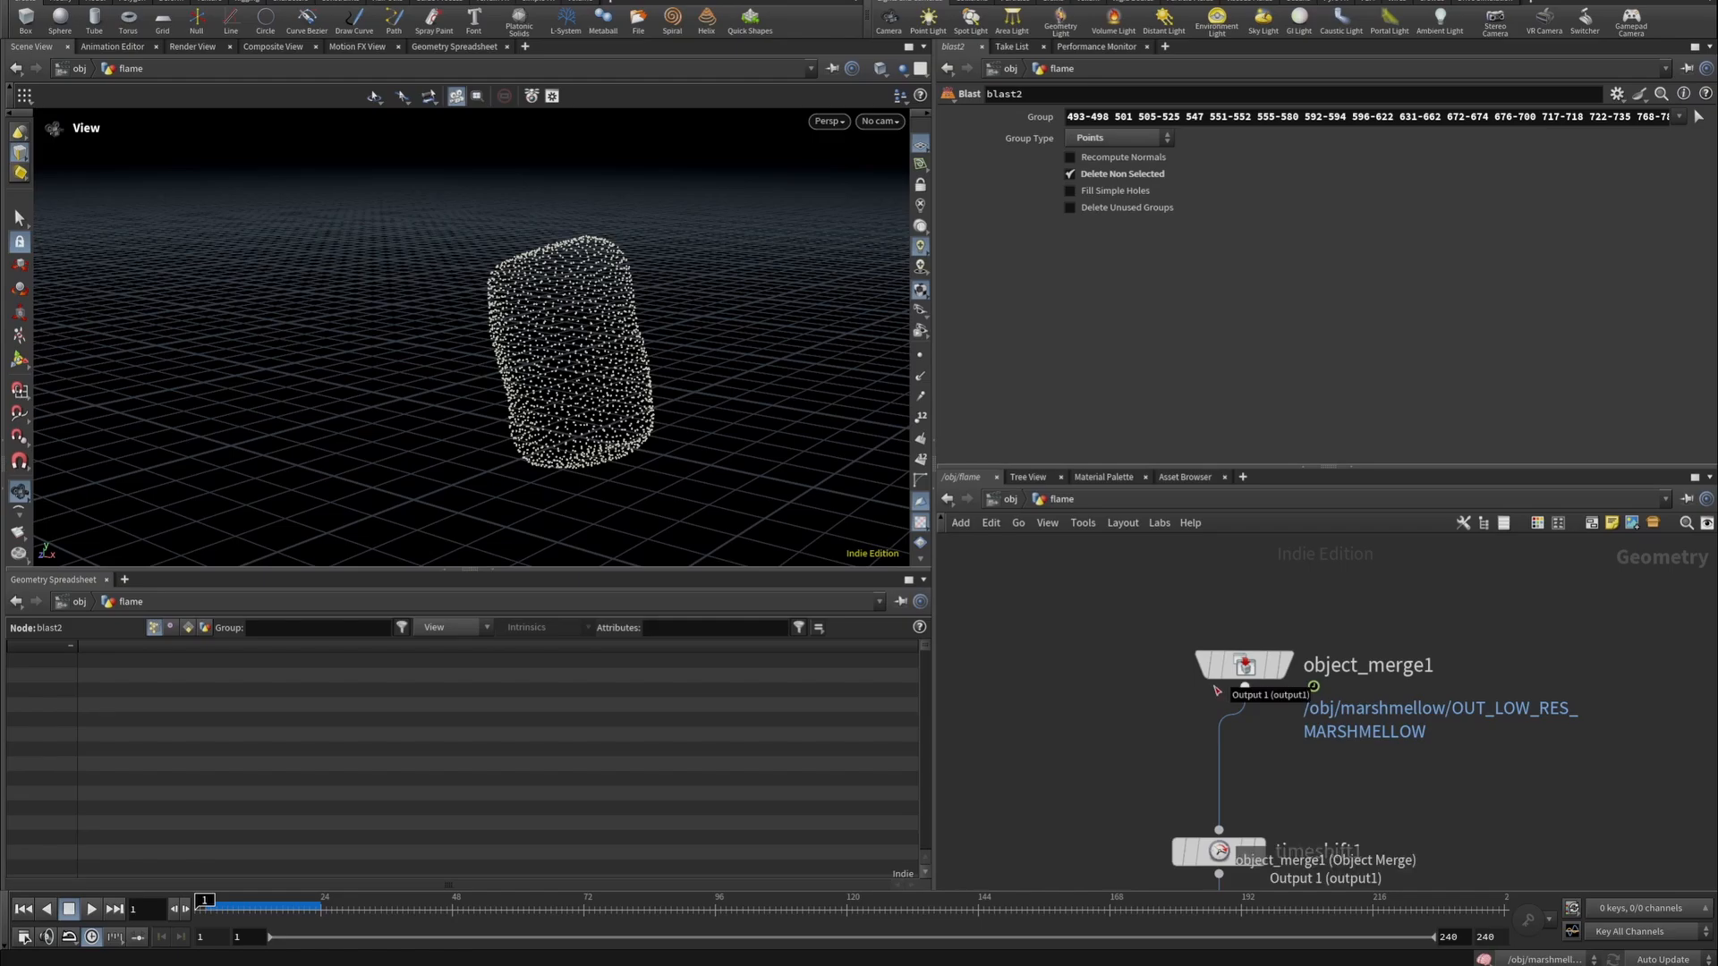
pyautogui.moveTo(1285, 666)
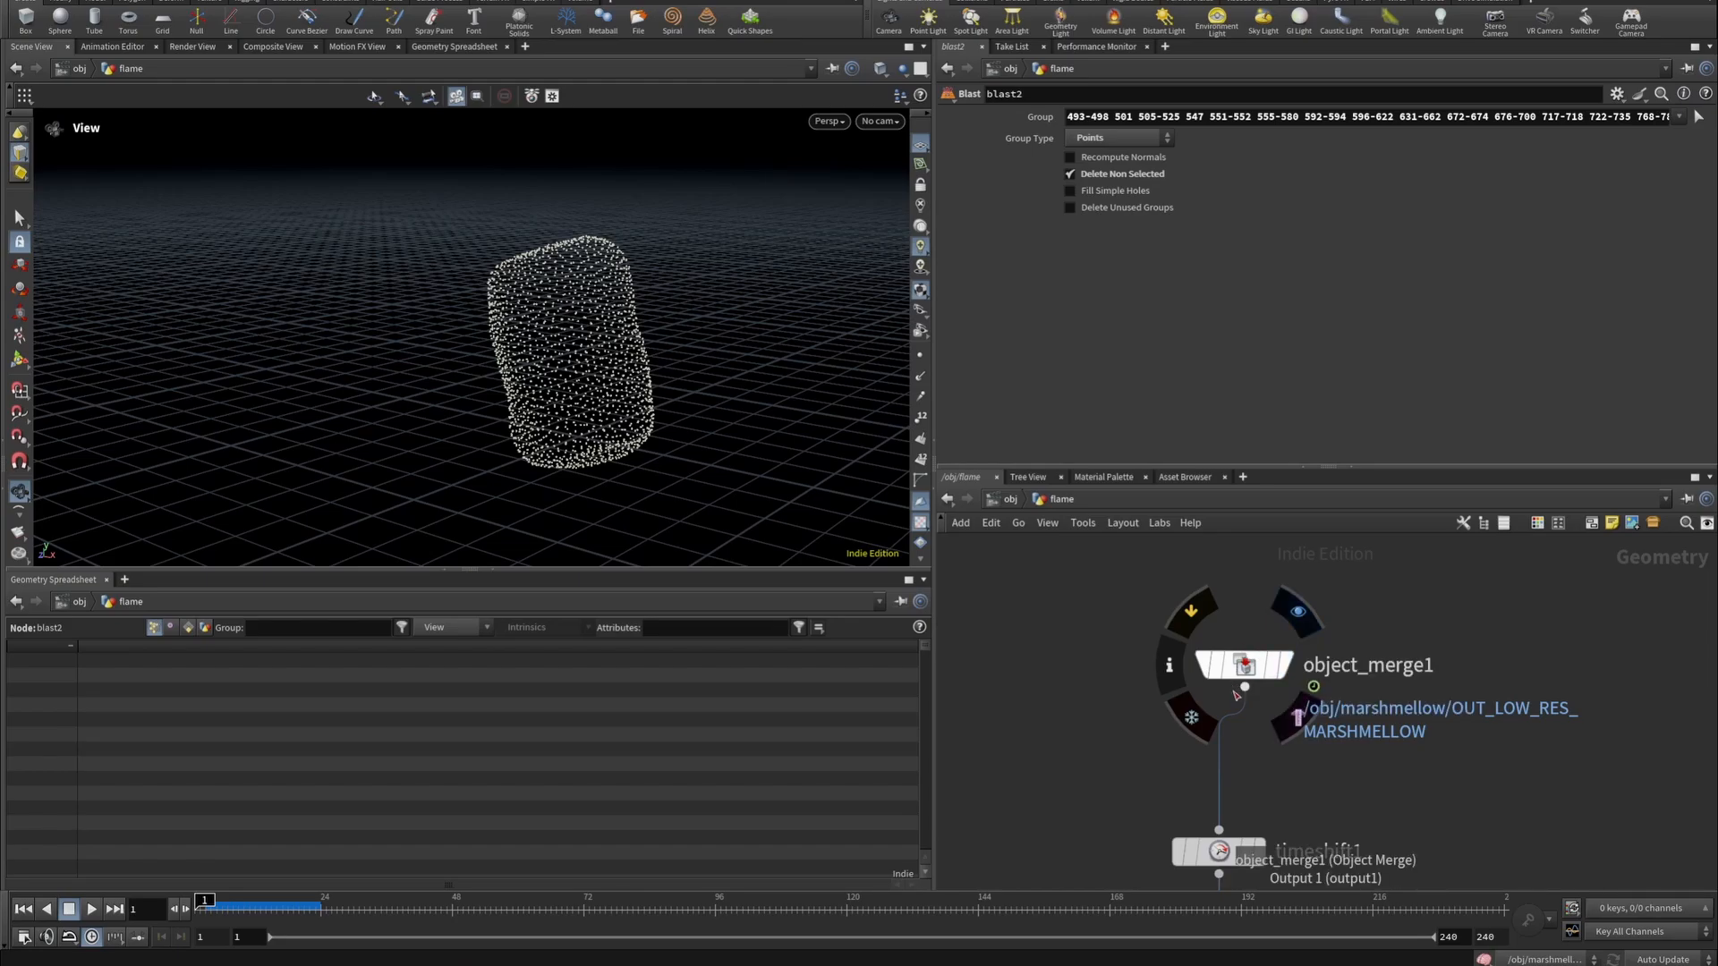
pyautogui.click(1288, 670)
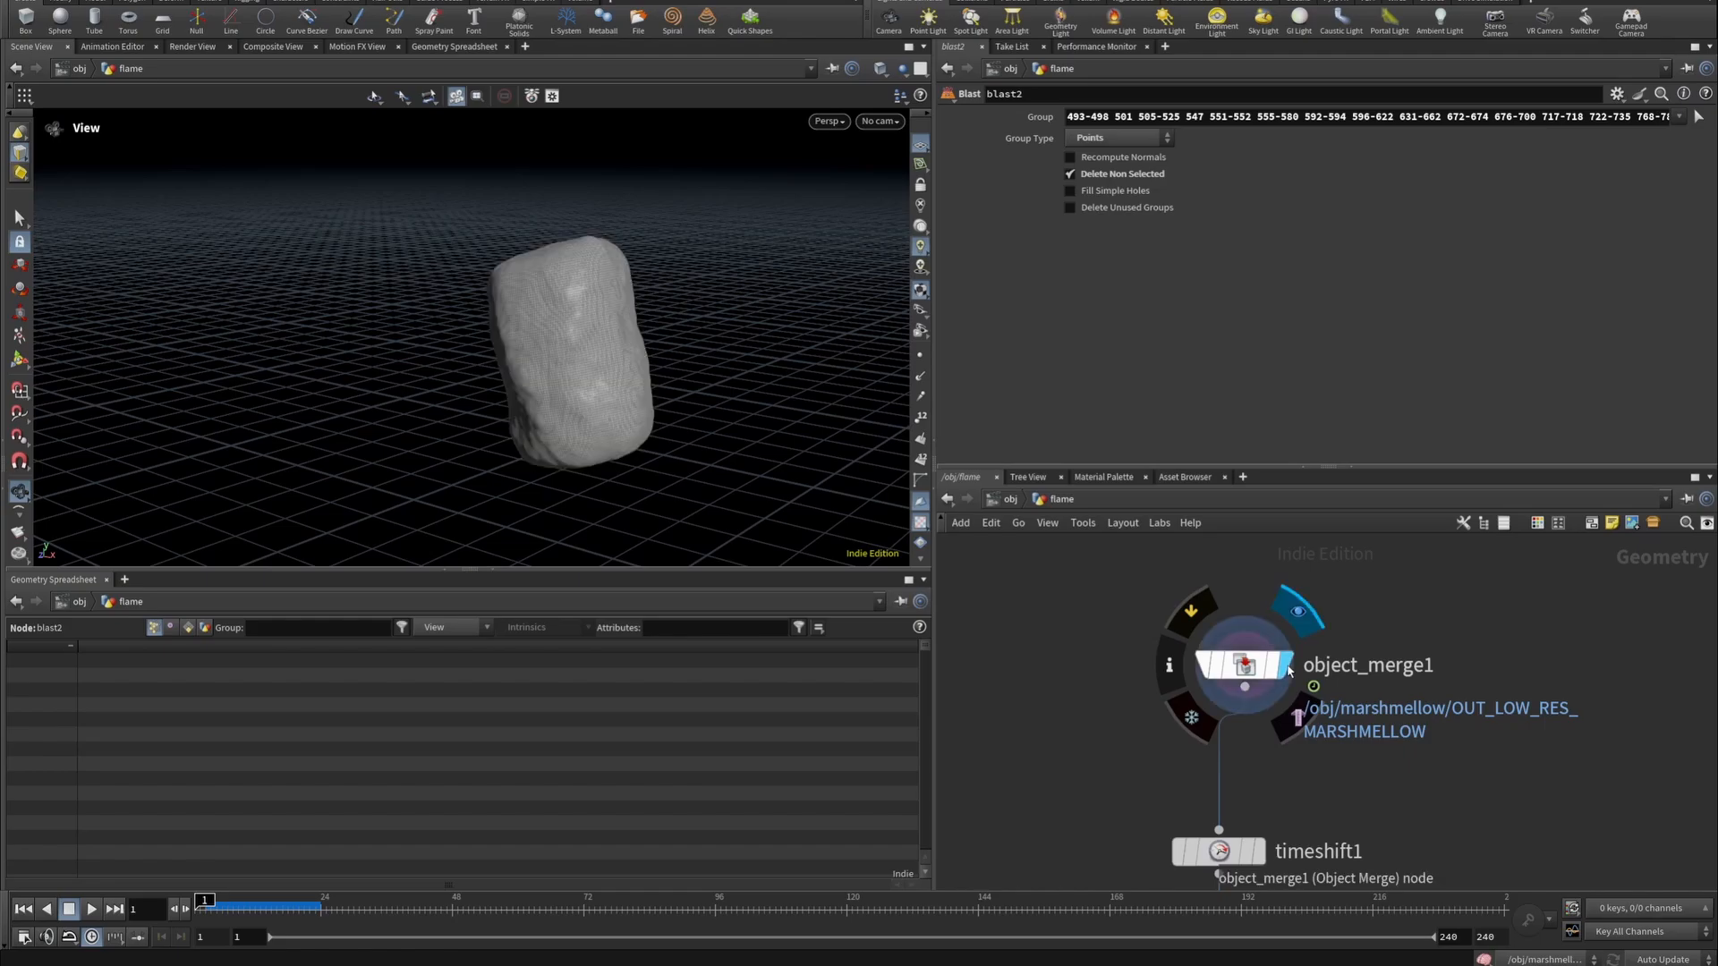
pyautogui.click(1249, 670)
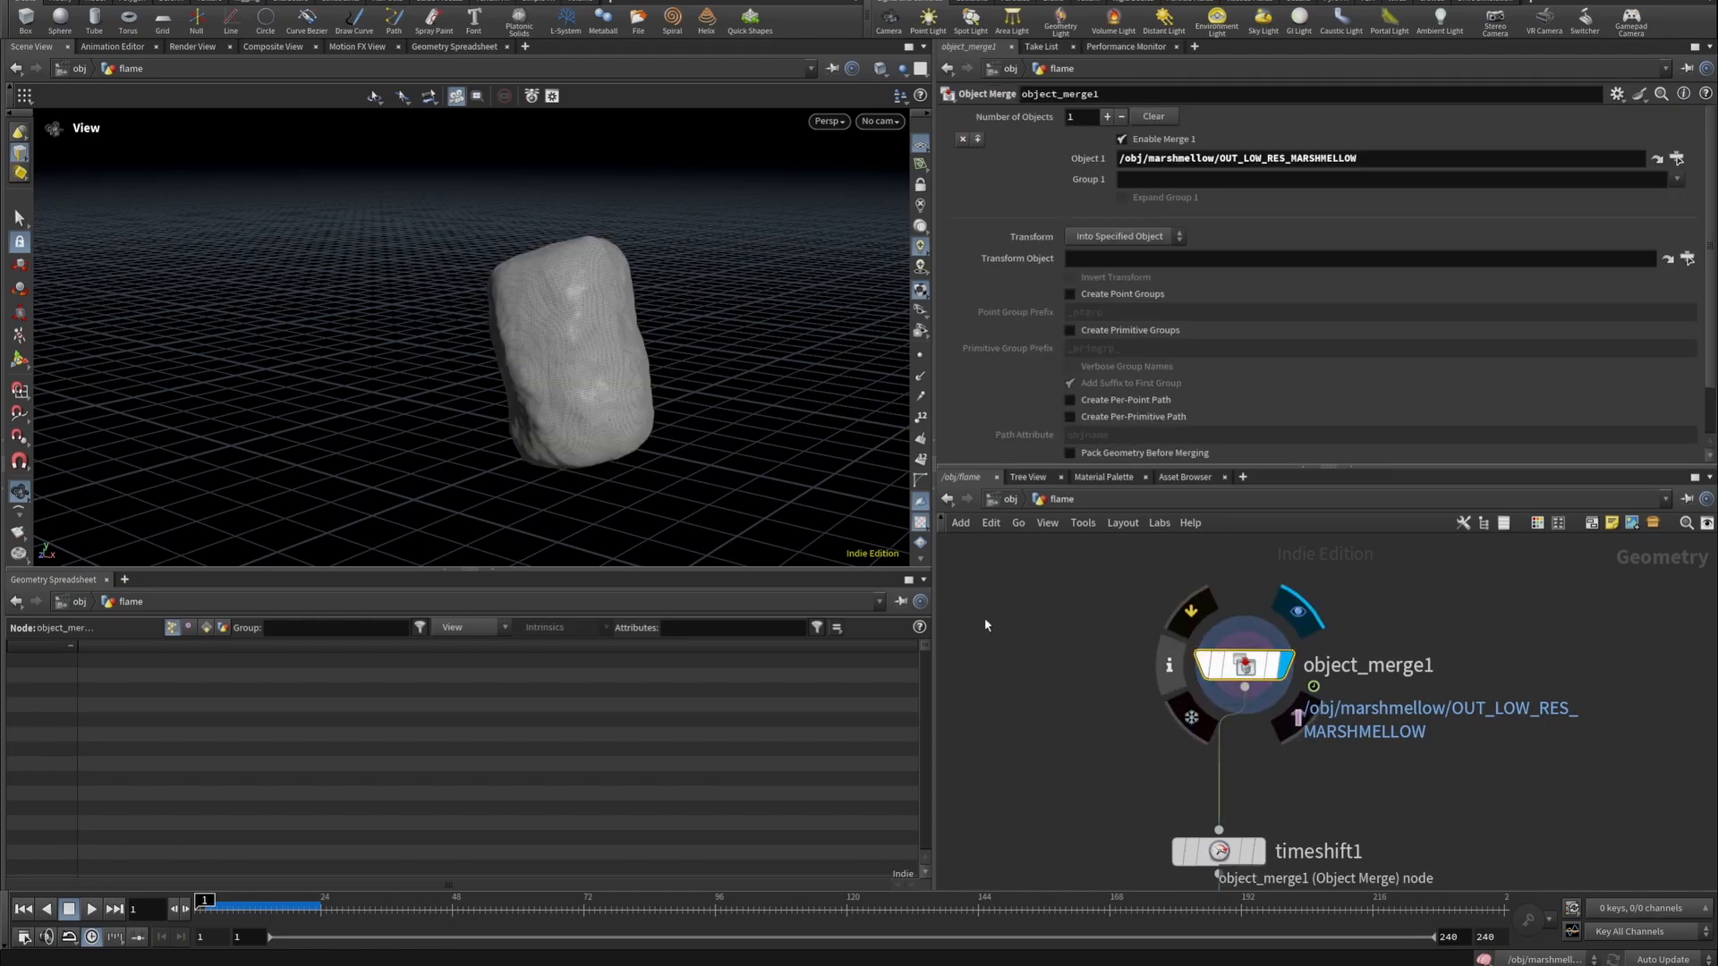
pyautogui.click(267, 904)
pyautogui.moveTo(266, 904); pyautogui.dragTo(201, 904)
# Display timeshift1 and pyrosource2 in turn and examine their parameters.
pyautogui.click(1256, 854)
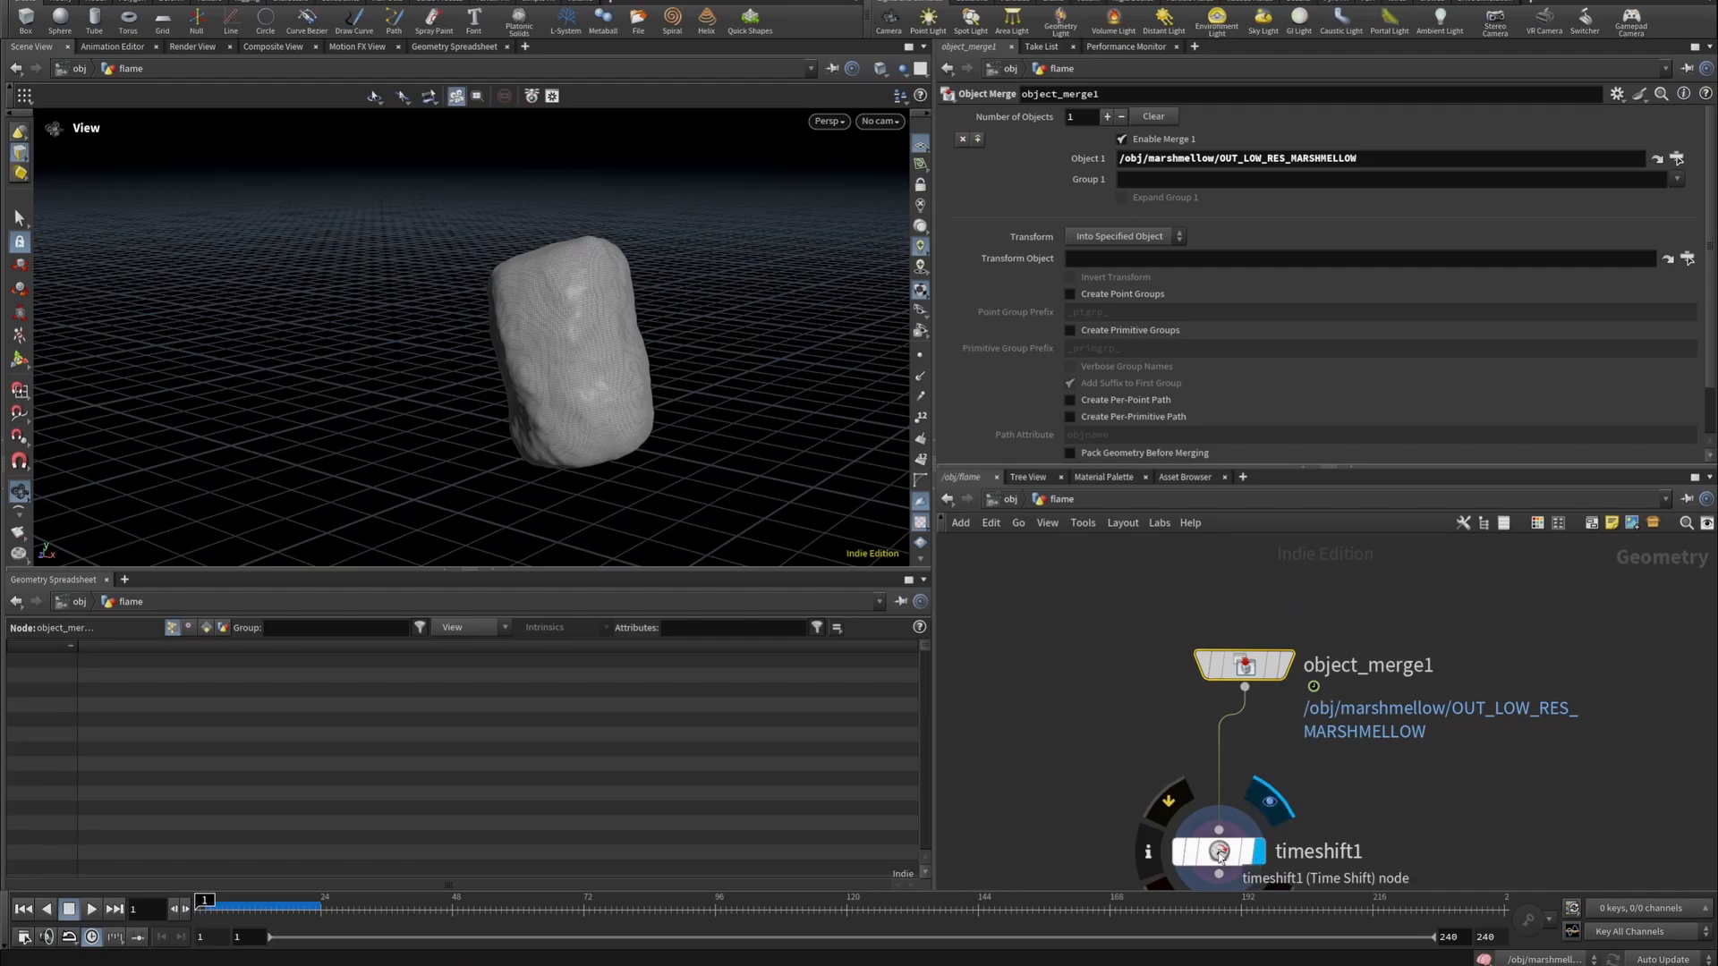
pyautogui.click(1235, 851)
pyautogui.scroll(-3, 1248, 711)
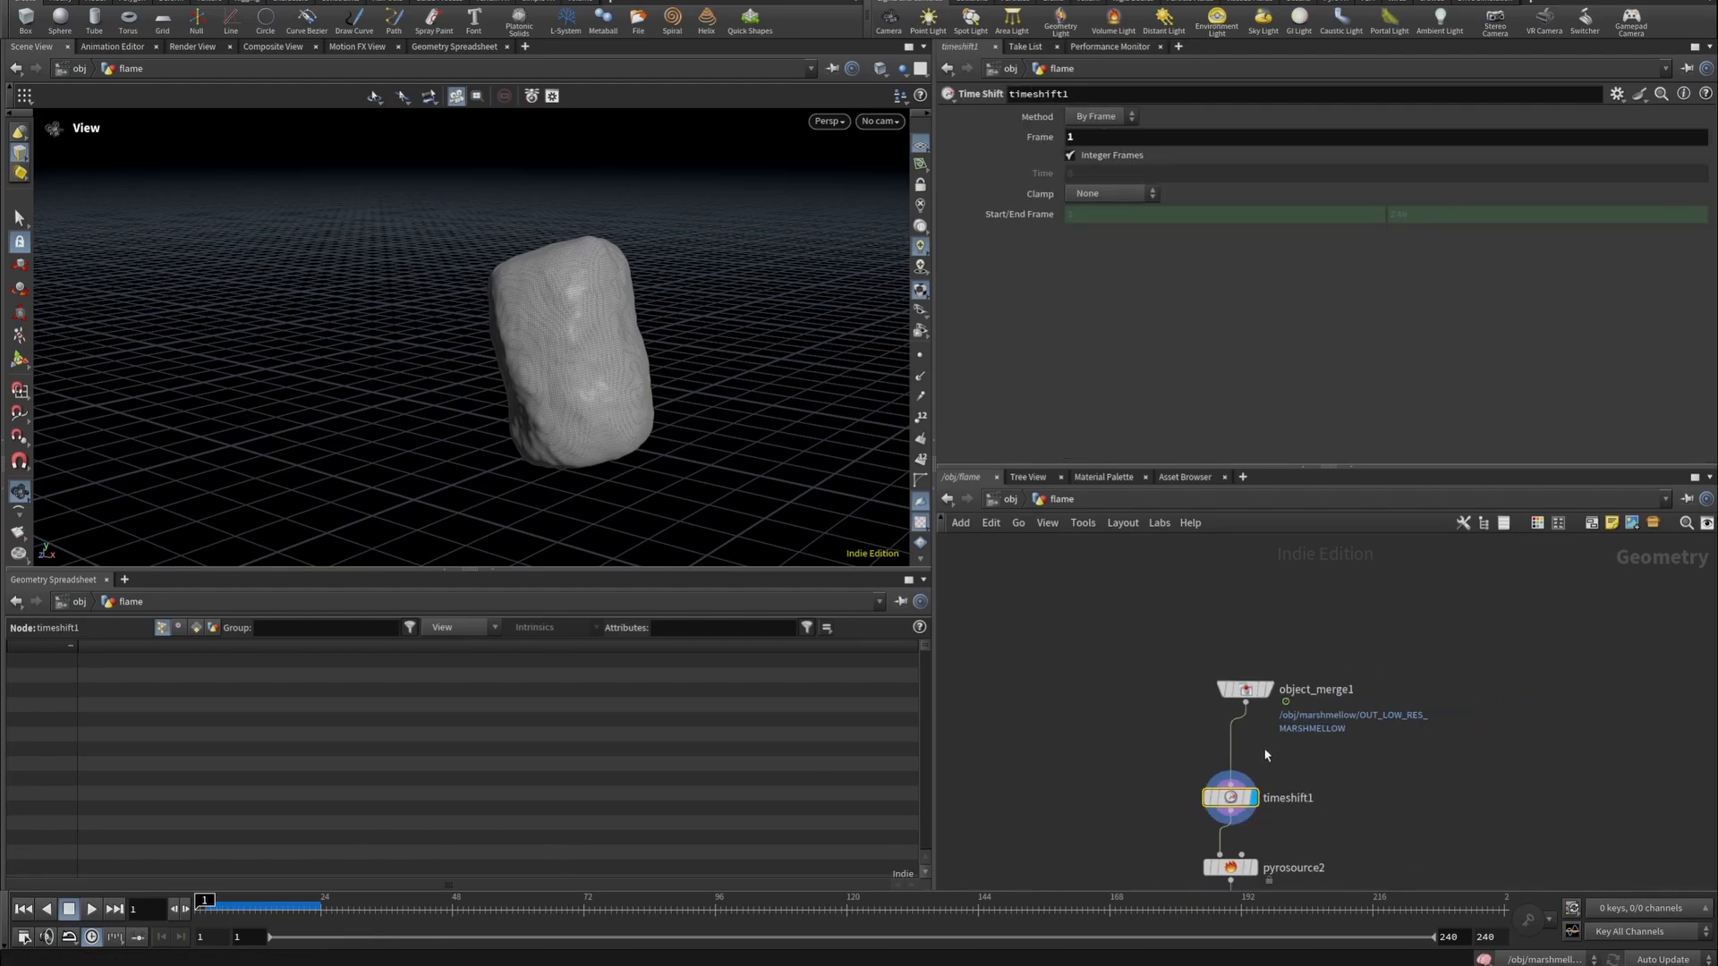
pyautogui.moveTo(1334, 807); pyautogui.dragTo(1387, 635, button='middle')
pyautogui.scroll(4, 1313, 692)
pyautogui.click(1302, 697)
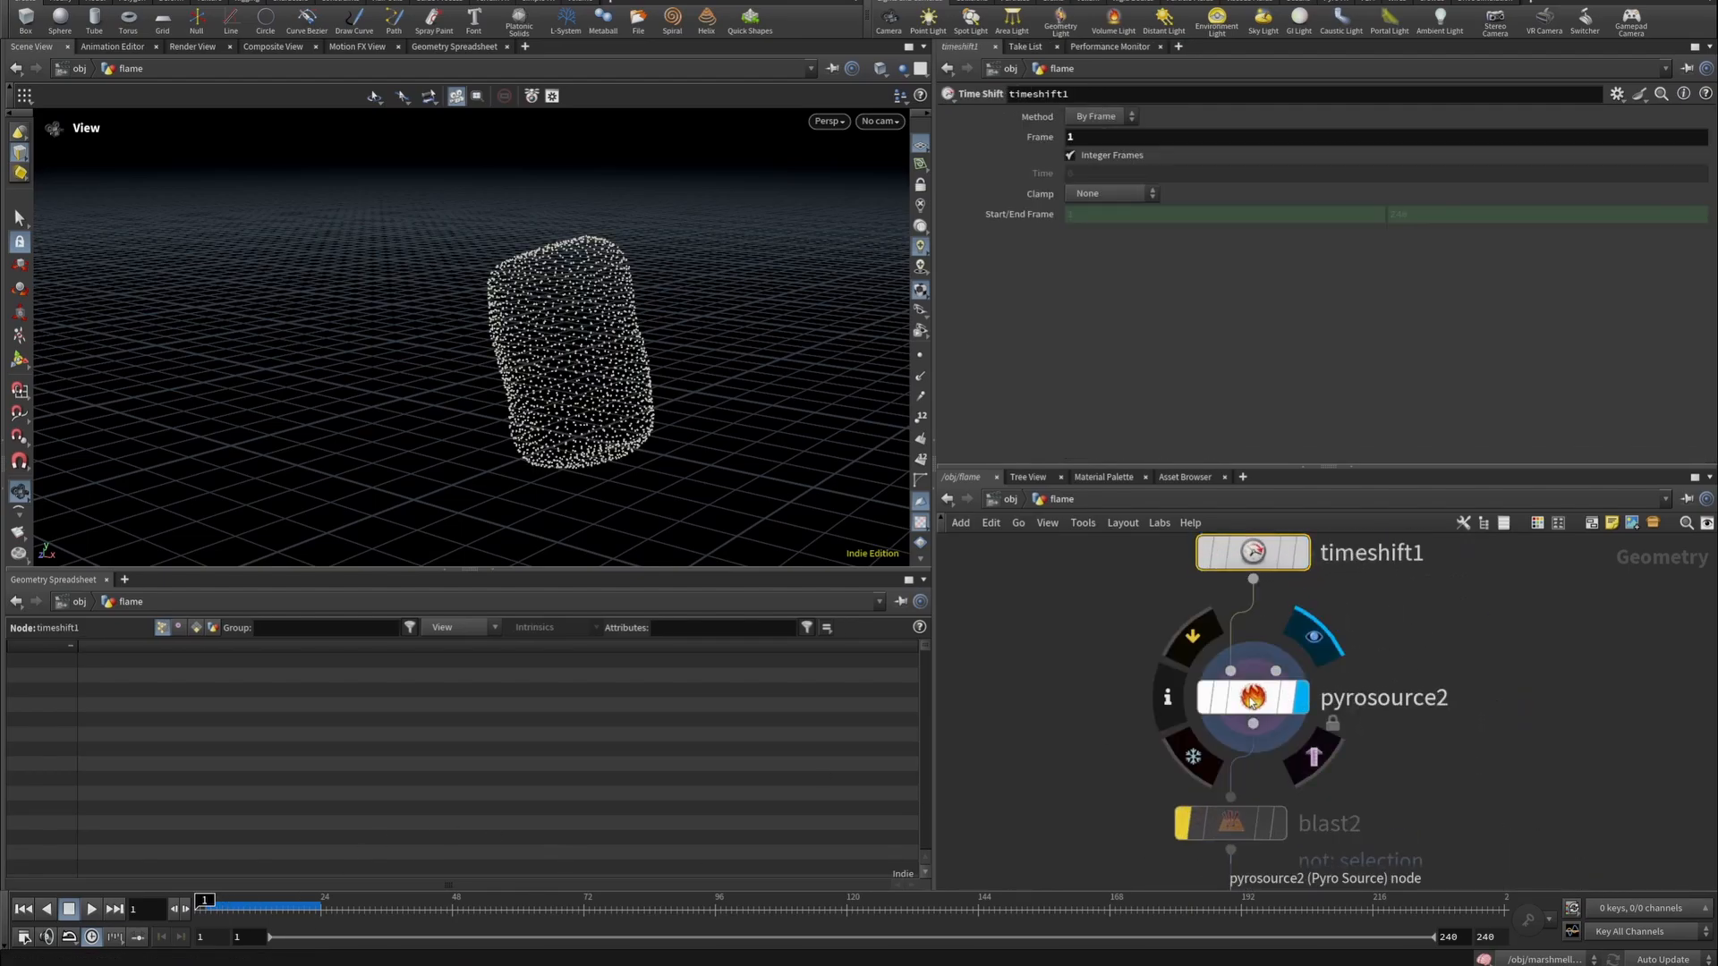
pyautogui.click(1271, 697)
# Display group1, examine its start group and bounding sphere, and scrub to frame 11.
pyautogui.moveTo(1372, 838); pyautogui.dragTo(1319, 652, button='middle')
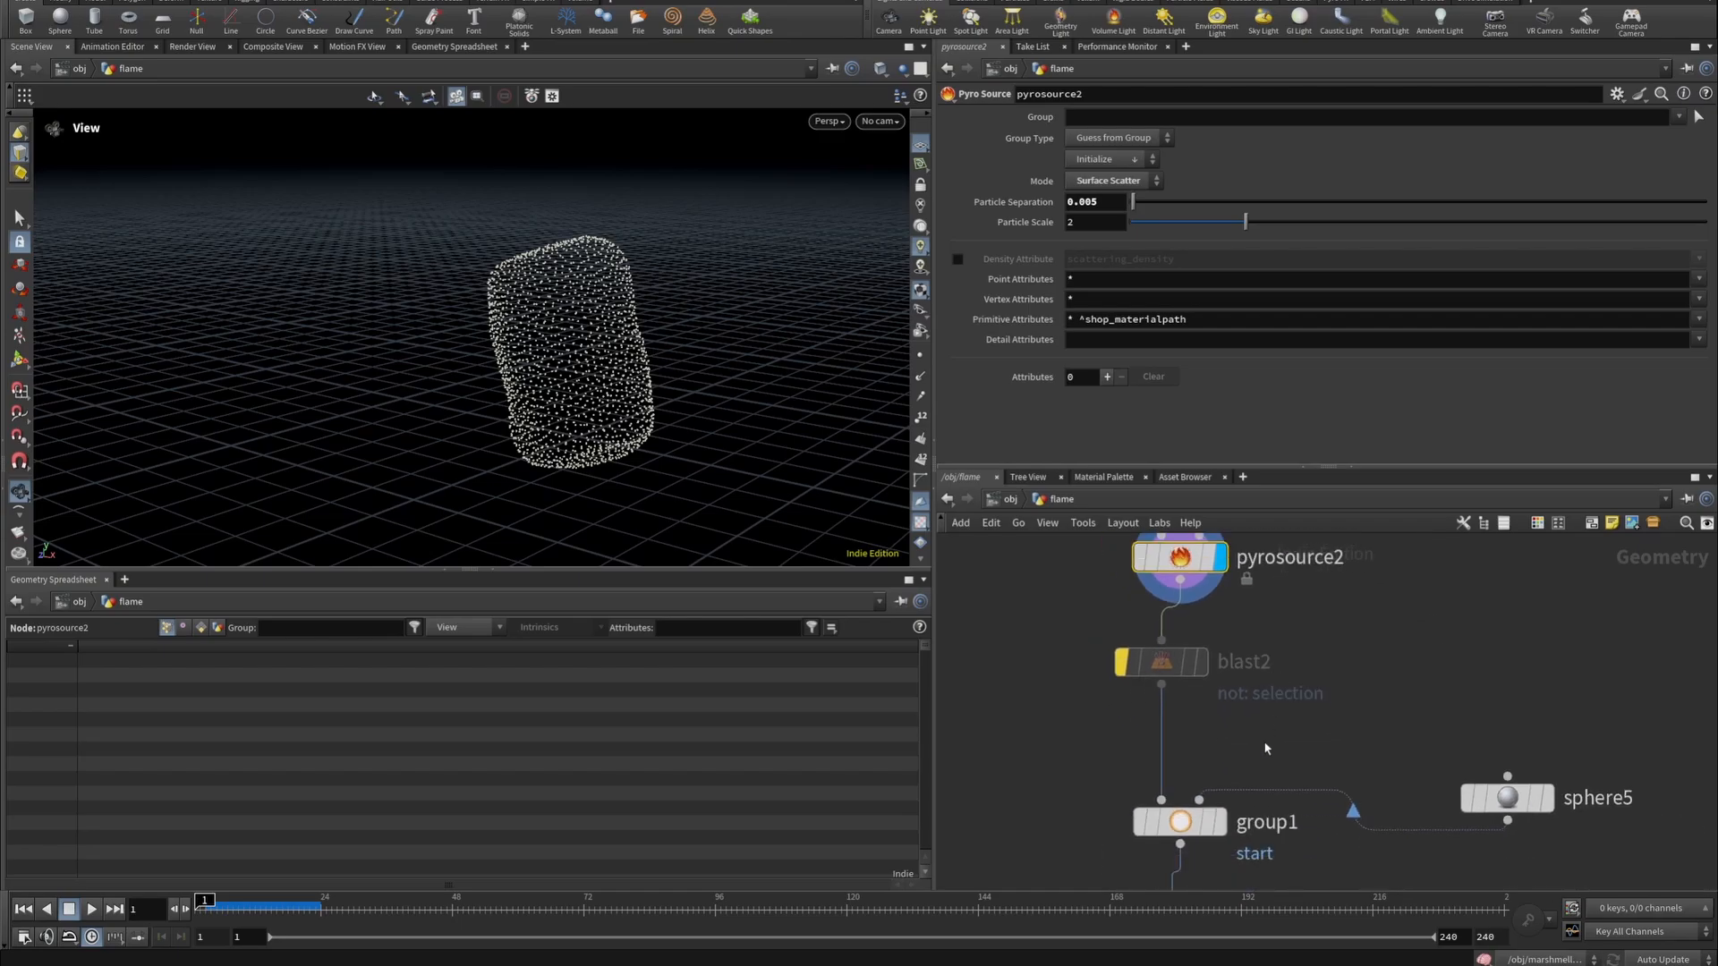
pyautogui.click(1249, 747)
pyautogui.click(1198, 801)
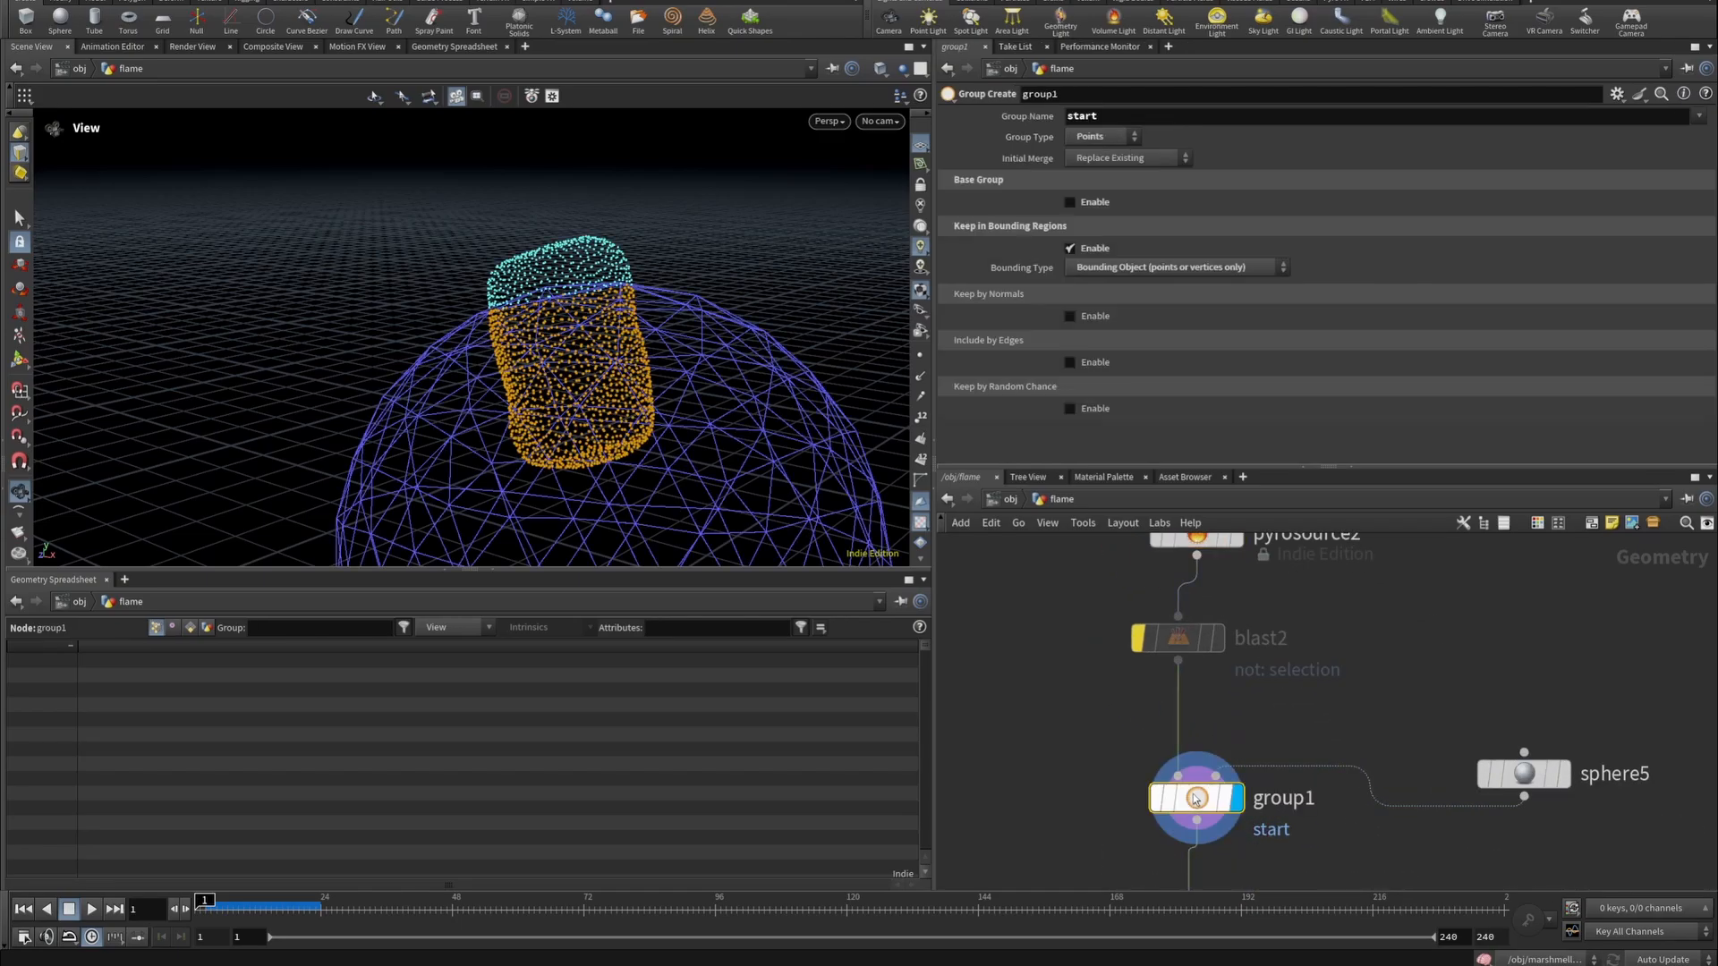
pyautogui.scroll(-4, 1269, 768)
pyautogui.moveTo(1294, 817); pyautogui.dragTo(1307, 697, button='middle')
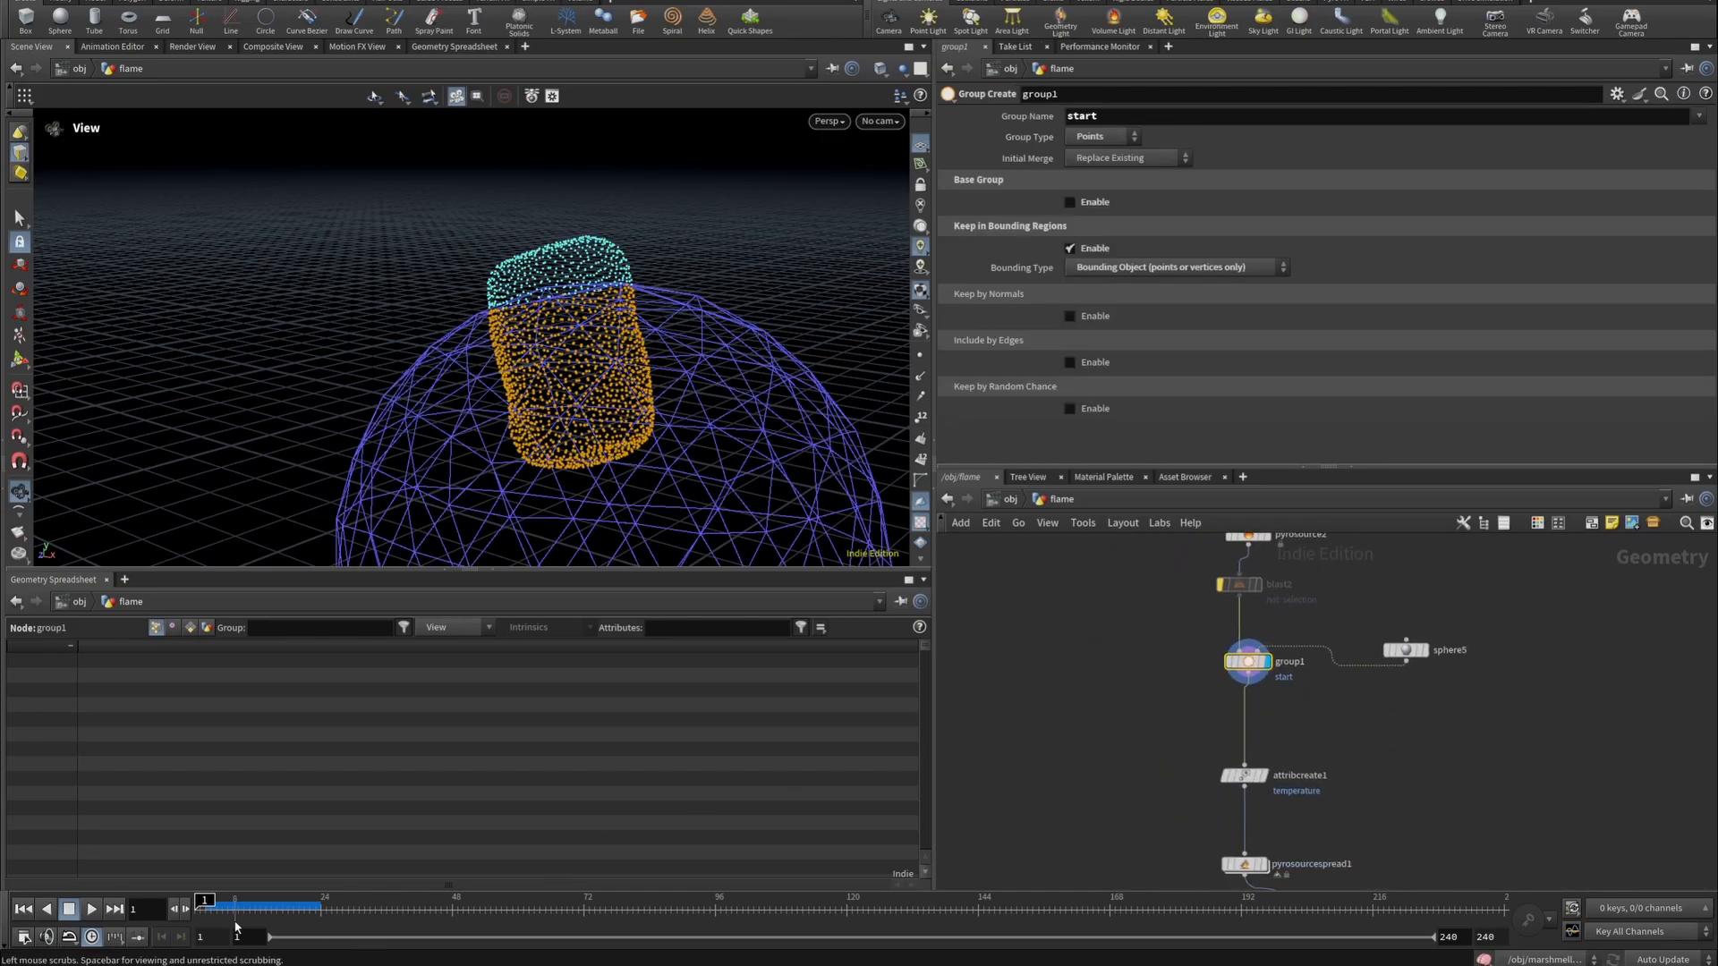
pyautogui.moveTo(205, 902); pyautogui.dragTo(250, 902)
# Display attribcreate1, examine its temperature attribute settings for the start group, and return to frame 1.
pyautogui.scroll(3, 1293, 796)
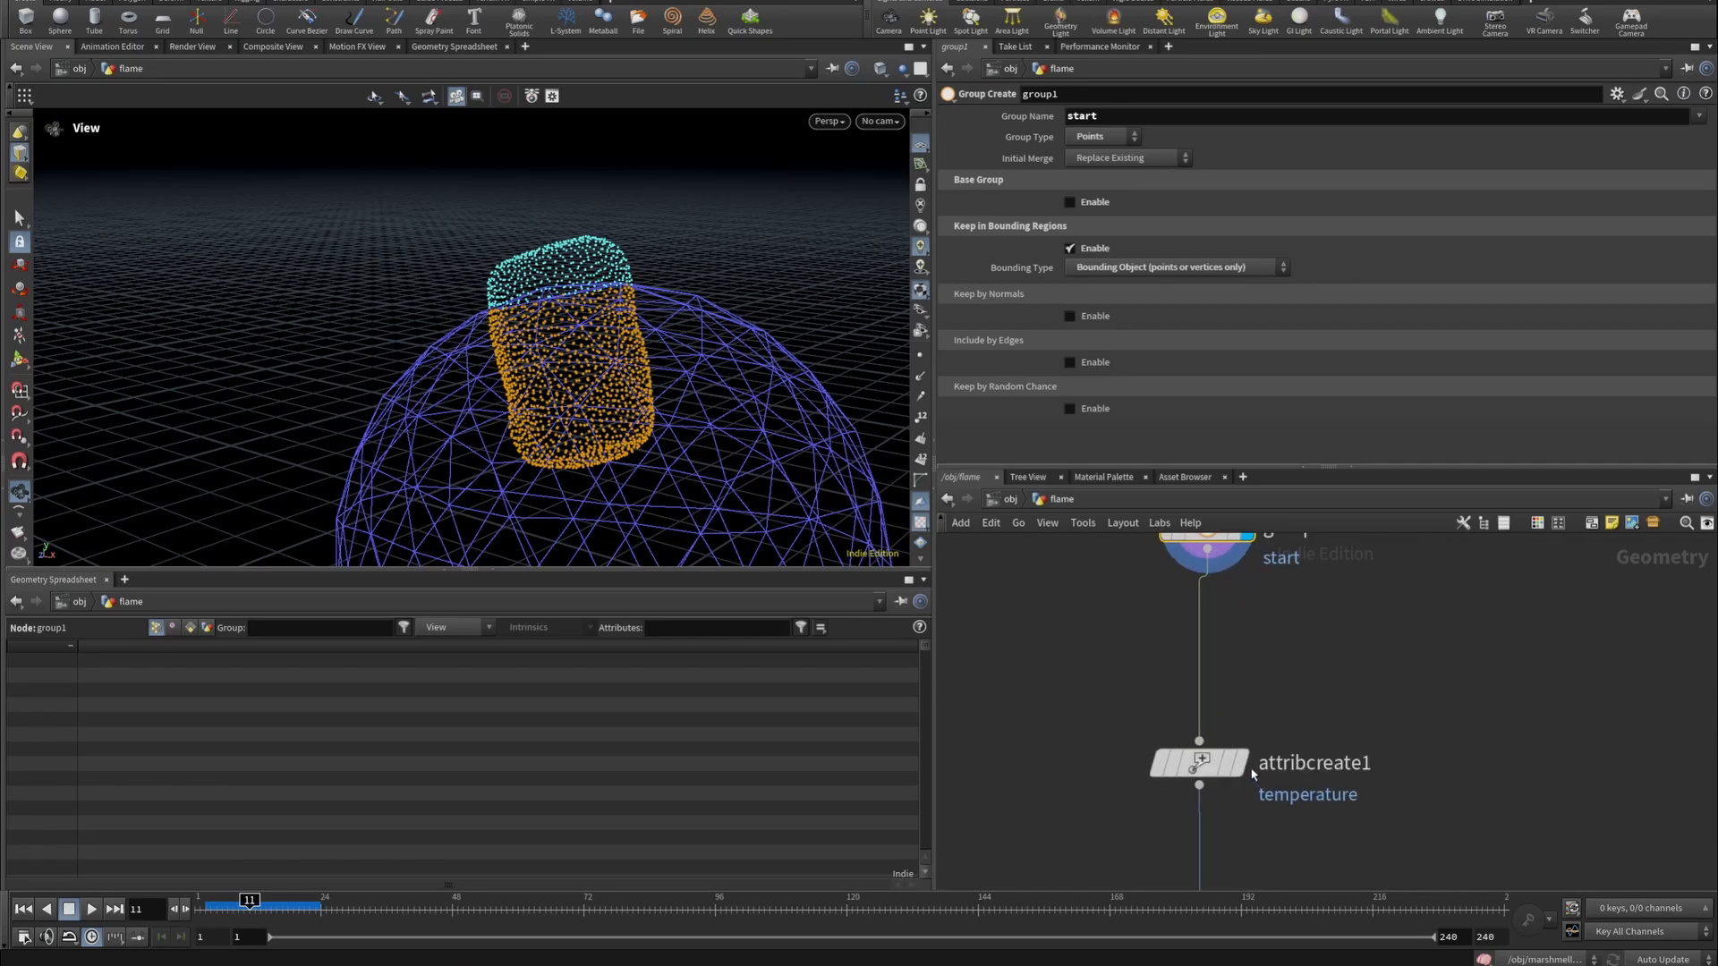
pyautogui.click(1263, 775)
pyautogui.click(1244, 775)
pyautogui.moveTo(581, 350)
pyautogui.mouseDown()
pyautogui.moveTo(583, 399)
pyautogui.moveTo(572, 360)
pyautogui.mouseUp()
pyautogui.scroll(-4, 1334, 765)
pyautogui.moveTo(1341, 809); pyautogui.dragTo(1353, 655, button='middle')
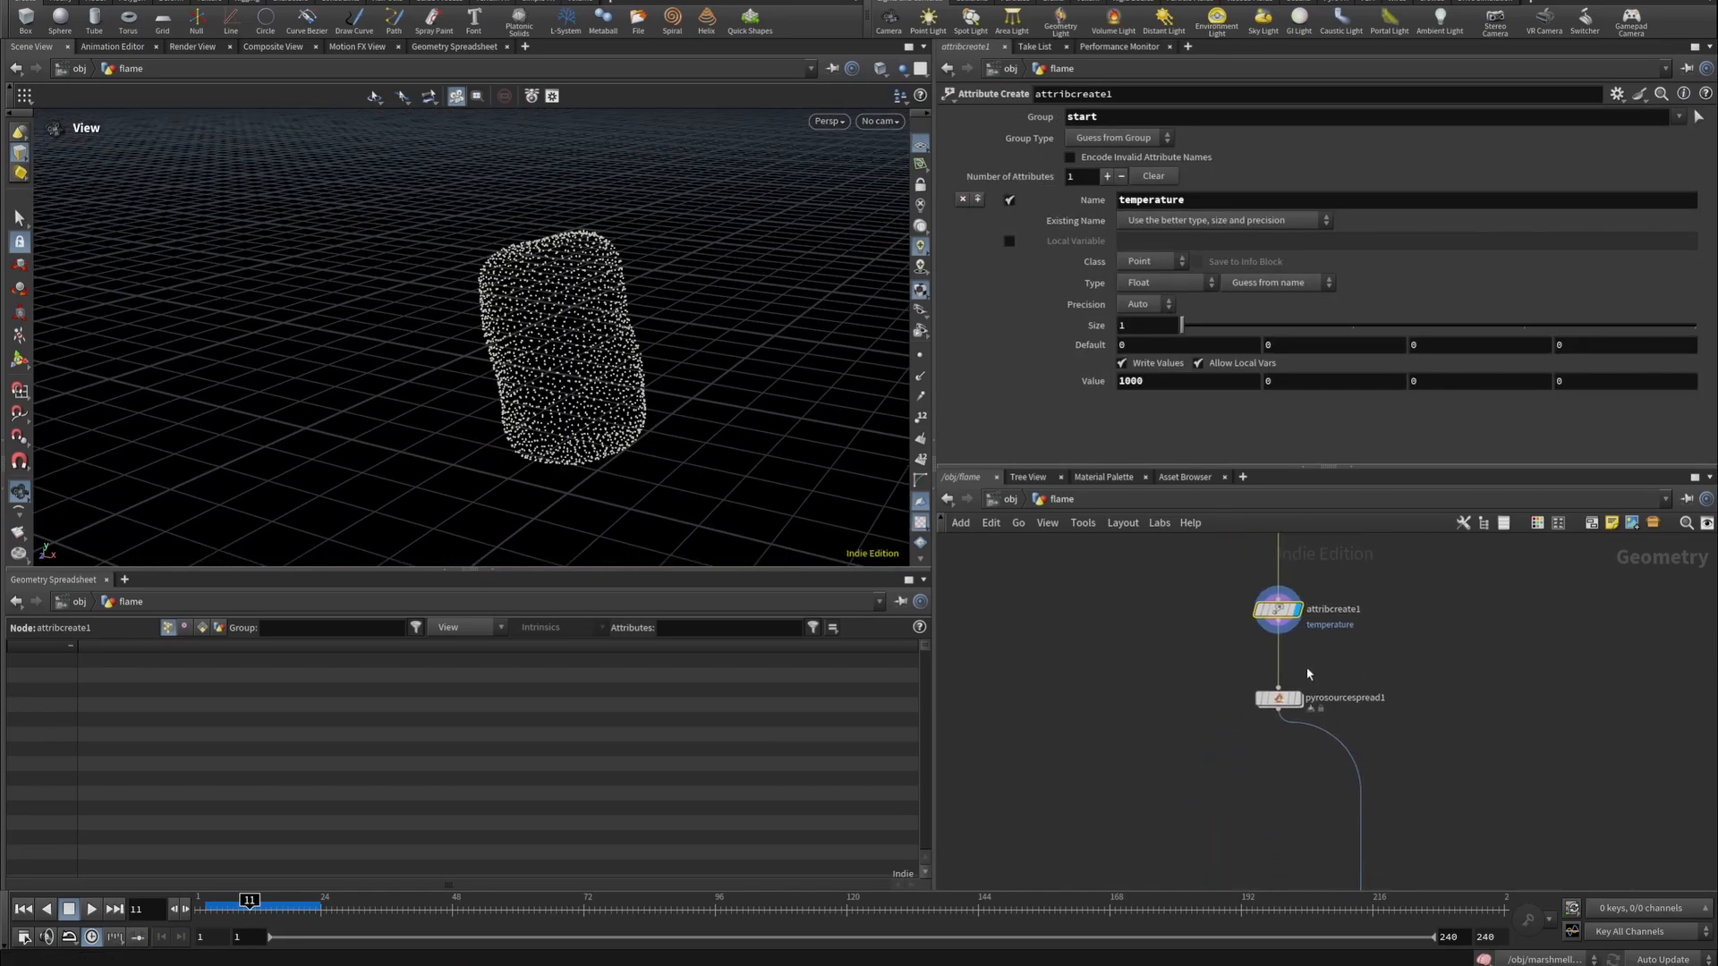
pyautogui.scroll(3, 1307, 673)
pyautogui.click(23, 909)
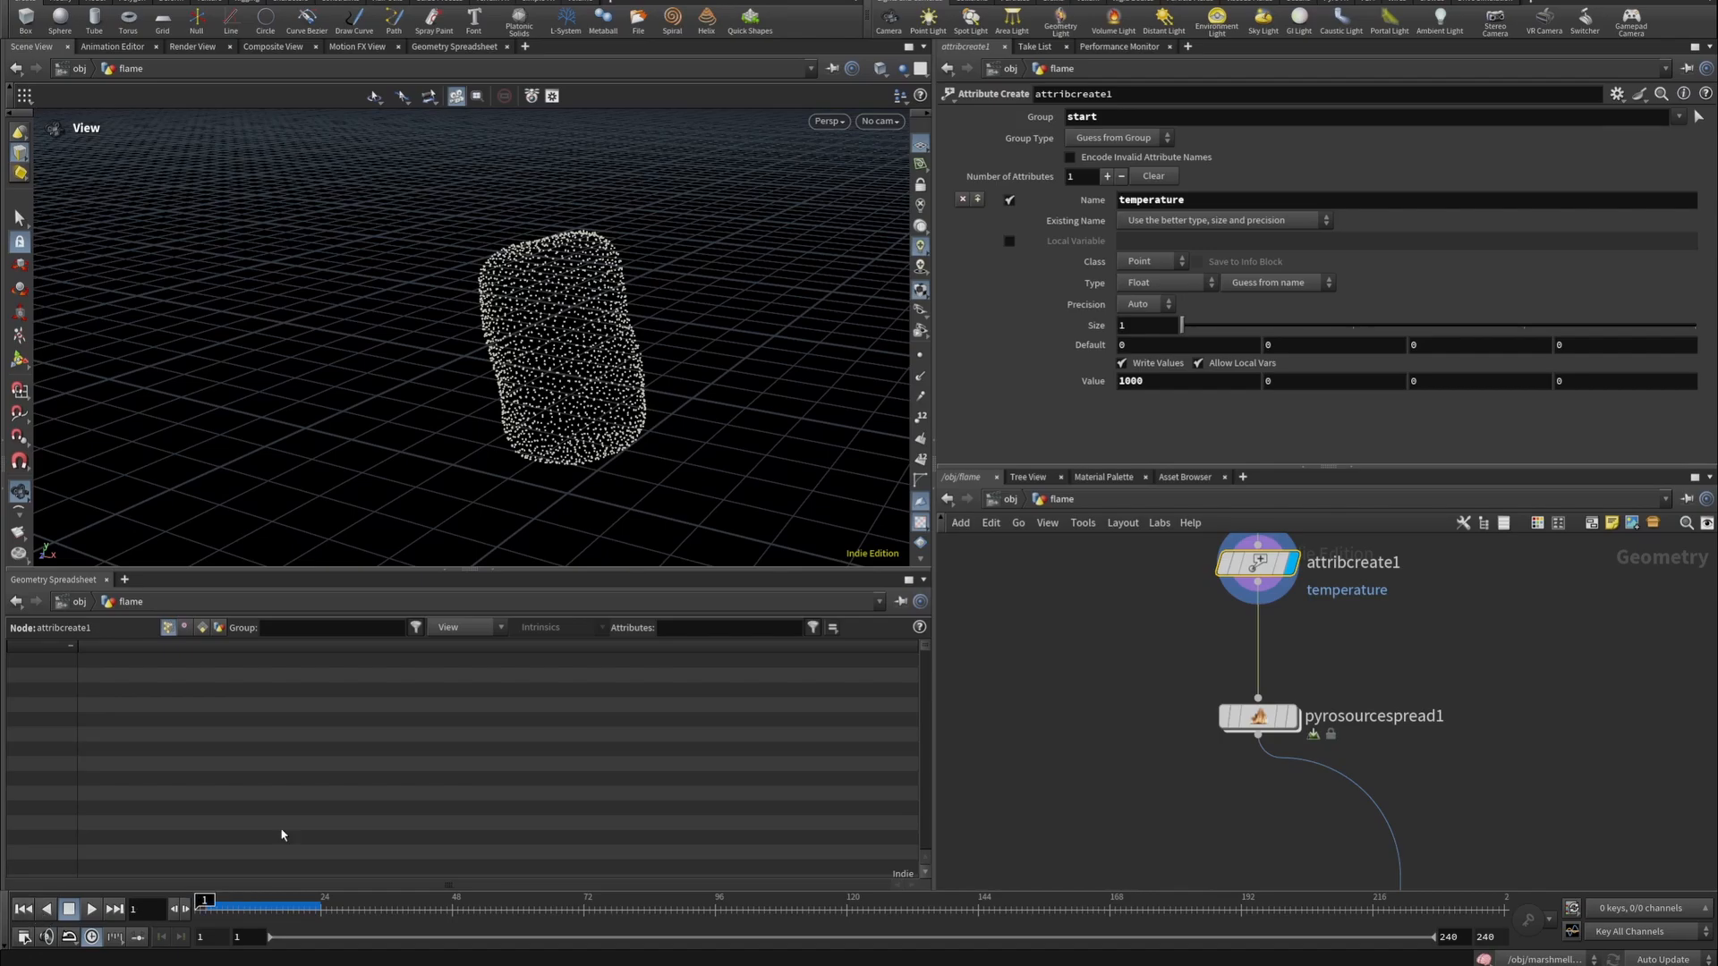
# Select pyrosolver5 and examine its Shape settings and exported output fields.
pyautogui.scroll(-5, 1459, 601)
pyautogui.moveTo(1446, 837); pyautogui.dragTo(1208, 615, button='middle')
pyautogui.scroll(3, 1220, 566)
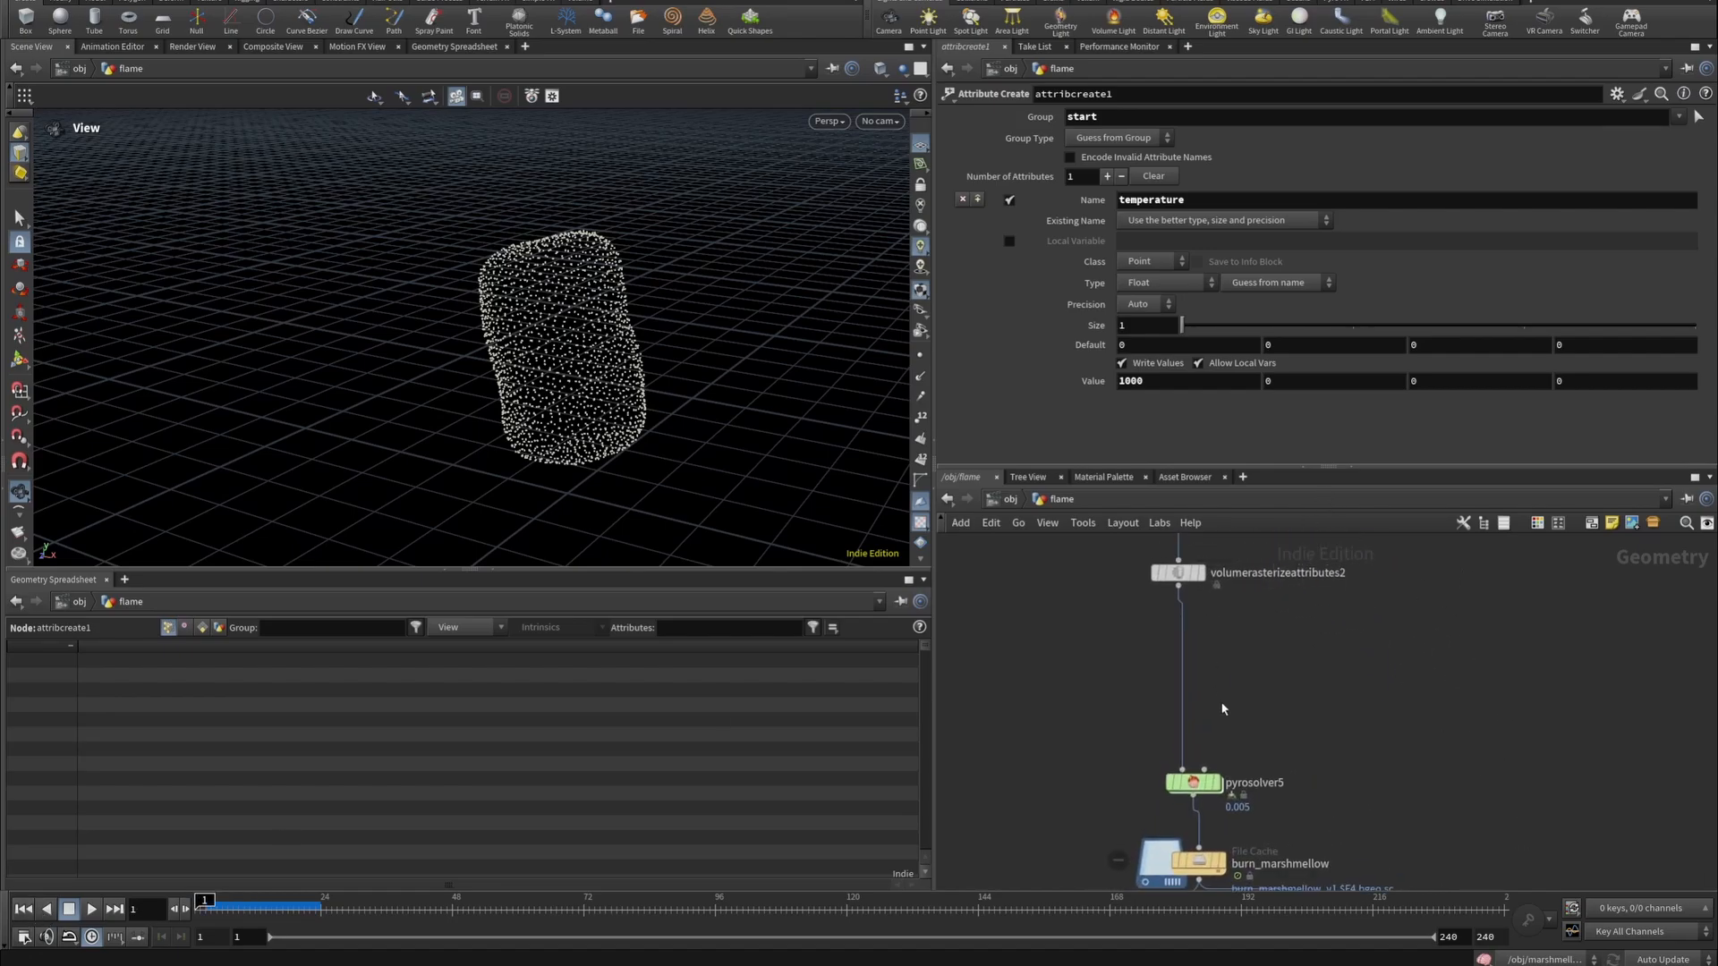
pyautogui.click(1193, 782)
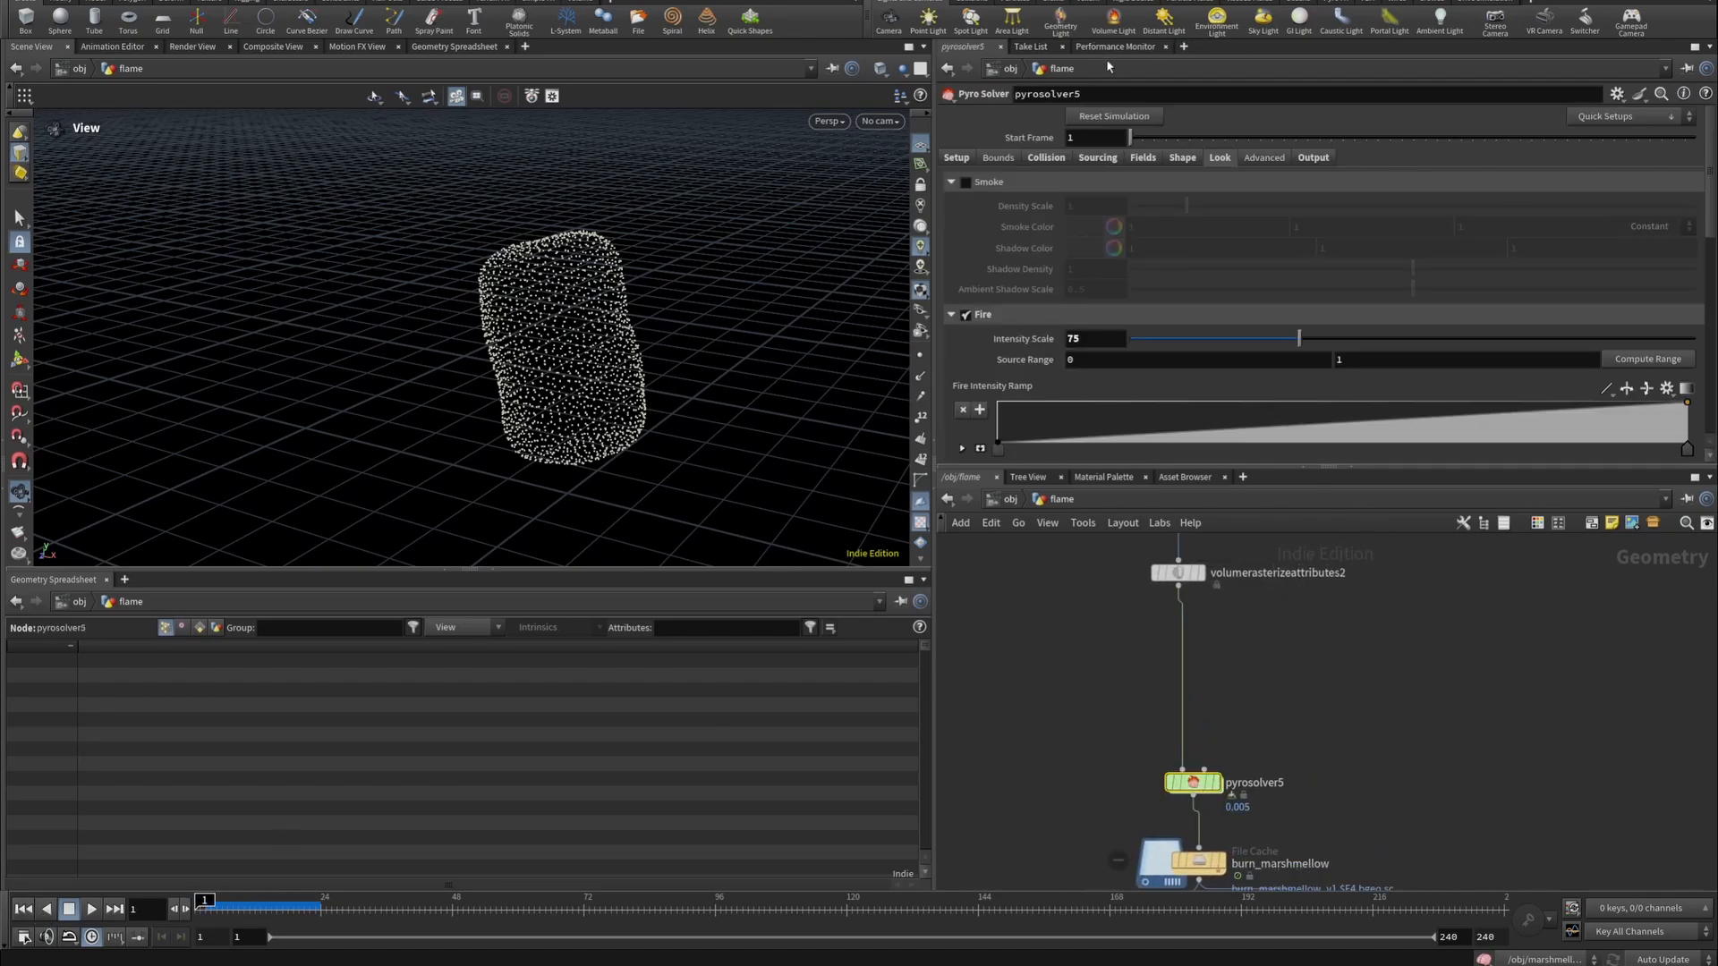
pyautogui.click(1179, 160)
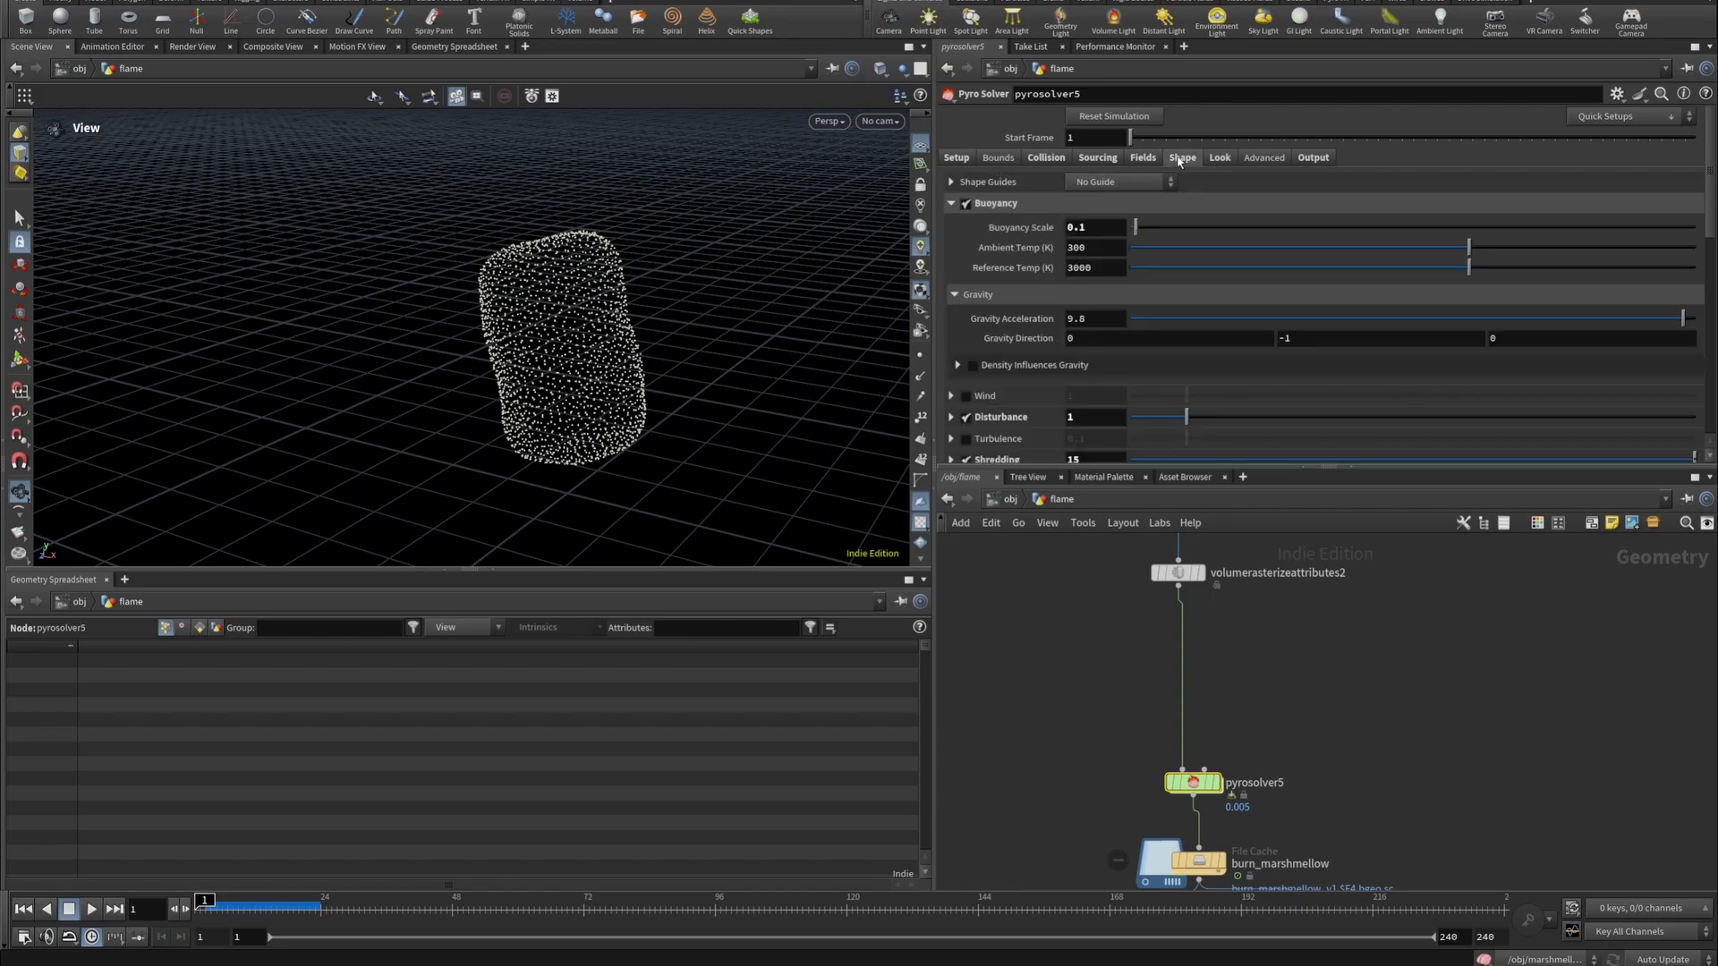
pyautogui.scroll(-4, 1047, 338)
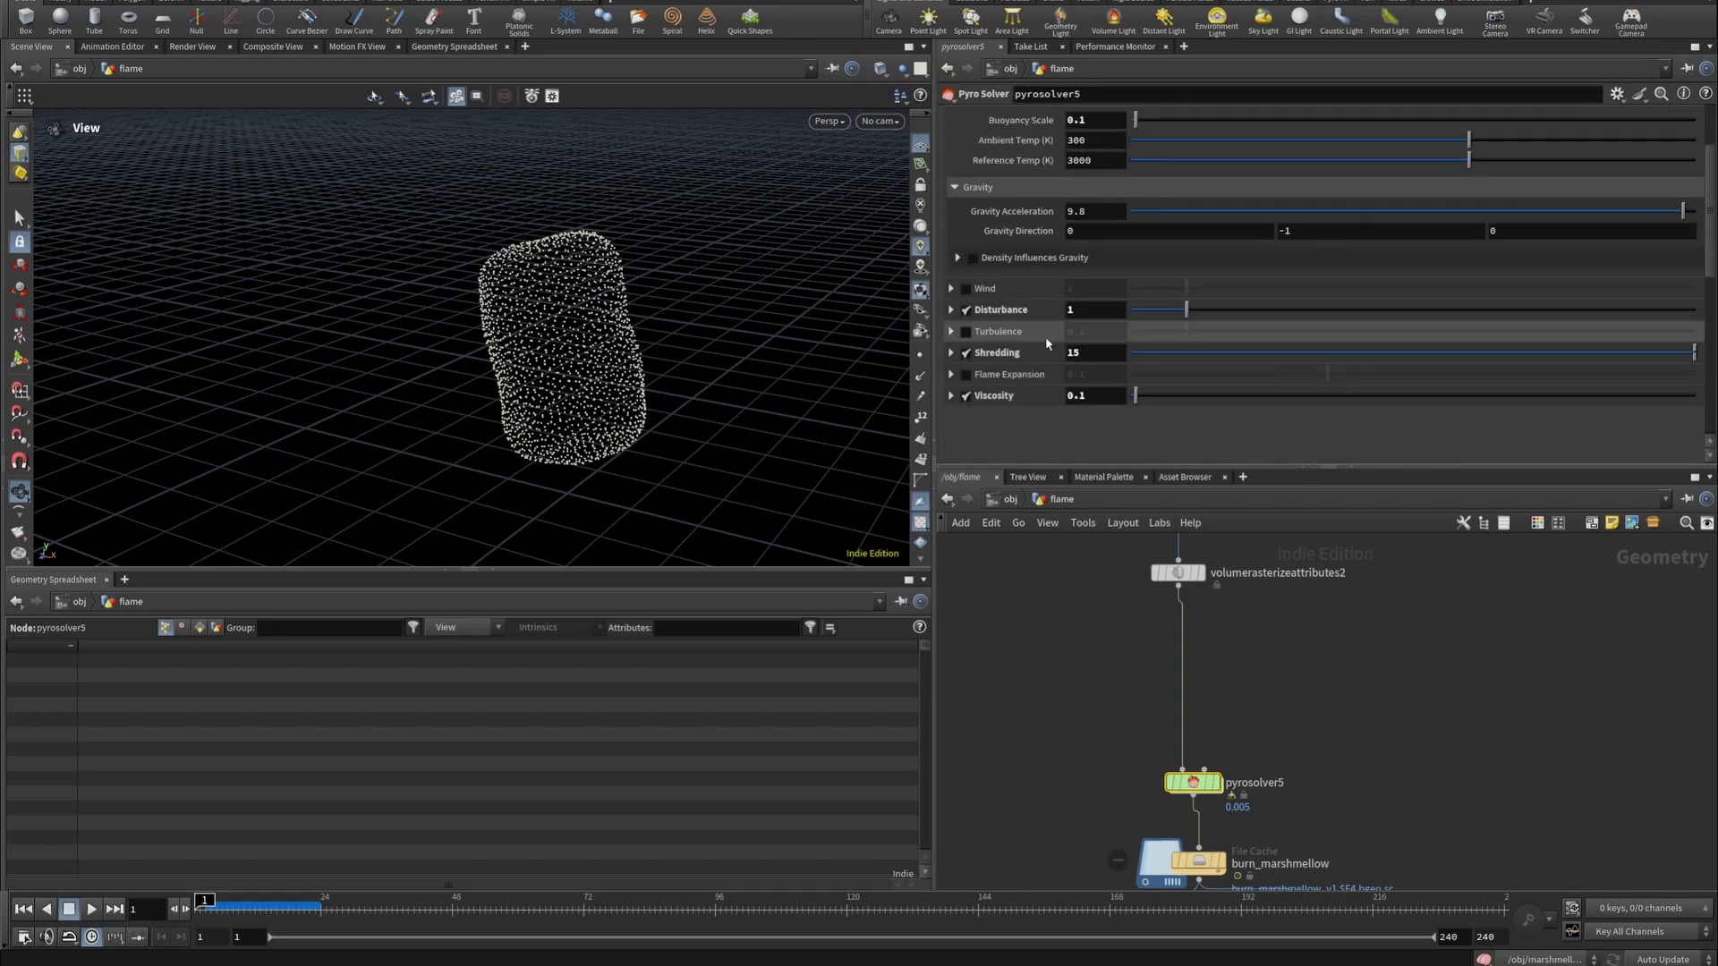
pyautogui.scroll(4, 1046, 338)
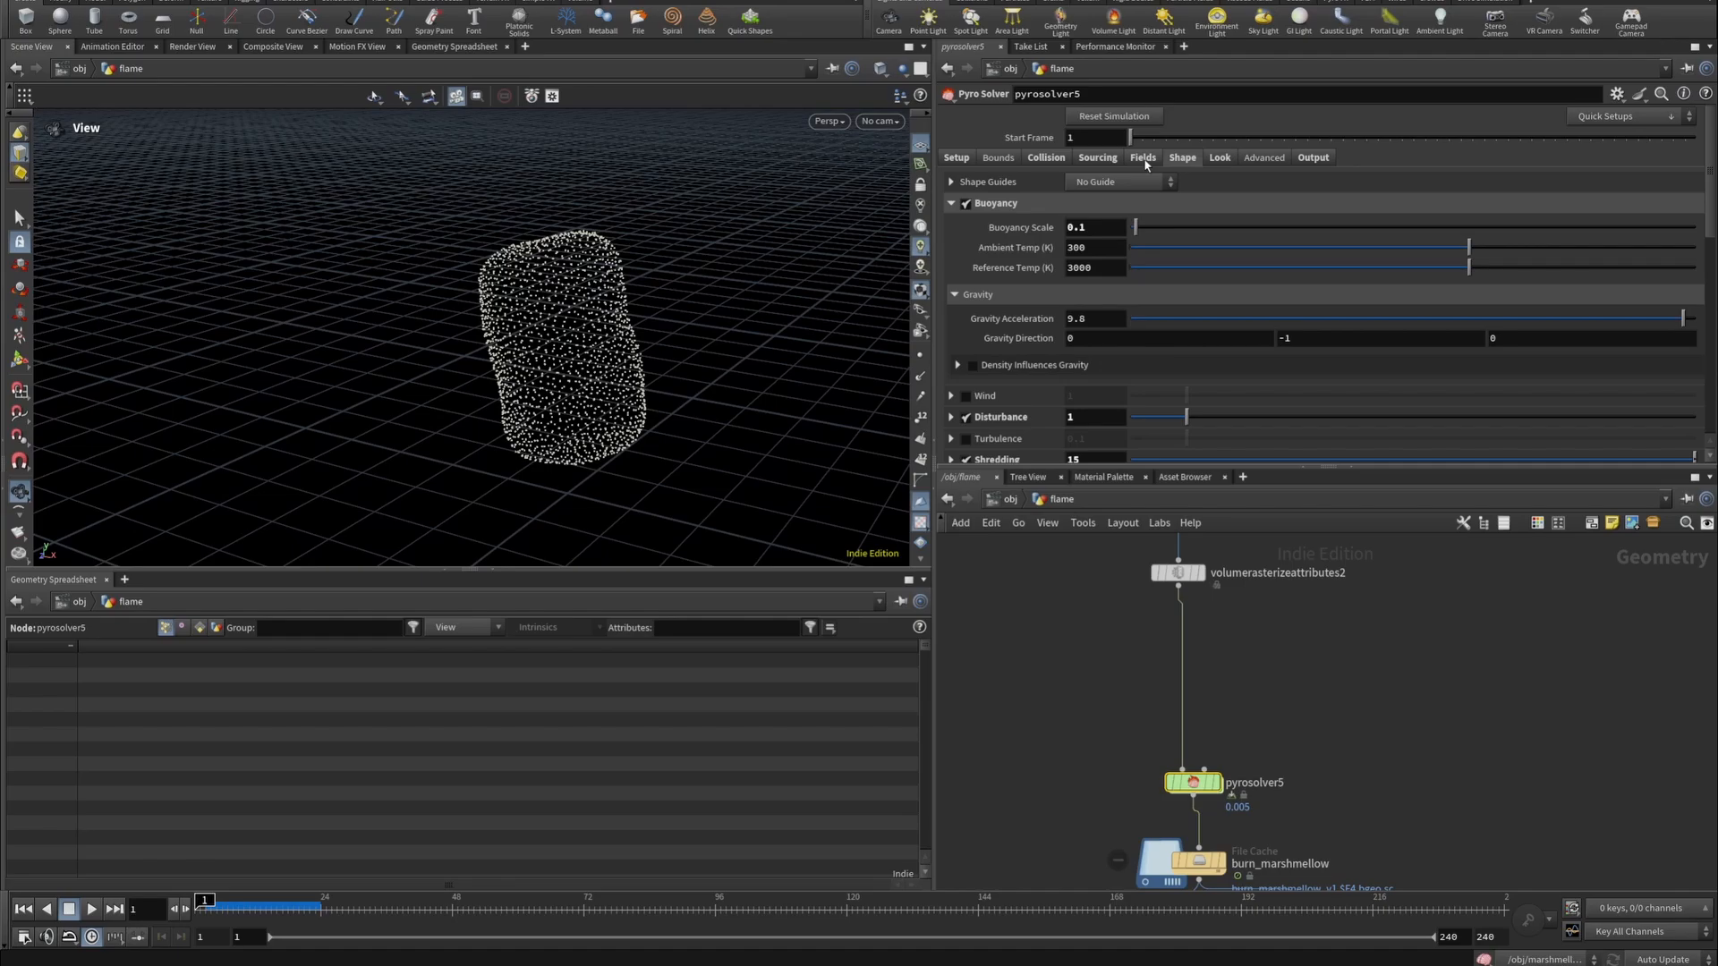
pyautogui.click(1315, 158)
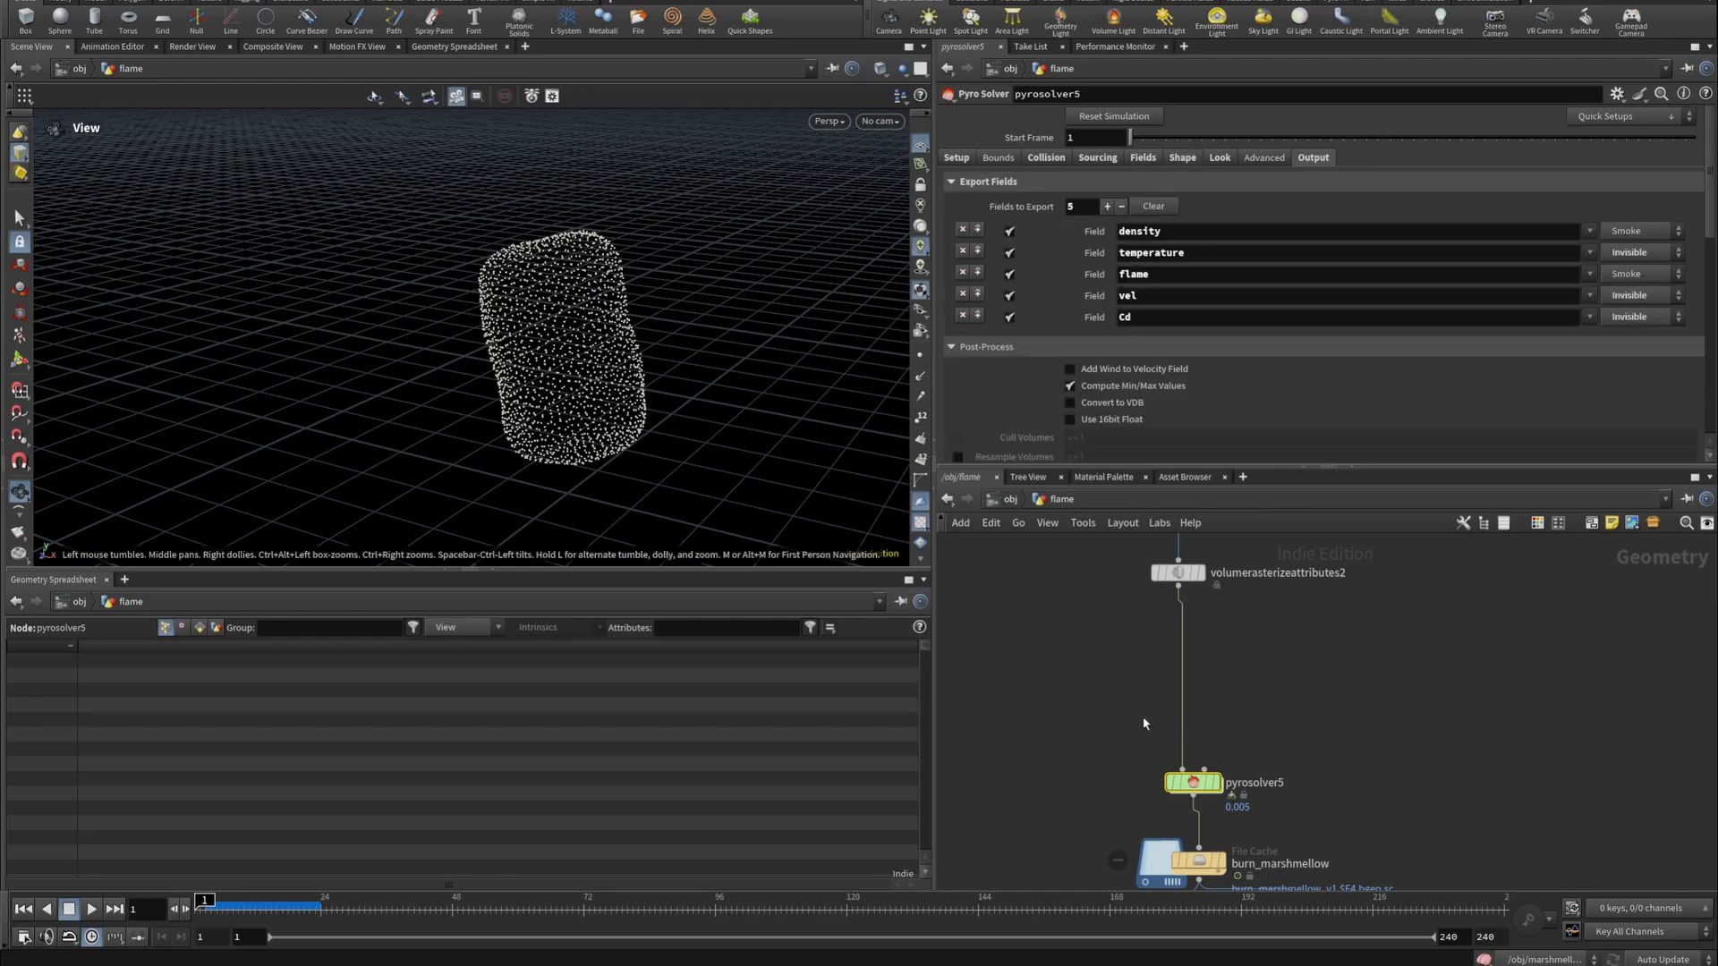
# Display the burn_marshmellow file cache and inspect the cached flame at frame 19 from another angle.
pyautogui.moveTo(1143, 714); pyautogui.dragTo(1125, 680, button='middle')
pyautogui.moveTo(1369, 785); pyautogui.dragTo(1373, 592, button='middle')
pyautogui.scroll(1, 1373, 590)
pyautogui.scroll(2, 1181, 656)
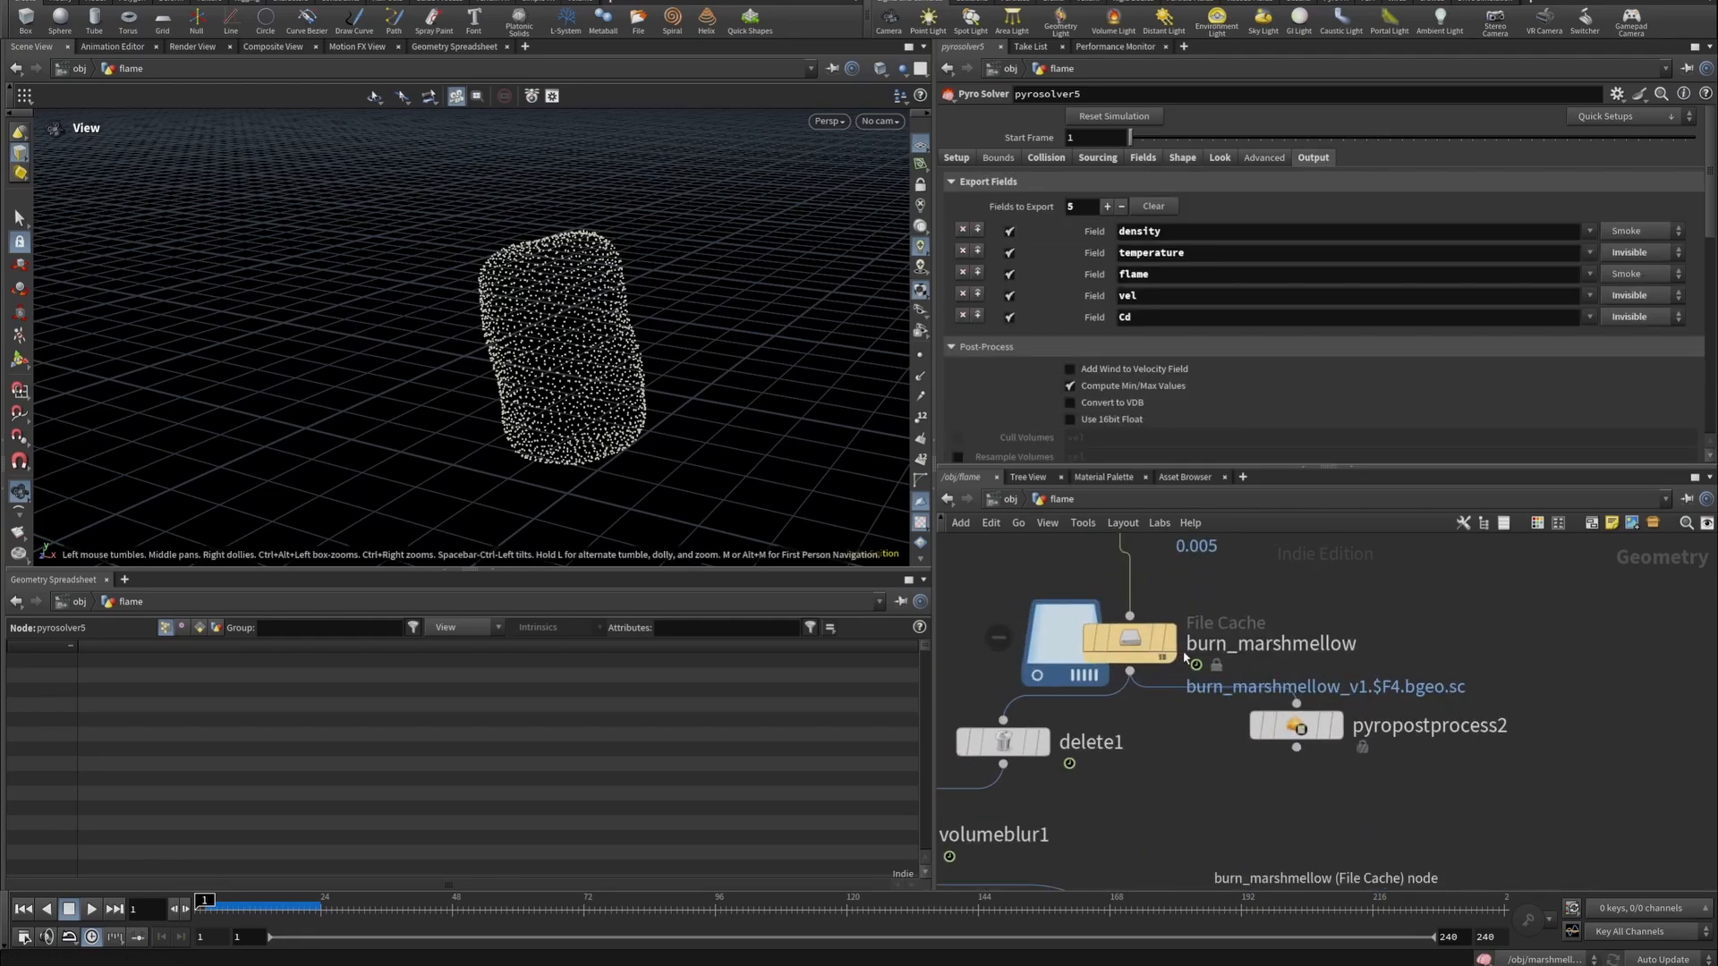
pyautogui.click(1168, 640)
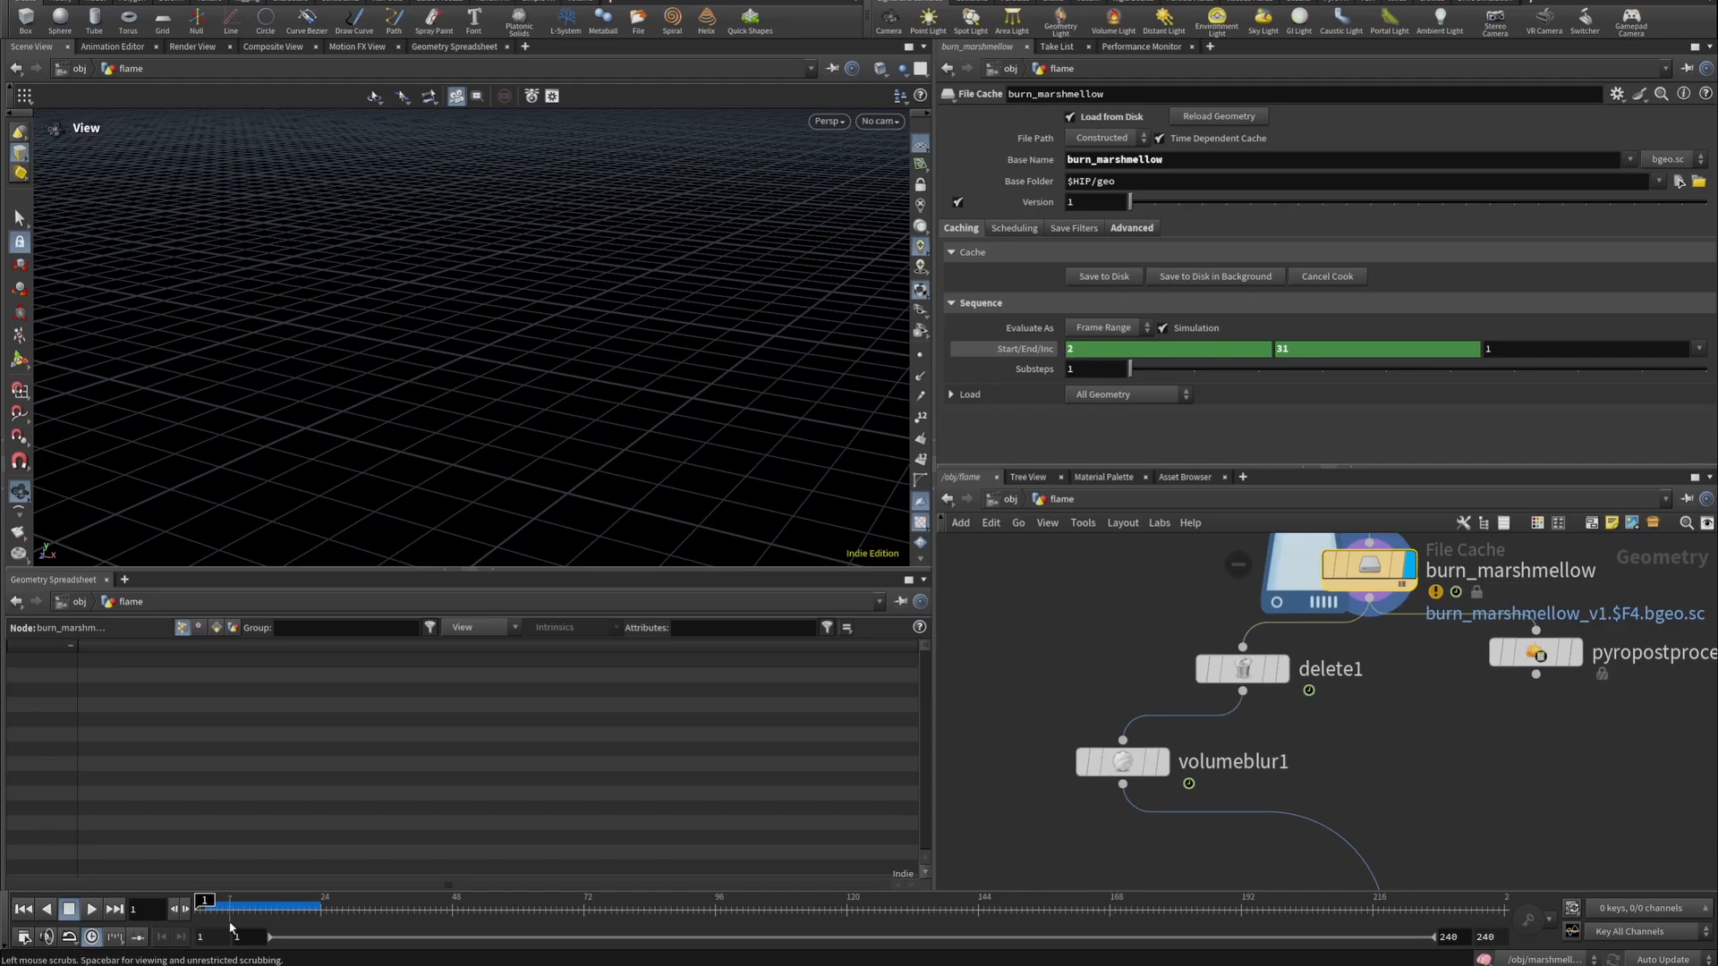
pyautogui.moveTo(251, 905); pyautogui.dragTo(287, 903)
pyautogui.scroll(-3, 341, 310)
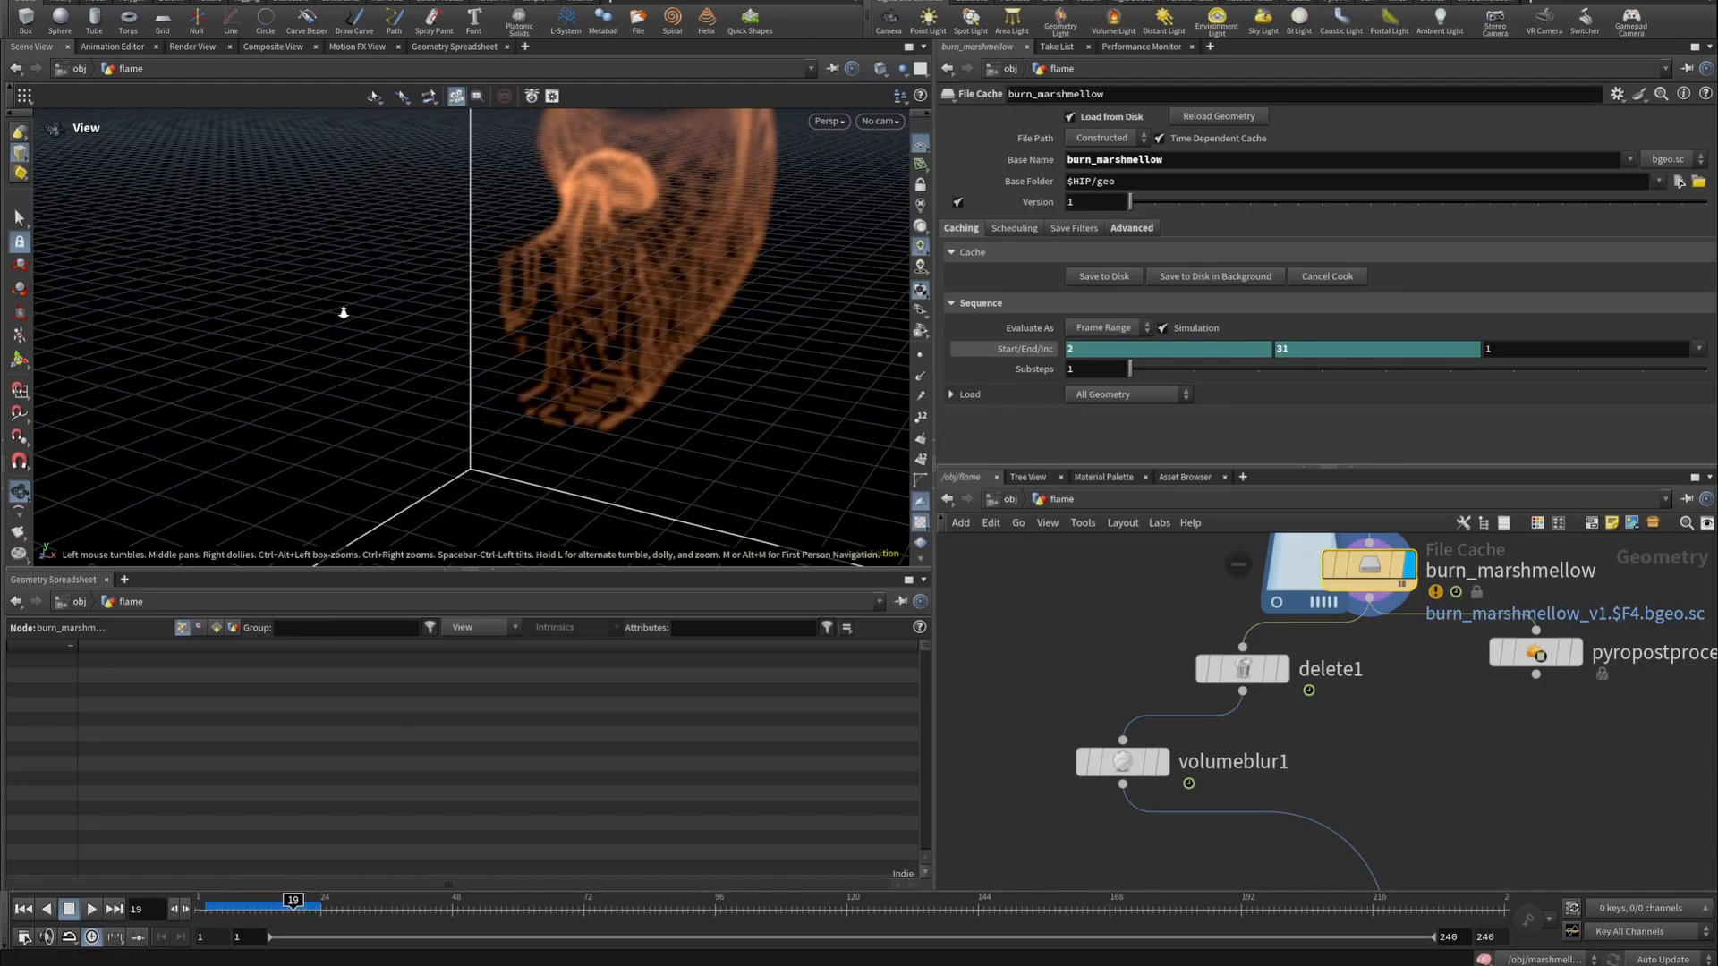
pyautogui.moveTo(341, 311); pyautogui.dragTo(820, 289)
pyautogui.scroll(2, 820, 289)
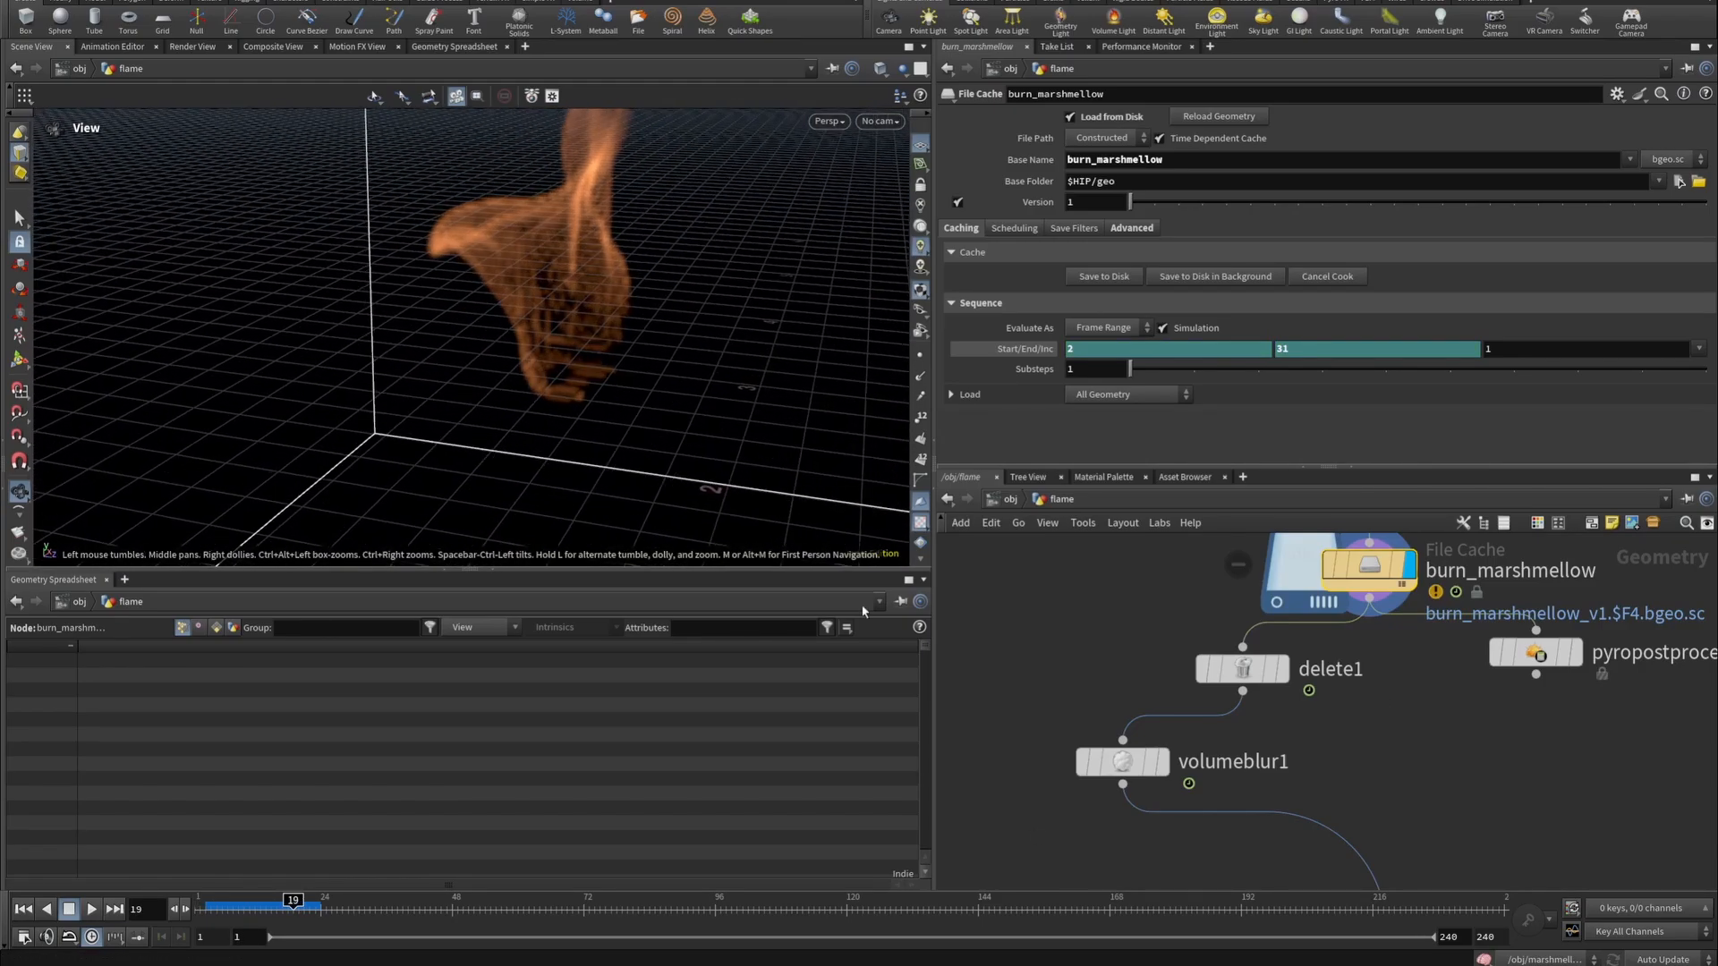
# Select volumeblur1 and inspect the flame from several angles.
pyautogui.click(1123, 767)
pyautogui.scroll(-2, 411, 250)
pyautogui.moveTo(607, 280); pyautogui.dragTo(552, 337, button='middle')
pyautogui.moveTo(552, 338); pyautogui.dragTo(591, 282)
pyautogui.scroll(-3, 1324, 665)
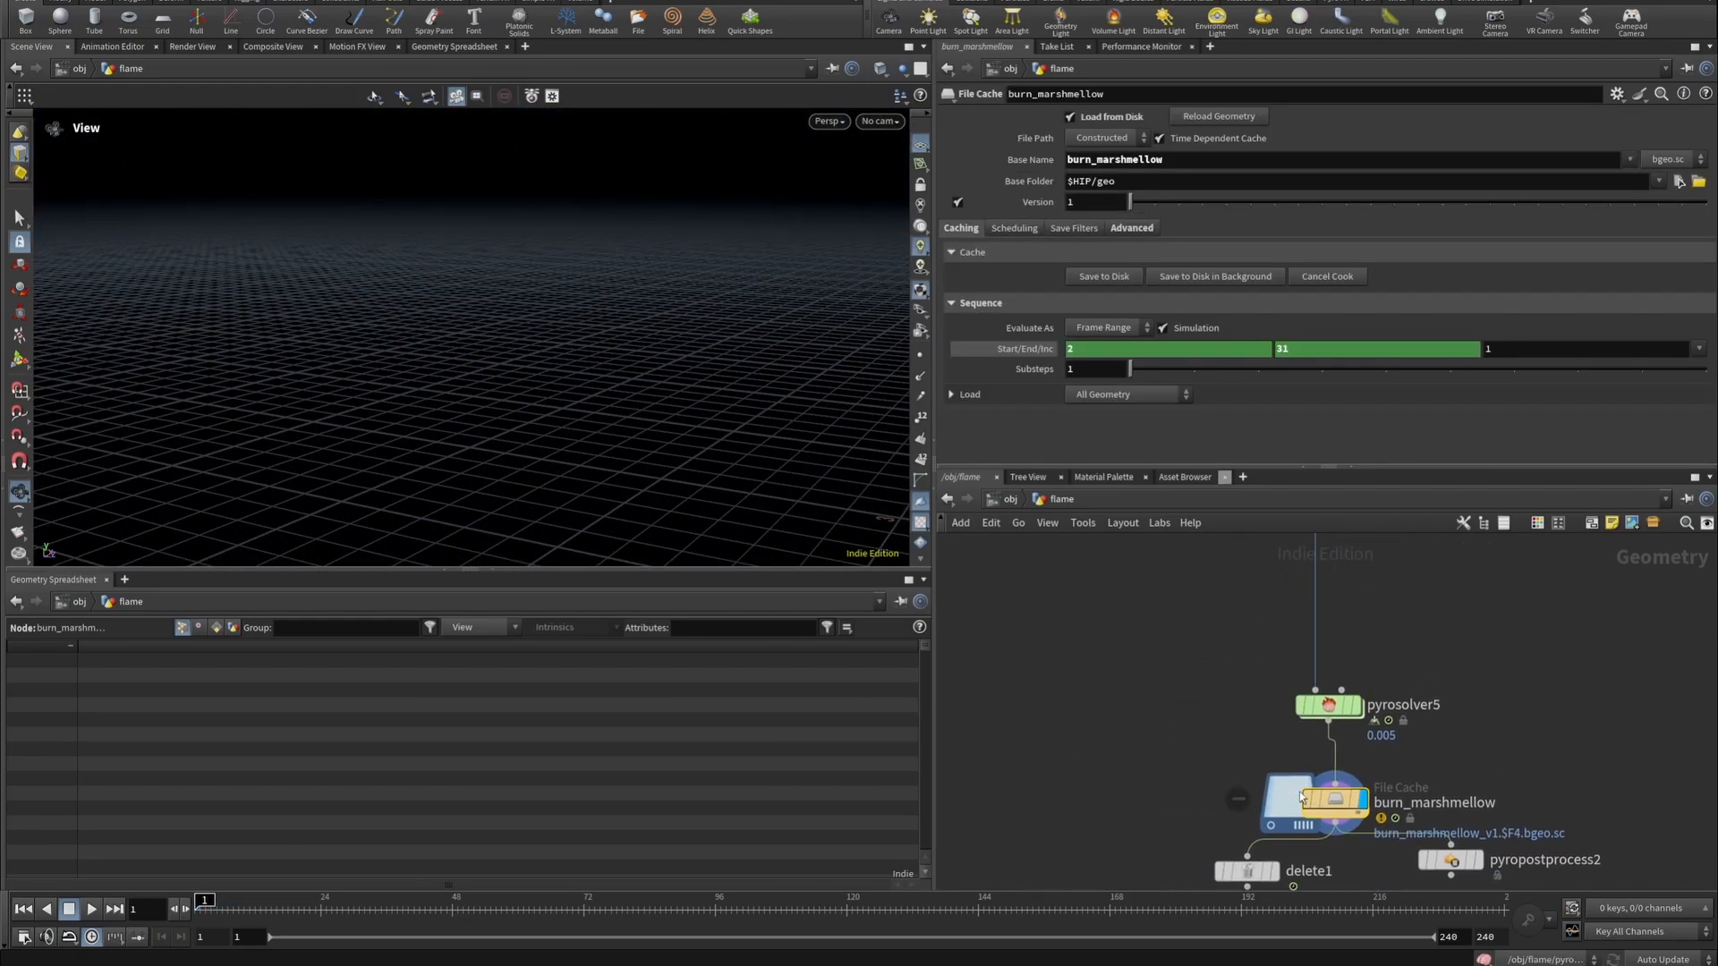
# Display pyrosolver5, examine its fire intensity and color ramps, and redisplay the burn_marshmellow cache at frame 26.
pyautogui.scroll(3, 1299, 792)
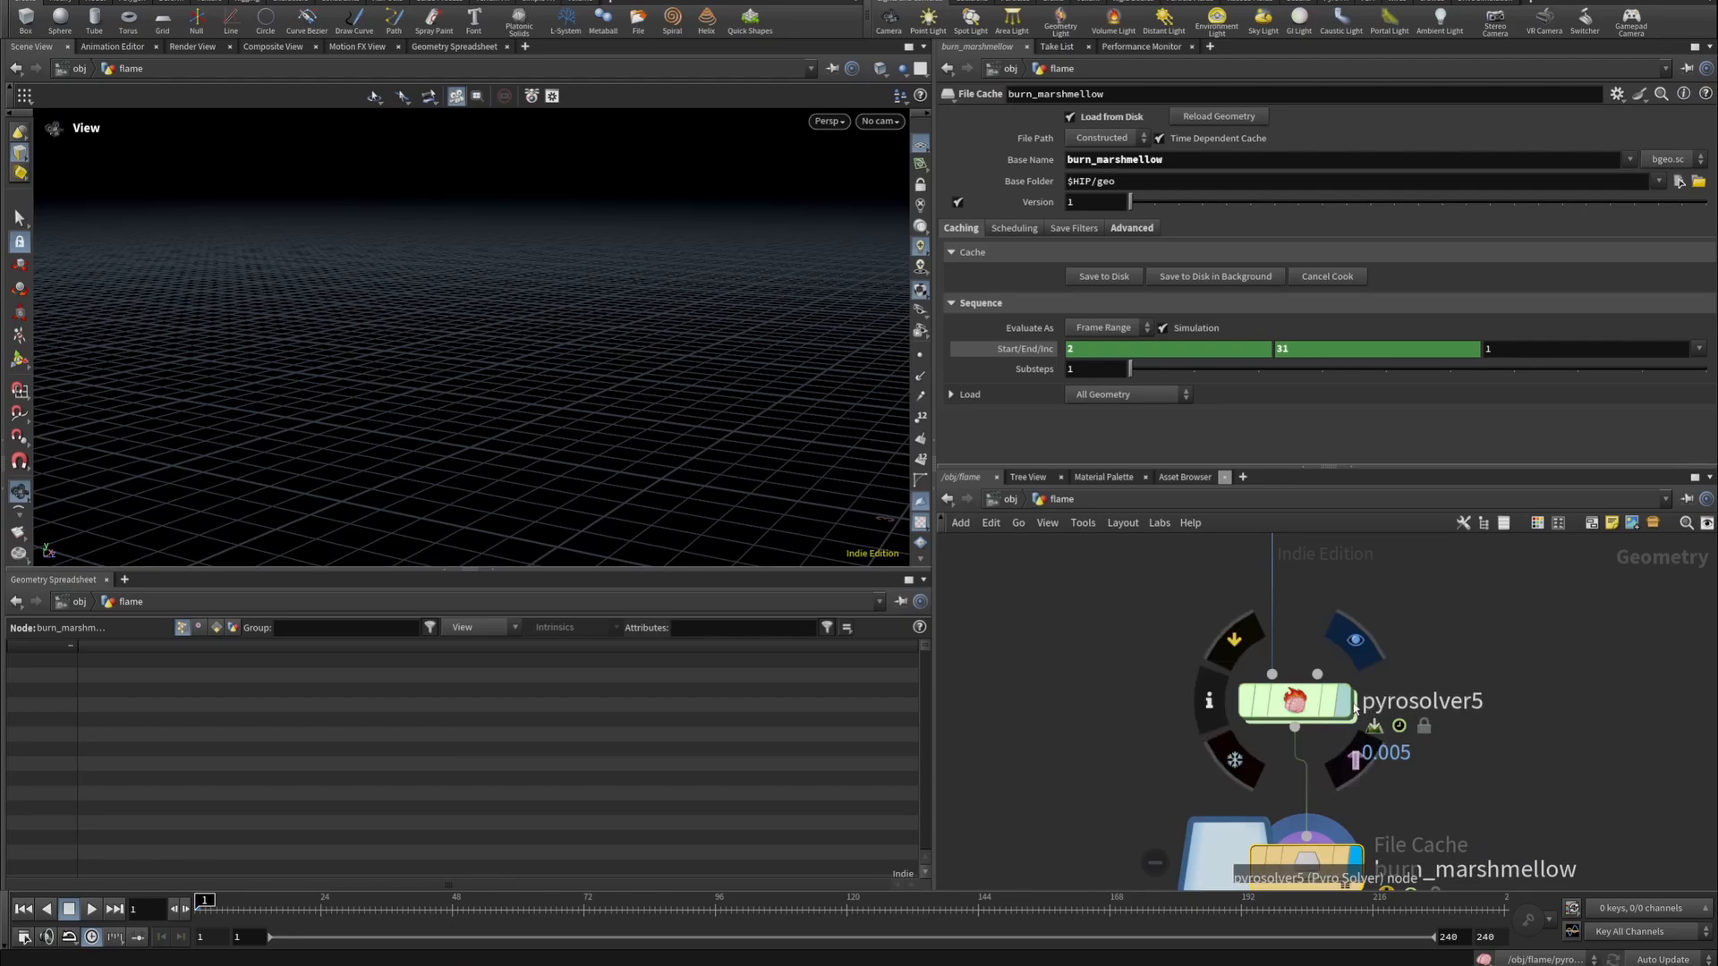
pyautogui.click(1287, 709)
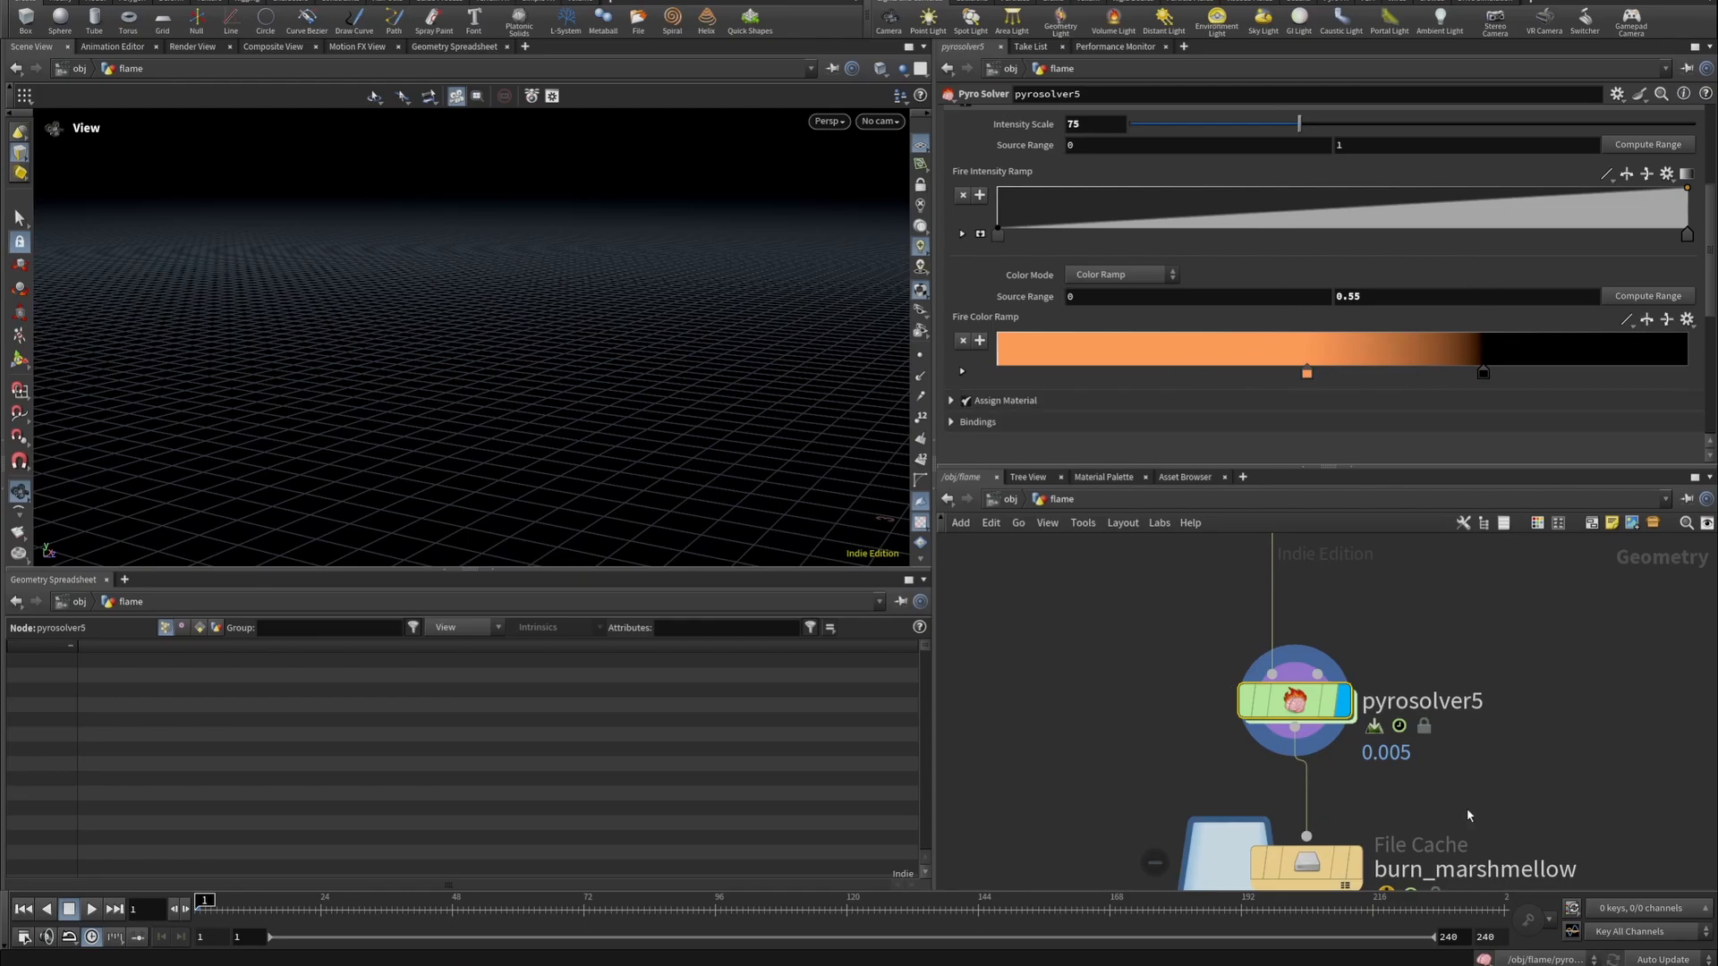
pyautogui.moveTo(1468, 815); pyautogui.dragTo(1490, 715, button='middle')
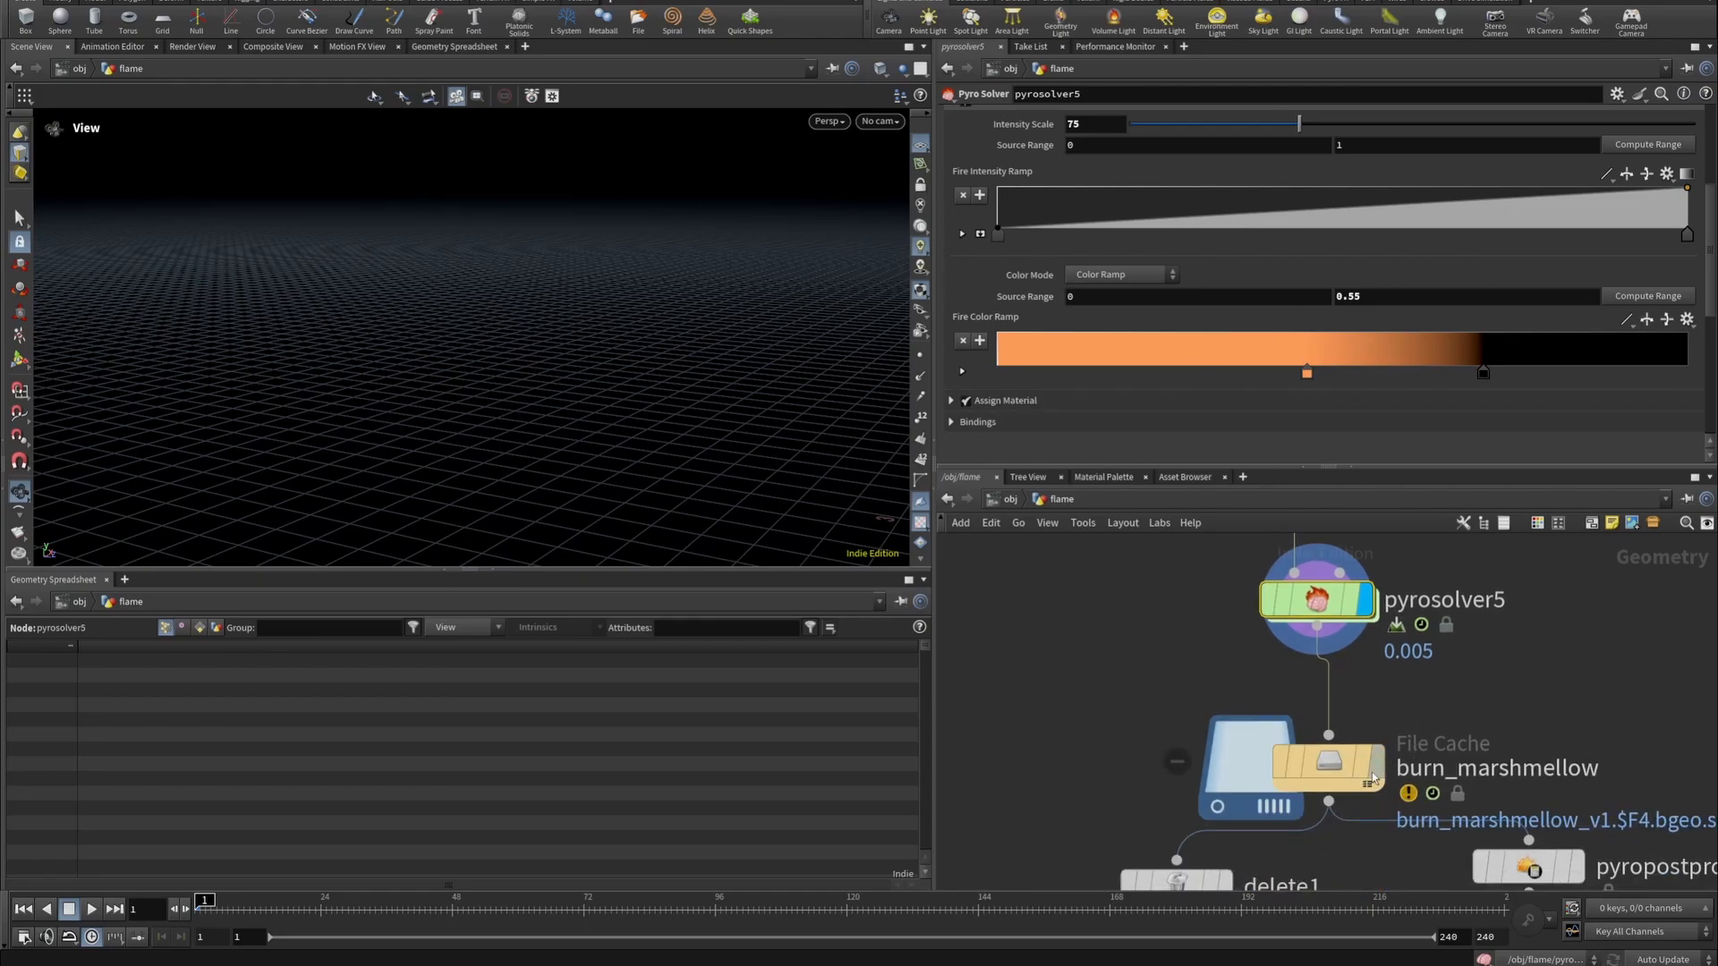
pyautogui.click(1360, 770)
pyautogui.click(372, 909)
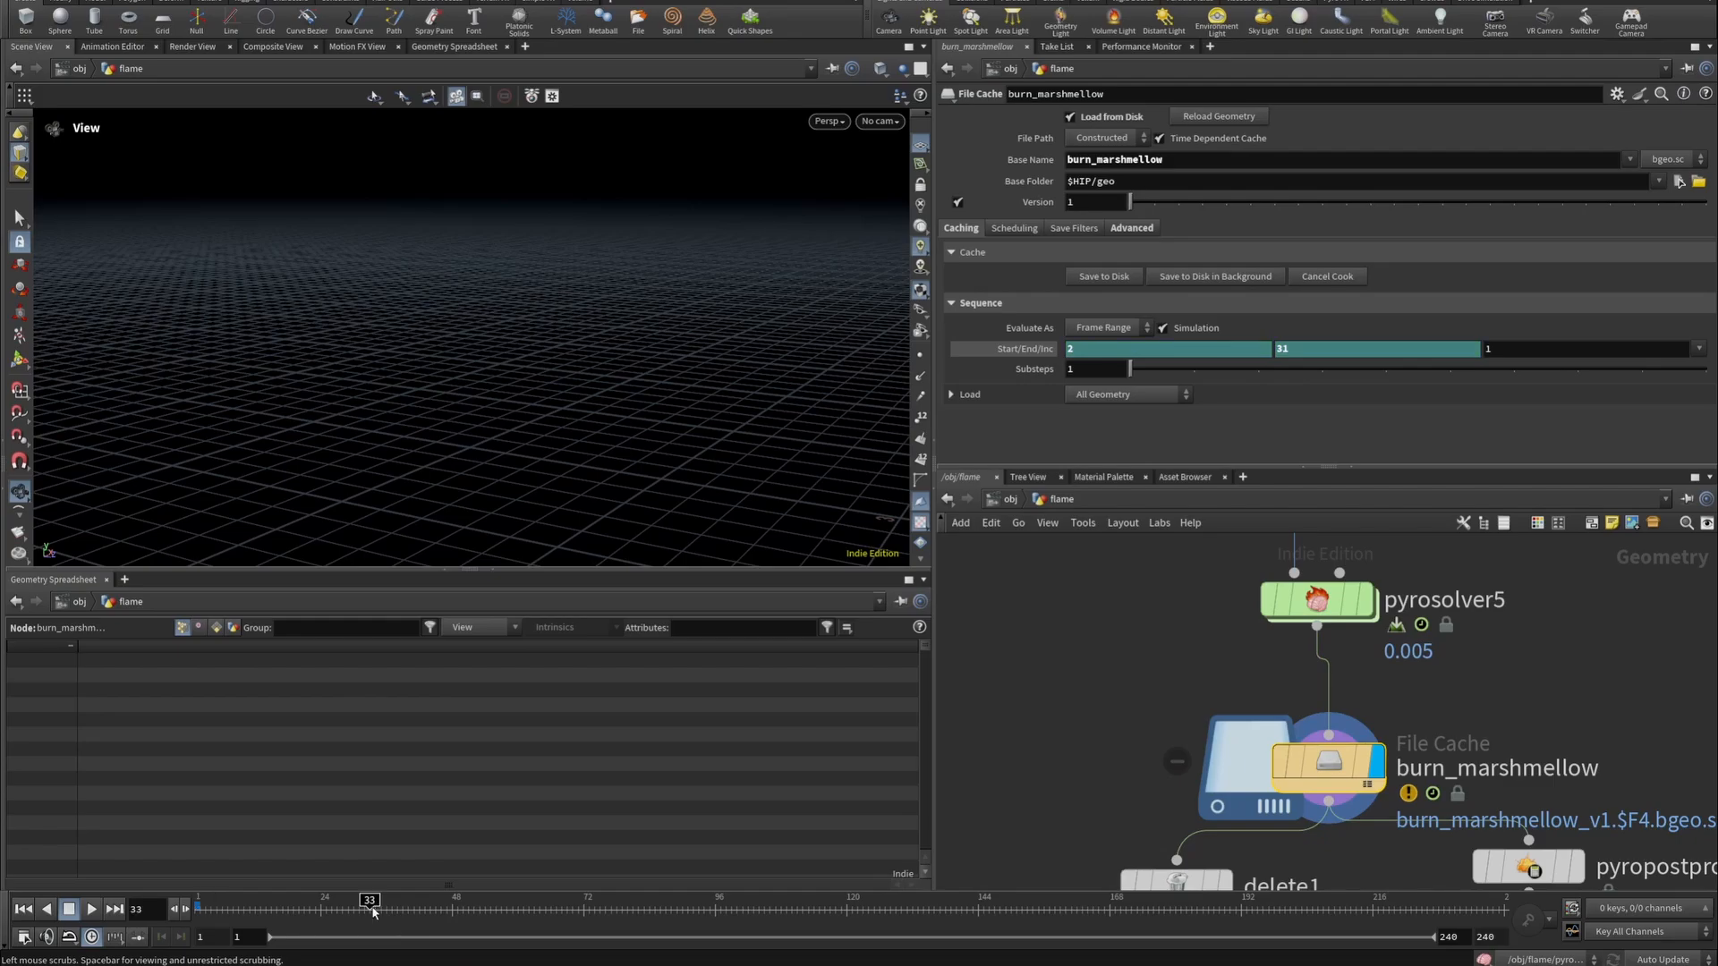
pyautogui.click(339, 909)
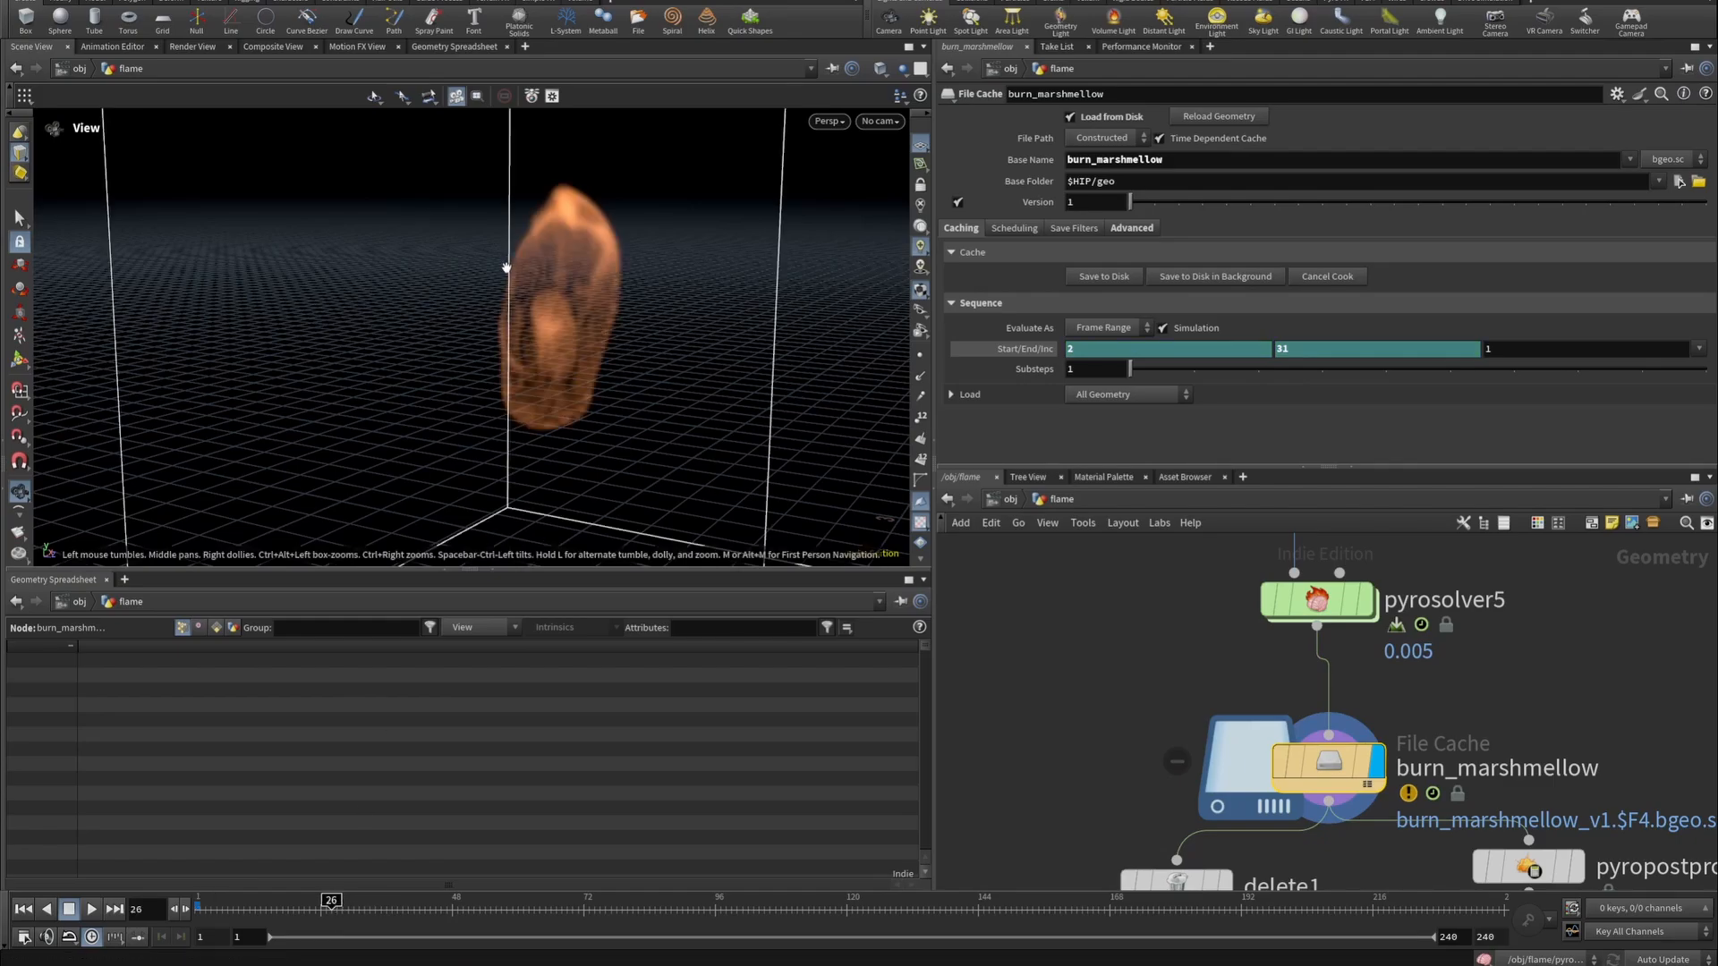
# Display volumeblur1, examine its blur radius settings, and inspect the smoothed flame from another angle.
pyautogui.moveTo(1356, 646); pyautogui.dragTo(1399, 405, button='middle')
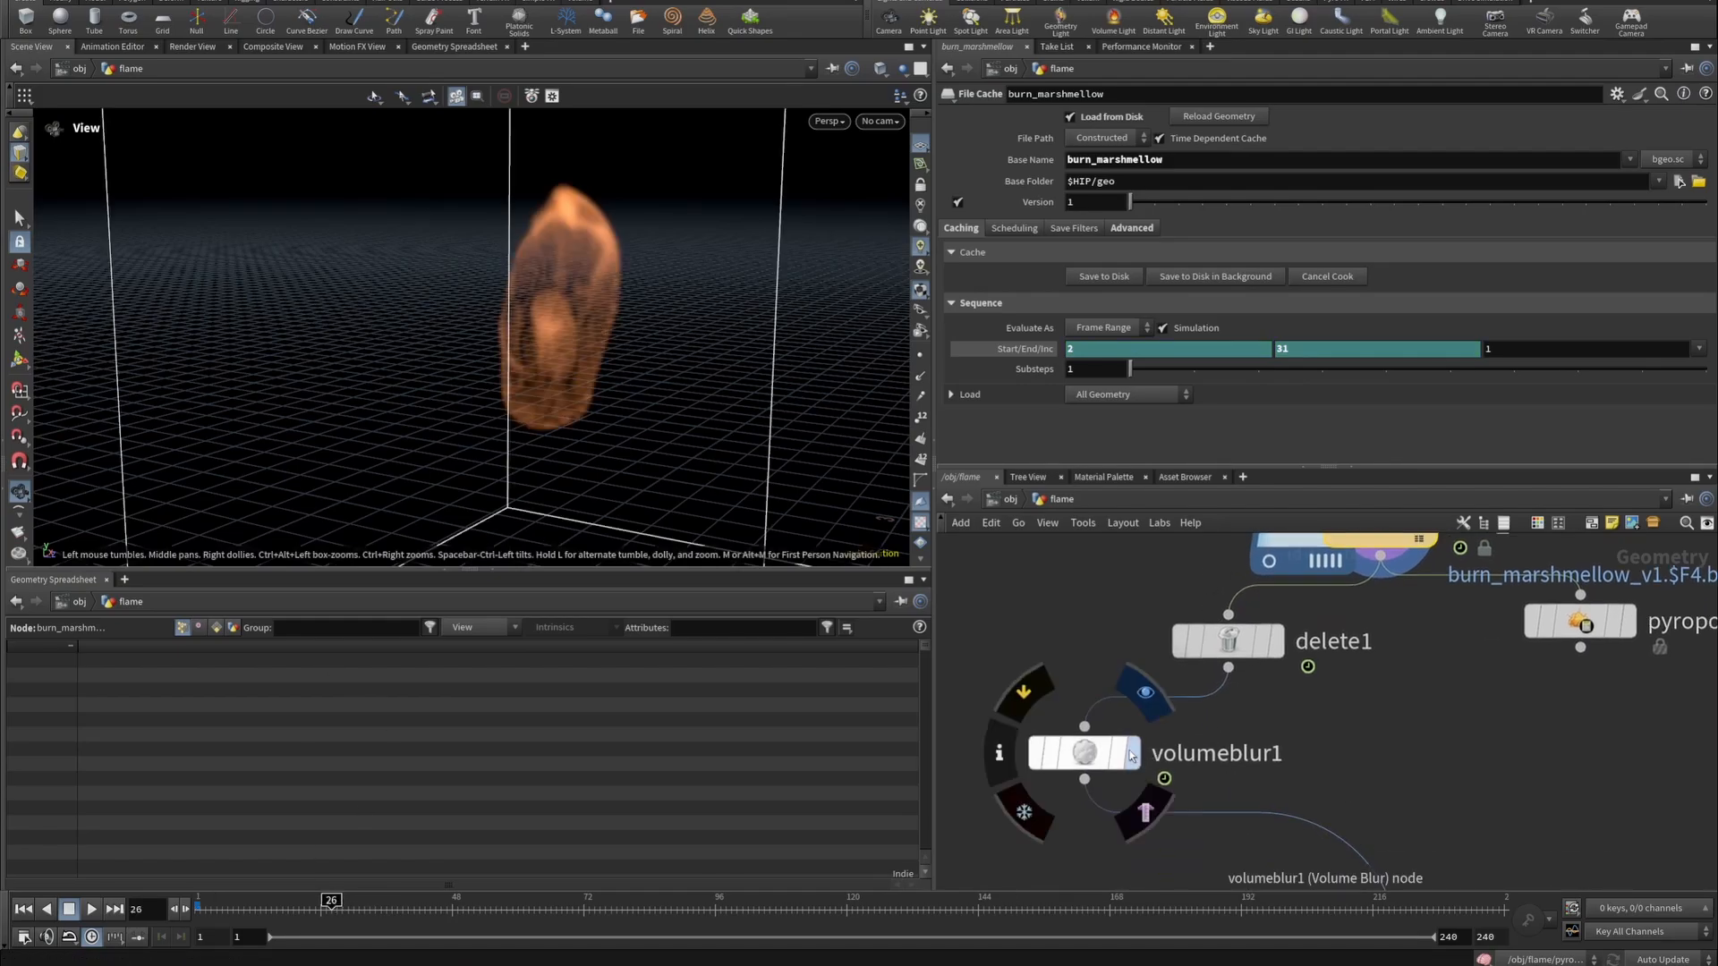
pyautogui.click(1096, 757)
pyautogui.moveTo(577, 412)
pyautogui.mouseDown()
pyautogui.moveTo(602, 349)
pyautogui.moveTo(602, 395)
pyautogui.mouseUp()
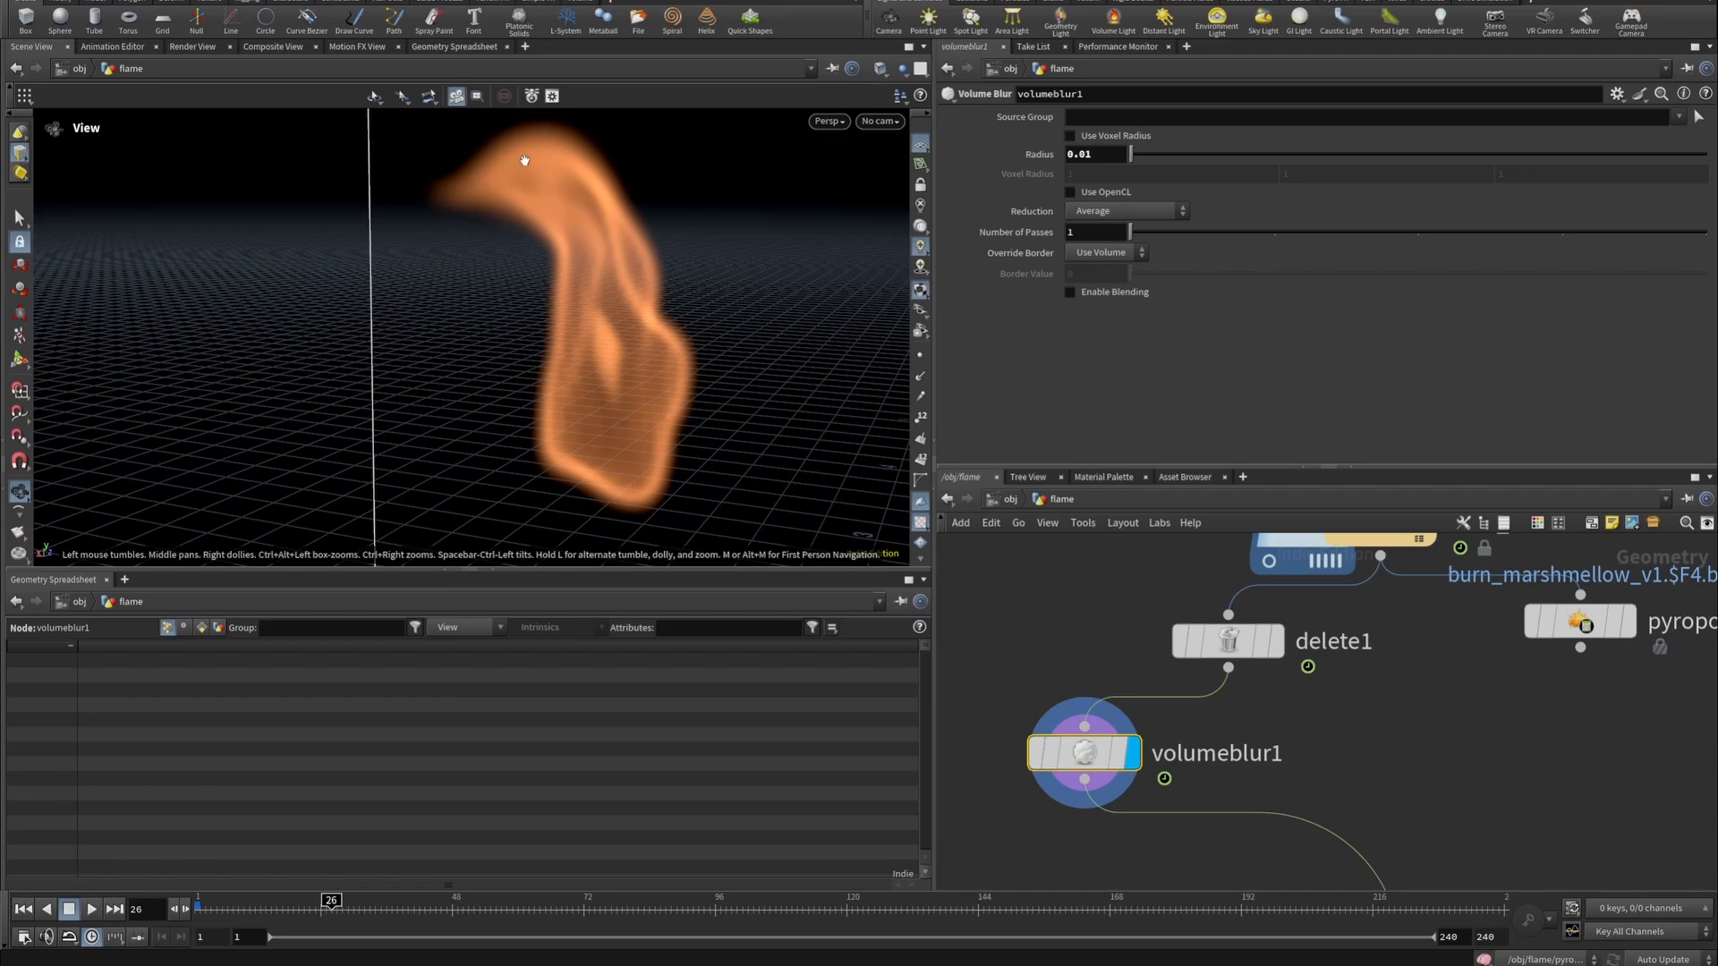
pyautogui.scroll(-1, 1358, 583)
# Examine the volumes in the burn_marshmellow node info and compare the cached flame with the volumeblur1 output.
pyautogui.click(1358, 580)
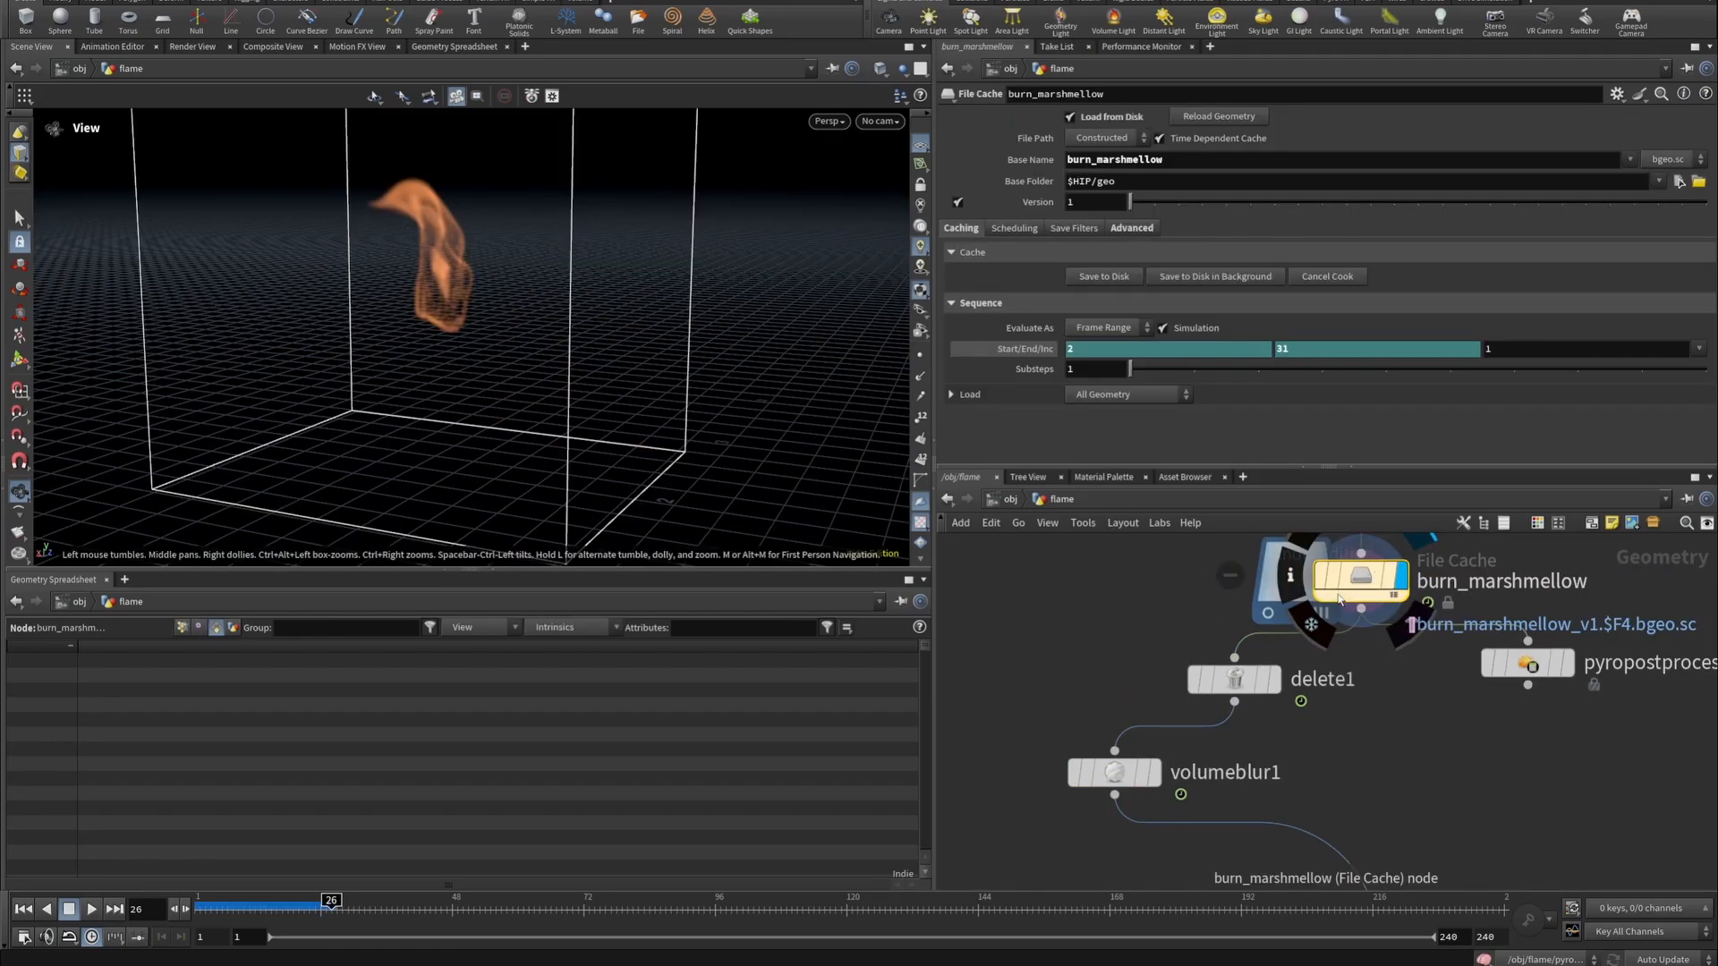
pyautogui.click(1287, 575)
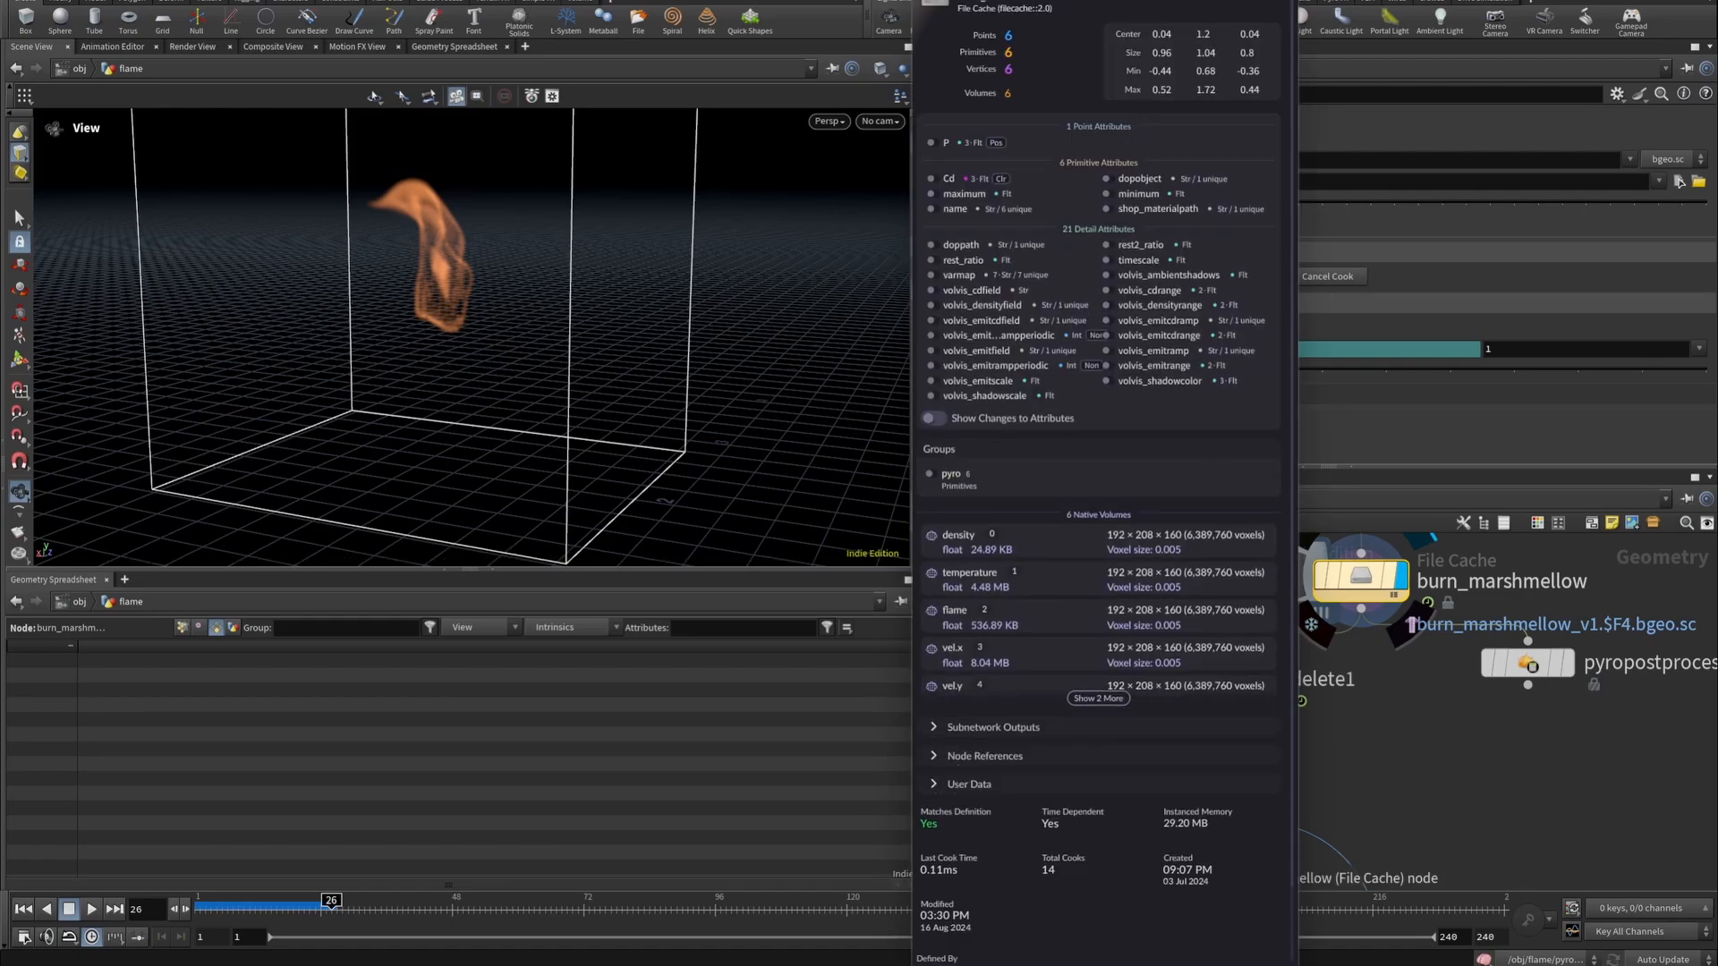
pyautogui.click(1154, 771)
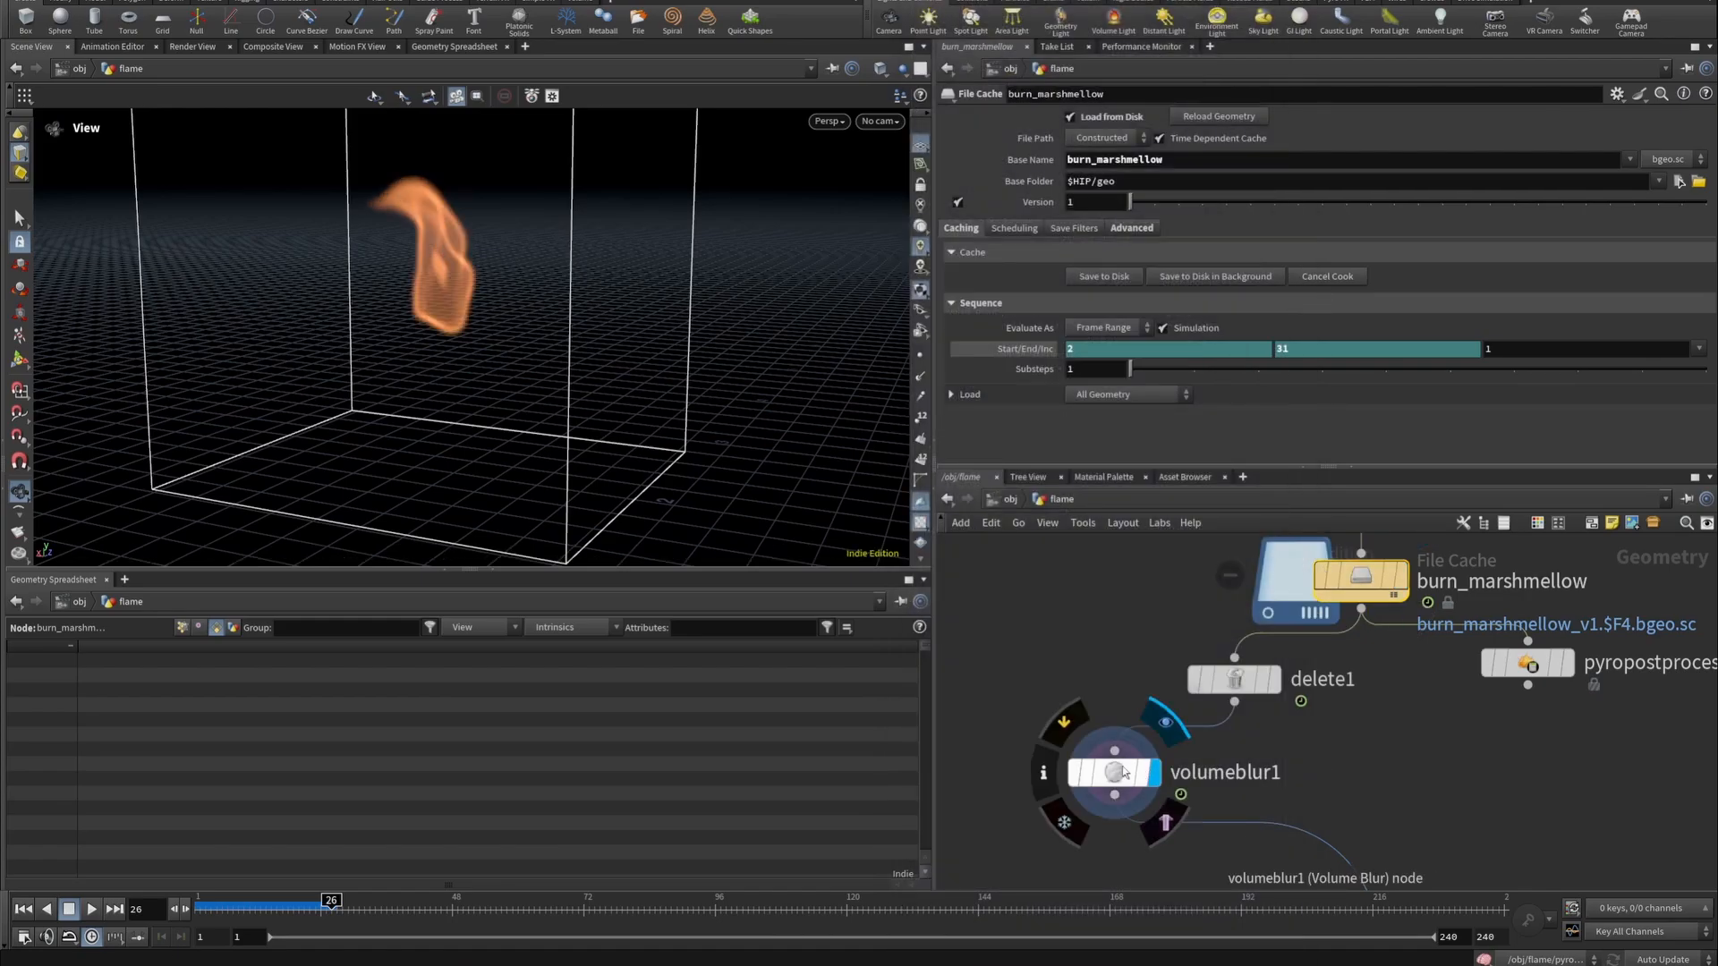
pyautogui.click(1123, 775)
pyautogui.moveTo(399, 315); pyautogui.dragTo(513, 280)
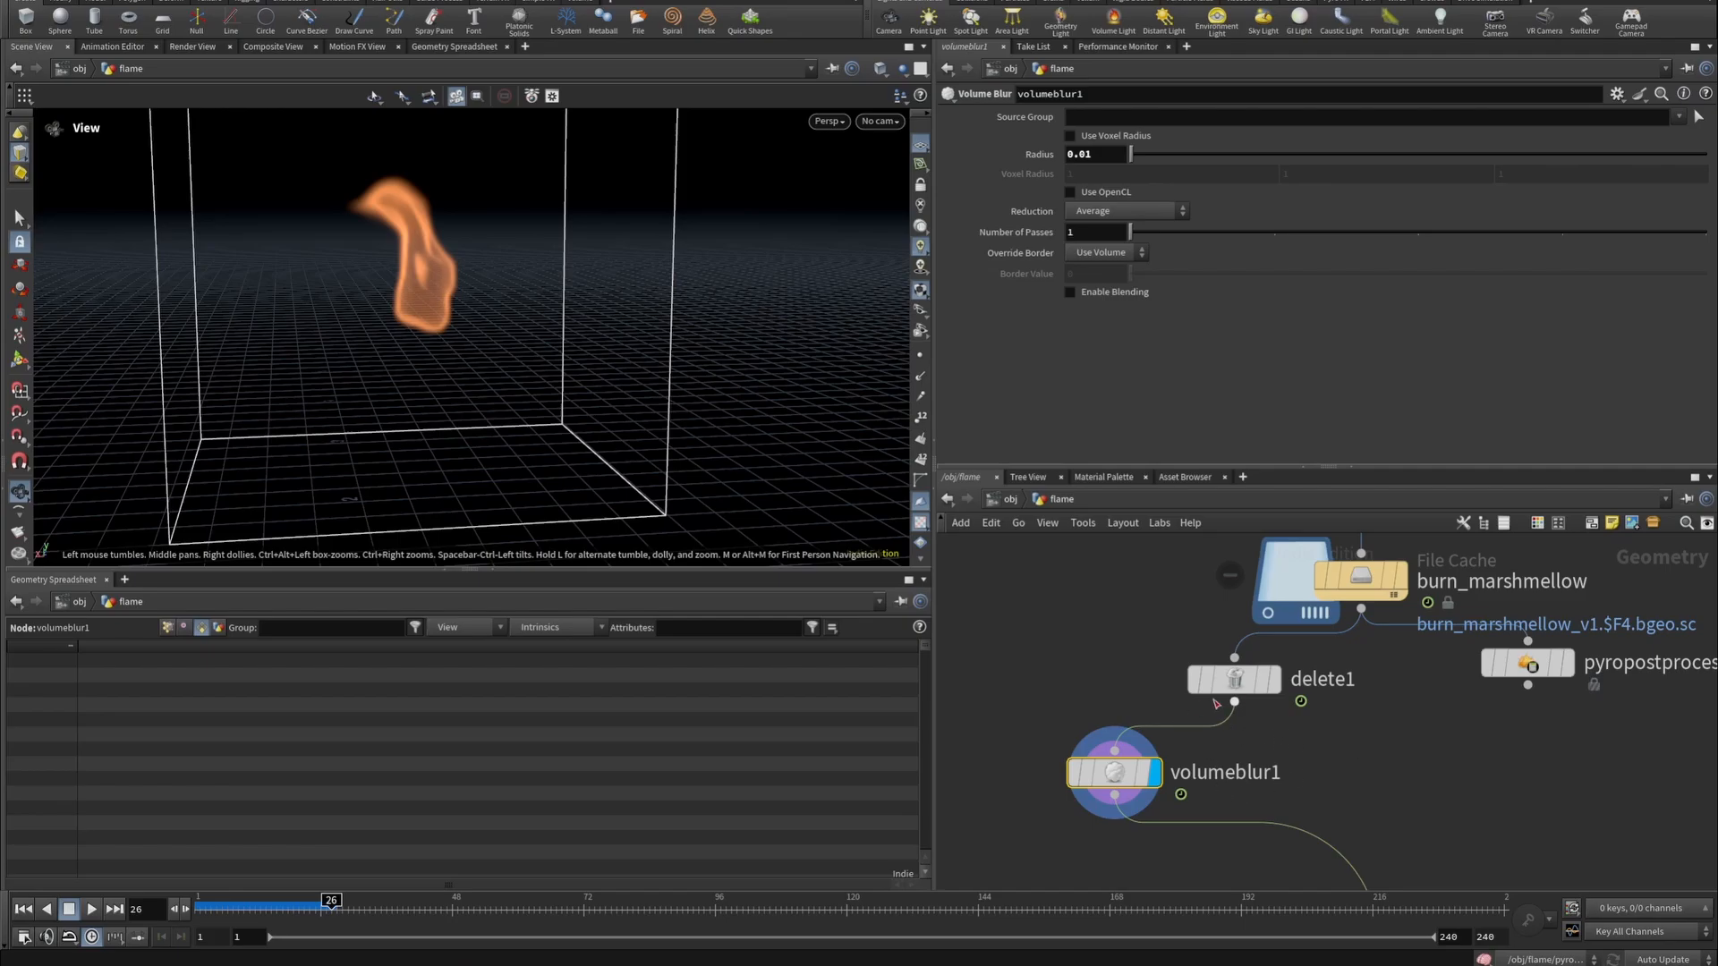
# Display delete1, examine its group settings and node info, and return to the volumeblur1 output.
pyautogui.click(1275, 679)
pyautogui.click(1245, 684)
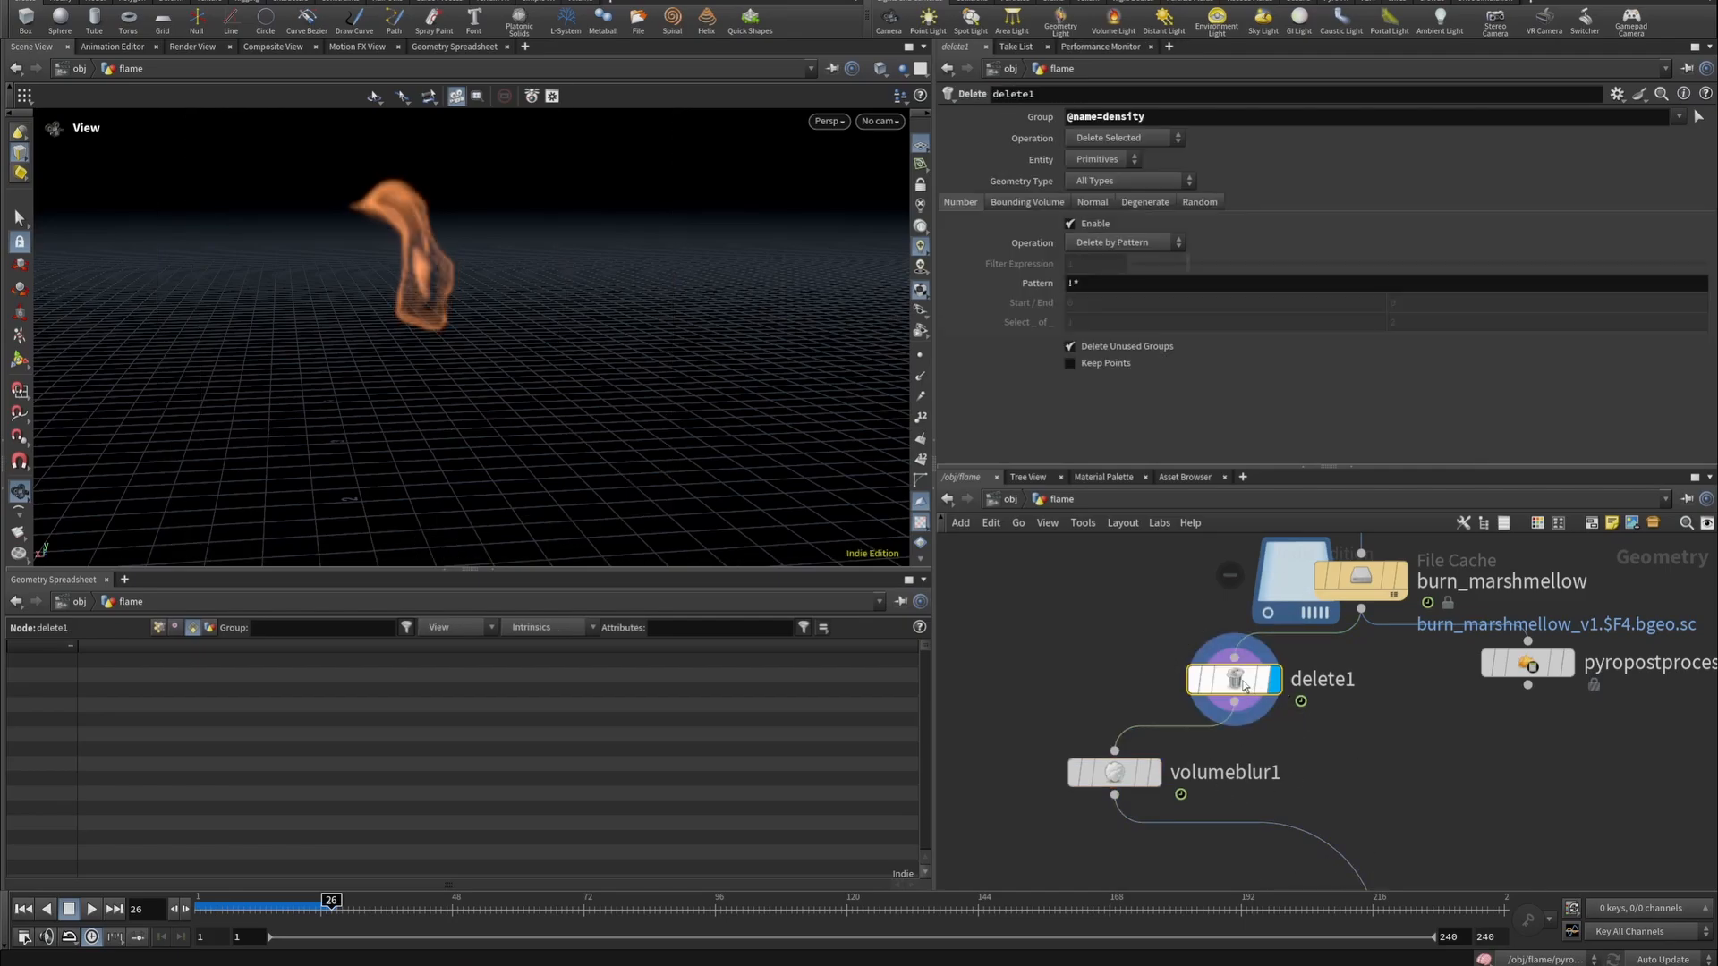
pyautogui.middleClick(1245, 685)
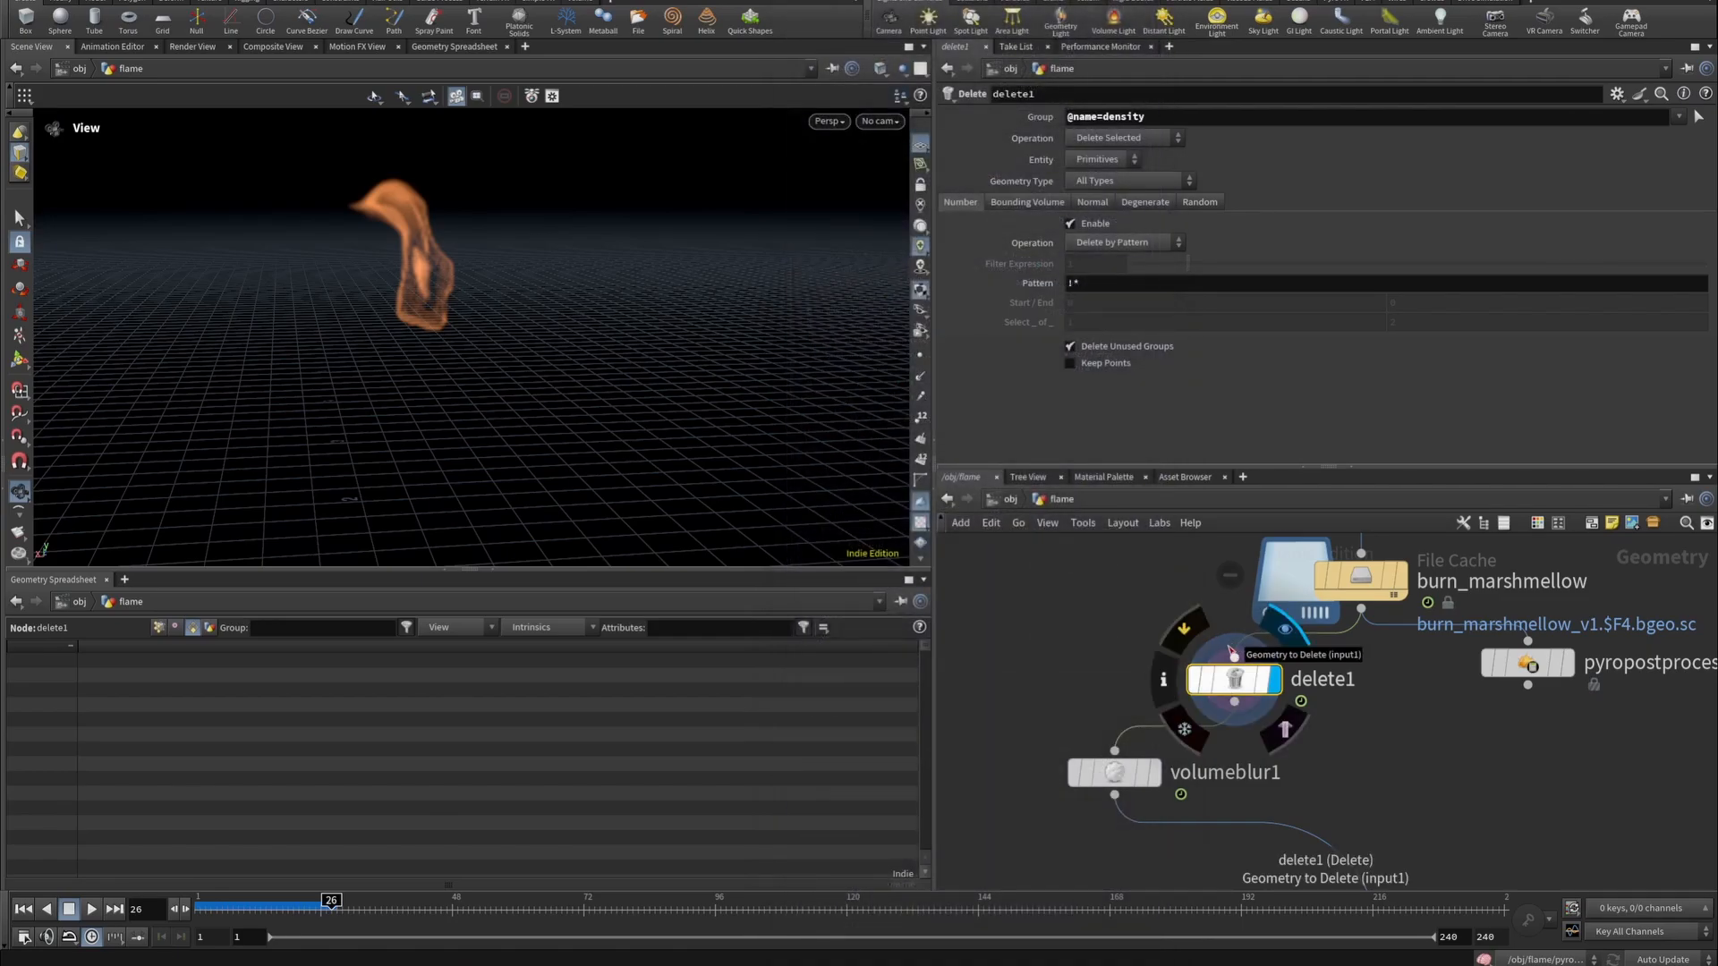
pyautogui.click(1154, 772)
pyautogui.click(1114, 775)
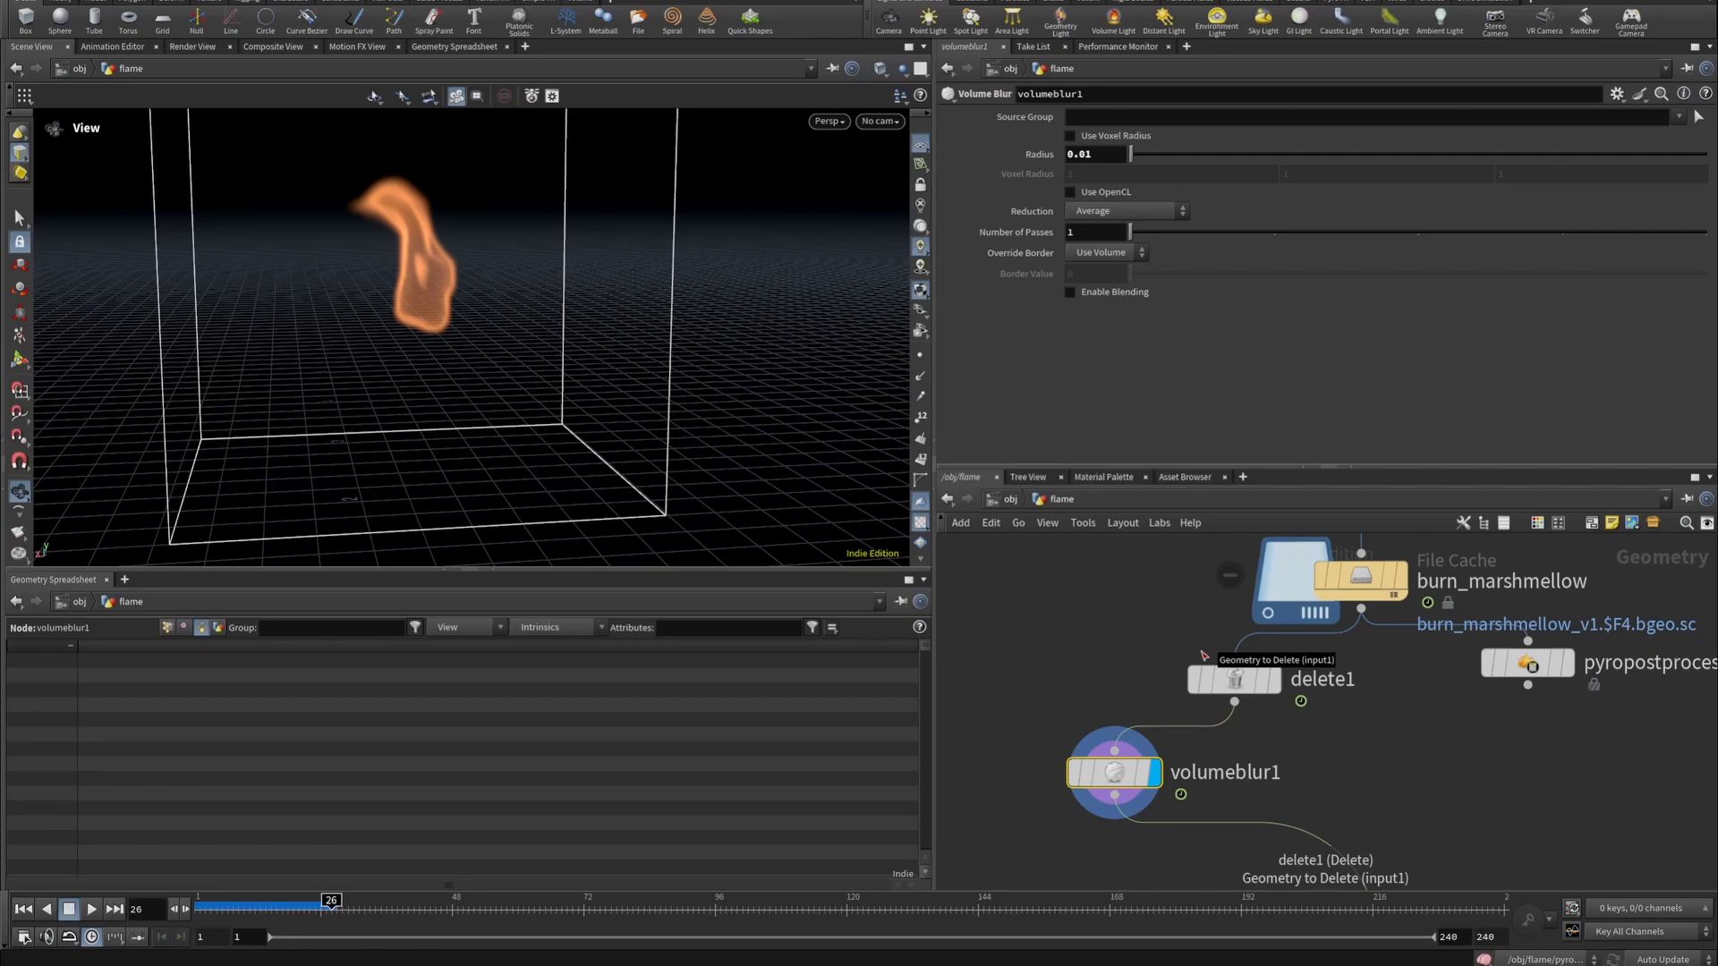
# Compare the flame at delete1 with volumeblur1 once more and inspect volumeblur1's node info.
pyautogui.click(1269, 682)
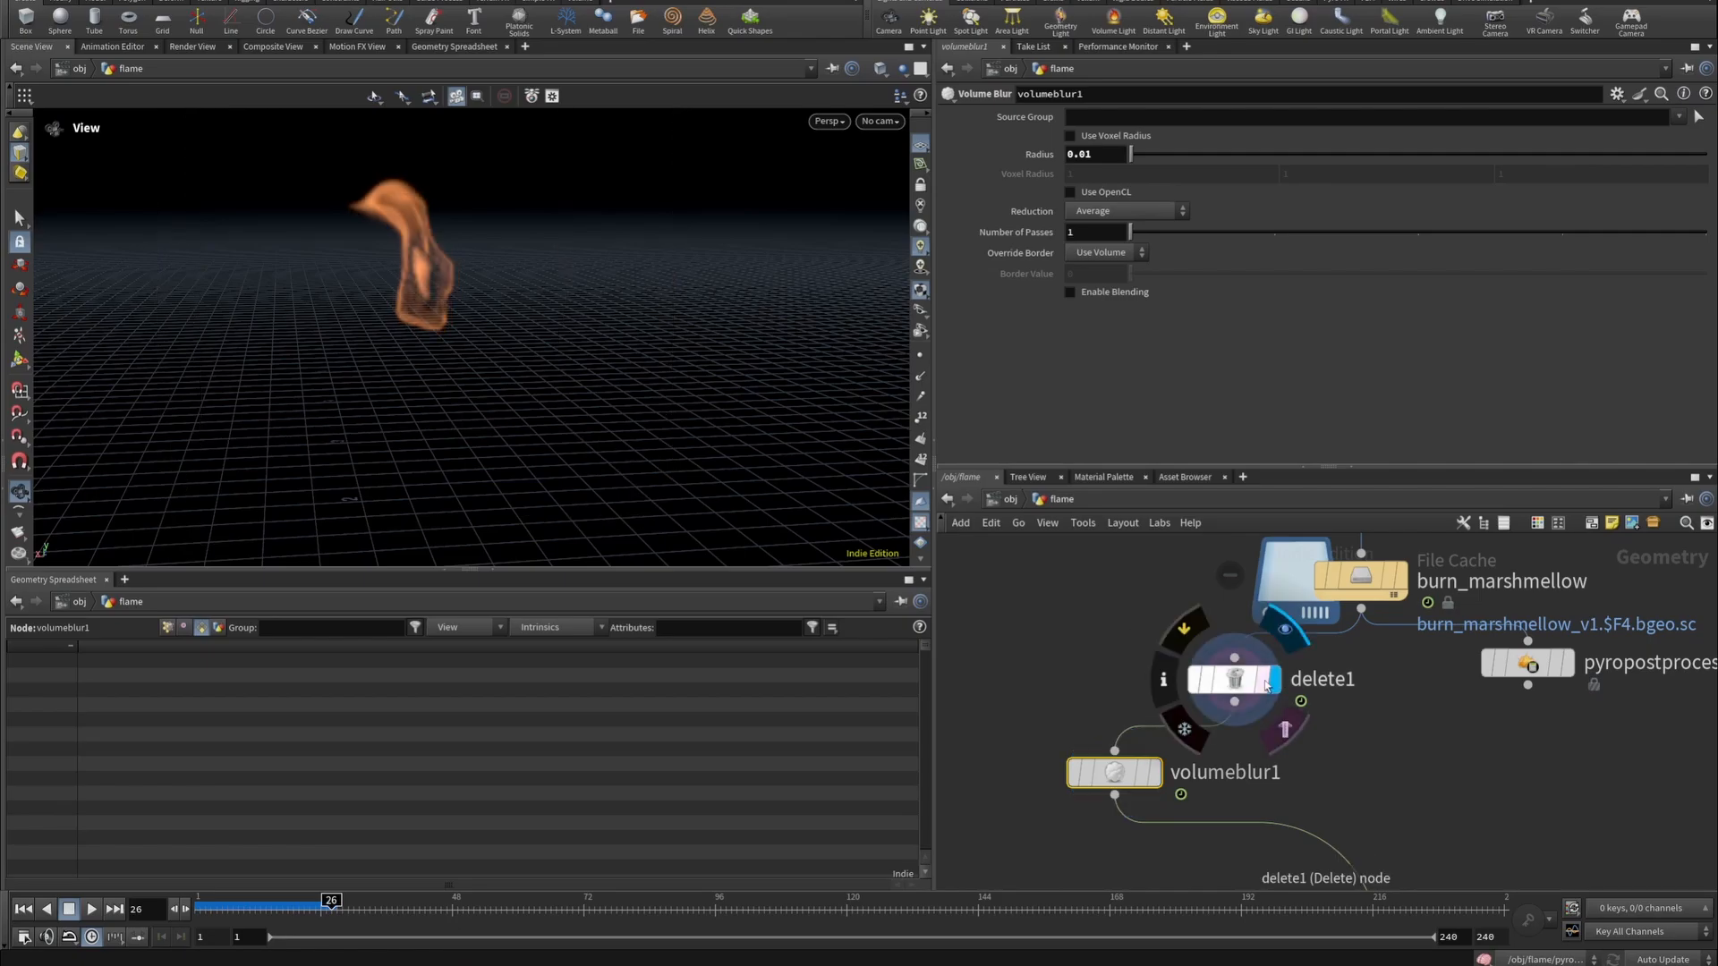
pyautogui.click(1240, 682)
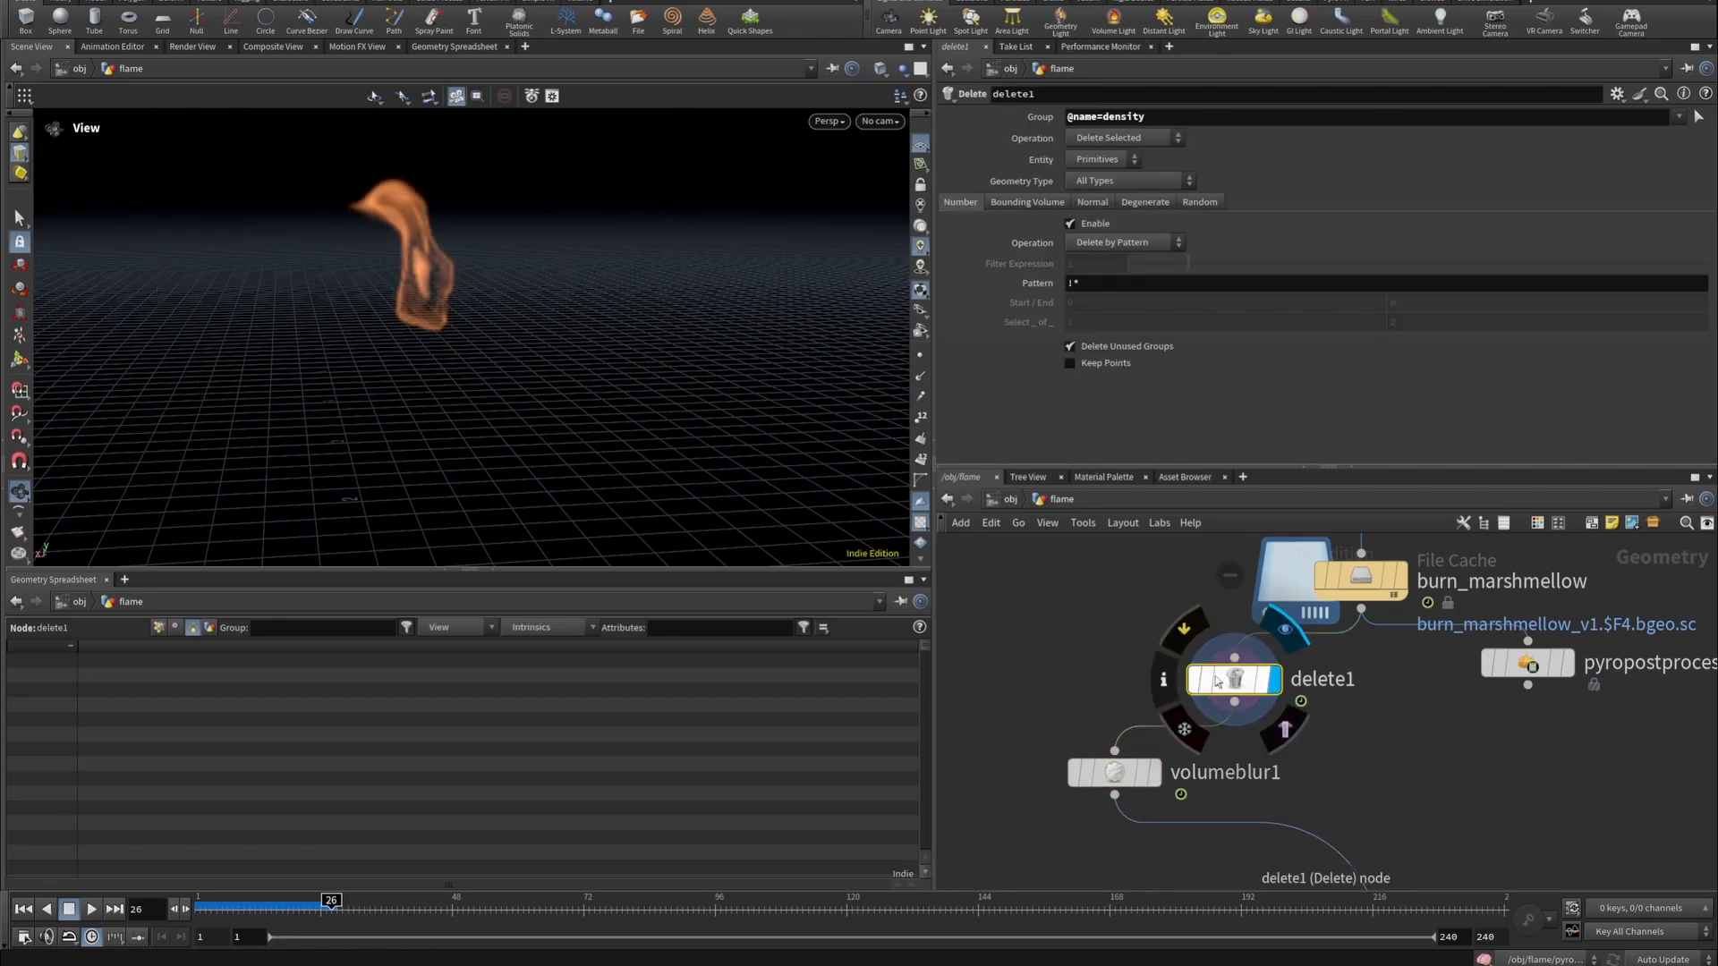
pyautogui.click(1153, 772)
pyautogui.click(1123, 778)
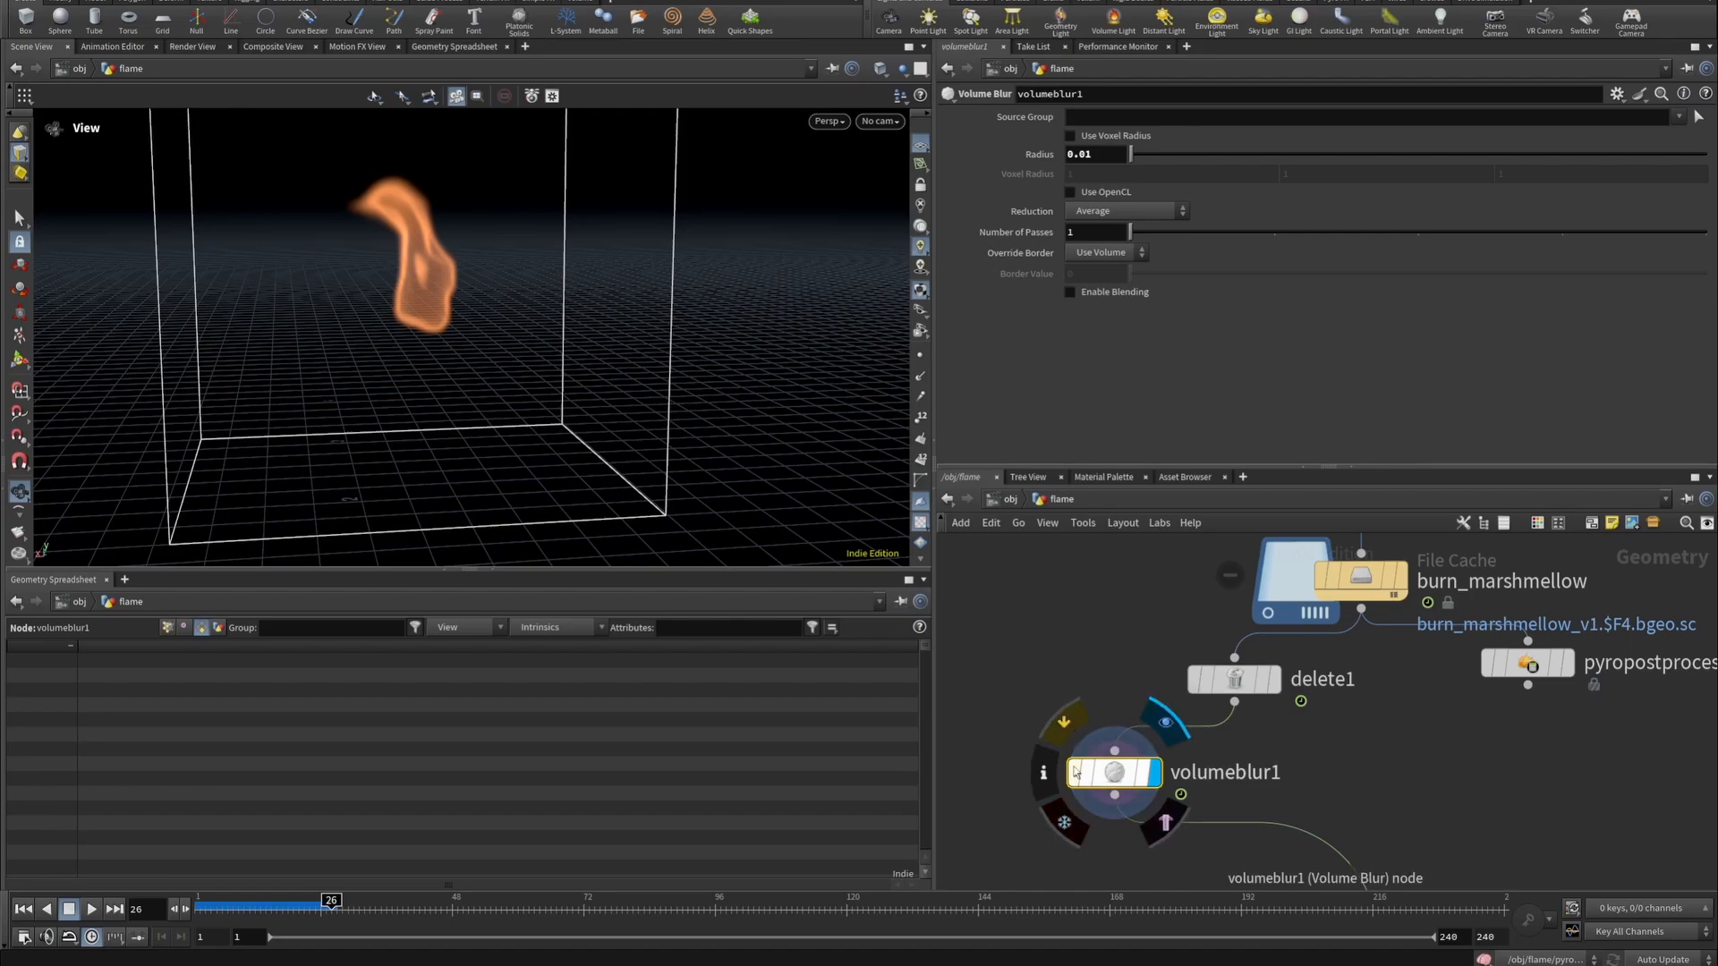
pyautogui.middleClick(1120, 777)
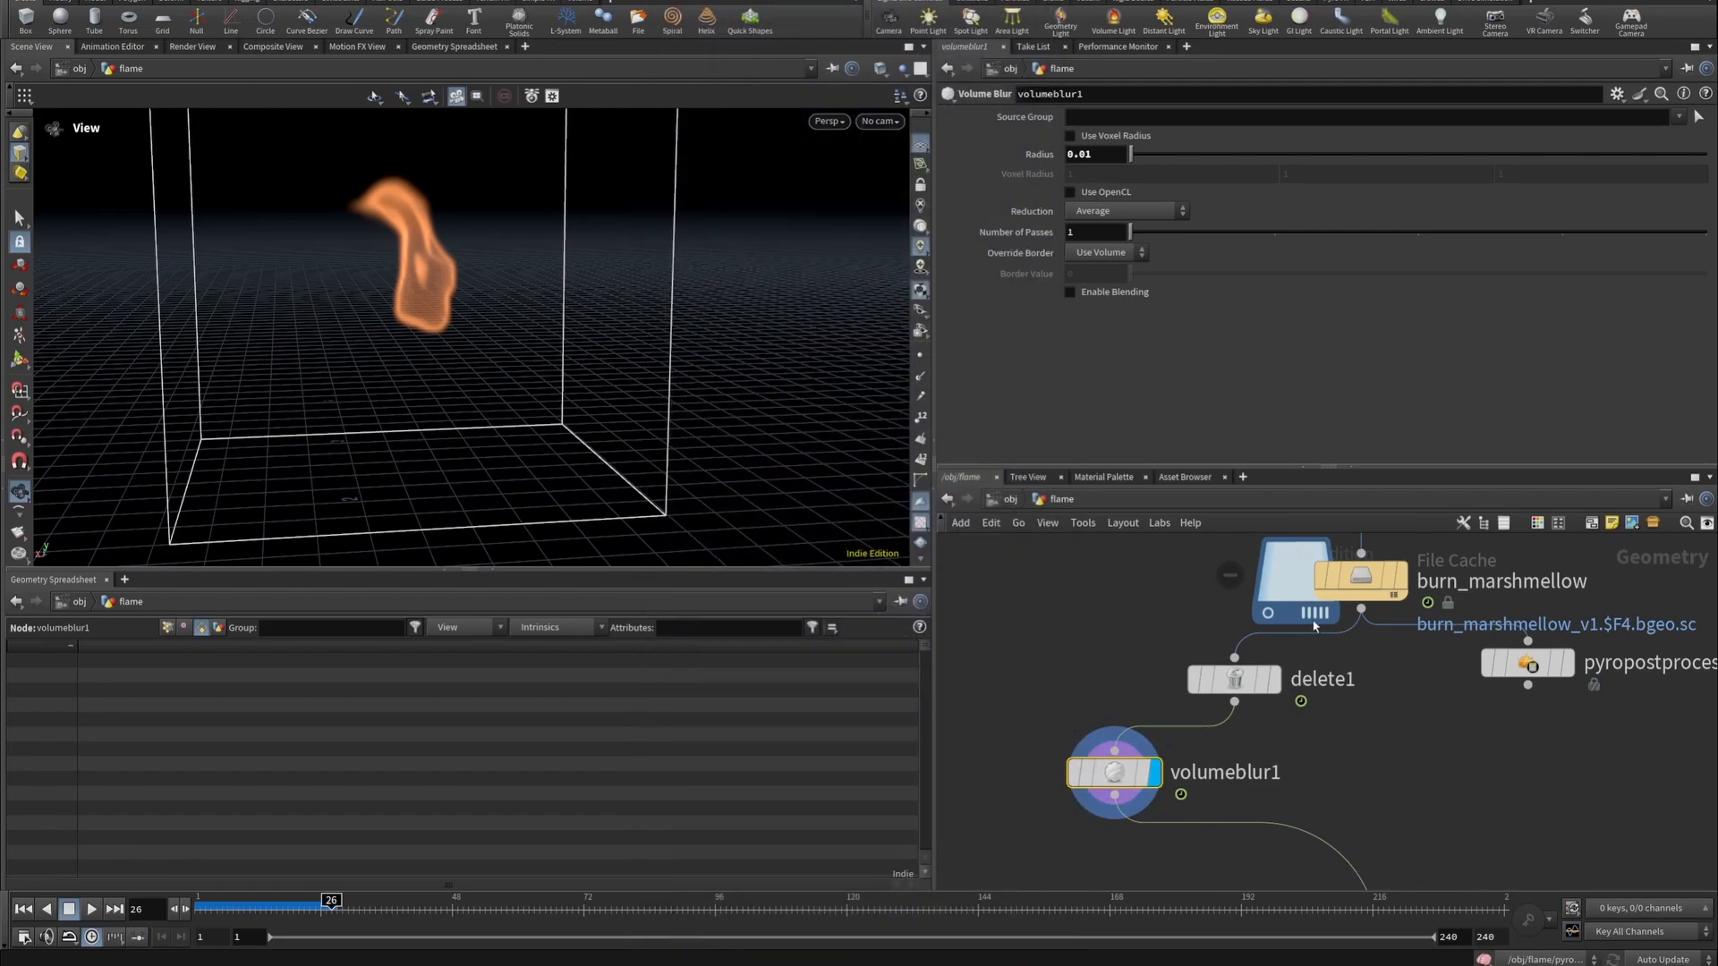
# Display the OUT_FIRE null at the end of the flame network and return to frame 1.
pyautogui.scroll(-4, 1353, 819)
pyautogui.moveTo(1360, 825); pyautogui.dragTo(1237, 738, button='middle')
pyautogui.scroll(4, 1237, 751)
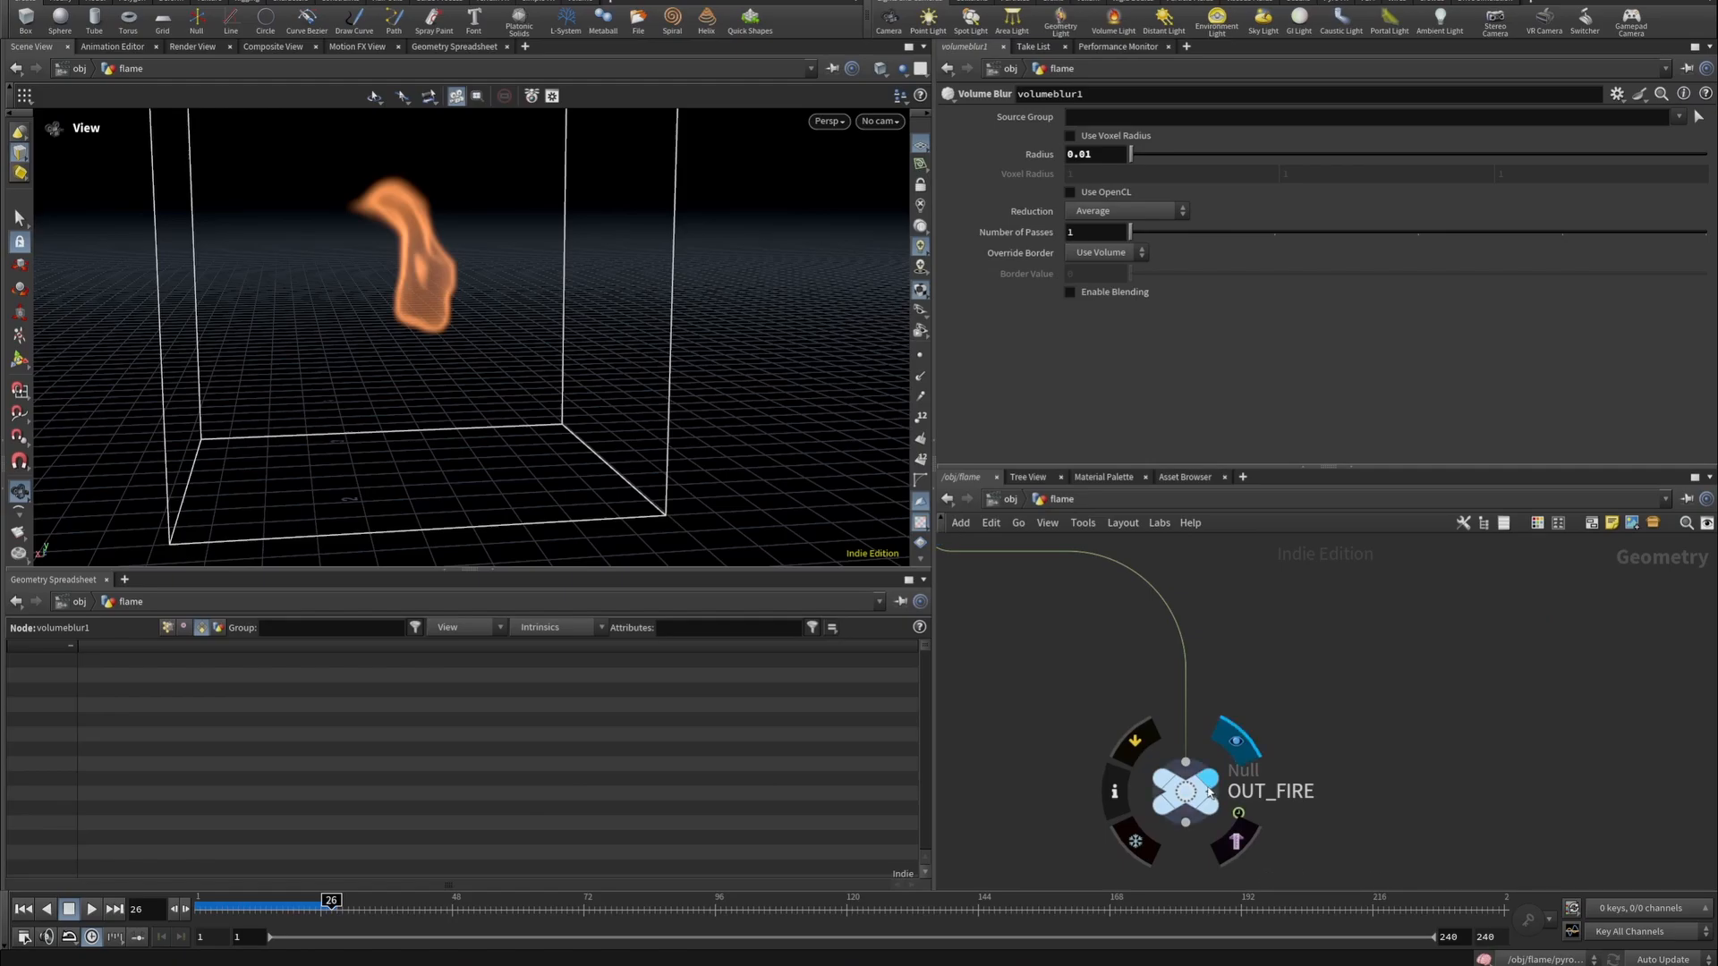
pyautogui.click(1204, 792)
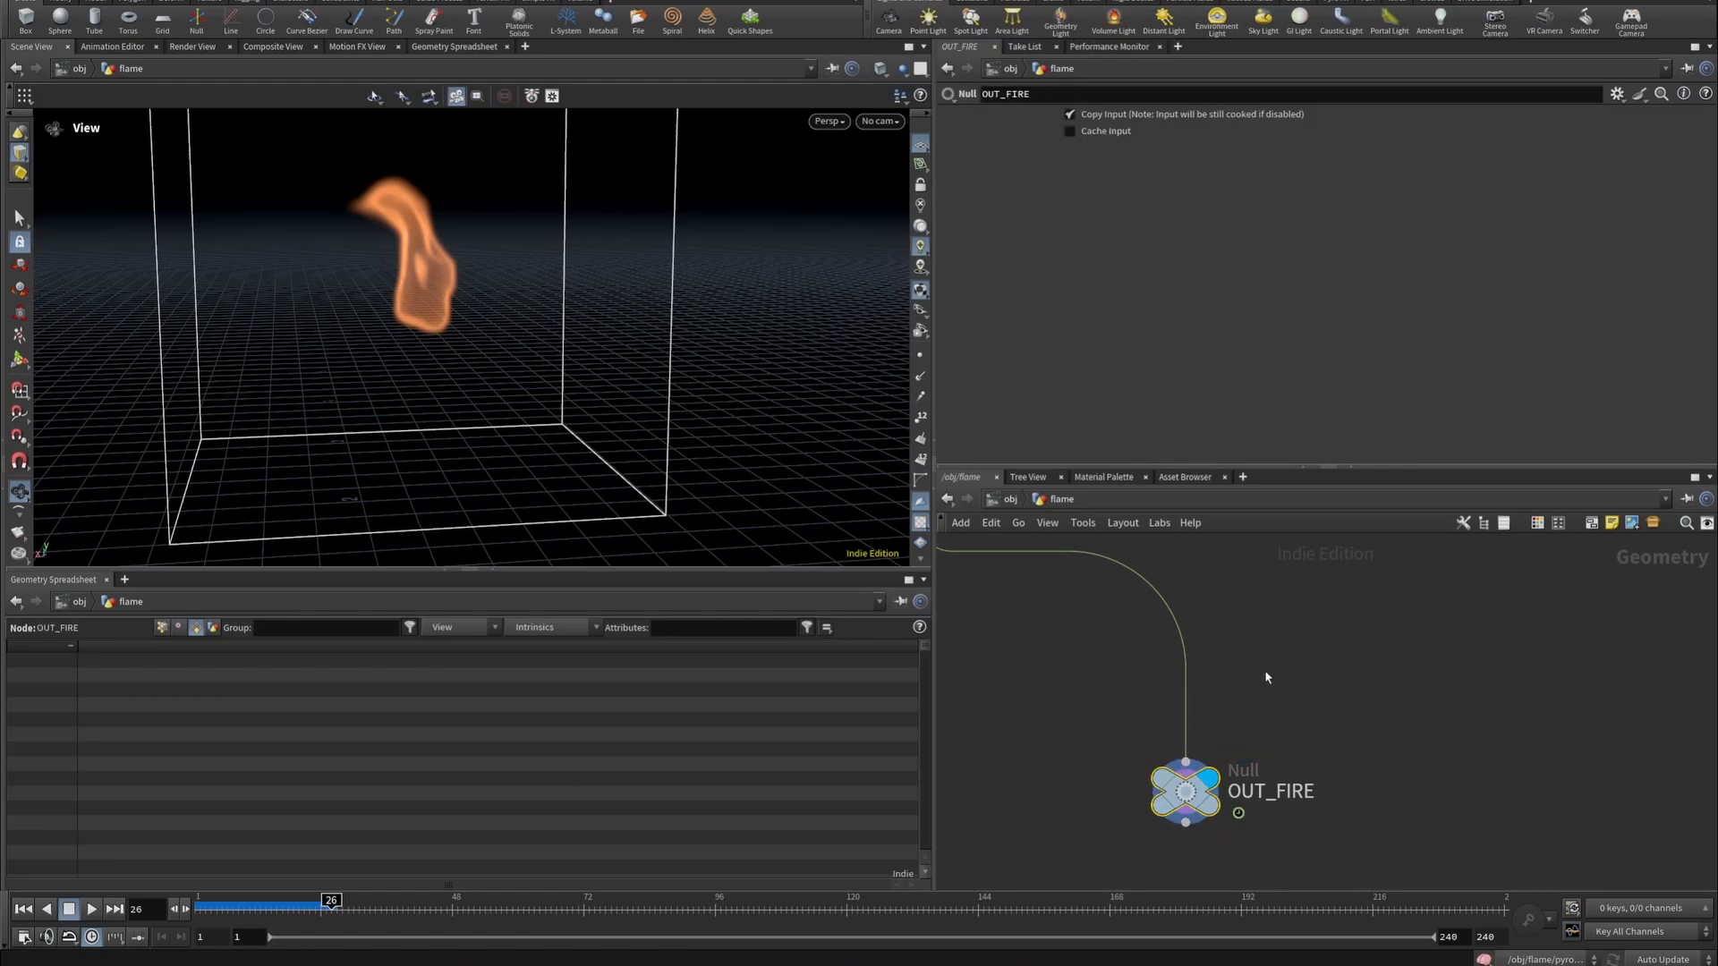
pyautogui.click(25, 909)
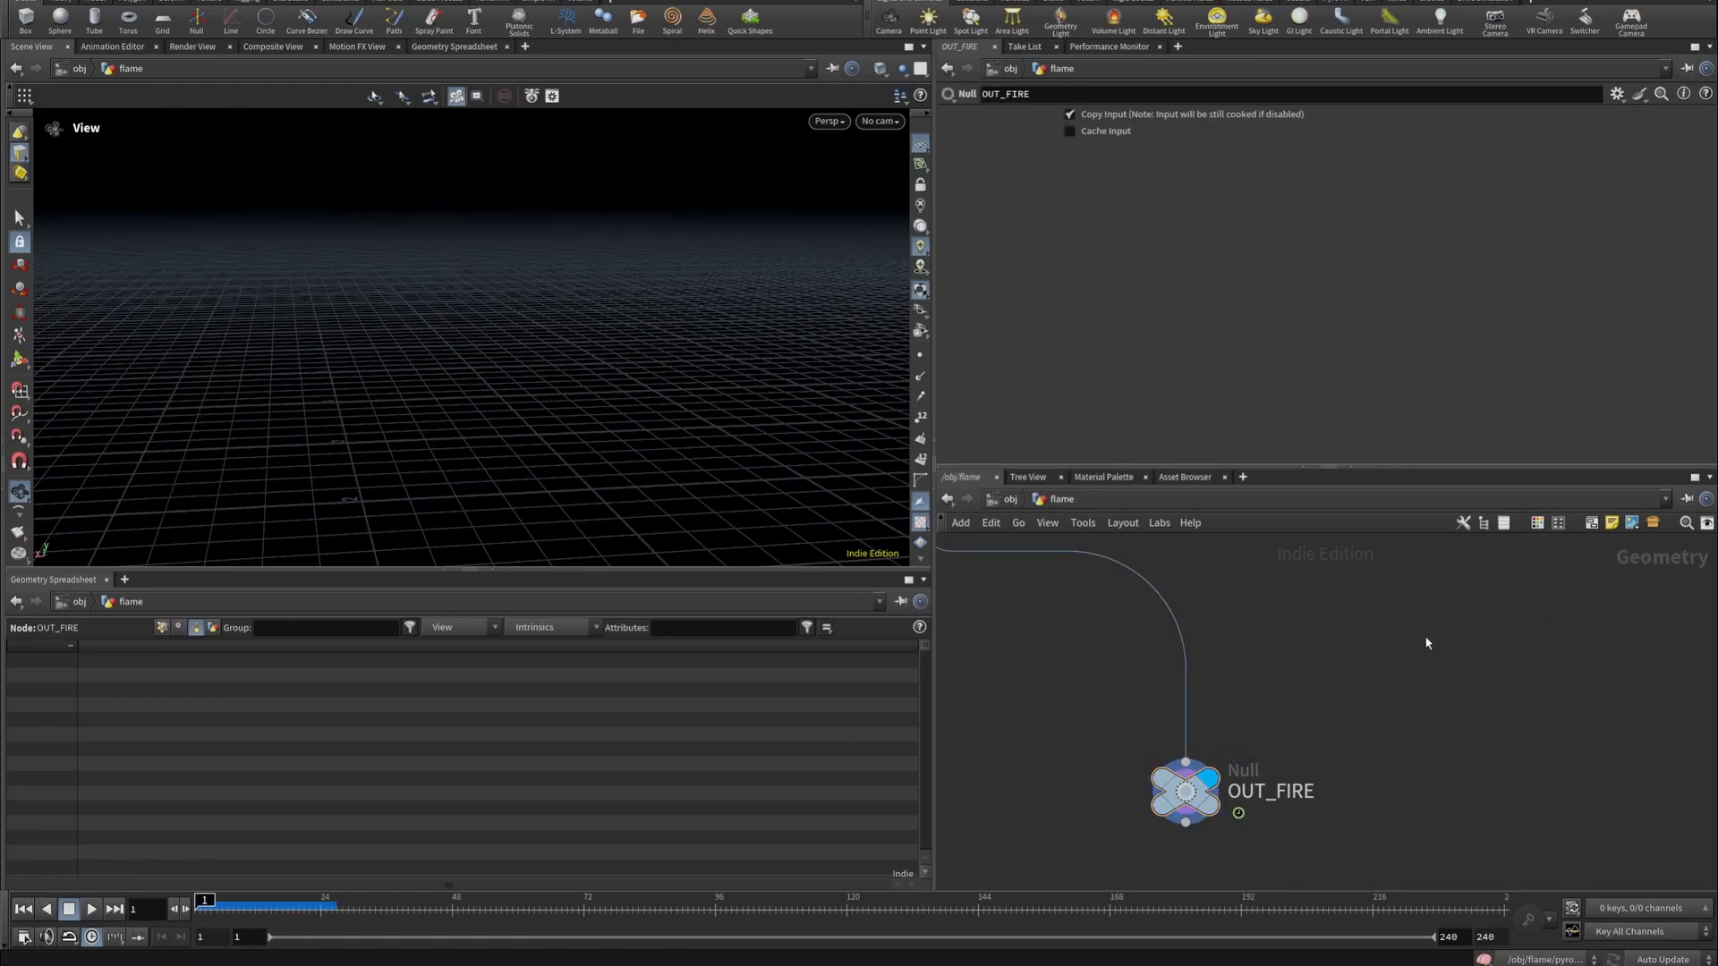
# Leave the flame network for the object level and open the chocolate geometry network.
pyautogui.press('u')
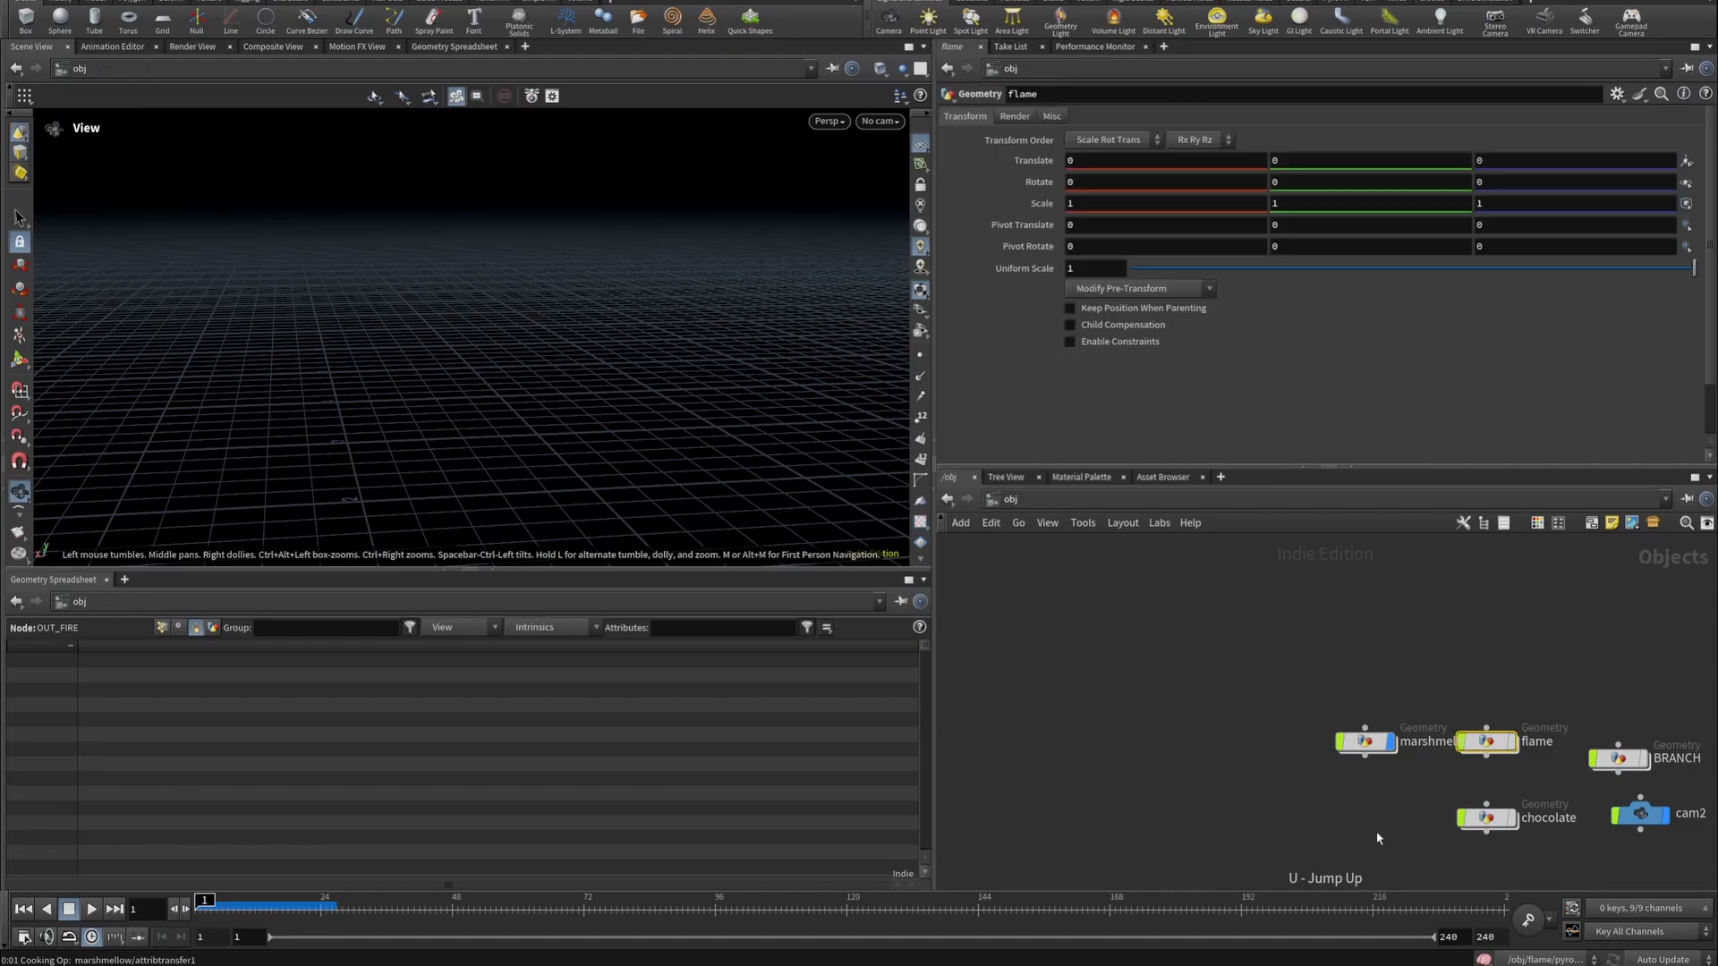
pyautogui.moveTo(1374, 833); pyautogui.dragTo(1147, 789, button='middle')
pyautogui.scroll(4, 1229, 760)
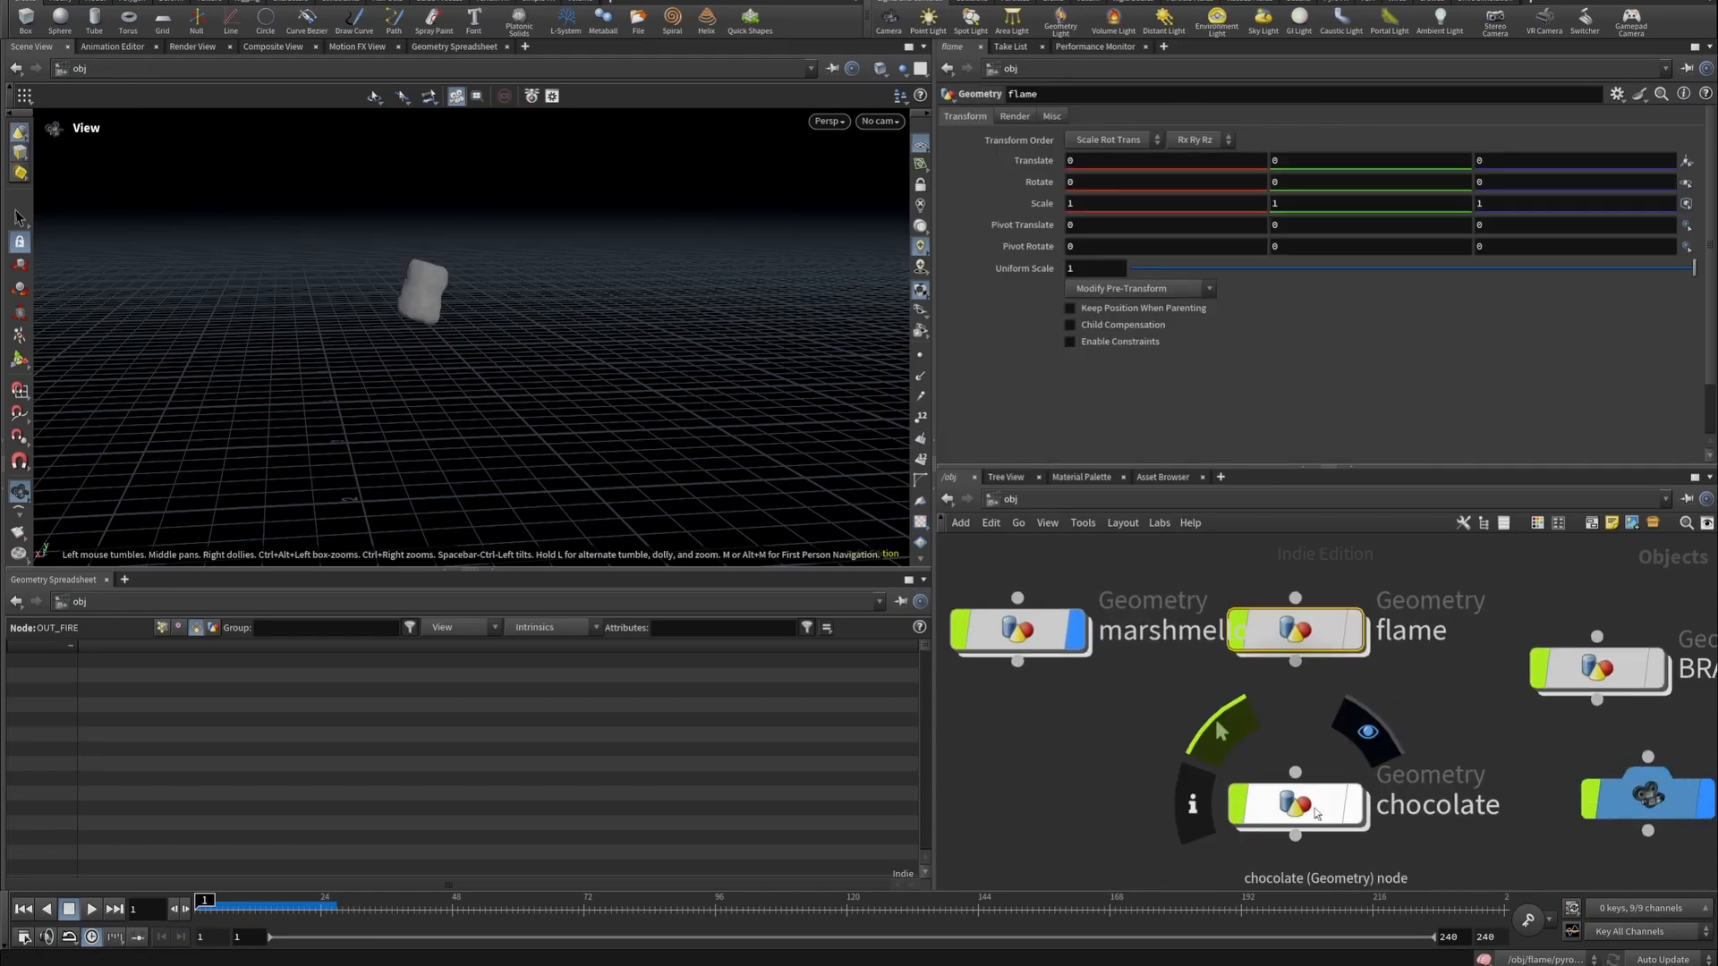
pyautogui.doubleClick(1313, 810)
# Display vdbfrompolygons4 beside the box and subdivide nodes, and frame the chocolate volume to examine its shape.
pyautogui.scroll(-5, 1156, 643)
pyautogui.moveTo(1150, 662); pyautogui.dragTo(1266, 642, button='middle')
pyautogui.scroll(4, 1104, 673)
pyautogui.moveTo(1087, 608)
pyautogui.scroll(-4, 1088, 610)
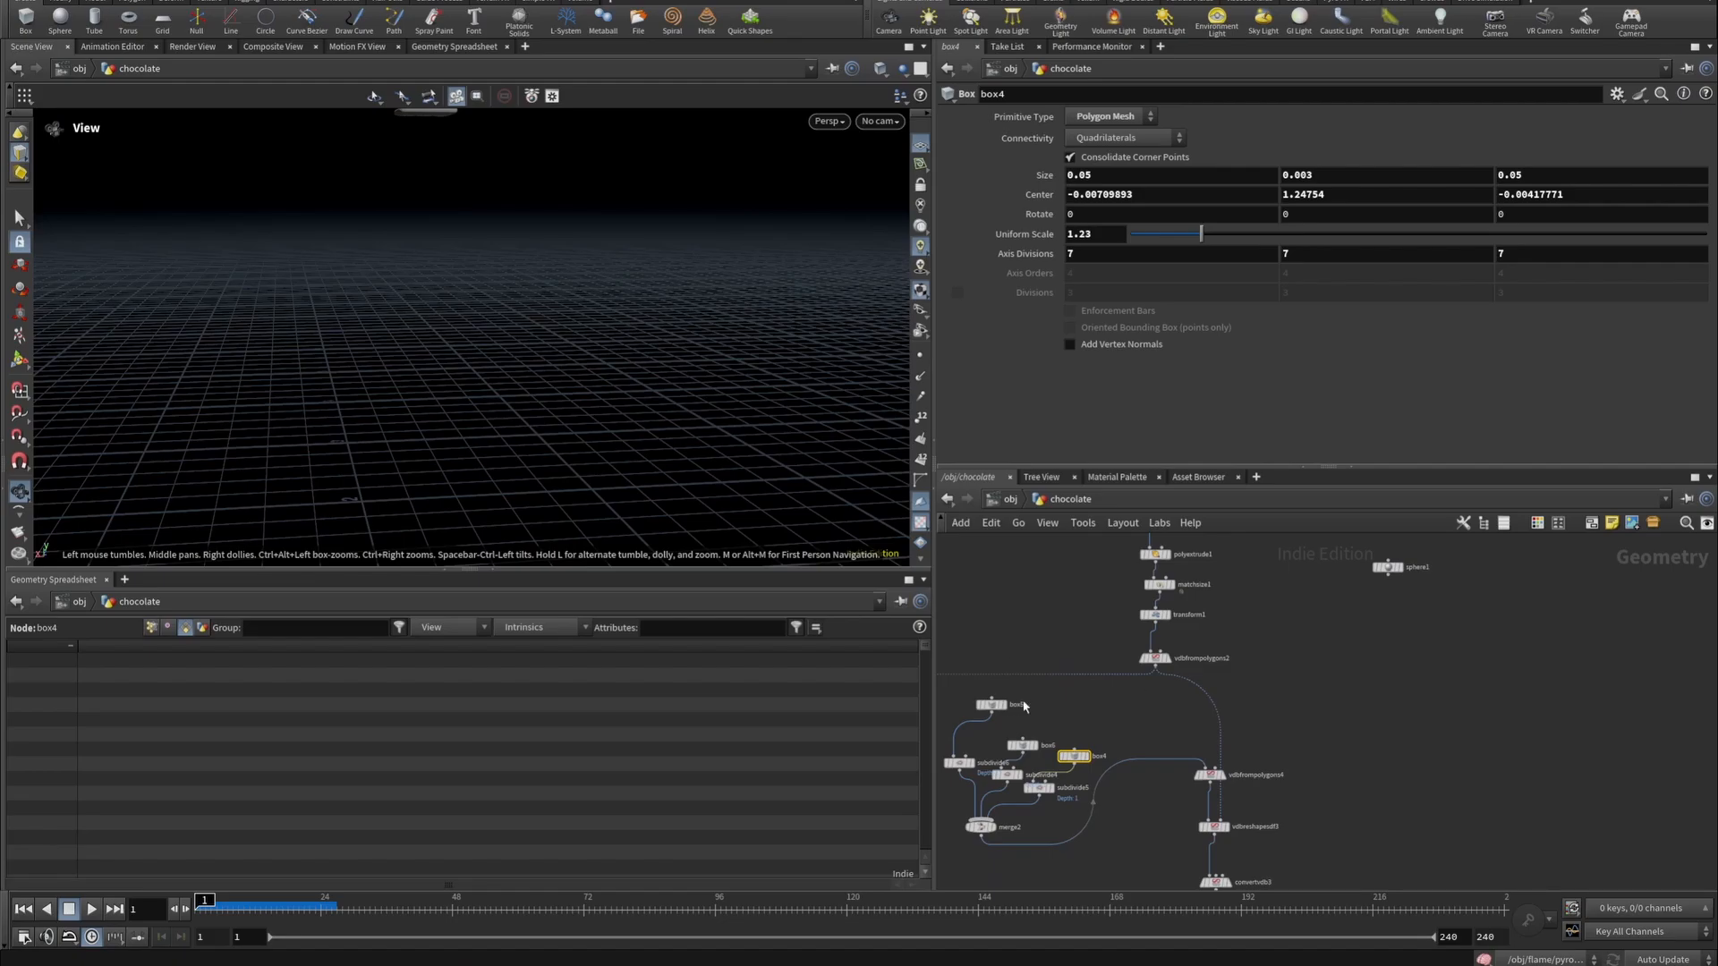
pyautogui.moveTo(1098, 711); pyautogui.dragTo(1351, 652, button='middle')
pyautogui.moveTo(1465, 715)
pyautogui.scroll(4, 1467, 716)
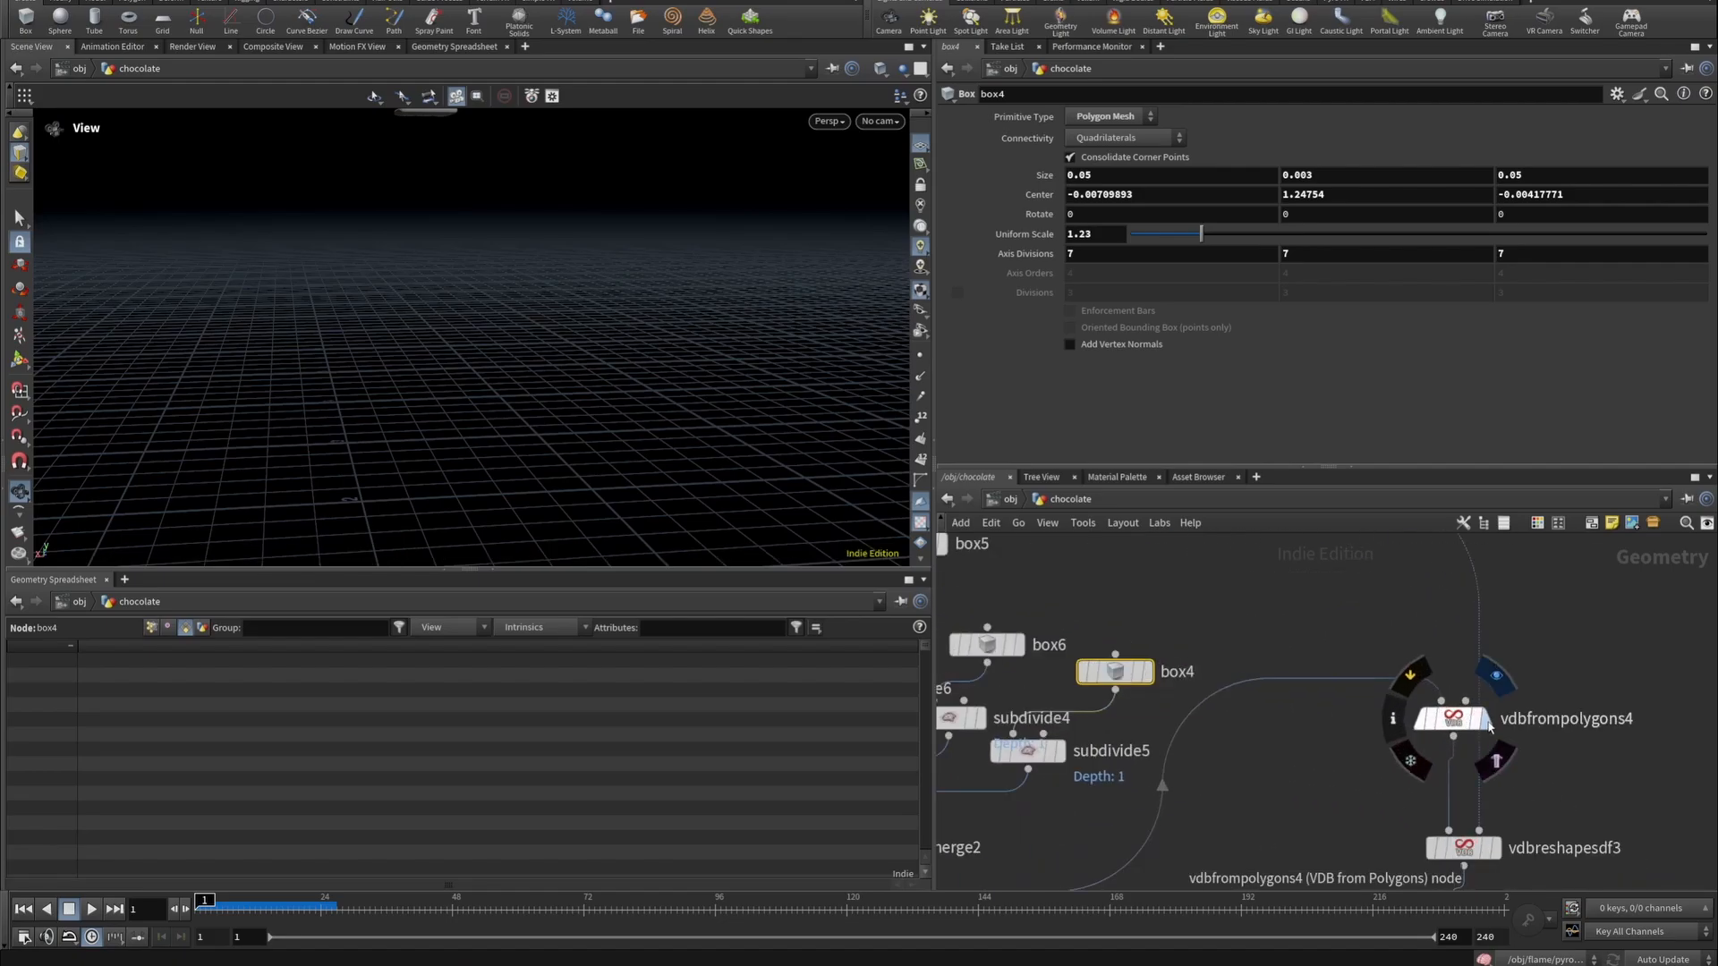
pyautogui.click(1494, 678)
pyautogui.click(1455, 718)
pyautogui.moveTo(326, 258); pyautogui.dragTo(356, 448)
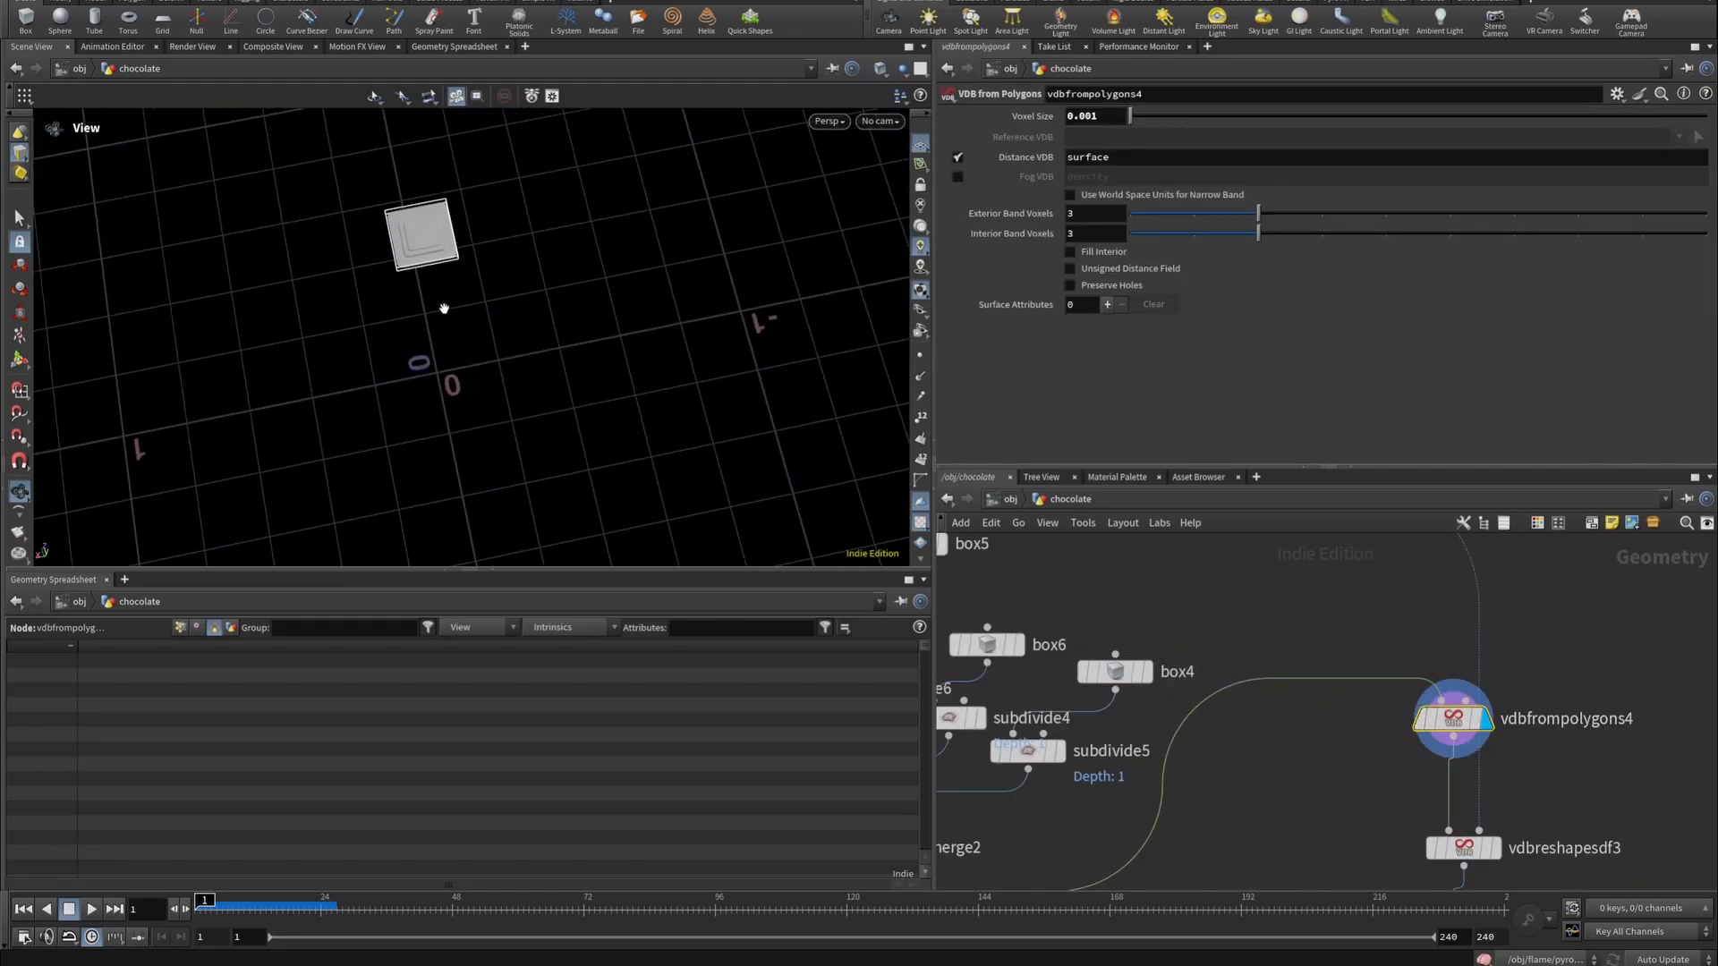
pyautogui.press('f')
pyautogui.moveTo(434, 225); pyautogui.dragTo(489, 266)
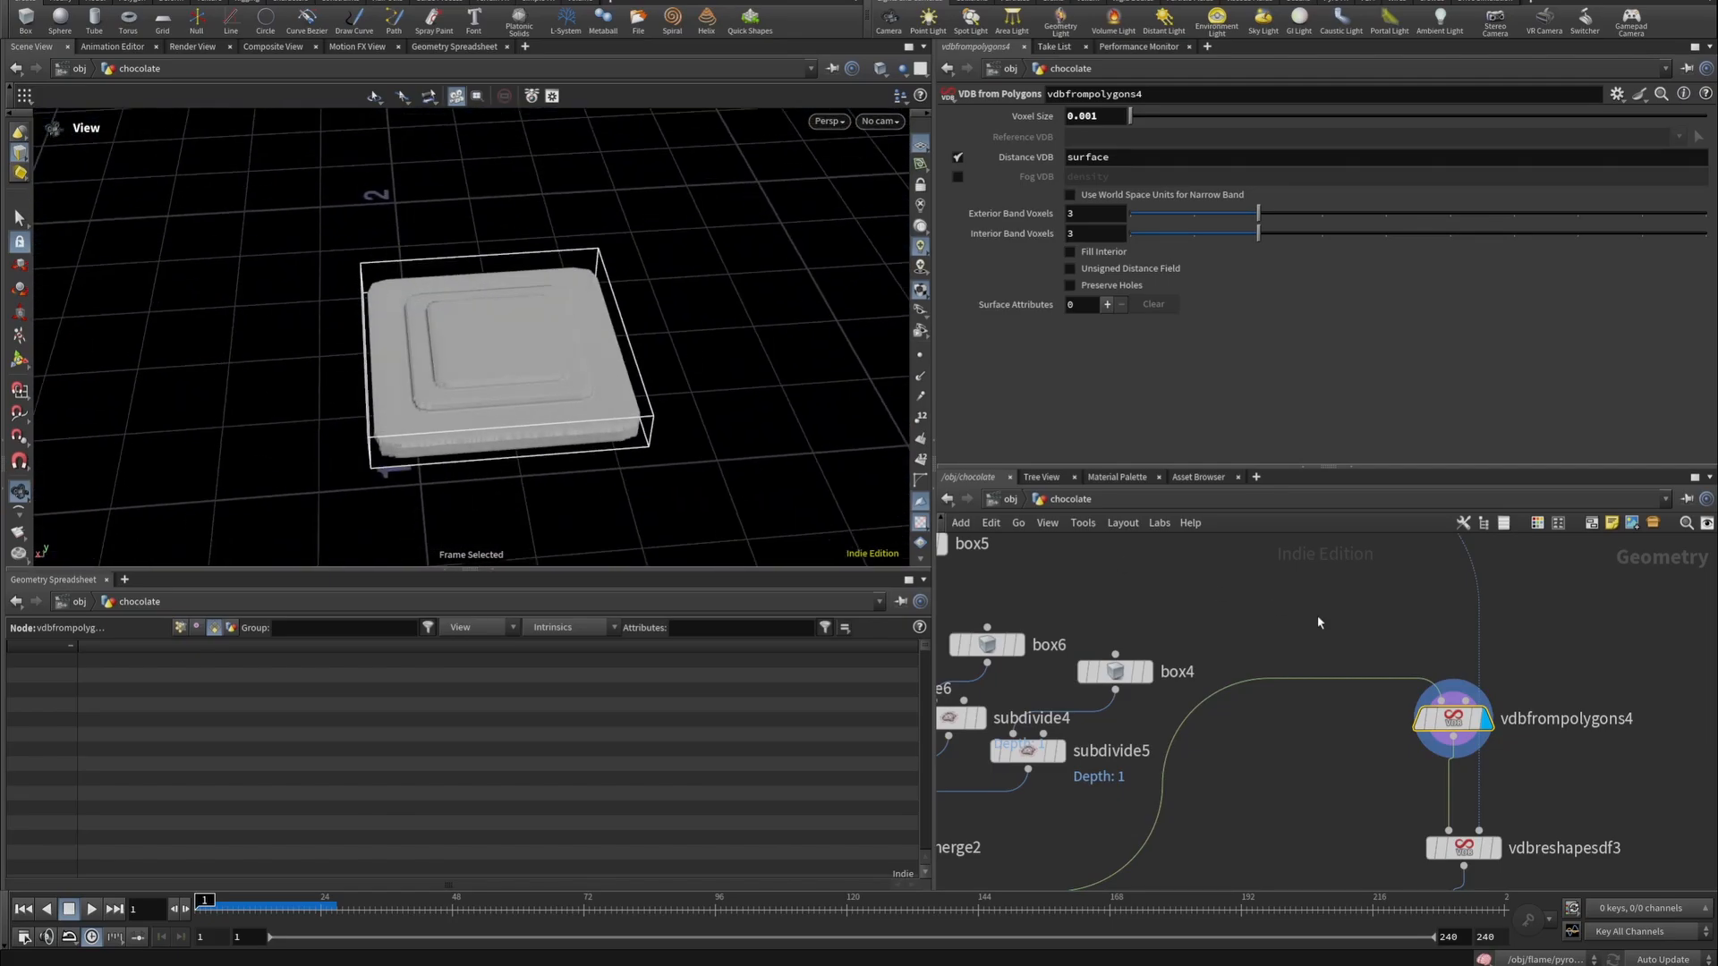
# Display vdbreshapesdf3, examine its Erode settings, and inspect the eroded chocolate from another angle.
pyautogui.scroll(-5, 1213, 740)
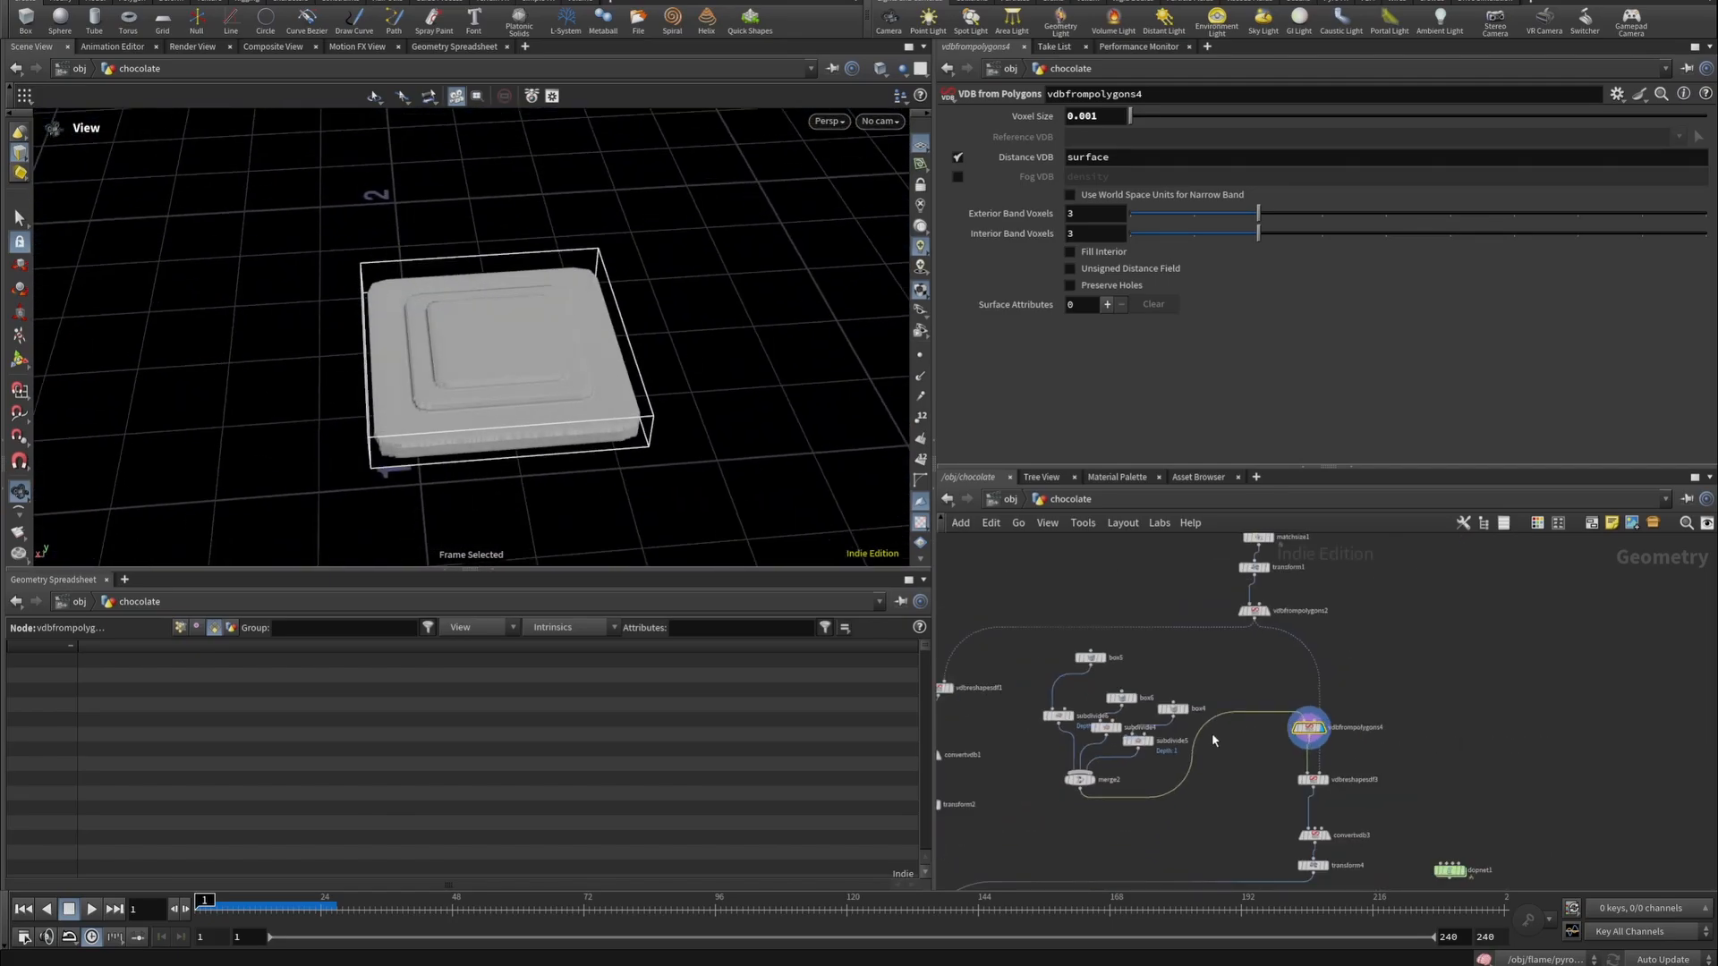
pyautogui.scroll(4, 1145, 681)
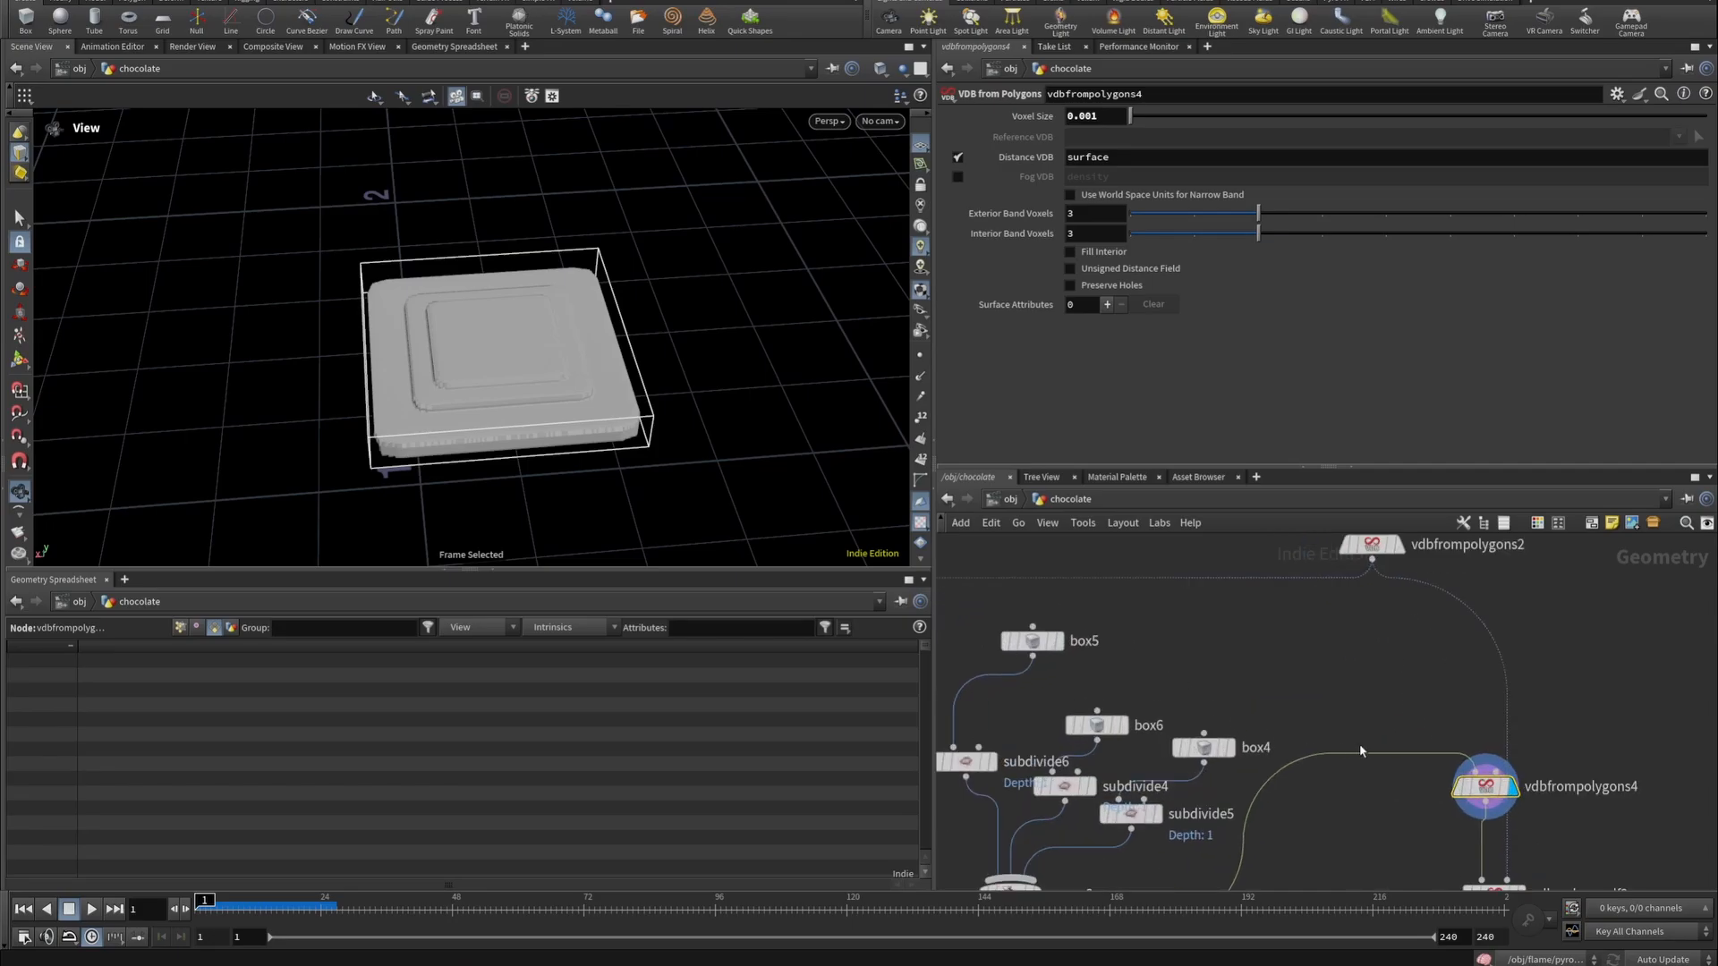
pyautogui.scroll(-4, 1360, 745)
pyautogui.moveTo(1593, 790); pyautogui.dragTo(1480, 636, button='middle')
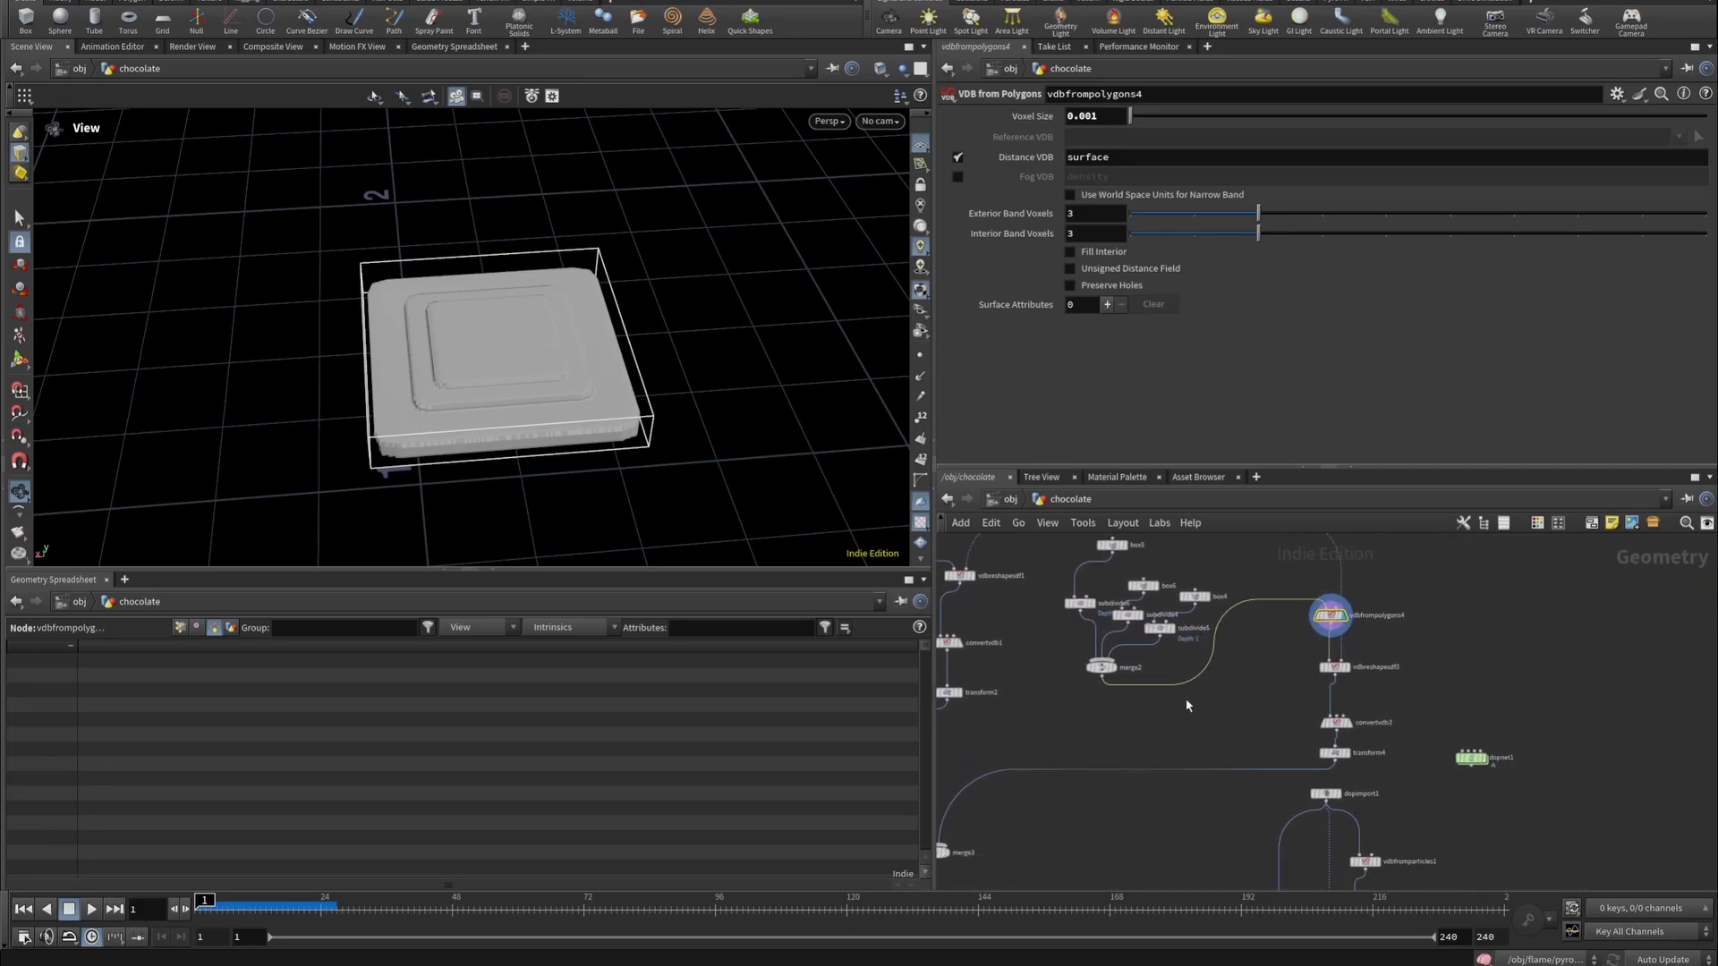
pyautogui.scroll(3, 1342, 676)
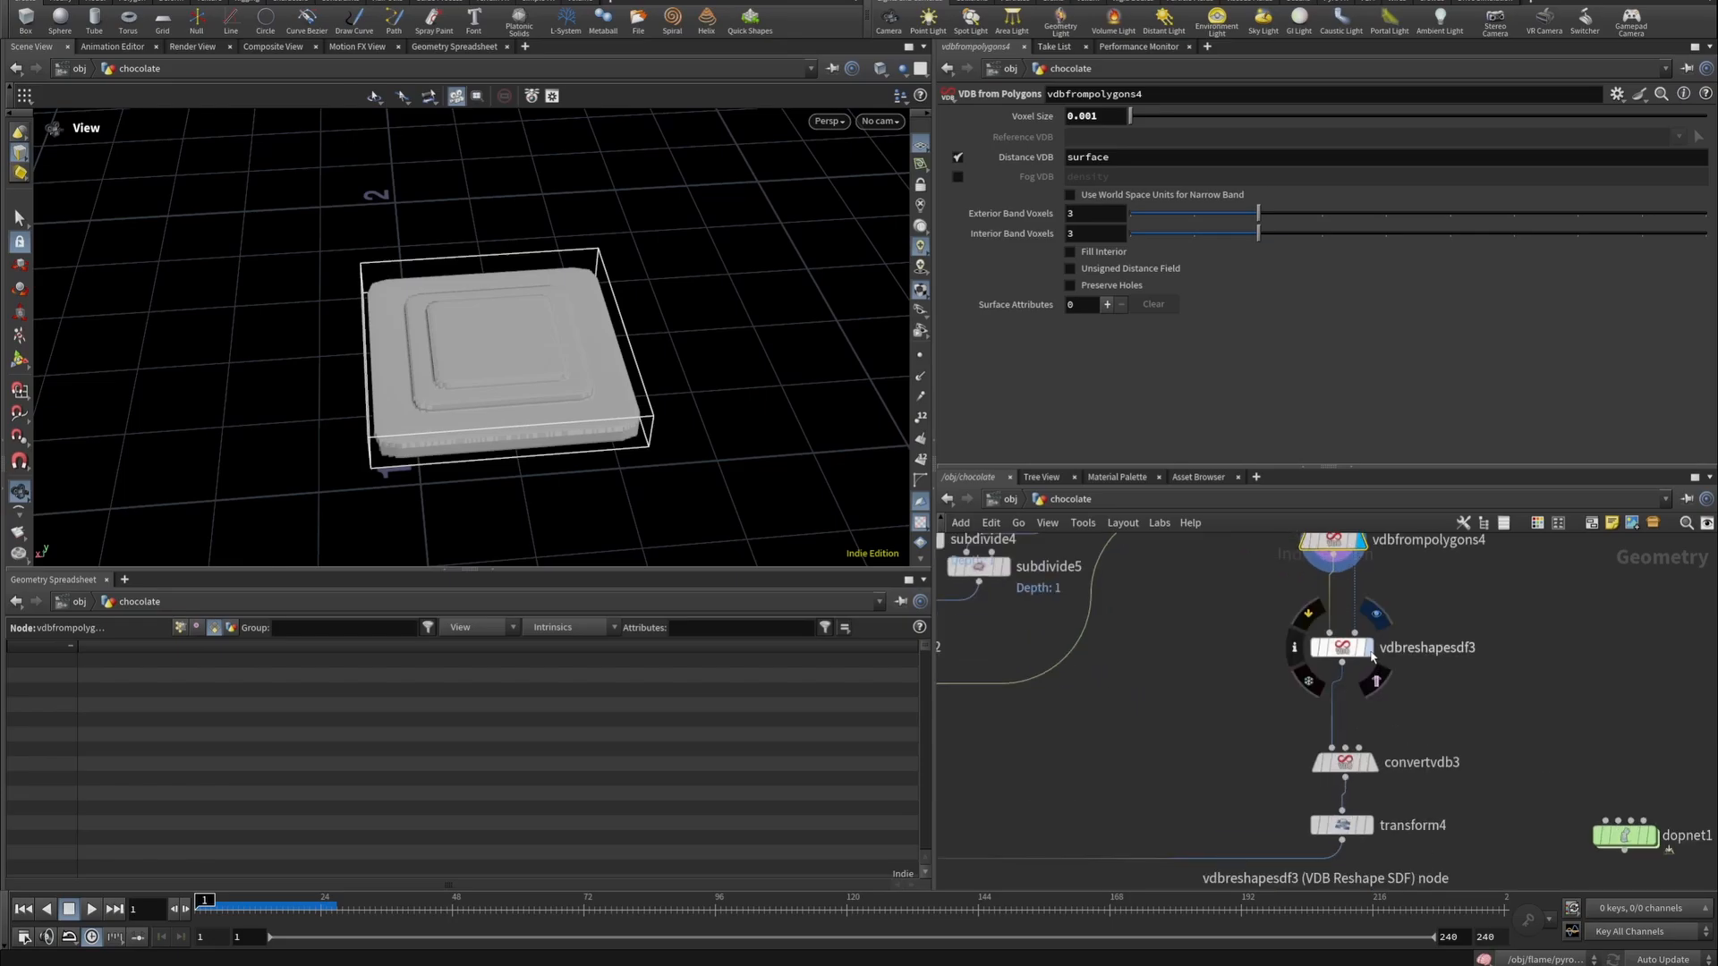
pyautogui.click(1368, 651)
pyautogui.click(1342, 651)
pyautogui.moveTo(429, 332); pyautogui.dragTo(558, 352)
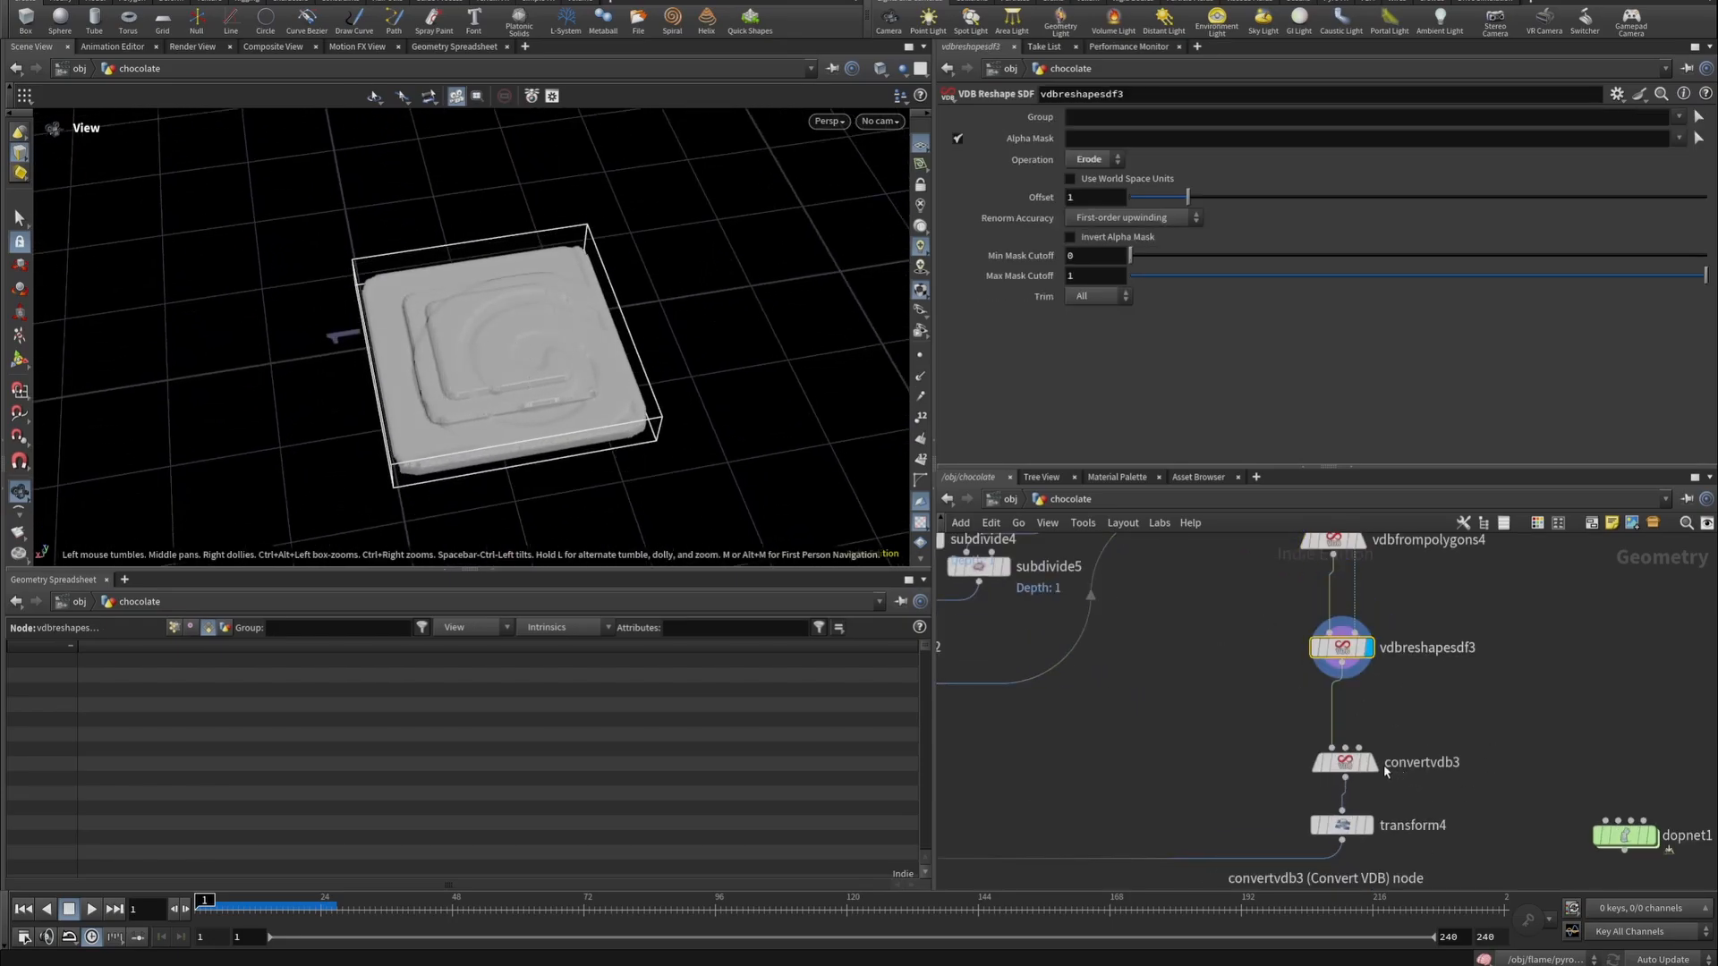
# Display convertvdb3, examine its conversion to polygons, and locate merge3 further down the chocolate network.
pyautogui.click(1369, 762)
pyautogui.click(1340, 765)
pyautogui.scroll(-5, 1339, 767)
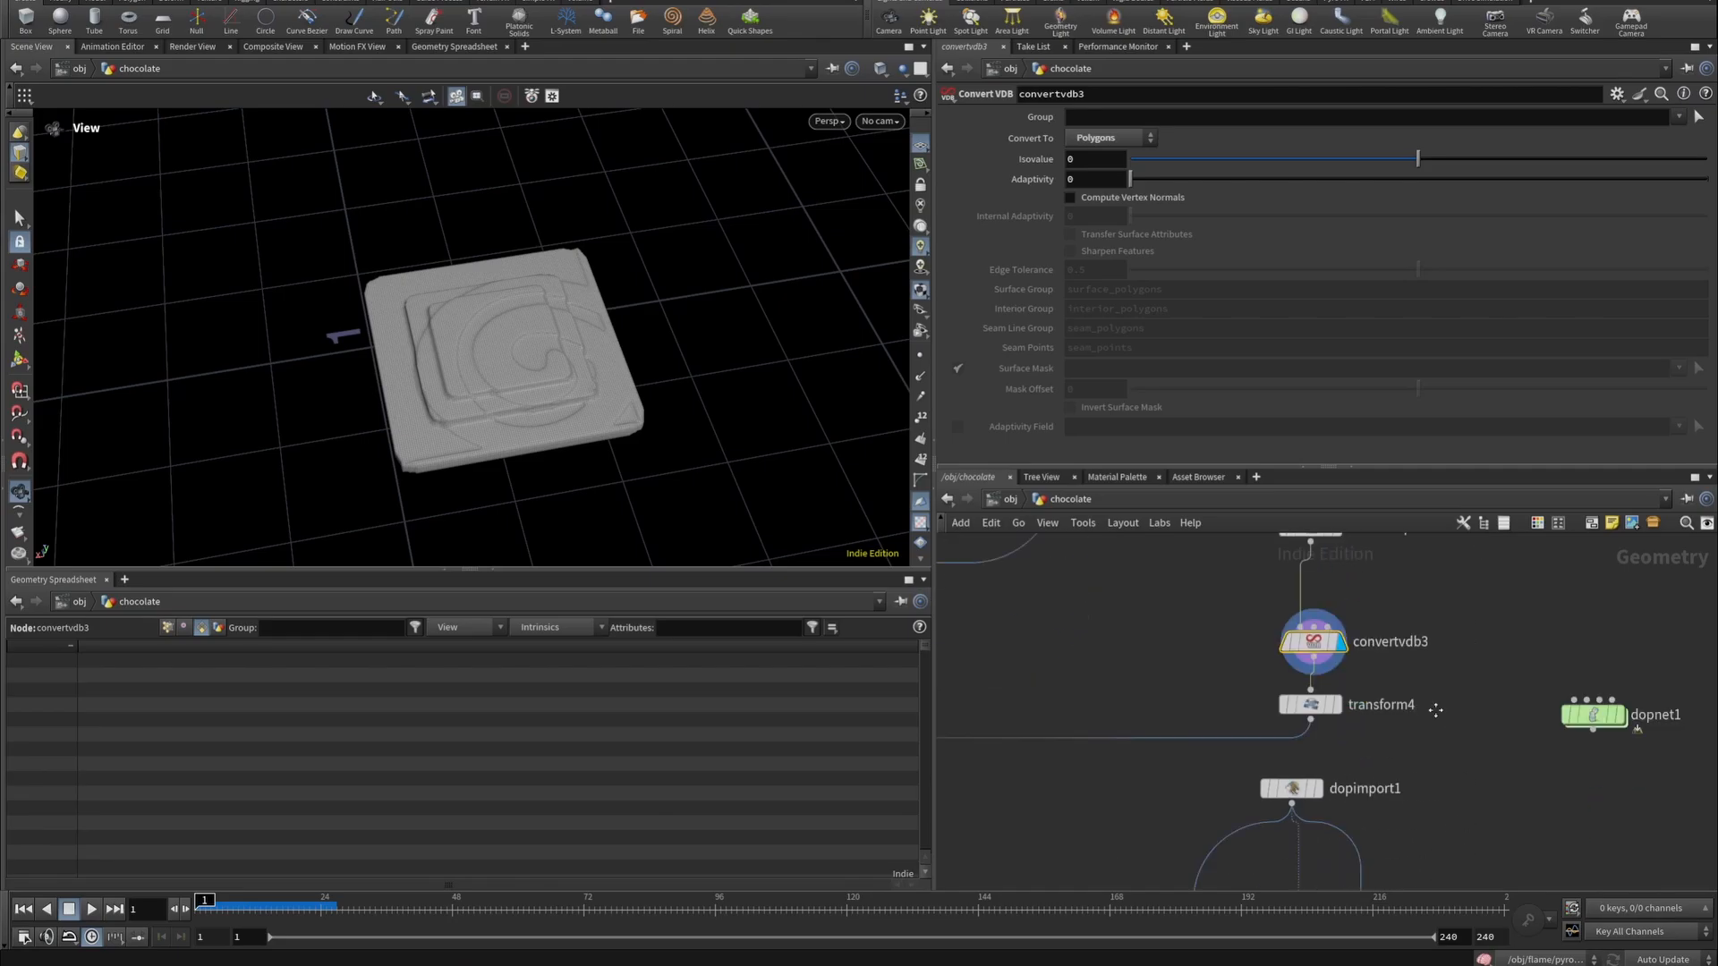
pyautogui.moveTo(1118, 718); pyautogui.dragTo(1429, 639, button='middle')
pyautogui.scroll(4, 1231, 653)
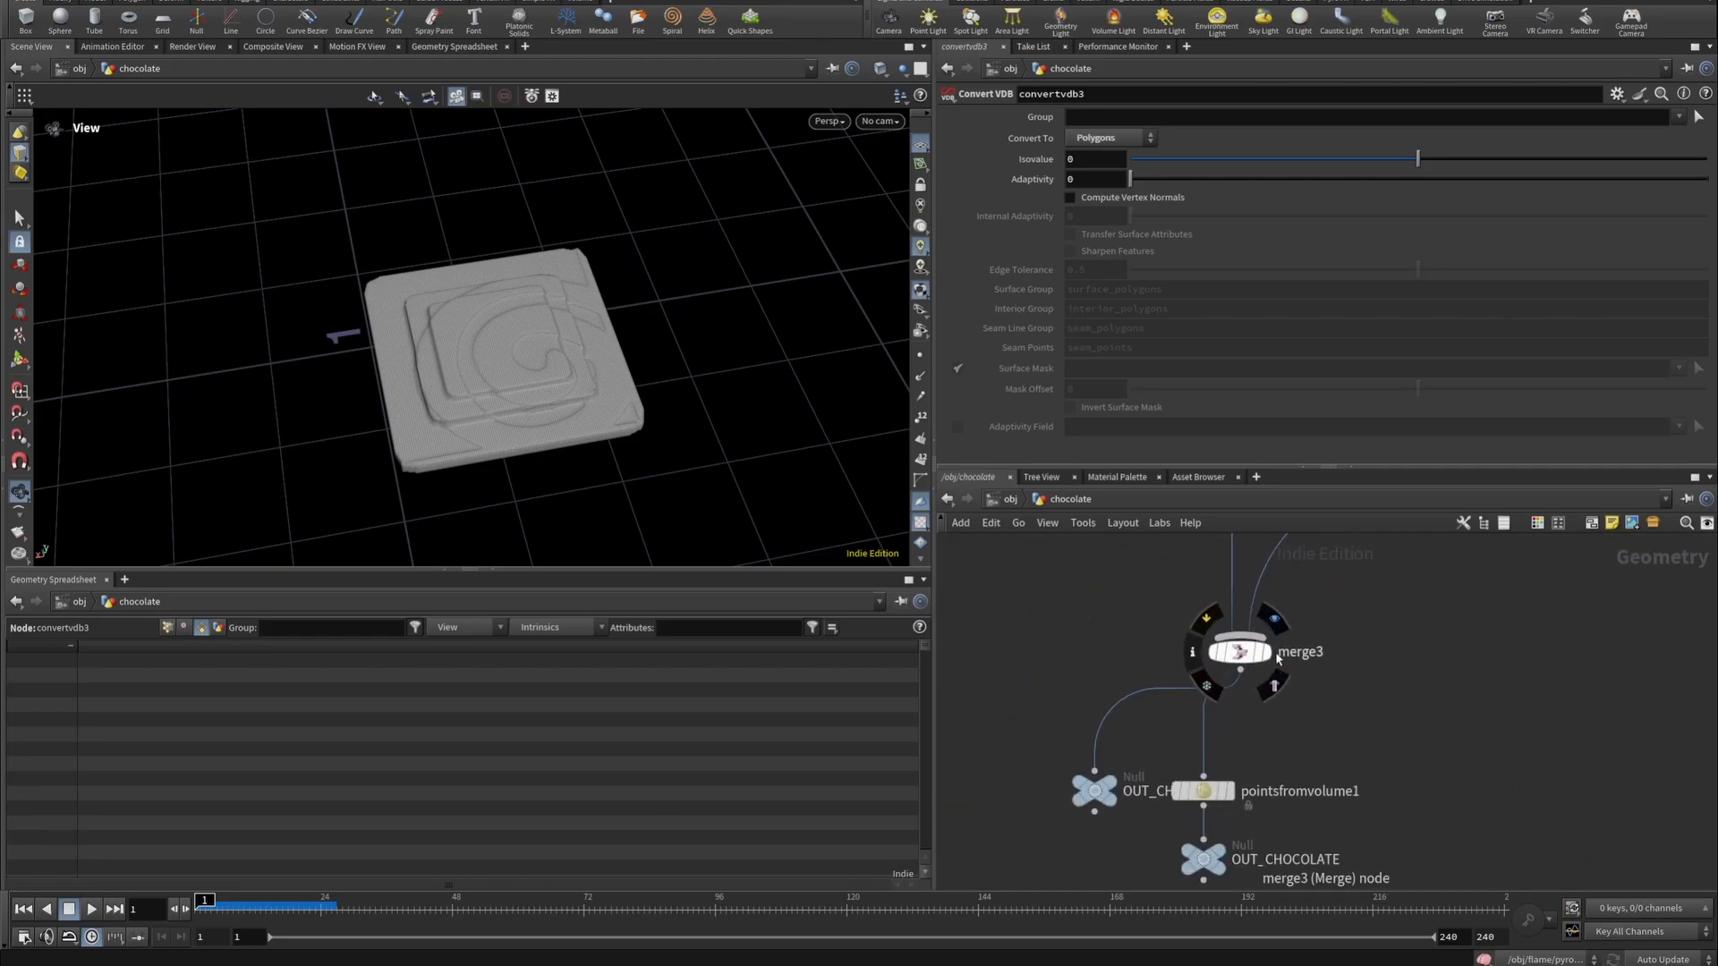
# Display pointsfromvolume1, frame the chocolate points, and examine its Point Separation settings and the points from several angles.
pyautogui.click(1230, 791)
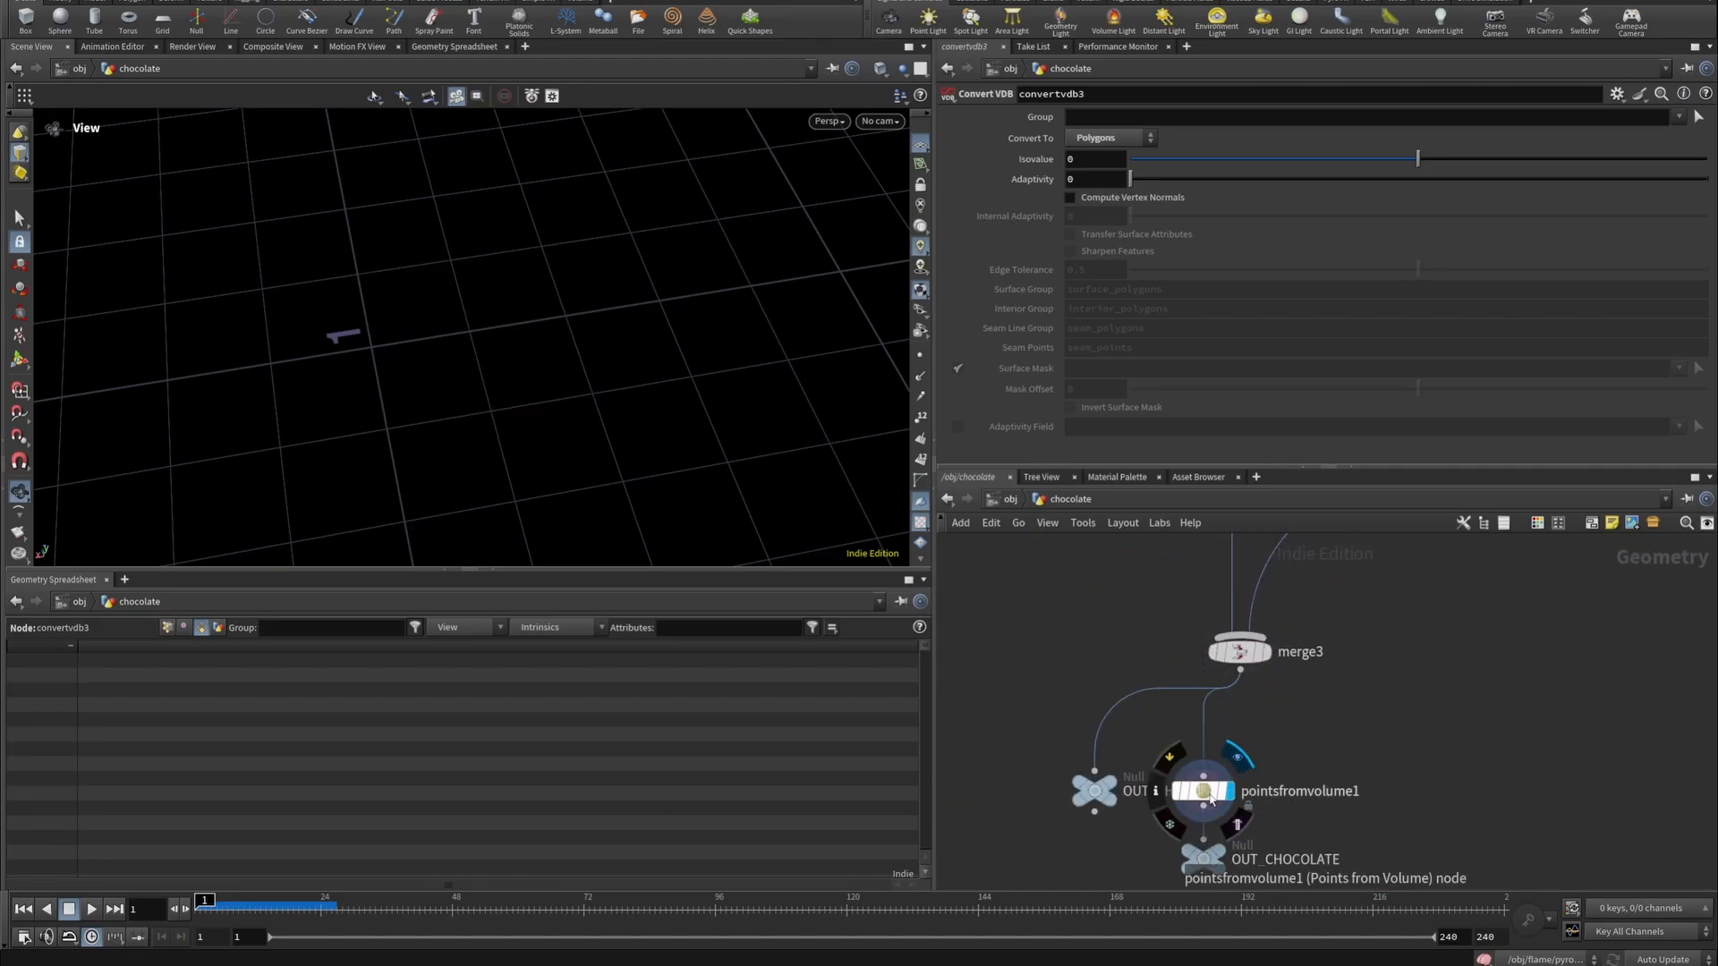
pyautogui.click(1208, 799)
pyautogui.press('f')
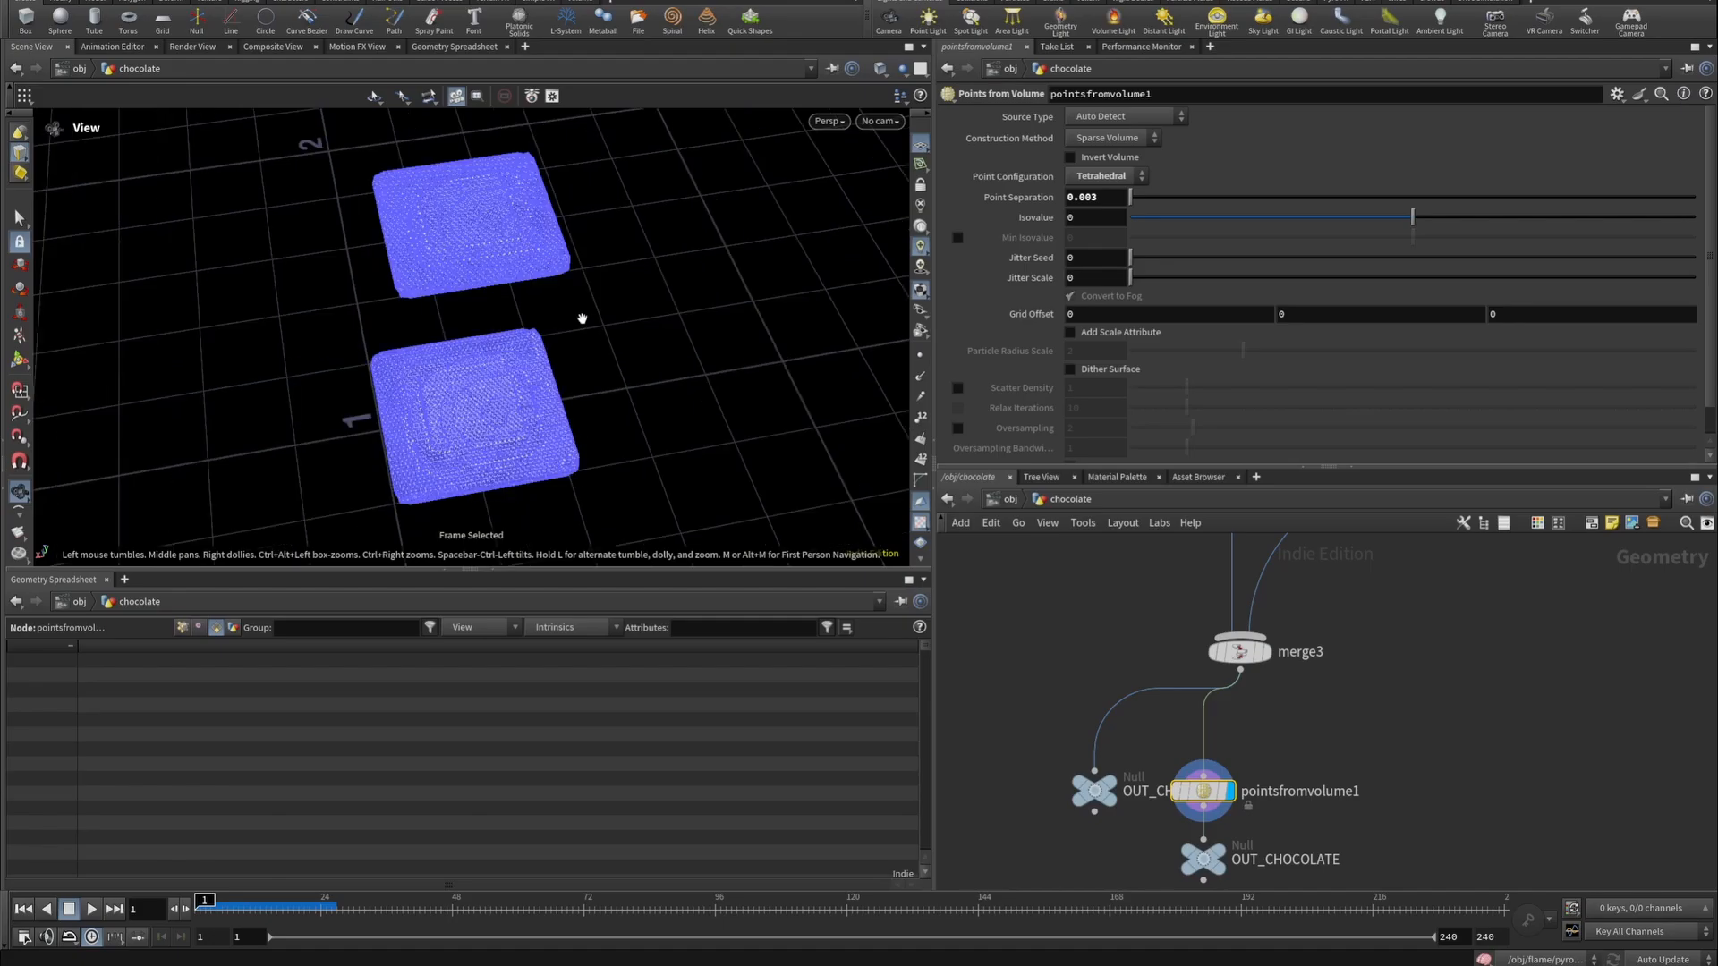
pyautogui.moveTo(584, 318); pyautogui.dragTo(502, 226)
pyautogui.scroll(-6, 1240, 786)
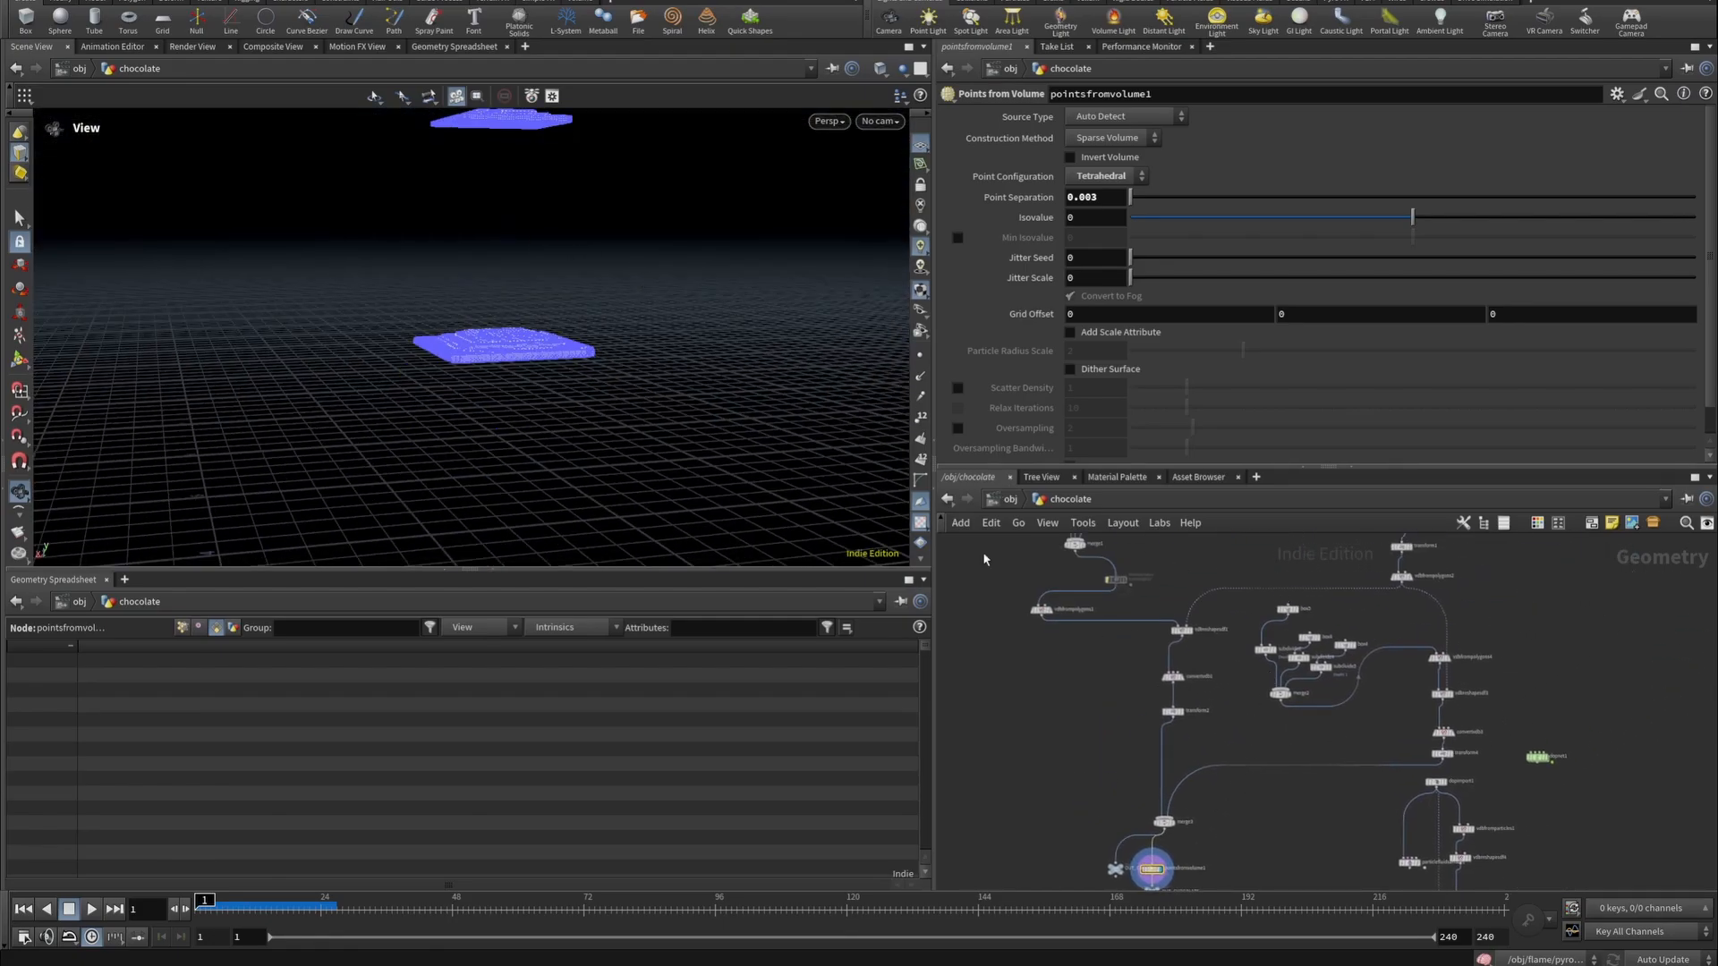
pyautogui.moveTo(548, 191); pyautogui.dragTo(626, 338)
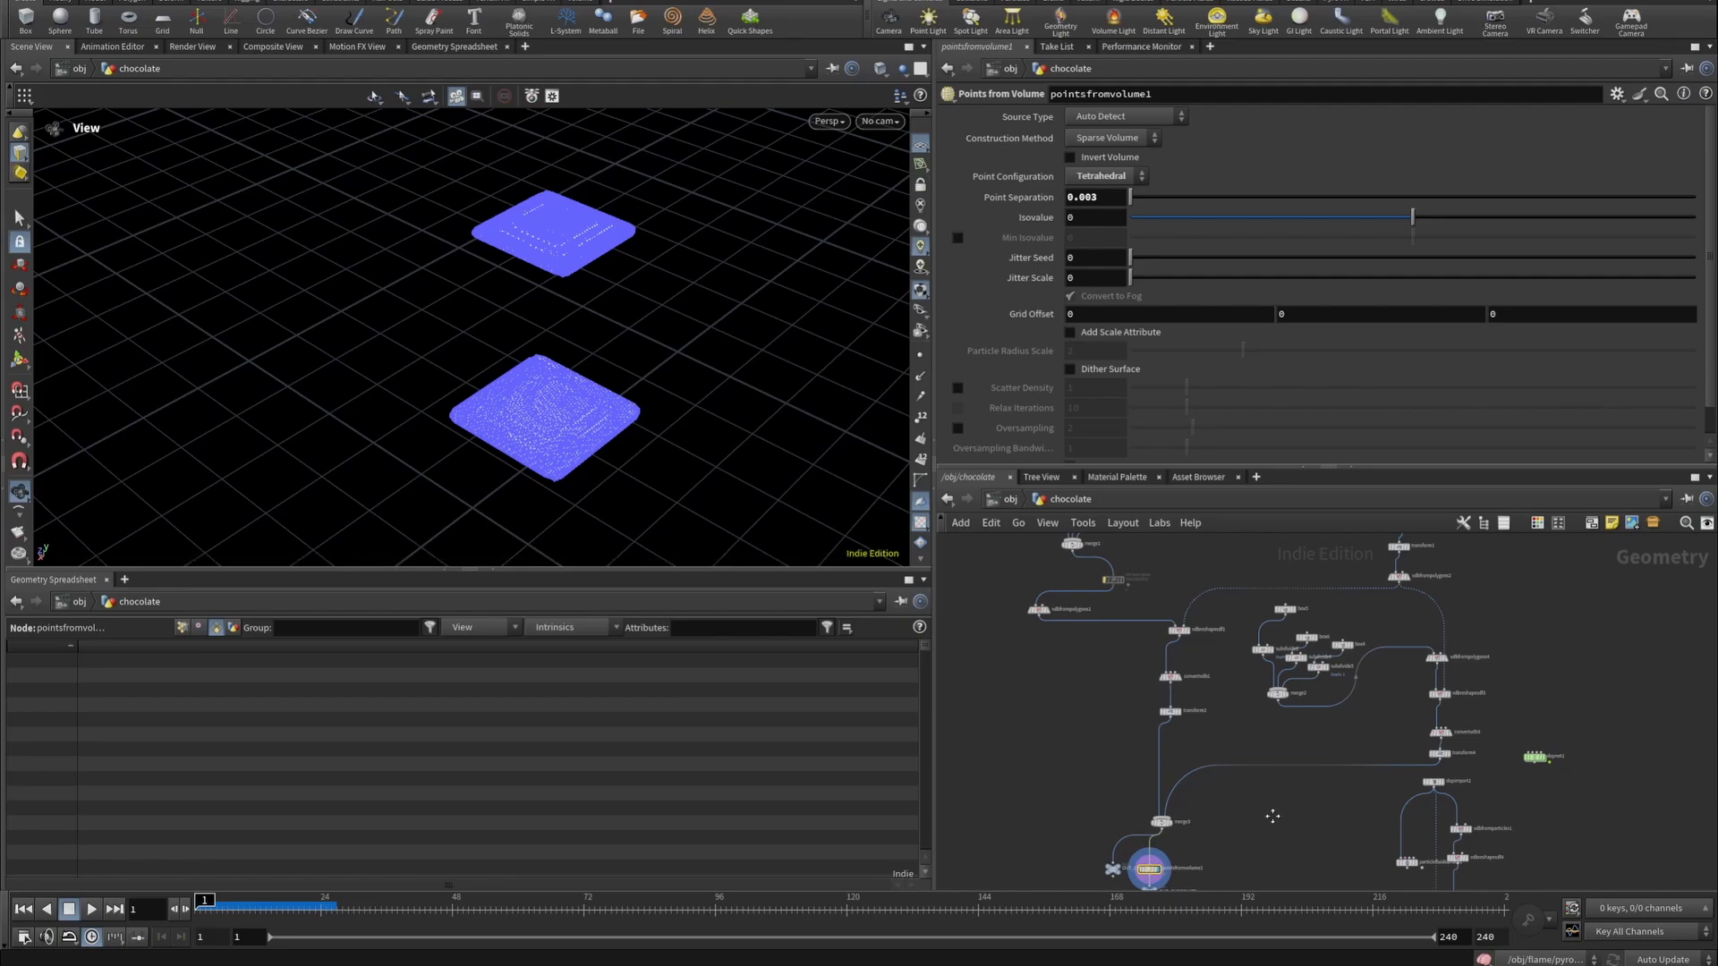
# Open dopnet1 in the chocolate network and examine staticobject1's collision source and its placement beneath the chocolate pieces.
pyautogui.moveTo(1541, 752); pyautogui.dragTo(1476, 670, button='middle')
pyautogui.scroll(3, 1422, 753)
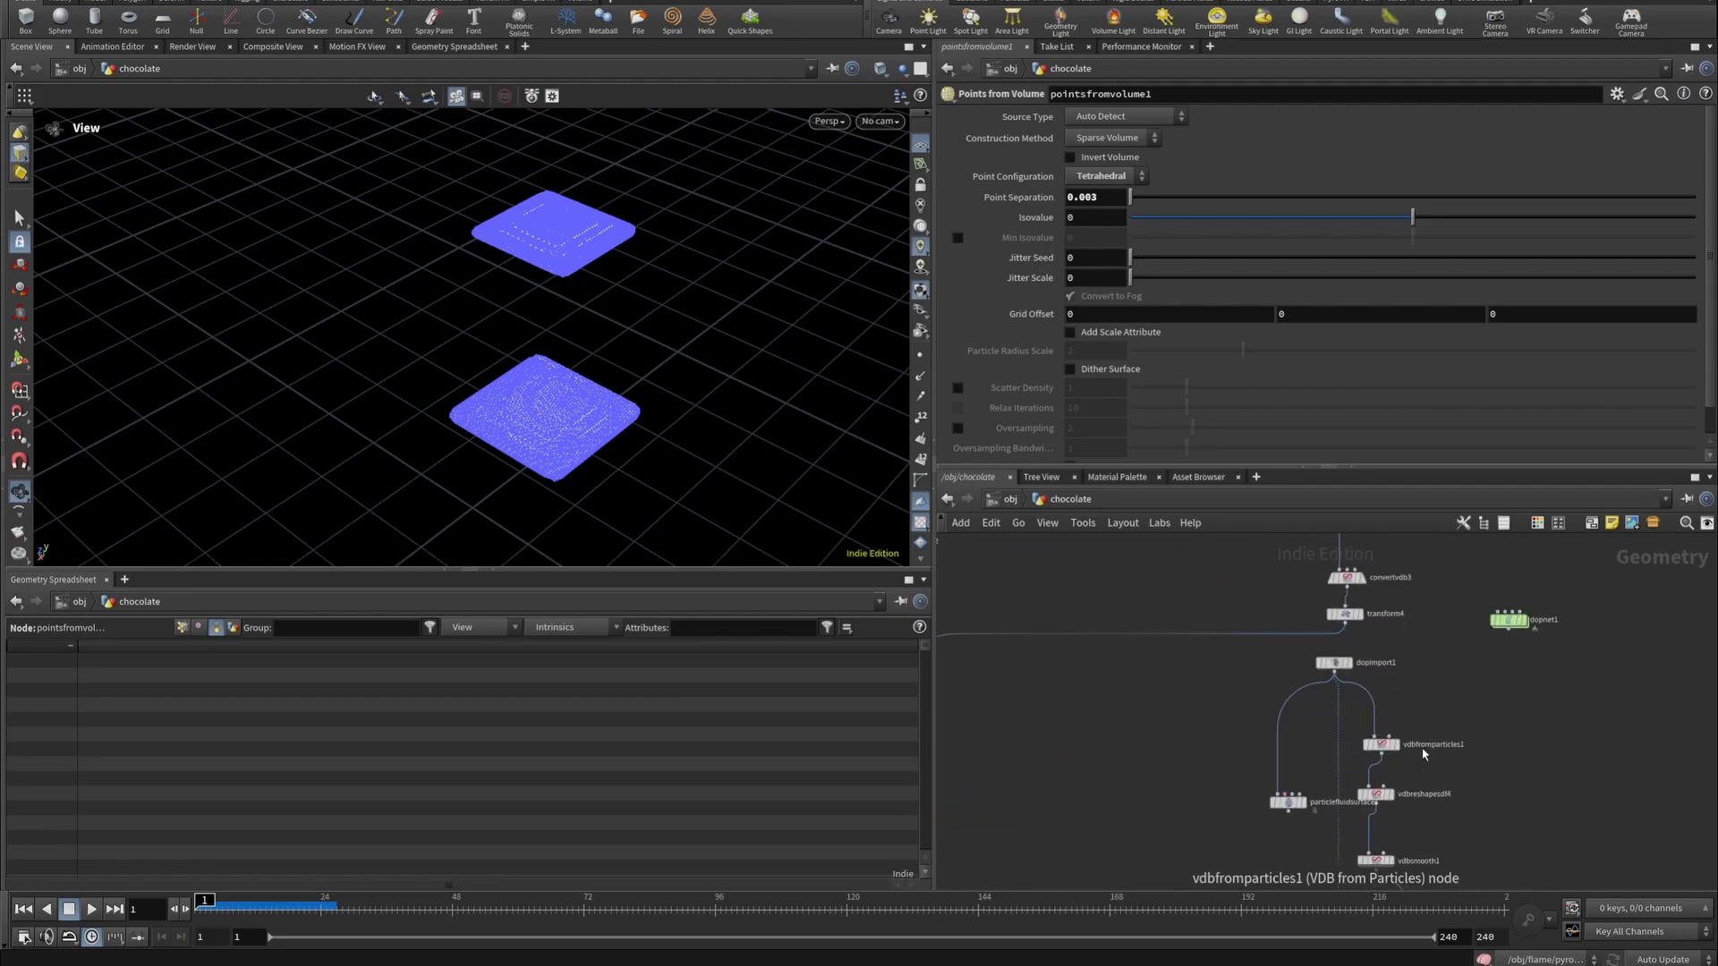
pyautogui.moveTo(1461, 810); pyautogui.dragTo(1505, 852, button='middle')
pyautogui.scroll(4, 1551, 687)
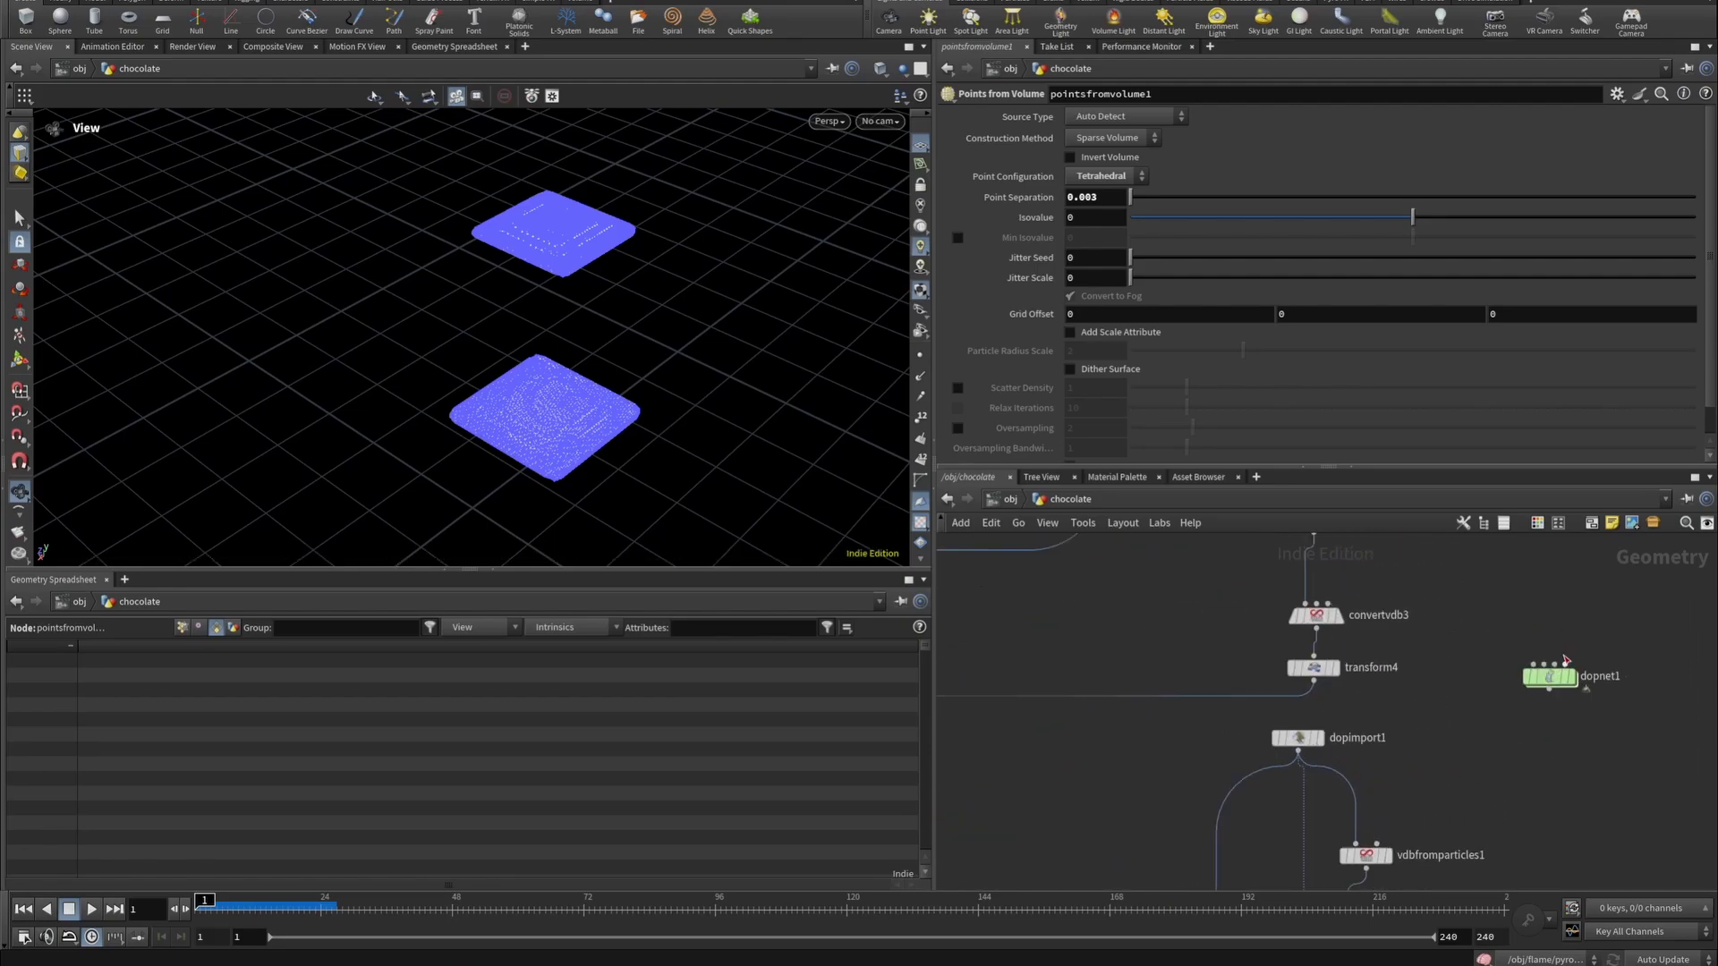
pyautogui.doubleClick(1551, 687)
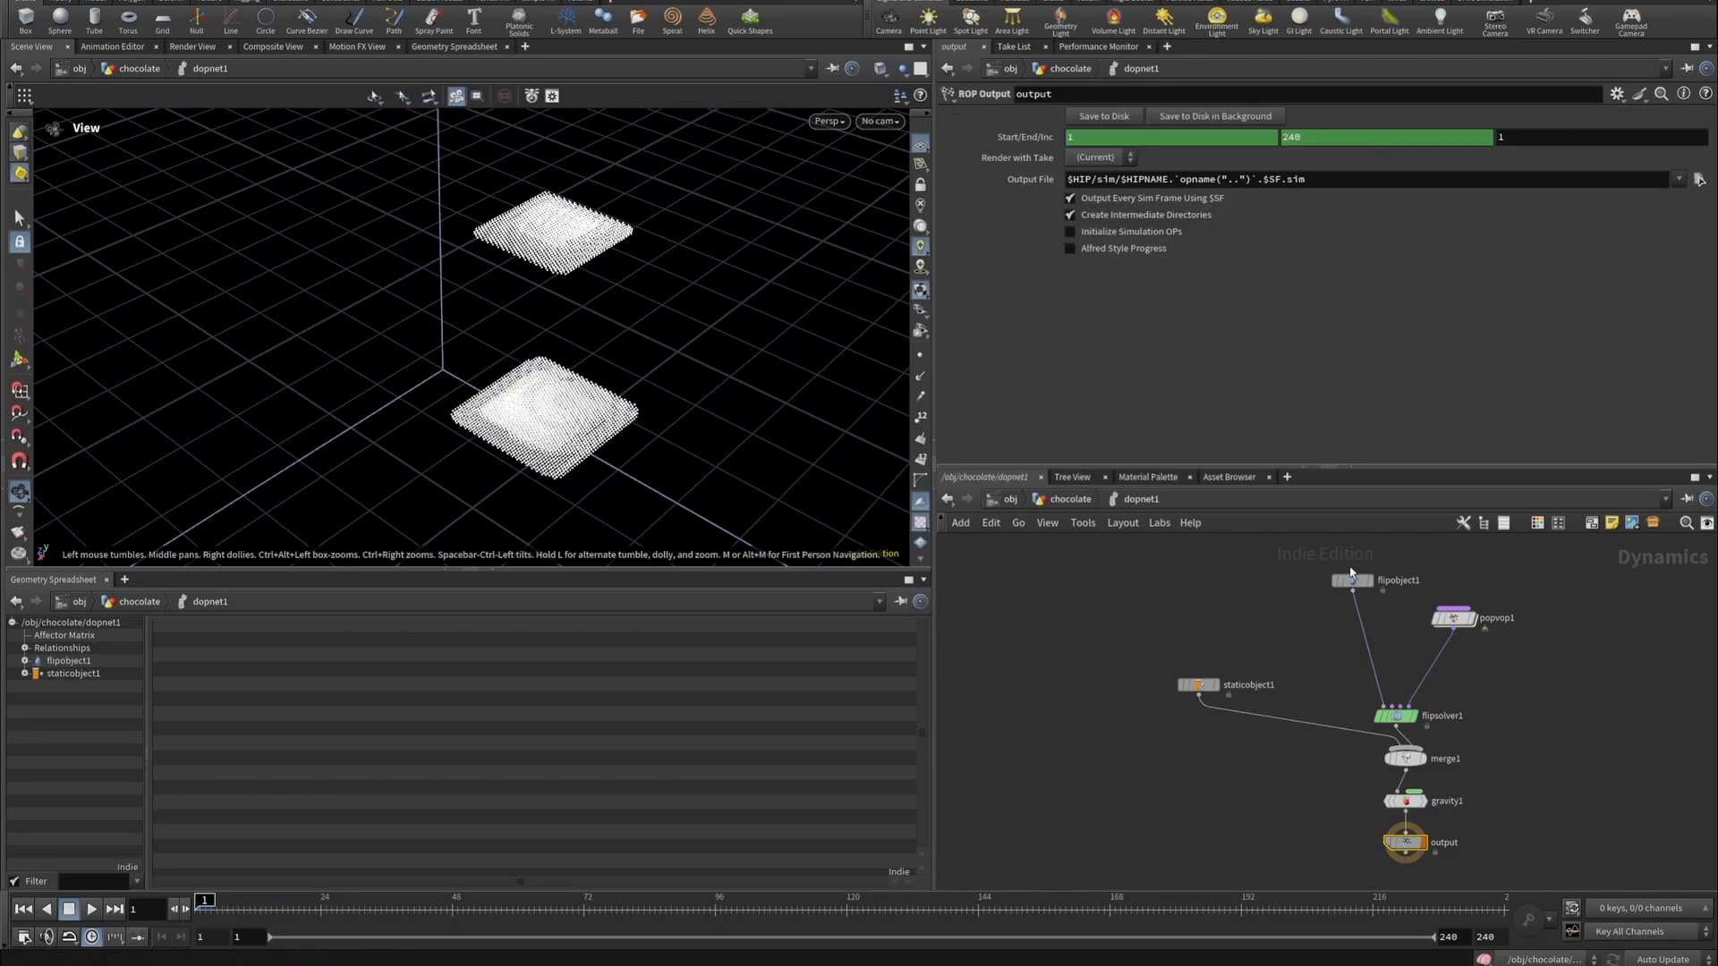
pyautogui.click(1199, 685)
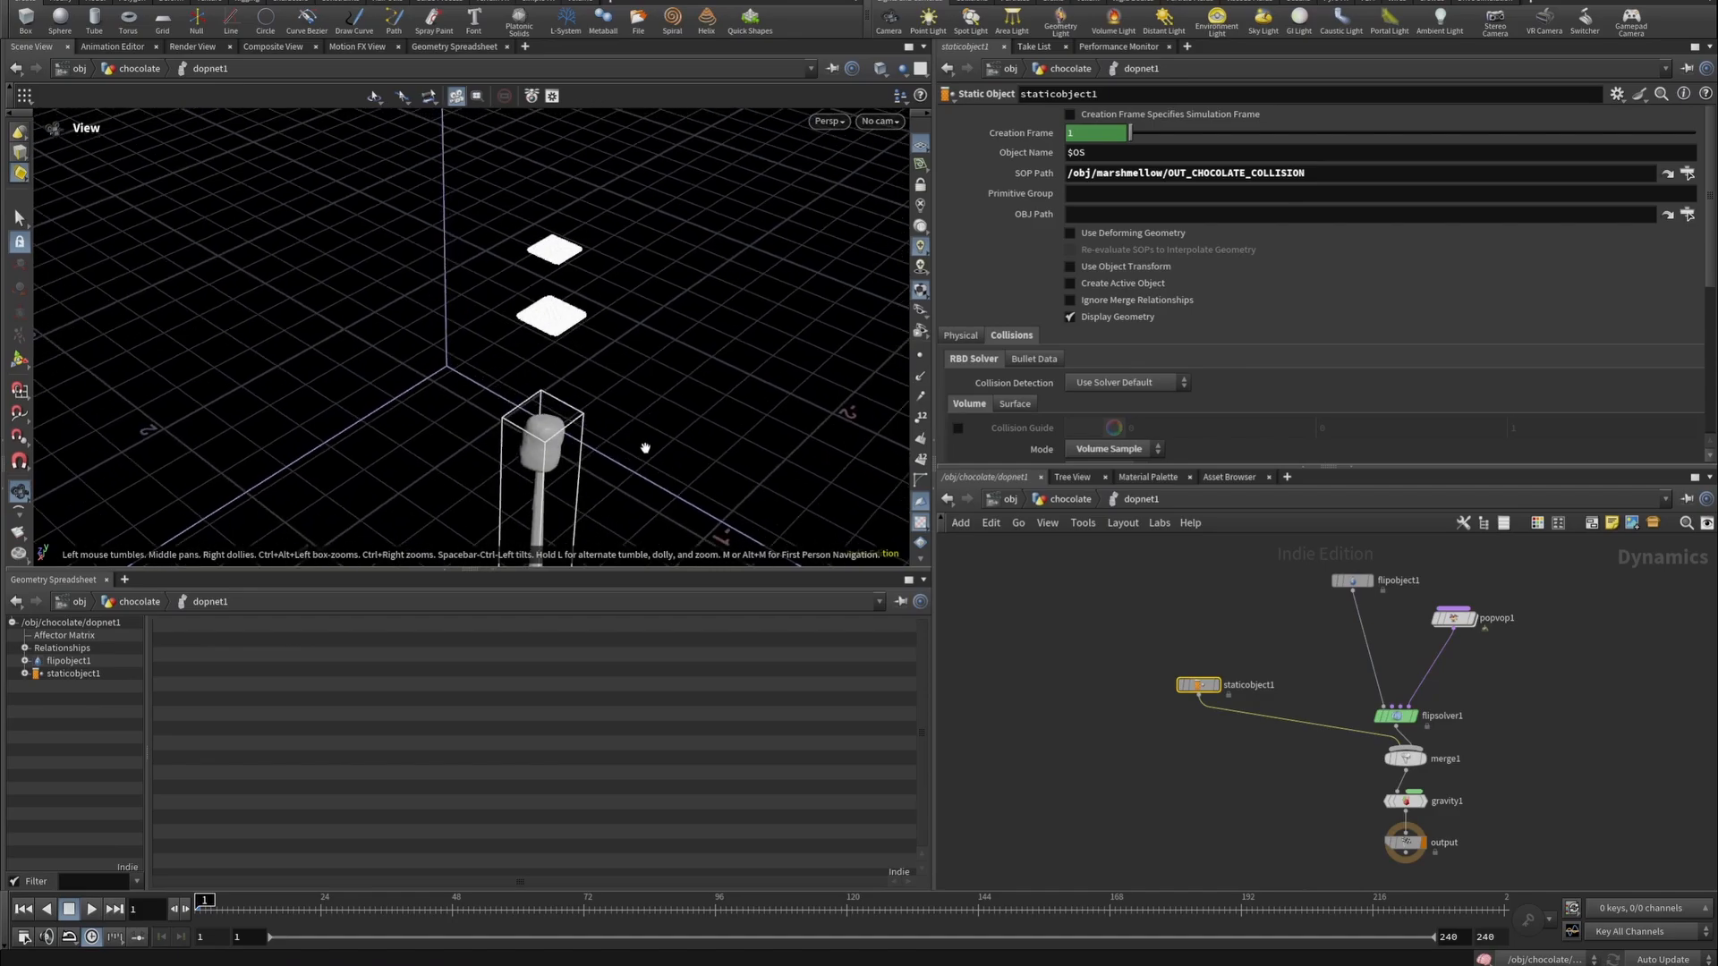
pyautogui.moveTo(597, 359); pyautogui.dragTo(579, 321)
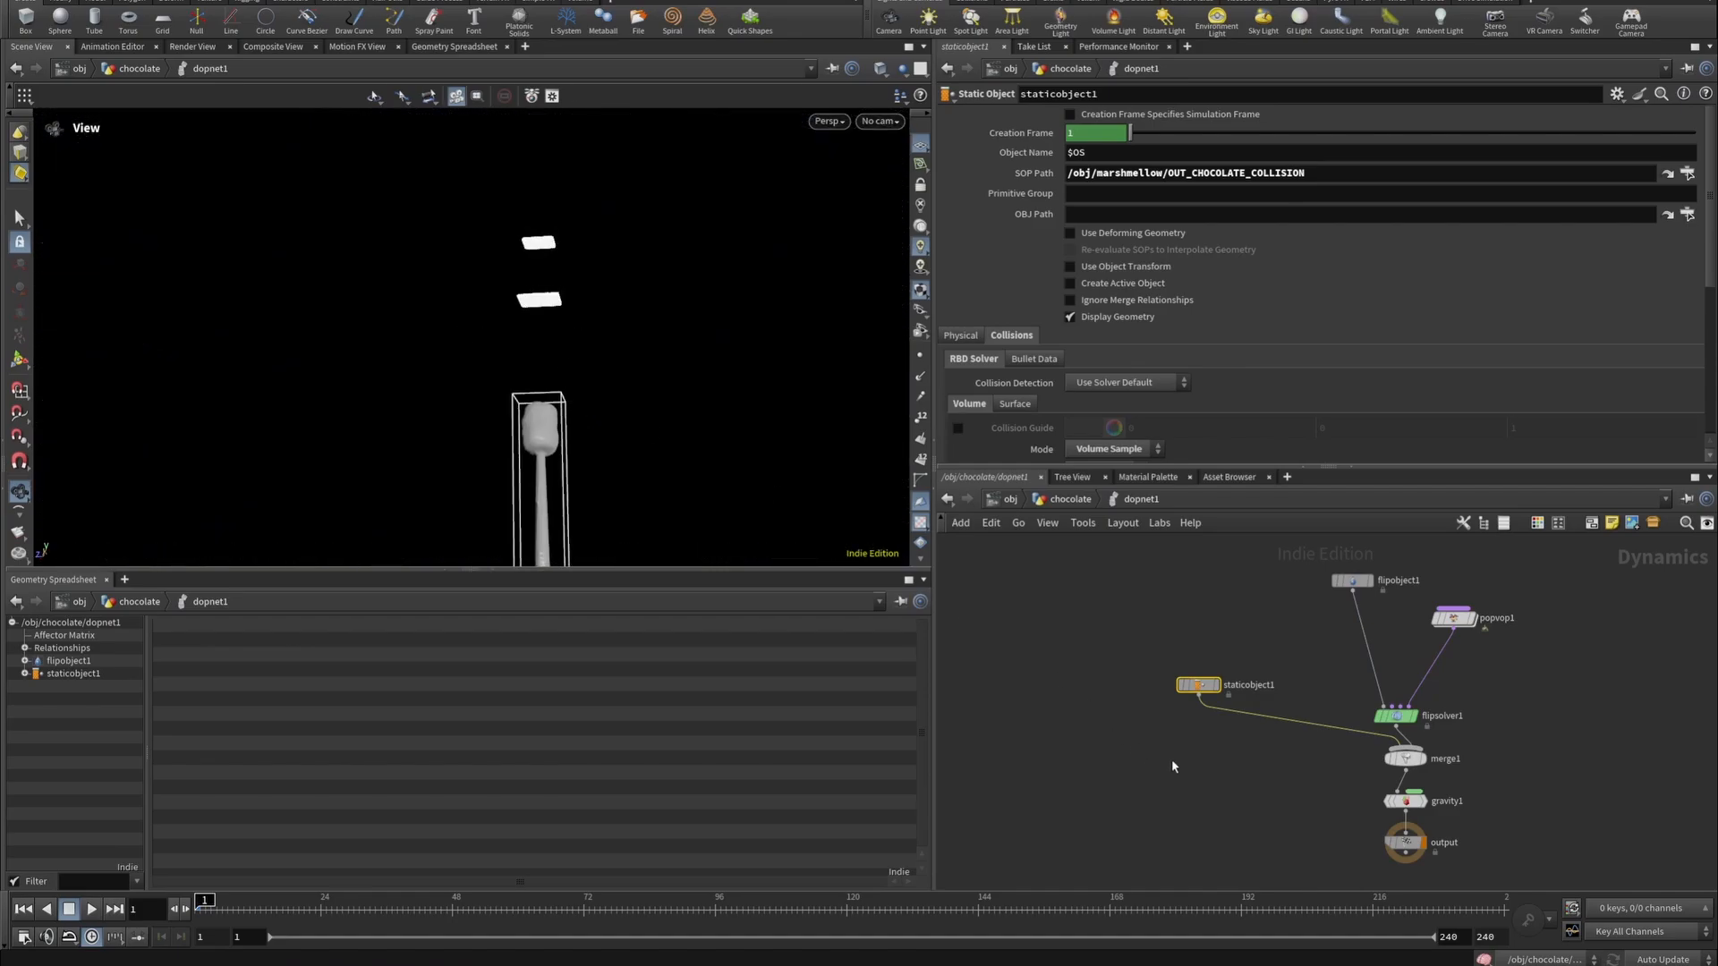
# Return to the chocolate network, display vdbfromparticles1 to examine its settings, and display vdbreshapesdf4.
pyautogui.press('u')
pyautogui.scroll(8, 1301, 680)
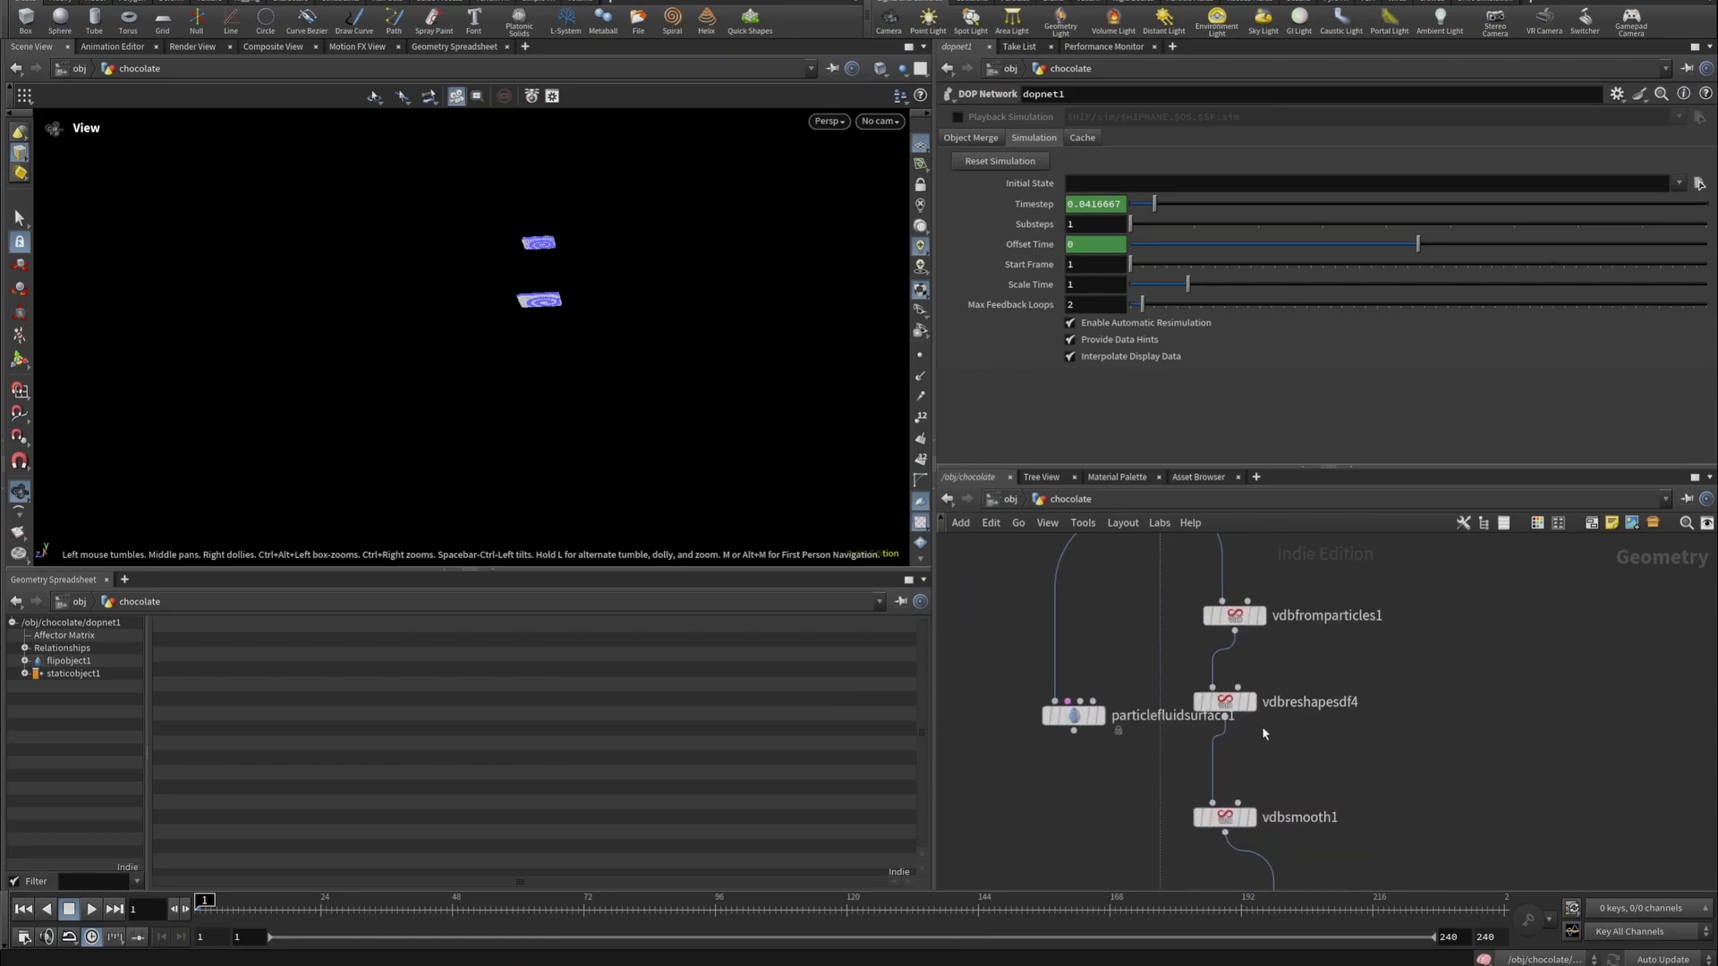
pyautogui.click(1310, 666)
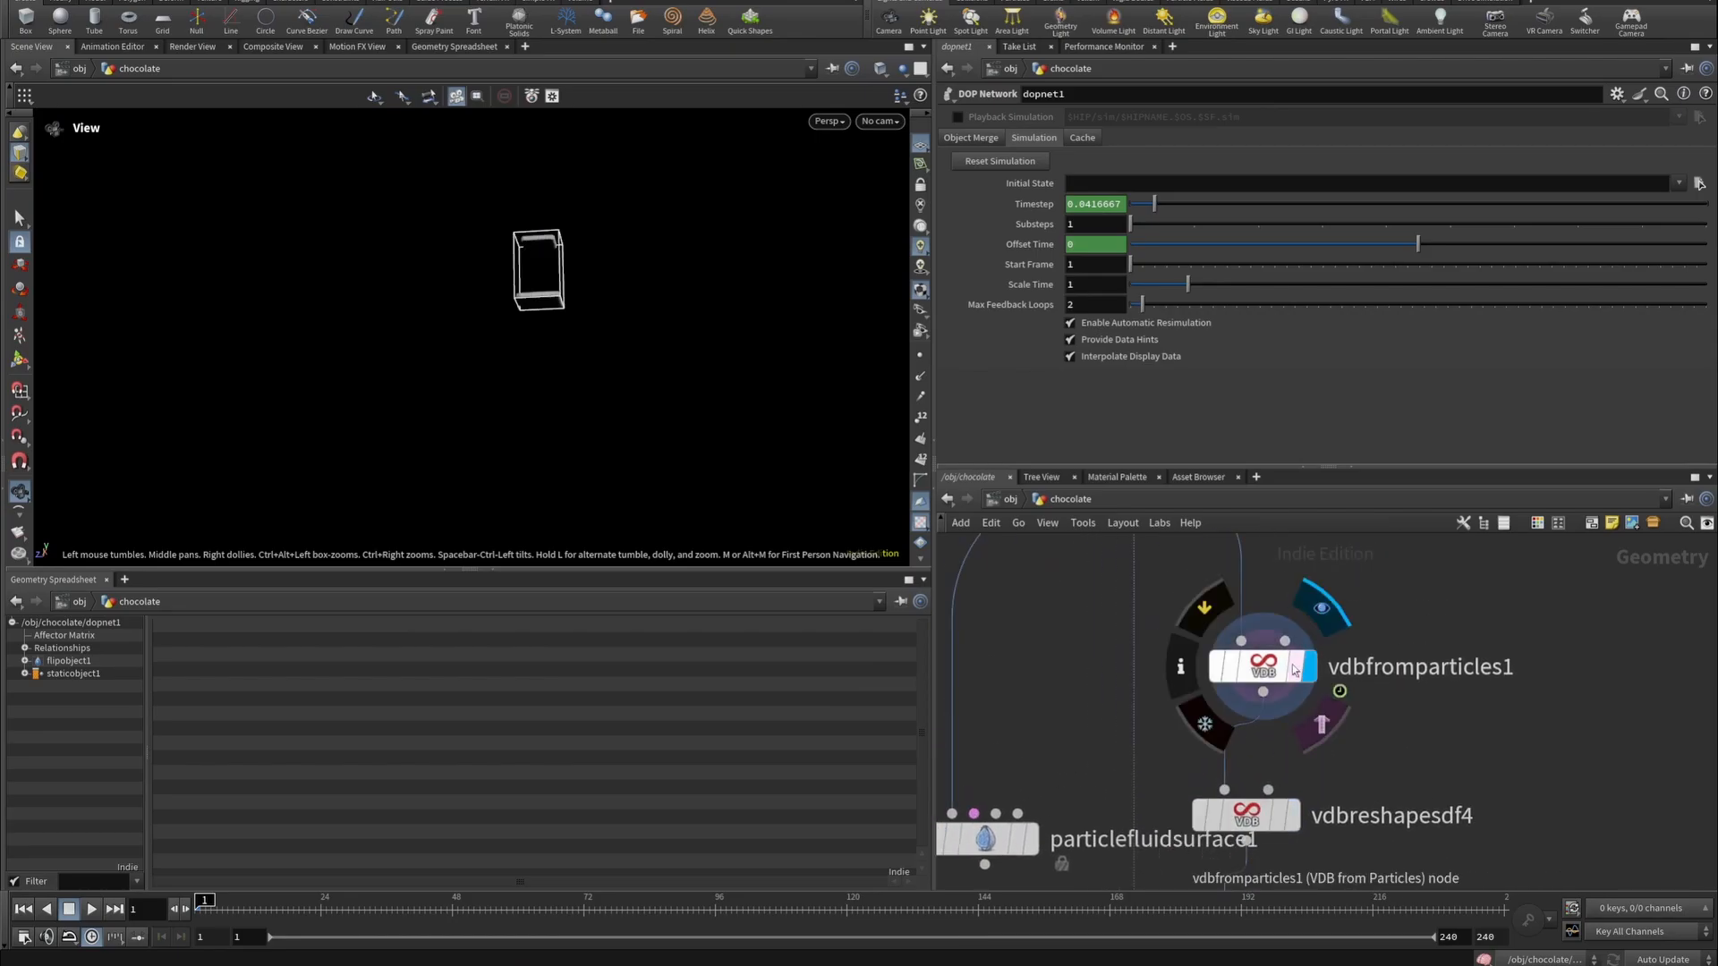
pyautogui.click(1262, 666)
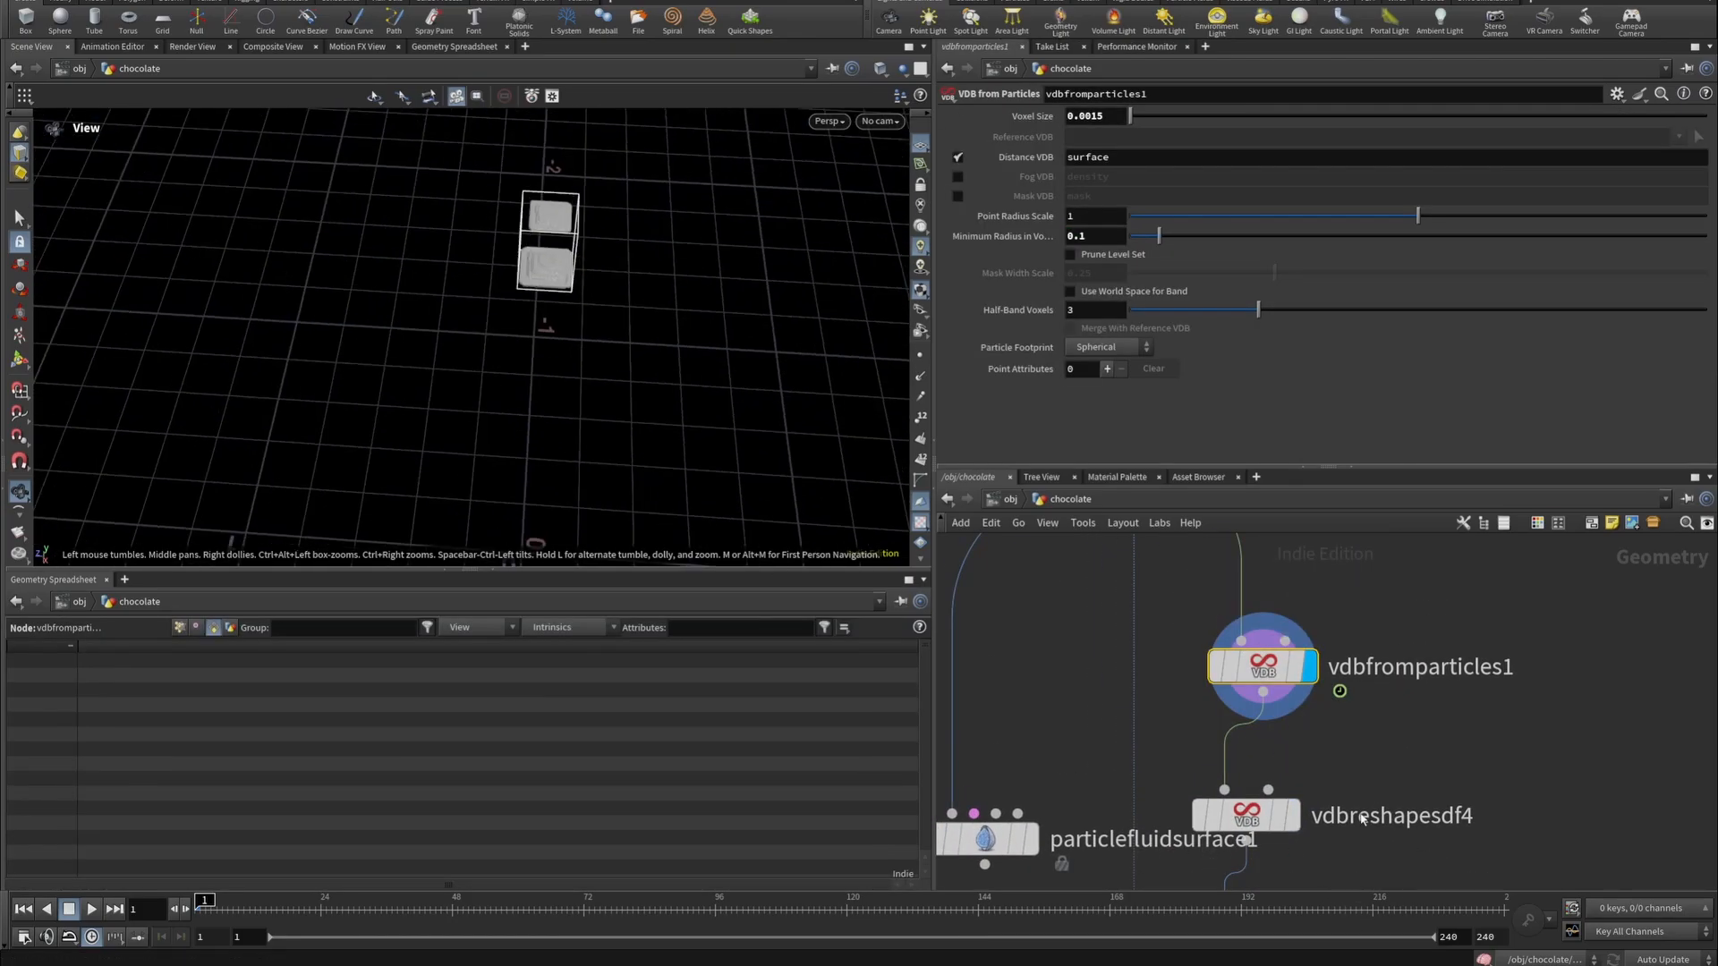
pyautogui.click(1293, 816)
# Follow the chain past vdbsmooth1, convertvdb2 and retime1, displaying the chcolatesimmed file cache and the OUT_CHOCOLATE_SIMMED null.
pyautogui.moveTo(1411, 845); pyautogui.dragTo(1423, 616, button='middle')
pyautogui.moveTo(1404, 752); pyautogui.dragTo(1439, 541, button='middle')
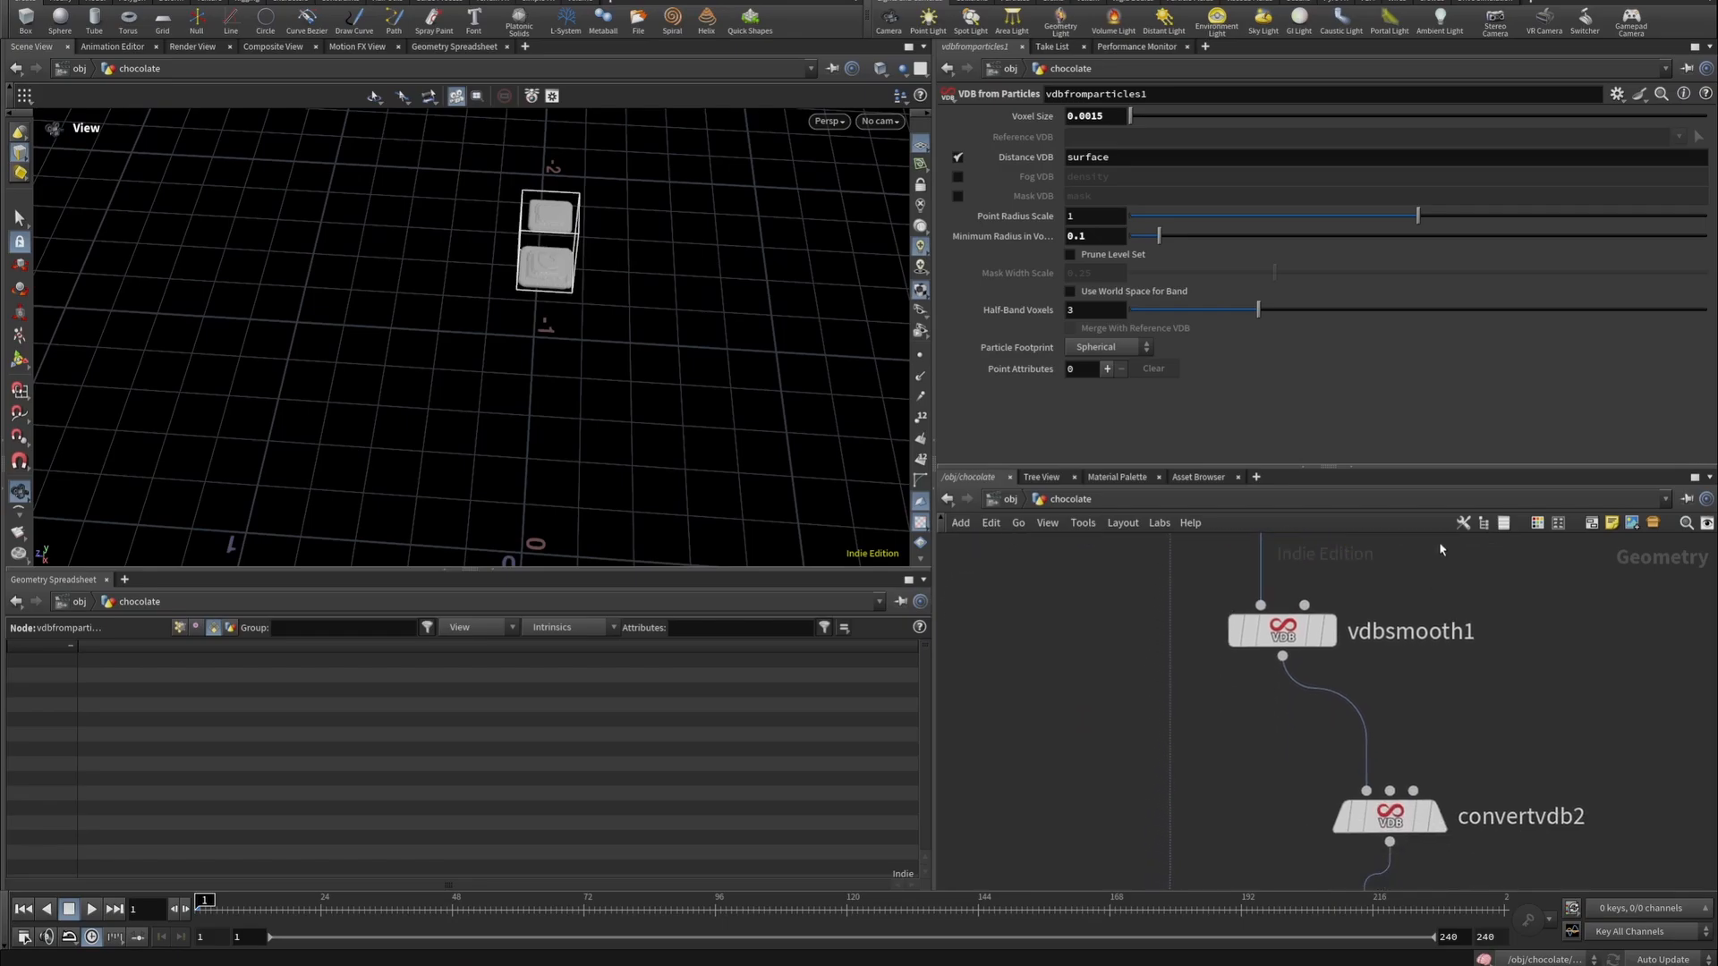
pyautogui.scroll(-5, 1481, 771)
pyautogui.moveTo(1471, 811); pyautogui.dragTo(1452, 594, button='middle')
pyautogui.moveTo(1425, 796); pyautogui.dragTo(1462, 658, button='middle')
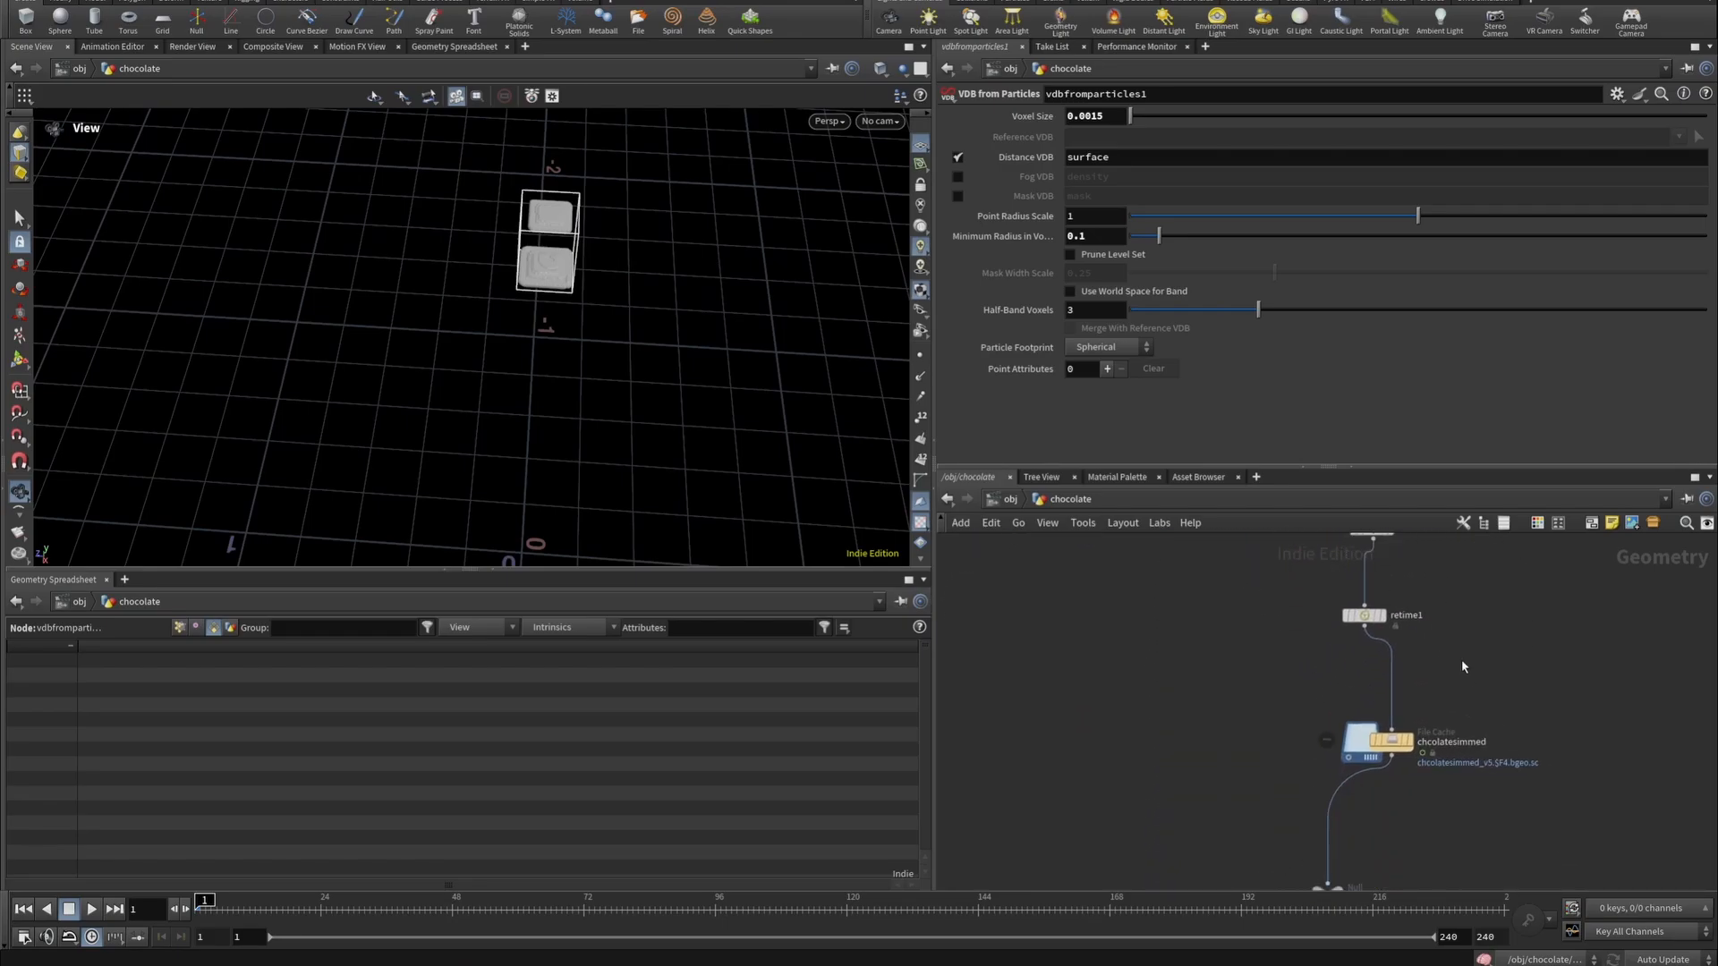
pyautogui.click(1412, 741)
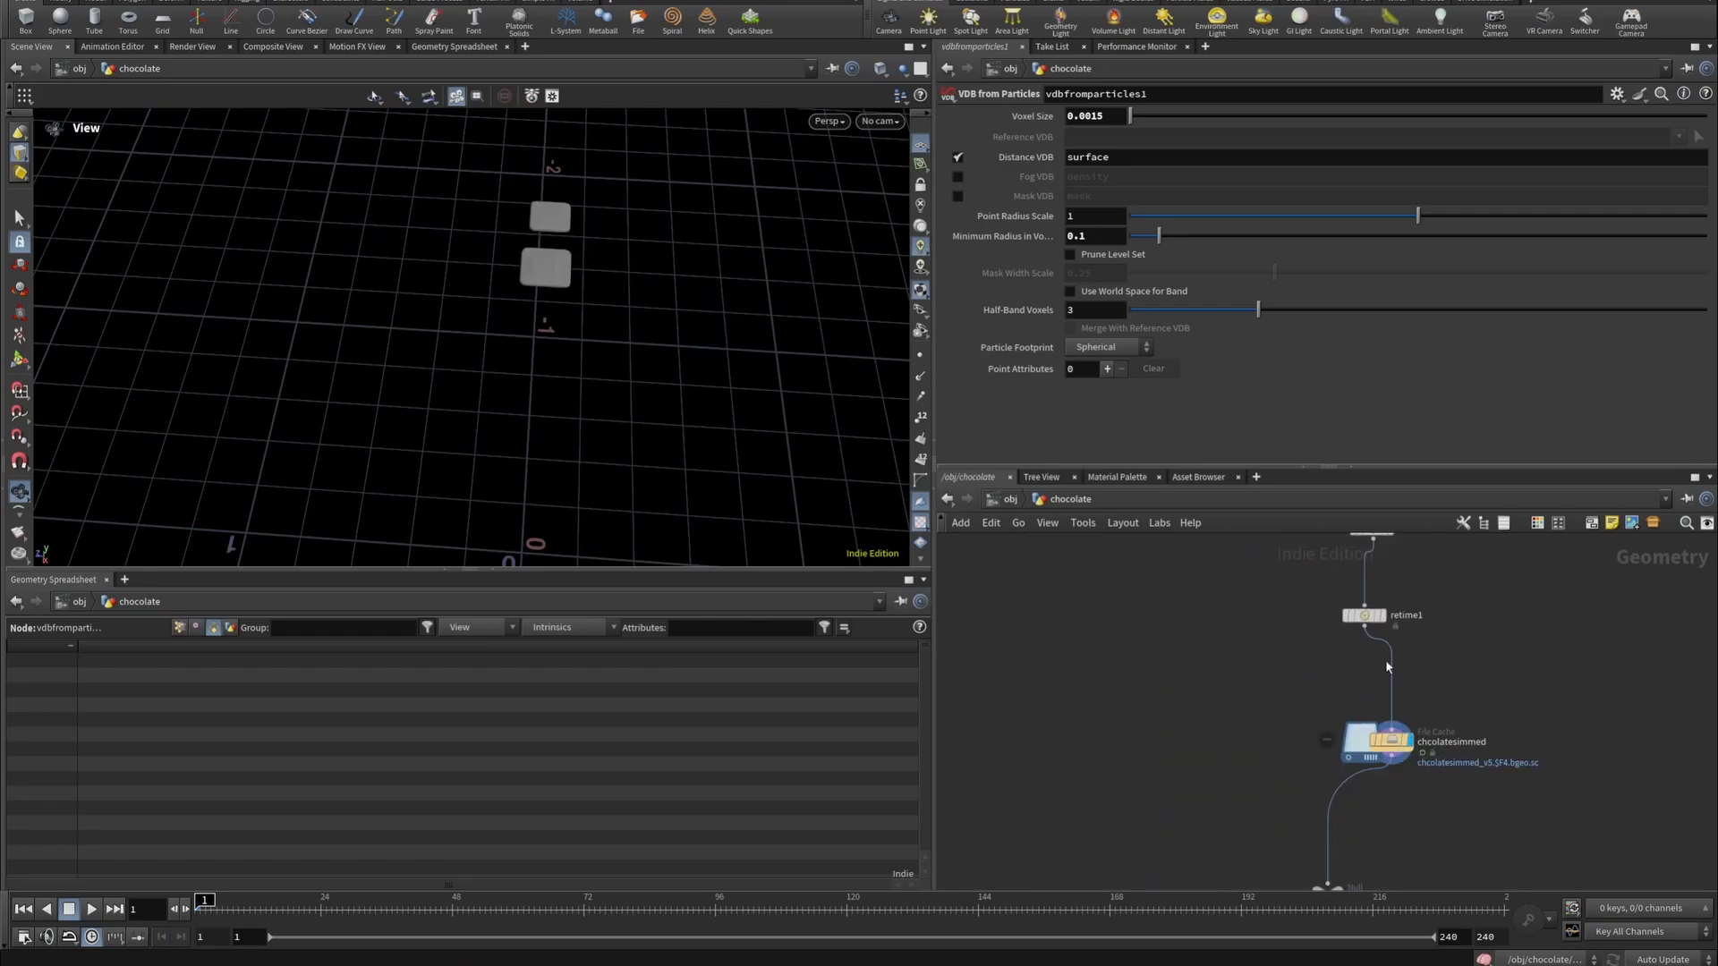
pyautogui.moveTo(1413, 798); pyautogui.dragTo(1395, 635, button='middle')
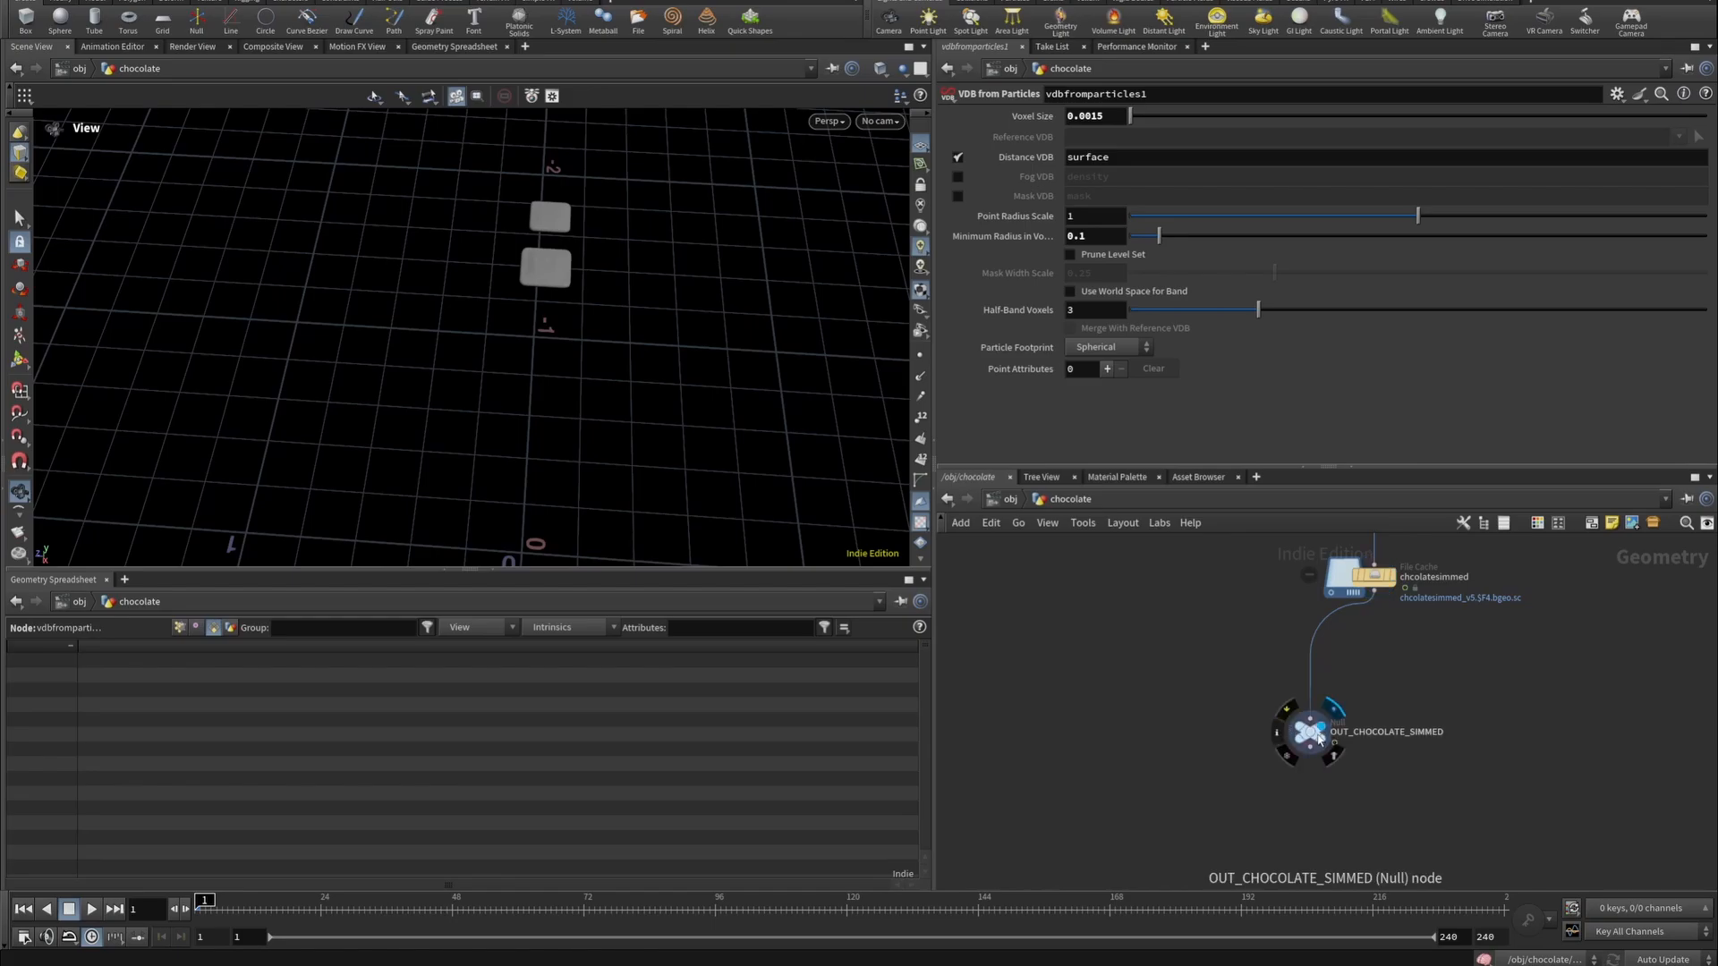
pyautogui.click(1312, 736)
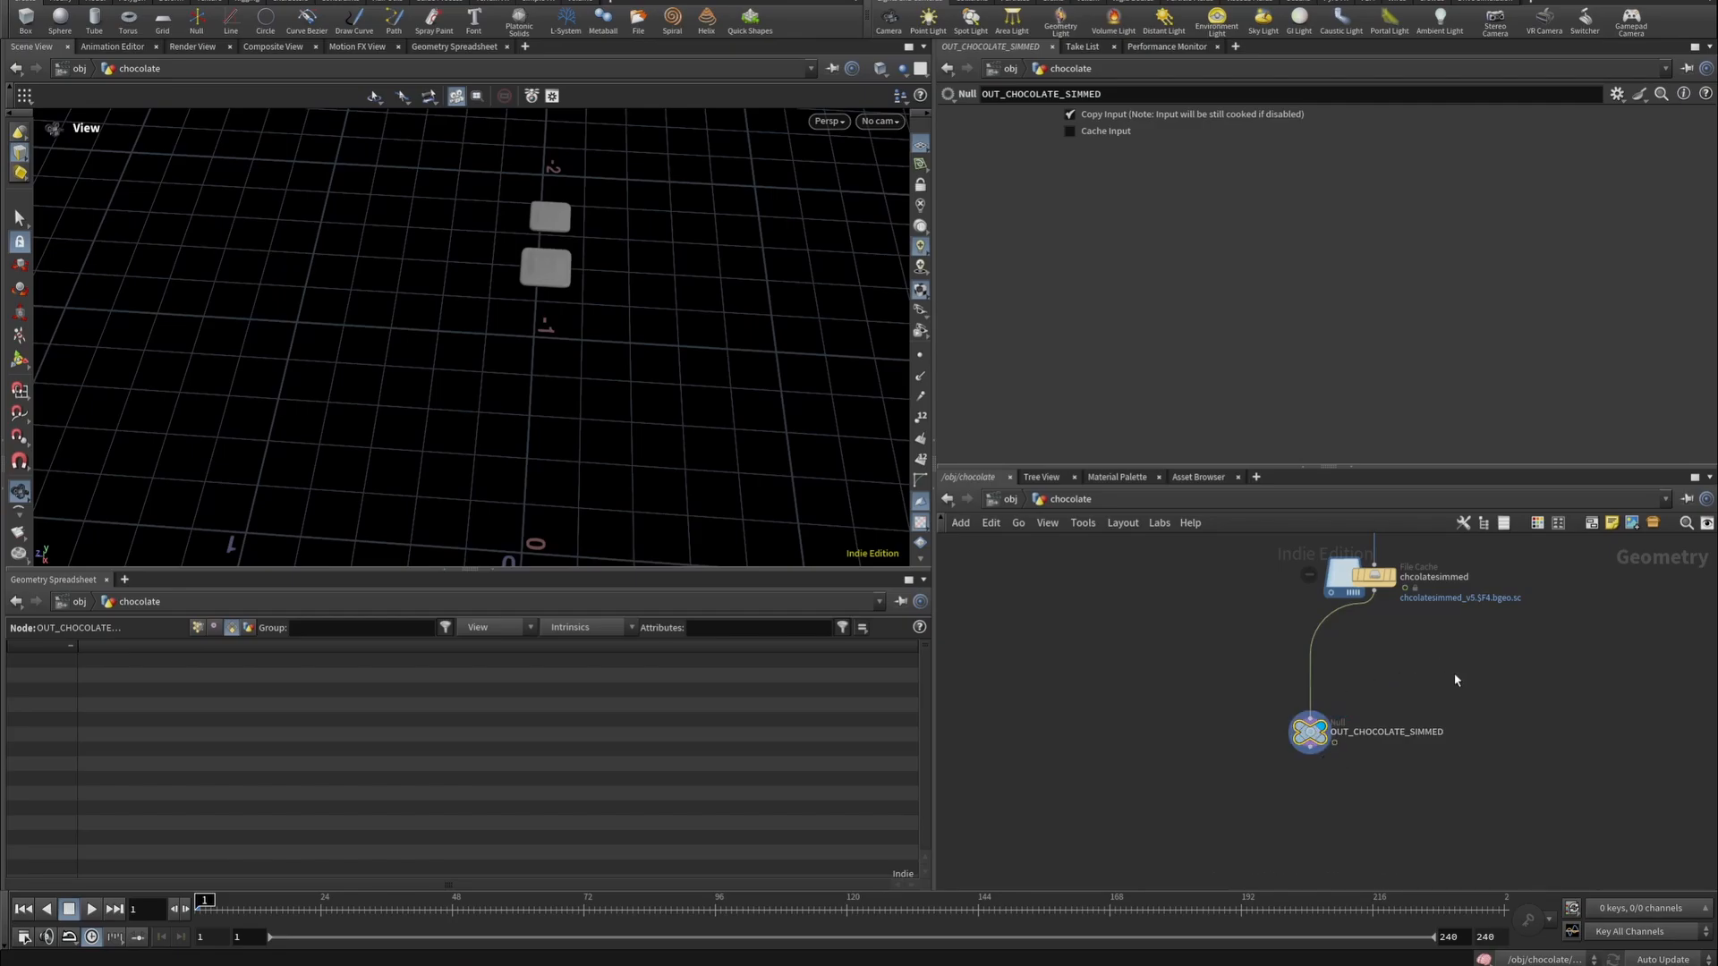
# Leave the chocolate network for the object level and open lopnet1 inside the render geometry.
pyautogui.press('u')
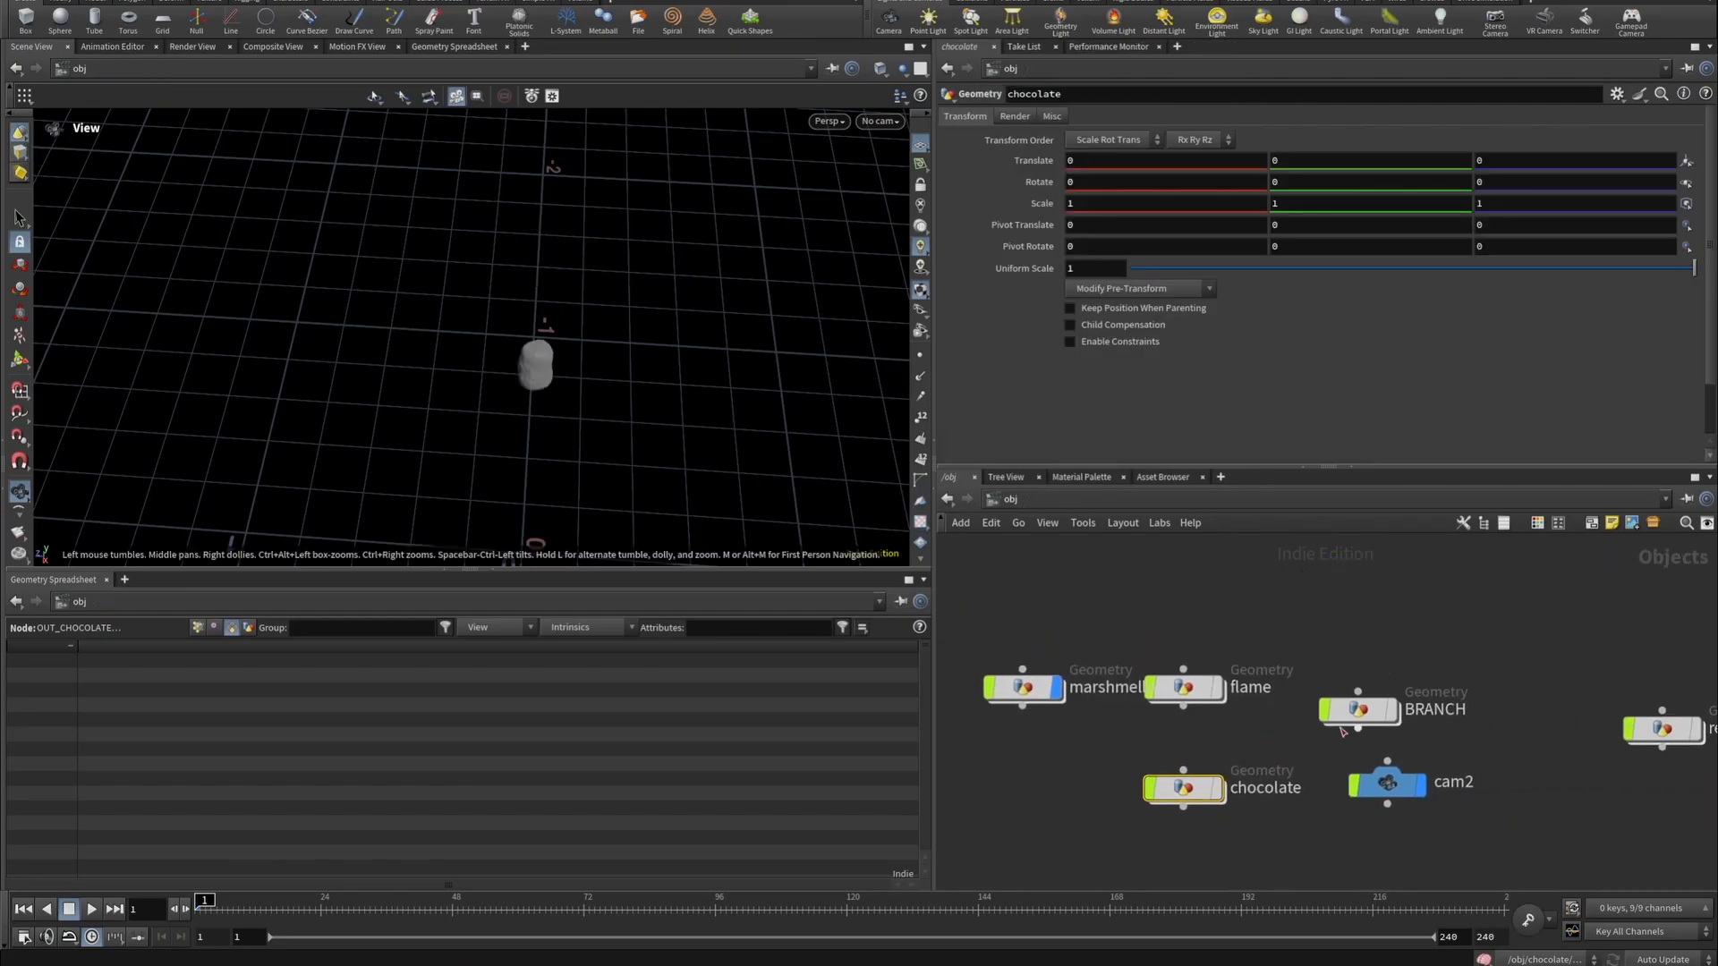
pyautogui.scroll(-2, 1532, 763)
pyautogui.moveTo(1532, 763); pyautogui.dragTo(1293, 779, button='middle')
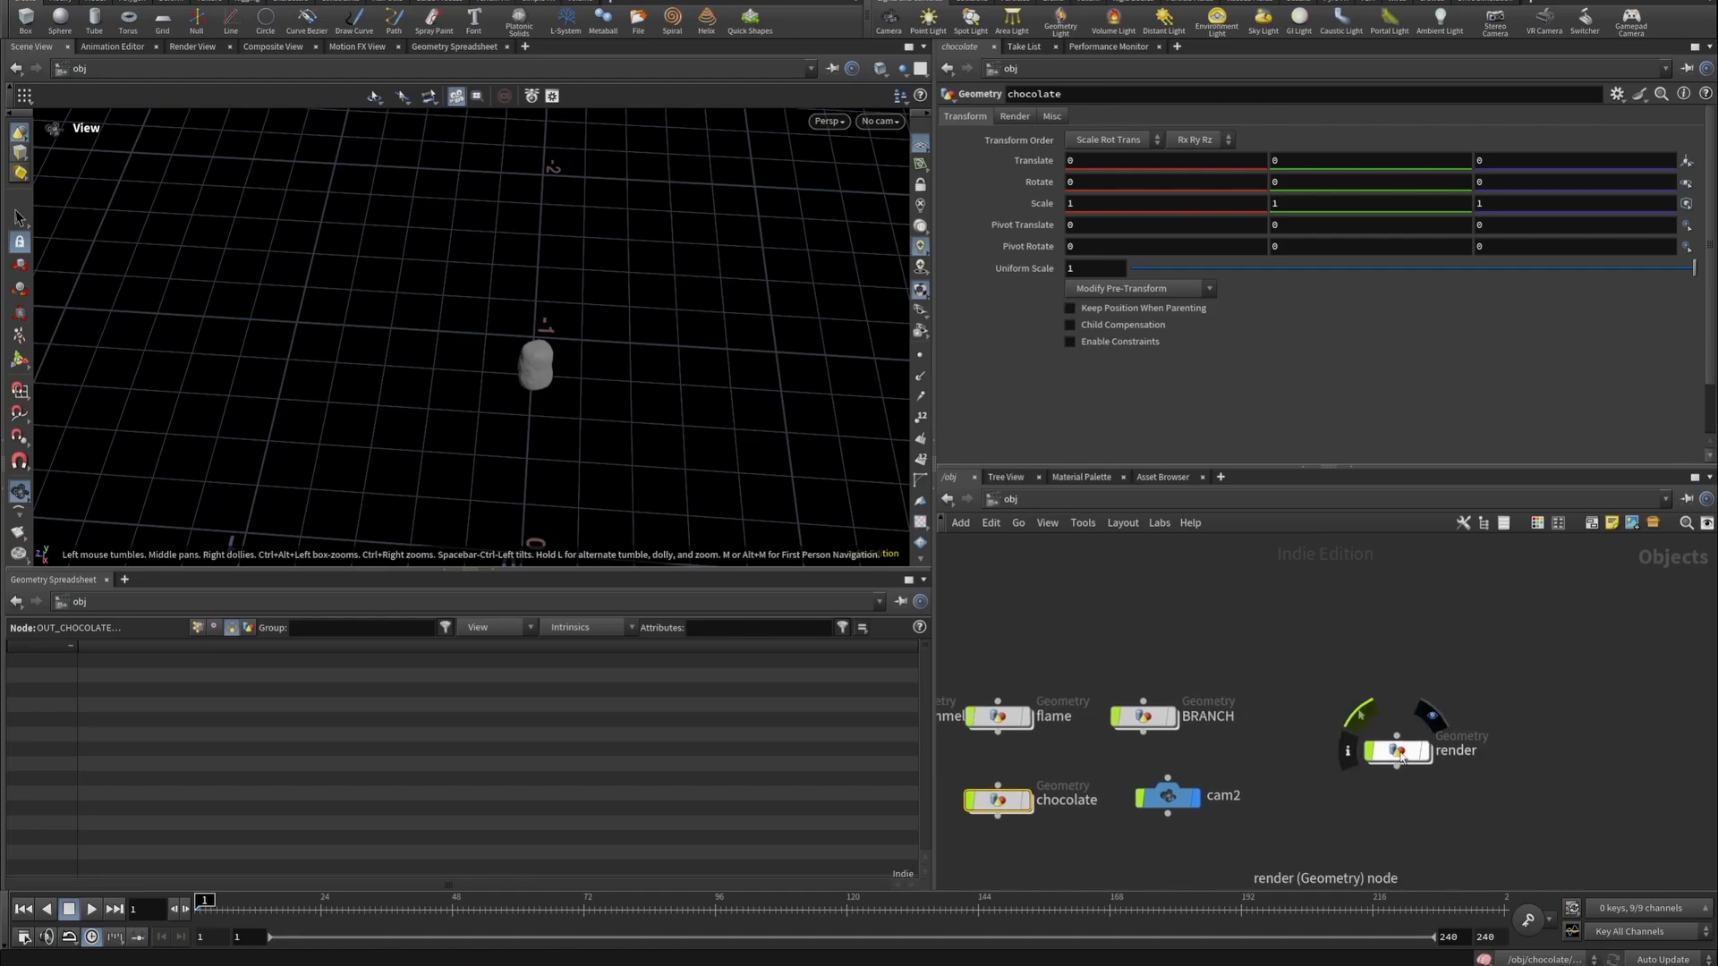
pyautogui.doubleClick(1401, 756)
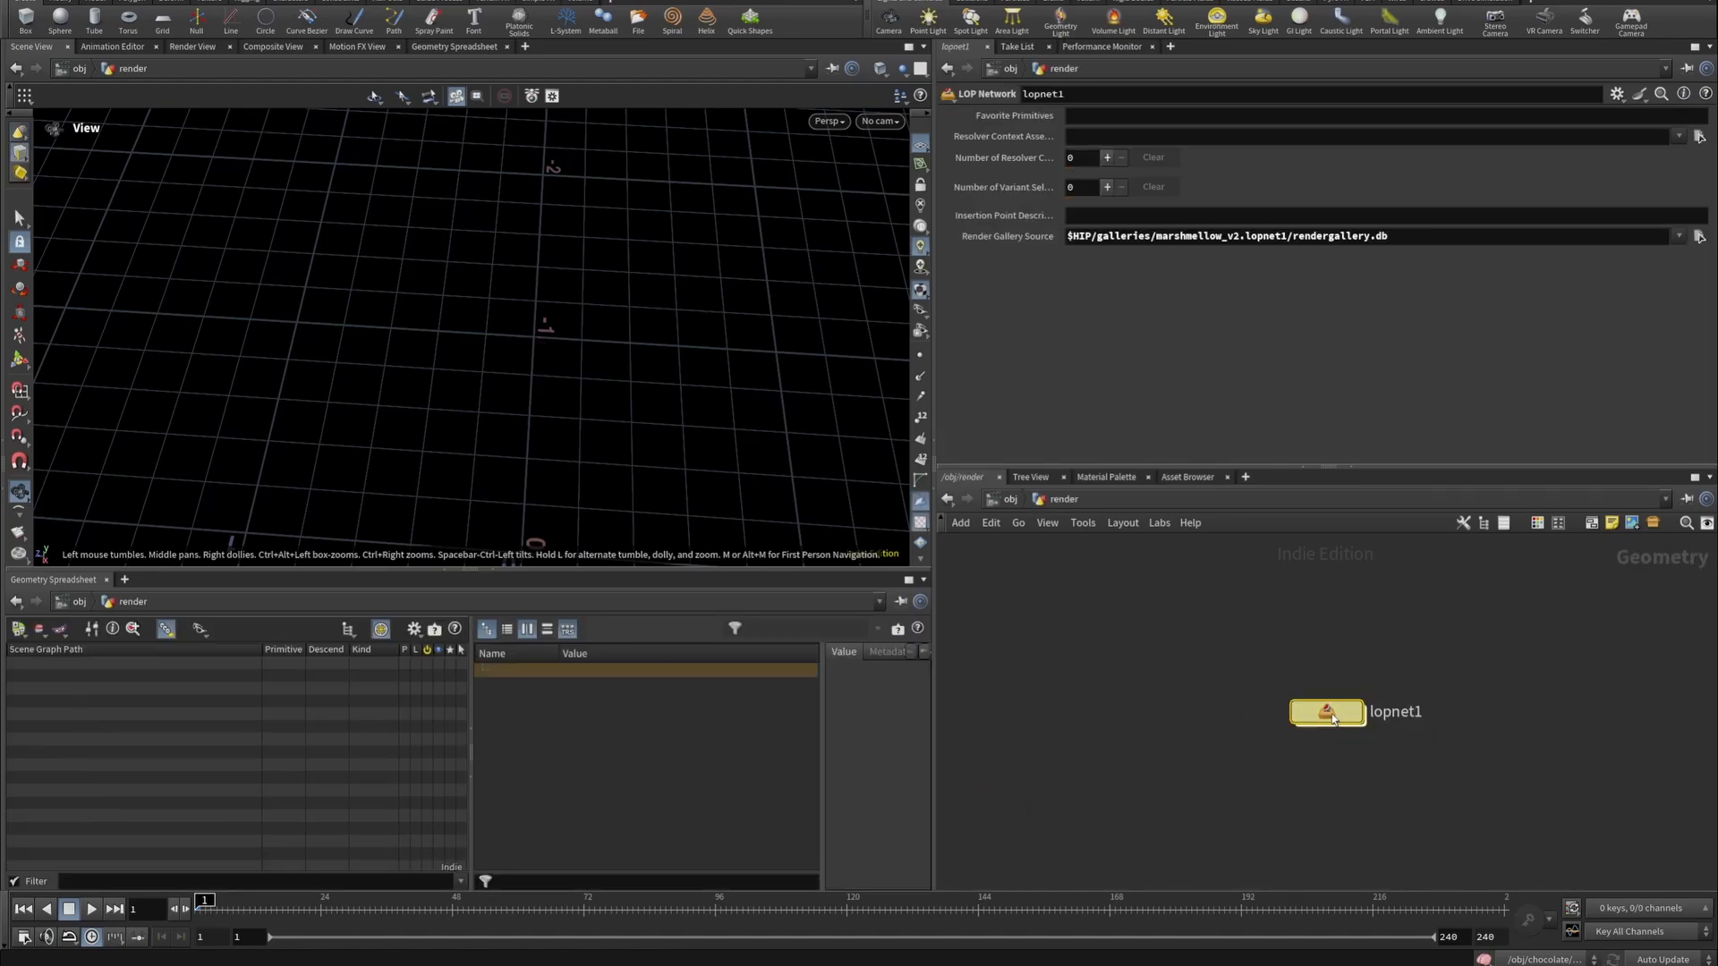
pyautogui.doubleClick(1332, 716)
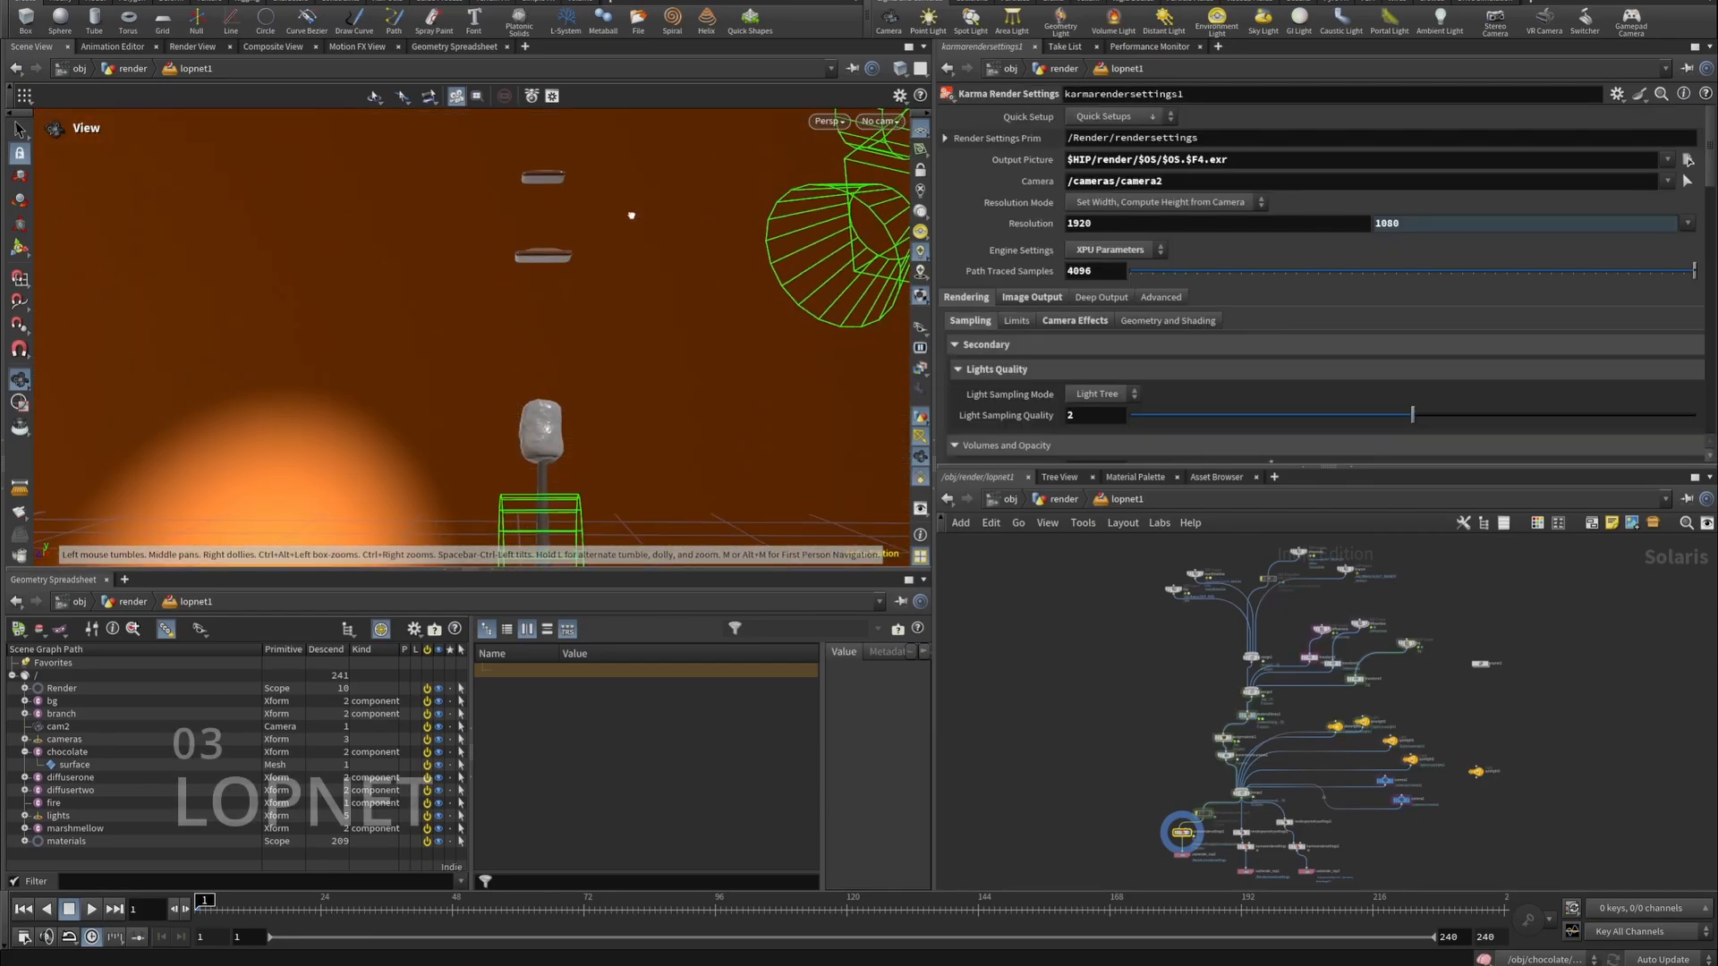
# Go to frame 22 and inspect the burning marshmallow up close.
pyautogui.moveTo(399, 923); pyautogui.dragTo(311, 906)
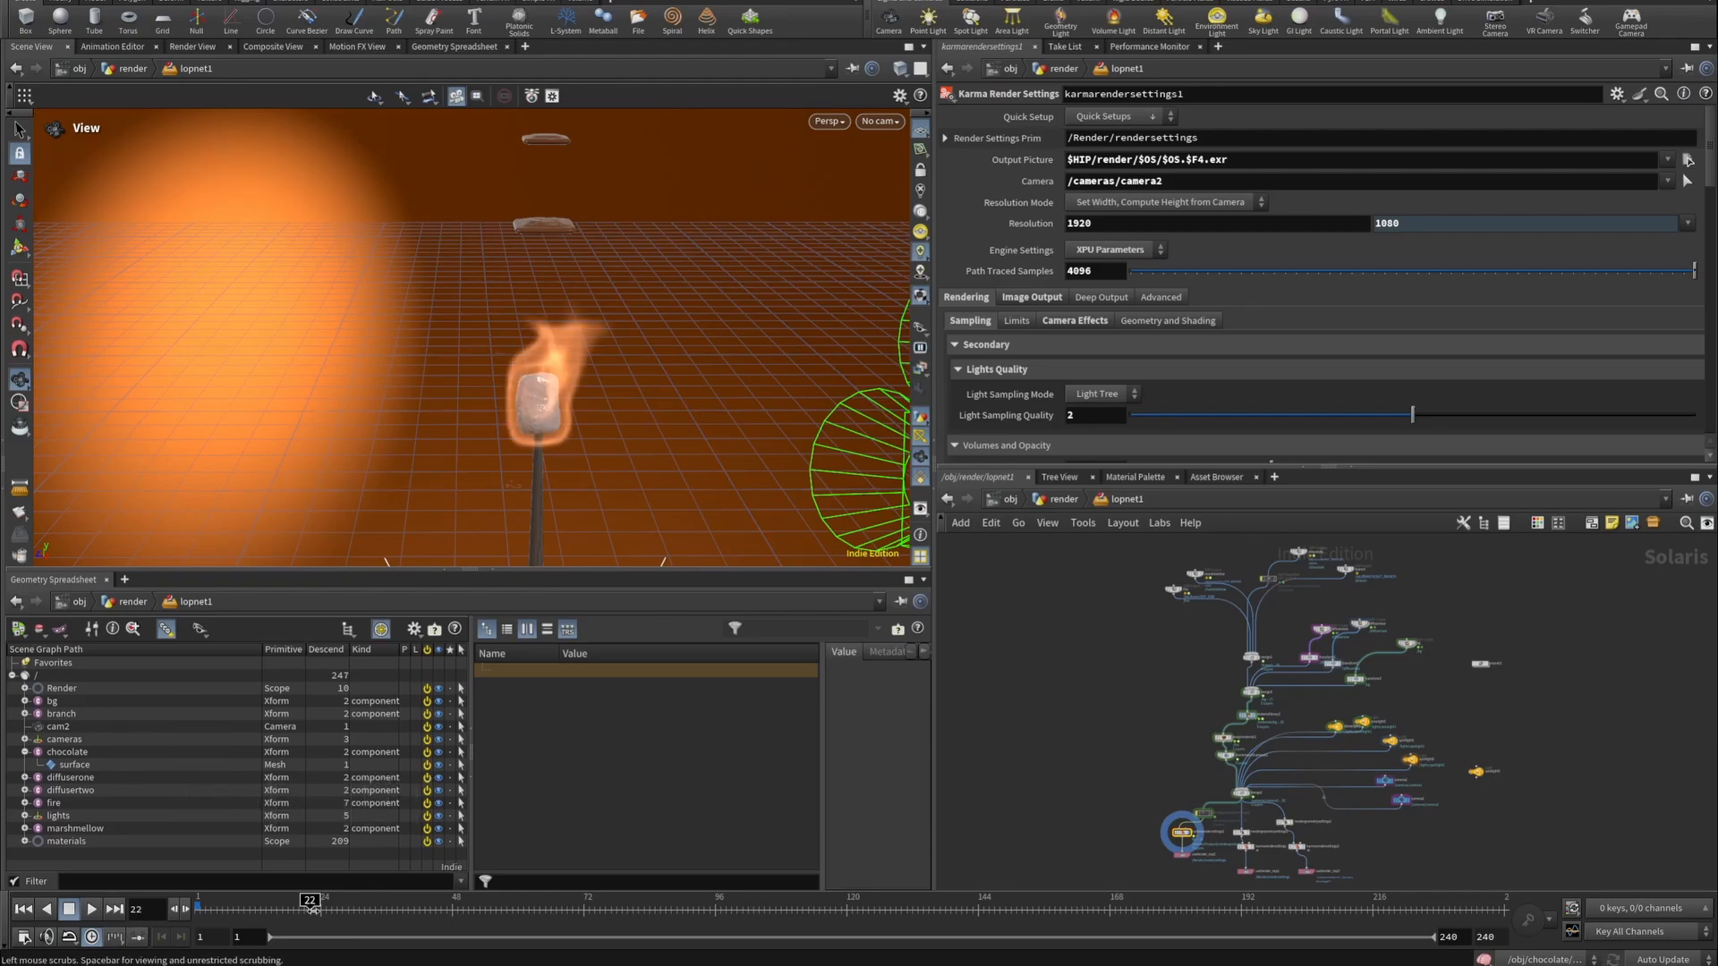
pyautogui.moveTo(538, 341); pyautogui.dragTo(913, 384, button='right')
pyautogui.moveTo(535, 432); pyautogui.dragTo(674, 435, button='right')
pyautogui.moveTo(620, 420)
pyautogui.mouseDown()
pyautogui.moveTo(626, 452)
pyautogui.moveTo(627, 408)
pyautogui.mouseUp()
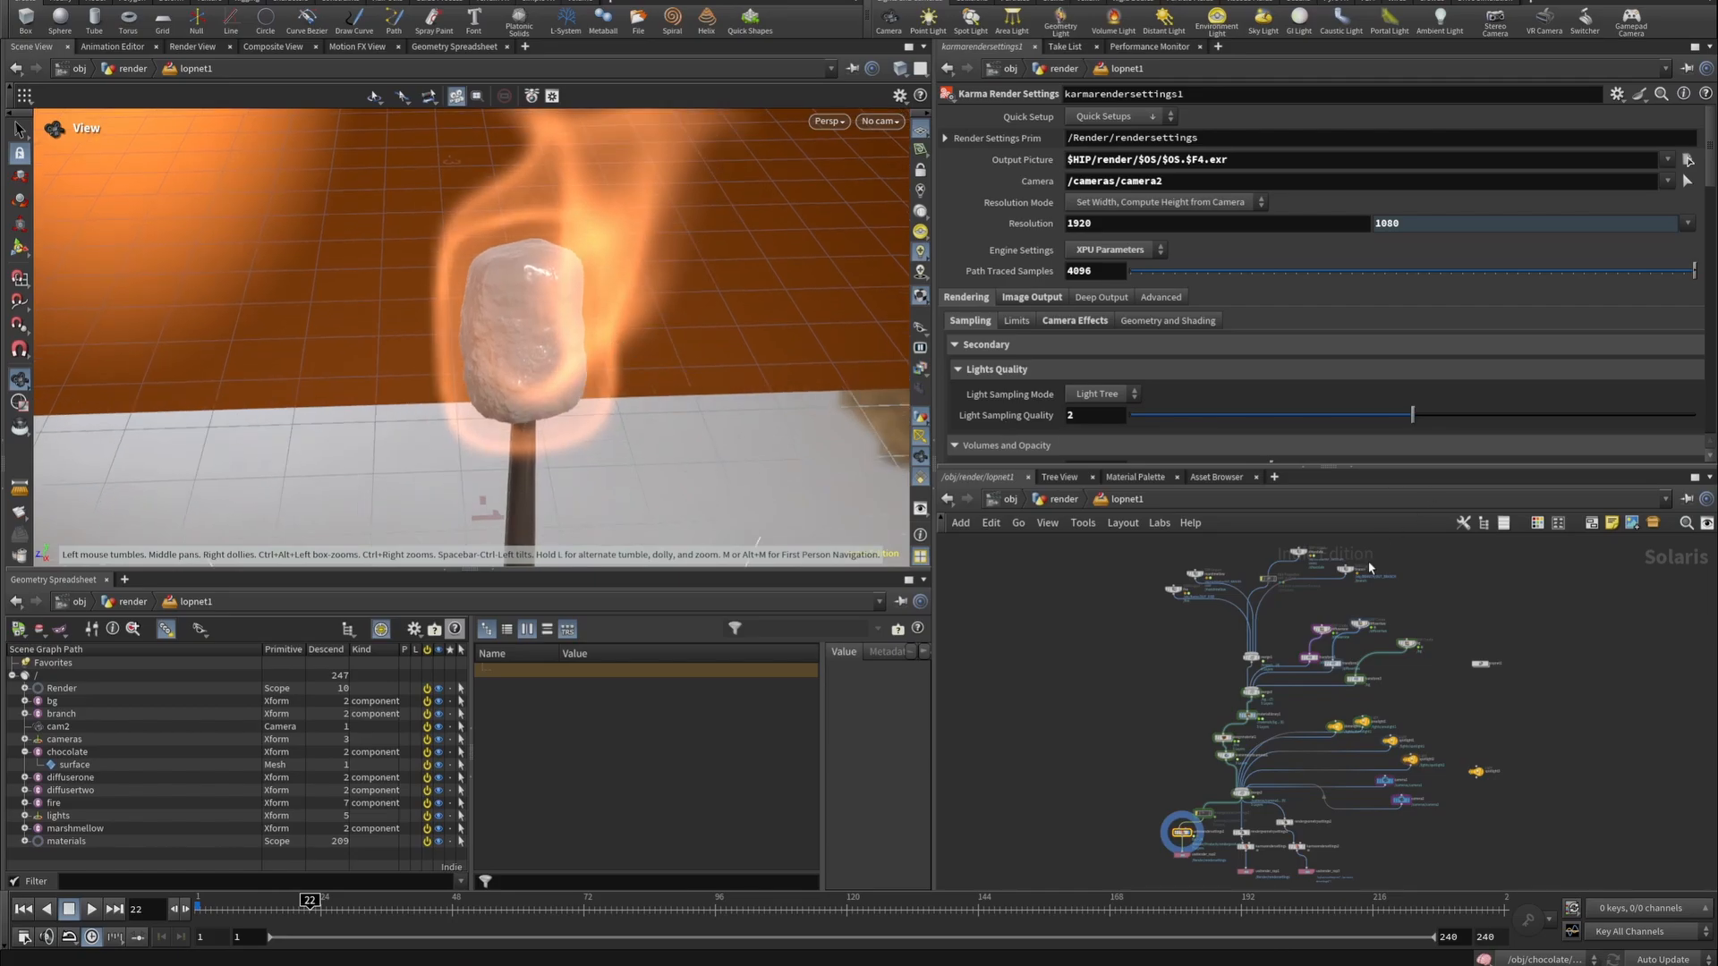
# Locate materiallibrary1 below merge3, check its settings, and open the marshmellow material inside it.
pyautogui.scroll(3, 1237, 706)
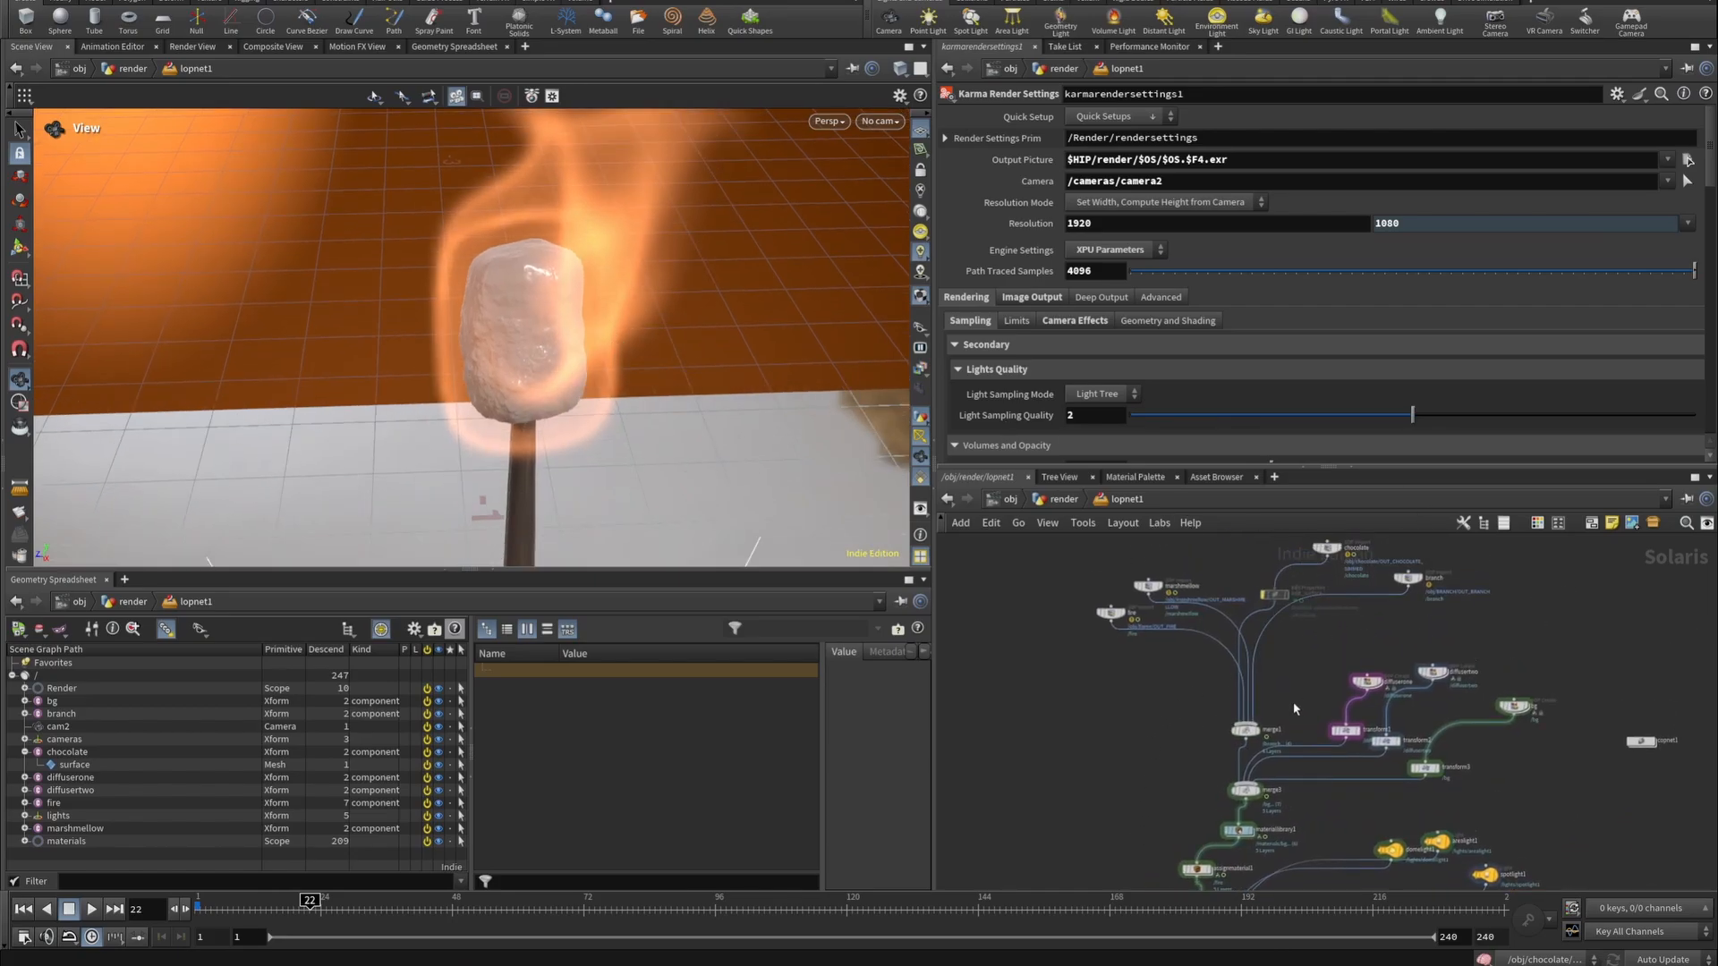
pyautogui.scroll(4, 1294, 708)
pyautogui.click(1136, 771)
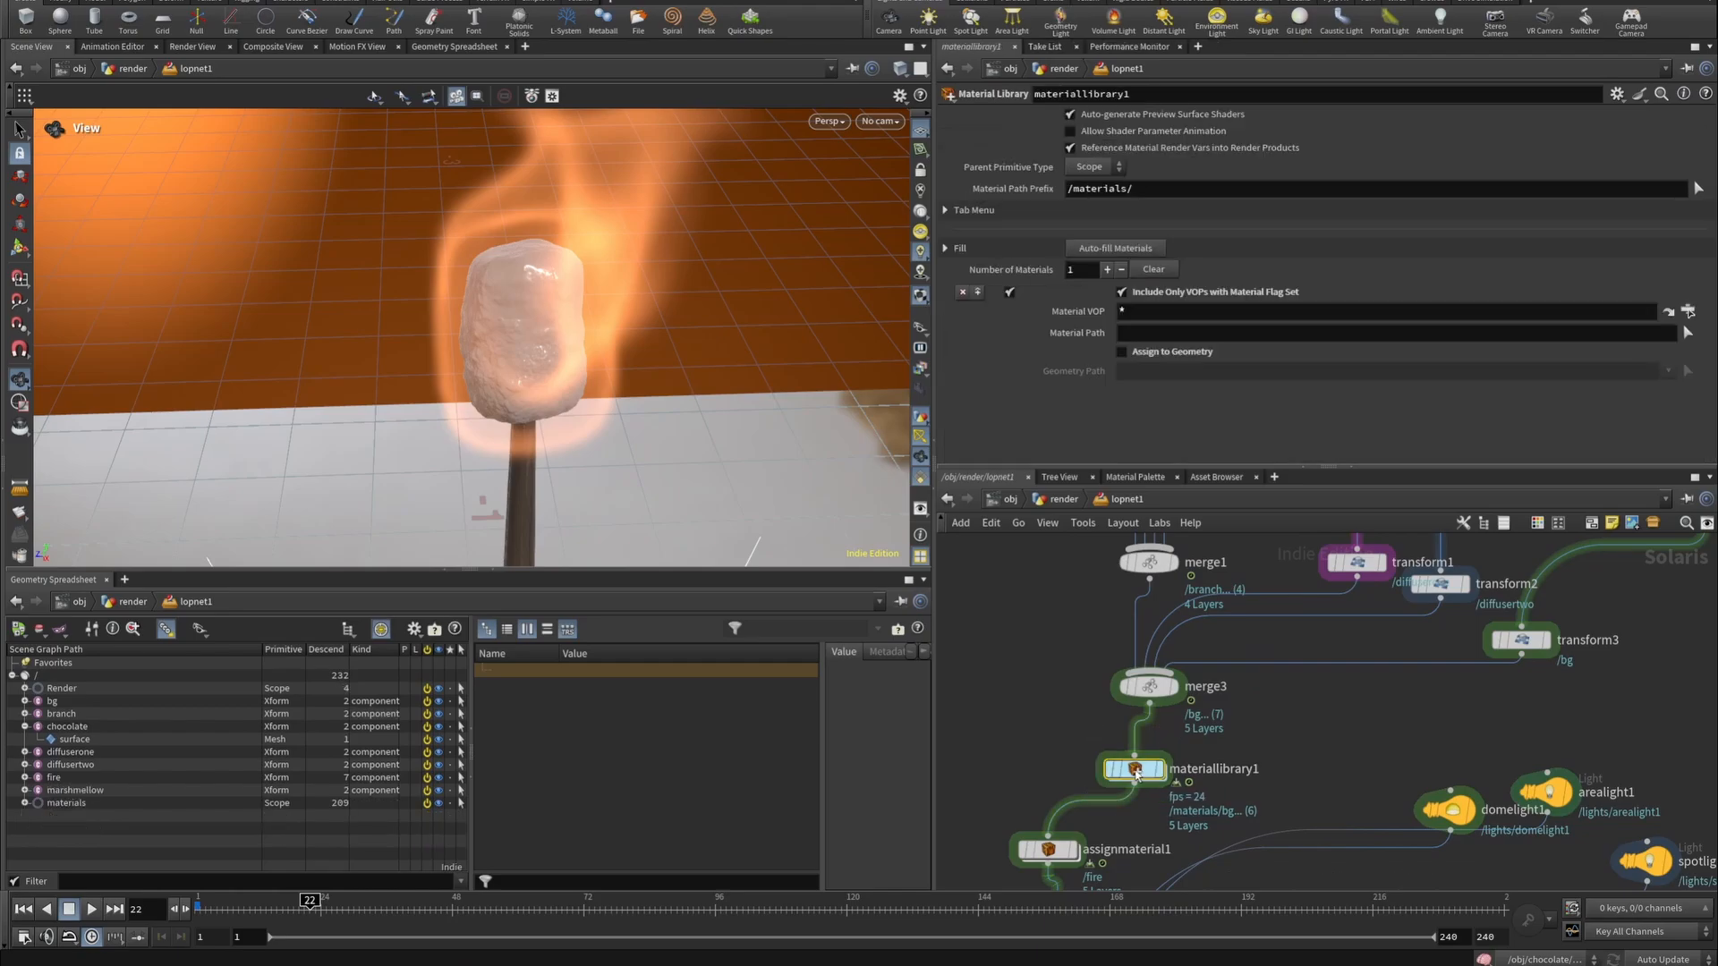
pyautogui.doubleClick(1135, 770)
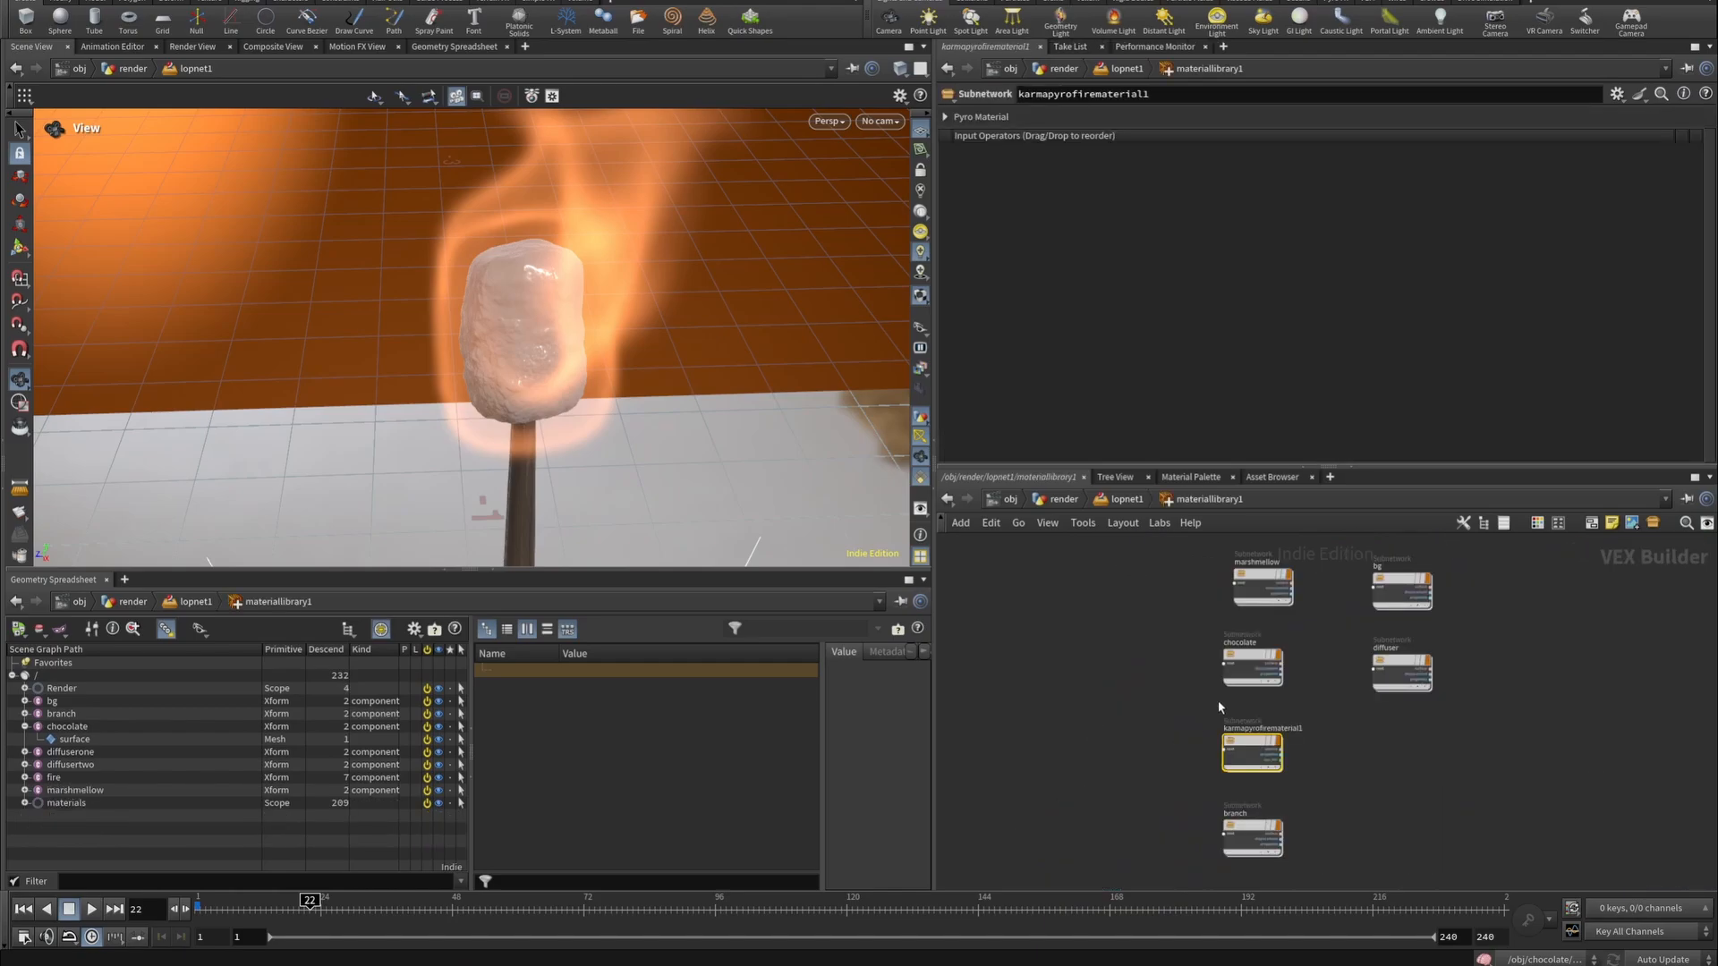
pyautogui.doubleClick(1263, 587)
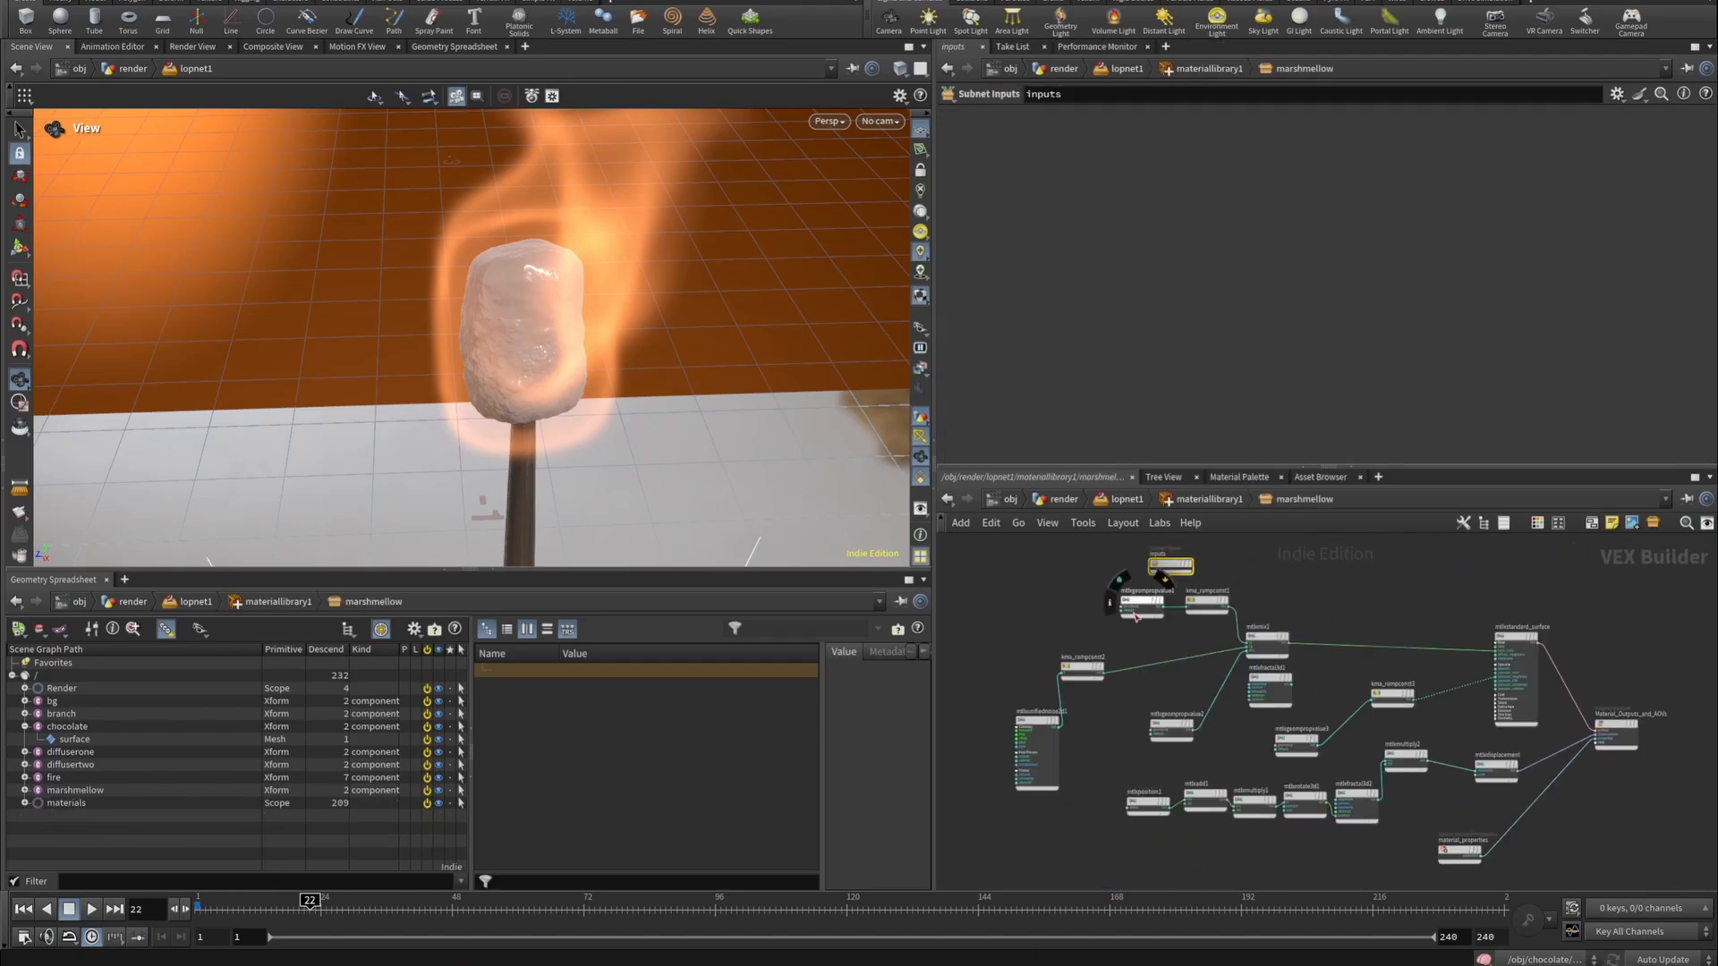
# Move the unified noise node farther from kma_rampconst2 and examine how the marshmellow shader nodes feed mtlxstandard_surface's base color and specular roughness.
pyautogui.moveTo(1172, 648); pyautogui.dragTo(1203, 656, button='middle')
pyautogui.moveTo(1064, 738); pyautogui.dragTo(1032, 703)
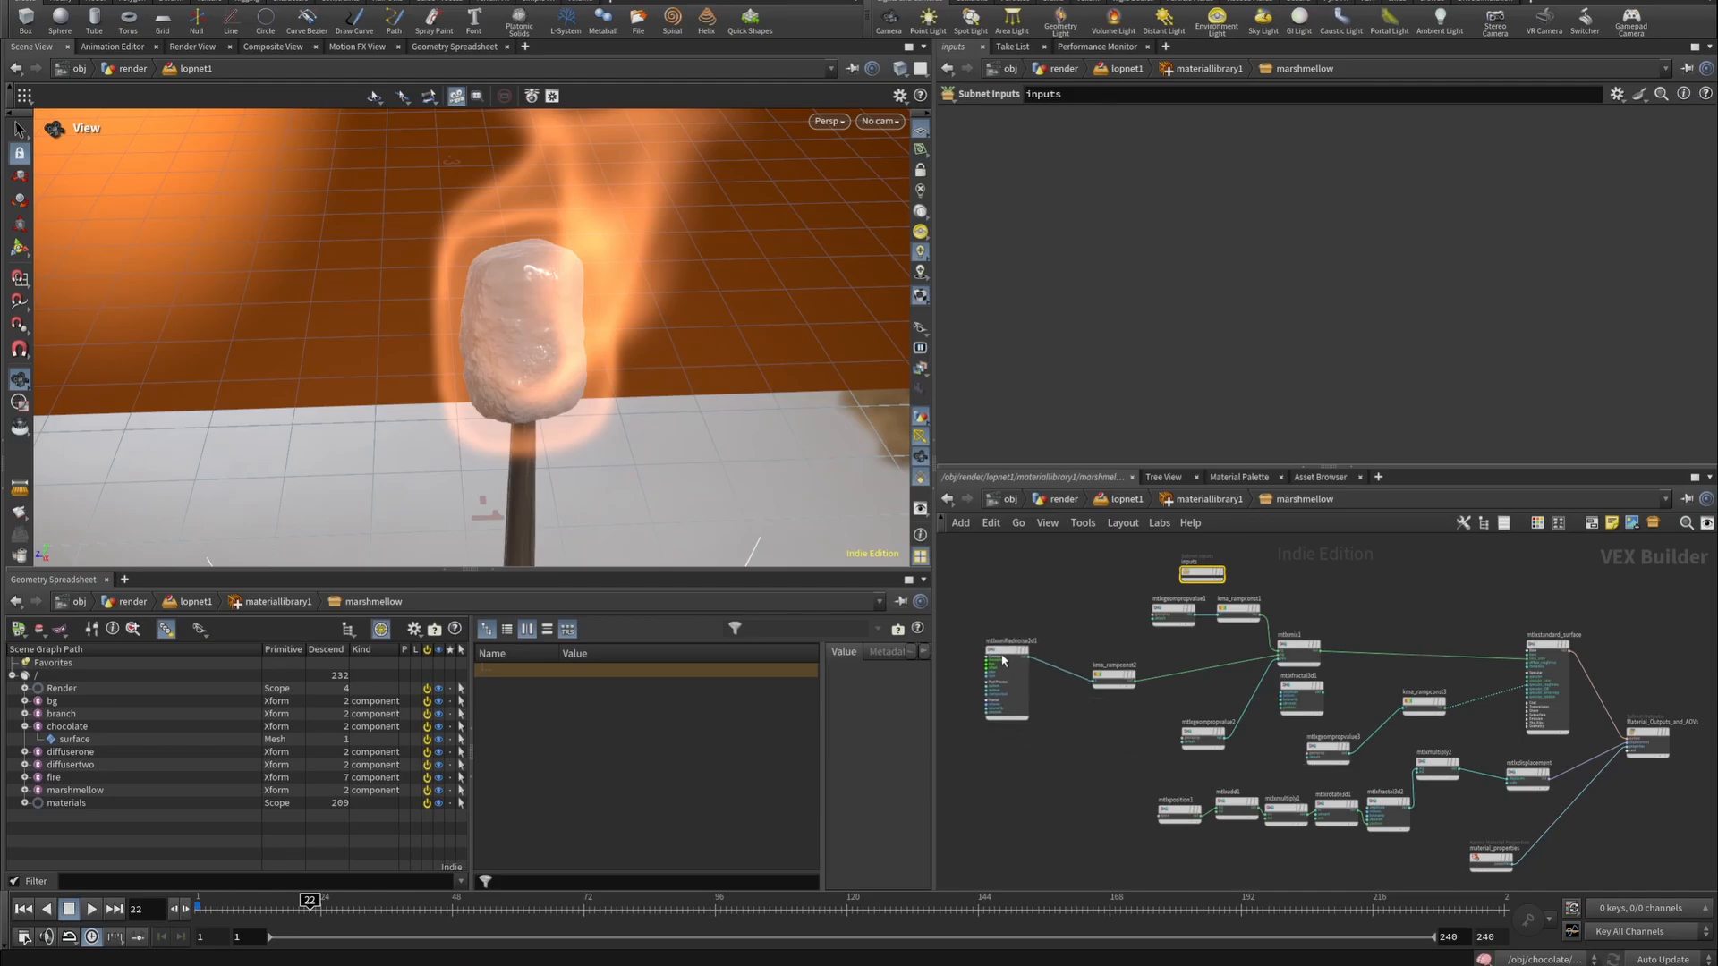
pyautogui.scroll(5, 1038, 698)
pyautogui.moveTo(1343, 663); pyautogui.dragTo(1060, 695, button='middle')
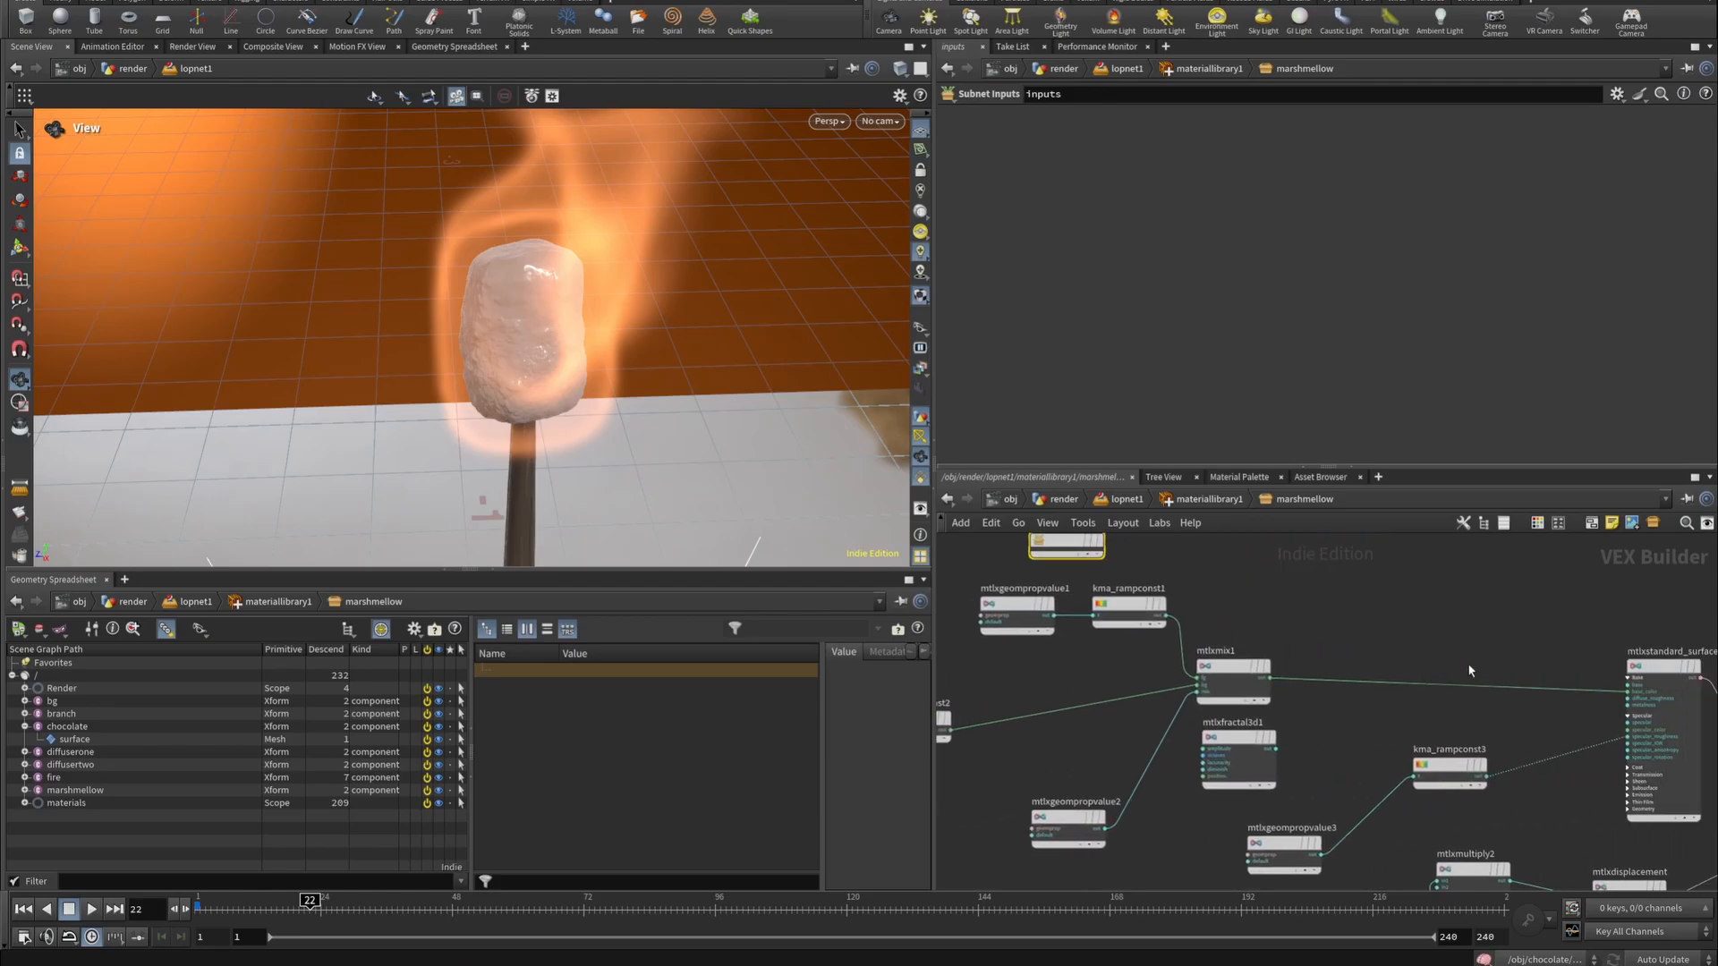
pyautogui.moveTo(1544, 661); pyautogui.dragTo(1365, 627, button='middle')
pyautogui.scroll(1, 1271, 742)
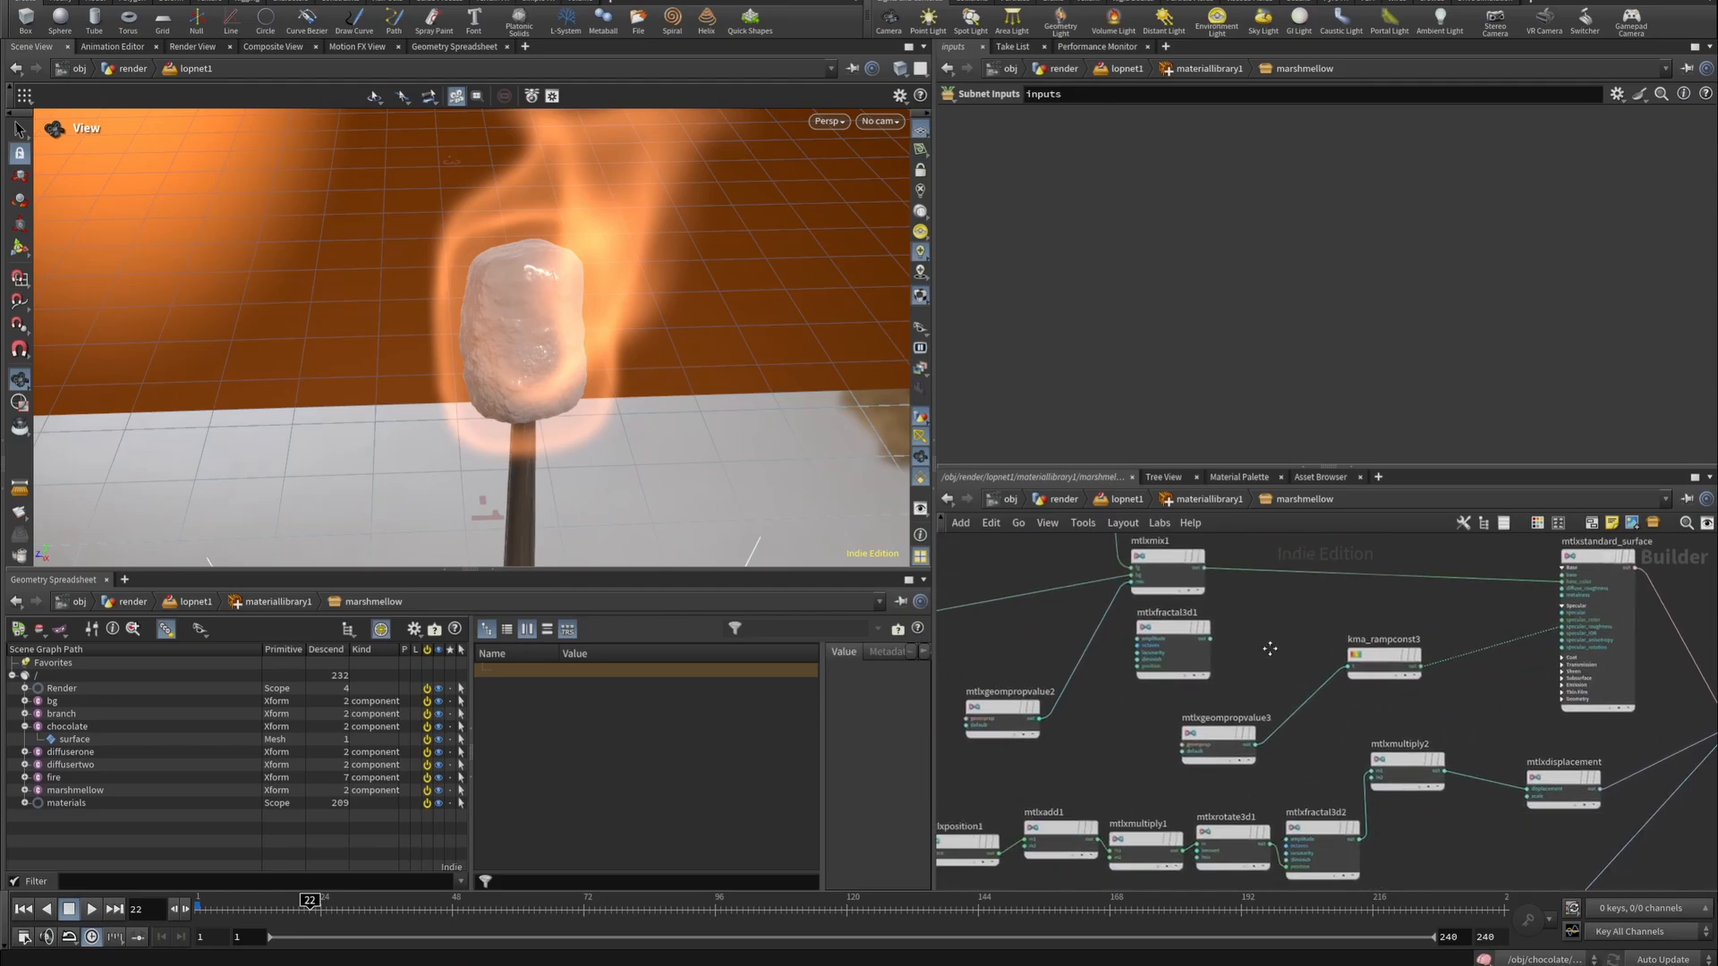
pyautogui.scroll(4, 1342, 748)
pyautogui.scroll(-5, 1419, 756)
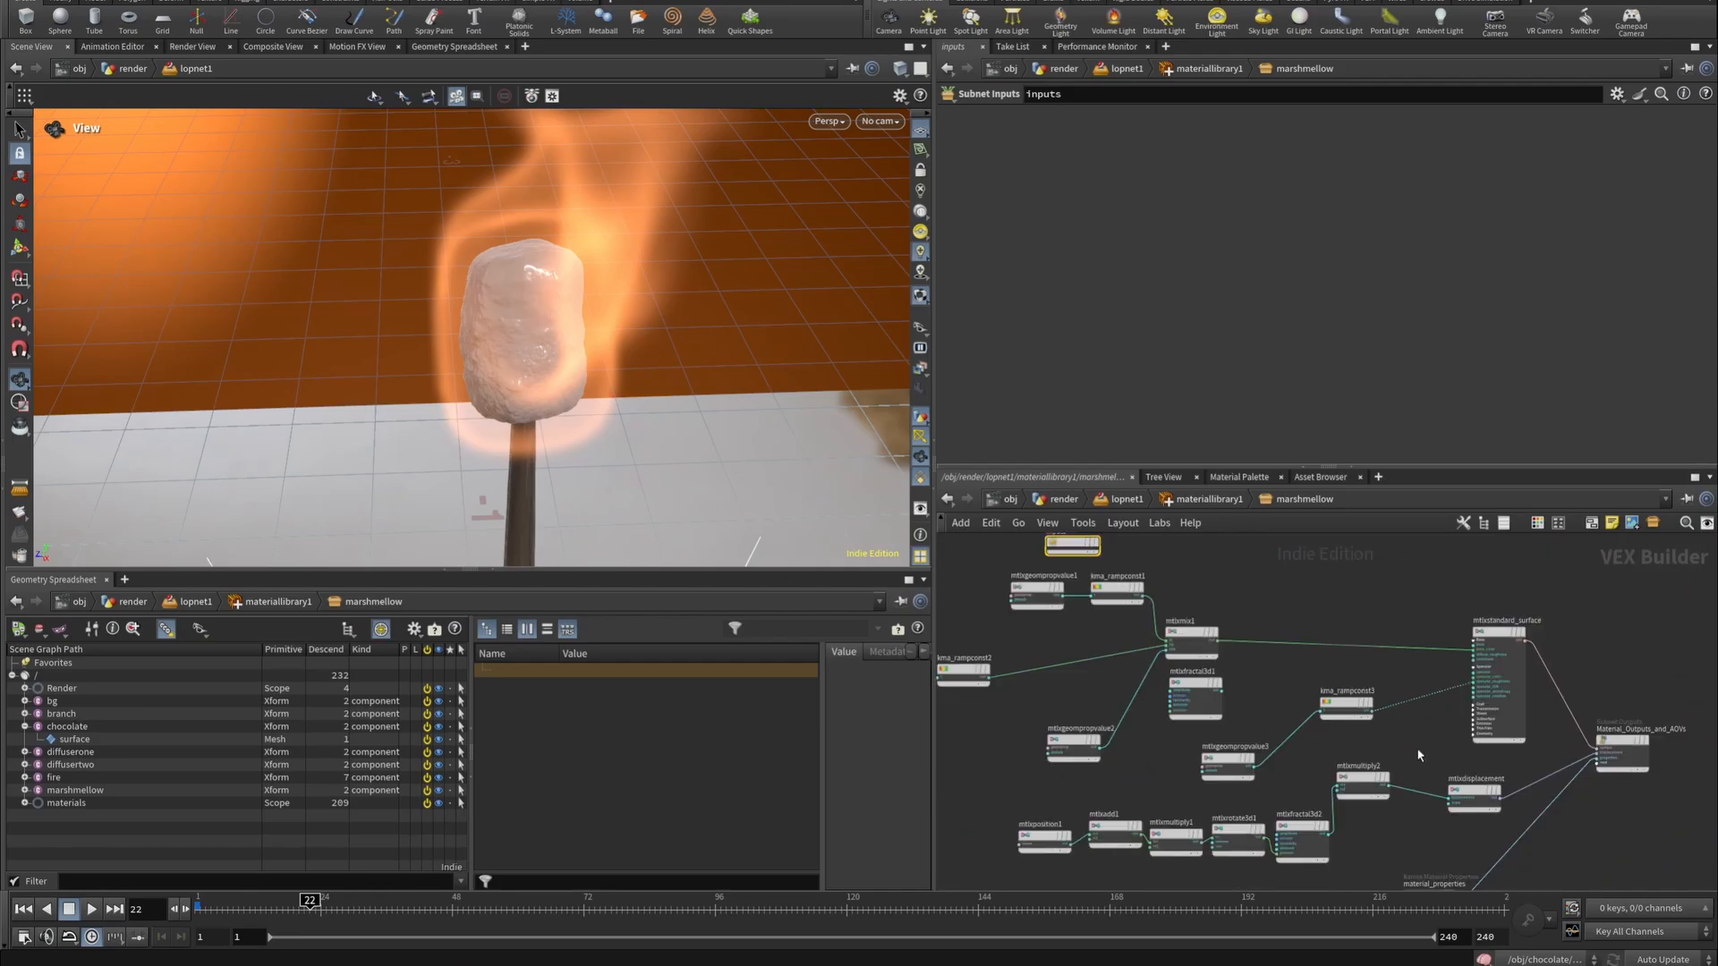
pyautogui.scroll(5, 1467, 689)
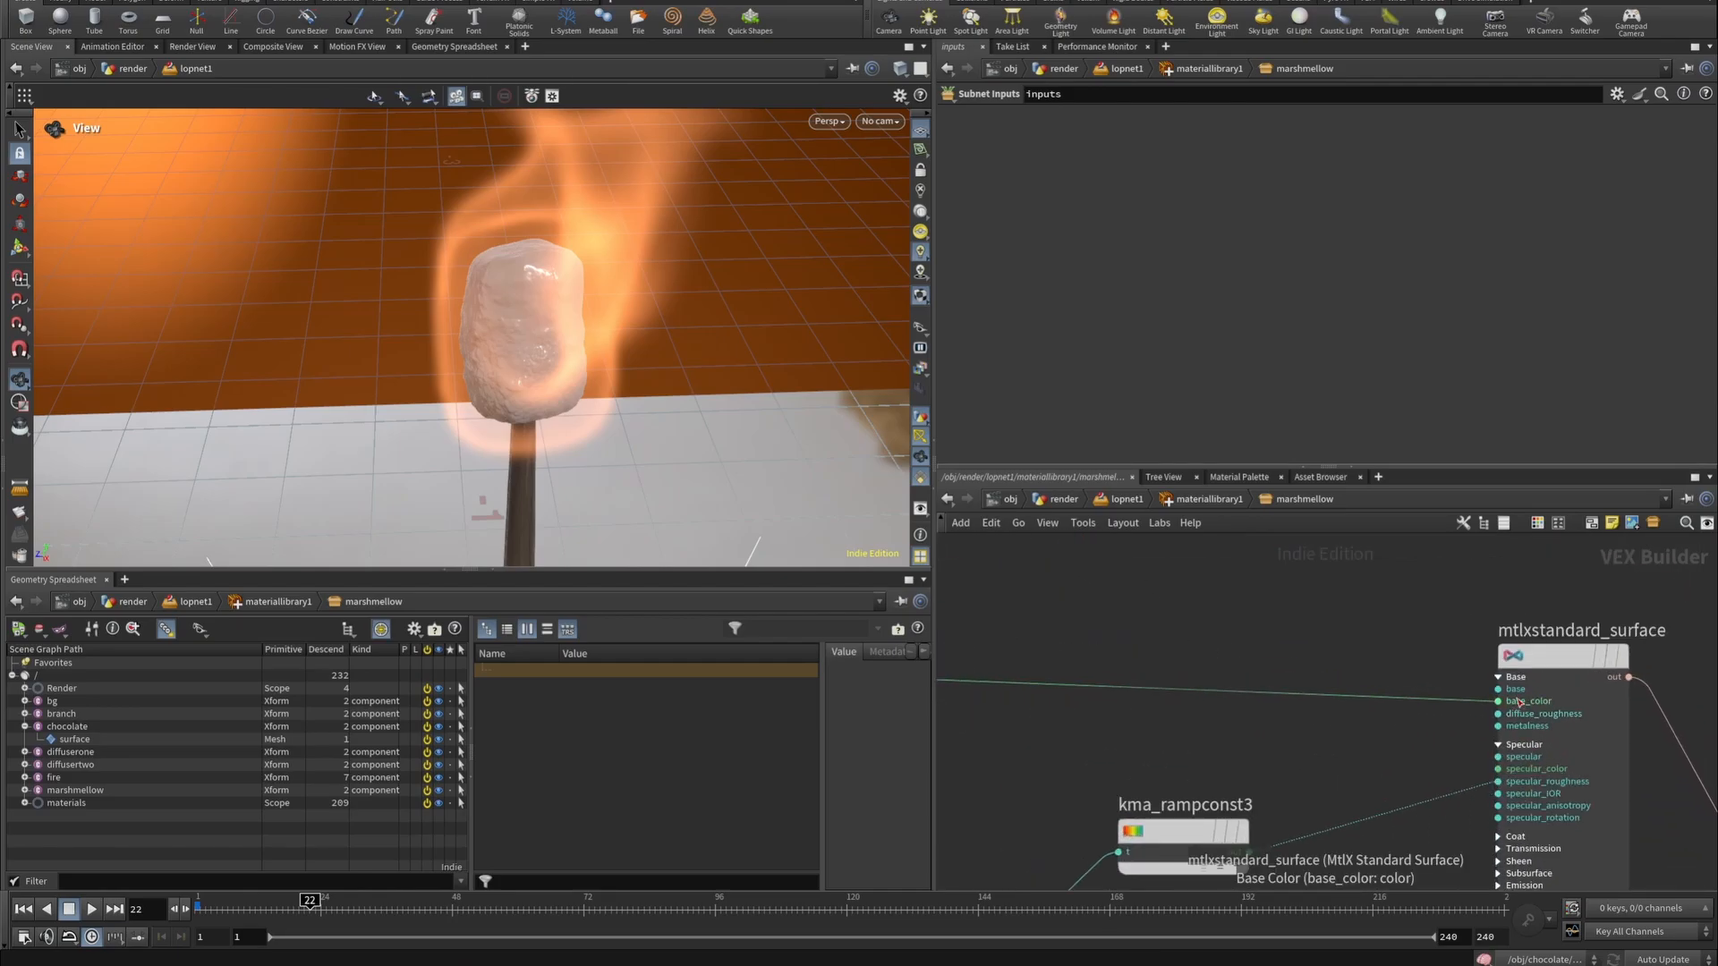
pyautogui.scroll(-5, 1190, 666)
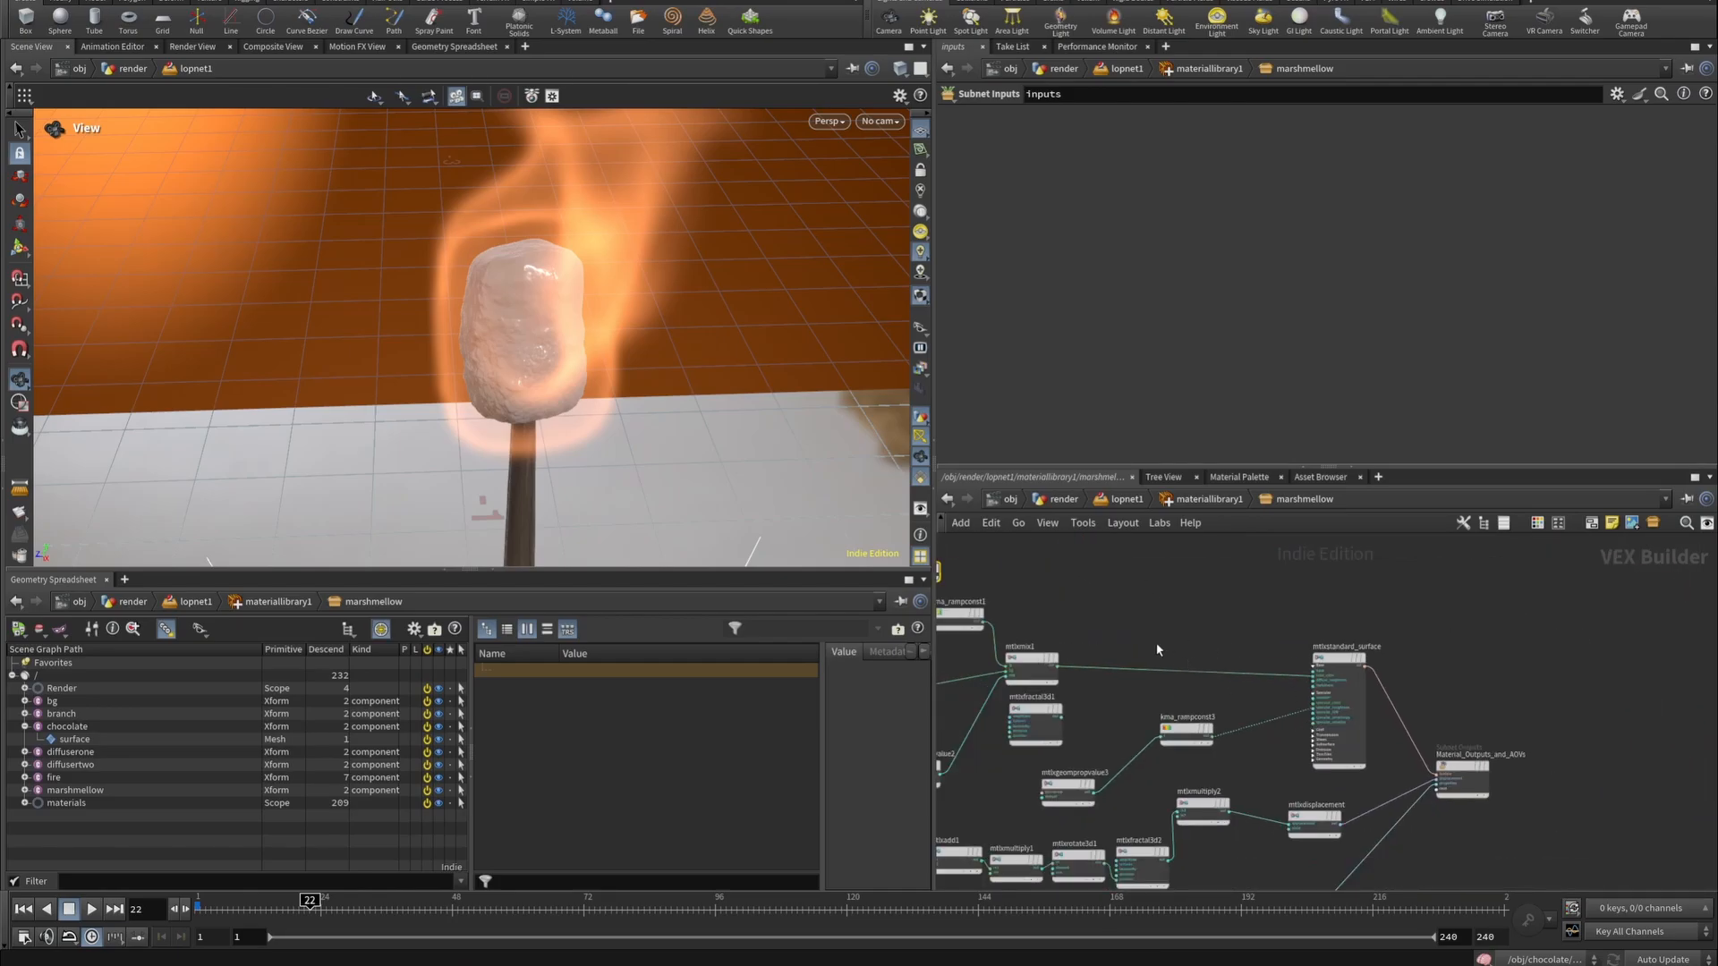
# Examine mtlxgeompropvalue1's geometry property and trace it through kma_rampconst1 into mtlxmix1.
pyautogui.moveTo(1156, 649); pyautogui.dragTo(1547, 647, button='middle')
pyautogui.scroll(5, 1299, 615)
pyautogui.click(1237, 623)
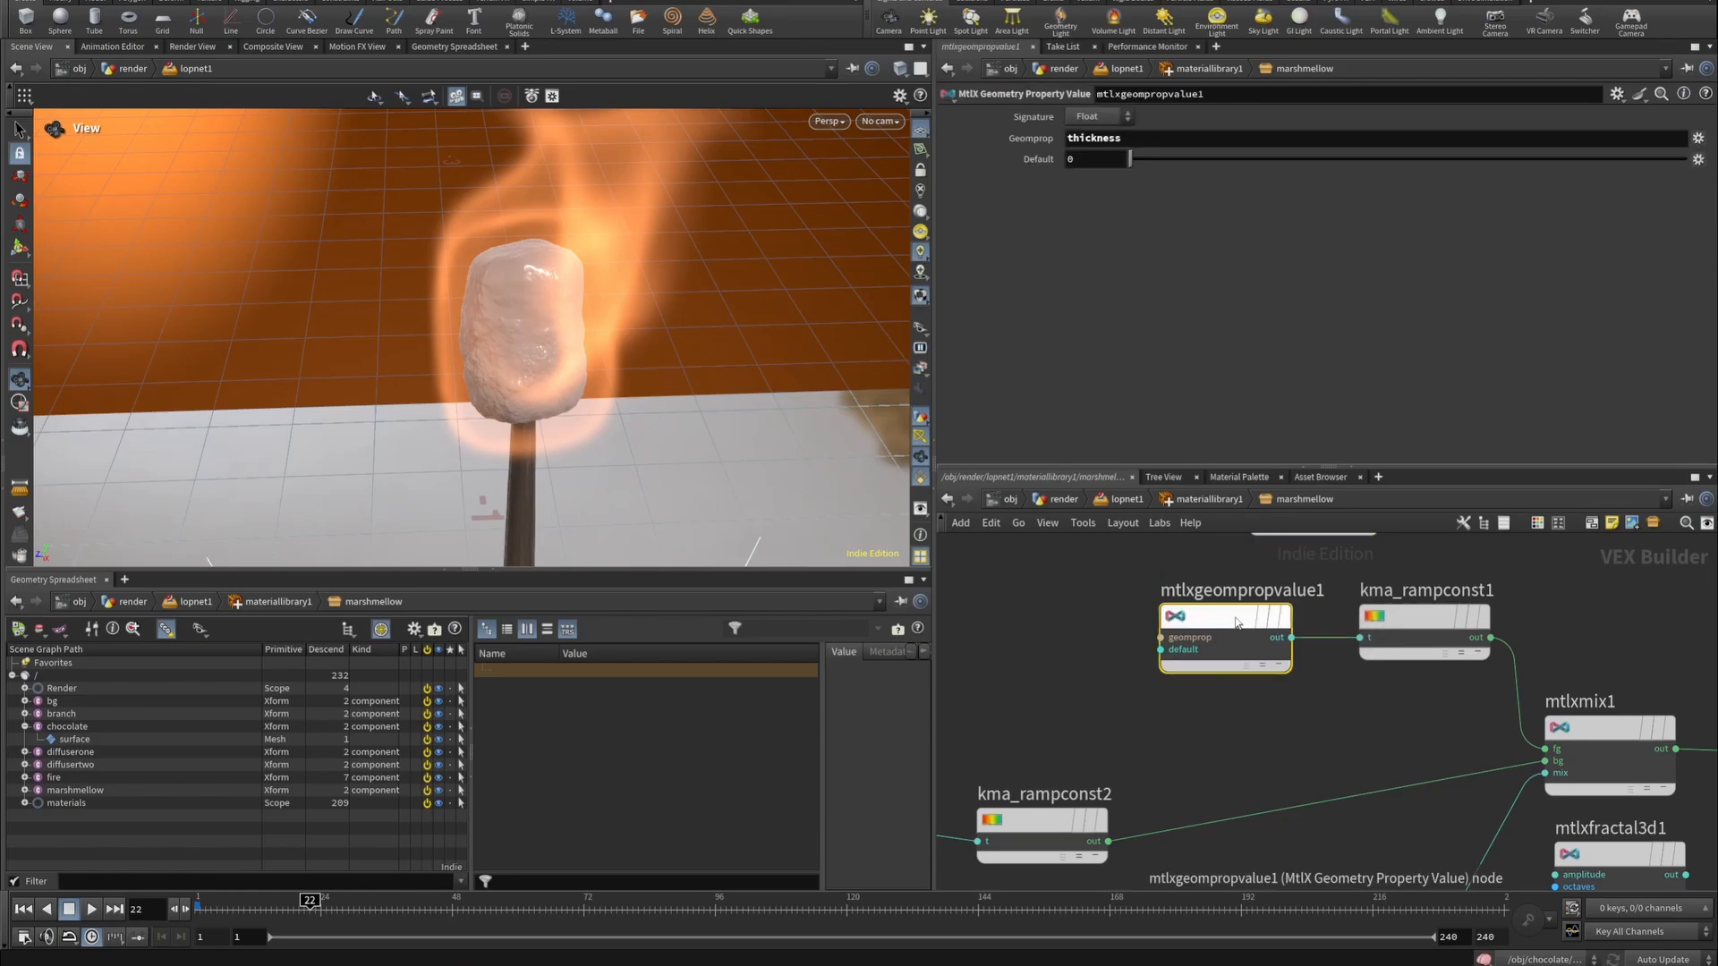
pyautogui.scroll(-5, 1236, 630)
pyautogui.moveTo(1342, 660); pyautogui.dragTo(1211, 650, button='middle')
pyautogui.scroll(1, 1211, 650)
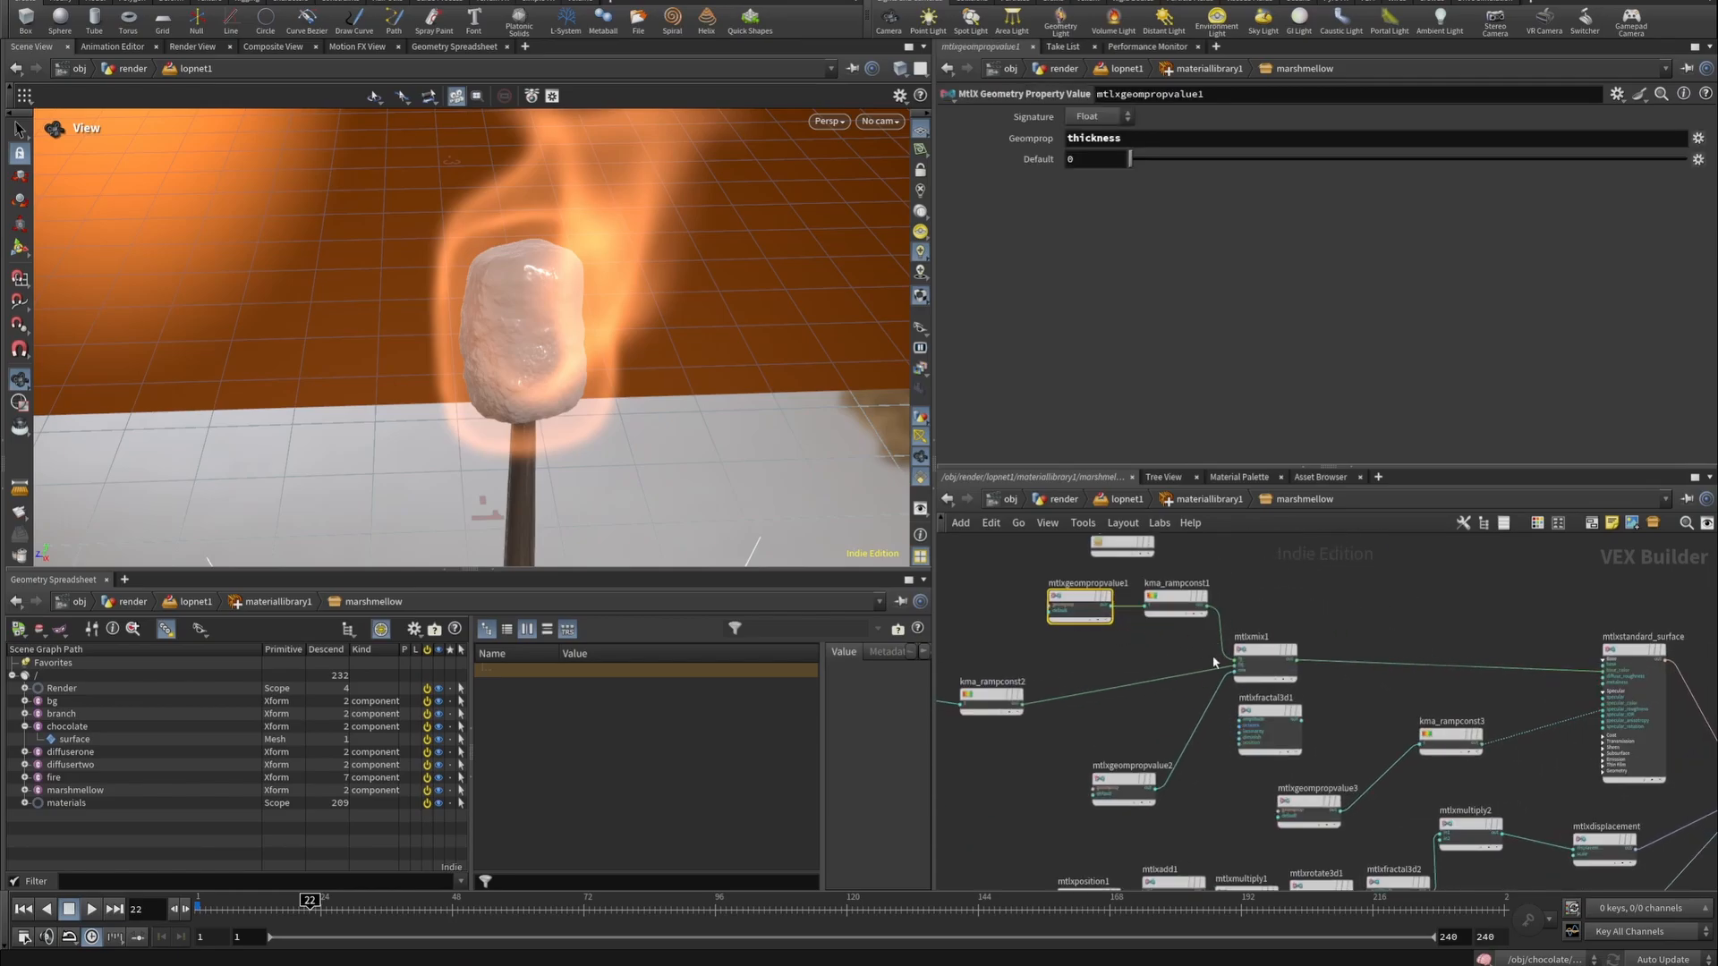
# Check mtlxgeompropvalue2's geometry property and, back in lopnet1, revert karmarendersettings1's path traced samples to the default 128.
pyautogui.click(1130, 791)
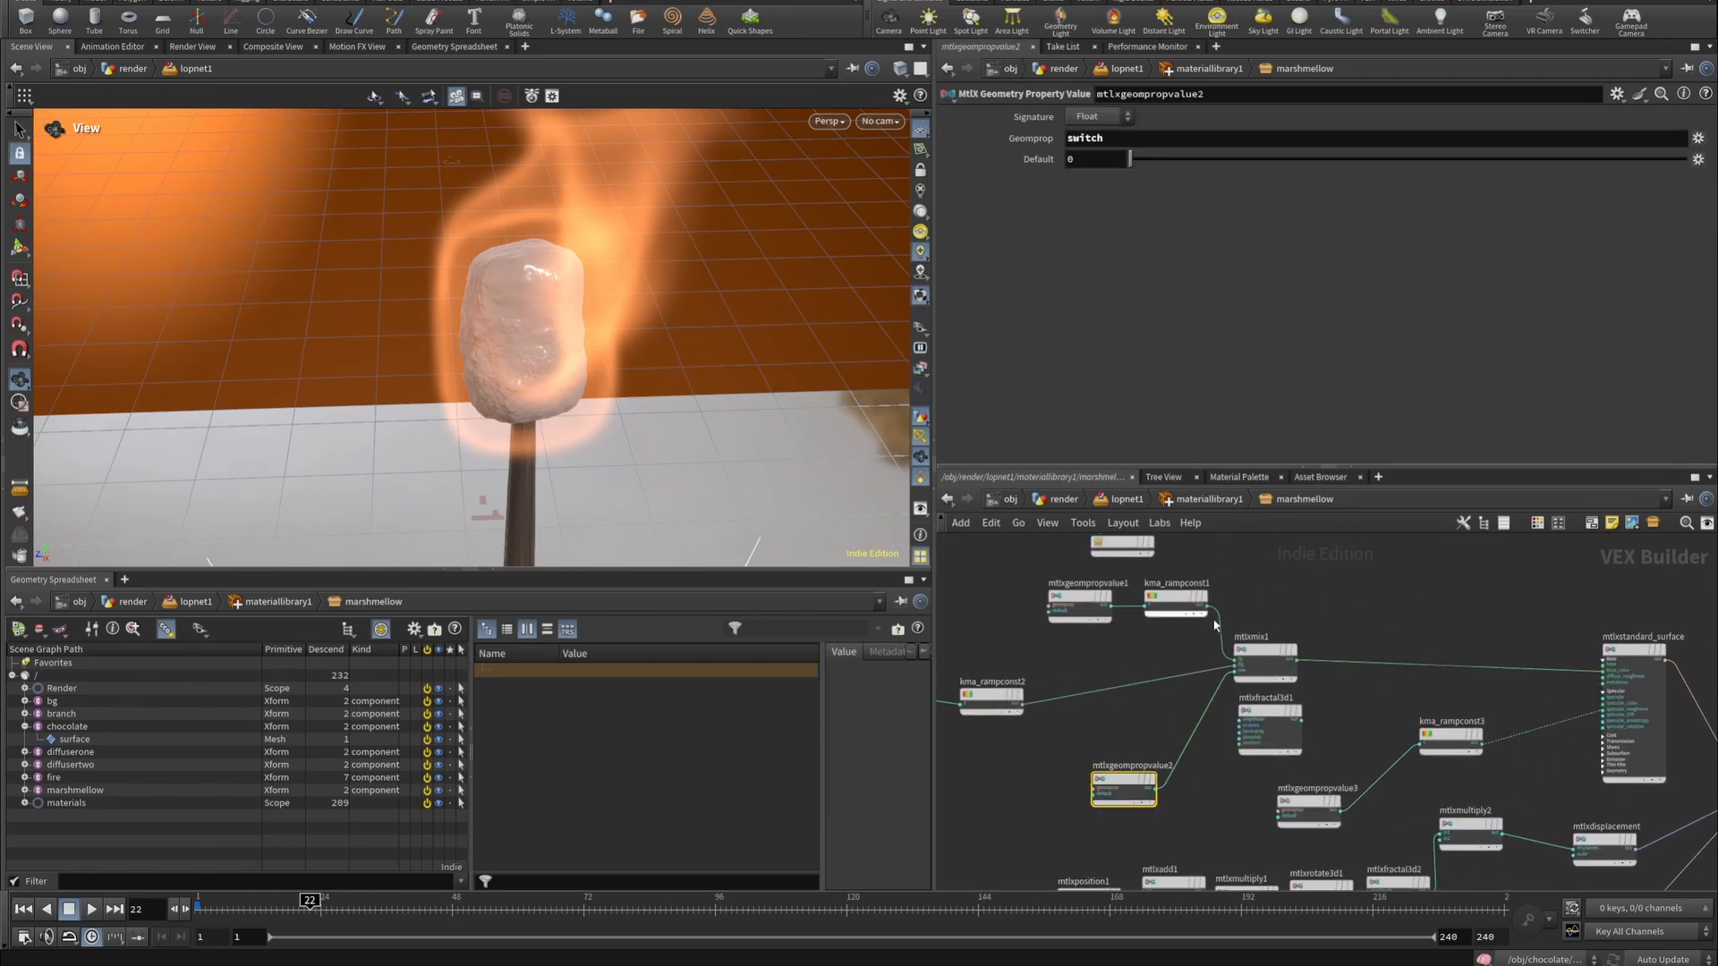
pyautogui.press('u')
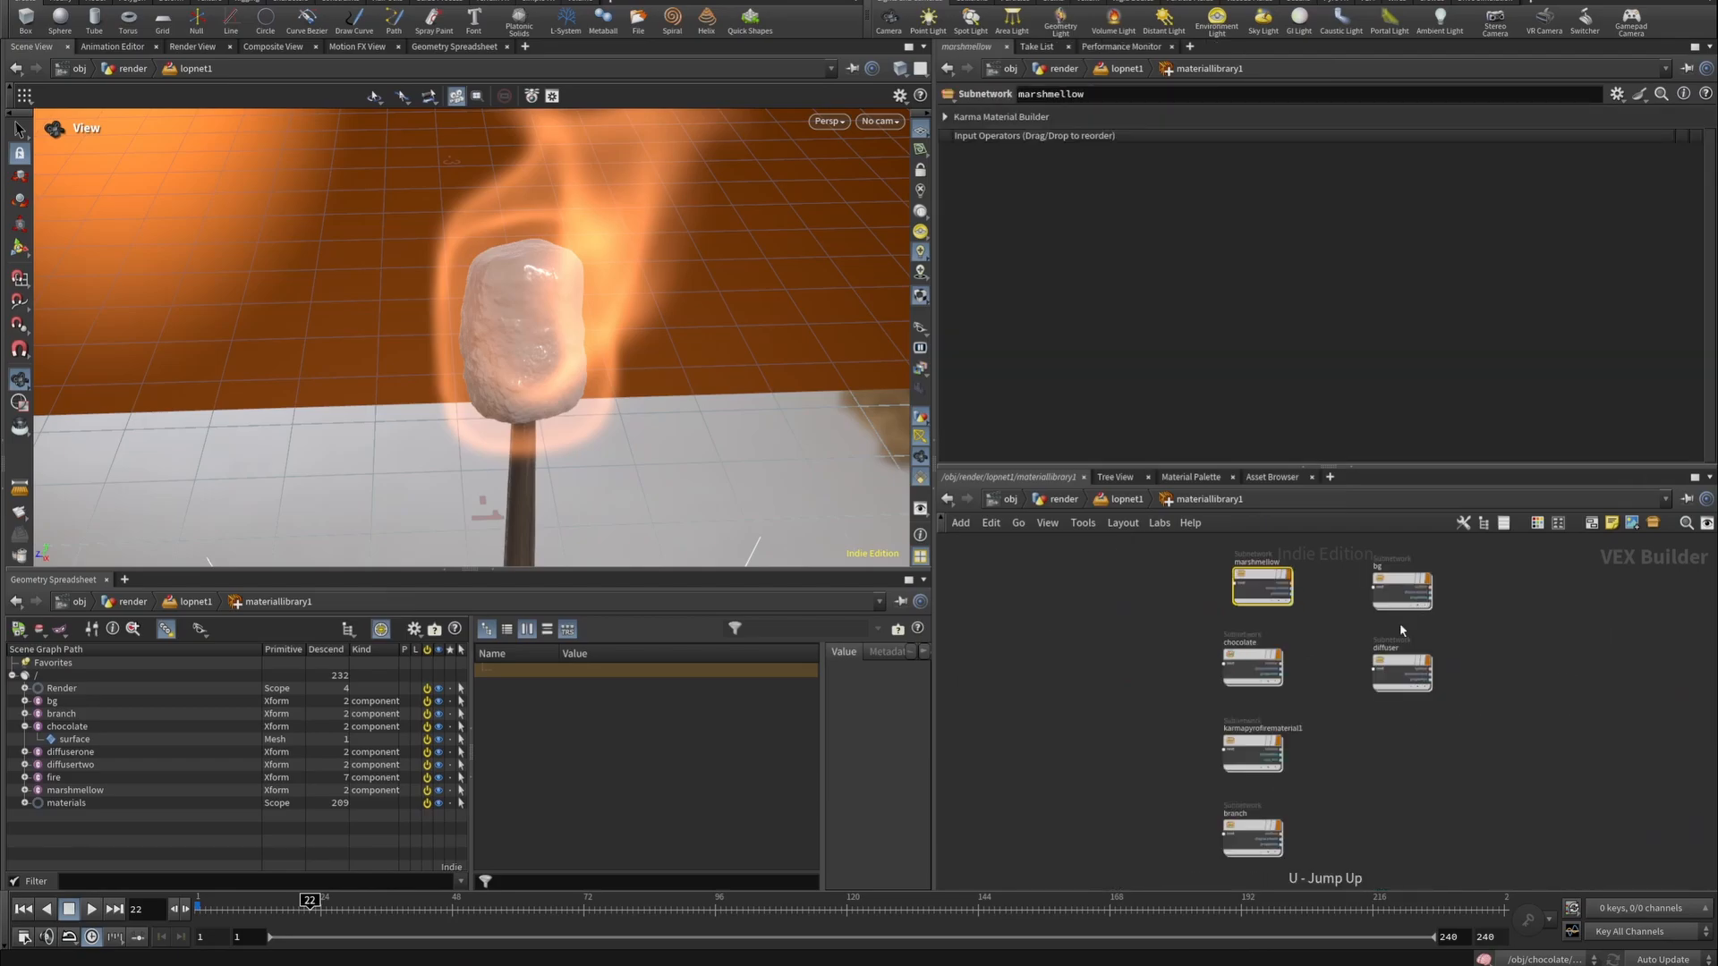
pyautogui.press('u')
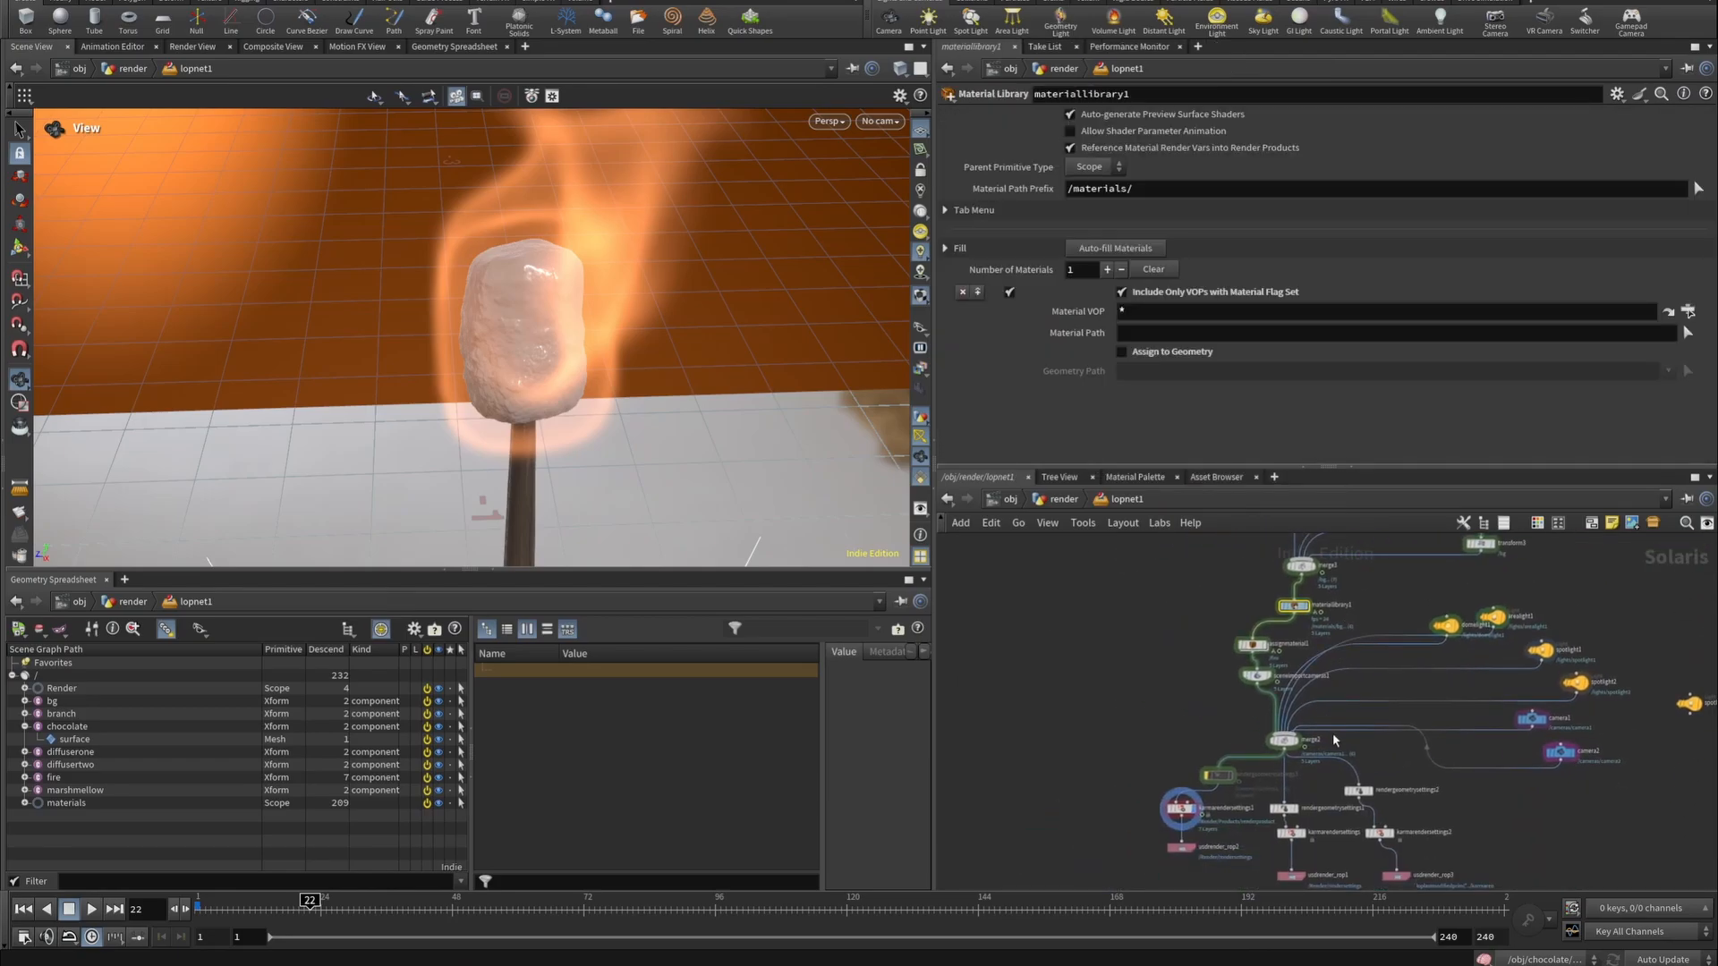
pyautogui.scroll(5, 1294, 867)
pyautogui.click(1014, 716)
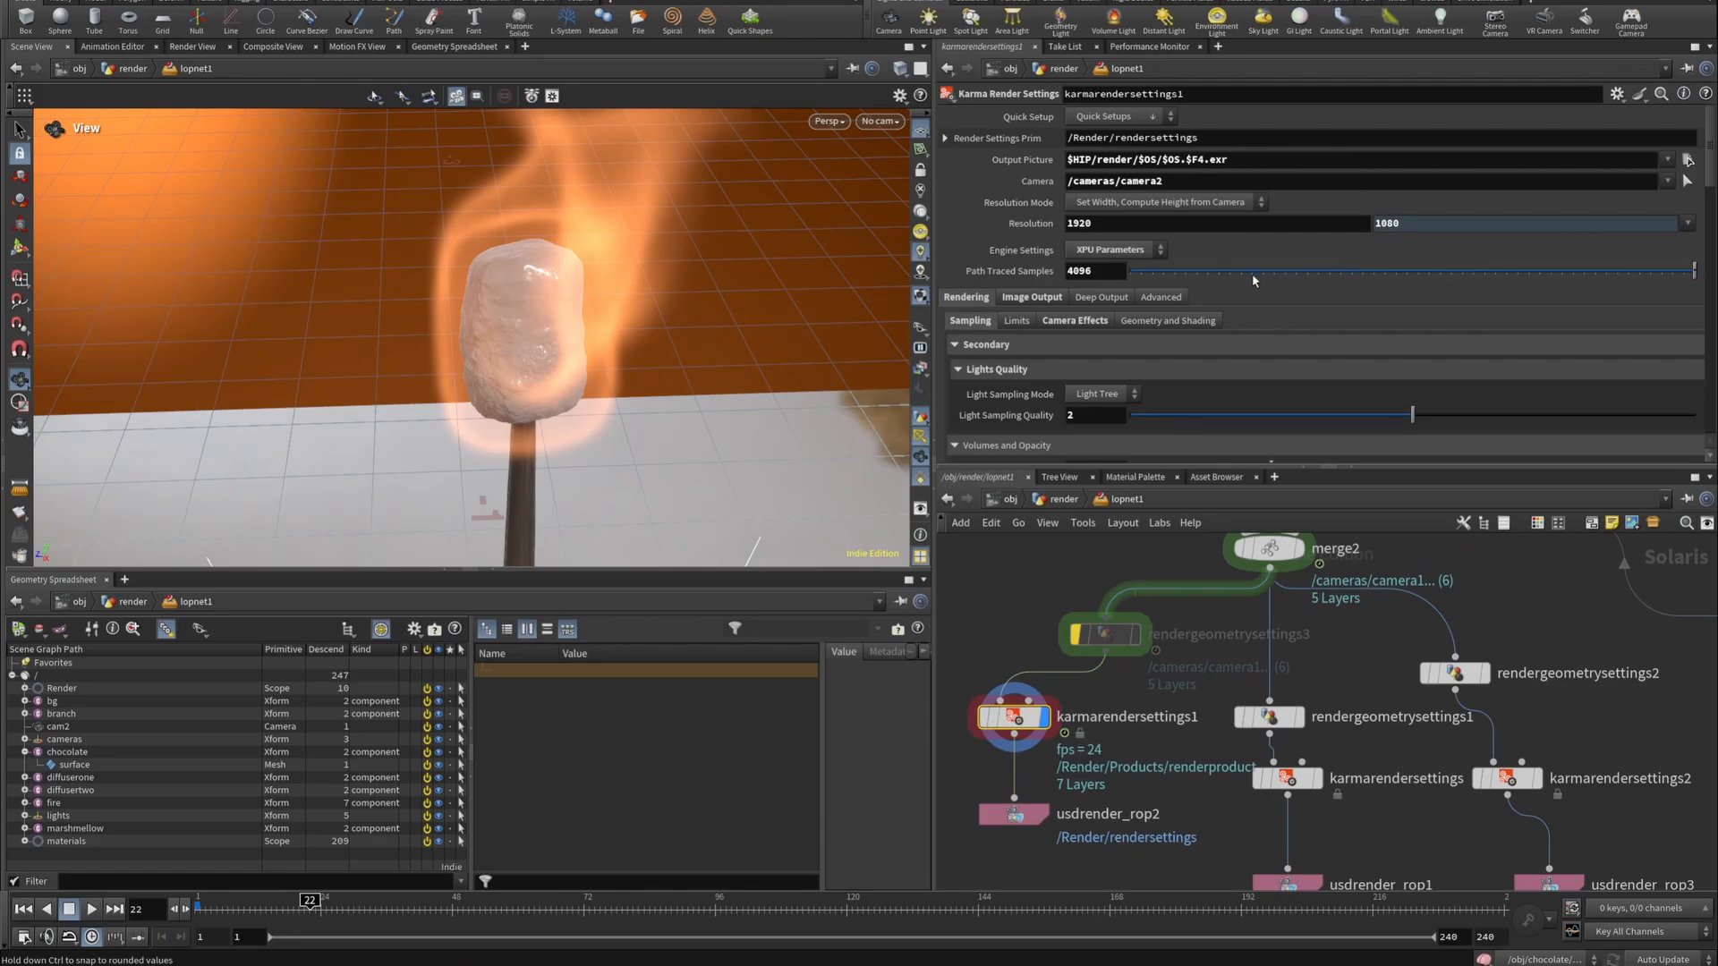
pyautogui.click(1099, 271)
pyautogui.rightClick(1014, 273)
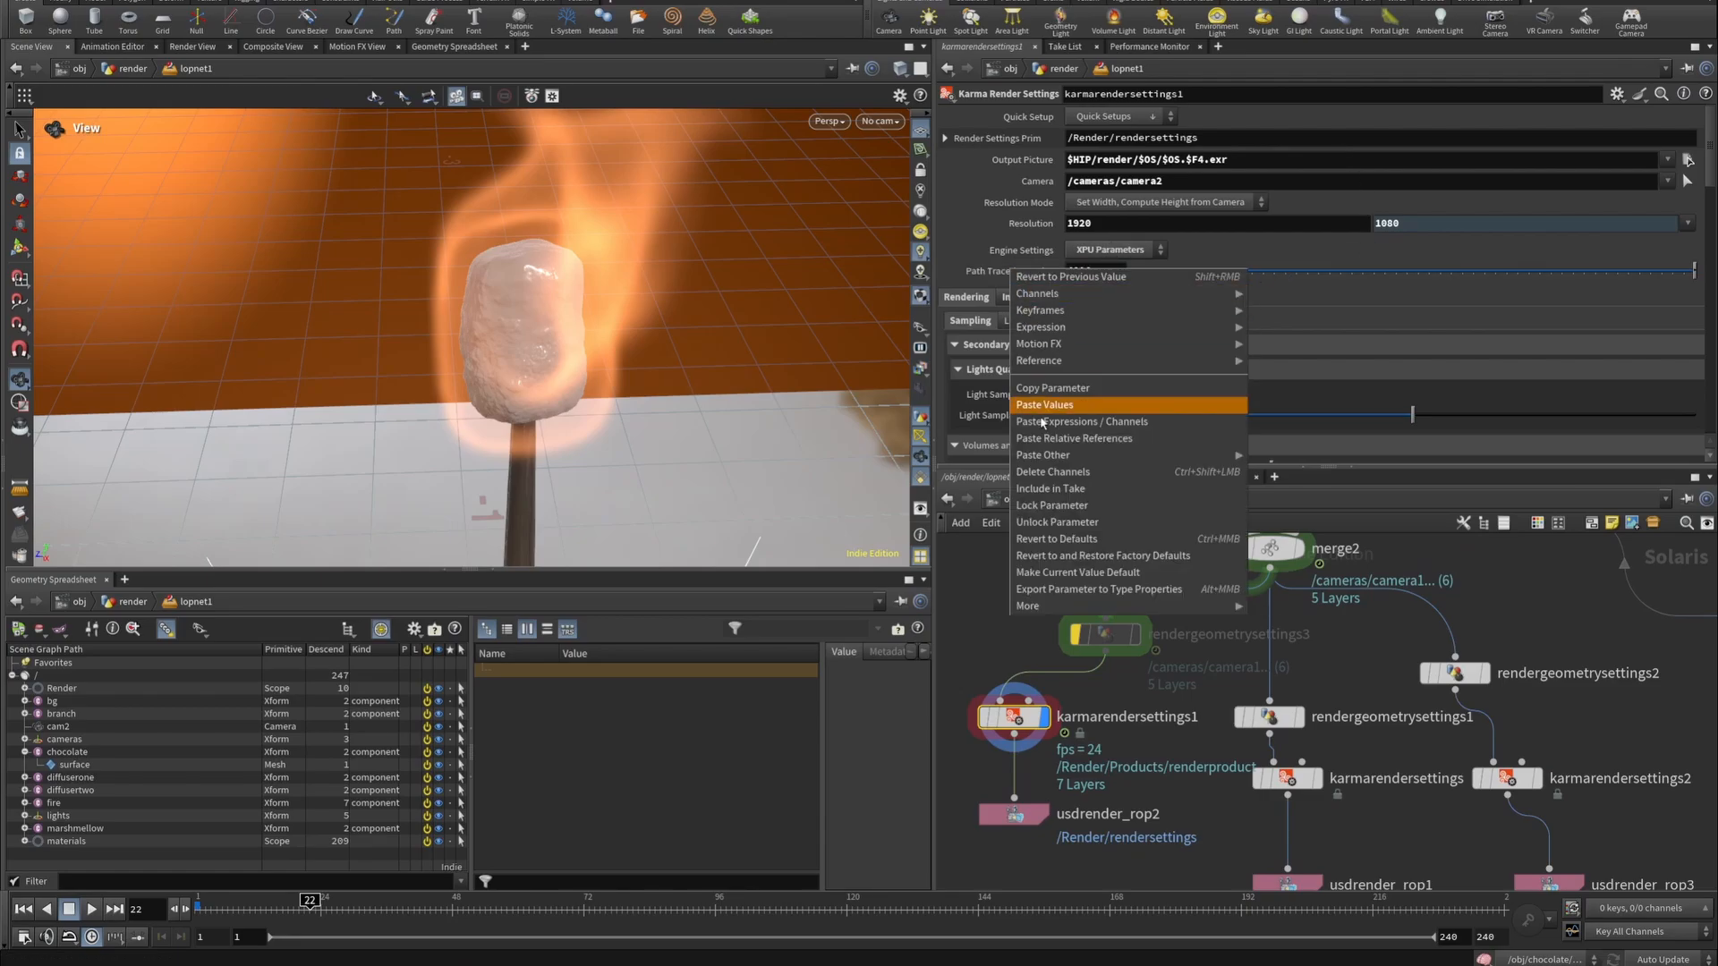
pyautogui.click(1071, 530)
# Reopen the marshmellow material inside materiallibrary1 and inspect mtlxgeompropvalue1 and the color ramp of kma_rampconst1.
pyautogui.scroll(-5, 1043, 683)
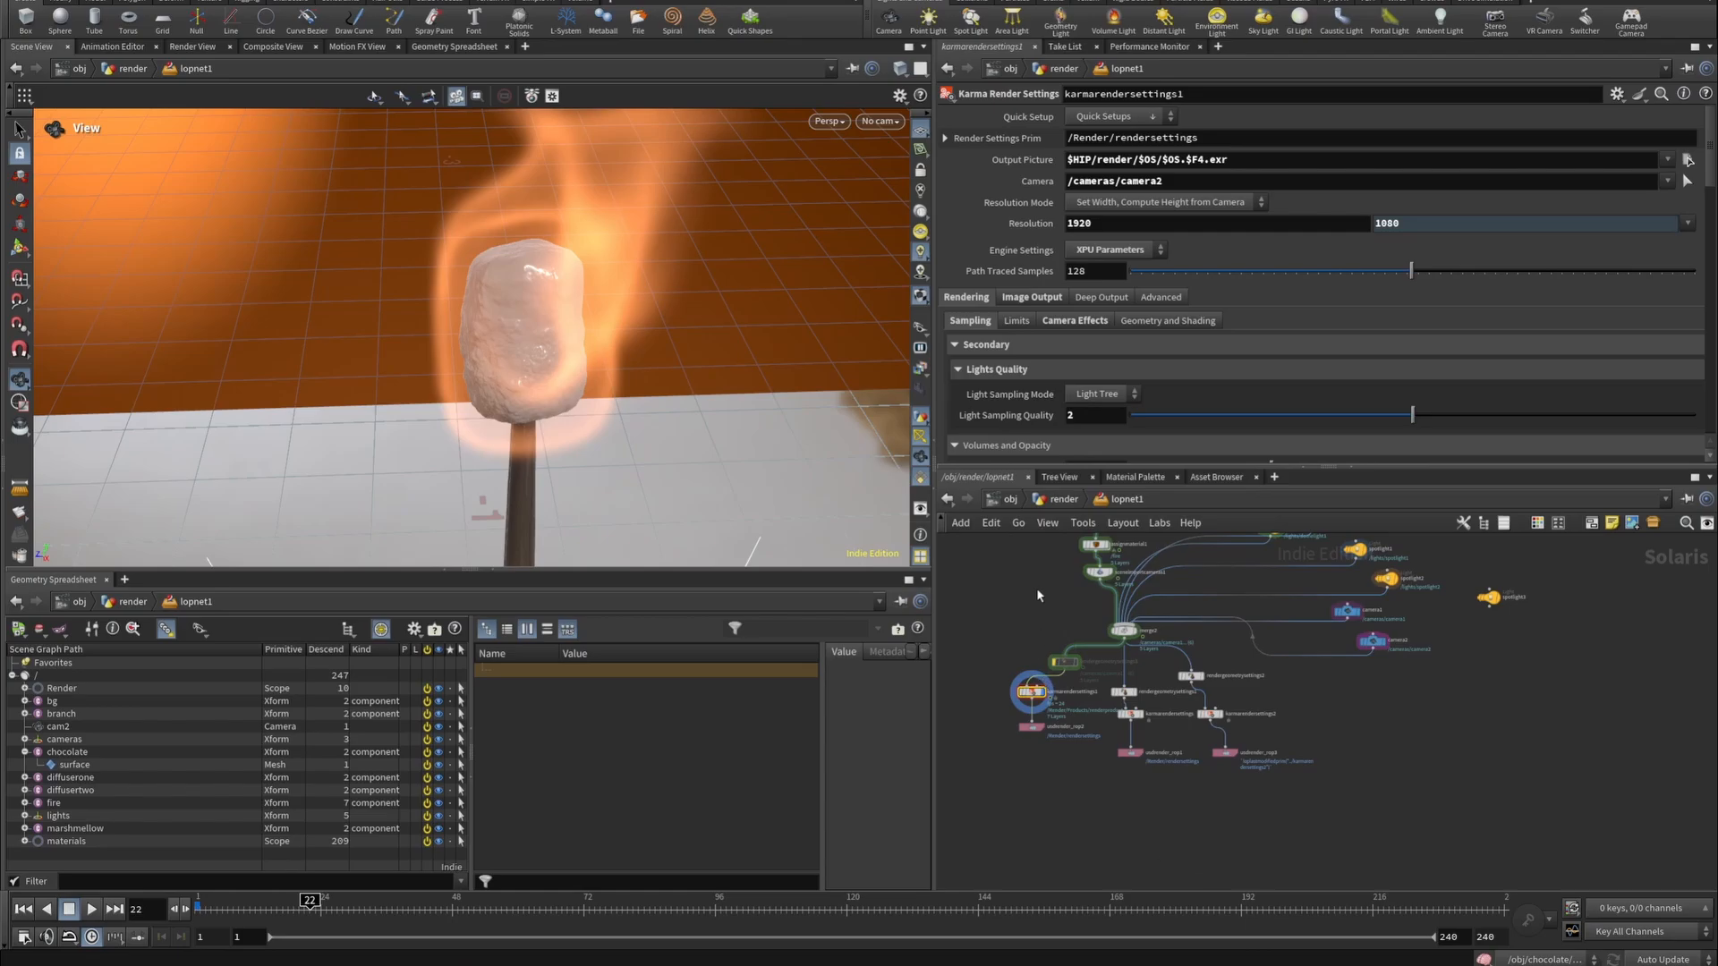
pyautogui.scroll(6, 1107, 633)
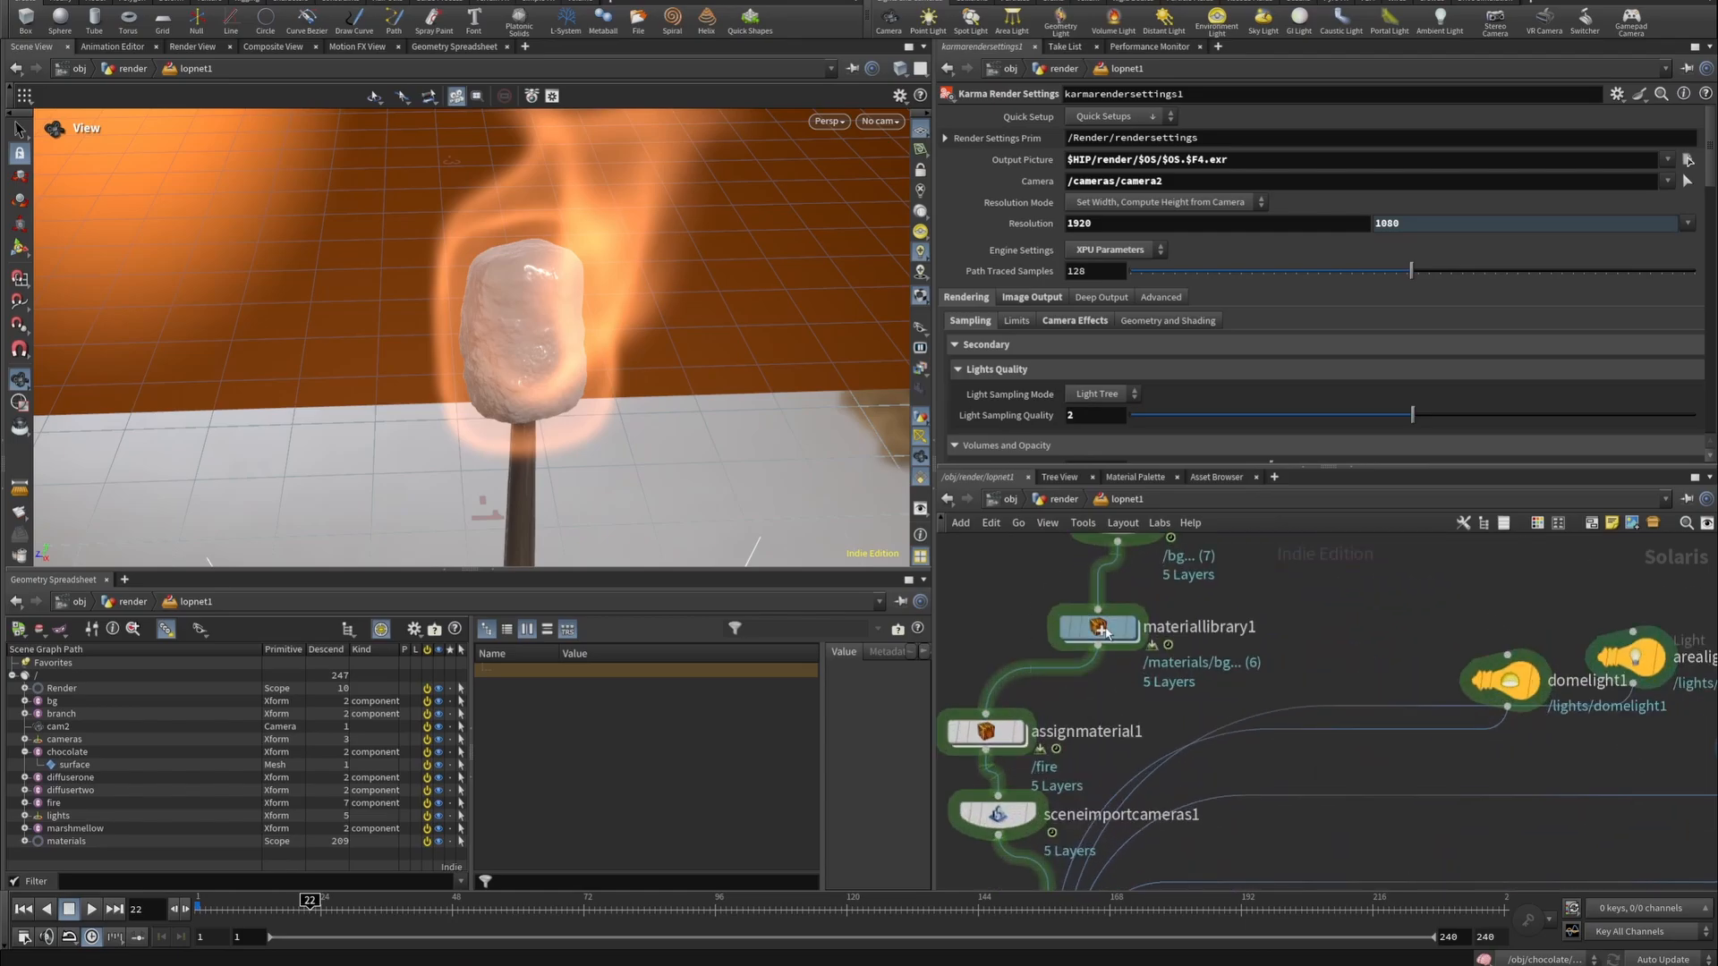
pyautogui.doubleClick(1102, 630)
pyautogui.doubleClick(1319, 595)
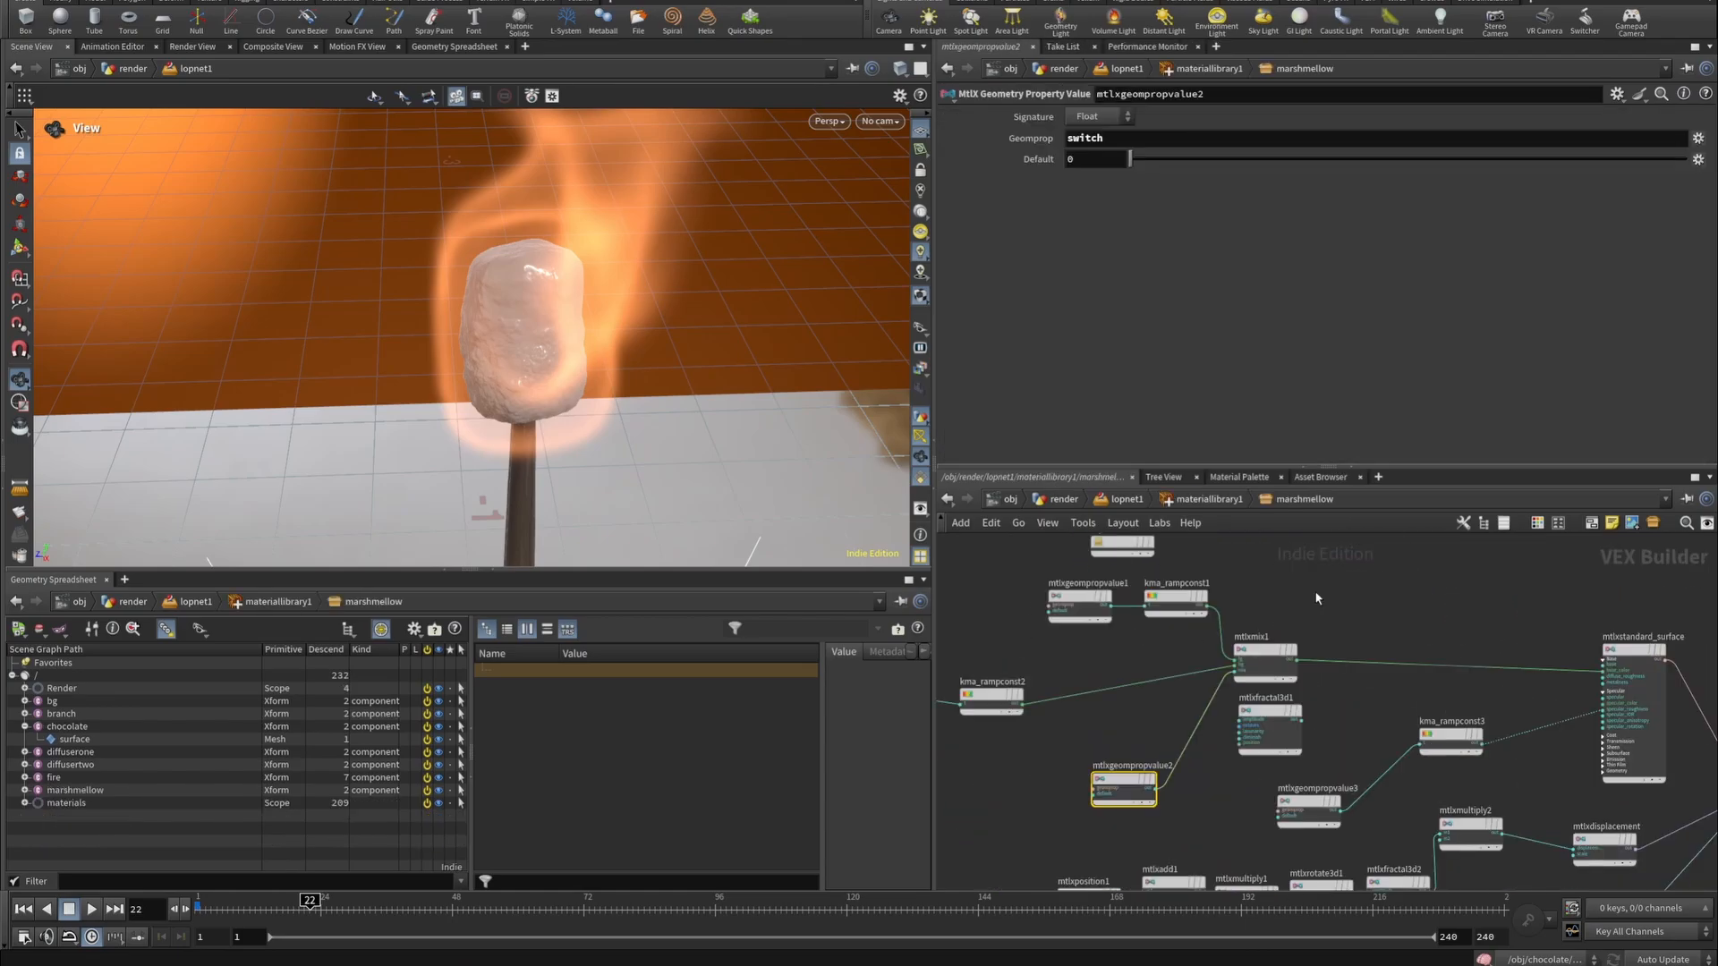
pyautogui.click(1081, 601)
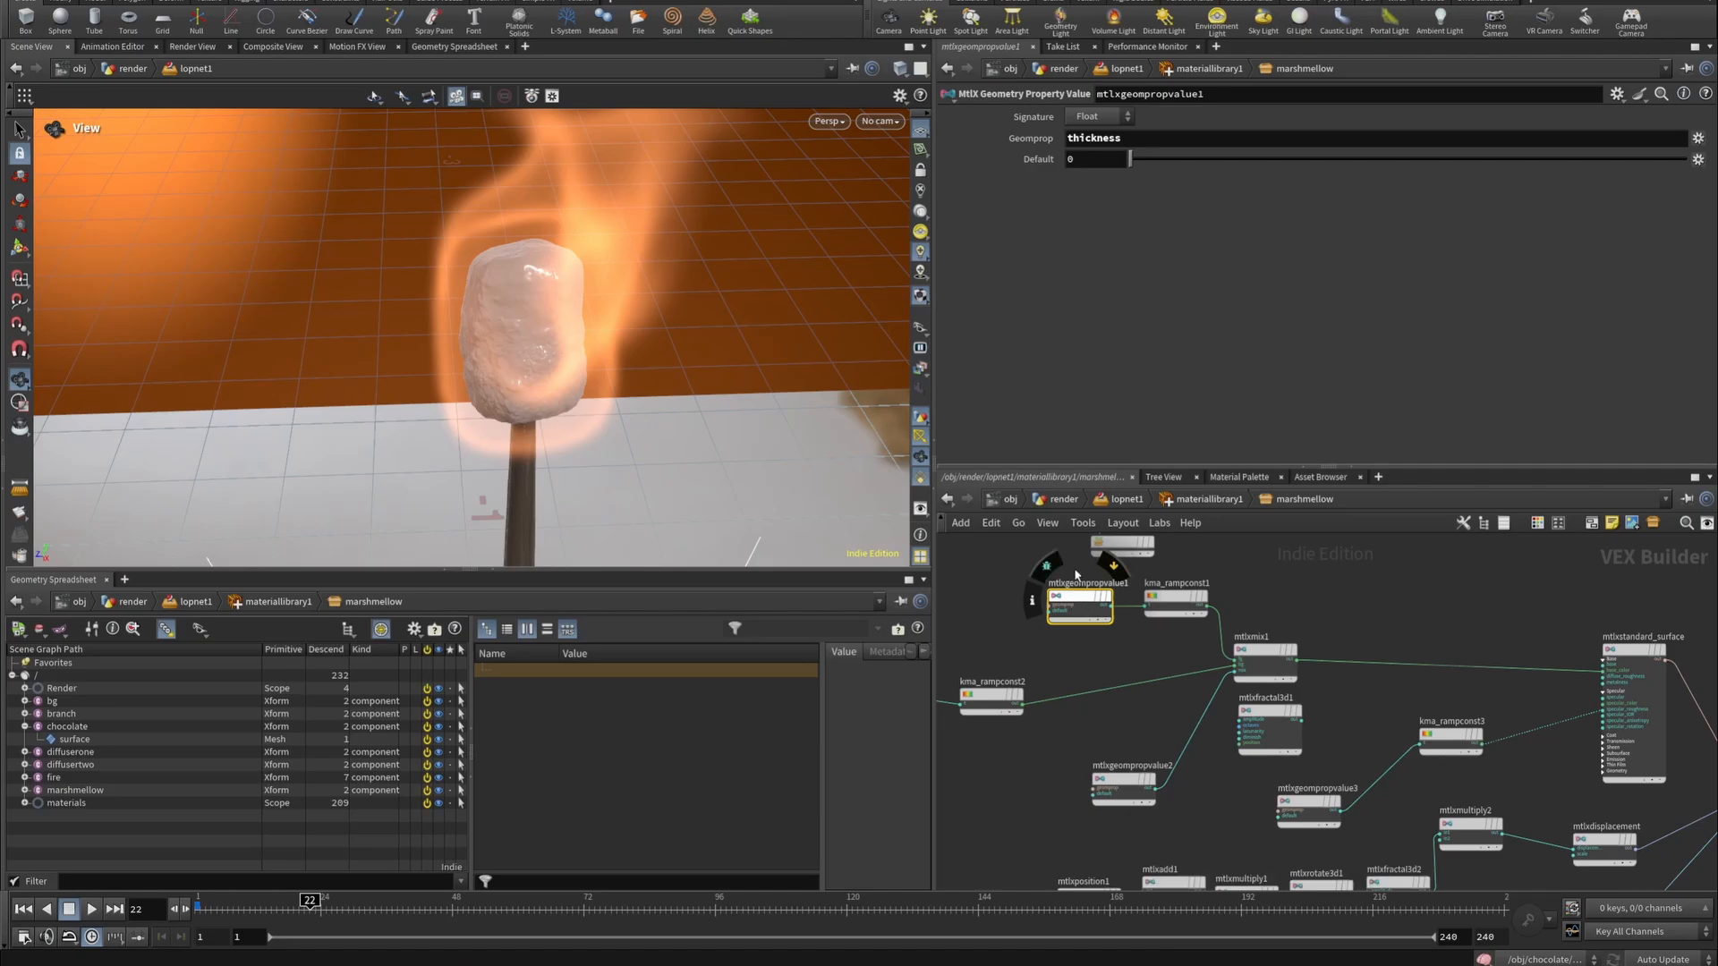
pyautogui.click(1175, 598)
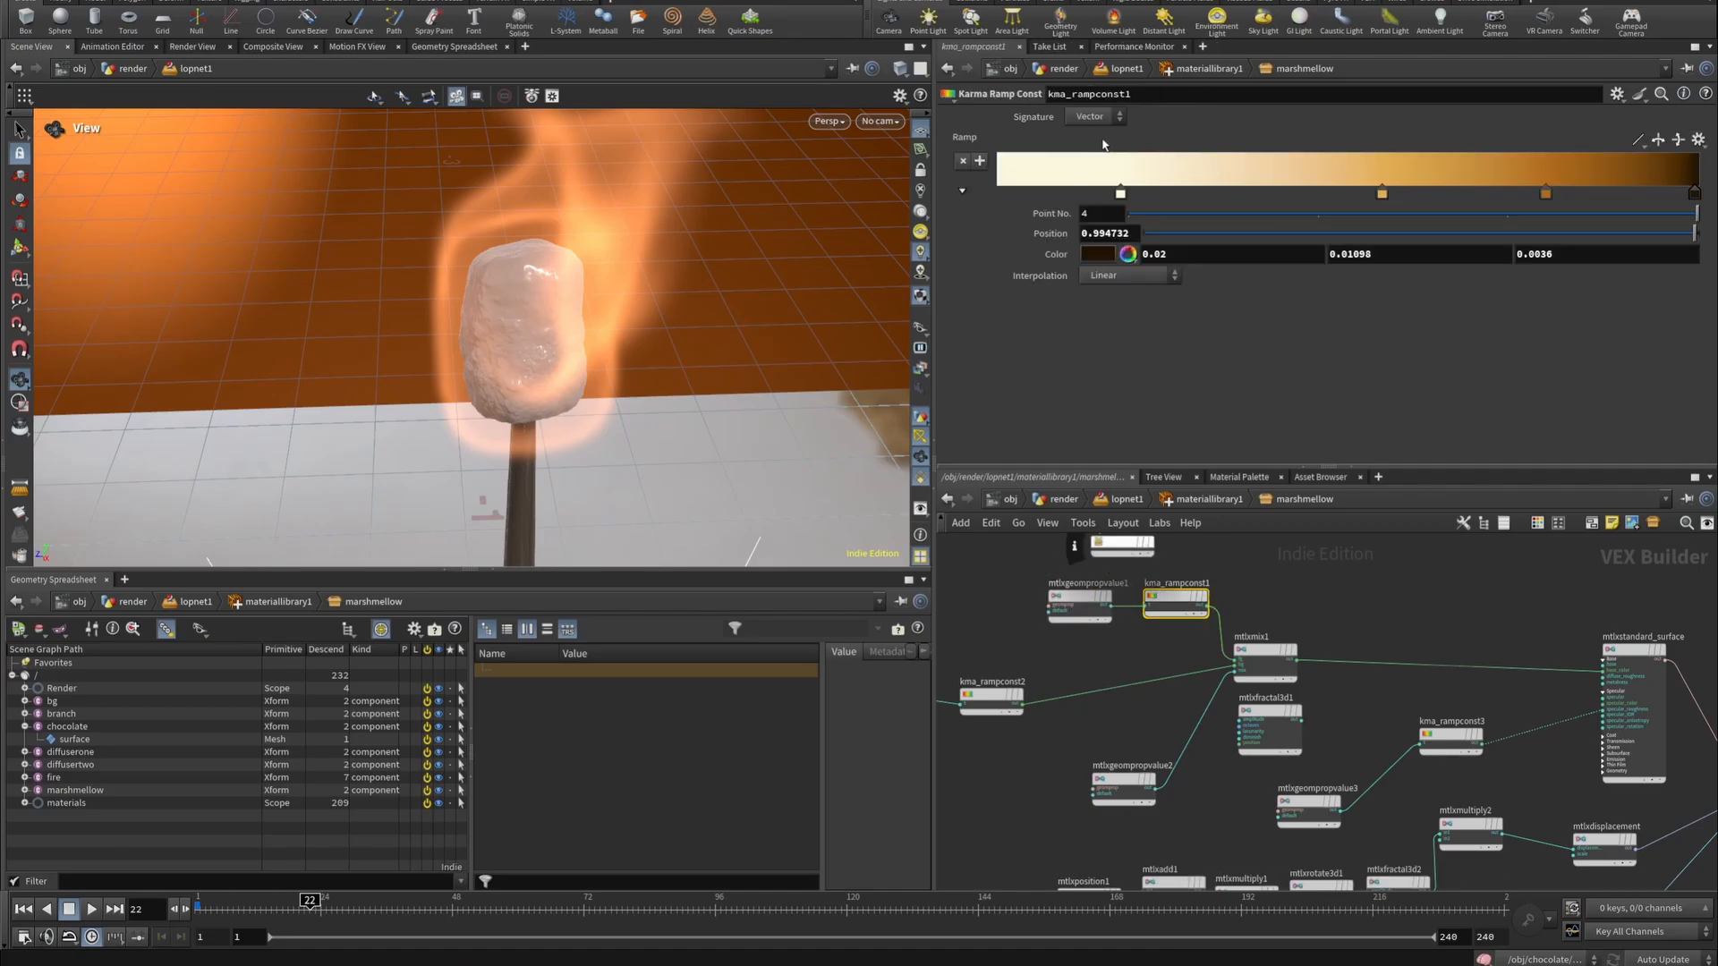
# Render the viewport with Karma XPU and move mtlxunifiednoise2d1 up level with kma_rampconst2.
pyautogui.click(833, 123)
pyautogui.click(862, 217)
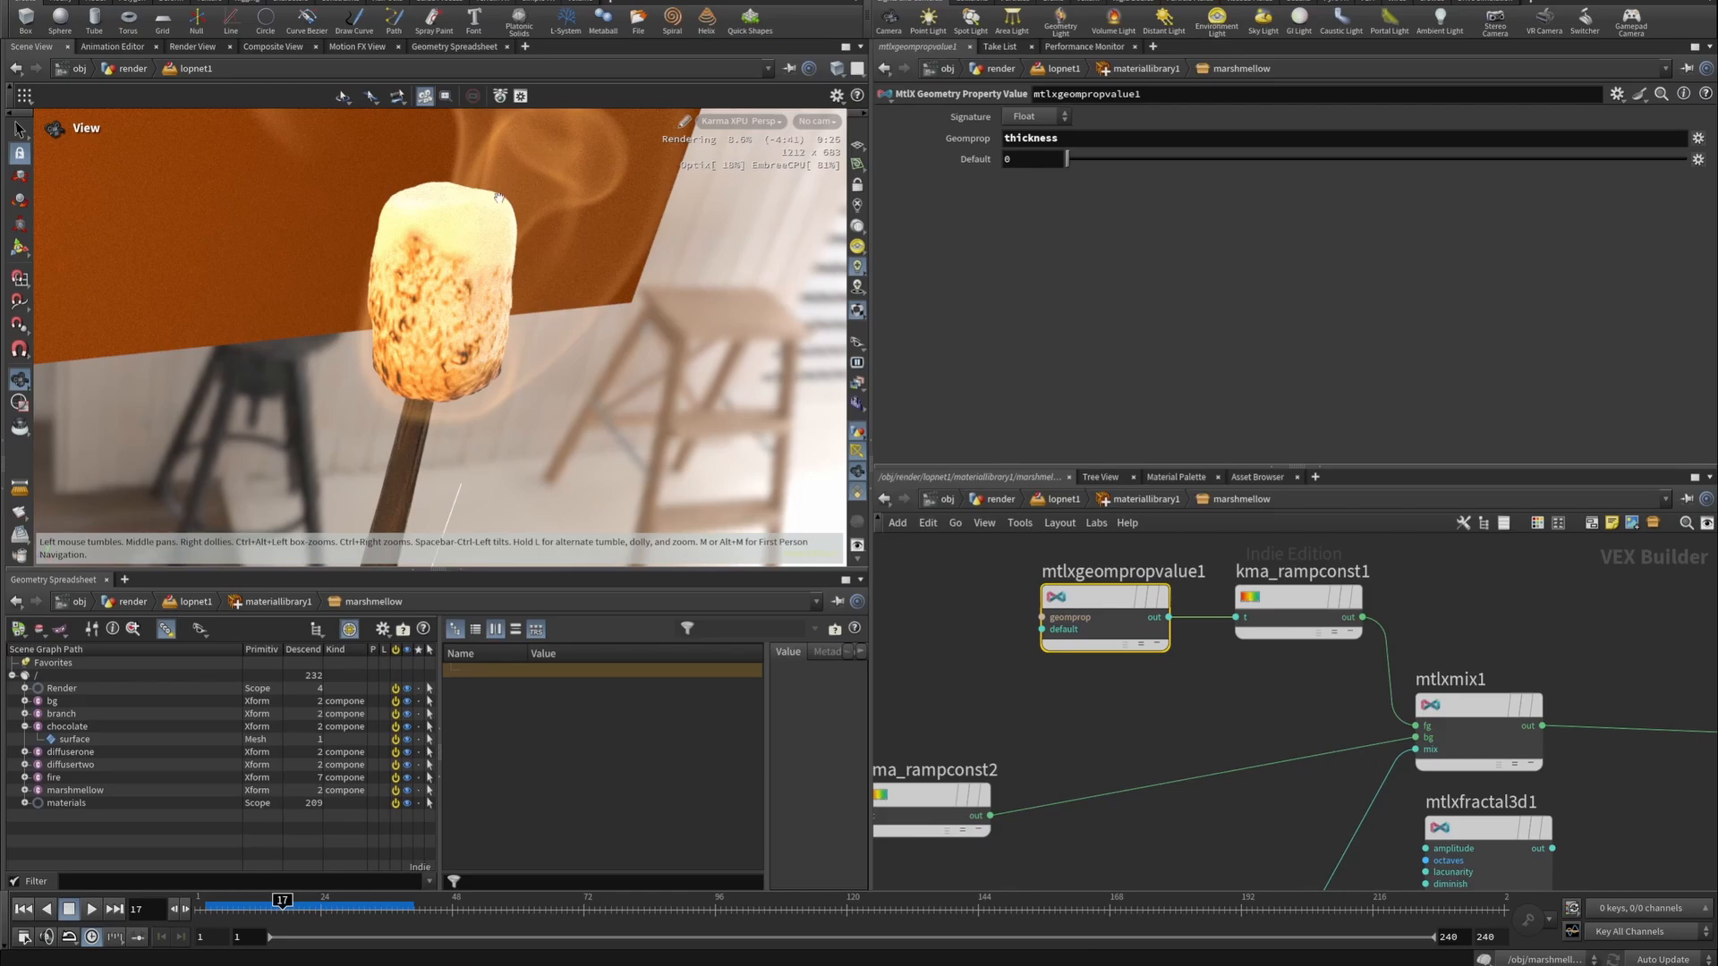
pyautogui.scroll(-3, 1108, 702)
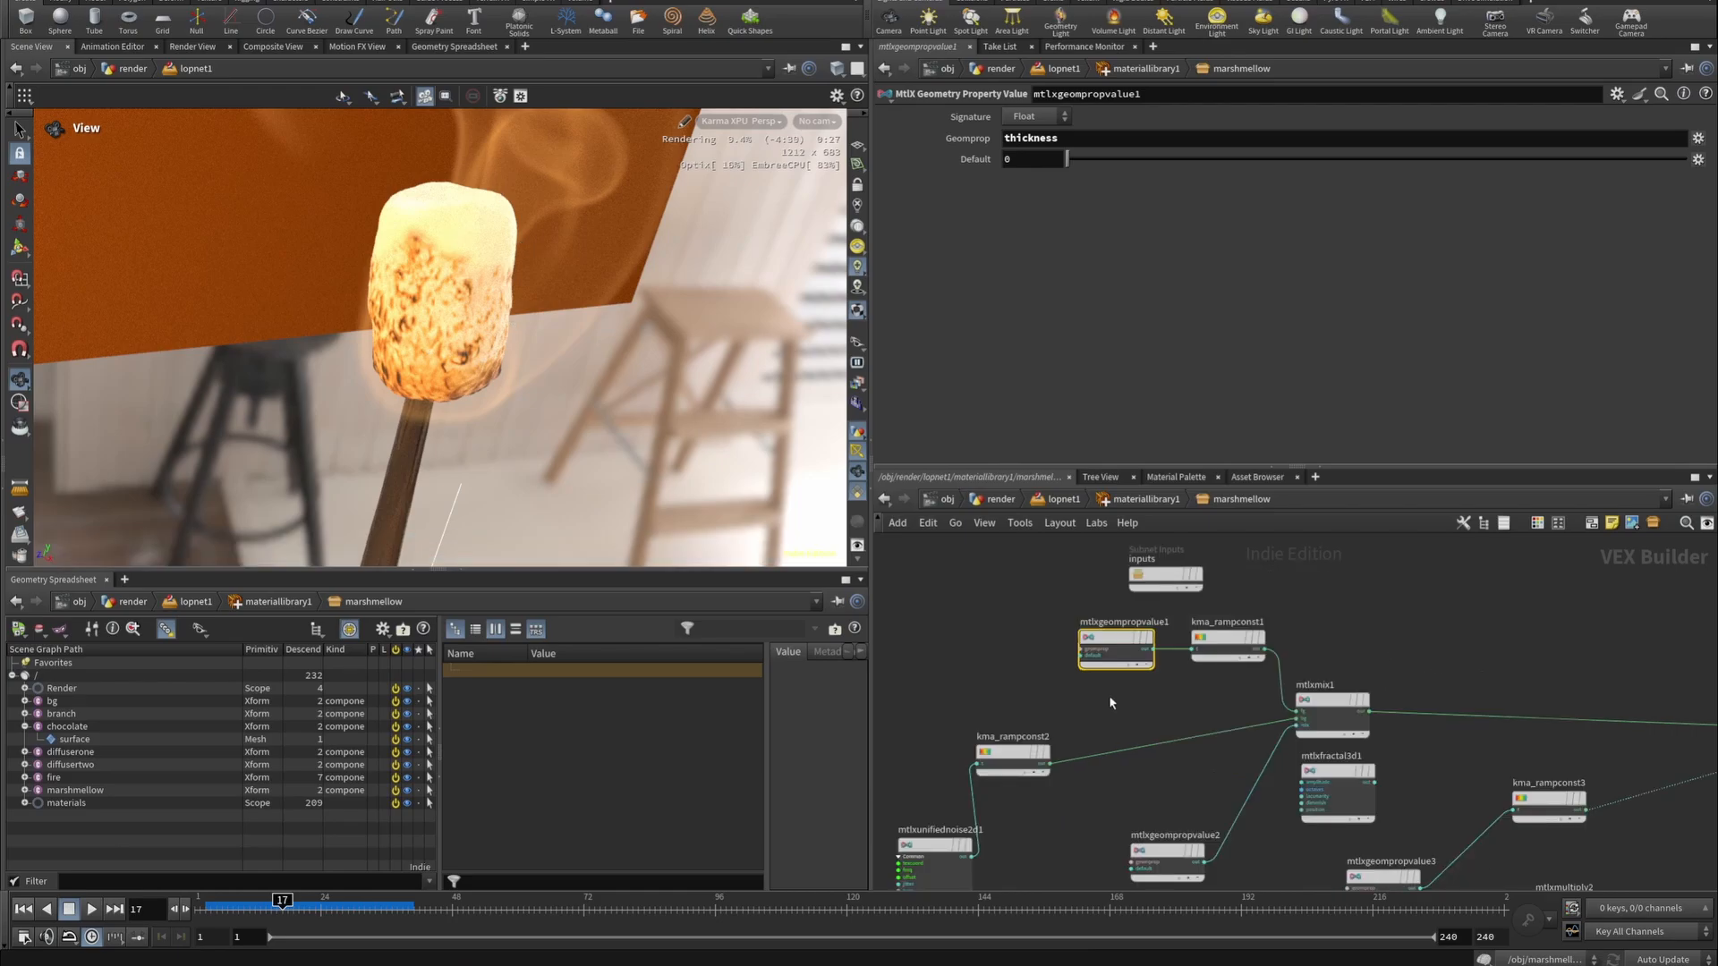
pyautogui.moveTo(1089, 714); pyautogui.dragTo(1106, 642, button='middle')
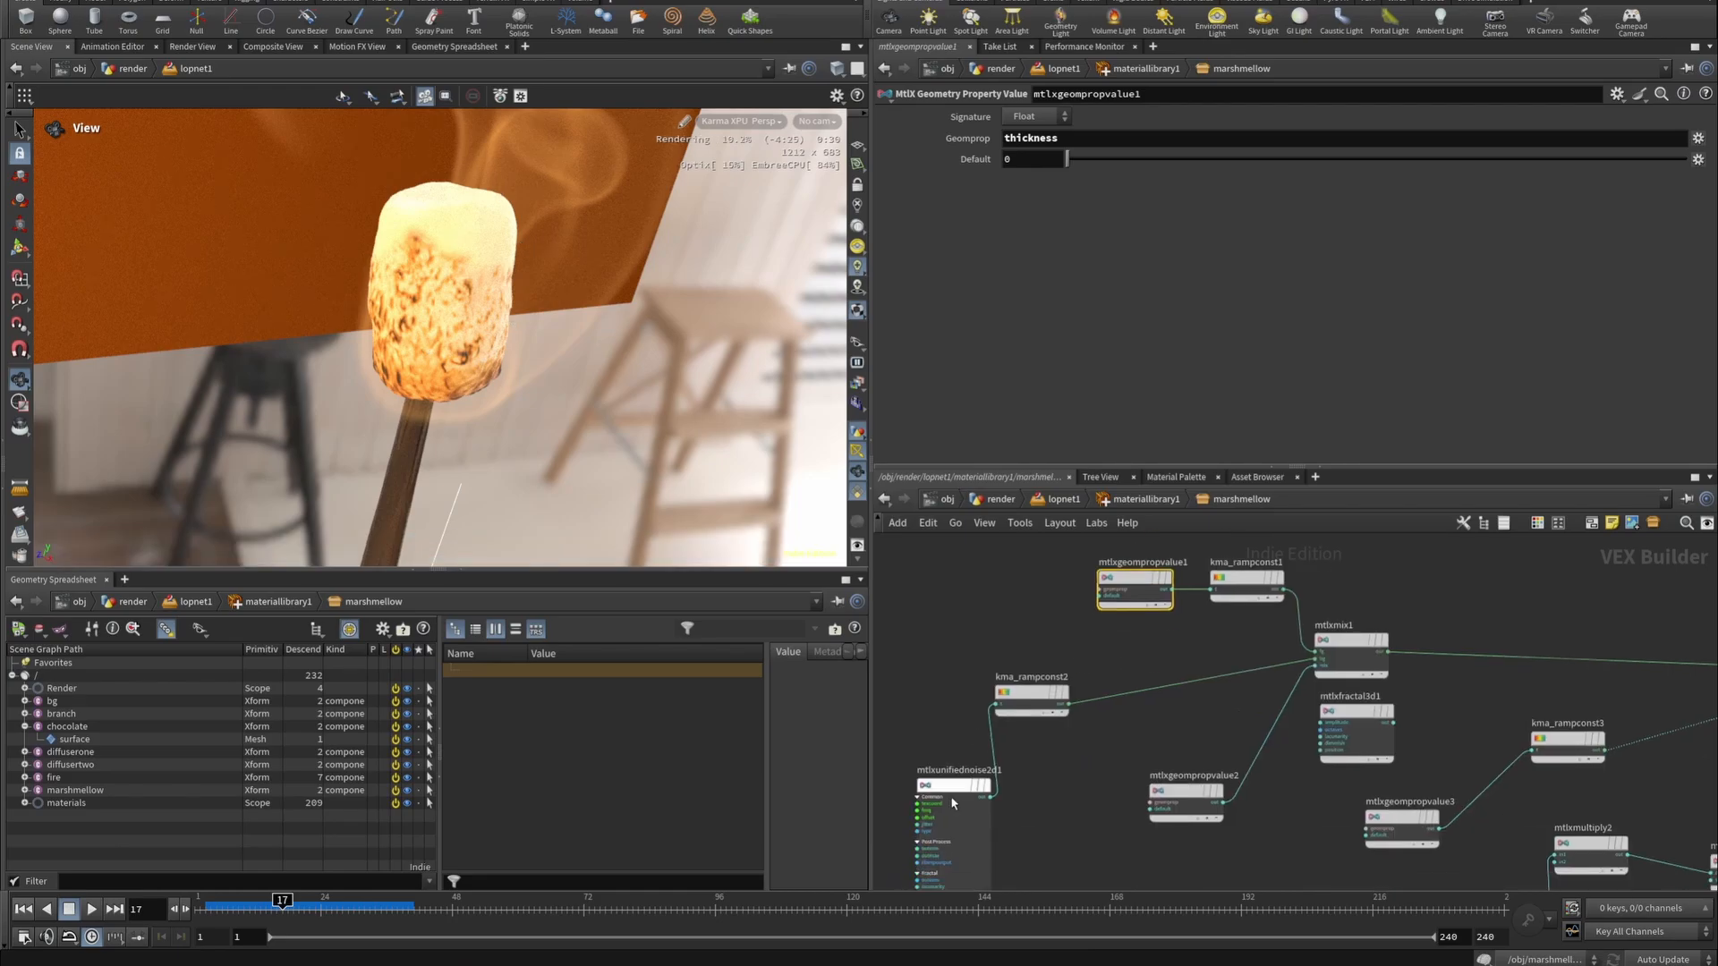
pyautogui.moveTo(944, 780); pyautogui.dragTo(929, 685)
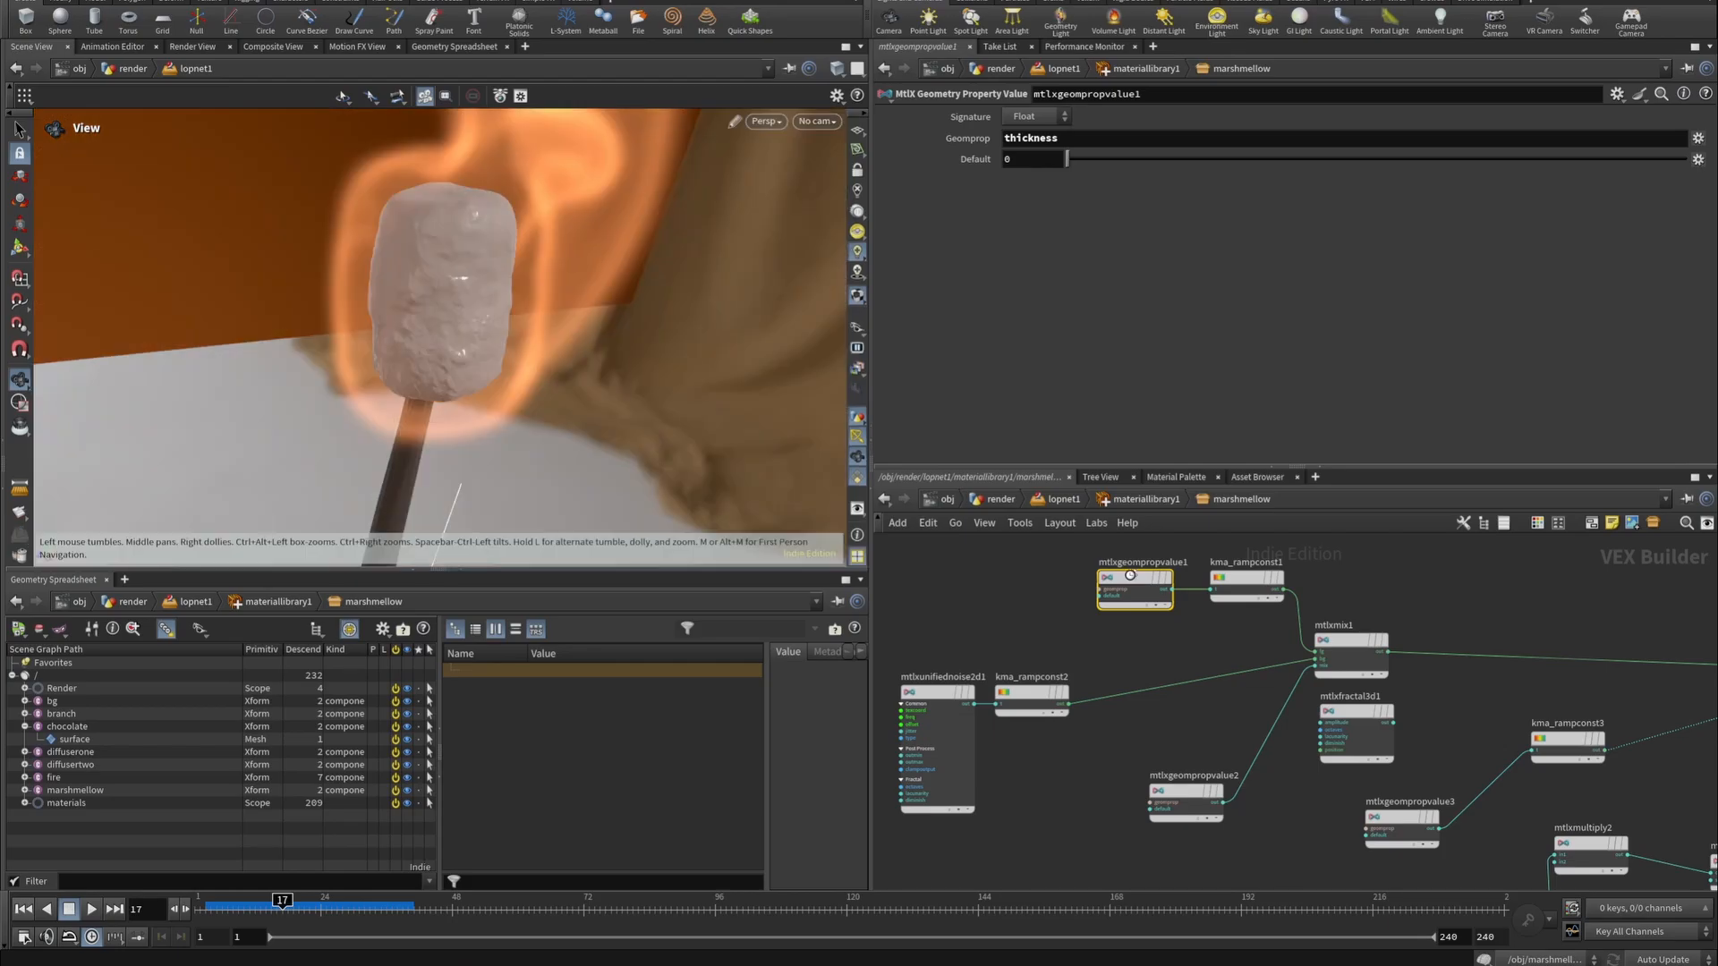
# Inspect kma_rampconst1's color ramp and select its first, lightest color point.
pyautogui.scroll(3, 1142, 574)
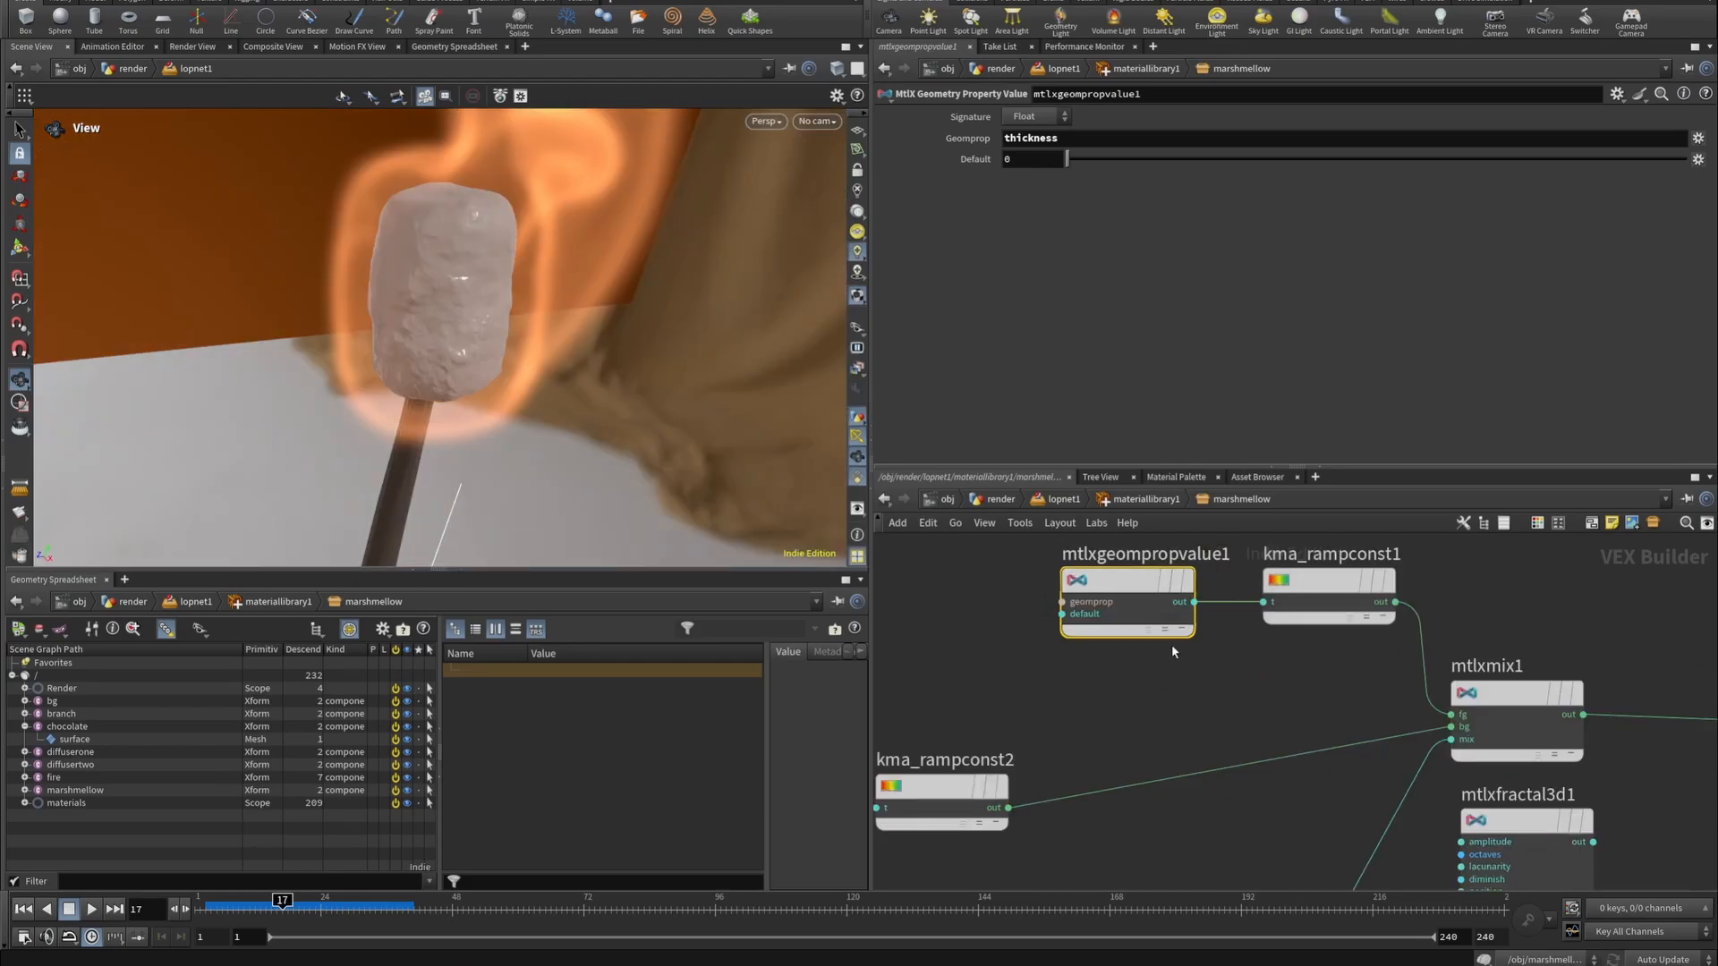
pyautogui.click(1329, 582)
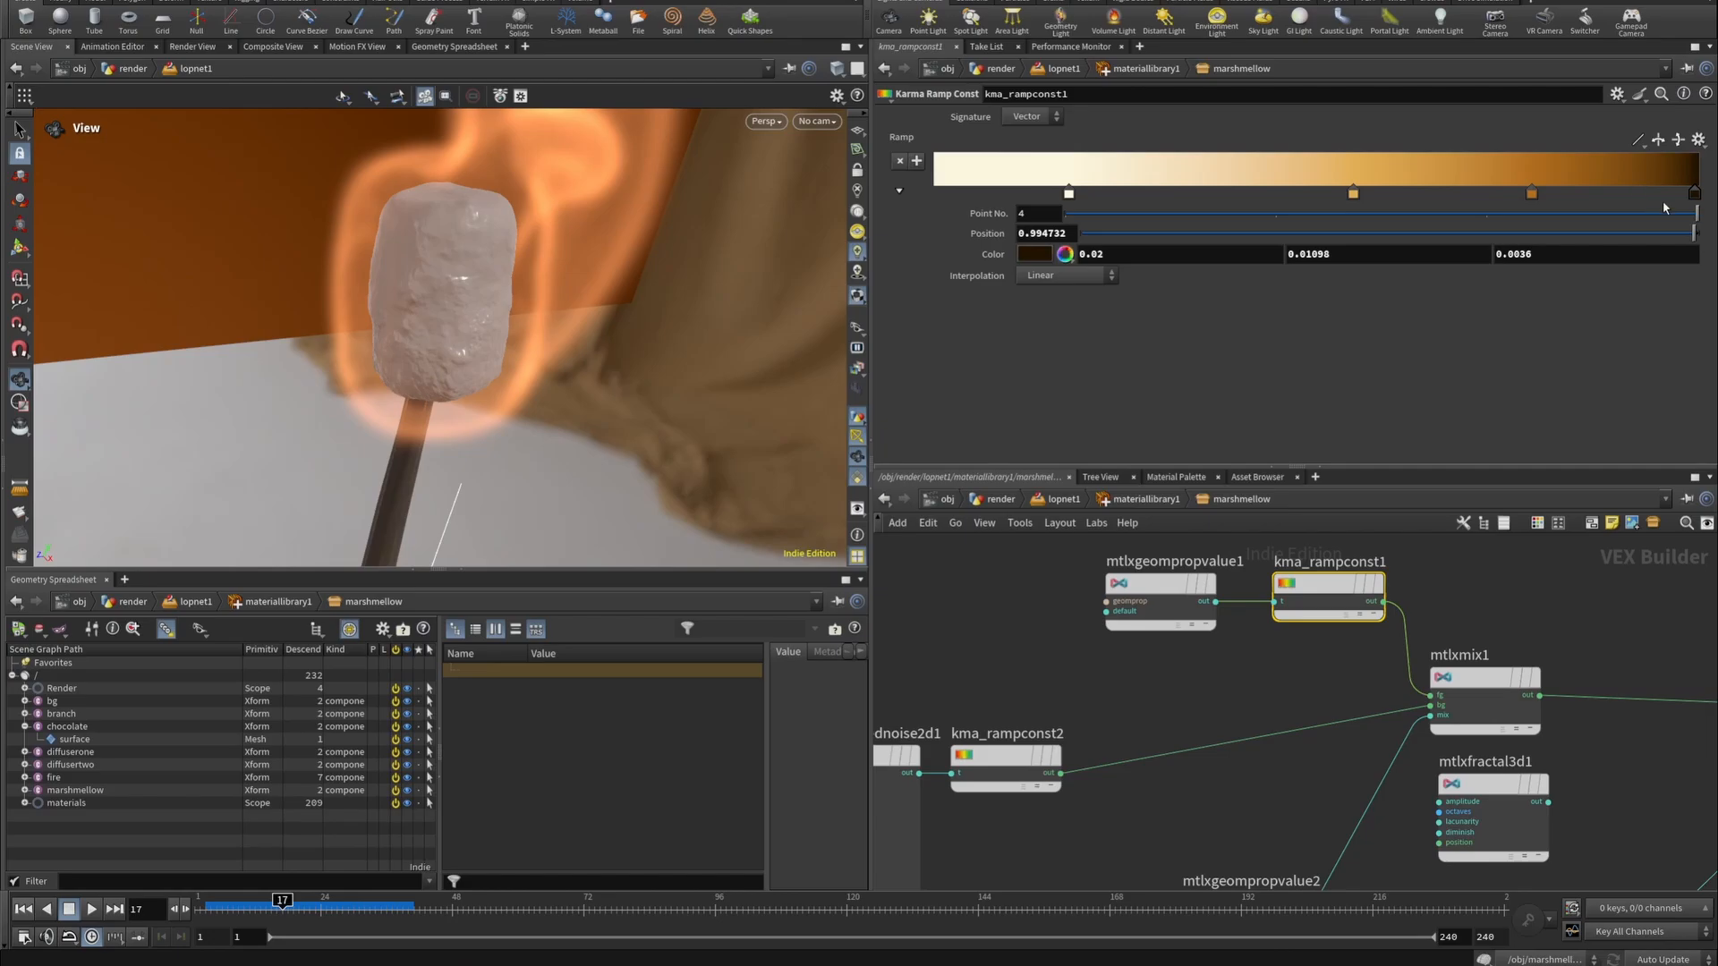
pyautogui.click(1070, 193)
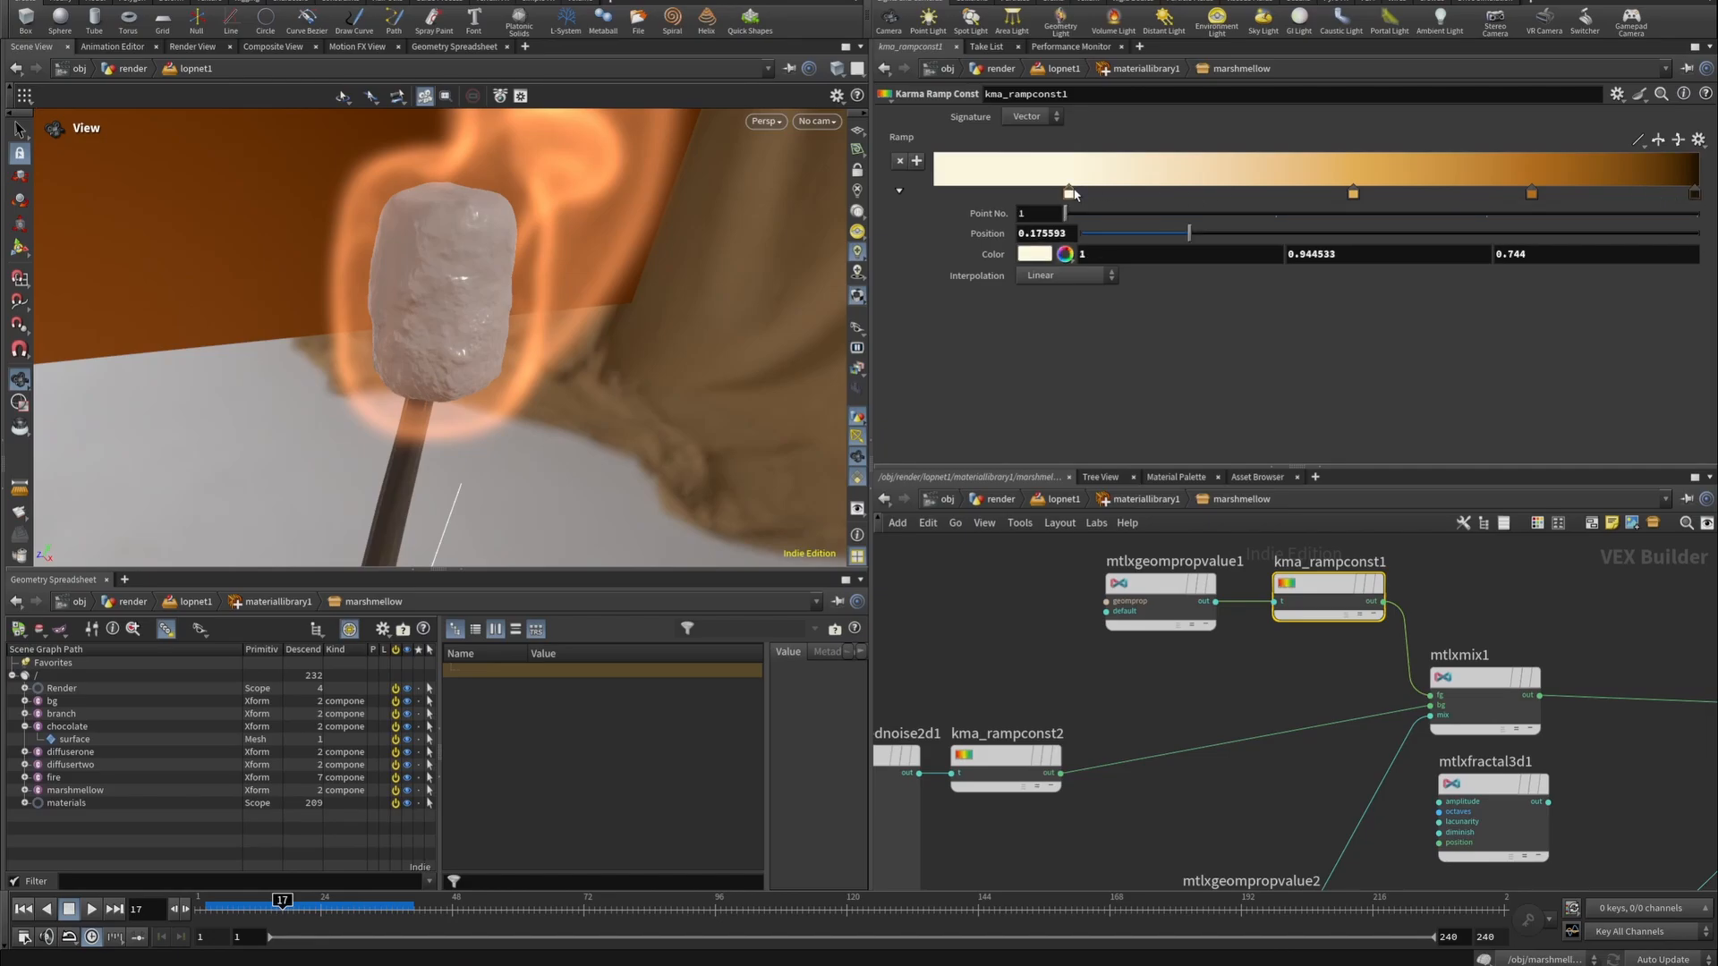
# Check mtlxmix1, move mtlxgeompropvalue2 up closer to it, and check that node's geometry property.
pyautogui.scroll(-2, 1266, 739)
pyautogui.moveTo(1285, 787); pyautogui.dragTo(1199, 697, button='middle')
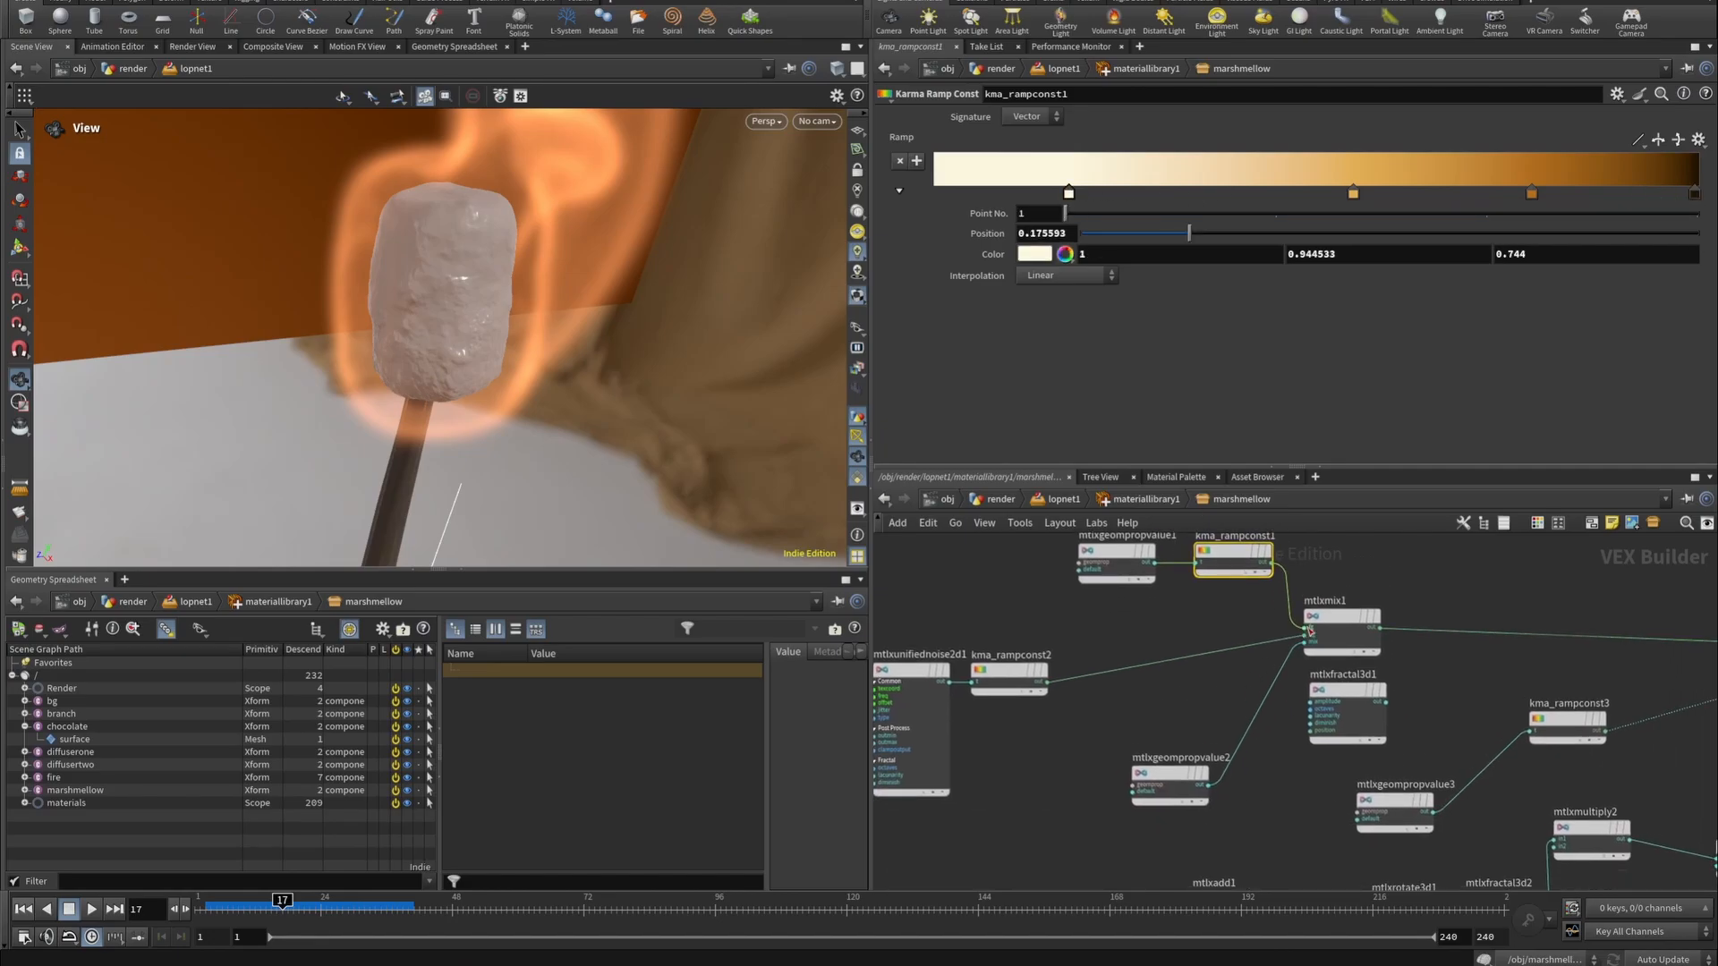
pyautogui.scroll(2, 1308, 629)
pyautogui.click(1347, 617)
pyautogui.moveTo(1109, 838); pyautogui.dragTo(1114, 760)
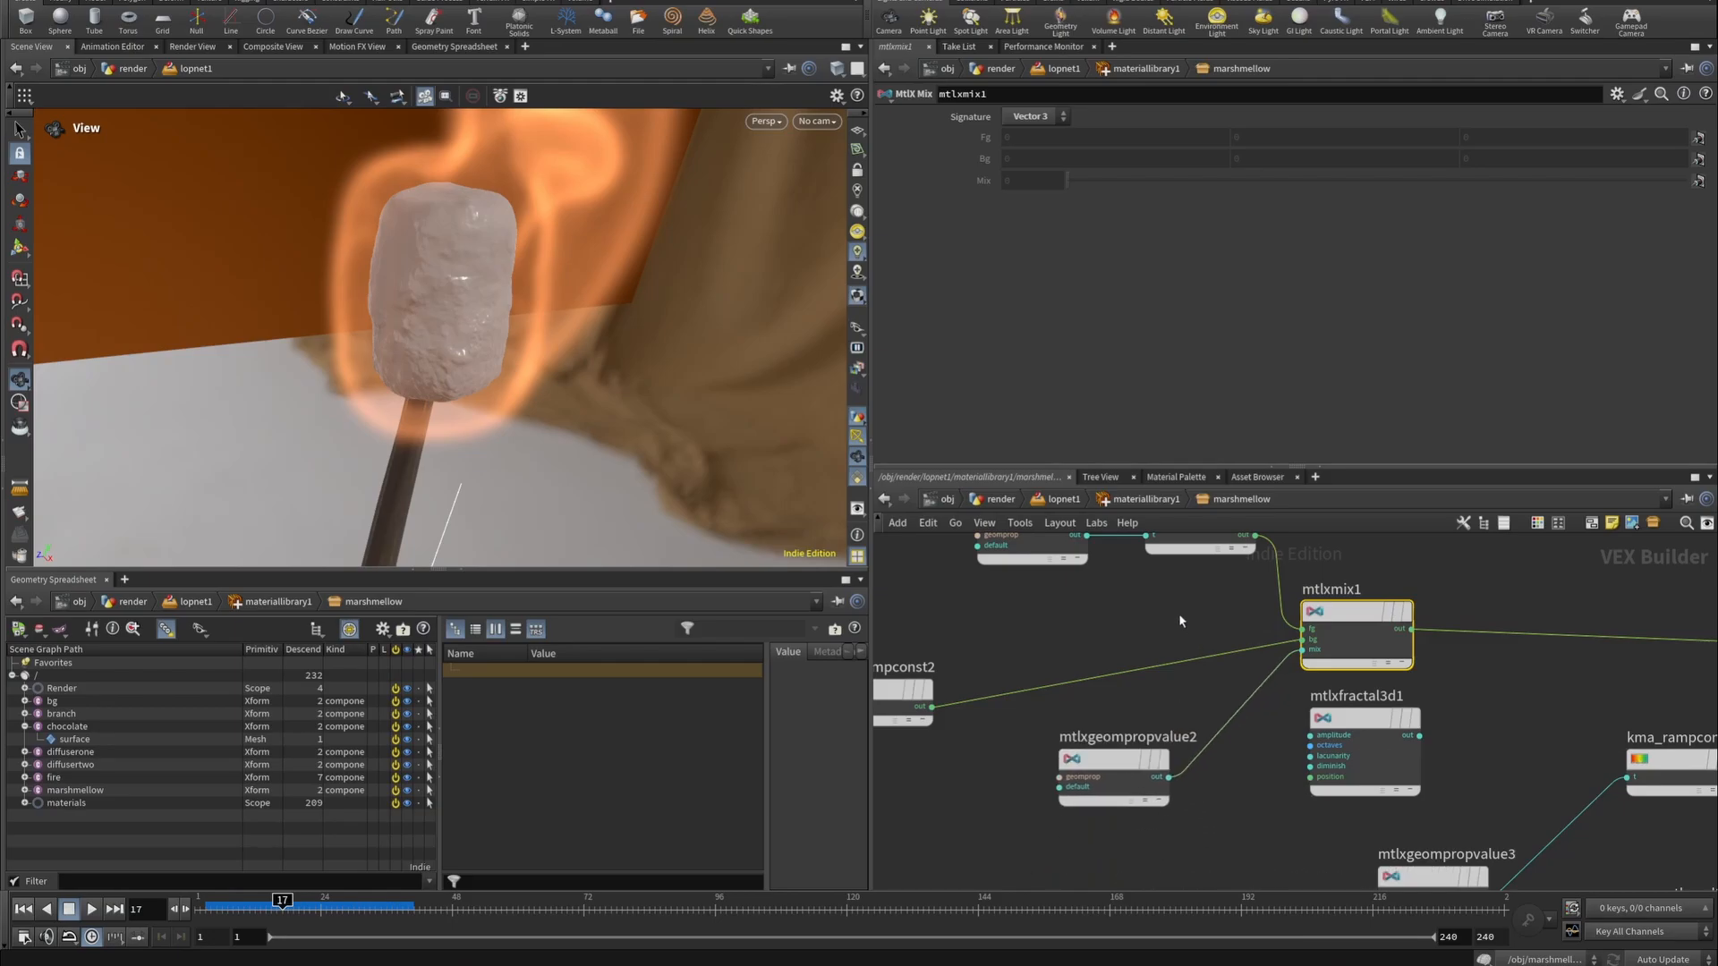
pyautogui.click(1116, 775)
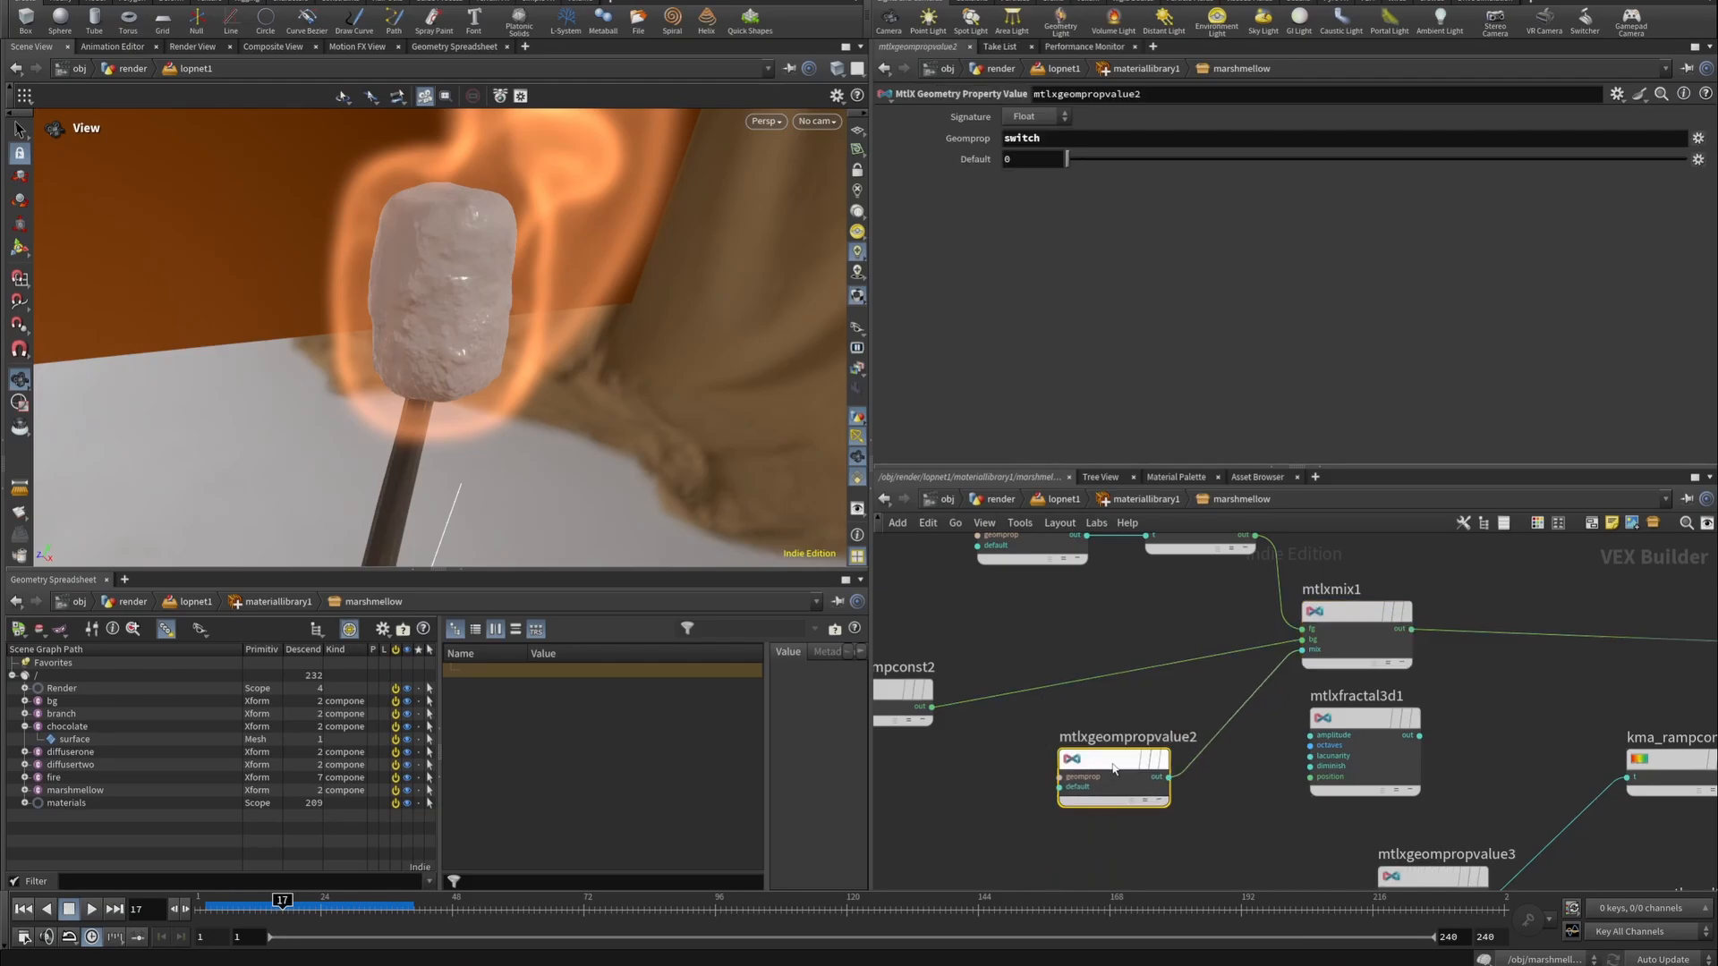
# Check mtlxunifiednoise2d1's settings, move kma_rampconst2 farther from it, and inspect the ramp's end color point.
pyautogui.scroll(-2, 1019, 728)
pyautogui.scroll(-1, 1020, 735)
pyautogui.moveTo(954, 787); pyautogui.dragTo(1047, 760, button='middle')
pyautogui.scroll(3, 976, 695)
pyautogui.click(937, 689)
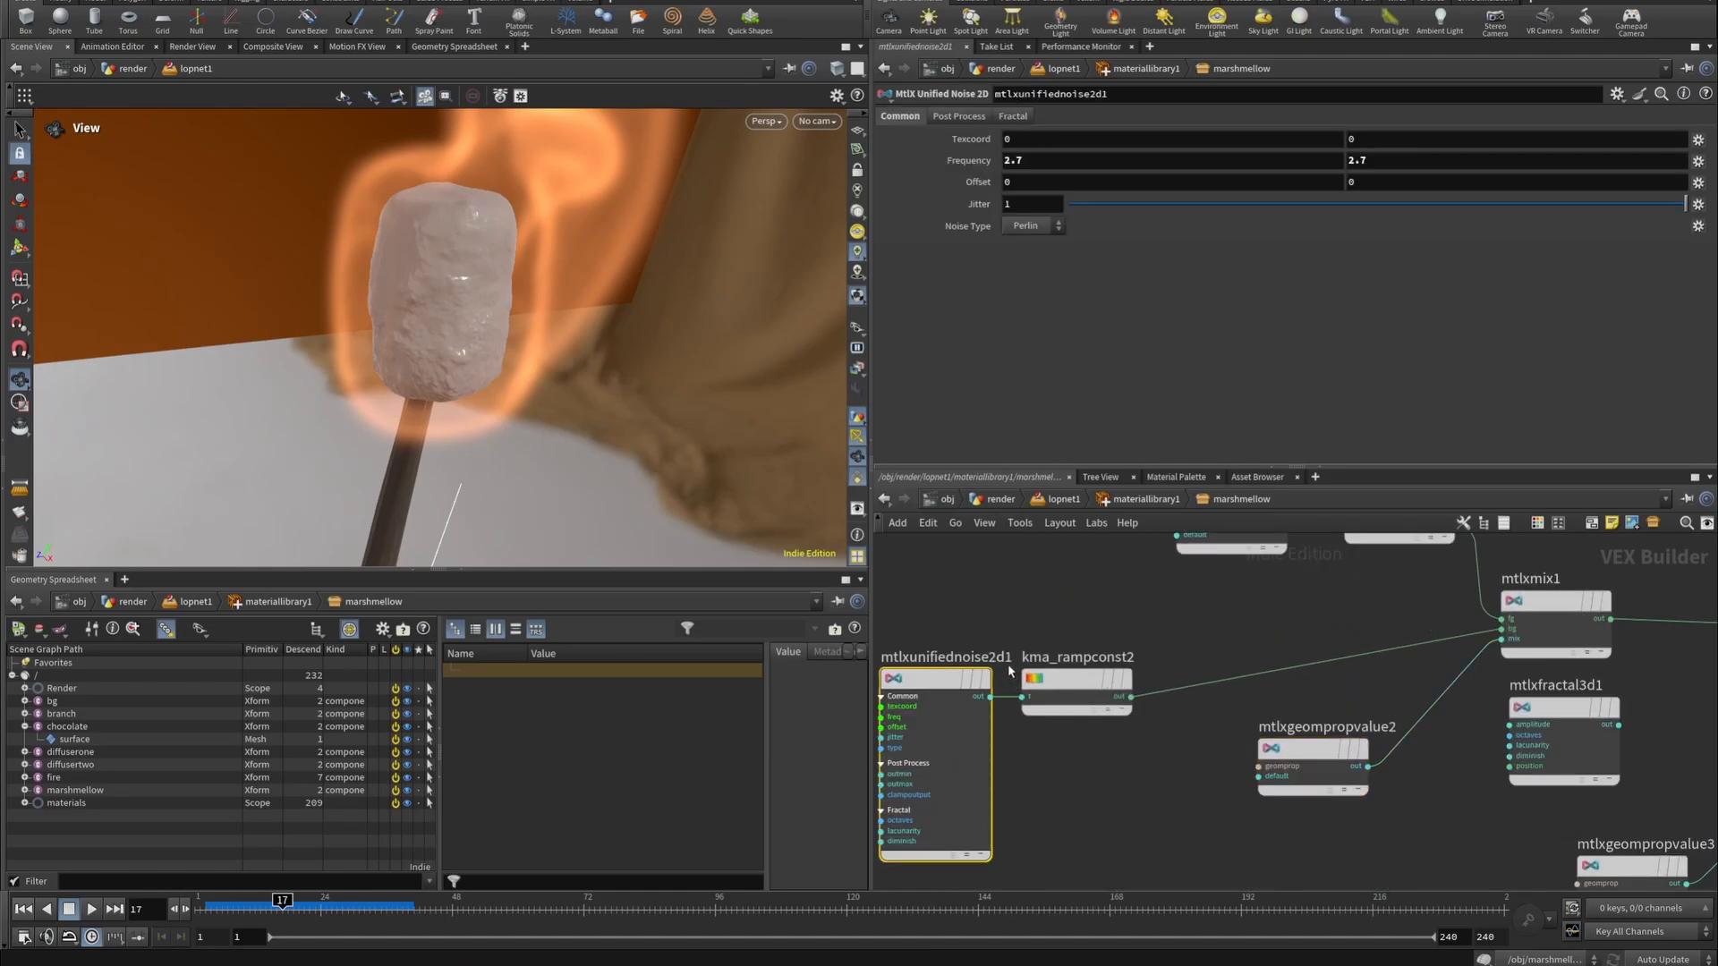
pyautogui.moveTo(1074, 682); pyautogui.dragTo(1152, 641)
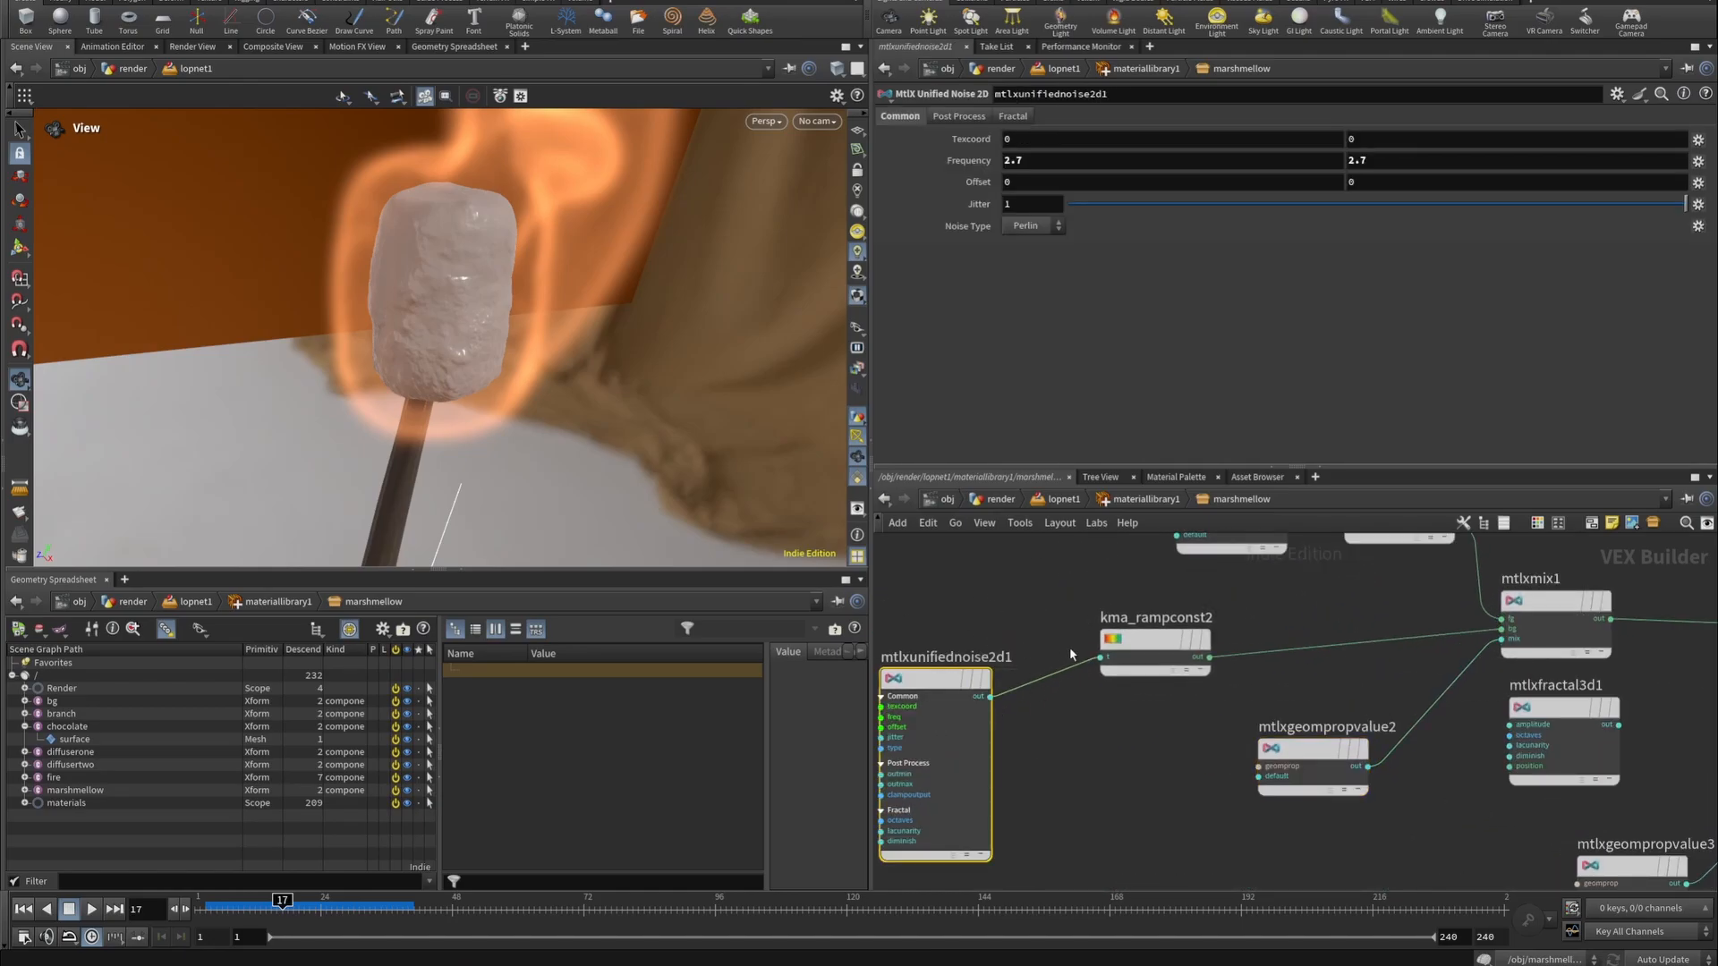
pyautogui.click(1159, 639)
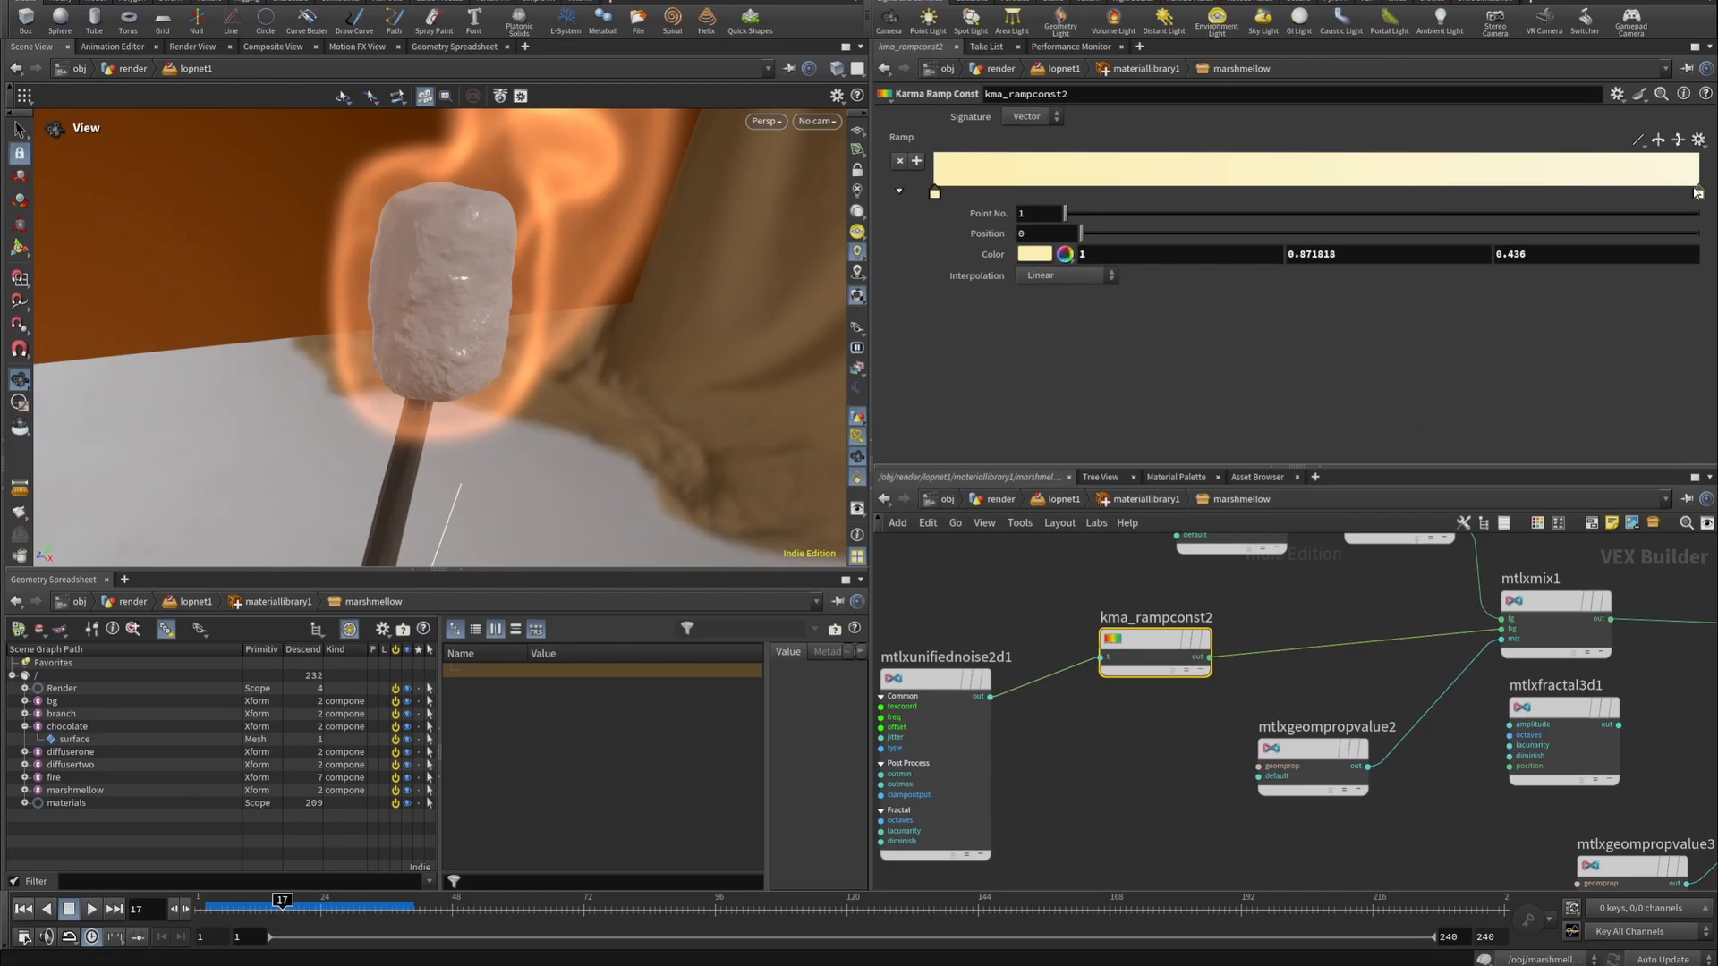
pyautogui.click(1698, 200)
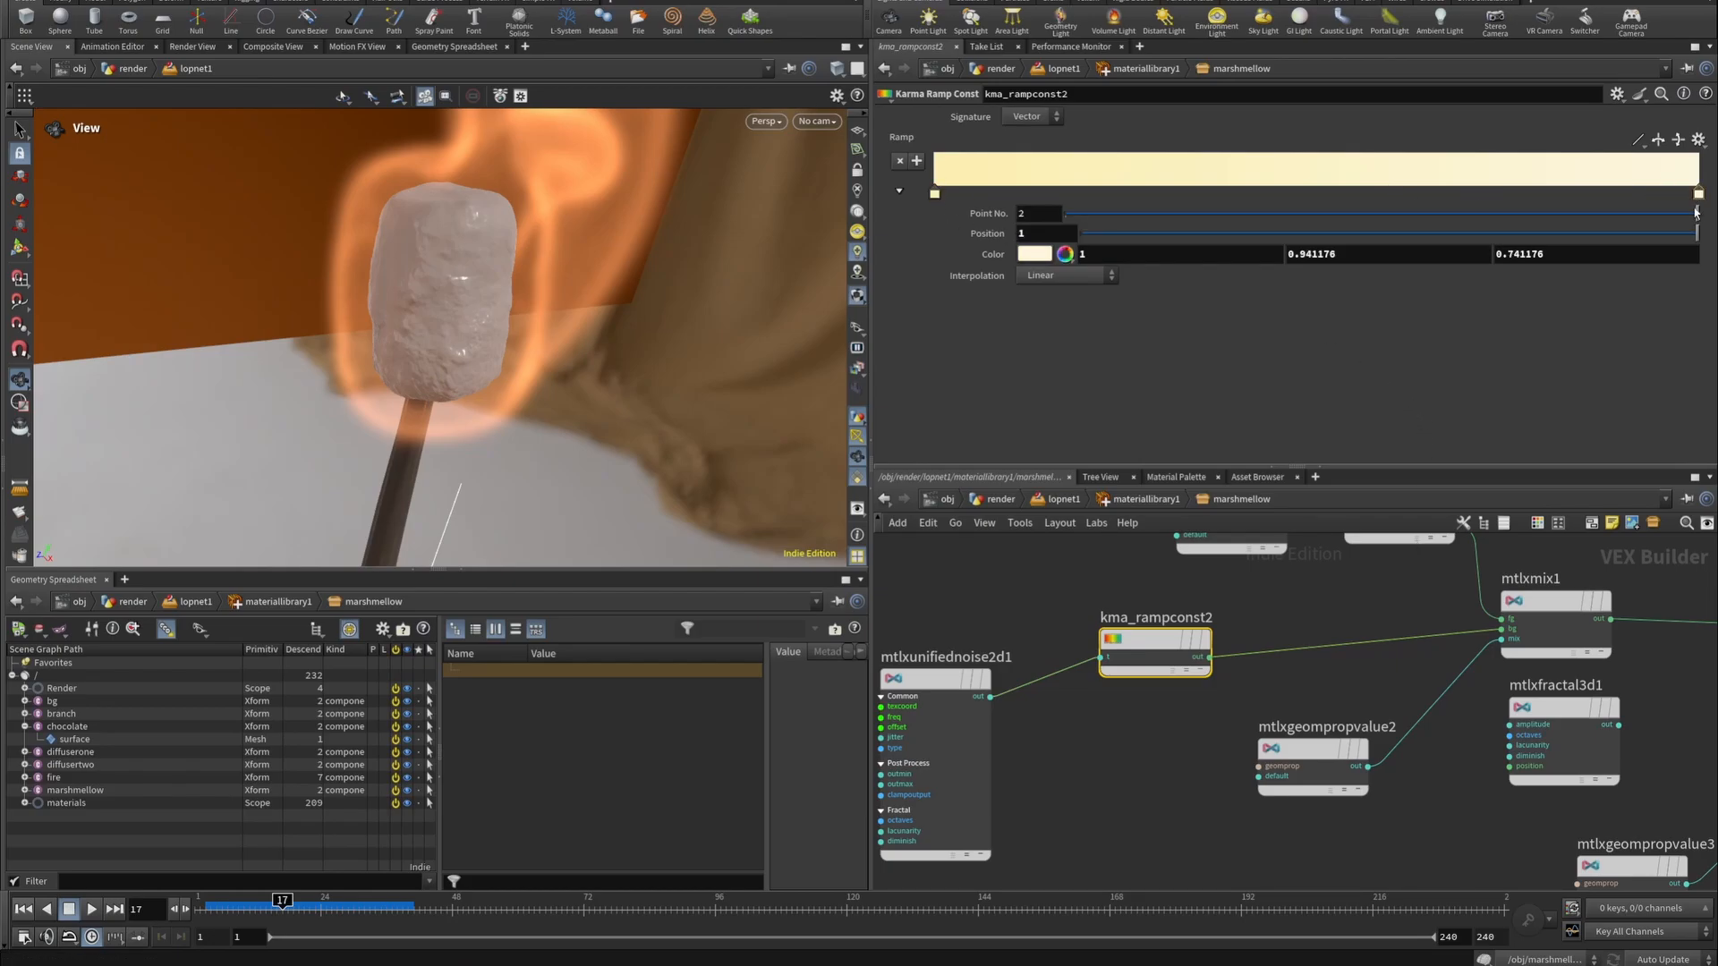
# Nudge mtlxgeompropvalue2 slightly higher beside mtlxmix1 and review the geometry property that drives the mix.
pyautogui.scroll(-4, 1214, 704)
pyautogui.moveTo(1246, 690); pyautogui.dragTo(1063, 721, button='middle')
pyautogui.scroll(4, 1172, 693)
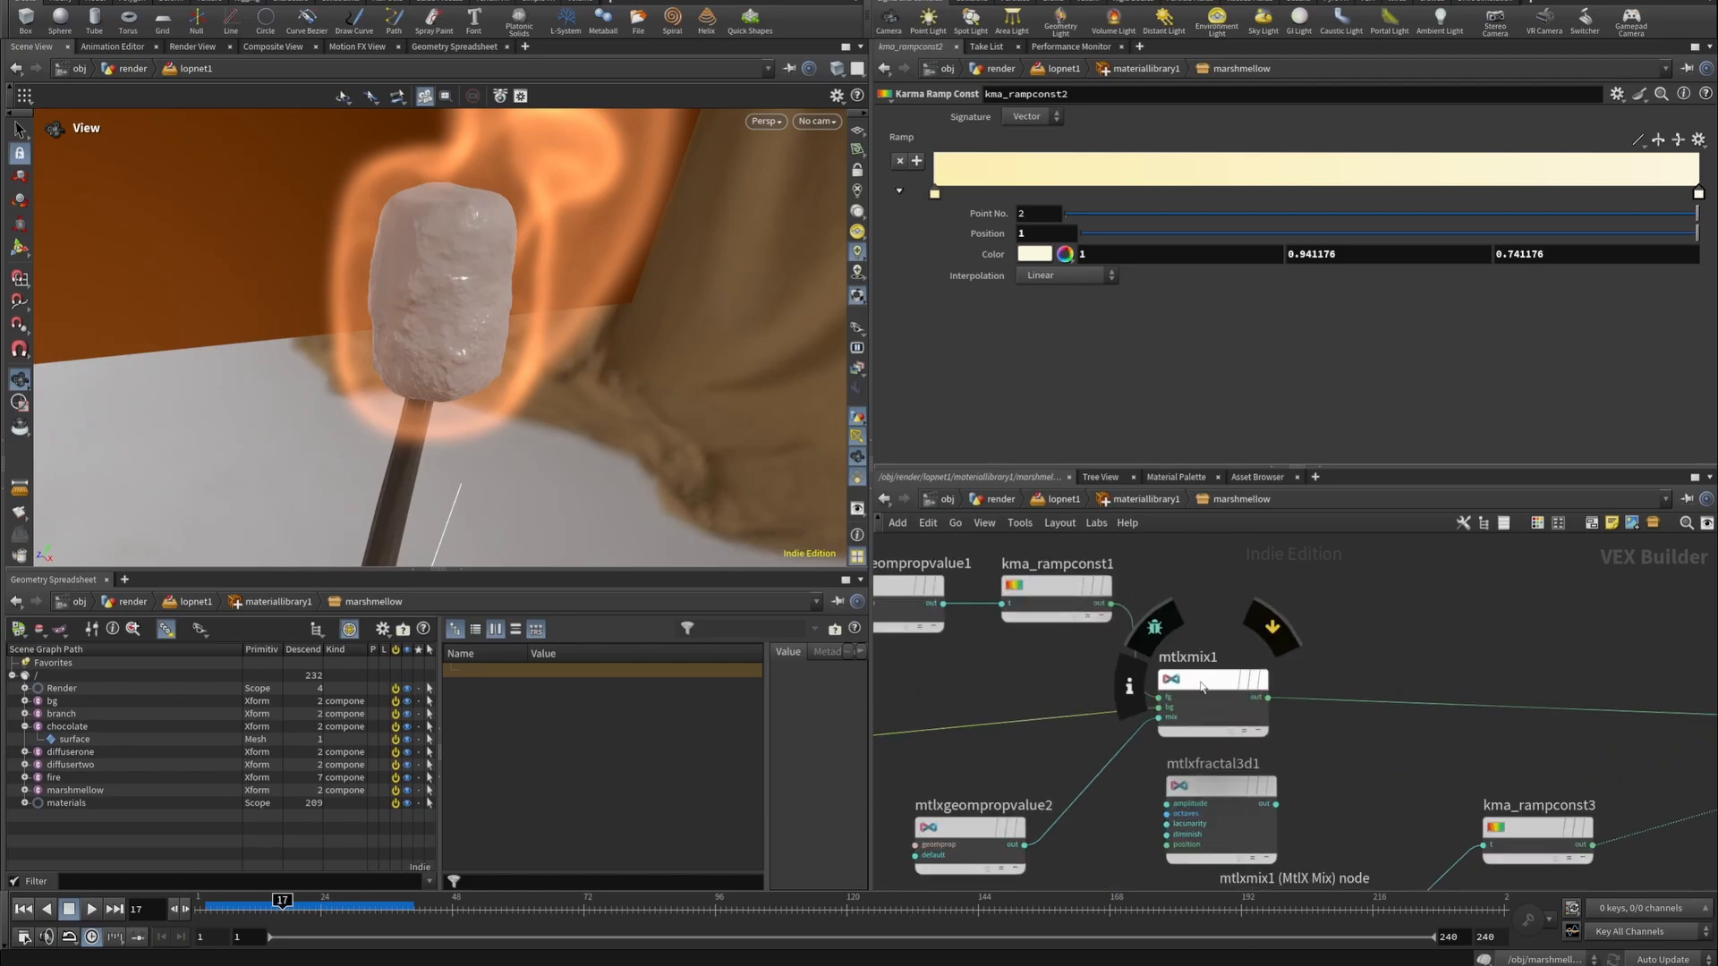
pyautogui.click(1201, 687)
pyautogui.moveTo(975, 838); pyautogui.dragTo(987, 805)
pyautogui.click(984, 805)
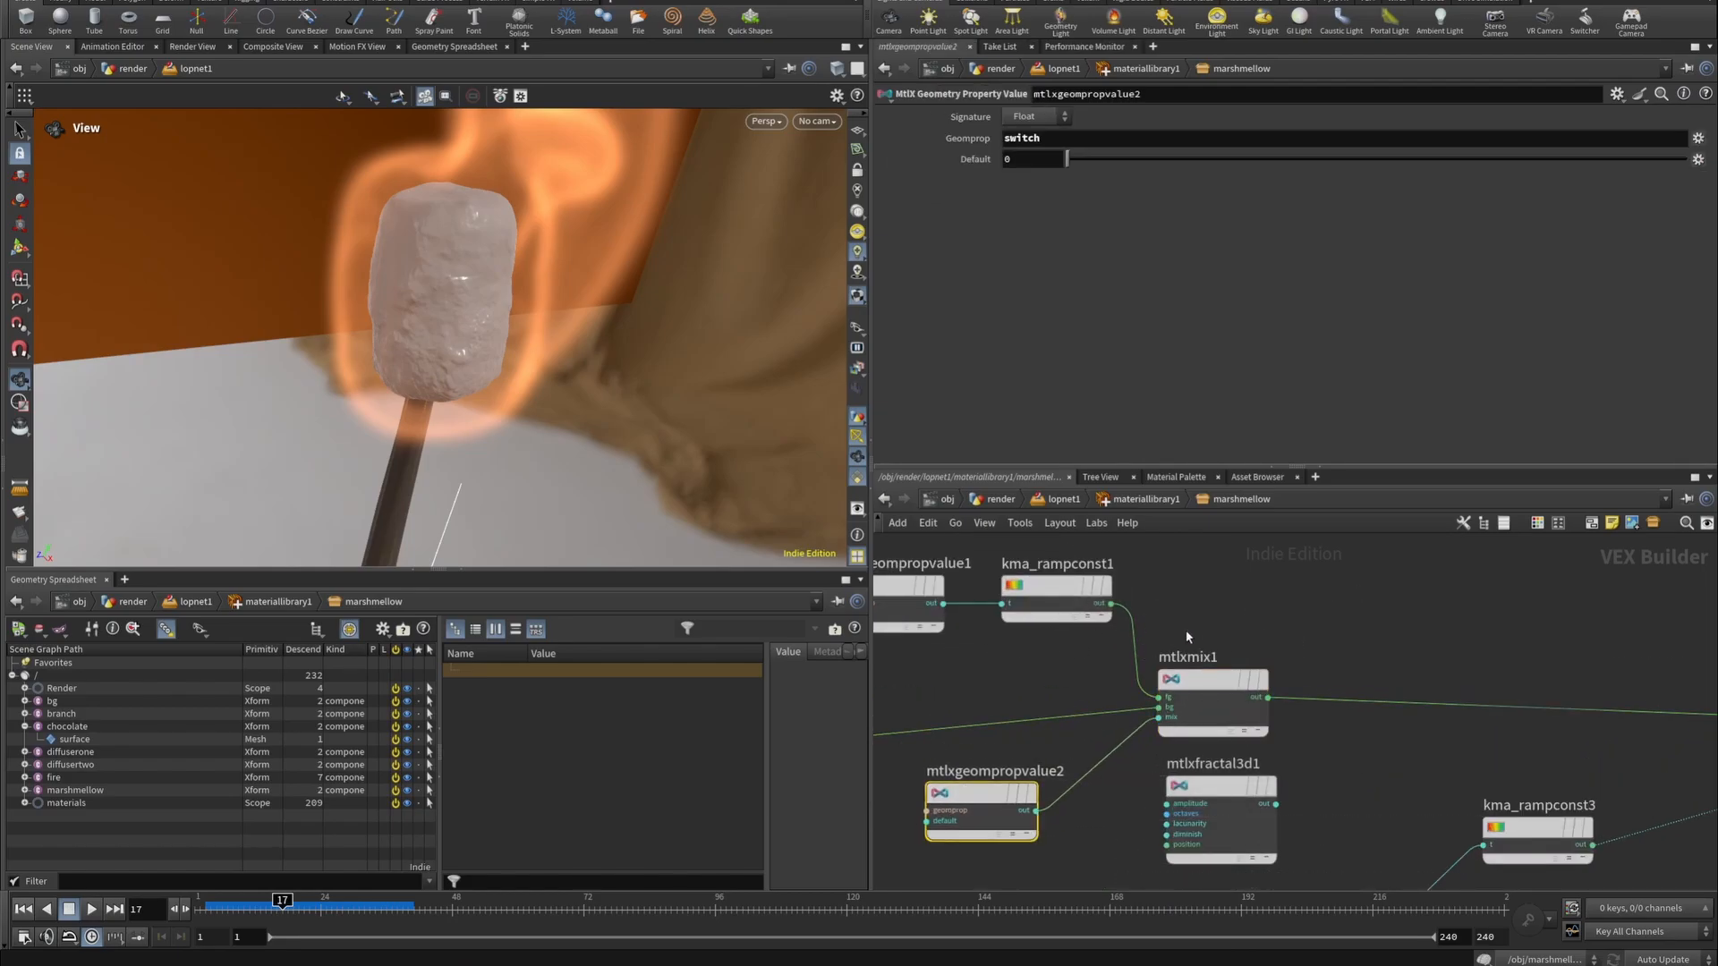
# Check mtlxstandard_surface and trace mtlxgeompropvalue3 through kma_rampconst3 into its specular roughness.
pyautogui.scroll(-4, 1187, 636)
pyautogui.scroll(4, 1253, 653)
pyautogui.click(1257, 651)
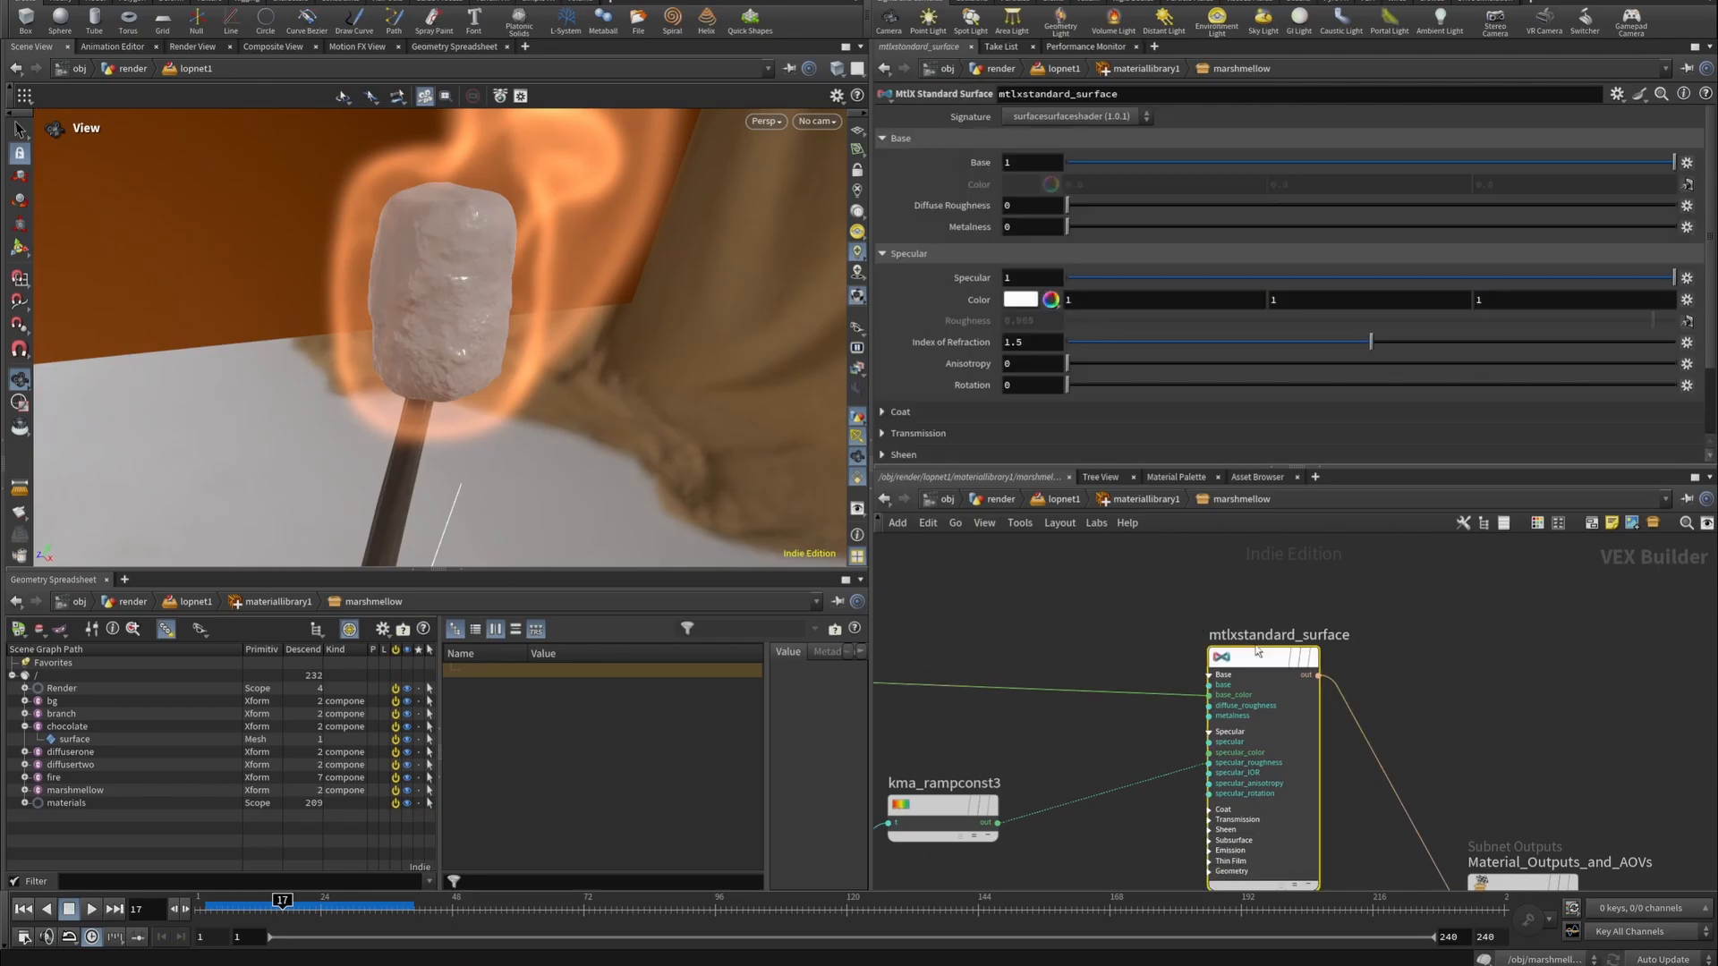
pyautogui.scroll(-4, 1000, 732)
pyautogui.scroll(4, 993, 769)
pyautogui.click(992, 772)
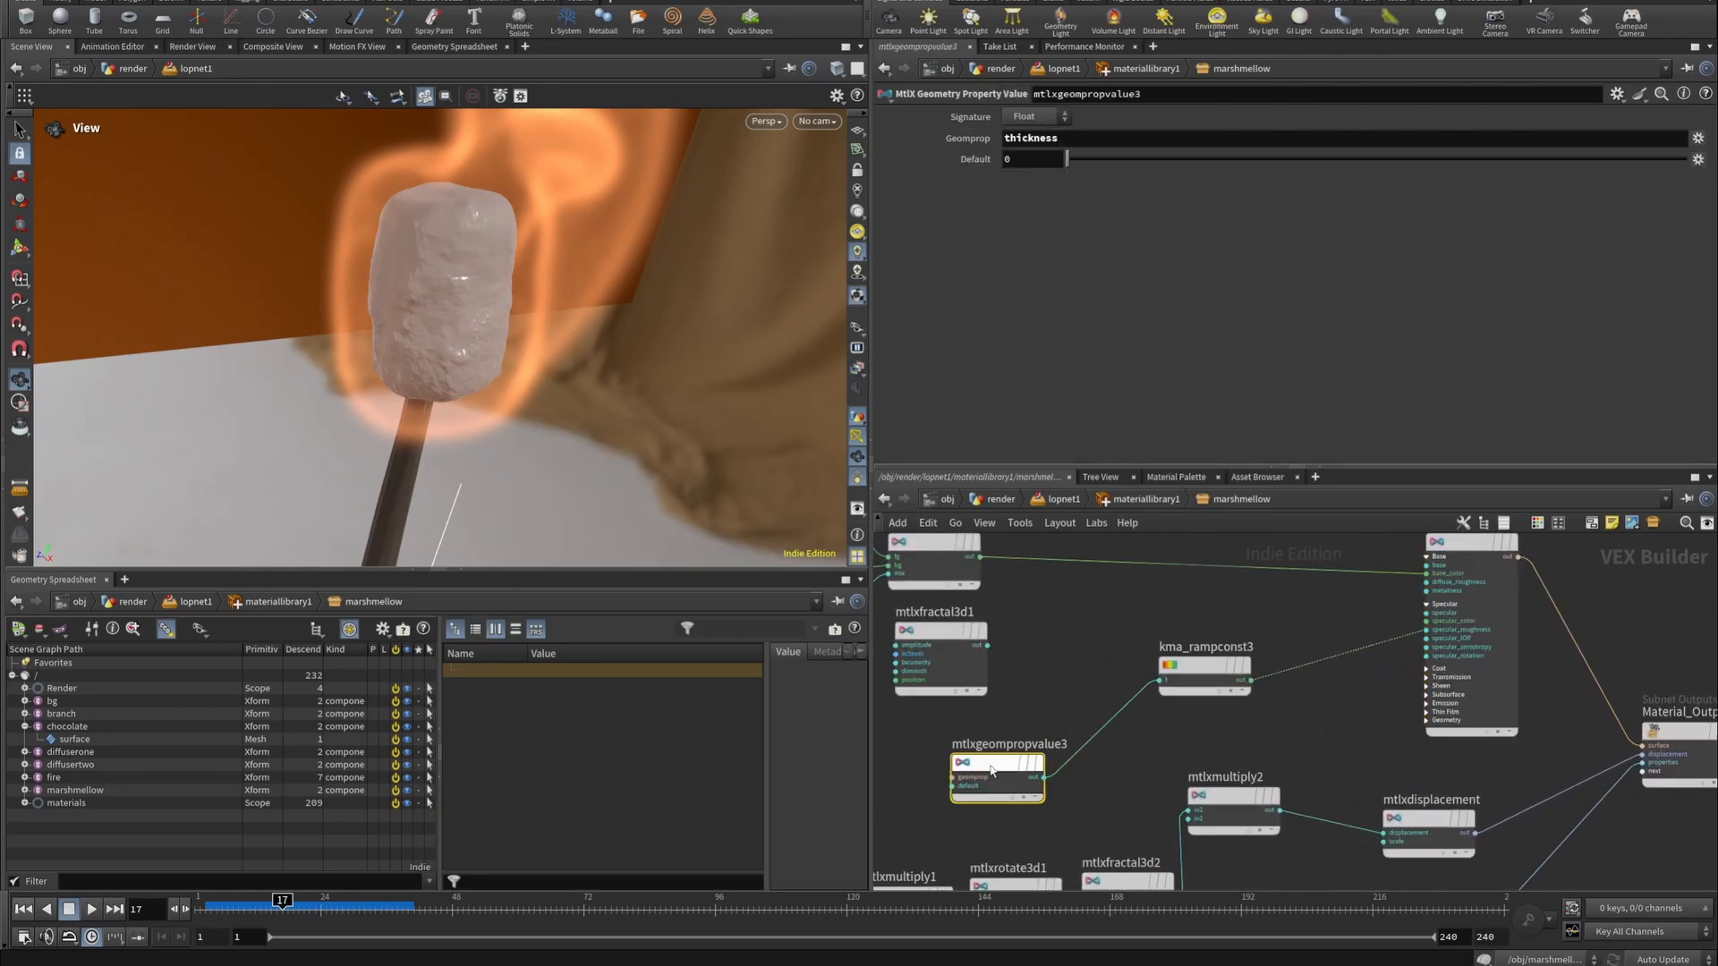
pyautogui.scroll(3, 1446, 617)
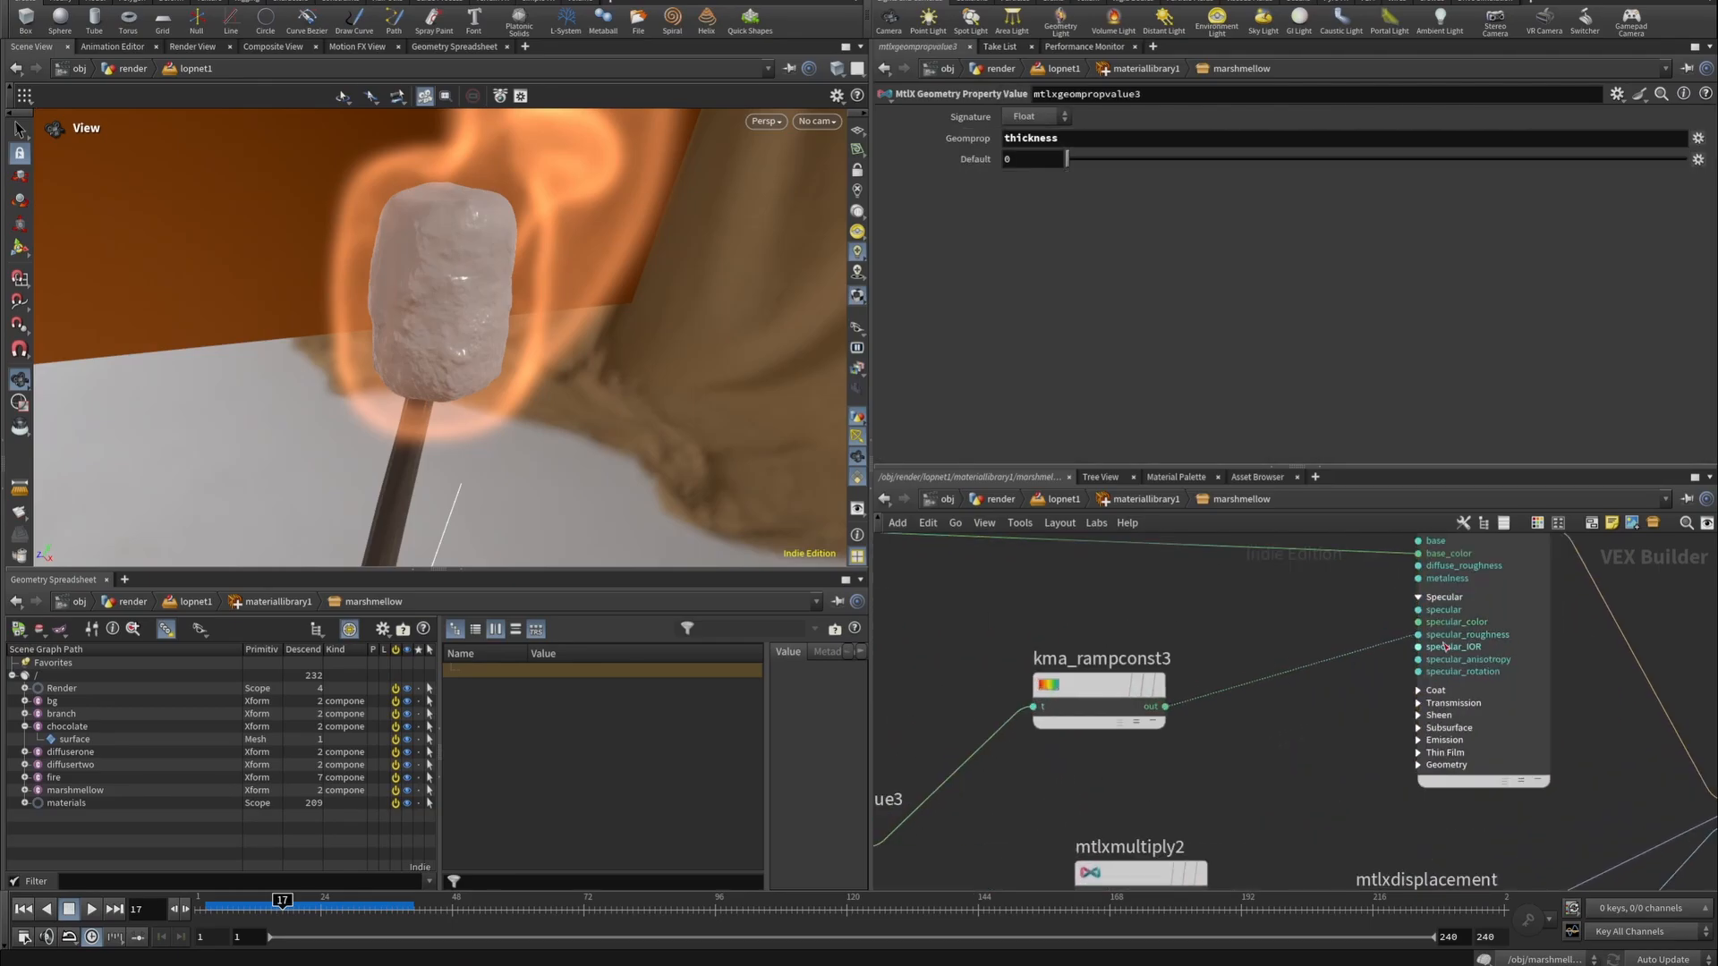
pyautogui.moveTo(1008, 793); pyautogui.dragTo(1222, 708, button='middle')
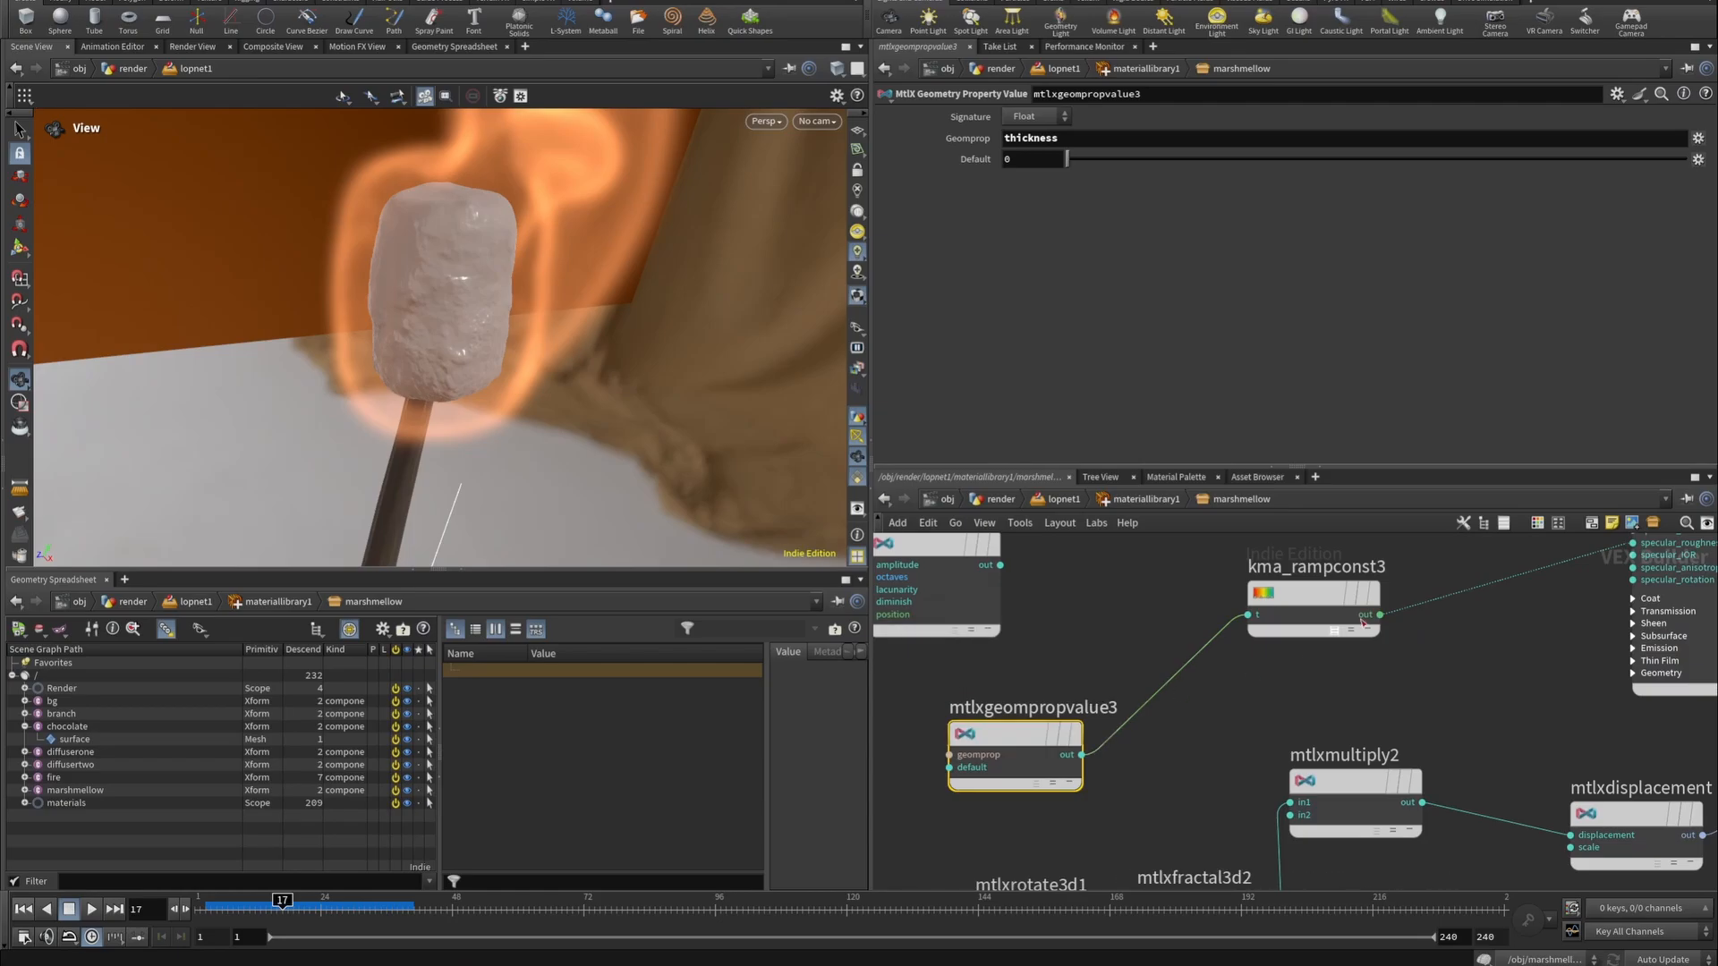
pyautogui.click(1307, 598)
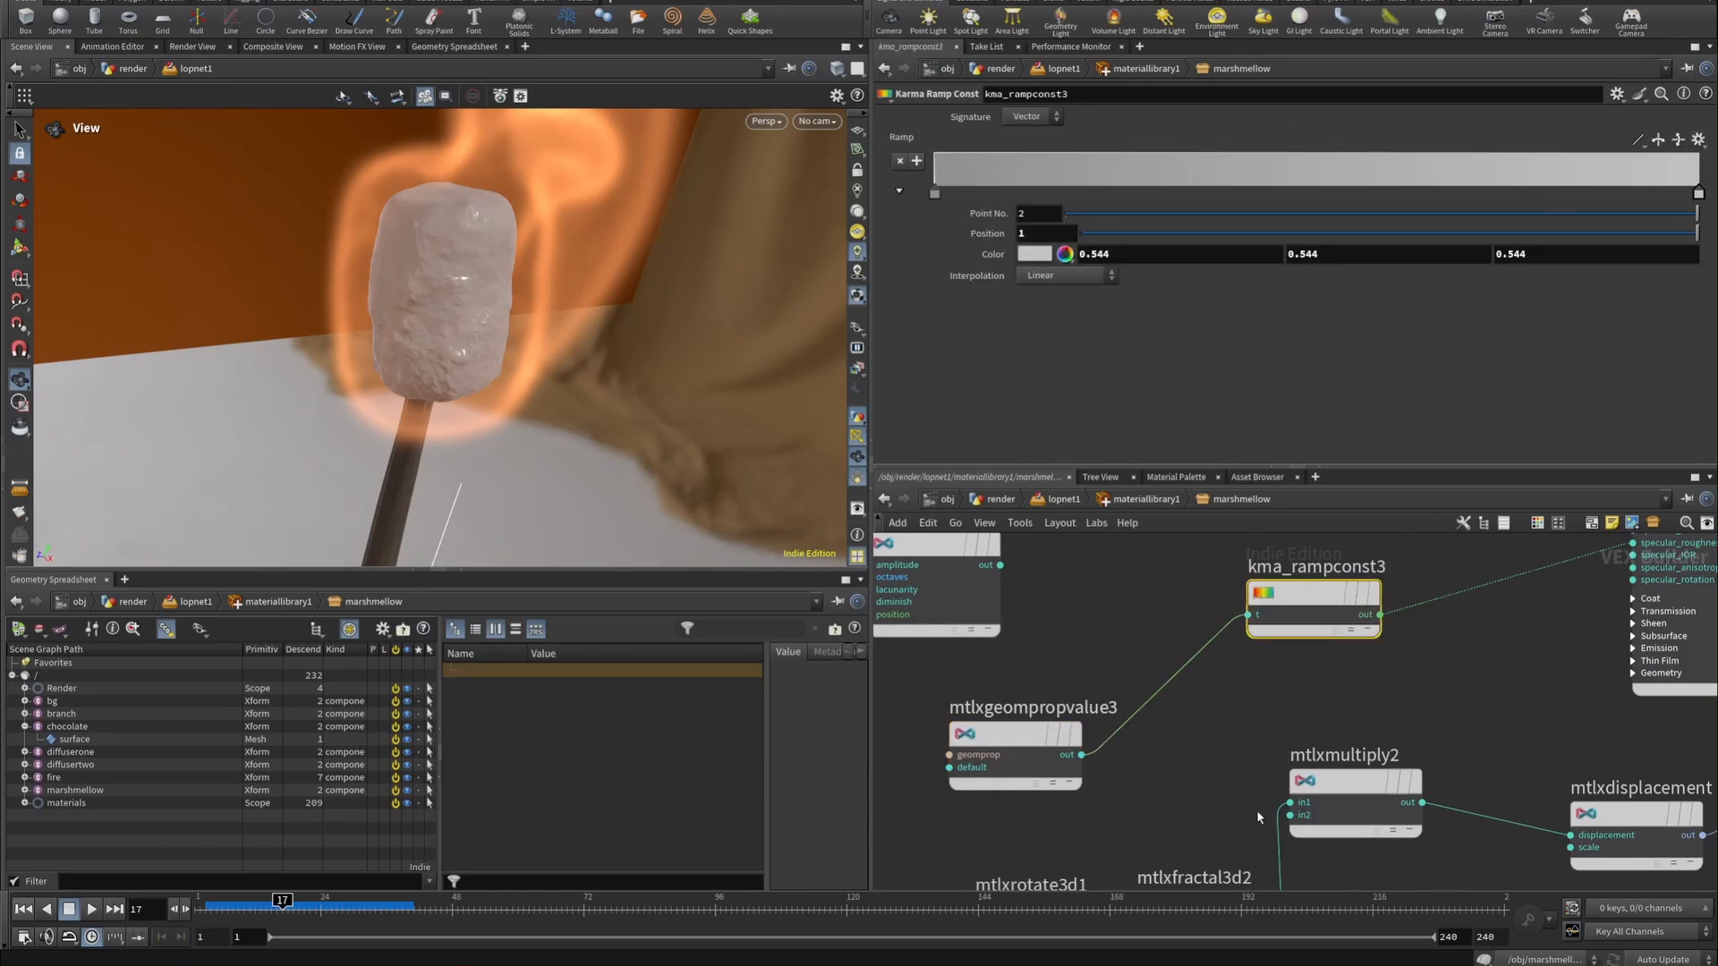
# Review the noise chain feeding mtlxdisplacement and check the settings of mtlxmultiply2.
pyautogui.scroll(-5, 1257, 809)
pyautogui.scroll(5, 1114, 610)
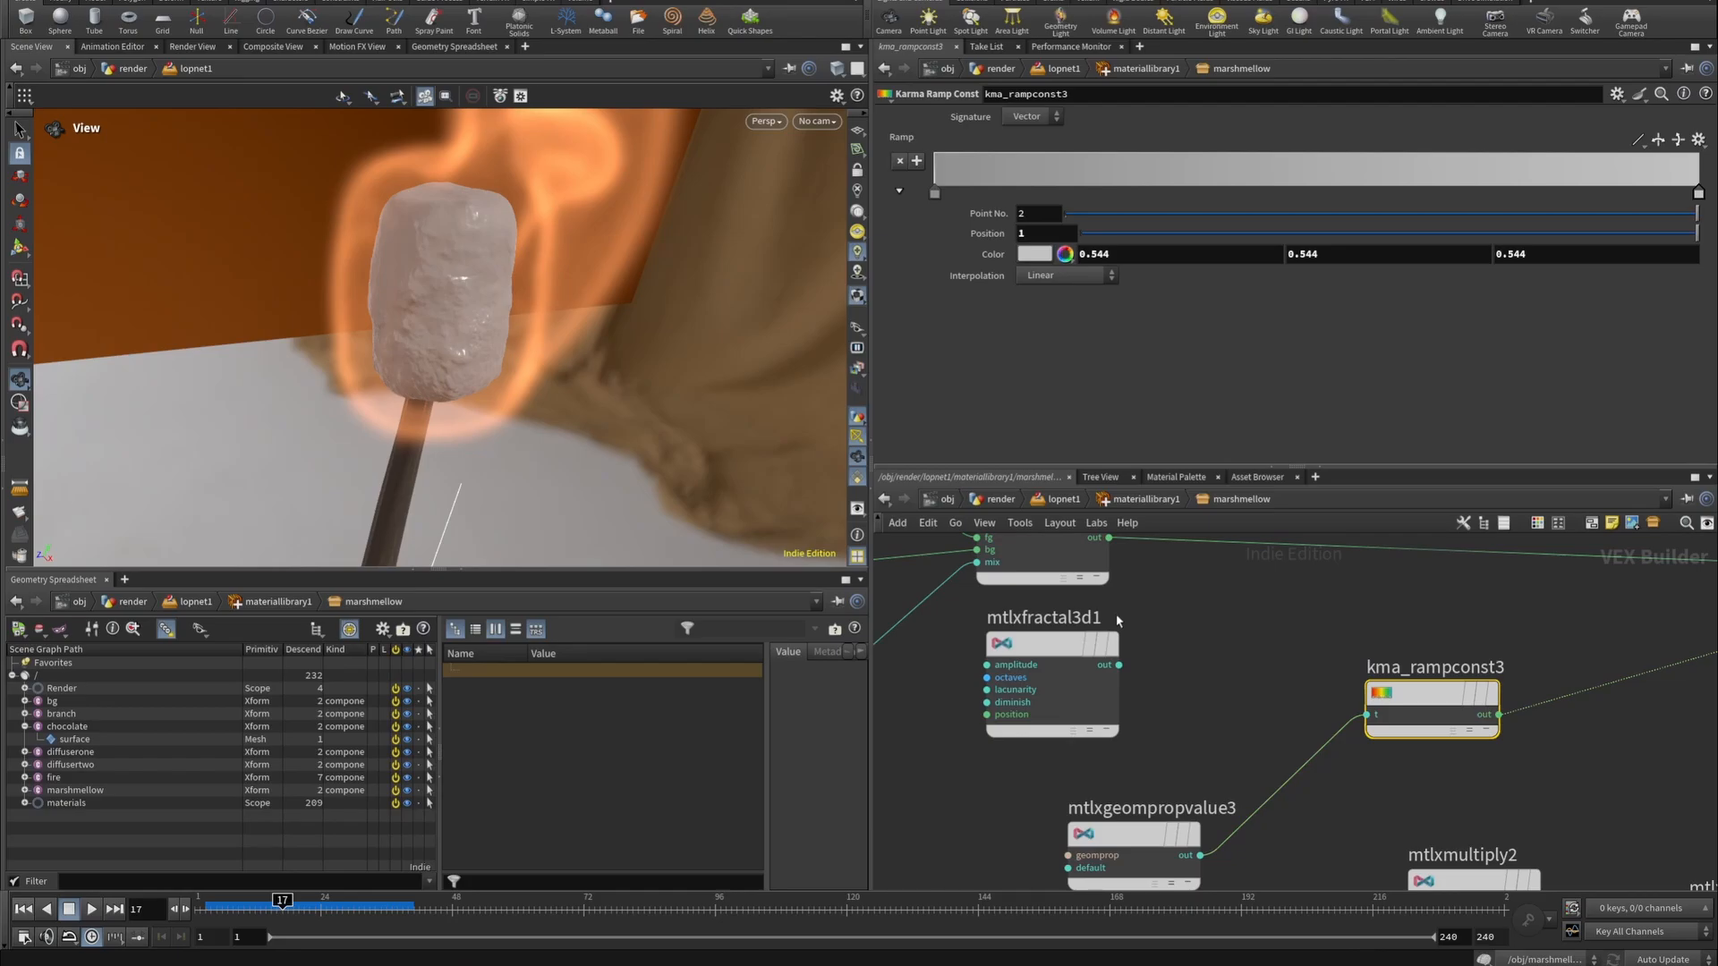
pyautogui.scroll(-5, 1144, 578)
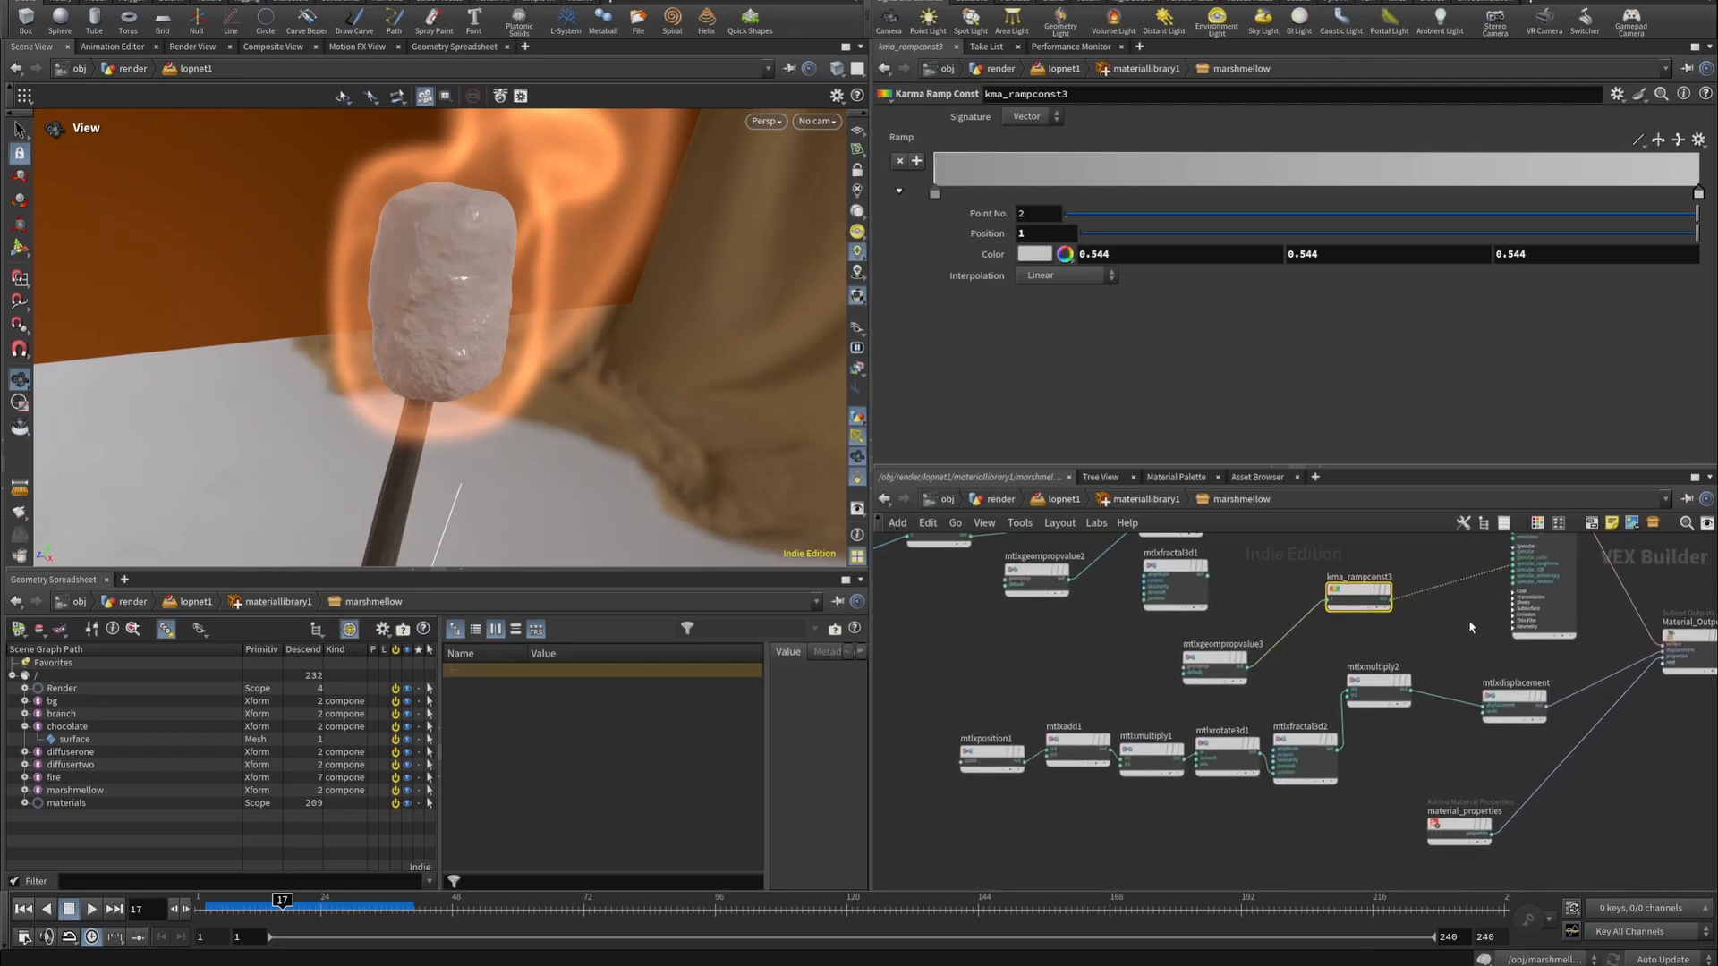
pyautogui.moveTo(1470, 627); pyautogui.dragTo(1302, 674, button='middle')
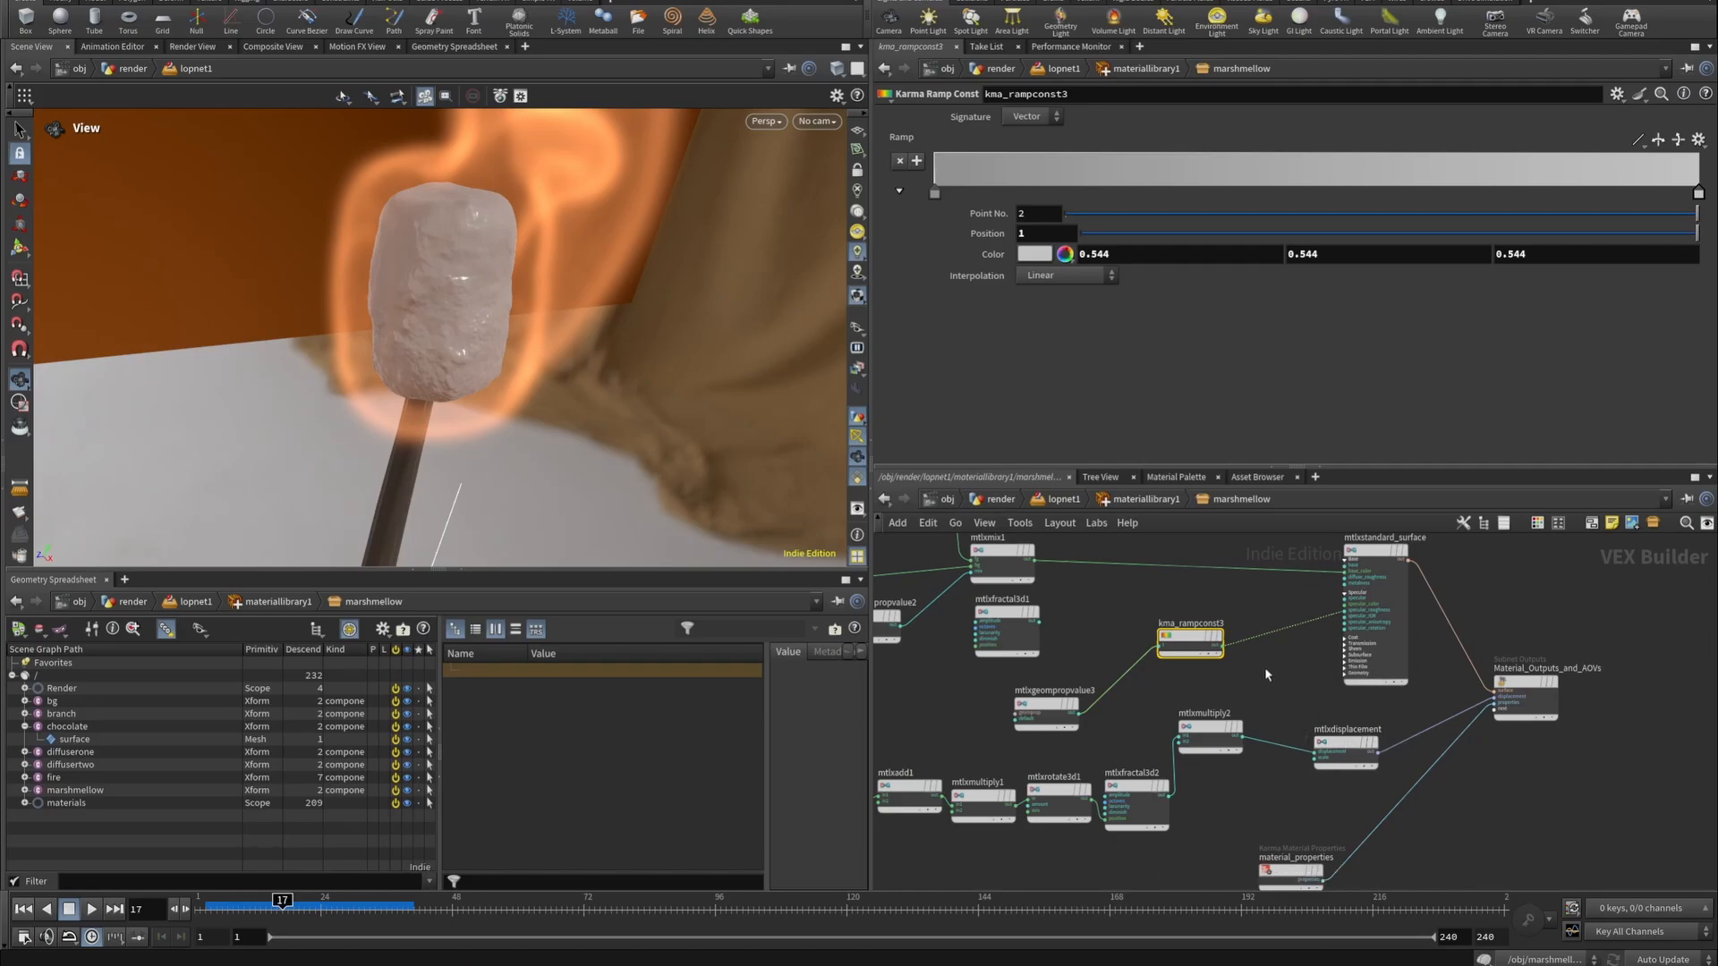
pyautogui.click(1210, 728)
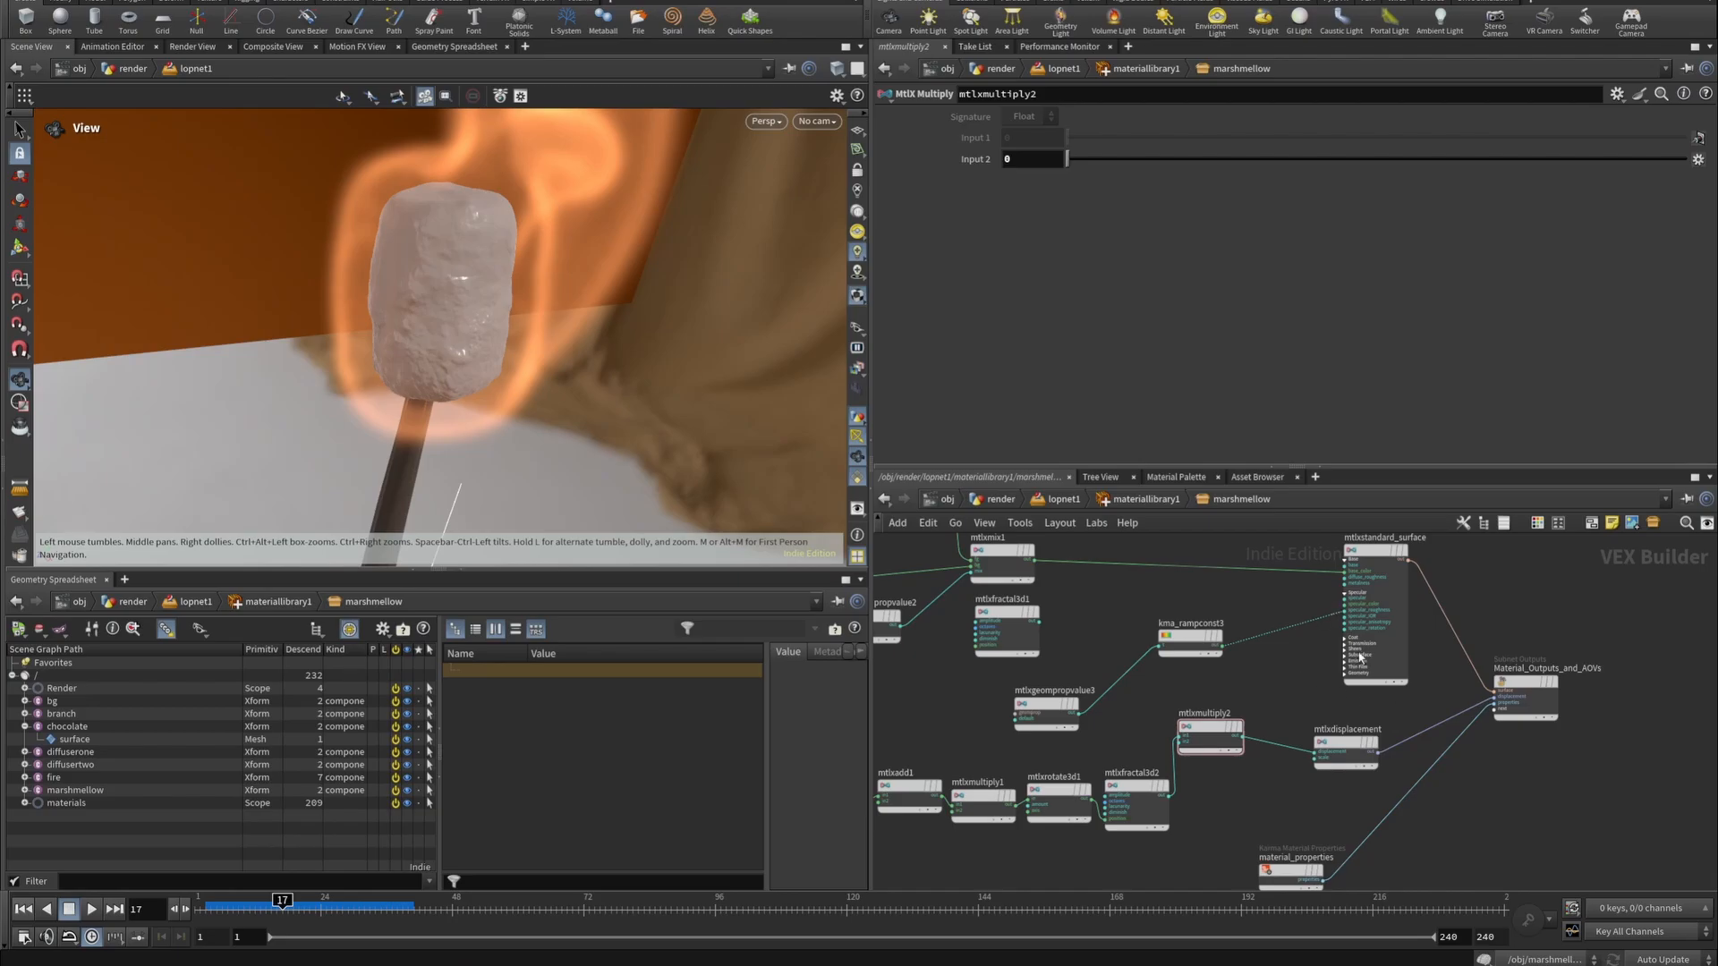
# Return from the marshmallow material to the lopnet1 network and look through /cameras/camera2 in the viewport.
pyautogui.press('u')
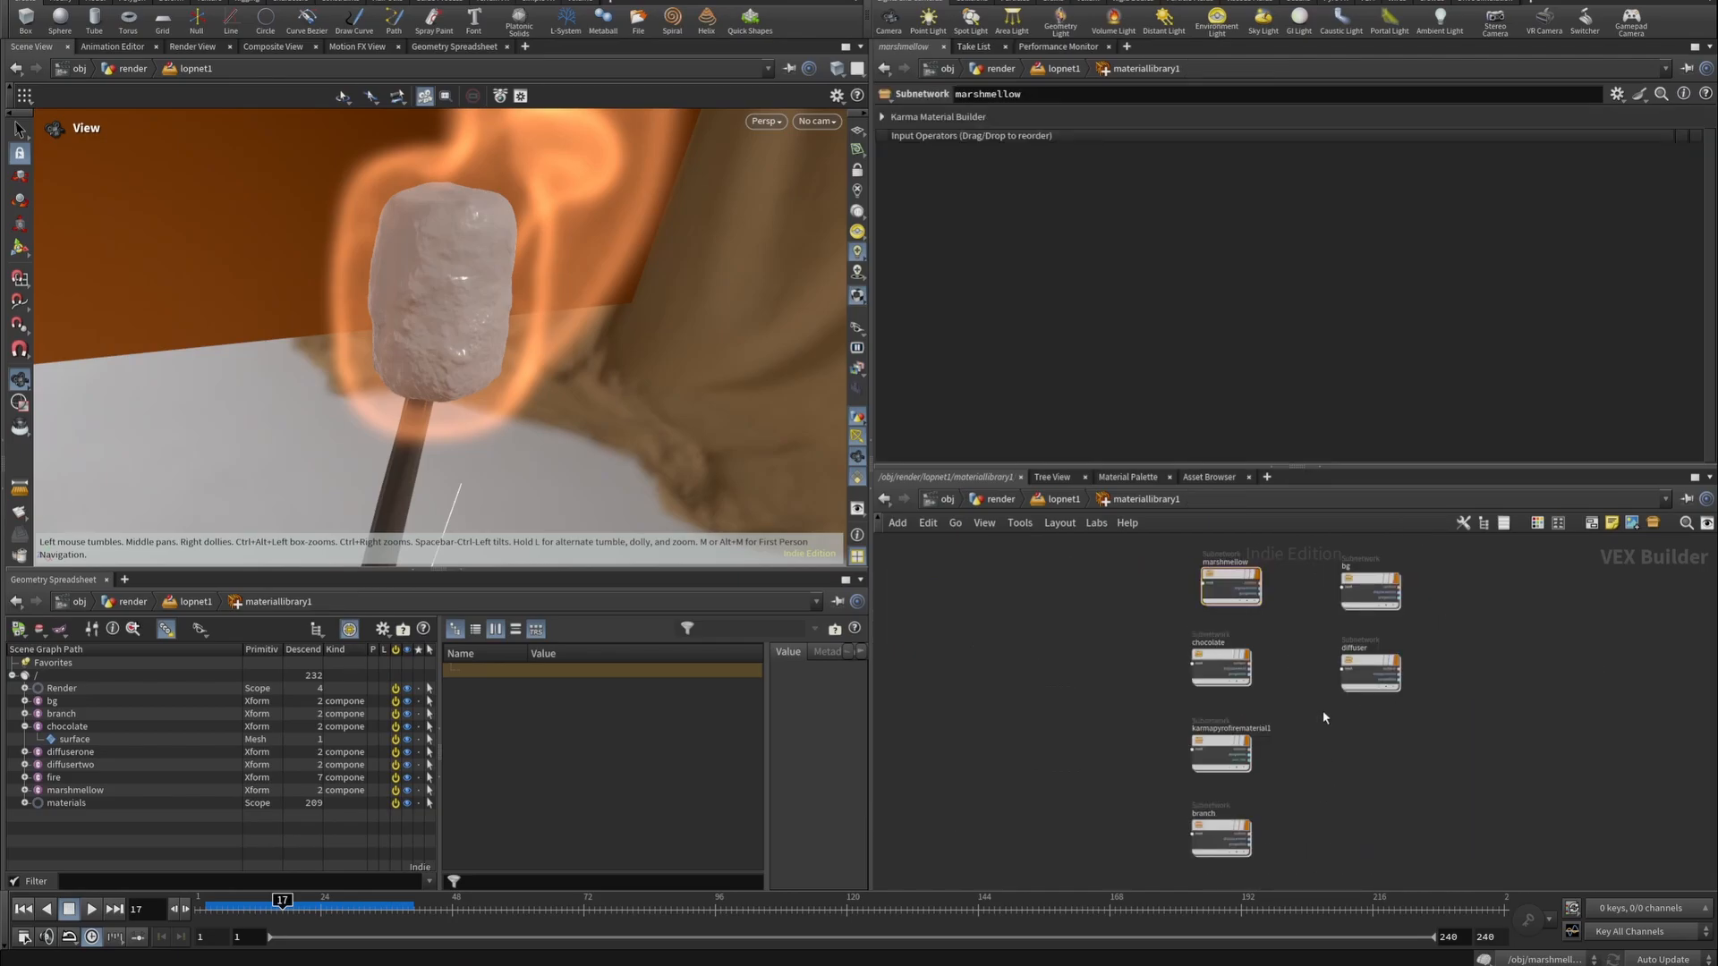
pyautogui.press('u')
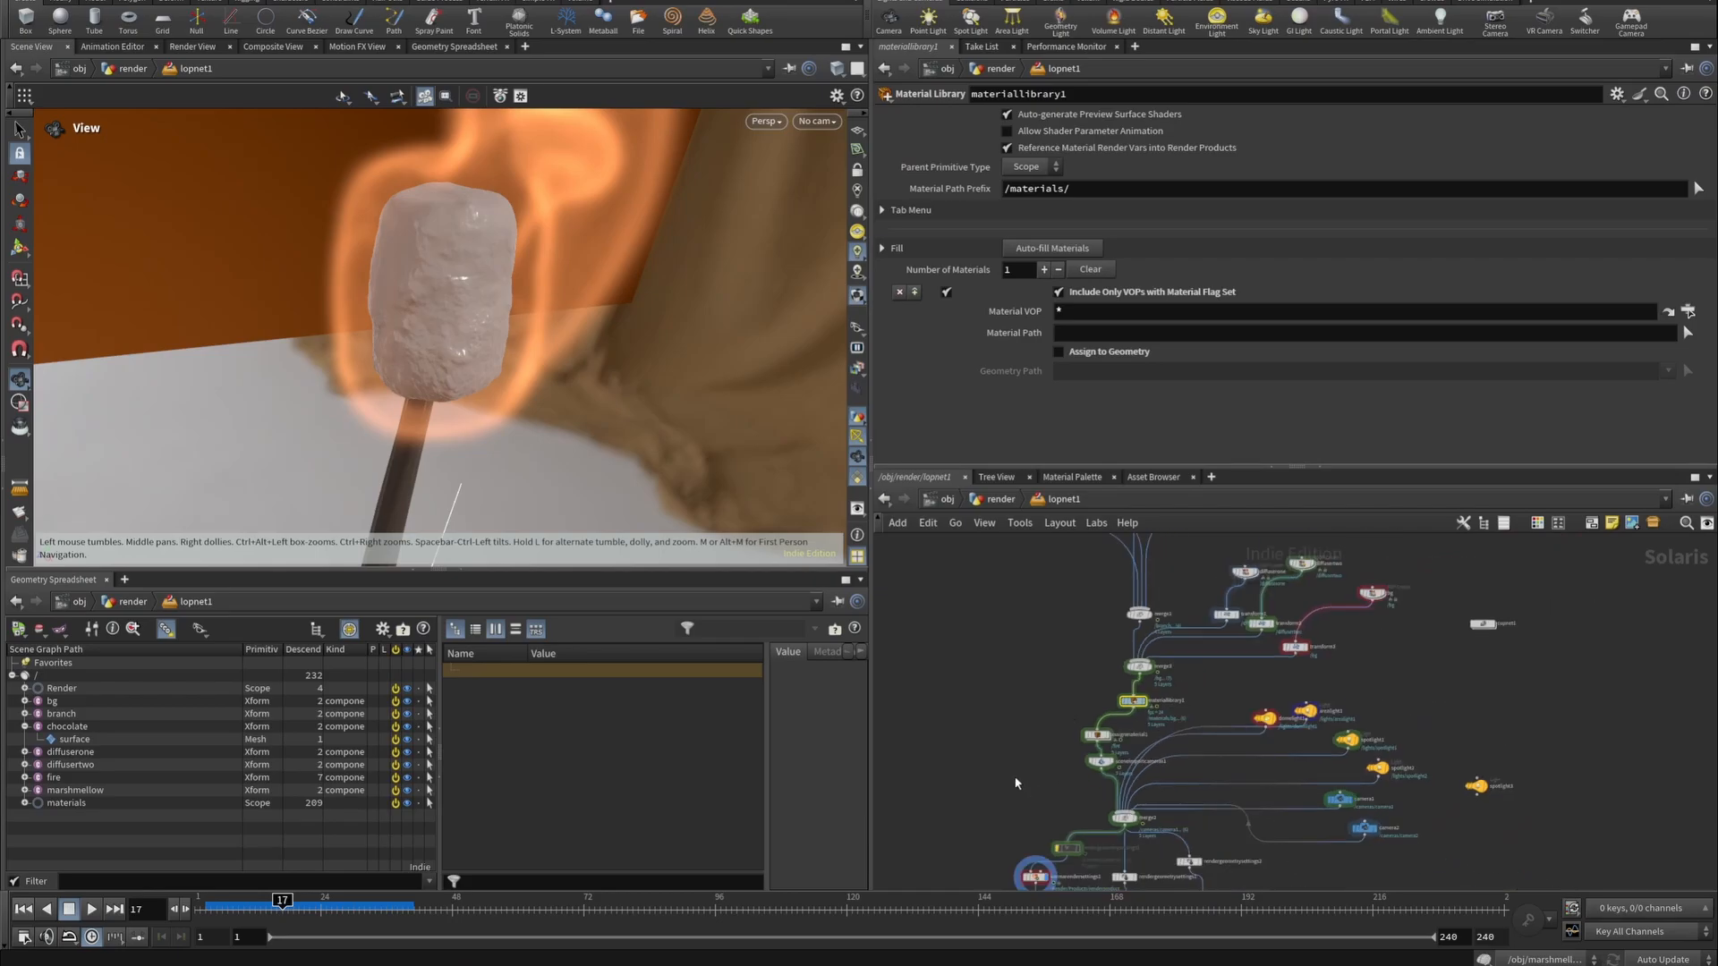
pyautogui.moveTo(1031, 762); pyautogui.dragTo(1055, 643, button='middle')
pyautogui.scroll(3, 1298, 584)
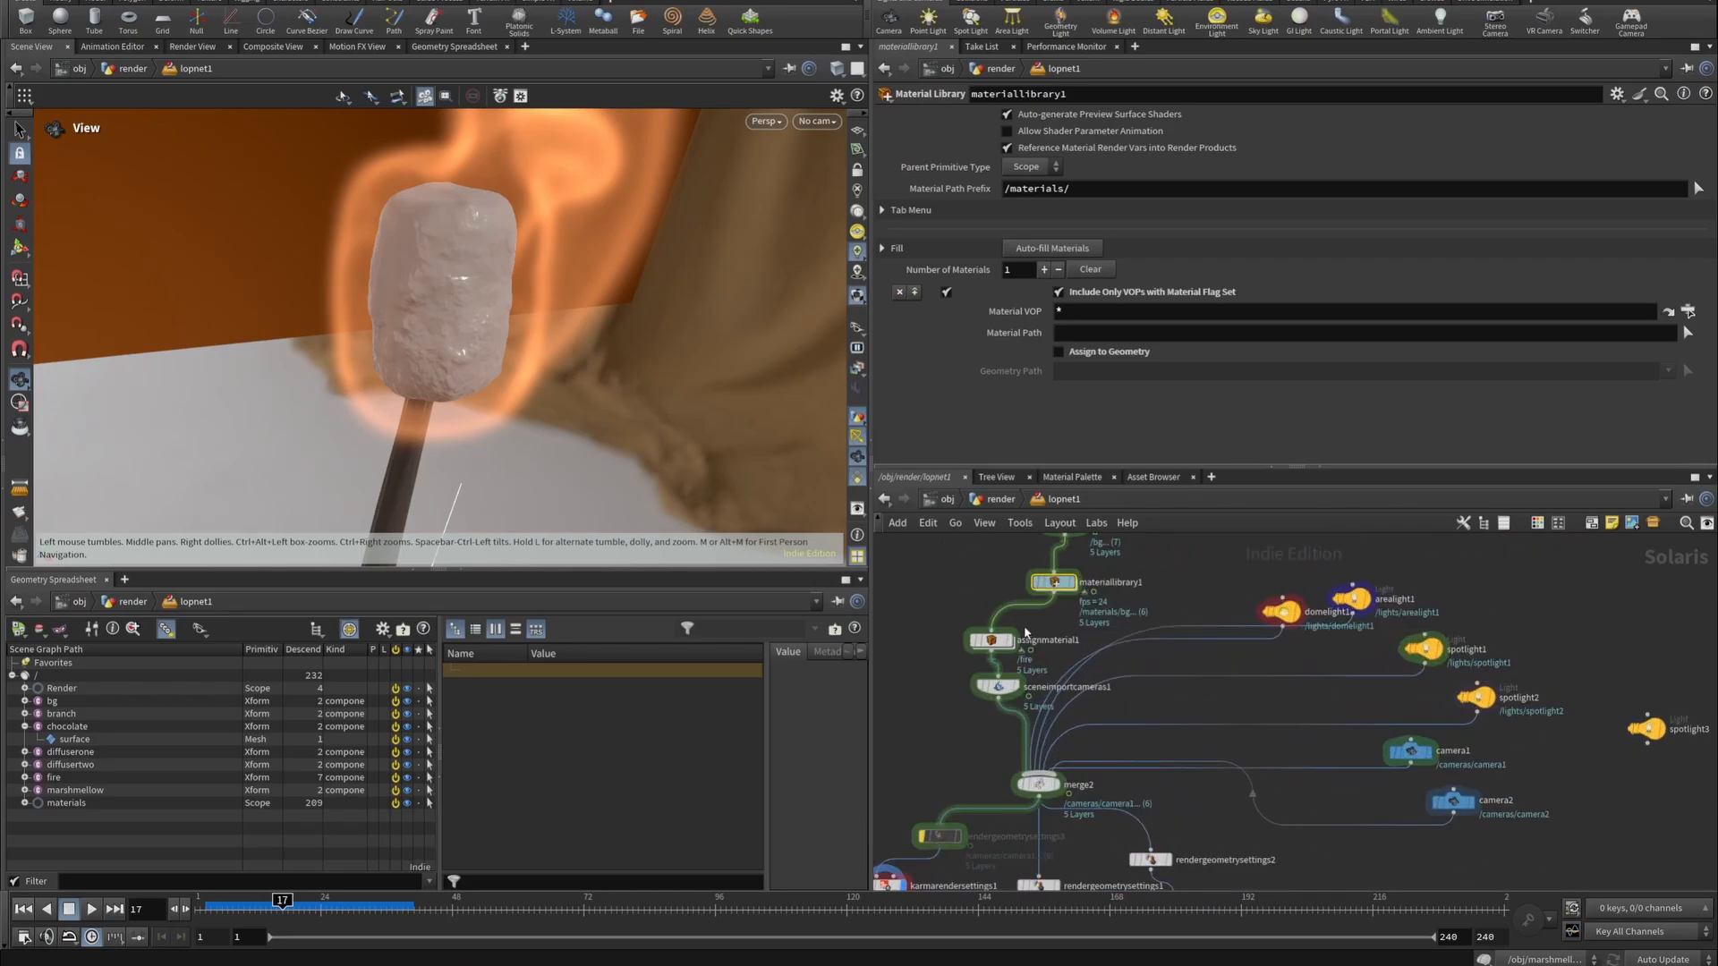
pyautogui.scroll(-5, 1025, 632)
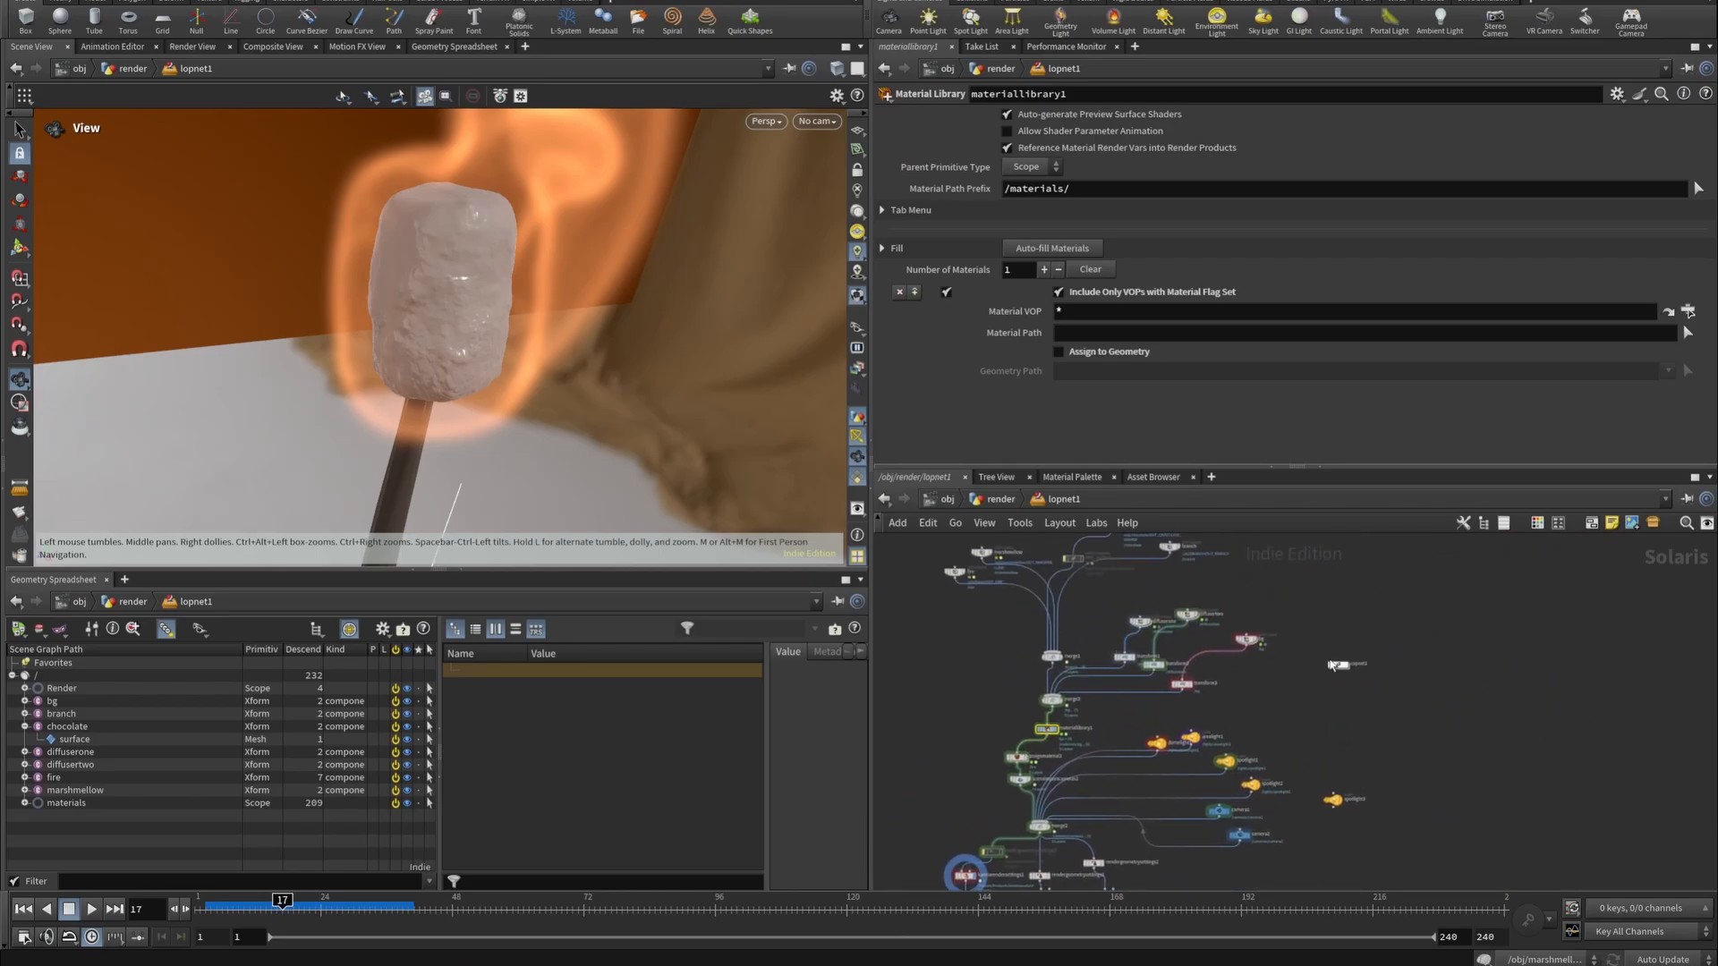
pyautogui.scroll(5, 1334, 665)
pyautogui.scroll(-4, 1356, 689)
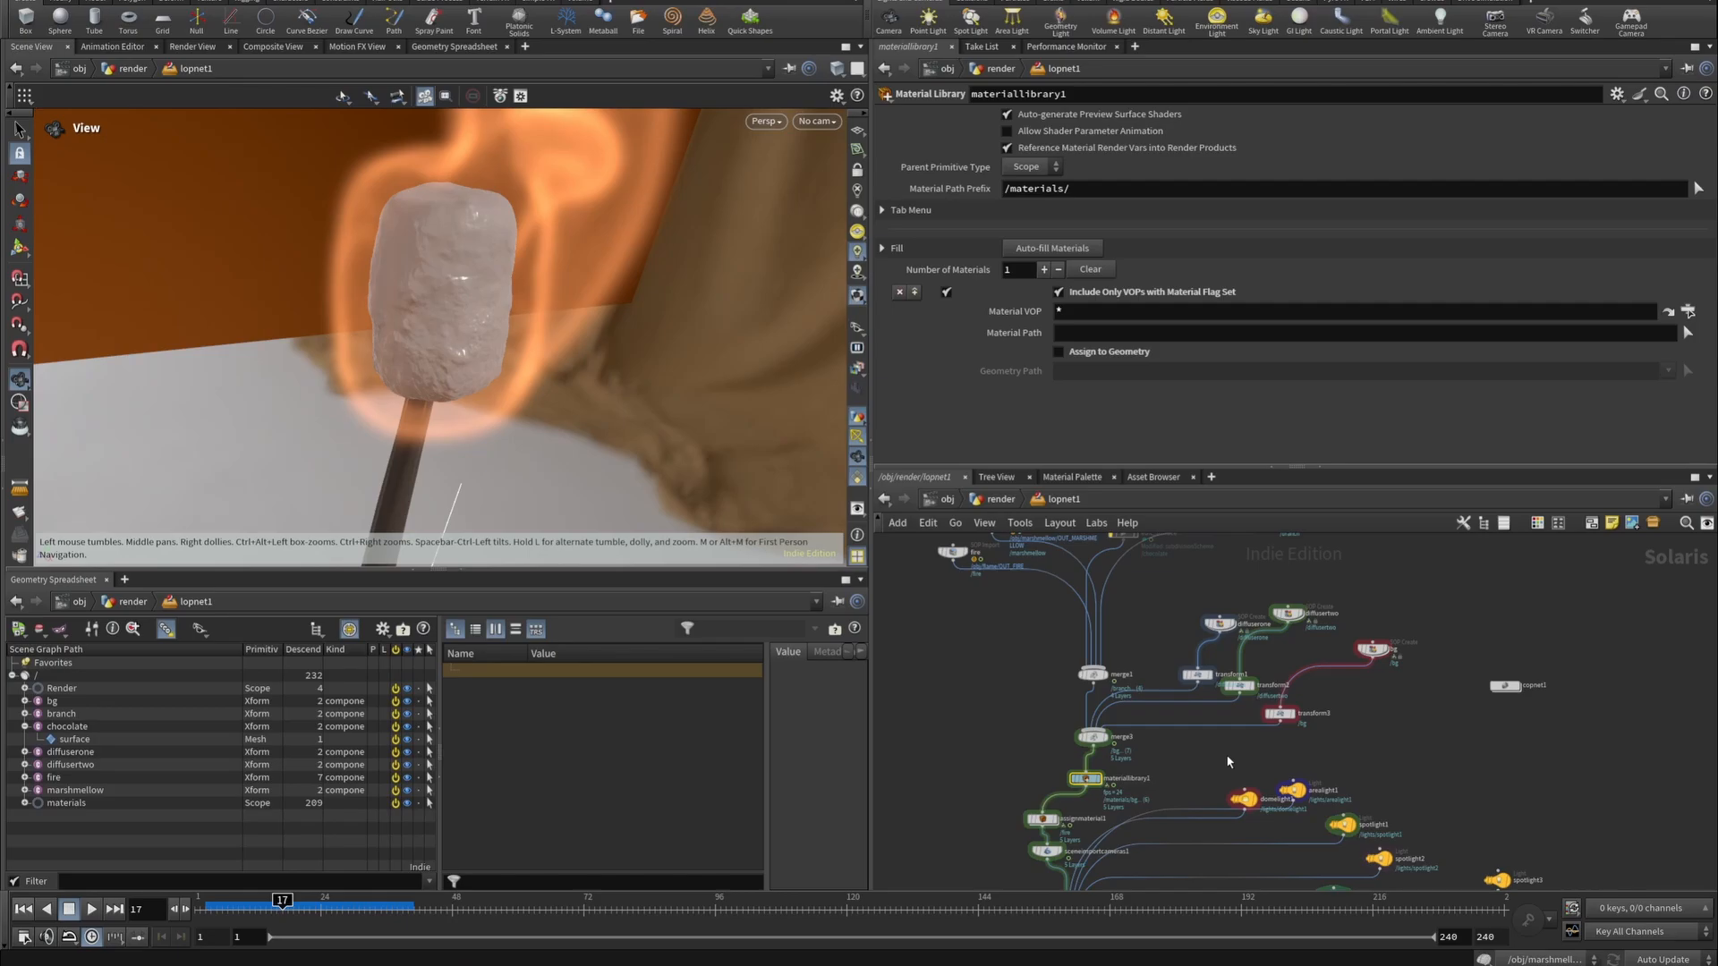
pyautogui.click(816, 121)
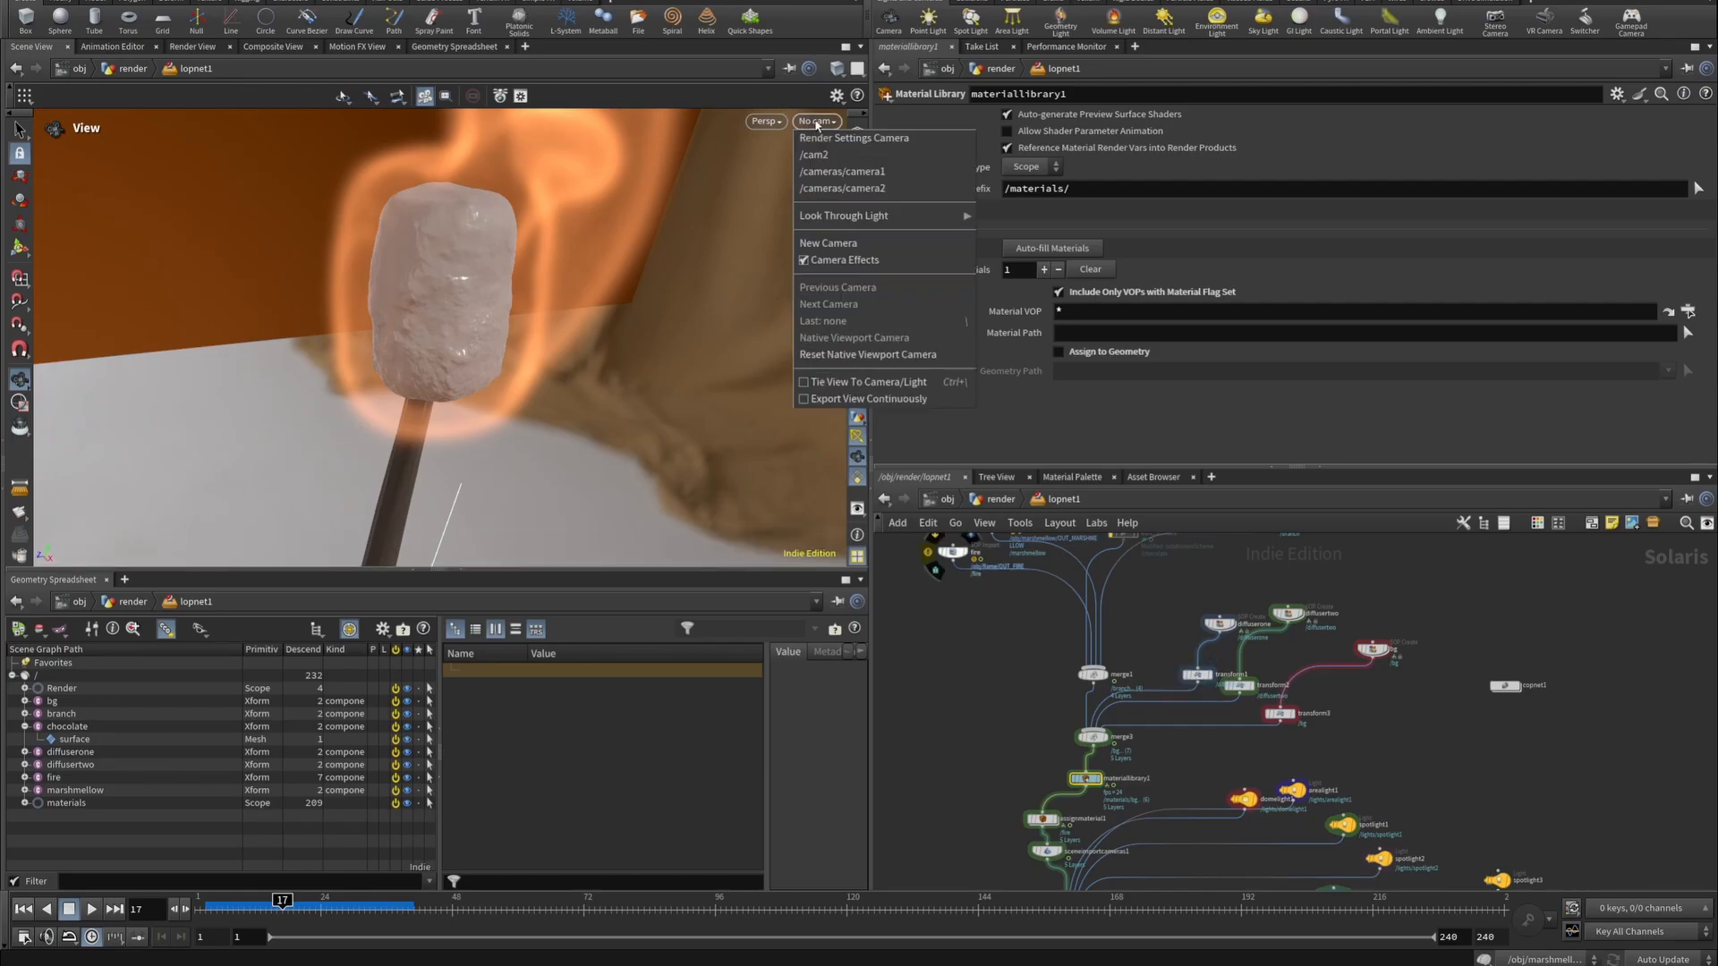
pyautogui.click(850, 188)
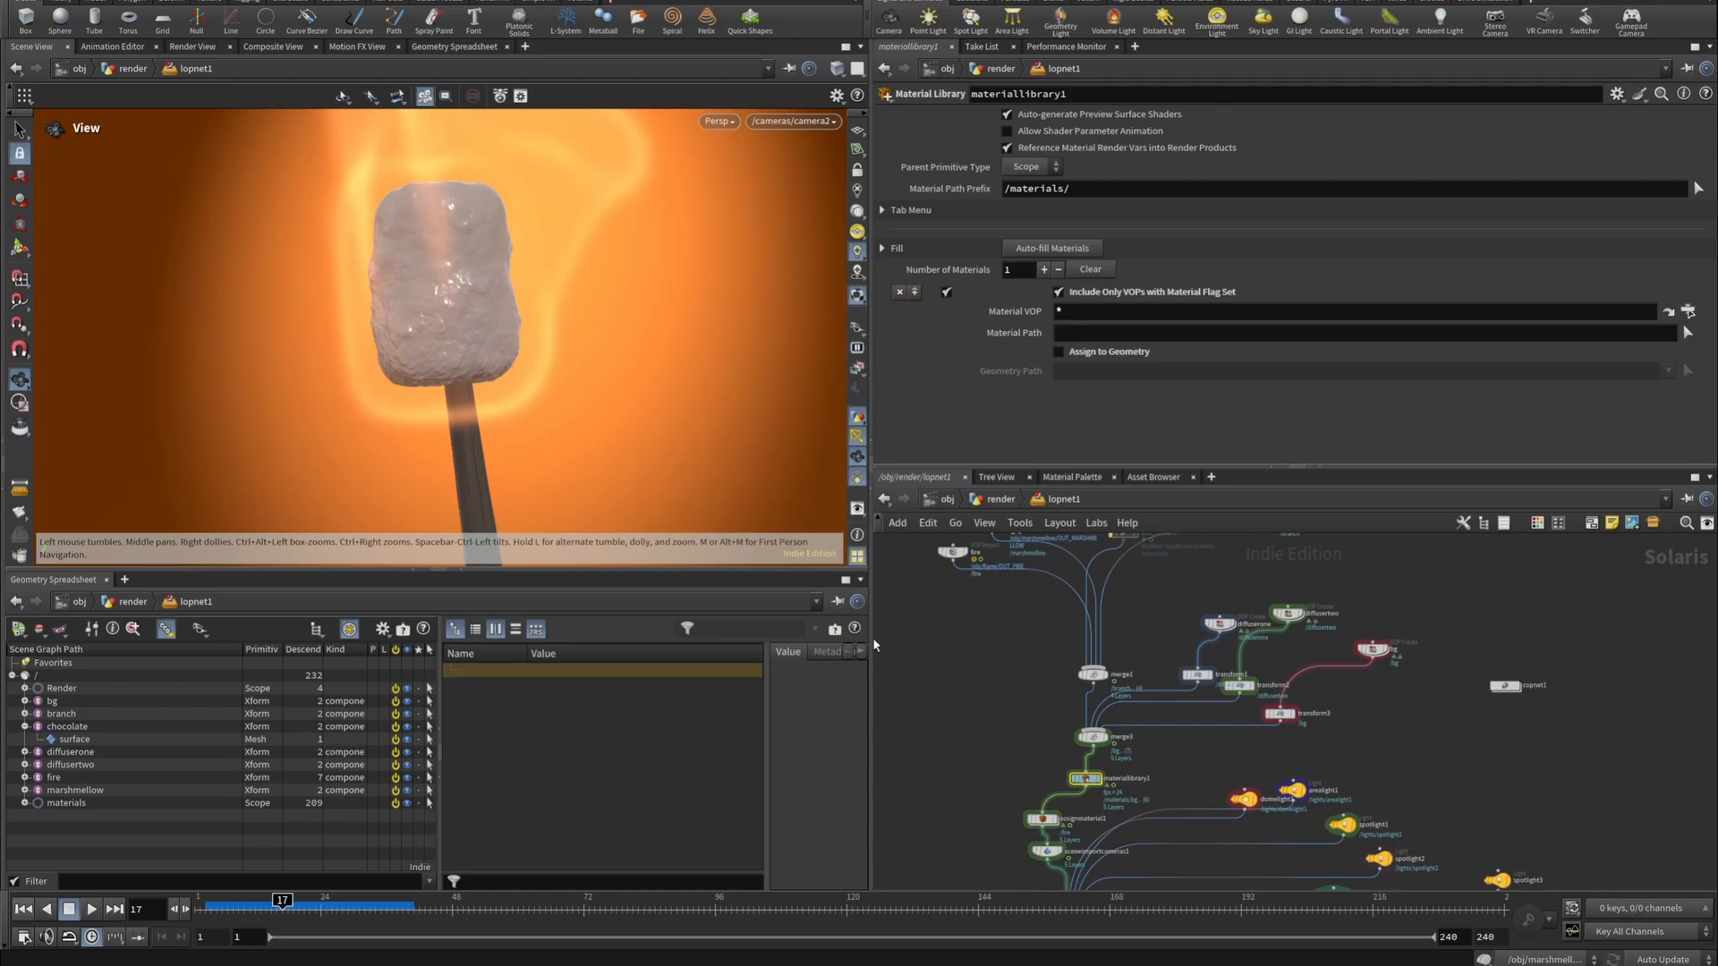
# Review karmarendersettings1's engine, path traced samples and denoiser settings, and return to the material and light nodes.
pyautogui.scroll(-3, 1006, 780)
pyautogui.moveTo(1006, 780); pyautogui.dragTo(1031, 619, button='middle')
pyautogui.scroll(8, 1031, 619)
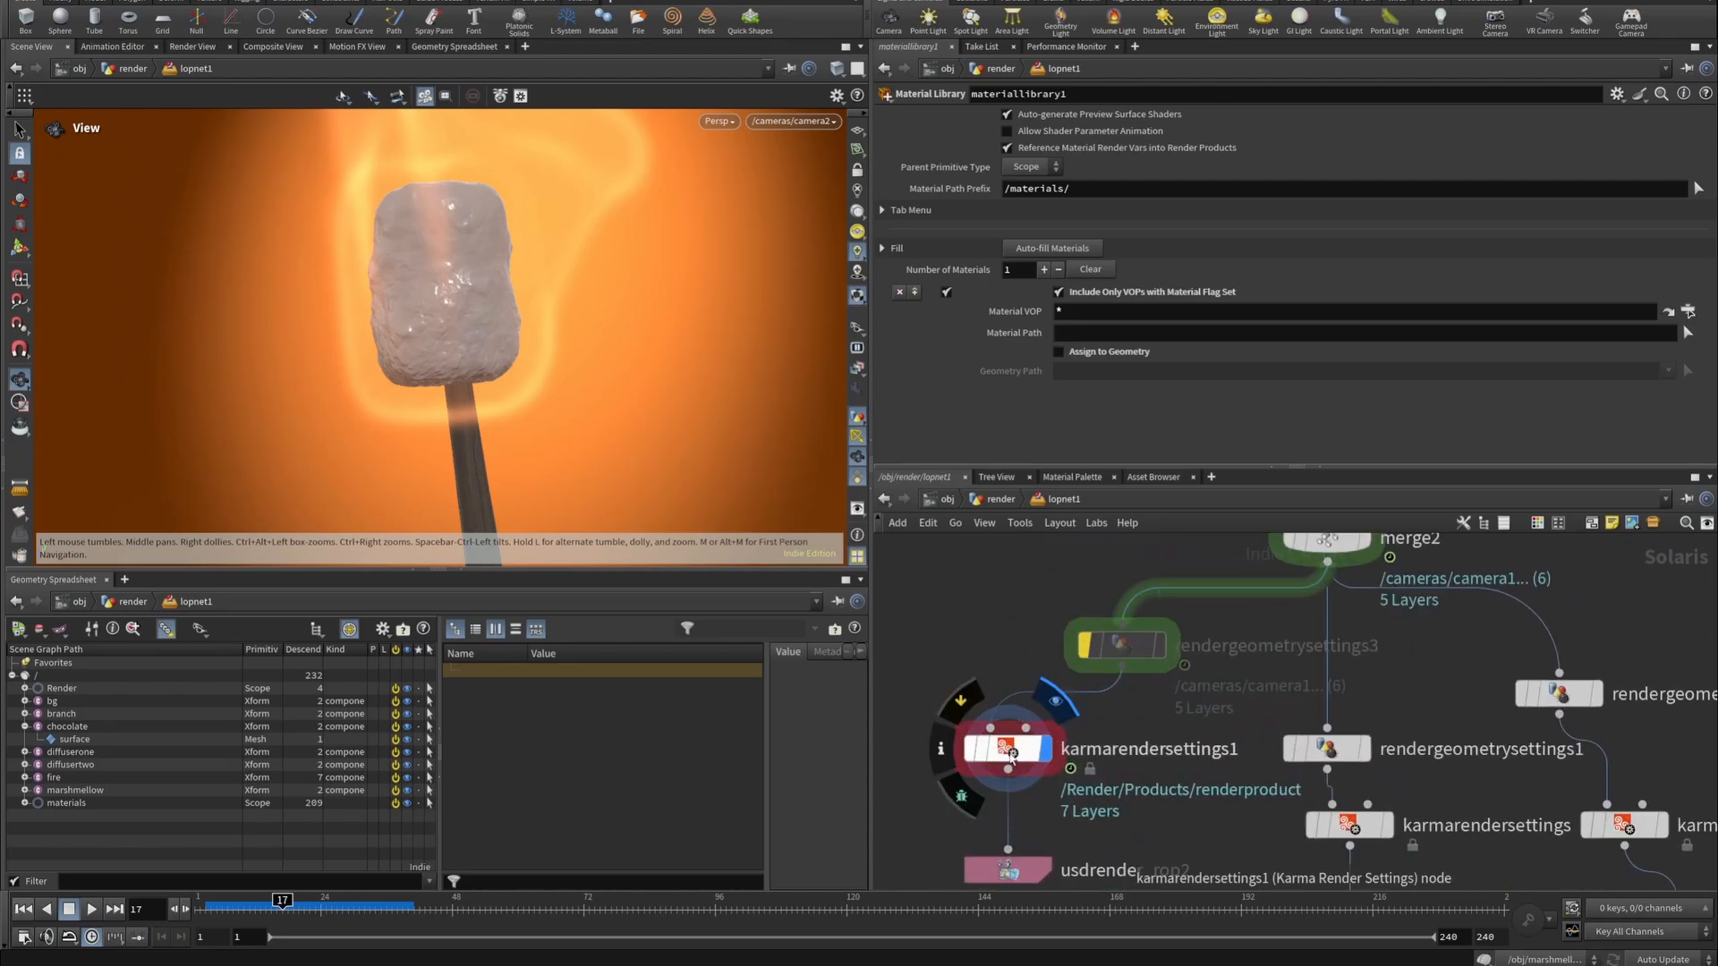
pyautogui.click(1010, 752)
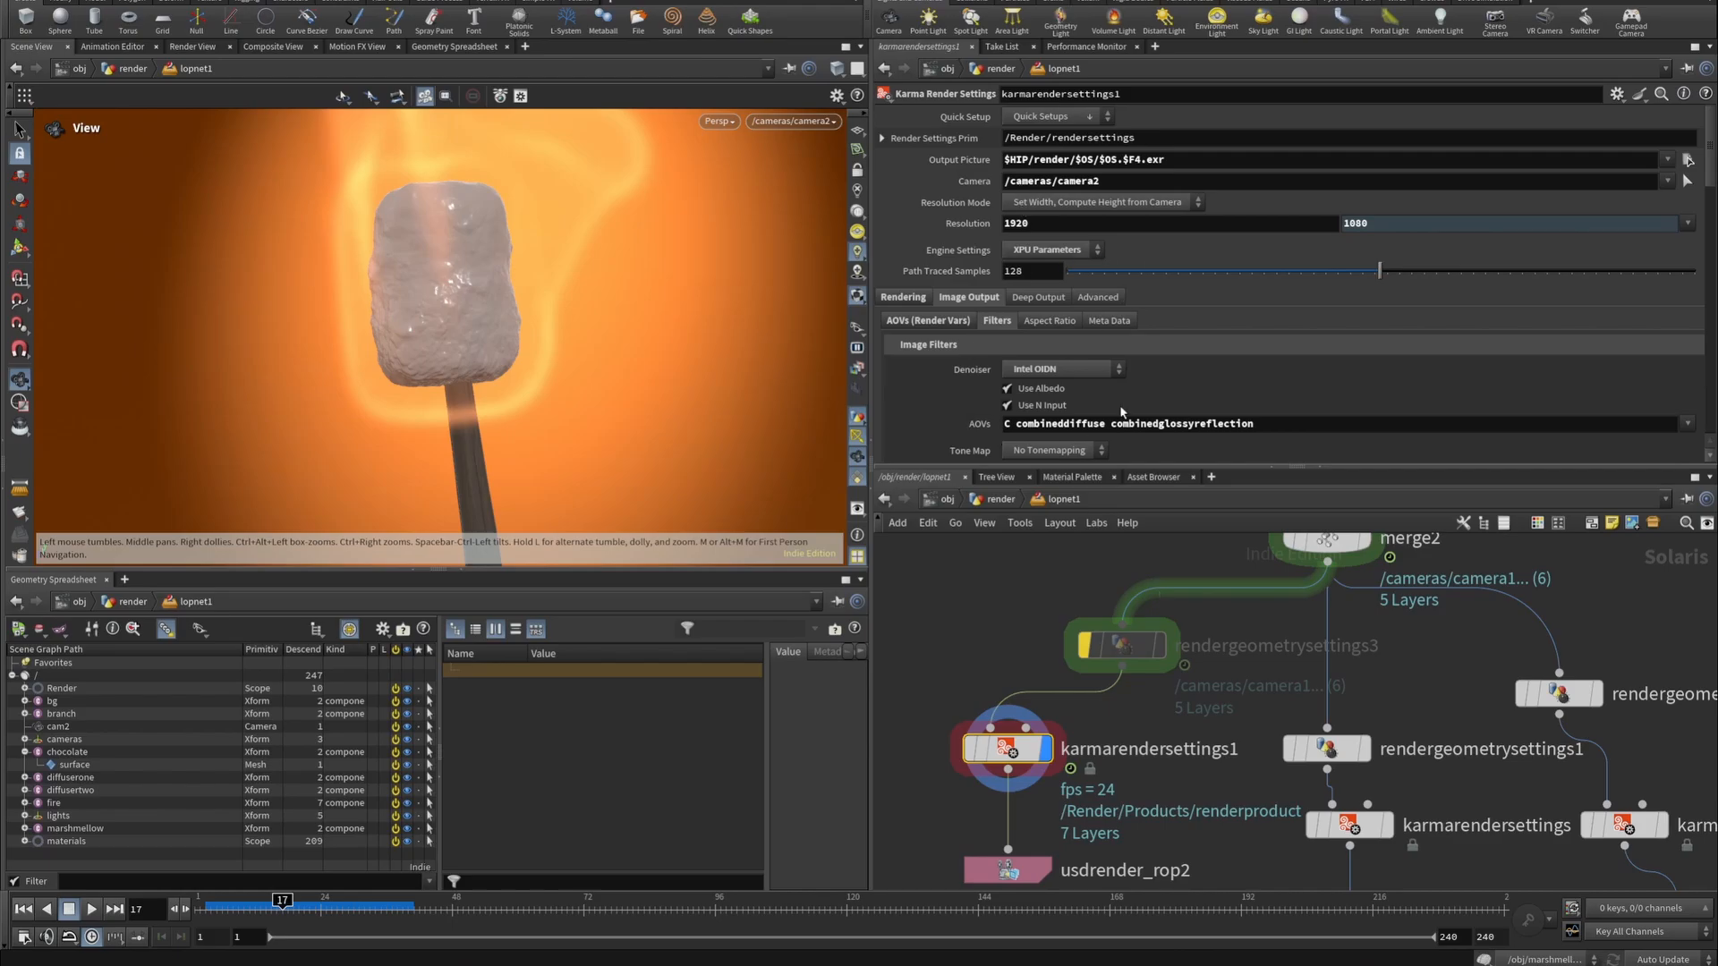
pyautogui.click(940, 273)
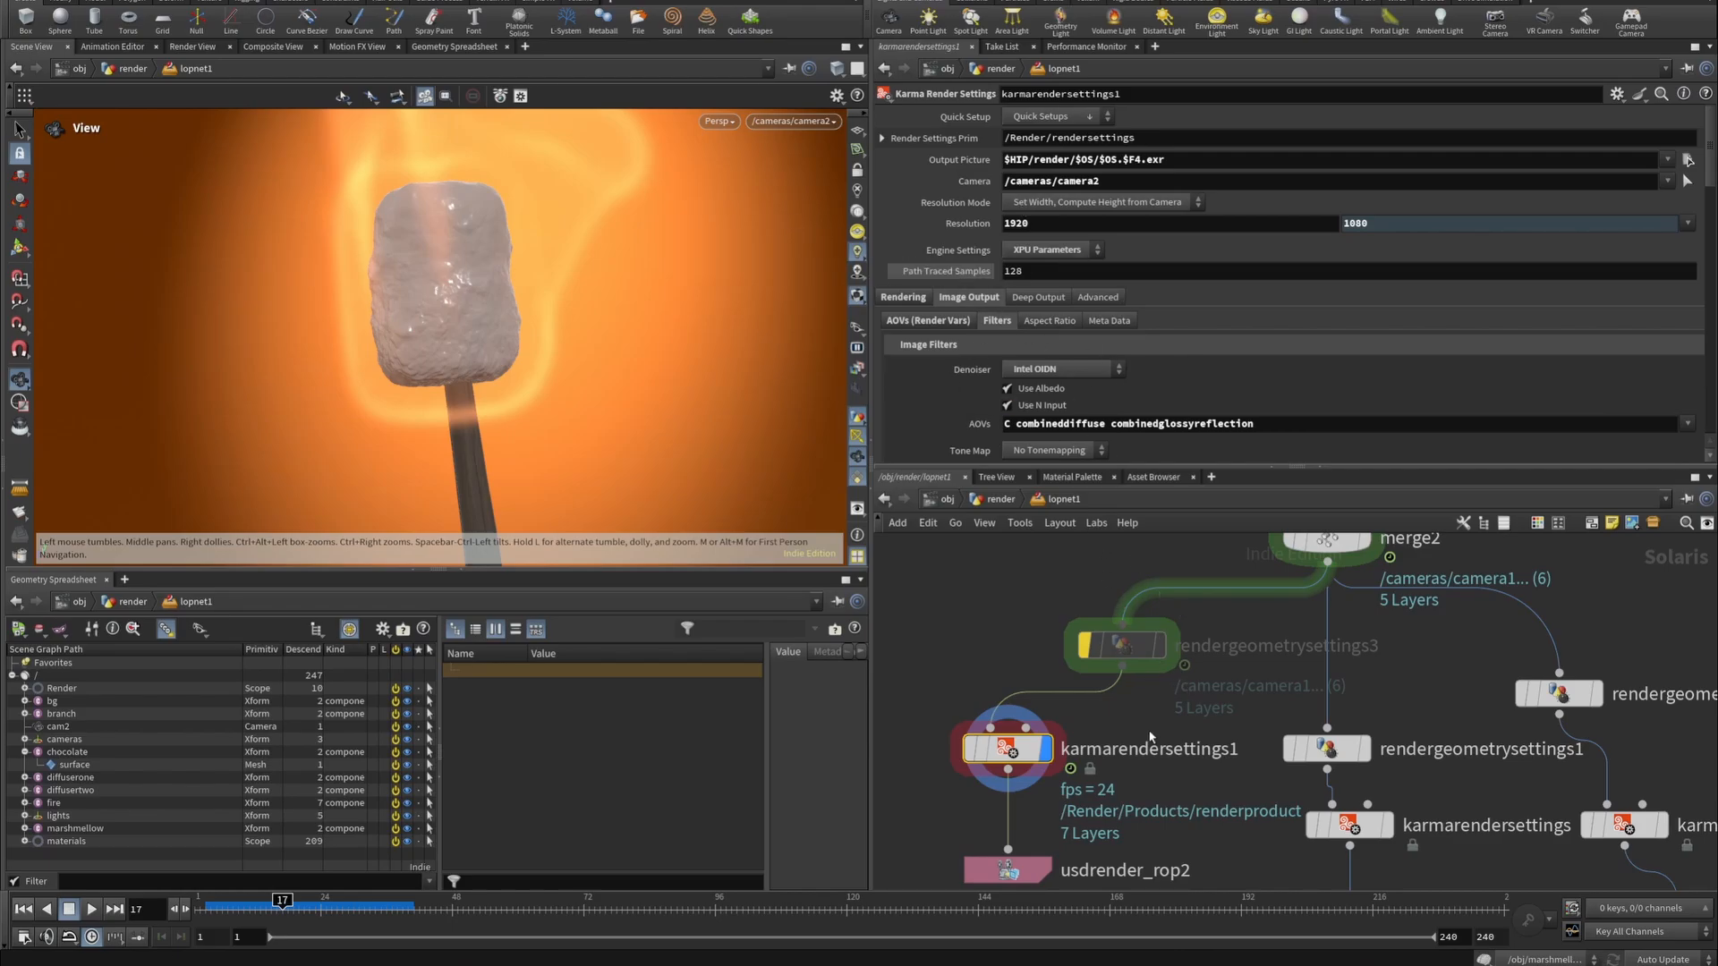
pyautogui.scroll(-5, 1161, 731)
pyautogui.moveTo(1090, 647); pyautogui.dragTo(1149, 816, button='middle')
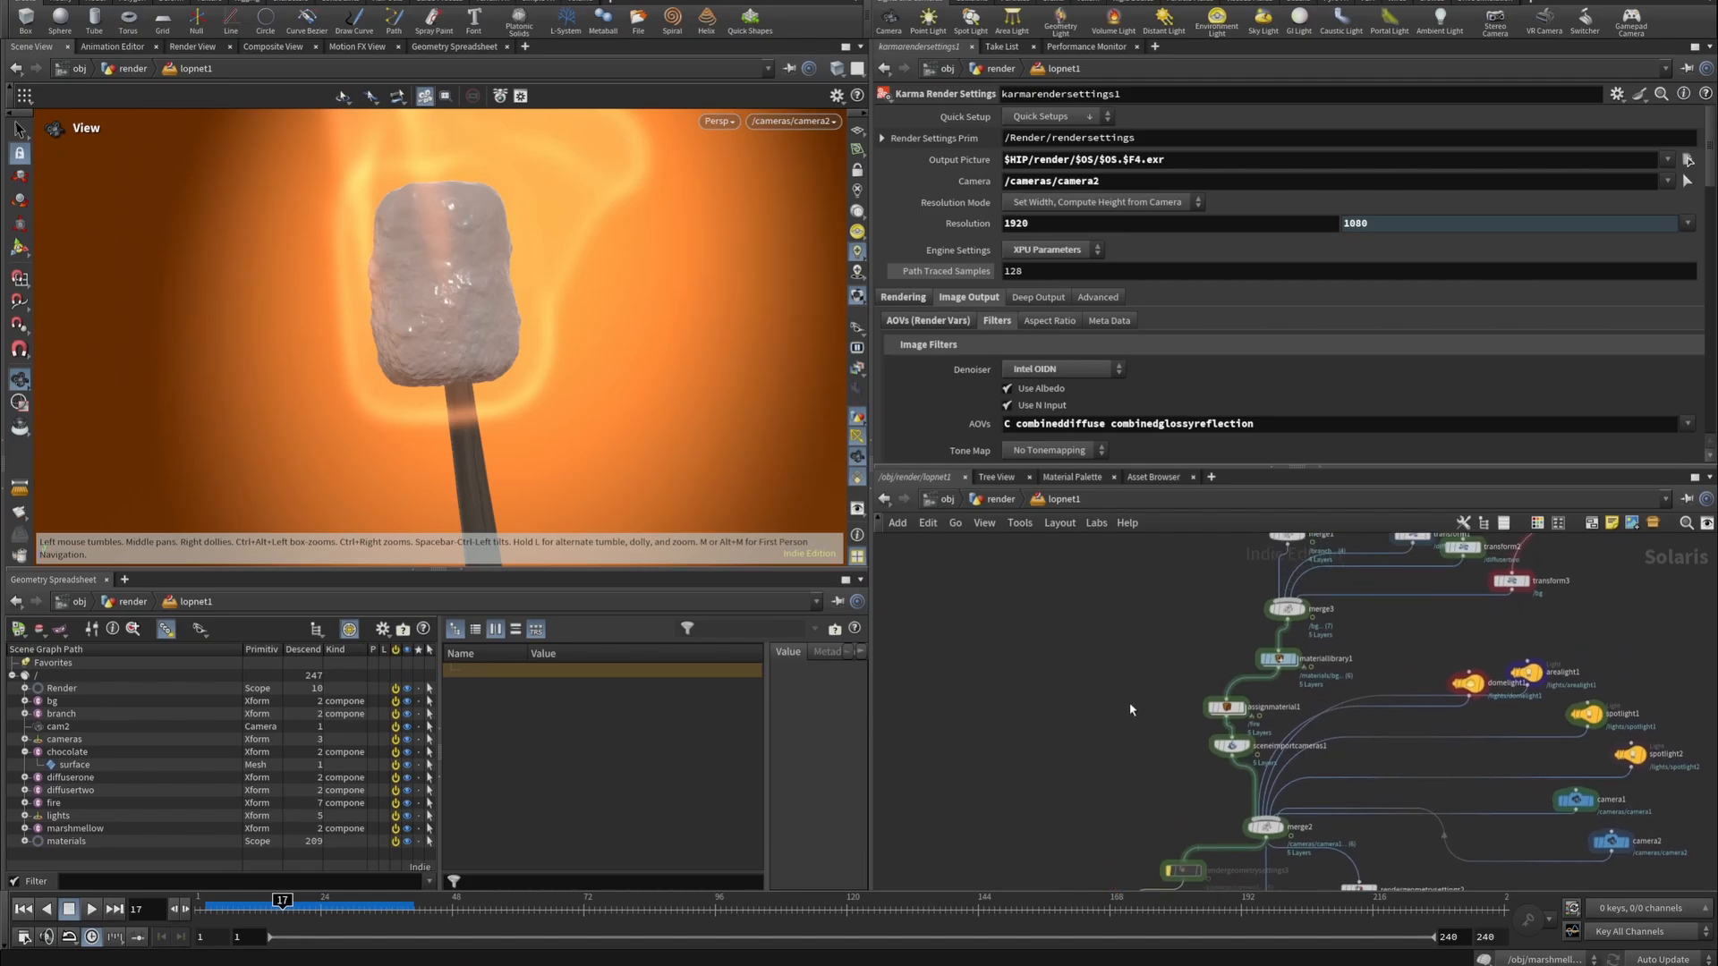
pyautogui.moveTo(1131, 710); pyautogui.dragTo(1066, 760, button='middle')
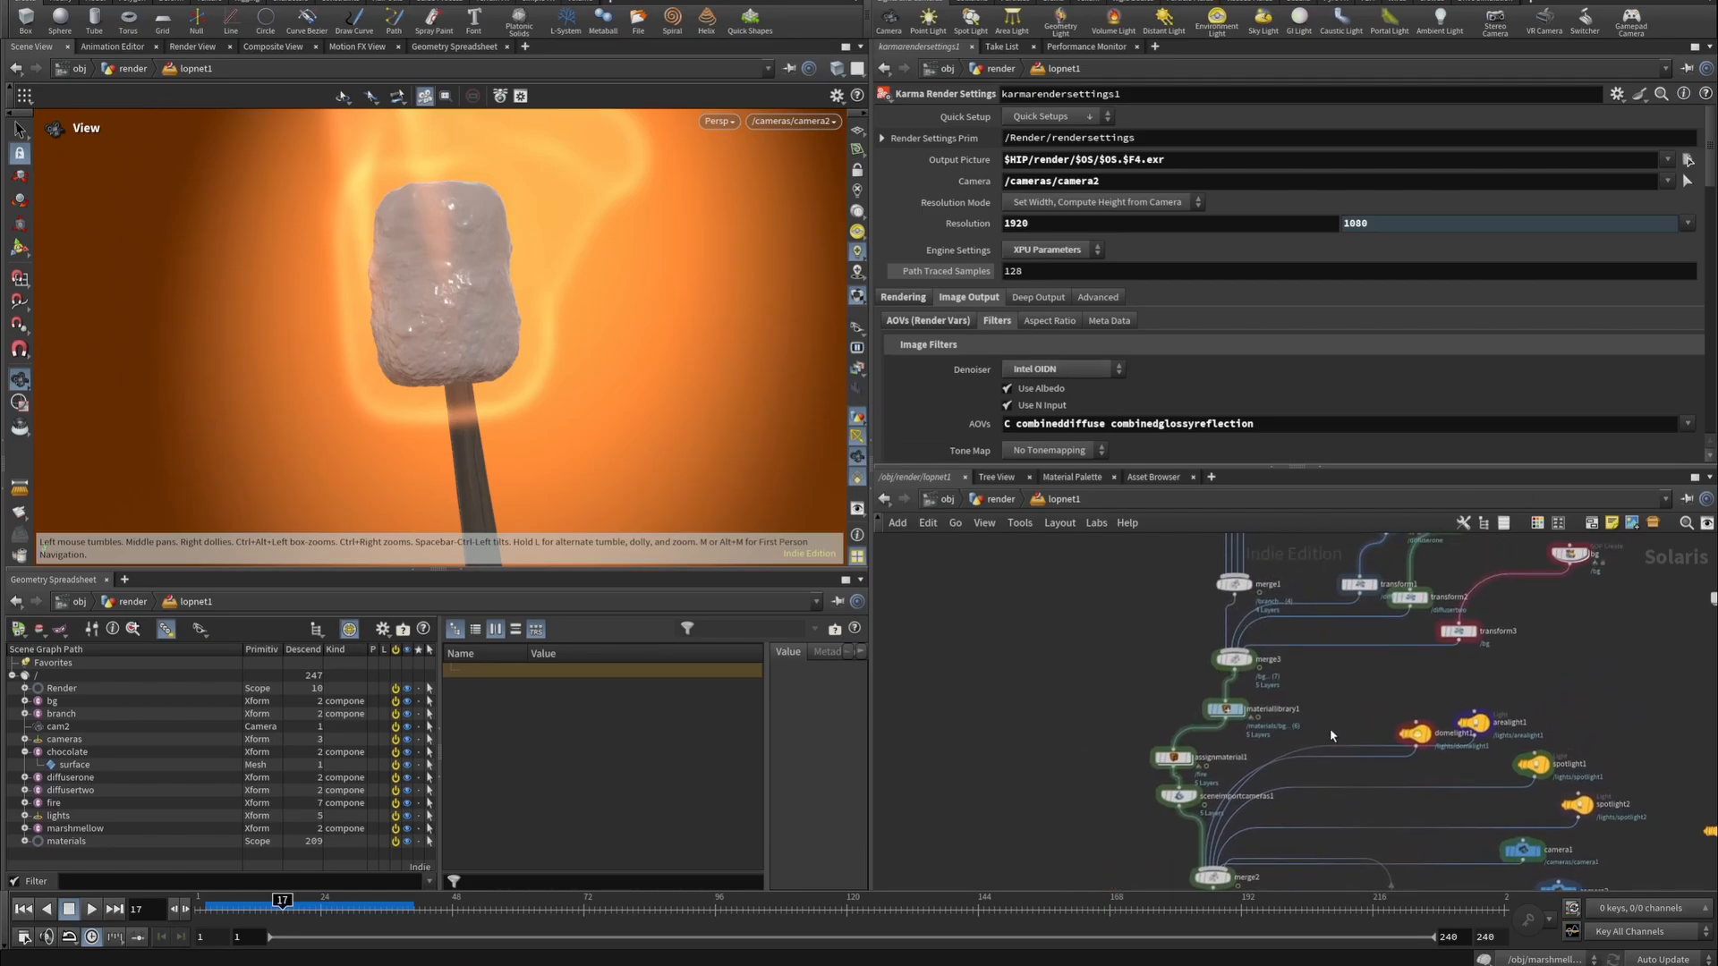
# Examine the backdrop and light layout from outside the camera, and restore the viewport to /cameras/camera2.
pyautogui.moveTo(597, 295); pyautogui.dragTo(158, 330, button='right')
pyautogui.moveTo(158, 331); pyautogui.dragTo(481, 293)
pyautogui.moveTo(513, 310); pyautogui.dragTo(536, 231)
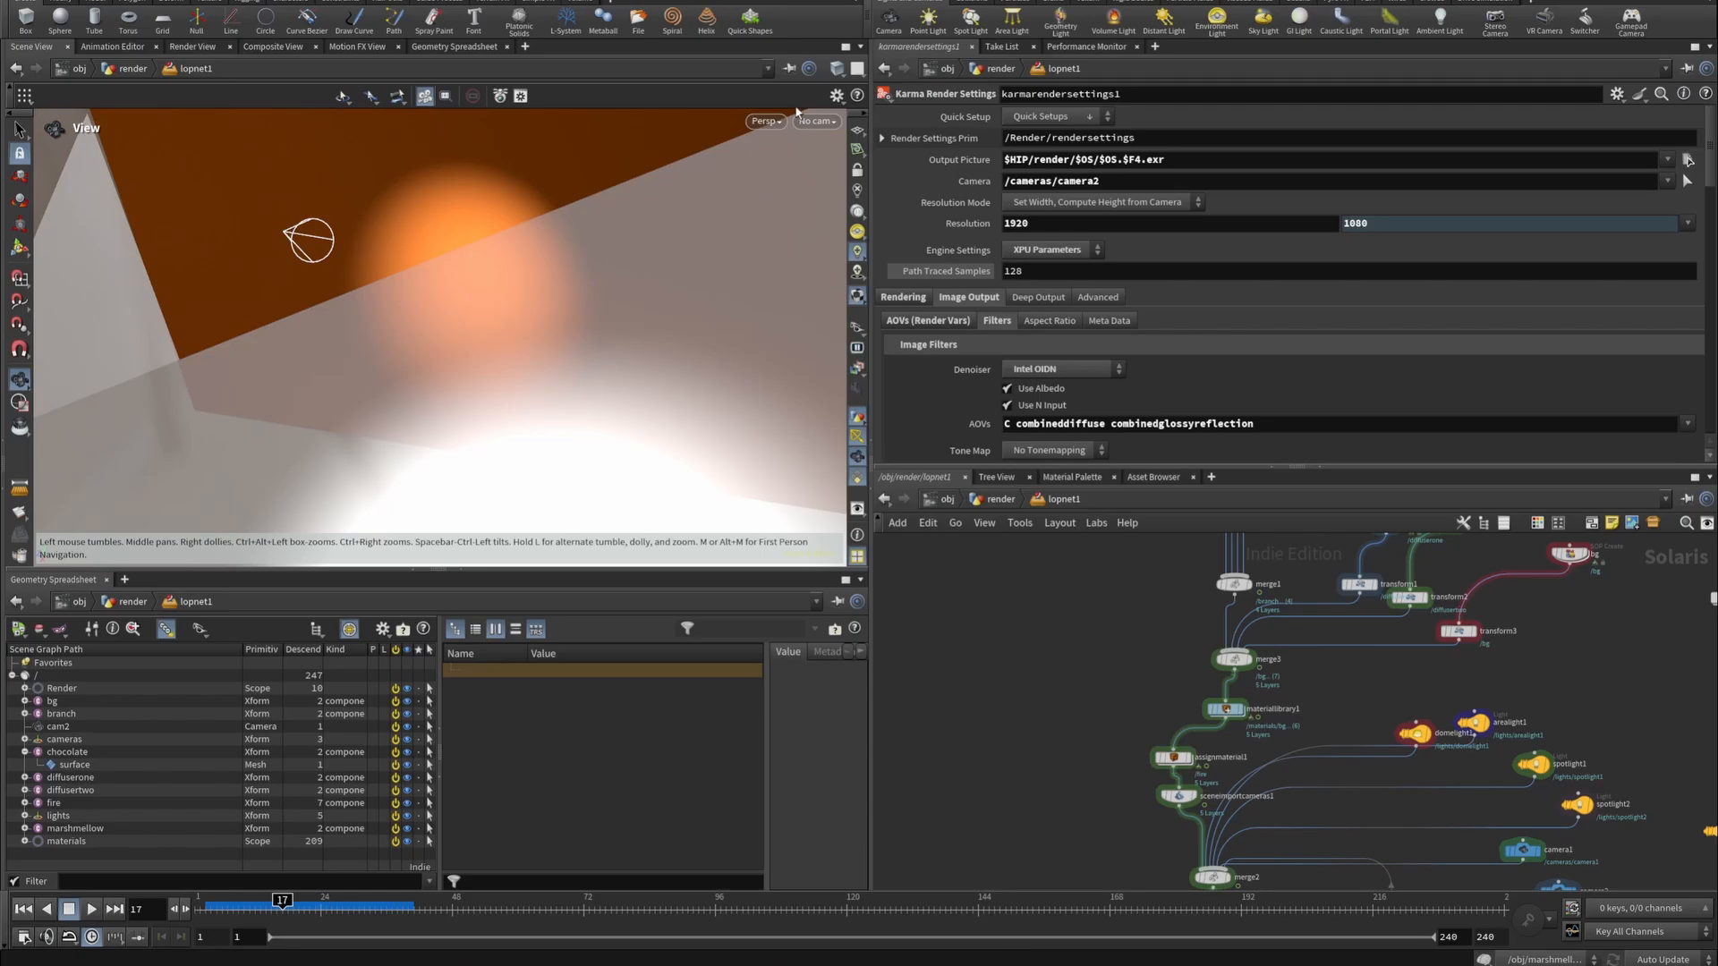
pyautogui.moveTo(508, 301); pyautogui.dragTo(523, 271)
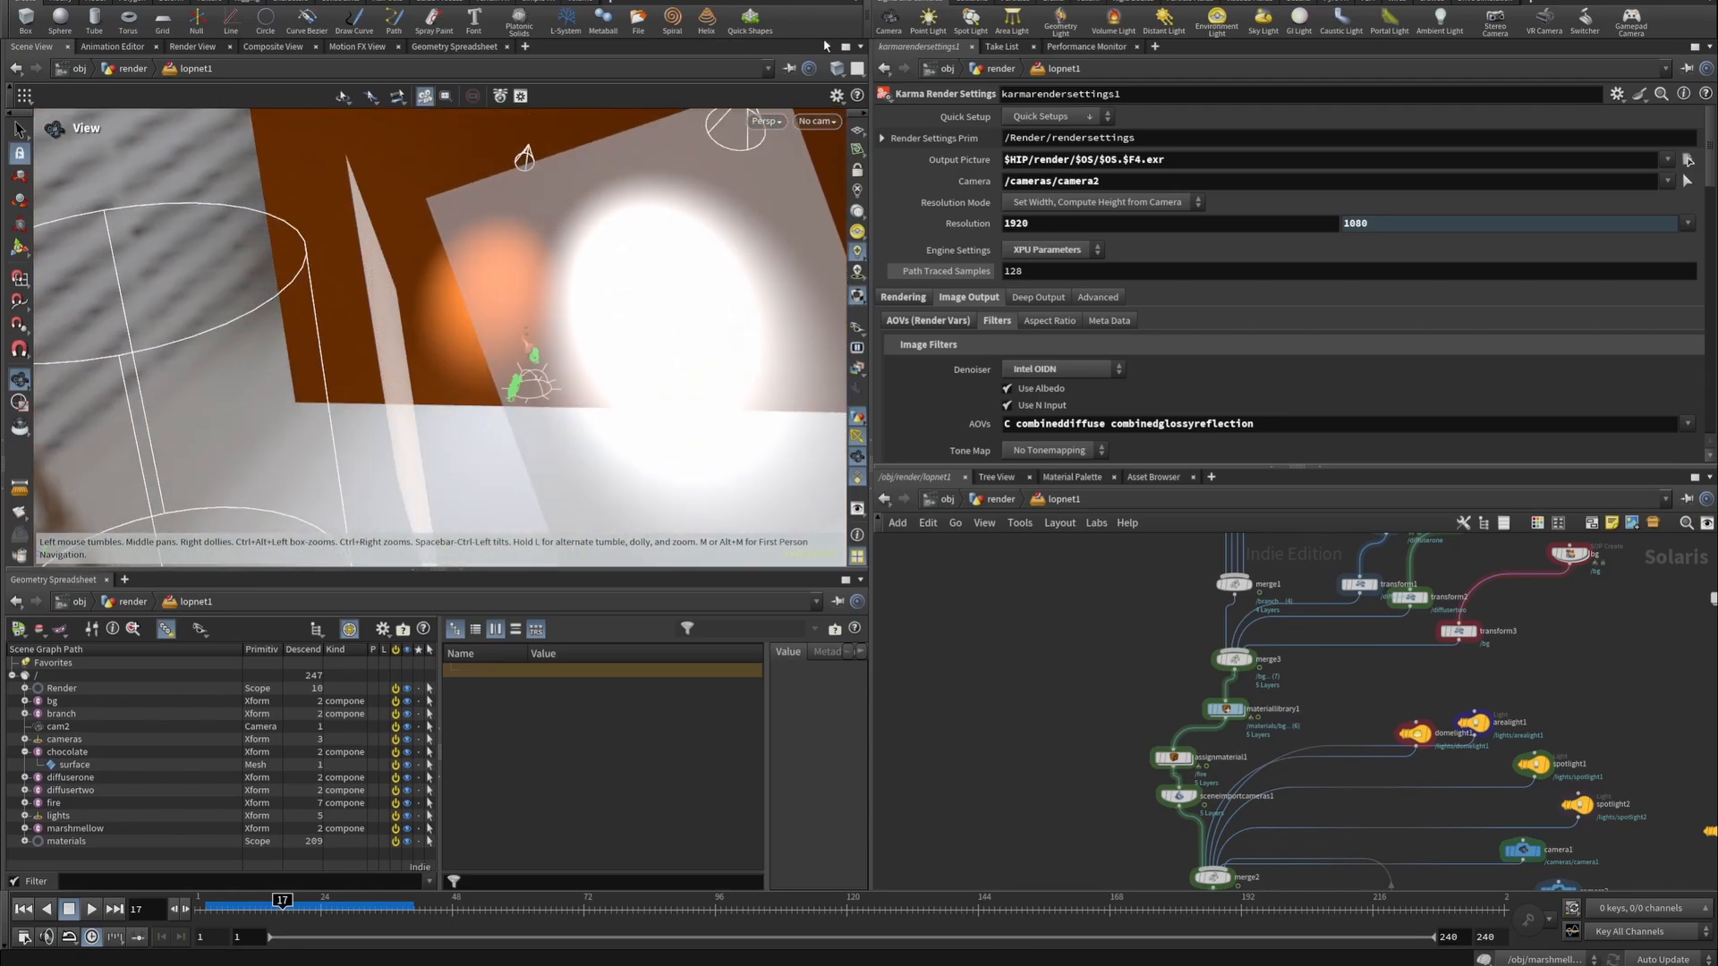
pyautogui.click(825, 122)
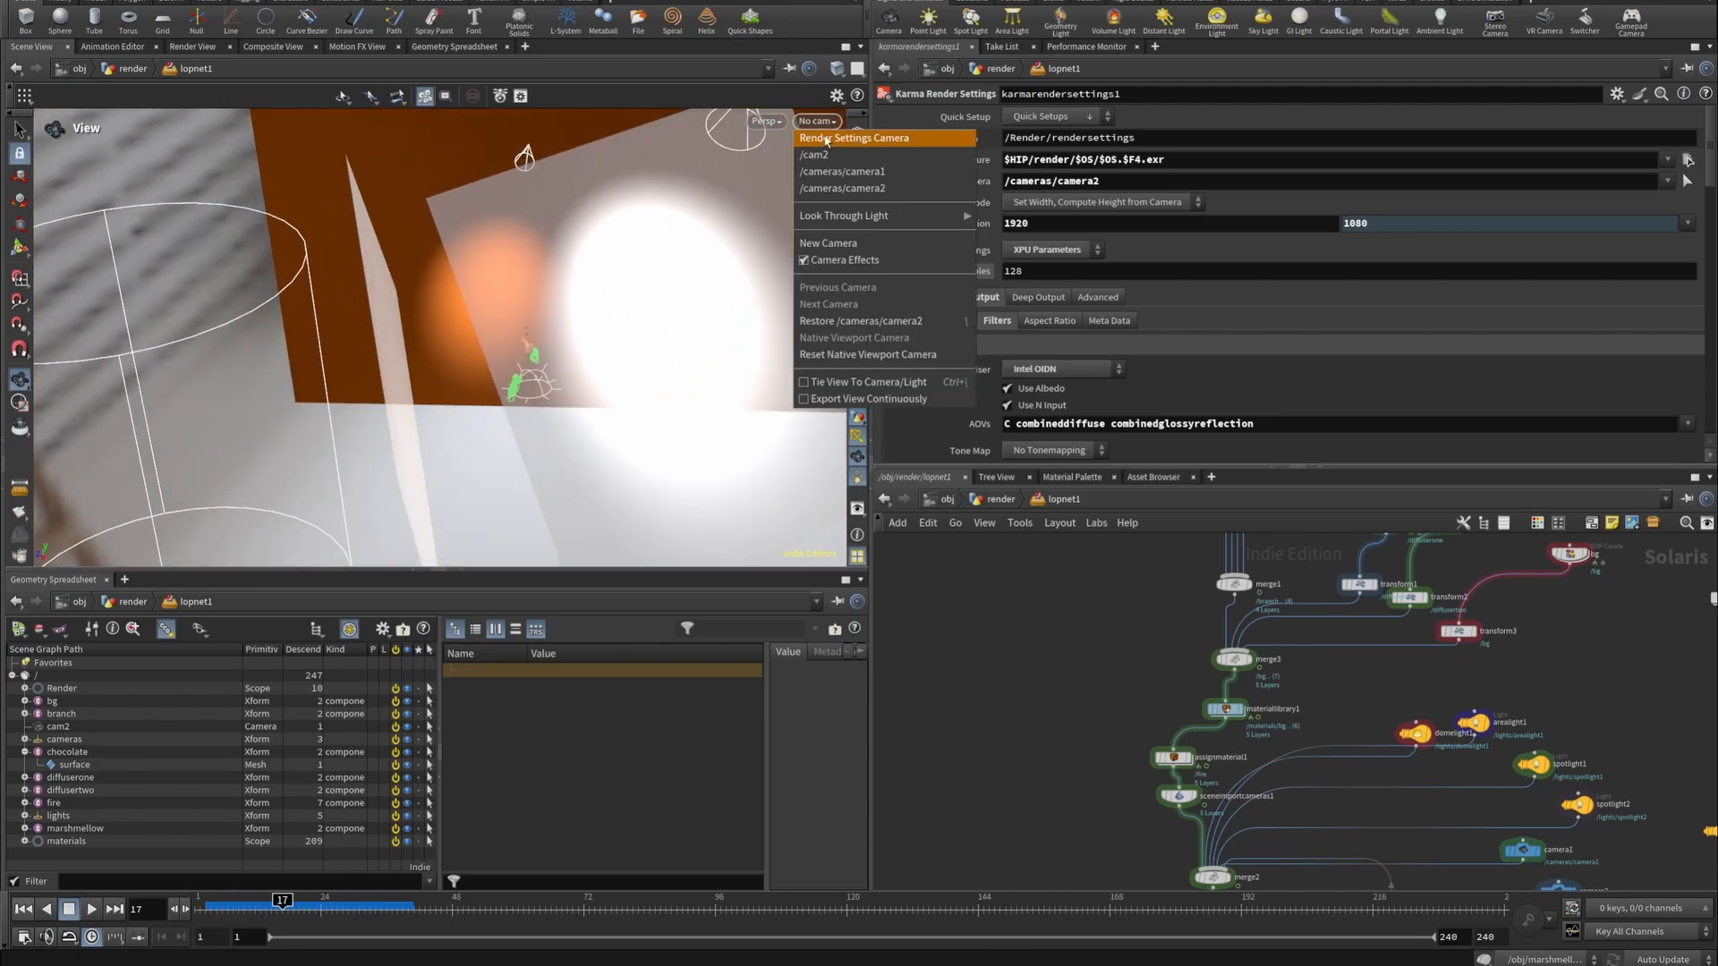
pyautogui.click(840, 187)
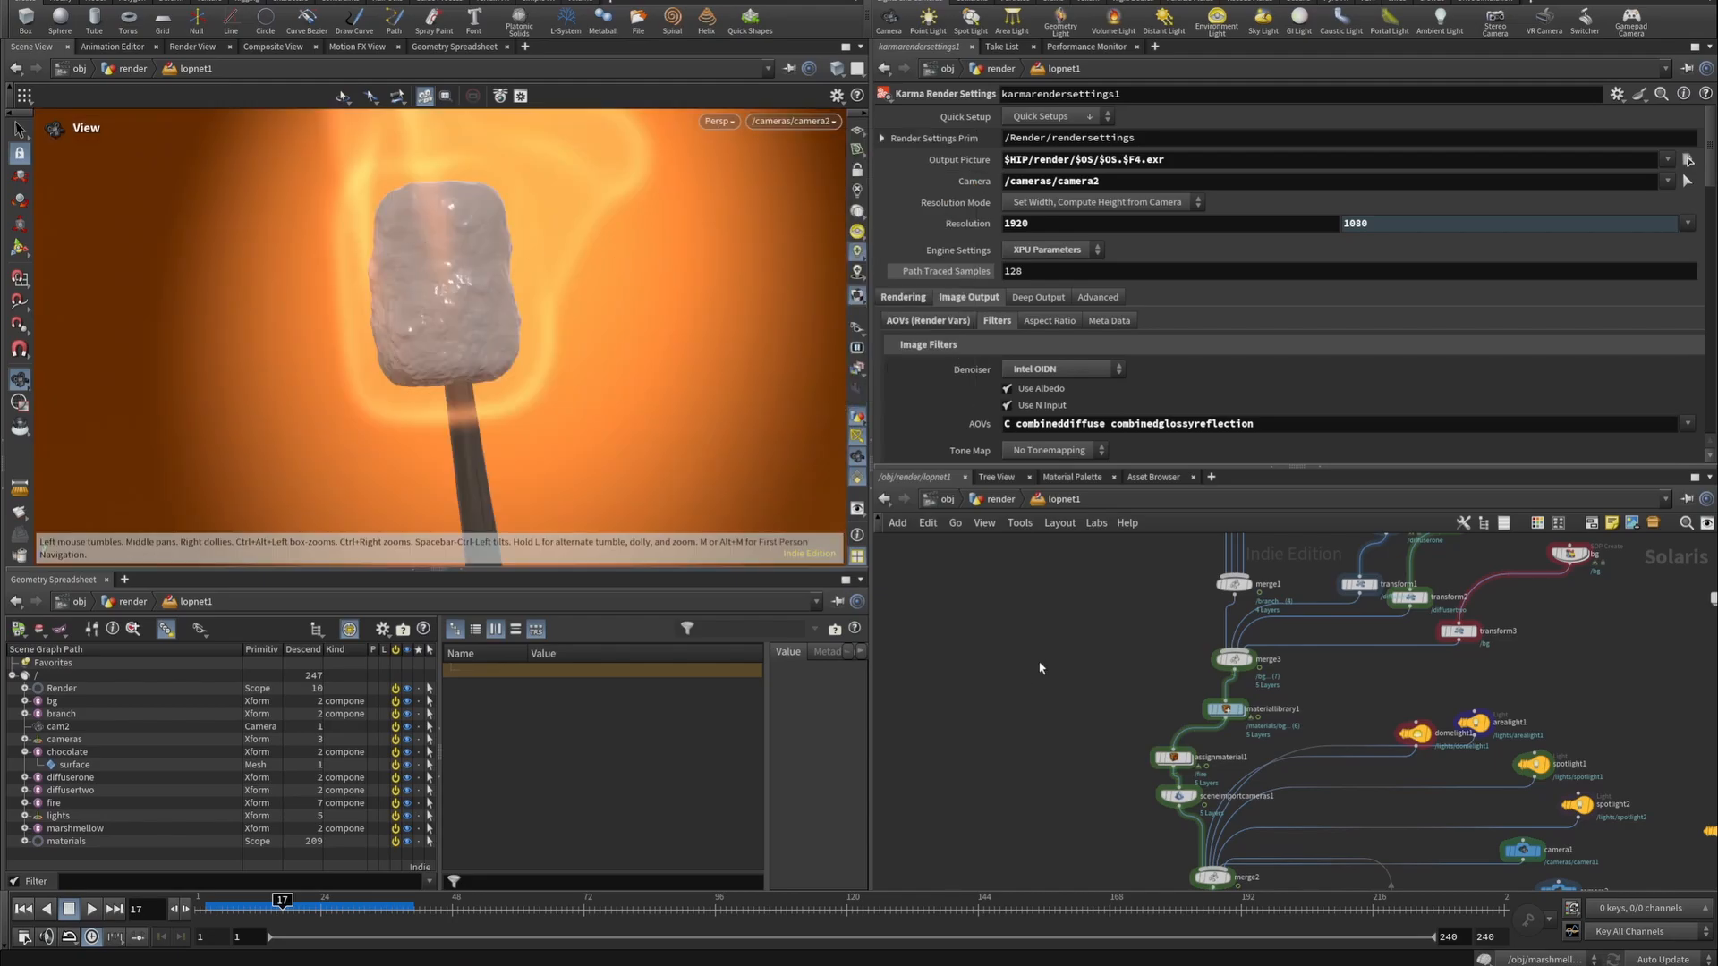